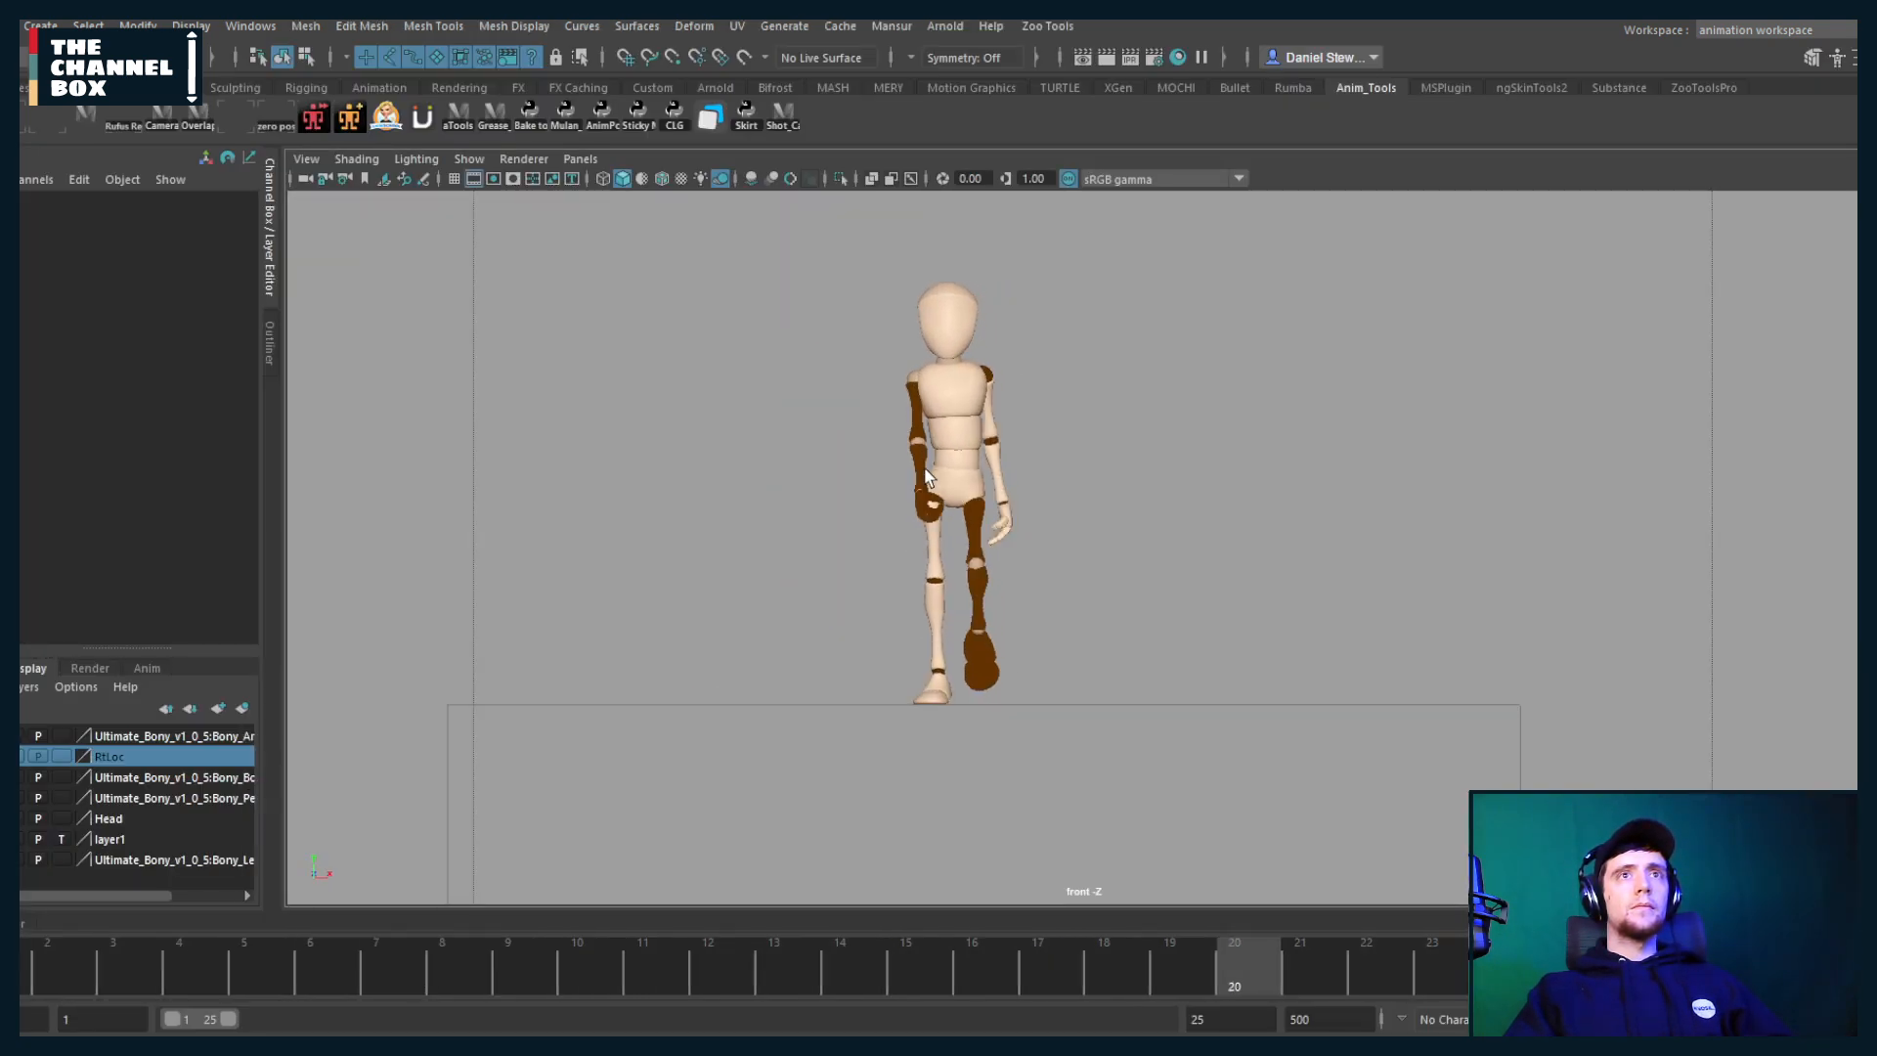
Step: Play and scrub the walk cycle in the side view to examine the character's overall body motion
key("space")
left_click_drag(926, 470, 852, 434)
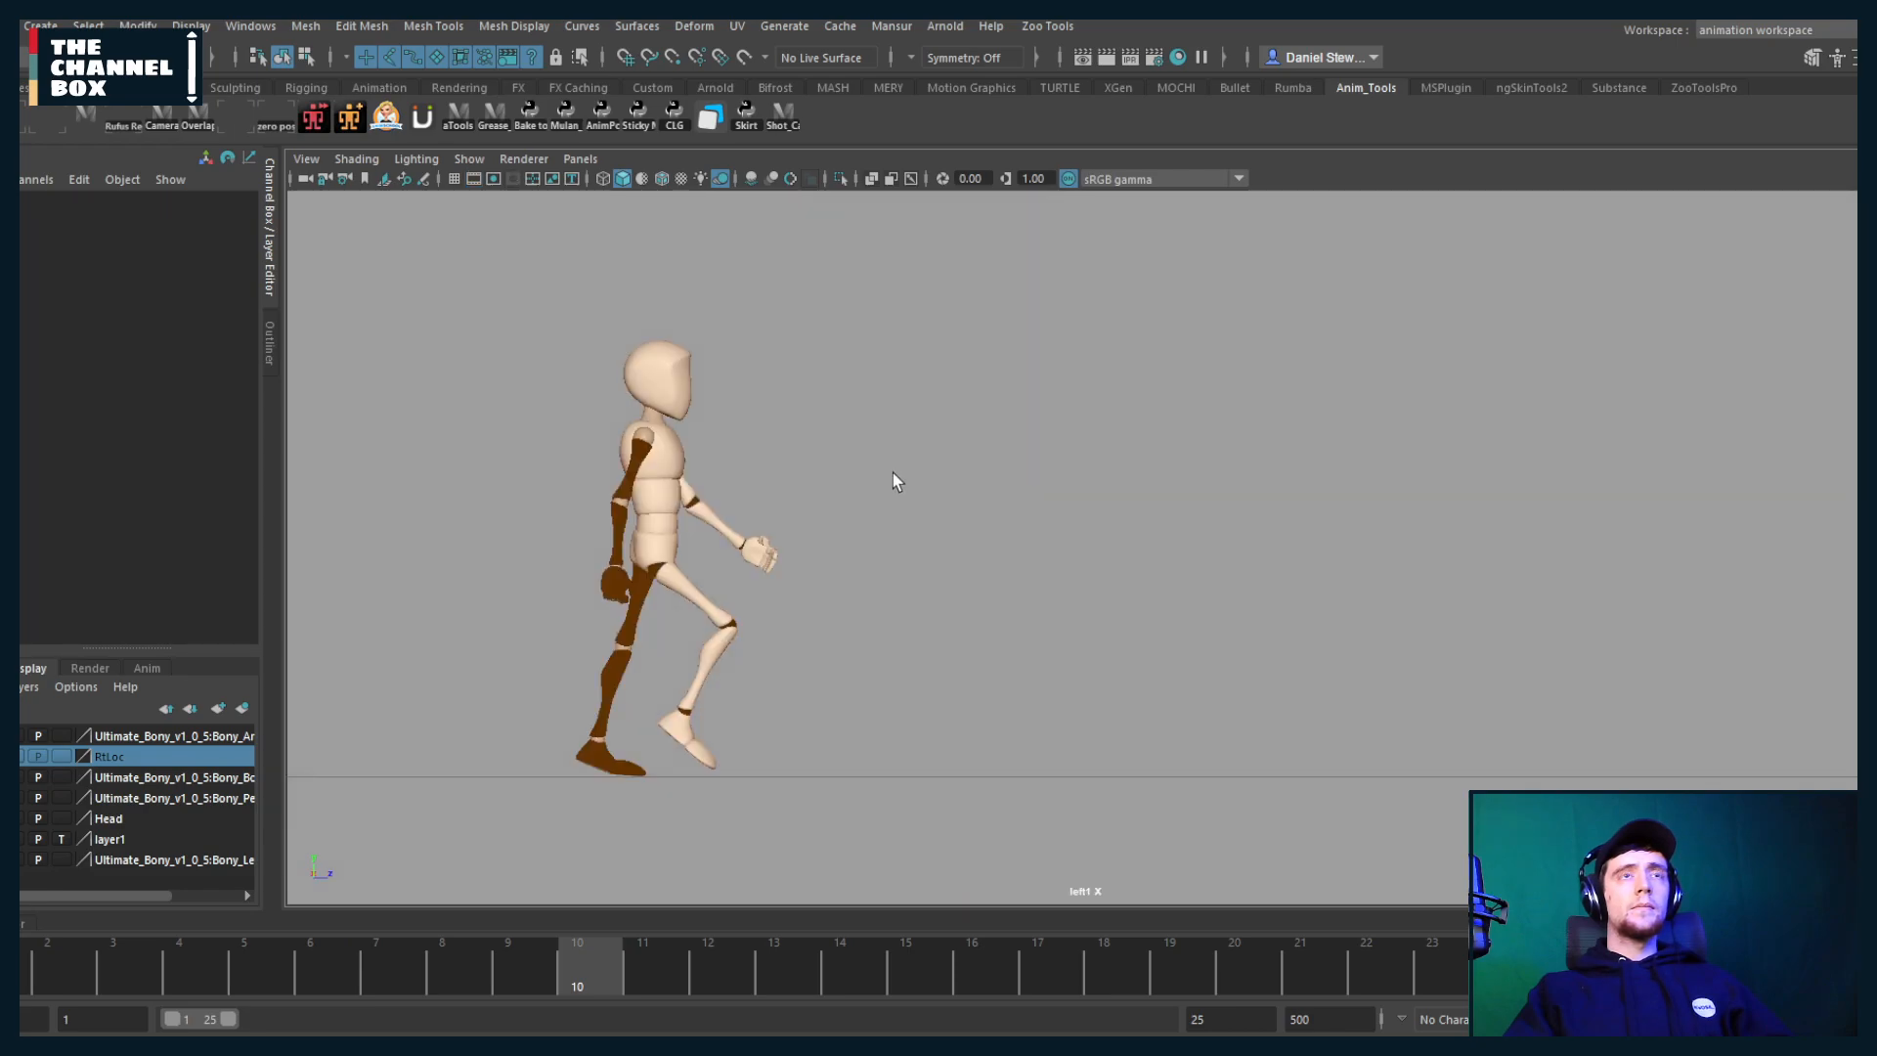
scroll(916, 473, "down", 1)
key("alt+v")
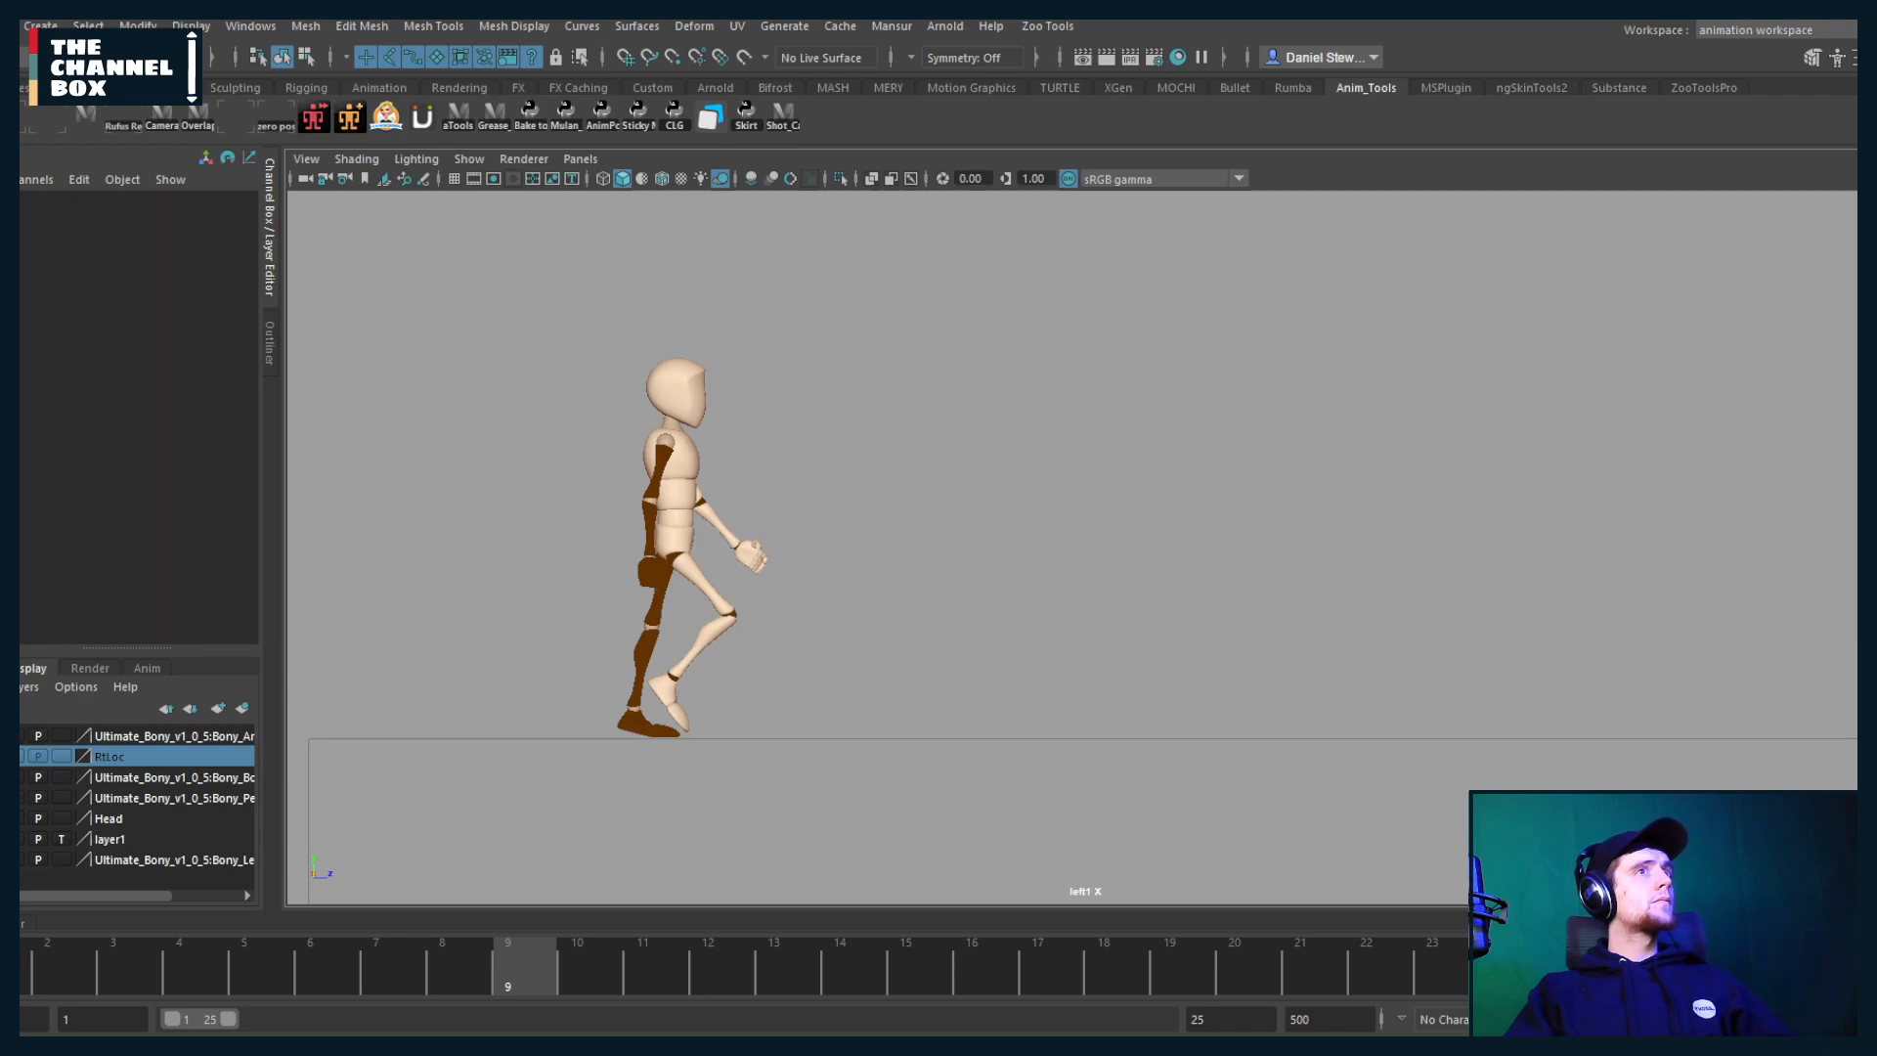
middle_click_drag(763, 642, 743, 627, "alt")
left_click_drag(68, 972, 37, 946)
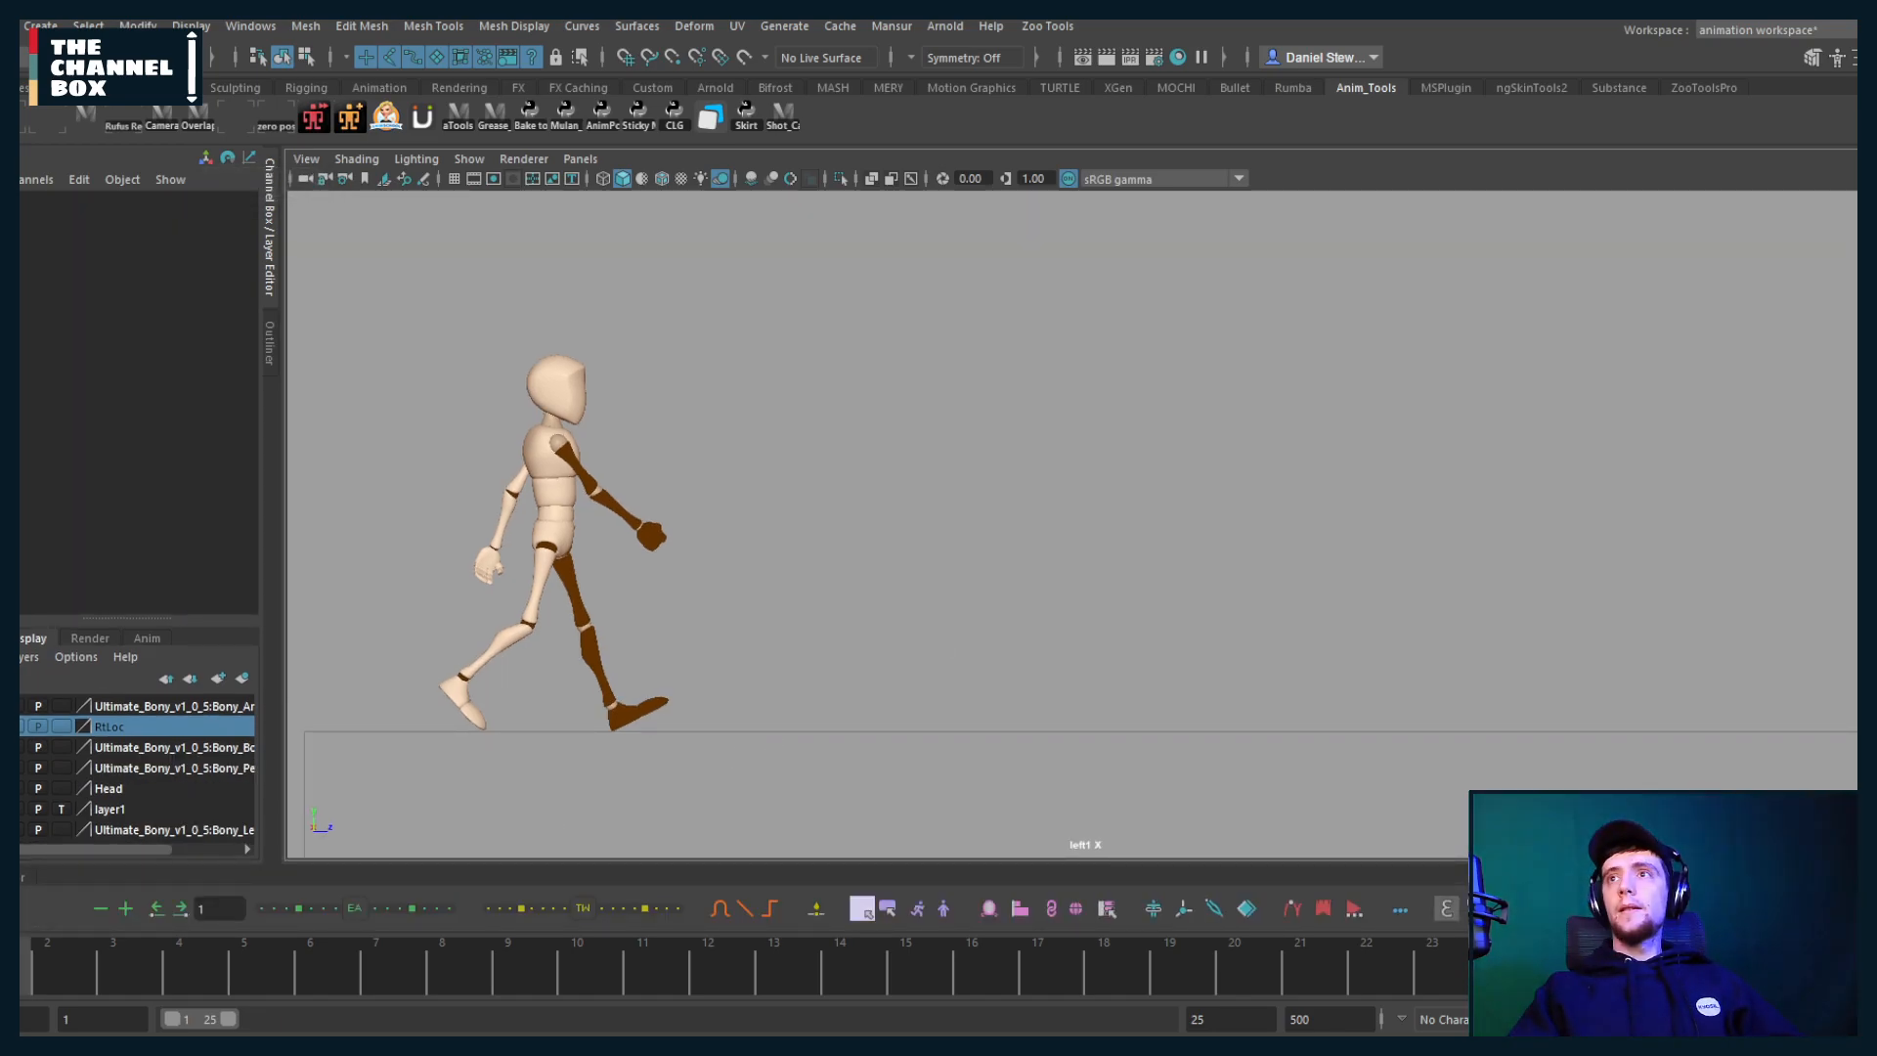
key("alt+period")
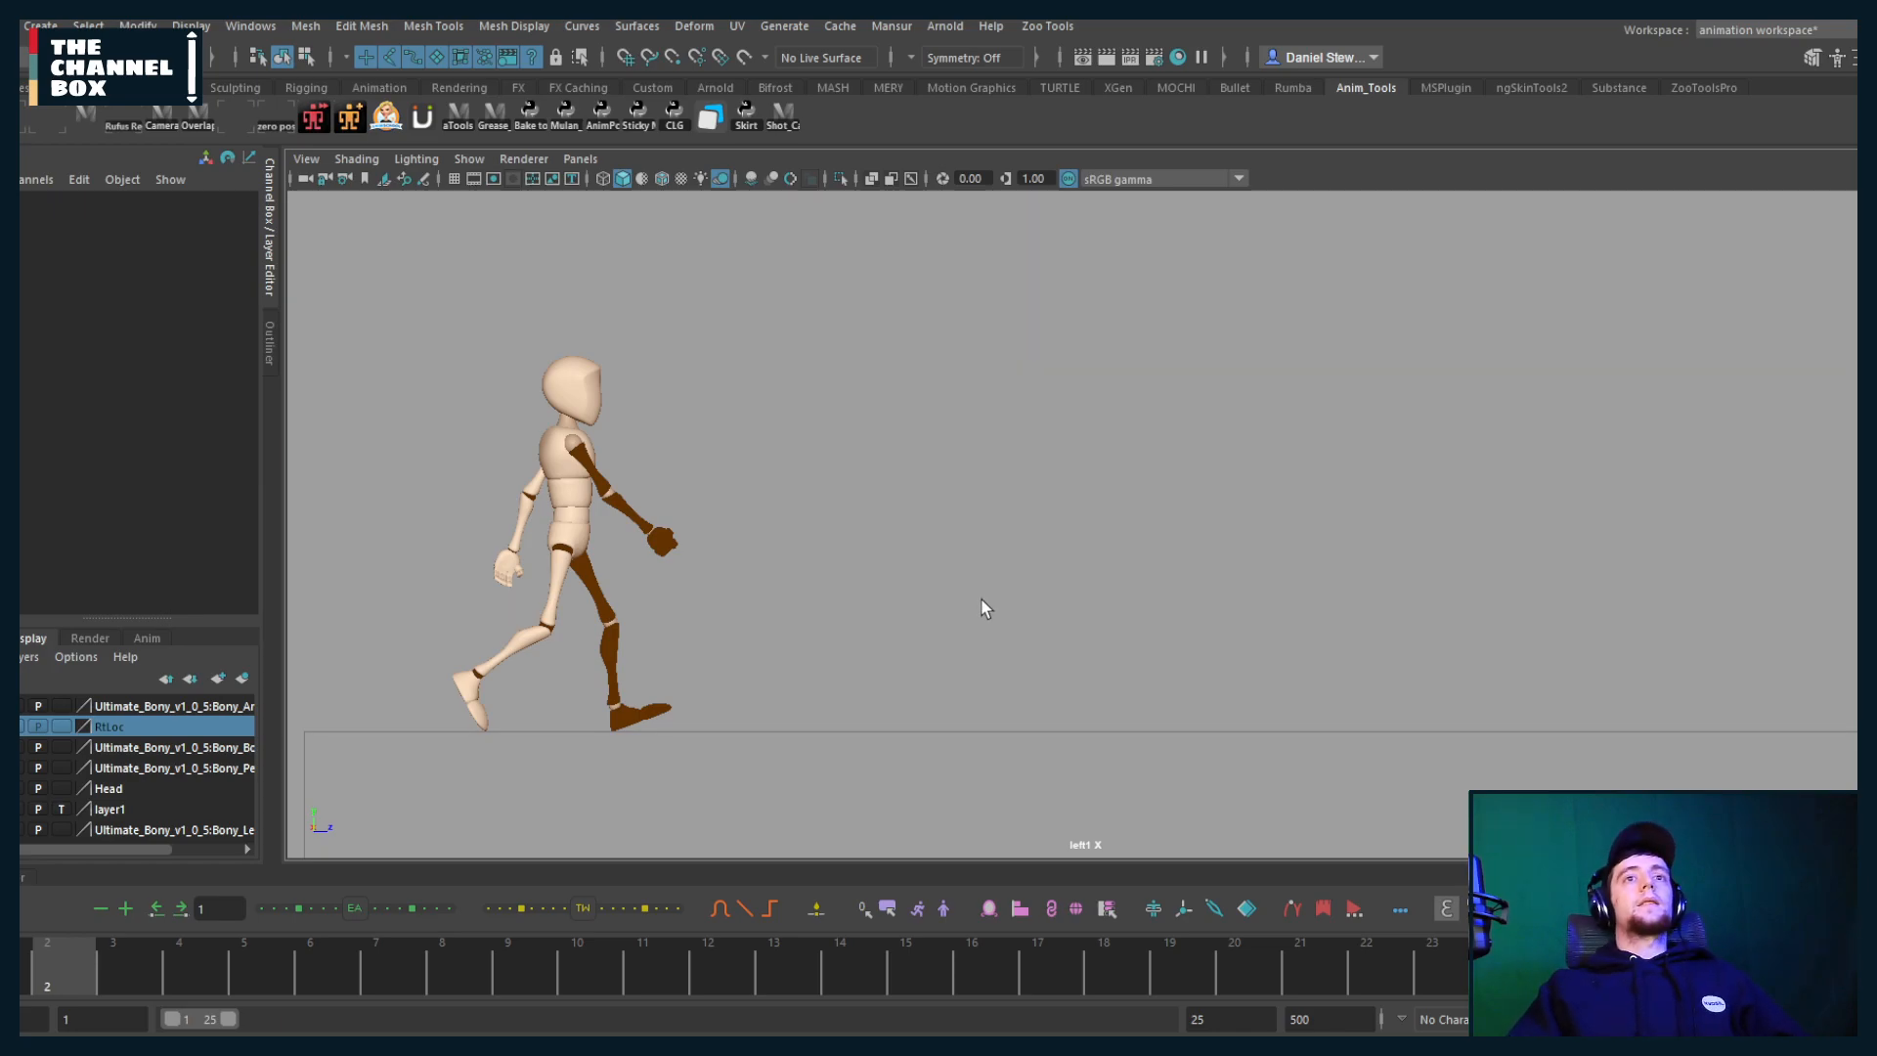
middle_click_drag(982, 603, 954, 606, "alt")
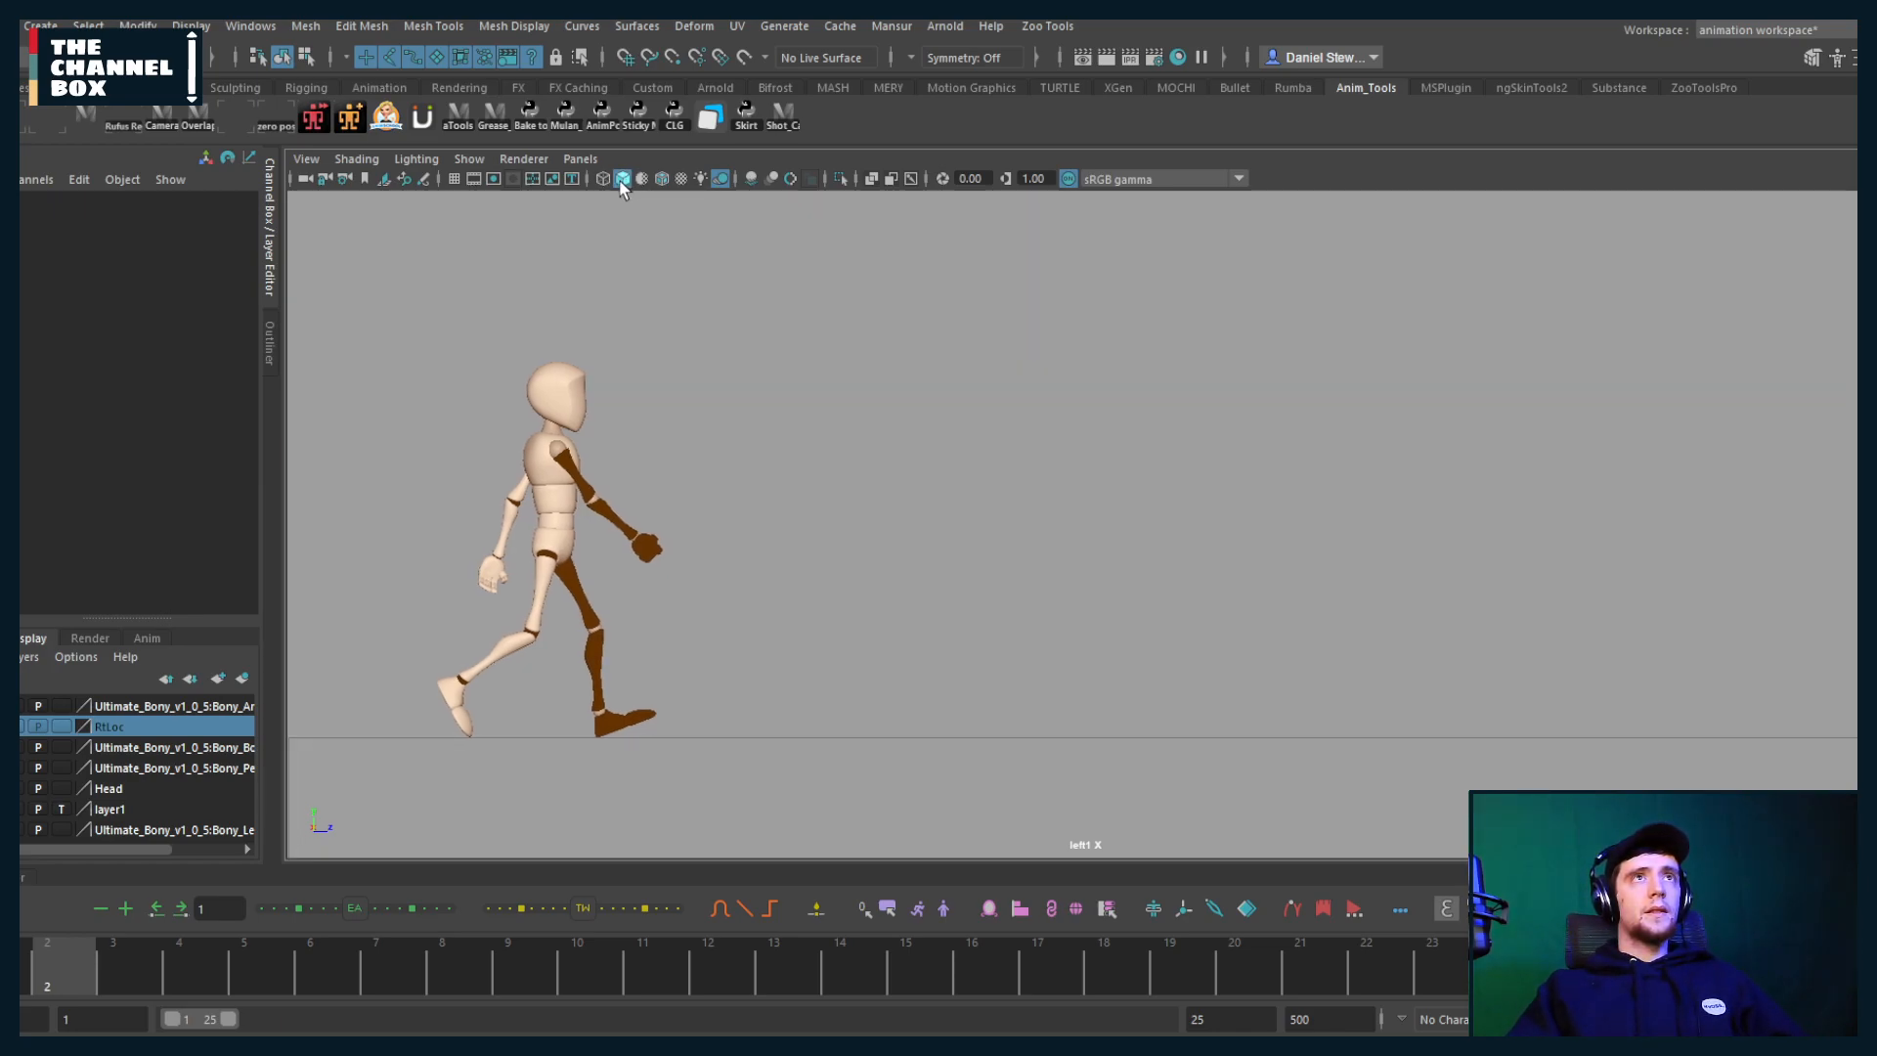
key("alt+v")
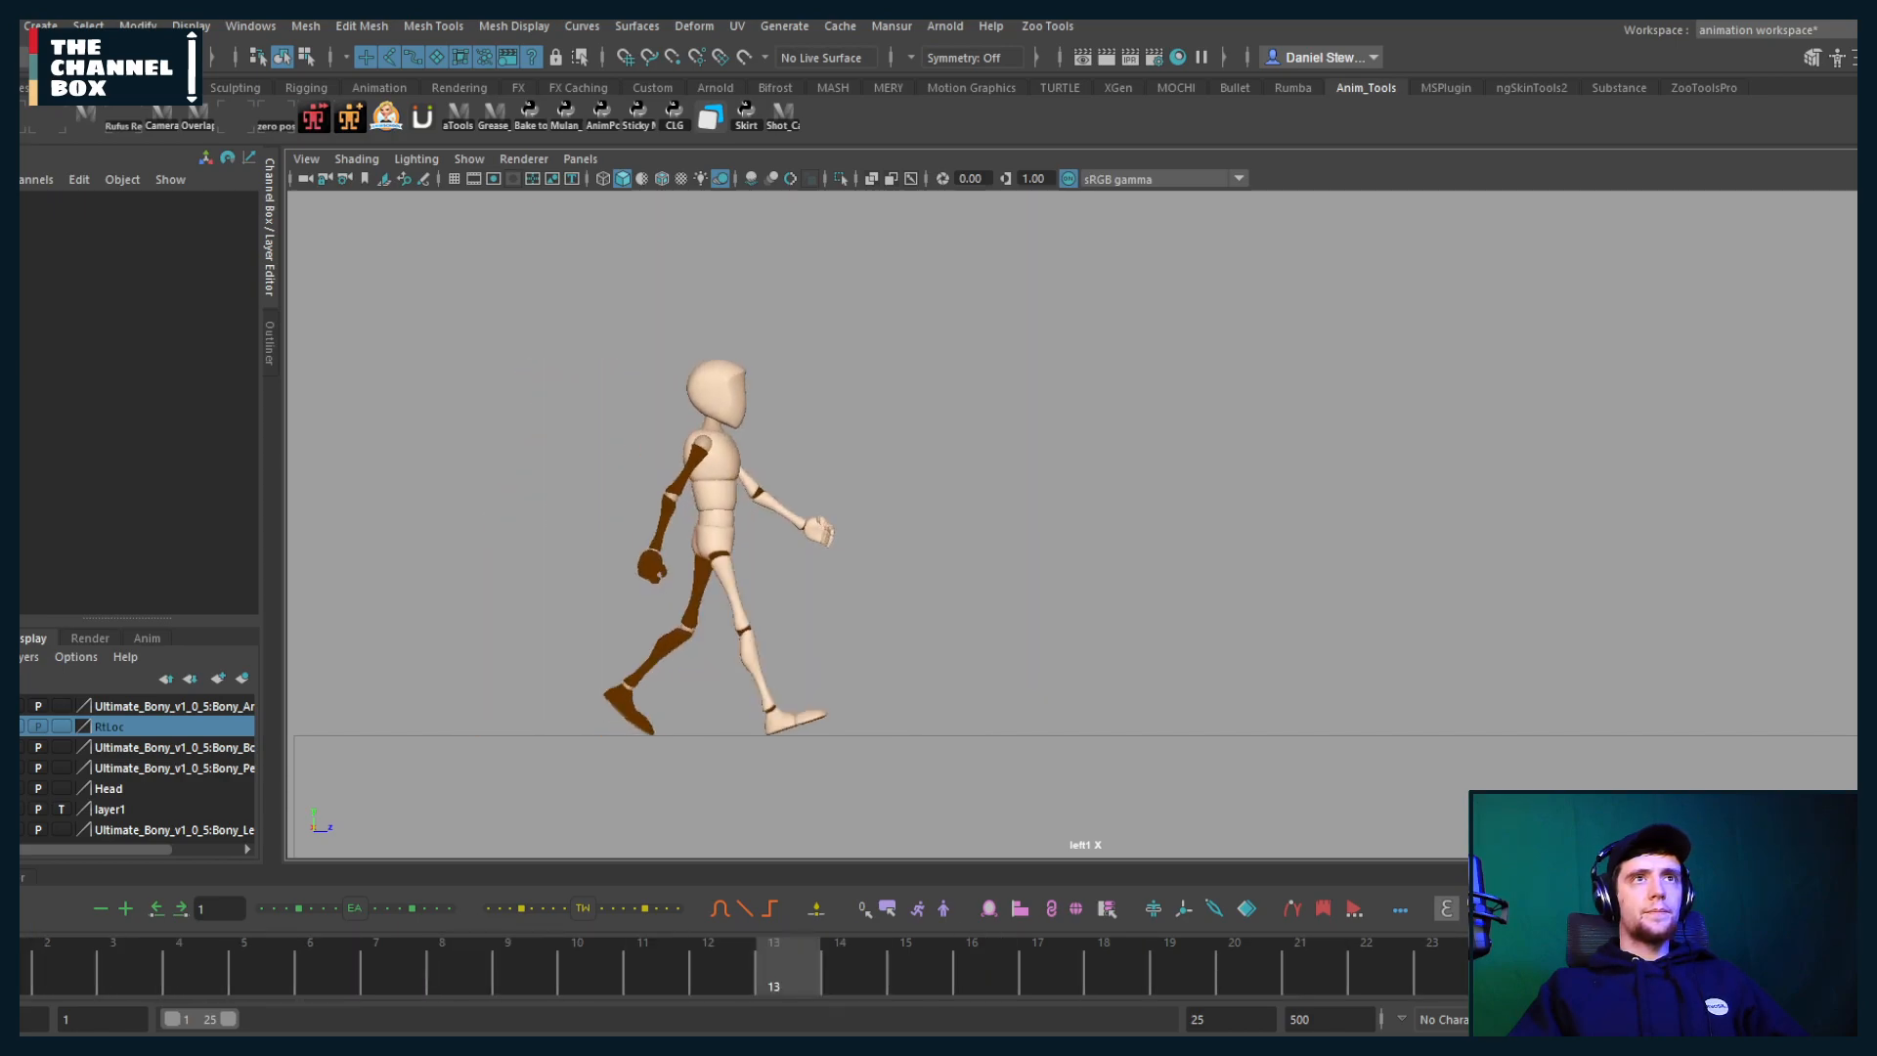
left_click_drag(25, 953, 79, 946)
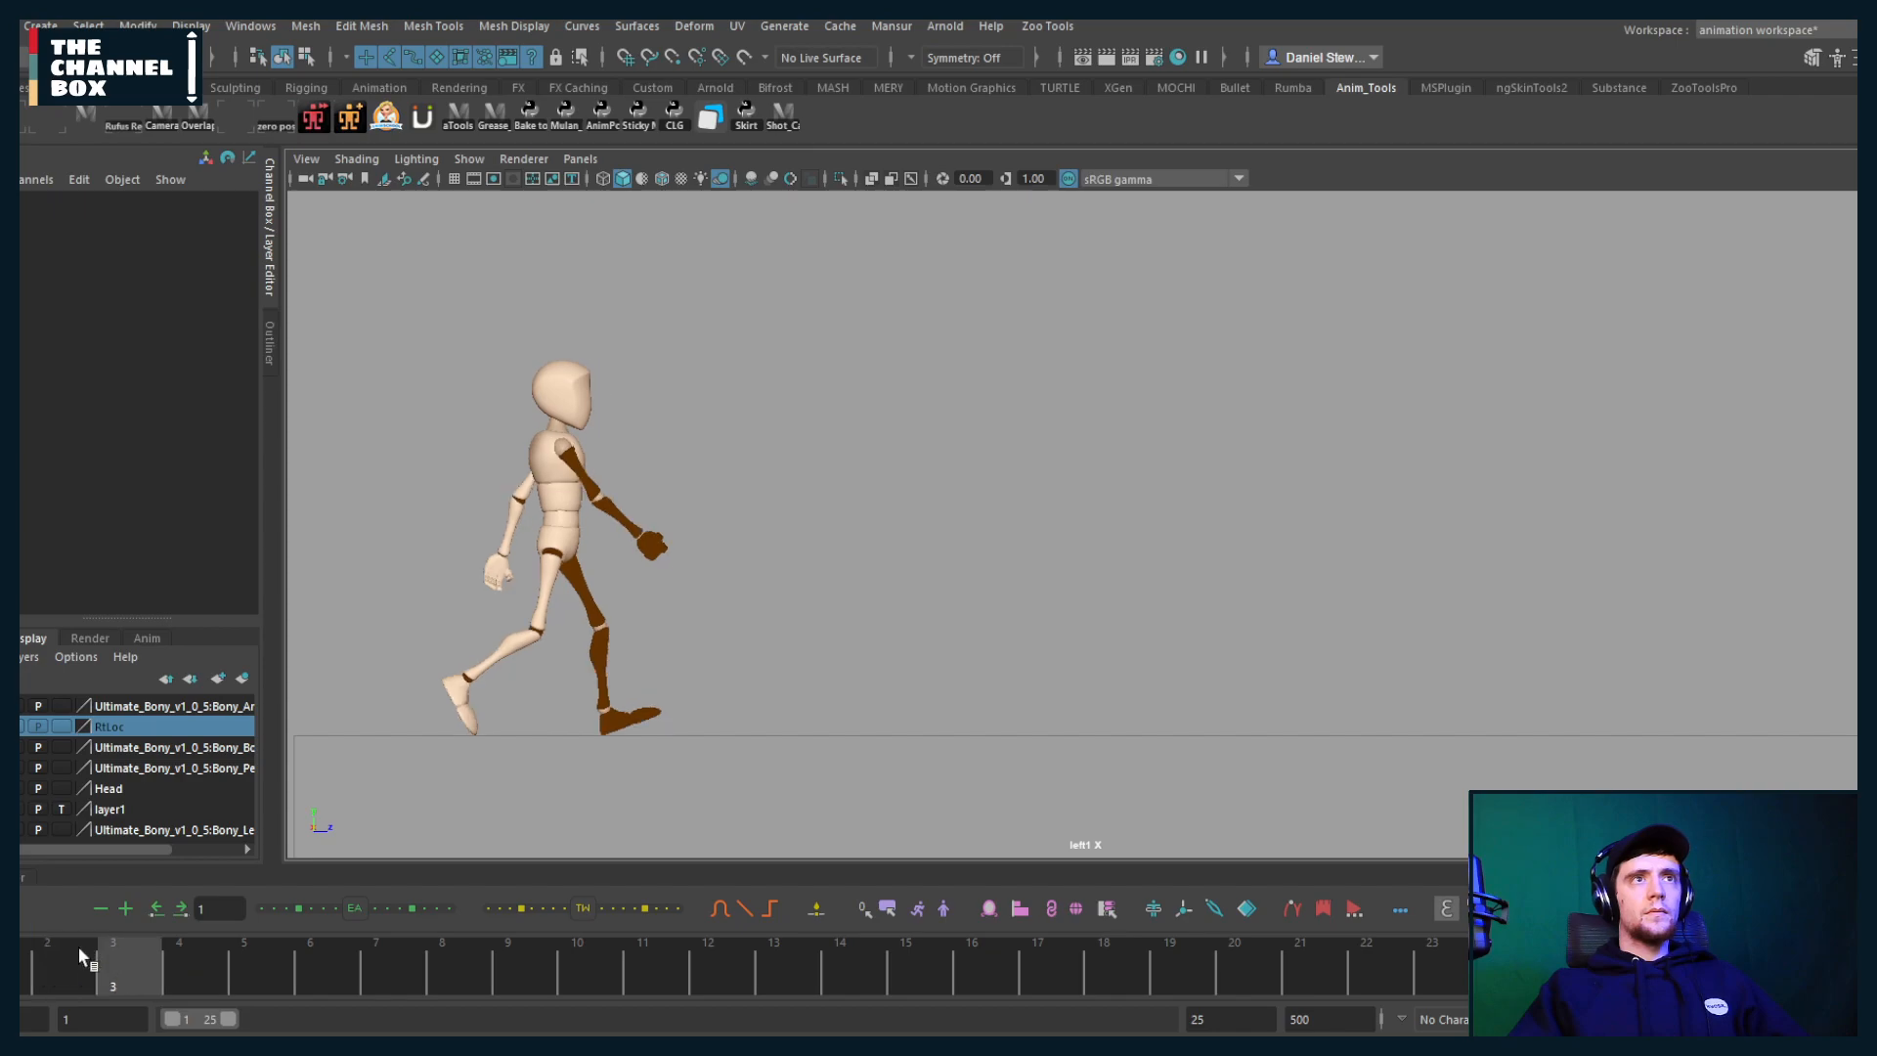
key("alt+v")
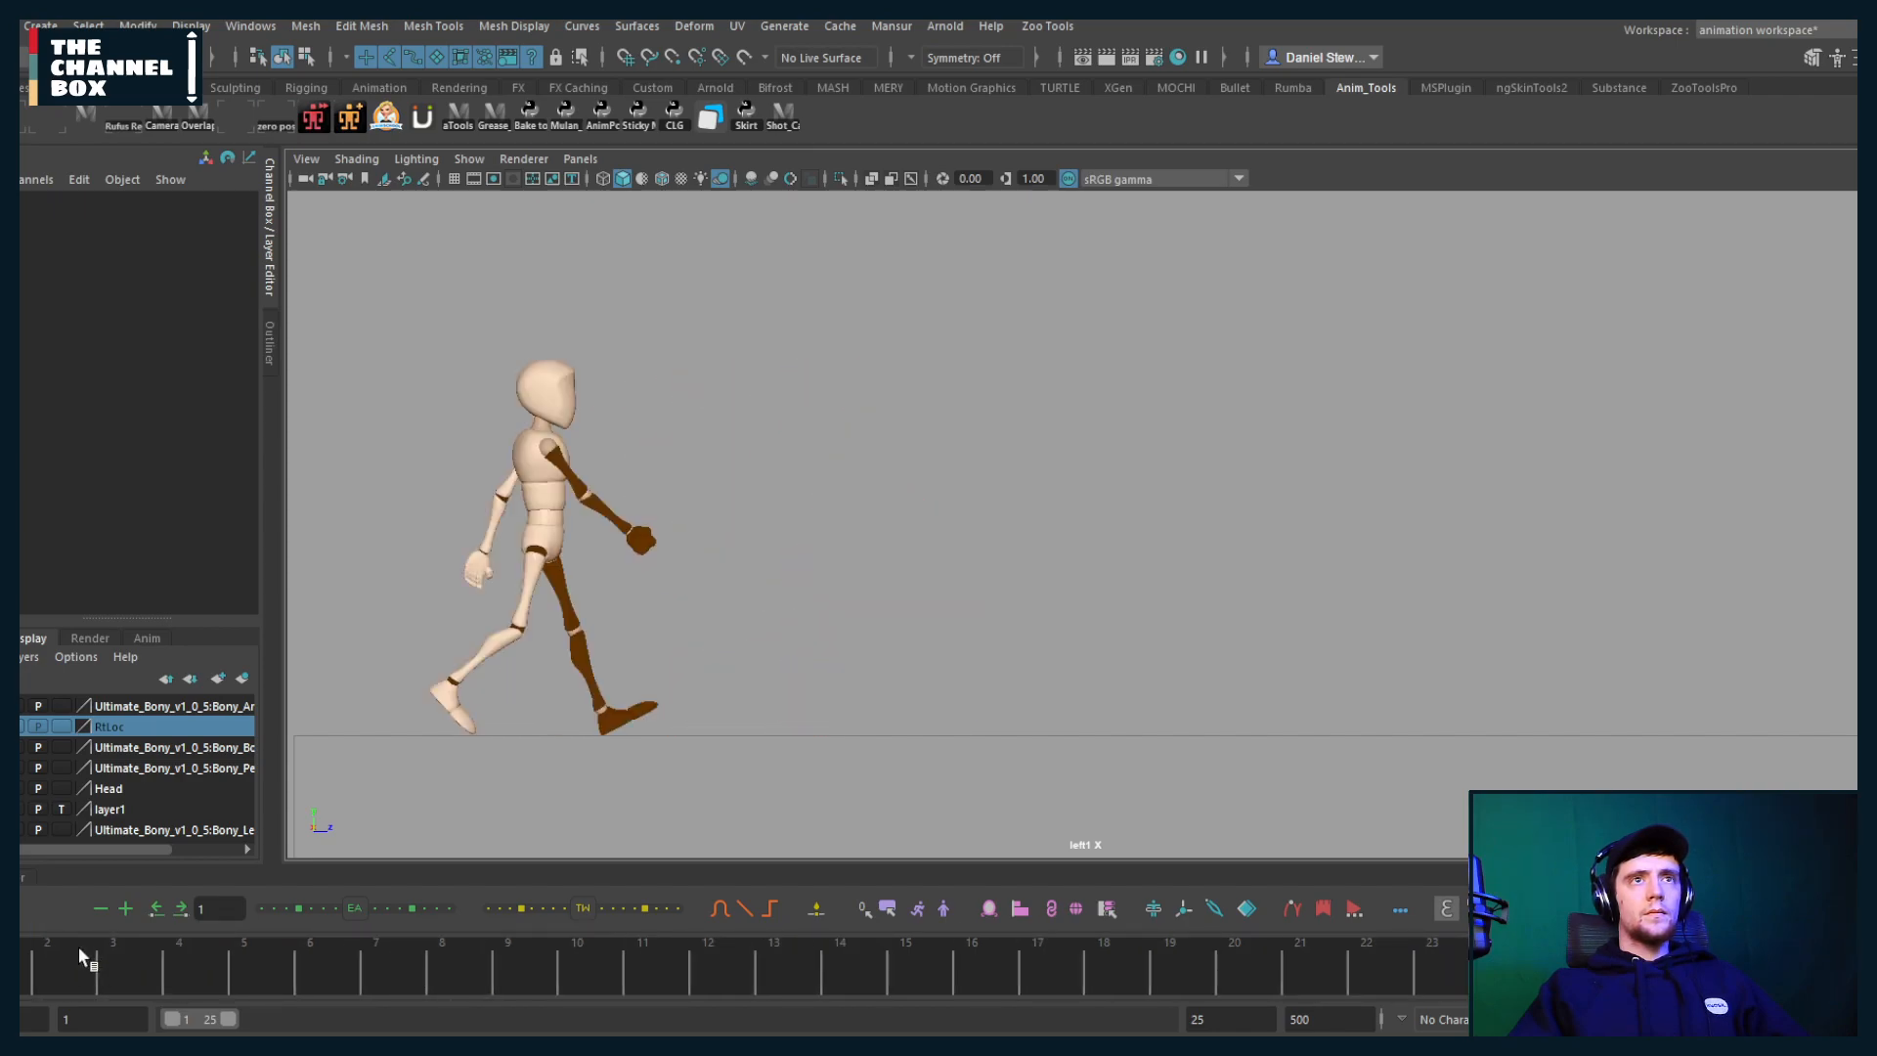
mouse_move(78, 947)
left_mouse_down()
mouse_move(1564, 972)
mouse_move(1330, 953)
mouse_move(1498, 968)
left_mouse_up()
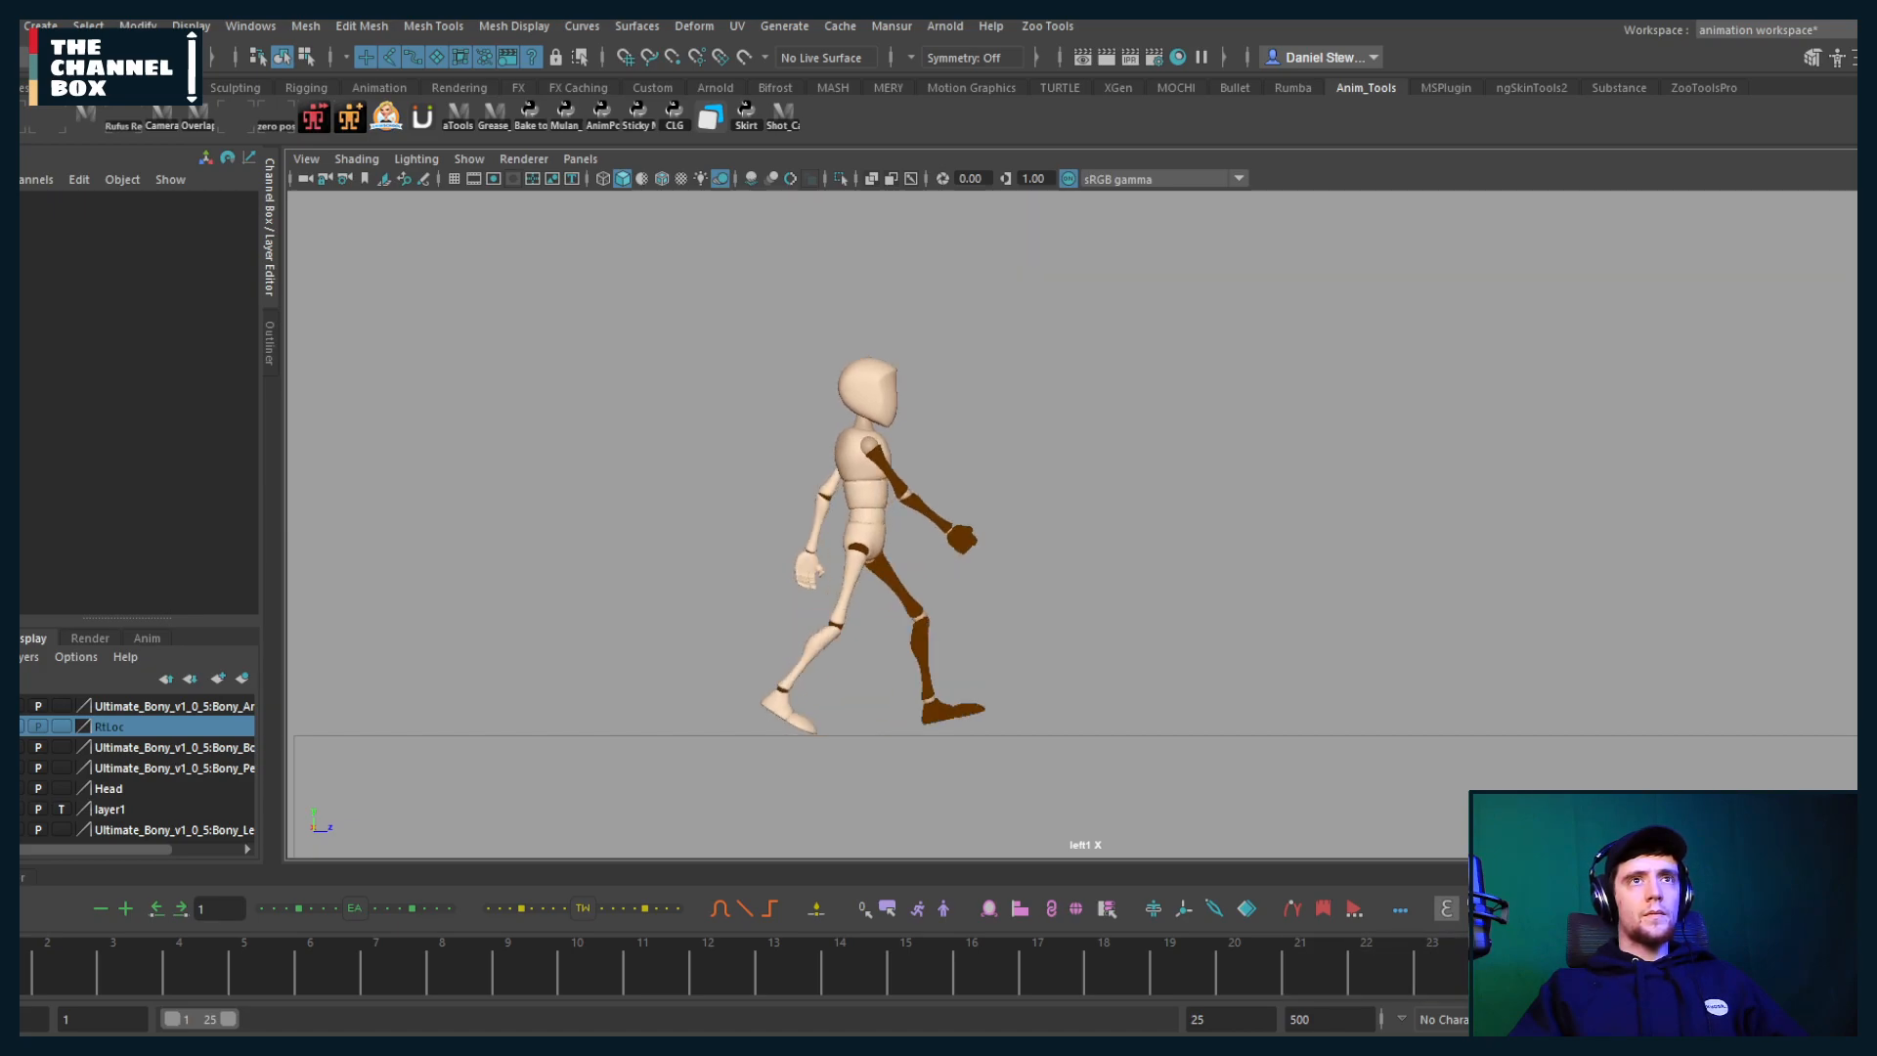
Step: Select the right foot IK control and step through the last frames of the walk cycle to examine the foot's movement
scroll(889, 718, "up", 3)
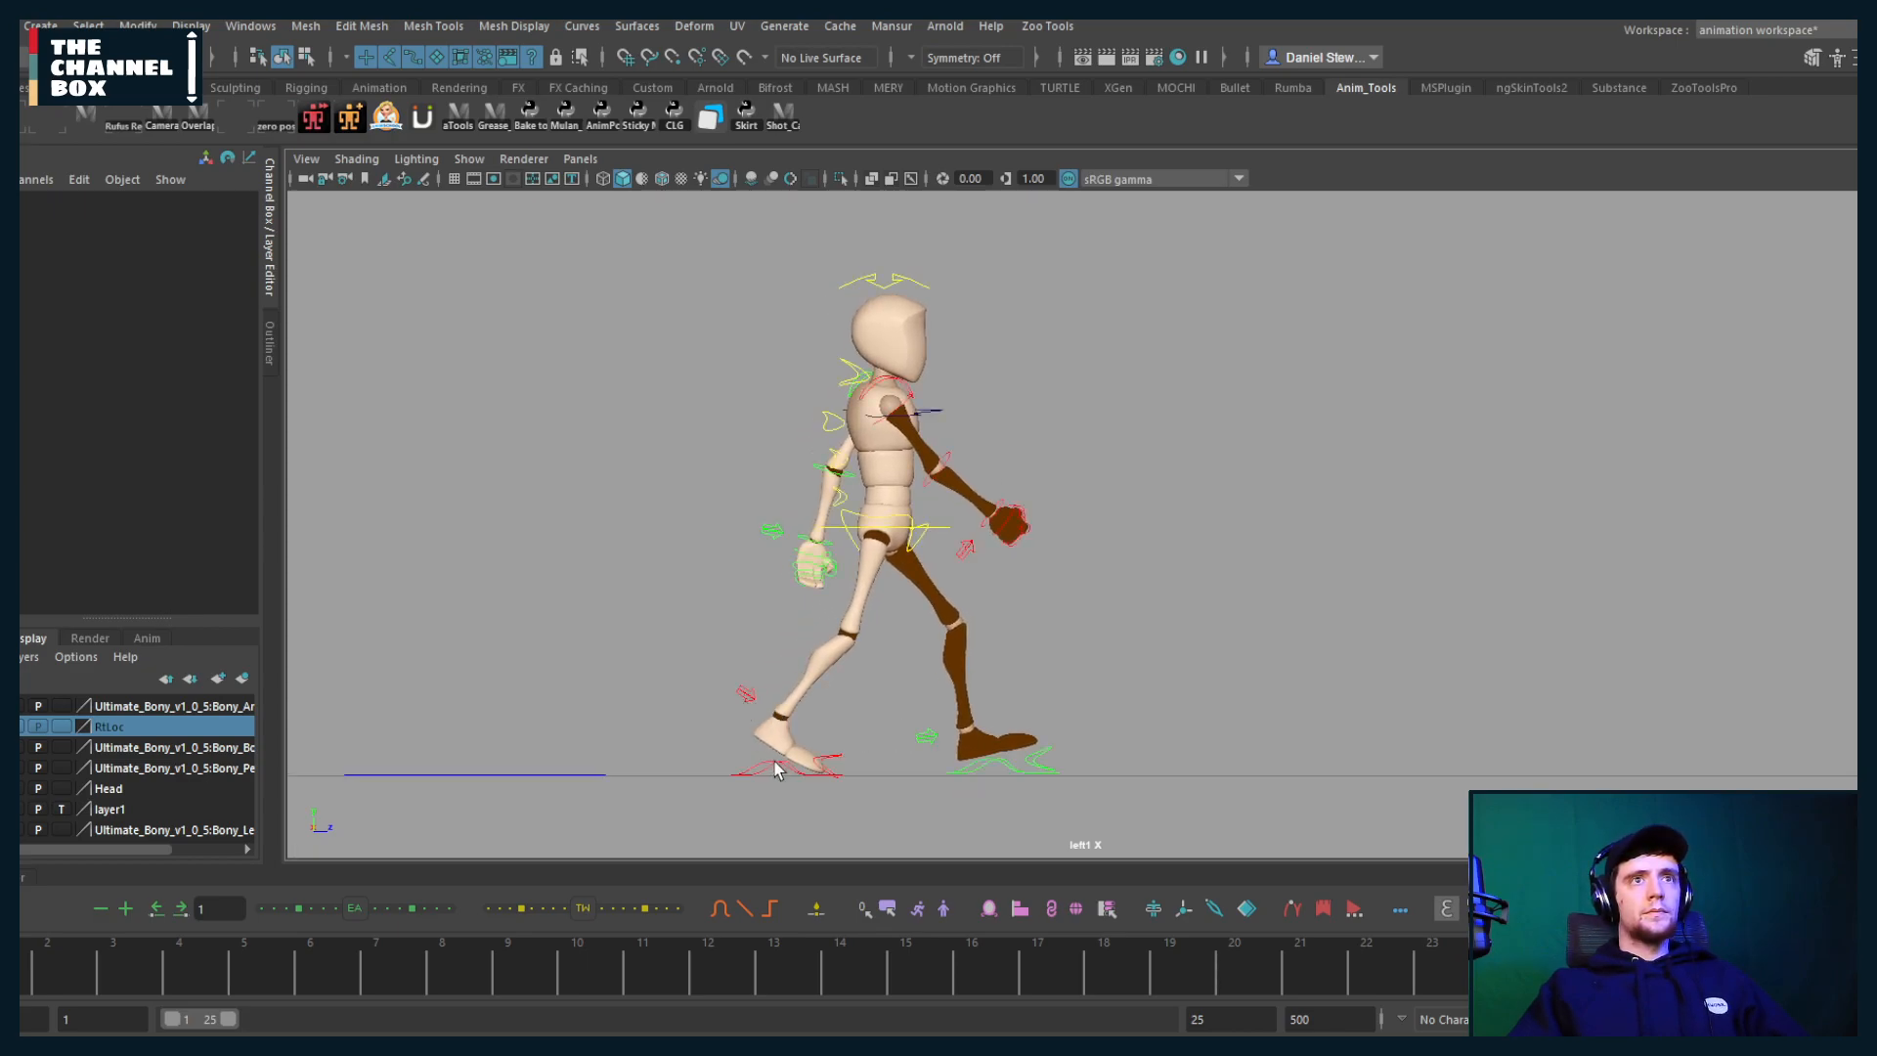
left_click(778, 768)
mouse_move(710, 744)
left_mouse_down()
mouse_move(629, 745)
mouse_move(736, 746)
left_mouse_up()
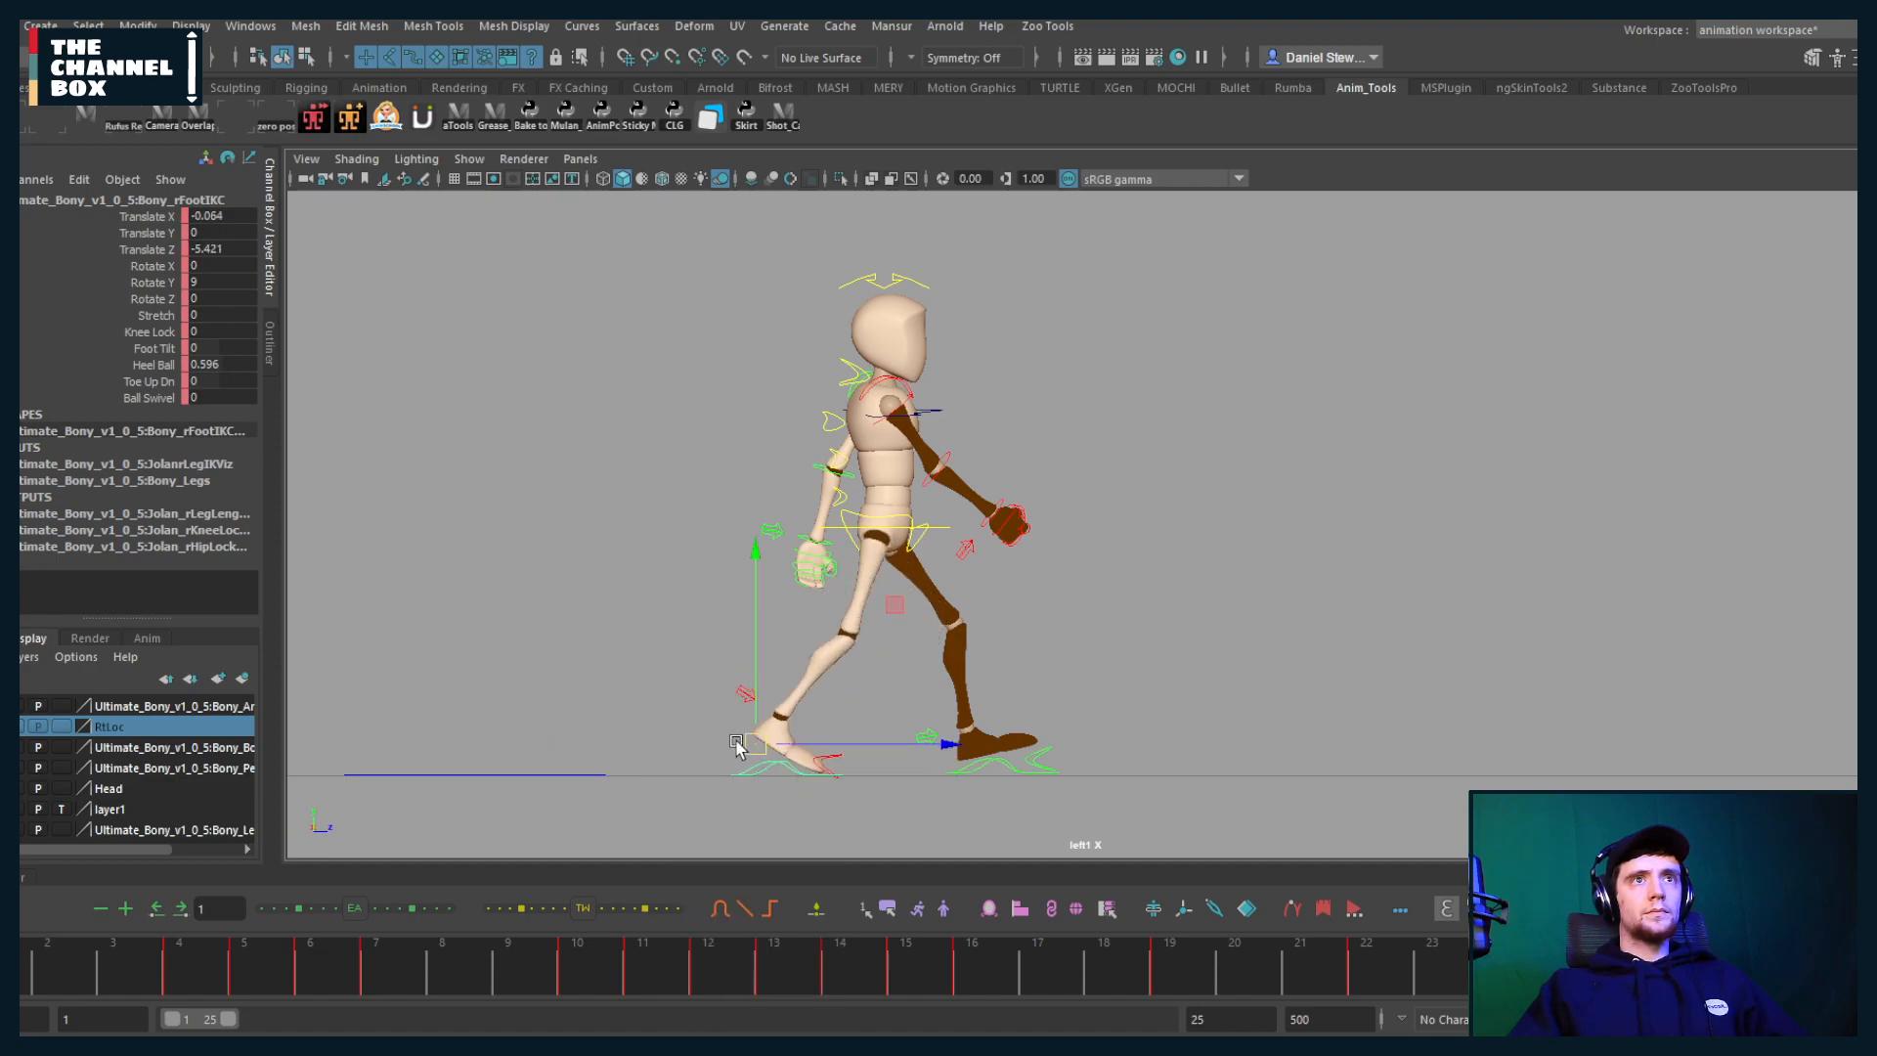
key("alt+comma")
key("alt+comma")
key("alt+comma")
key("alt+comma")
key("alt+period")
key("alt+period")
key("alt+period")
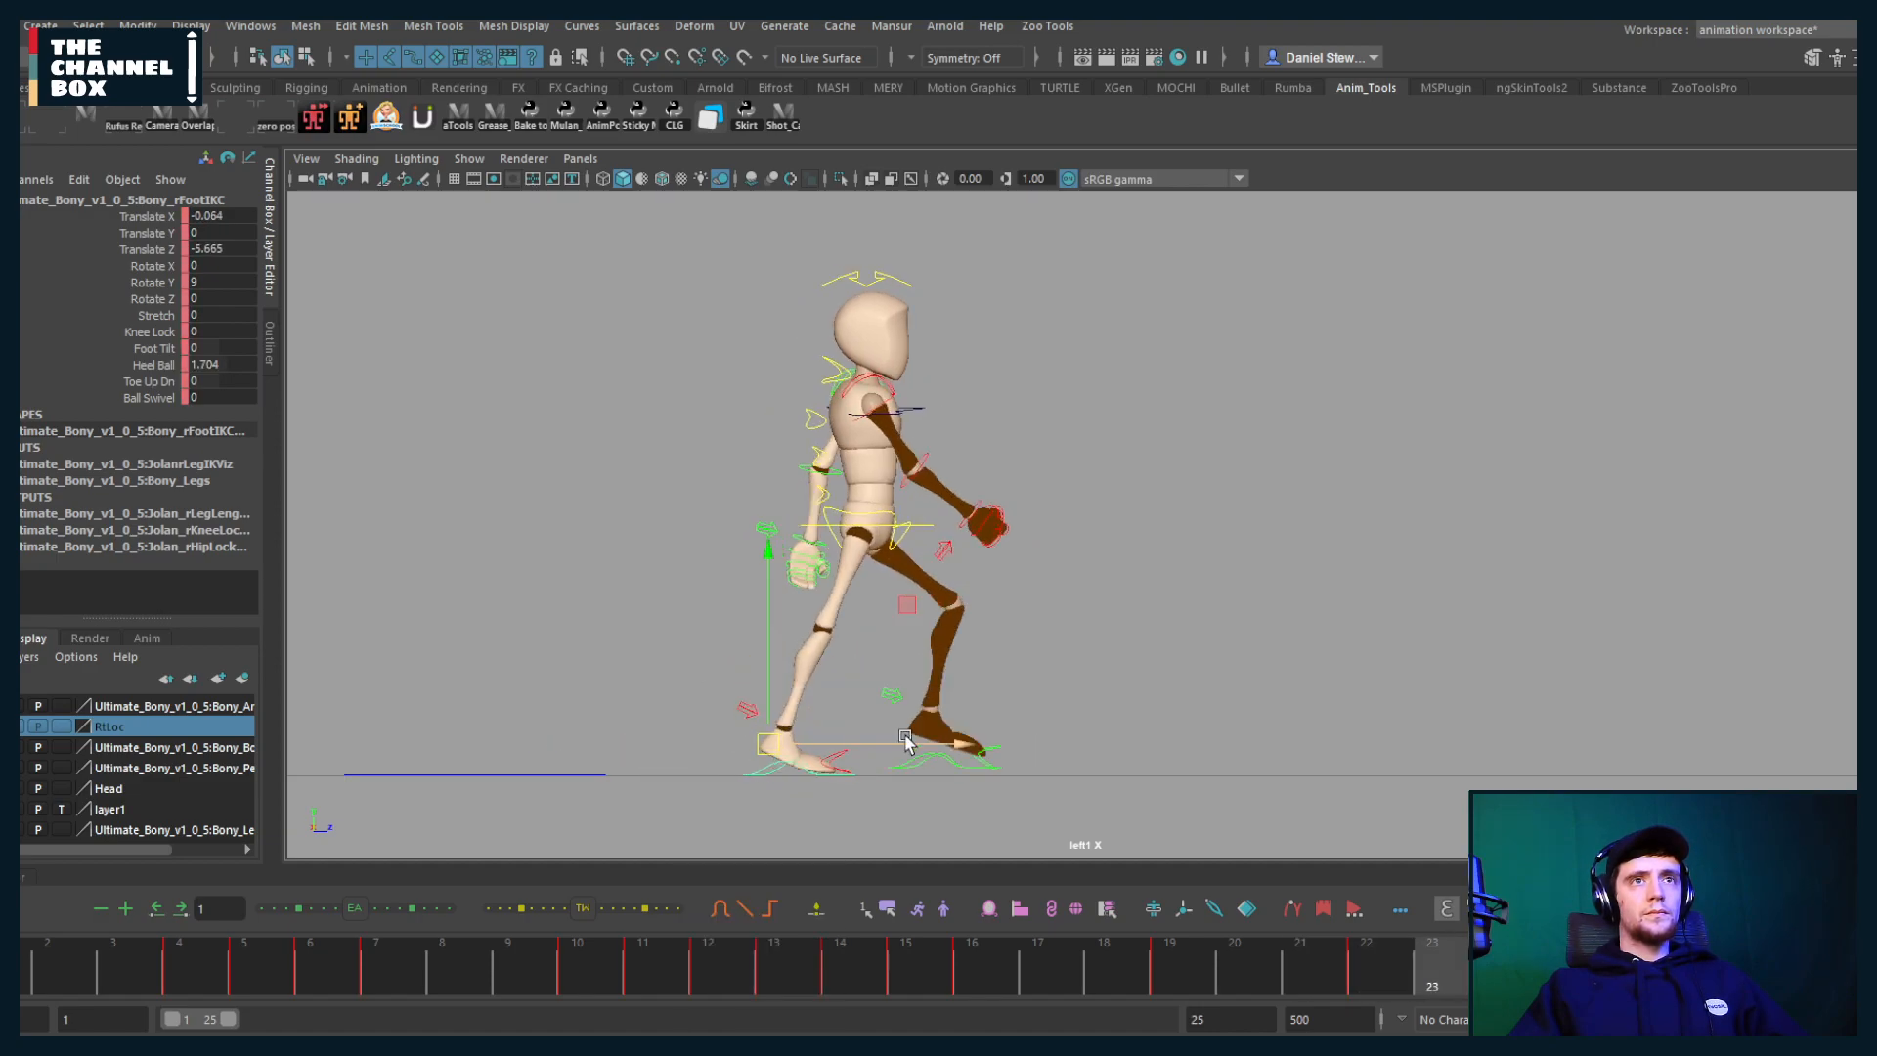
key("alt+comma")
Step: Examine the right foot close up, frame by frame from frame 22 to the cycle's end, for slipping against the ground
scroll(850, 766, "up", 5)
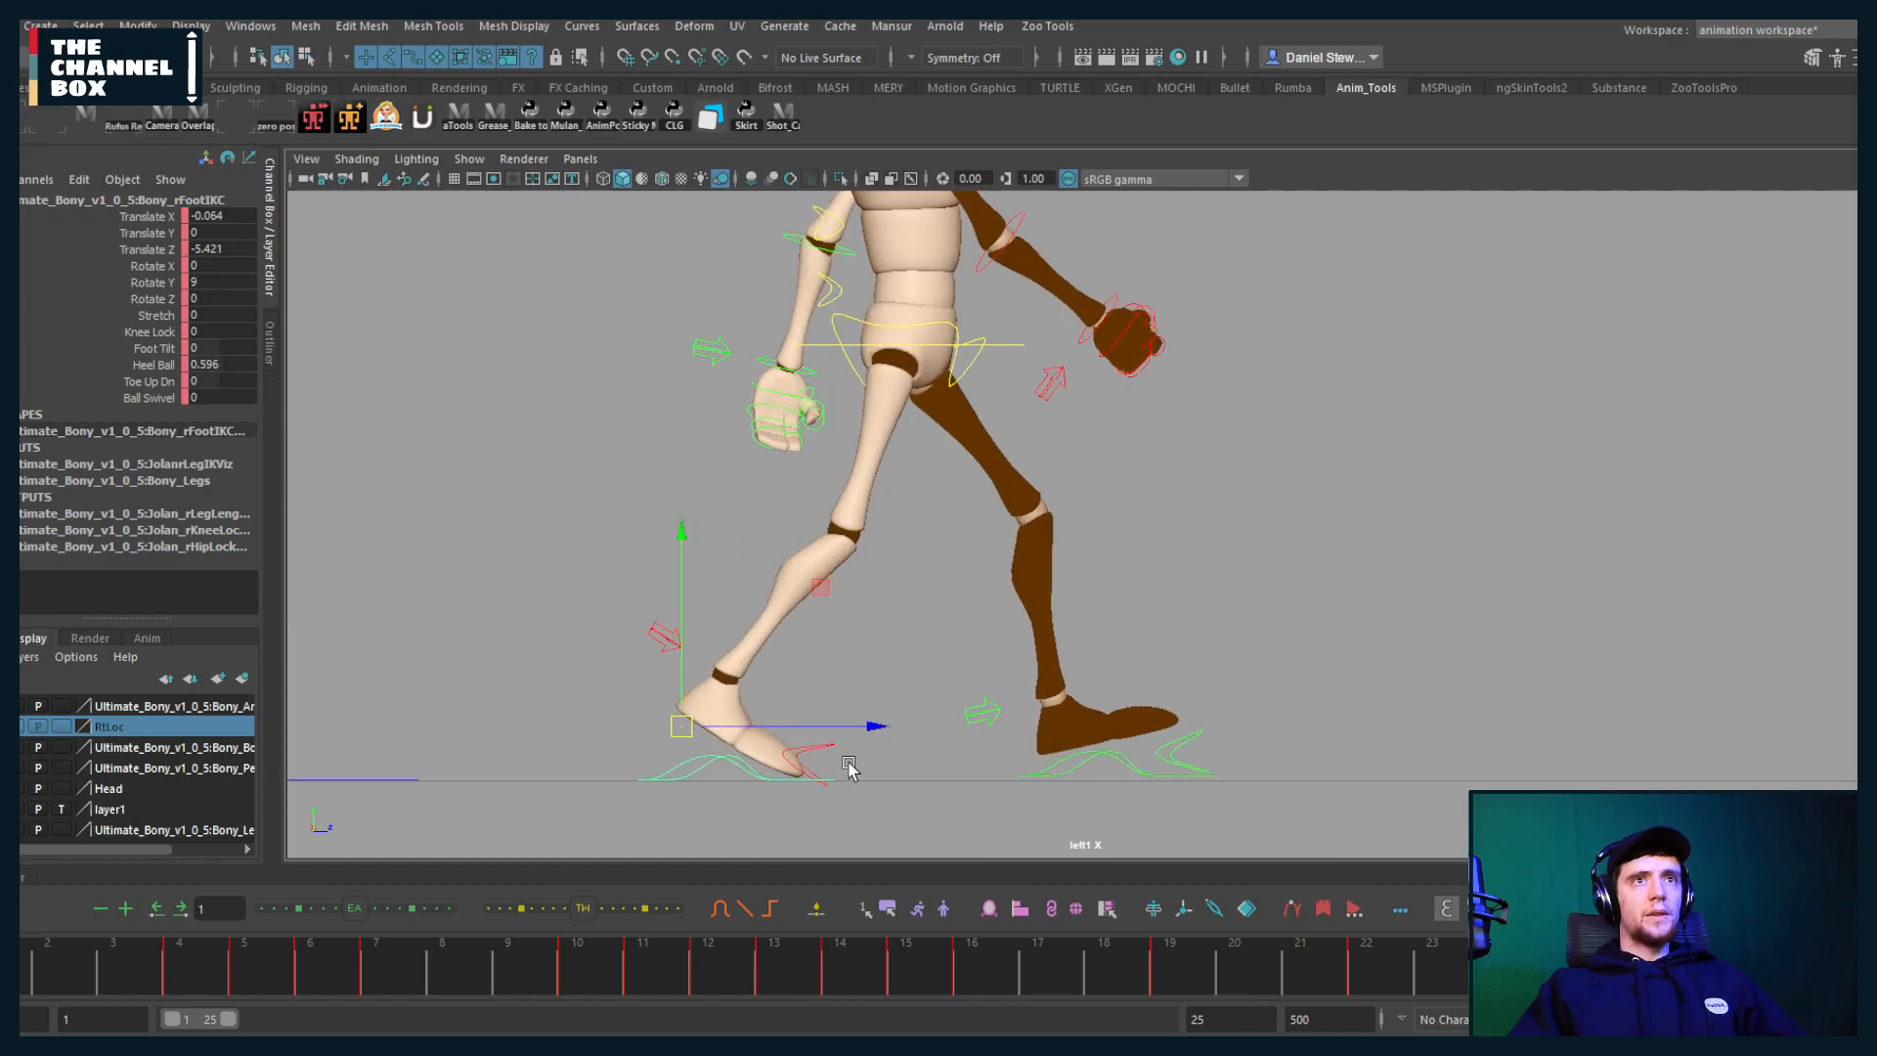
key("alt+comma")
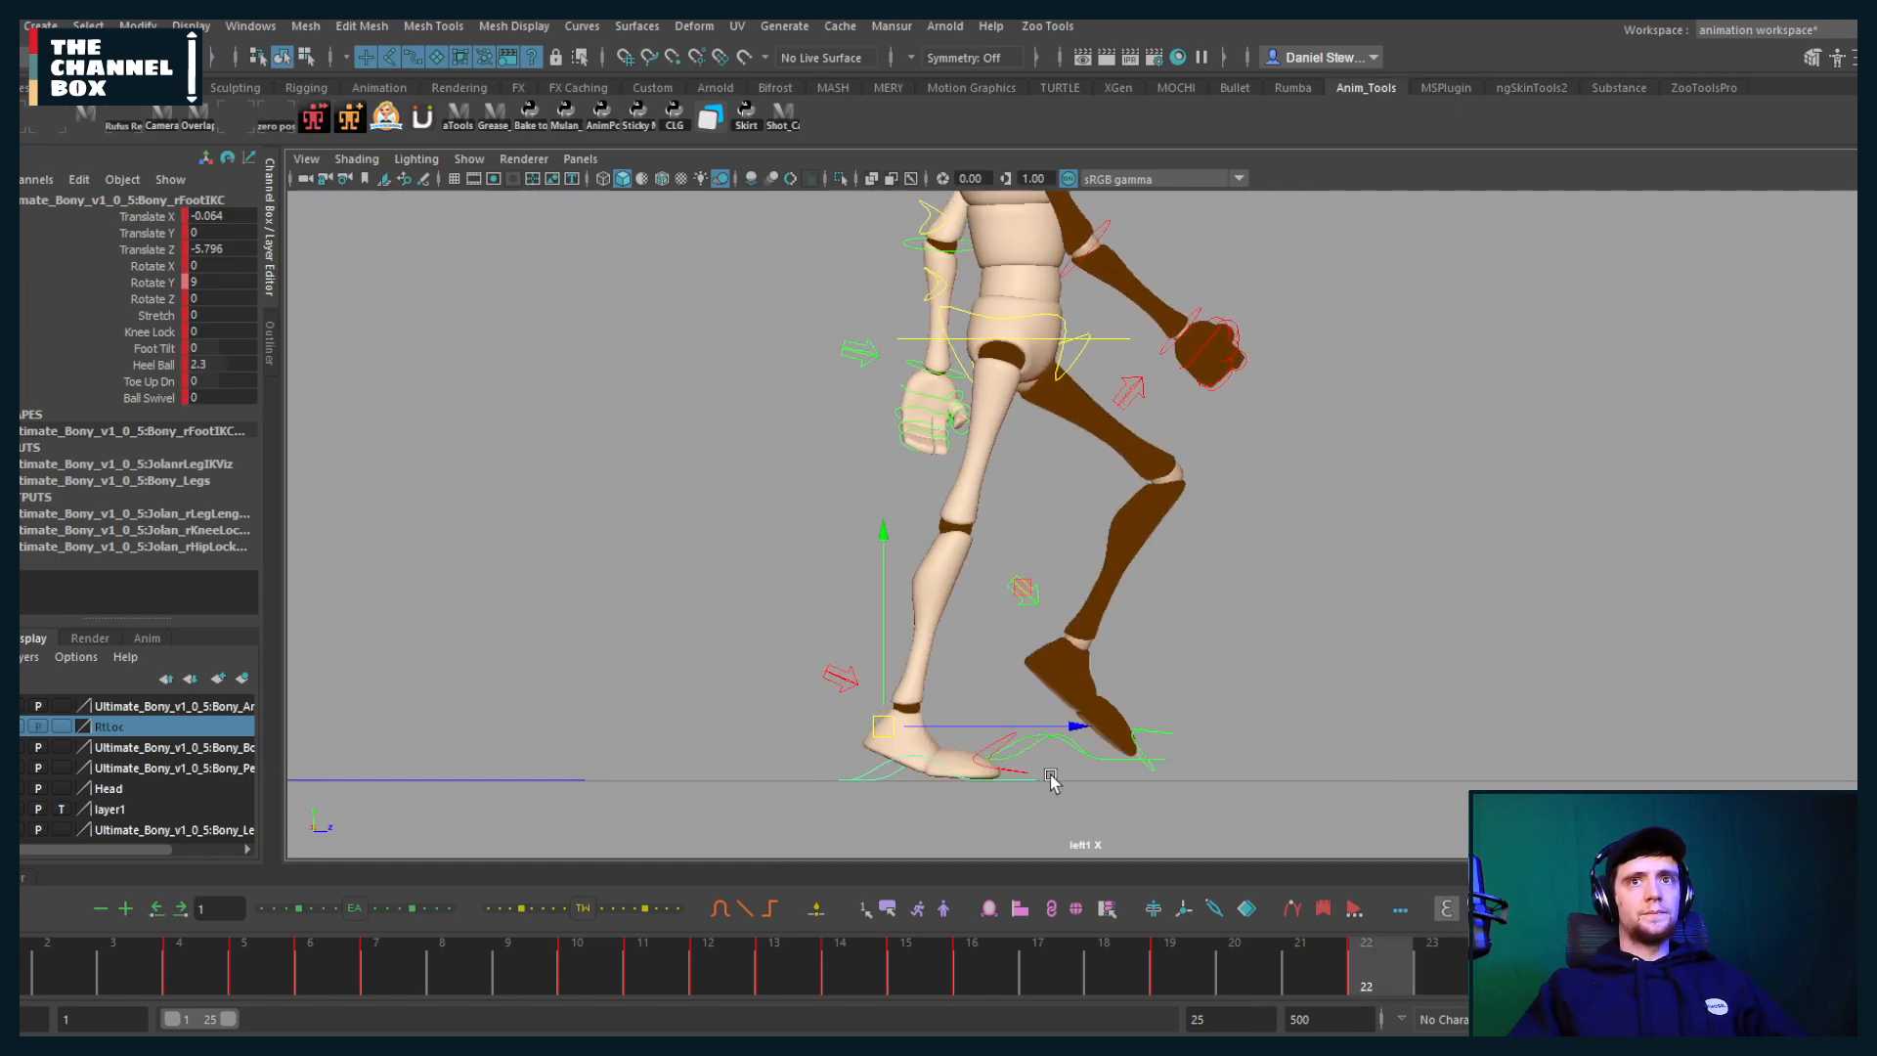
middle_click_drag(1050, 779, 917, 748, "alt")
left_click(917, 749, "alt")
key("alt+period")
key("alt+comma")
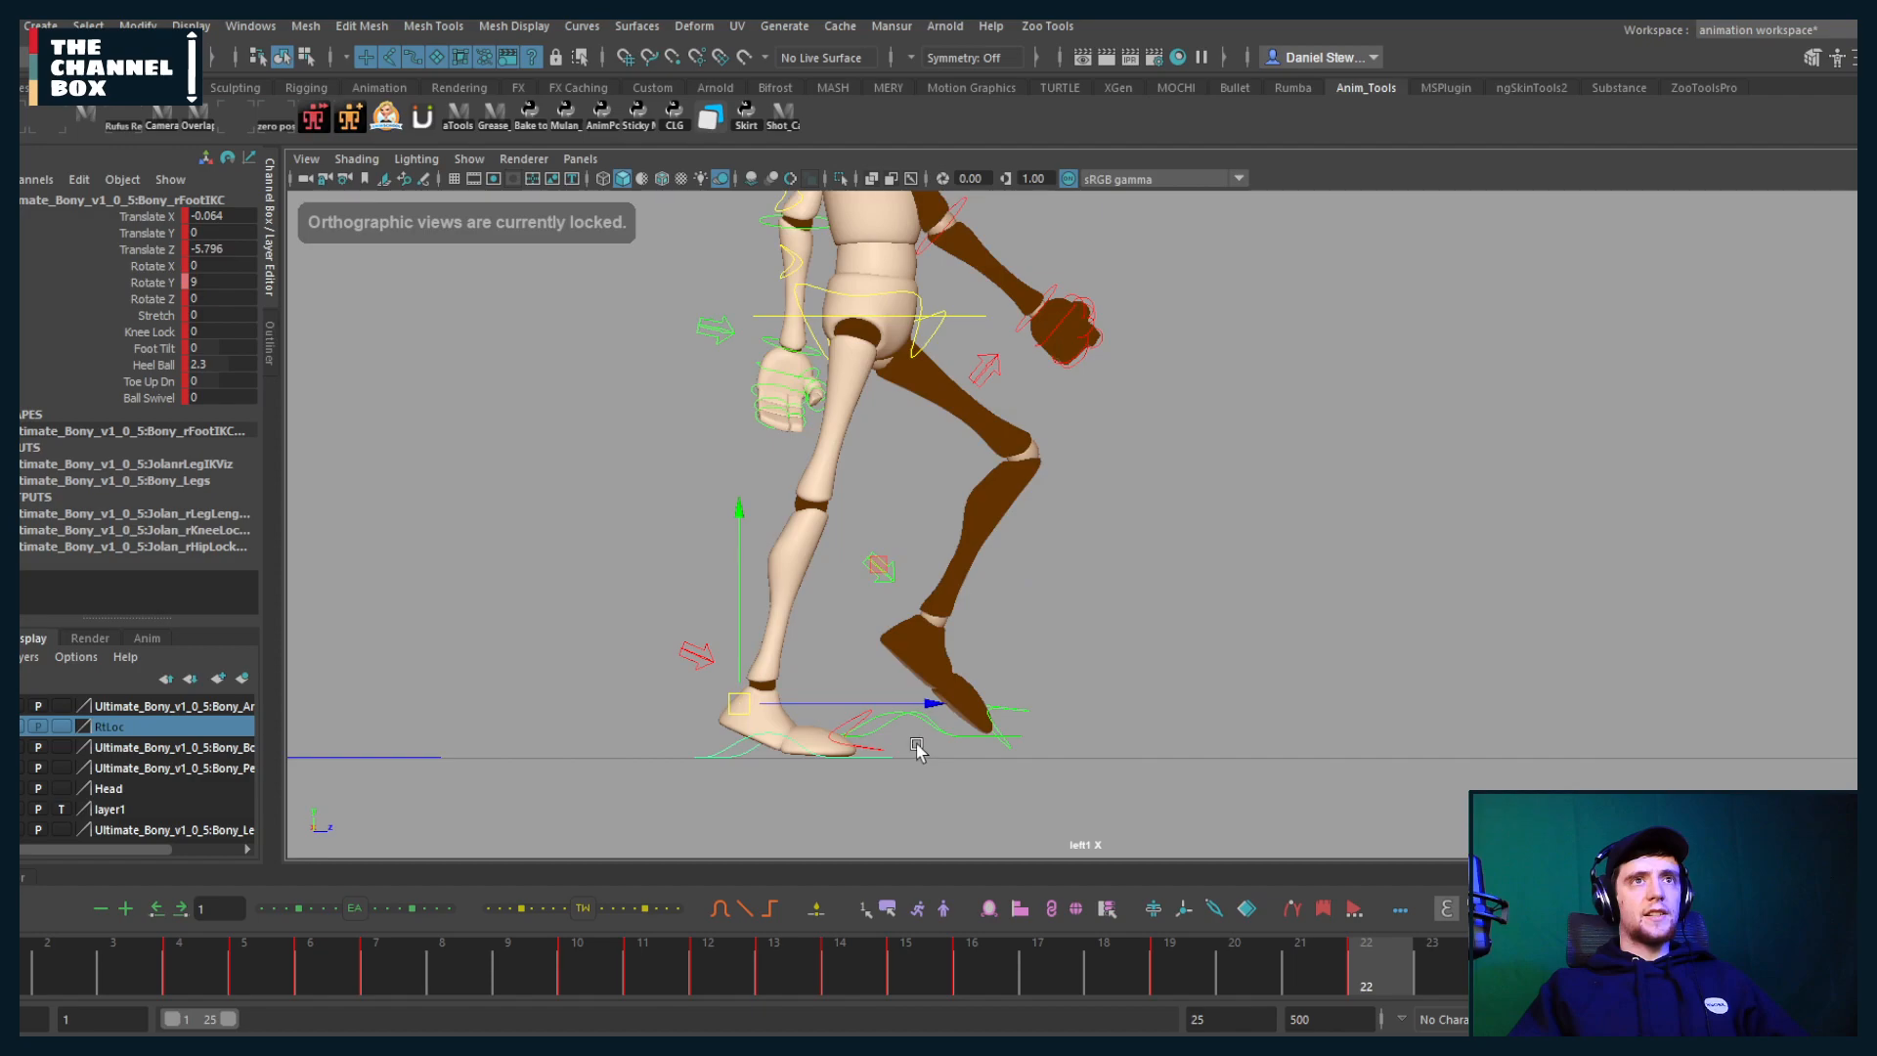
key("alt+period")
key("alt+period")
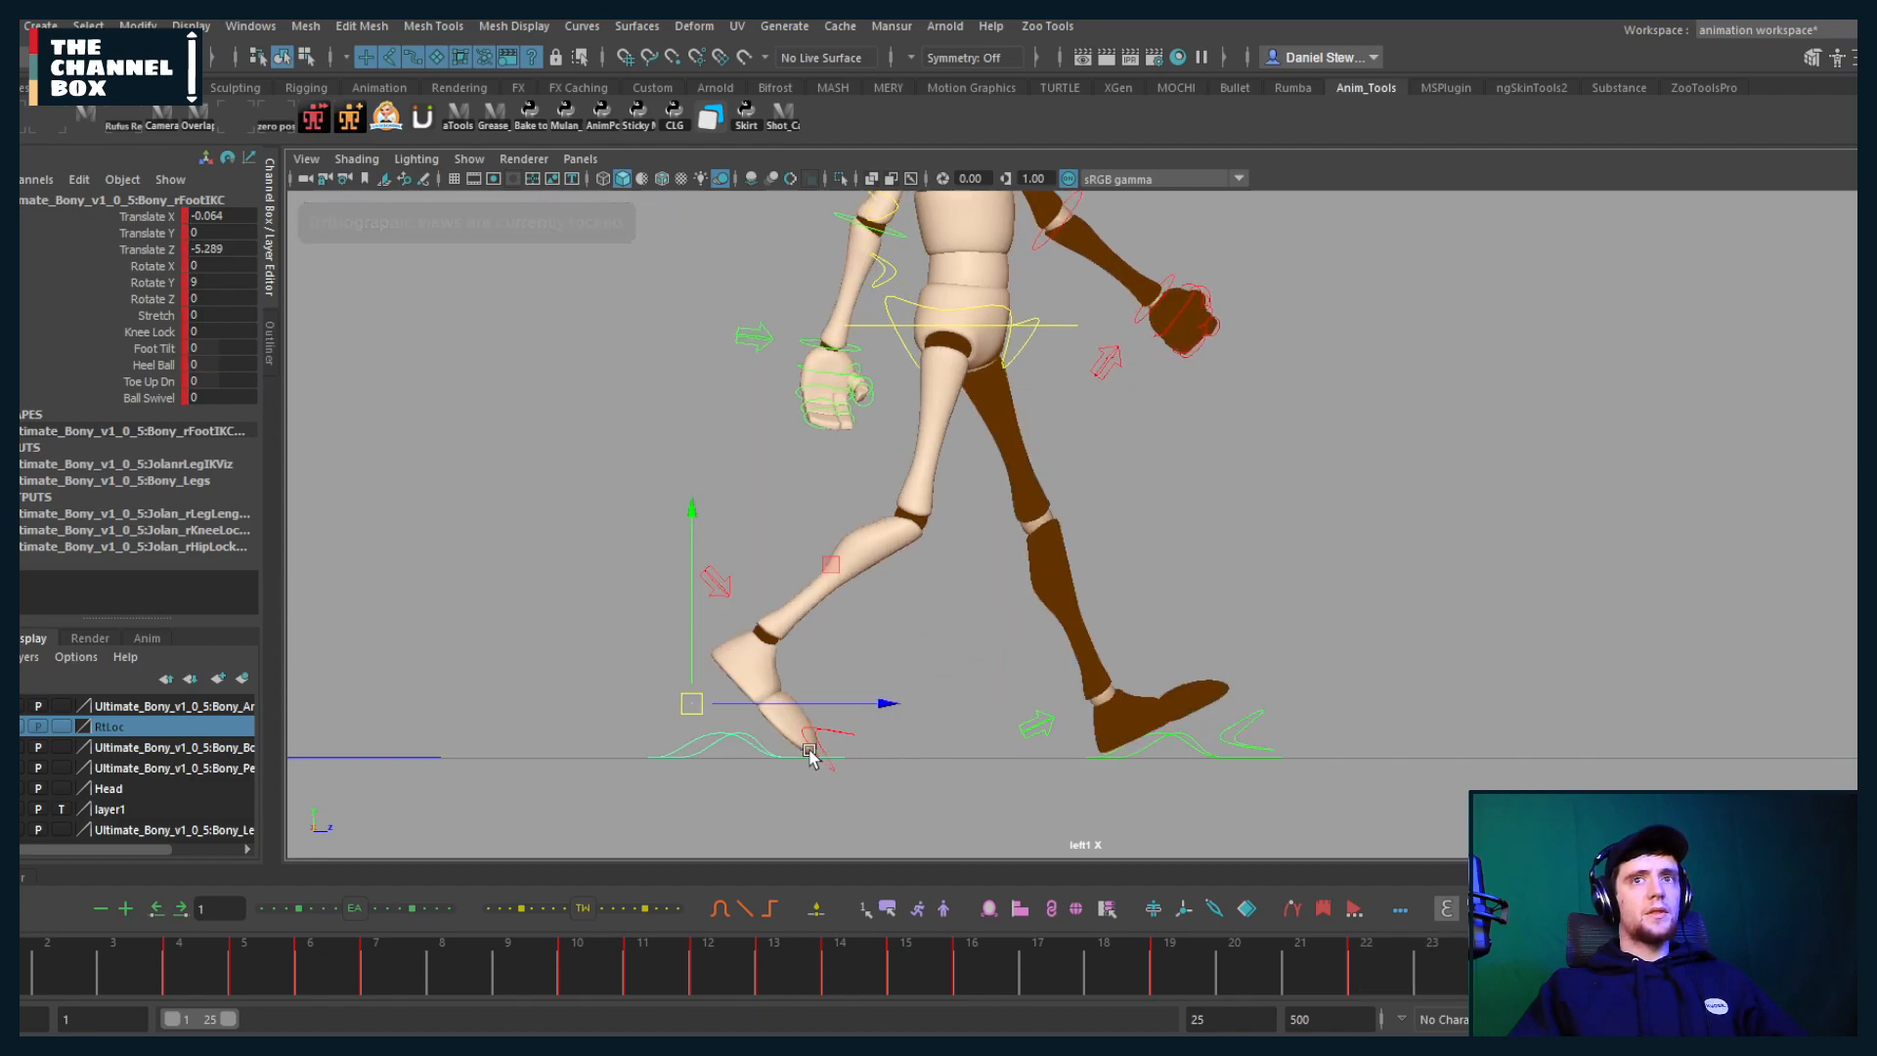
key("alt+period")
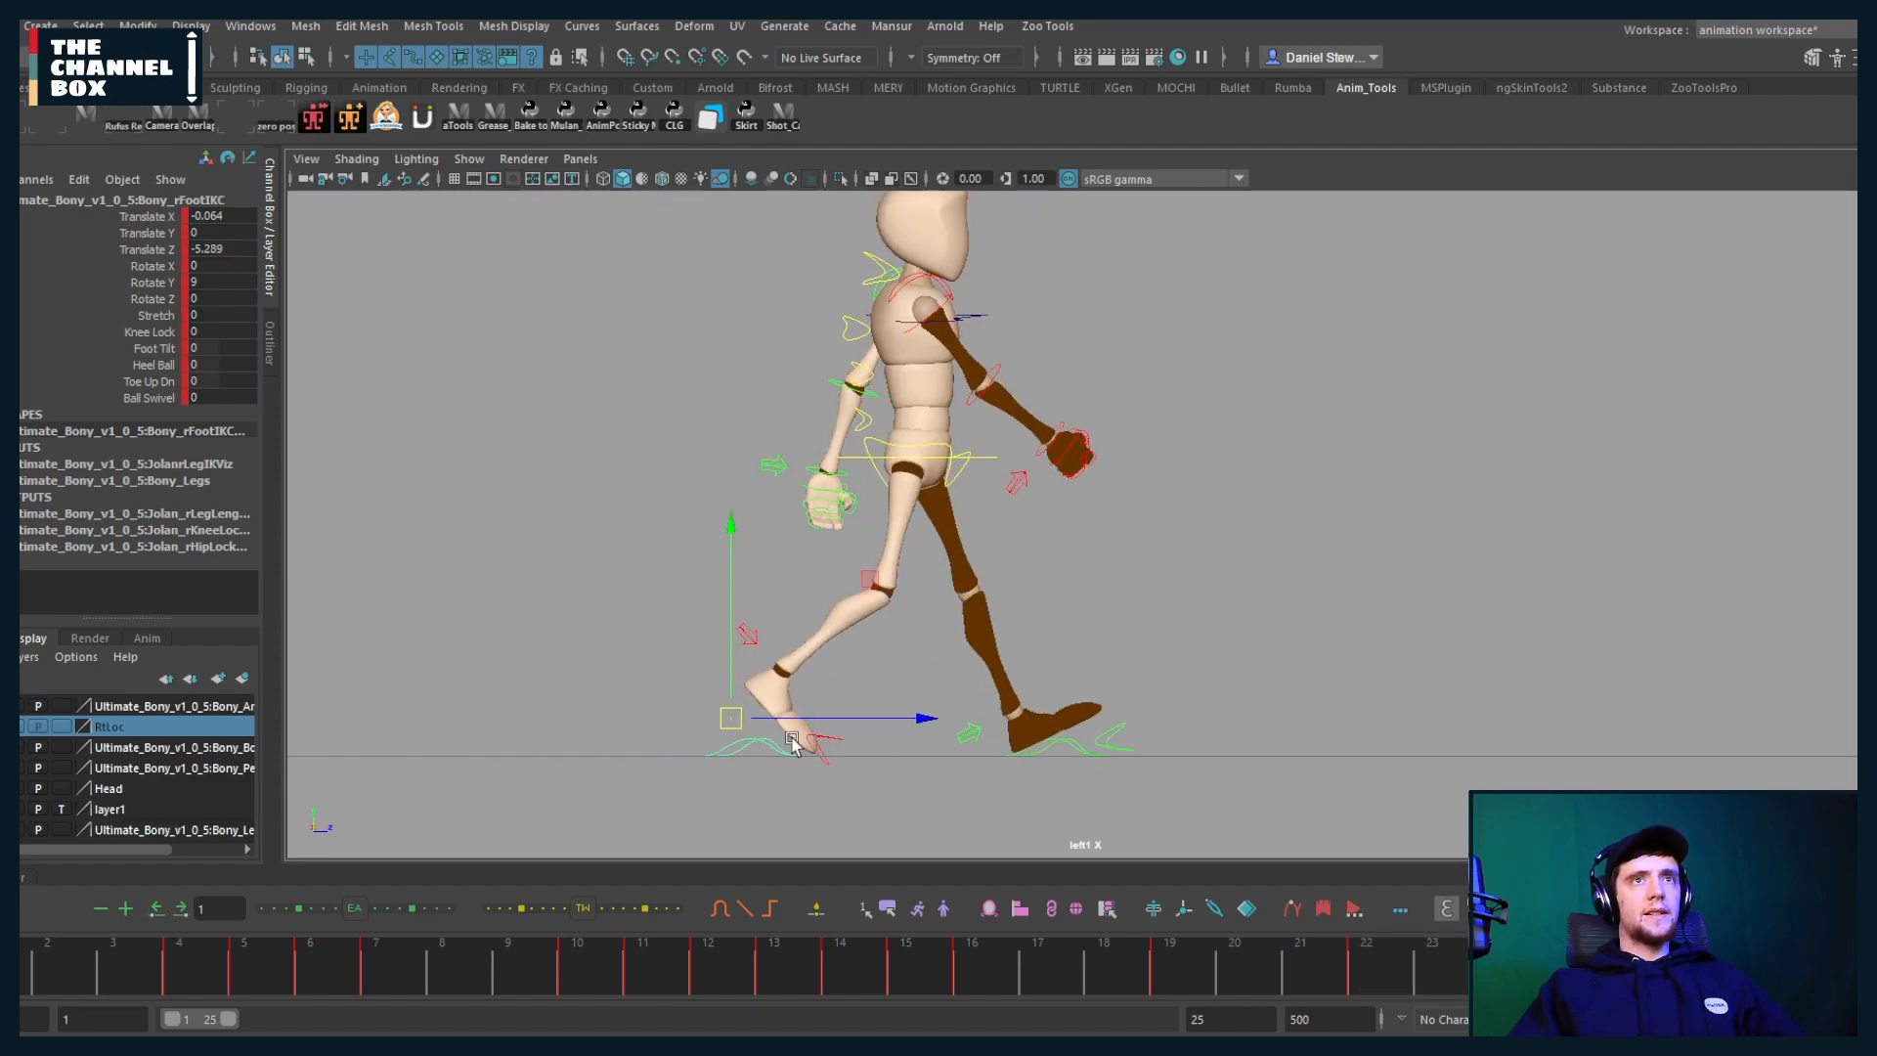
key("alt+comma")
key("alt+comma")
key("alt+comma")
key("alt+period")
key("alt+period")
key("alt+period")
key("alt+period")
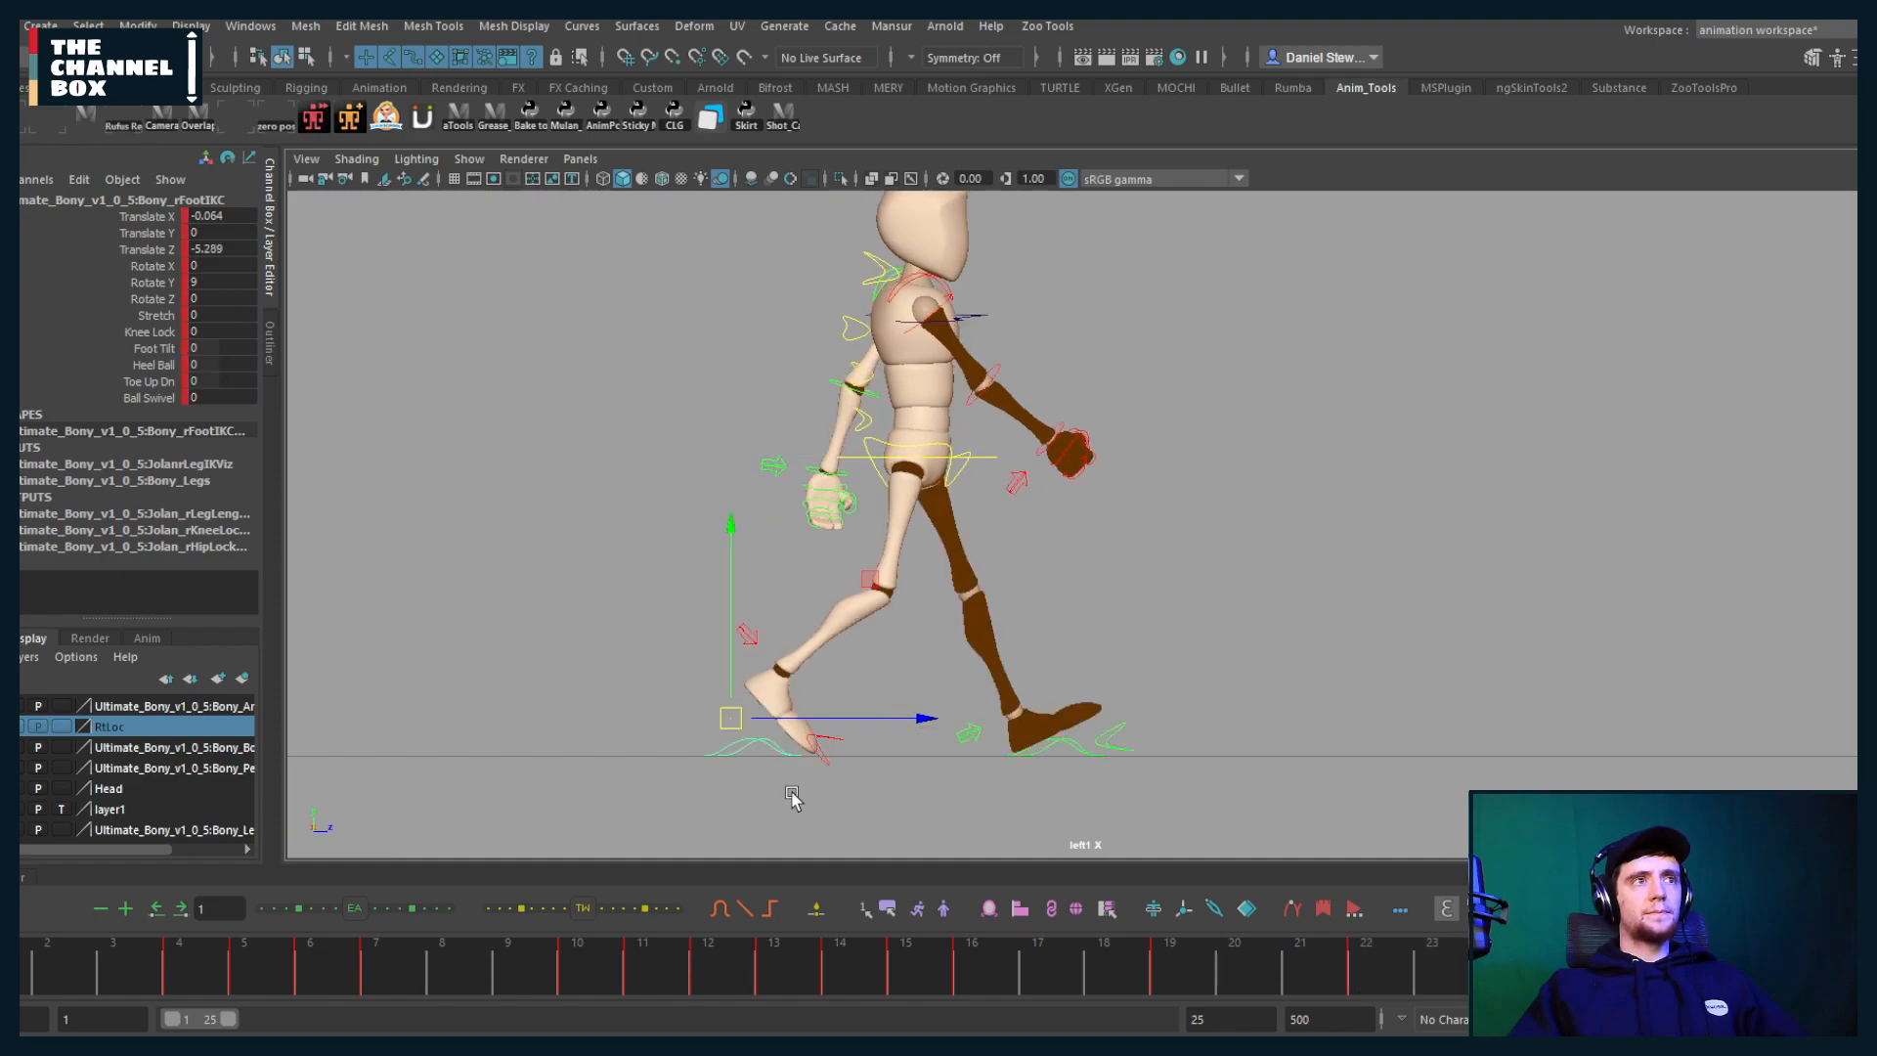
Step: Shift the right foot IK control slightly forward along Z at the end of the walk cycle to reduce foot slipping
scroll(735, 762, "down", 1)
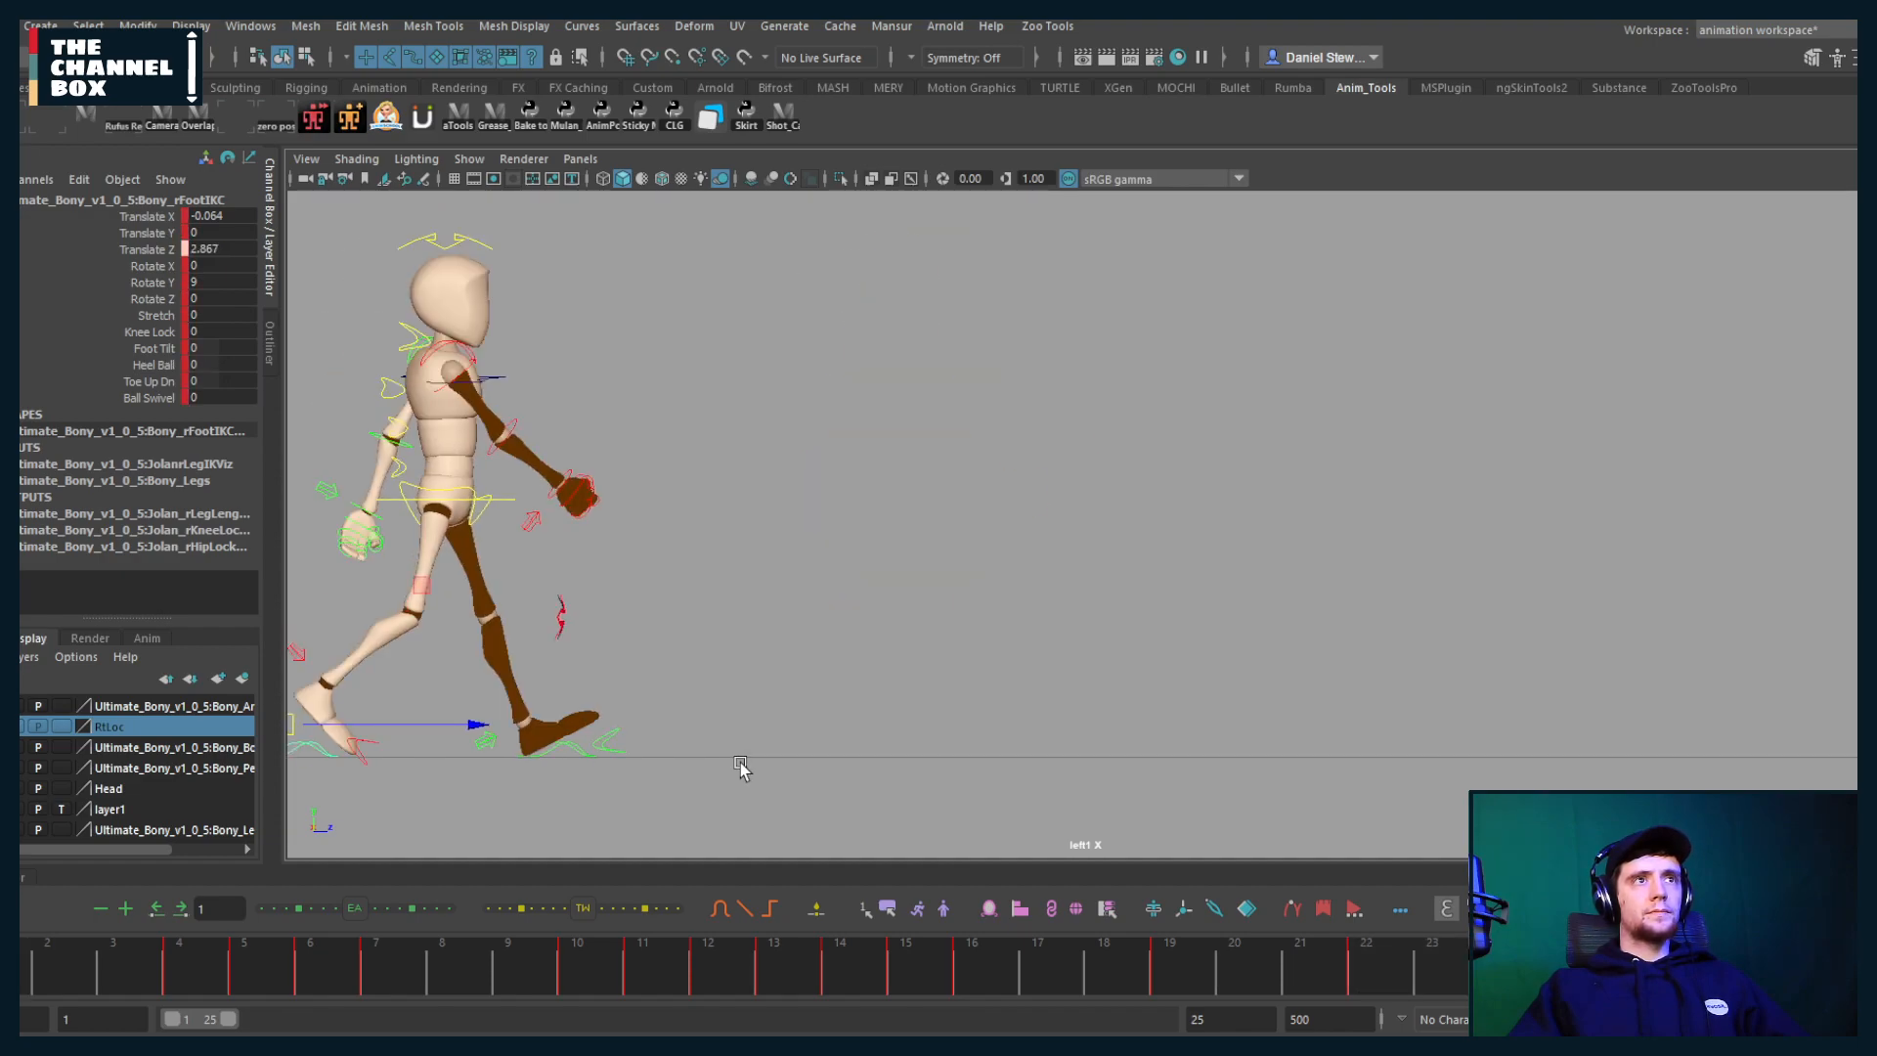
key("alt+comma")
key("alt+comma")
key("alt+comma")
key("alt+comma")
scroll(810, 754, "up", 3)
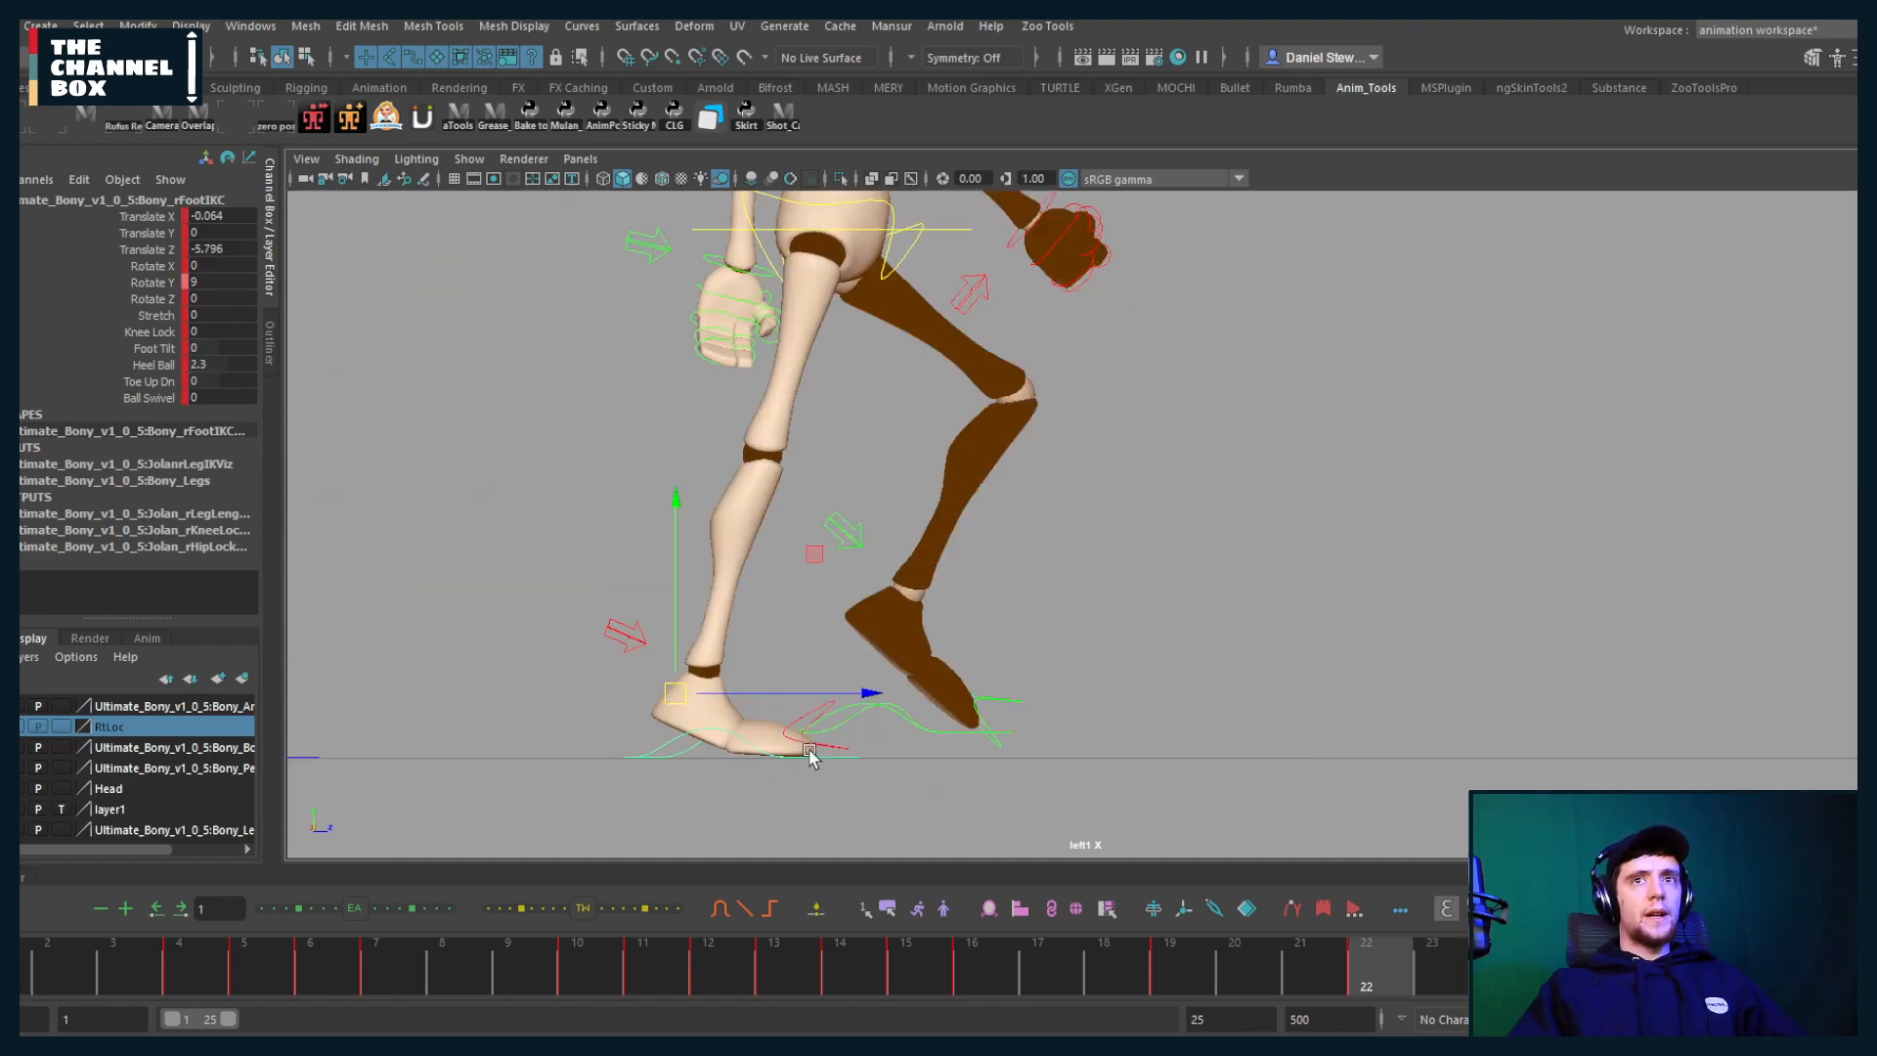
key("alt+period")
key("alt+period")
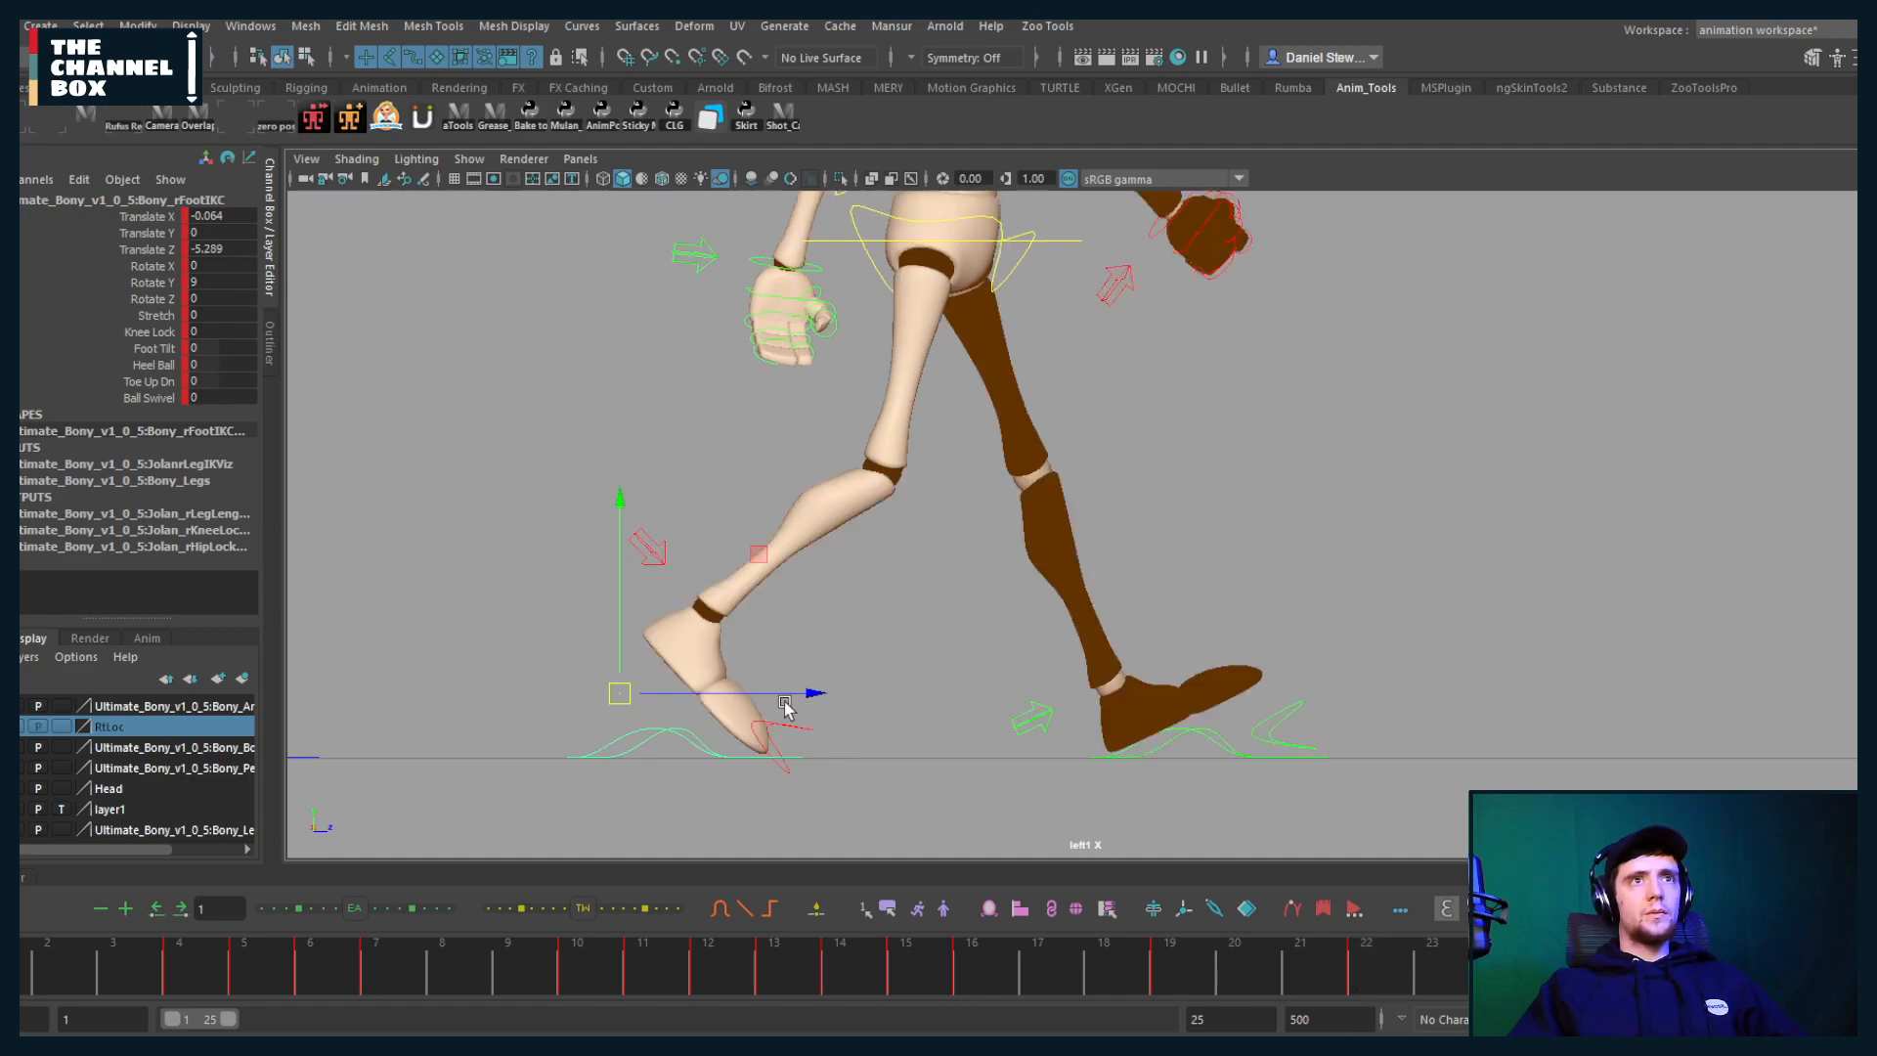
key("alt+v")
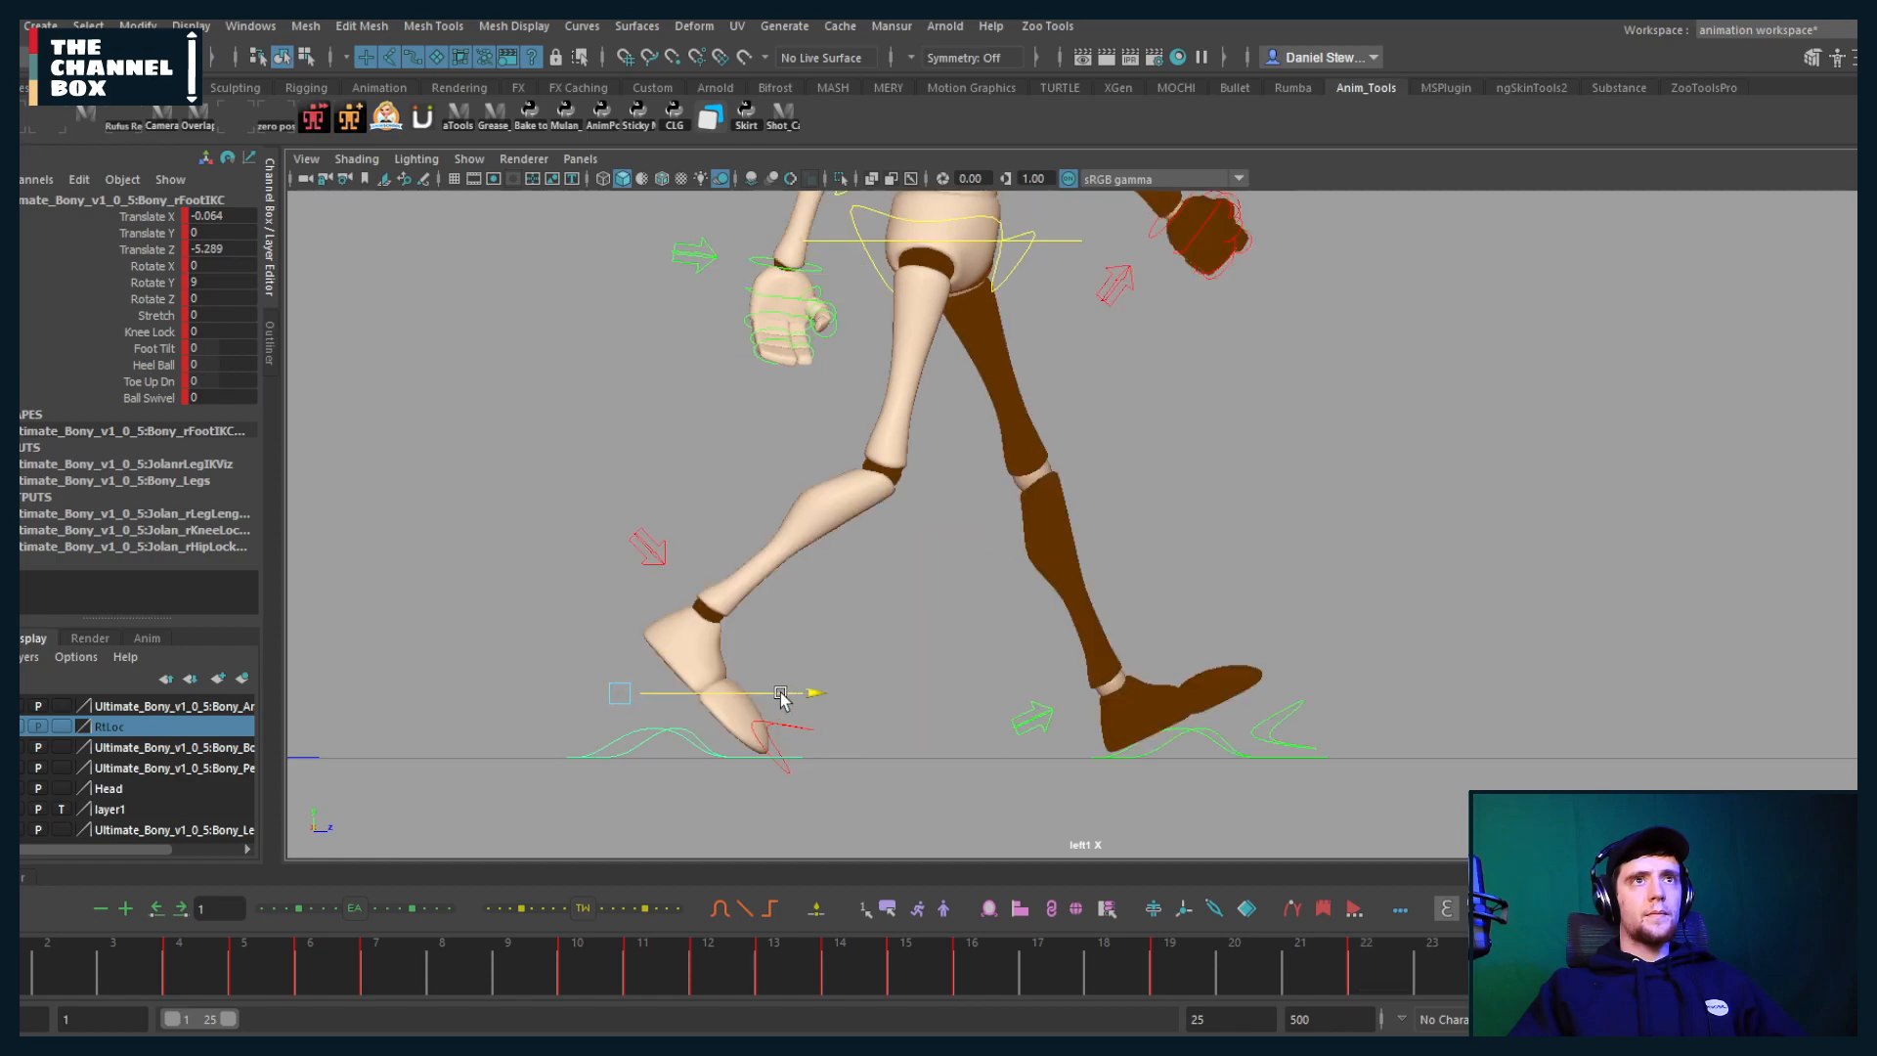
left_click_drag(781, 693, 806, 695)
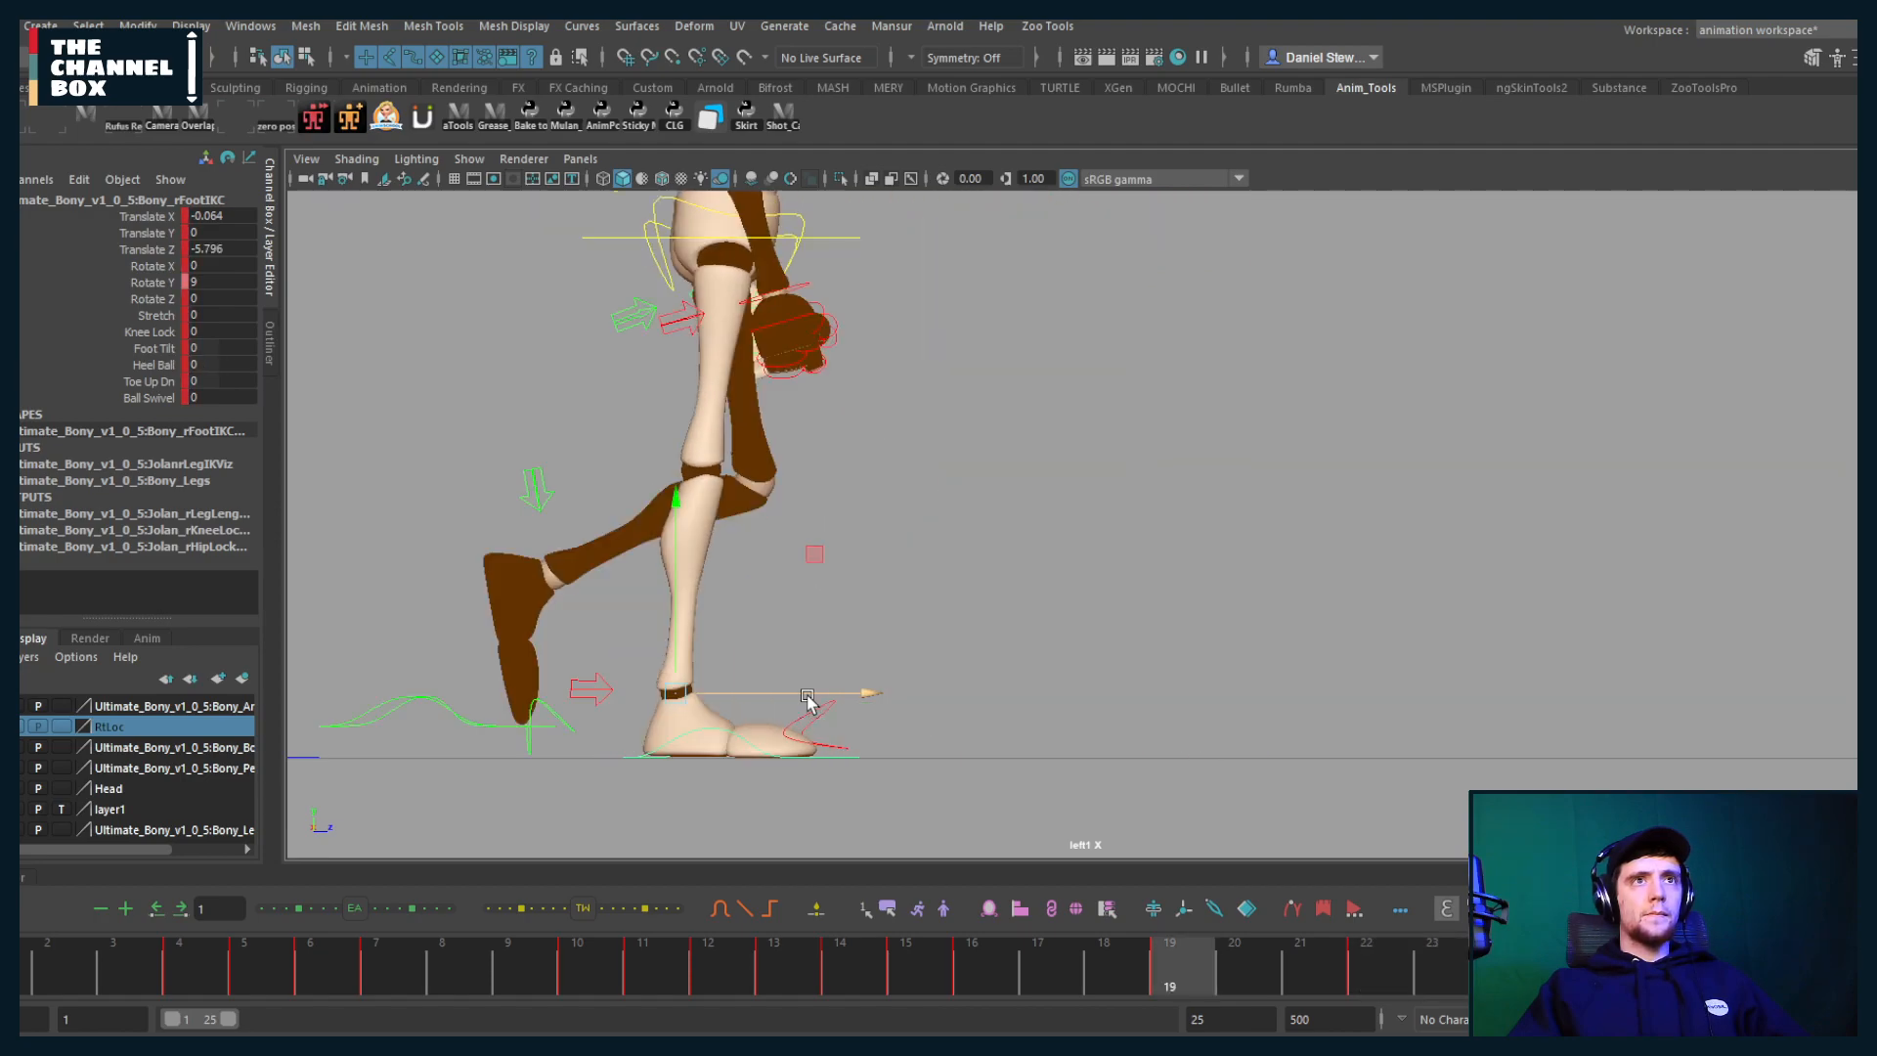
Step: At frame 13, move the left foot IK control forward to a Translate Z of 1.571
scroll(807, 700, "down", 2)
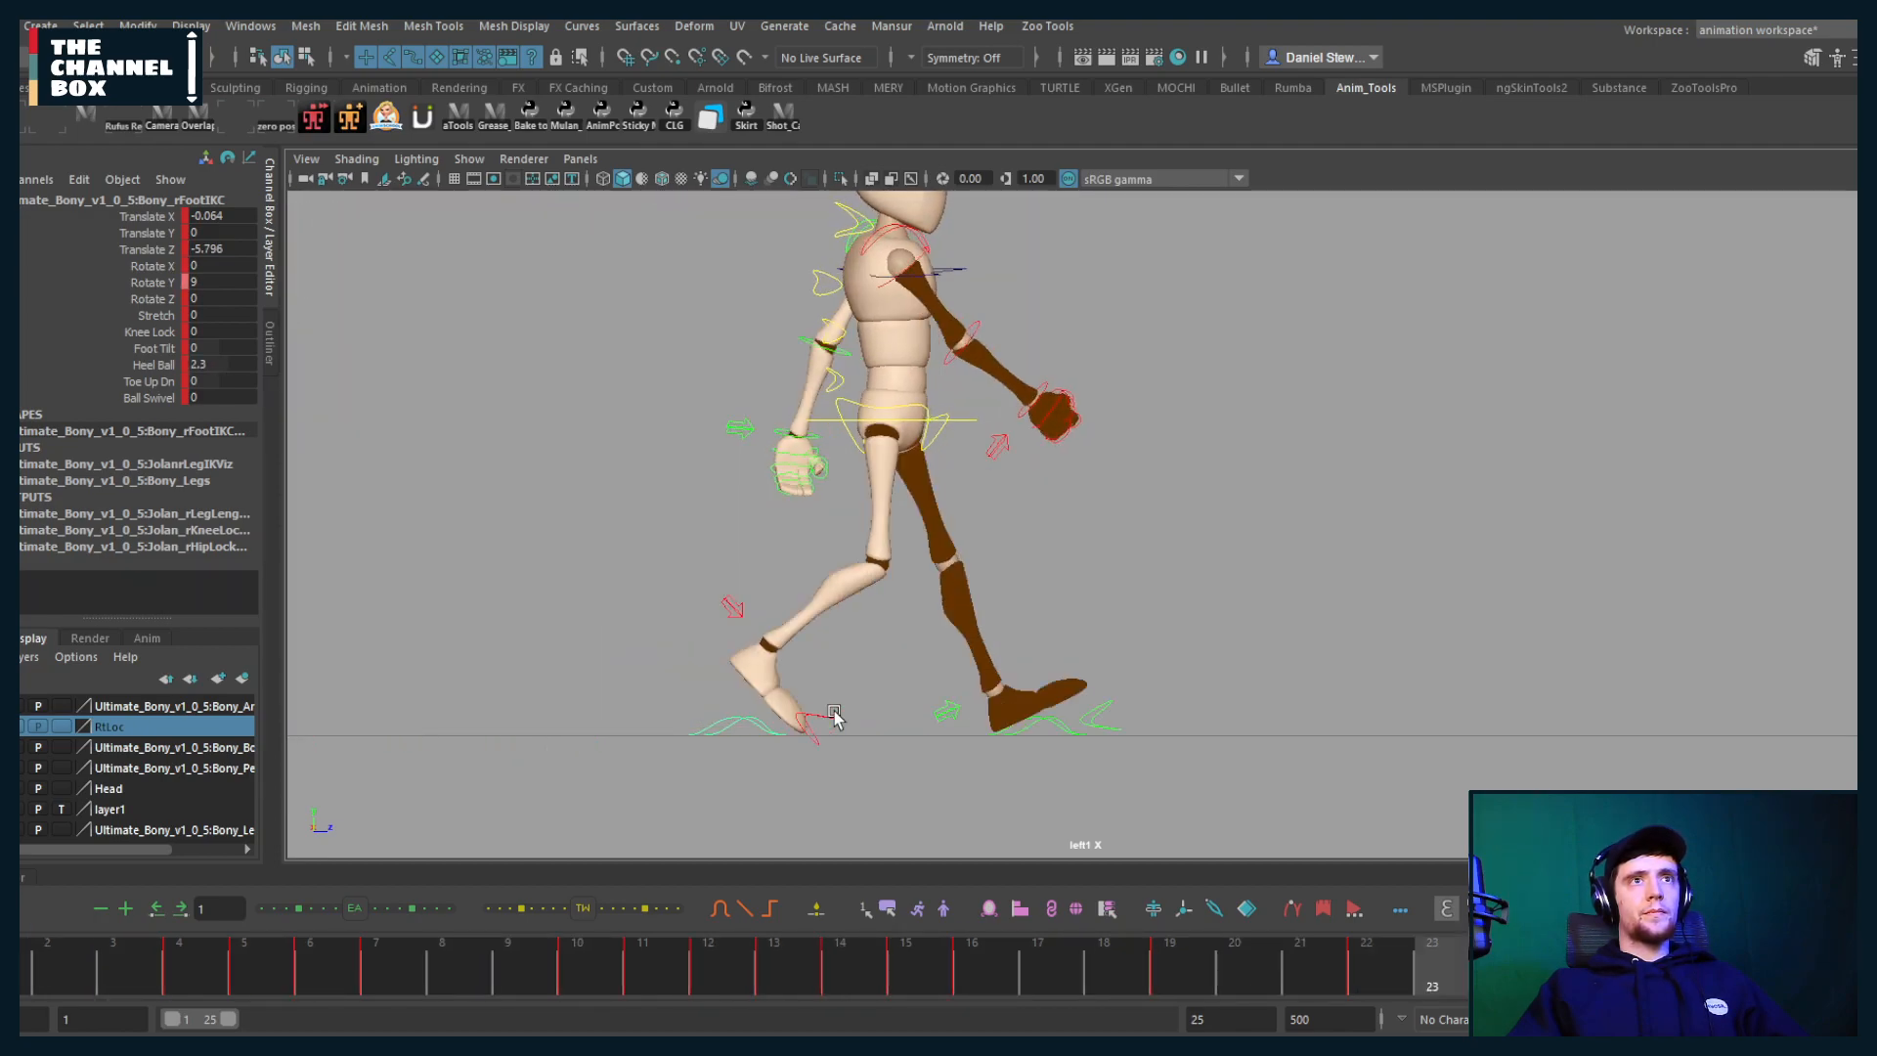
middle_click_drag(863, 725, 987, 775, "alt")
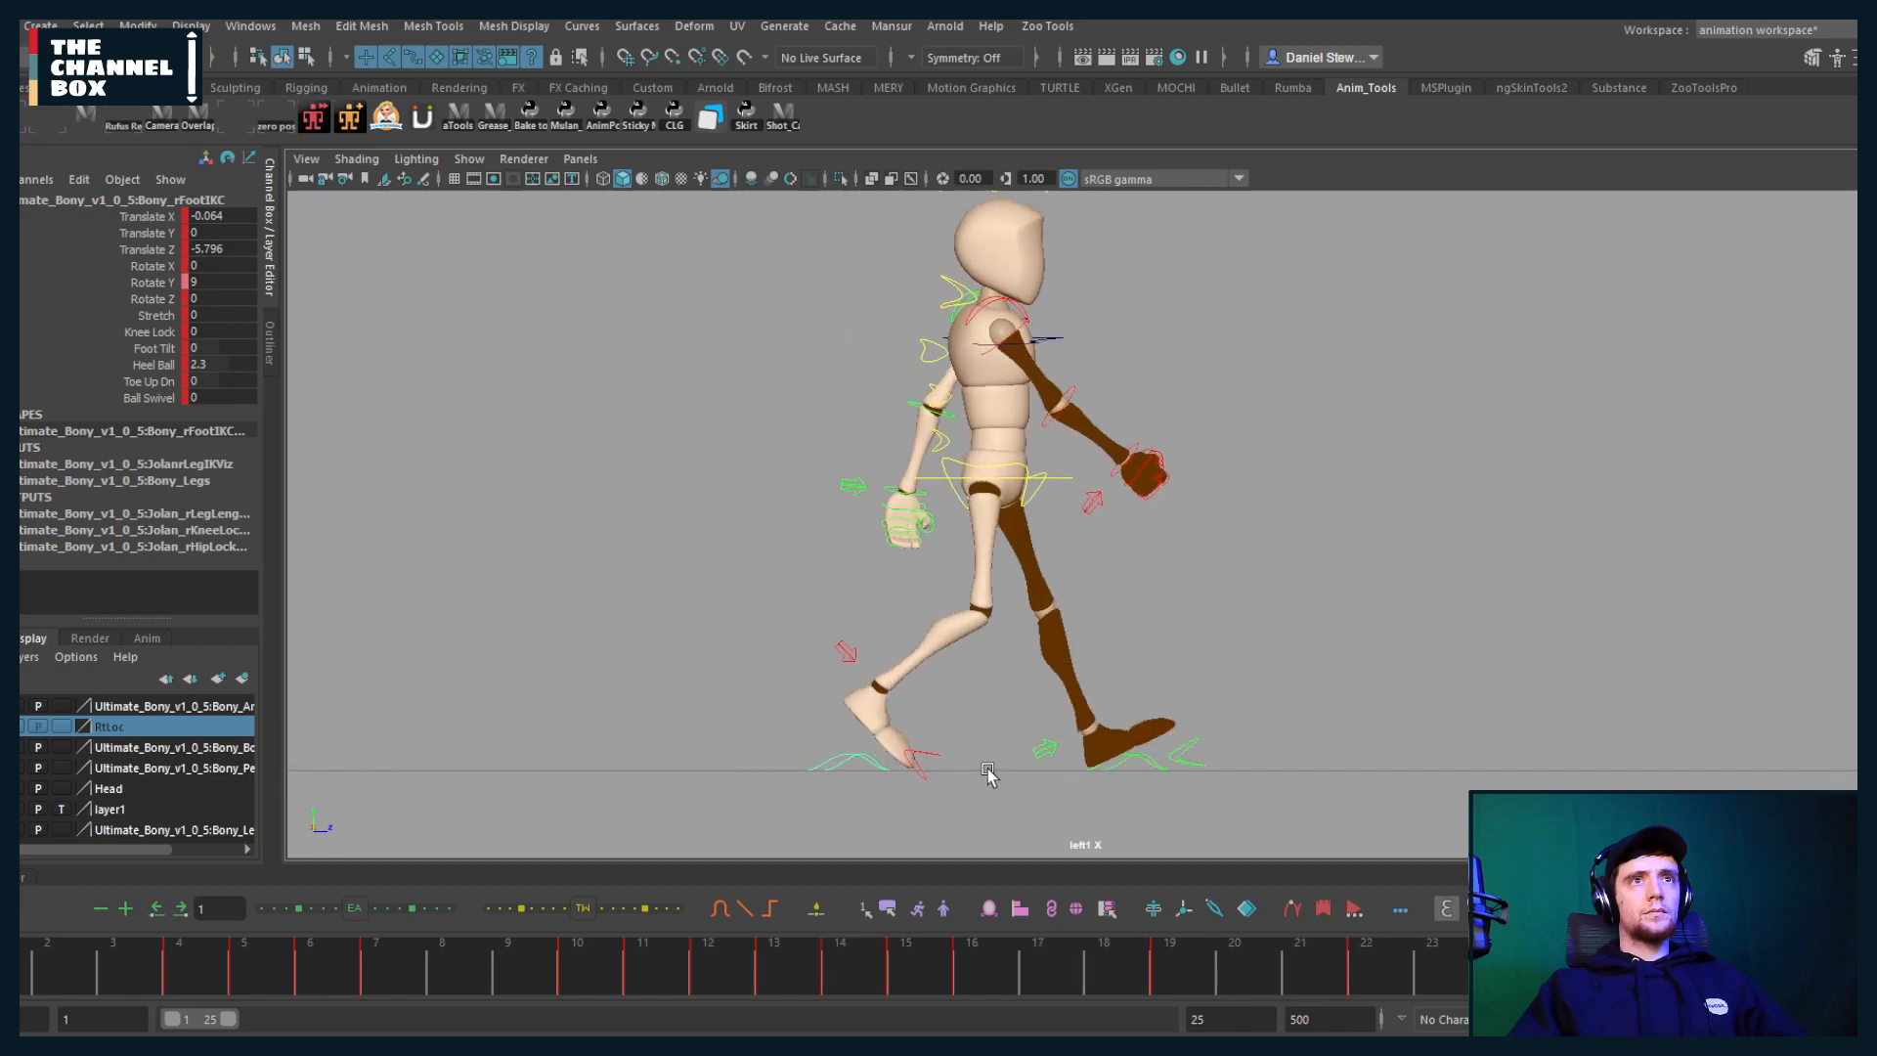
left_click_drag(411, 963, 765, 916)
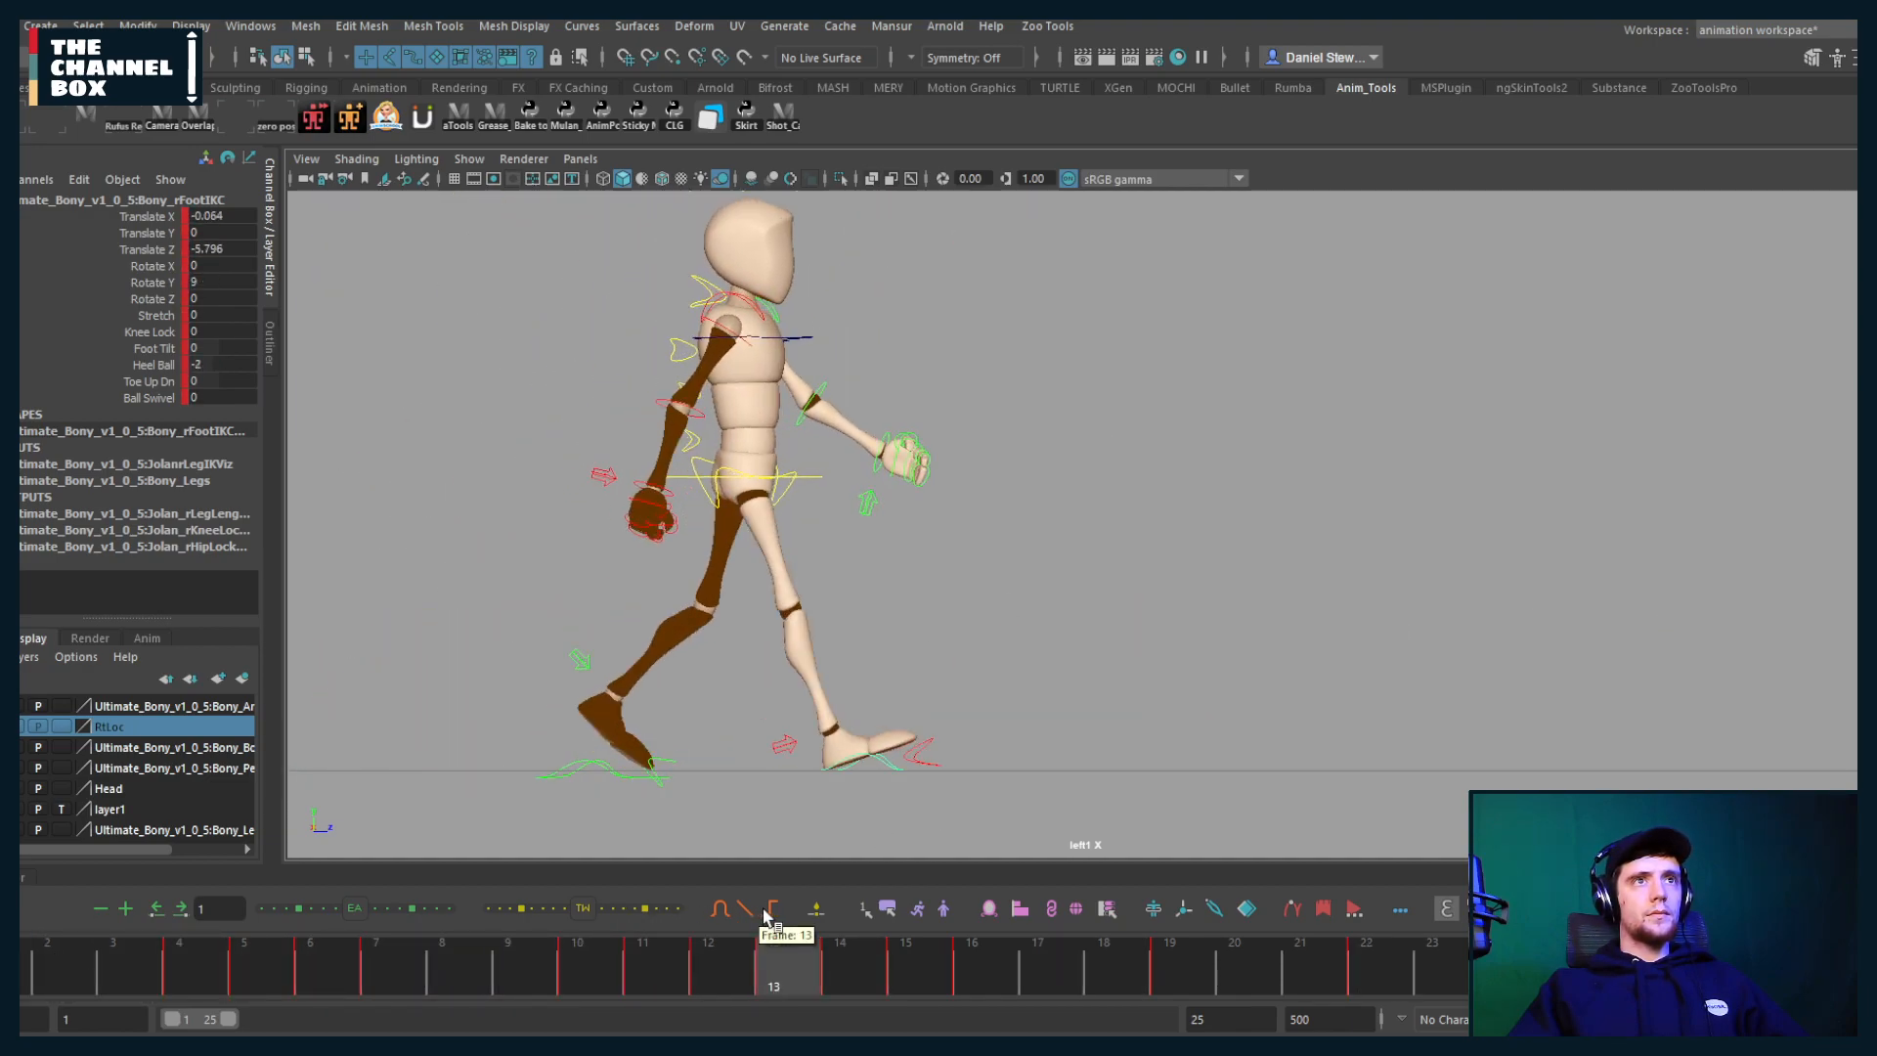
scroll(599, 792, "up", 3)
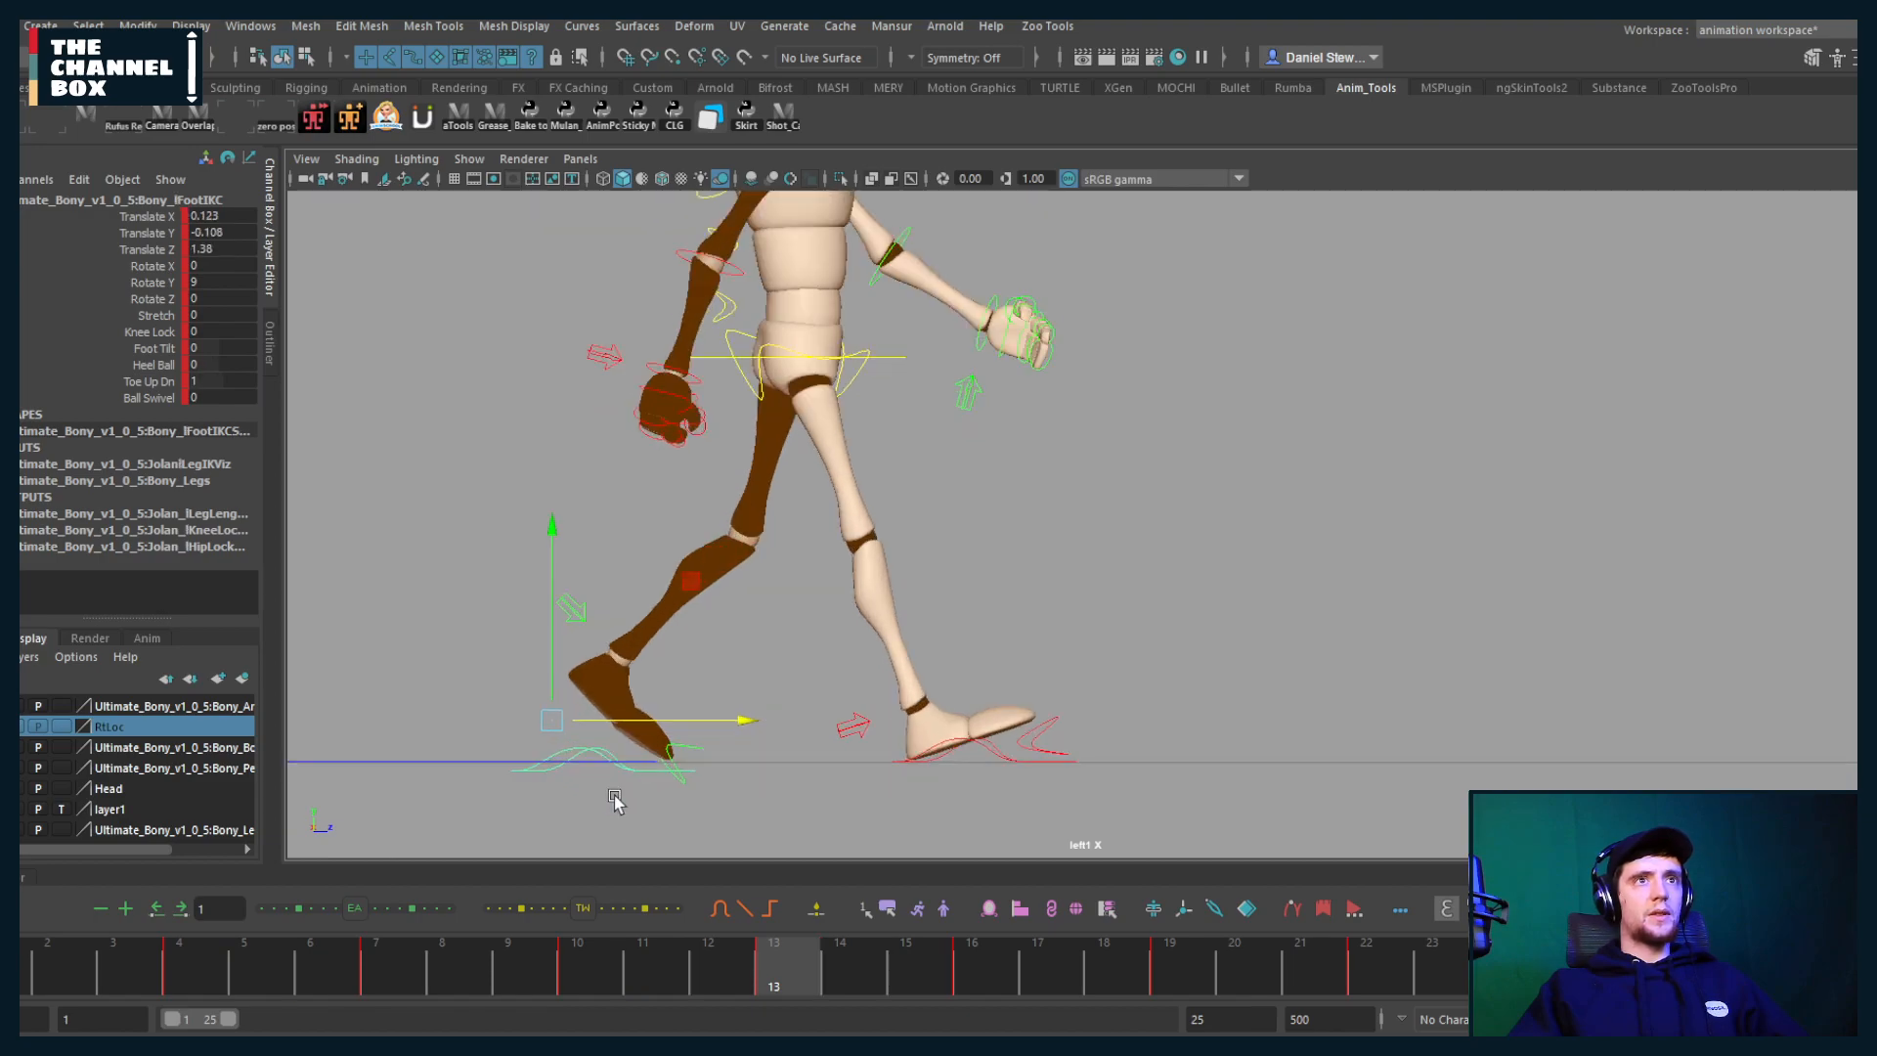
key("comma")
key("alt+period")
key("alt+period")
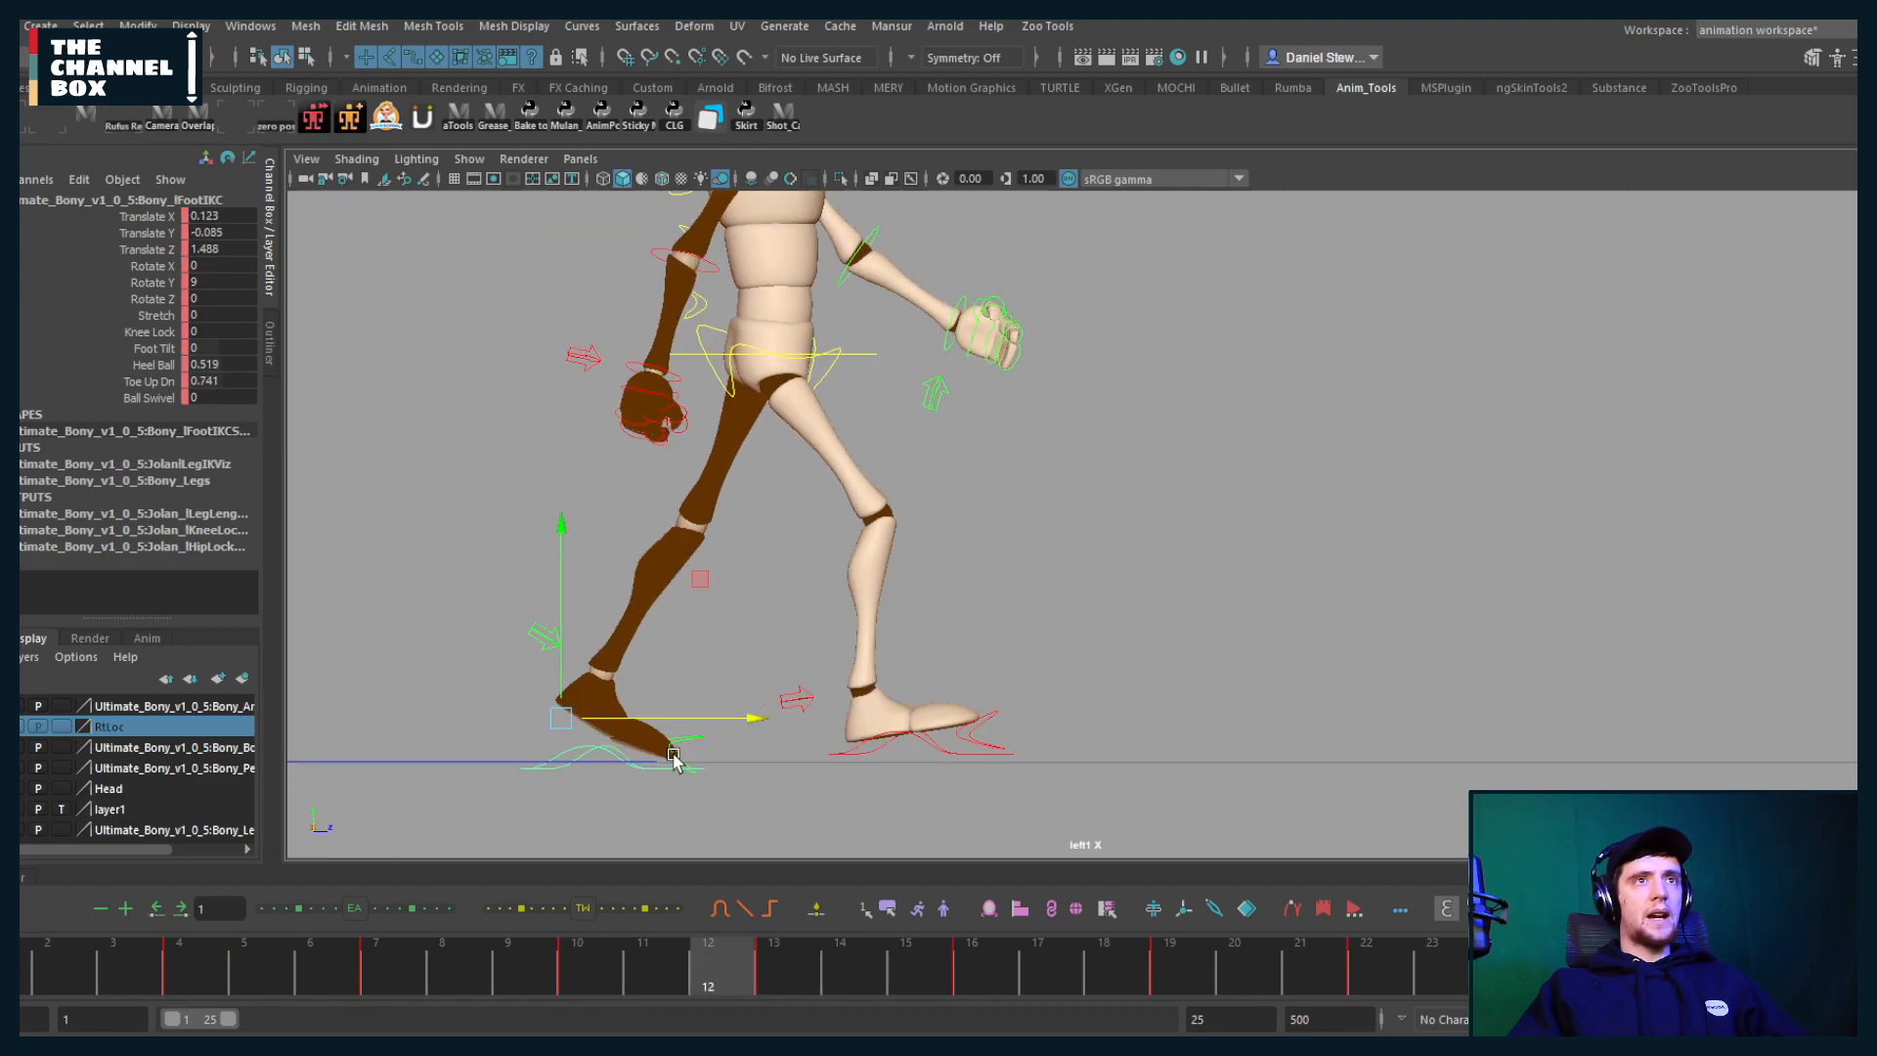
key("alt+comma")
key("alt+comma")
key("alt+period")
key("alt+period")
key("alt+period")
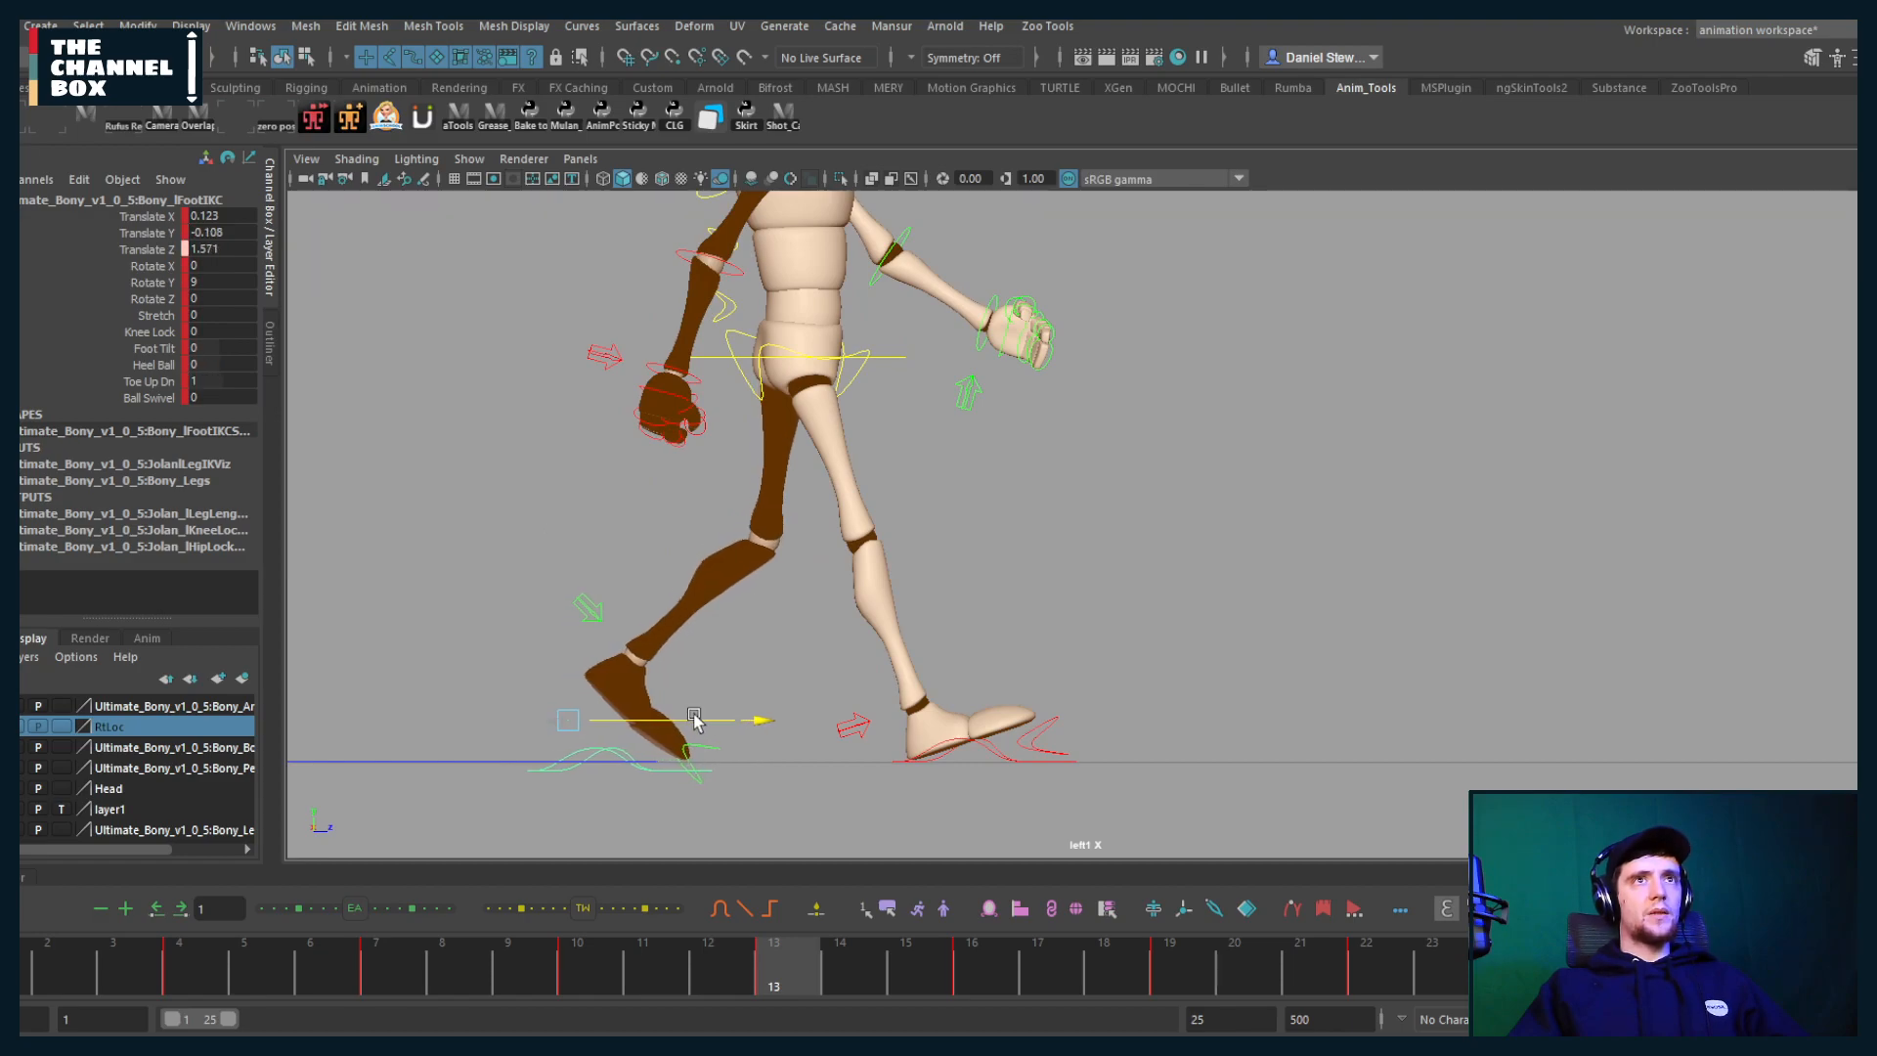
Step: Step through the frames before frame 13 and replay the walk cycle to check the left foot's contact with the ground
key("comma")
key("alt+period")
key("alt+period")
key("alt+period")
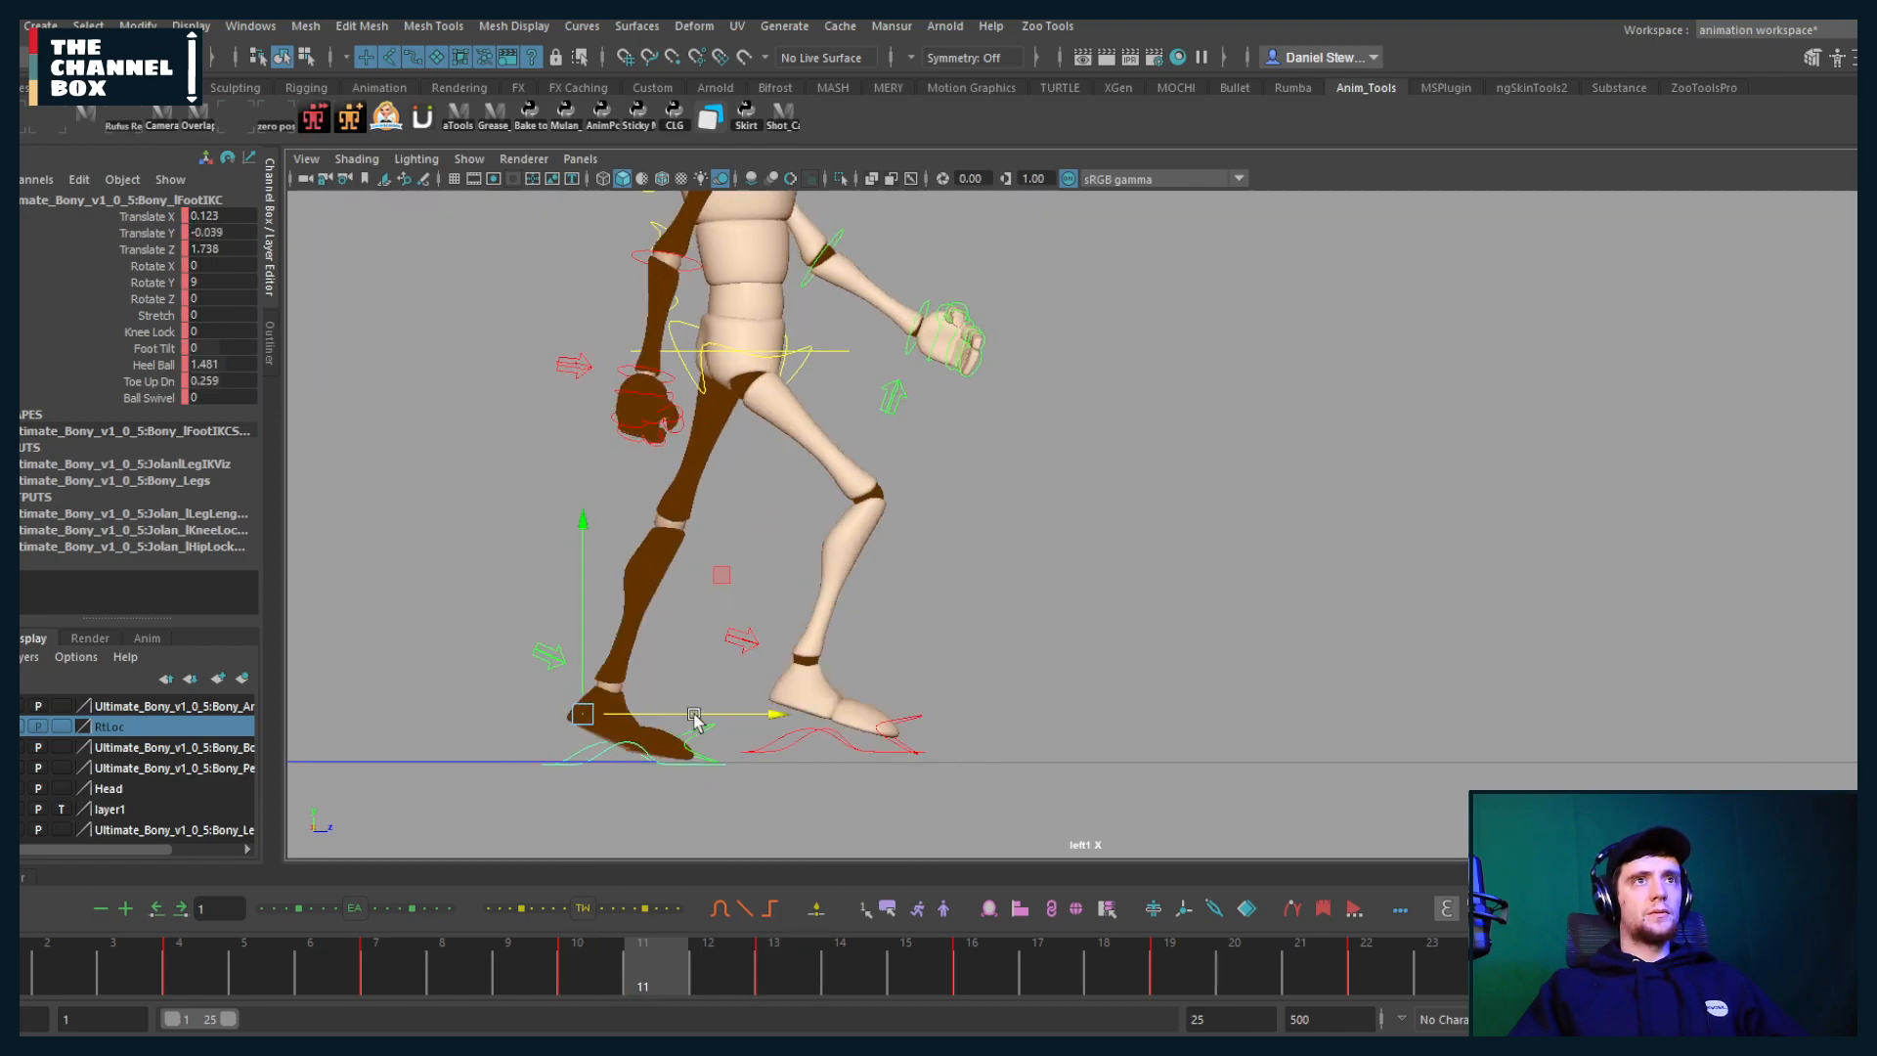
key("alt+comma")
key("alt+comma")
key("alt+comma")
key("alt+period")
key("alt+period")
key("alt+period")
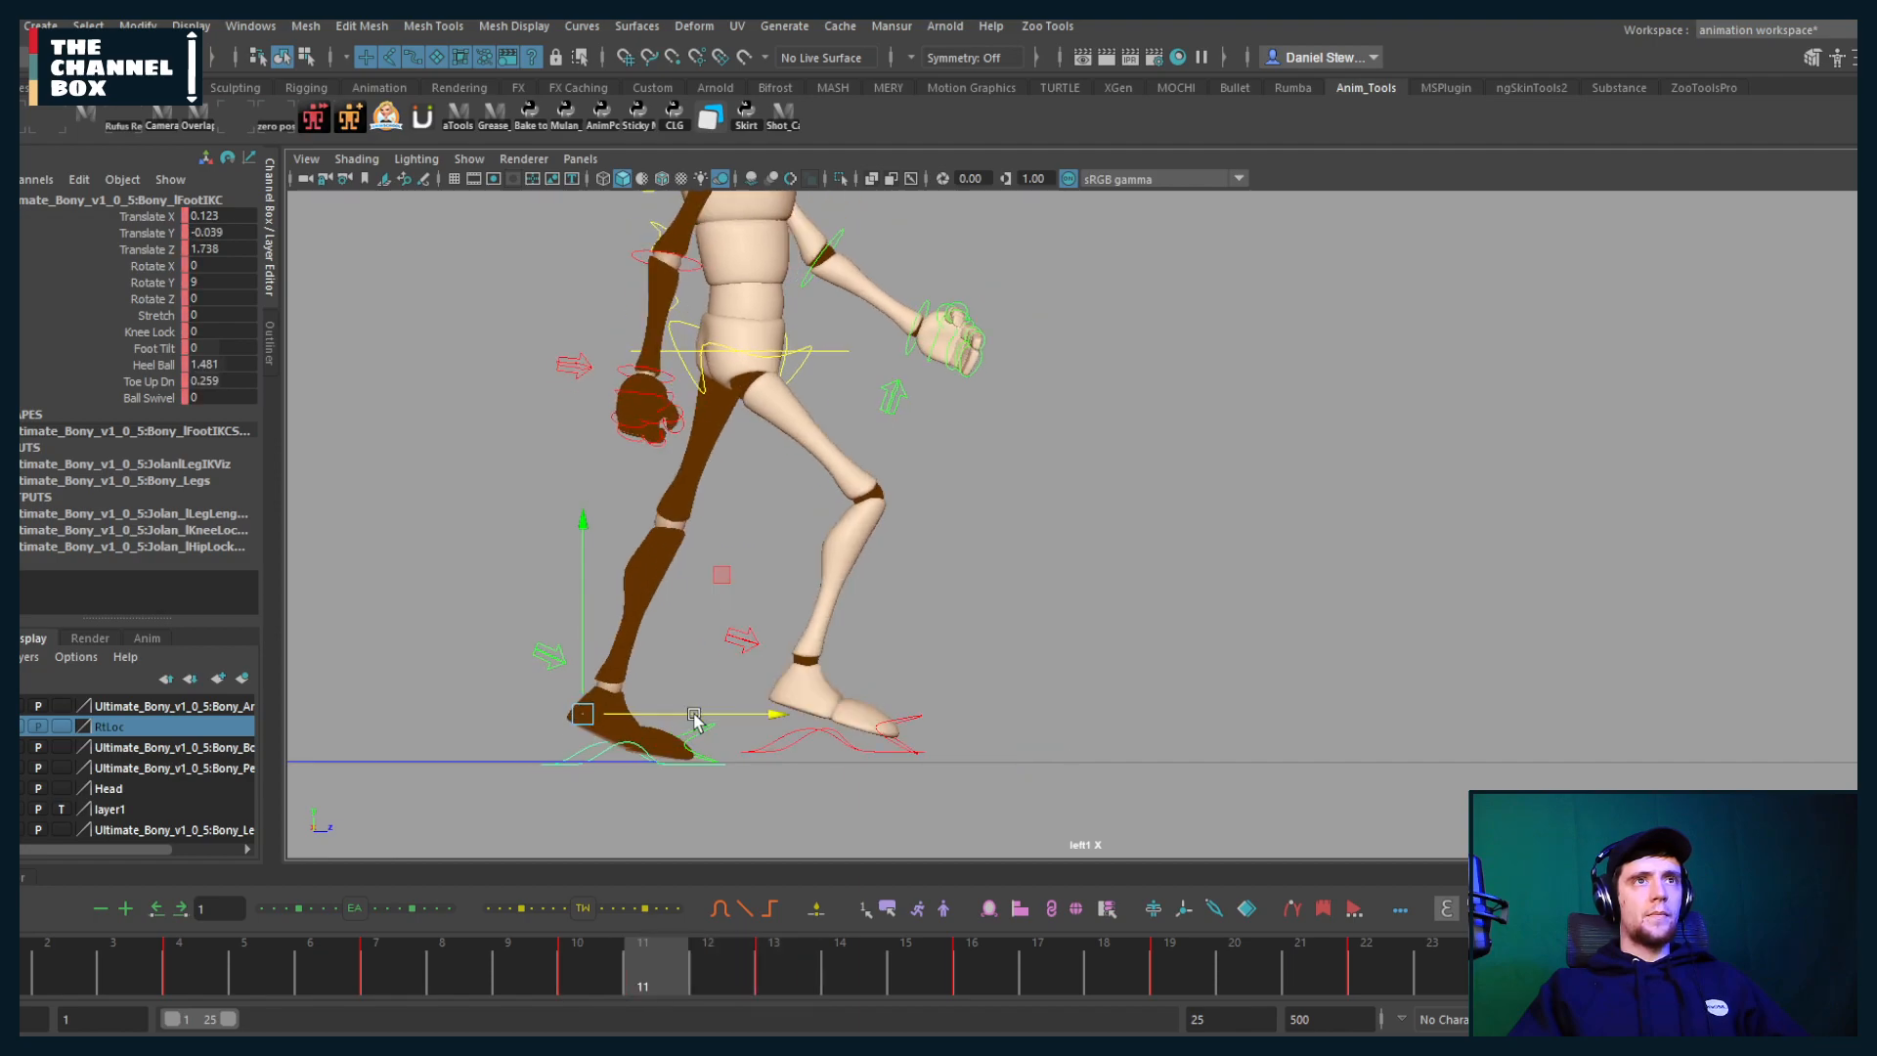
scroll(720, 721, "down", 3)
scroll(719, 722, "down", 1)
middle_click_drag(719, 721, 648, 753, "alt")
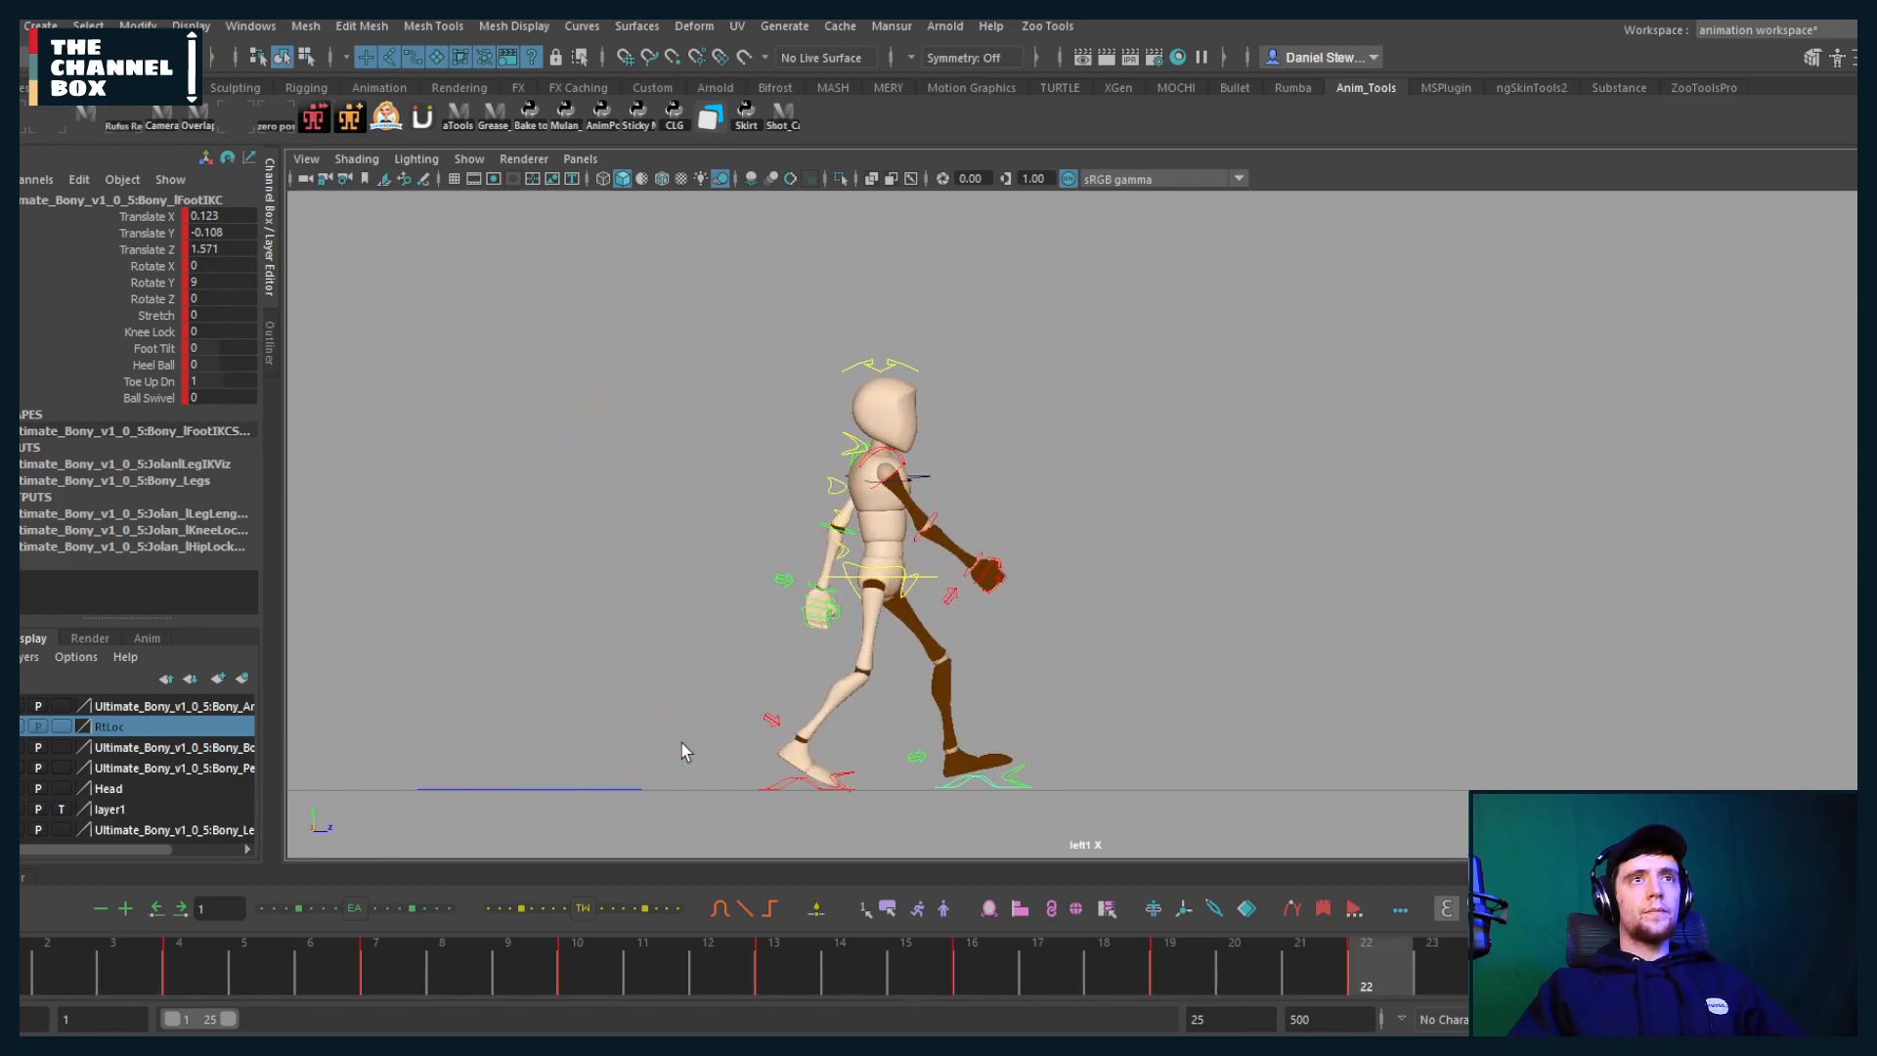
Step: Replay the walk cycle in a closer front view to check the leg and knee motion
key("space")
left_click_drag(682, 745, 688, 766)
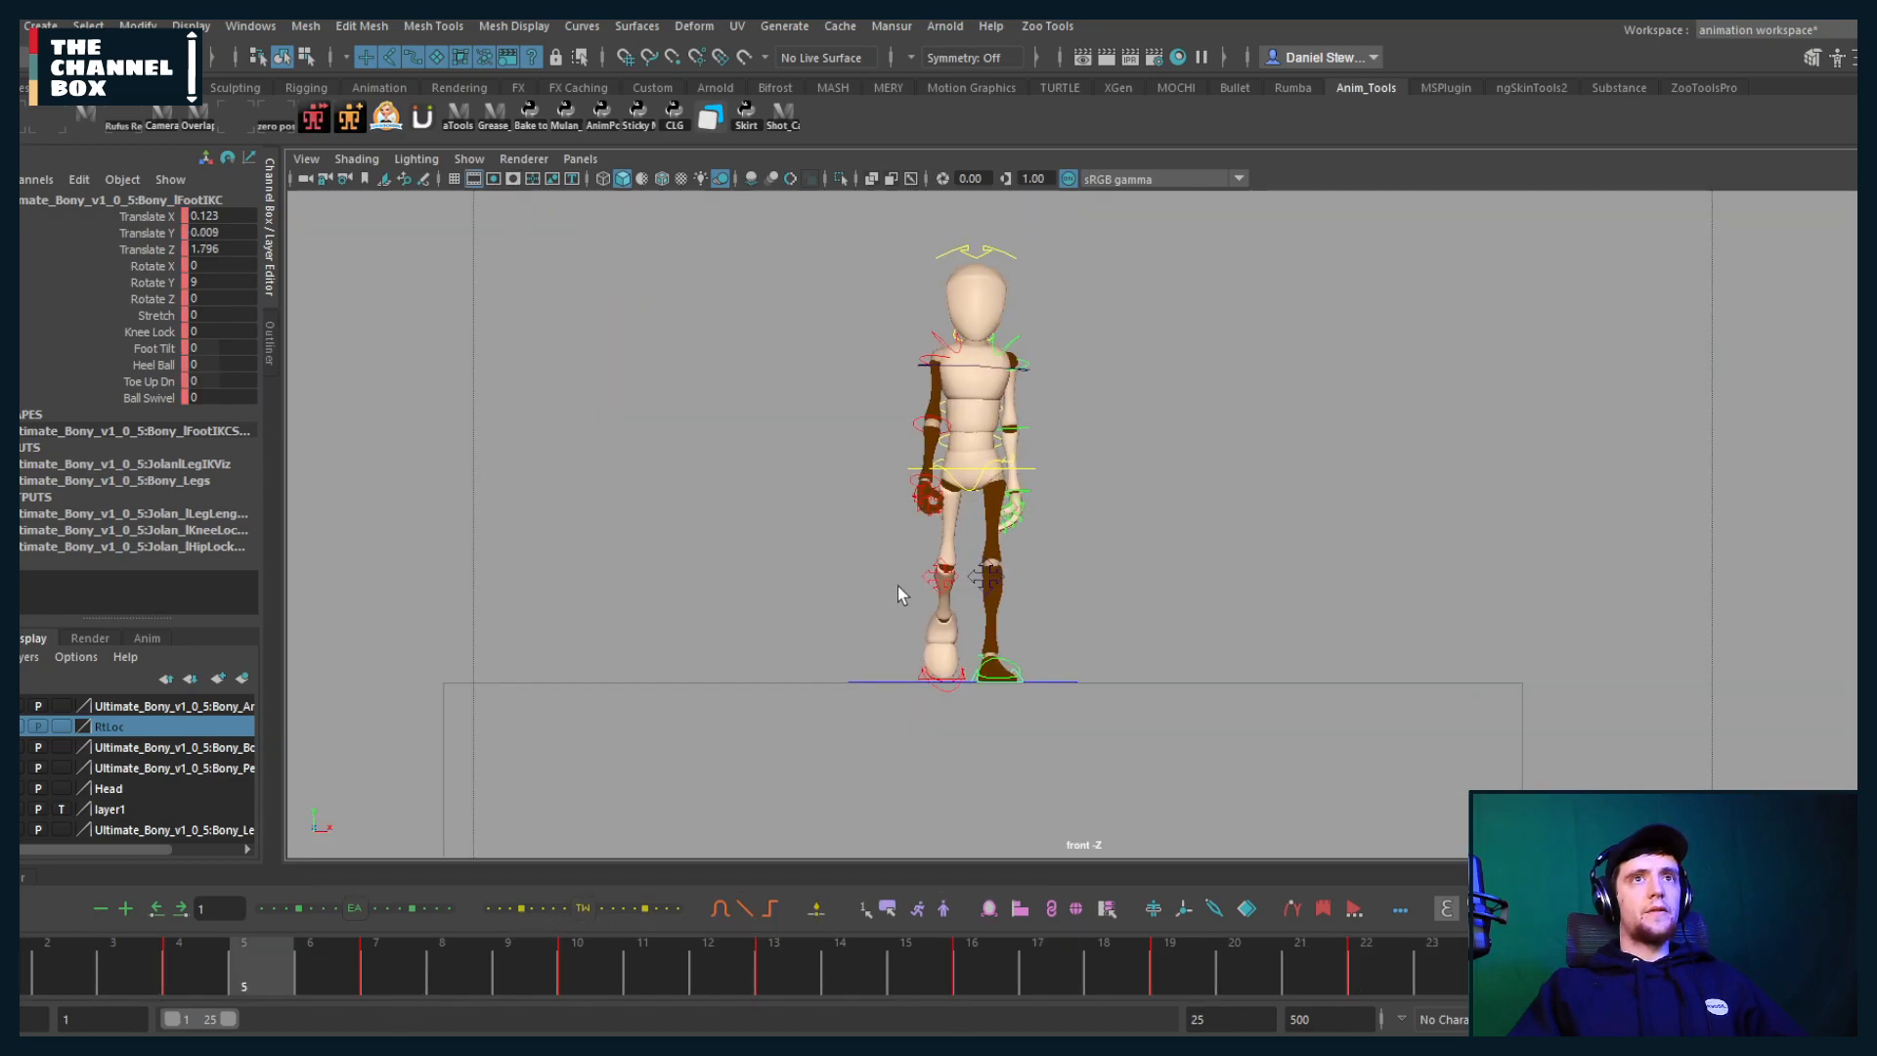
scroll(927, 579, "up", 3)
middle_click_drag(966, 592, 858, 642, "alt")
key("alt+v")
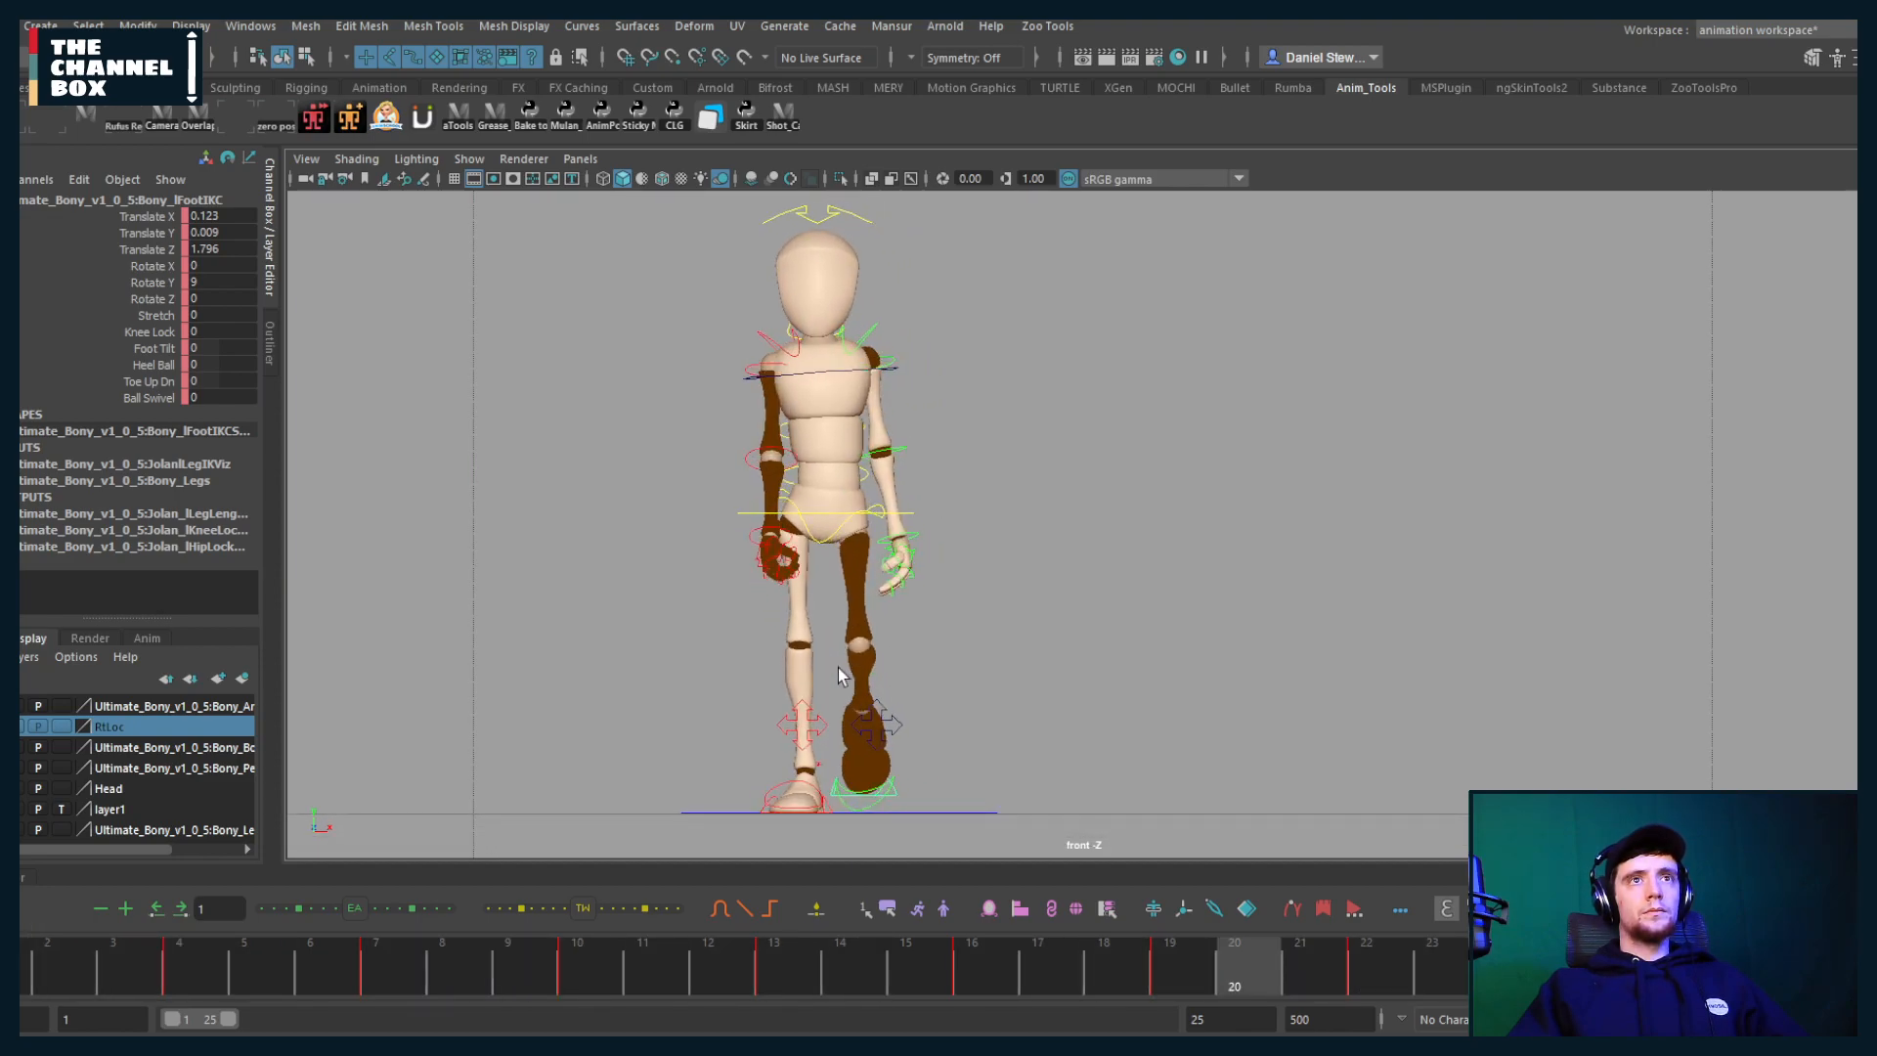
Step: Try shifting the right knee IK control sideways, undo it, and compare its placement at frame 1 and the last frame
left_click(792, 713)
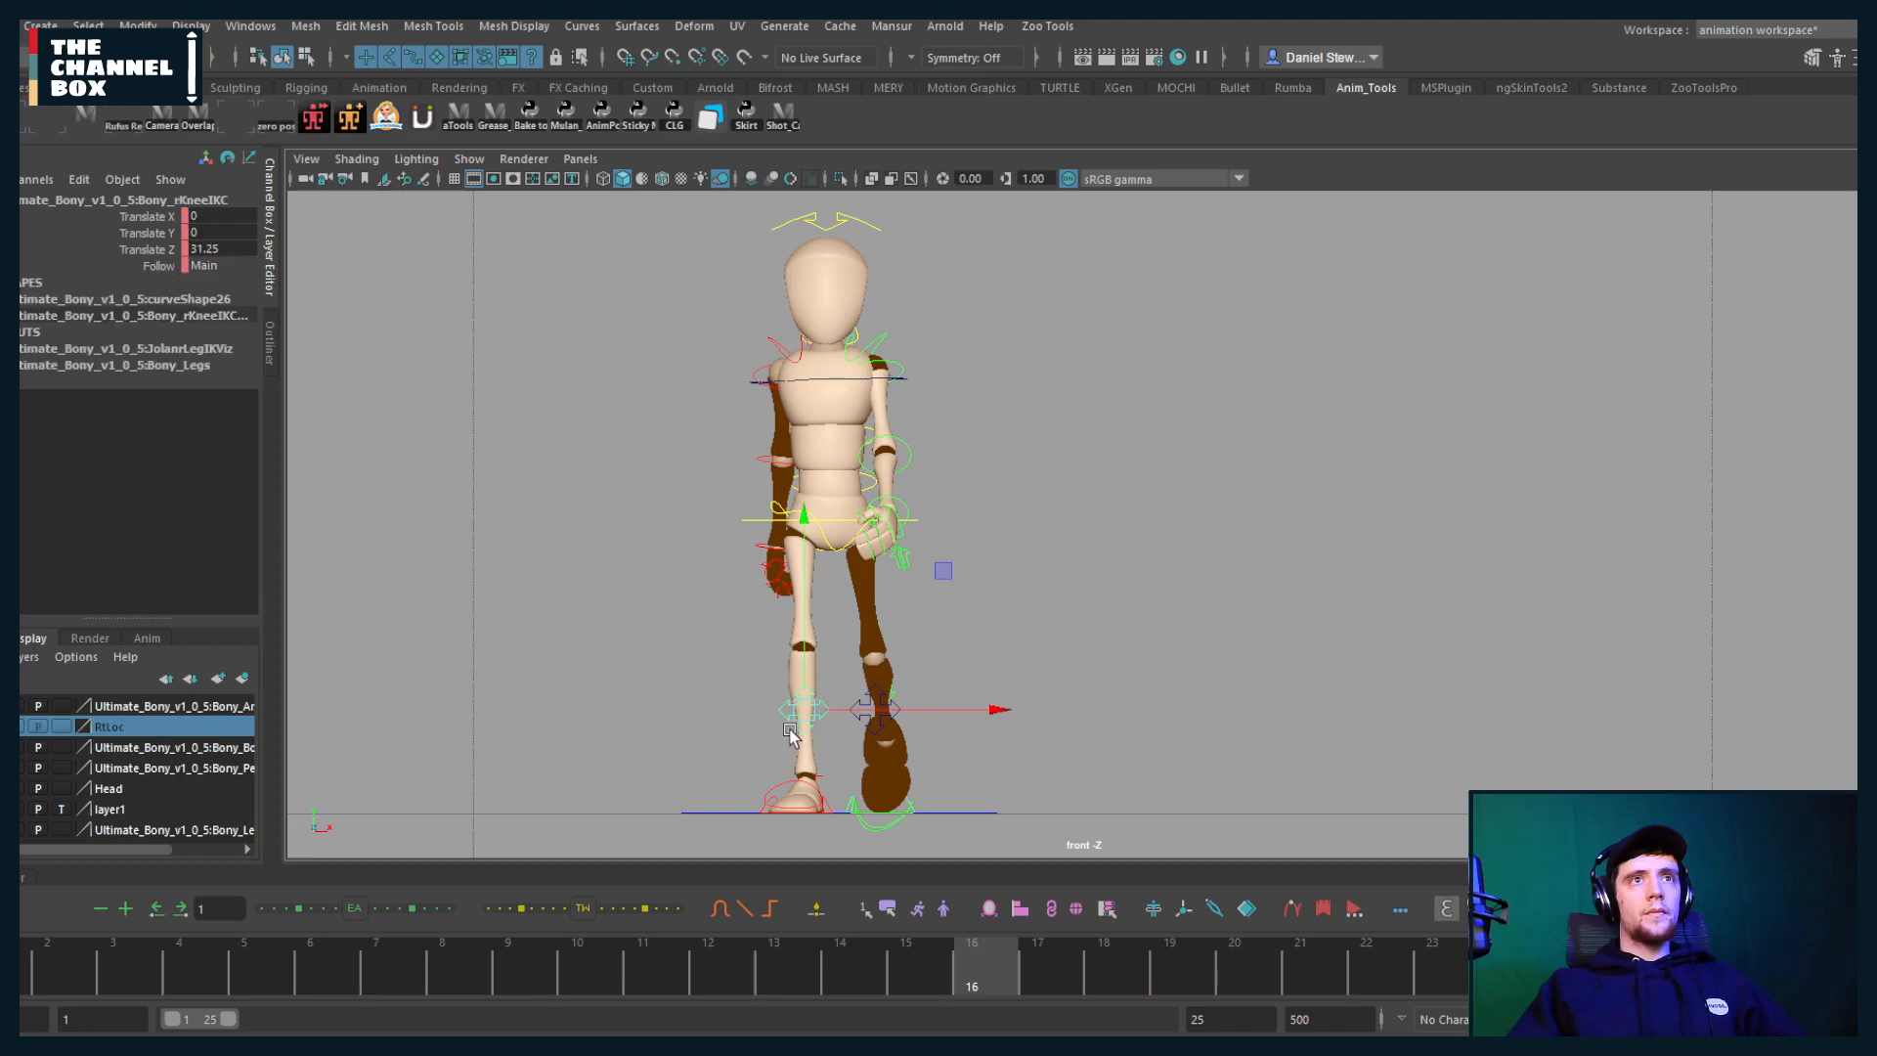
middle_click_drag(881, 642, 1212, 673)
key("ctrl+z")
left_click(23, 954)
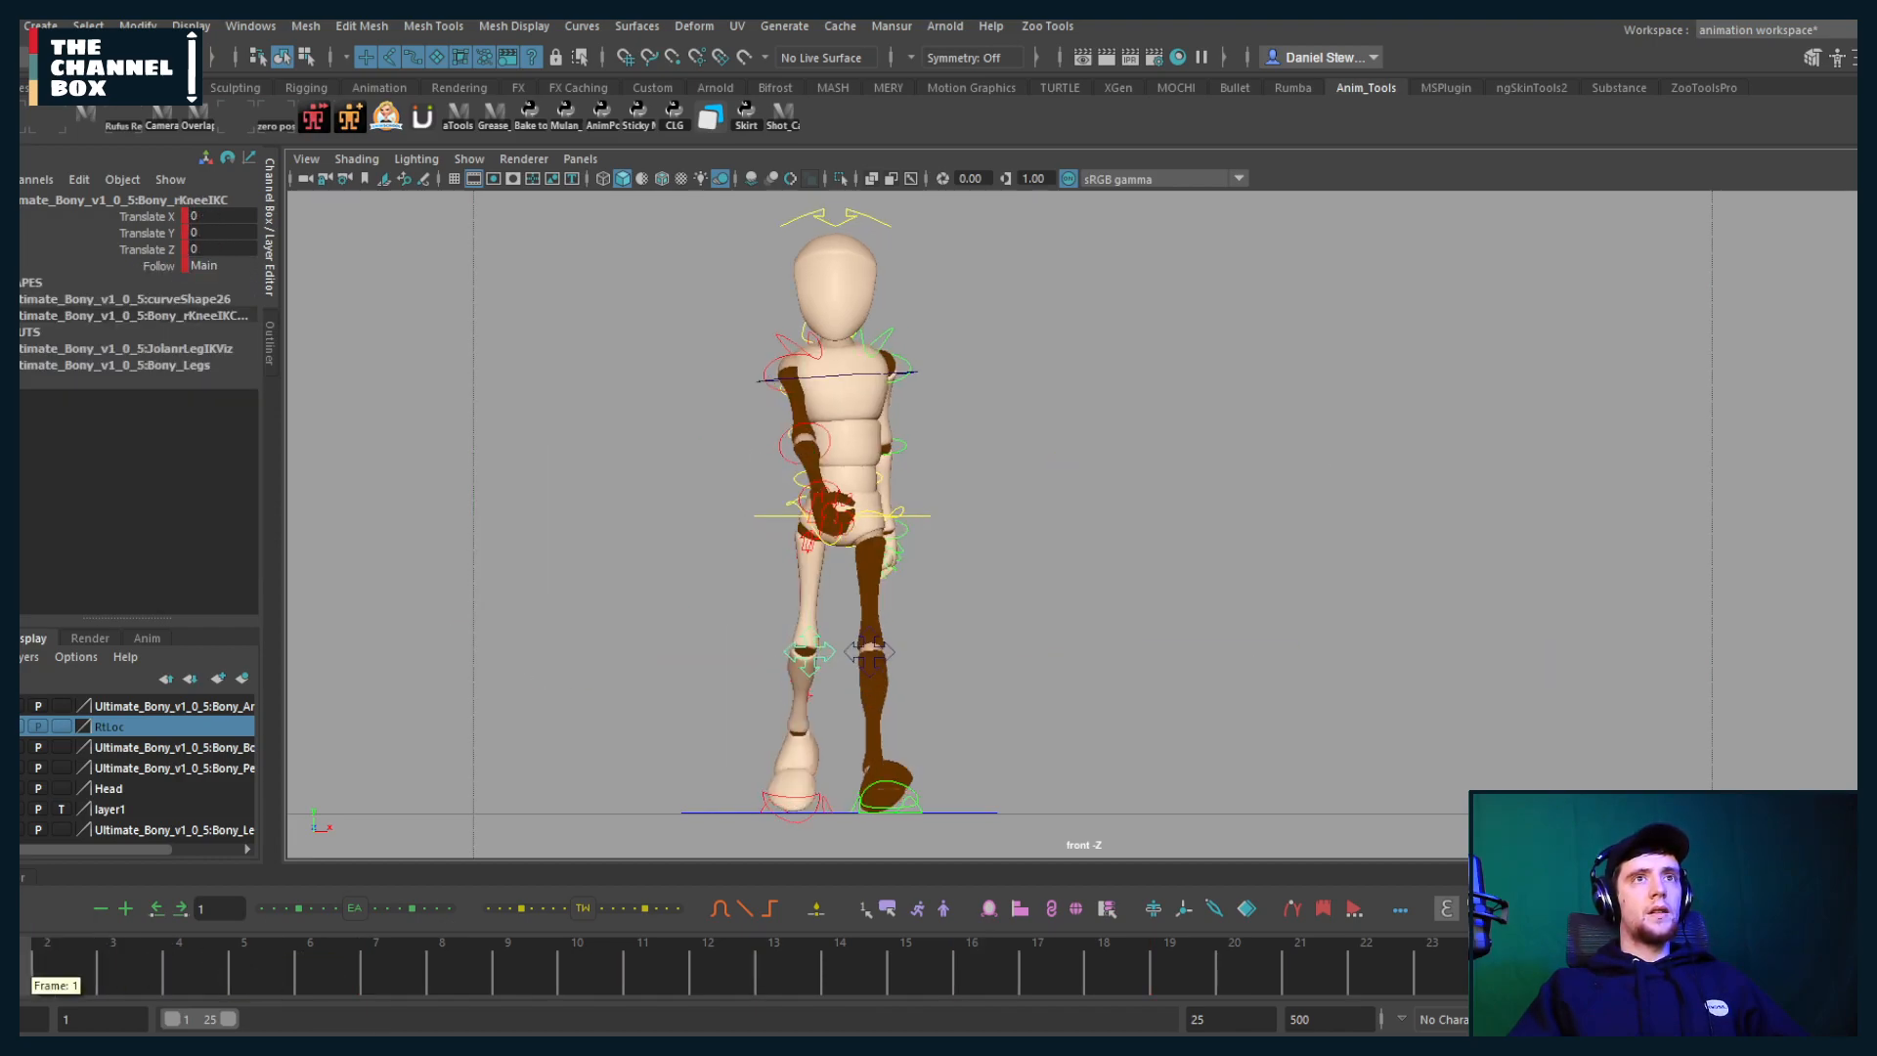
middle_click_drag(868, 652, 878, 743)
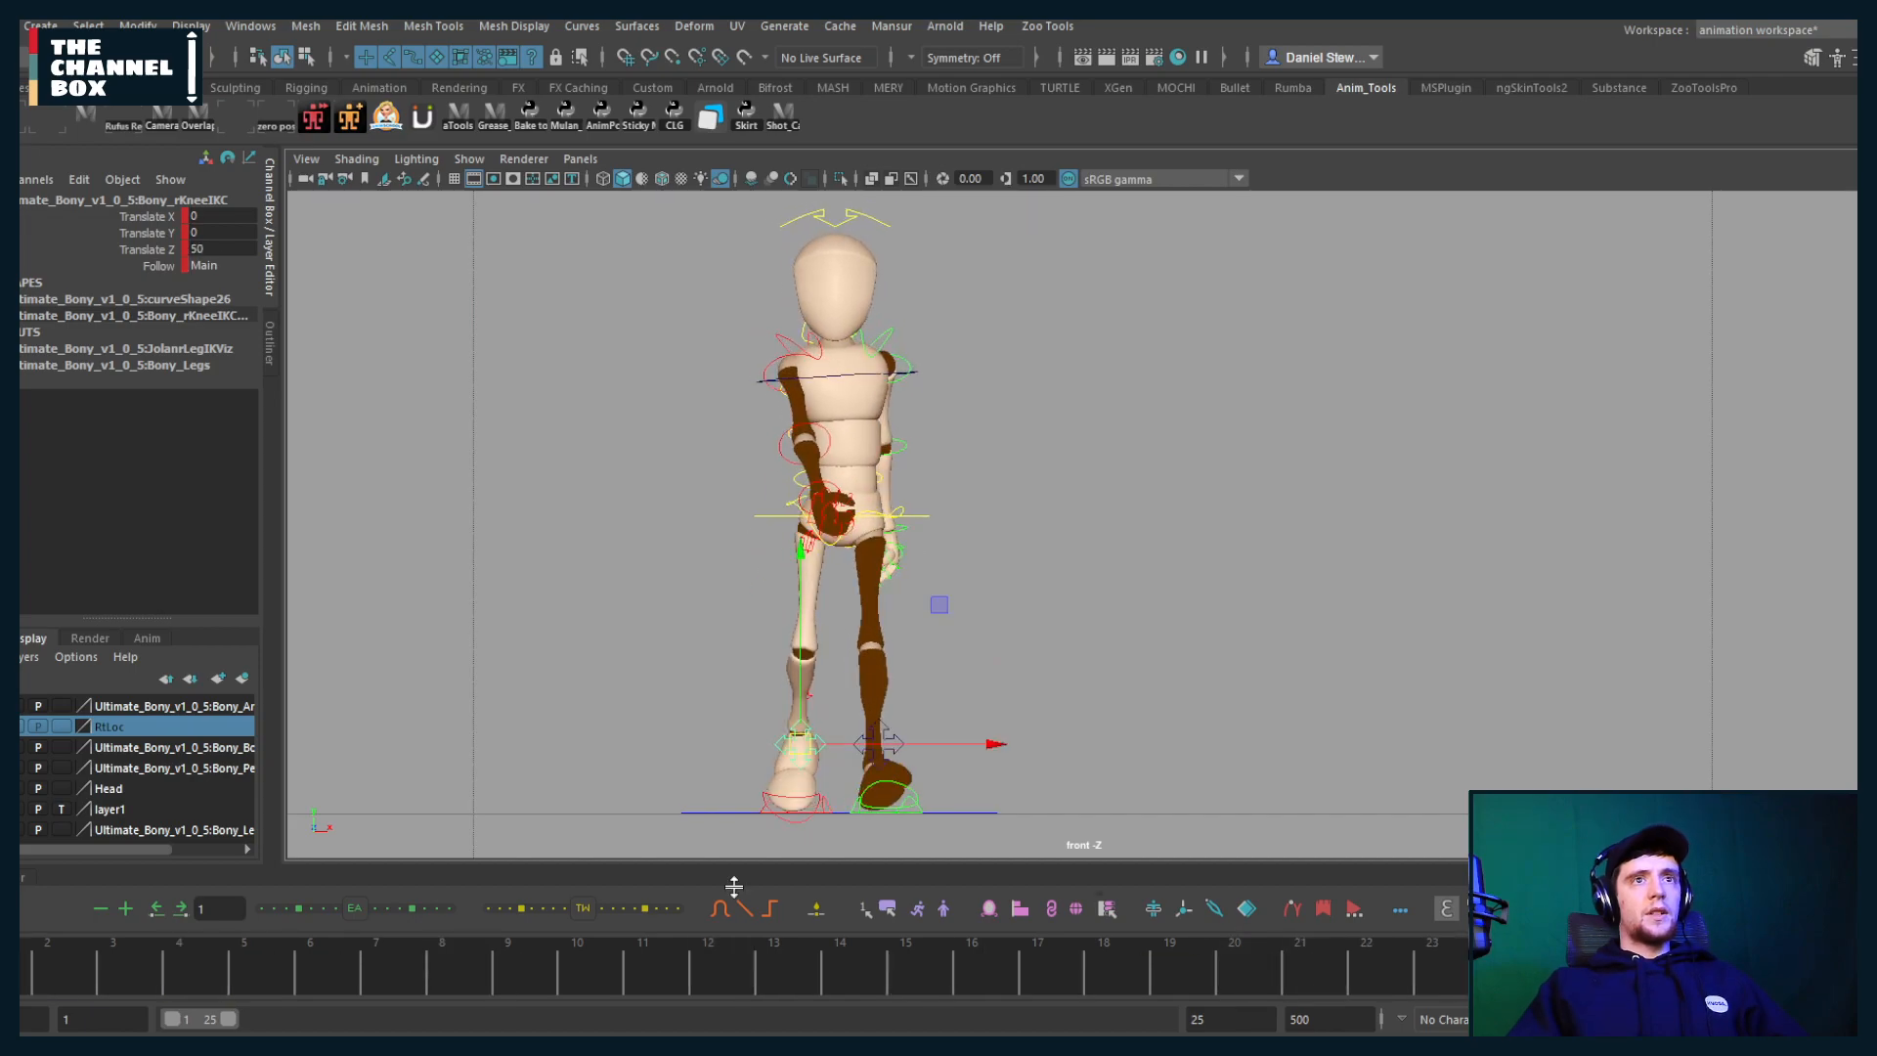
Step: In the side view, move the right knee IK control forward to a Translate Z of 21.022 at frame 1 and match the last frame to it
key("space")
left_click_drag(945, 705, 878, 661)
scroll(987, 705, "down", 3)
middle_click_drag(928, 710, 695, 715, "alt")
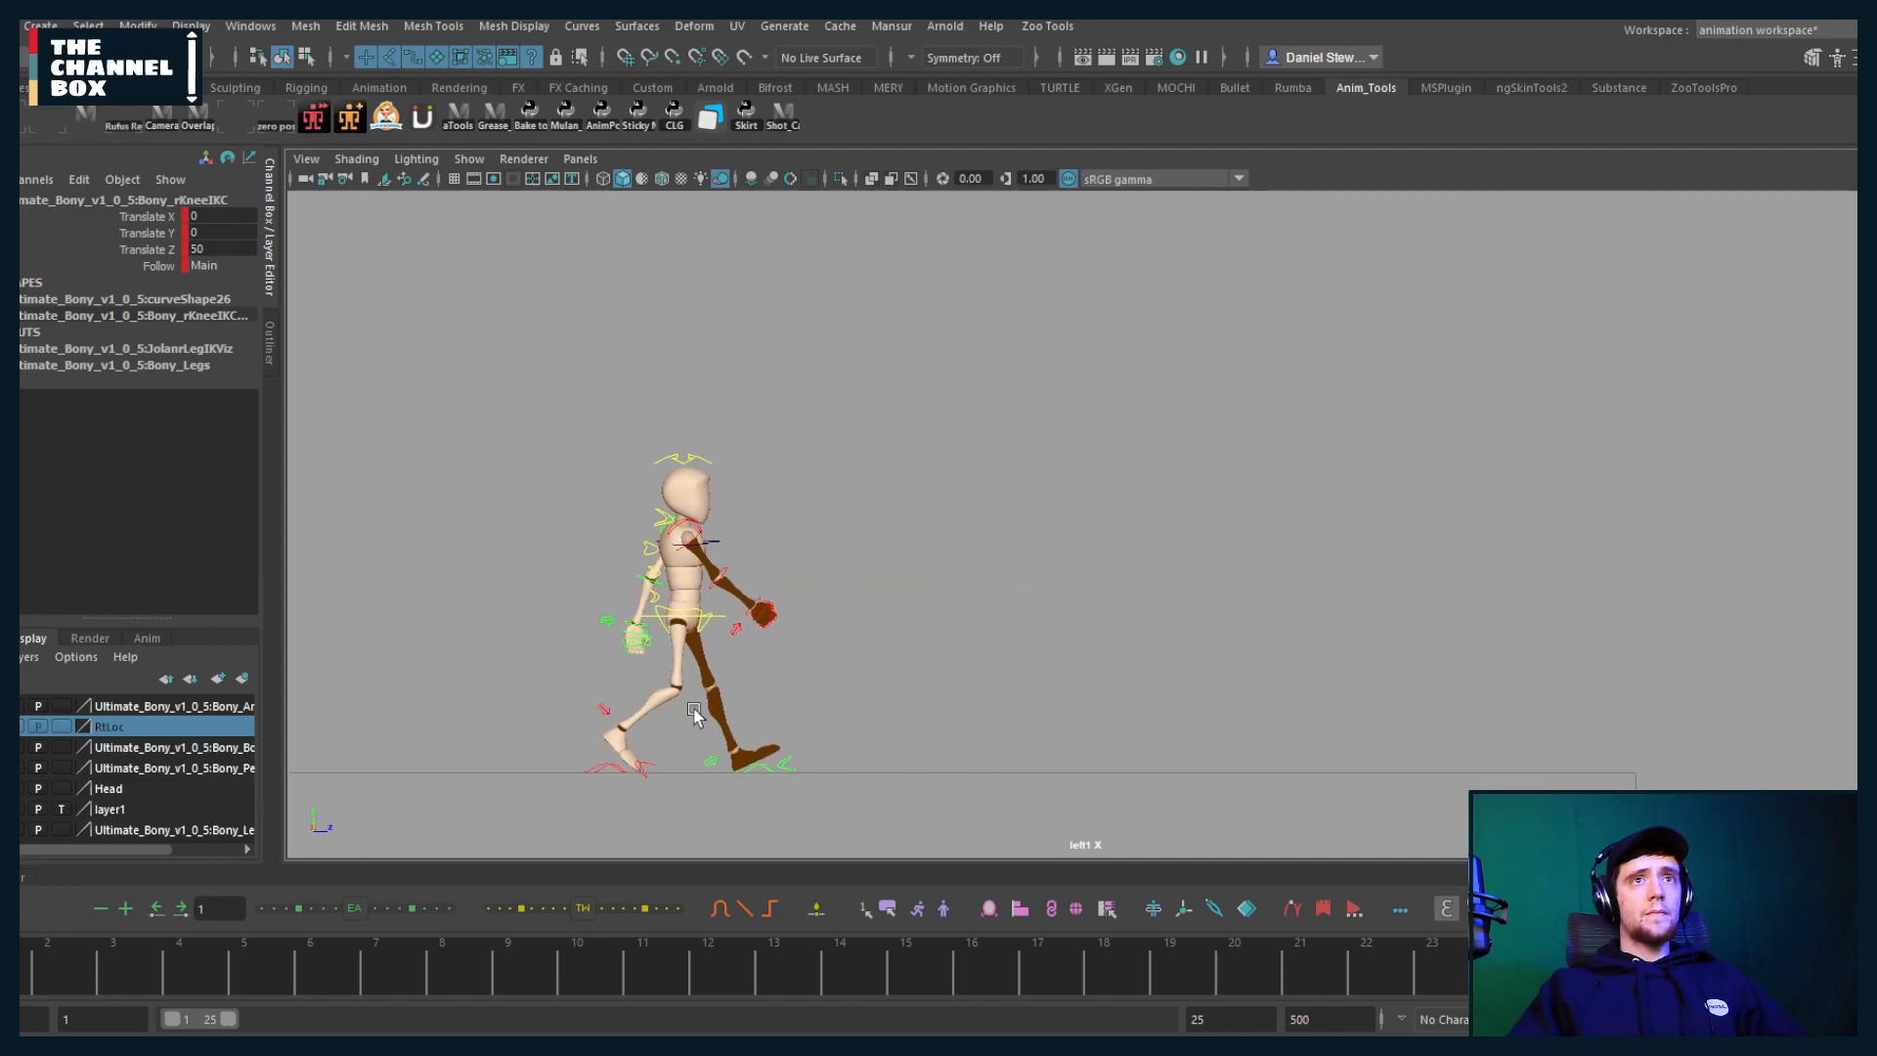
scroll(695, 715, "down", 8)
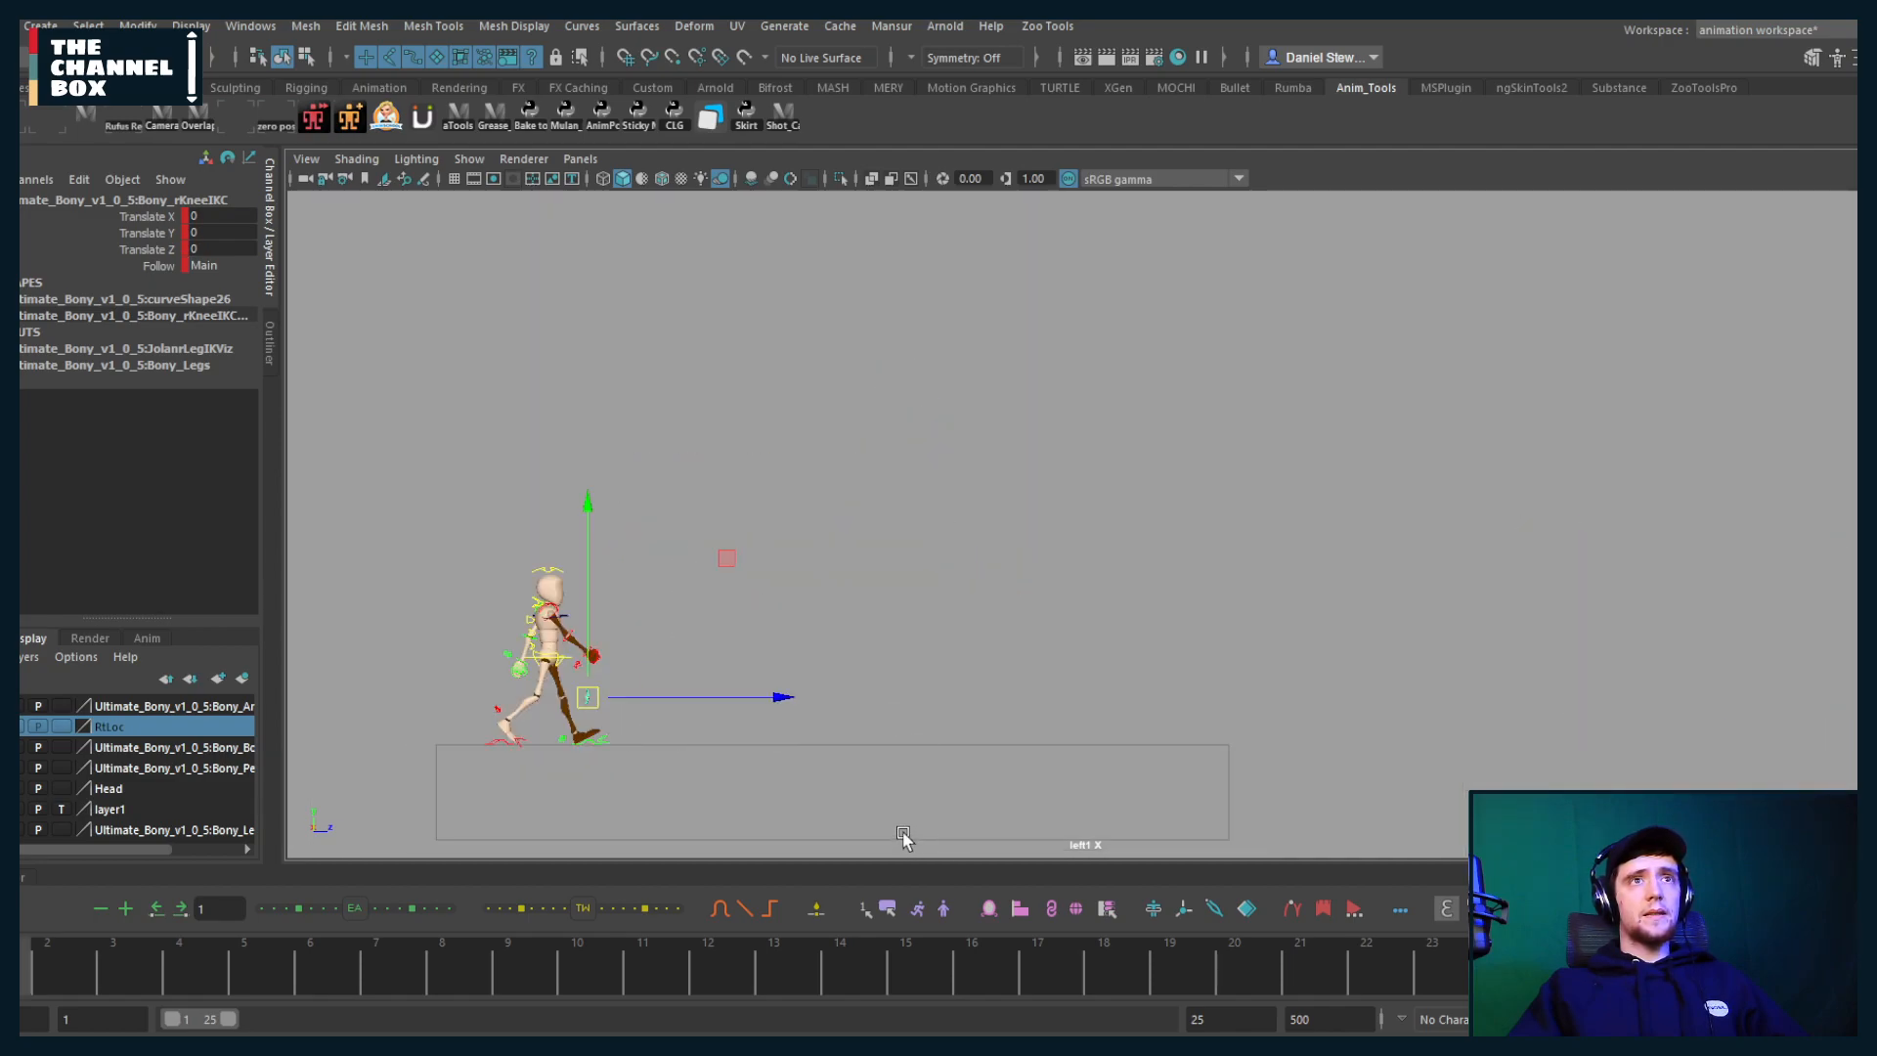
key("alt+shift+v")
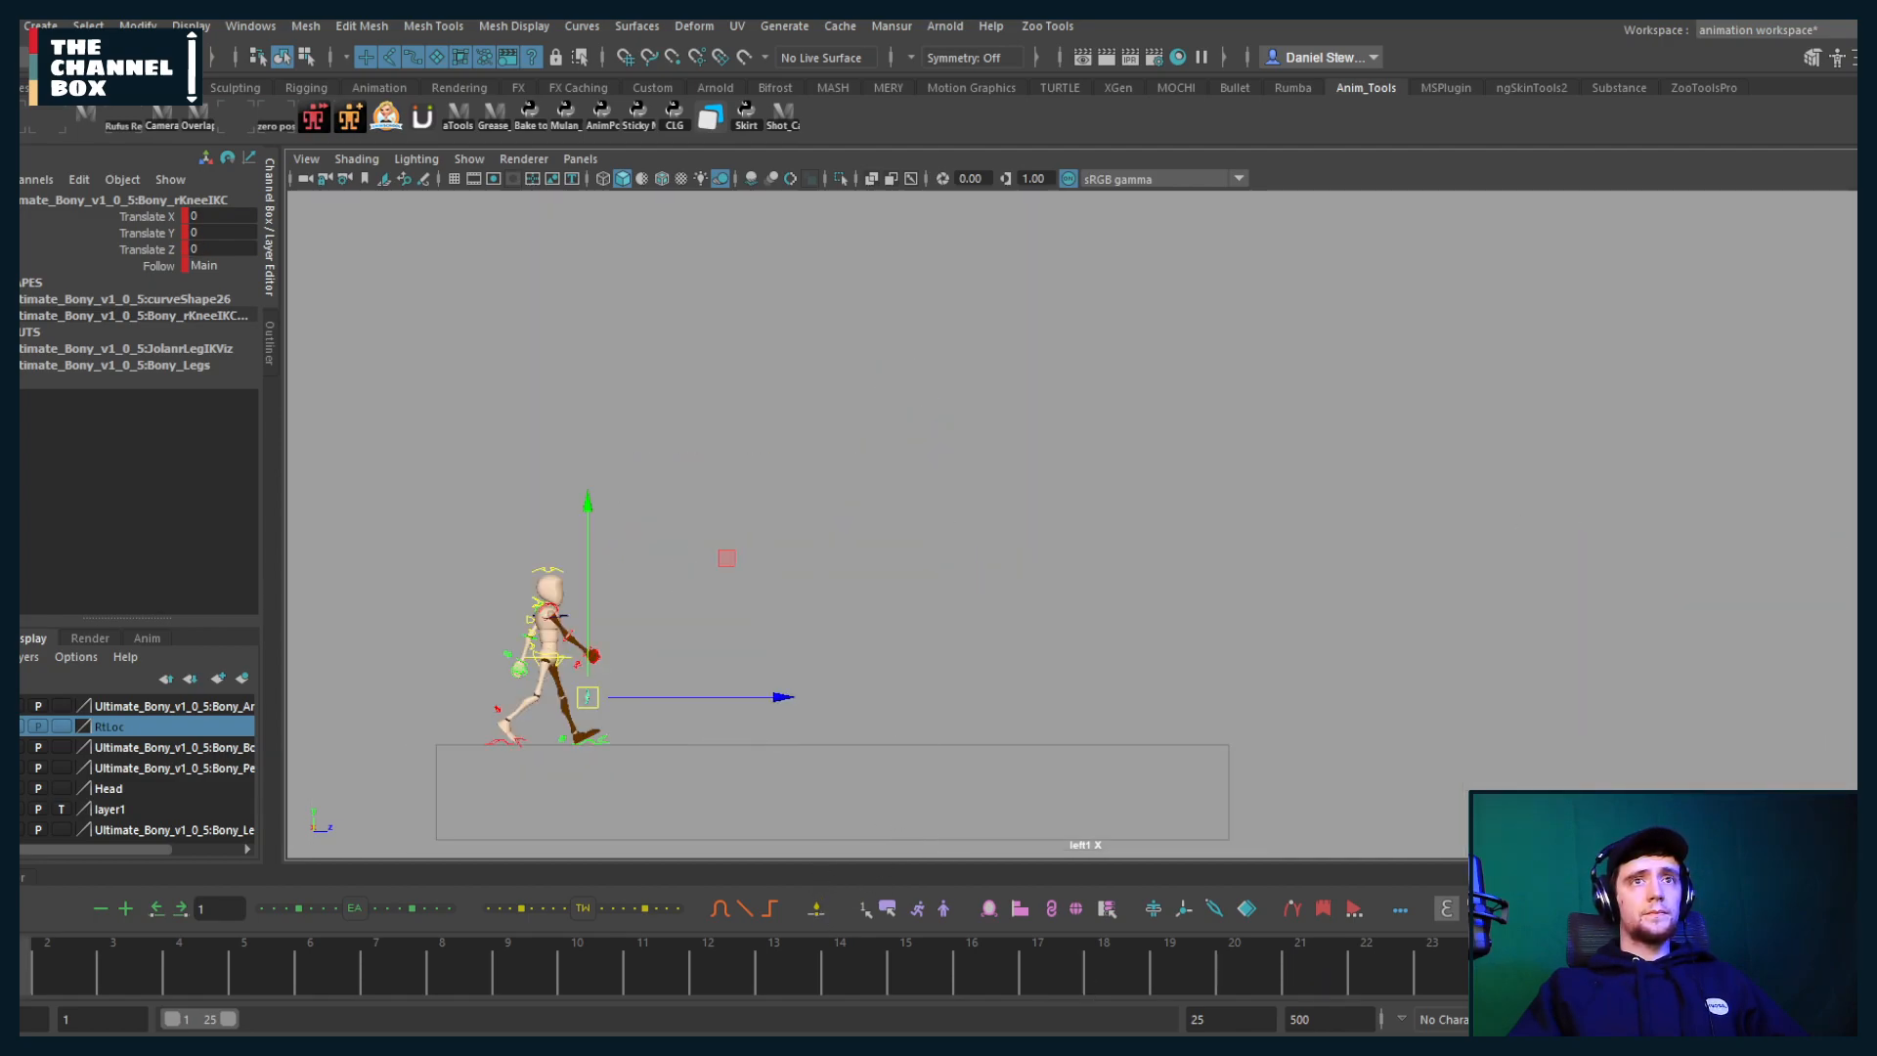
left_click_drag(723, 706, 904, 694)
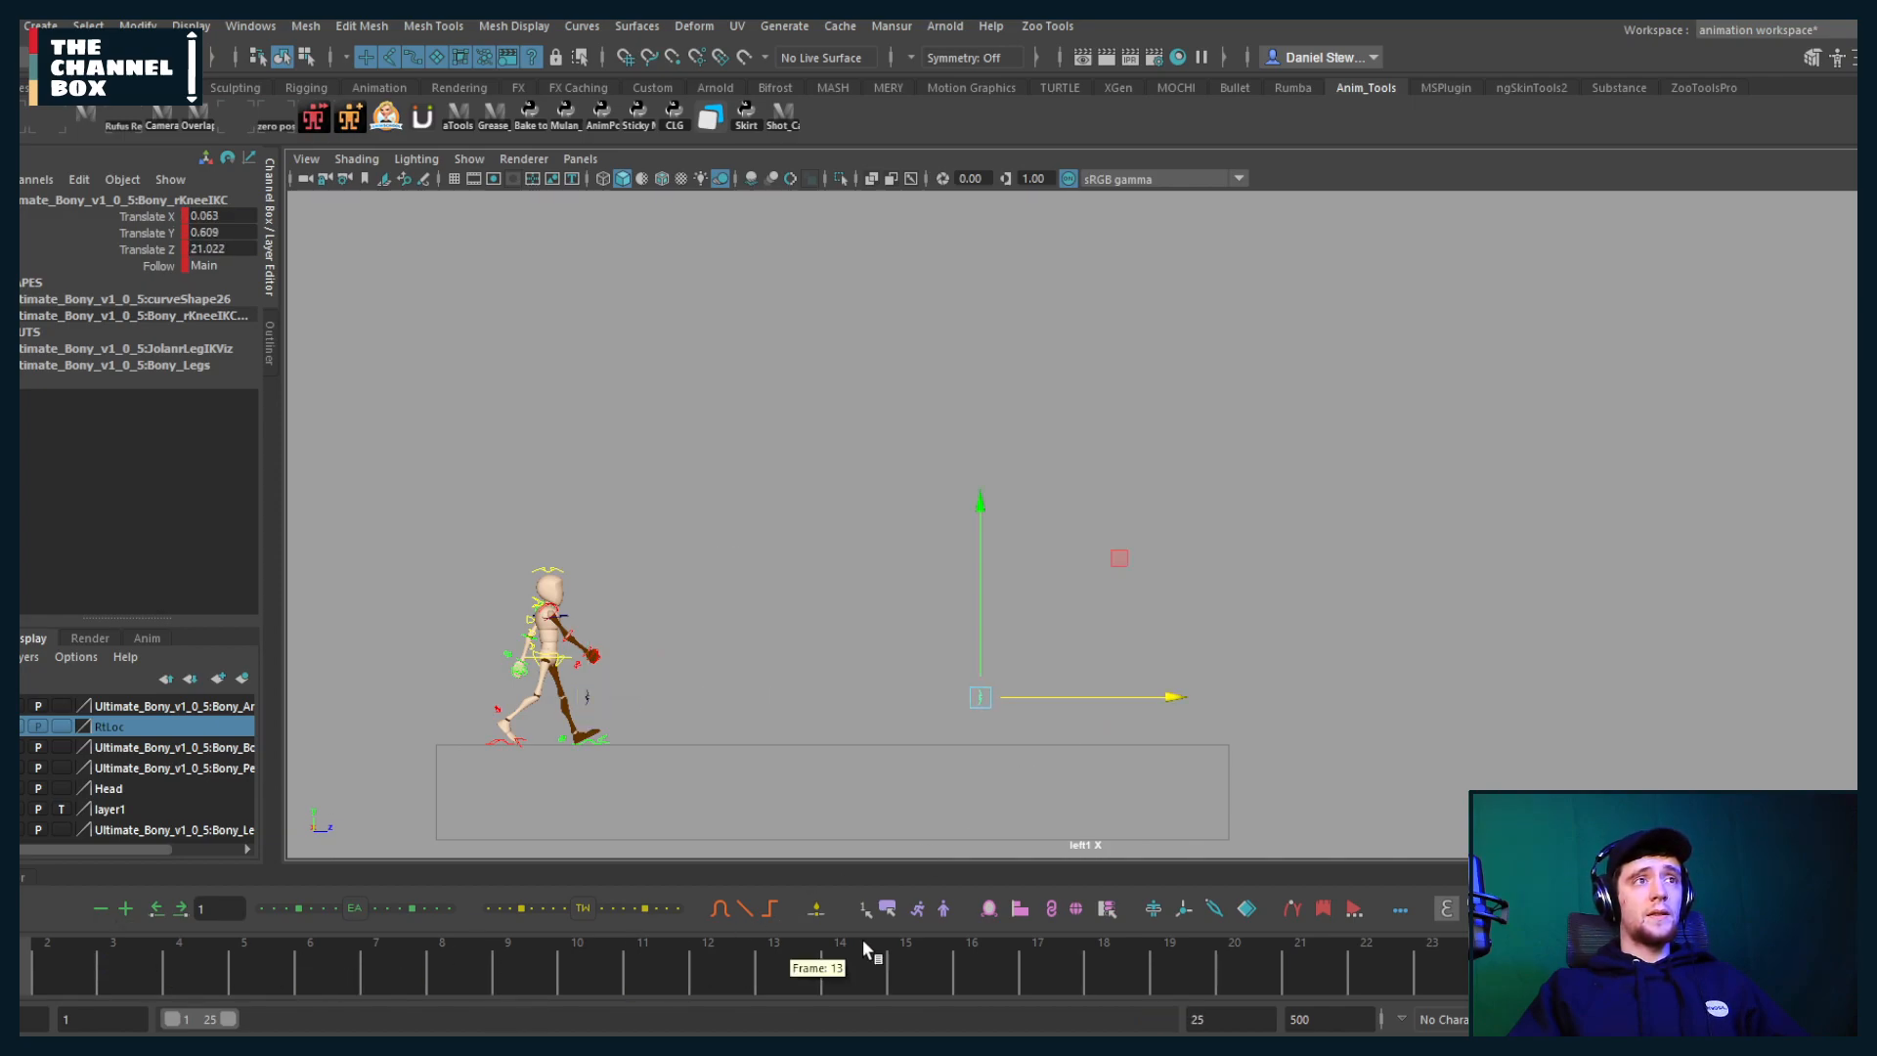
left_click(1562, 966)
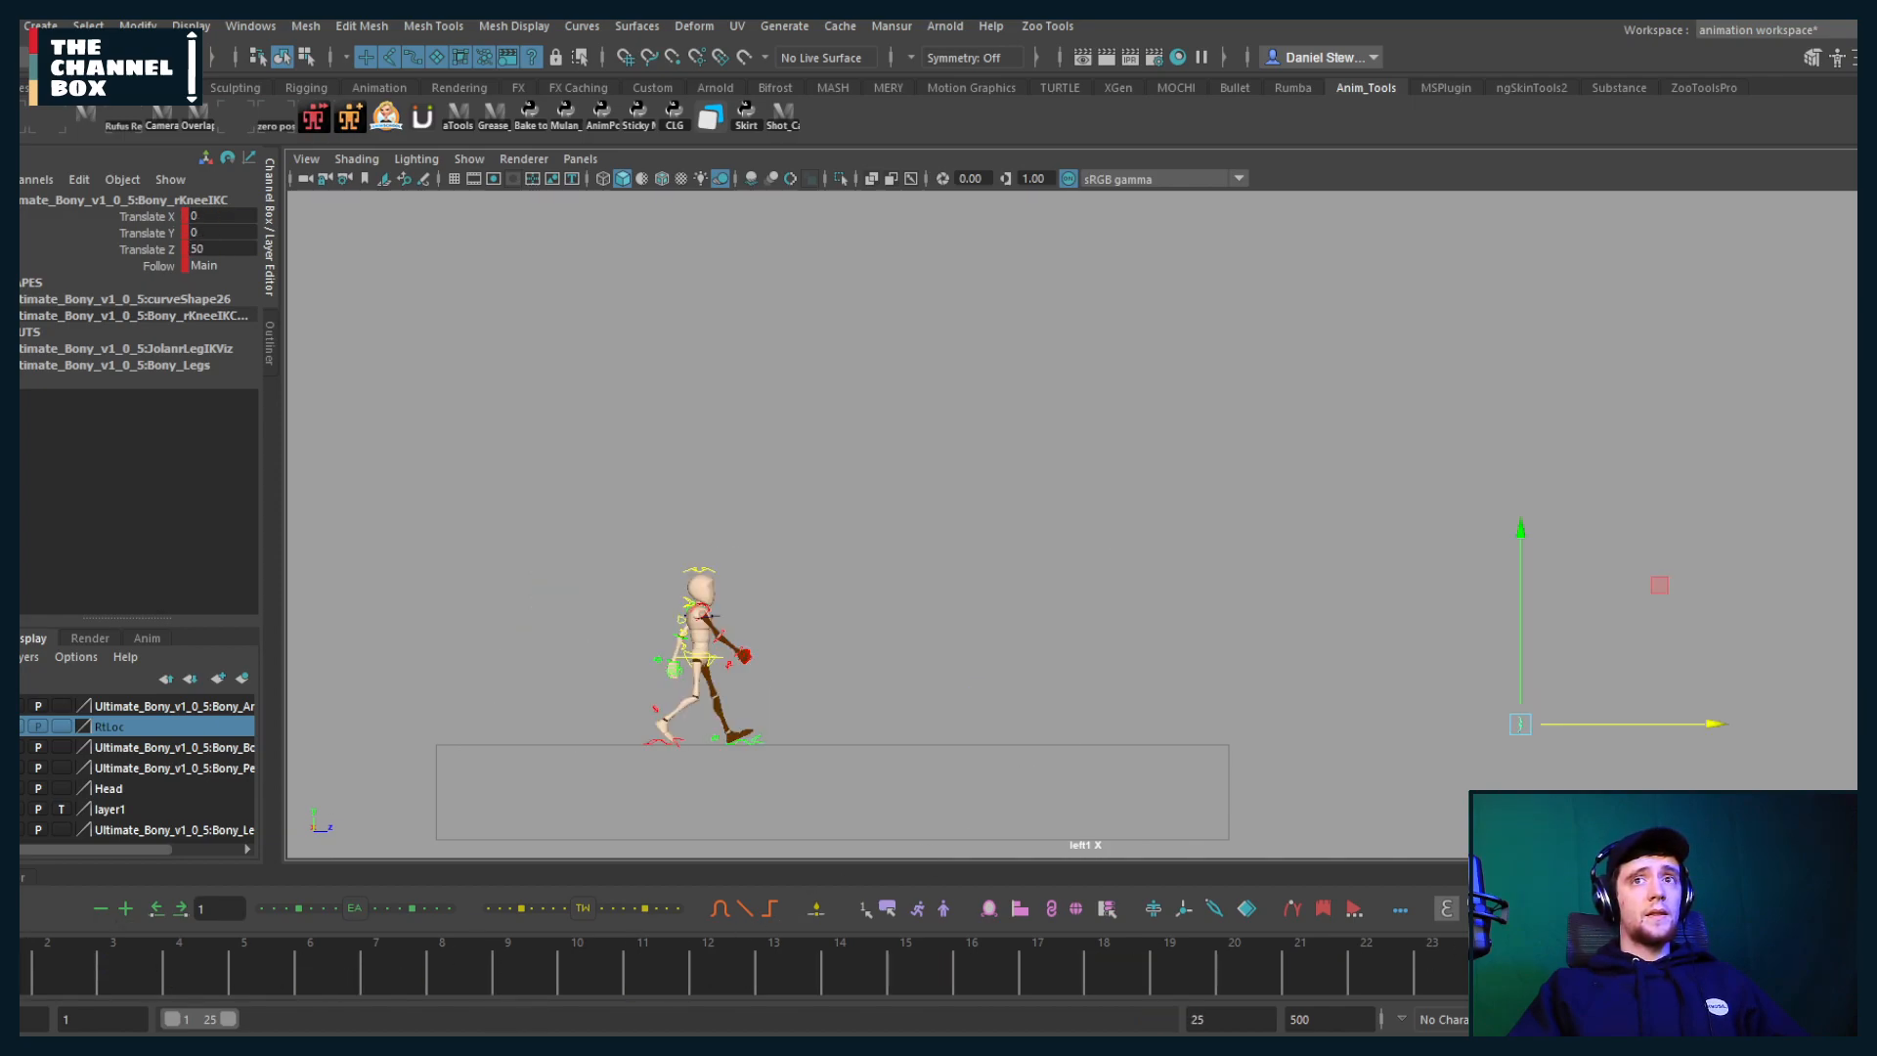
left_click(519, 911)
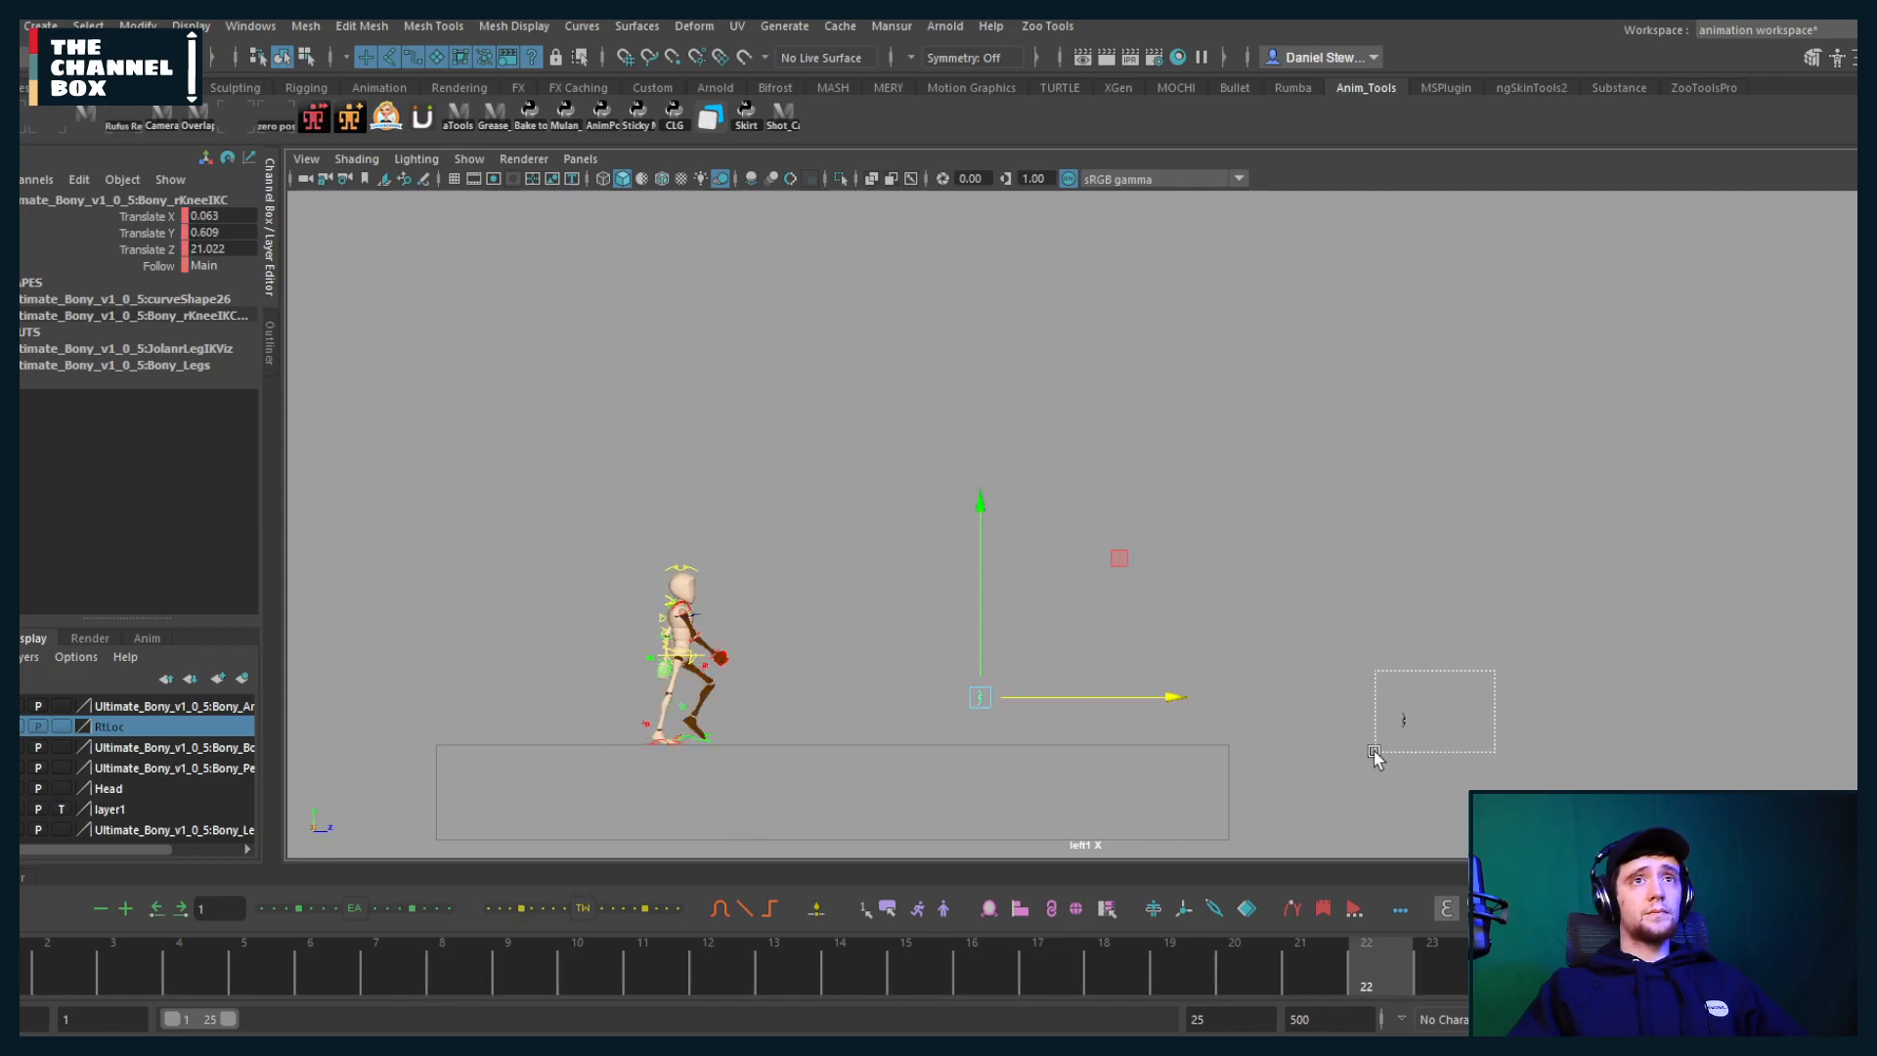
Step: Zero both knee IK controls' translation at frame 1, move them forward to a Translate Z of 13.573, and match the last frame
left_click_drag(1375, 755, 1366, 756)
key("alt+shift+v")
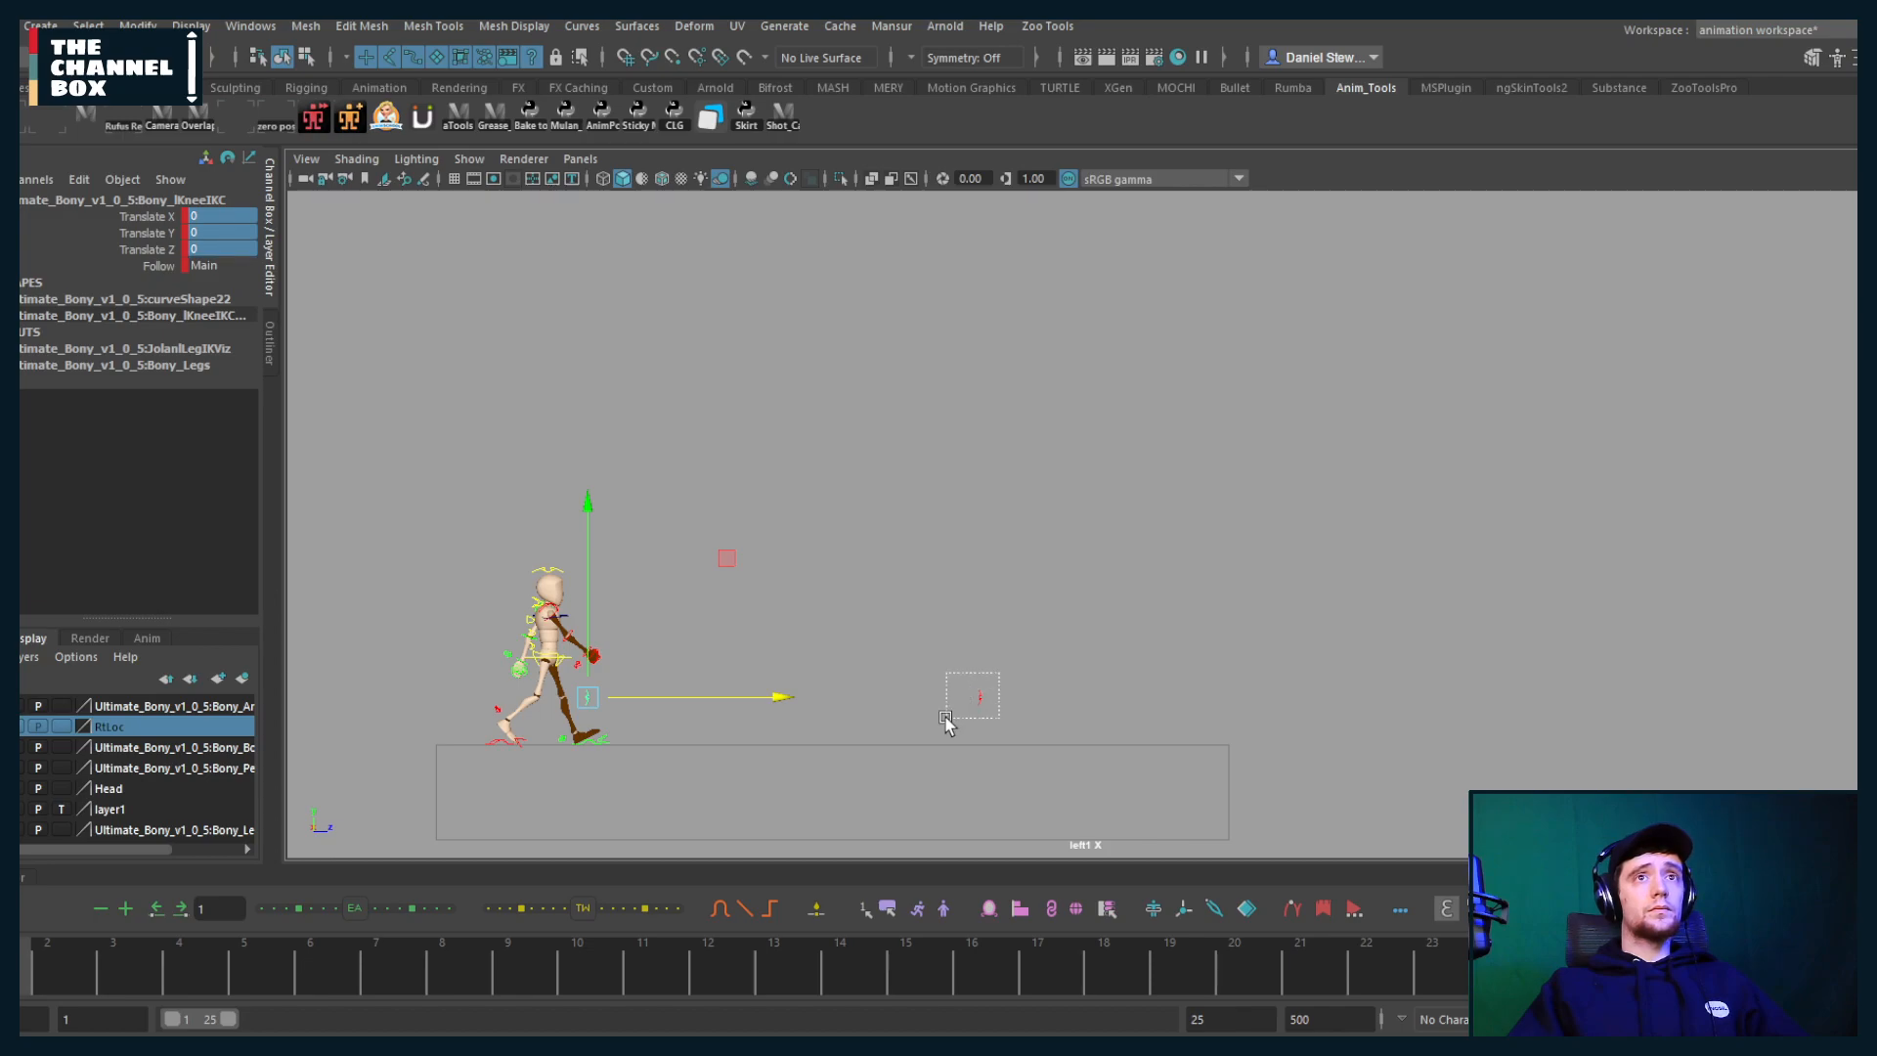
left_click_drag(946, 721, 946, 720)
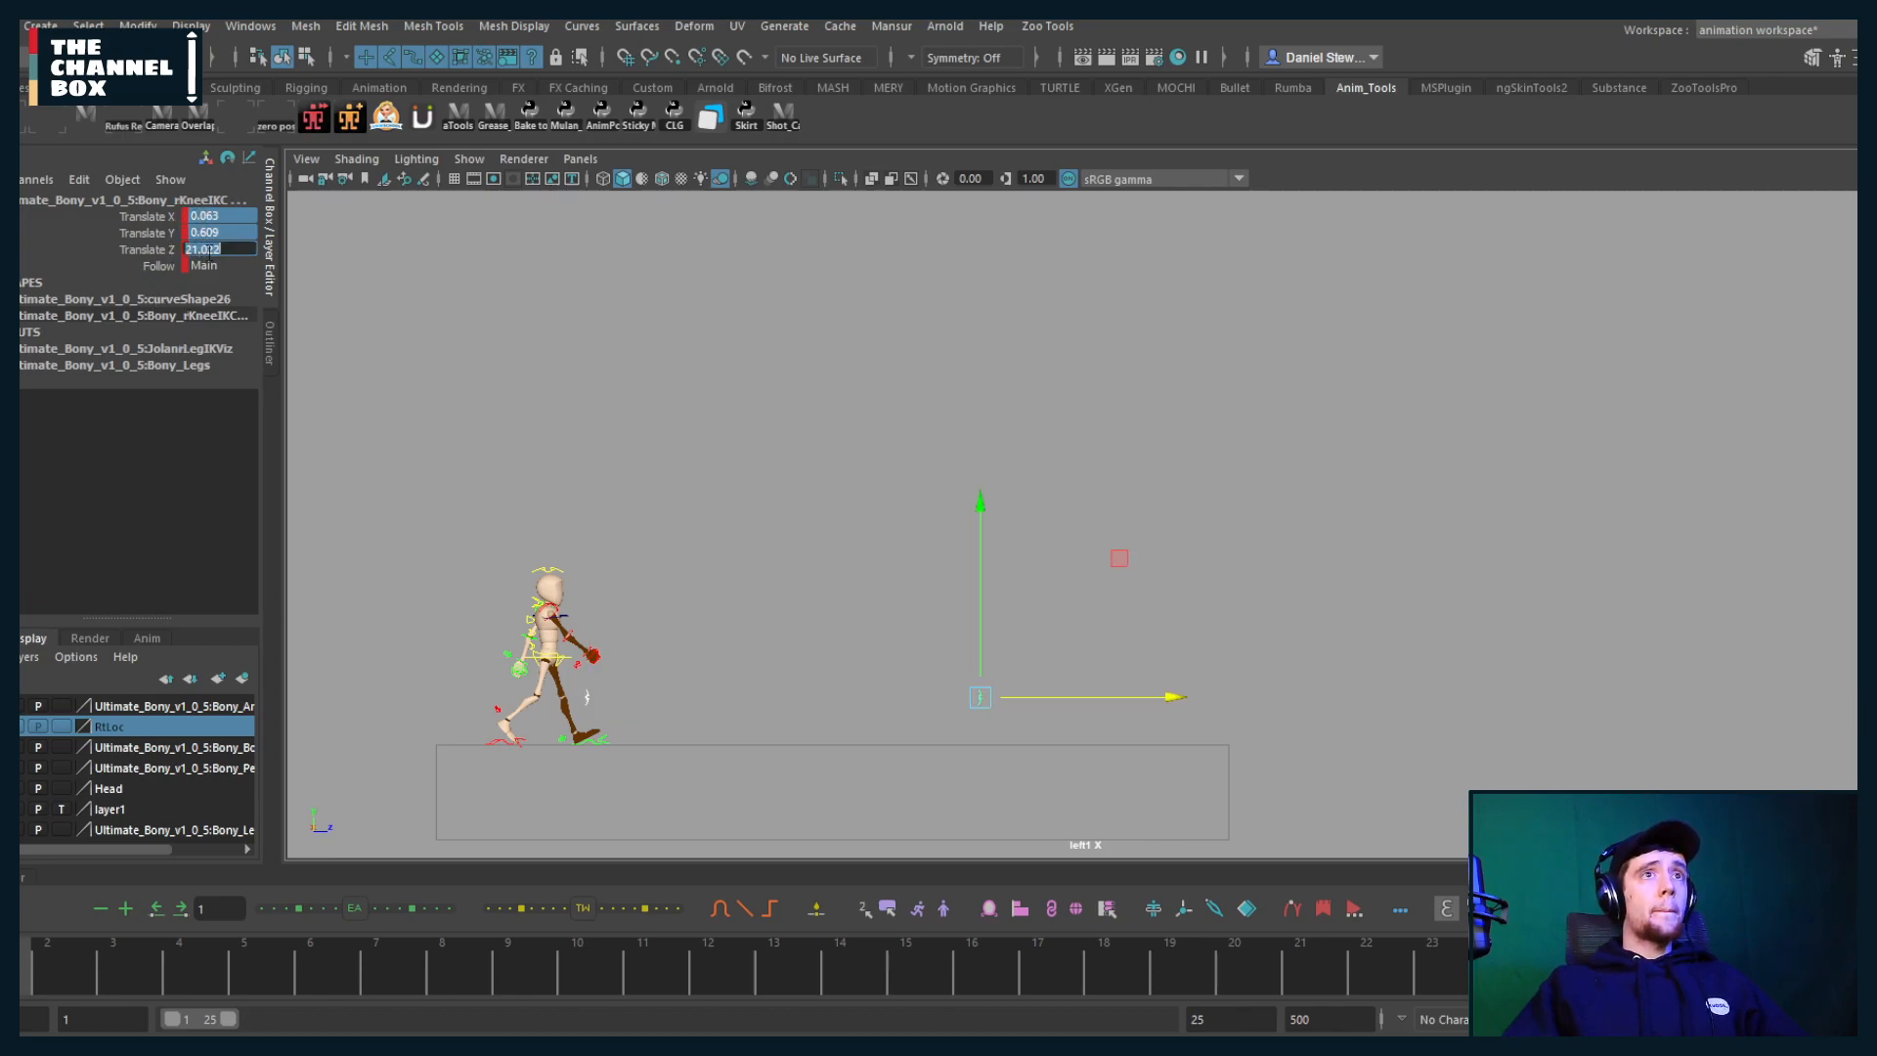
type("0")
key("Return")
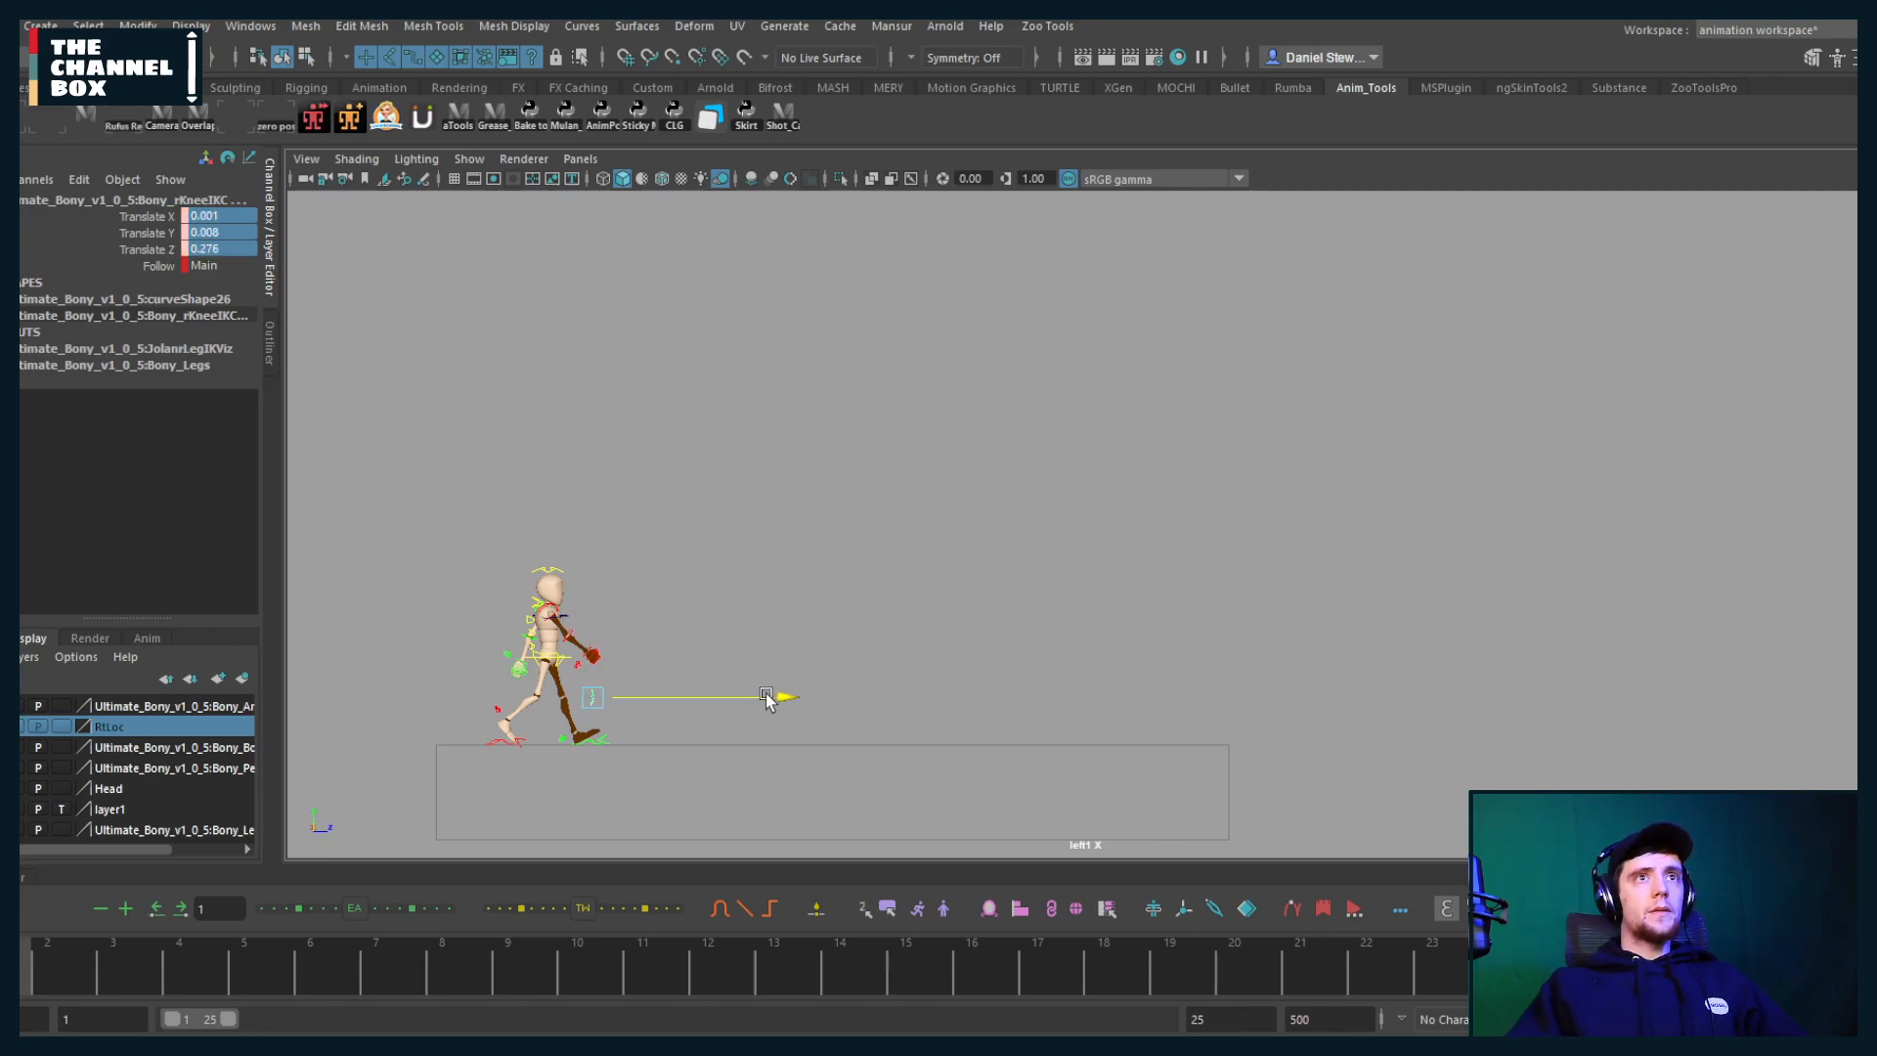
middle_click_drag(1197, 666, 1169, 664, "alt")
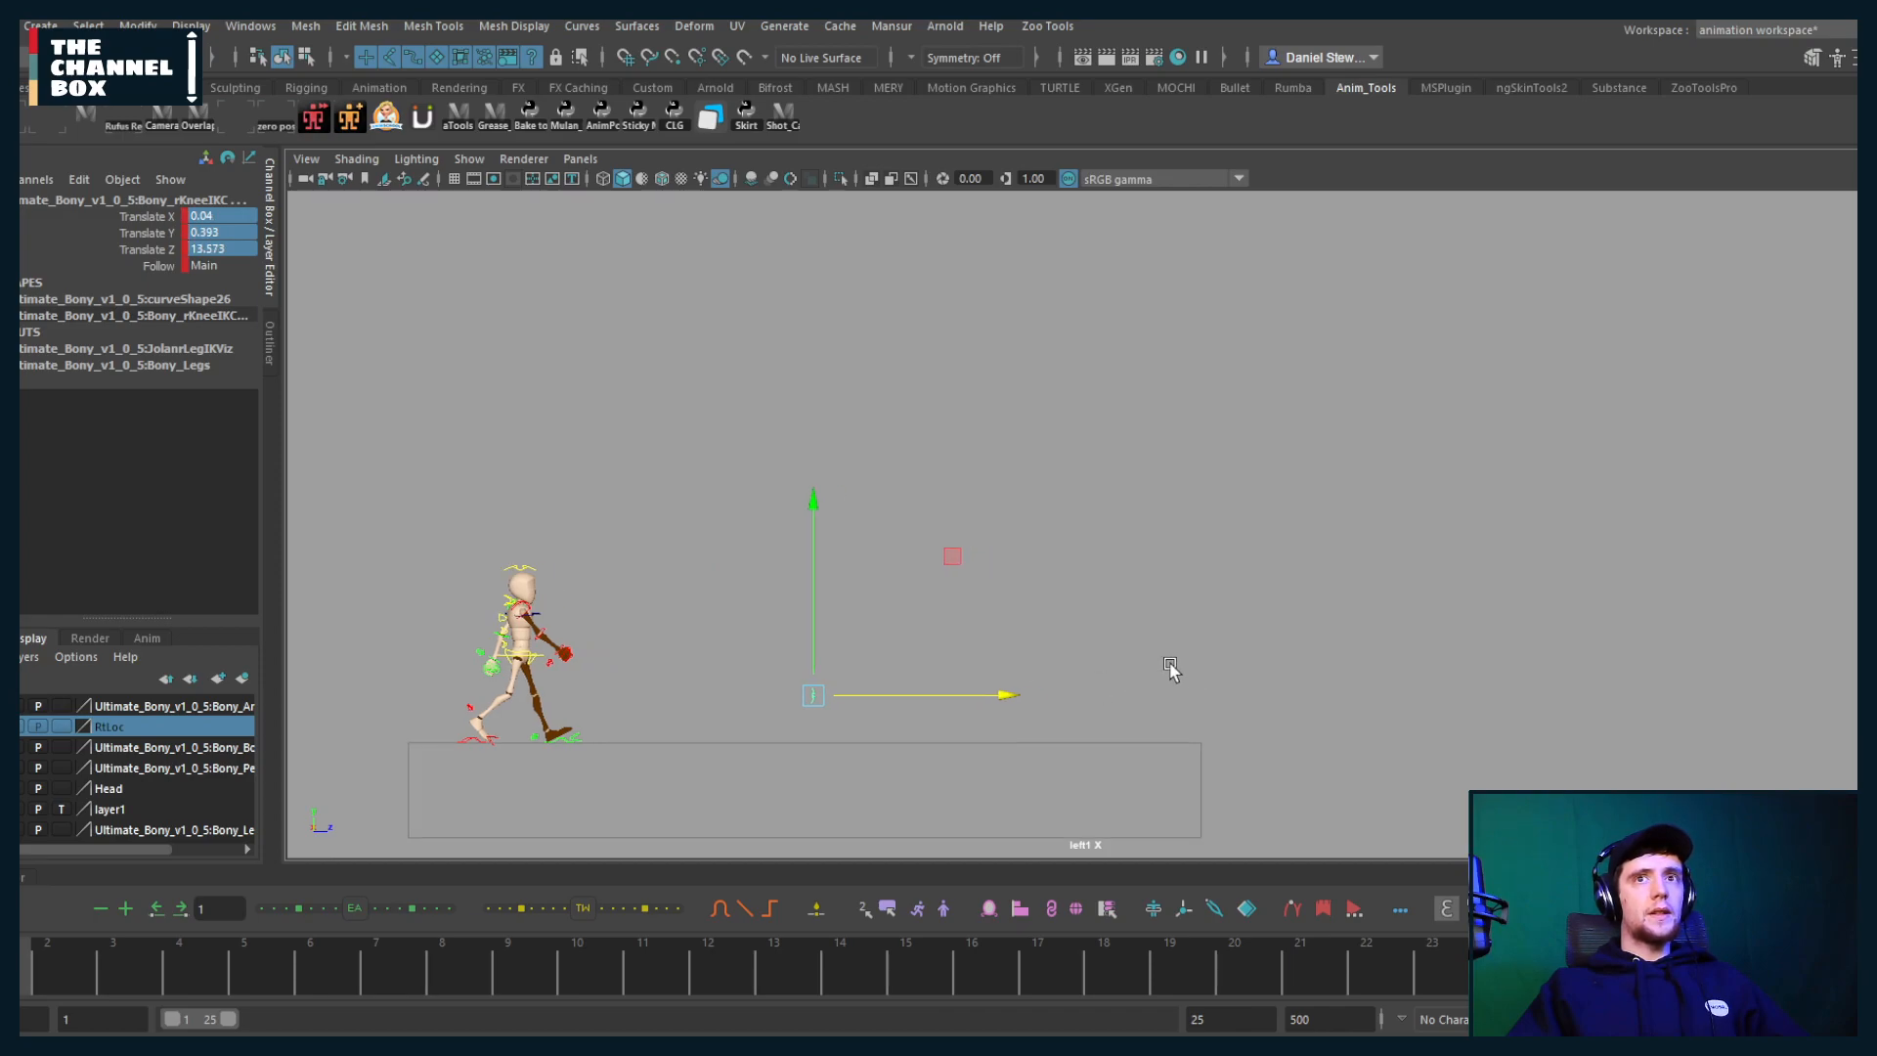
key("period")
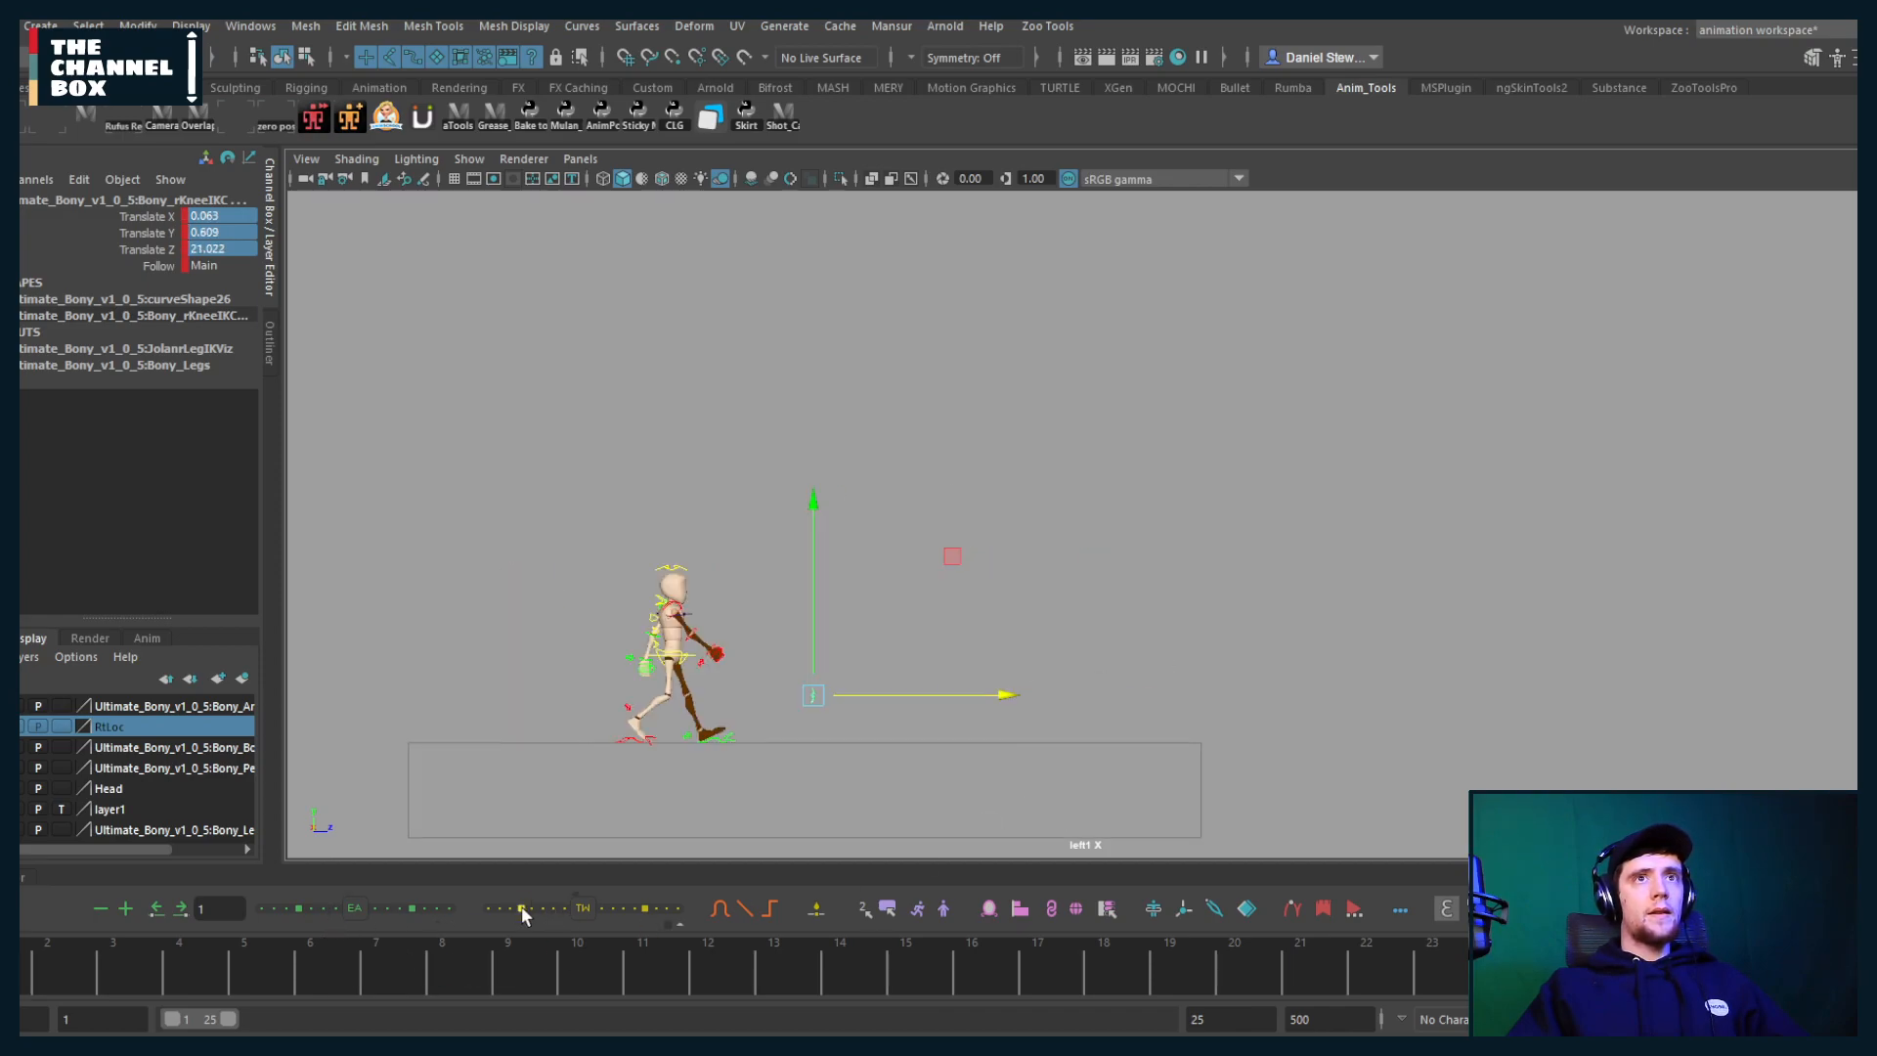
Step: In the front view, move the right knee IK control inward at frame 3 to a Translate X of 3.715
key("space")
left_click_drag(992, 681, 995, 714)
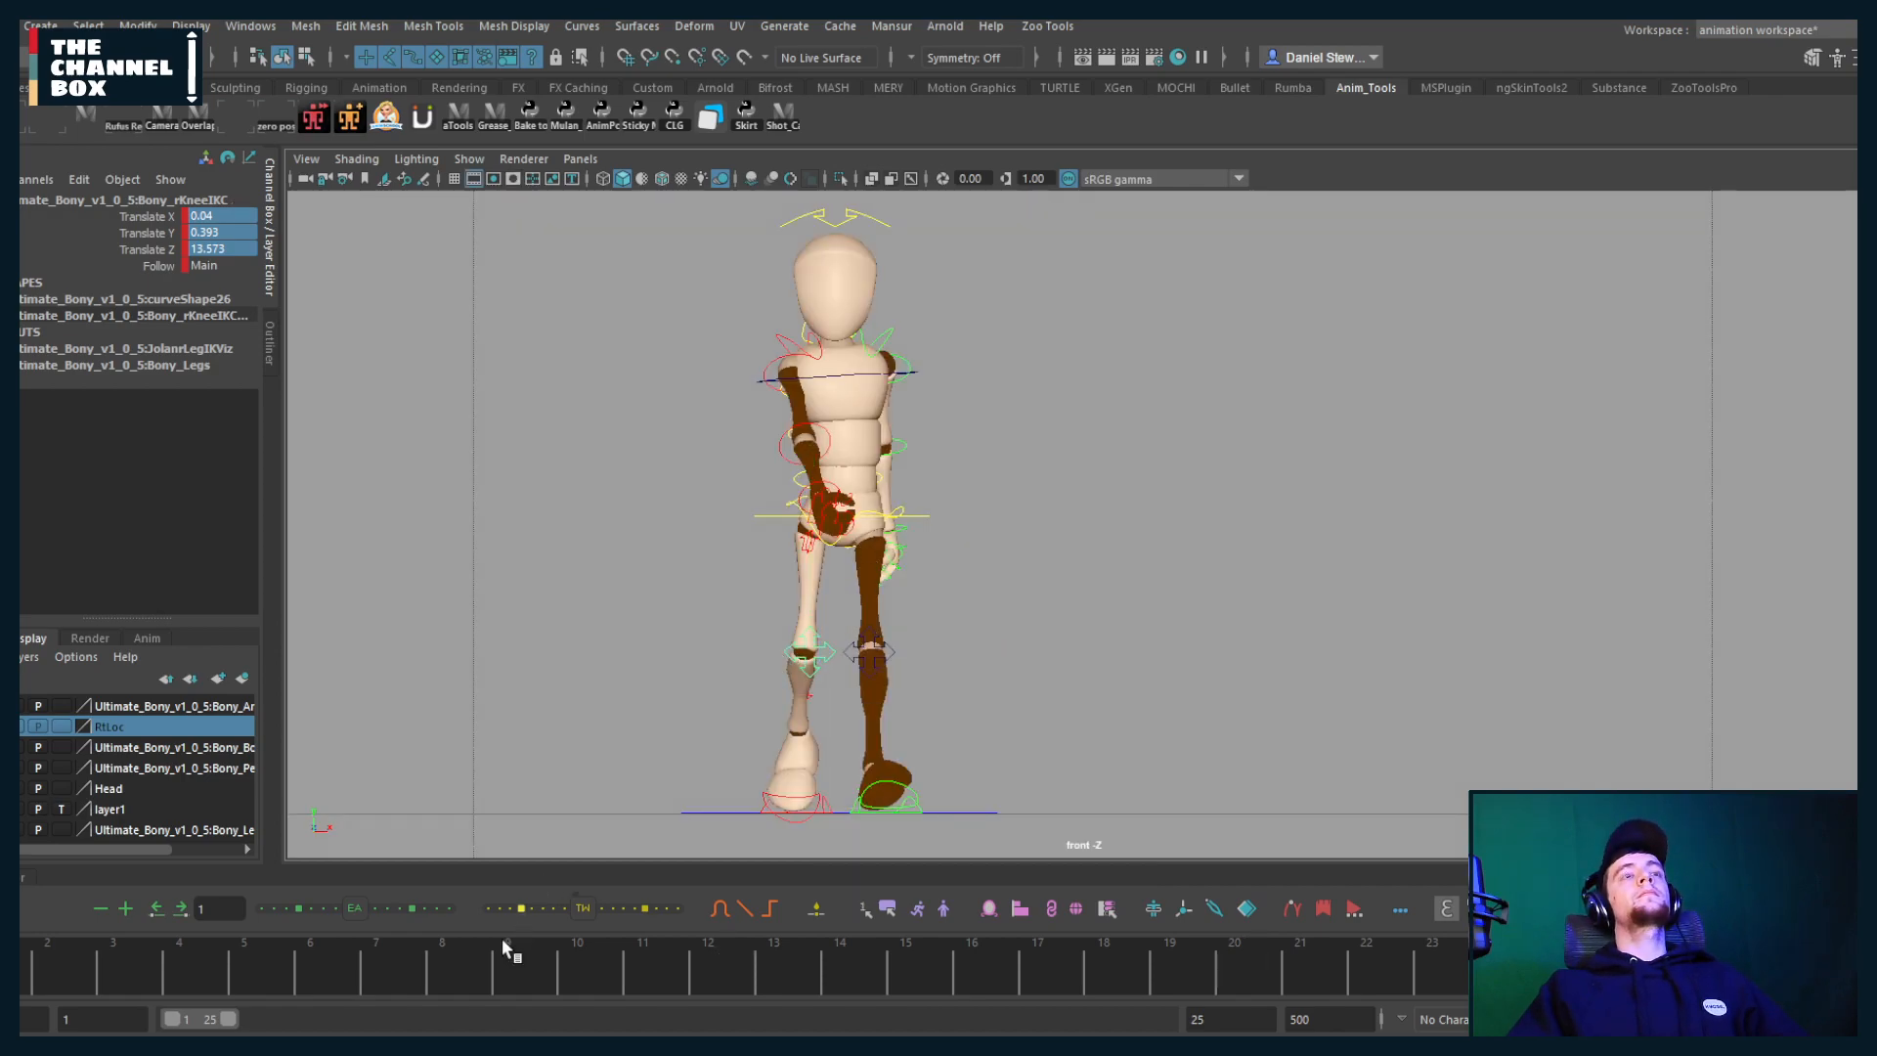
left_click_drag(22, 975, 181, 968)
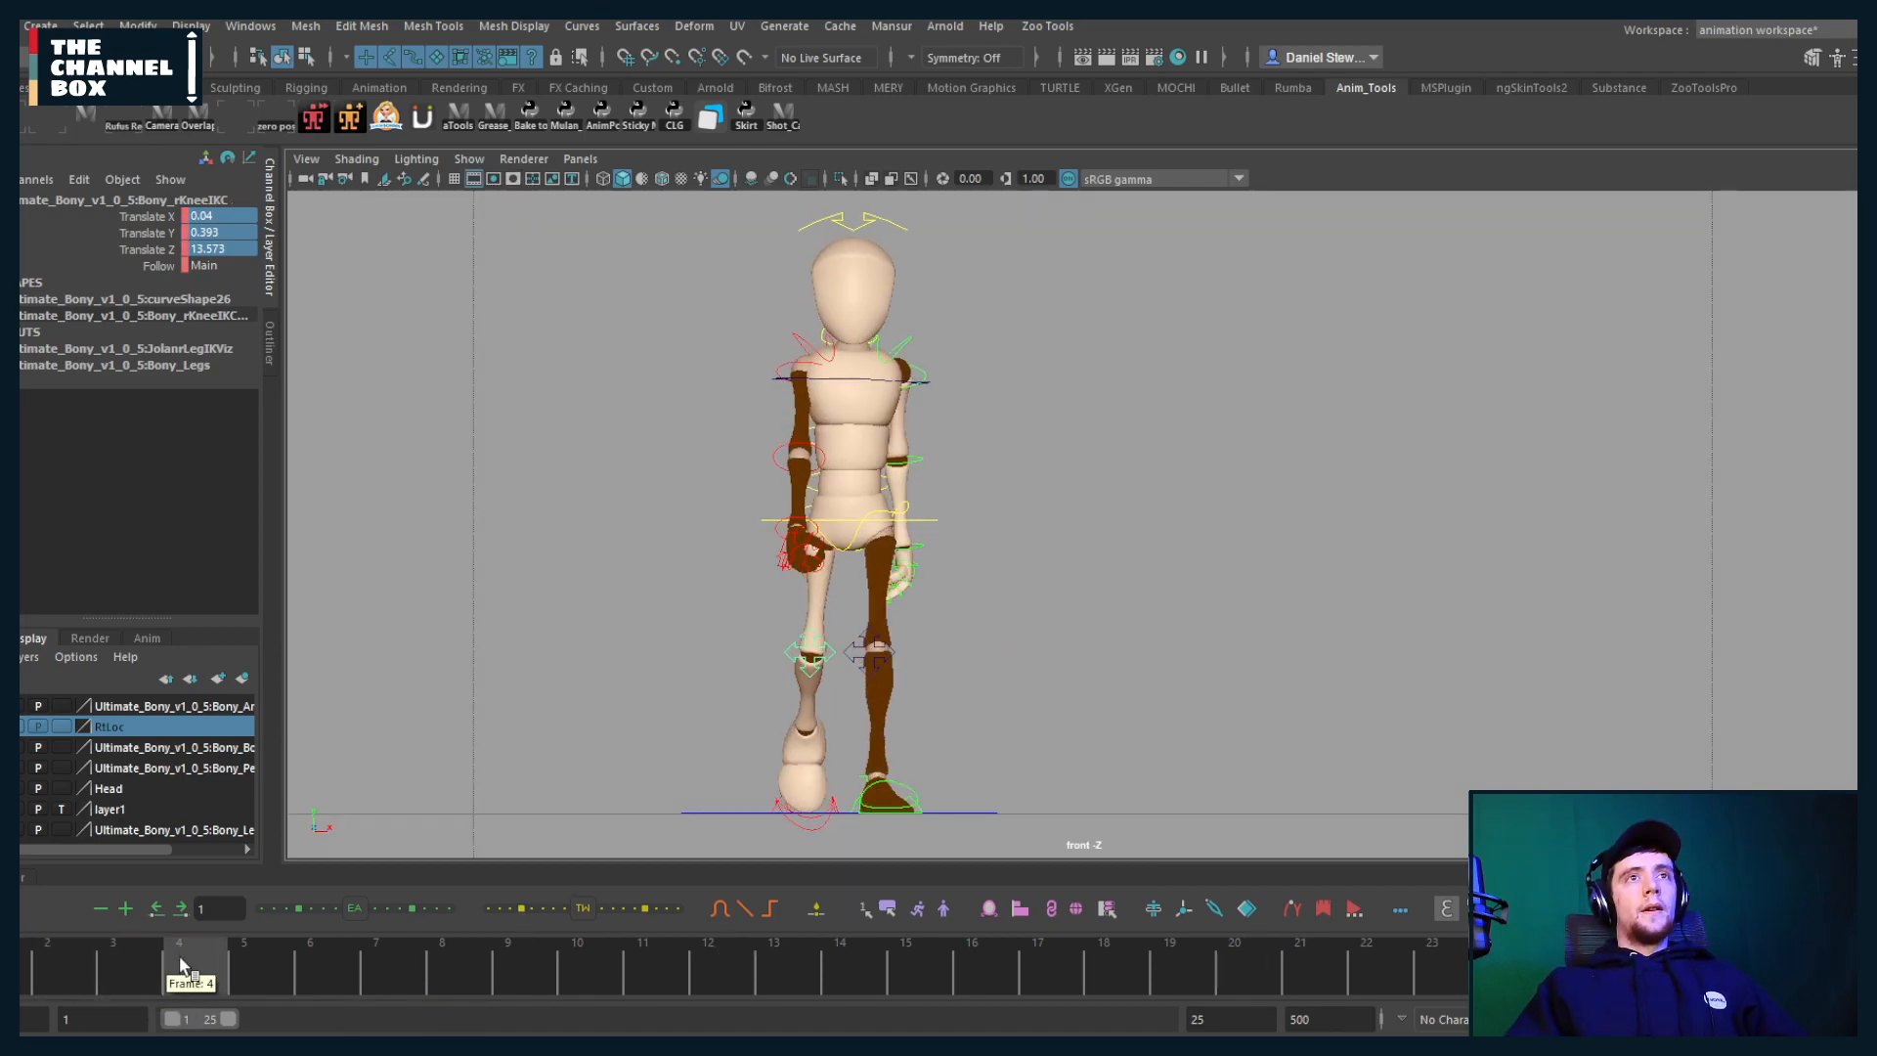
left_click(137, 962)
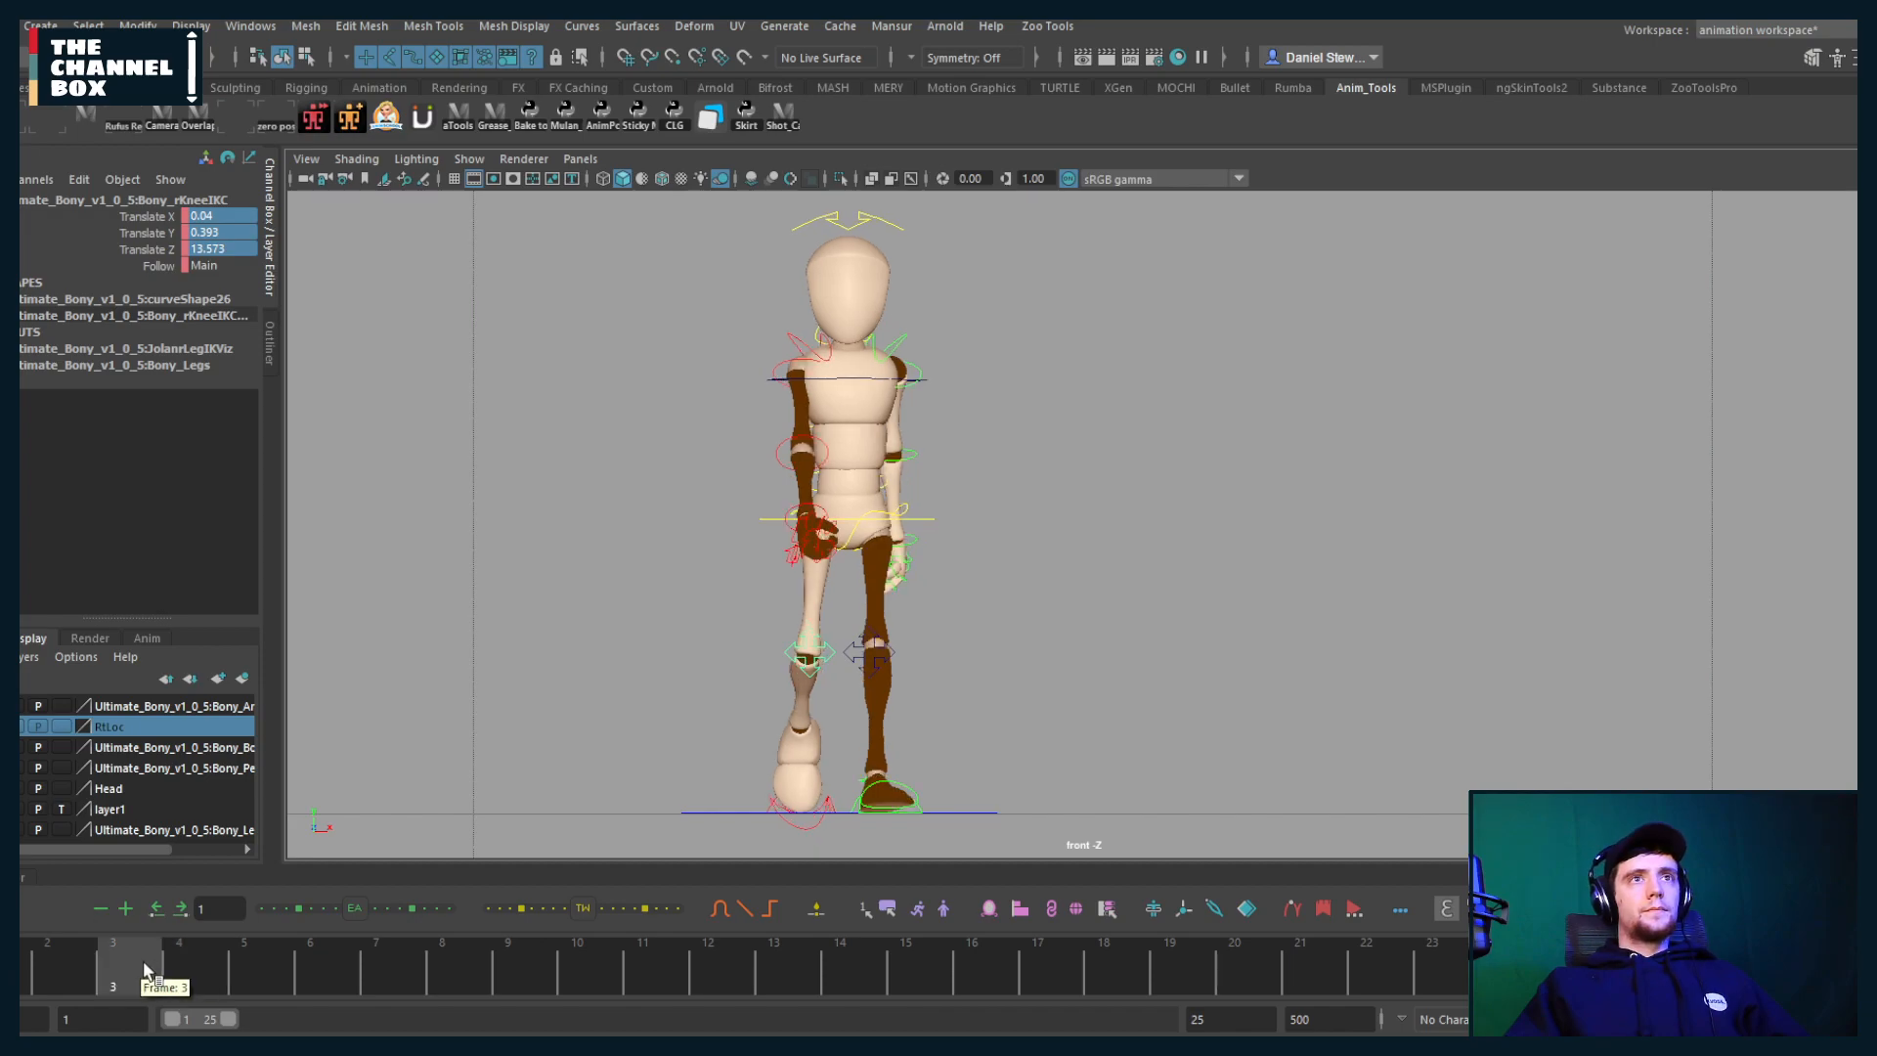
key("w")
middle_click_drag(951, 509, 1185, 533)
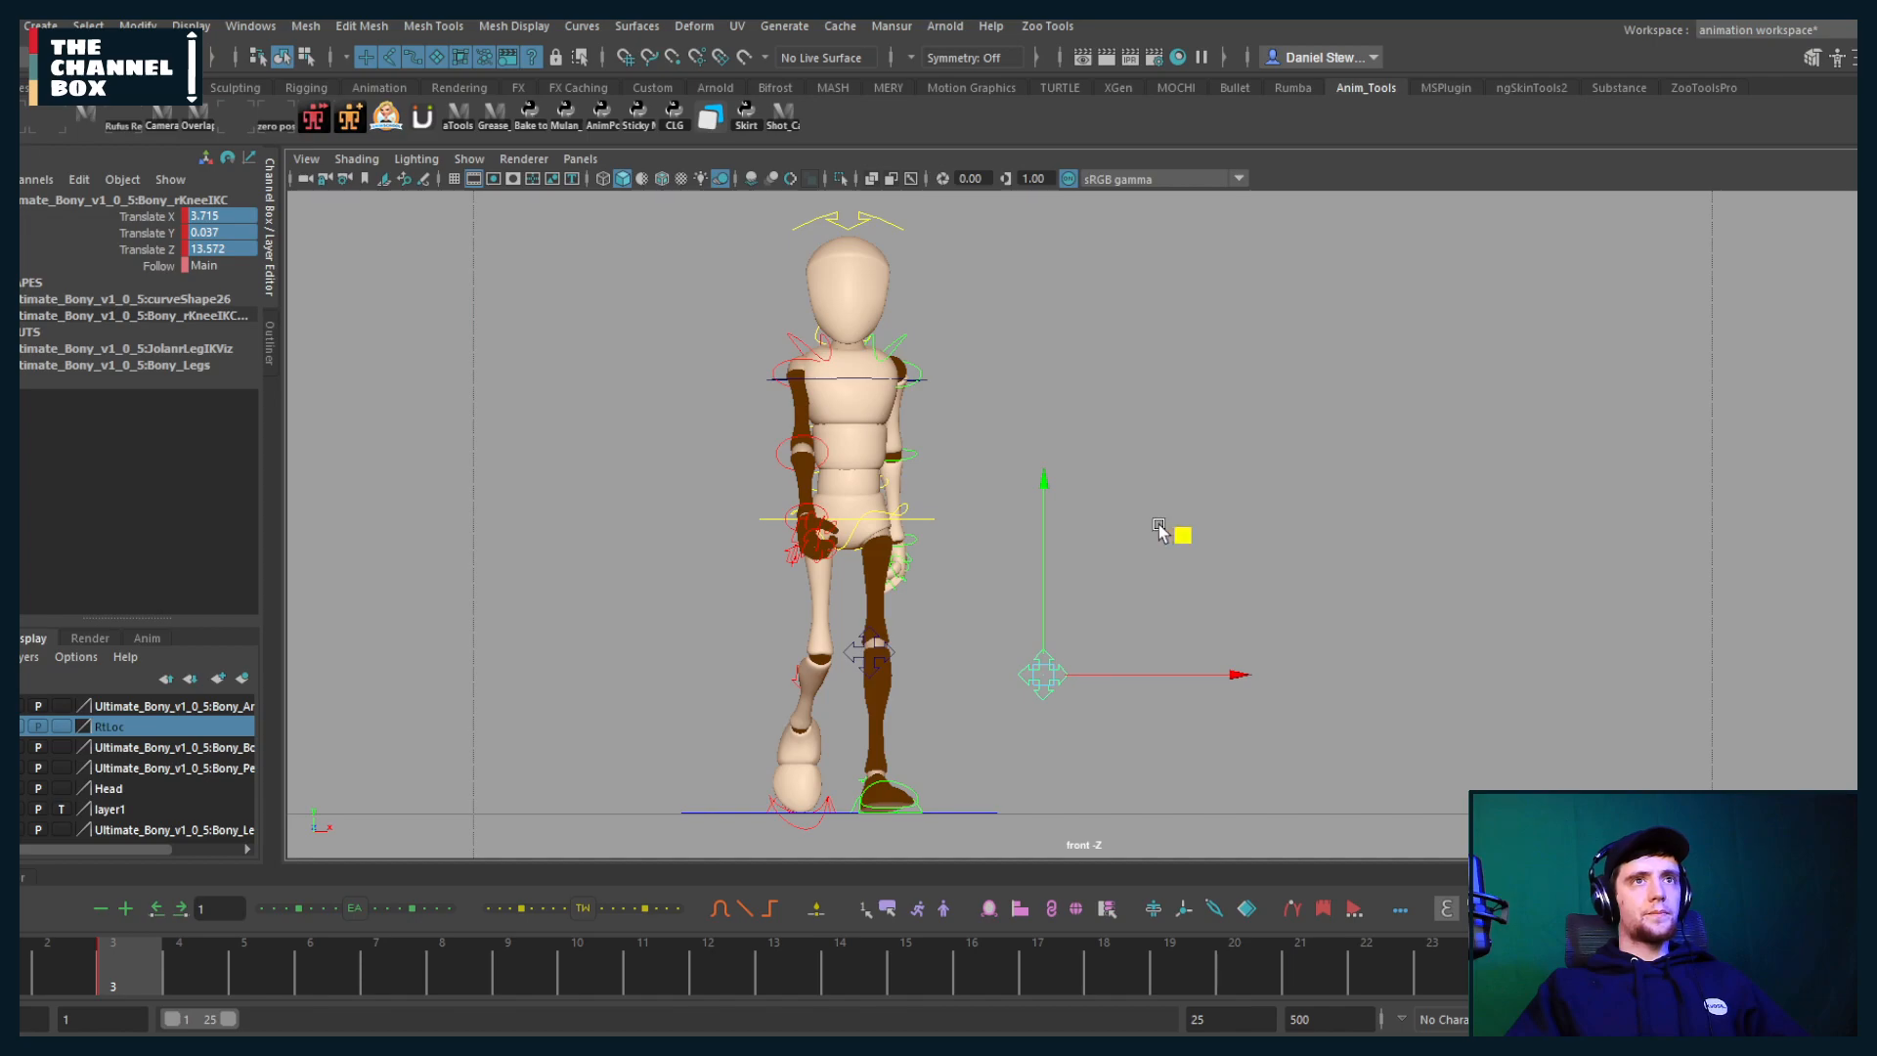
Step: Shift the right knee IK control's inward key from frame 3 to frame 4
key("ctrl+z")
key("ctrl+z")
key("shift+z")
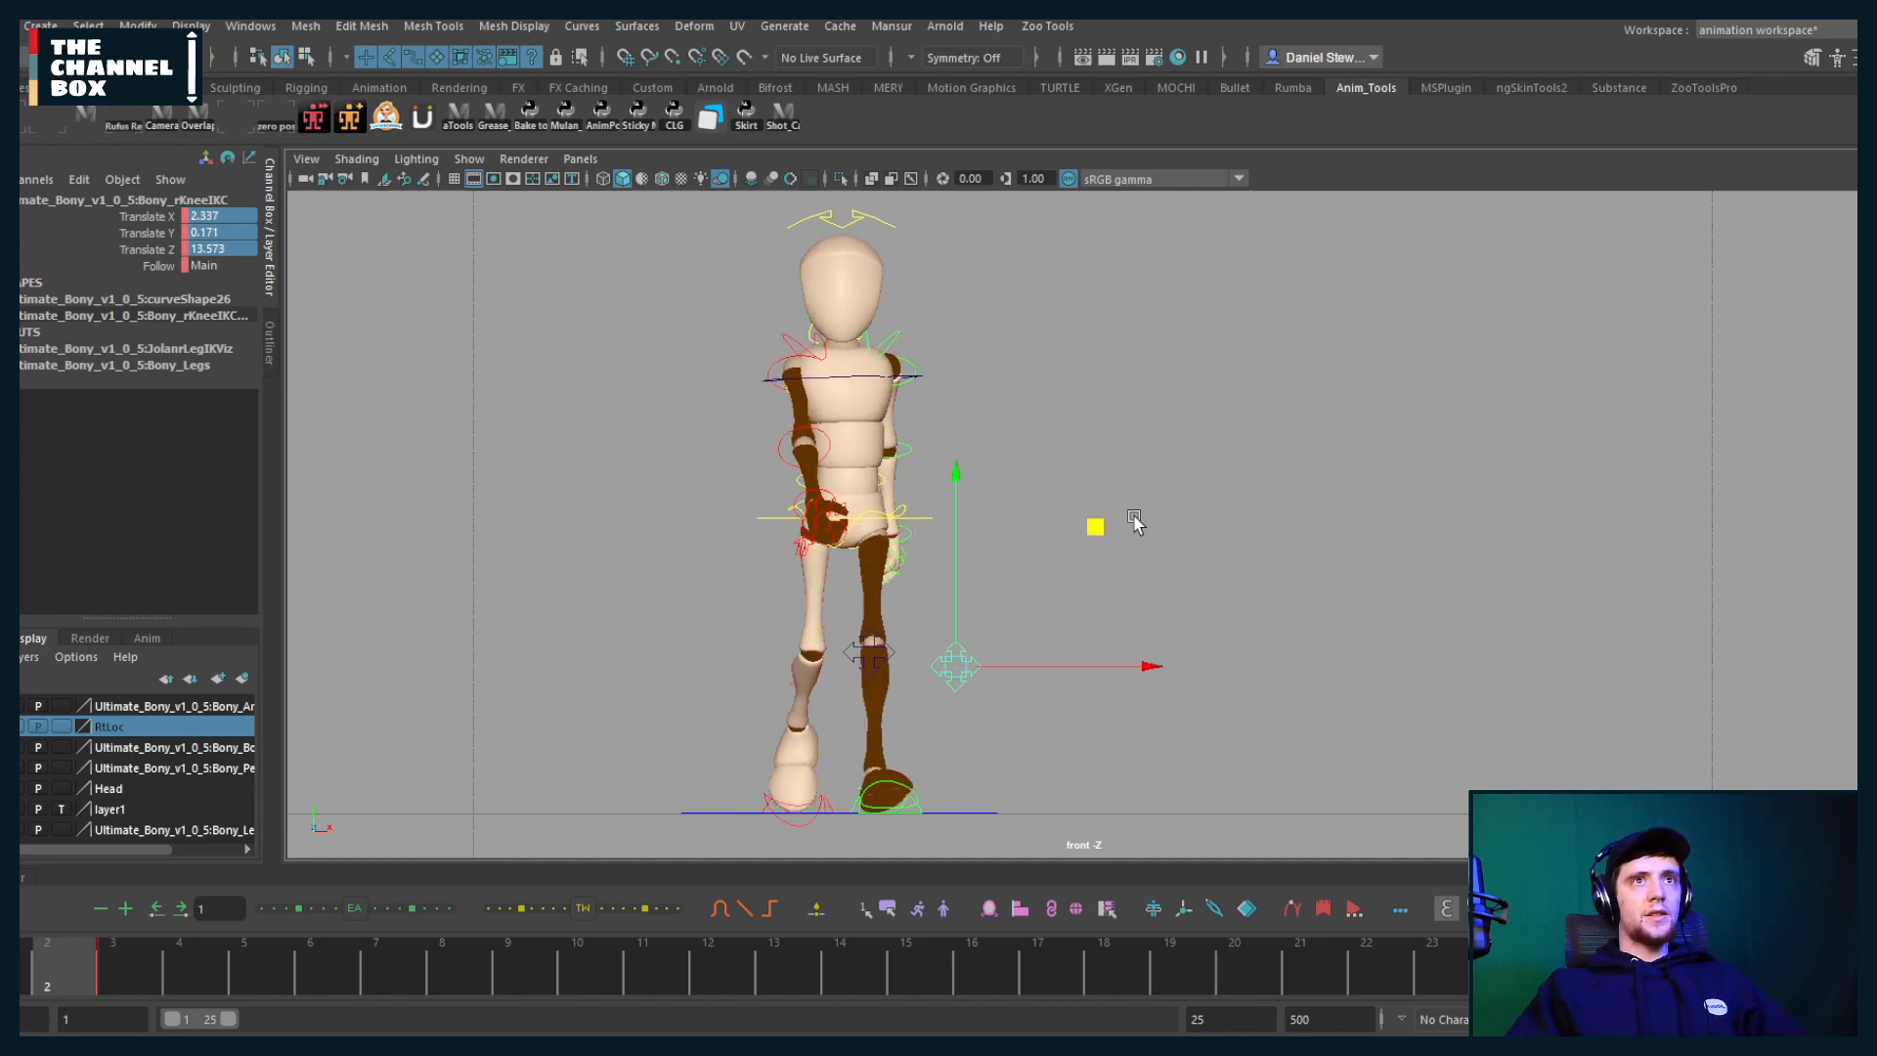
key("alt+period")
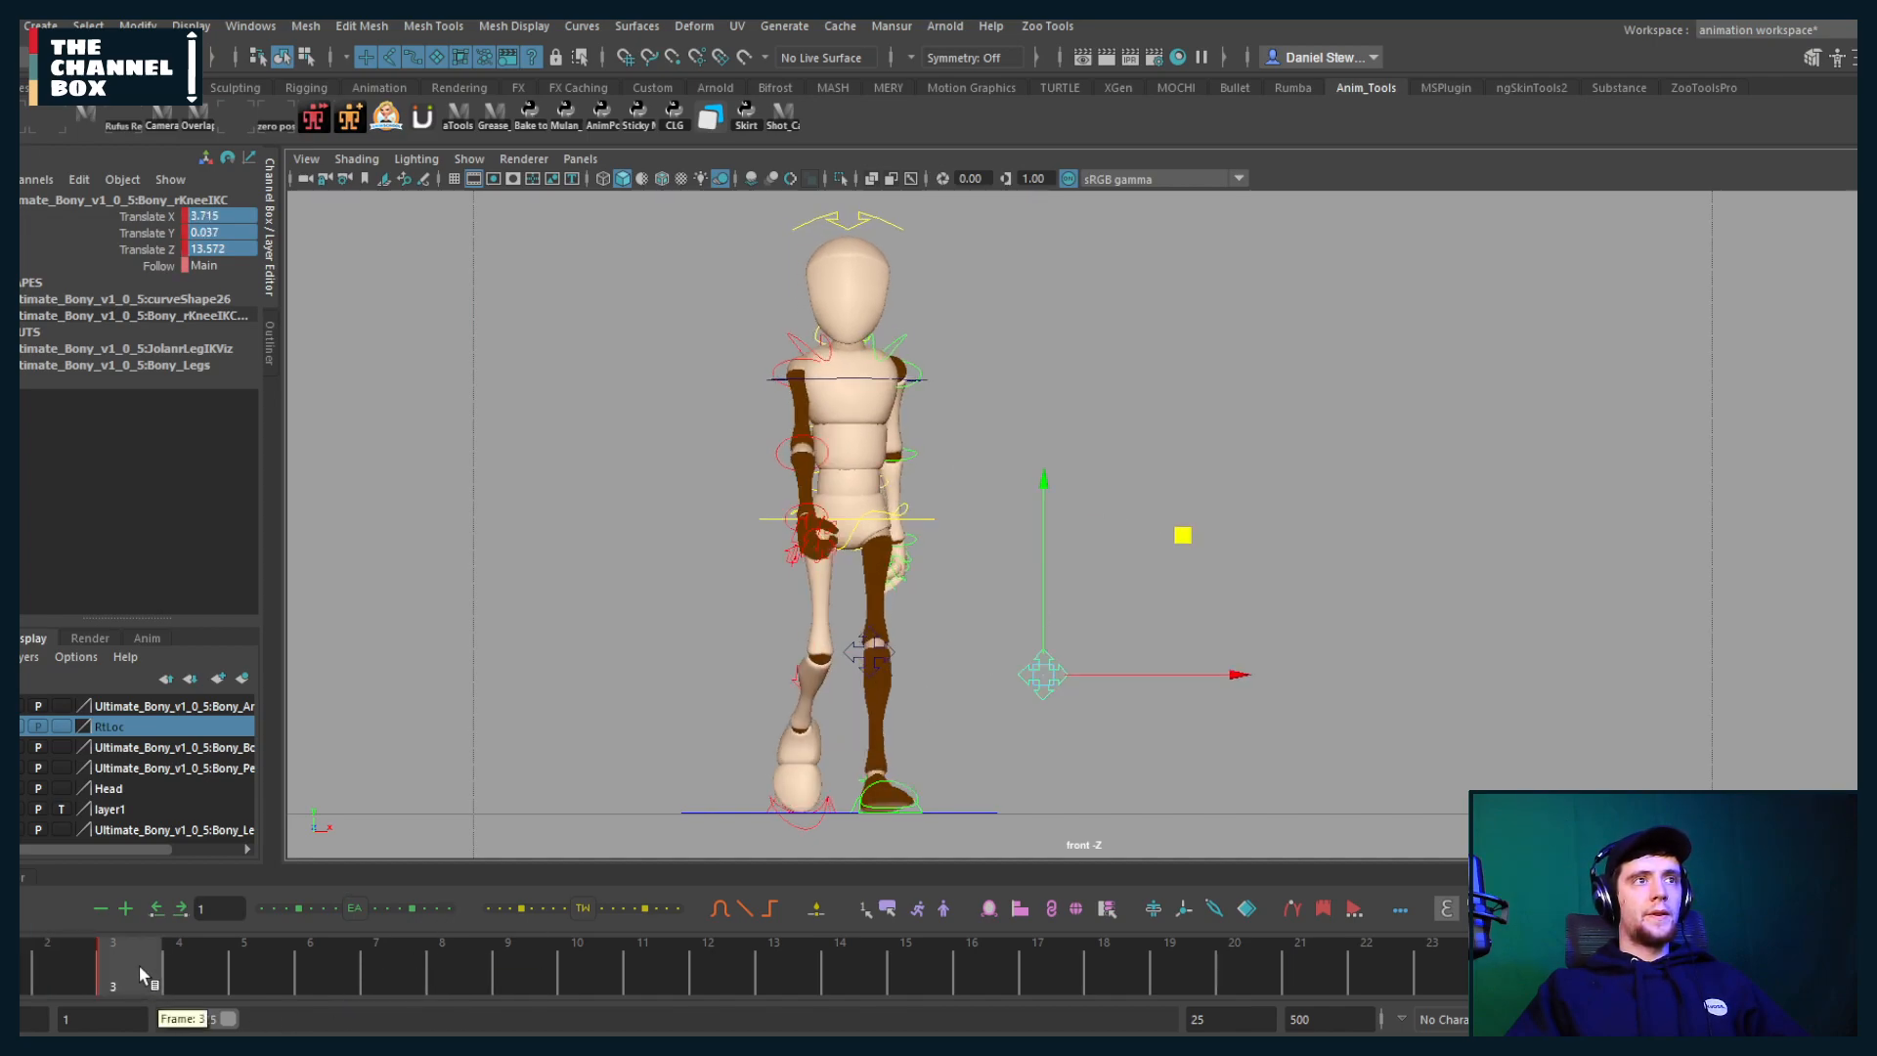
key("alt+Right")
Step: Set the right knee IK control's Translate X to 2.328 at frame 9 and 0.066 at frame 13, and replay the walk
left_click_drag(174, 968, 510, 988)
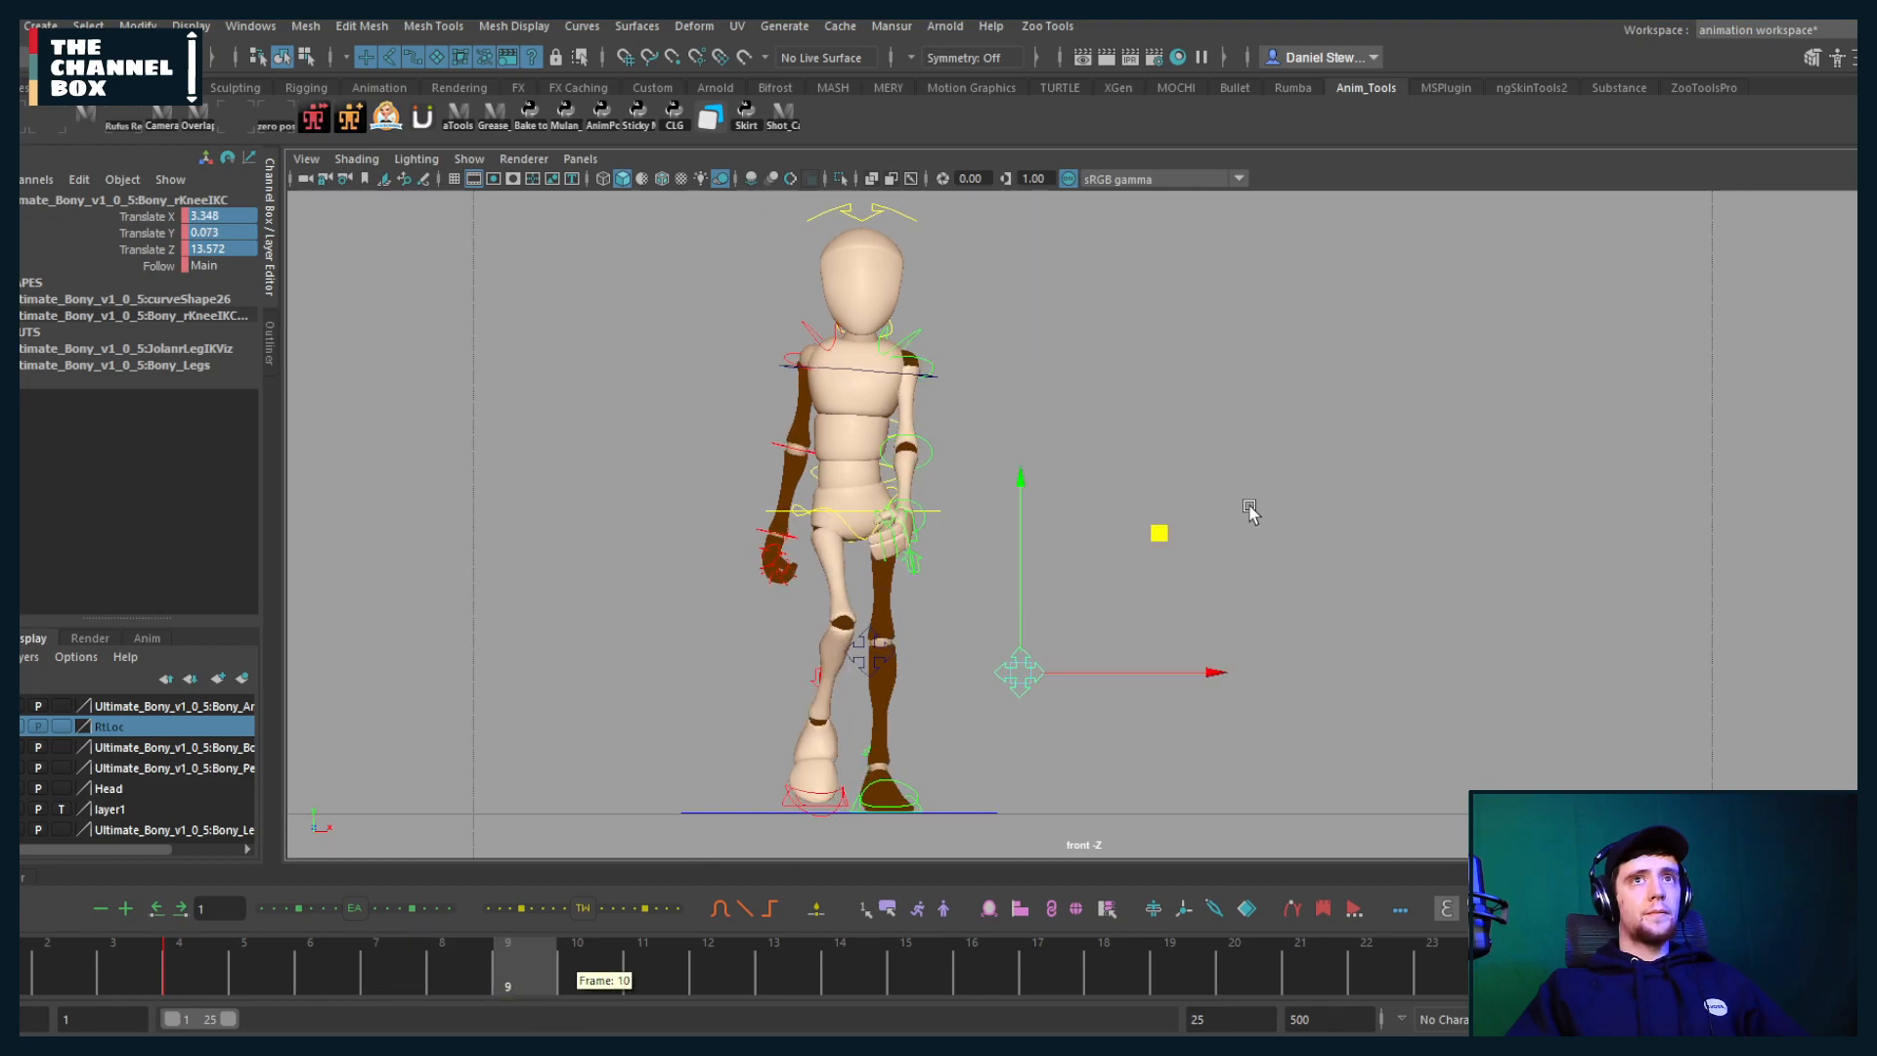
middle_click_drag(1170, 528, 1105, 525)
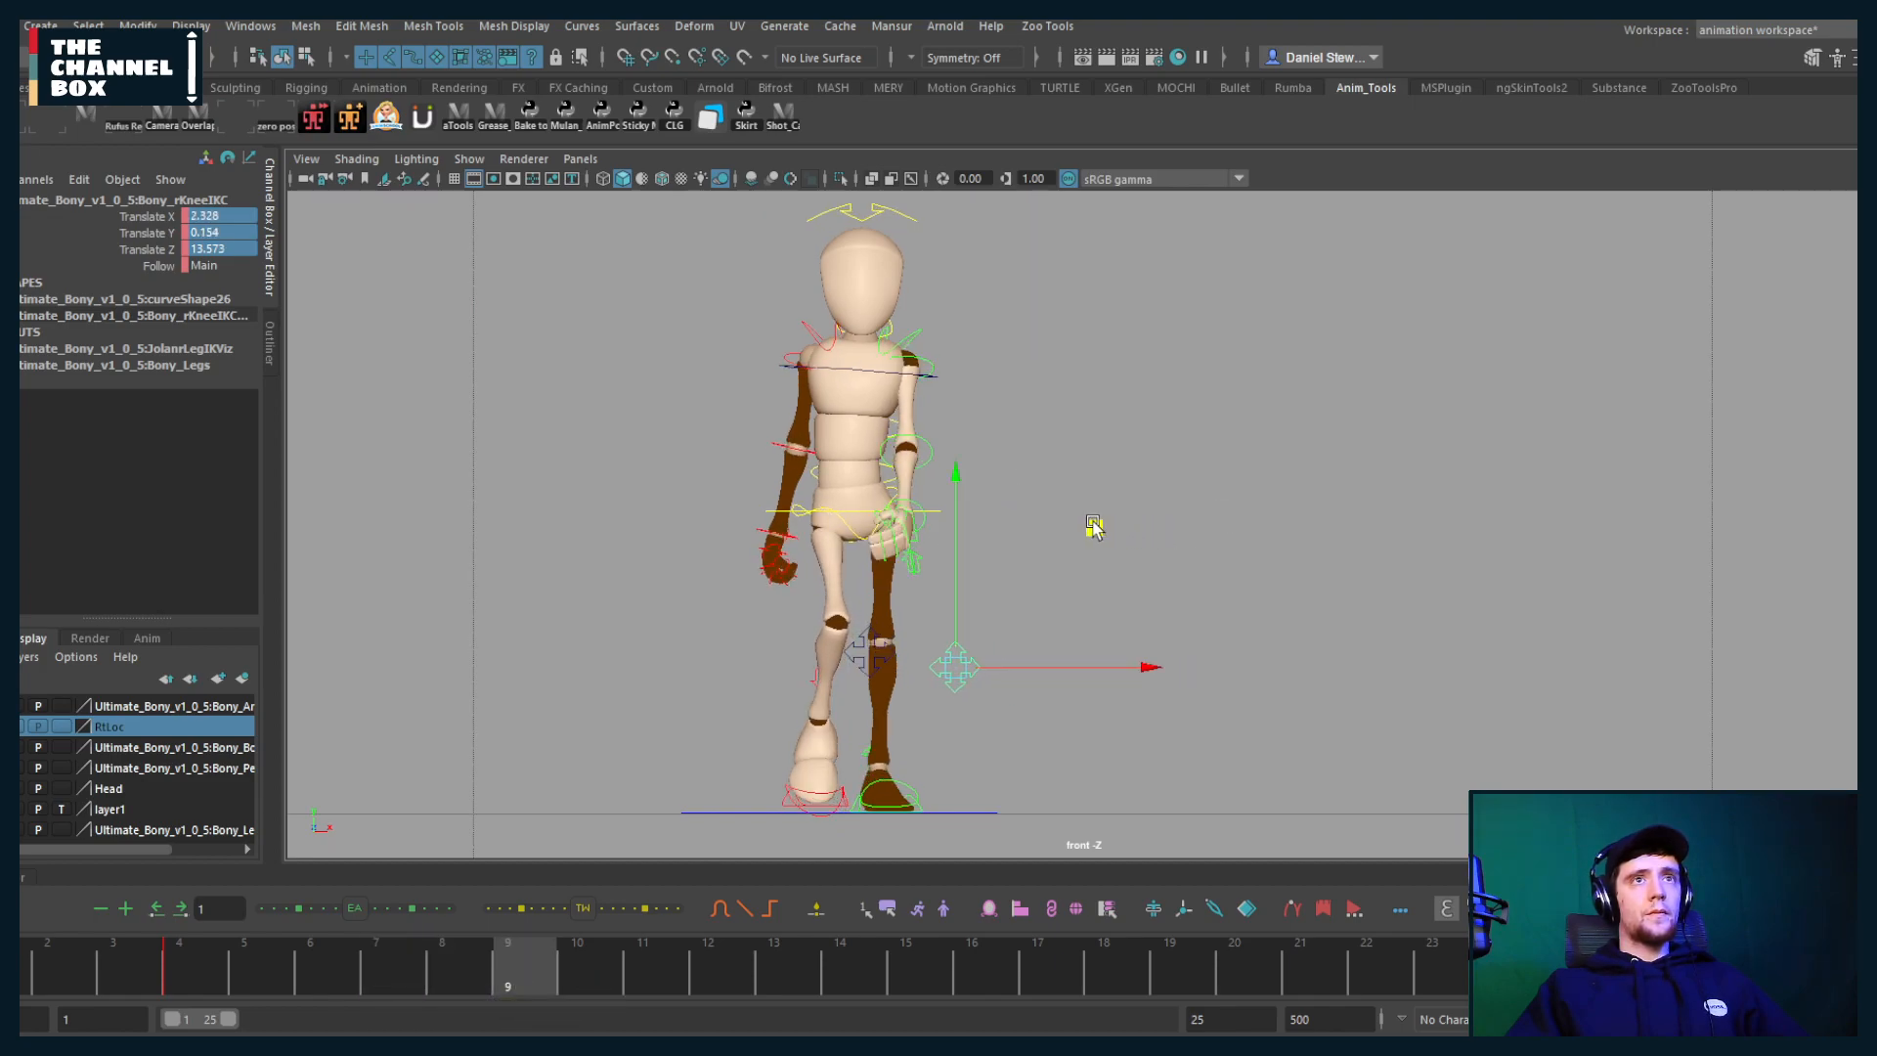
left_click_drag(536, 982, 782, 988)
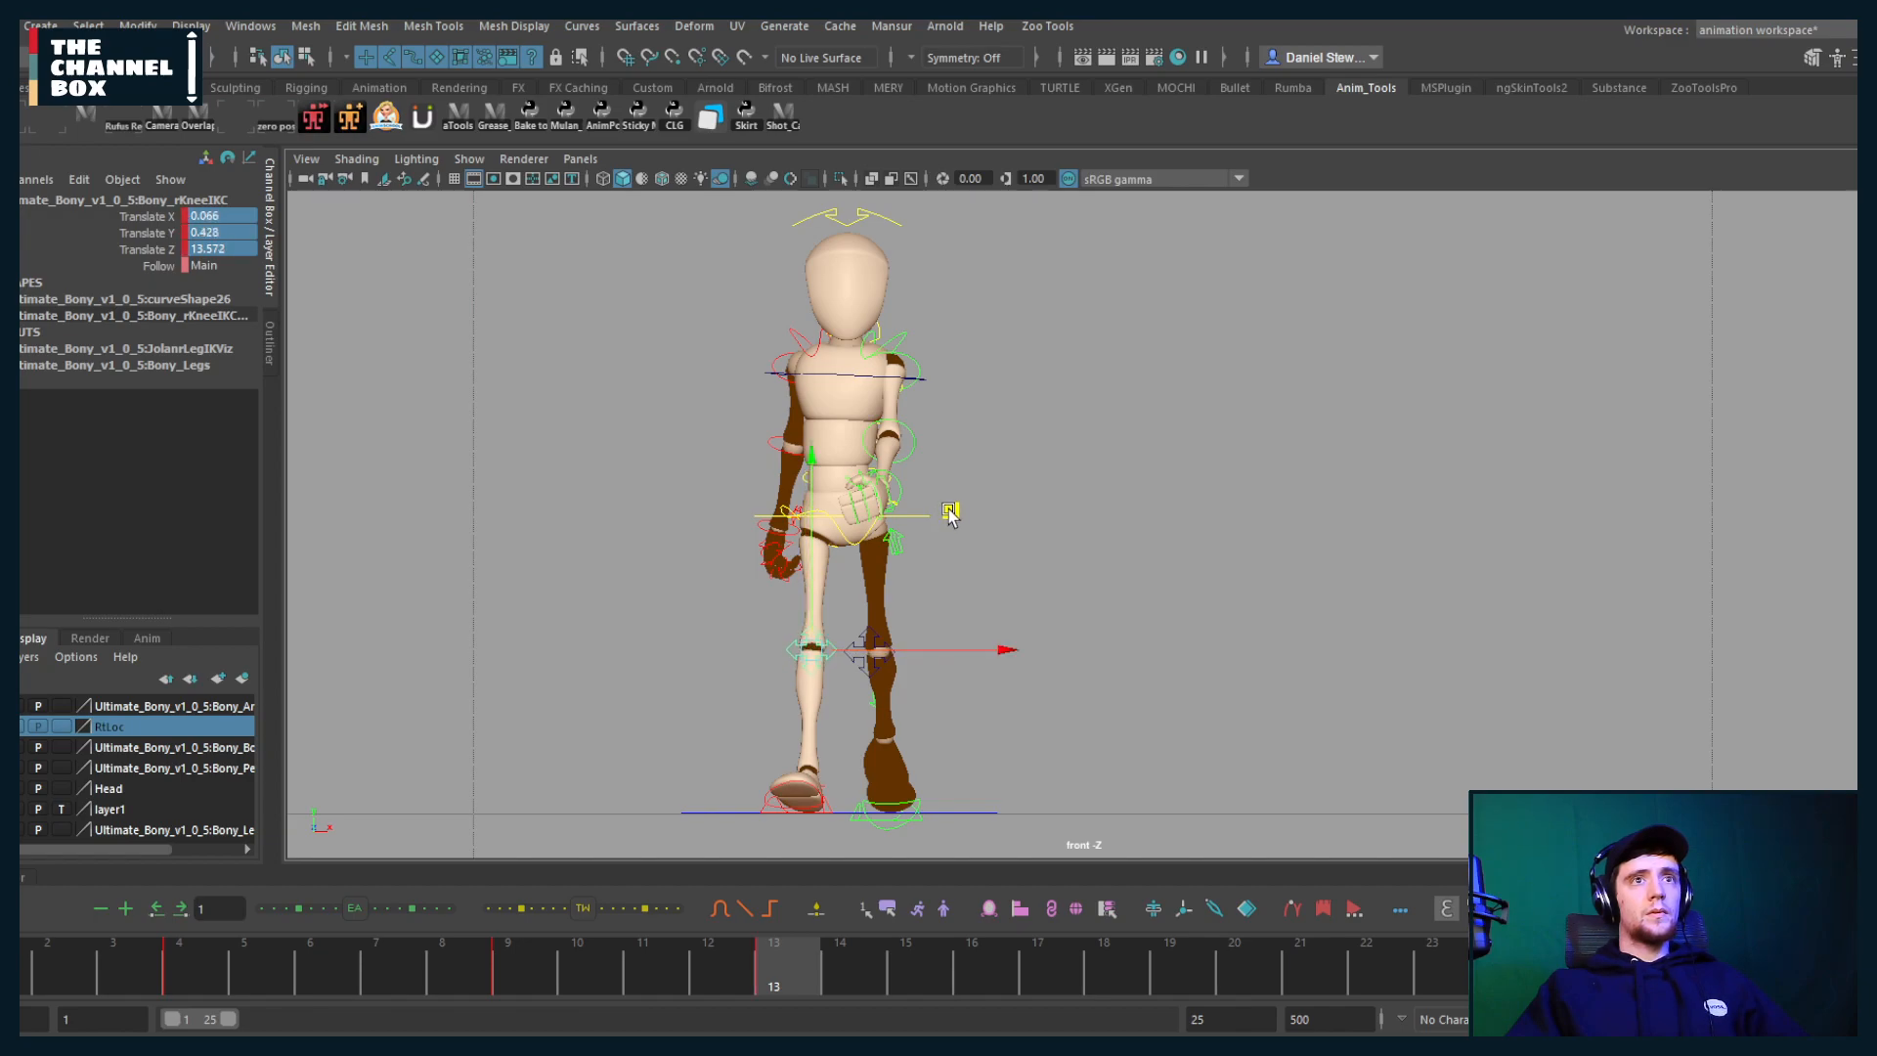
key("alt+v")
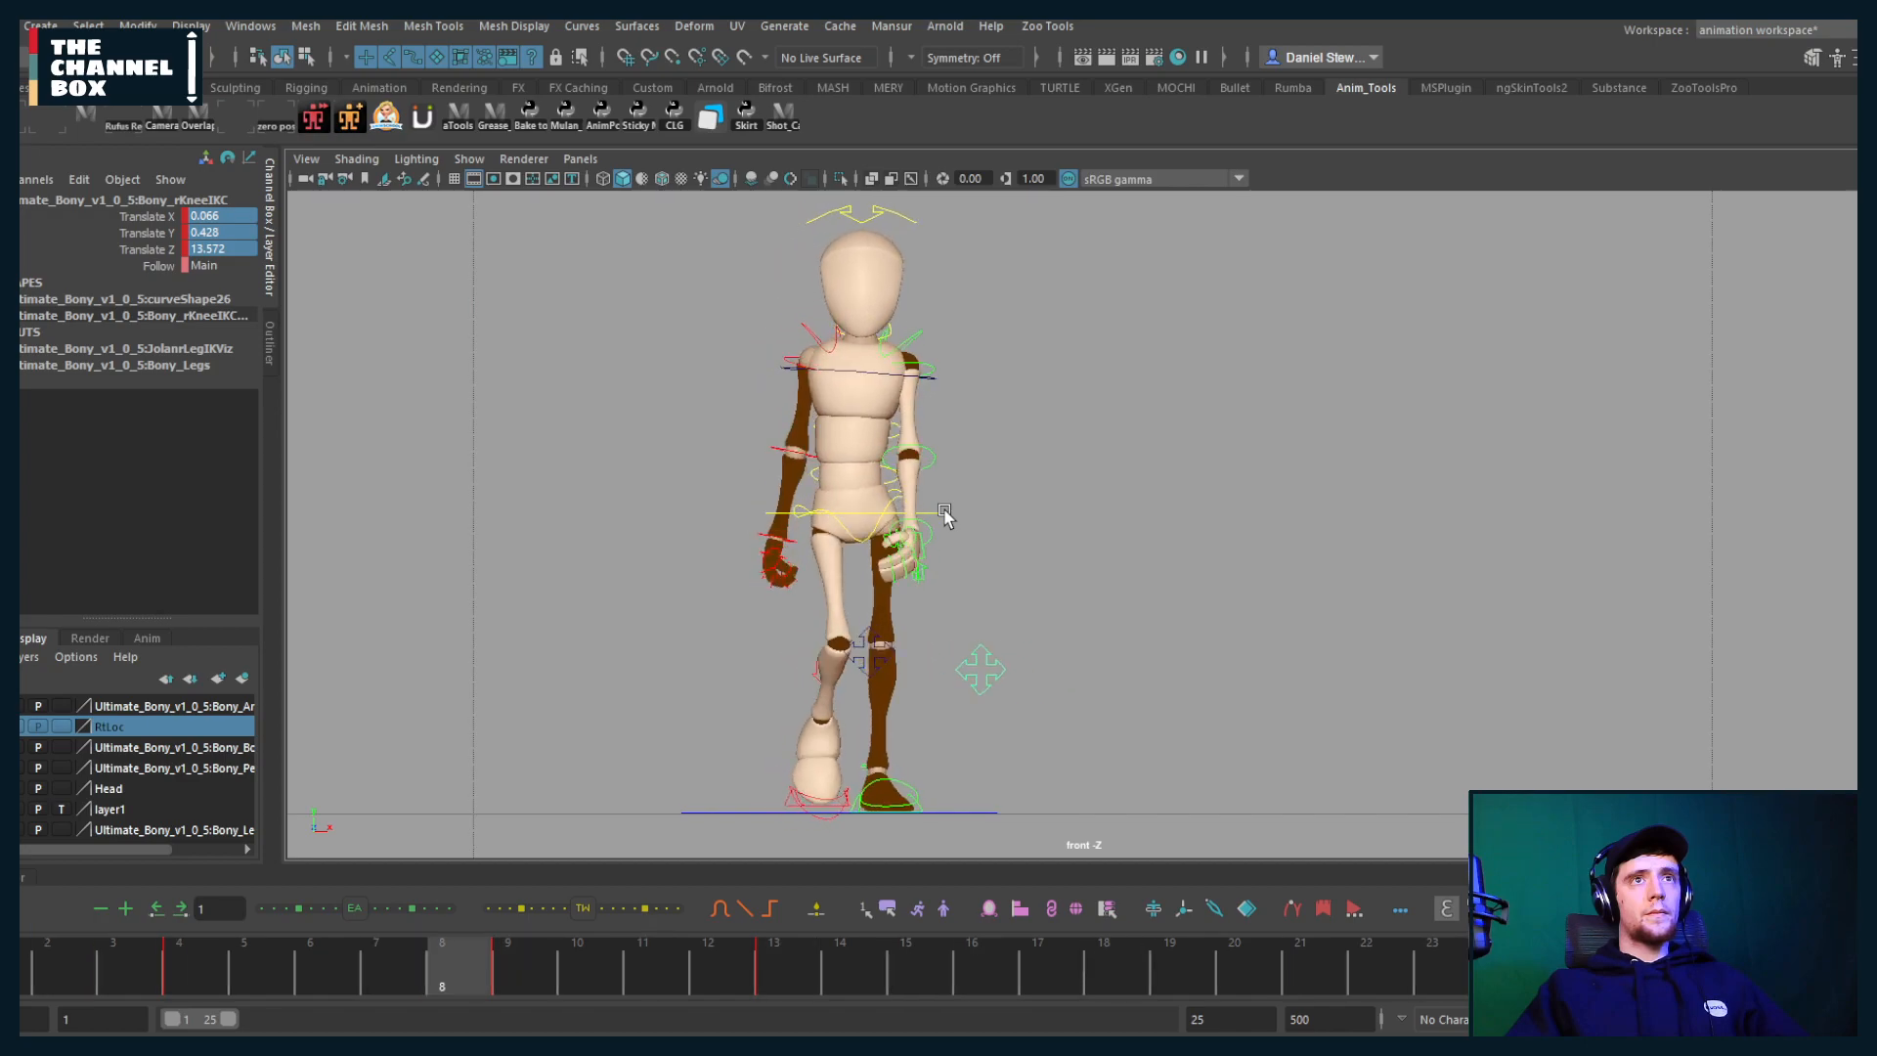
Step: At frame 4, bring the right knee IK control back outward to a Translate X of about 1.79 and replay the walk
left_click_drag(124, 972, 233, 980)
left_click(166, 981)
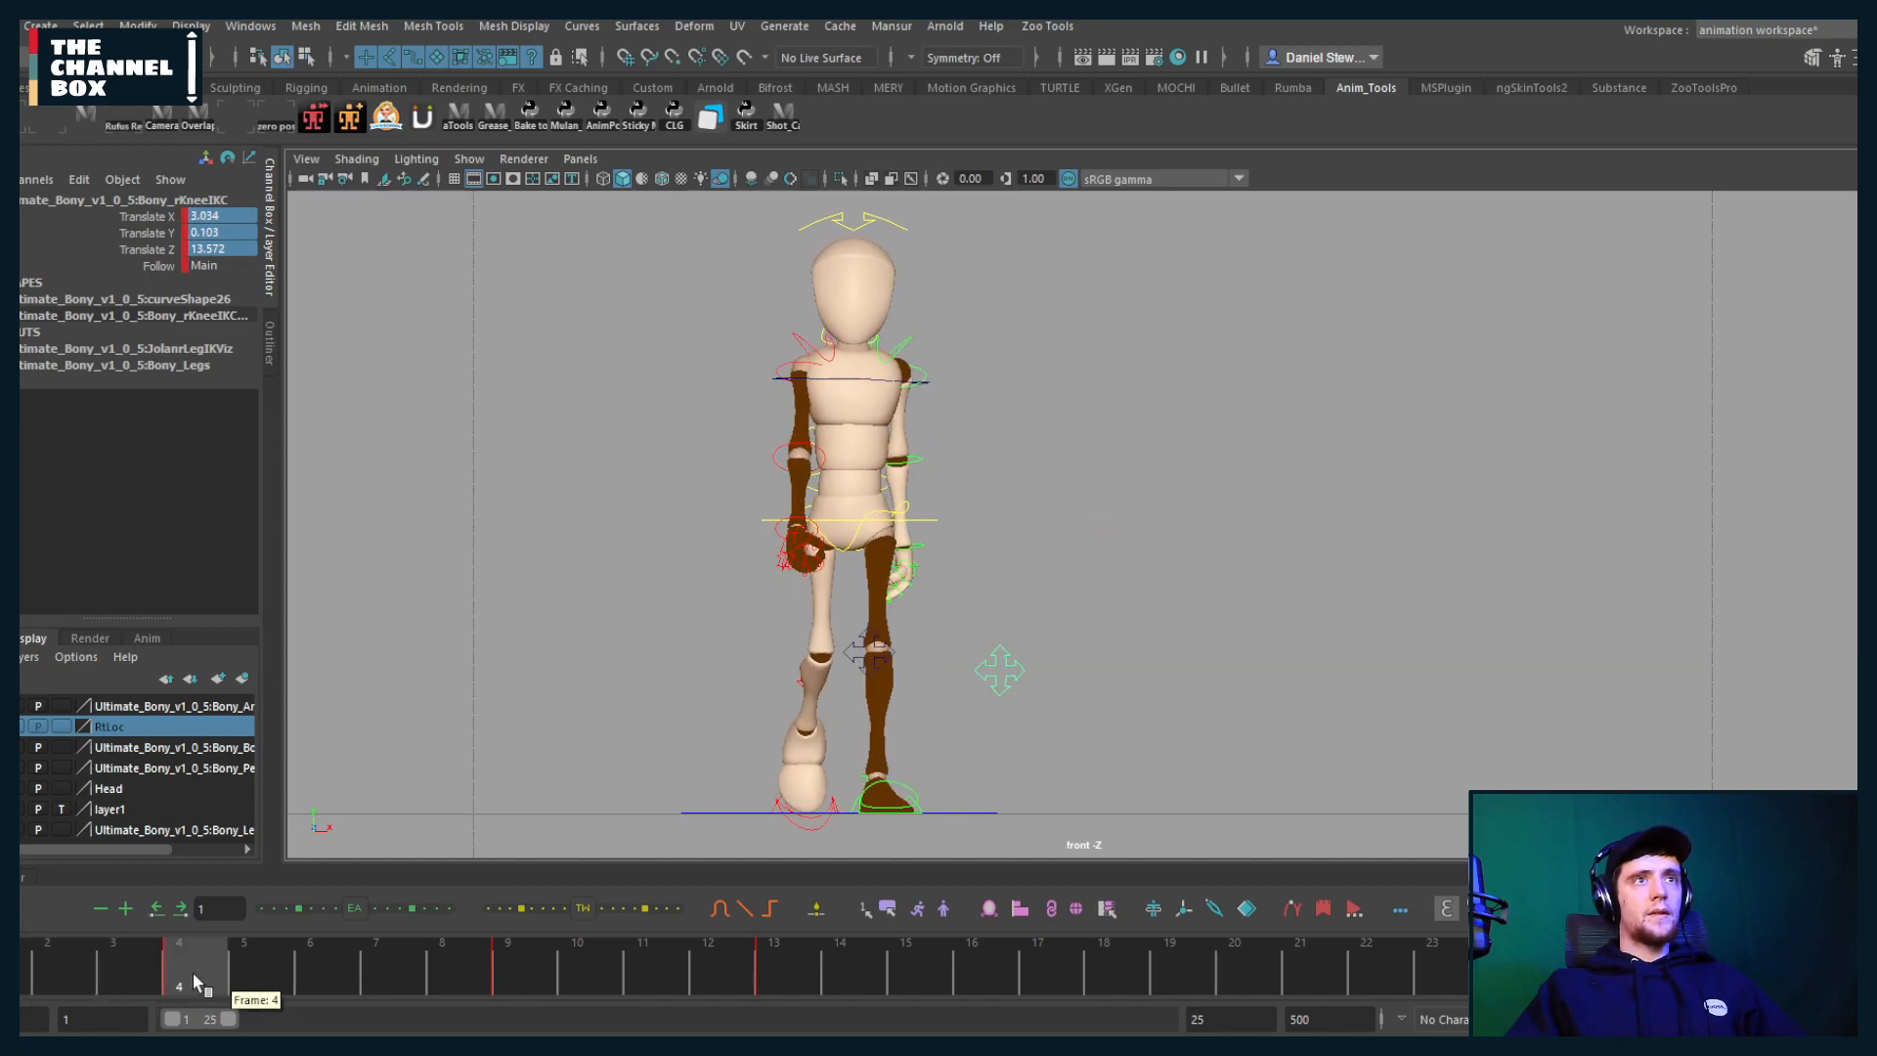
middle_click_drag(1136, 528, 1112, 532)
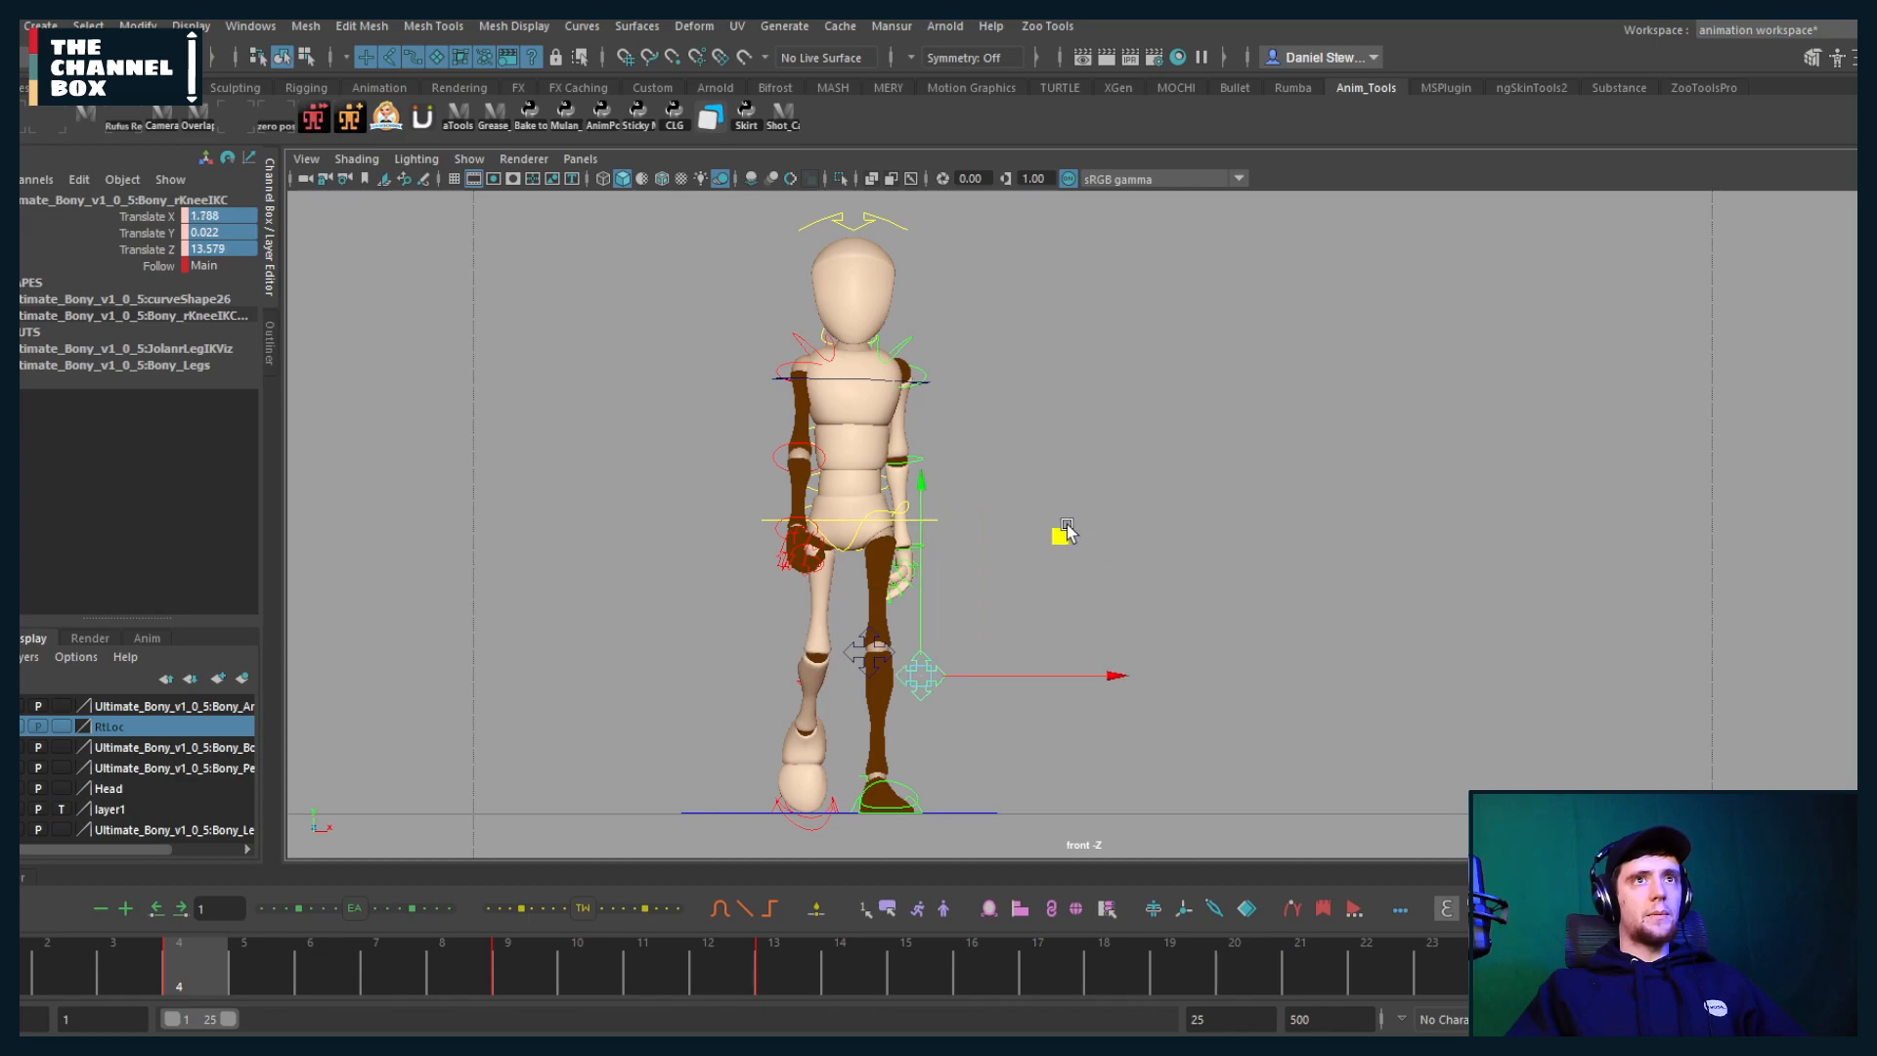
key("alt+v")
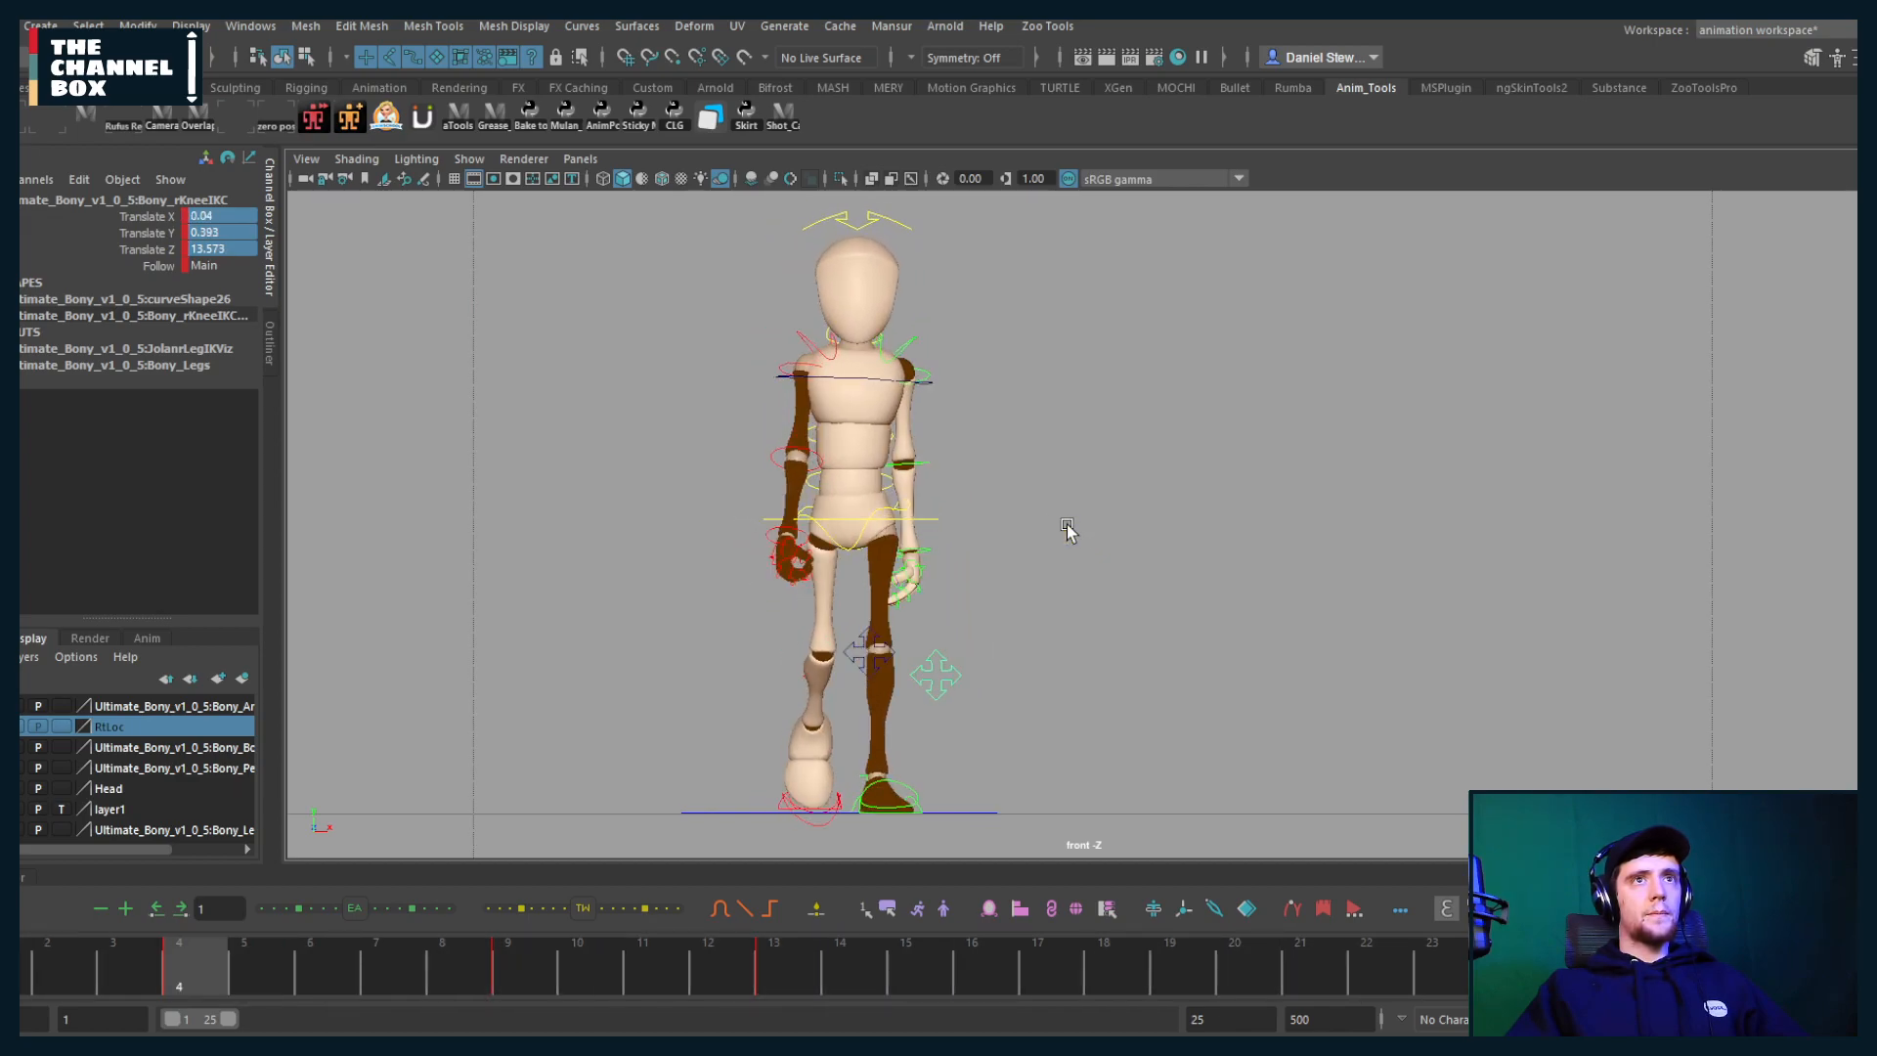
Step: Shift the right knee IK control's key from frame 13 to frame 16 and replay the whole walk from the front
left_click(793, 982)
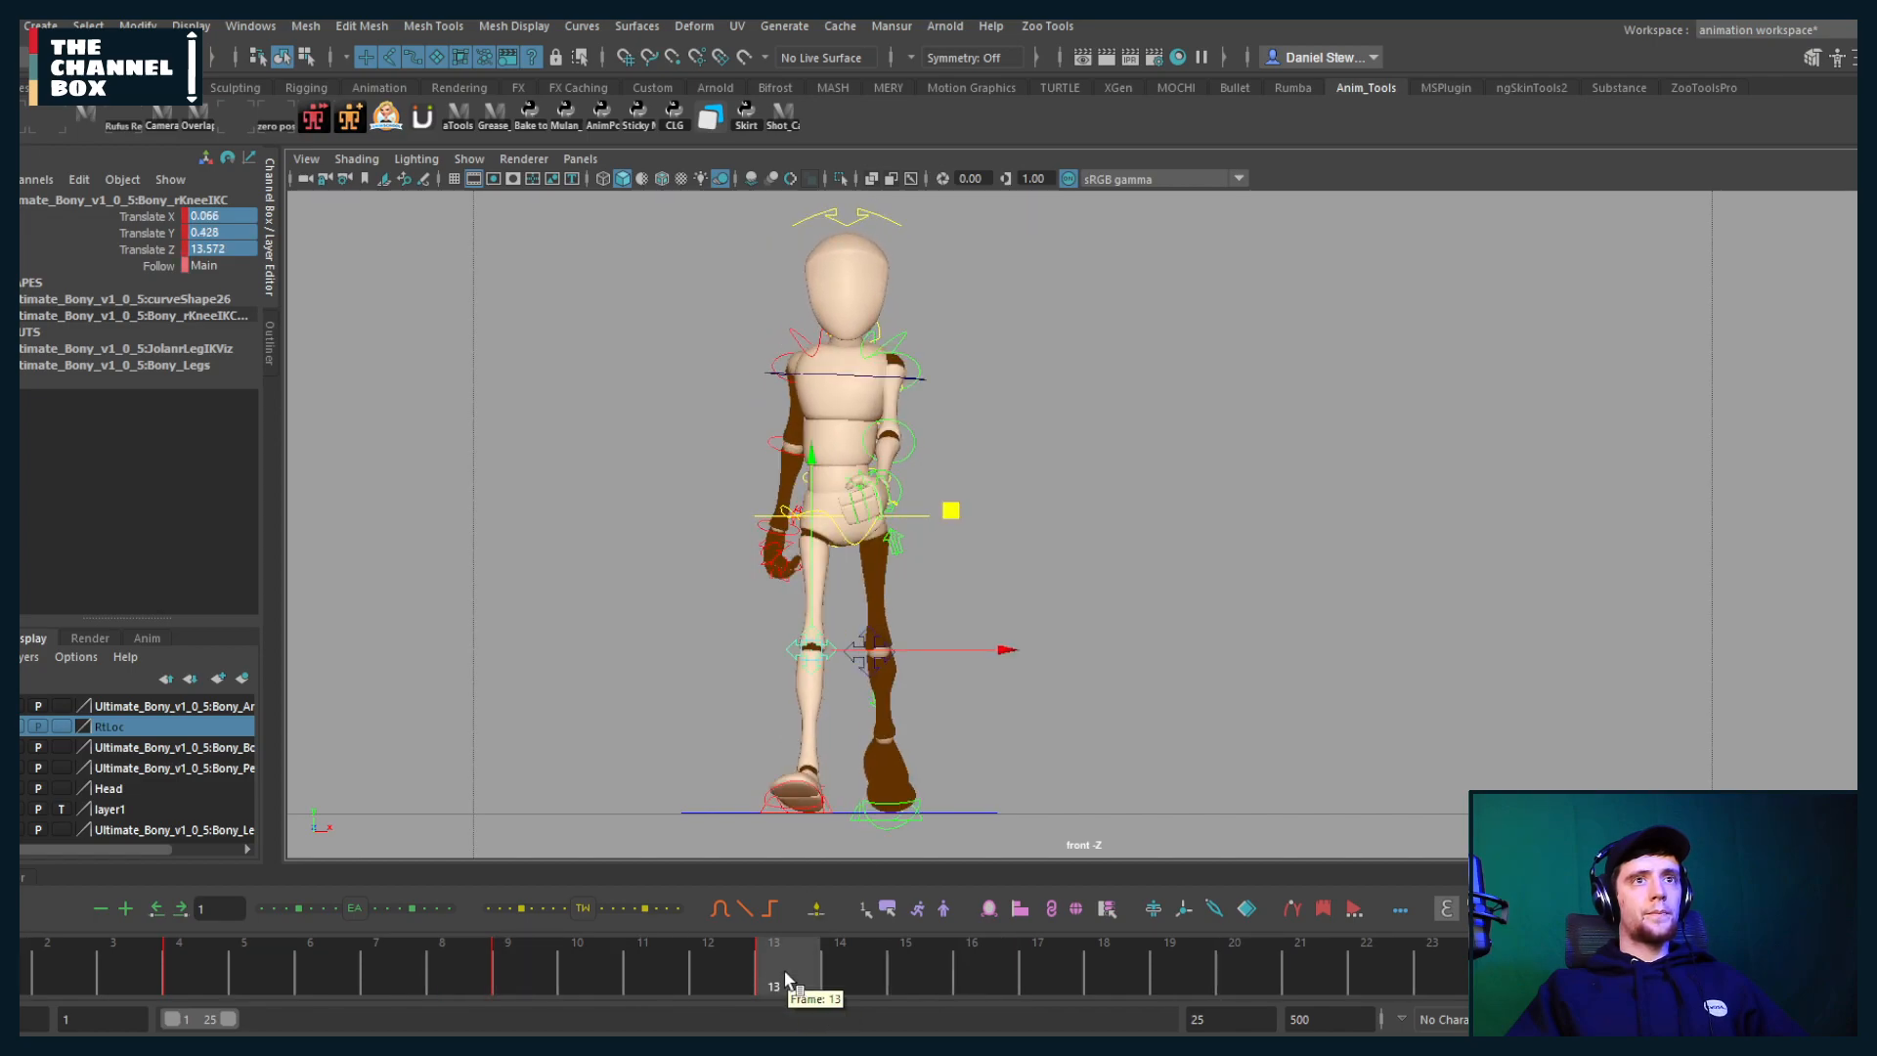
key("alt+v")
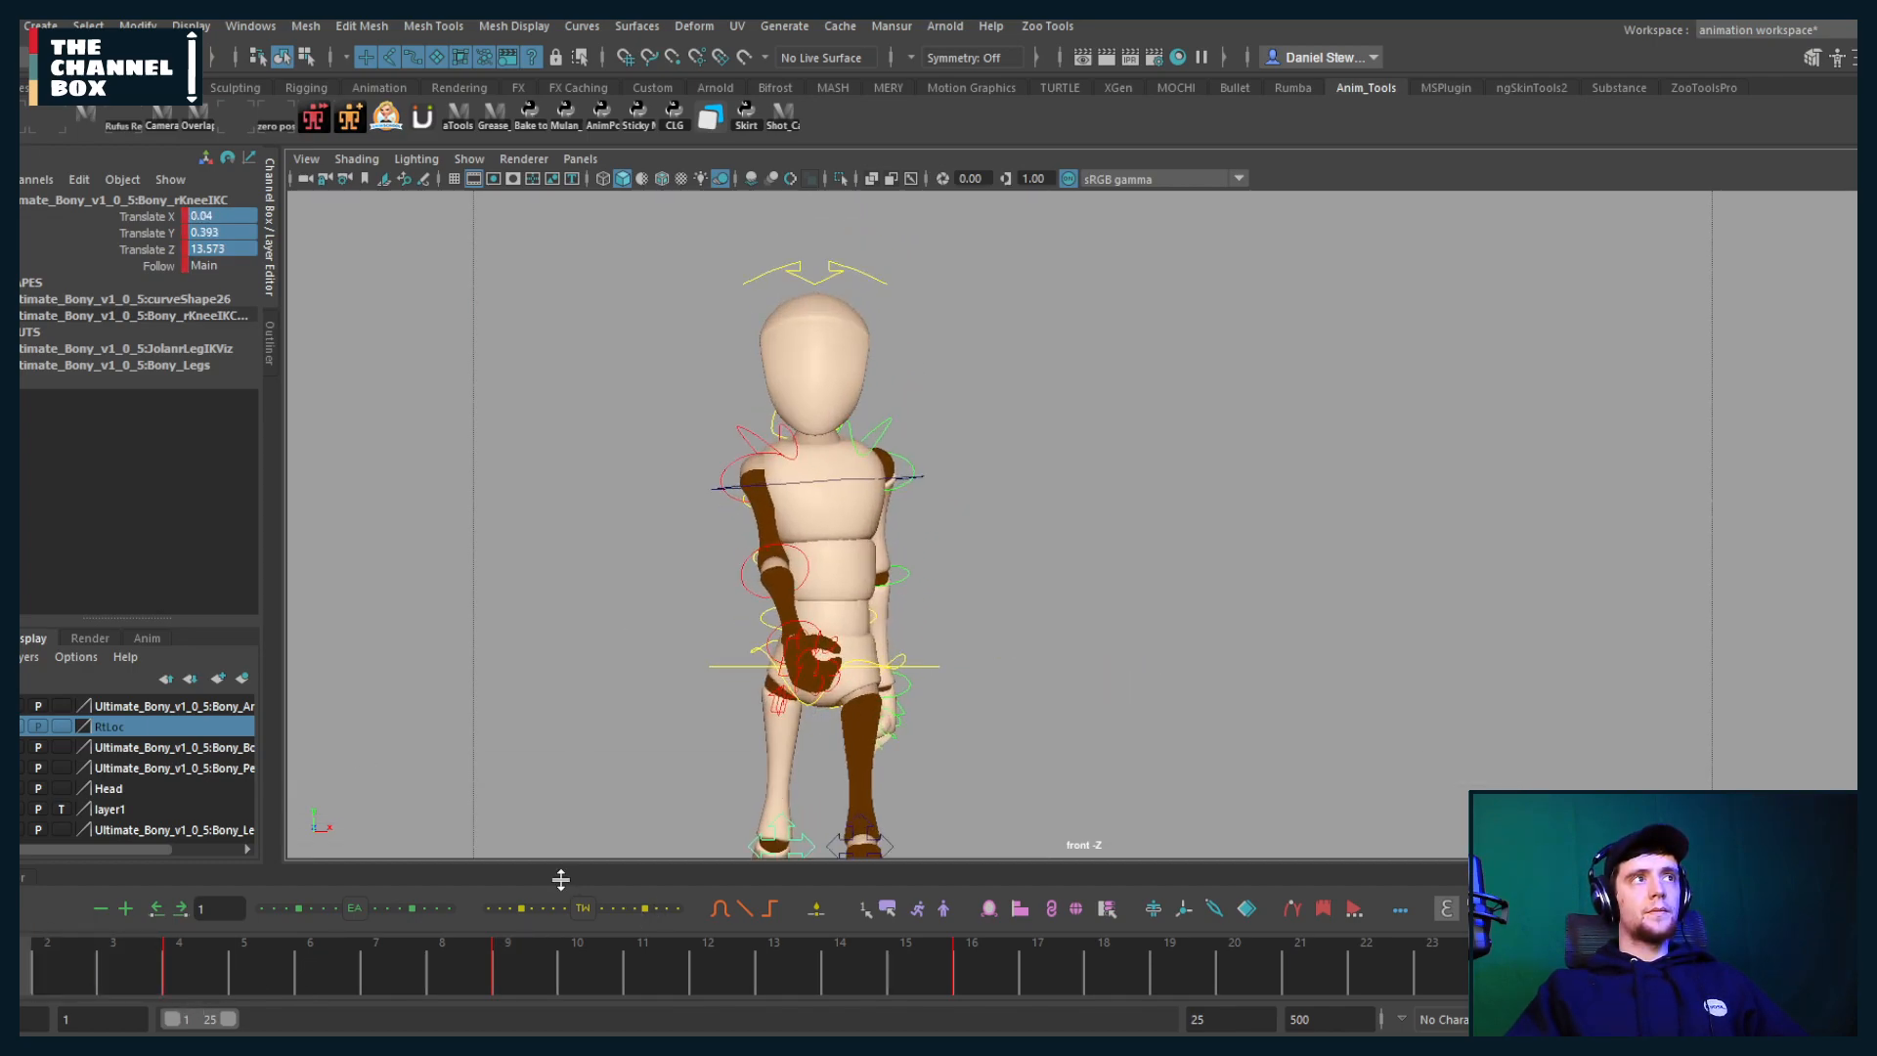
left_click_drag(21, 966, 544, 956)
scroll(714, 831, "down", 3)
middle_click_drag(794, 806, 795, 663, "alt")
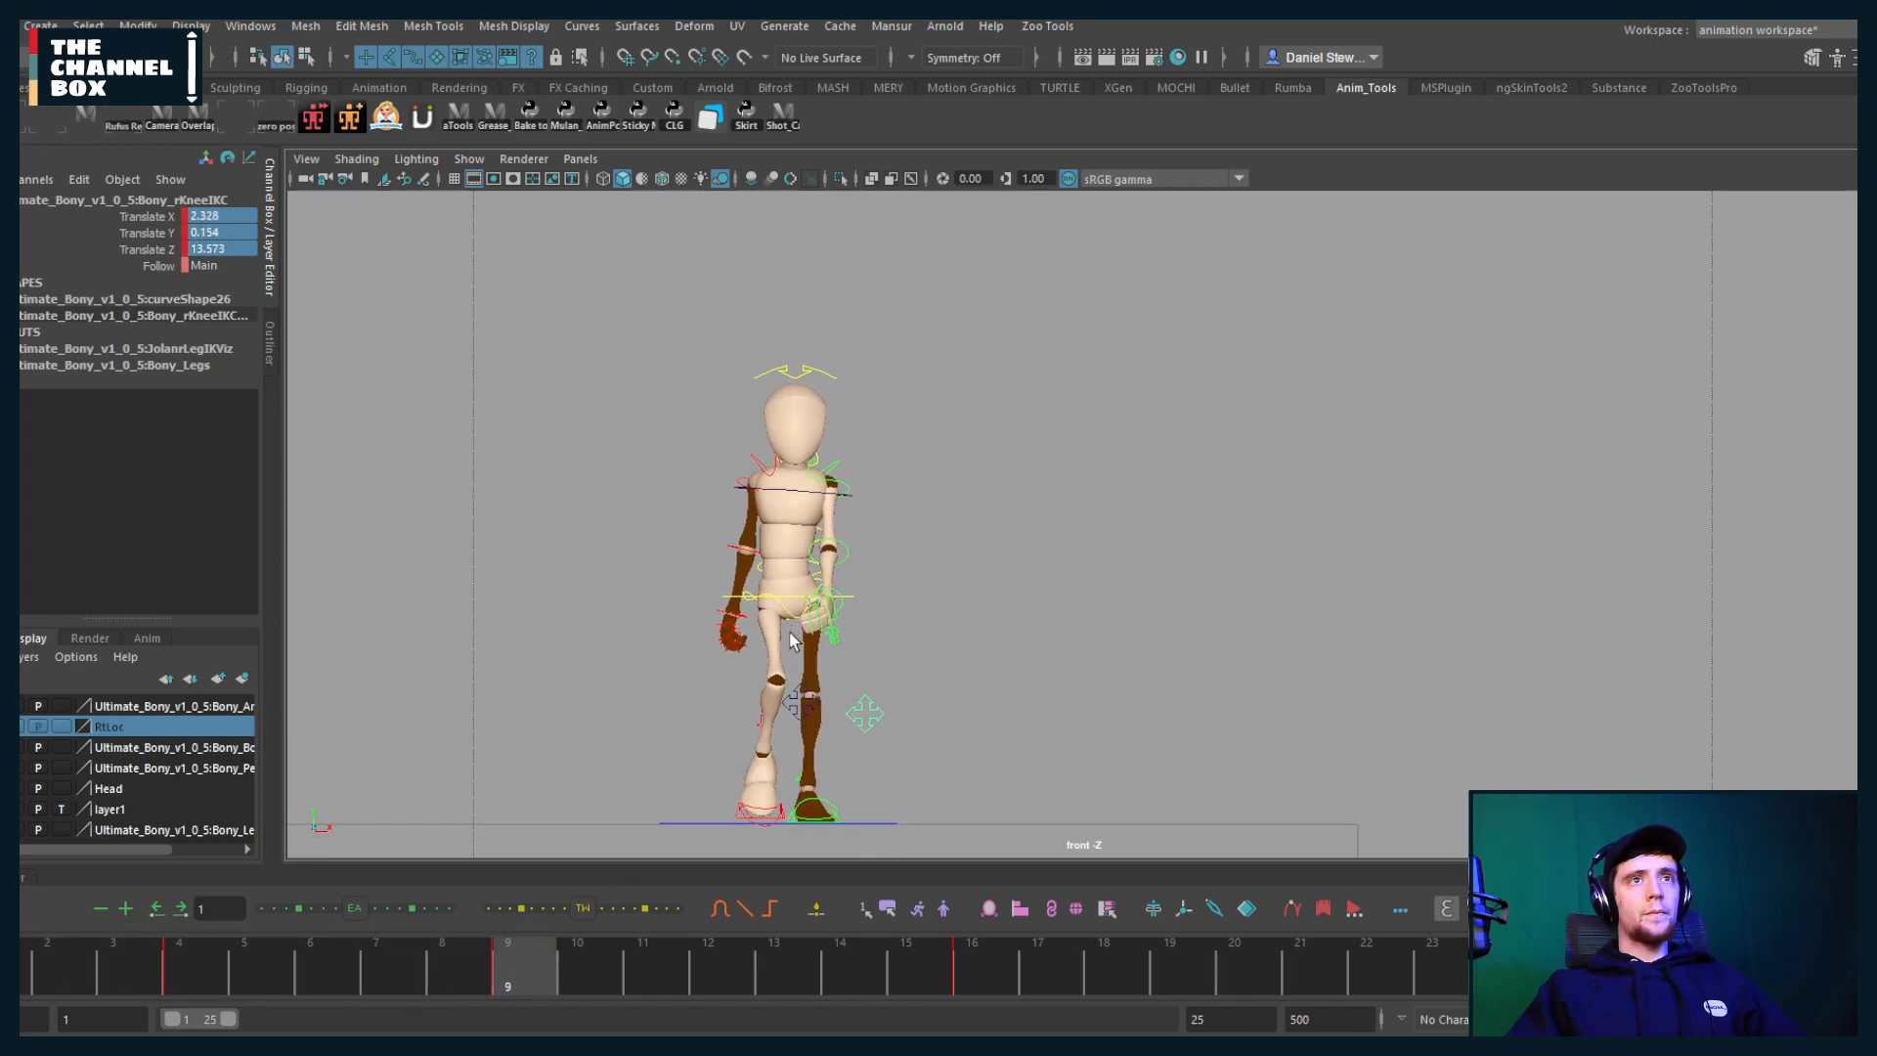
key("alt+v")
scroll(794, 662, "up", 1)
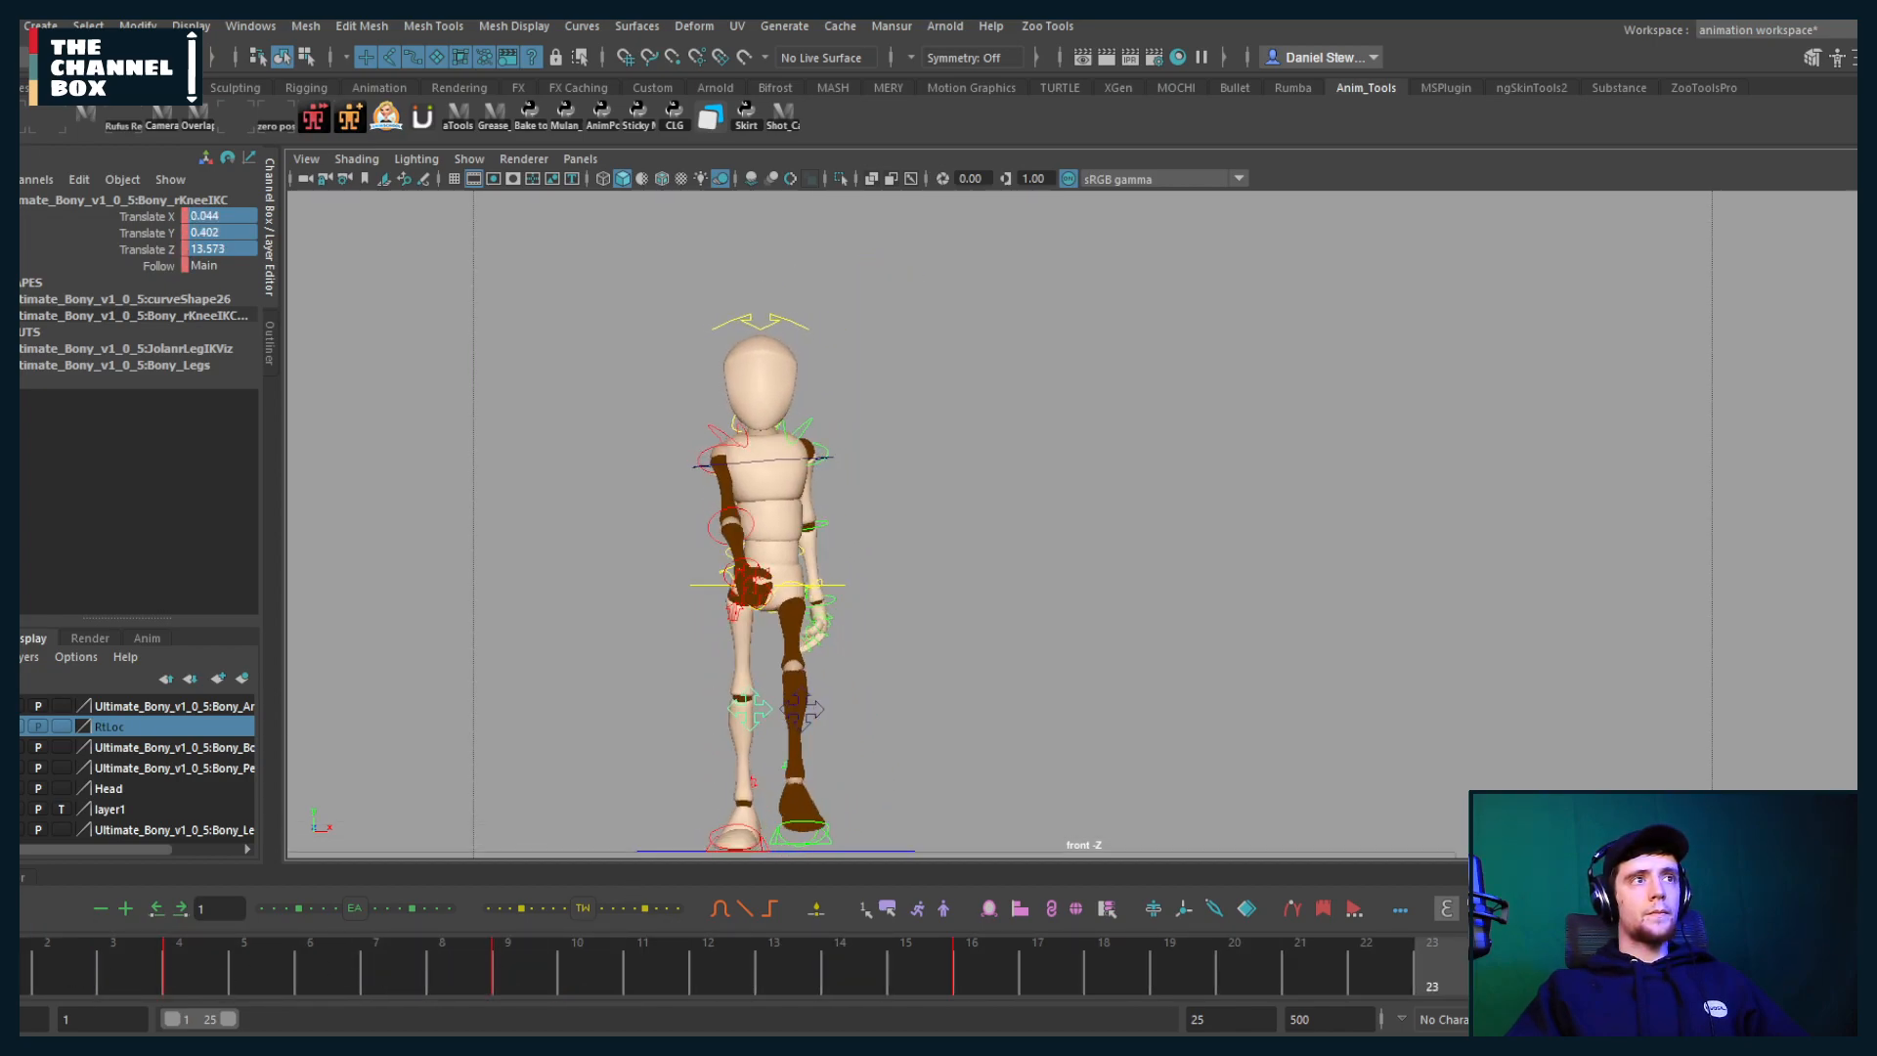
Step: Scrub through the walk, select the character's root control, and isolate its Translate X curve in the Graph Editor
left_click(182, 968)
left_click_drag(182, 968, 1233, 968)
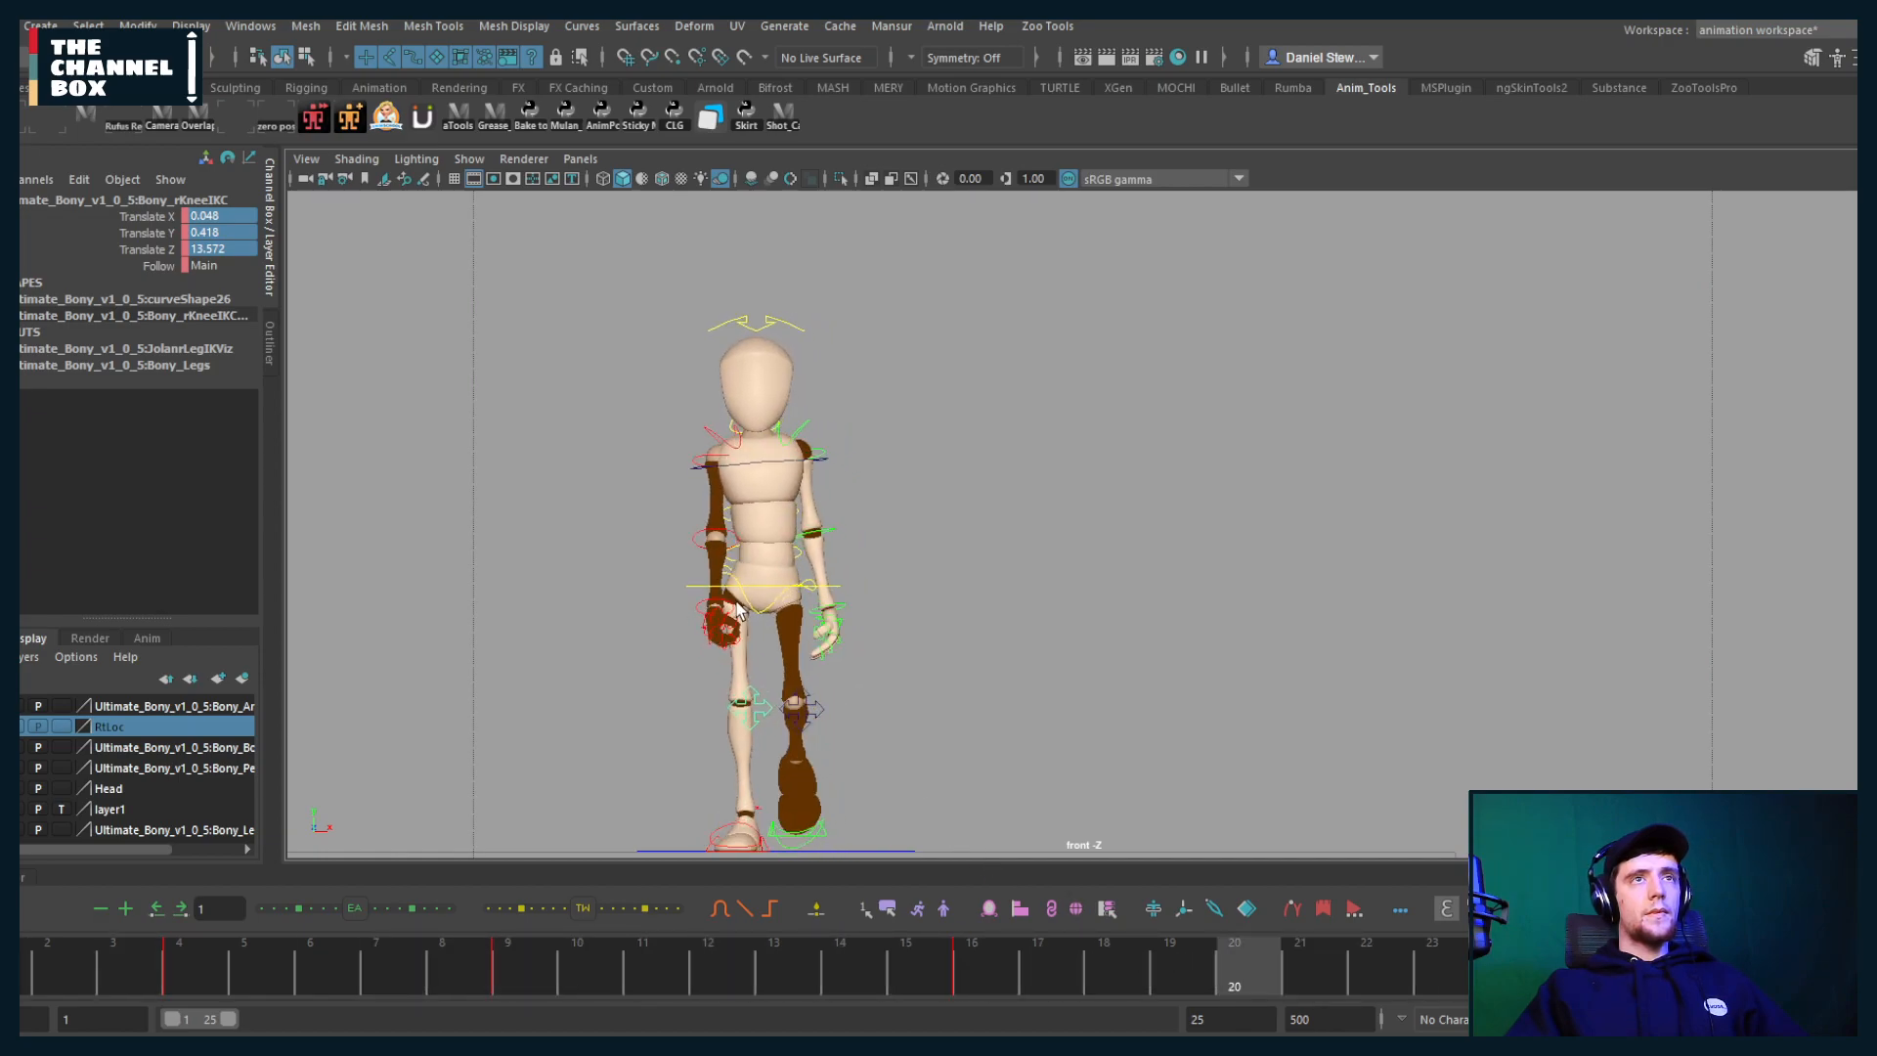
left_click(696, 592)
left_click(696, 591)
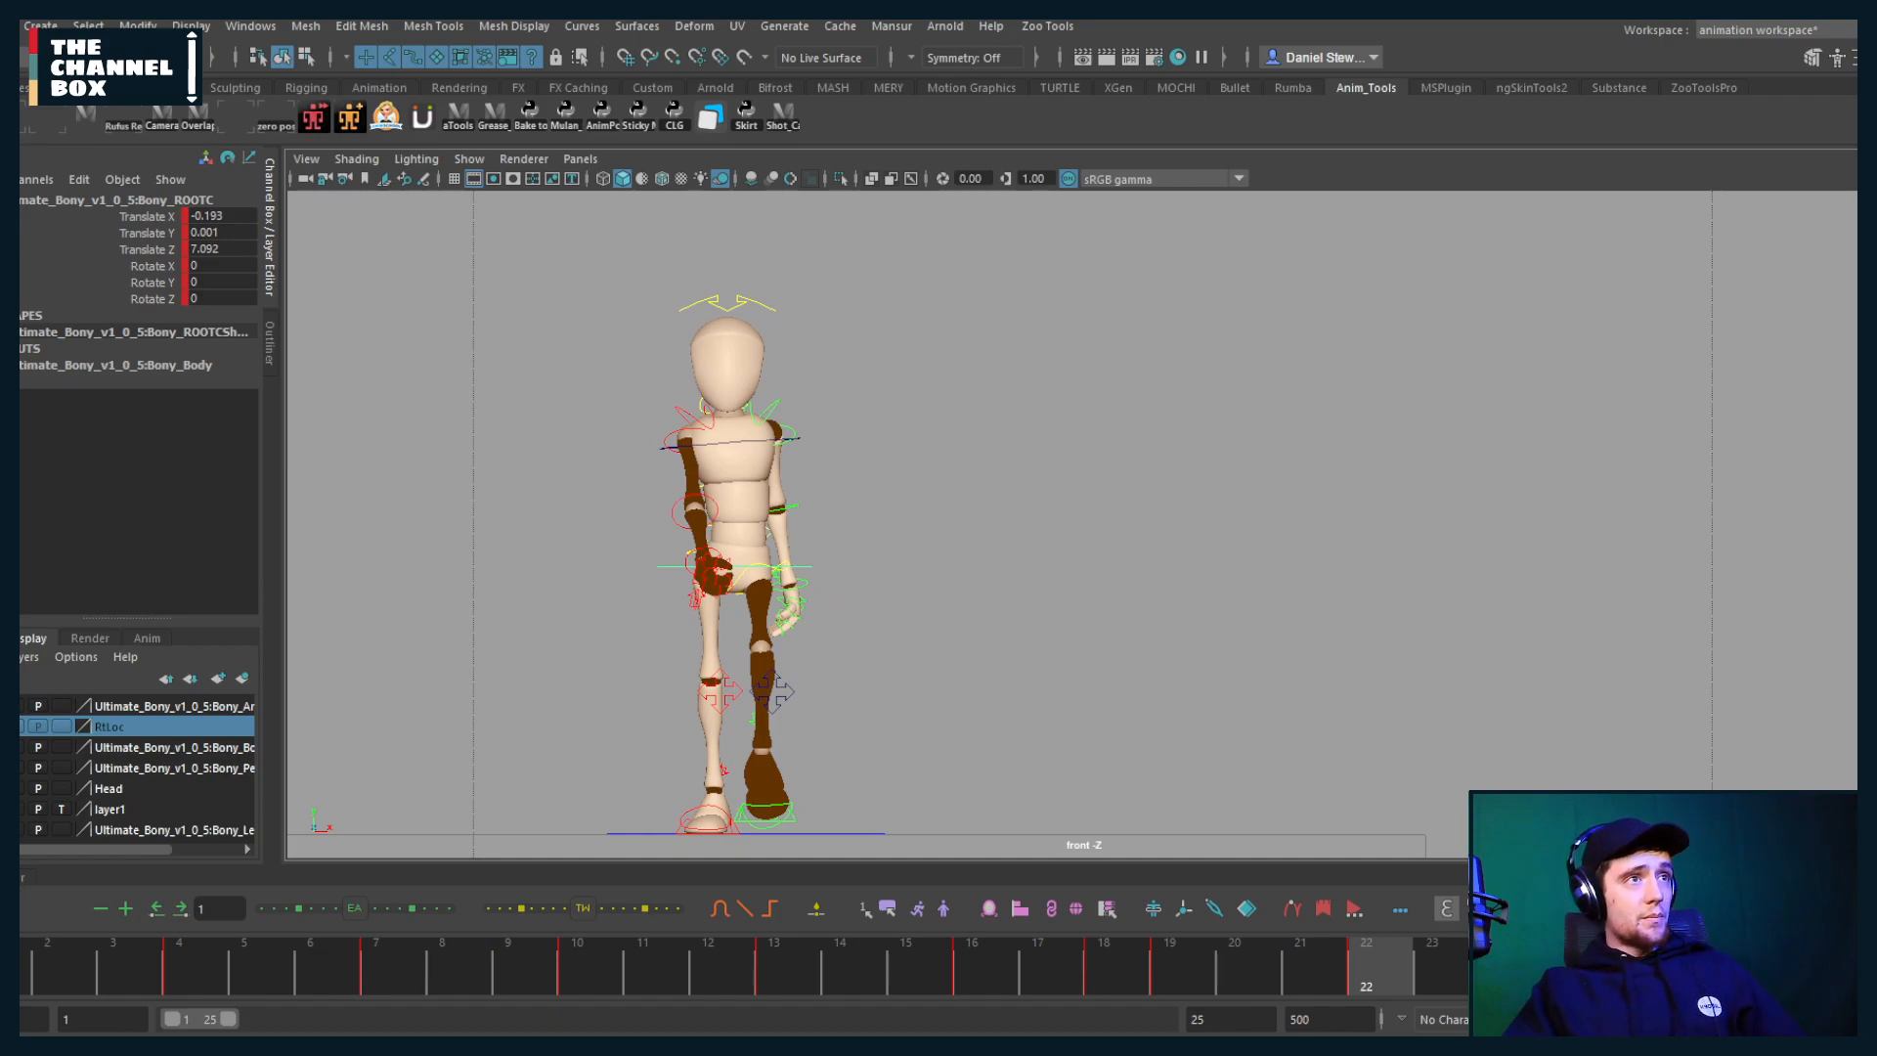
left_click(409, 879)
left_click(65, 728)
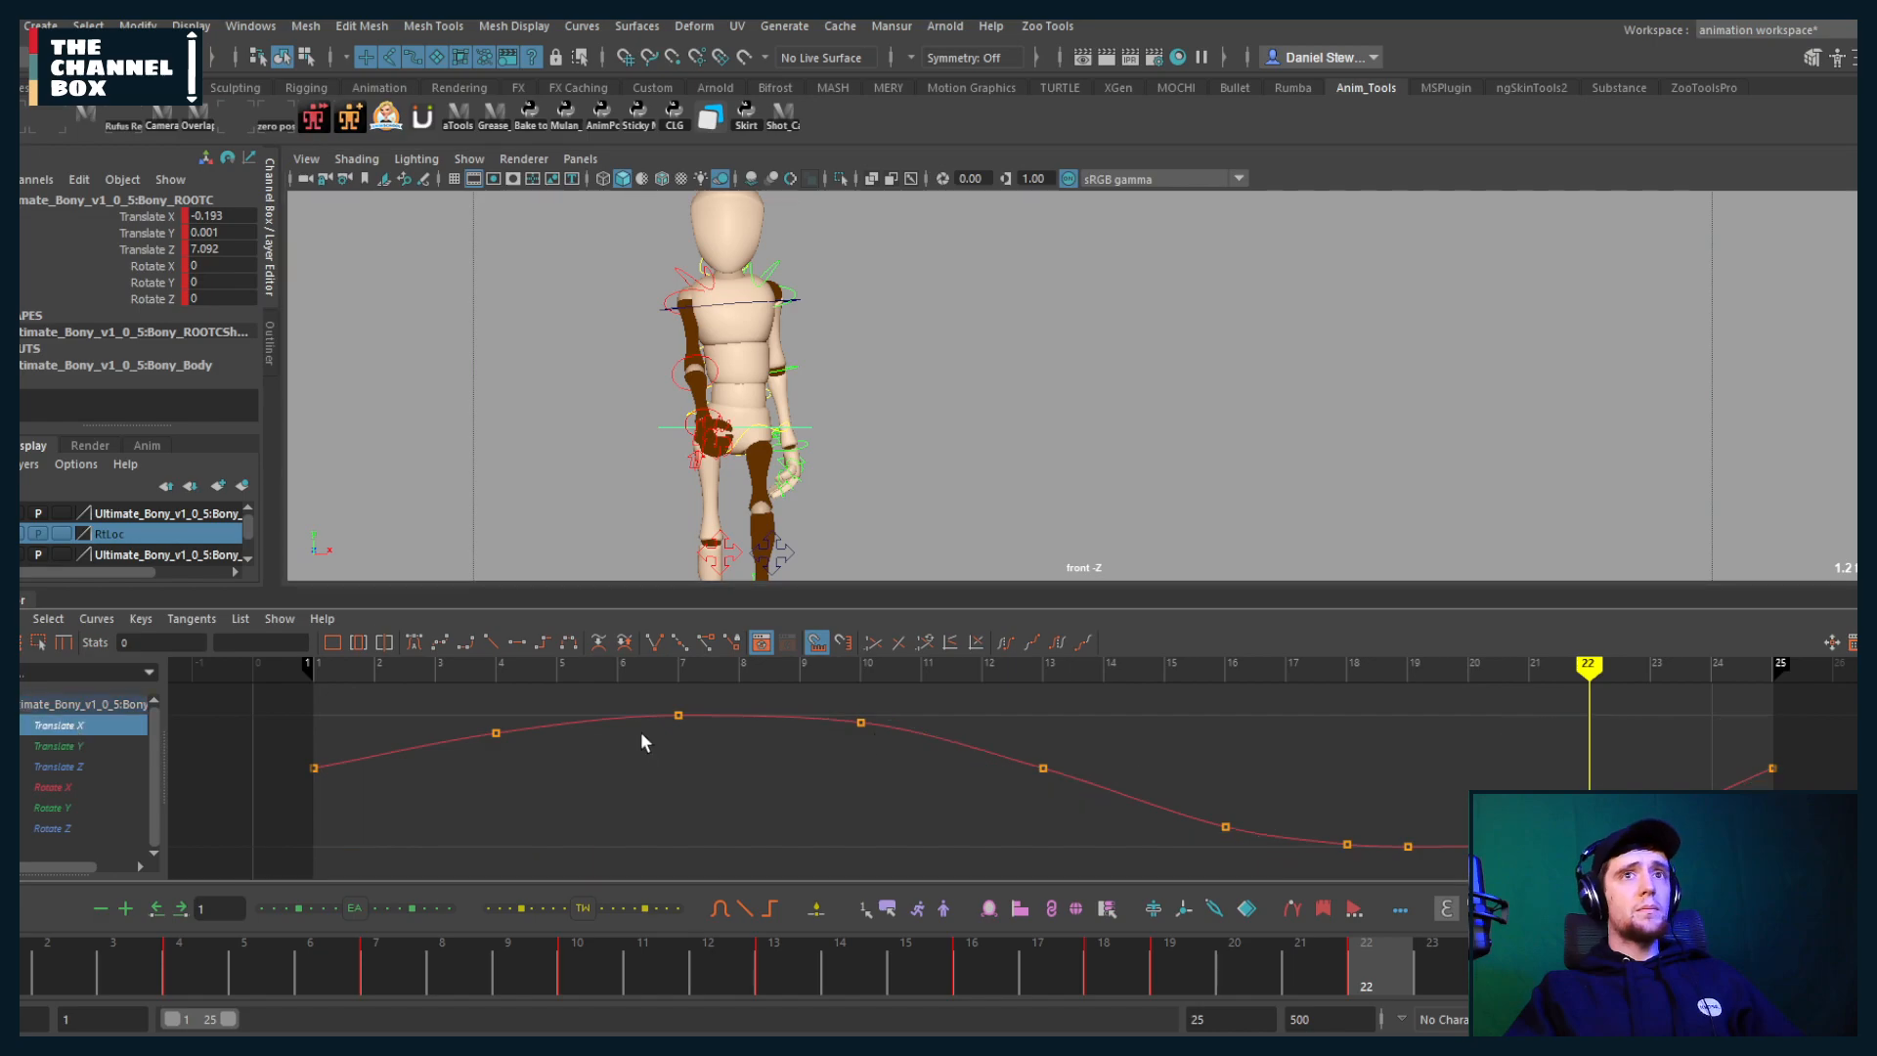
scroll(868, 744, "down", 4)
middle_click_drag(902, 744, 710, 748, "alt")
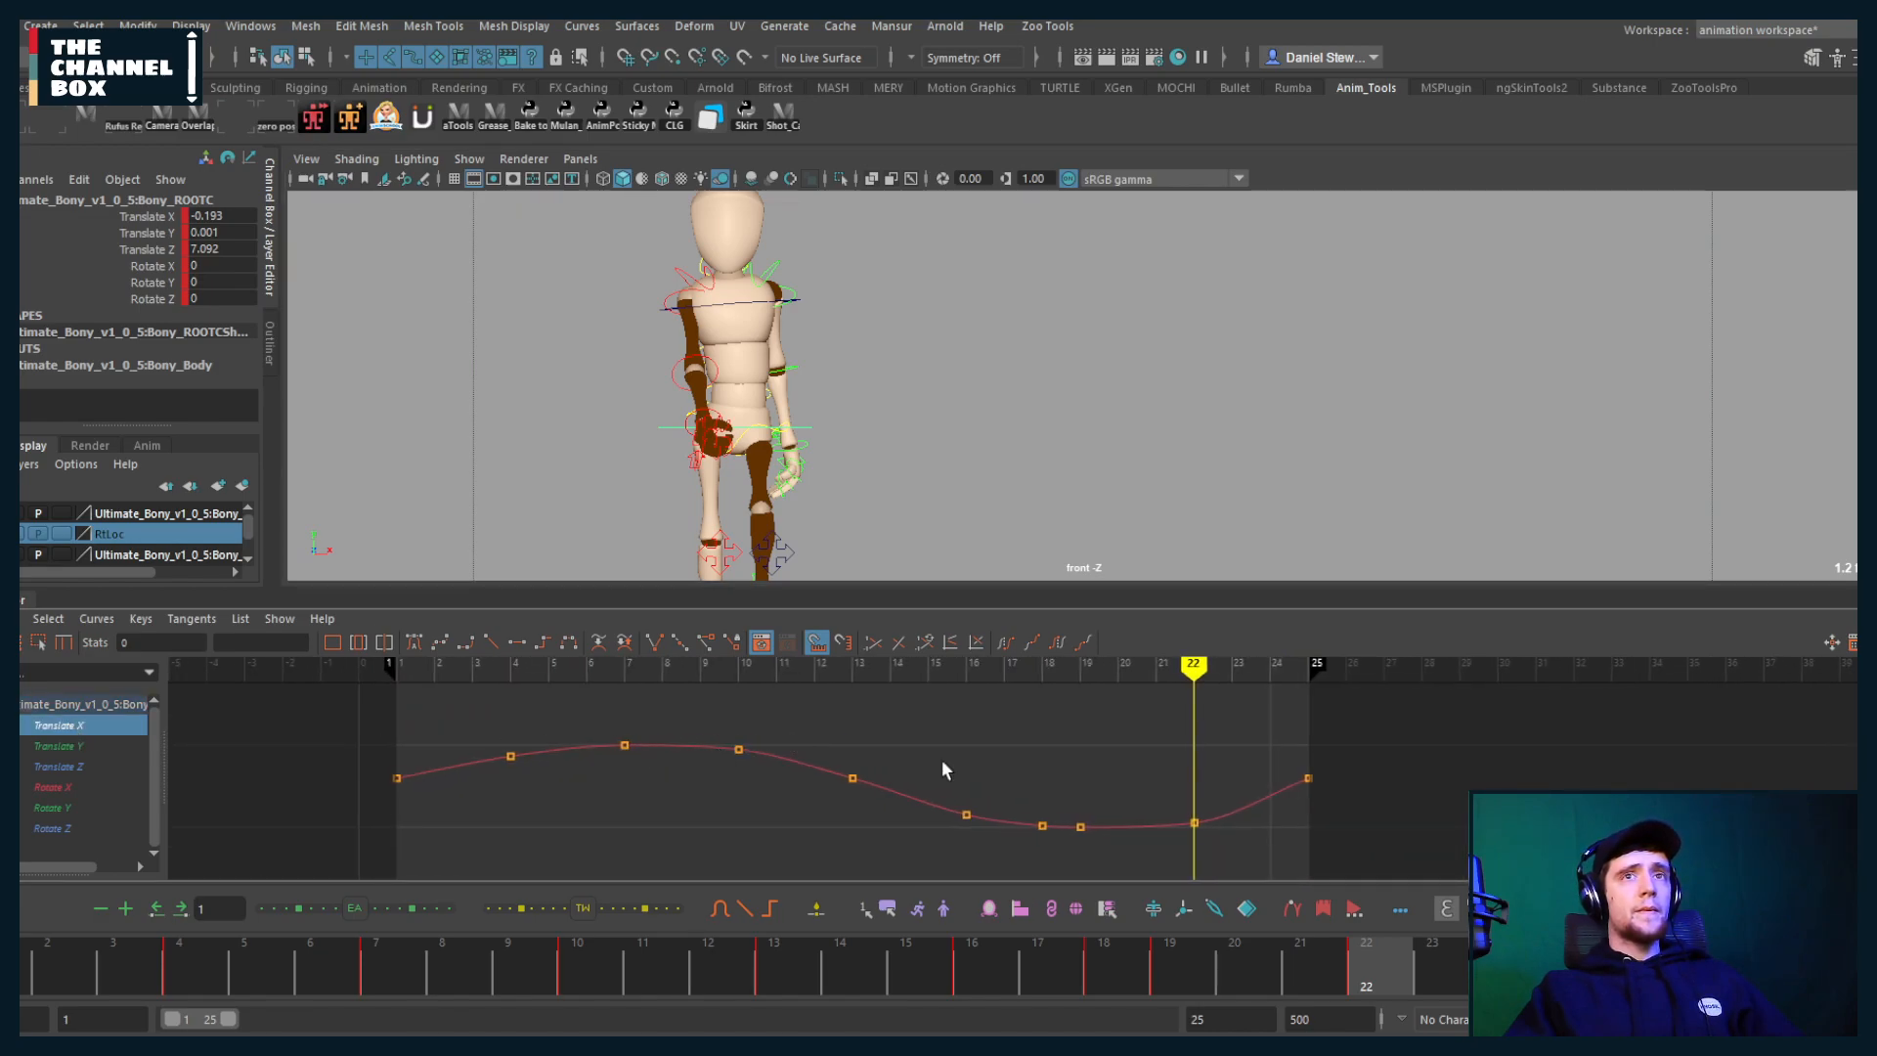
Step: Copy the root's Translate X cycle and append duplicates at frame 25 and frame 49
left_click(714, 746)
left_click_drag(1242, 667, 1308, 674)
key("ctrl+v")
scroll(1300, 752, "down", 3)
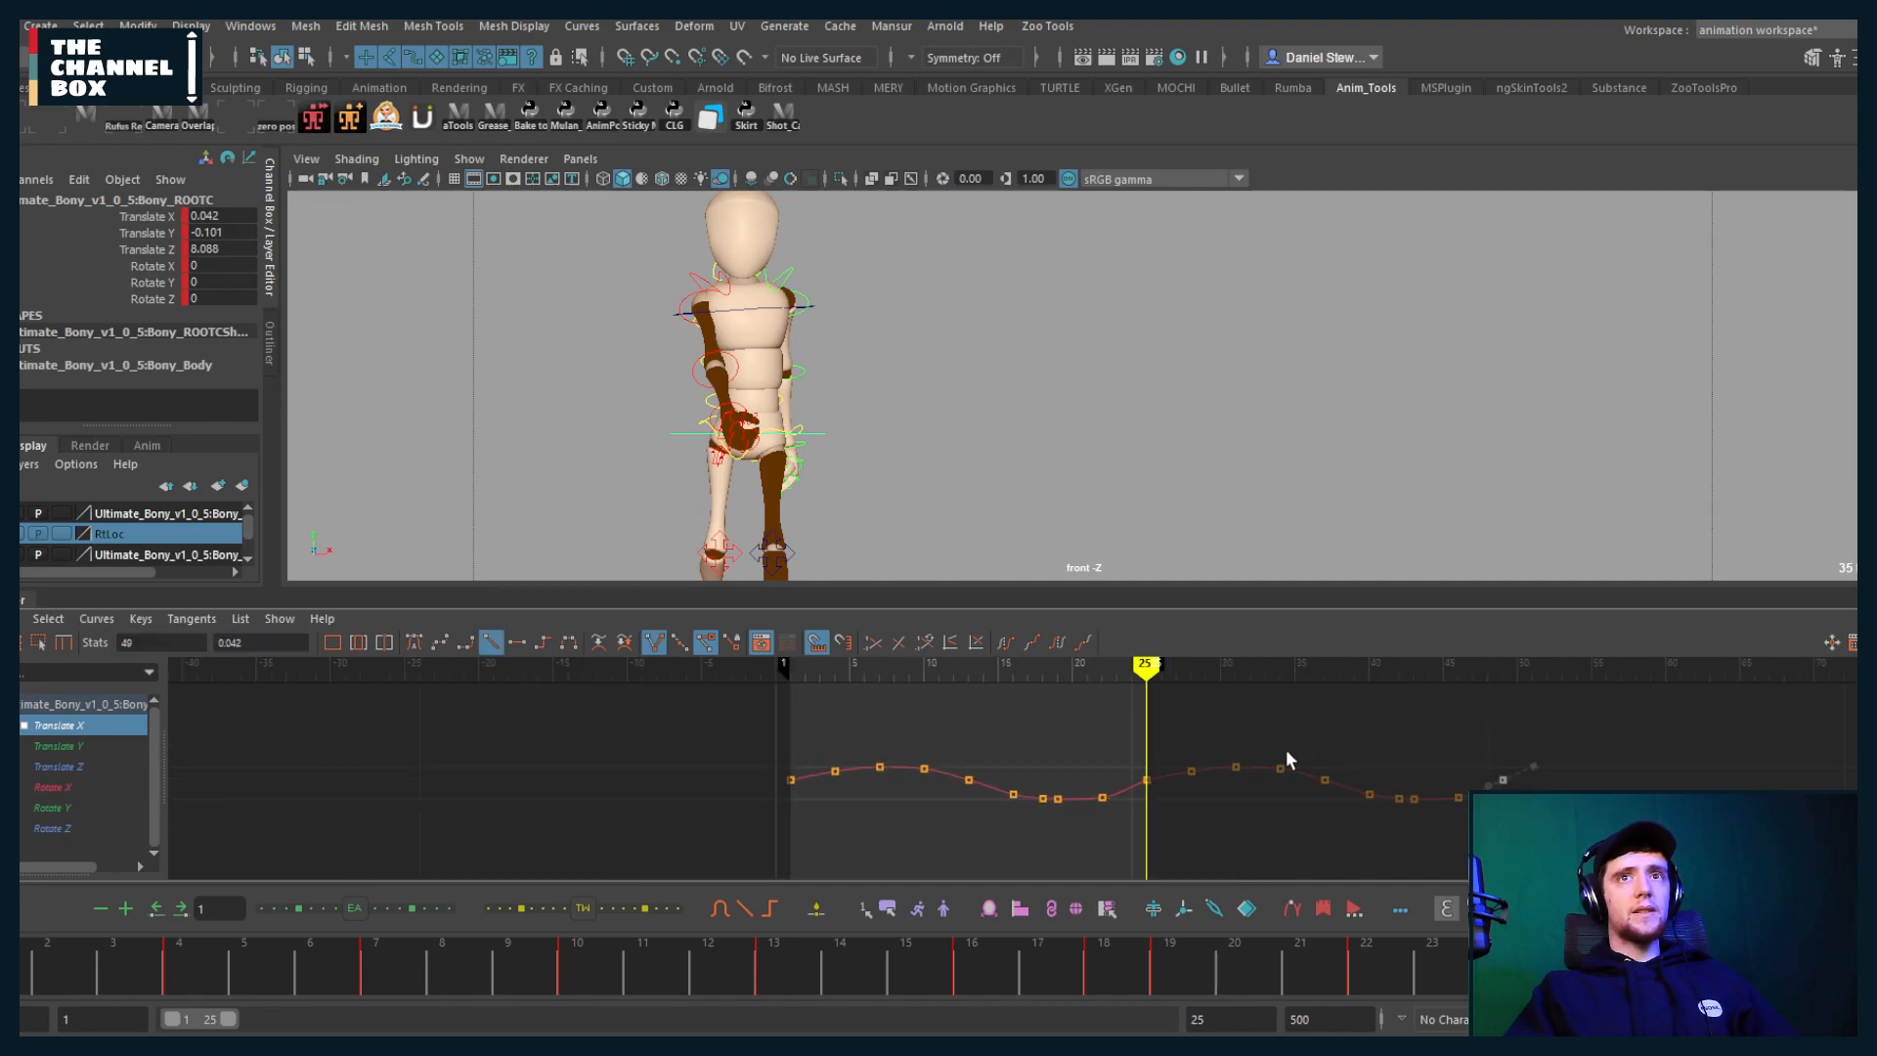
left_click_drag(1501, 672, 1497, 673)
scroll(892, 757, "up", 3)
scroll(892, 757, "down", 2)
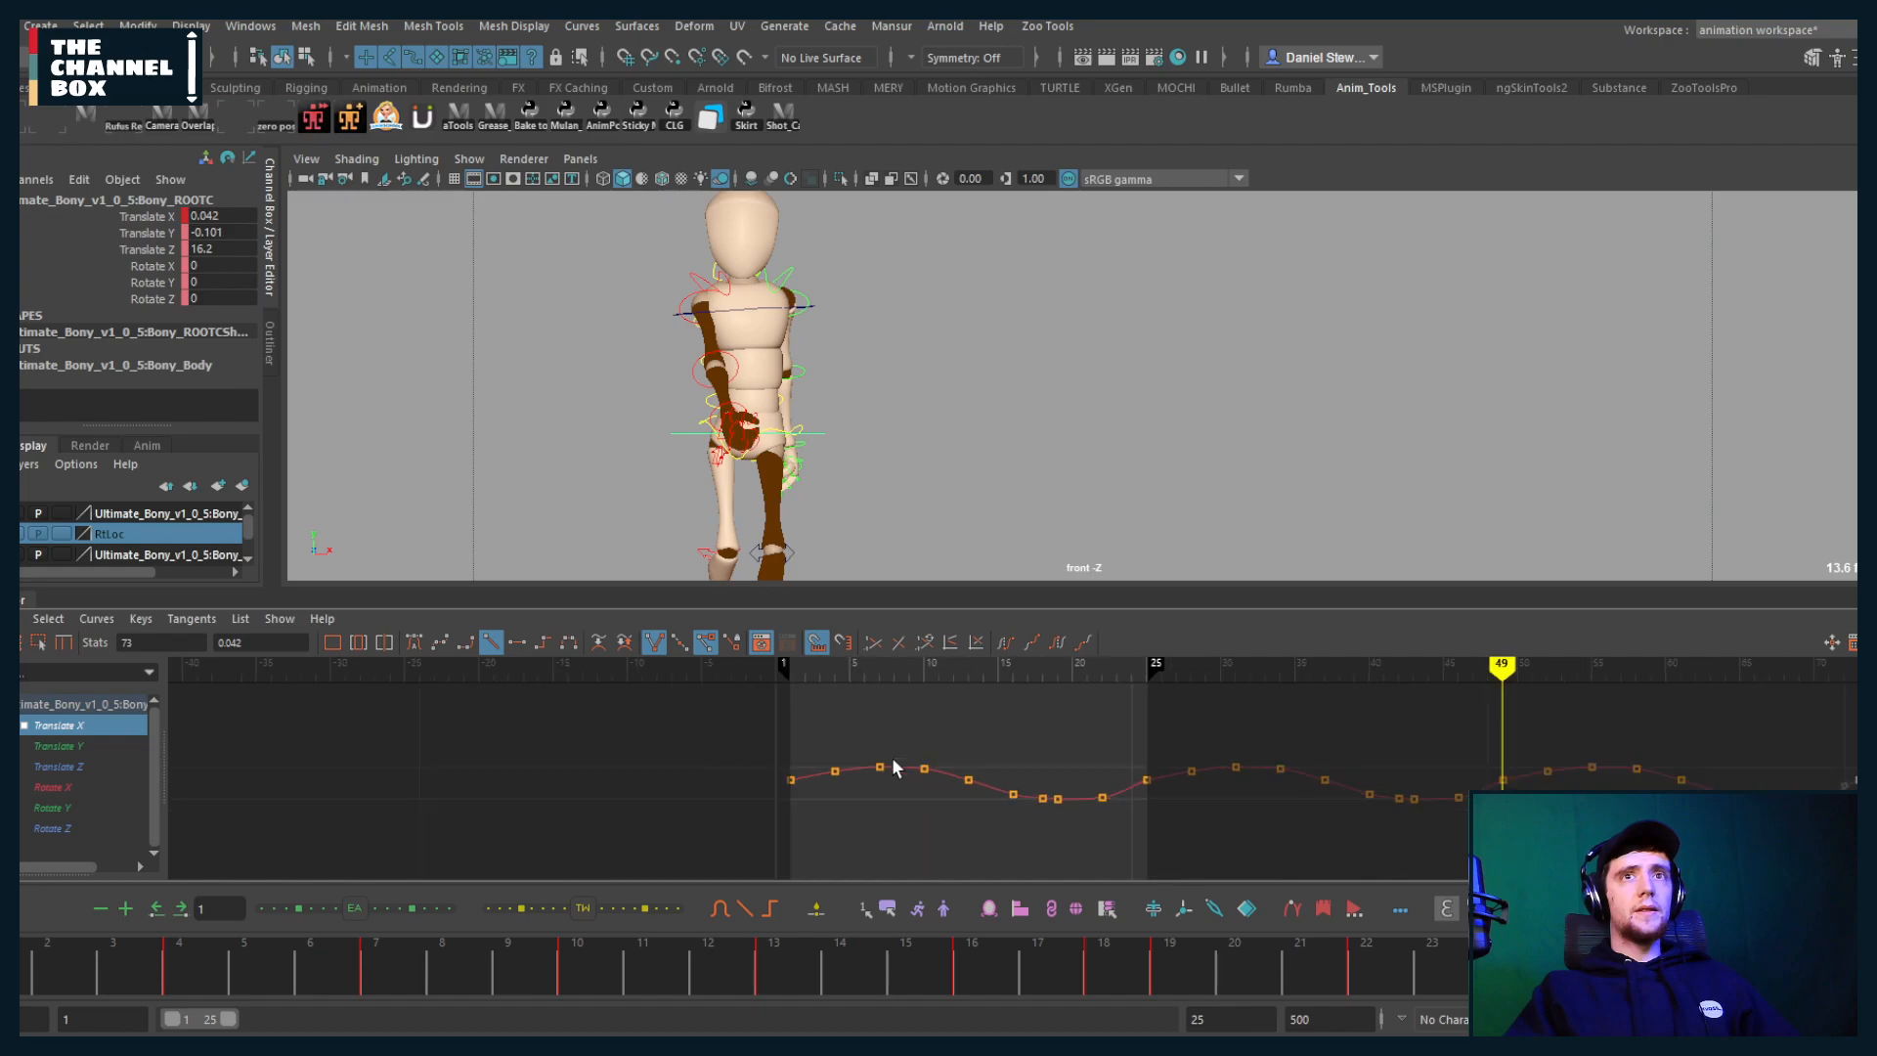
Step: Shift the extended root Translate X keys 24 frames earlier so one copied cycle precedes frame 1
scroll(891, 756, "up", 2)
left_click_drag(666, 666, 638, 668)
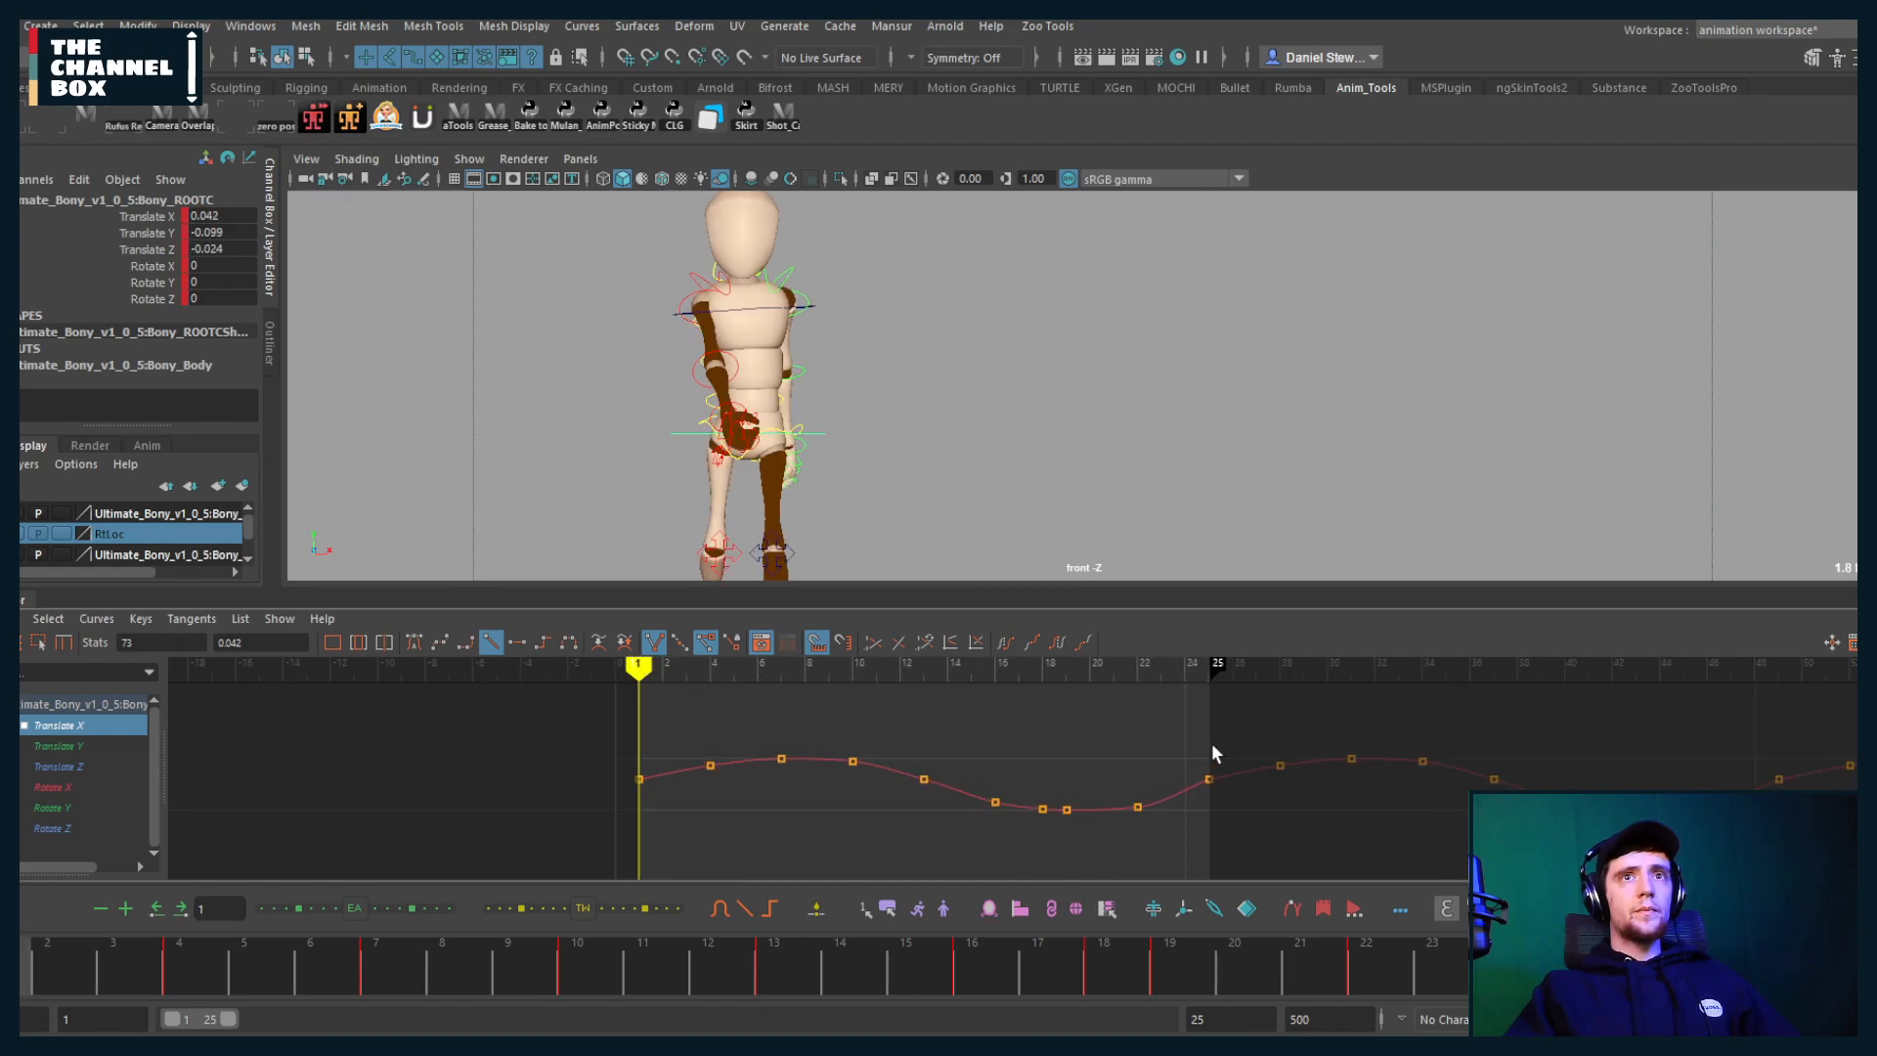
left_click_drag(1173, 835, 1173, 836)
middle_click_drag(1265, 818, 691, 821, "shift")
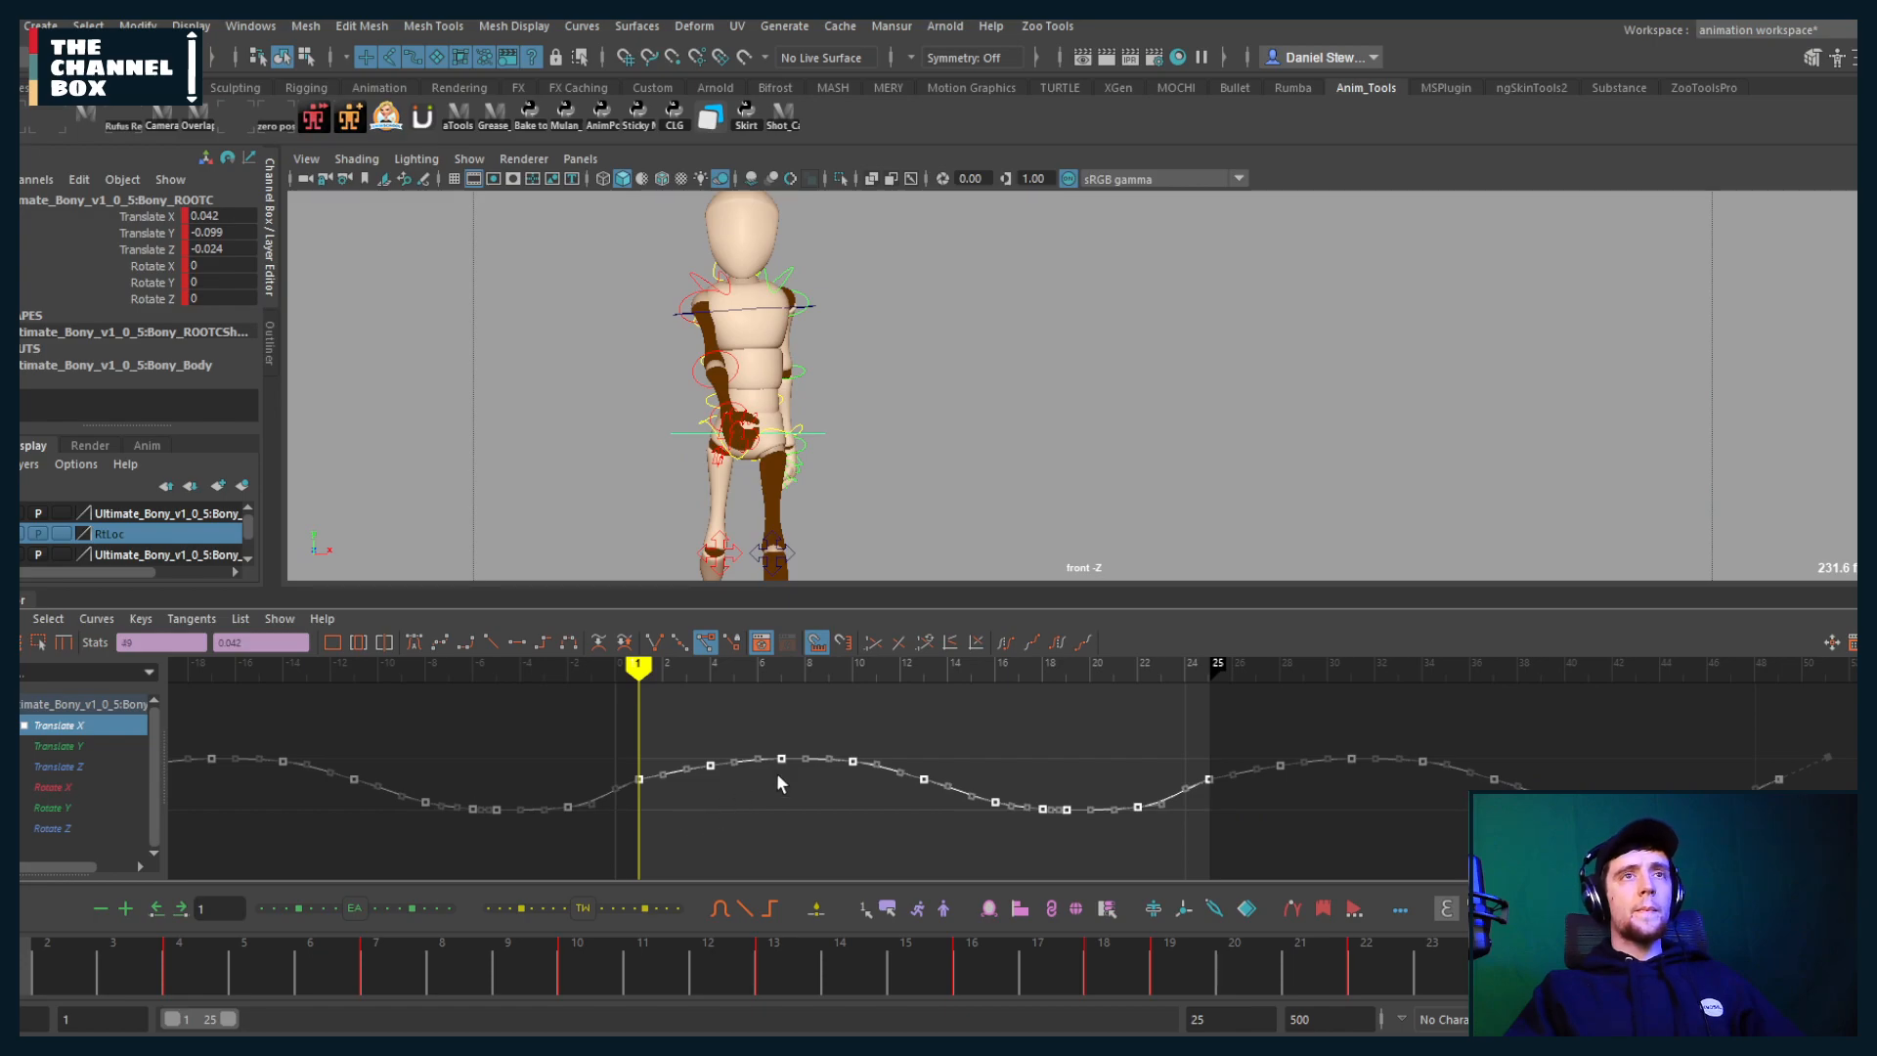
Step: Replay the walk from the front to check the hips' side-to-side motion
scroll(796, 764, "up", 3)
scroll(936, 458, "down", 2)
middle_click_drag(982, 445, 976, 331, "alt")
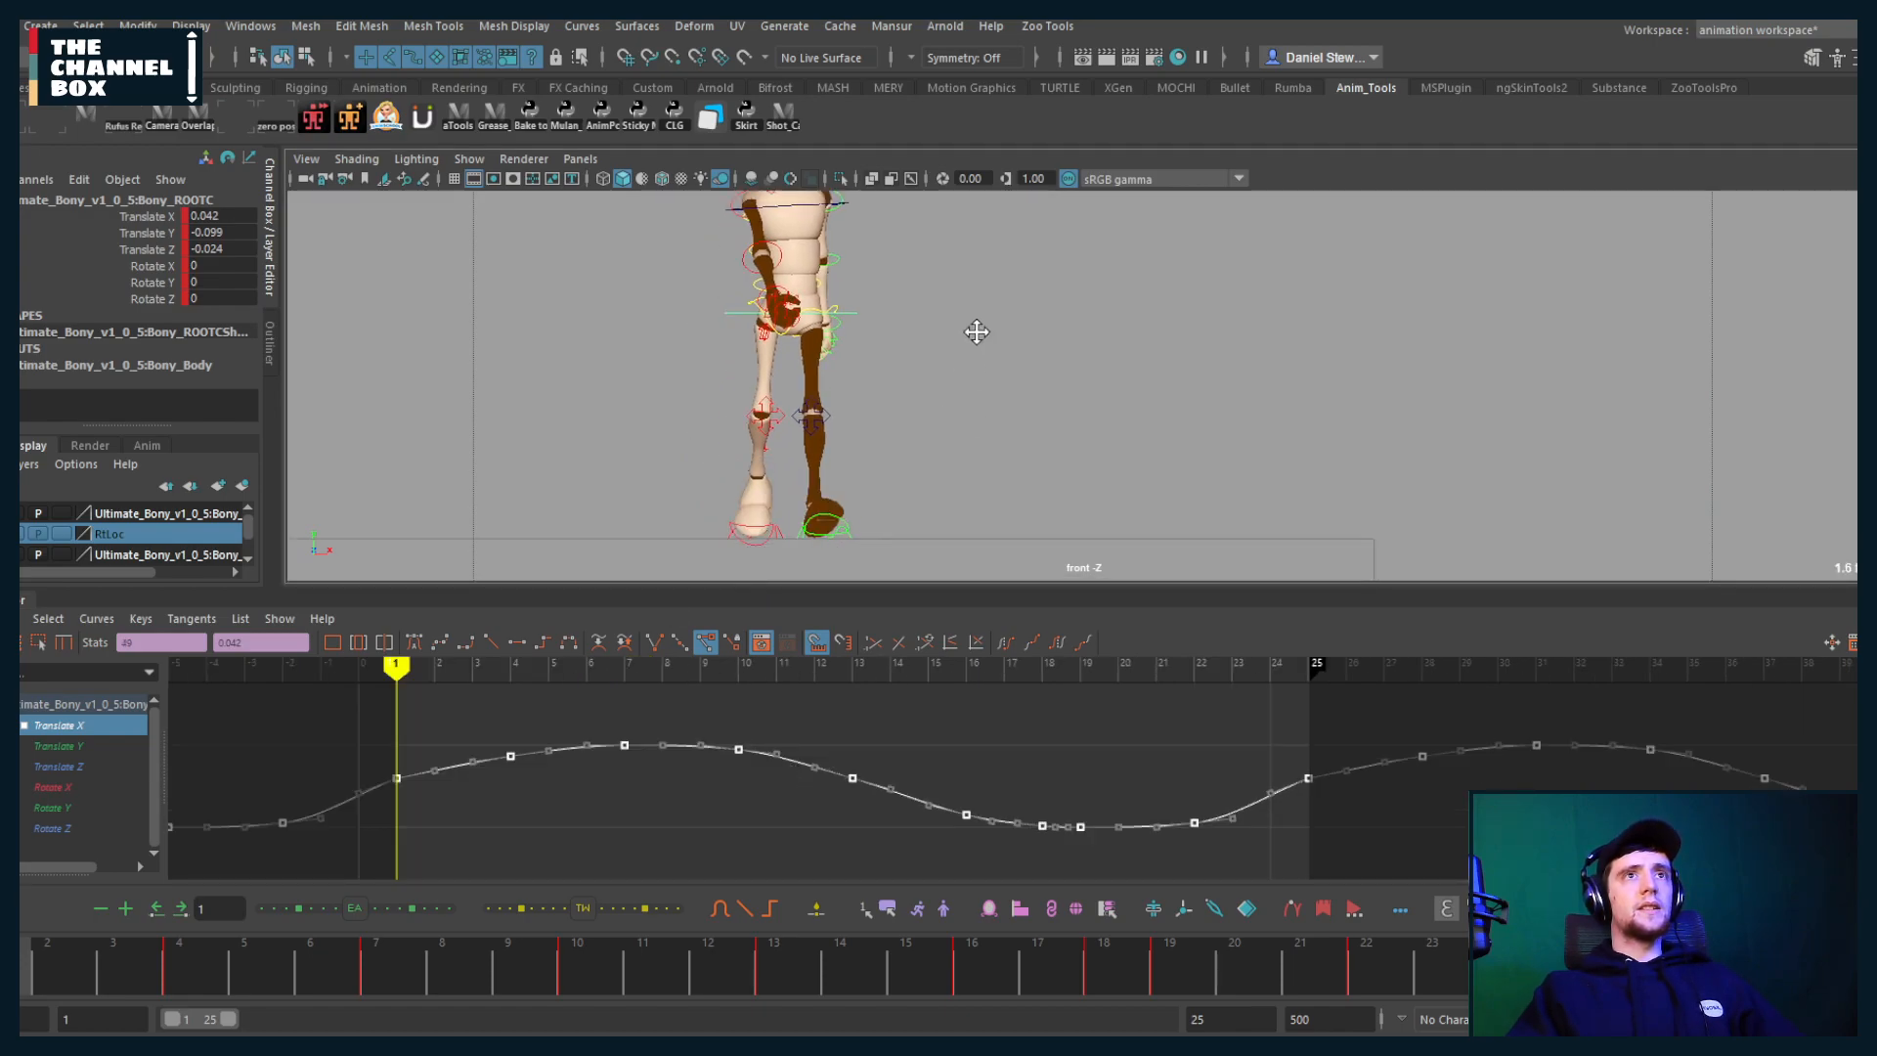
scroll(1006, 414, "down", 1)
middle_click_drag(1003, 415, 1070, 463, "alt")
key("alt+v")
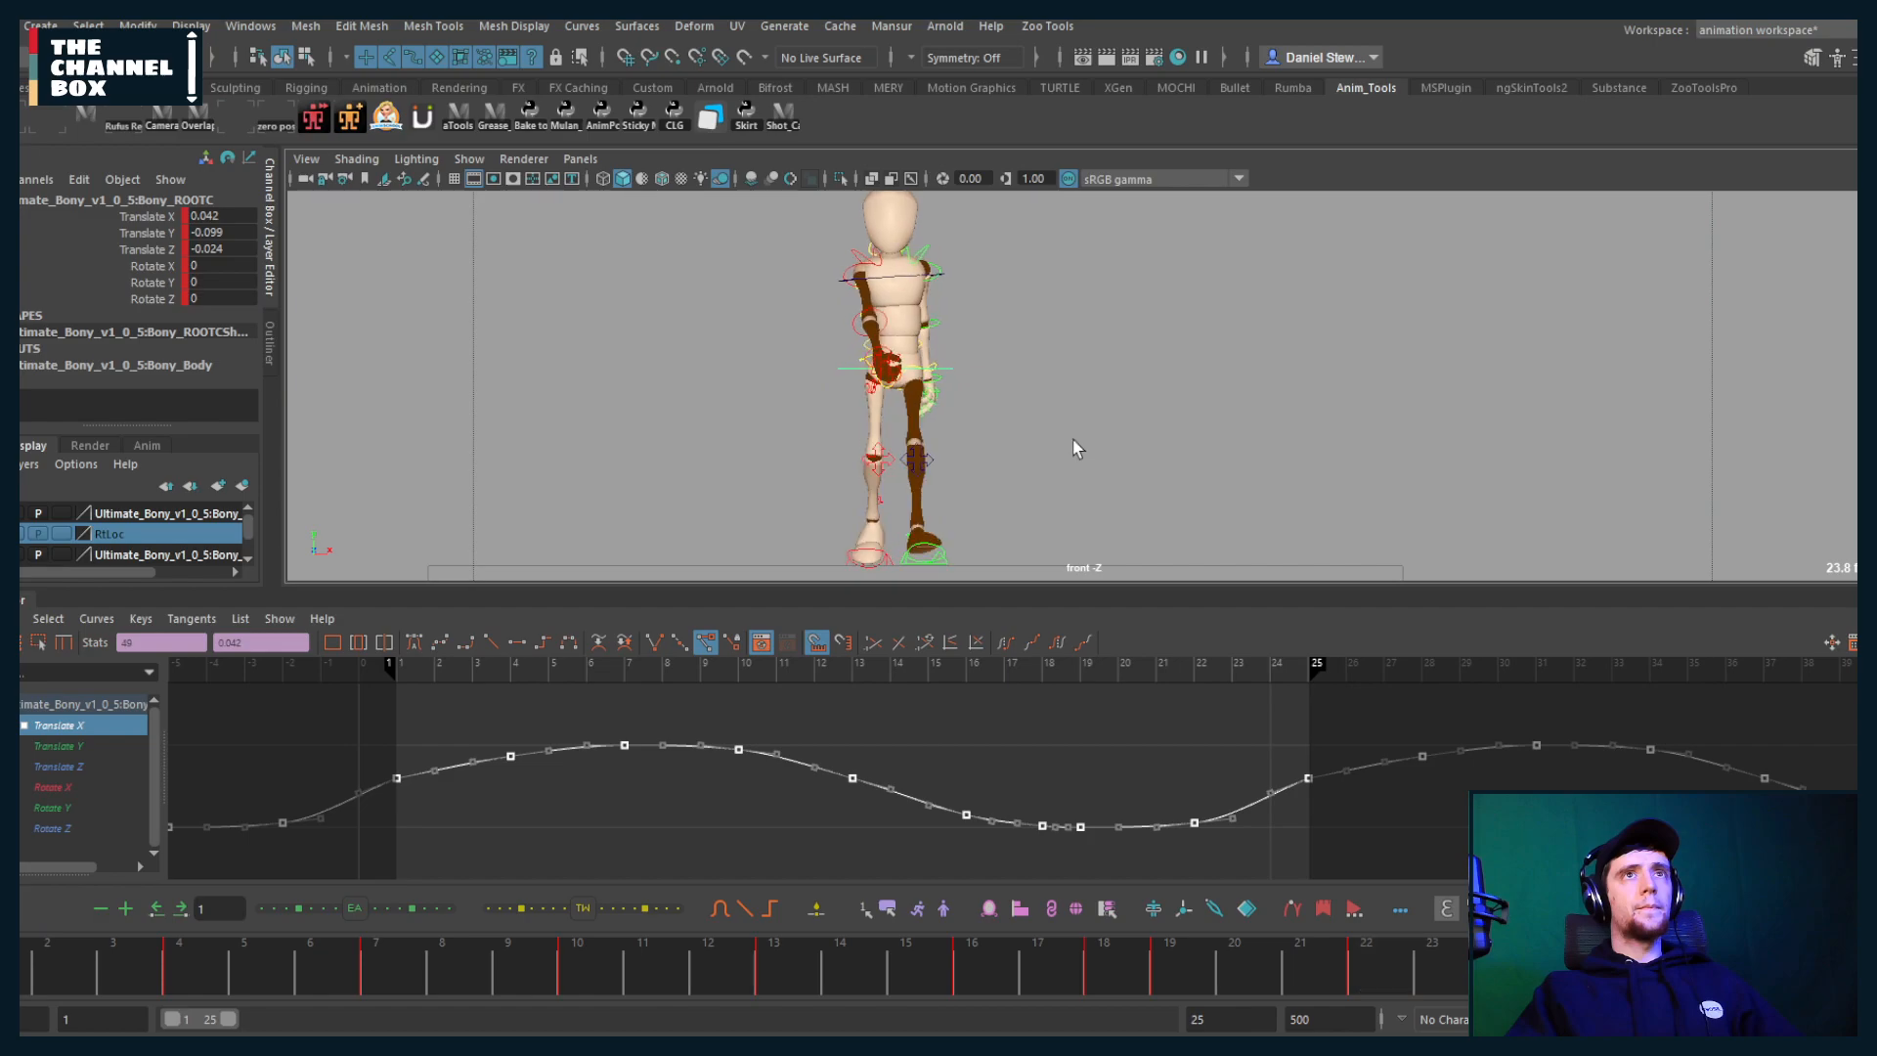
scroll(1065, 442, "down", 1)
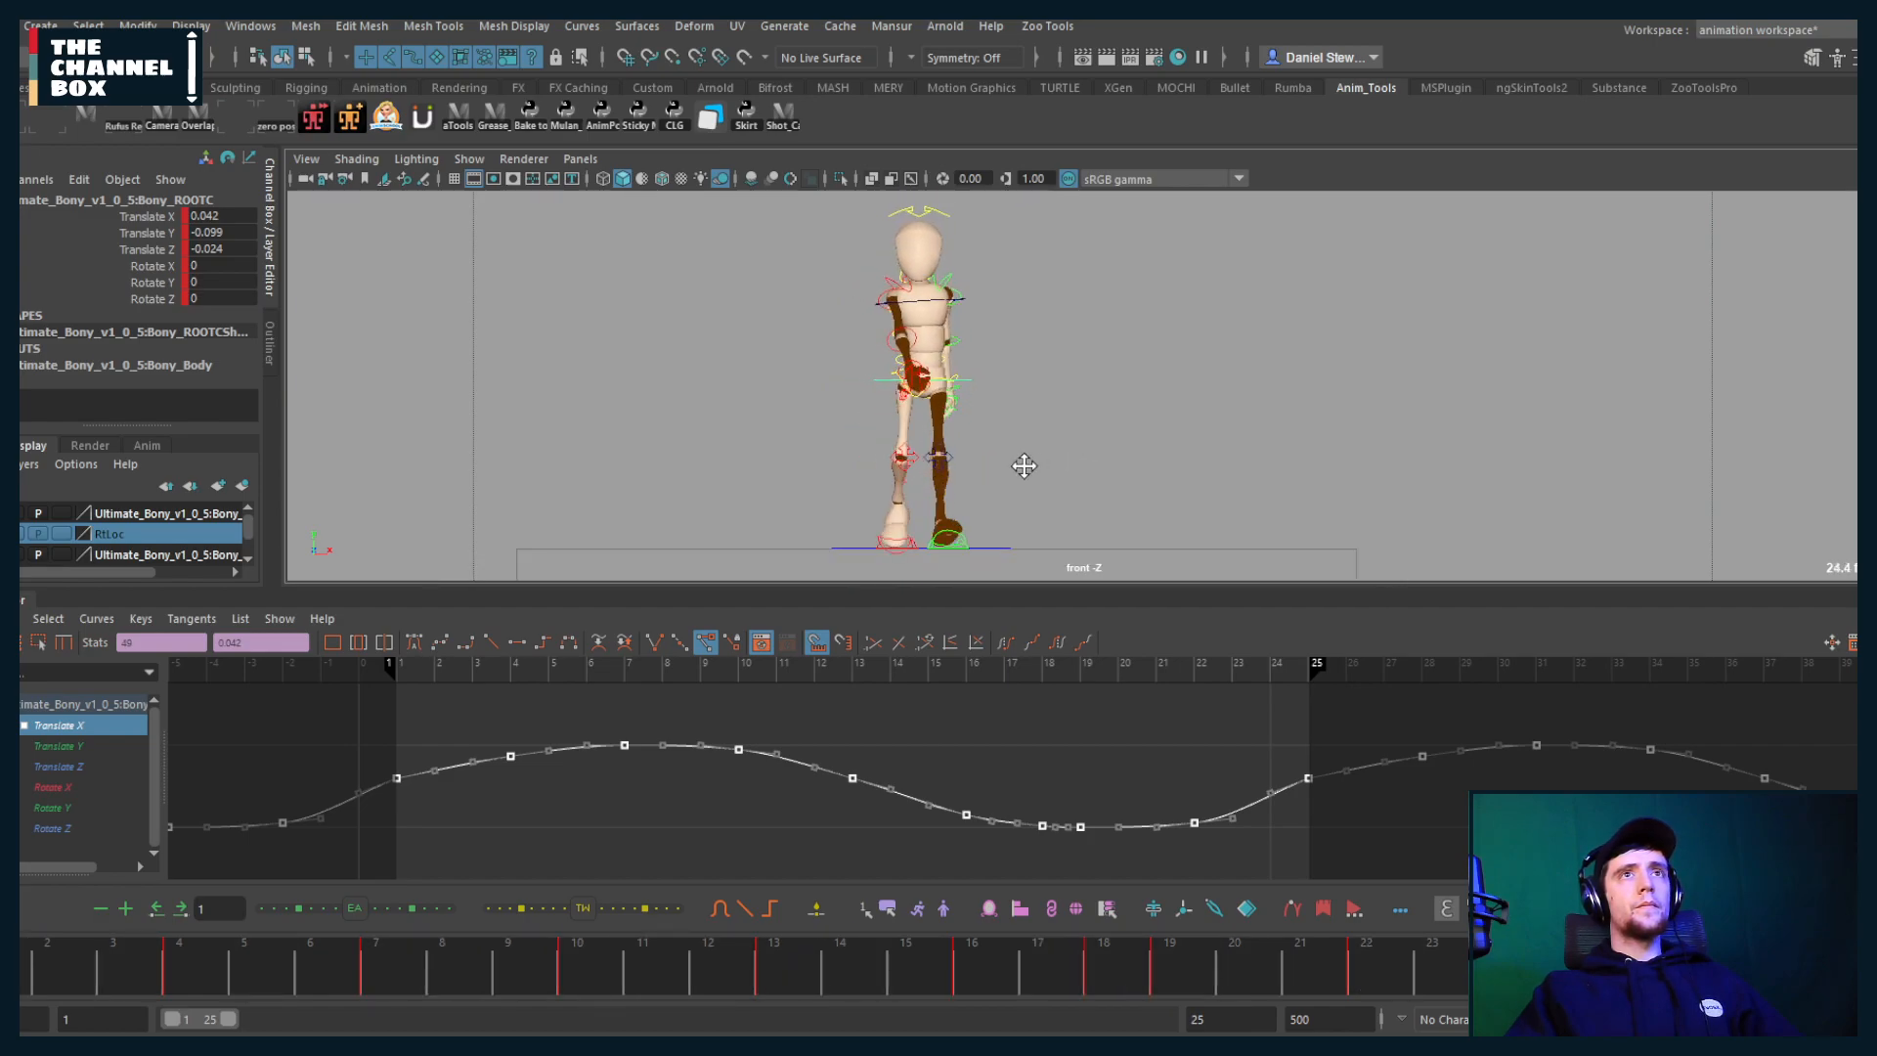
middle_click_drag(1024, 465, 1006, 473, "alt")
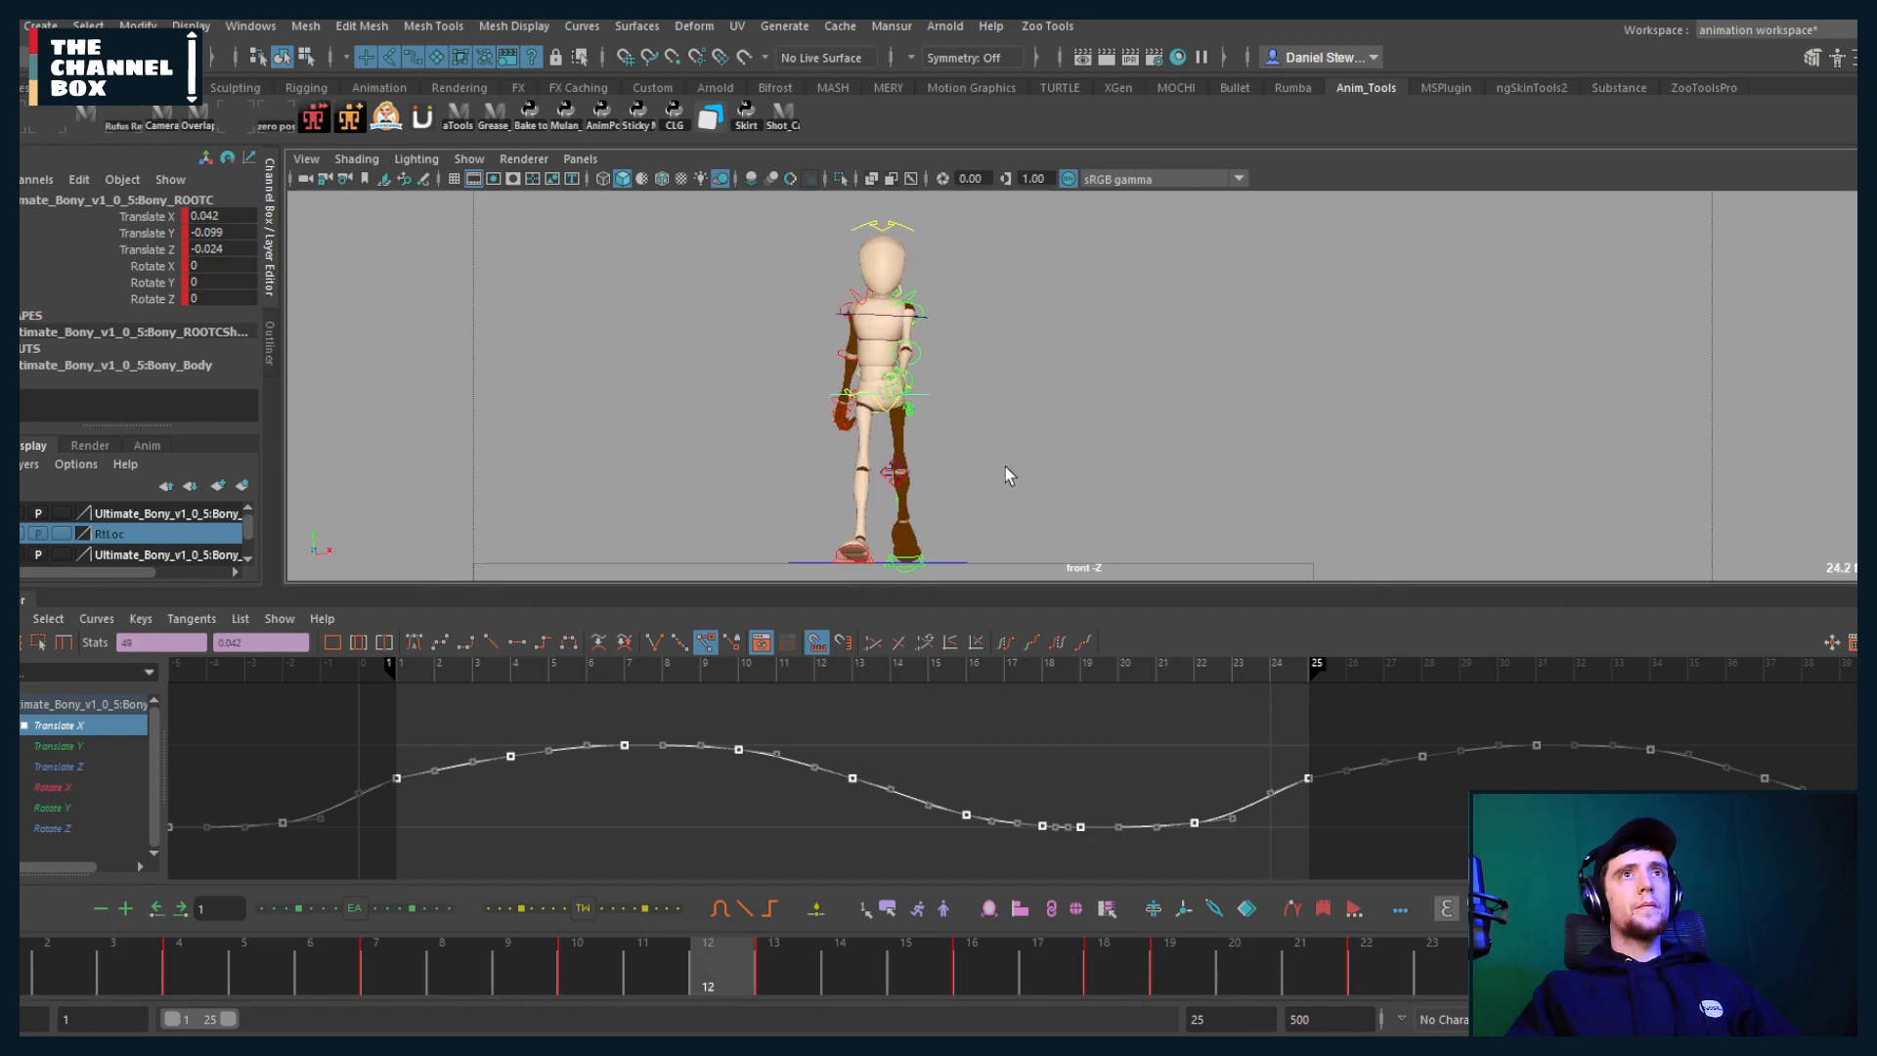
Step: Shift the root's whole Translate X curve one frame later and replay the walk
left_click(554, 670)
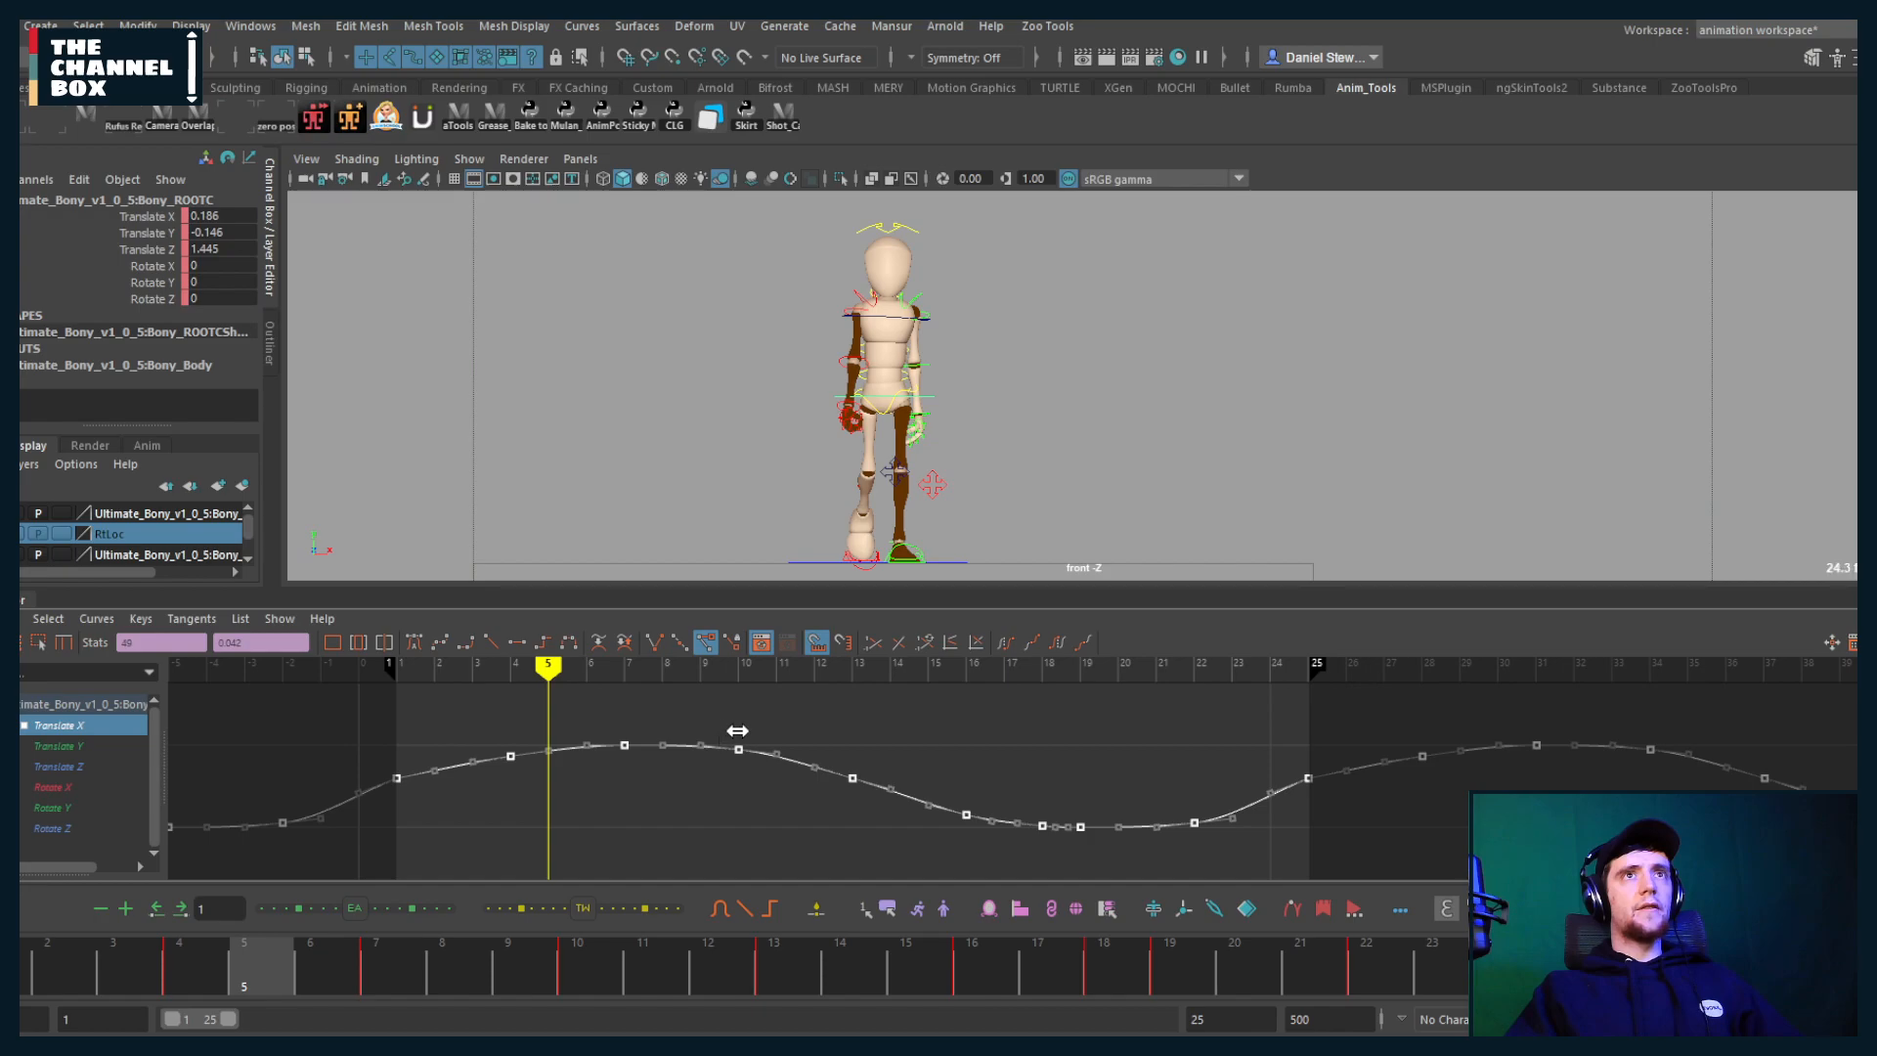
middle_click_drag(733, 730, 751, 730)
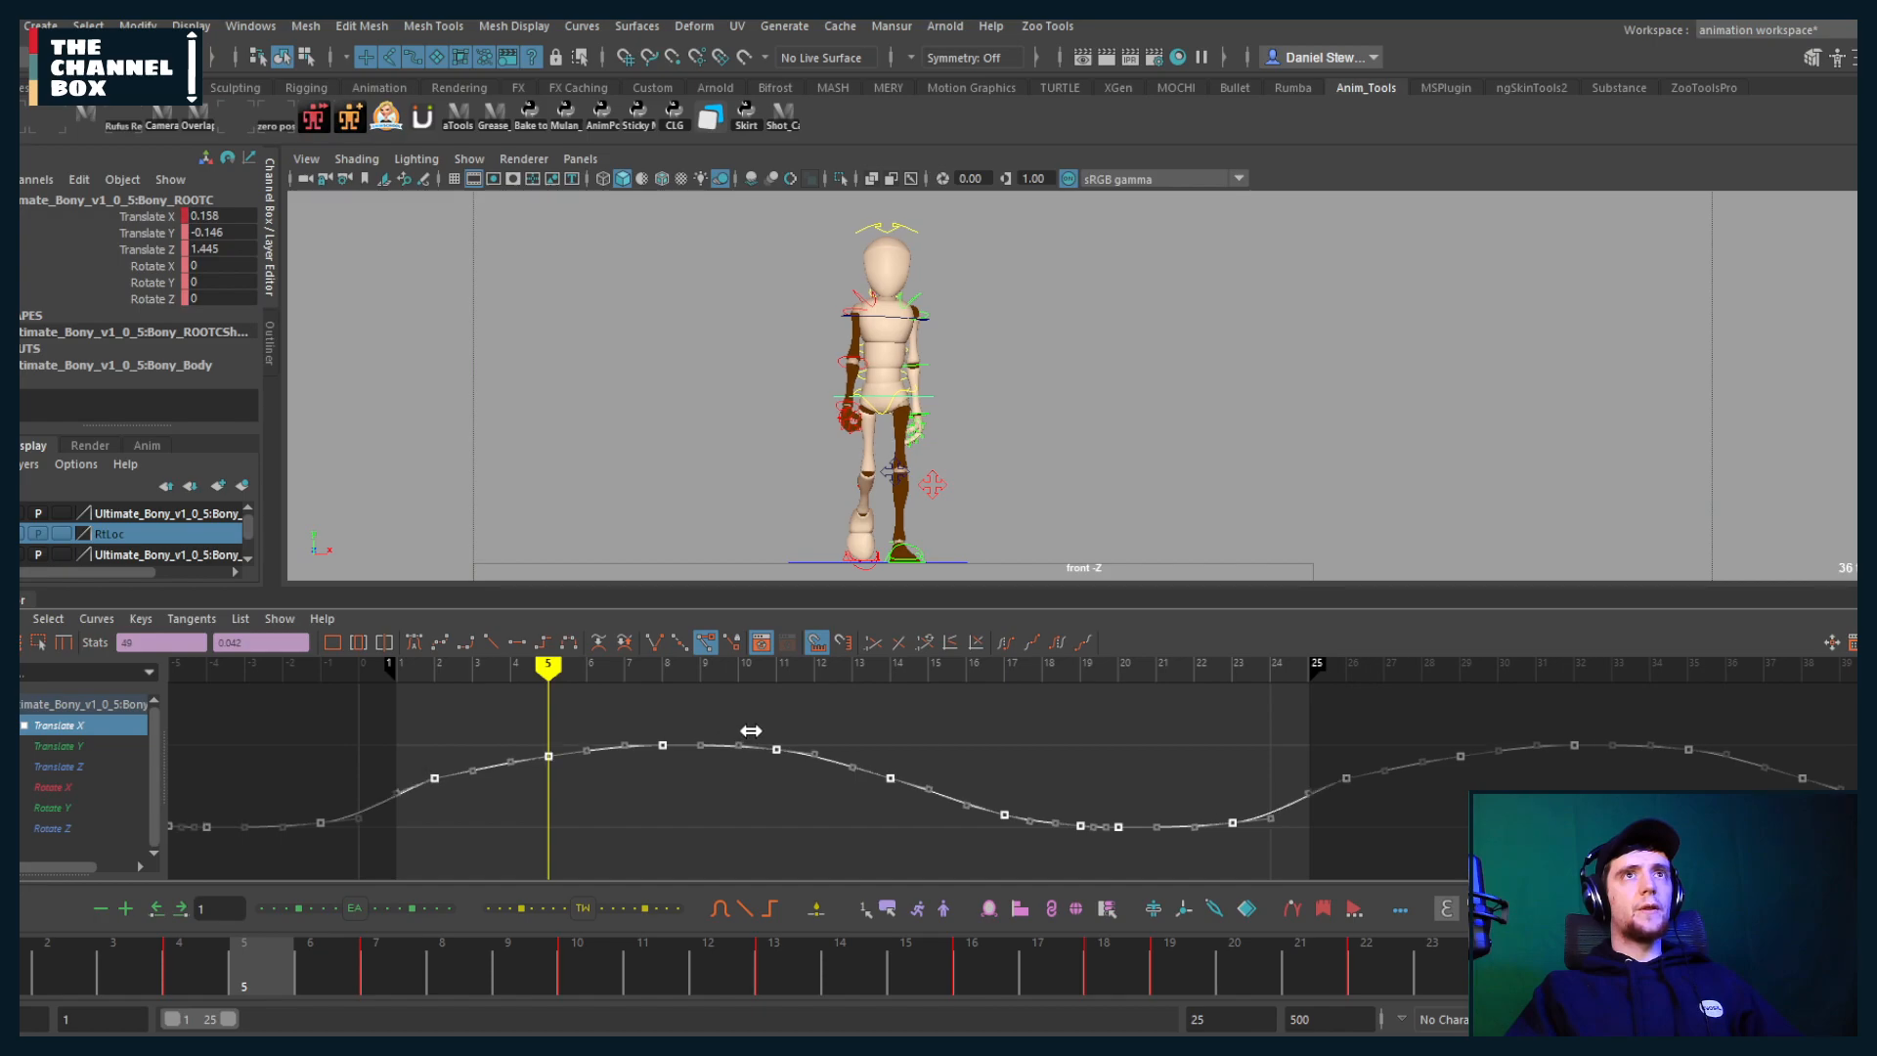
key("alt+v")
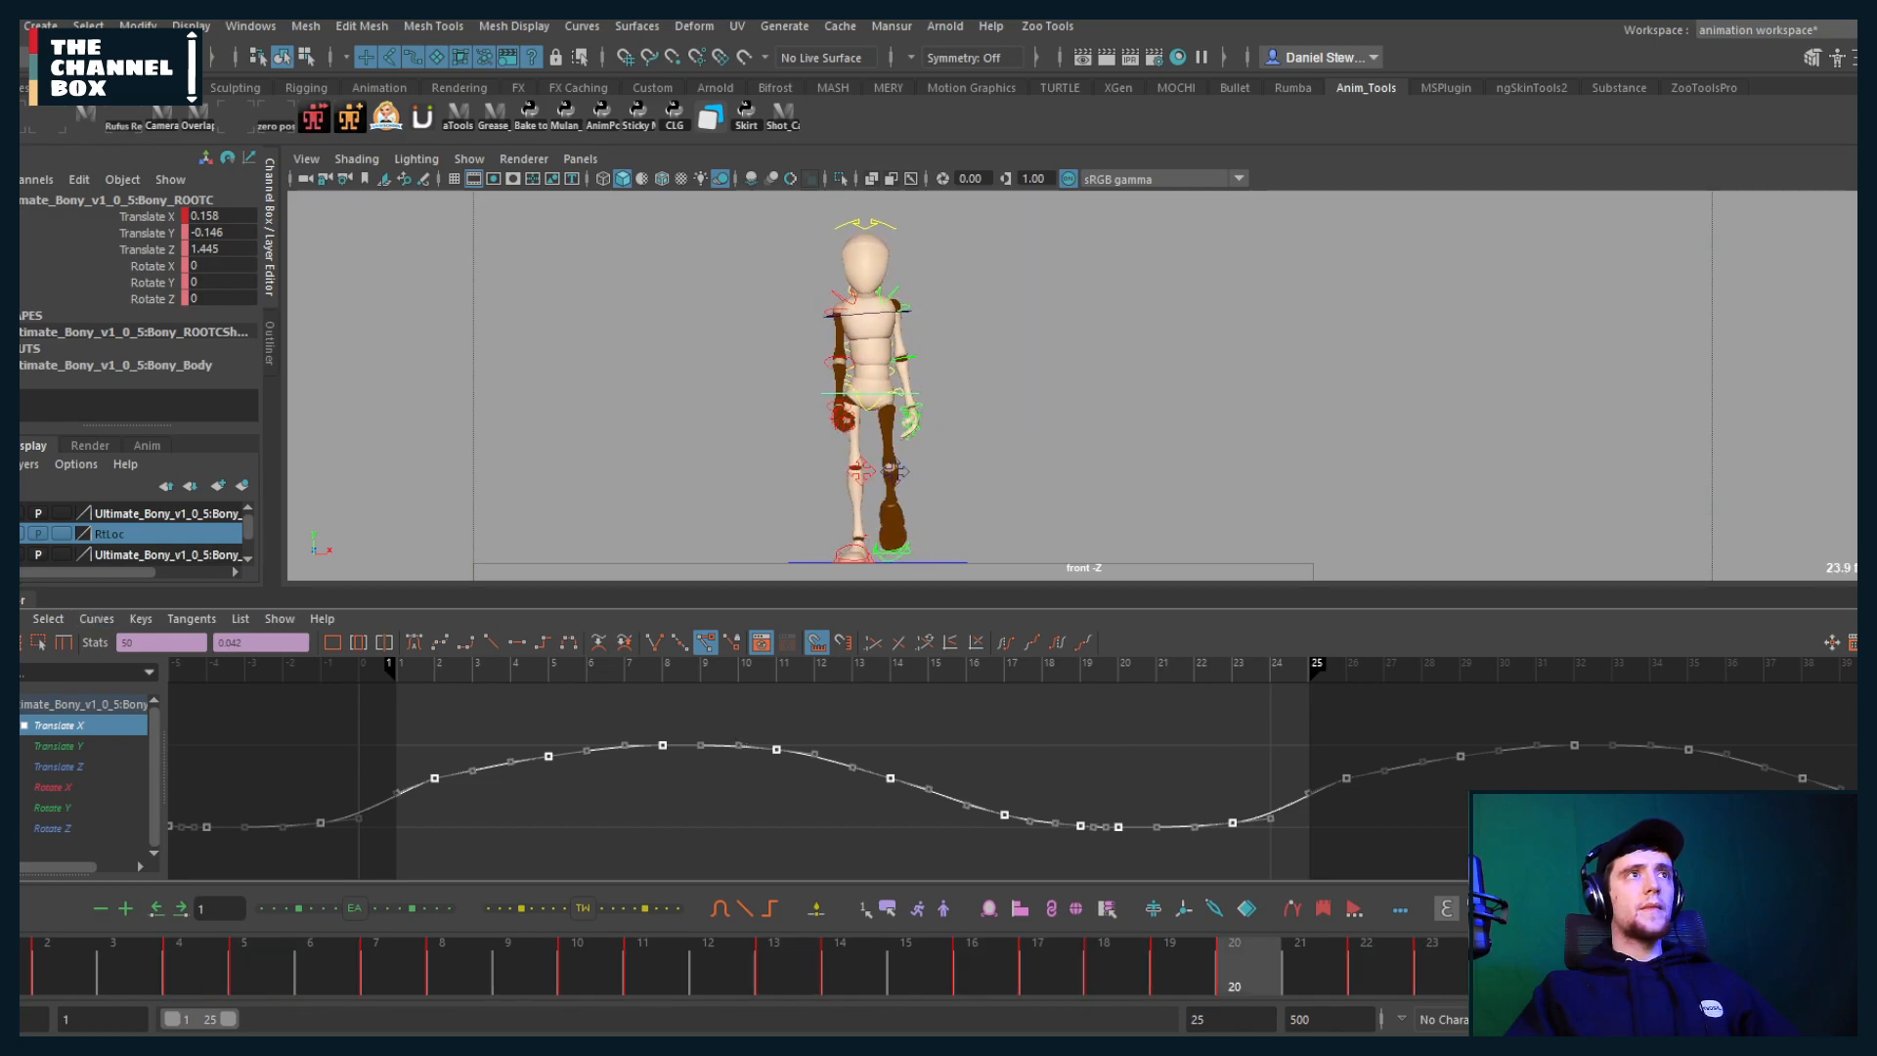
key("alt+v")
Step: Close the Graph Editor, then replay and scrub the walk from the front to examine the hip sway and leg motion
left_click(23, 599)
left_click_drag(24, 968, 811, 946)
scroll(902, 700, "up", 4)
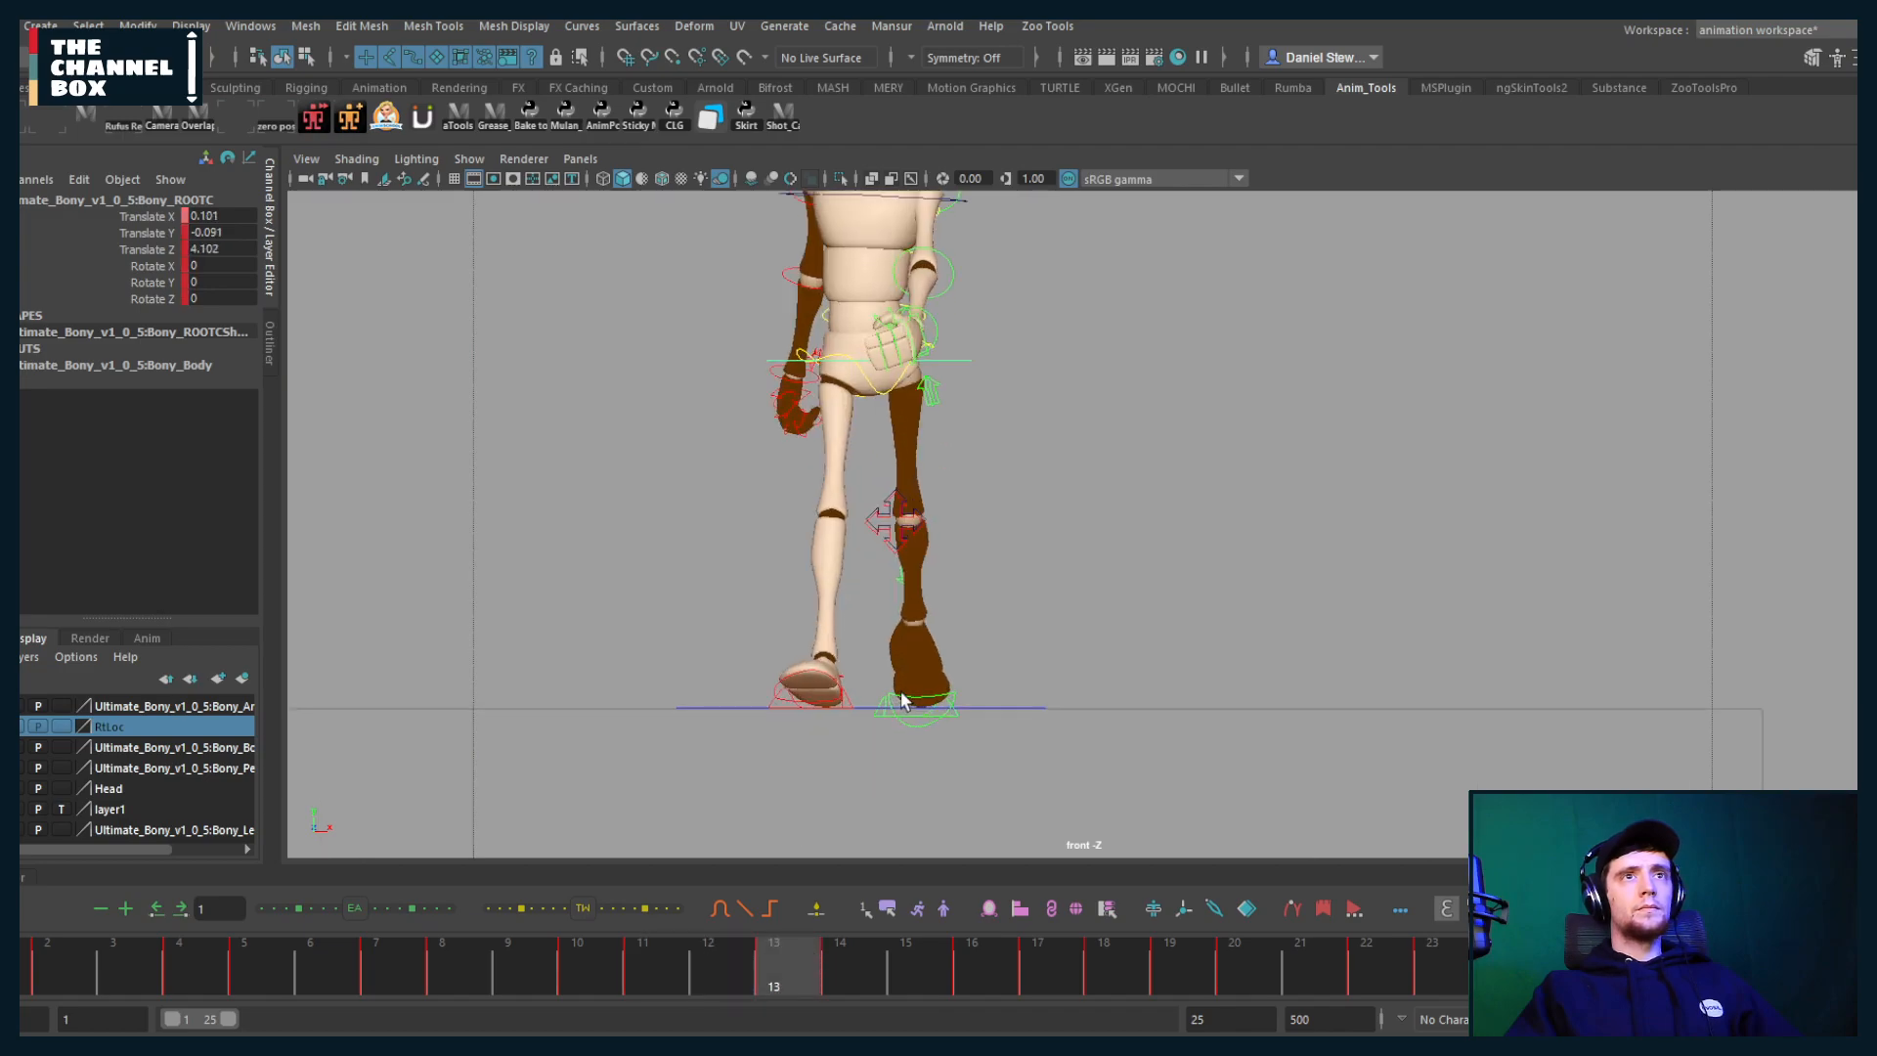
key("F5")
scroll(897, 687, "down", 3)
key("alt+v")
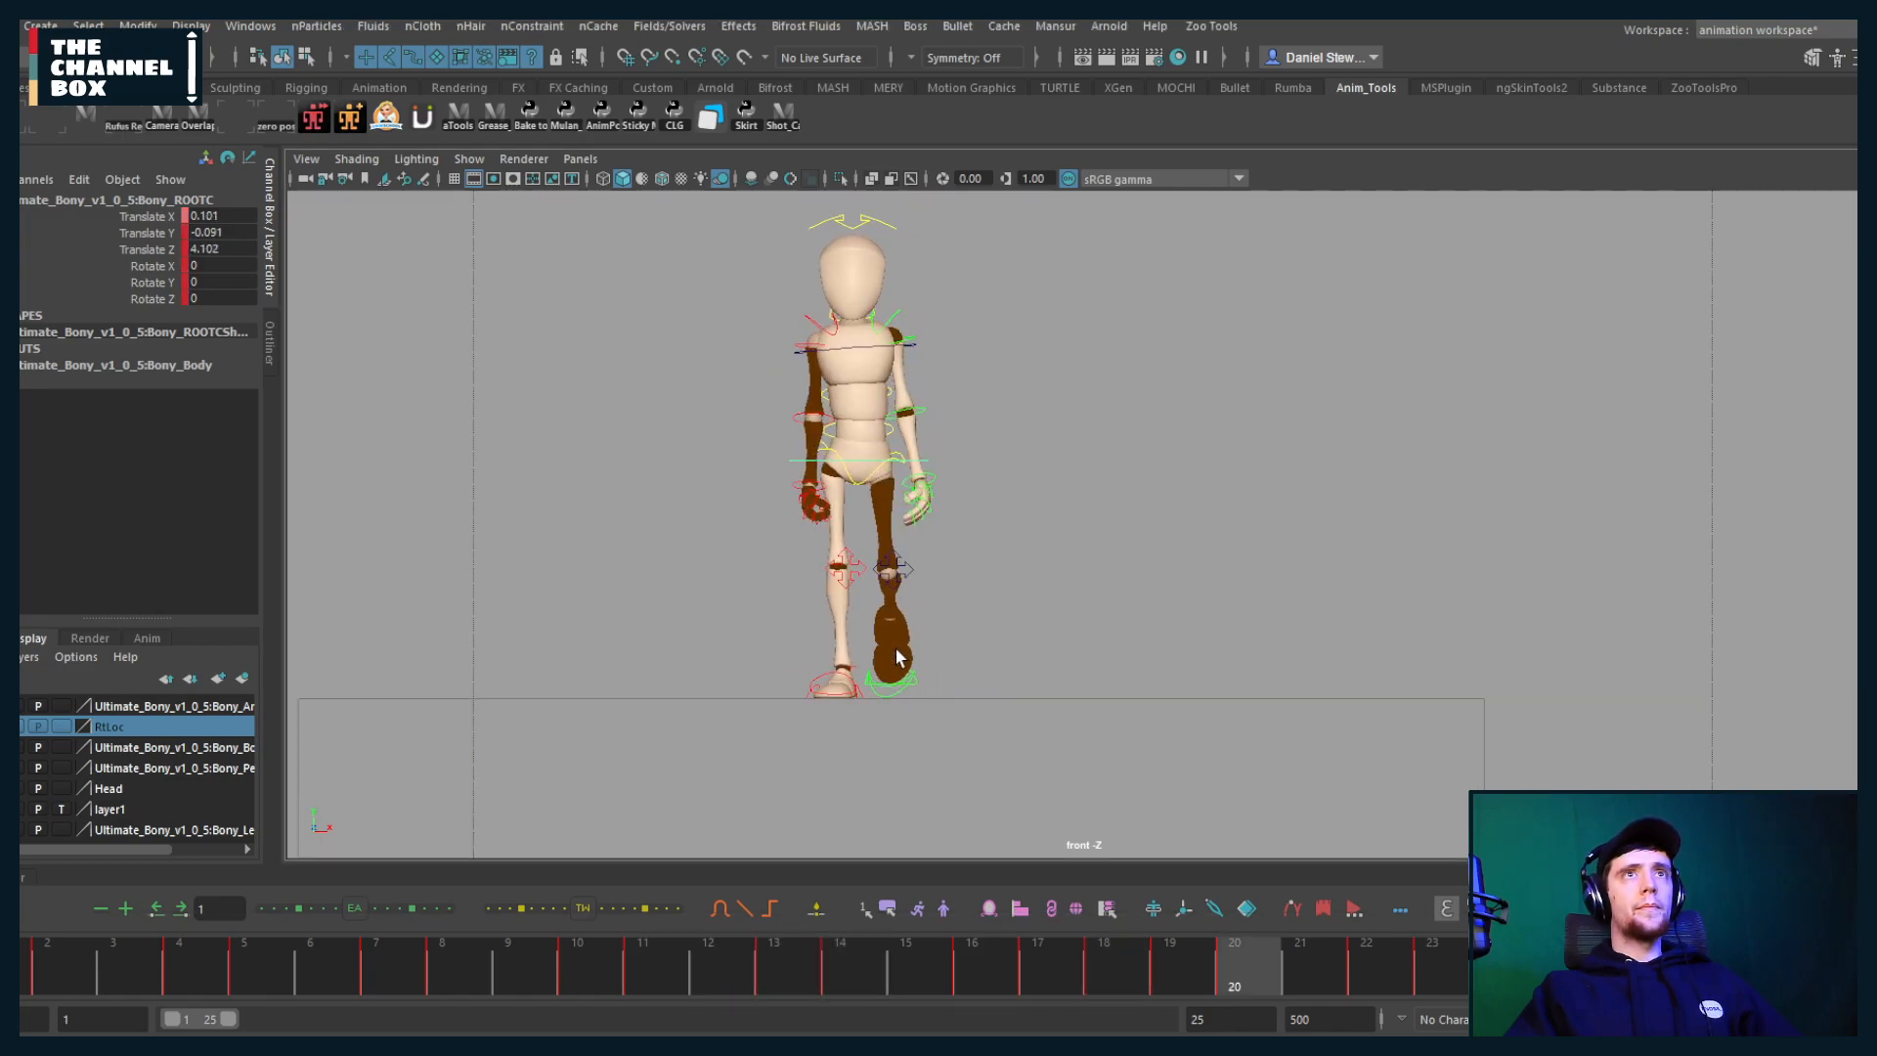
middle_click_drag(908, 673, 927, 713, "alt")
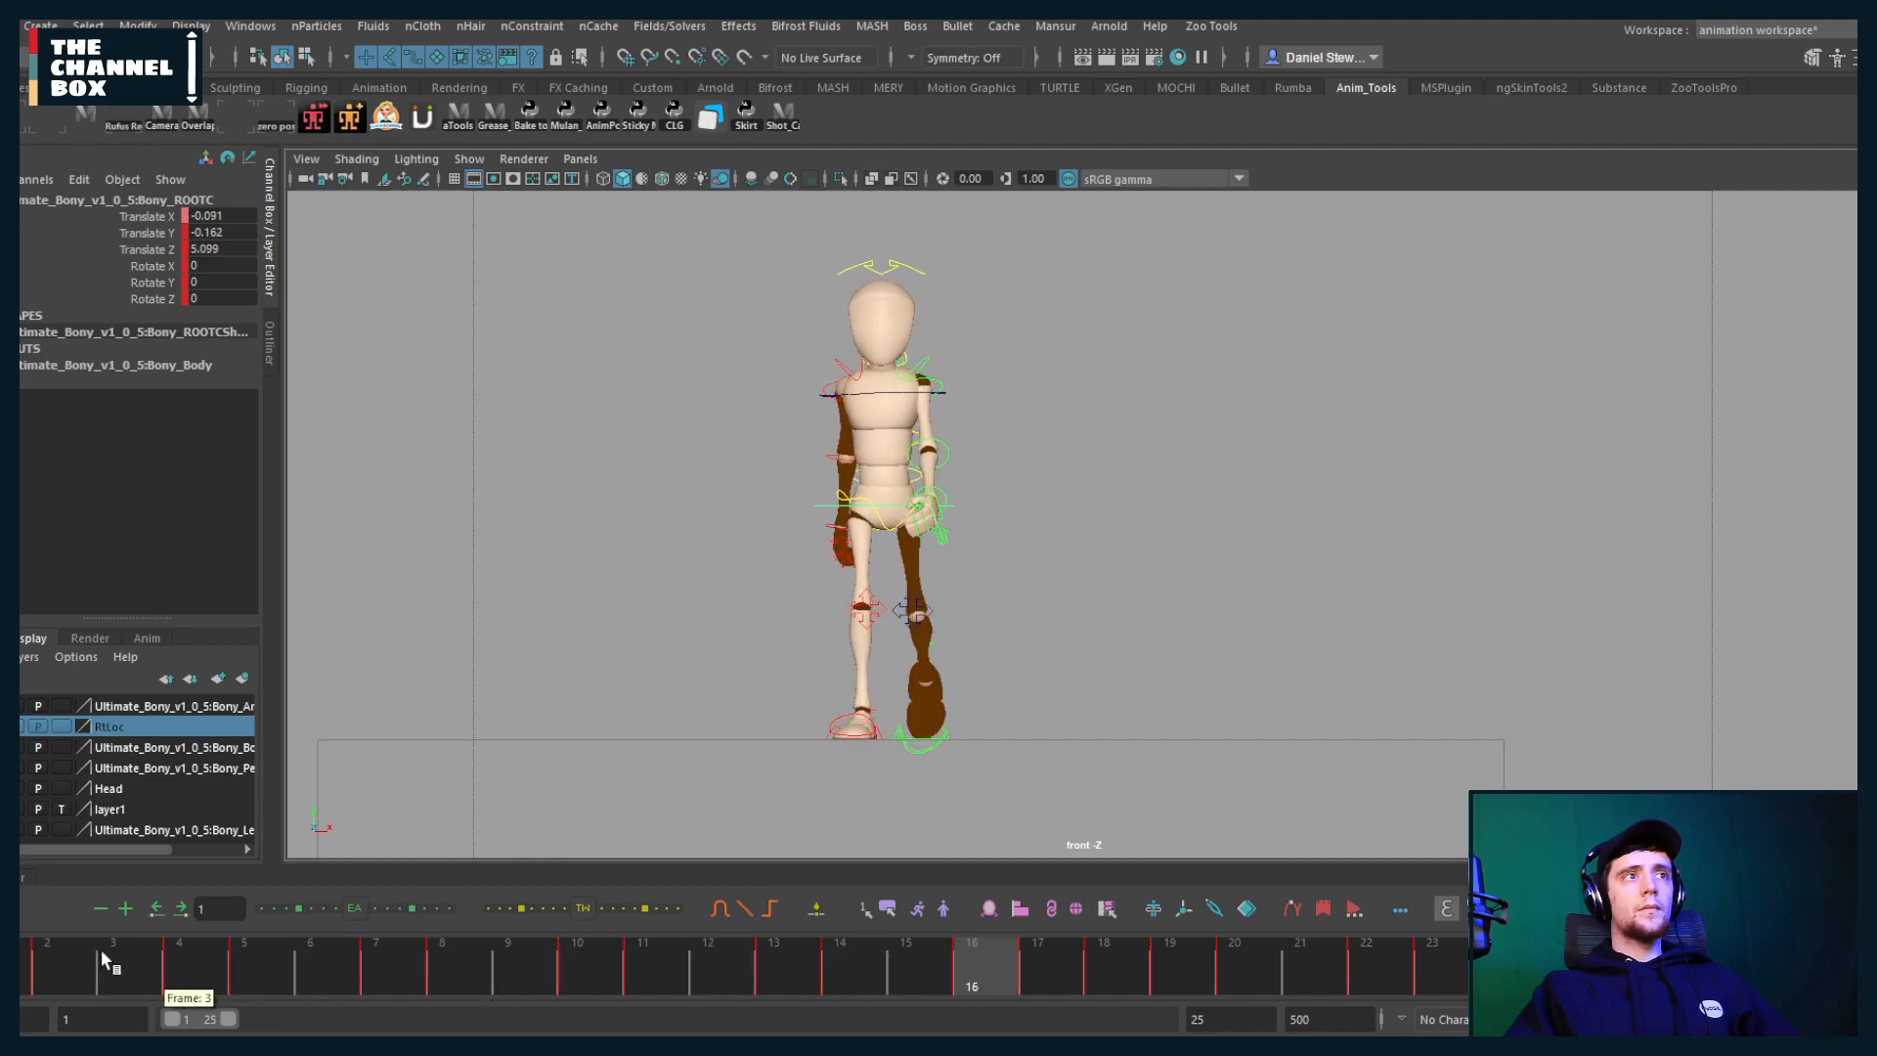
mouse_move(34, 968)
left_mouse_down()
mouse_move(117, 947)
mouse_move(773, 945)
mouse_move(449, 945)
mouse_move(564, 938)
left_mouse_up()
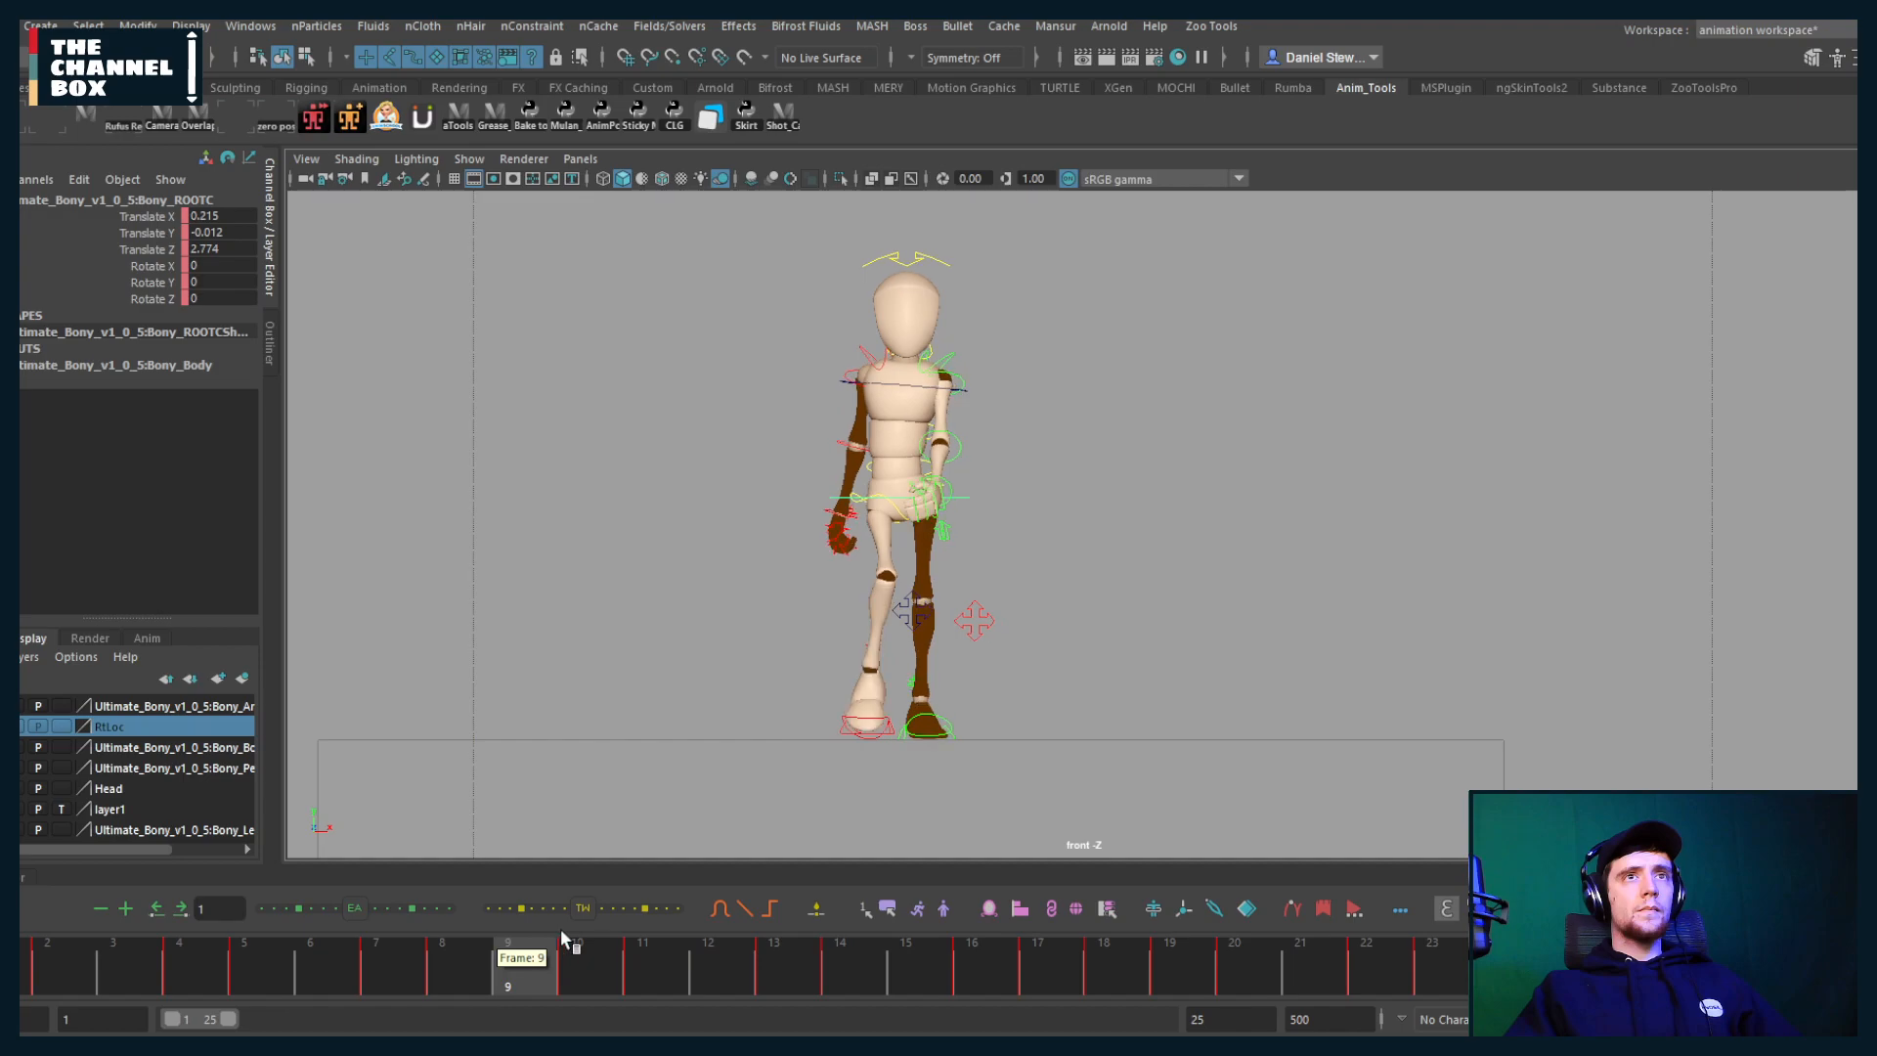
Step: Select the right foot IK control and isolate its Translate X curve in the Graph Editor
left_click(848, 731)
left_click(22, 876)
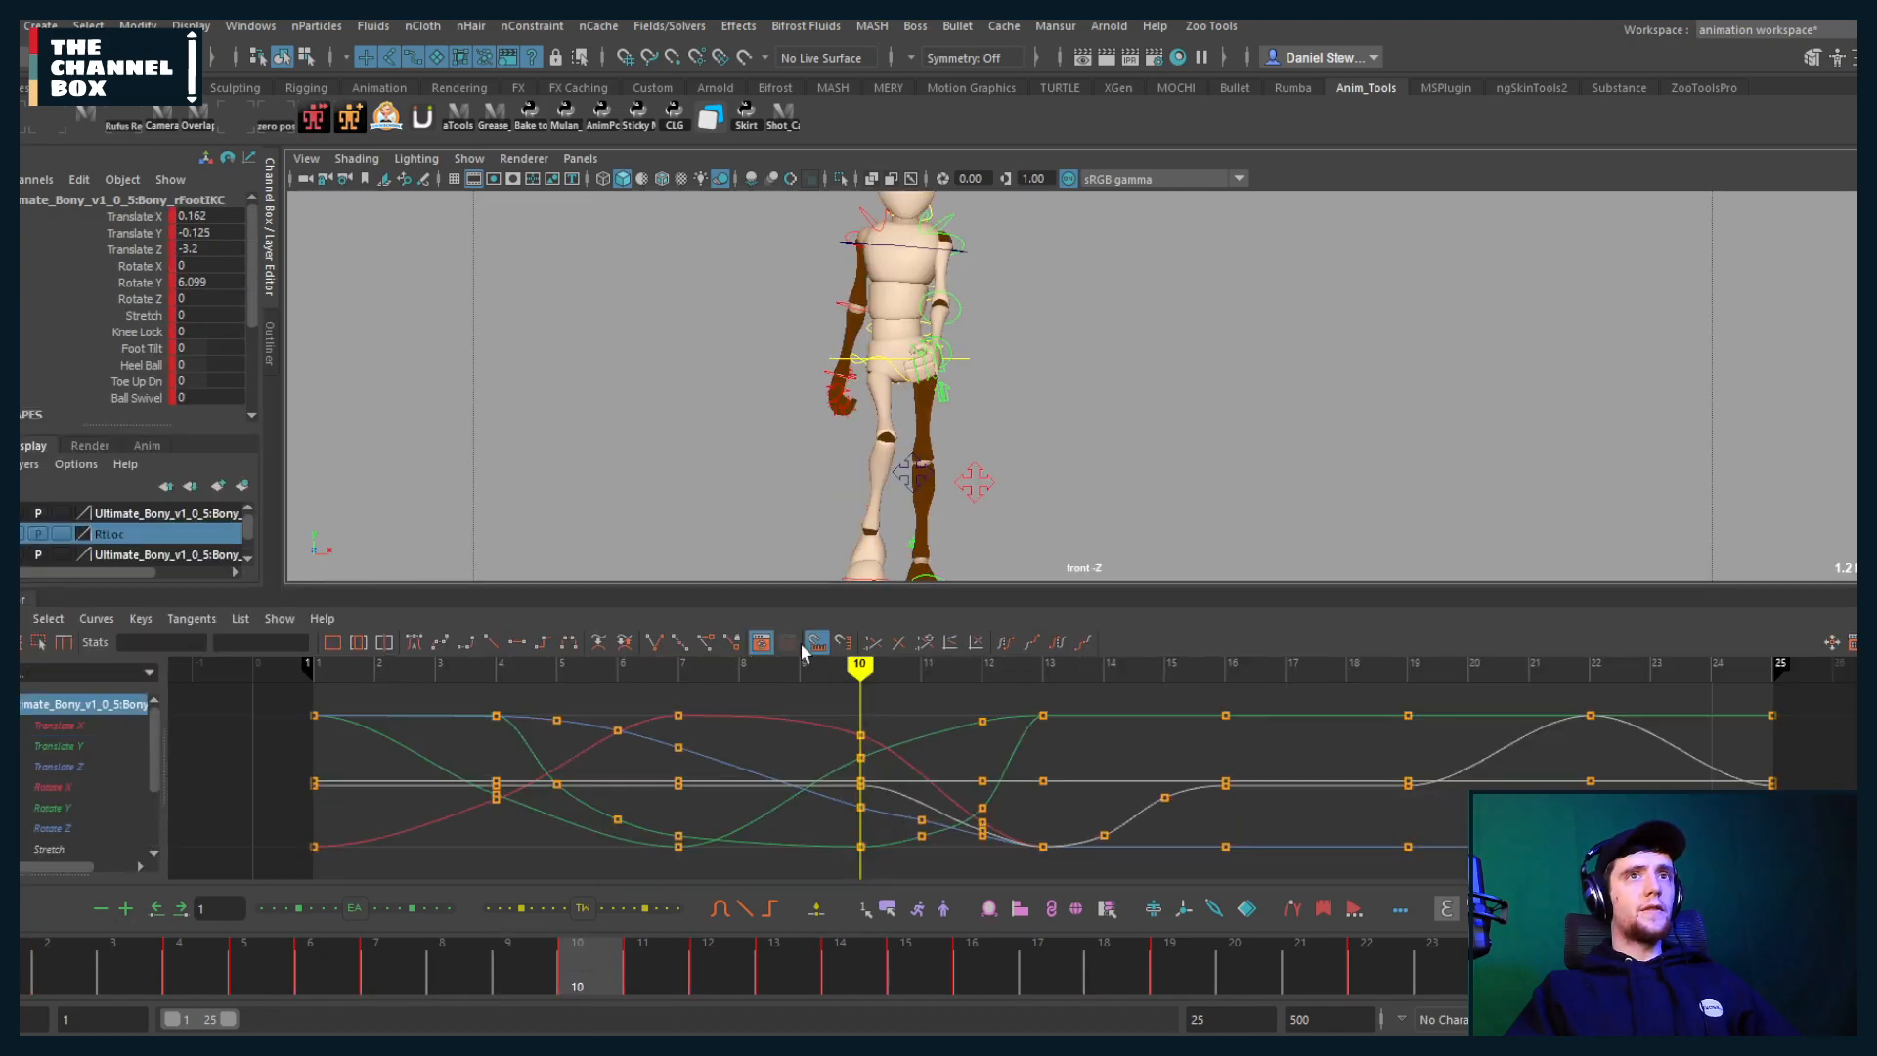
middle_click_drag(846, 528, 626, 410, "alt")
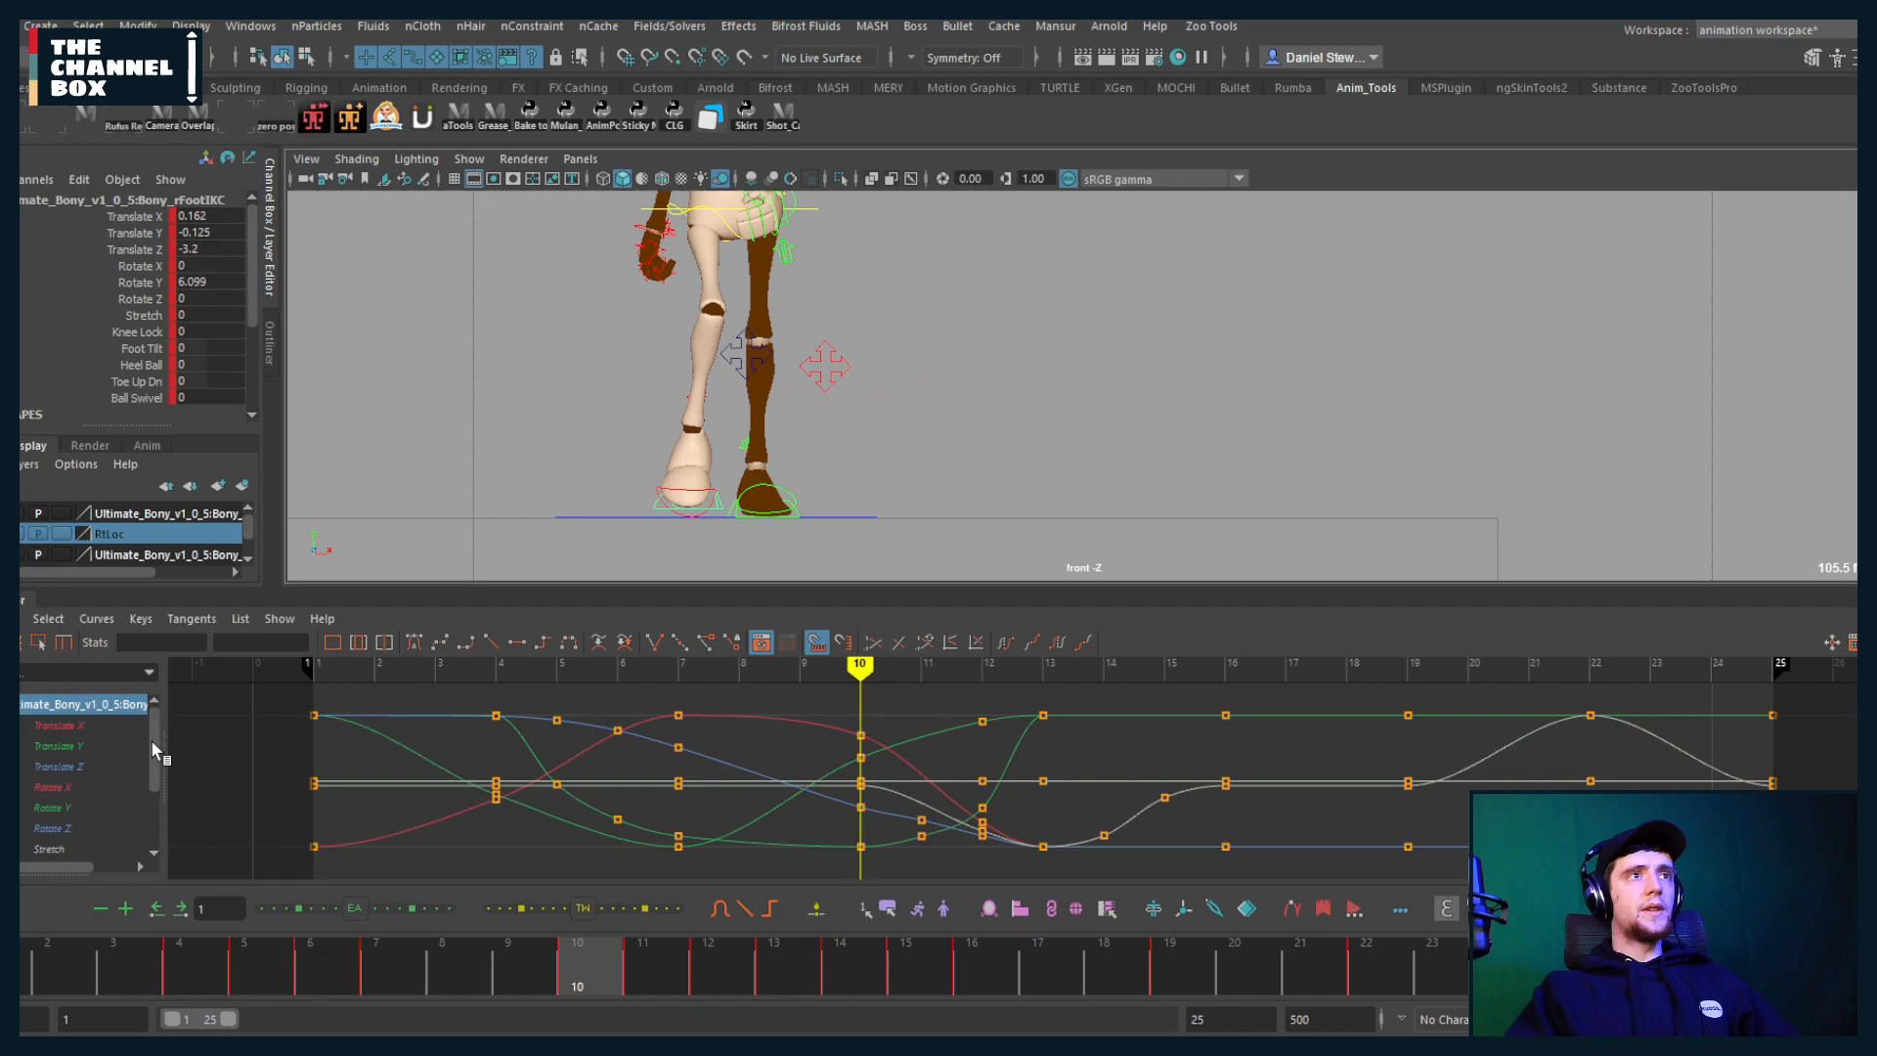
left_click(59, 725)
middle_click_drag(836, 521, 982, 544, "alt")
key("comma")
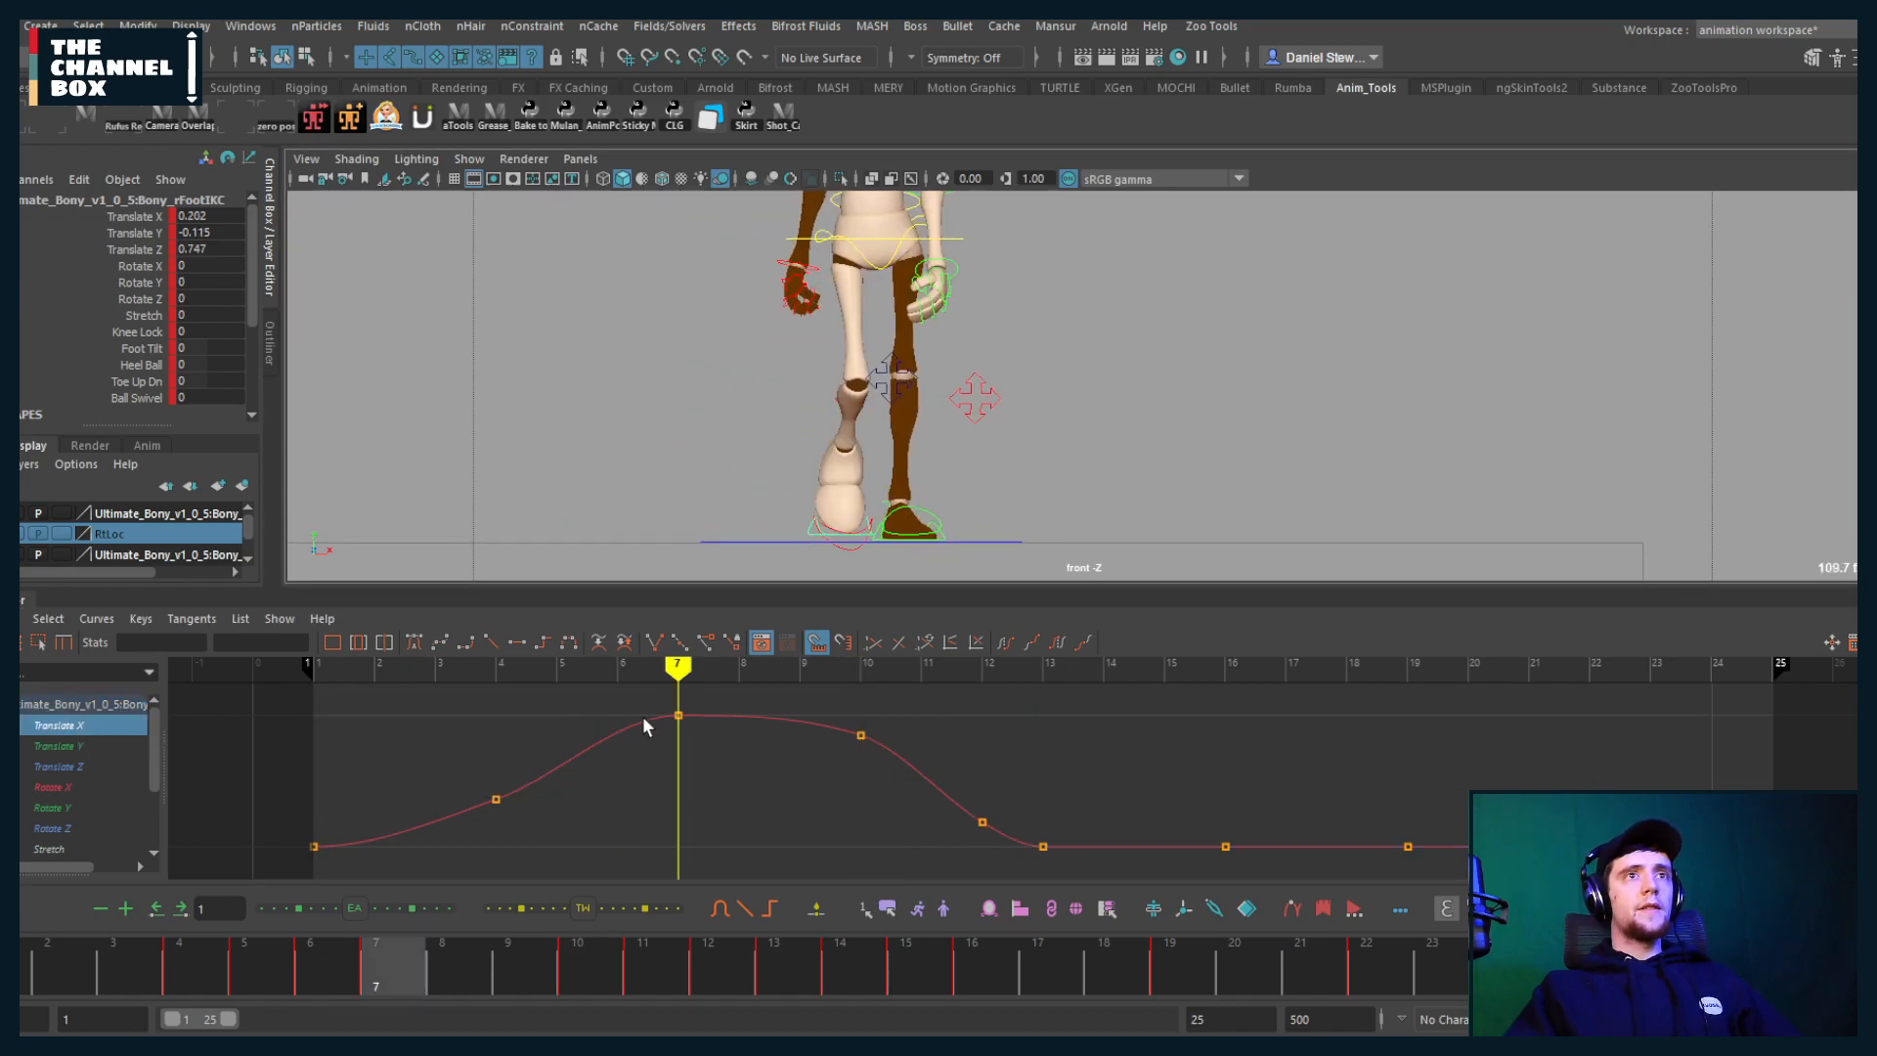
Step: Raise the right foot's Translate X key at frame 10 to 0.237, check the following frames, and replay the walk
key("period")
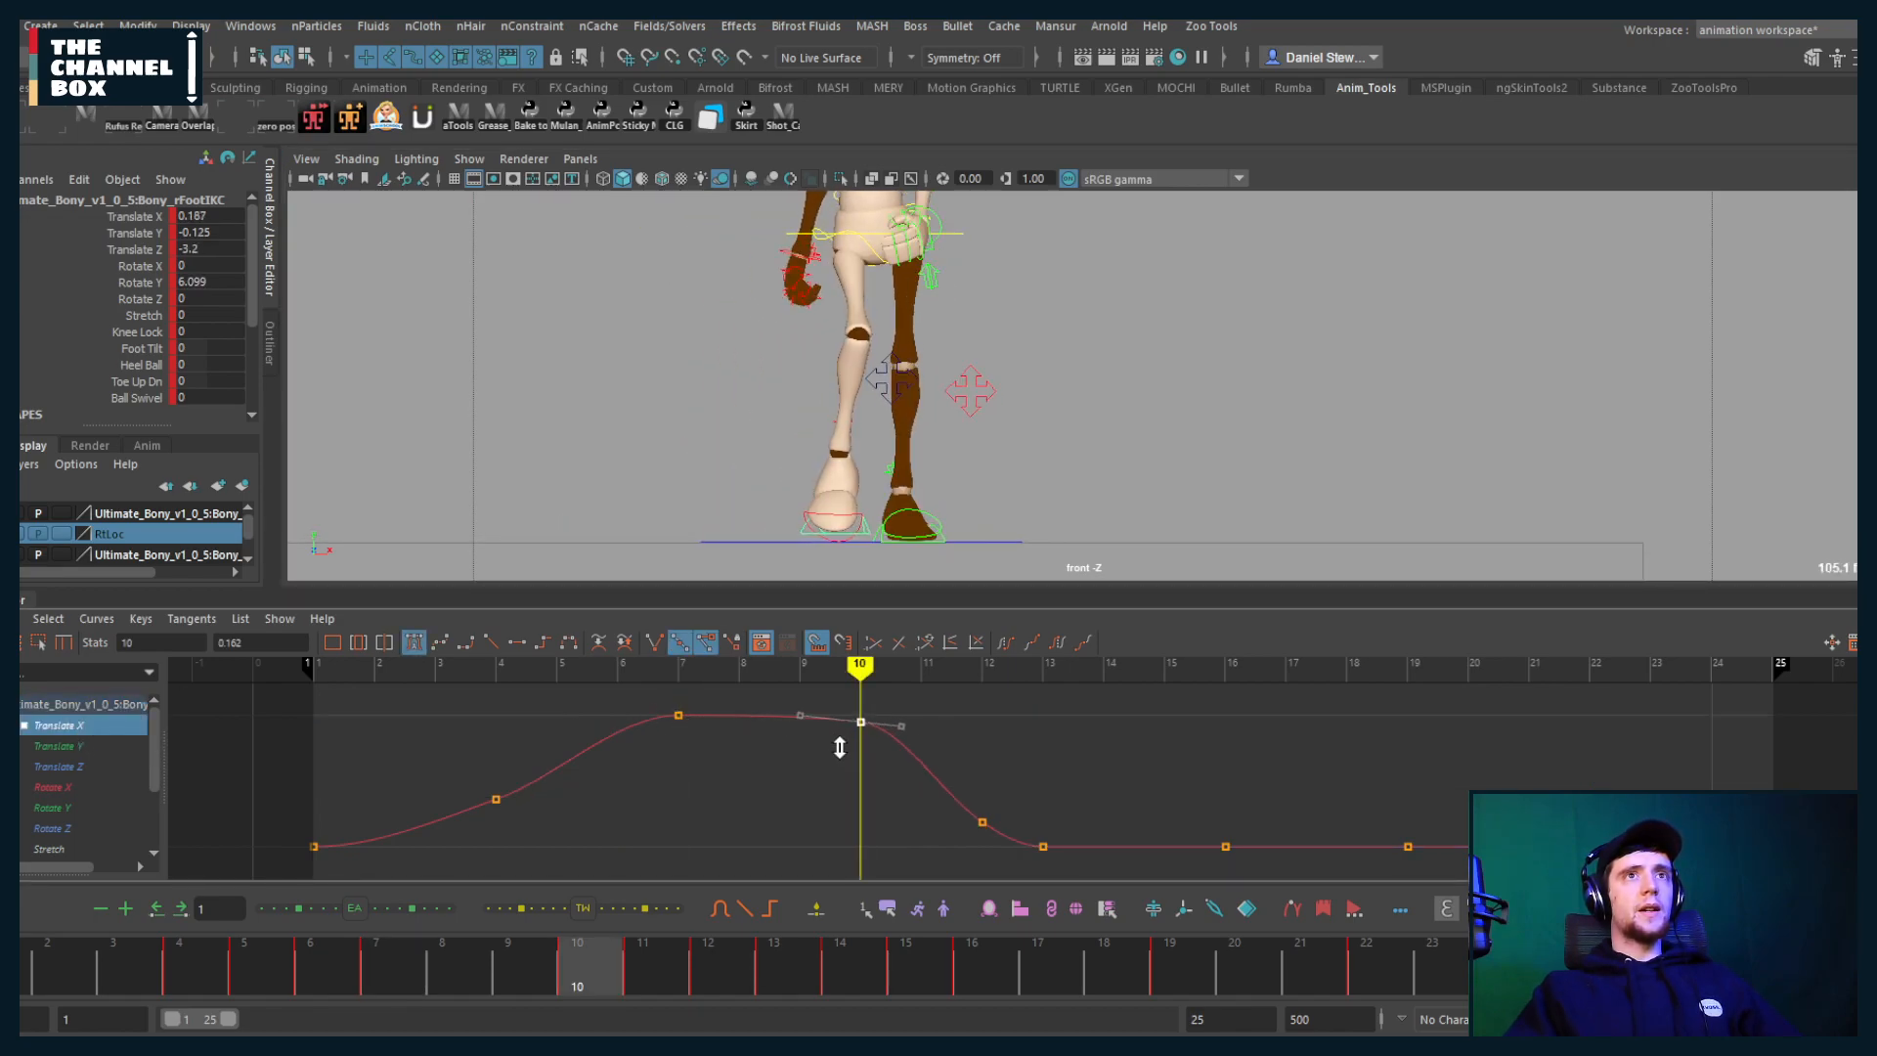
scroll(917, 520, "down", 3)
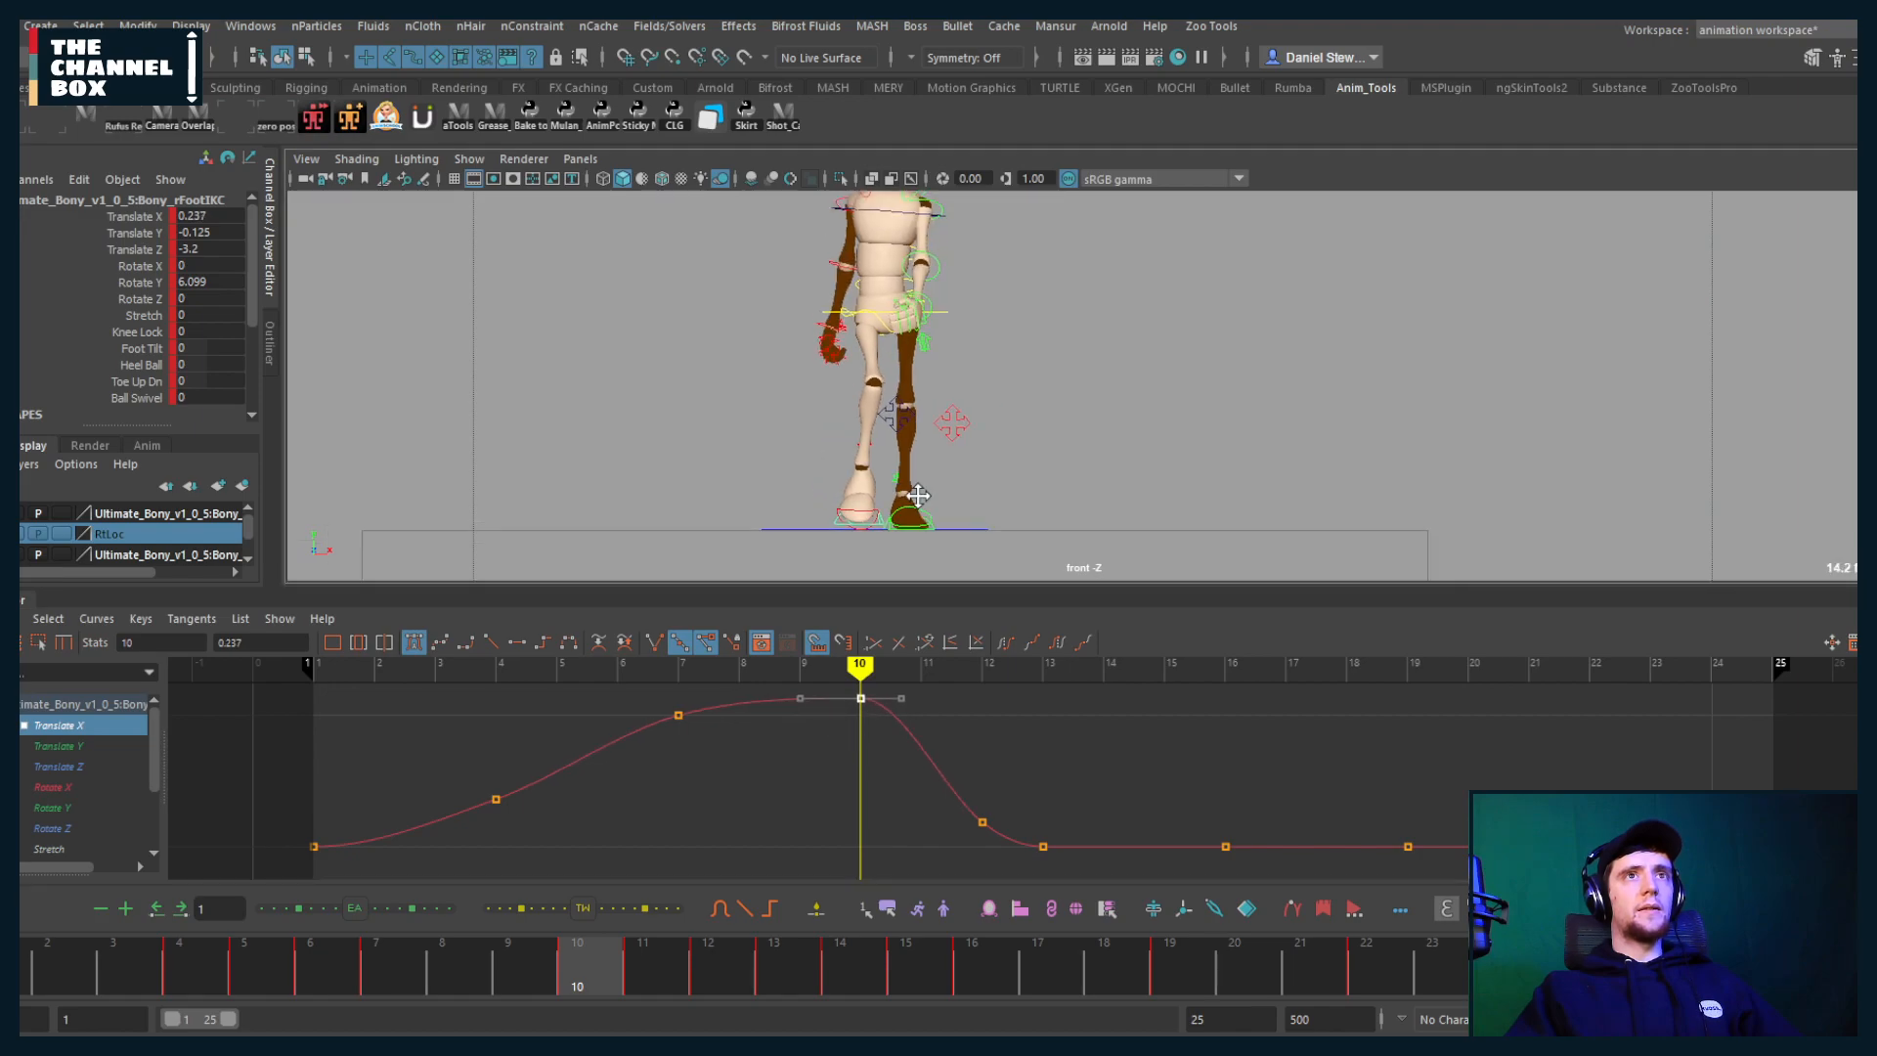
key("alt+period")
key("alt+period")
key("alt+period")
key("alt+period")
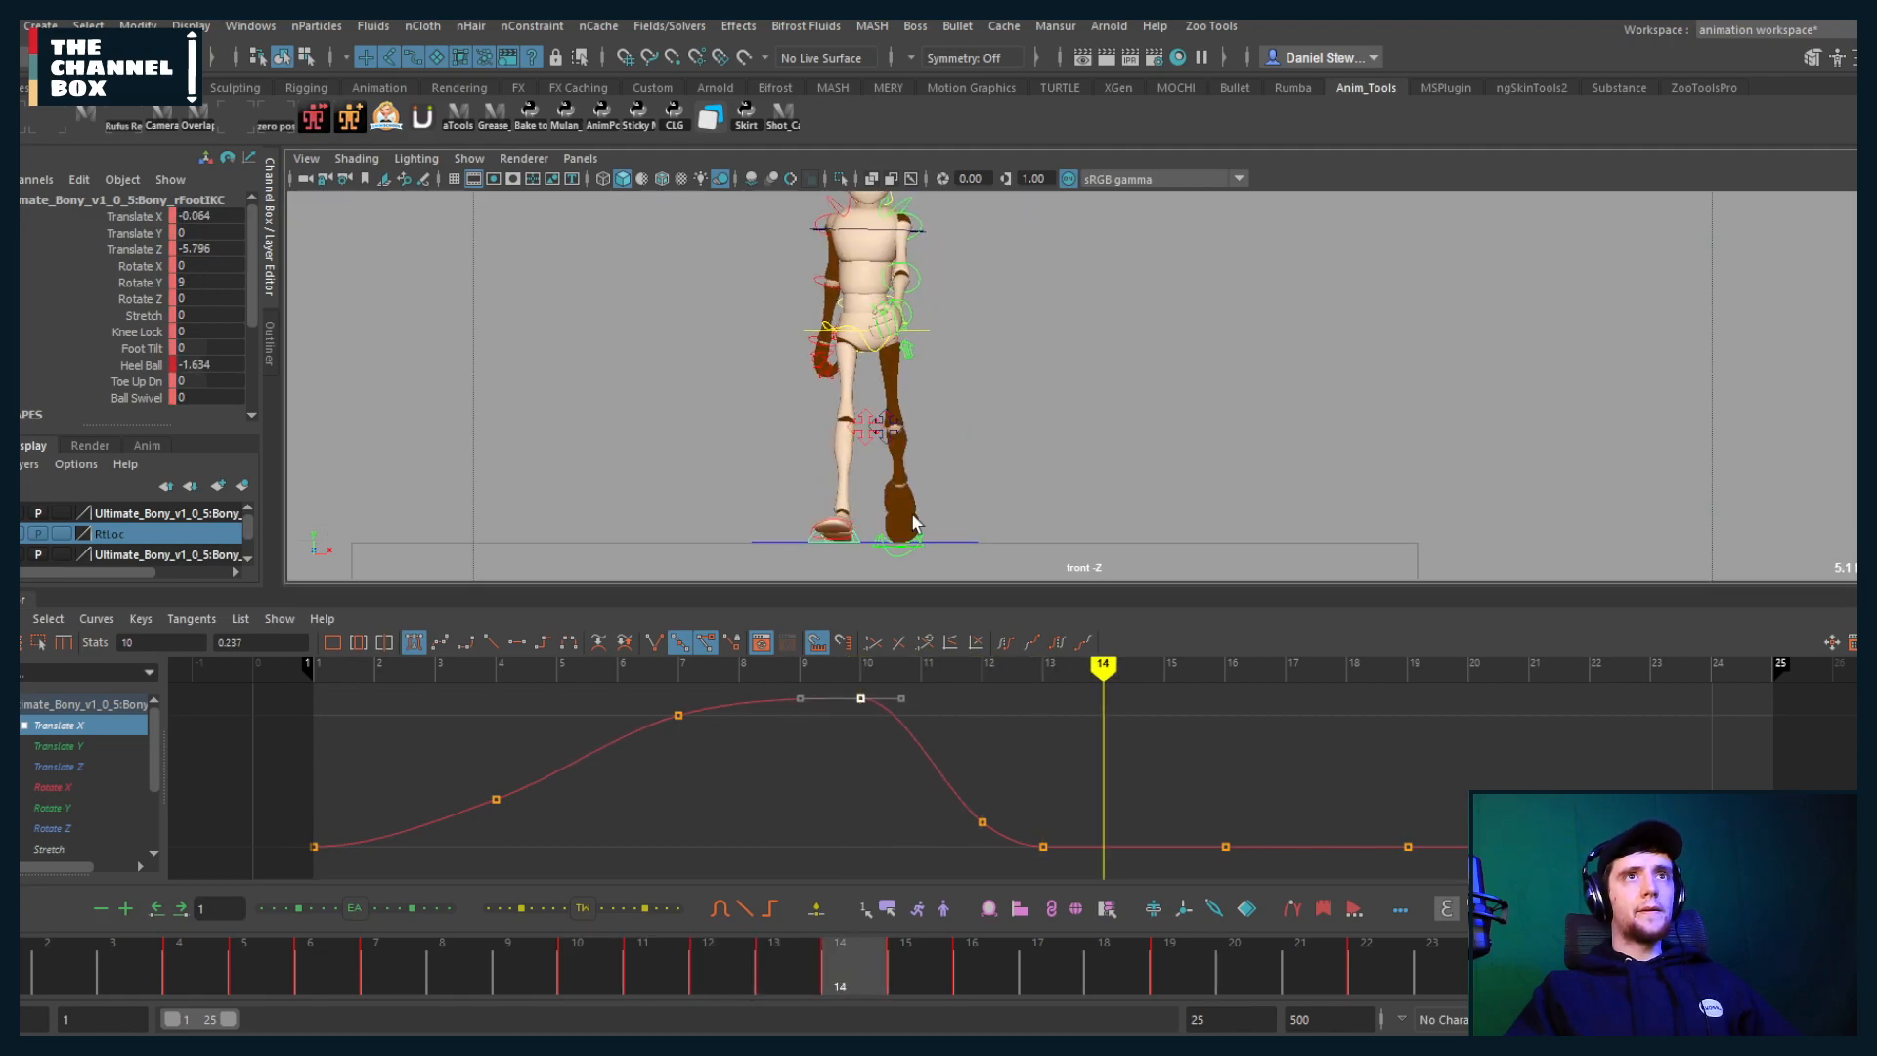
key("alt+comma")
key("alt+comma")
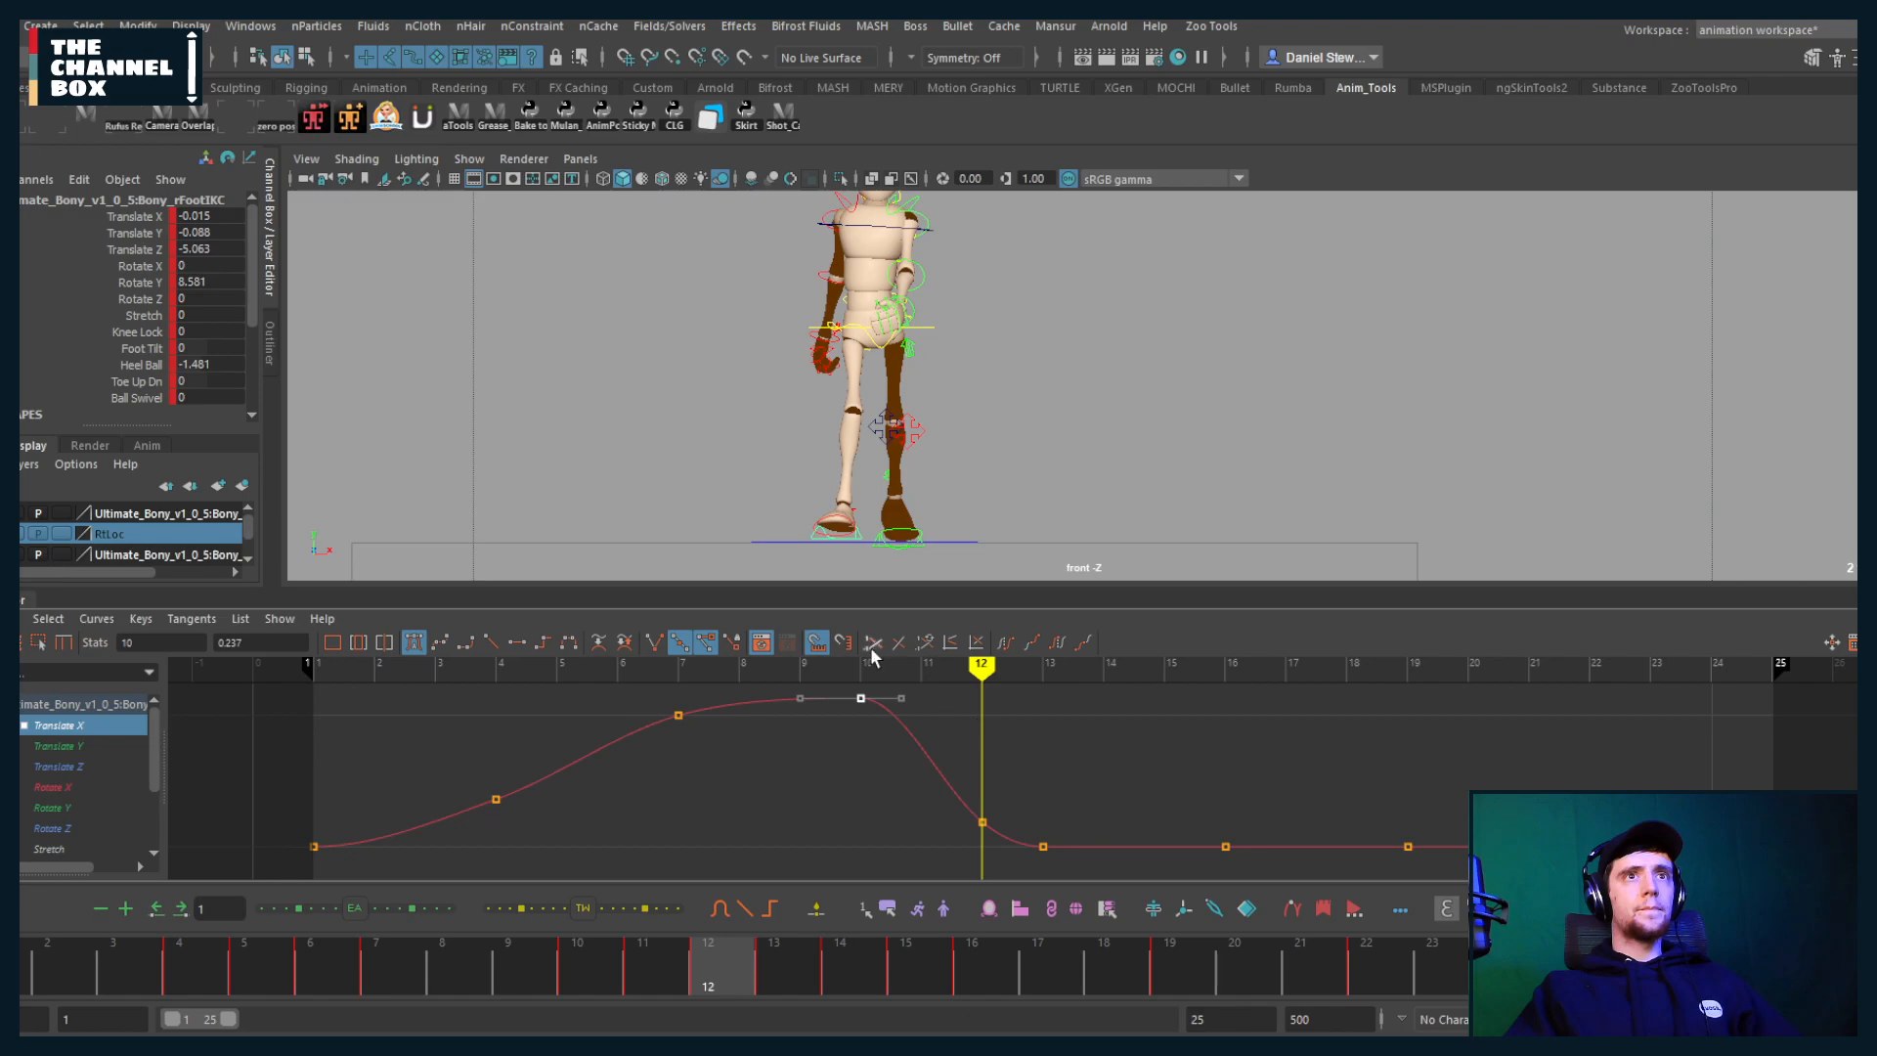
key("alt+v")
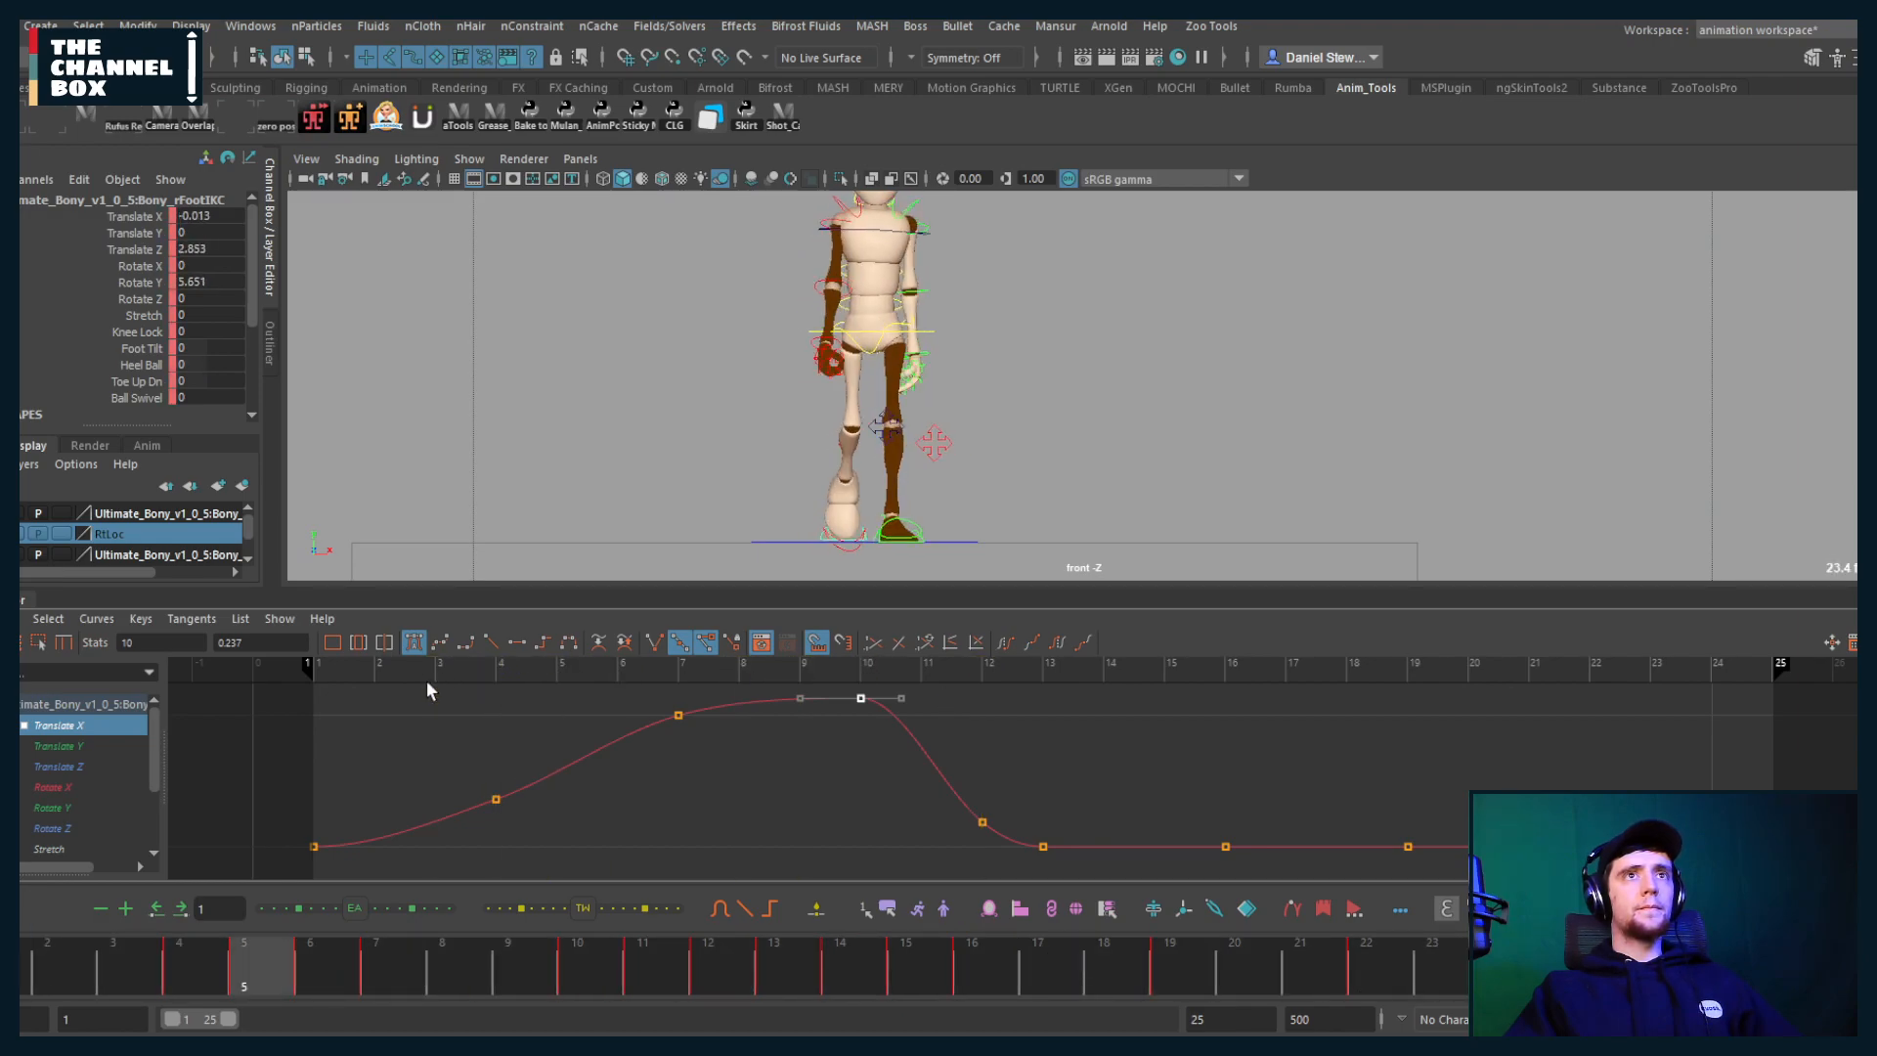
key("alt+v")
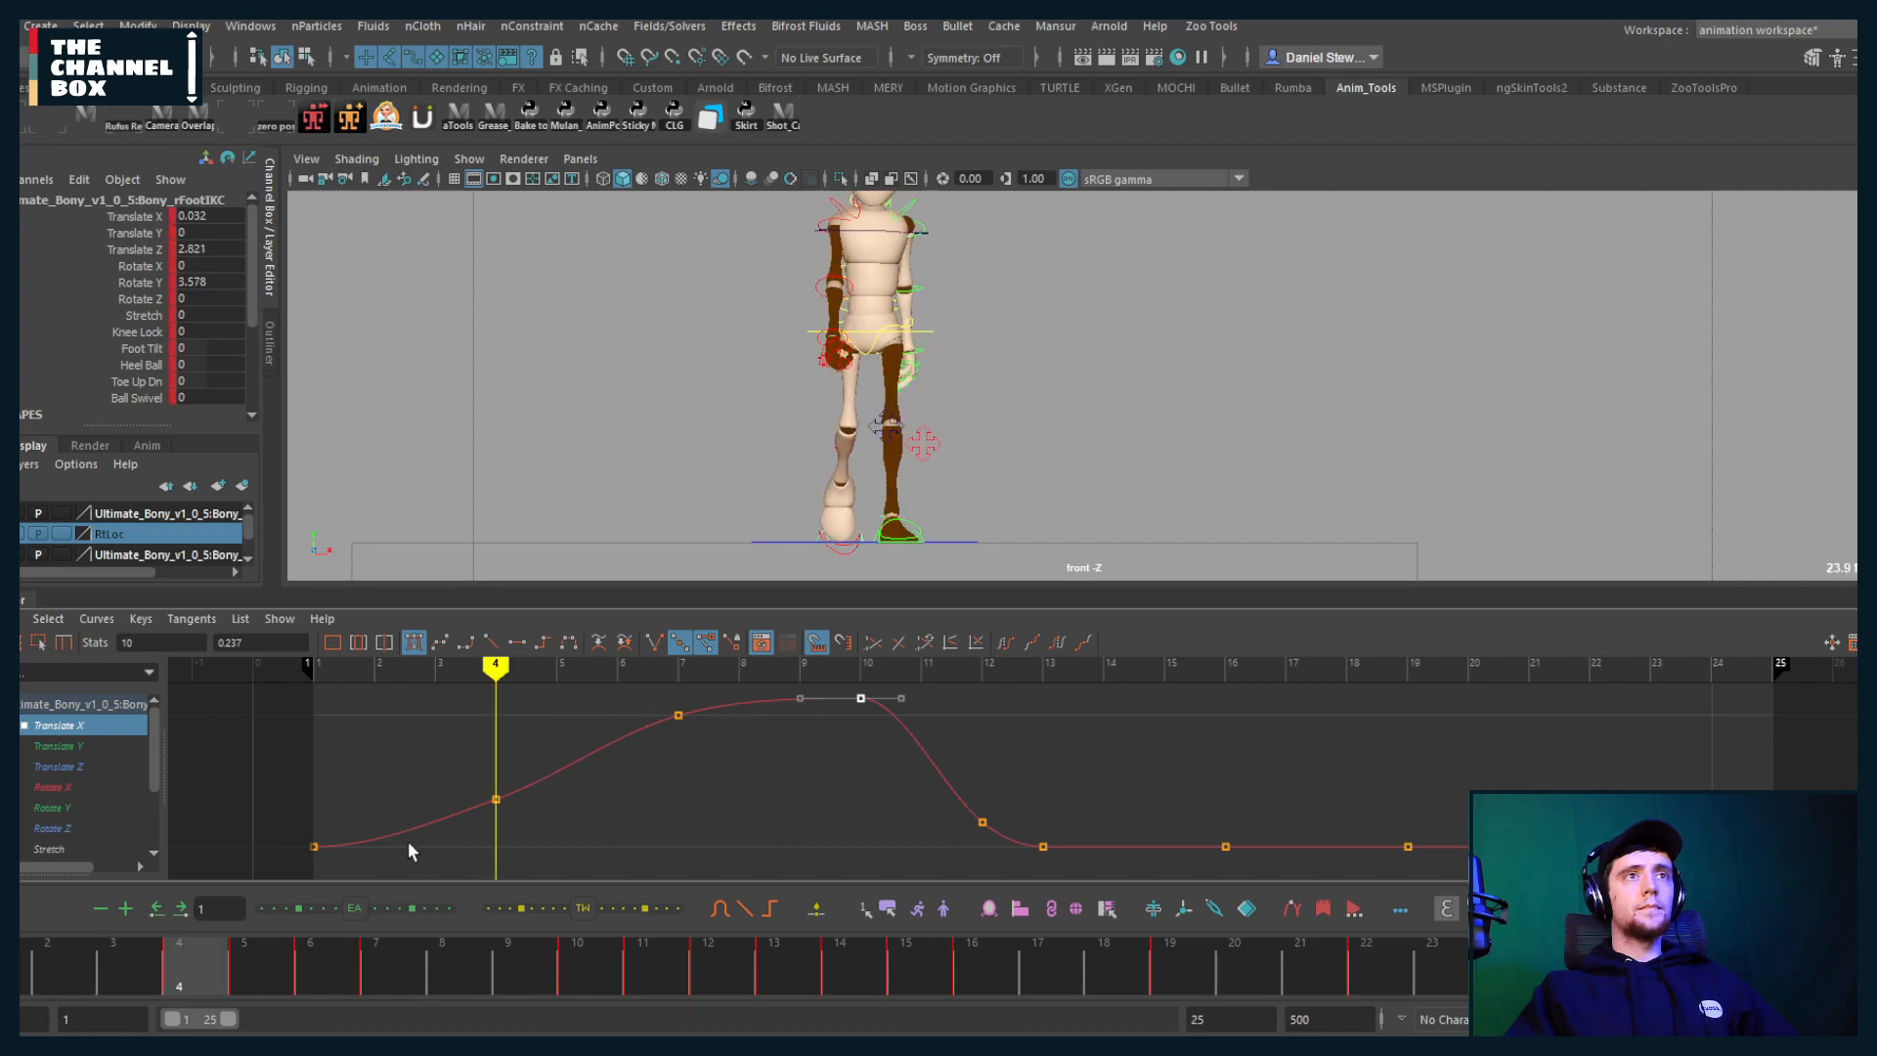
Step: Move the right foot's peak Translate X key to frame 9 at a value of 0.24 and replay the walk
mouse_move(818, 737)
left_mouse_down()
mouse_move(854, 779)
mouse_move(831, 749)
left_mouse_up()
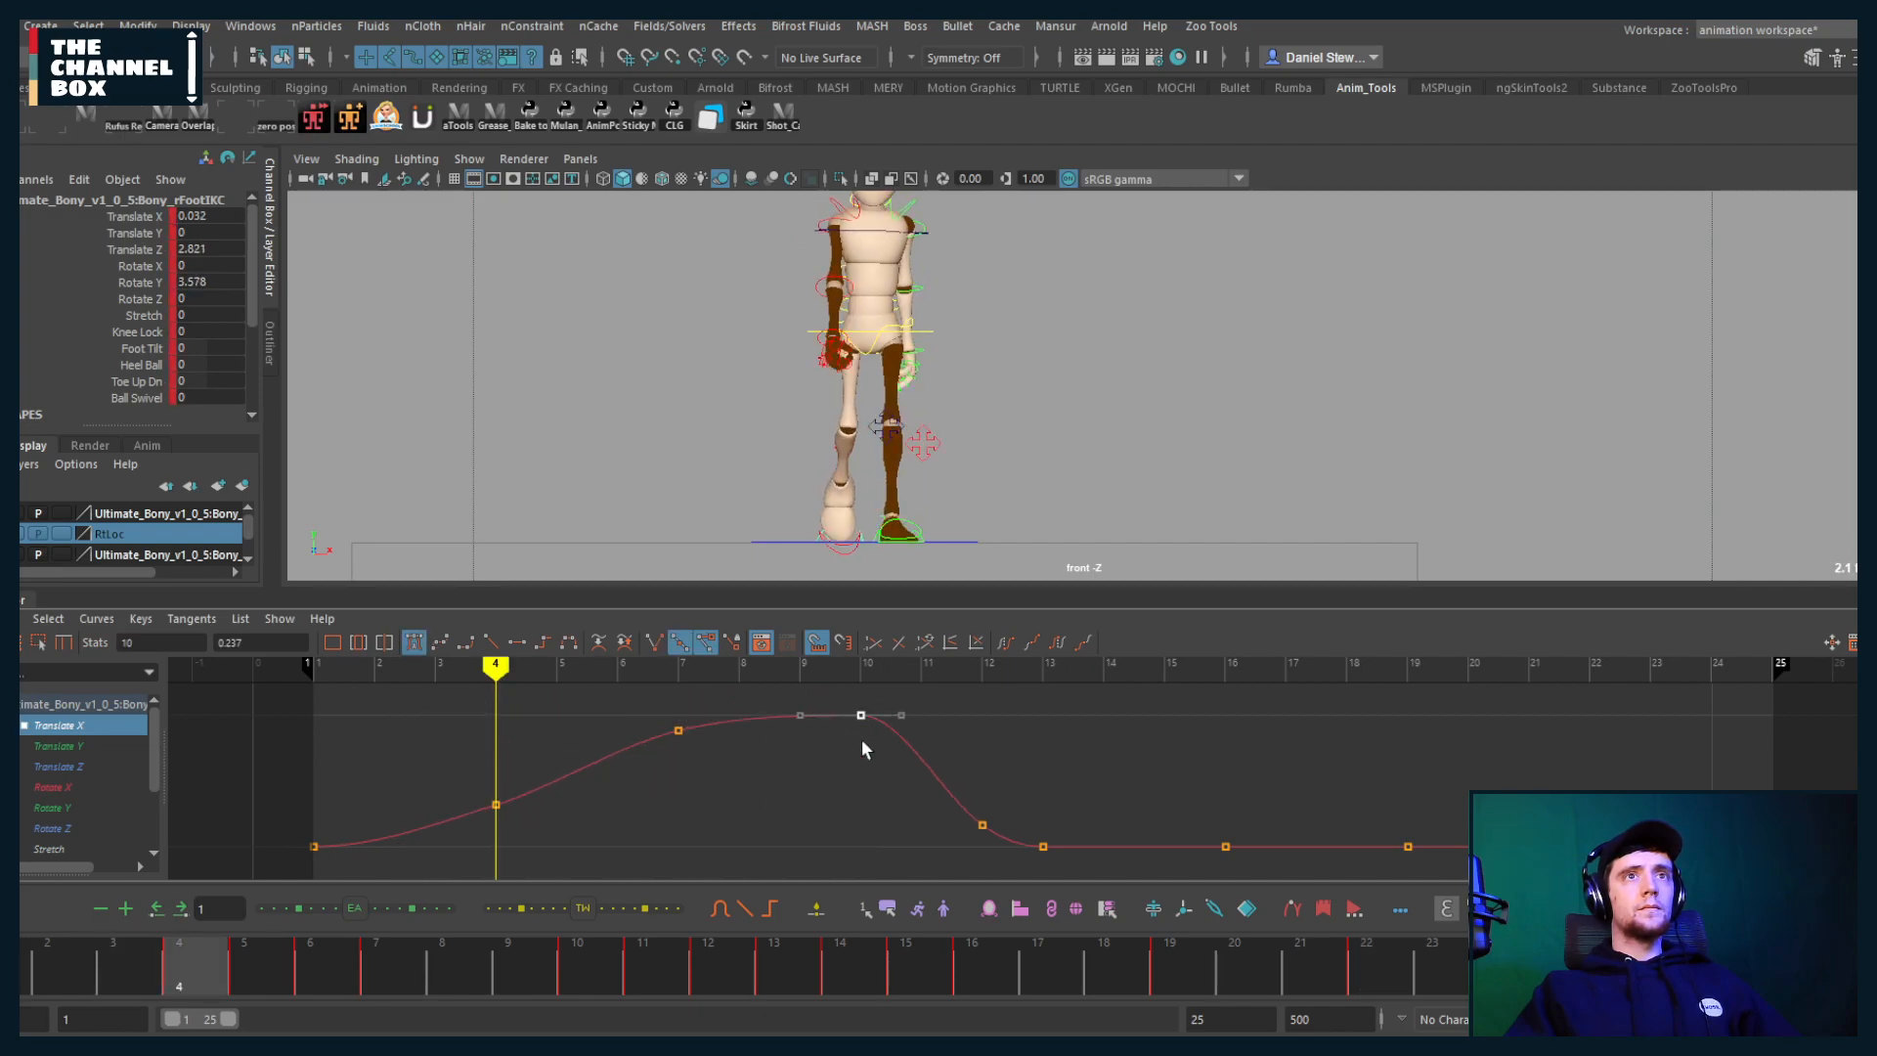
key("alt+period")
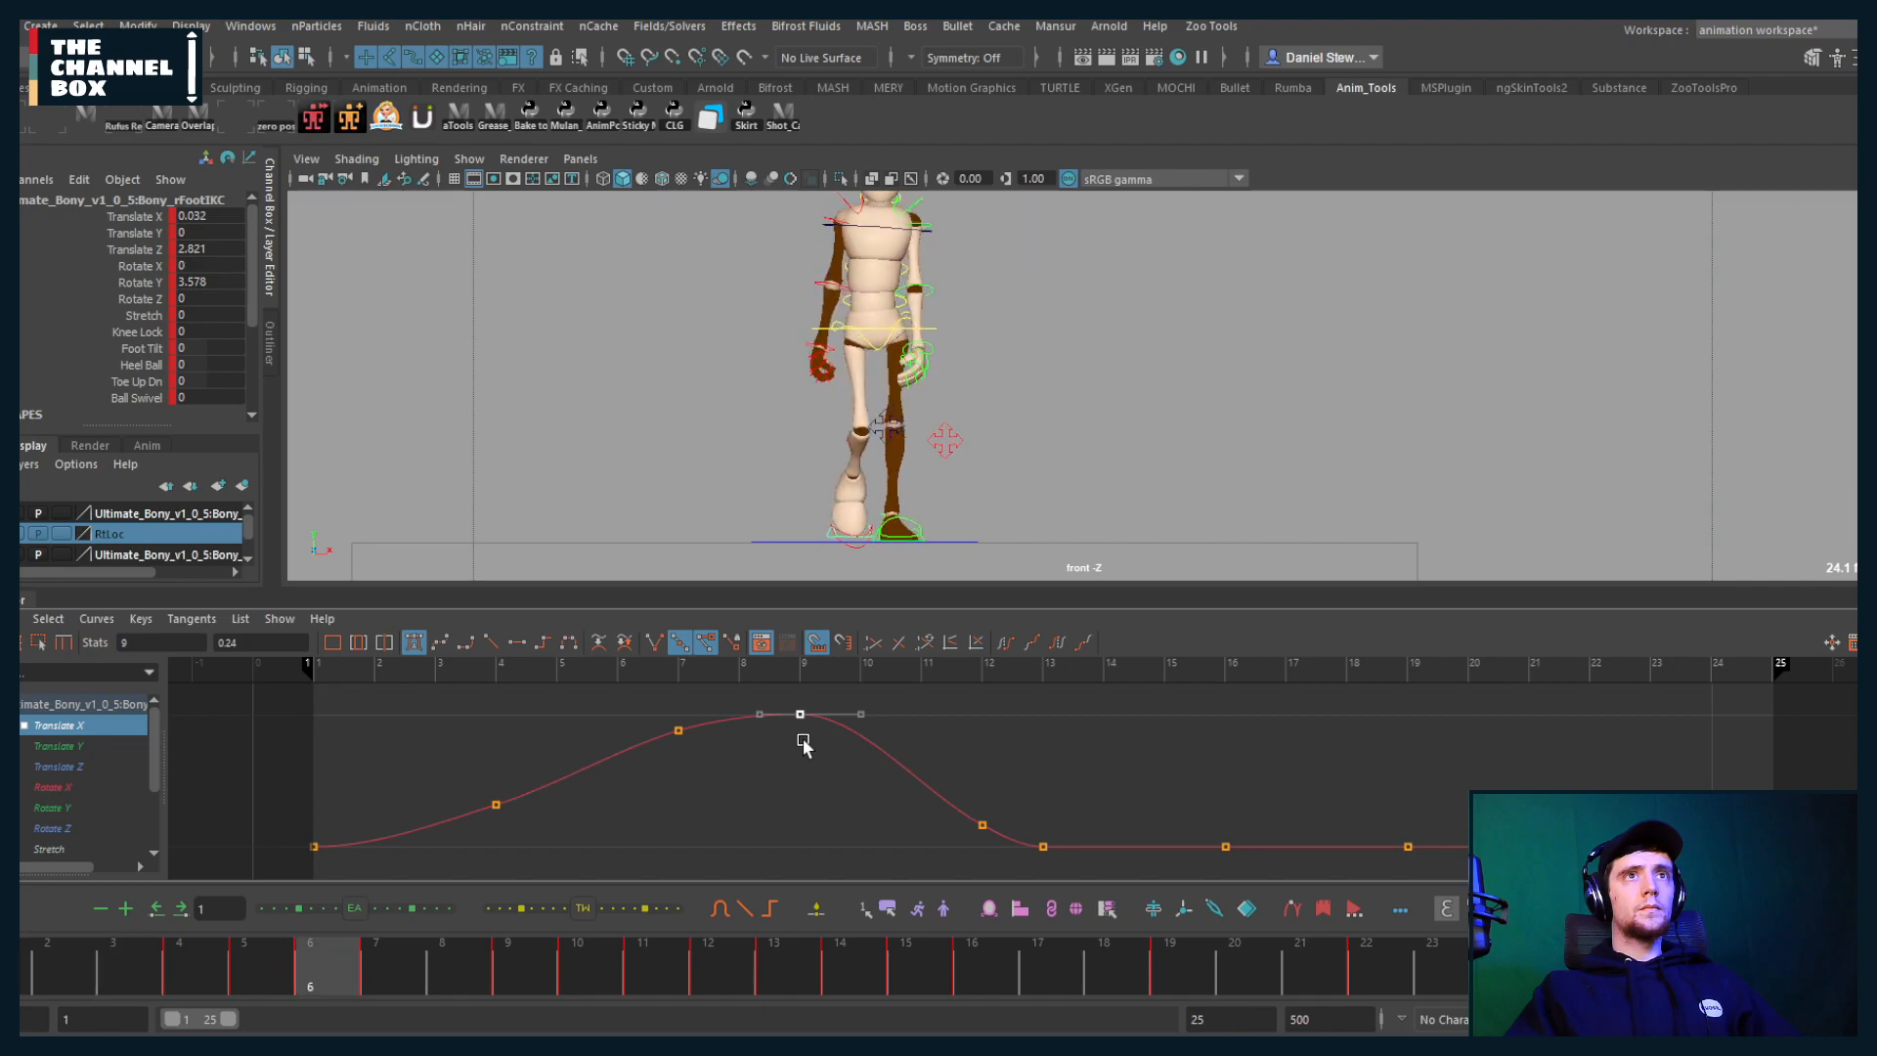
key("Escape")
Step: Shift the right foot's Translate X keys at frames 12 and 13 one frame later, to frames 13 and 14
left_click(982, 673)
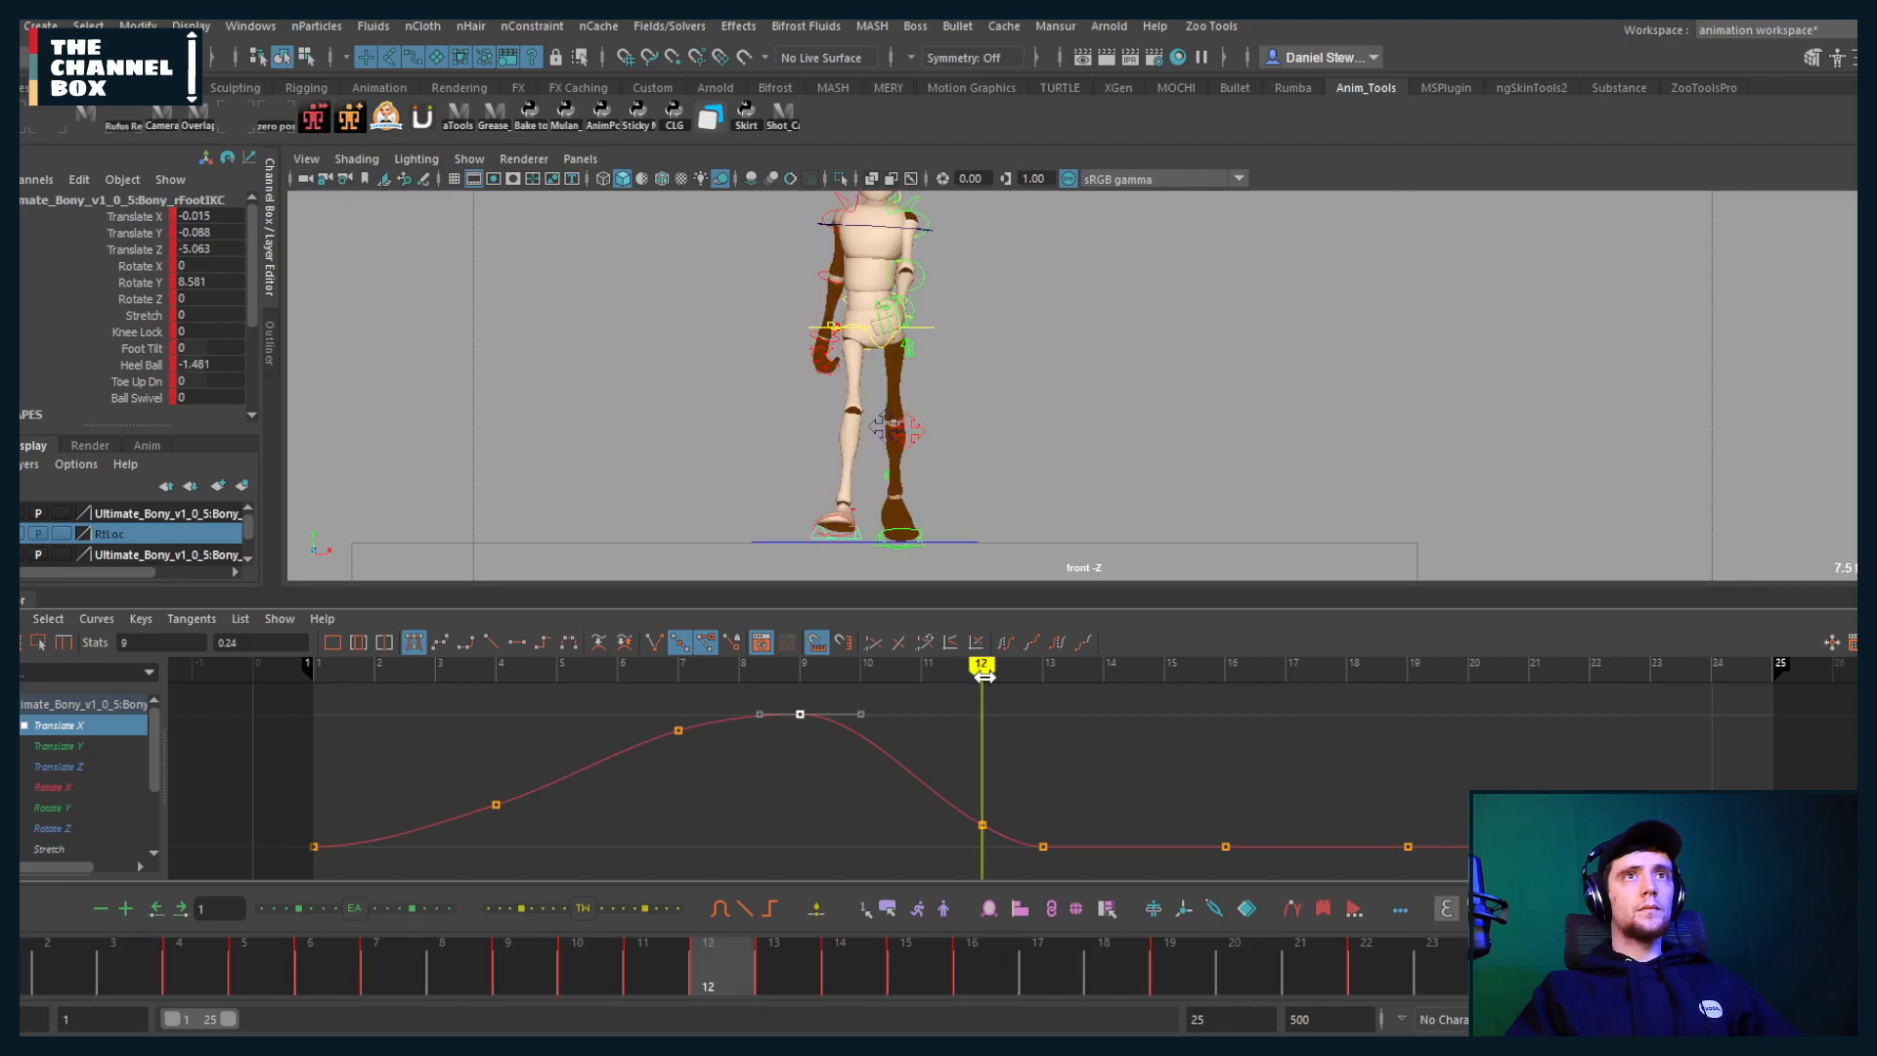
left_click(1036, 683)
left_click_drag(1036, 686, 1078, 708)
left_click_drag(1094, 808, 1038, 878)
middle_click_drag(1066, 782, 1097, 782)
left_click_drag(1051, 789, 943, 861)
middle_click_drag(966, 839, 1027, 850)
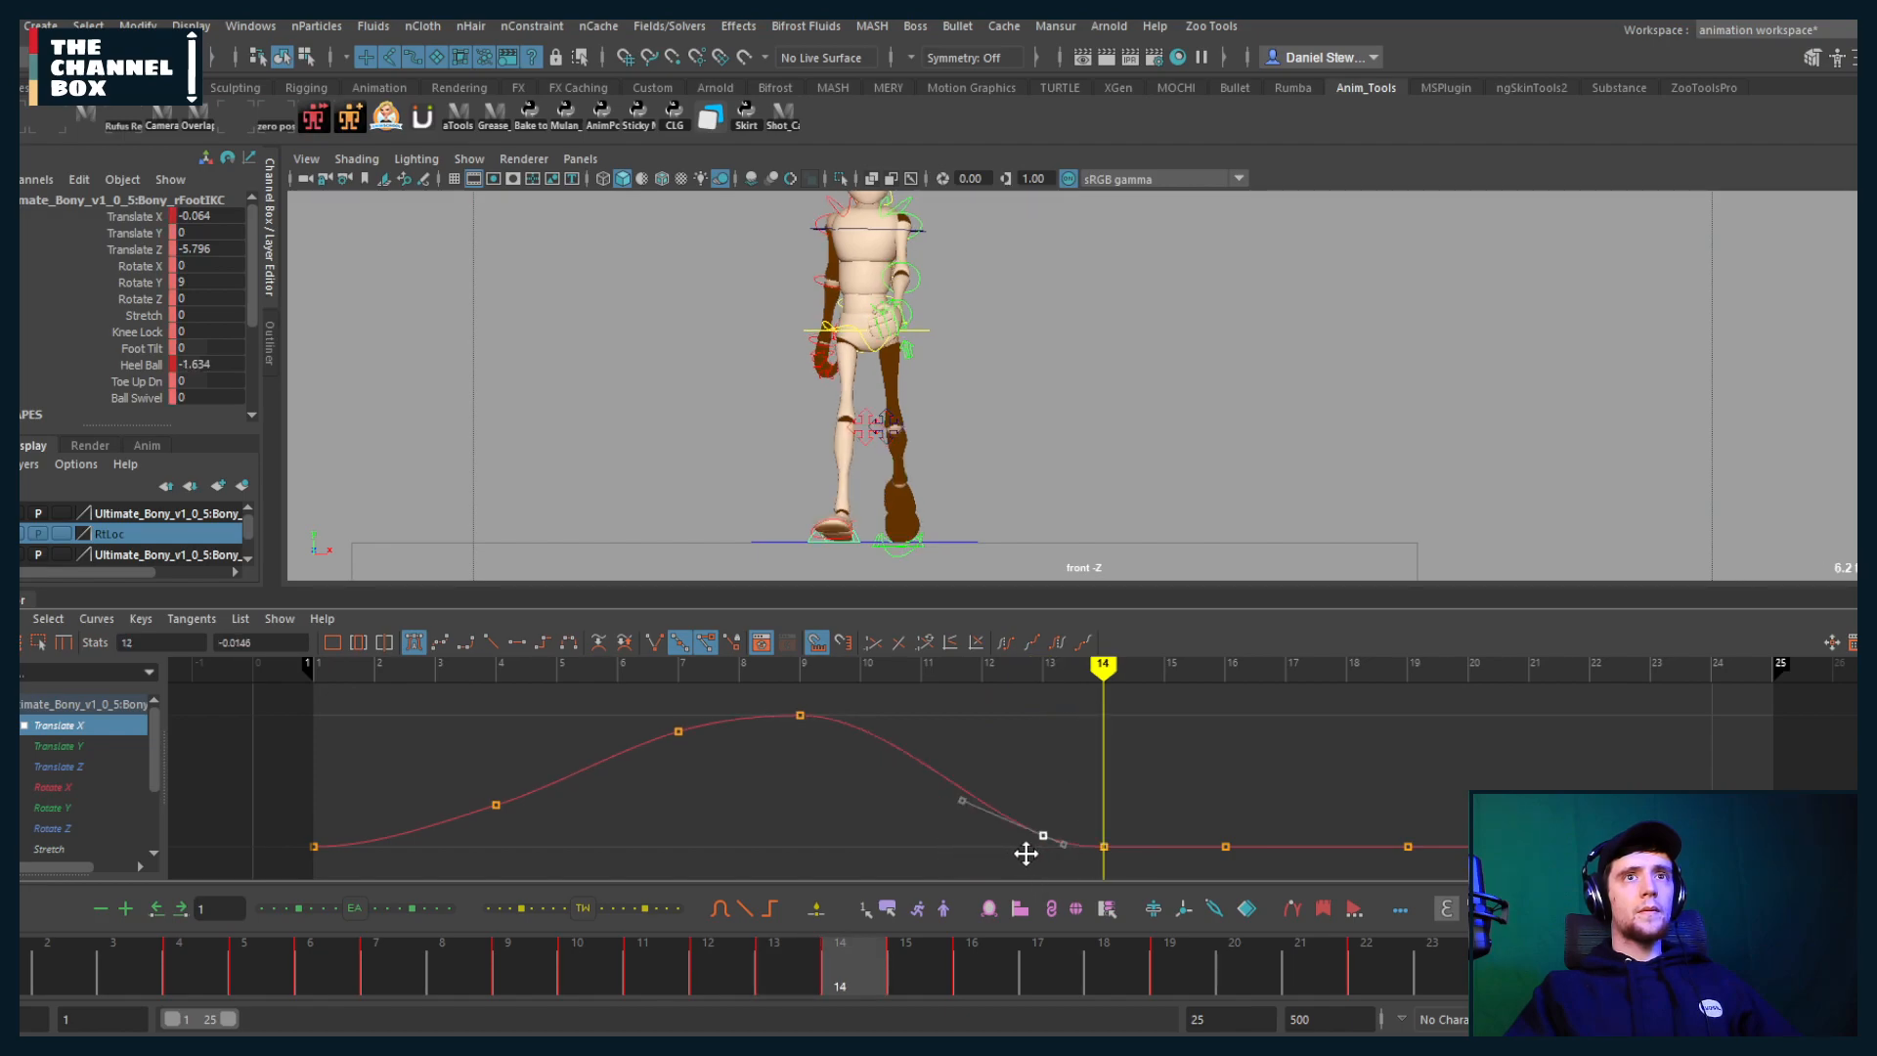
Step: Move the right foot's peak Translate X key from frame 9 to frame 10 and replay the walk
left_click(799, 714)
scroll(905, 772, "up", 1)
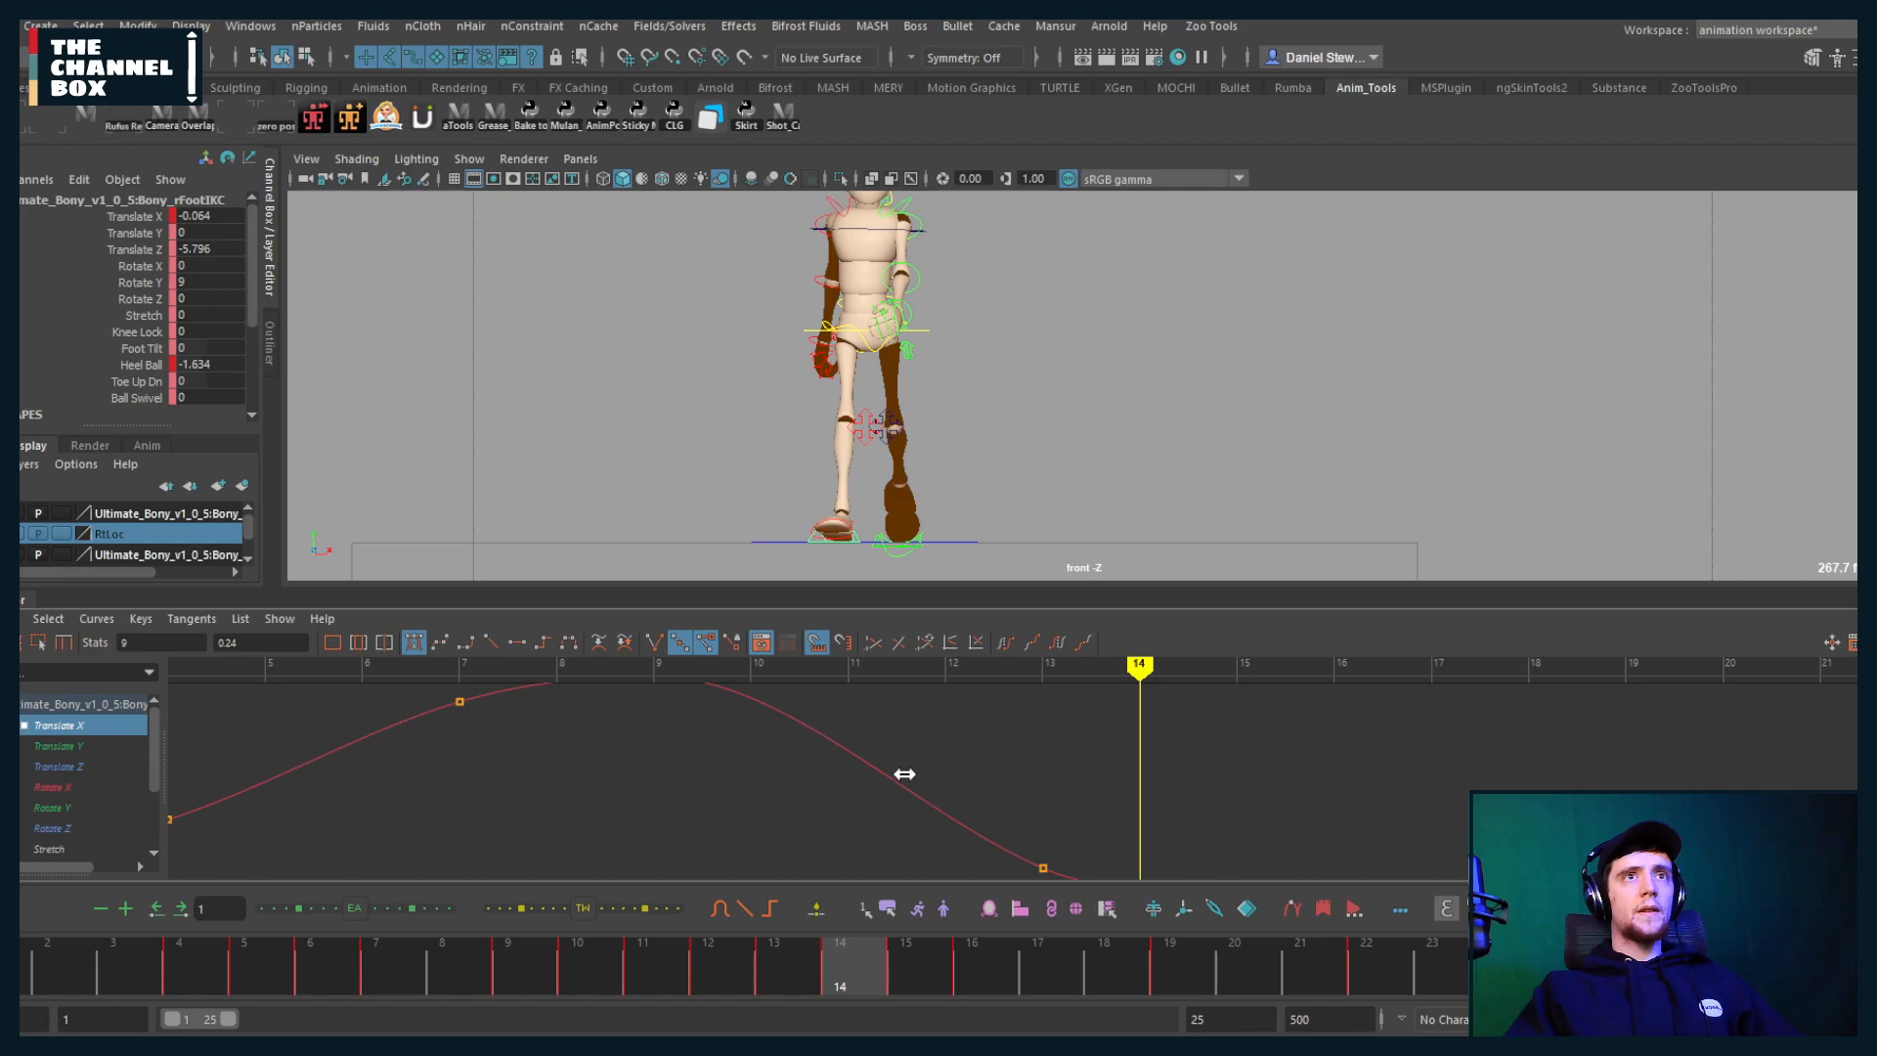
middle_click_drag(905, 773, 950, 778, "shift")
scroll(947, 772, "down", 2)
key("alt+v")
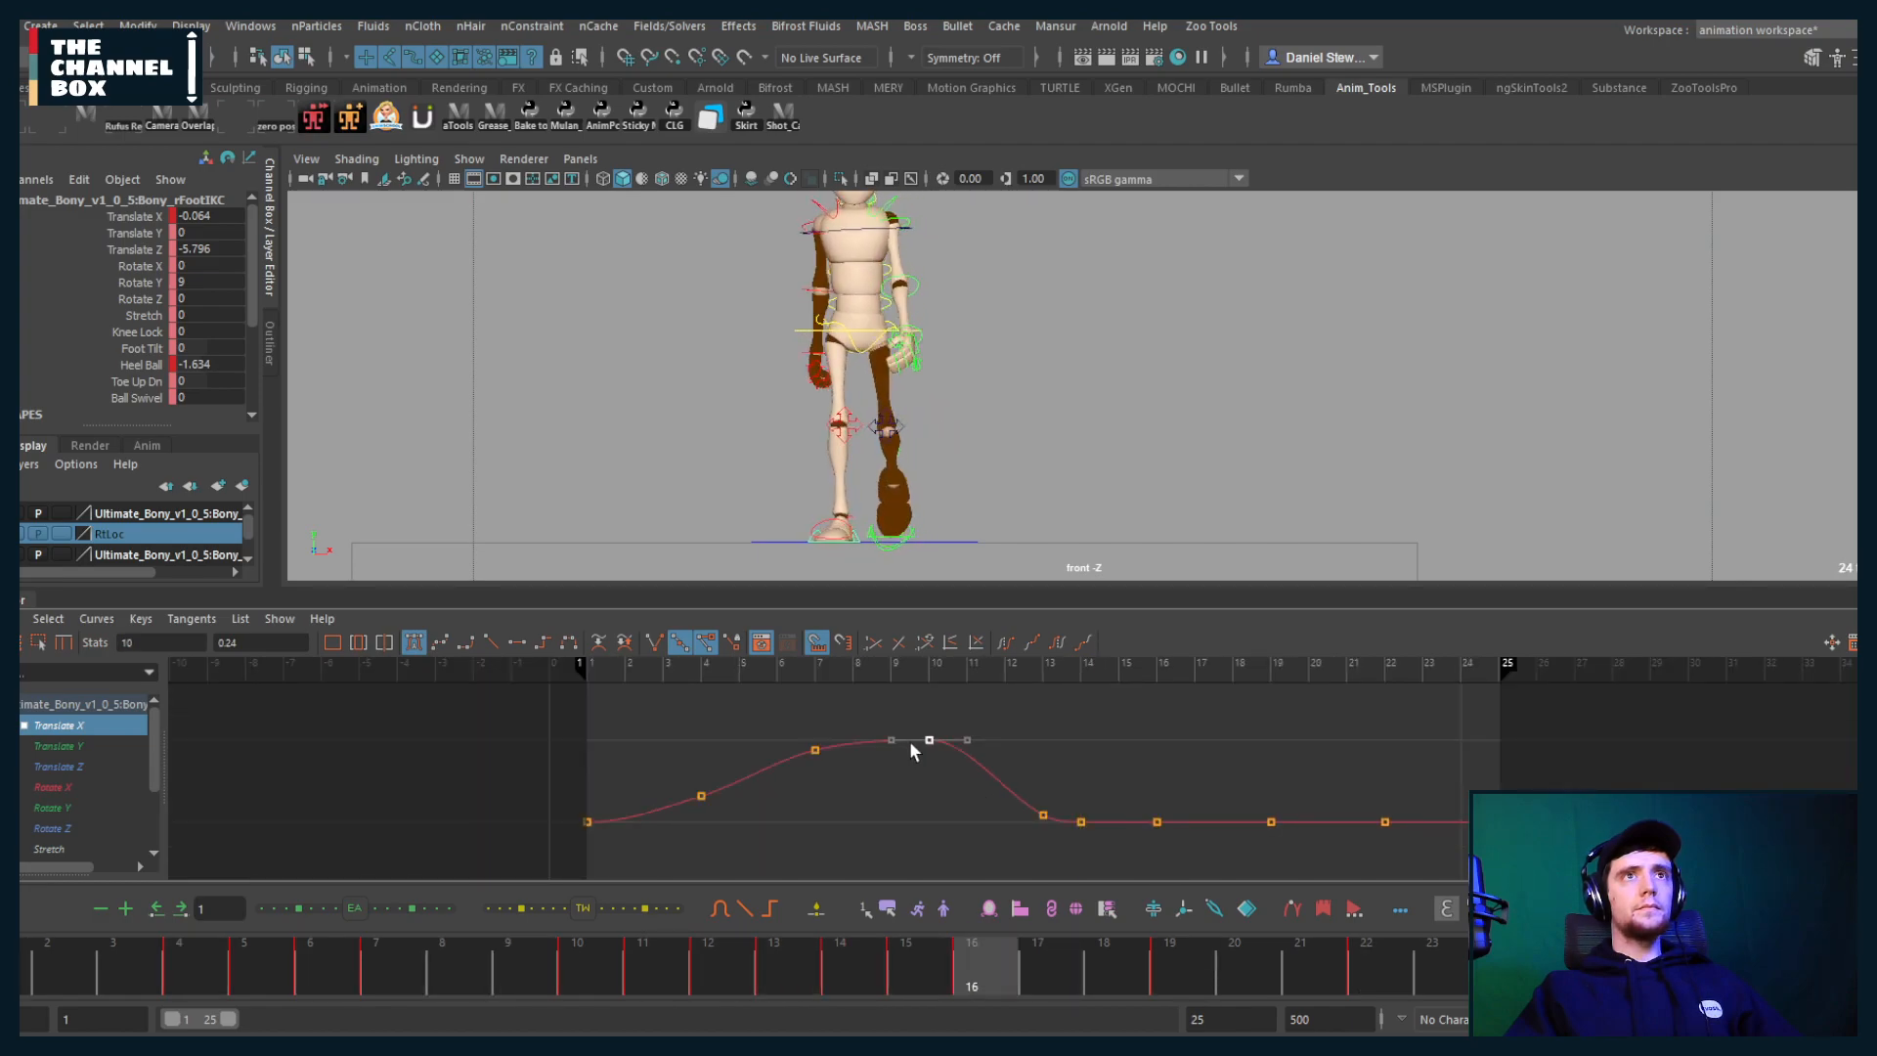
Step: Move the right foot's Translate X key from frame 4 to frame 3 at a value of -0.0519 and replay the walk
left_click(22, 977)
left_click_drag(22, 977, 146, 982)
left_click(701, 796)
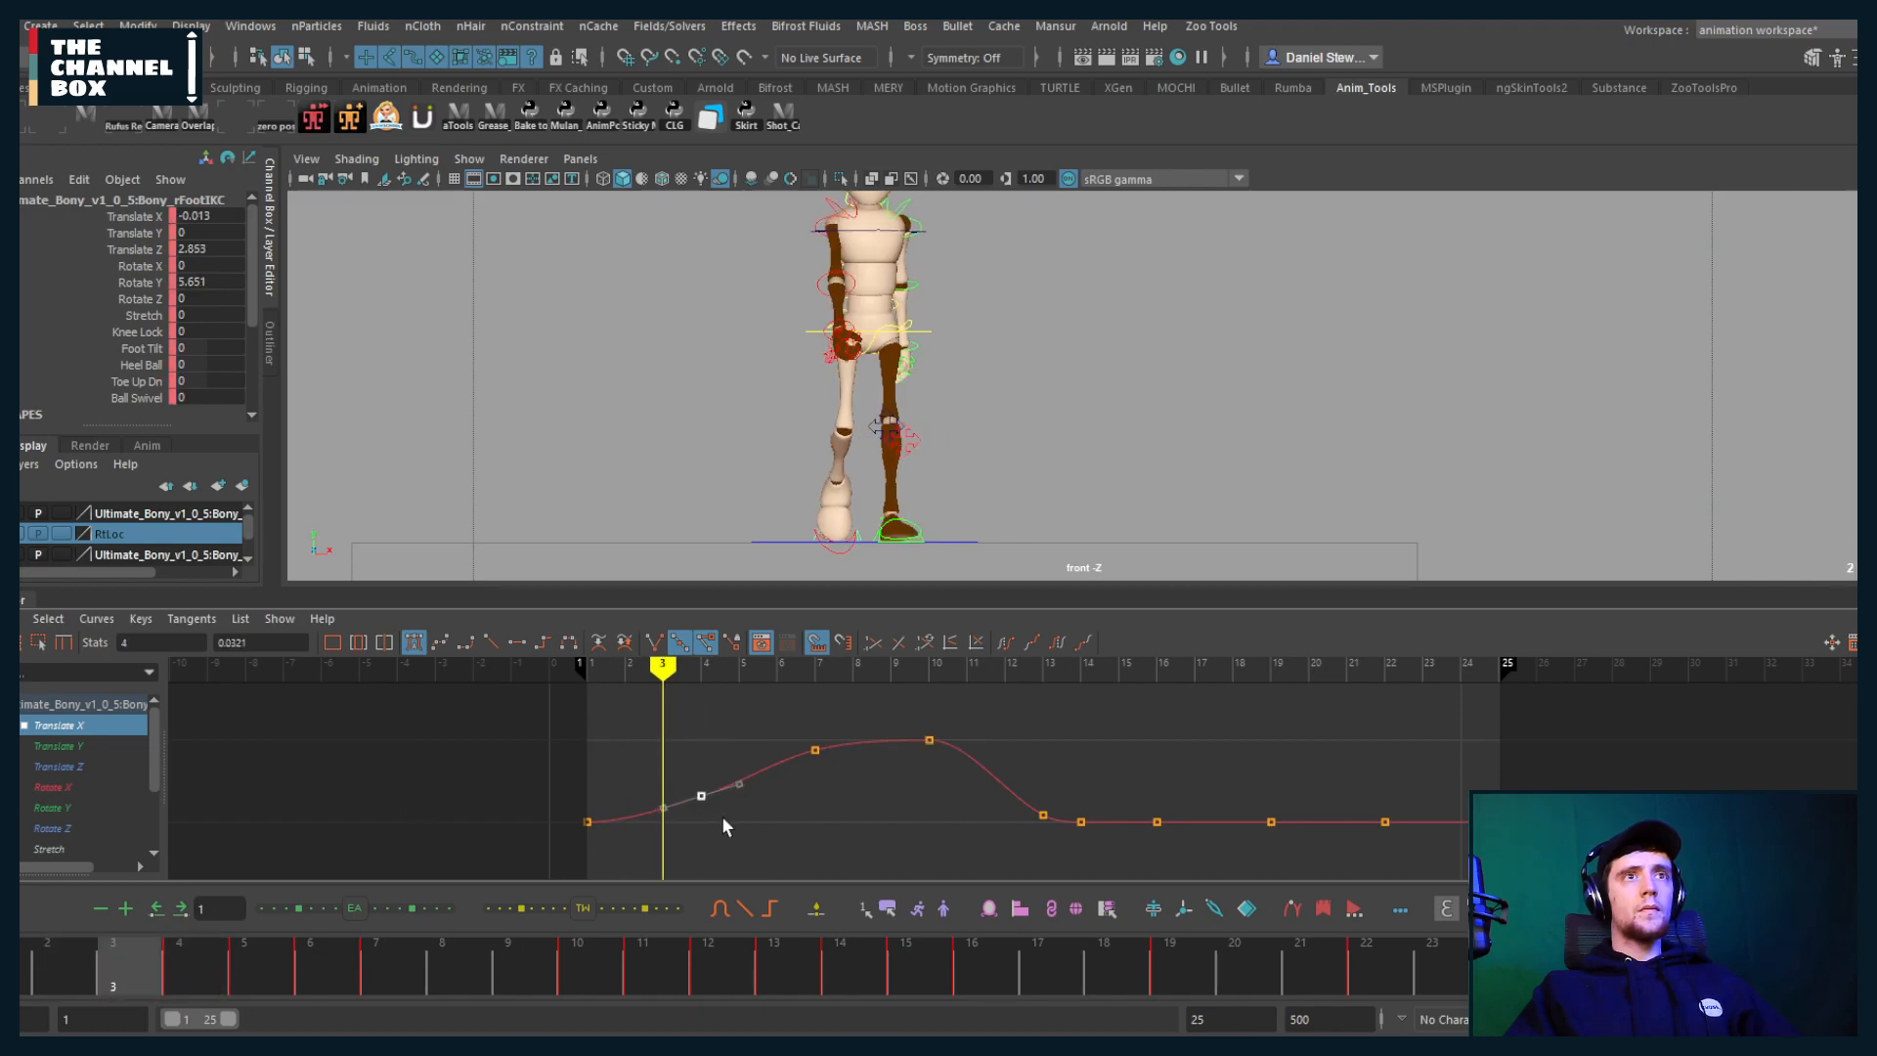
middle_click_drag(724, 821, 687, 837)
left_click_drag(159, 995, 471, 953)
key("alt+v")
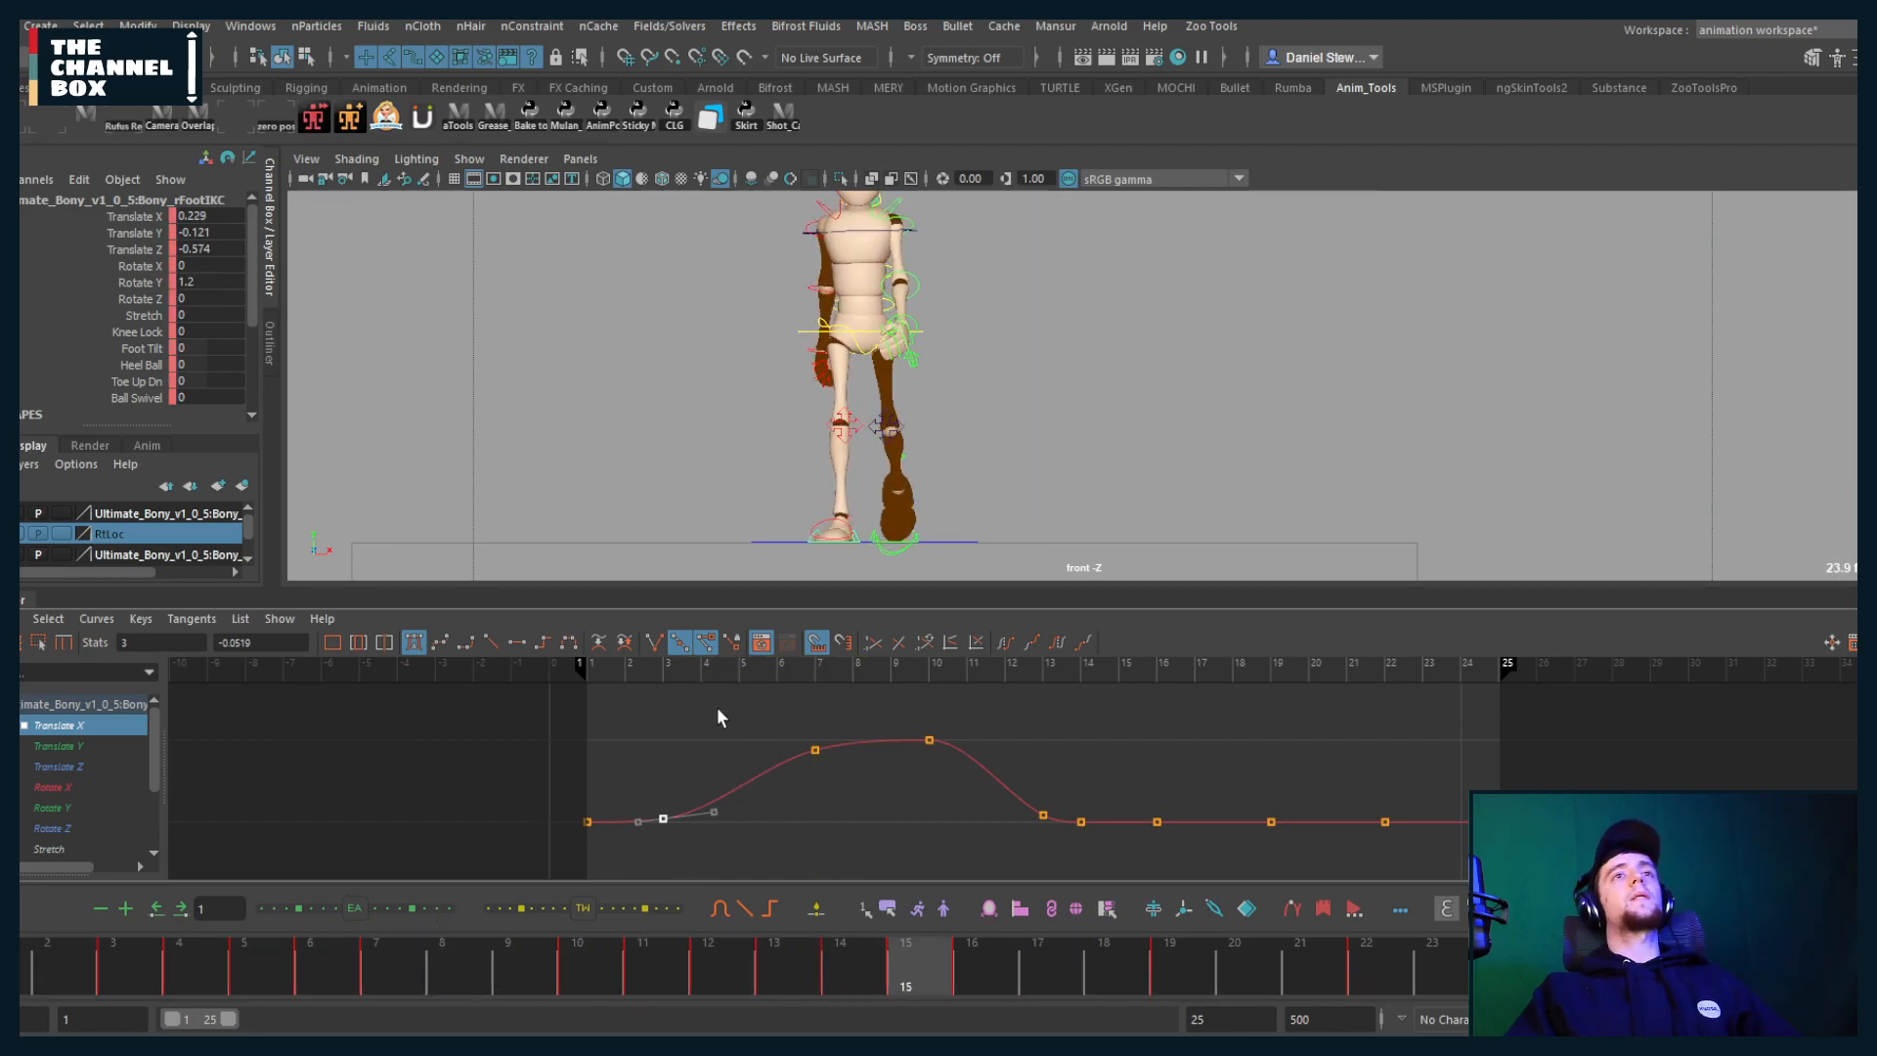
key("alt+v")
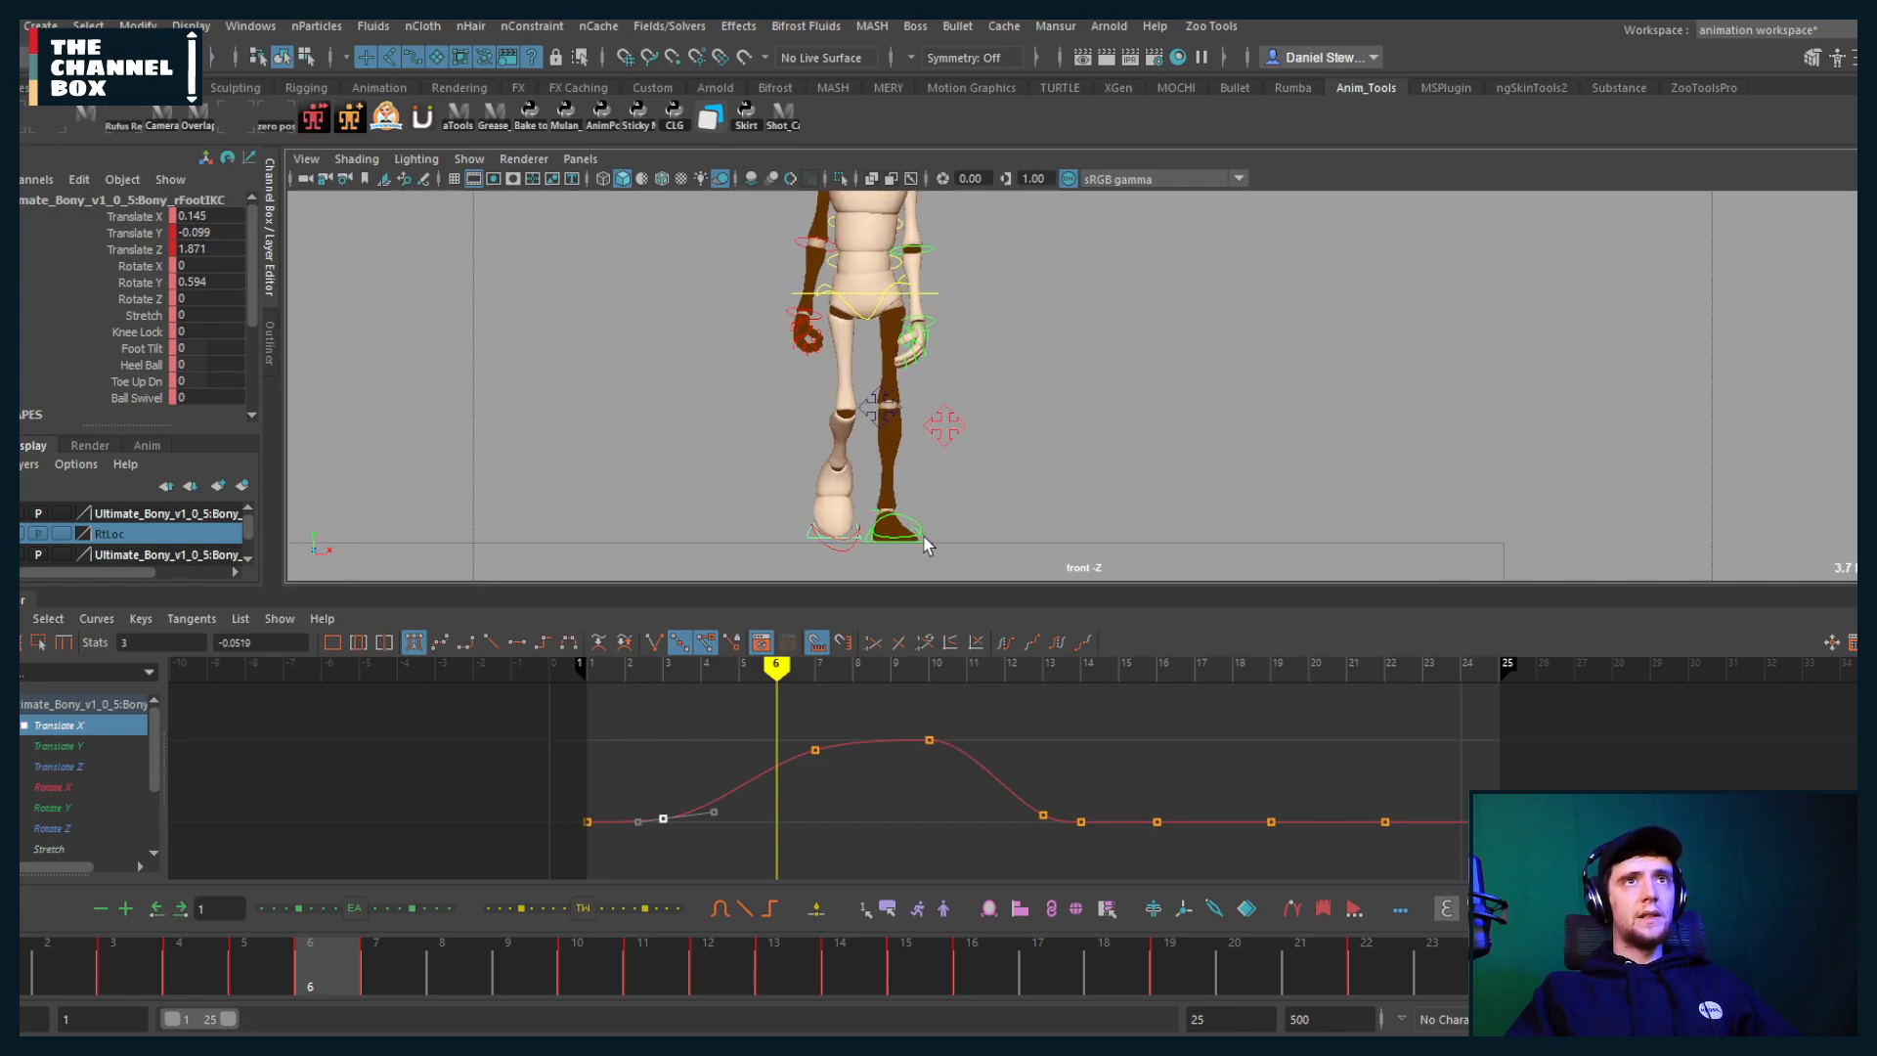
Step: Select the left foot control, isolate its Translate X curve and examine it across frames 1 to 25
left_click(922, 543)
left_click_drag(469, 963, 1227, 936)
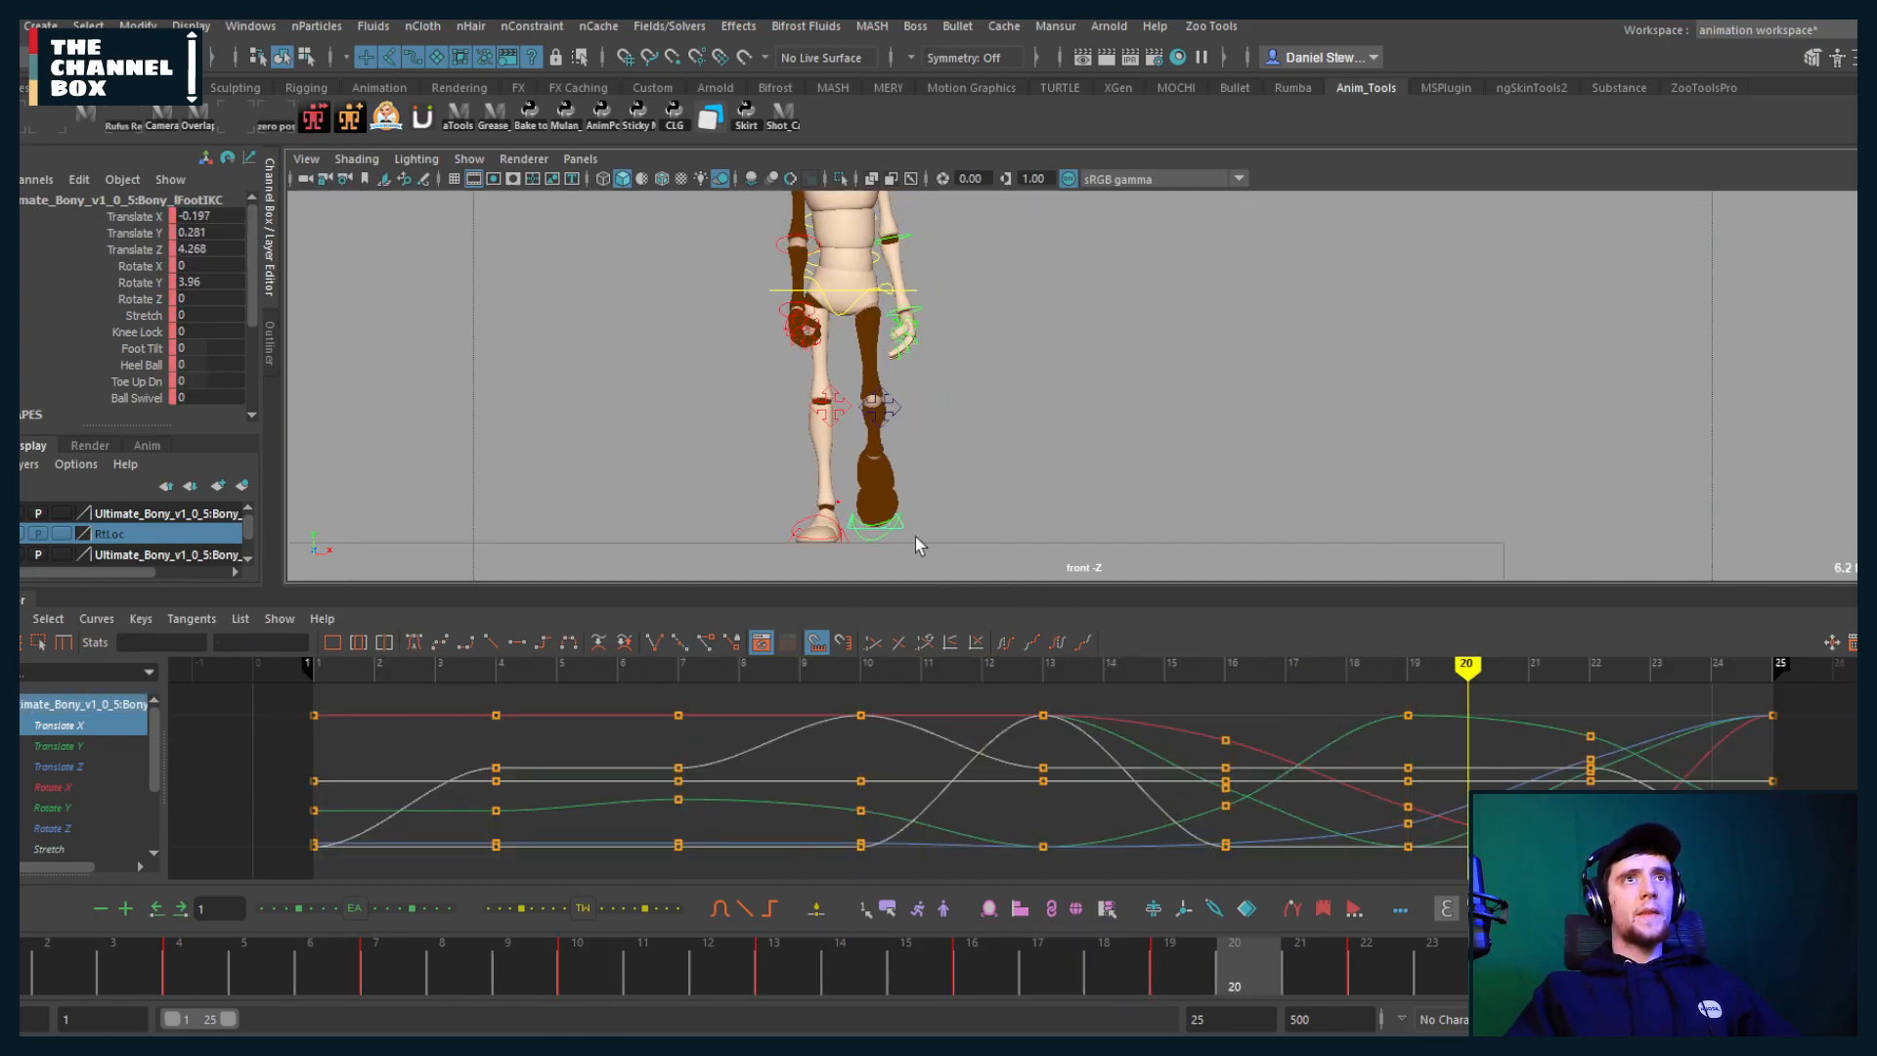
left_click(59, 725)
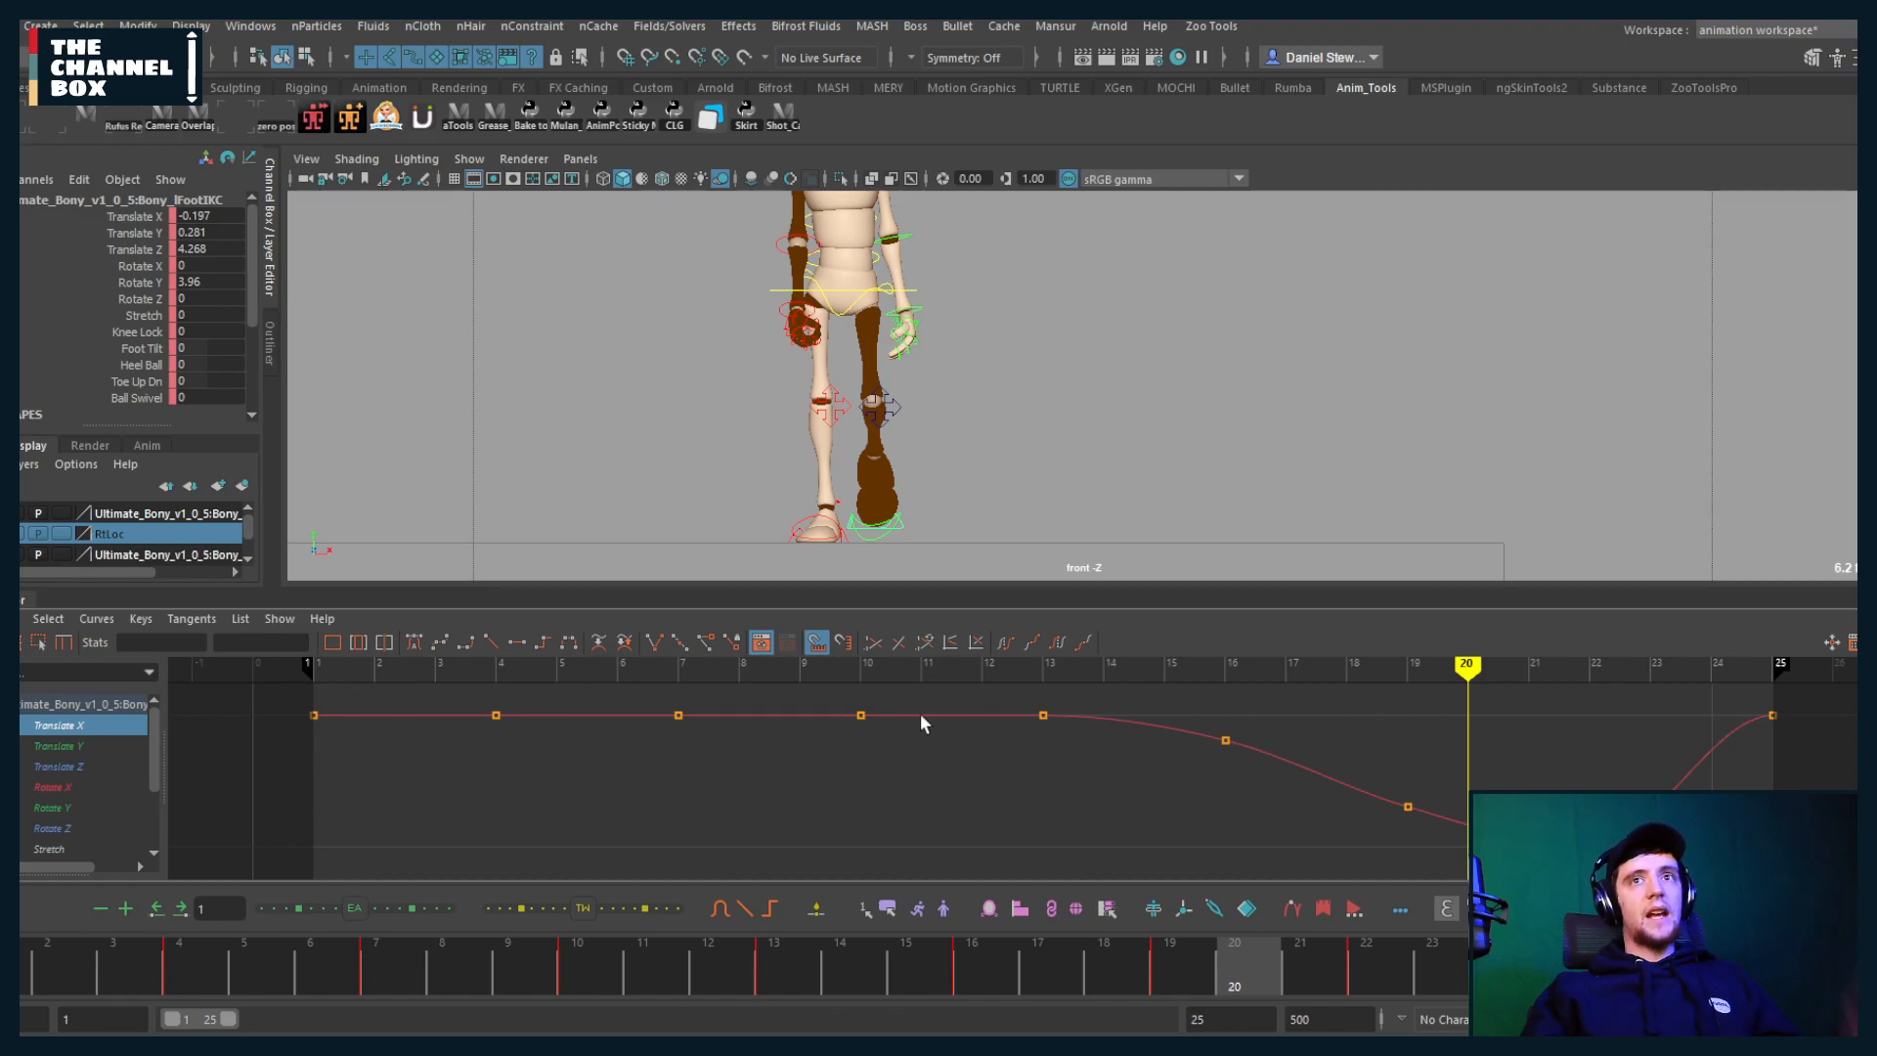
key("f")
middle_click_drag(1193, 733, 818, 711, "alt")
mouse_move(953, 668)
left_mouse_down()
mouse_move(1190, 667)
mouse_move(930, 667)
mouse_move(1076, 668)
mouse_move(1135, 691)
left_mouse_up()
left_click_drag(291, 705, 704, 783)
mouse_move(256, 675)
left_mouse_down()
mouse_move(547, 702)
mouse_move(314, 701)
mouse_move(670, 719)
mouse_move(392, 713)
left_mouse_up()
Step: Try a linear tangent on the left foot's Translate X key at frame 25, compare it with frame 1, and undo the change
left_click_drag(1258, 739, 1252, 739)
left_click(1151, 673)
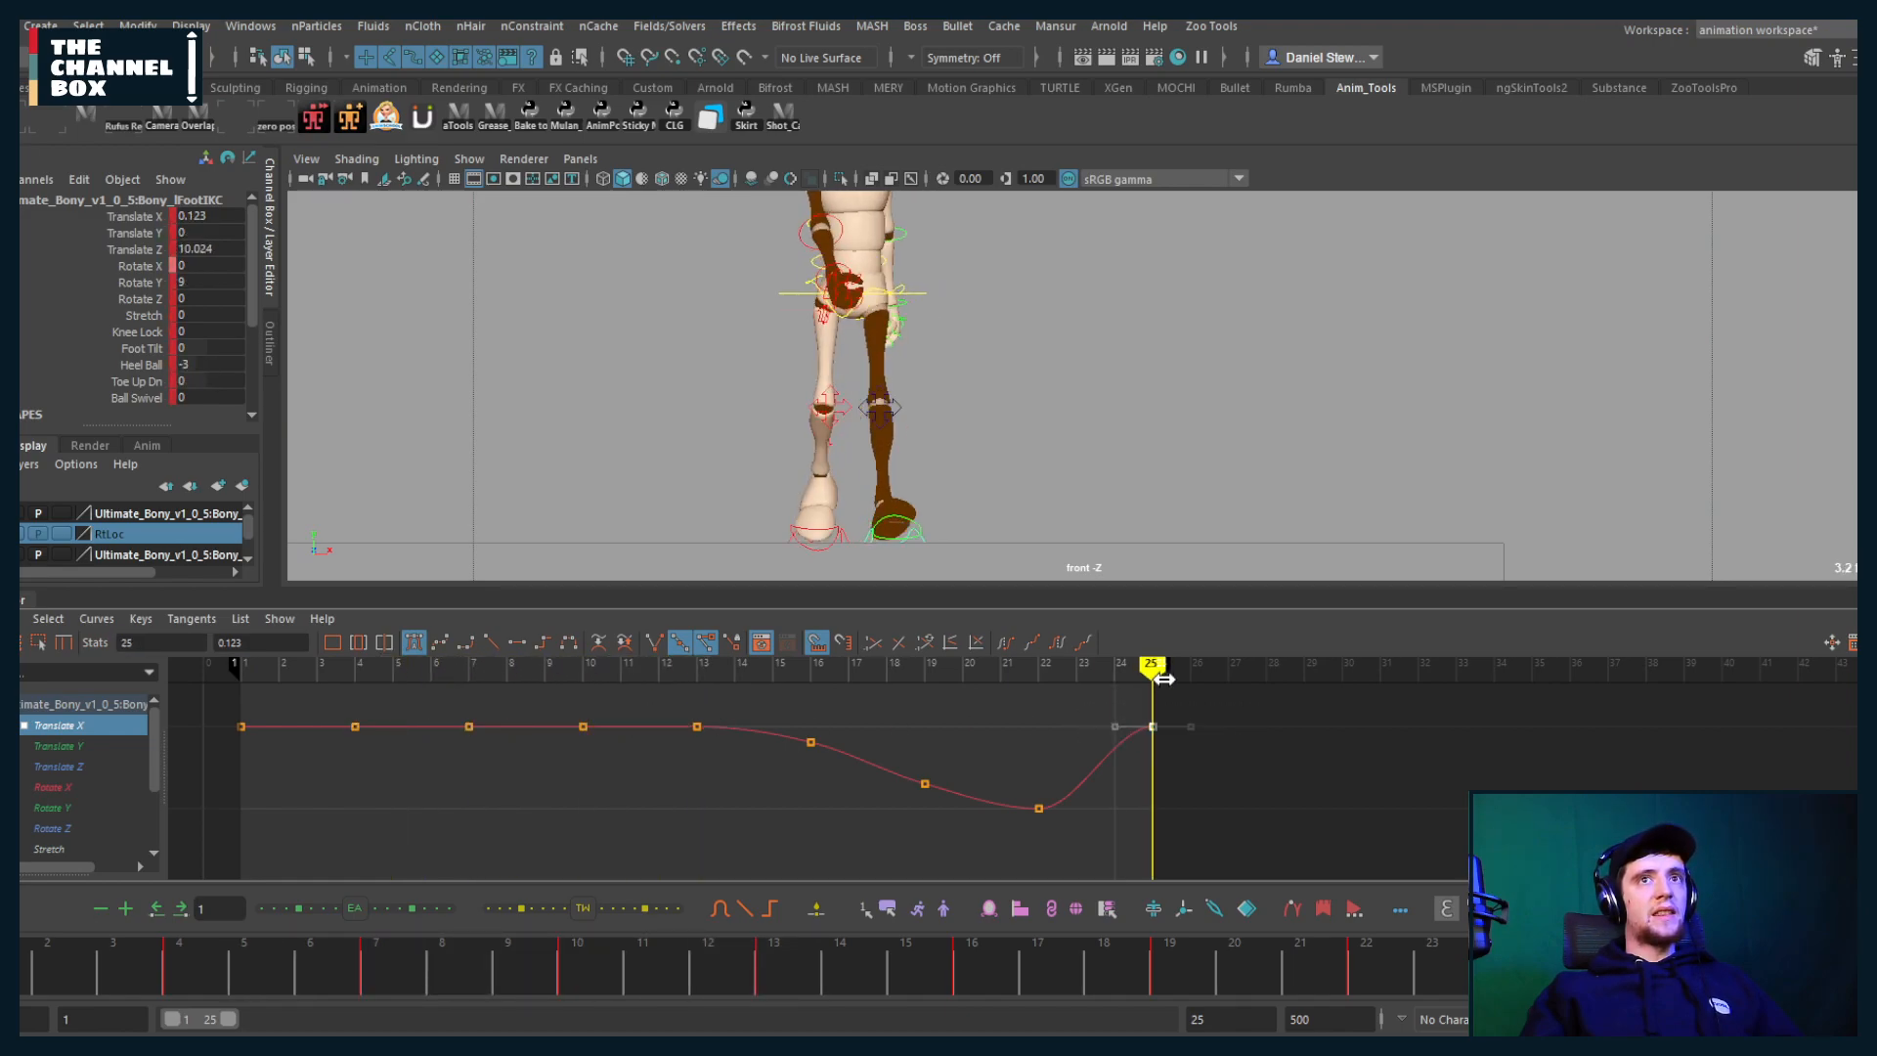
left_click(494, 647)
left_click(1156, 751)
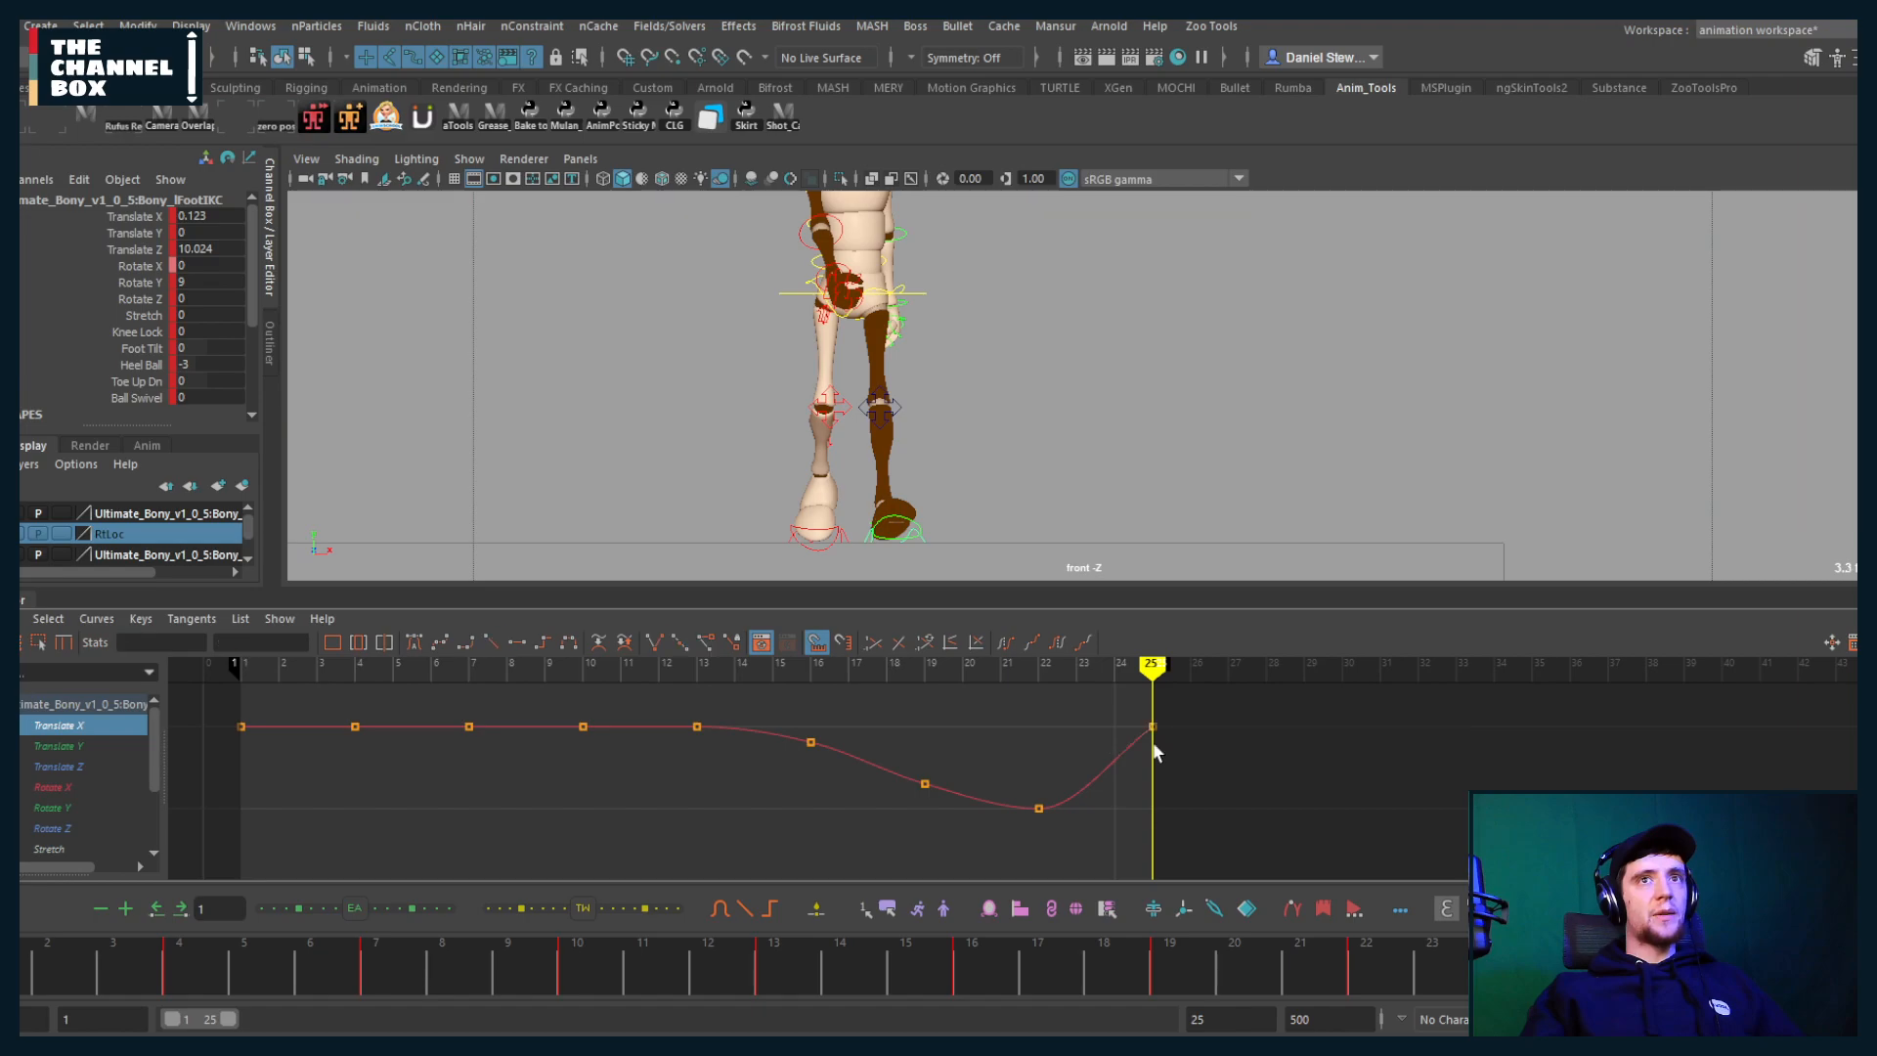
left_click(241, 727)
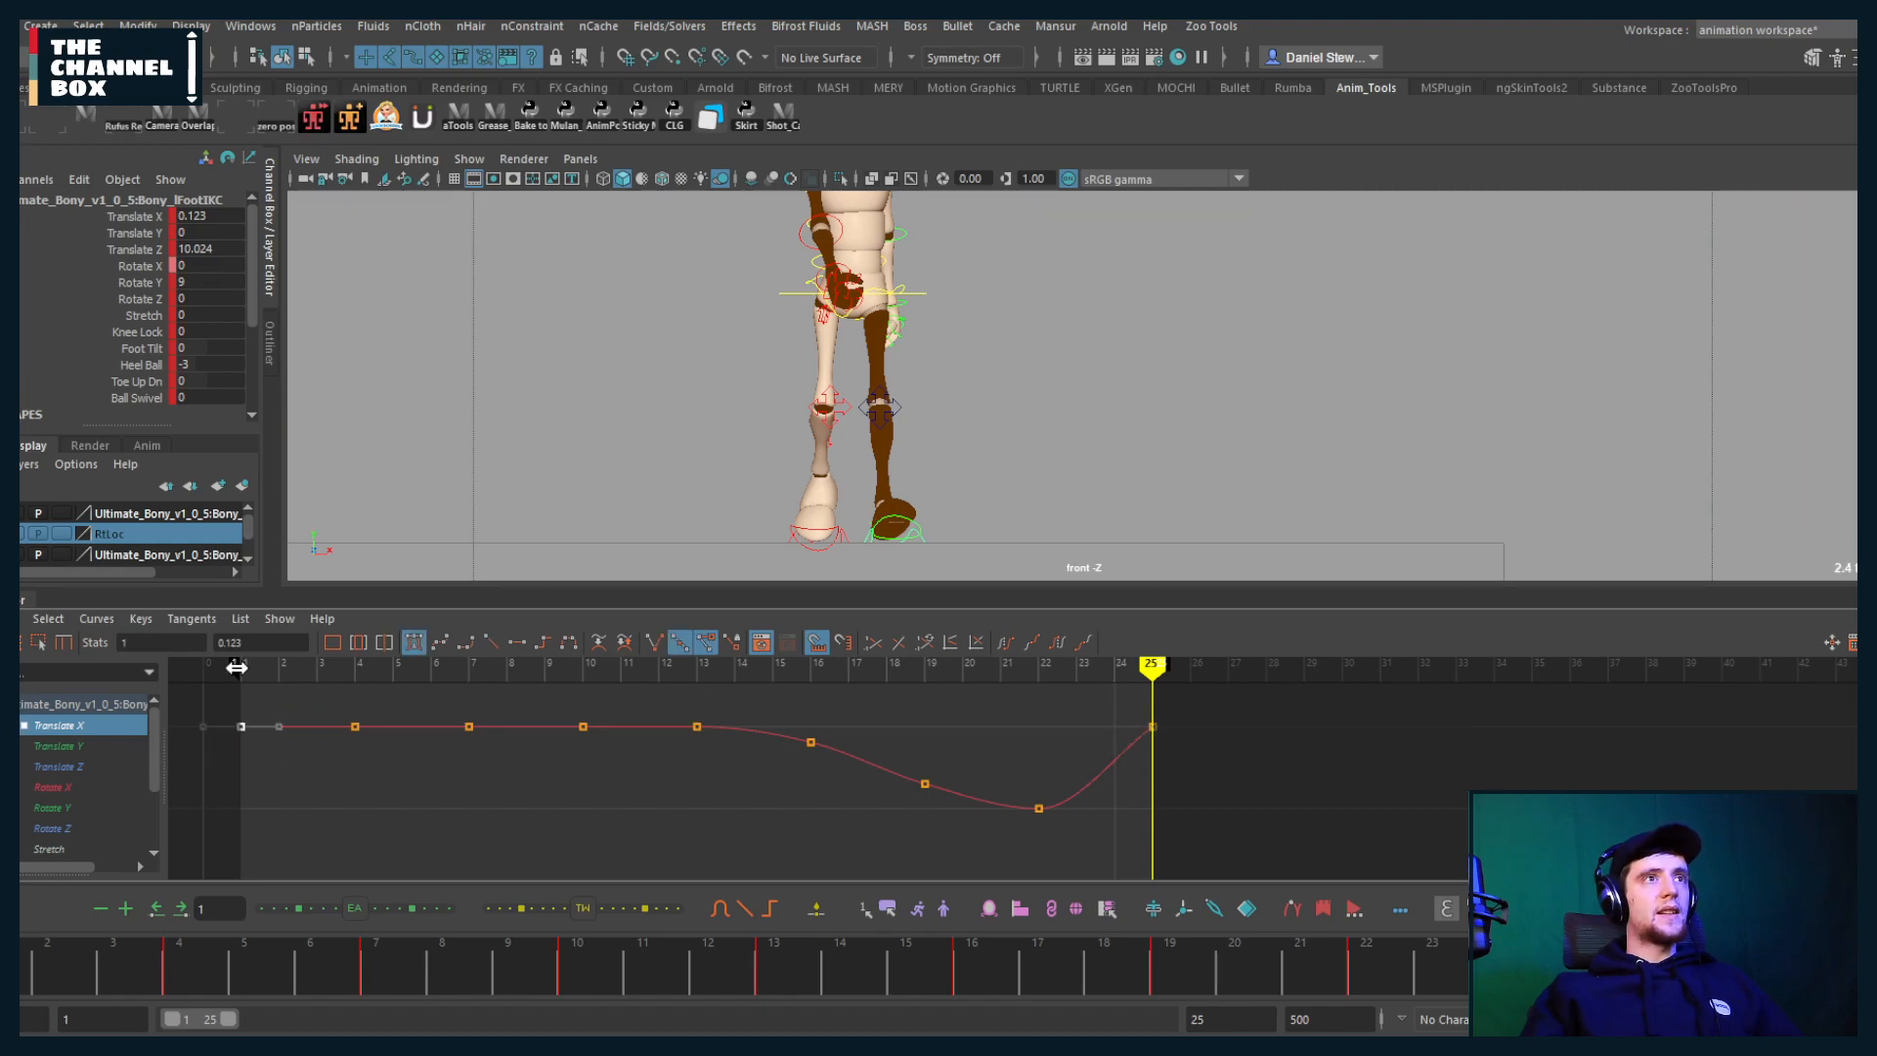
left_click(241, 668)
key("ctrl+z")
key("ctrl+z")
key("ctrl+z")
key("ctrl+z")
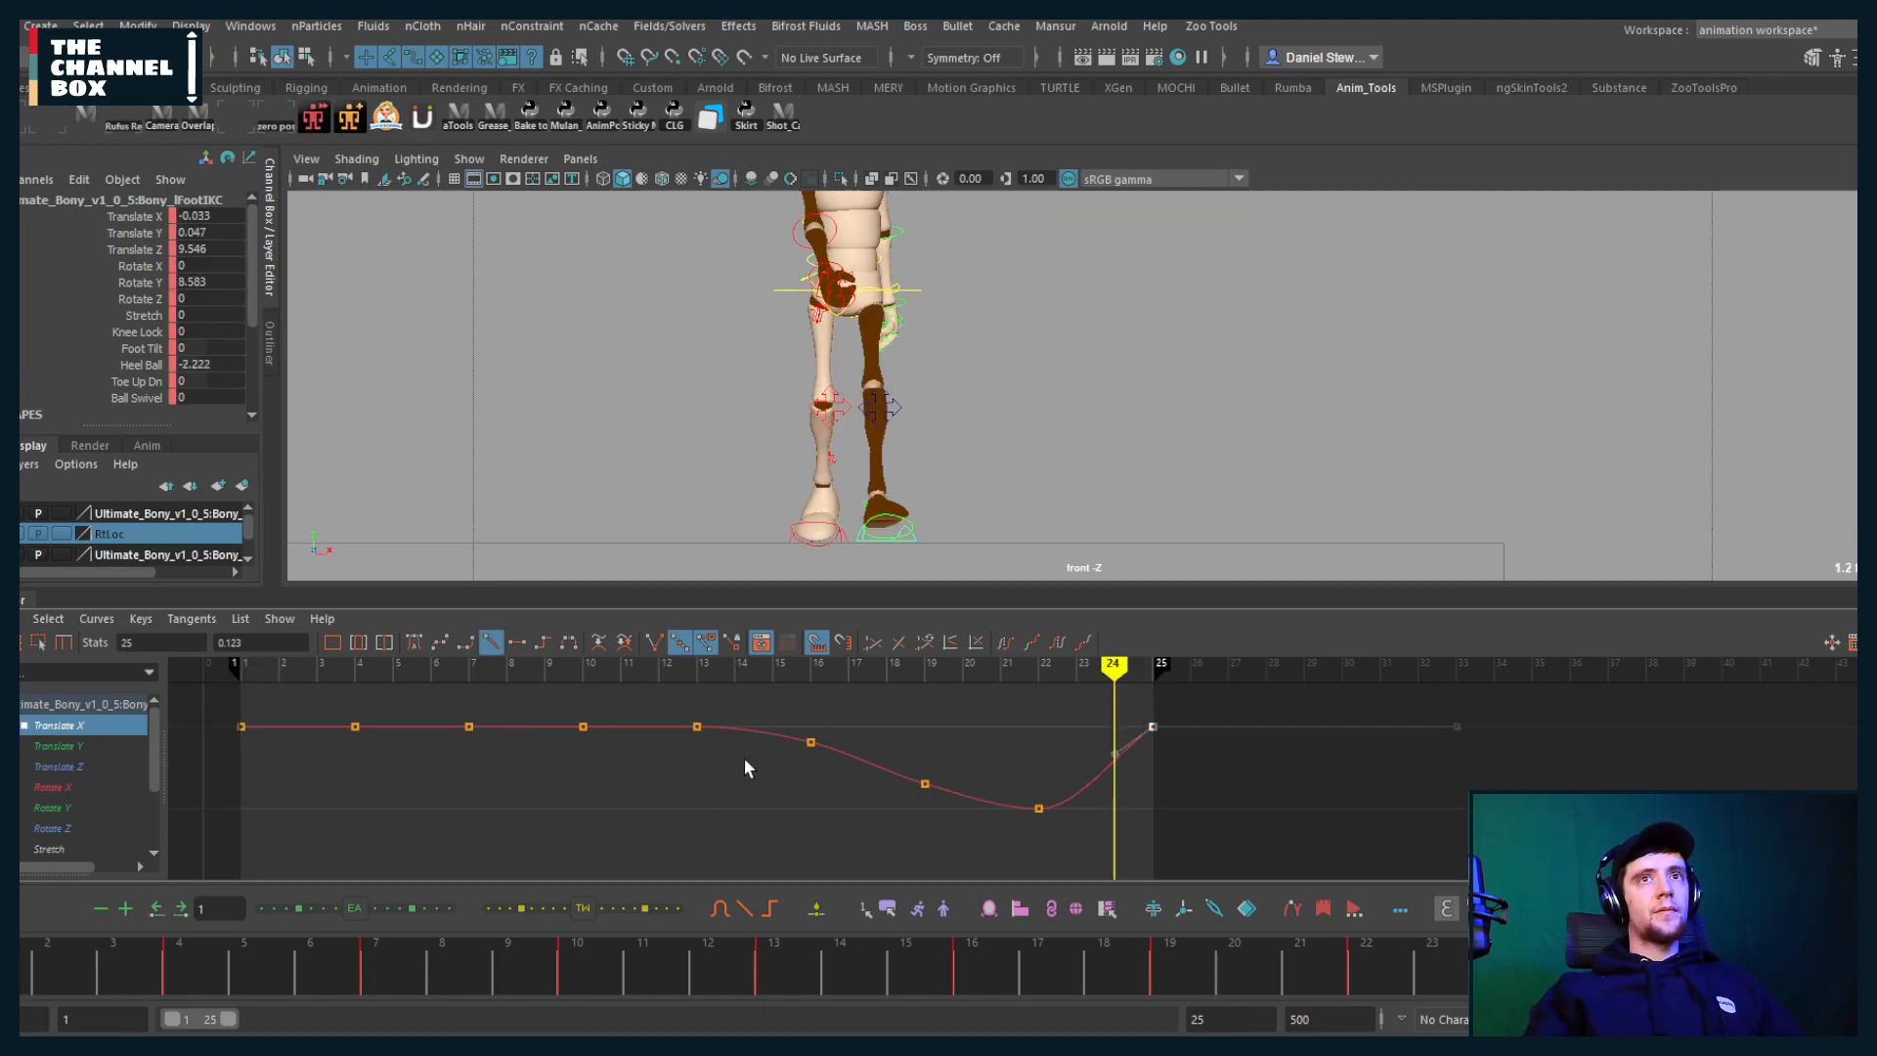
Step: Copy the left foot's whole Translate X curve and paste the copy starting at frame 25
left_click(511, 726)
left_click_drag(243, 674, 1155, 675)
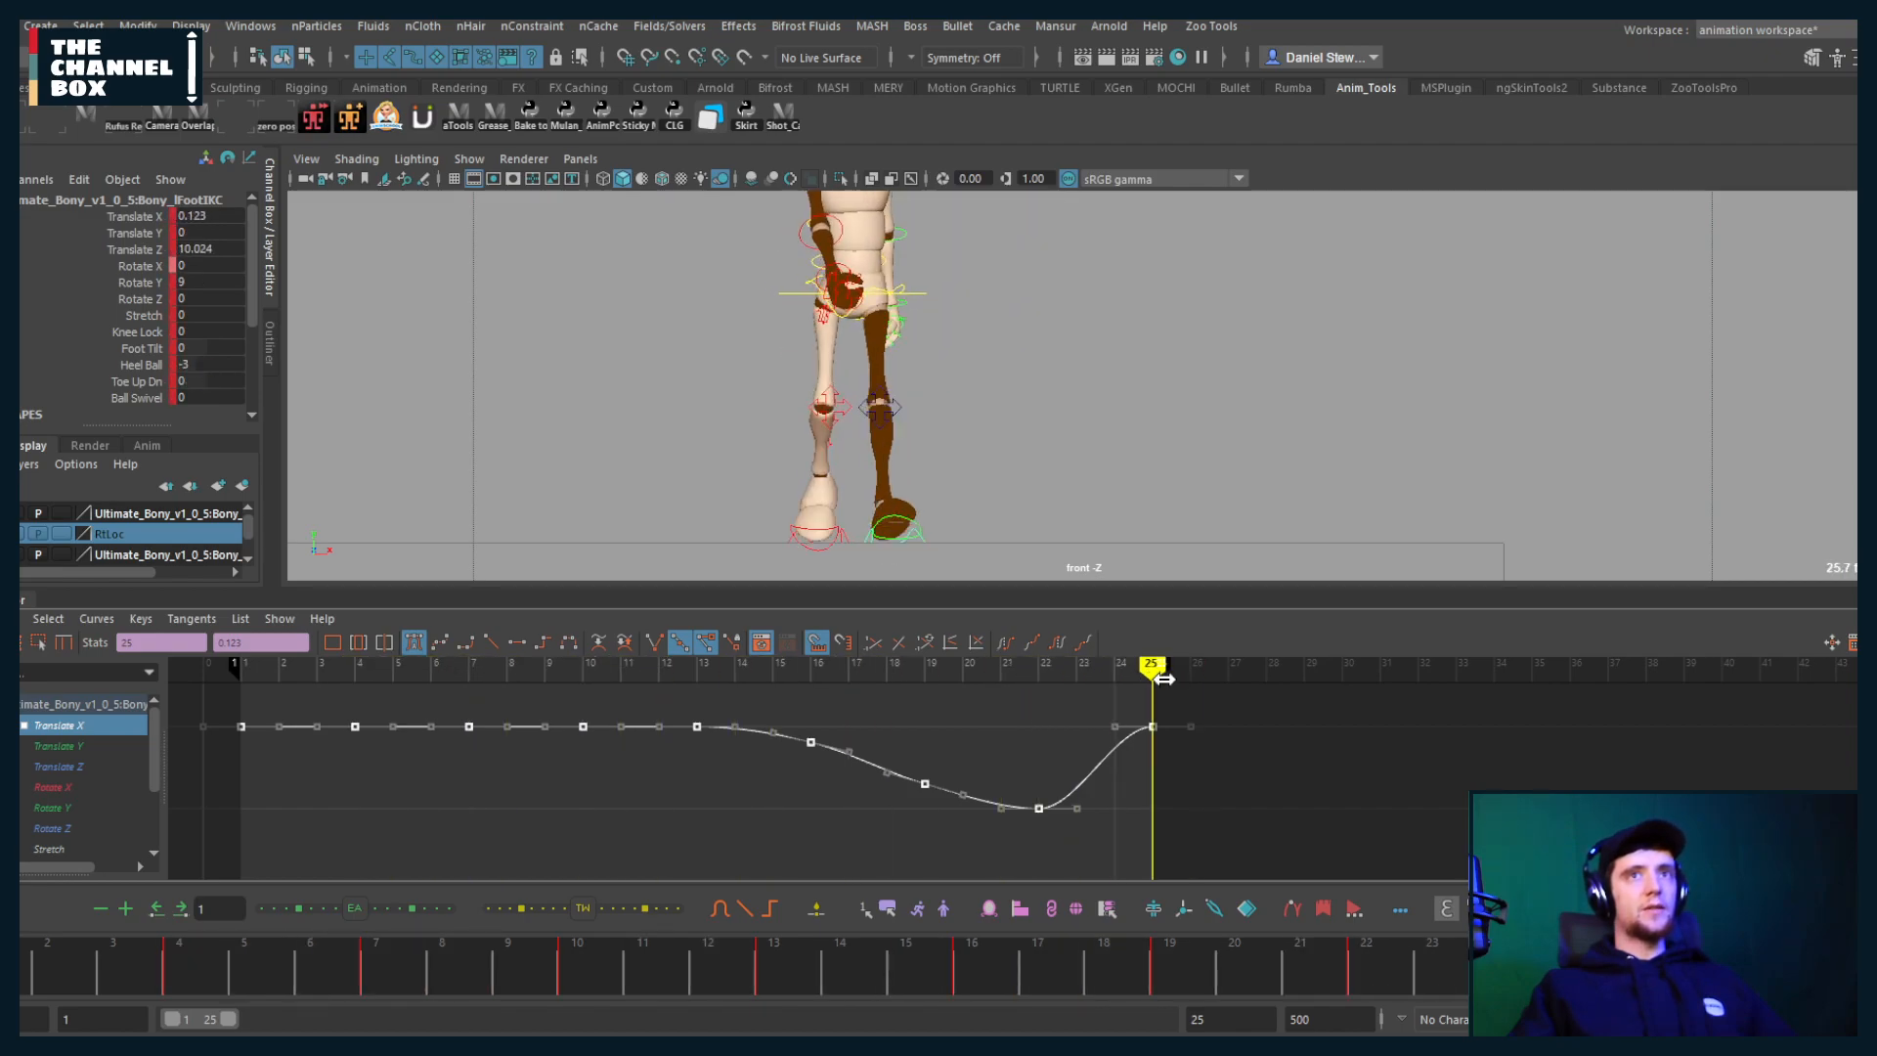
key("alt+shift+v")
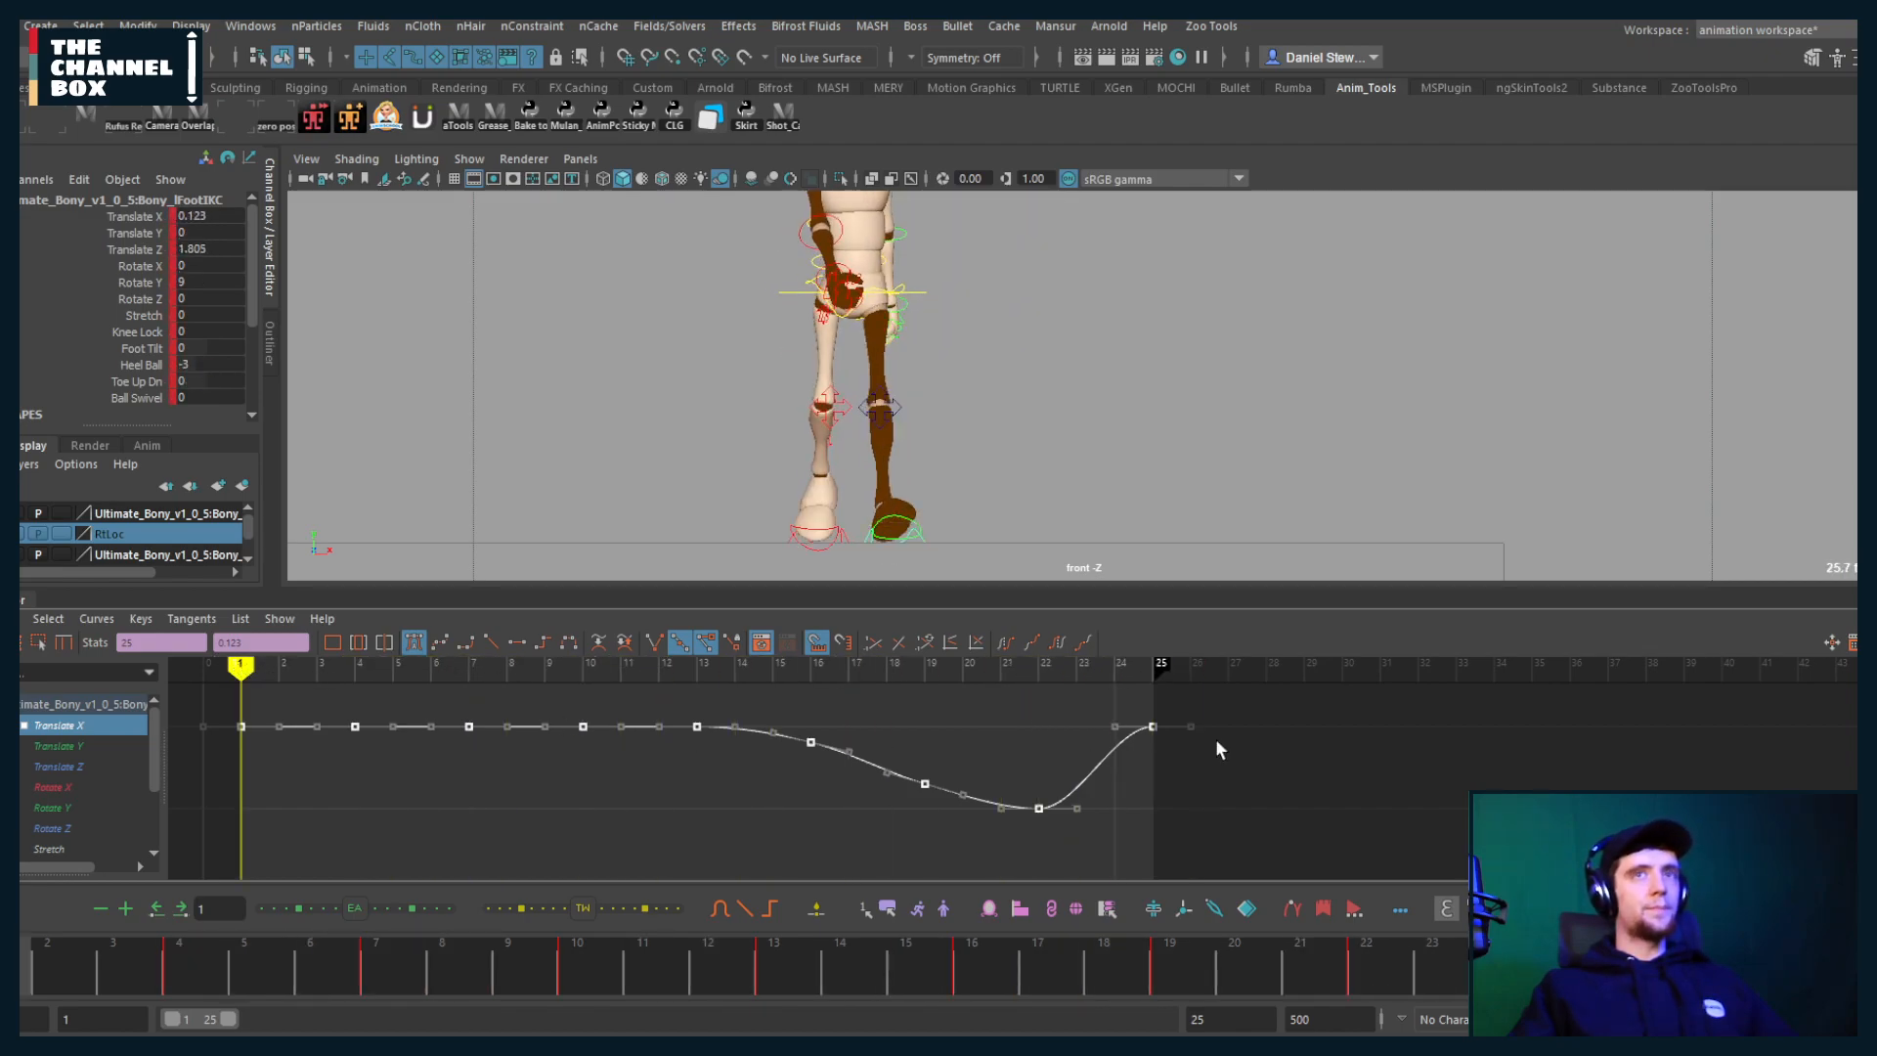
left_click(1149, 670)
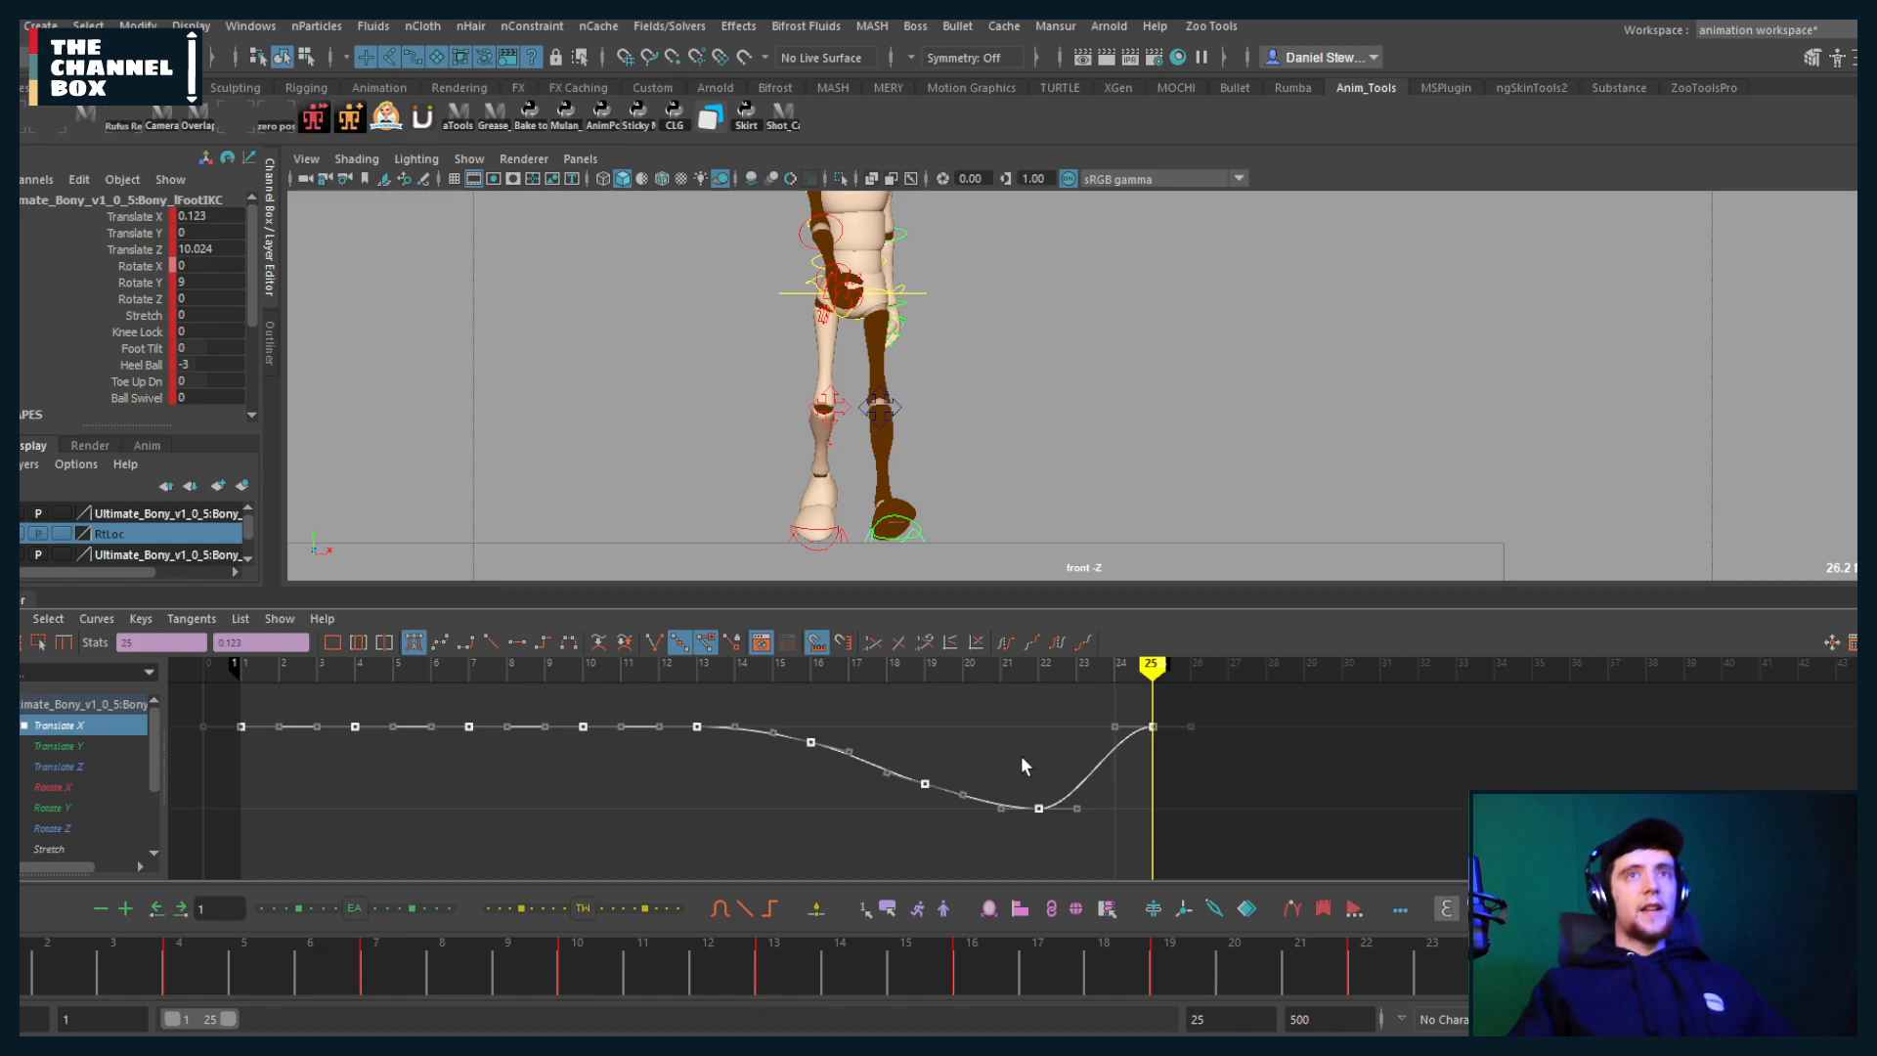
key("ctrl+v")
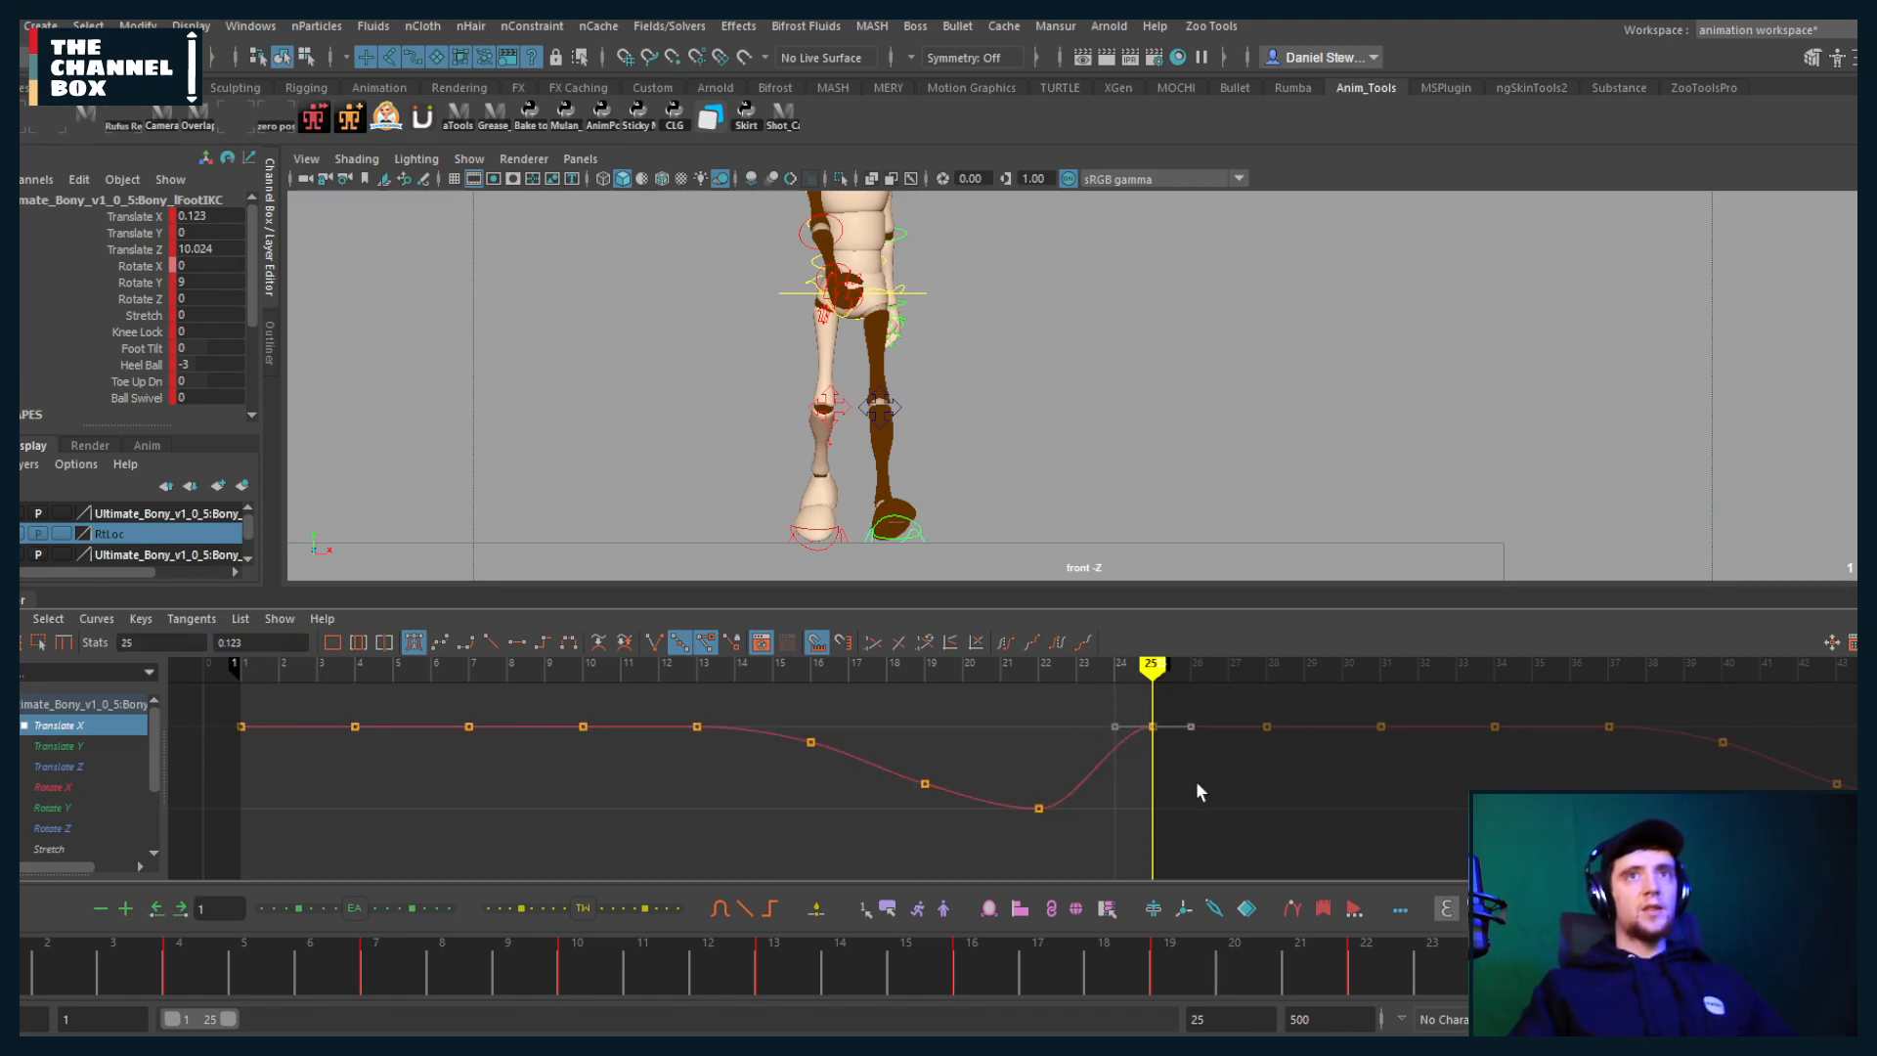
Step: Try tilting the left foot's Translate X tangent at frame 25, then undo the tangent edits and the pasted keys
middle_click_drag(1201, 792, 1213, 724)
key("q")
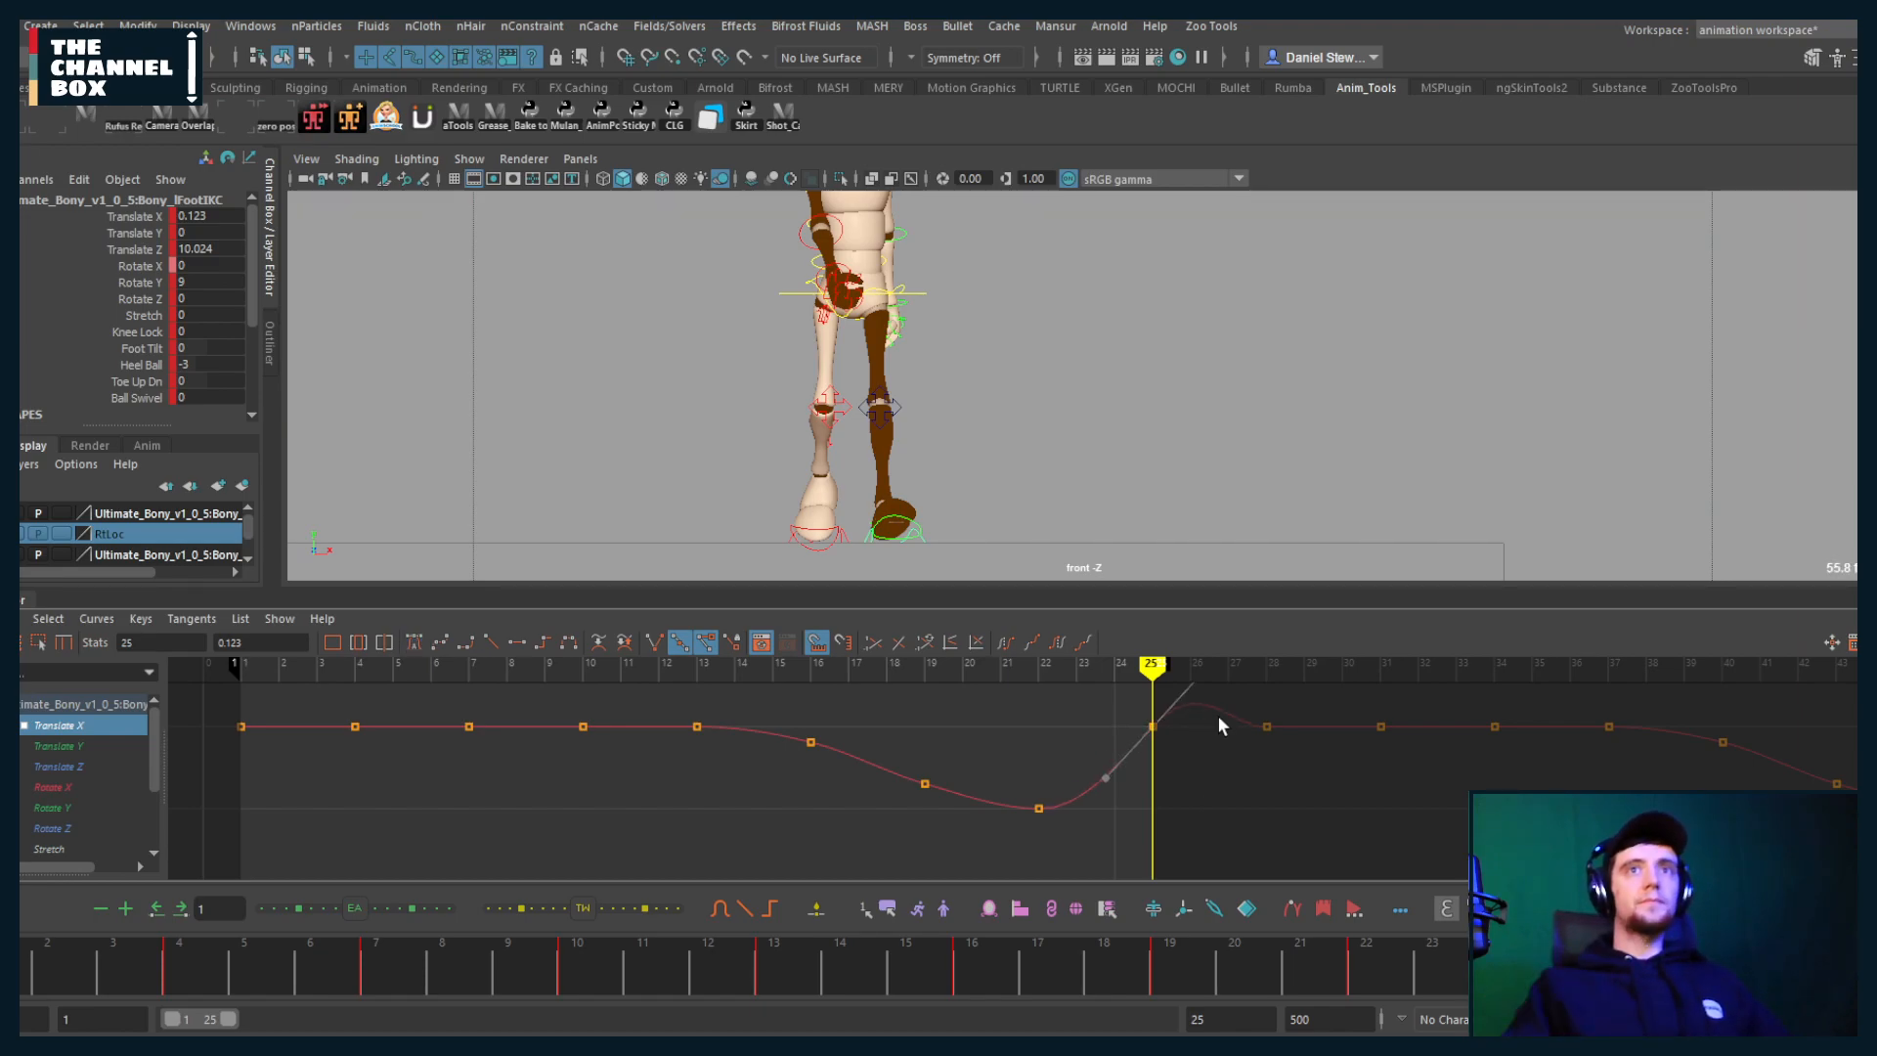
key("w")
middle_click_drag(1217, 714, 1174, 729)
left_click(1177, 754)
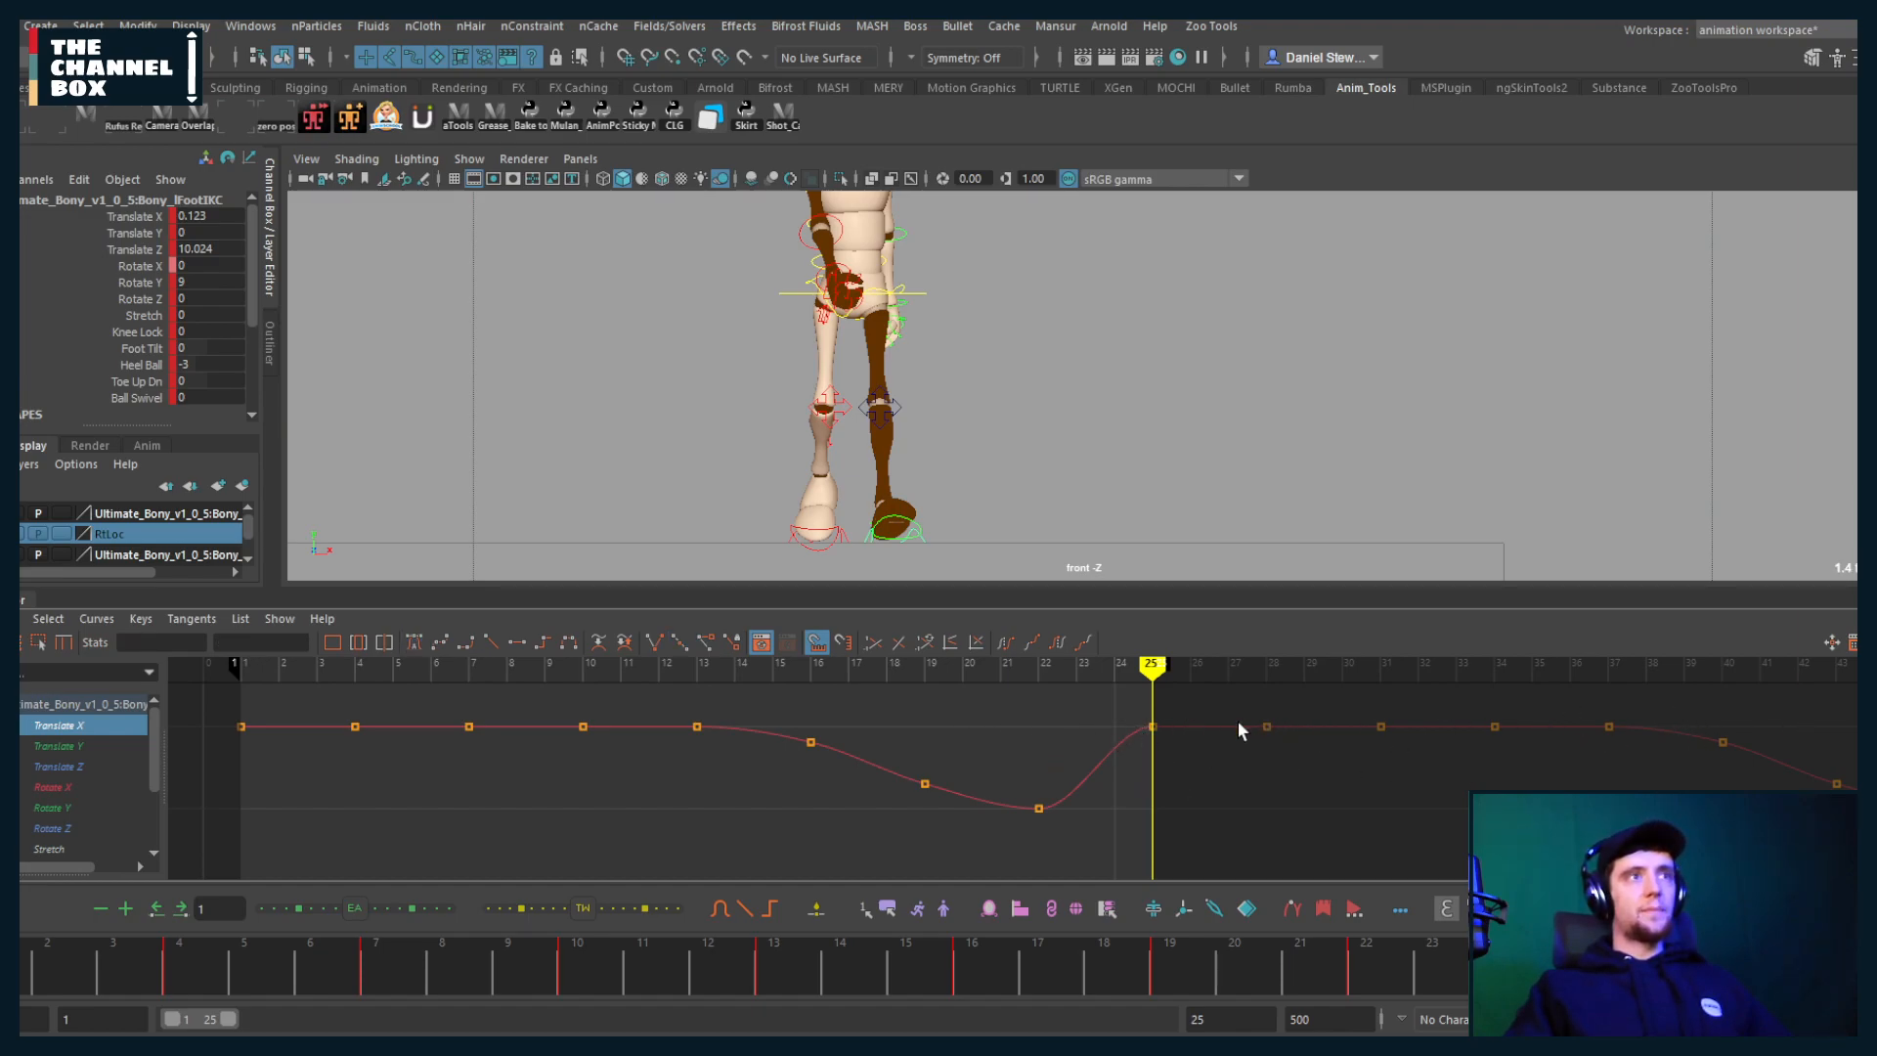
key("ctrl+z")
key("ctrl+z")
key("ctrl+z")
key("alt+shift+v")
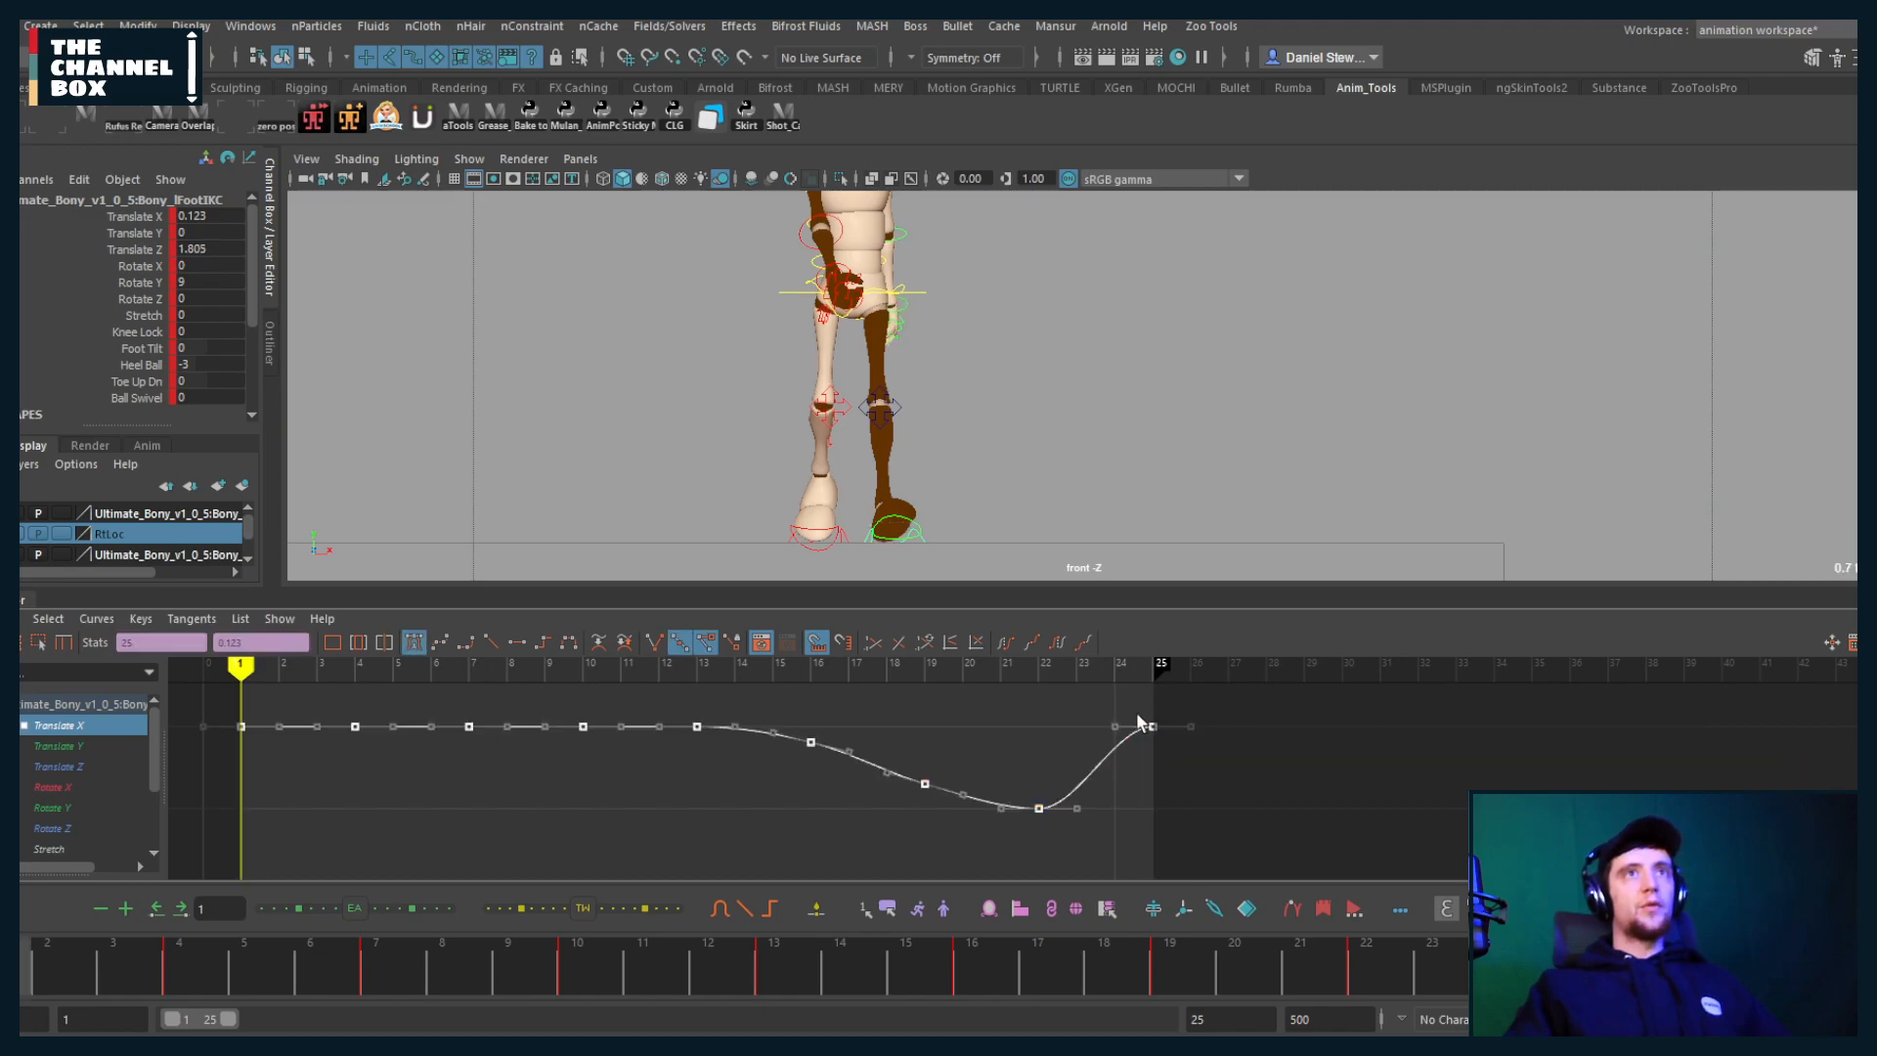
Step: Key the root control's Translate X at frame 1 and delete all of its keys before that frame
left_click(923, 300)
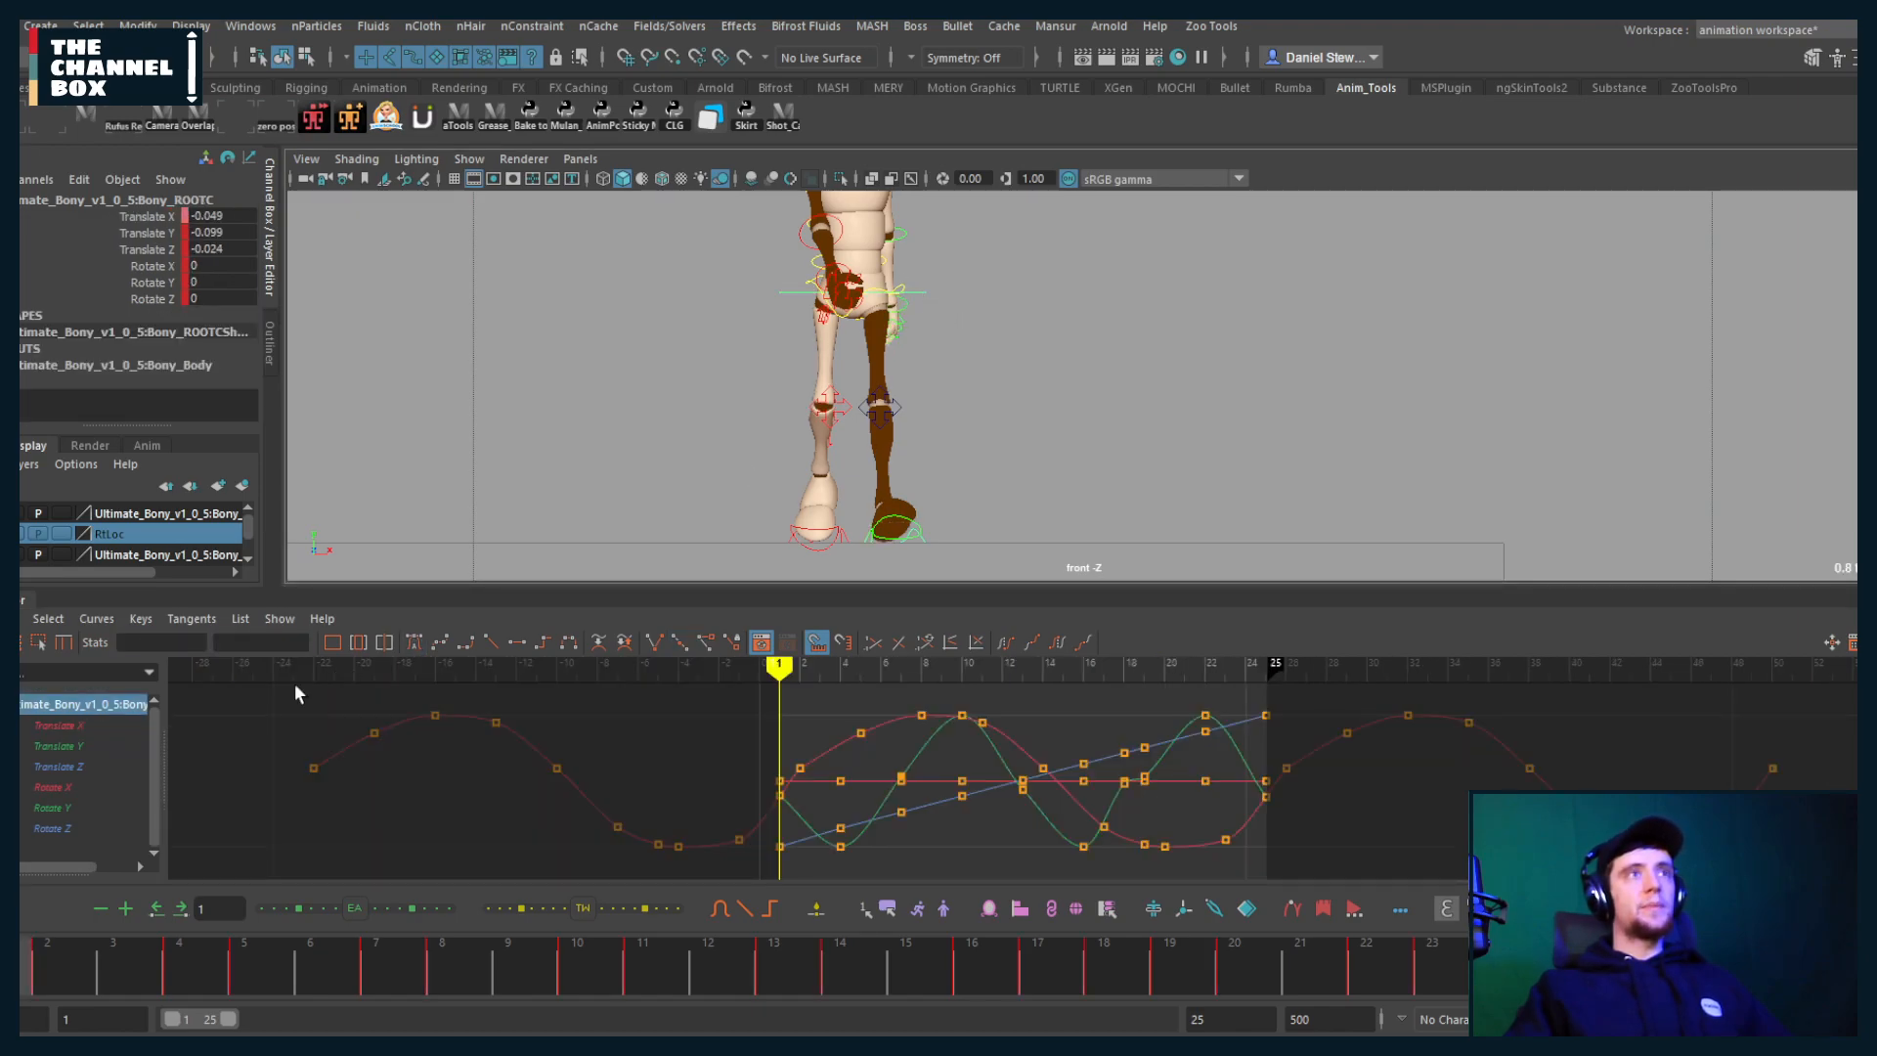
left_click(76, 725)
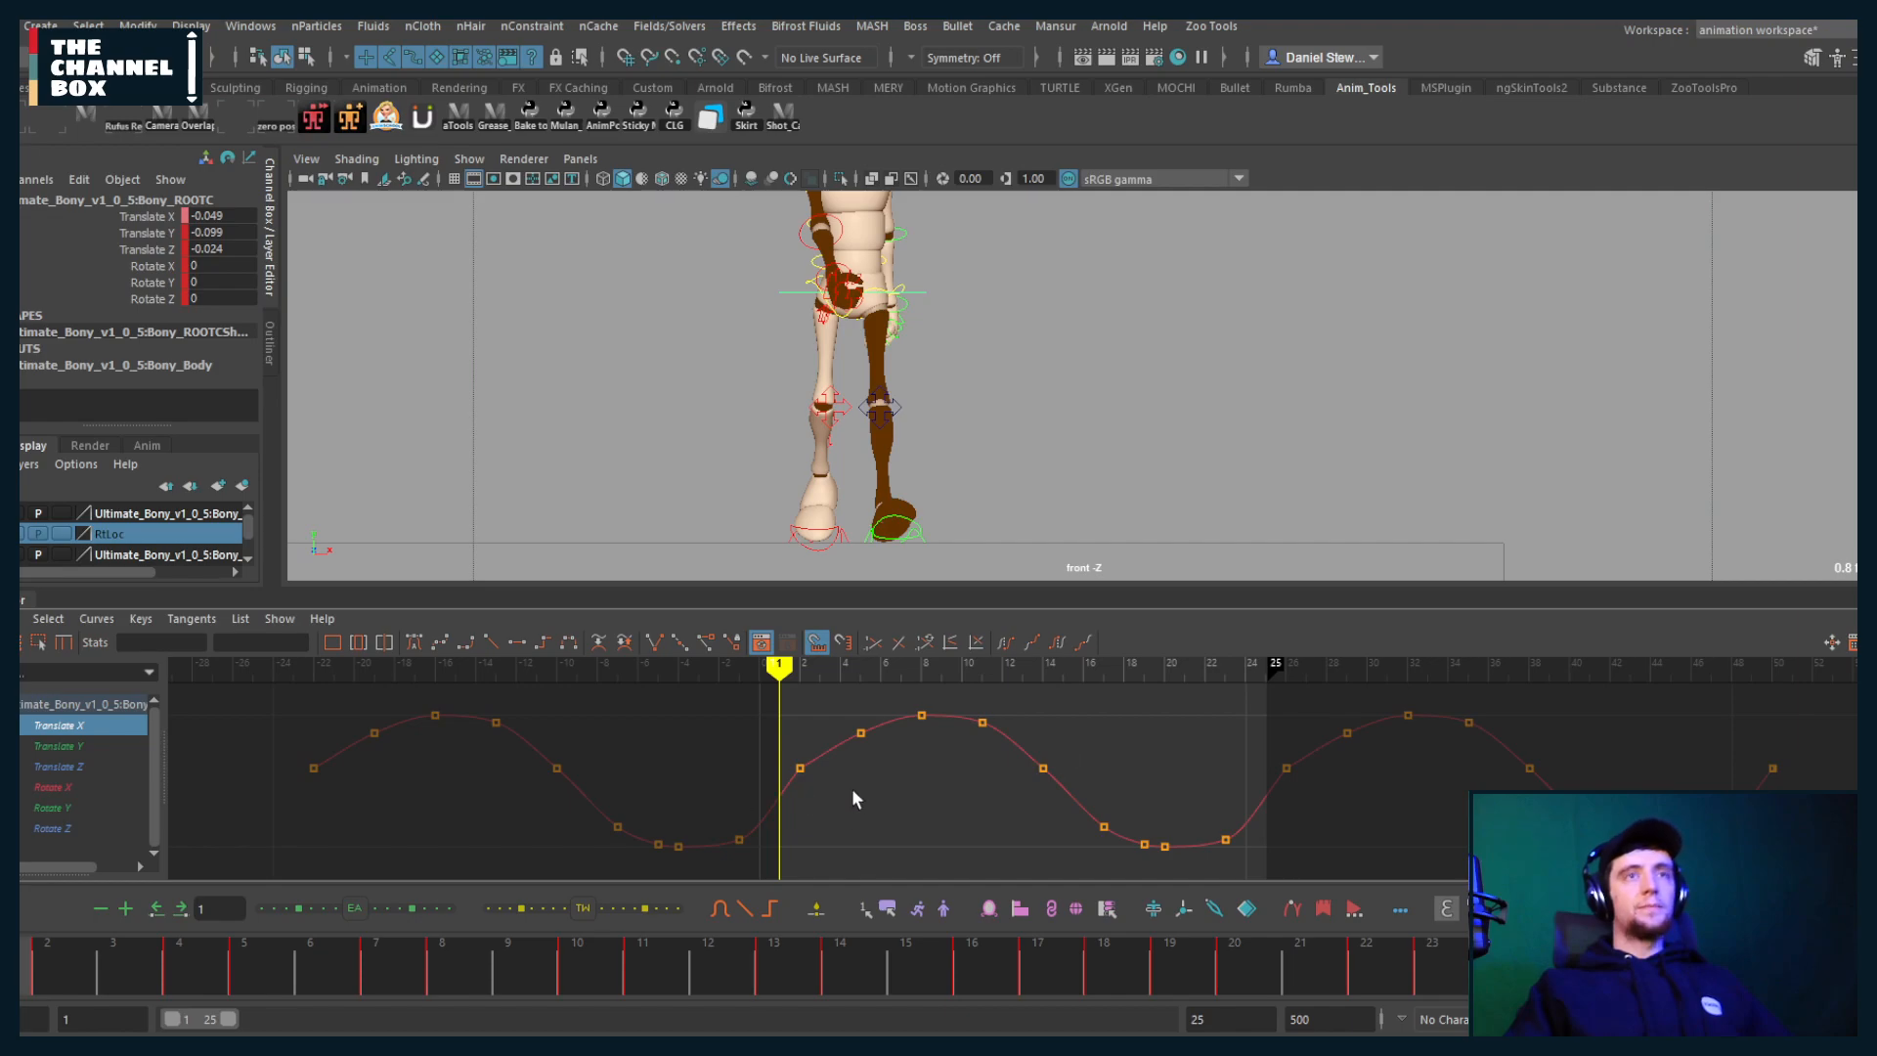
right_click_drag(852, 788, 888, 774, "alt")
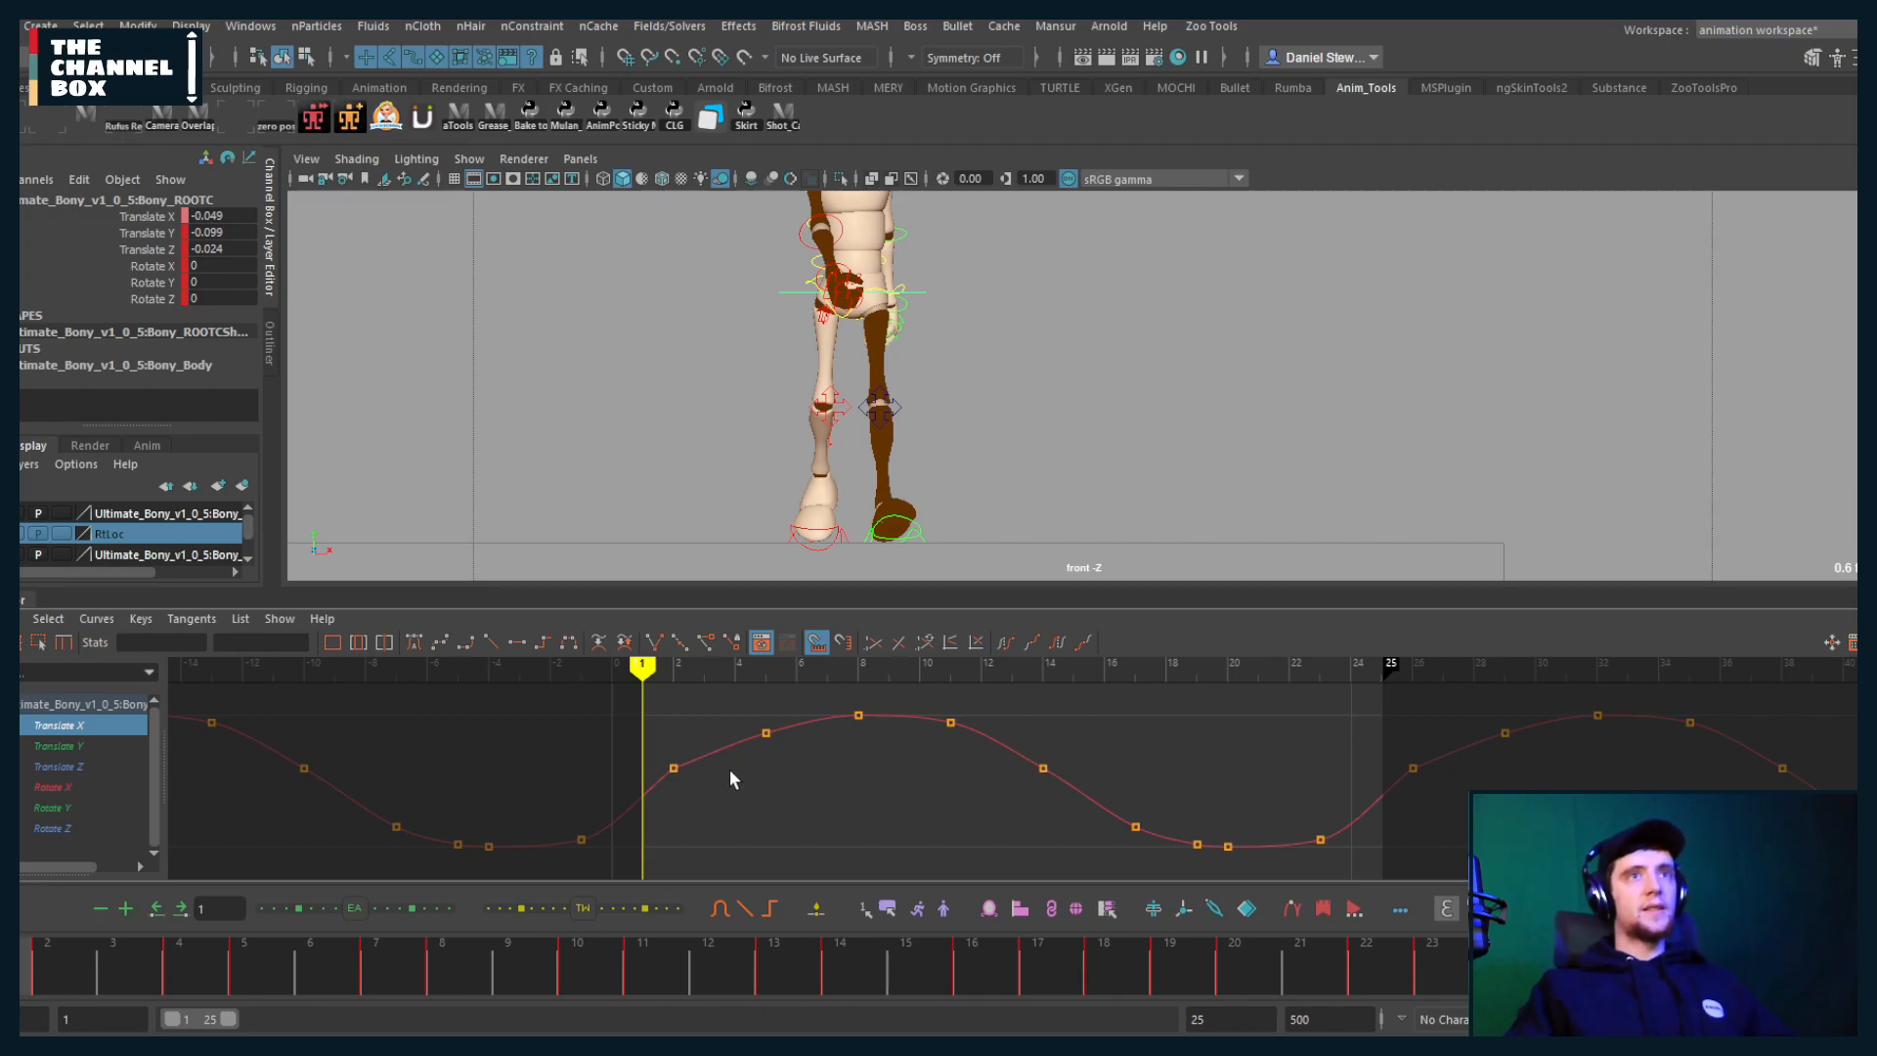
scroll(729, 769, "down", 2)
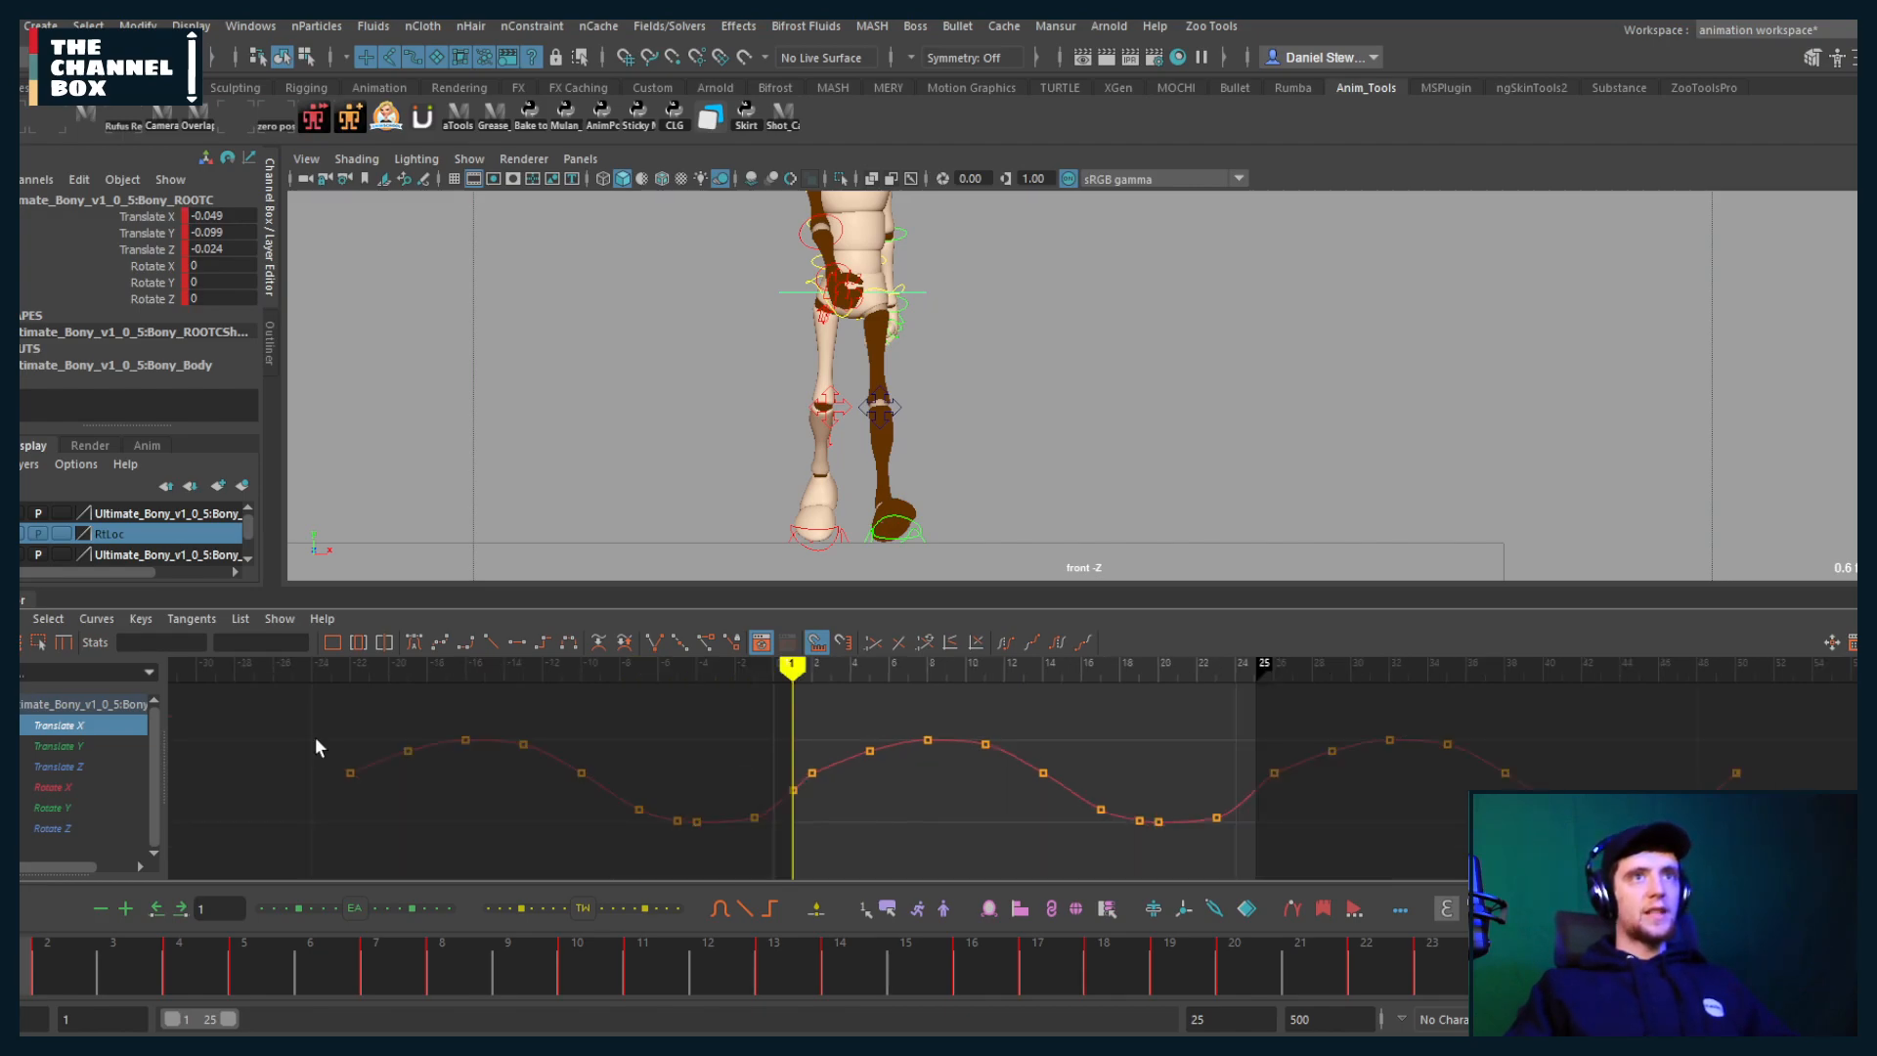
left_click_drag(315, 748, 769, 849)
key("Delete")
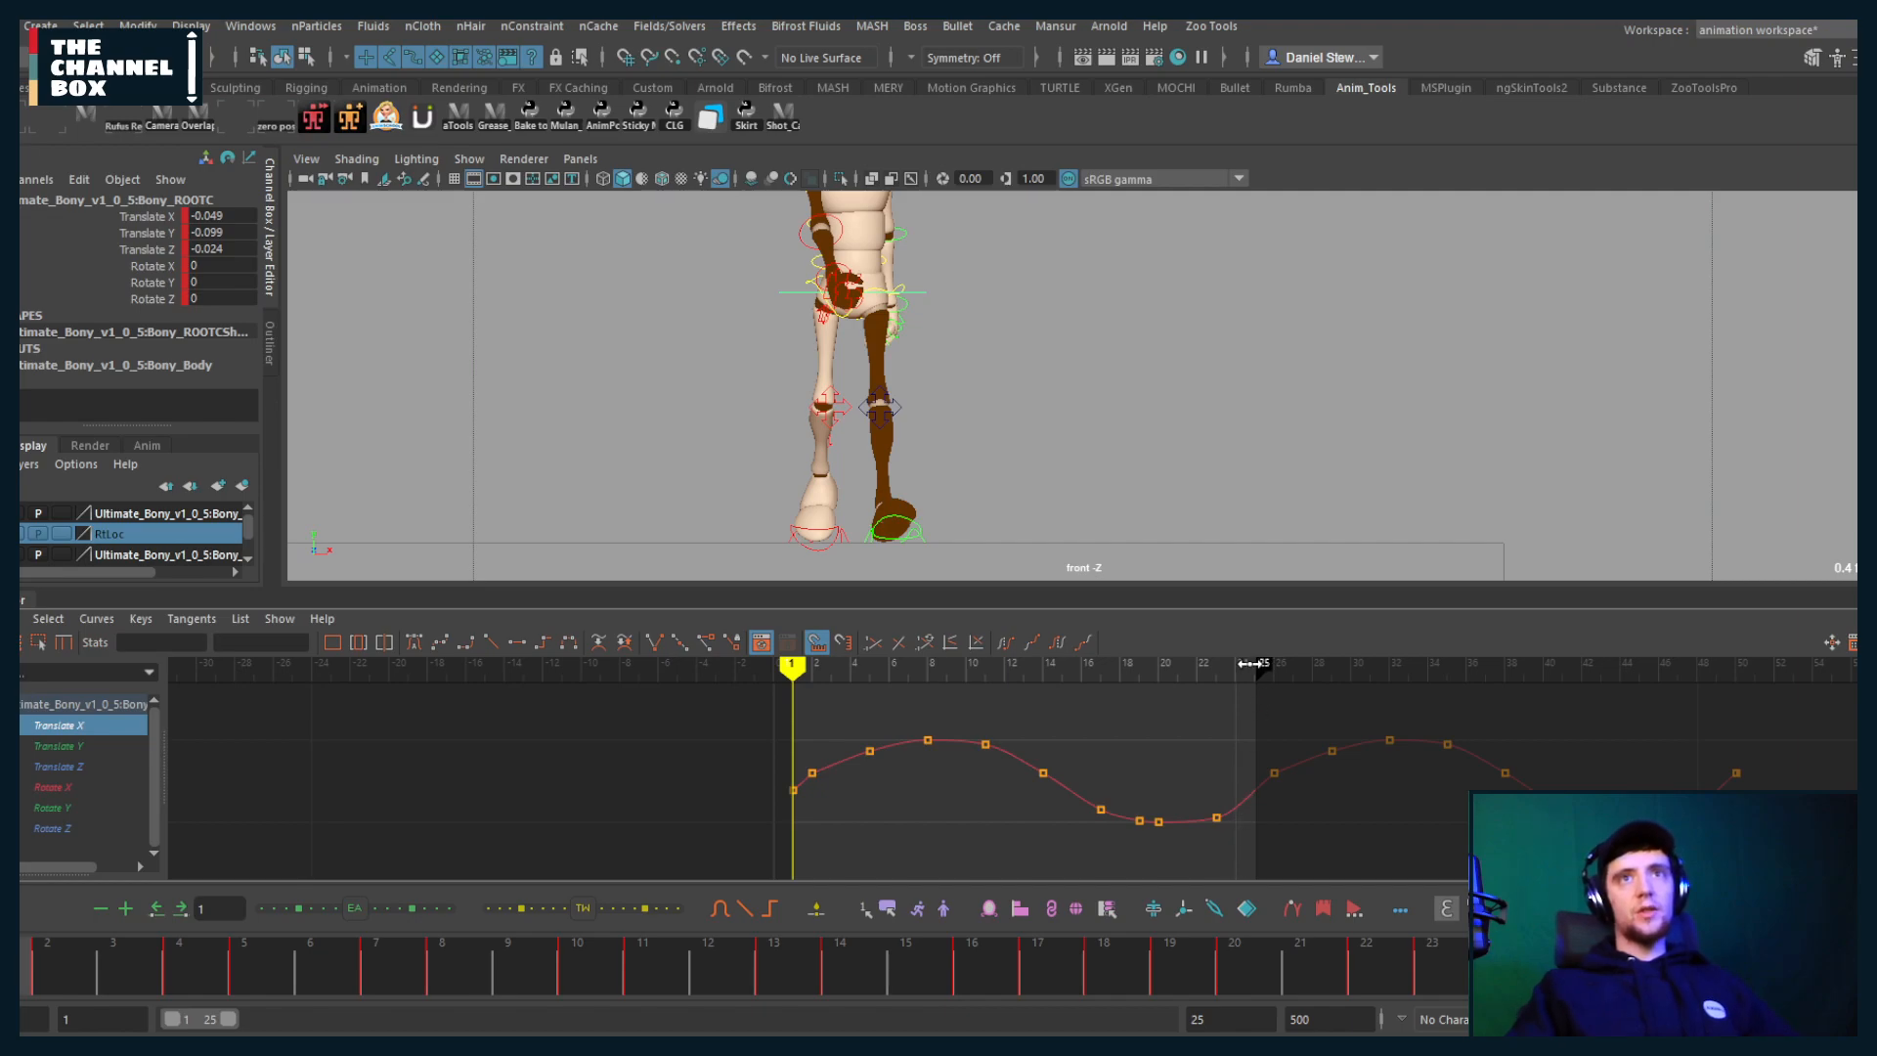
Step: Key the root control's Translate X at frame 25 and delete all of its keys after that frame
left_click_drag(1249, 664, 1254, 665)
mouse_move(1264, 738)
left_mouse_down()
mouse_move(1307, 763)
mouse_move(1789, 838)
left_mouse_up()
key("Delete")
scroll(1194, 801, "up", 4)
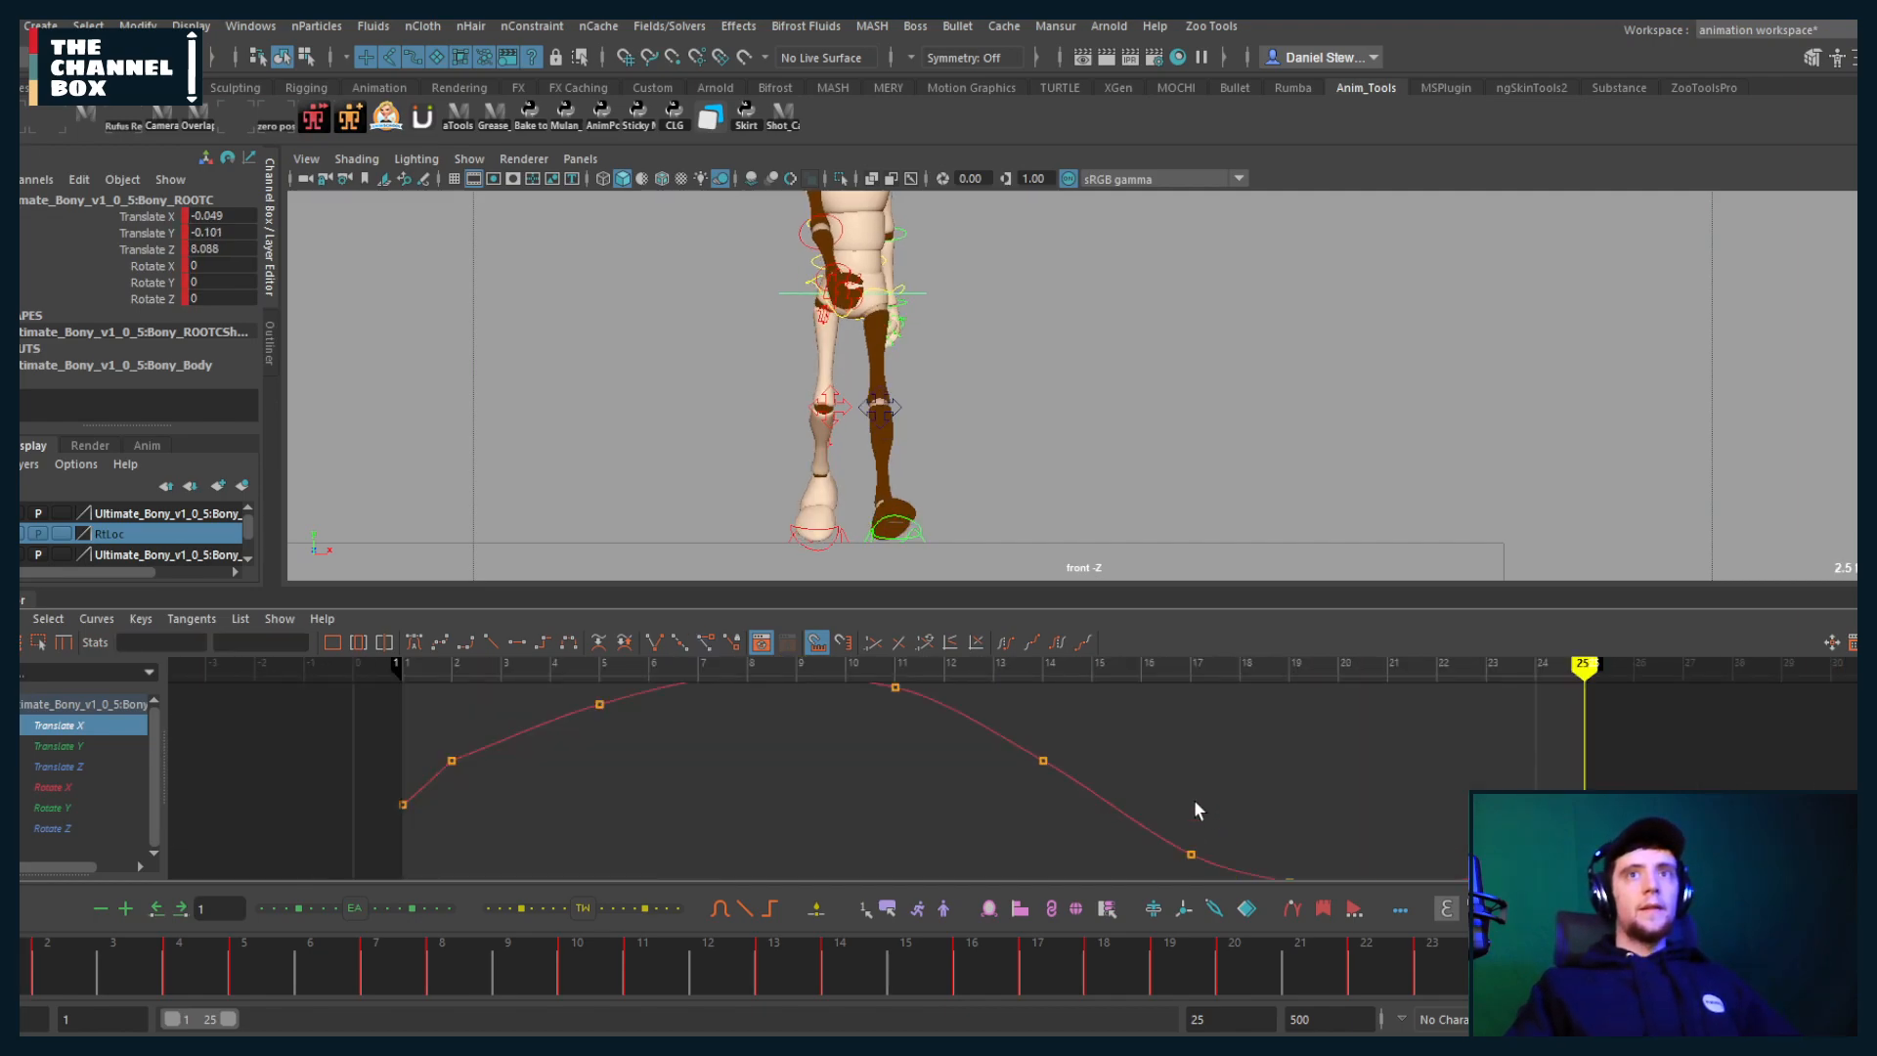
Step: Copy the root's whole Translate X curve and paste the copy starting at frame 25
middle_click_drag(1193, 799, 960, 772, "alt")
left_click(1313, 794)
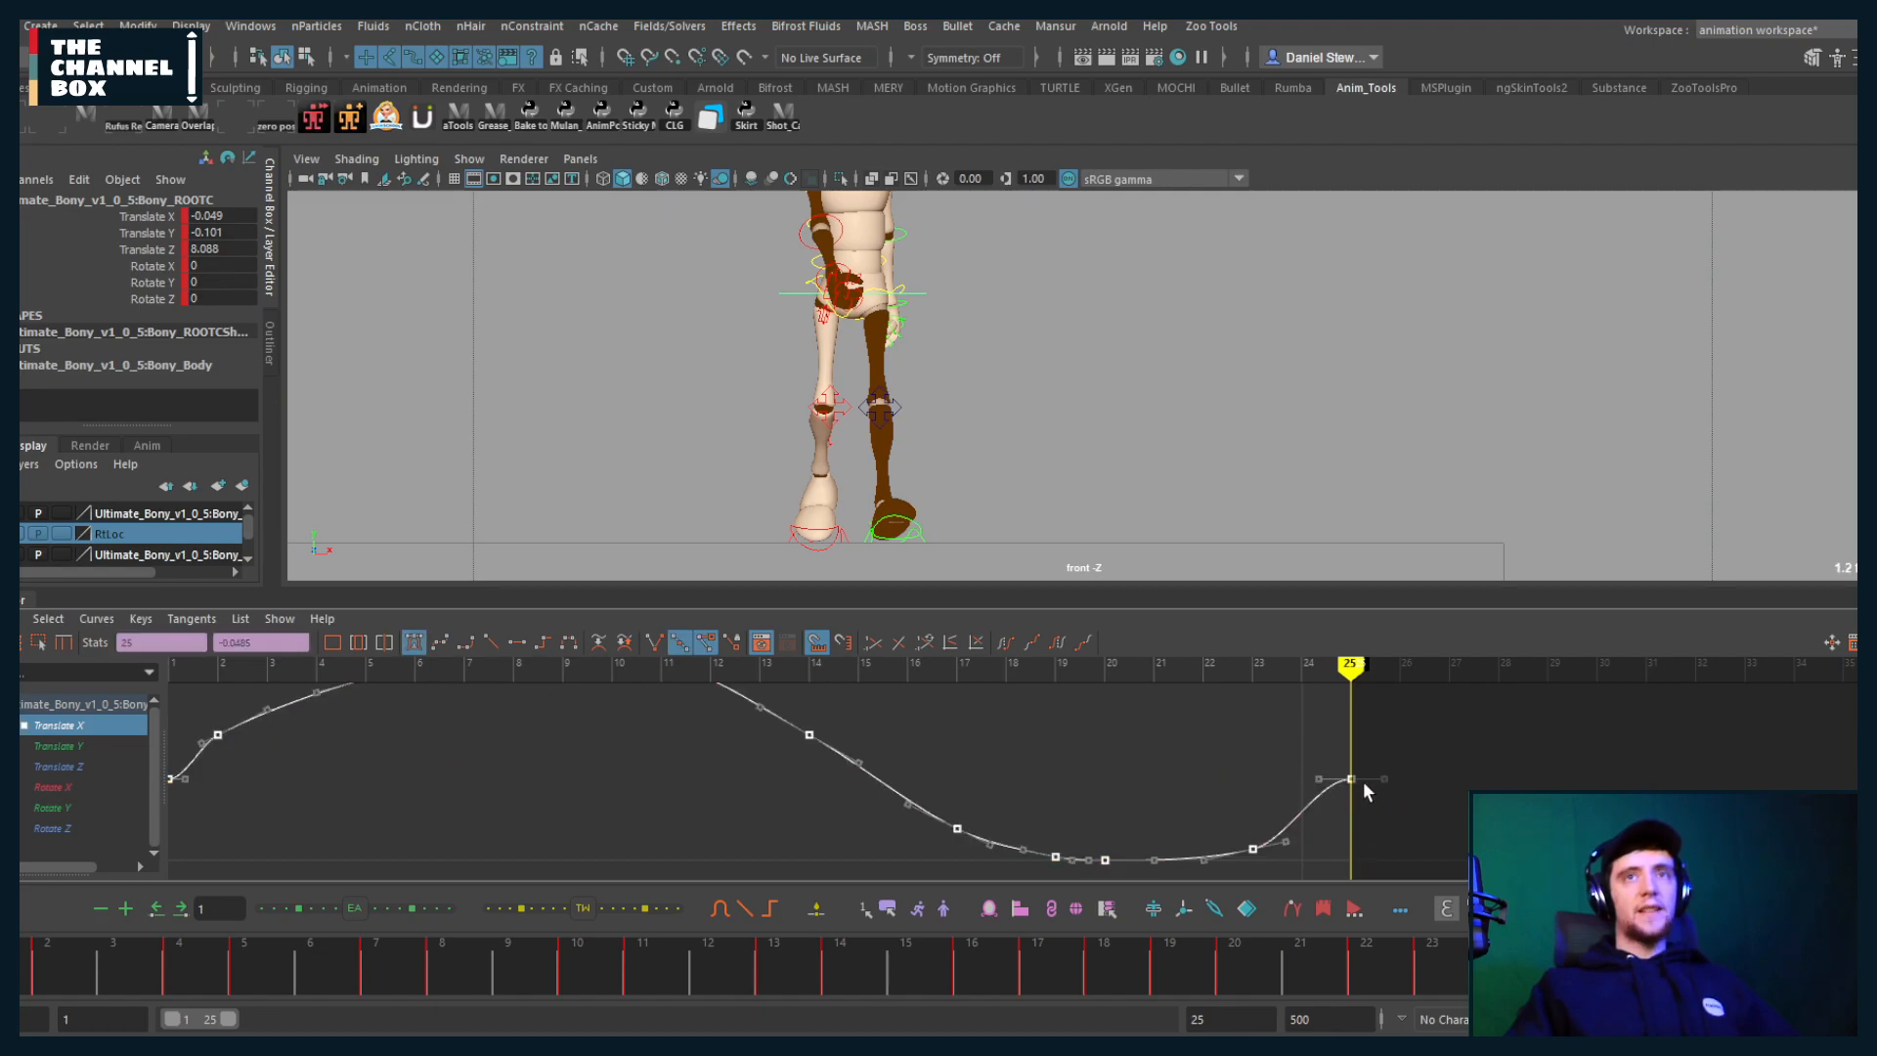
key("f")
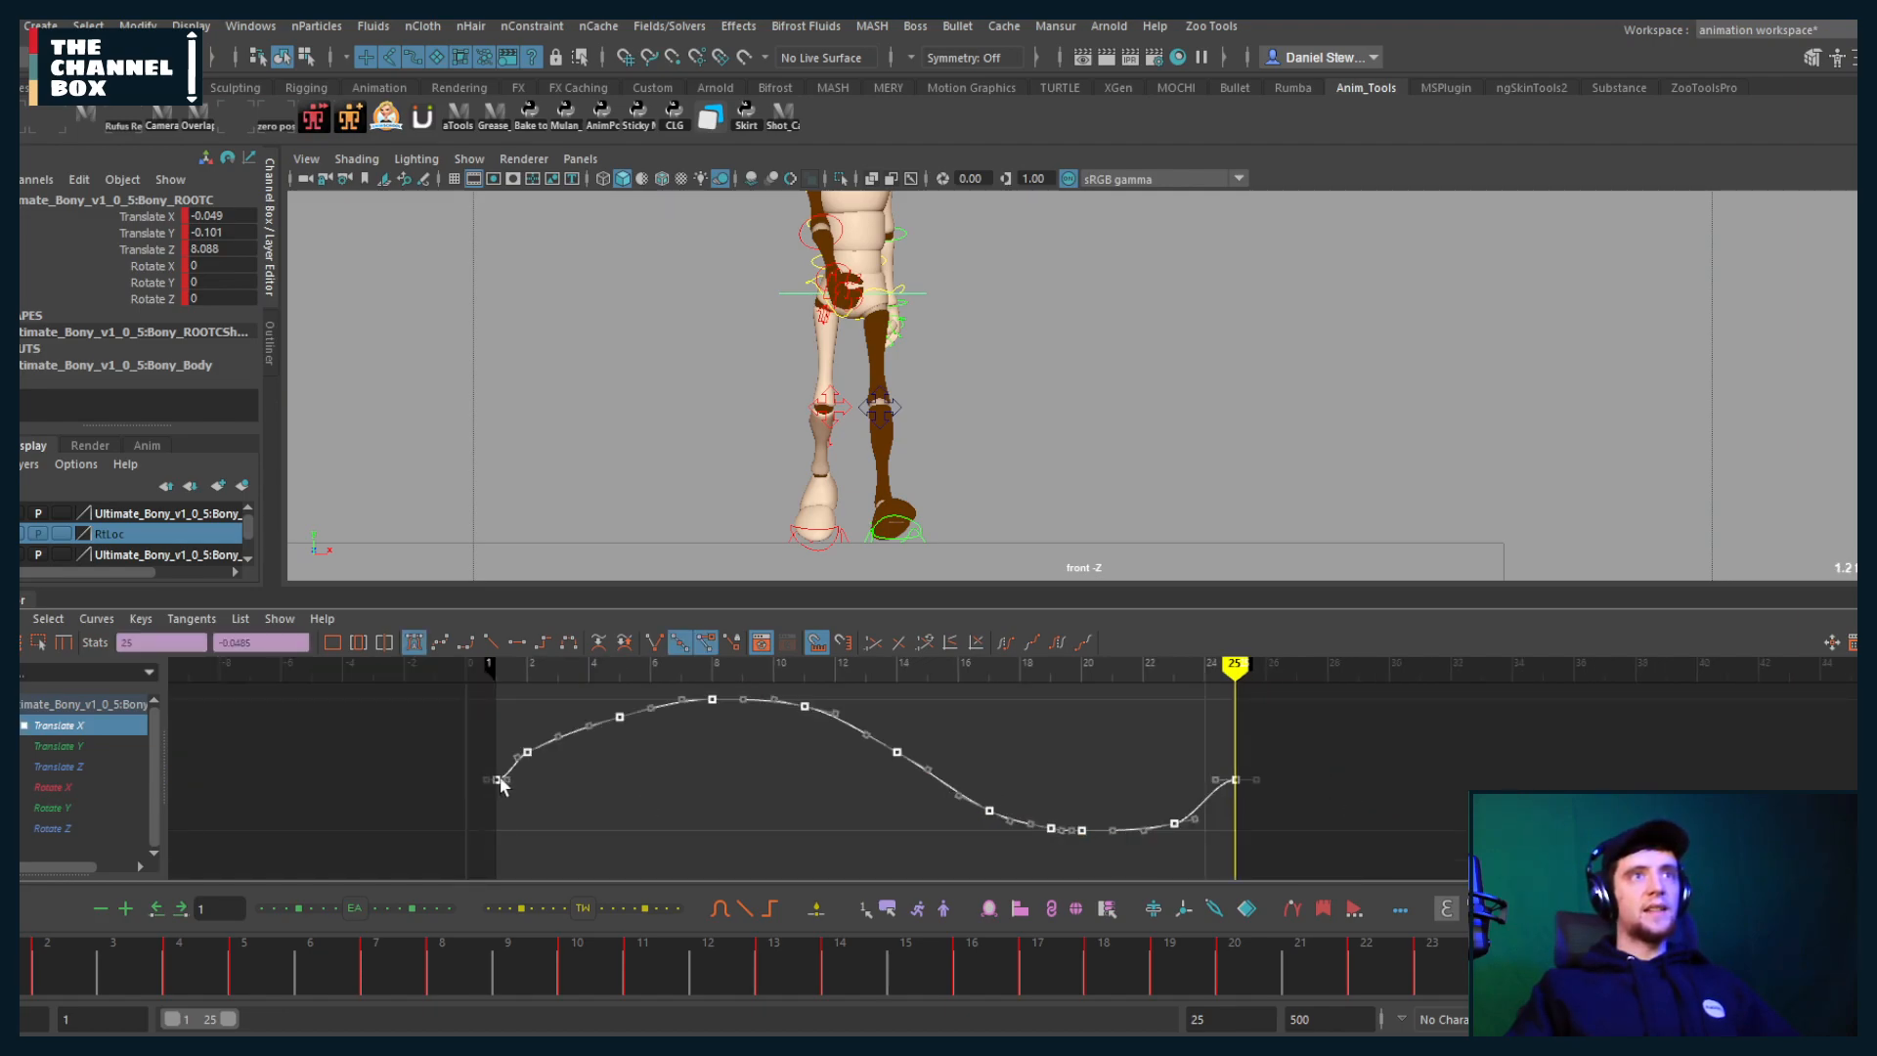
left_click(1173, 670)
left_click_drag(1183, 671, 1224, 672)
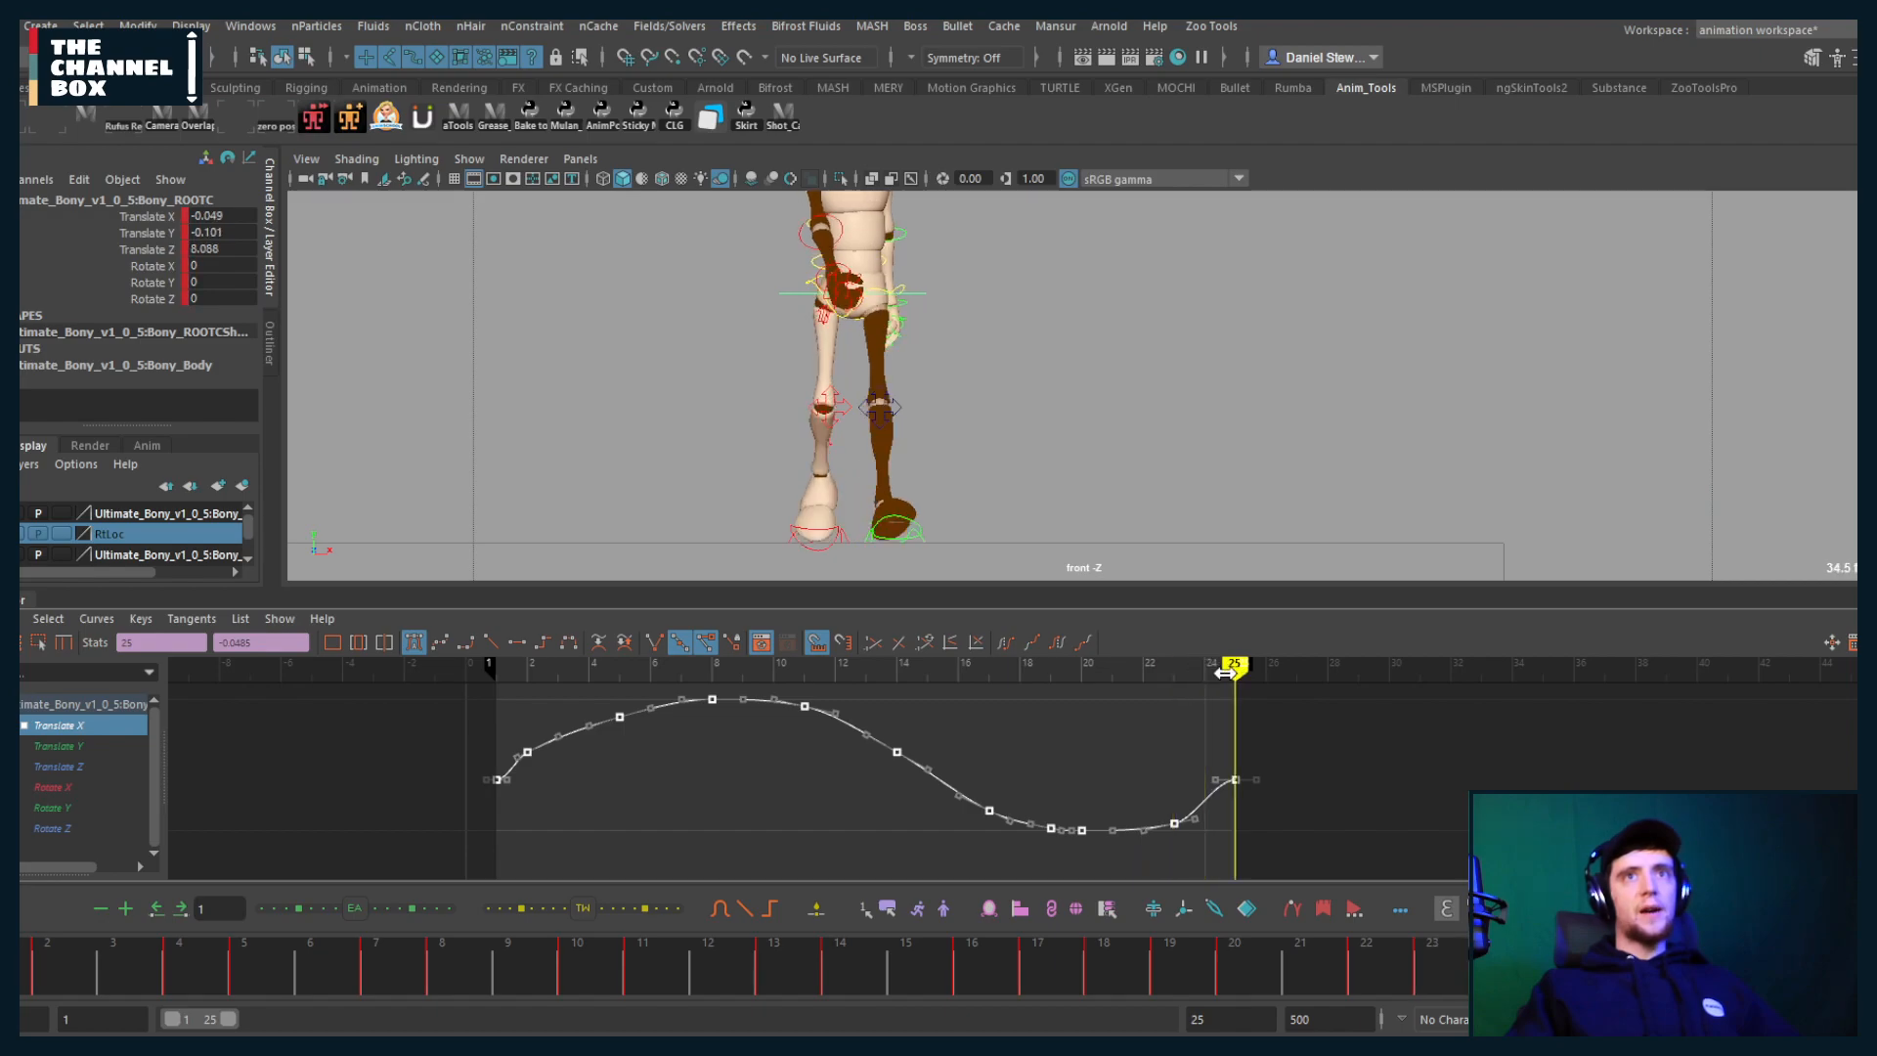
left_click(499, 672)
mouse_move(511, 671)
left_mouse_down()
mouse_move(597, 668)
mouse_move(596, 764)
left_mouse_up()
left_click(553, 716)
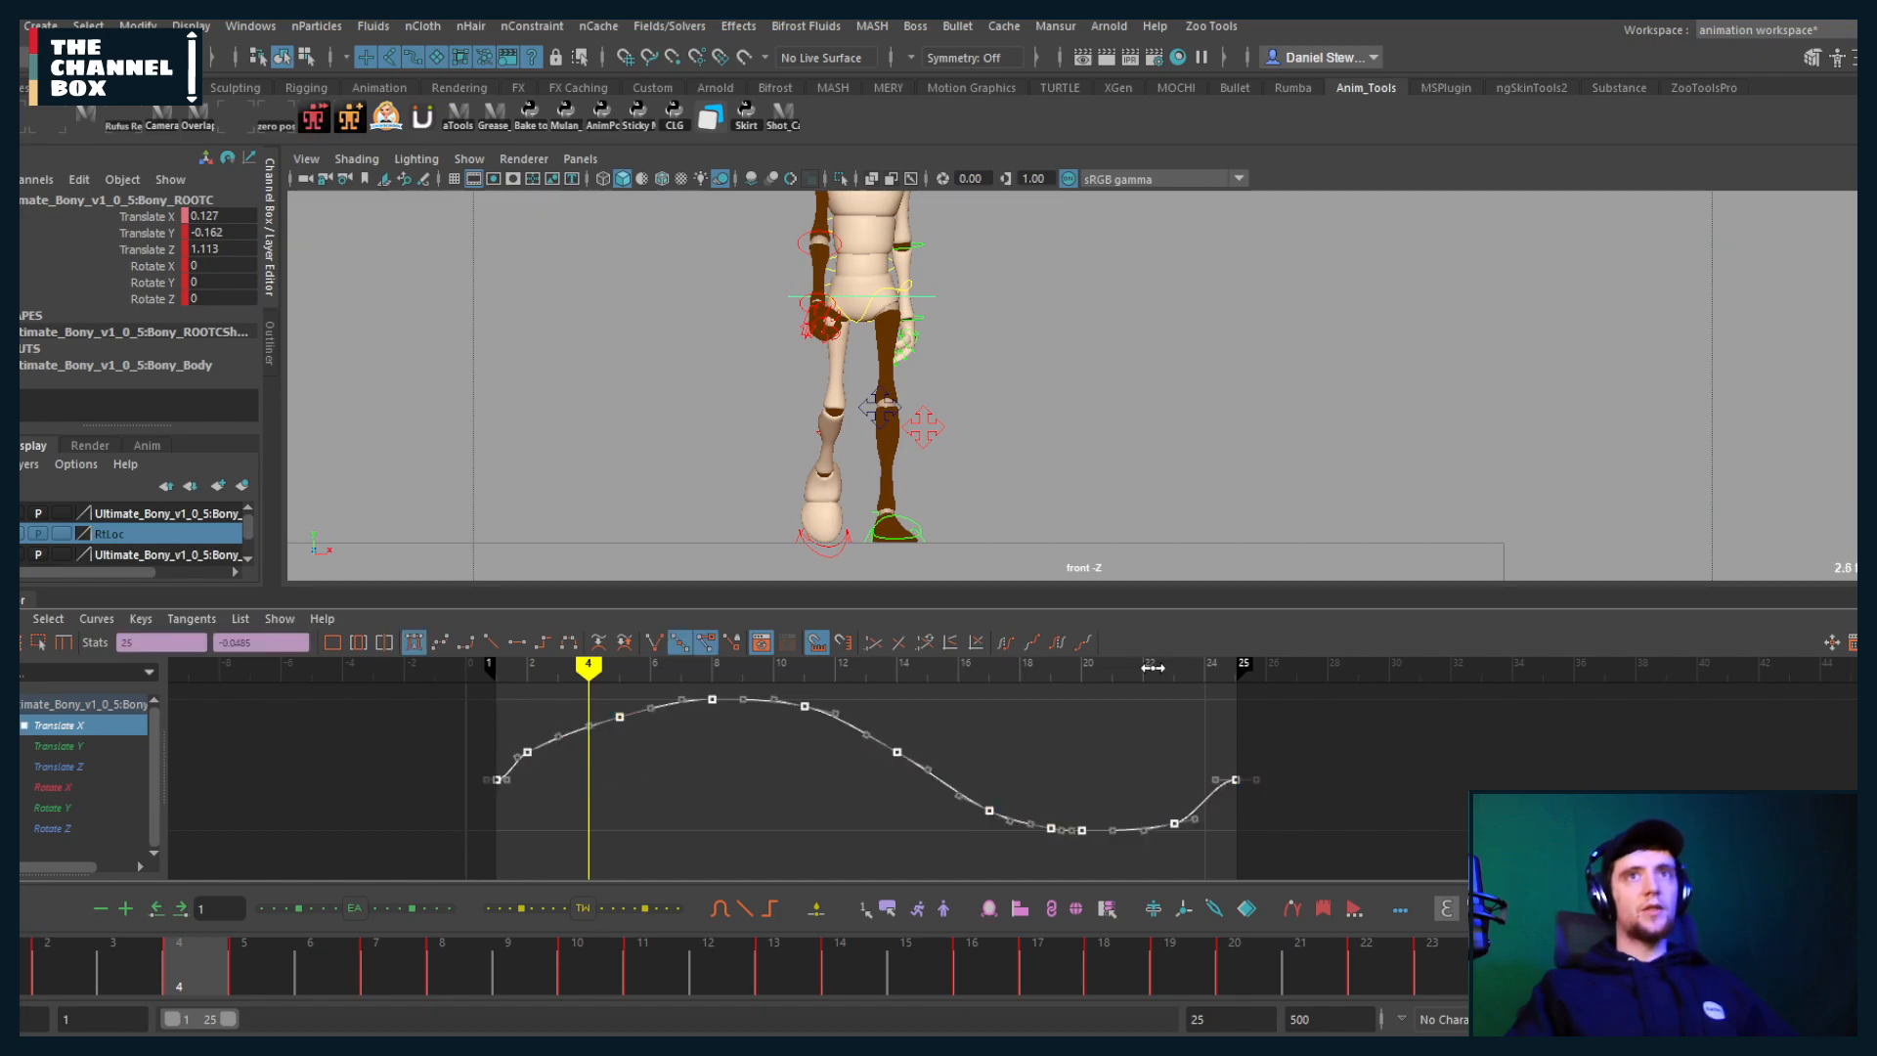
left_click(1235, 670)
key("ctrl+v")
right_click_drag(1255, 794, 1427, 794, "alt+shift")
middle_click_drag(1311, 794, 911, 794, "alt+shift")
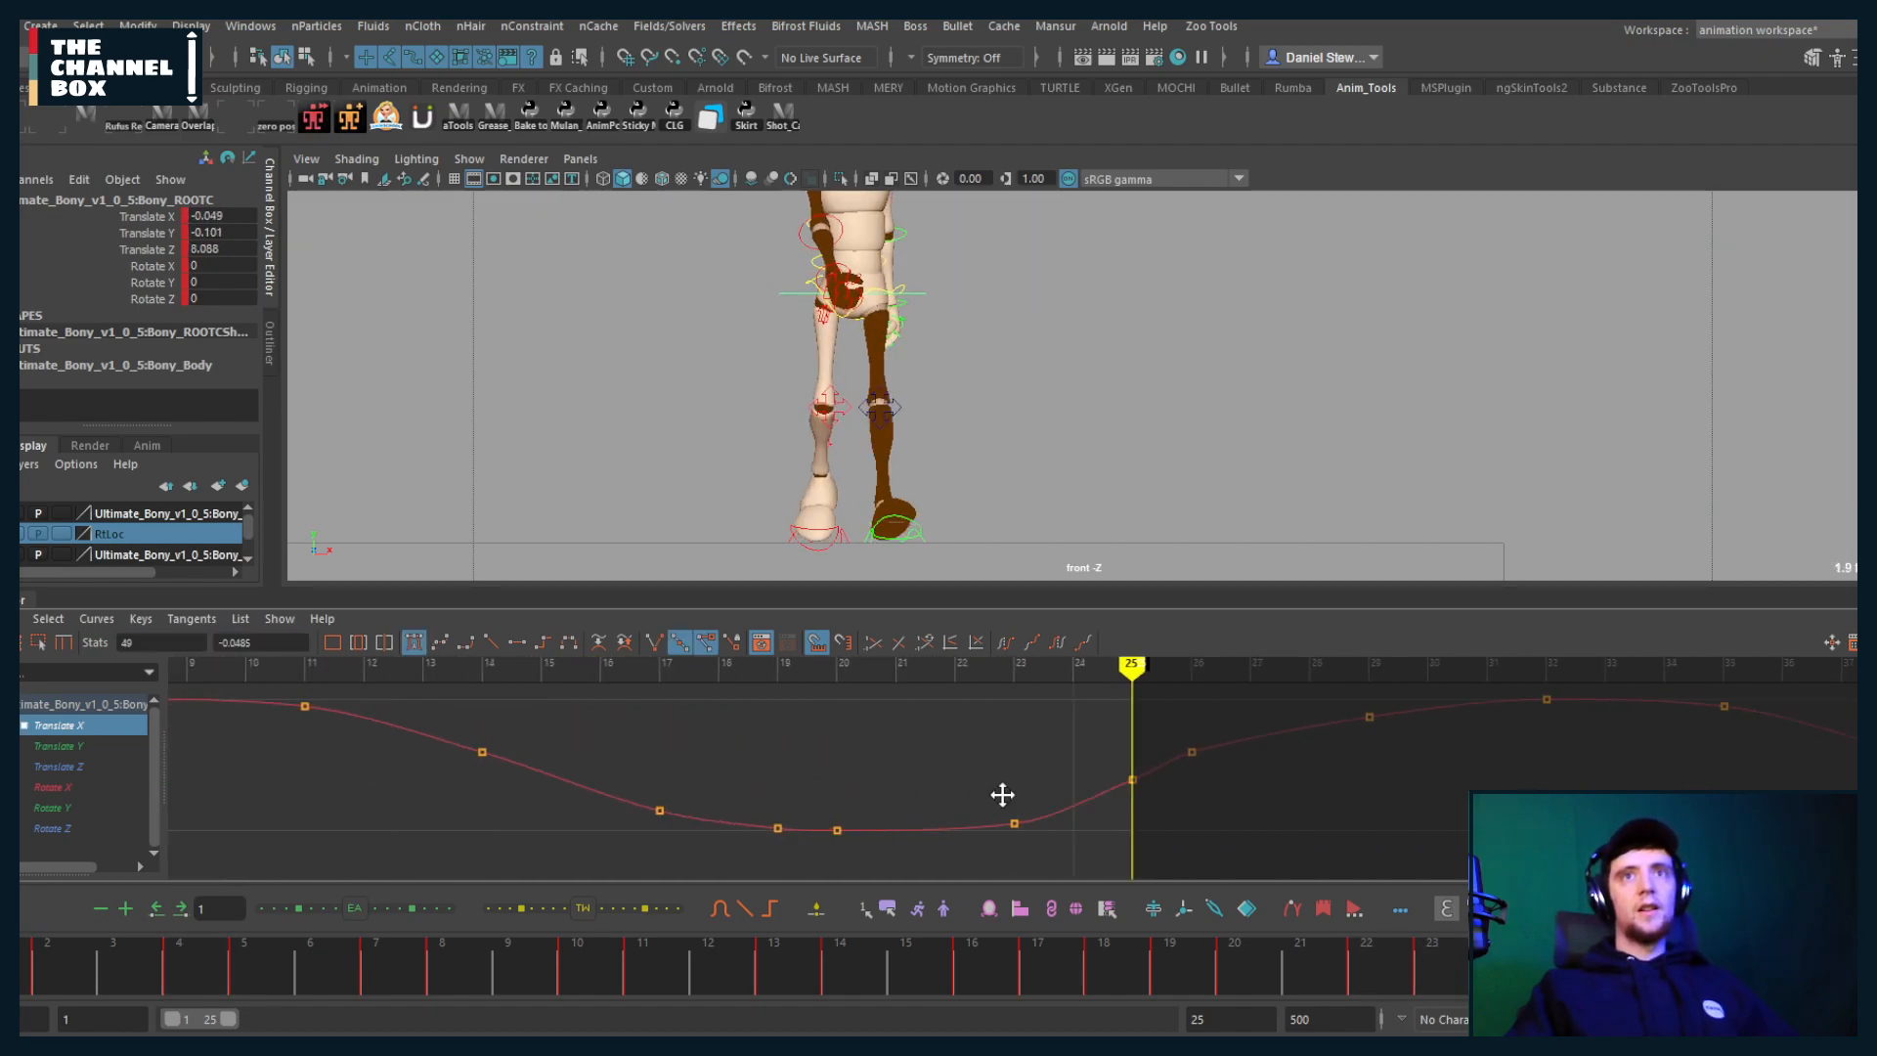
Step: Adjust the root's Translate X tangent at frame 25 and delete the pasted keys beyond that frame
left_click_drag(987, 755, 1039, 818)
middle_click_drag(1039, 817, 1007, 763)
scroll(1085, 797, "down", 5)
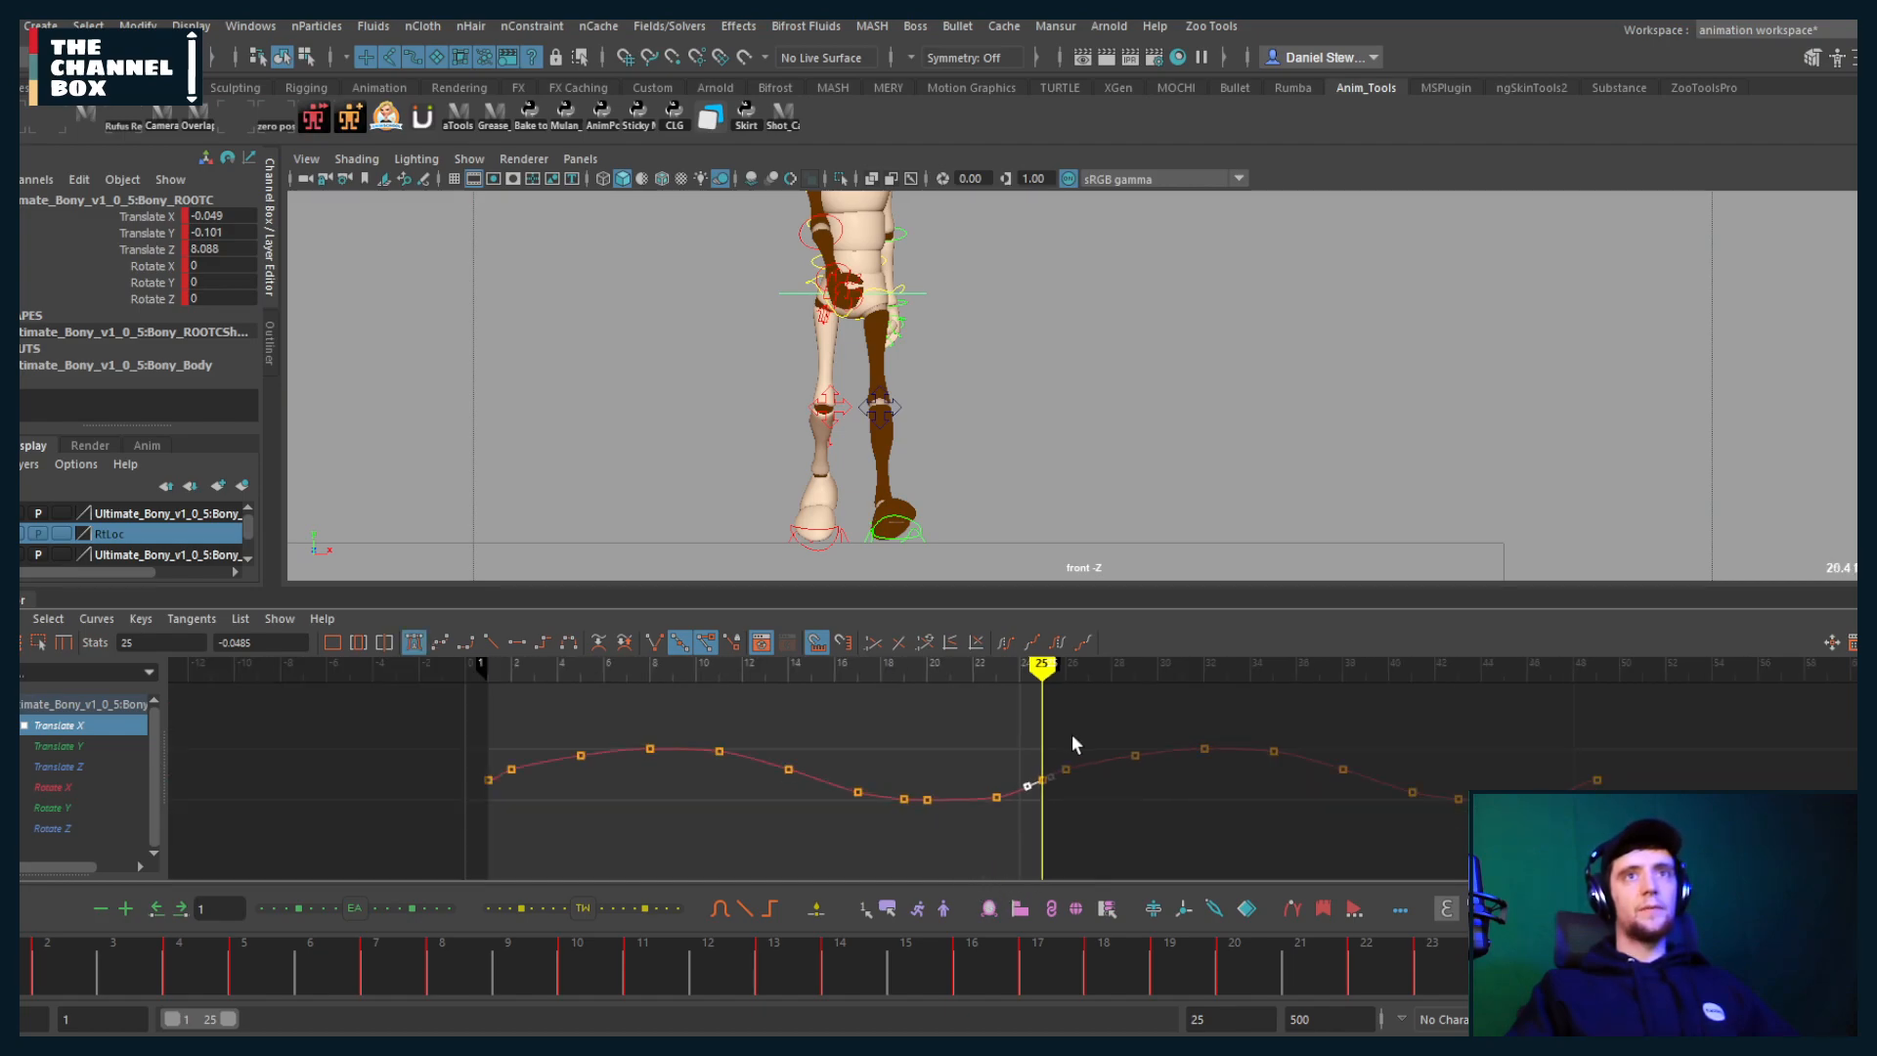
left_click_drag(1064, 743, 1481, 846)
key("Delete")
Step: Set linear tangents on the root's Translate X keys at frames 1 and 25 and check the curve's end
scroll(1025, 766, "up", 5)
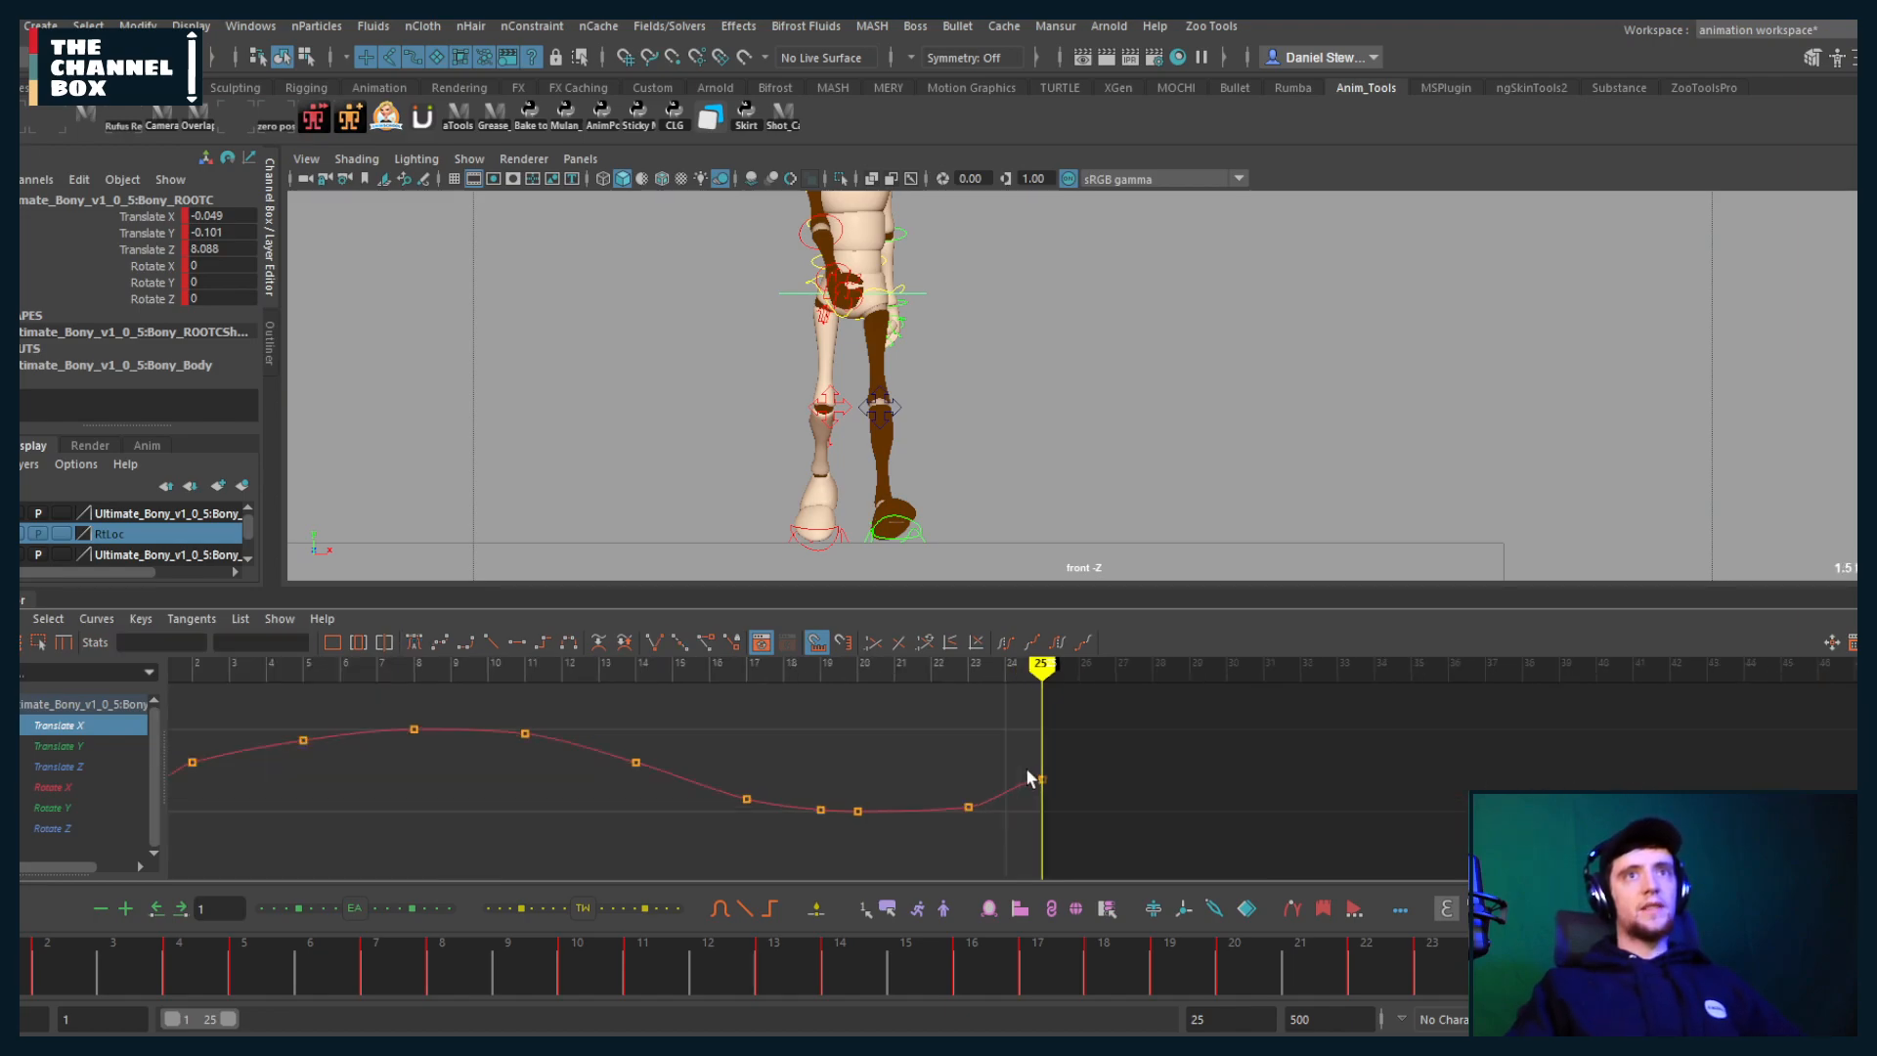
middle_click_drag(936, 750, 1101, 750, "alt")
left_click_drag(1267, 751, 1122, 823)
scroll(1034, 784, "down", 5)
middle_click_drag(873, 775, 1181, 776, "alt")
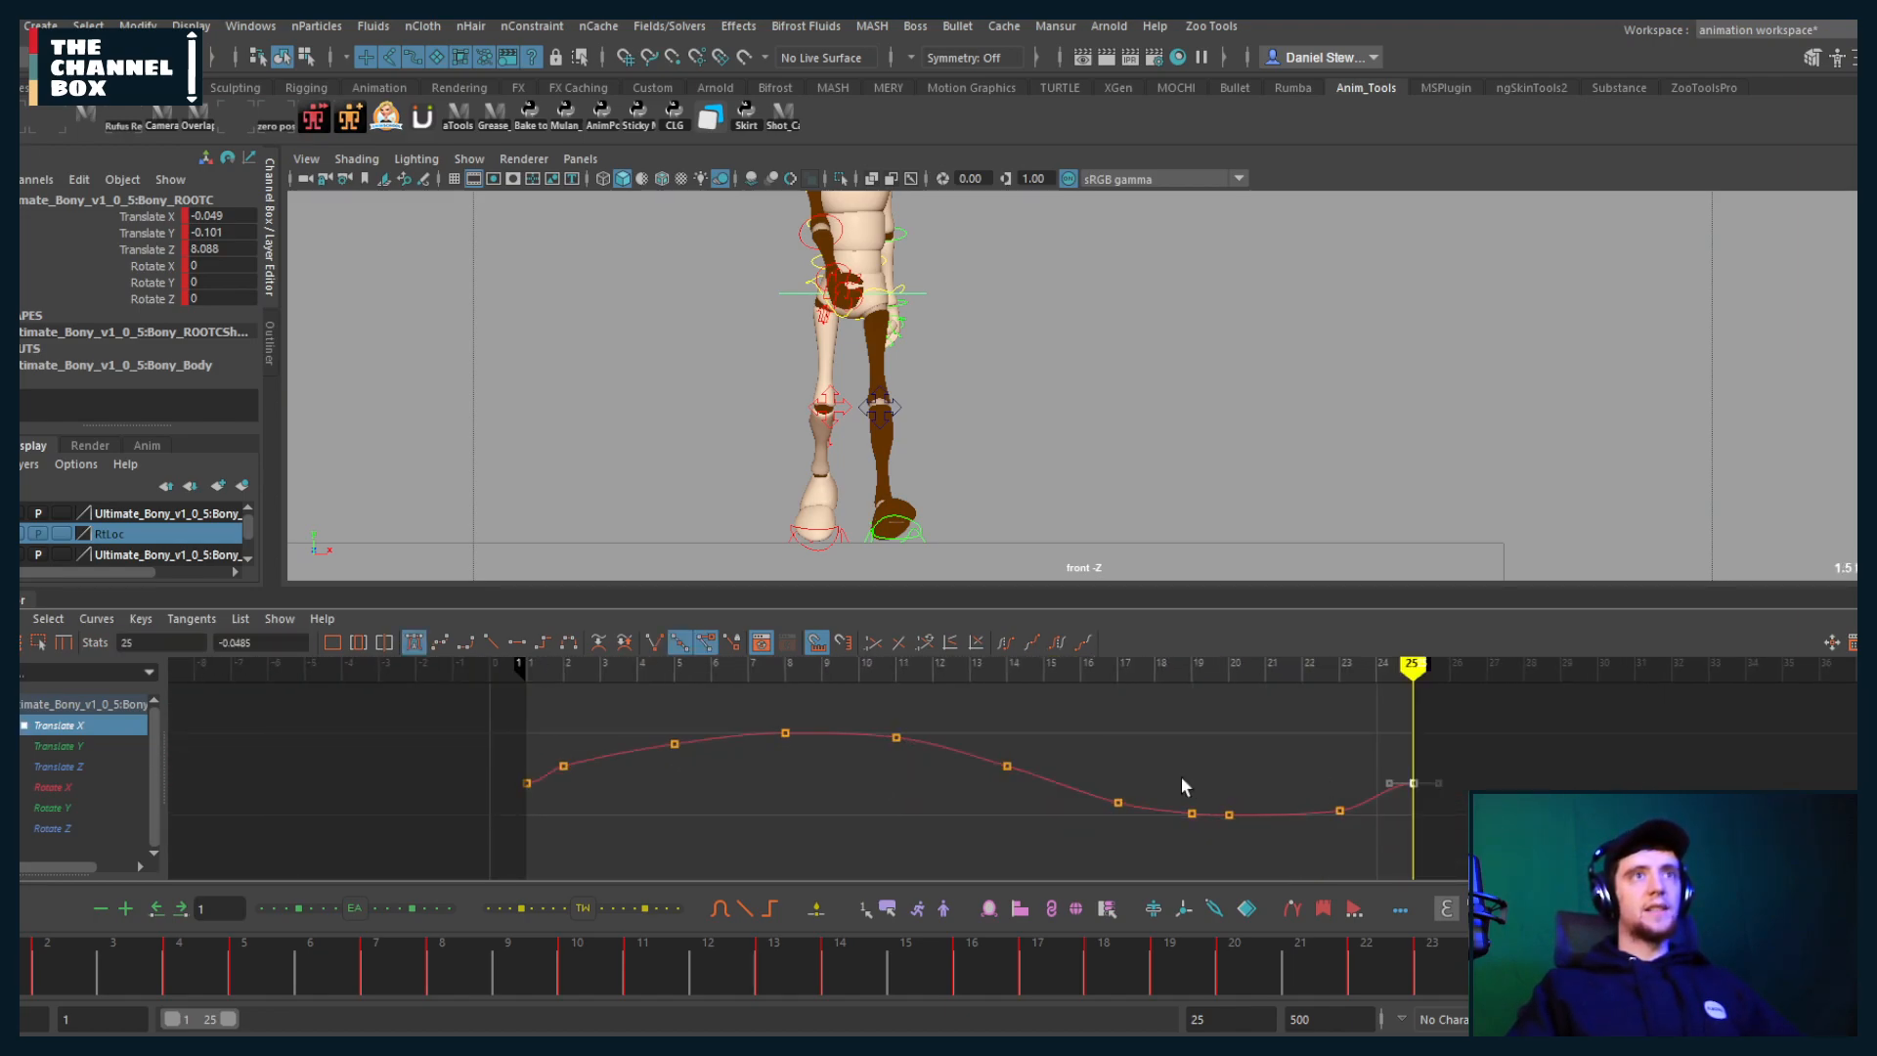
left_click_drag(530, 794, 535, 802)
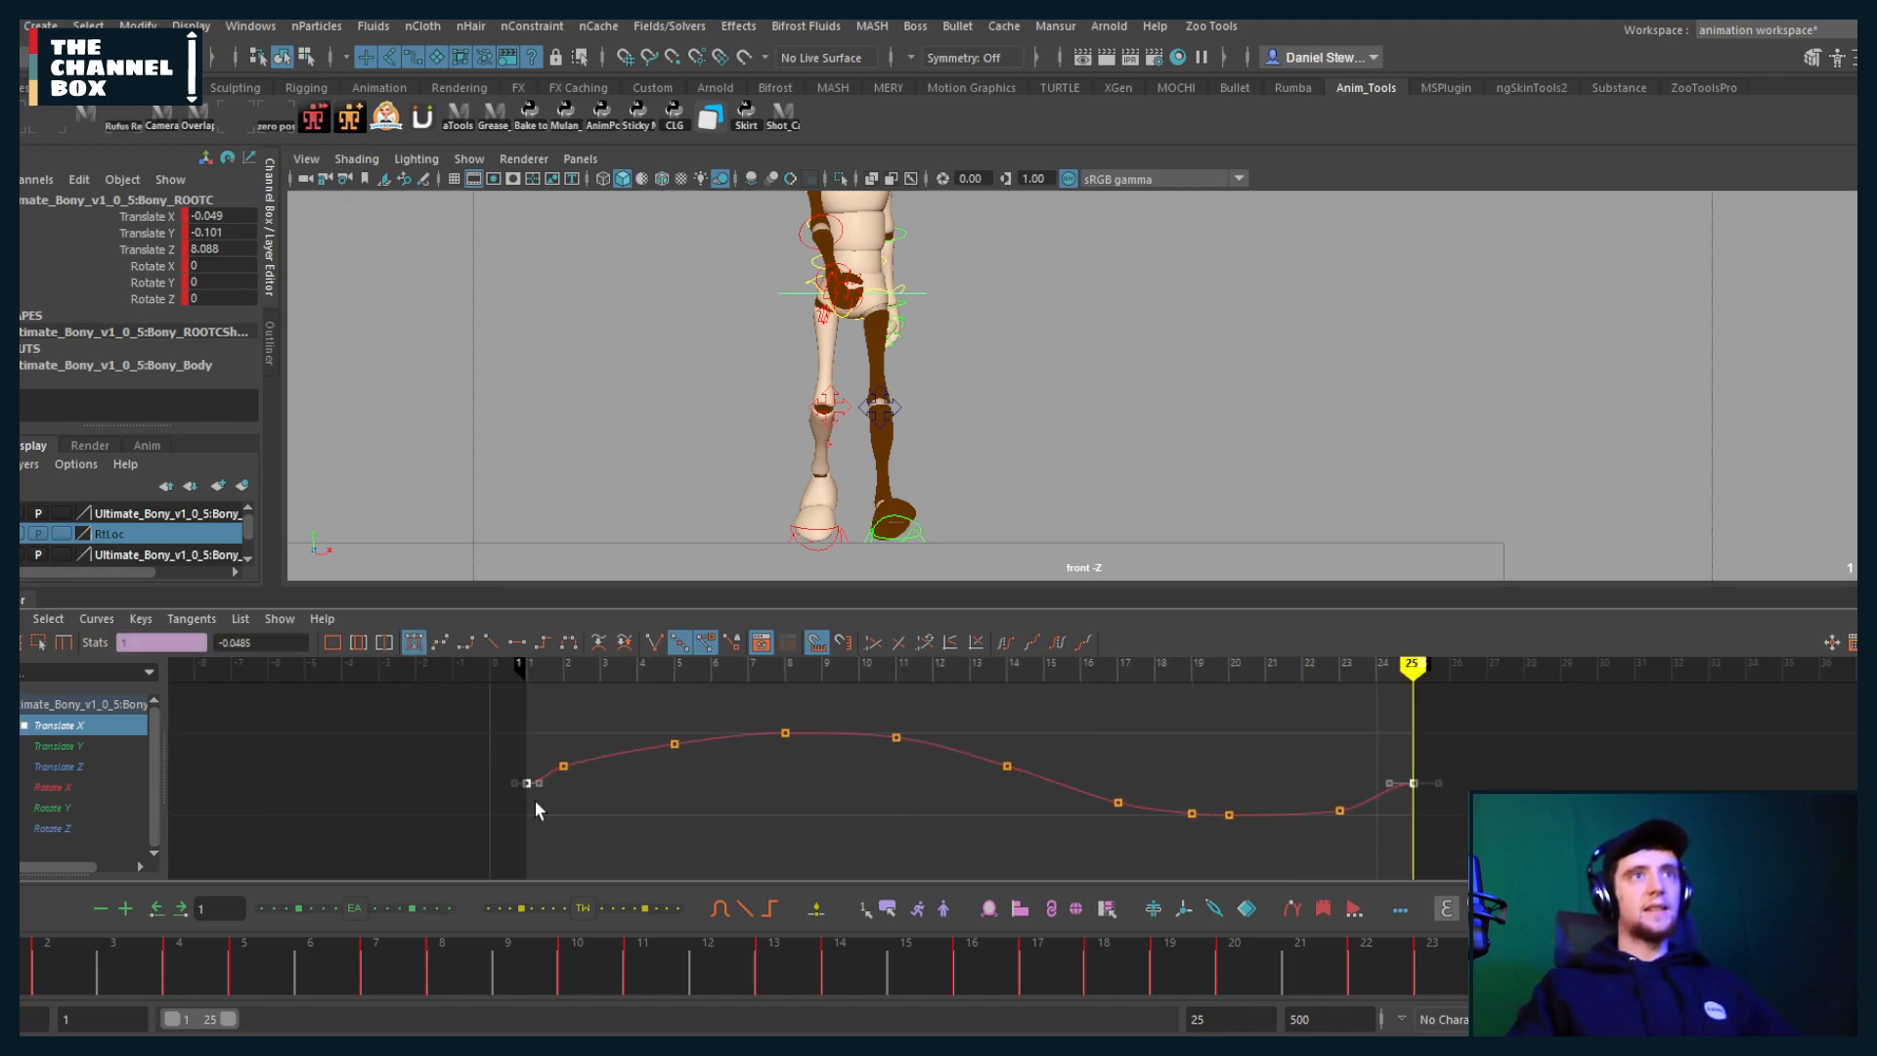
left_click(490, 638)
scroll(1335, 876, "up", 5)
middle_click_drag(1281, 854, 877, 813, "alt")
scroll(1043, 782, "down", 5)
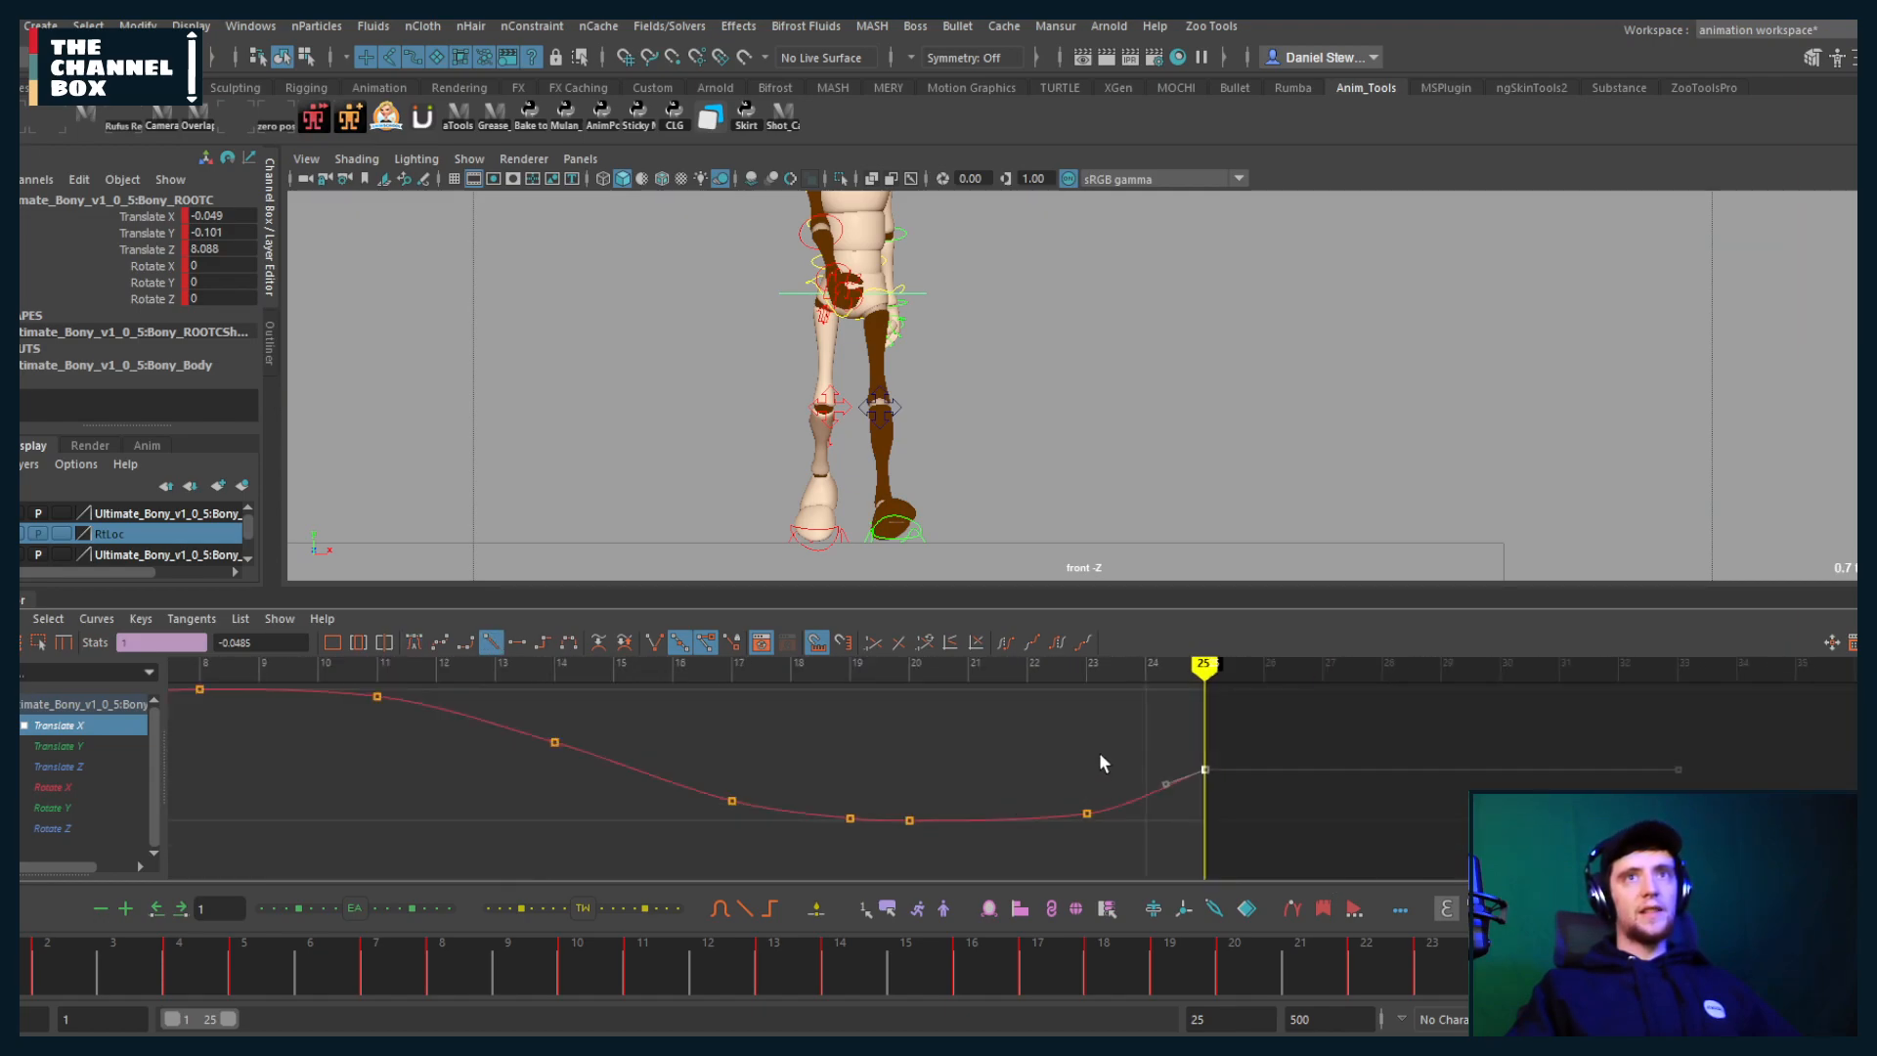
left_click(1098, 758)
left_click_drag(1094, 672, 1201, 698)
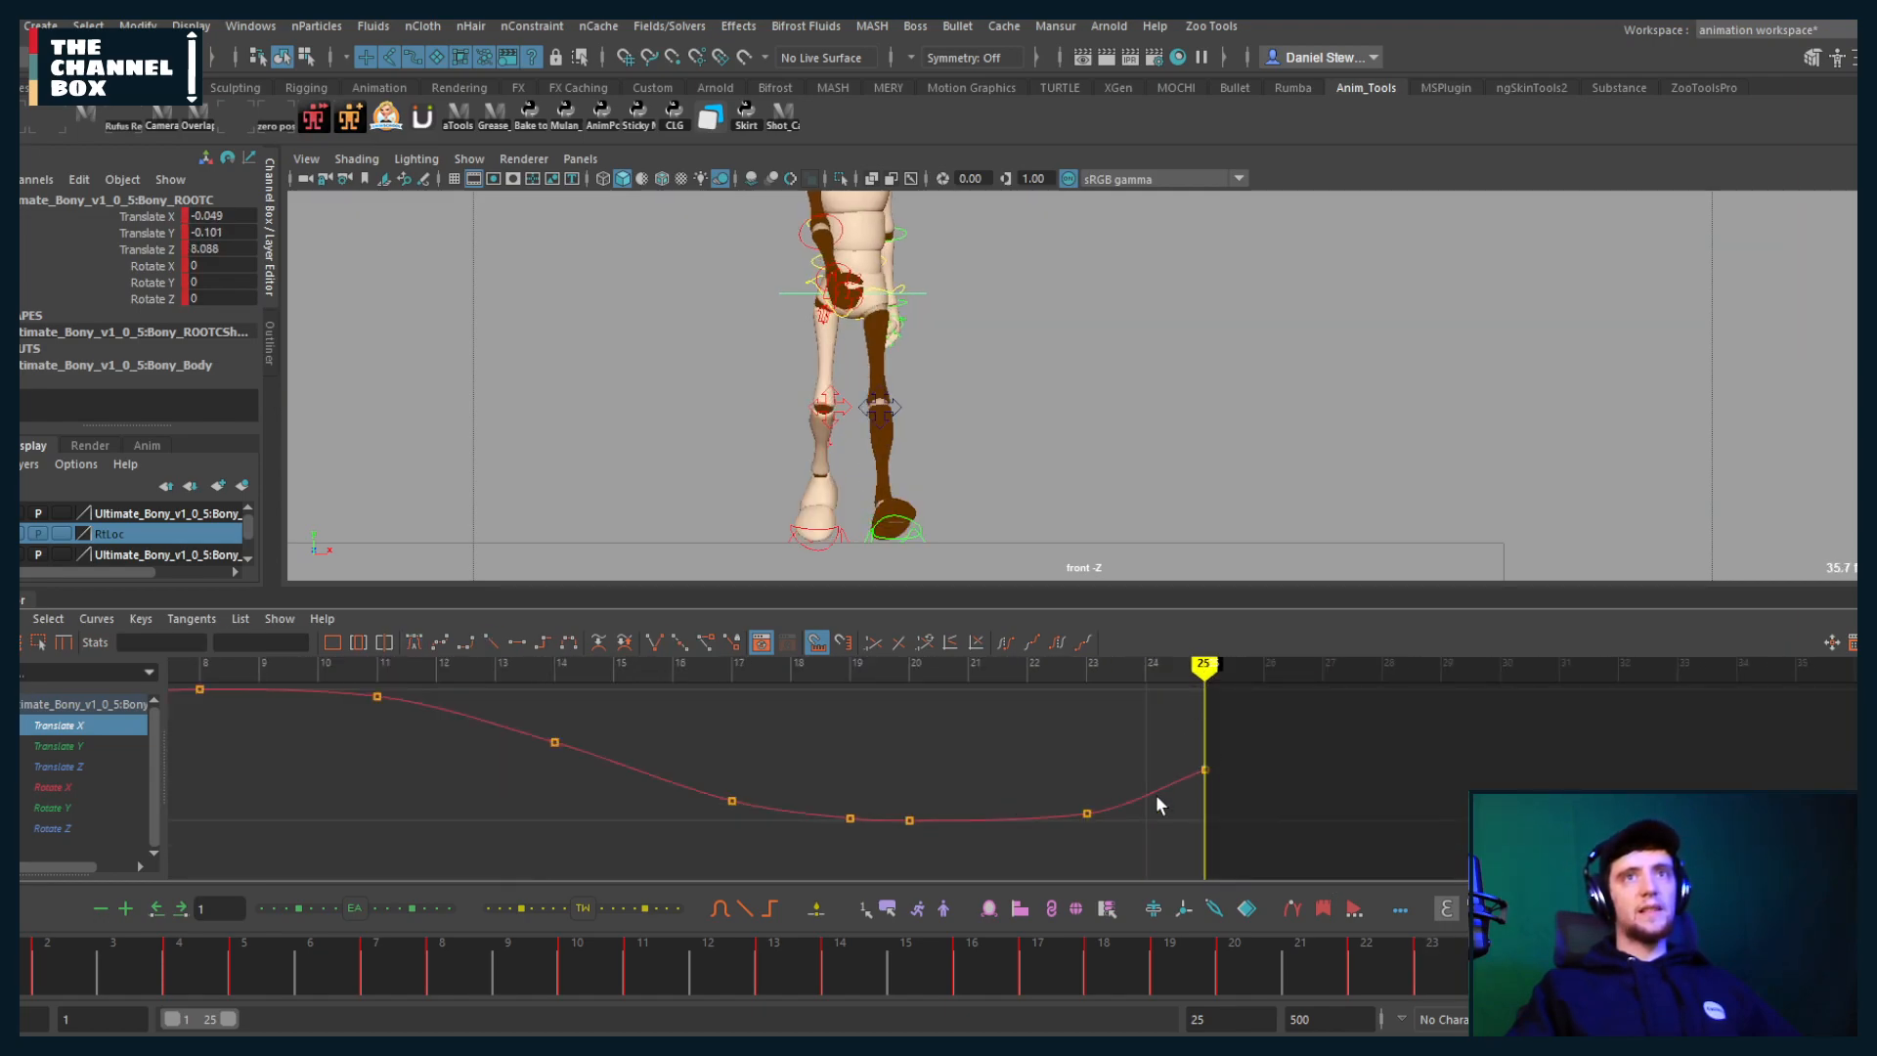
Step: Examine the start of the root's Translate X curve and go to frame 1
scroll(1156, 796, "down", 5)
middle_click_drag(757, 733, 1005, 733, "alt")
scroll(1006, 733, "up", 8)
middle_click_drag(494, 842, 897, 842, "alt")
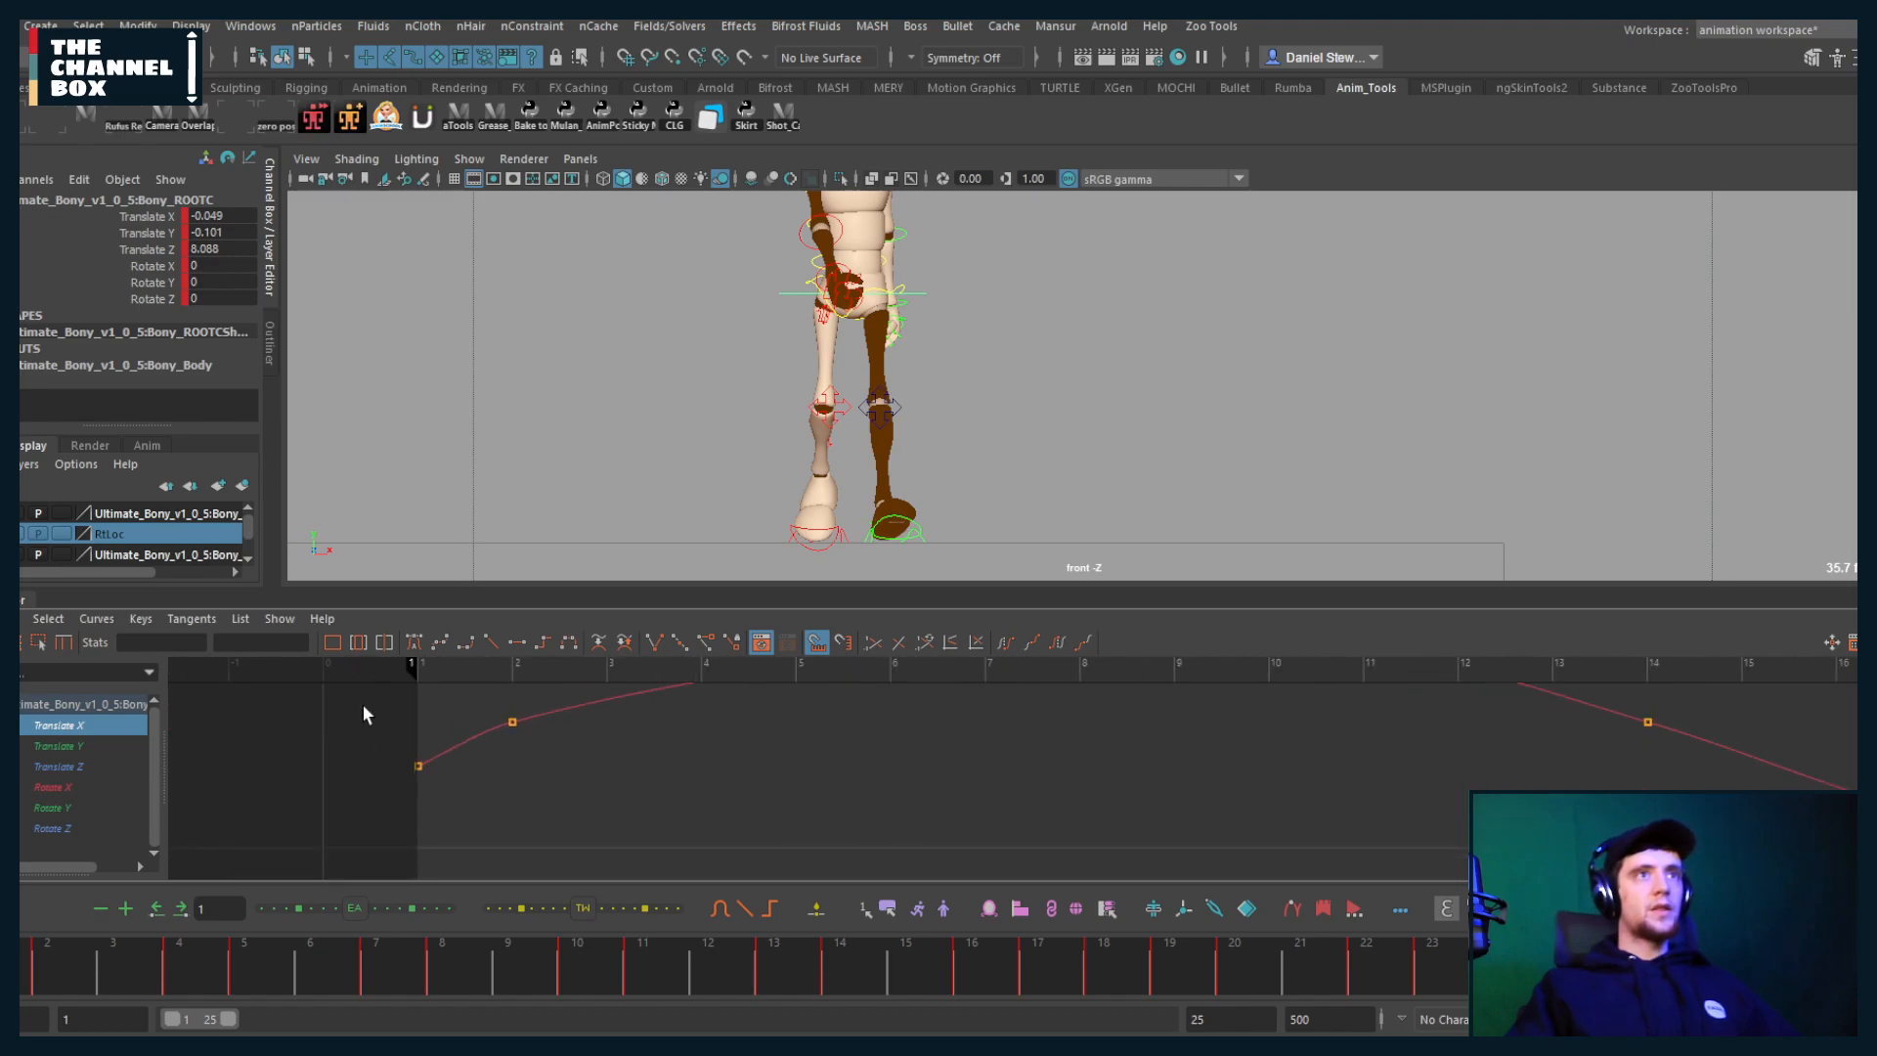
left_click(418, 666)
Step: Inspect the root's Translate Y keys at frames 1 and 25, then its Translate Z and Rotate X curves
left_click(61, 749)
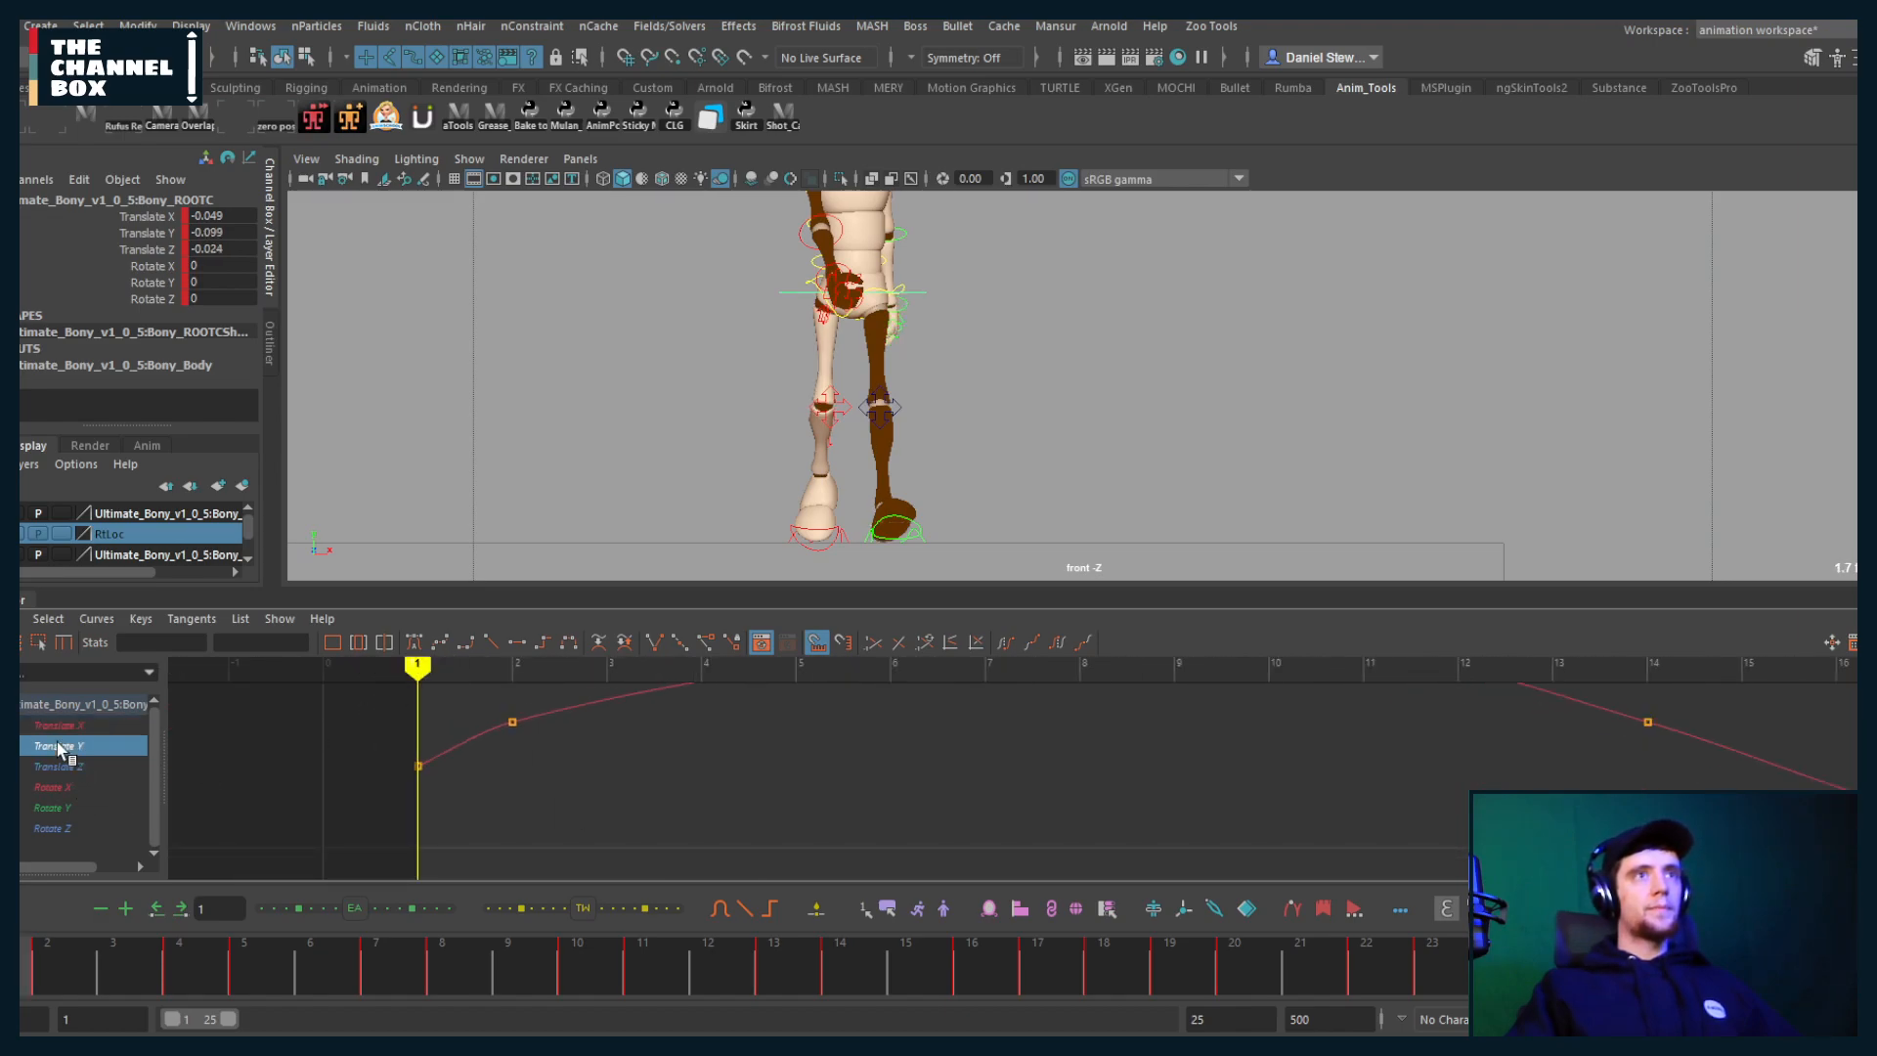
scroll(973, 735, "down", 8)
mouse_move(925, 735)
middle_mouse_down("alt")
mouse_move(695, 746)
mouse_move(731, 738)
middle_mouse_up("alt")
scroll(705, 745, "up", 5)
scroll(706, 753, "down", 4)
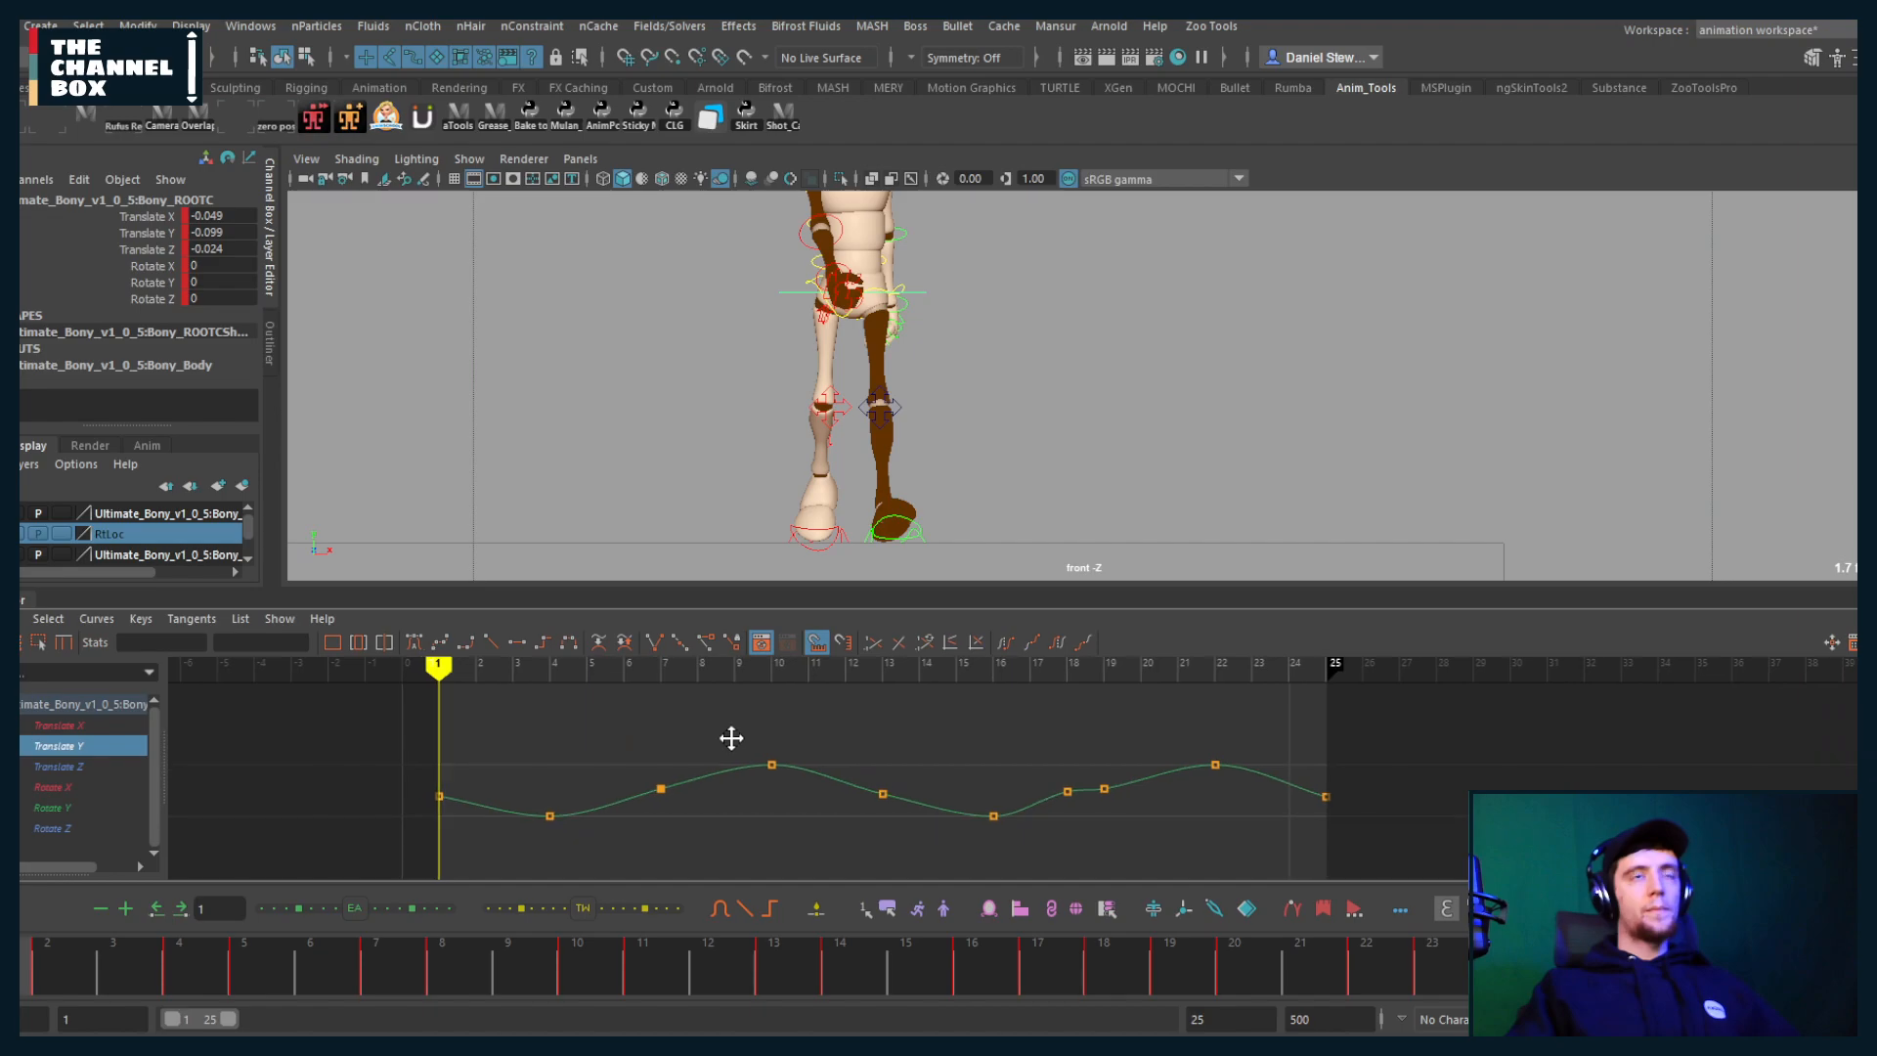
left_click_drag(489, 770, 372, 848)
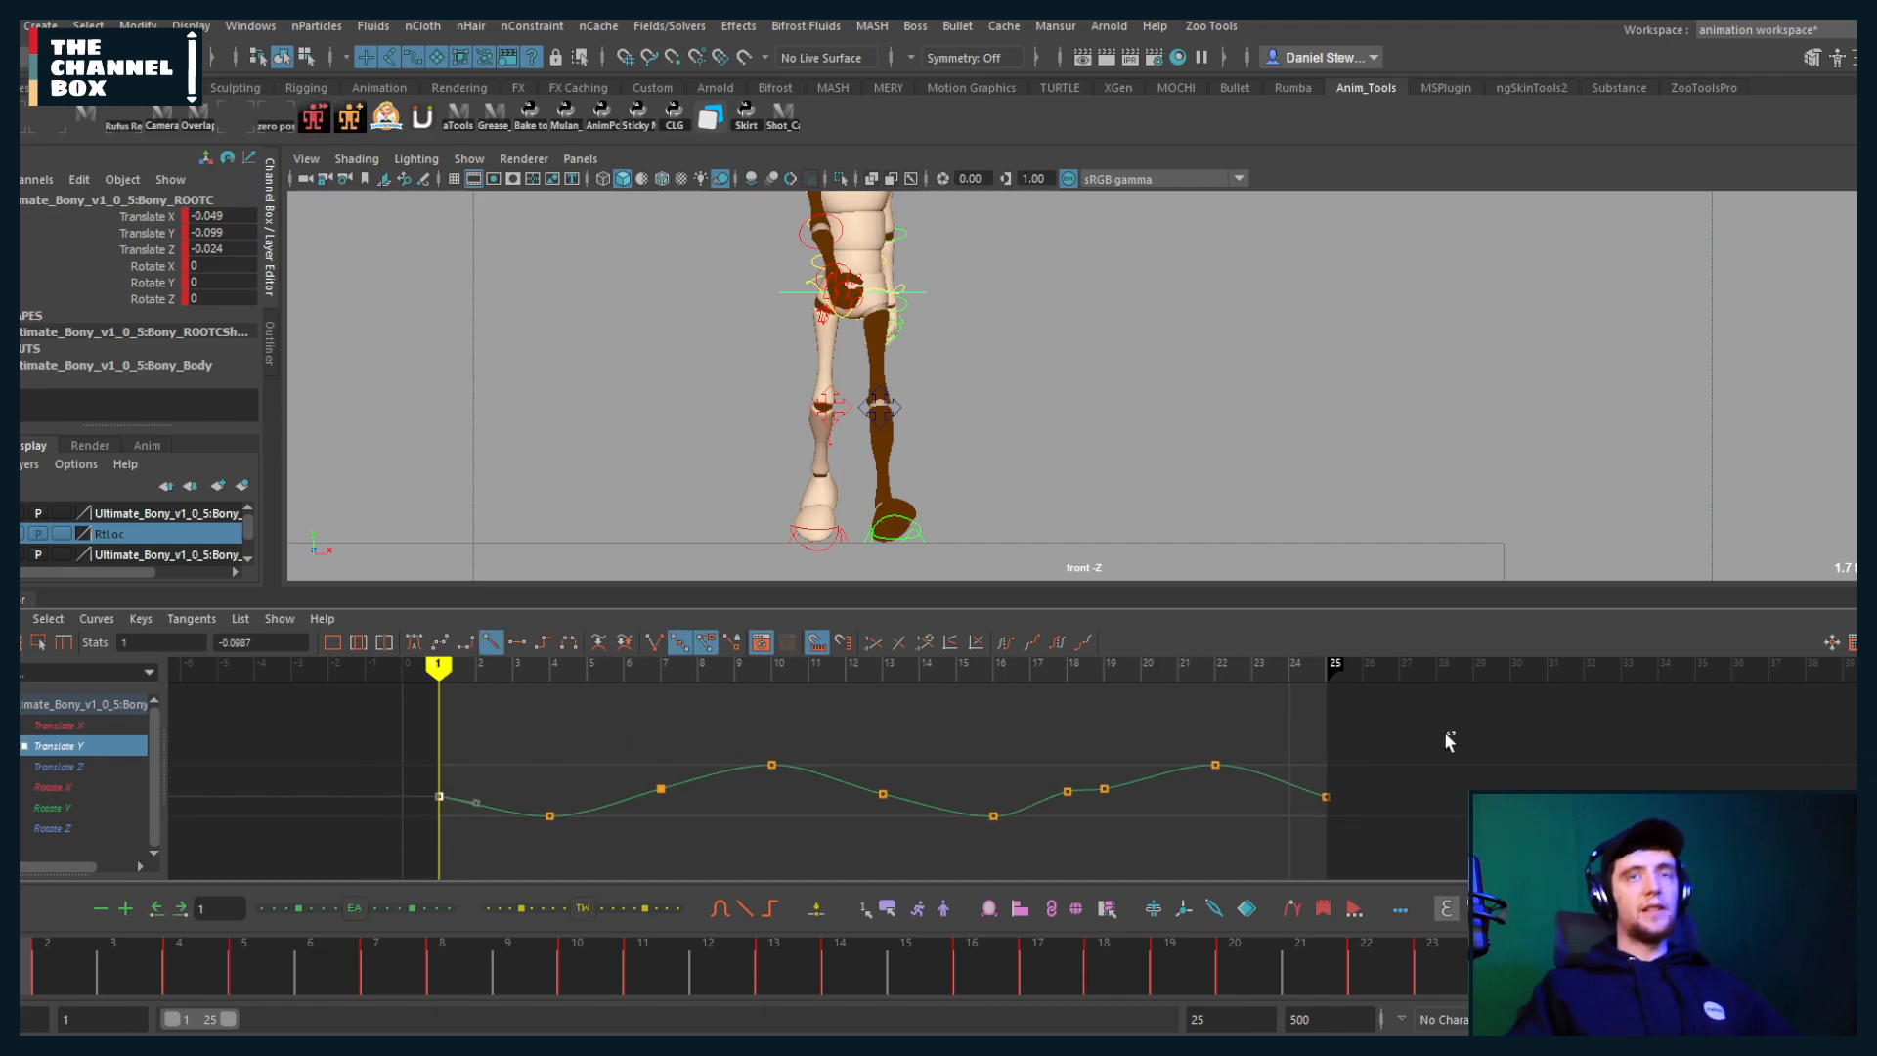
left_click_drag(1445, 731, 1311, 840)
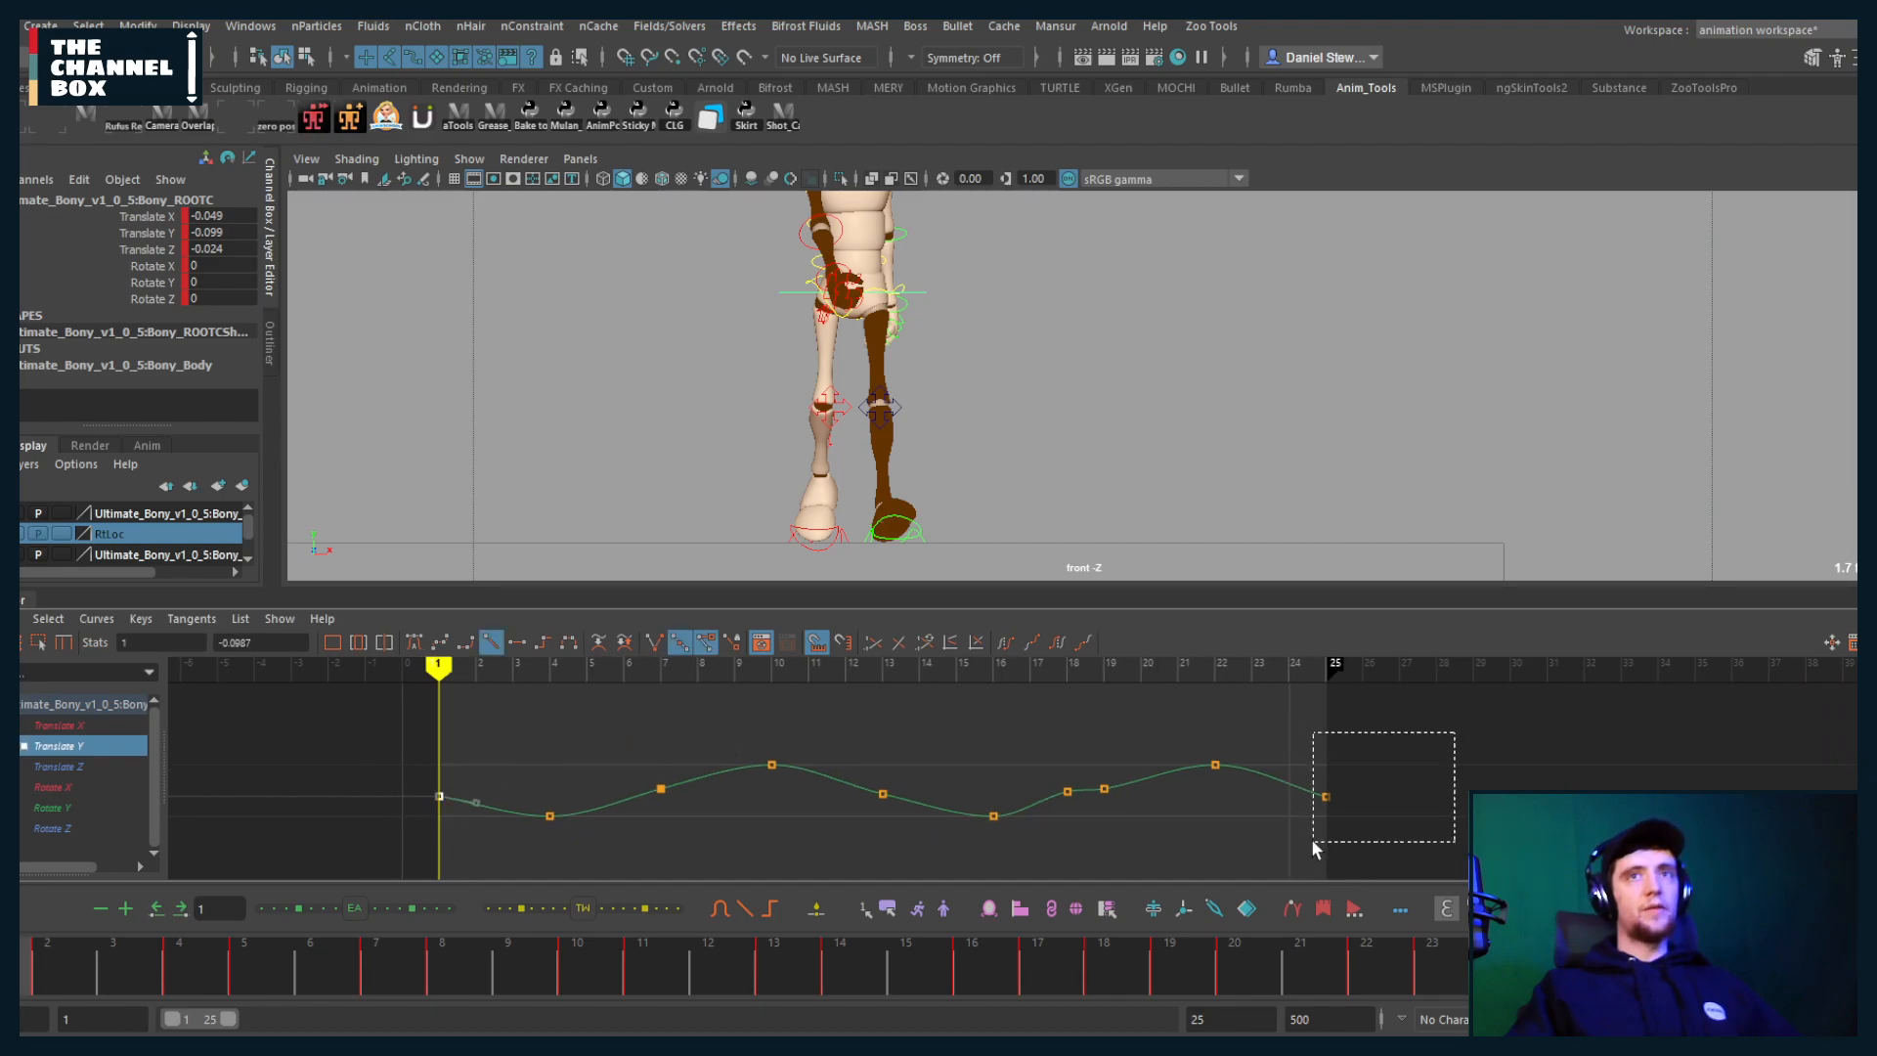
left_click(74, 767)
left_click(58, 788)
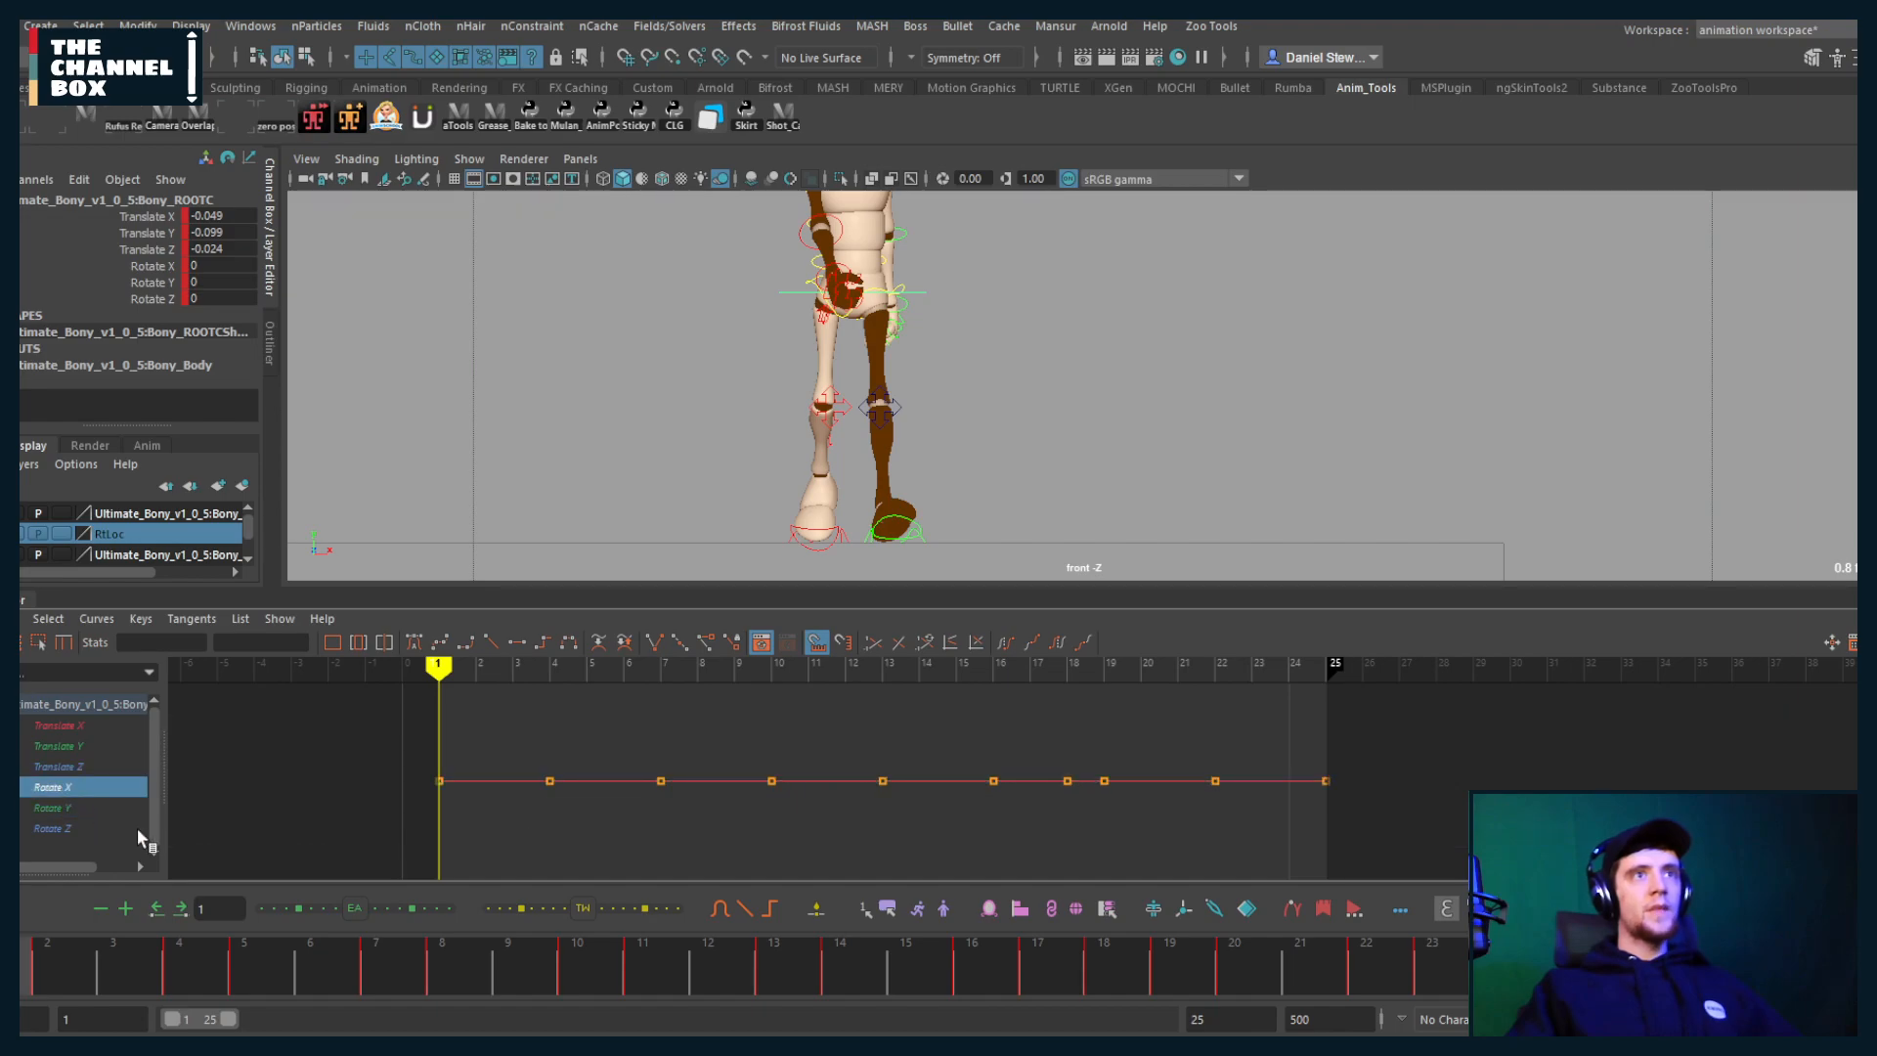
Step: Select the dark leg's foot IK control and check its Translate X keys at frames 25 and 1
left_click(915, 536)
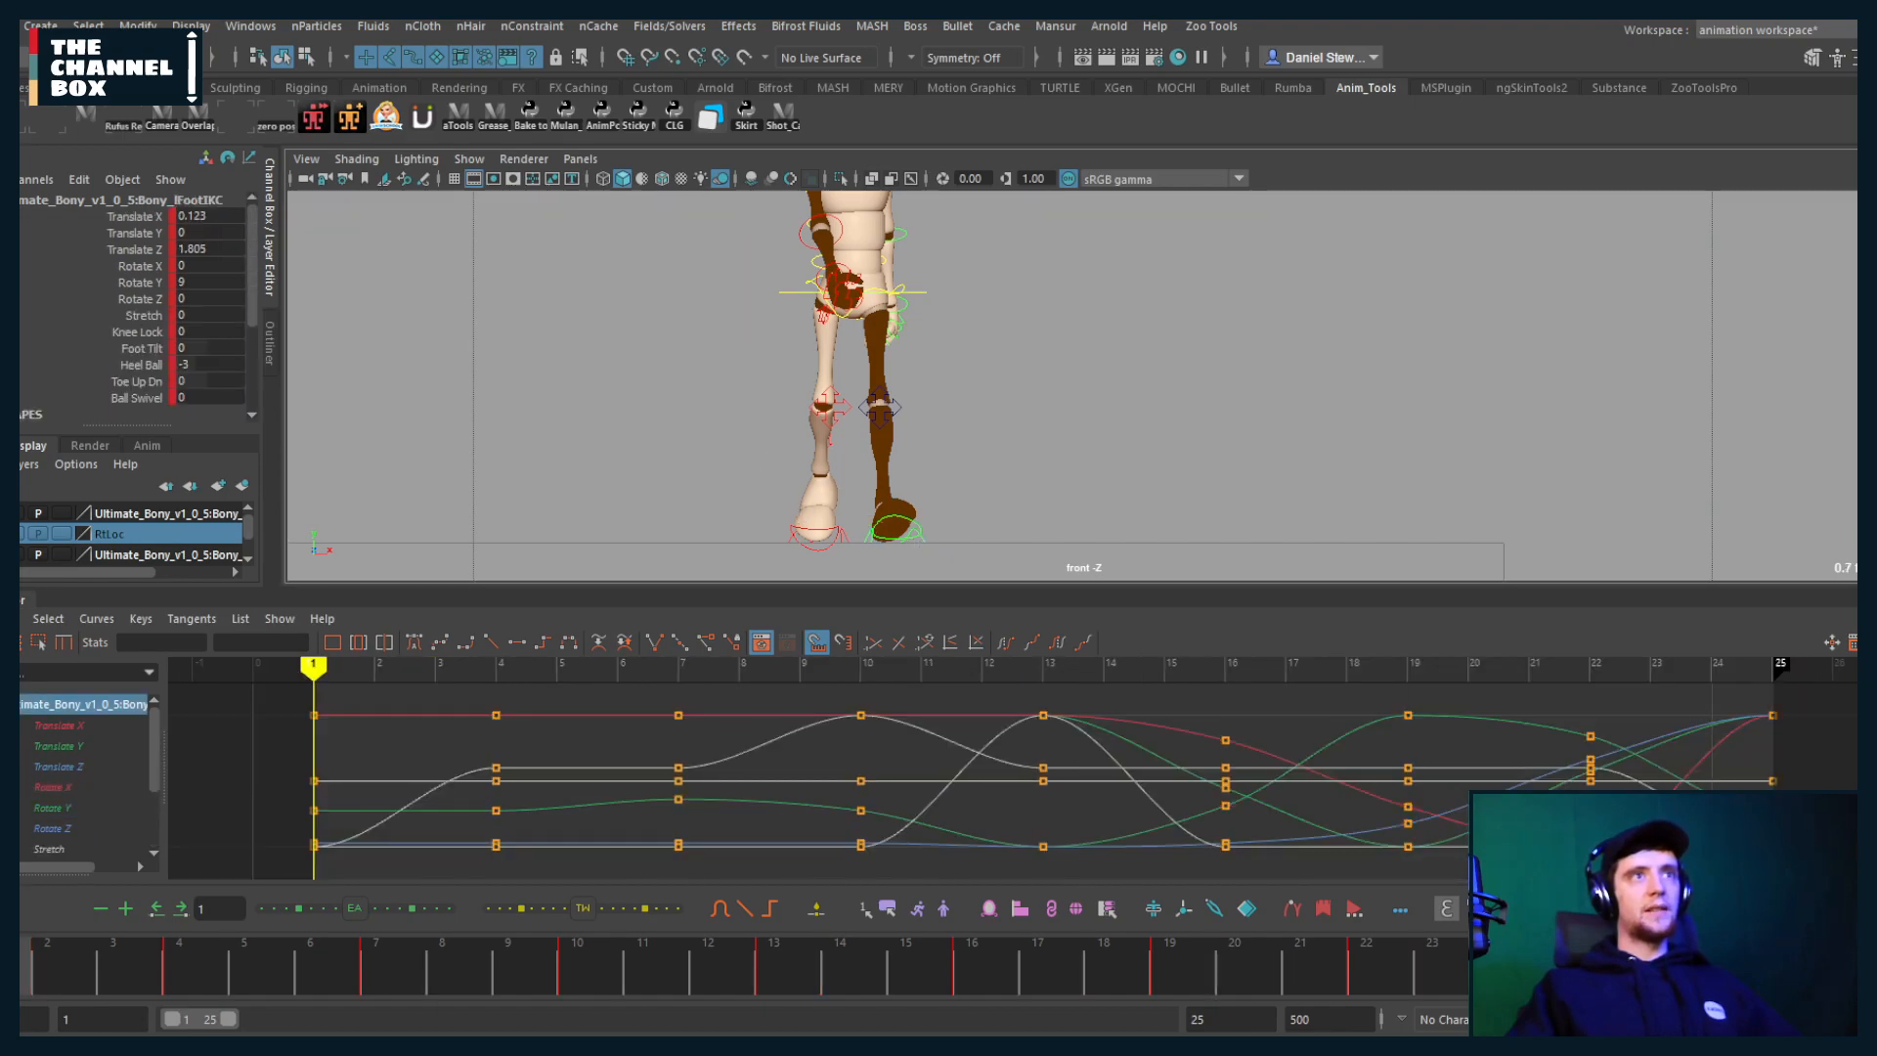
left_click(47, 732)
scroll(1228, 765, "down", 5)
scroll(1222, 759, "up", 3)
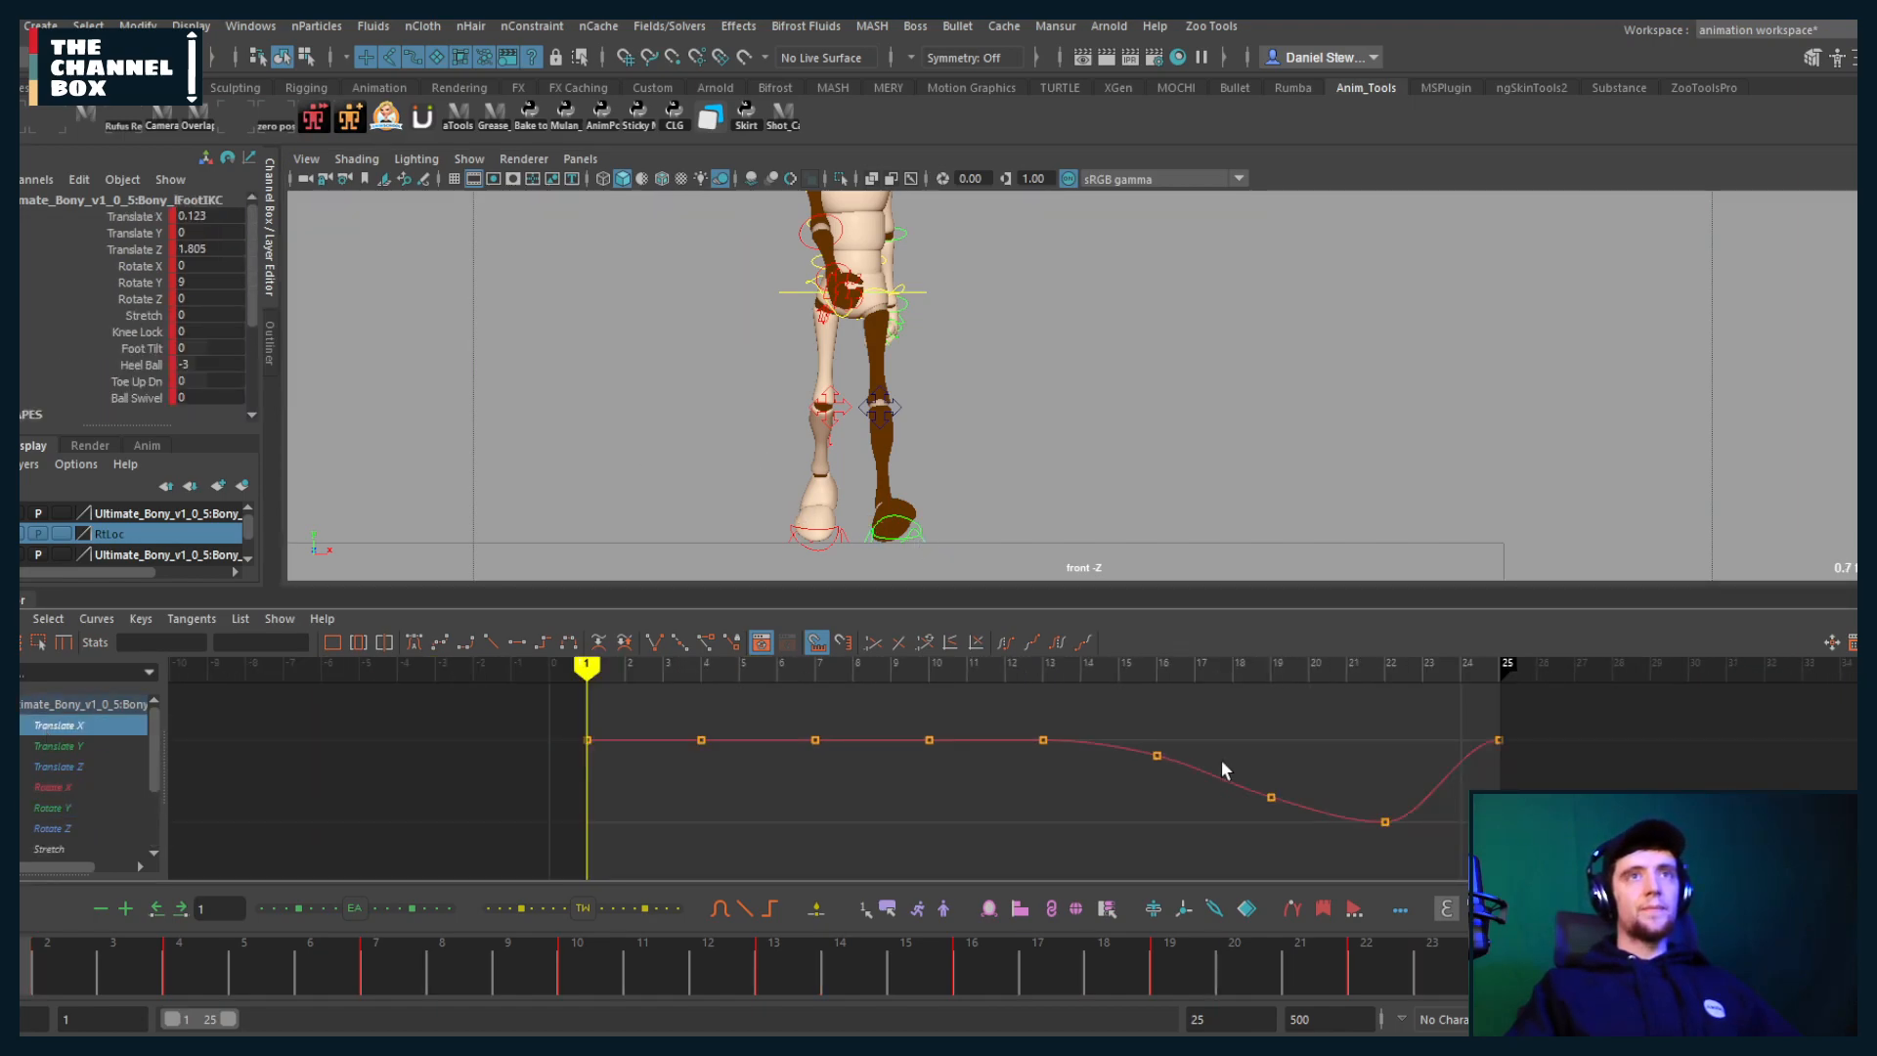
middle_click_drag(1222, 760, 912, 745, "alt")
left_click_drag(858, 682, 1241, 706)
left_click(1243, 729)
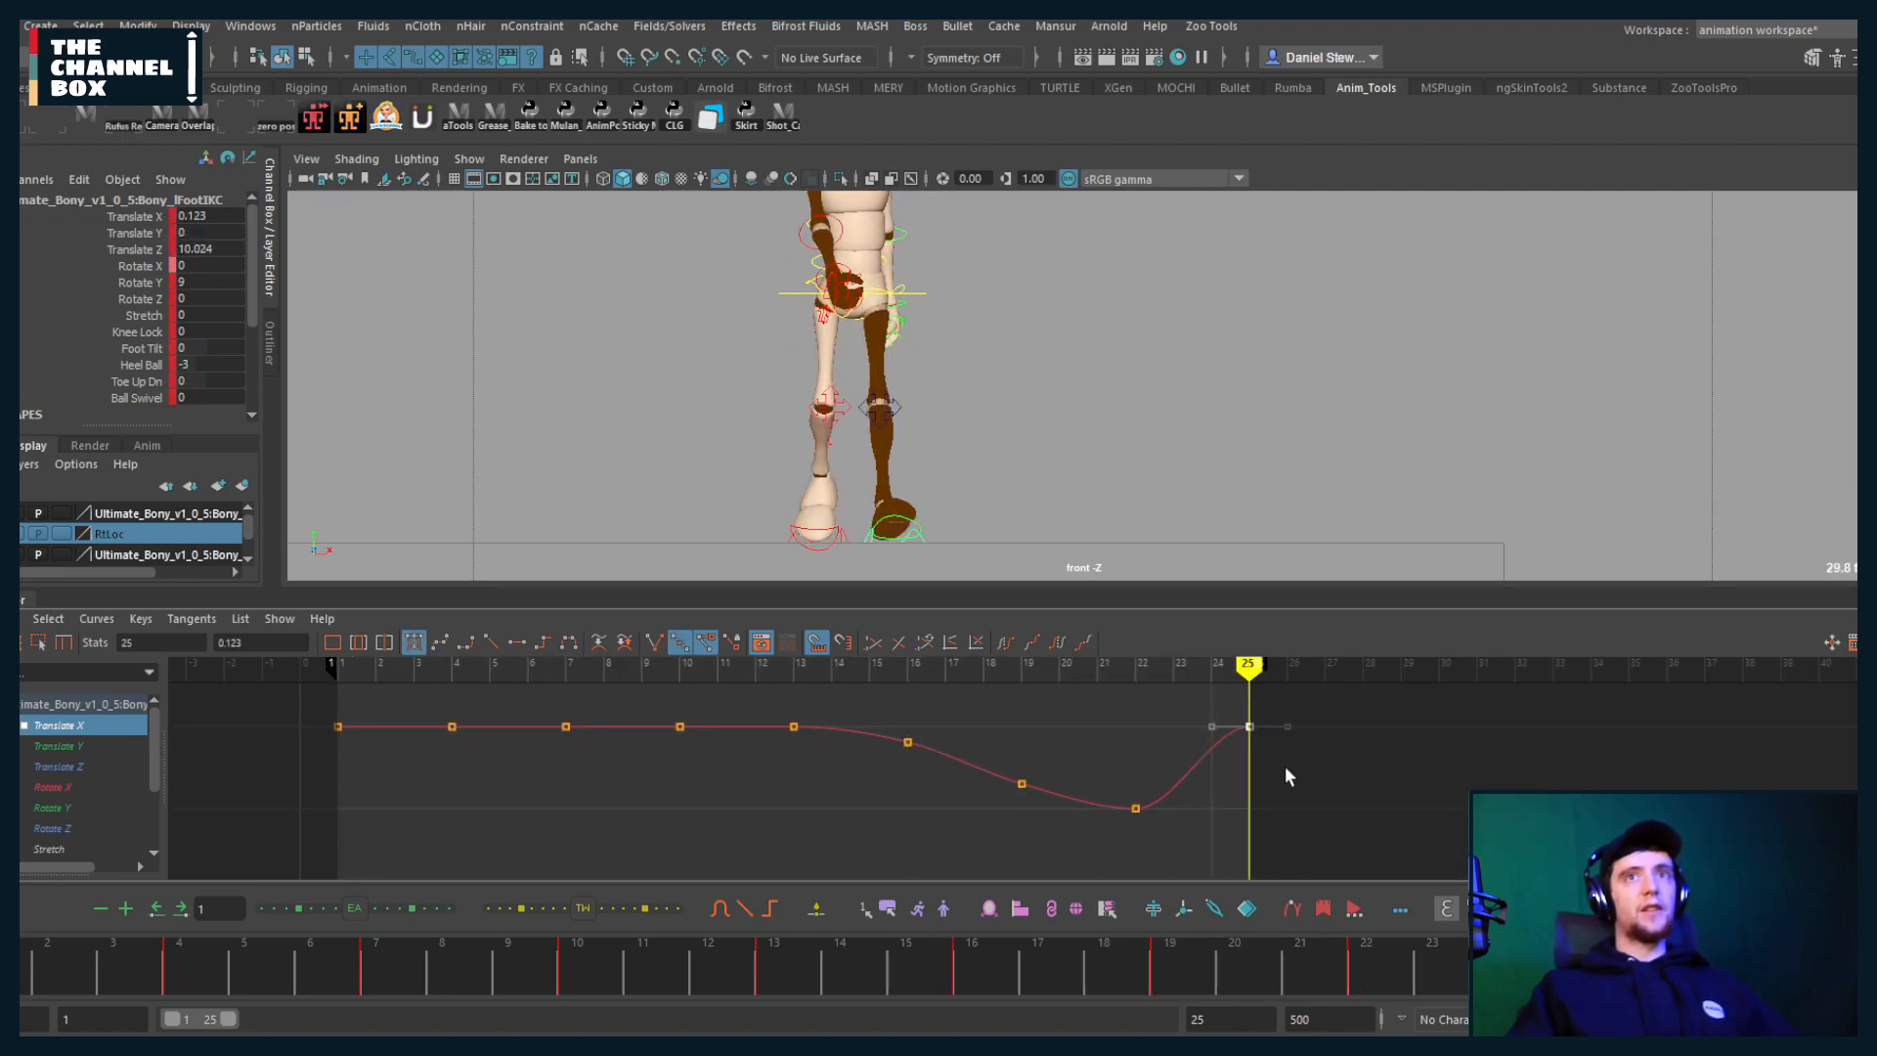
left_click(339, 728)
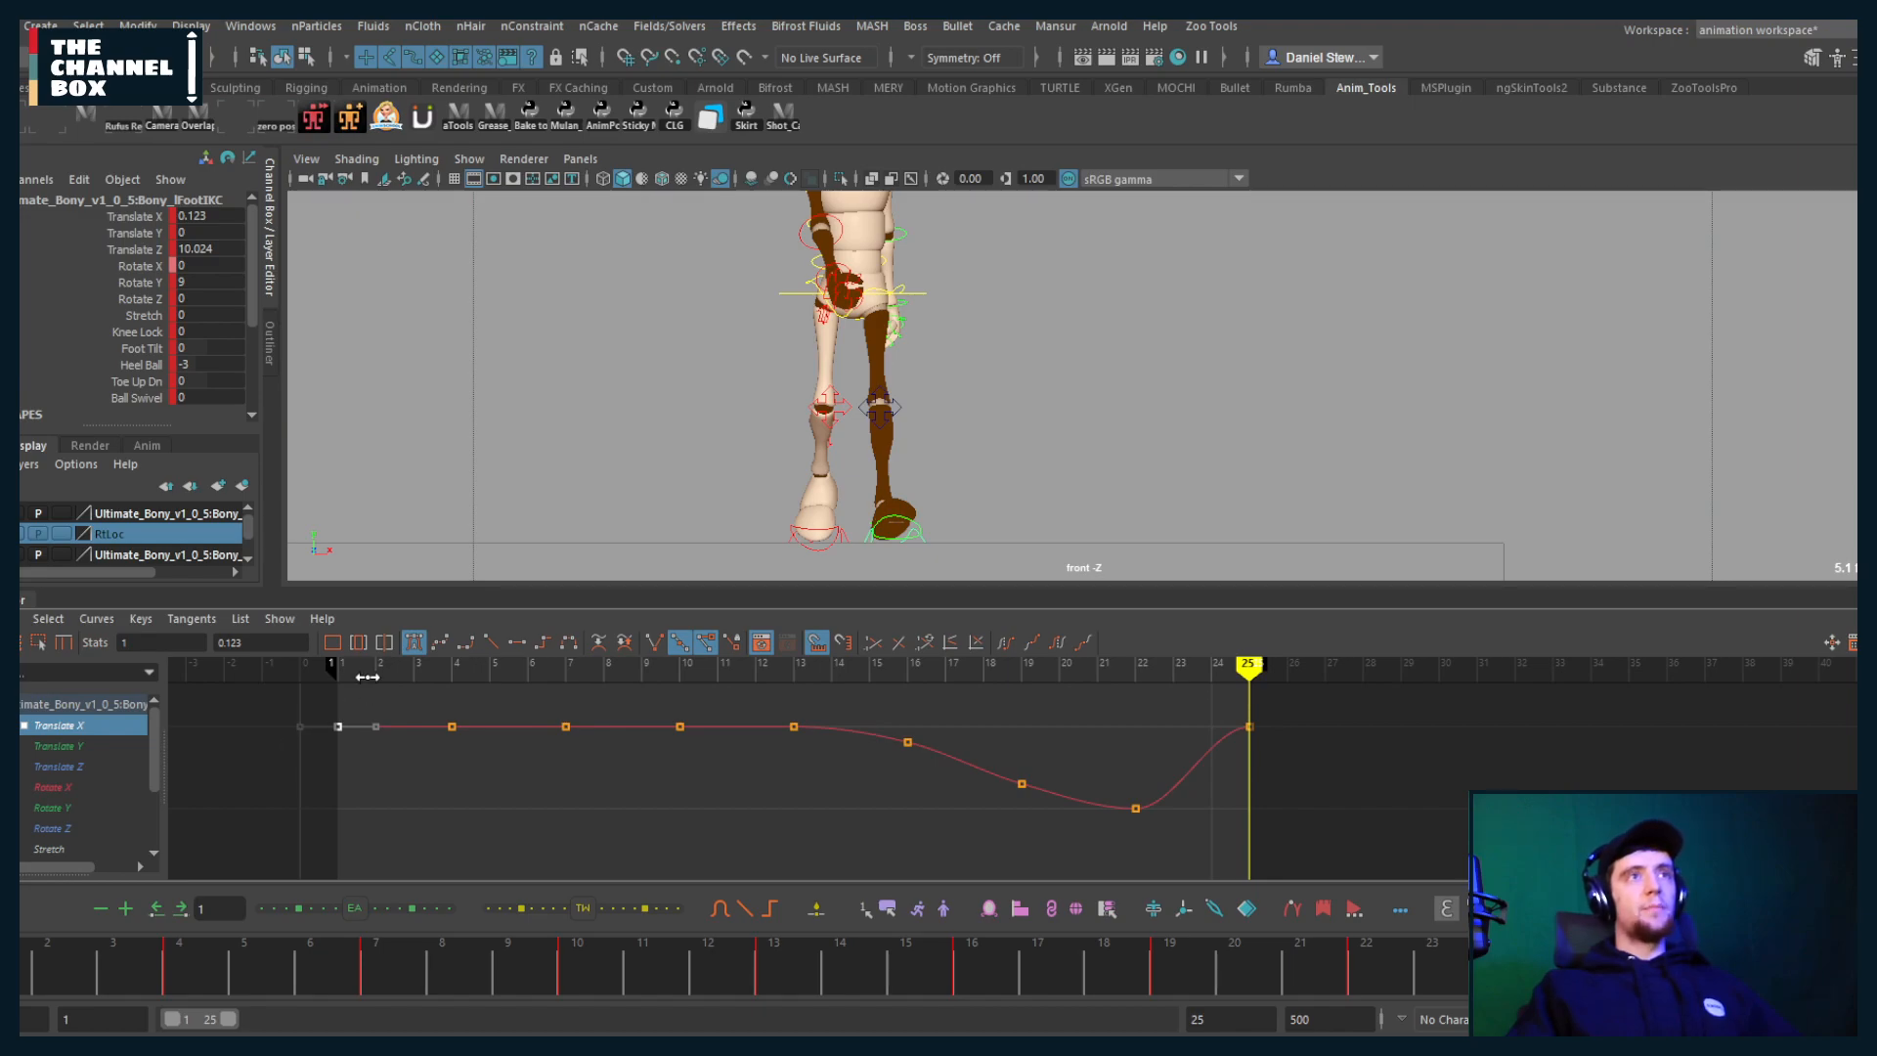
Step: Play back the walk and lower the dark foot's Translate X key at frame 19 to about -0.293
mouse_move(370, 678)
left_mouse_down()
mouse_move(740, 685)
mouse_move(313, 689)
mouse_move(462, 697)
left_mouse_up()
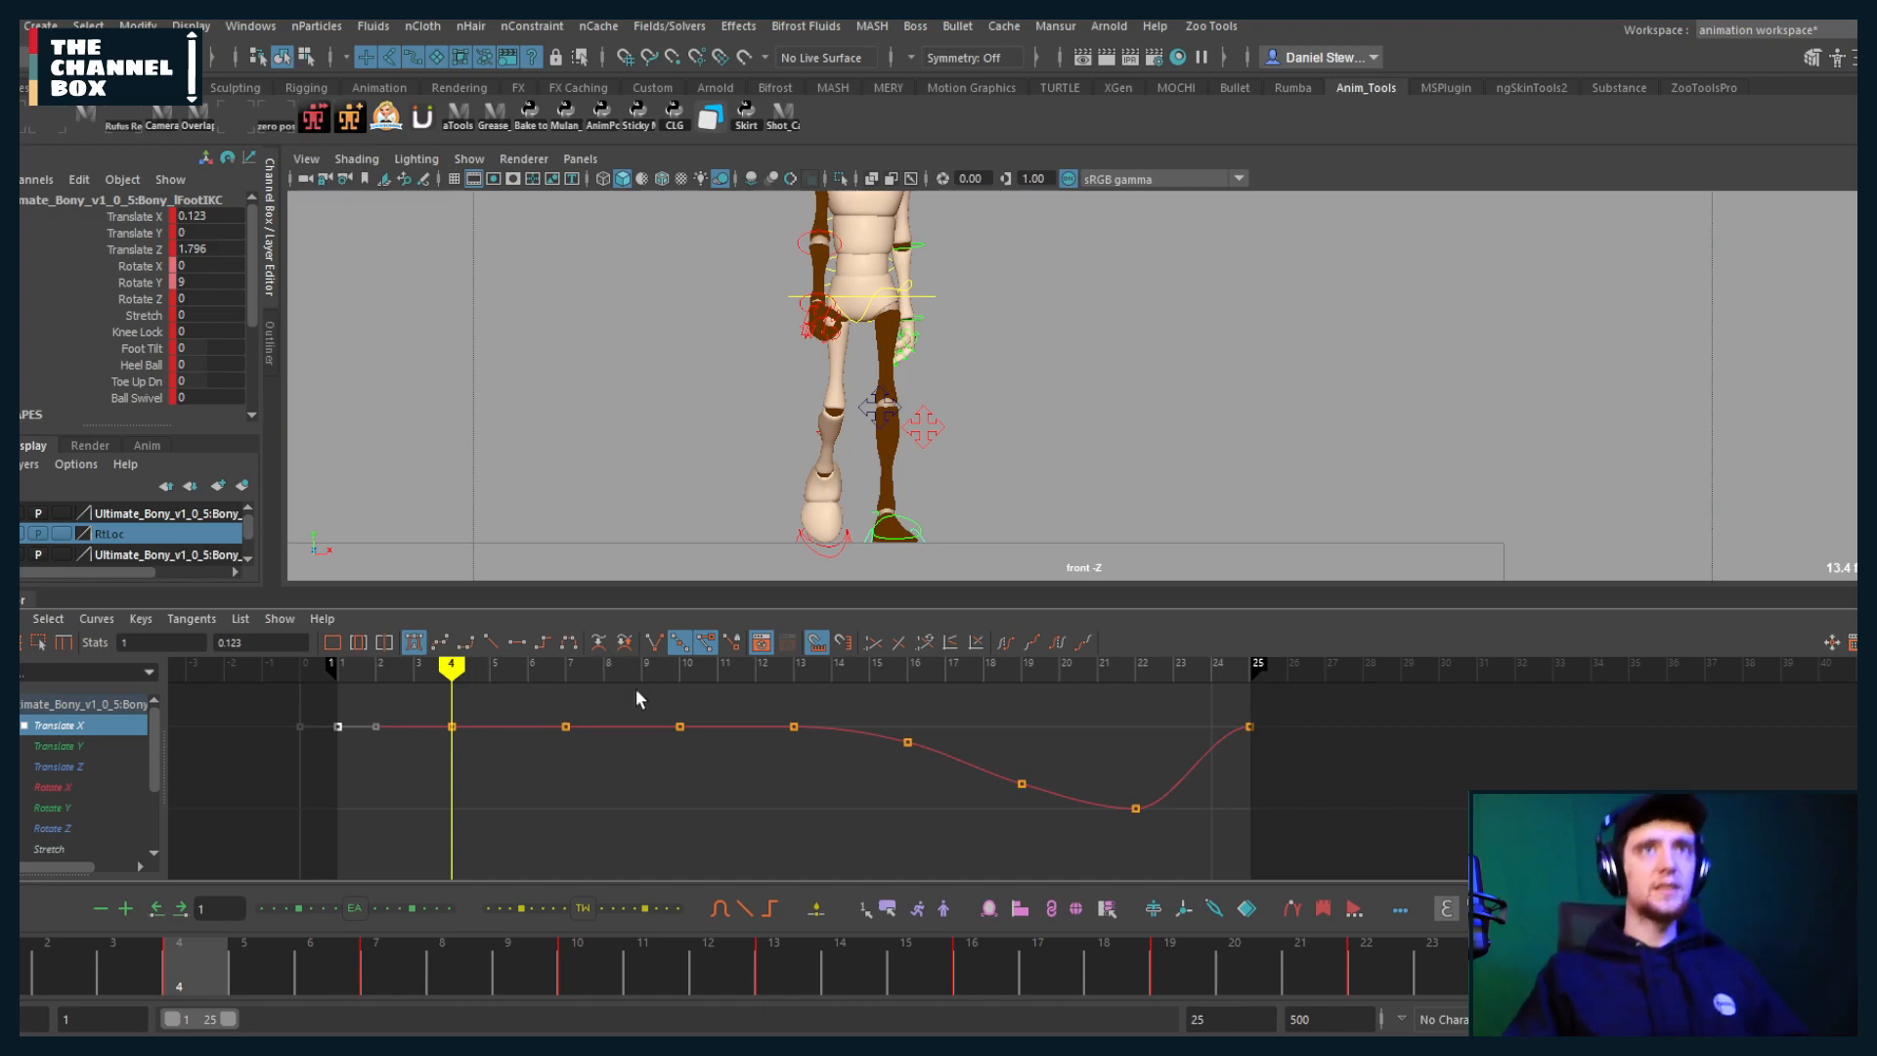
key("period")
key("alt+v")
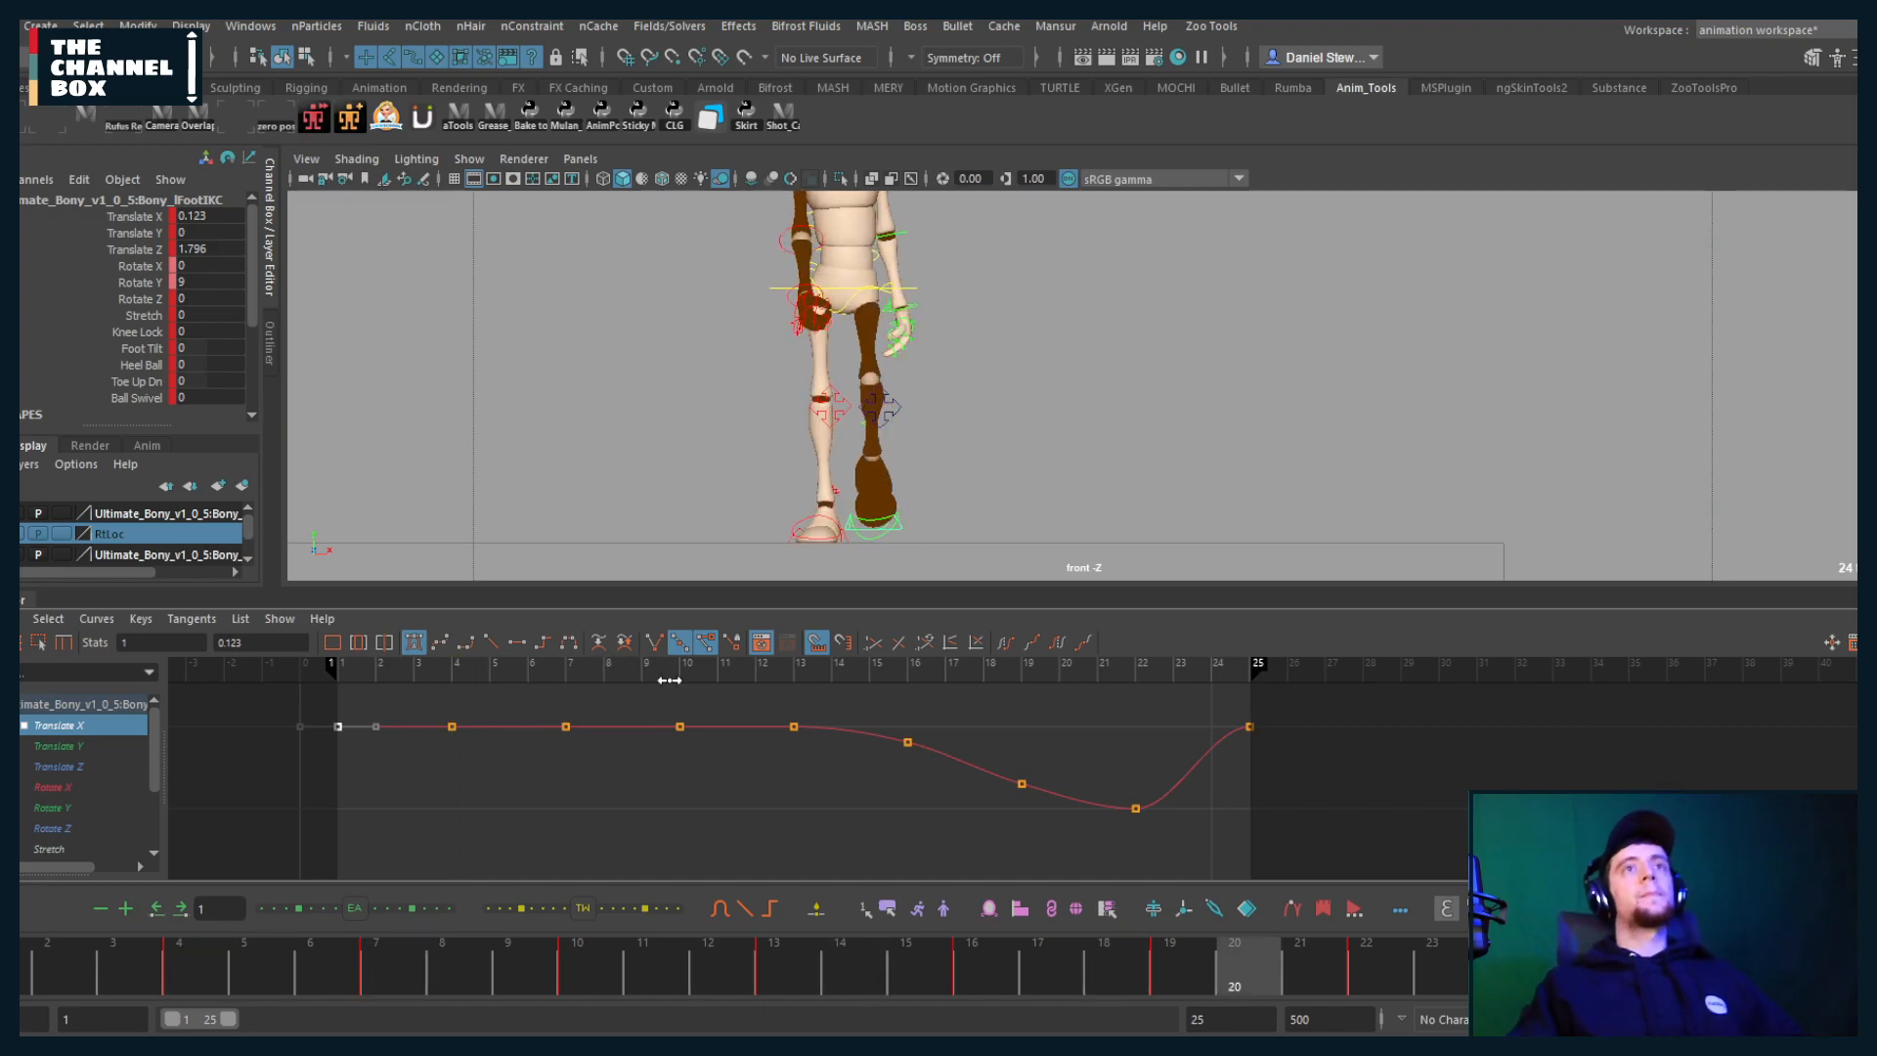
left_click_drag(782, 668, 1021, 686)
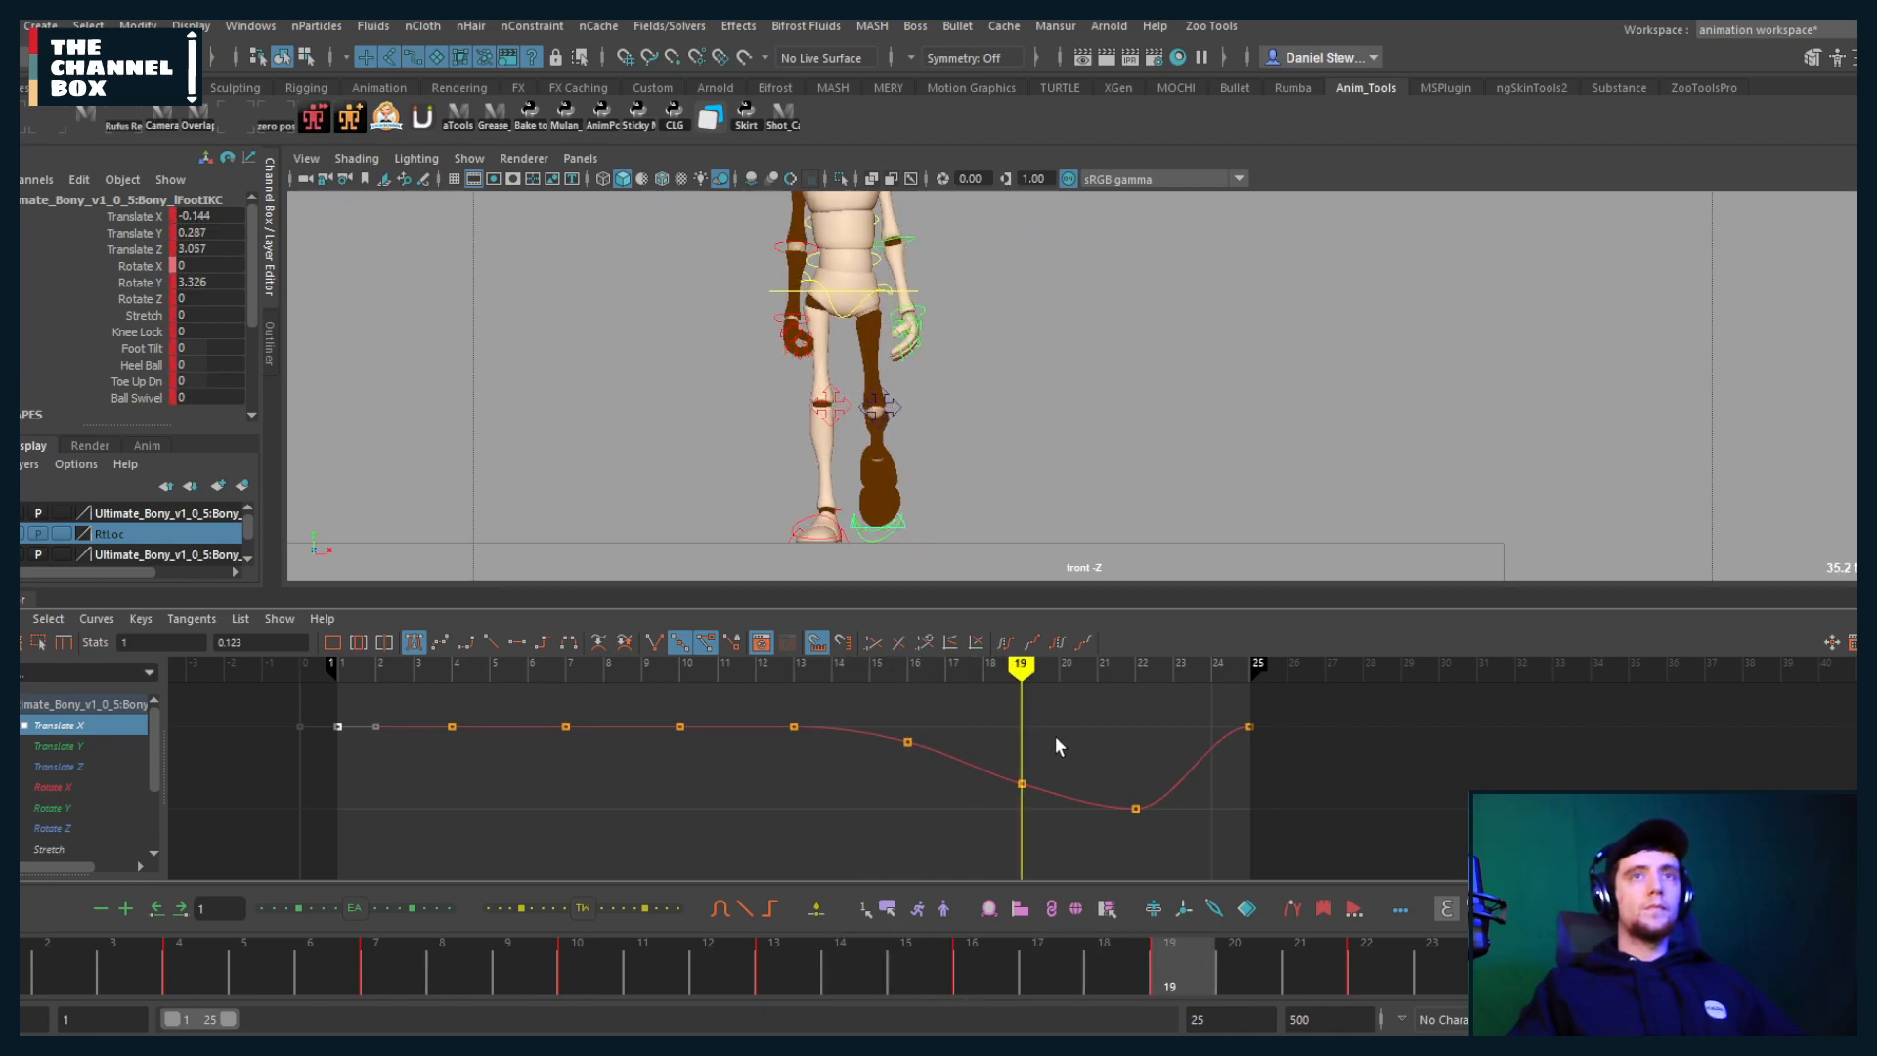
left_click_drag(1003, 816, 1010, 748)
middle_click_drag(1010, 748, 1011, 770)
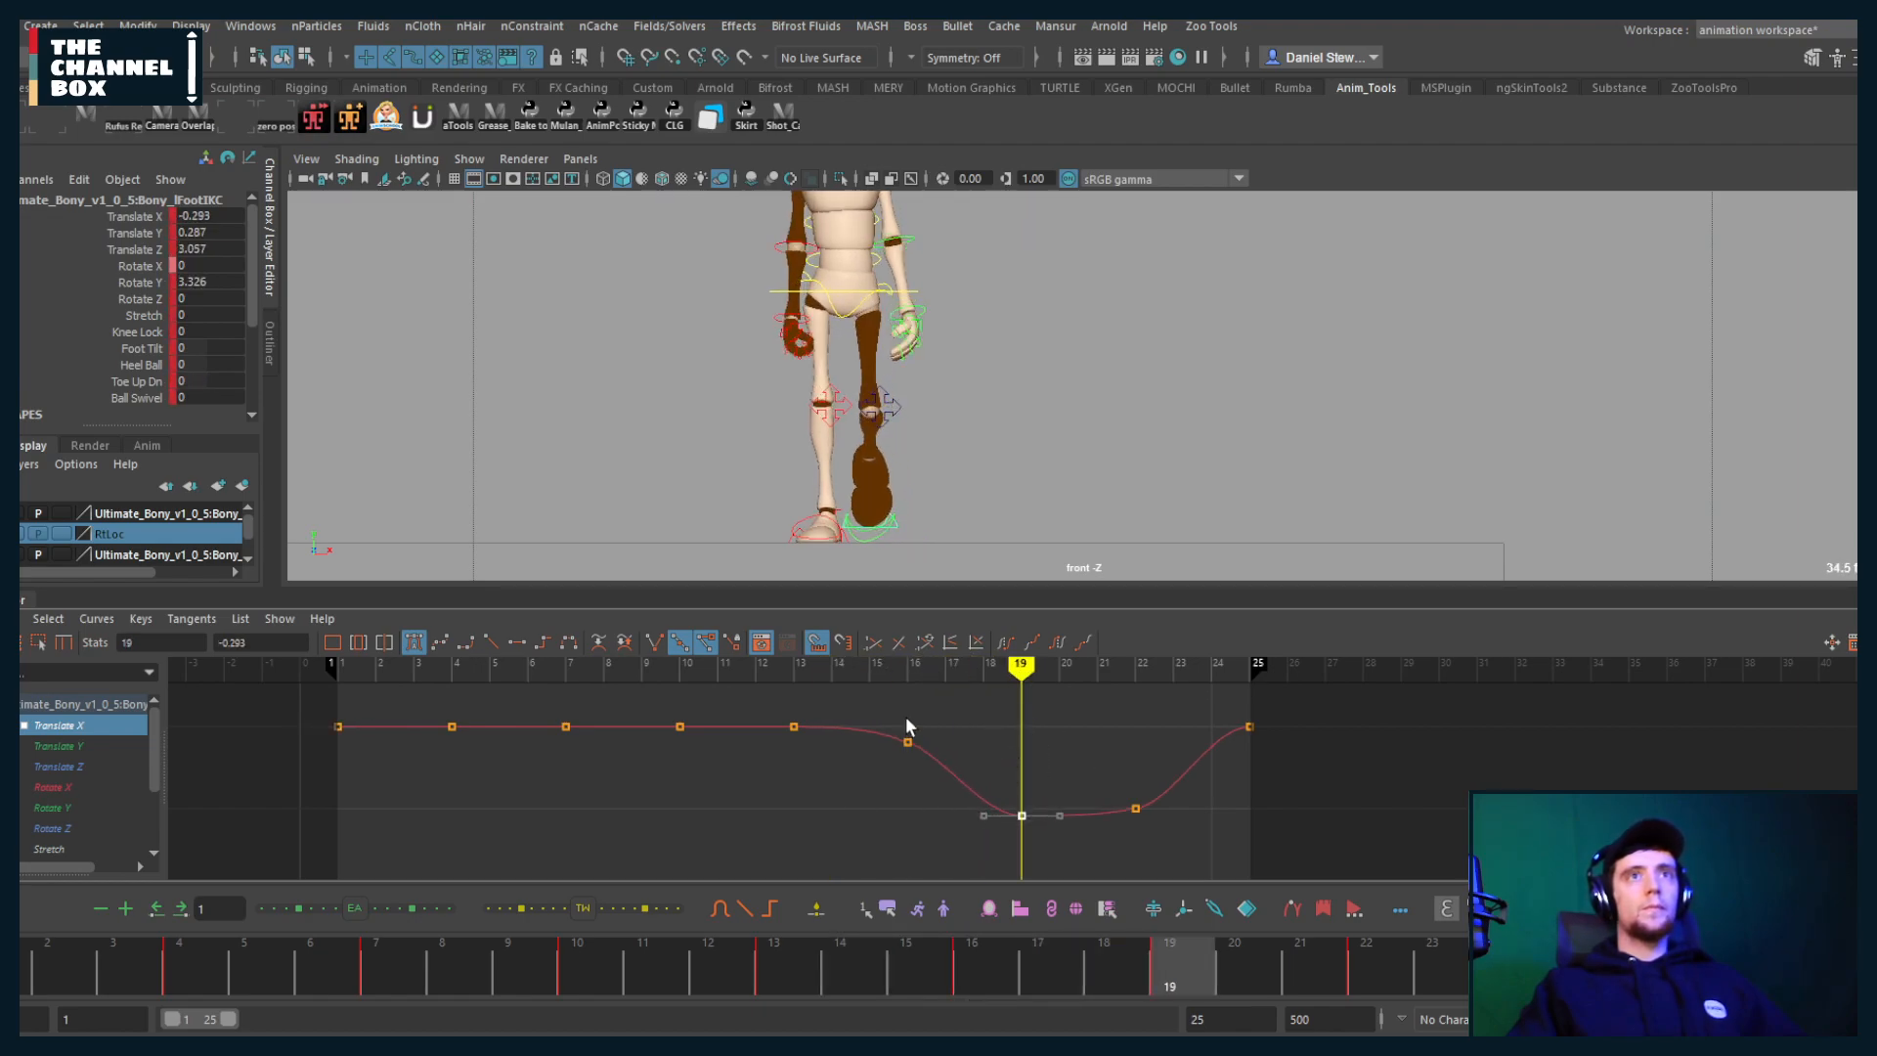
Step: Lower the foot's Translate X key at frame 16 to about 0.014 and move the frame 19 key to frame 20 at about -0.32
left_click(767, 674)
key("alt+v")
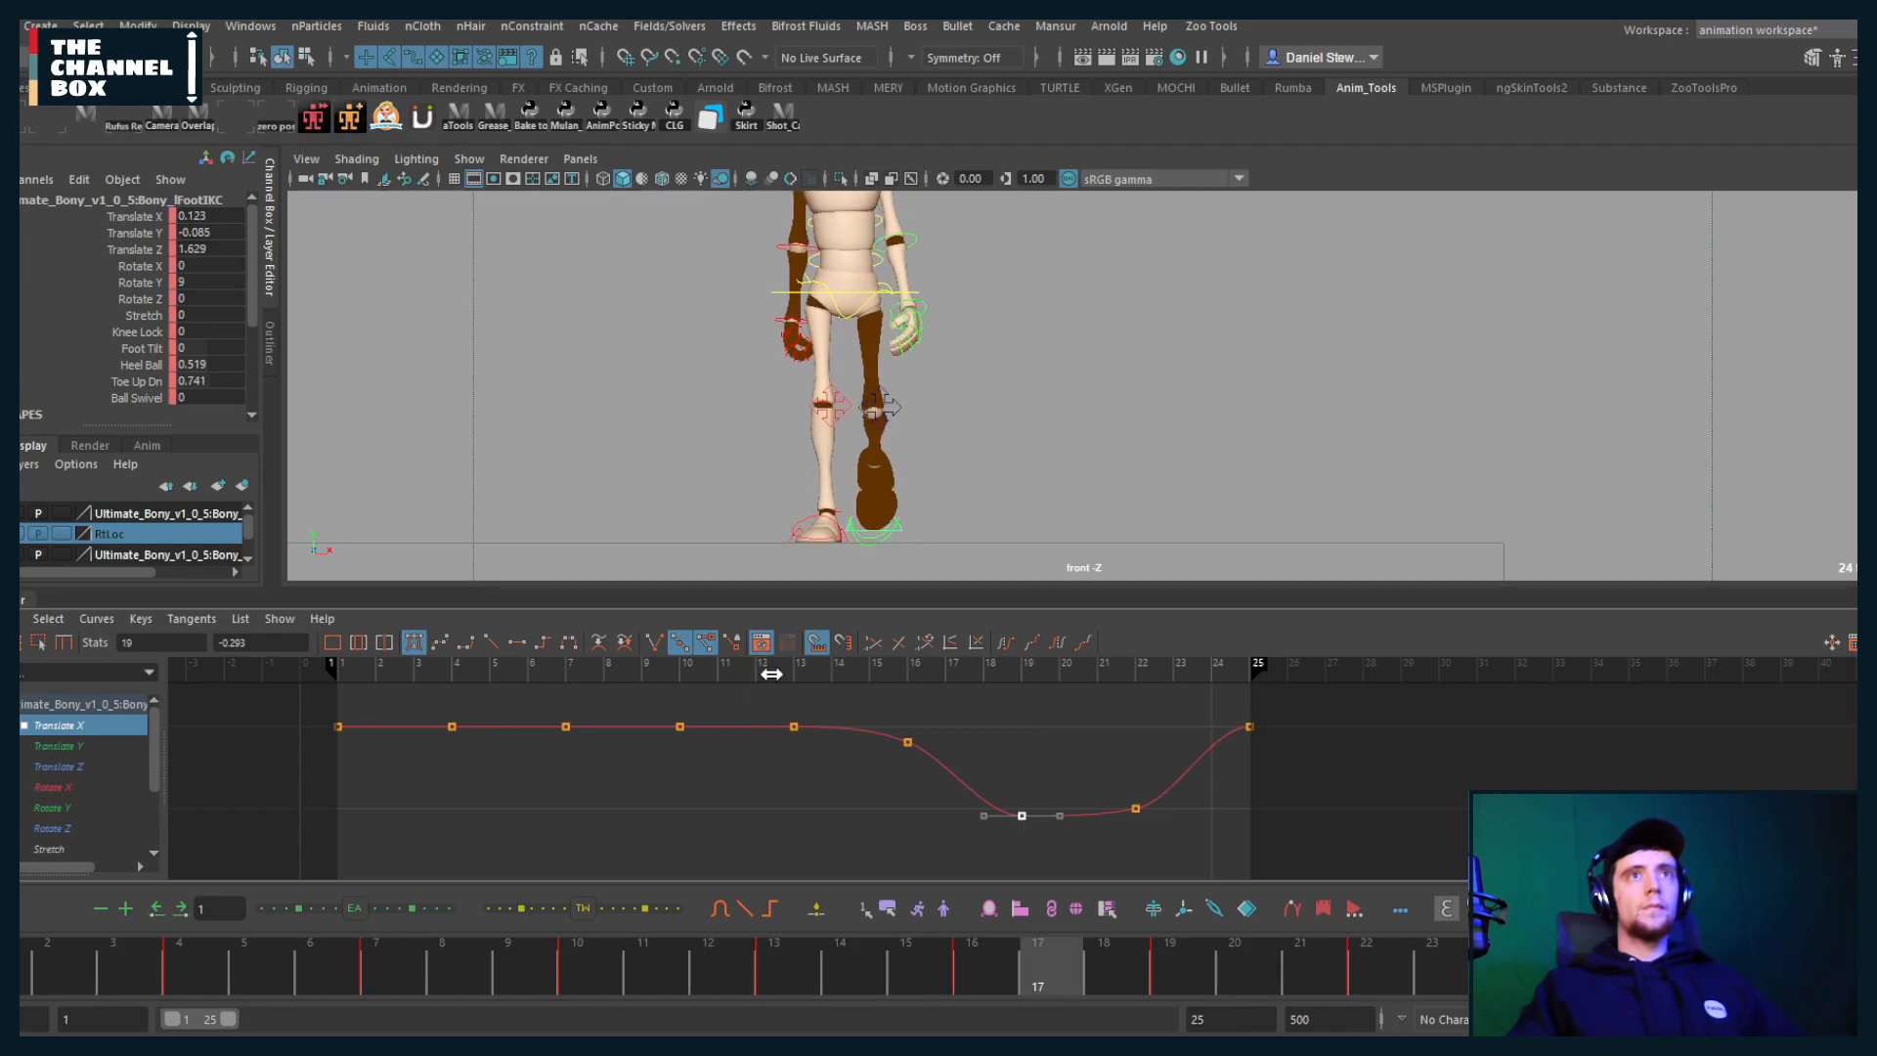
key("alt+v")
key("ctrl+z")
key("ctrl+z")
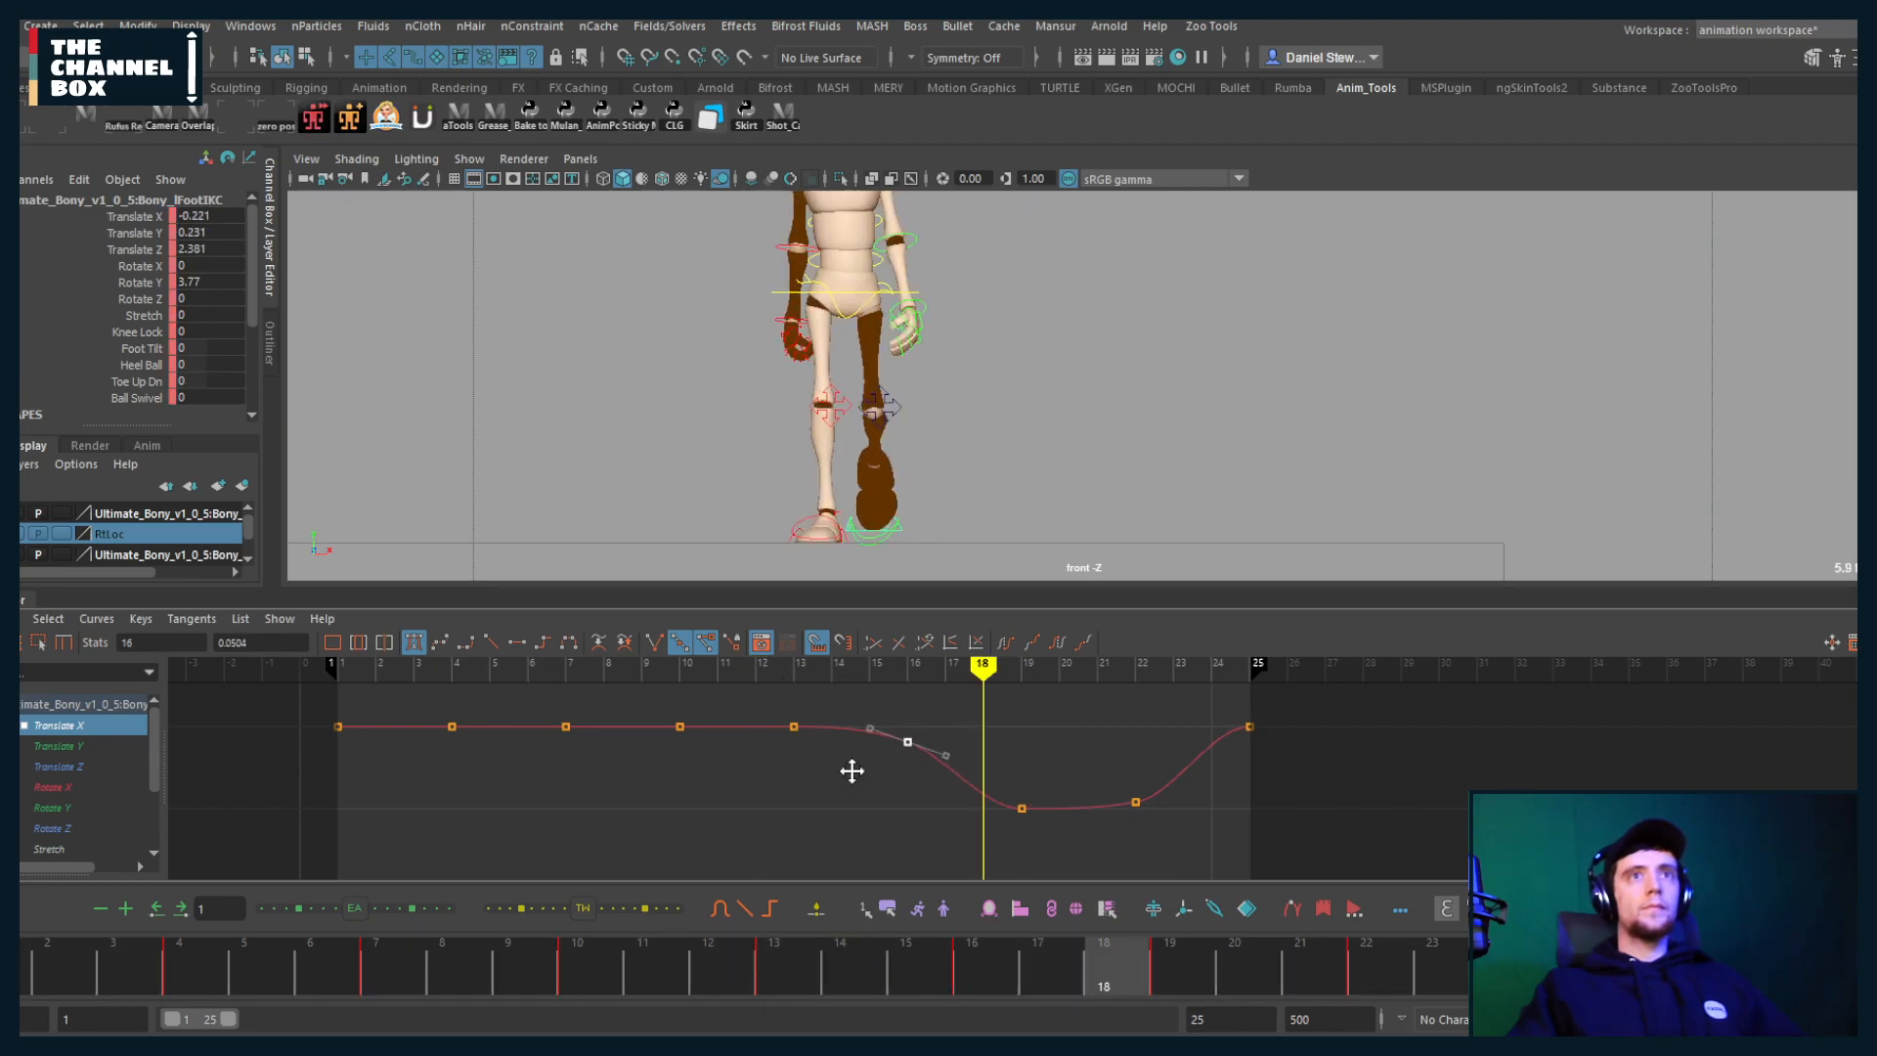
middle_click_drag(842, 766, 846, 785)
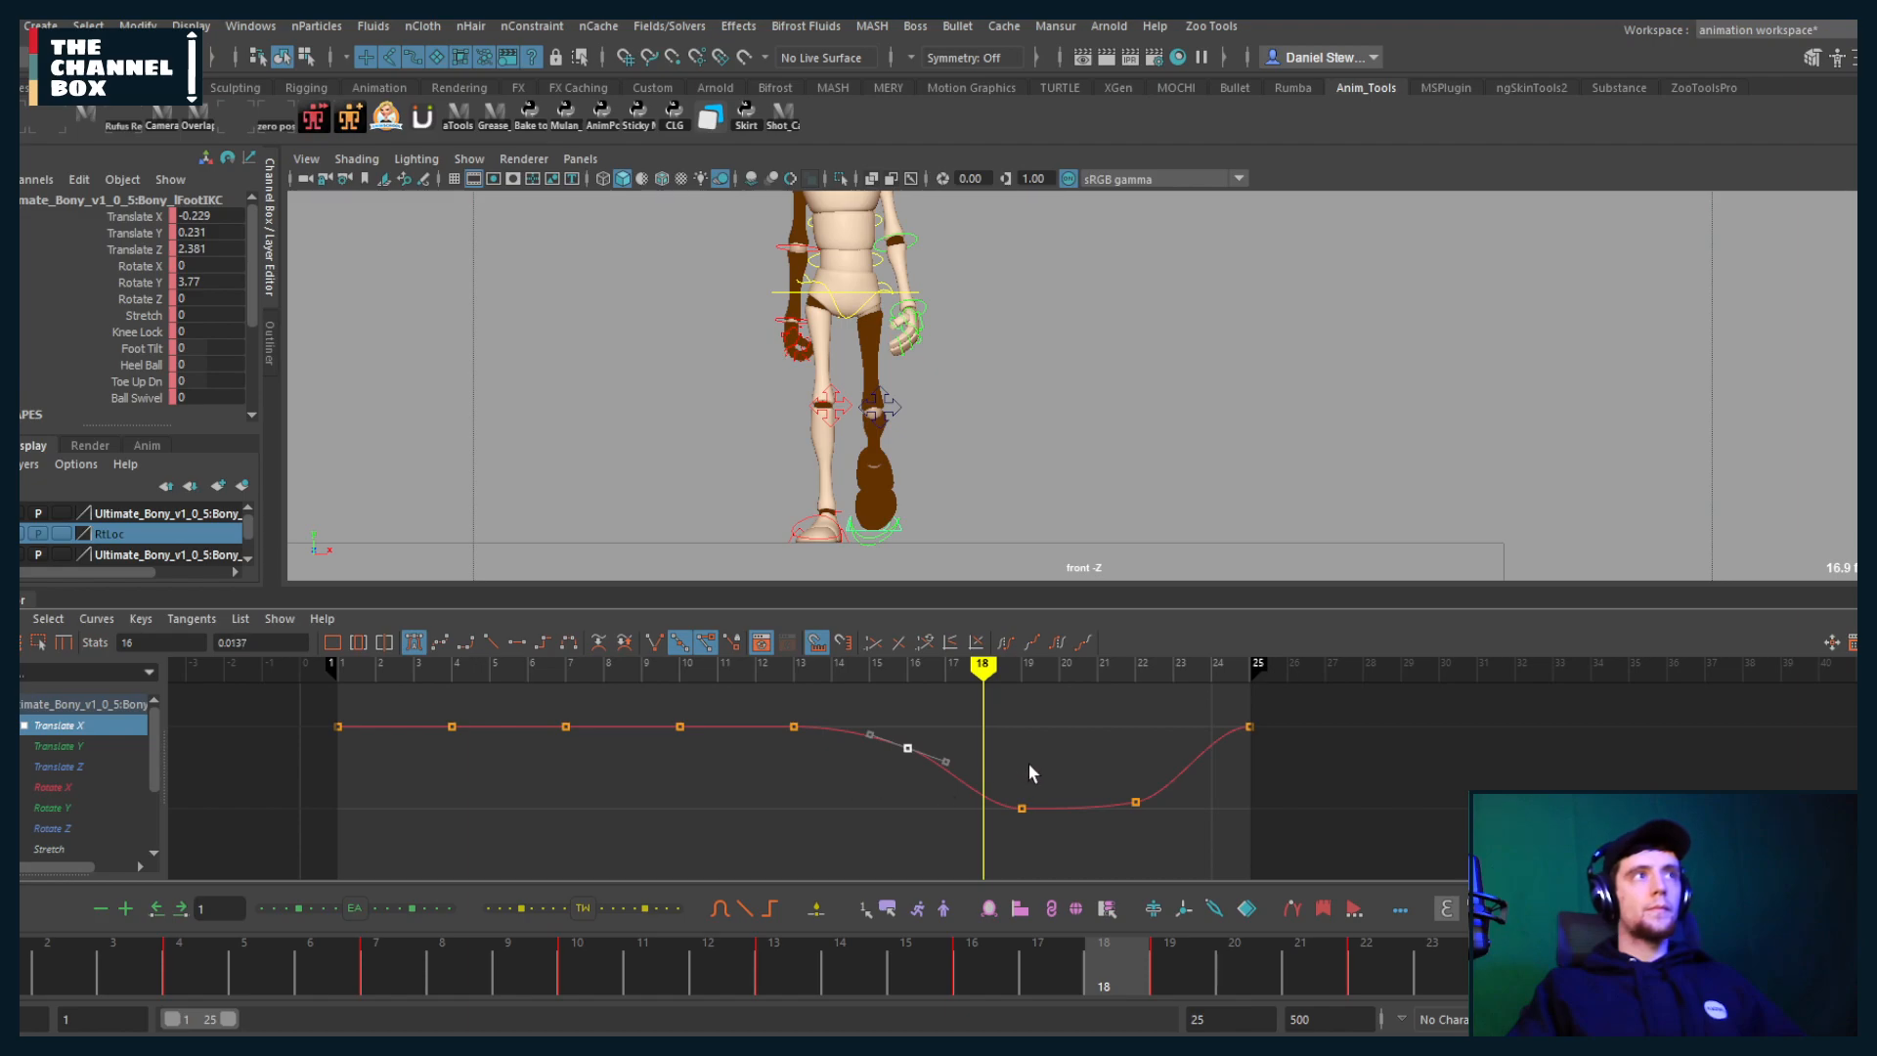
left_click_drag(980, 839, 980, 839)
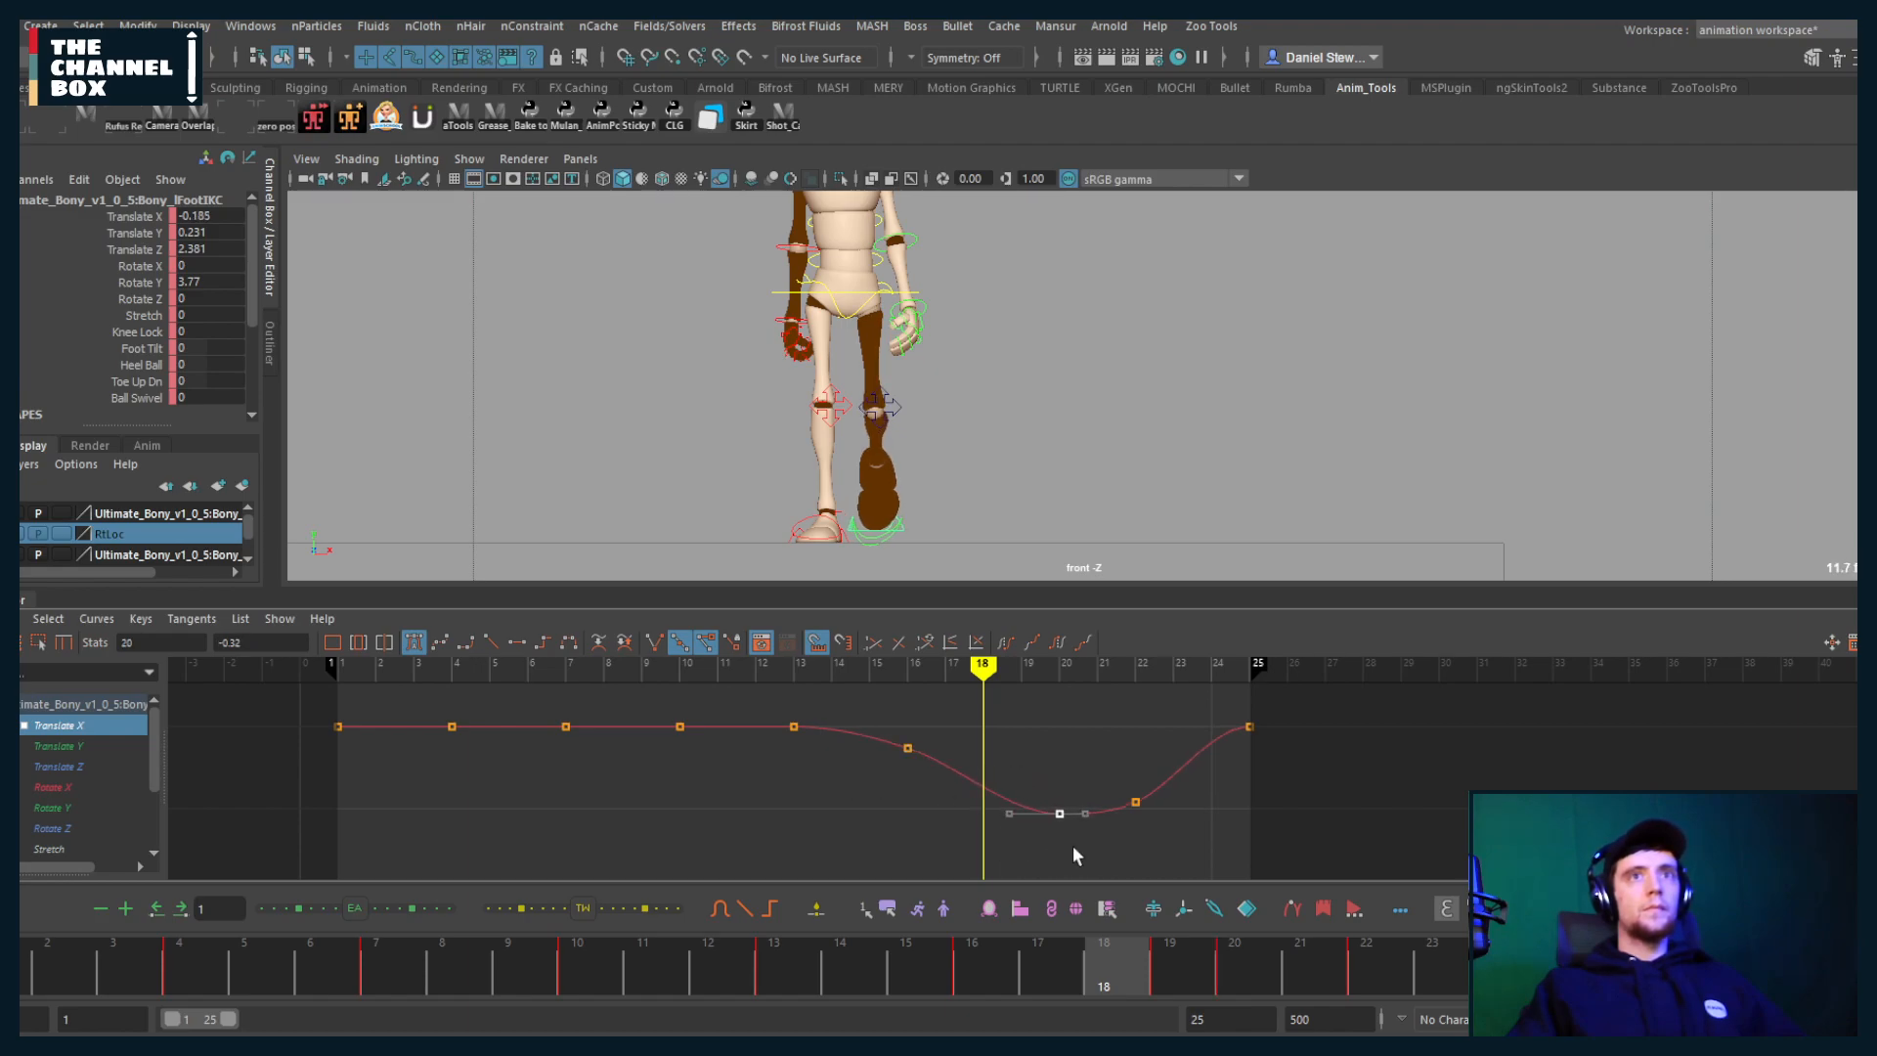
Step: Play back the walk with the whole character in view and inspect the pose at frame 10
key("alt+v")
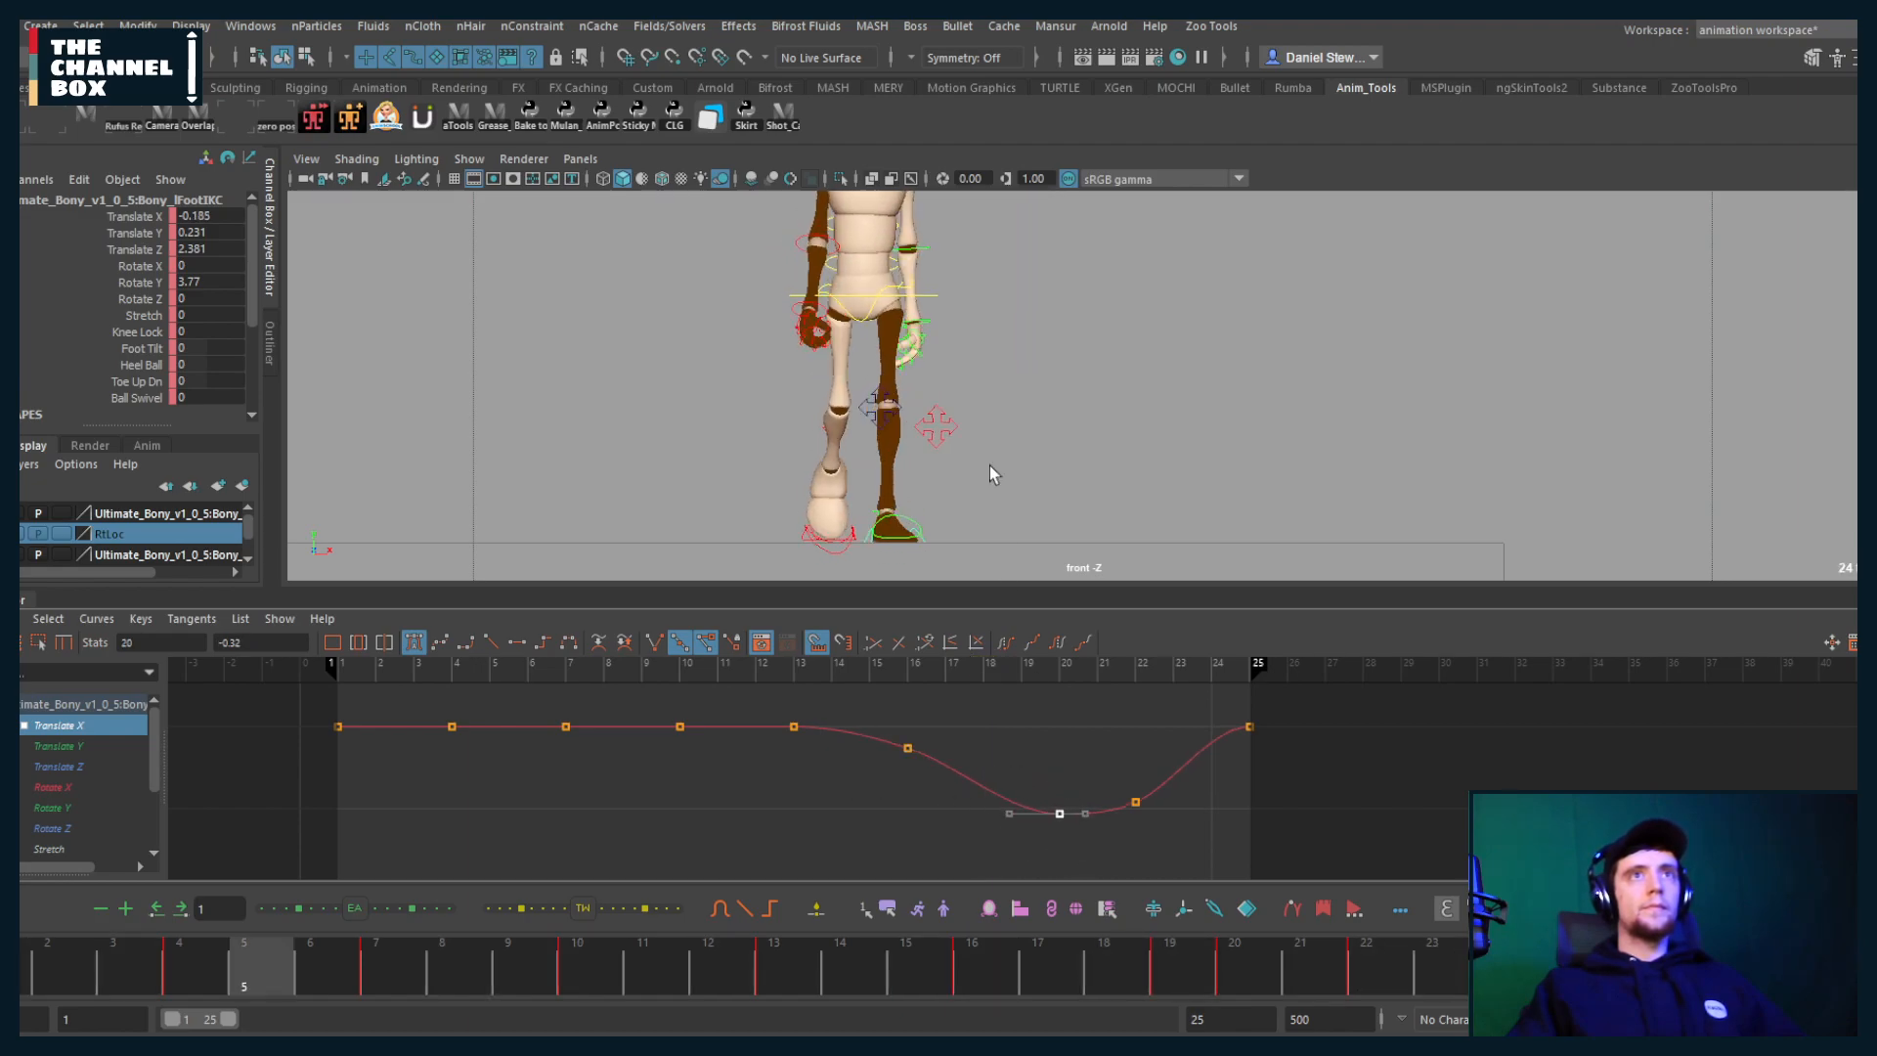
scroll(985, 446, "down", 3)
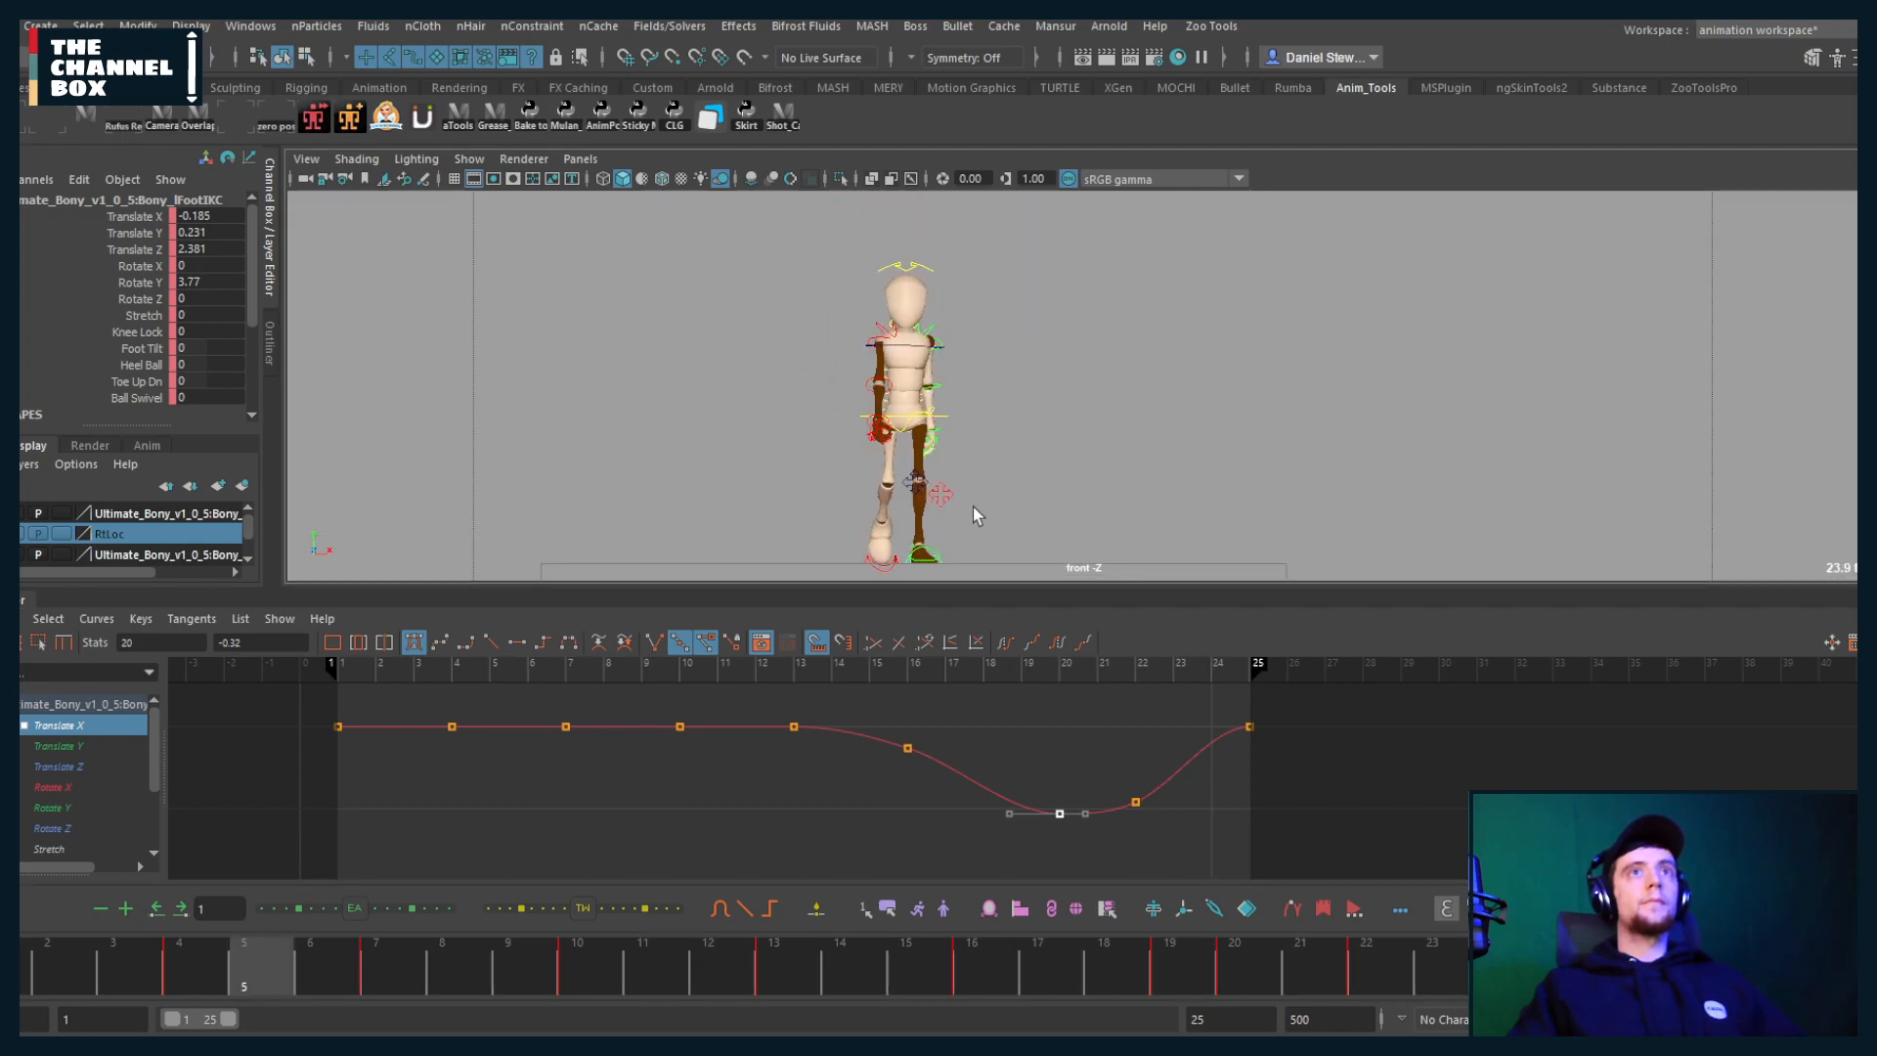
middle_click_drag(972, 507, 941, 499, "alt")
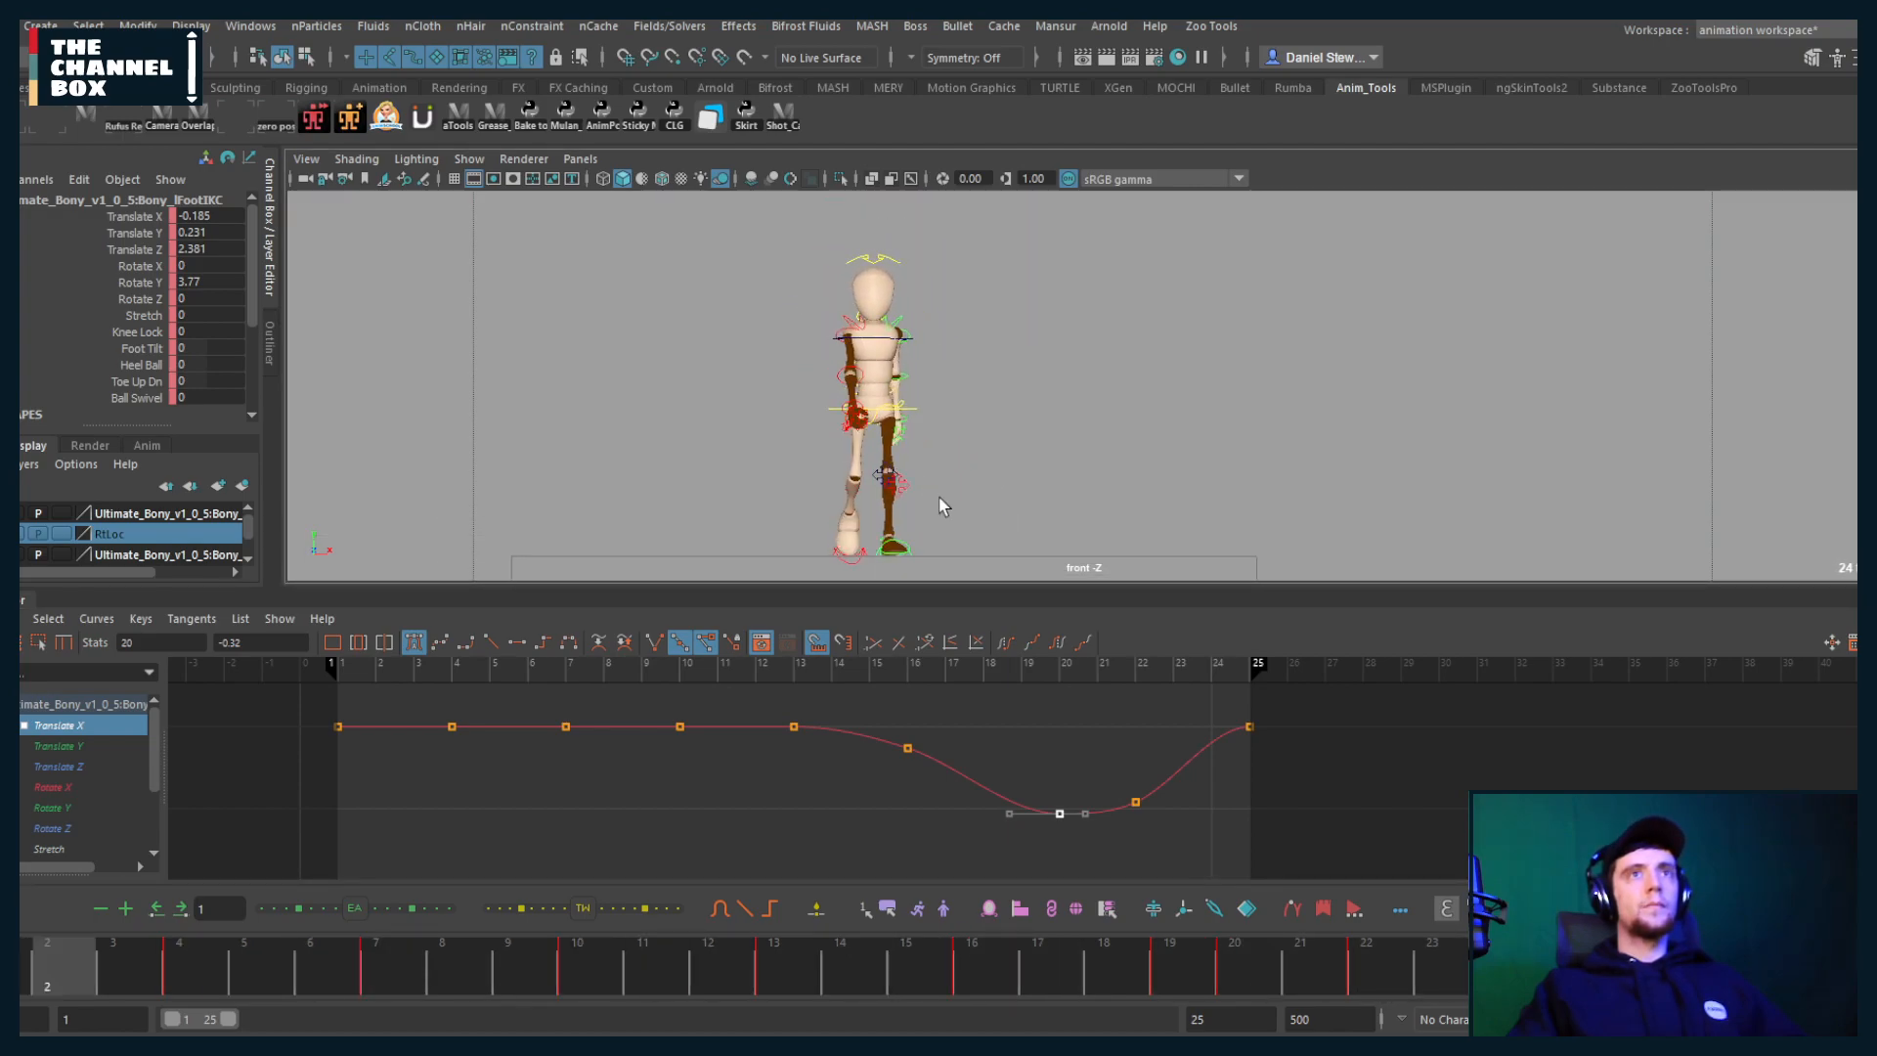
key("alt+v")
left_click(627, 670)
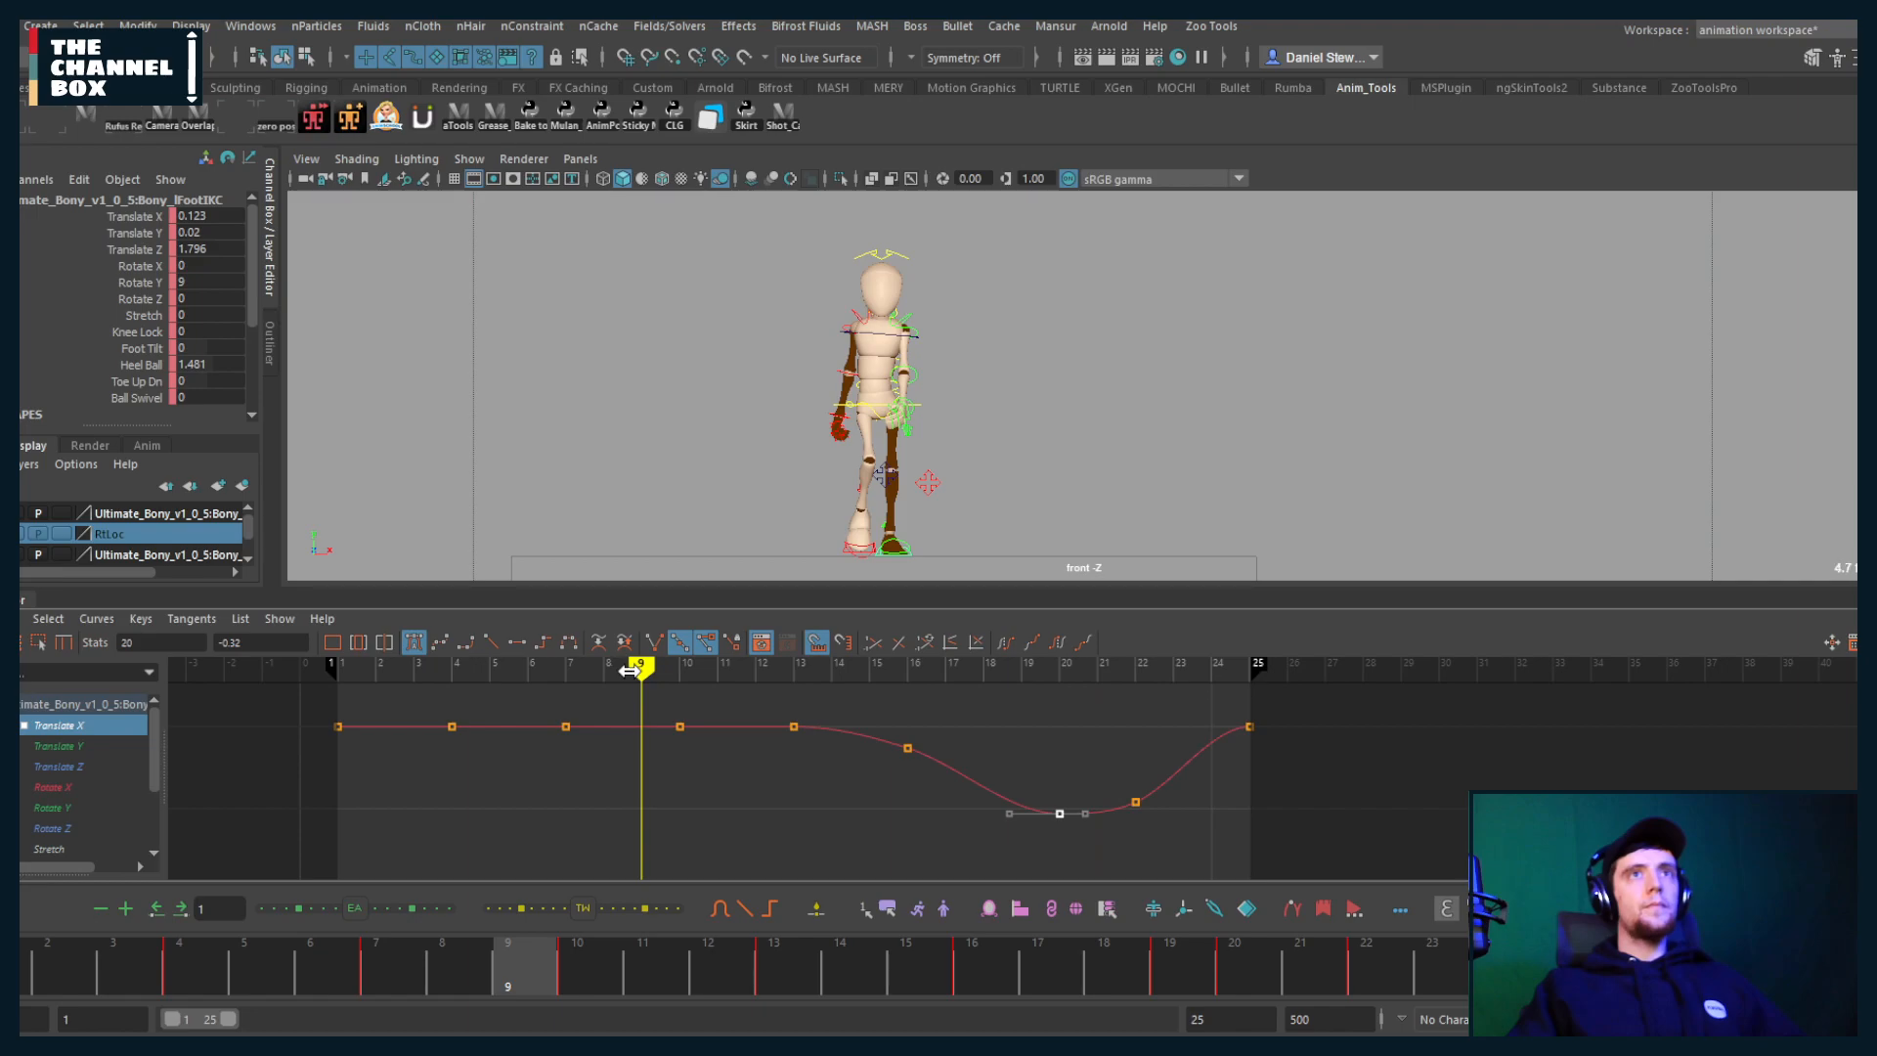
left_click_drag(626, 671, 678, 671)
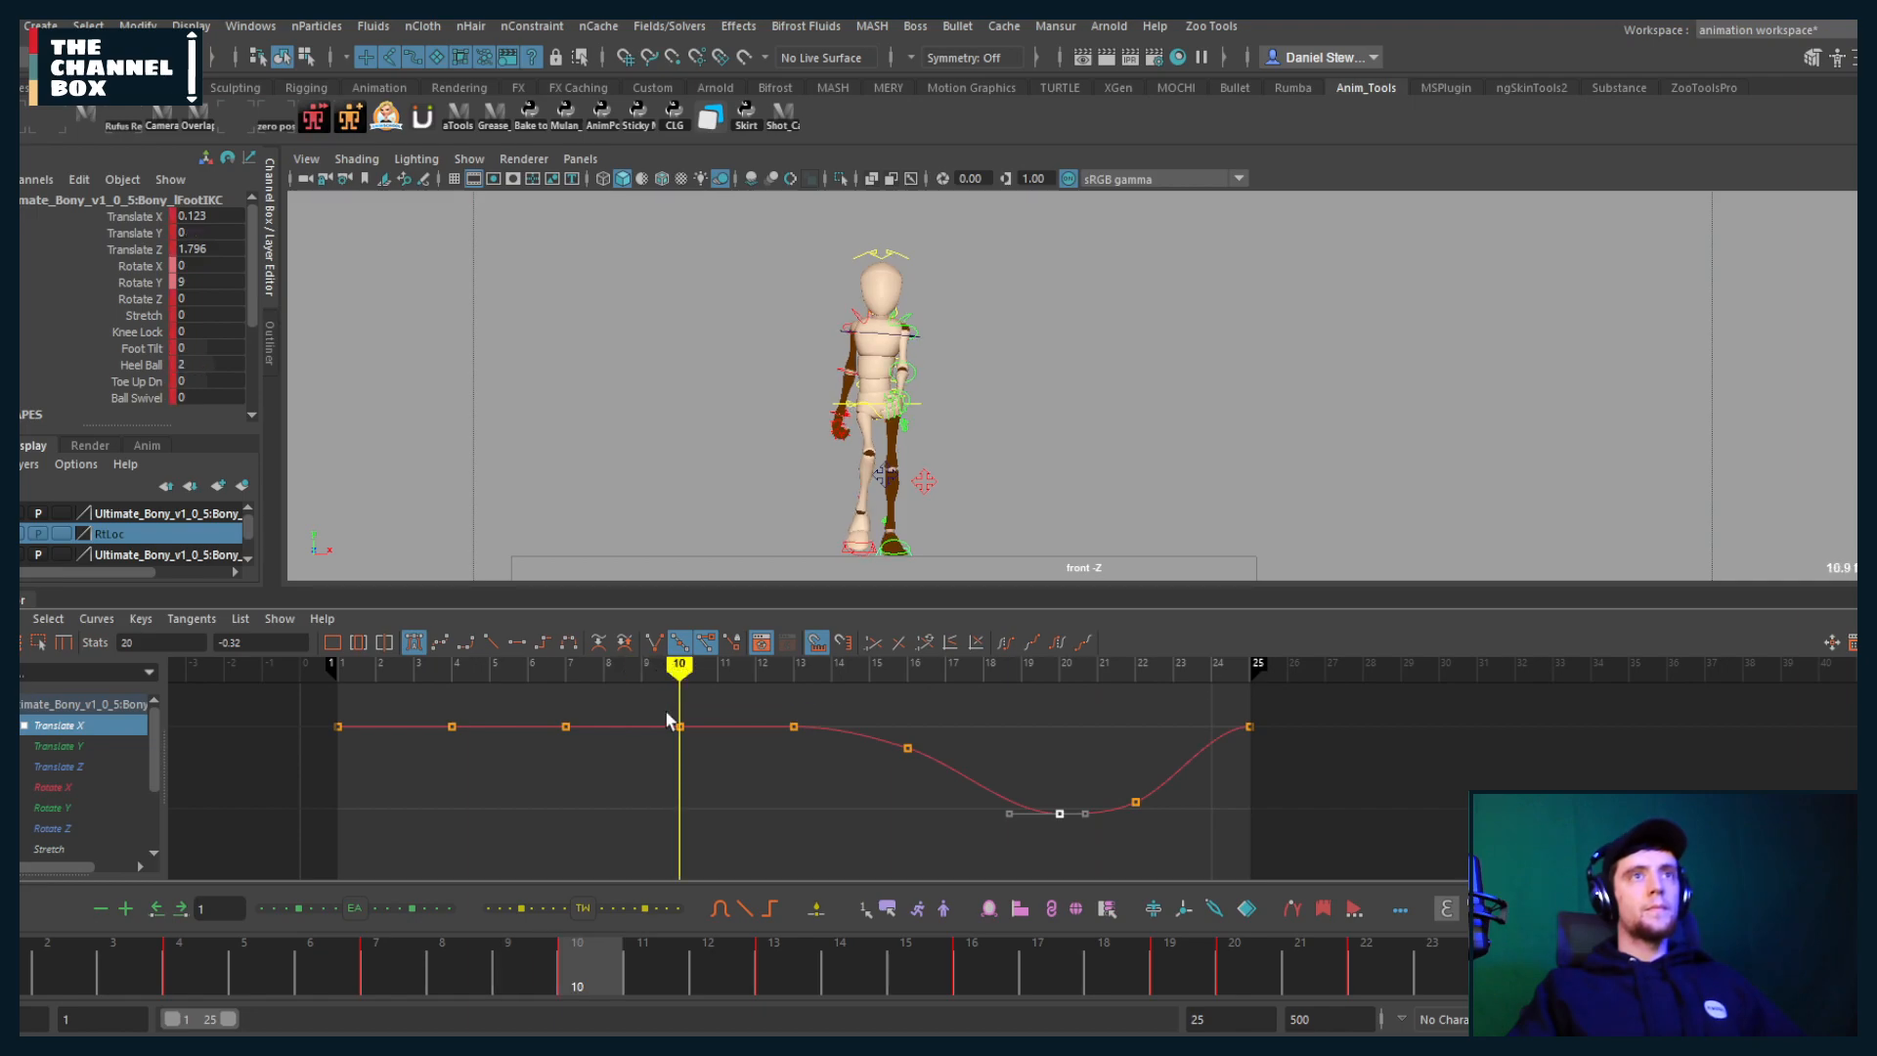
Step: Try setting the foot's upper Translate X keys to 0.15 together, and undo the change
left_click_drag(303, 698, 1353, 753)
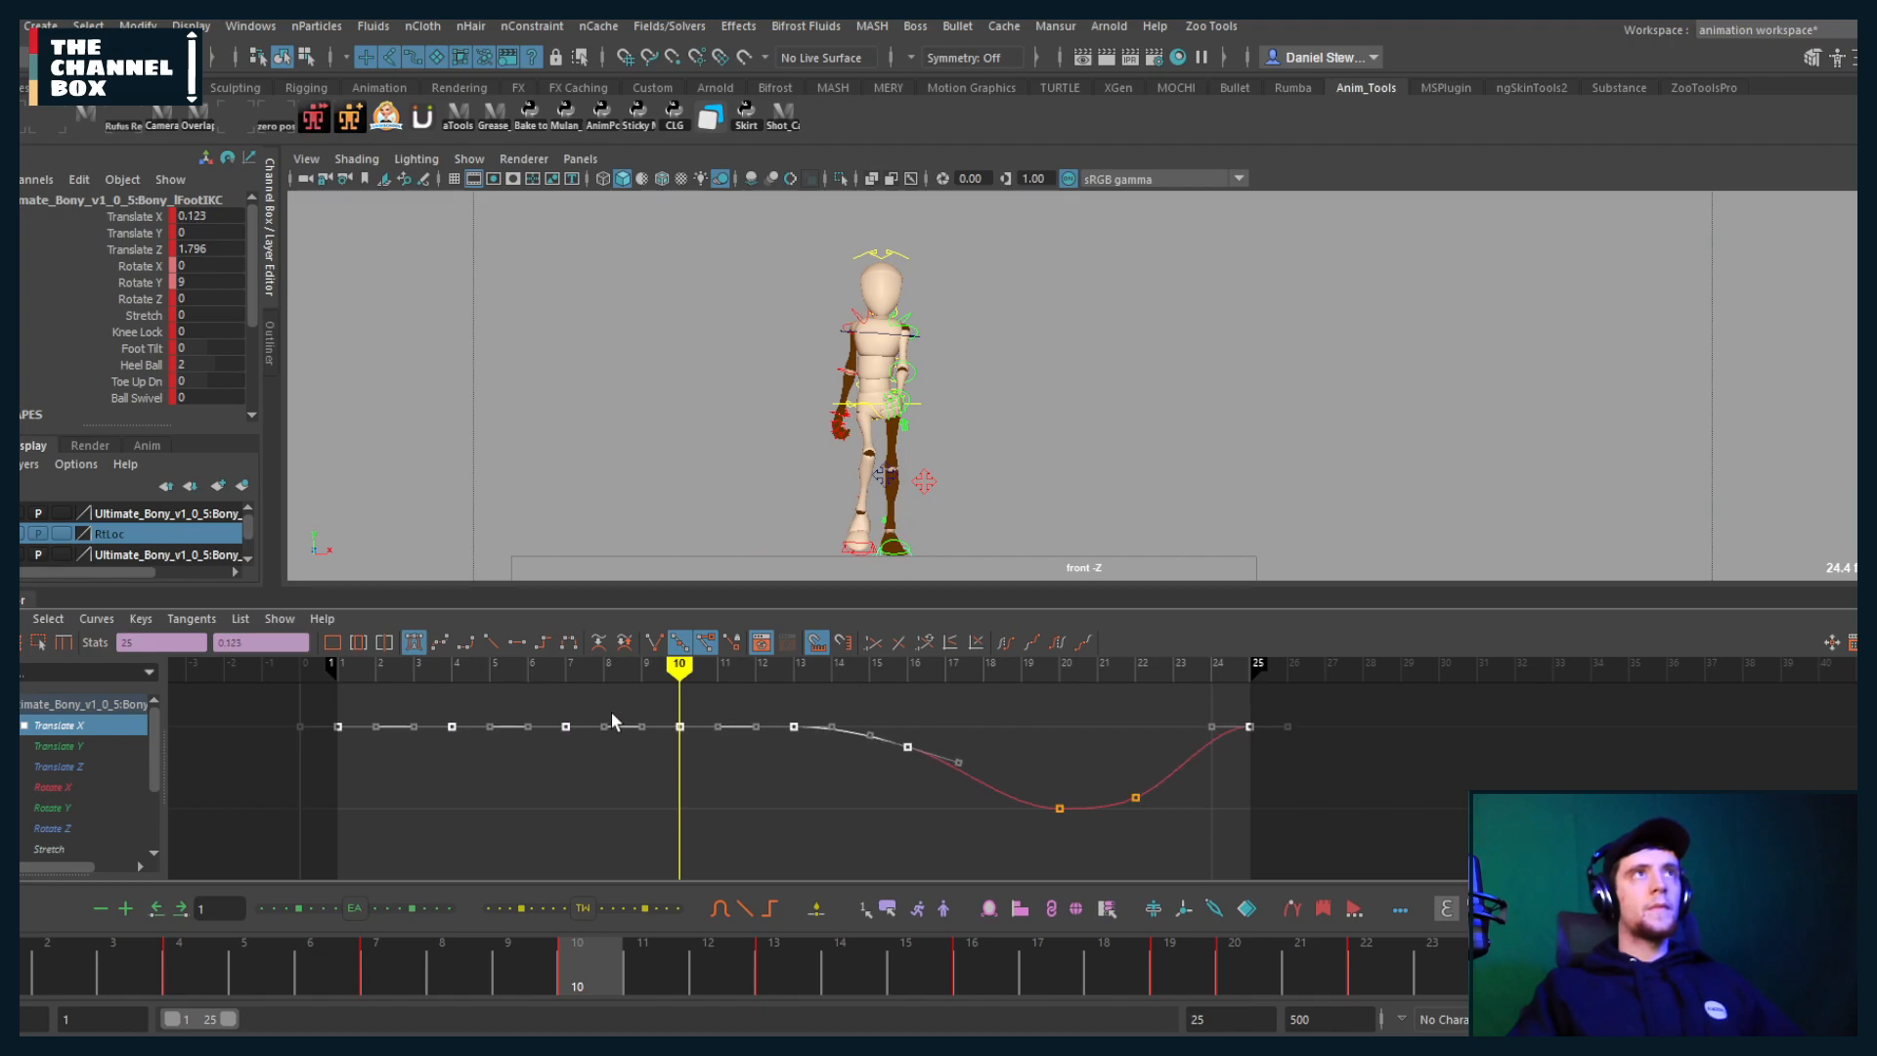
double_click(217, 215)
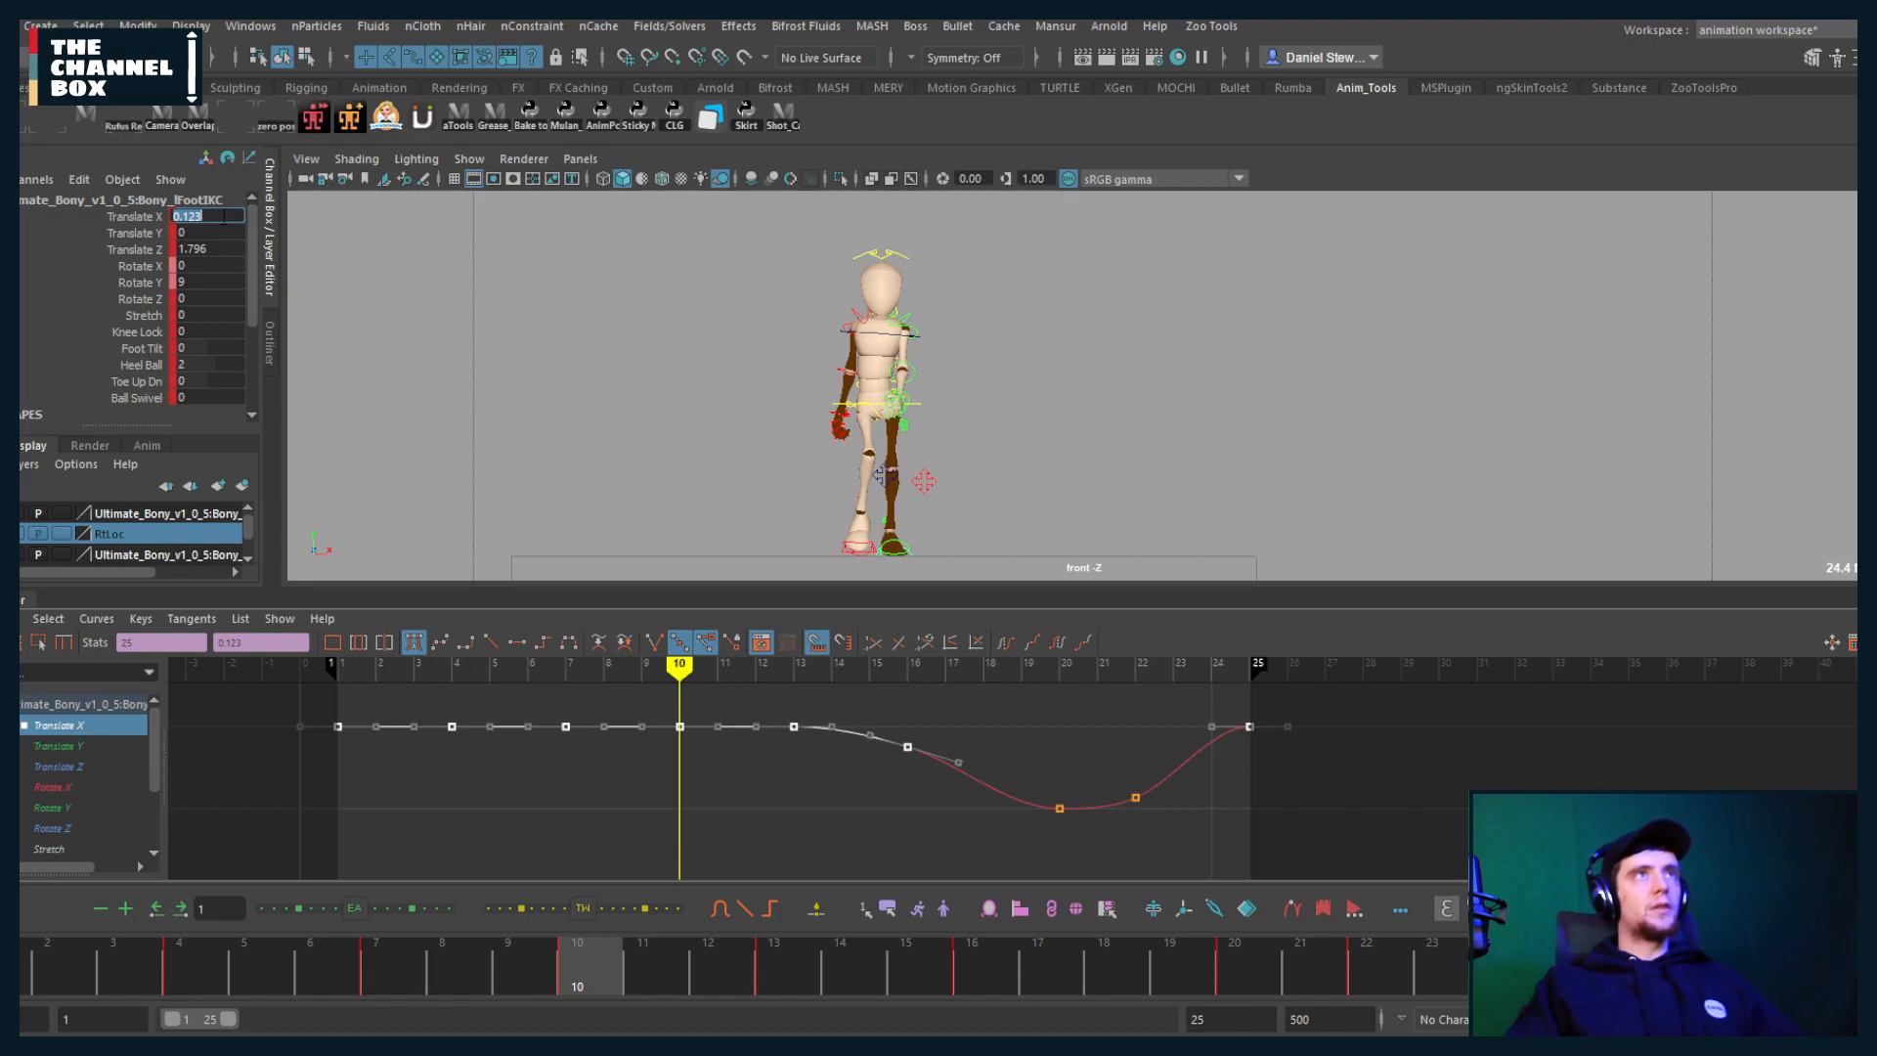
type("1.5")
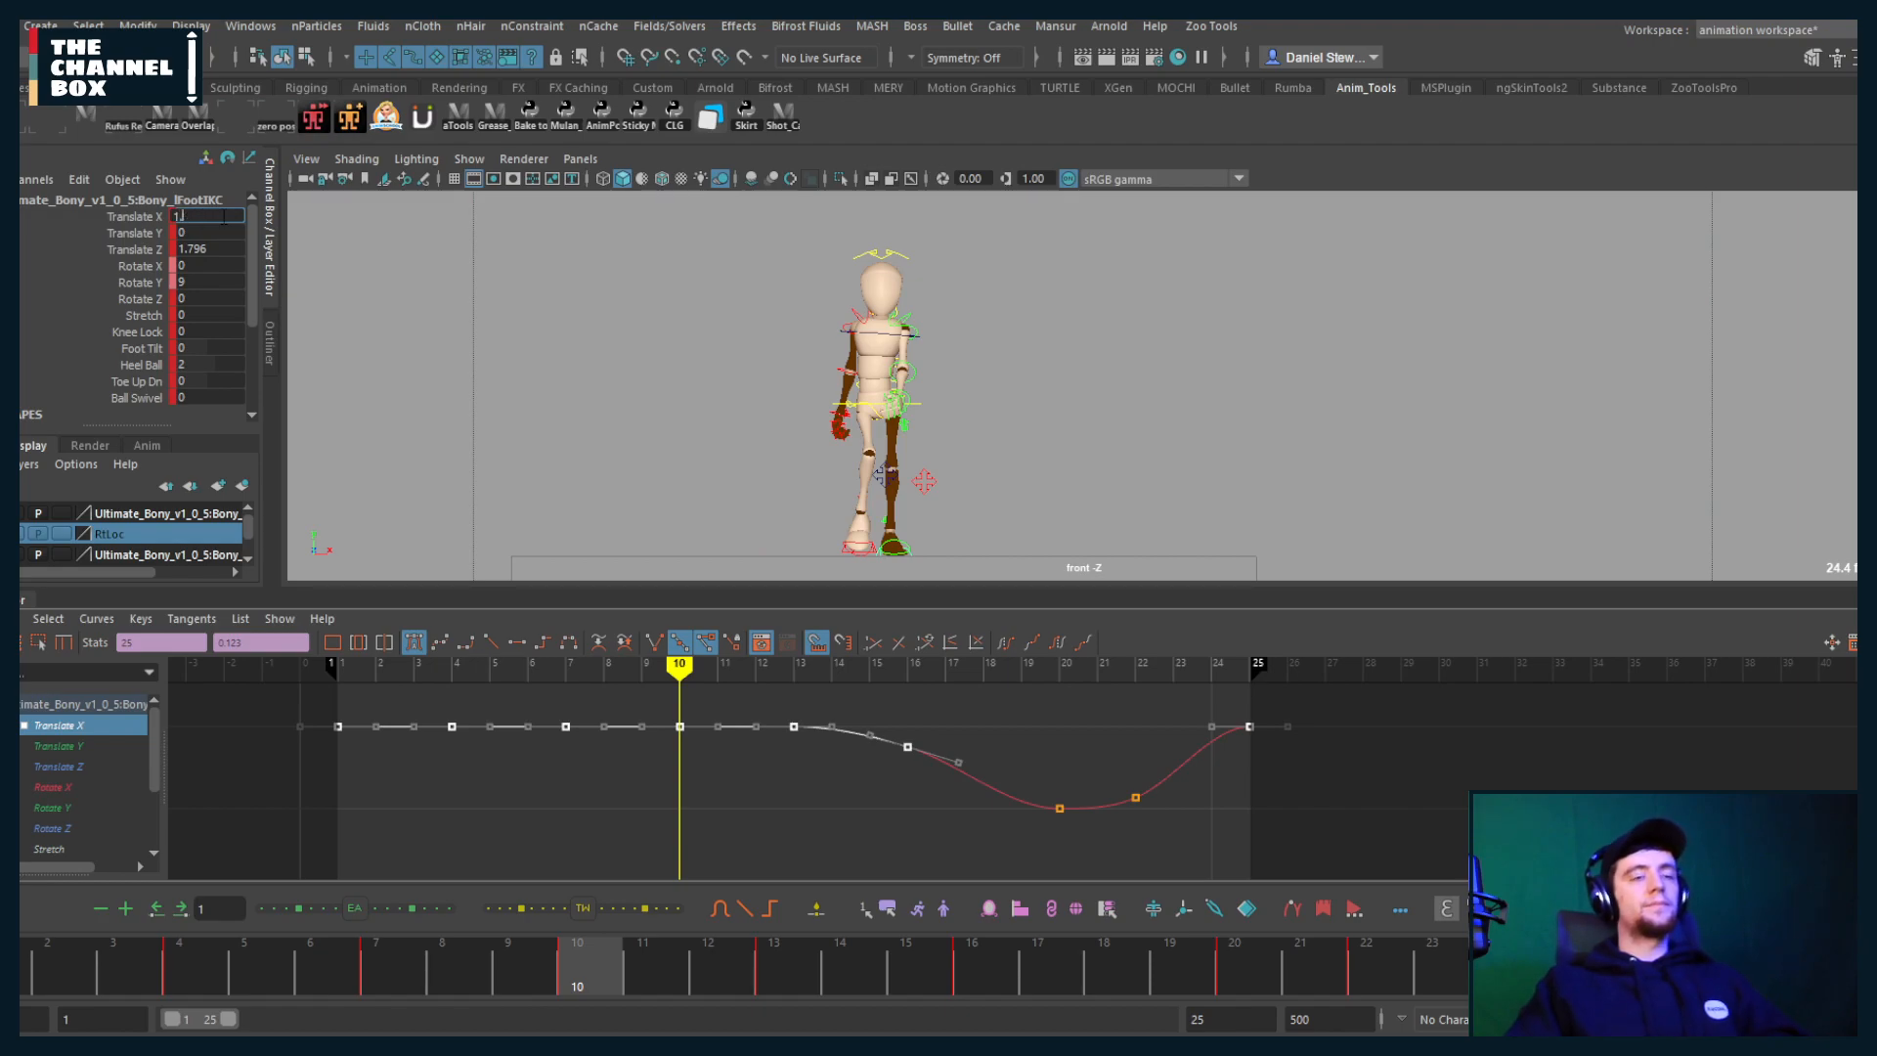
key("Return")
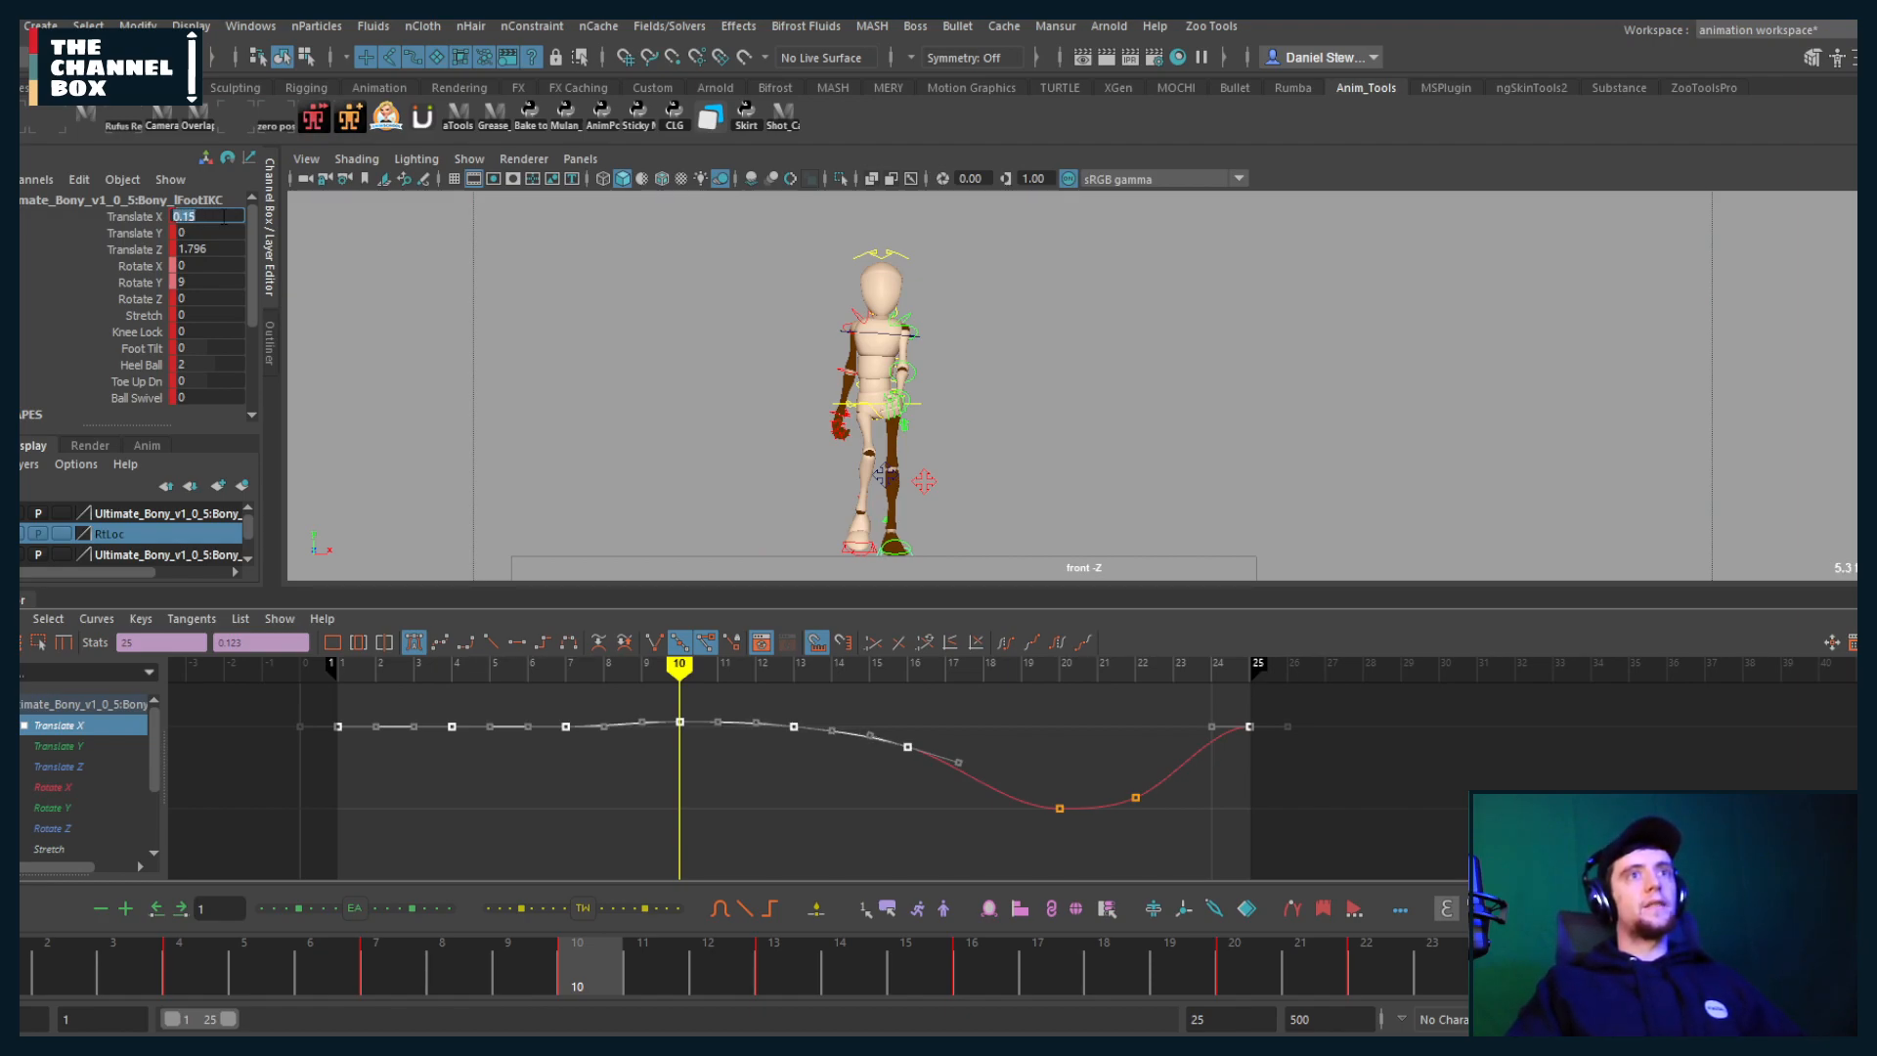
key("ctrl+z")
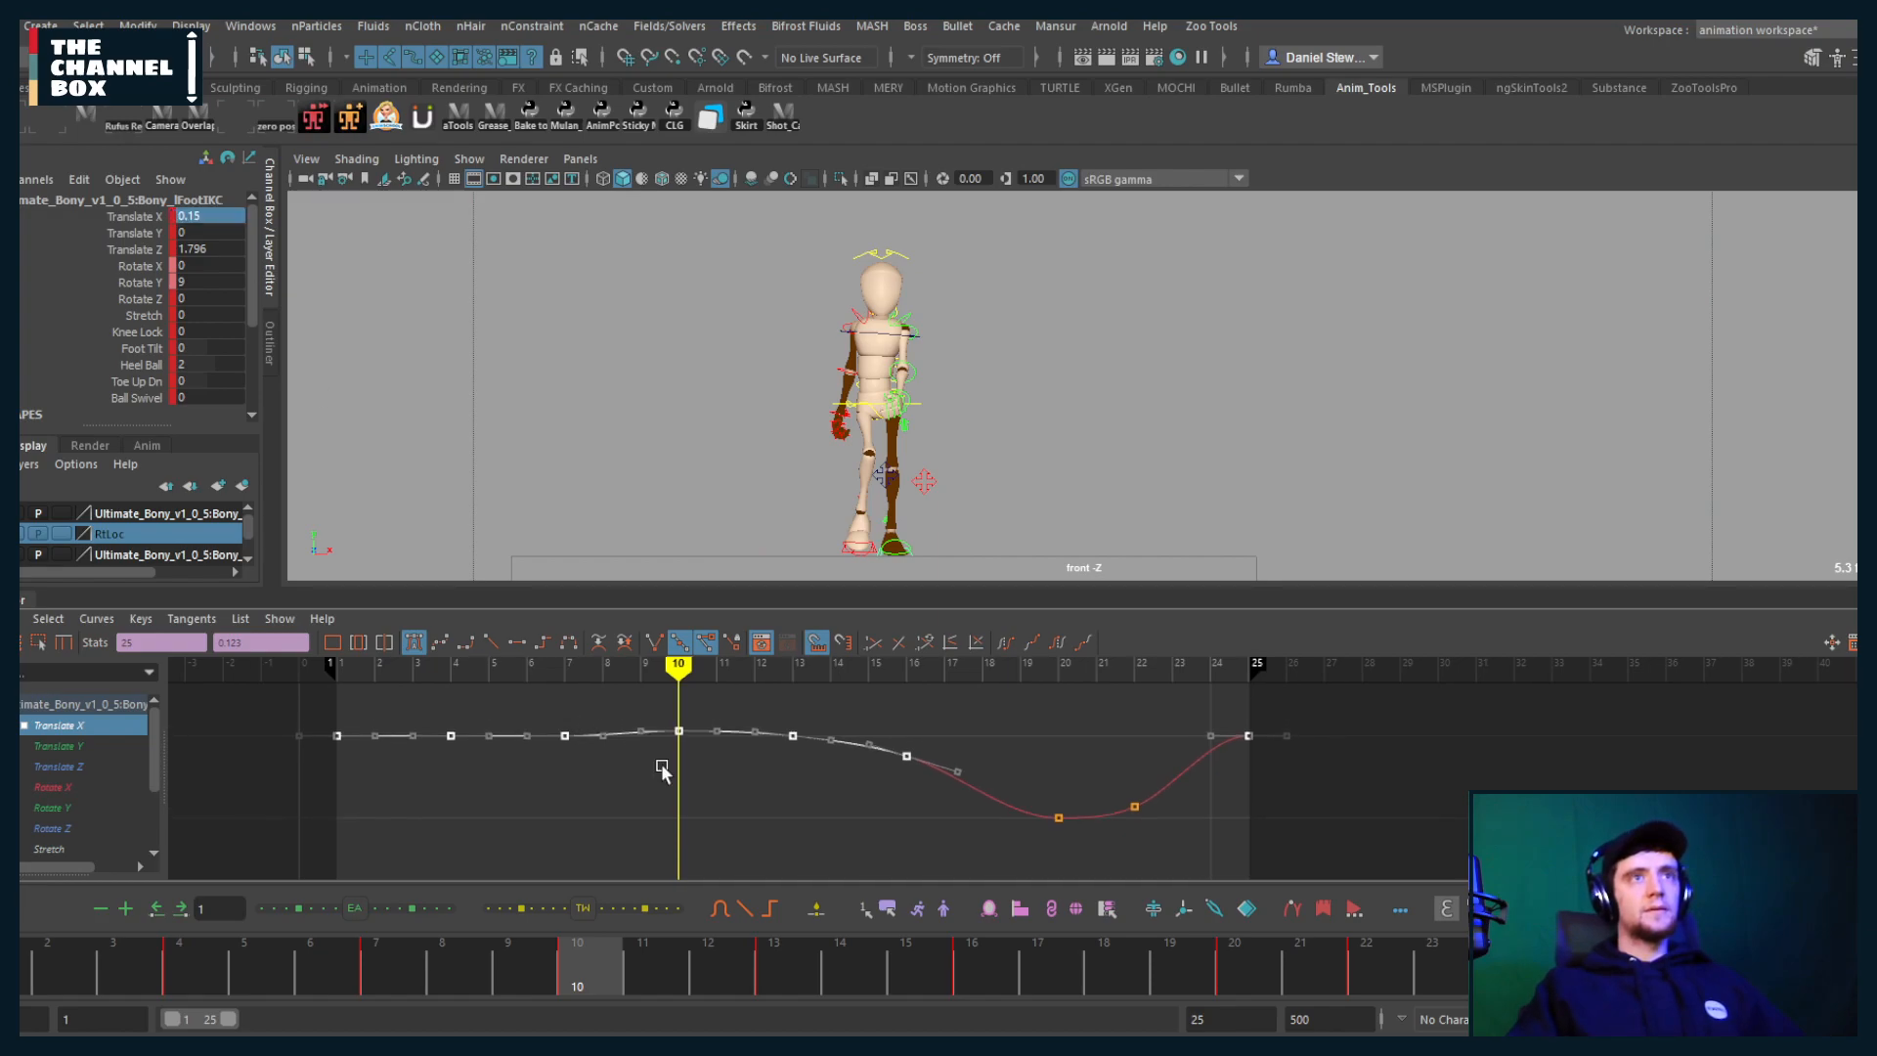
Step: Set only the foot's Translate X key at frame 10 to 0.15
left_click(644, 724)
left_click_drag(641, 724, 682, 765)
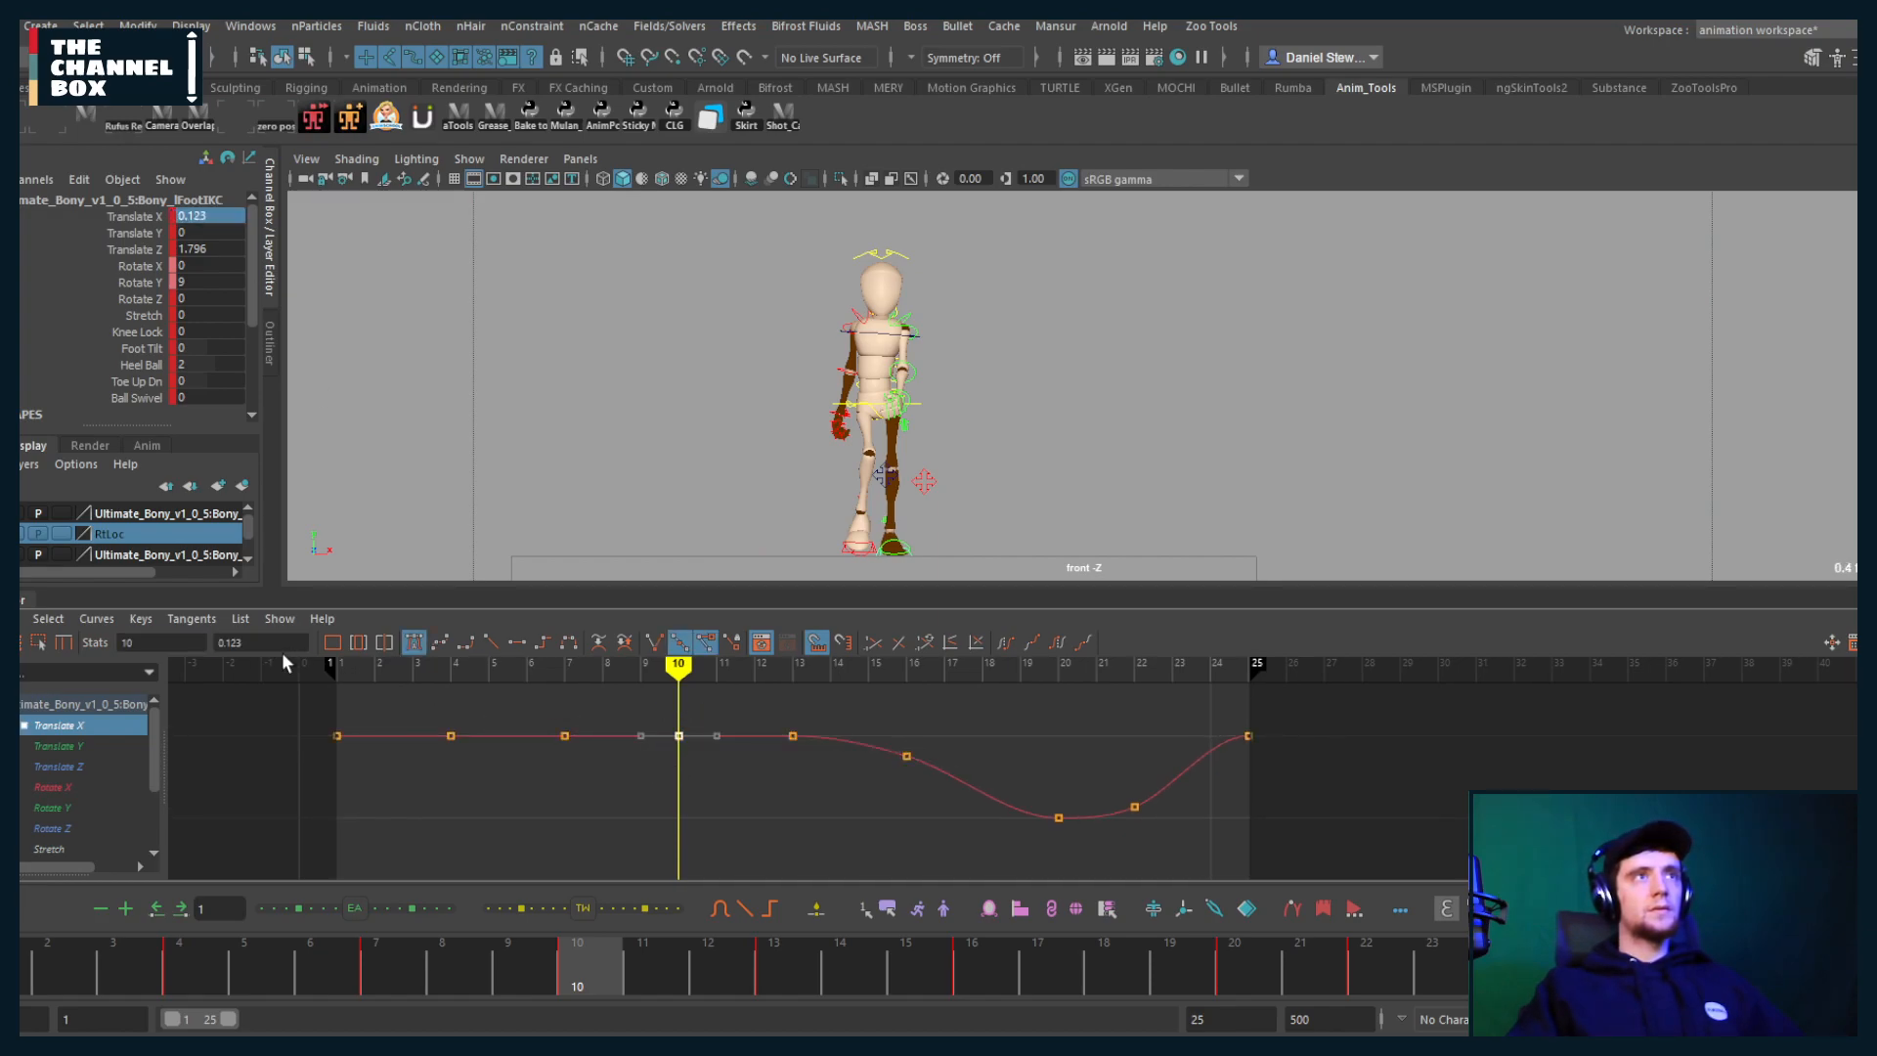
left_click_drag(265, 642, 134, 637)
type("0.15")
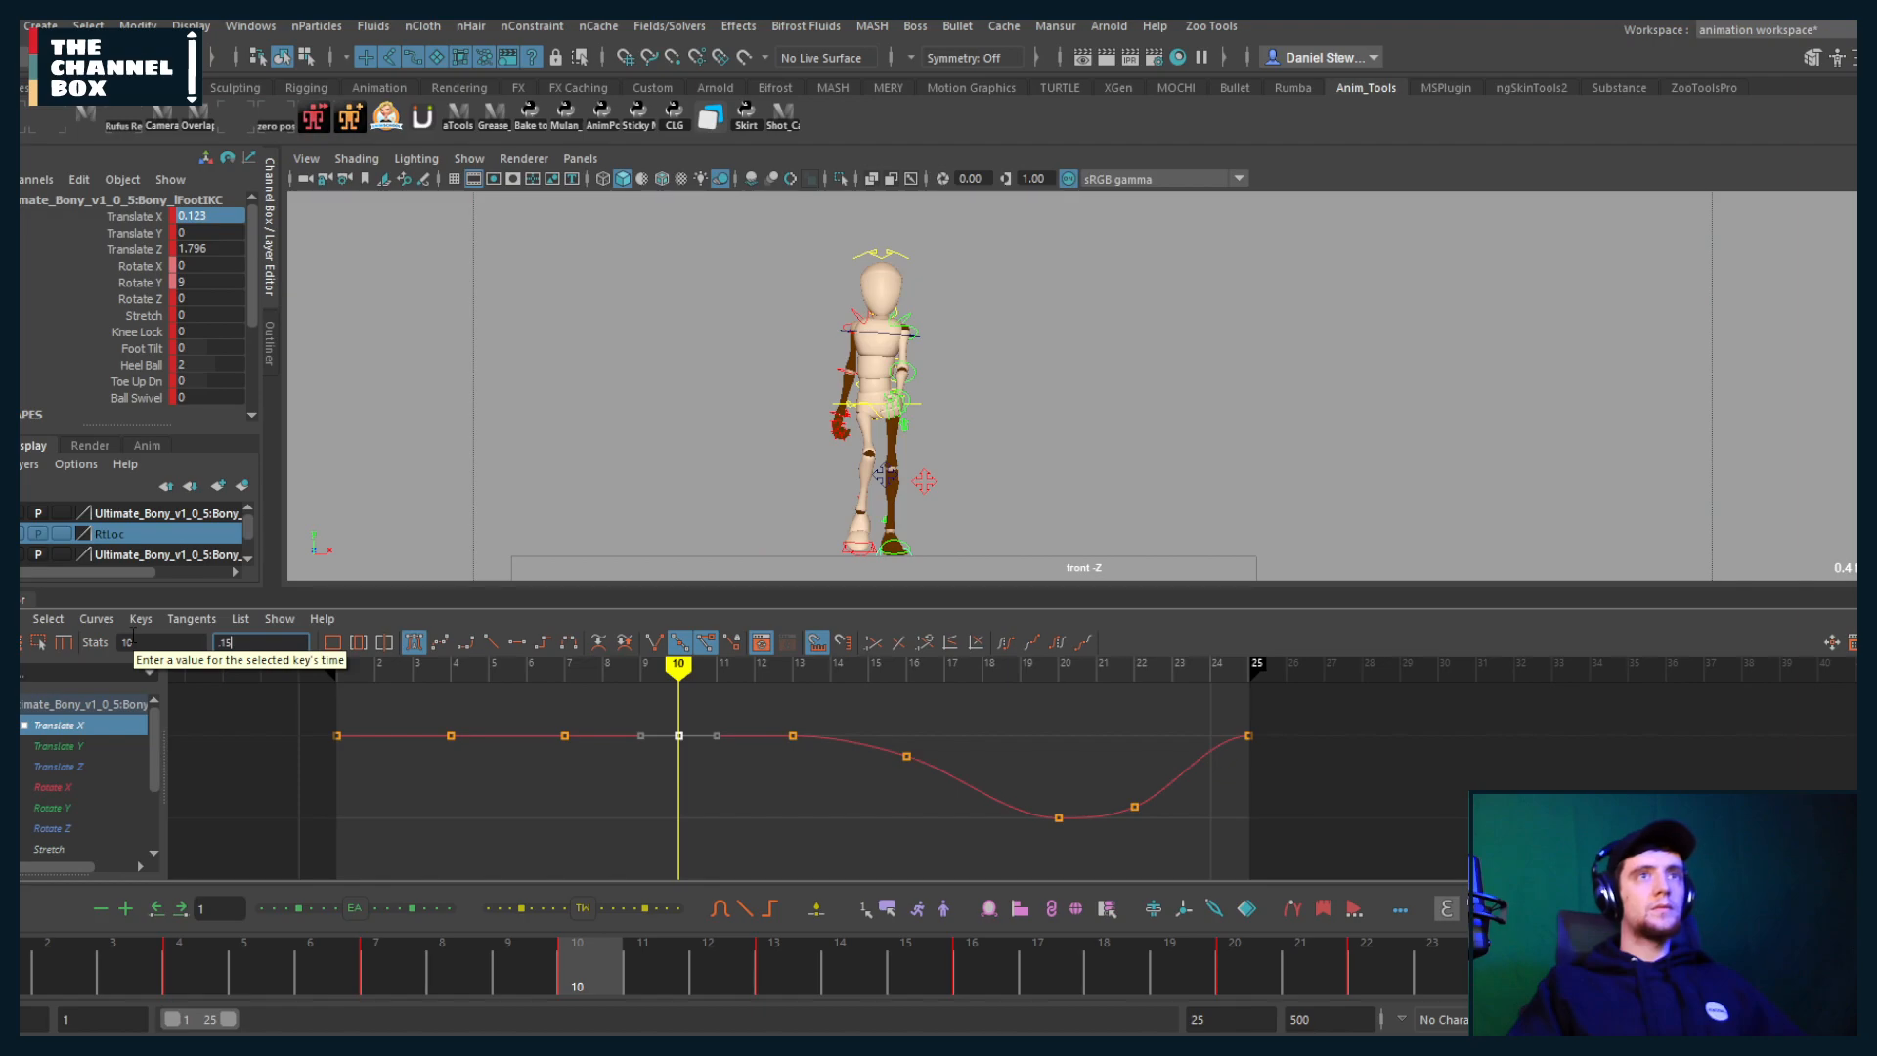
key("Return")
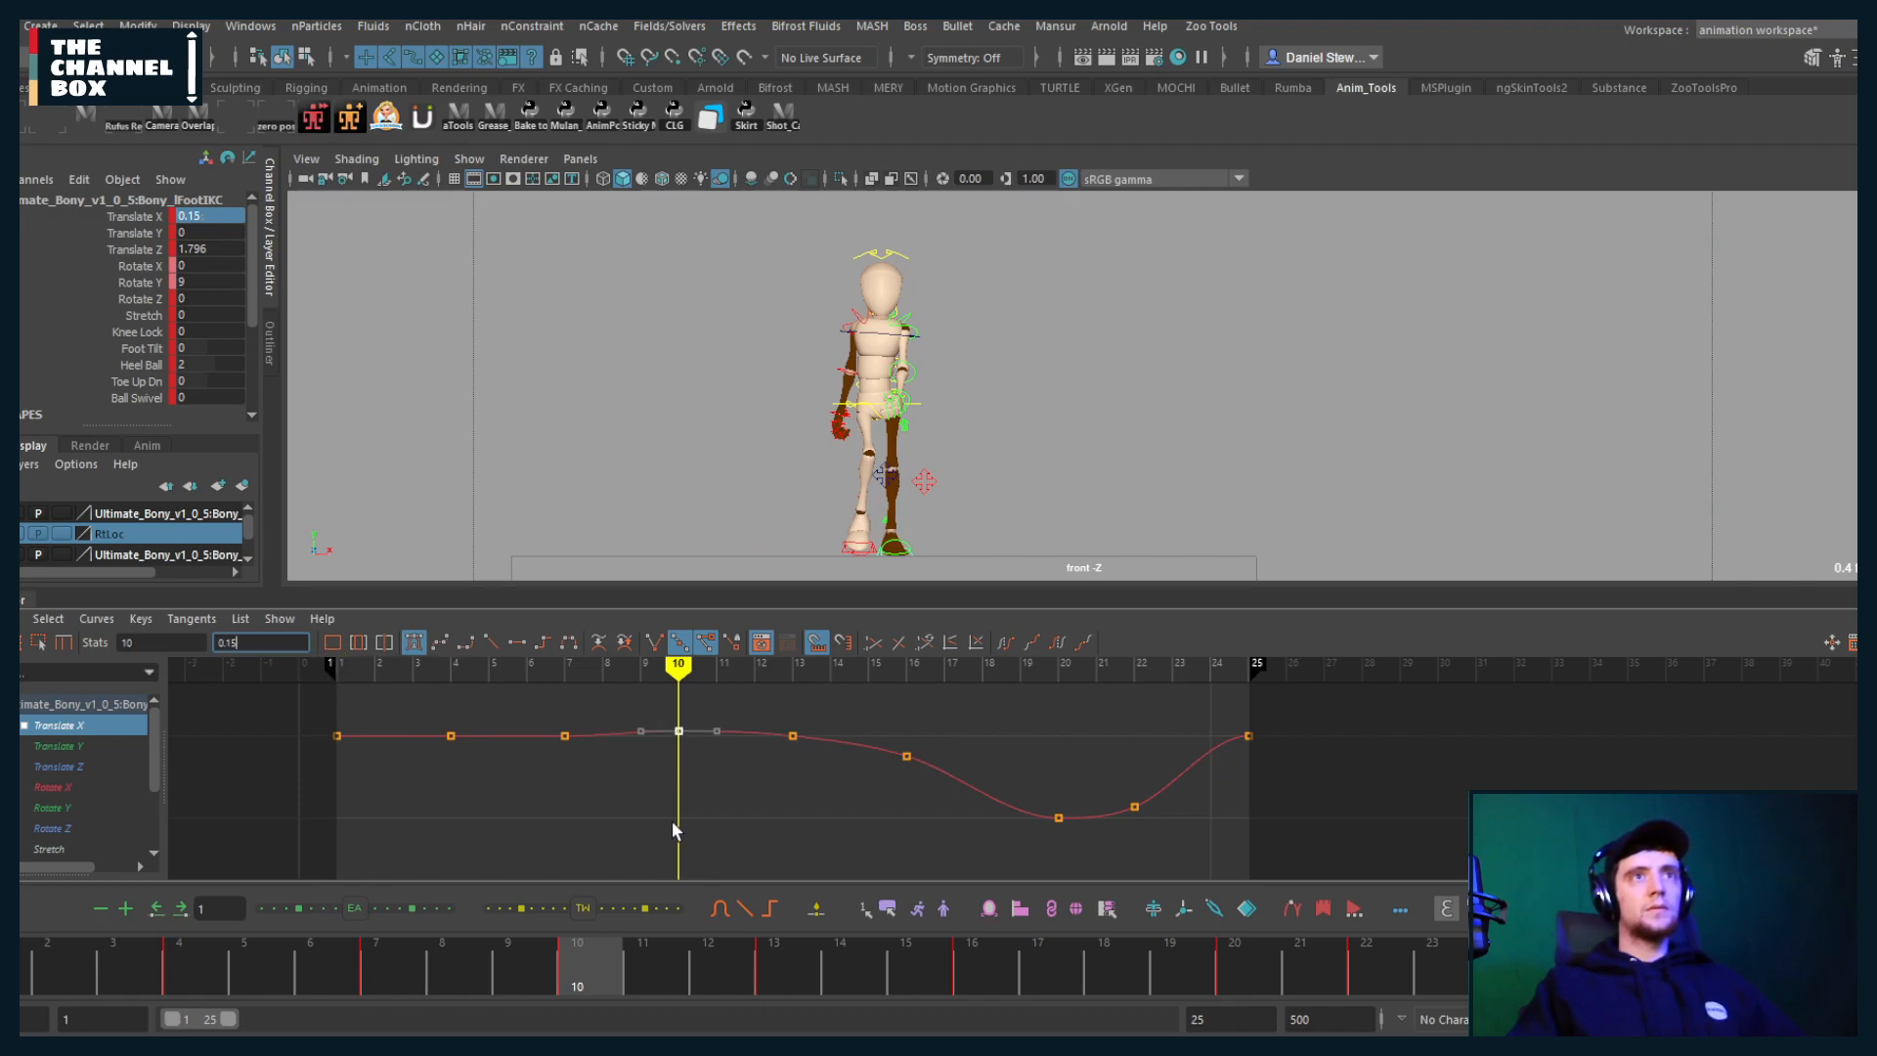
middle_click_drag(671, 819, 666, 784)
key("ctrl+z")
Step: Set the foot's Translate X key at frame 10 to -0.15
left_click(228, 645)
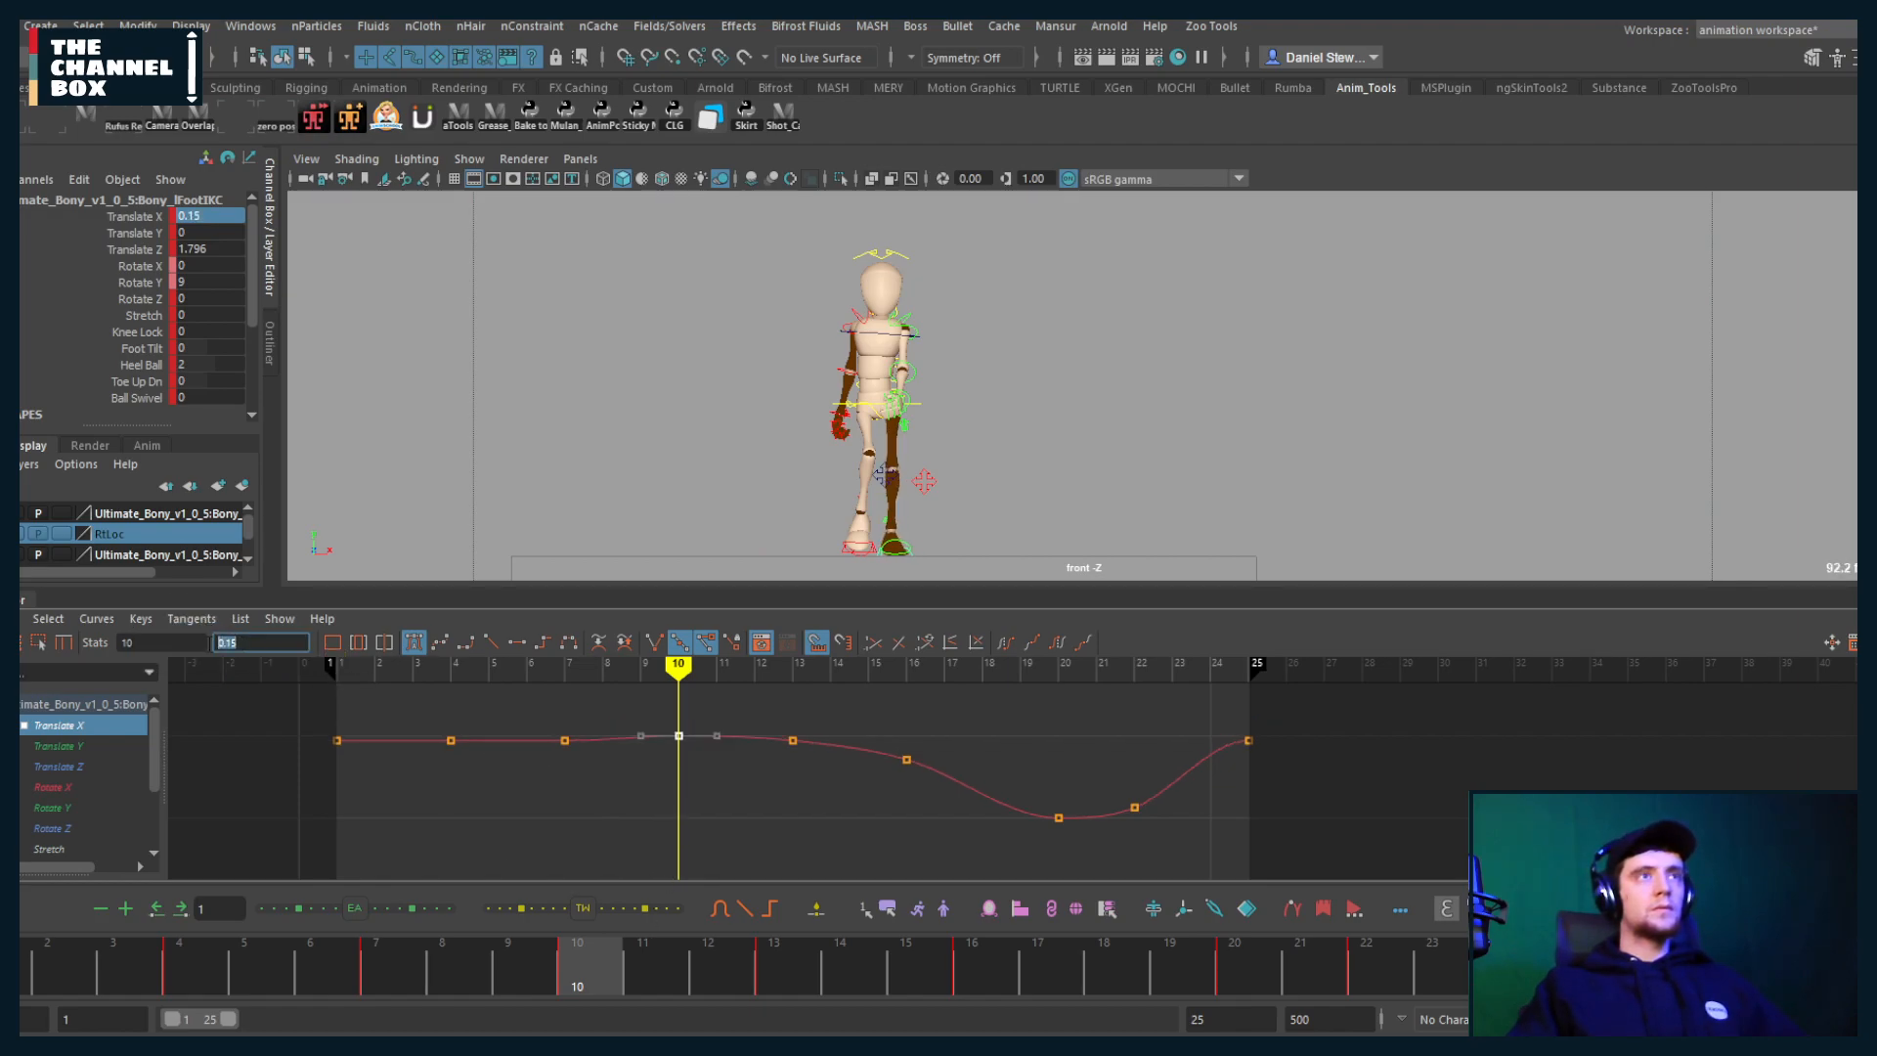
type("-")
type("0.15")
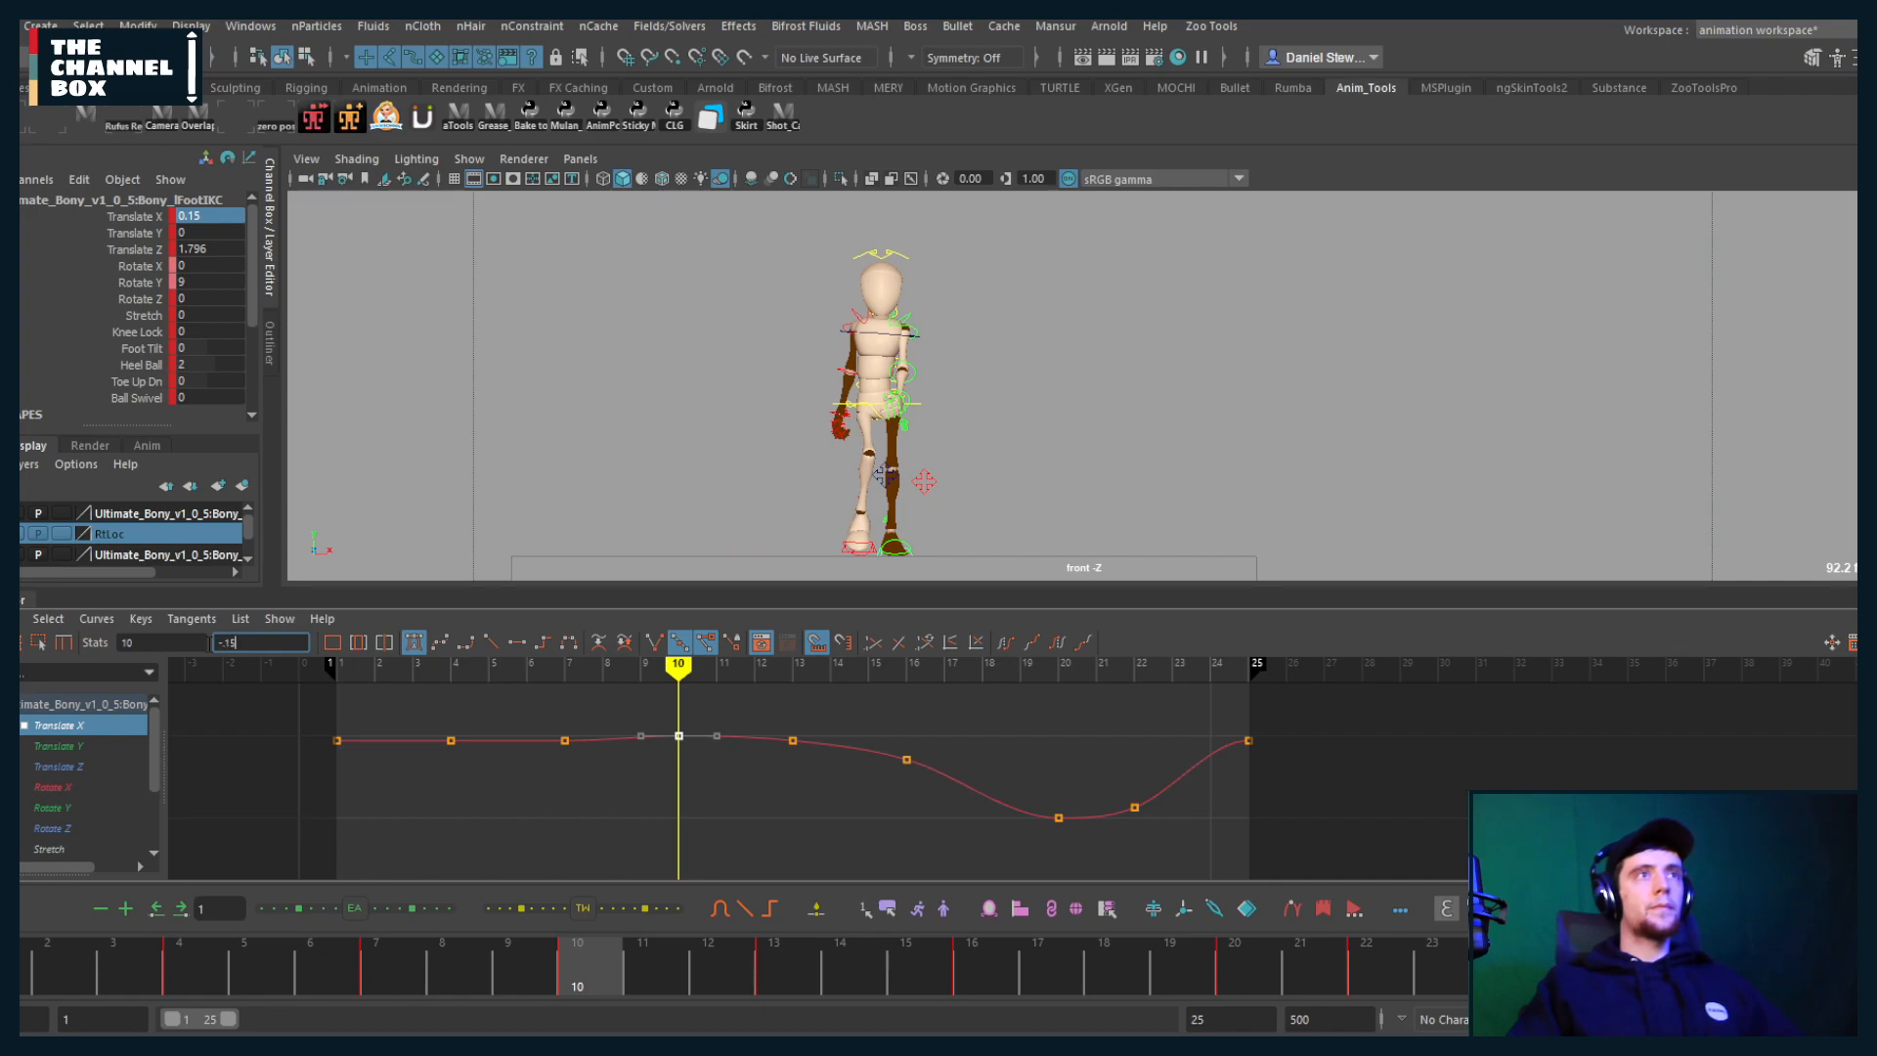
key("Return")
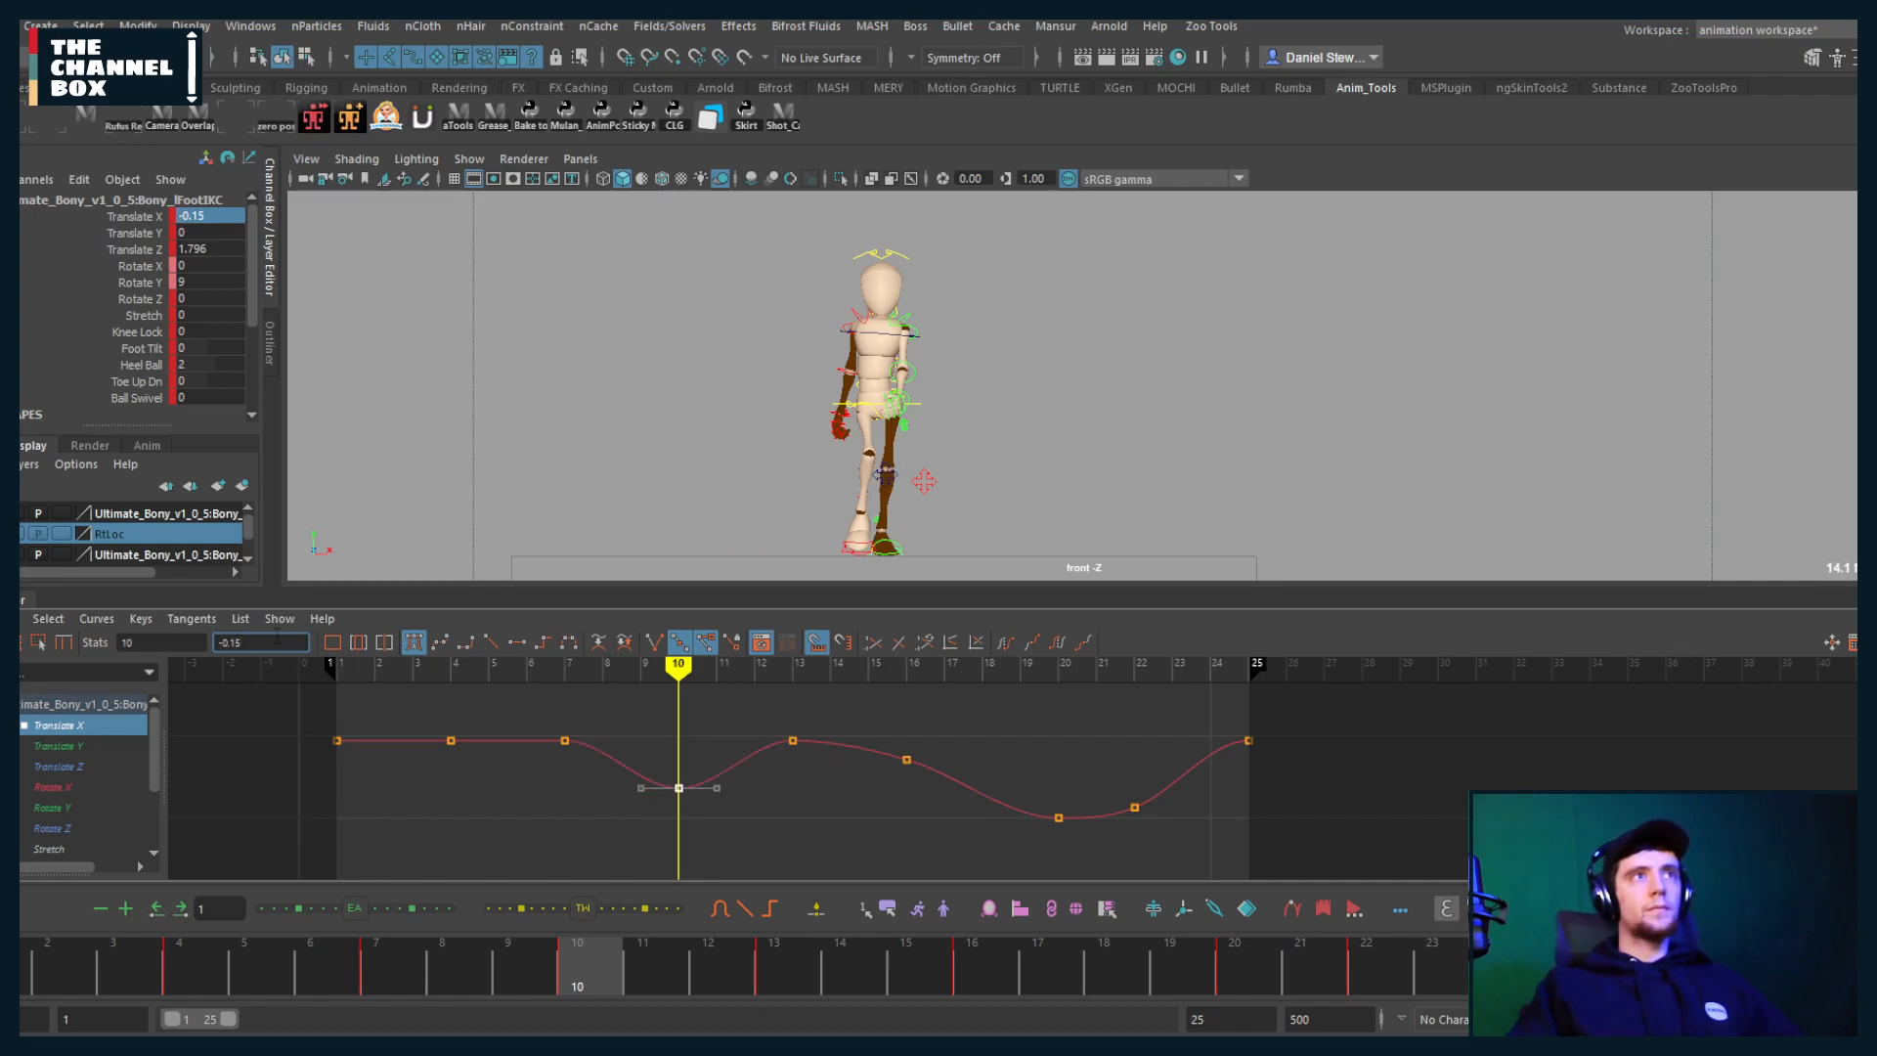
Step: Set the foot's Translate X key at frame 10 to -0.1
key("BackSpace")
key("BackSpace")
key("BackSpace")
key("BackSpace")
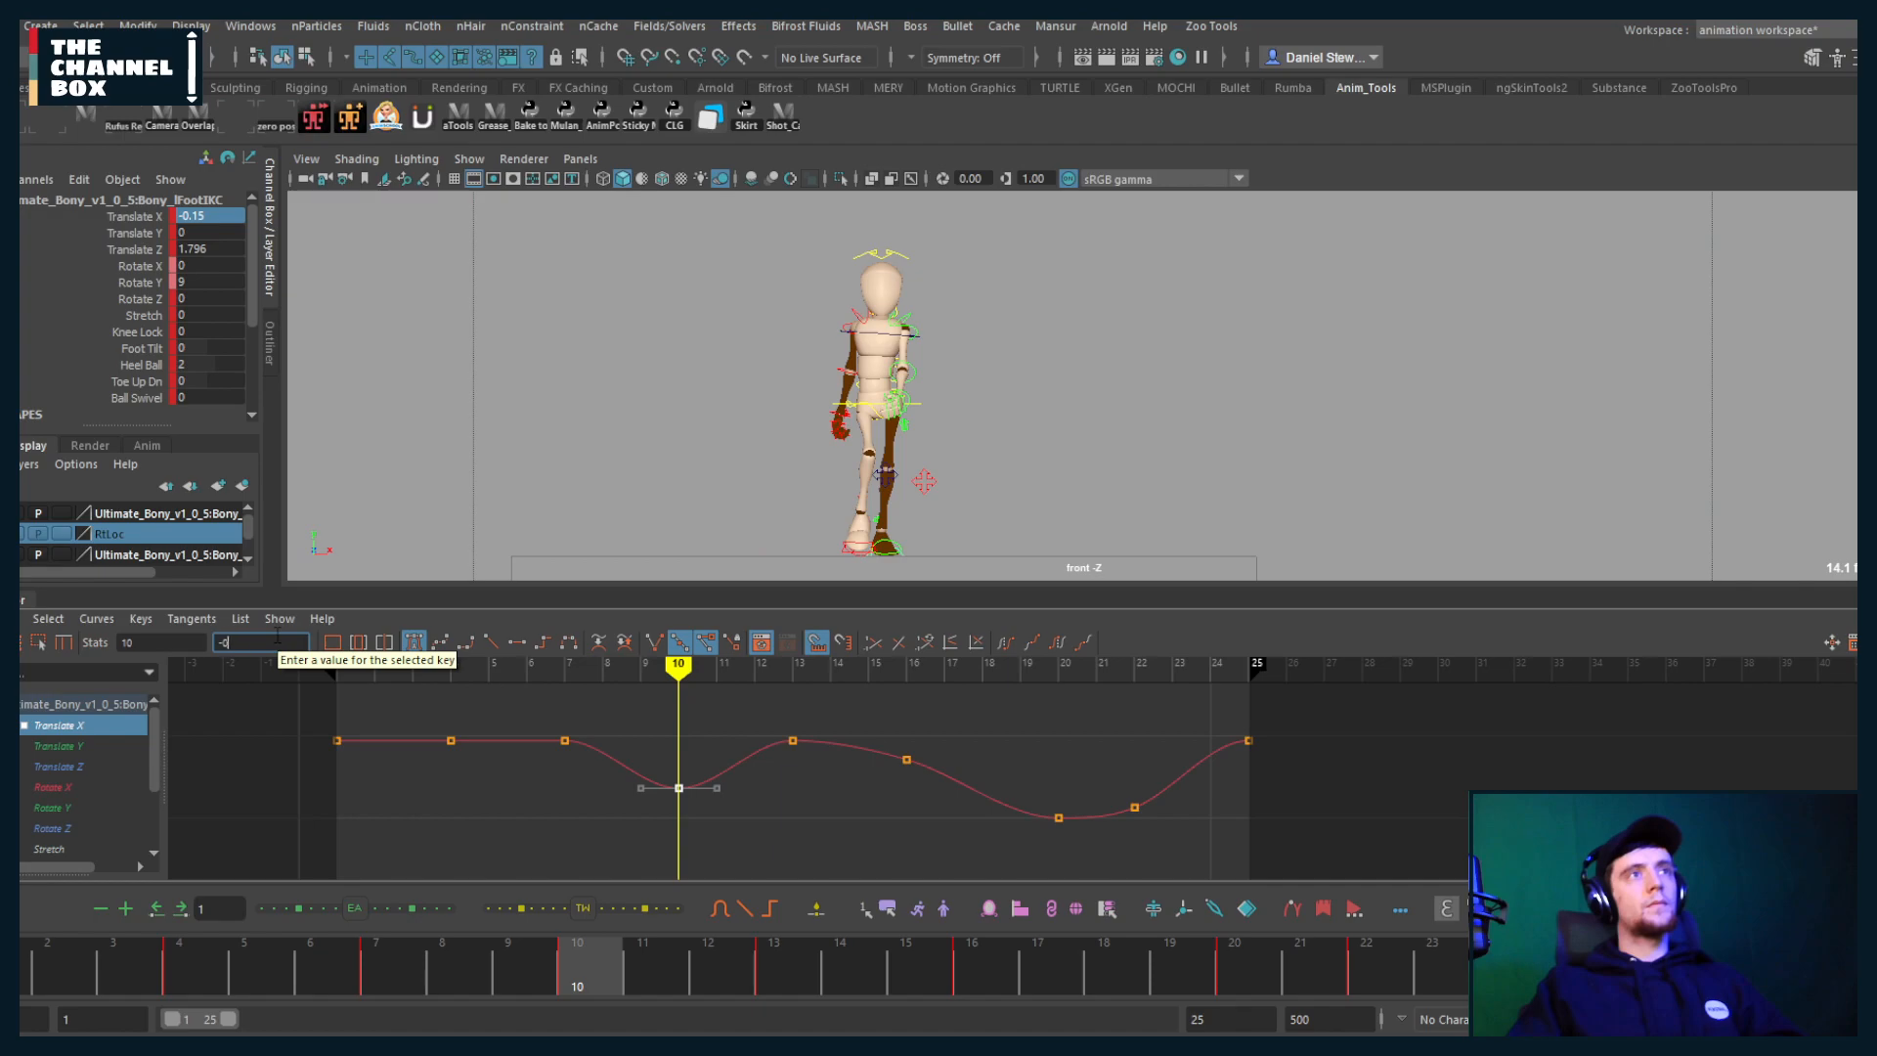
type("0.1")
key("Return")
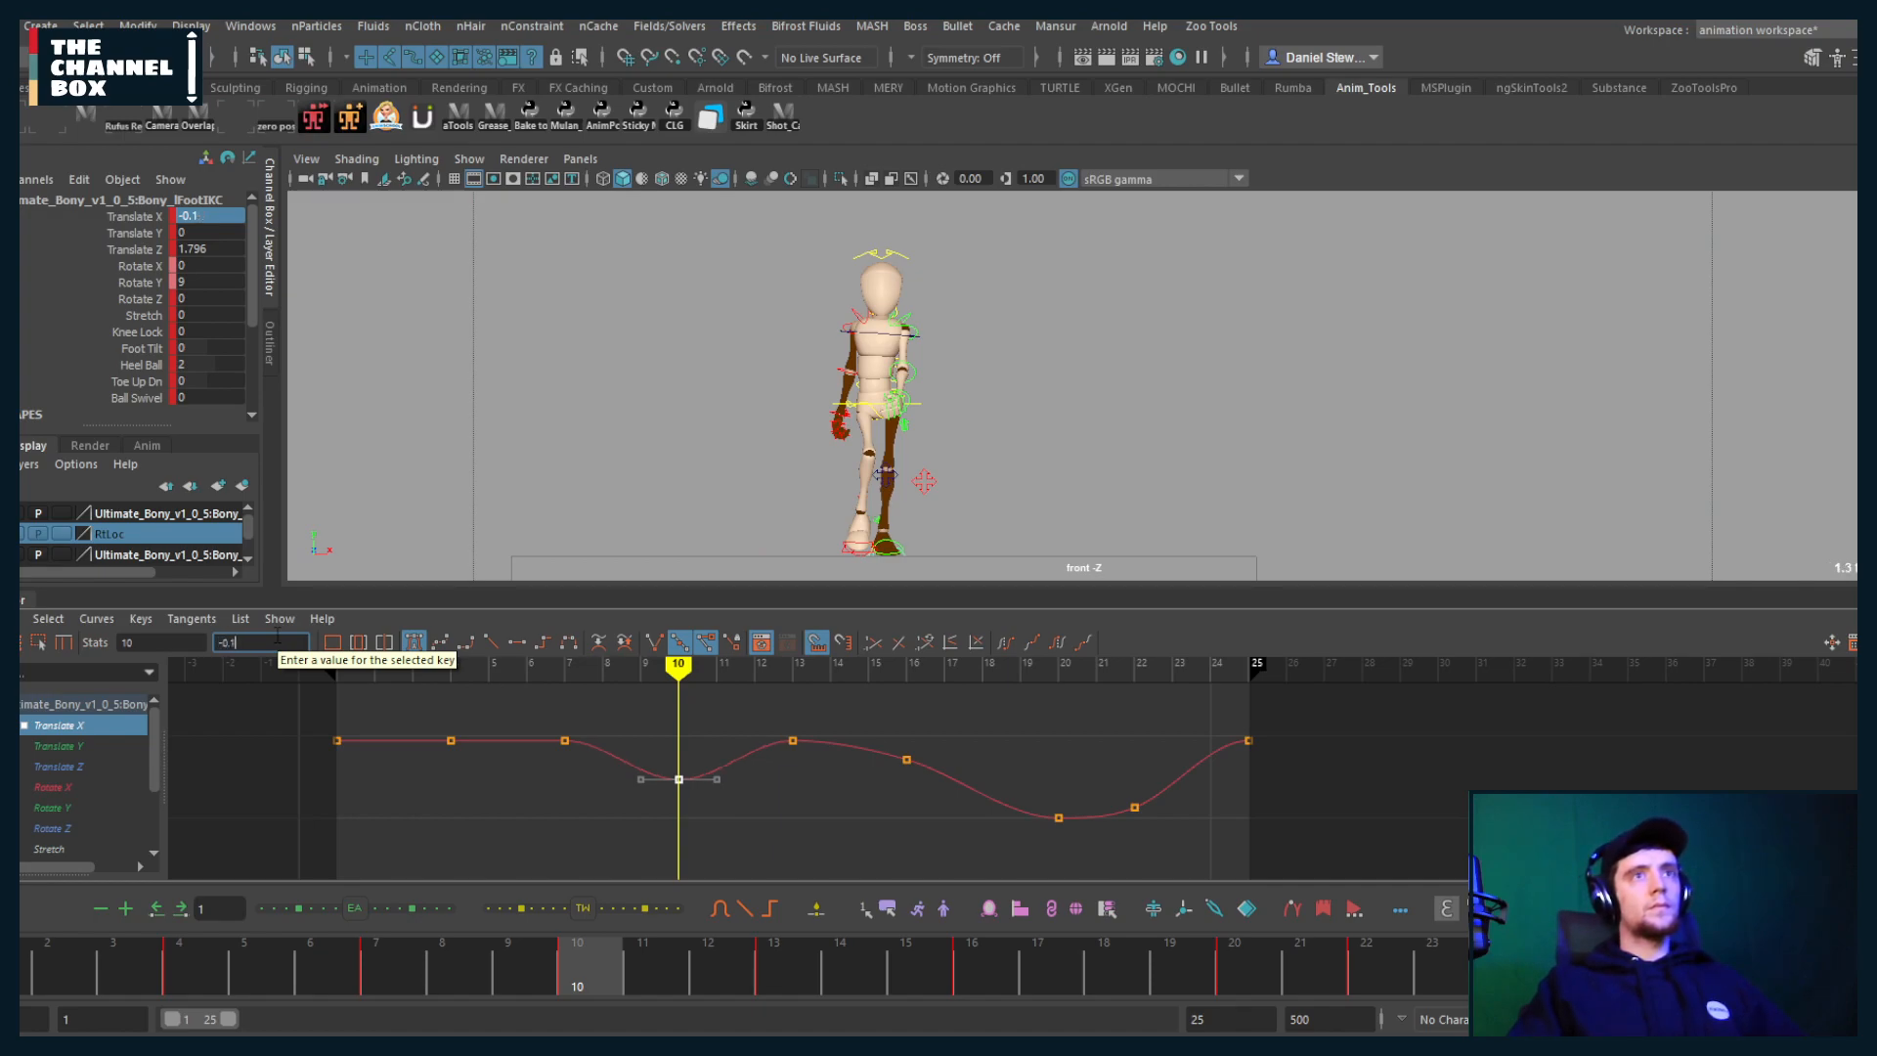
Step: Try lowering the foot's Translate X keys at frames 1, 4, 7, 13 and 16 towards the level of the frame 10 key
middle_click_drag(564, 839, 658, 813, "alt")
key("ctrl+z")
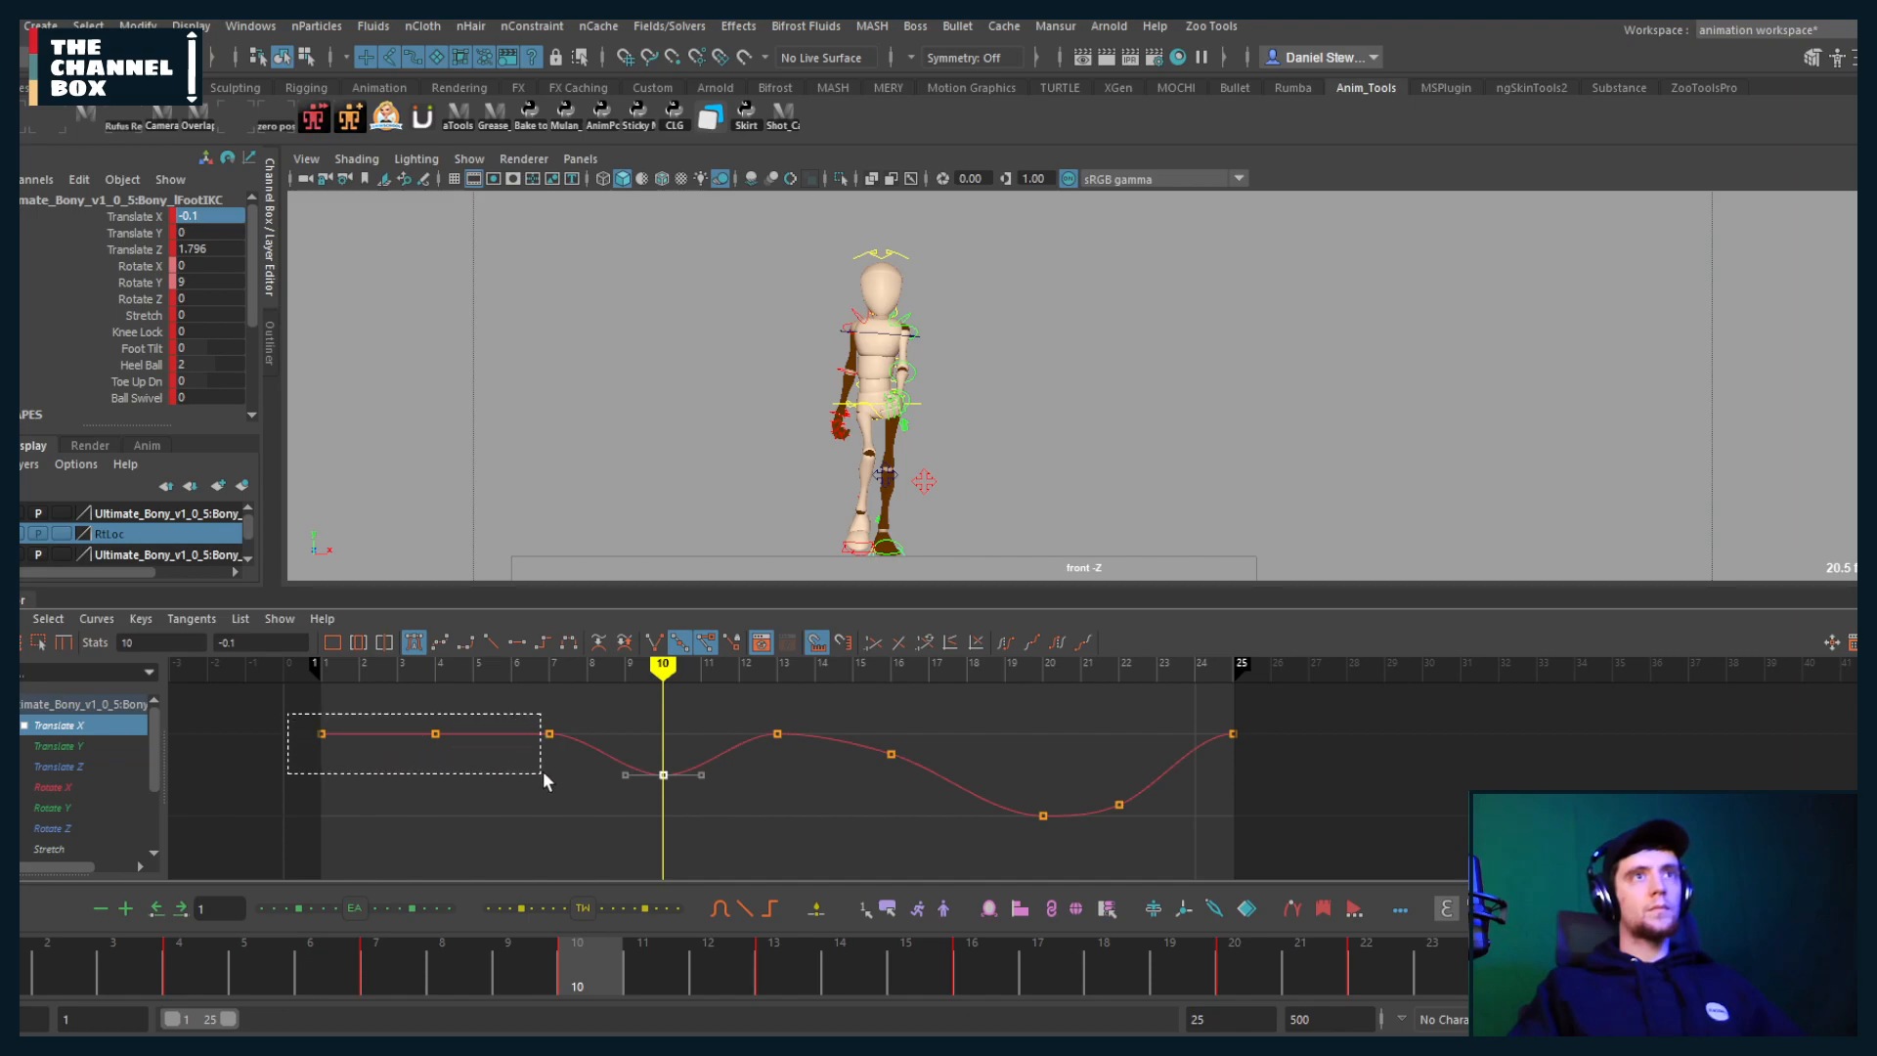
left_click_drag(542, 771, 543, 771)
middle_click_drag(543, 772, 558, 825, "shift")
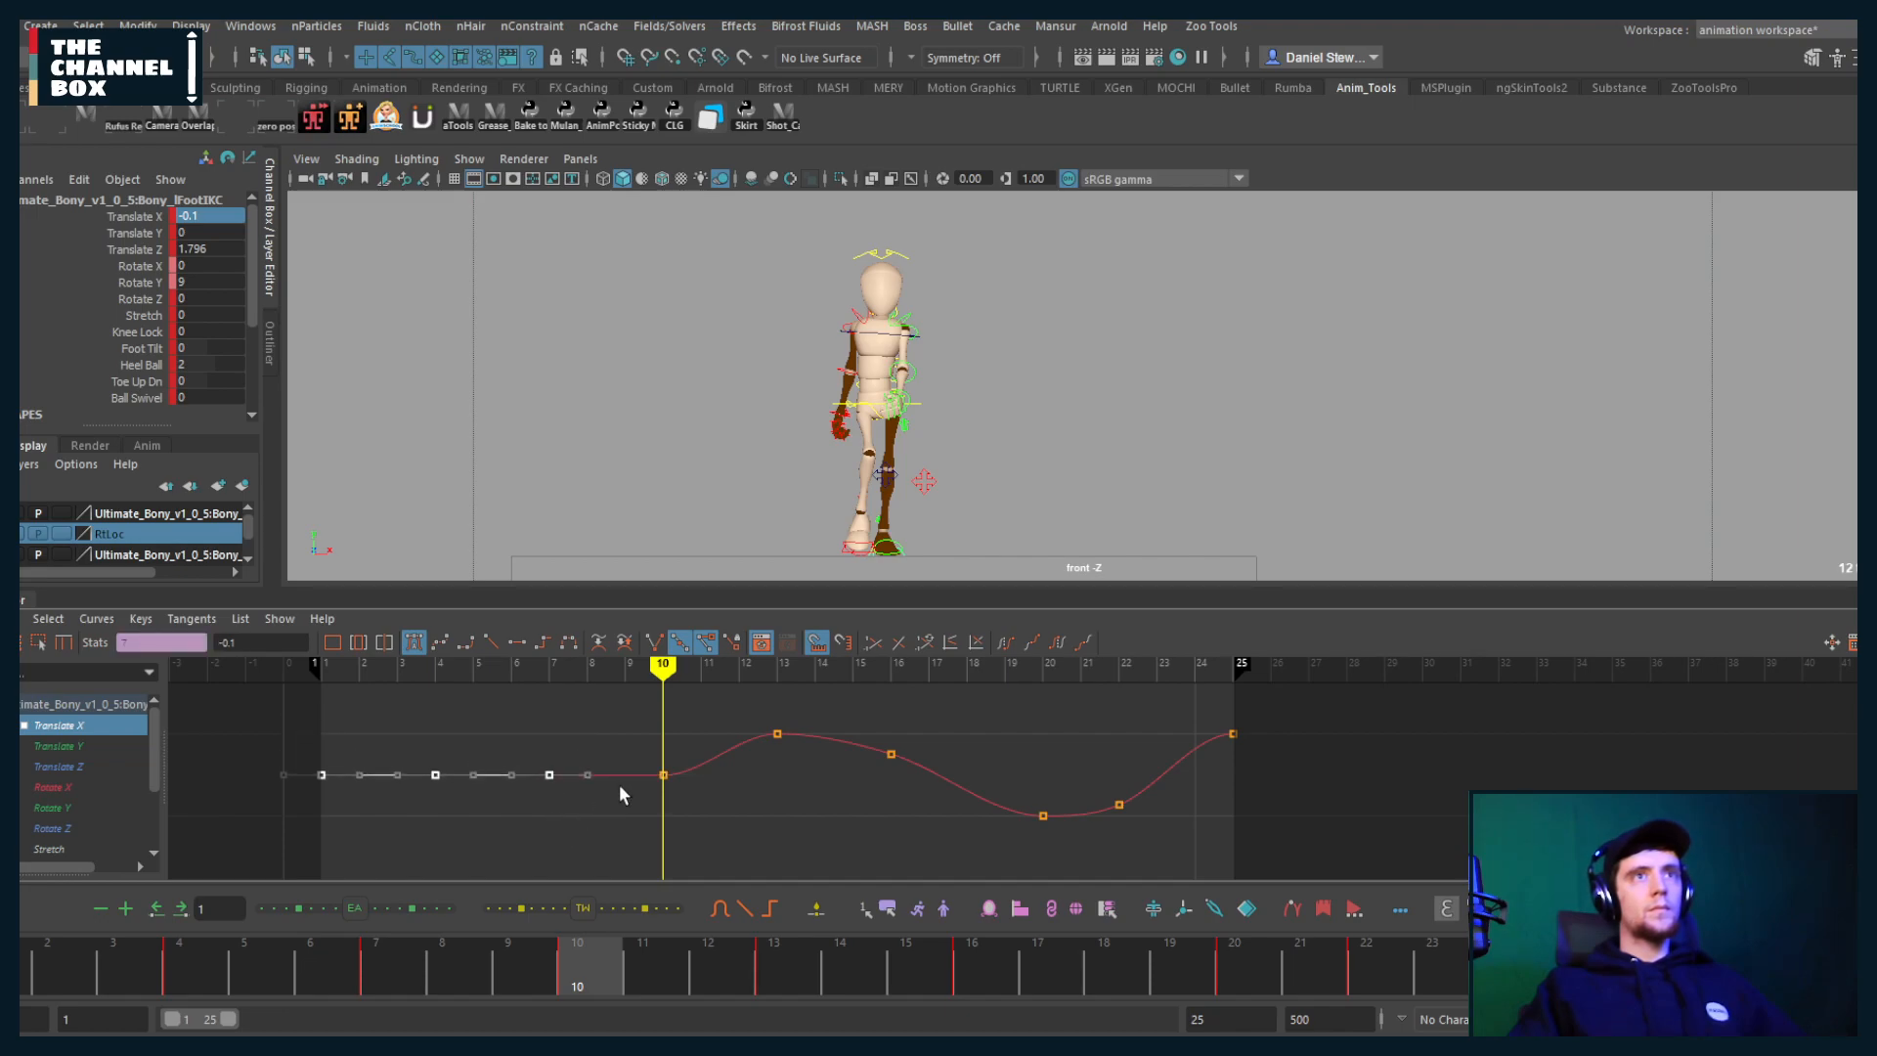
left_click_drag(809, 743, 813, 747)
middle_click_drag(825, 771, 826, 784, "shift")
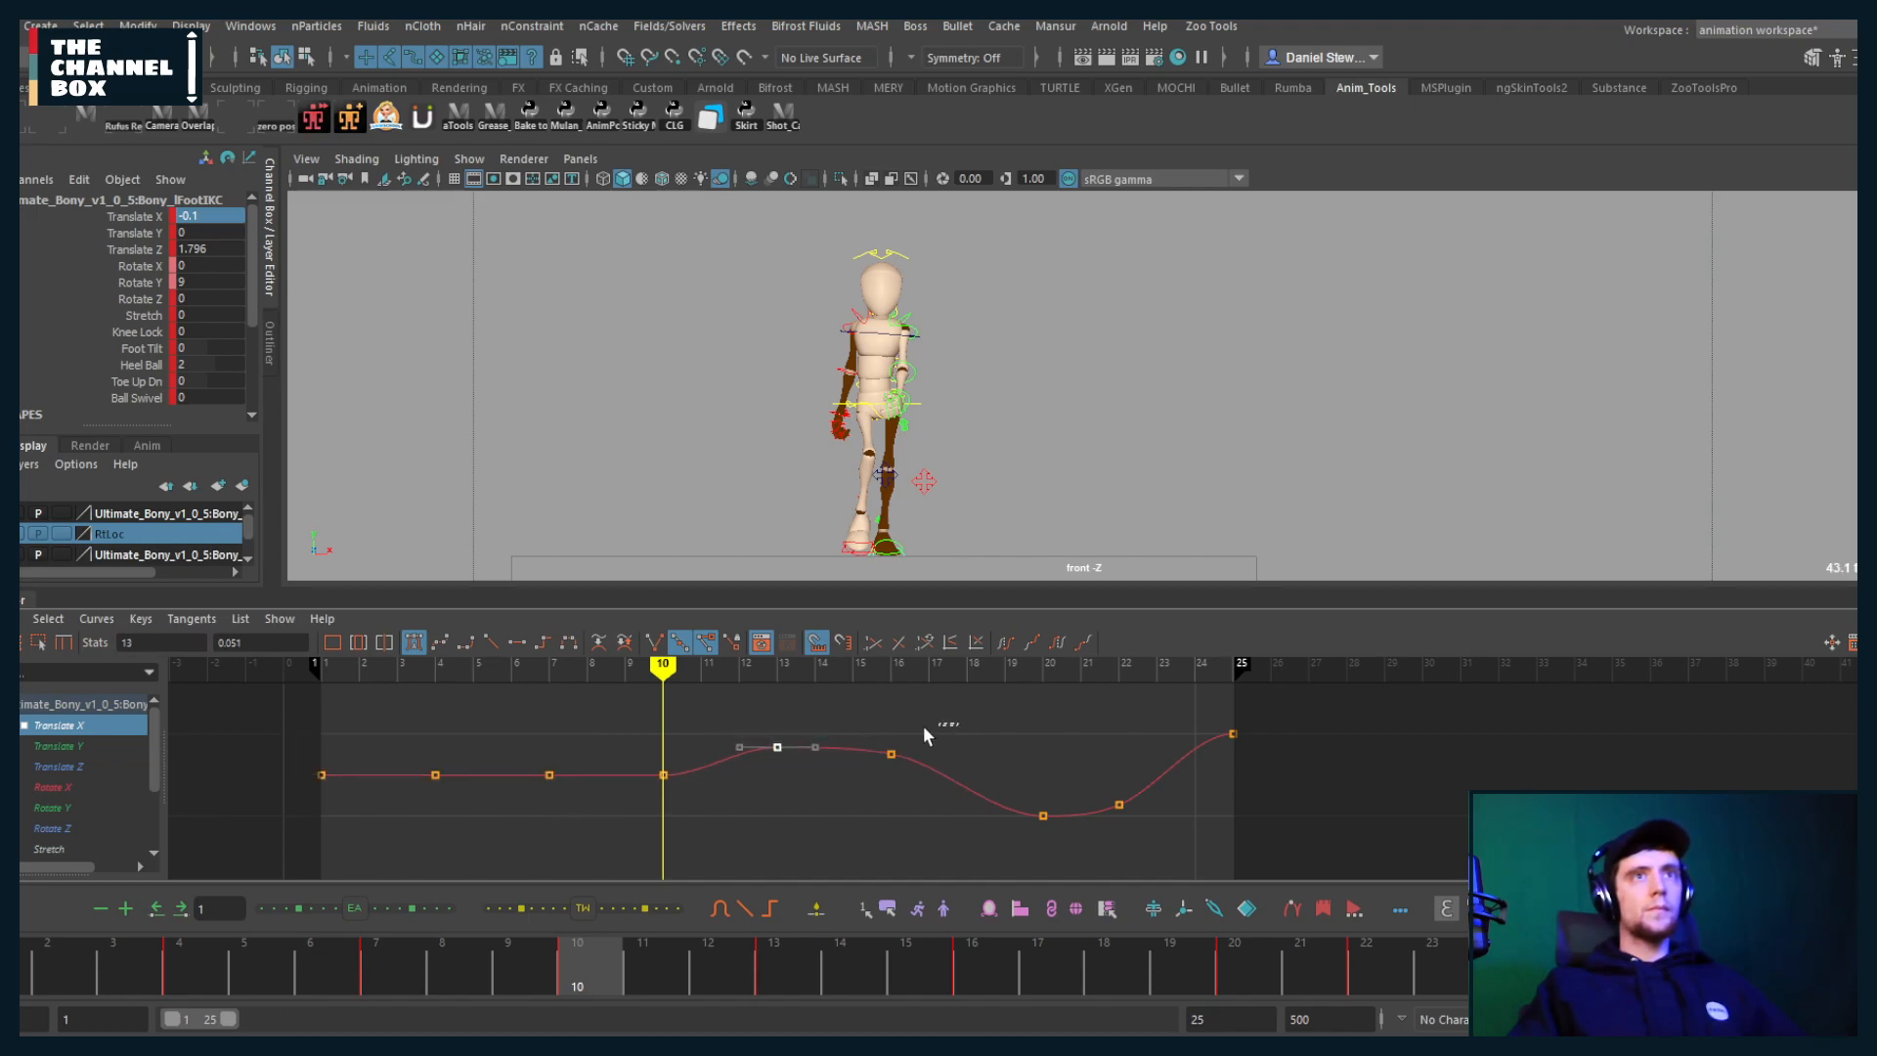
left_click_drag(928, 722, 731, 806)
middle_click_drag(731, 806, 730, 831, "shift")
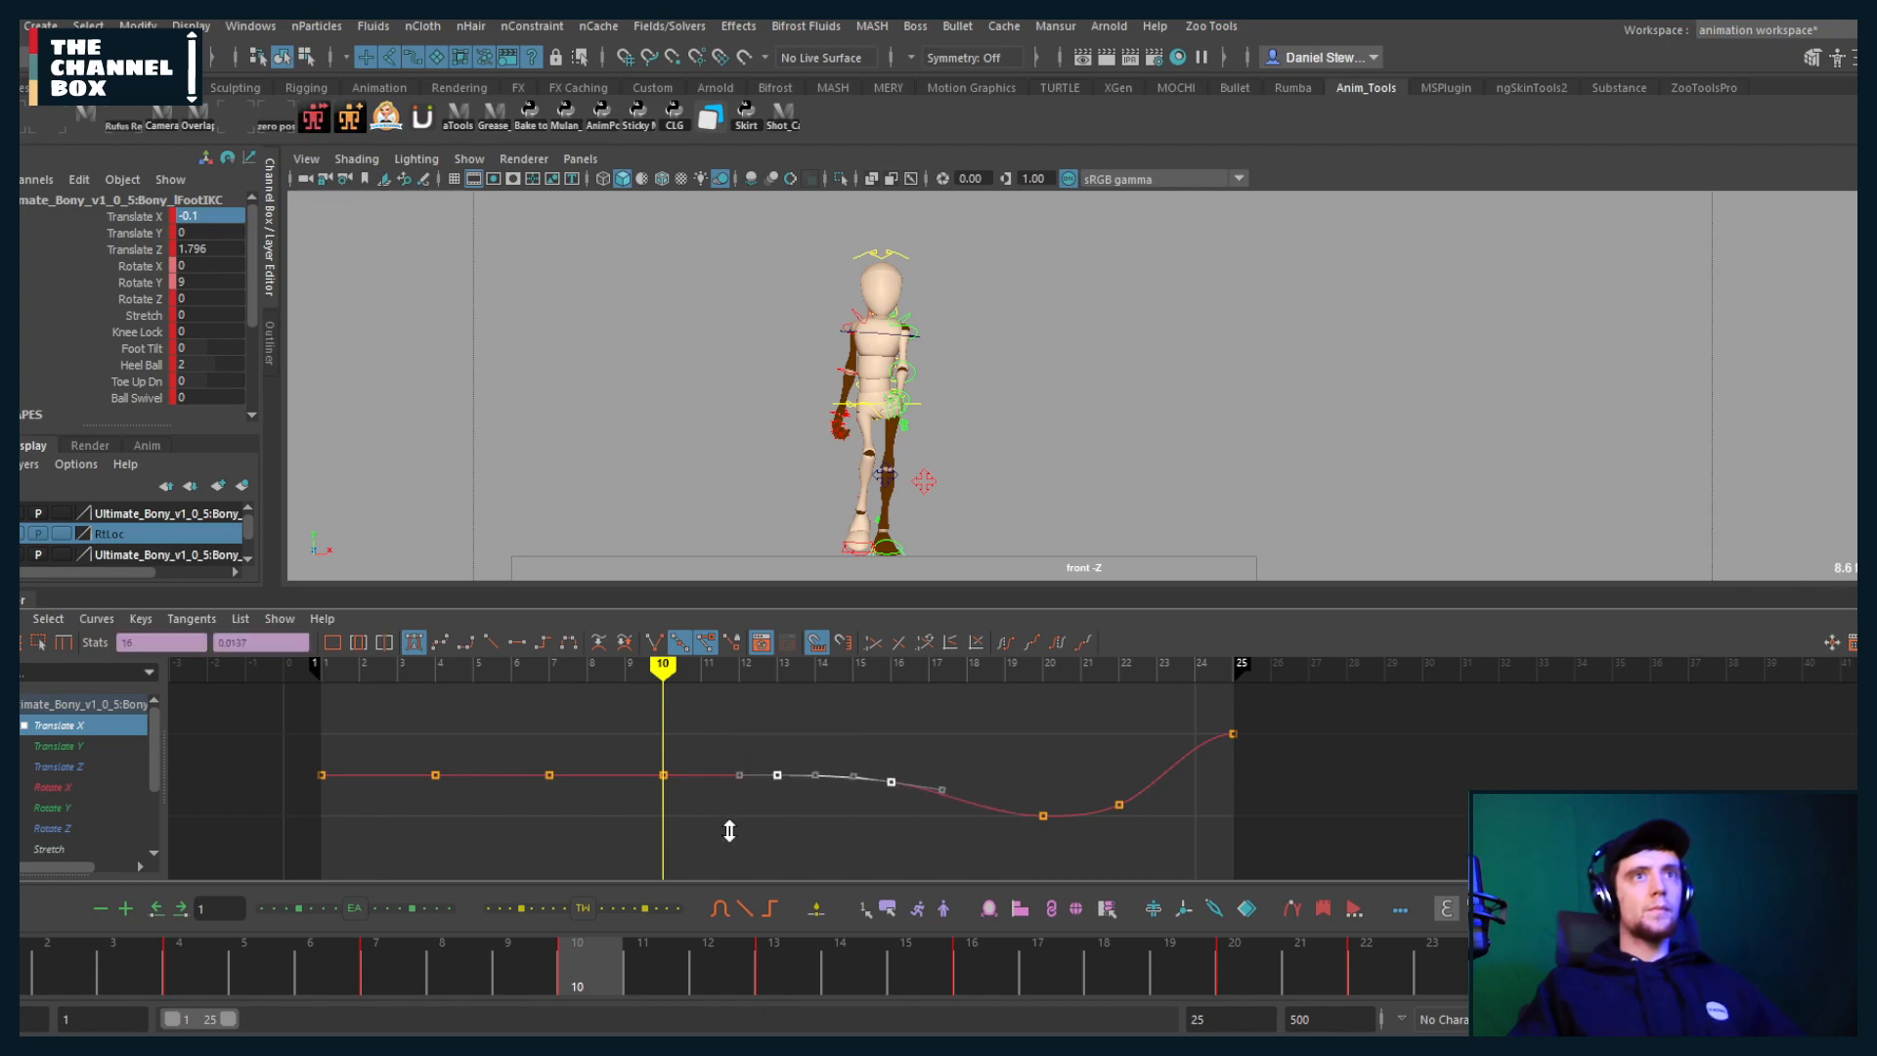
Step: Set the foot's Translate X key at frame 25 to -0.1 and play back the walk
left_click_drag(1255, 764, 1261, 772)
middle_click_drag(1276, 788, 1278, 809, "shift")
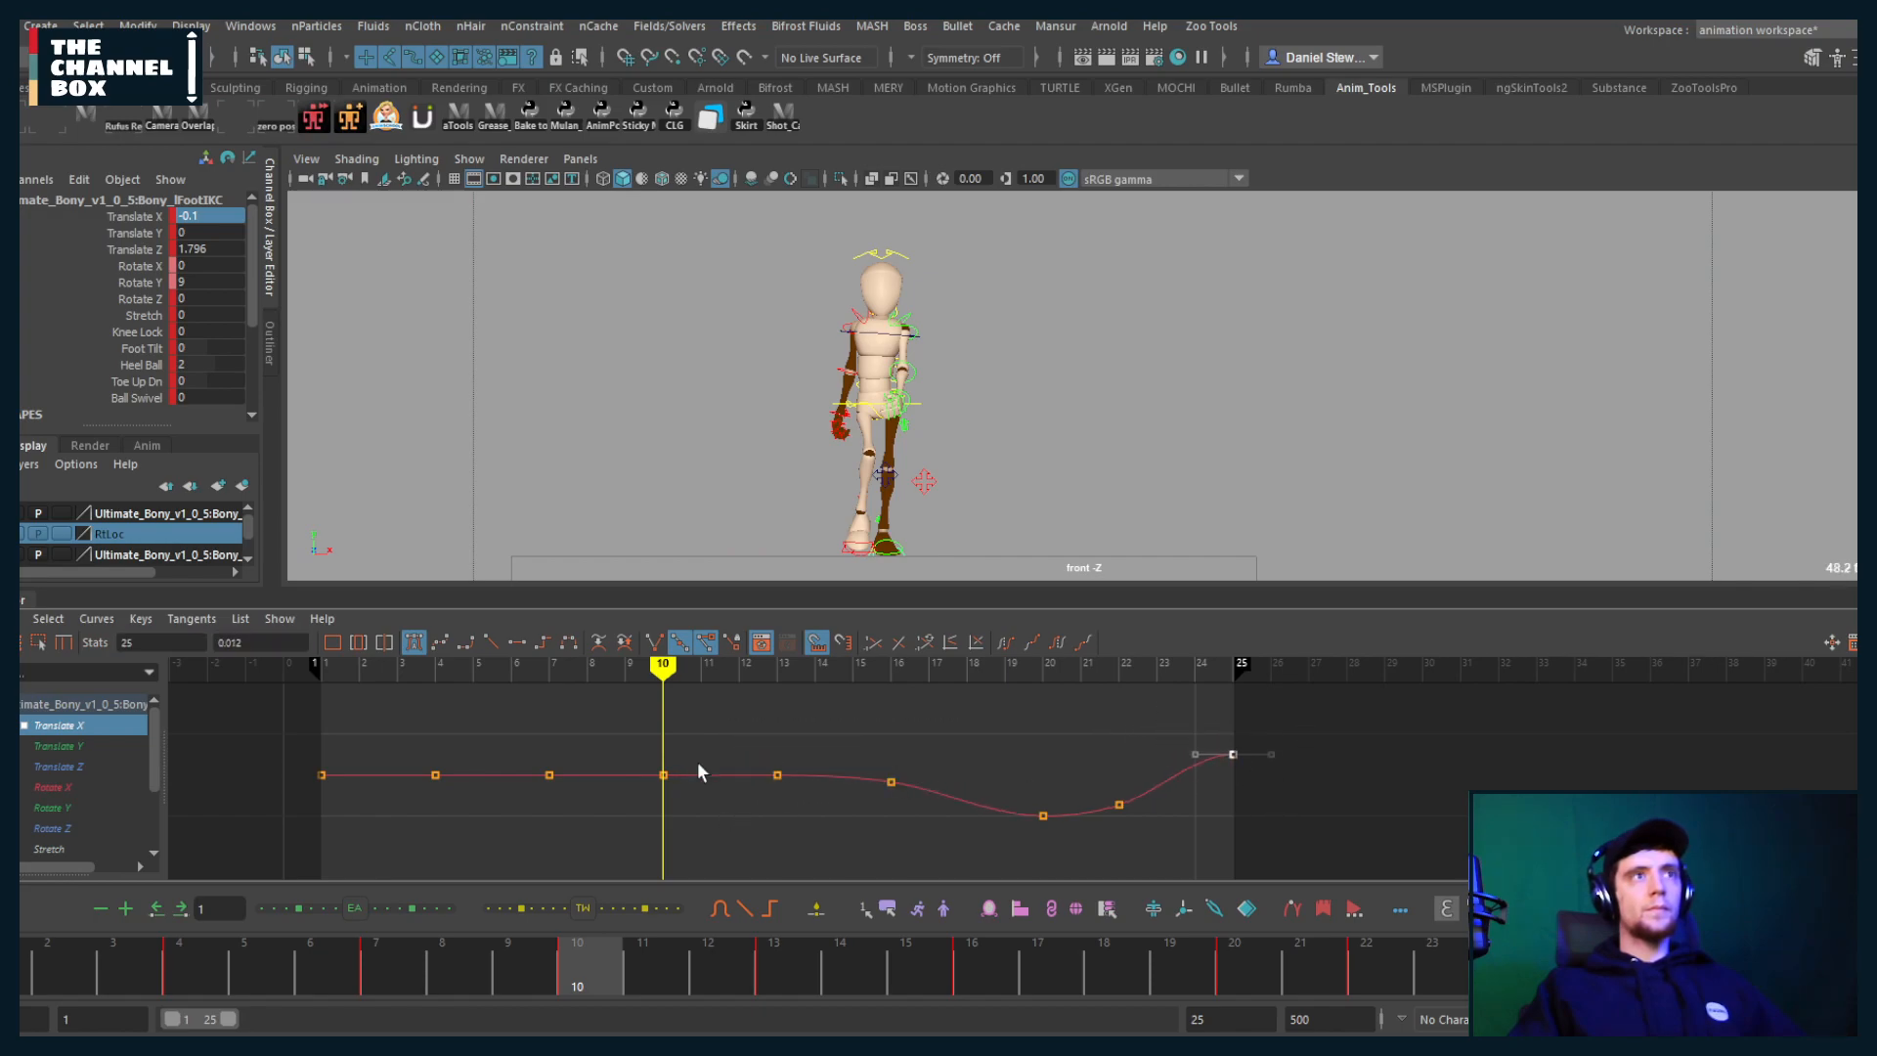
double_click(240, 642)
type("-")
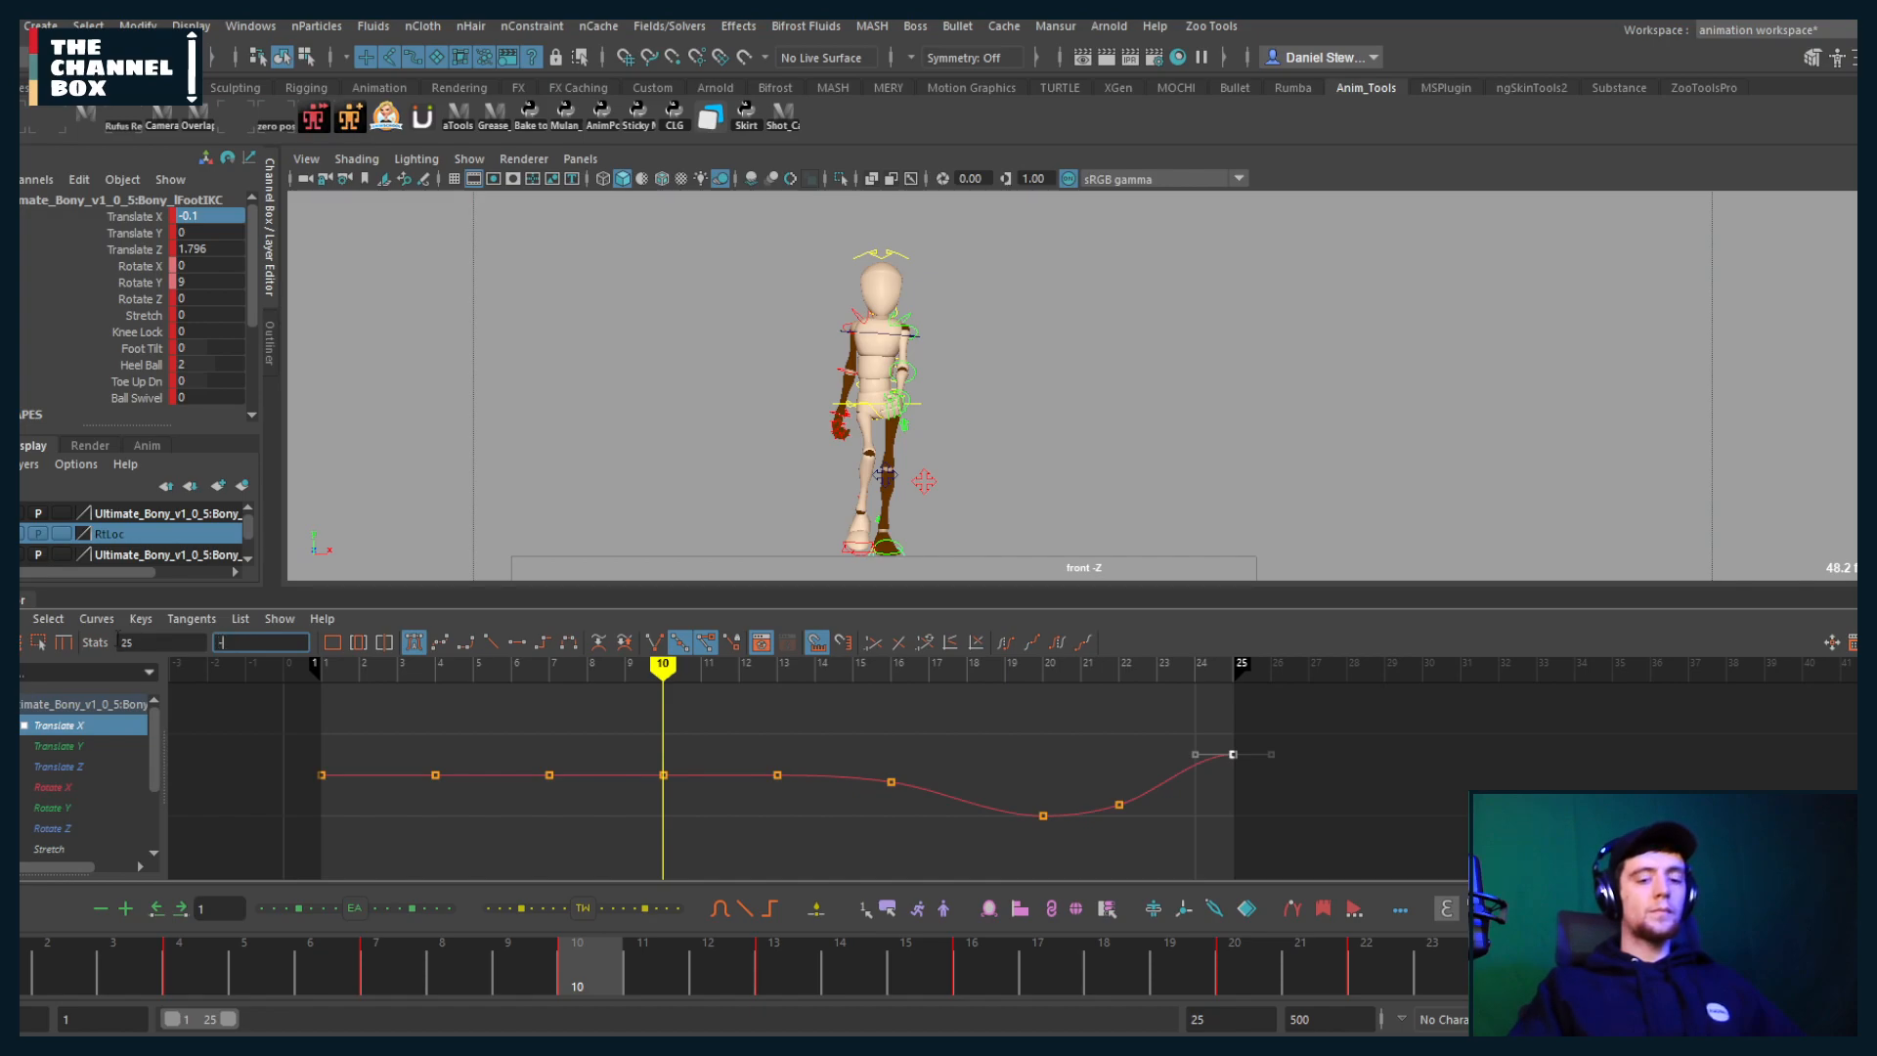
type("0.1")
key("Return")
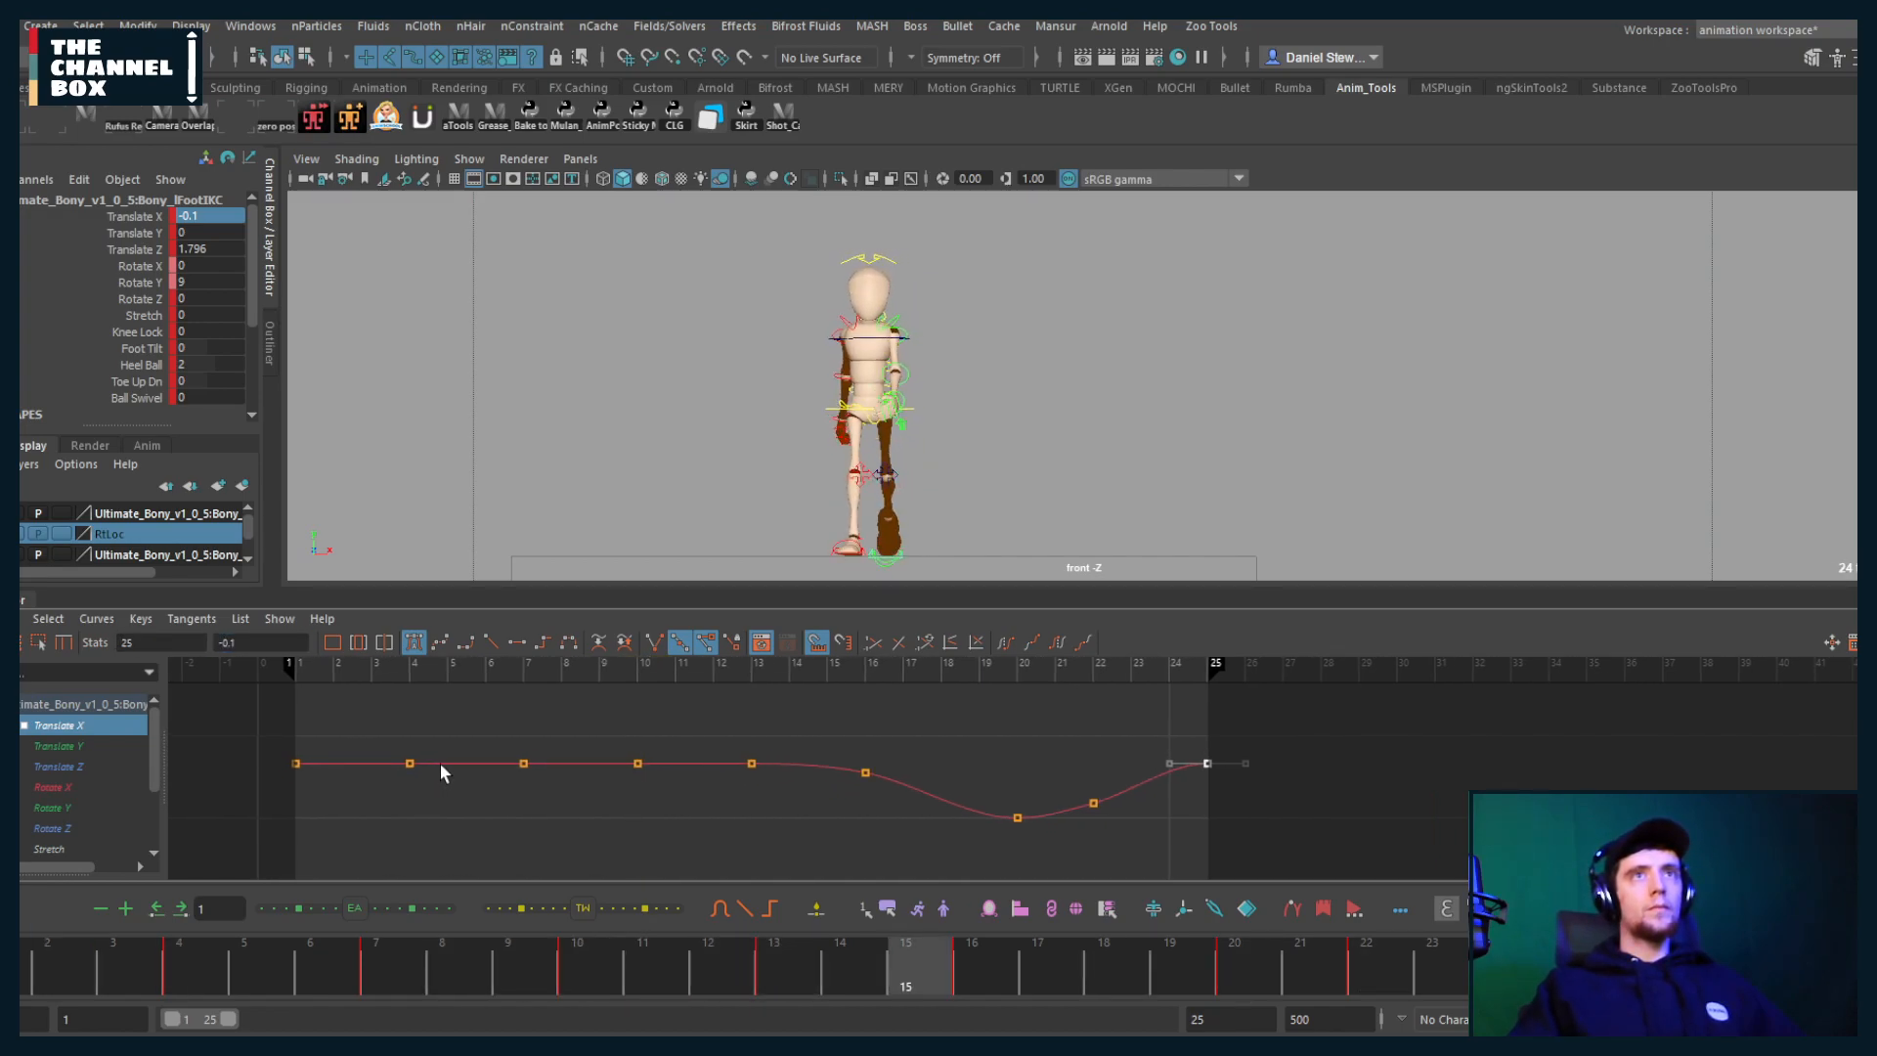
key("alt+v")
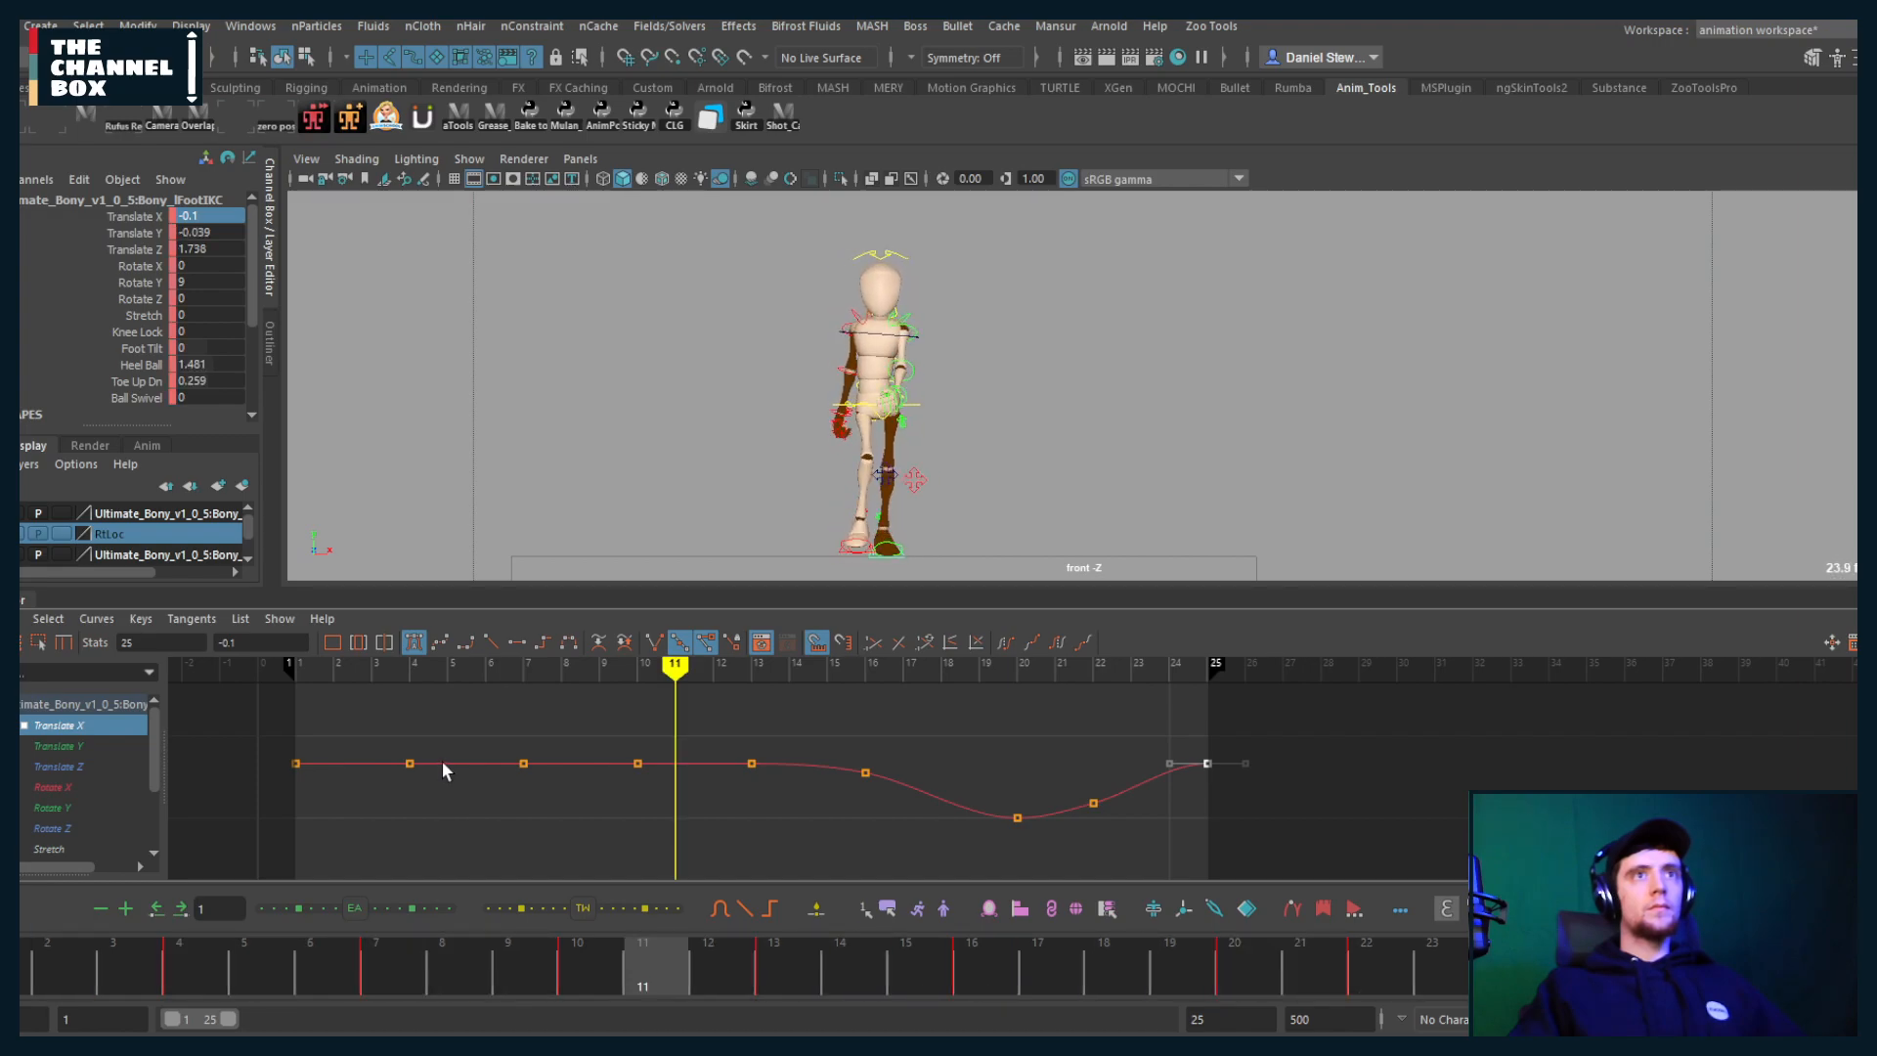
Step: Undo all the recent Translate X key changes, including the lowered key at frame 10
key("ctrl+z")
key("ctrl+z")
key("ctrl+z")
key("ctrl+z")
key("ctrl+z")
key("ctrl+z")
key("ctrl+z")
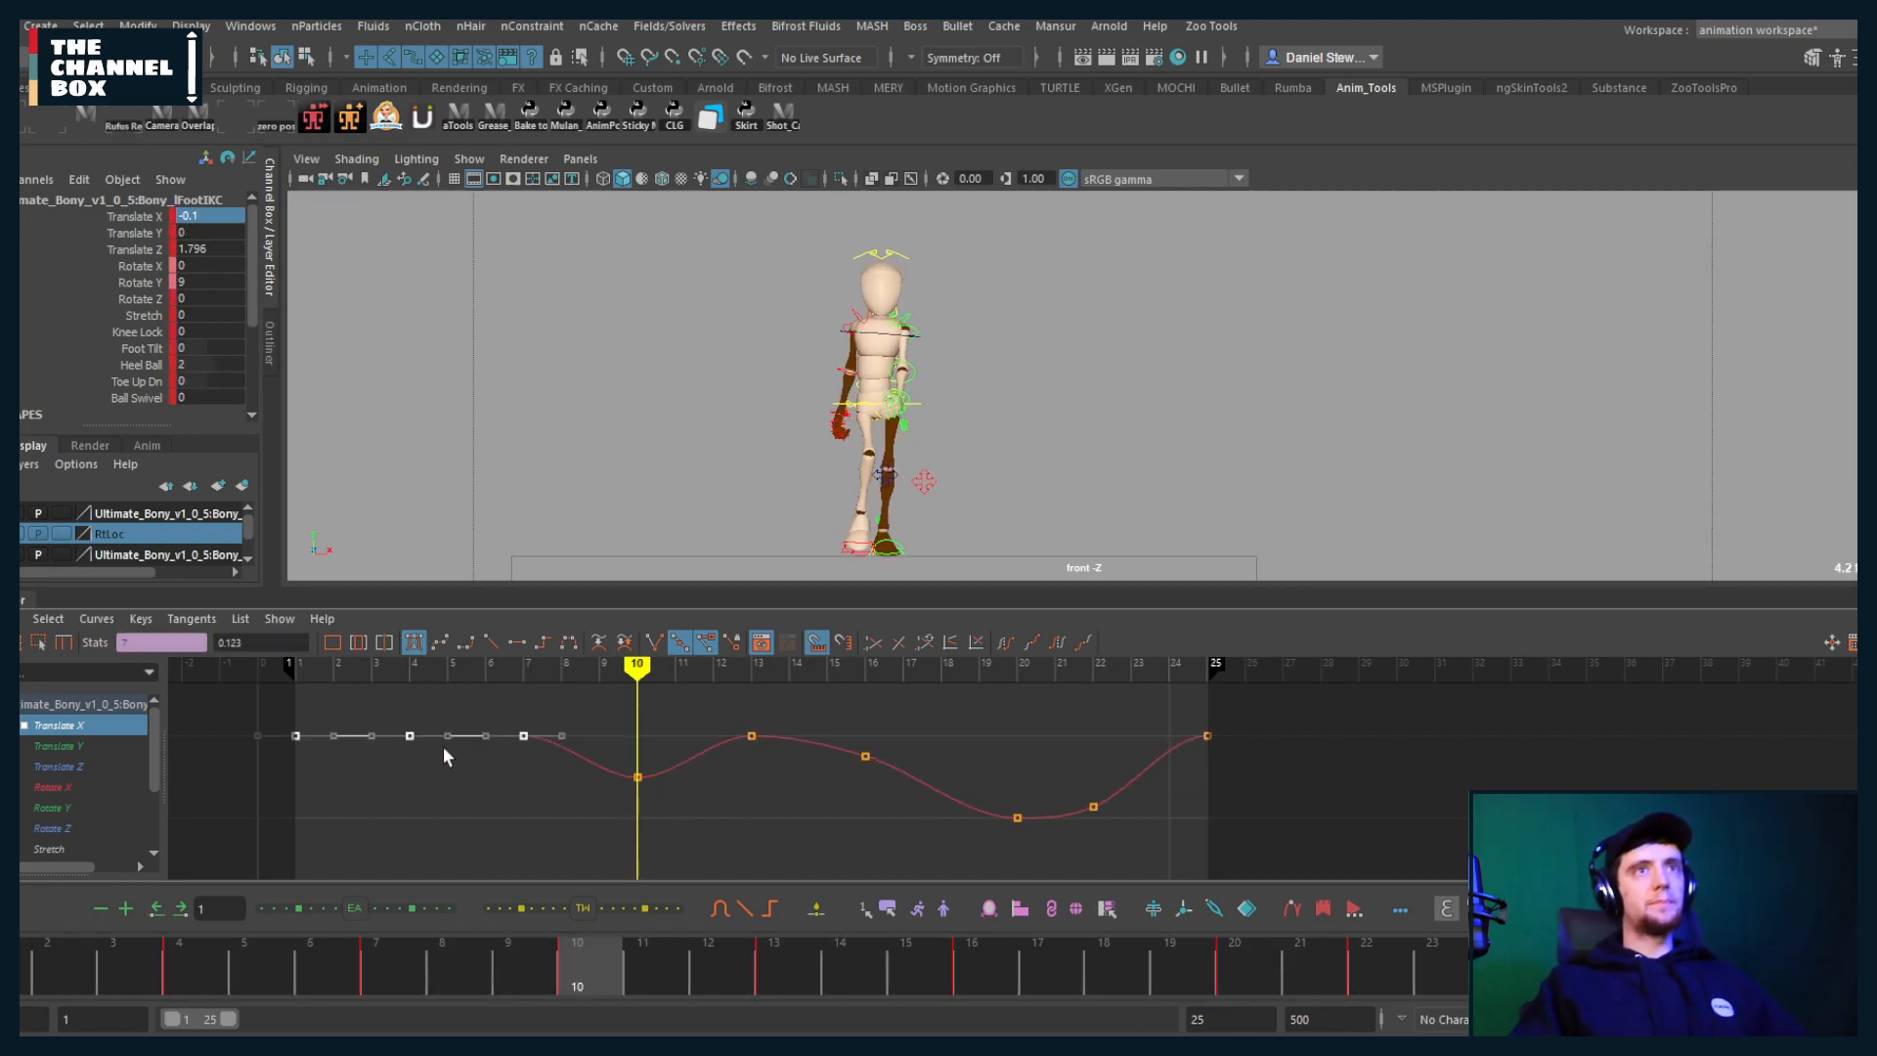
key("ctrl+z")
key("ctrl+z")
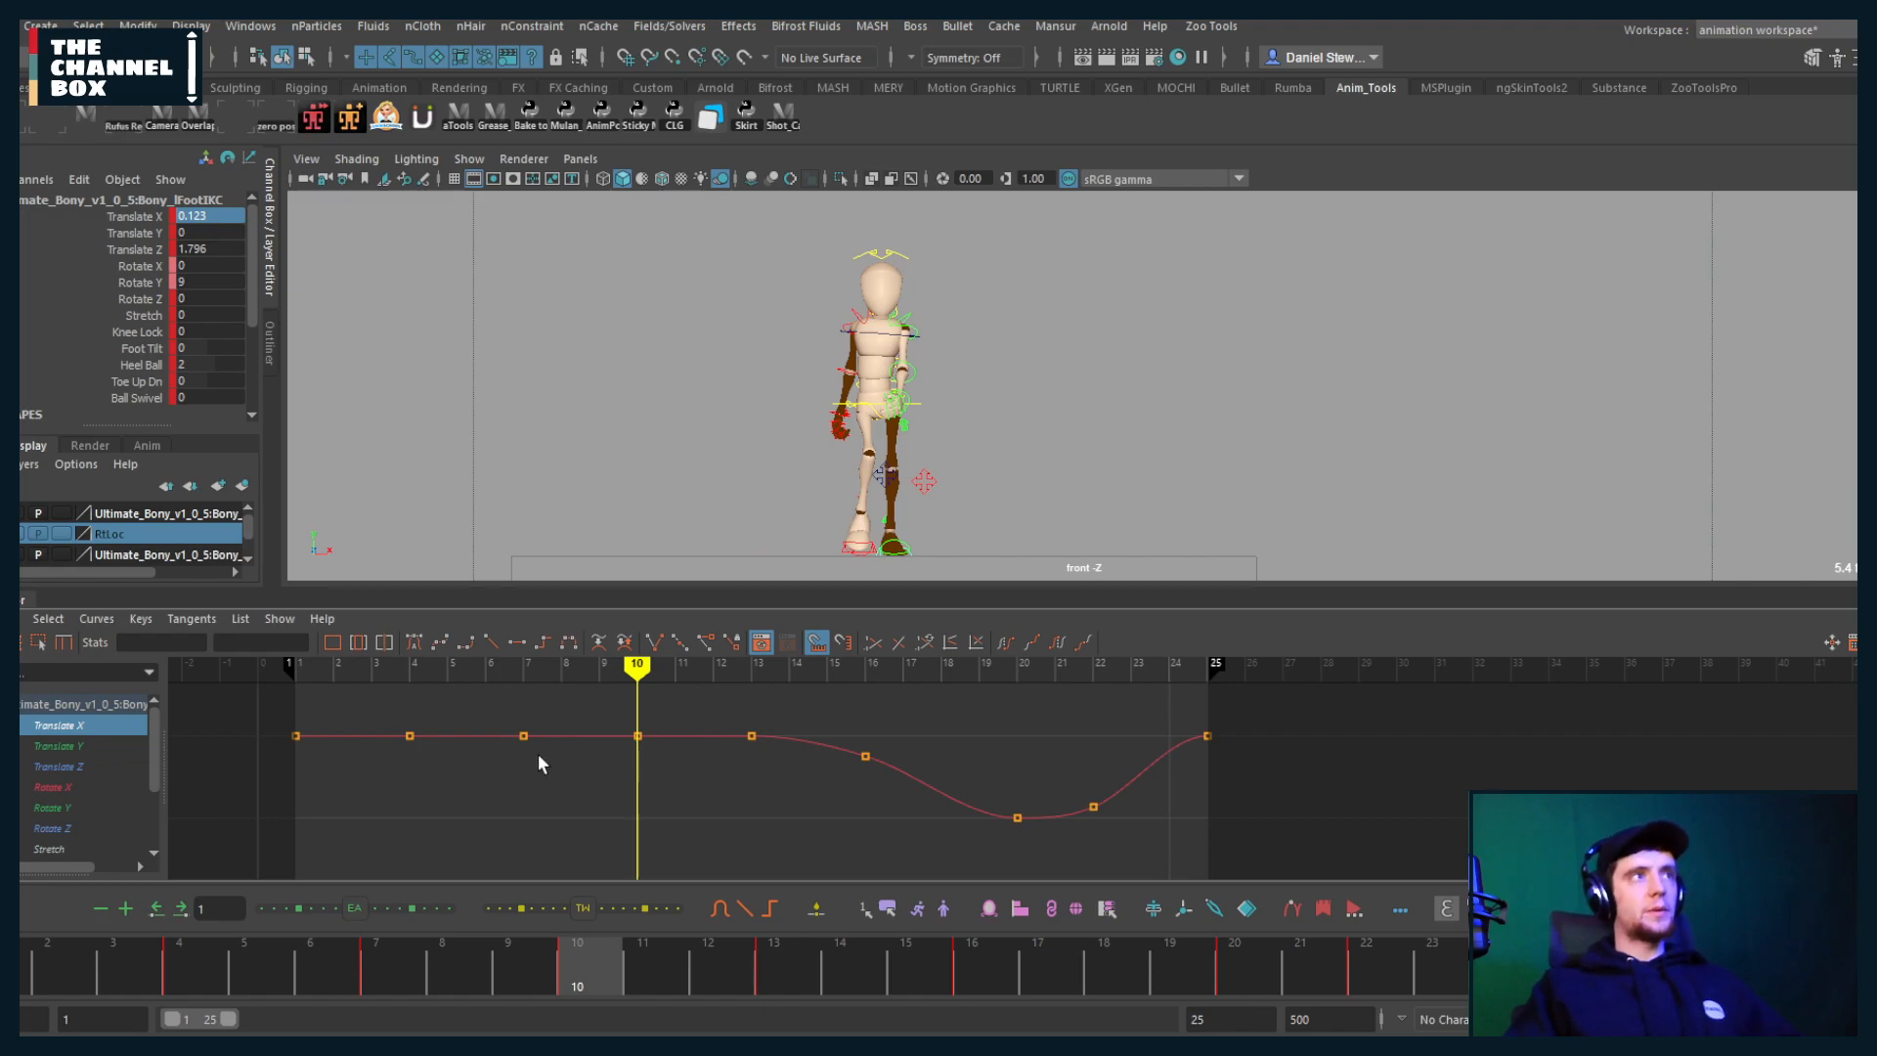
Step: Play back the walk in the front view with the restored foot curve
key("alt+v")
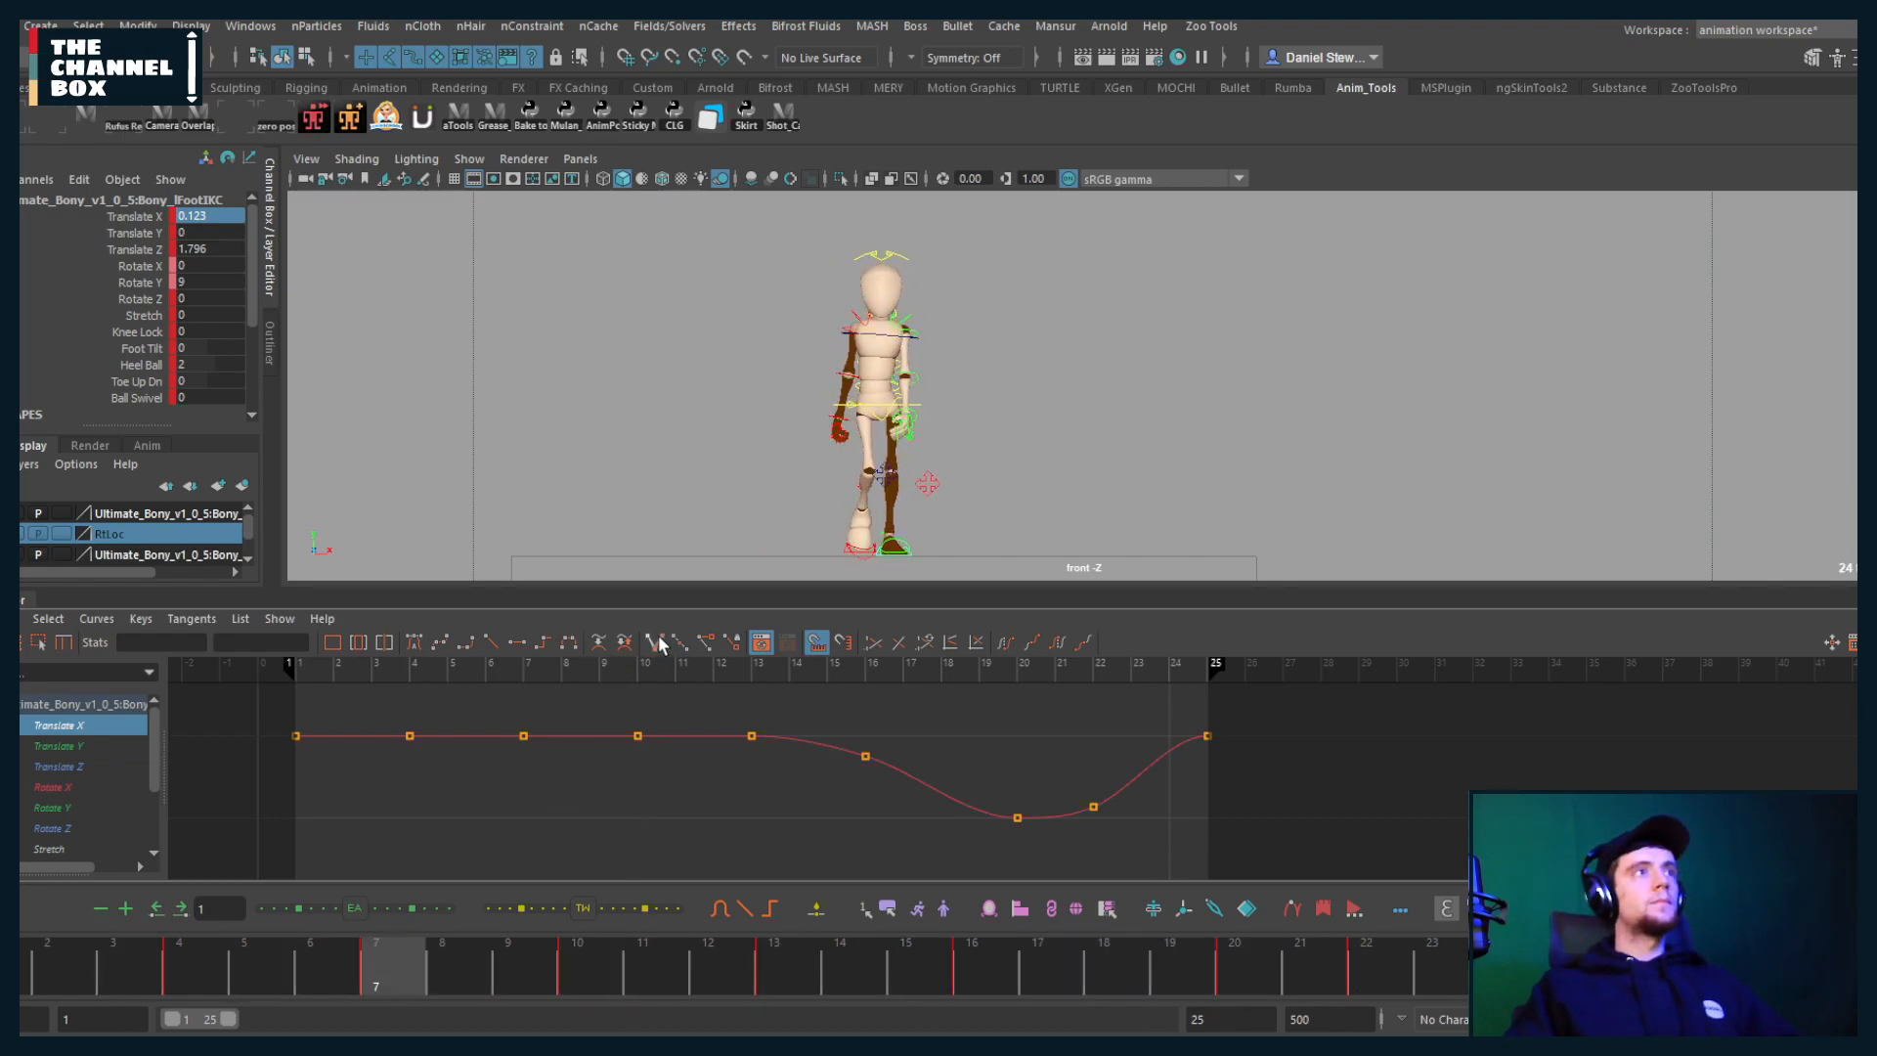
key("alt+v")
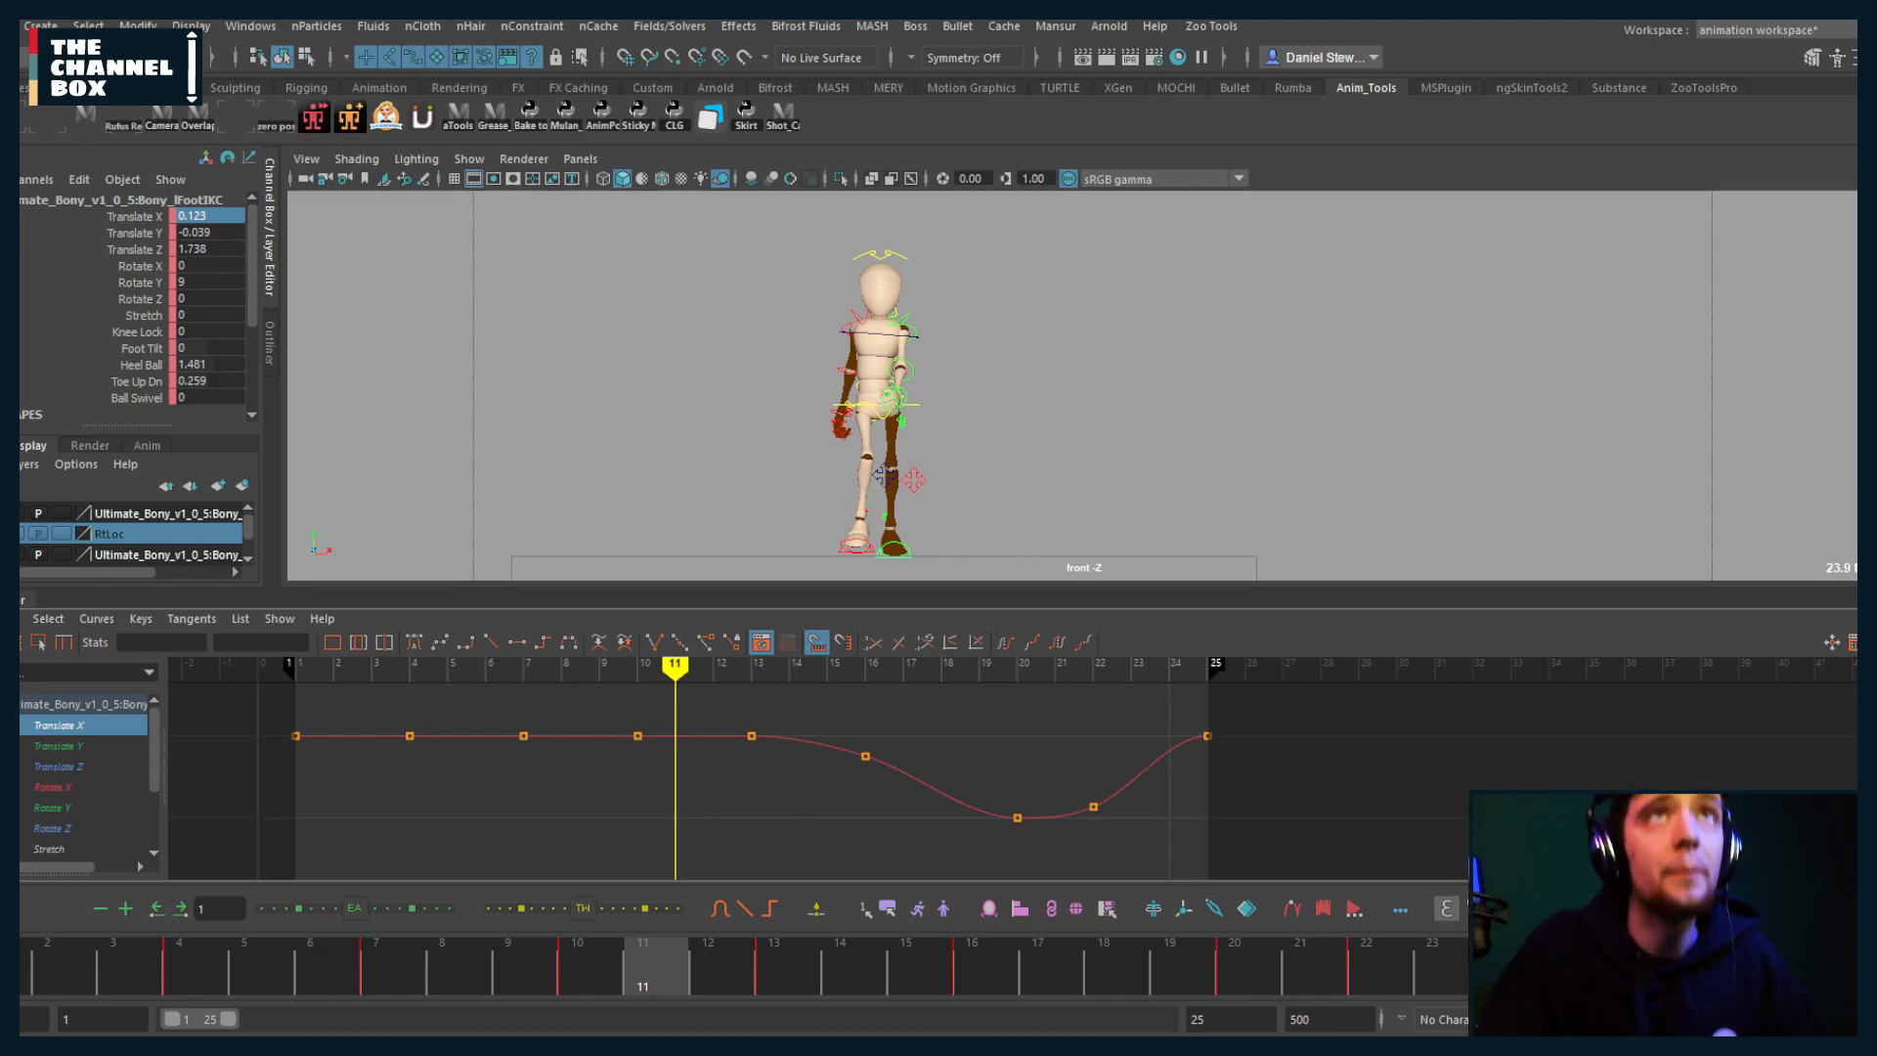
scroll(948, 384, "up", 1)
middle_click_drag(1002, 394, 1022, 402, "alt")
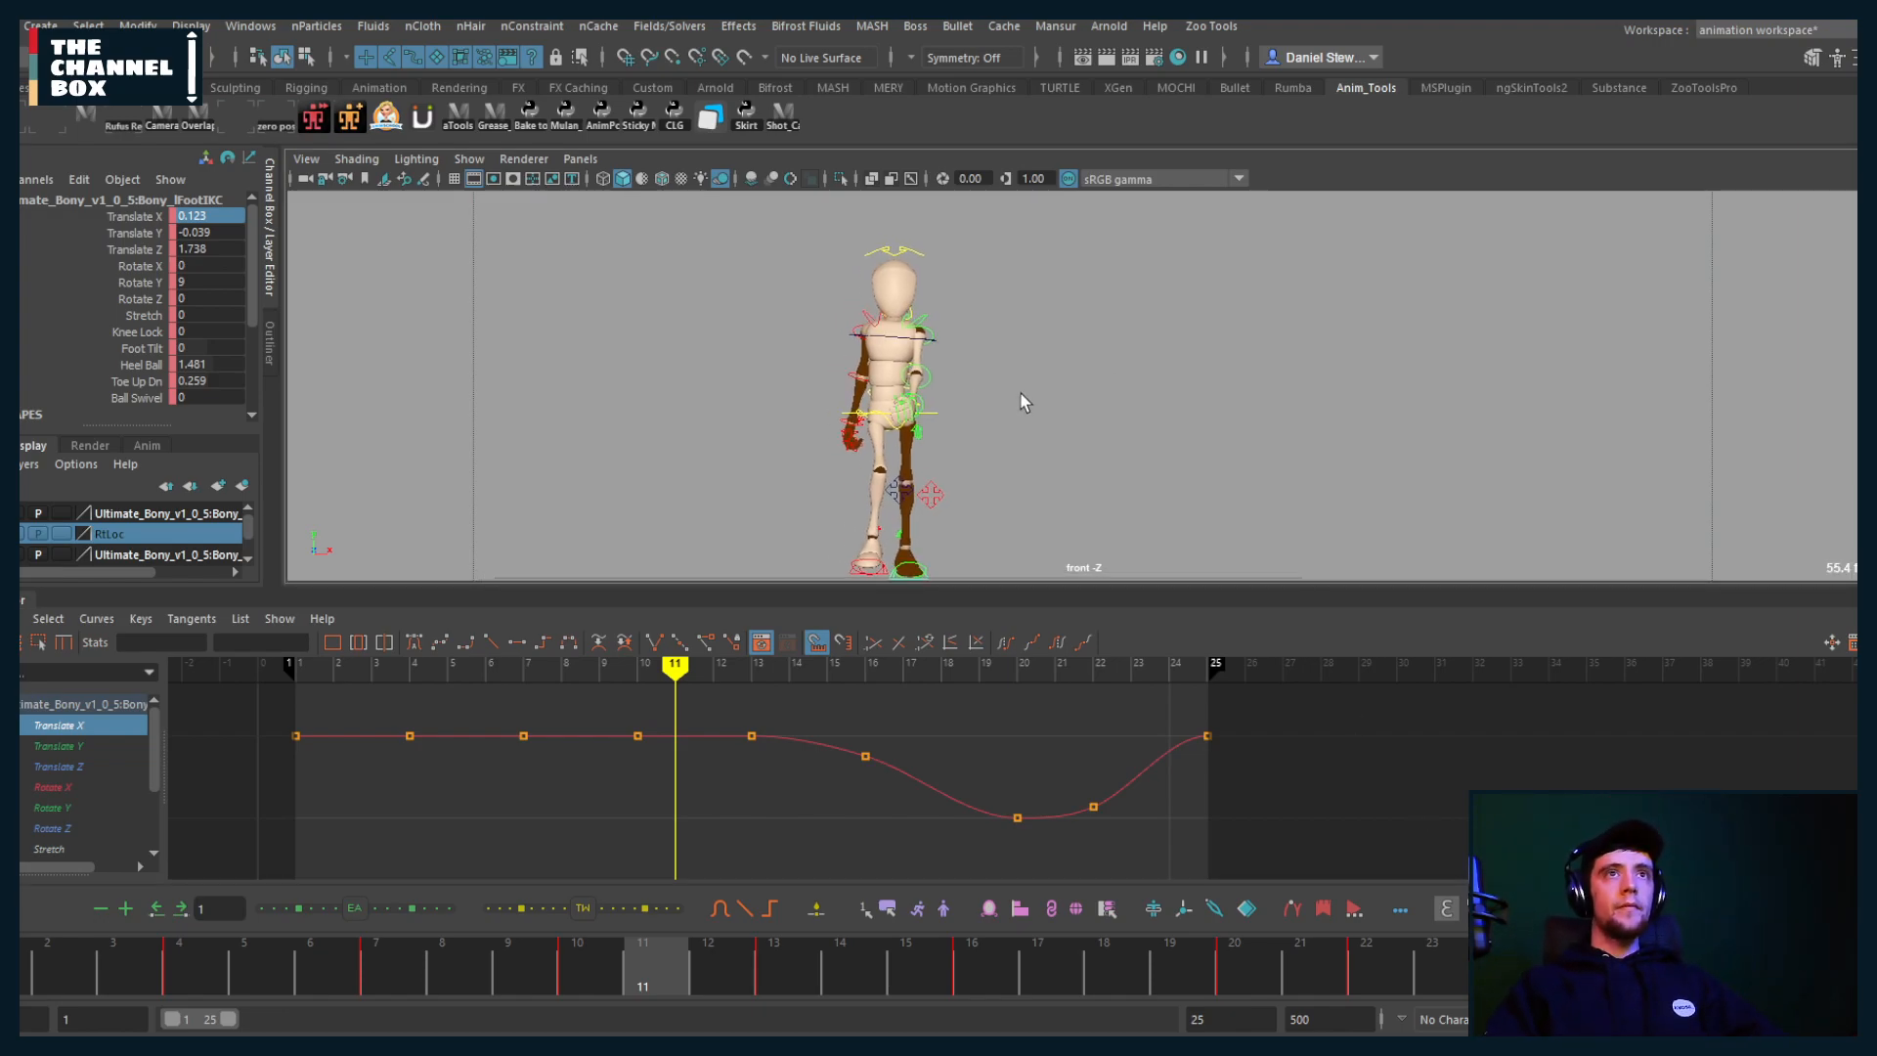
Step: Review the walk in perspective and play it back in the left side view
key("space")
left_click_drag(1020, 371, 1005, 338)
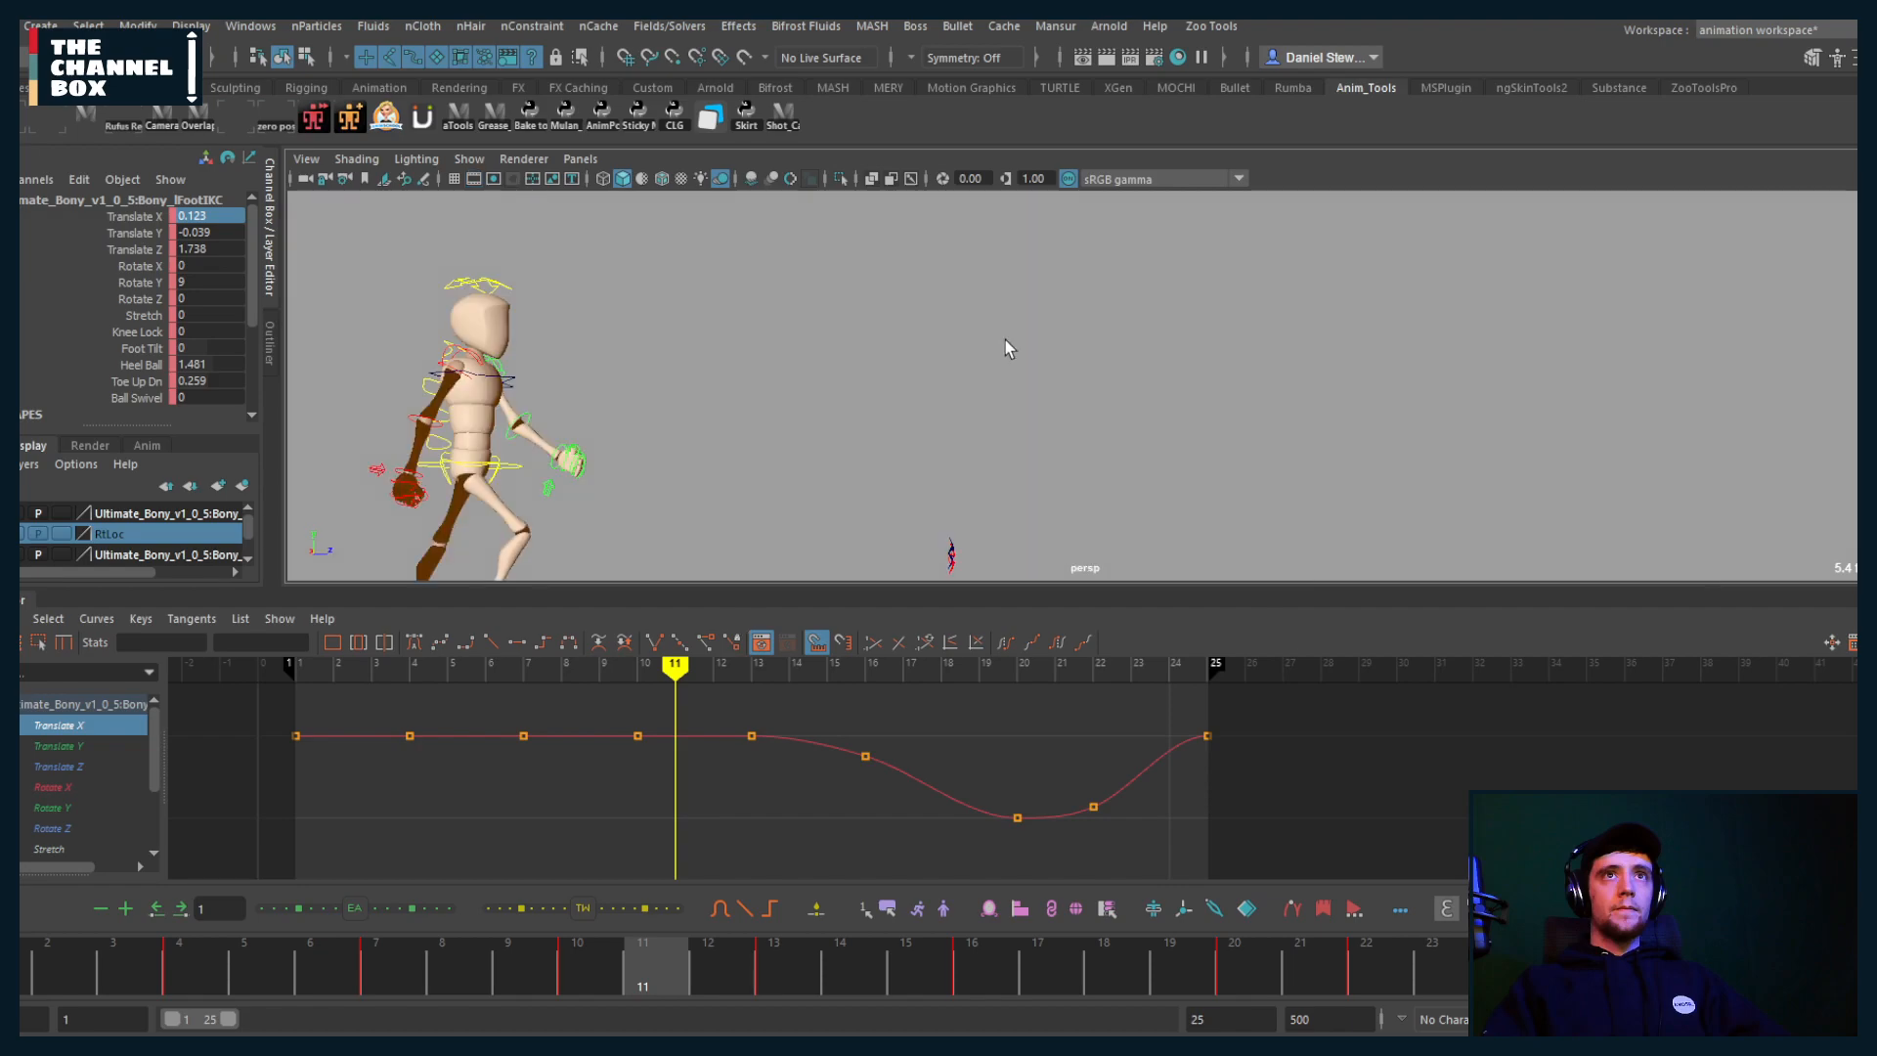
left_click_drag(972, 422, 909, 379, "alt")
key("space")
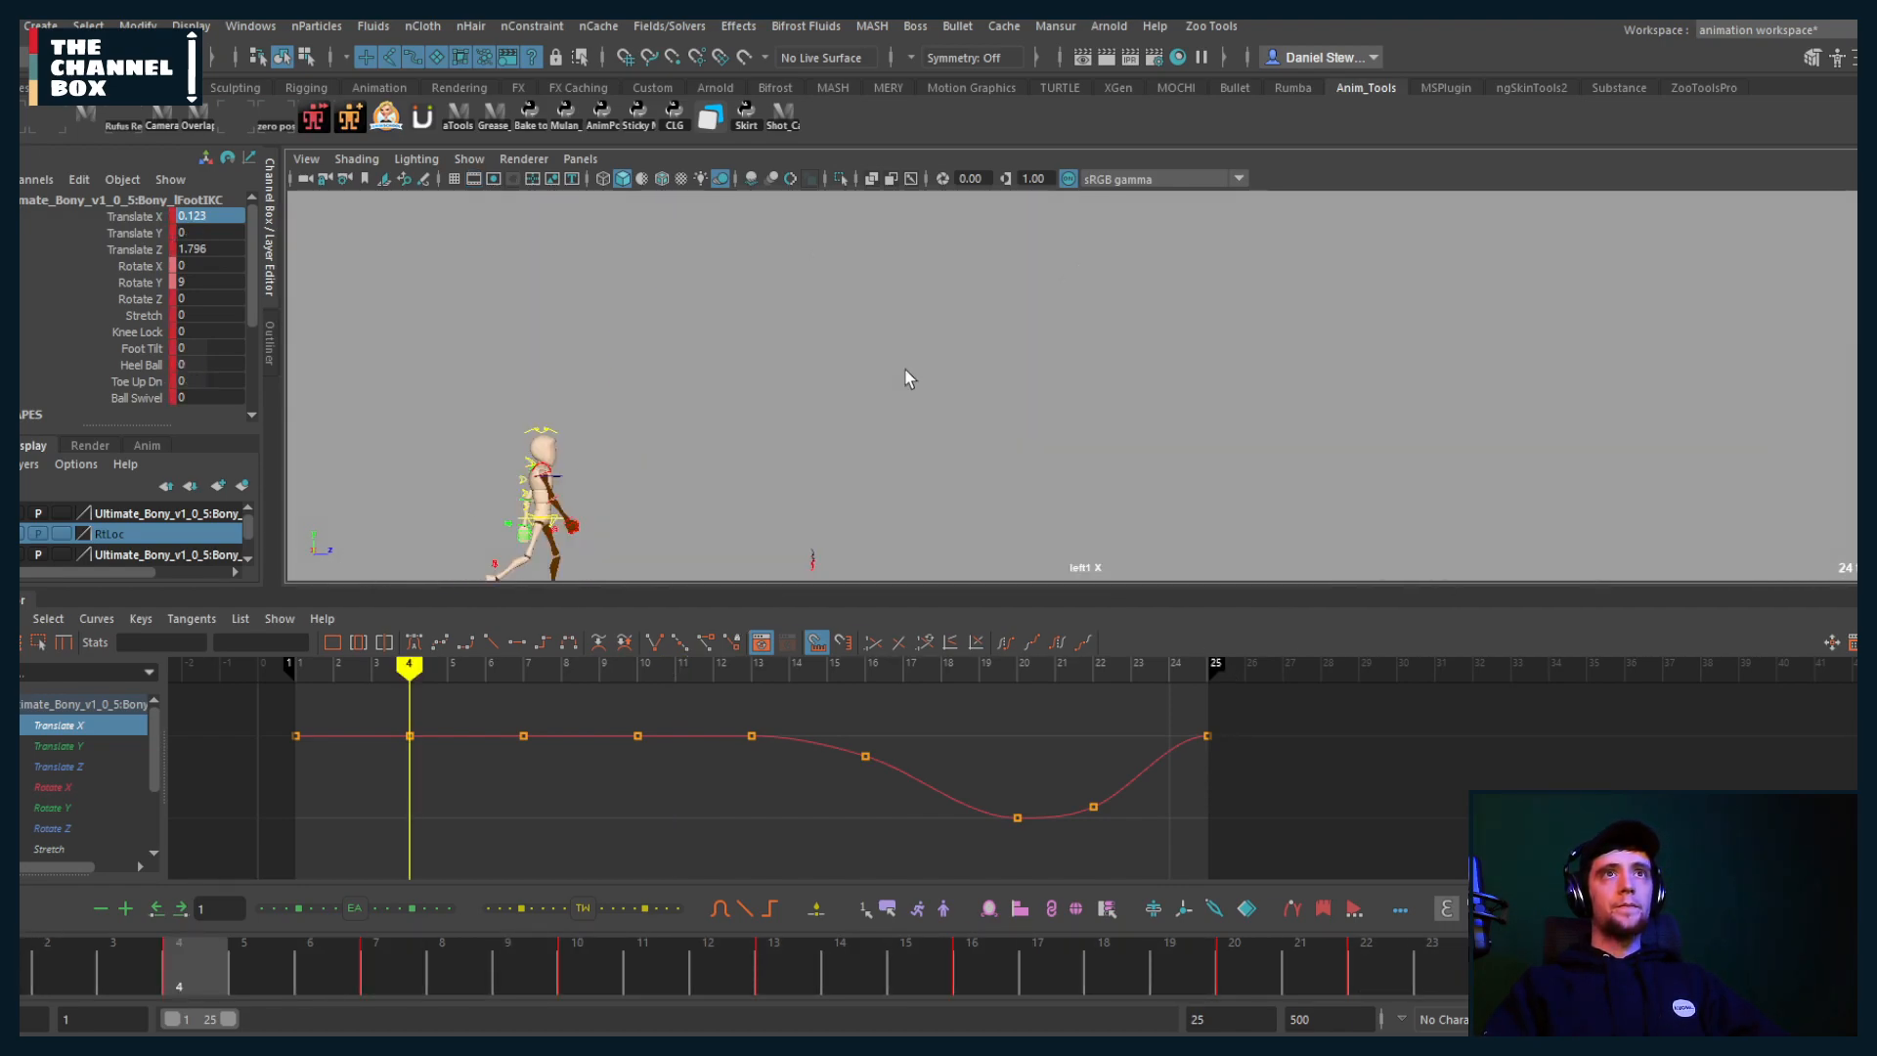
middle_click_drag(917, 438, 858, 430, "alt")
scroll(817, 408, "up", 5)
scroll(858, 430, "down", 3)
key("alt+v")
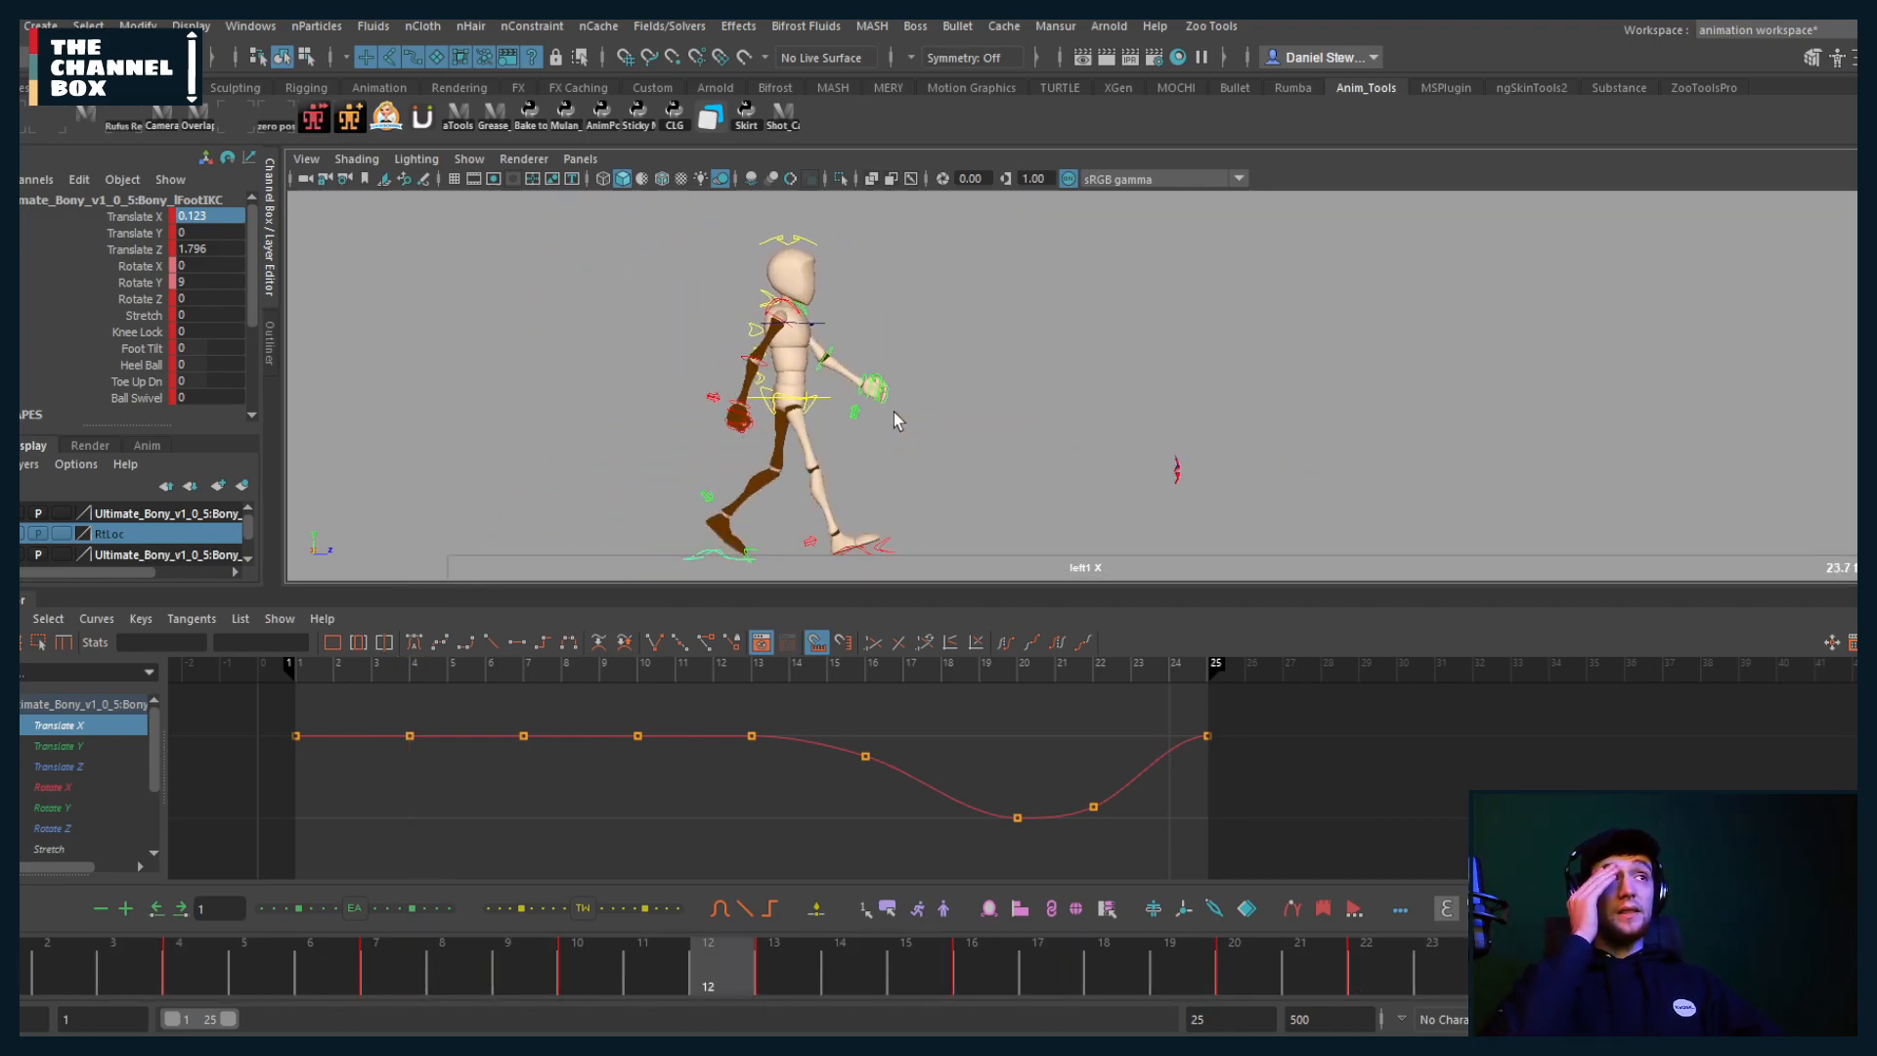
key("Escape")
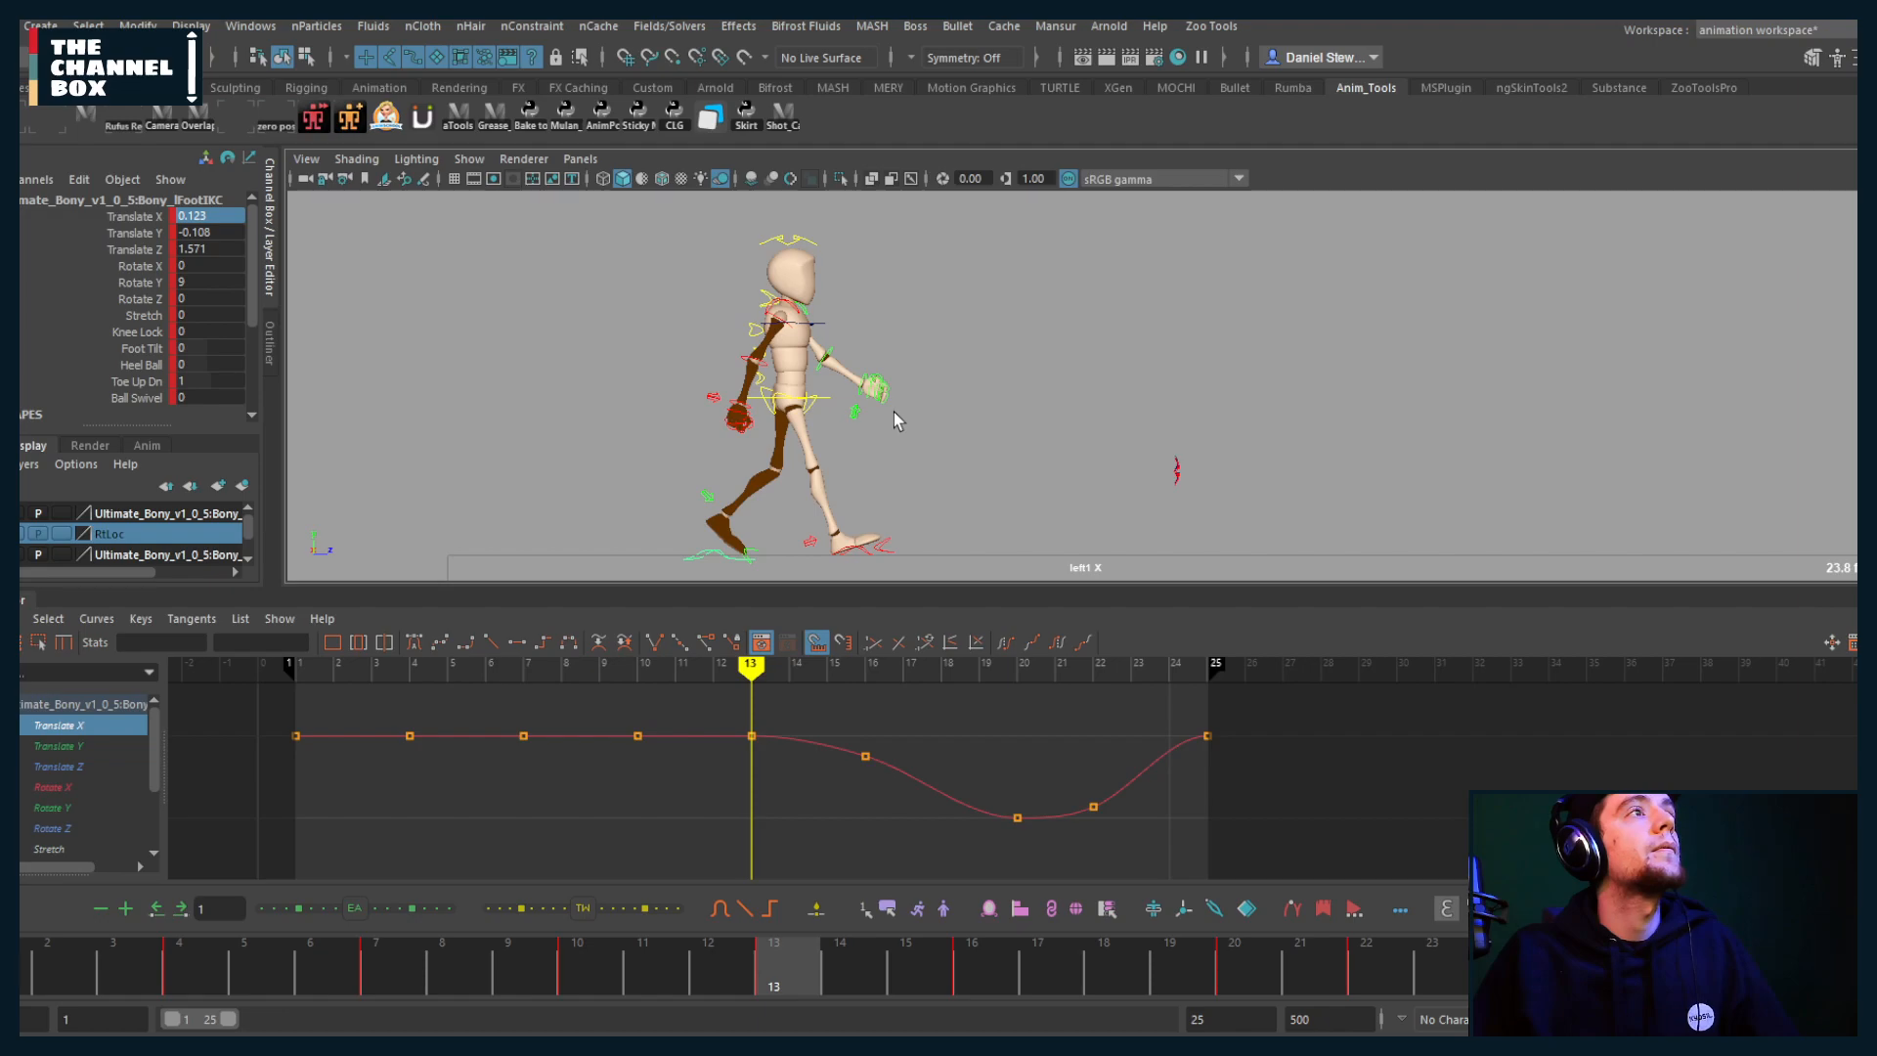
Step: Examine the character in perspective, then scrub to frame 25 and play back the walk in the front view
key("space")
left_click_drag(897, 412, 894, 372)
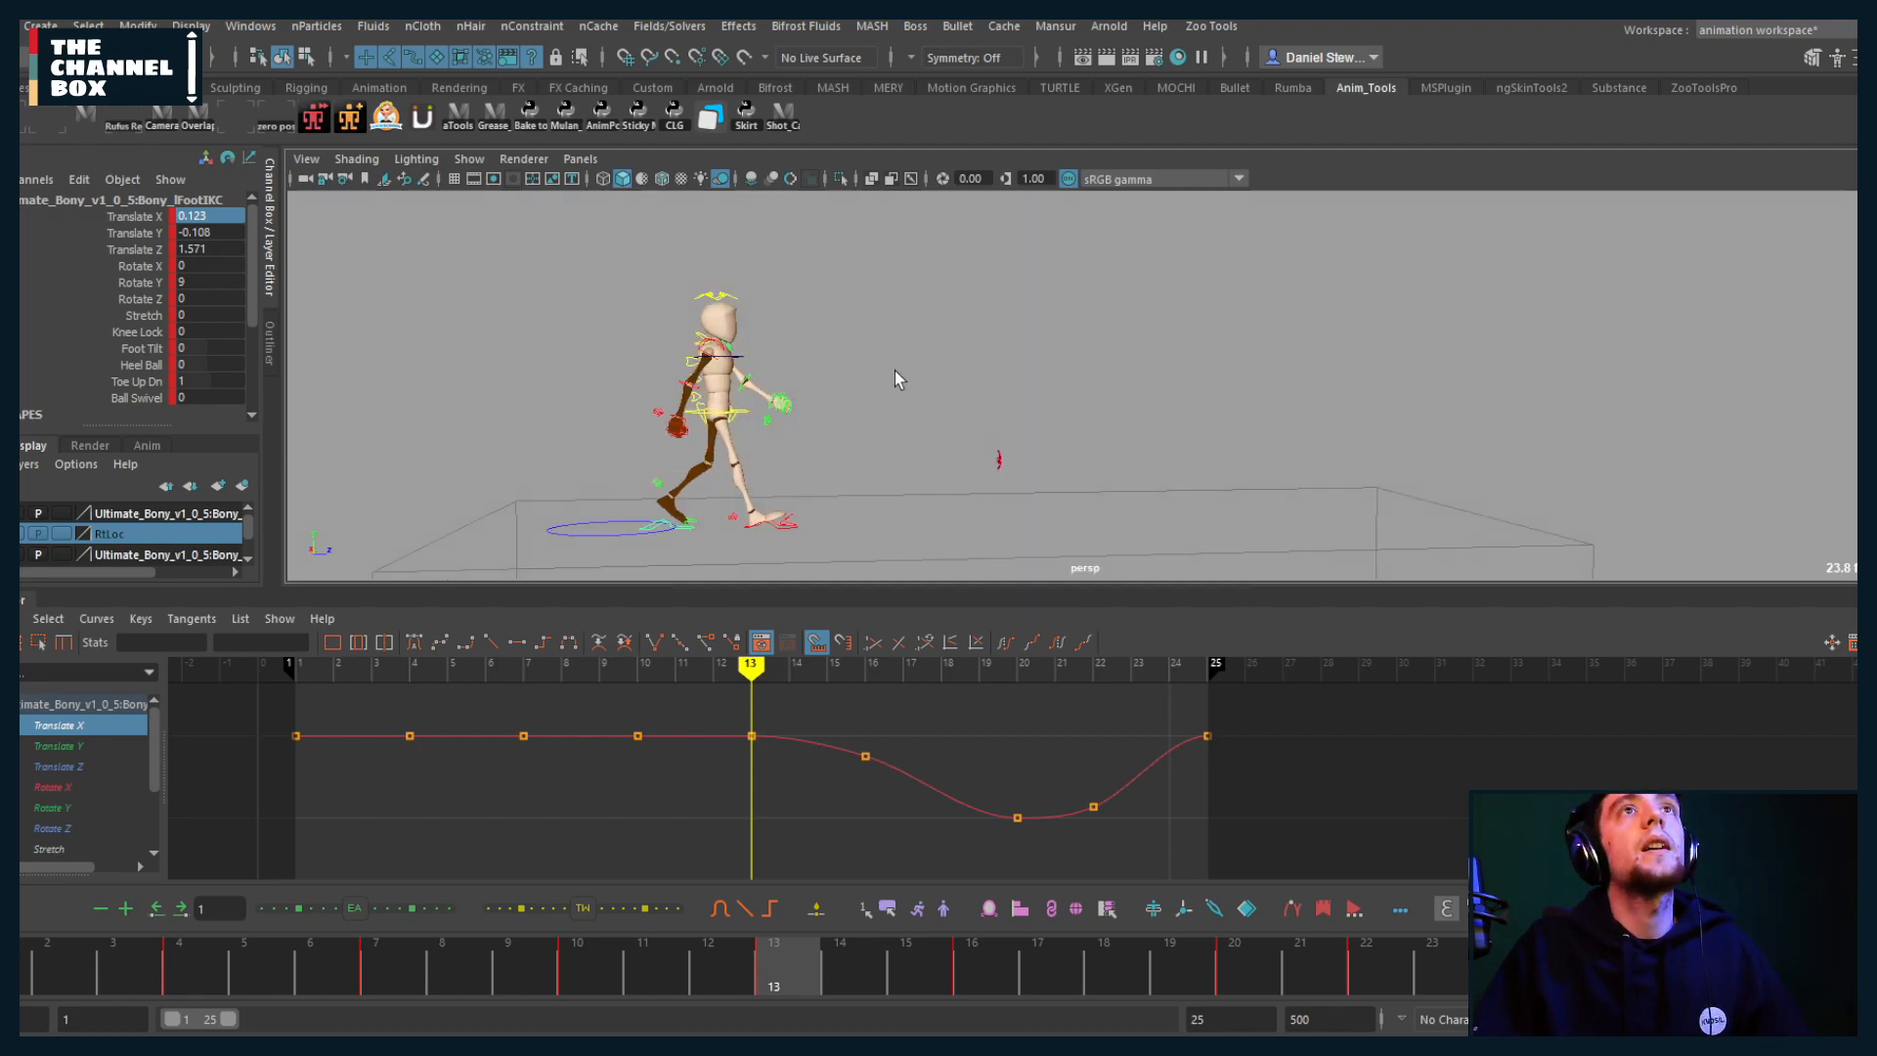
left_click_drag(895, 446, 606, 453, "alt")
right_click_drag(606, 453, 724, 452, "alt")
left_click_drag(724, 453, 893, 465, "alt")
key("space")
left_click_drag(1161, 672, 1198, 672)
key("alt+v")
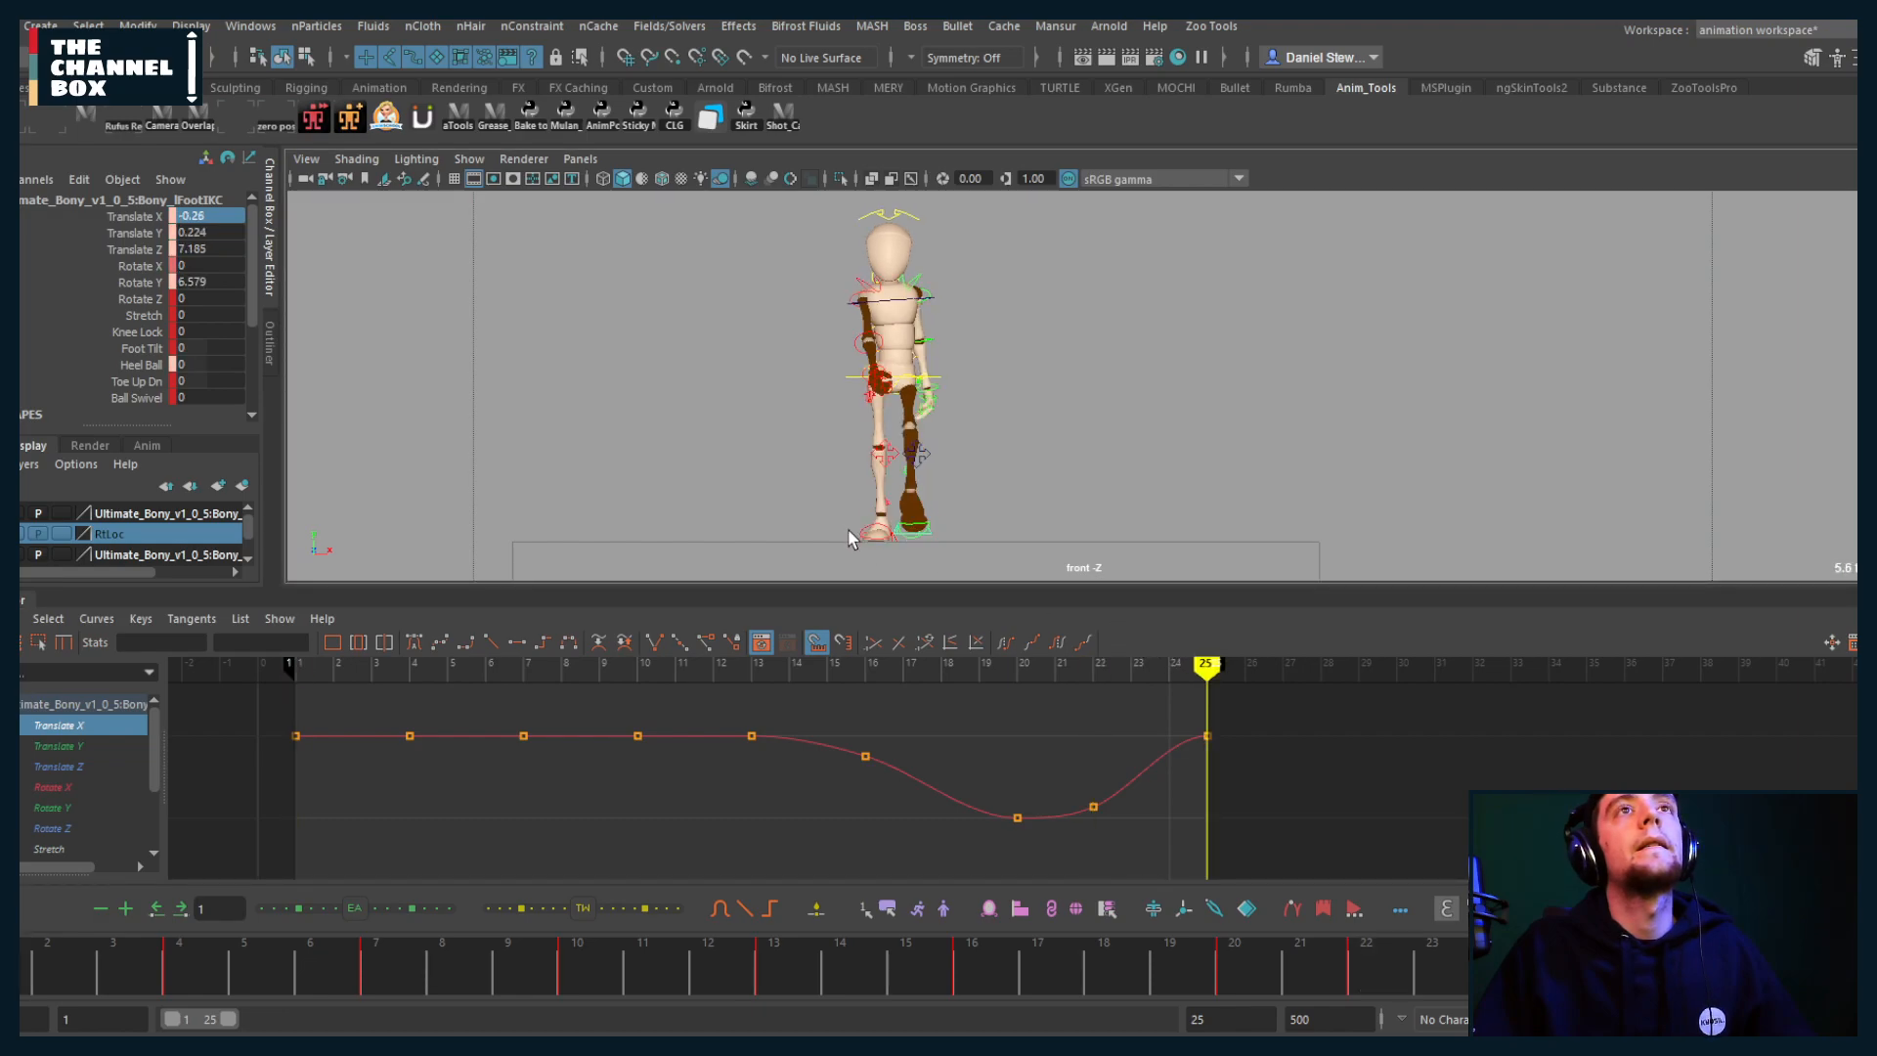
Step: Show the main control's Translate Z curve, followed by the left foot control's Translate Z curve
left_click(906, 547)
left_click(102, 766)
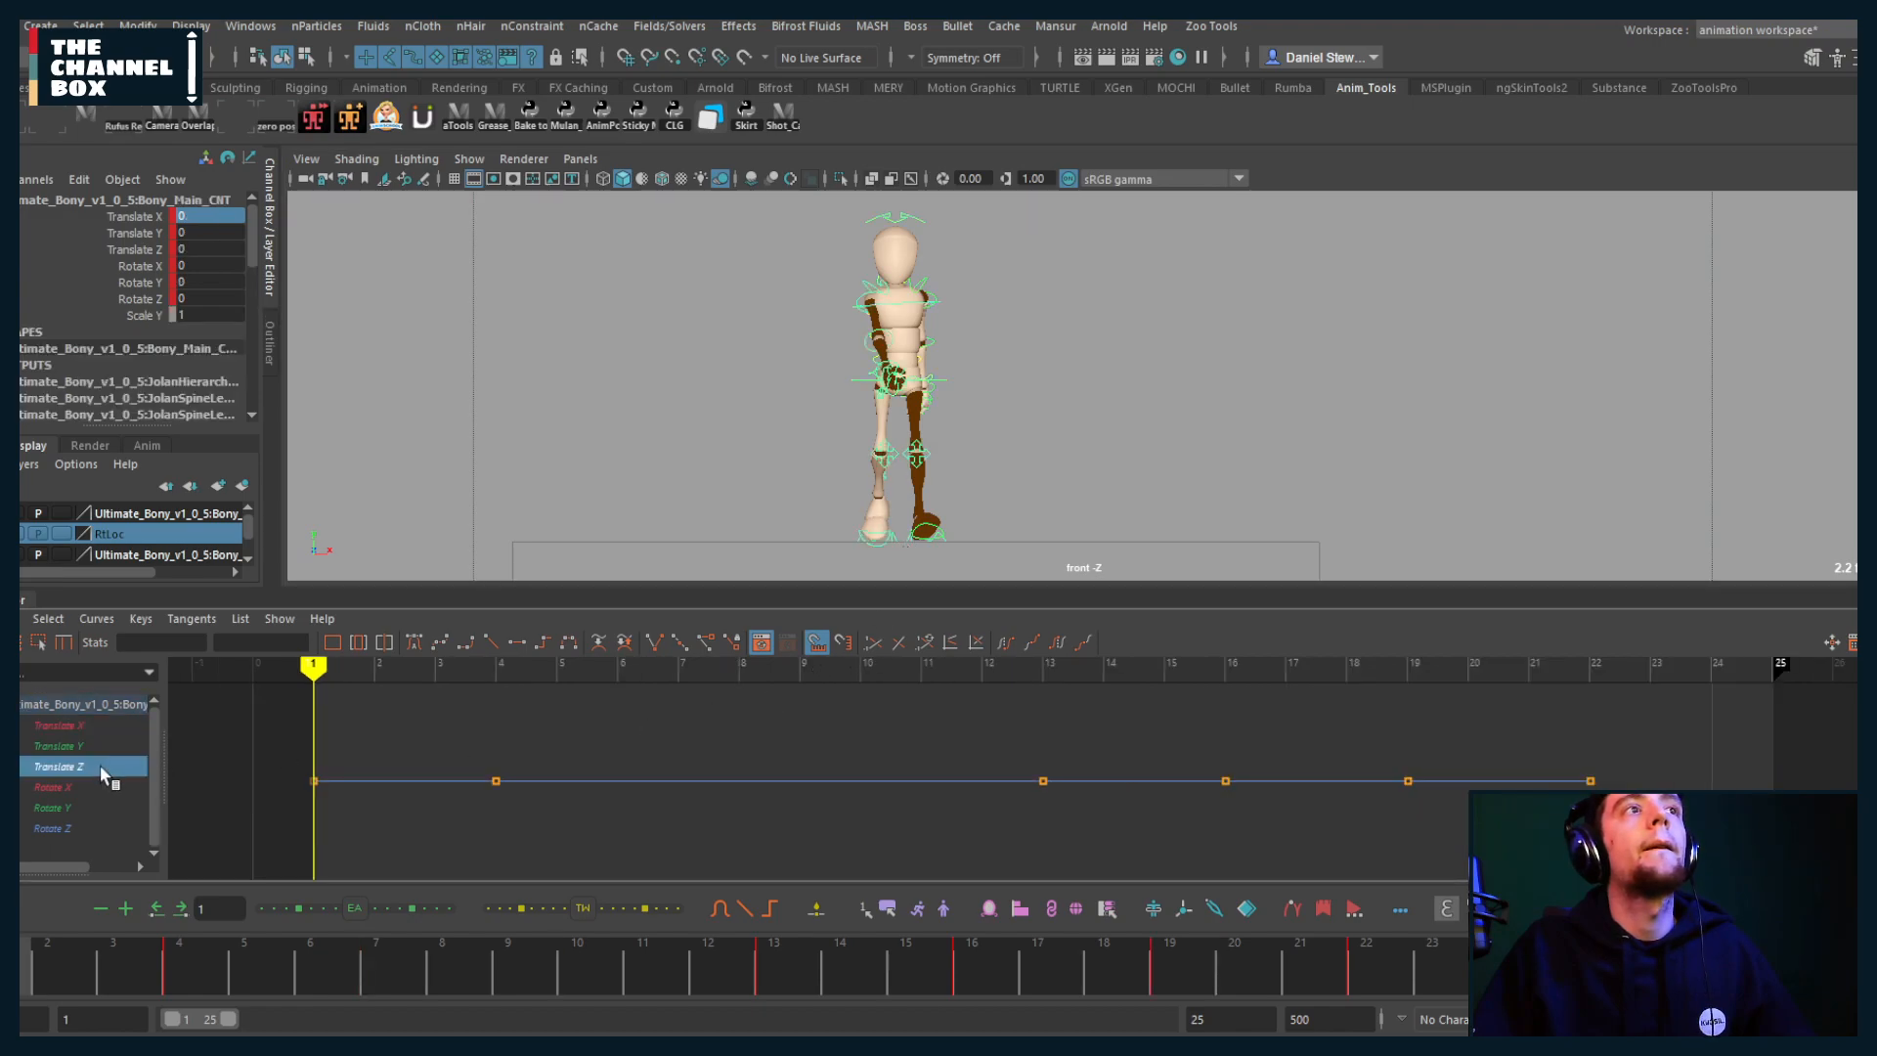
key("space")
left_click_drag(797, 537, 988, 504)
left_click(1016, 515)
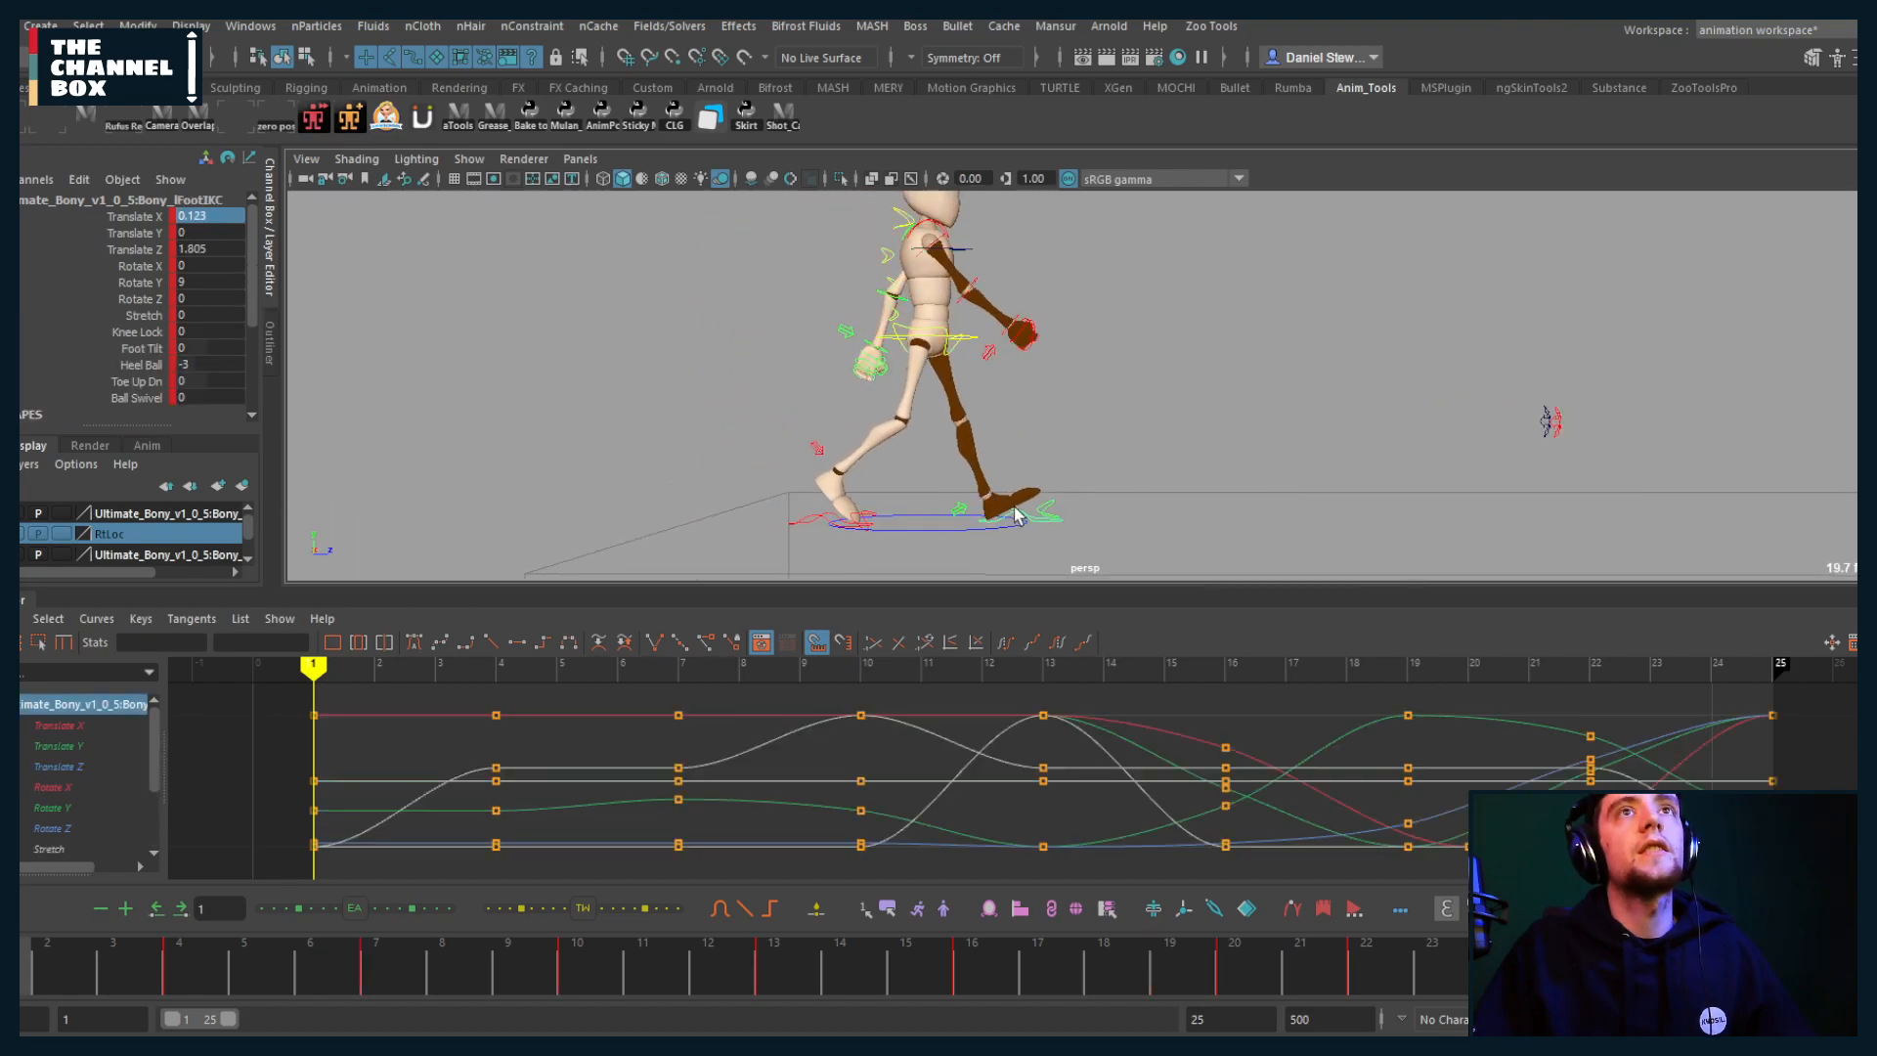
left_click(59, 766)
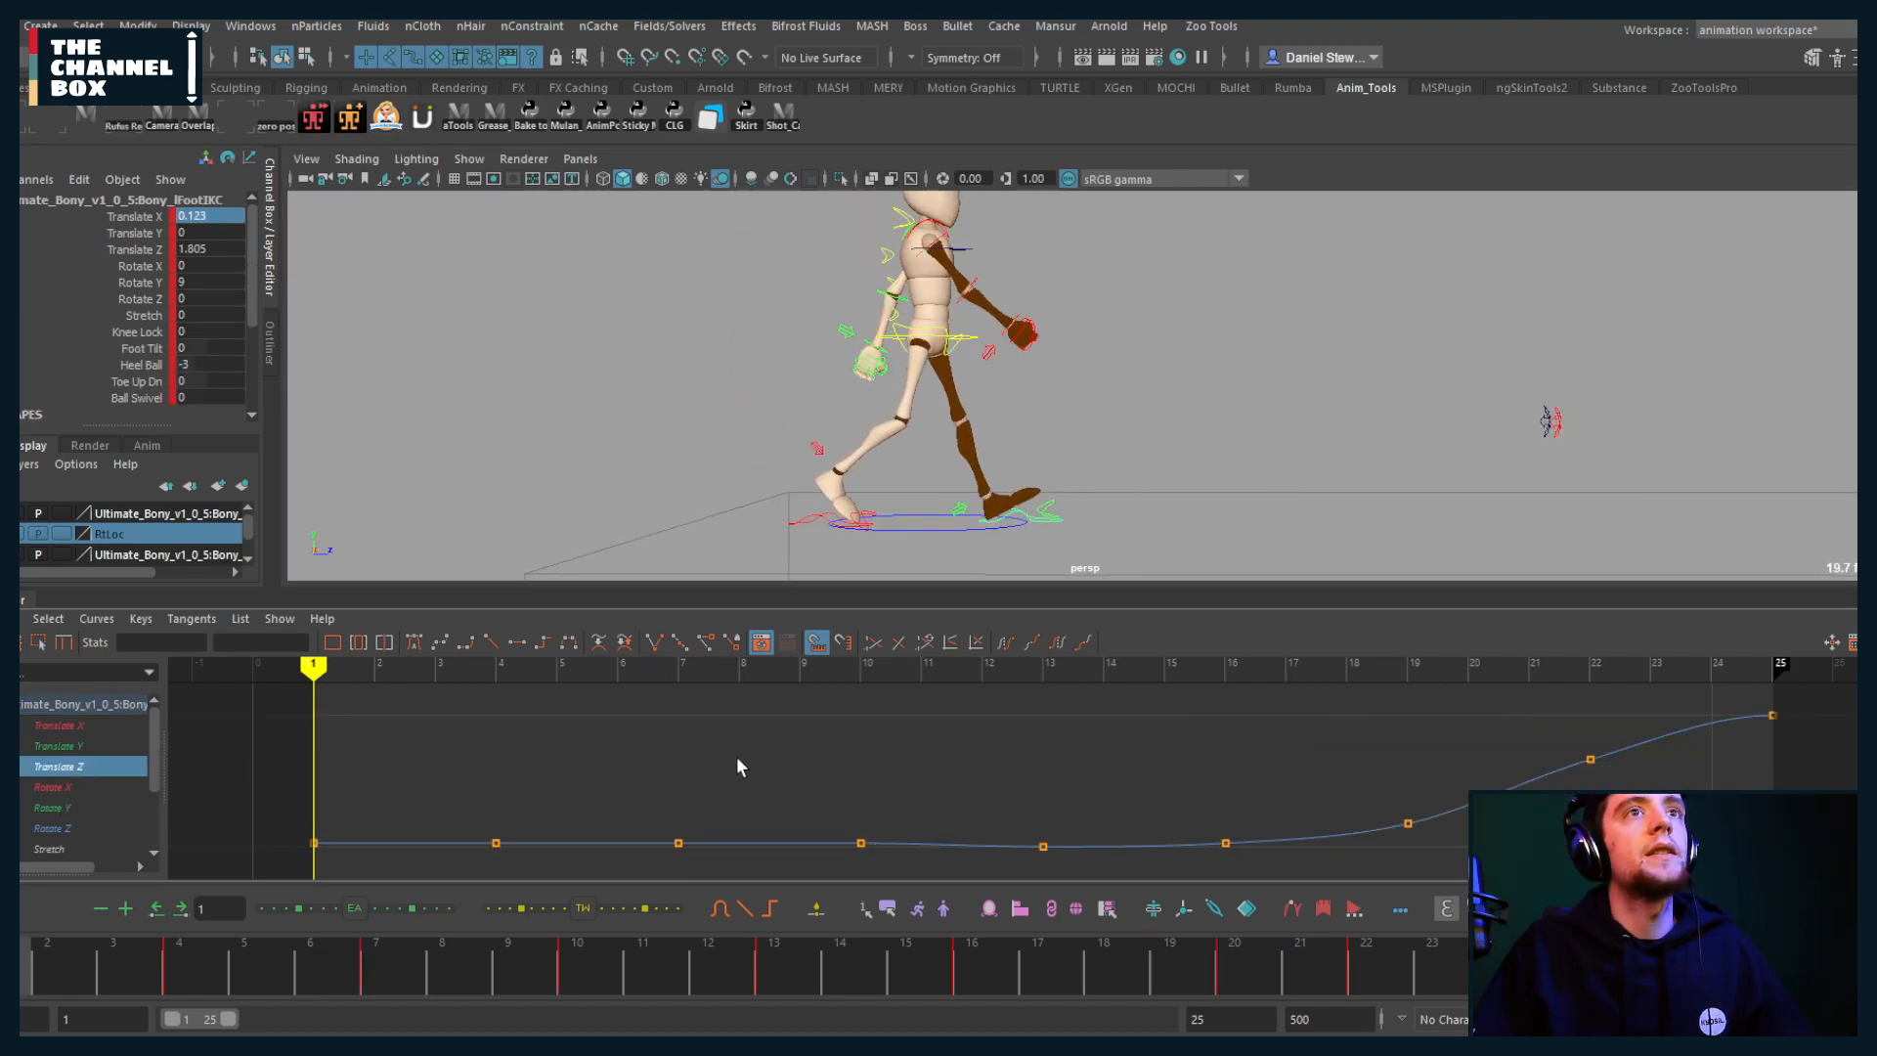
Step: Inspect the left foot control's move axes and the foot's frame 1 pose in perspective
left_click_drag(919, 503, 861, 475, "alt")
key("w")
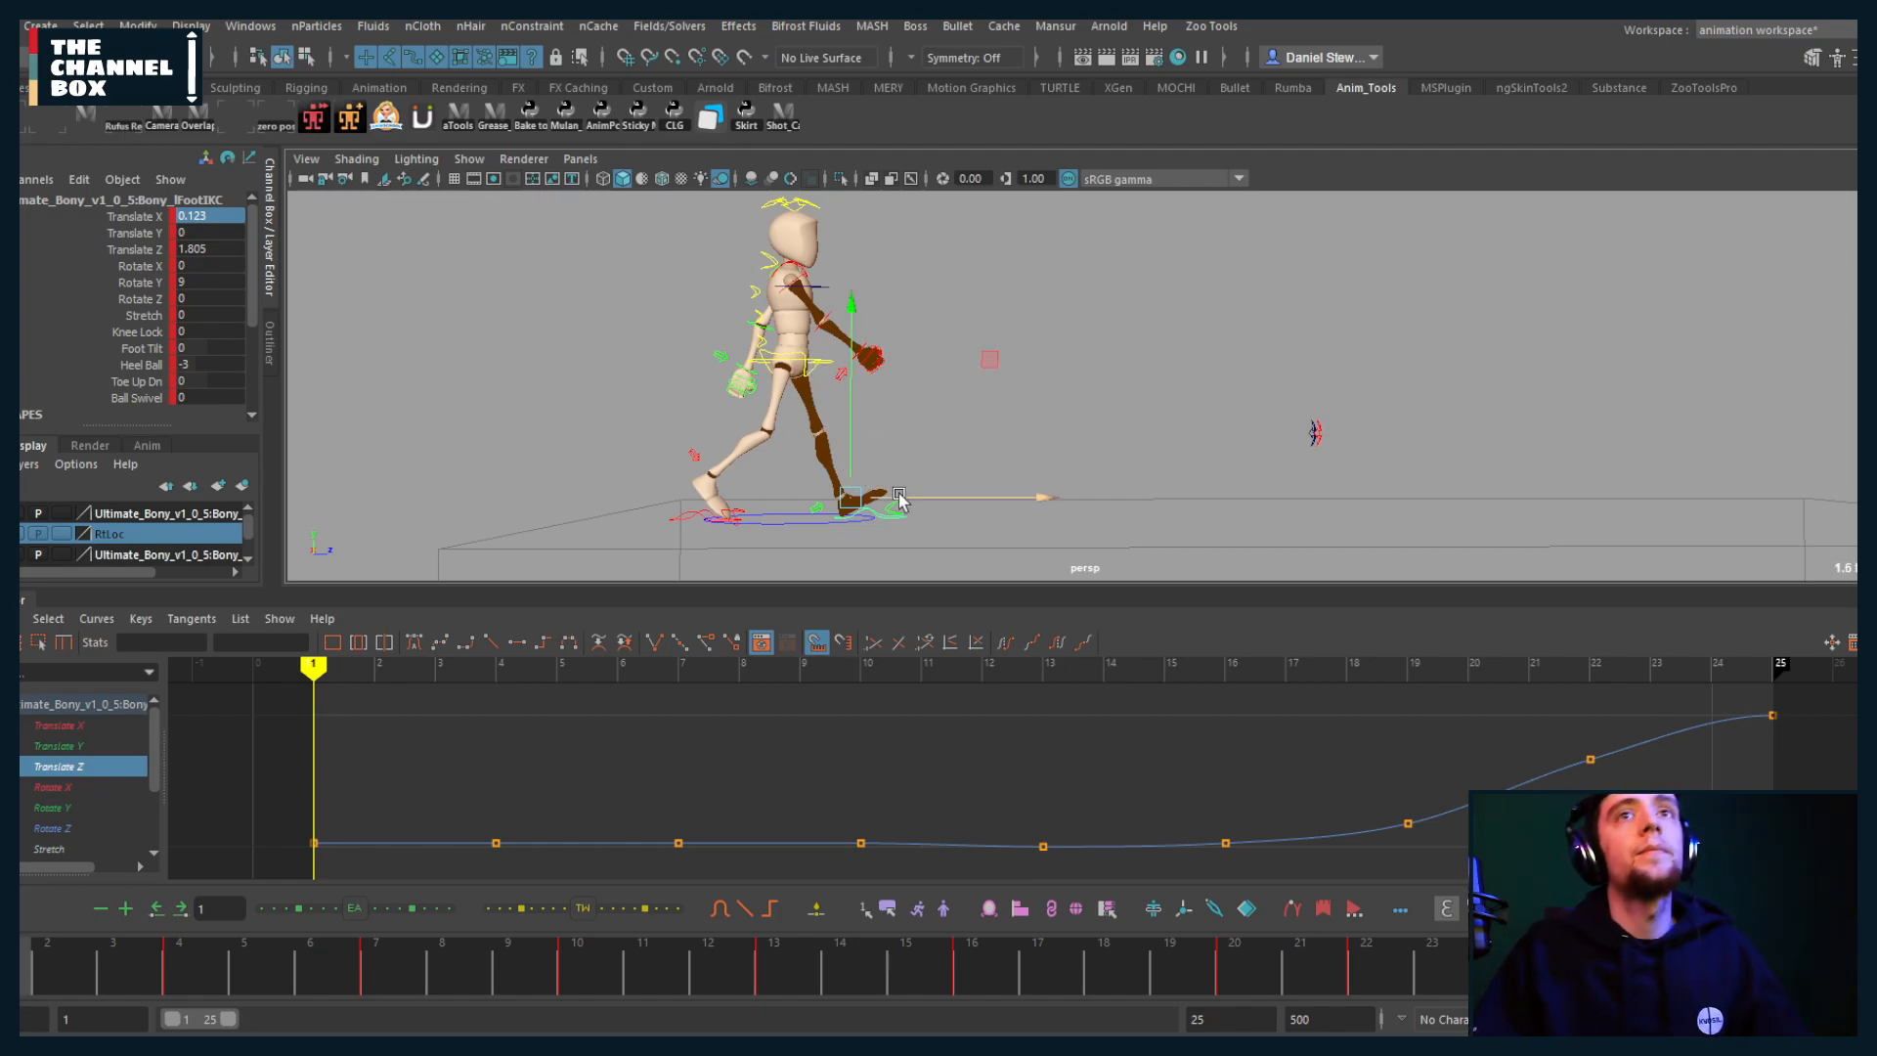
left_click_drag(902, 497, 907, 485, "alt")
key("q")
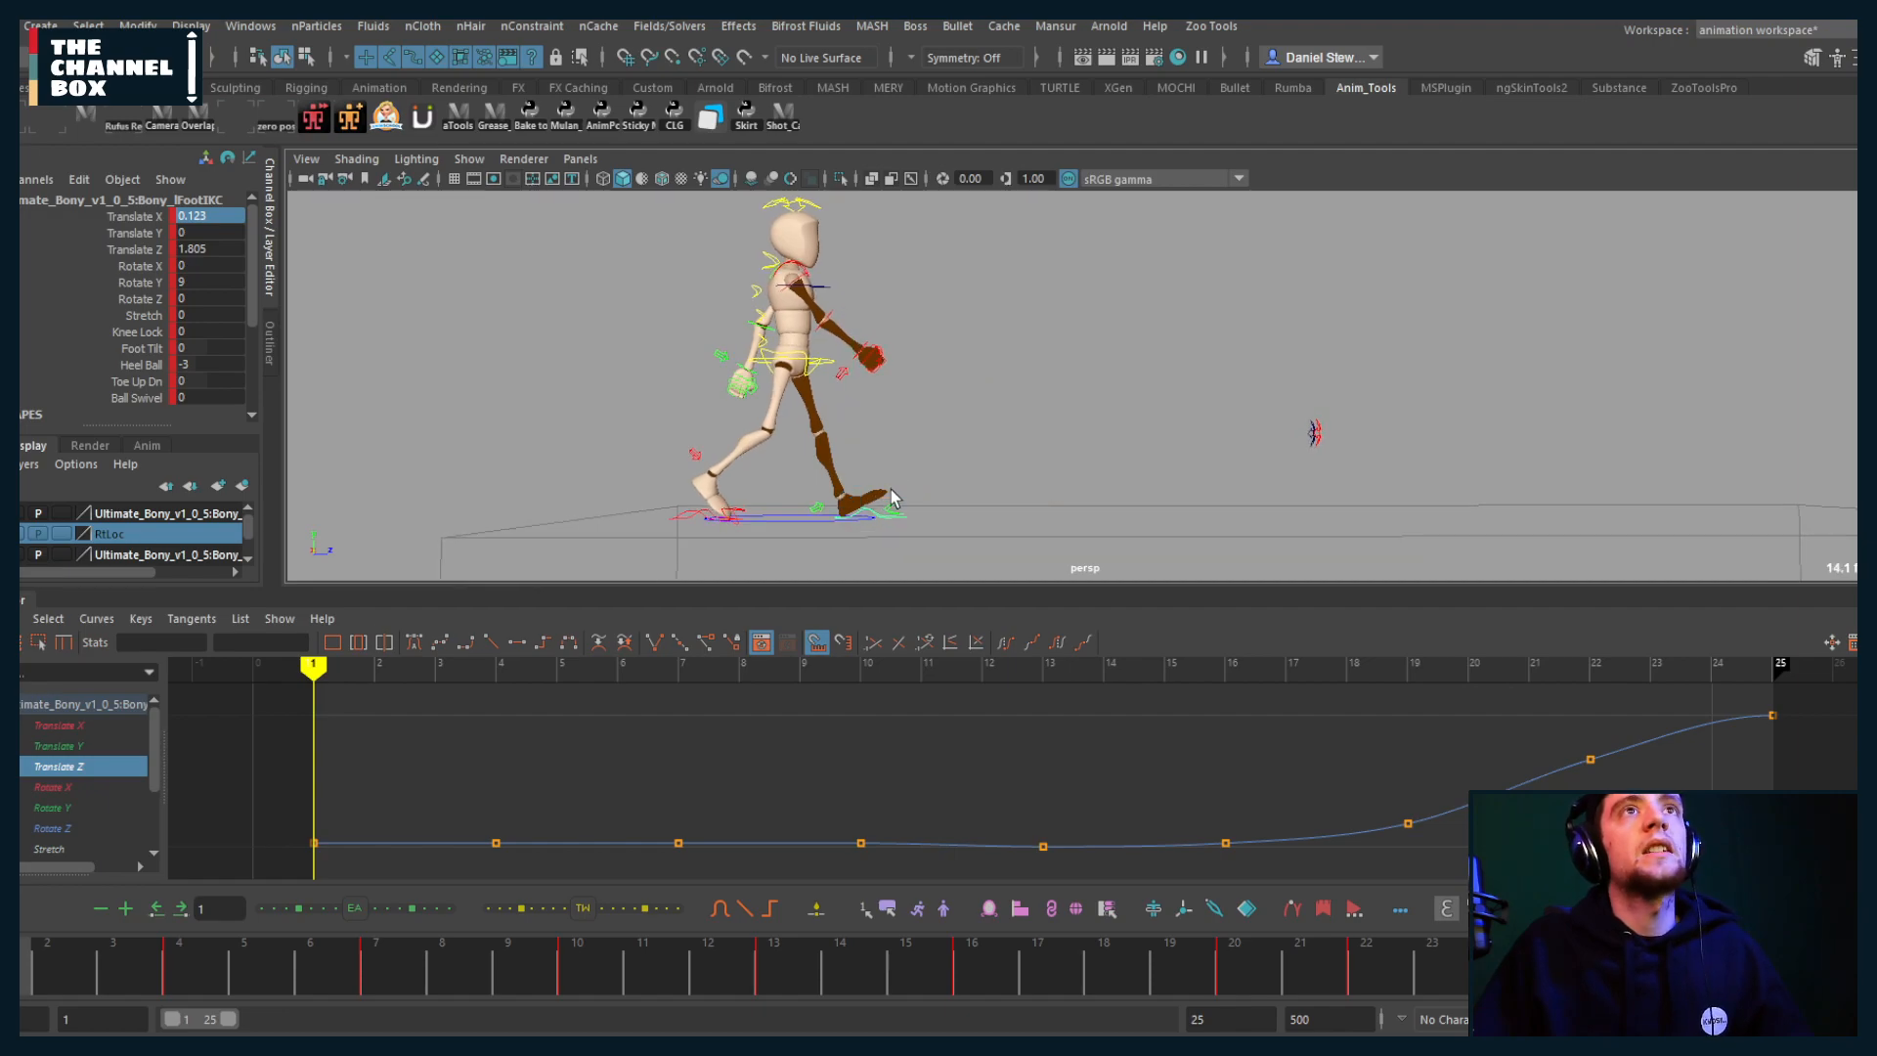
scroll(887, 493, "up", 3)
middle_click_drag(886, 485, 921, 456, "alt")
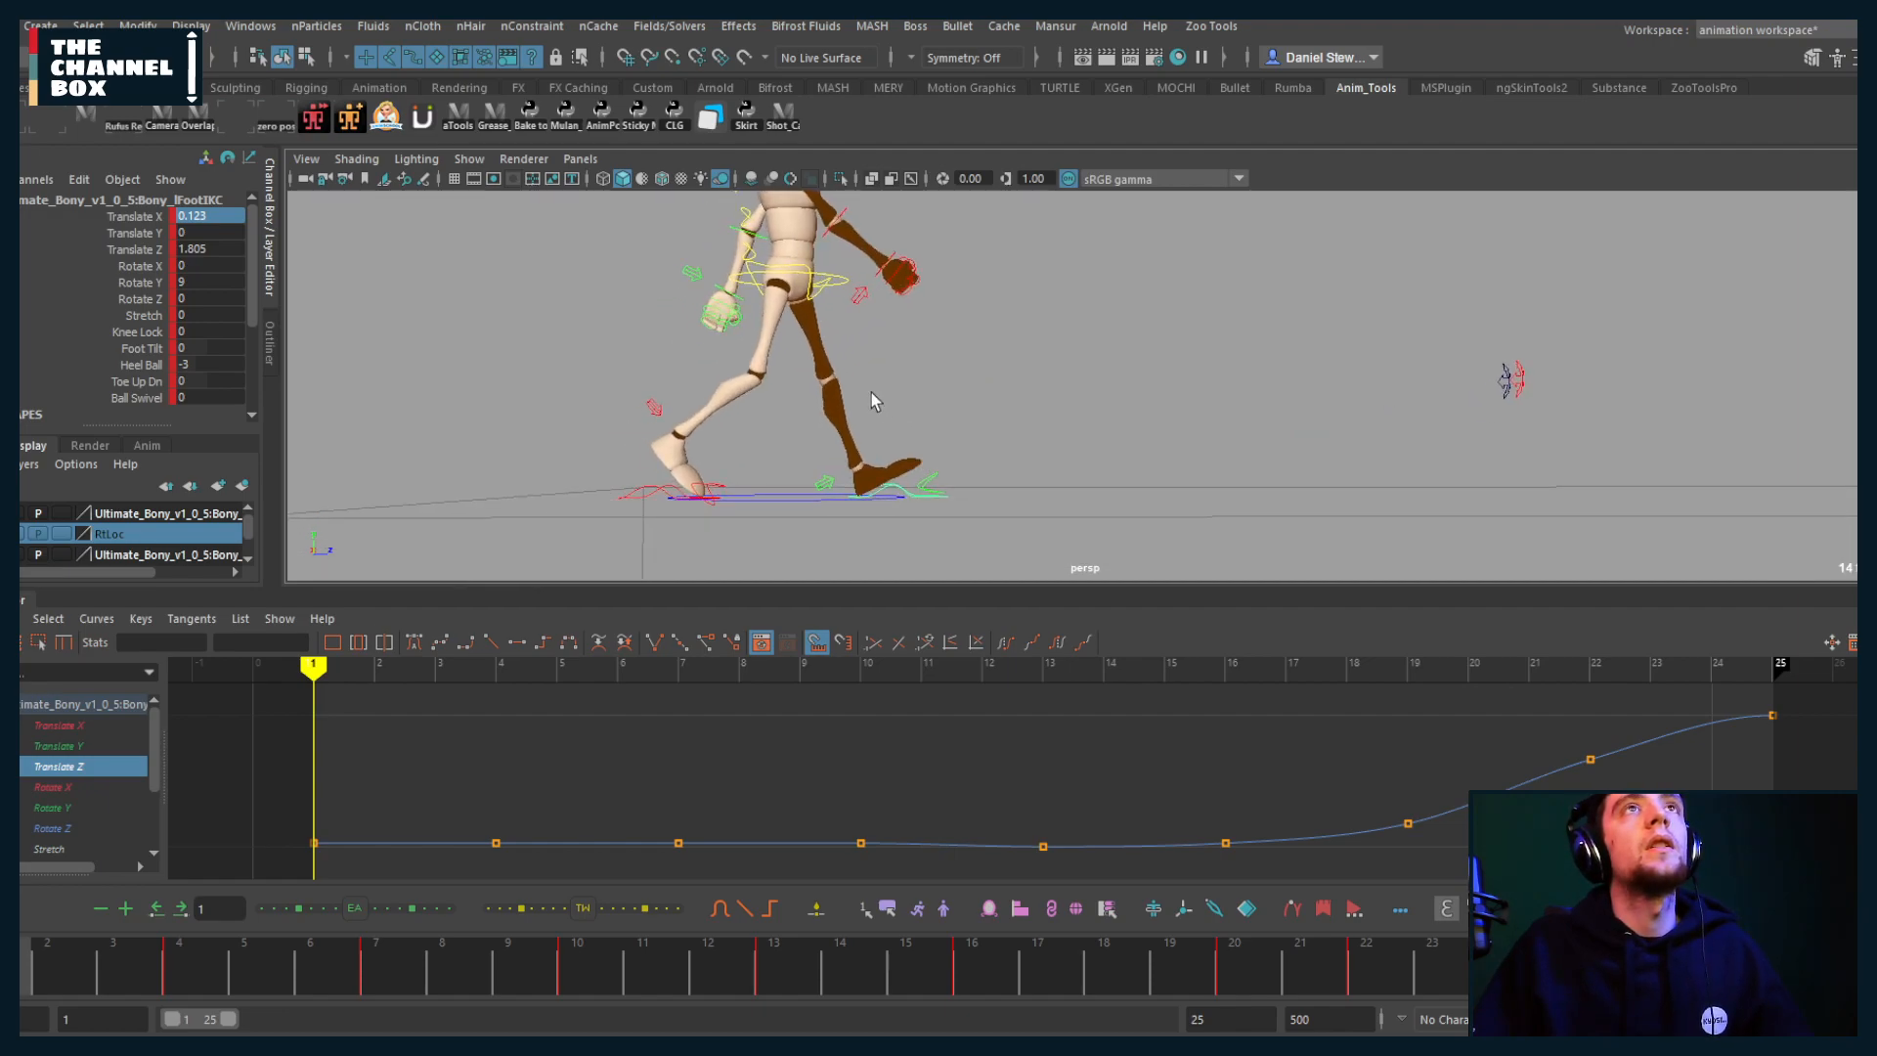
Step: Examine the root control's animation curves and return to the left foot control's curves
left_click(837, 282)
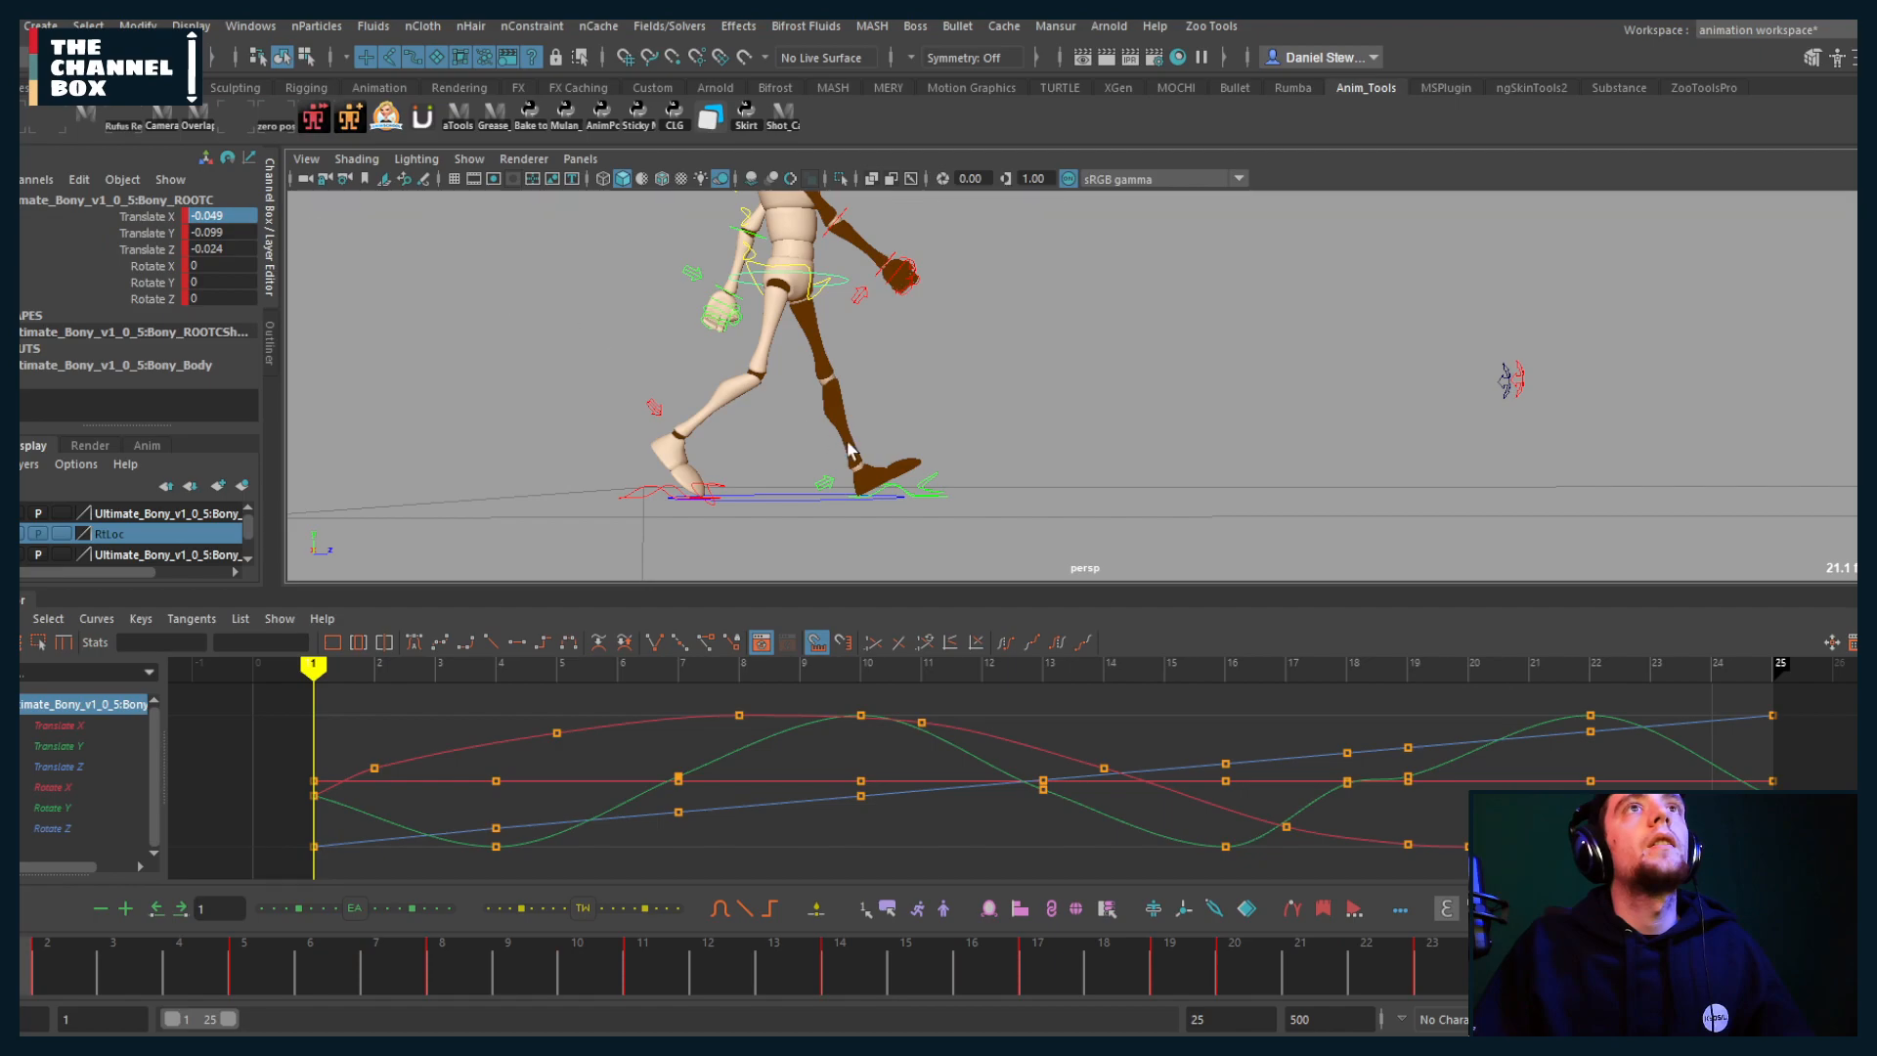
left_click_drag(848, 449, 916, 486, "alt")
left_click(922, 489)
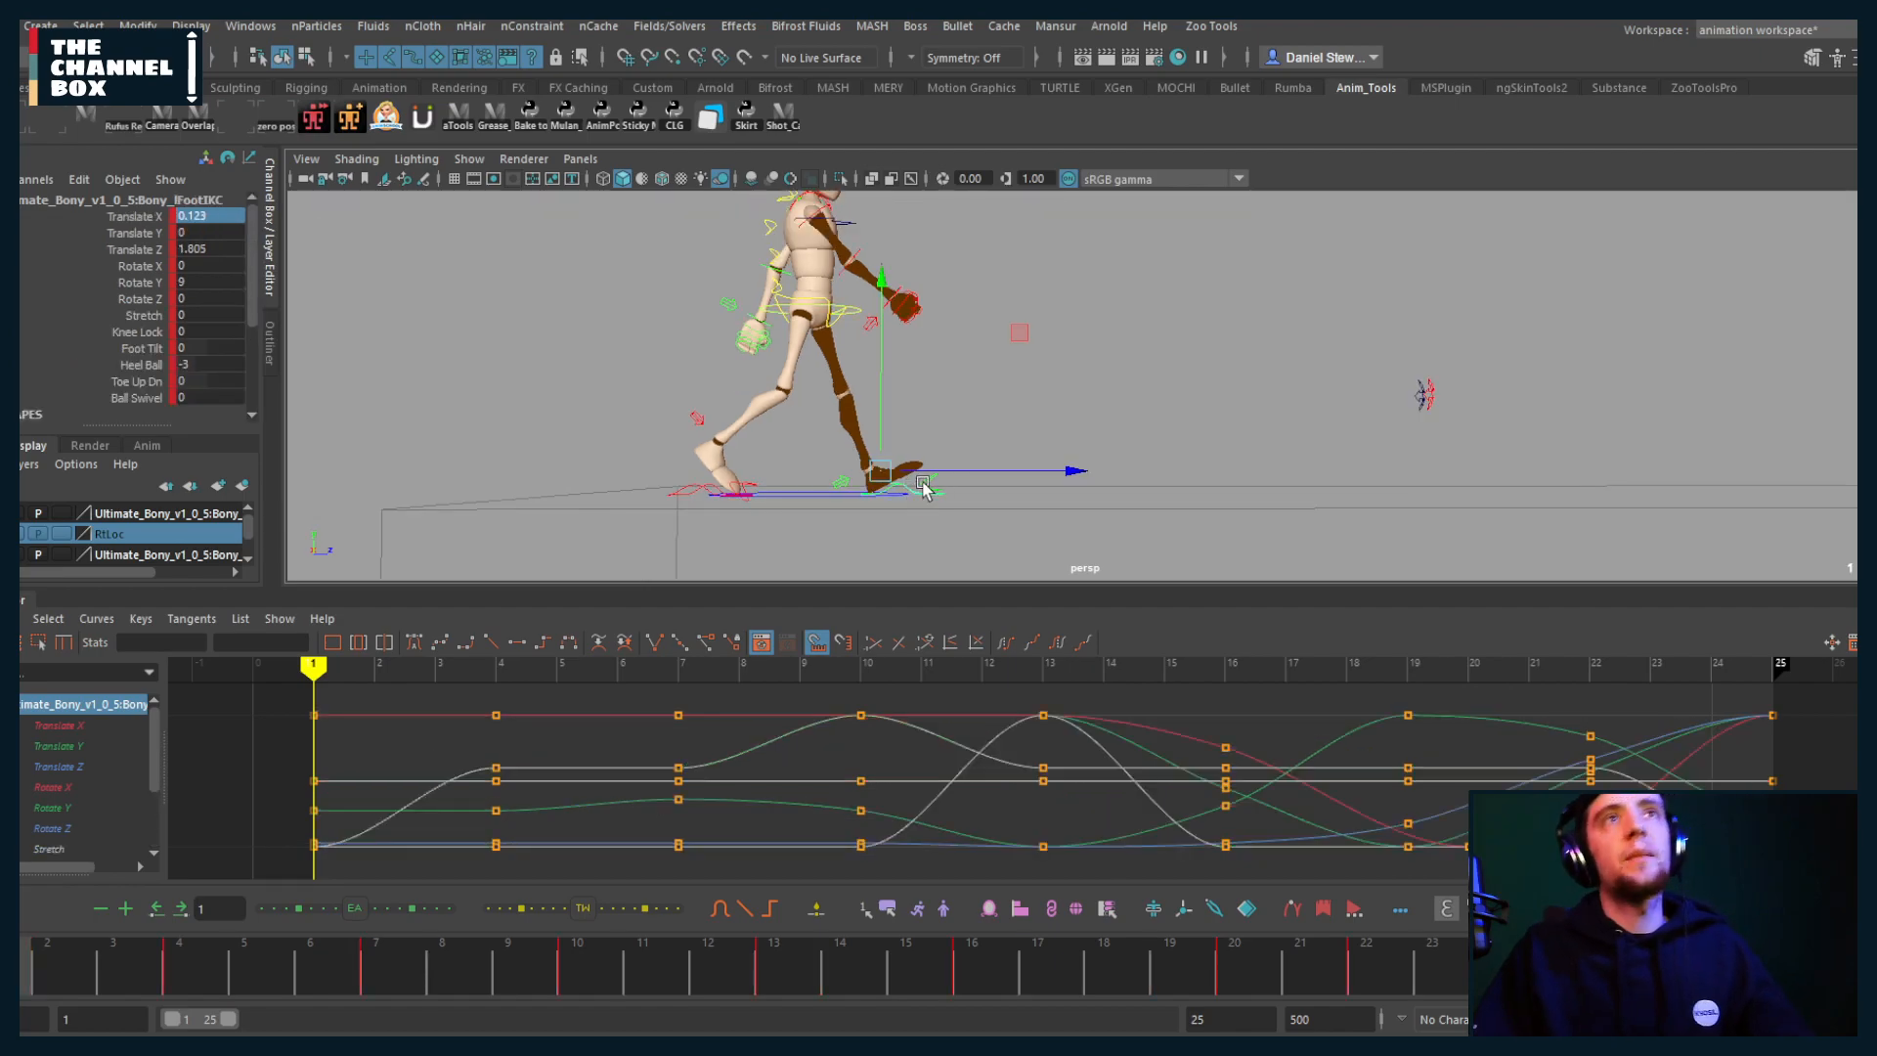
left_click_drag(963, 437, 918, 448, "alt")
middle_click_drag(918, 448, 927, 478, "alt")
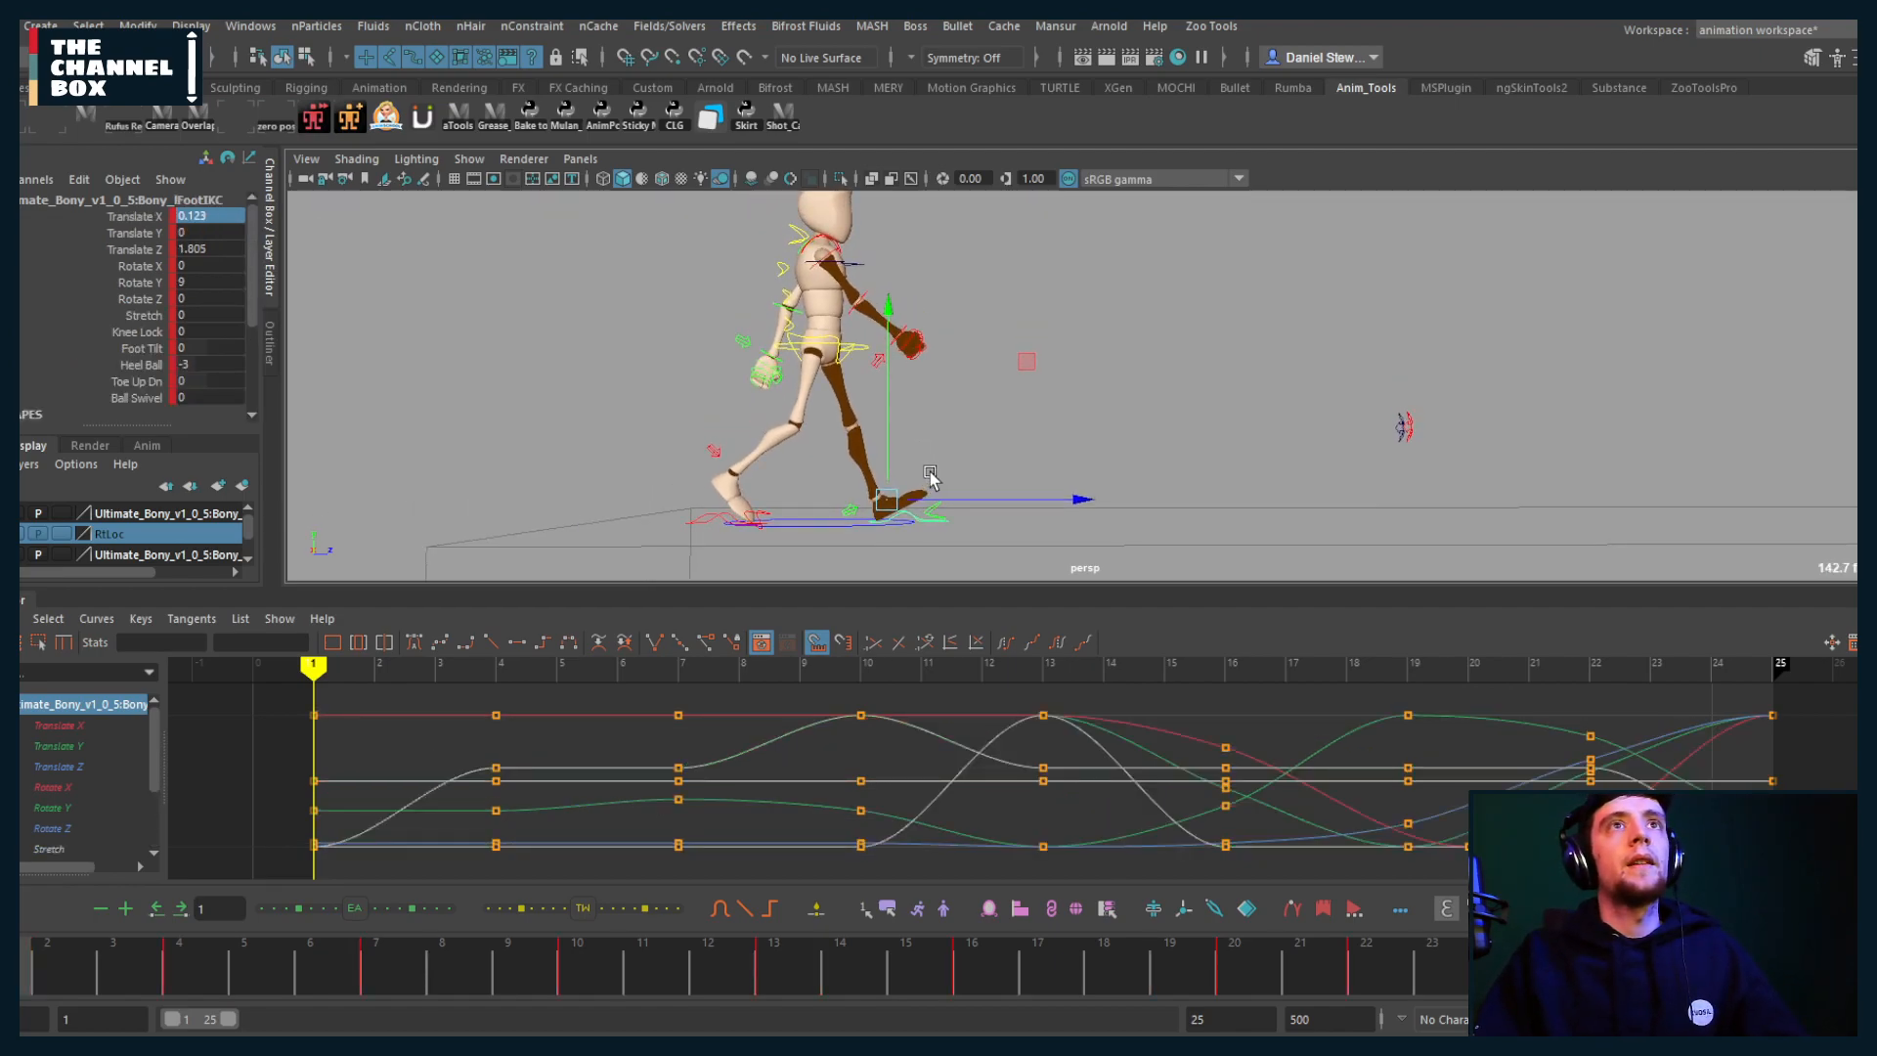
mouse_move(953, 497)
left_mouse_down()
mouse_move(893, 494)
mouse_move(1010, 486)
mouse_move(950, 490)
left_mouse_up()
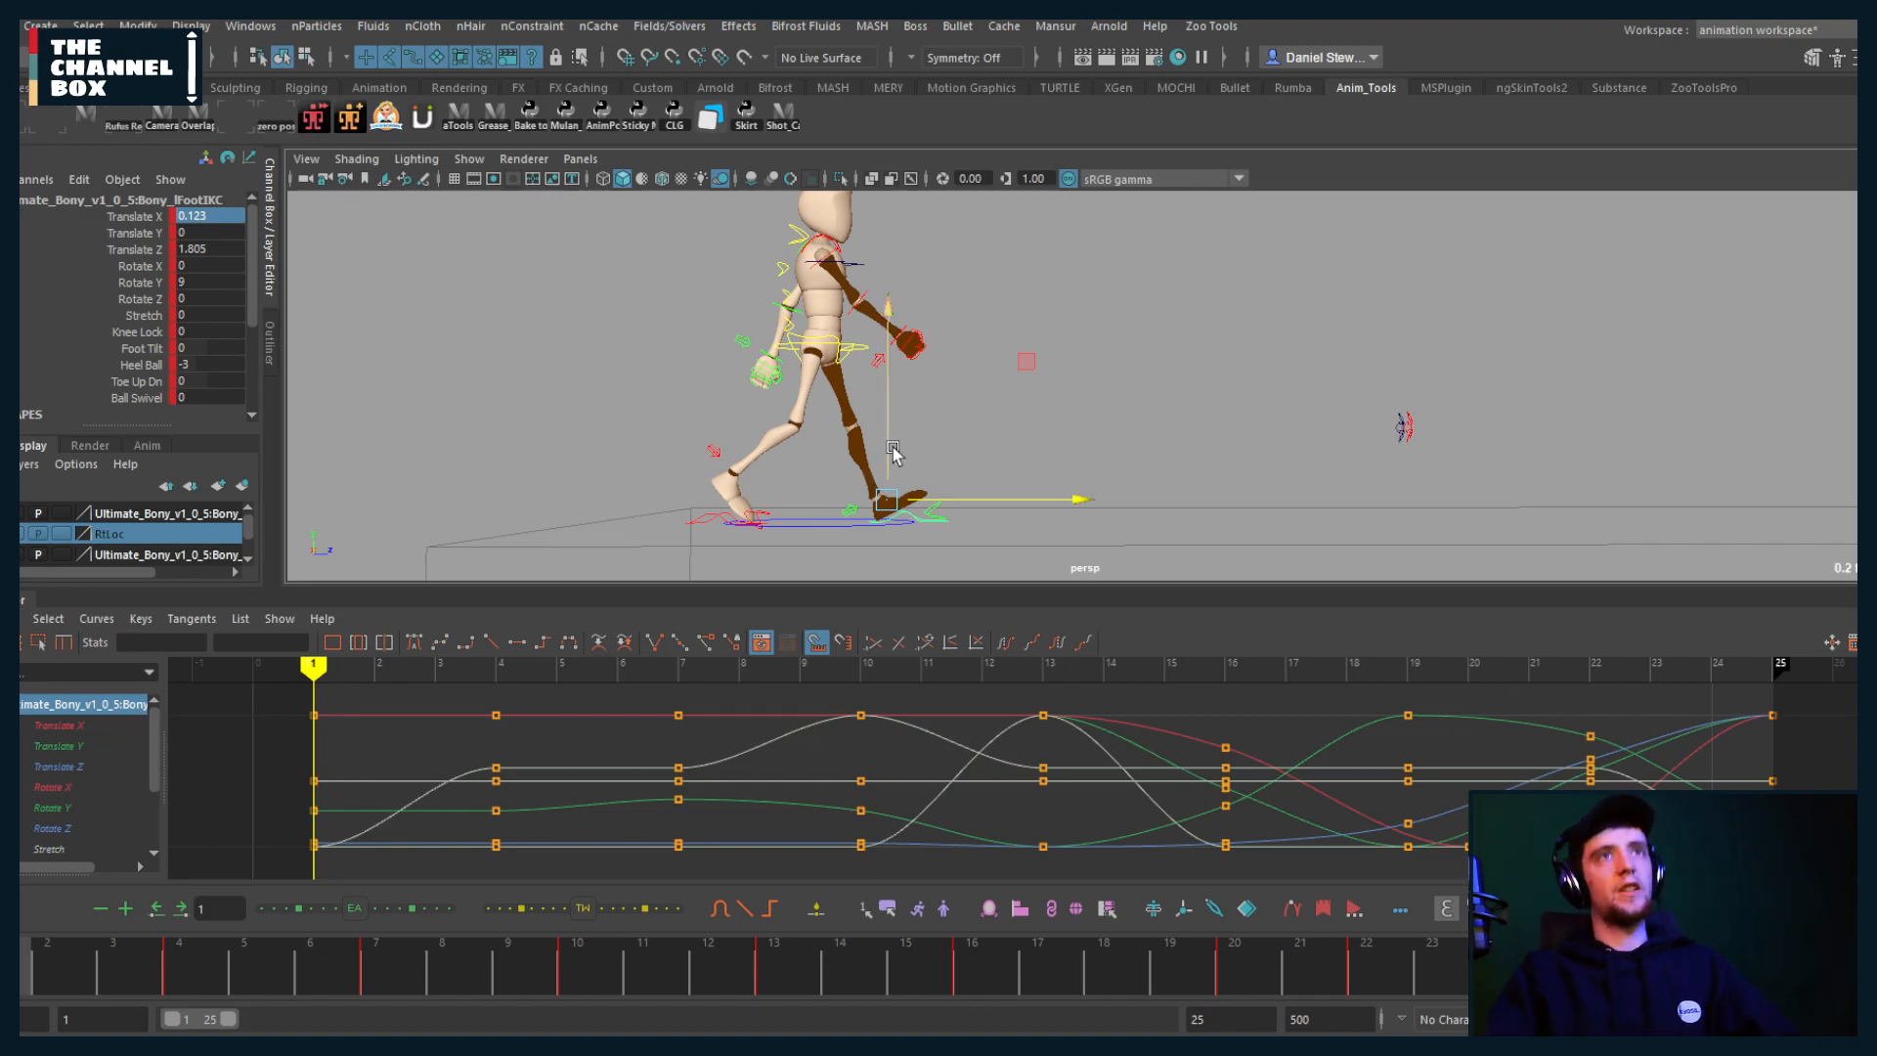
Step: Highlight the left foot control's Translate Z channel and check its move axes in the front view
key("space")
left_click_drag(907, 469, 940, 498)
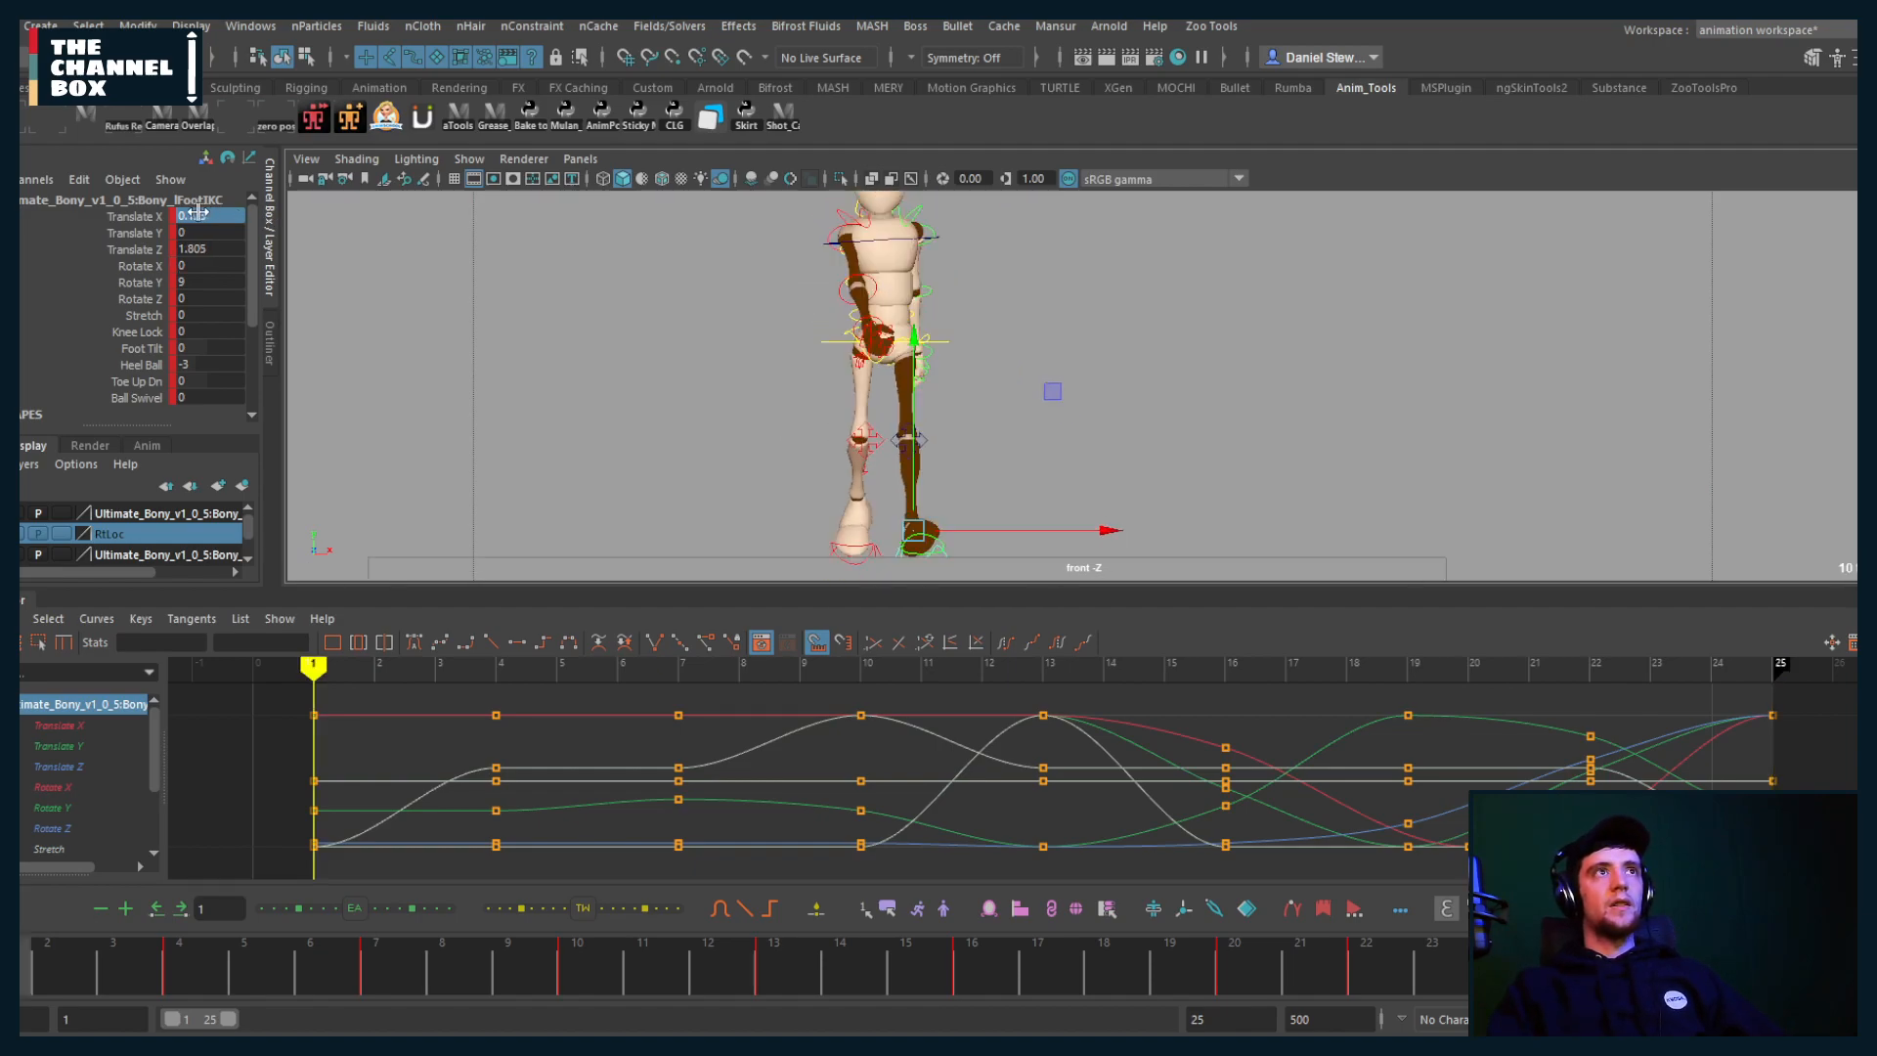
left_click(137, 250)
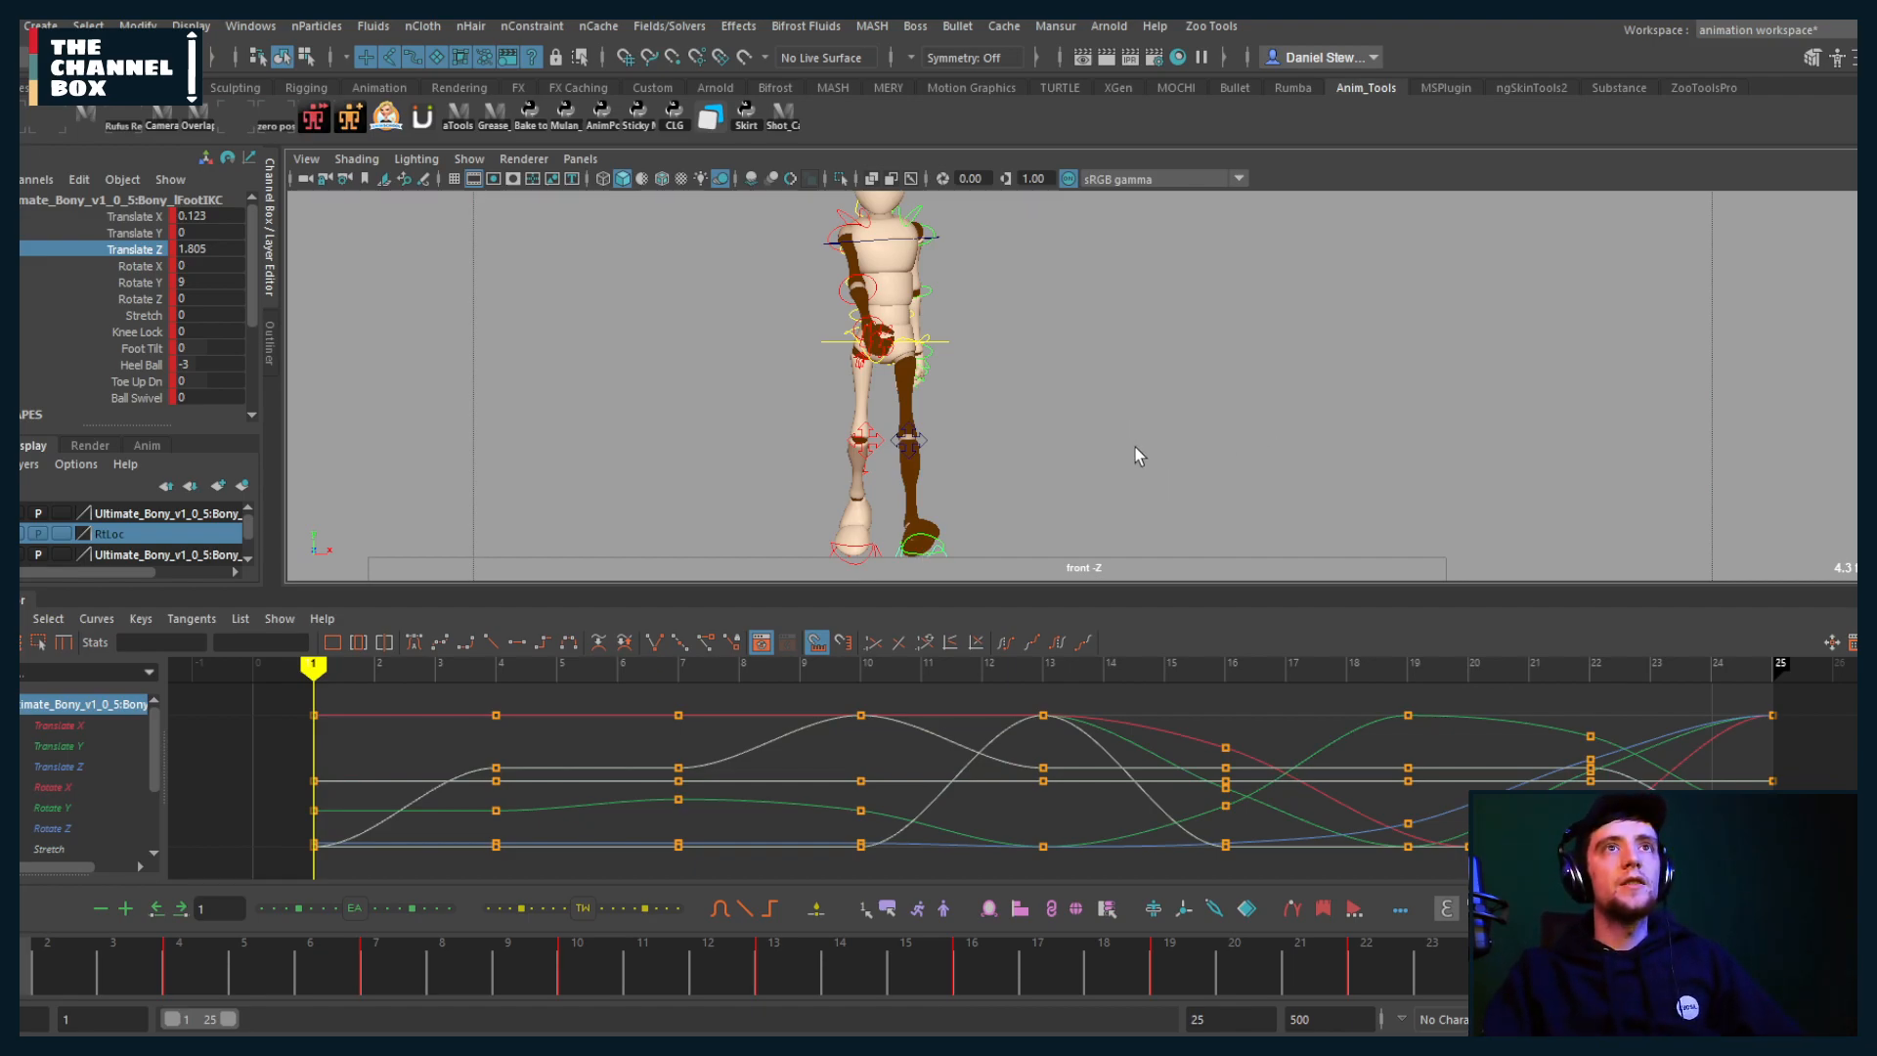
key("w")
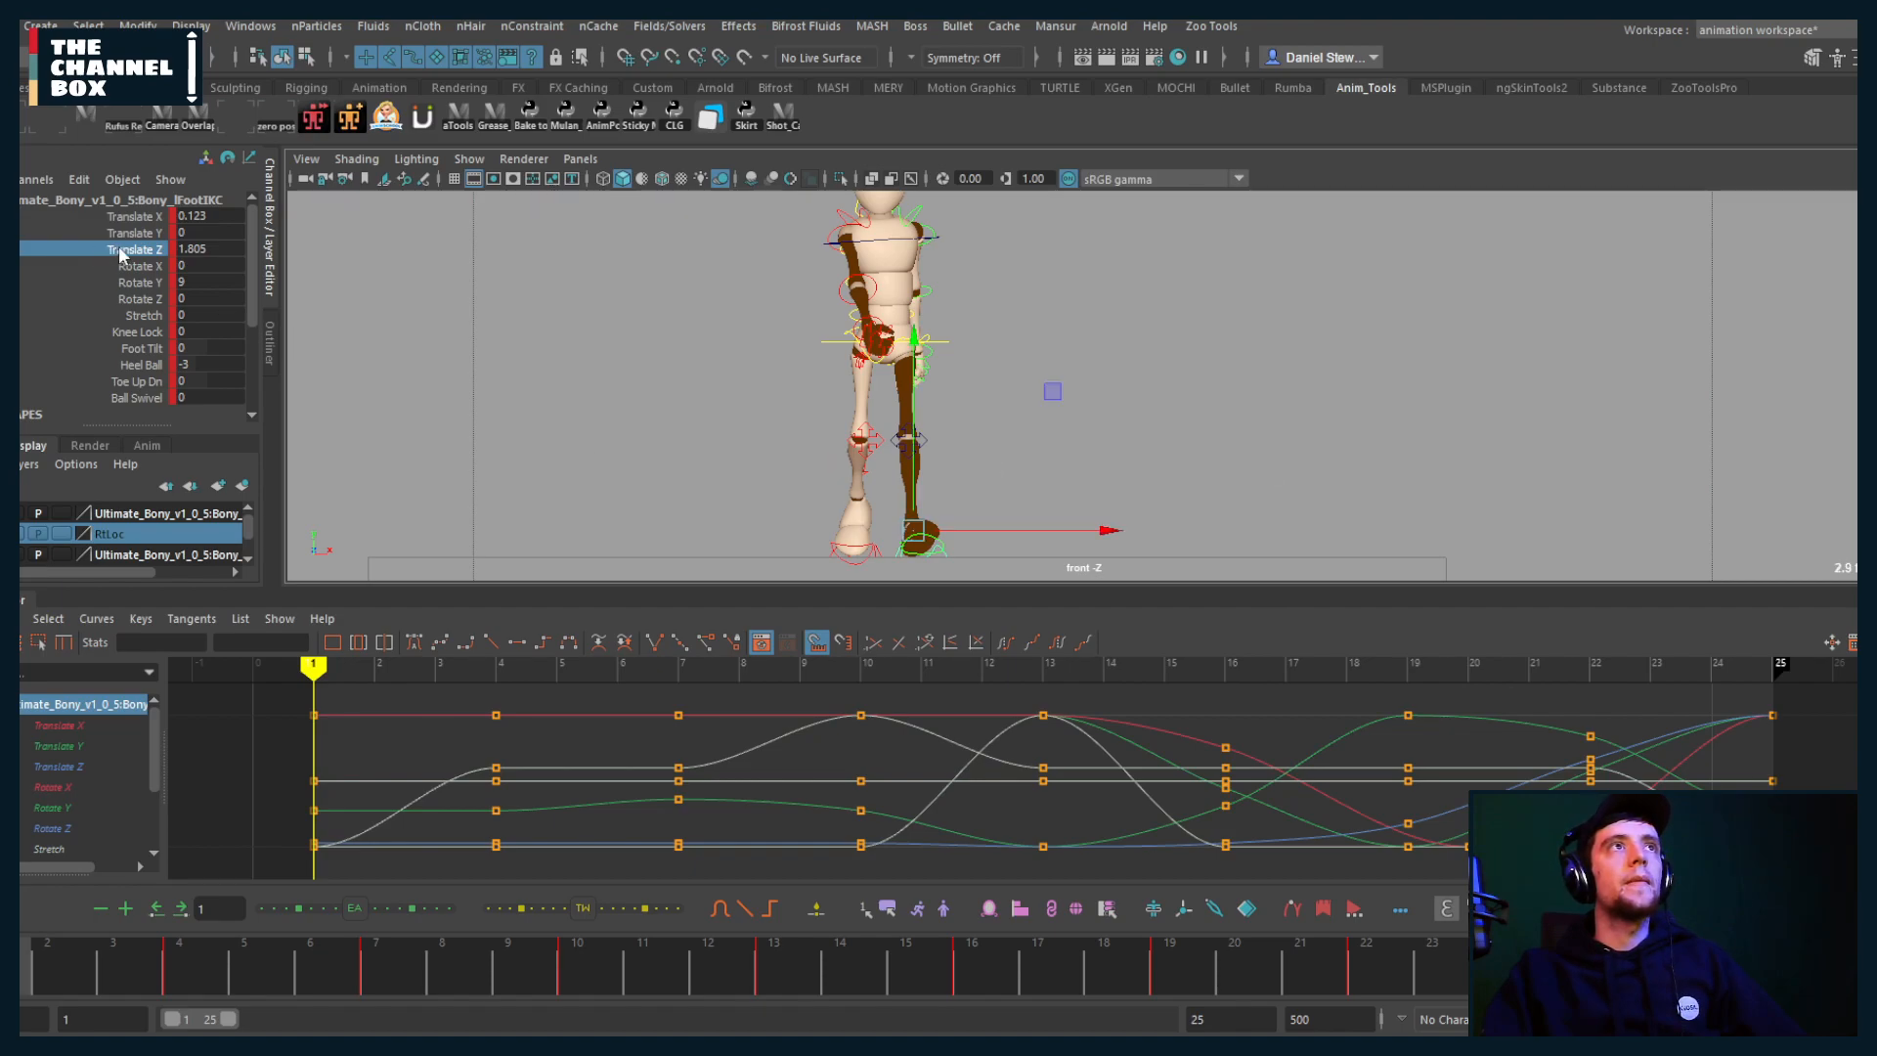
key("q")
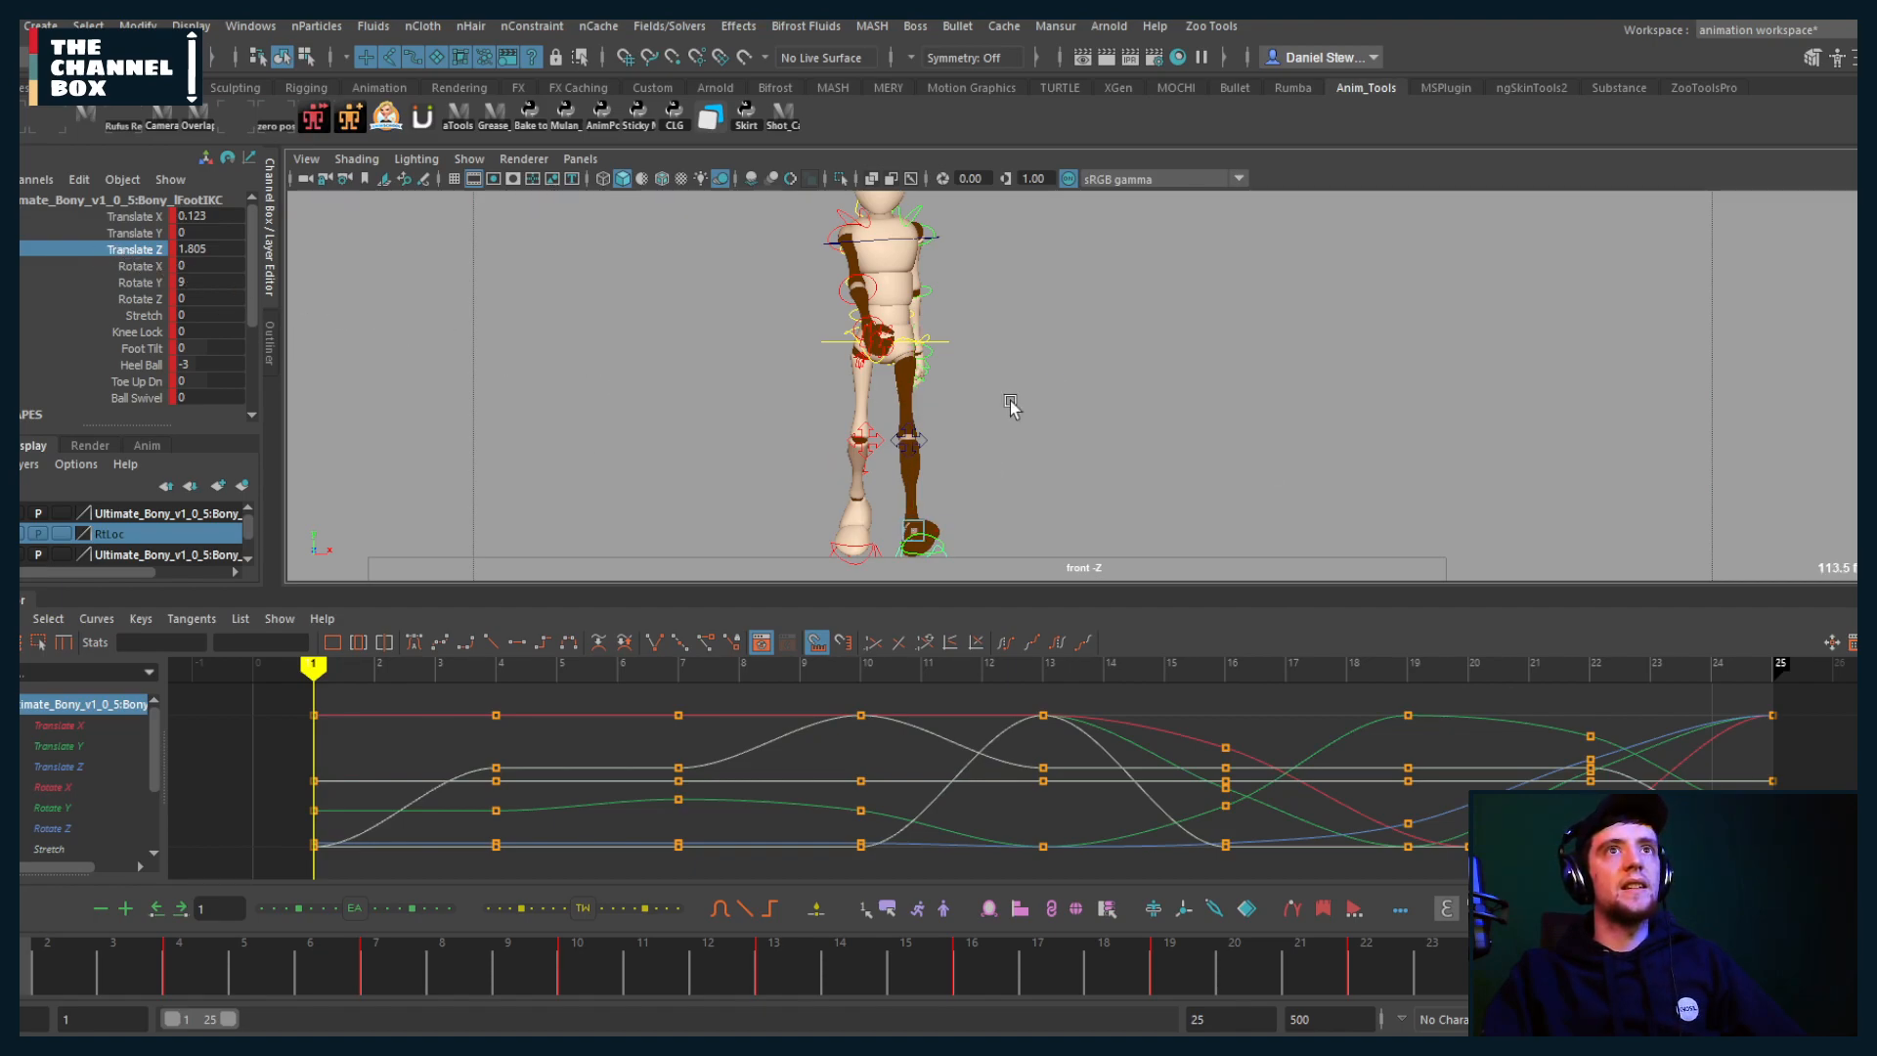
Step: Compare the left foot control's move axes in the front view with those in the side view
key("w")
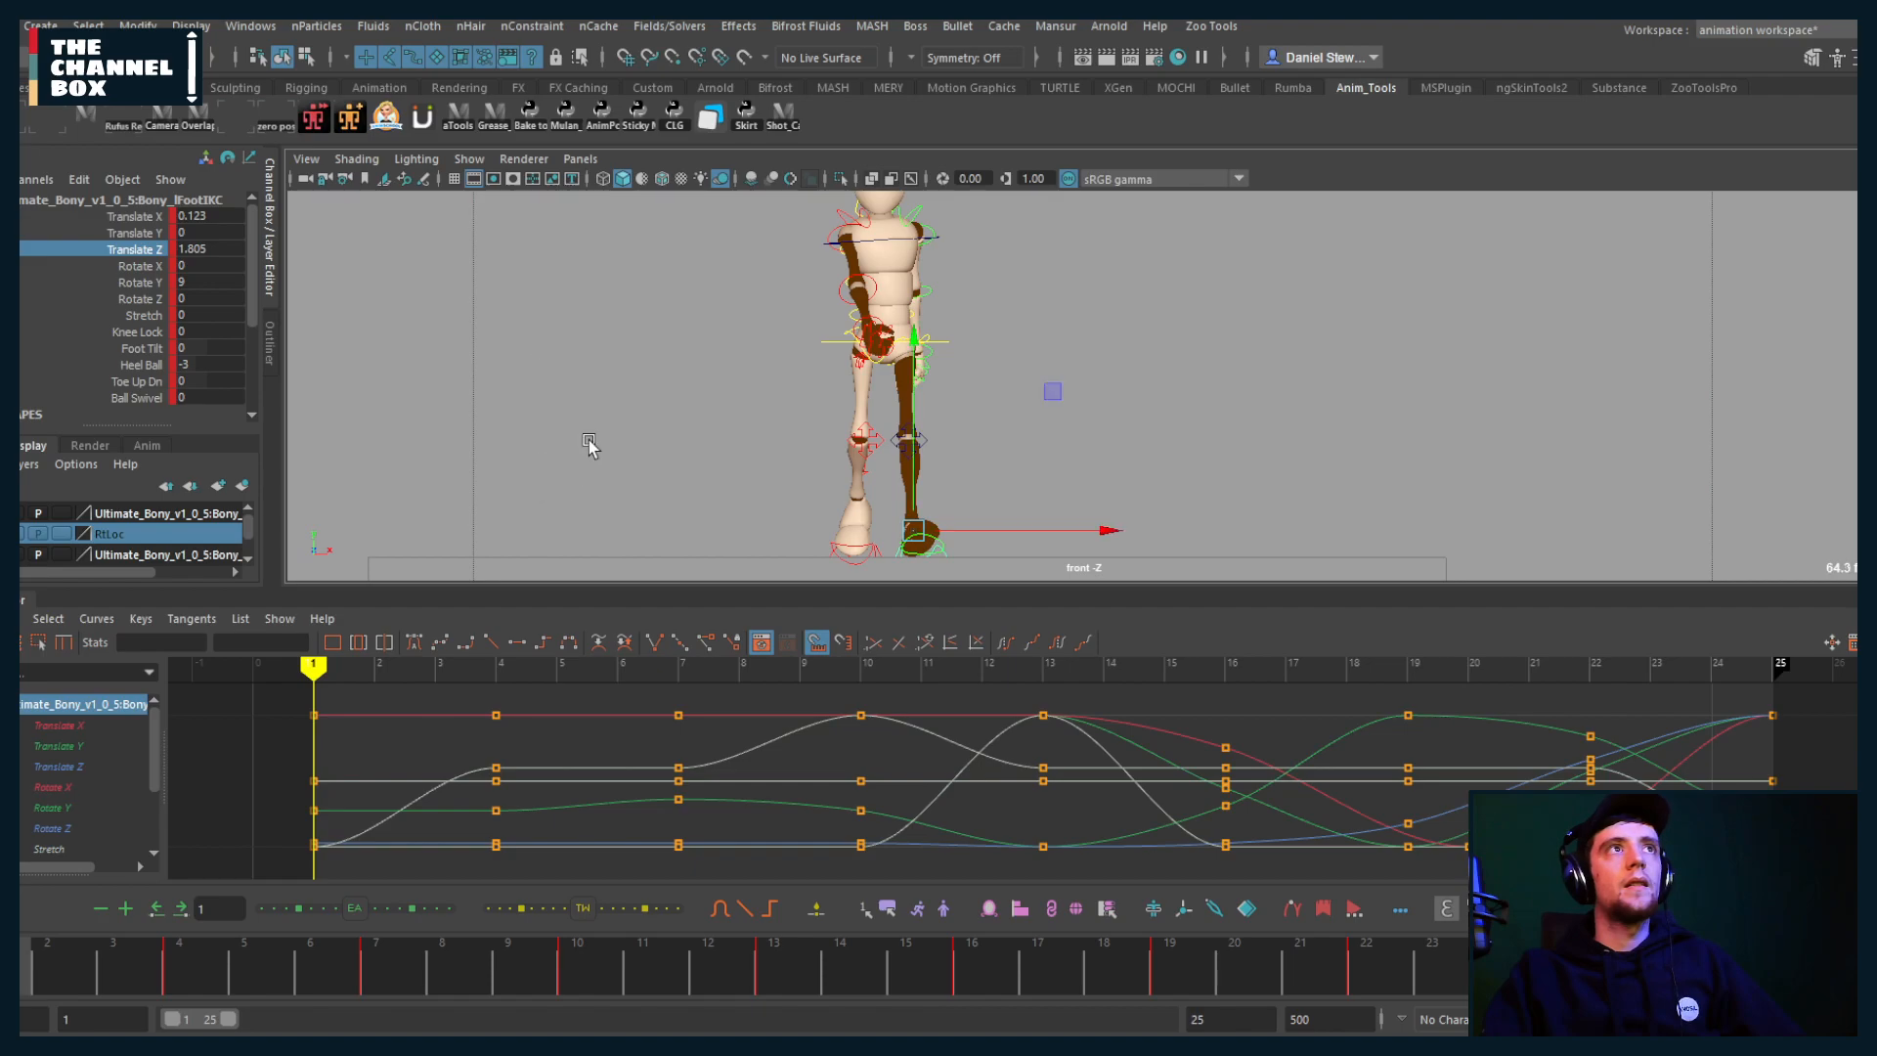
key("q")
key("w")
key("q")
key("w")
key("q")
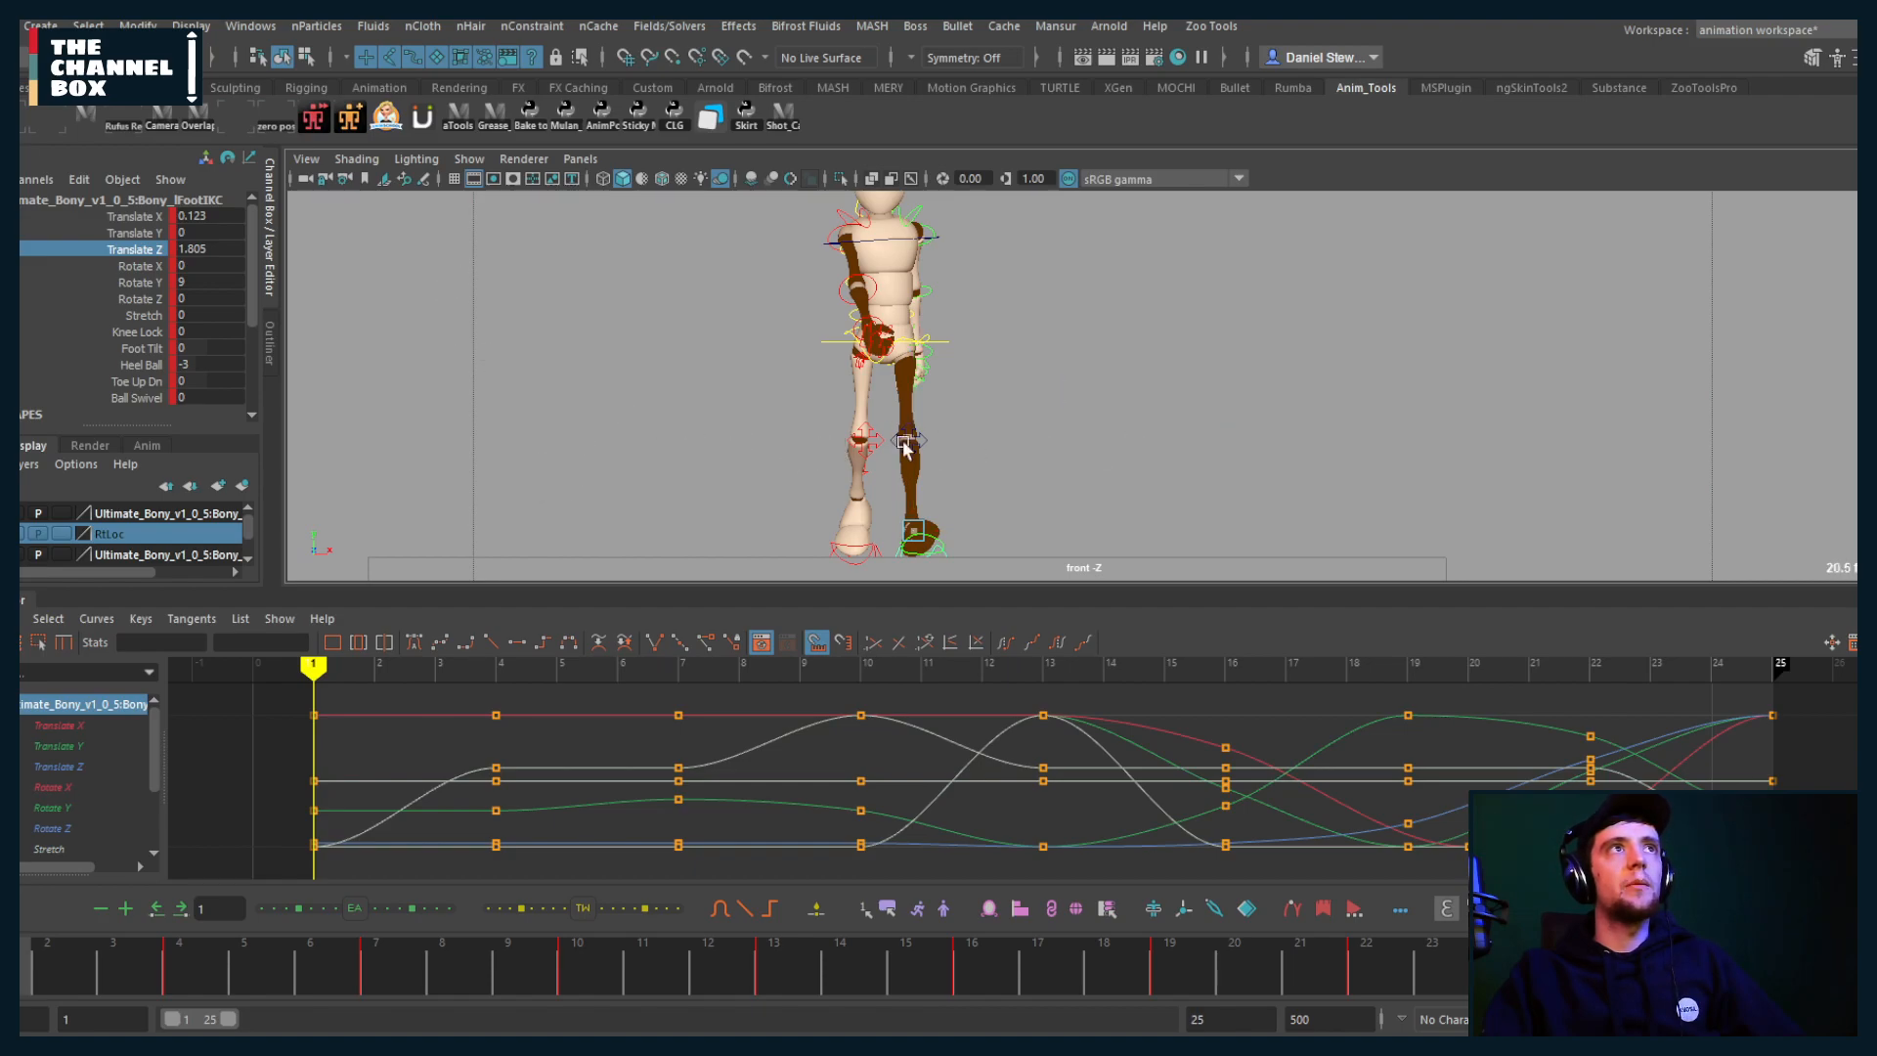
key("w")
key("space")
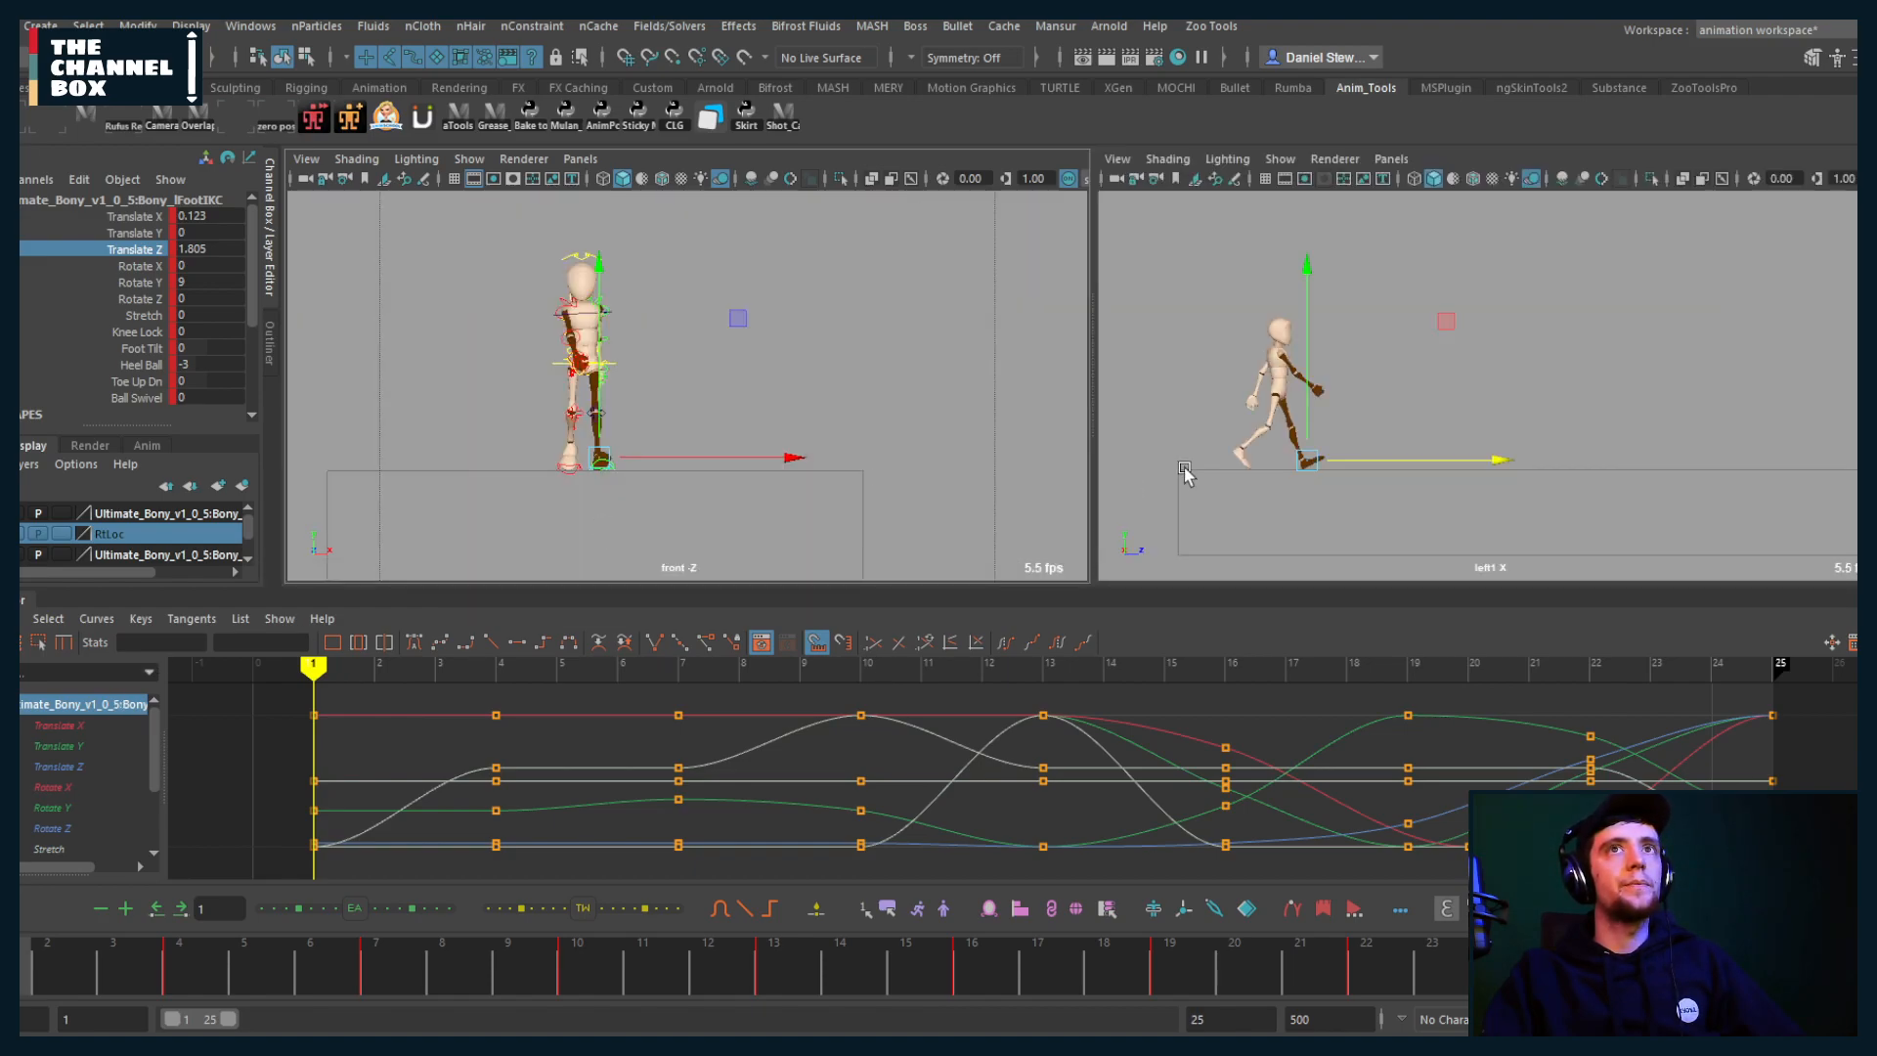
key("space")
key("space")
key("space")
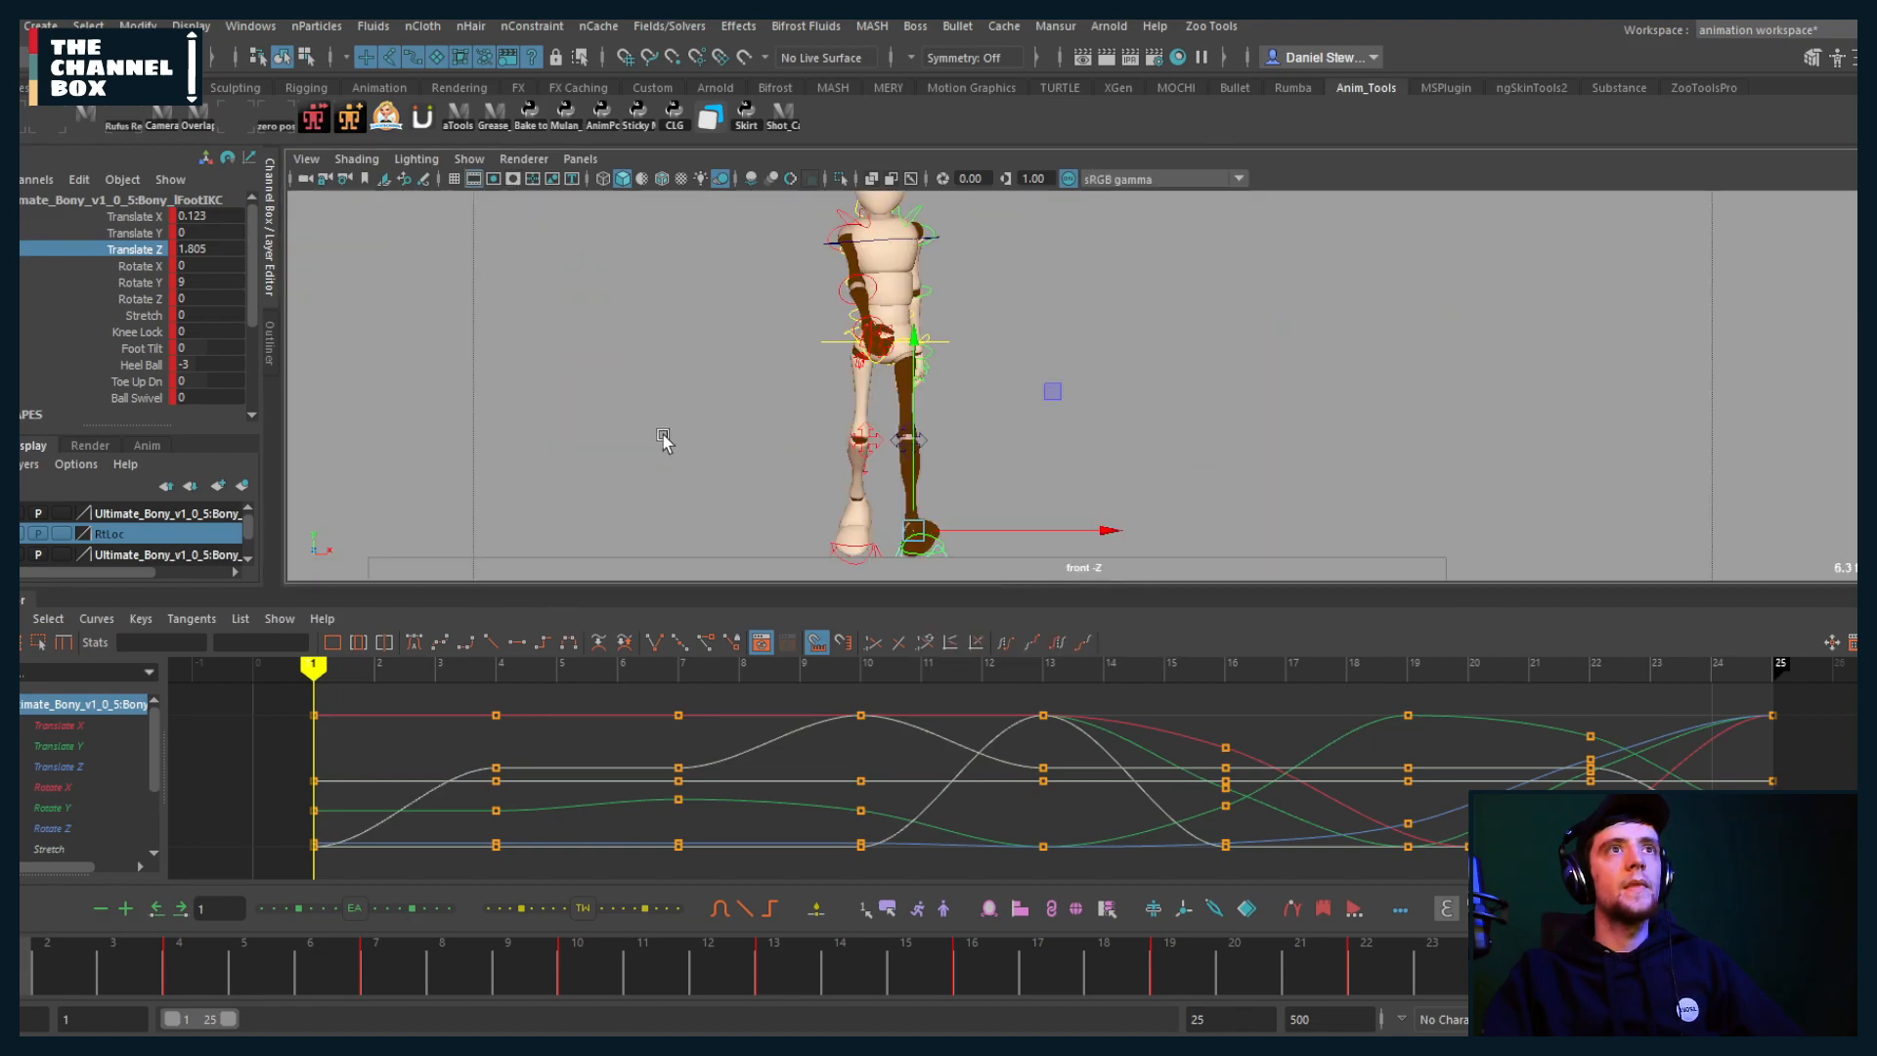
Step: Isolate the left foot control's Translate Z curve and select its key at frame 1
scroll(825, 490, "up", 2)
scroll(732, 455, "up", 2)
left_click(59, 767)
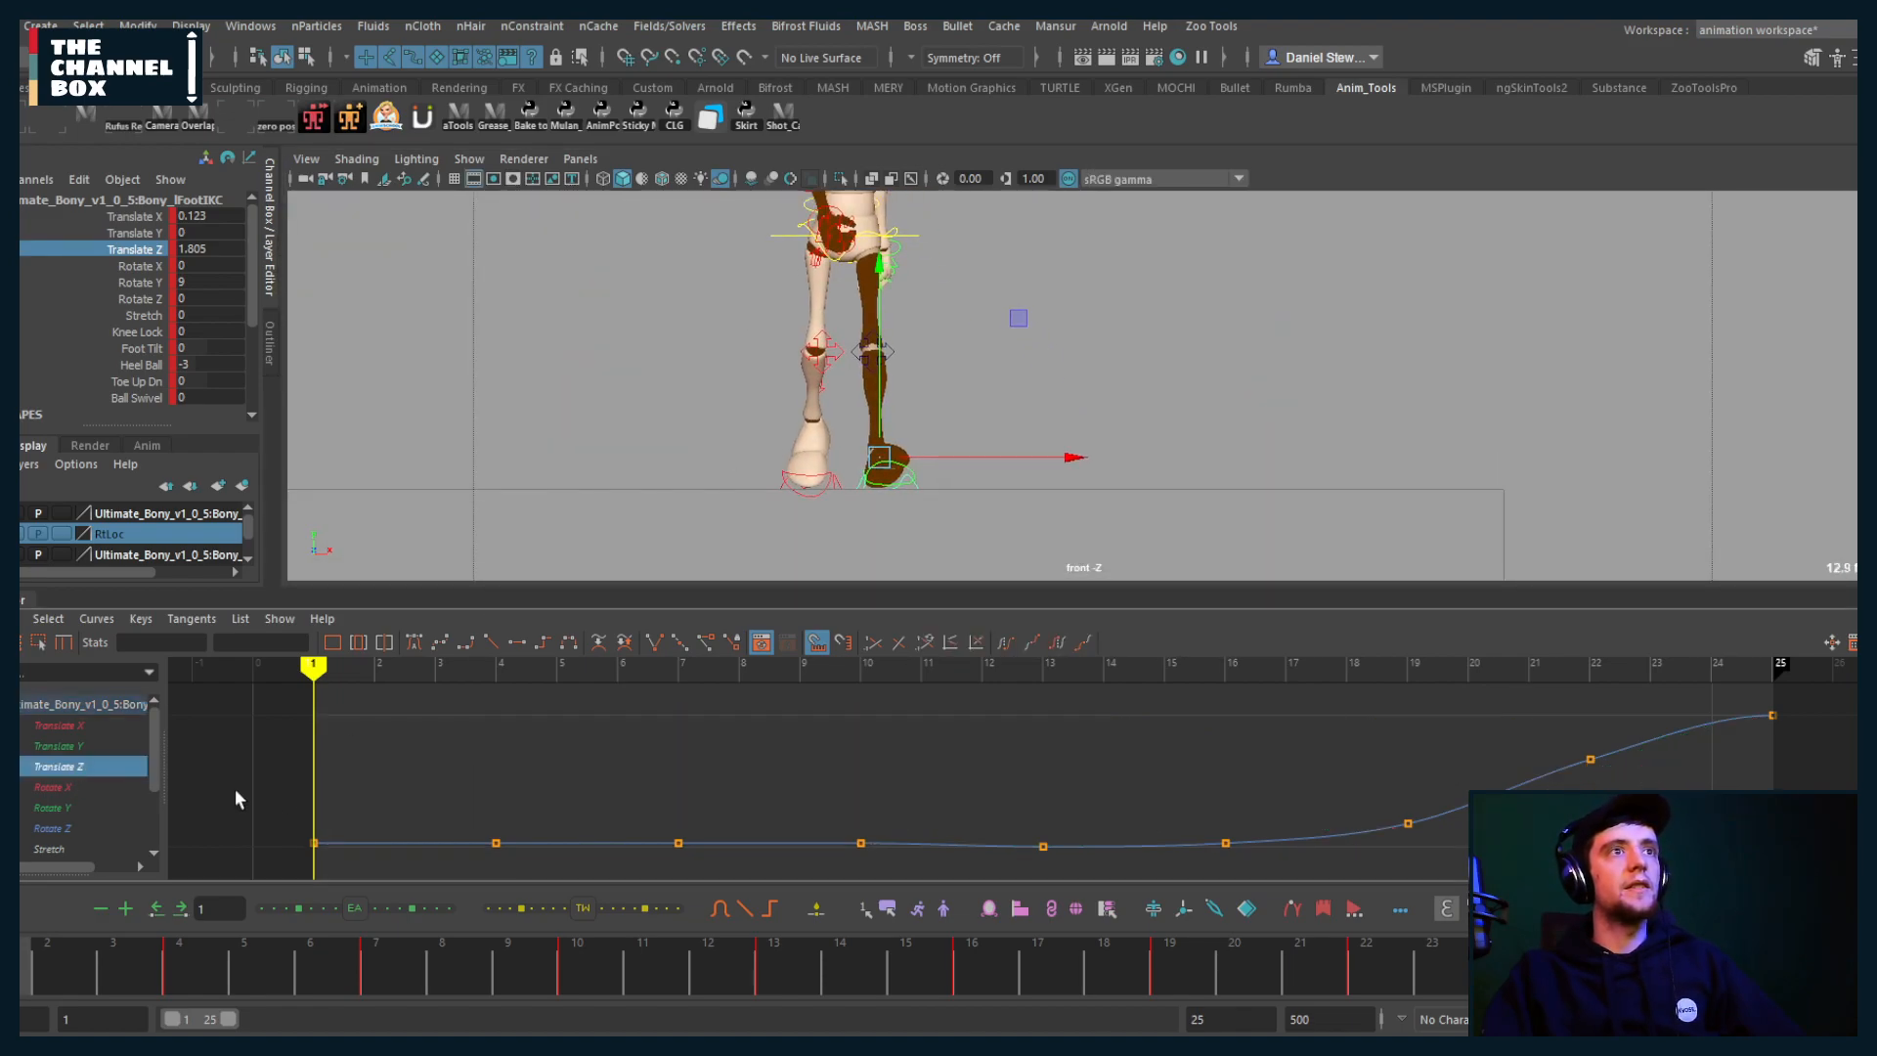
left_click_drag(234, 788, 361, 884)
middle_click_drag(361, 883, 447, 778)
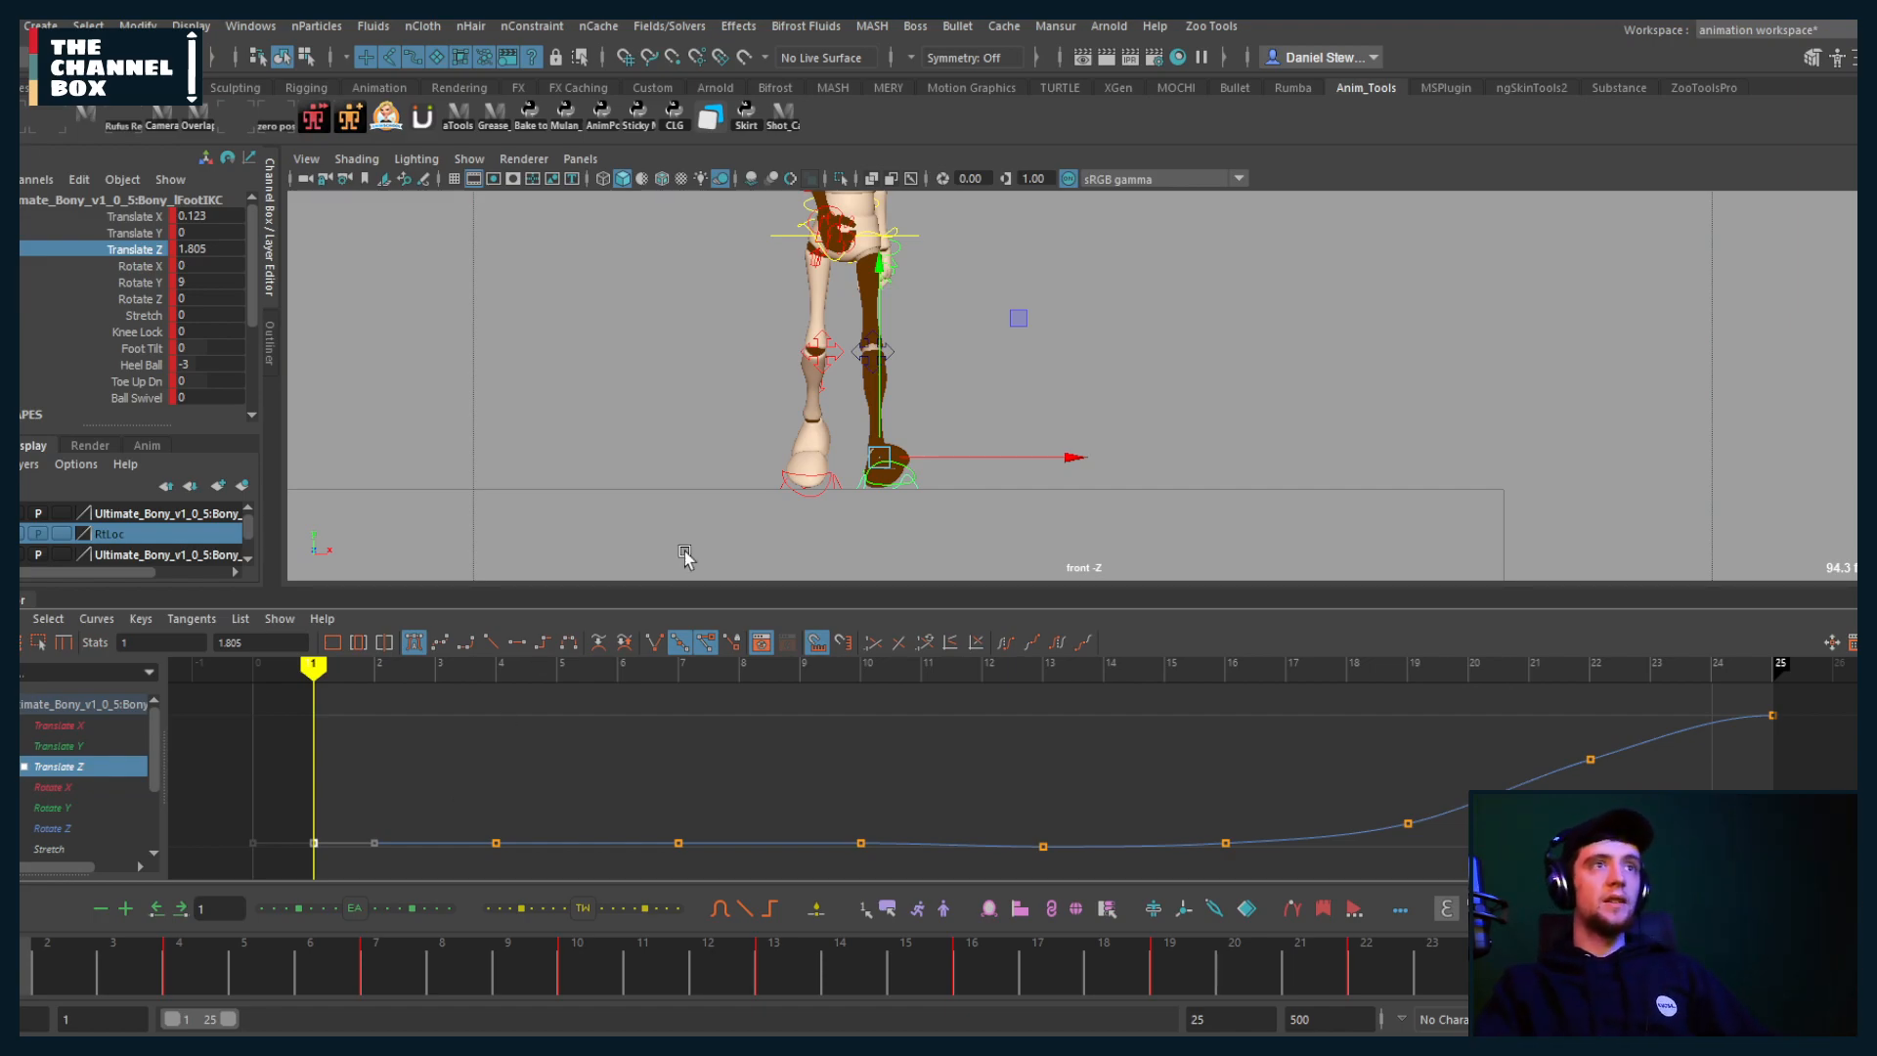
Step: Show the front and side views together and compare the left foot's position at frames 1 and 25
key("space")
left_click_drag(751, 473, 753, 473)
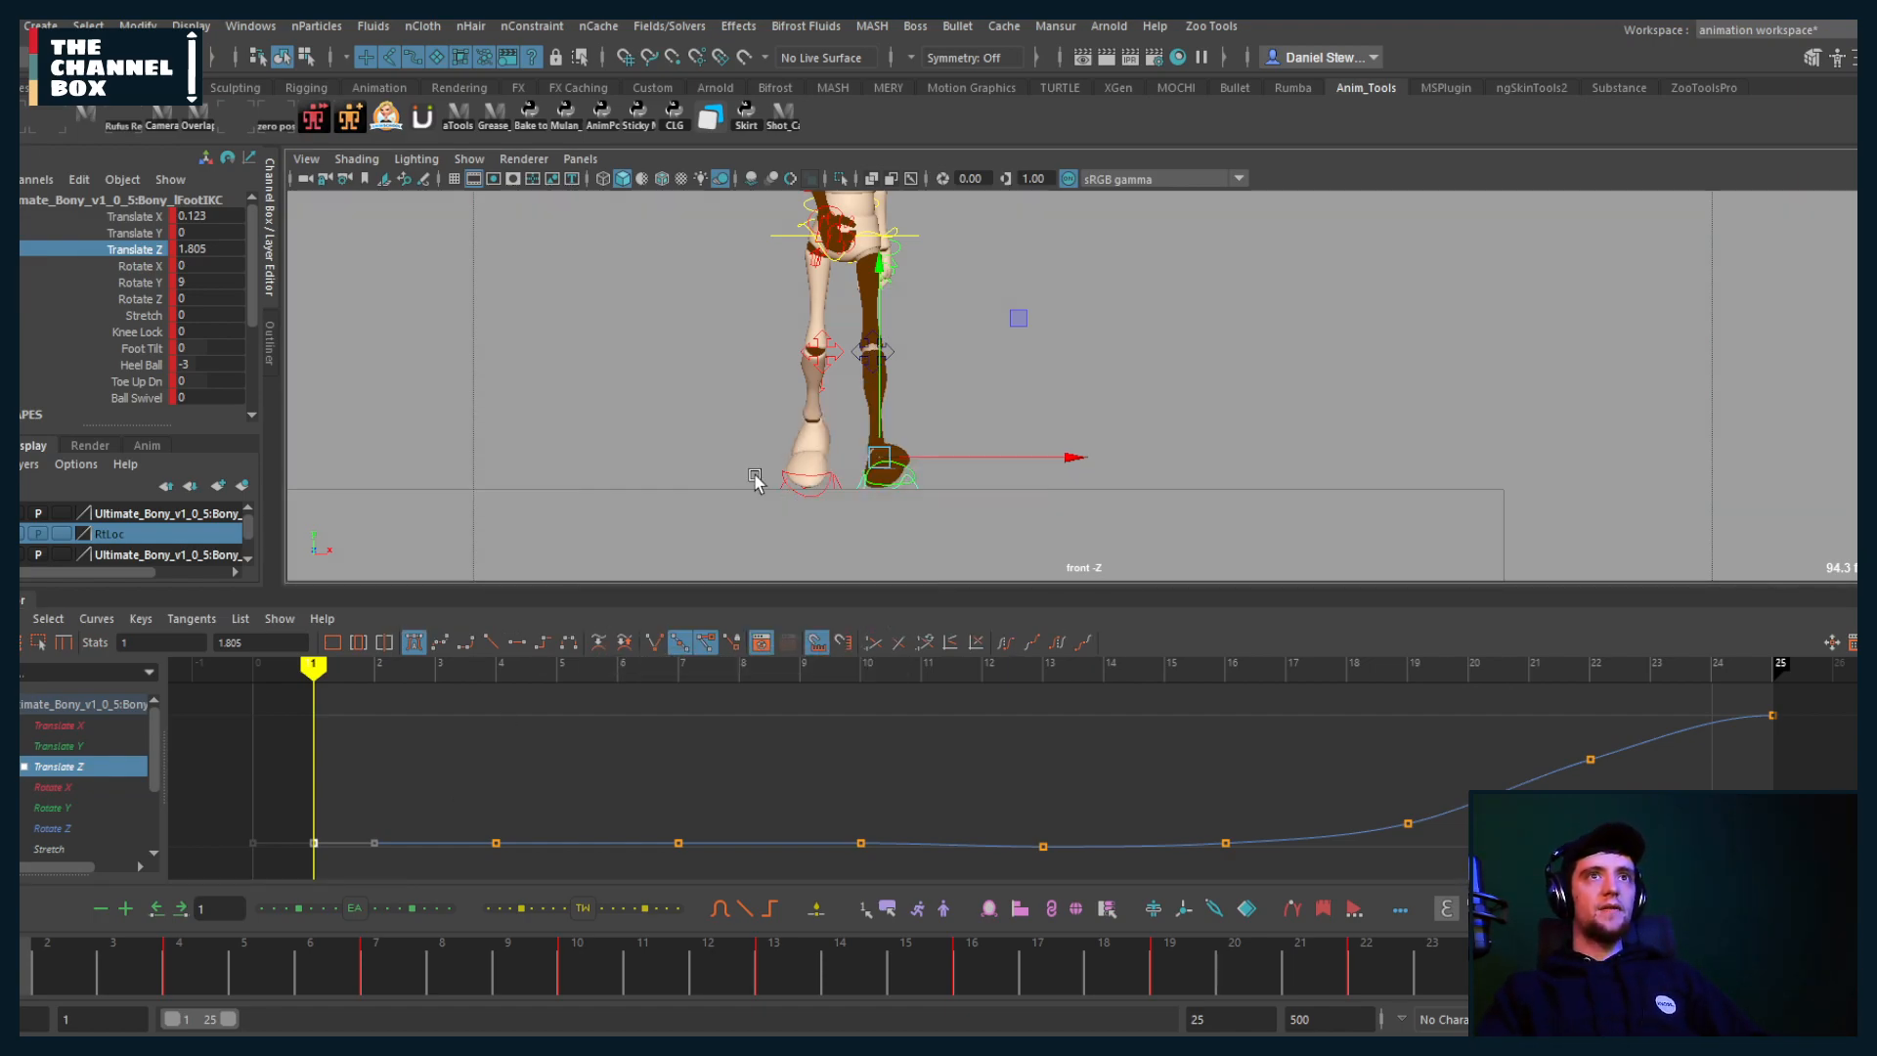
key("space")
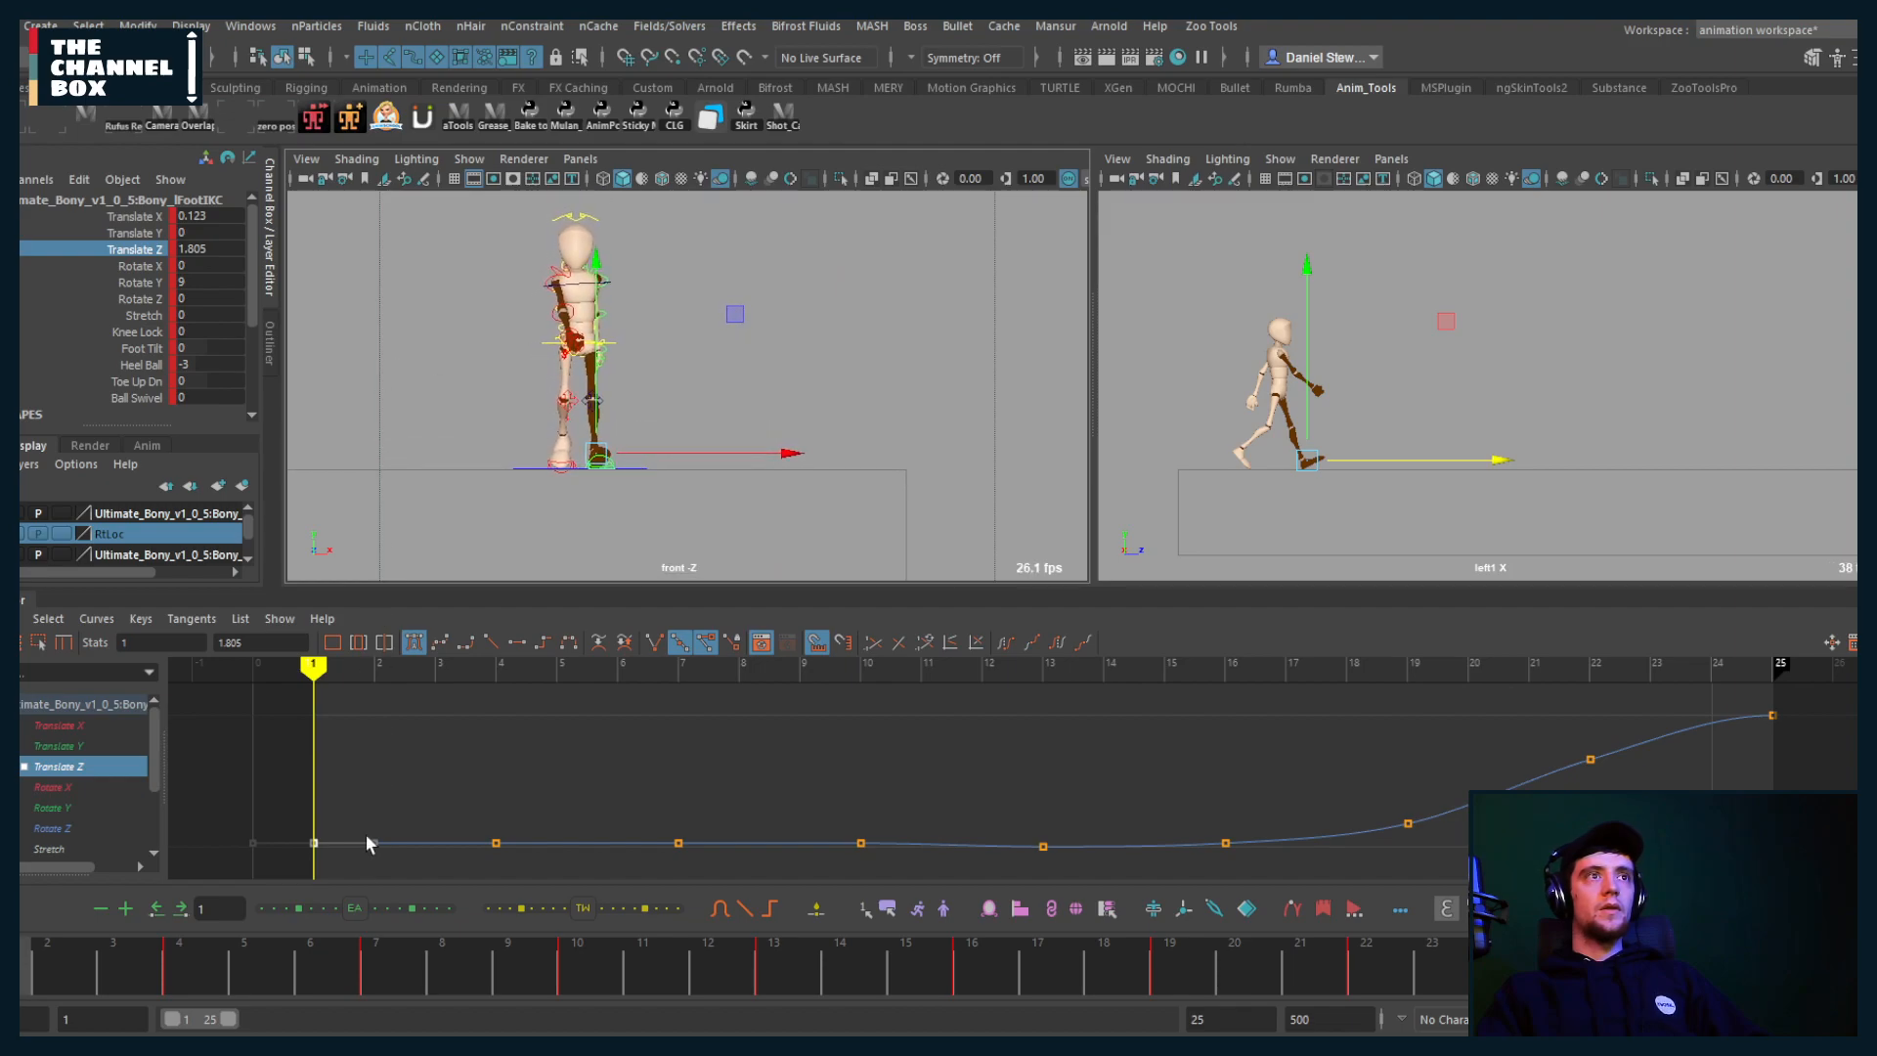
middle_click_drag(353, 779, 433, 777, "shift")
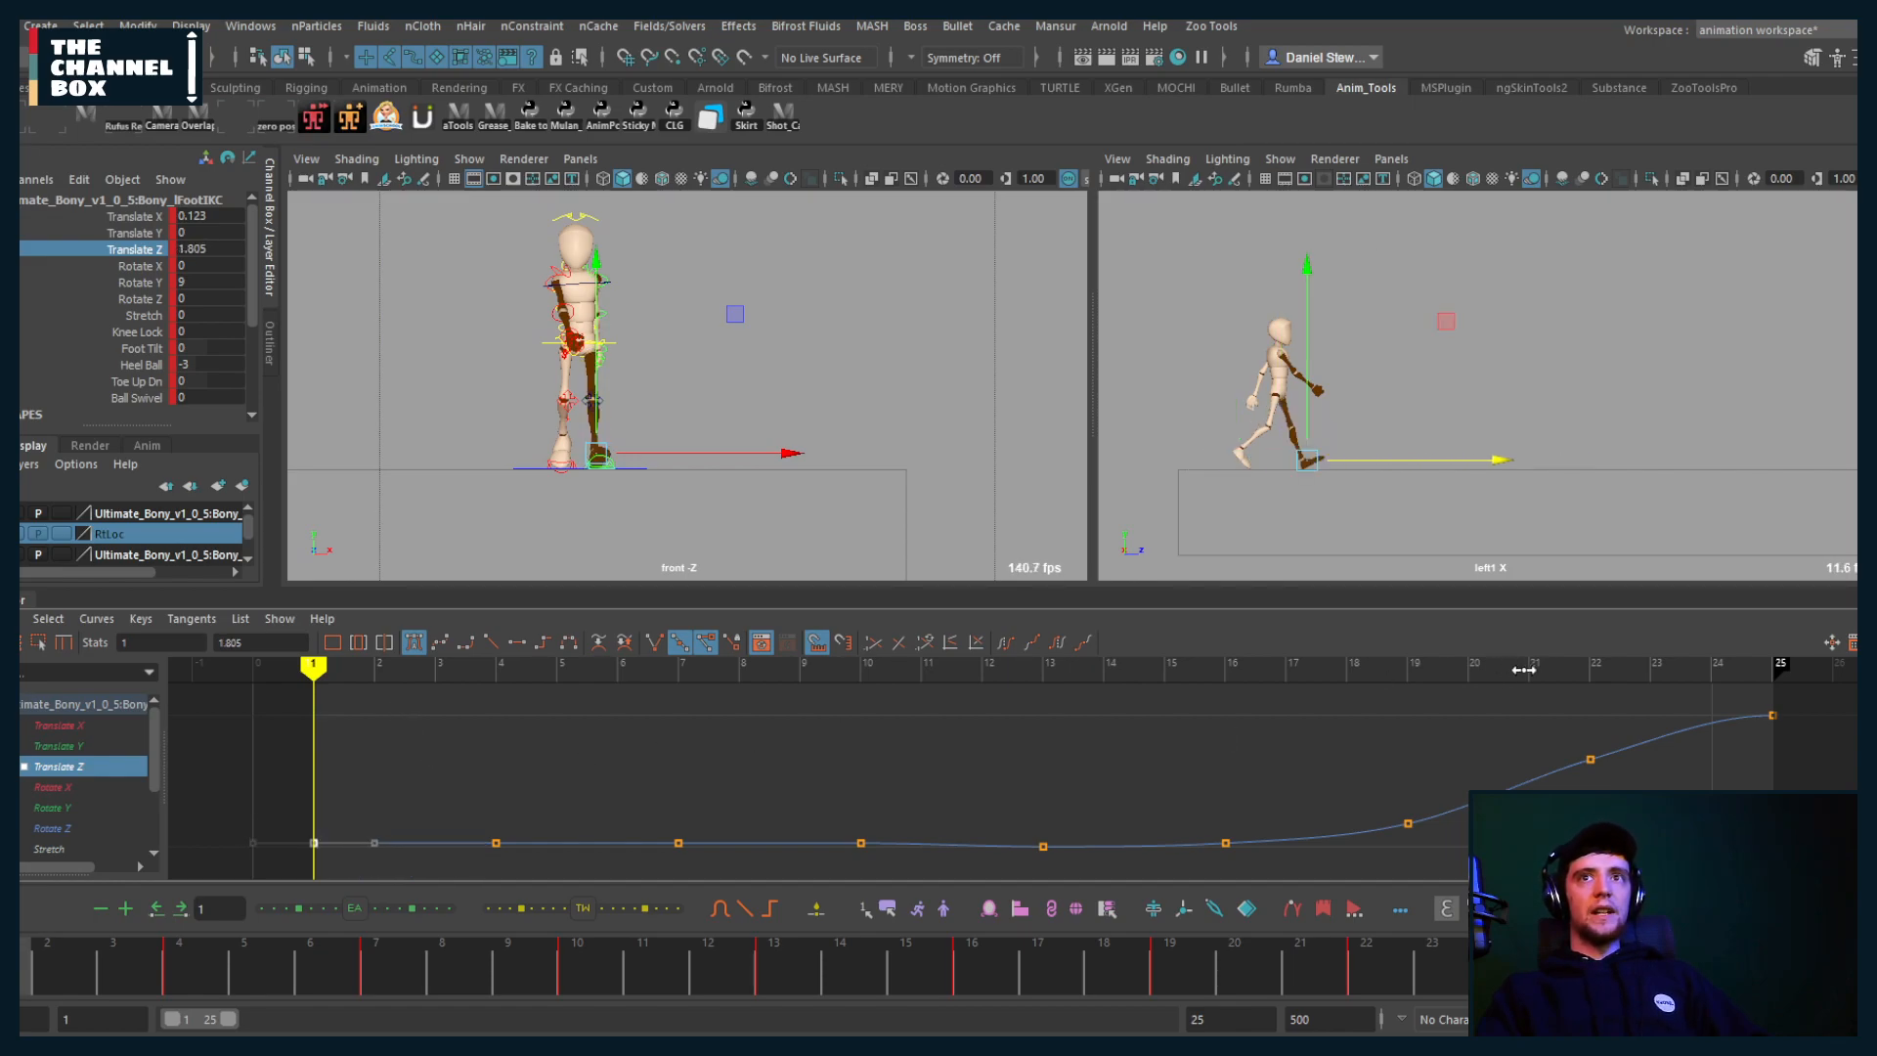
key("comma")
key("period")
key("comma")
scroll(1417, 470, "up", 1)
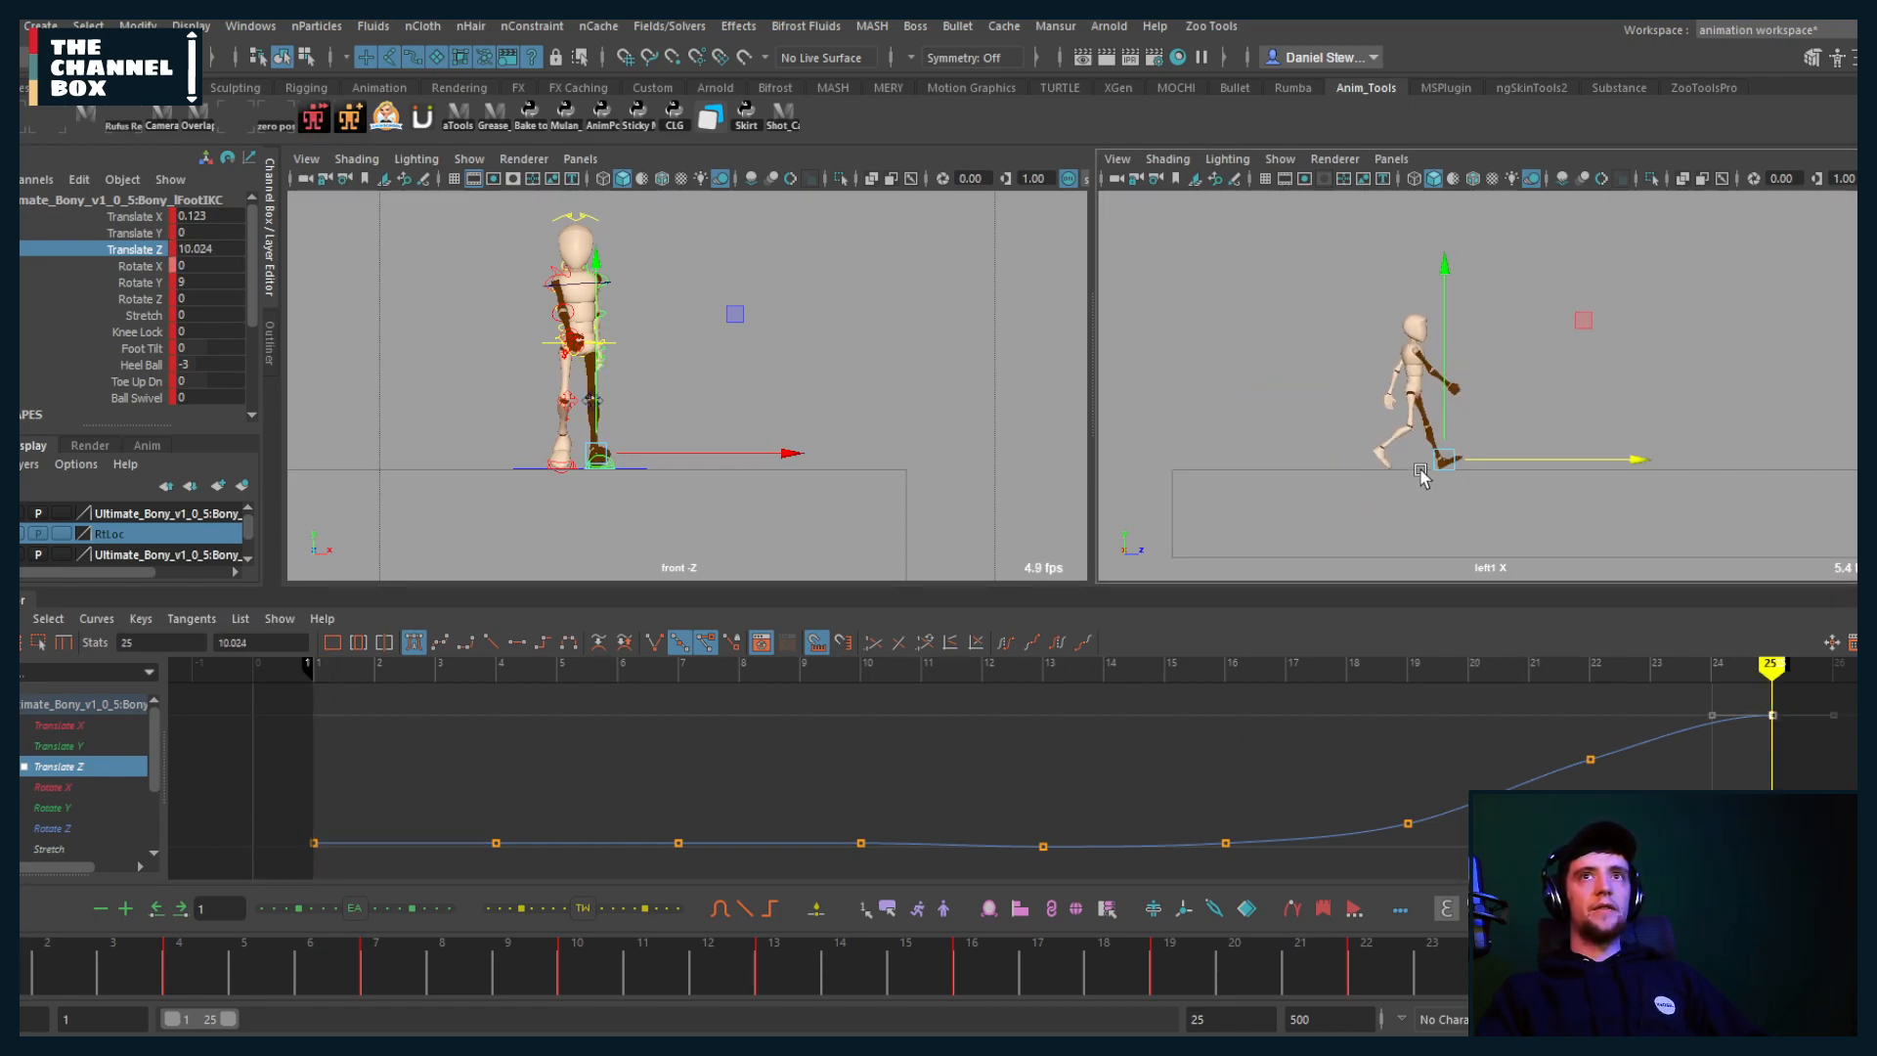
scroll(1420, 474, "up", 3)
scroll(1505, 511, "down", 2)
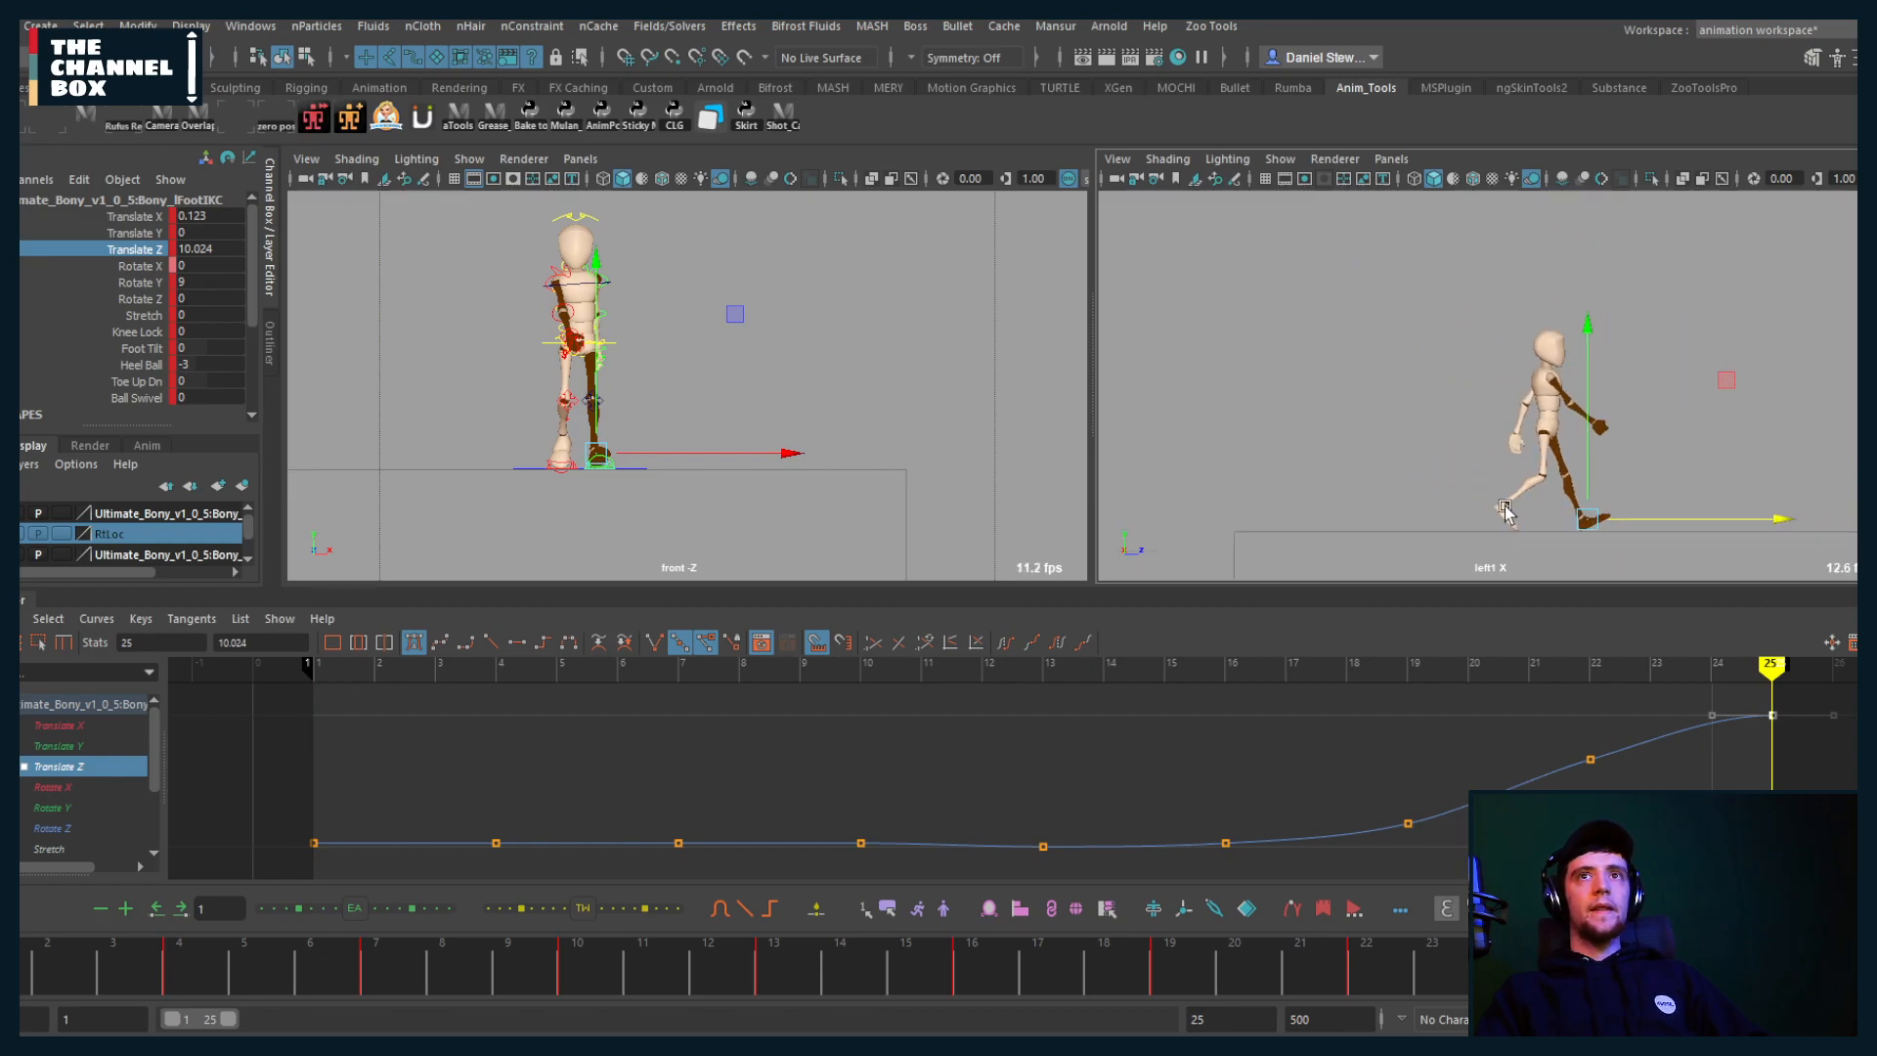
Step: Try shifting the left foot control along Z in the side view at frame 25, undo it, and try again at frame 1
middle_click_drag(1504, 507, 1447, 488, "alt")
left_click_drag(1584, 498, 1598, 495)
key("ctrl+z")
key("period")
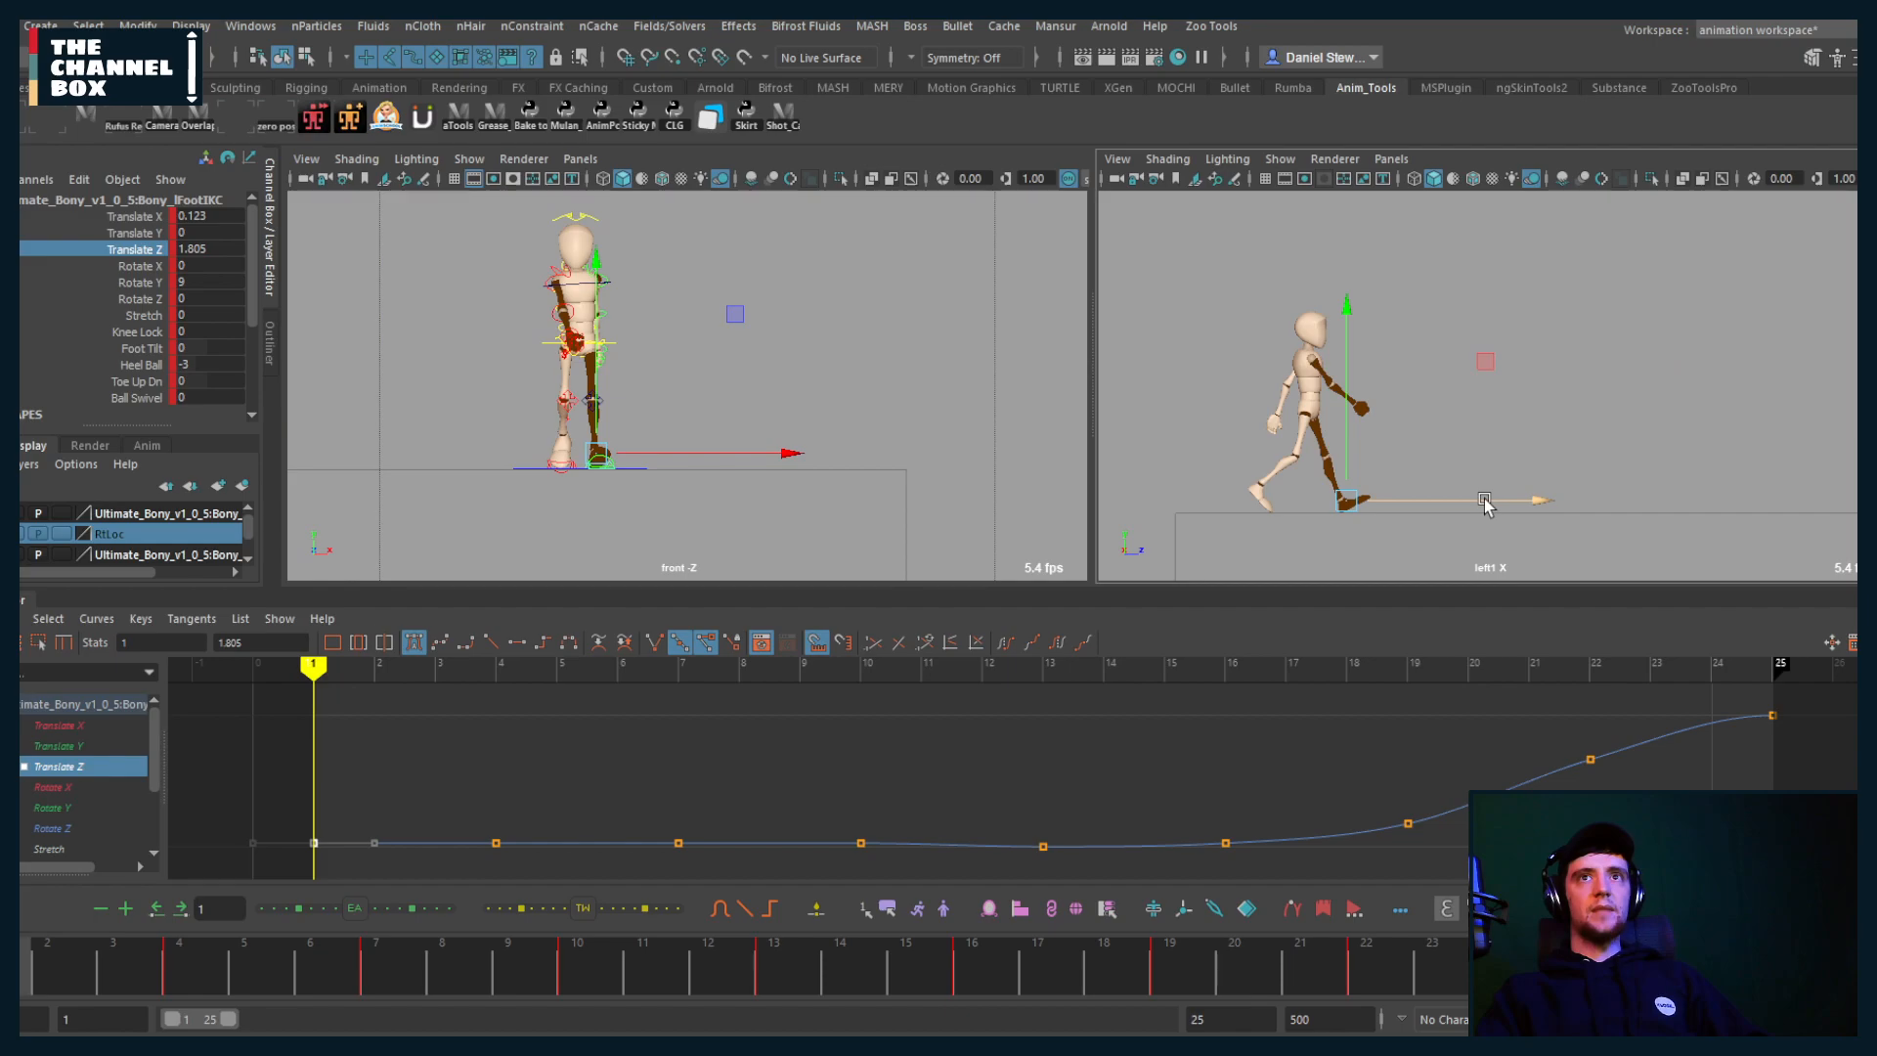
left_click_drag(1483, 500, 1466, 500)
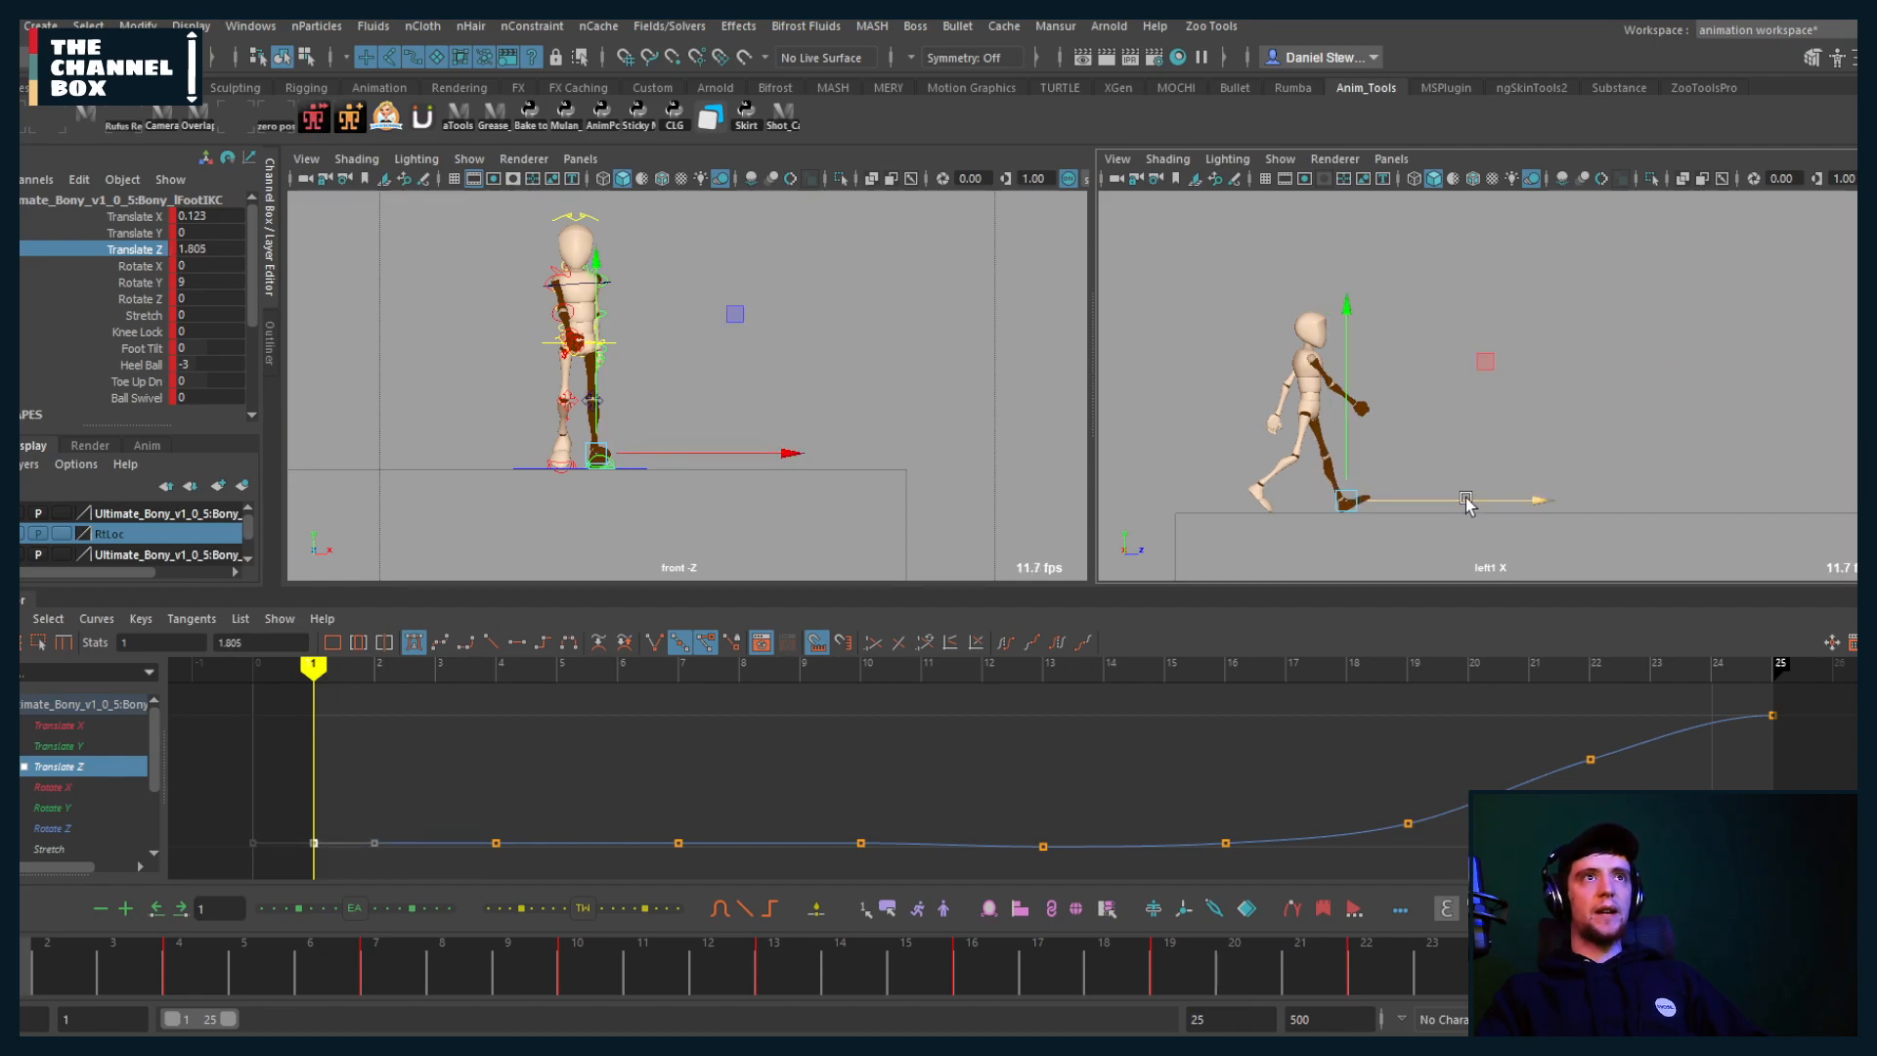
Step: Flip between the first and last frames to compare the left foot's pose in both views
key("comma")
key("period")
key("period")
key("comma")
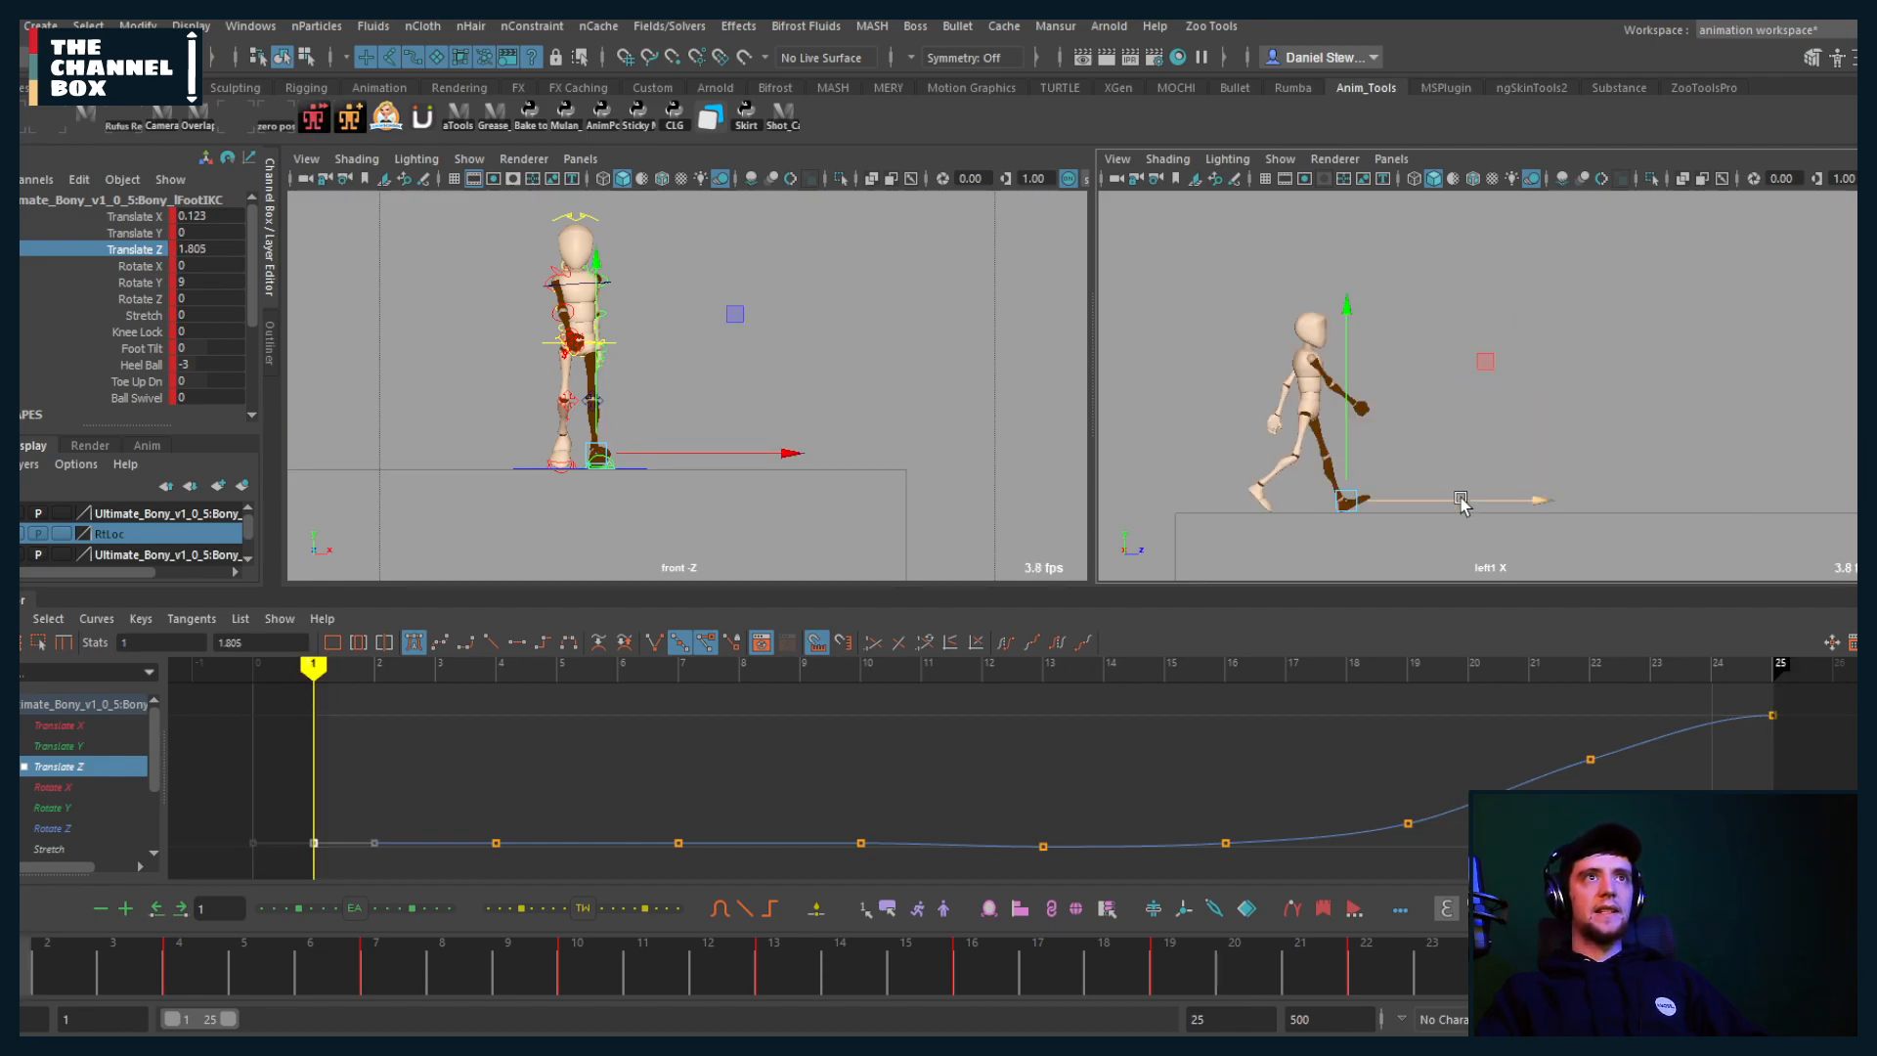
key("period")
key("period")
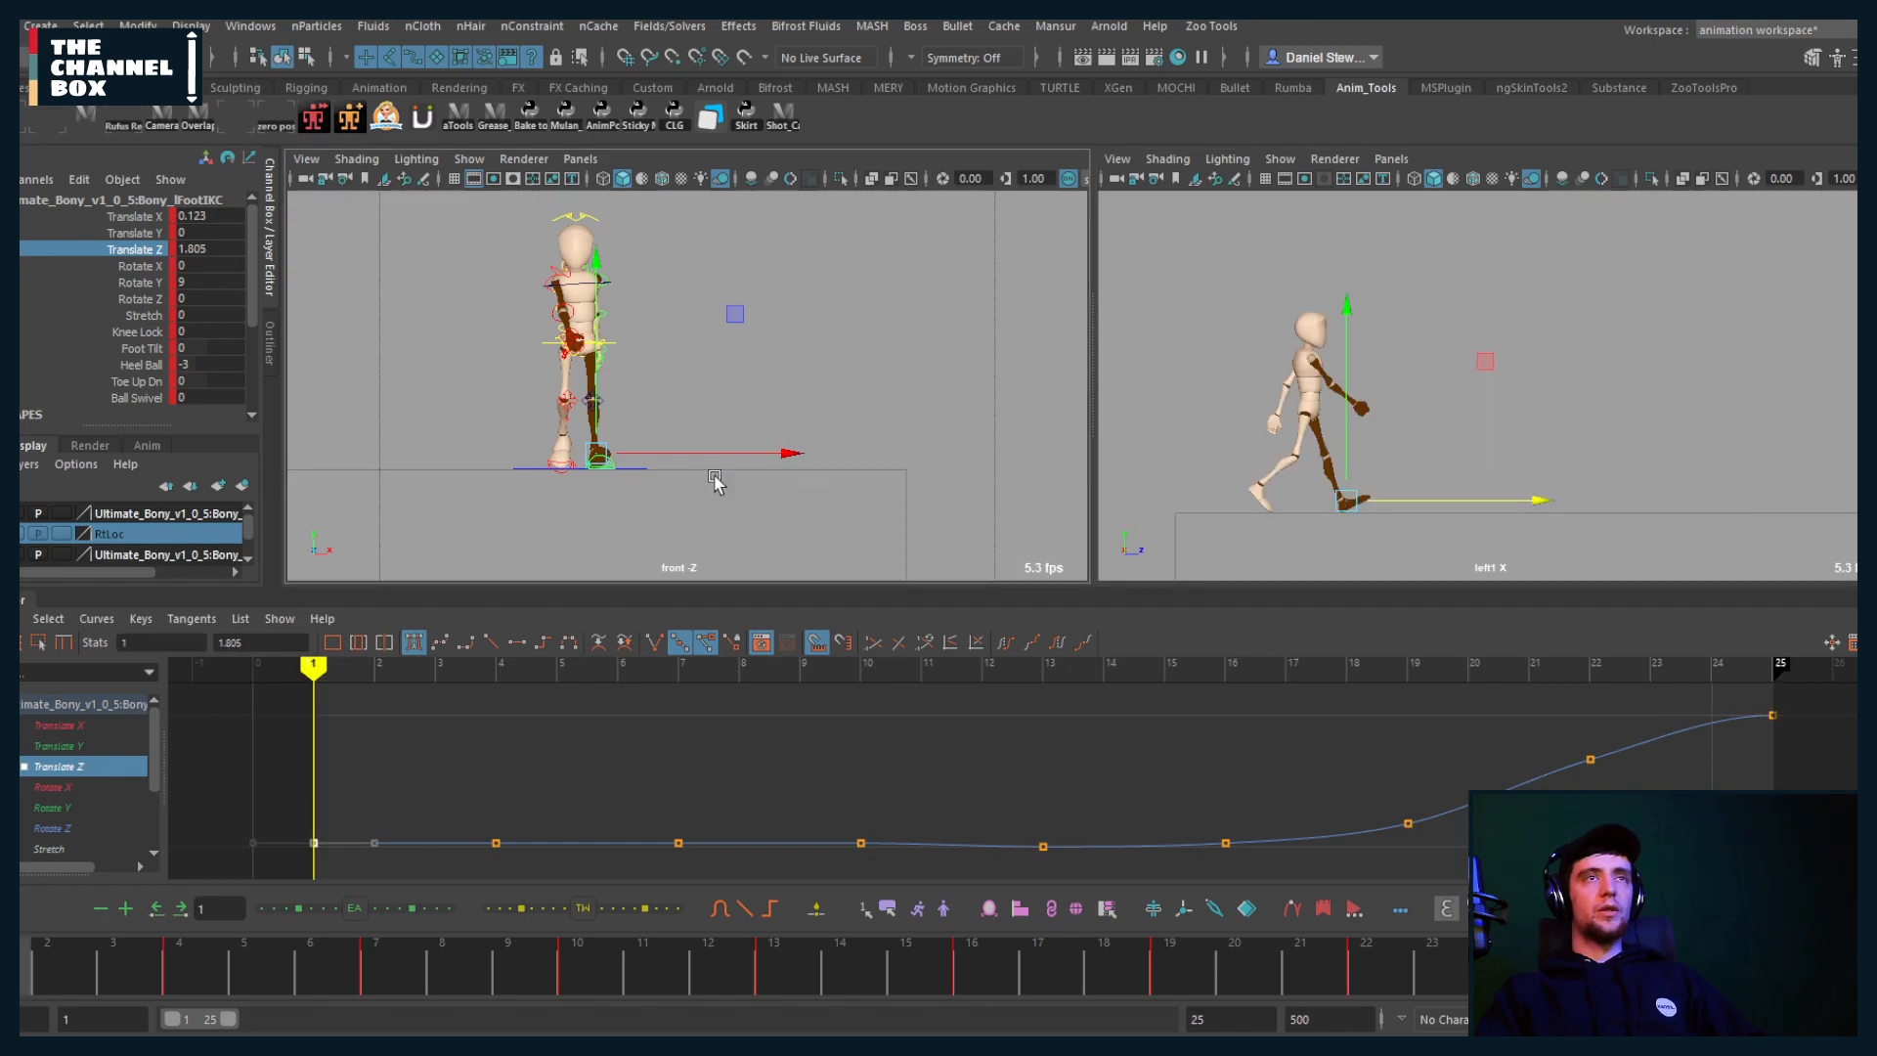
Step: Hide the manipulators in the front view so the character's legs and feet are unobstructed
scroll(563, 470, "up", 5)
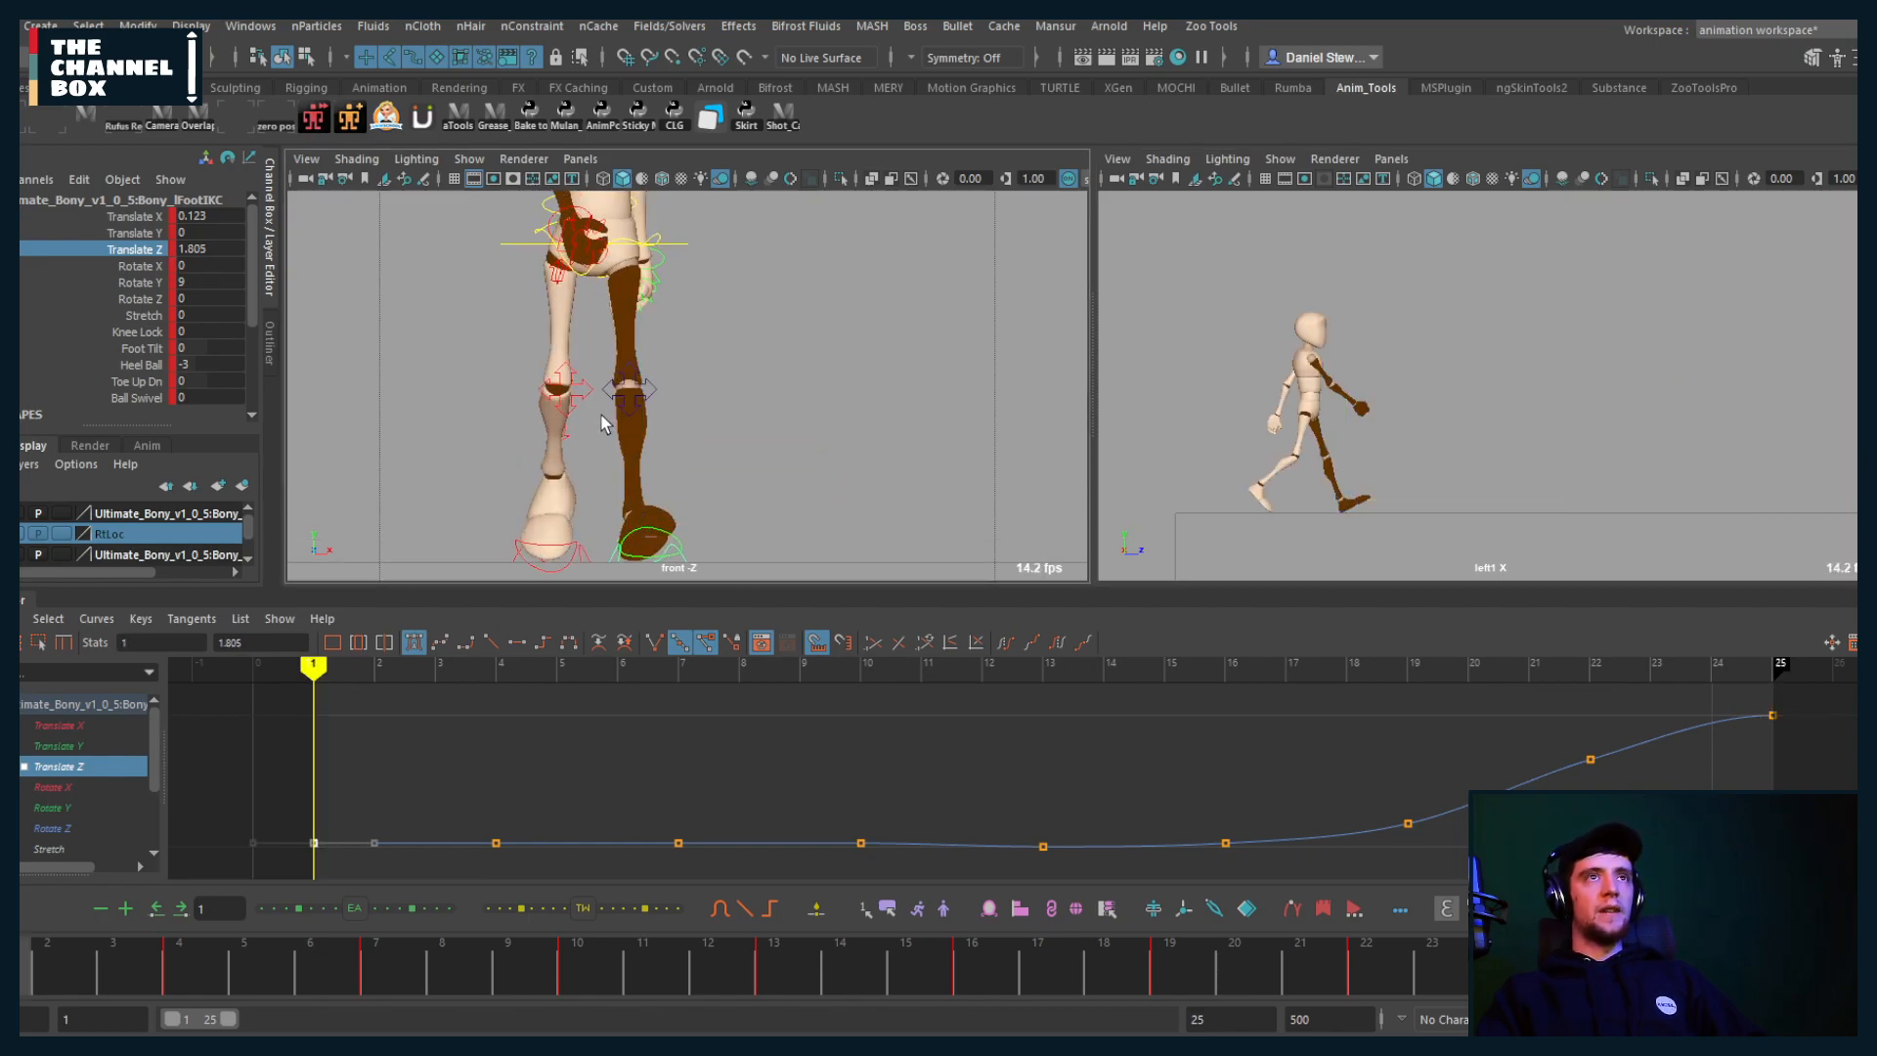
left_click(469, 158)
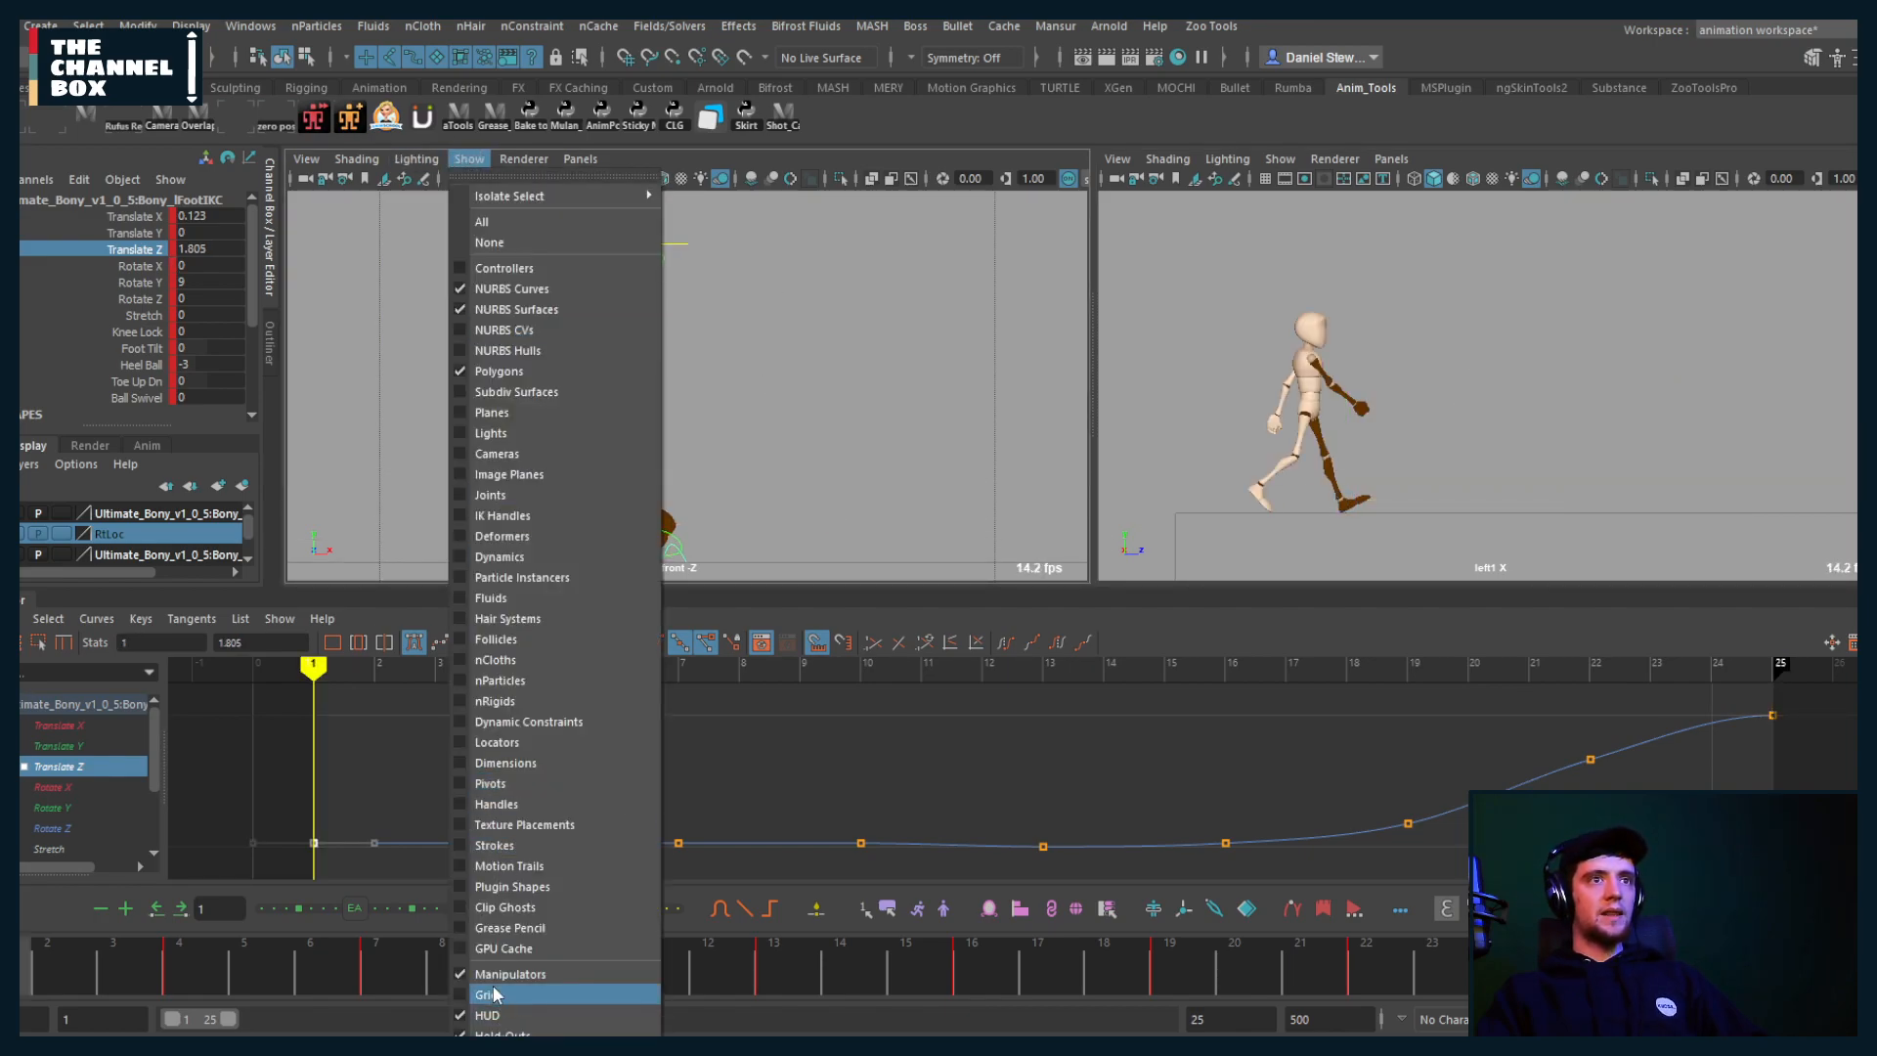
left_click(493, 980)
scroll(612, 498, "up", 1)
scroll(612, 498, "down", 4)
middle_click_drag(613, 497, 628, 516, "alt")
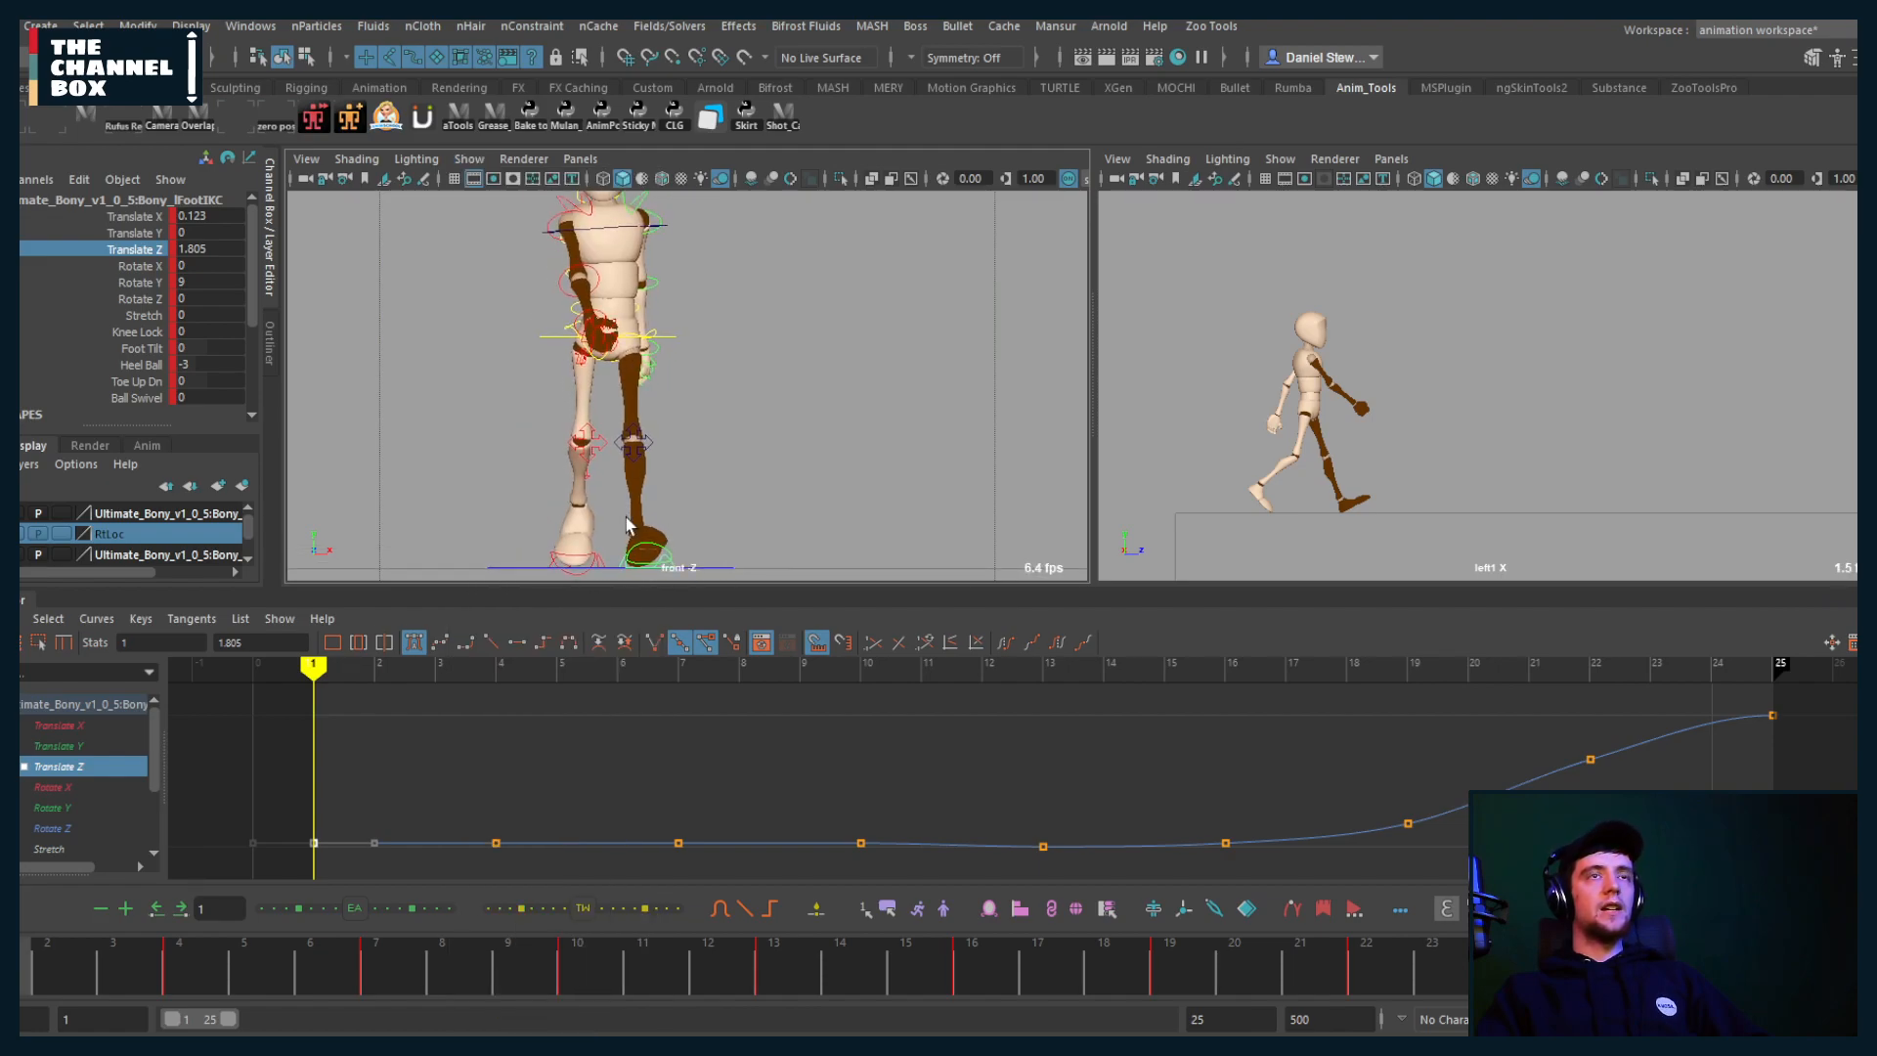
scroll(641, 519, "down", 1)
right_click_drag(643, 519, 706, 524, "alt")
middle_click_drag(706, 524, 711, 499, "alt")
Step: Step through the keyed poses at frames 25, 1 and 4 to examine the feet in the front view
key(".")
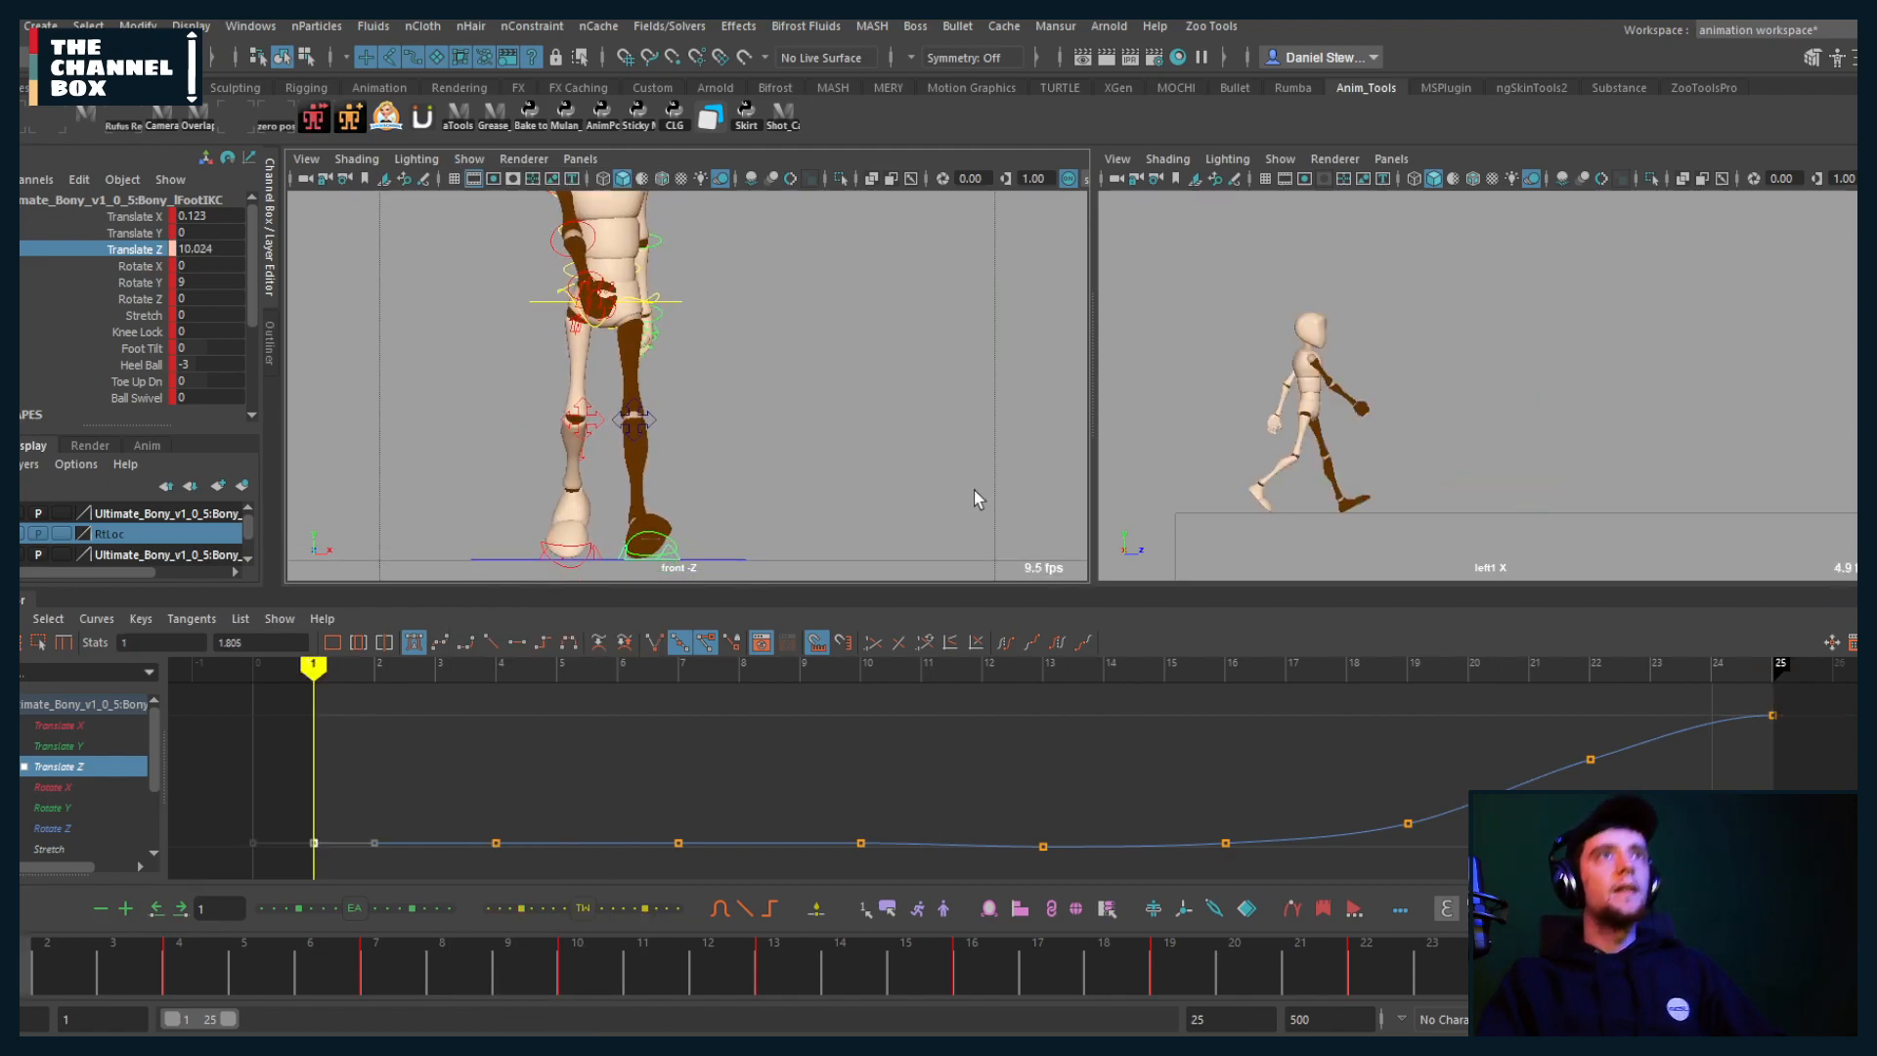
key(".")
key(".")
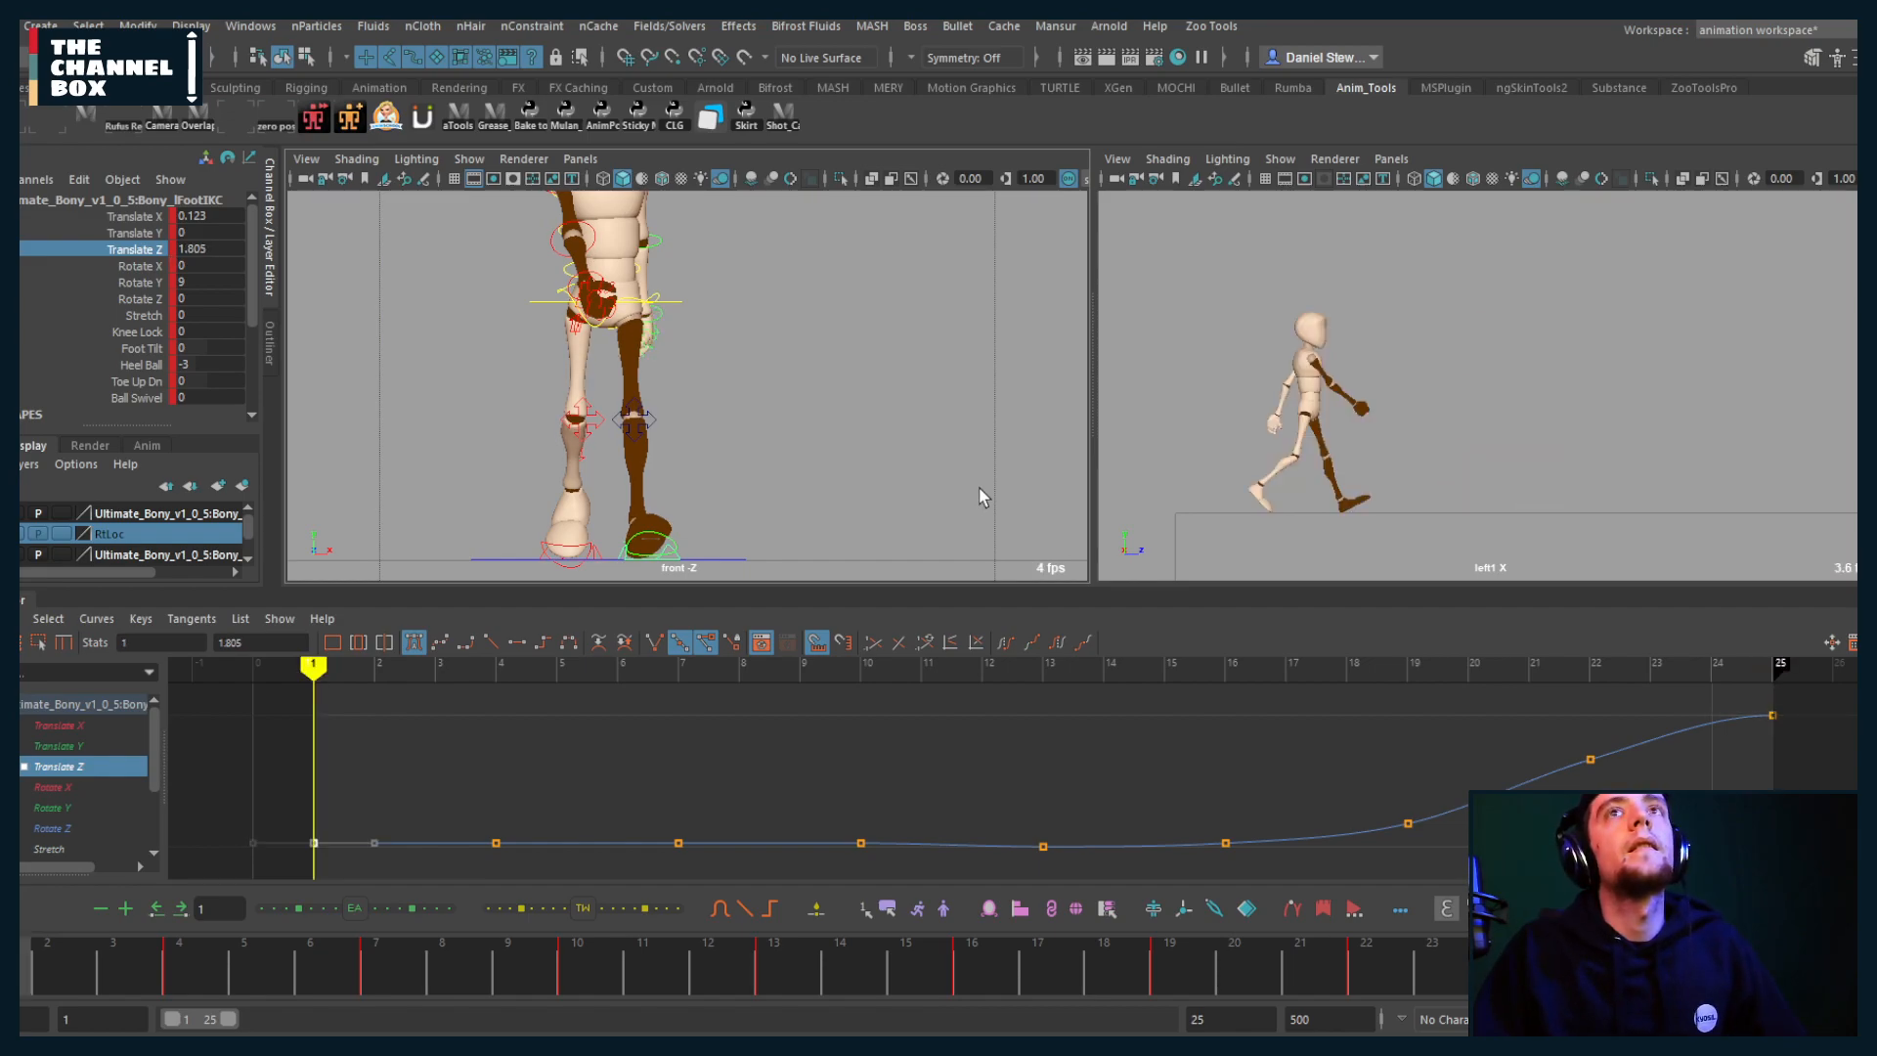
key(".")
key(".")
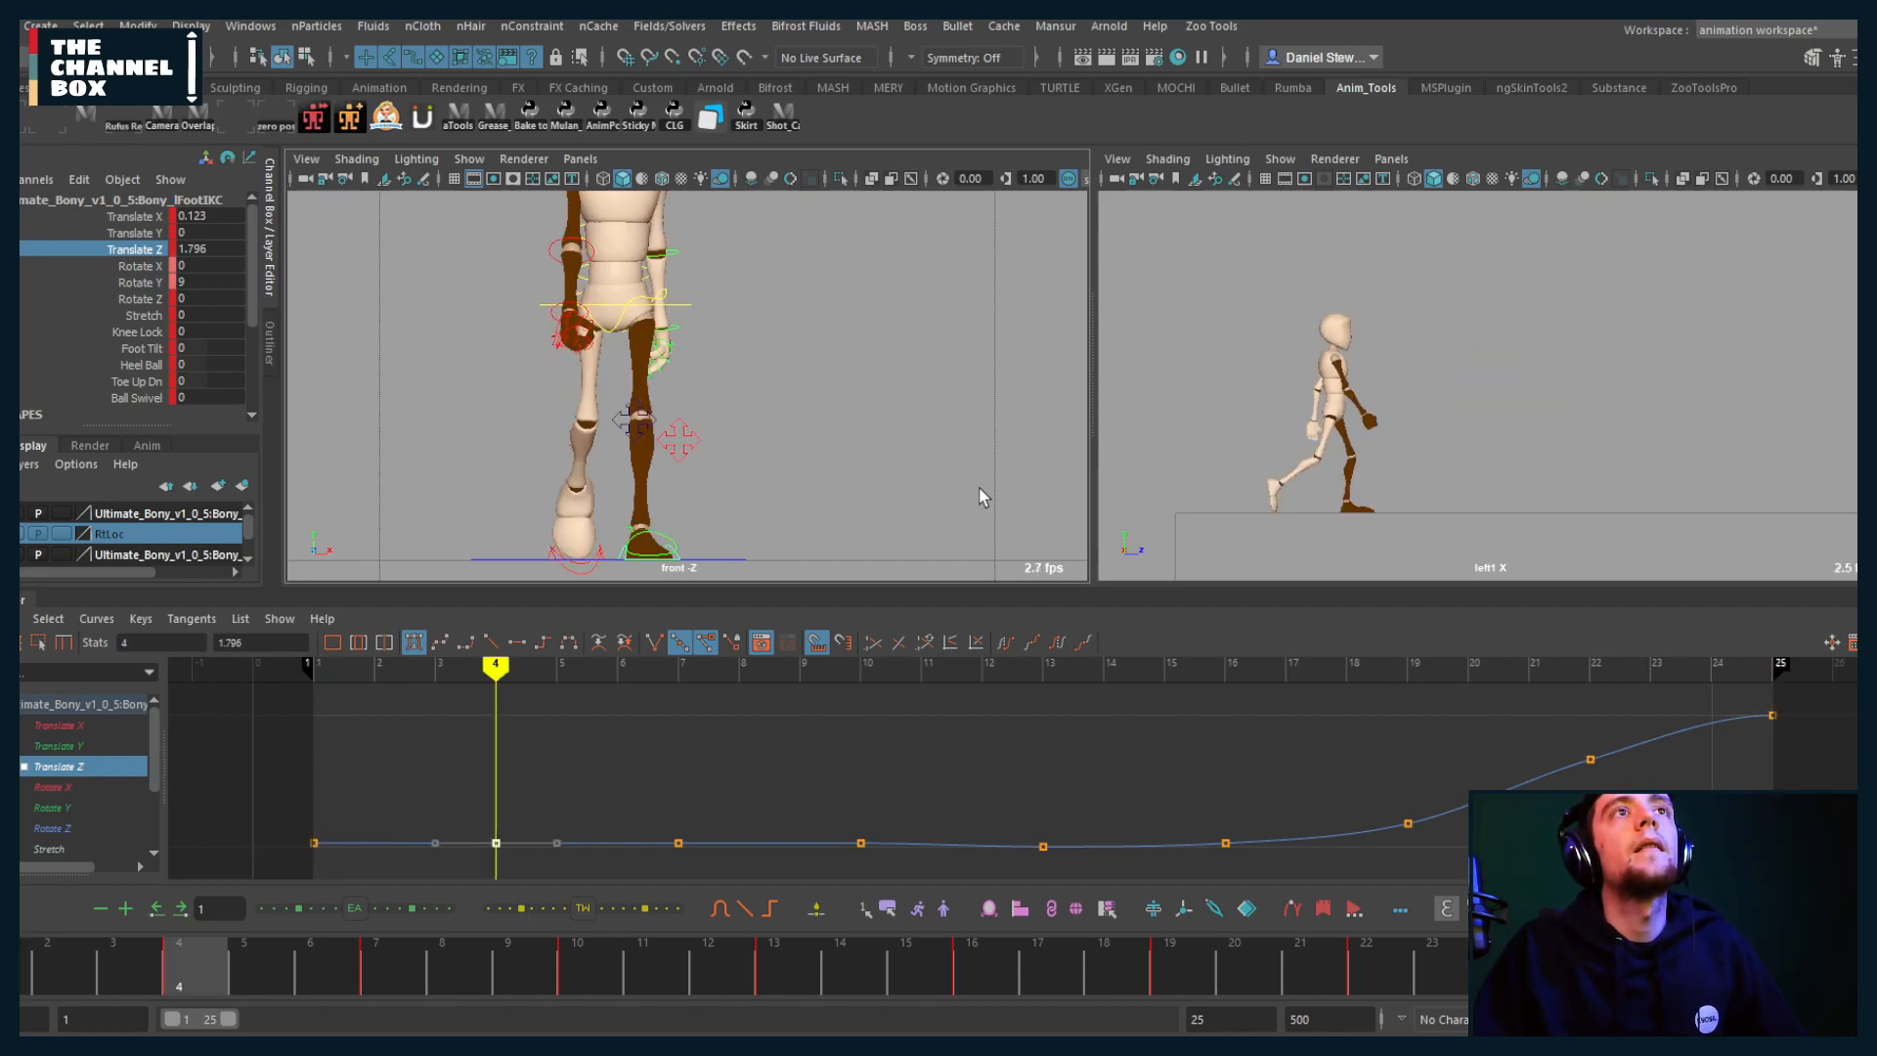
Step: At frame 25, move the left foot control slightly back in the side view, to Translate Z 9.919
left_click(1516, 499)
left_click_drag(1584, 500, 1581, 500)
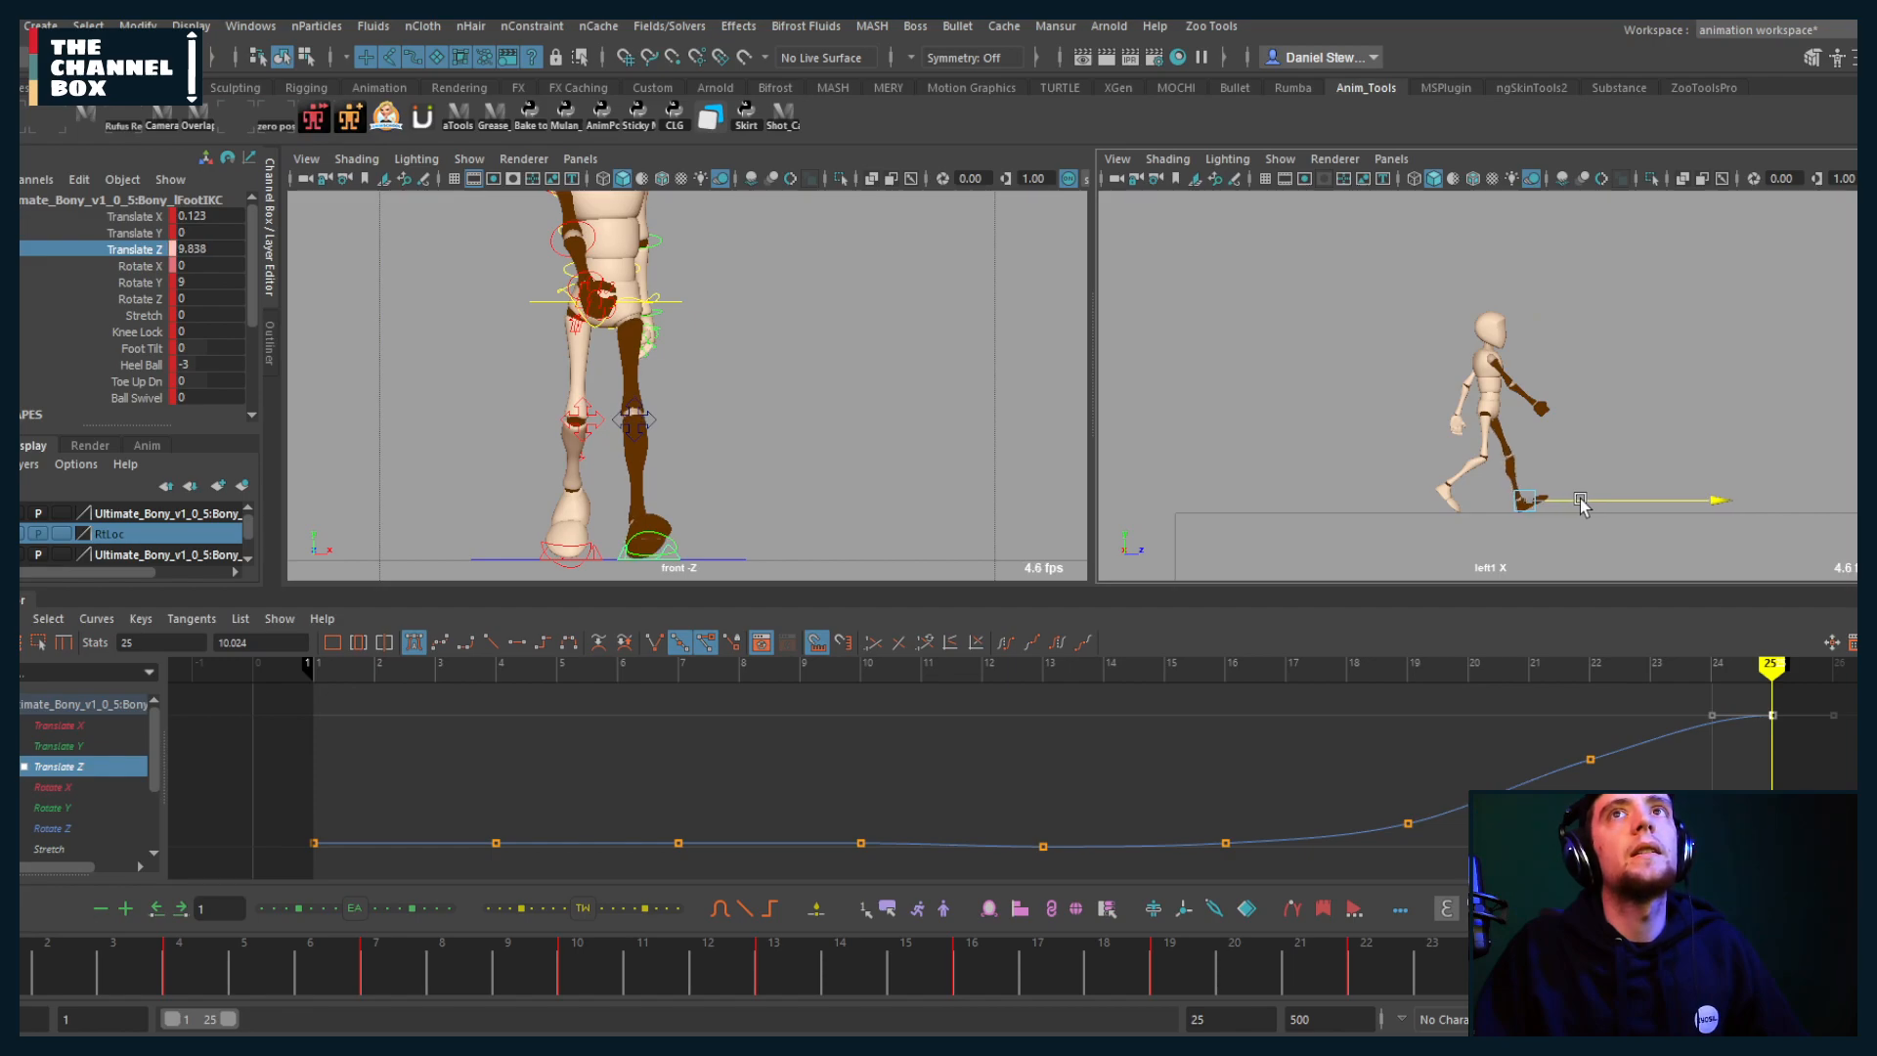
left_click_drag(1585, 504, 1585, 505)
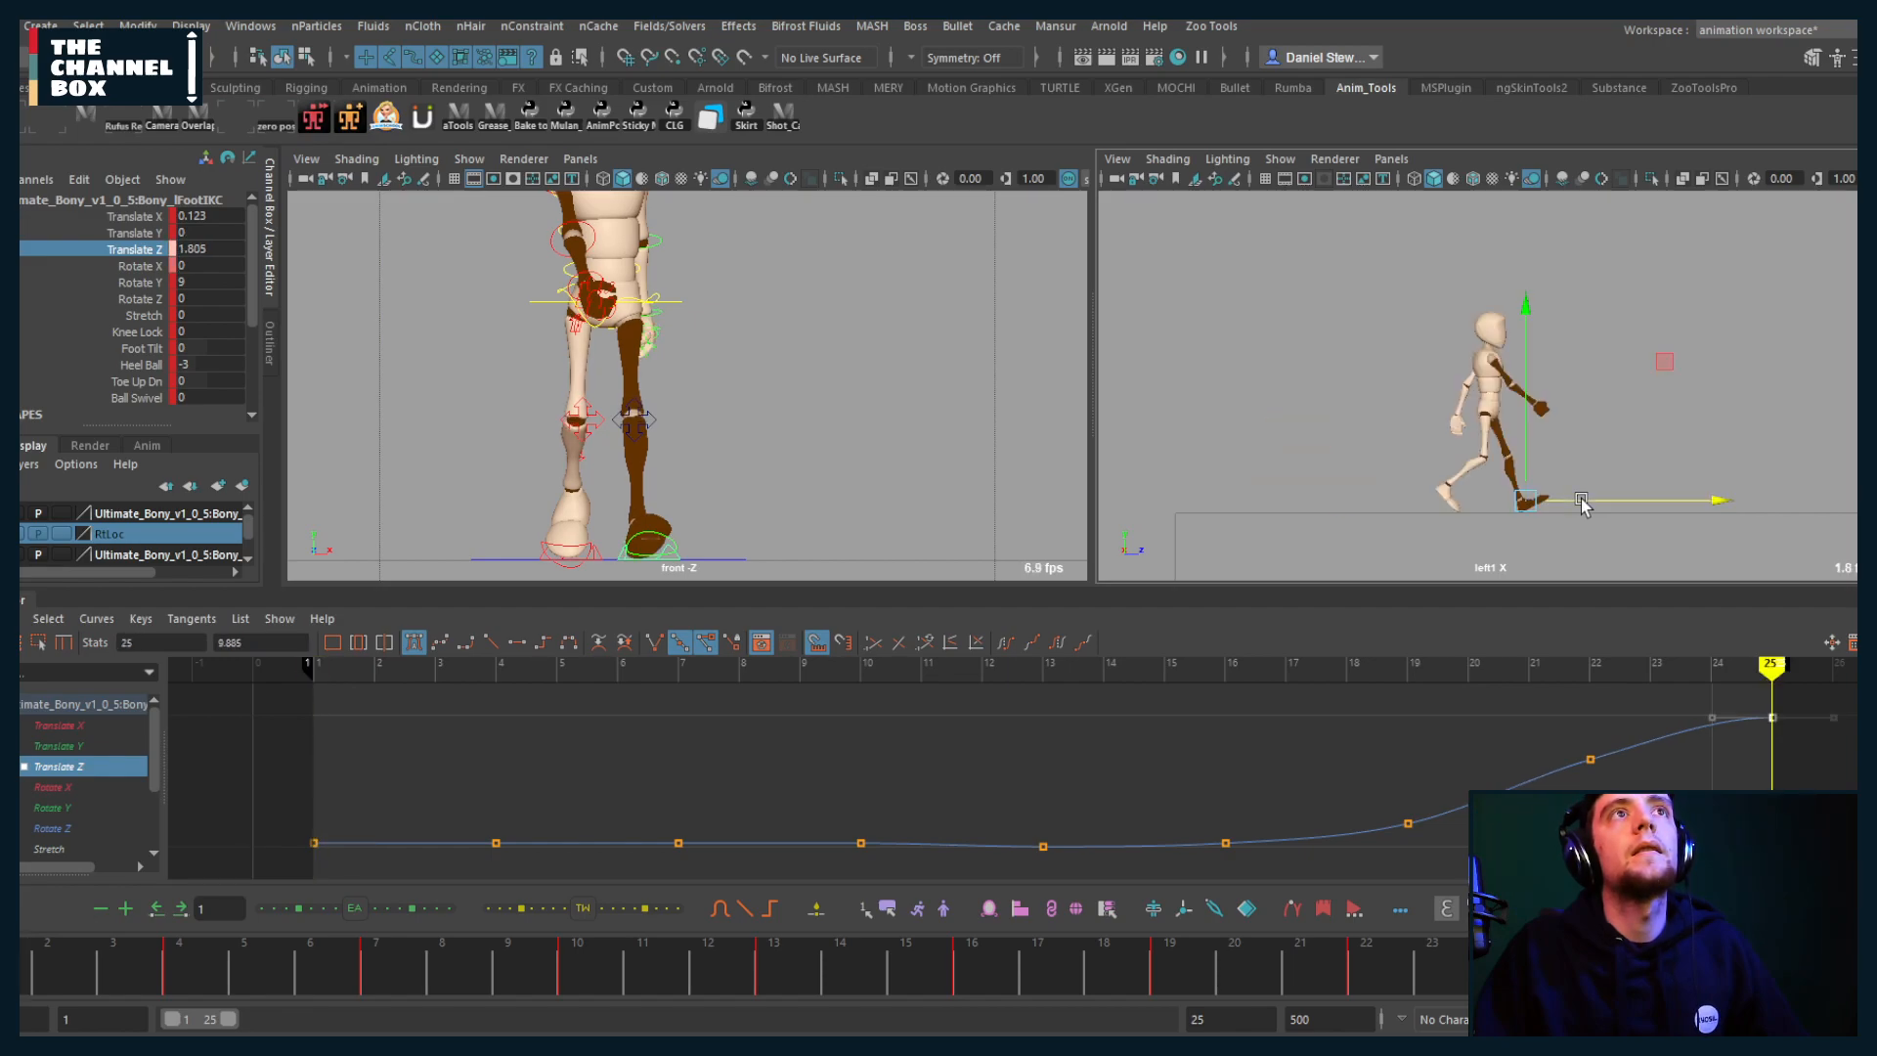
scroll(1576, 503, "up", 5)
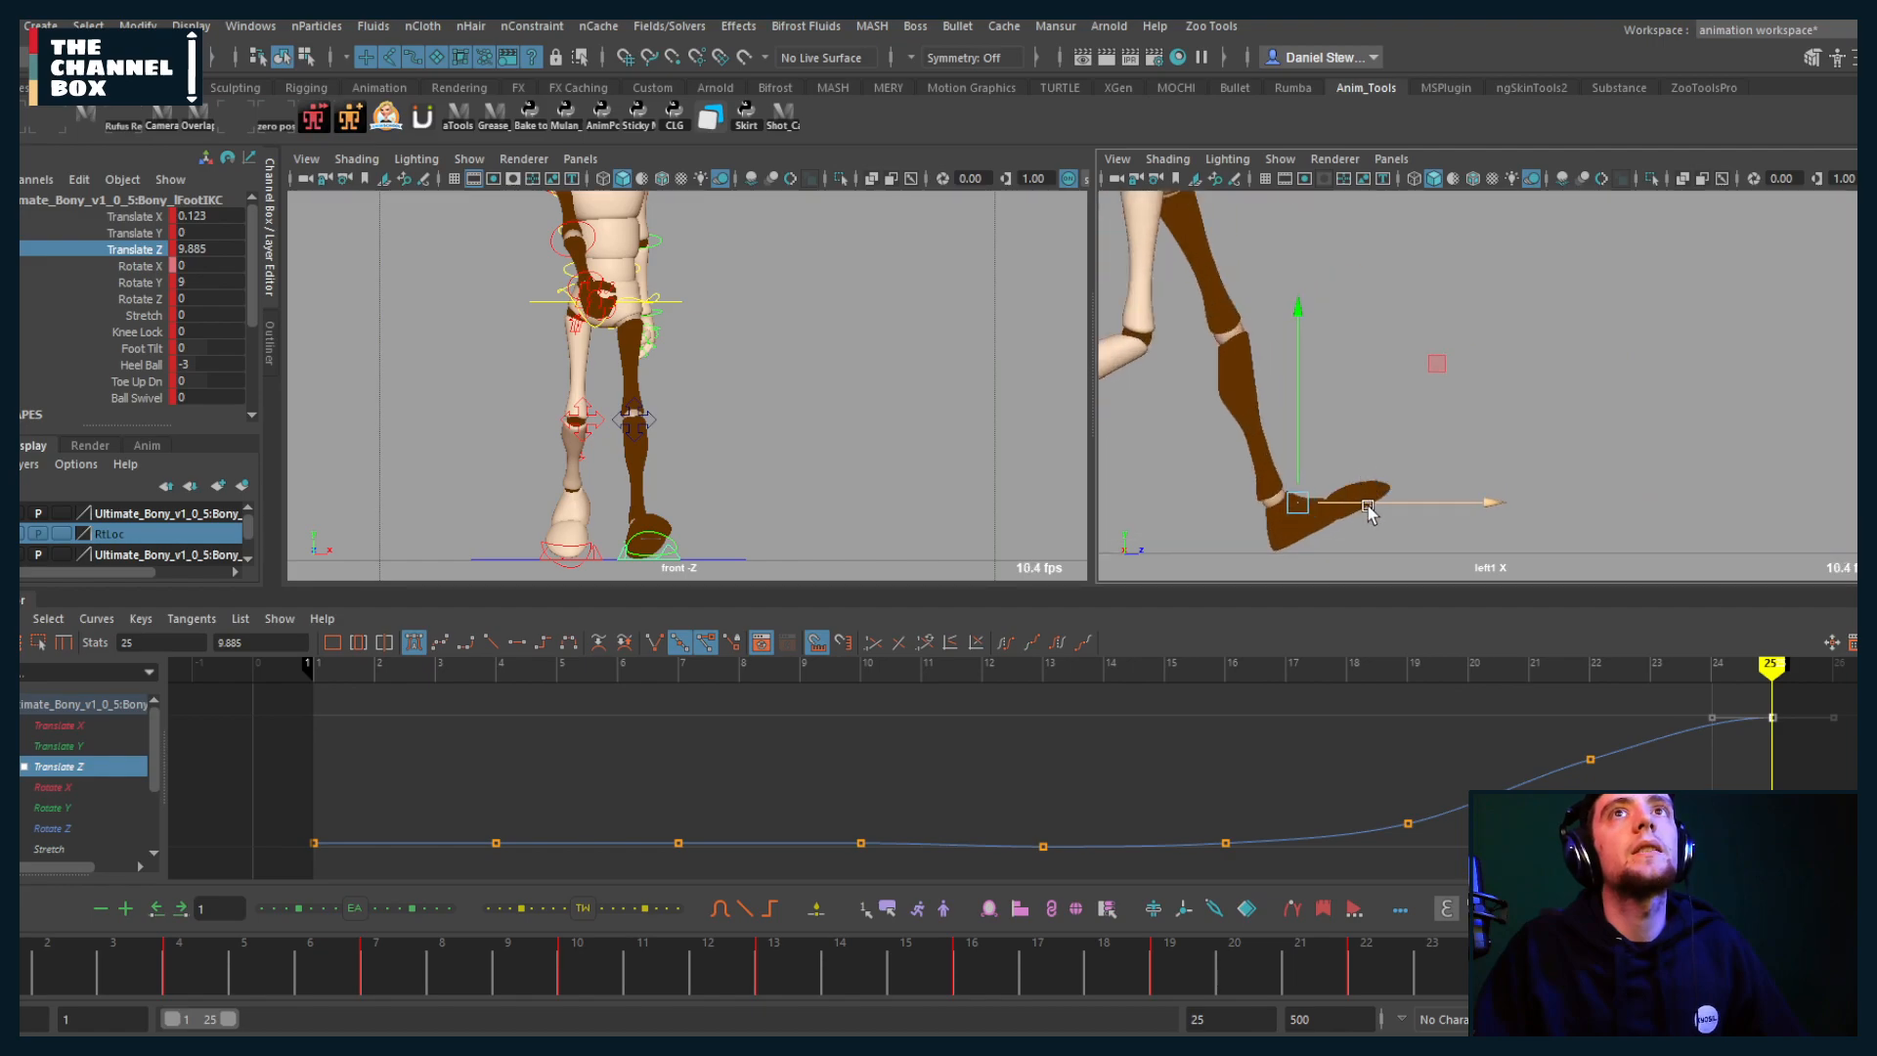
left_click_drag(1369, 513, 1409, 507)
scroll(1405, 510, "up", 1)
Step: Flip repeatedly between frames 1 and 25 to check that the adjusted left foot matches in the front view
key("period")
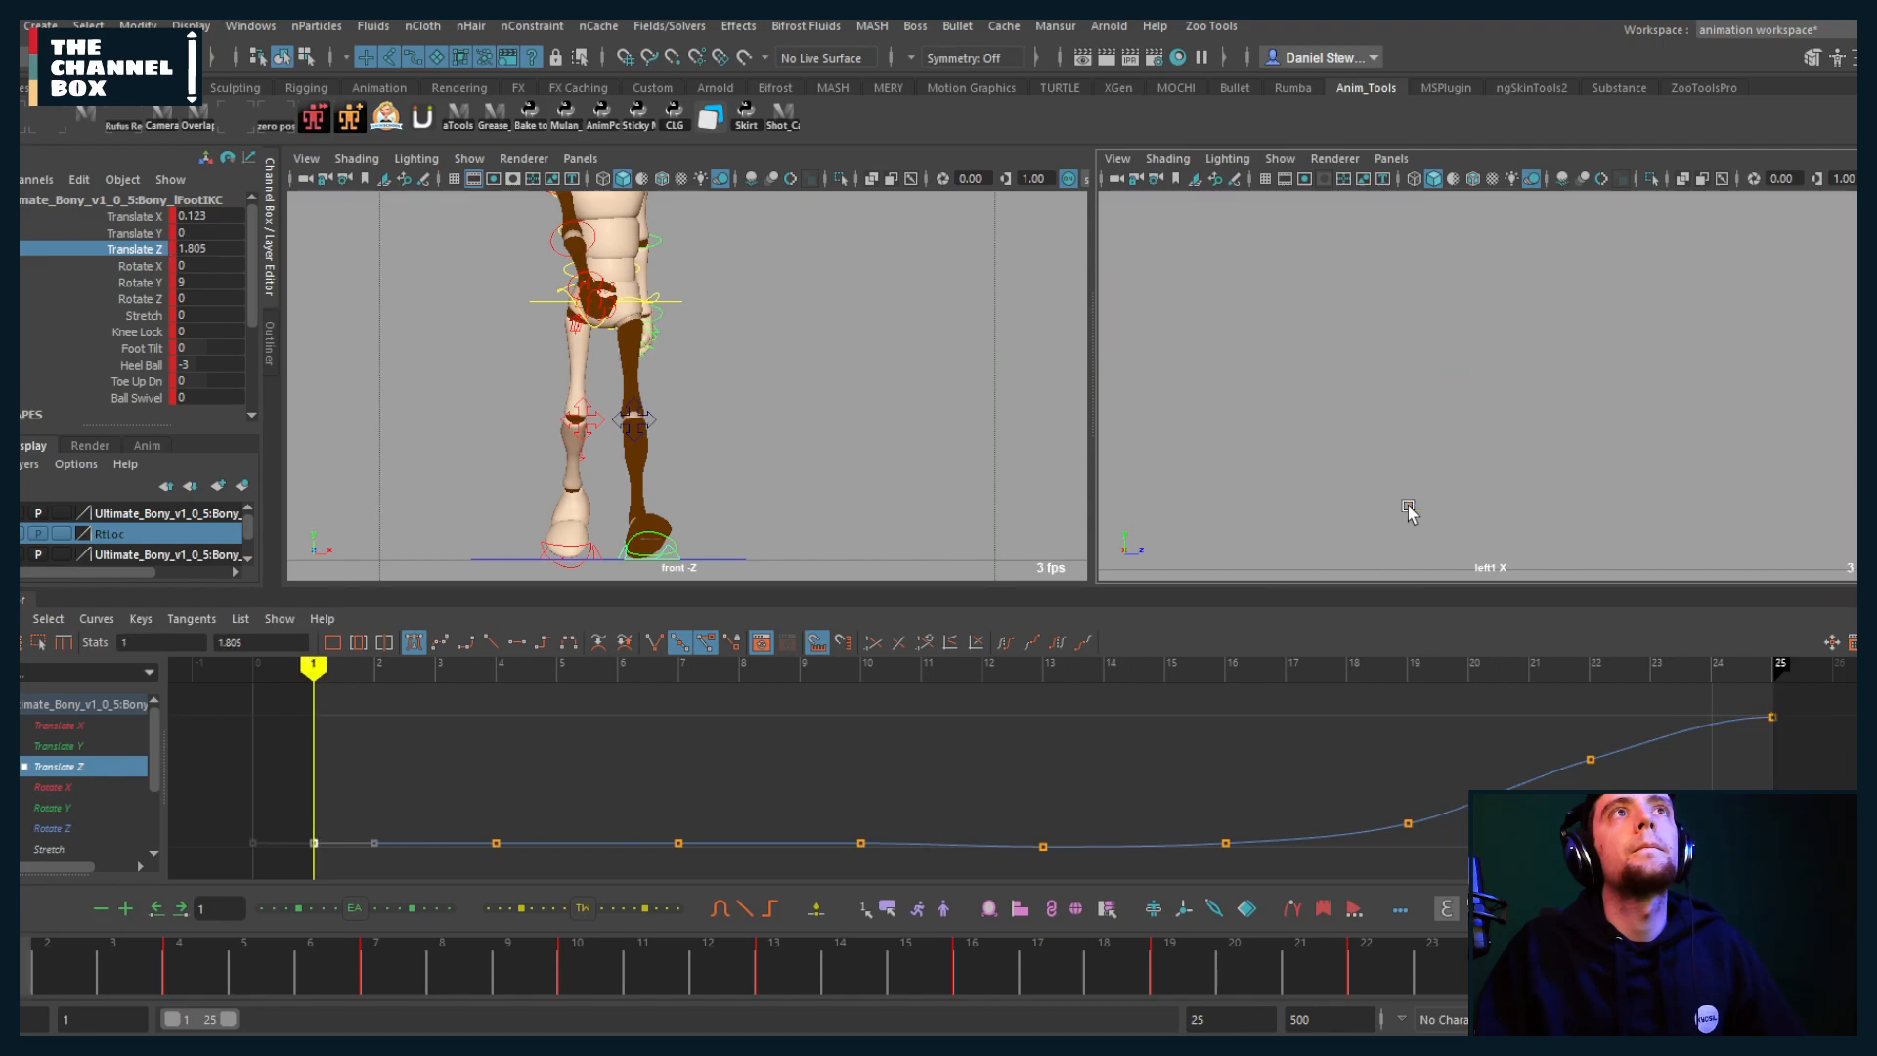
key("comma")
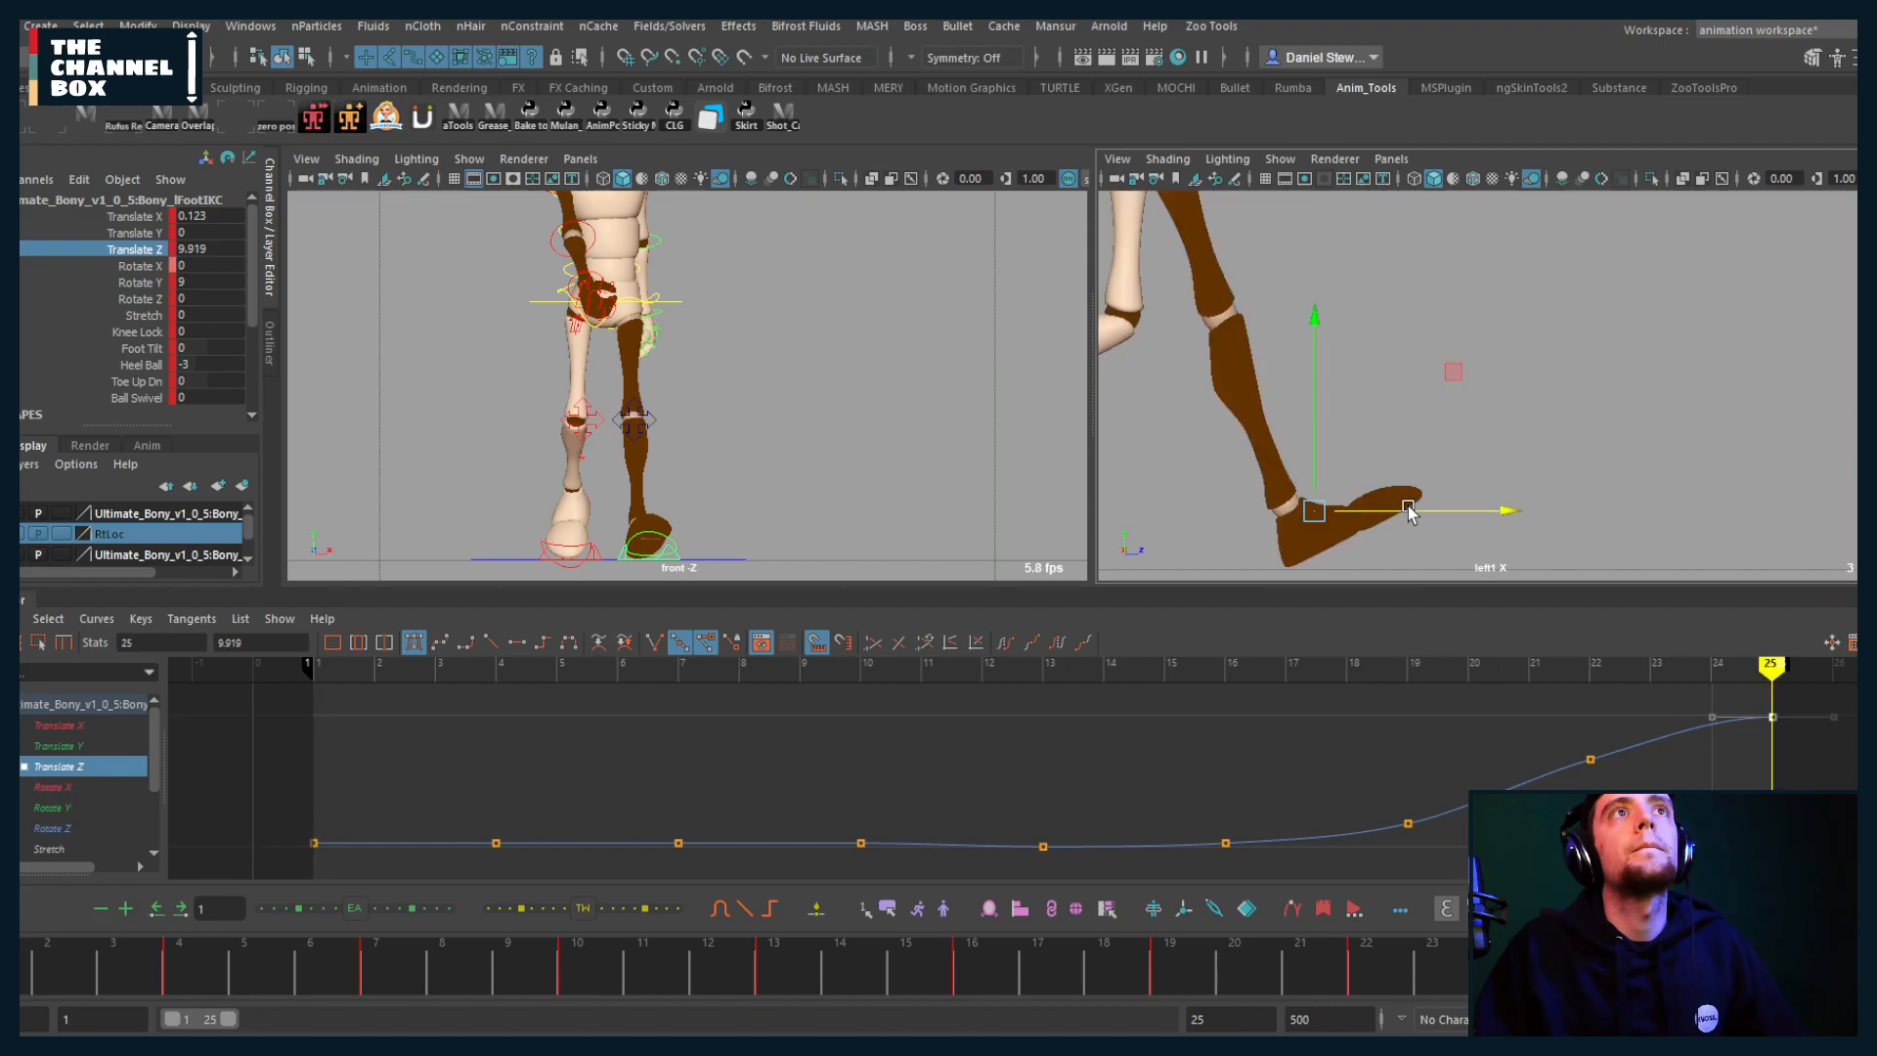
key("comma")
key("comma")
key("period")
key("period")
key("period")
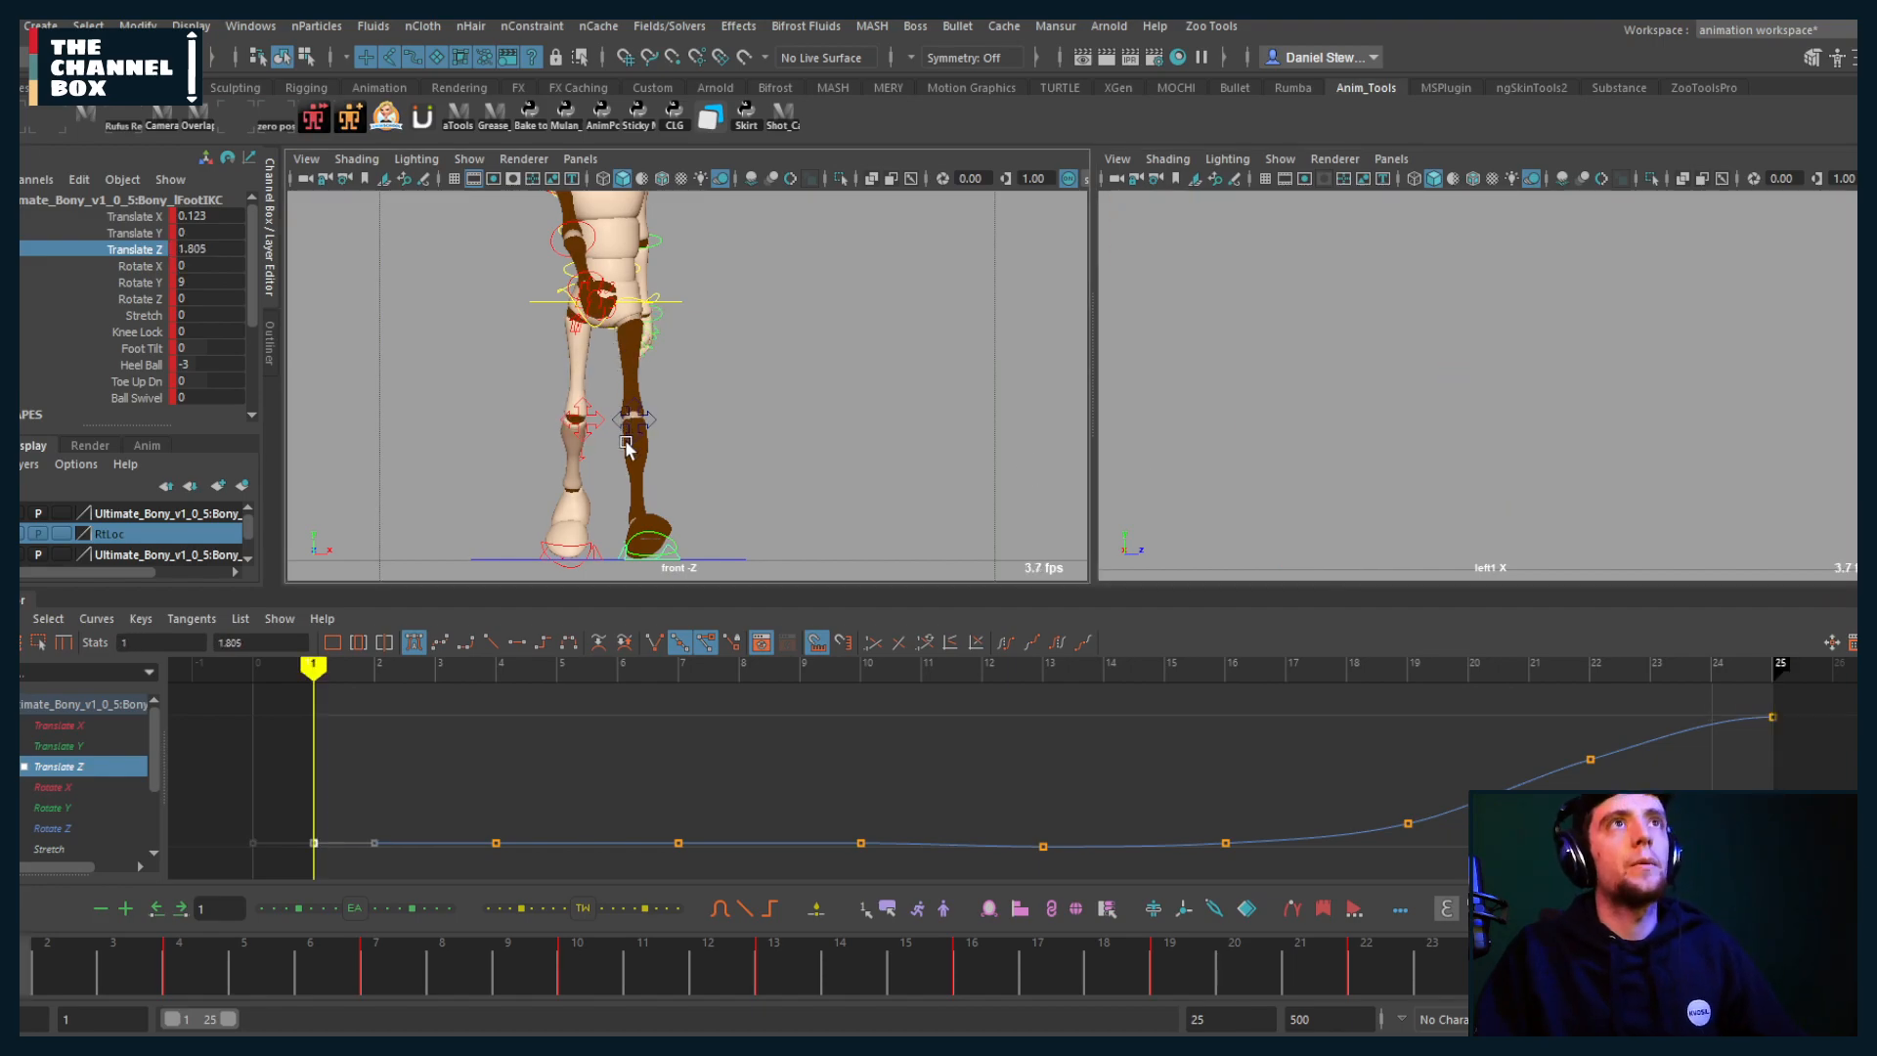
key("comma")
key("period")
key("comma")
key("period")
key("comma")
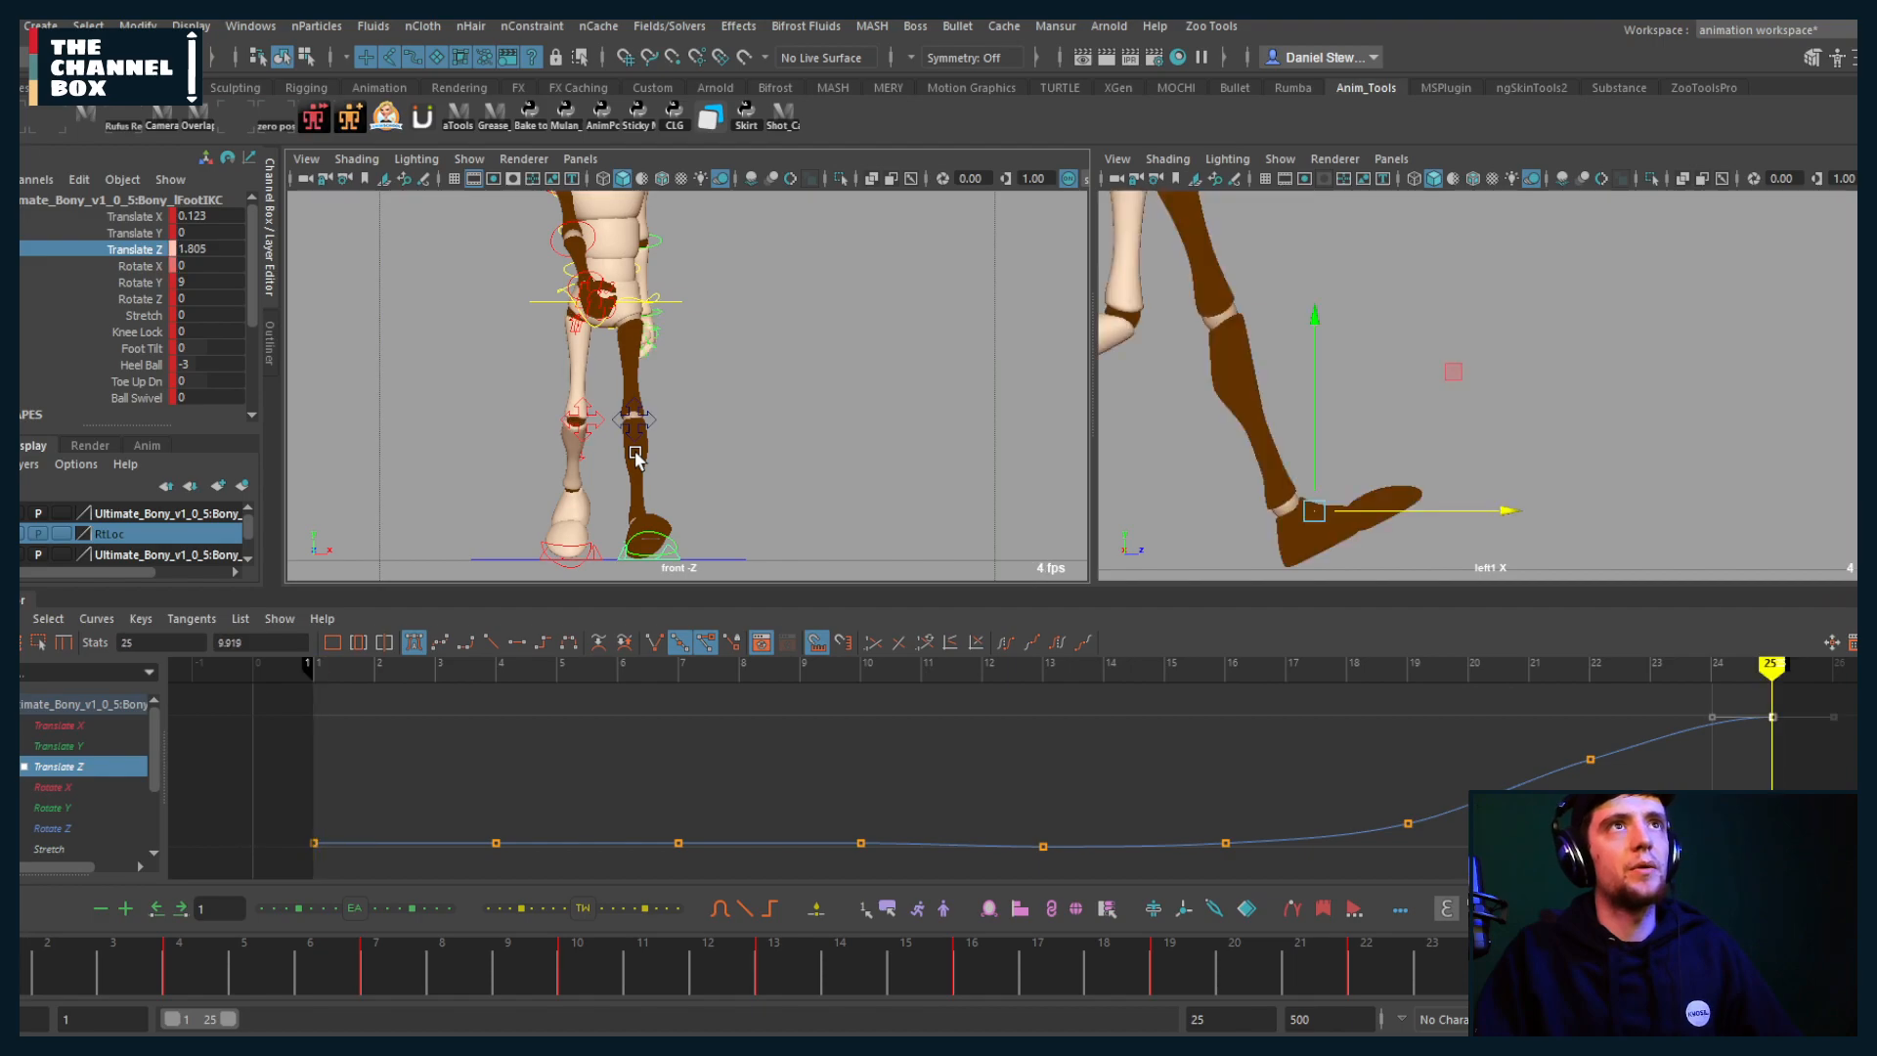
key("period")
key("comma")
Step: Select the right foot control and compare its position at frames 1 and 25
middle_click_drag(1203, 459, 1367, 438, "alt")
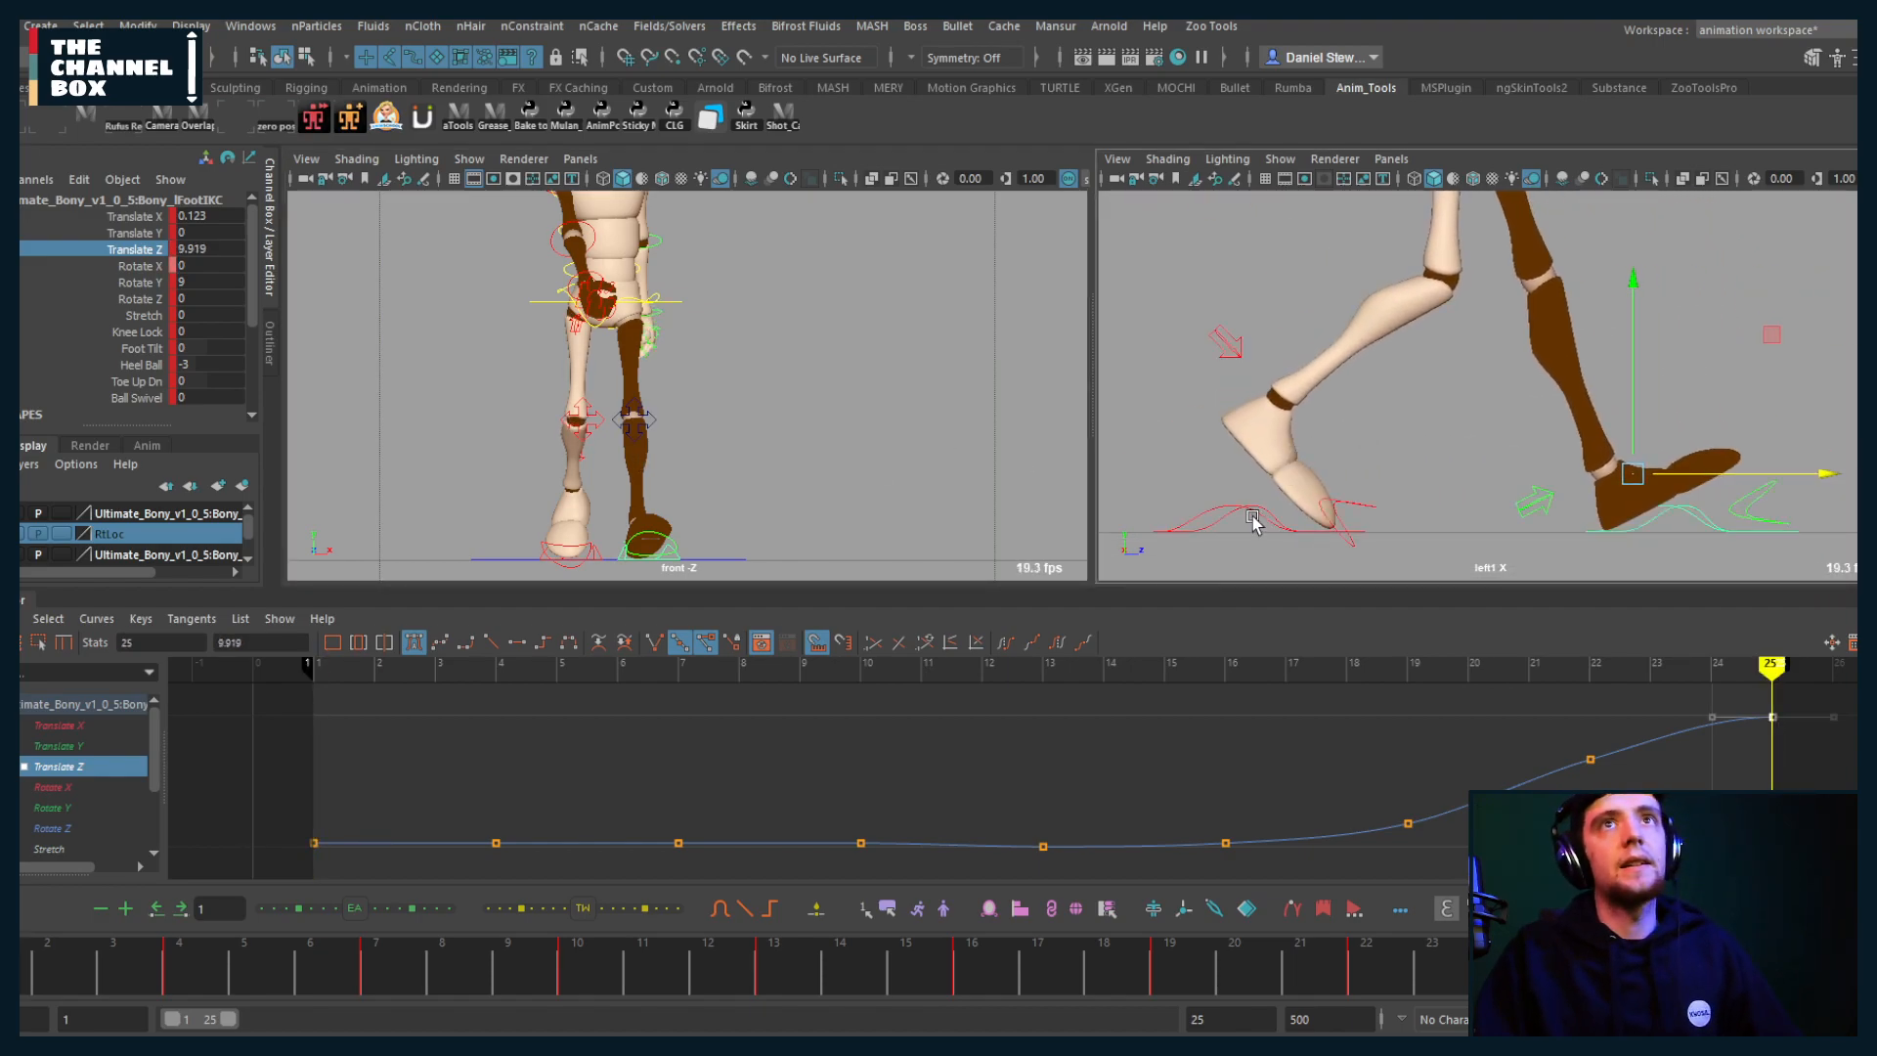
left_click(1248, 508)
key("period")
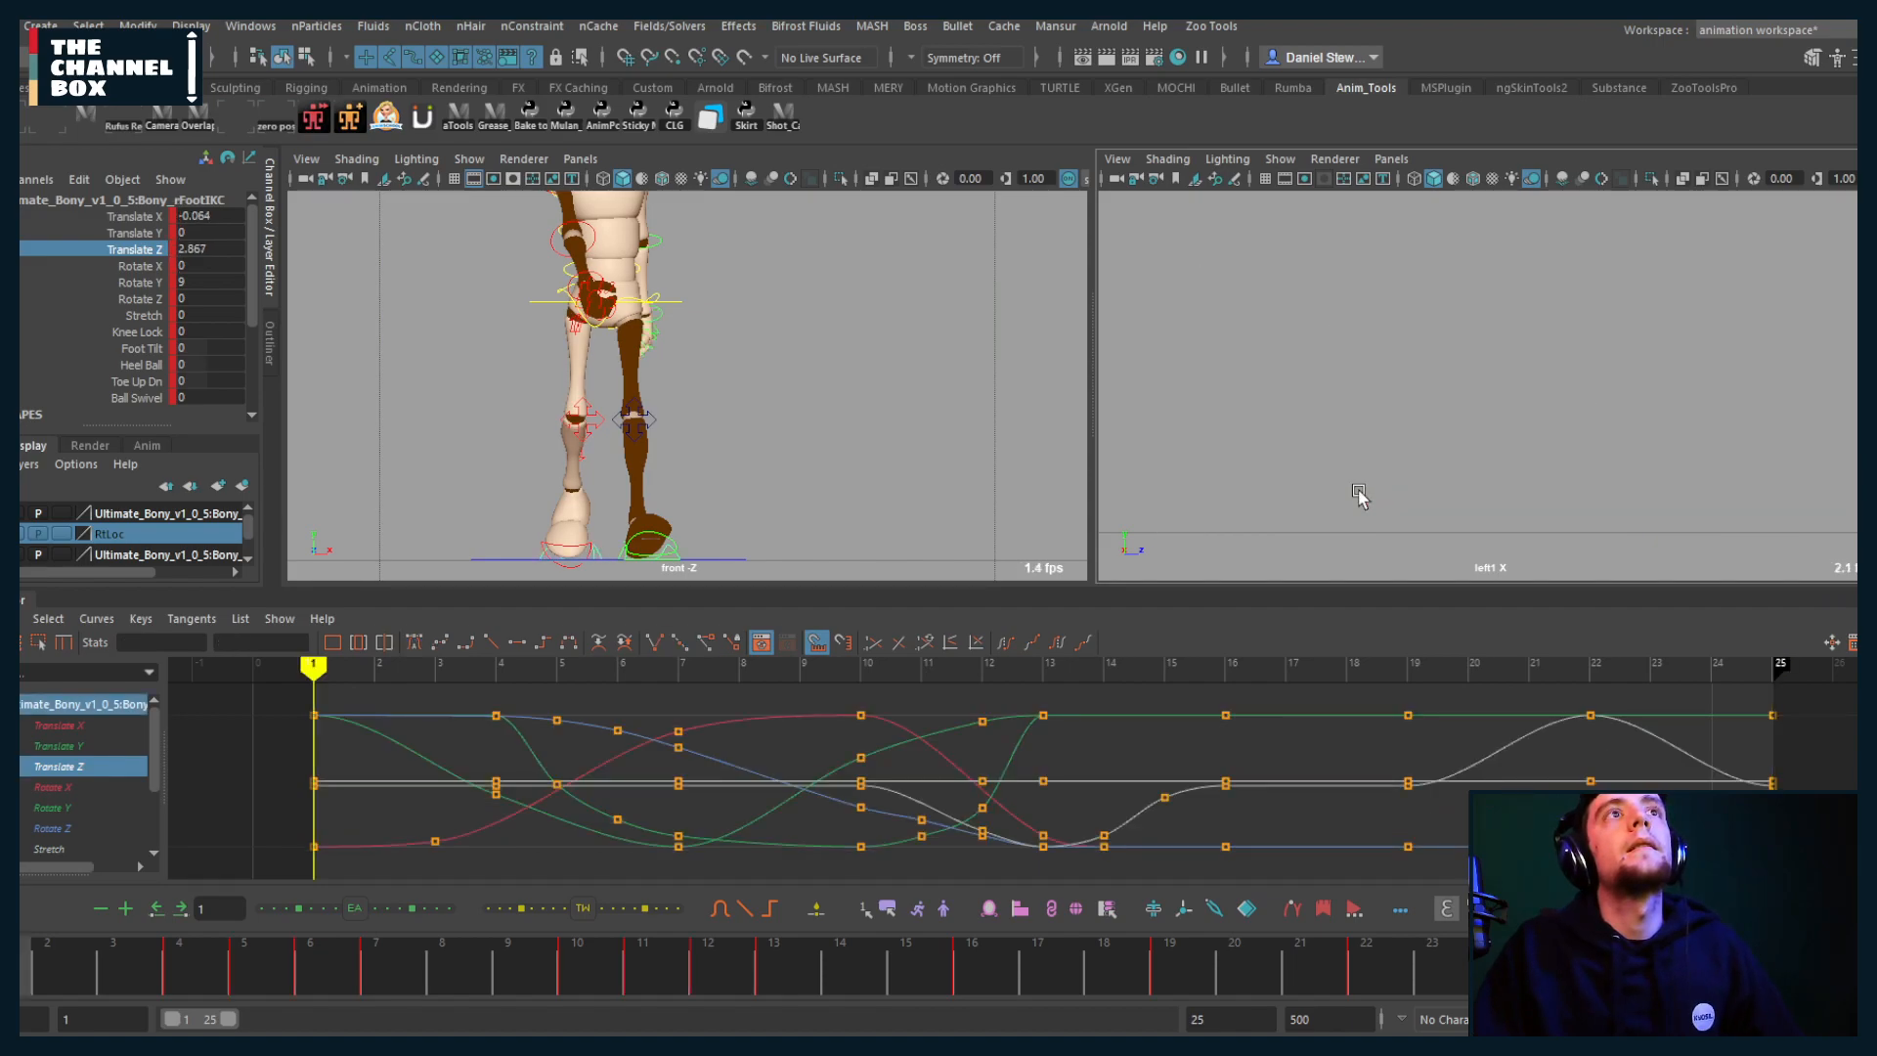
key("comma")
key("period")
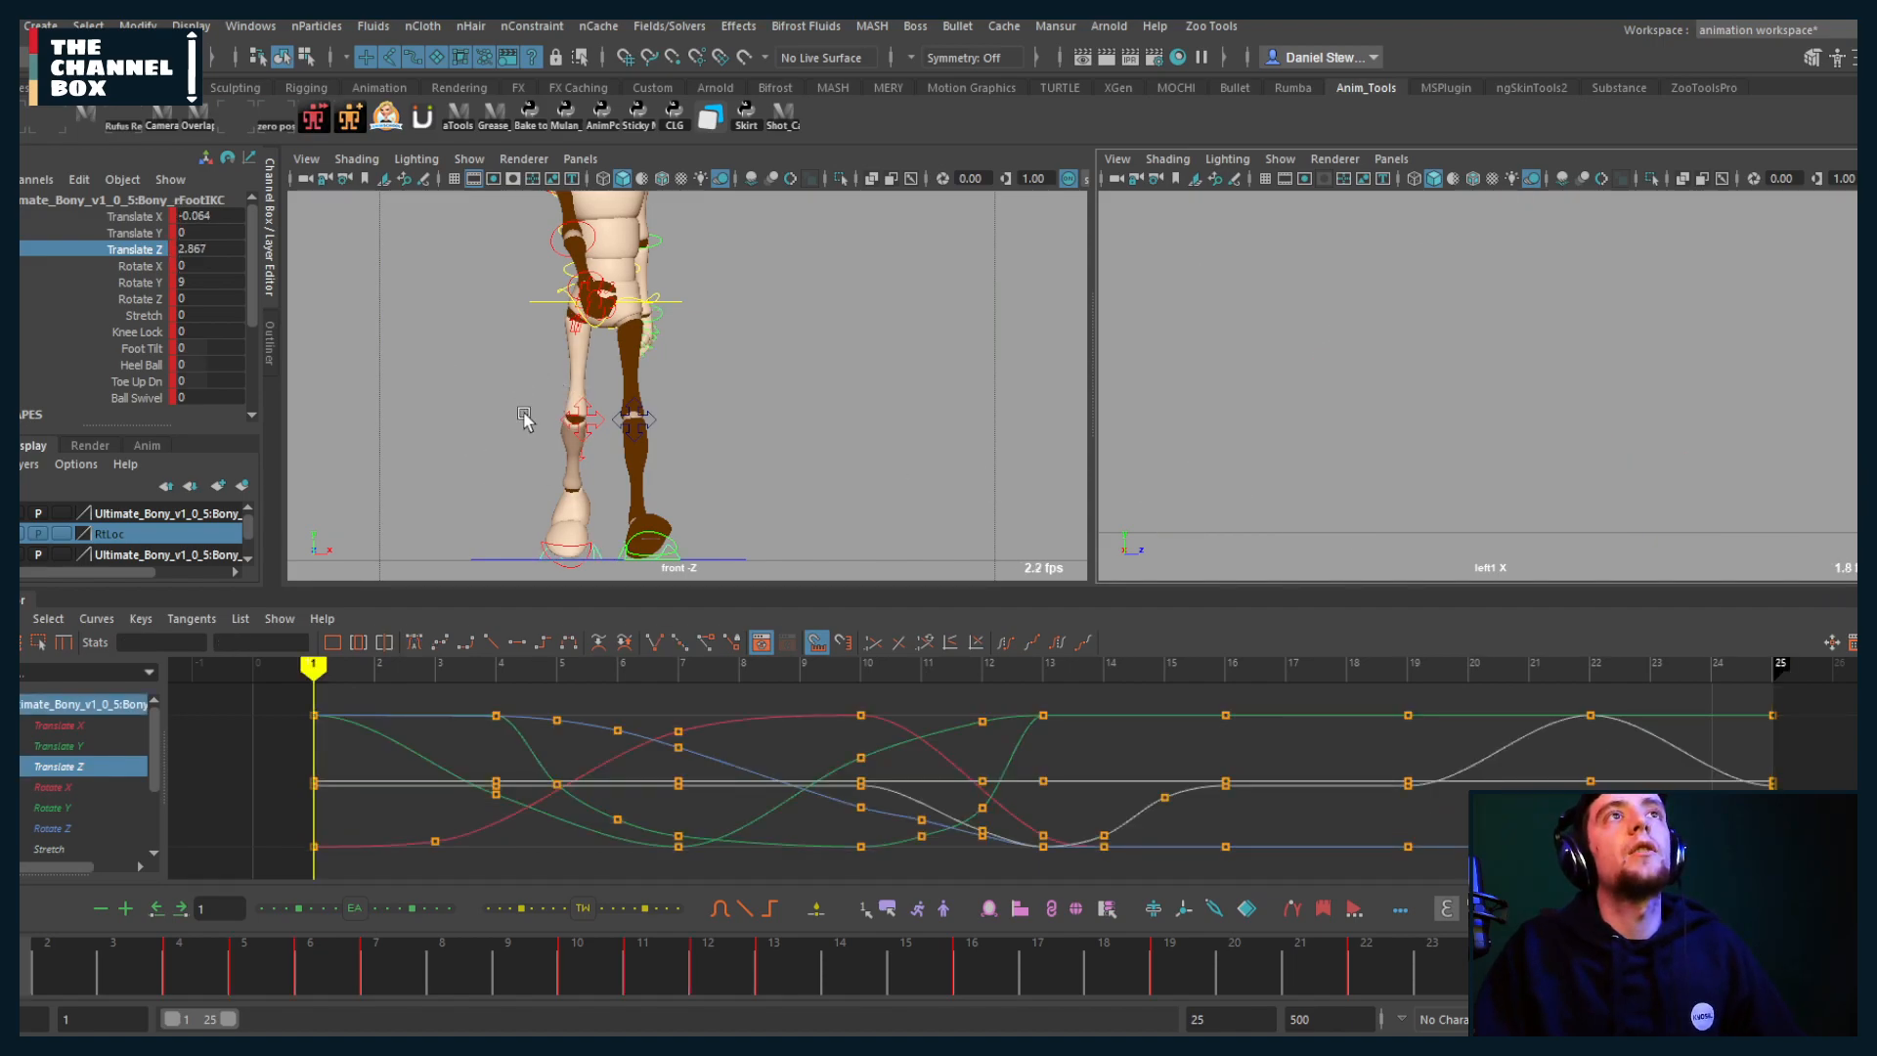
key("comma")
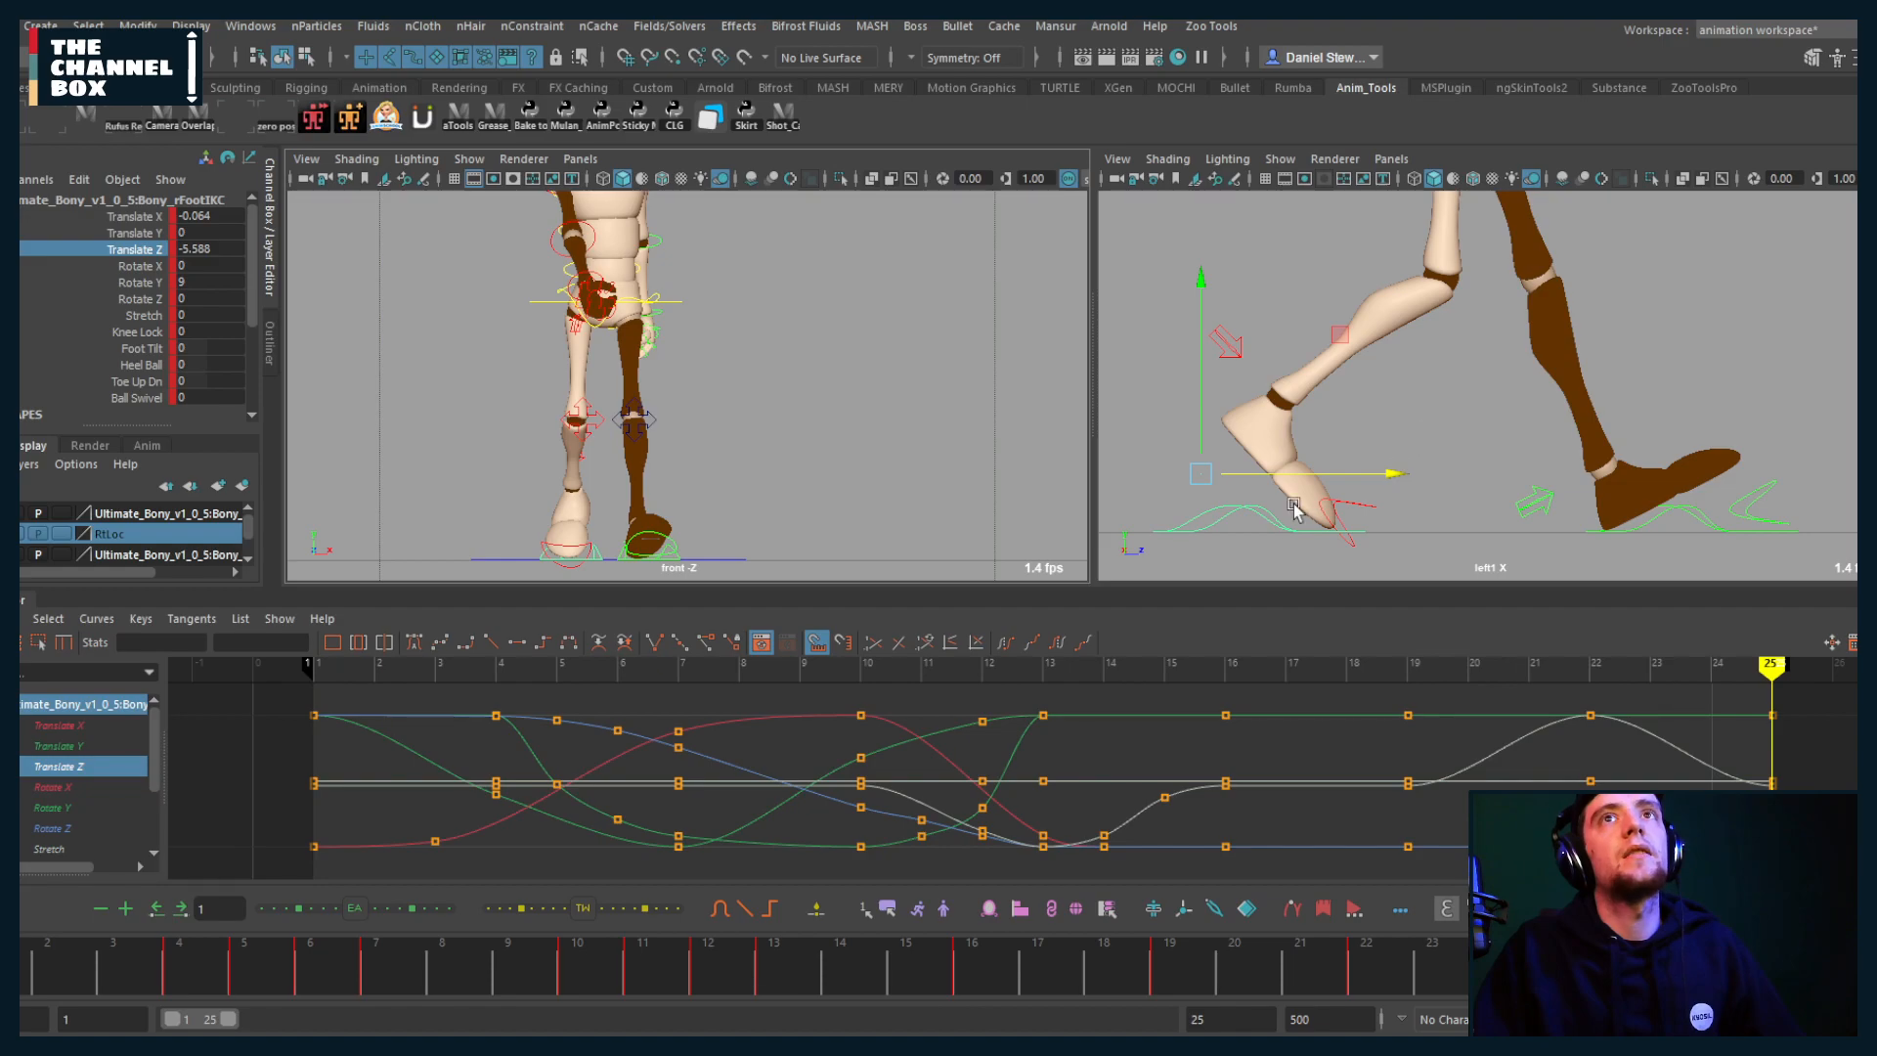
Step: At frame 25, move the right foot control back to Translate Z -5.361, checking it against frame 1
left_click_drag(1301, 476, 1267, 476)
key("period")
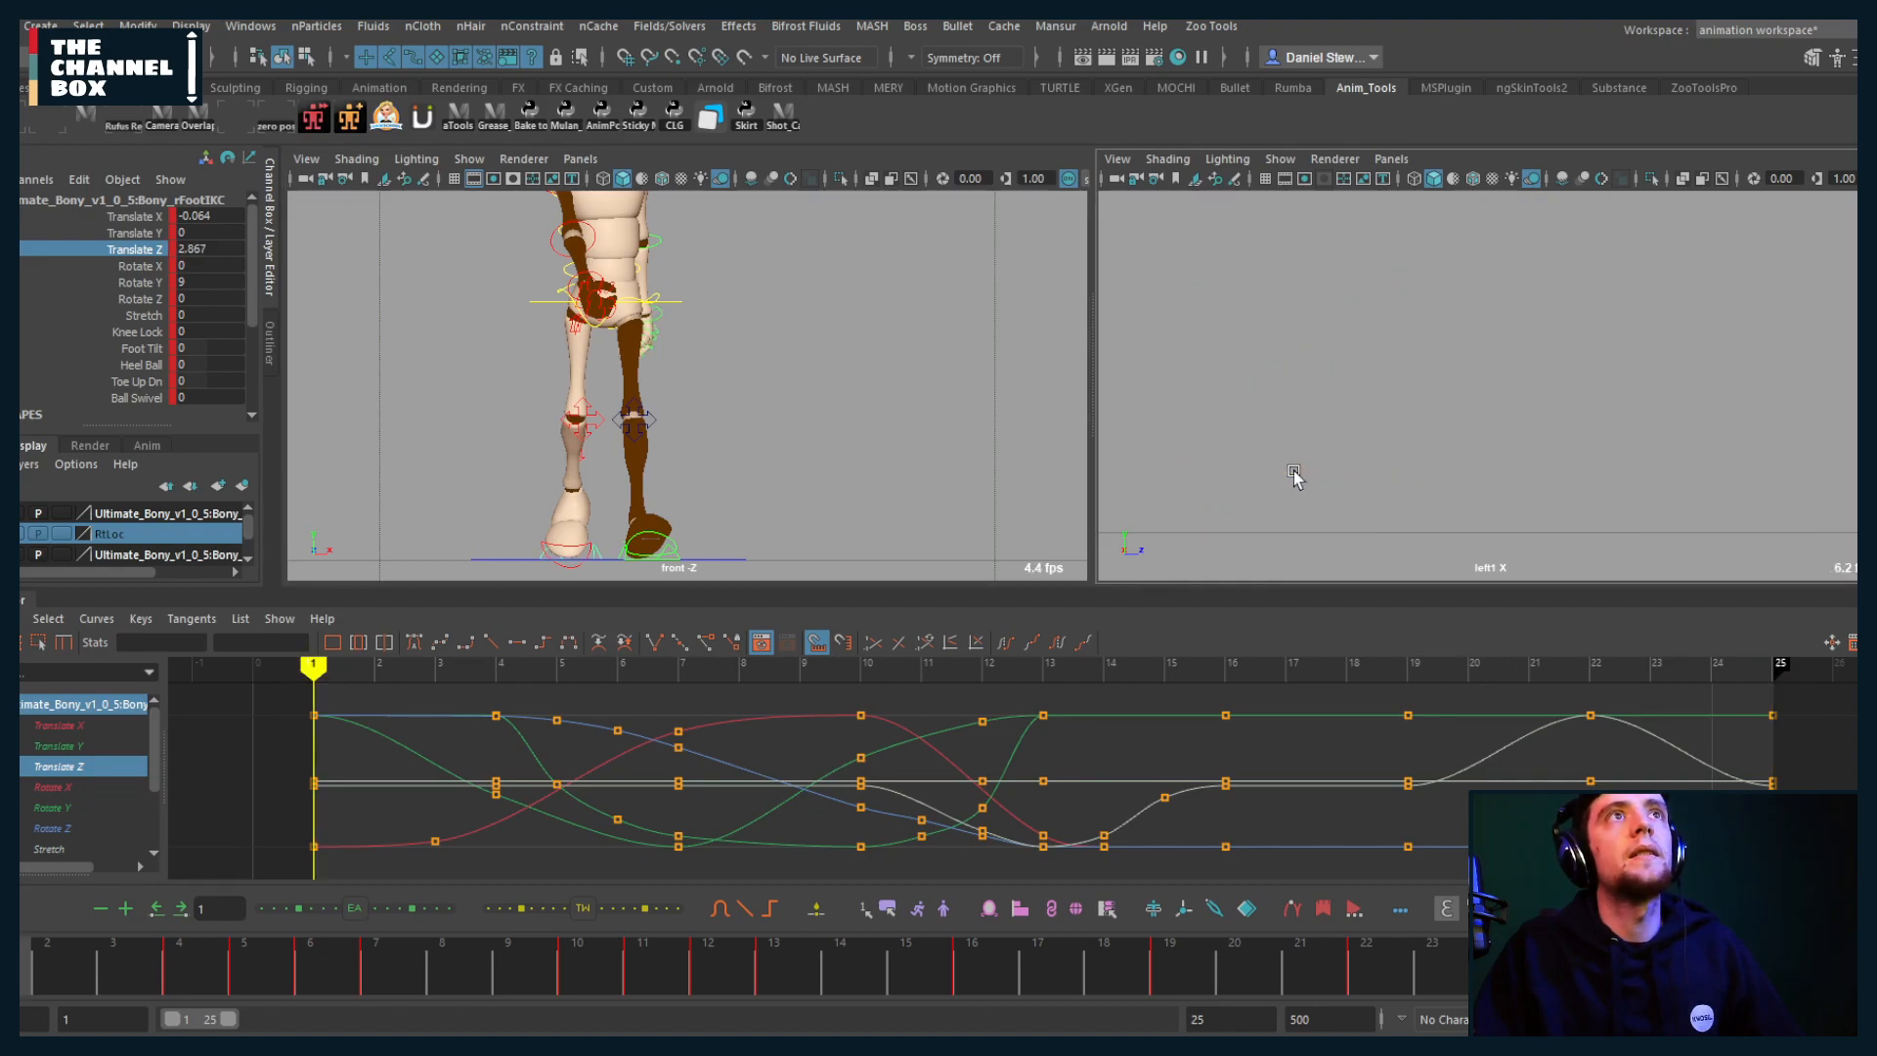
key("comma")
key("period")
key("comma")
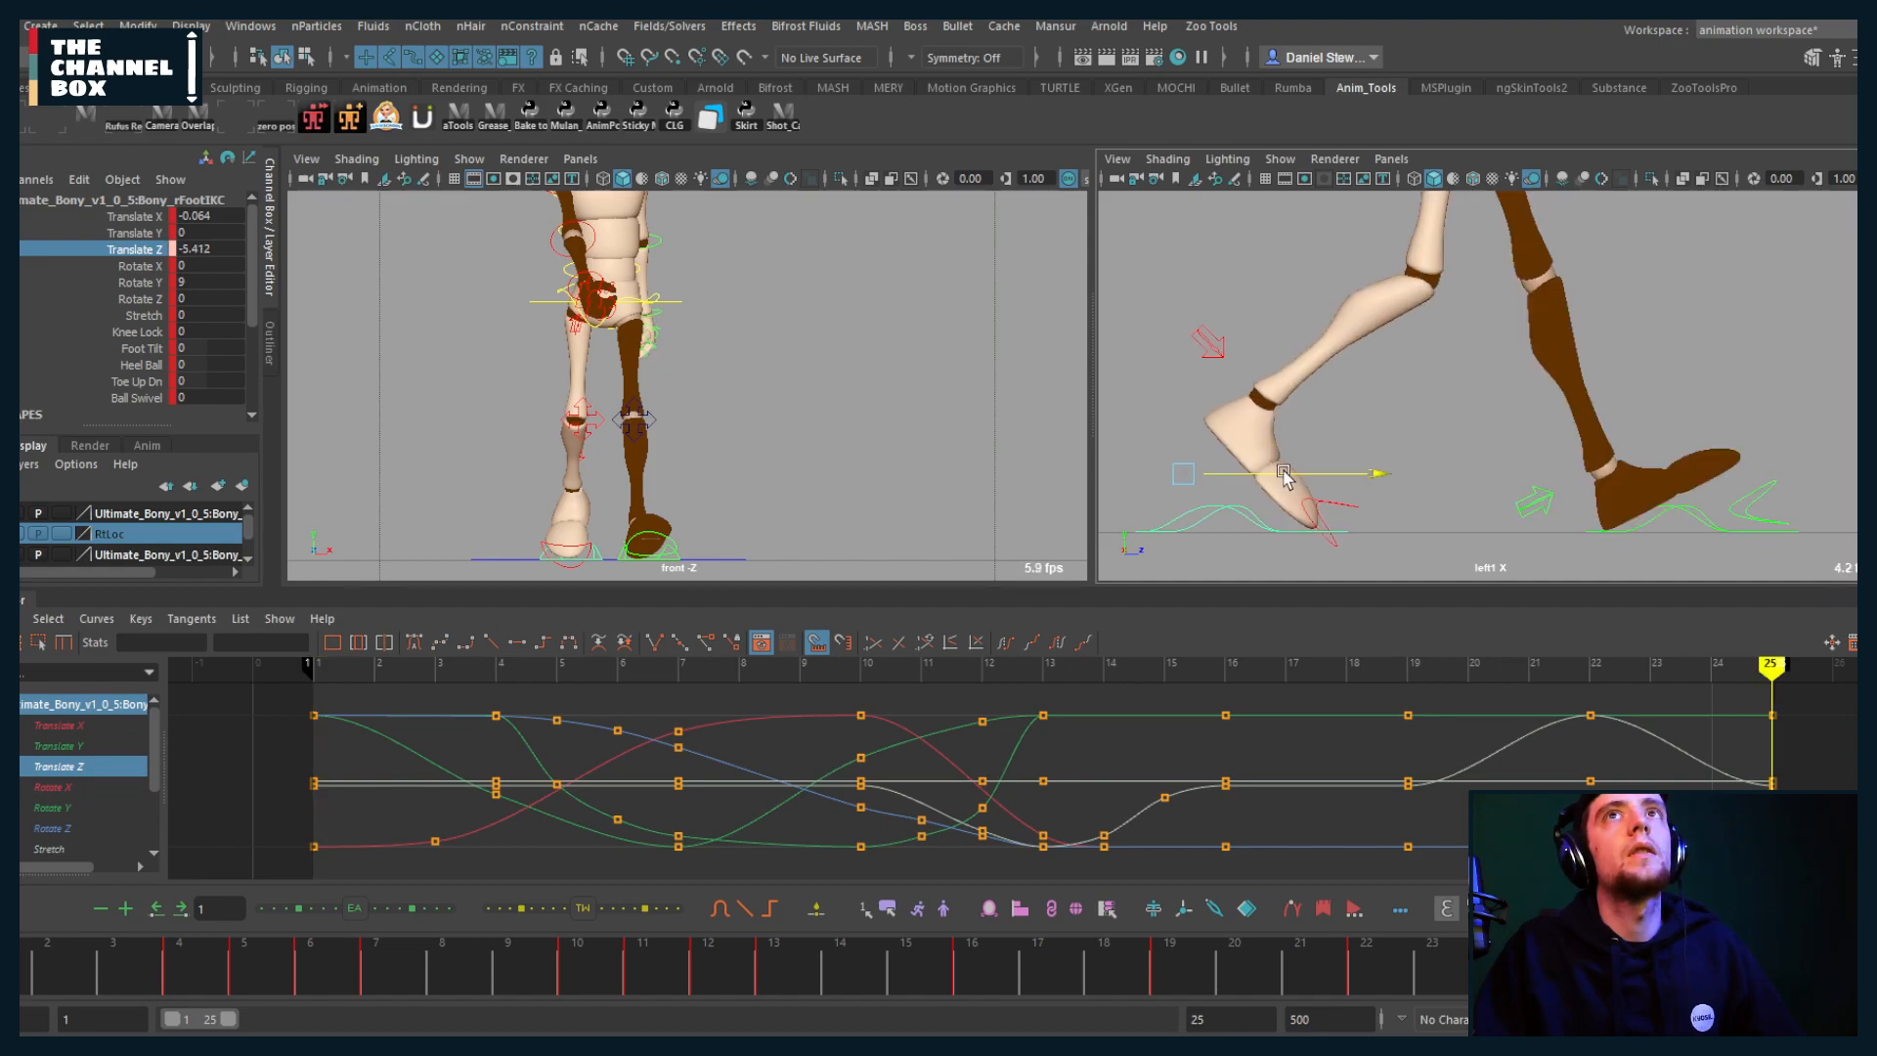
key("period")
key("comma")
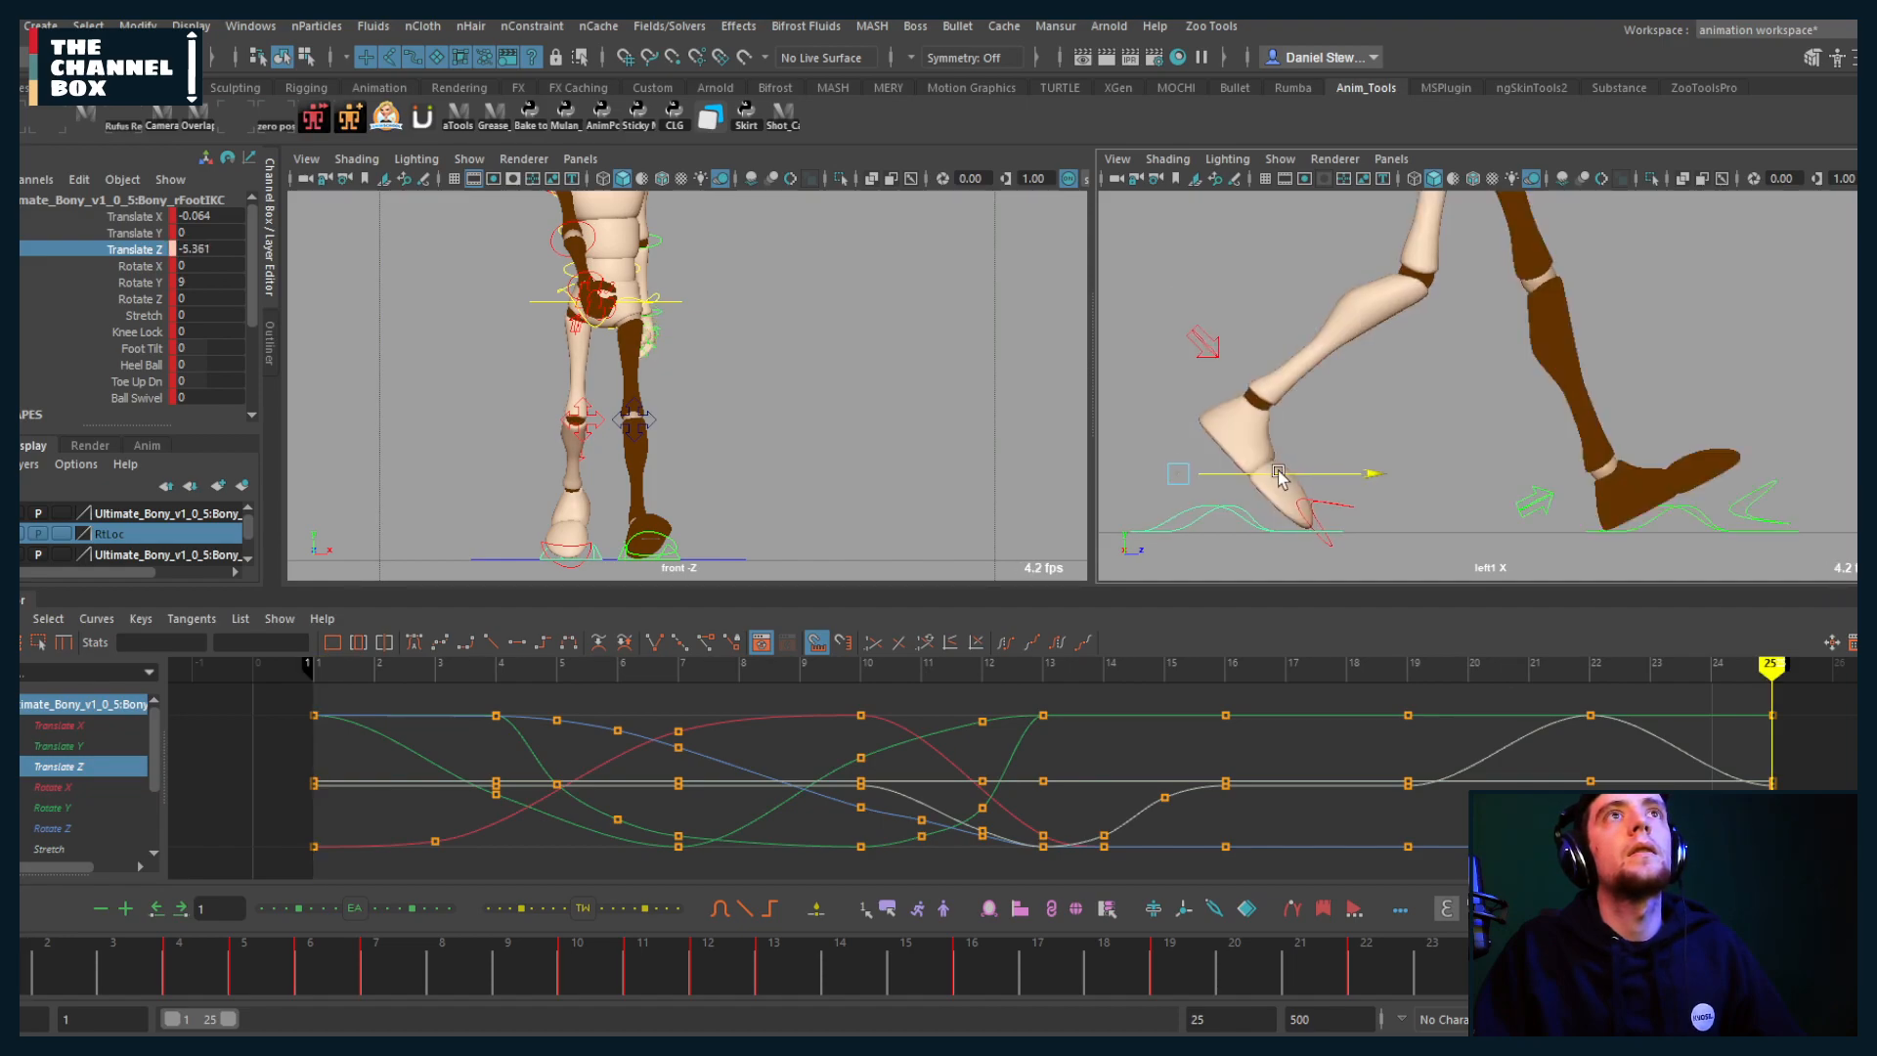
Step: Finish placing the right foot control at frame 25 at Translate Z -5.226, checking it against frame 1
key("period")
key("comma")
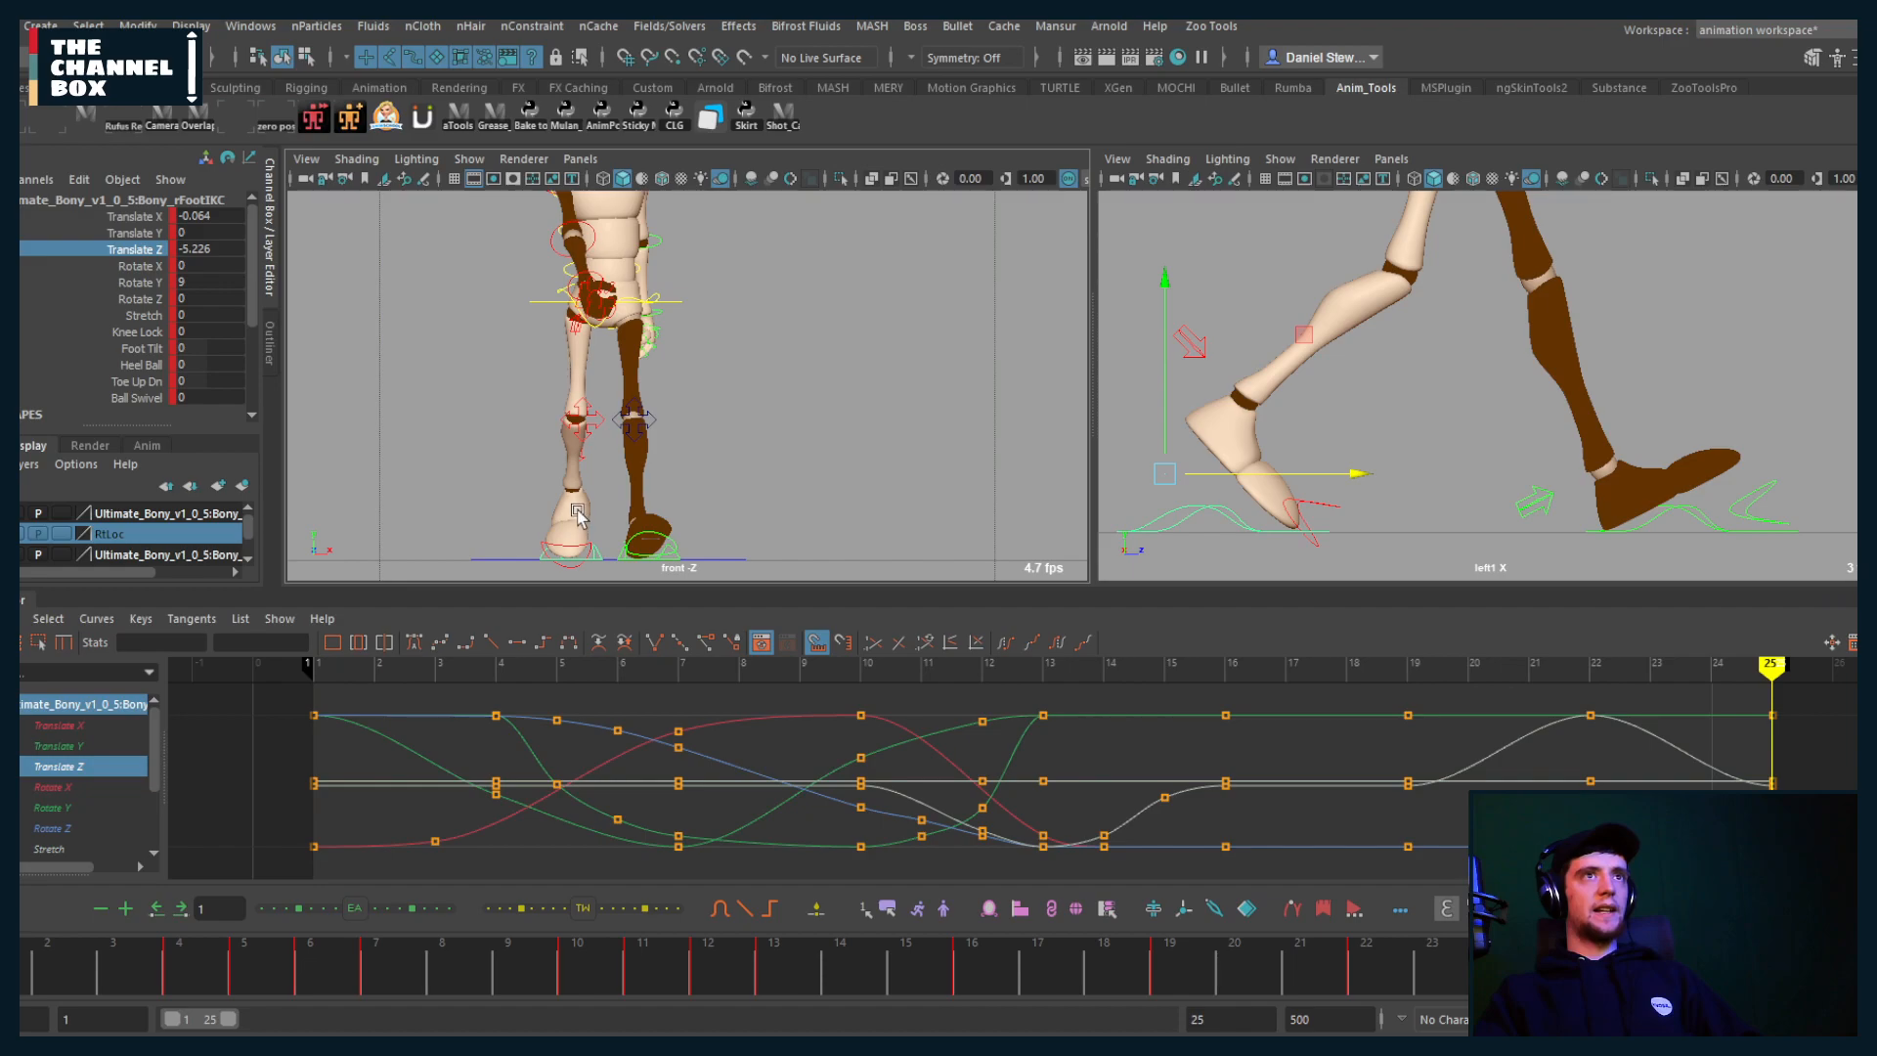
scroll(1392, 431, "down", 5)
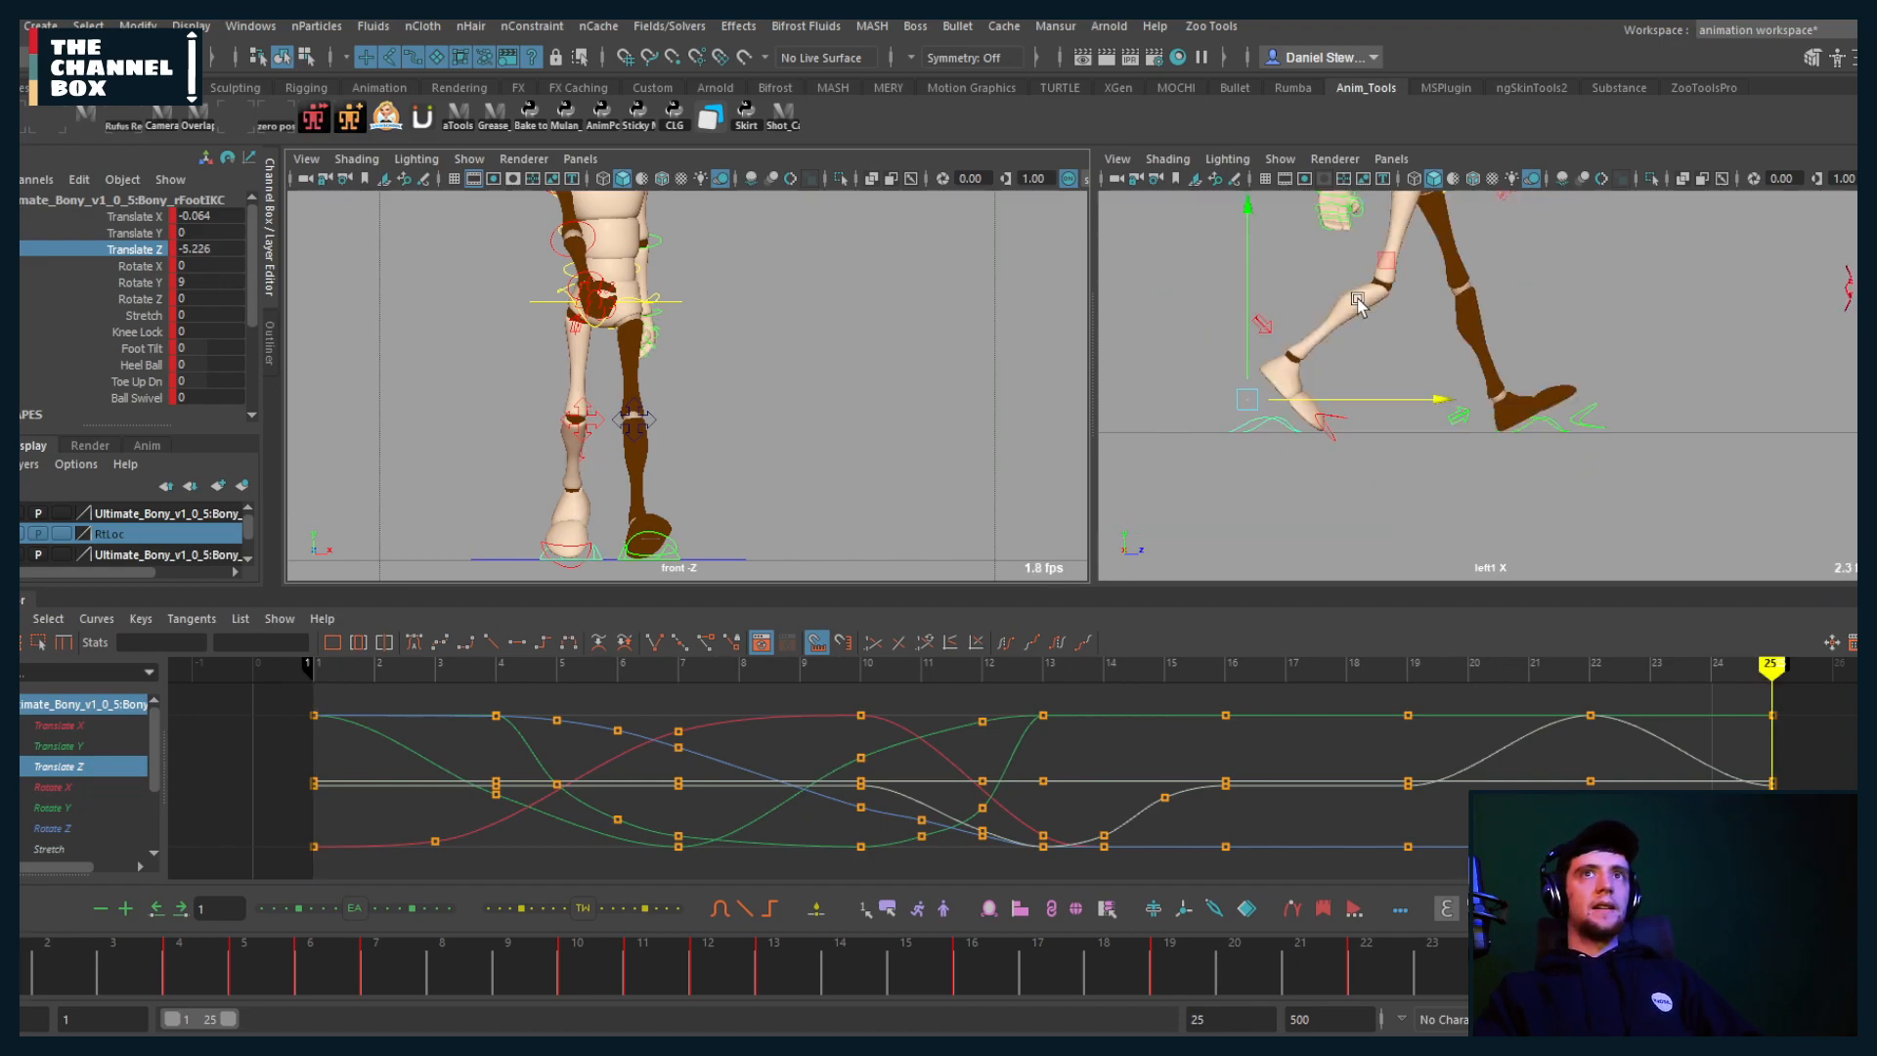
scroll(1373, 323, "up", 6)
Step: Select the left wrist control, play the walk cycle, and compare the hand's pose at frames 1 and 25
left_click(1344, 265)
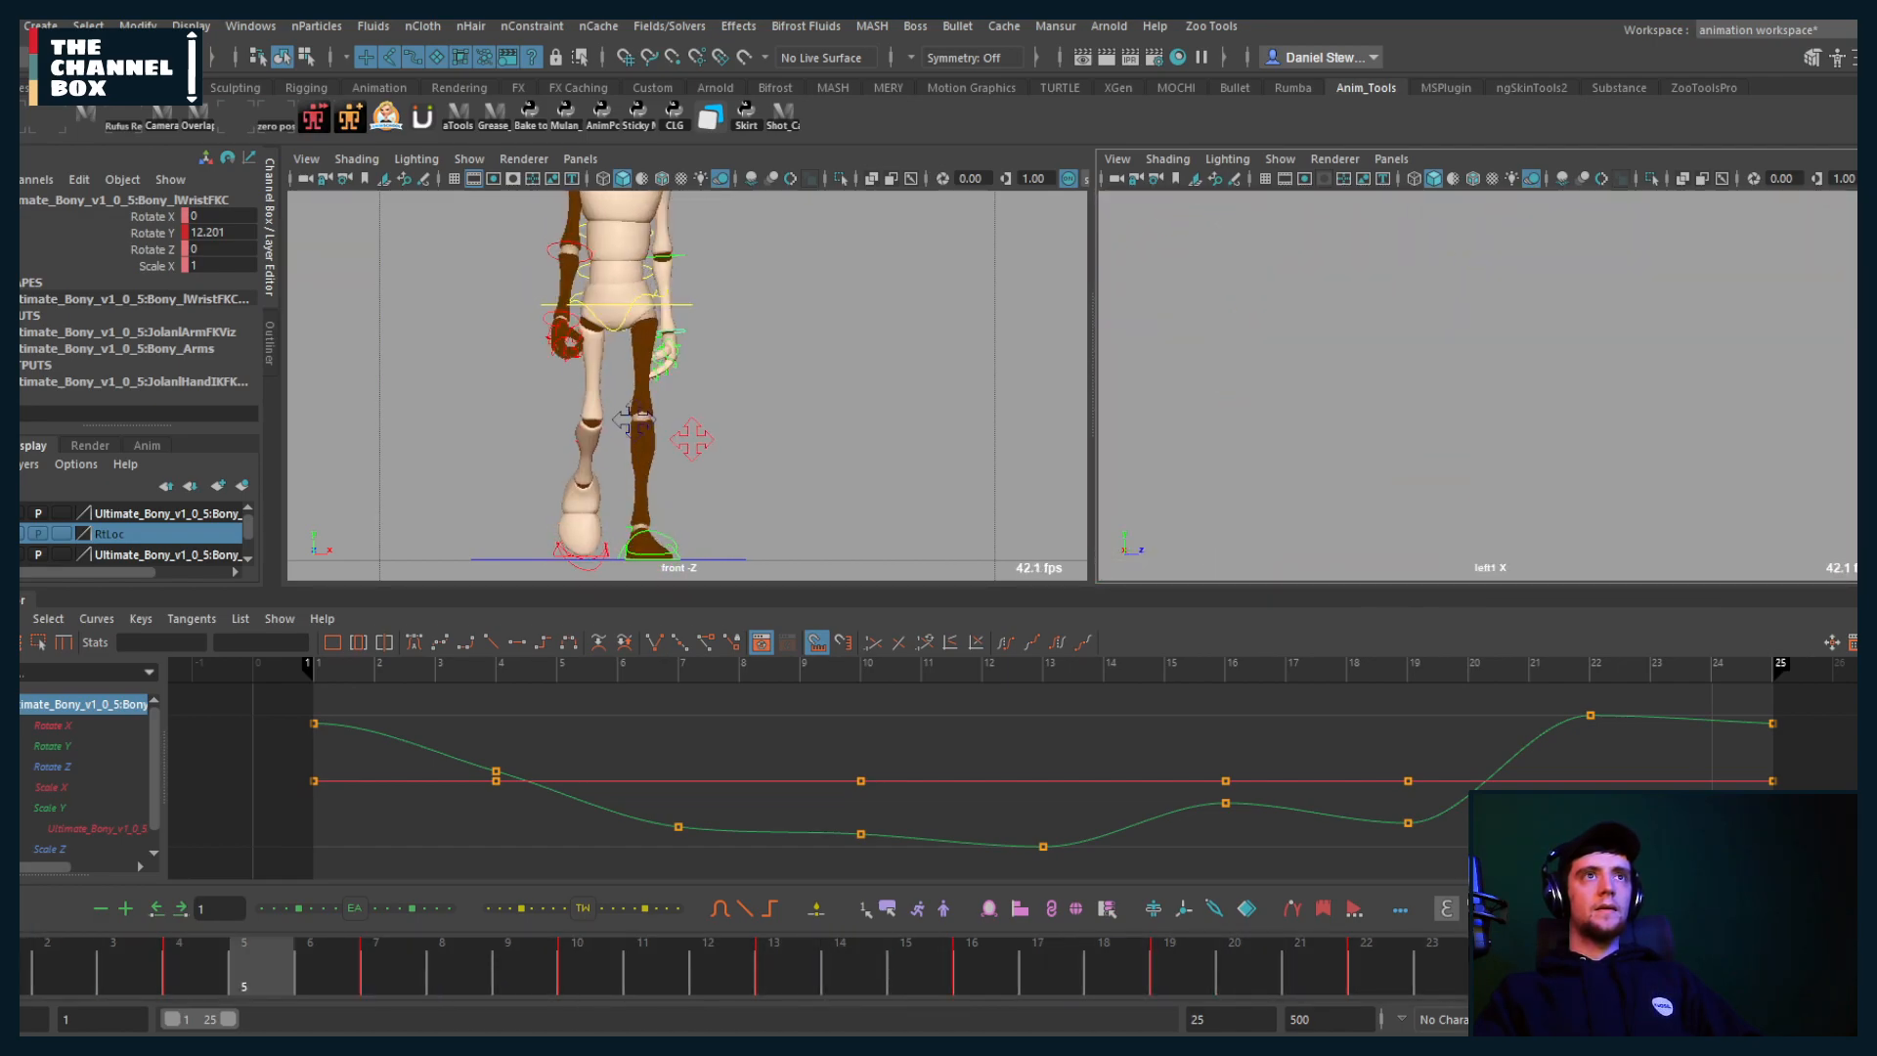
key("alt+v")
key("period")
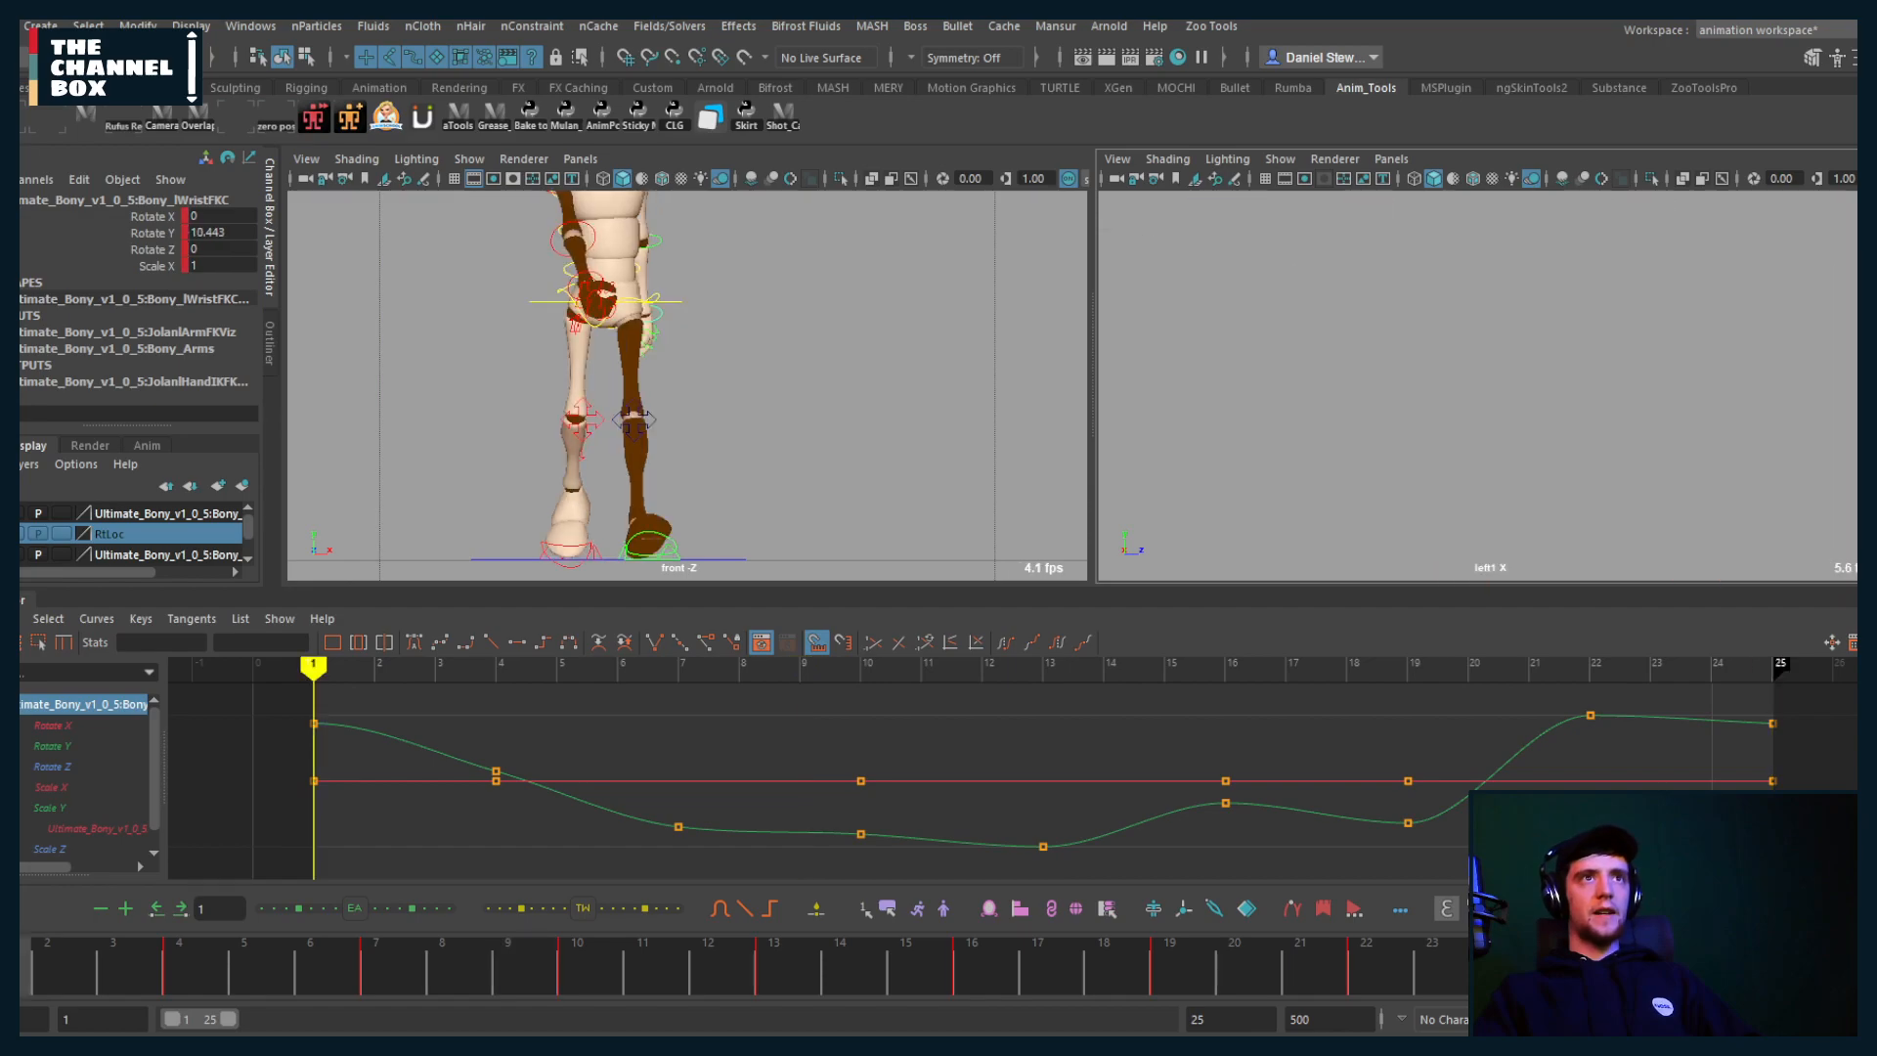
key("comma")
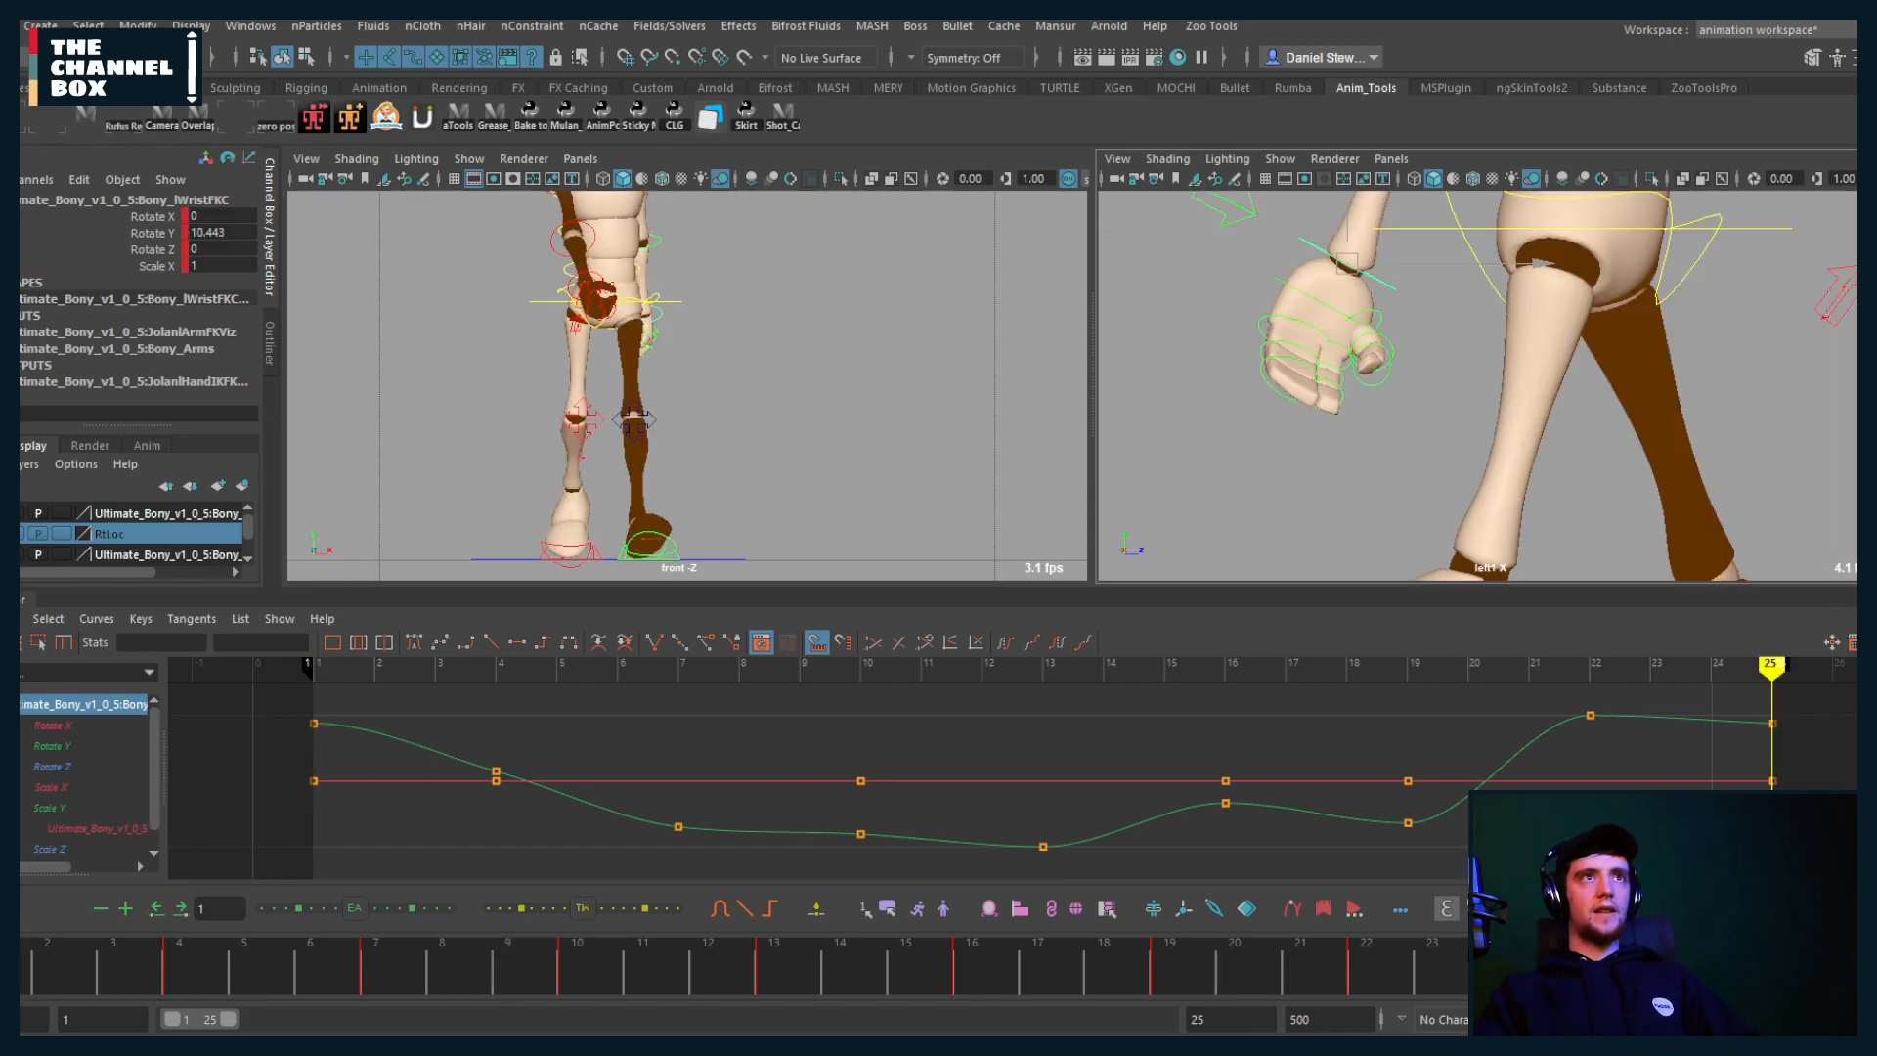
key("period")
key("comma")
key("period")
Step: Flip between frames 1 and 25 with the full body framed in the front view to check the loop
scroll(617, 452, "down", 5)
key("comma")
key("period")
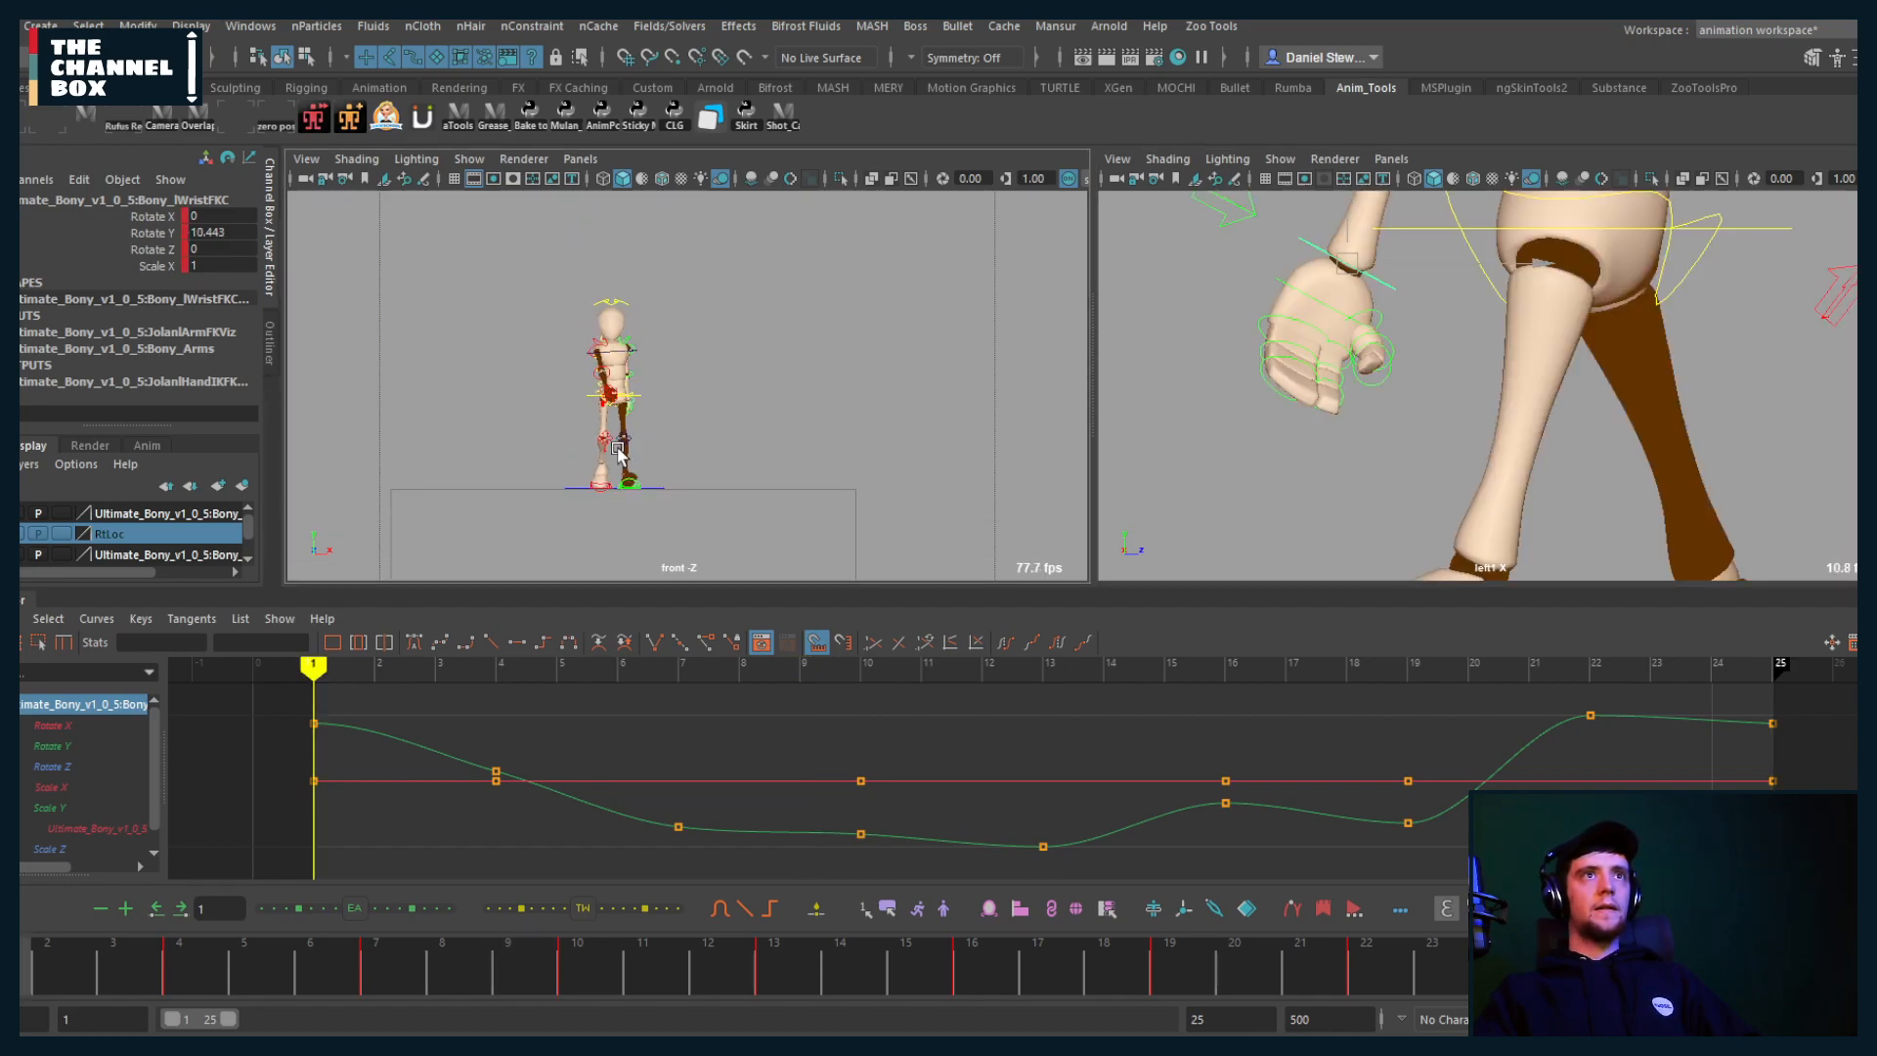
key("comma")
key("period")
key("period")
key("comma")
key("period")
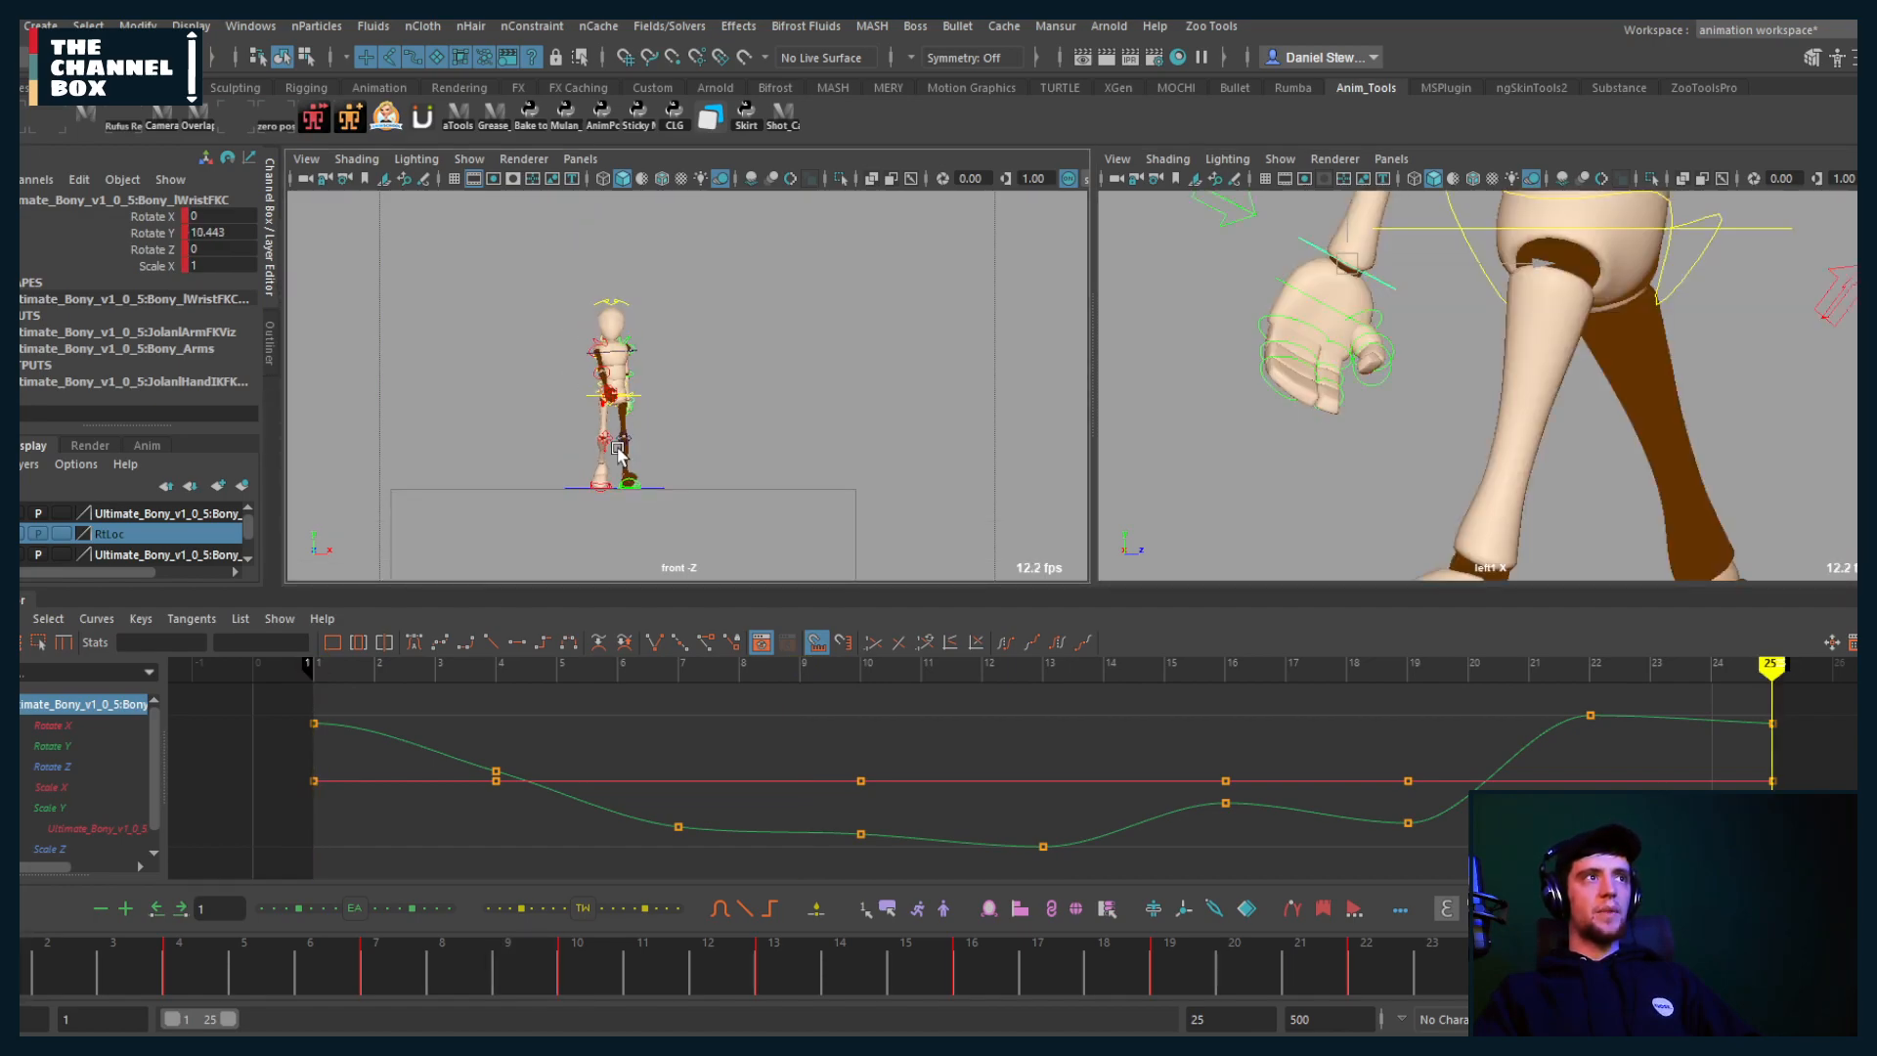
key("comma")
key("period")
Step: Add the left hand's finger controls to the selection in an enlarged side view of the upper body
key("space")
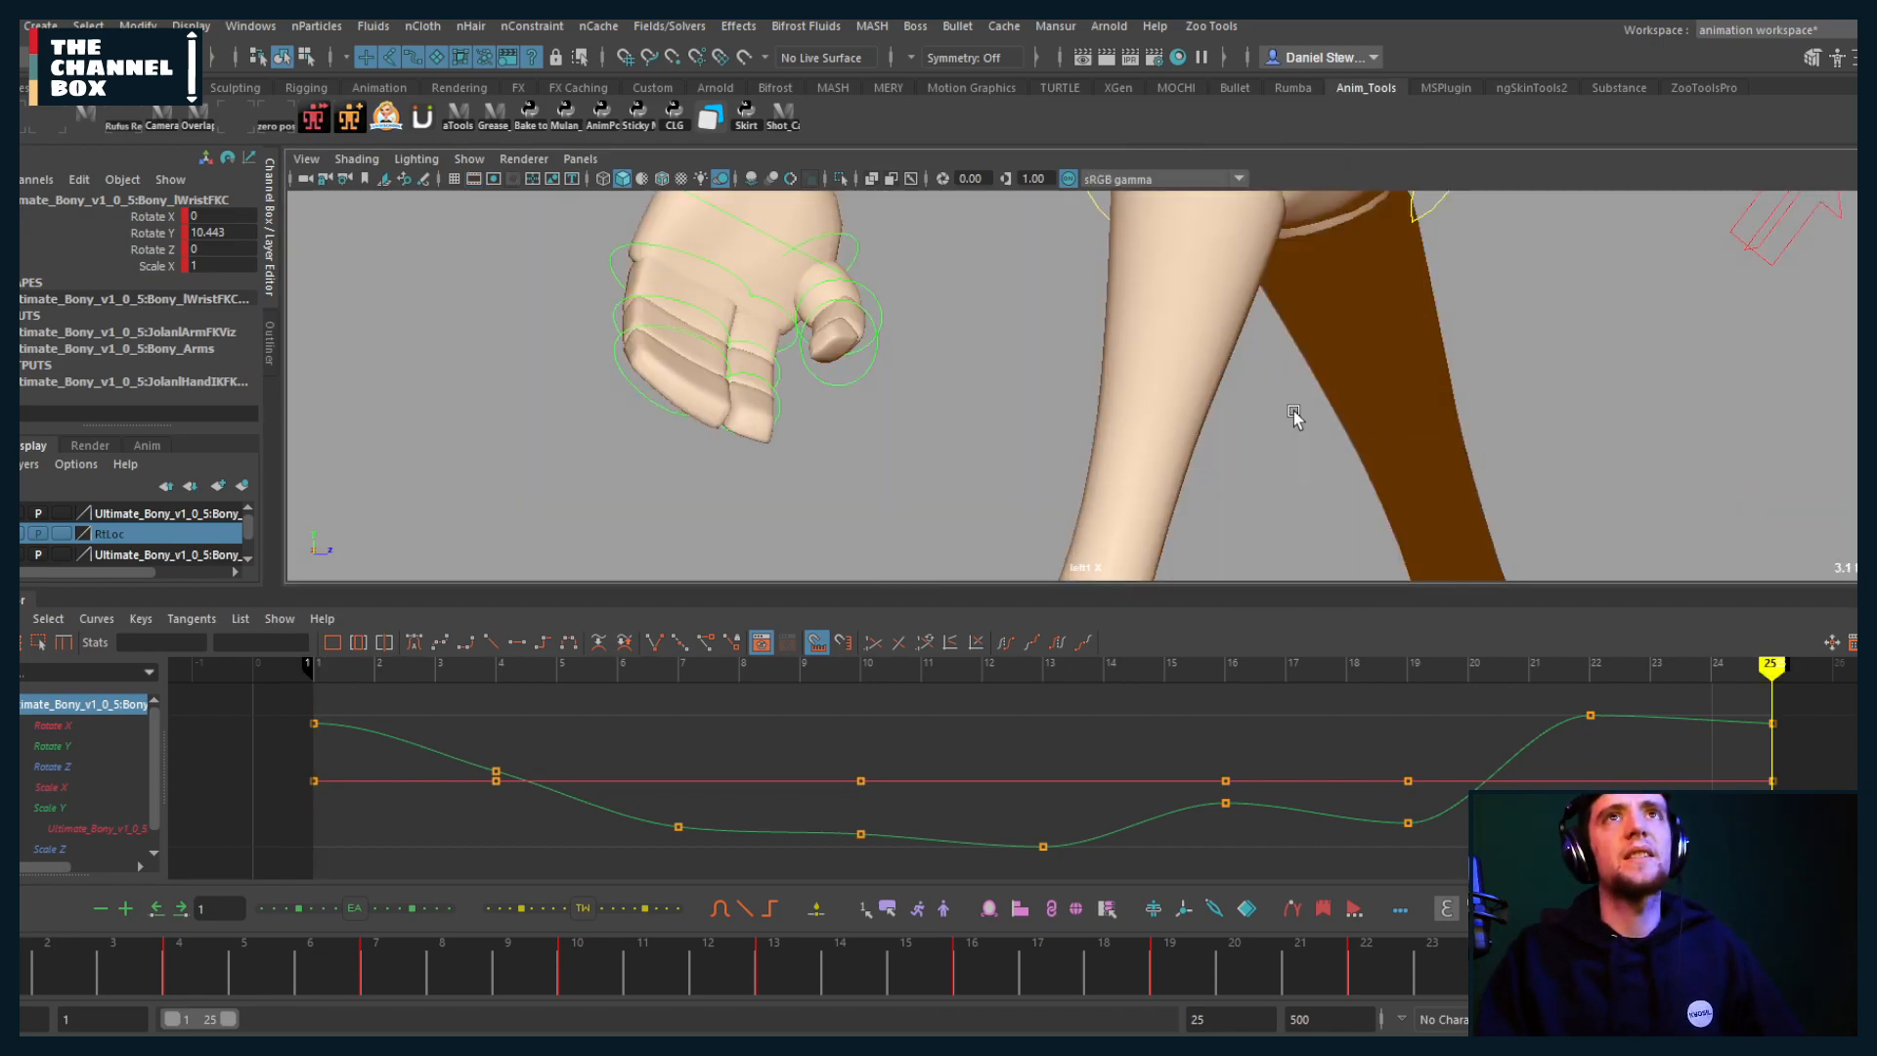
key("space")
key("bracketleft")
key("bracketleft")
scroll(1424, 428, "up", 3)
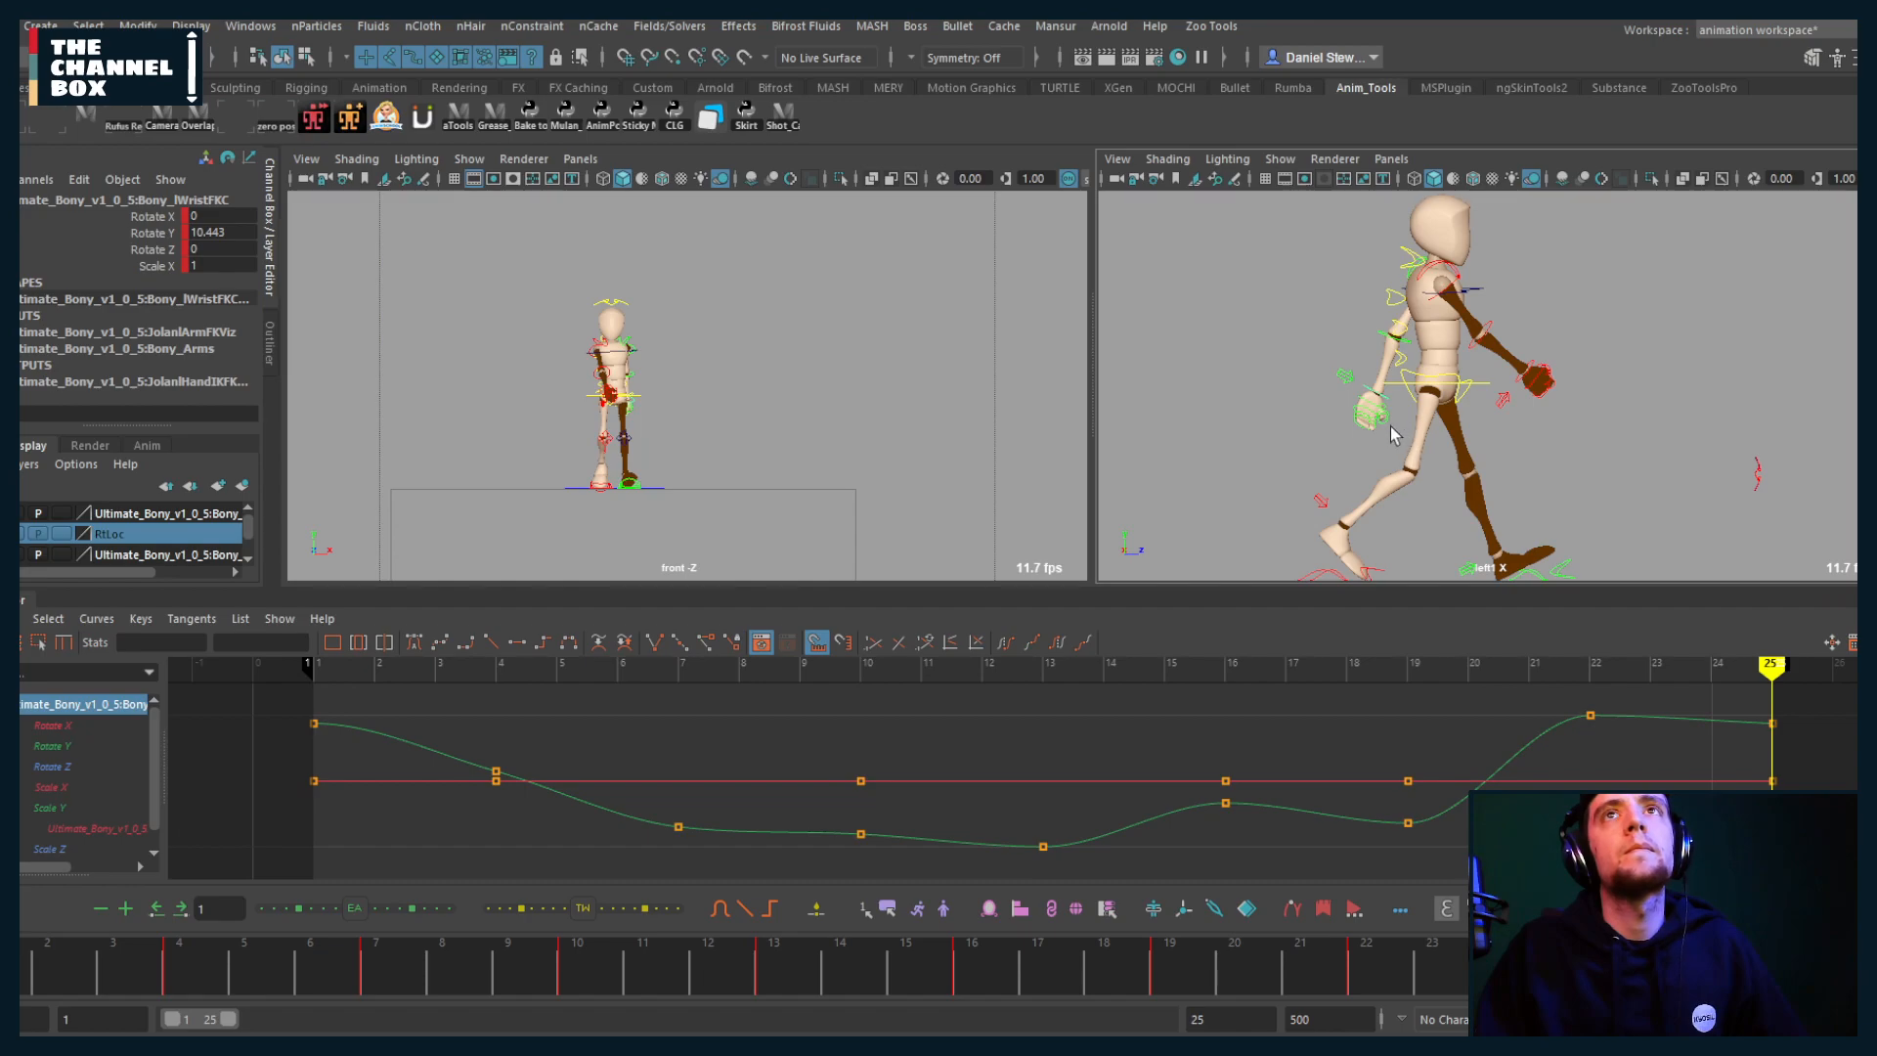
key("space")
scroll(1254, 403, "down", 4)
middle_click_drag(1249, 405, 1234, 476, "alt")
scroll(1274, 369, "down", 1)
scroll(1258, 450, "up", 2)
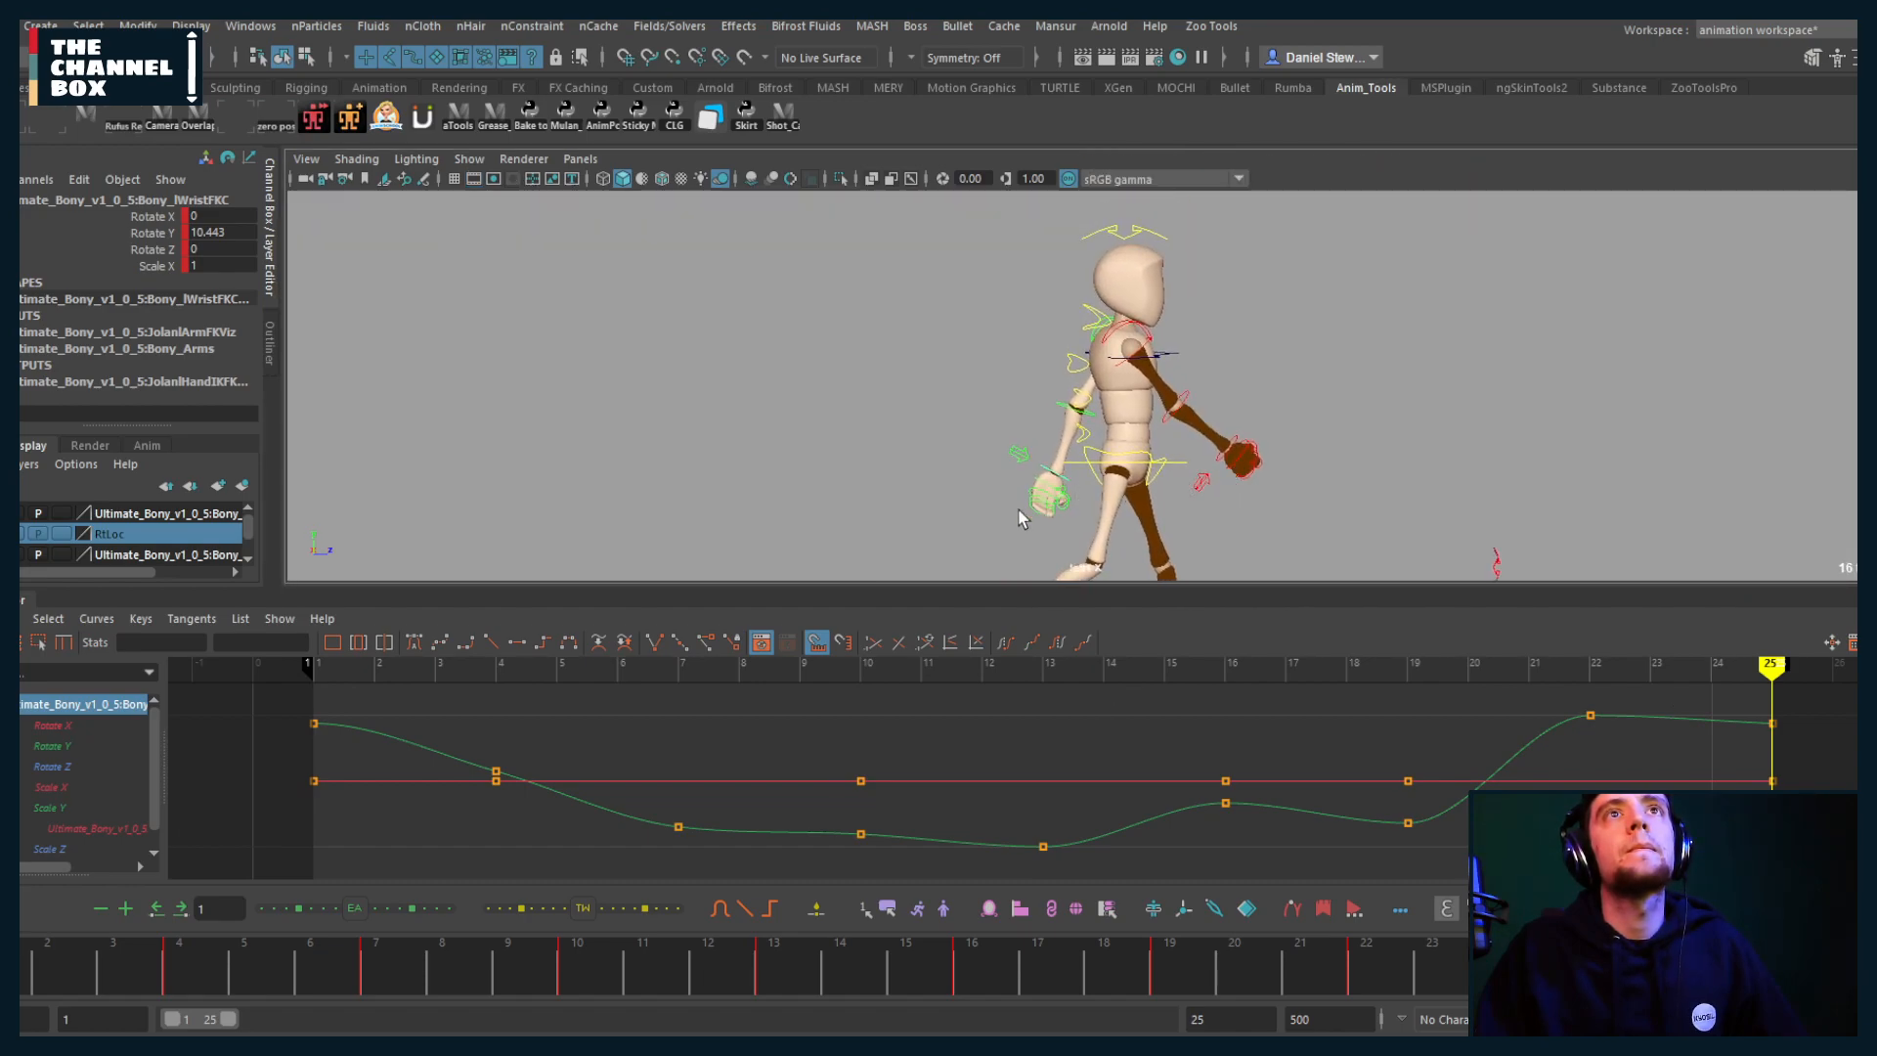
left_click_drag(1066, 476, 1065, 471, "shift")
scroll(1070, 468, "up", 3)
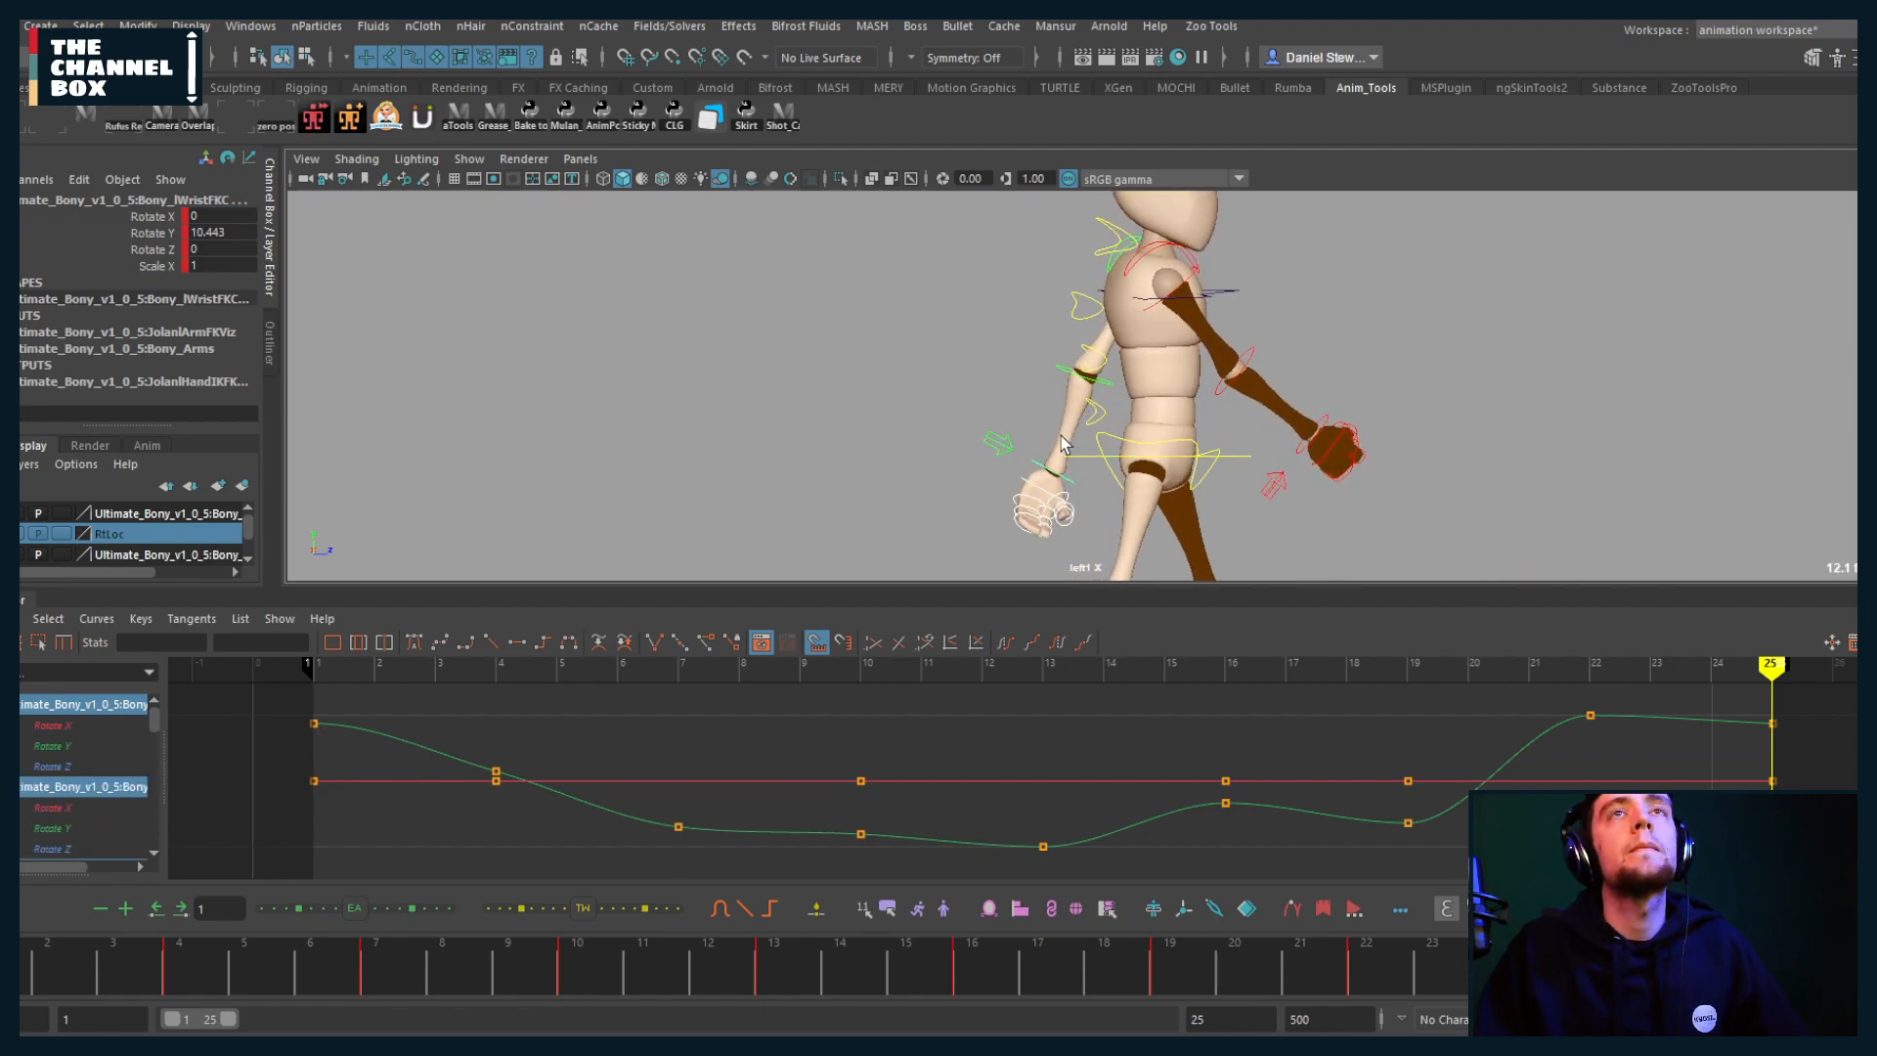
Step: Play the walk cycle in the perspective view, looking down on the character from above
key("space")
left_click_drag(1052, 431, 1039, 387)
left_click_drag(1039, 391, 1080, 377, "alt")
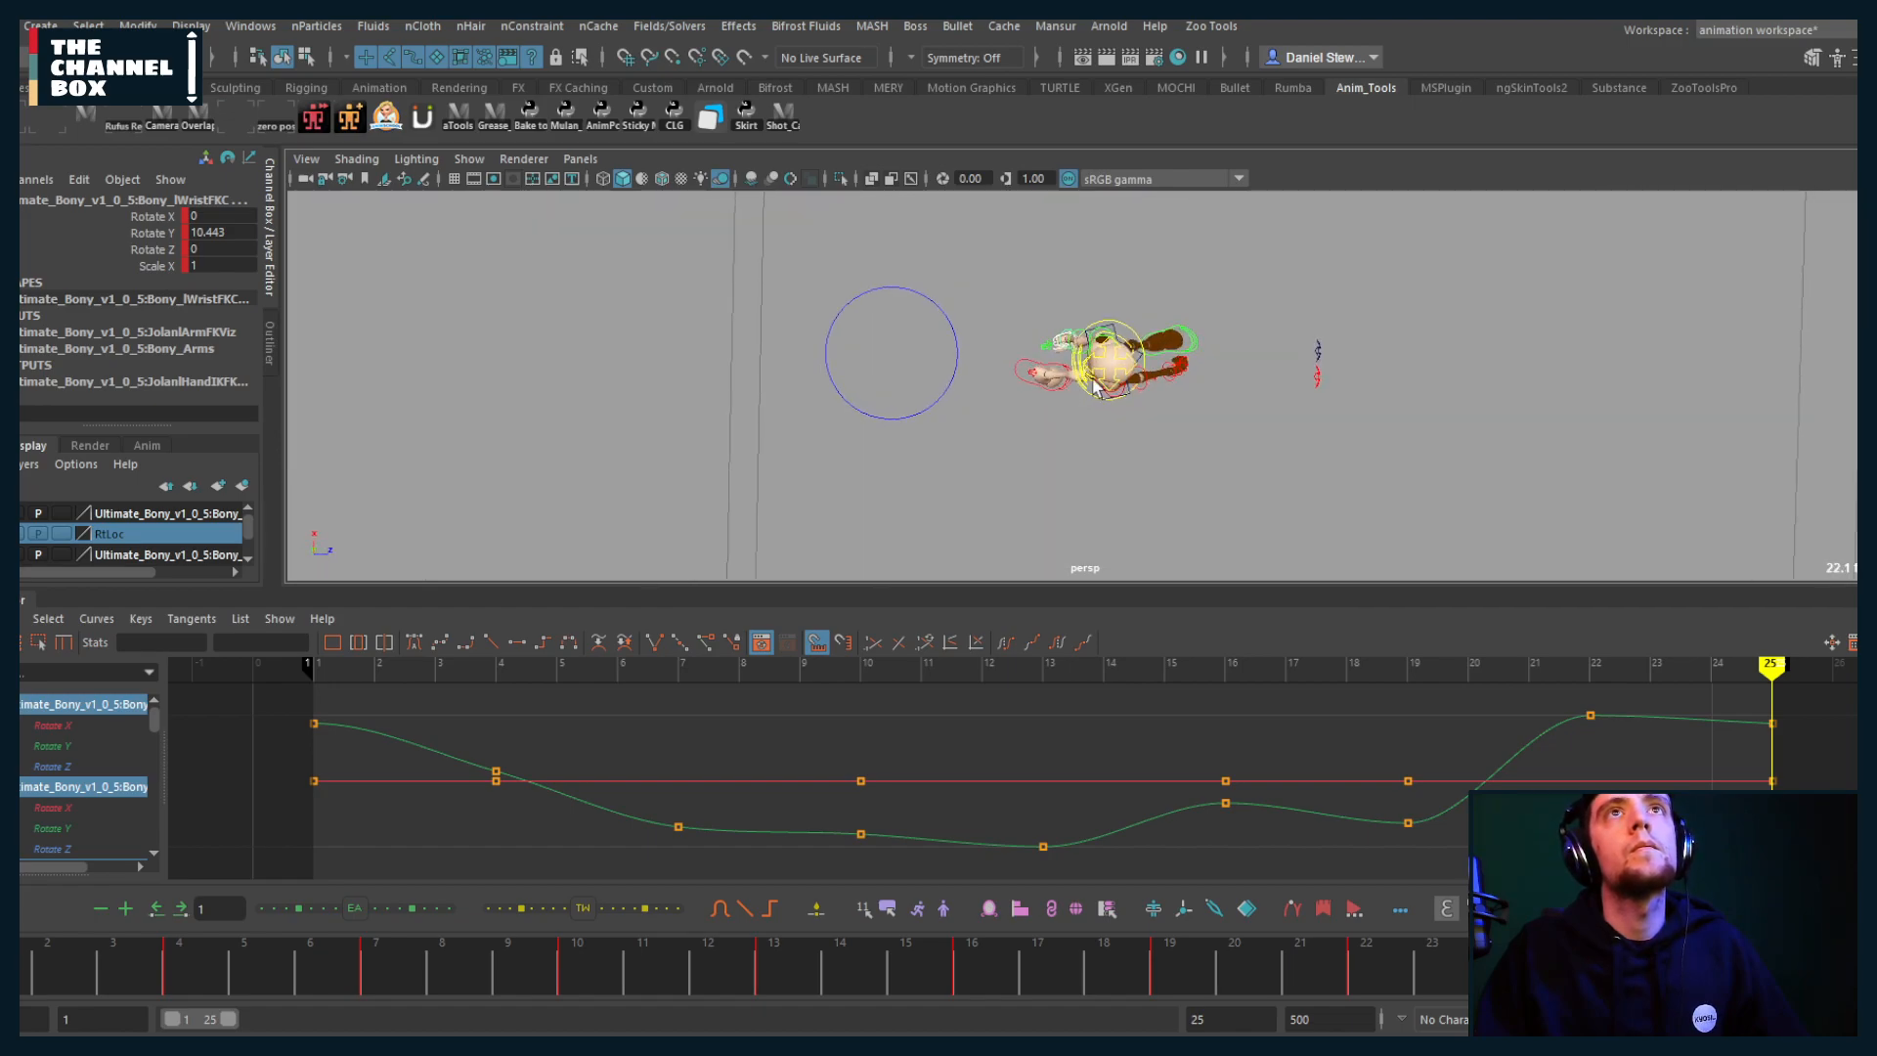
scroll(1083, 367, "up", 1)
scroll(1084, 368, "up", 2)
middle_click_drag(1083, 367, 1028, 421, "alt")
left_click_drag(1028, 420, 1004, 433, "alt")
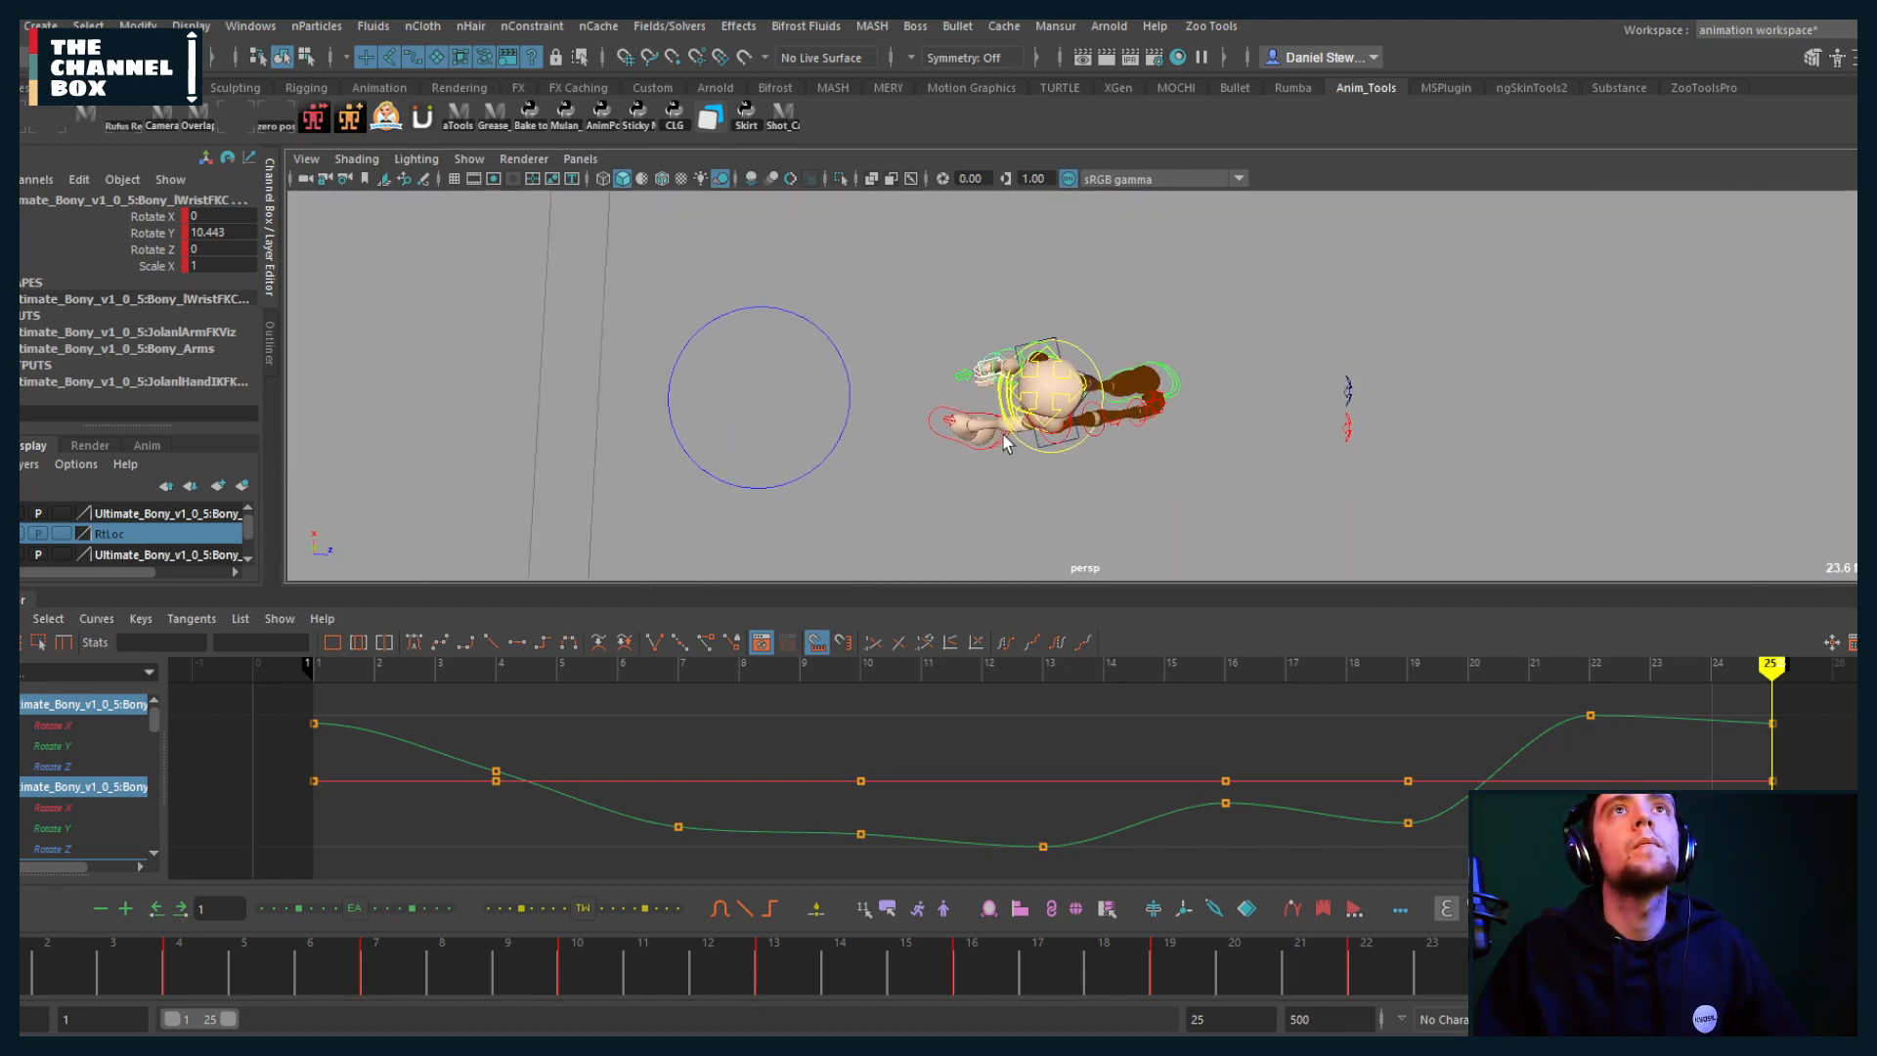
key("alt+v")
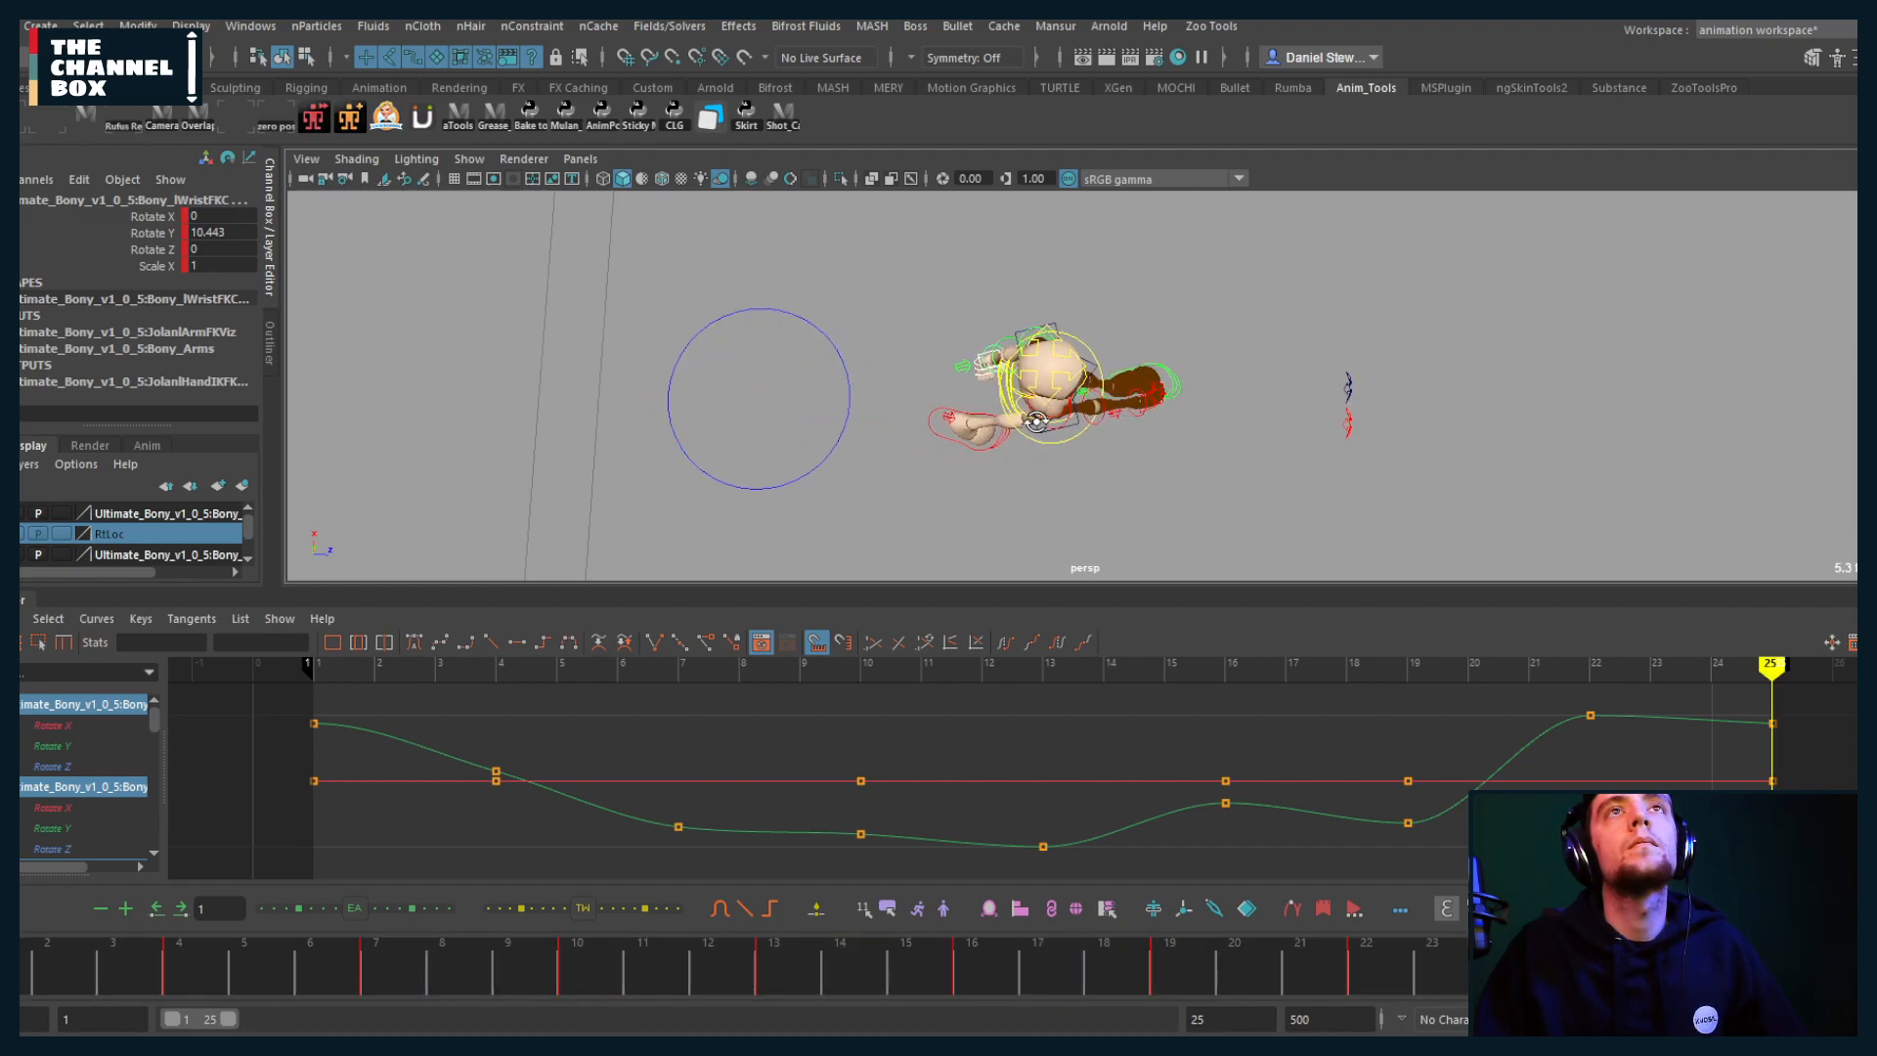
left_click_drag(993, 438, 1019, 371, "alt")
Step: Select the spine top control in the front view and play the walk to examine the torso motion
key("space")
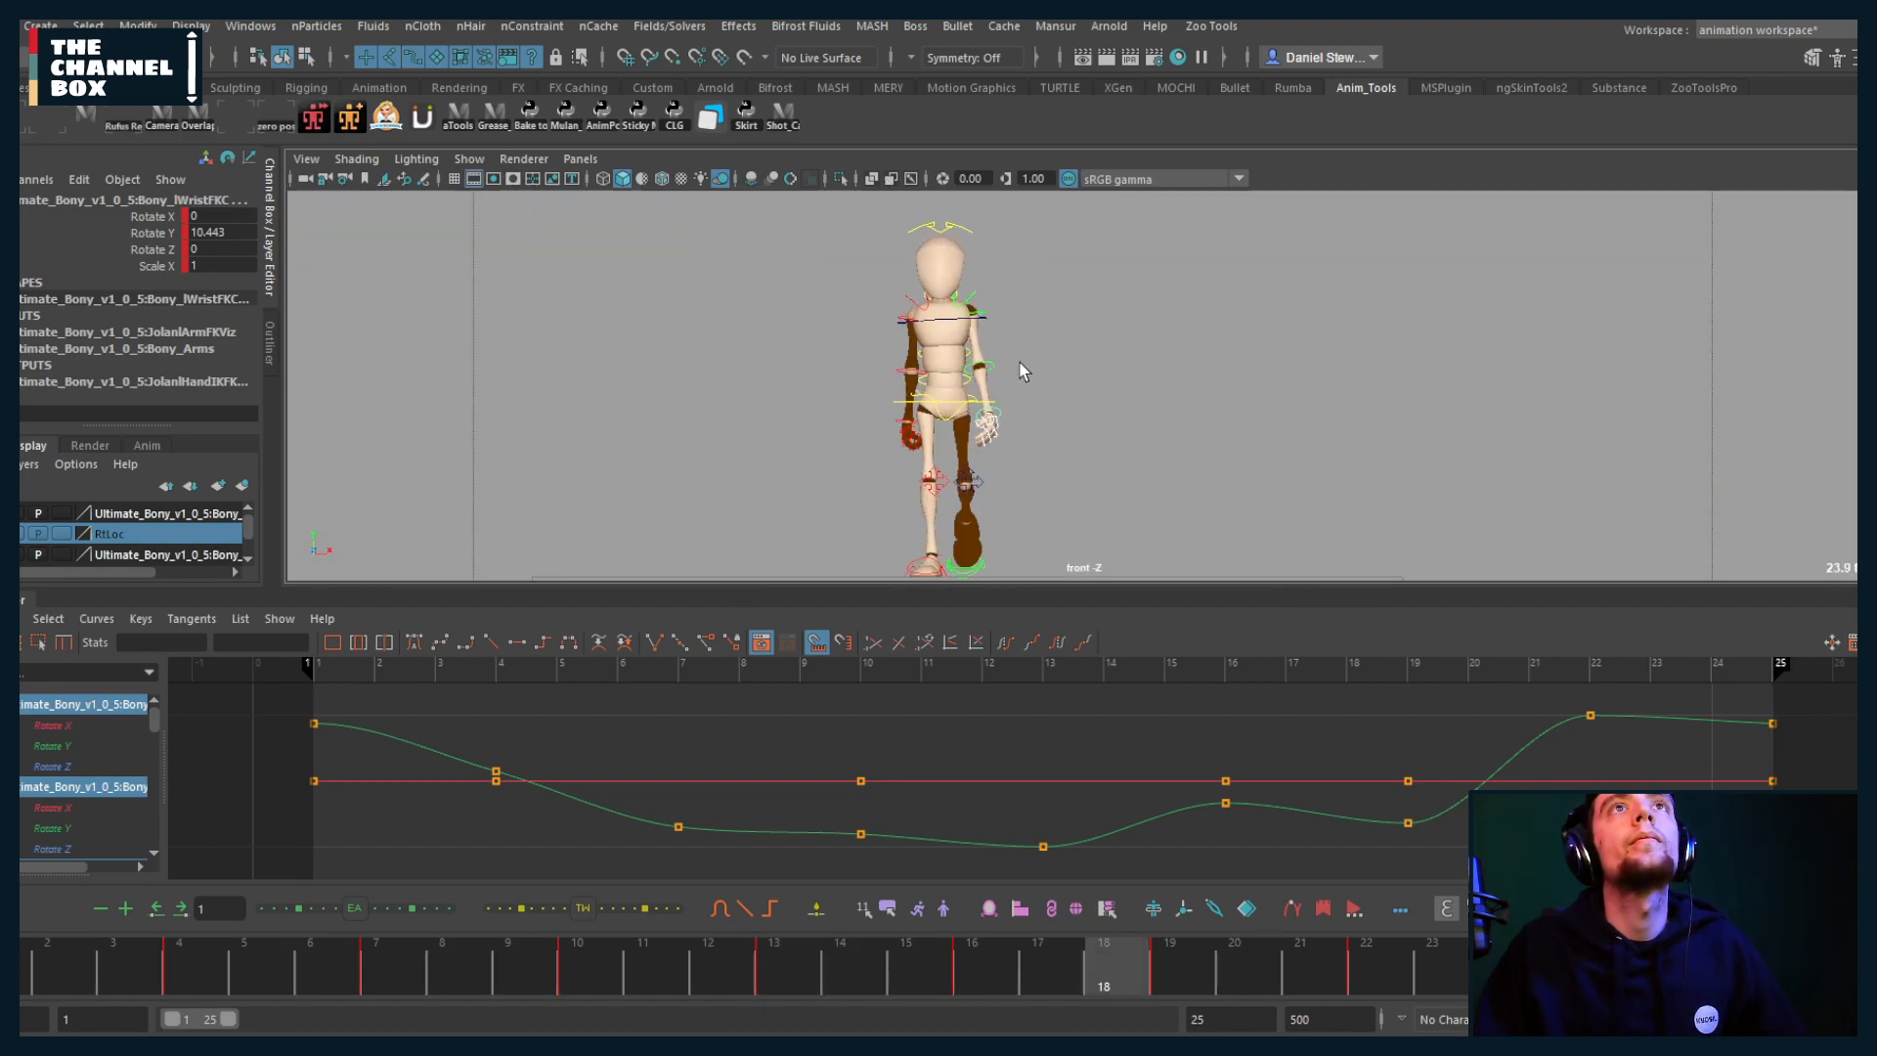
key("Escape")
left_click(946, 319)
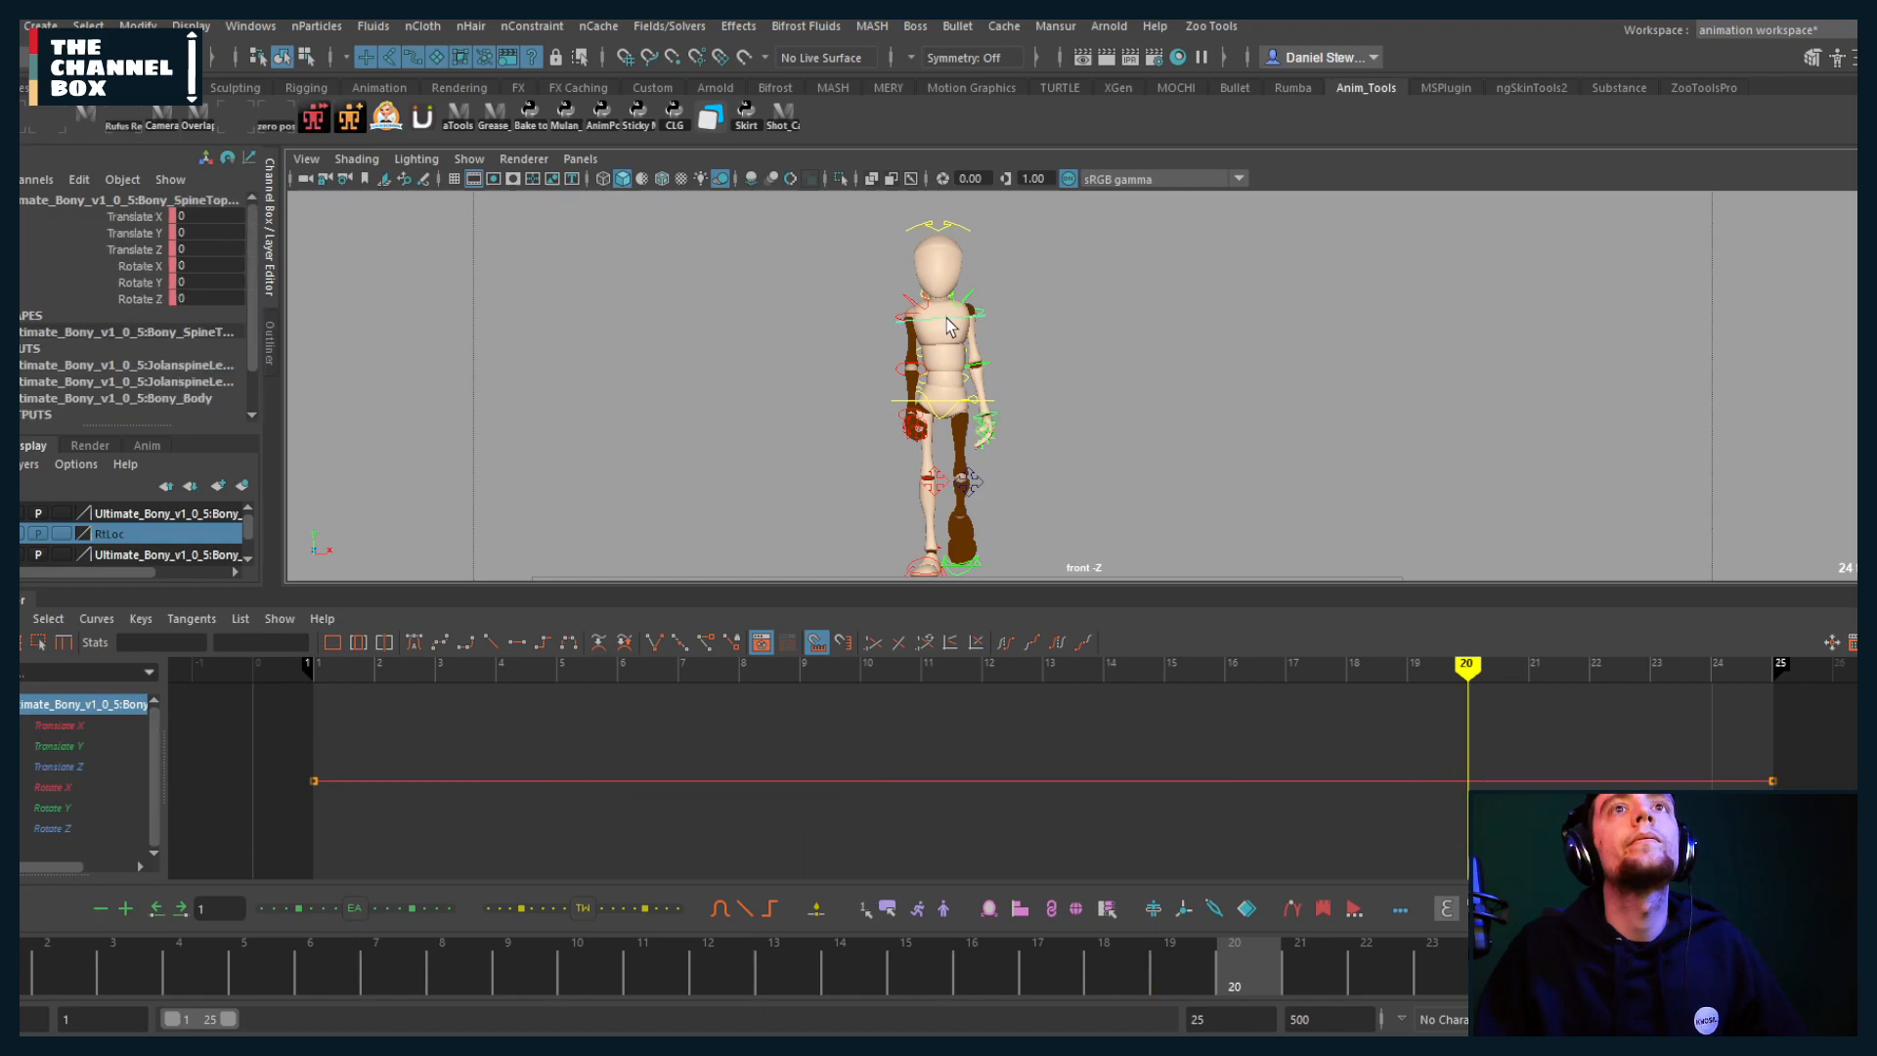
scroll(919, 359, "up", 5)
key("alt+v")
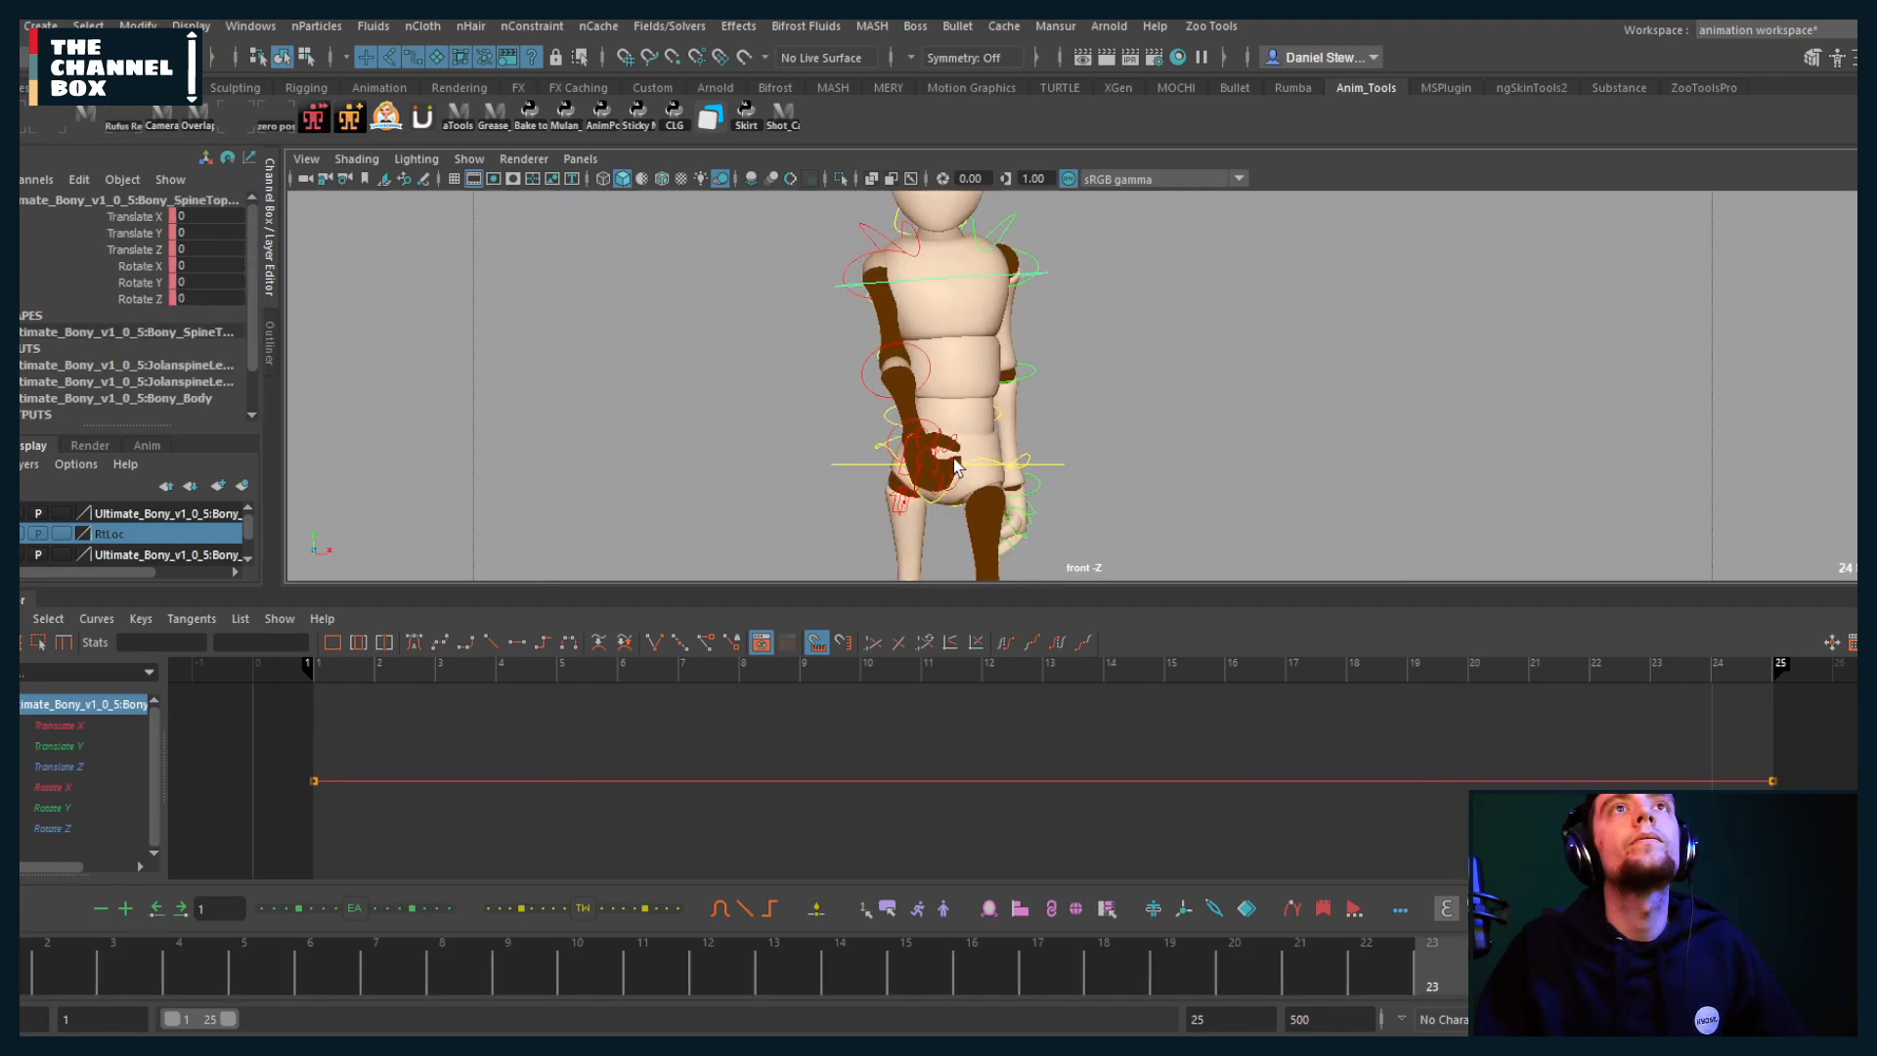
Step: Stop playback at frame 1 and select the main hip control followed by the root control around the hips
key("Escape")
left_click(945, 498)
key("e")
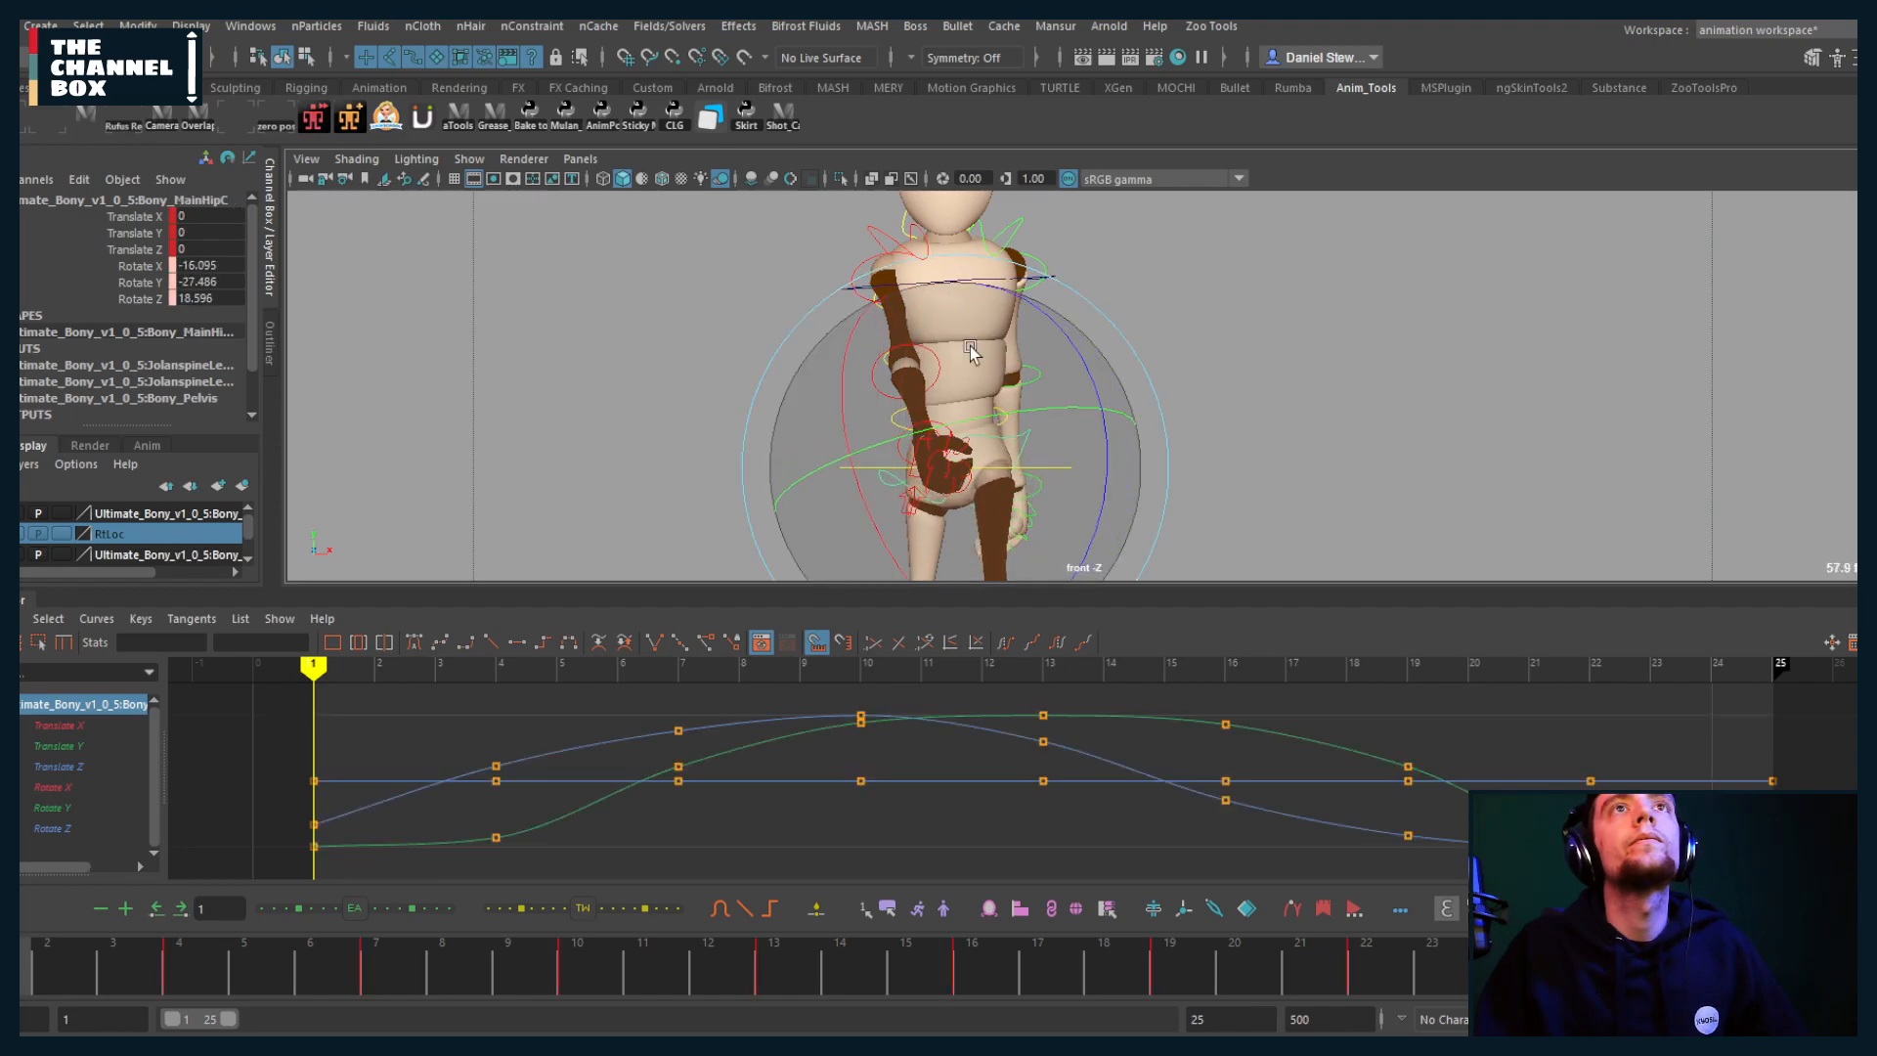
left_click_drag(1088, 394, 1056, 469)
left_click(1059, 471)
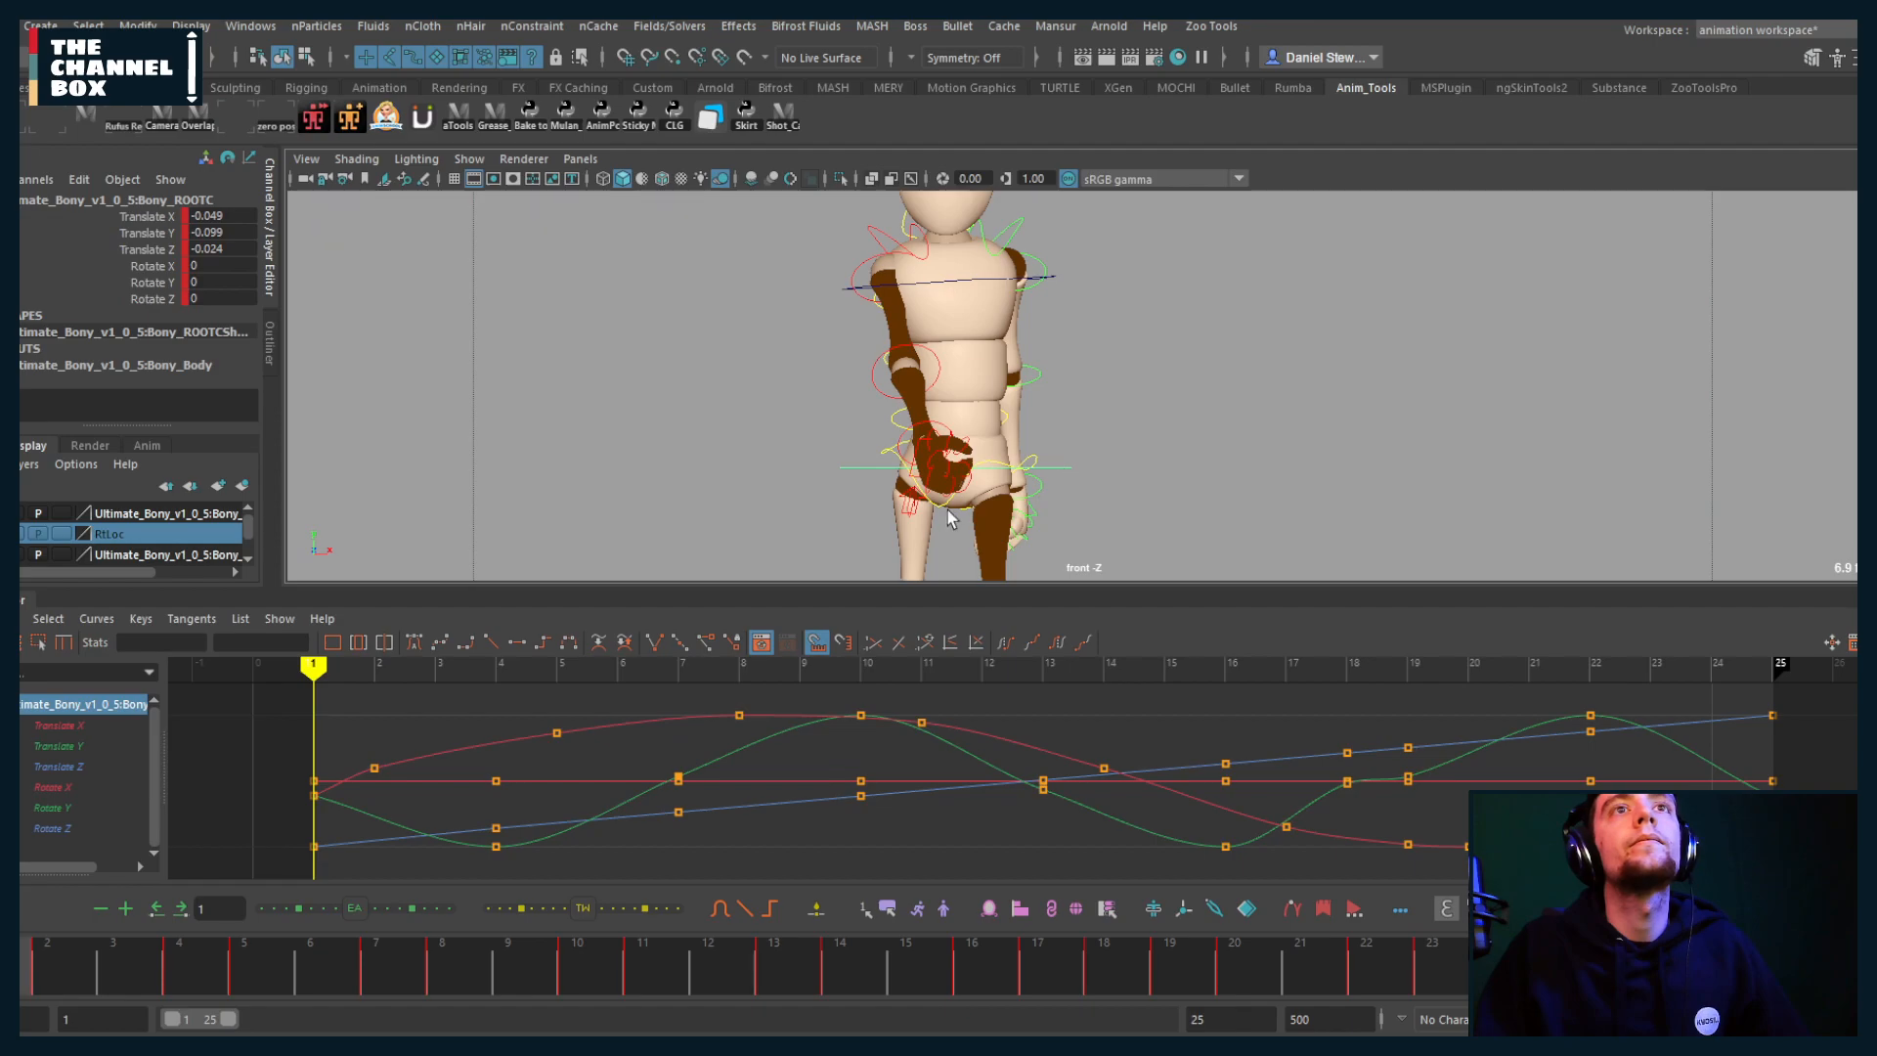
Step: Review the root control's curves in perspective view and move its Translate Y key from frame 18 to frame 19, at value -0.0737
key("space")
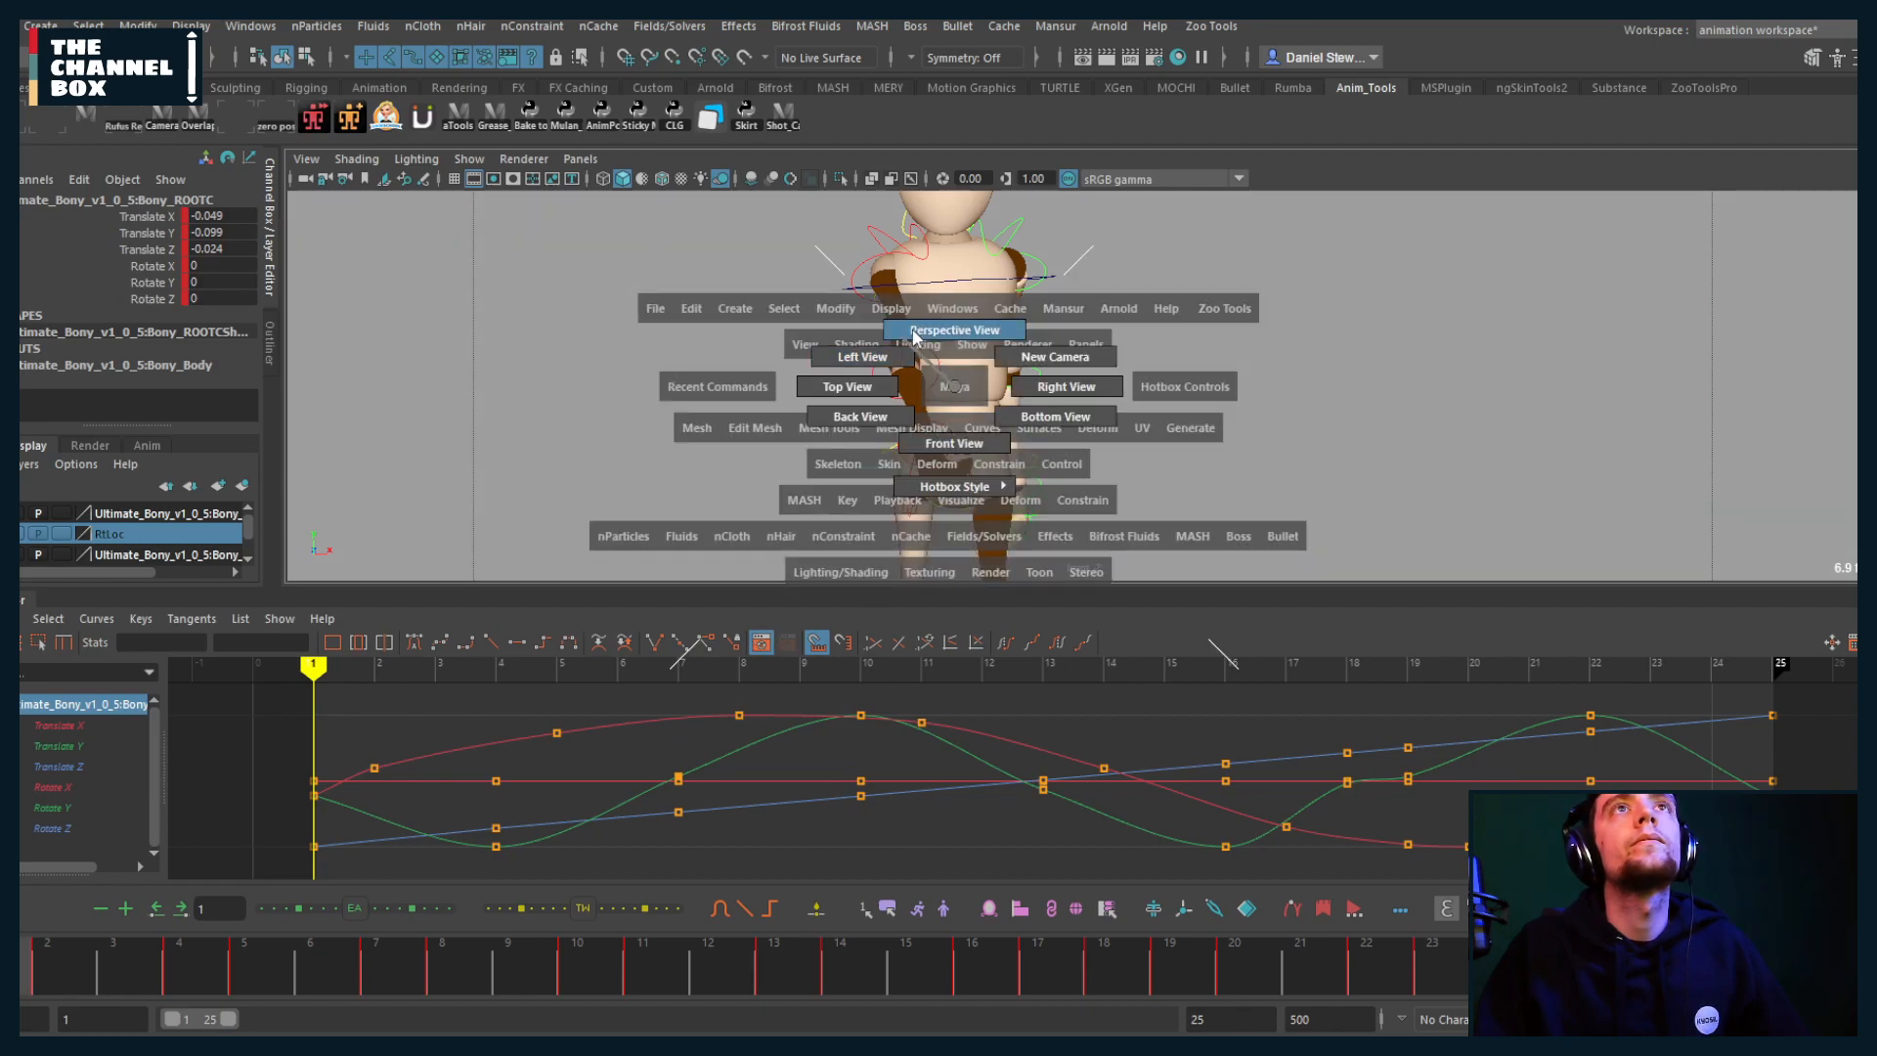
left_click(953, 330)
left_click_drag(946, 394, 856, 391, "alt")
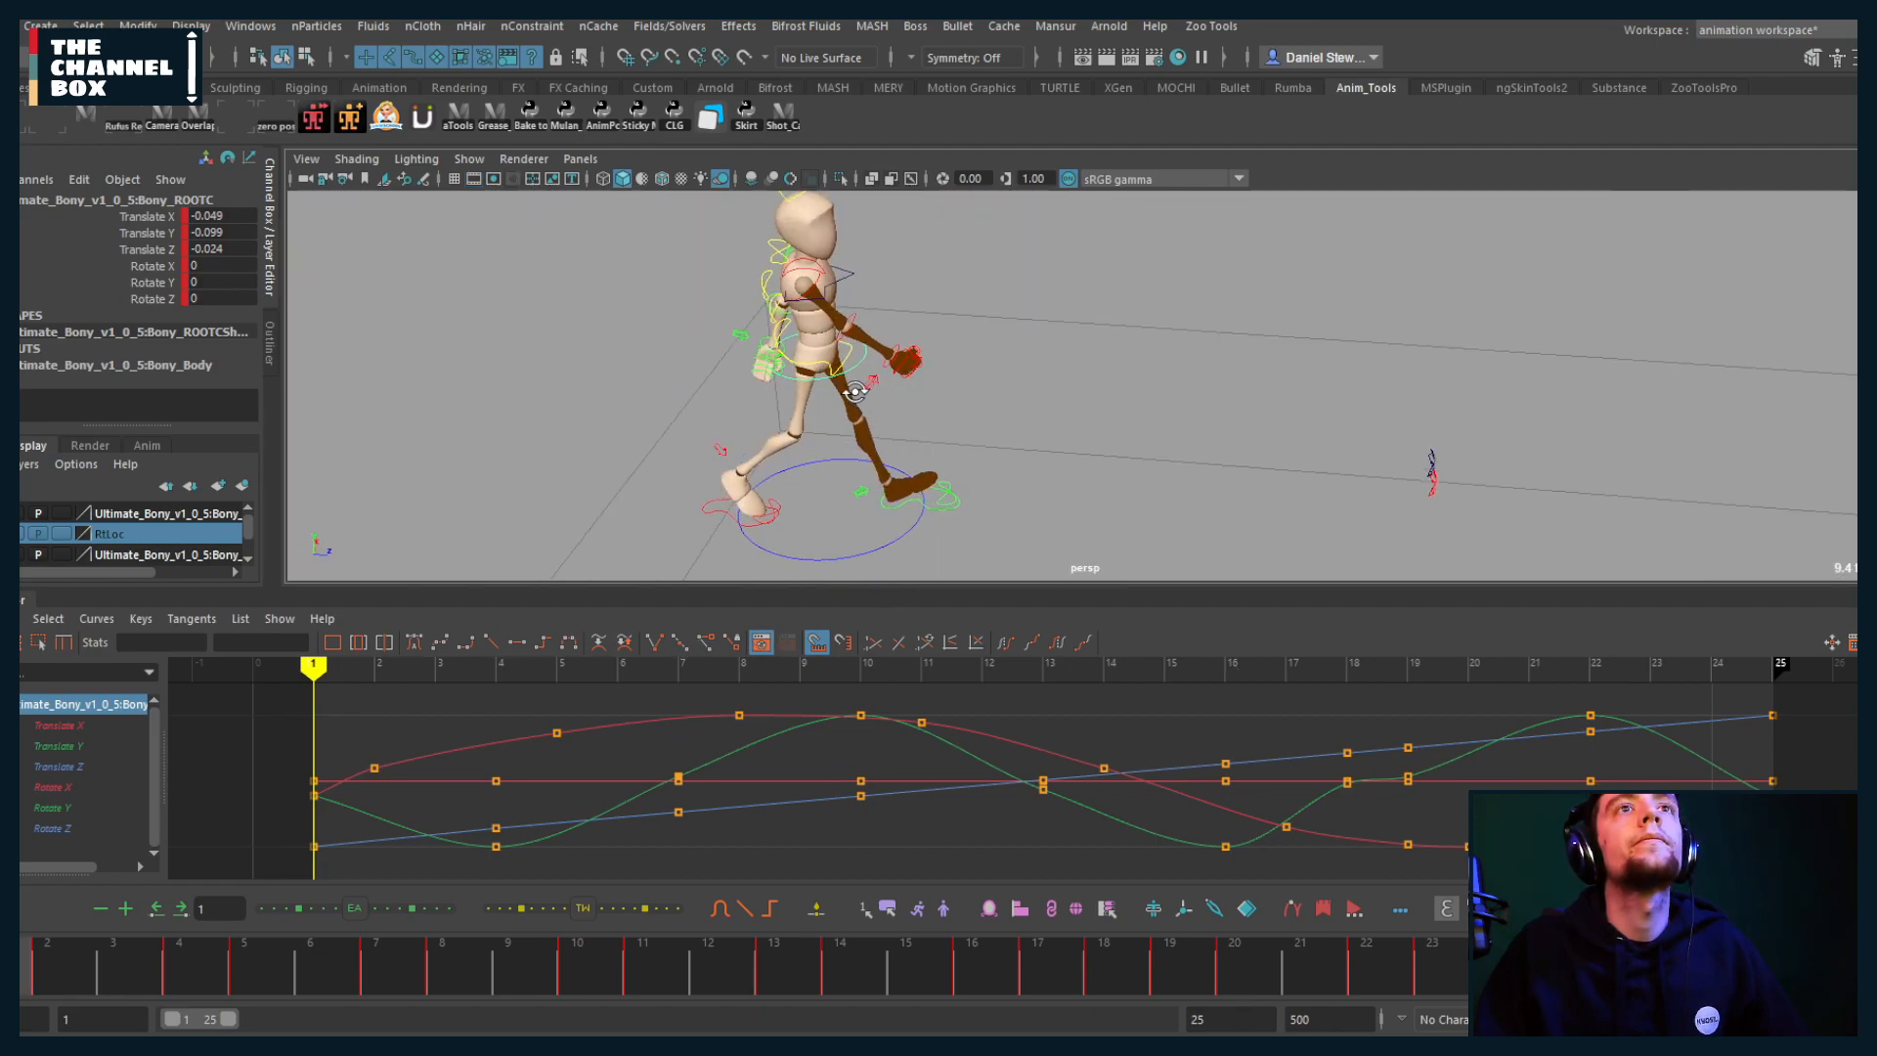
left_click(68, 807)
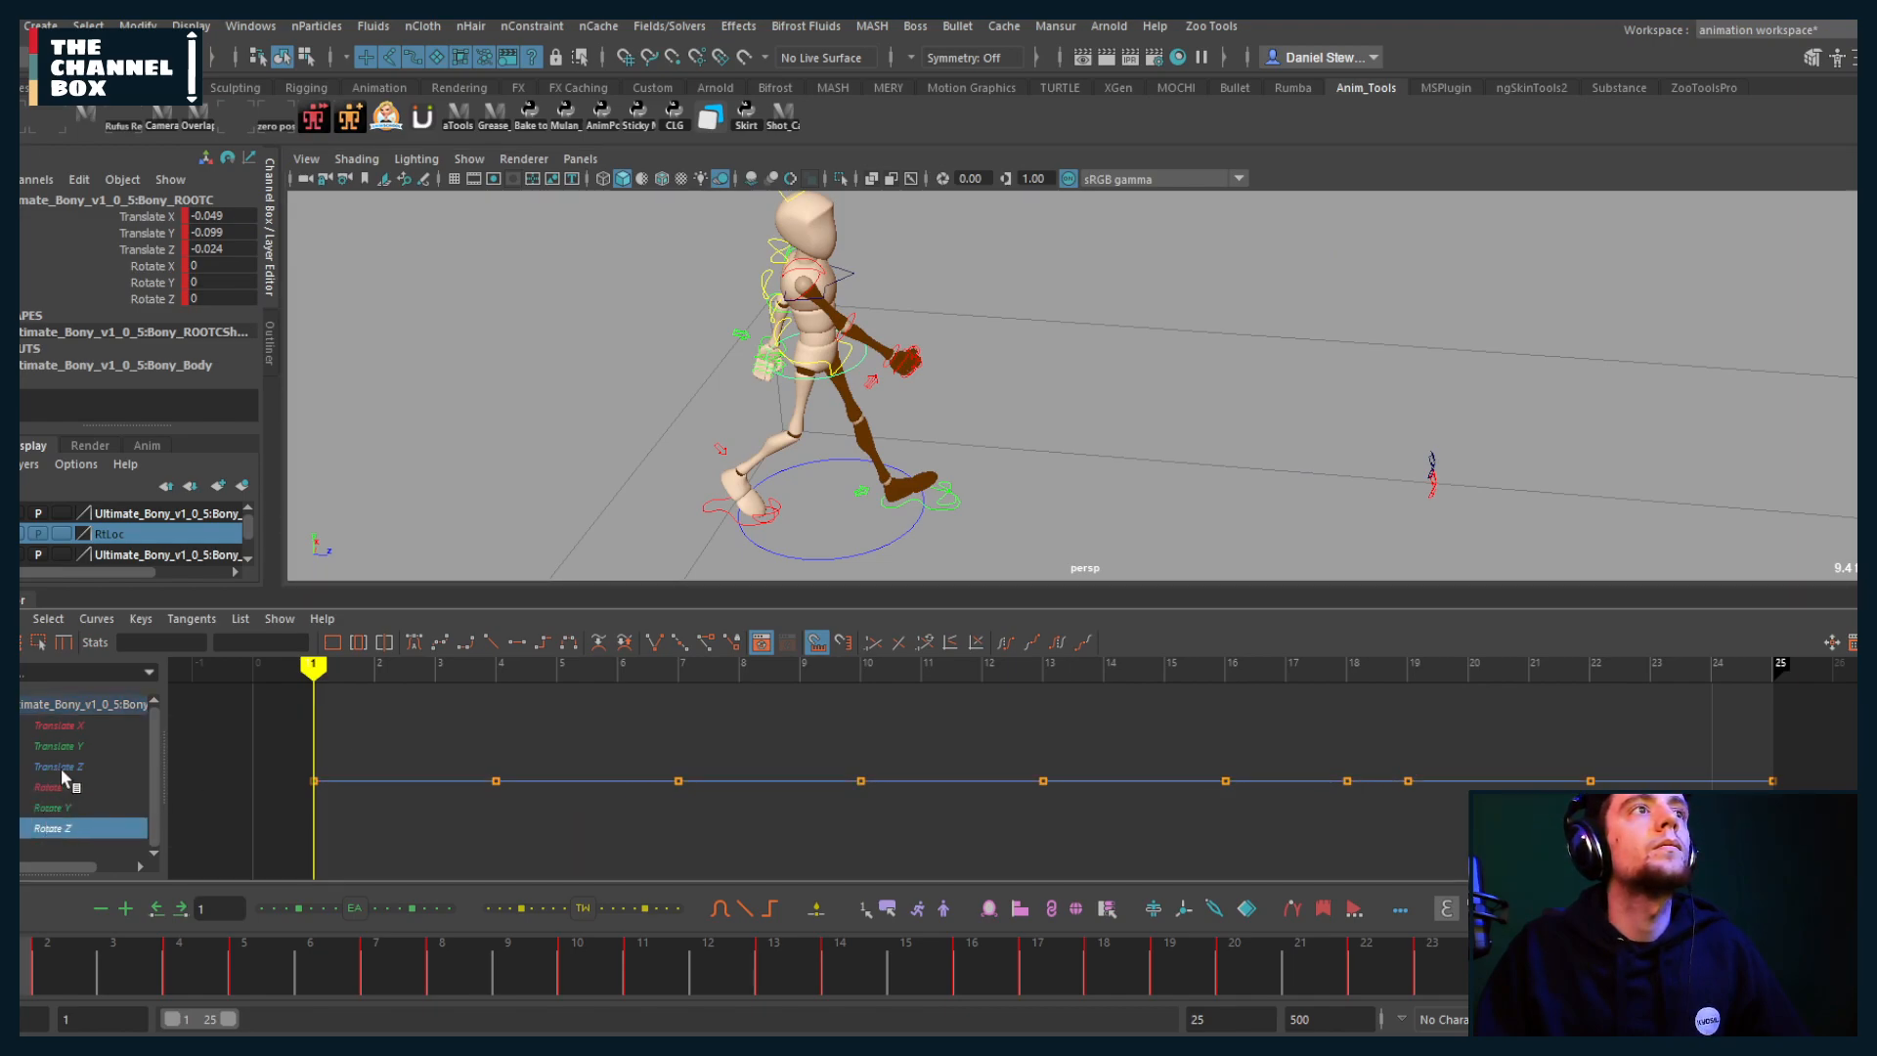
left_click(60, 766)
left_click(69, 747)
left_click(65, 729)
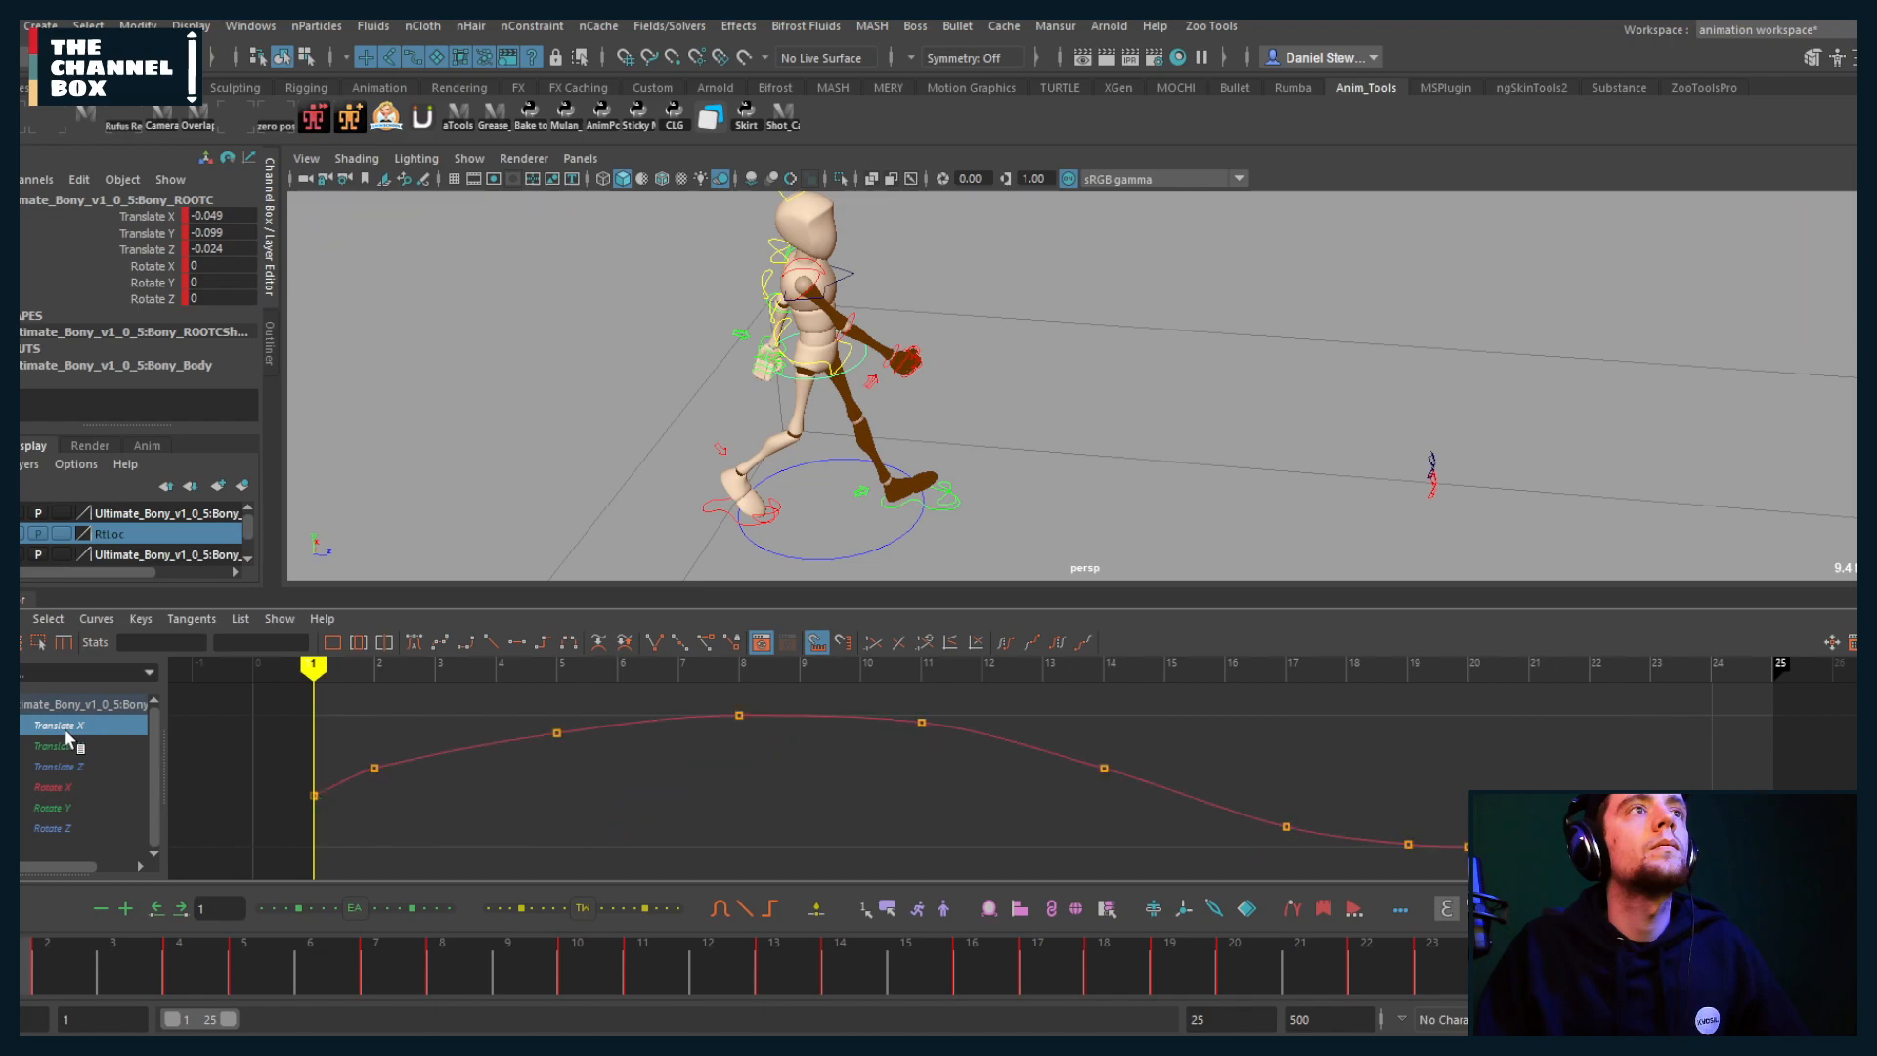
left_click(67, 738)
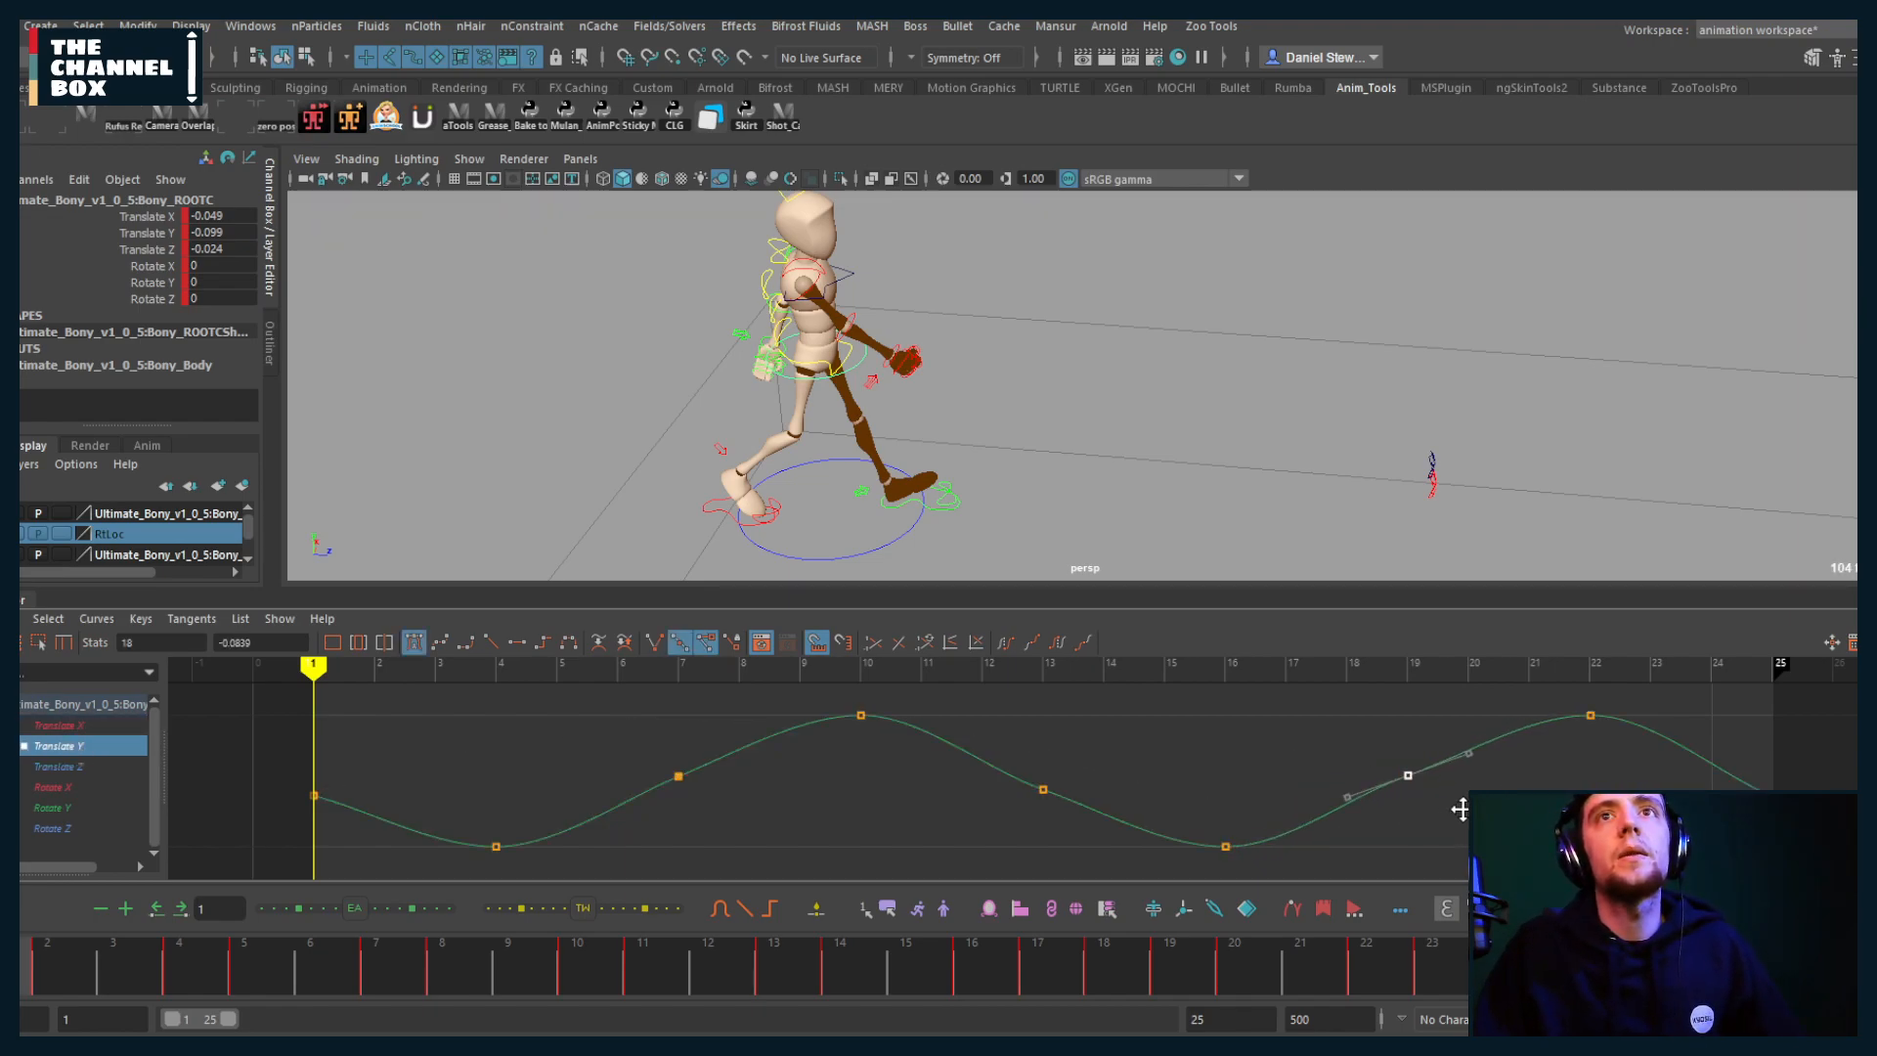
Step: Play the walk cycle in perspective to check the root's vertical motion, and orbit behind the character
key("alt+v")
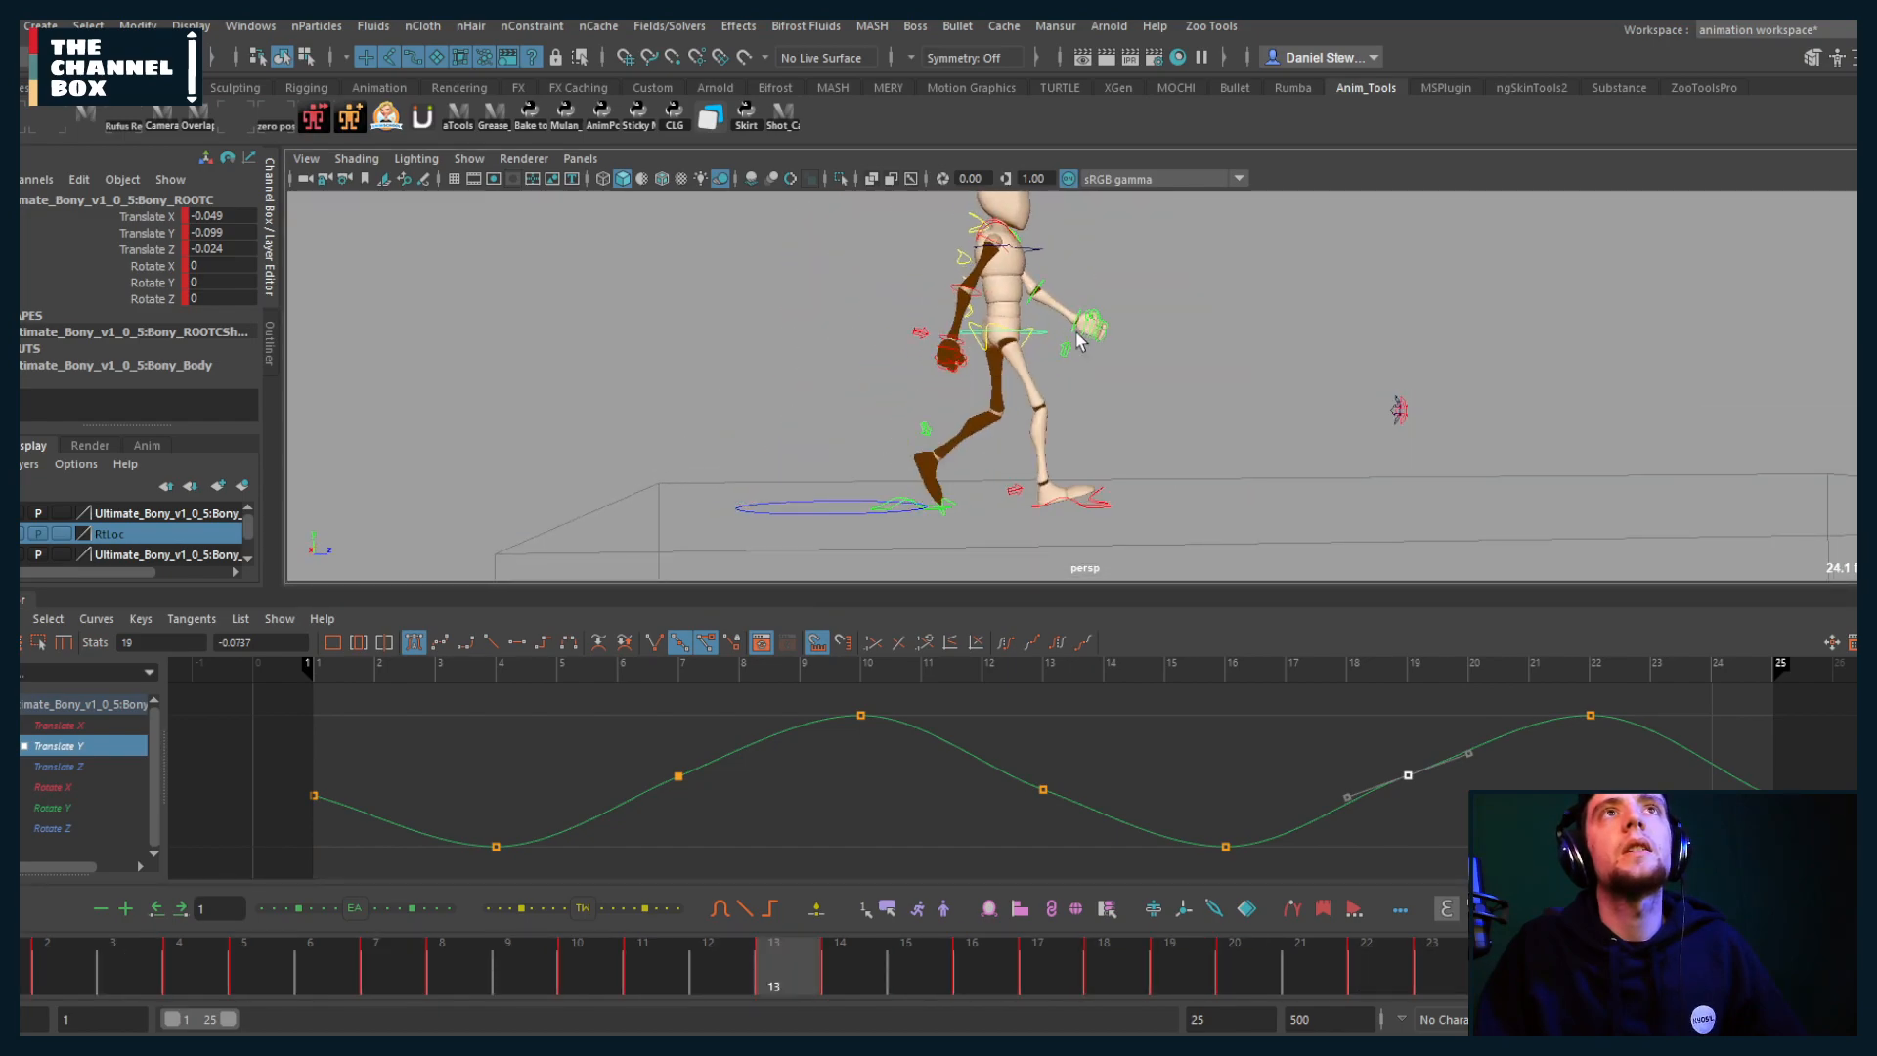
middle_click_drag(1099, 355, 1113, 393, "alt")
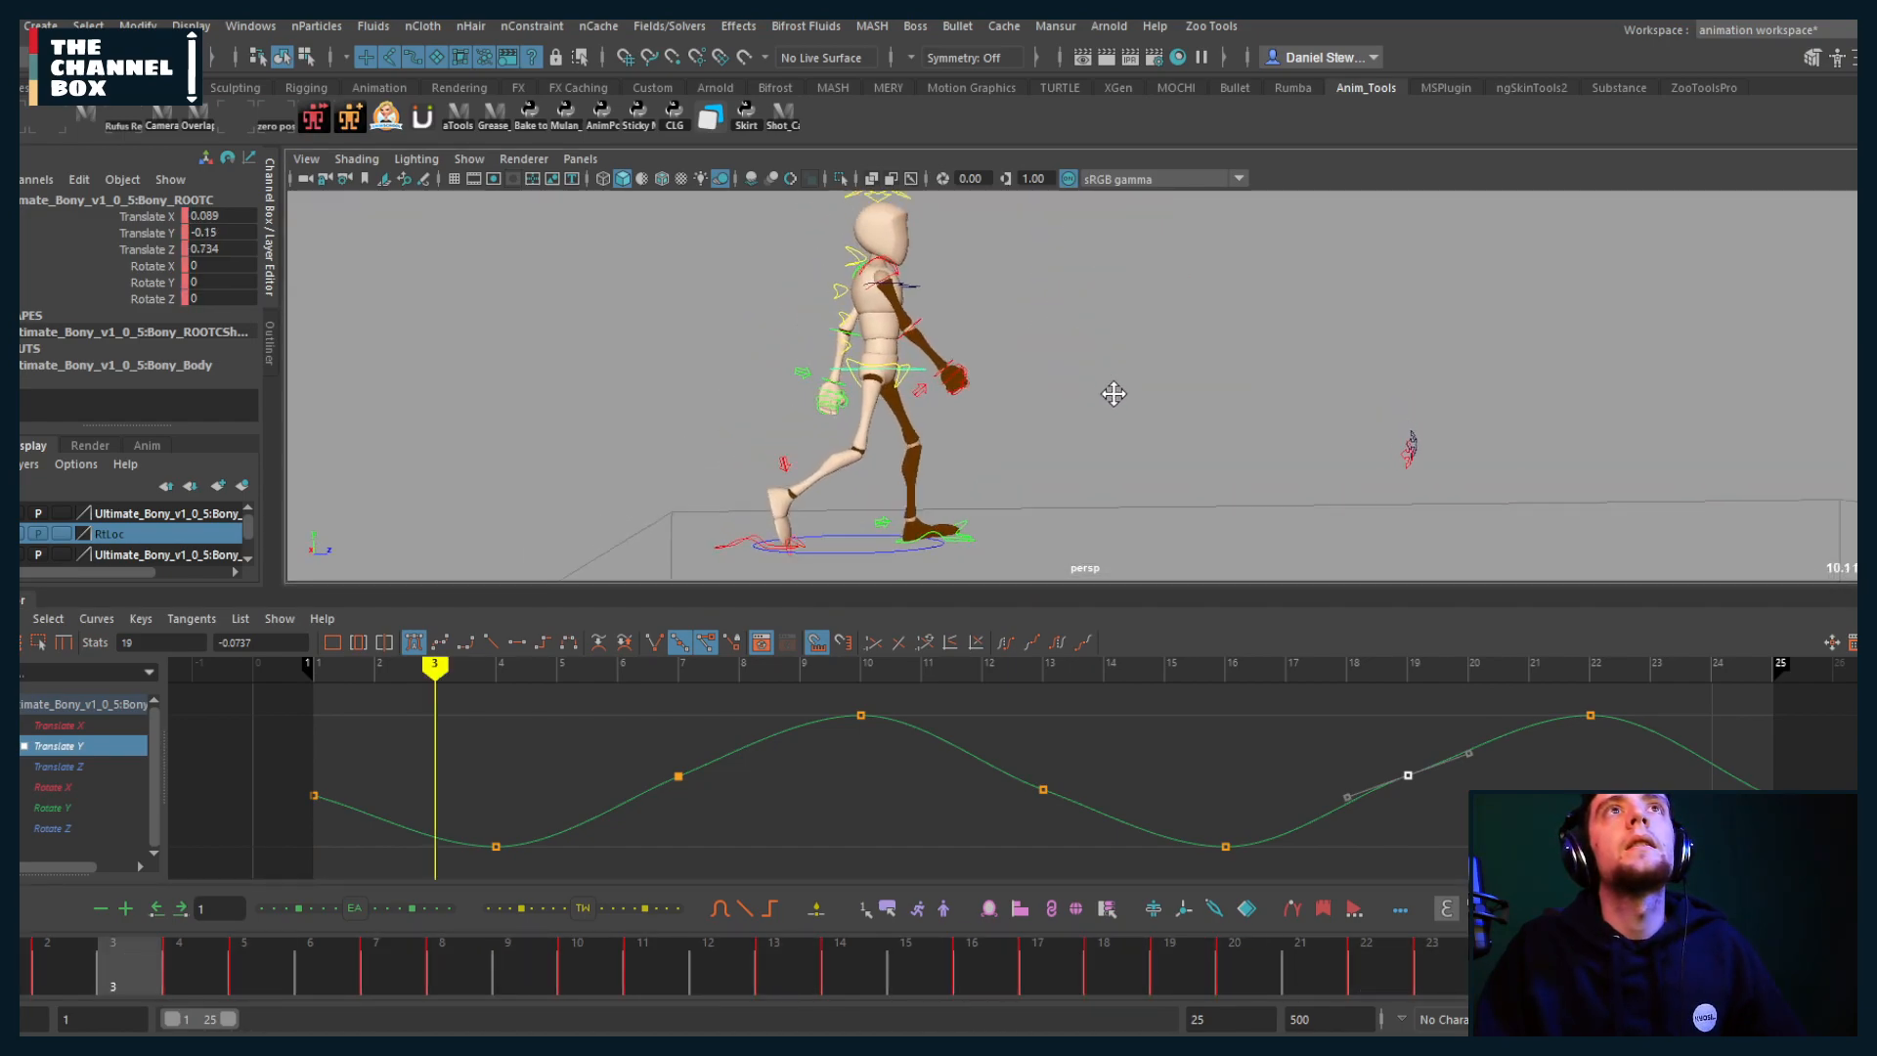
right_click_drag(1113, 393, 1127, 431, "alt")
left_click_drag(1127, 431, 1294, 436, "alt")
Step: Select the spine FK controls, try rotating them together at frame 3, and undo the rotation
left_click(794, 290)
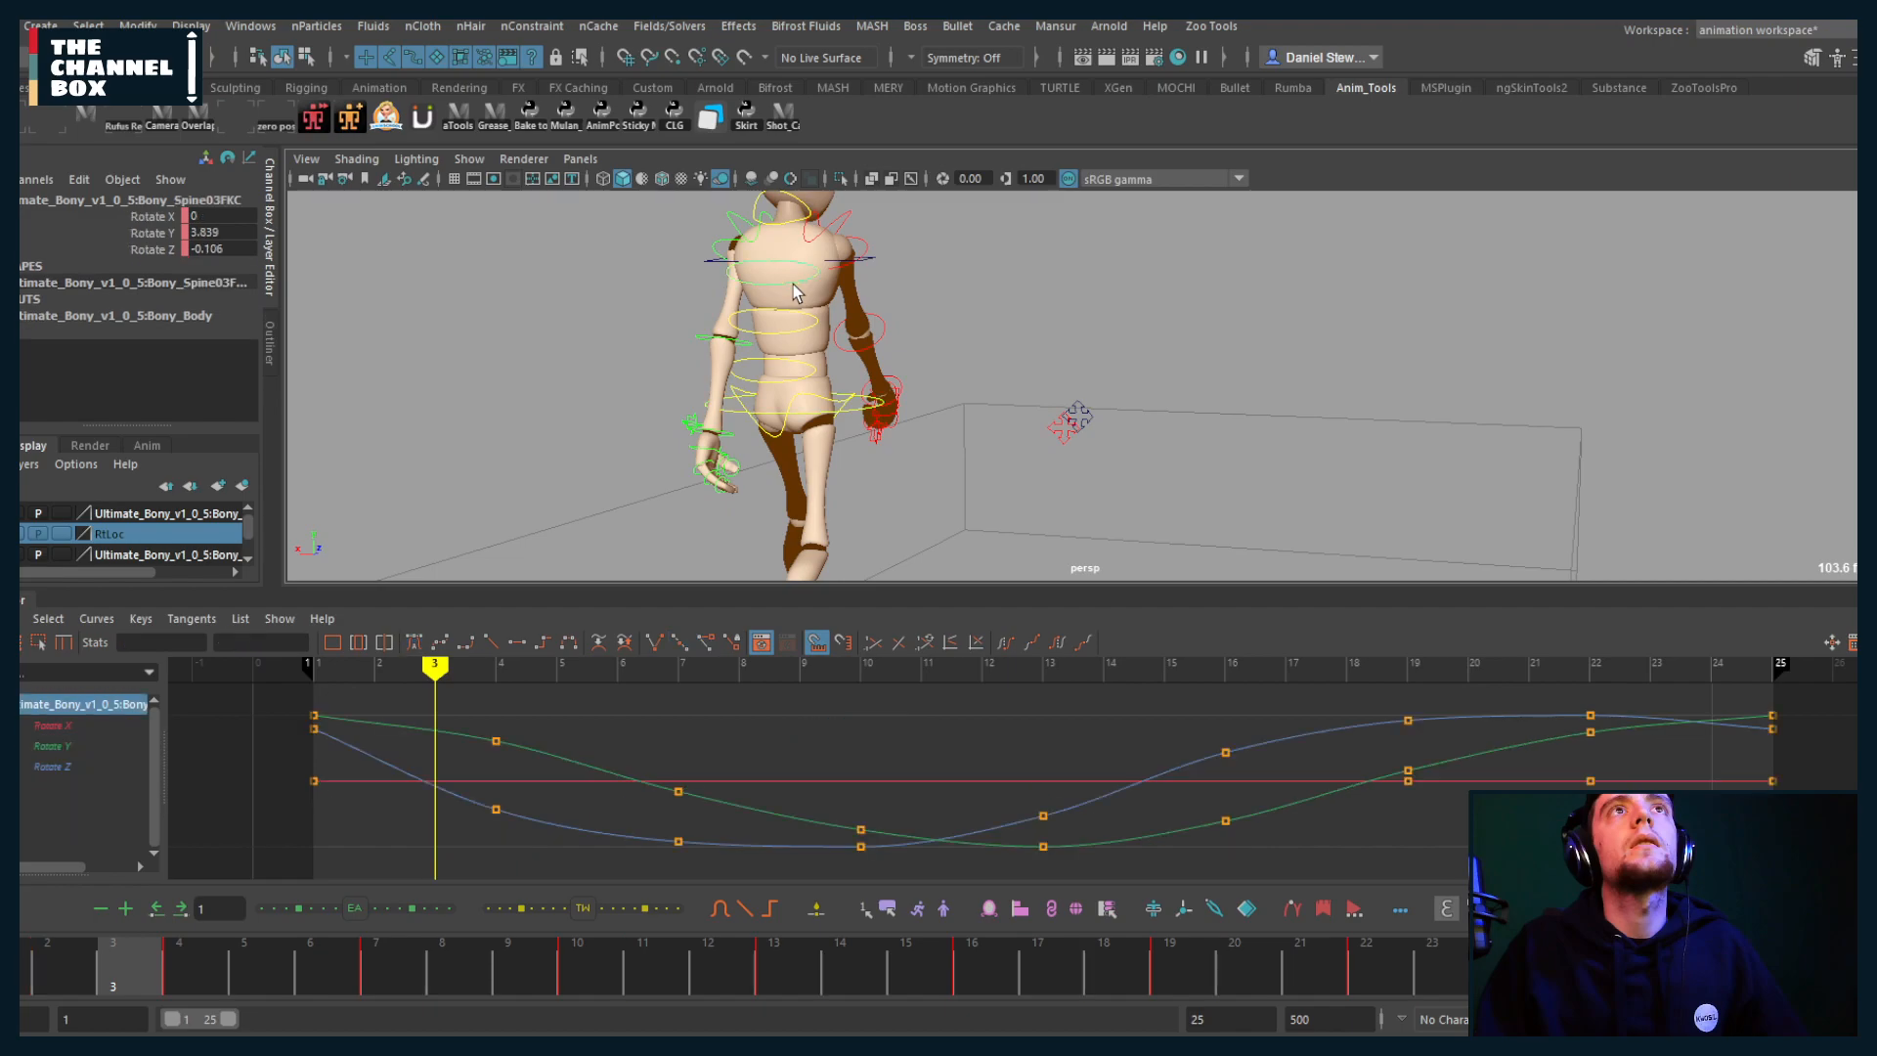
left_click(780, 358, "shift")
key("e")
left_click_drag(830, 385, 1188, 367)
key("ctrl+z")
Step: Play the walk cycle from behind the character to examine how the spine moves
key("alt+v")
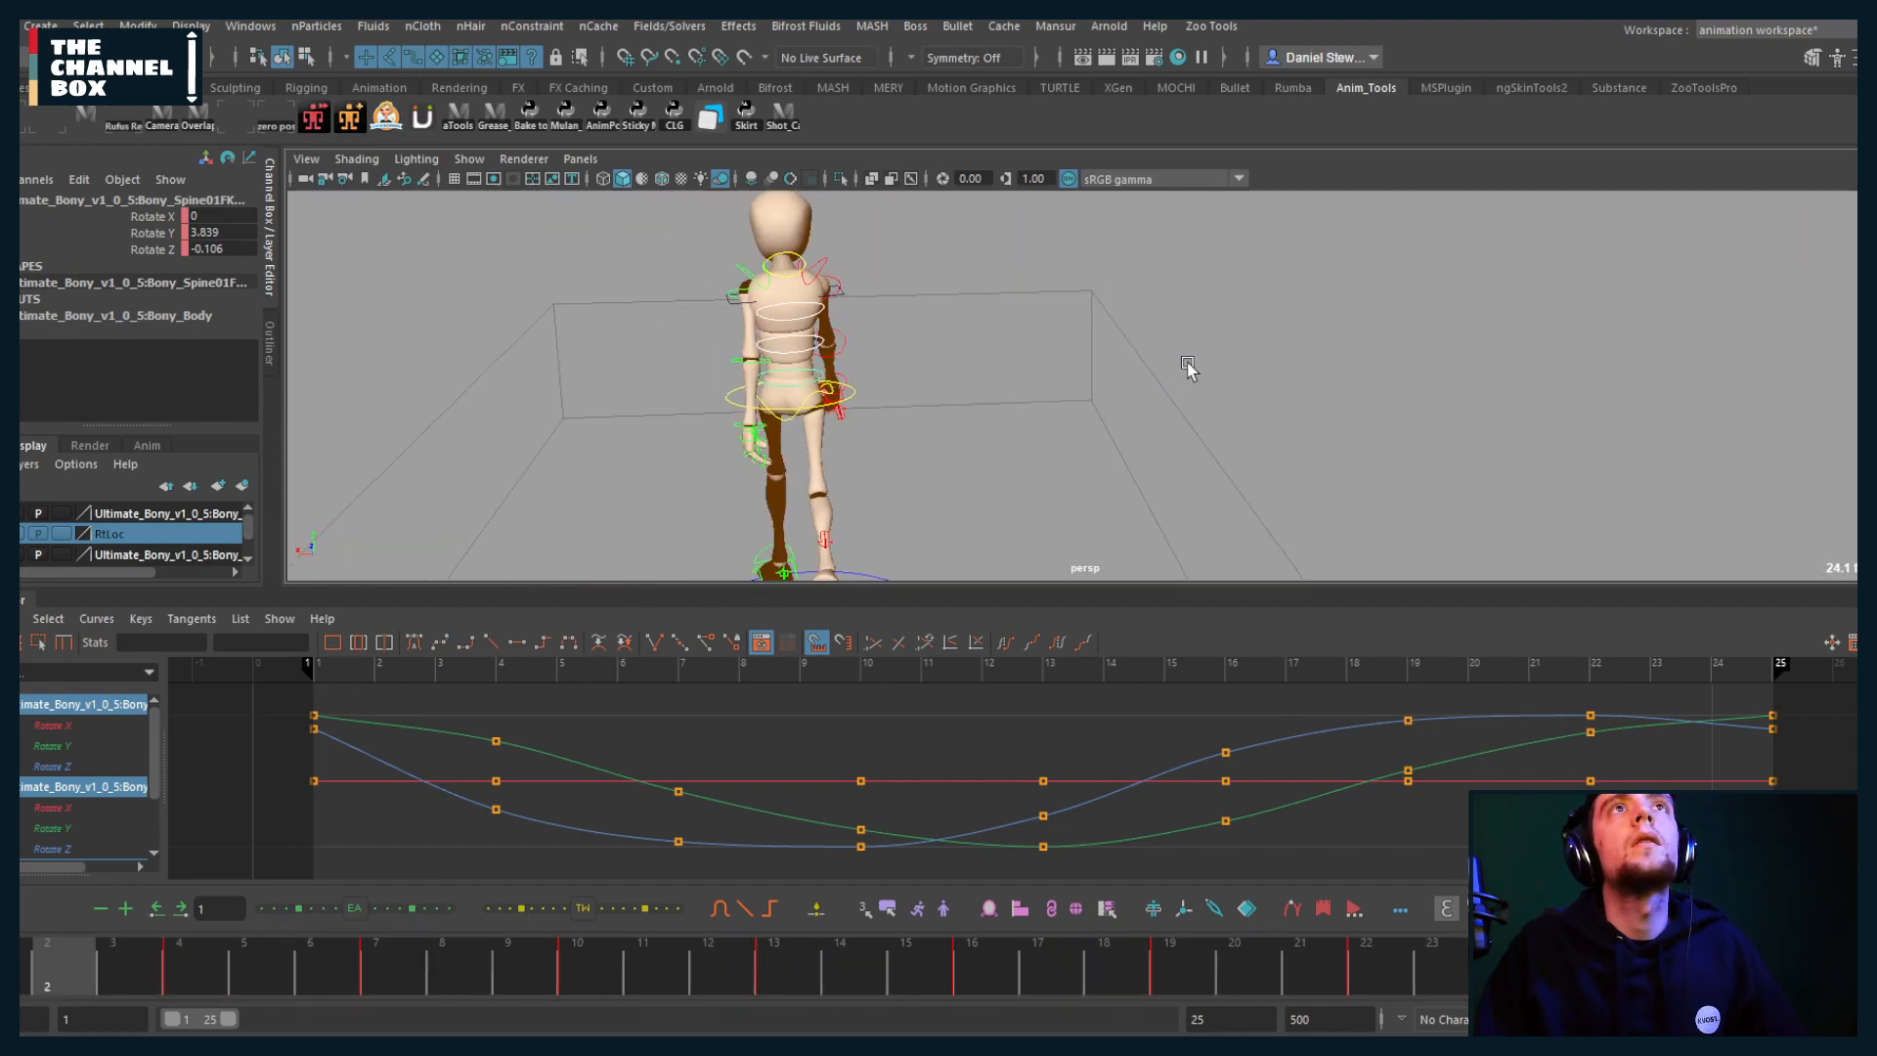
middle_click_drag(850, 319, 897, 344, "alt")
left_click_drag(897, 345, 875, 322, "alt")
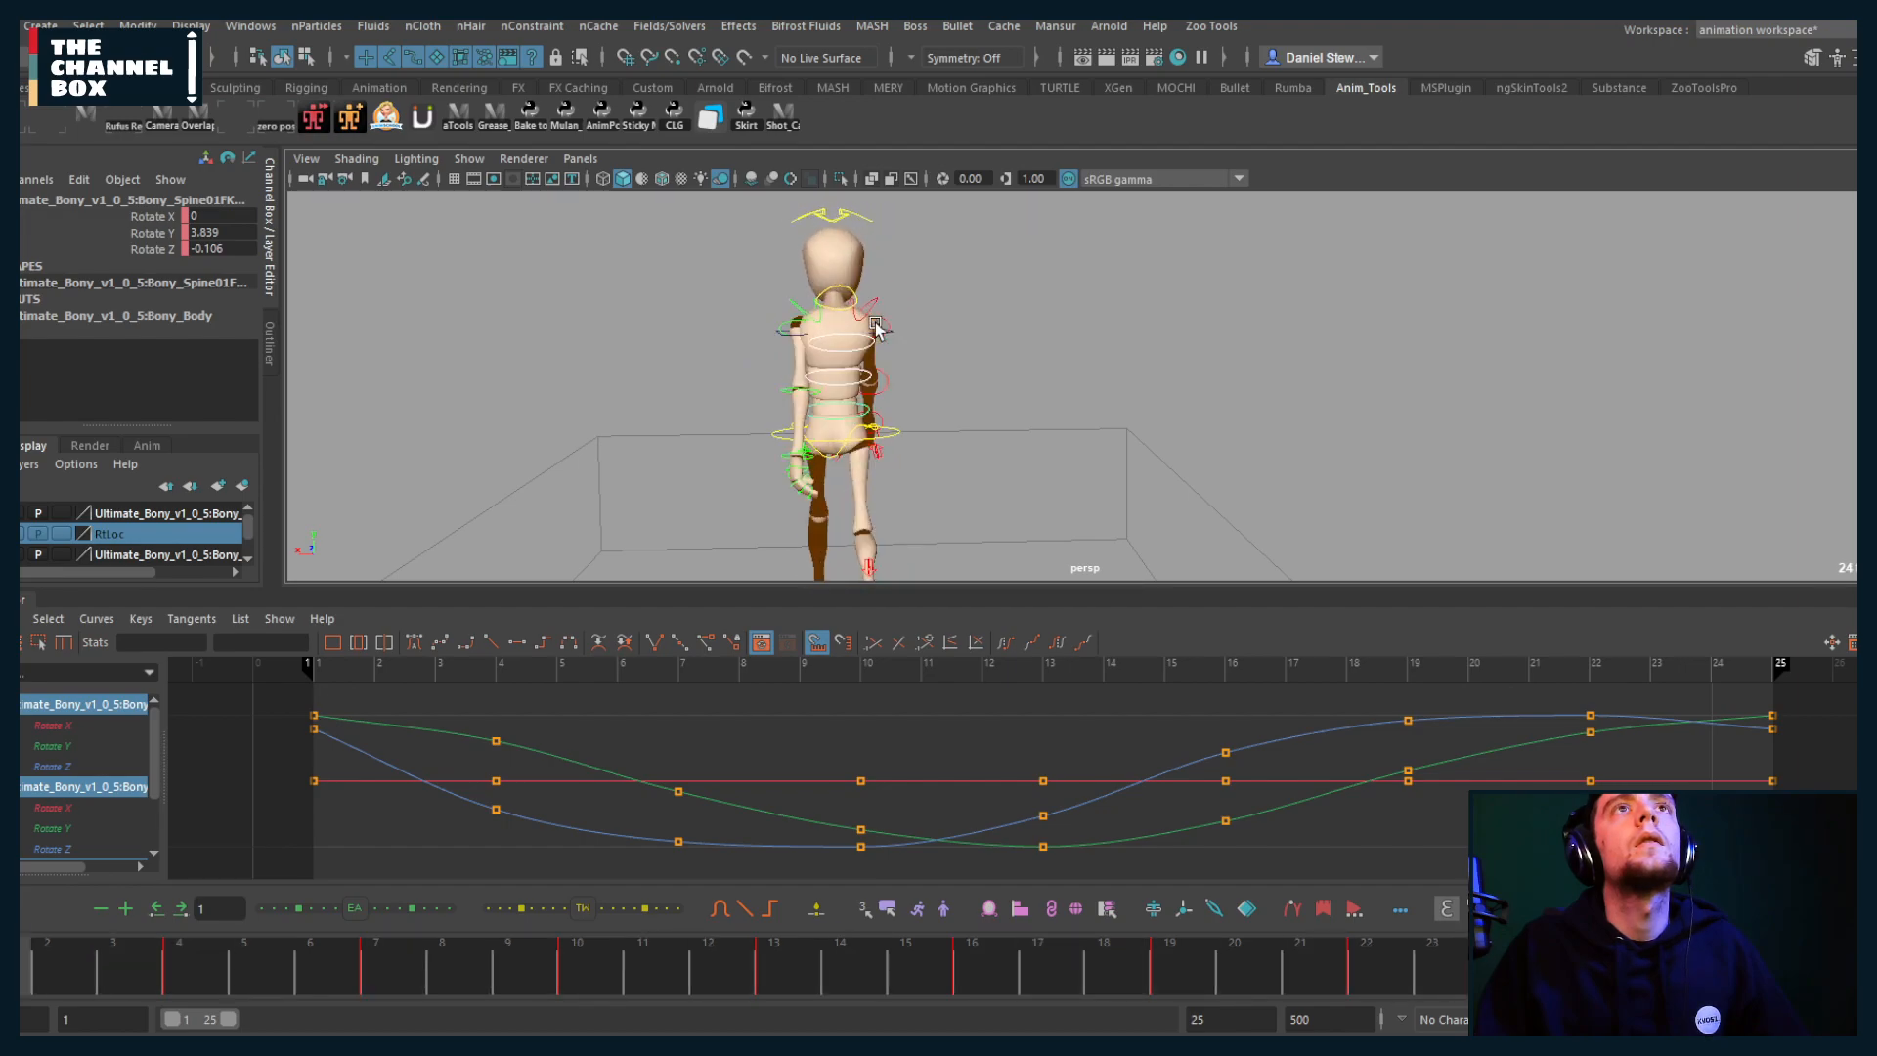
key("e")
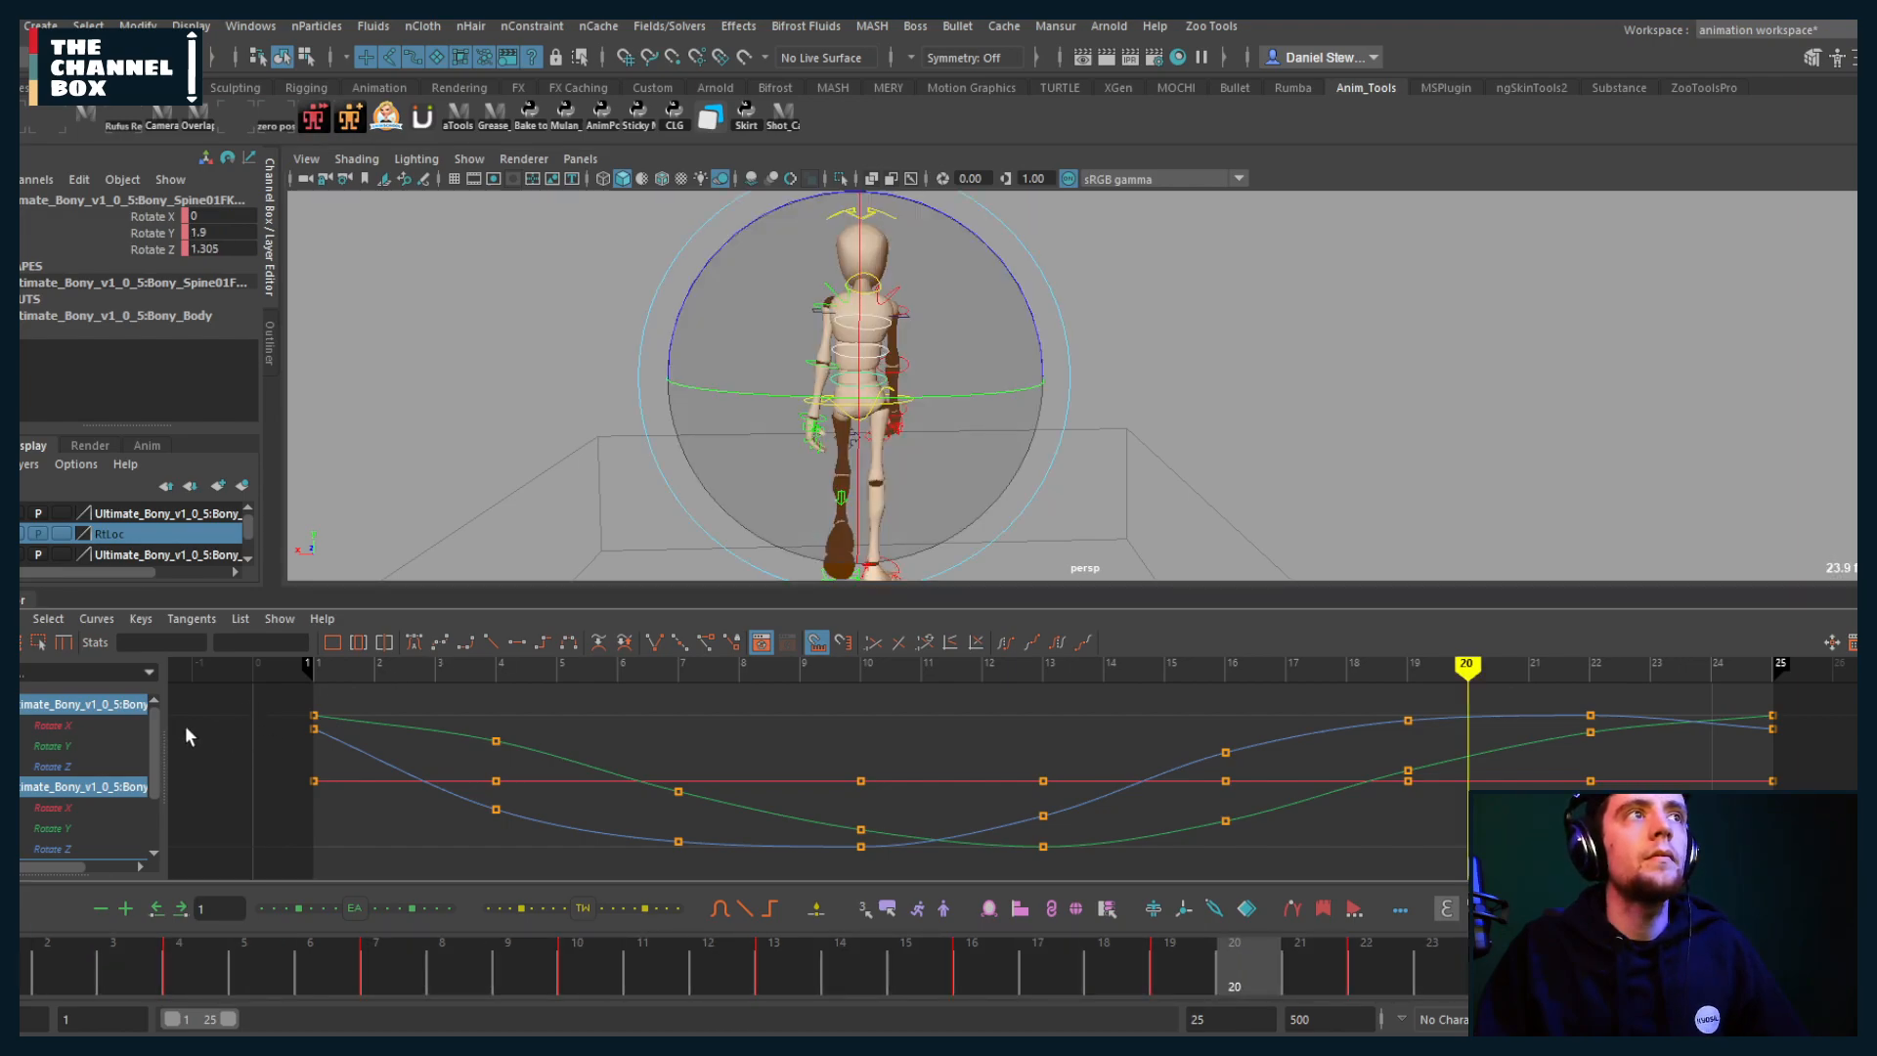
Step: Play the walk cycle in the front view, stop to check the pose at frame 1, and play it again
key("space")
left_click_drag(929, 437, 924, 478)
scroll(930, 470, "down", 4)
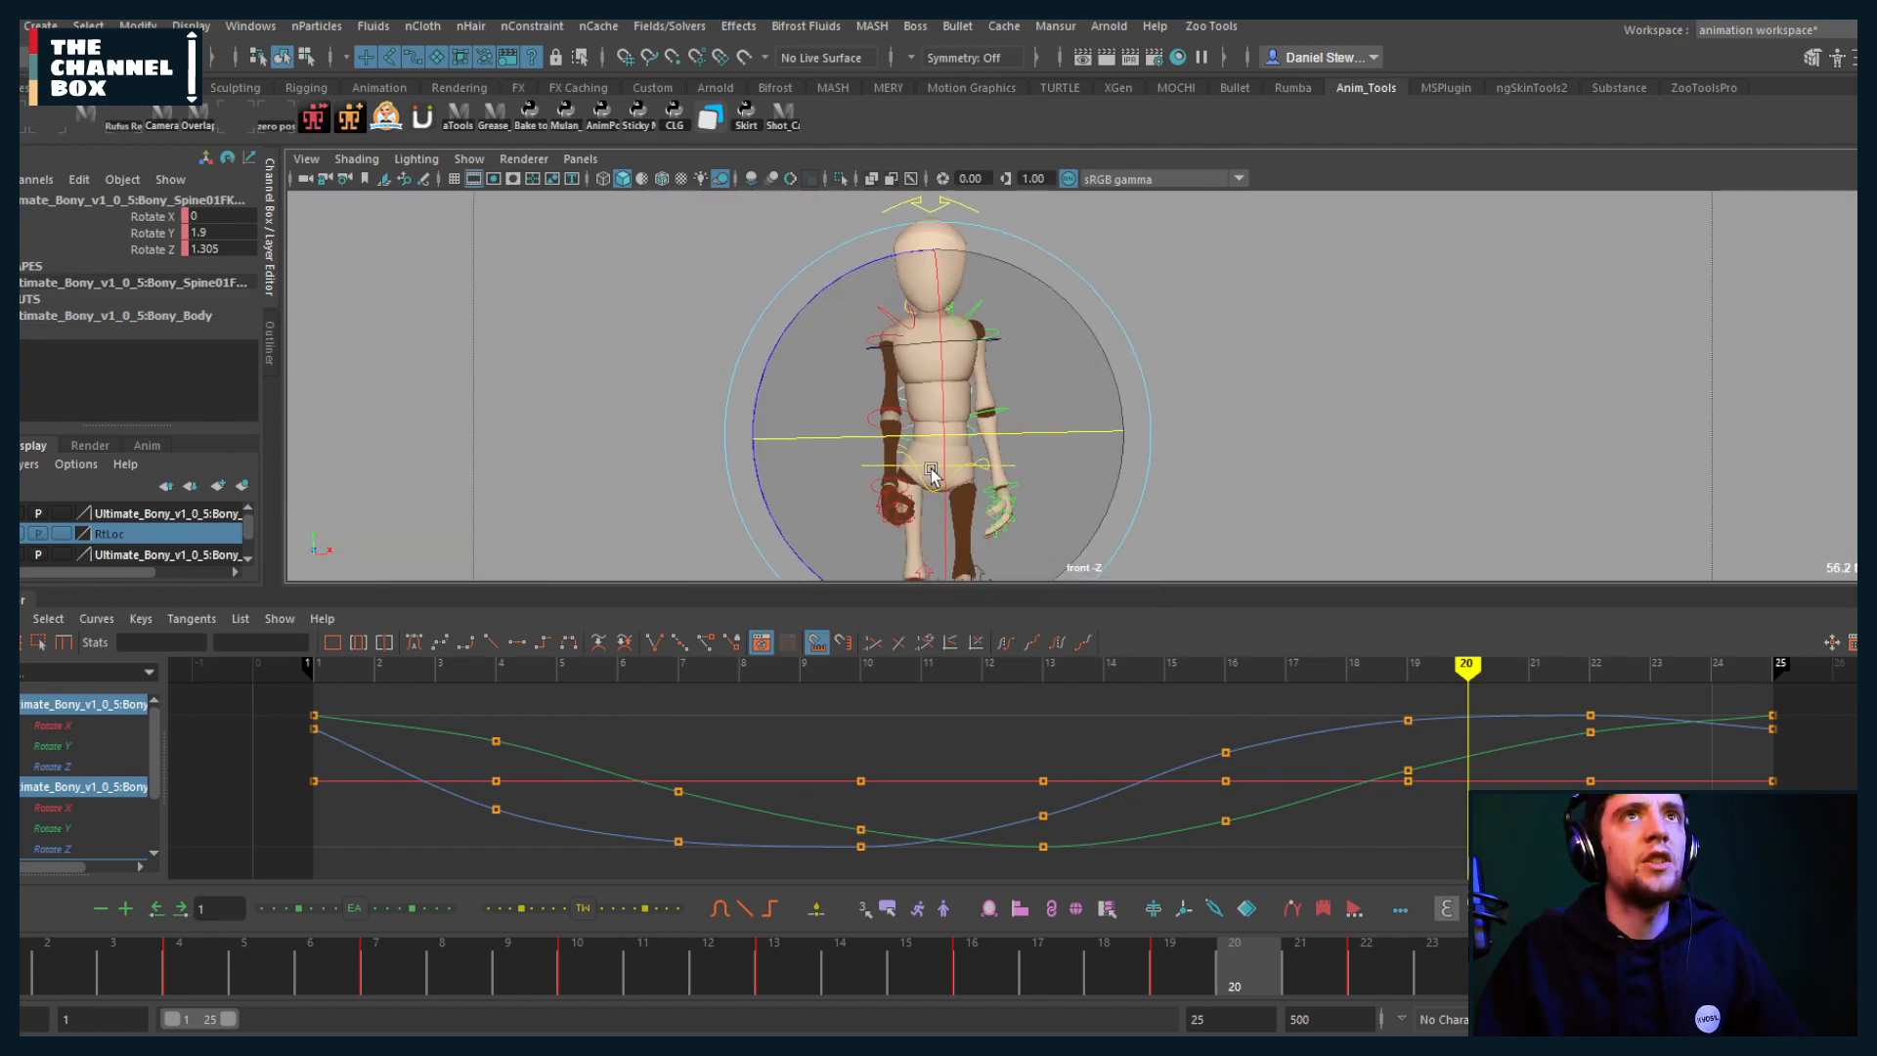
key("alt+v")
middle_click_drag(930, 469, 868, 411, "alt")
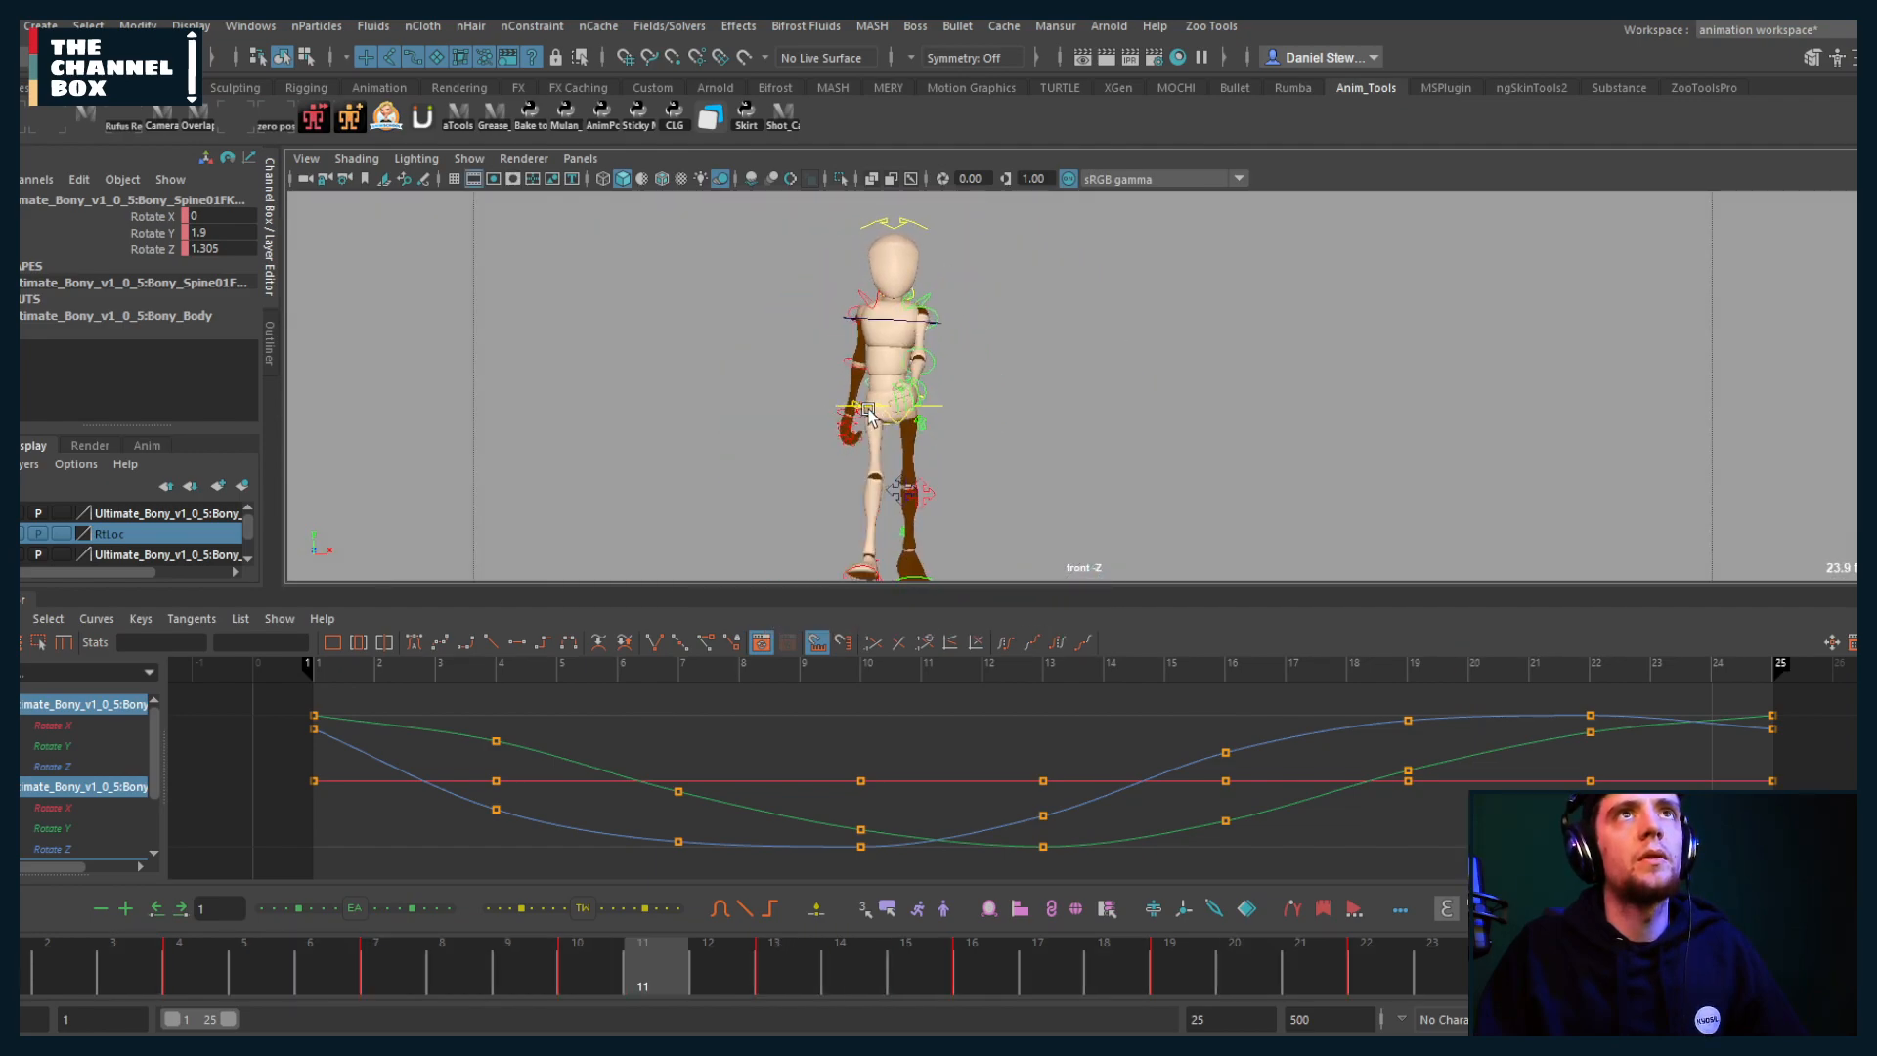
key("space")
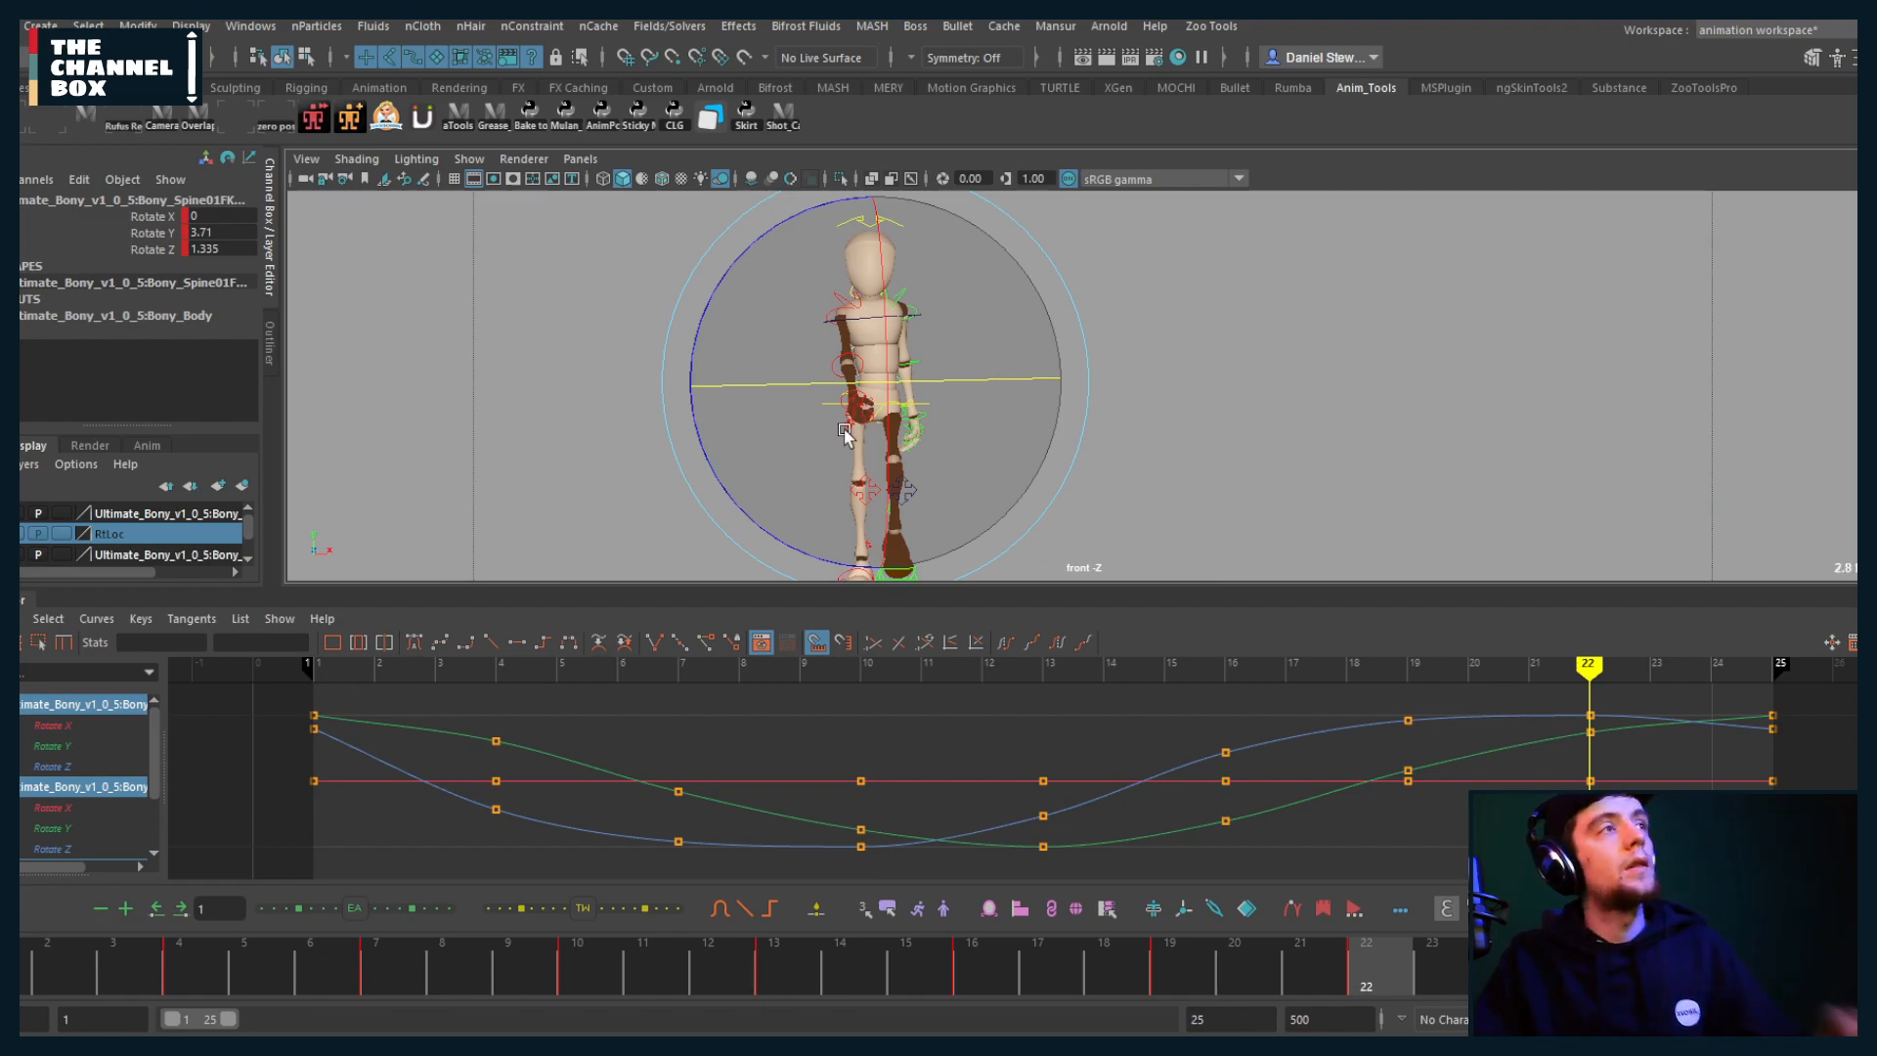
key("period")
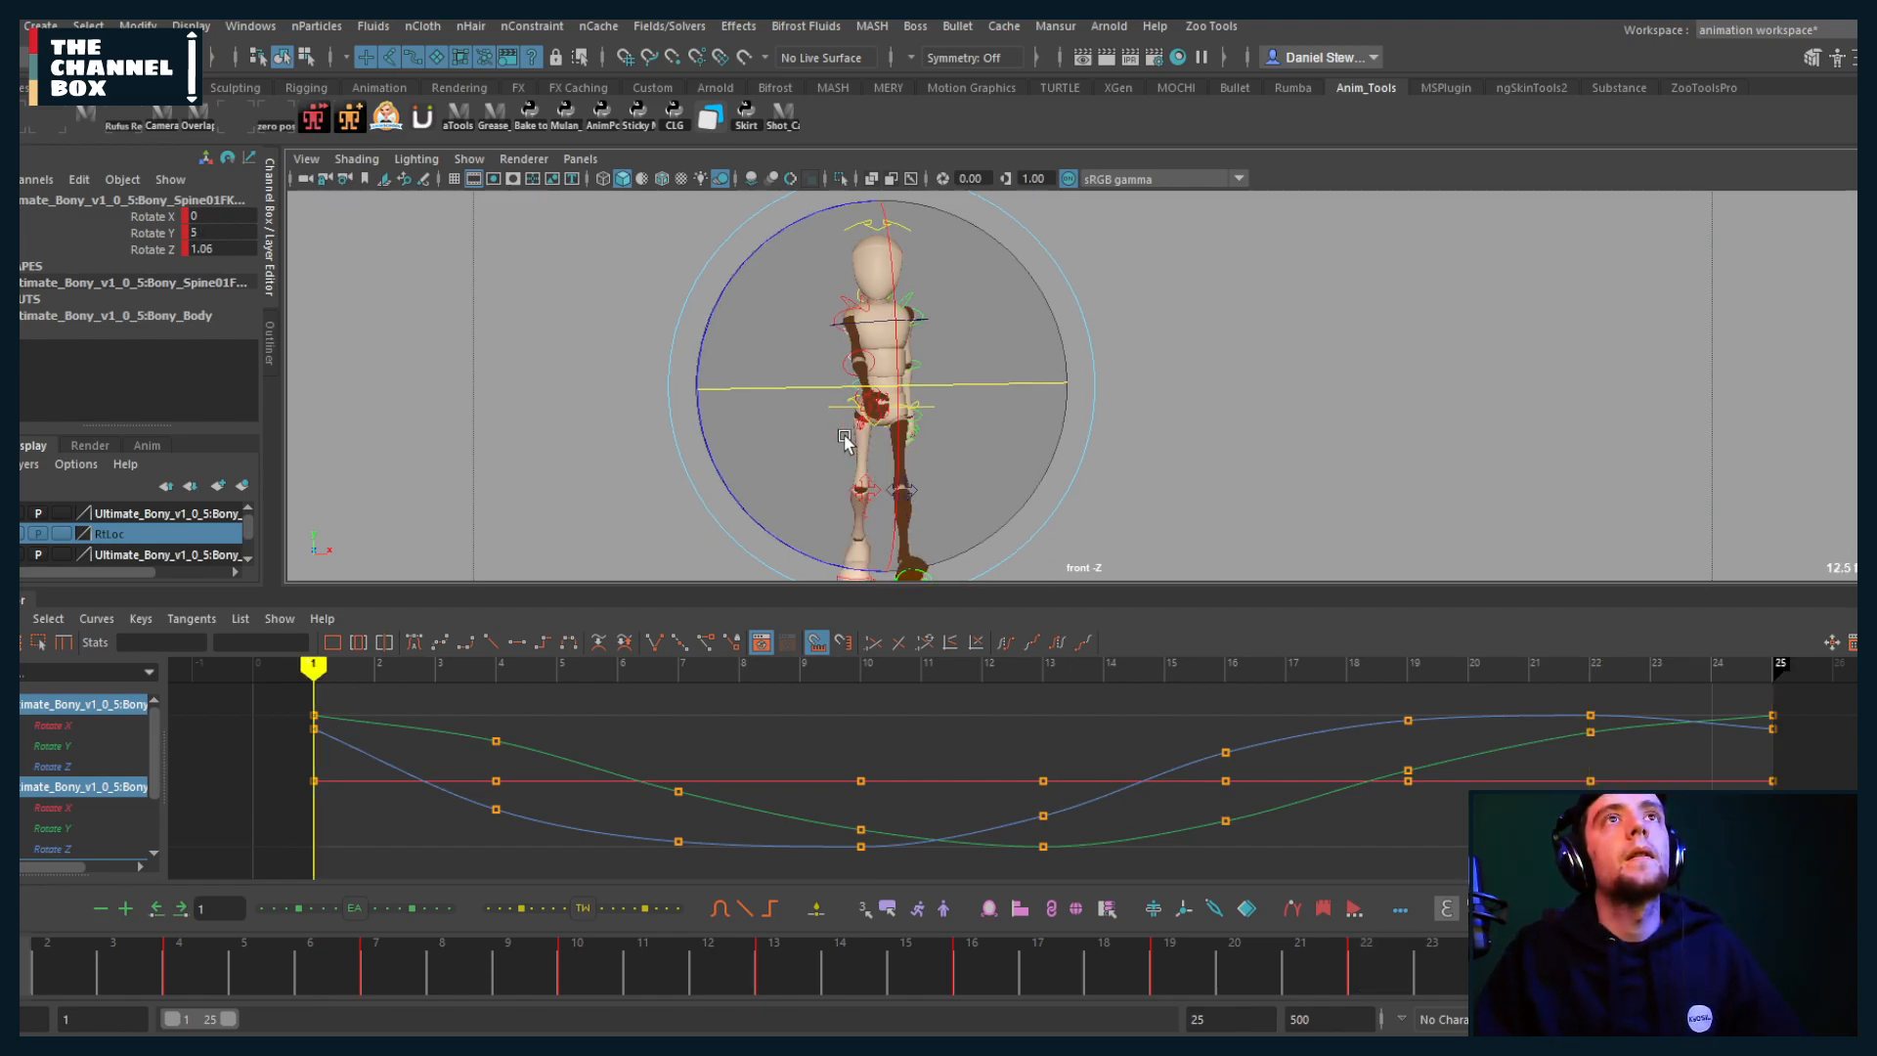
key("space")
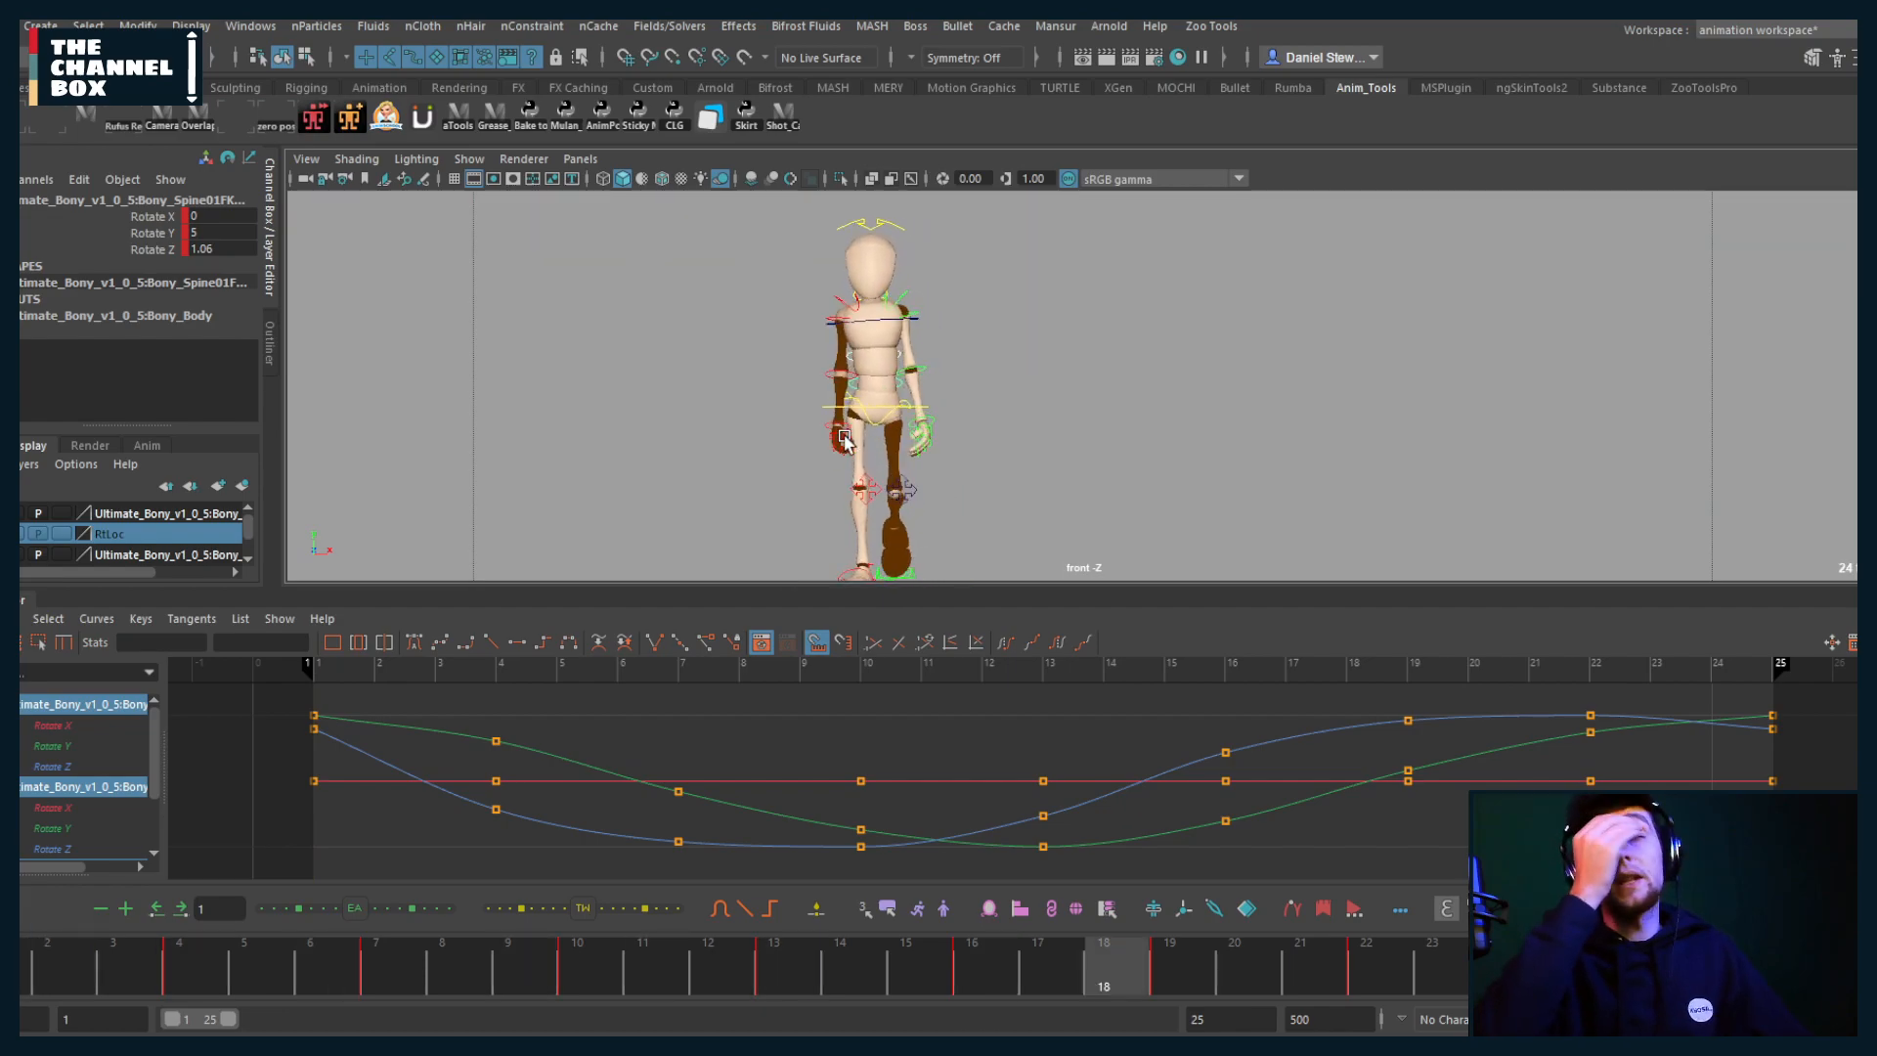
Step: Switch to the back view, frame the upper body, and play the walk cycle to examine how the spine moves
key("space")
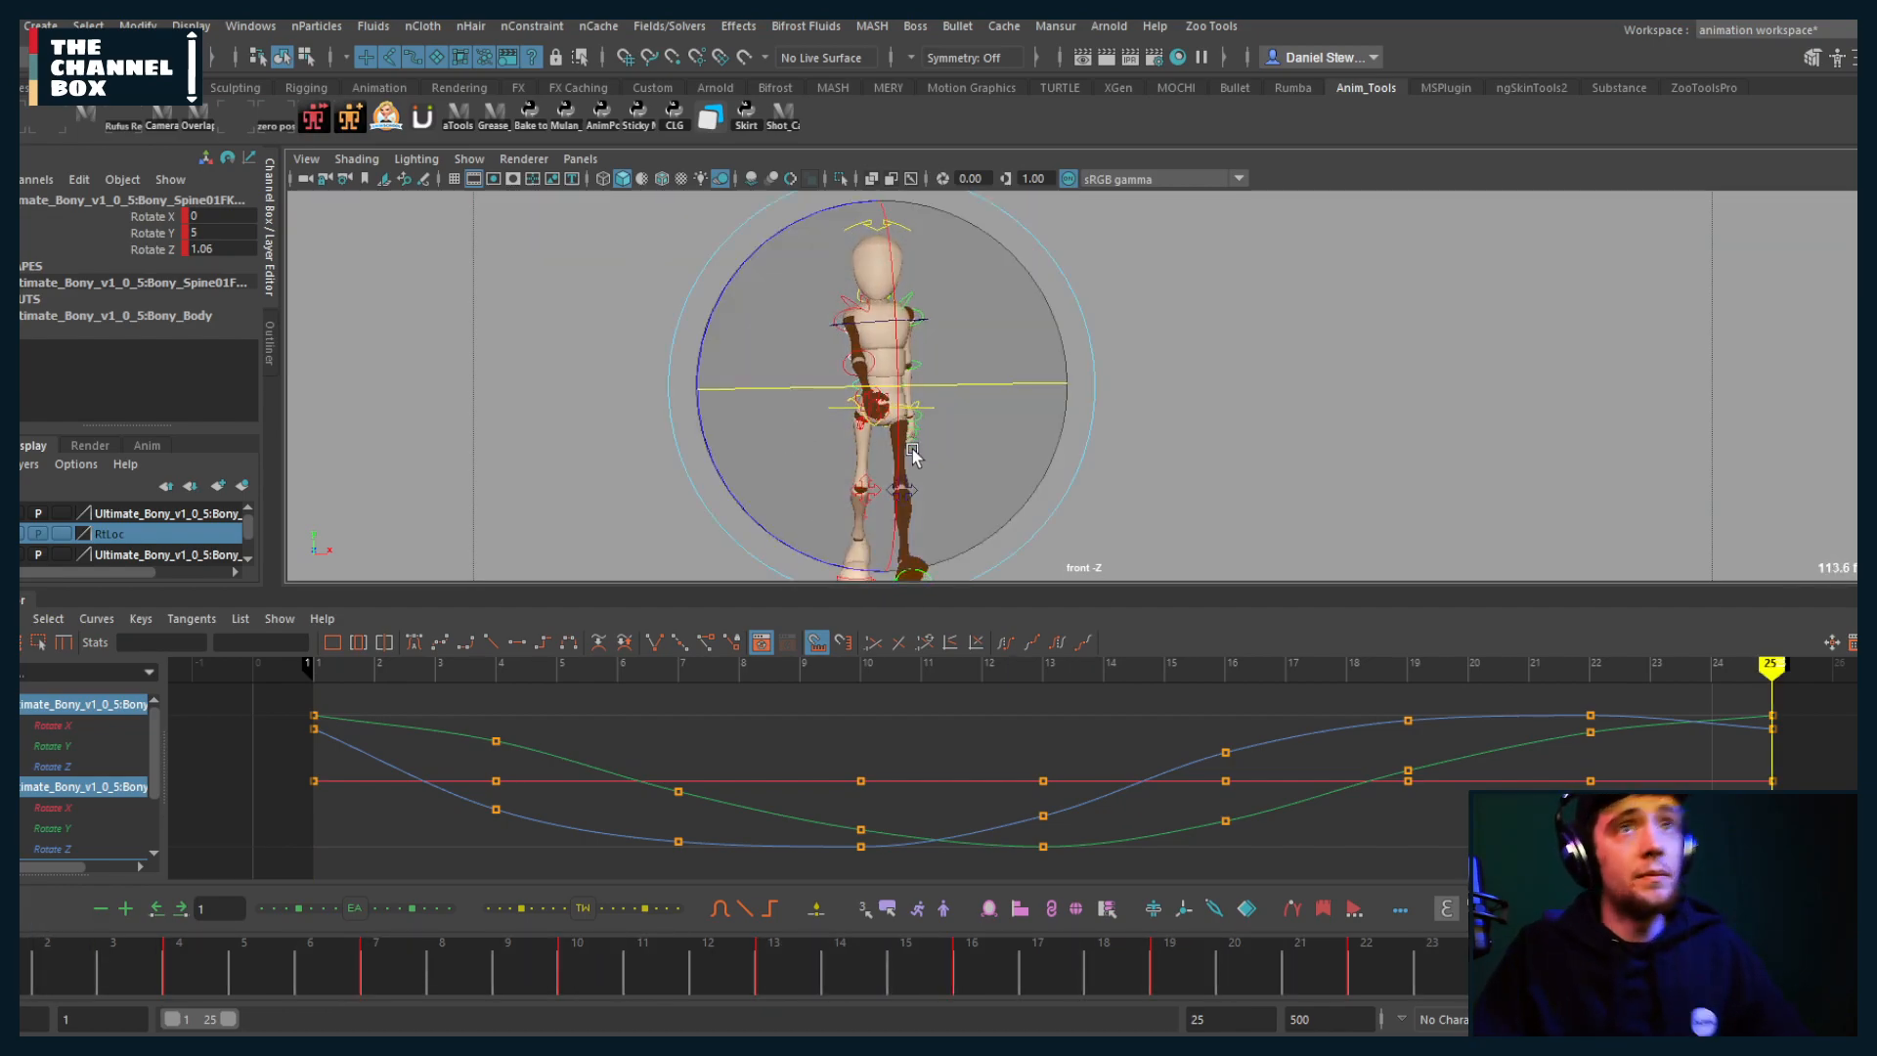
scroll(852, 353, "up", 2)
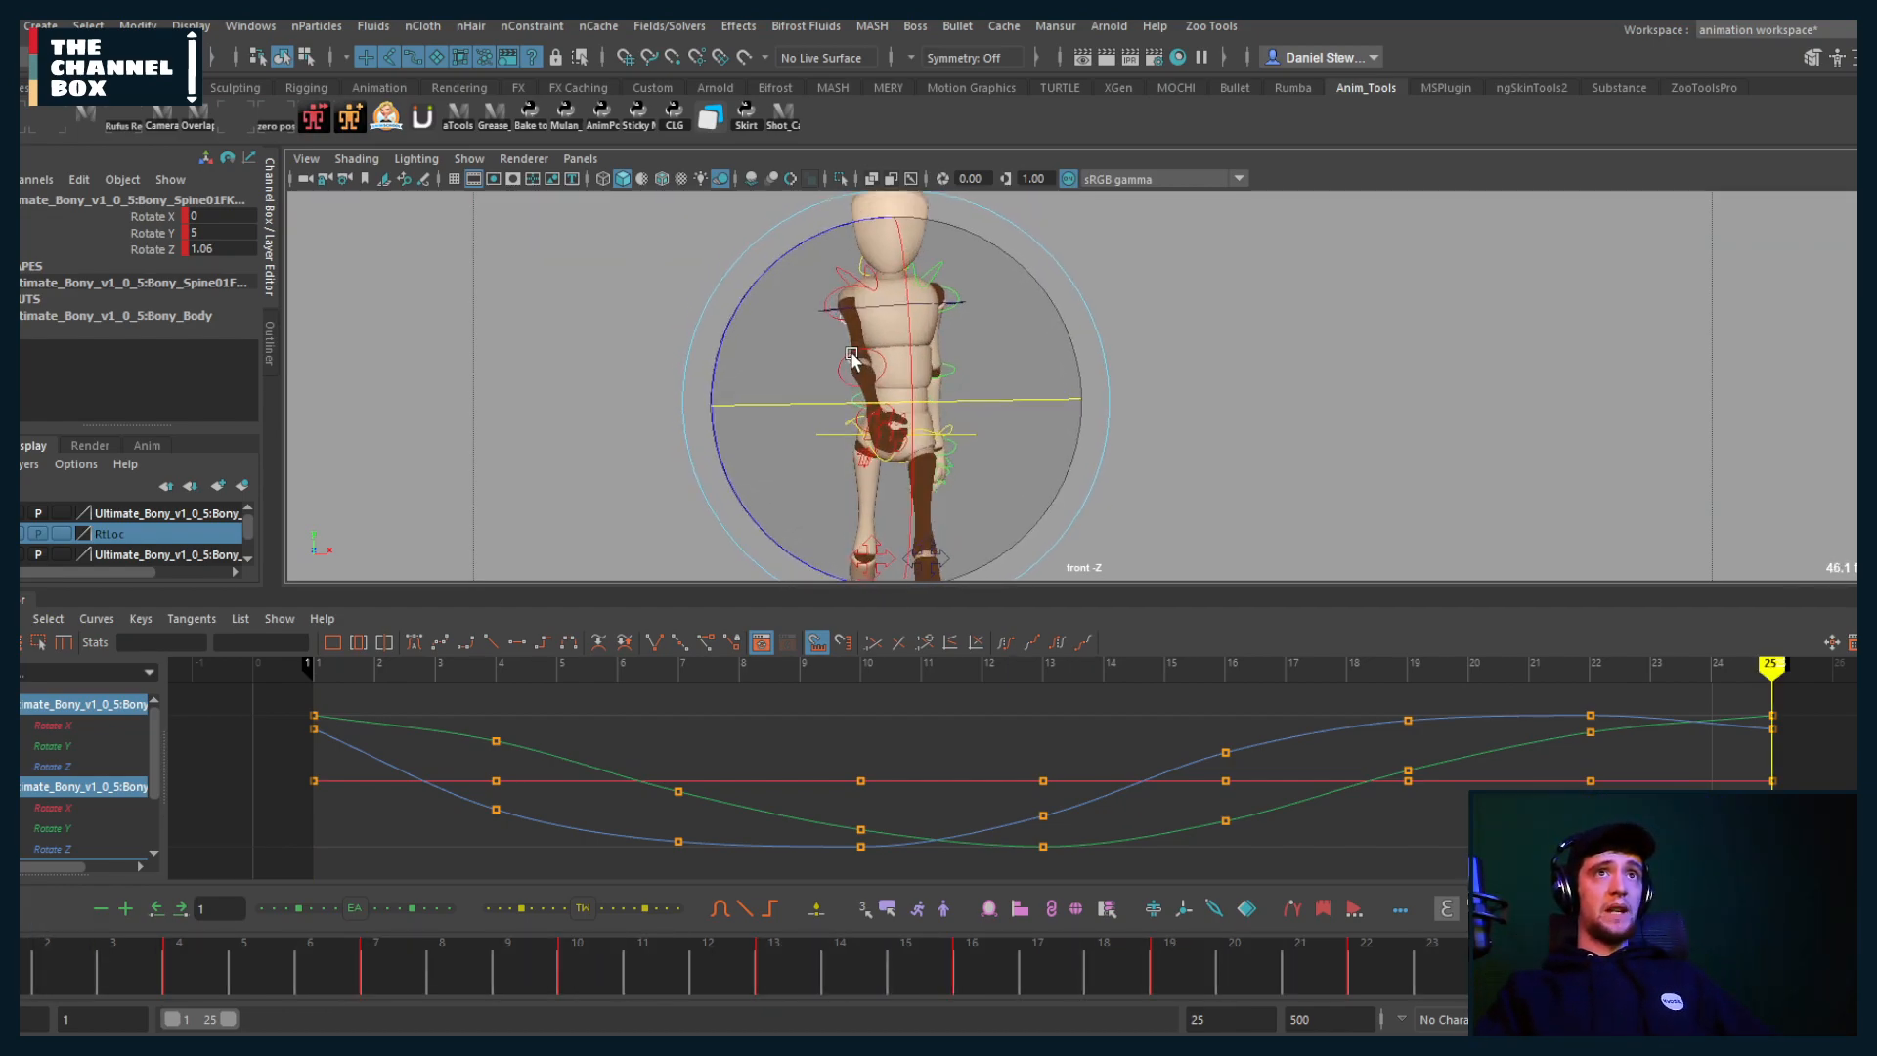
left_click_drag(832, 375, 755, 391, "alt")
key("space")
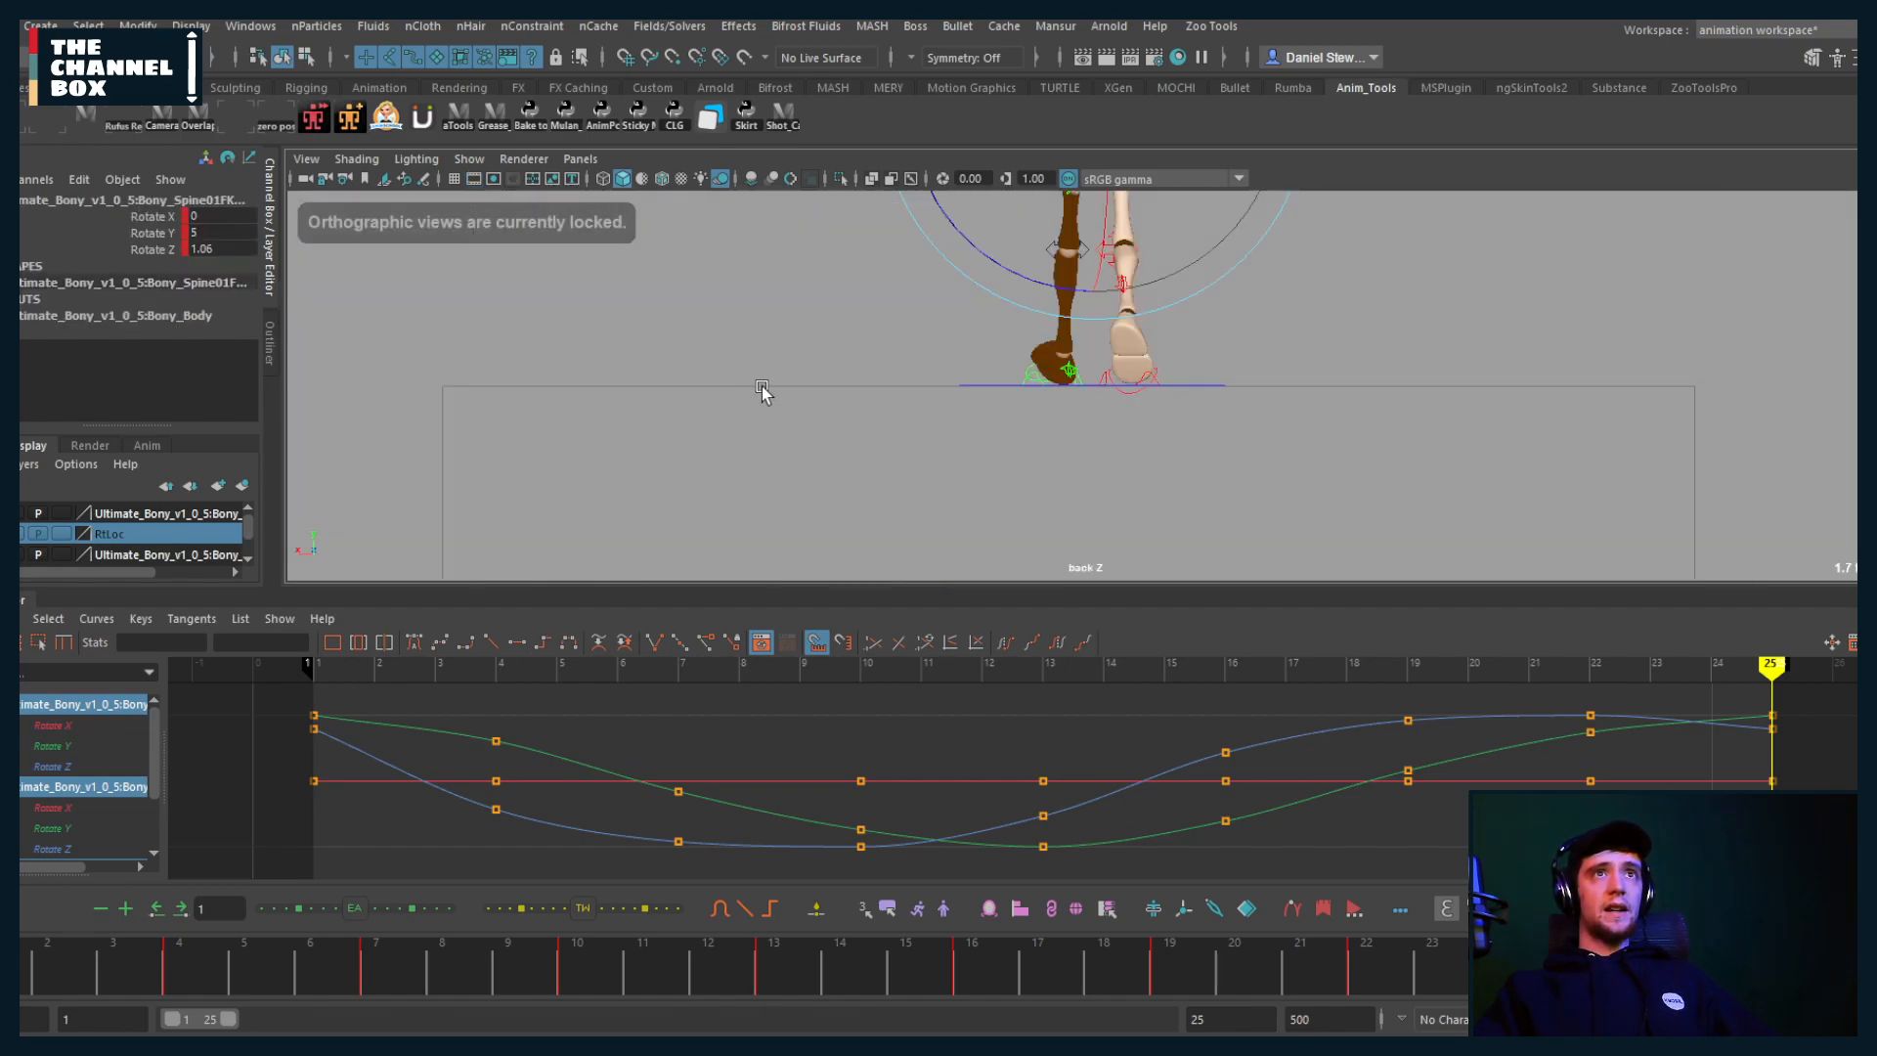
middle_click_drag(982, 290, 939, 458, "alt")
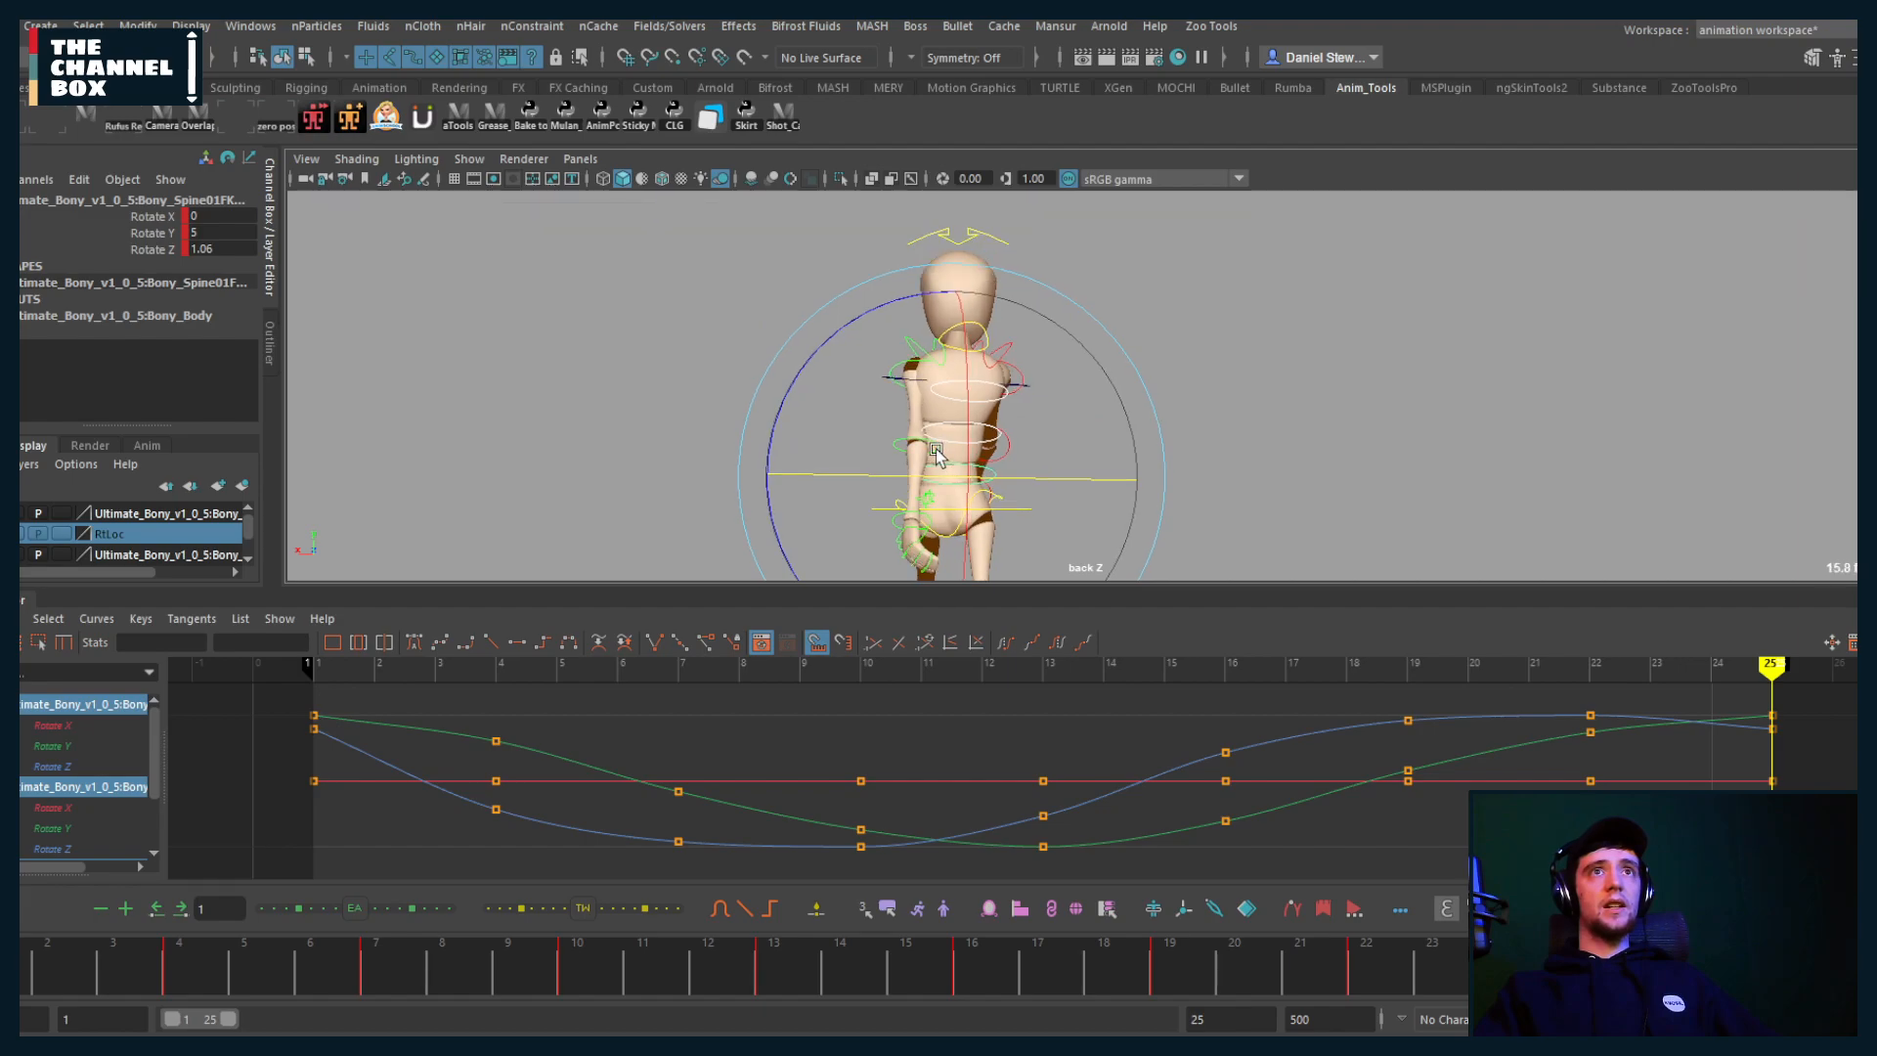
key("alt+v")
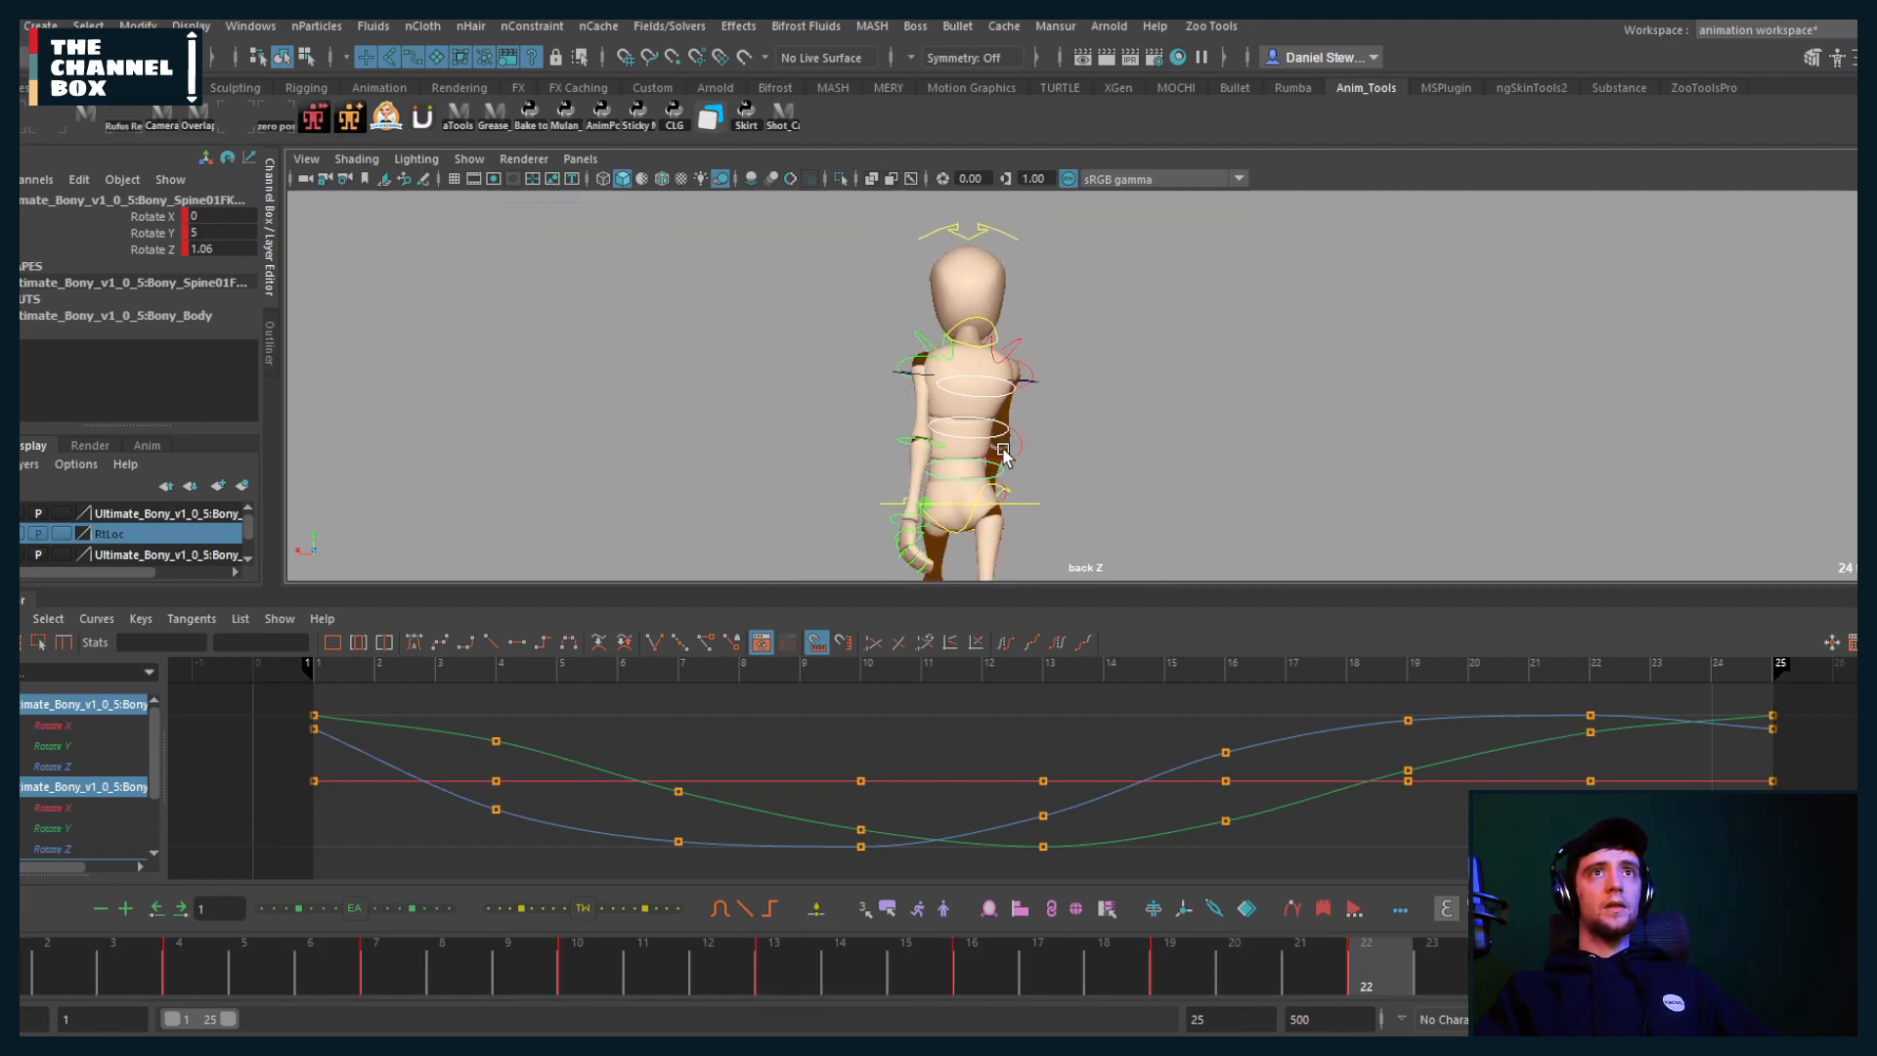
key("alt+v")
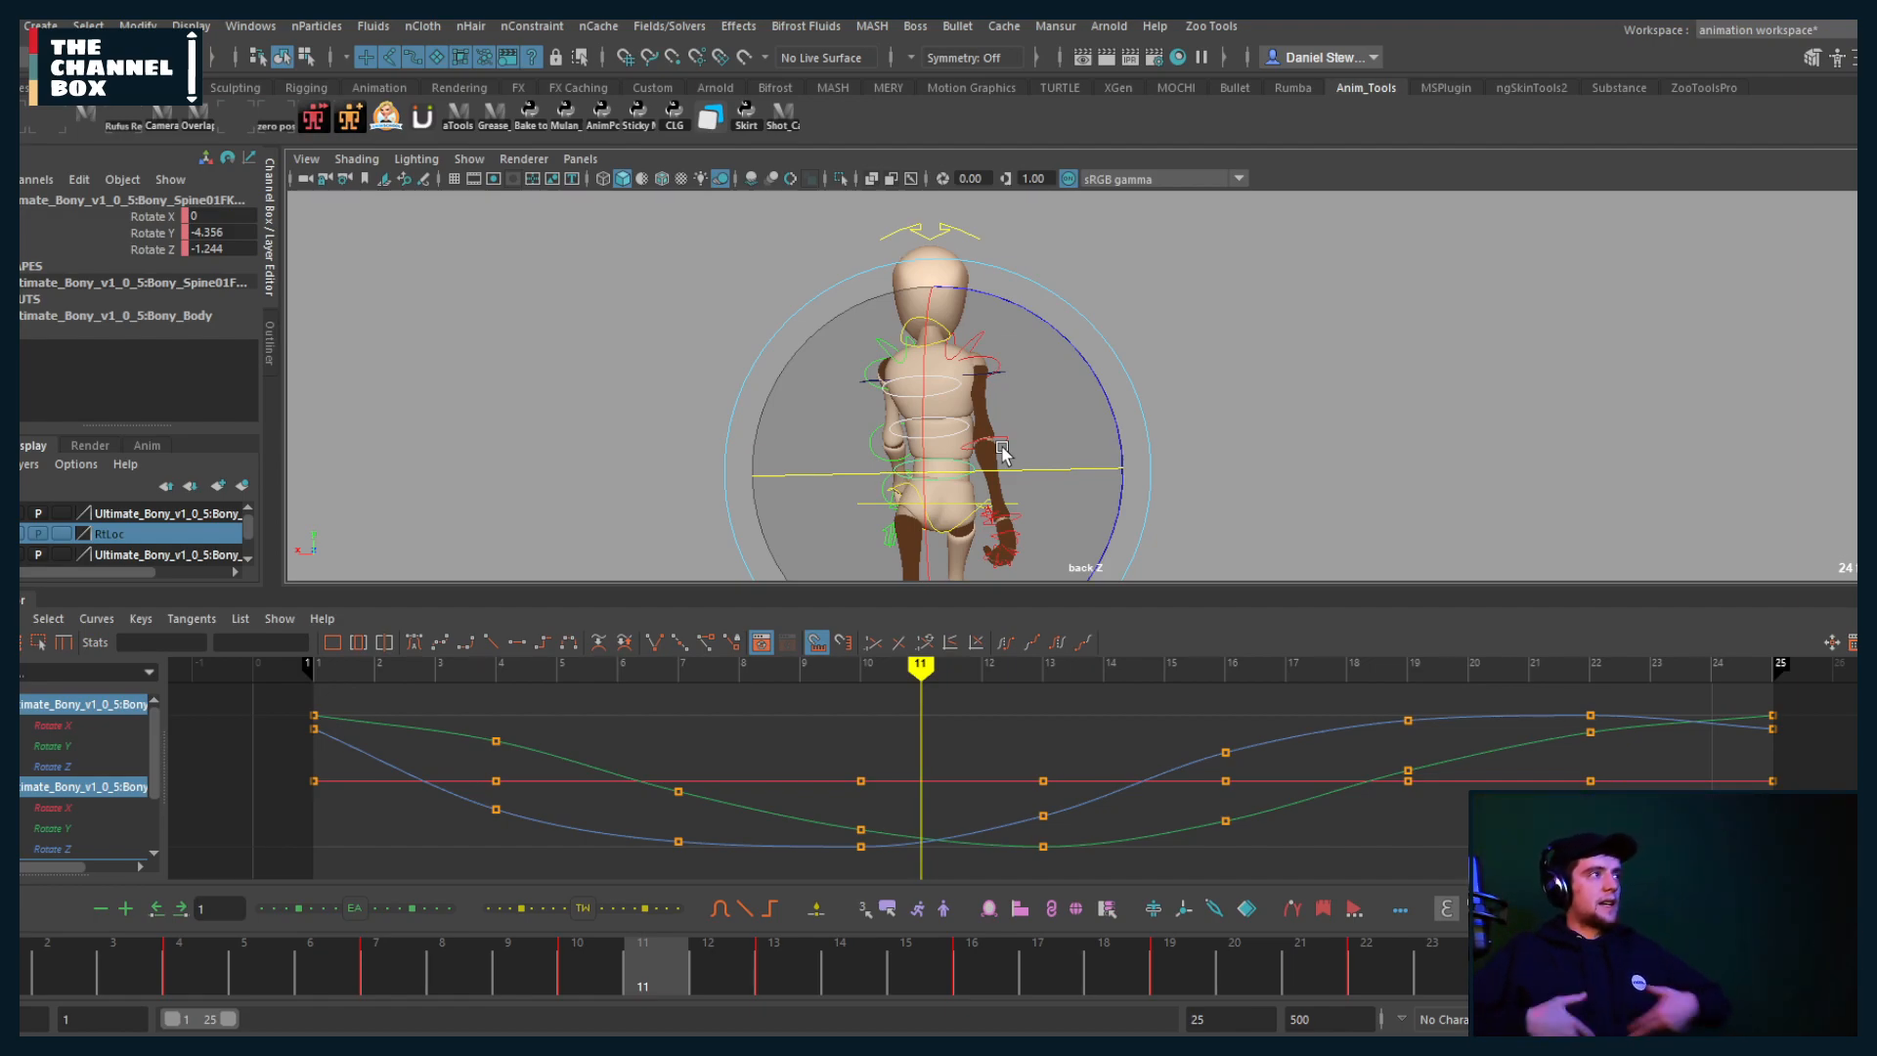
Step: Try twisting and side-bending the selected spine FK controls at frame 11, undoing each rotation
key("q")
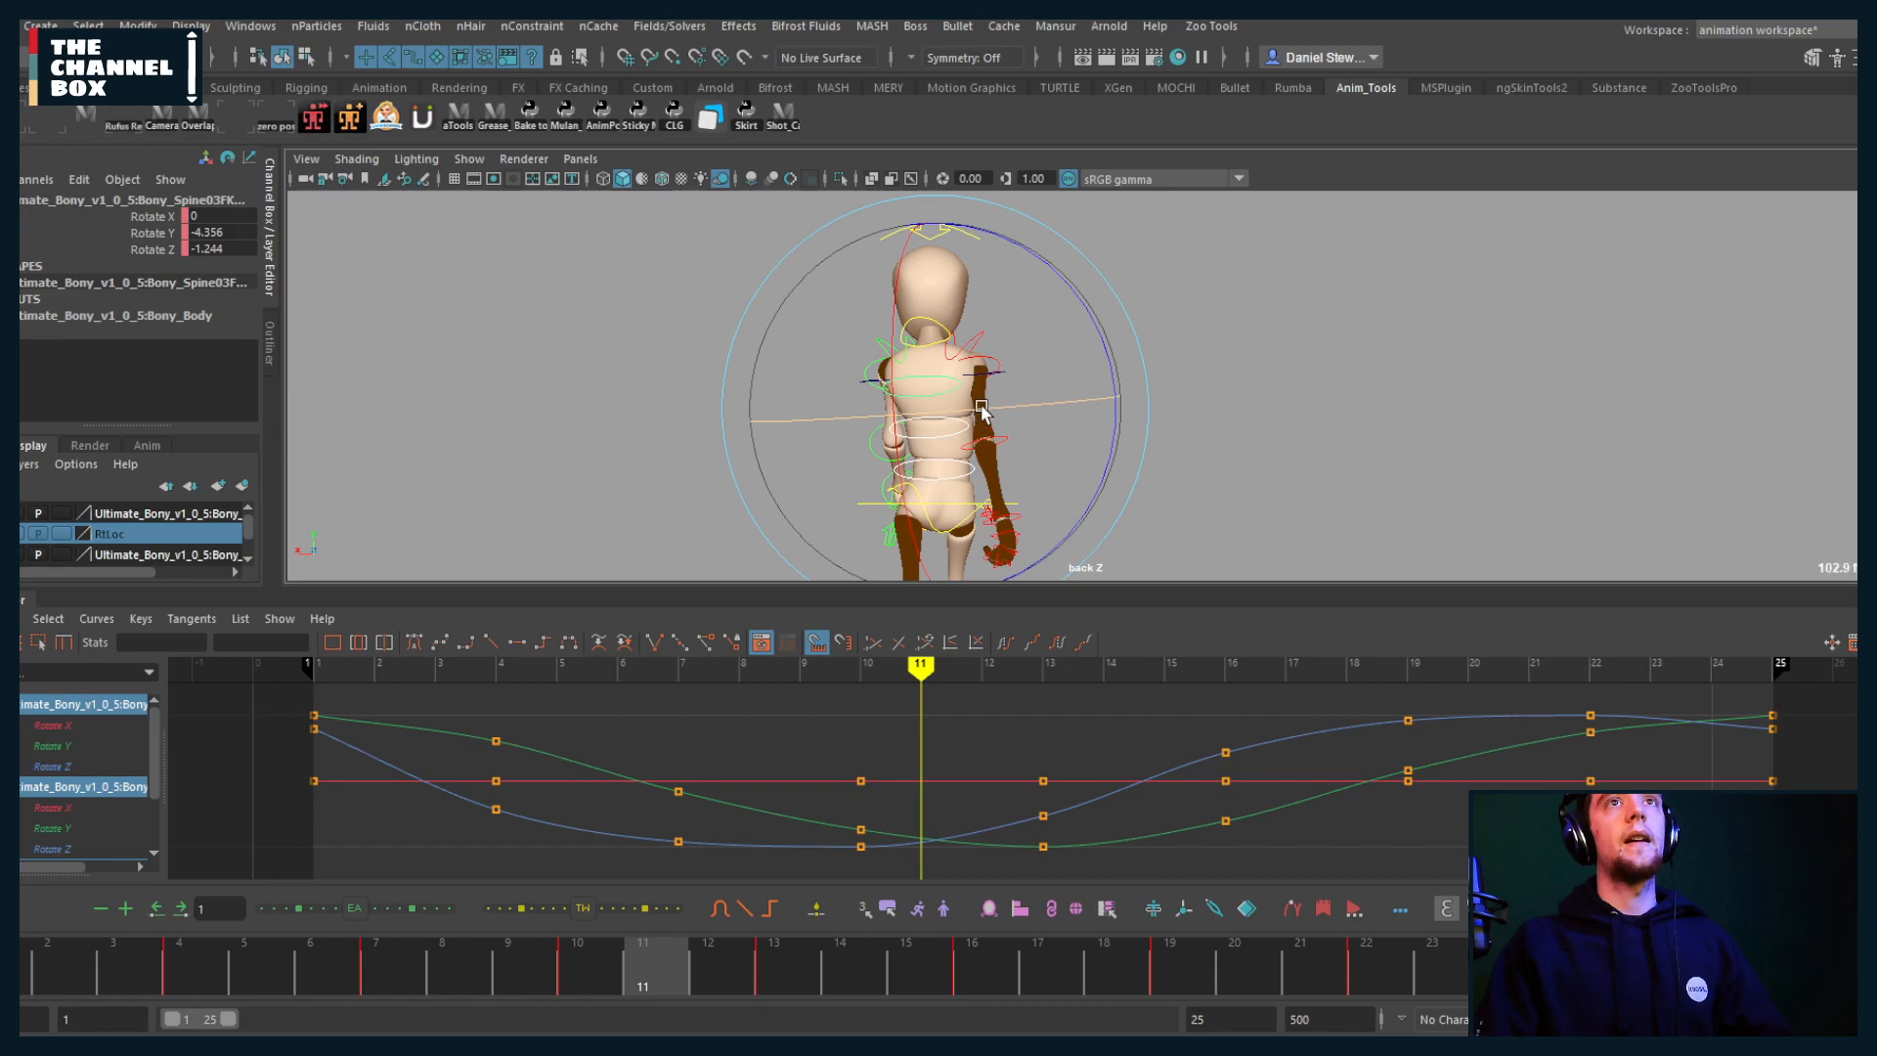
left_click_drag(982, 408, 897, 427)
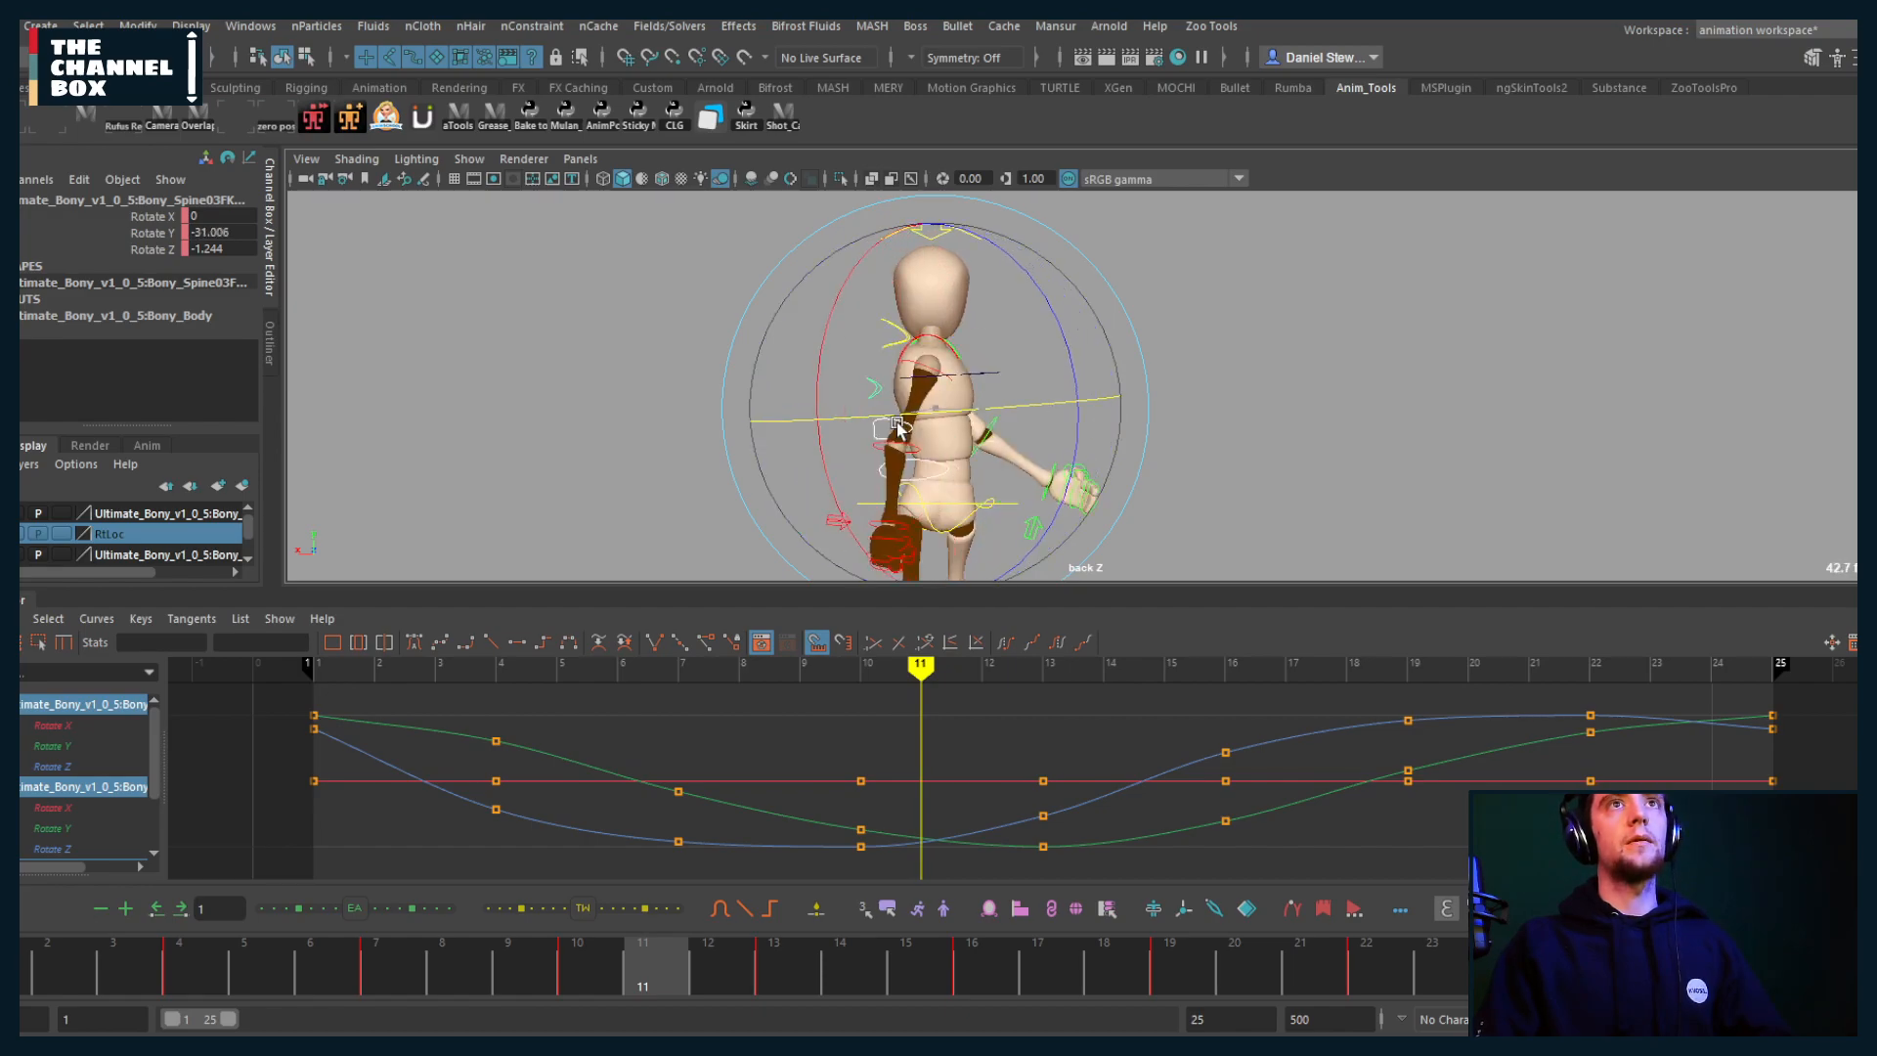
key("ctrl+z")
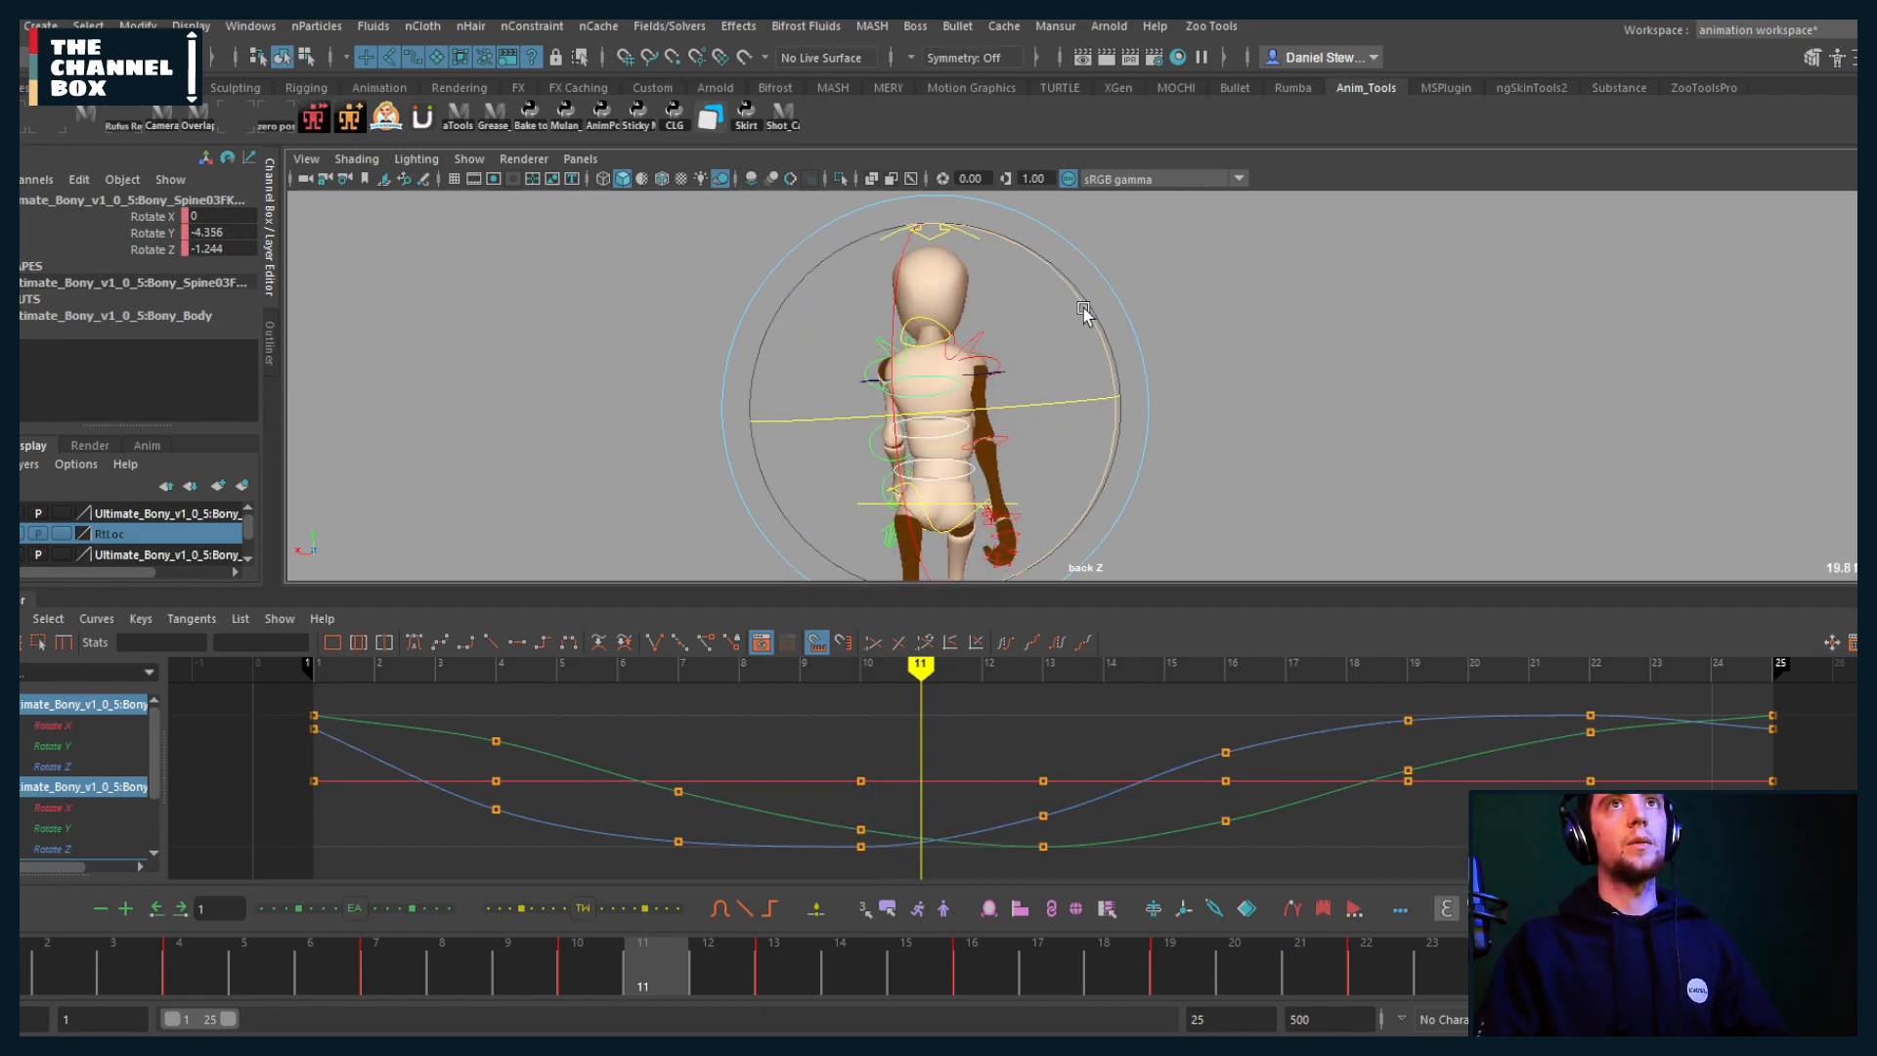
left_click_drag(1083, 312, 1049, 283)
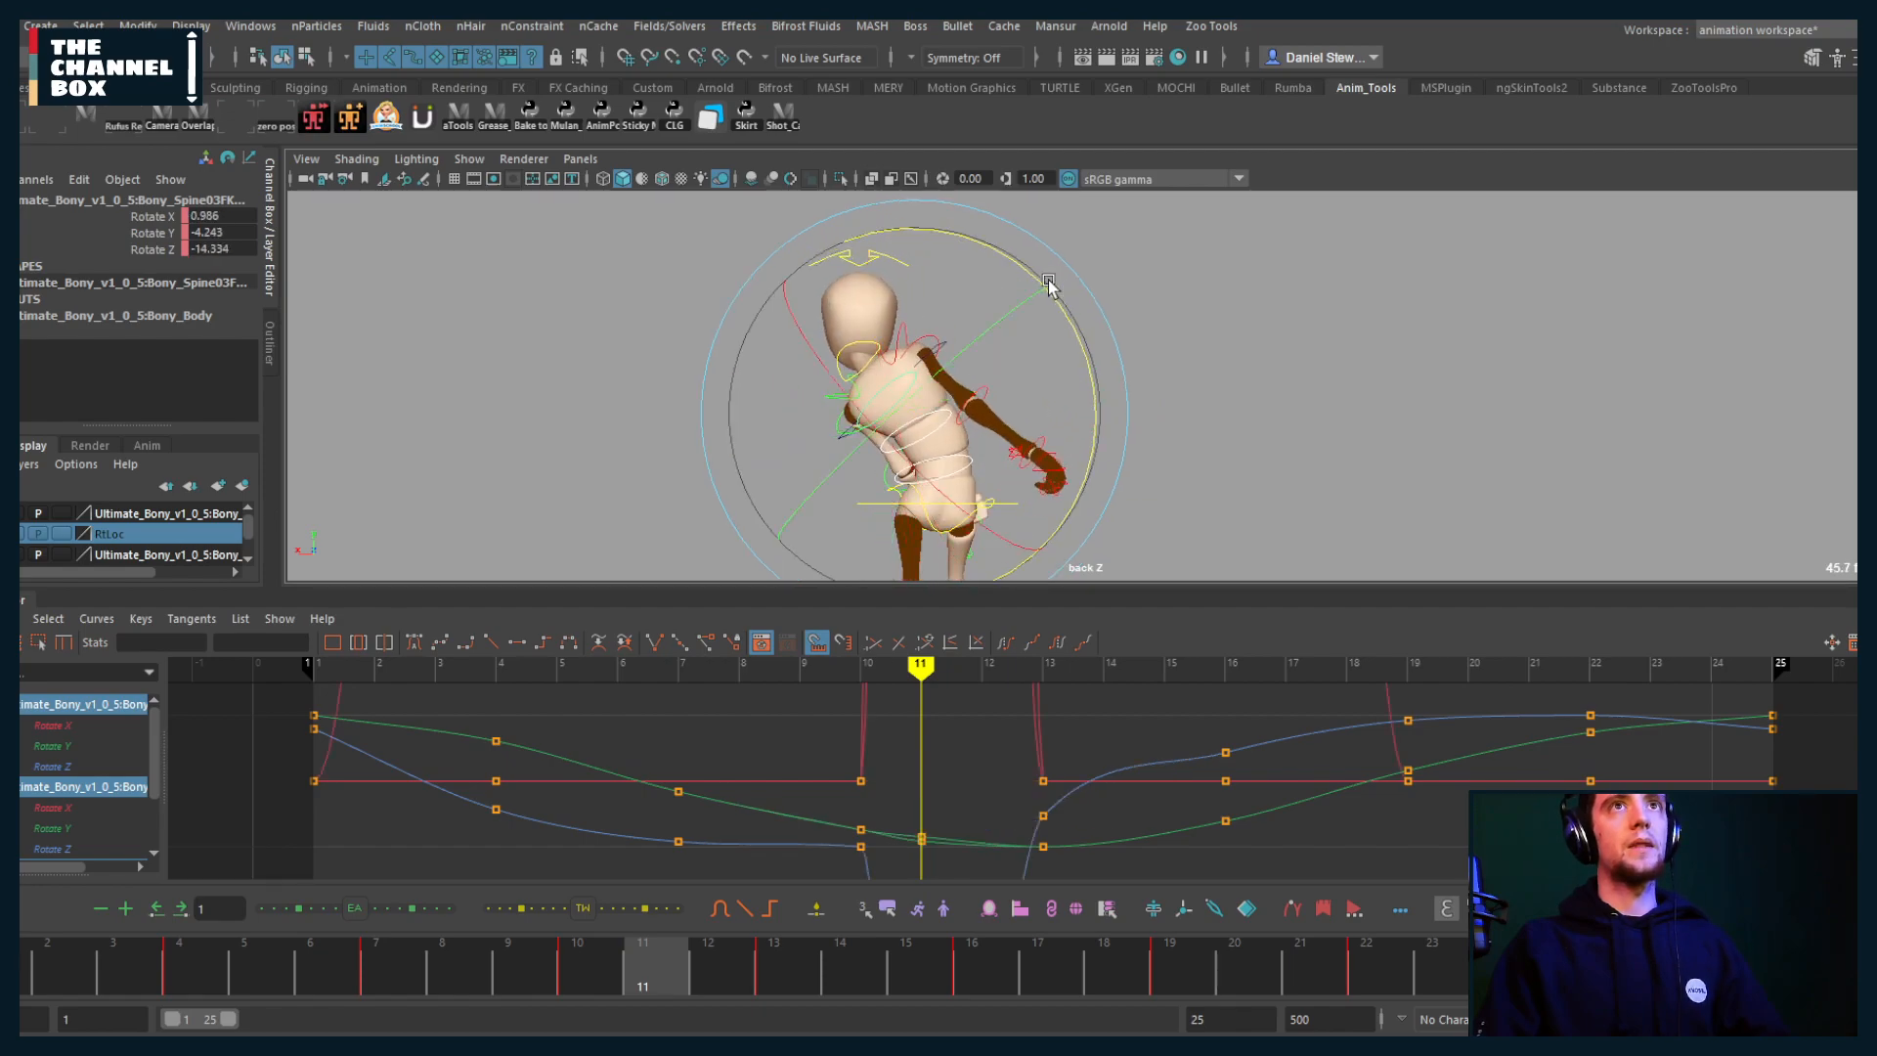
key("ctrl+z")
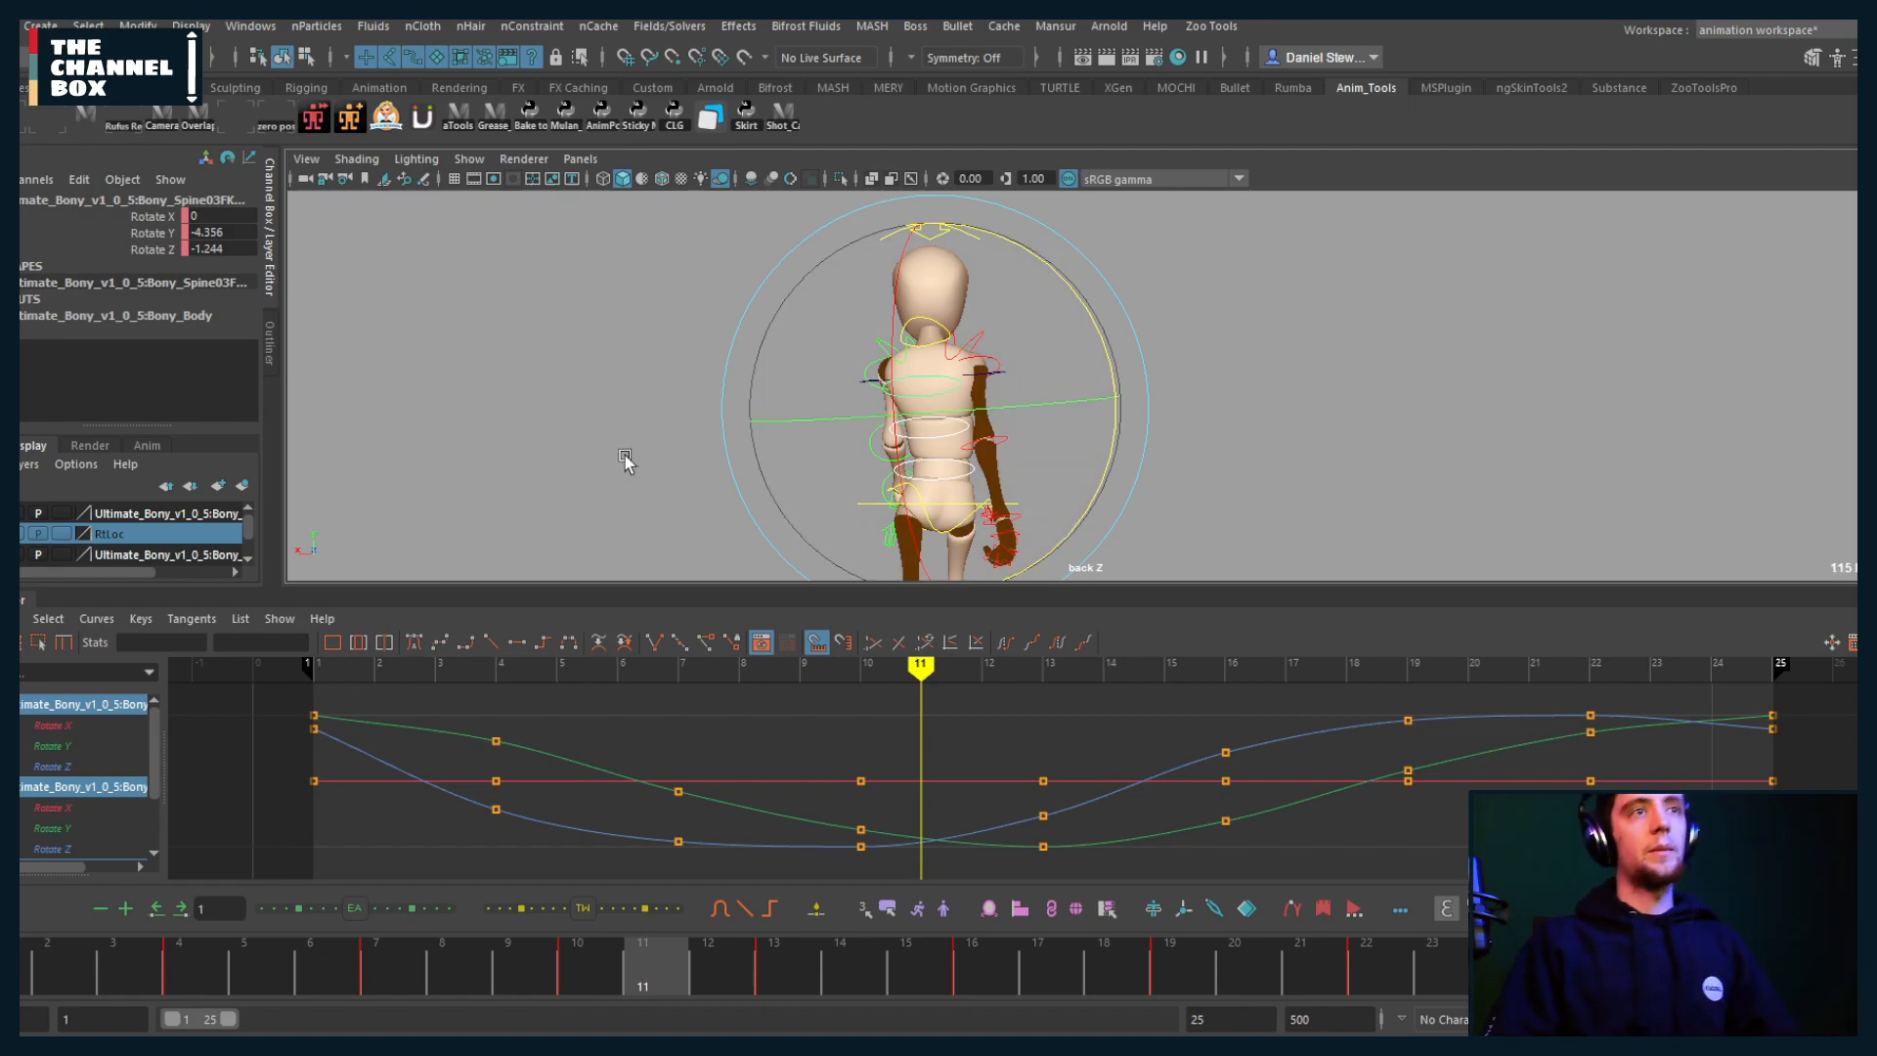
Step: Extend the playback range to frames 1–500 and watch the walk from the side in the perspective view
double_click(194, 1023)
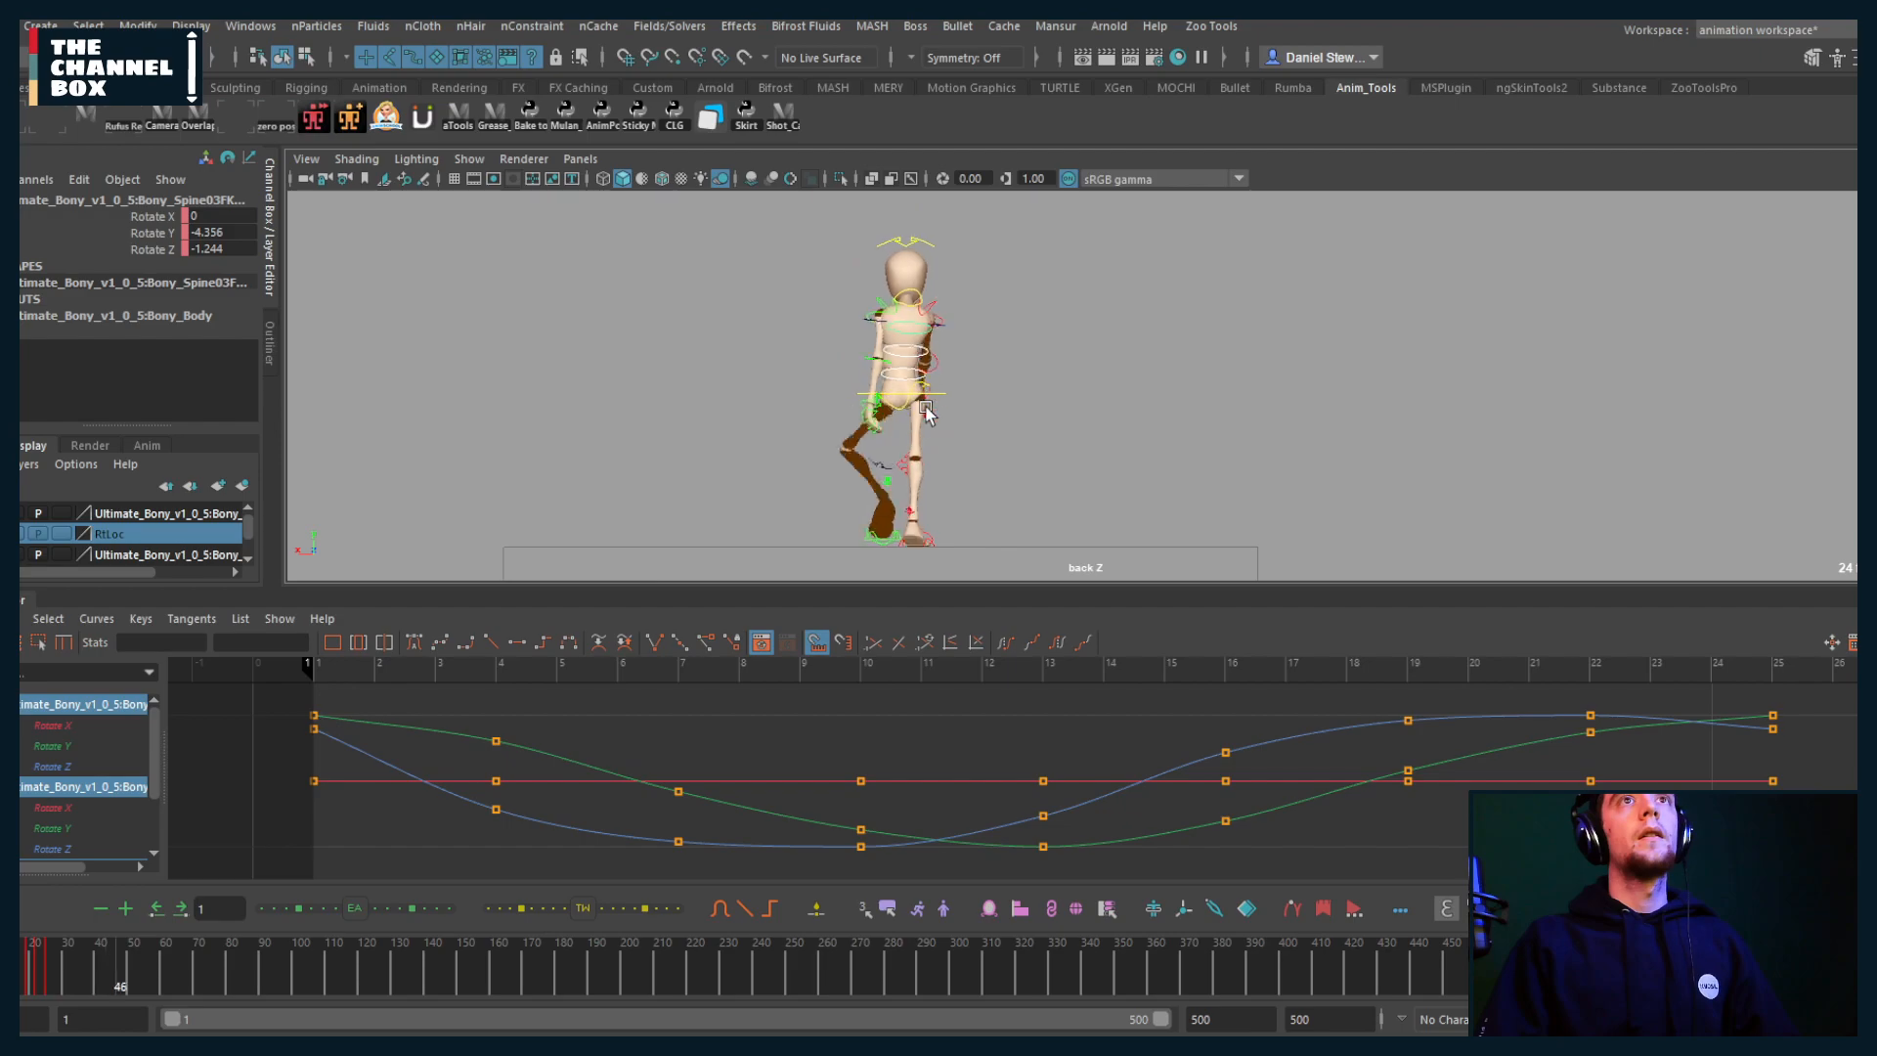
key("space")
left_click_drag(926, 408, 703, 422)
scroll(1054, 424, "down", 4)
middle_click_drag(1053, 424, 536, 415, "alt")
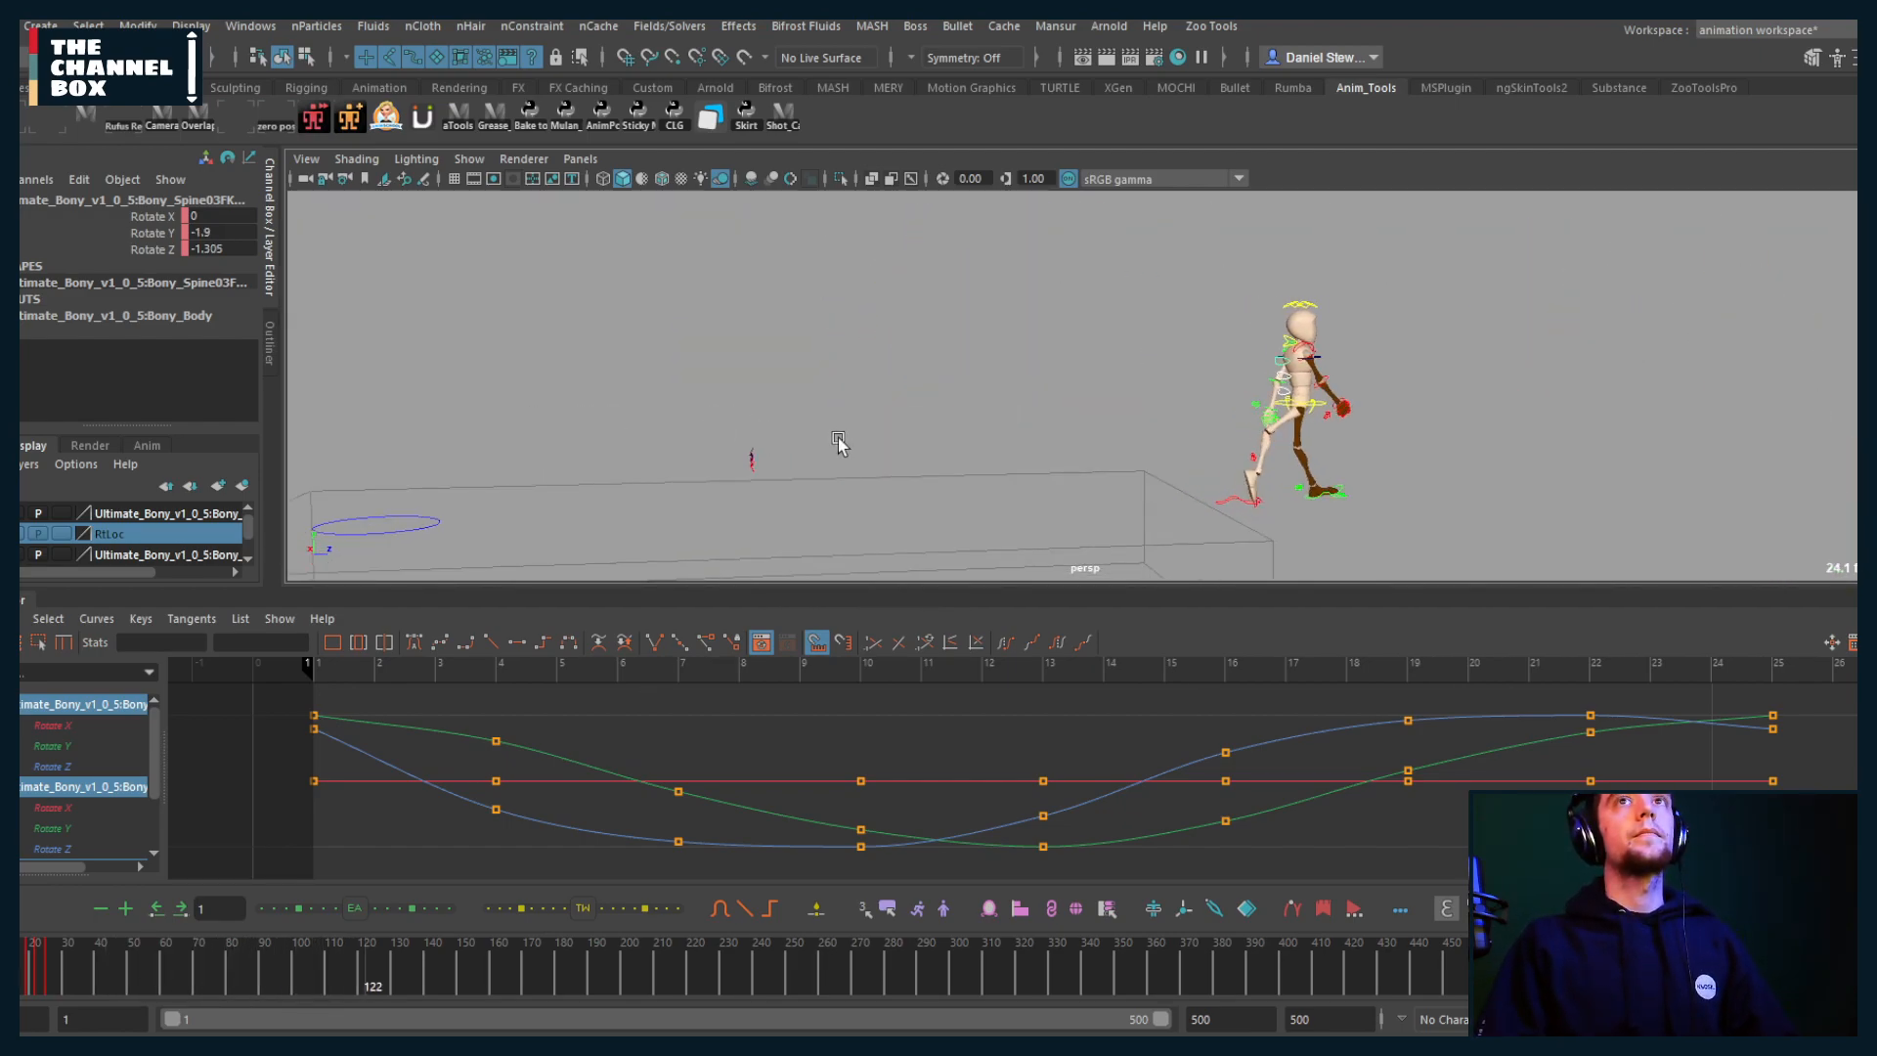
key("e")
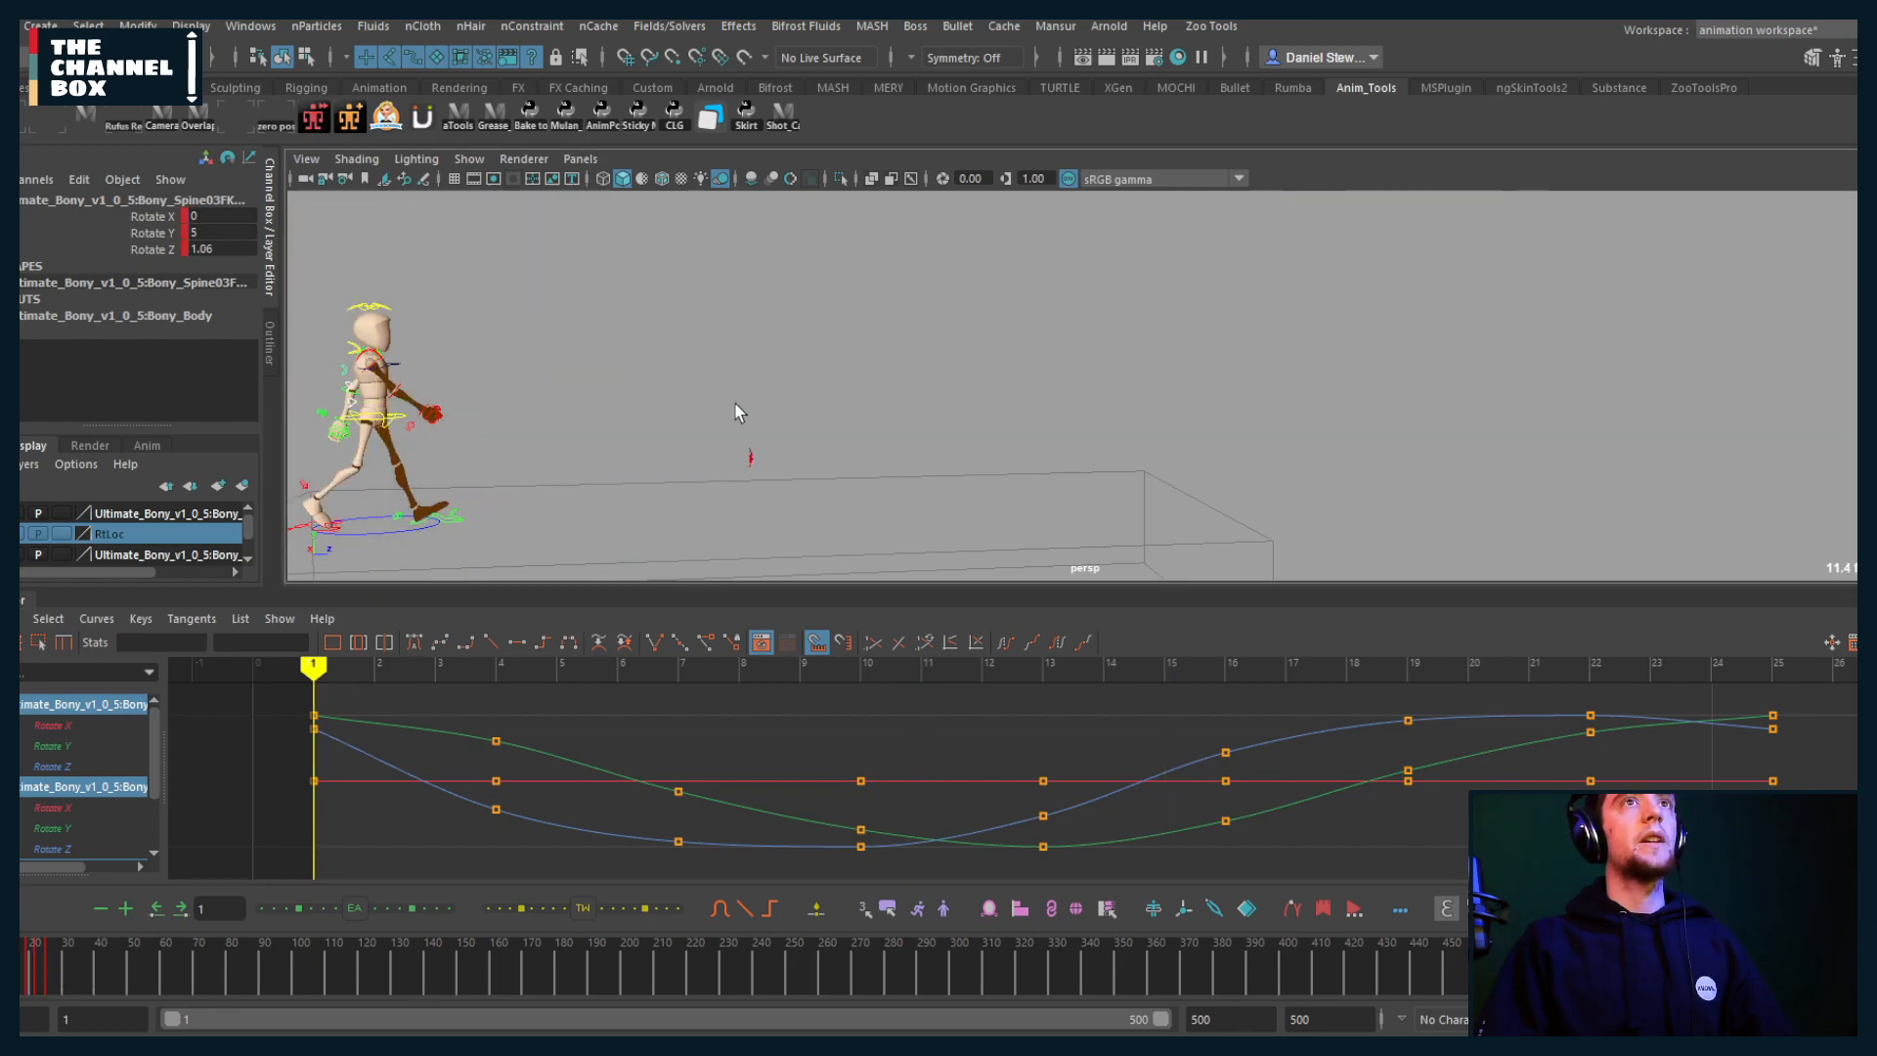
Step: Delete the left knee IK control's keys after frame 1 and move the control forward to Translate Z 47.295
left_click_drag(772, 461, 774, 463)
key("w")
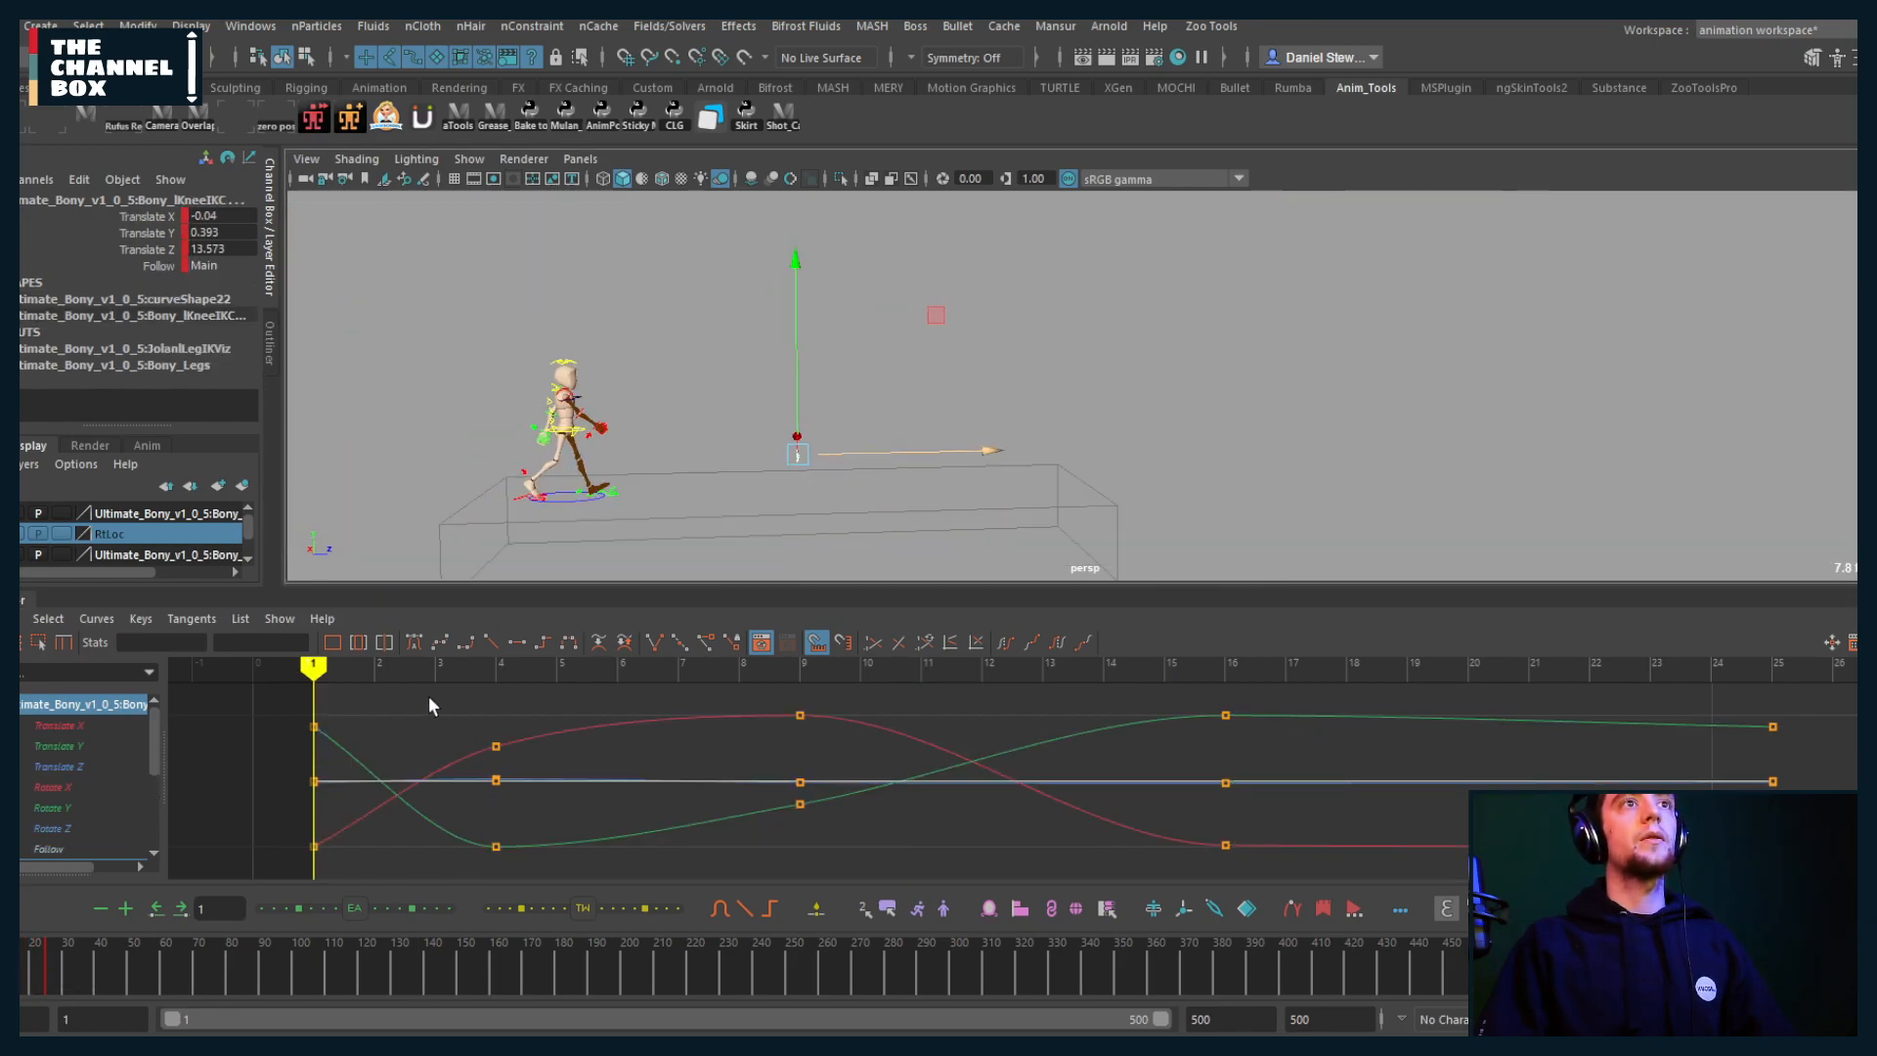
left_click_drag(429, 697, 1818, 868)
key("Delete")
left_click_drag(848, 466, 861, 452)
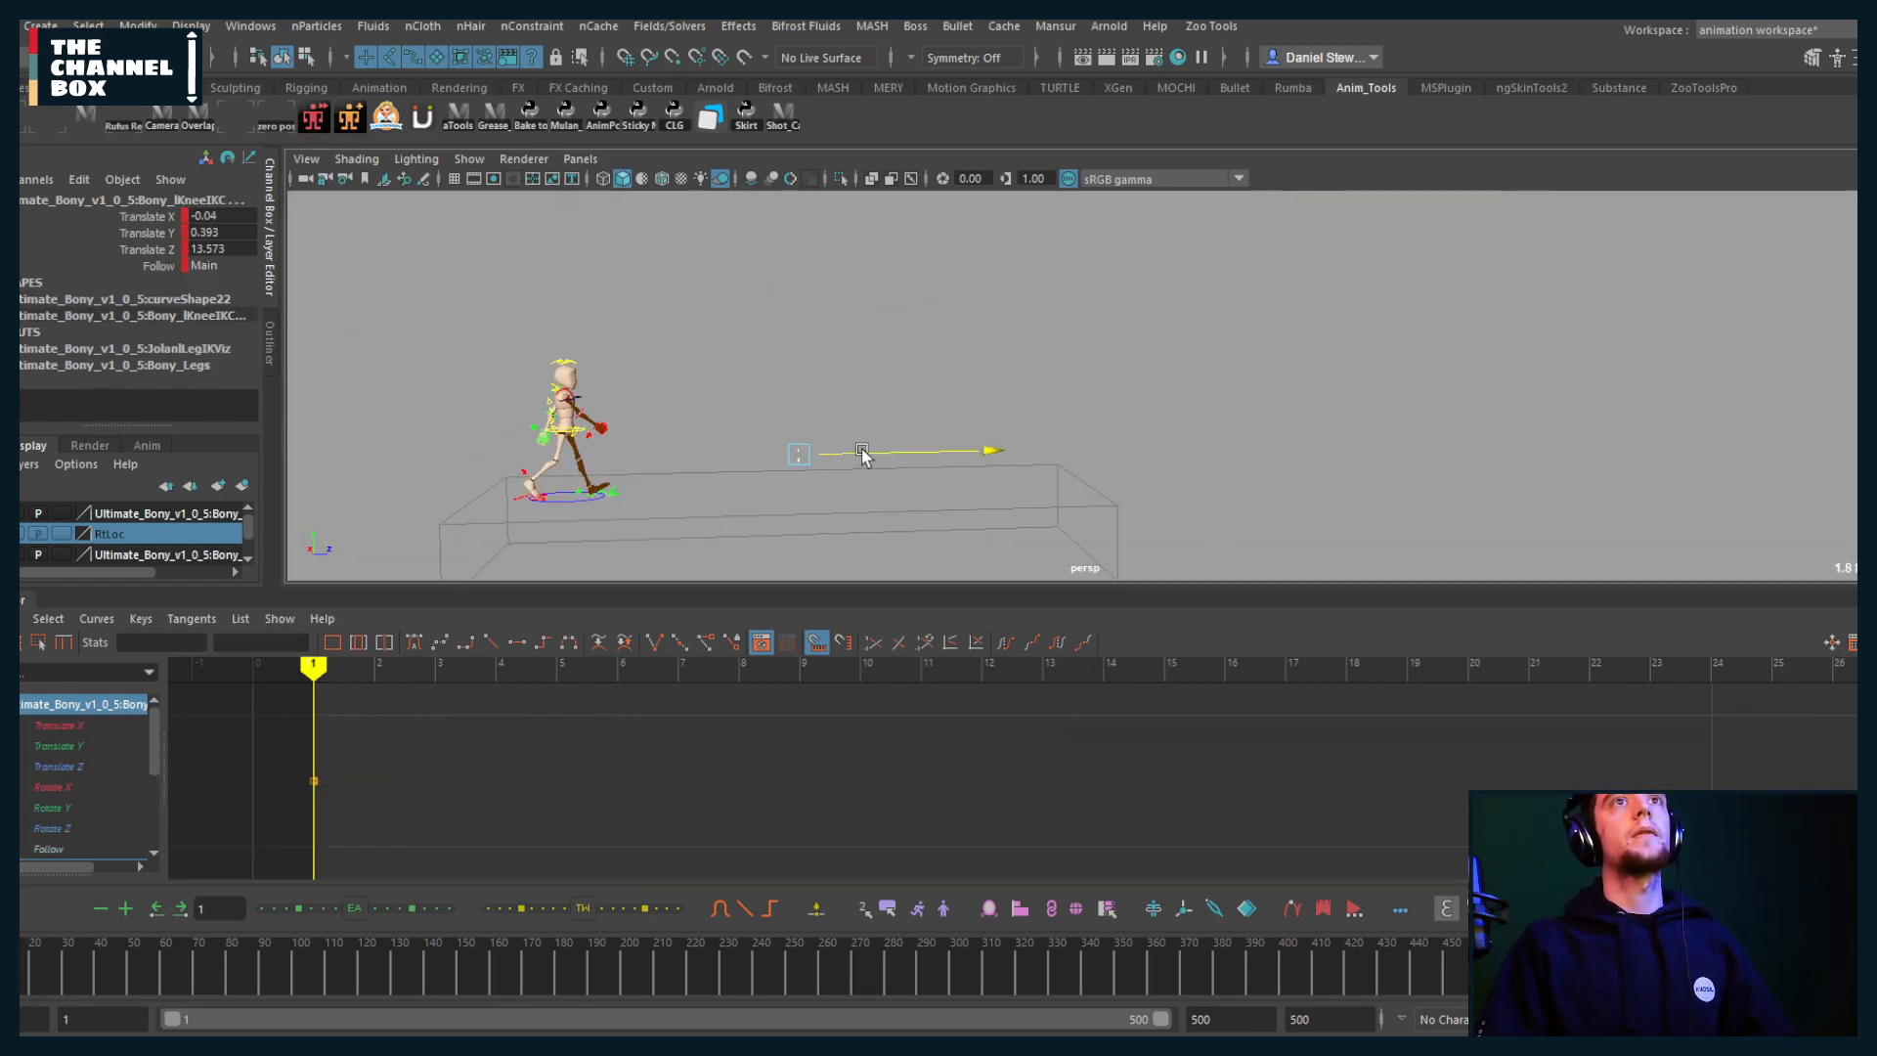
Step: Scrub and play through the extended walk to check the knee control's position relative to the character
left_click_drag(333, 973, 1476, 972)
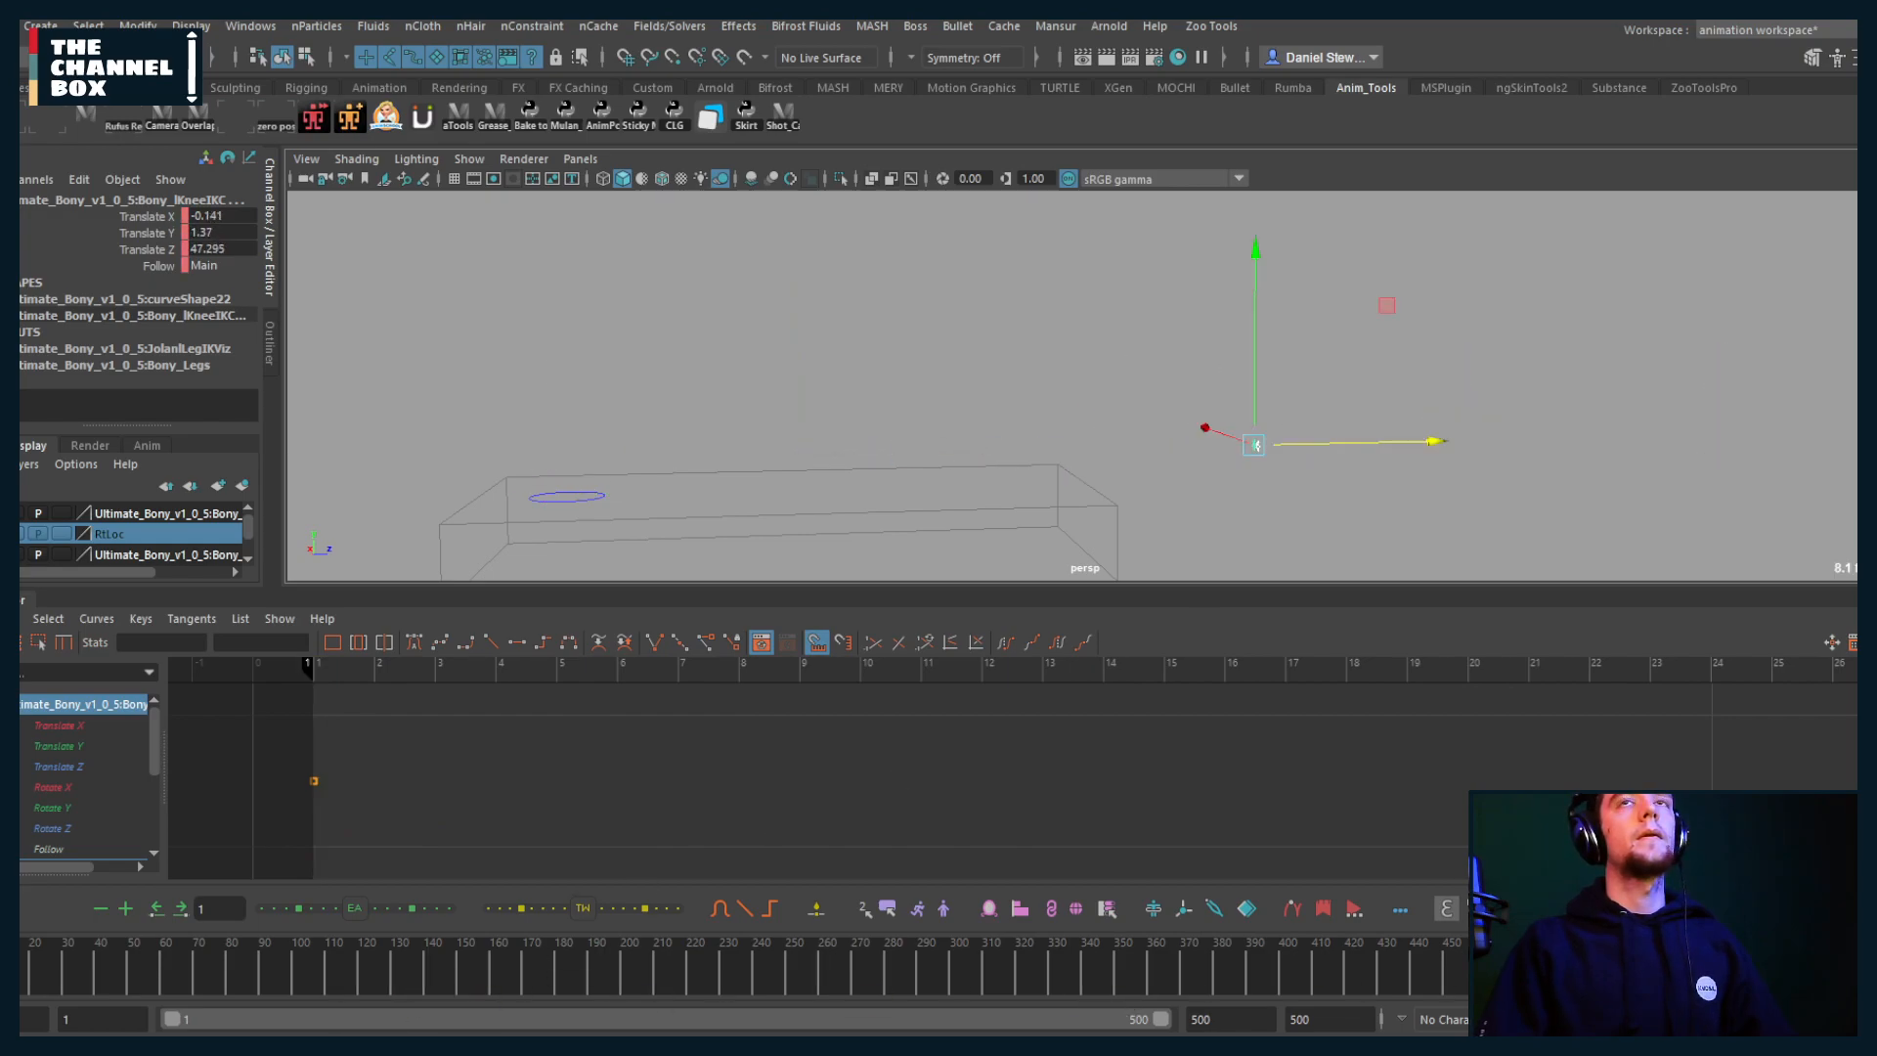
scroll(1188, 396, "down", 3)
scroll(1369, 425, "down", 3)
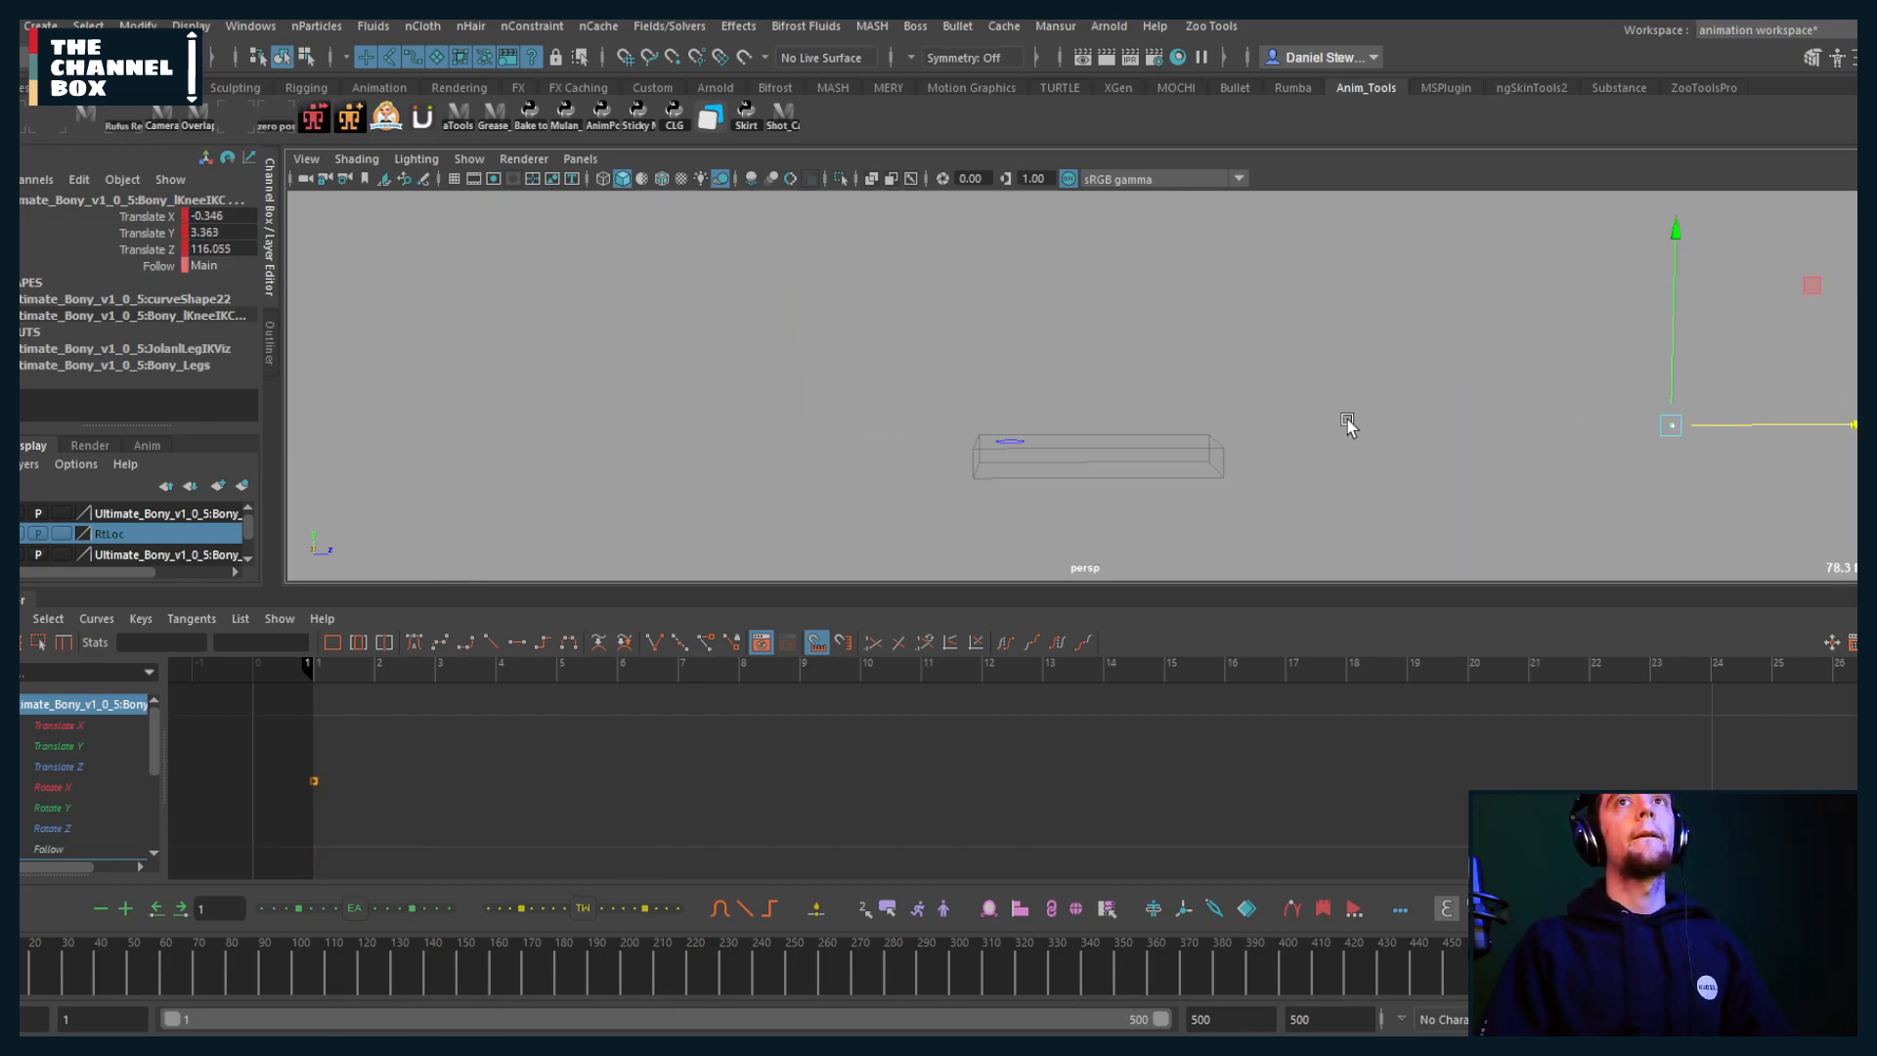
middle_click_drag(1350, 419, 875, 445, "alt")
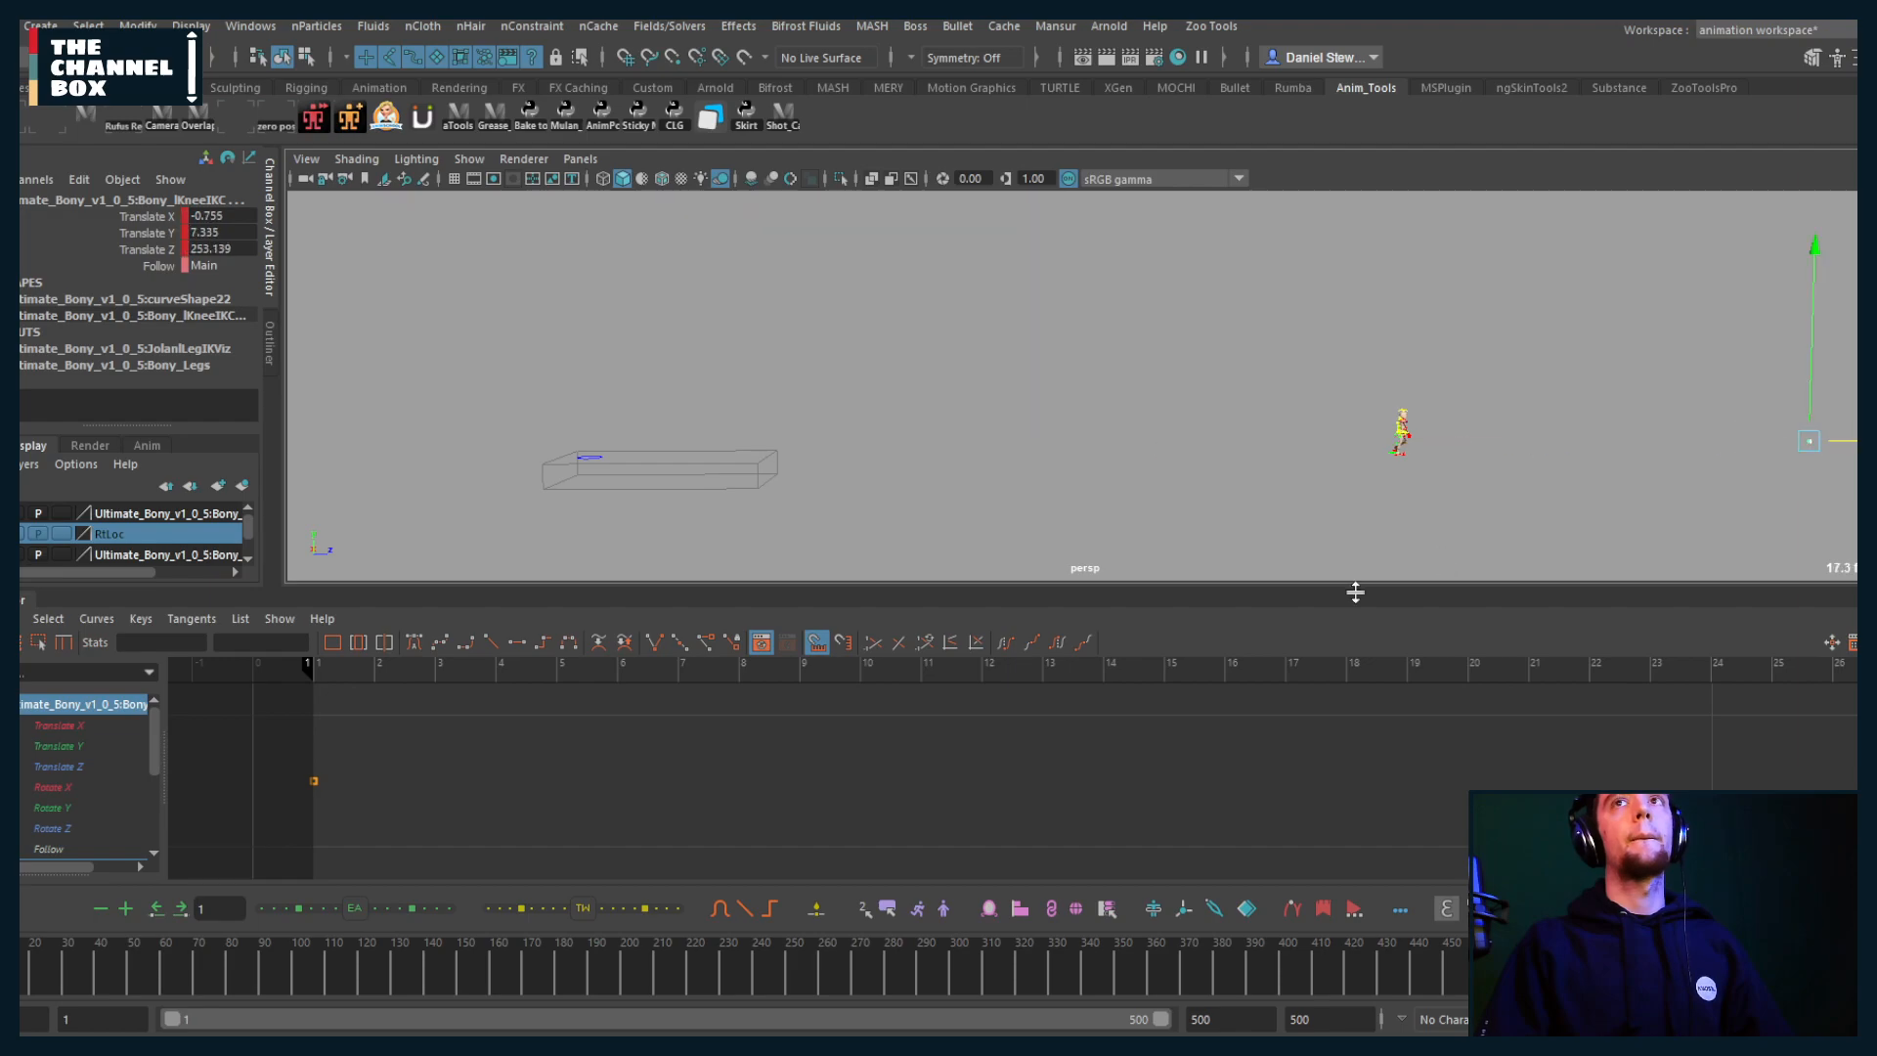
scroll(1118, 497, "up", 2)
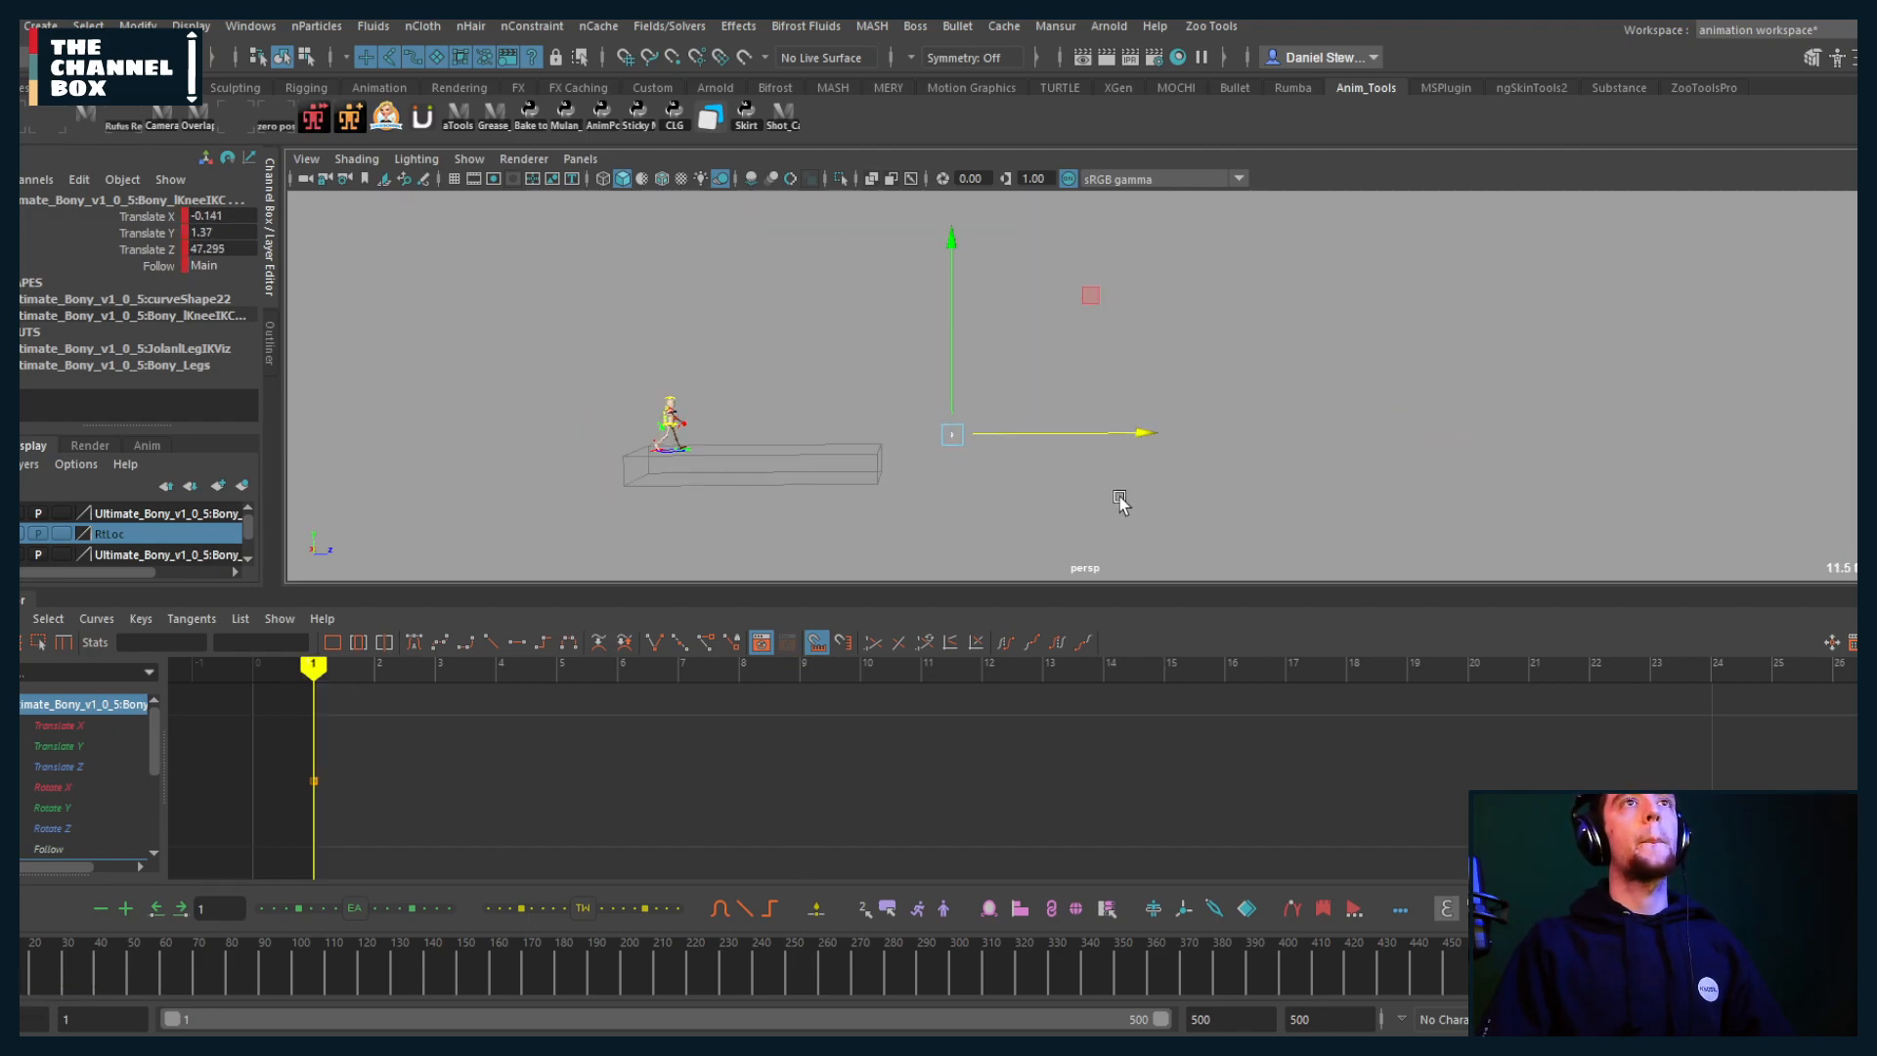
scroll(776, 442, "up", 5)
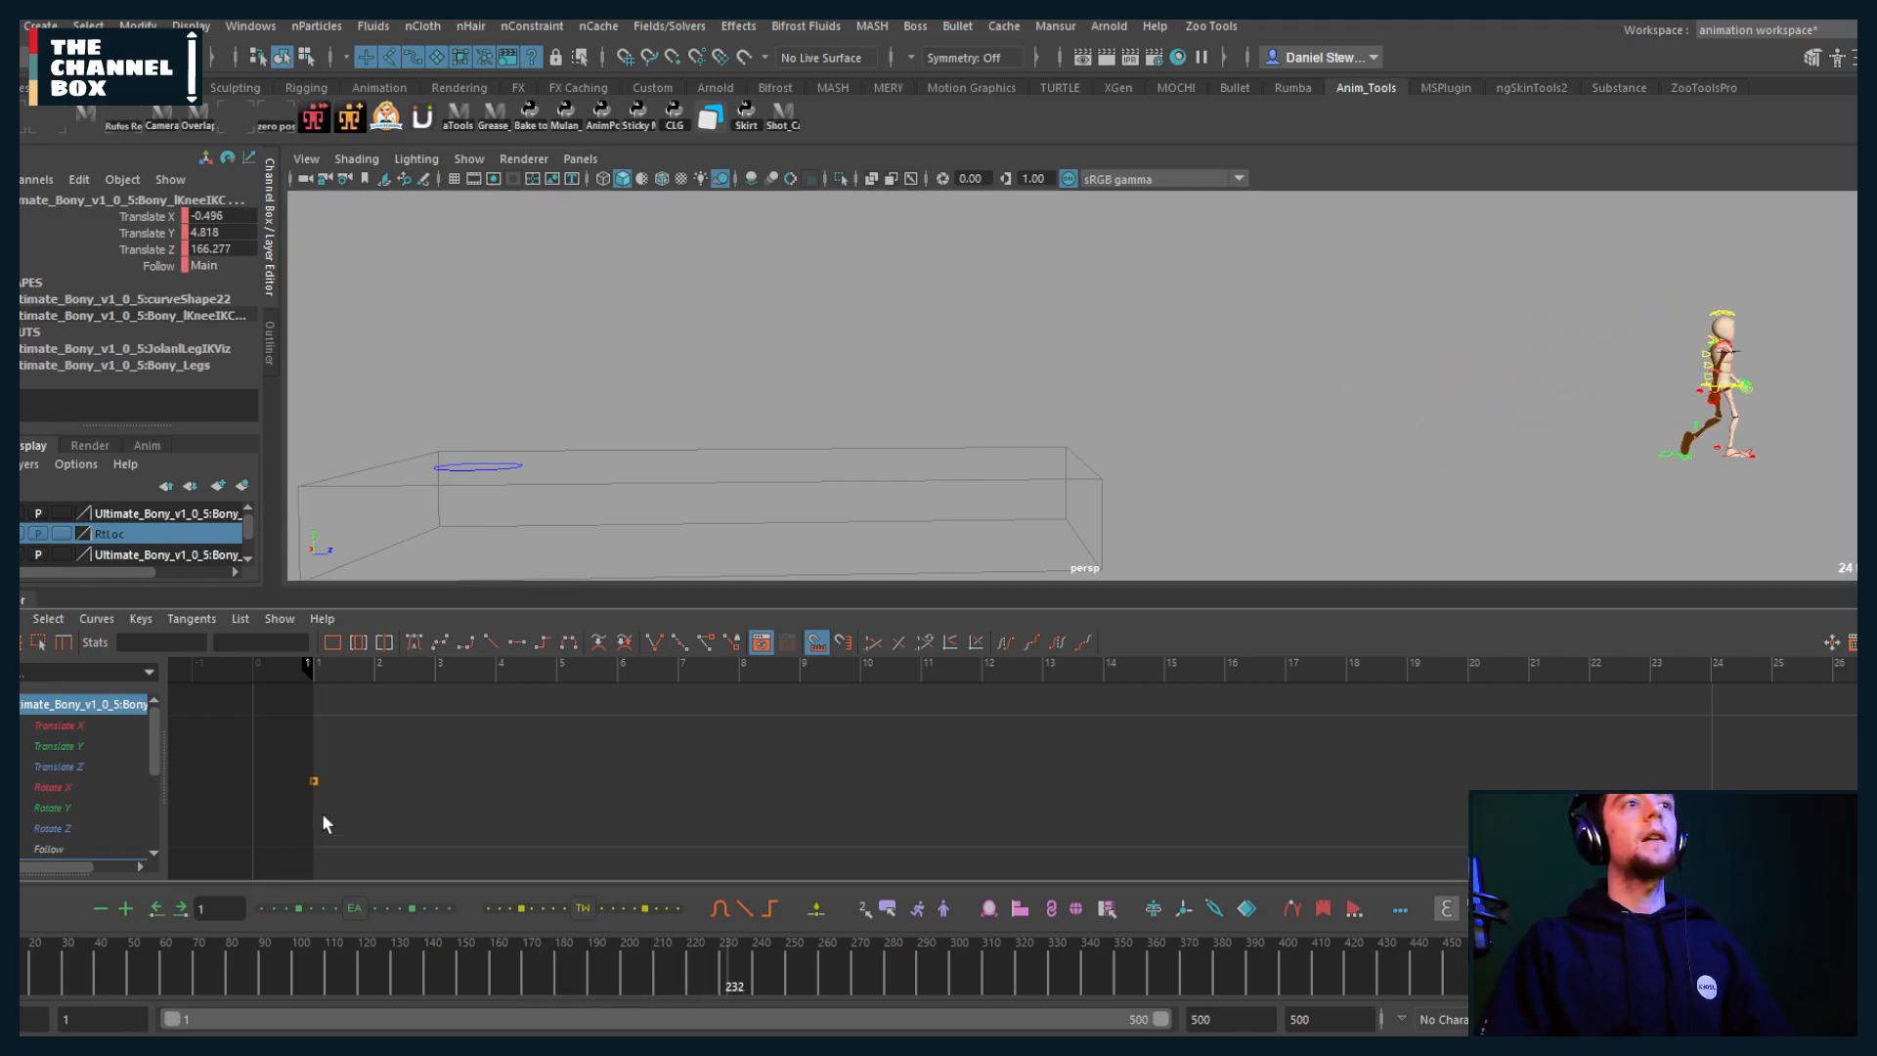
Step: Restore the playback range to frames 1–25 at frame 1, and select the Spine03 and Spine02 FK controls from behind the character
left_click(31, 966)
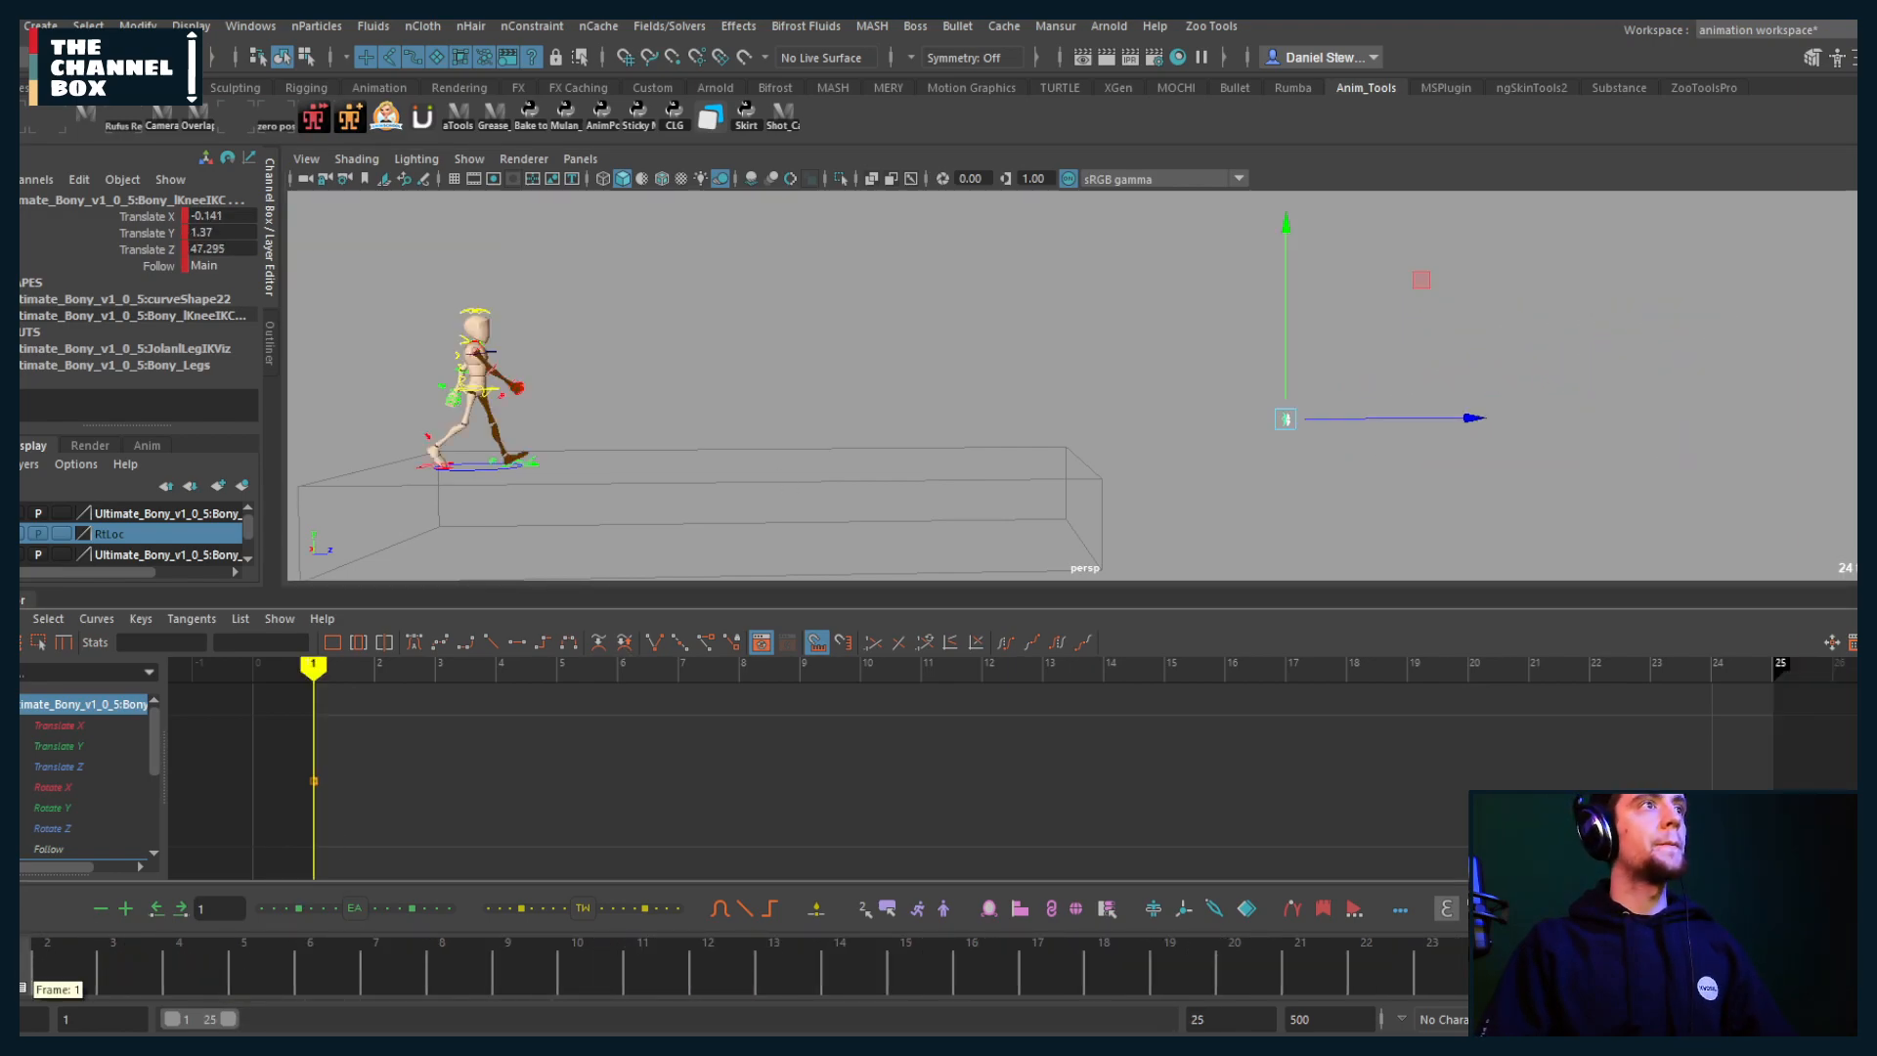
right_click_drag(407, 474, 493, 486, "alt")
middle_click_drag(494, 486, 574, 502, "alt")
left_click_drag(573, 502, 779, 484, "alt")
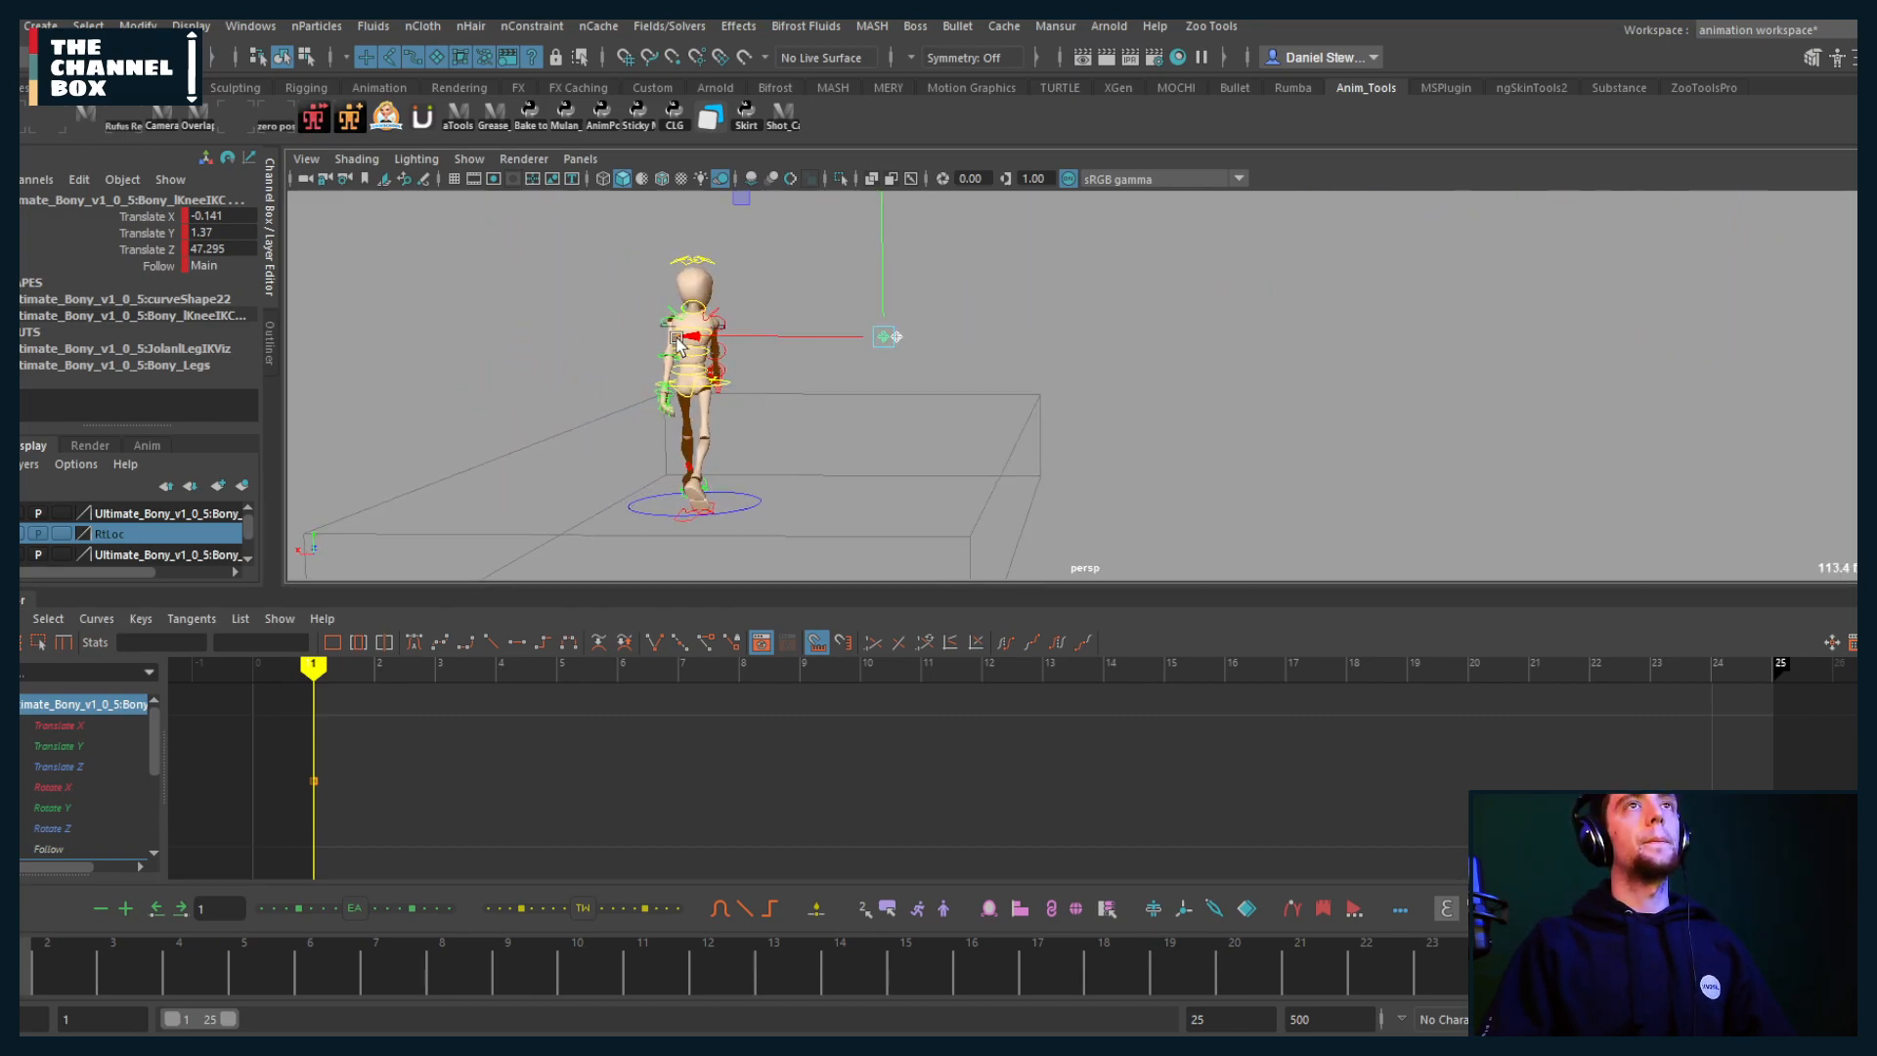
scroll(672, 333, "up", 5)
left_click_drag(673, 332, 697, 337, "alt")
left_click(725, 332)
scroll(721, 346, "up", 3)
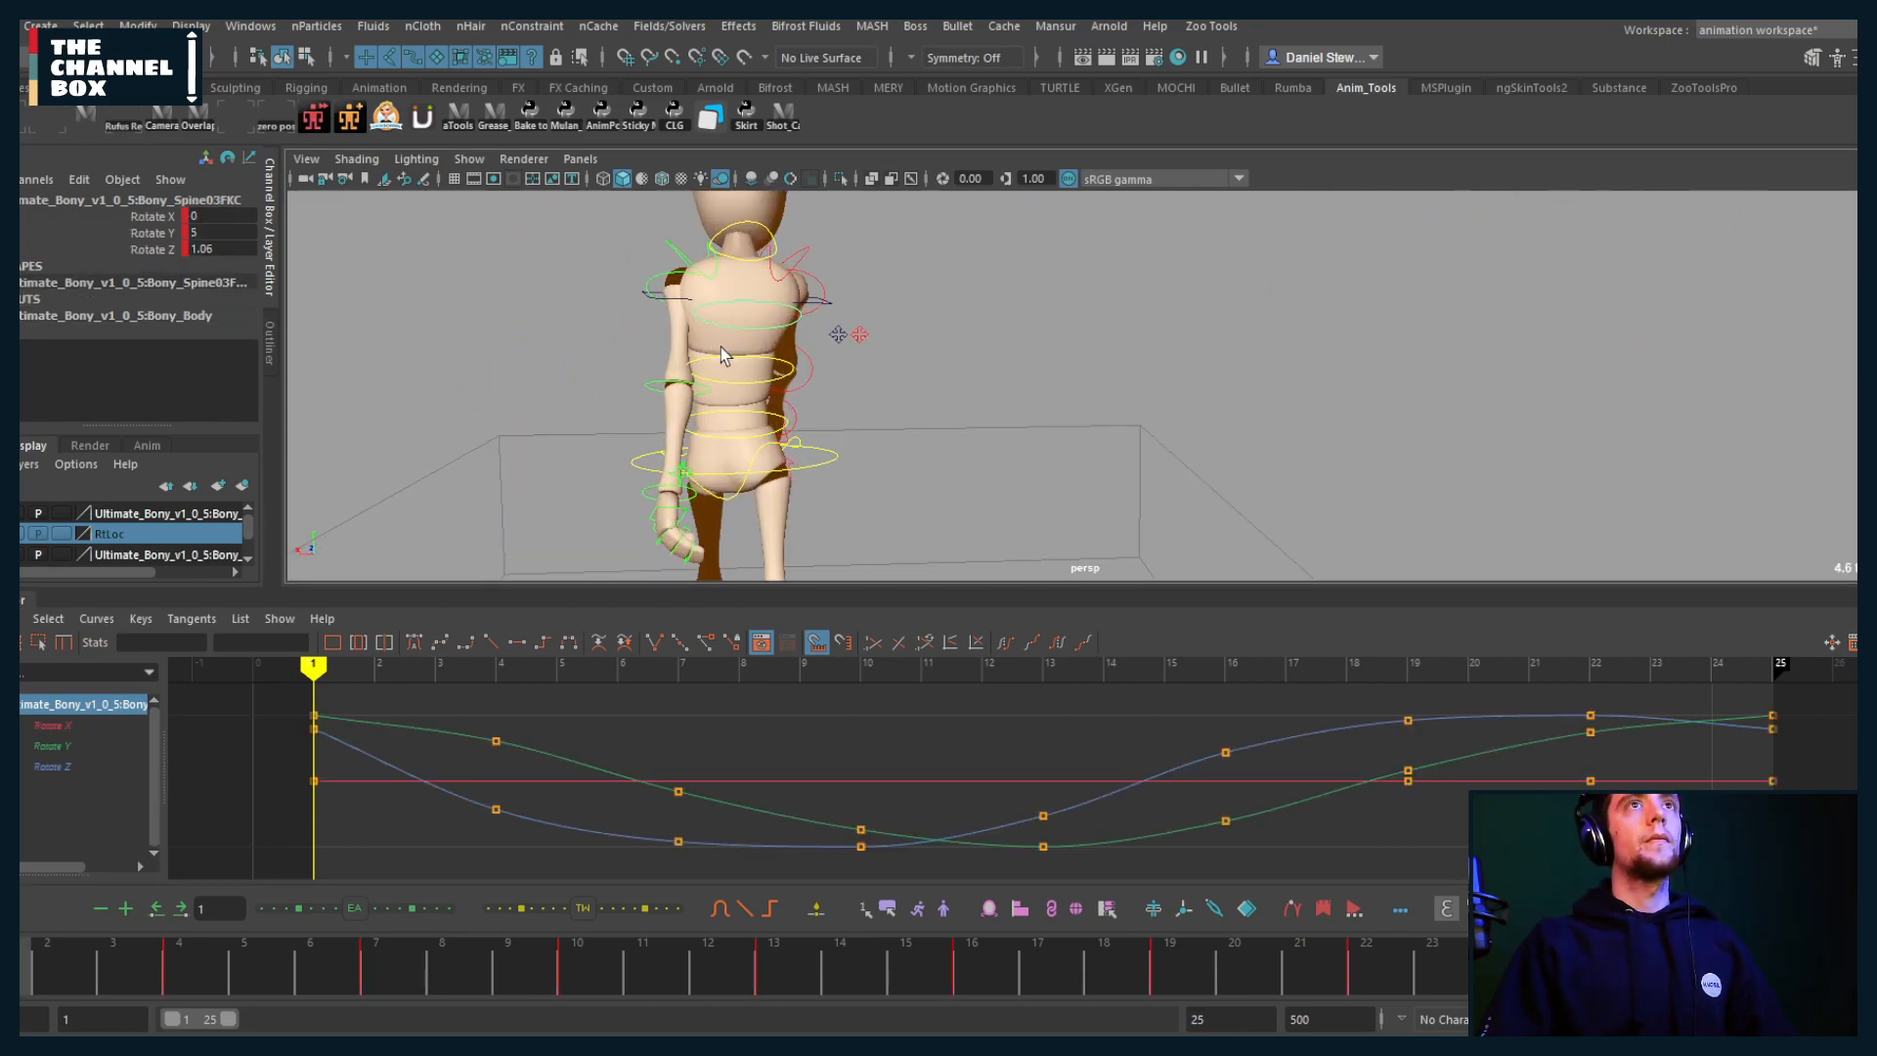
left_click(721, 369, "shift")
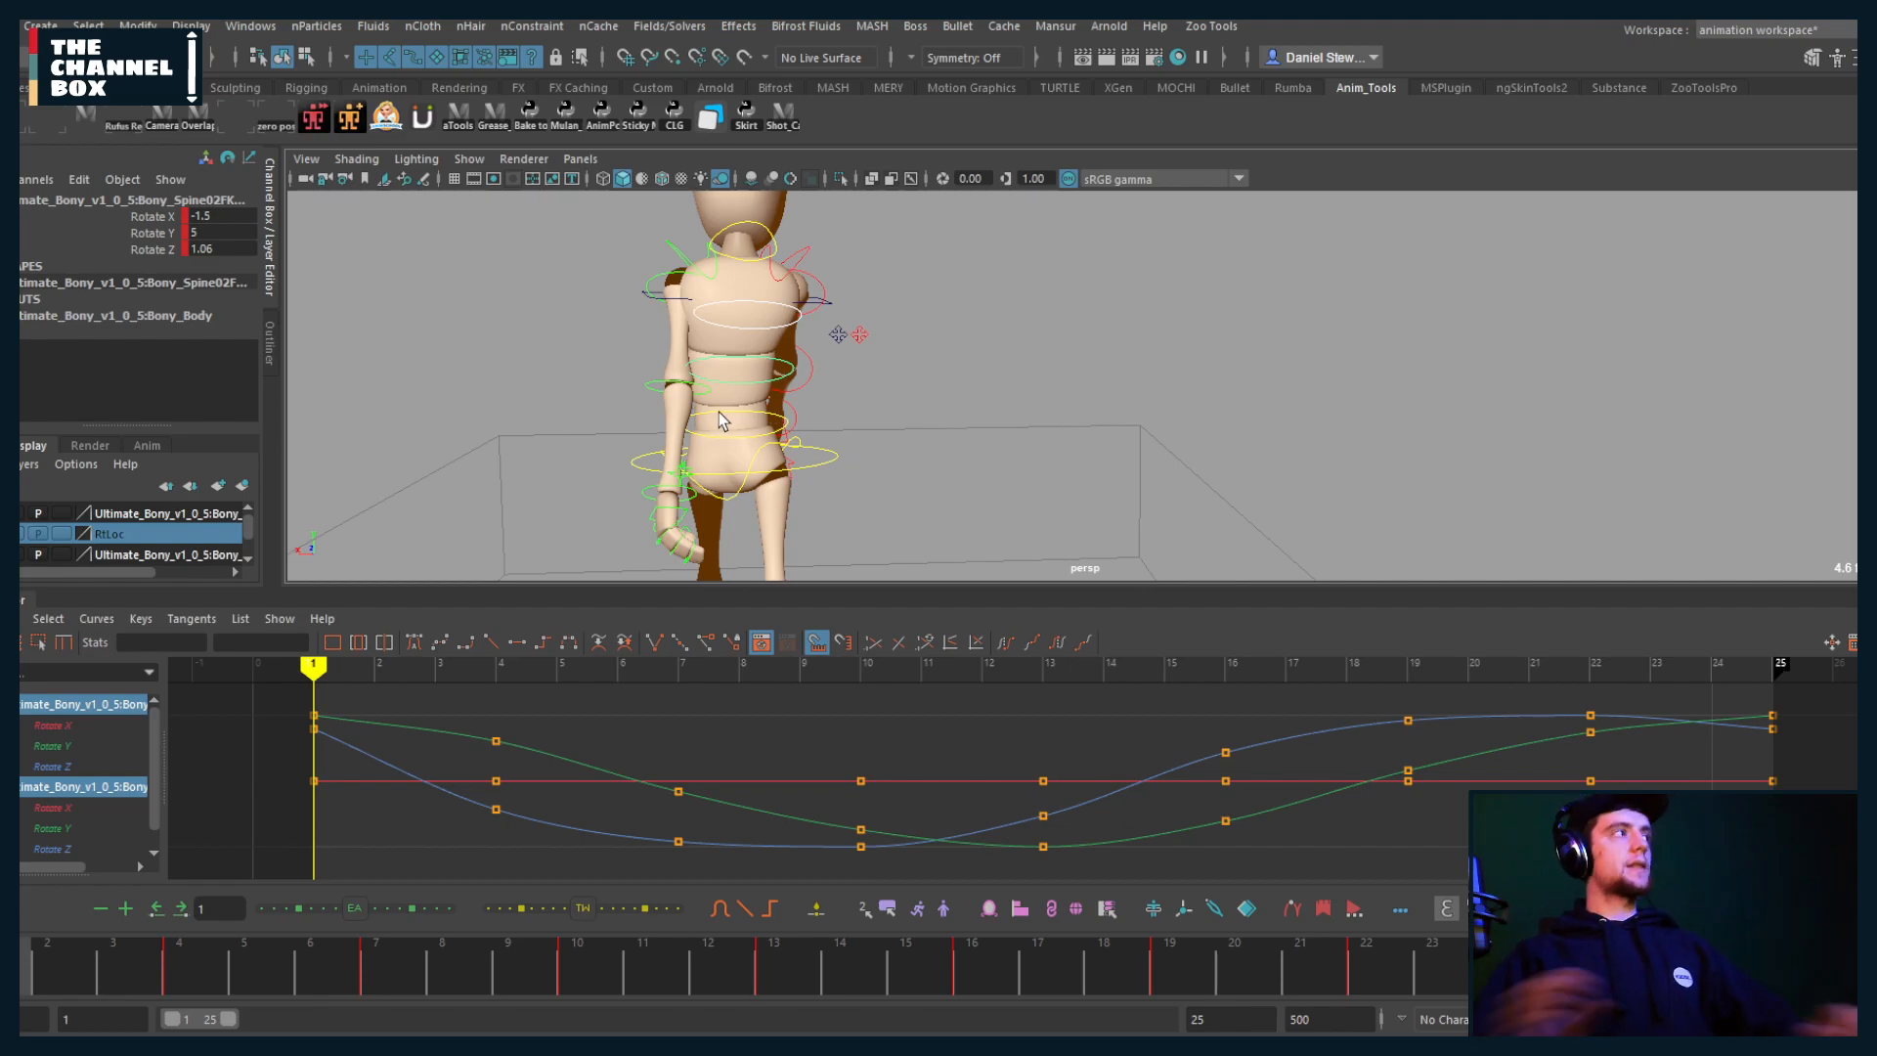
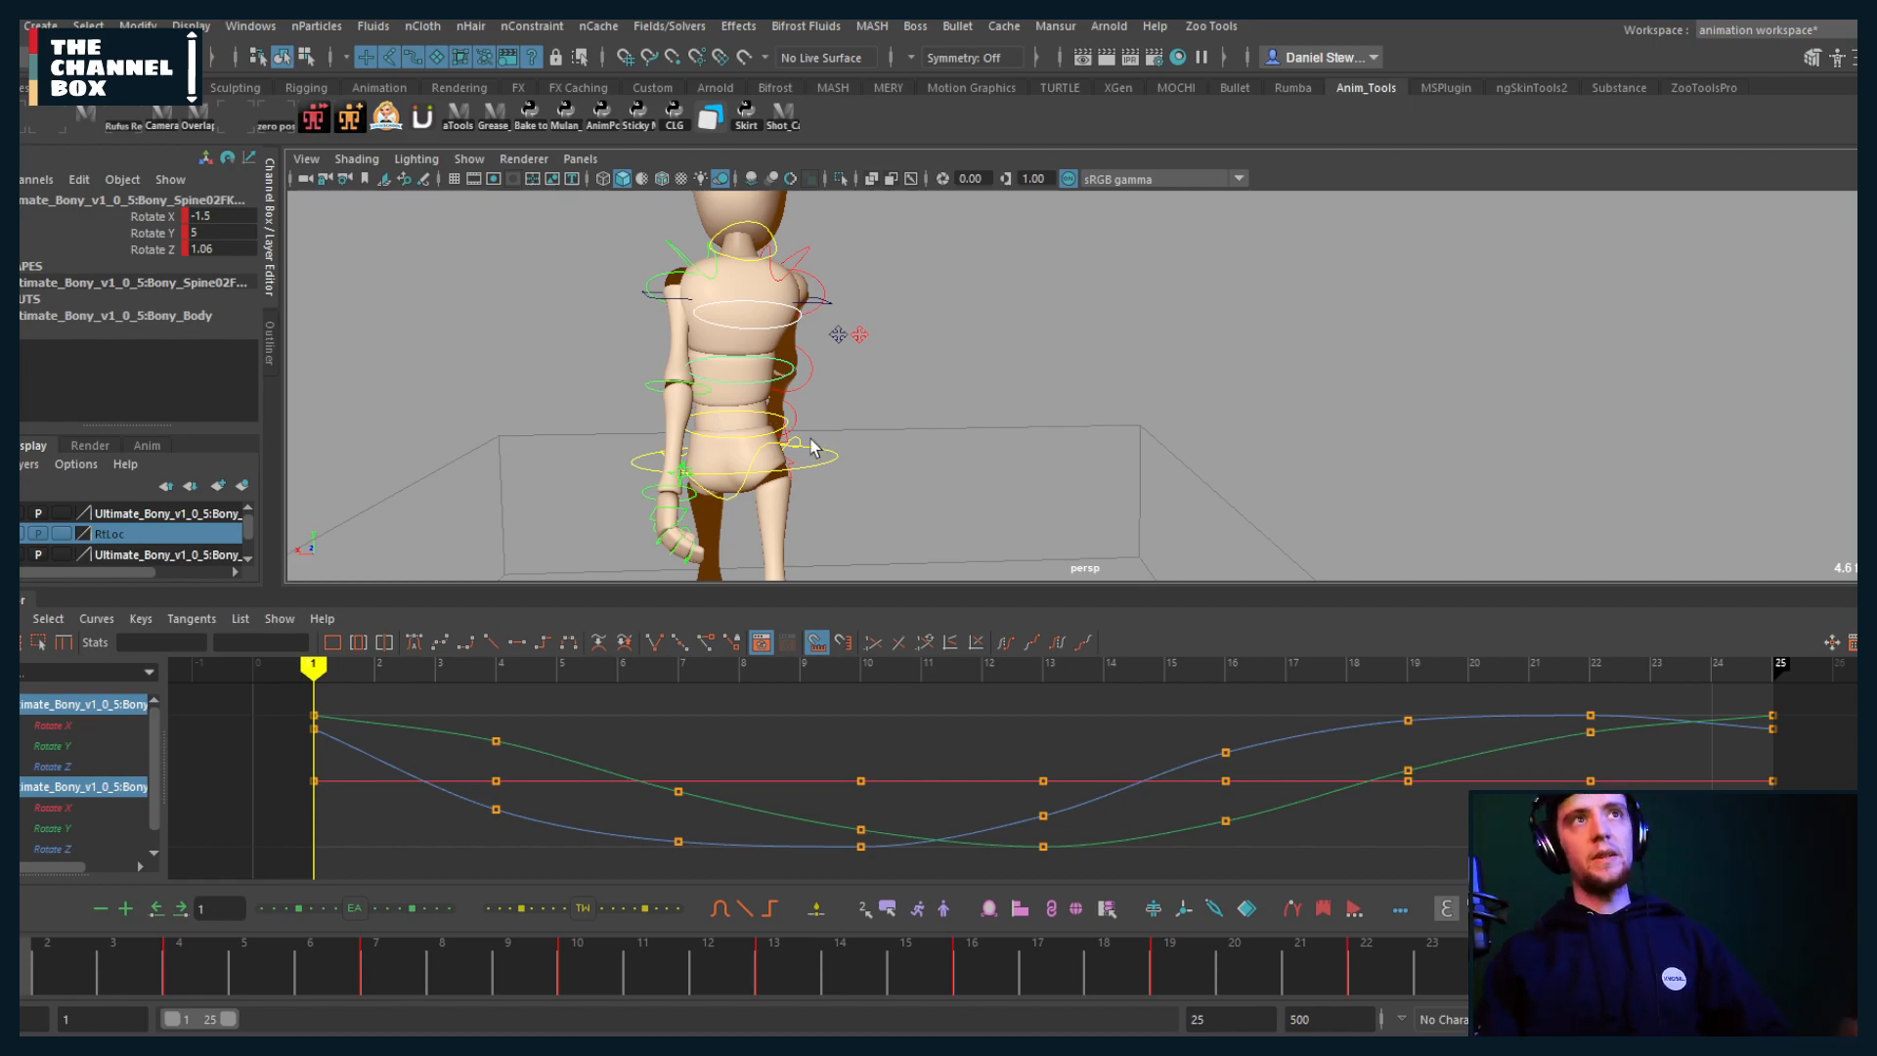
Step: Try rotating the lower spine controls and the uppermost spine control in the viewport, undoing each rotation
left_click(750, 412)
left_click(746, 382, "shift")
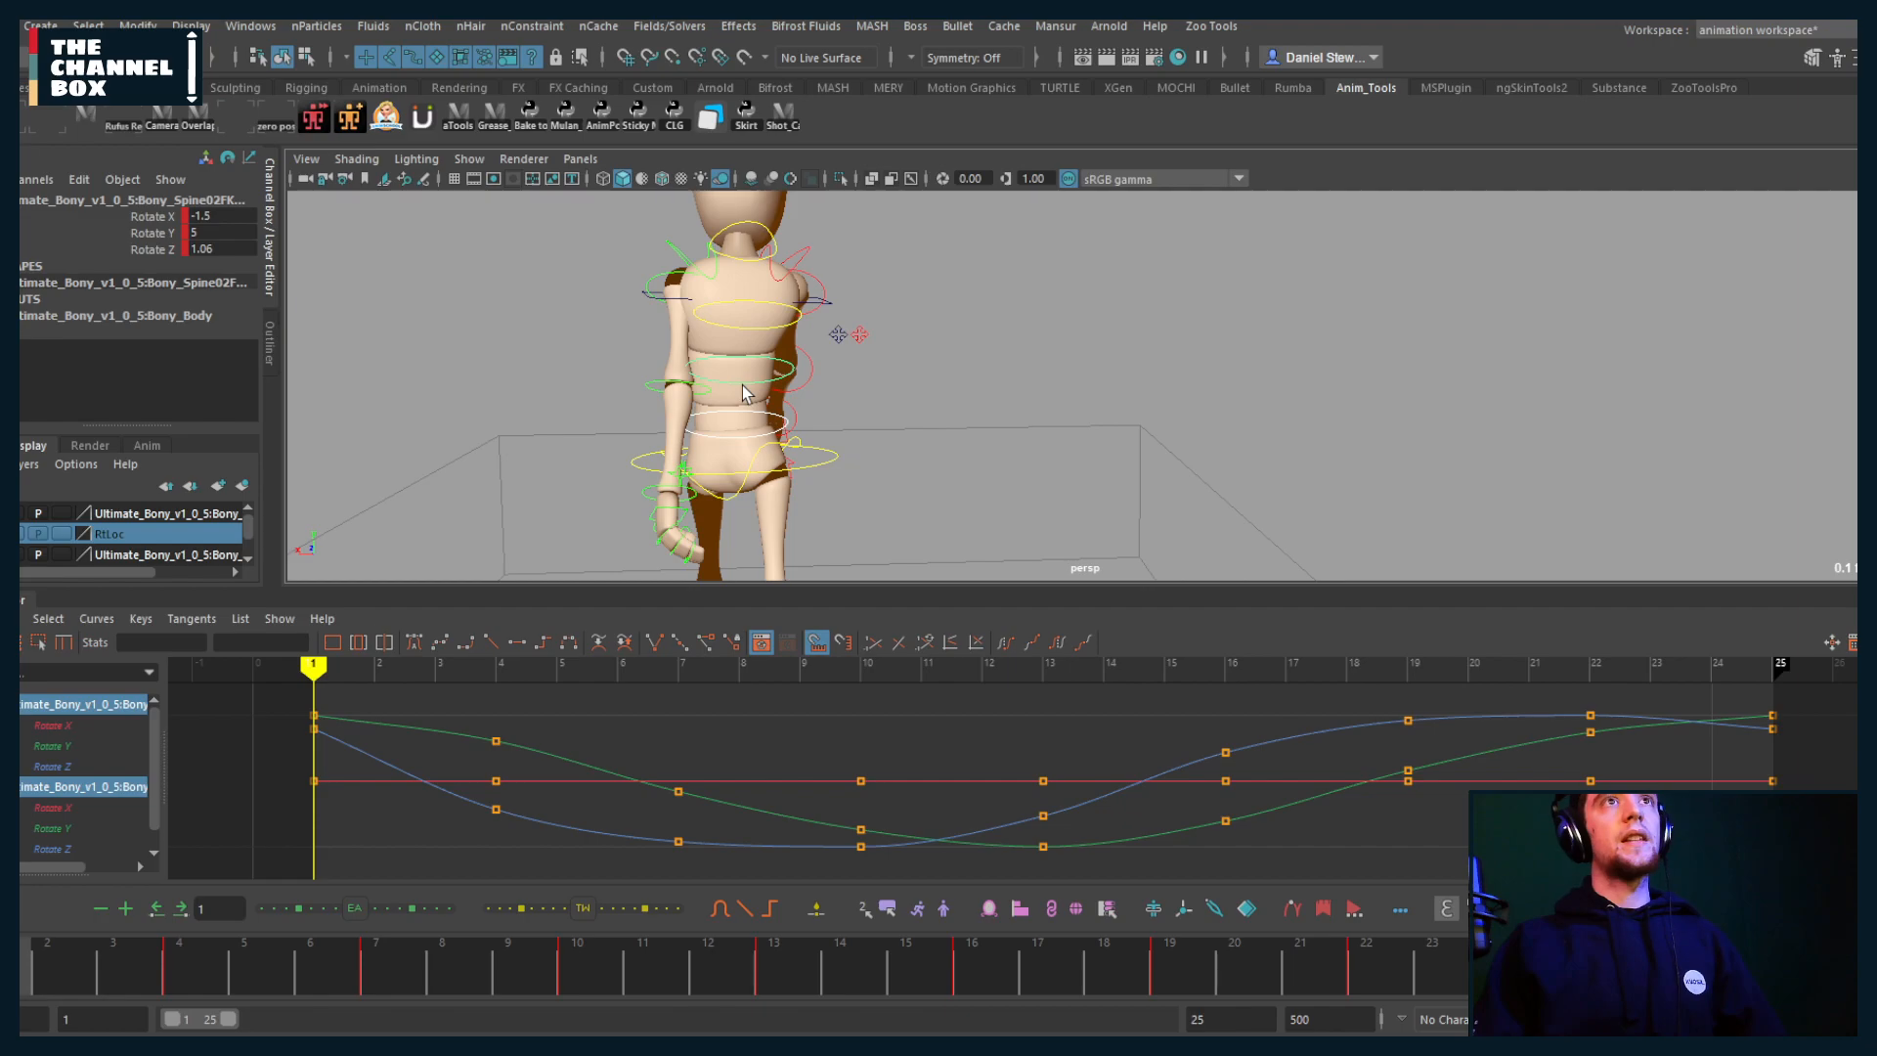
key("e")
left_click_drag(800, 420, 687, 408)
key("ctrl+z")
key("q")
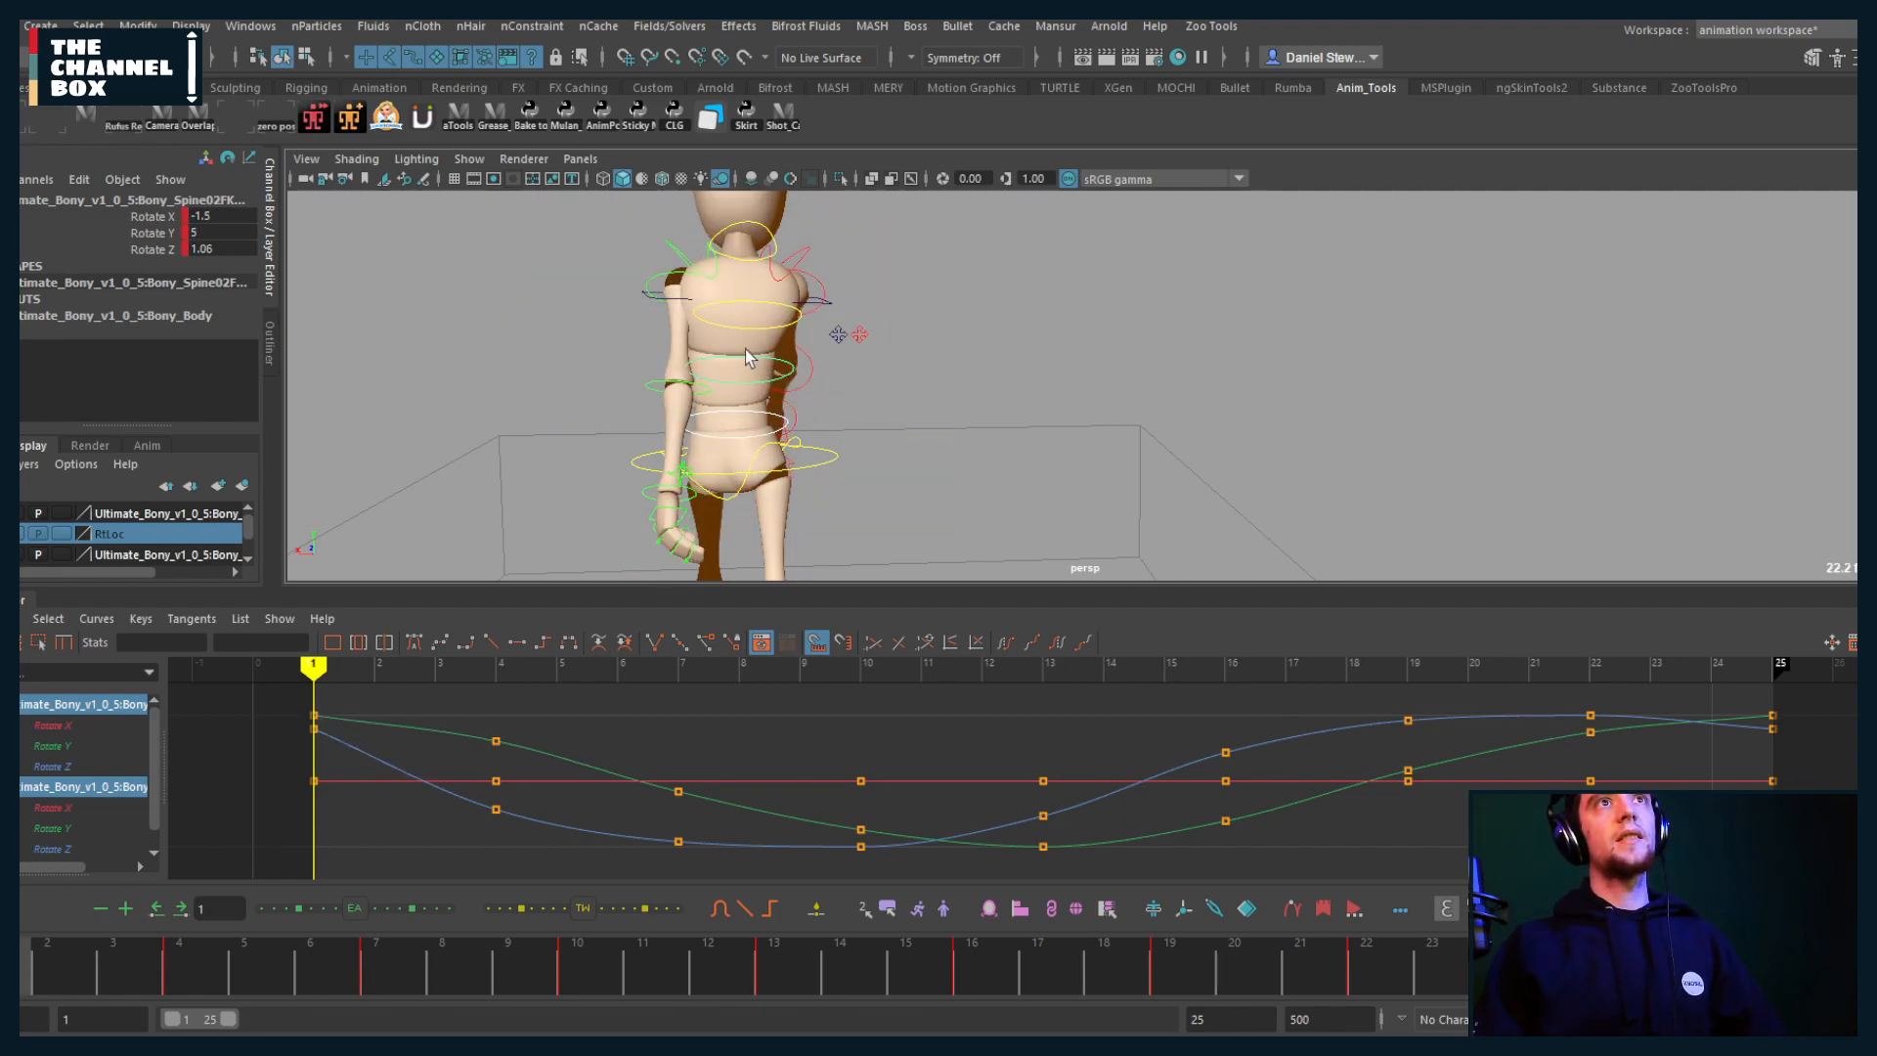
left_click(747, 323)
key("e")
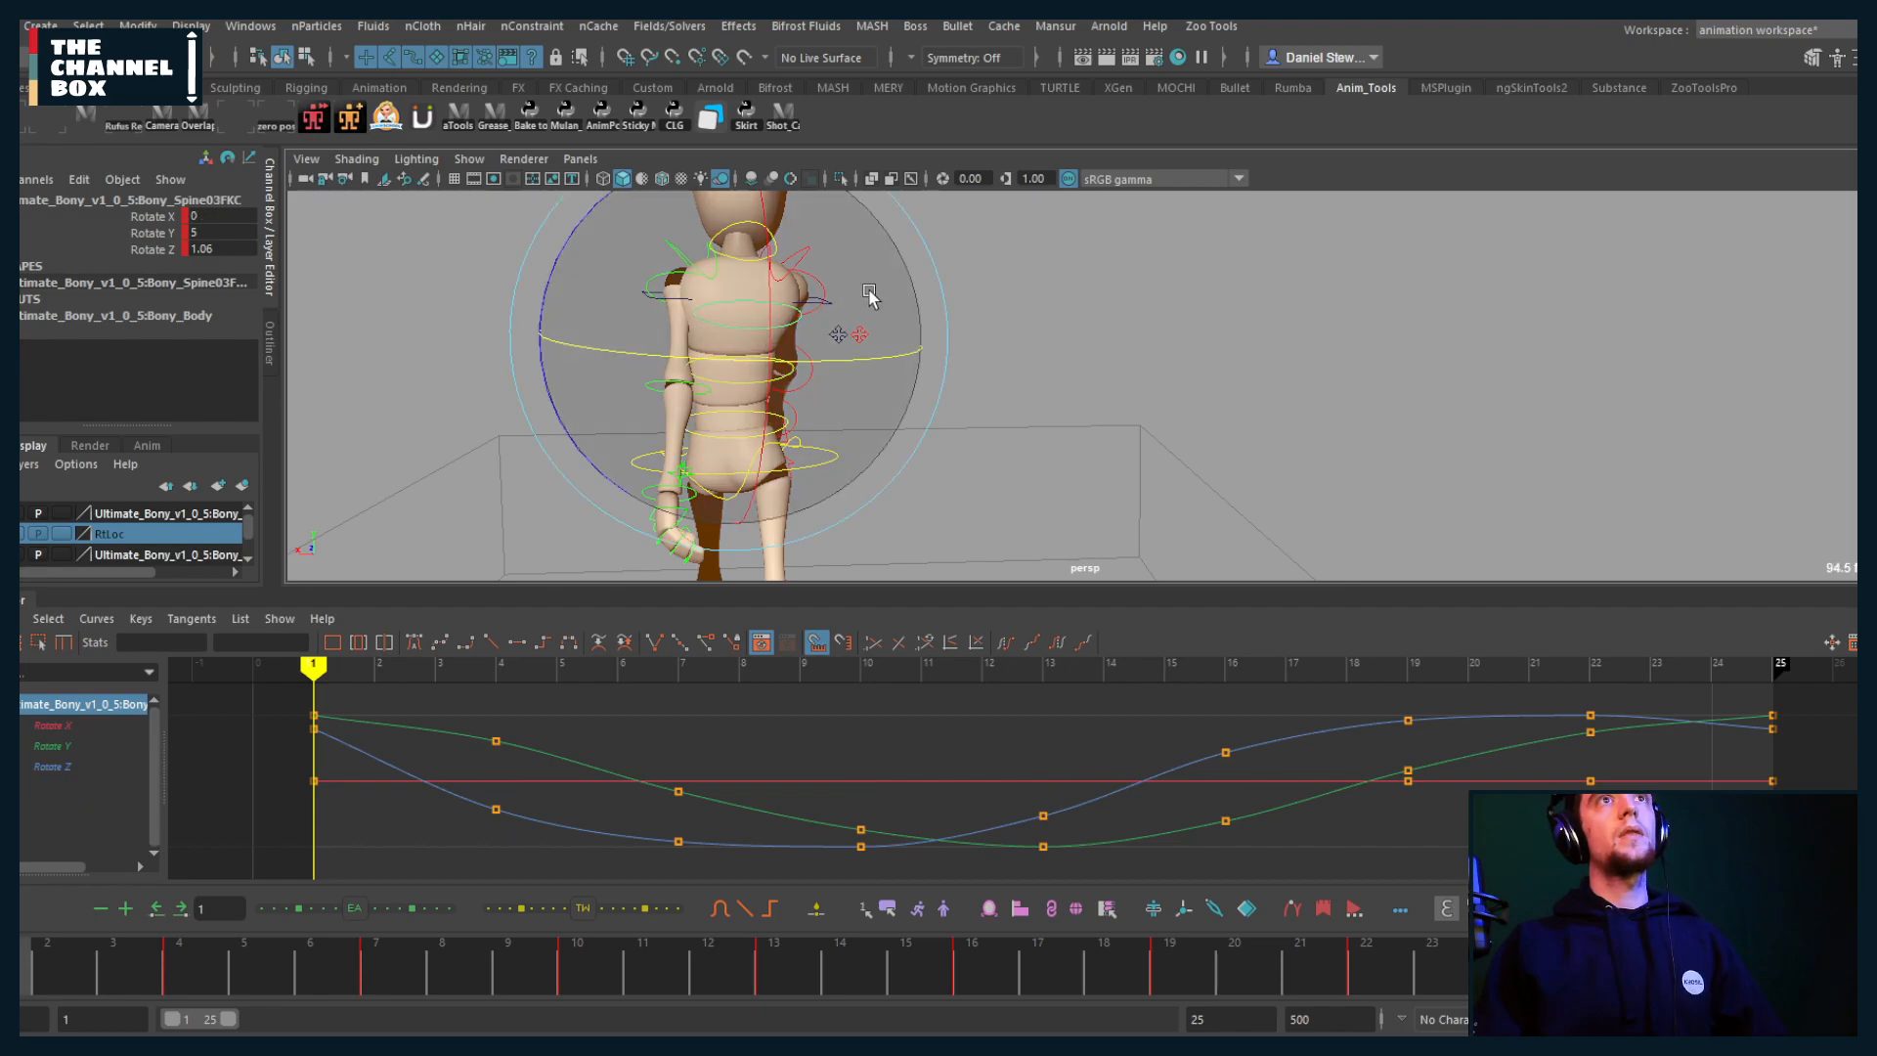
mouse_move(862, 324)
left_mouse_down()
mouse_move(959, 284)
mouse_move(834, 318)
left_mouse_up()
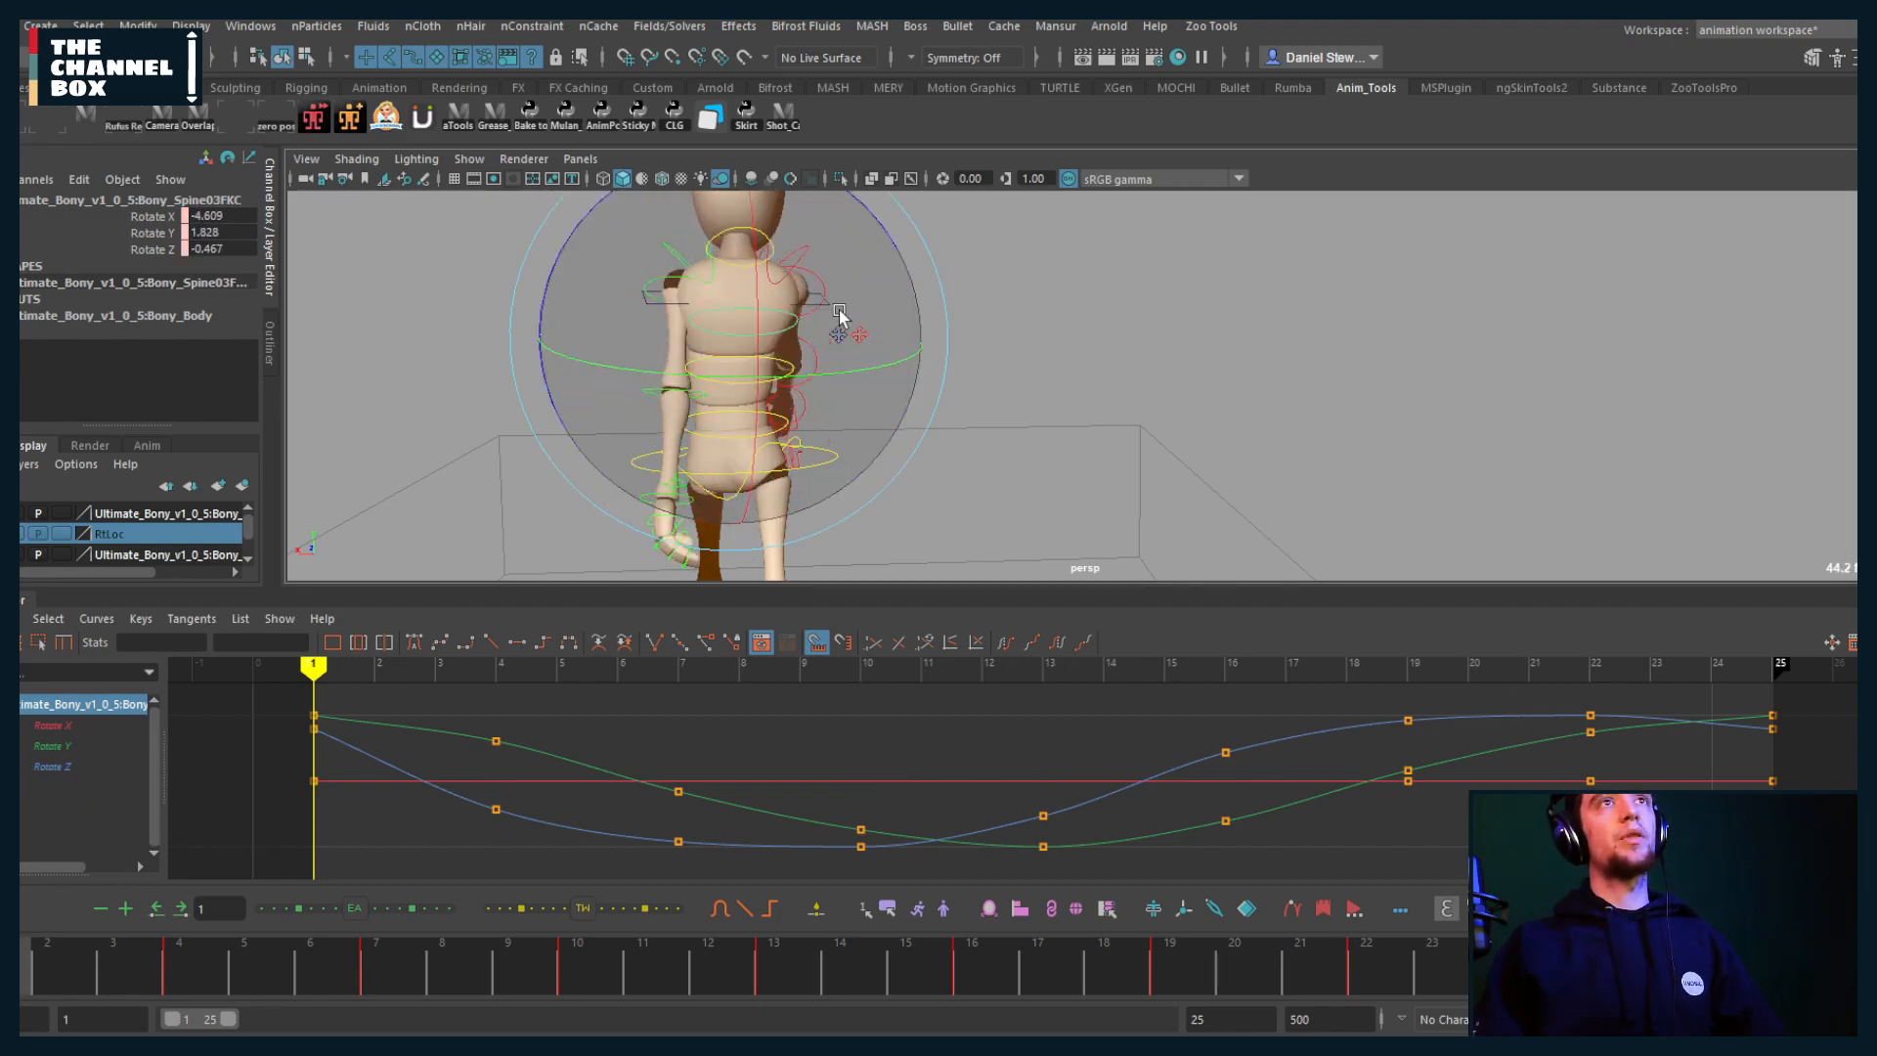
key("ctrl+z")
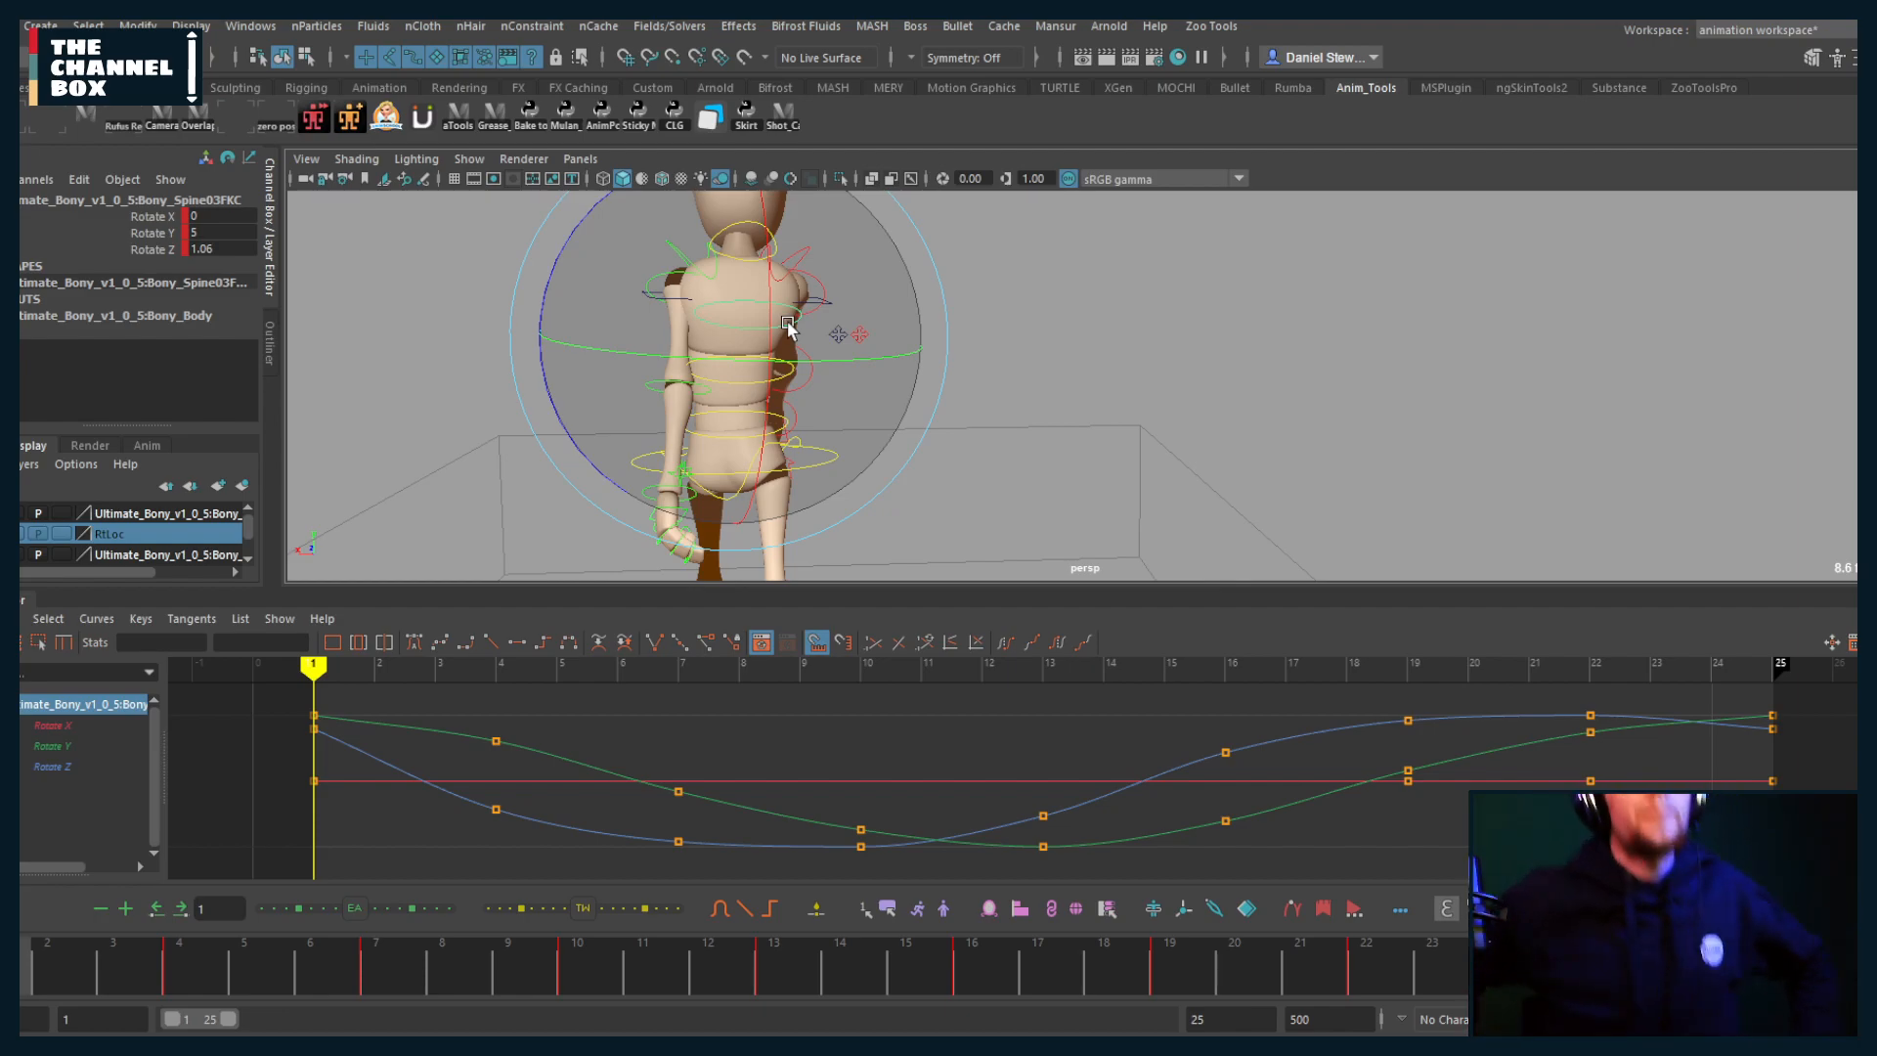
key("q")
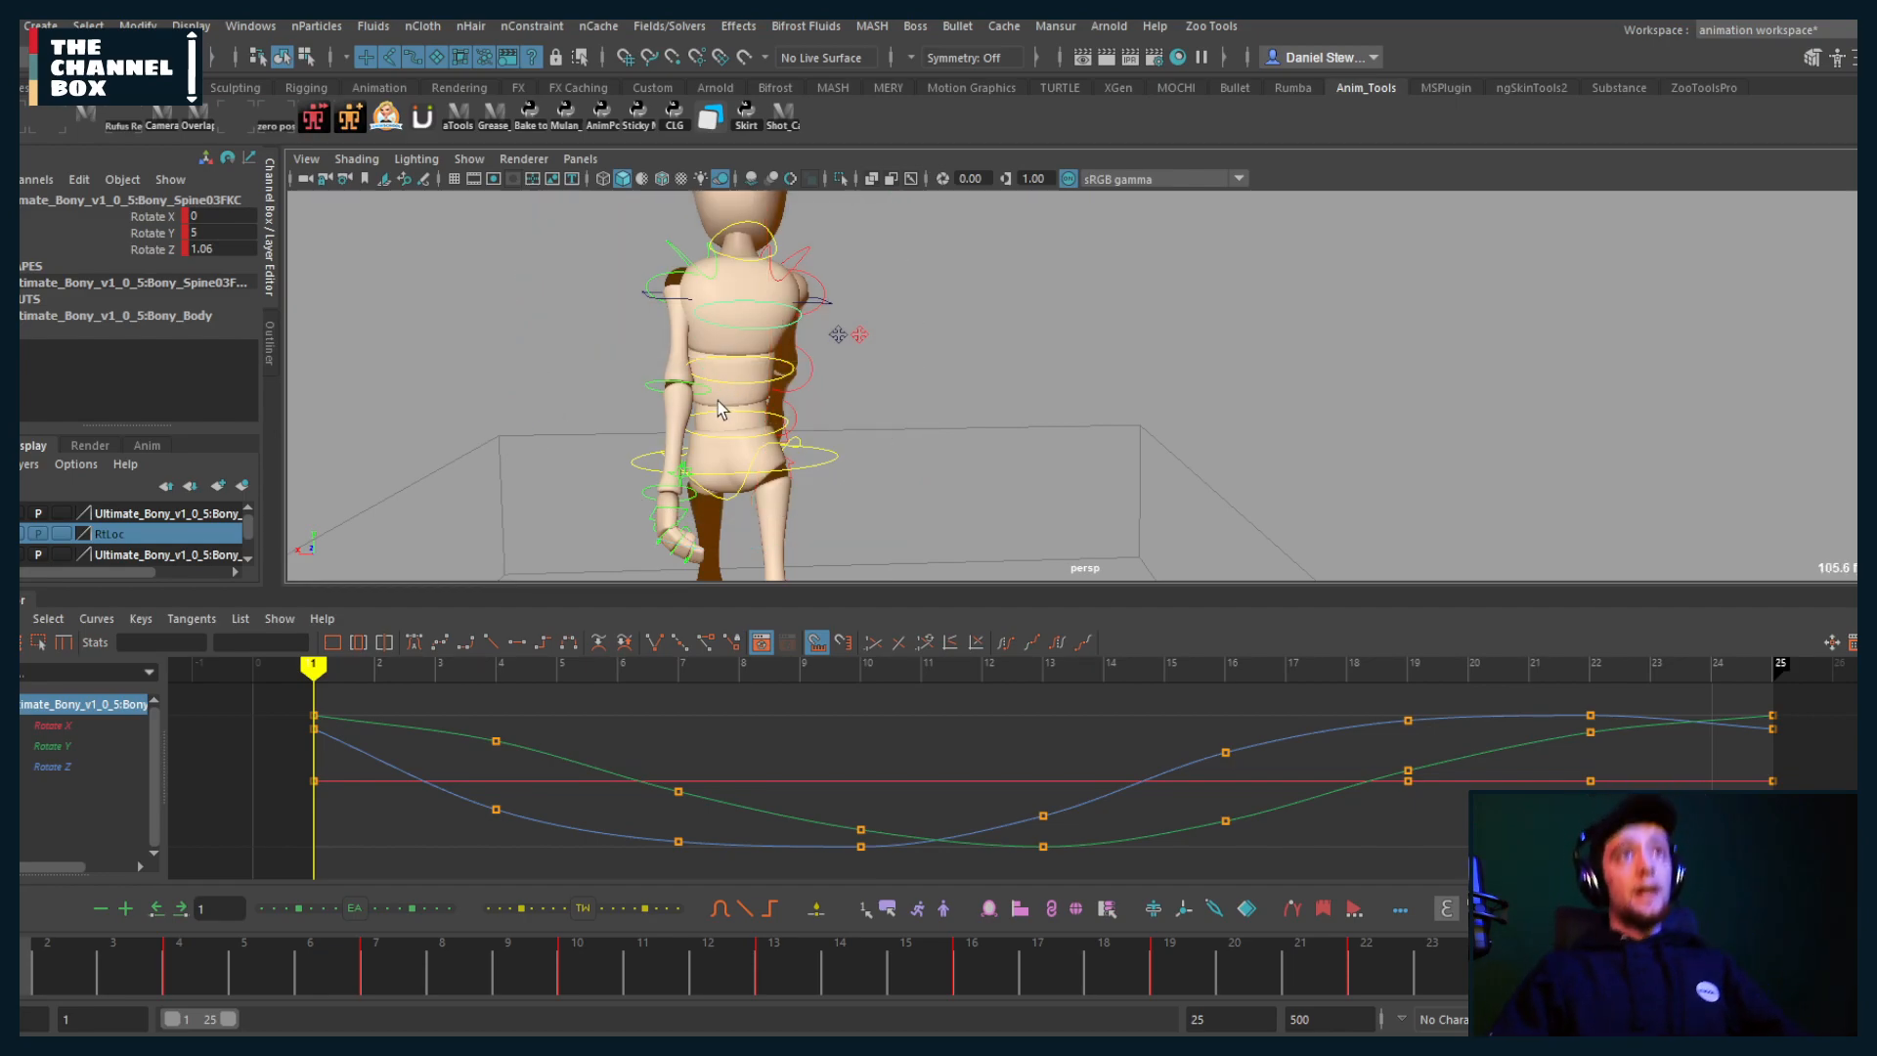
Step: Isolate the lowest spine control's Rotate Y curve and inspect its keys at frames 13 and 1
left_click(720, 408)
key("e")
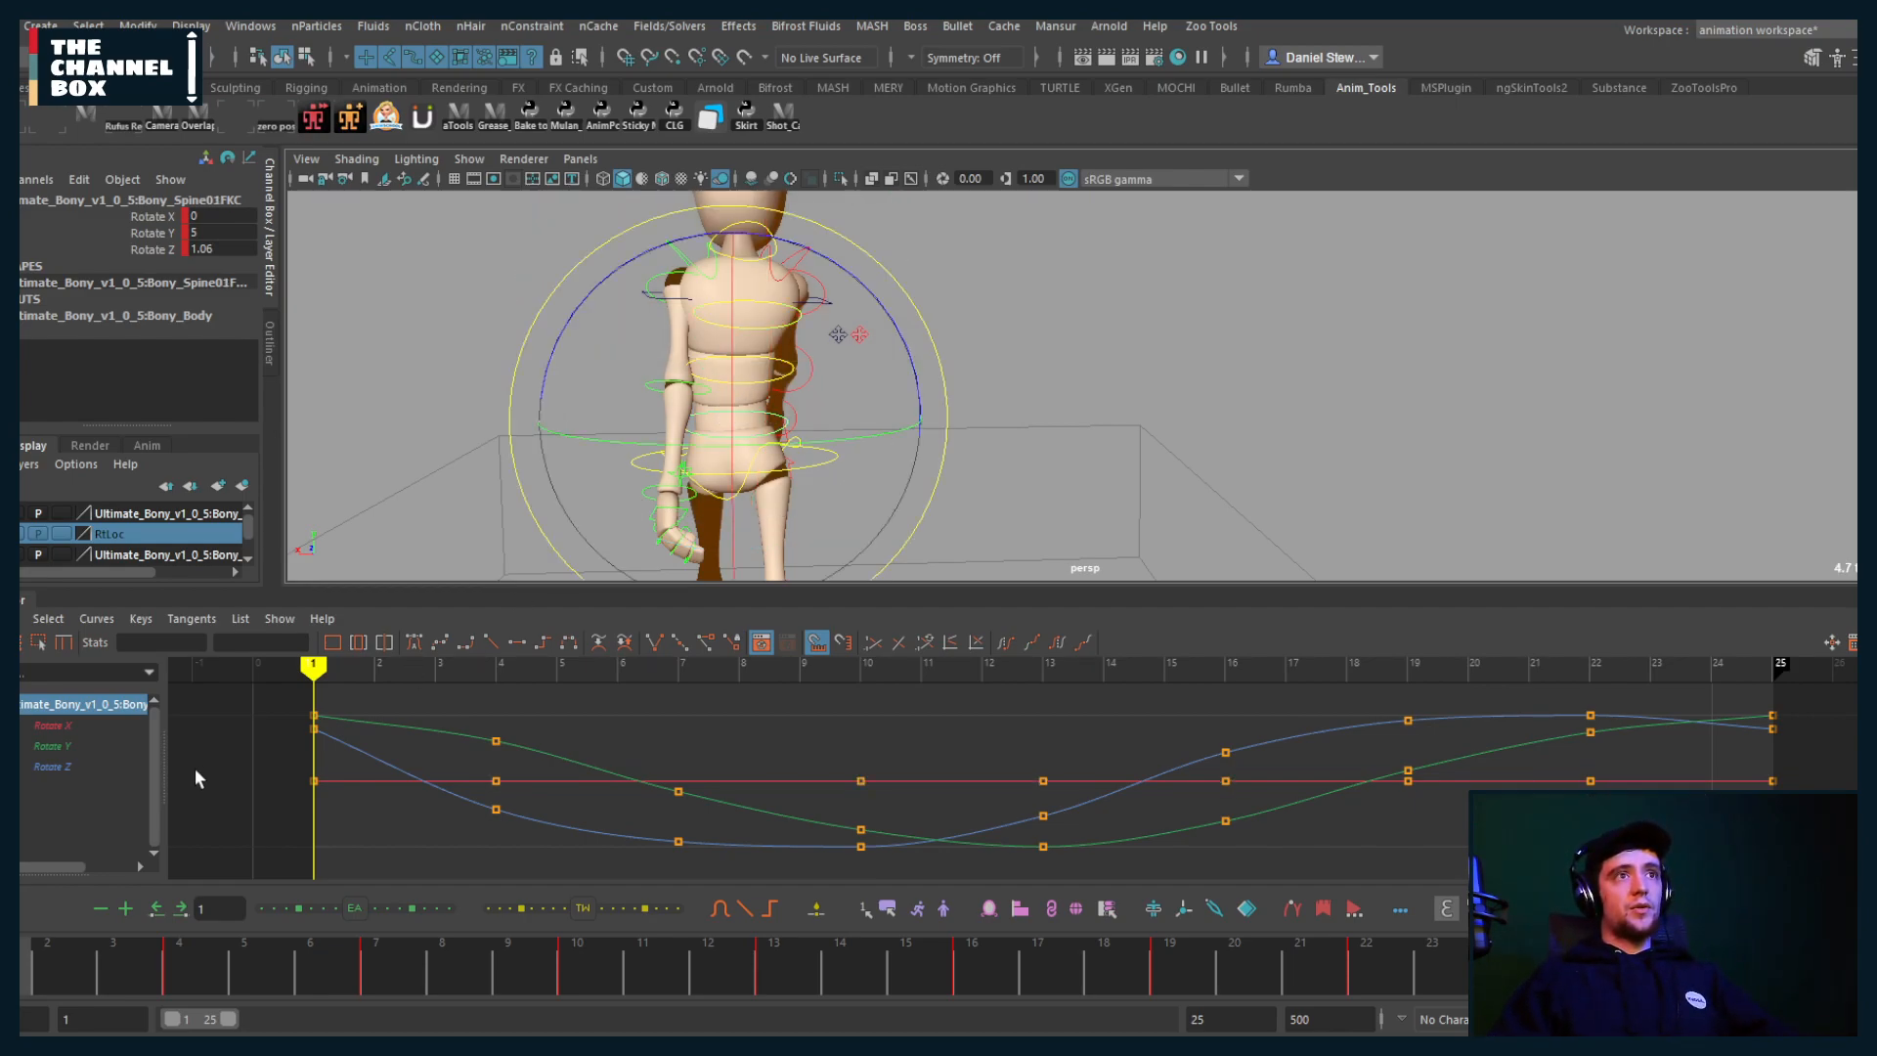
left_click(47, 744)
left_click_drag(979, 813, 1067, 873)
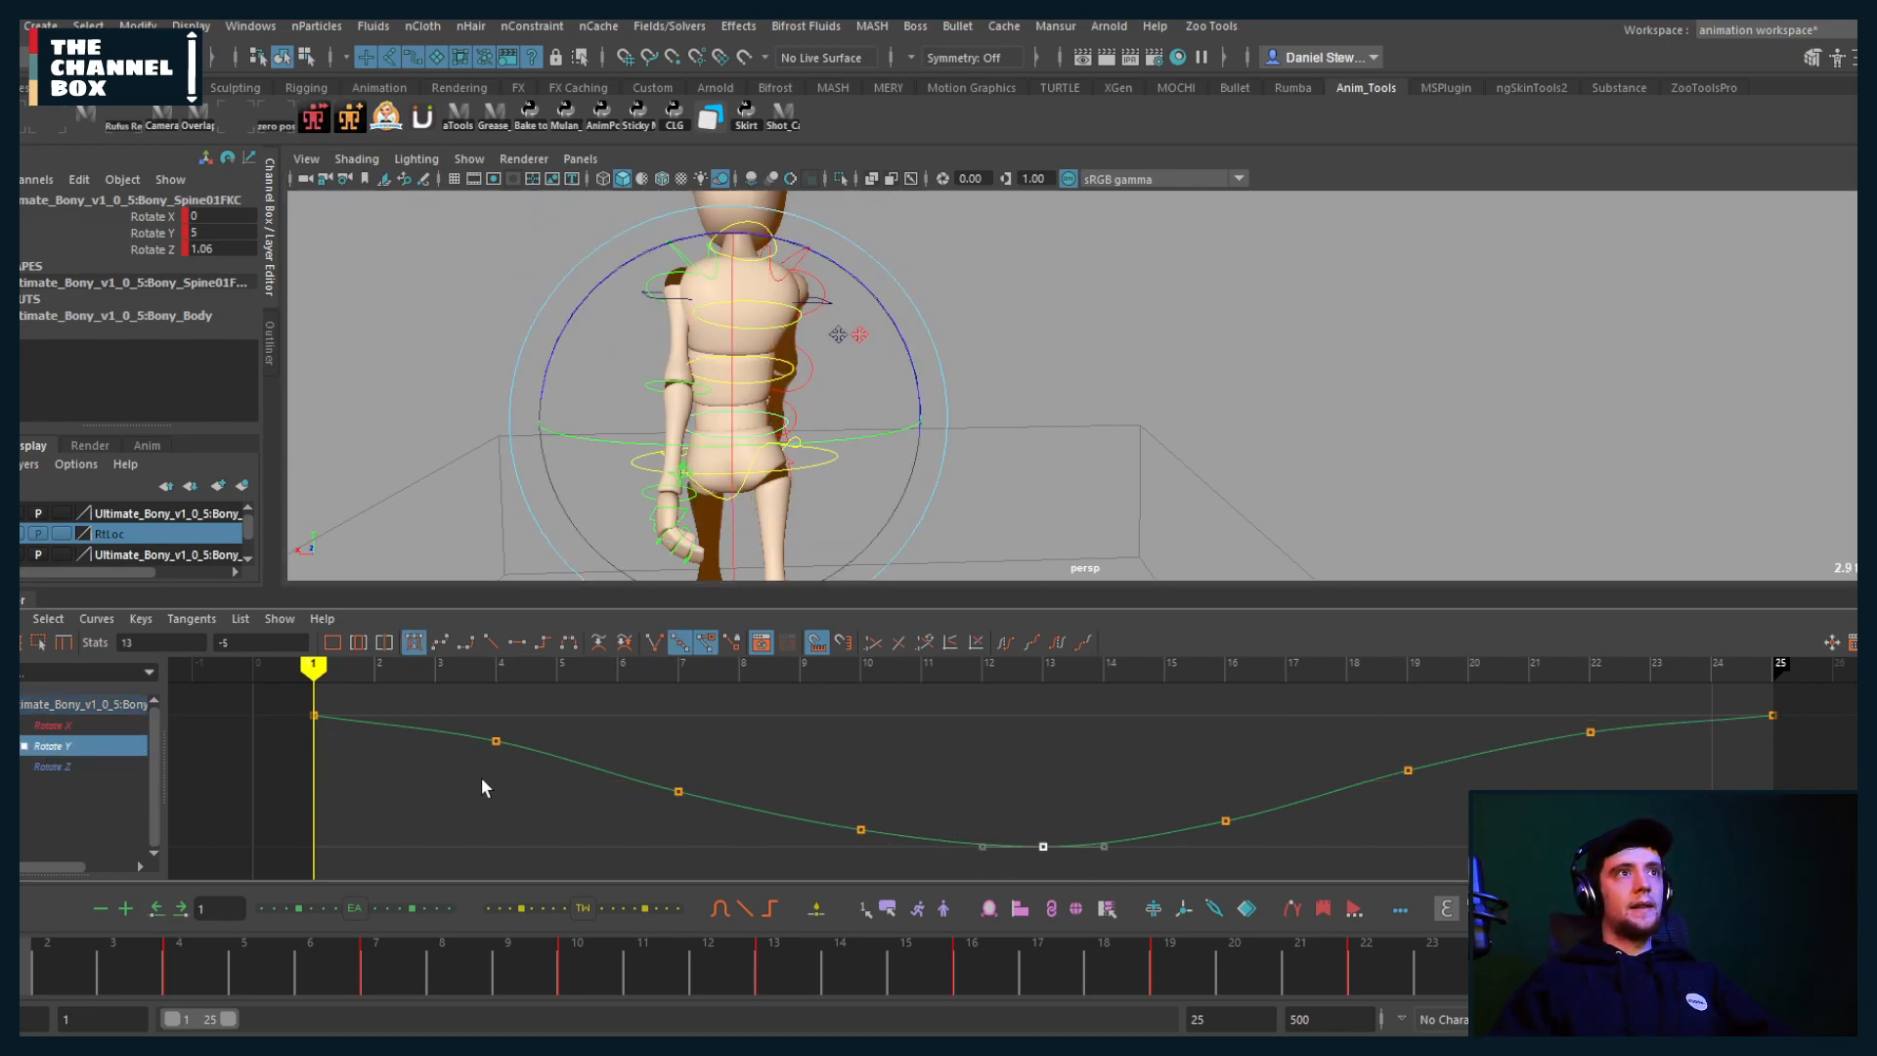
left_click(314, 716)
key("q")
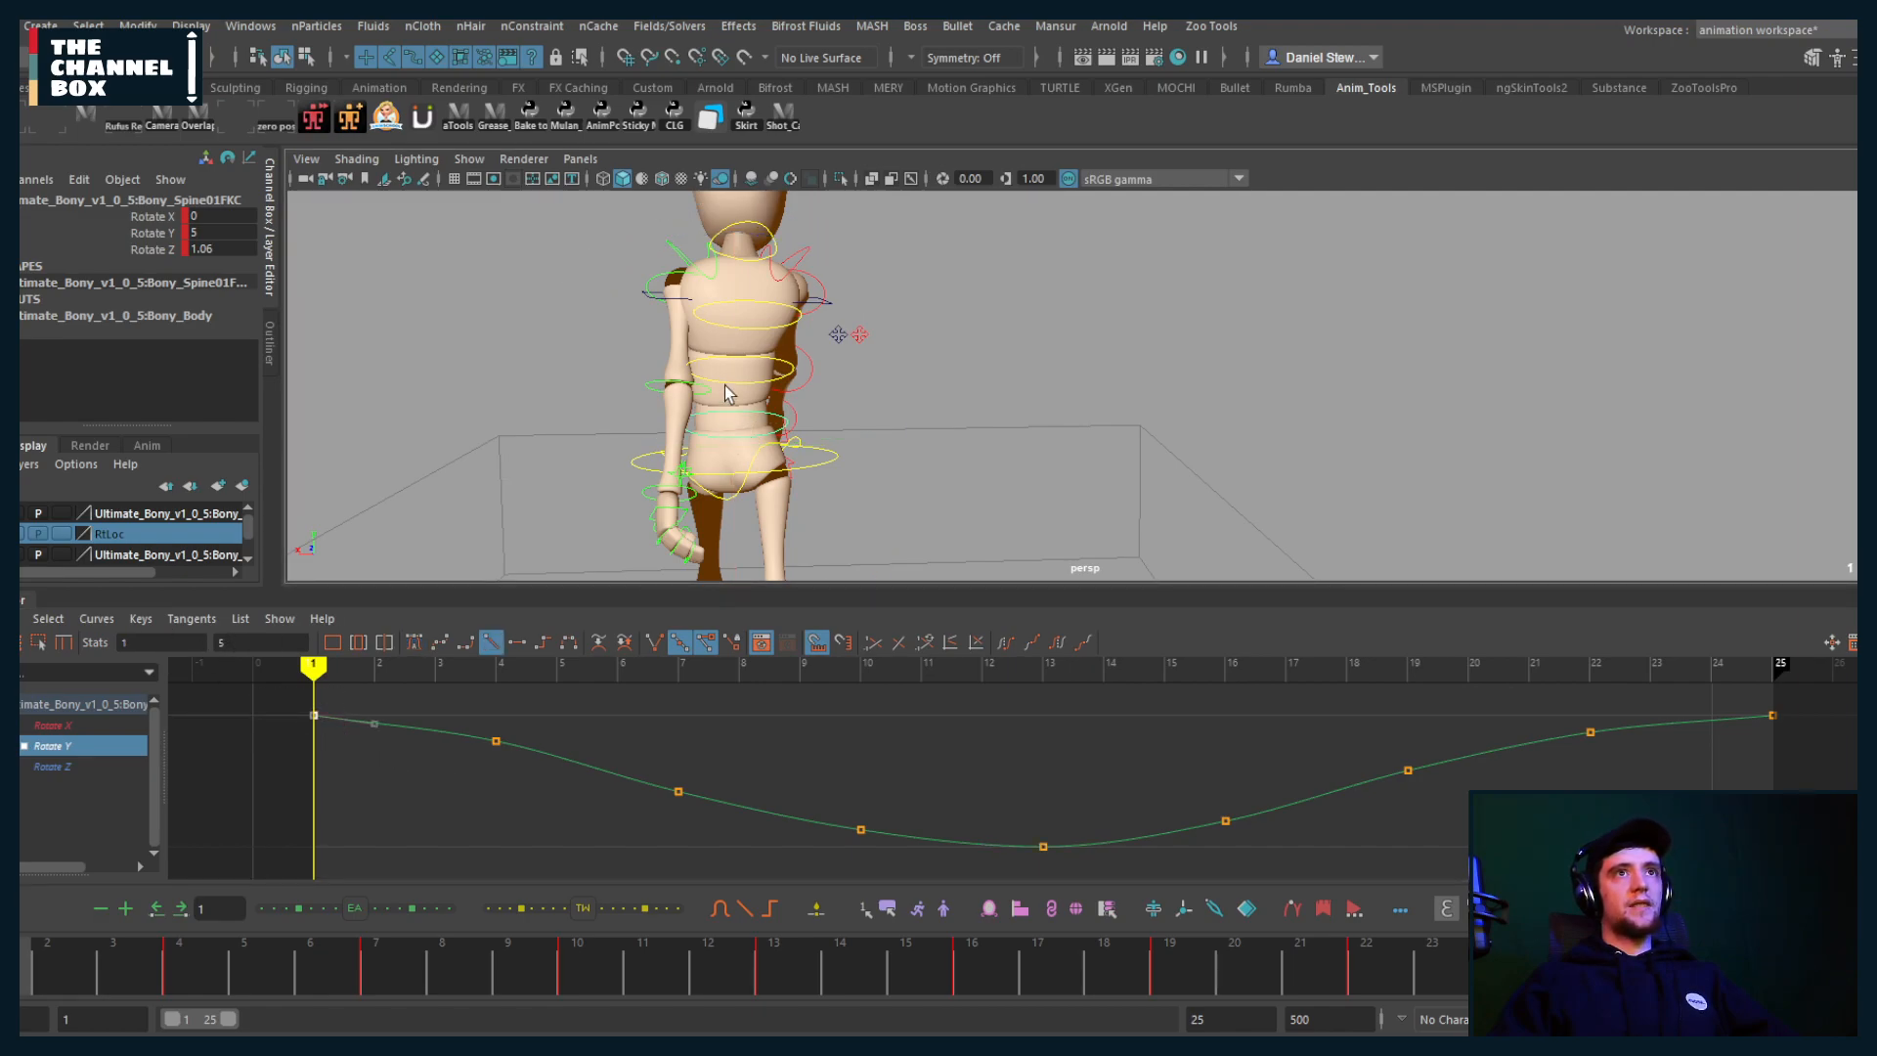
Step: Inspect the Rotate Y keys at frames 13 and 1 on the middle and then the uppermost spine control
left_click(725, 382)
left_click(73, 747)
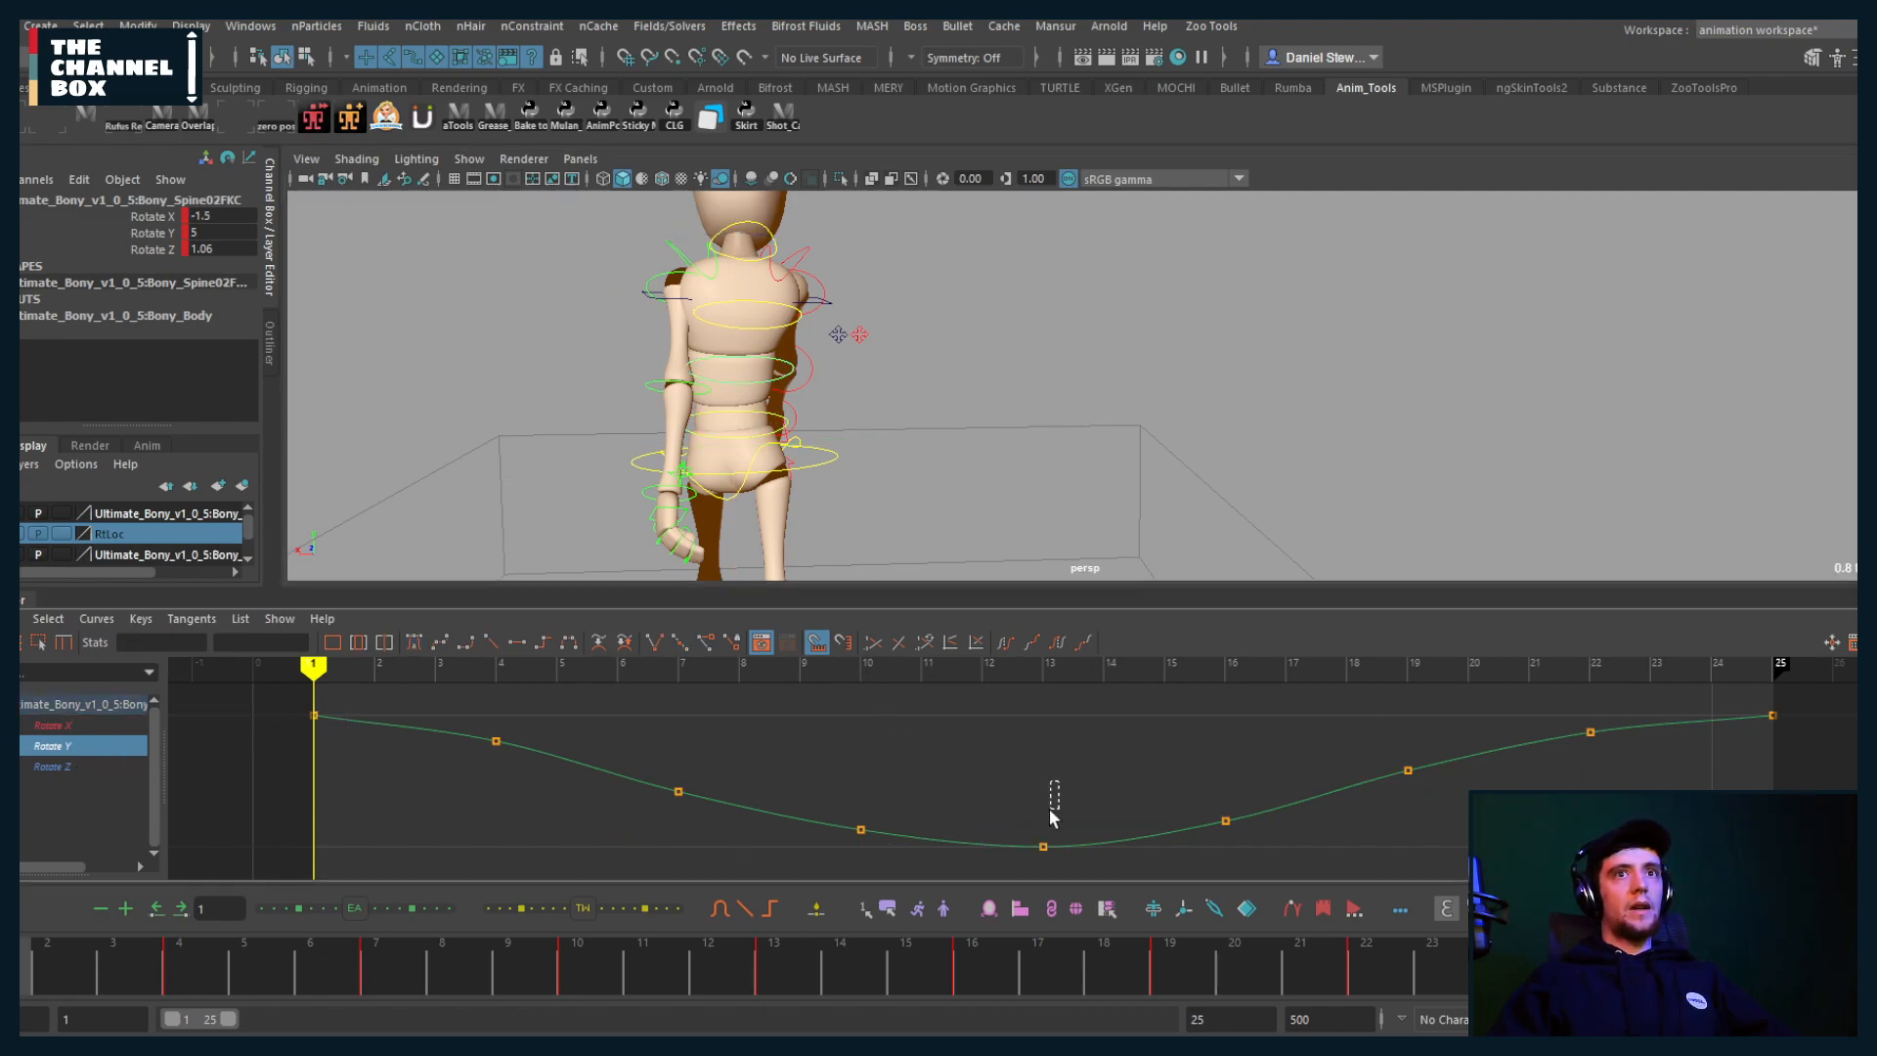
left_click_drag(414, 788, 244, 653)
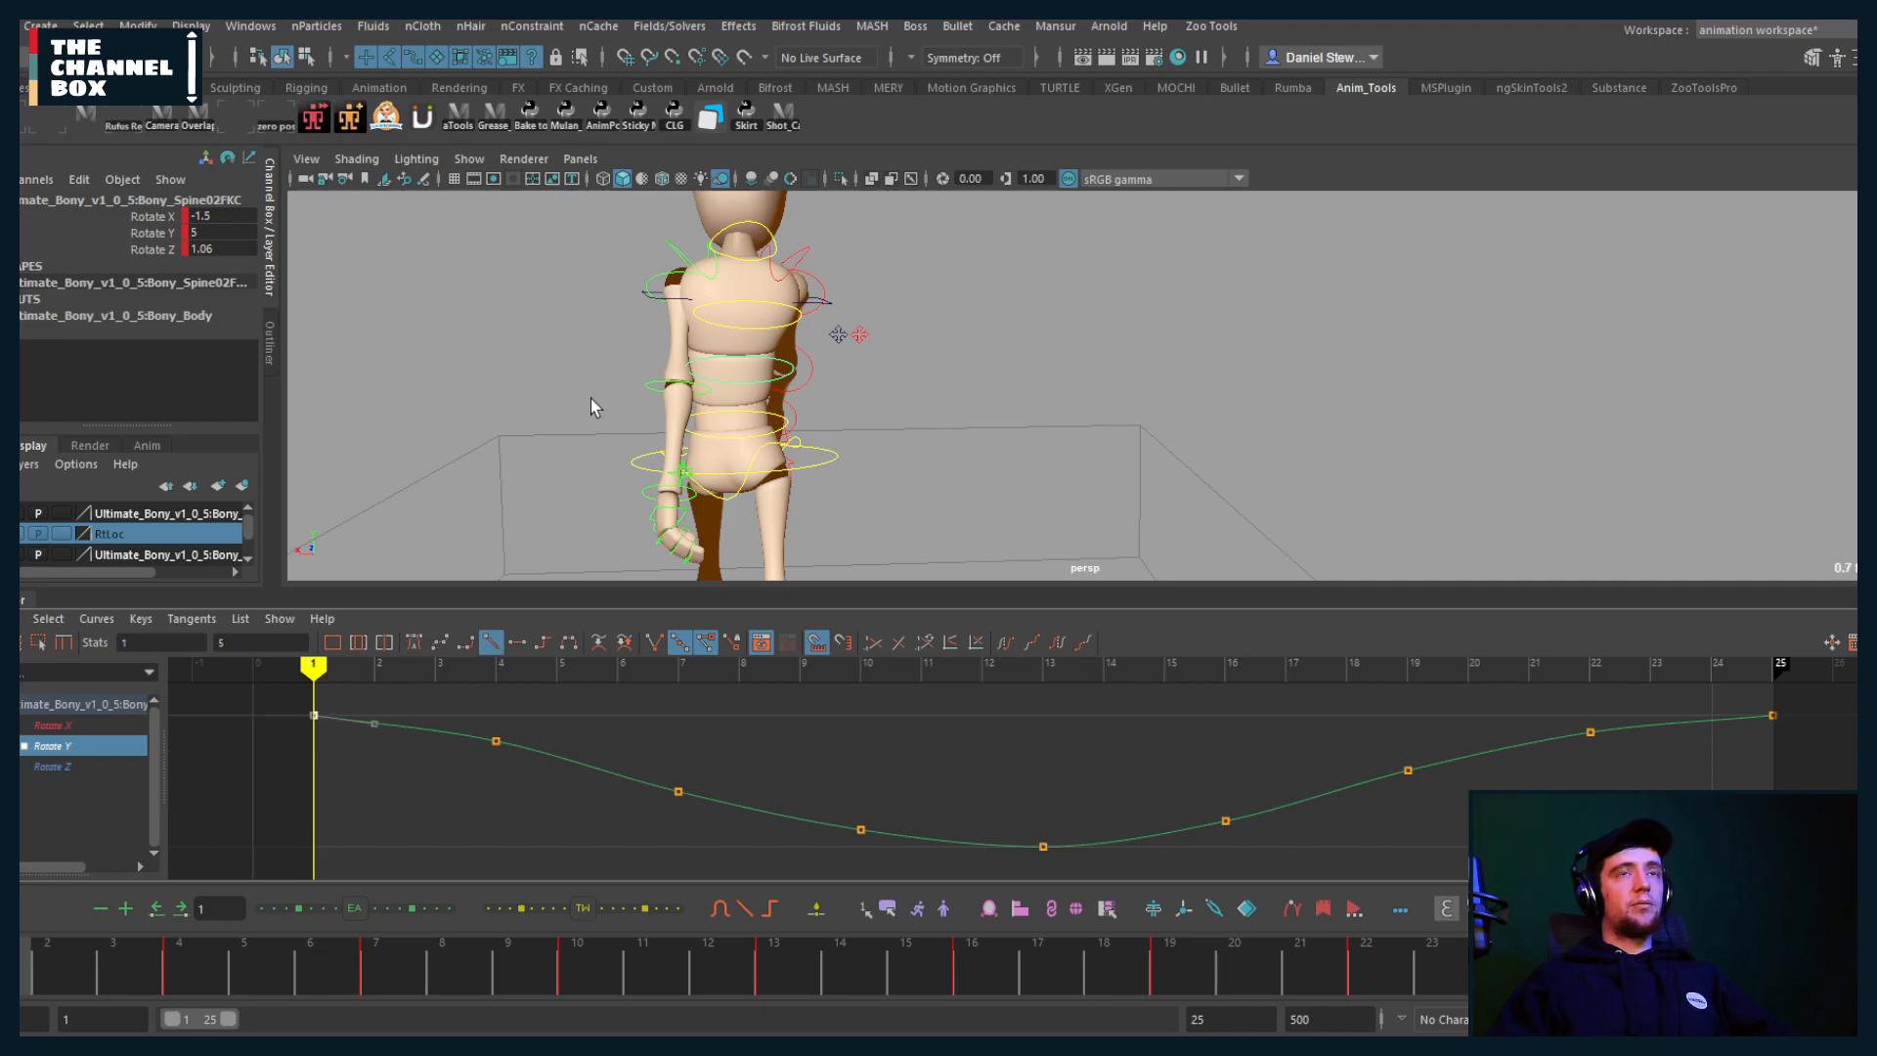
left_click(745, 328)
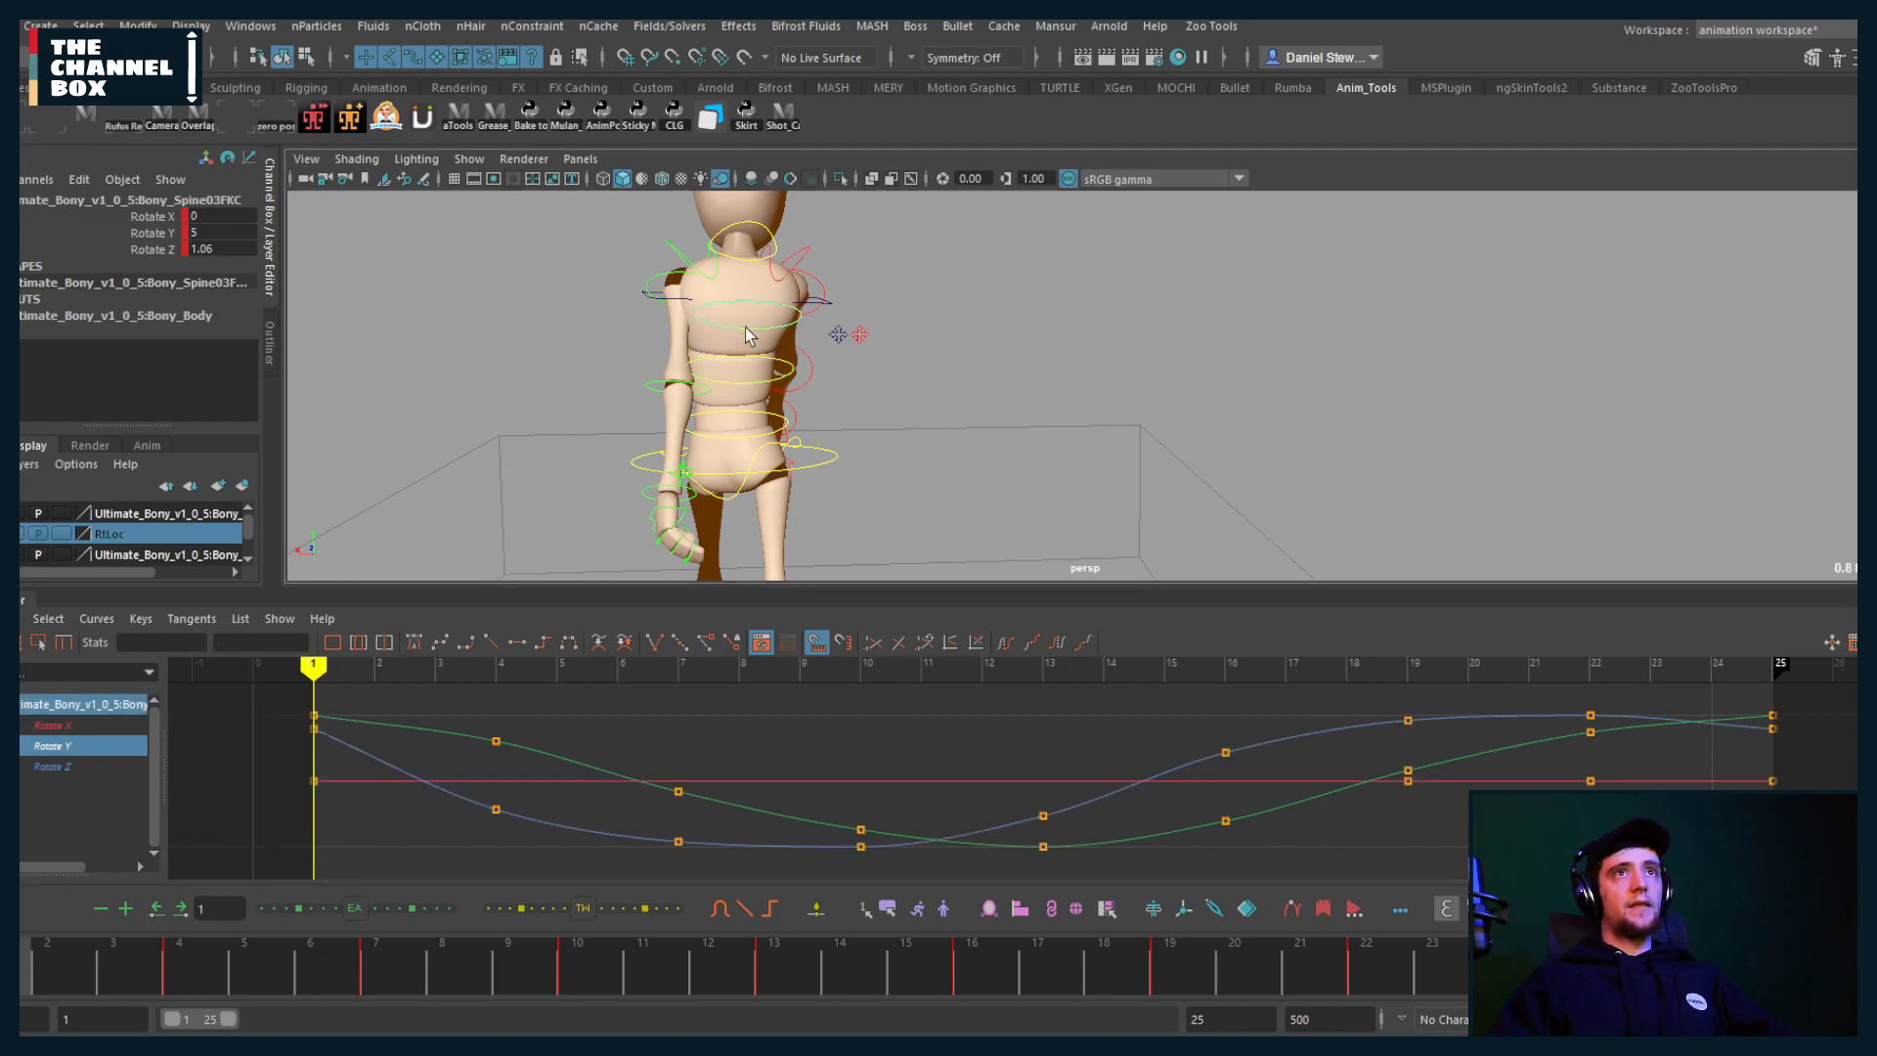
left_click(53, 746)
left_click(1043, 845)
left_click_drag(364, 771, 213, 653)
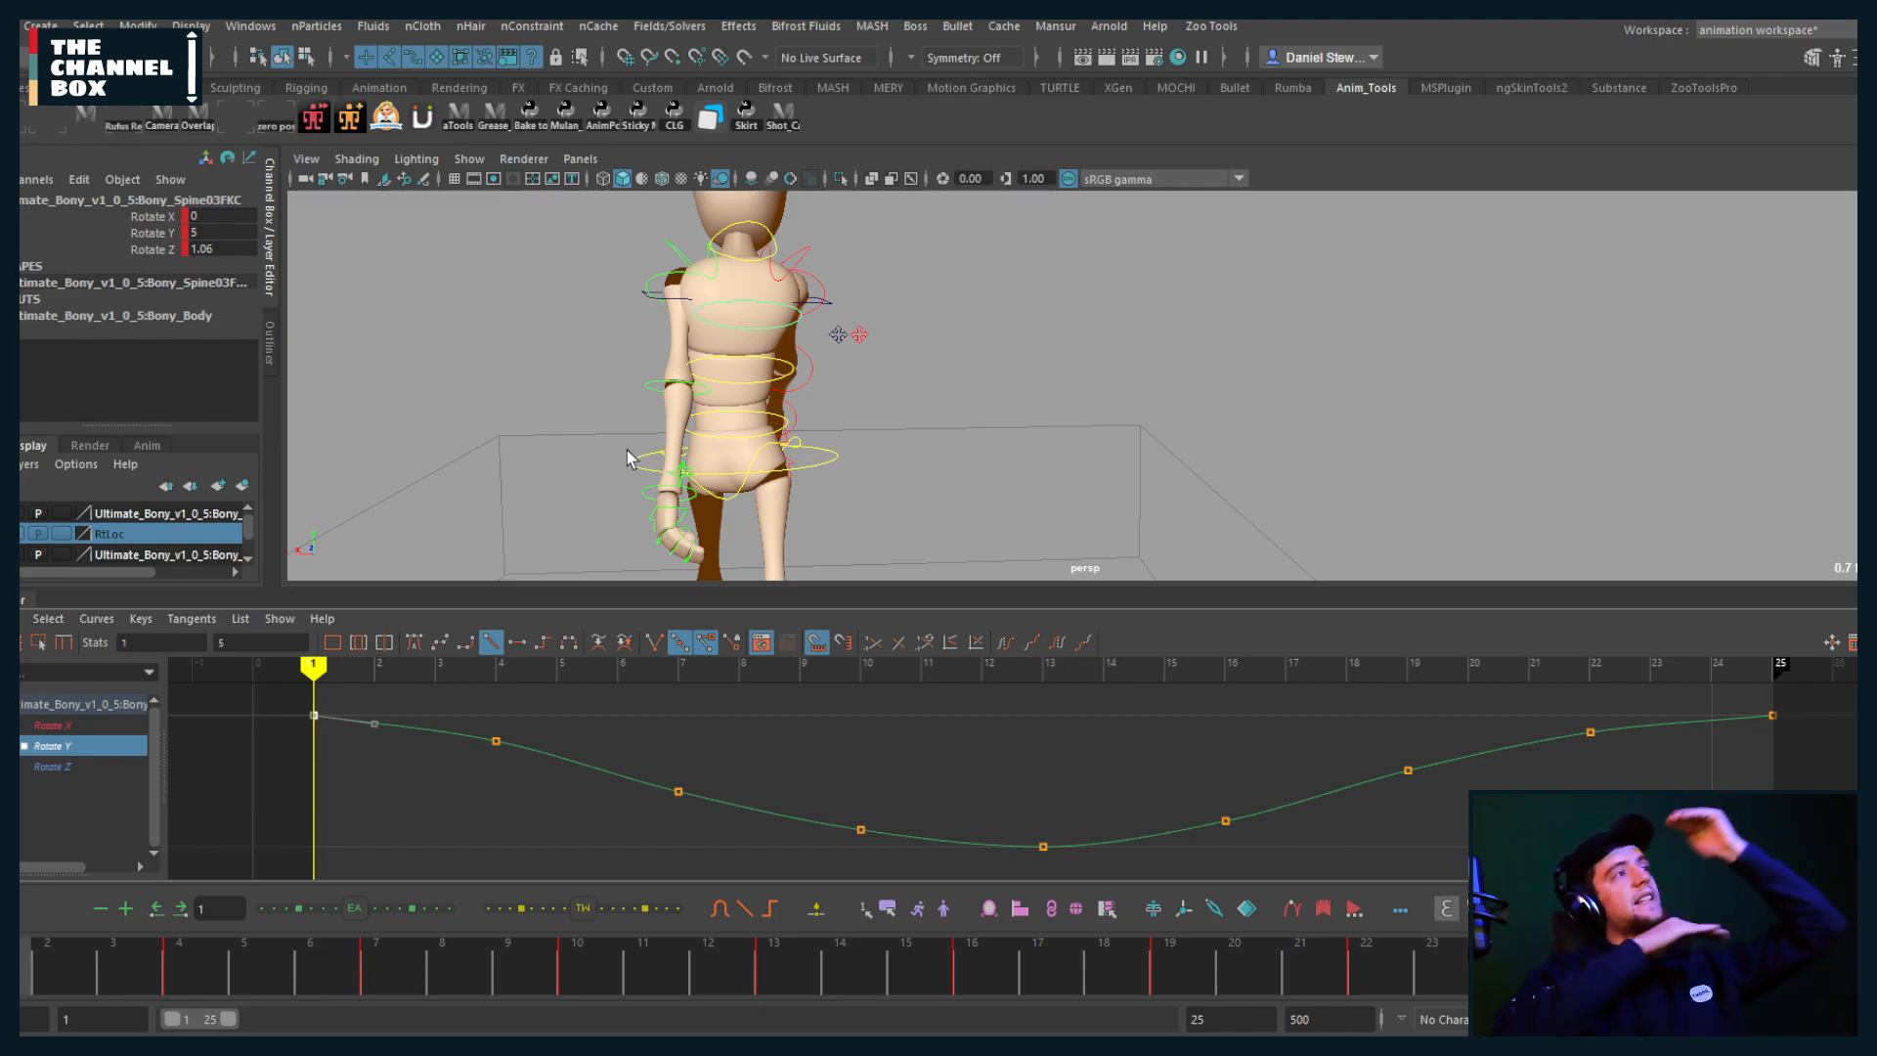
Step: Select all three spine controls and switch the Graph Editor curves to Absolute View
left_click(727, 413)
middle_click_drag(829, 423, 889, 416, "alt")
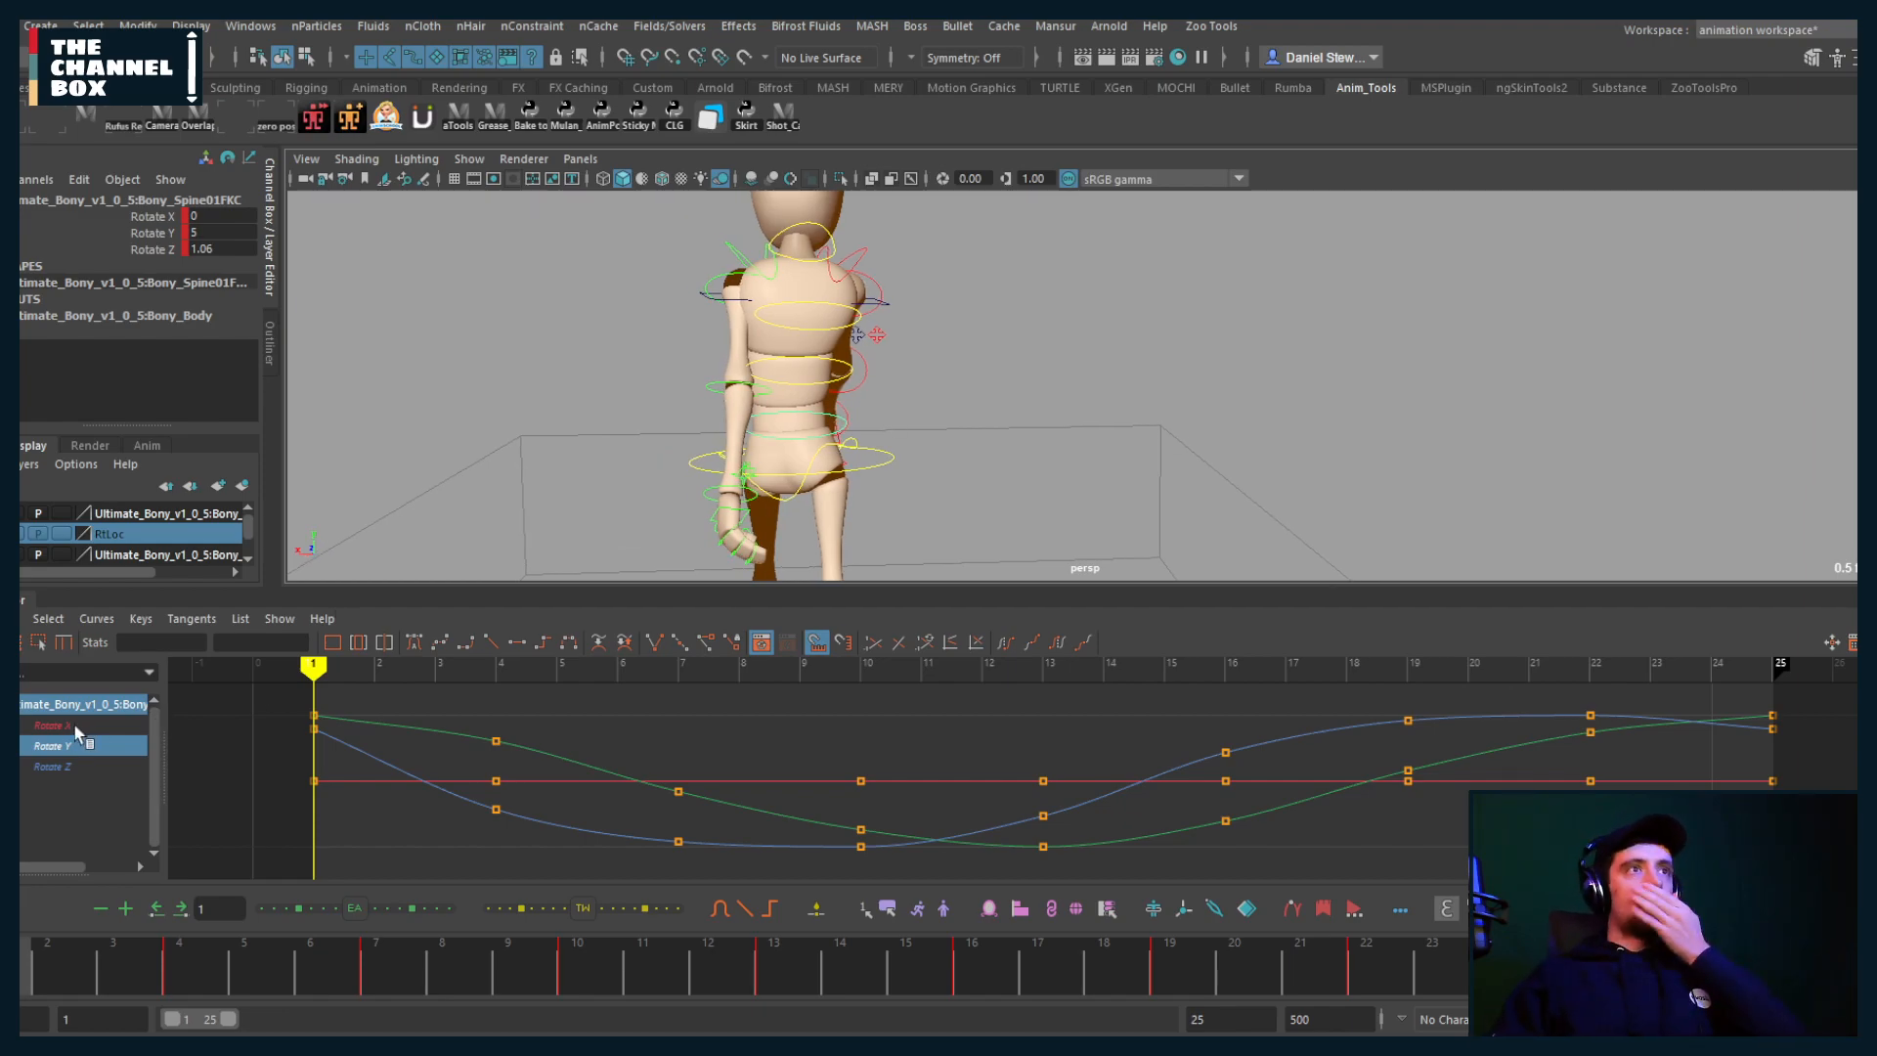
left_click_drag(75, 725, 52, 766)
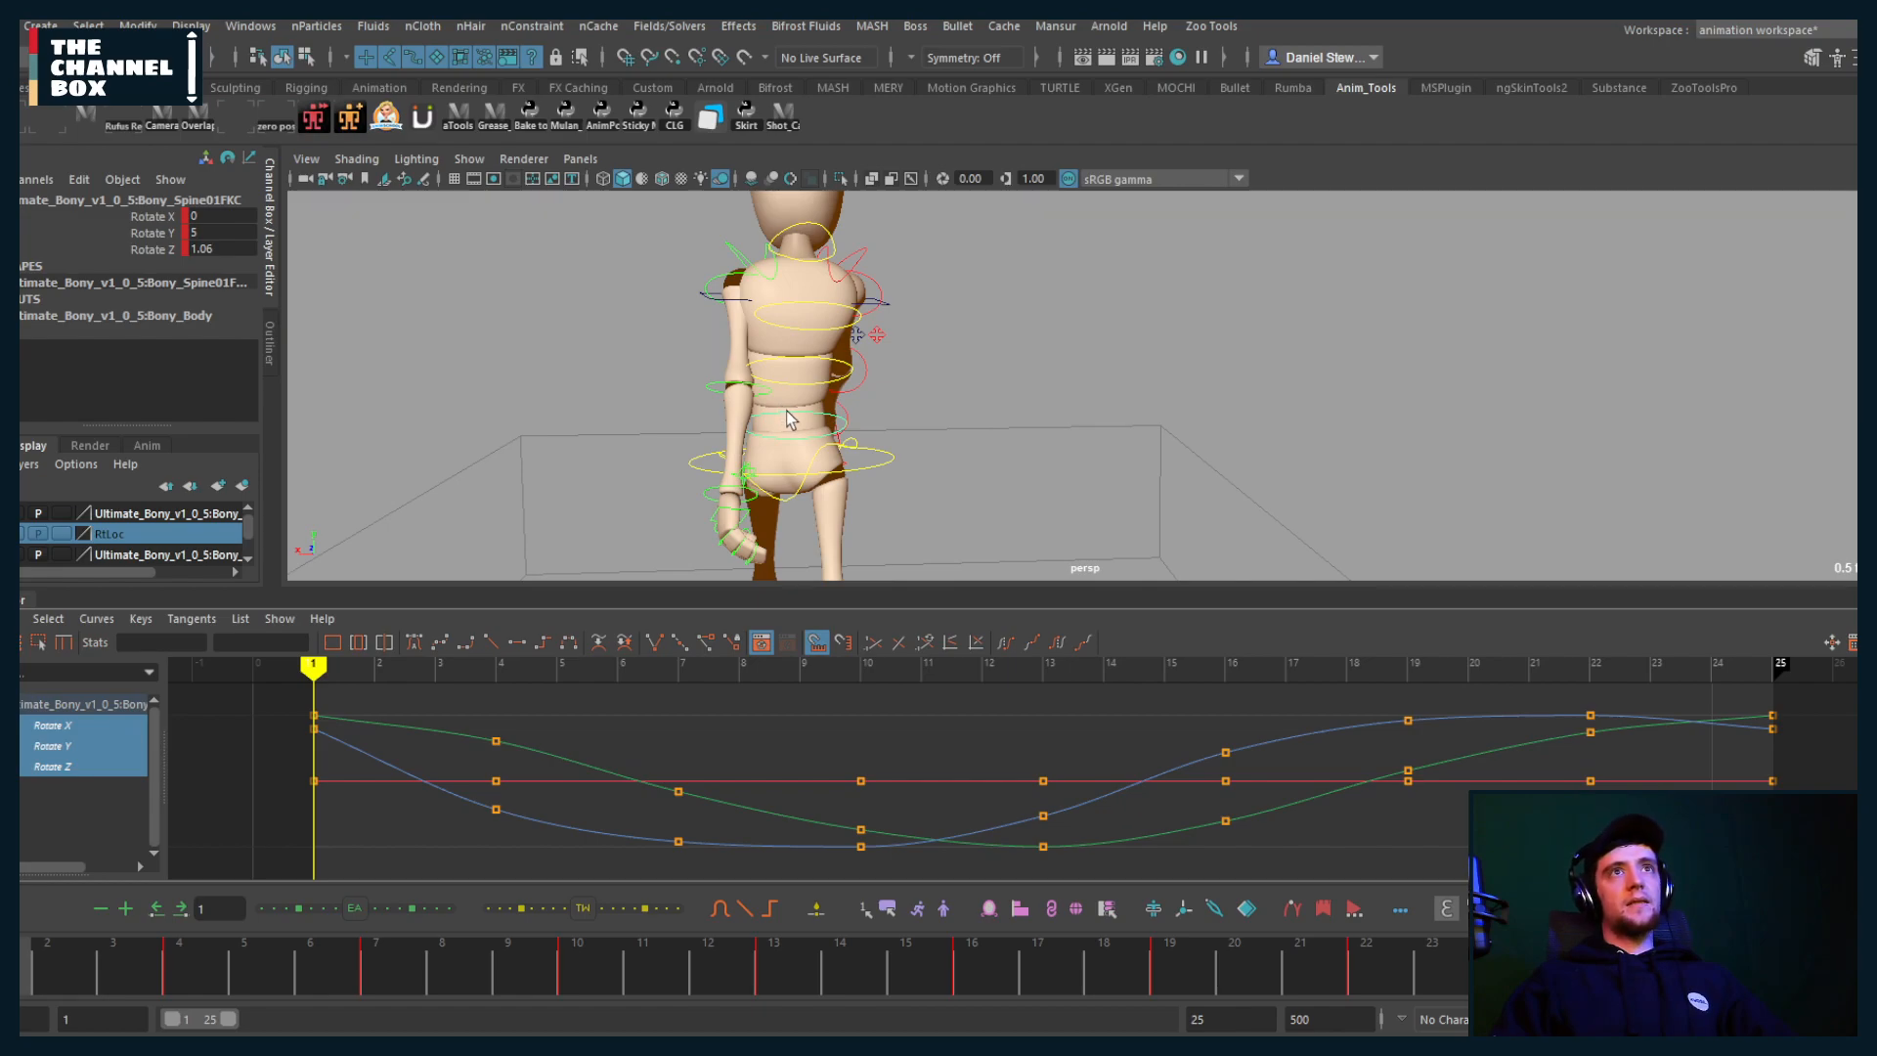
left_click(772, 354, "shift")
left_click(783, 326, "shift")
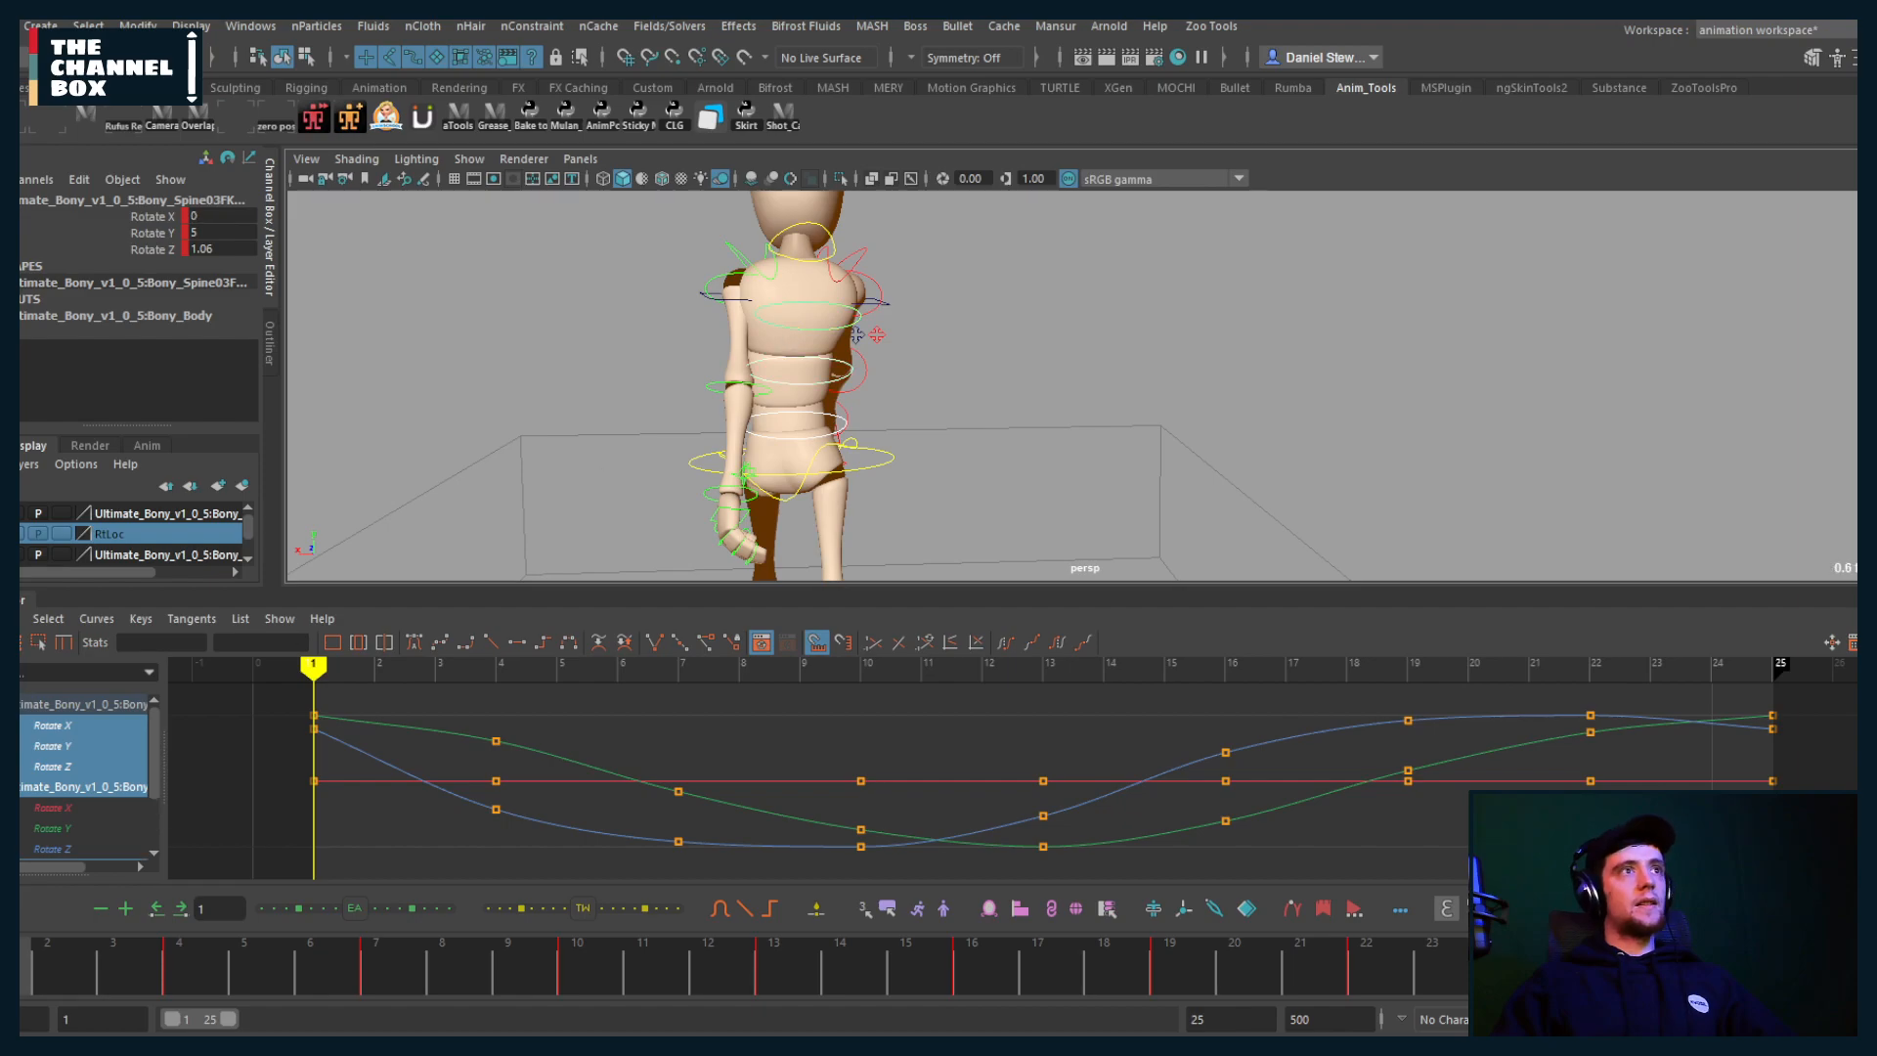
left_click(23, 619)
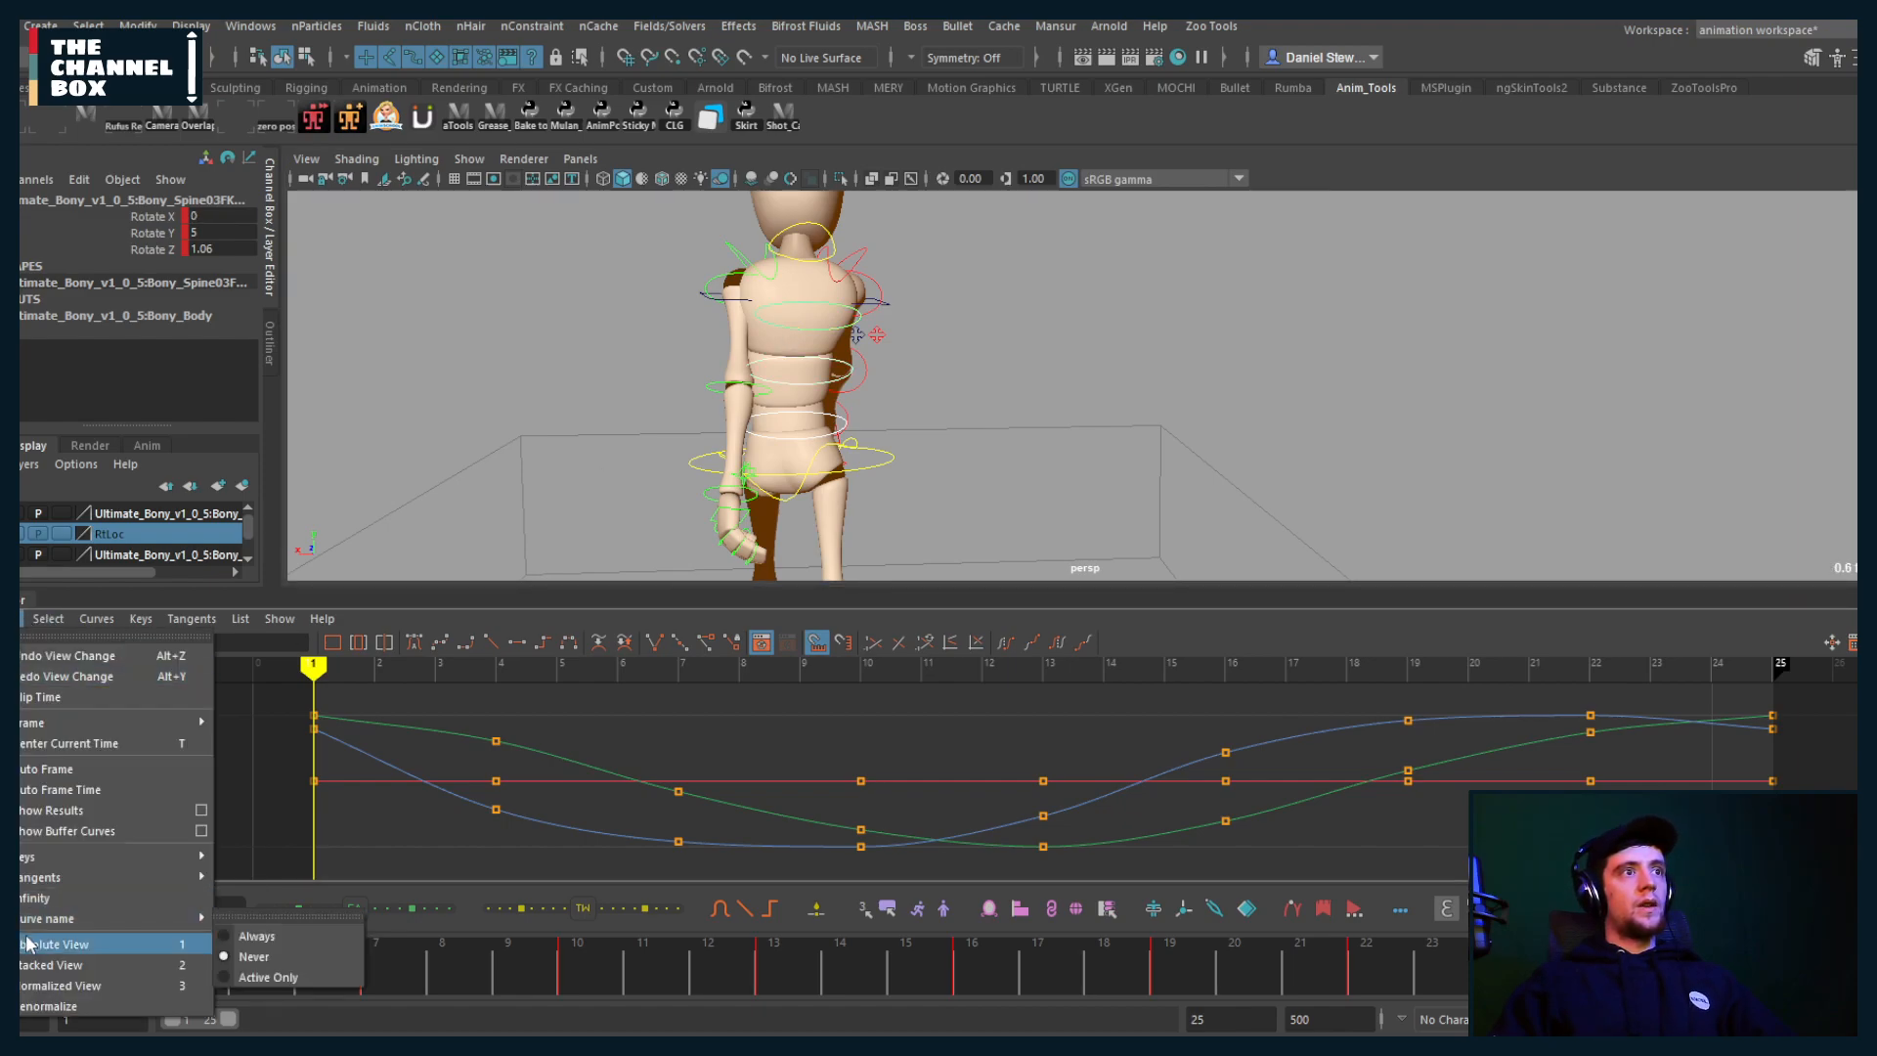
left_click(54, 944)
Step: Display the rotation curves of the spine controls together and compare their amplitudes
left_click(67, 700)
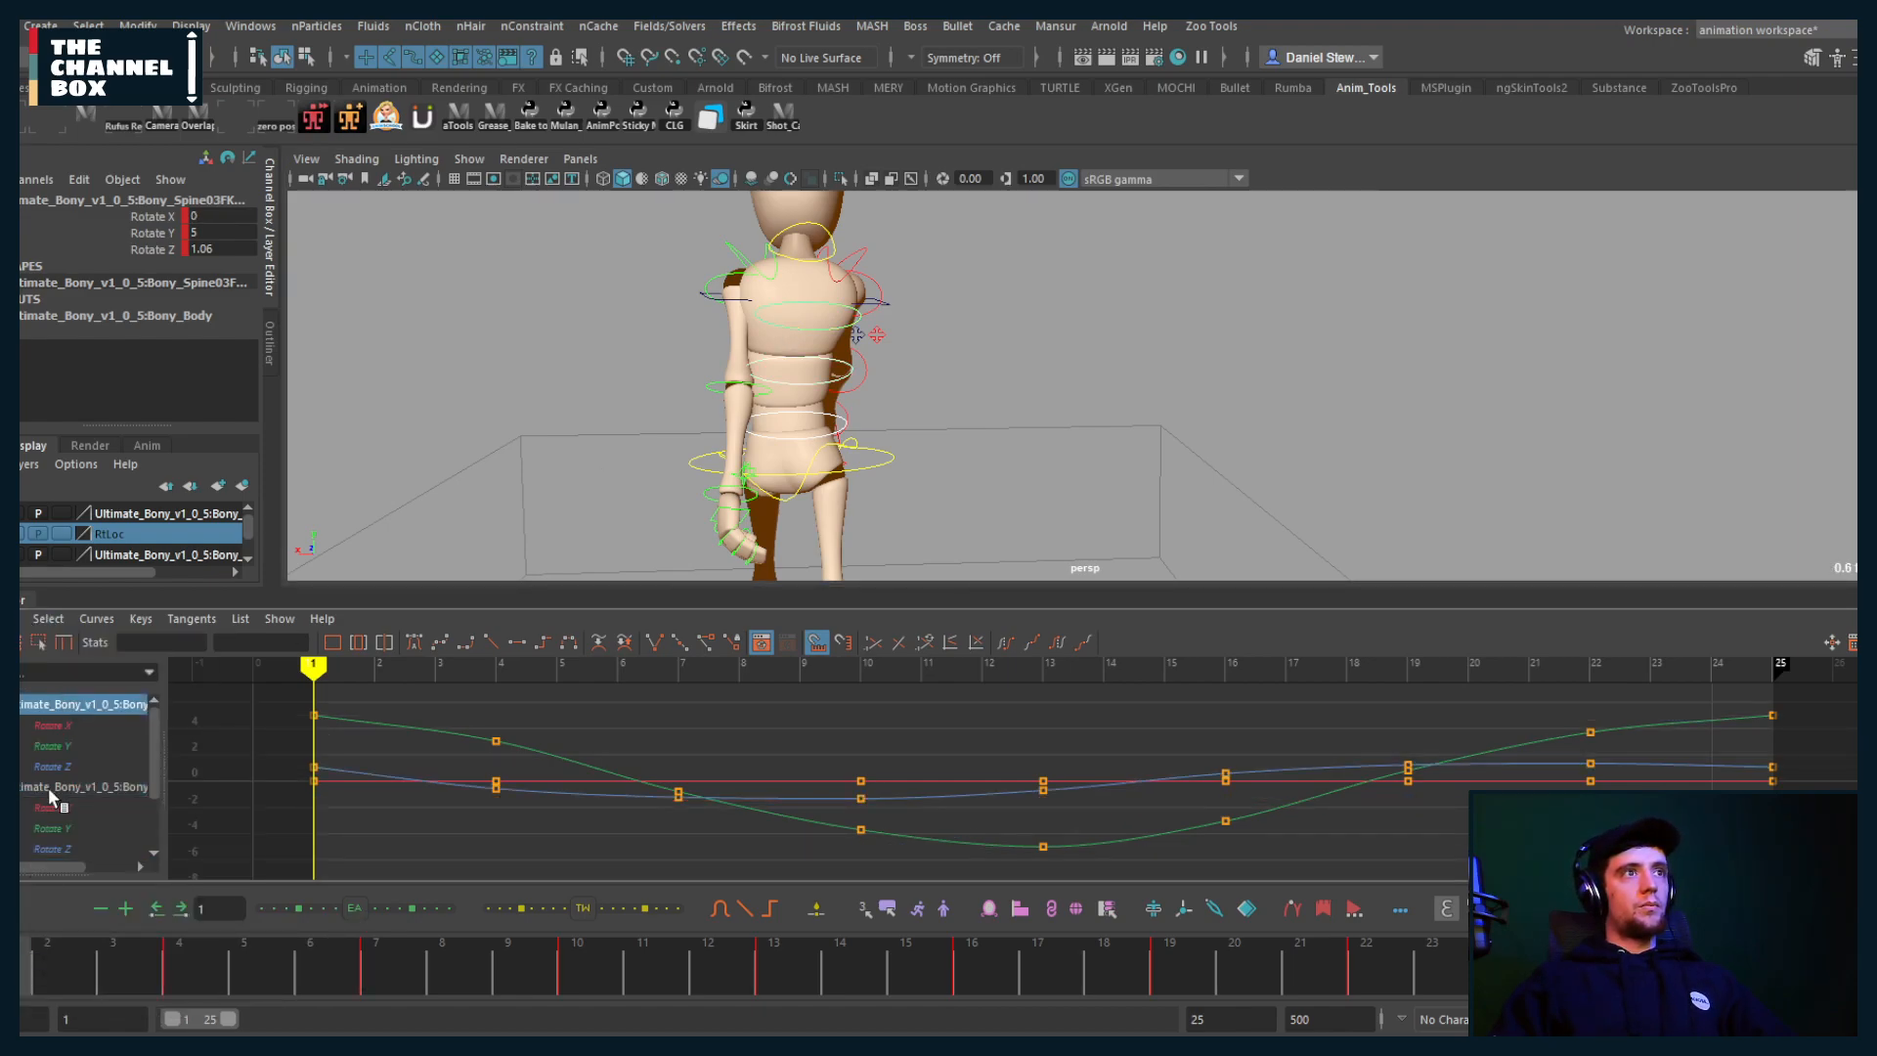
left_click(50, 786, "ctrl")
scroll(49, 787, "down", 1)
left_click(51, 787, "ctrl")
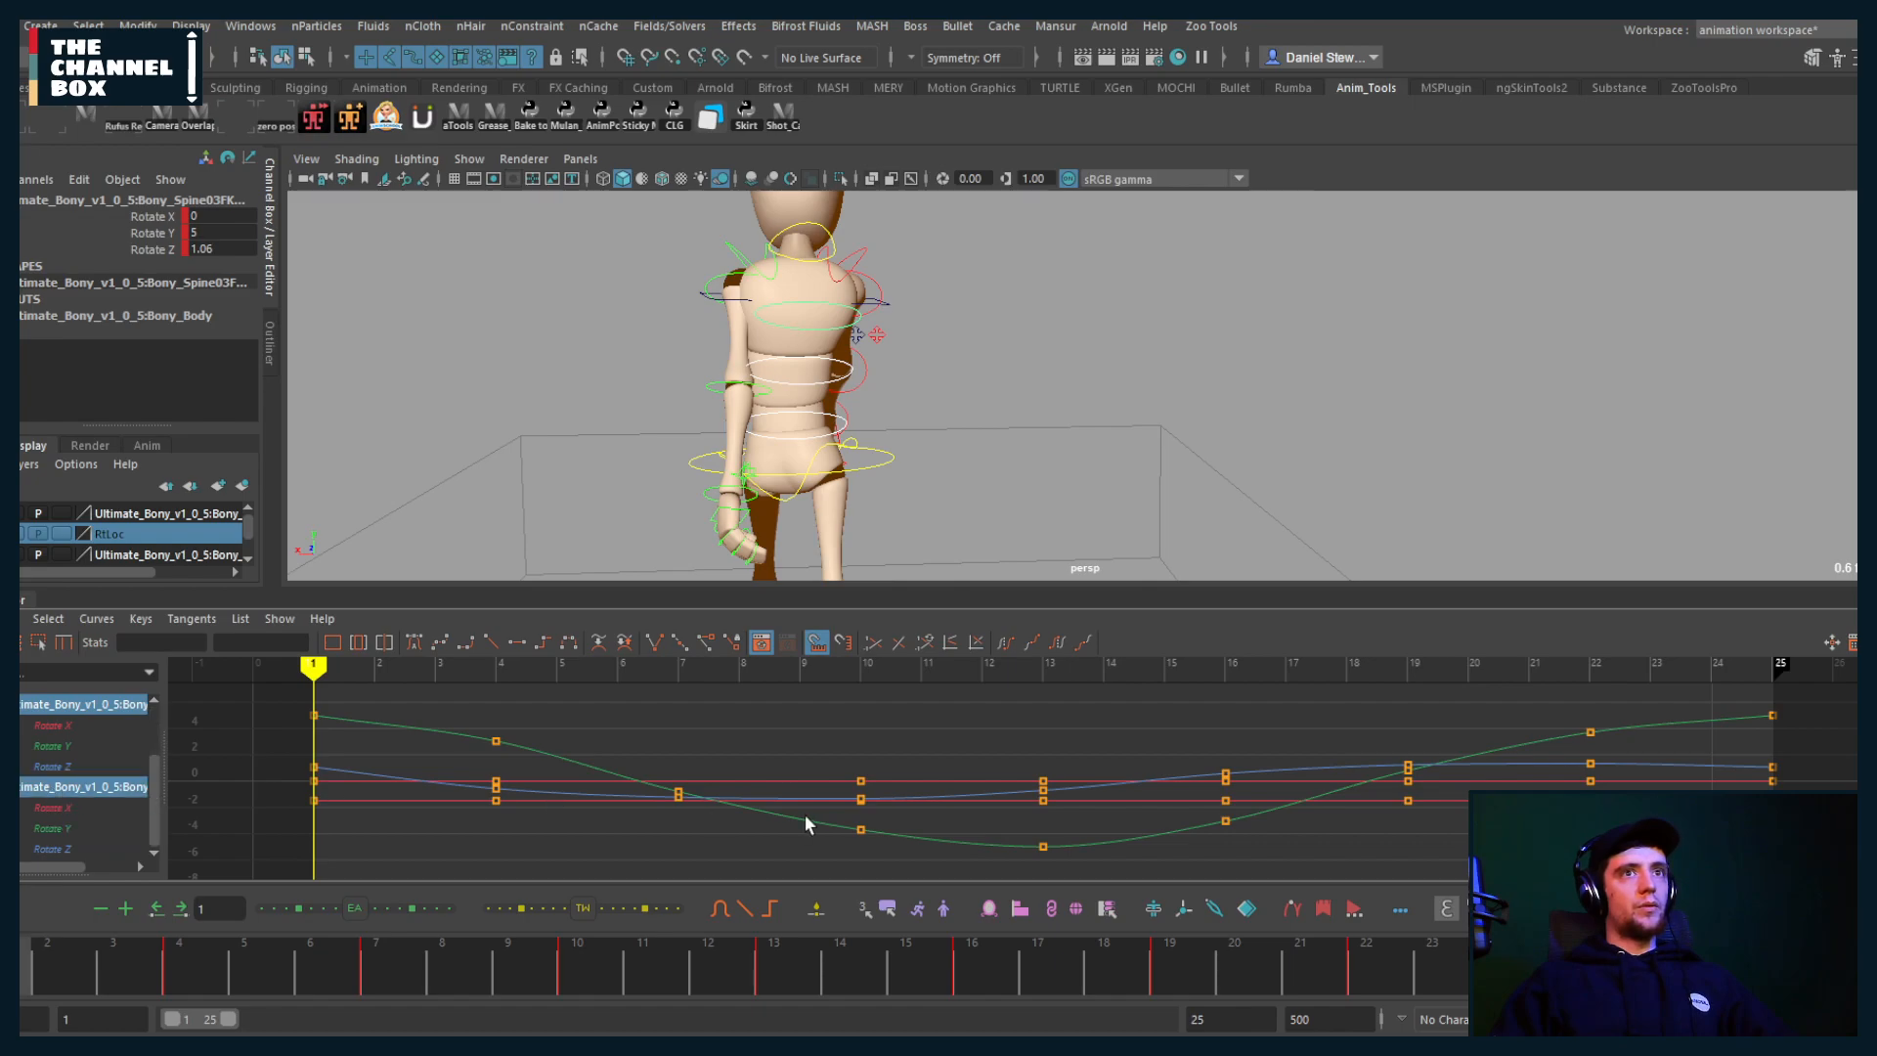
right_click_drag(813, 801, 825, 779, "alt+shift")
scroll(870, 785, "down", 5)
middle_click_drag(891, 787, 829, 777, "alt")
right_click_drag(829, 782, 873, 781, "alt+shift")
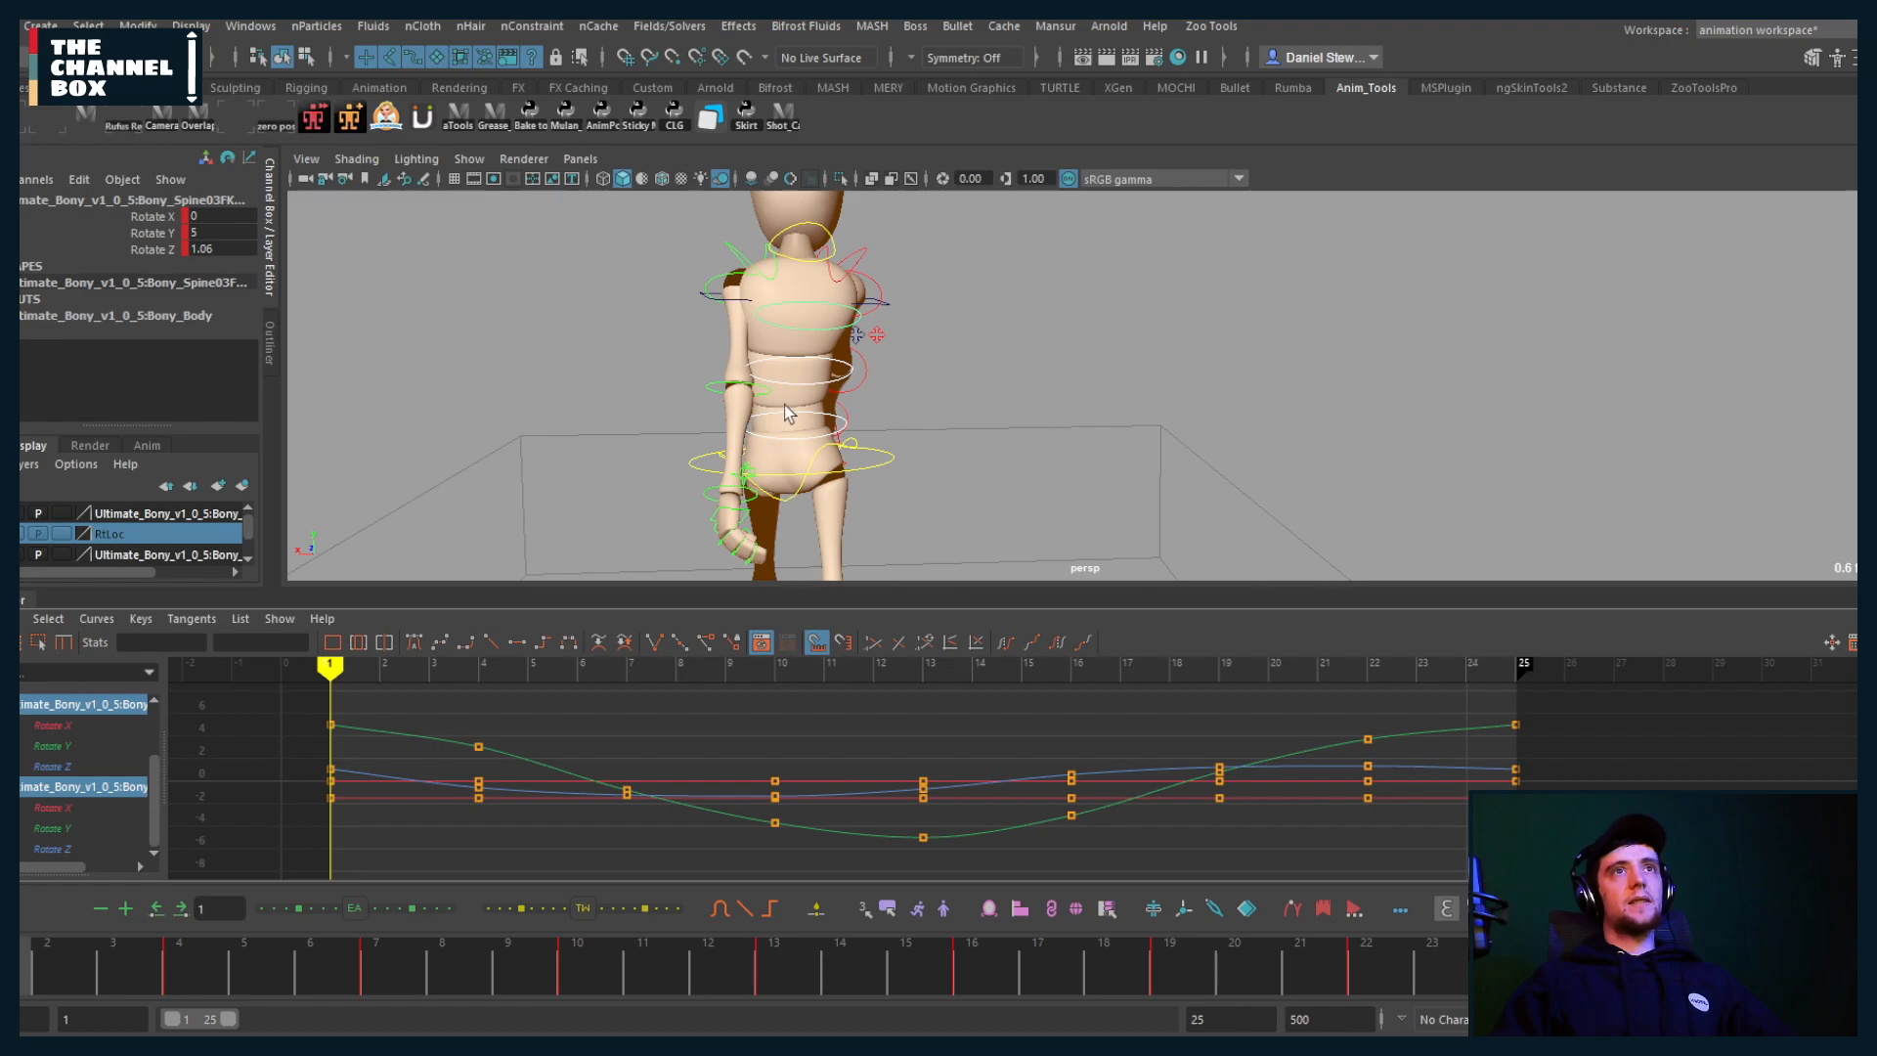
Step: Select all the rotation keys of the lowest spine control in the Graph Editor
left_click(754, 482)
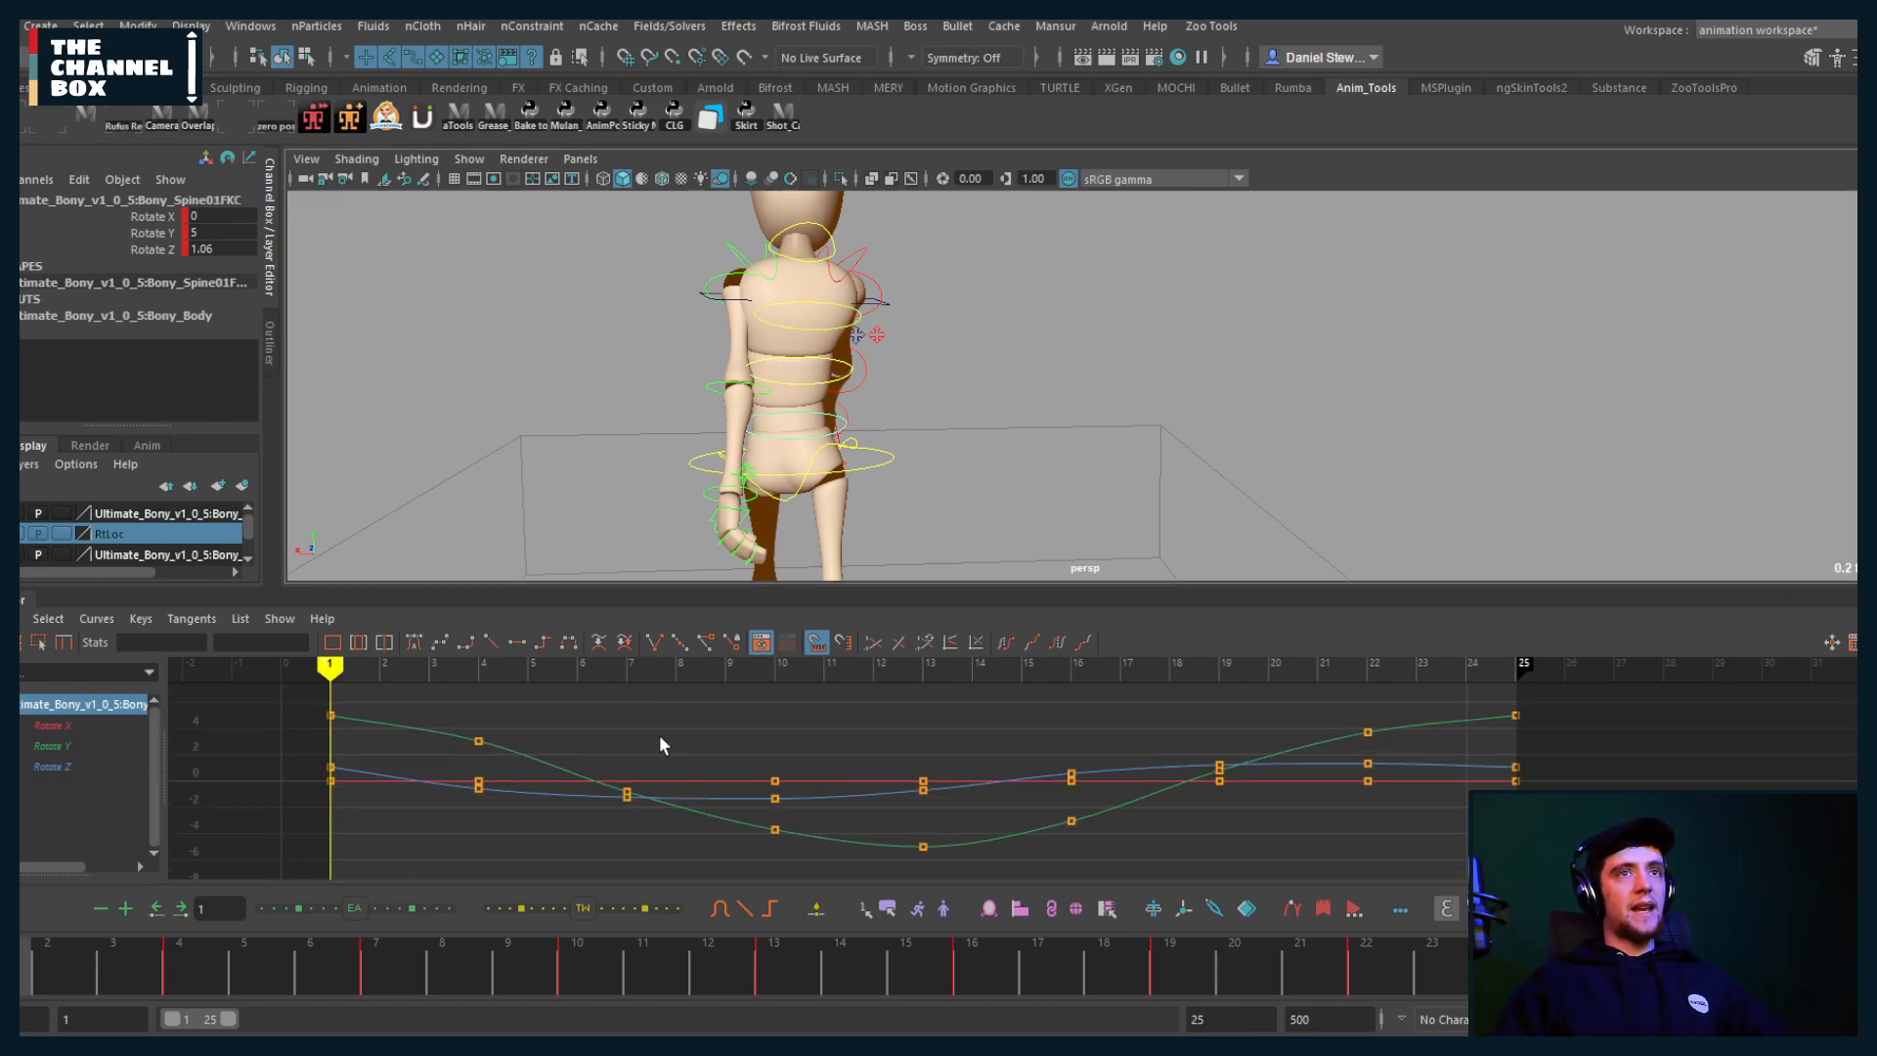
left_click_drag(651, 740, 680, 849)
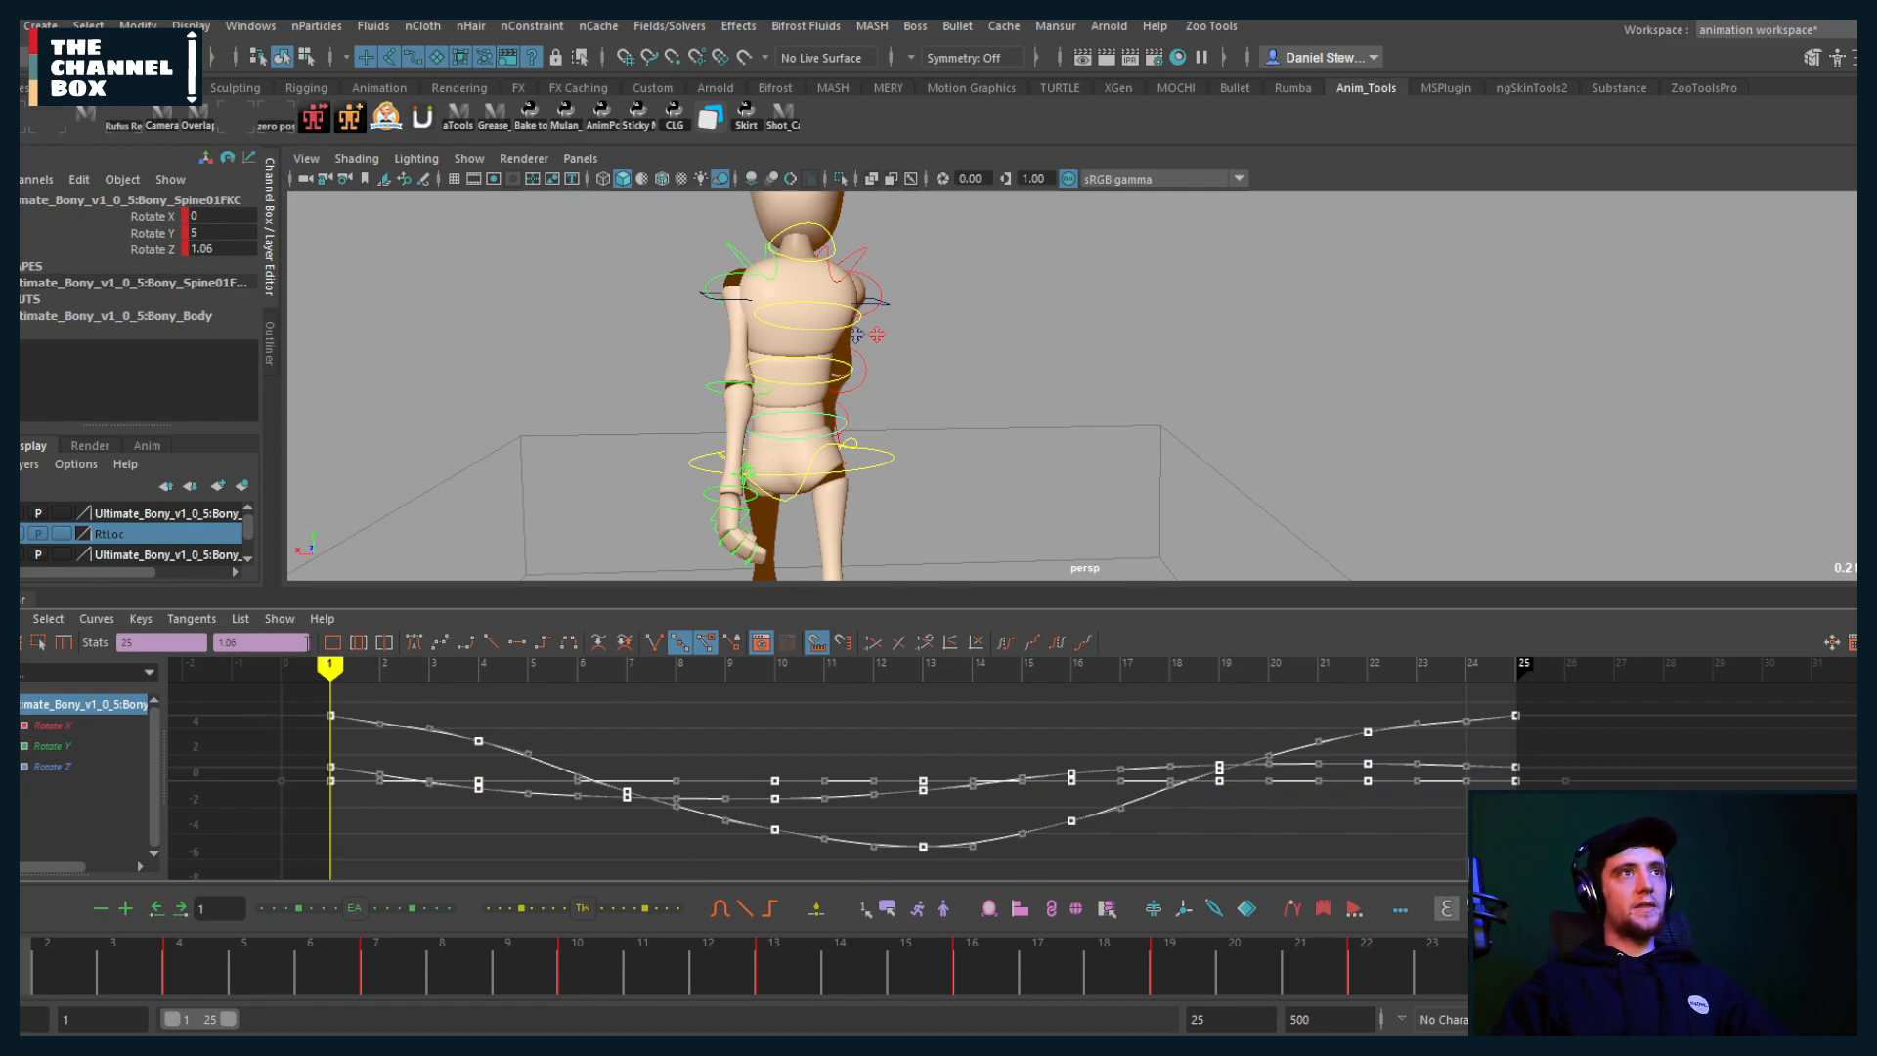
Step: Try multiplying the lowest spine control's selected rotation key values by 1.5
left_click_drag(307, 643, 59, 640)
type("*=")
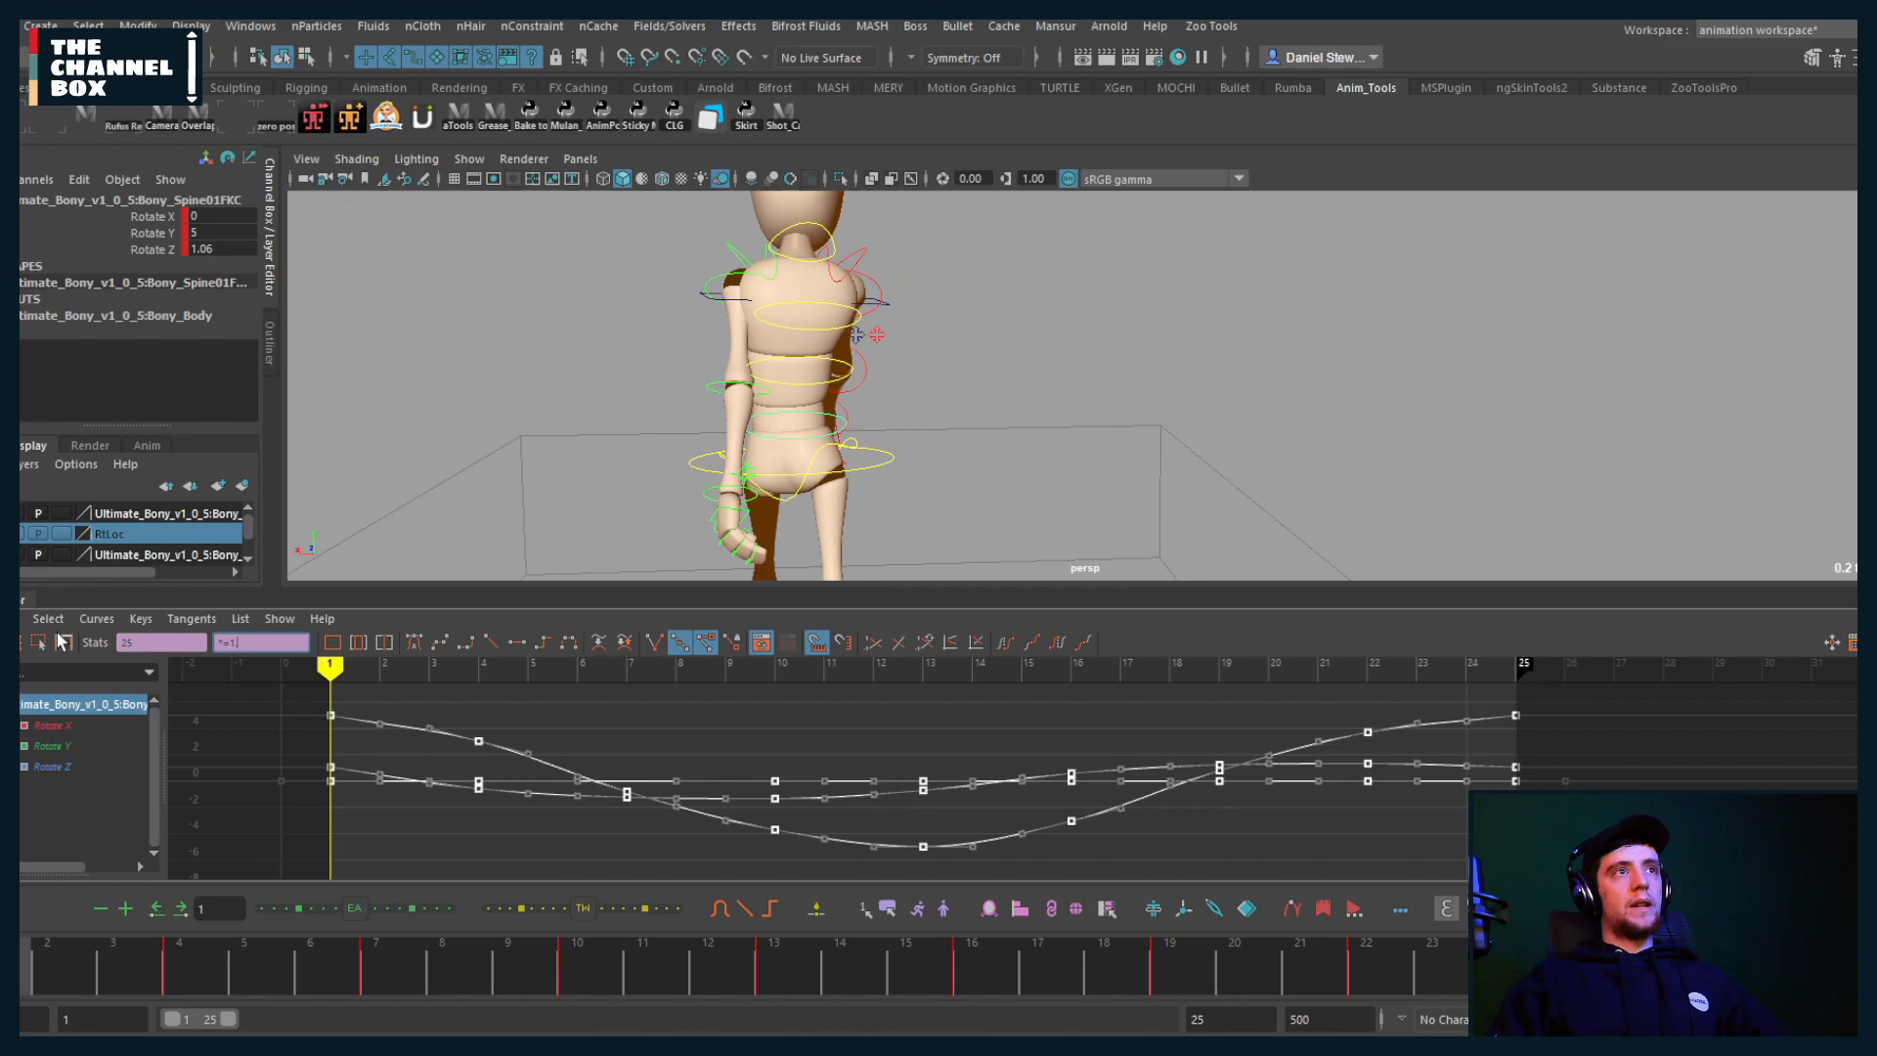
type("1.5")
key("Return")
middle_click_drag(665, 733, 612, 730, "alt")
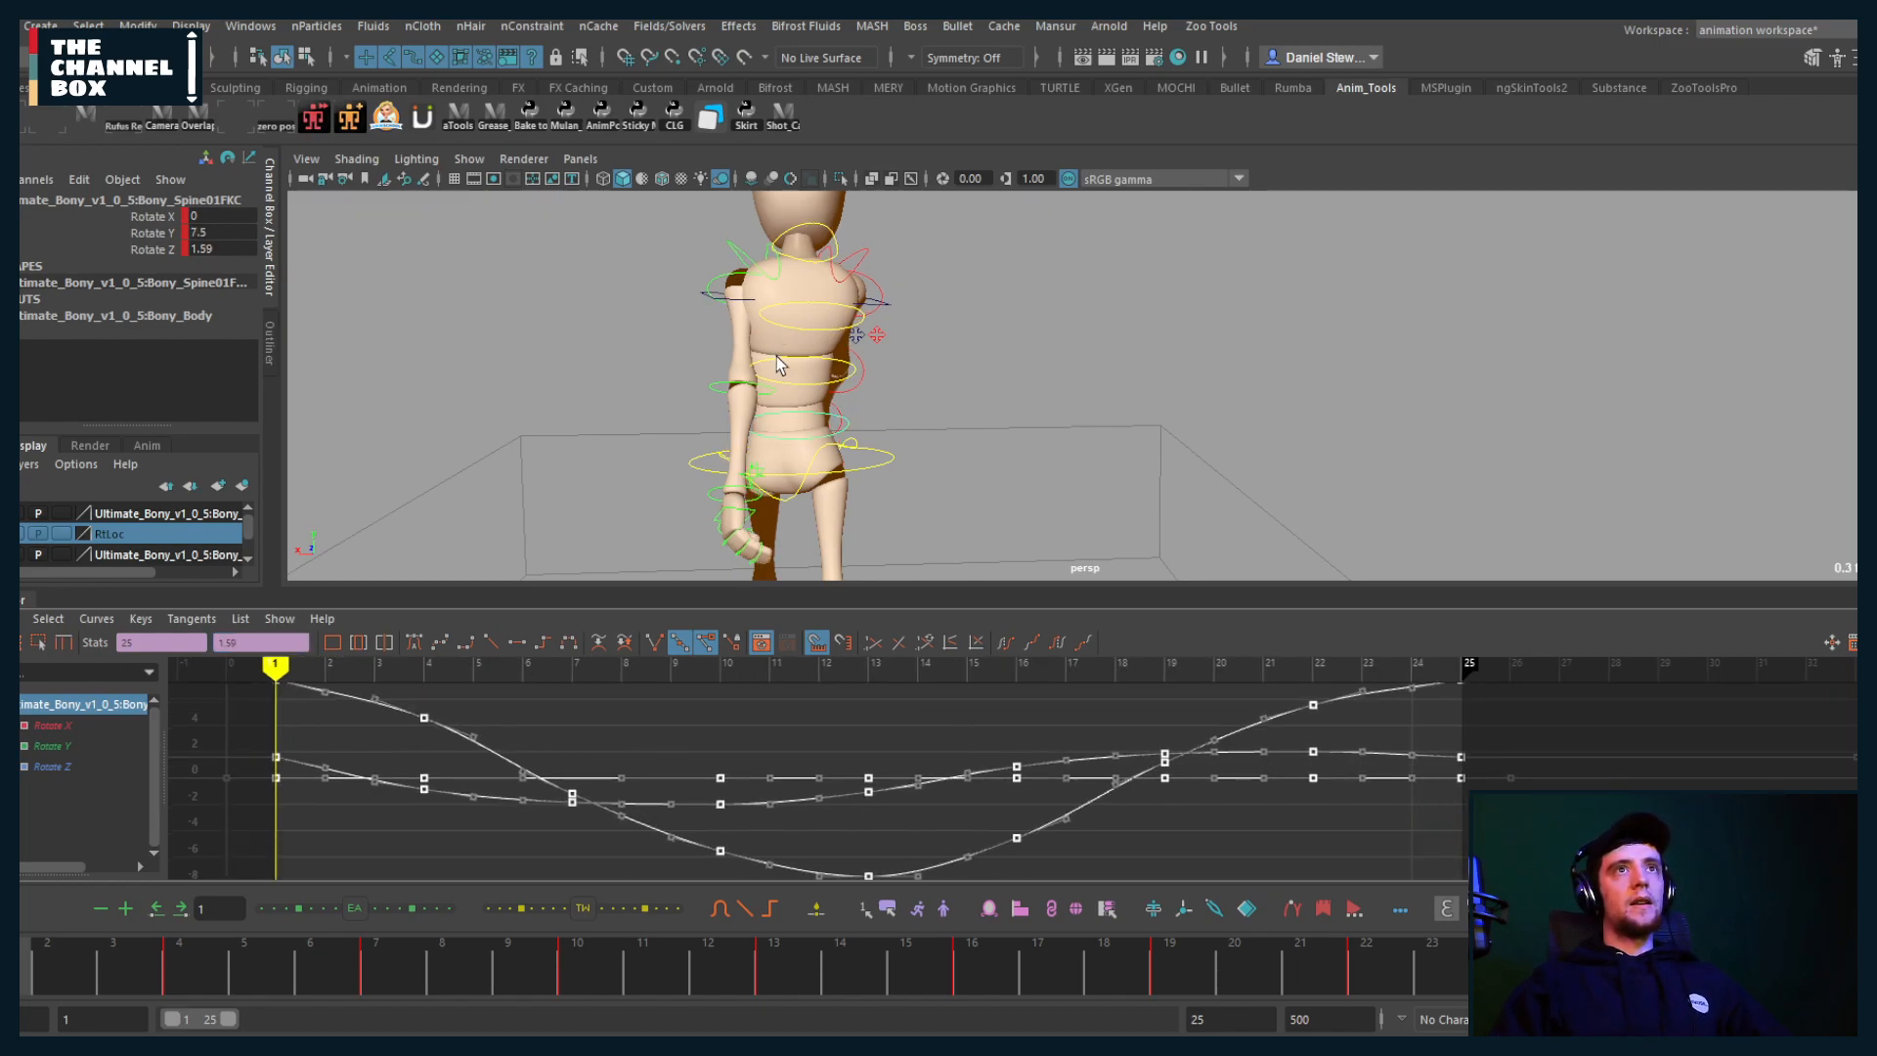
key("ctrl+z")
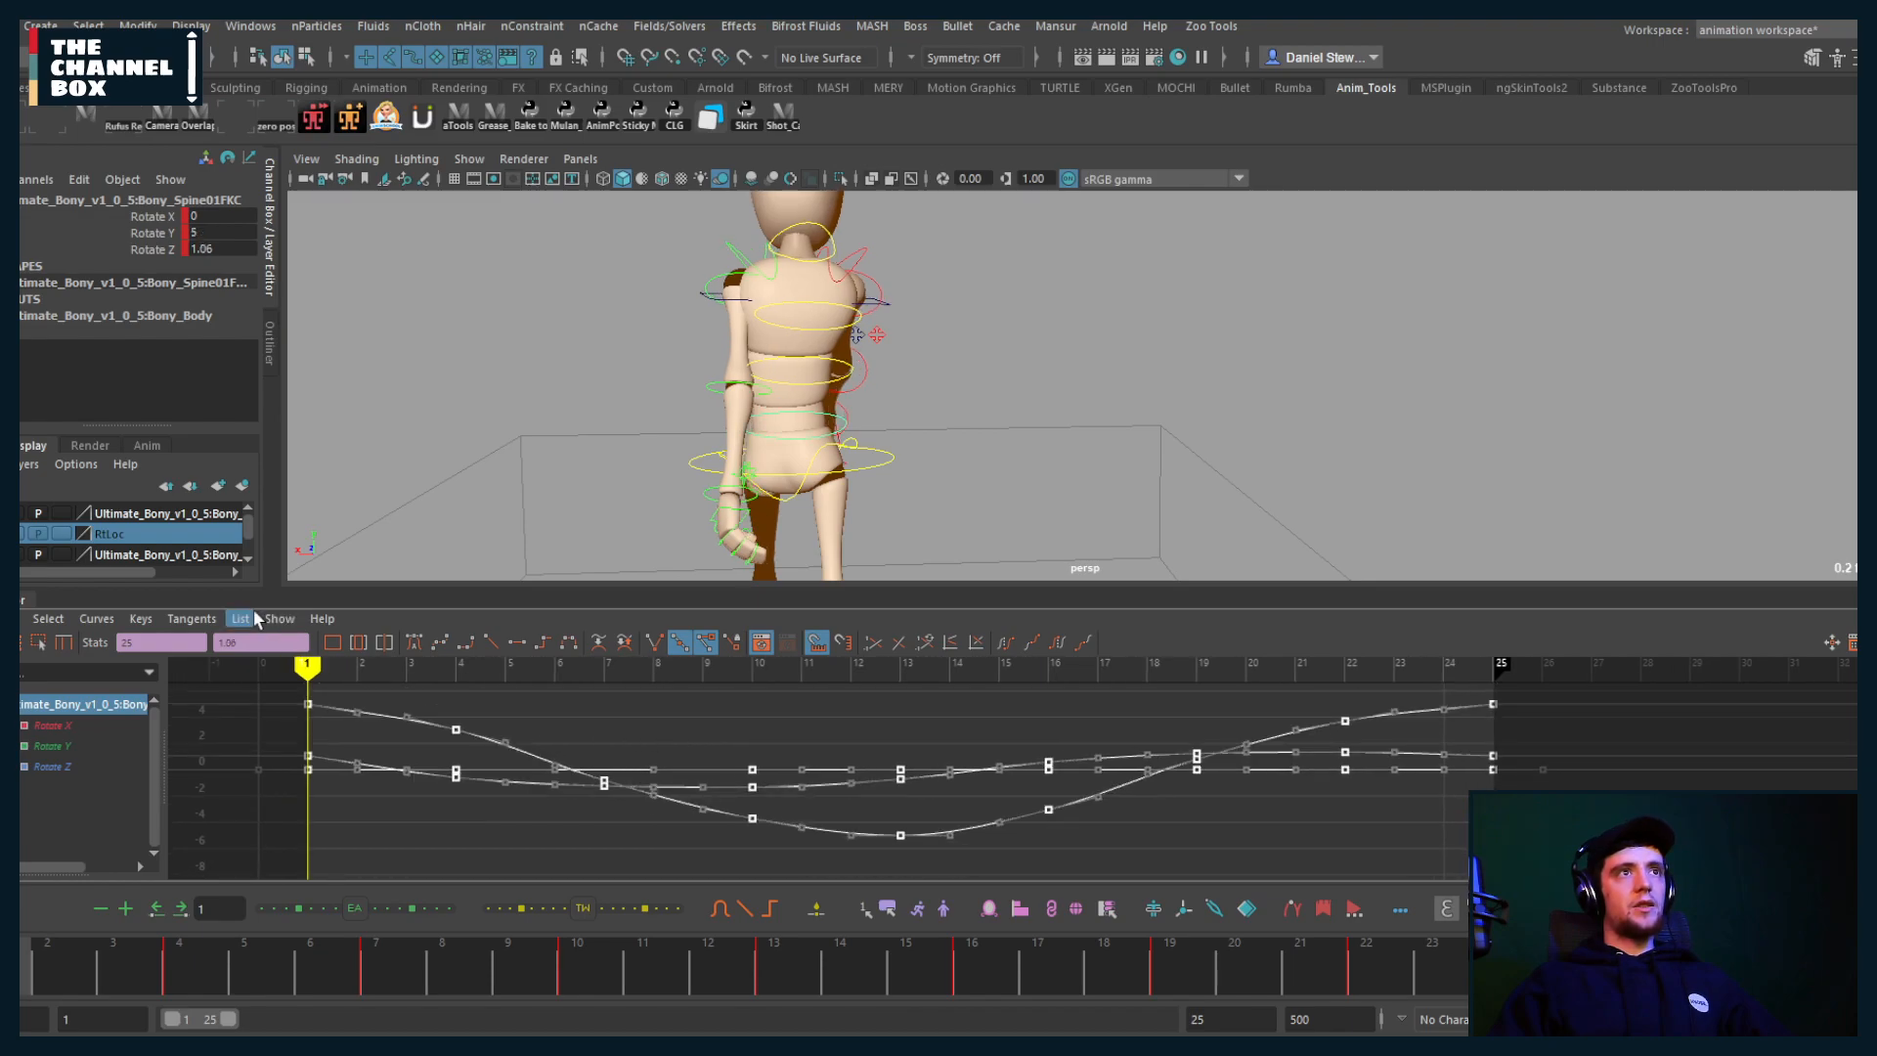
Step: Multiply the lowest spine control's selected rotation key values by 1.2
left_click(258, 642)
type("*=")
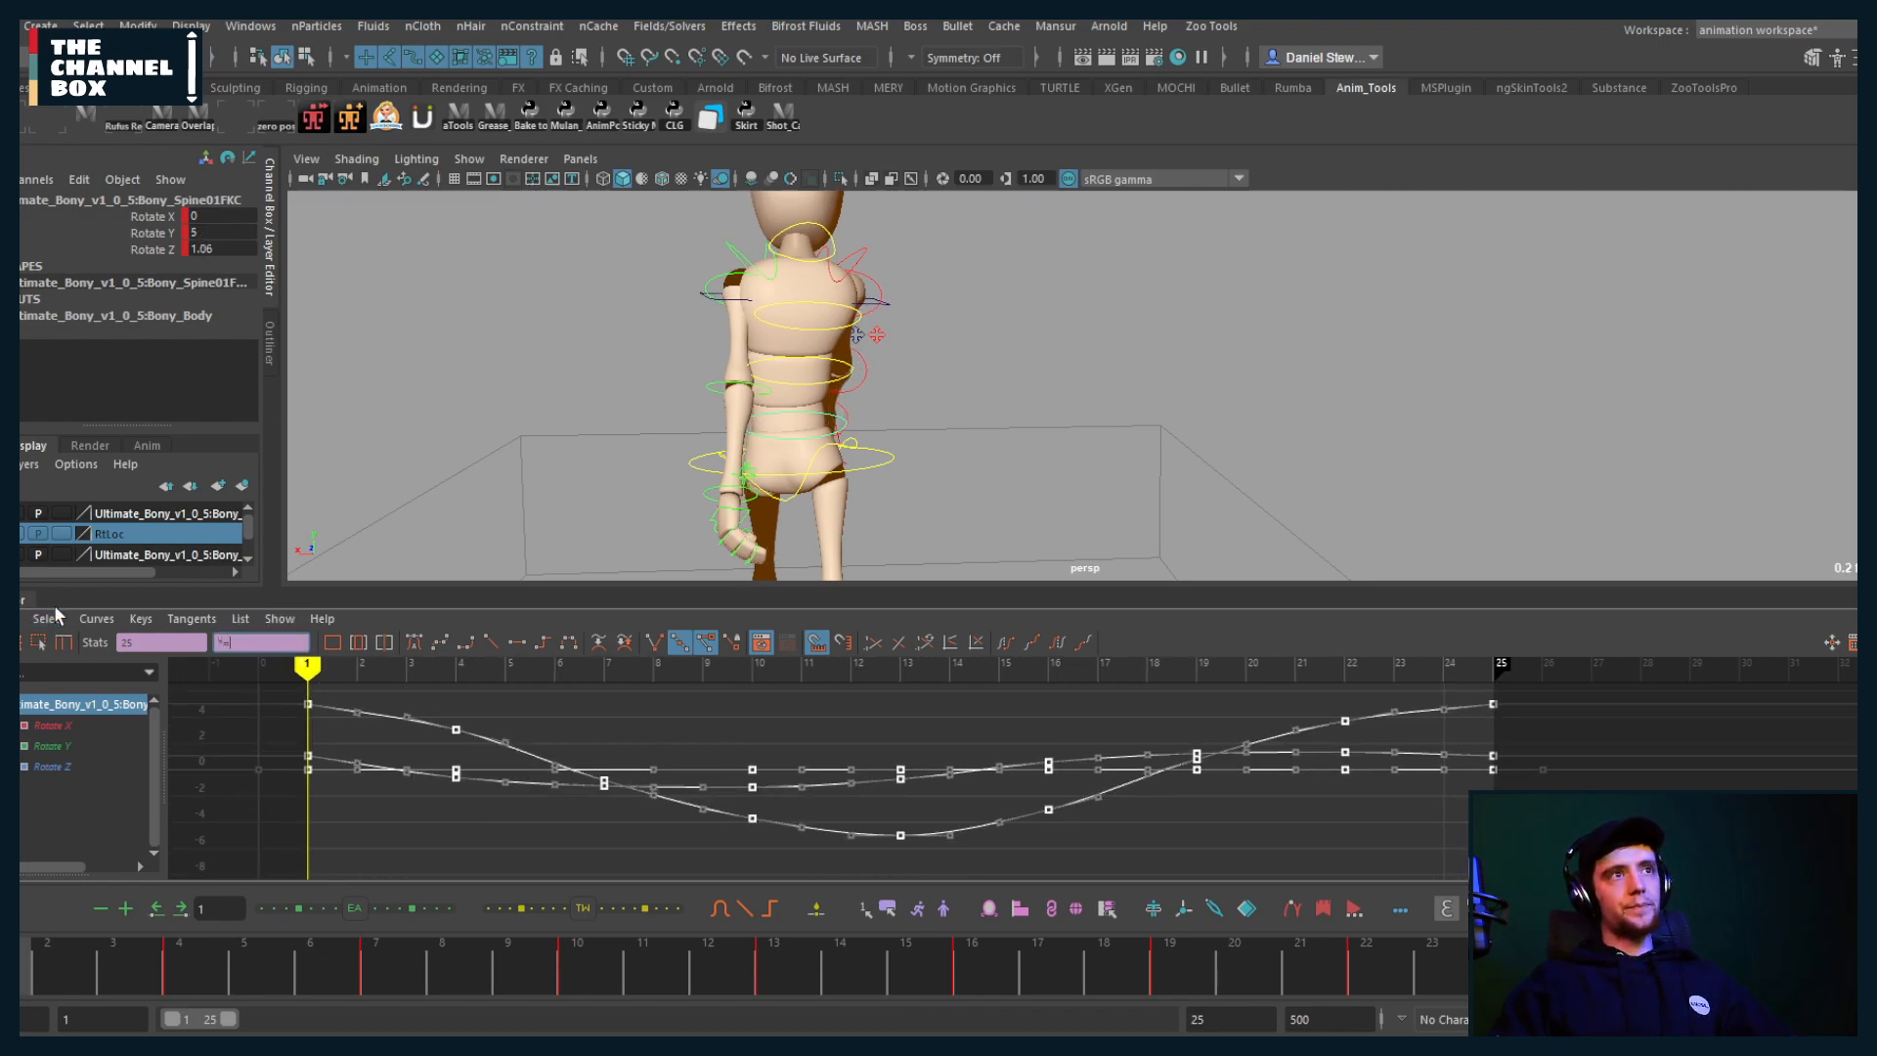
type("1.2")
key("Return")
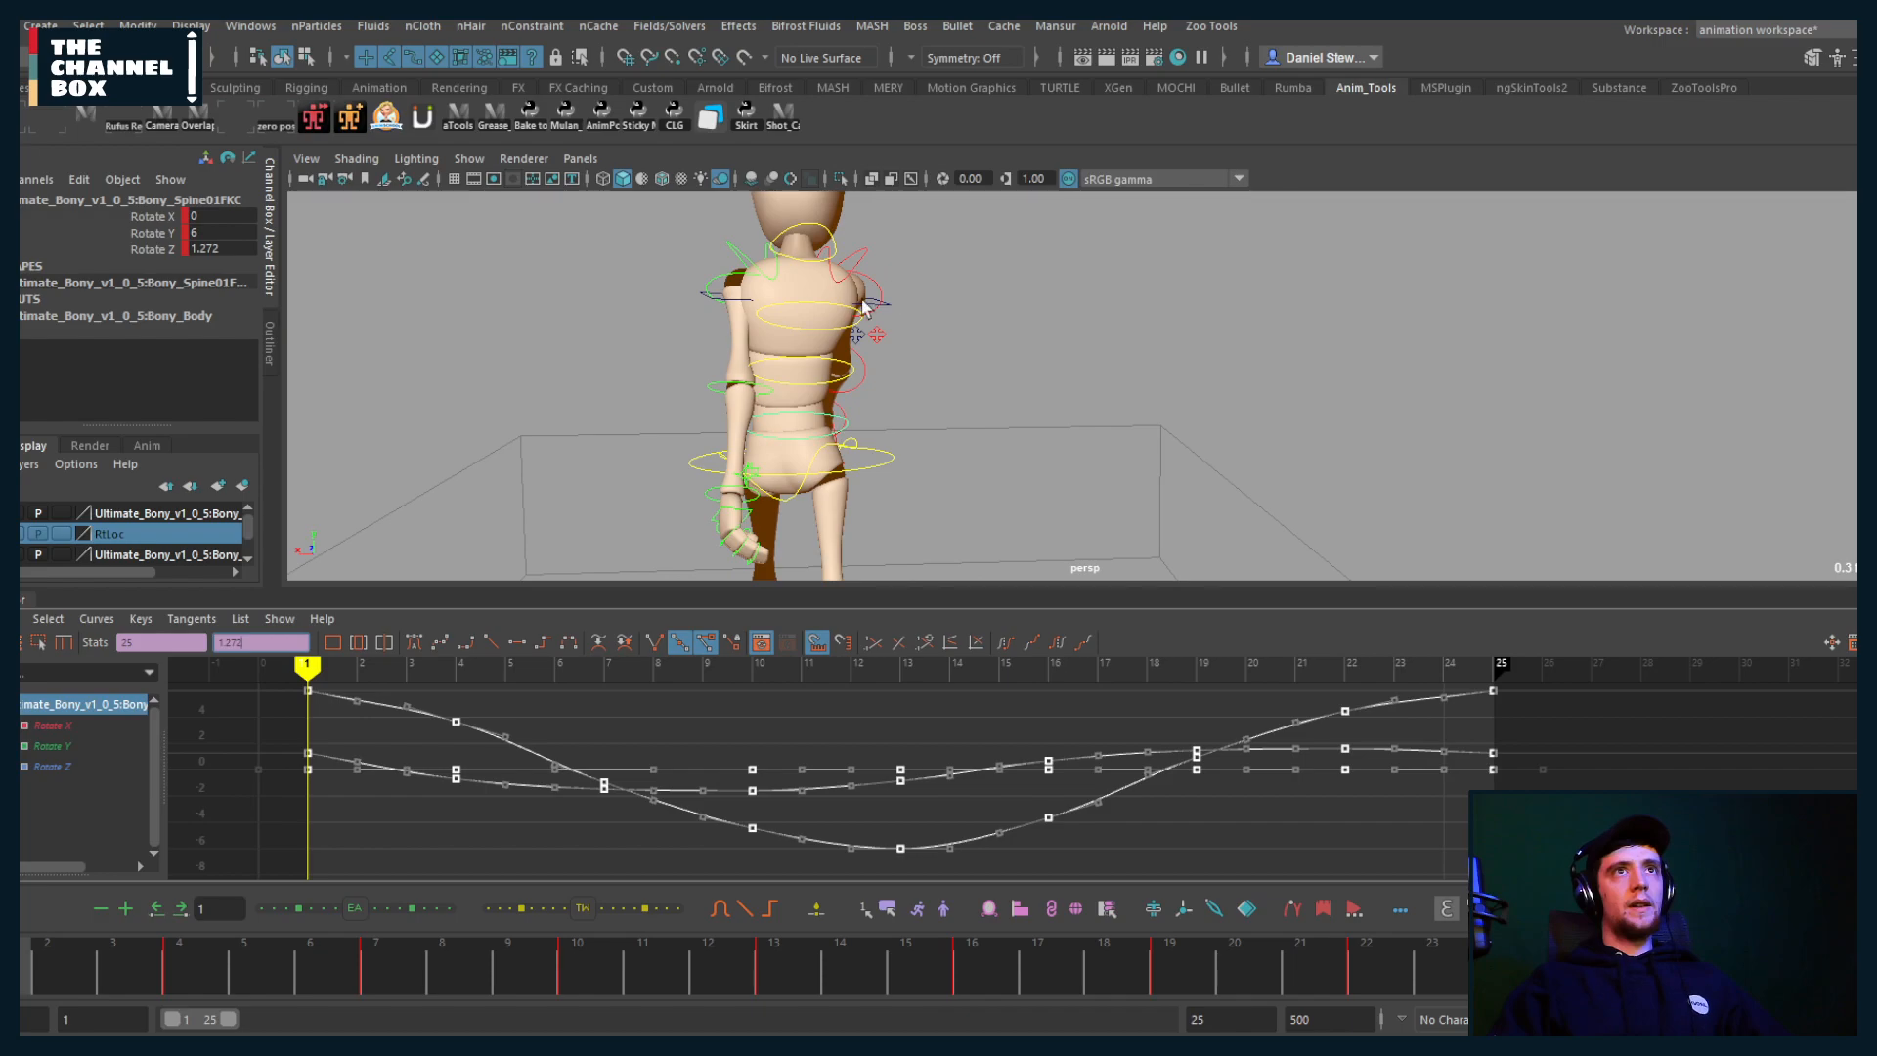
Step: Select all rotation keys of the uppermost spine control and multiply their values by 0.5
left_click(776, 367)
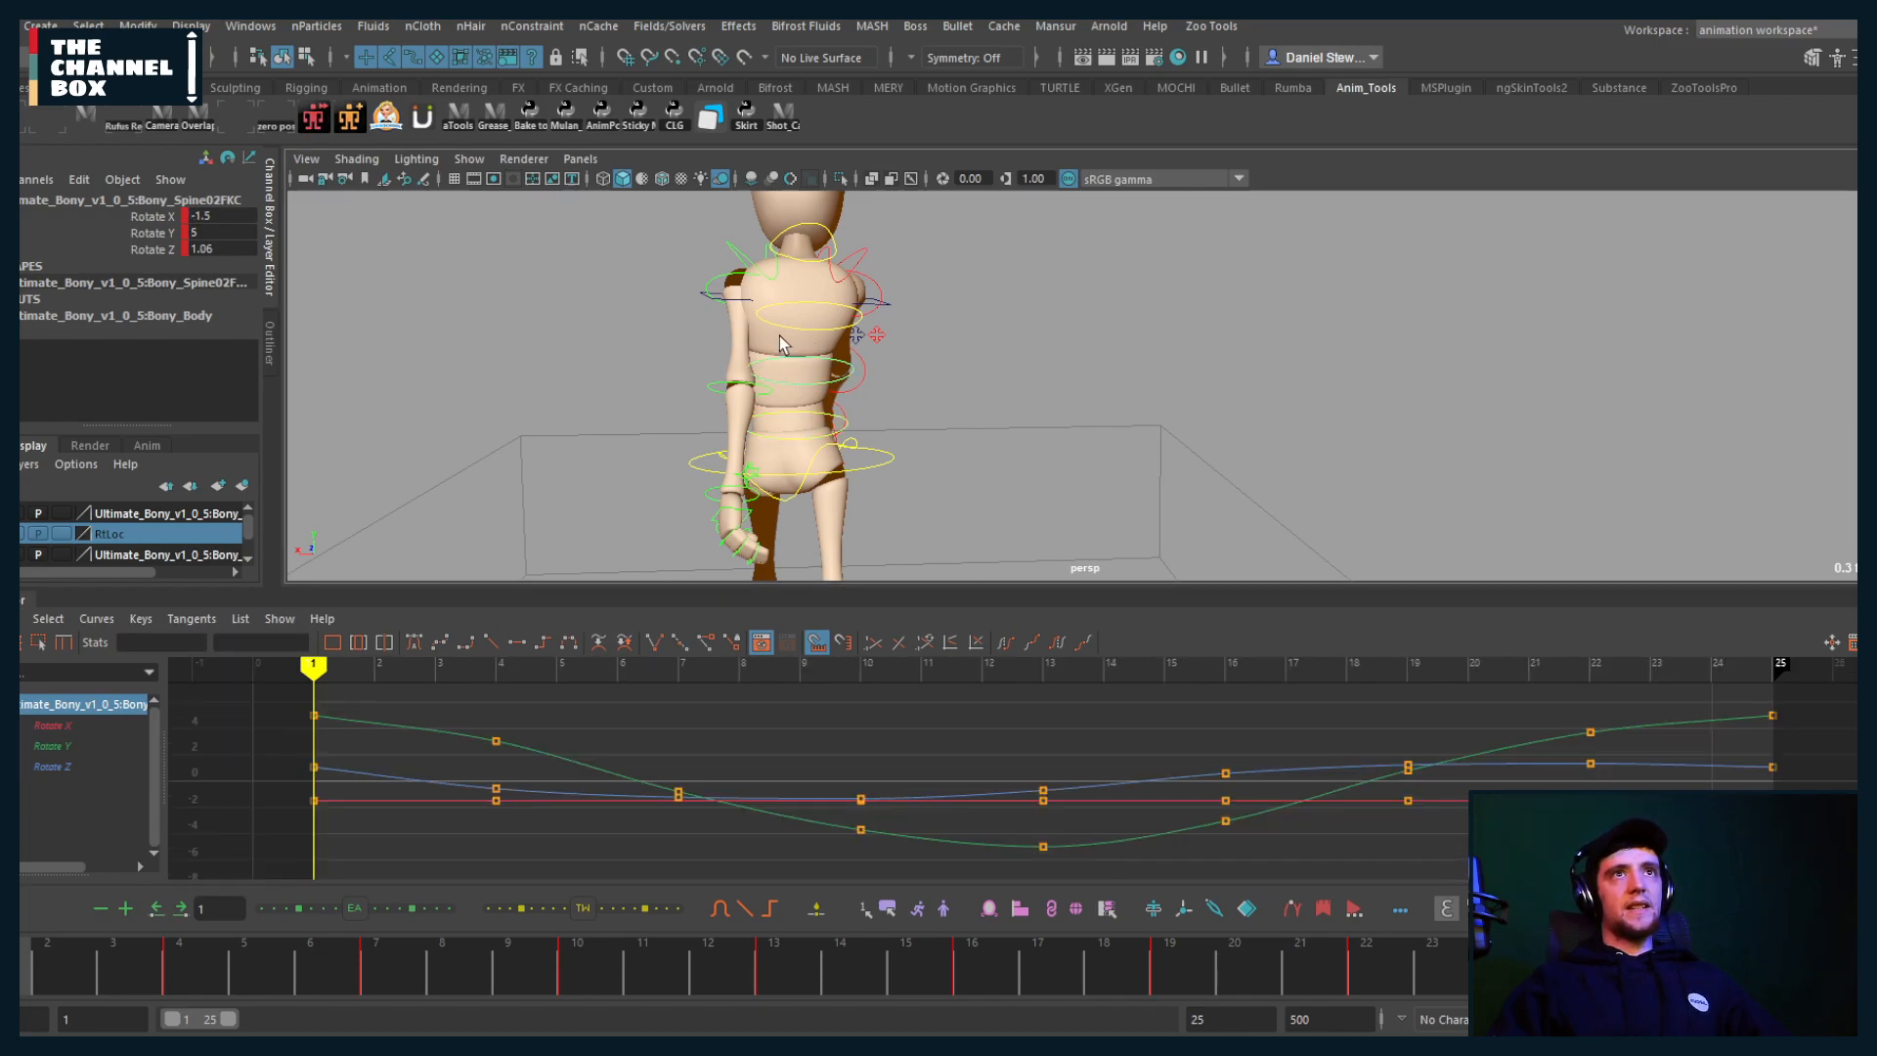
left_click(783, 326)
left_click_drag(771, 733, 749, 823)
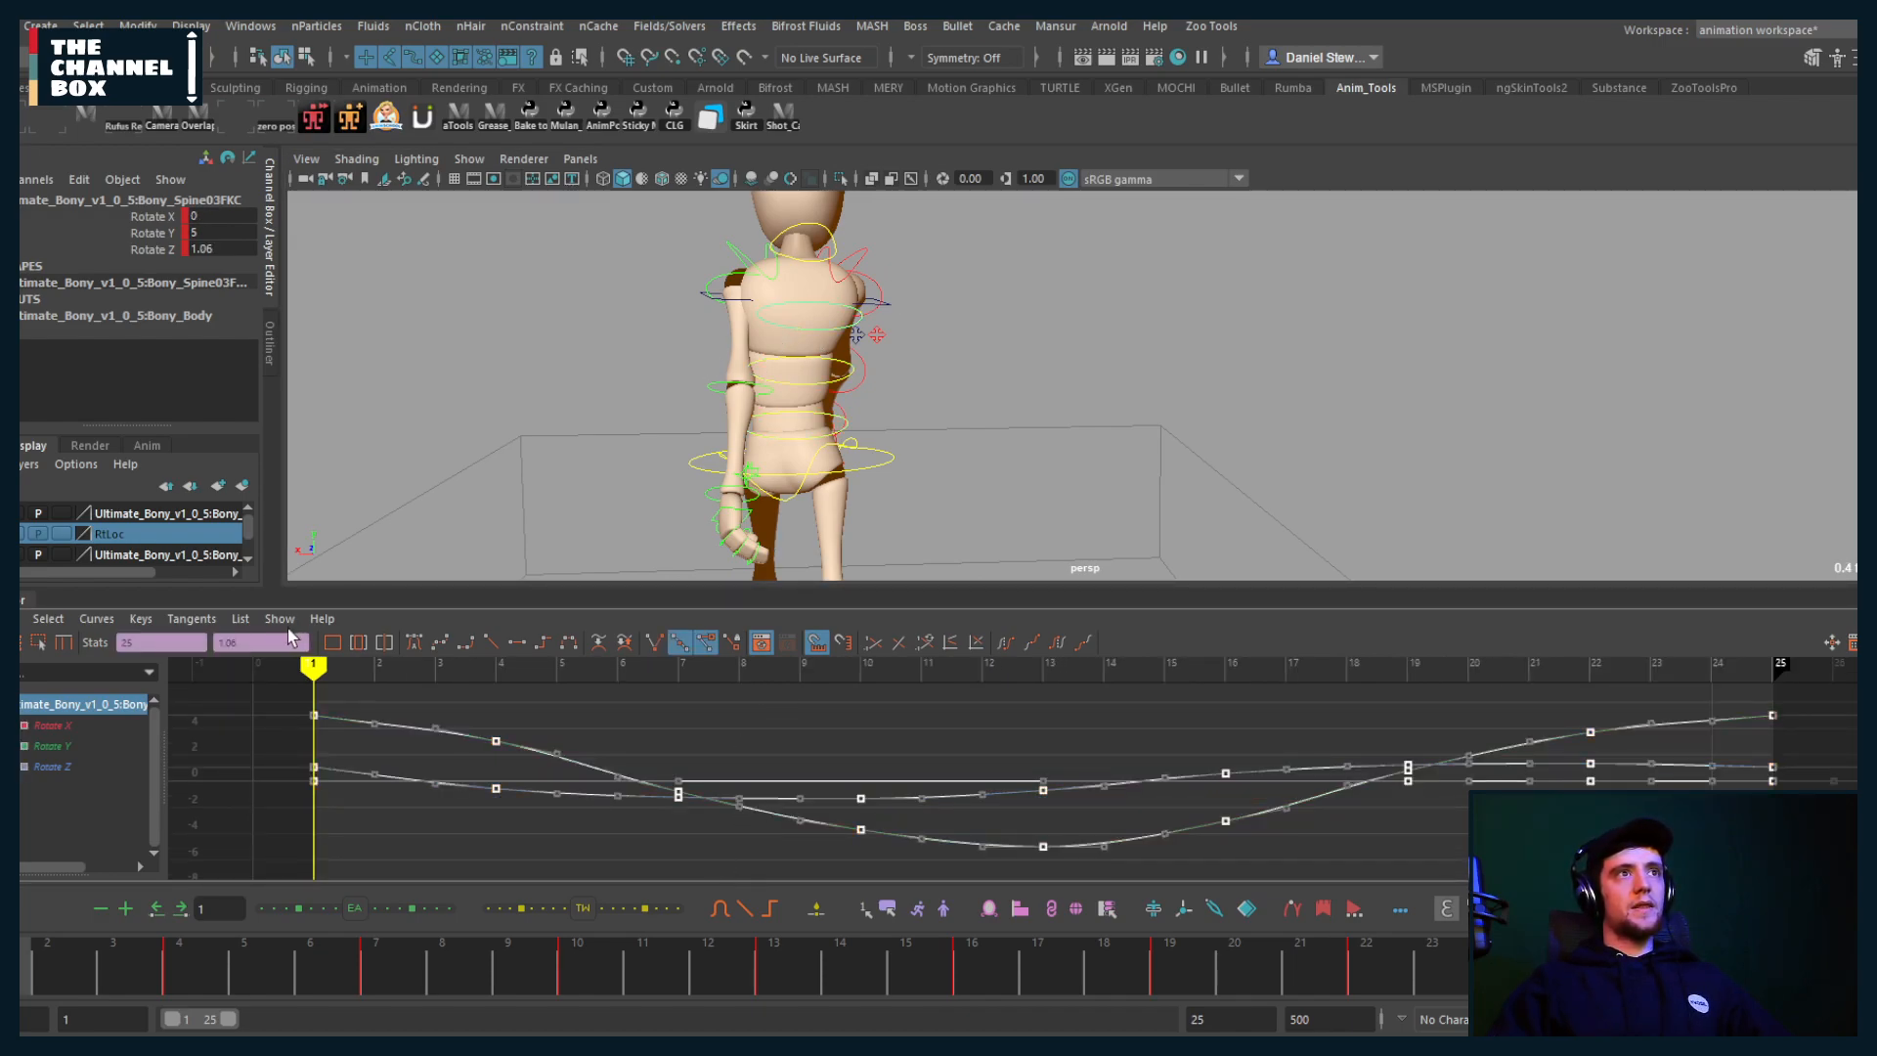
left_click_drag(290, 640, 47, 641)
type("*=")
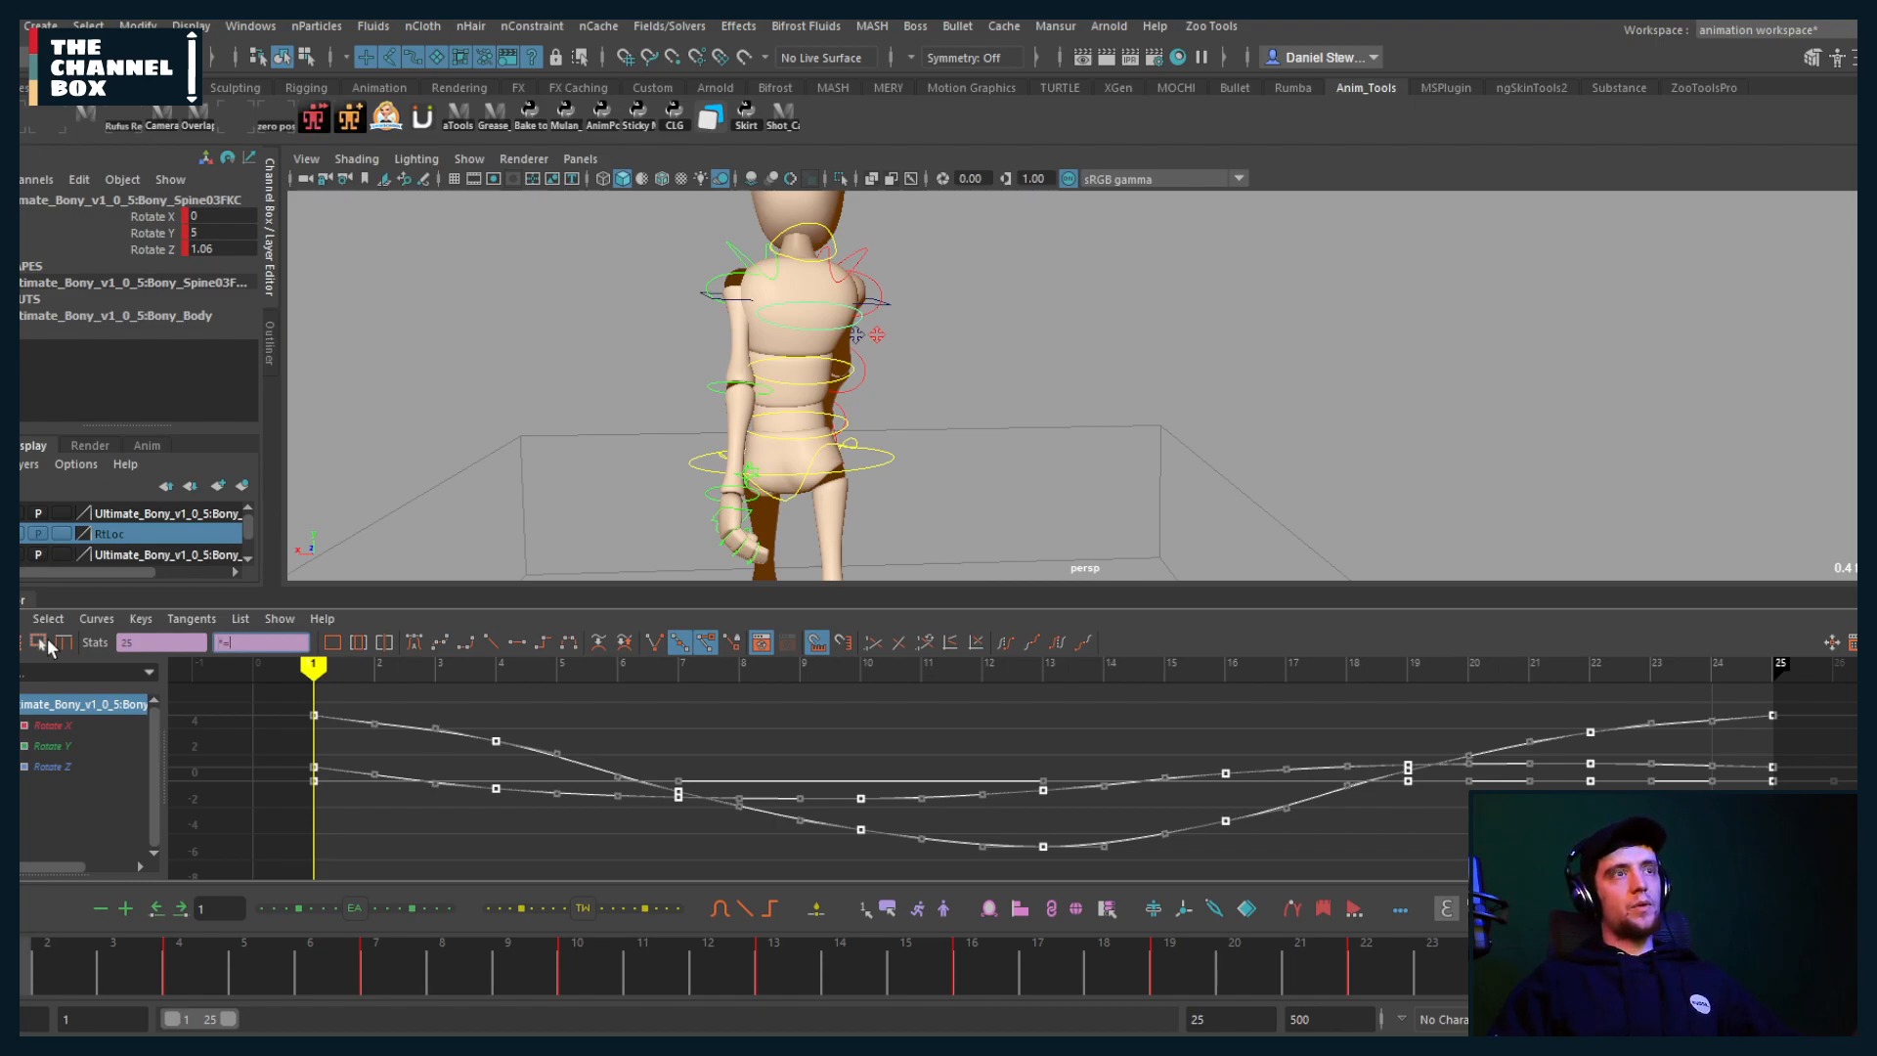
type(".5")
key("Return")
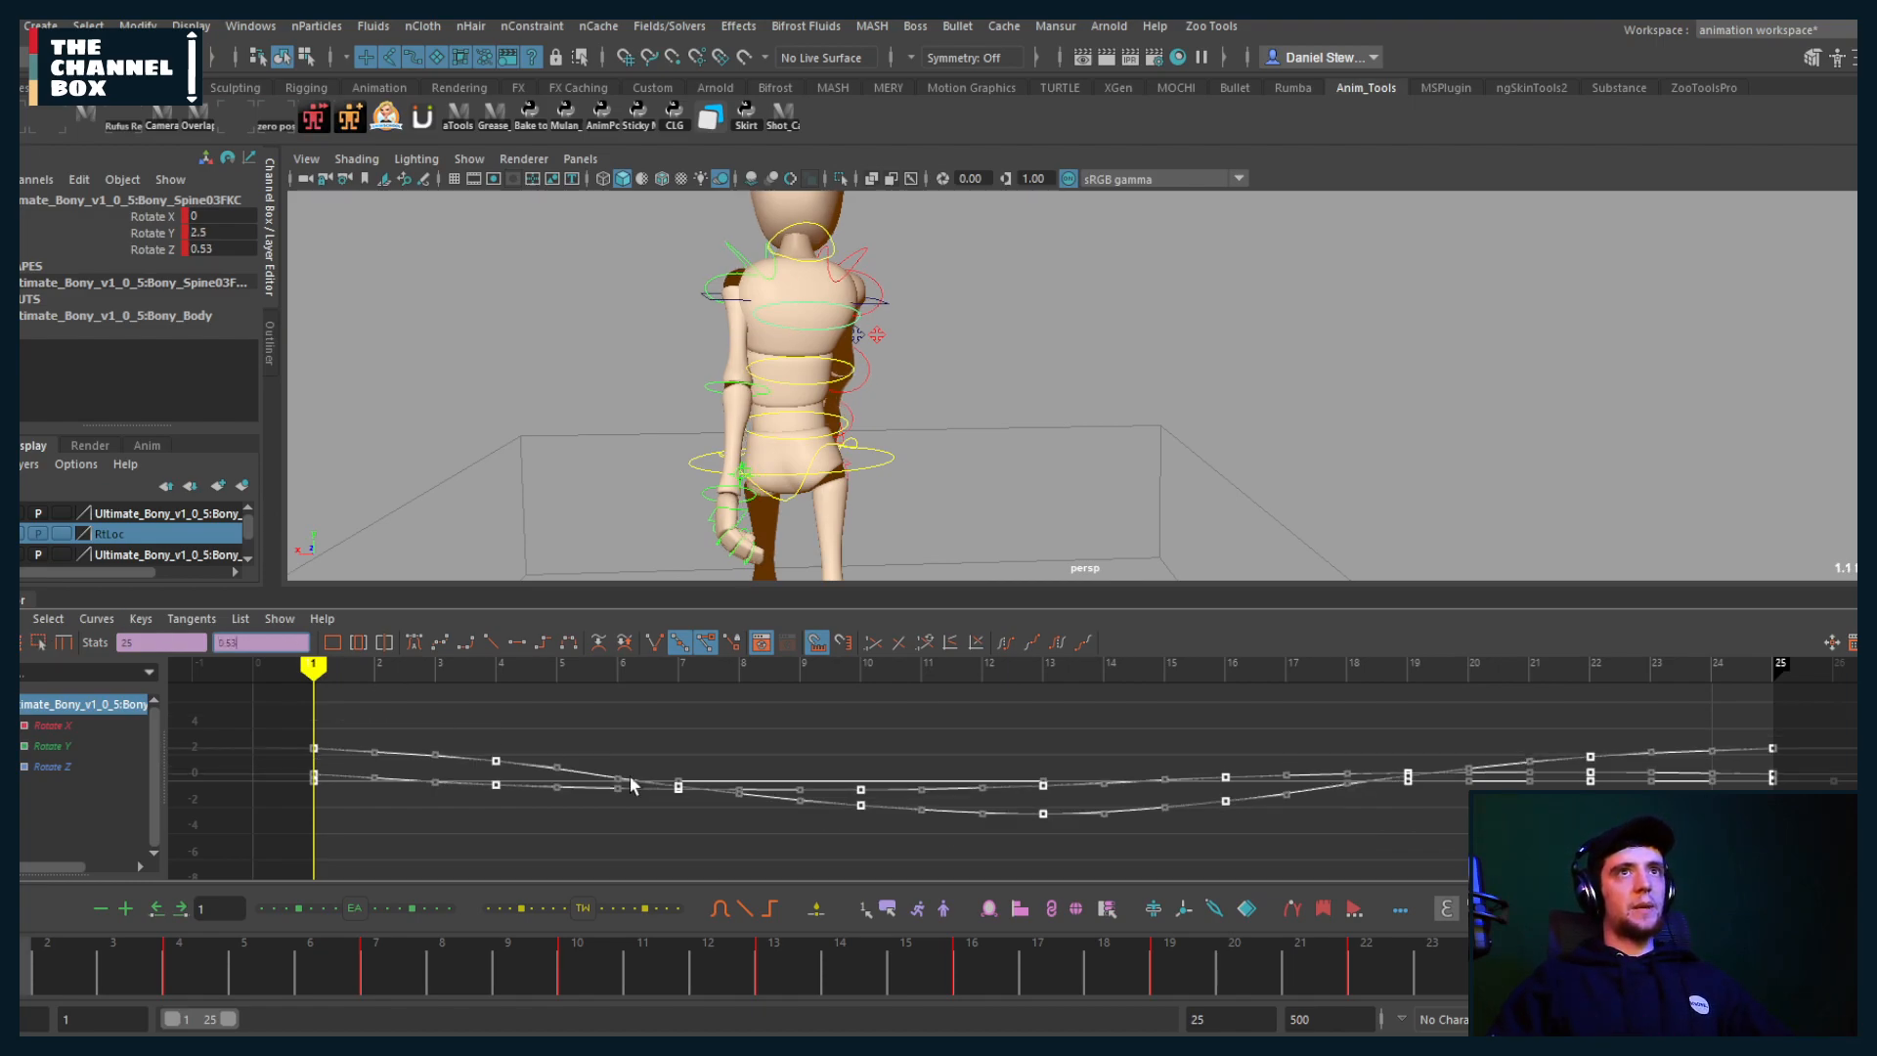
Step: Select all rotation keys of the middle spine control and multiply their values by 0.8
left_click(773, 380)
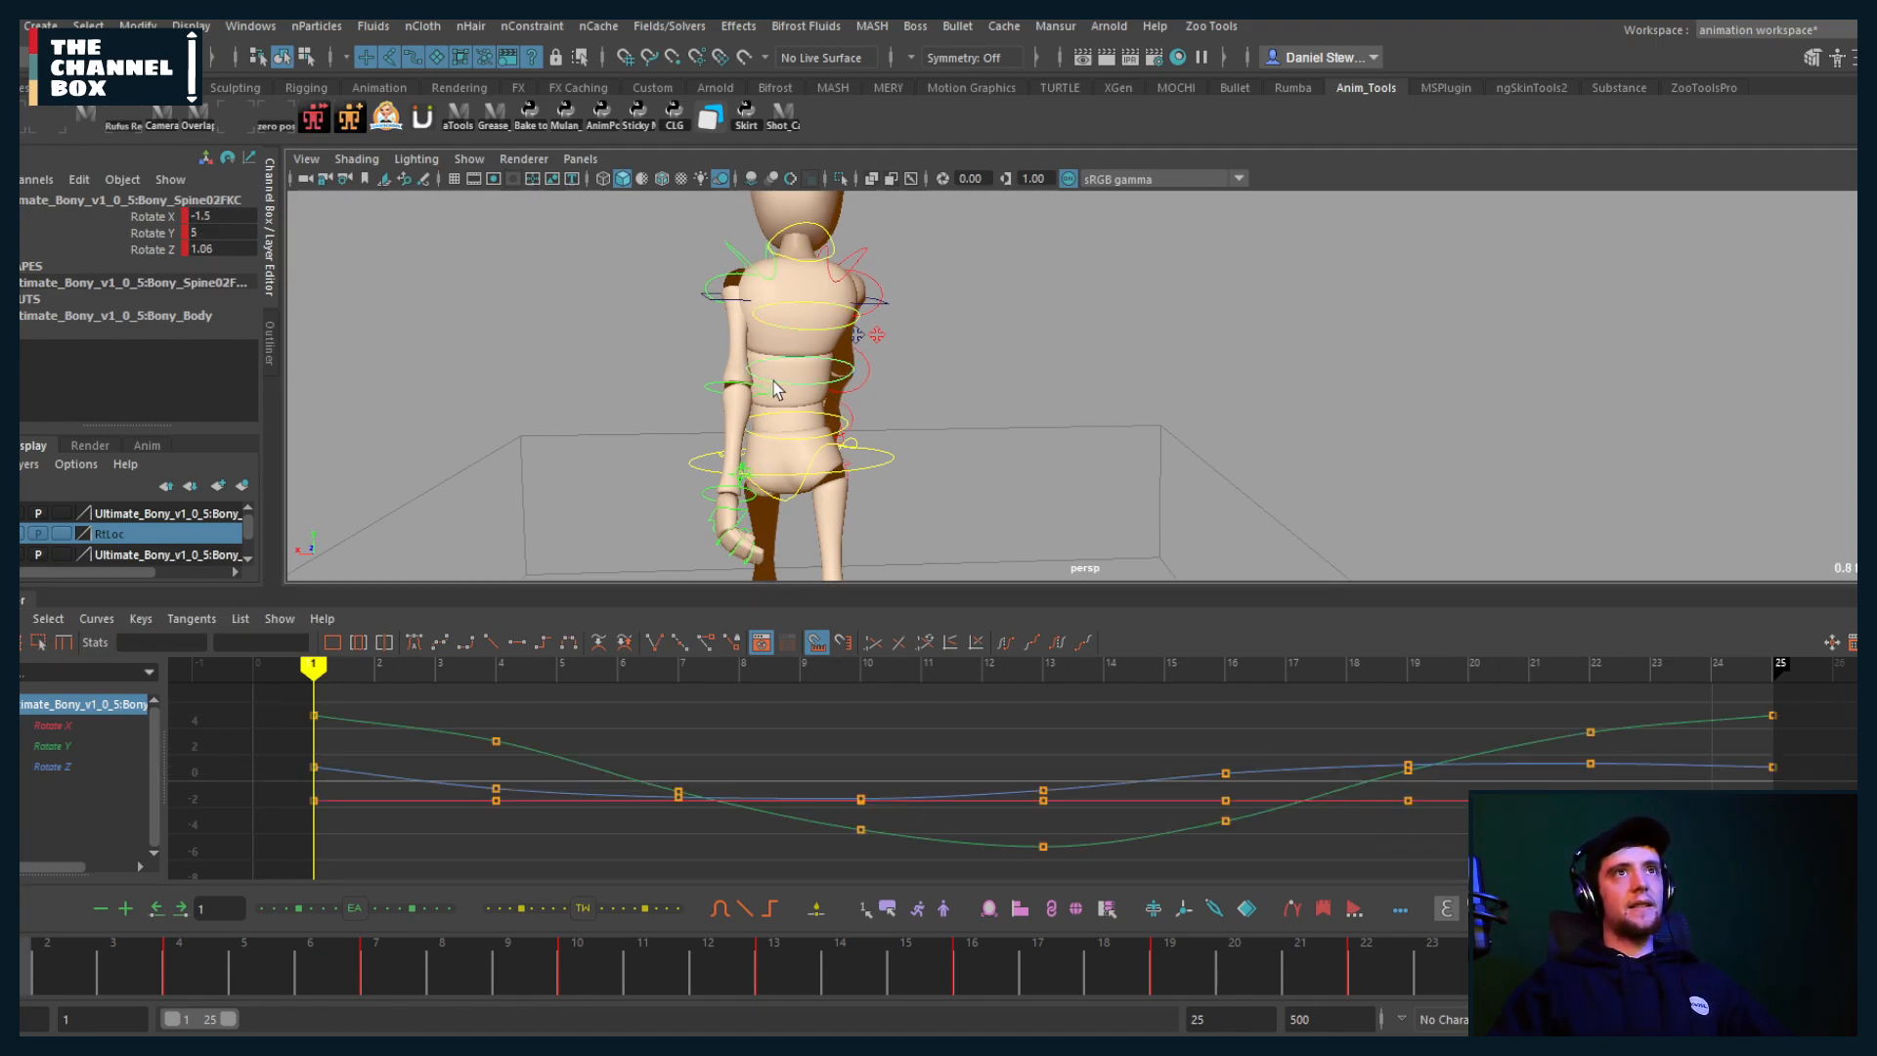
left_click_drag(735, 758, 685, 831)
left_click_drag(261, 642, 102, 641)
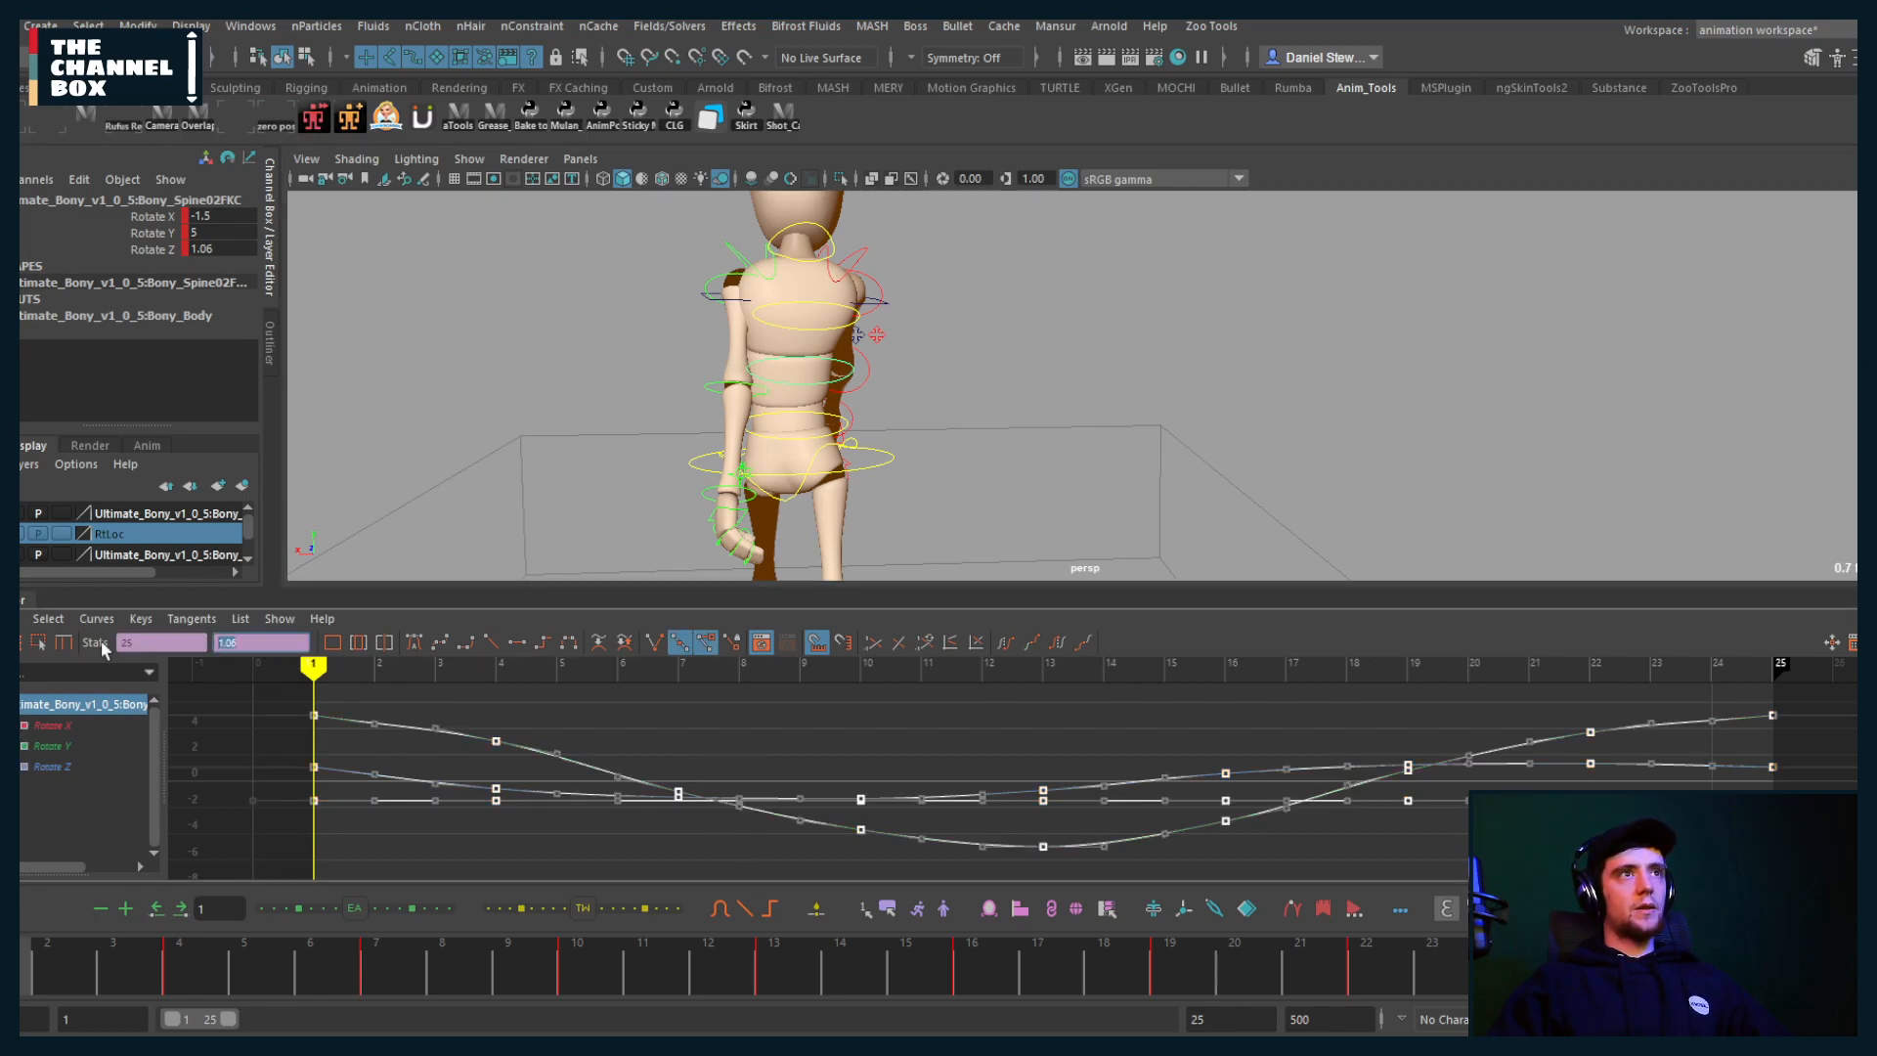
type("*=.8")
key("Return")
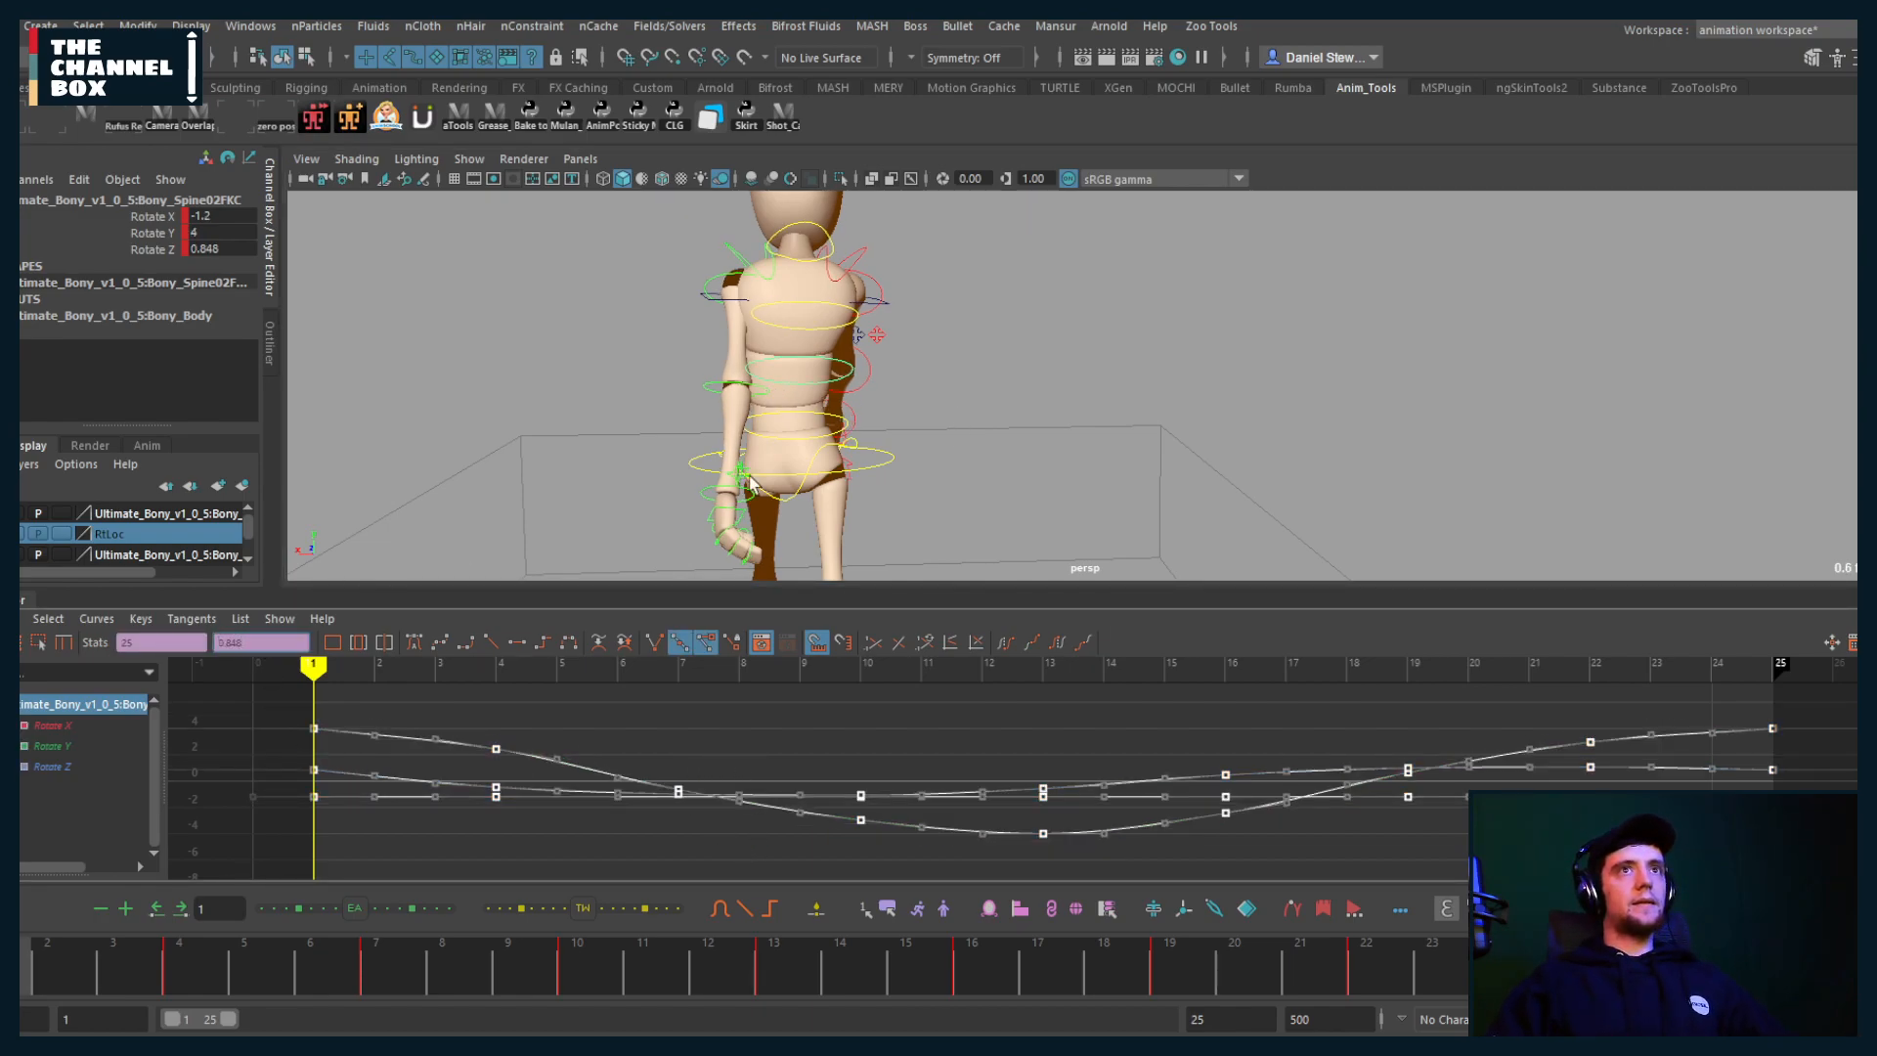
Step: Select all three spine controls and isolate their Rotate Y curves for comparison in the Graph Editor
left_click(777, 367)
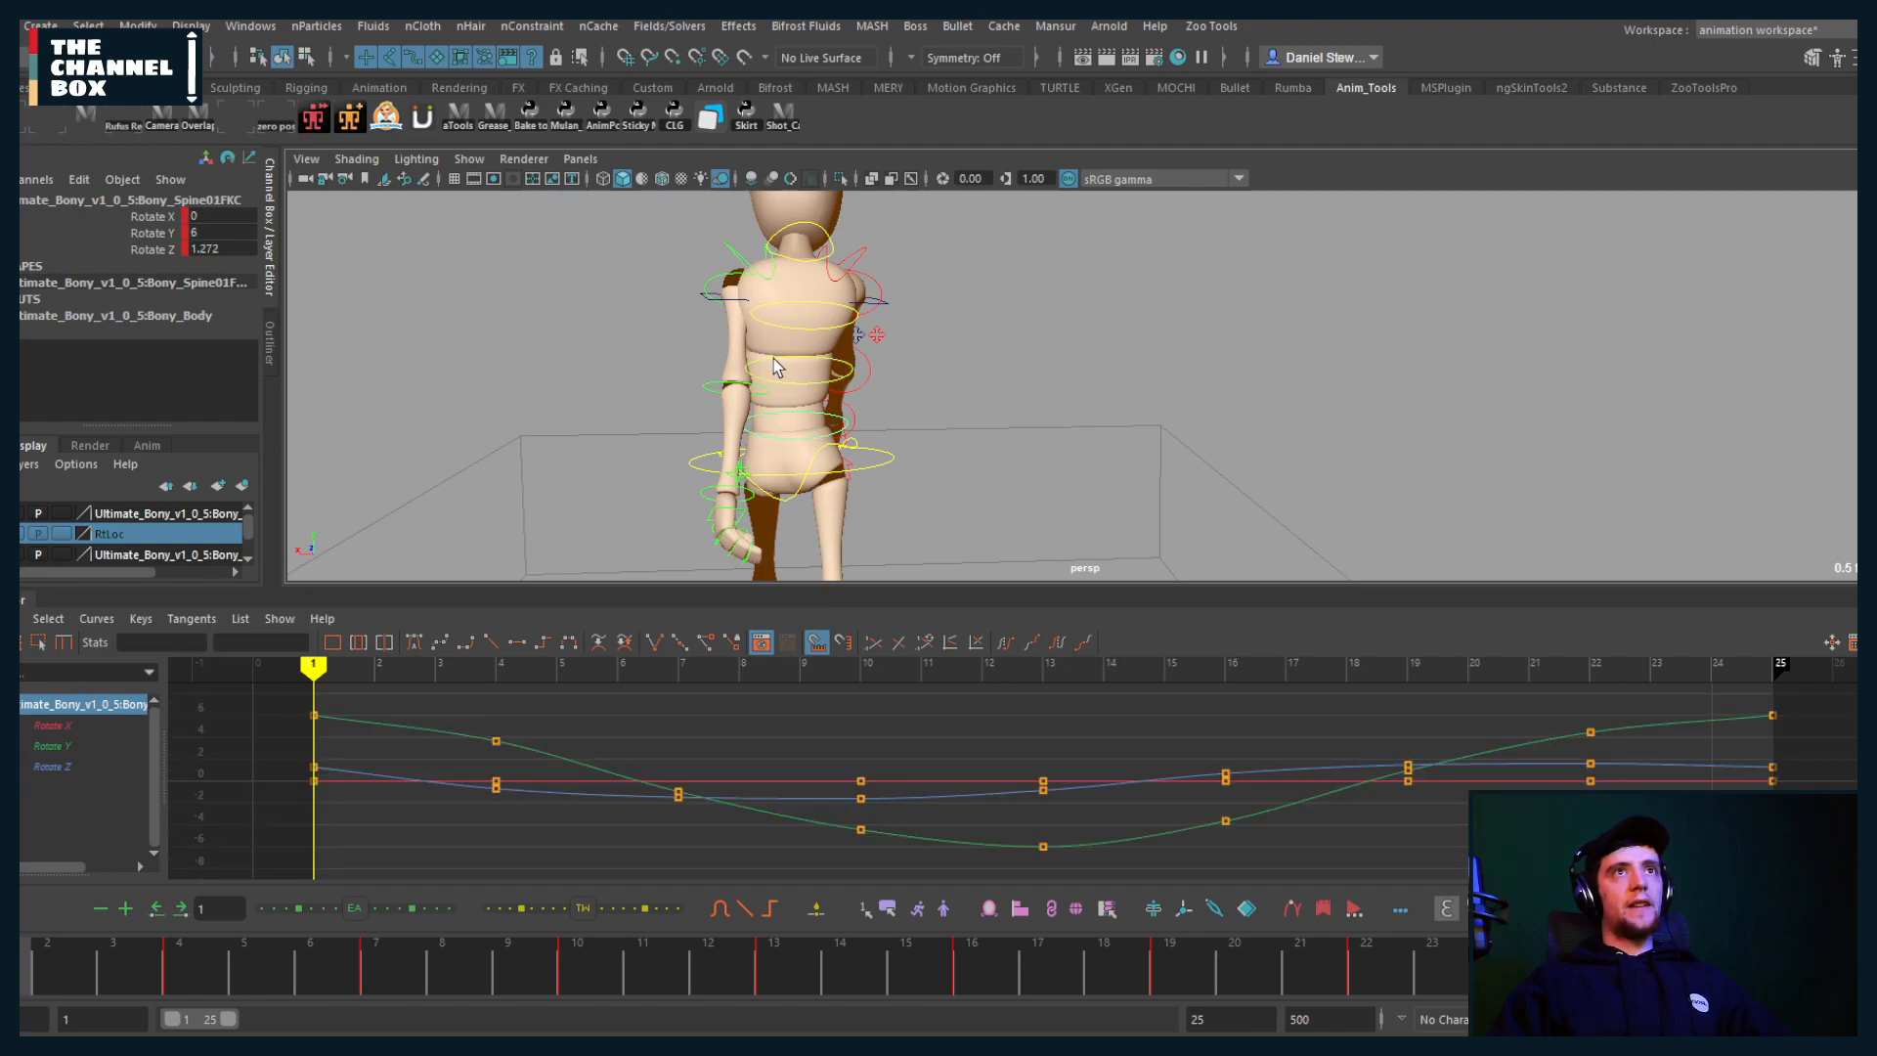
left_click(773, 359, "shift")
left_click(779, 301, "shift")
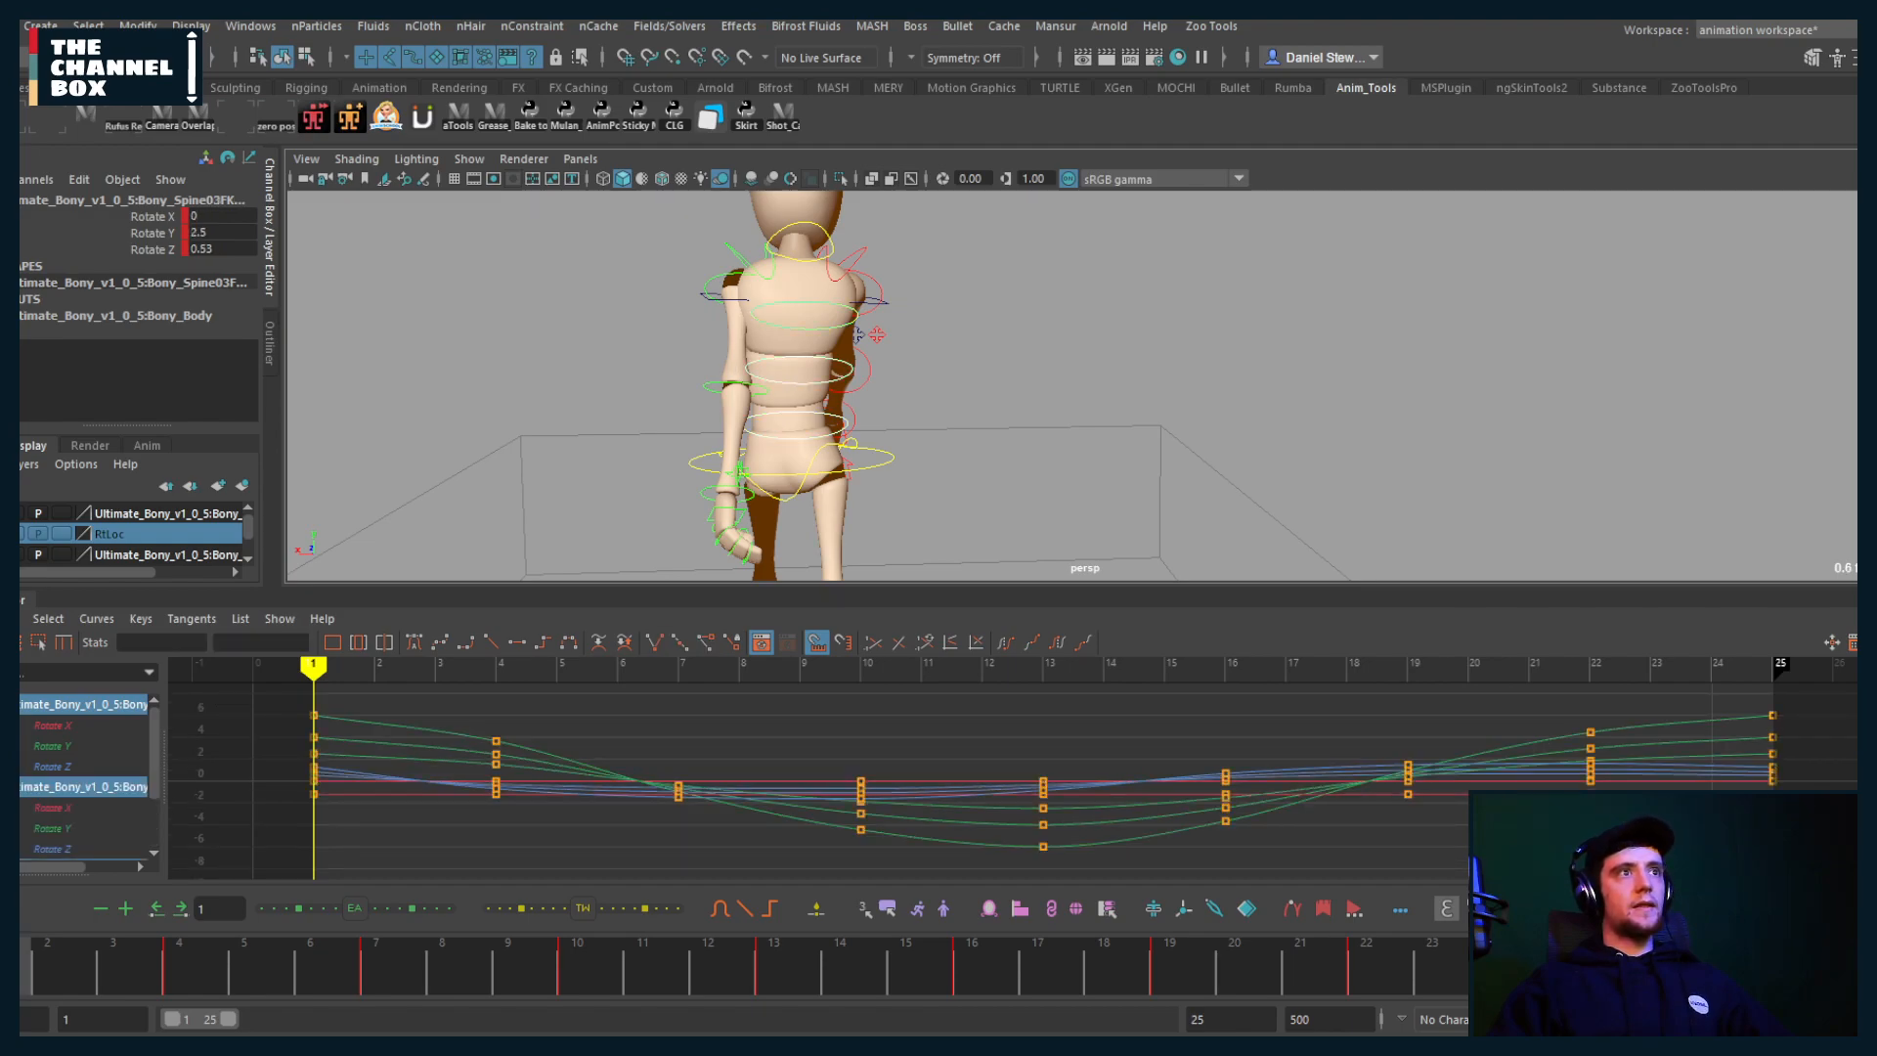
left_click(49, 745)
left_click(54, 828, "ctrl")
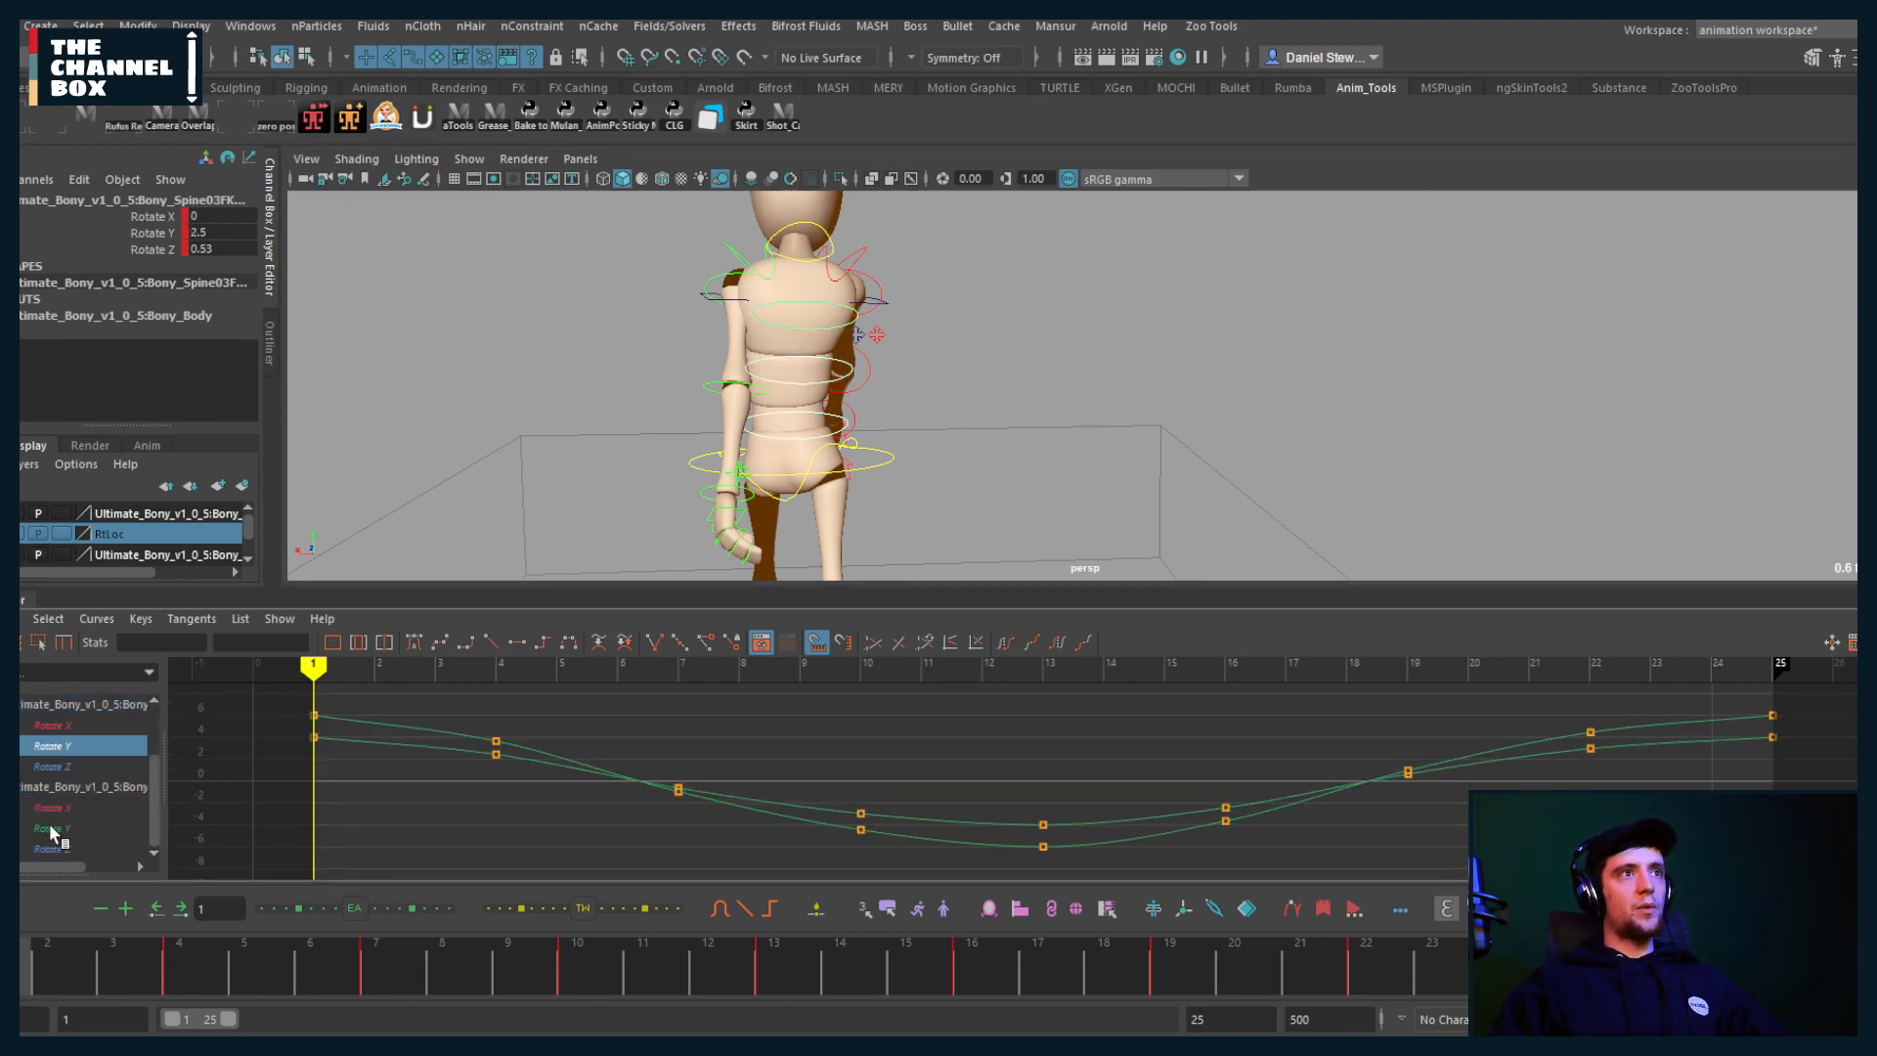
Step: Try shifting the uppermost spine control's Rotate Y curve vertically, and undo the change
right_click_drag(947, 790, 848, 829, "alt")
left_click(850, 838)
mouse_move(807, 773)
middle_mouse_down("shift")
mouse_move(788, 834)
mouse_move(763, 788)
mouse_move(851, 786)
mouse_move(860, 812)
mouse_move(863, 662)
mouse_move(831, 794)
middle_mouse_up("shift")
left_click(868, 819)
left_click_drag(858, 807, 860, 809)
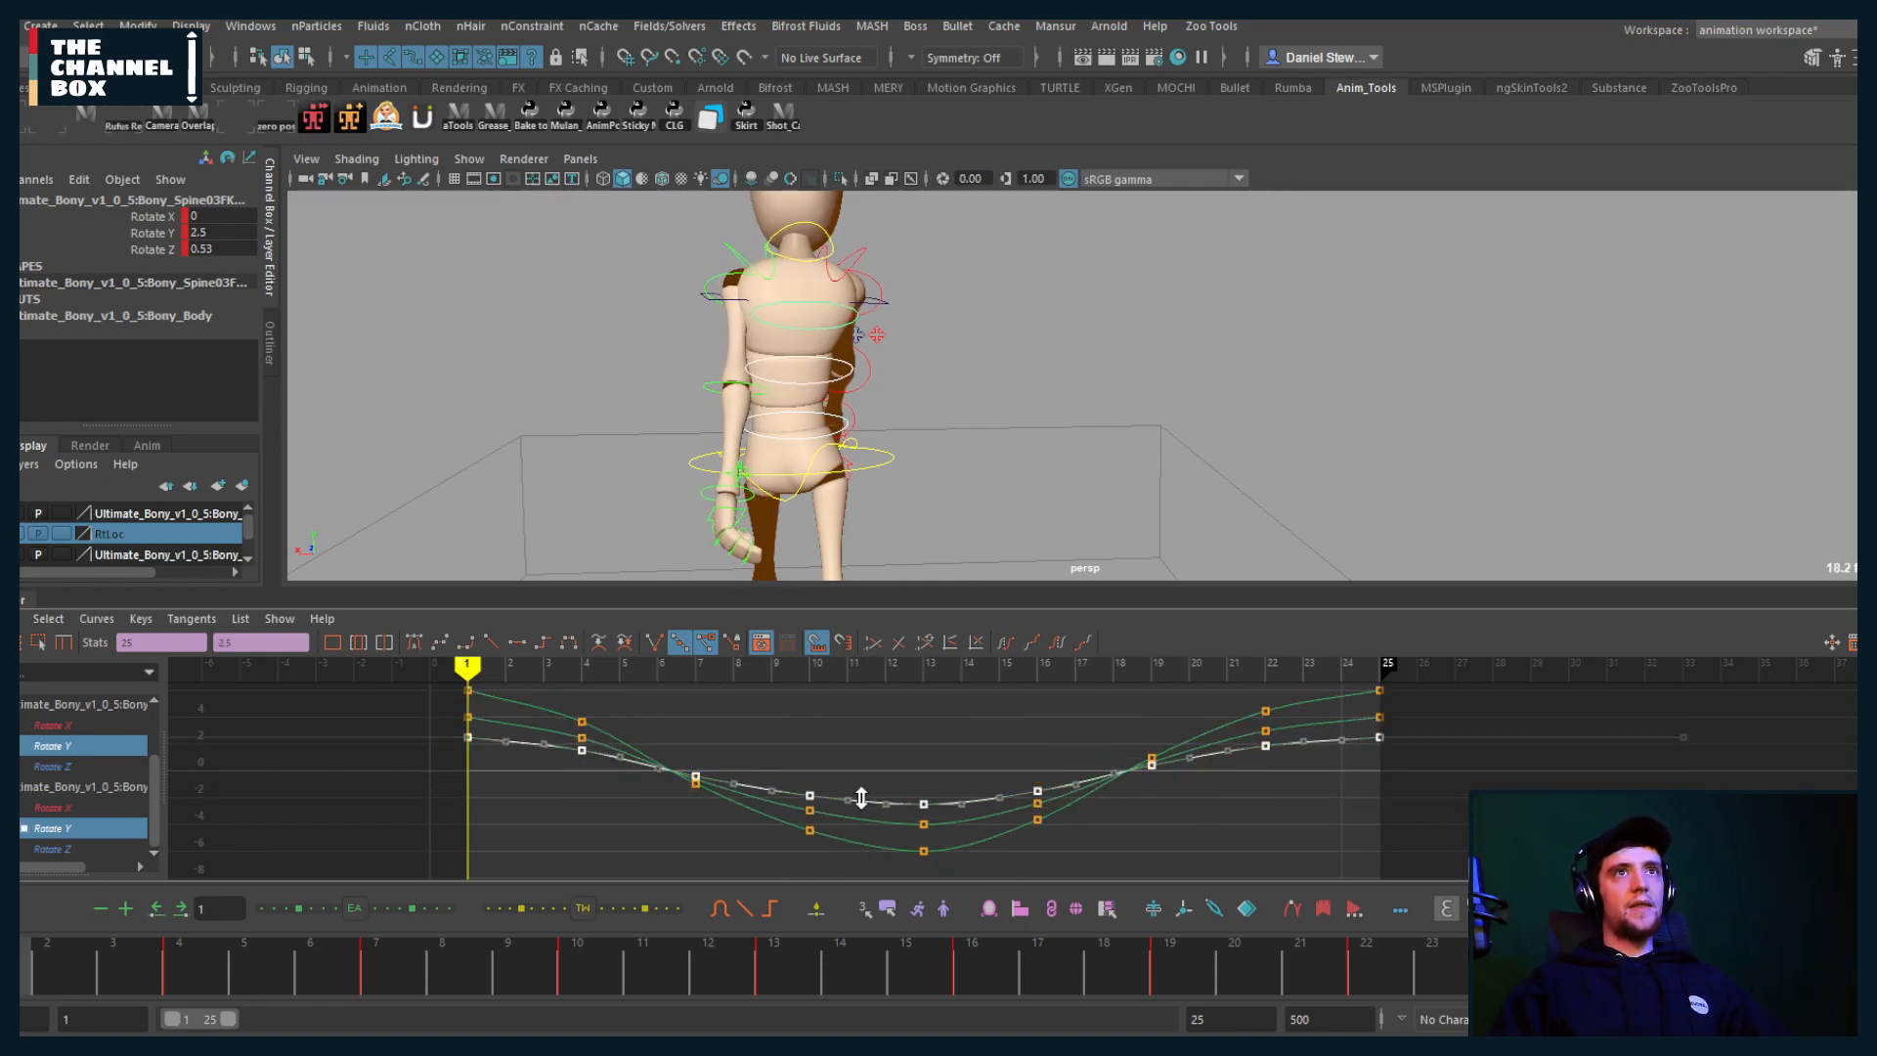
middle_click_drag(859, 803, 825, 758, "shift")
key("ctrl+z")
Step: Play back the walk cycle and examine the spine motion from the front
key("alt+v")
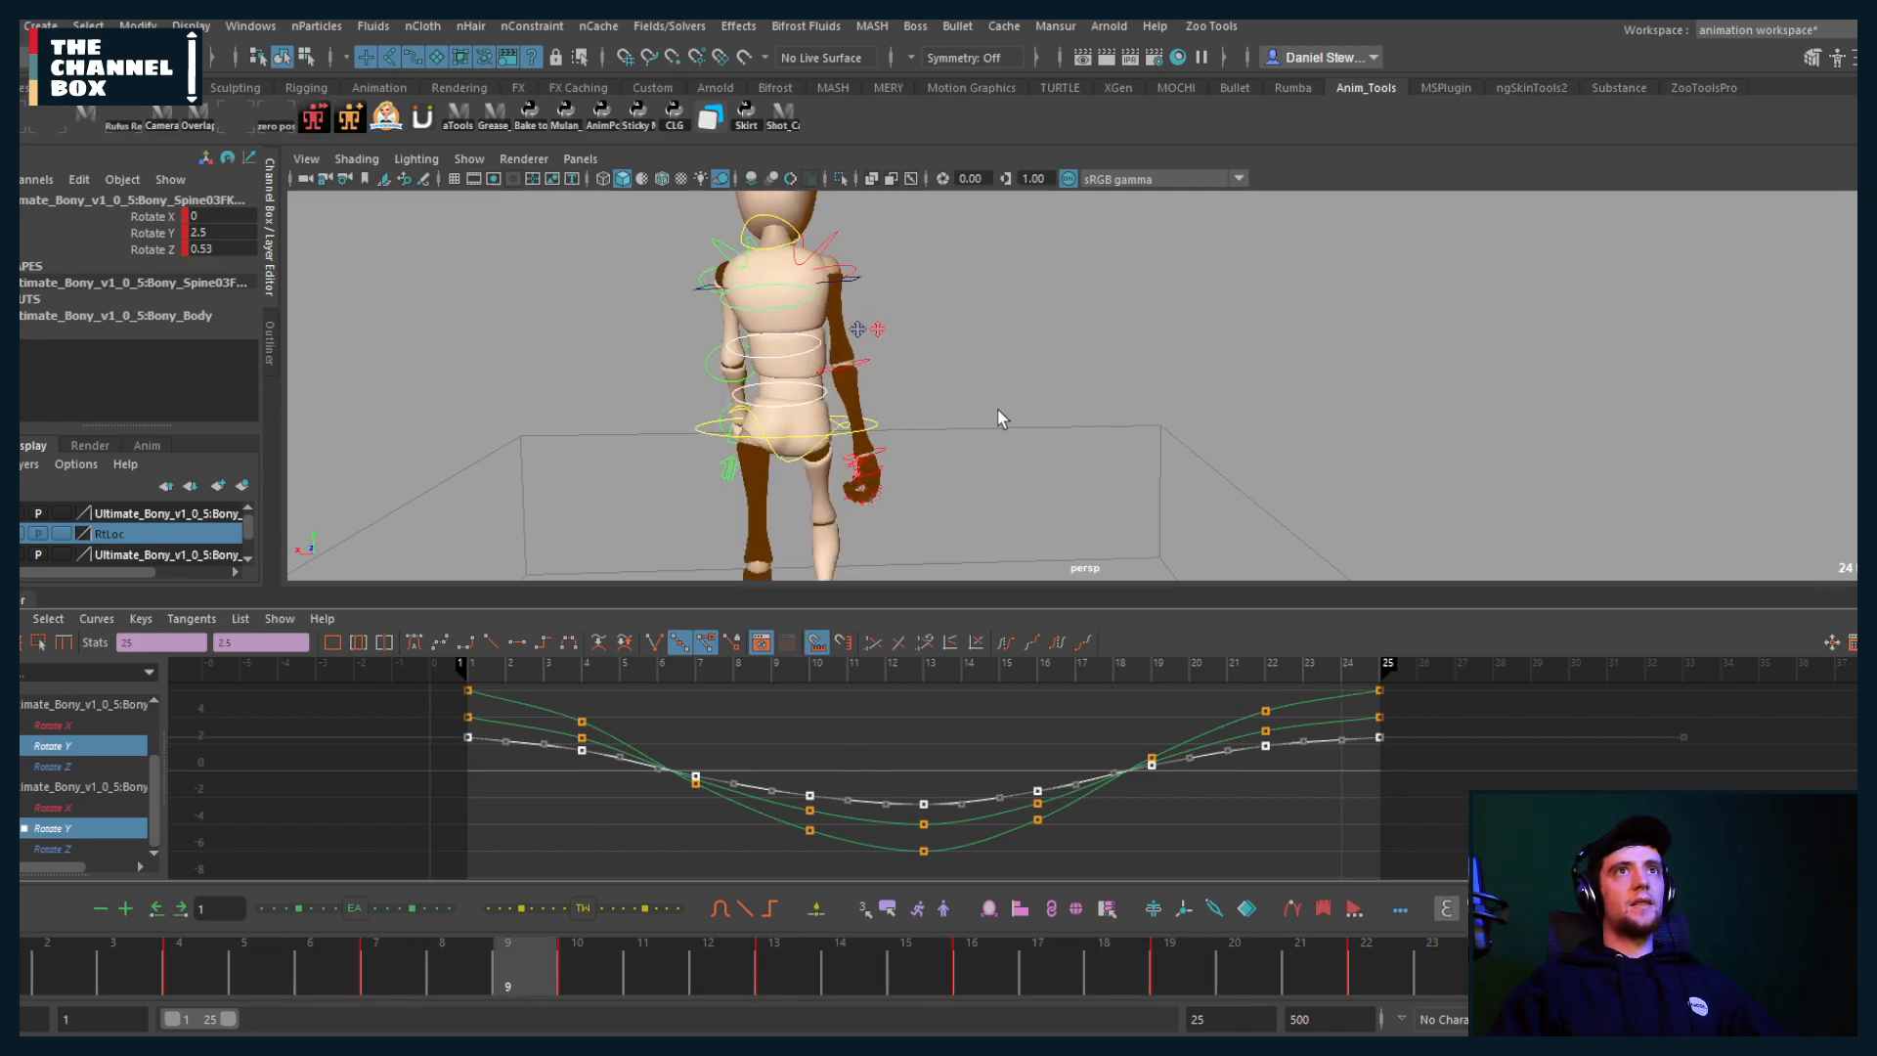
left_click_drag(1001, 414, 593, 420, "alt")
middle_click_drag(594, 420, 679, 408, "alt")
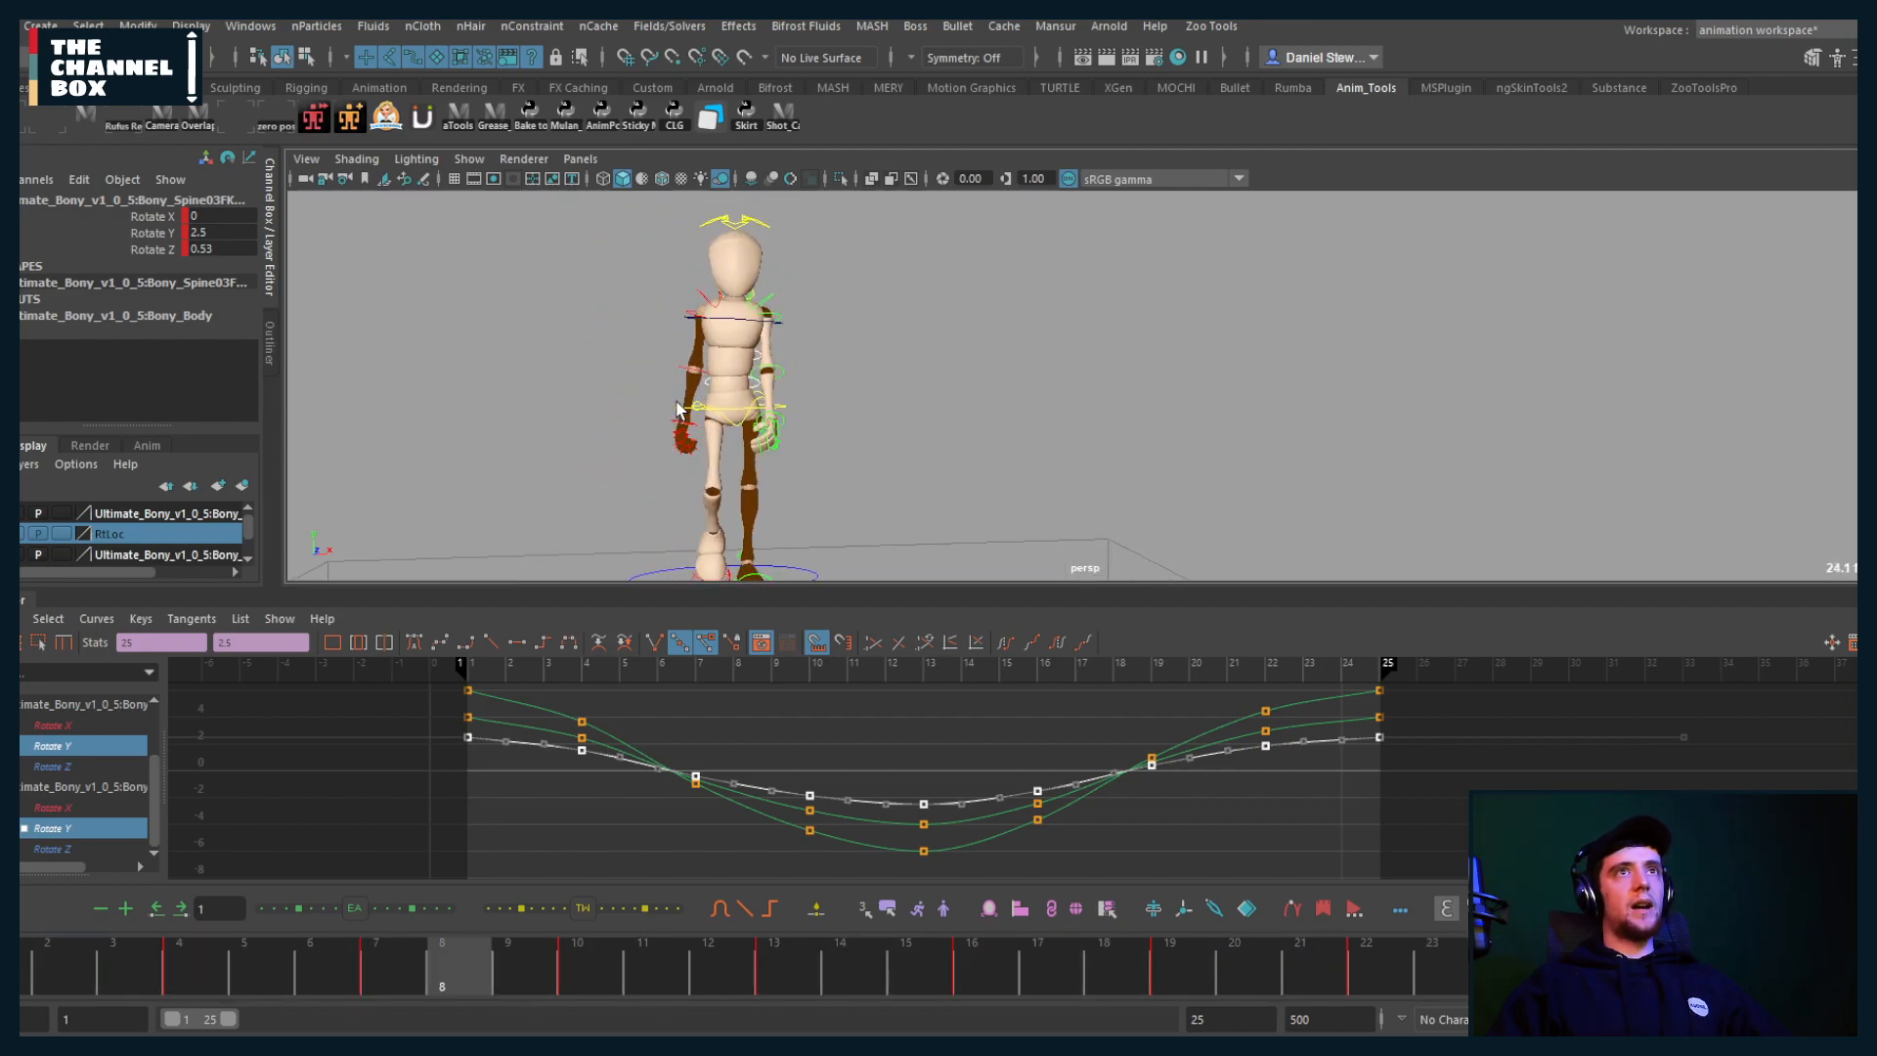
key("Escape")
Step: Select every rotation key of all three spine controls and multiply their values by 0.8
left_click_drag(42, 726, 49, 847)
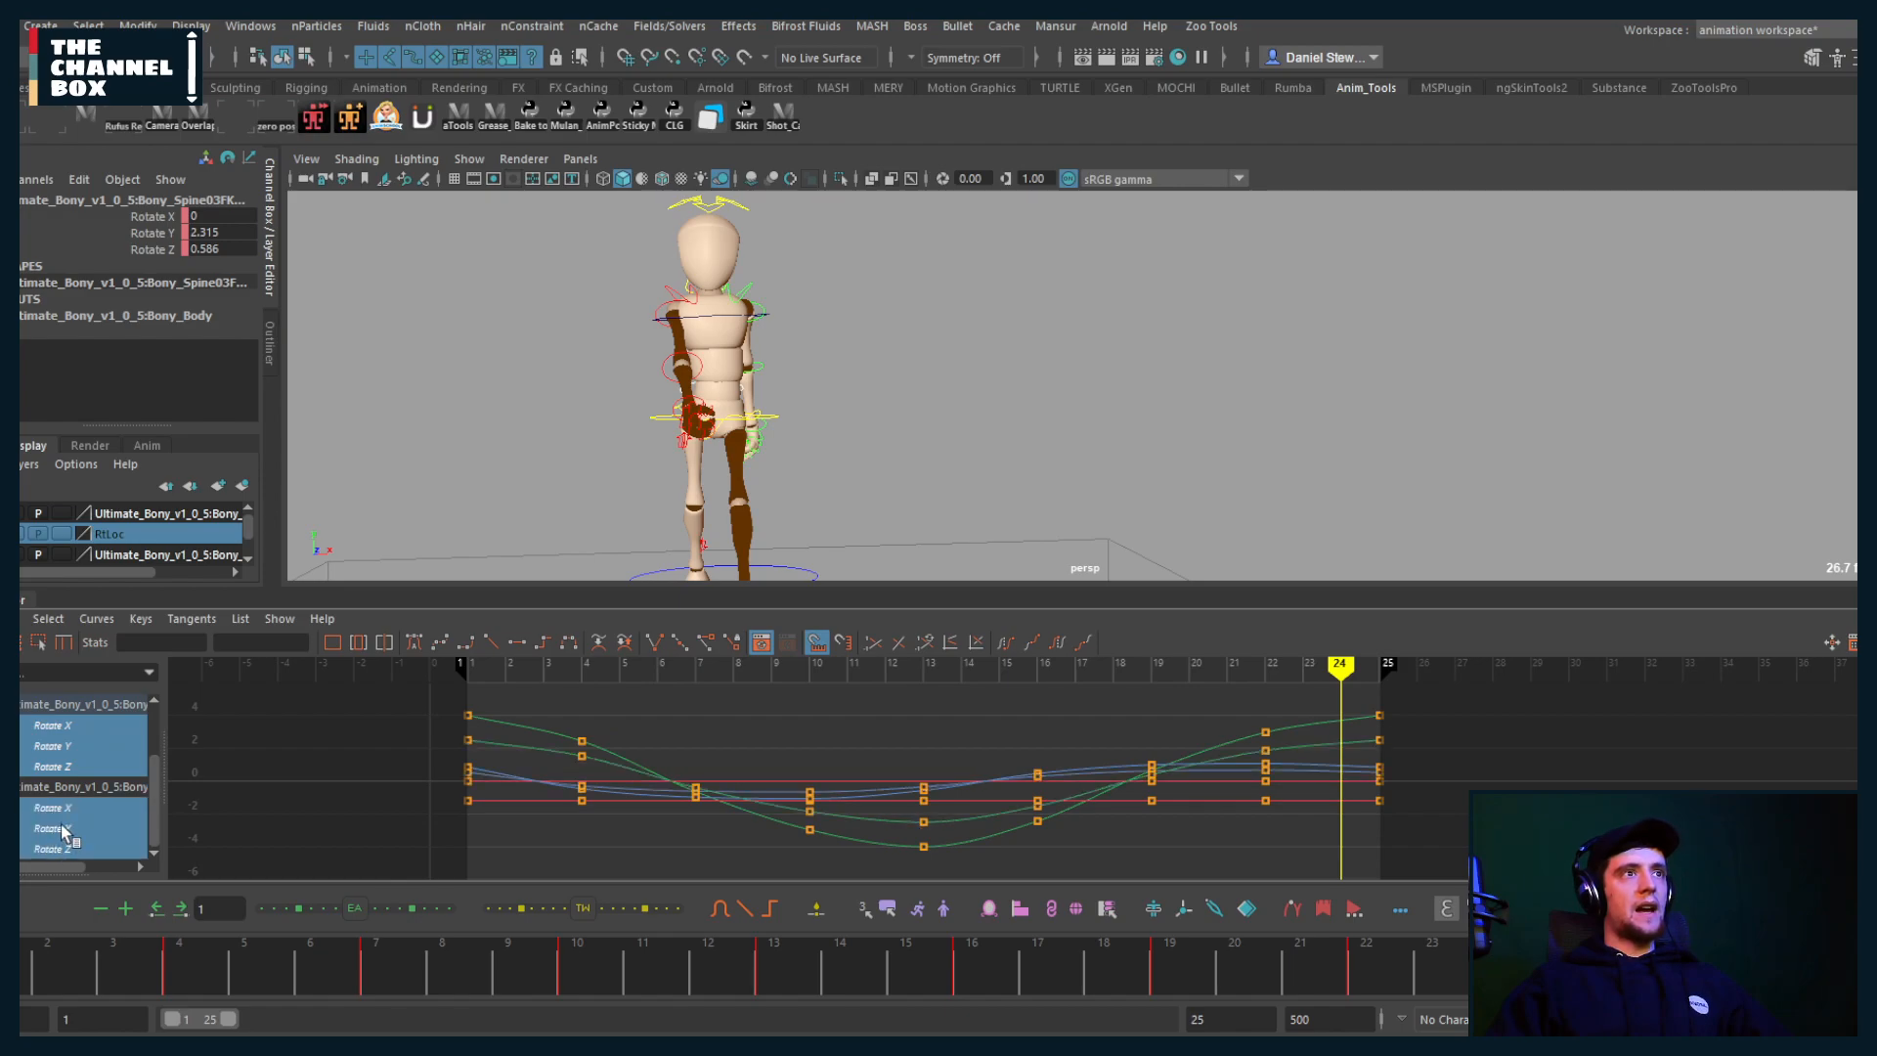
mouse_move(55, 768)
left_mouse_down("ctrl")
mouse_move(59, 745)
mouse_move(60, 767)
left_mouse_up("ctrl")
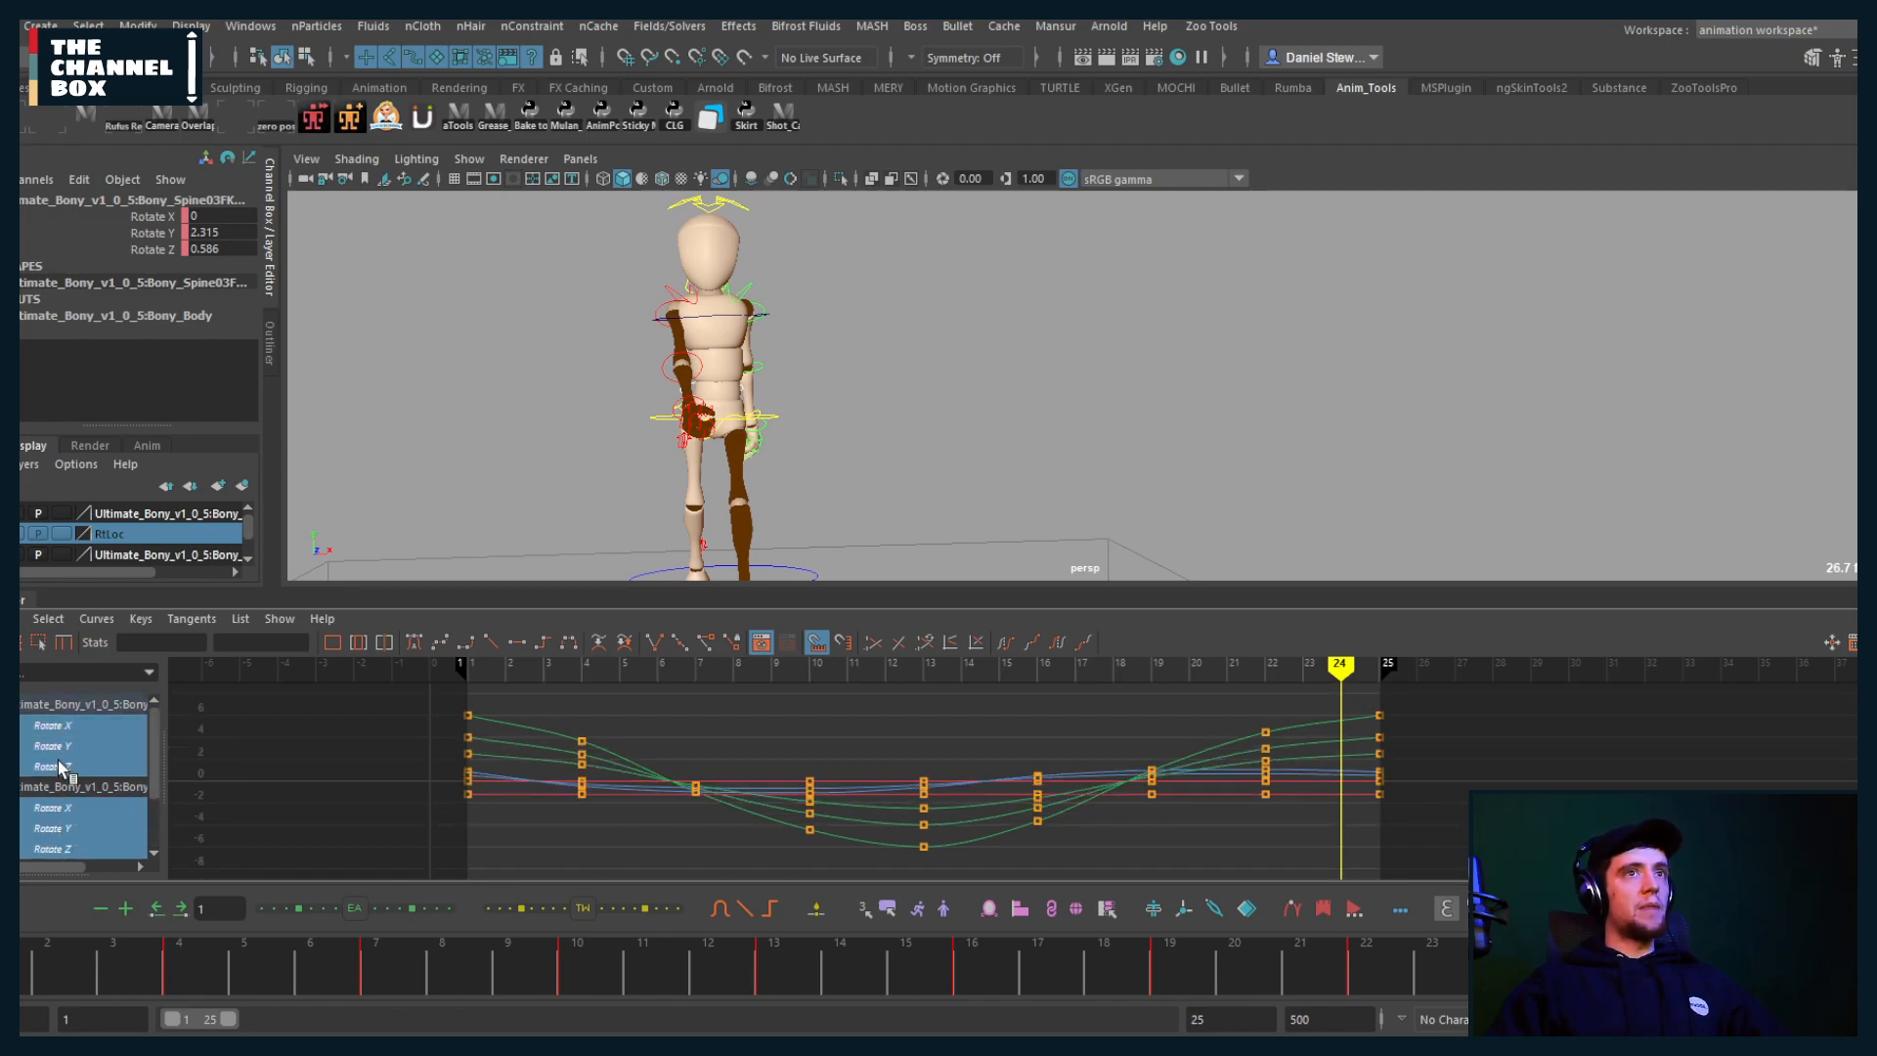
left_click_drag(751, 746, 766, 842)
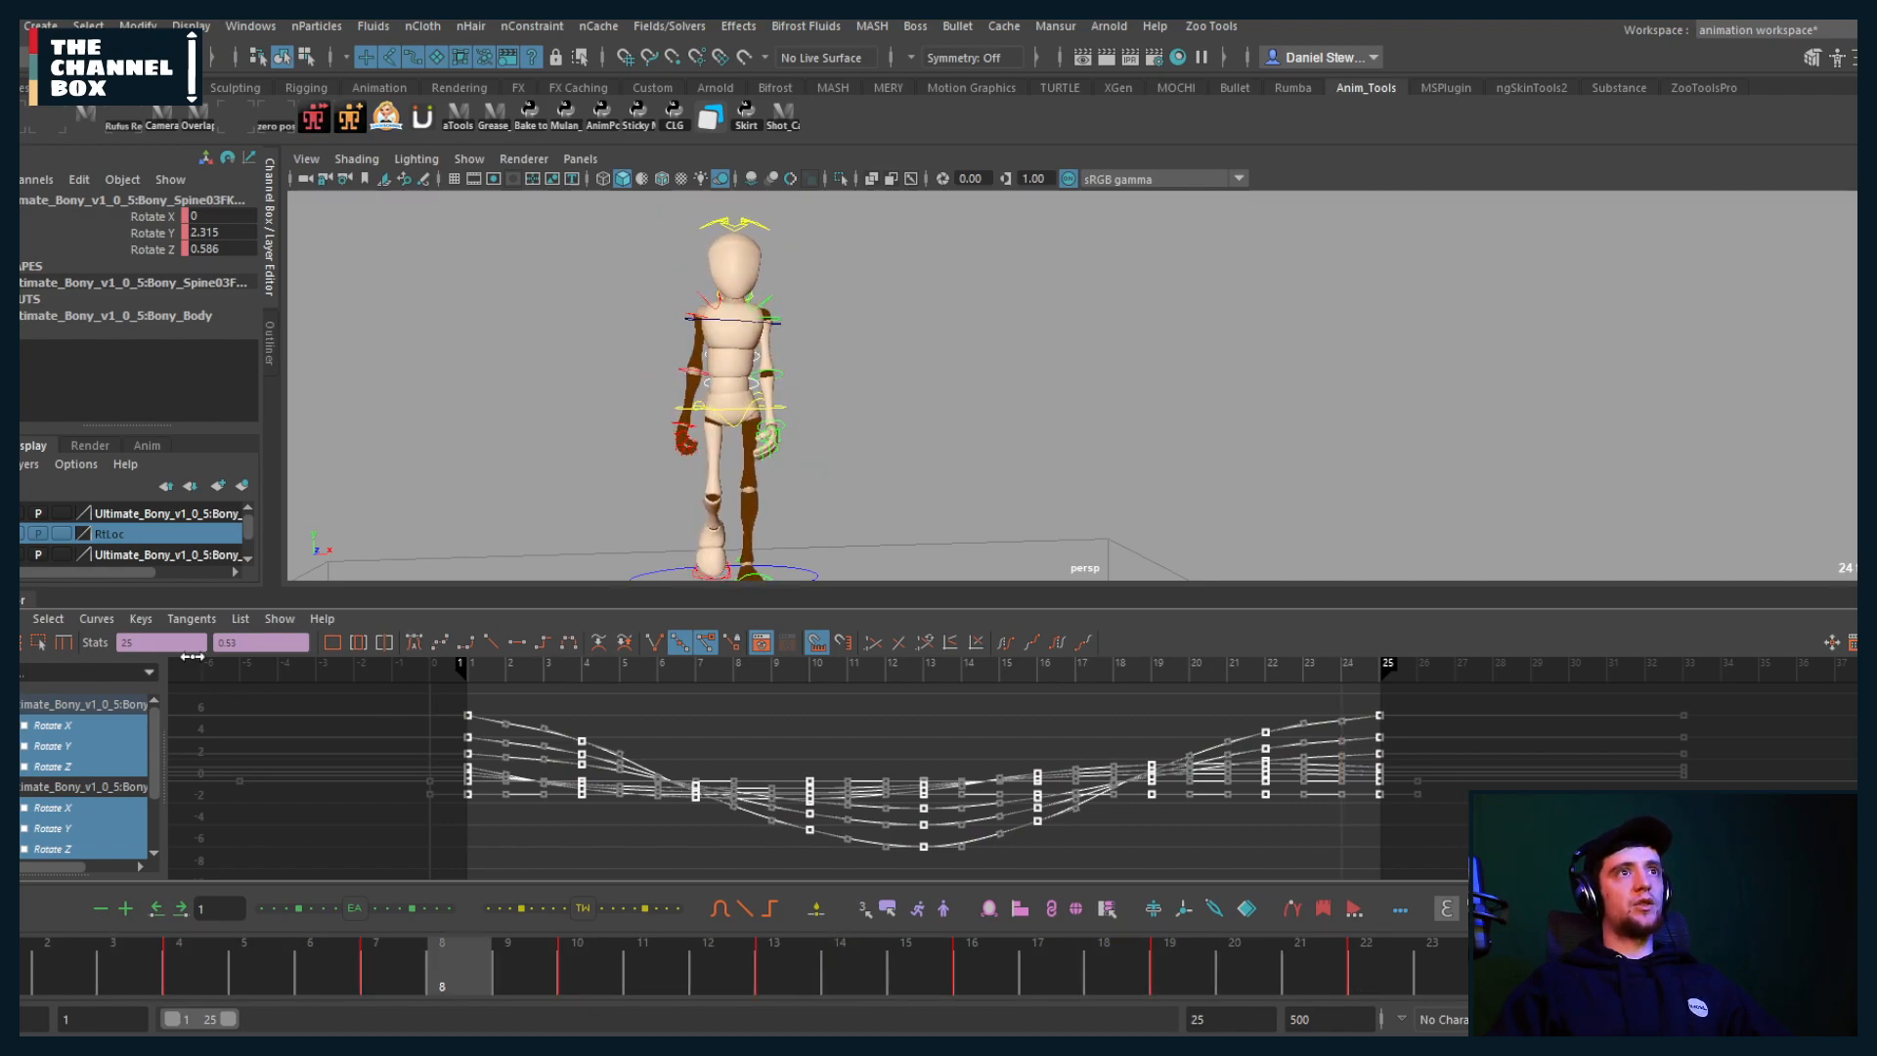
key("Escape")
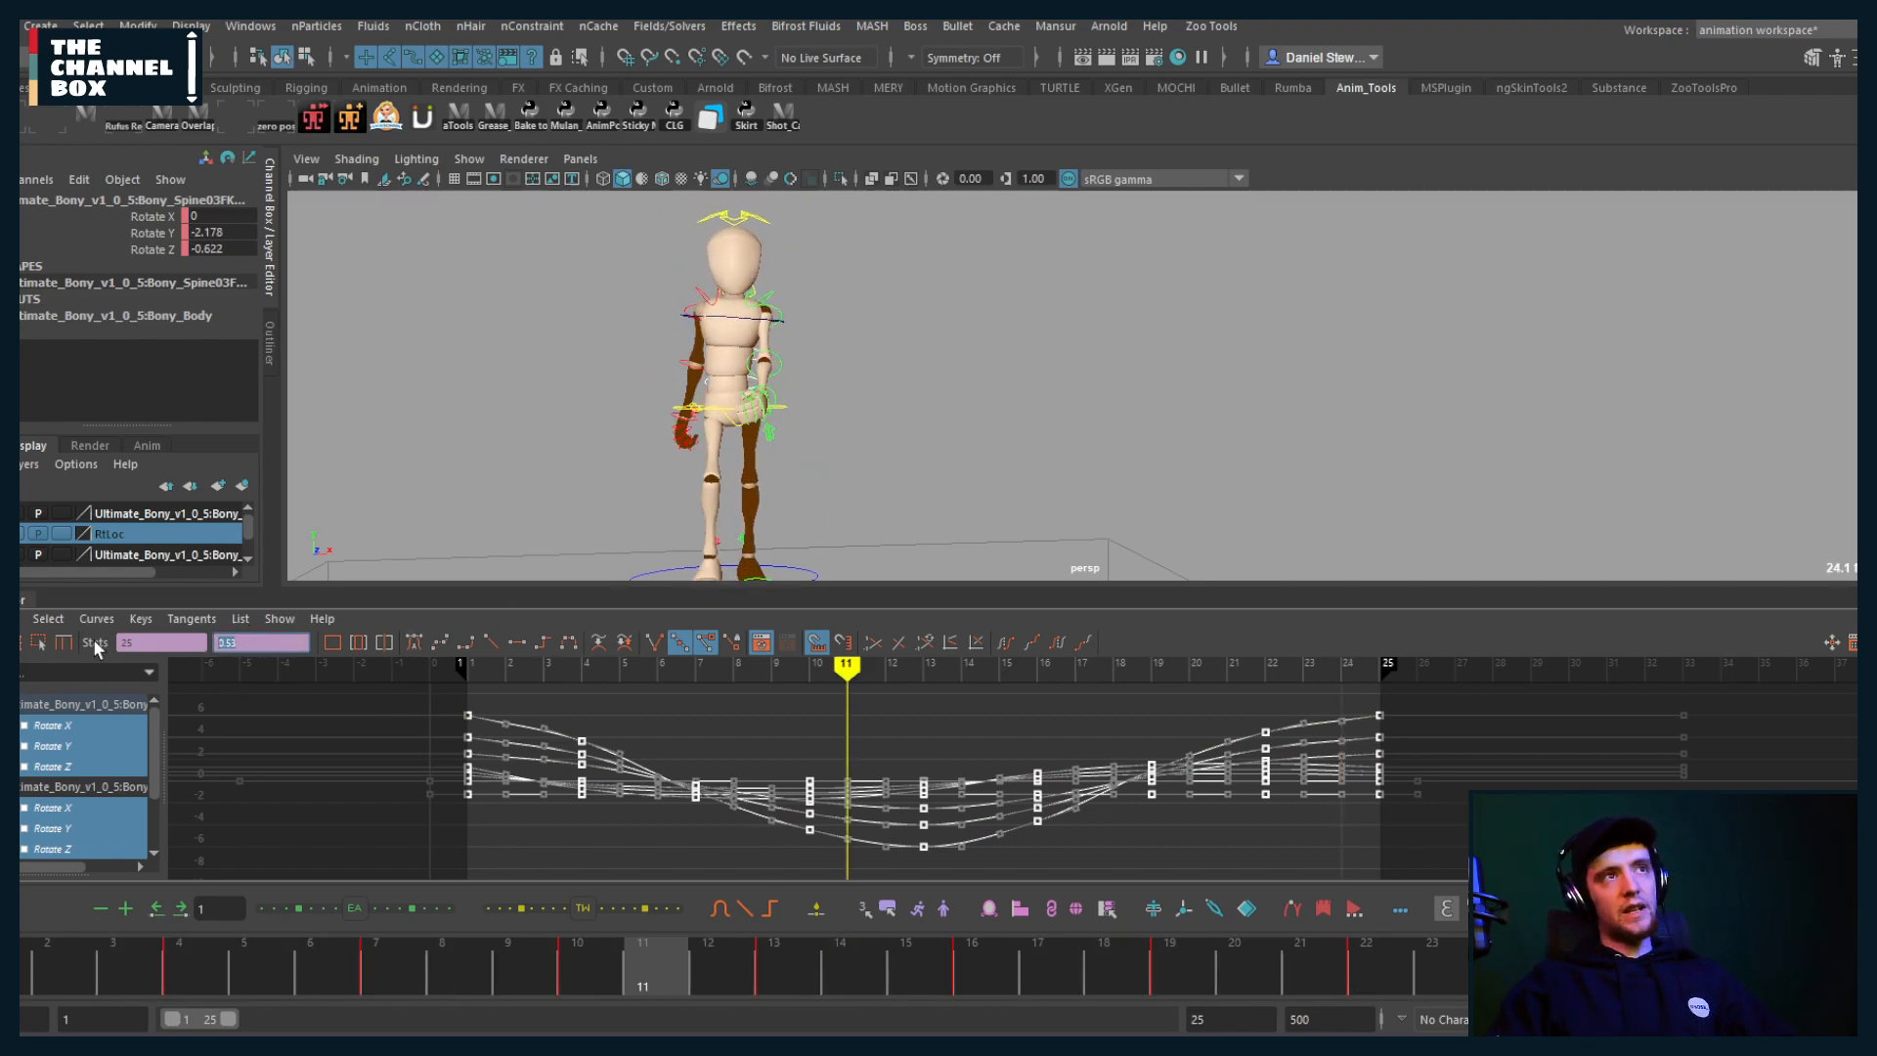
key("Return")
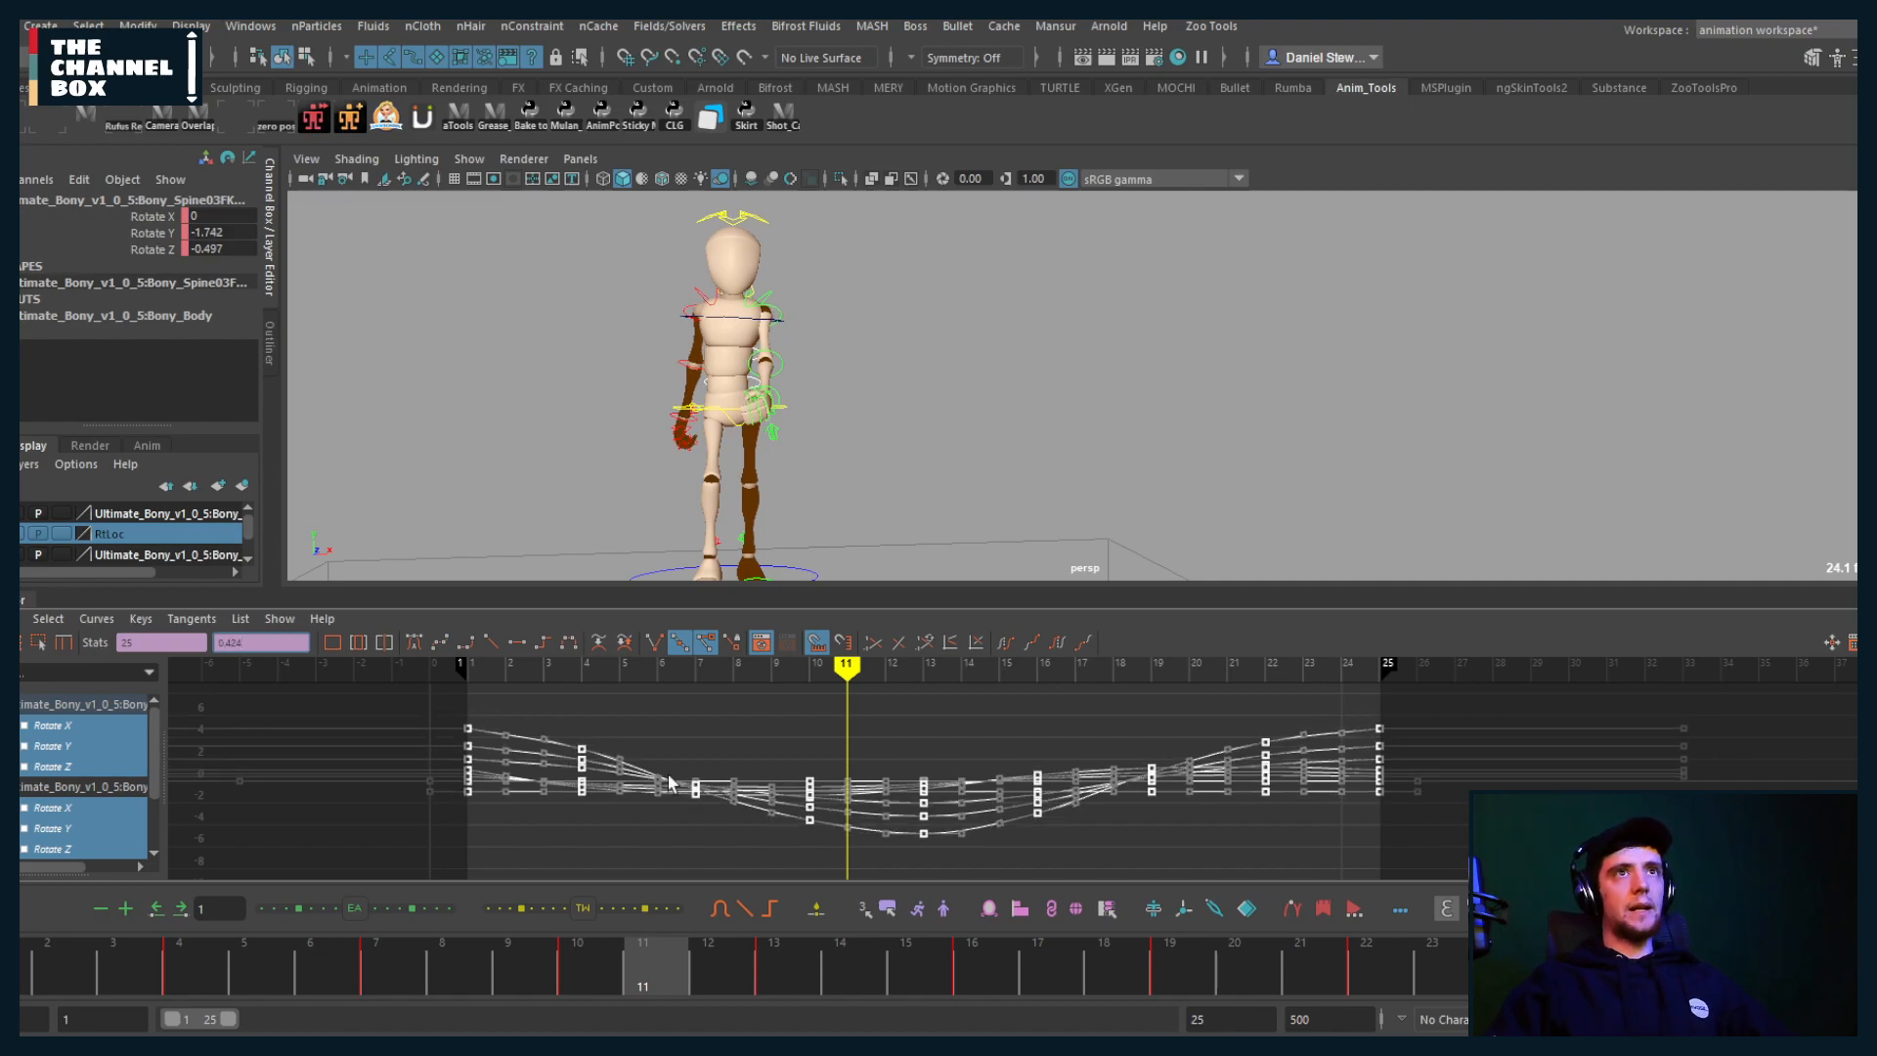
Step: Play the walk cycle repeatedly from the front at several zoom levels to examine the reduced spine rotation
middle_click_drag(689, 782, 625, 782, "alt")
key("alt+v")
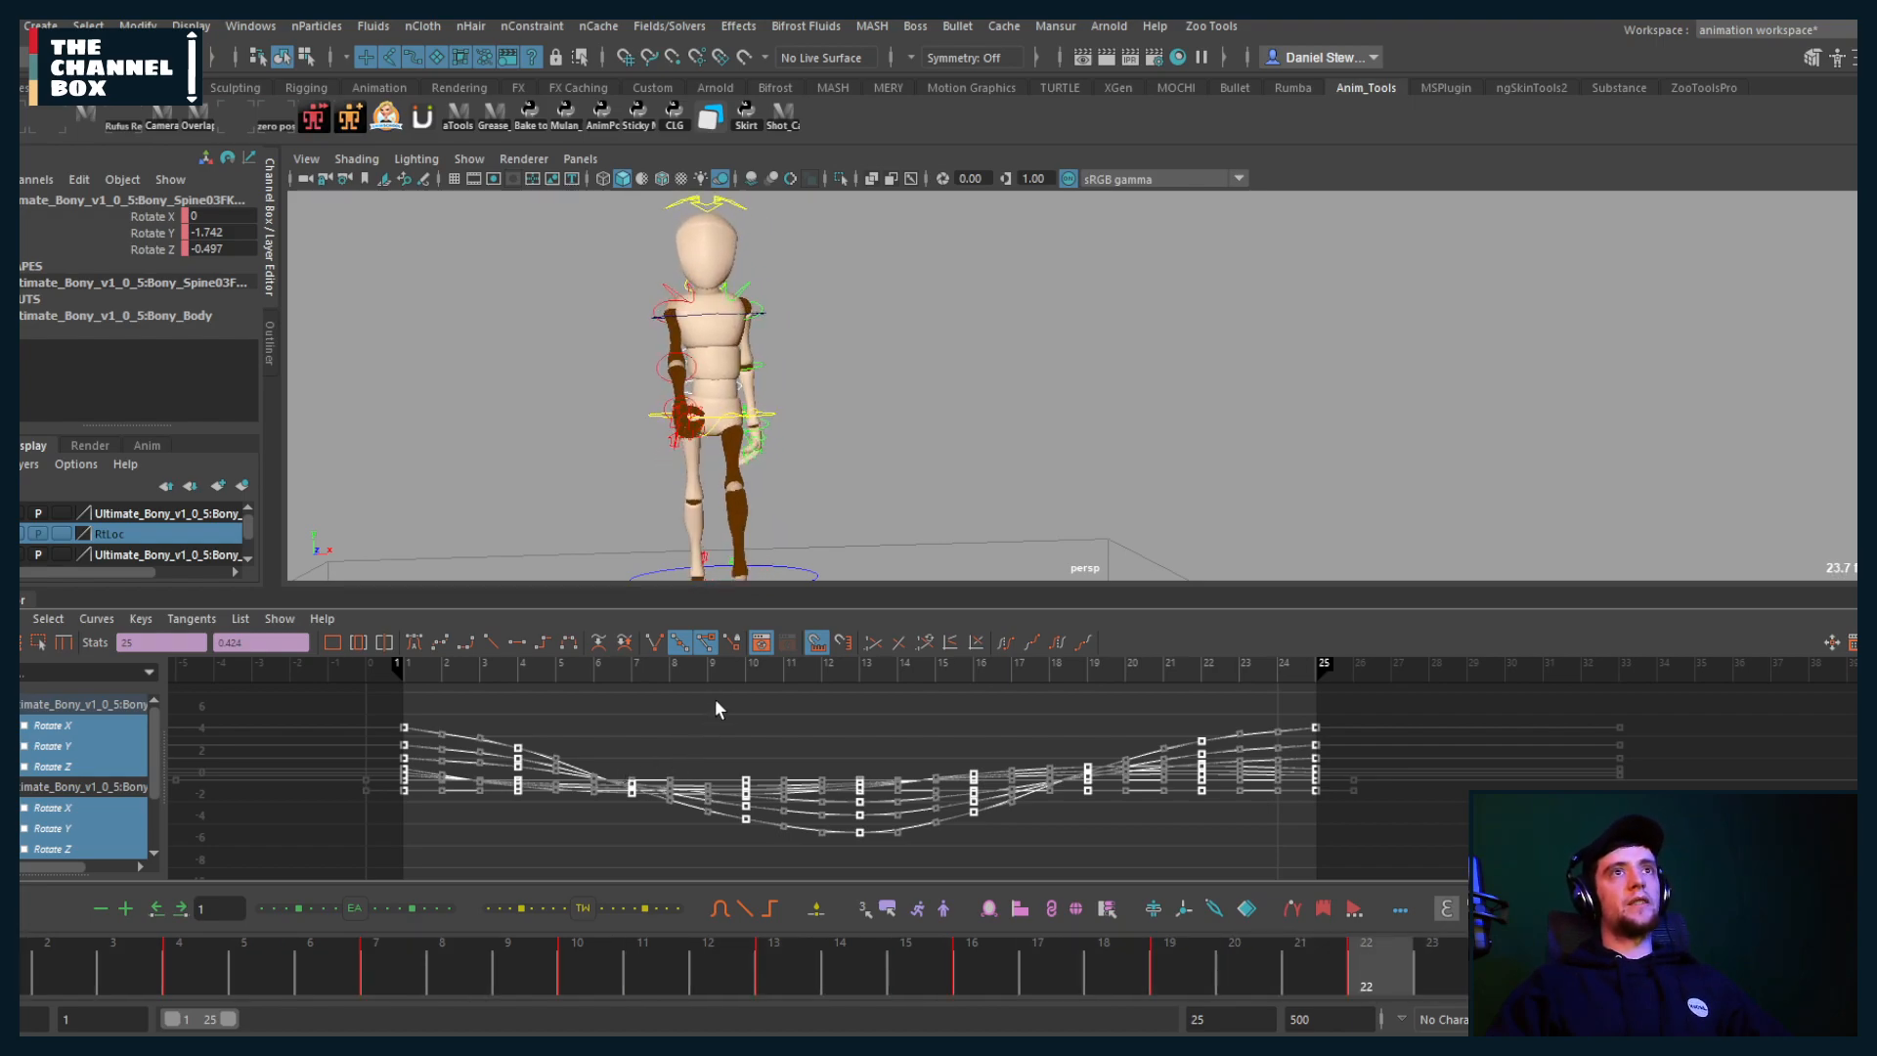
key("alt+v")
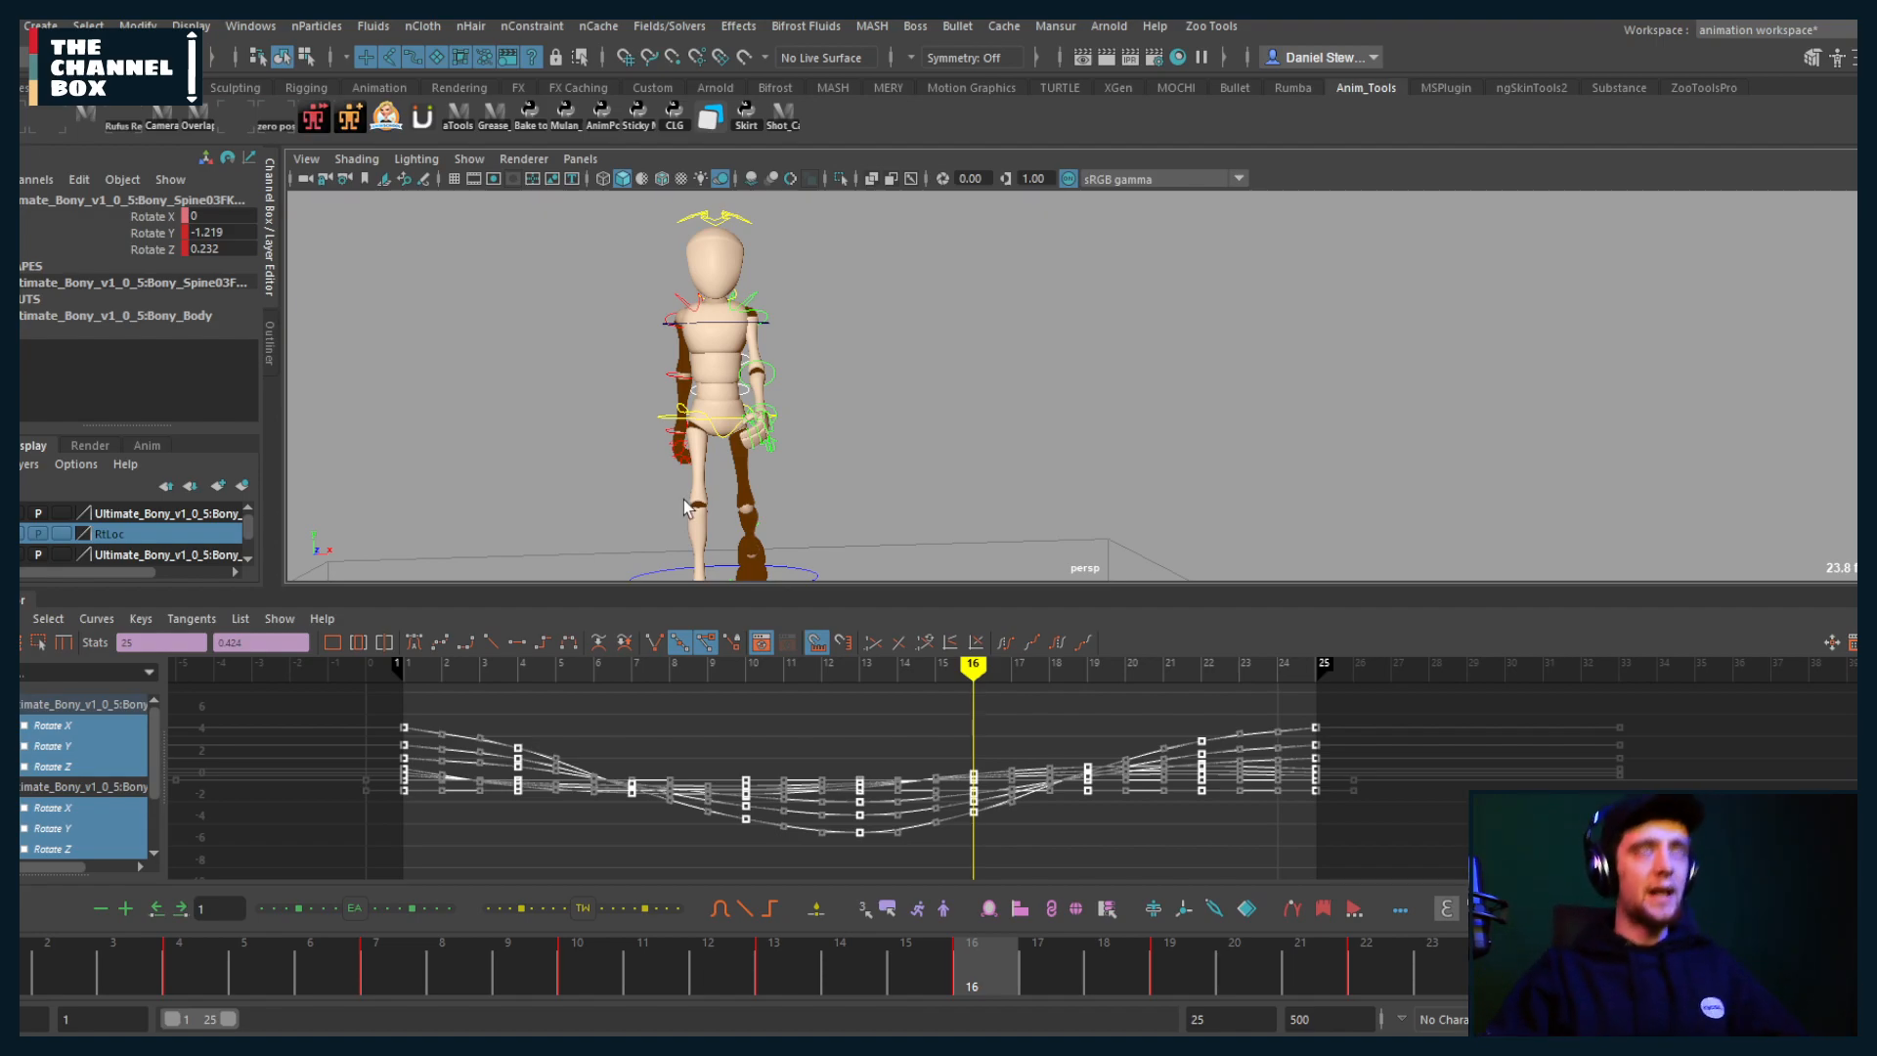
key("alt+v")
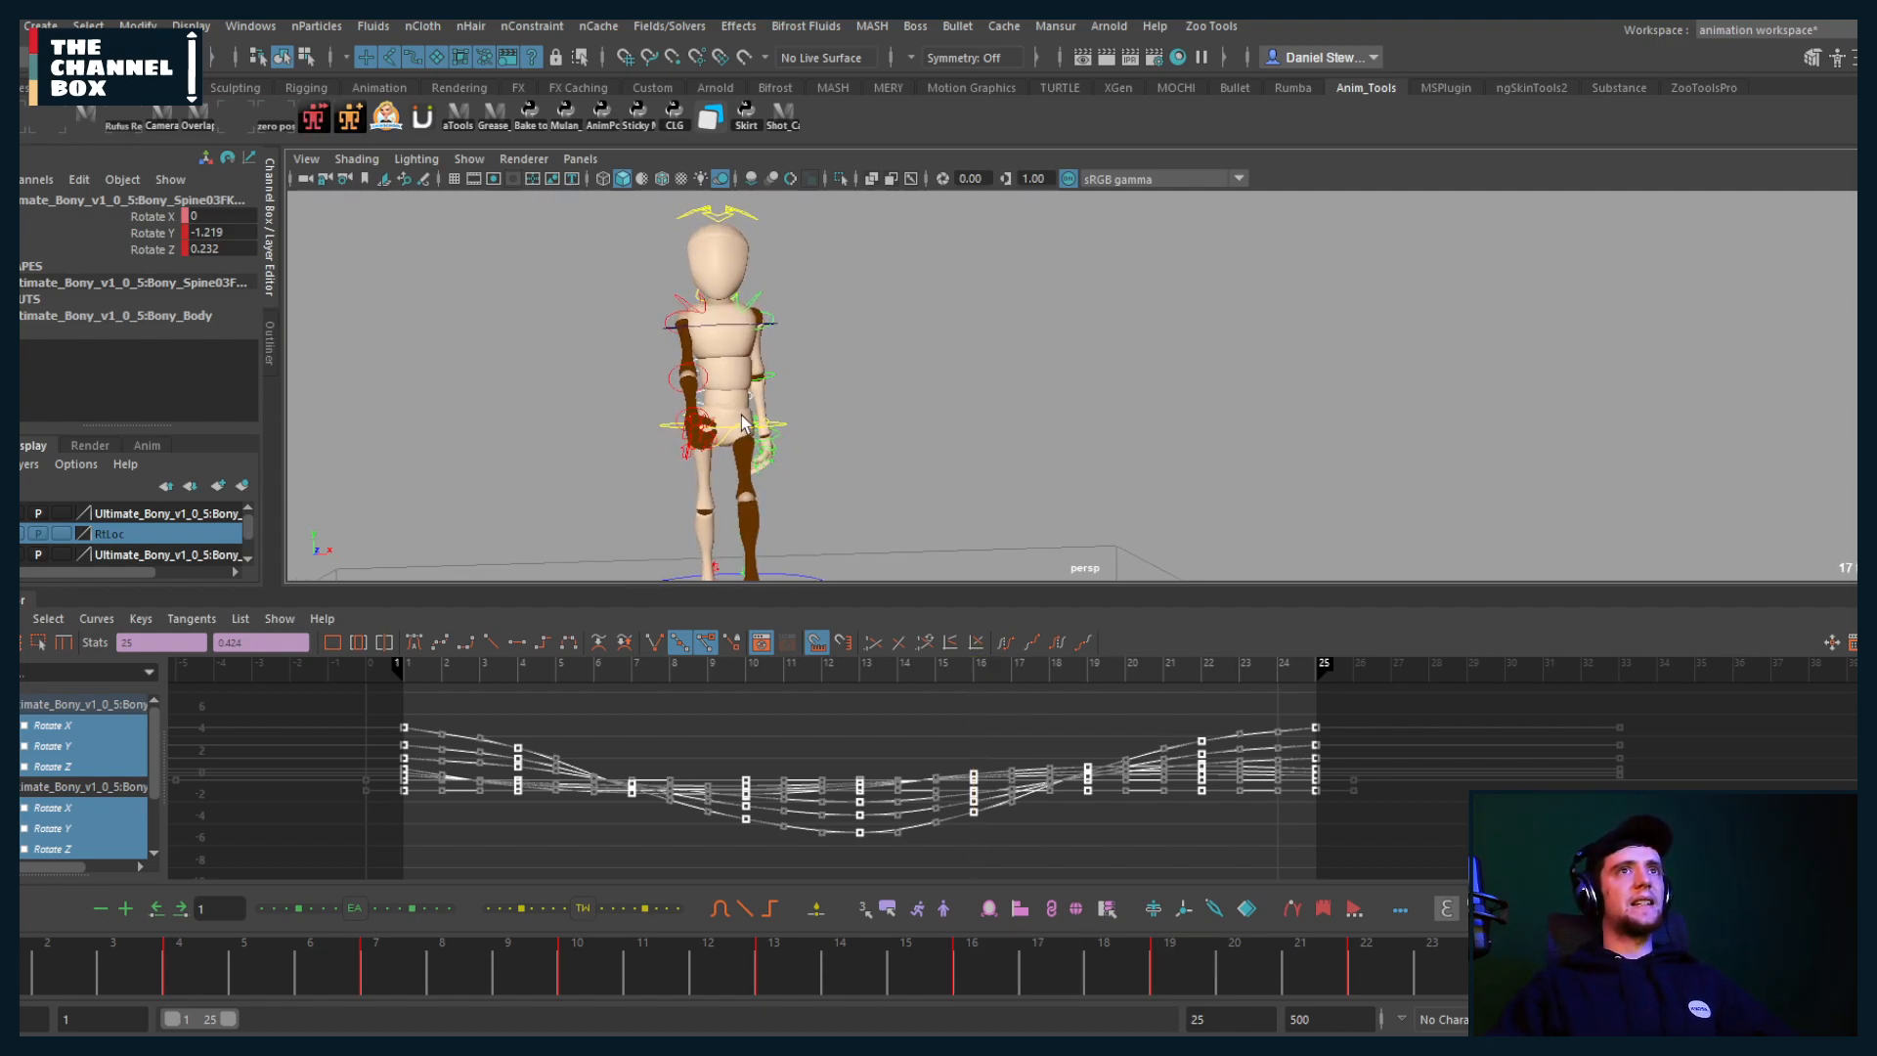
key("alt+v")
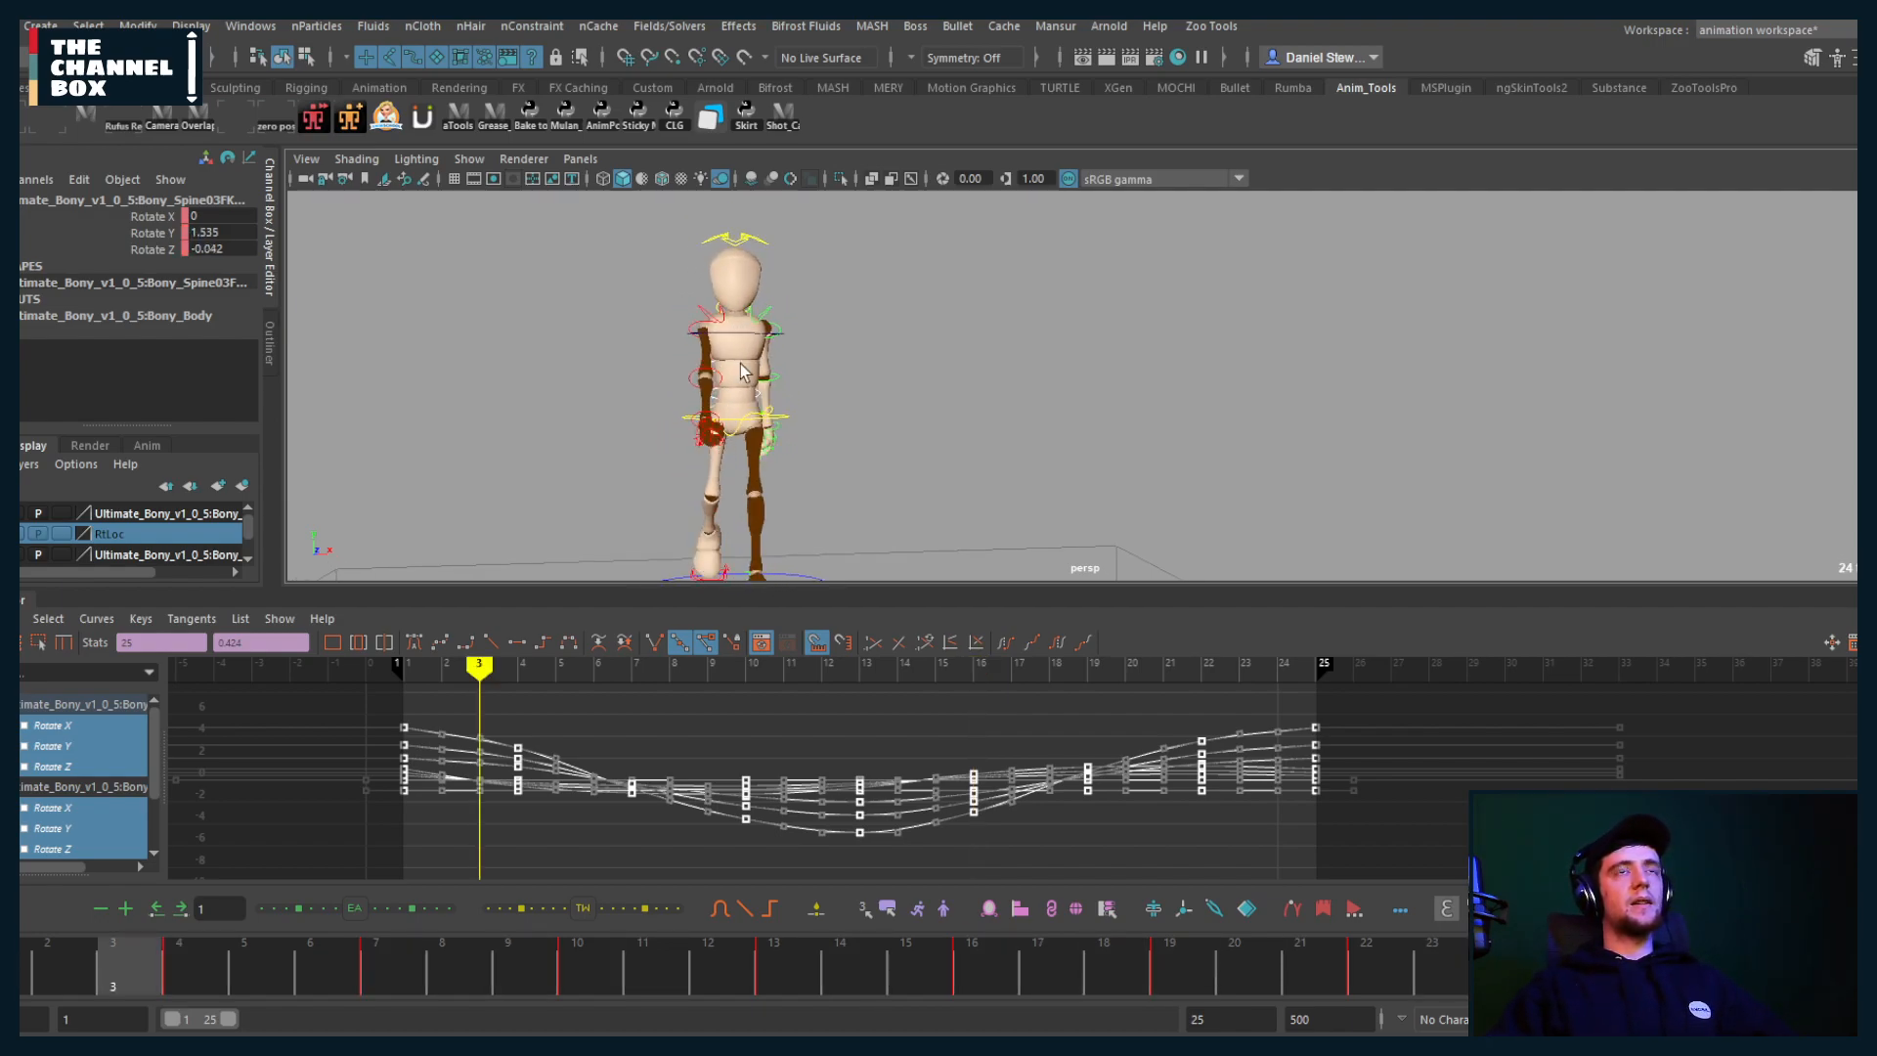
scroll(728, 386, "up", 5)
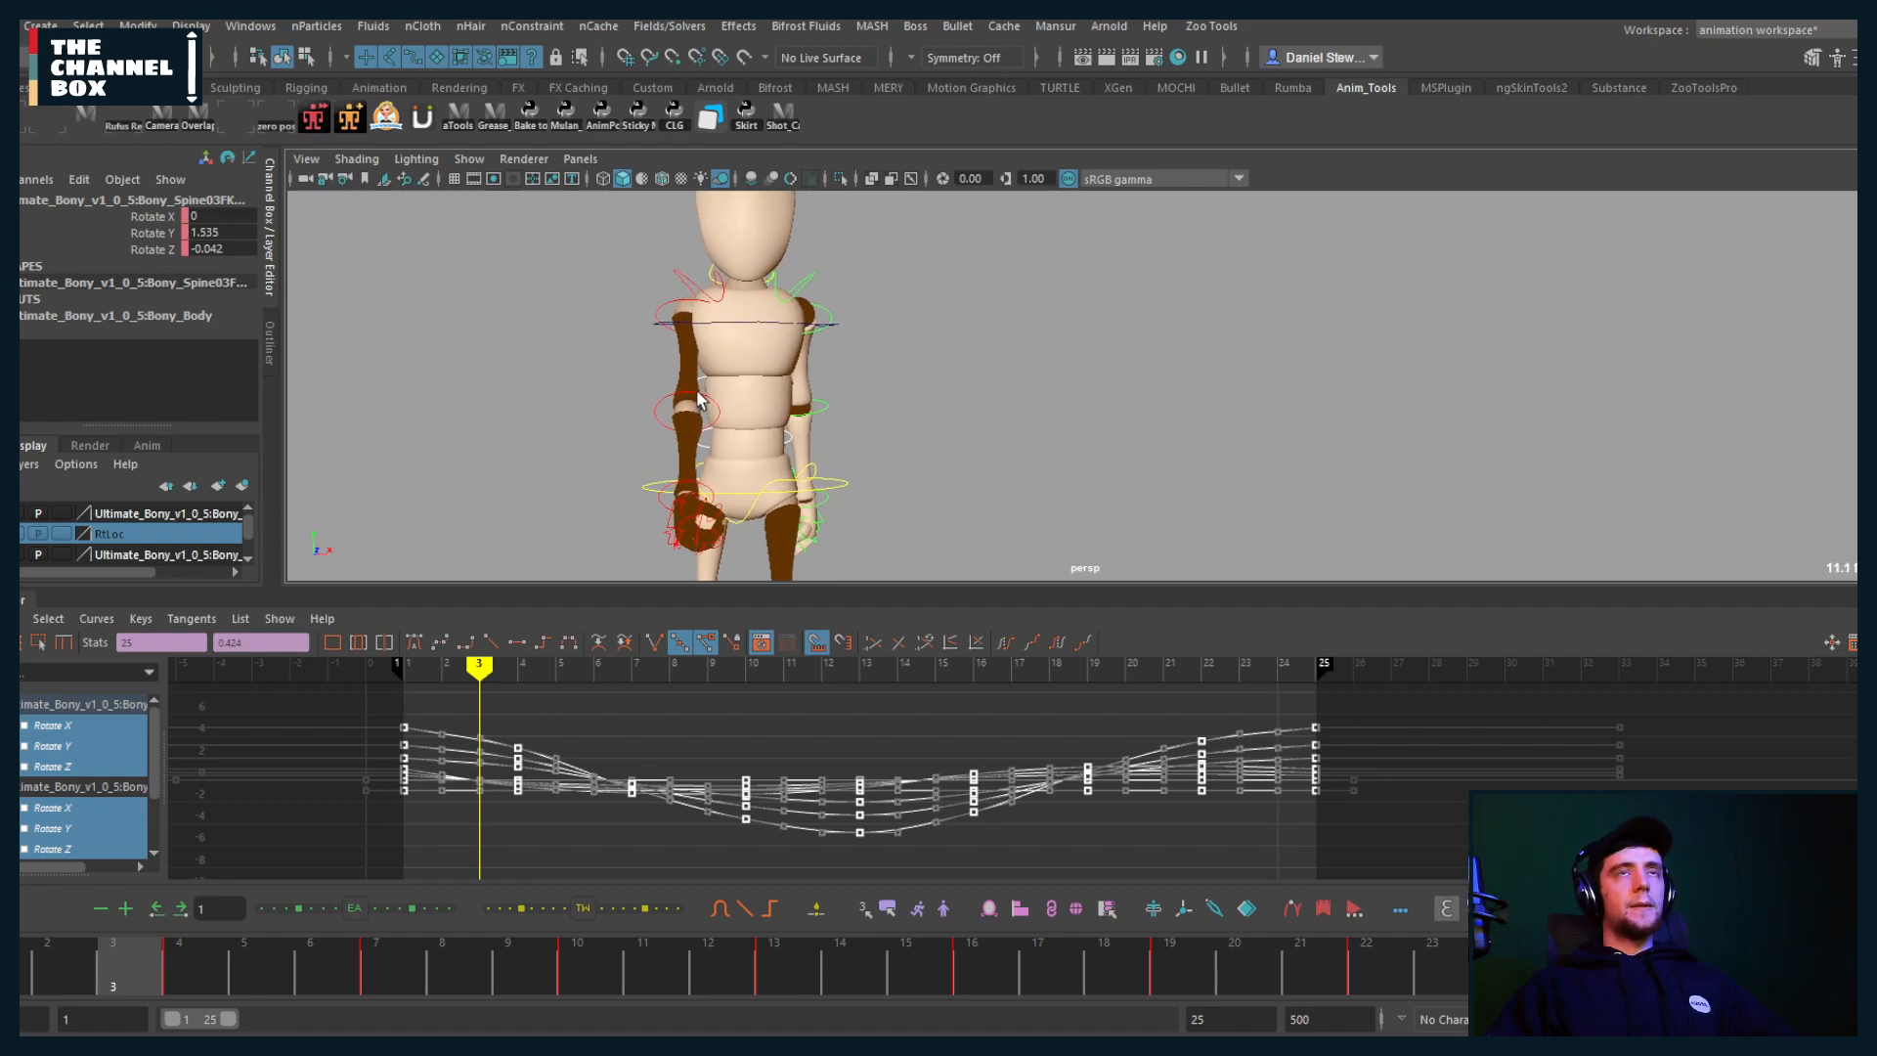
key("alt+v")
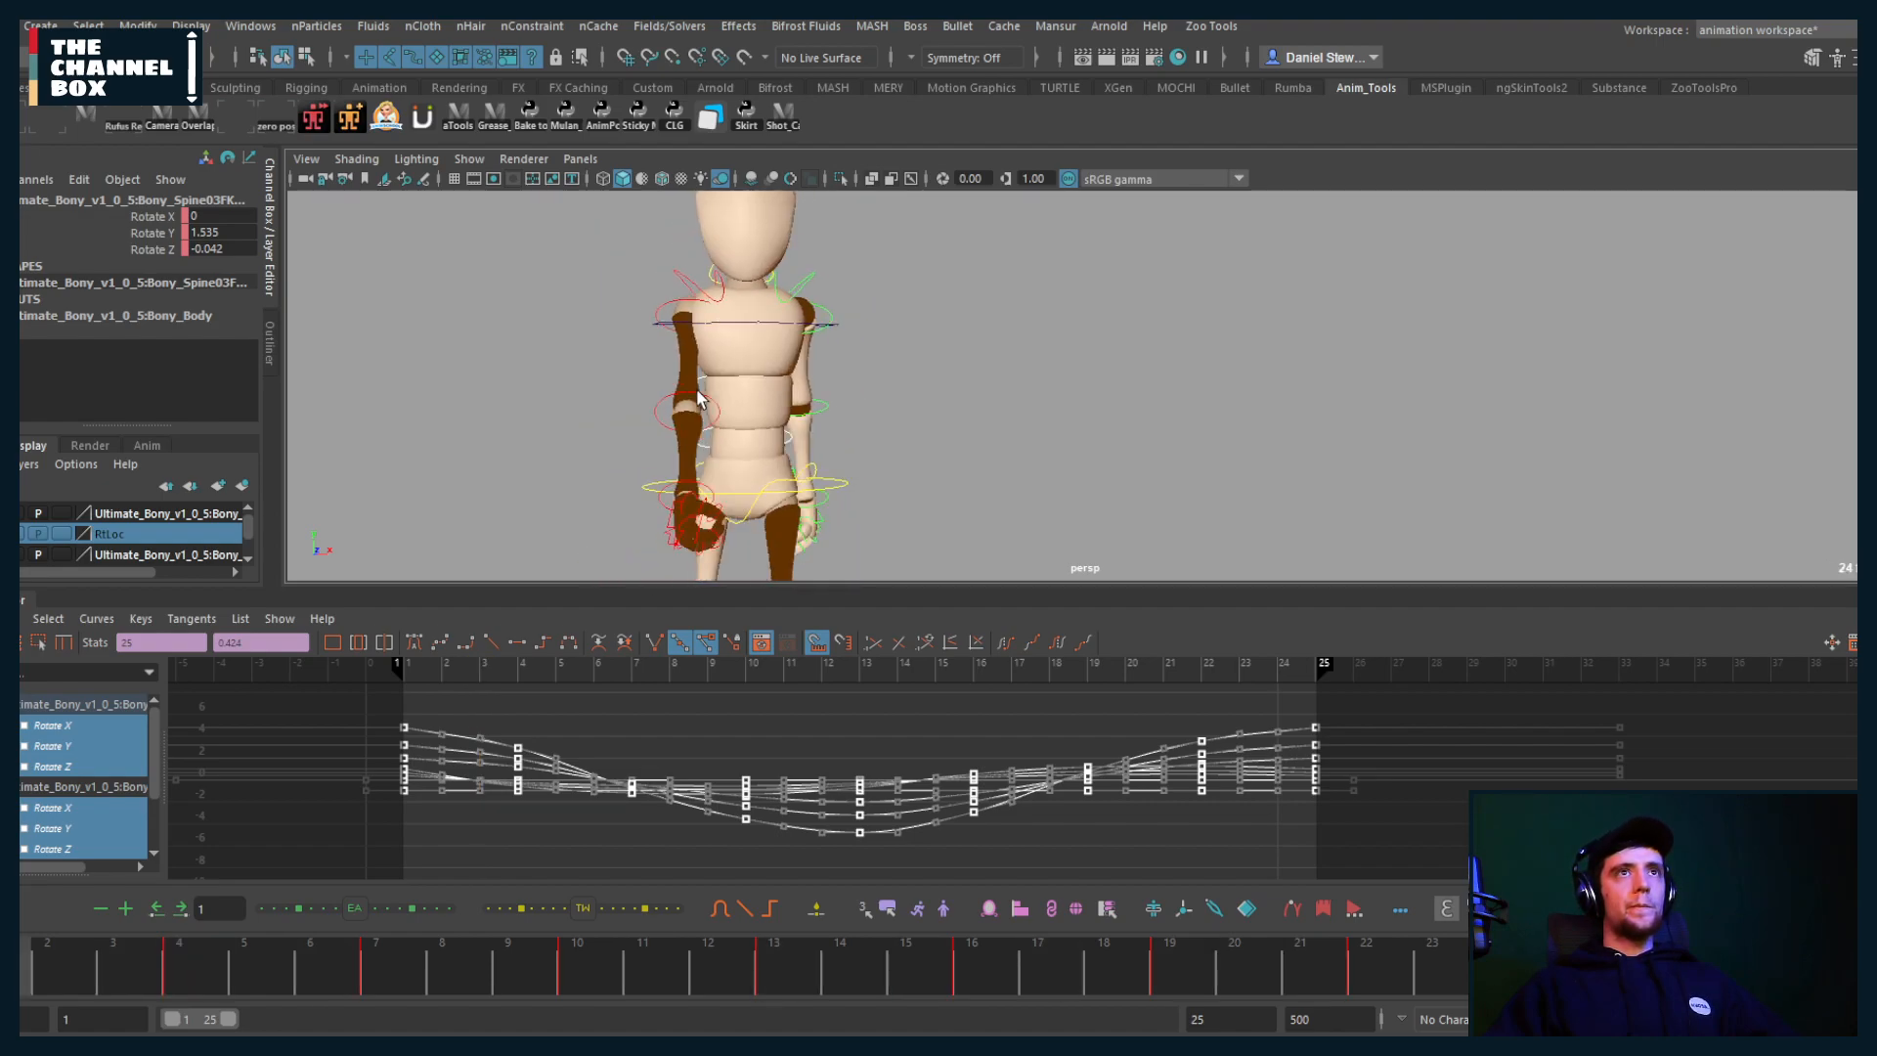
scroll(696, 390, "down", 5)
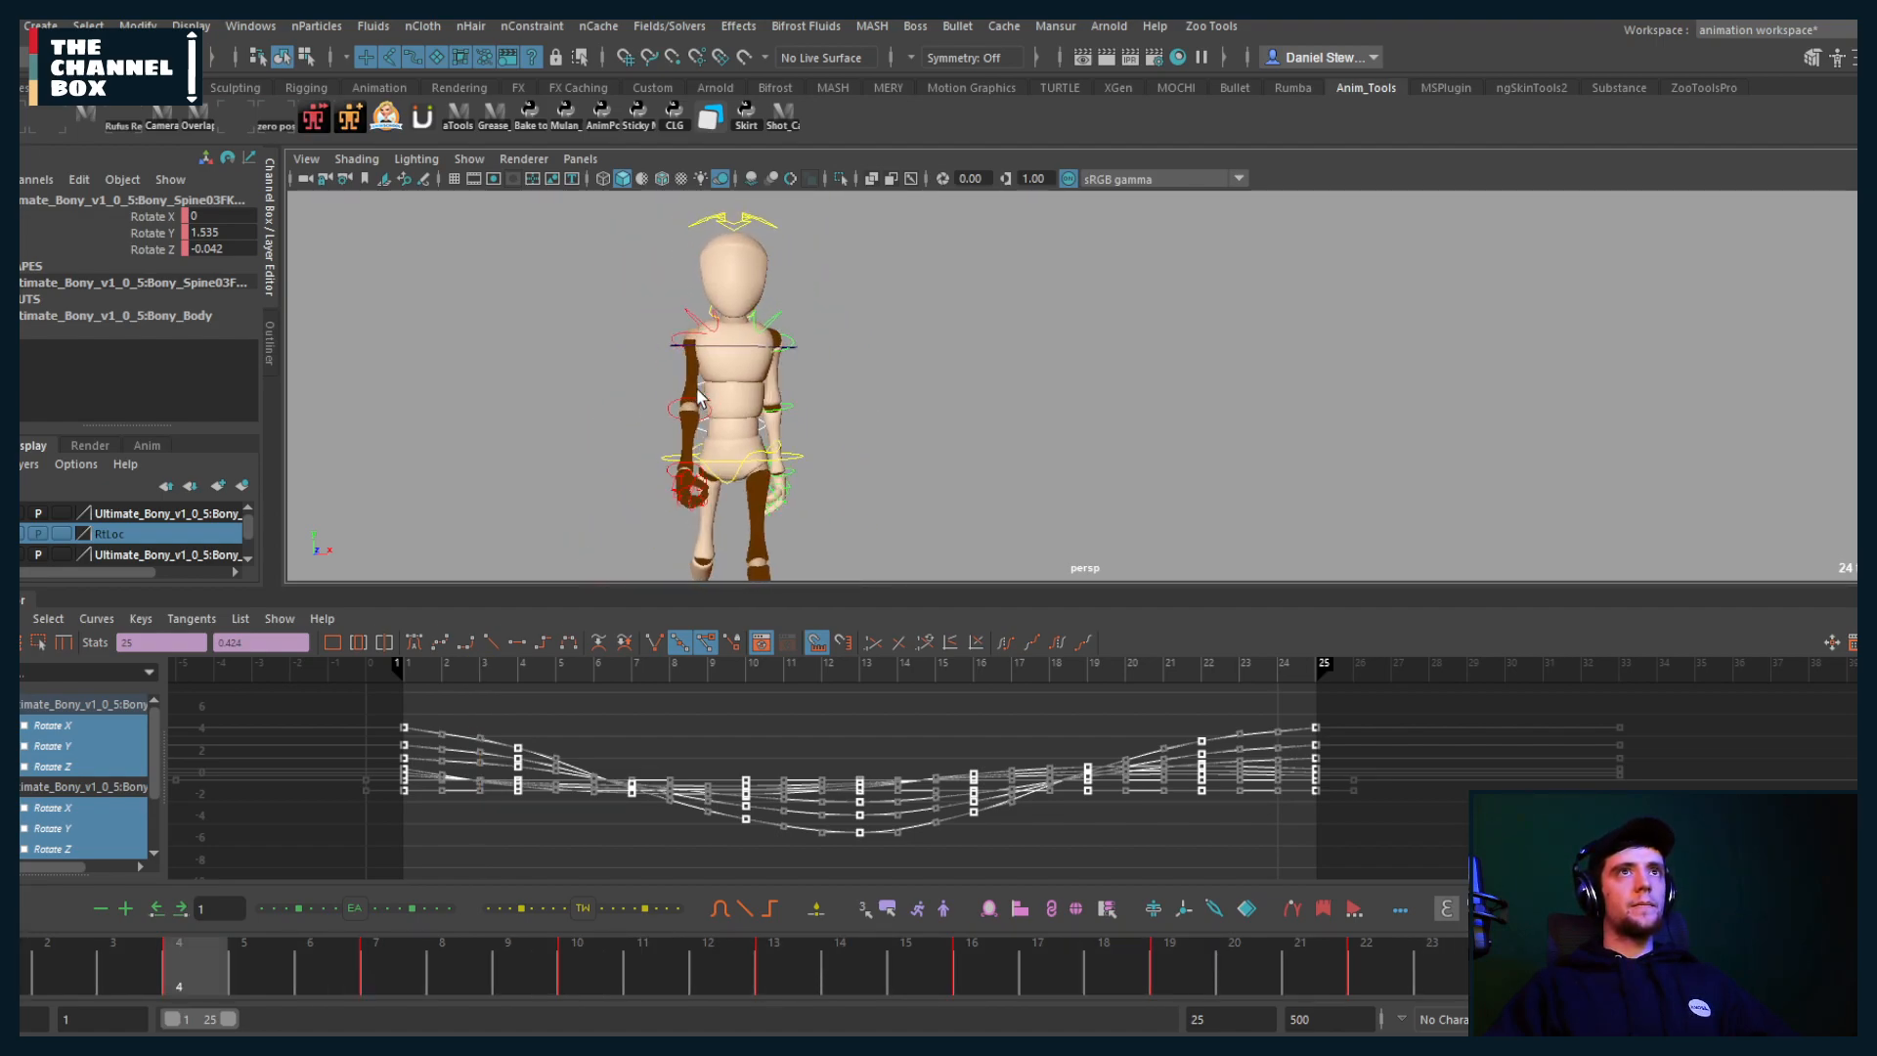
key("alt+v")
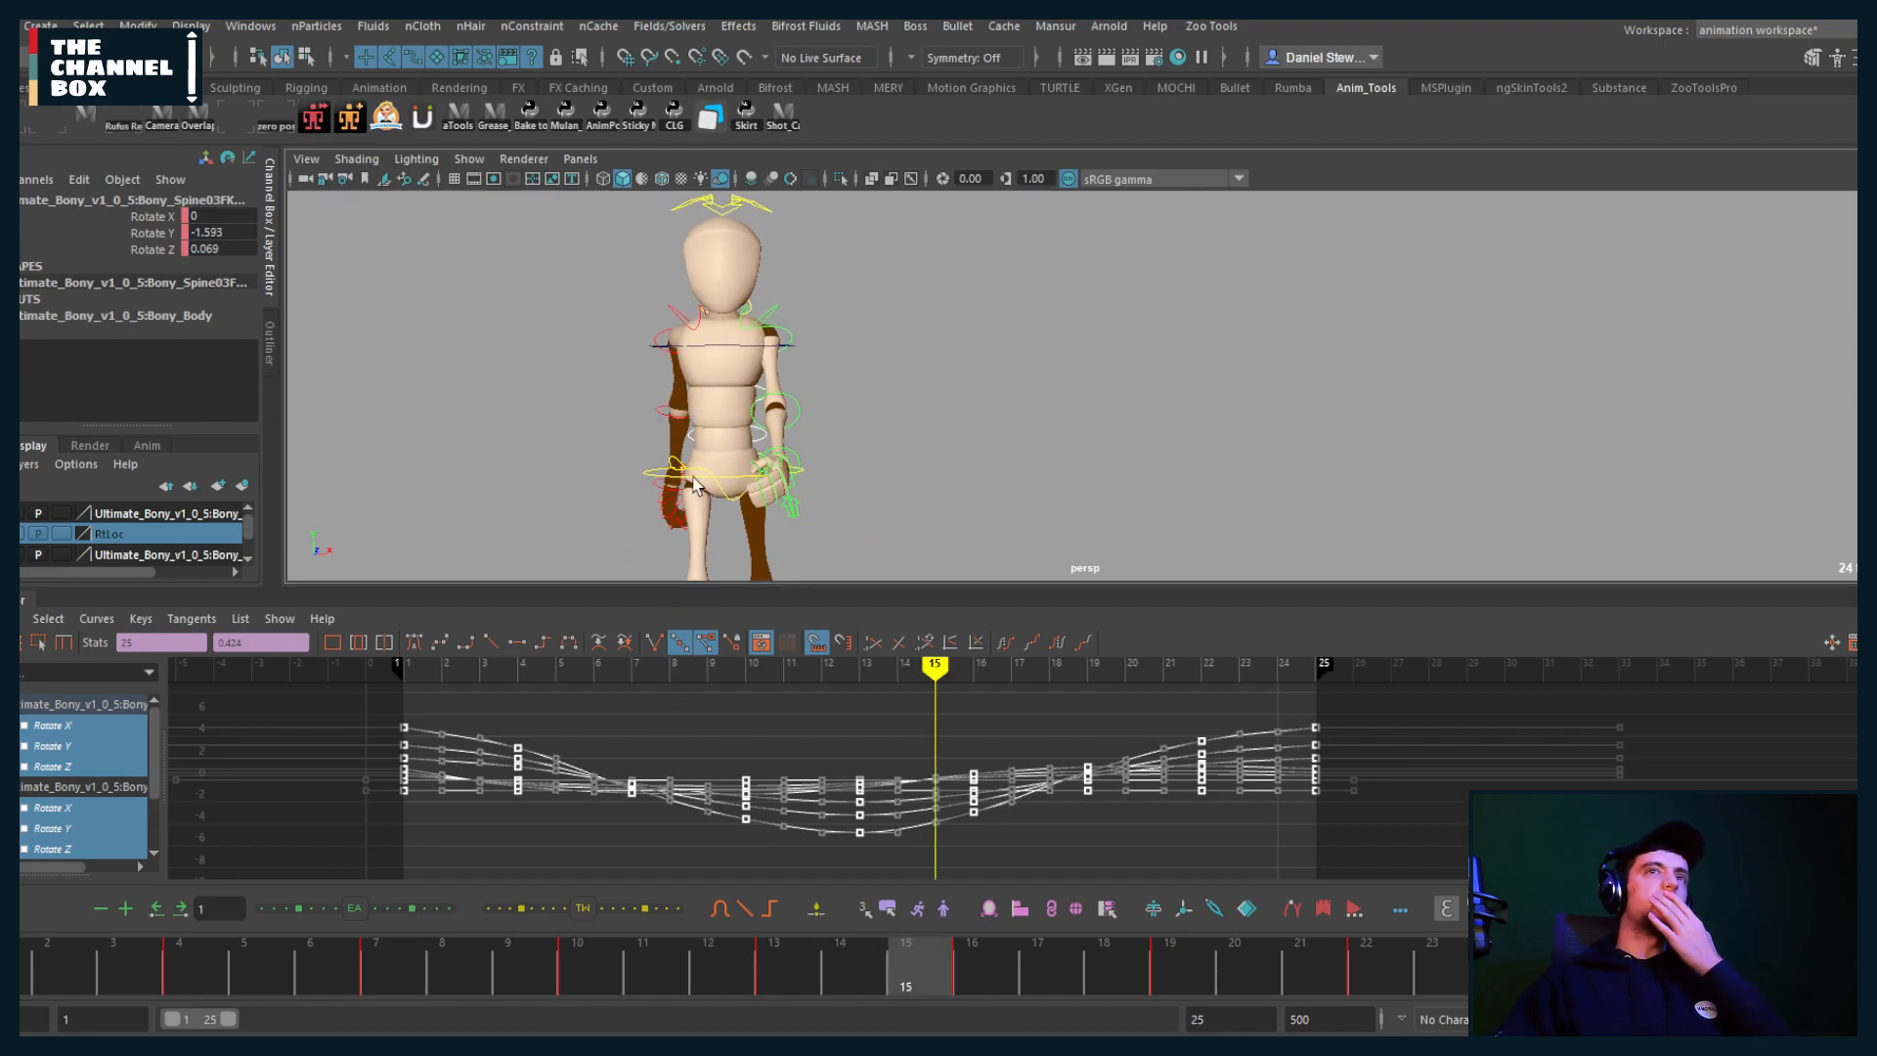
scroll(693, 486, "down", 2)
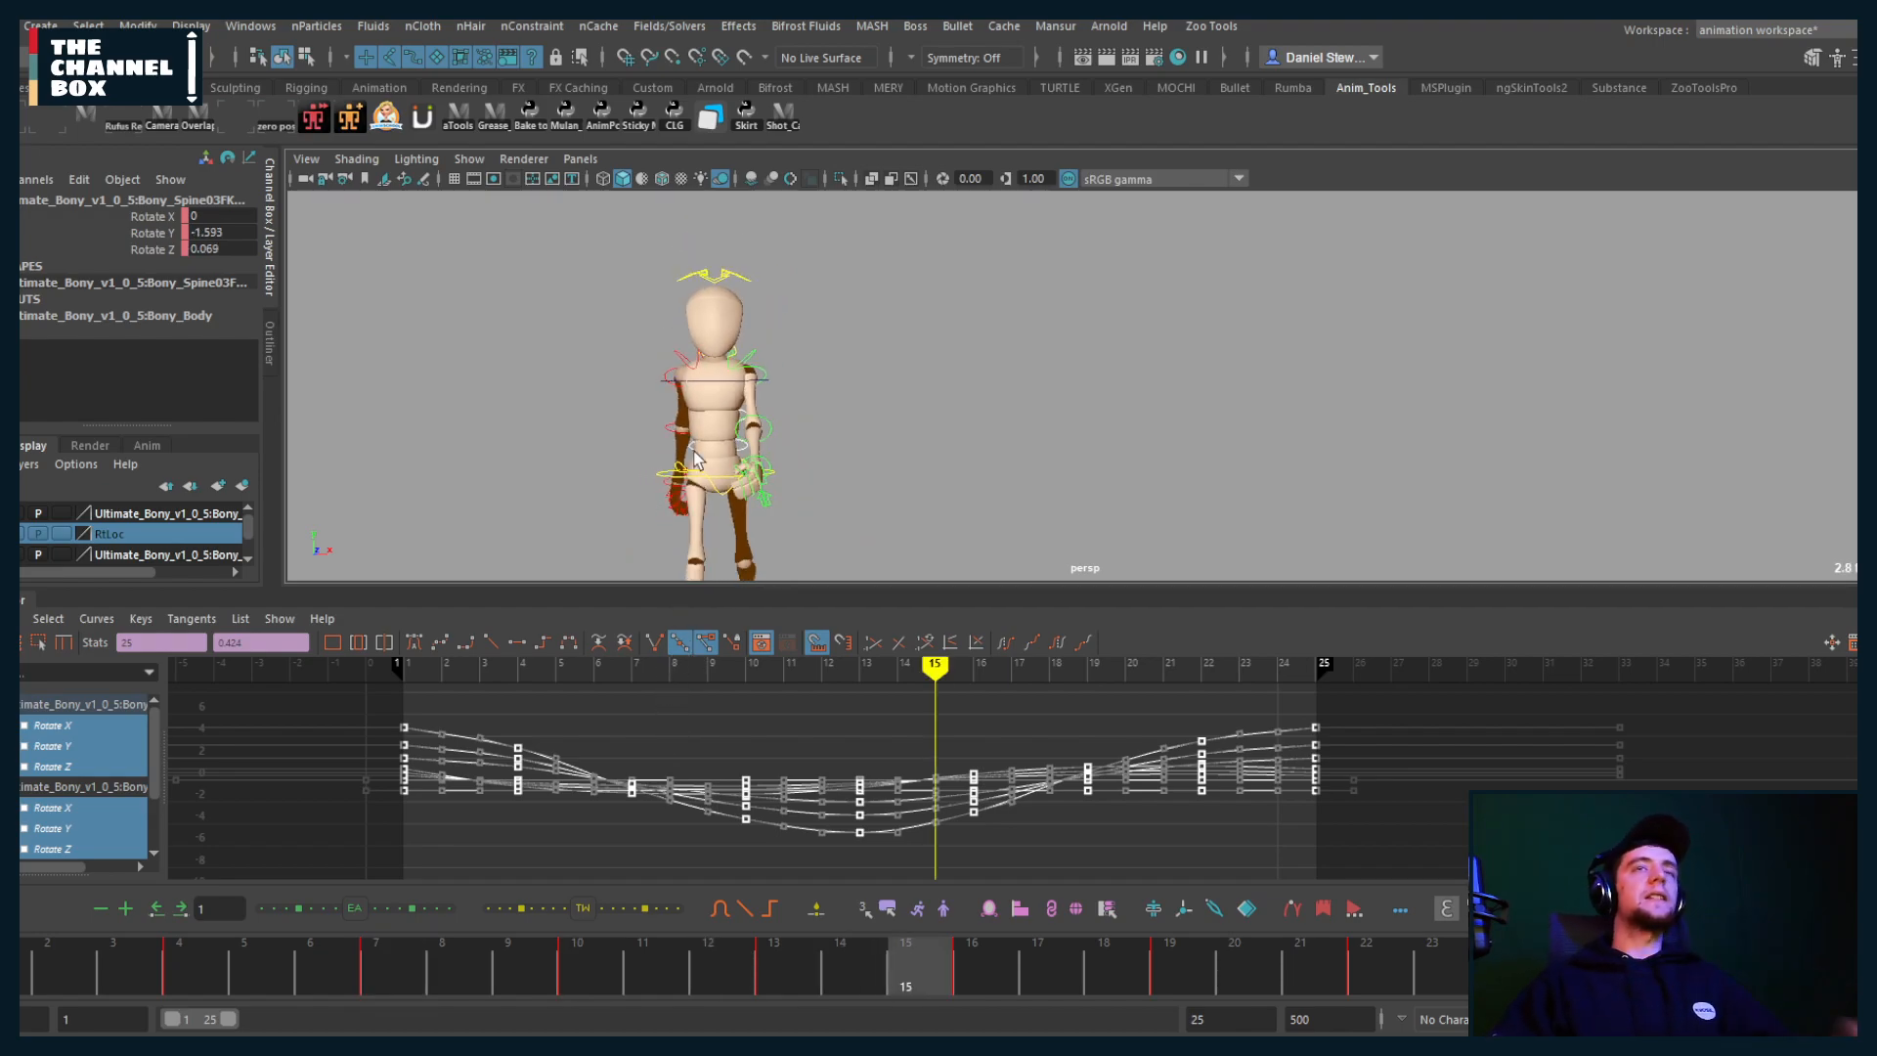
key("alt+v")
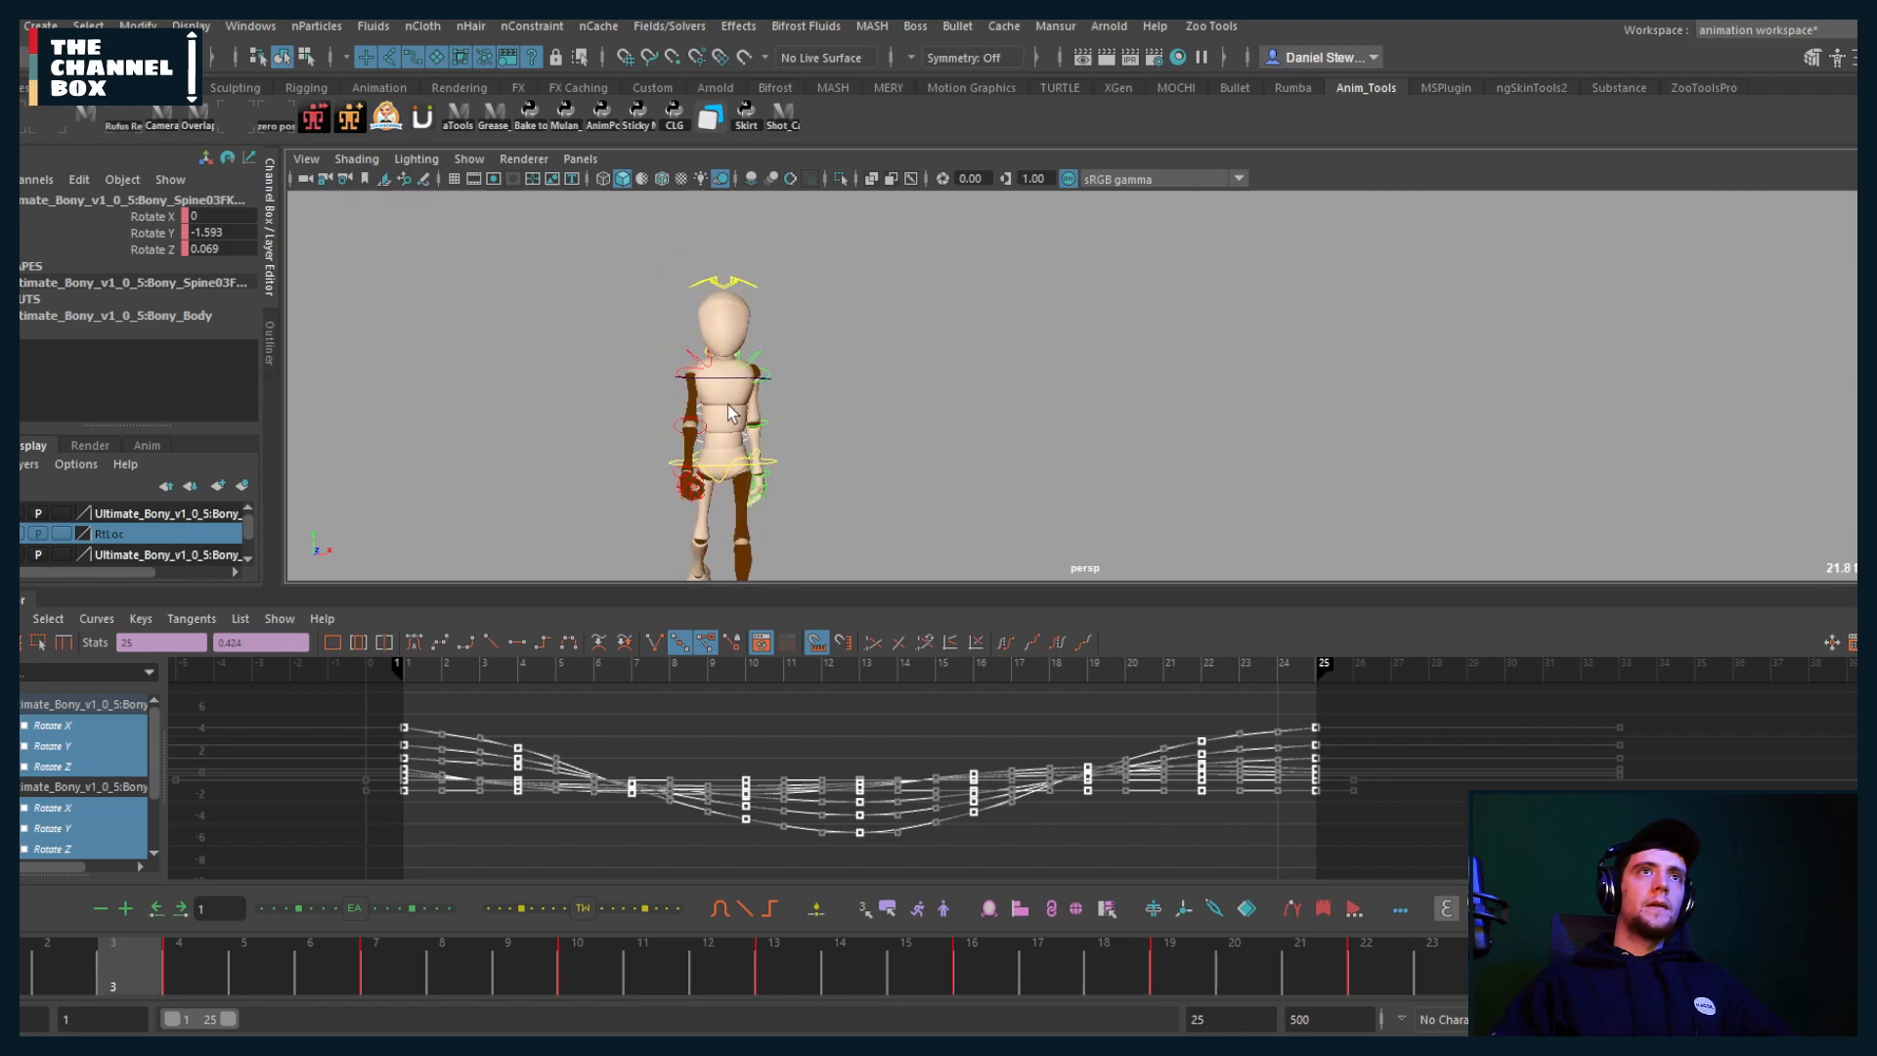
key("alt+v")
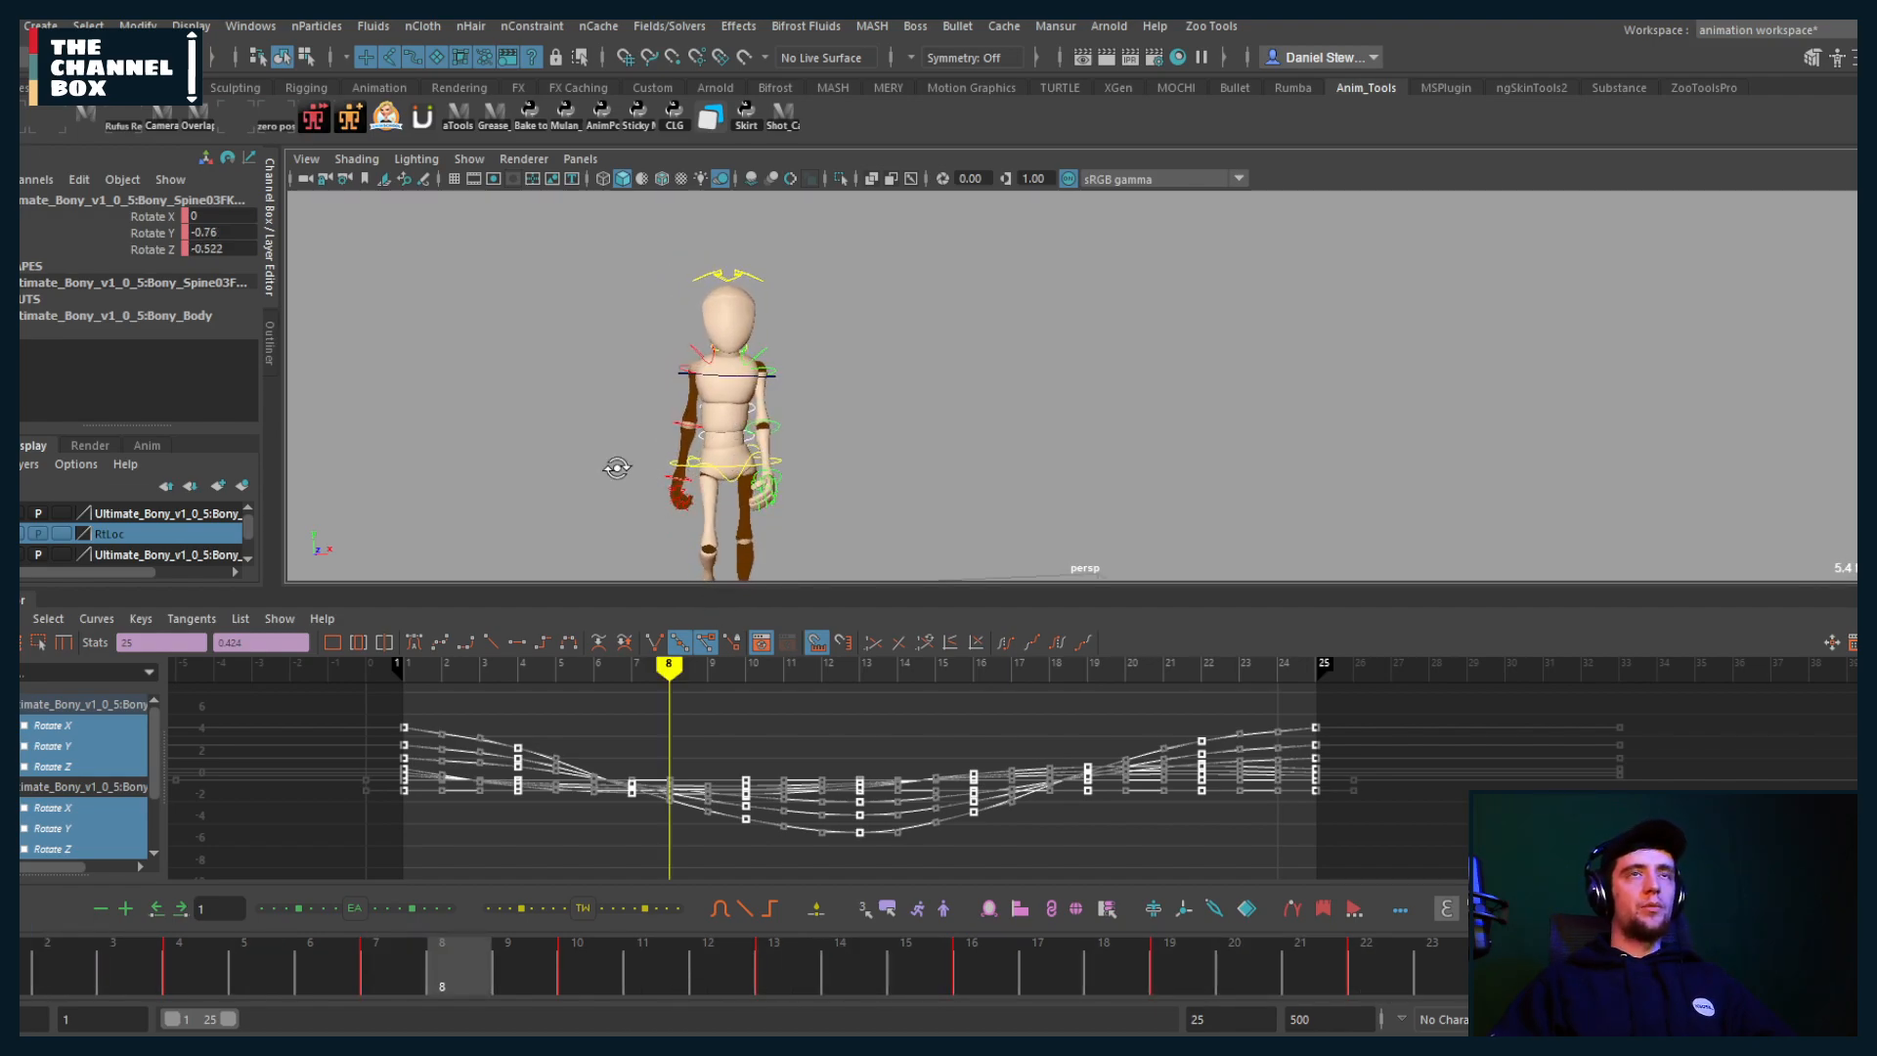
Step: Test-rotate the controls around the pelvis from behind the character, undoing each rotation
left_click_drag(616, 465, 661, 467, "alt")
right_click_drag(661, 468, 772, 450, "alt")
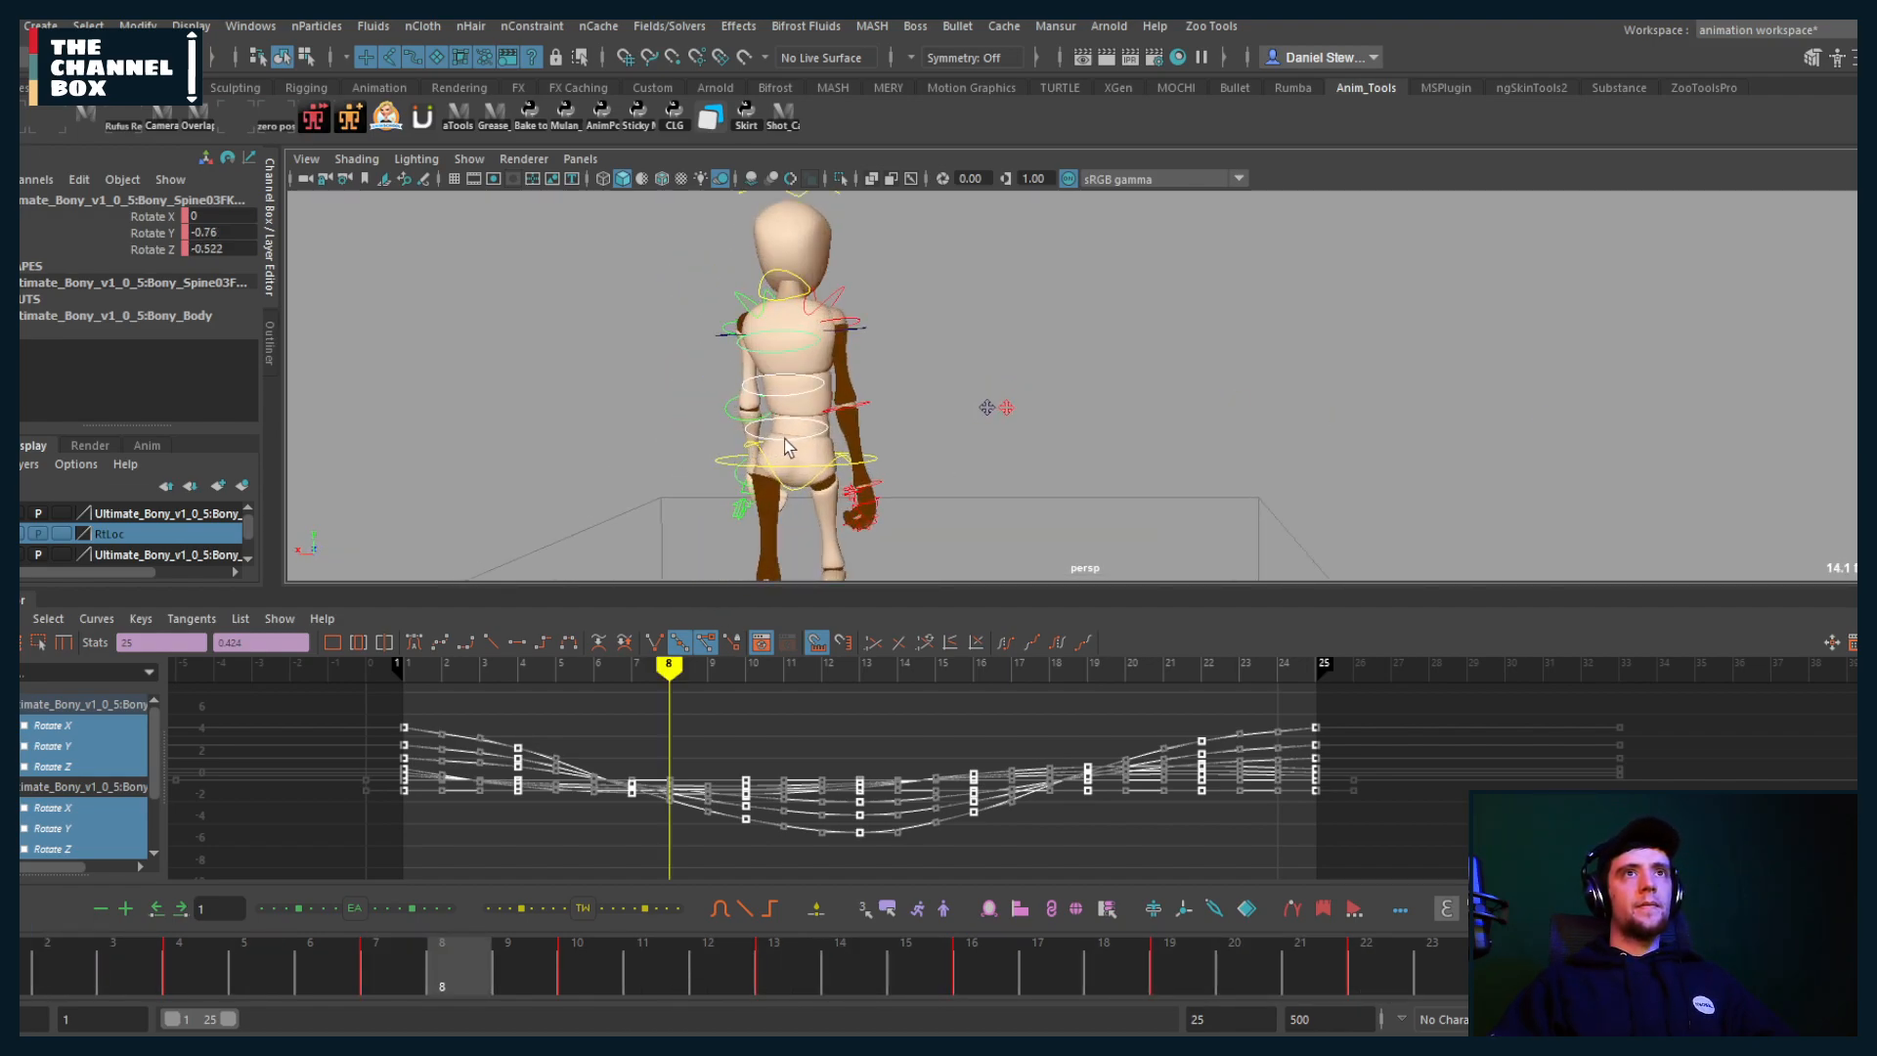
left_click(788, 448)
left_click_drag(721, 444, 830, 433, "alt")
key("e")
key("ctrl+z")
key("q")
left_click(785, 489)
key("e")
key("ctrl+z")
key("q")
Step: Test-rotate the lowest, middle and uppermost spine controls in turn, undoing each rotation
left_click(794, 440)
key("e")
key("ctrl+z")
key("q")
left_click(798, 398)
key("e")
key("ctrl+z")
key("q")
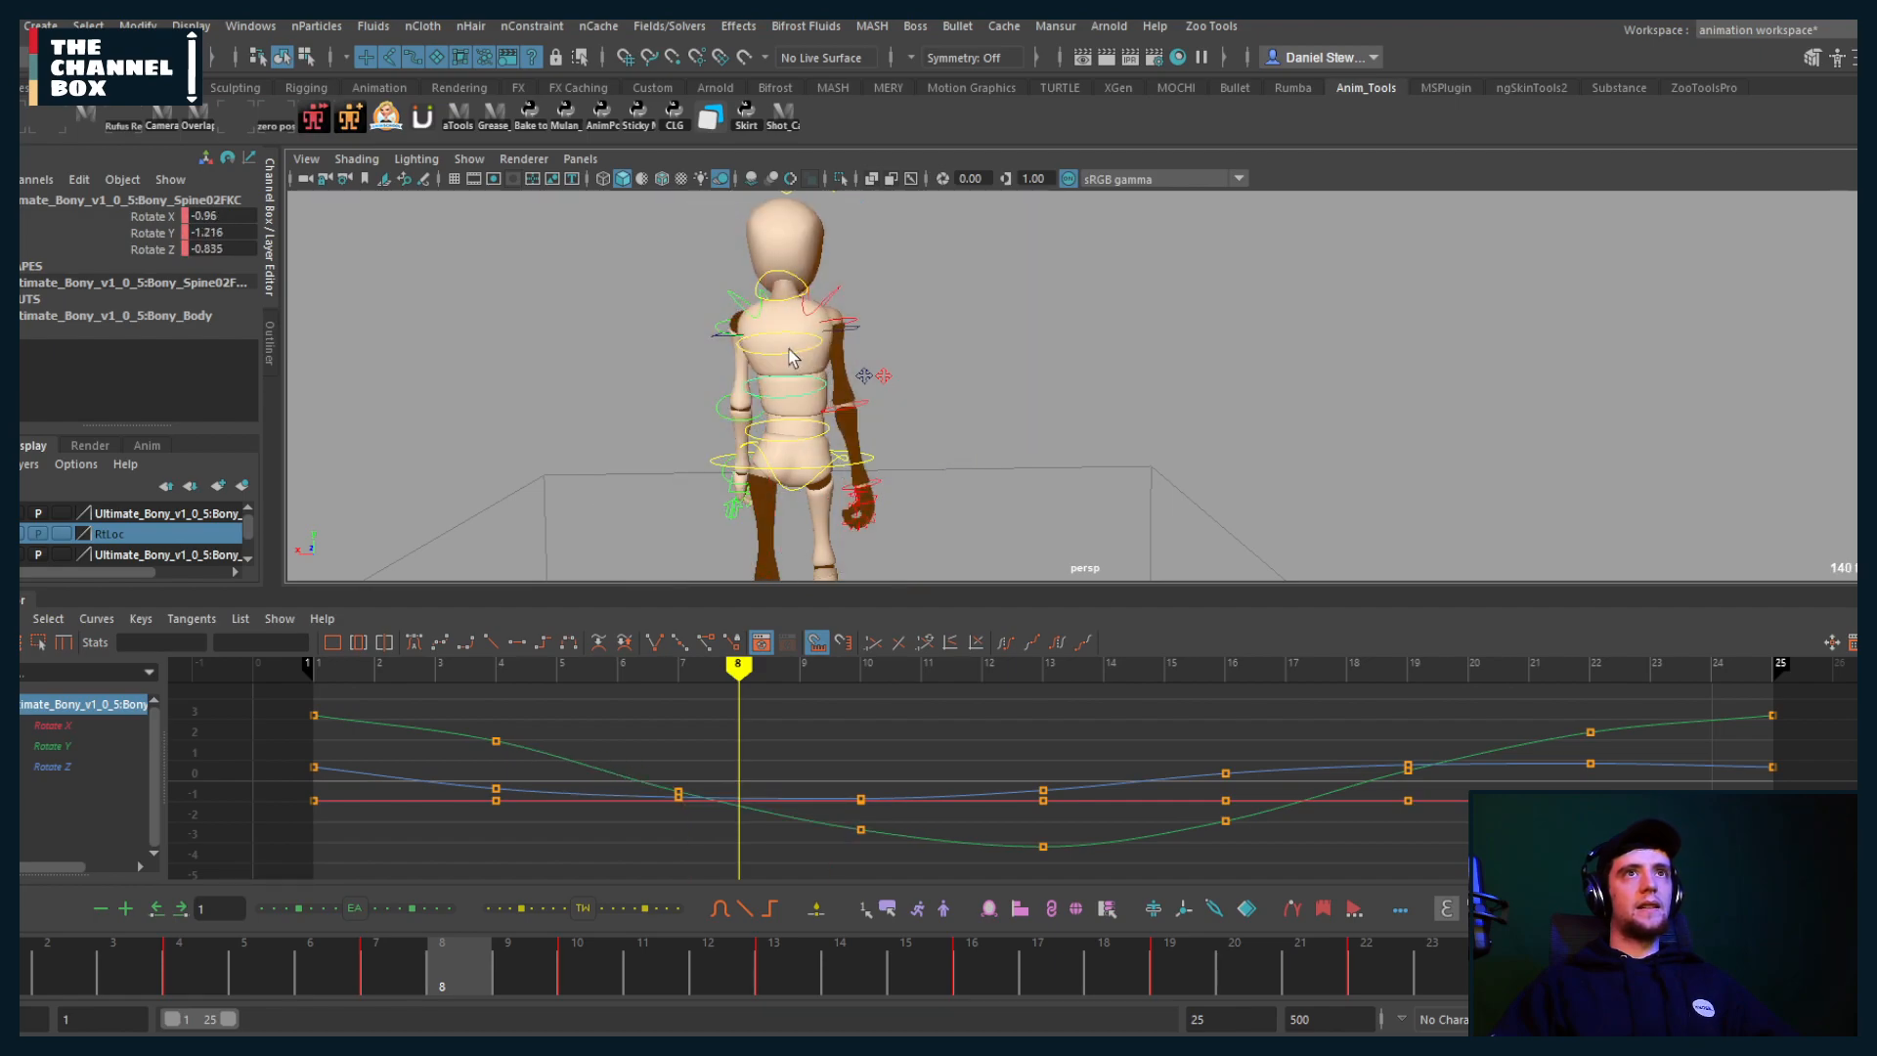
left_click(796, 350)
key("e")
mouse_move(897, 374)
left_mouse_down()
mouse_move(642, 419)
mouse_move(889, 382)
left_mouse_up()
key("ctrl+z")
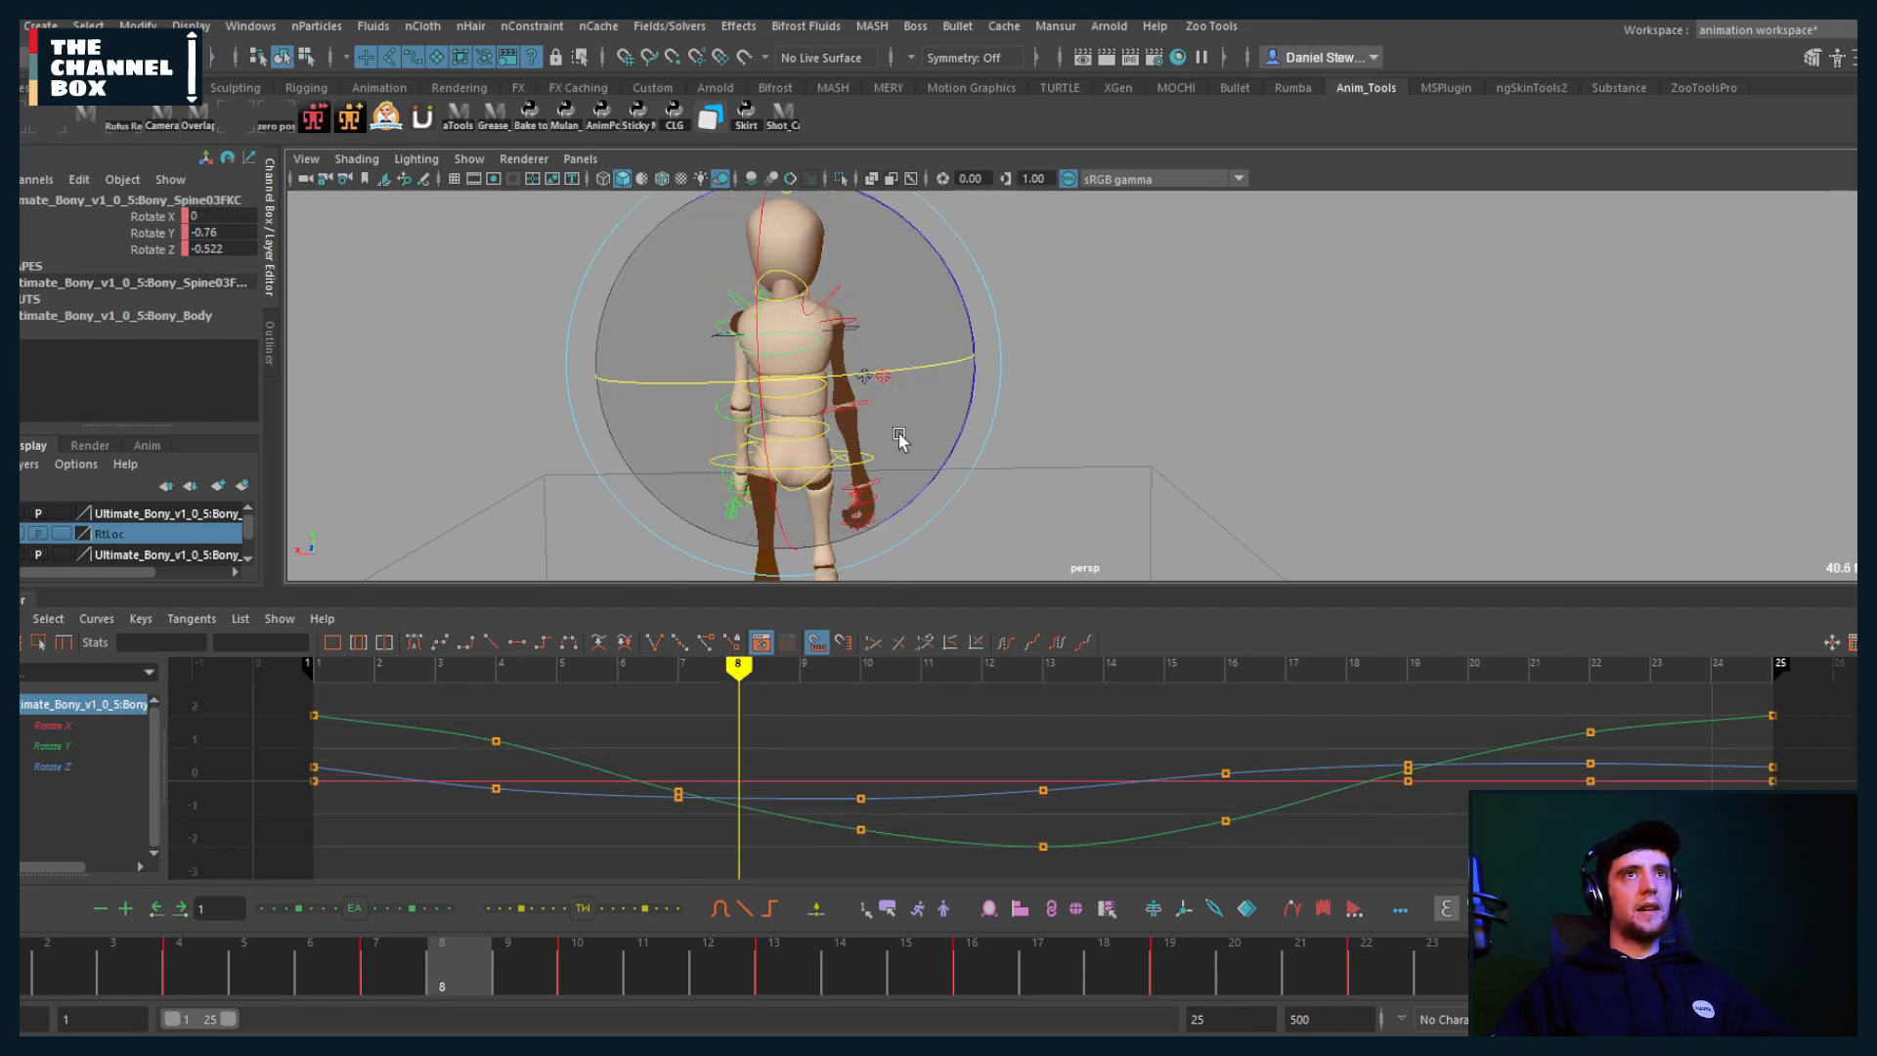
key("q")
Step: Copy all Rotate Y keys of the lowest spine control and paste them at frame 25 to repeat the cycle
left_click(798, 450)
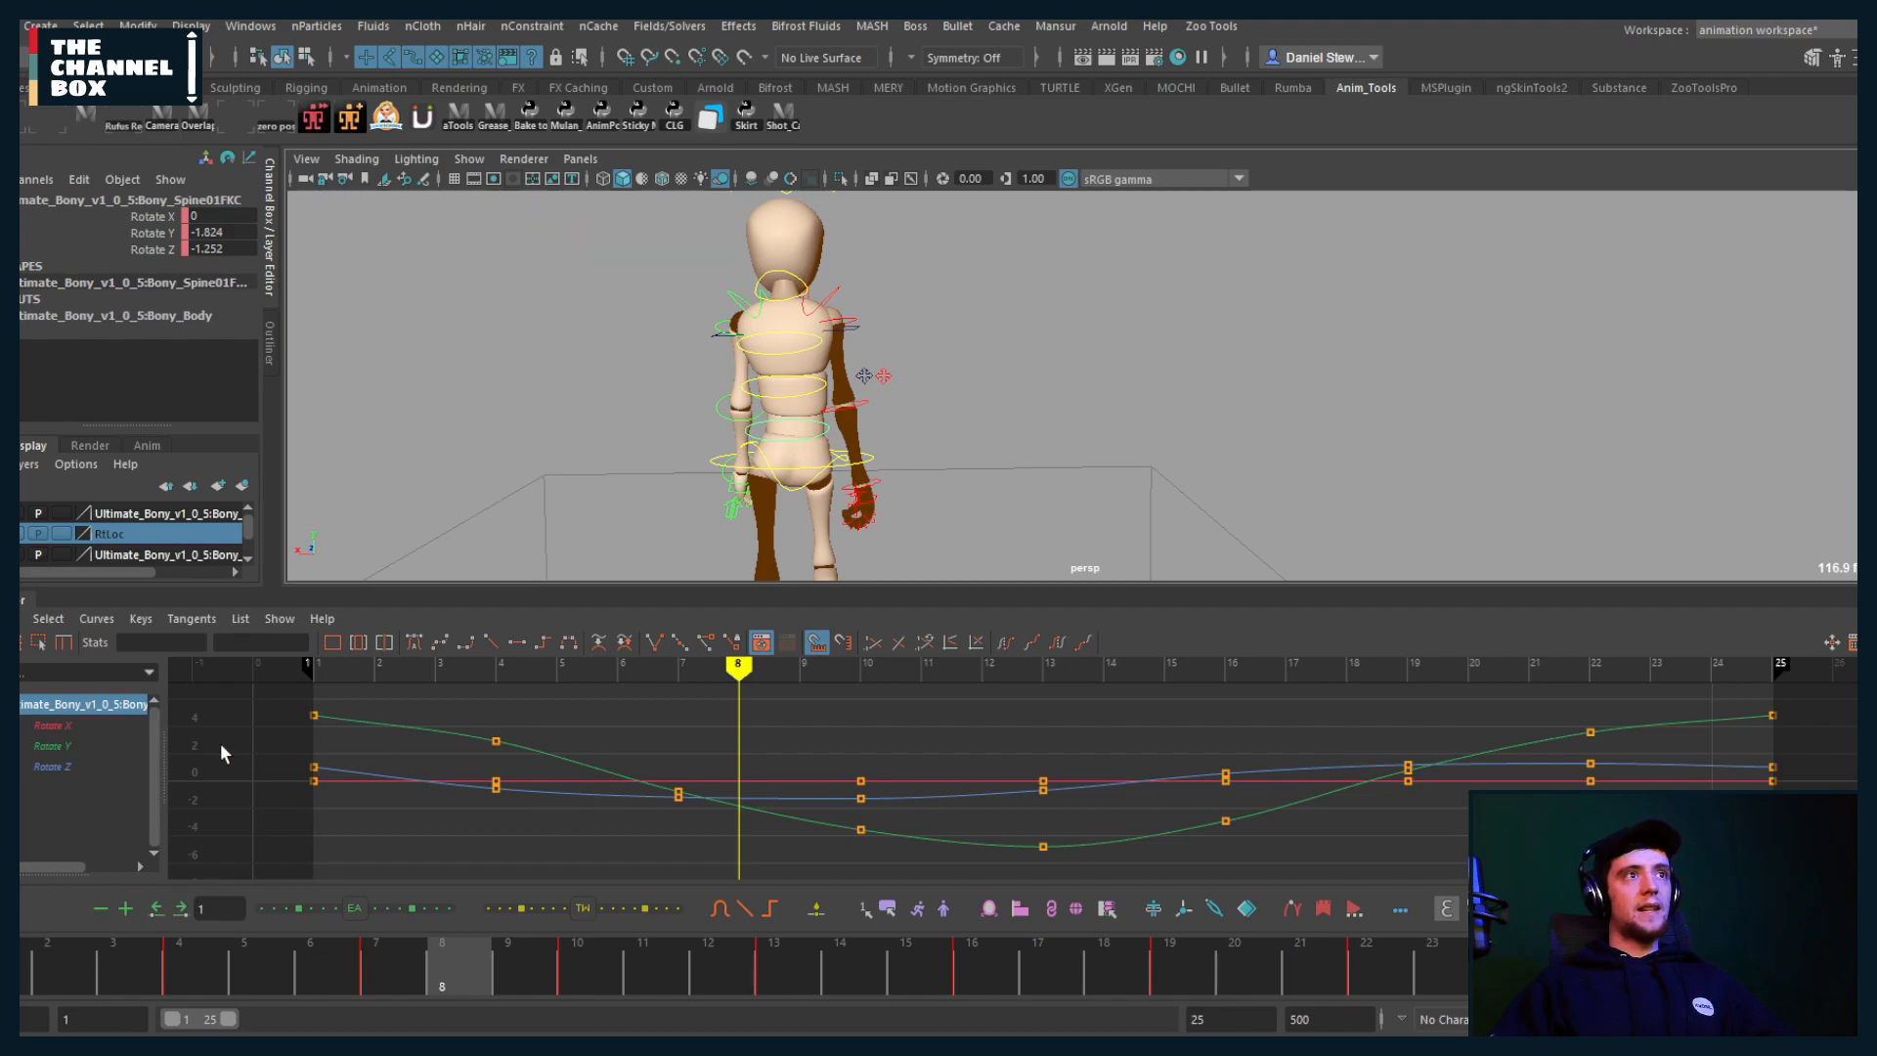
left_click(30, 745)
scroll(777, 745, "down", 6)
middle_click_drag(778, 745, 582, 738, "alt")
scroll(569, 739, "up", 5)
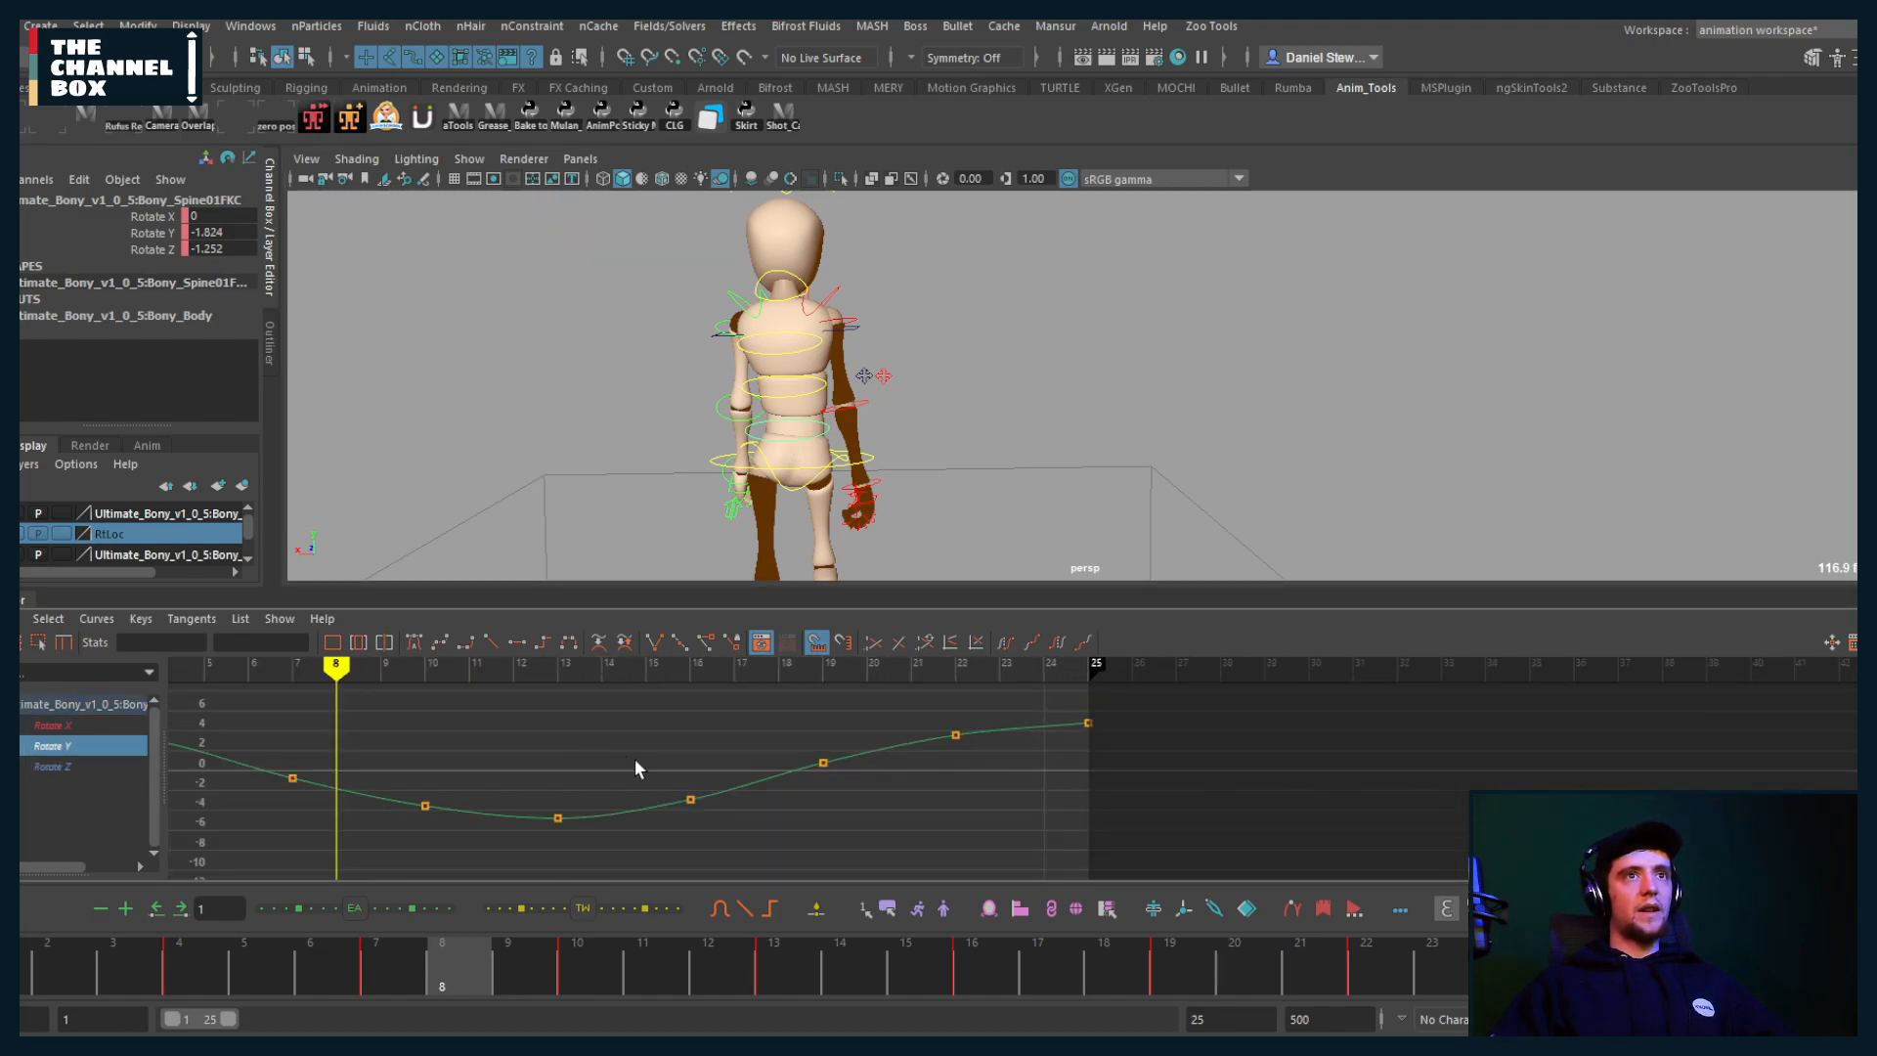
left_click_drag(635, 761, 648, 829)
middle_click_drag(824, 729, 847, 760, "alt")
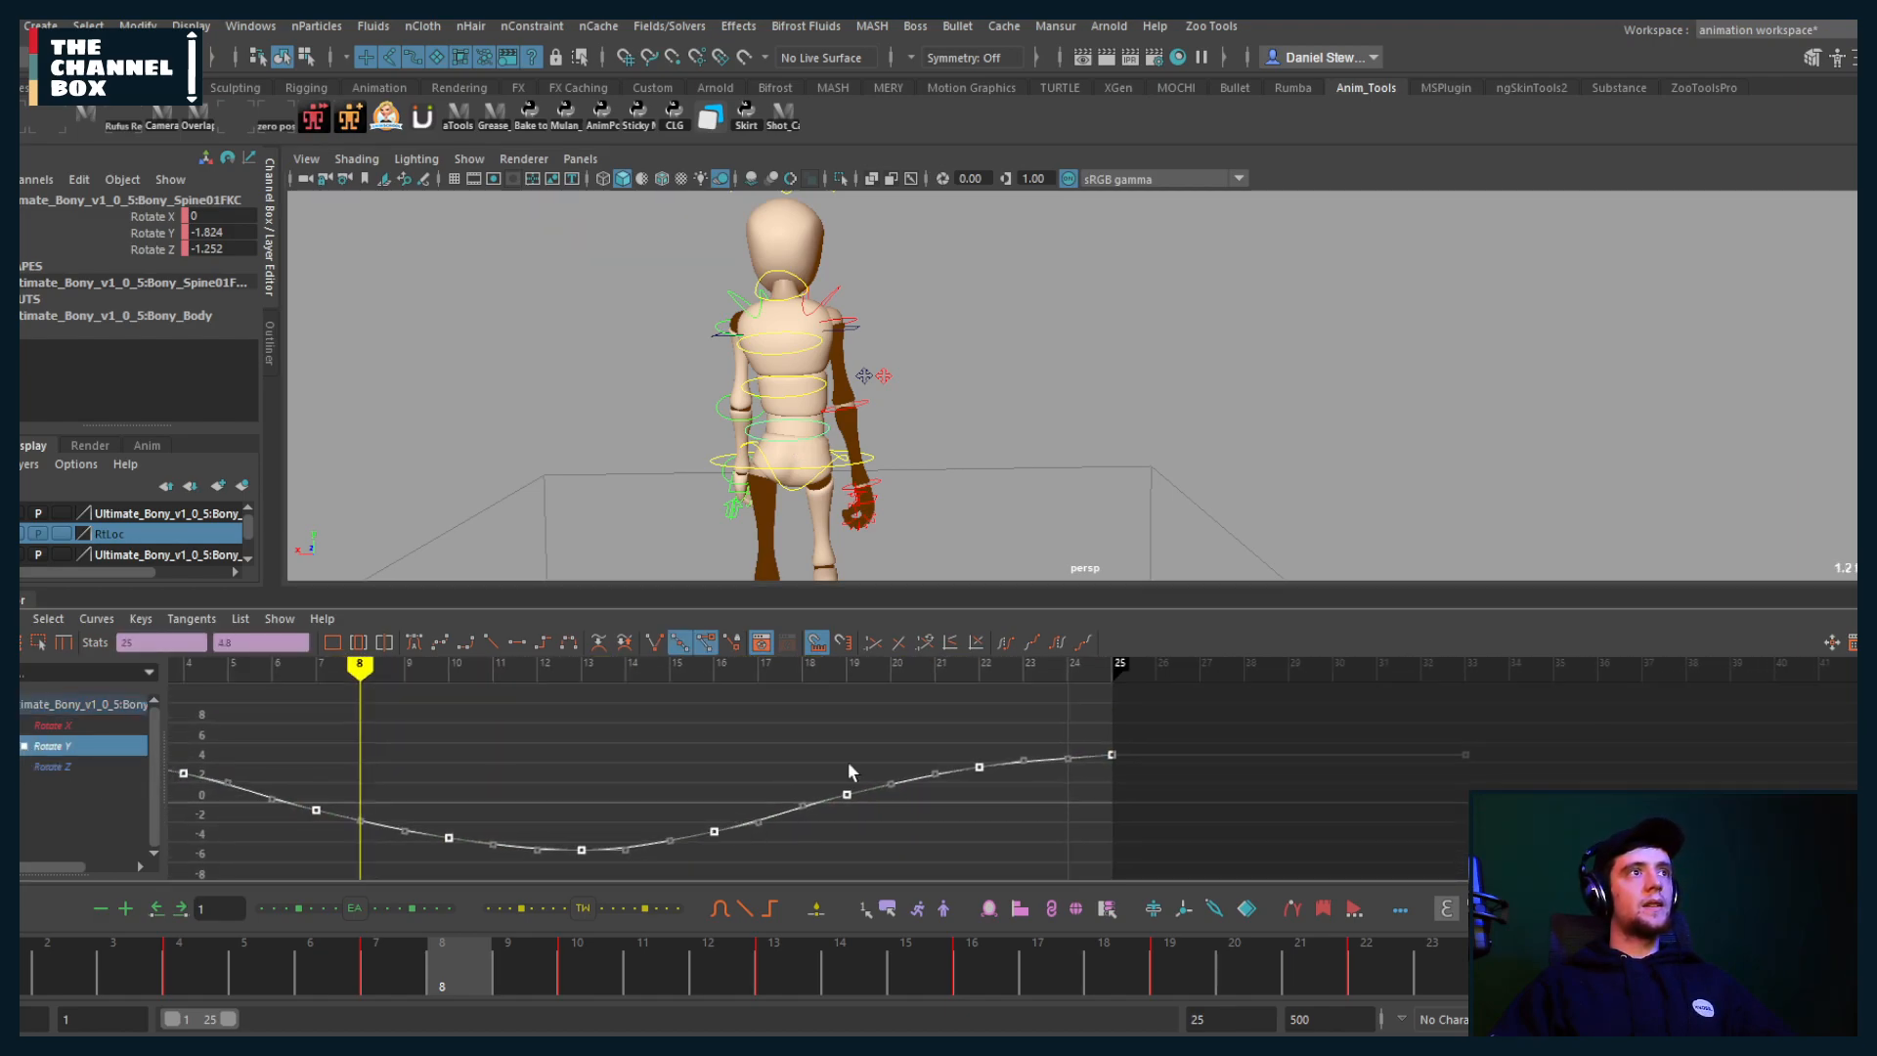
left_click_drag(957, 674, 1113, 684)
key("ctrl+v")
scroll(909, 740, "down", 3)
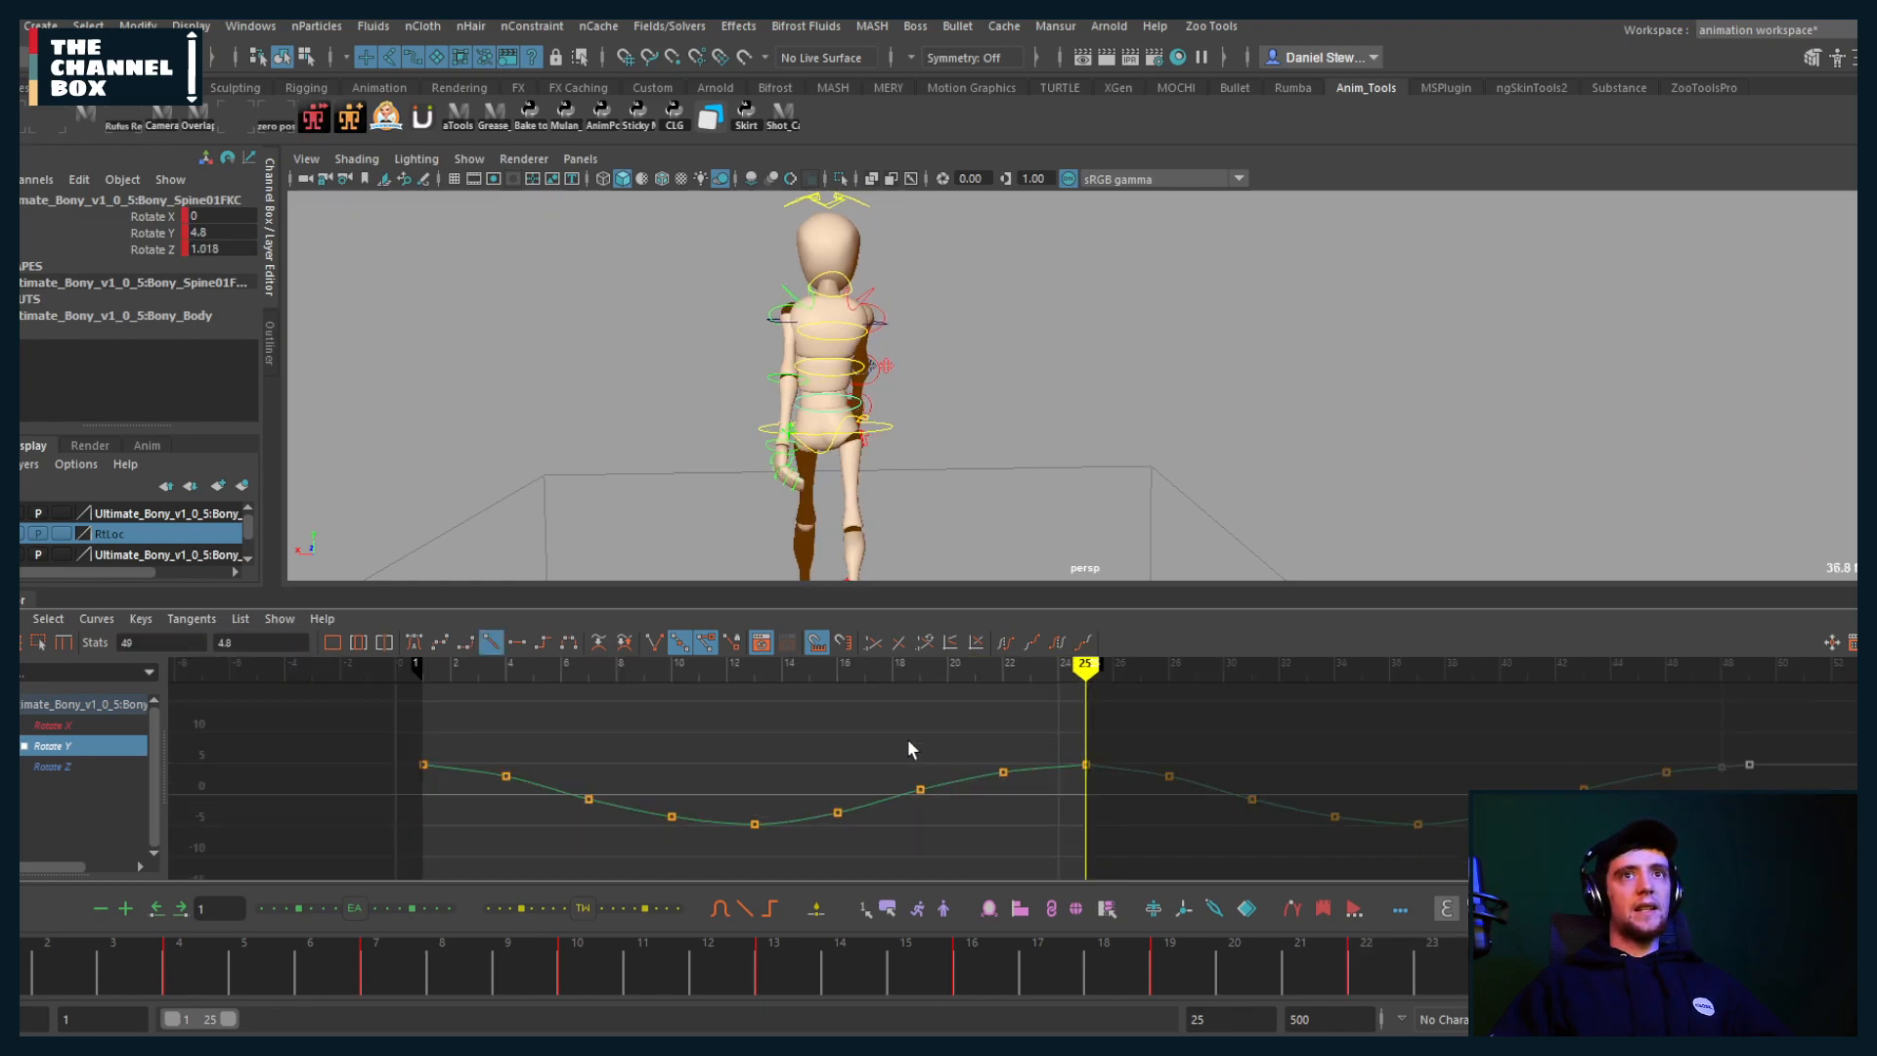
Step: Copy the lowest spine control's Rotate Z and Rotate X keys and paste each set at frame 25
left_click(98, 766)
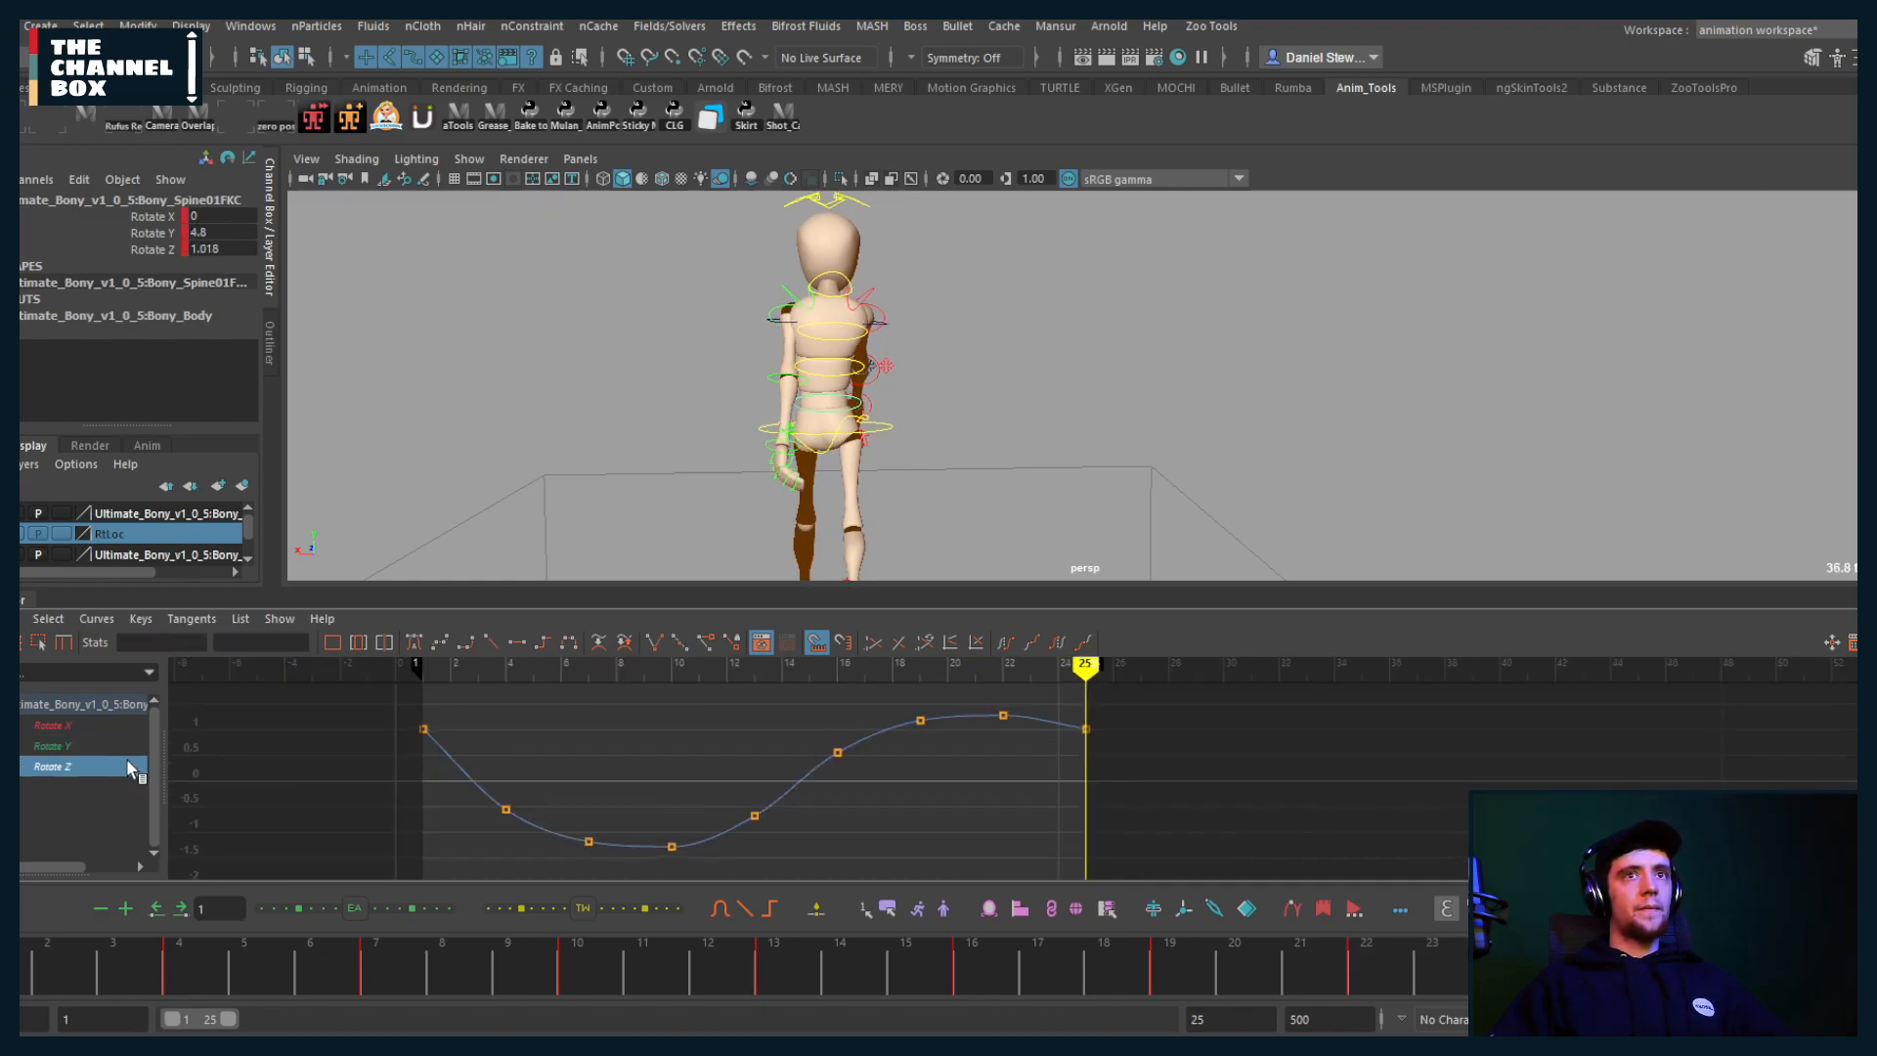
key("ctrl+v")
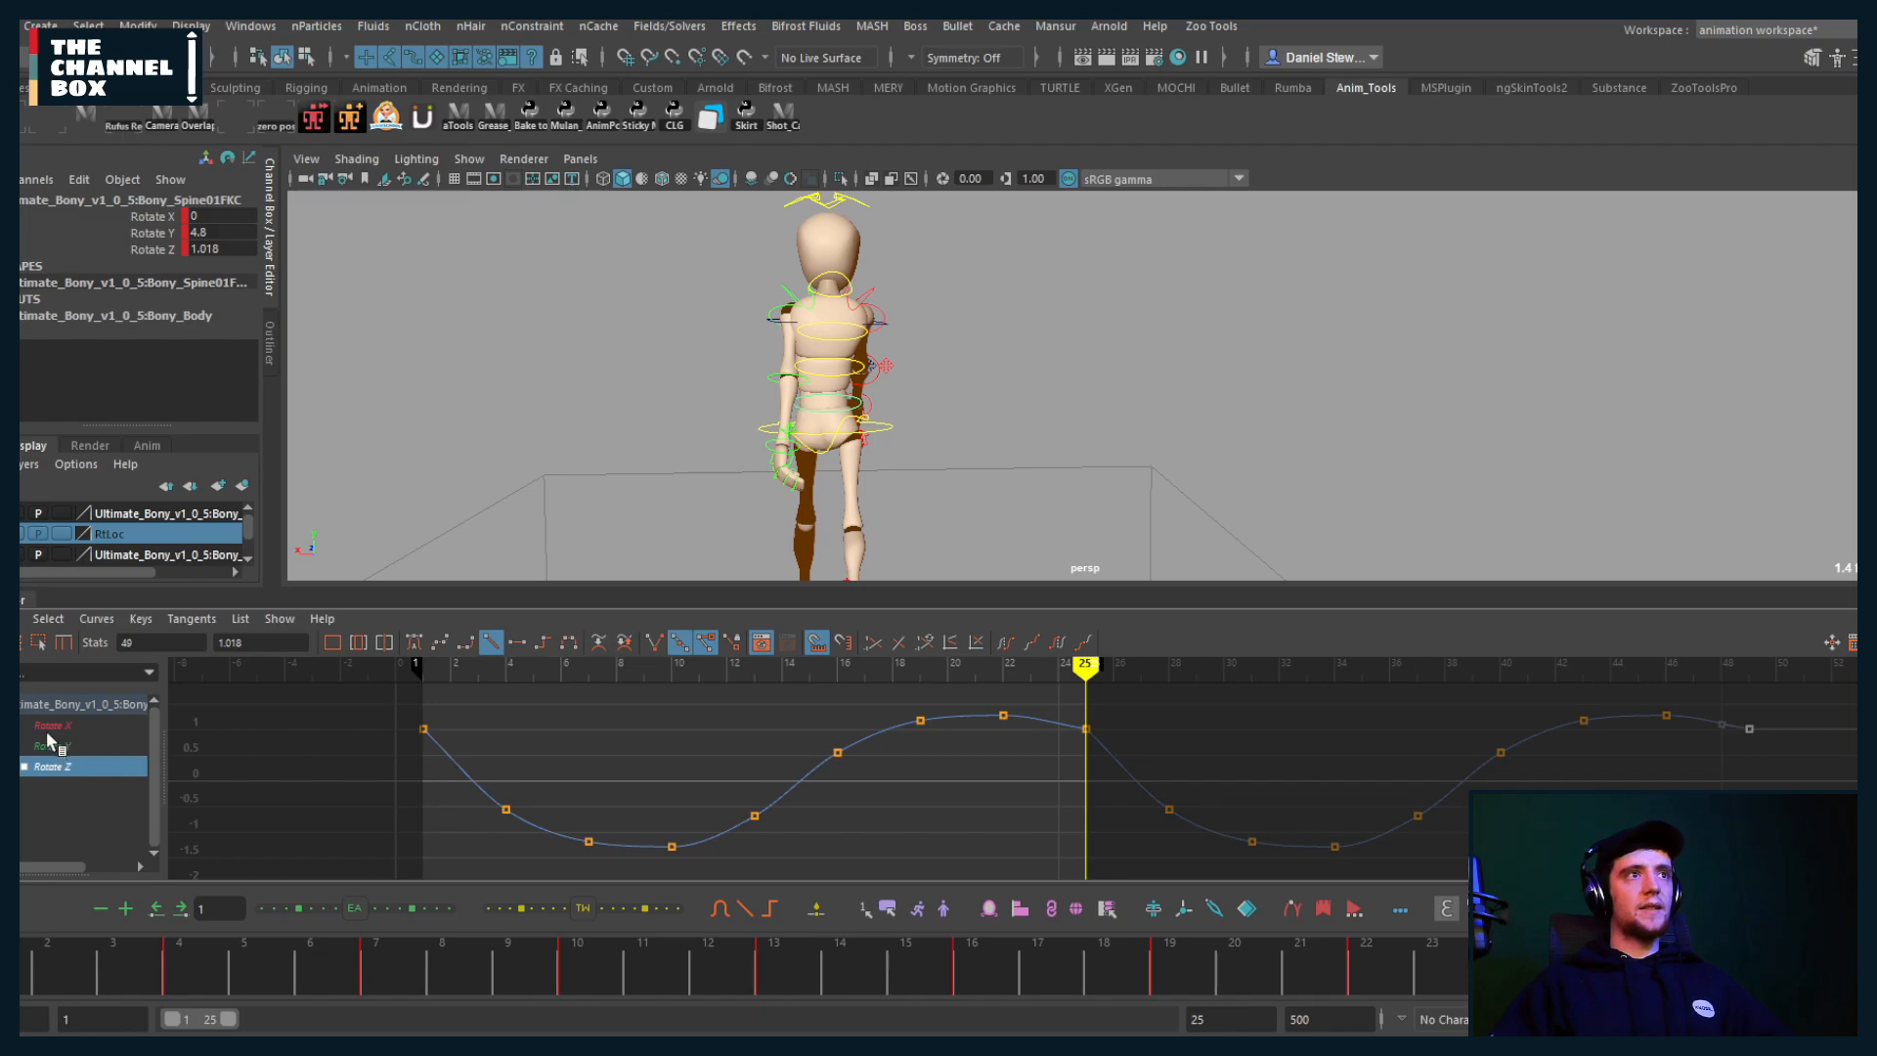
left_click(49, 726)
left_click_drag(854, 760, 881, 808)
key("ctrl+v")
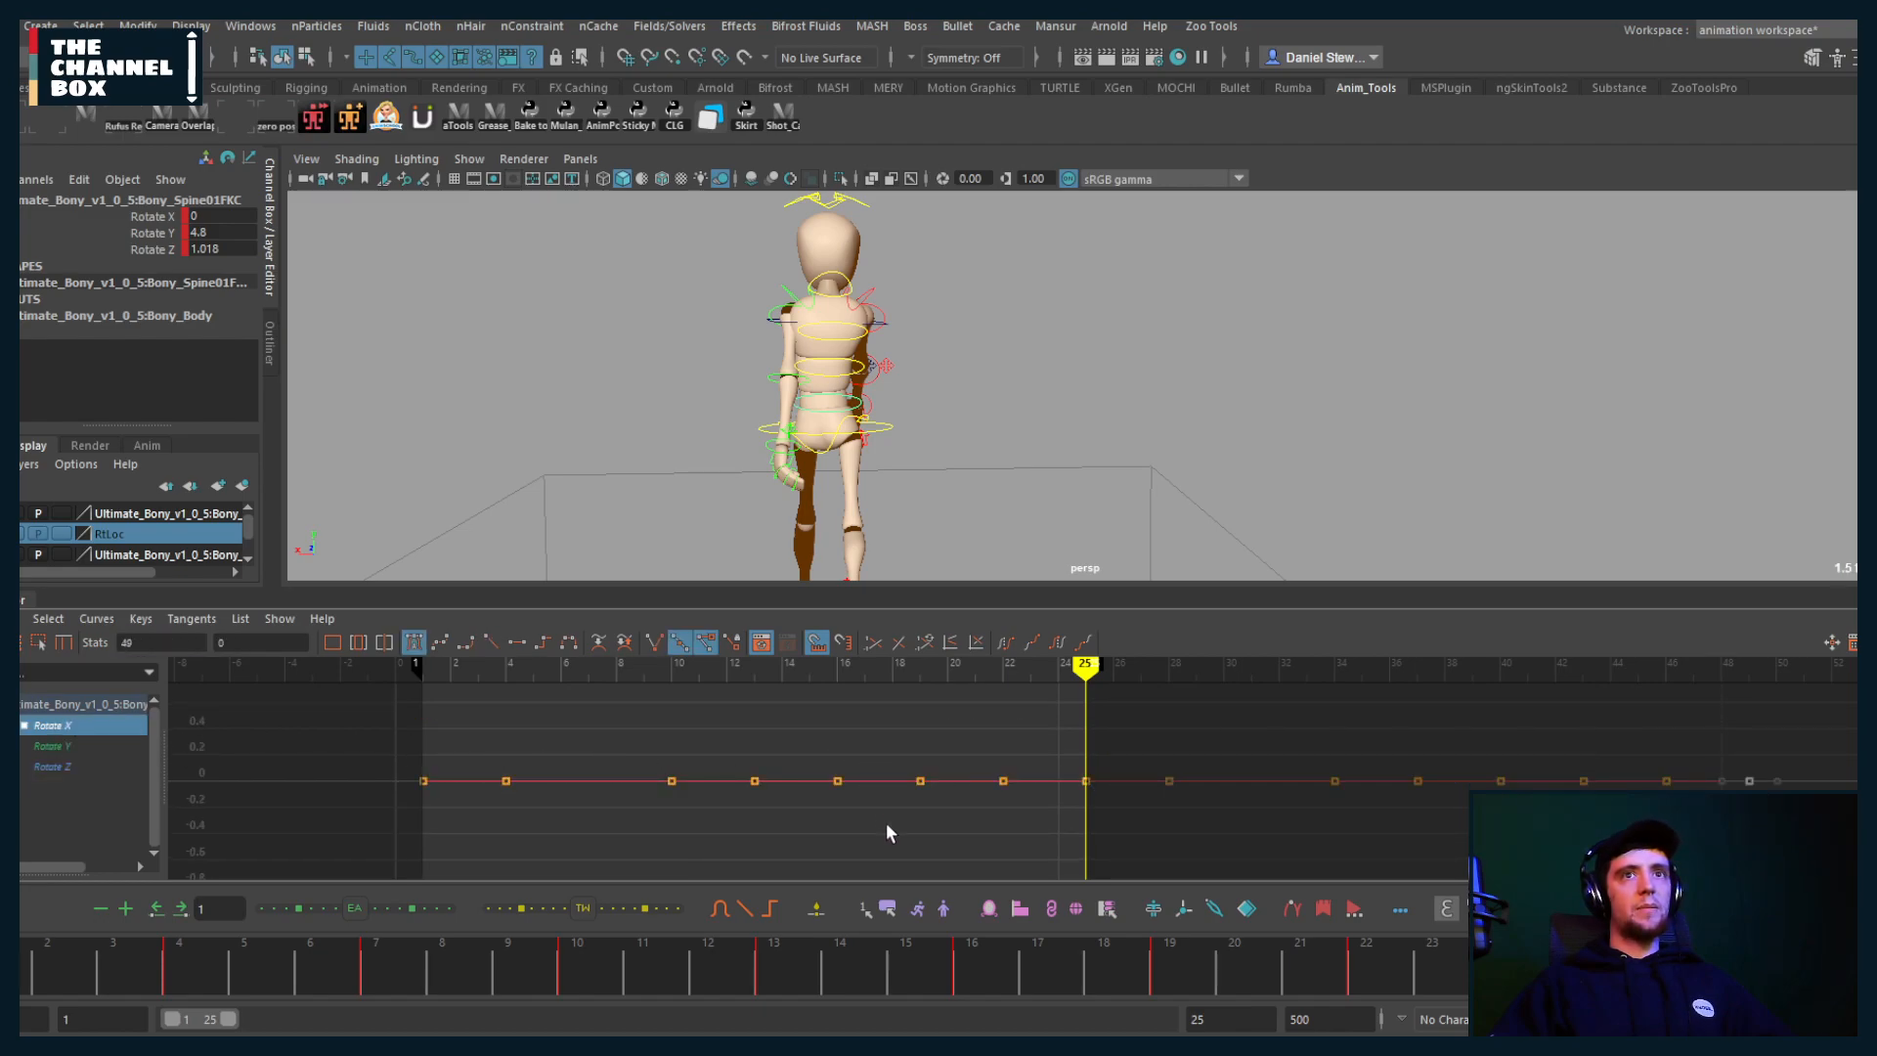
Step: Copy all rotation keys of the lowest spine control and paste them at frame 49
left_click(97, 704)
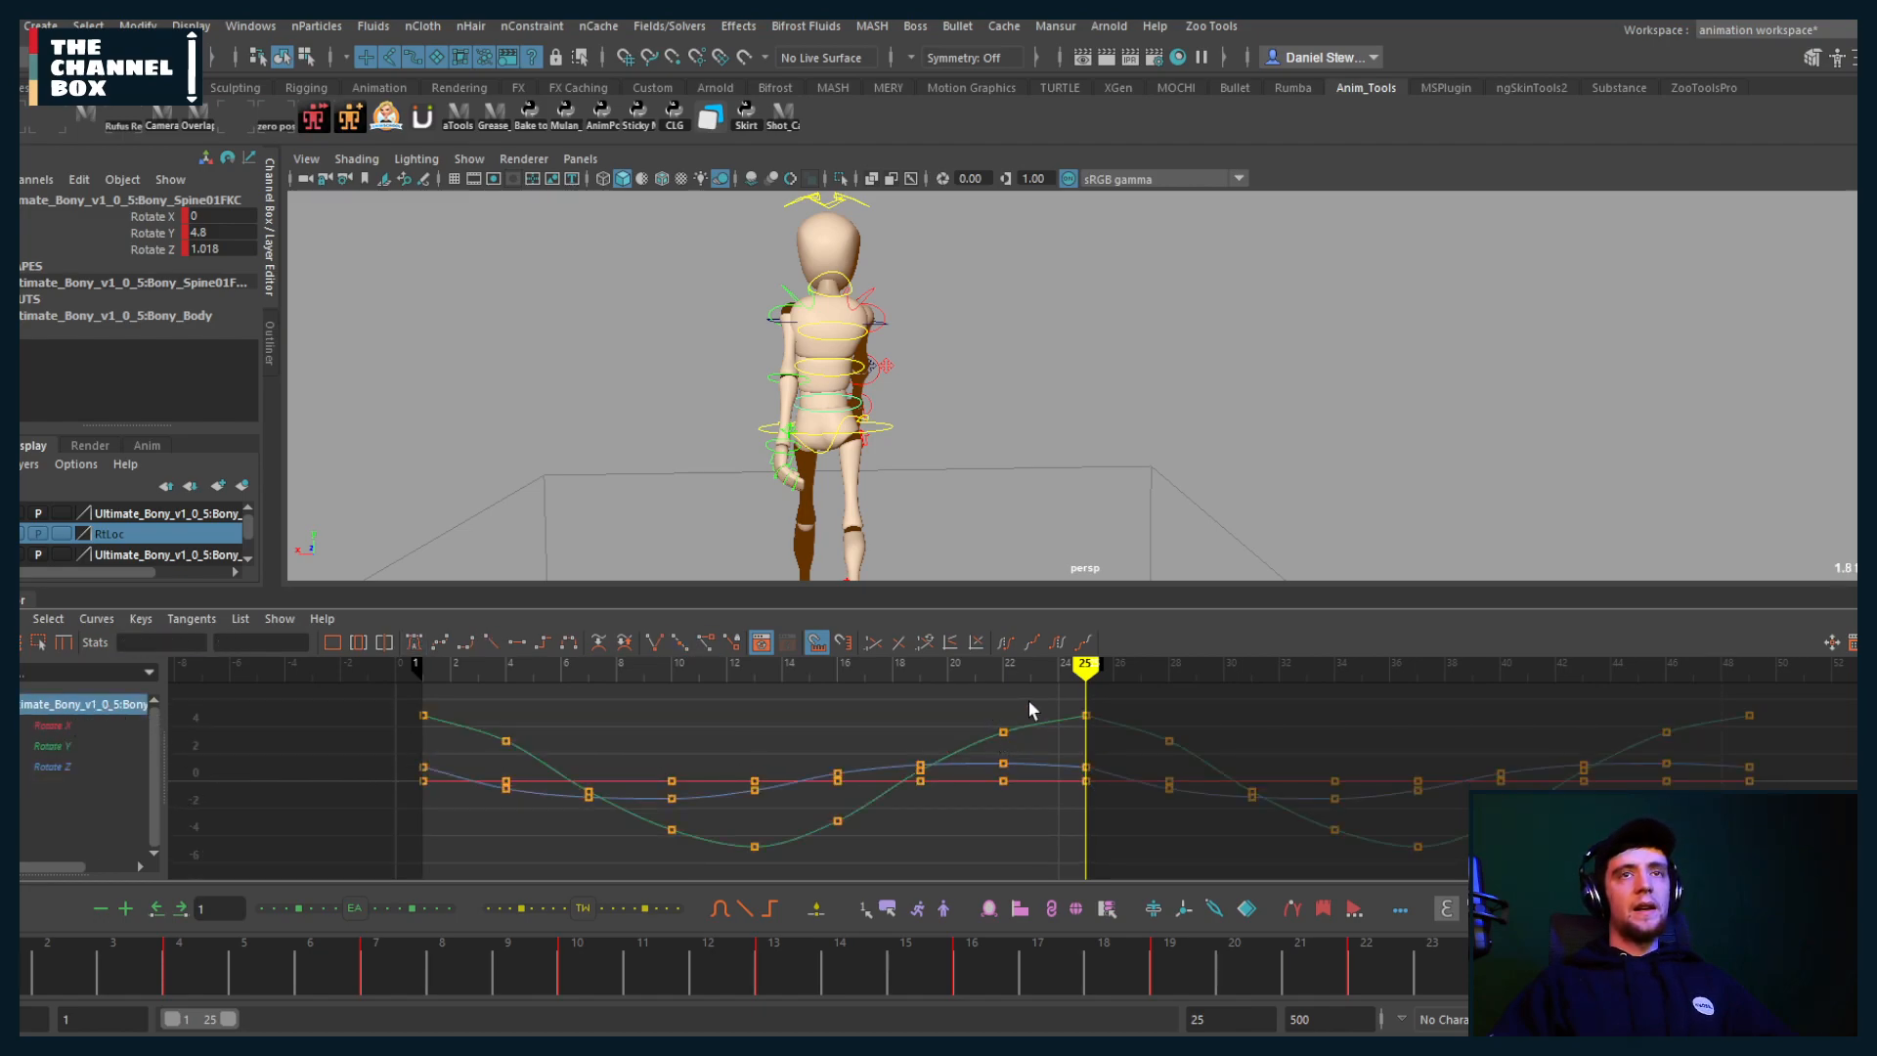
left_click_drag(1032, 763, 1048, 837)
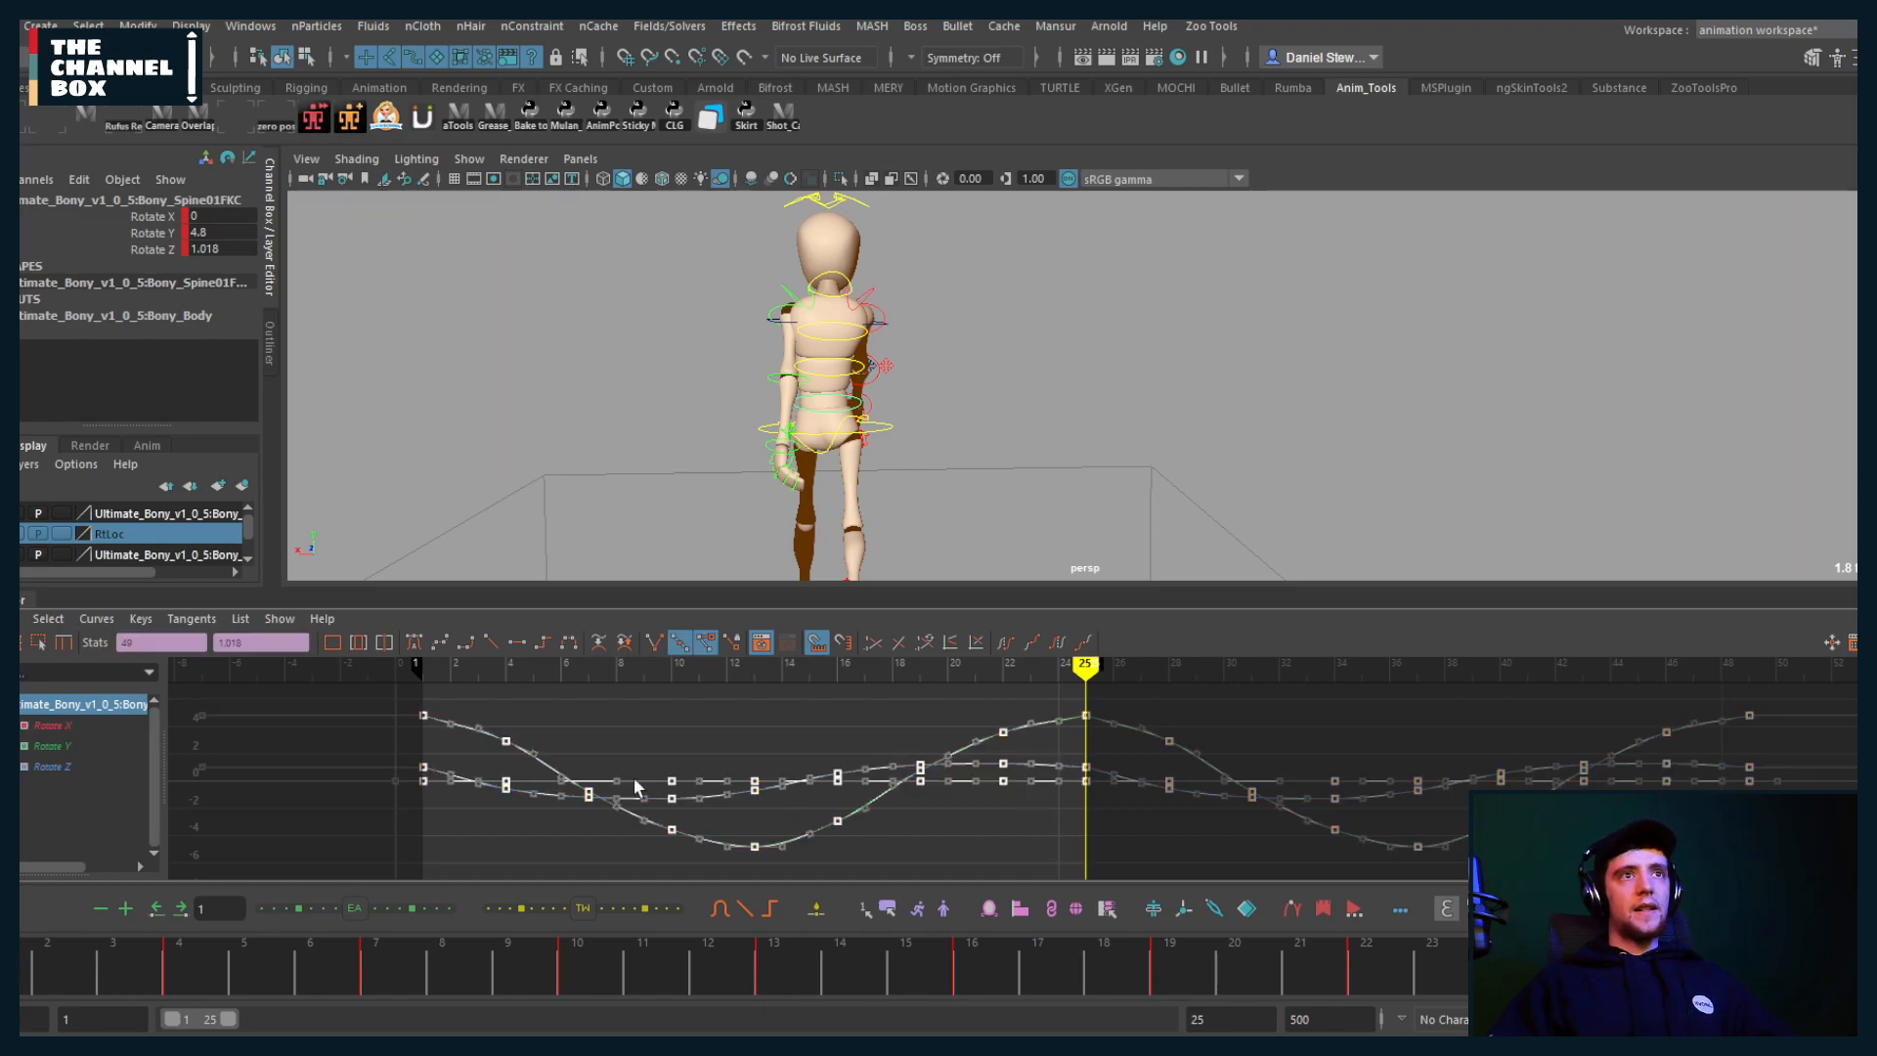
left_click(1740, 671)
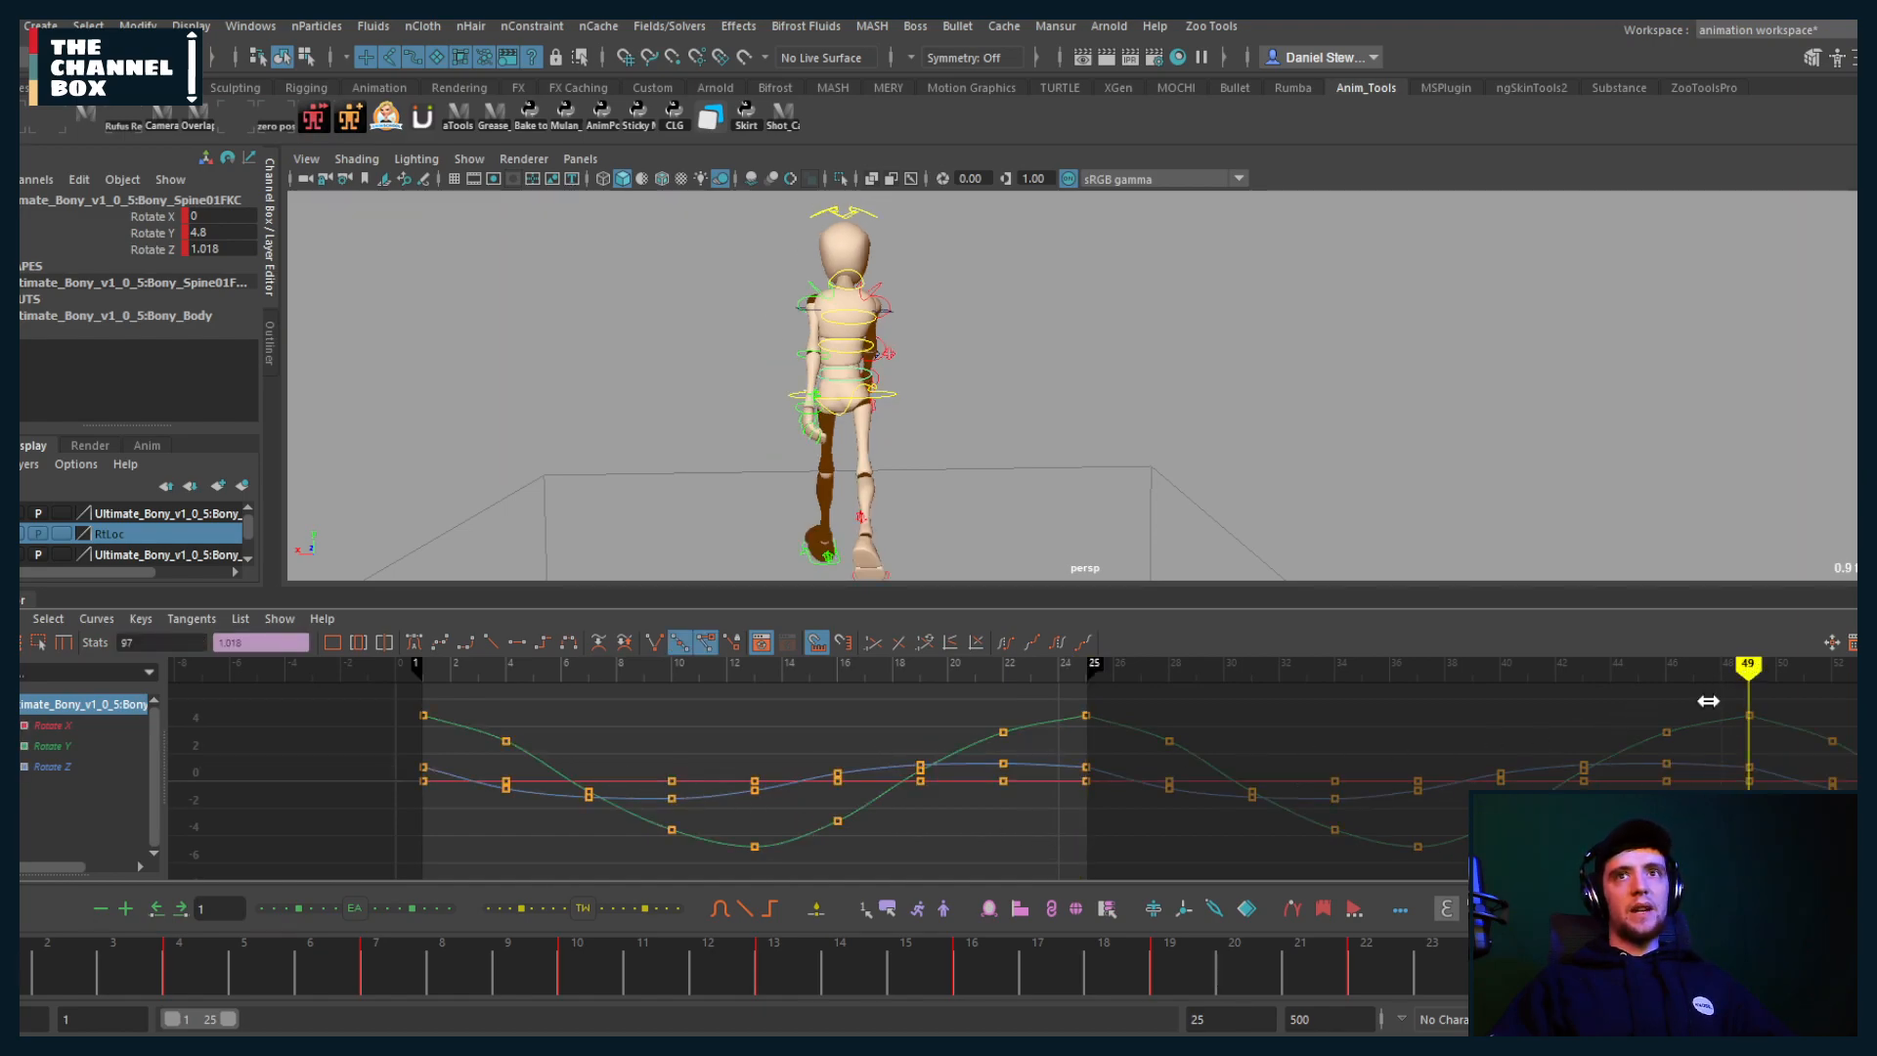
Step: Shift all rotation keys of the lowest spine control one frame earlier and play back the loop
left_click(1108, 838)
left_click_drag(1073, 827, 1076, 825)
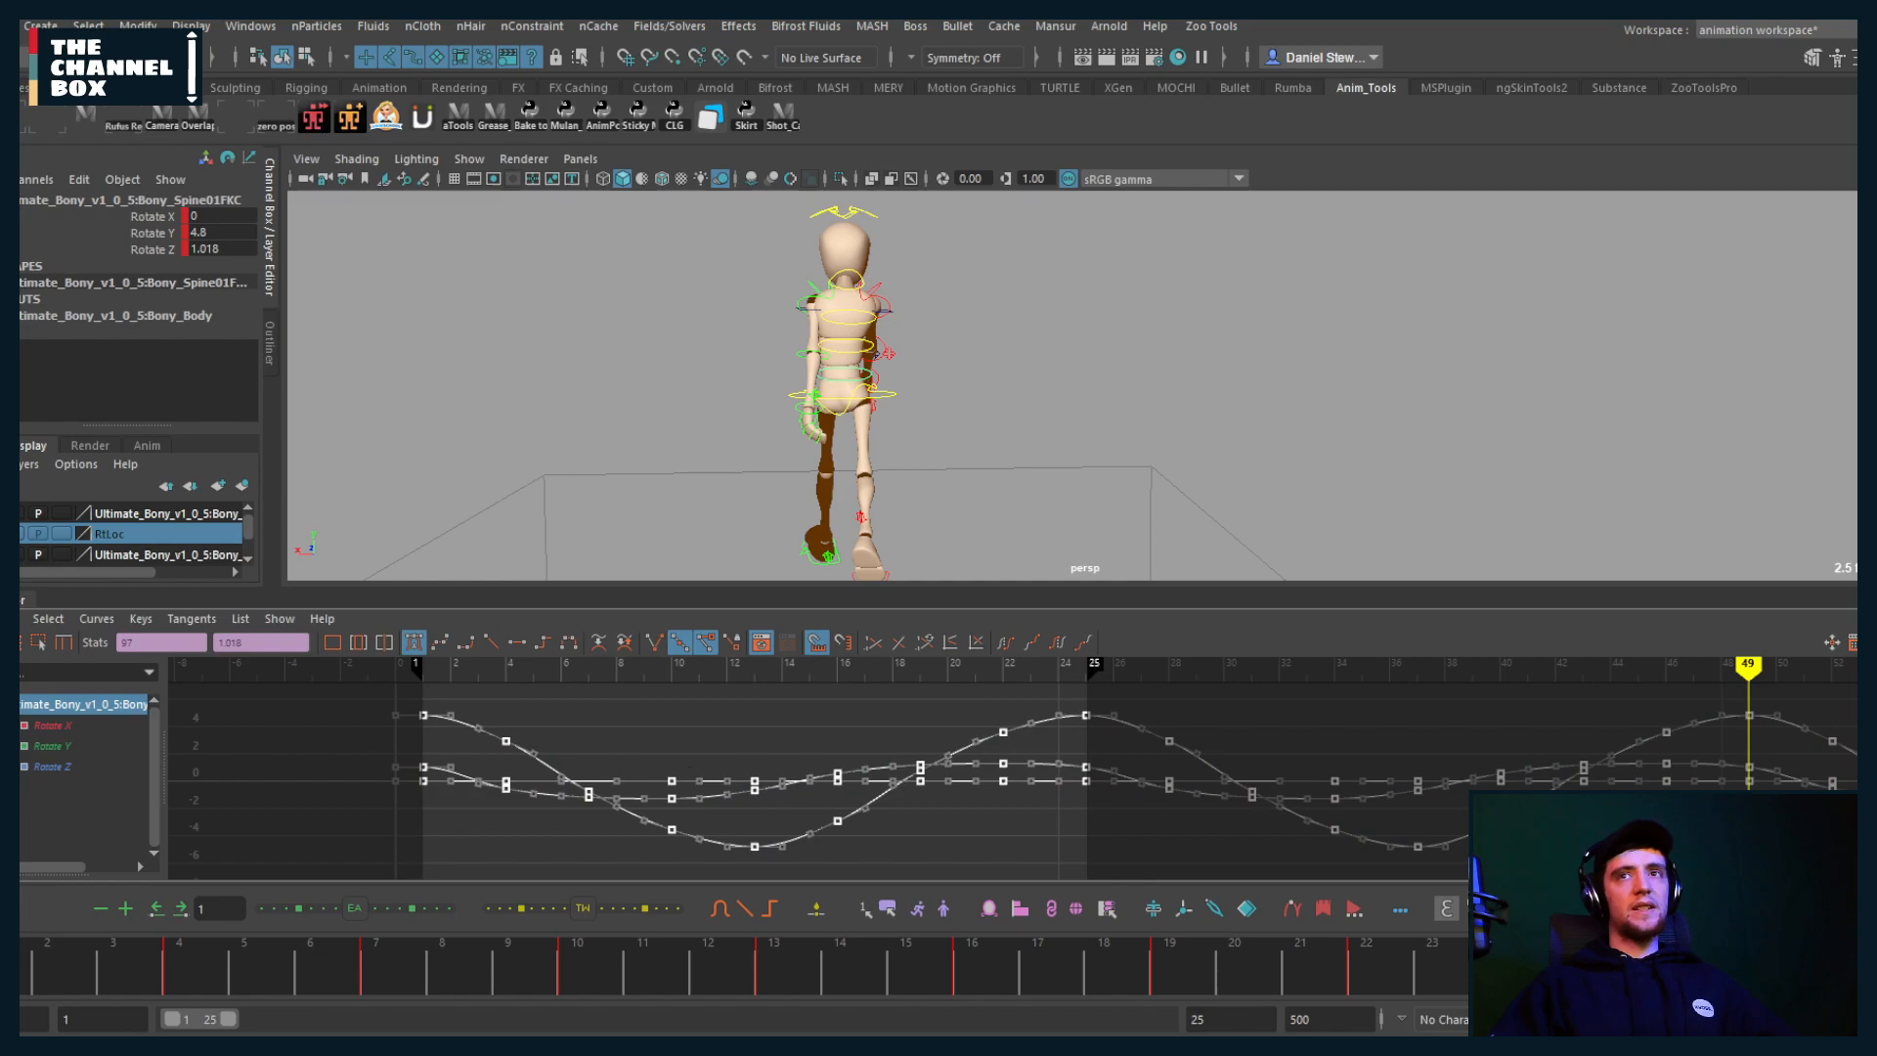
left_click(918, 822)
middle_click_drag(1037, 827, 1086, 827, "alt")
left_click_drag(512, 664, 487, 669)
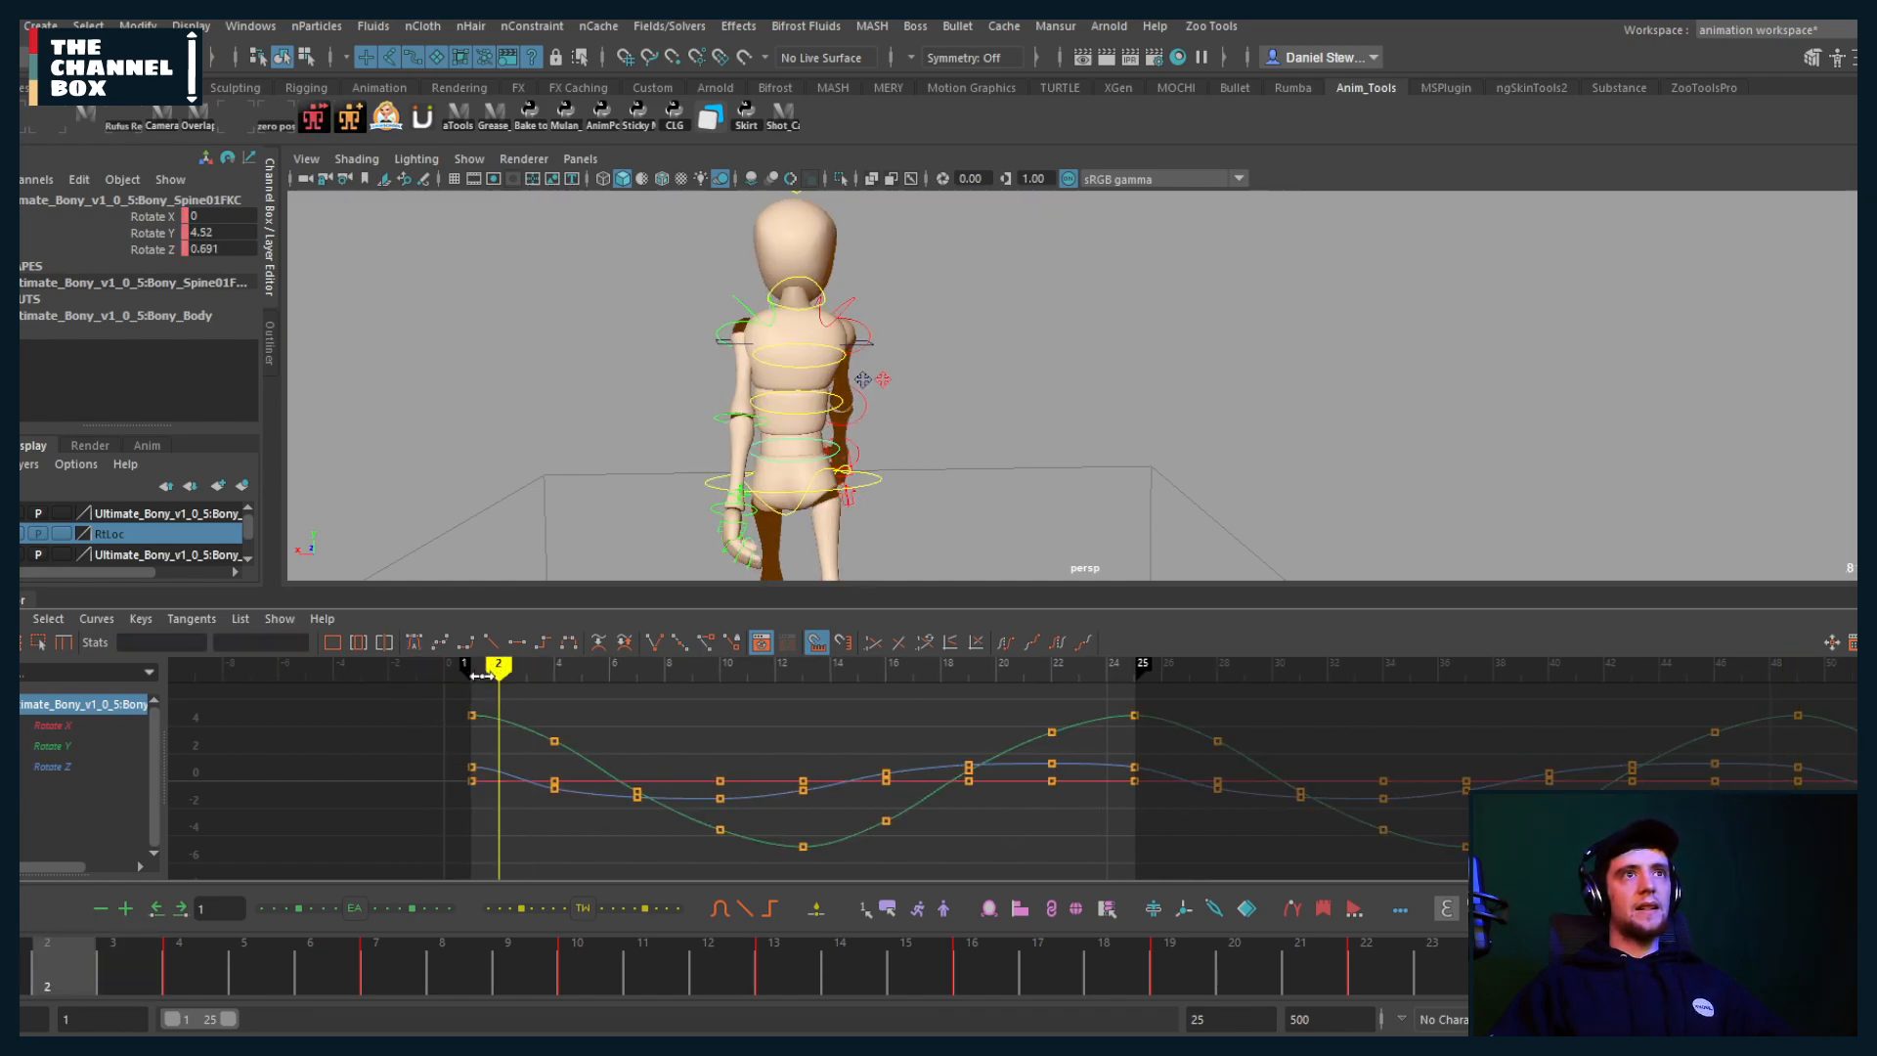
left_click_drag(516, 803, 671, 801)
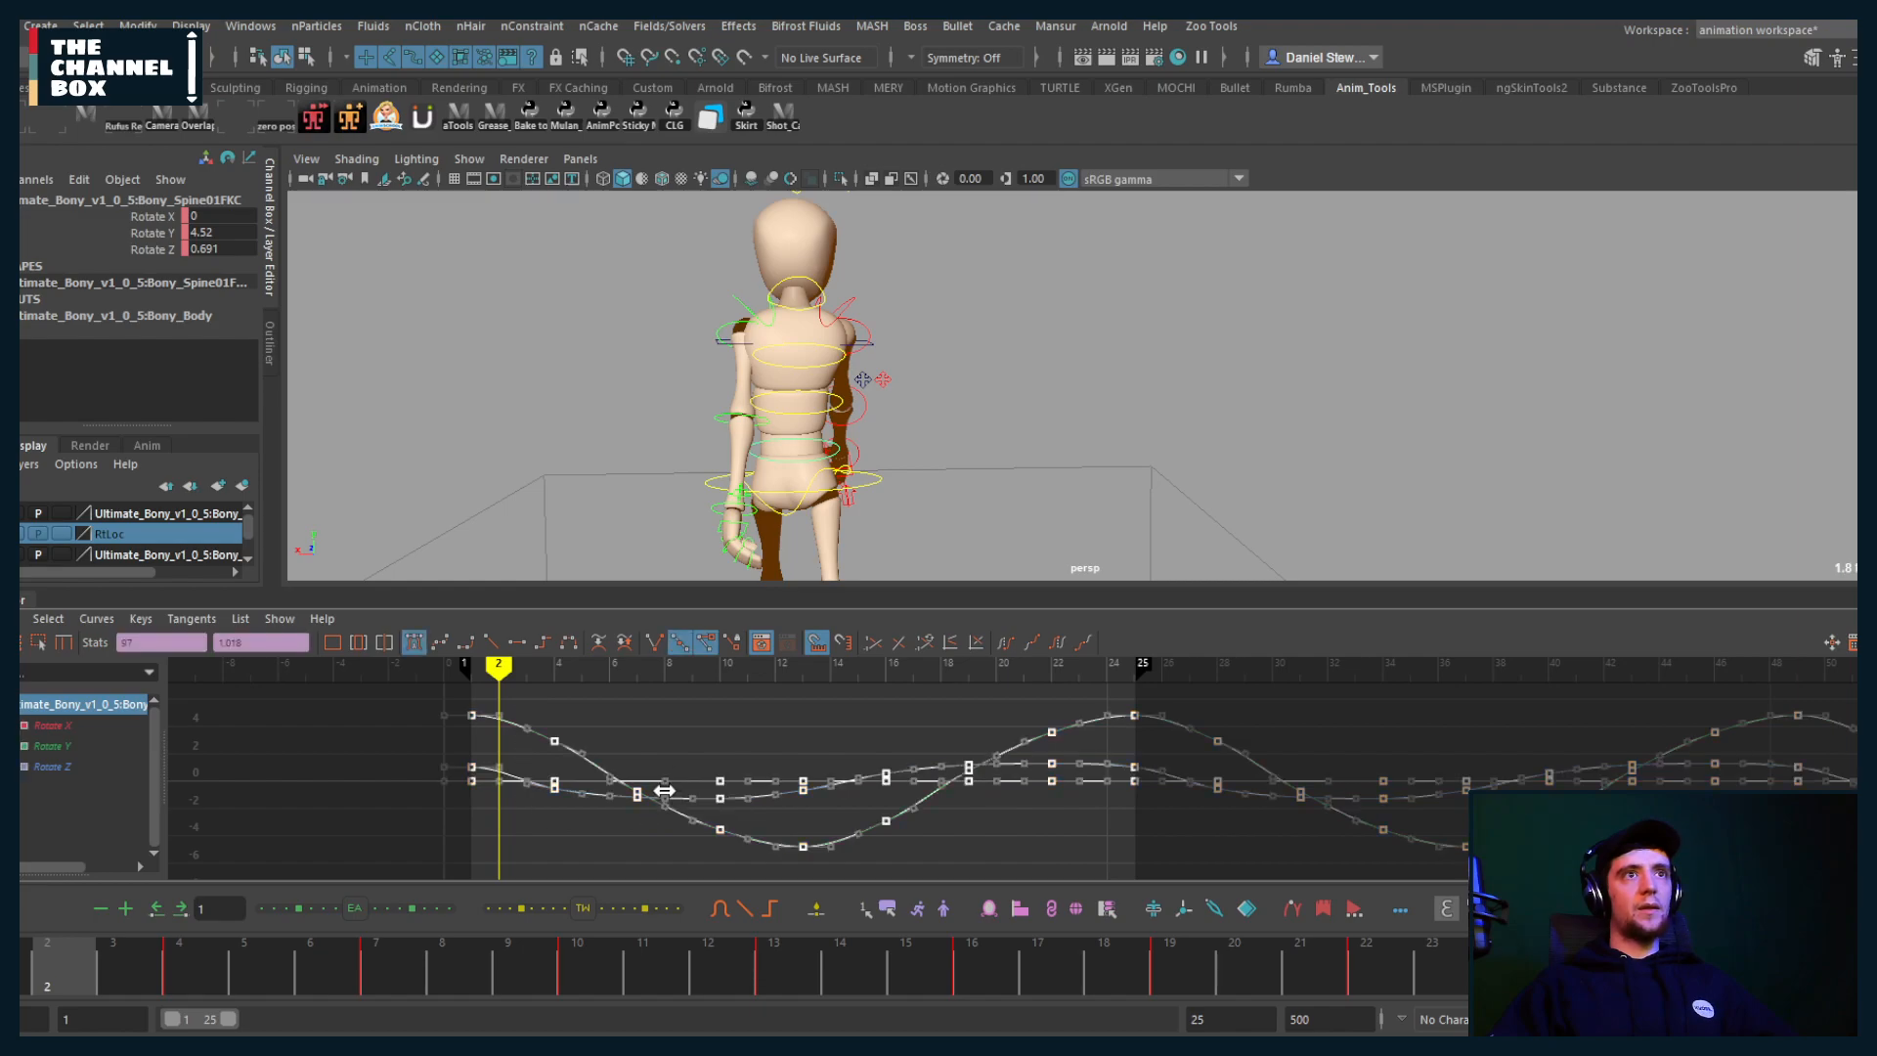
middle_click_drag(664, 790, 636, 790, "shift")
left_click_drag(498, 668, 471, 670)
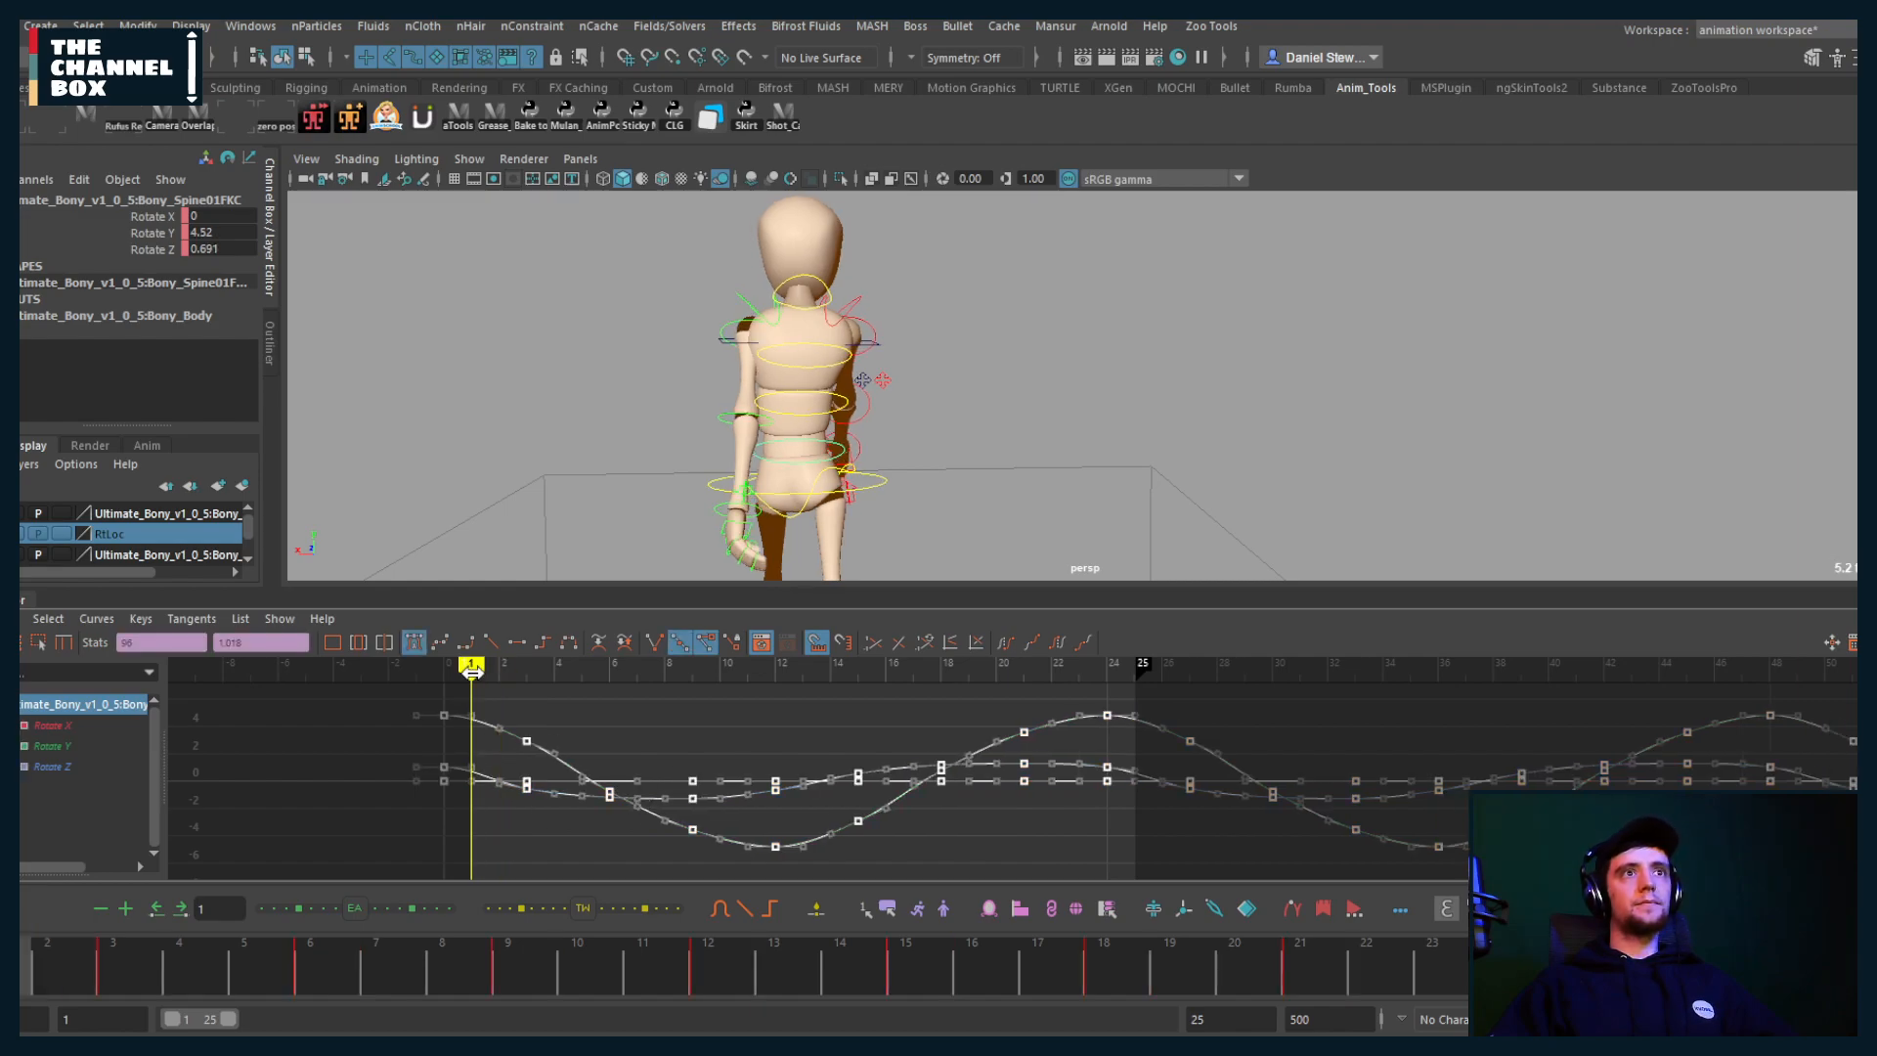
key("alt+v")
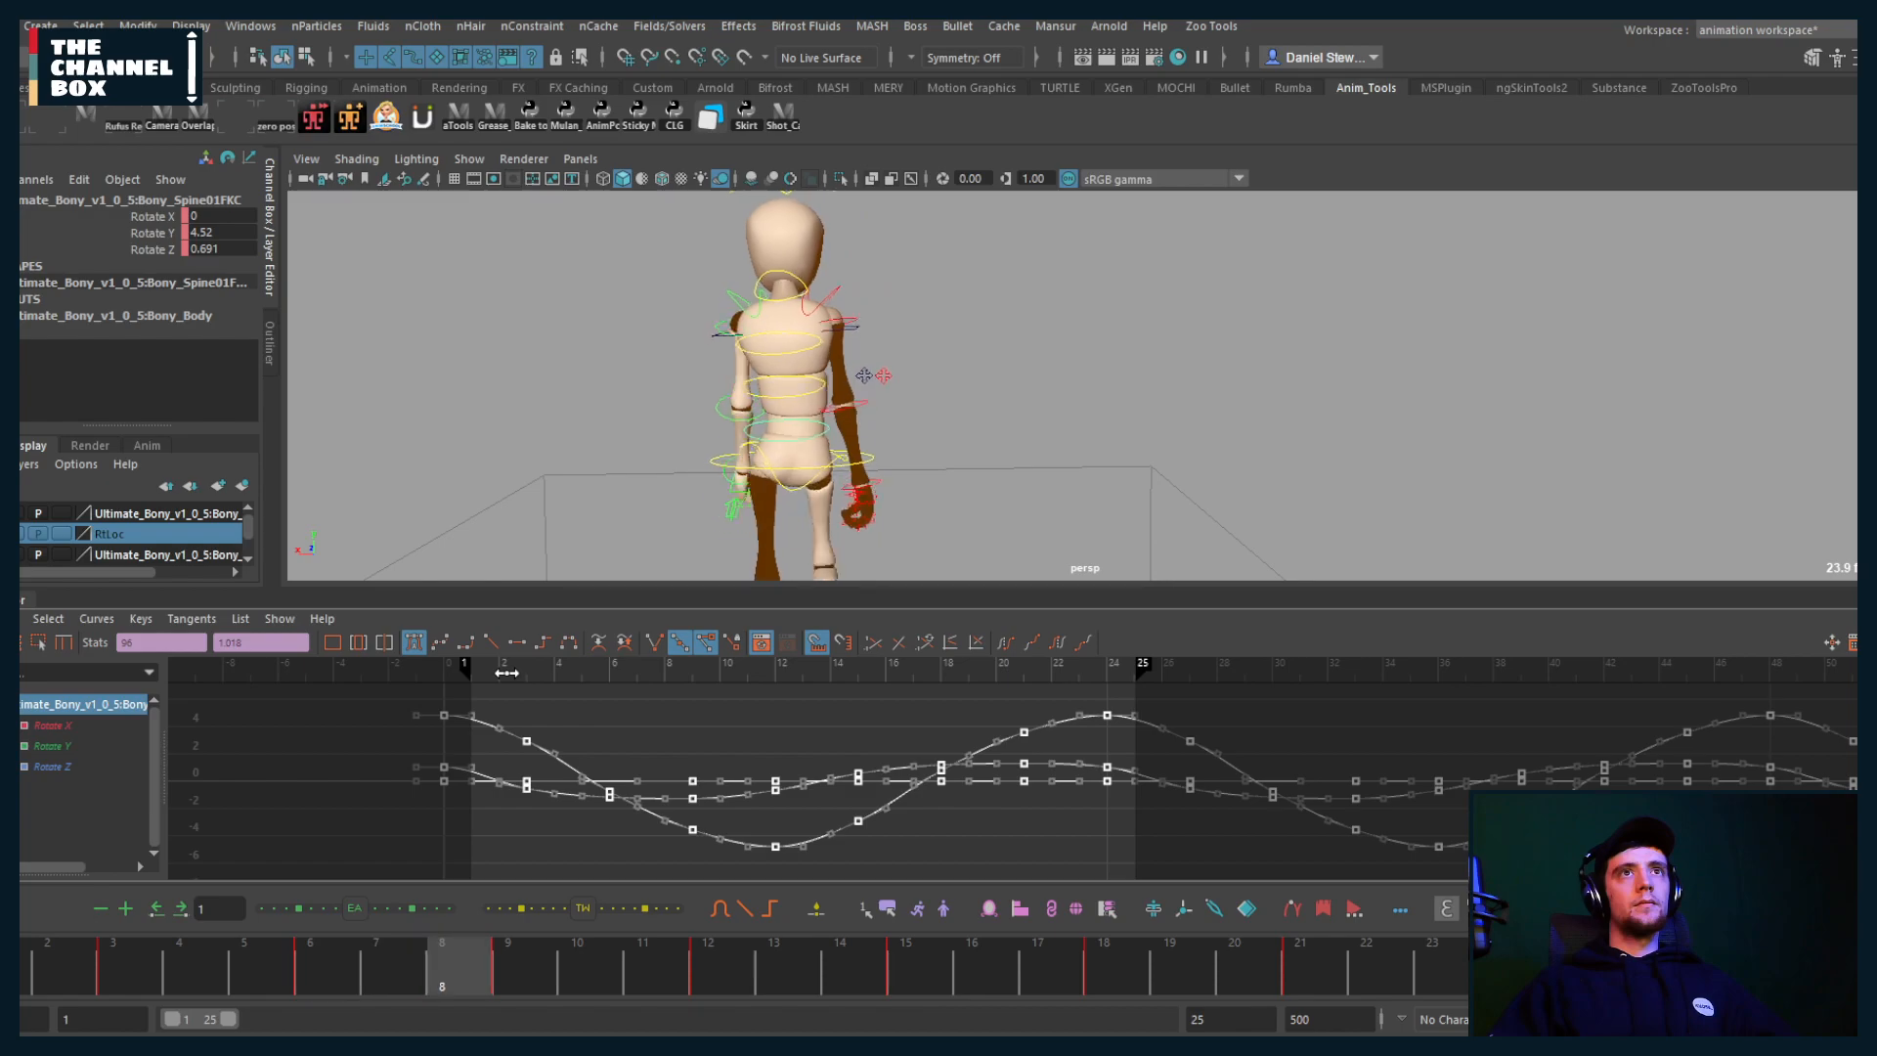
key("alt+v")
Step: Copy all rotation keys of the uppermost spine control and paste them at frames 25 and 49
left_click(779, 366)
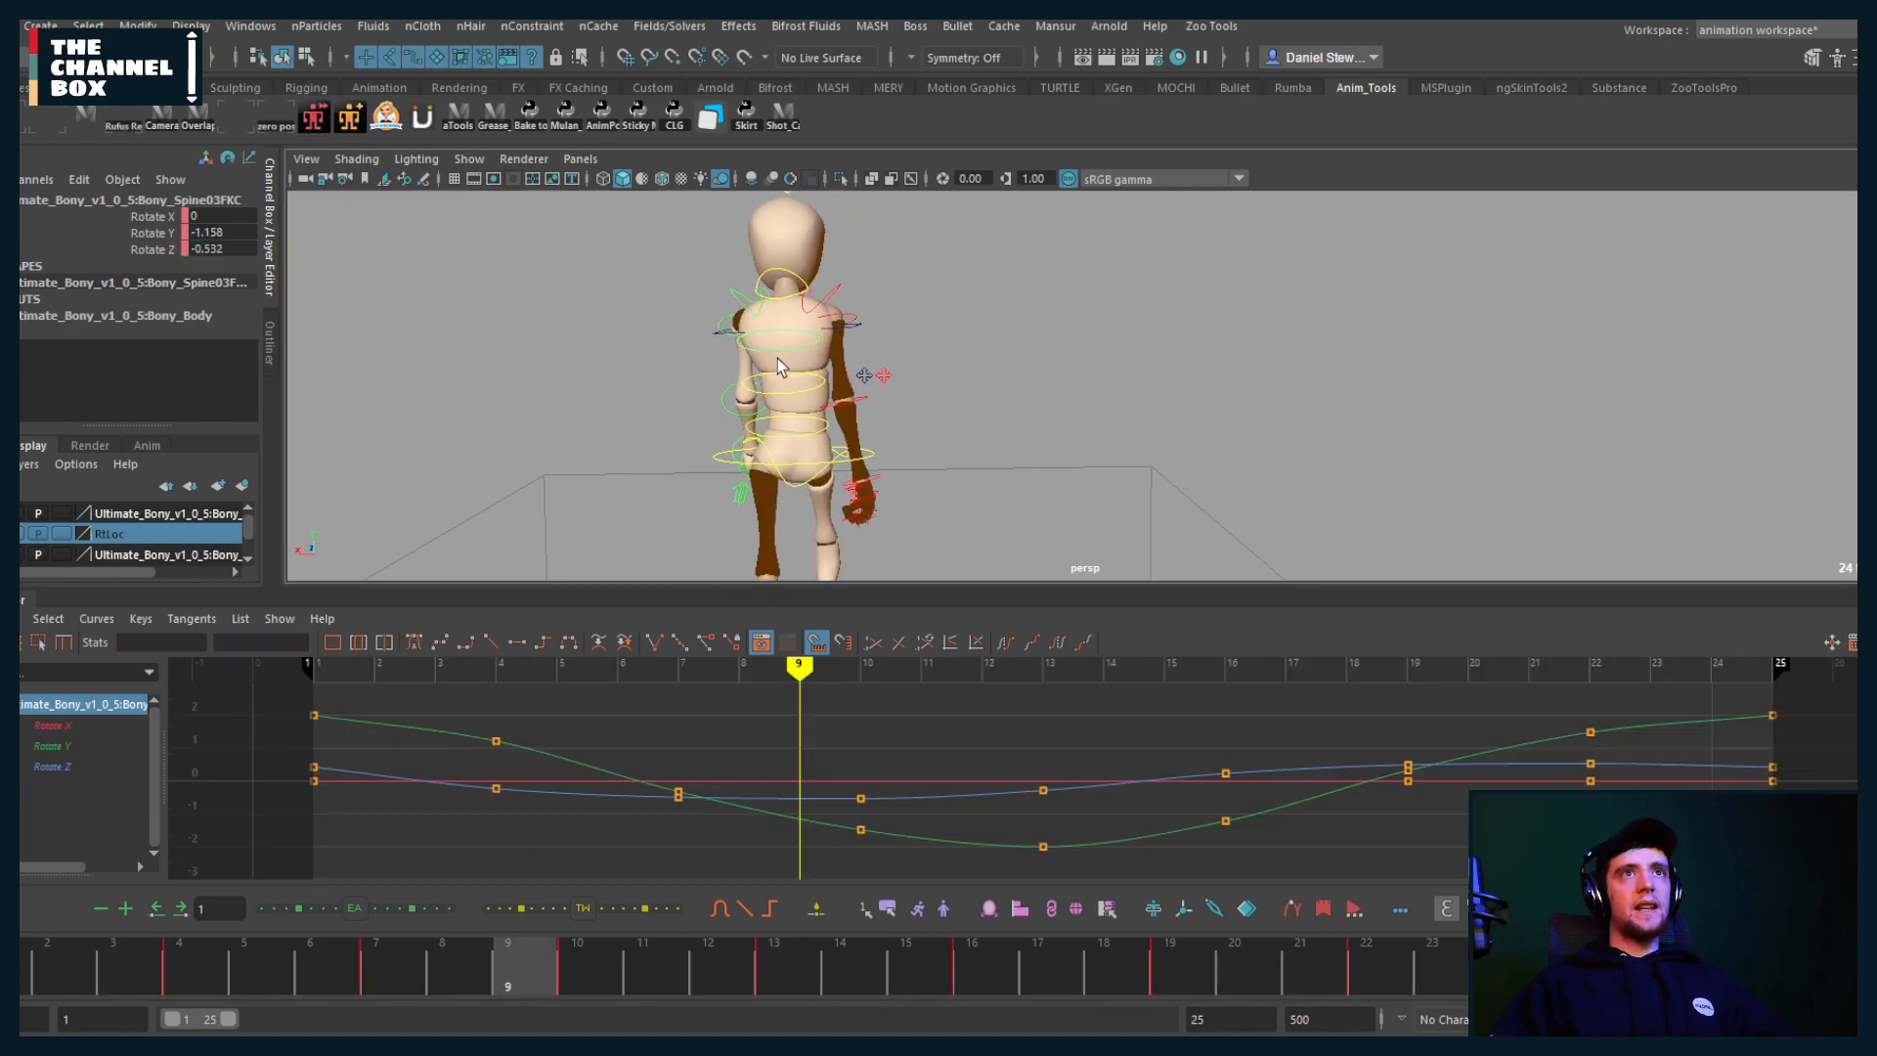
left_click_drag(592, 738, 597, 798)
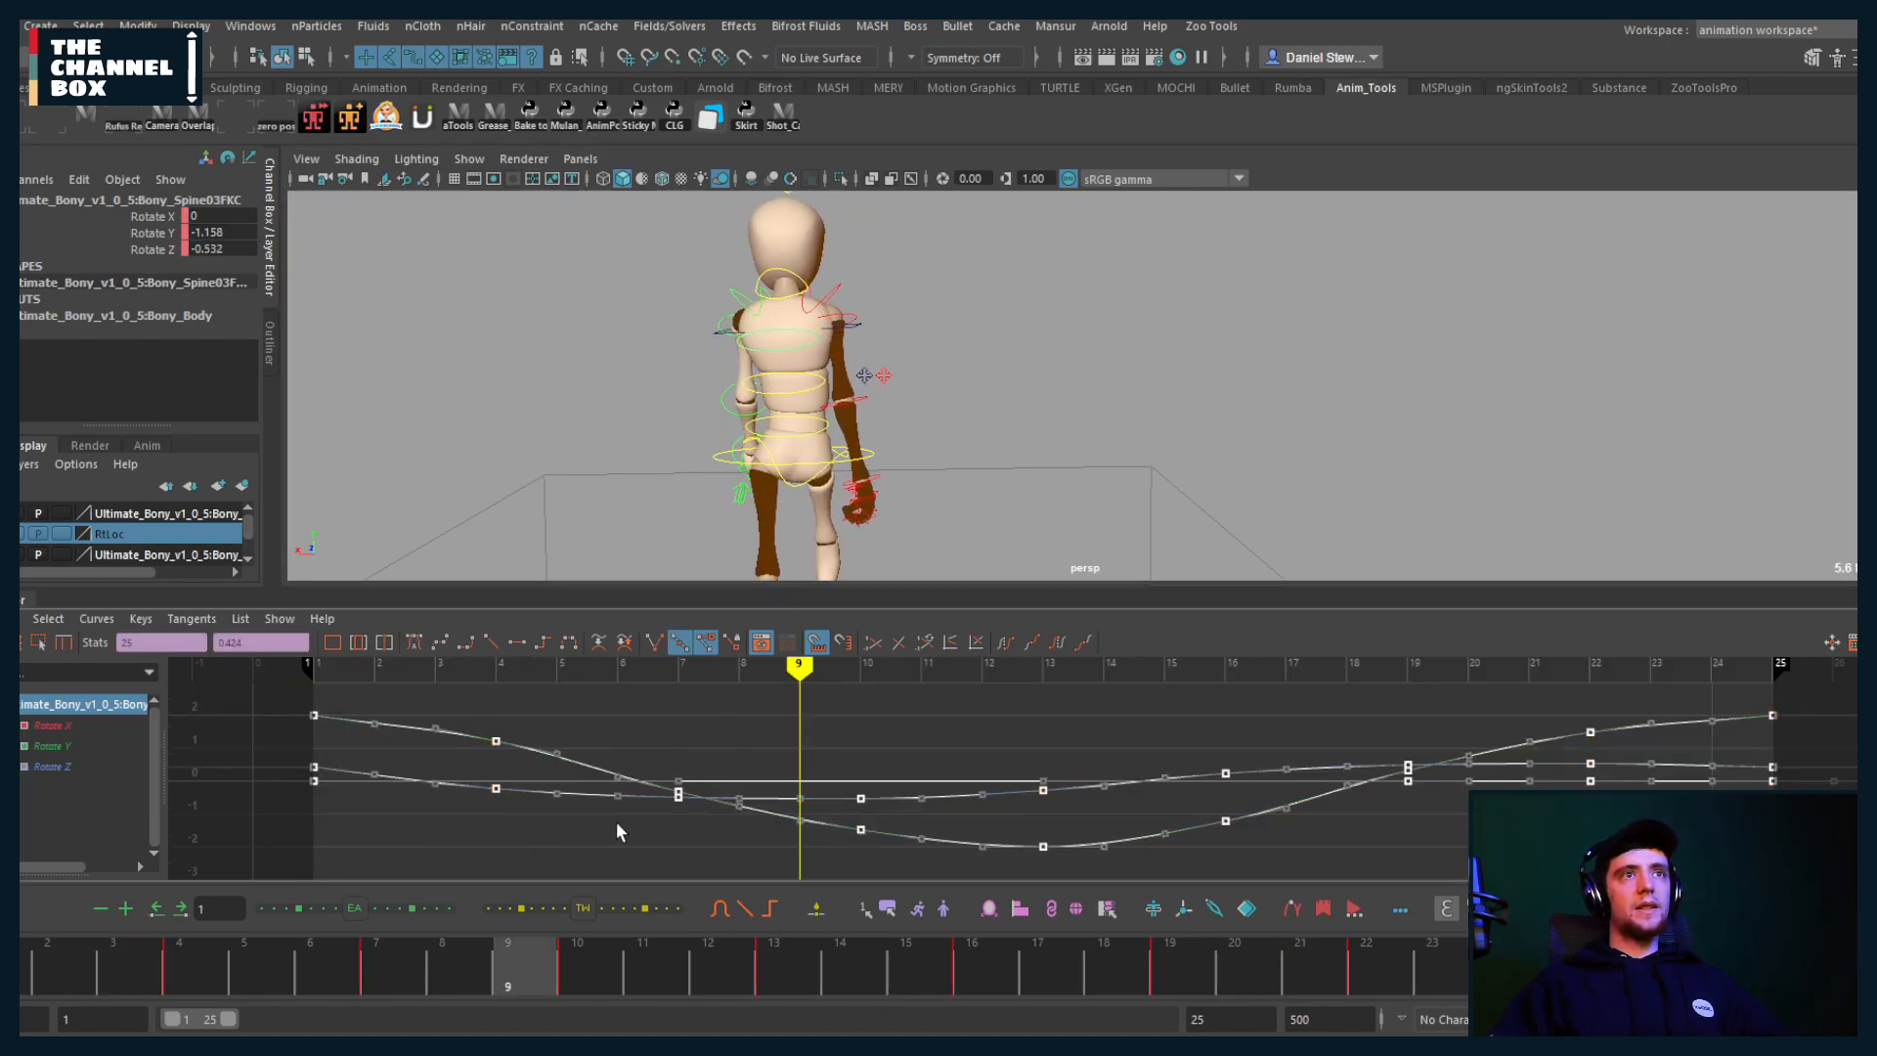
scroll(853, 784, "down", 4)
scroll(1075, 753, "up", 1)
scroll(1251, 729, "up", 2)
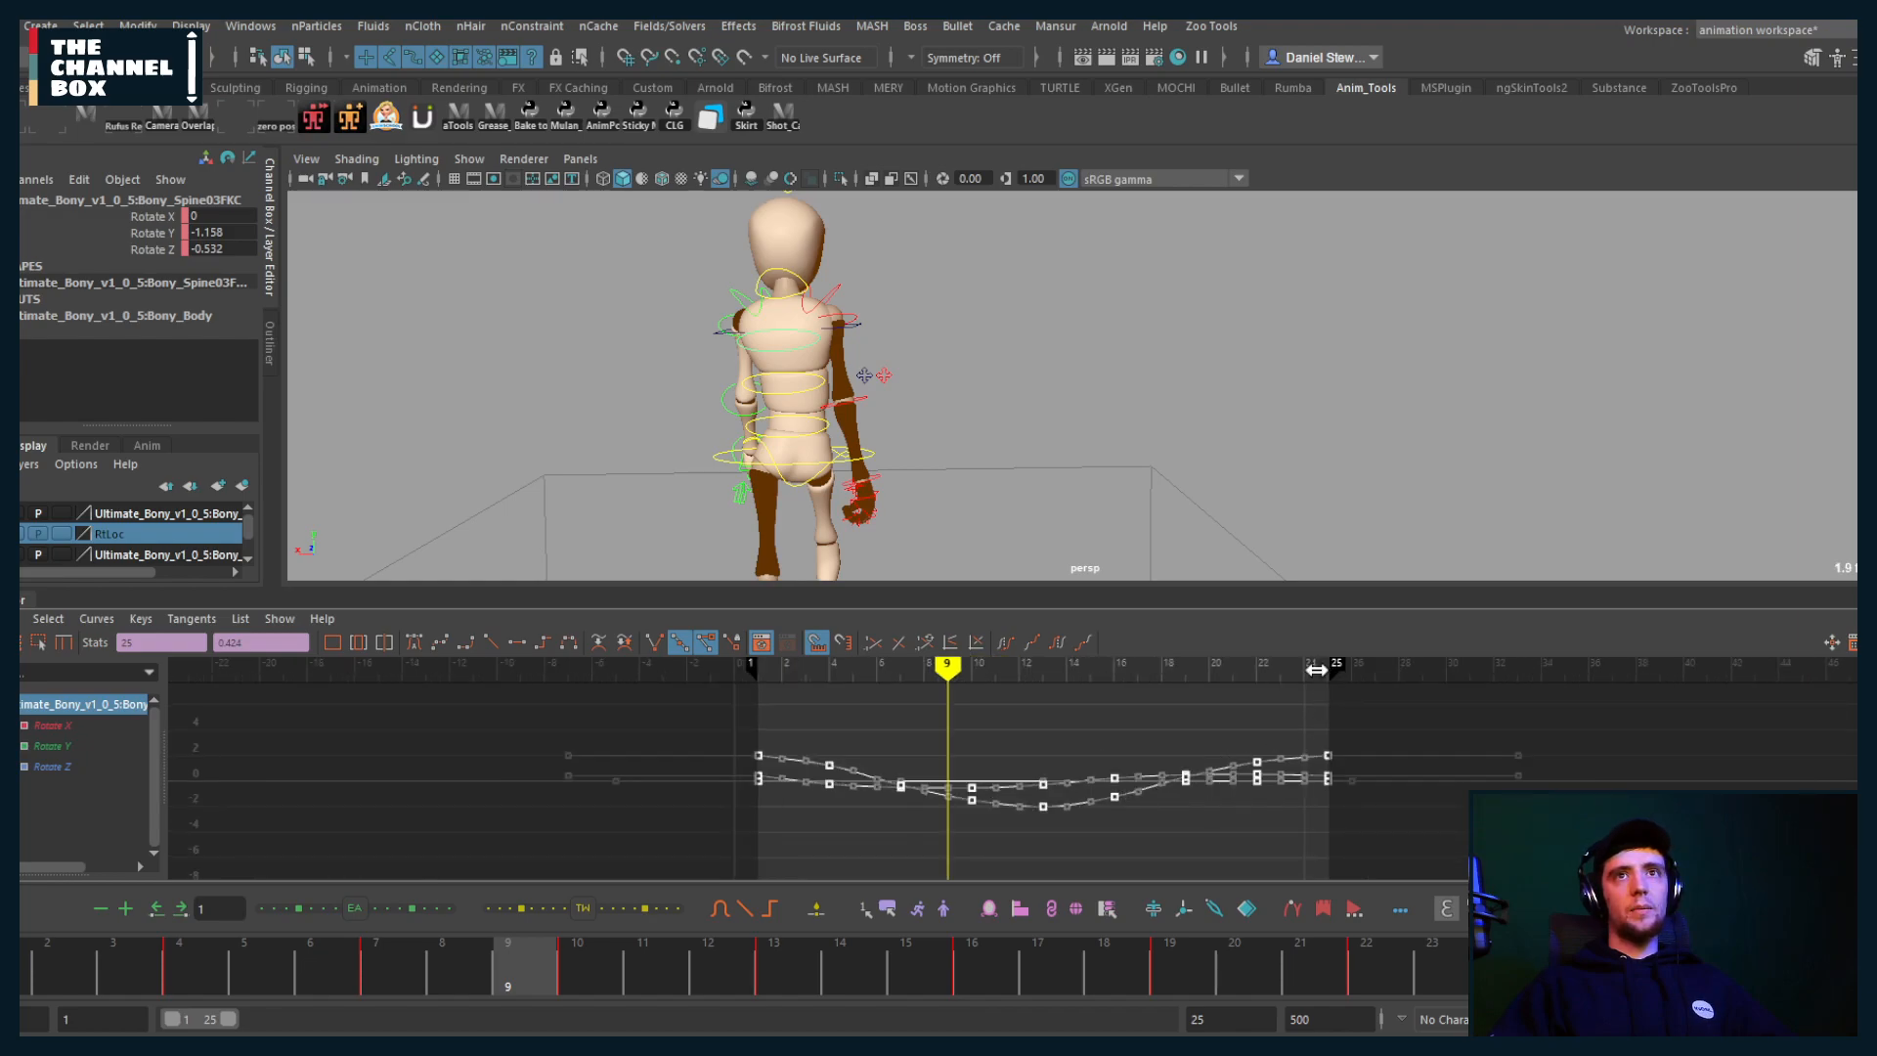
left_click(1321, 672)
key("ctrl+v")
middle_click_drag(1527, 683, 1373, 679, "alt")
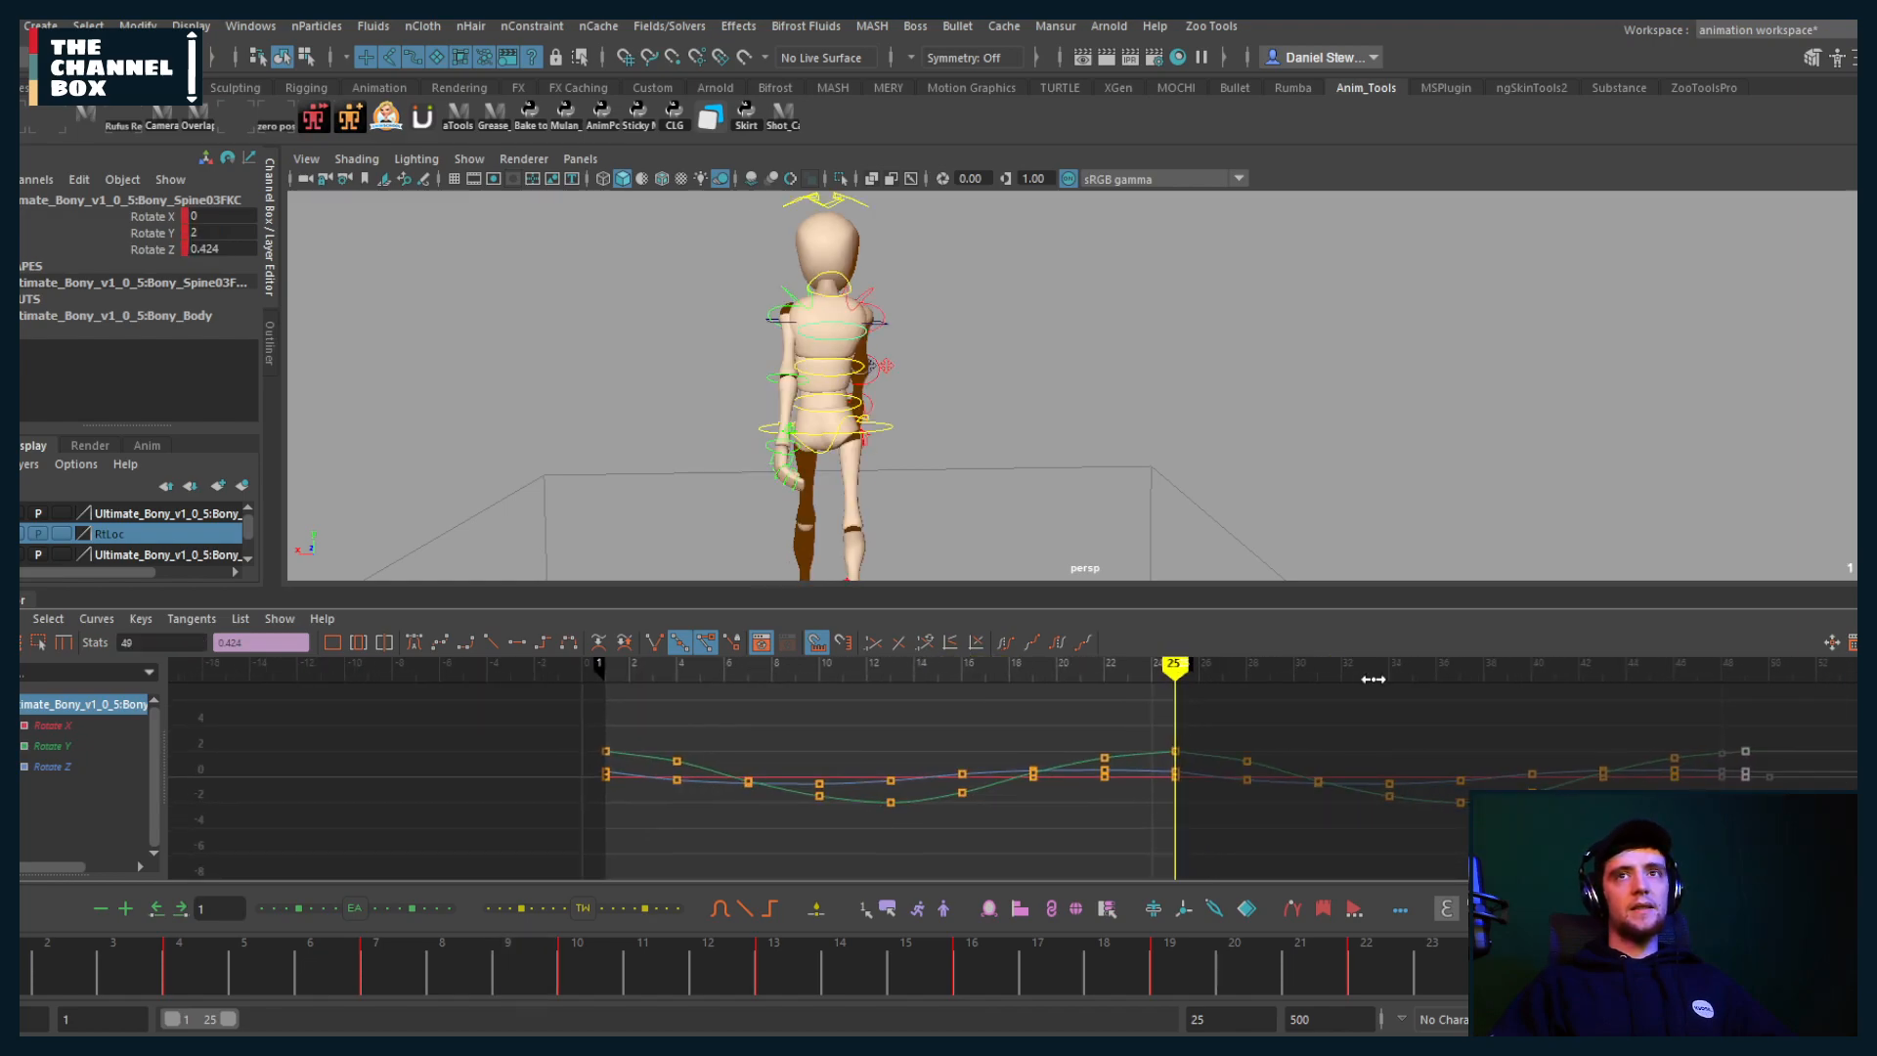
left_click(1747, 670)
key("ctrl+v")
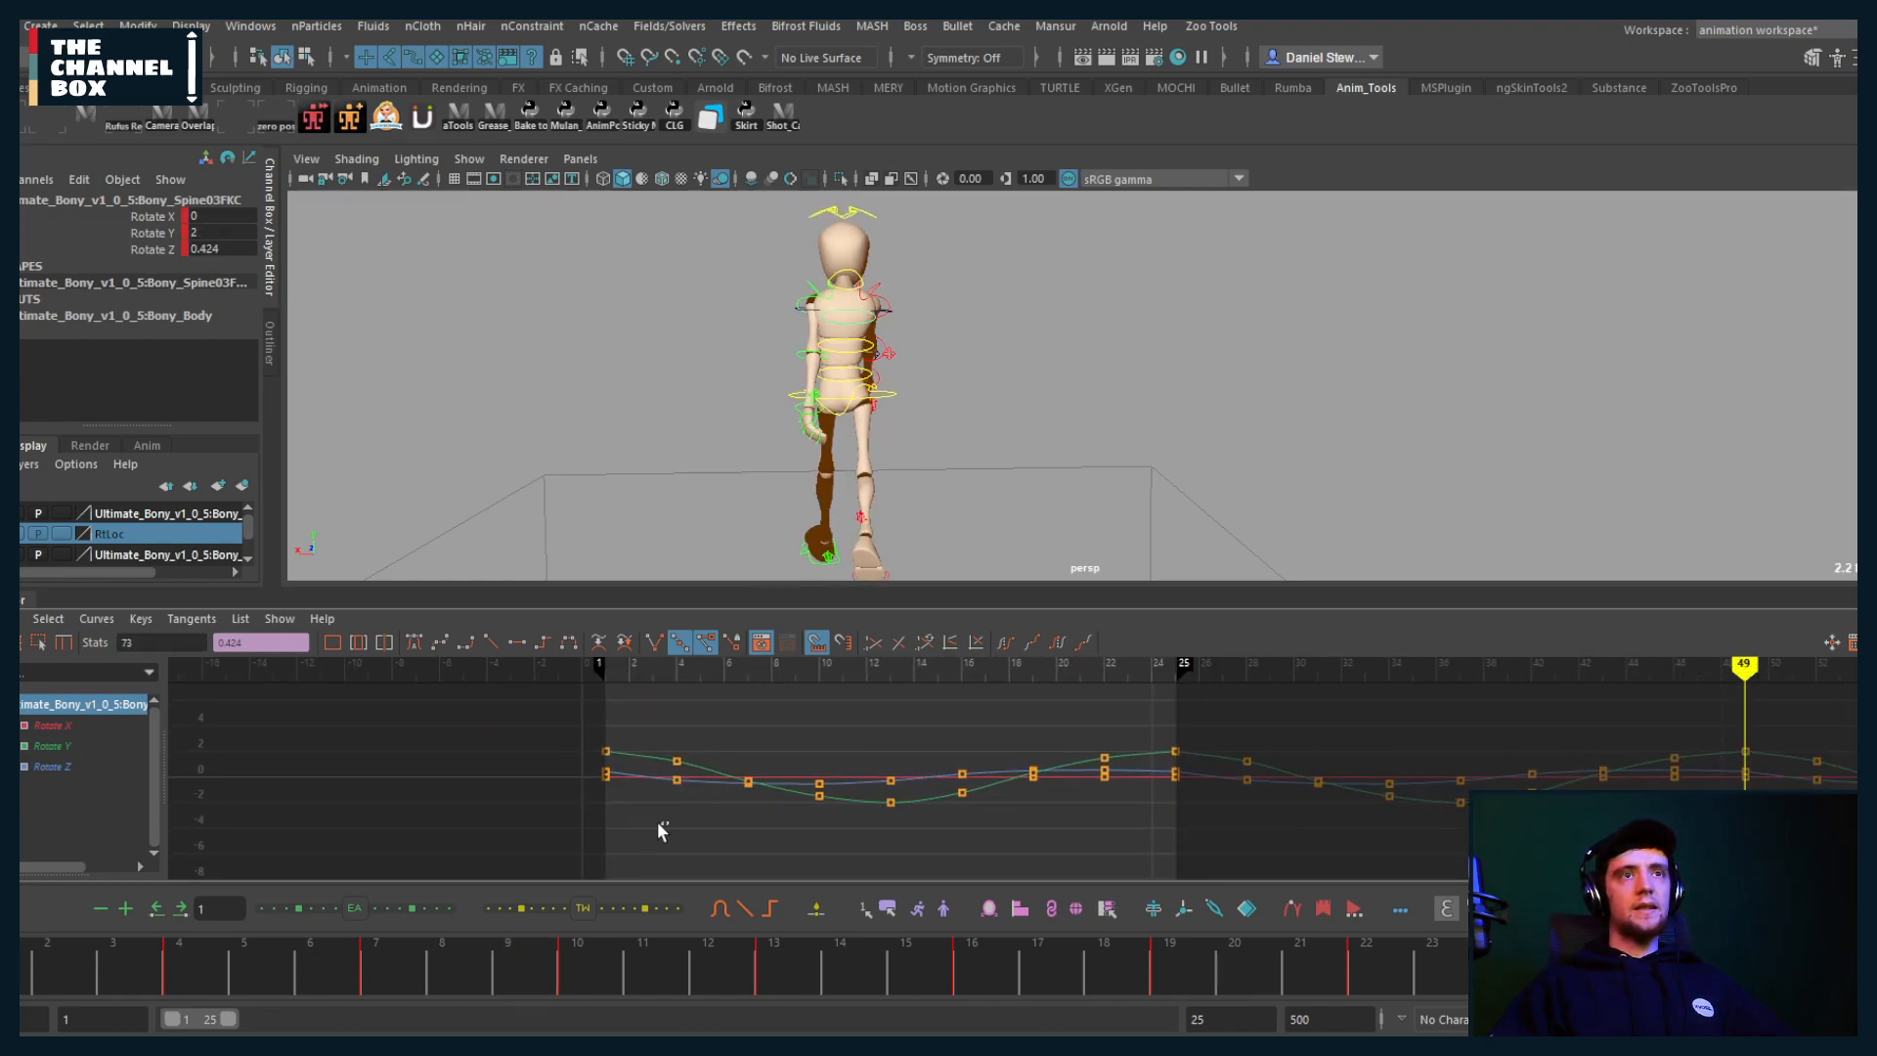
Step: Move the uppermost spine control's complete set of rotation keys 24 frames earlier so its curves extend before frame 1
left_click(661, 830)
left_click_drag(632, 756, 631, 777)
left_click(605, 669)
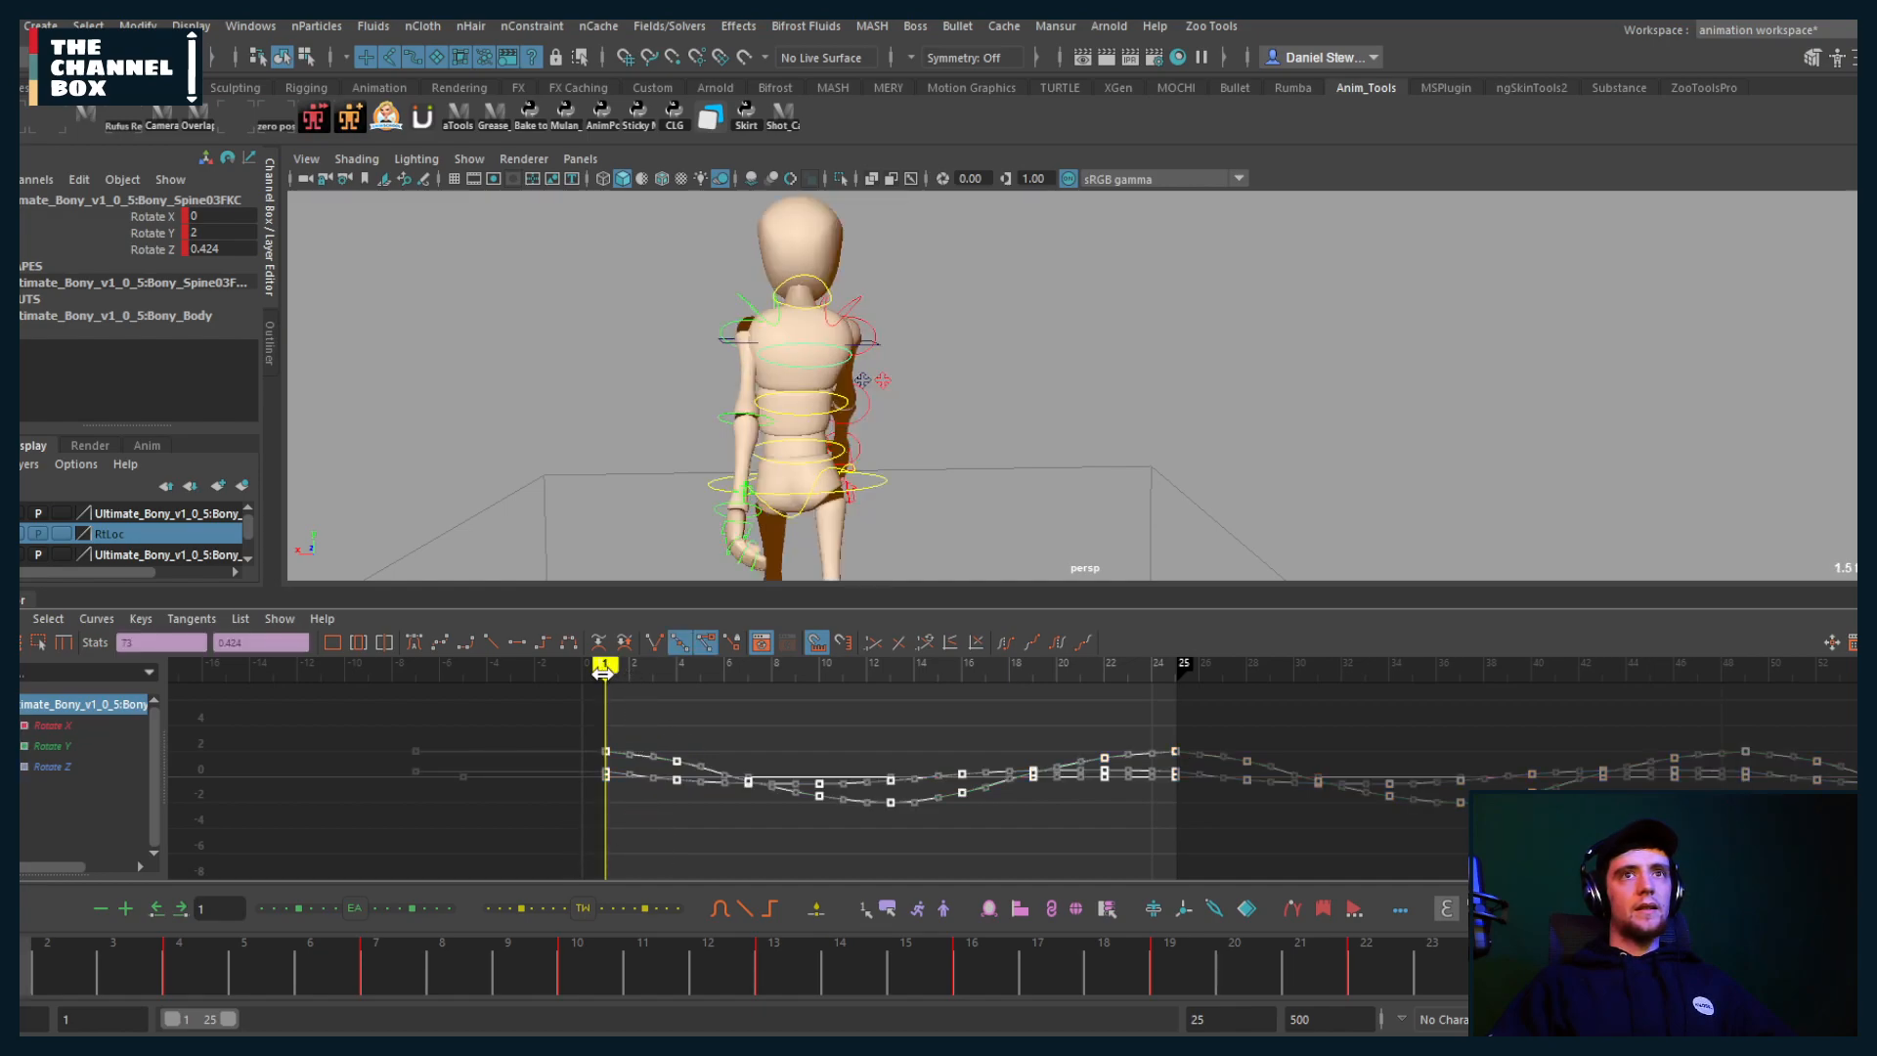
middle_click_drag(921, 747, 423, 735, "shift")
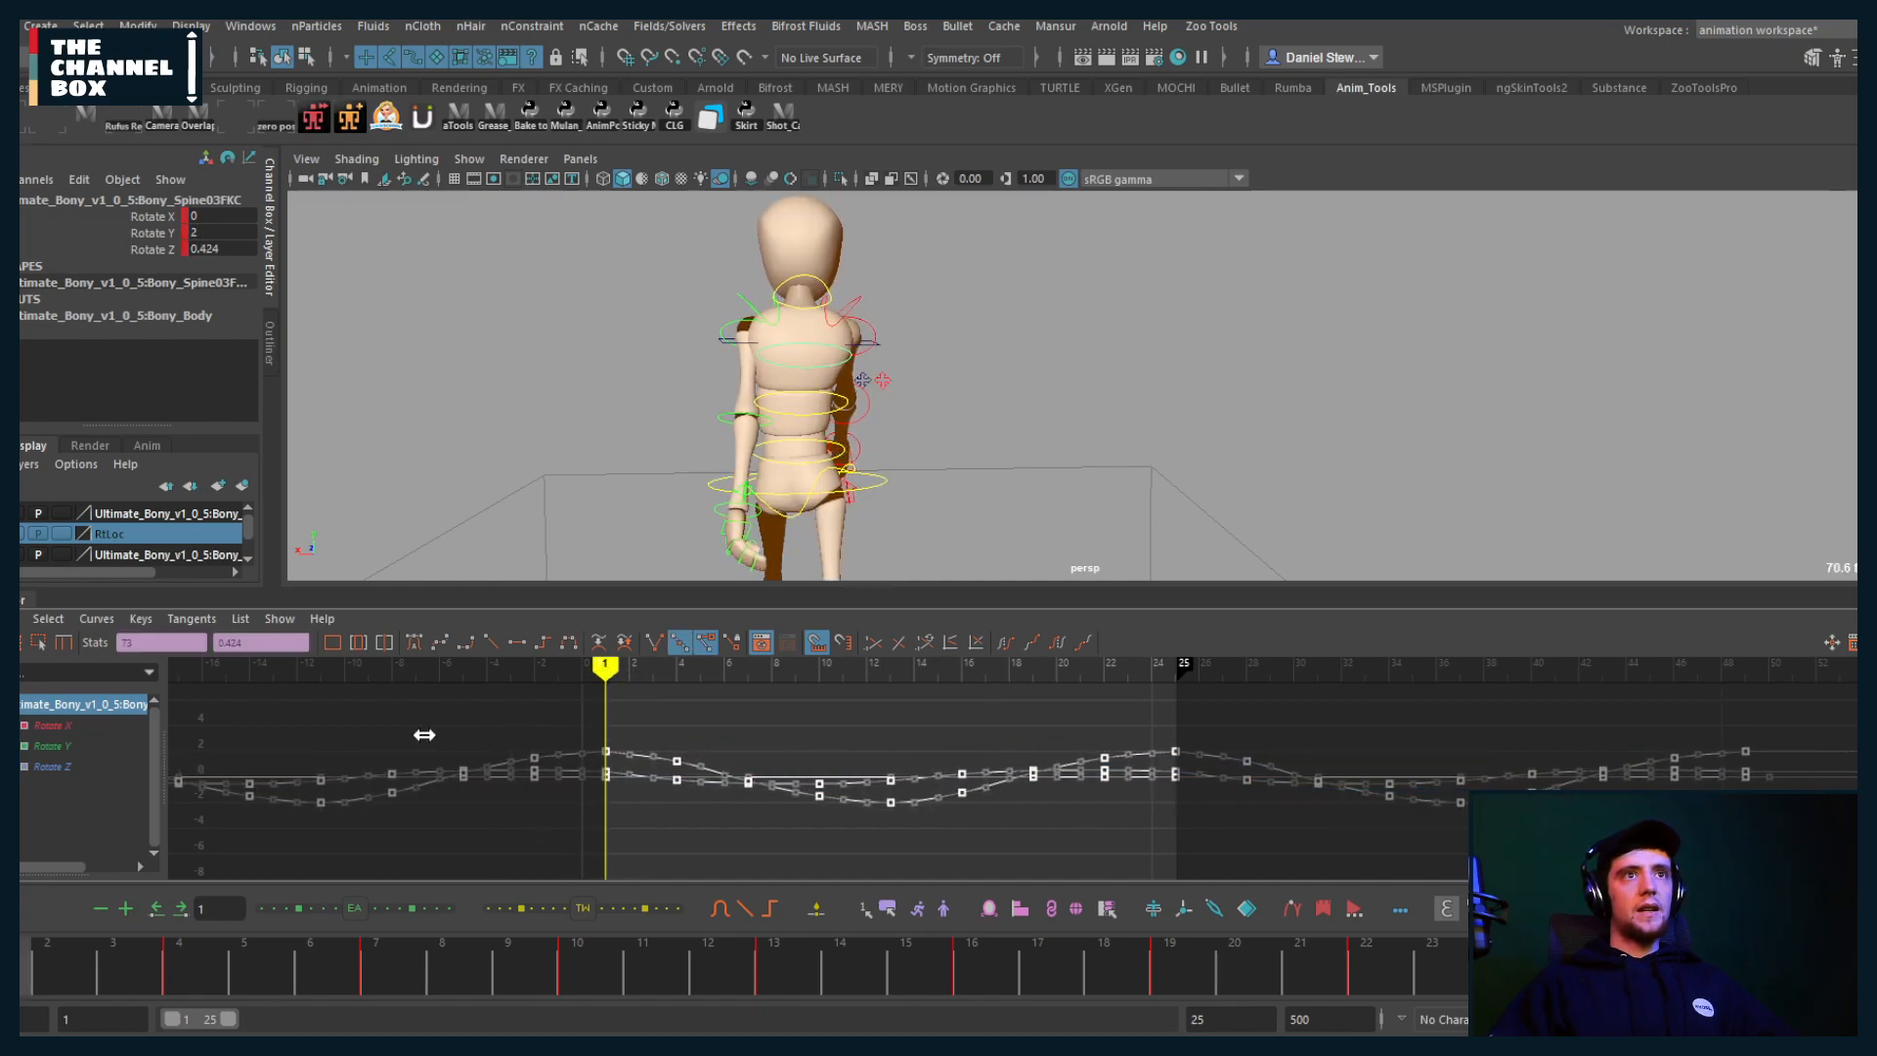
Step: Offset the uppermost spine control's rotation keys one frame later and play back the loop
middle_click_drag(592, 722, 602, 721, "shift")
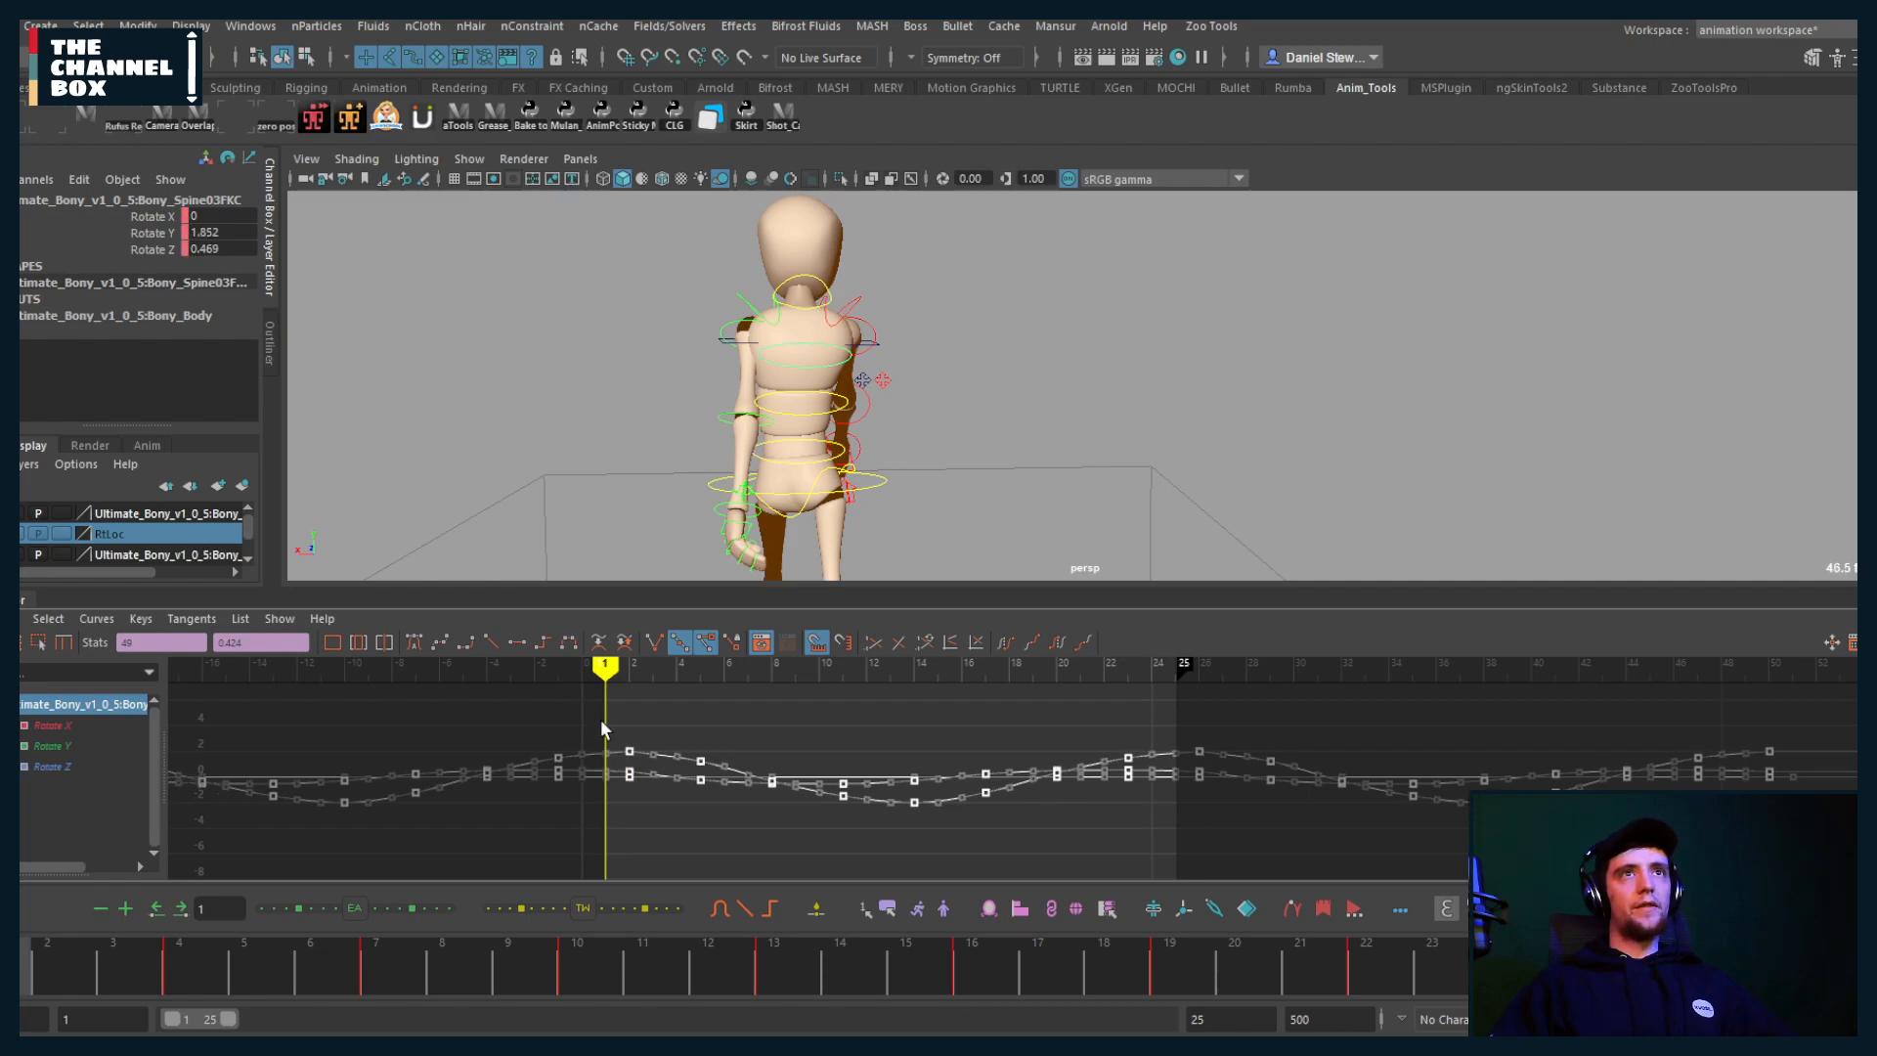
left_click(773, 721)
key("alt+v")
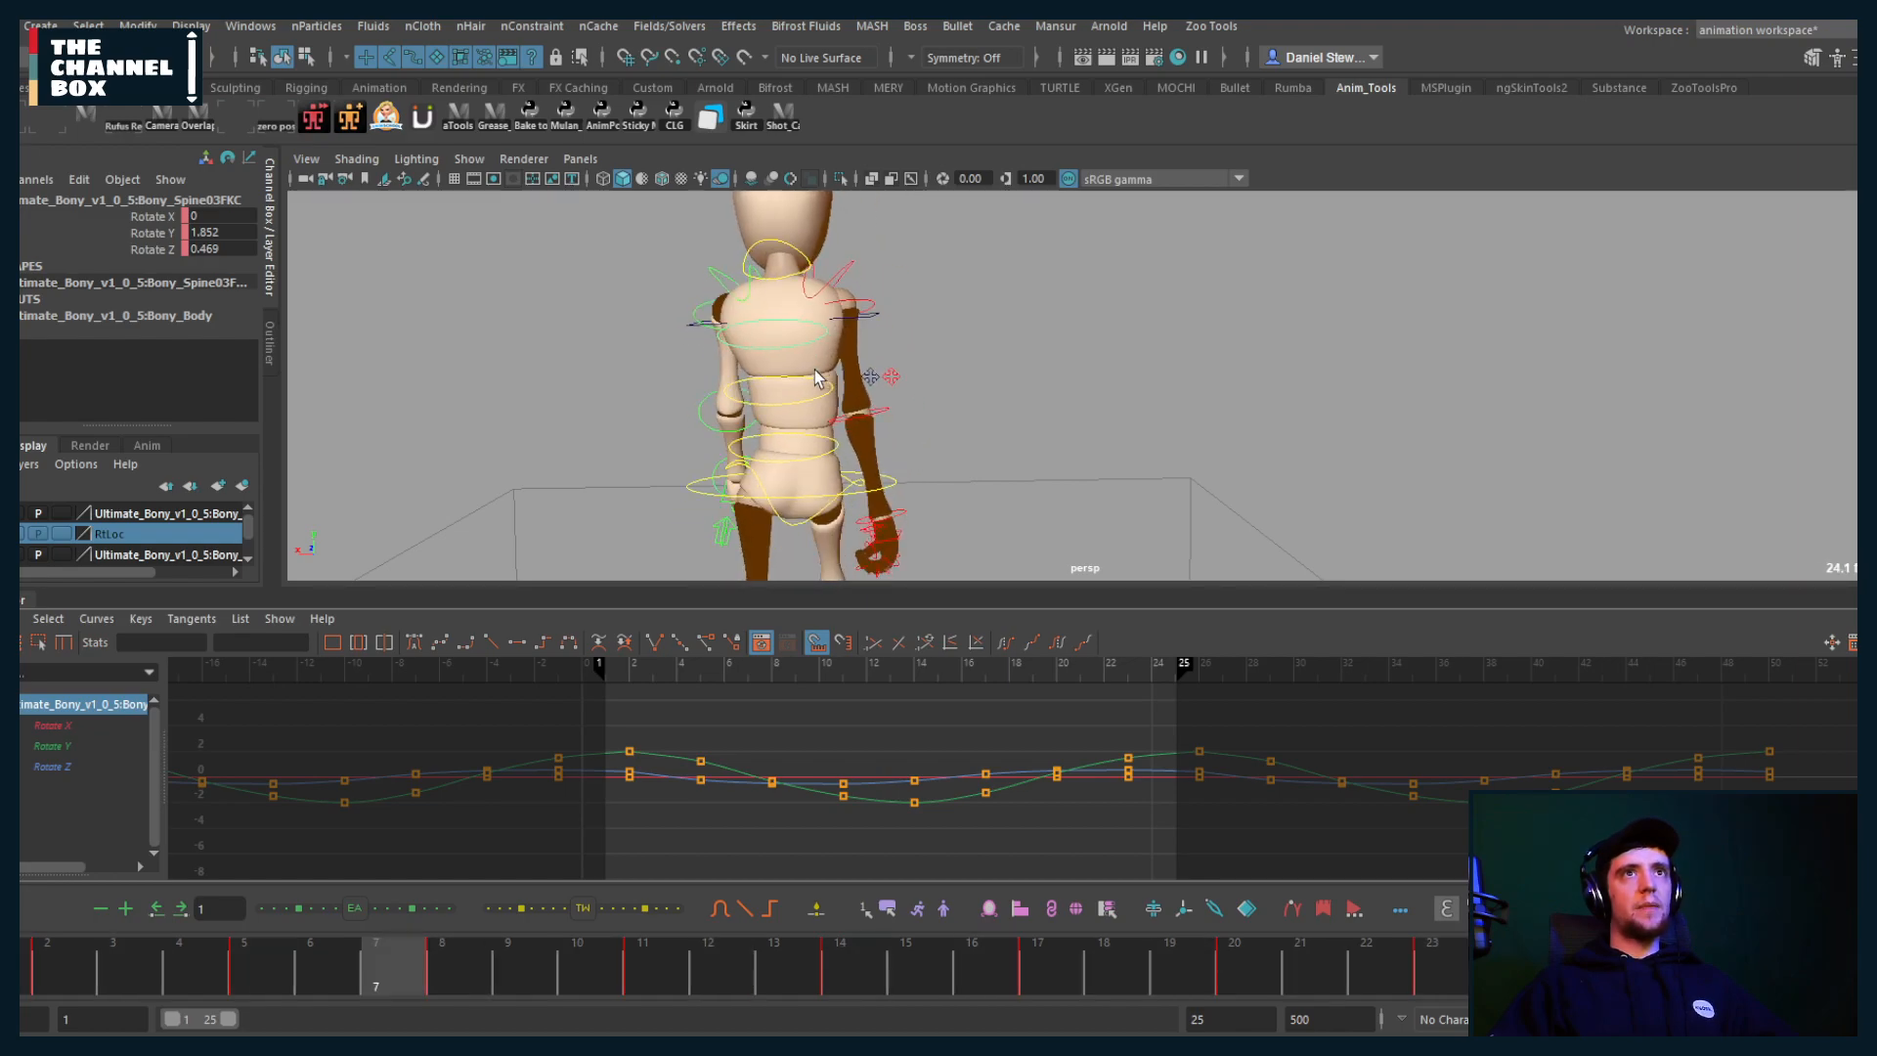
key("alt+v")
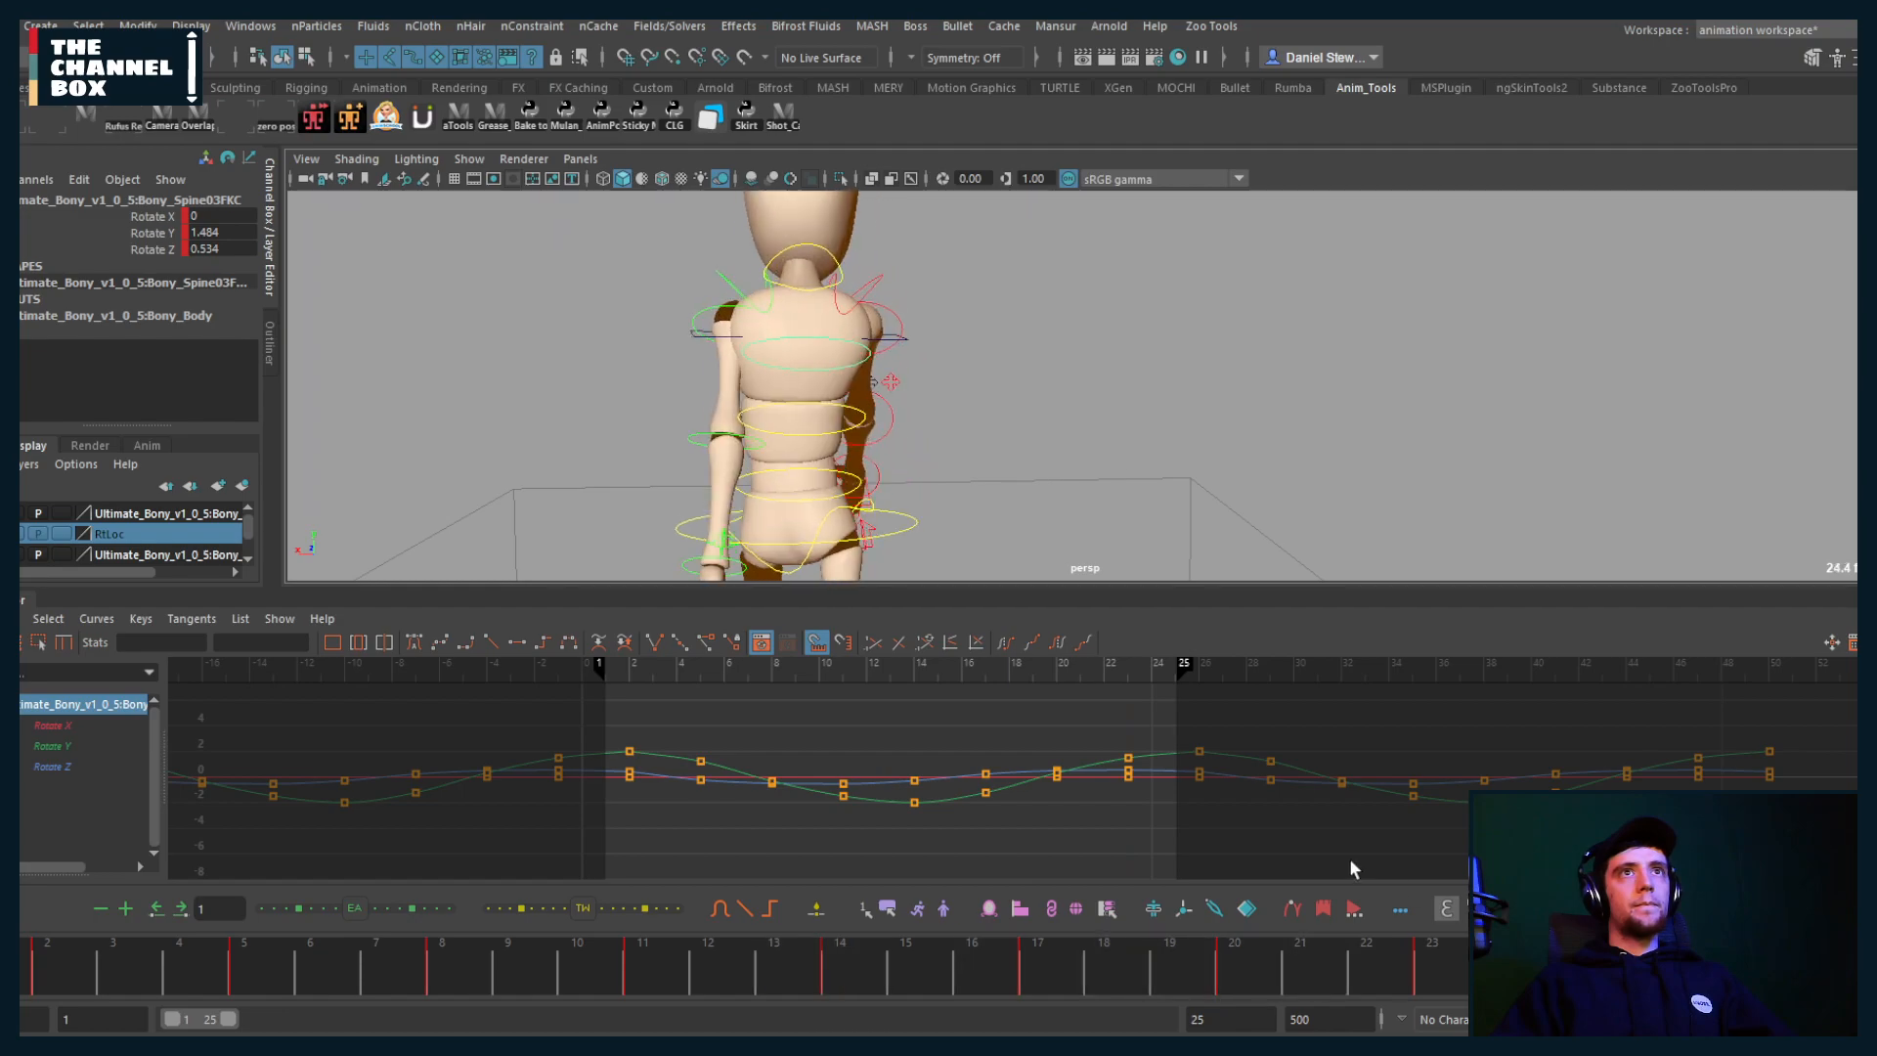
Step: Review the walk from the front and in perspective from the side, checking how the torso and shoulders move
key("space")
left_click_drag(777, 435, 782, 481)
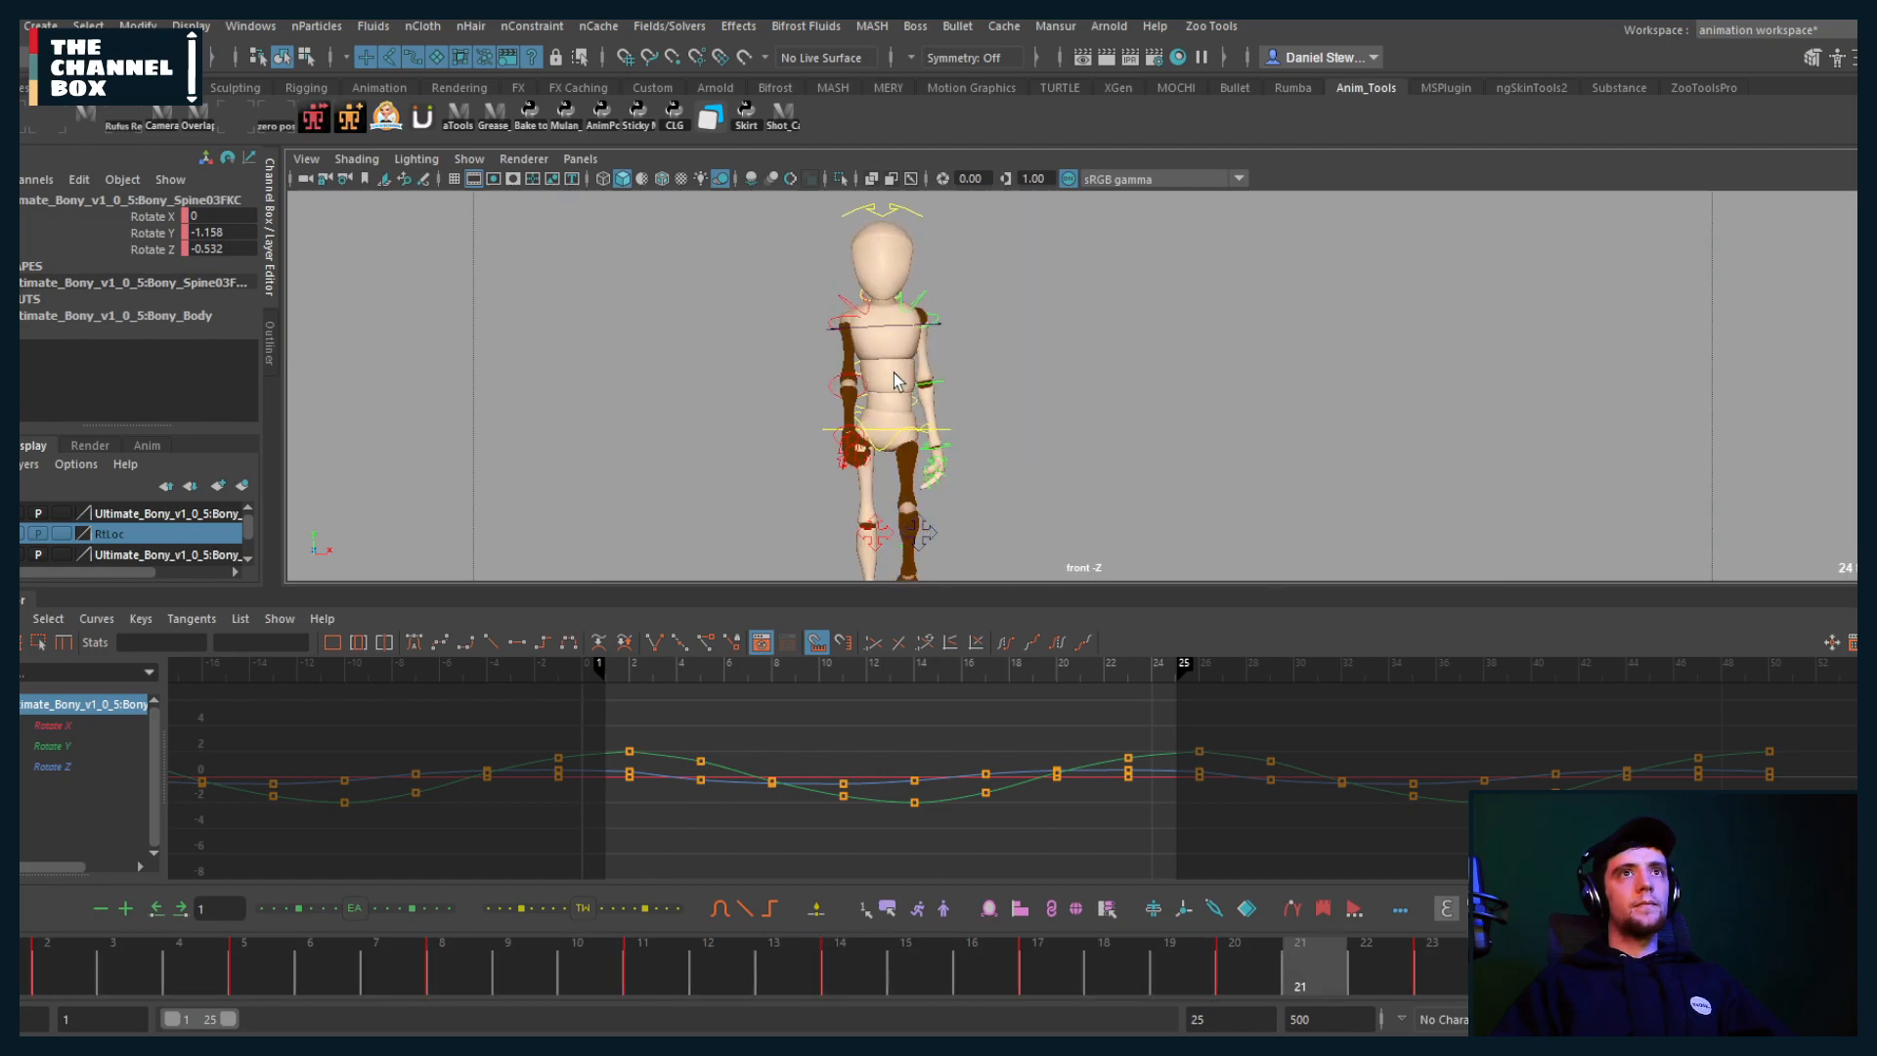
key("space")
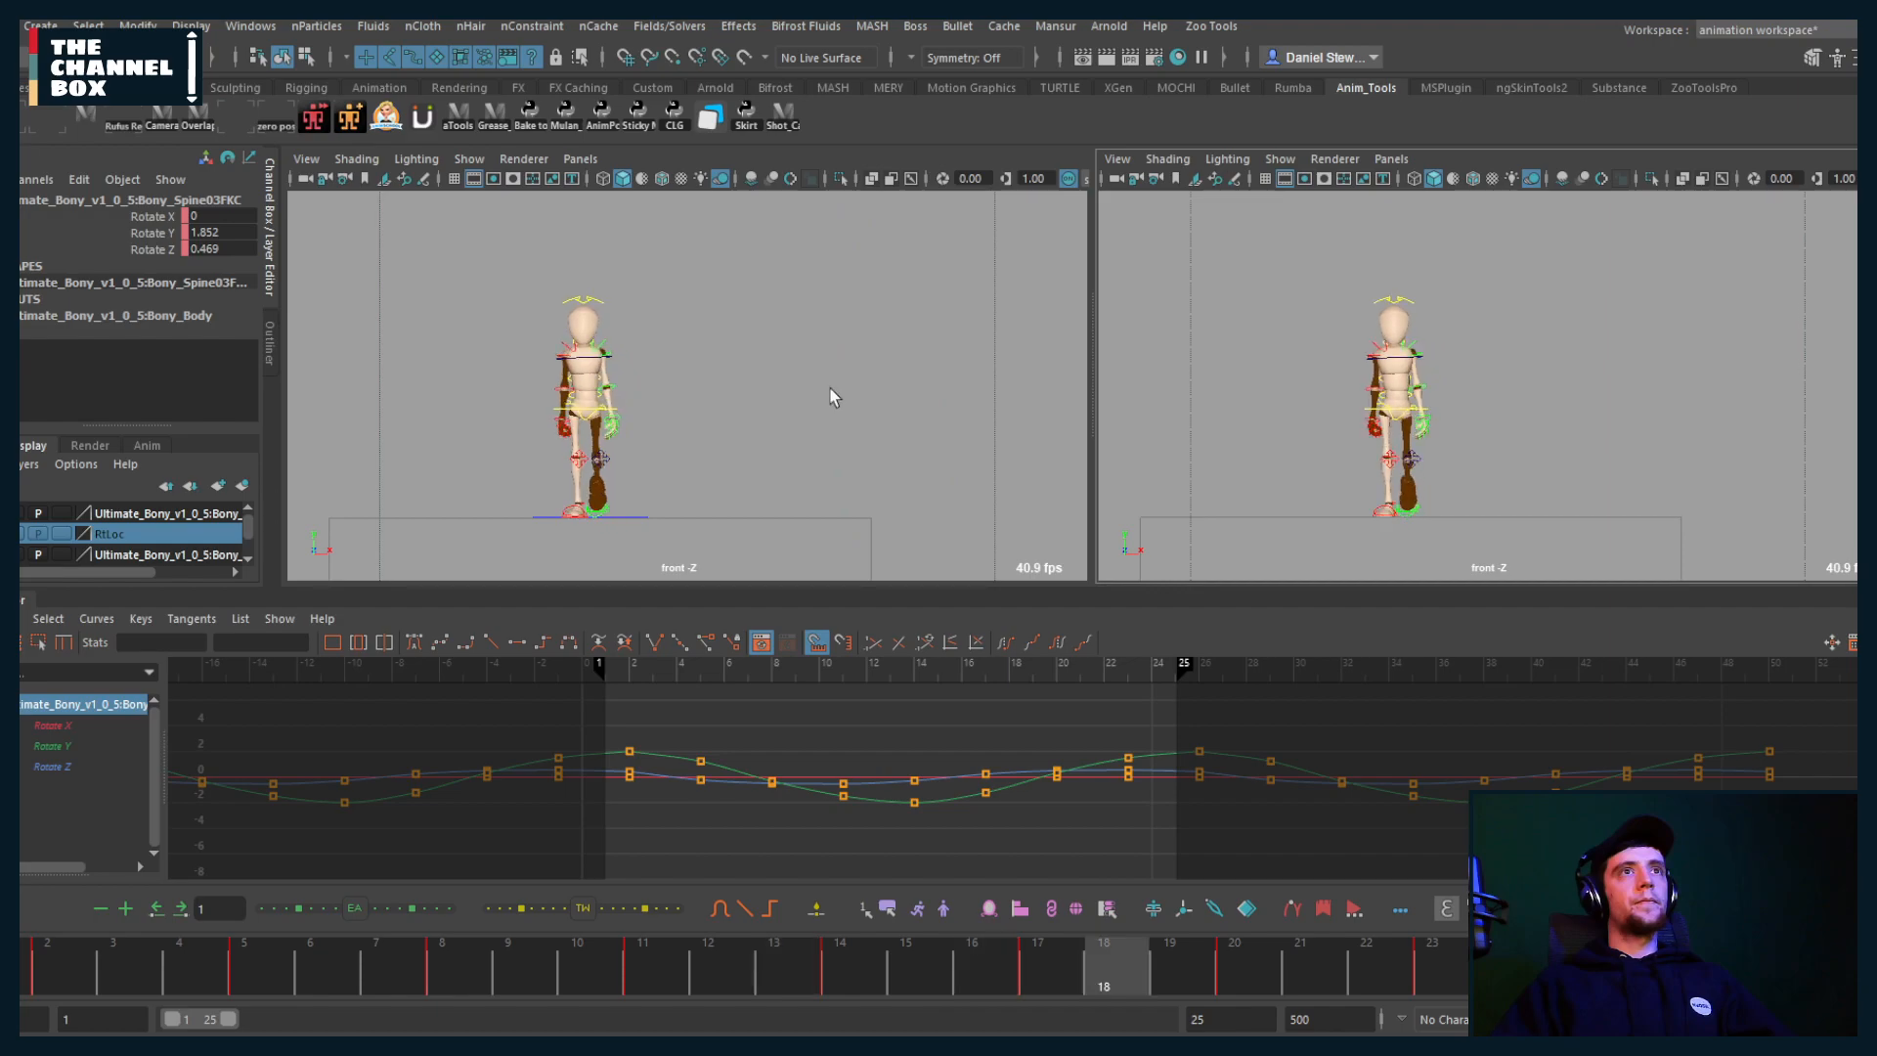
key("space")
left_click_drag(755, 412, 755, 362)
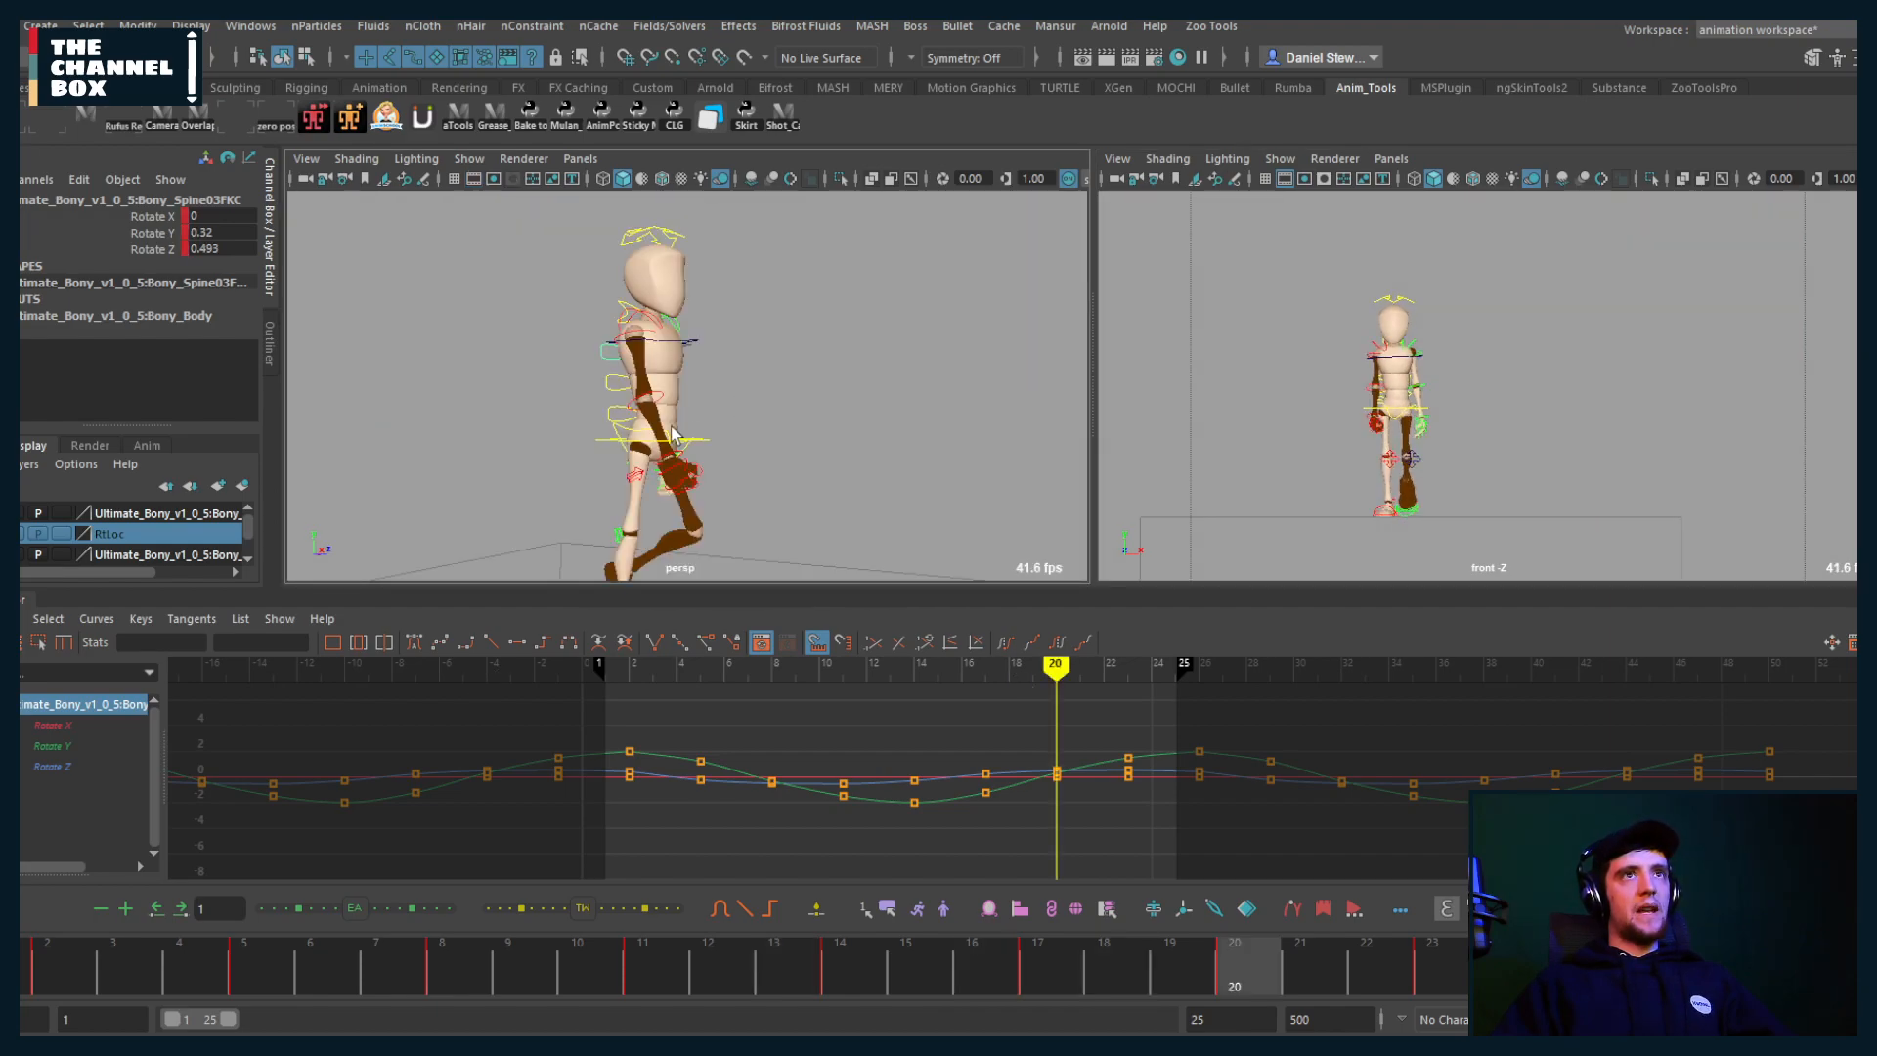
key("space")
right_click_drag(763, 440, 594, 374, "alt")
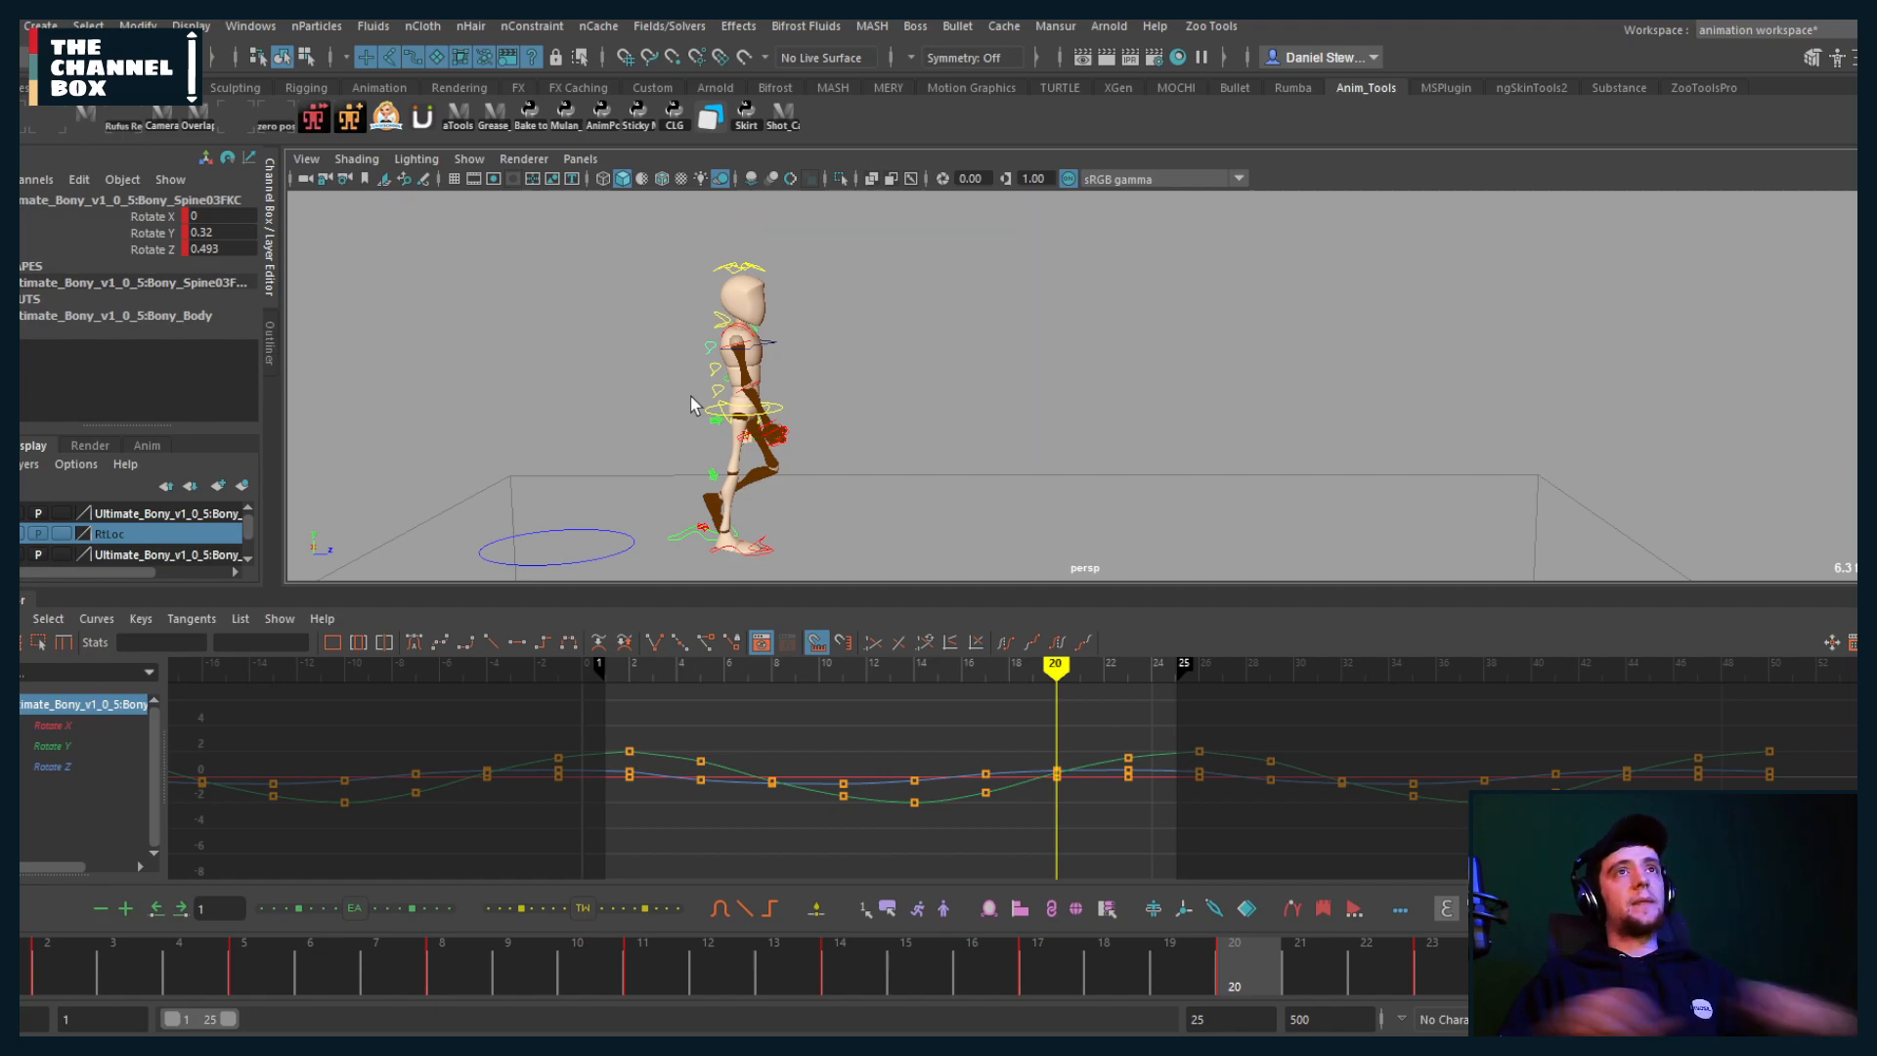
scroll(723, 391, "up", 5)
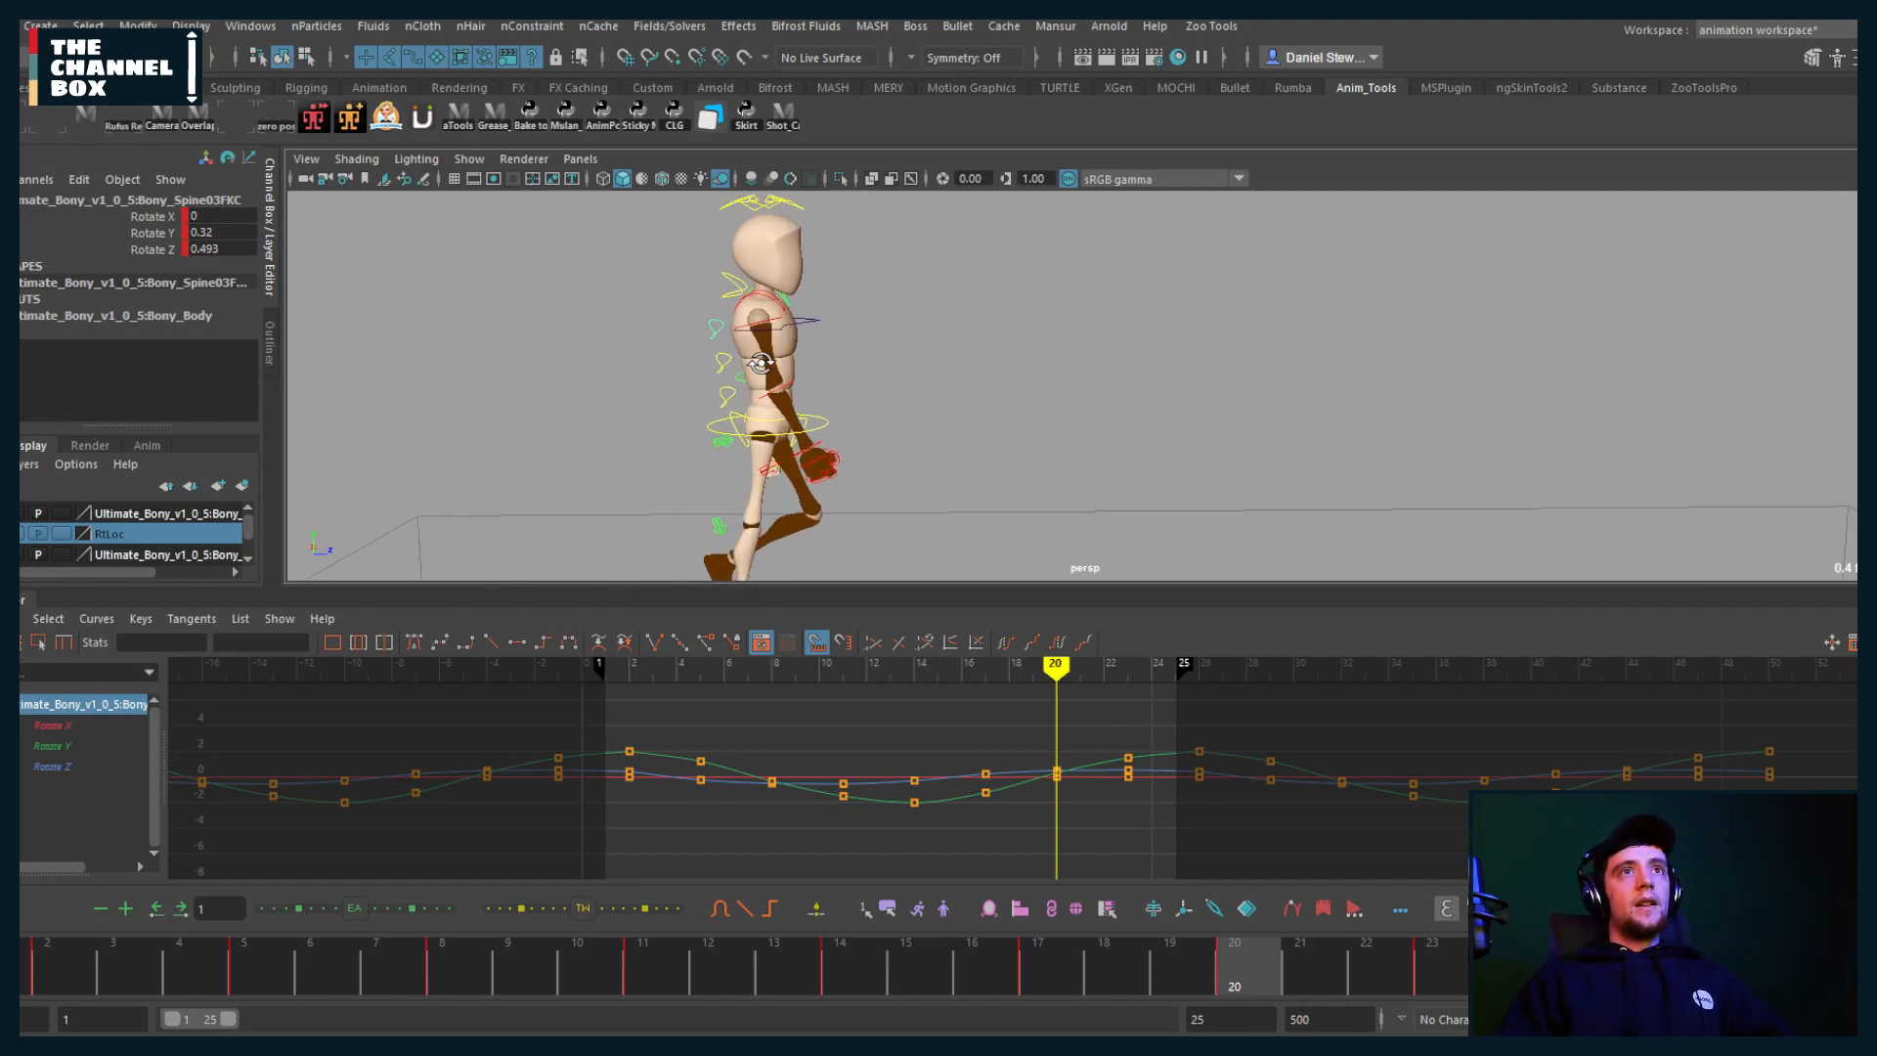
left_click_drag(760, 364, 740, 400, "alt")
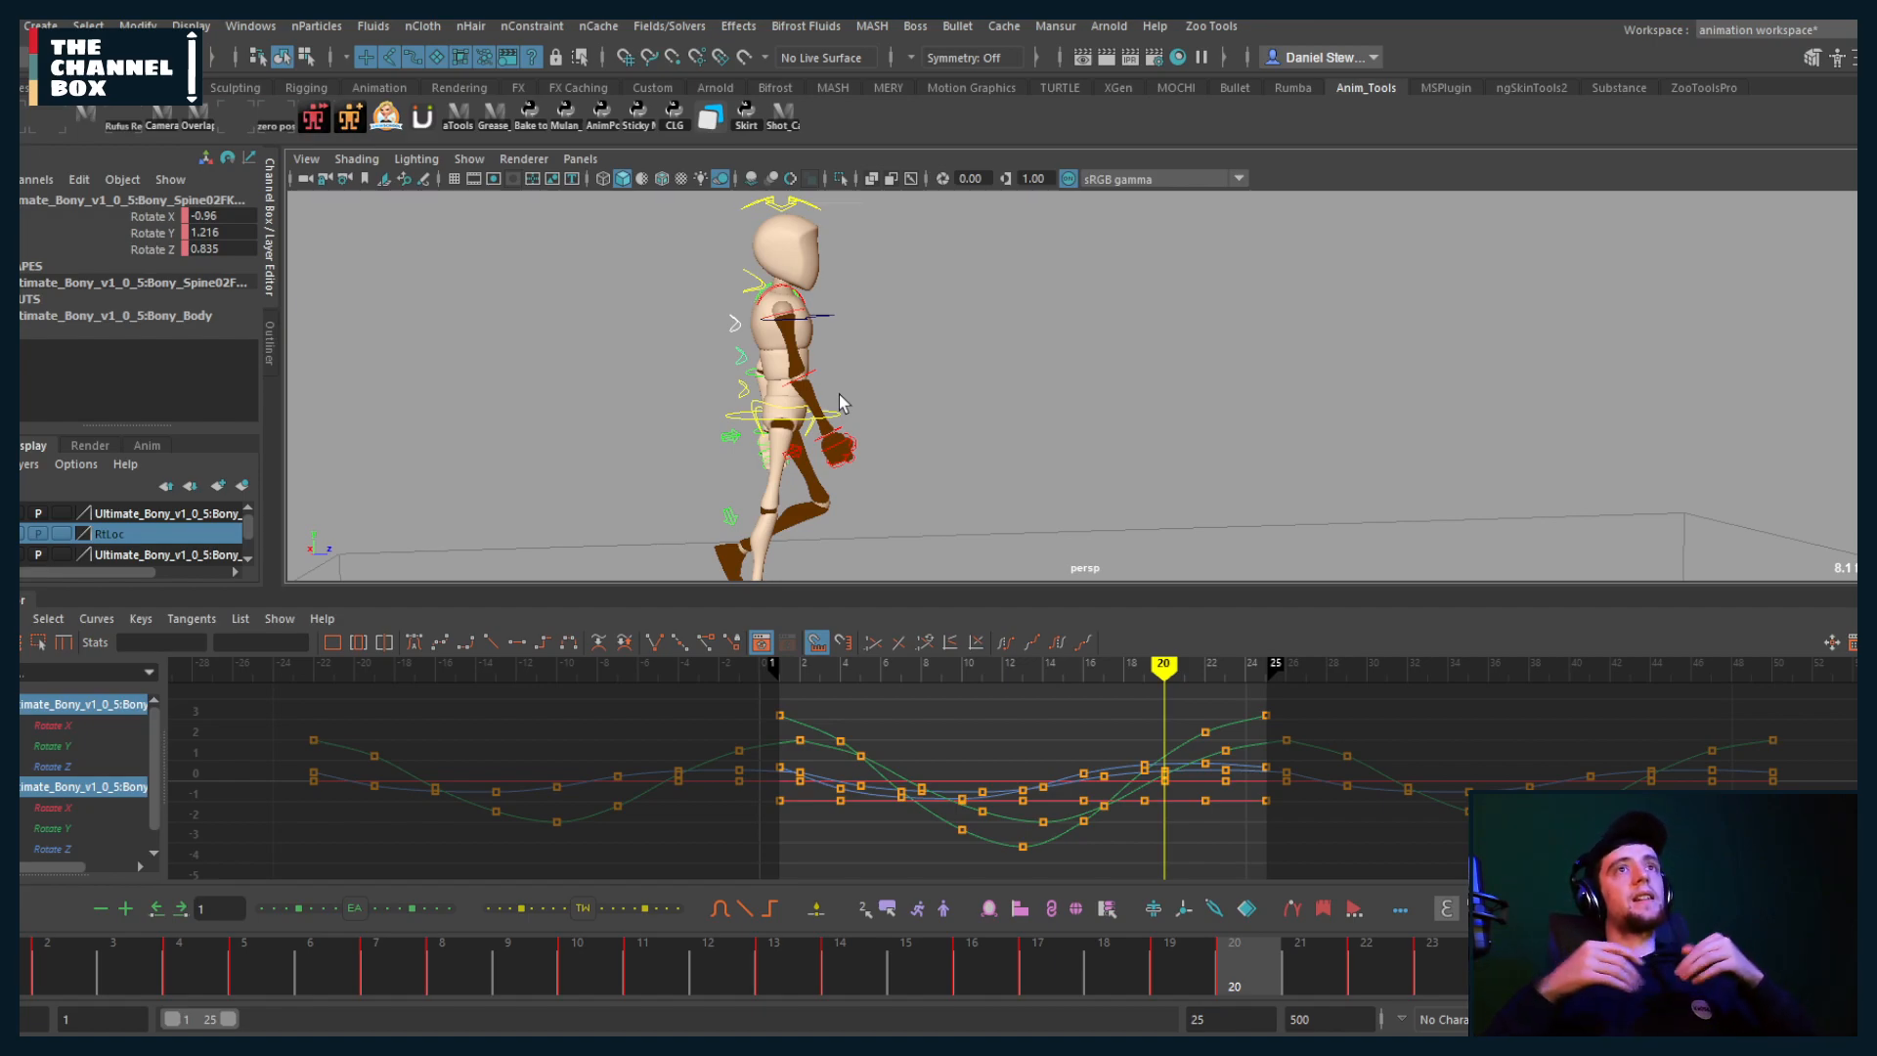
left_click_drag(823, 372, 565, 347, "alt")
left_click(770, 347)
Step: Examine the character from above in the top view, framing it at frame 20 and at frame 1
key("space")
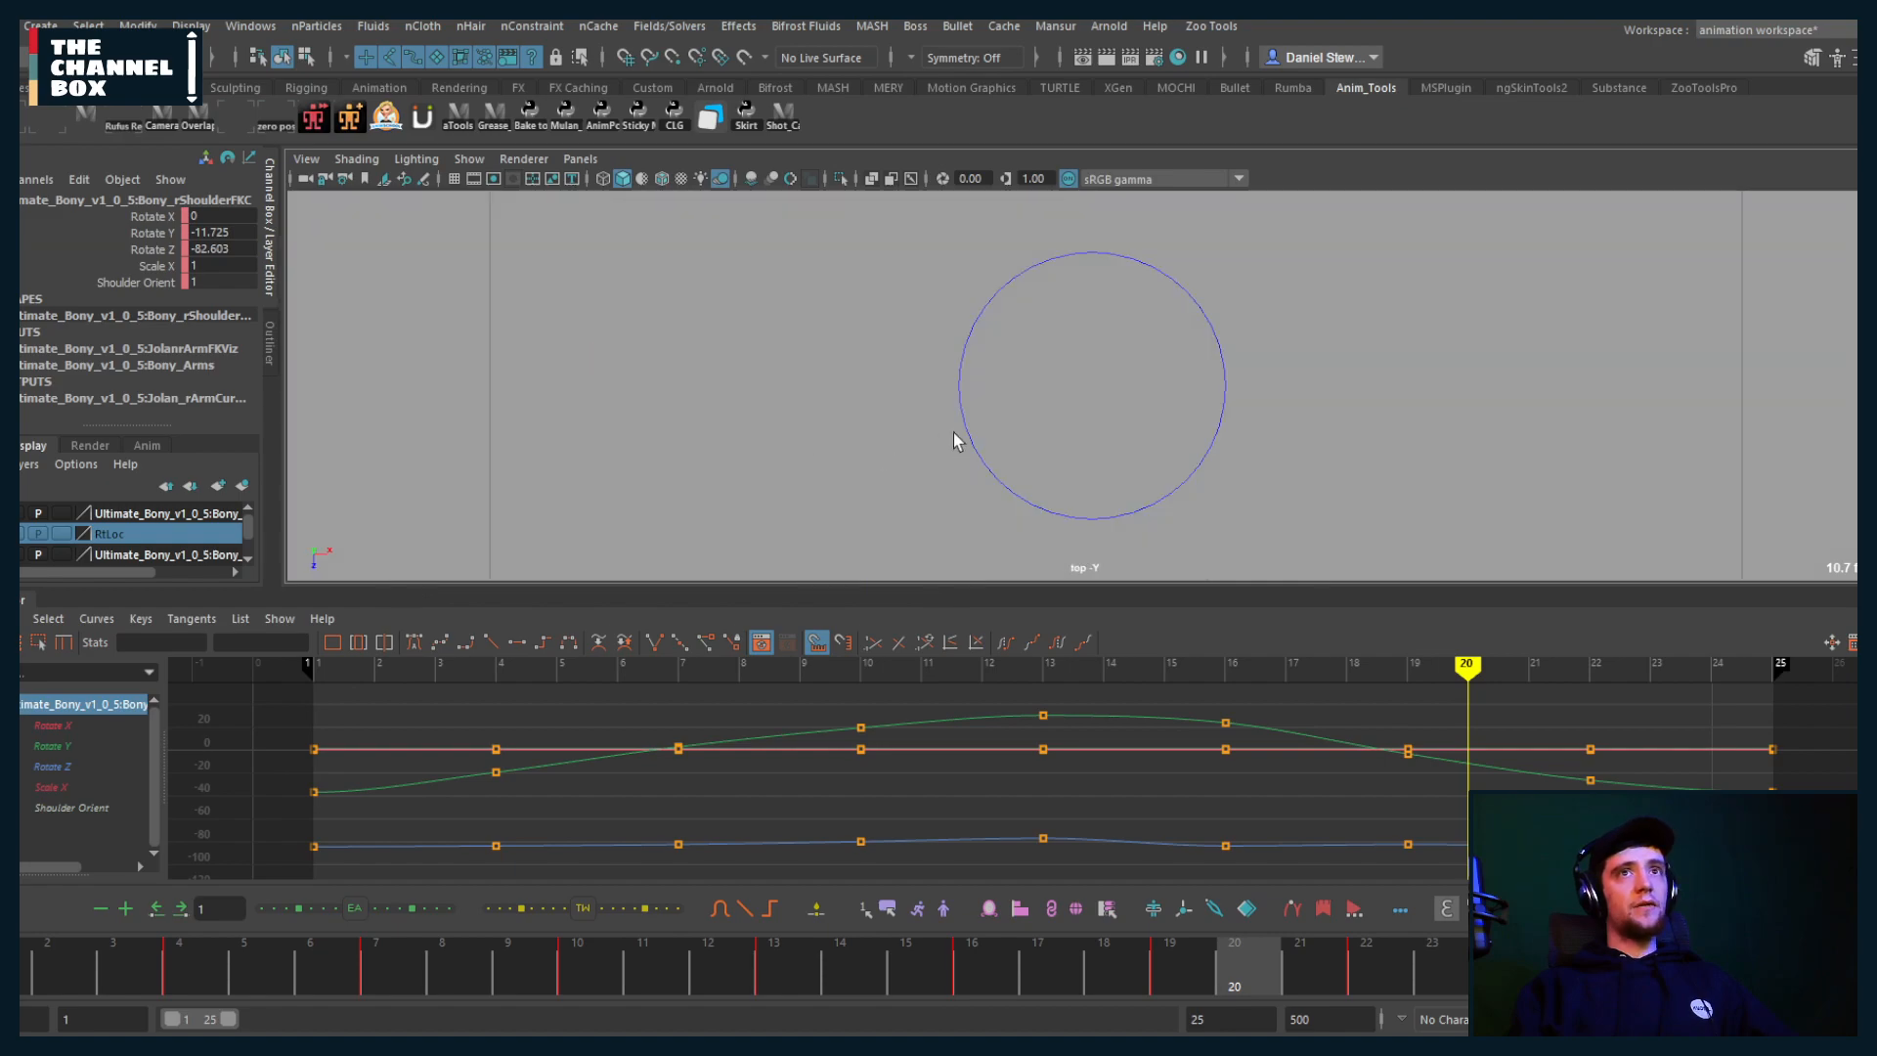
scroll(989, 435, "down", 4)
middle_click_drag(1034, 513, 1024, 318, "alt")
scroll(1022, 319, "up", 4)
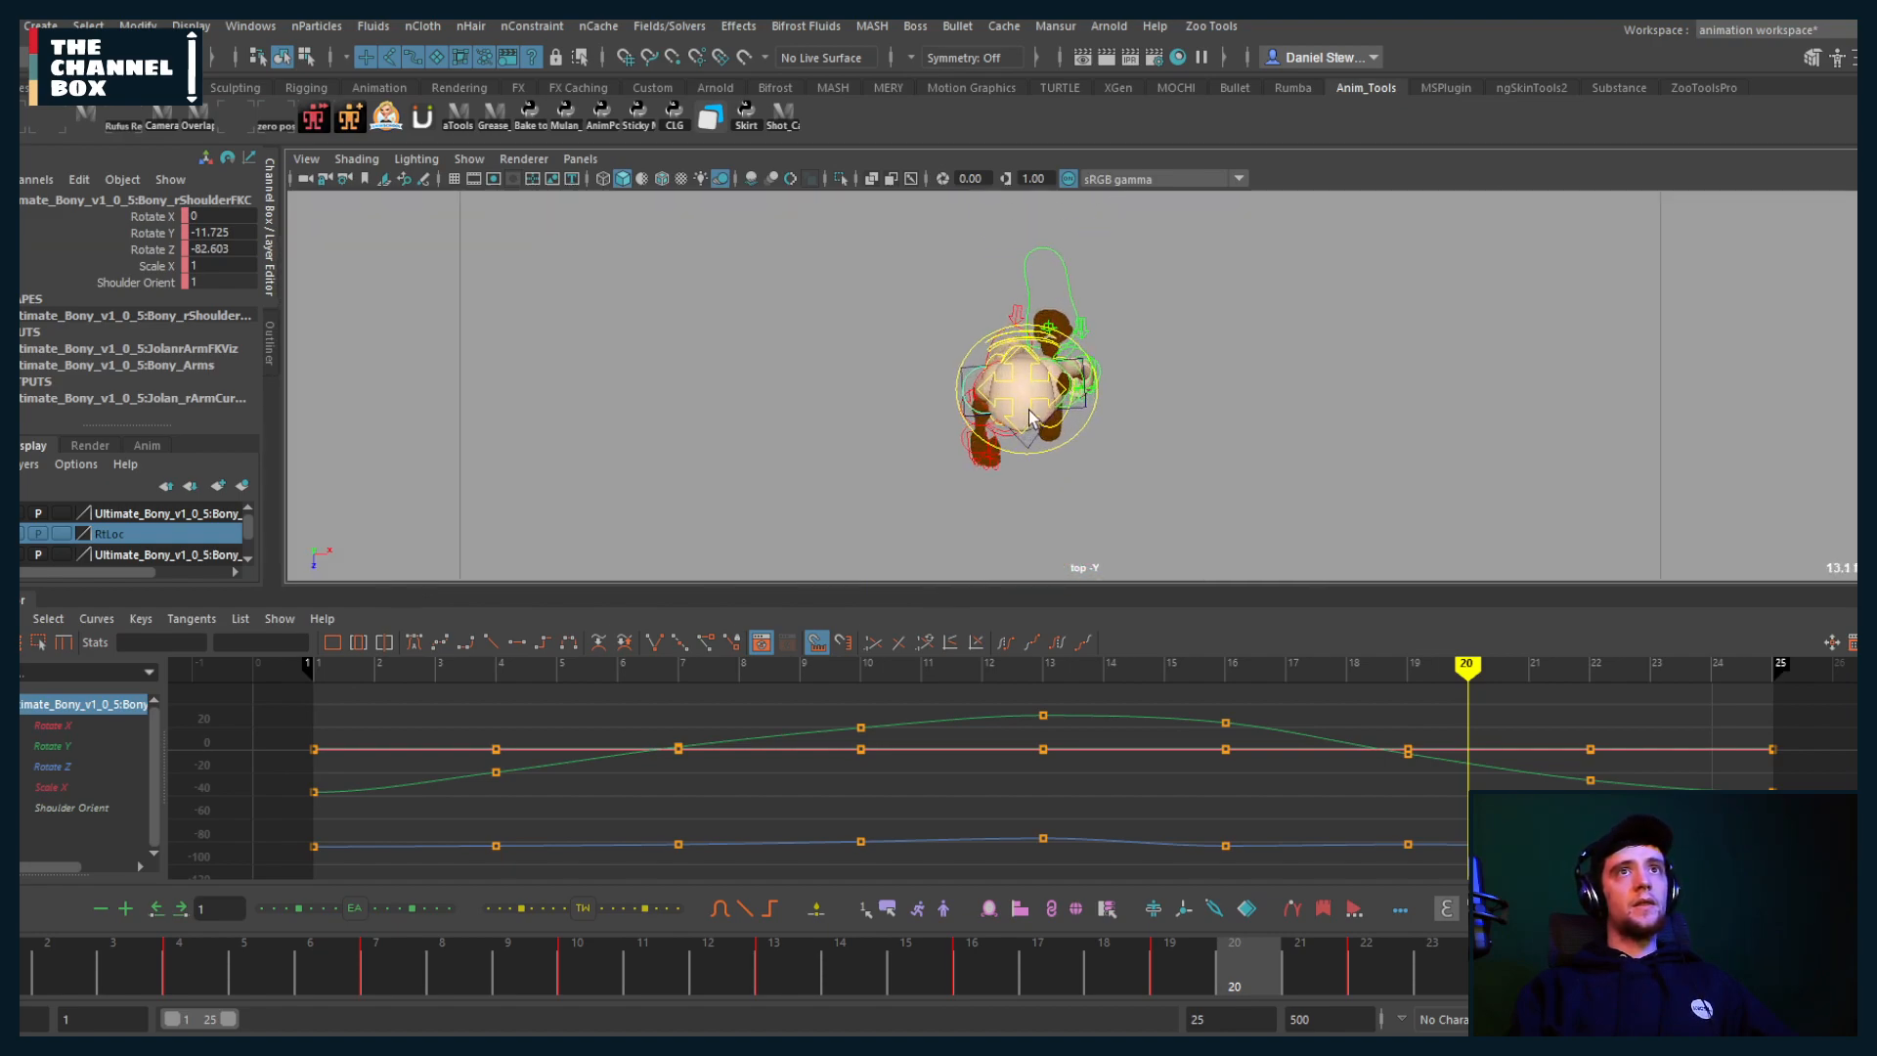
scroll(1029, 415, "up", 2)
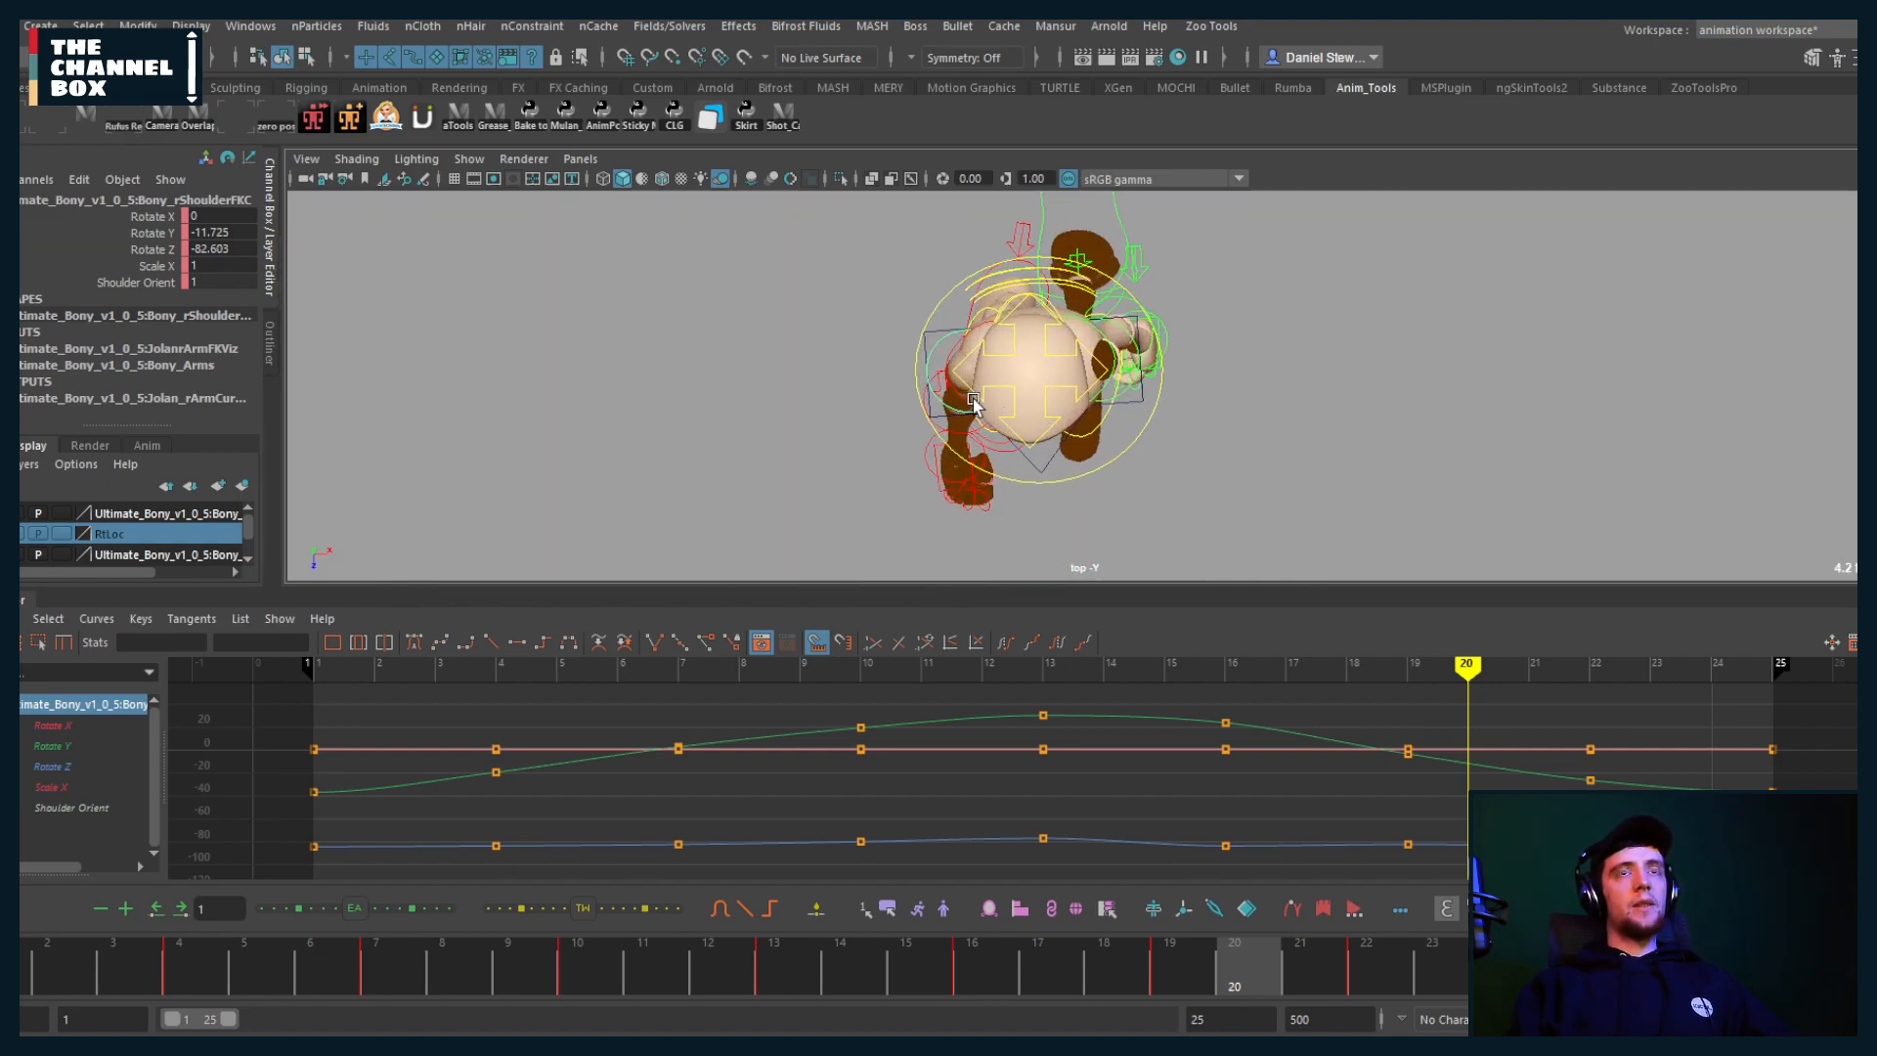
middle_click_drag(974, 402, 942, 416, "alt")
scroll(964, 444, "down", 5)
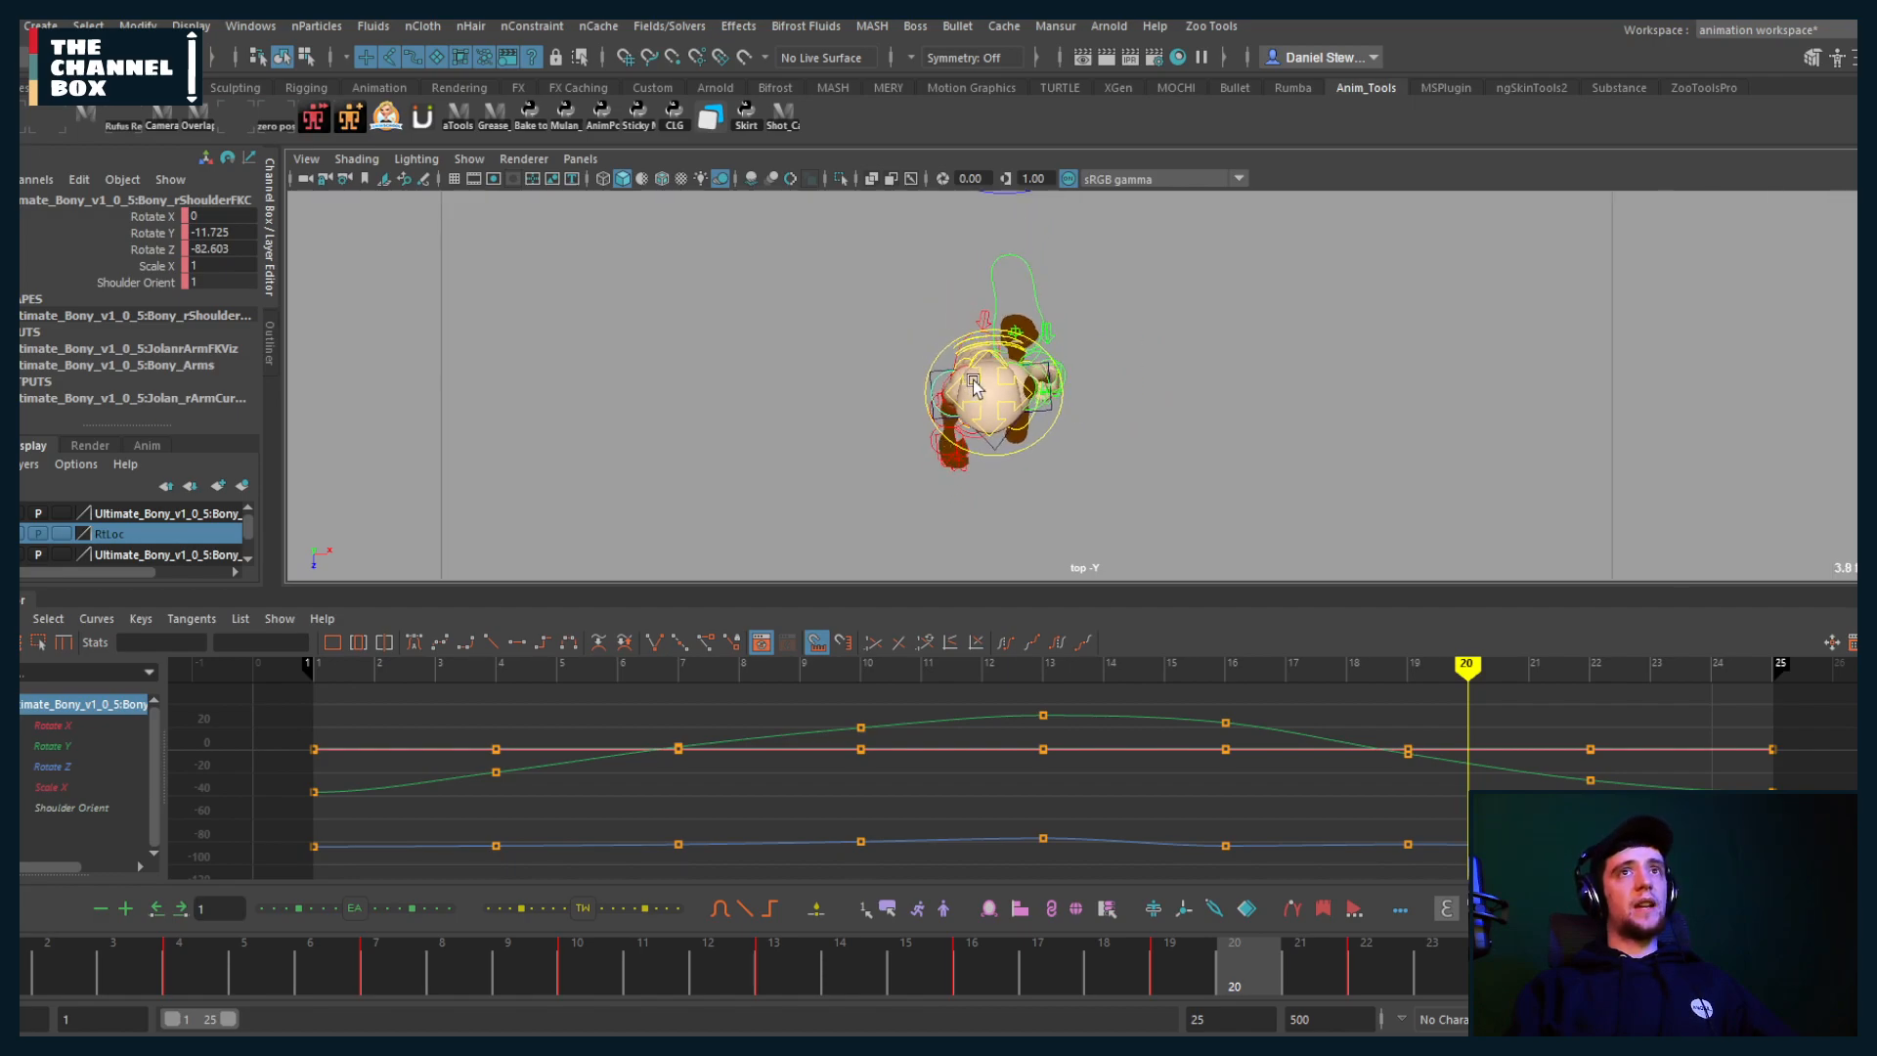
left_click(20, 989)
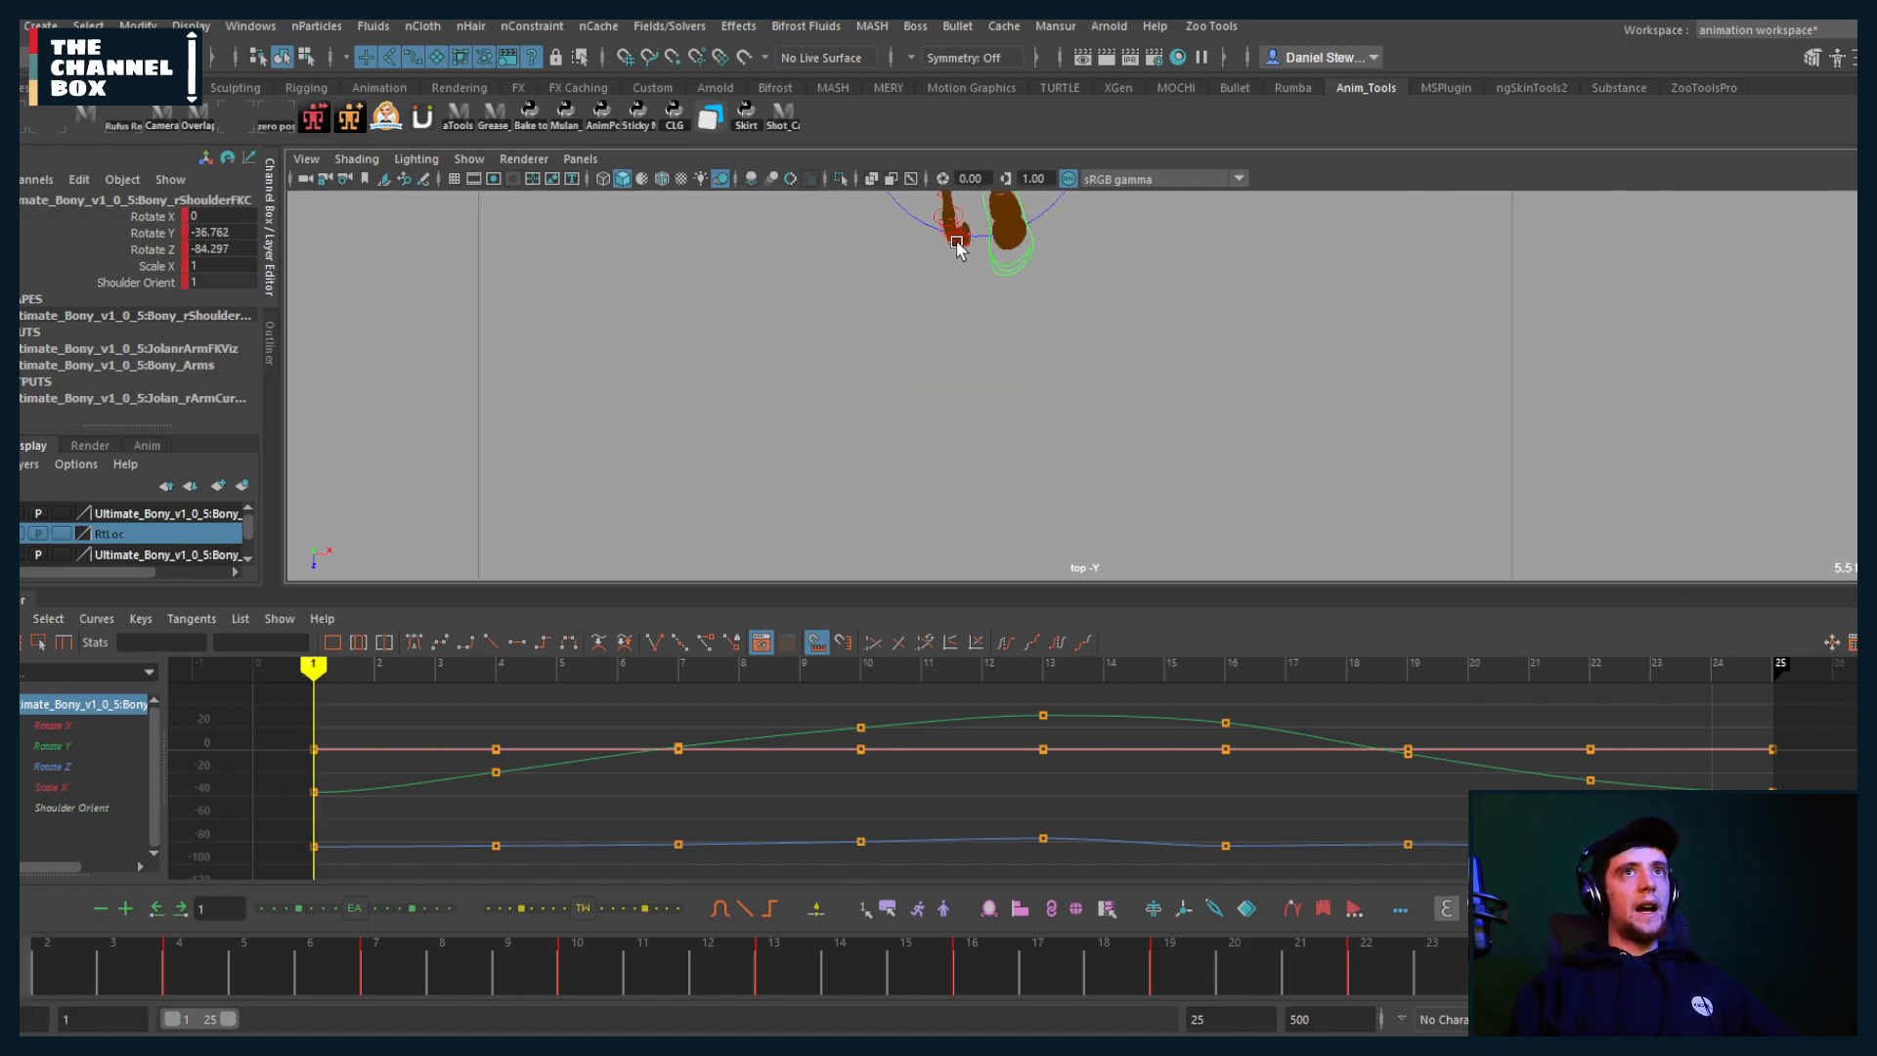
middle_click_drag(954, 239, 962, 527, "alt")
scroll(957, 465, "up", 3)
middle_click_drag(957, 464, 888, 382, "alt")
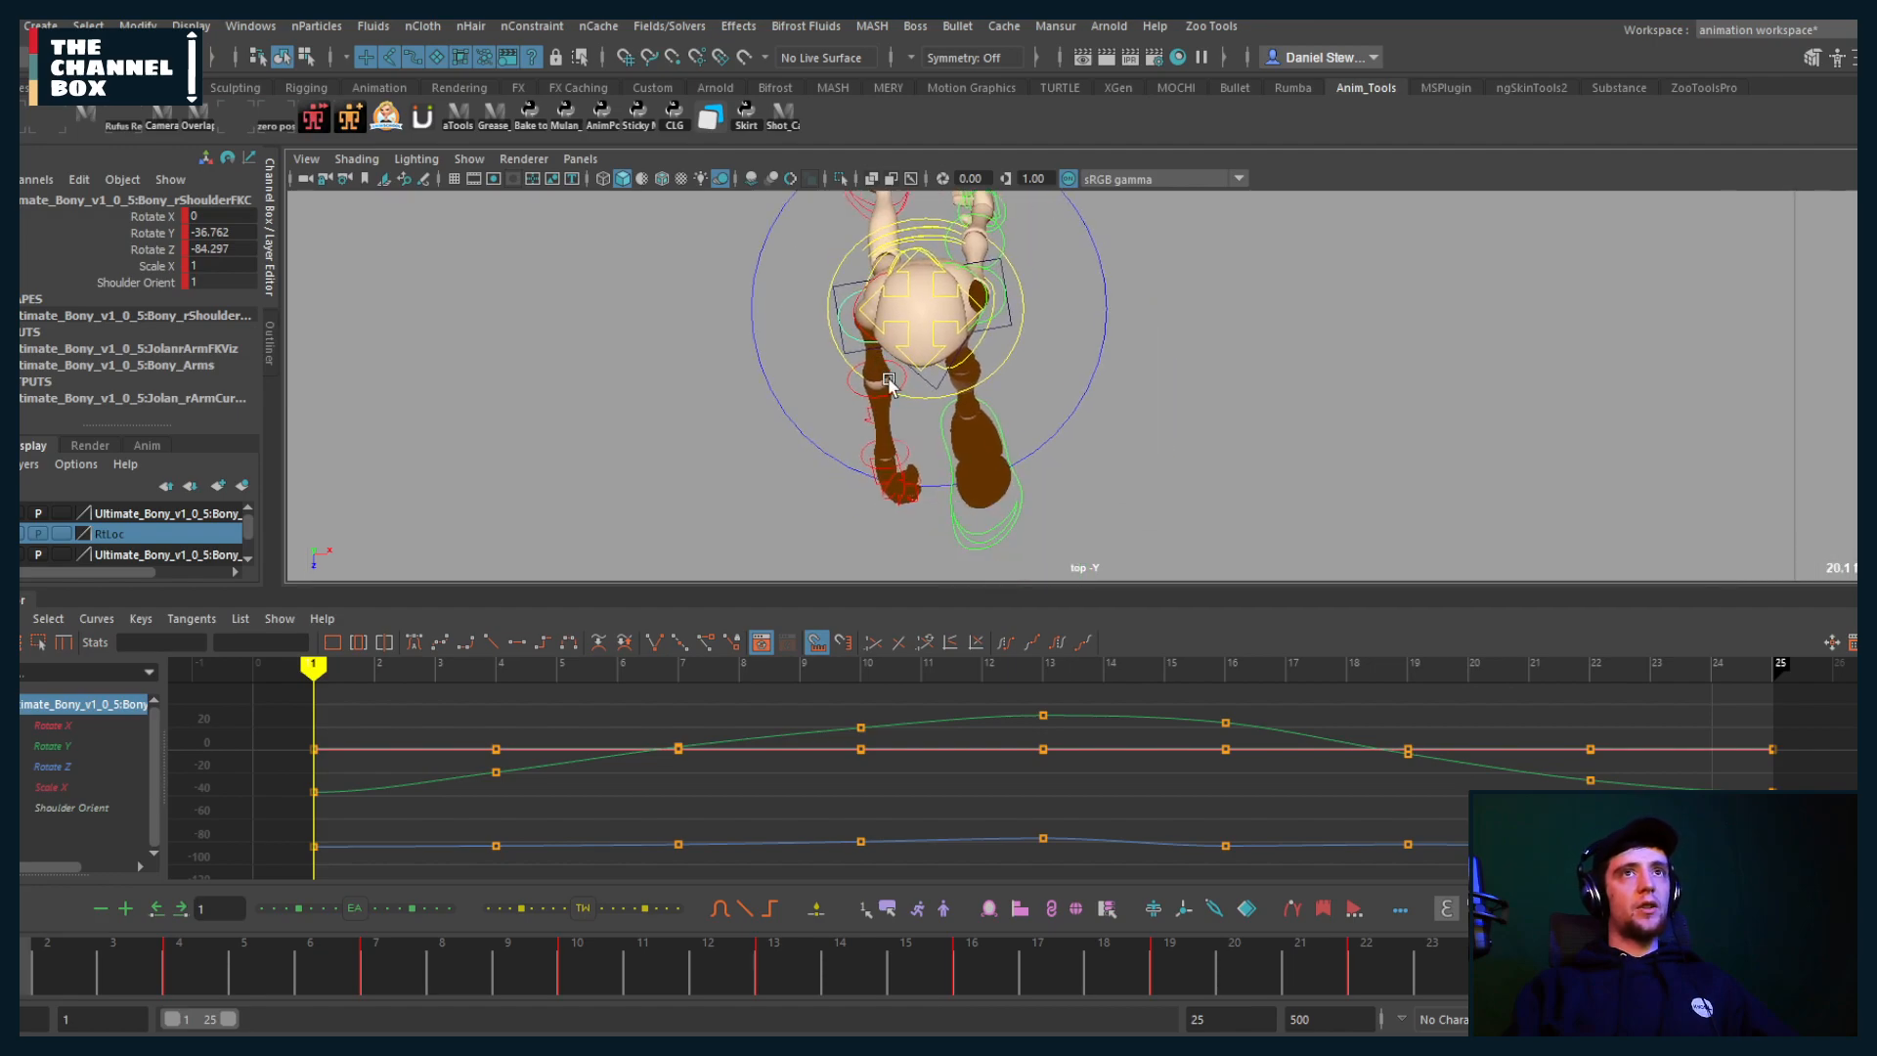
Step: Mute the root control's Translate X, Y and Z channels, play the walk from above and return to frame 1
left_click(959, 409)
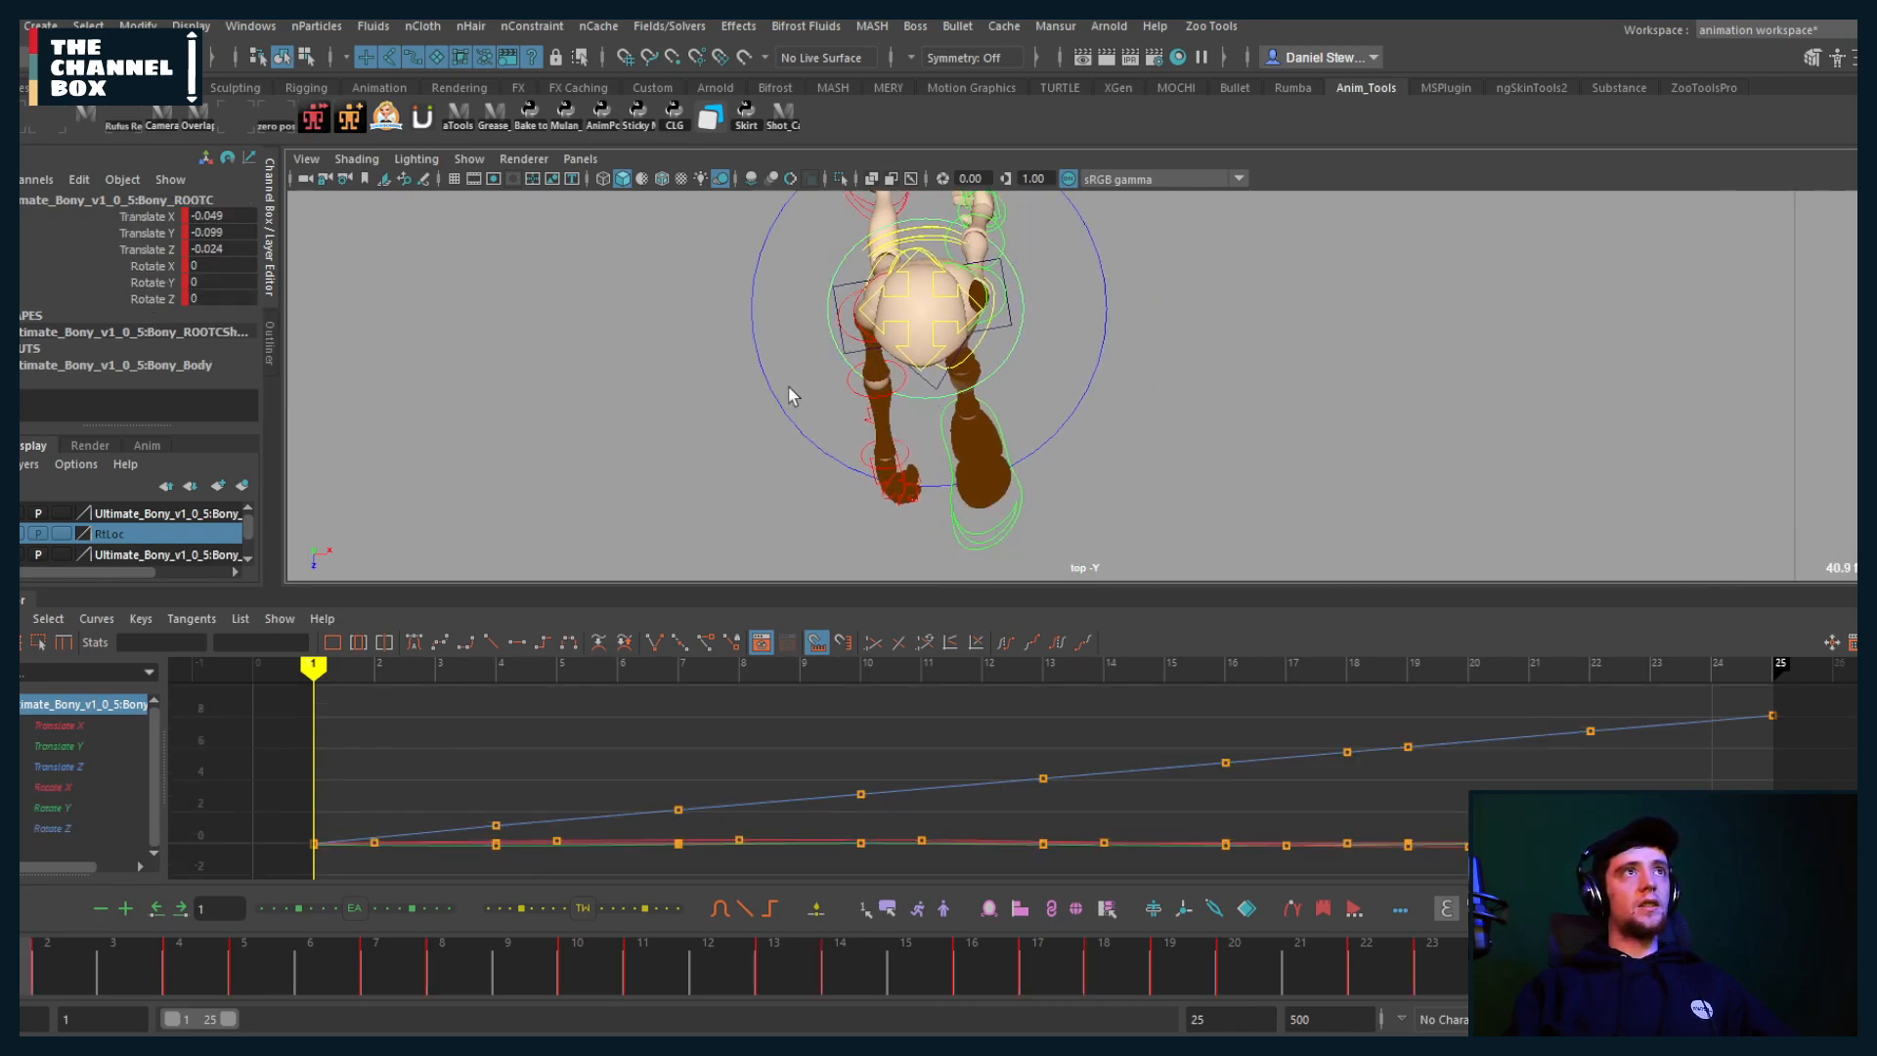
left_click_drag(122, 214, 135, 250)
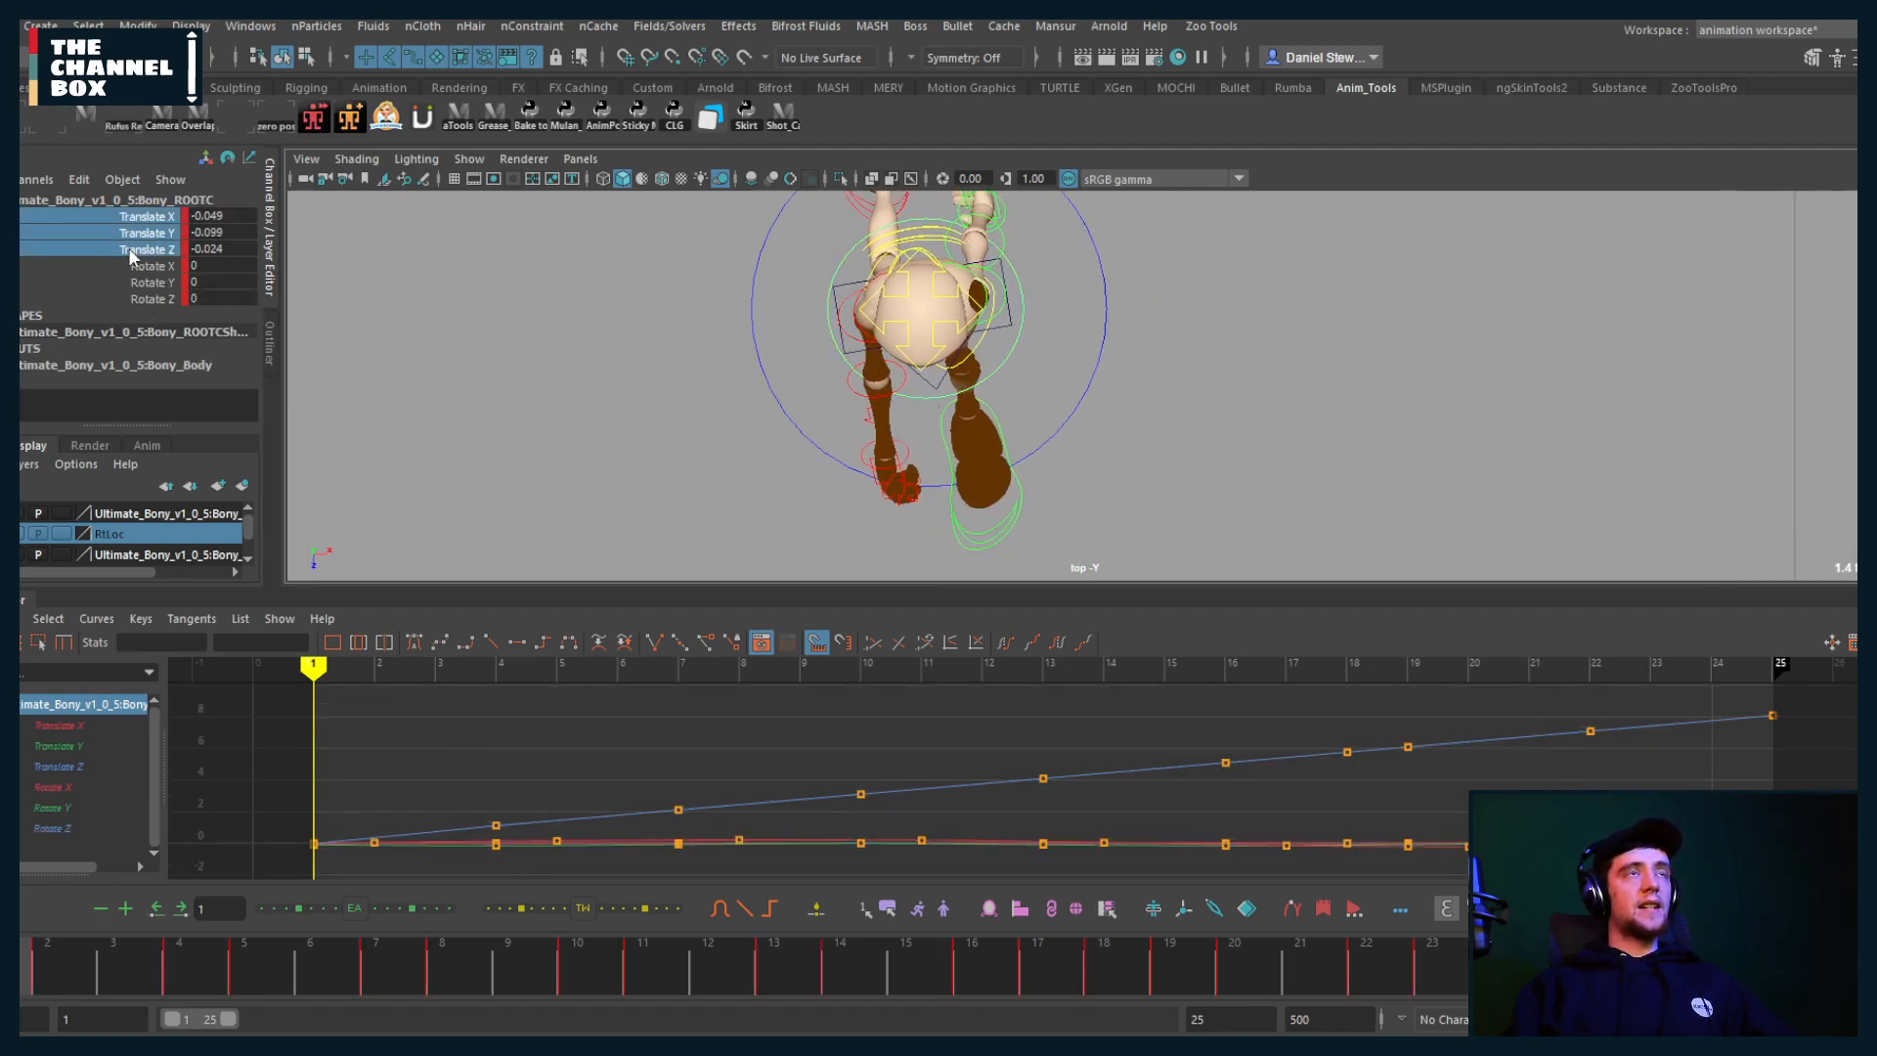
right_click(142, 254)
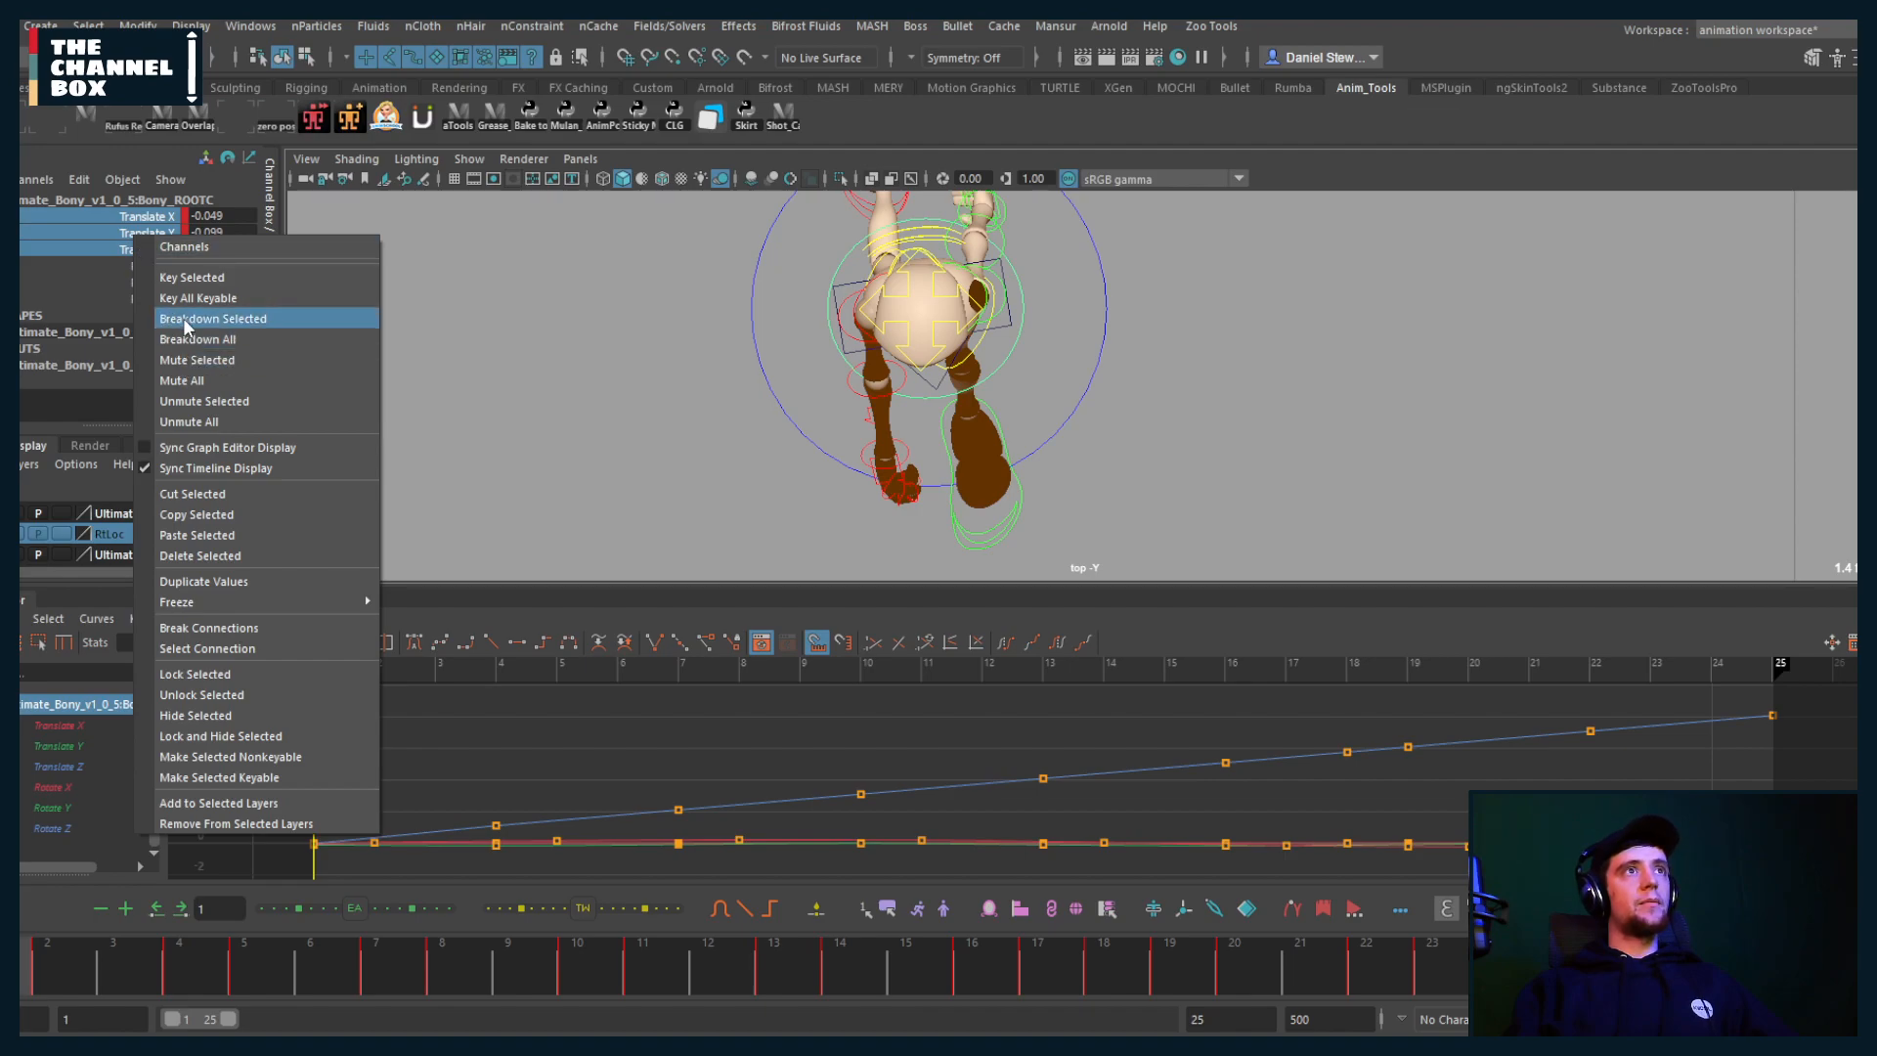
left_click(180, 364)
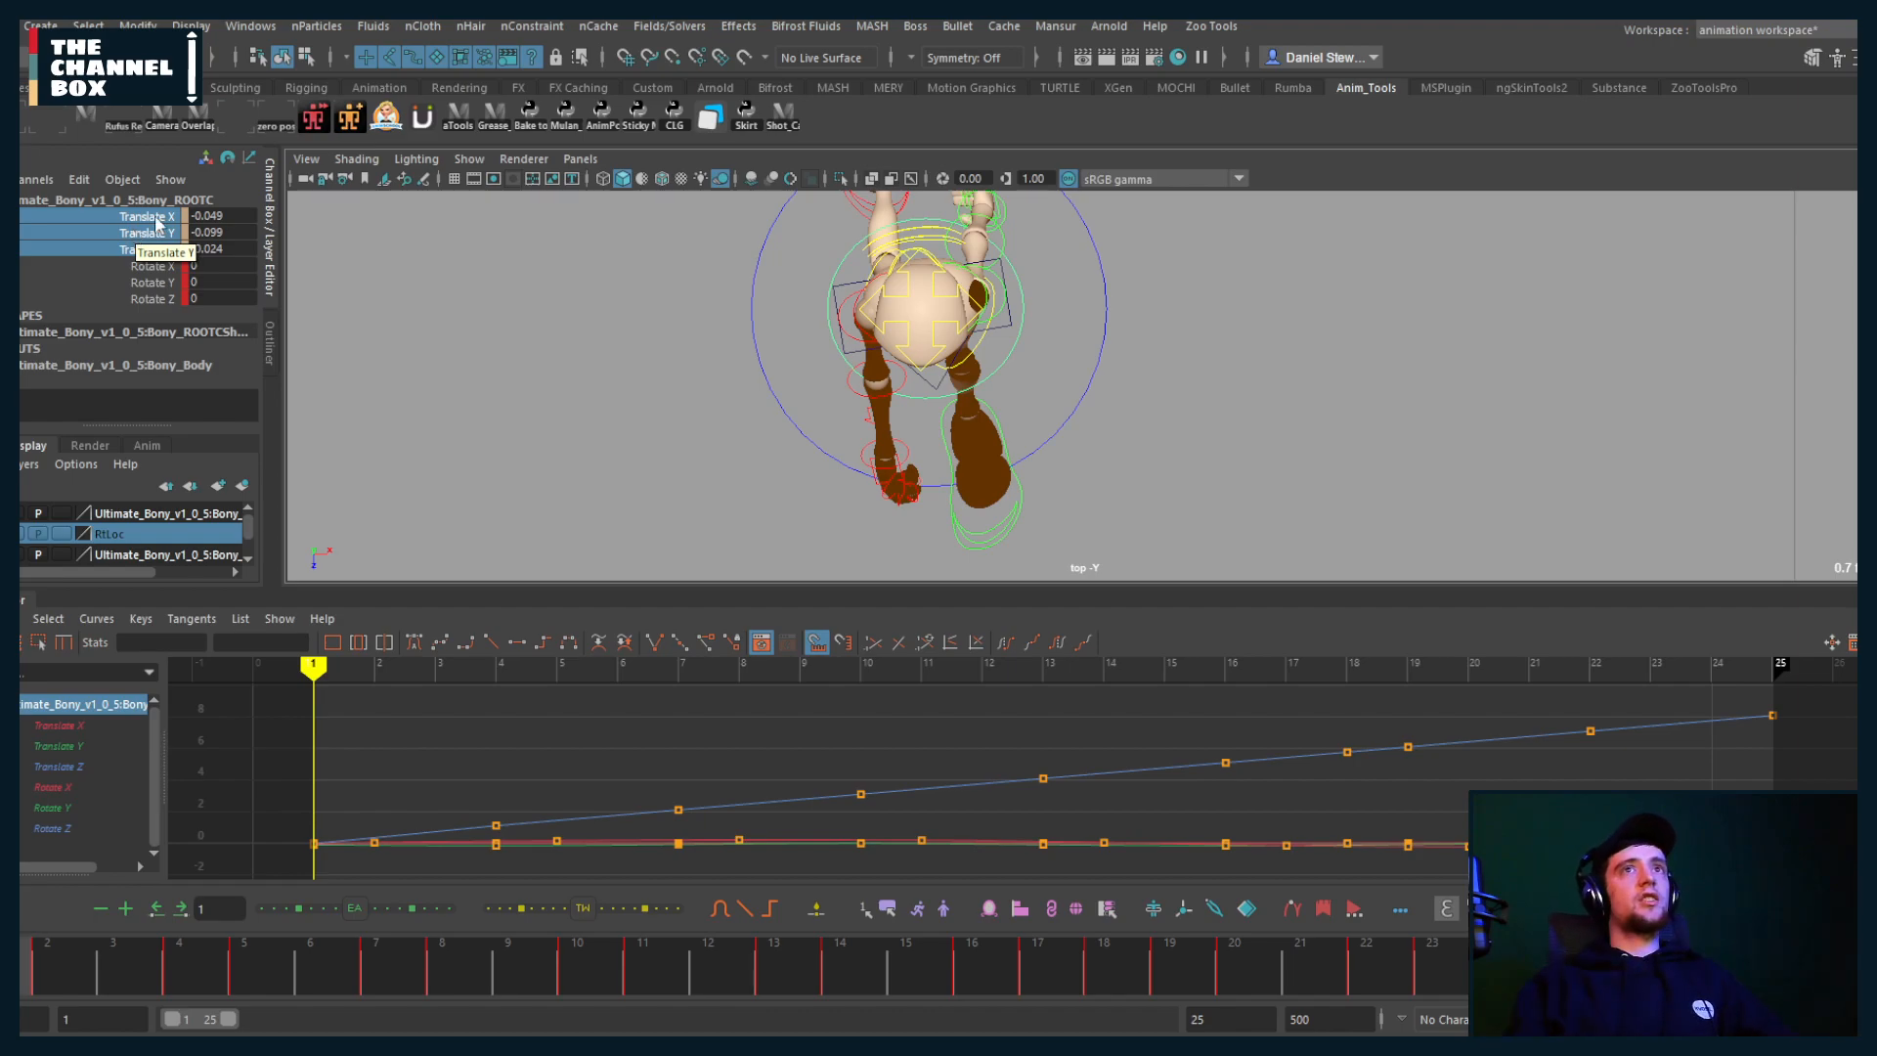
key("alt+v")
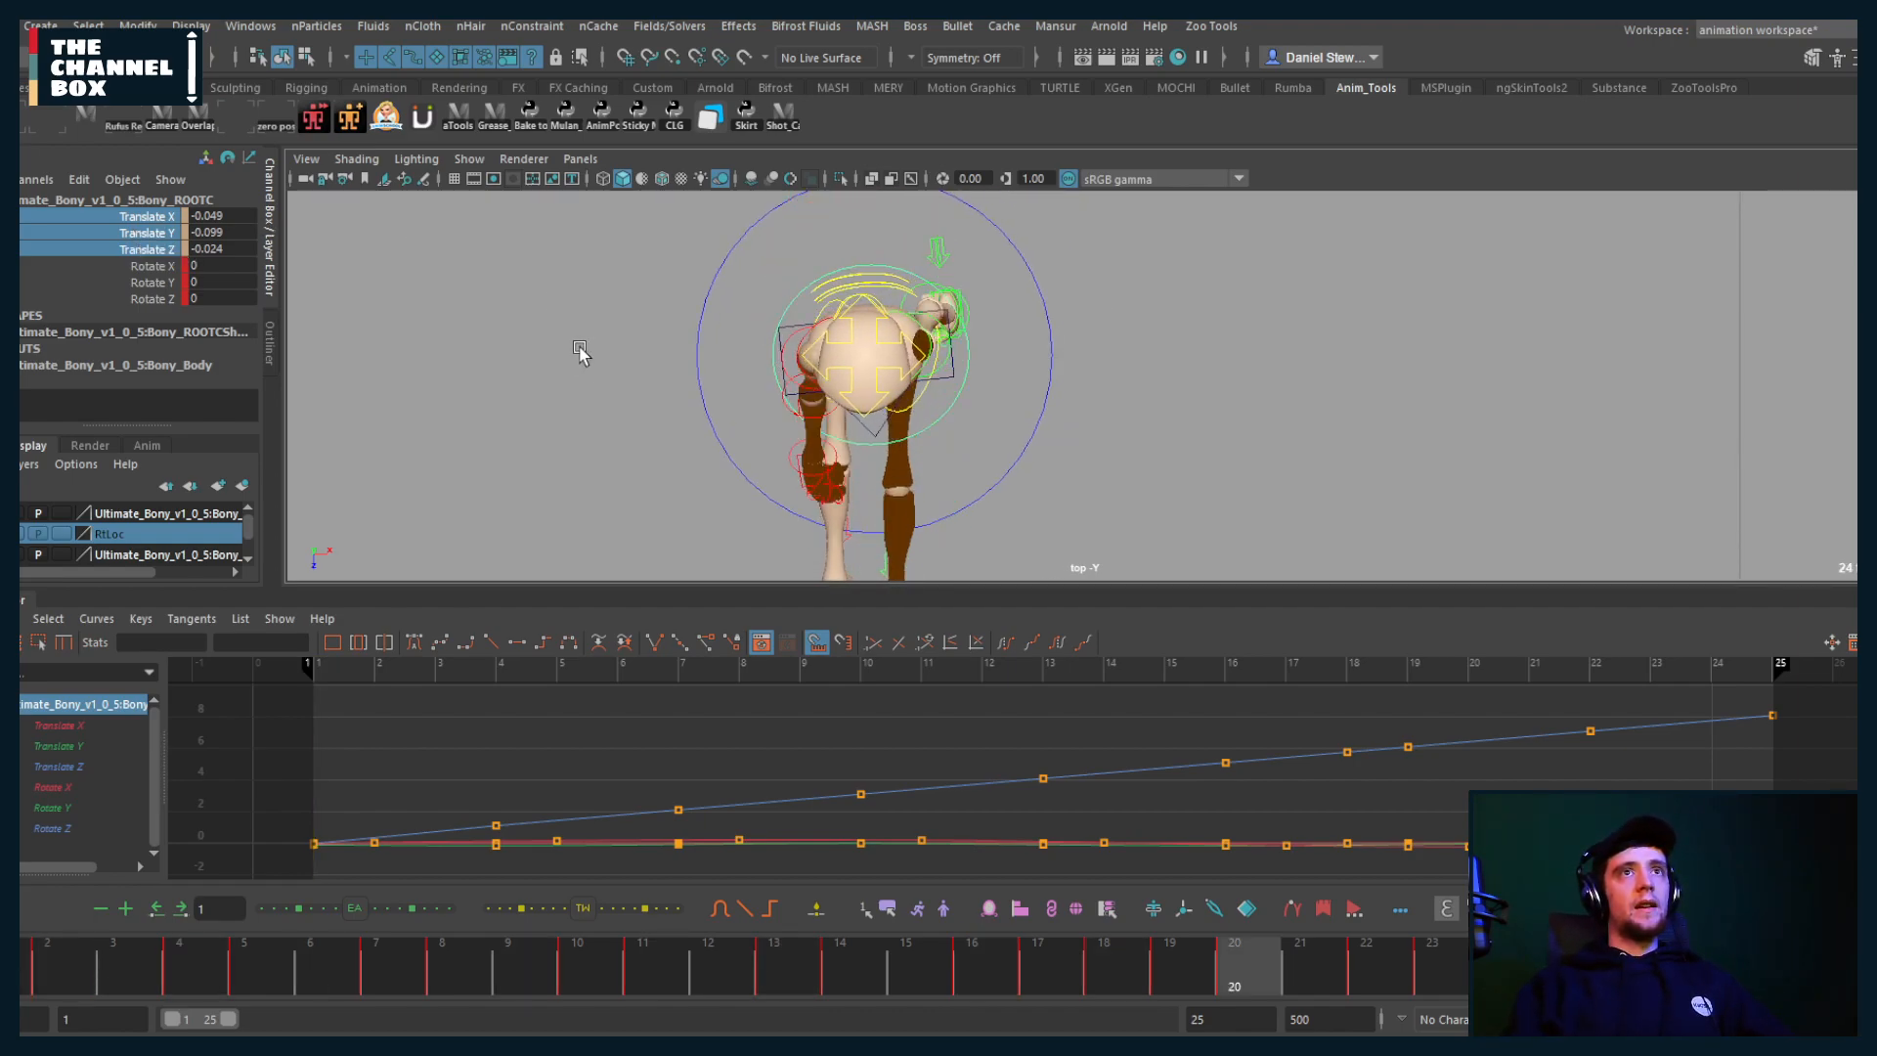
key("alt+v")
left_click(22, 983)
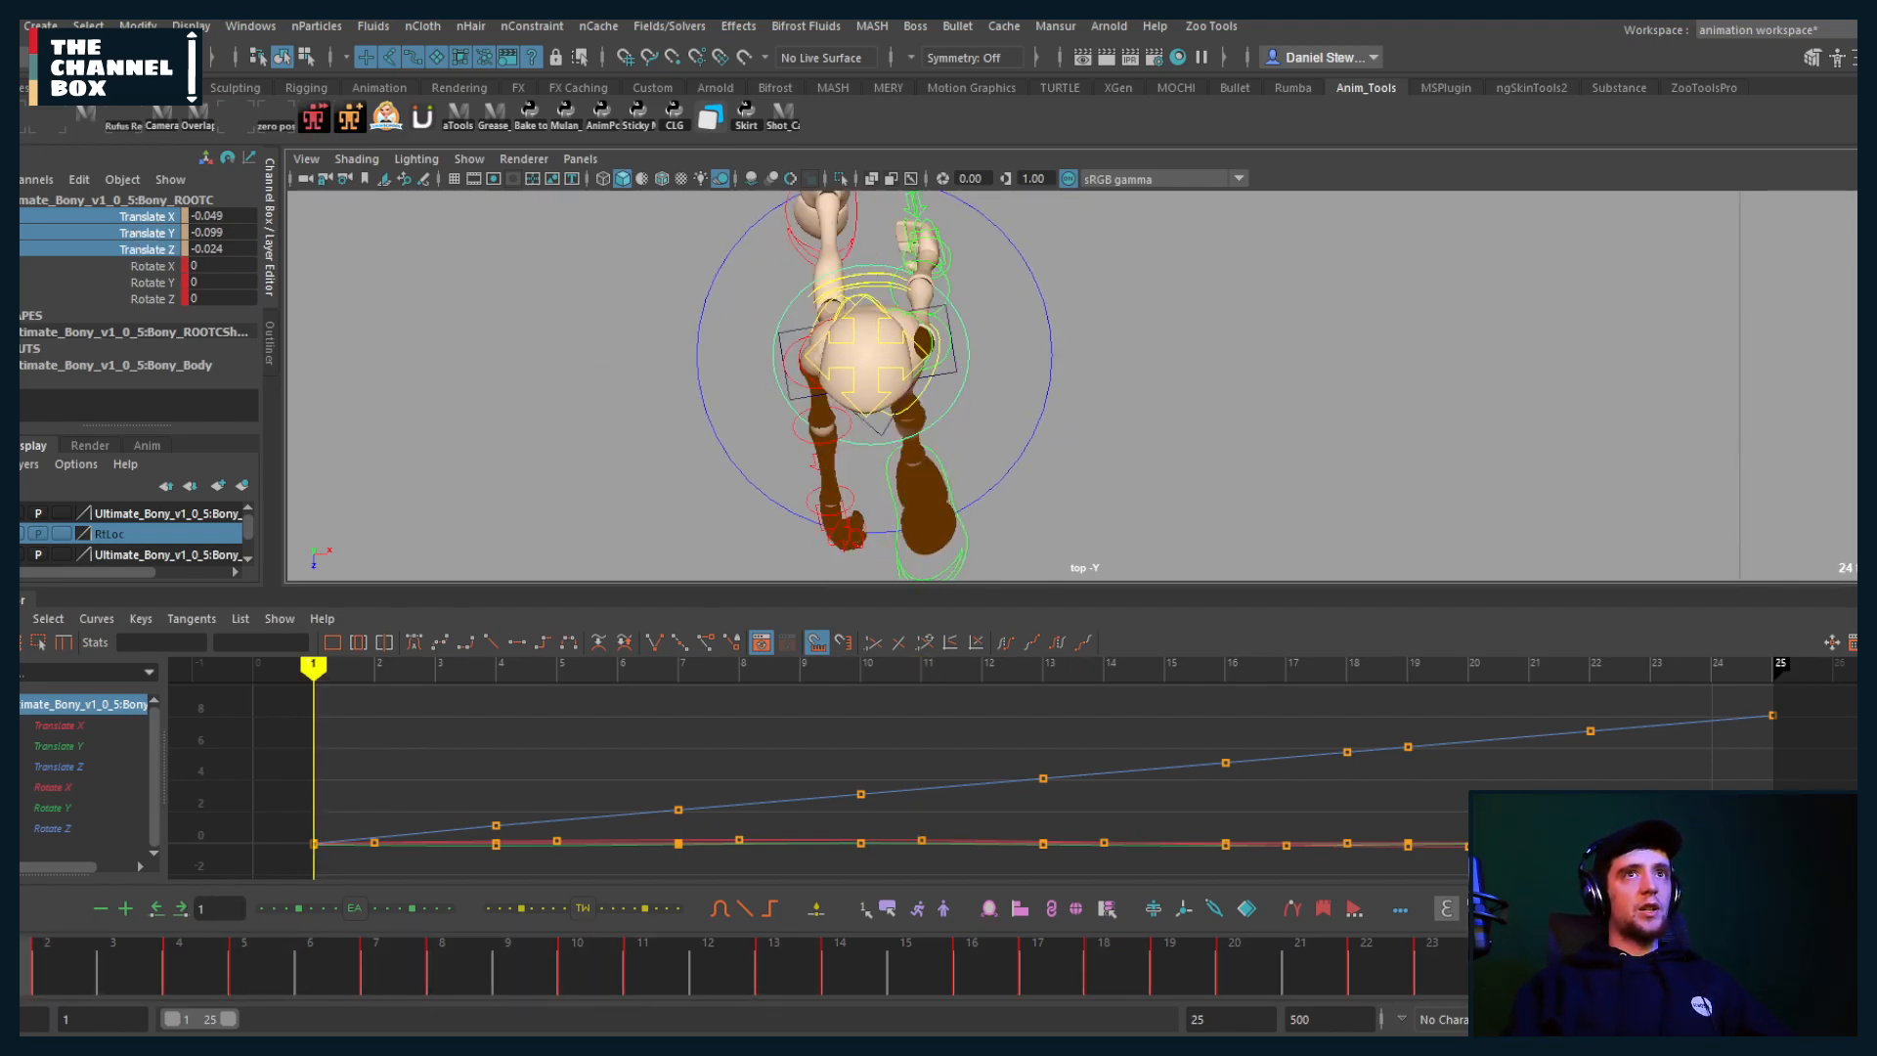
Step: Mute the Translate X, Y and Z channels of both foot IK controls and play the walk in place from above
left_click(897, 541)
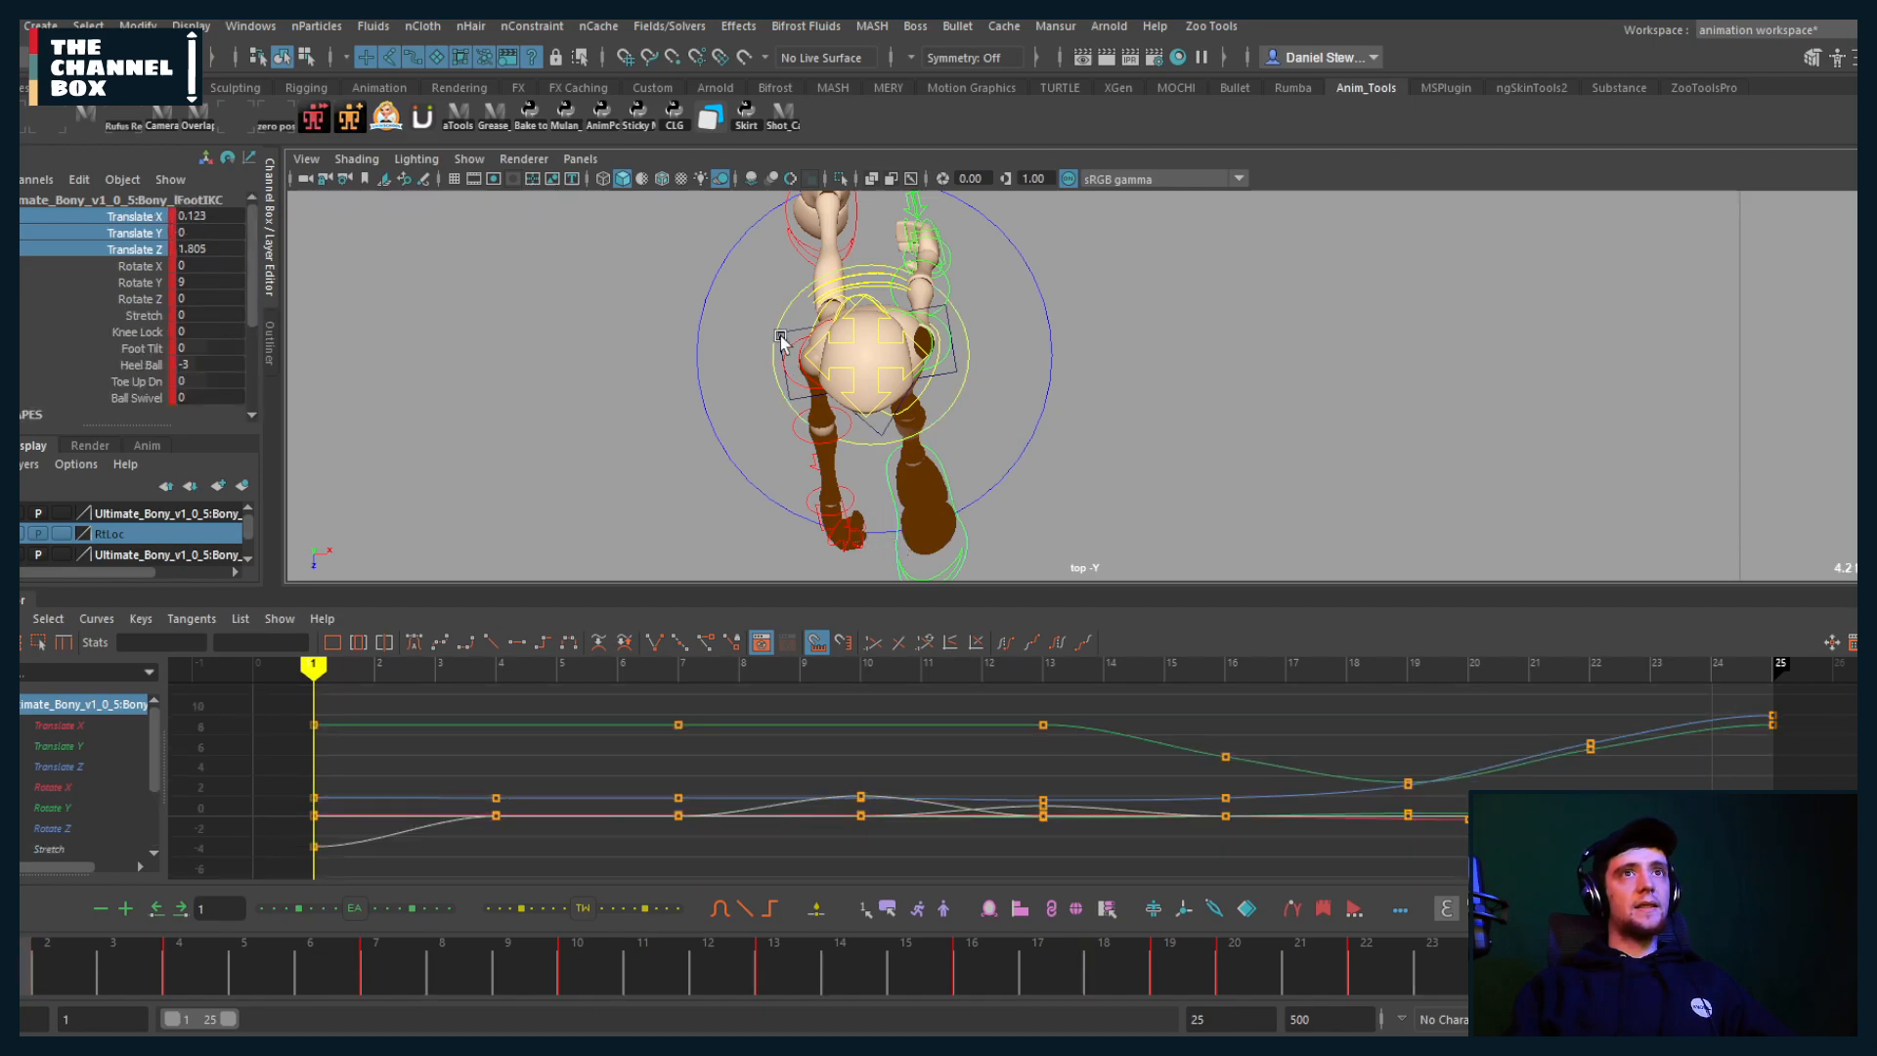
middle_click_drag(780, 320, 793, 433, "alt")
left_click(847, 246)
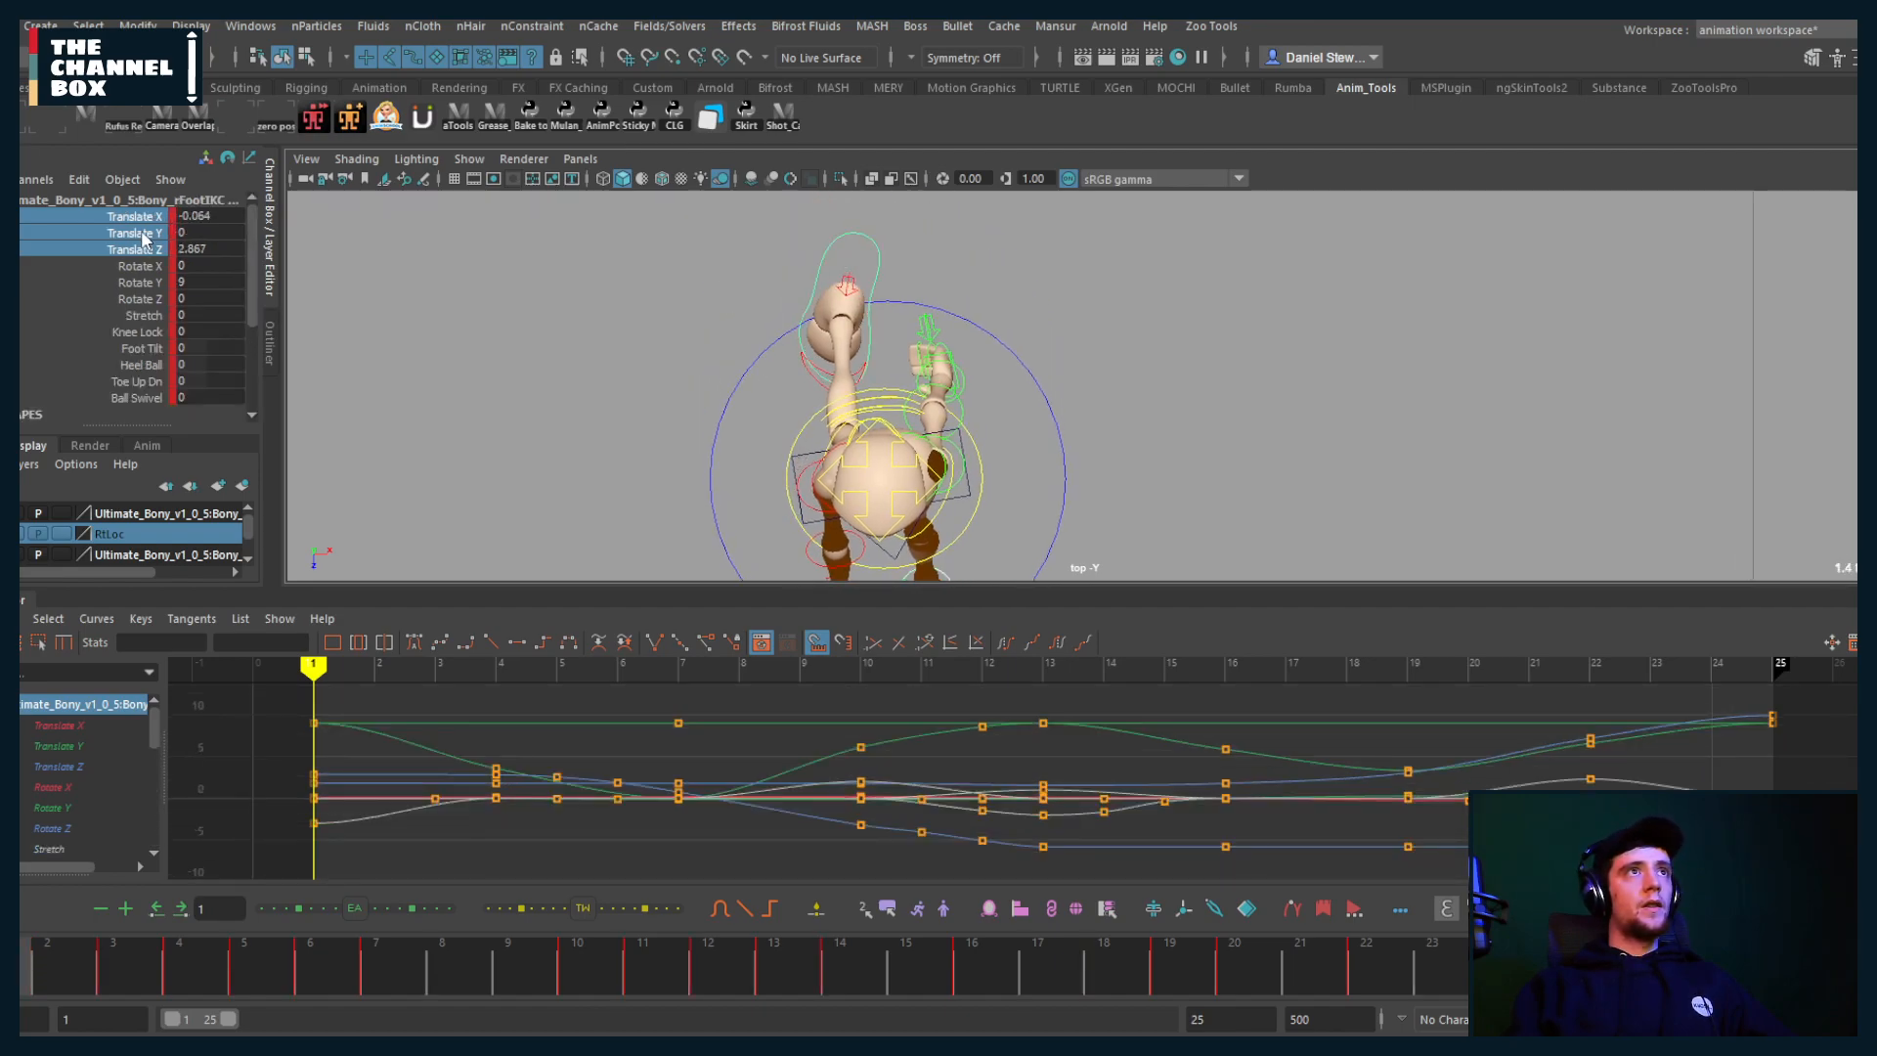
right_click(128, 248)
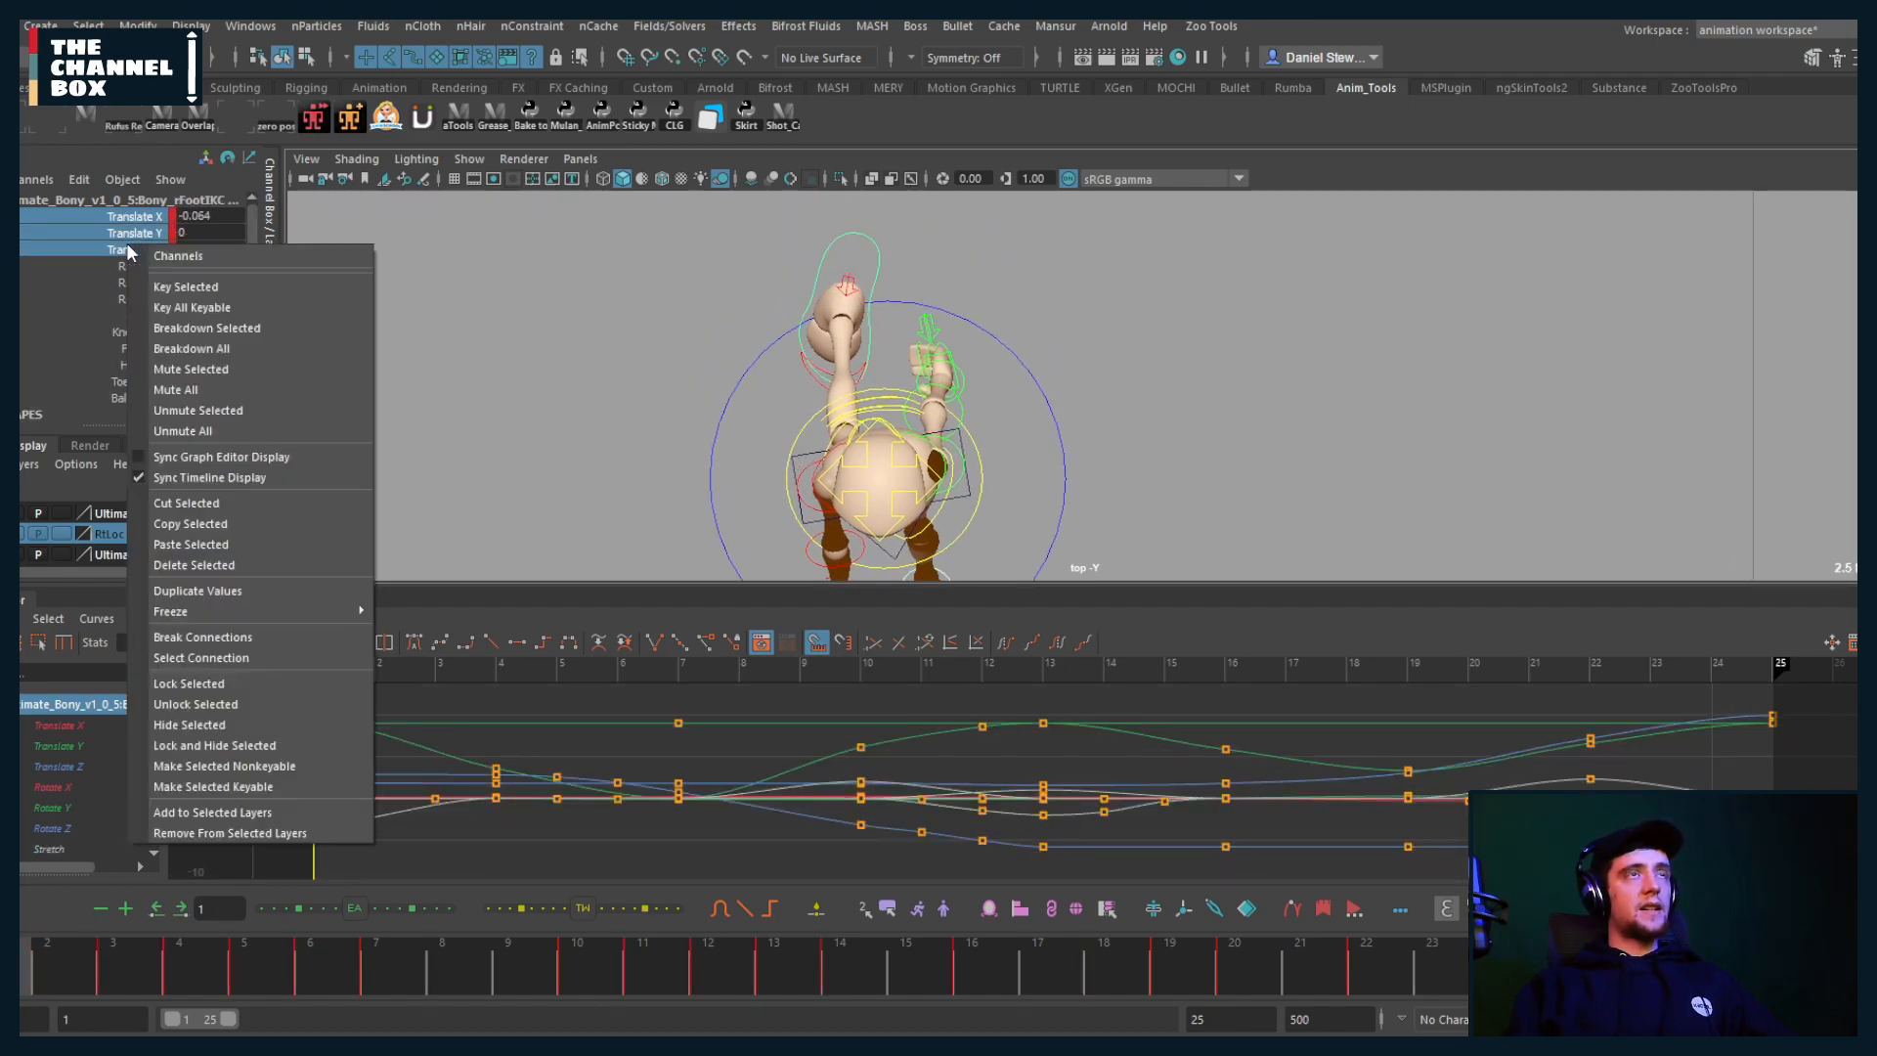
left_click(181, 368)
key("alt+v")
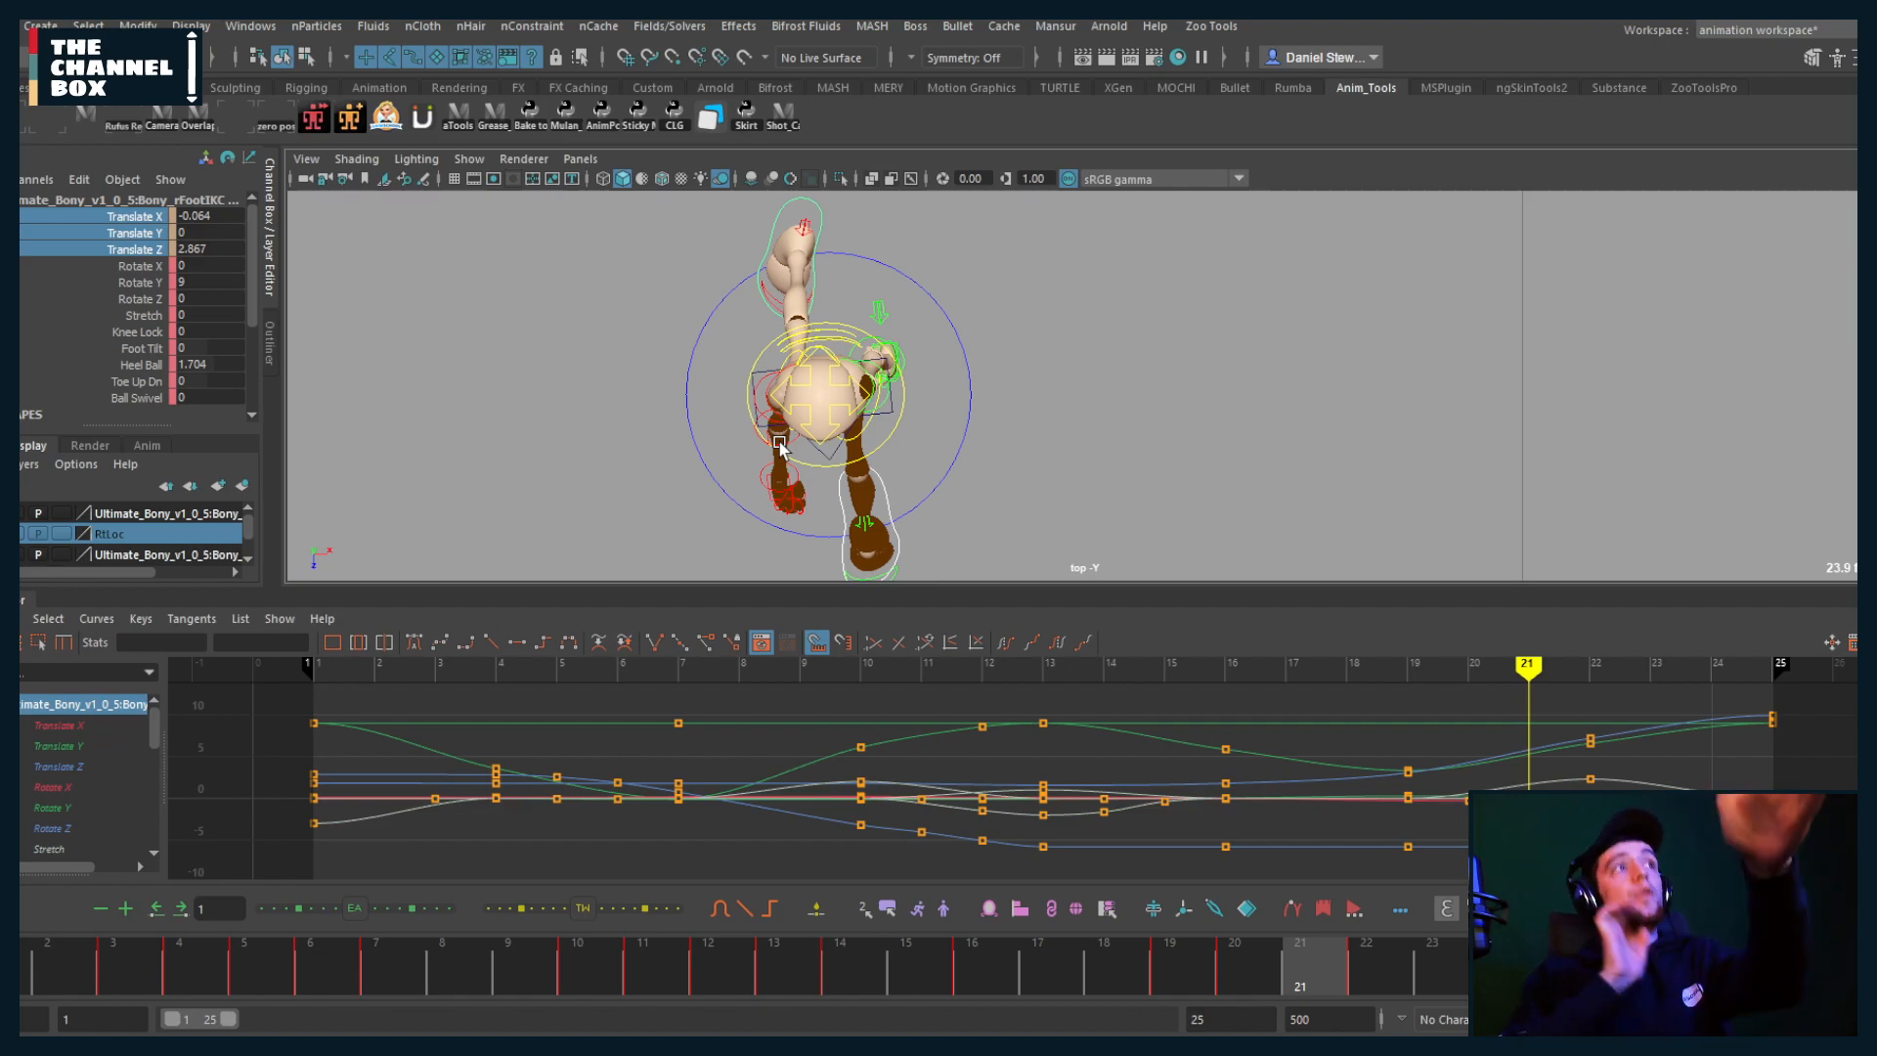
Step: Create an editable motion trail for the right wrist control and display motion trails in the top view
left_click(760, 481)
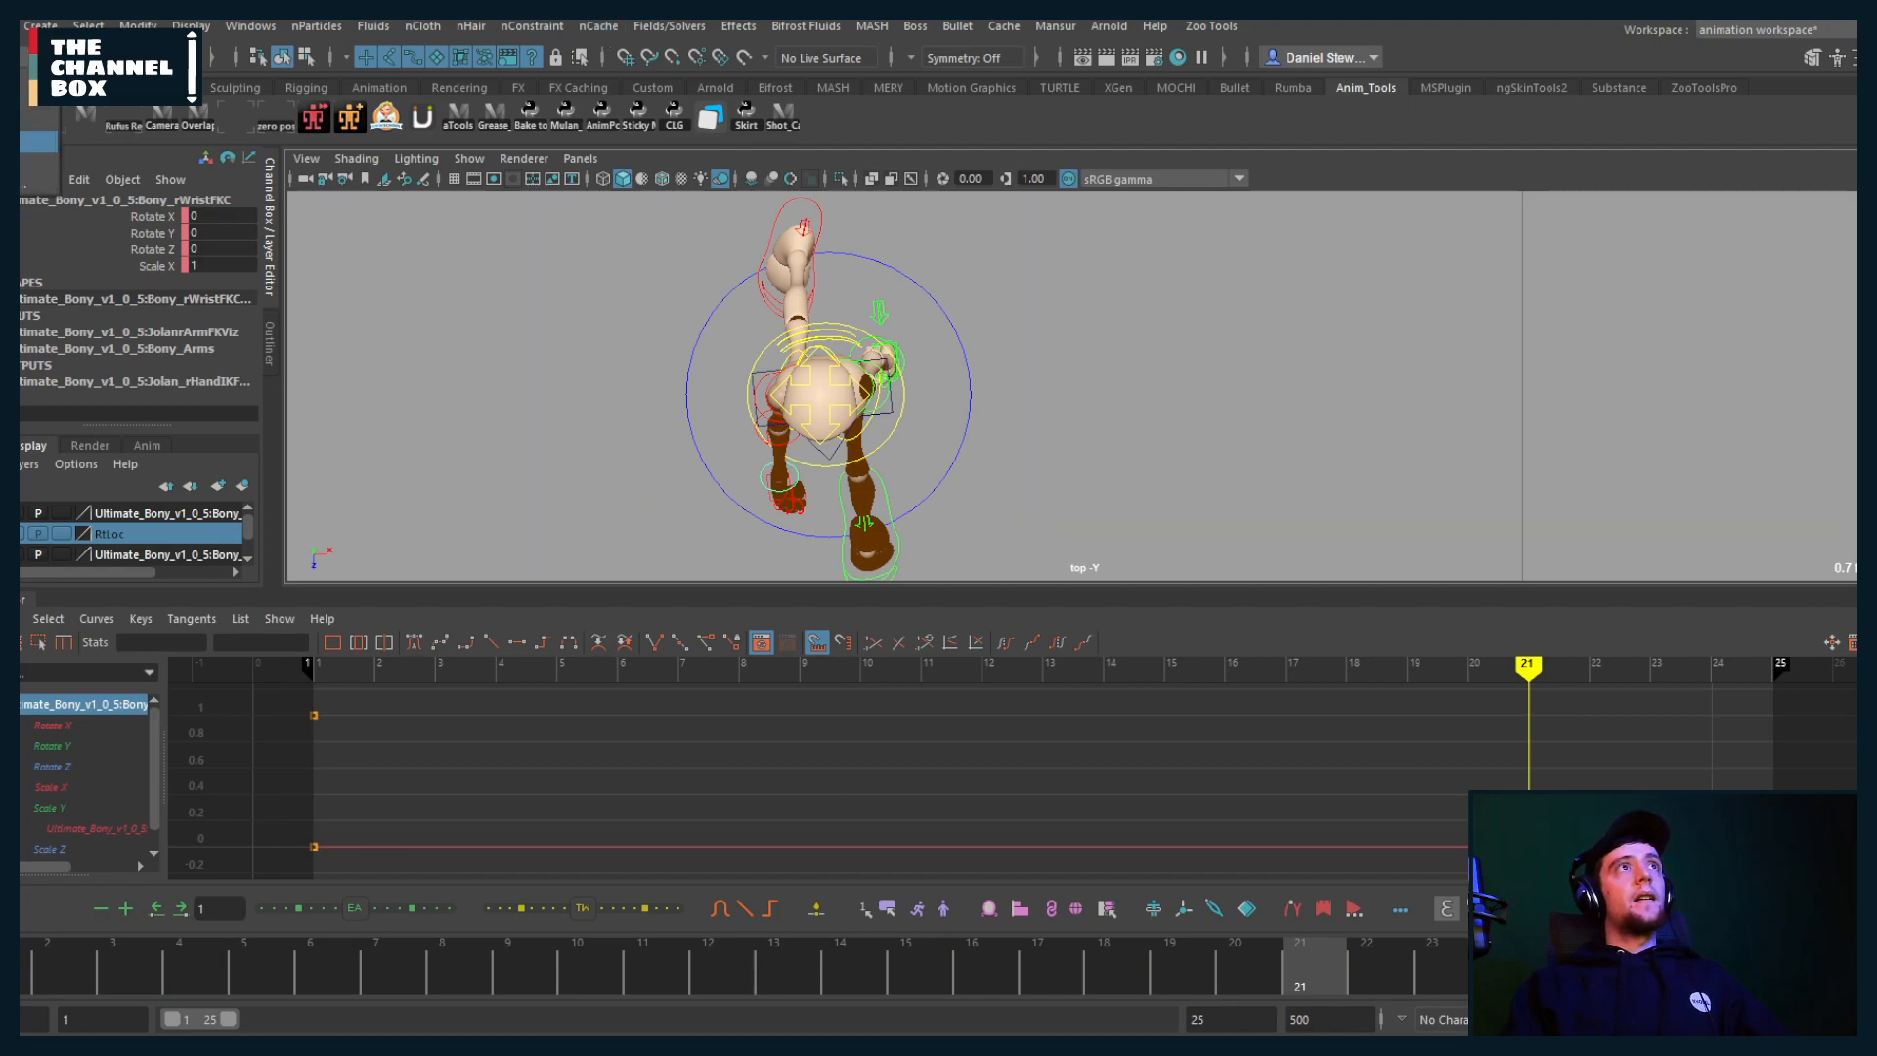
key("F4")
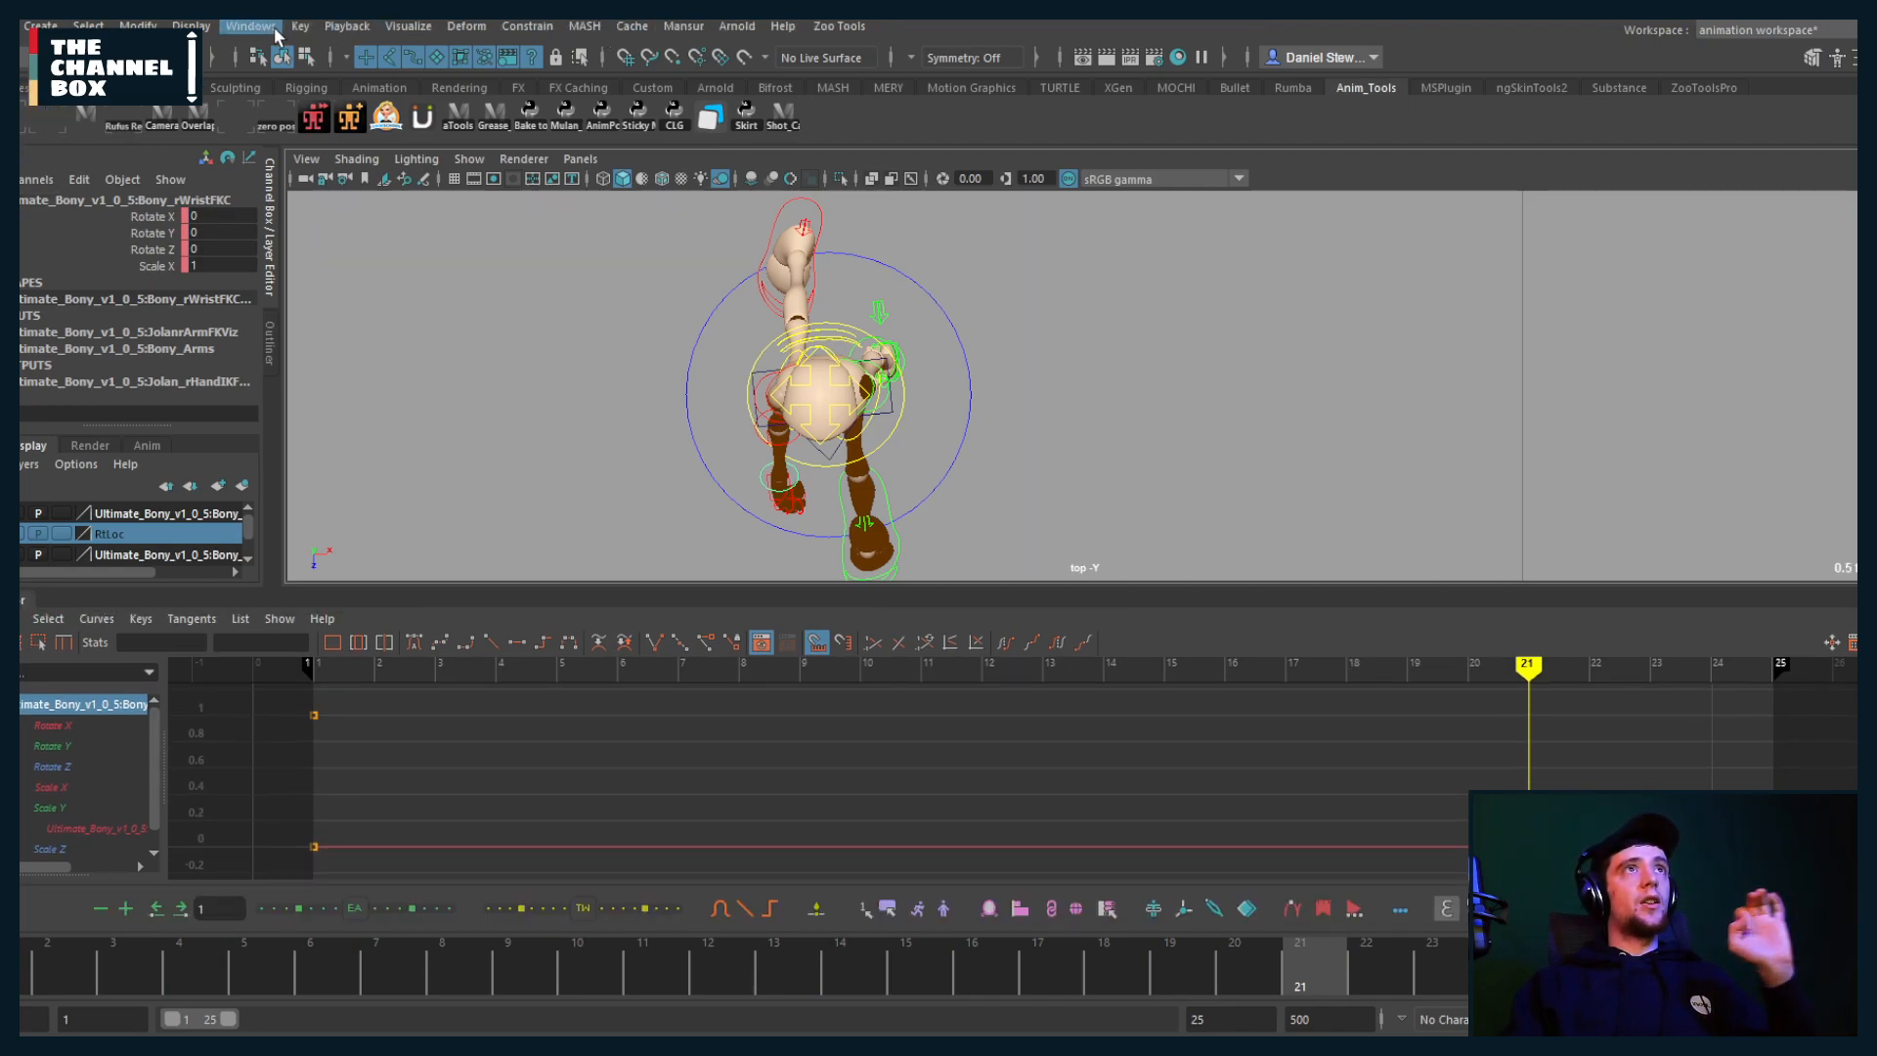
left_click(403, 26)
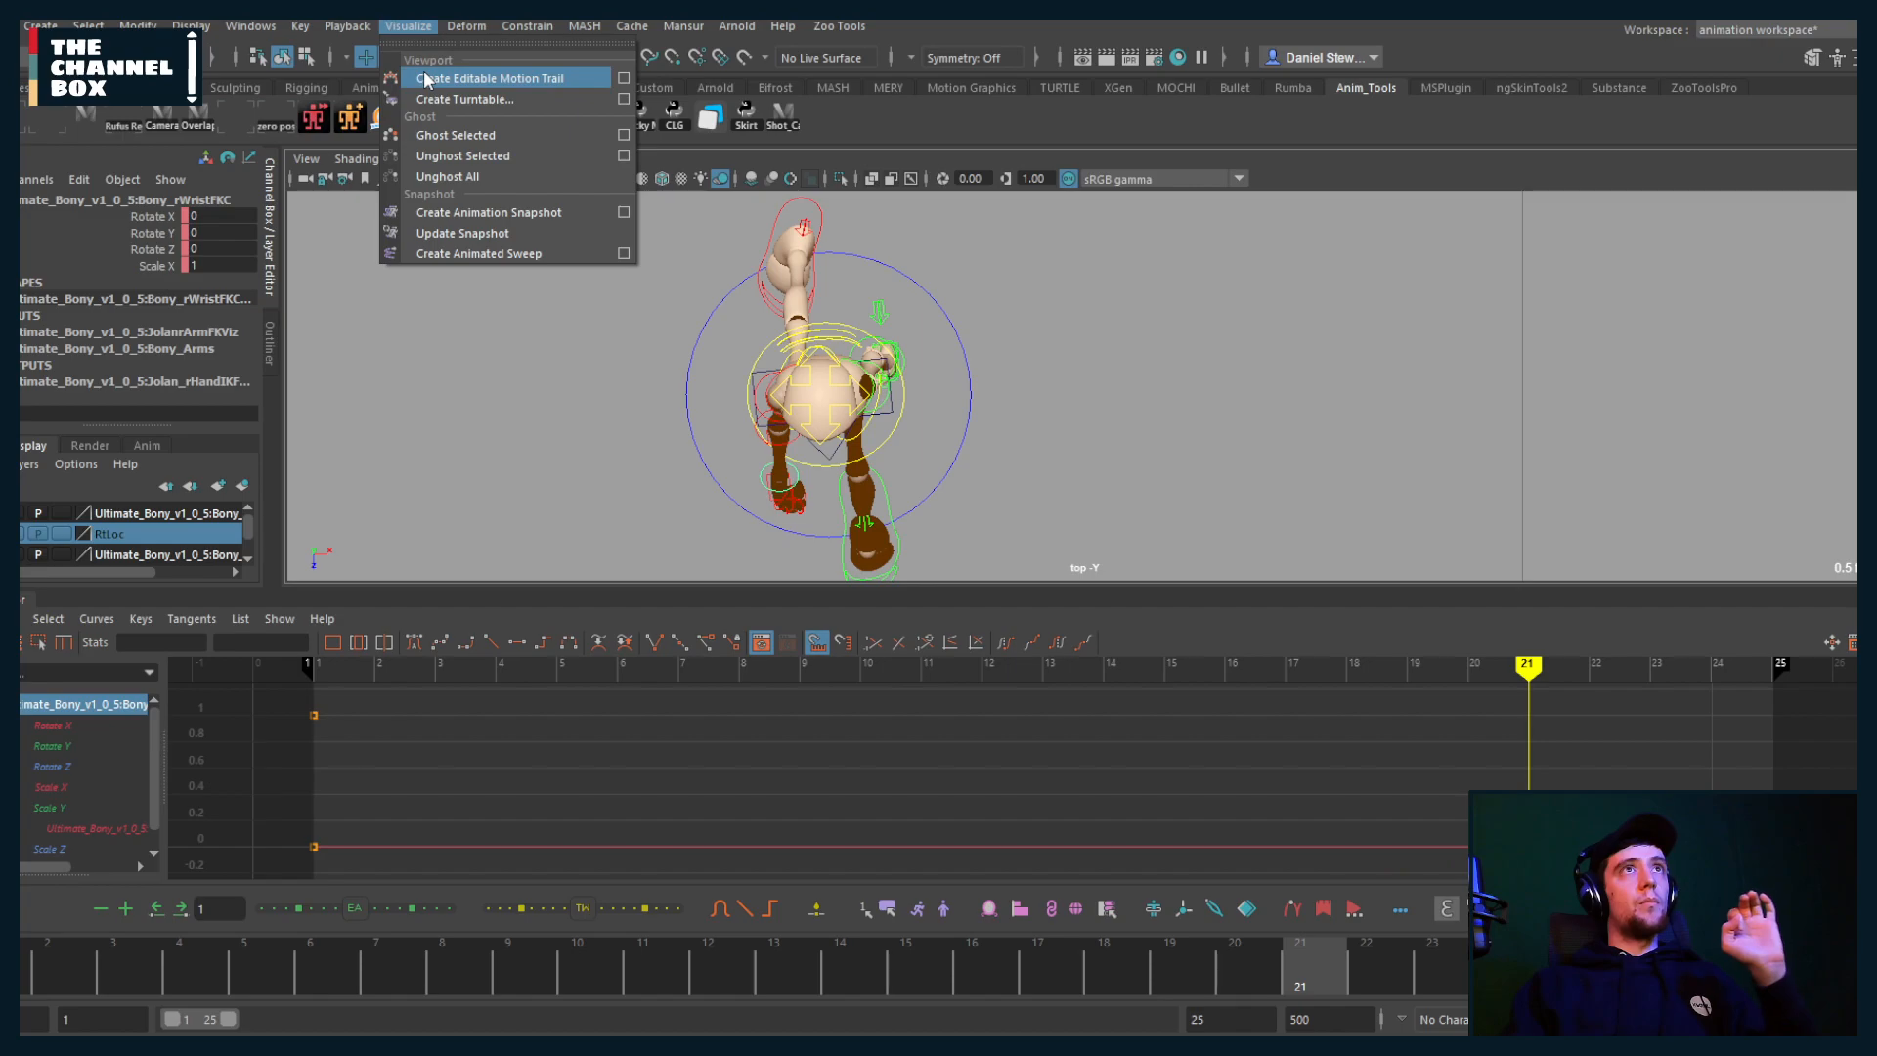
left_click(494, 78)
left_click(469, 159)
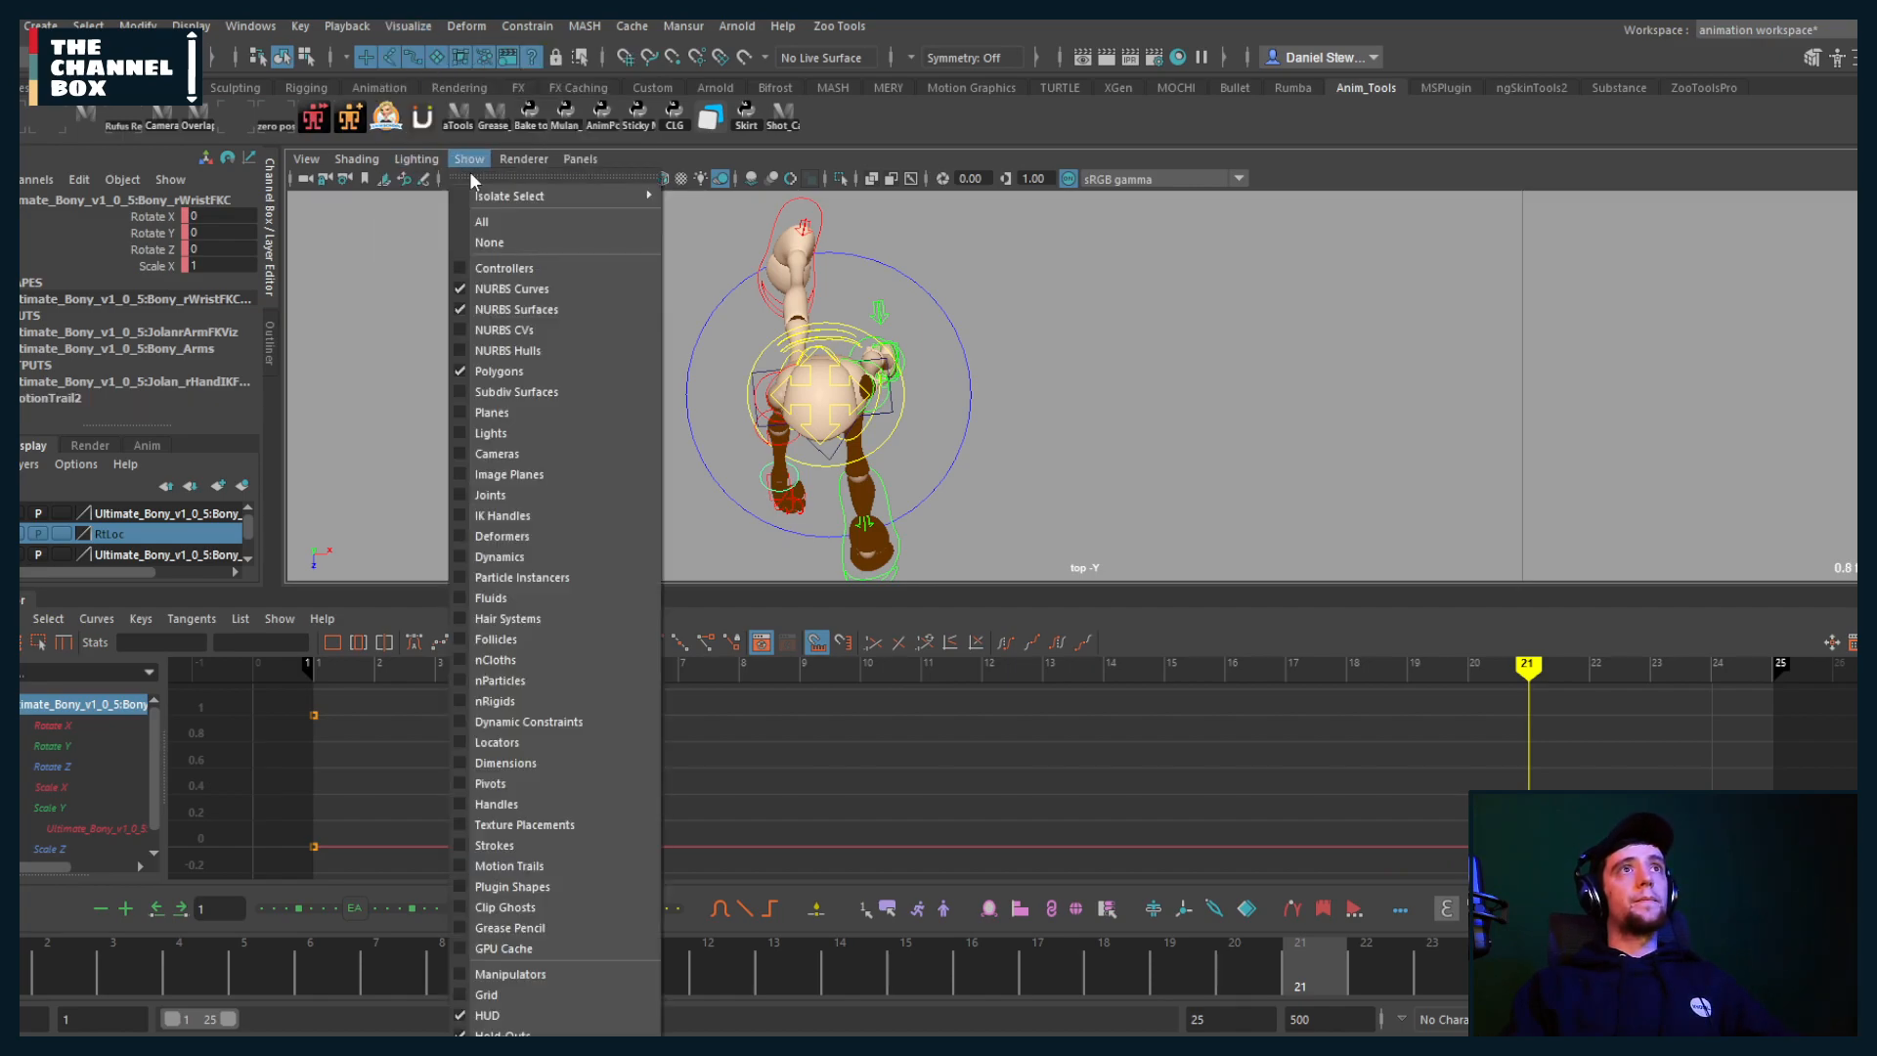
left_click(485, 866)
scroll(743, 466, "up", 3)
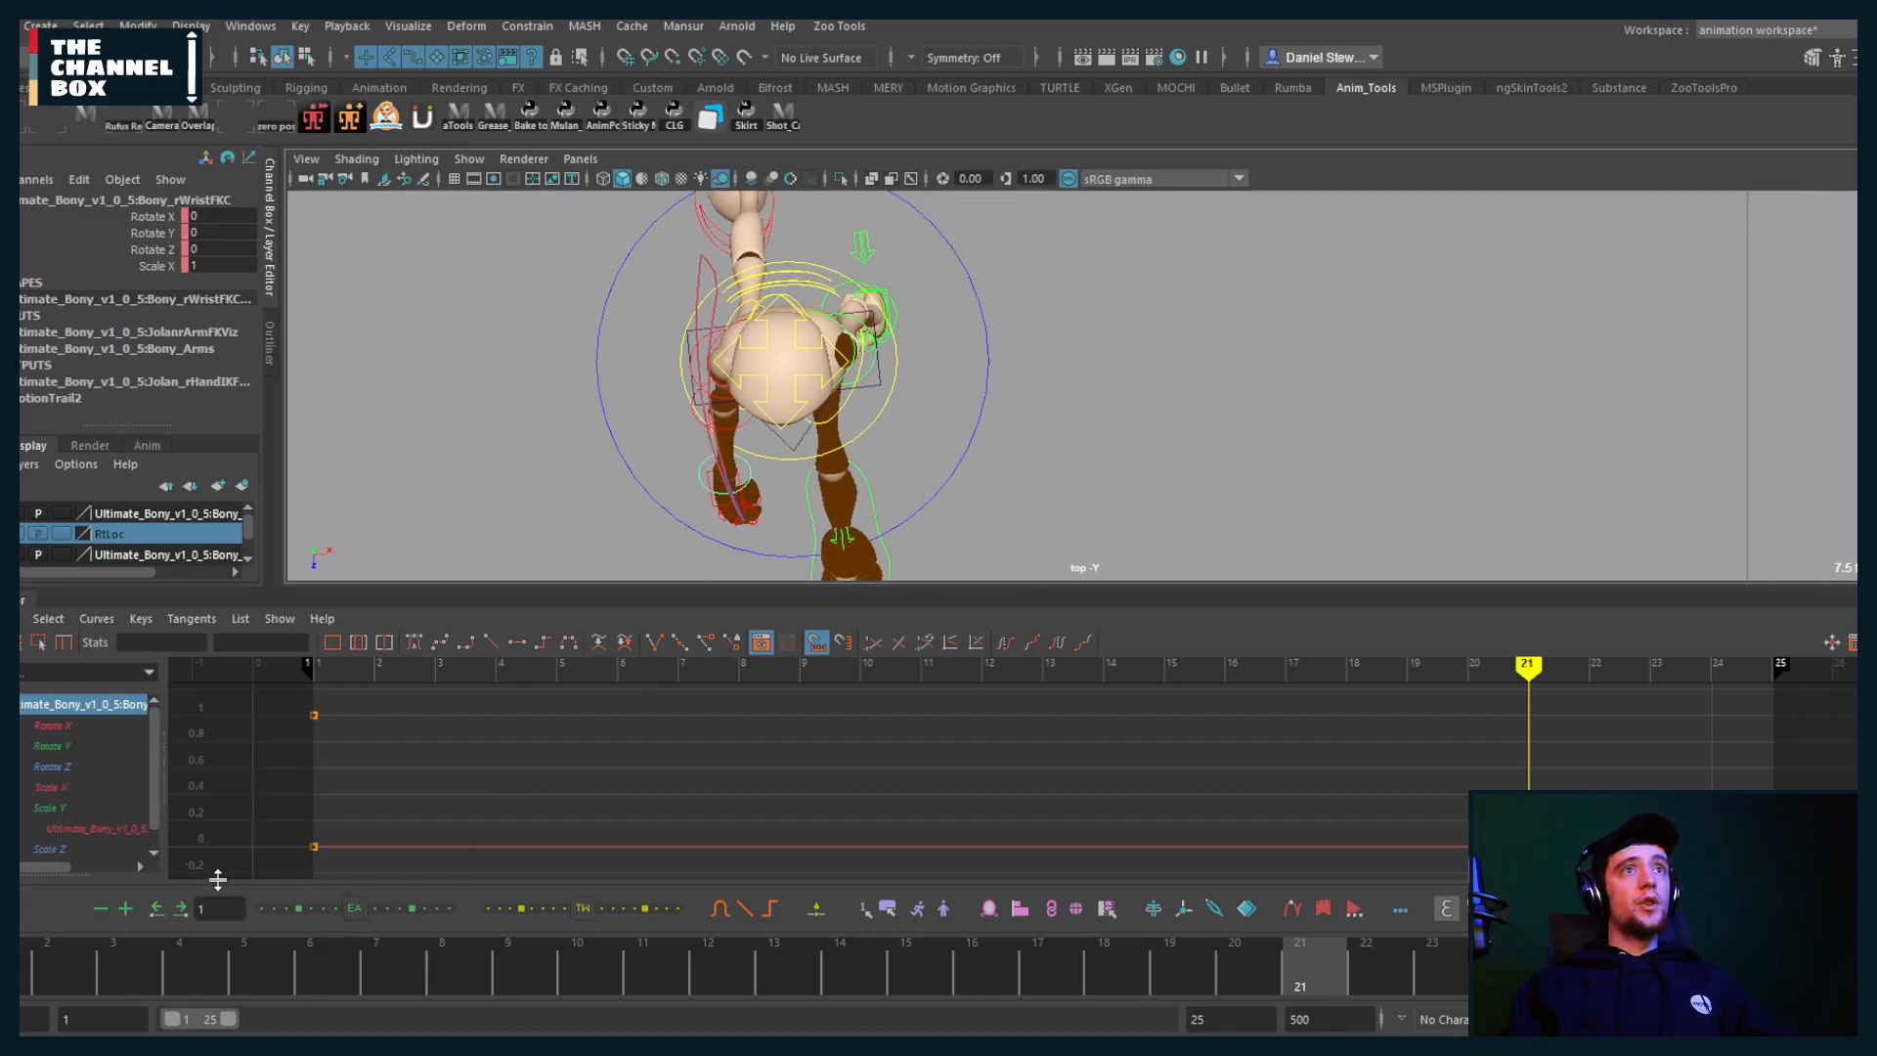
Step: Scrub to frame 14 to inspect the wrist's motion trail, select the right shoulder control and step back to frame 13
left_click_drag(49, 944, 841, 904)
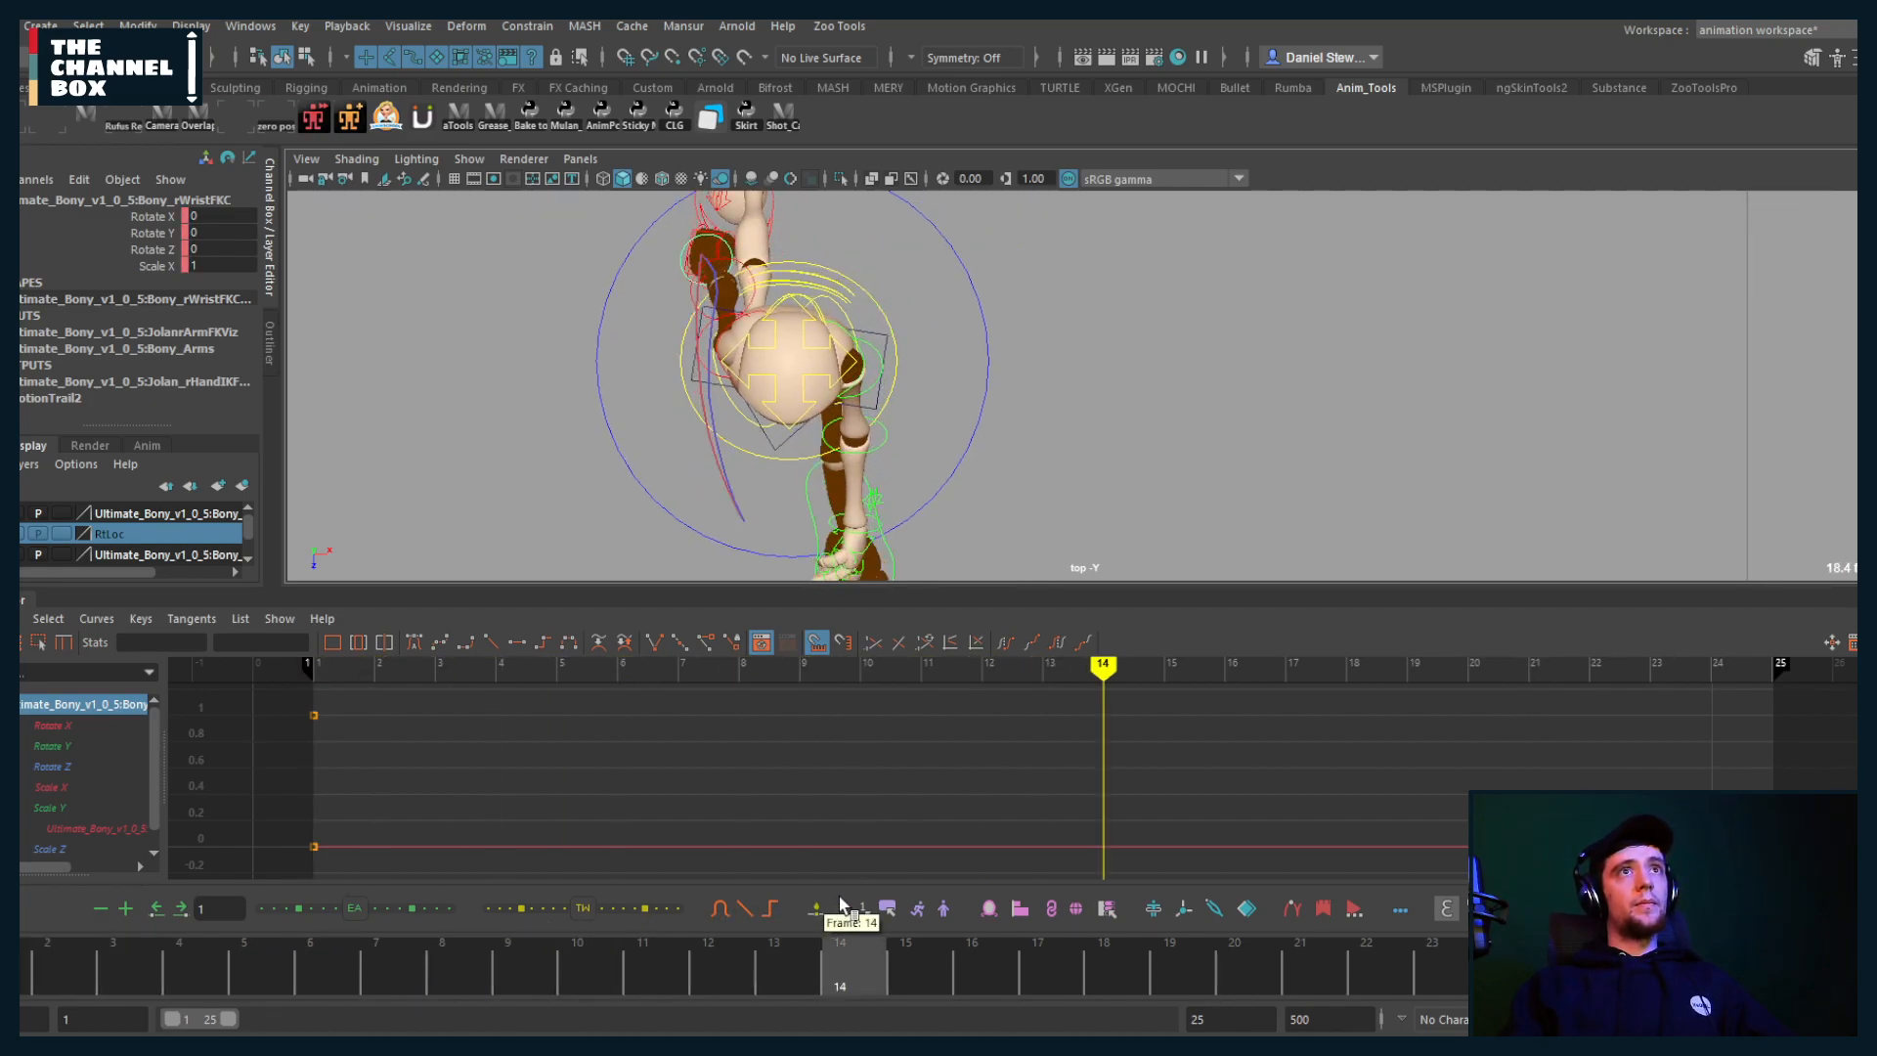
scroll(698, 416, "up", 2)
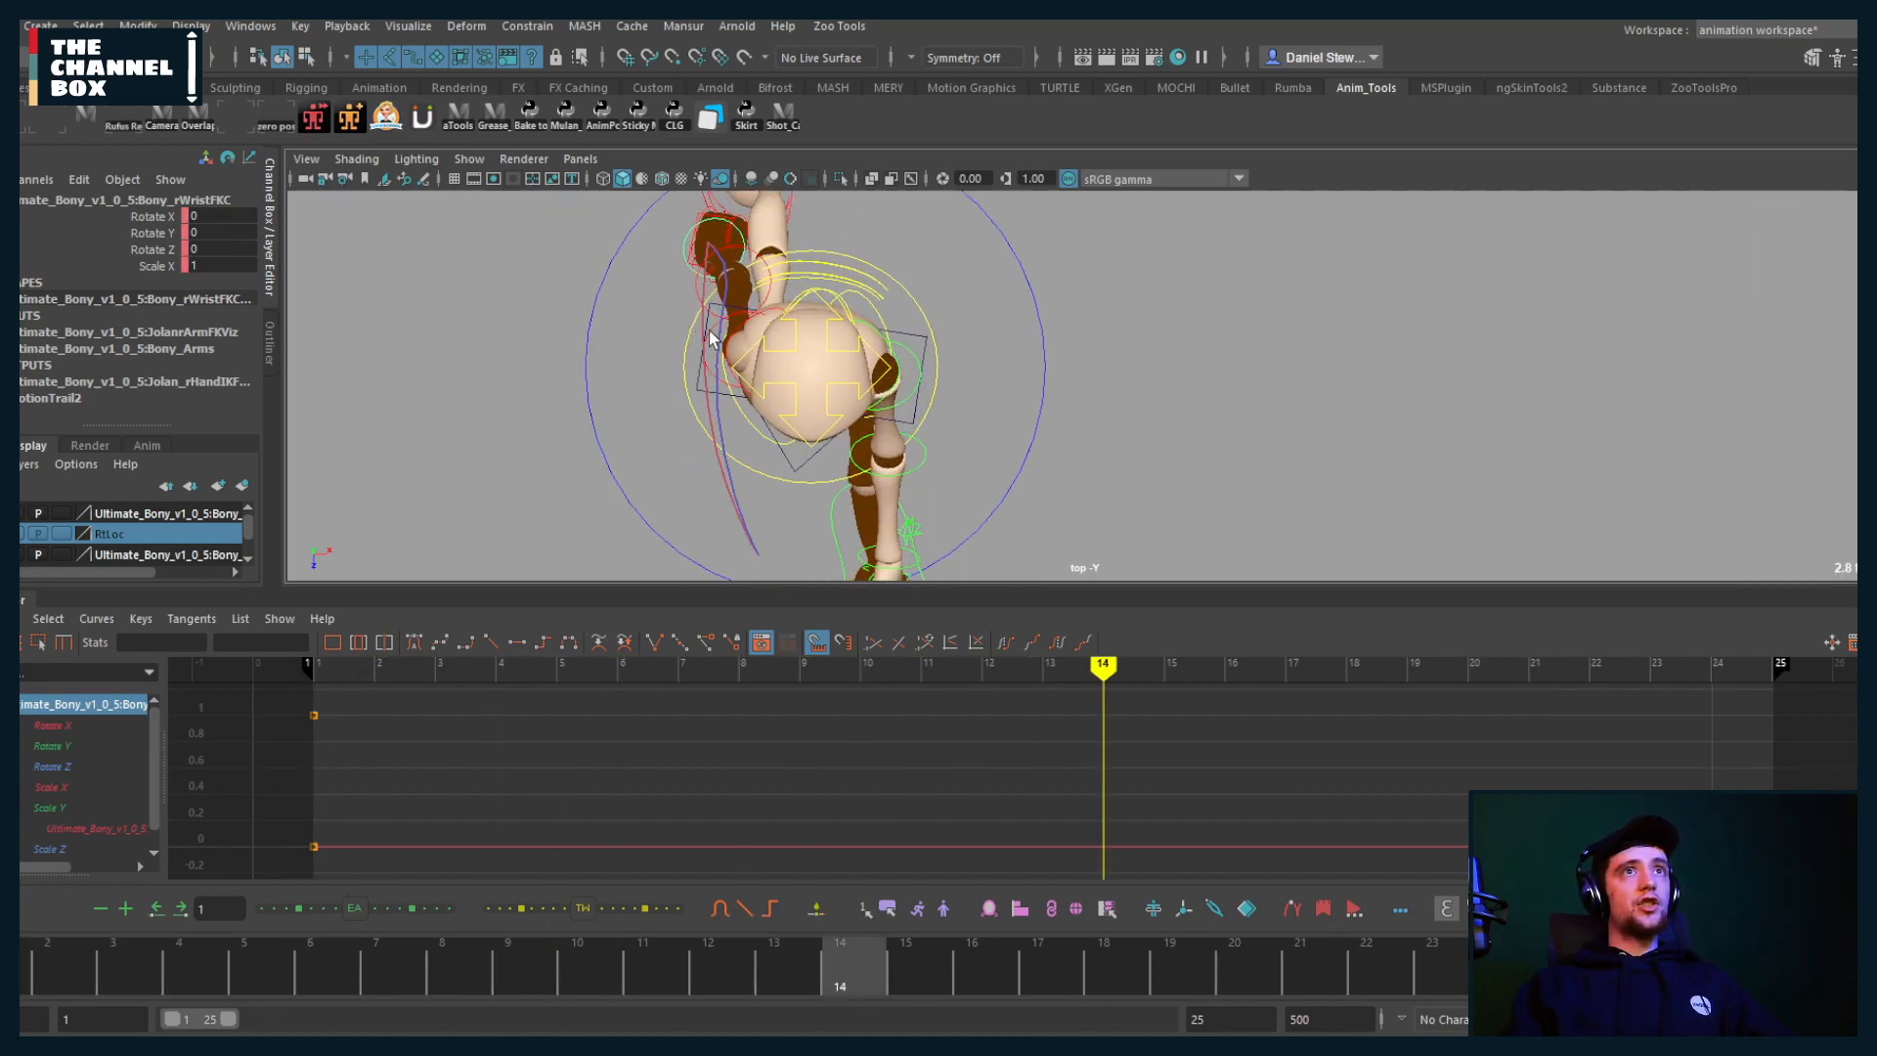
left_click(710, 337)
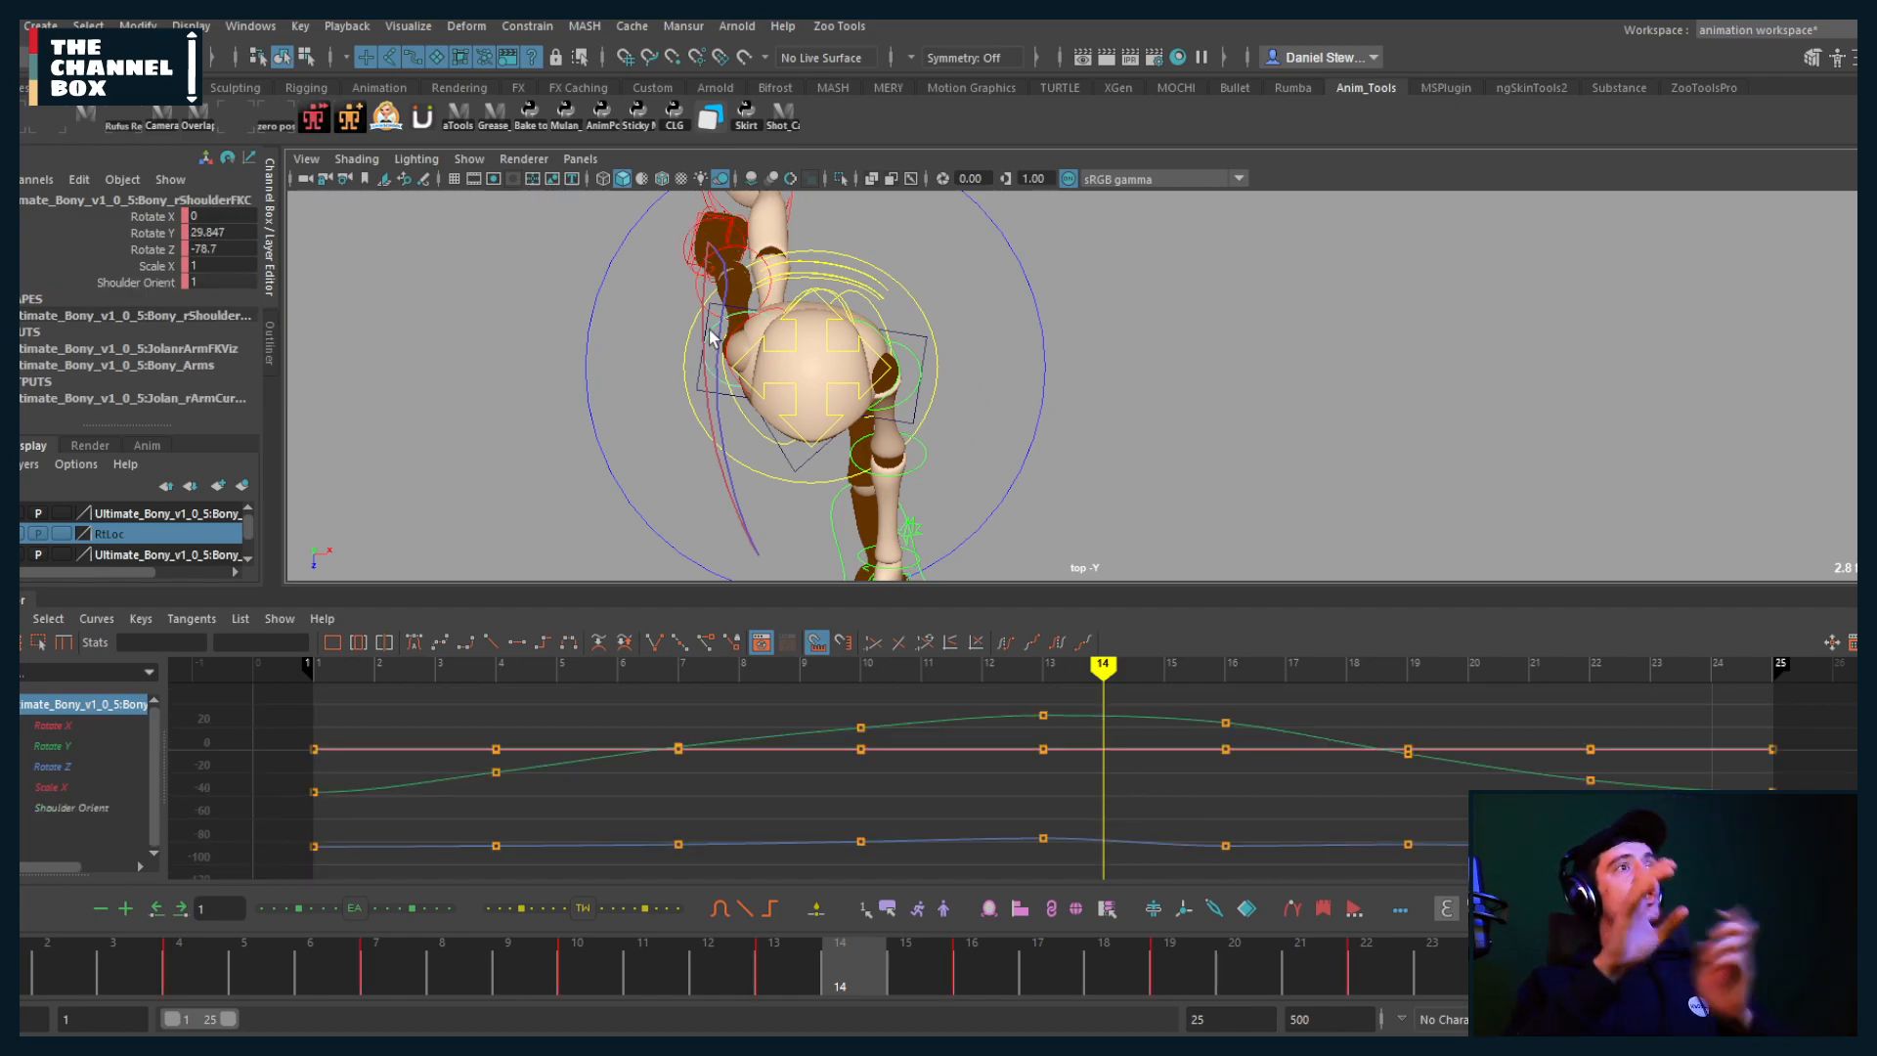
key("alt+comma")
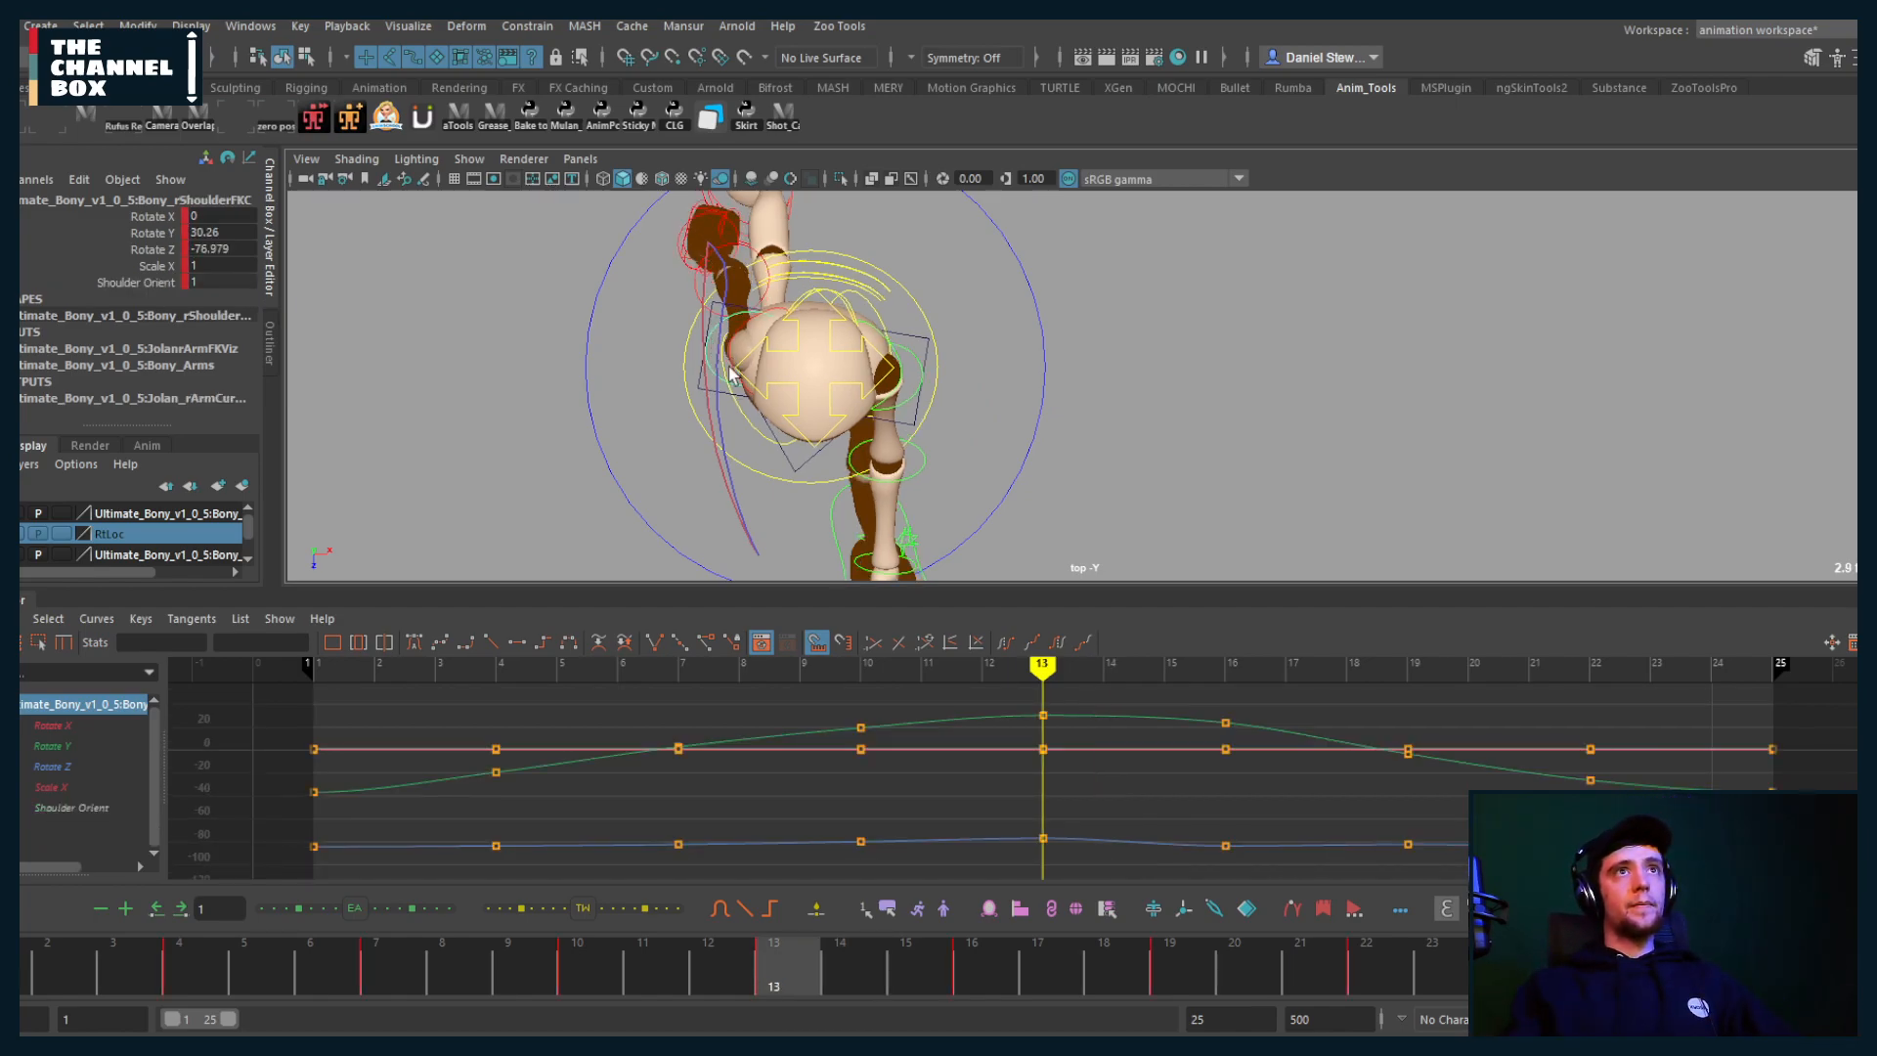
key("comma")
key("period")
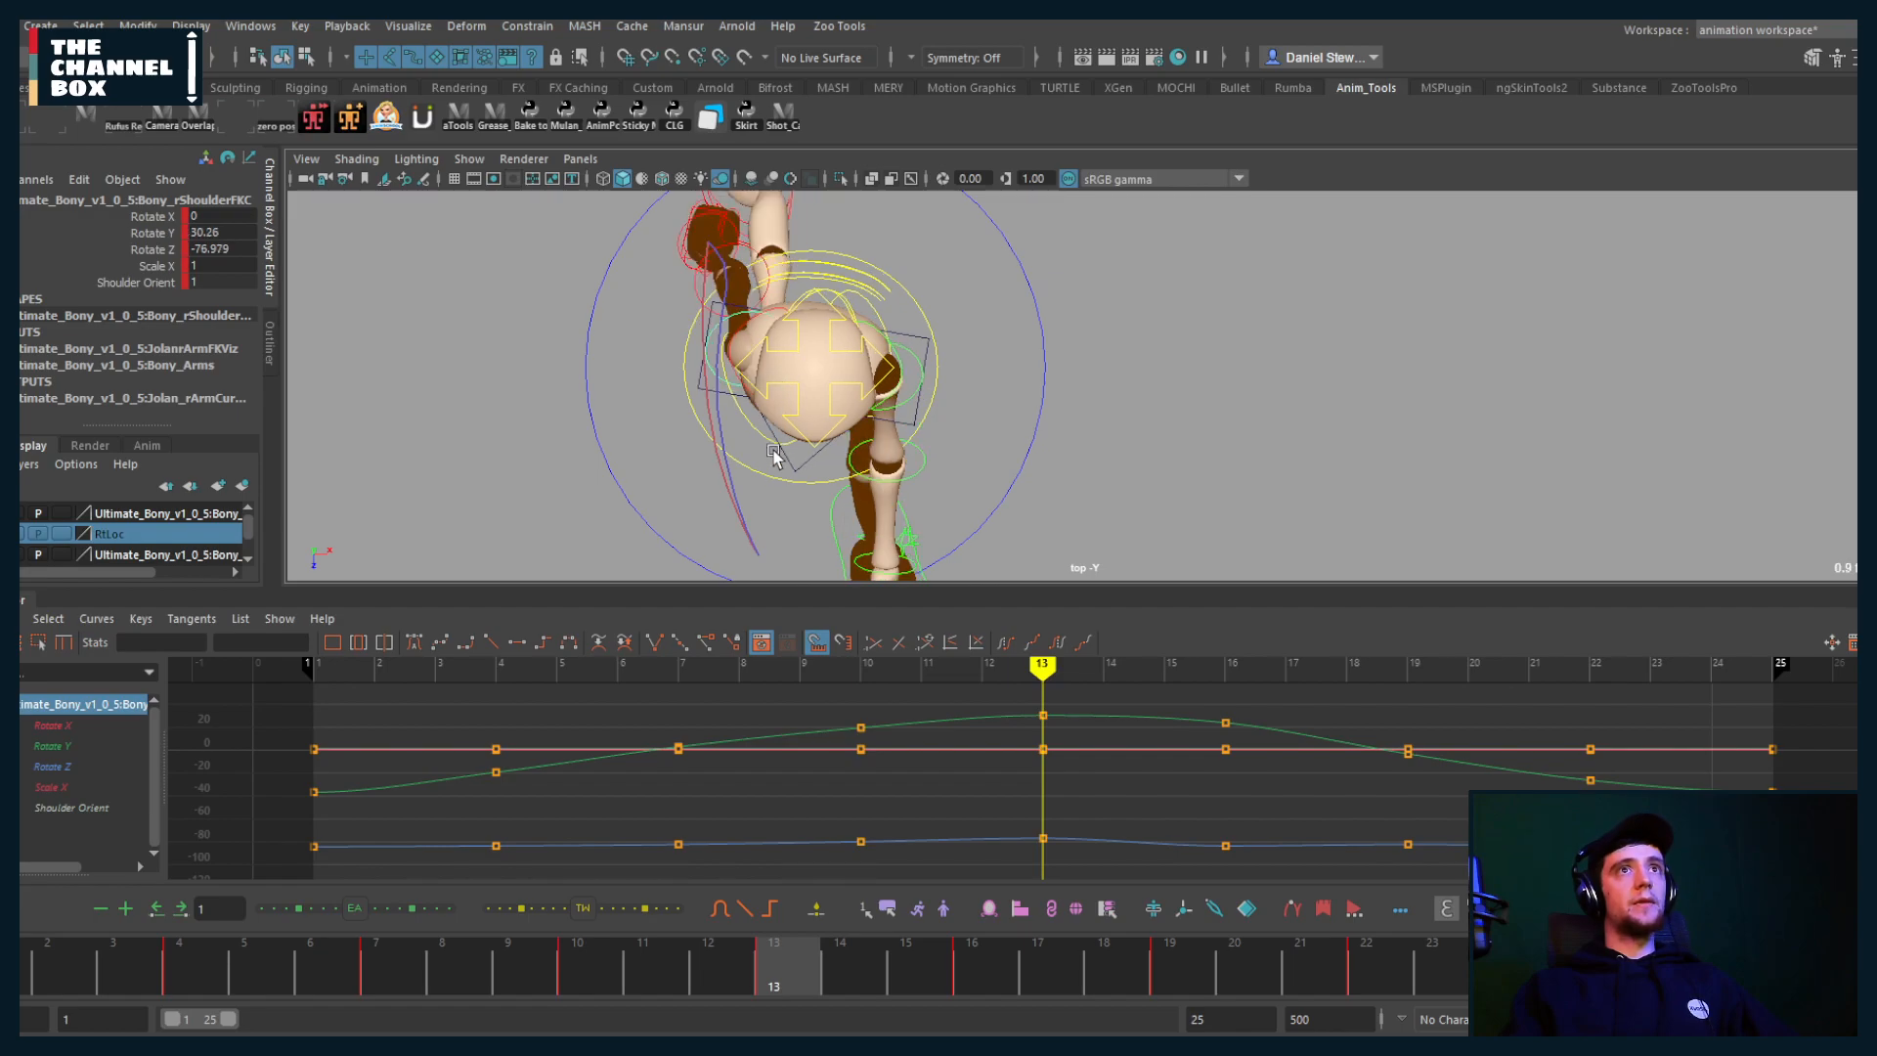
Step: Show manipulators in the viewport and rotate the right shoulder control at frame 13 to about X -5.7, Y 32.3, Z -86.2
left_click(469, 158)
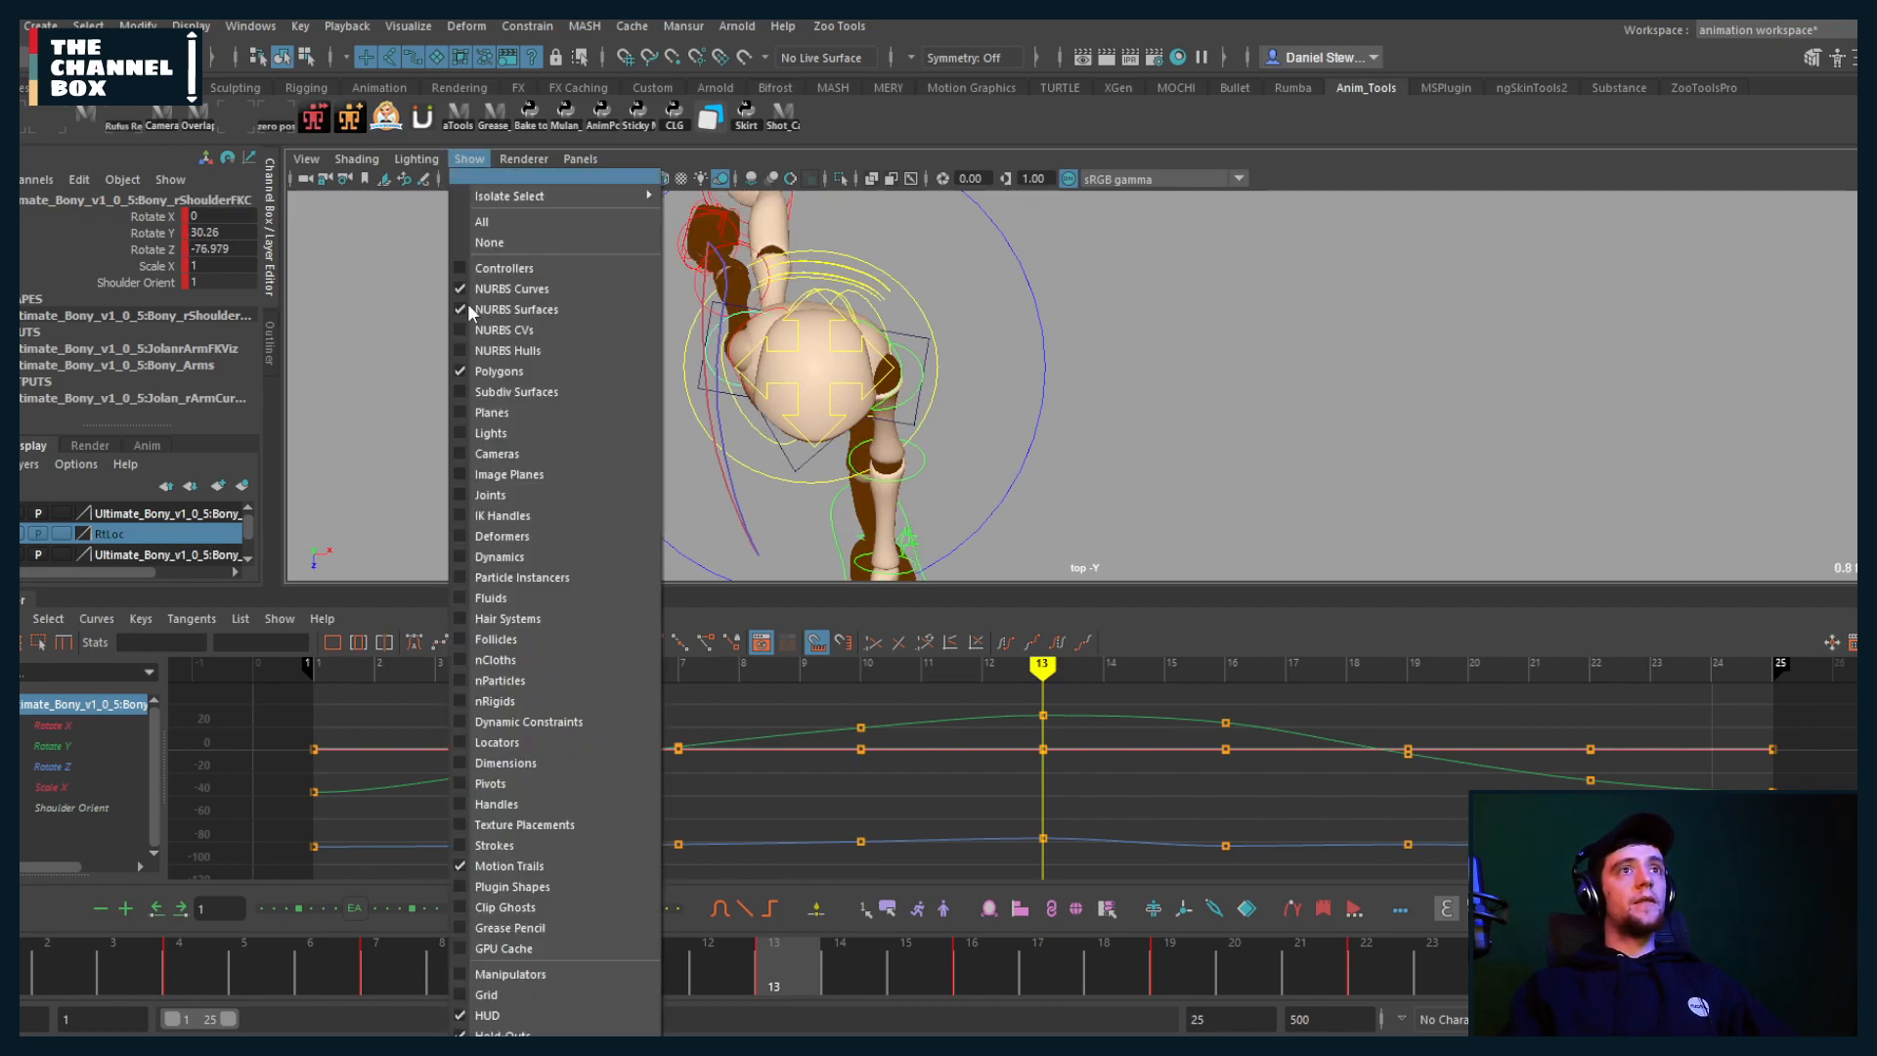
left_click(489, 989)
left_click_drag(723, 470, 695, 459)
key("period")
key("period")
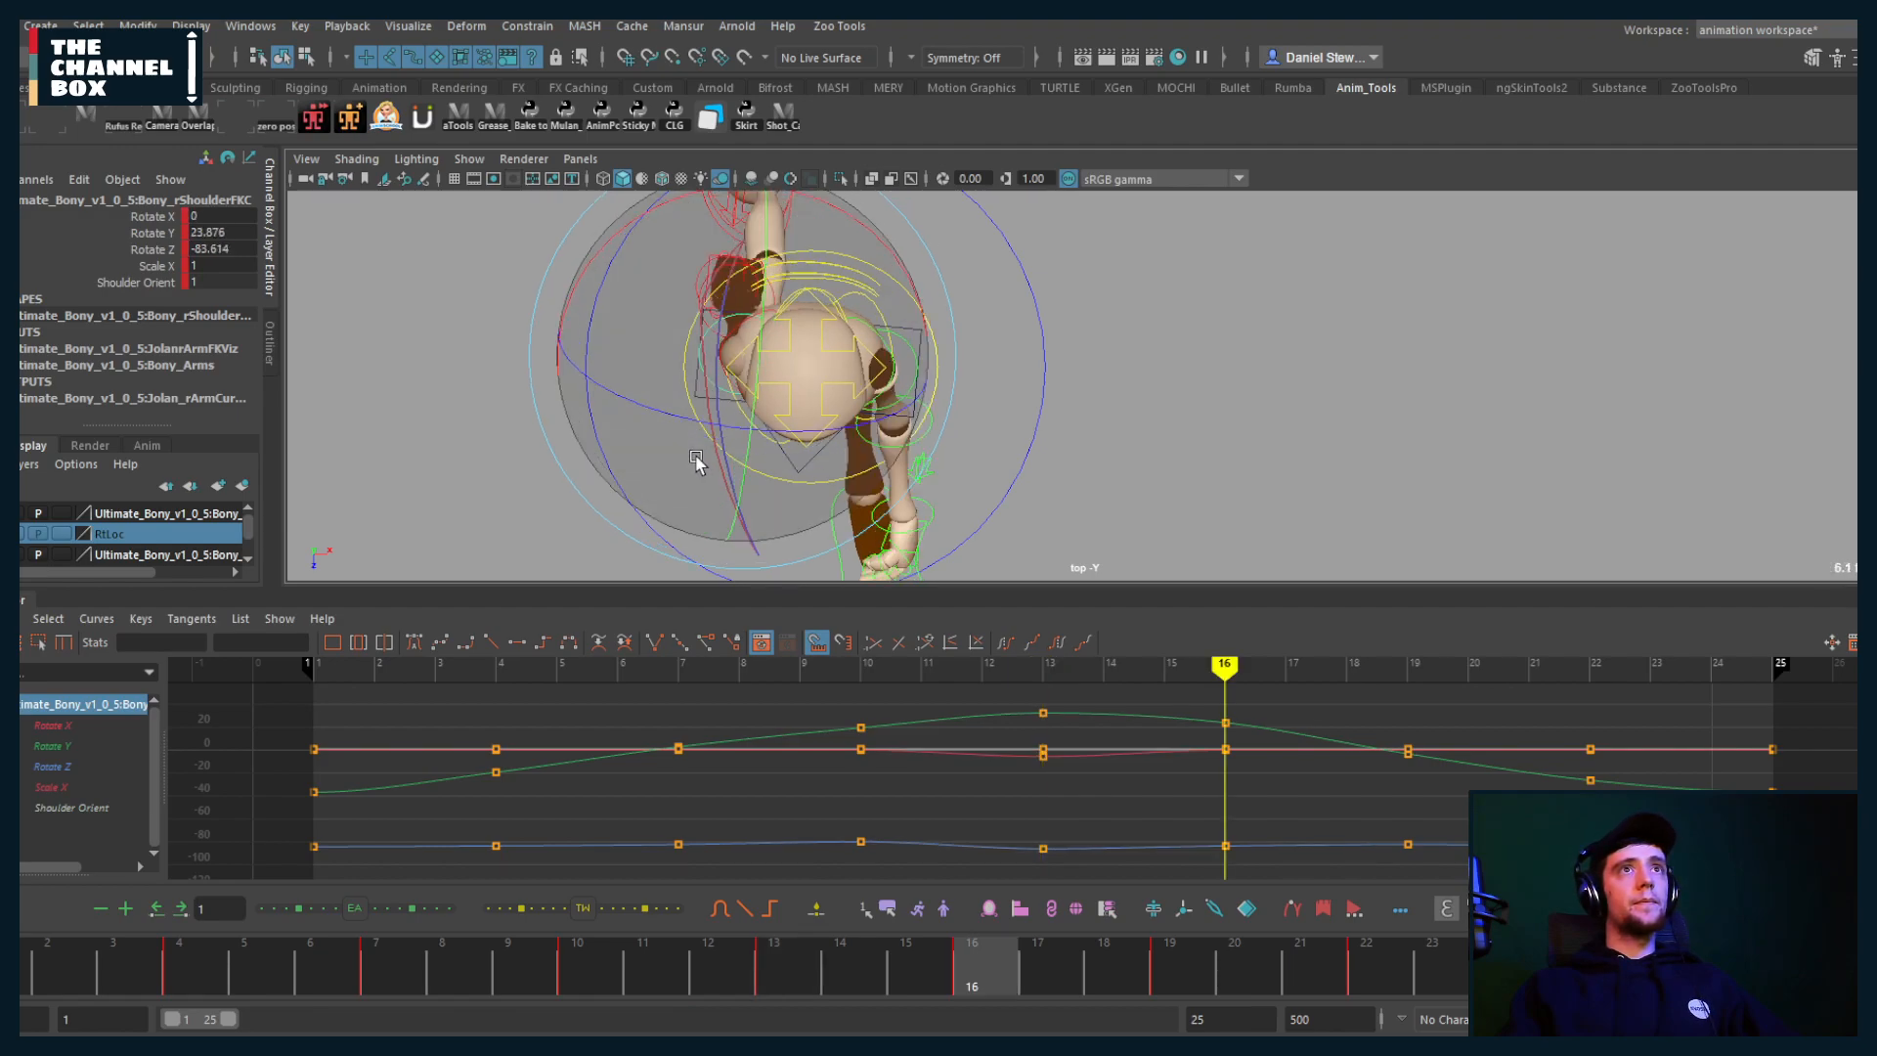
Step: Scrub through the right arm's swing from frame 1 to frame 15, examining the wrist's arc
left_click(39, 982)
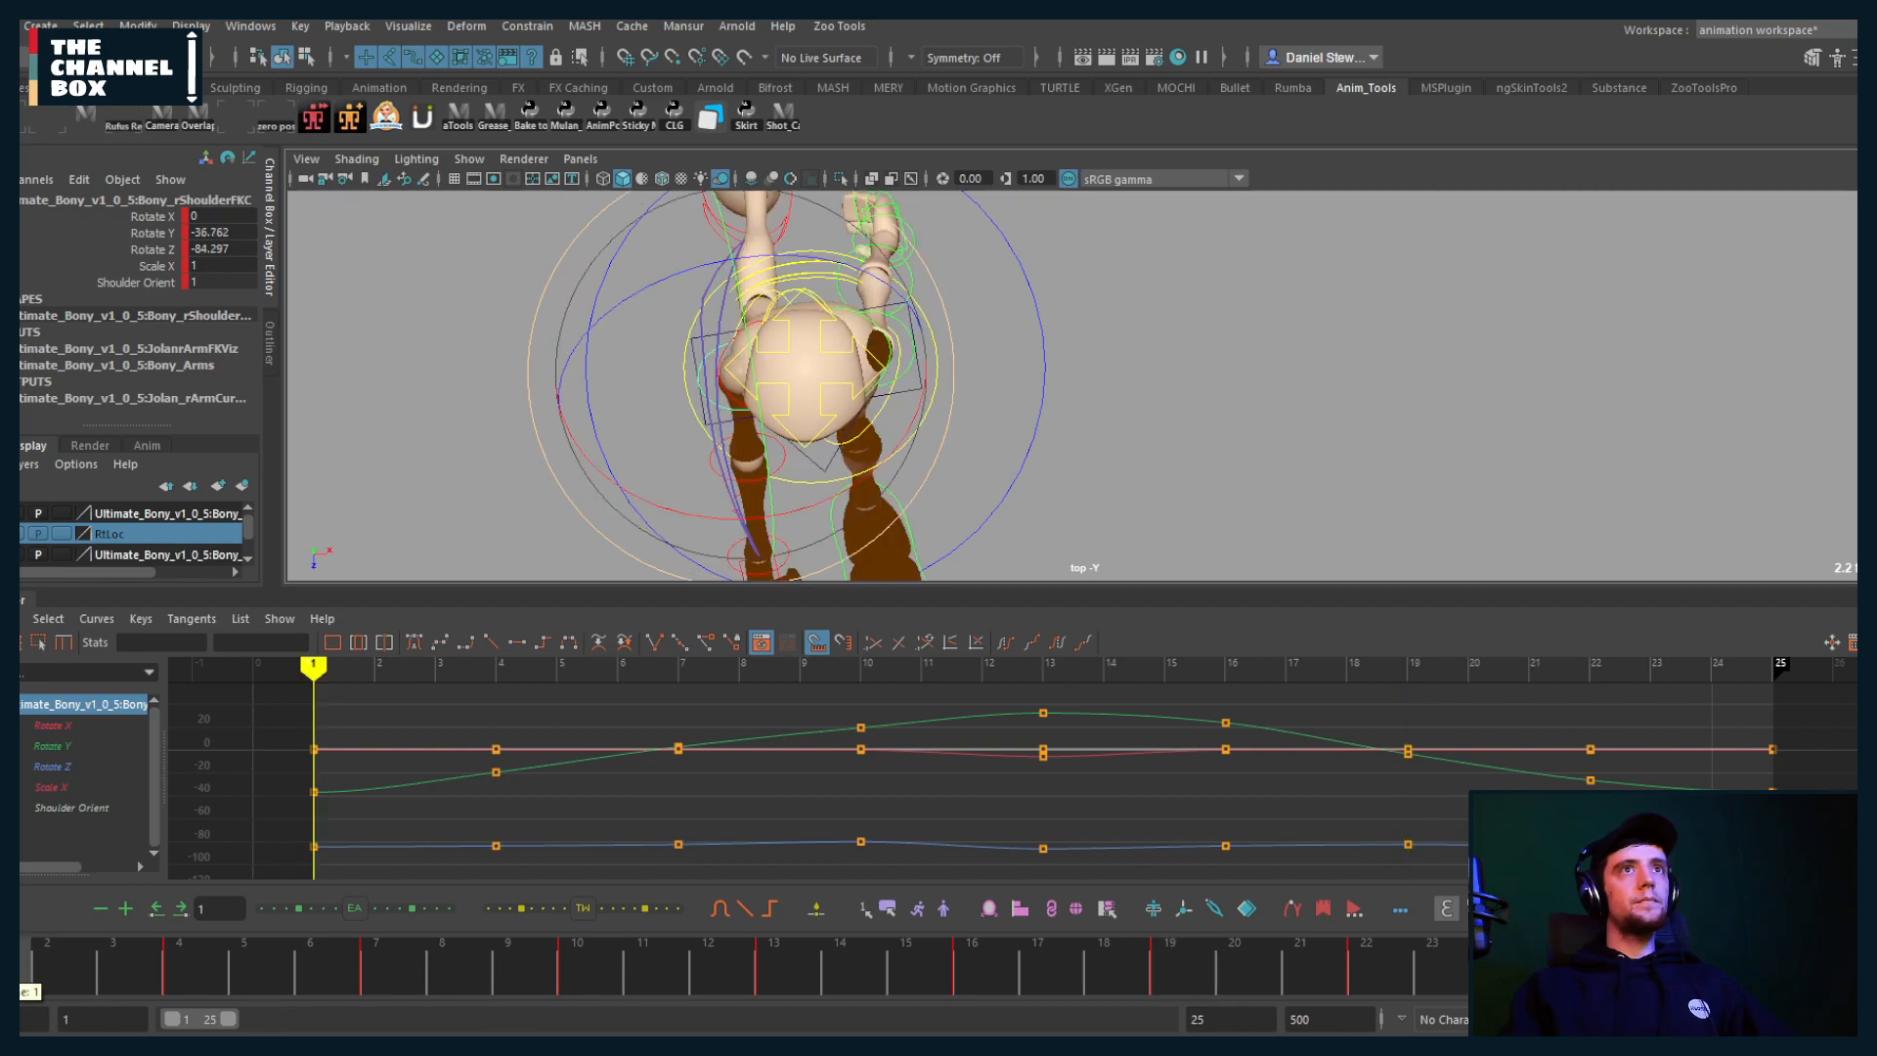
mouse_move(82, 942)
left_mouse_down()
mouse_move(110, 938)
mouse_move(24, 942)
mouse_move(239, 913)
mouse_move(1564, 914)
mouse_move(591, 888)
left_mouse_up()
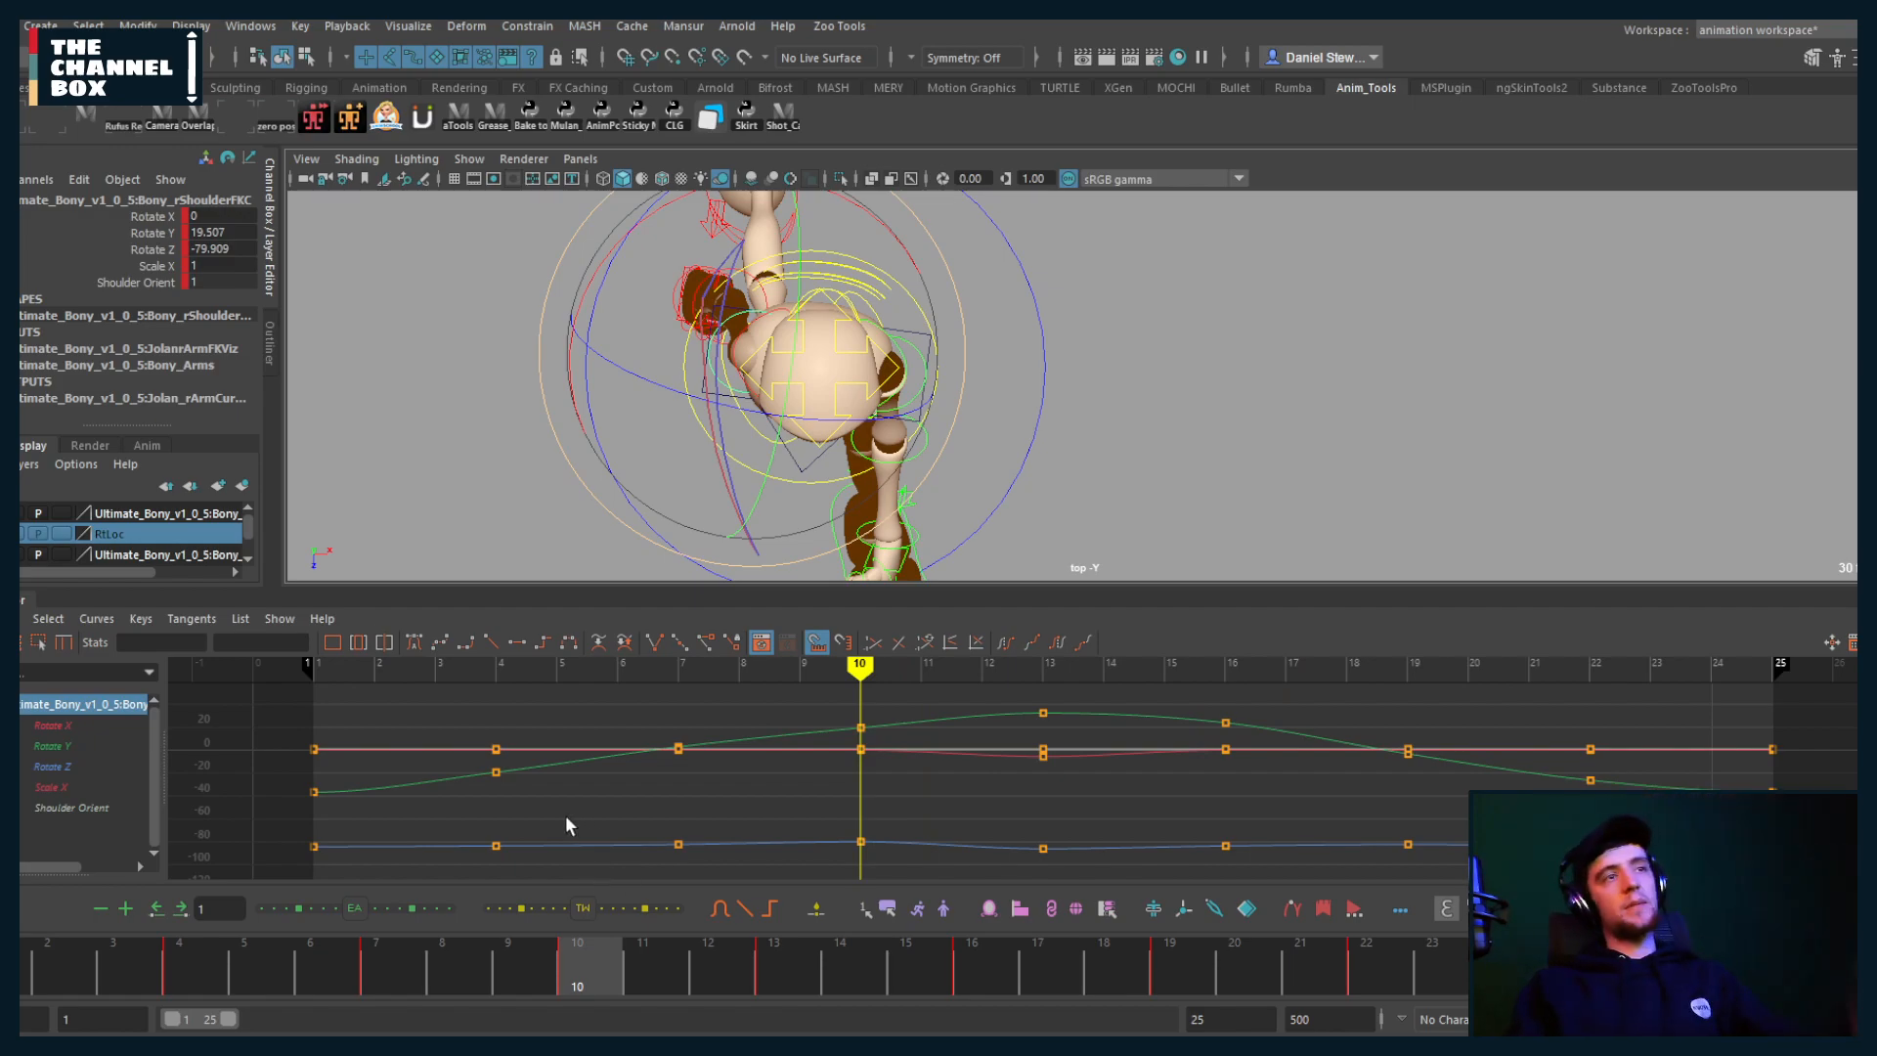
mouse_move(44, 968)
left_mouse_down()
mouse_move(784, 909)
mouse_move(810, 924)
left_mouse_up()
key("alt+period")
key("alt+period")
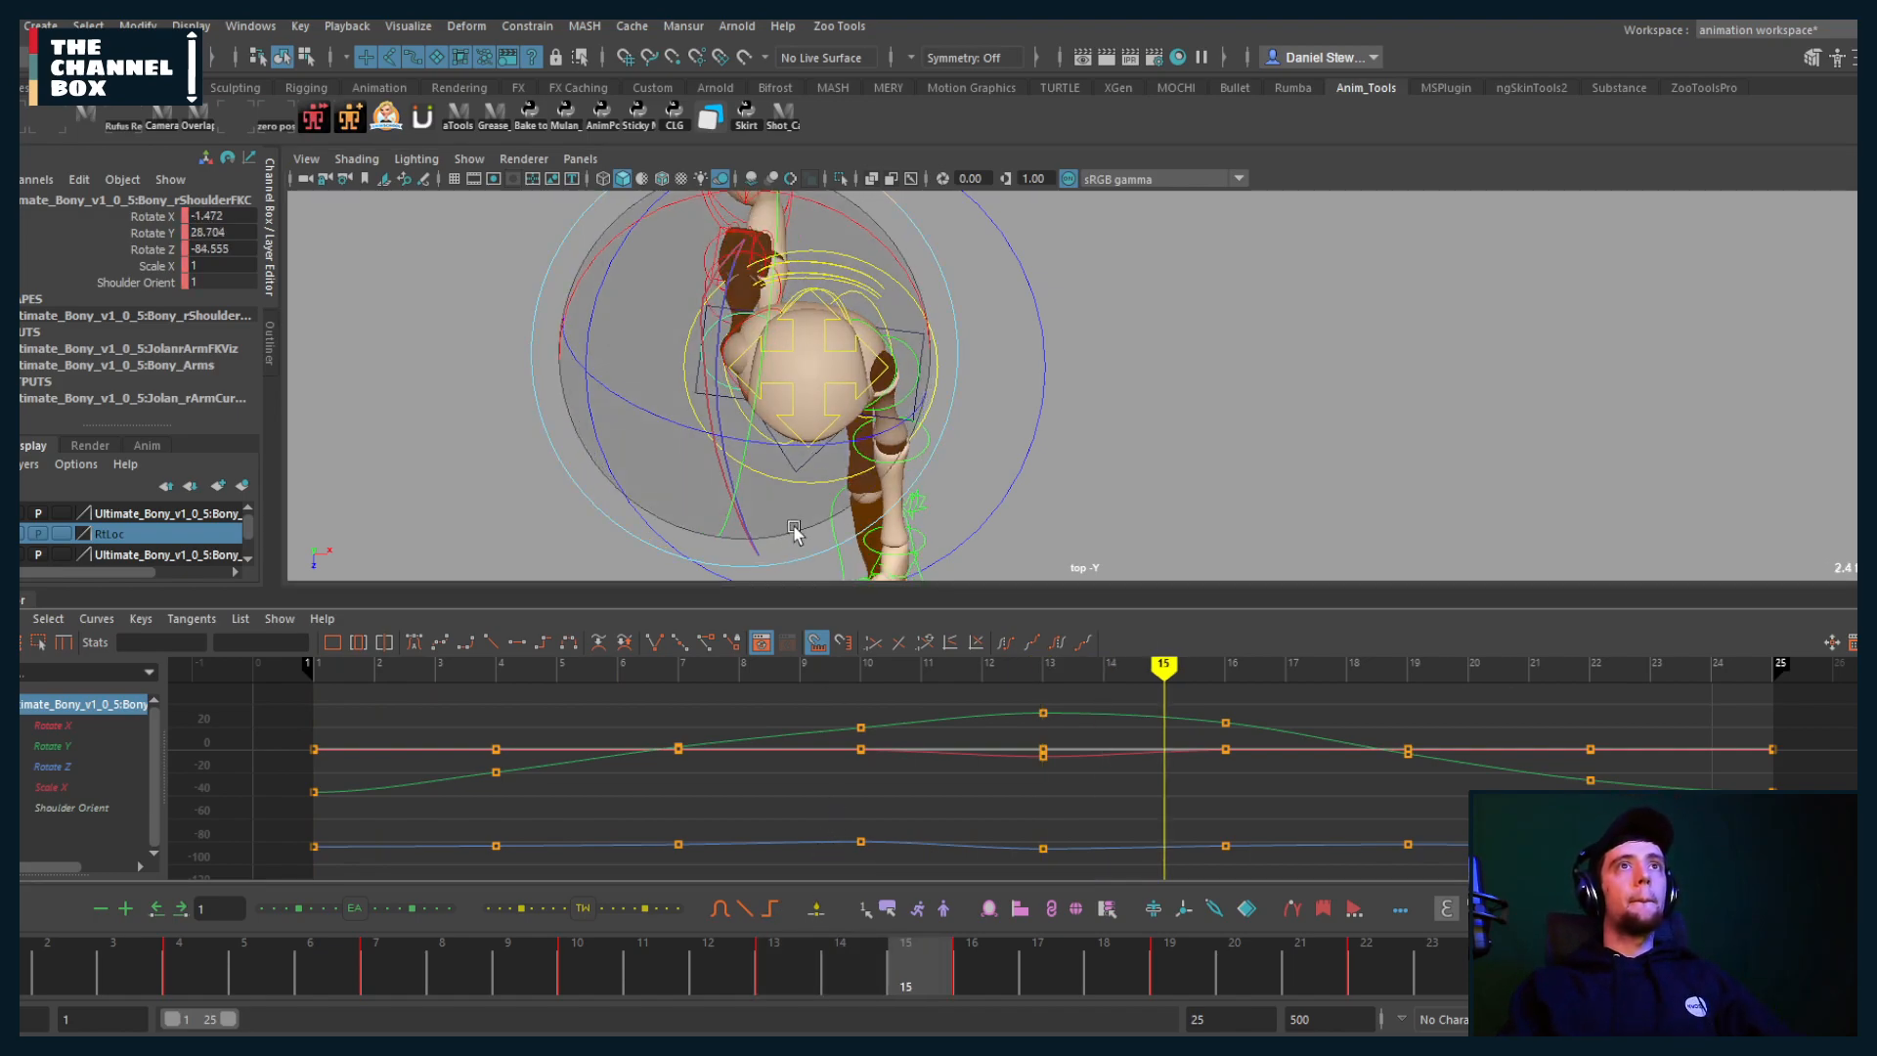
Step: Adjust the right shoulder control's rotation at frame 16 and at frame 10, where it becomes about X 0.67, Y 21.2, Z -78.8
mouse_move(718, 383)
left_mouse_down()
mouse_move(741, 388)
mouse_move(734, 360)
left_mouse_up()
key("alt+comma")
key("alt+comma")
key("alt+comma")
key("alt+comma")
key("alt+comma")
key("alt+comma")
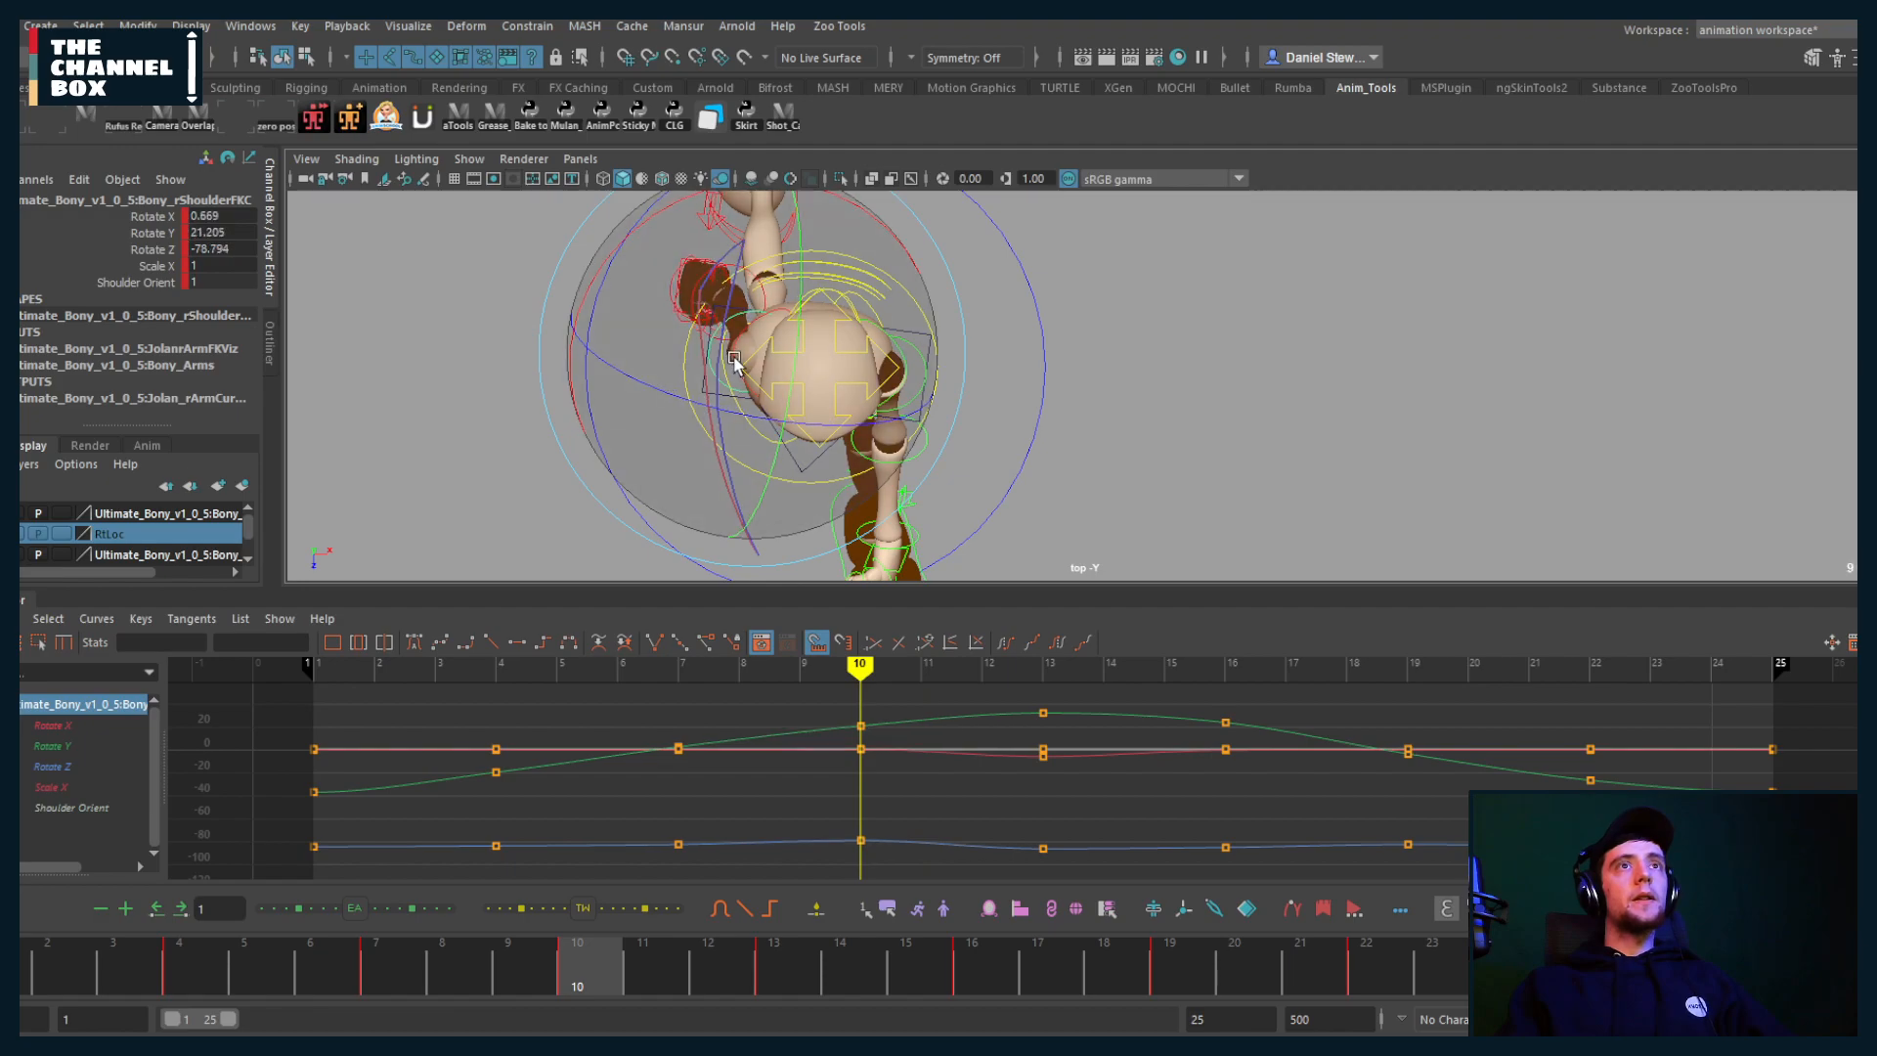
key("alt+comma")
key("alt+comma")
key("alt+comma")
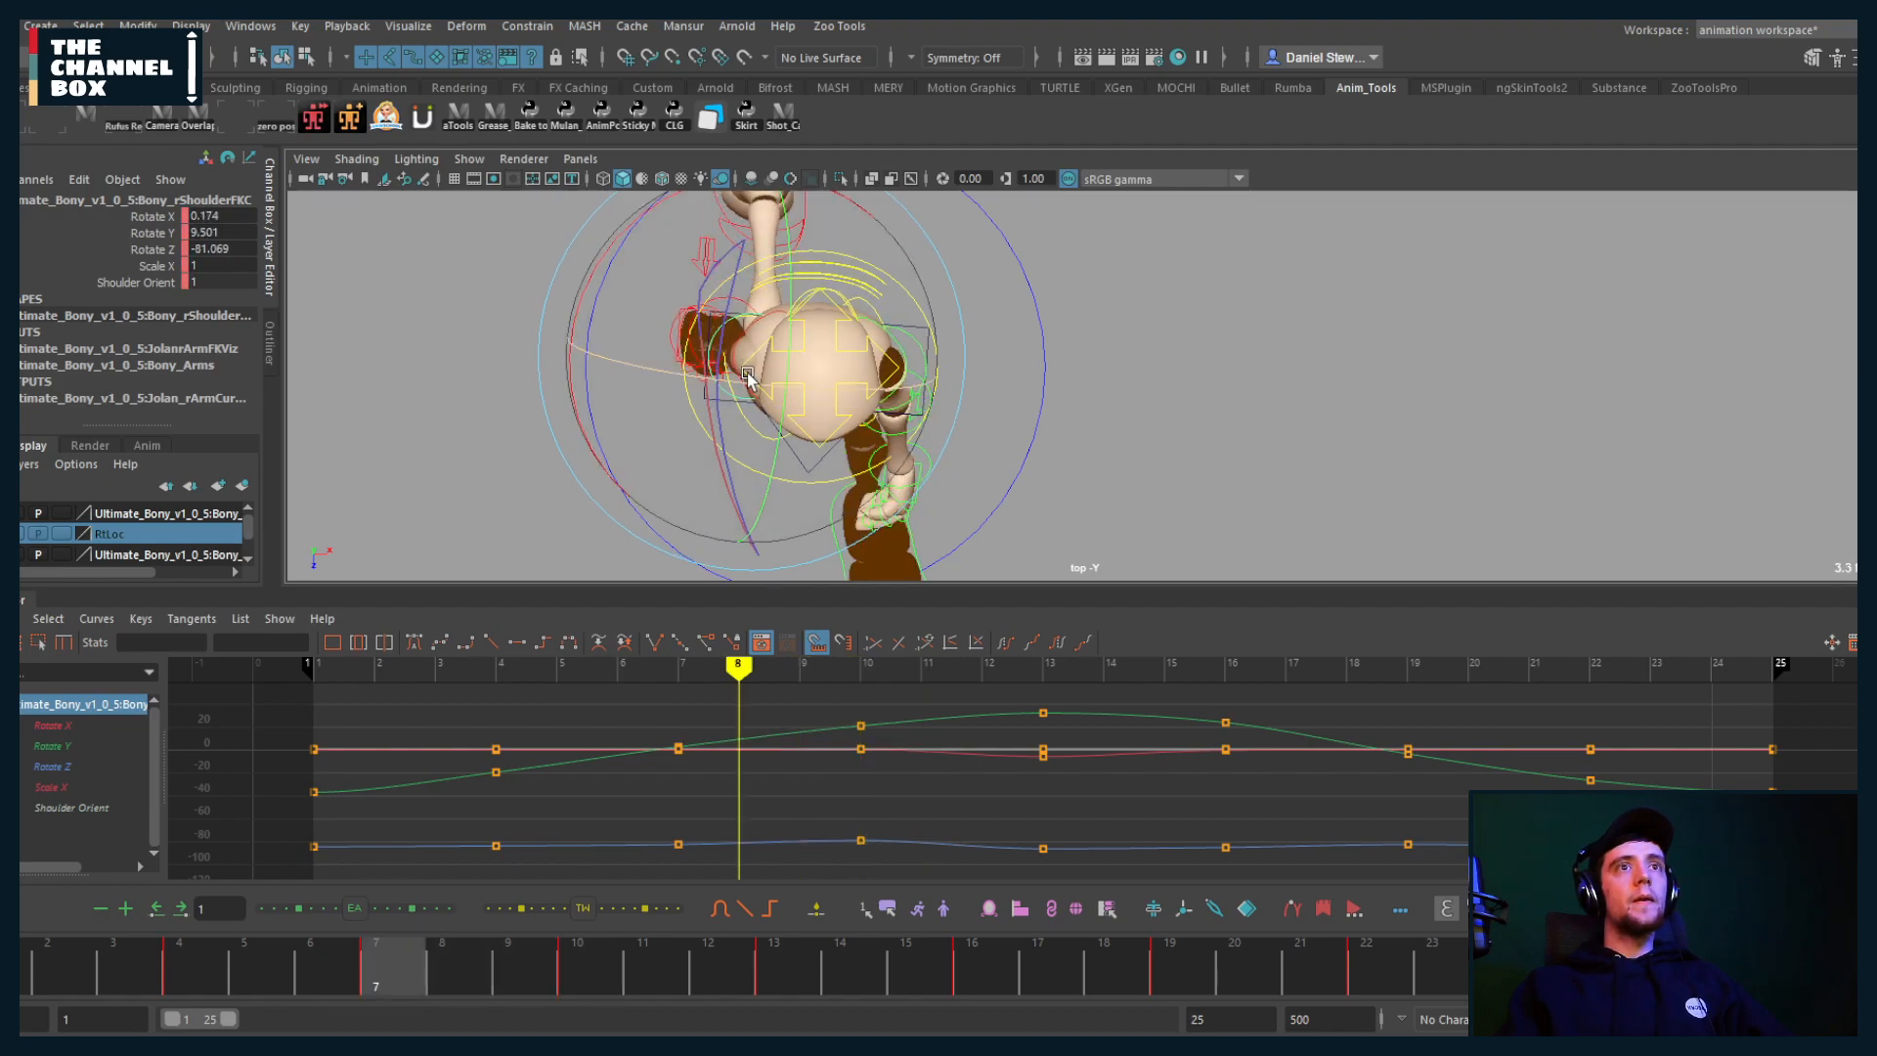
Step: Rotate the right shoulder control at frame 4 to about X -0.87, Y -18.9, Z -87.5 and step back to frame 1
left_click_drag(737, 391, 723, 409)
key("alt+comma")
key("alt+comma")
key("alt+comma")
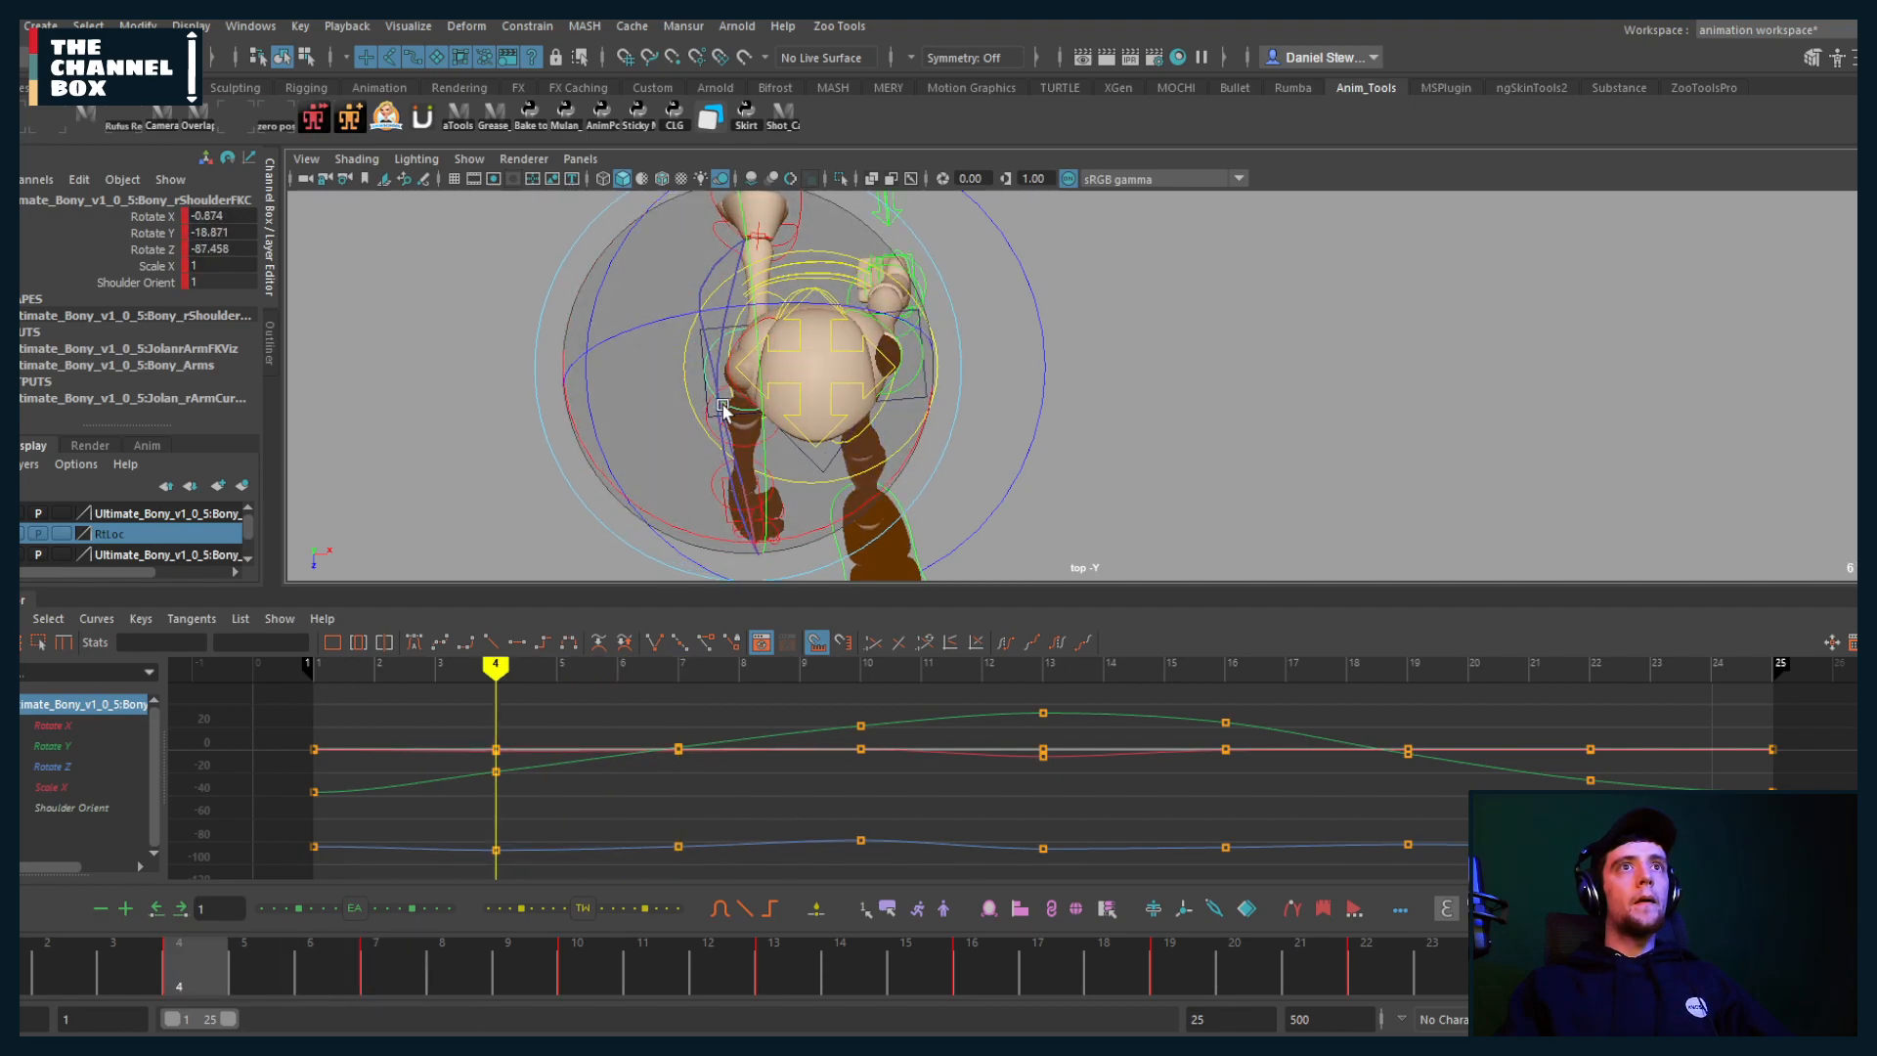
key("alt+period")
key("alt+comma")
key("alt+comma")
key("alt+comma")
key("alt+comma")
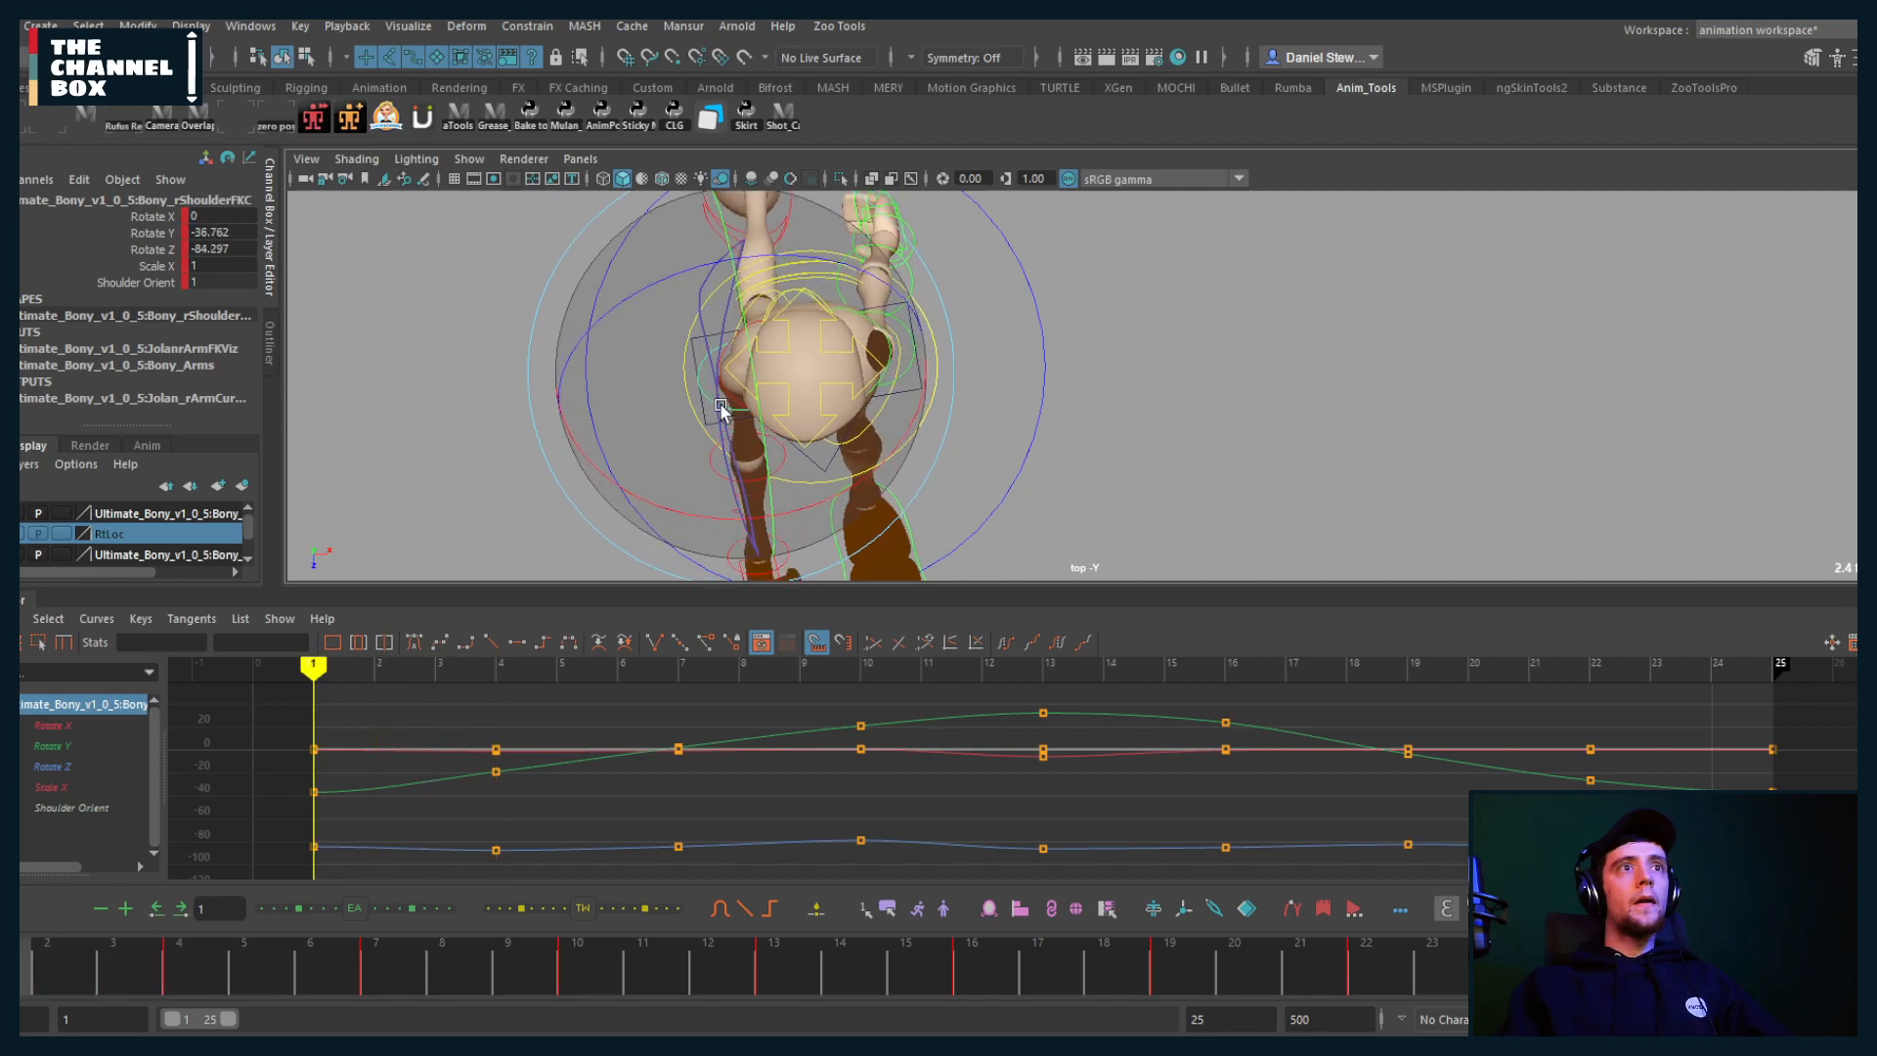
Step: Step frame by frame from frame 1 to frame 16, checking the right wrist's path against its motion trail
key("alt+period")
key("alt+period")
key("alt+period")
key("alt+period")
key("alt+period")
key("alt+period")
key("alt+period")
key("alt+period")
key("alt+period")
key("alt+period")
key("alt+period")
key("alt+period")
key("alt+period")
key("alt+period")
key("alt+period")
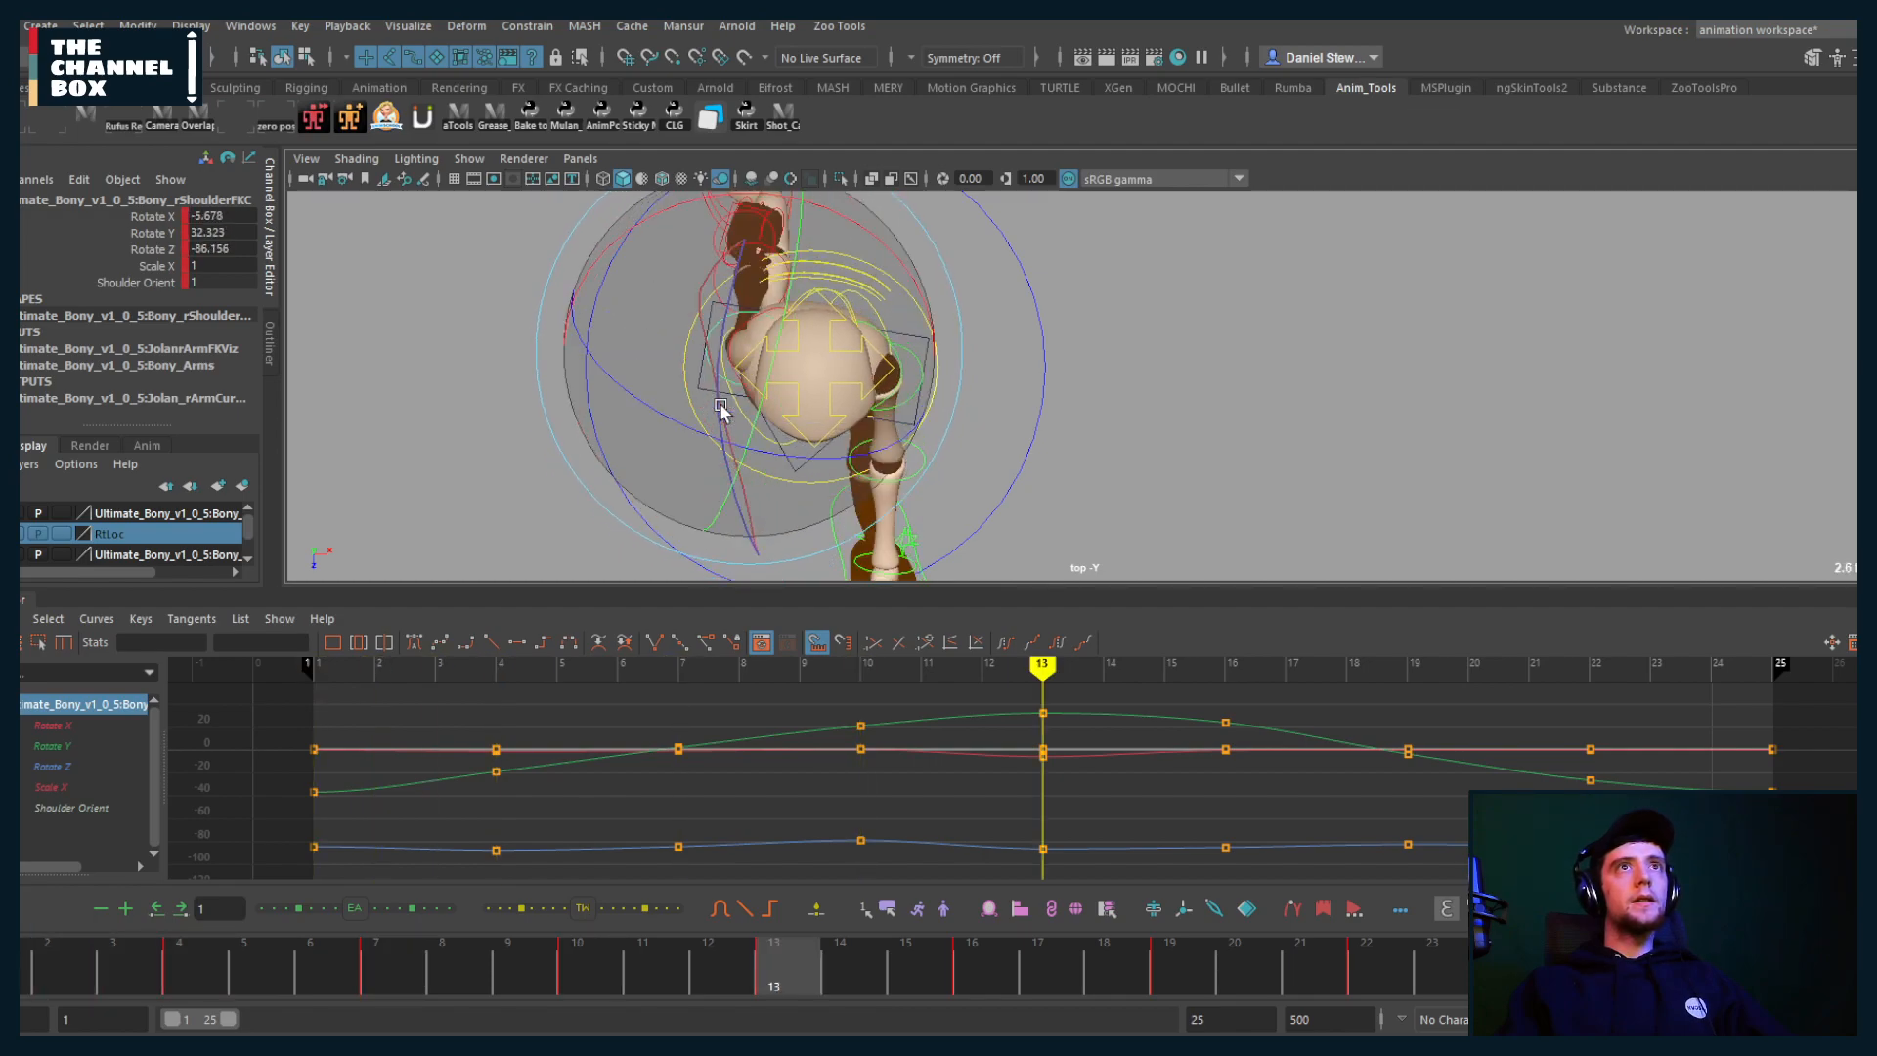
key("alt+period")
key("alt+period")
key("alt+period")
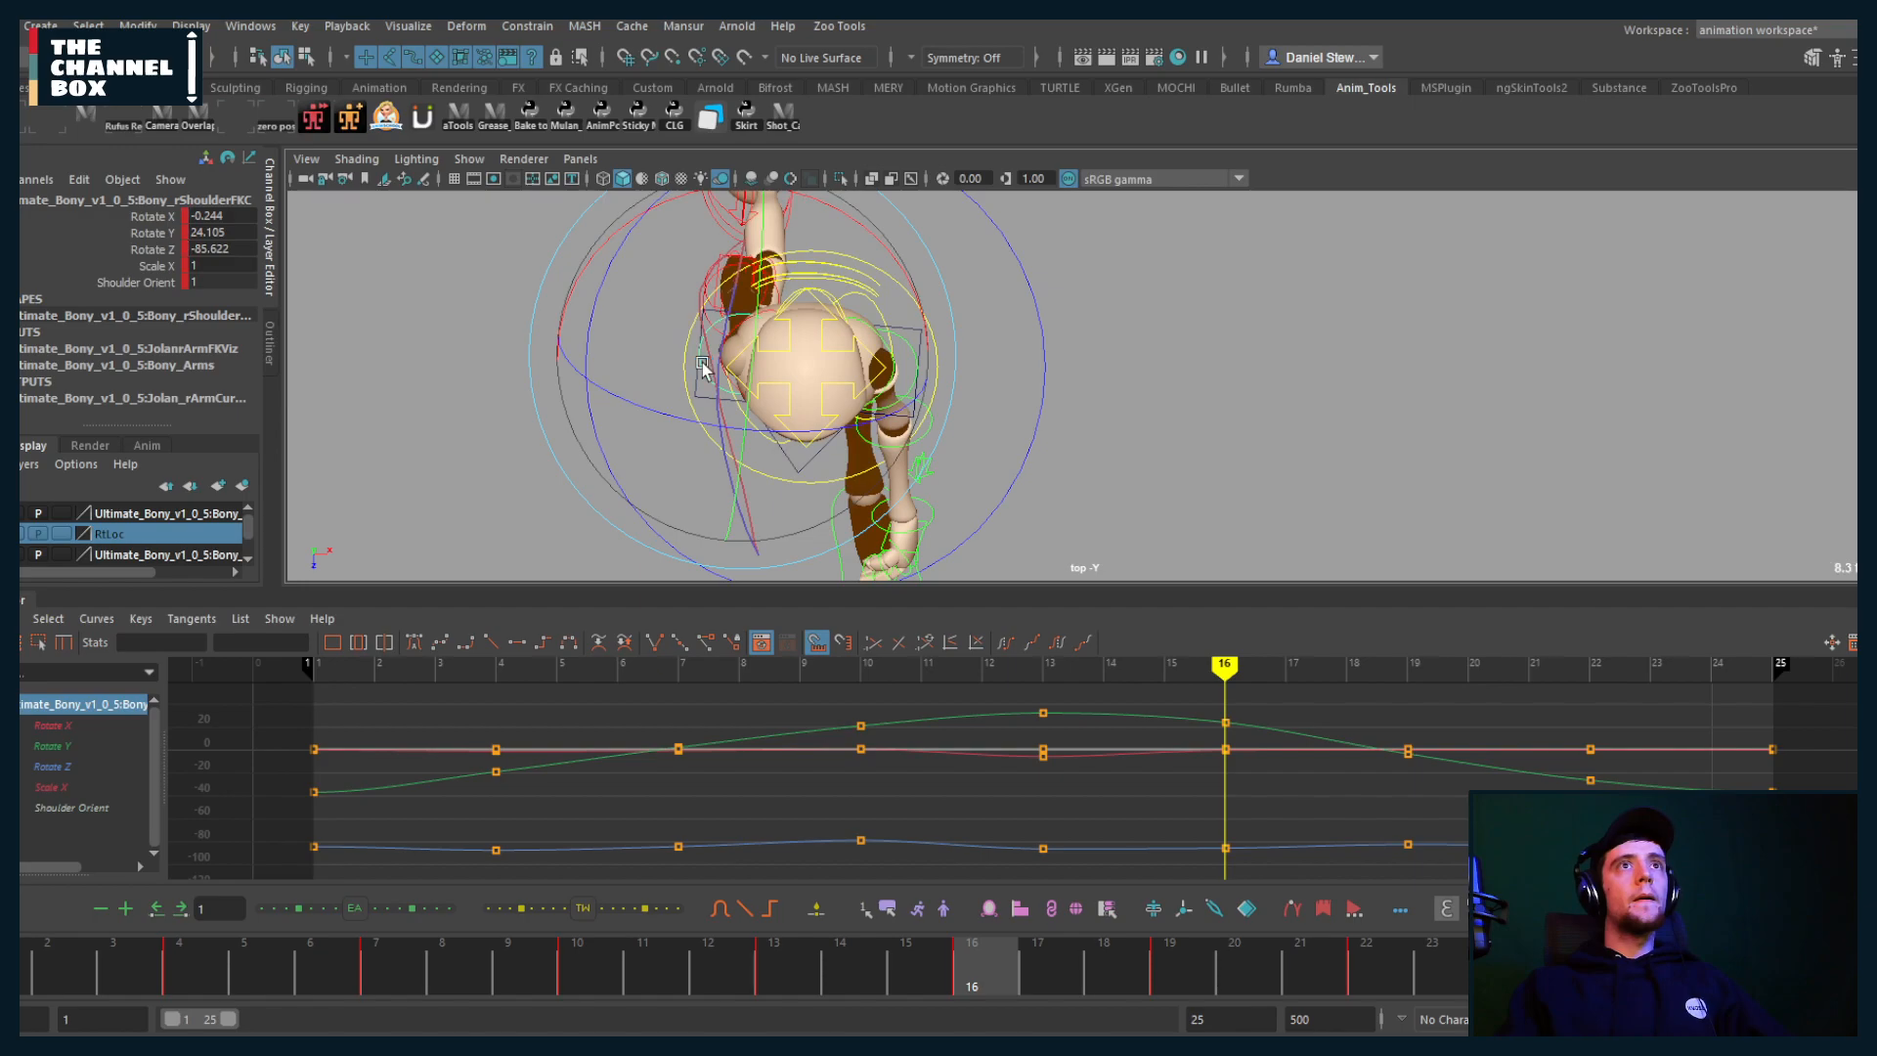
Step: Adjust the right shoulder control's rotation at frame 19 to smooth the wrist's arc and step on to frame 22
left_click_drag(727, 392, 740, 401)
key("alt+period")
key("alt+period")
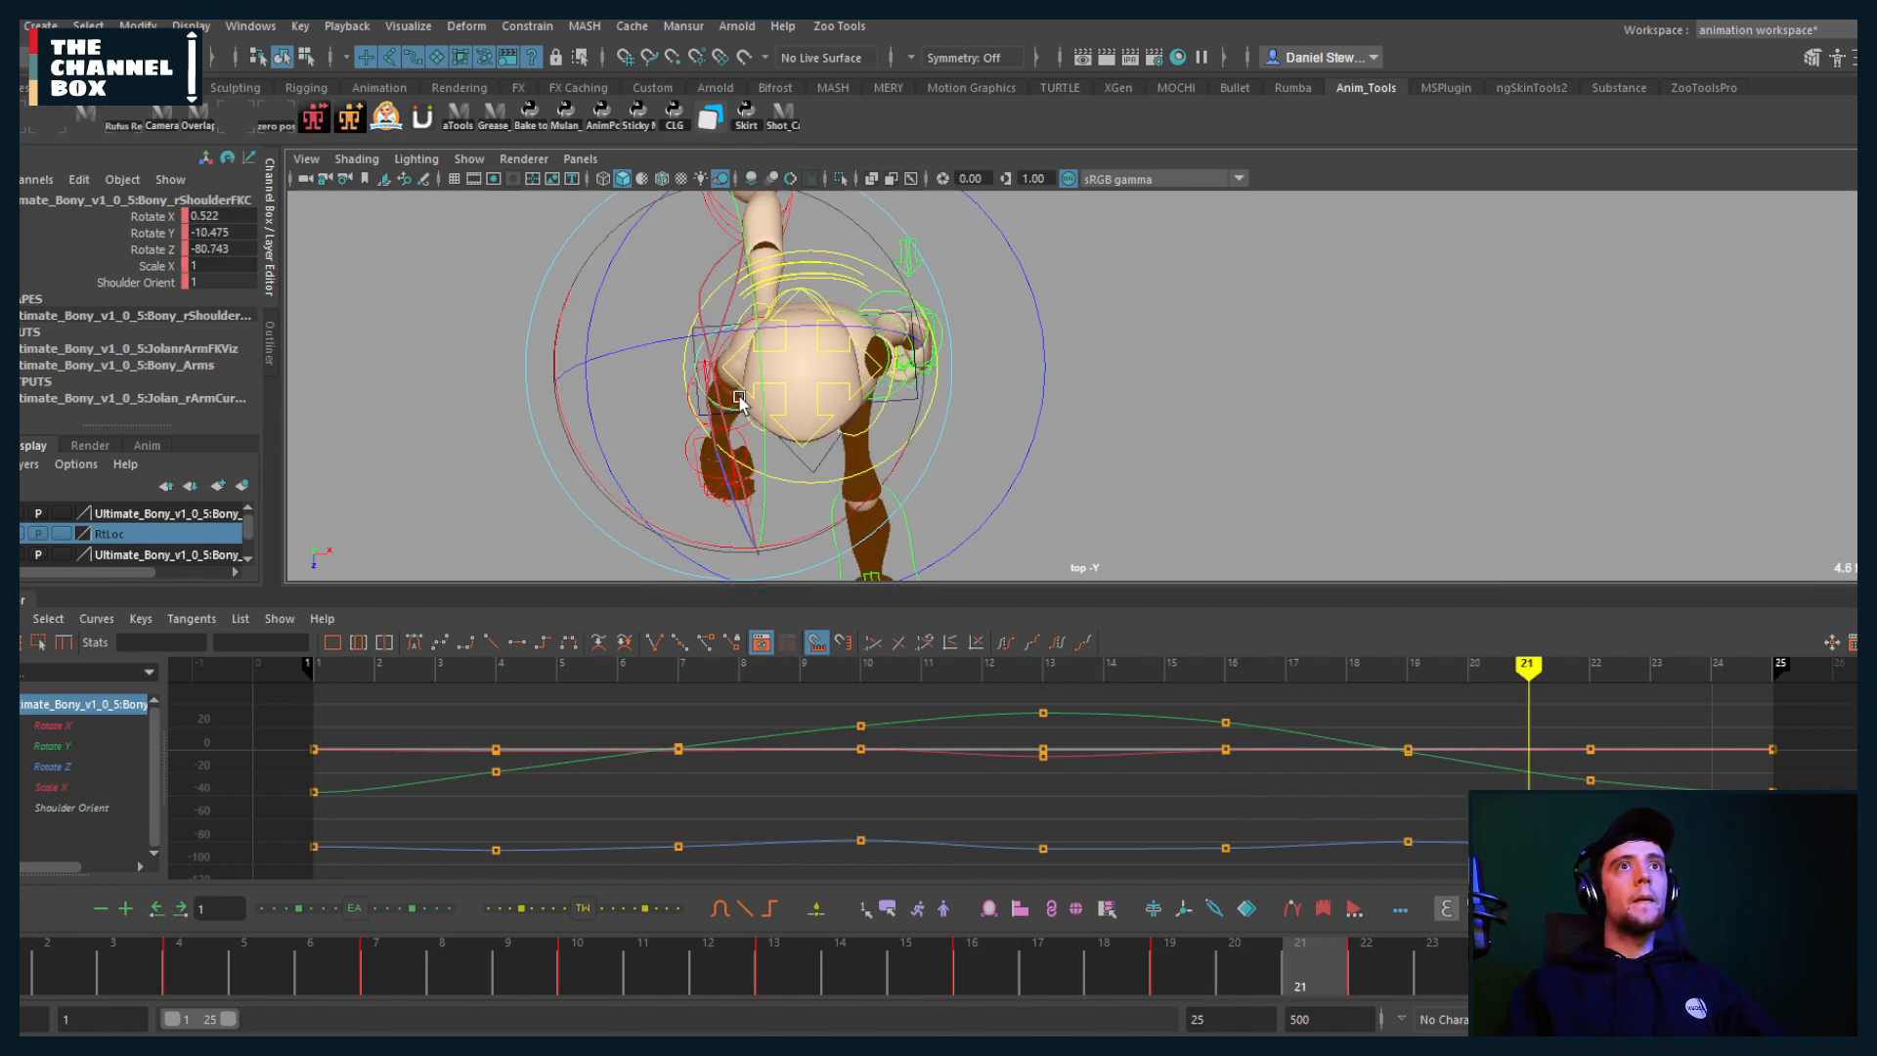
key("alt+period")
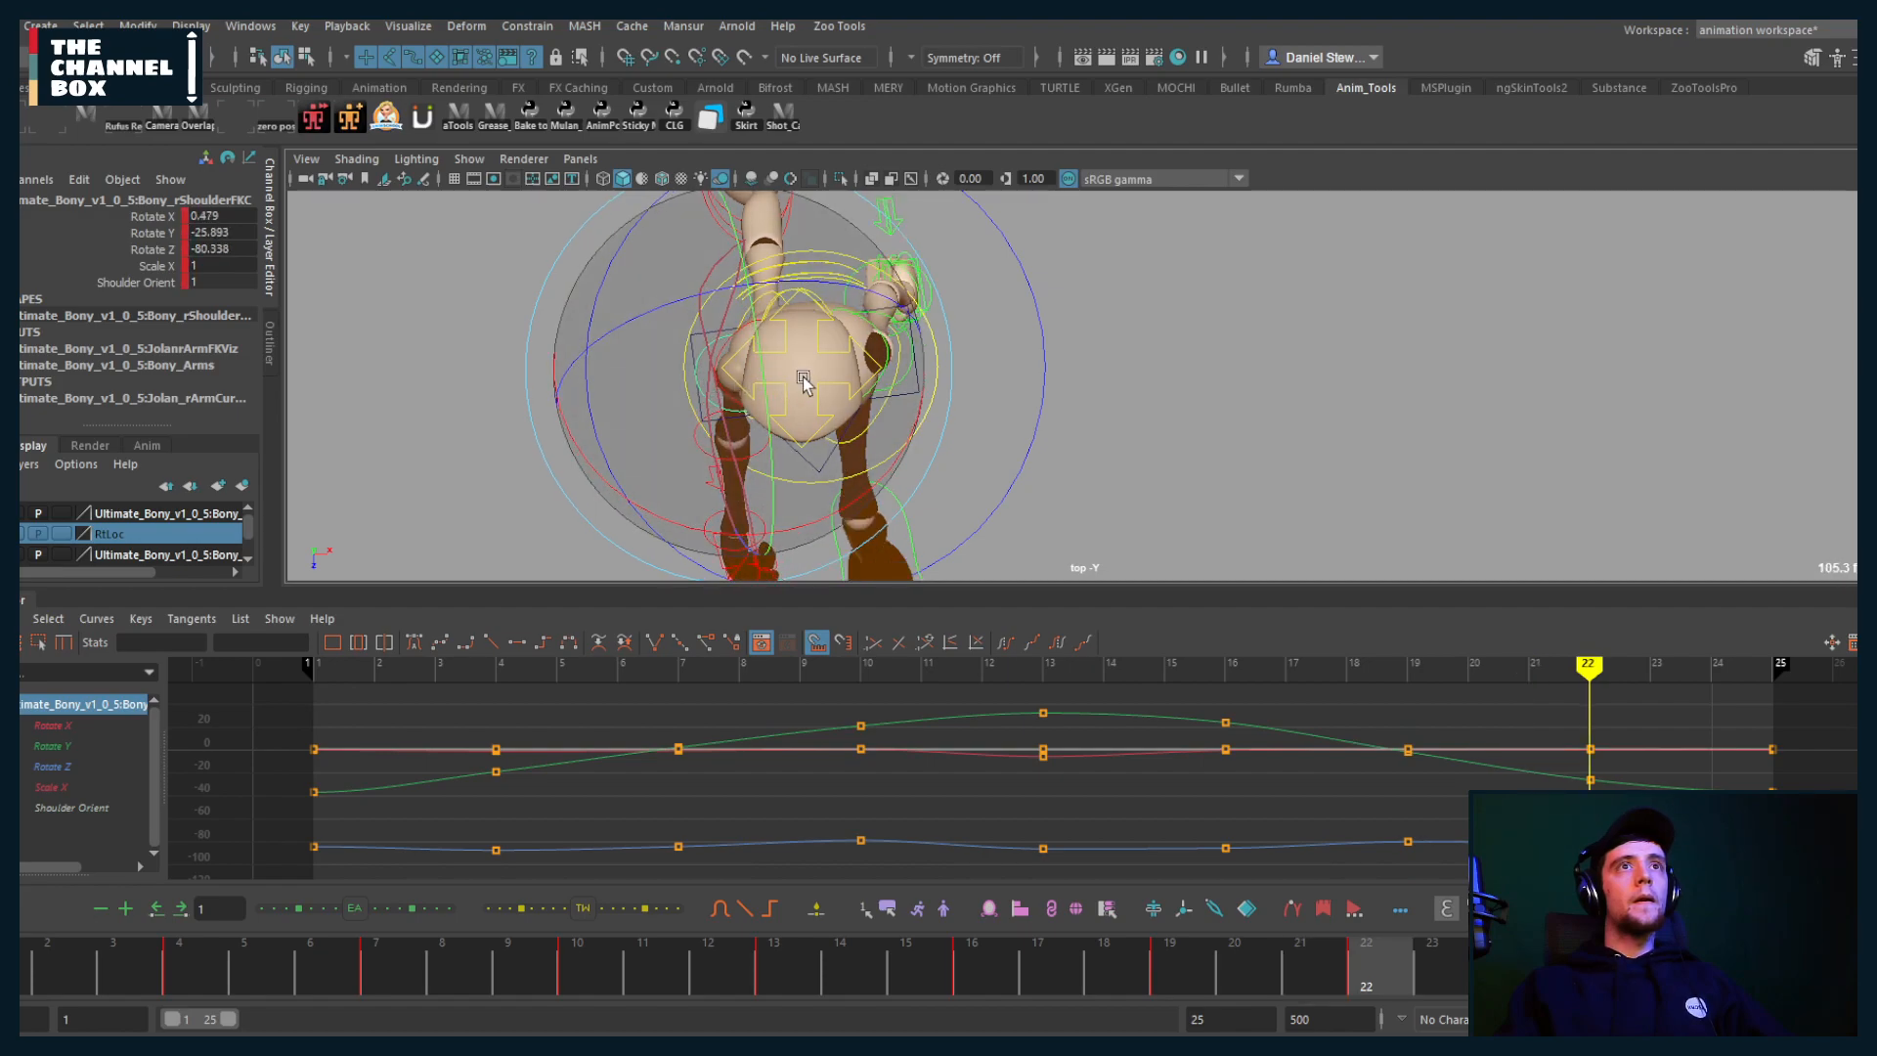
Step: Hide the rotation manipulator, frame the whole character from above and play the walk loop
left_click_drag(801, 383, 798, 385, "alt")
scroll(801, 383, "down", 2)
key("q")
scroll(806, 385, "down", 1)
middle_click_drag(806, 386, 829, 406, "alt")
key("alt+v")
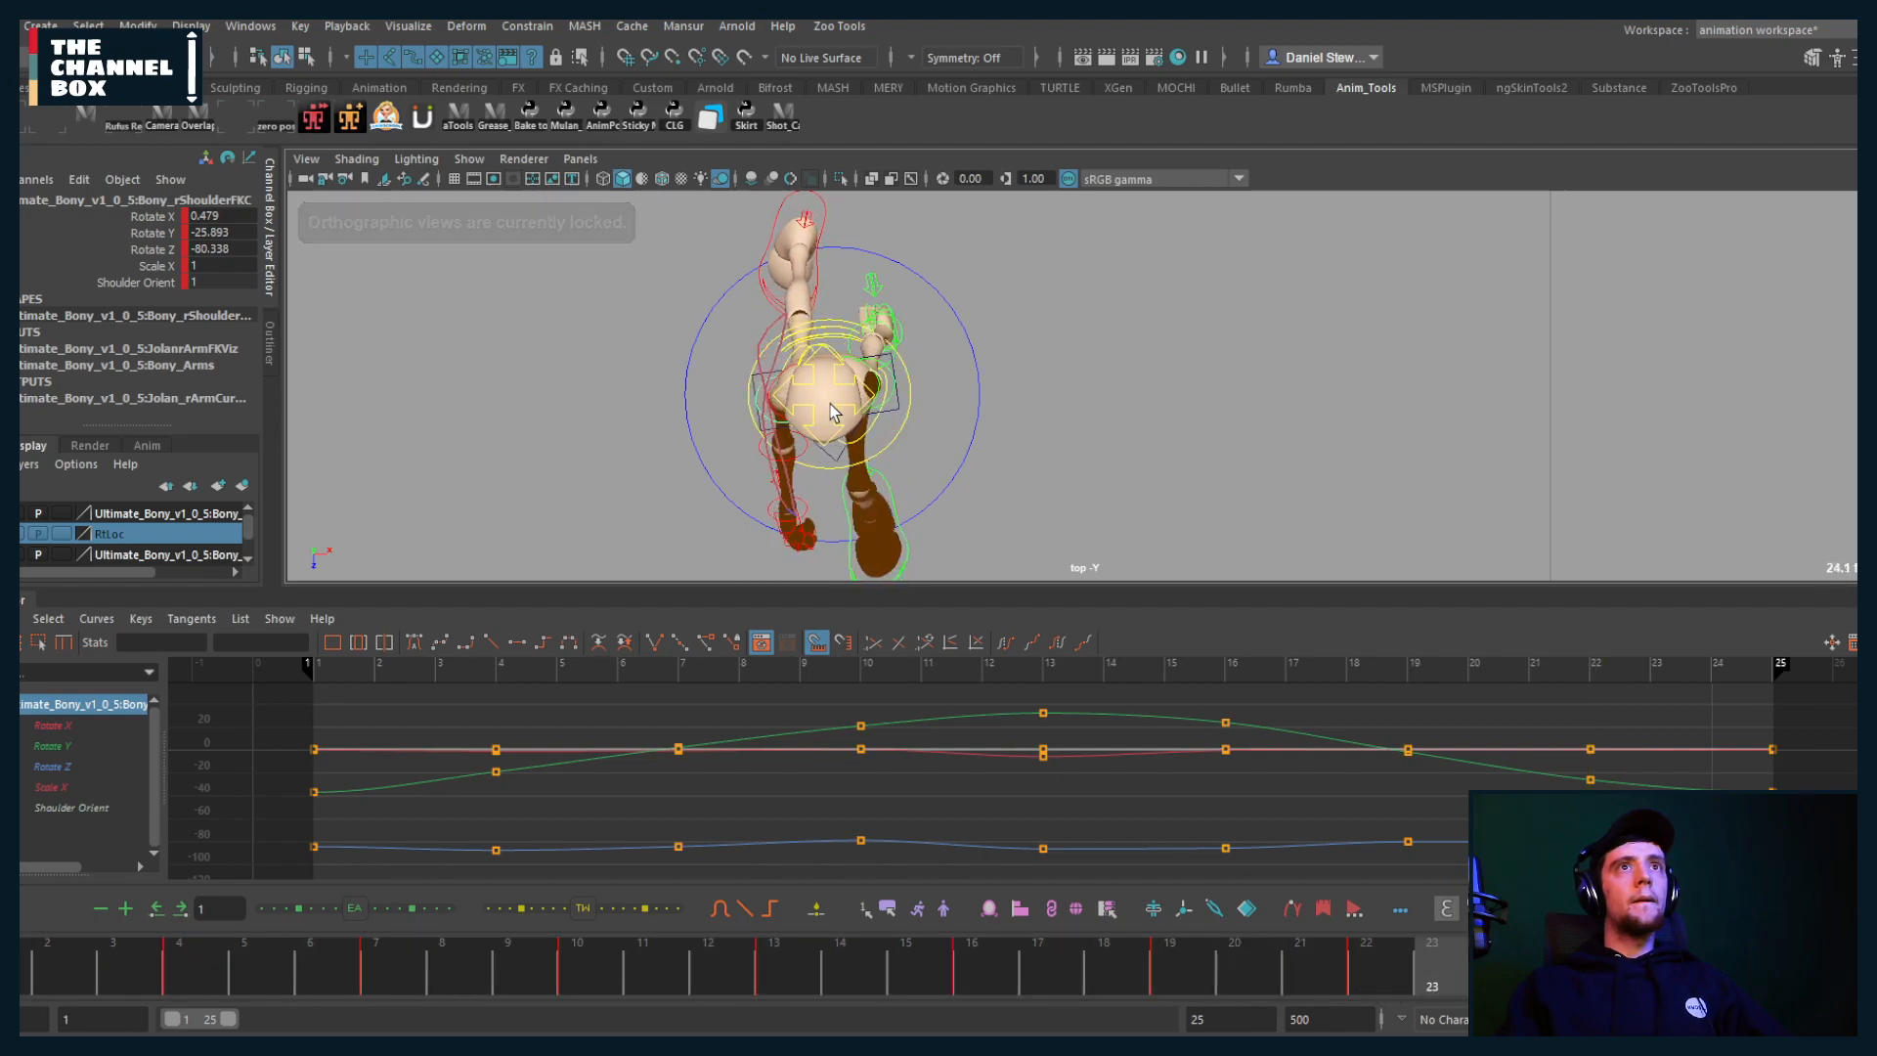
Step: Rotate the right shoulder control slightly at frame 7 and go back to its key at frame 4
left_click(940, 972)
left_click_drag(941, 972, 397, 943)
key("e")
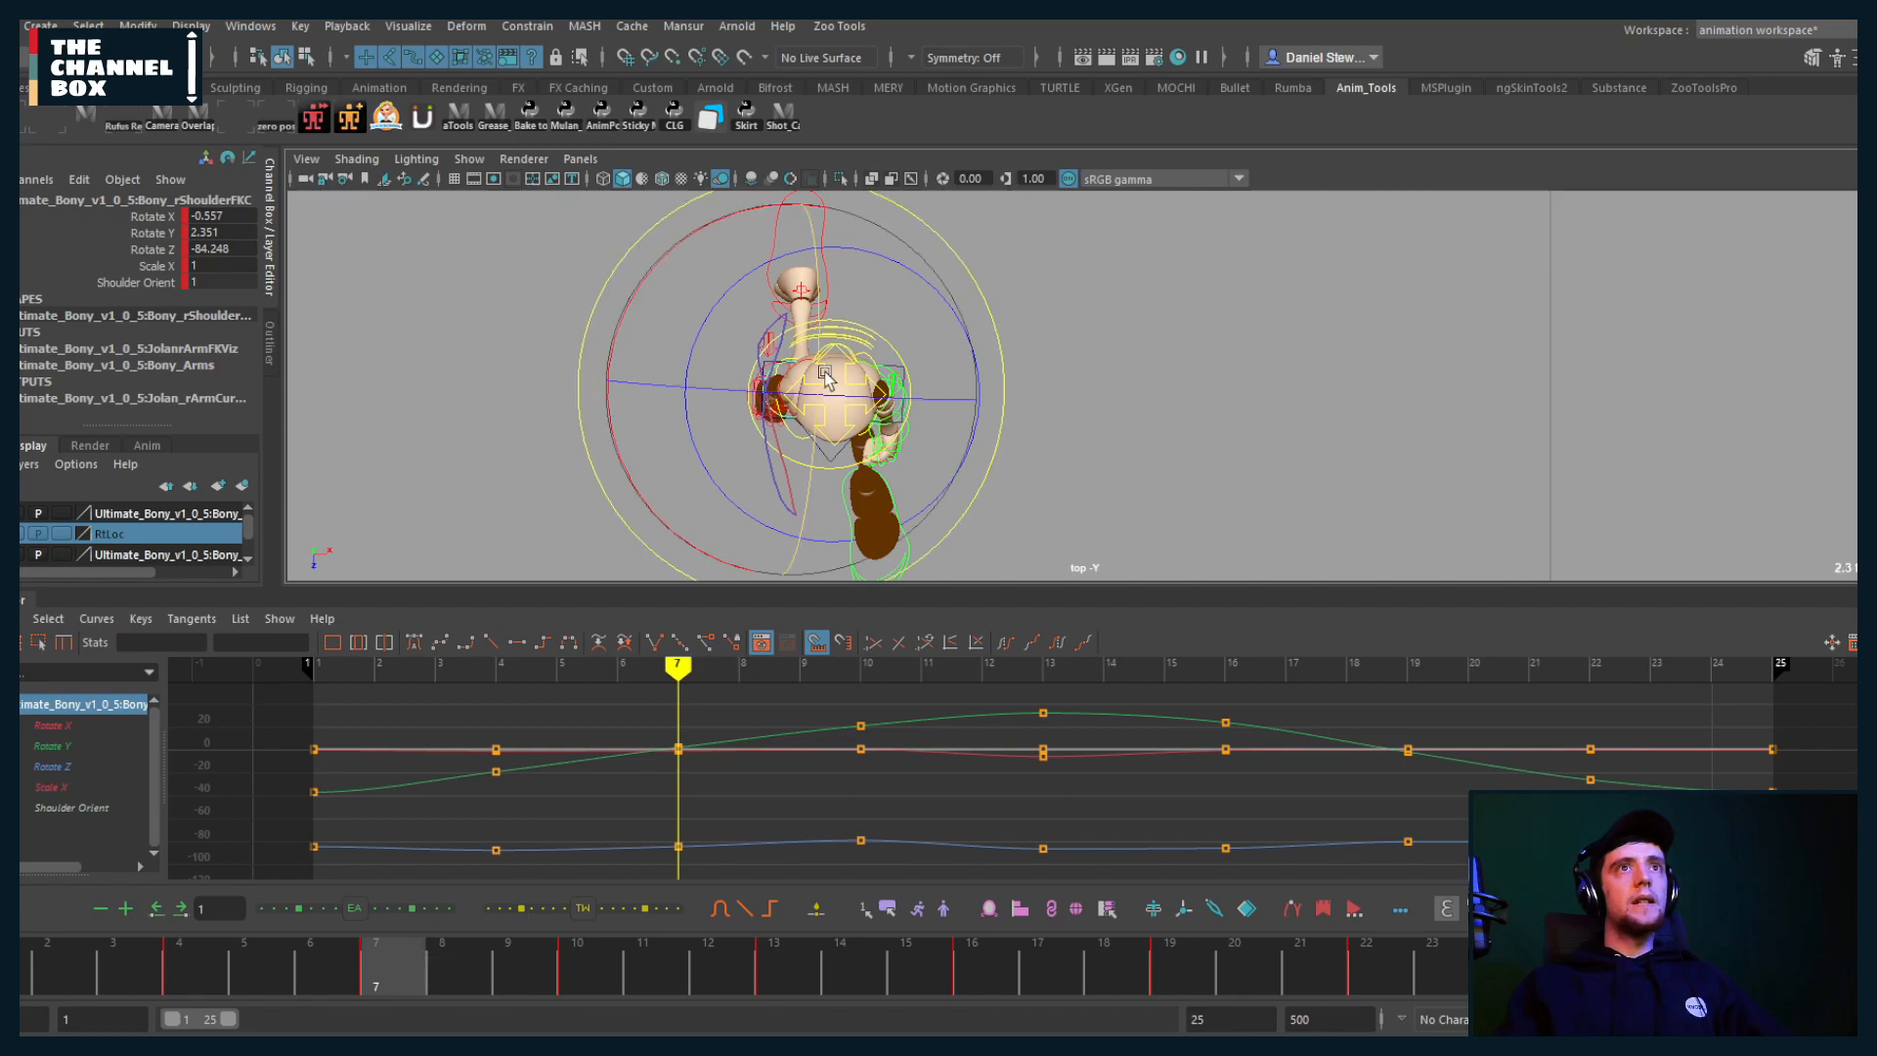
left_click_drag(788, 418, 790, 410)
key("comma")
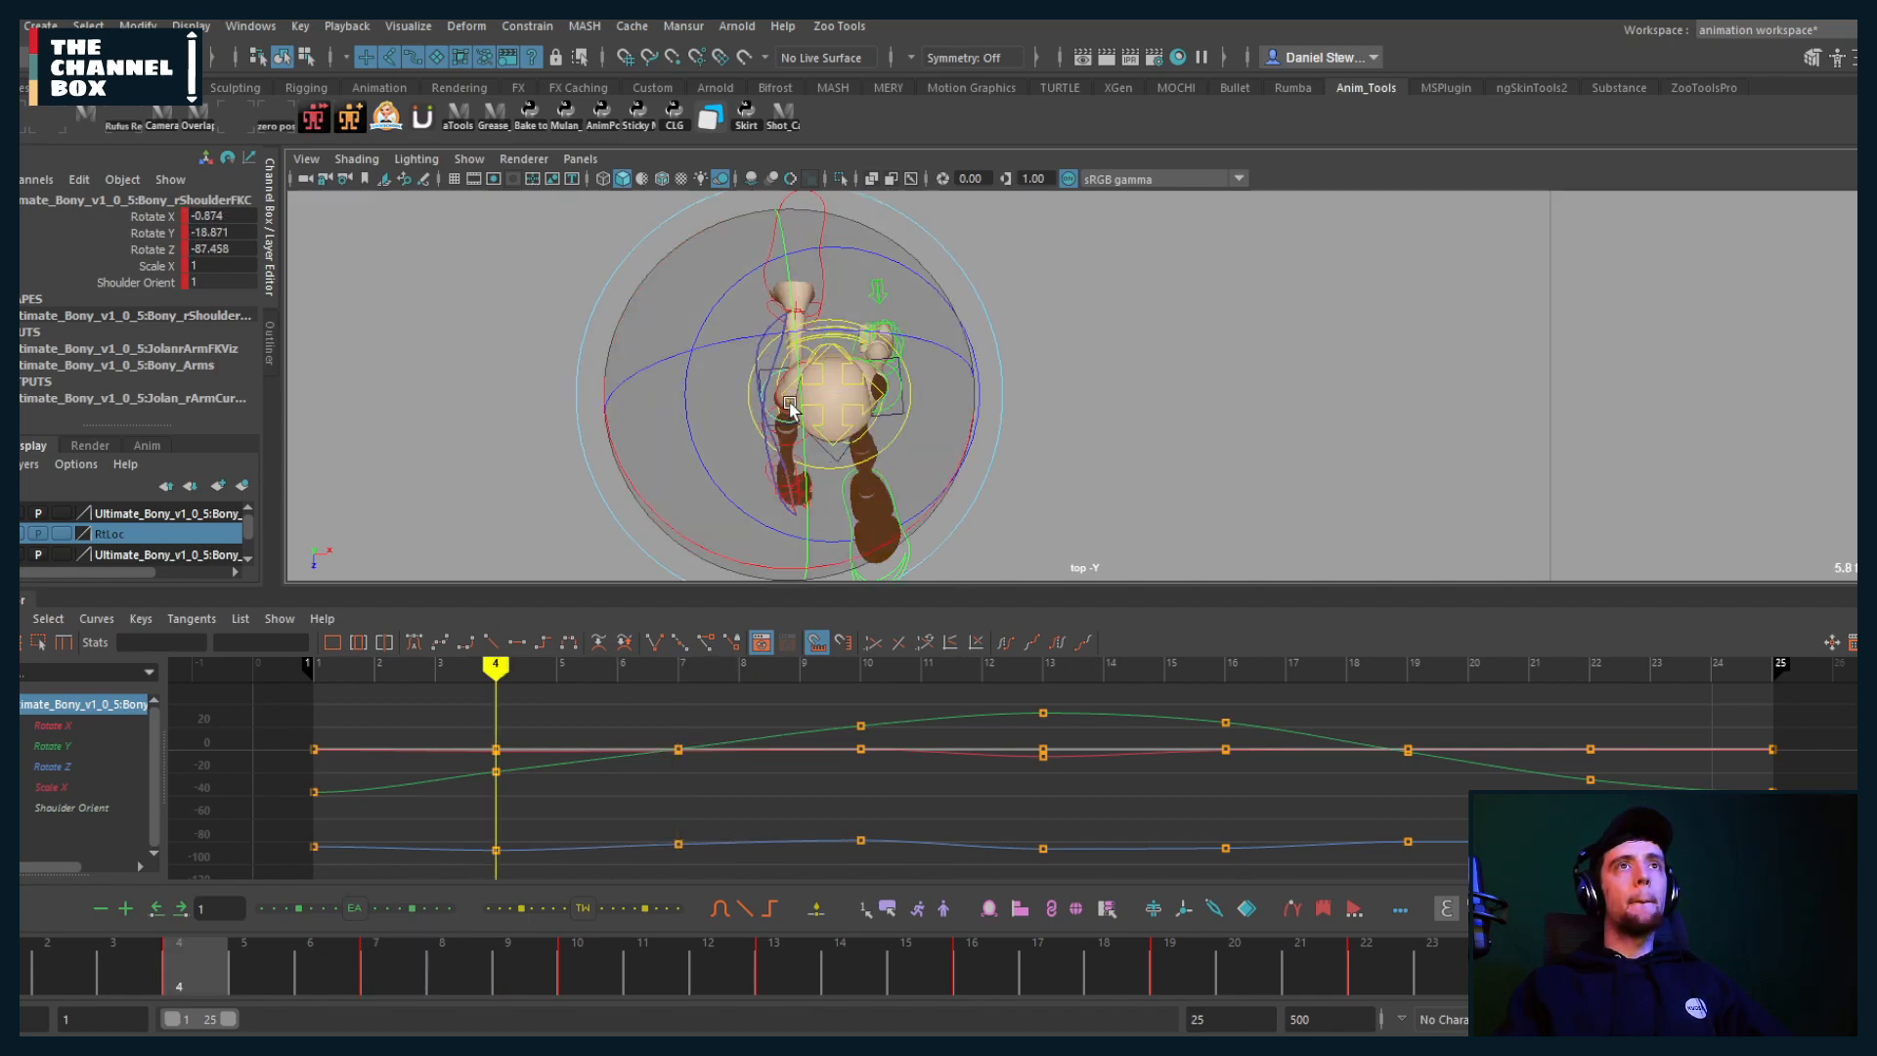
Step: Rotate the right shoulder control at frame 10 to about X 0.49, Y 20.9, Z -80.8
key("period")
key("period")
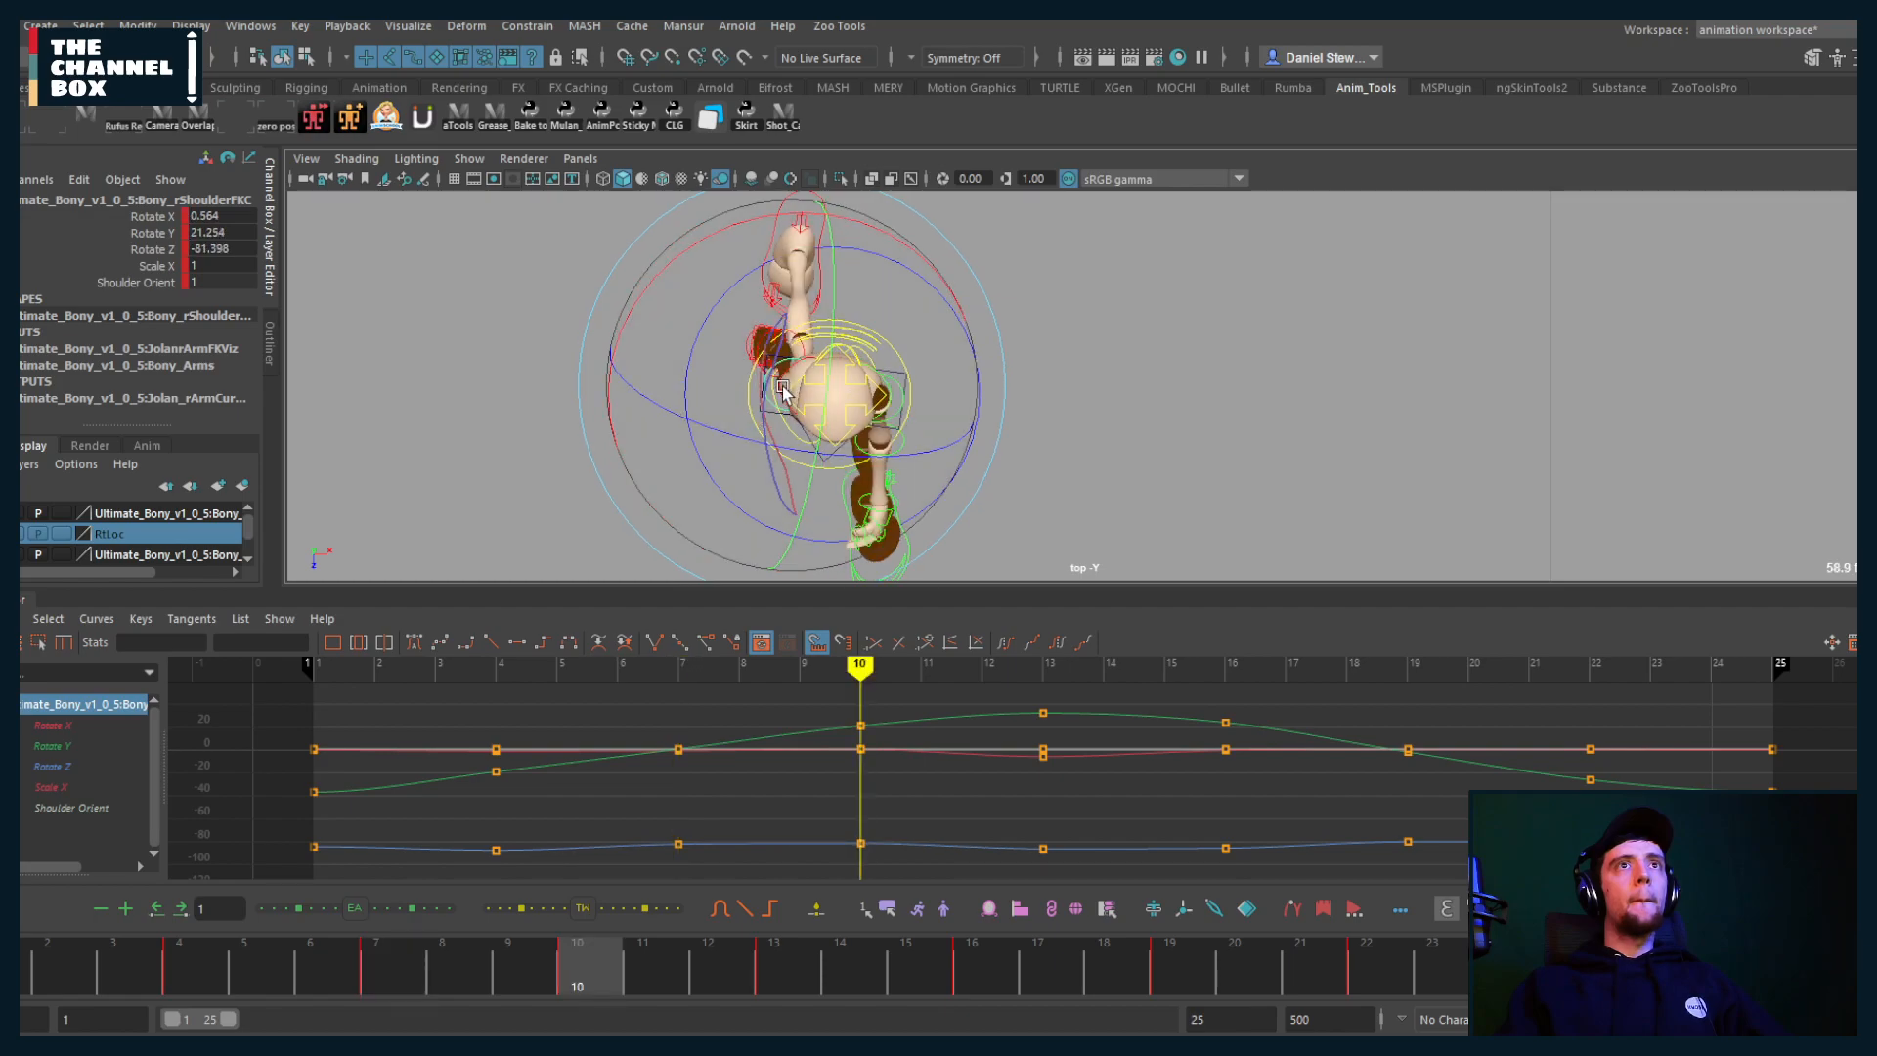
left_click_drag(783, 391, 785, 388)
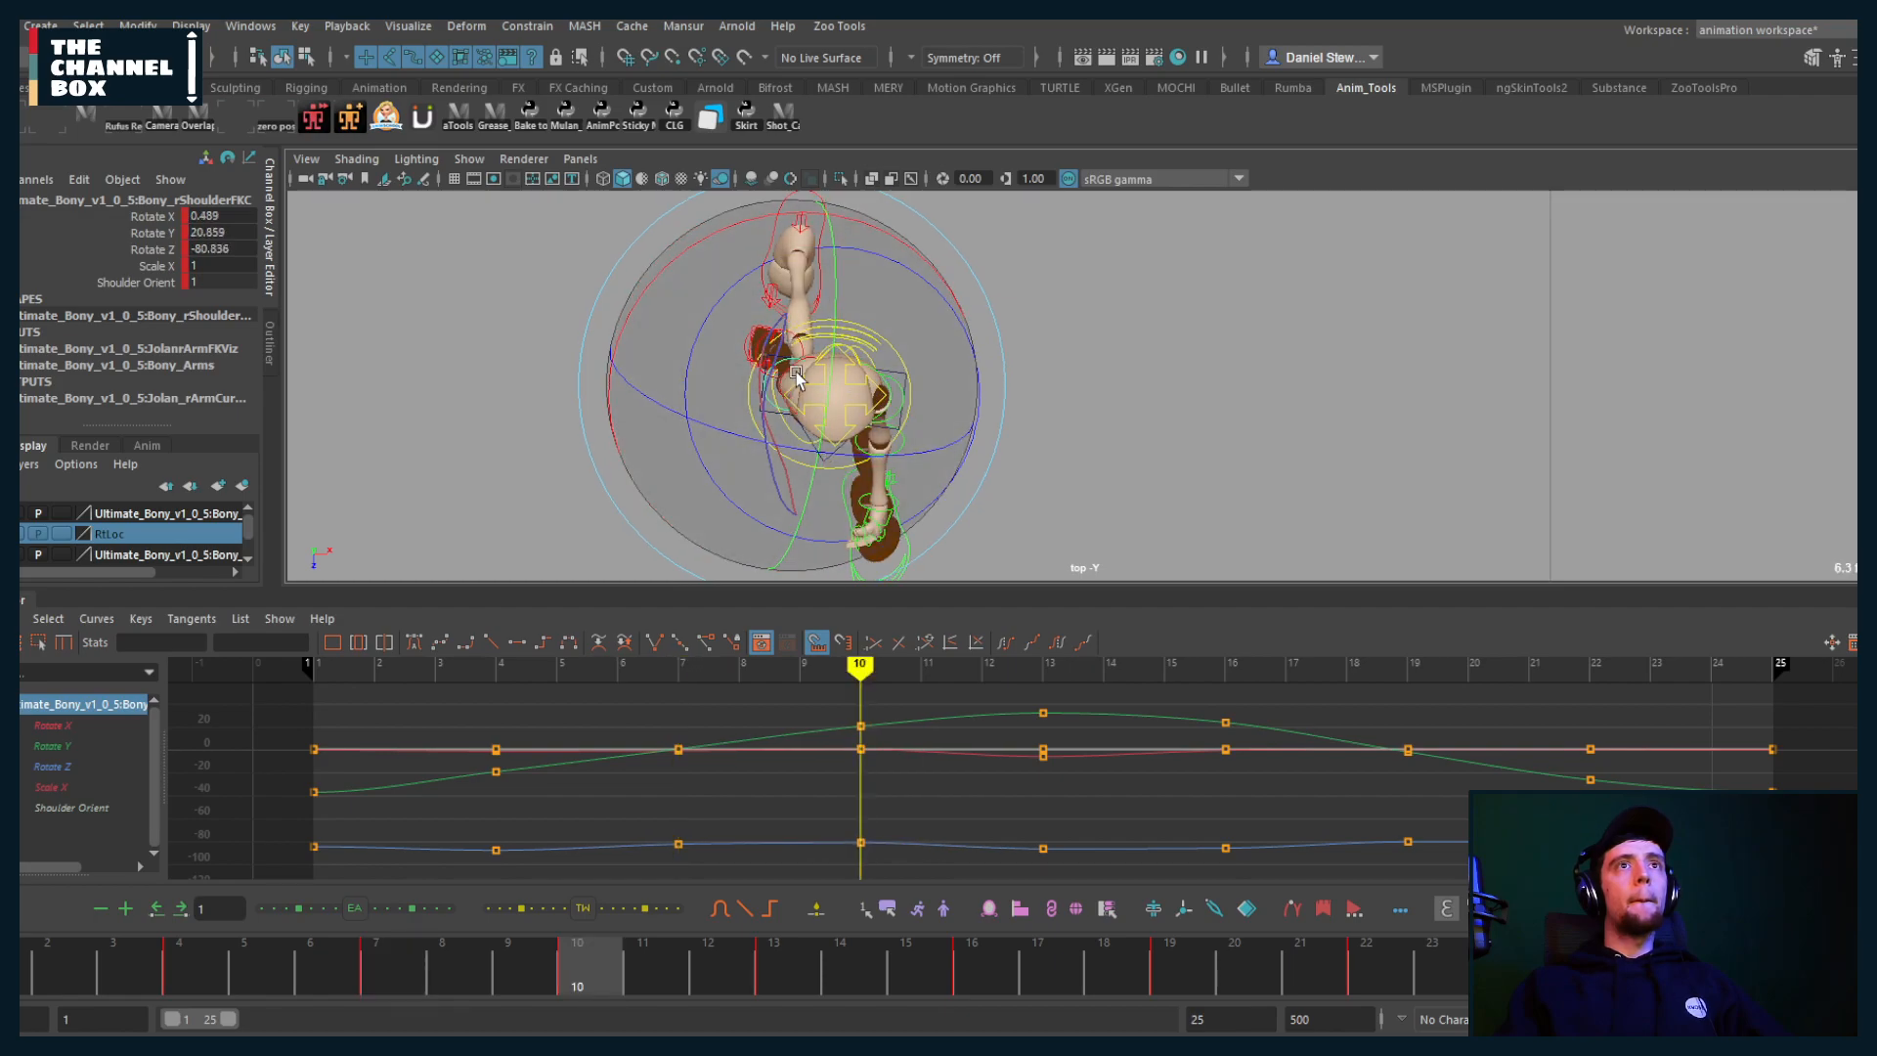
Step: Step through the arm keys to frame 4, rotate the right shoulder control to about X -0.67, Y -19.4, Z -85.9, and play the loop
key("period")
key("period")
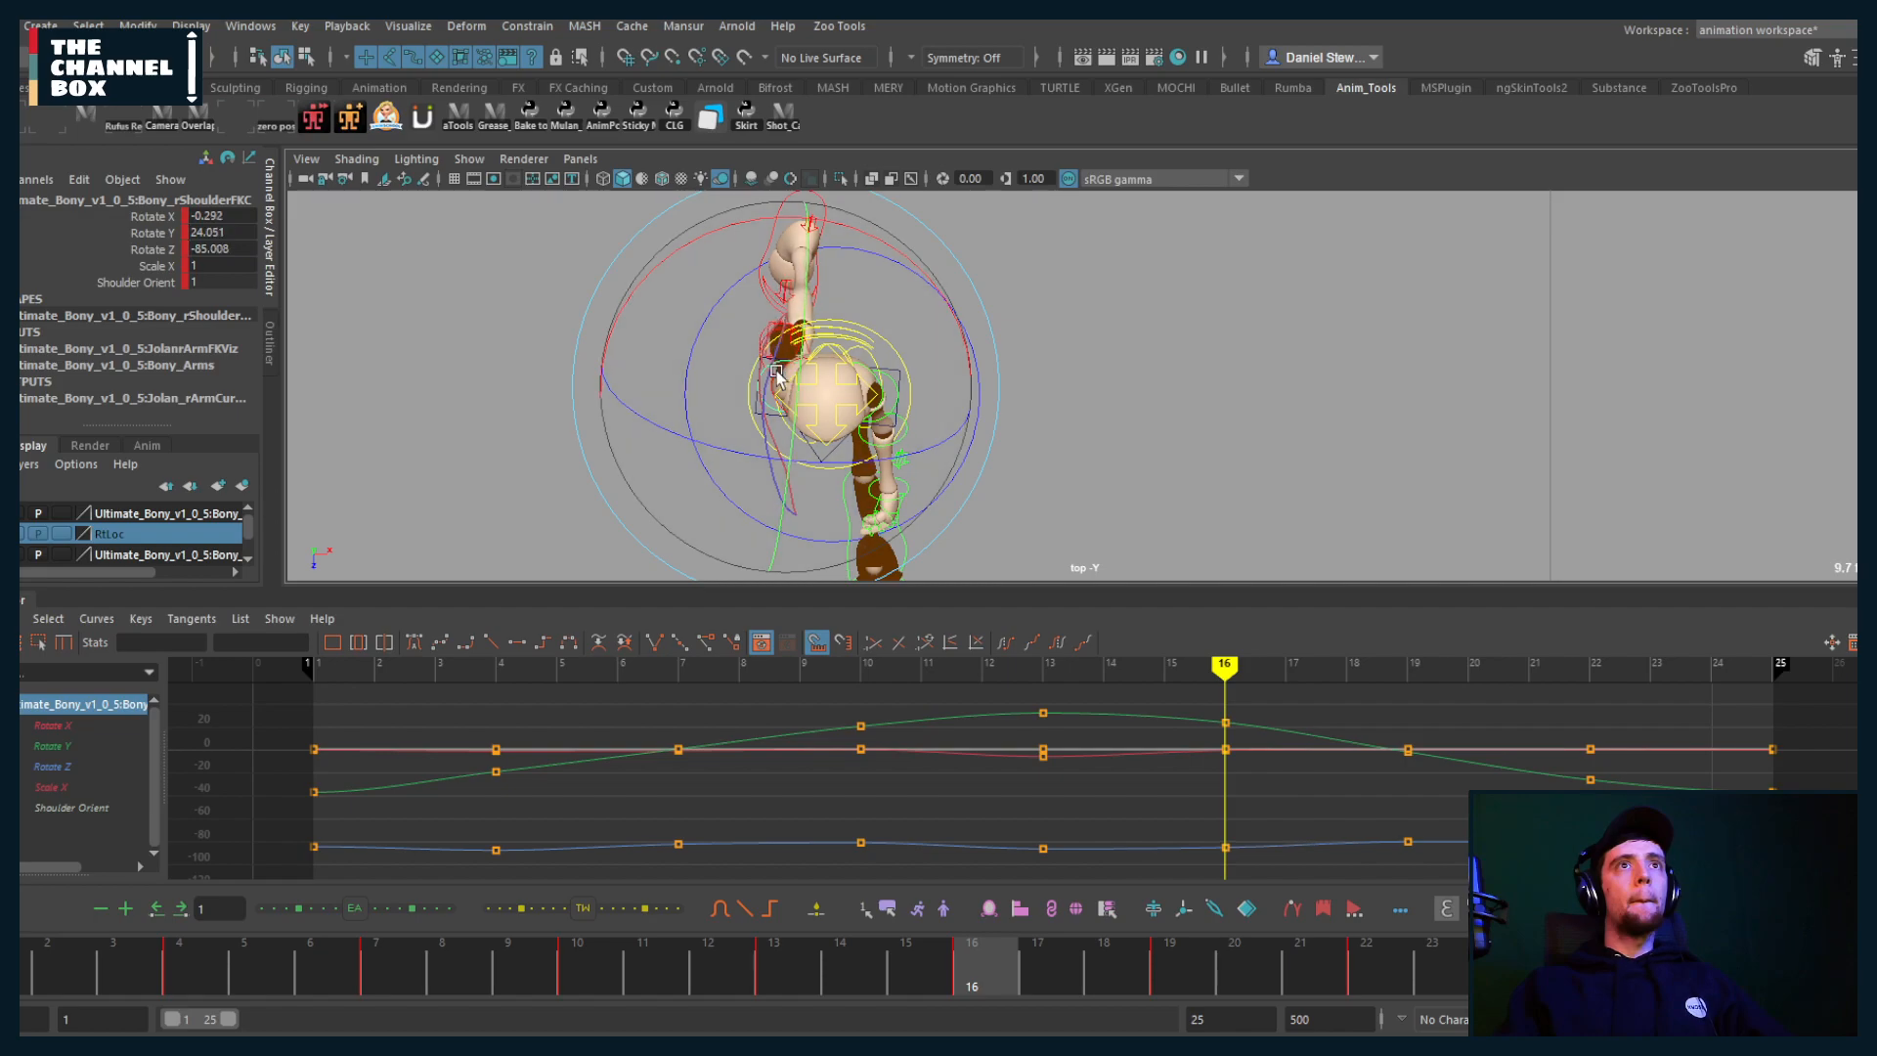
key("period")
key("period")
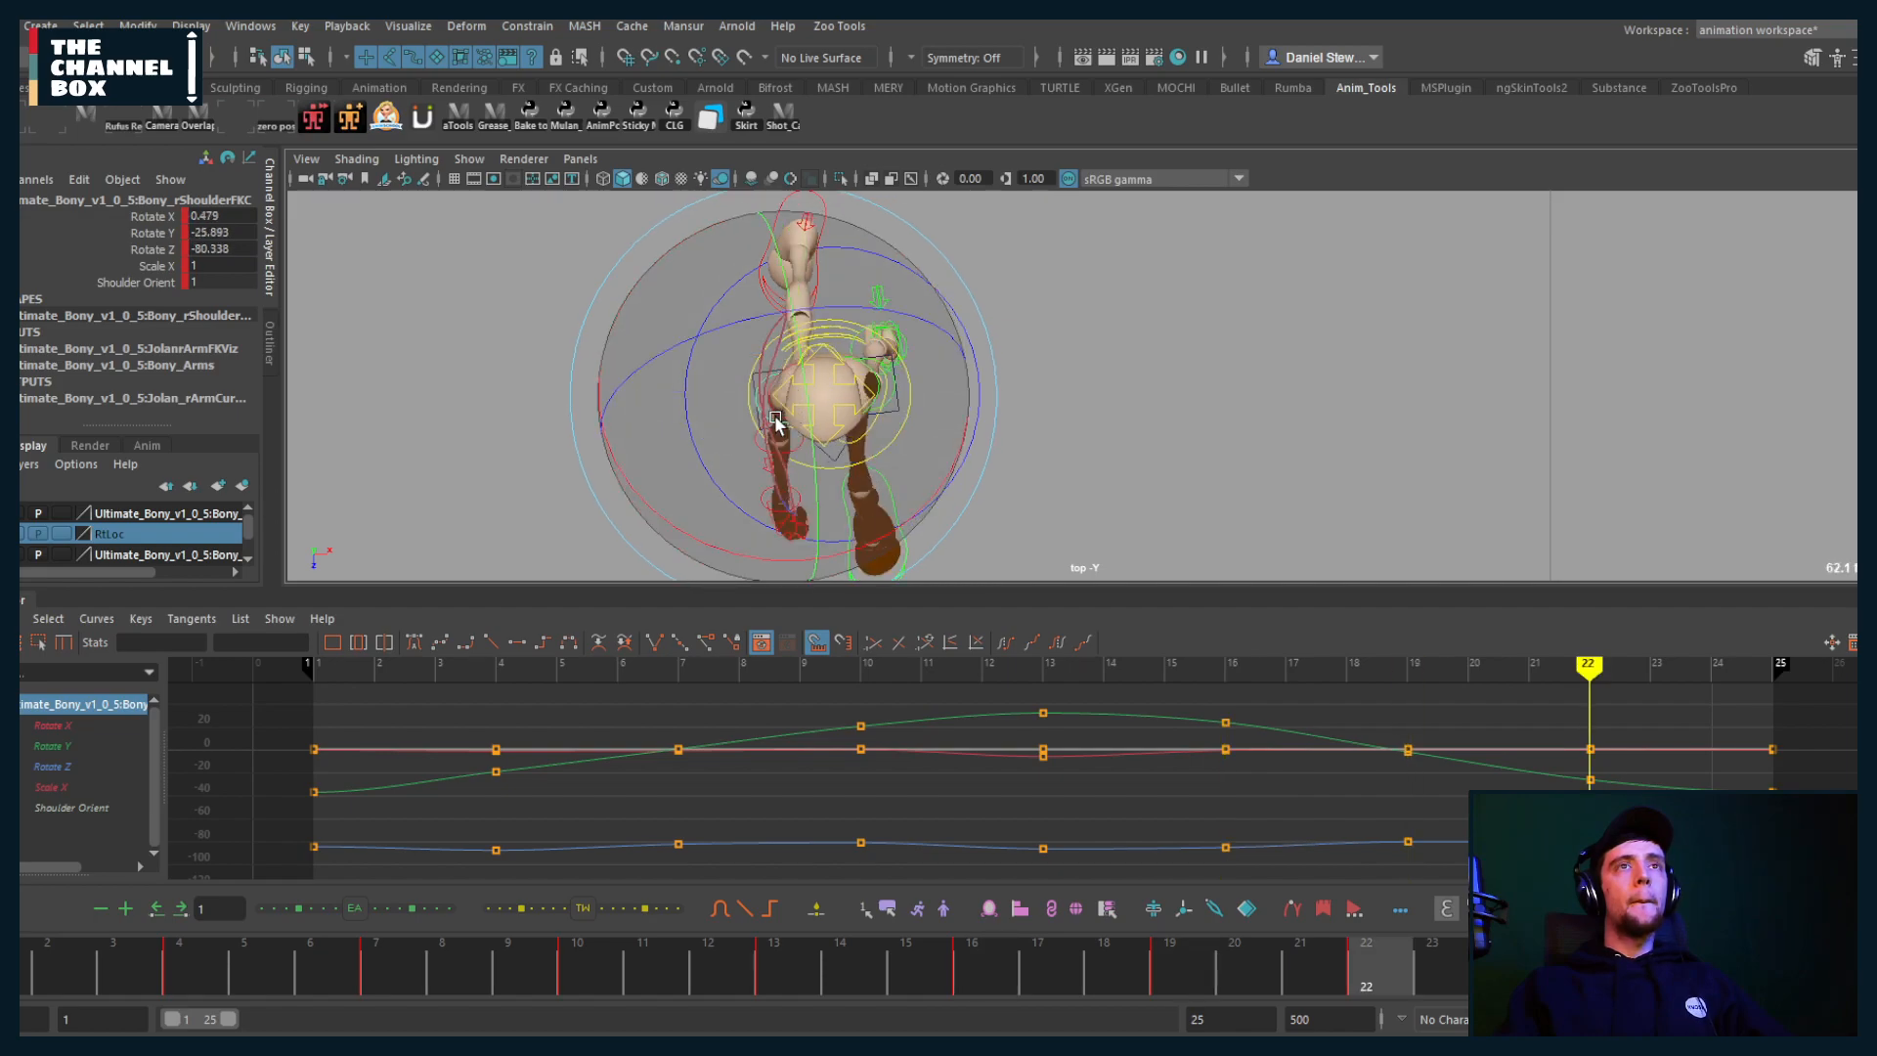
key("period")
key("period")
key("period")
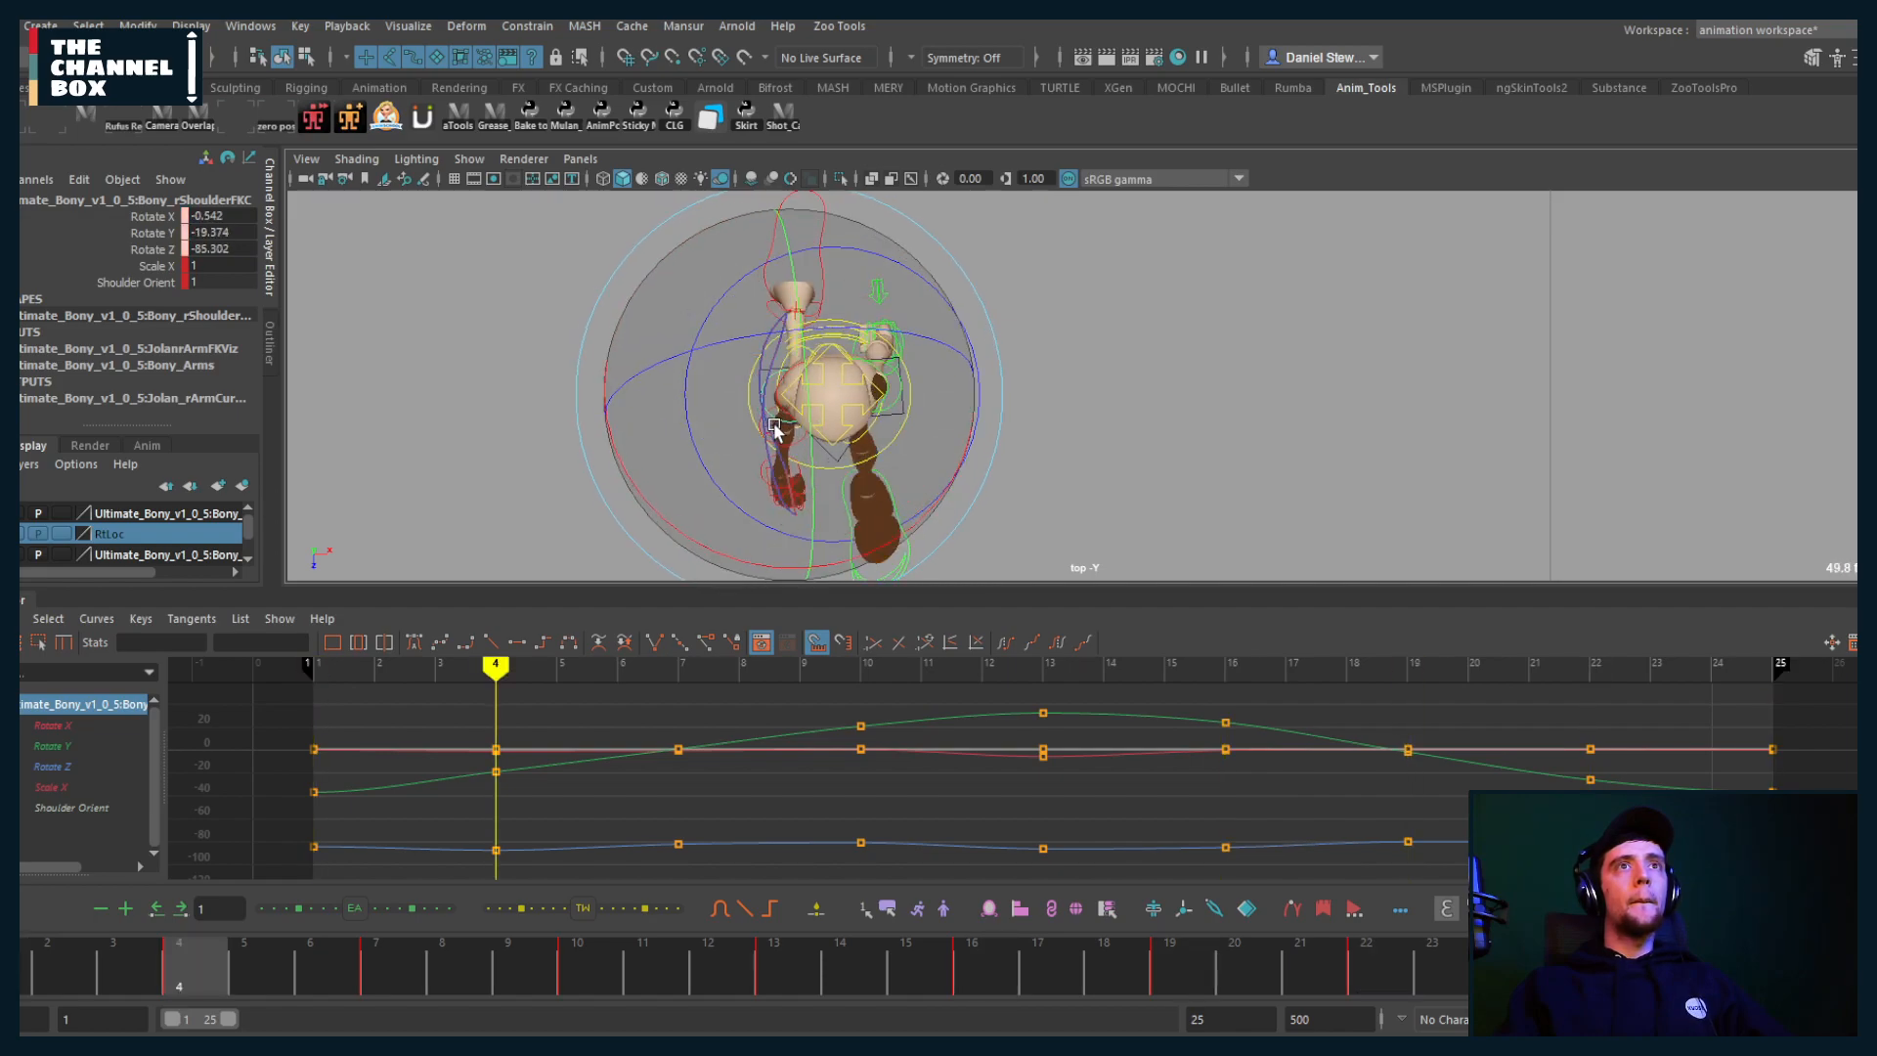
left_click_drag(774, 425, 775, 431)
key("alt+v")
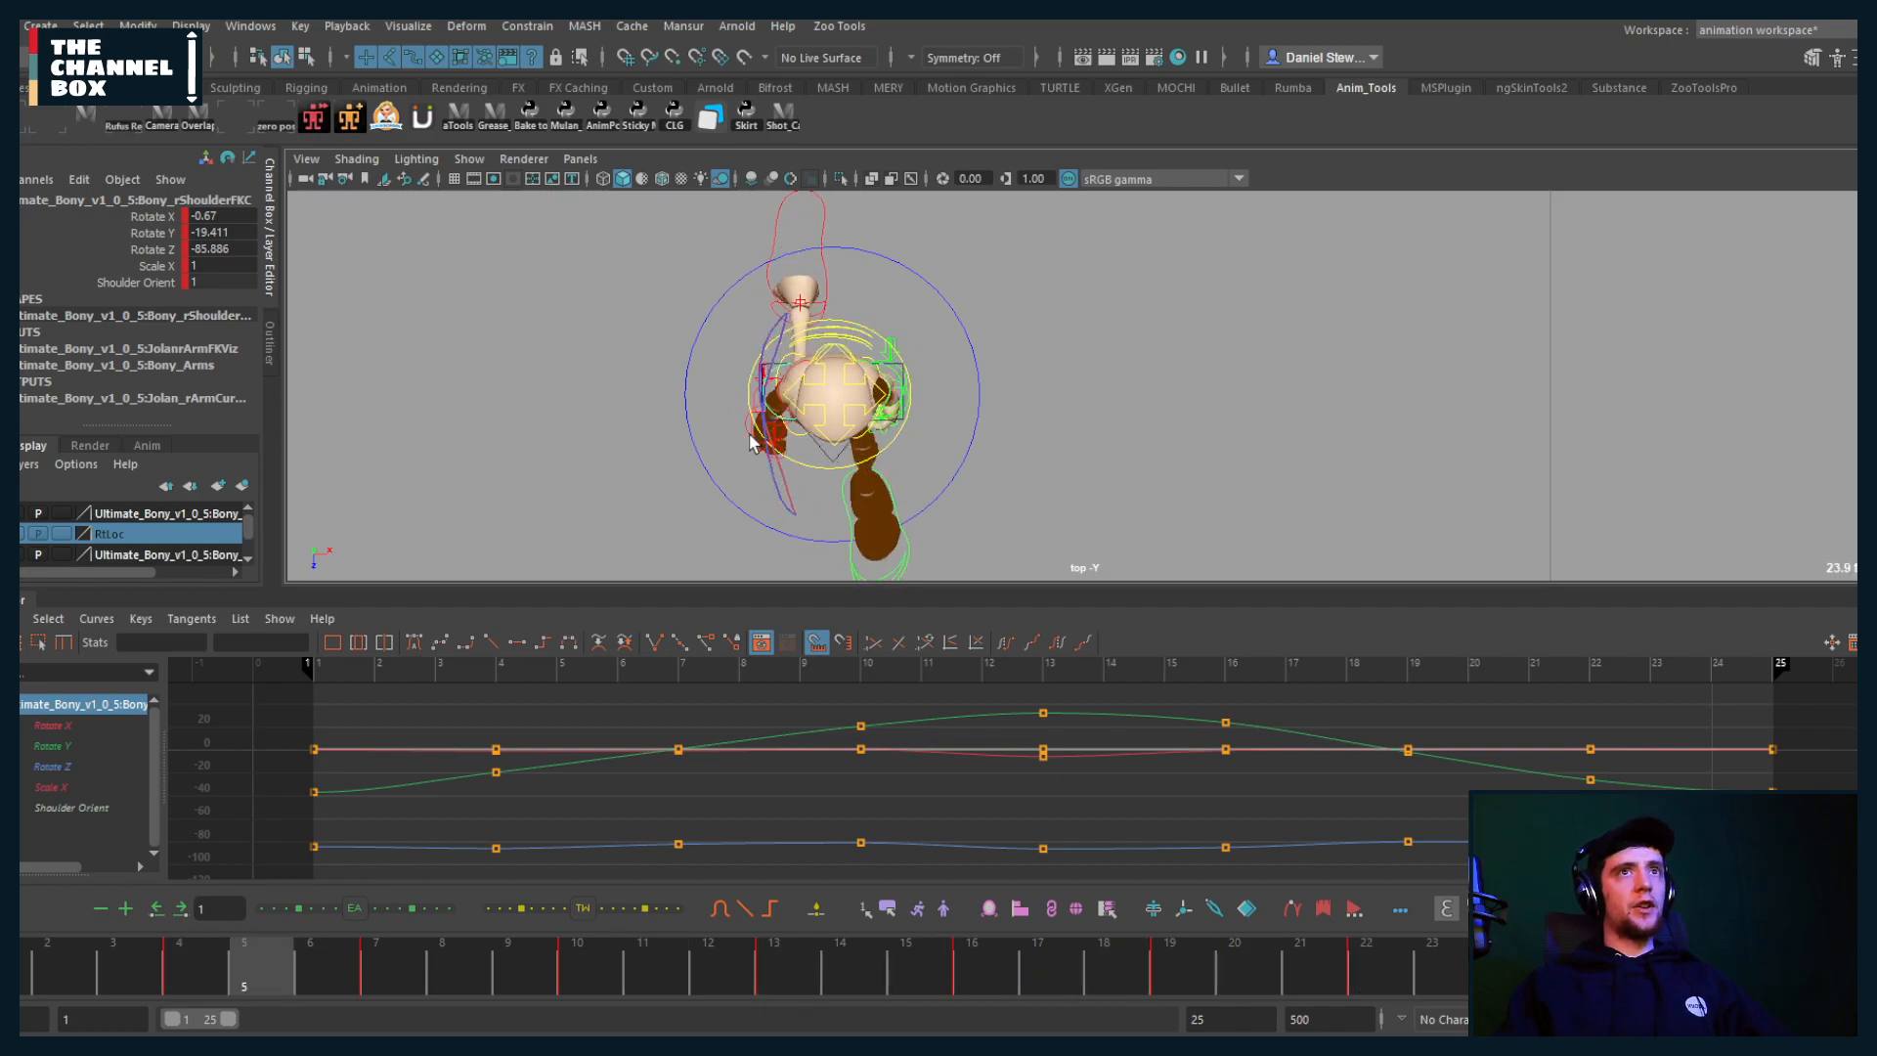
key("alt+shift+v")
Step: Isolate the right shoulder's Rotate Z curve and lower its frame 19 key to about -81
left_click(39, 767)
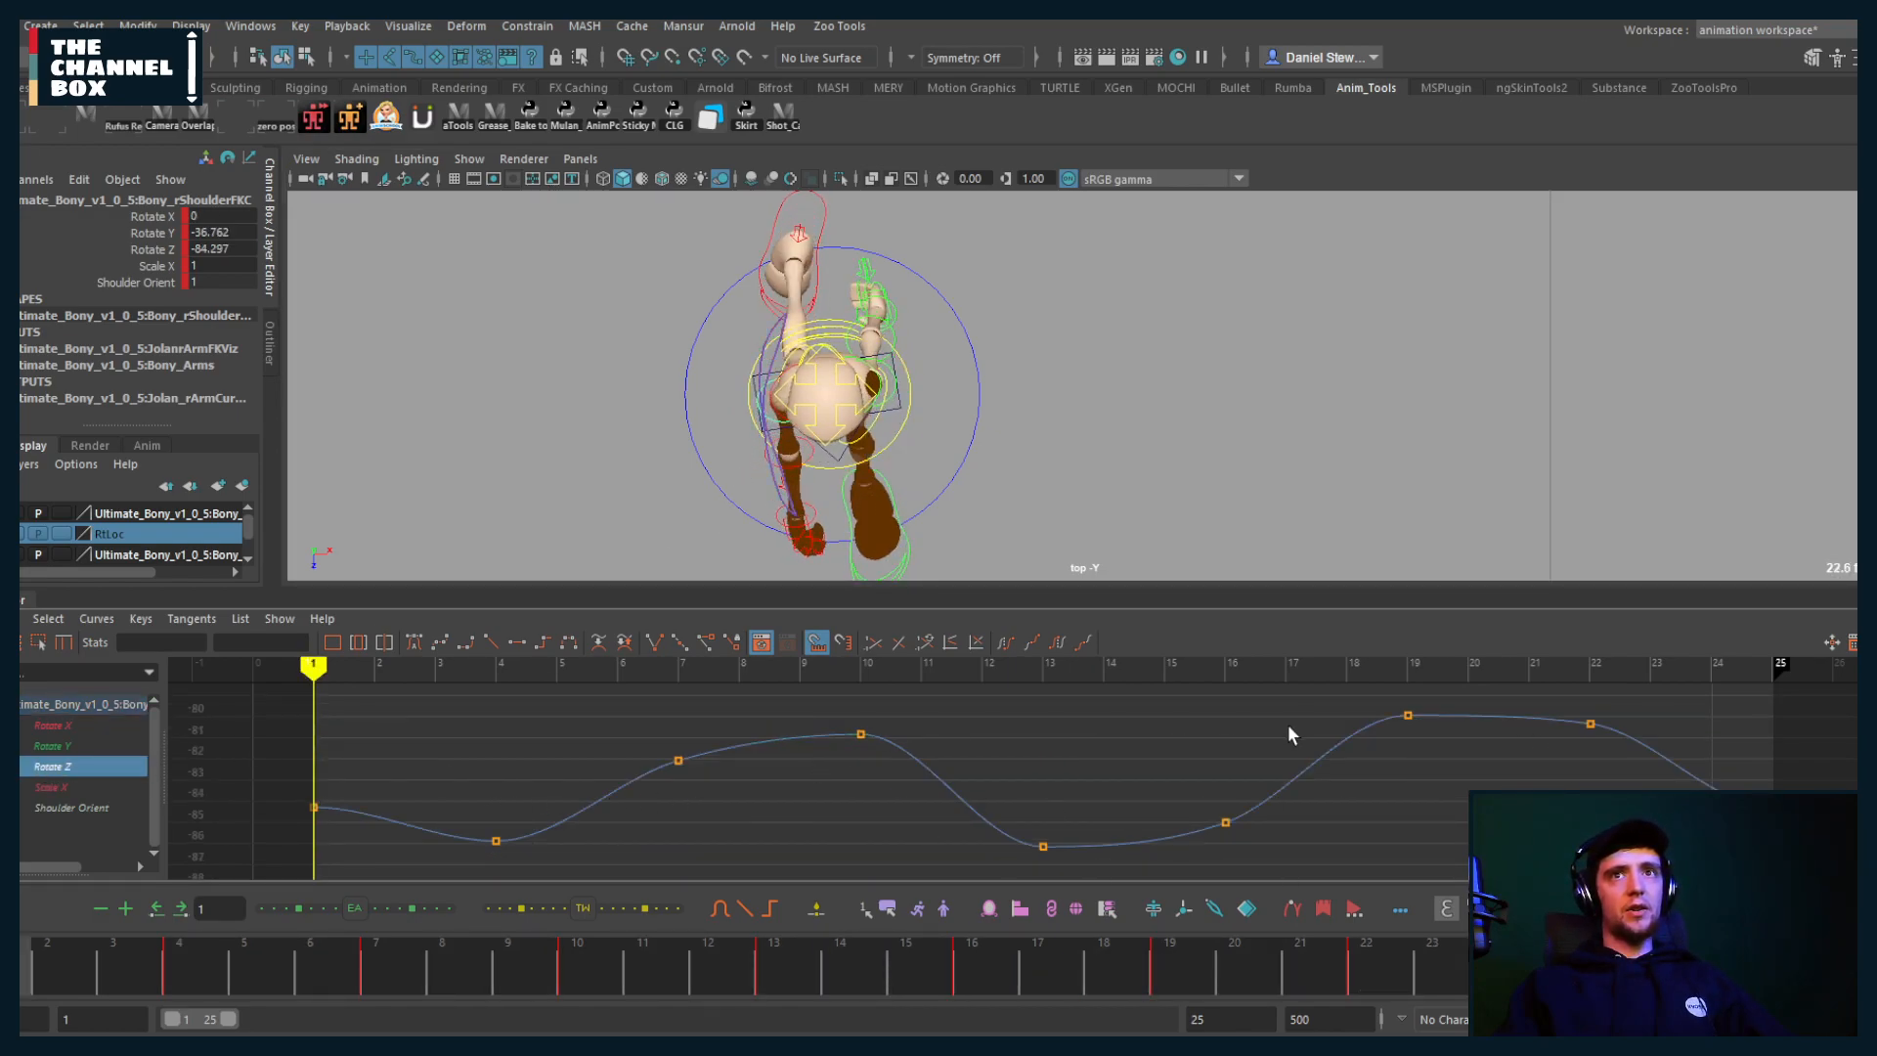
left_click_drag(1333, 694, 1430, 747)
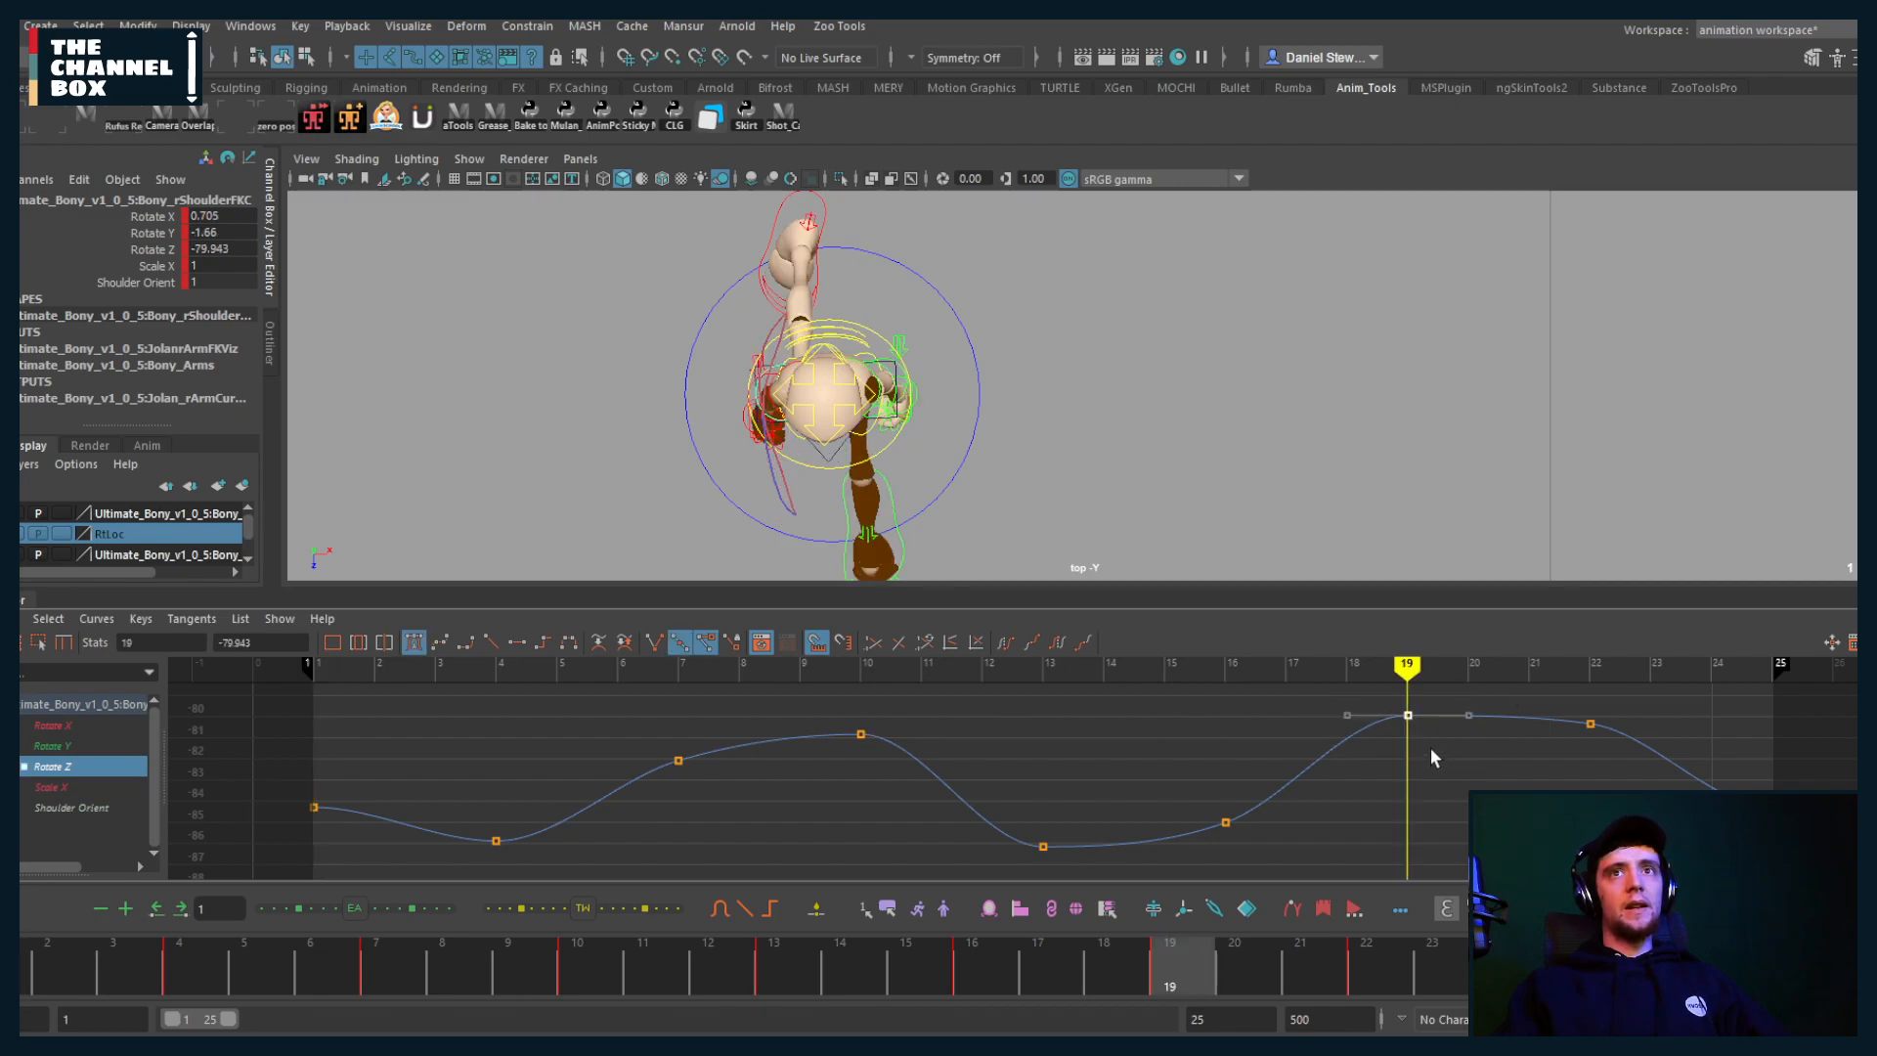
middle_click_drag(1426, 747, 1414, 761, "shift")
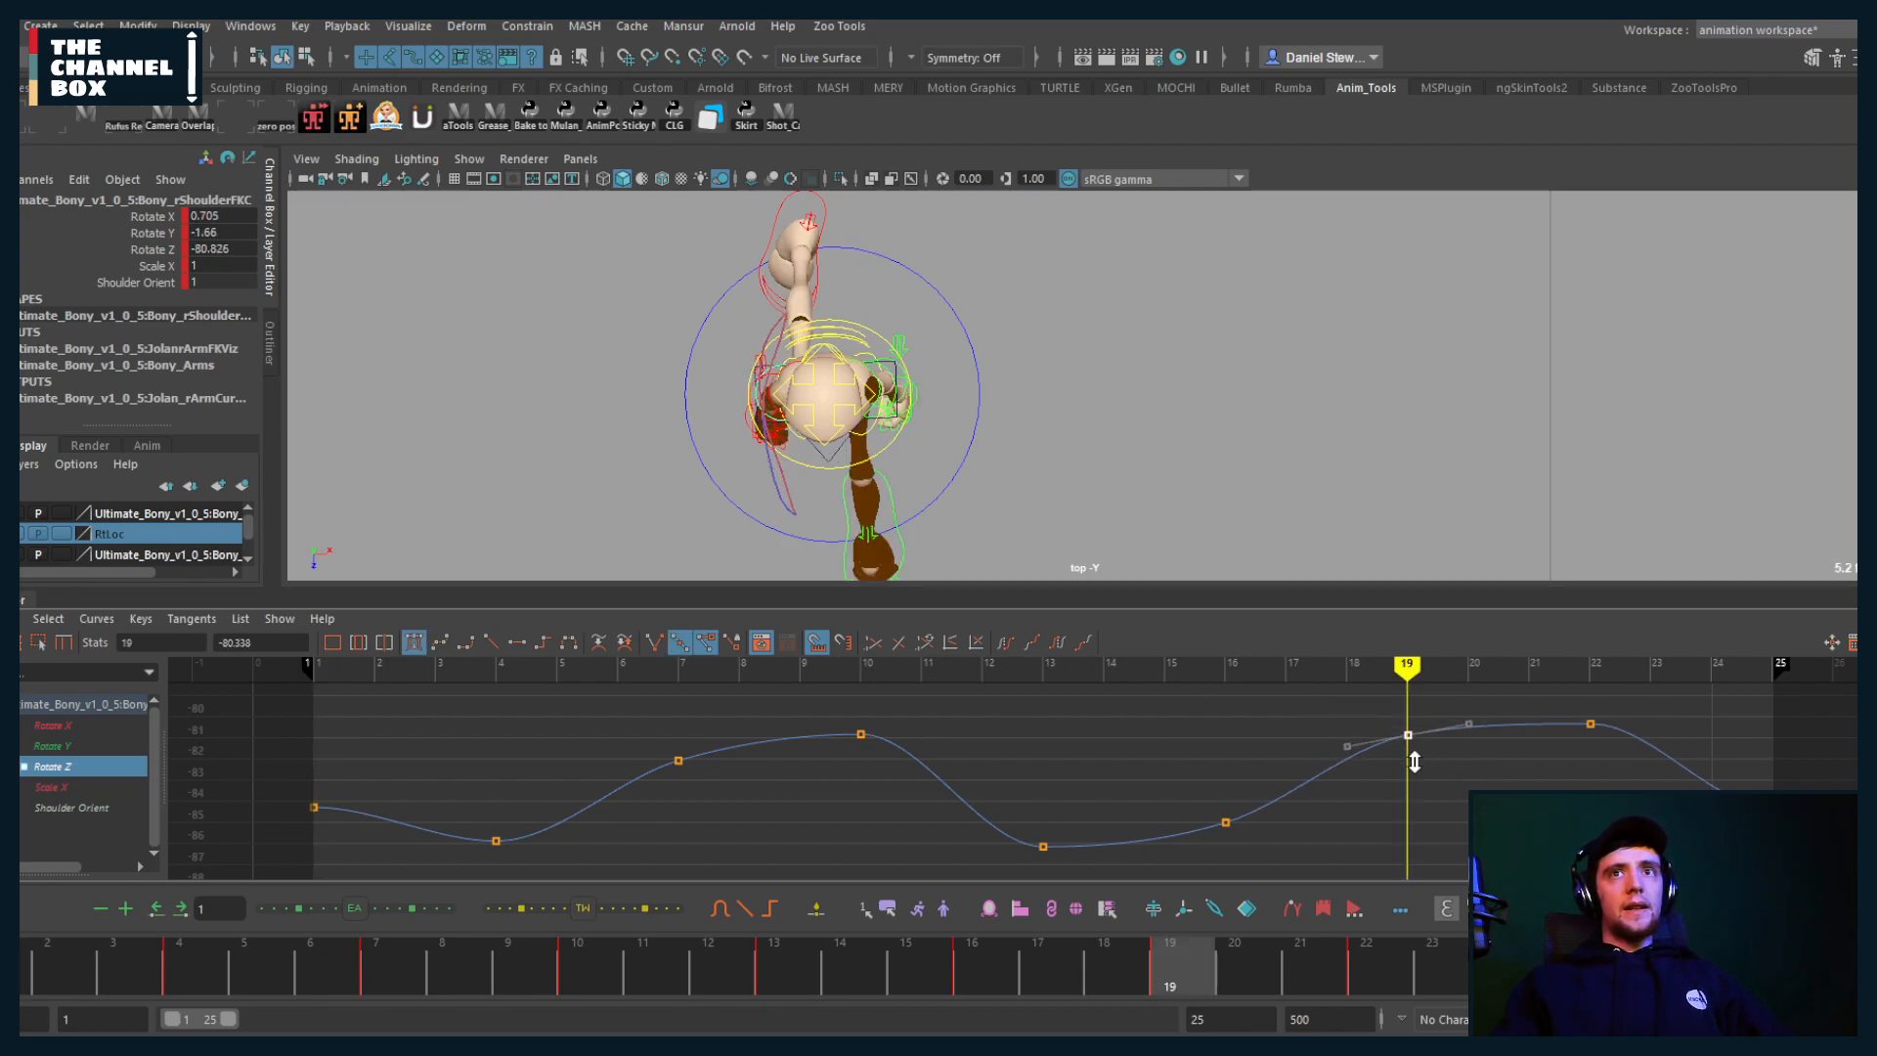
left_click(969, 850)
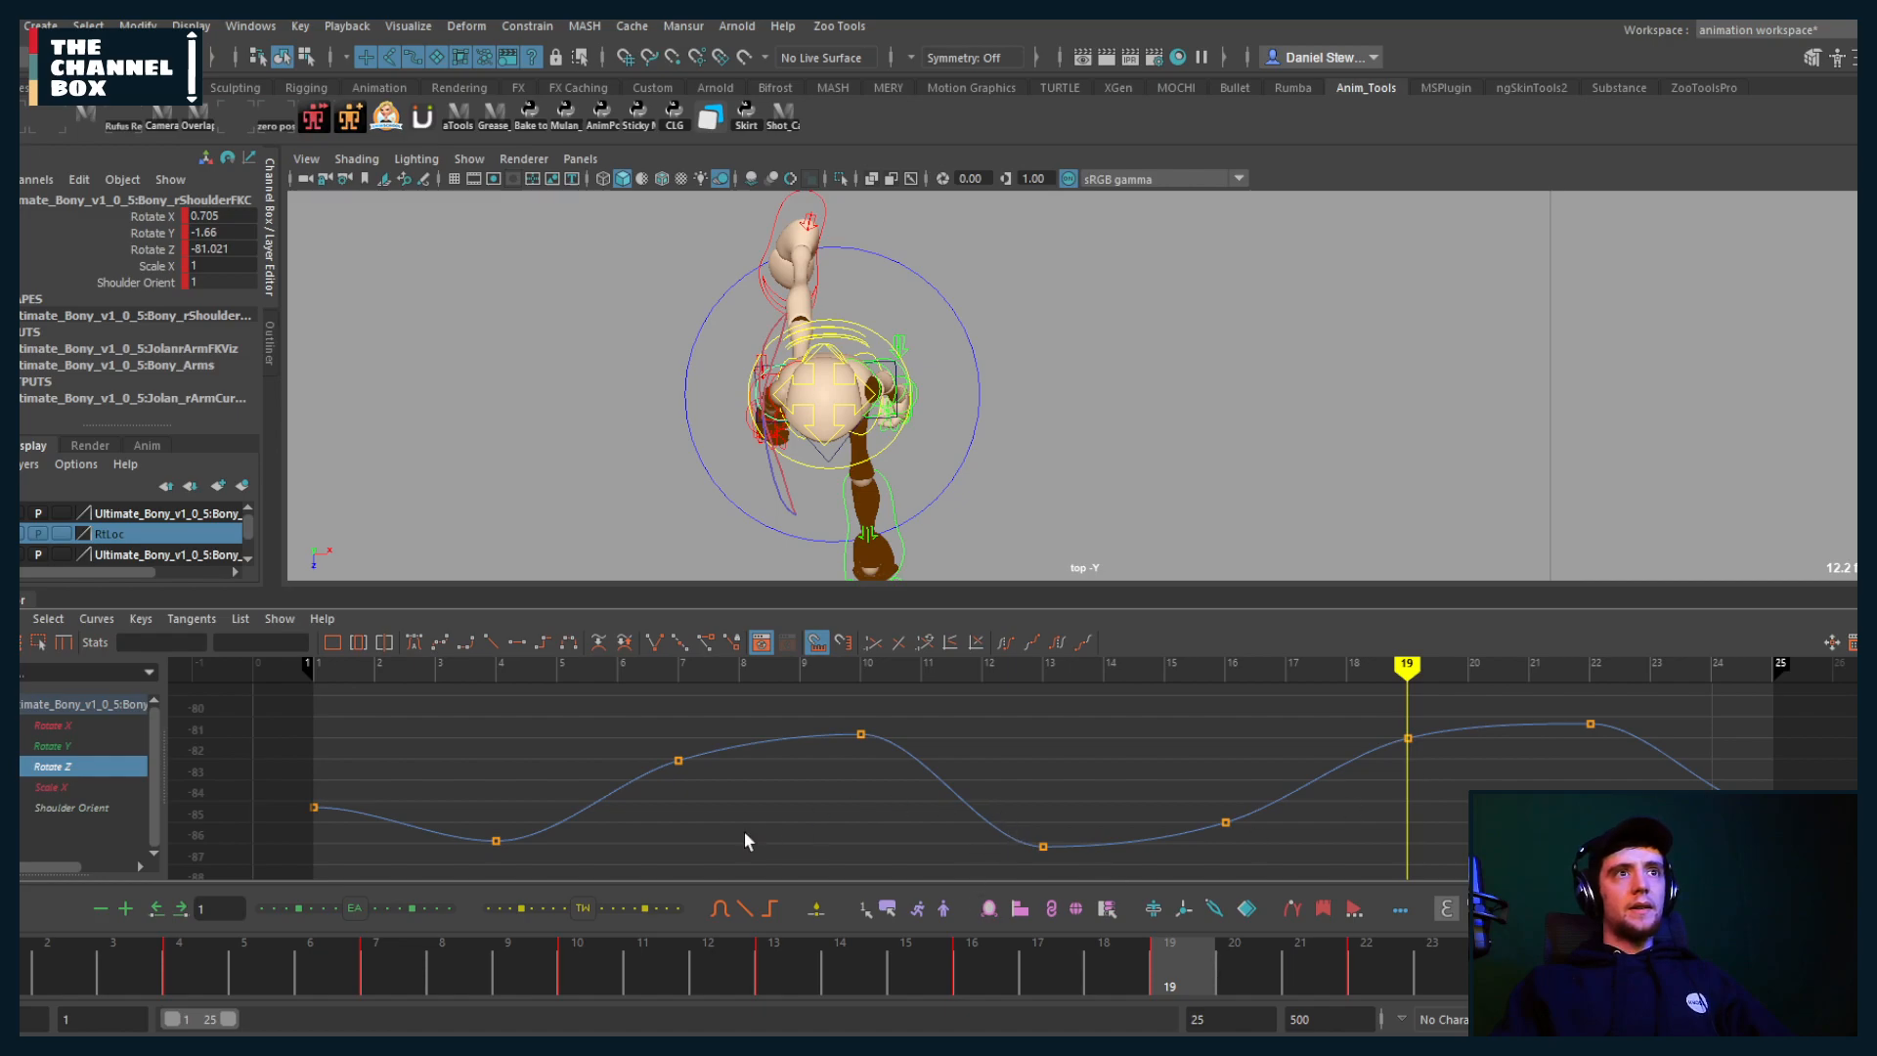
Step: Review the shoulder's Rotate Y curve, isolate Rotate X and raise its frame 7 key to about 0.96
left_click(49, 747)
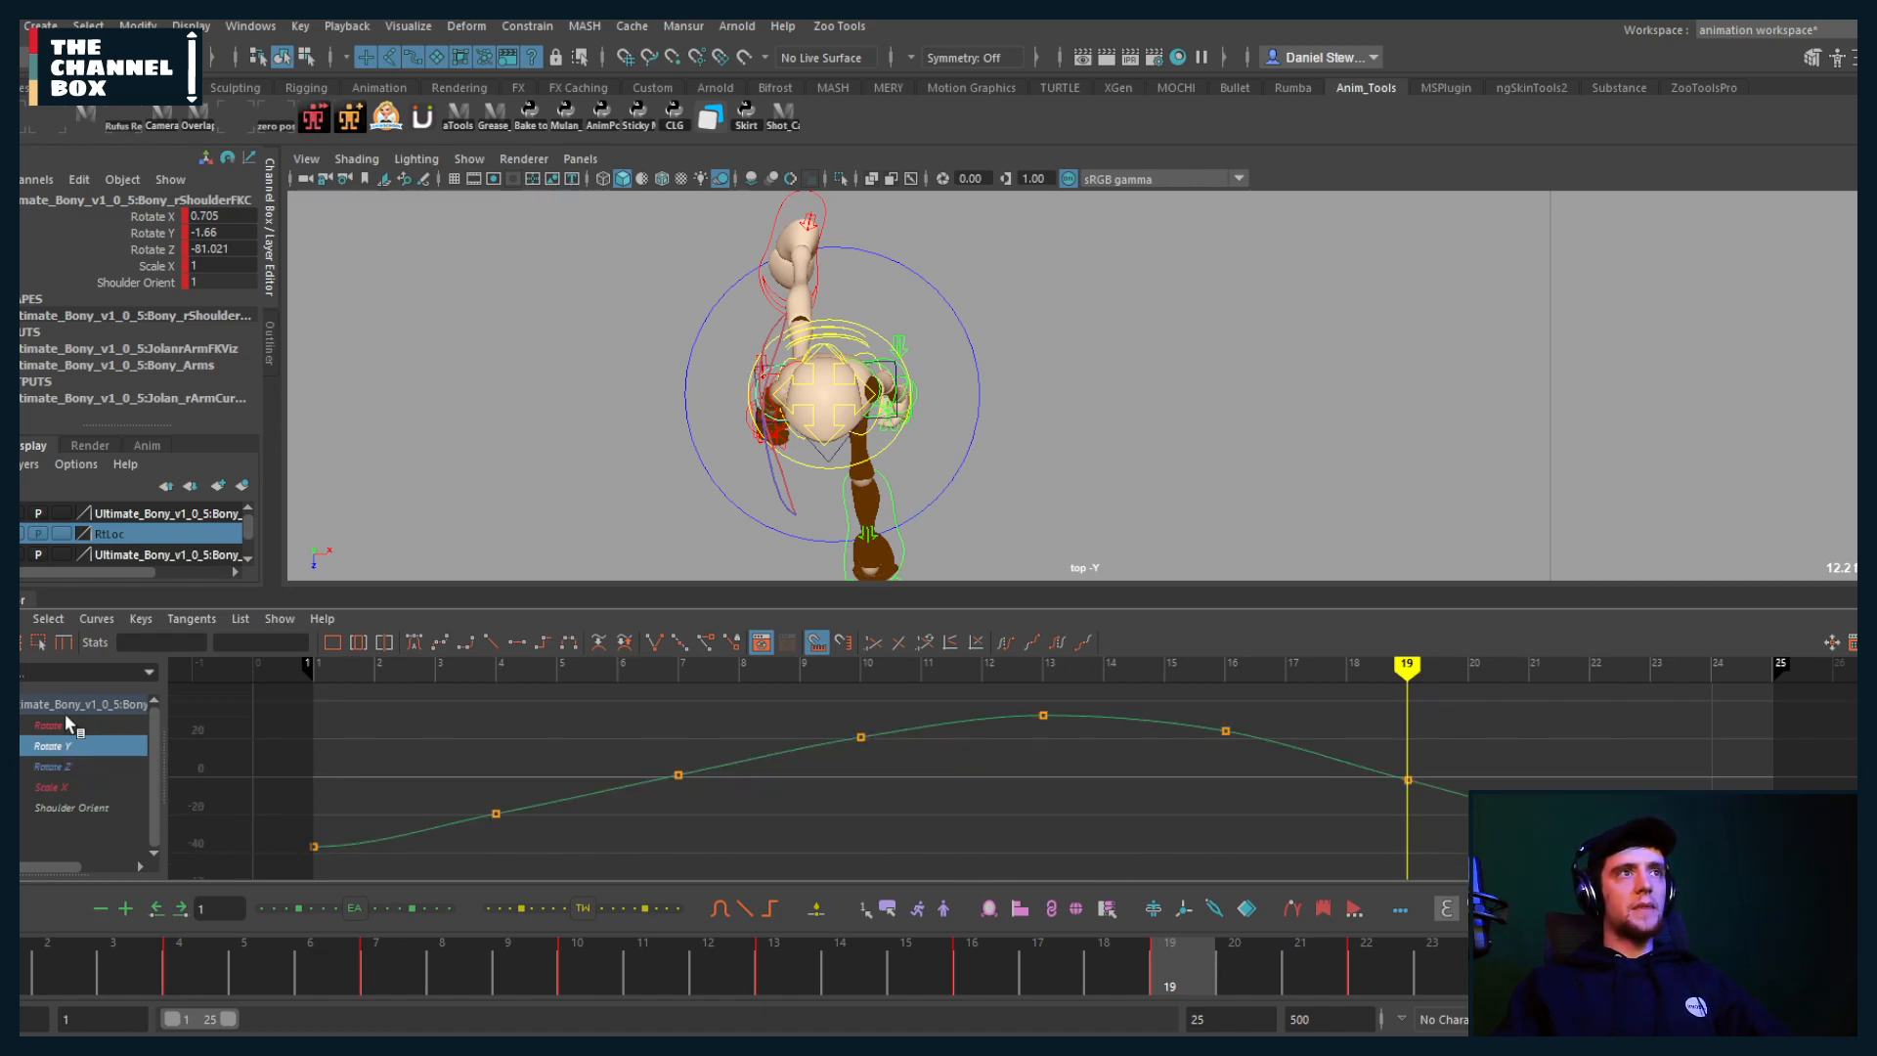
left_click(37, 728)
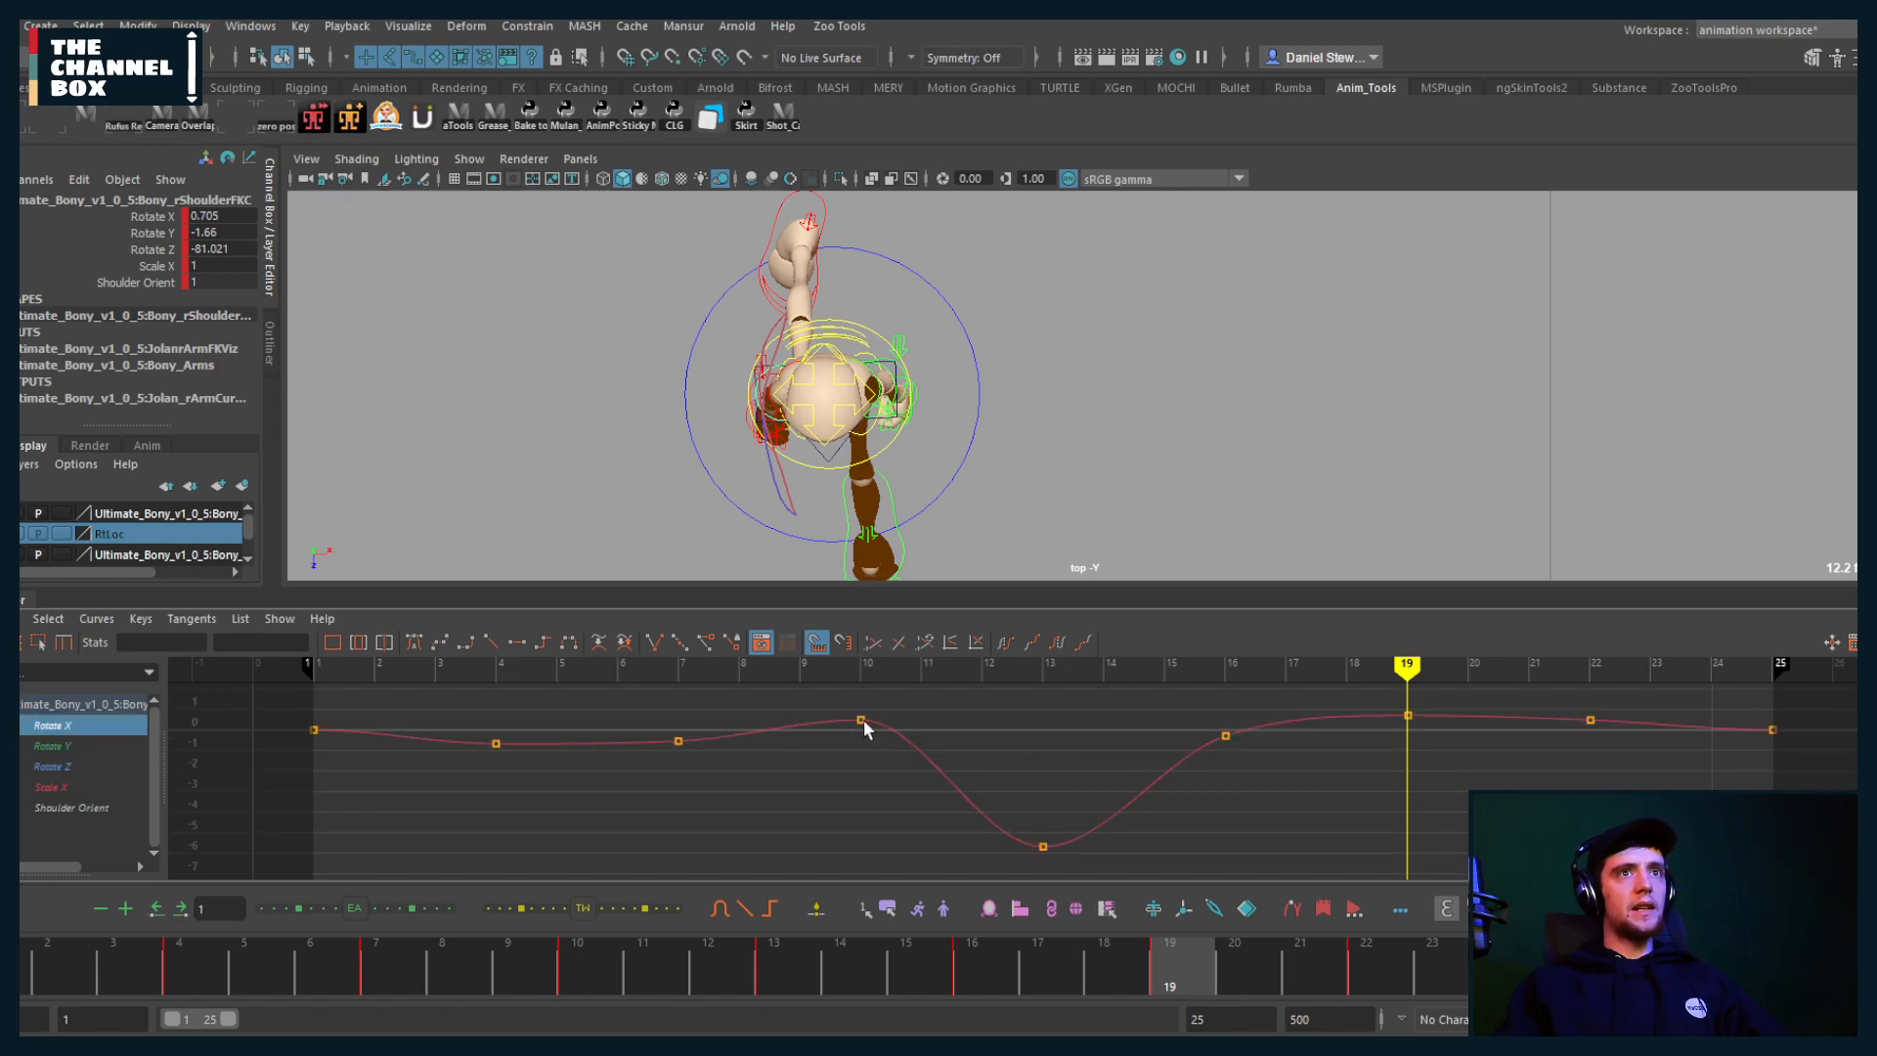
left_click_drag(725, 698, 602, 808)
key("comma")
key("comma")
key("comma")
key("comma")
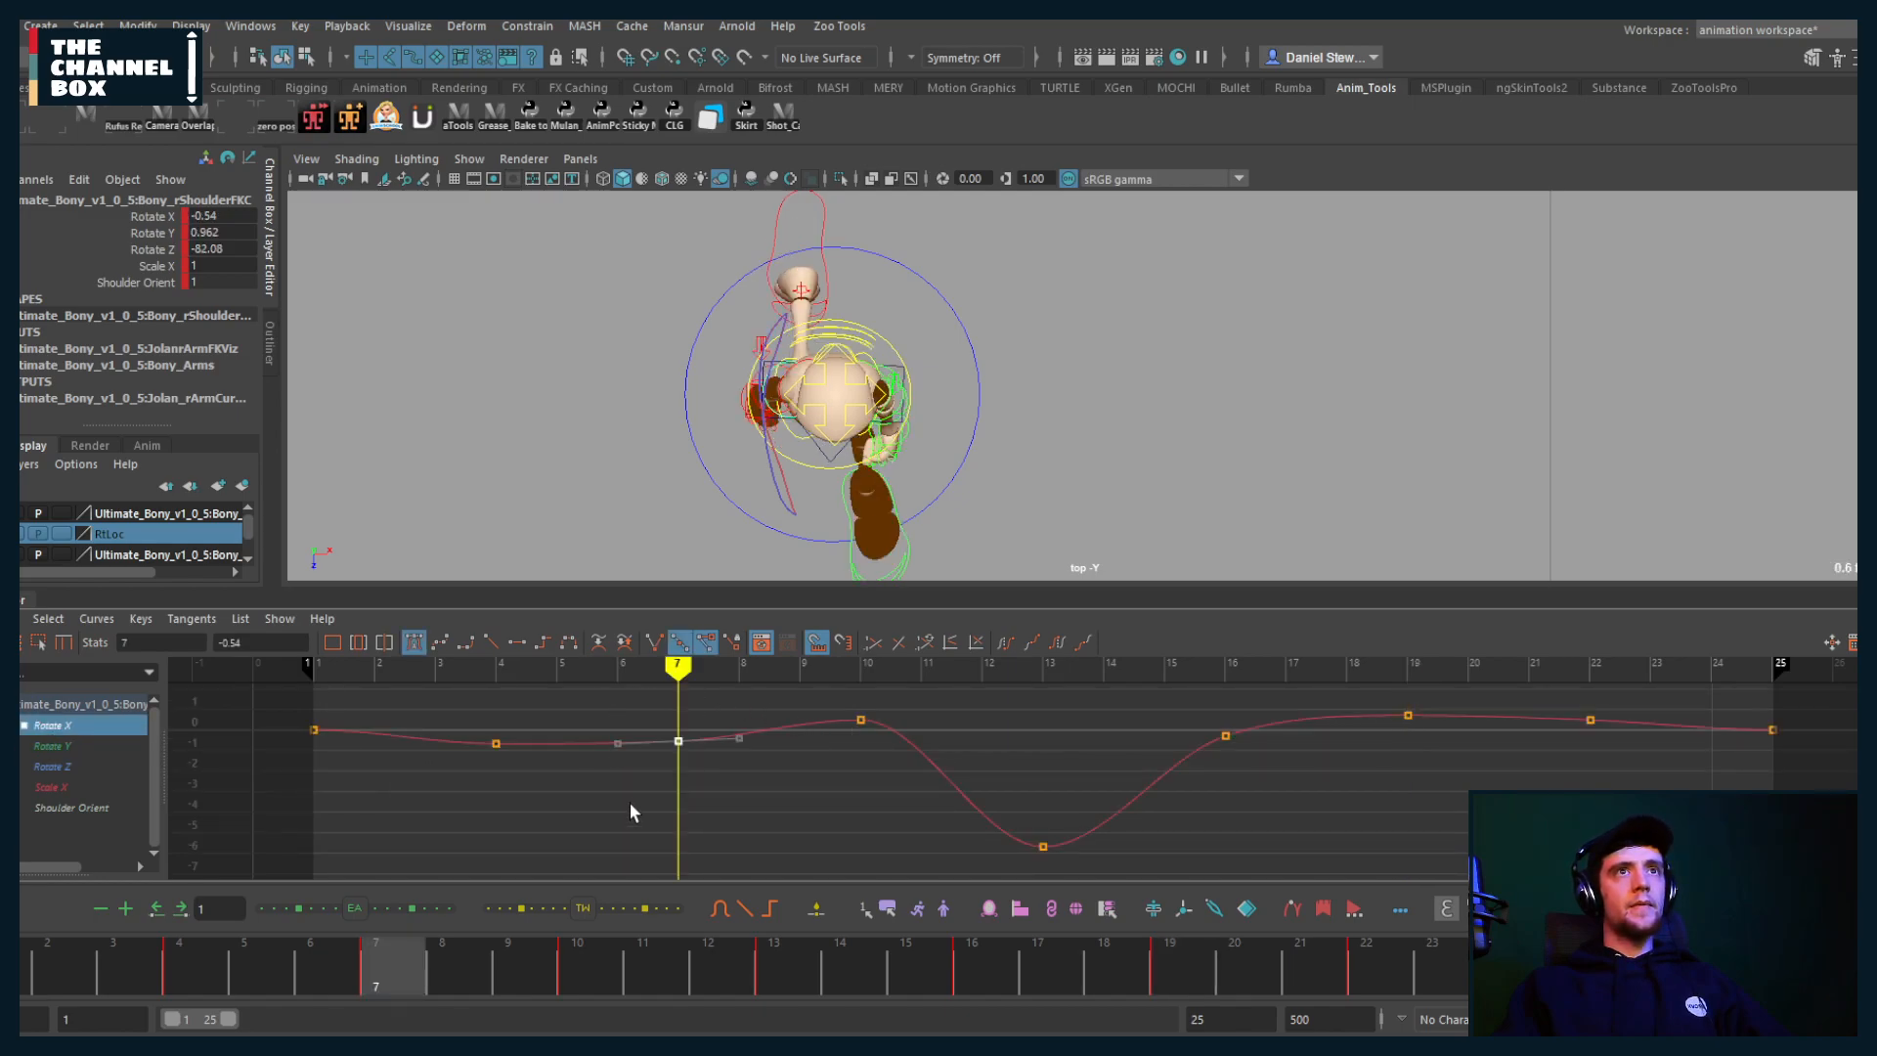
middle_click_drag(629, 797, 628, 765, "shift")
Step: Smooth the shoulder's Rotate X curve by raising the frame 4 key and lowering the frame 10 key slightly, and play the loop
left_click(497, 741)
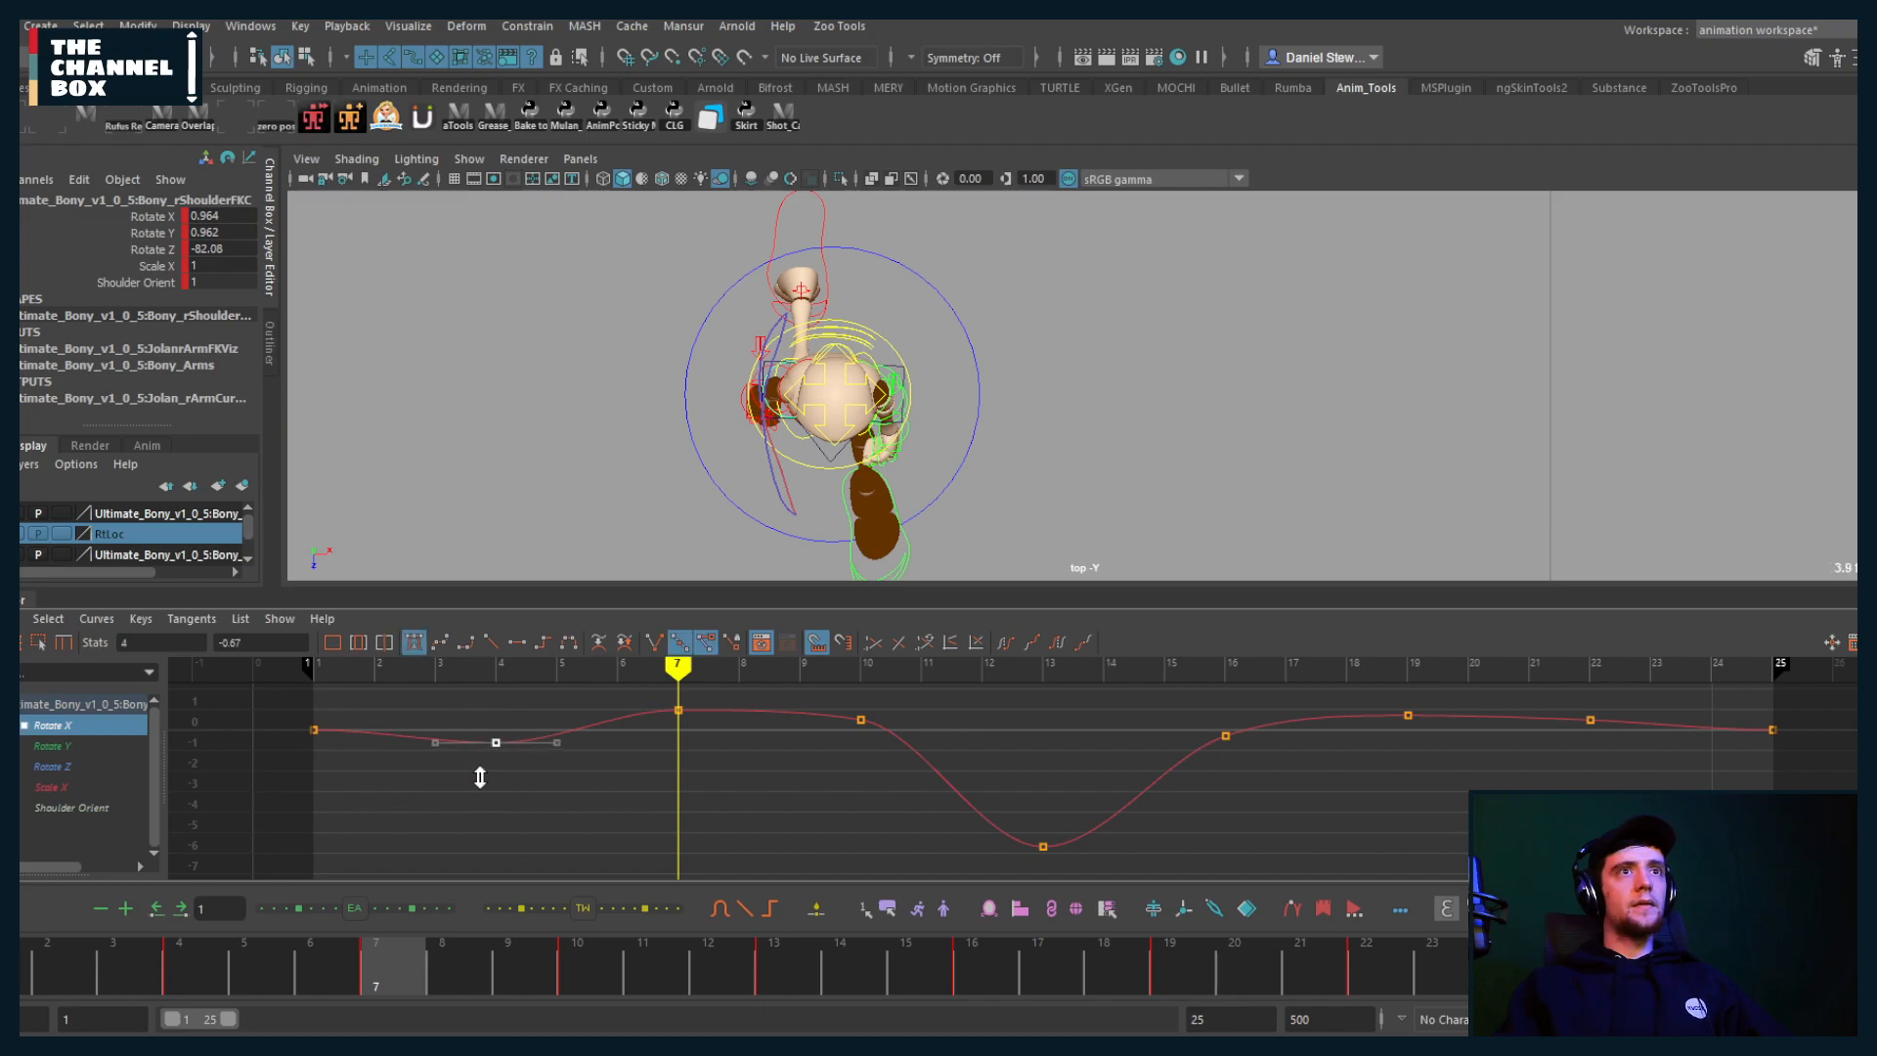
middle_click_drag(482, 767, 482, 753, "shift")
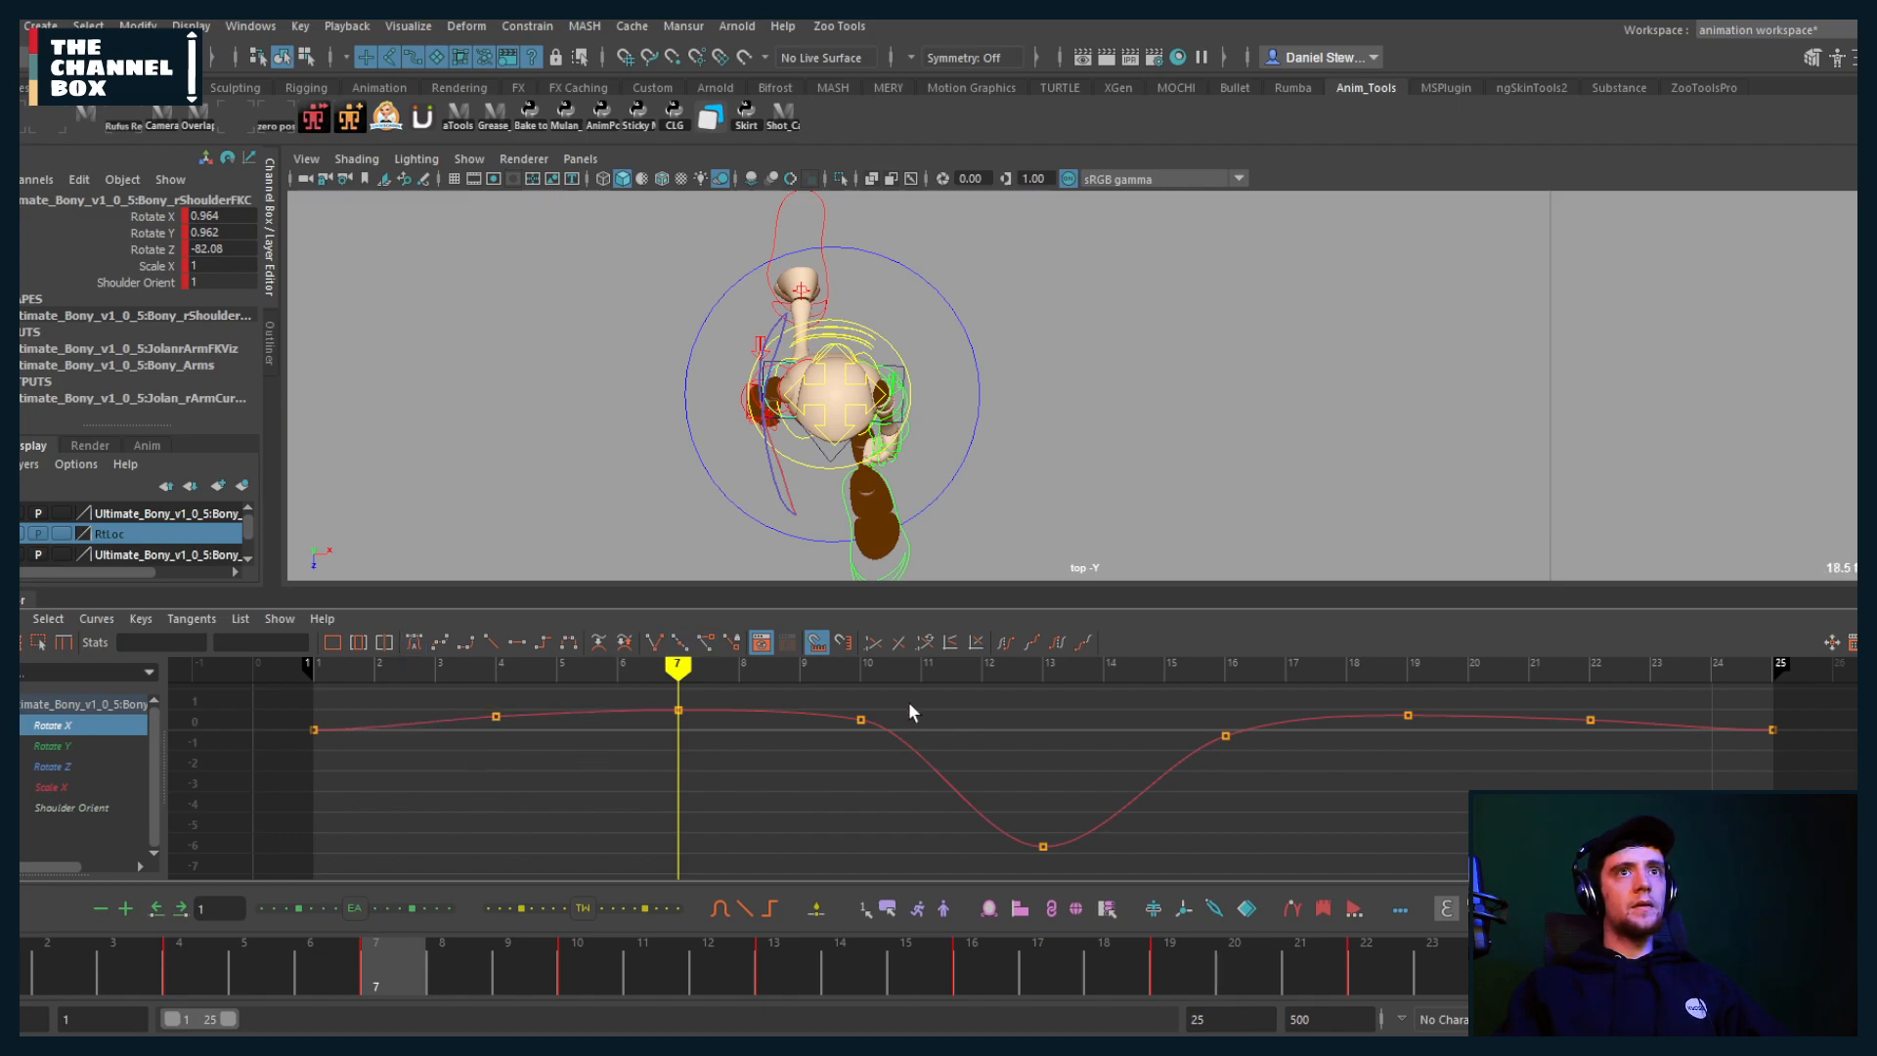
left_click_drag(907, 701, 831, 748)
middle_click_drag(831, 748, 834, 788, "shift")
left_click(833, 782)
key("alt+v")
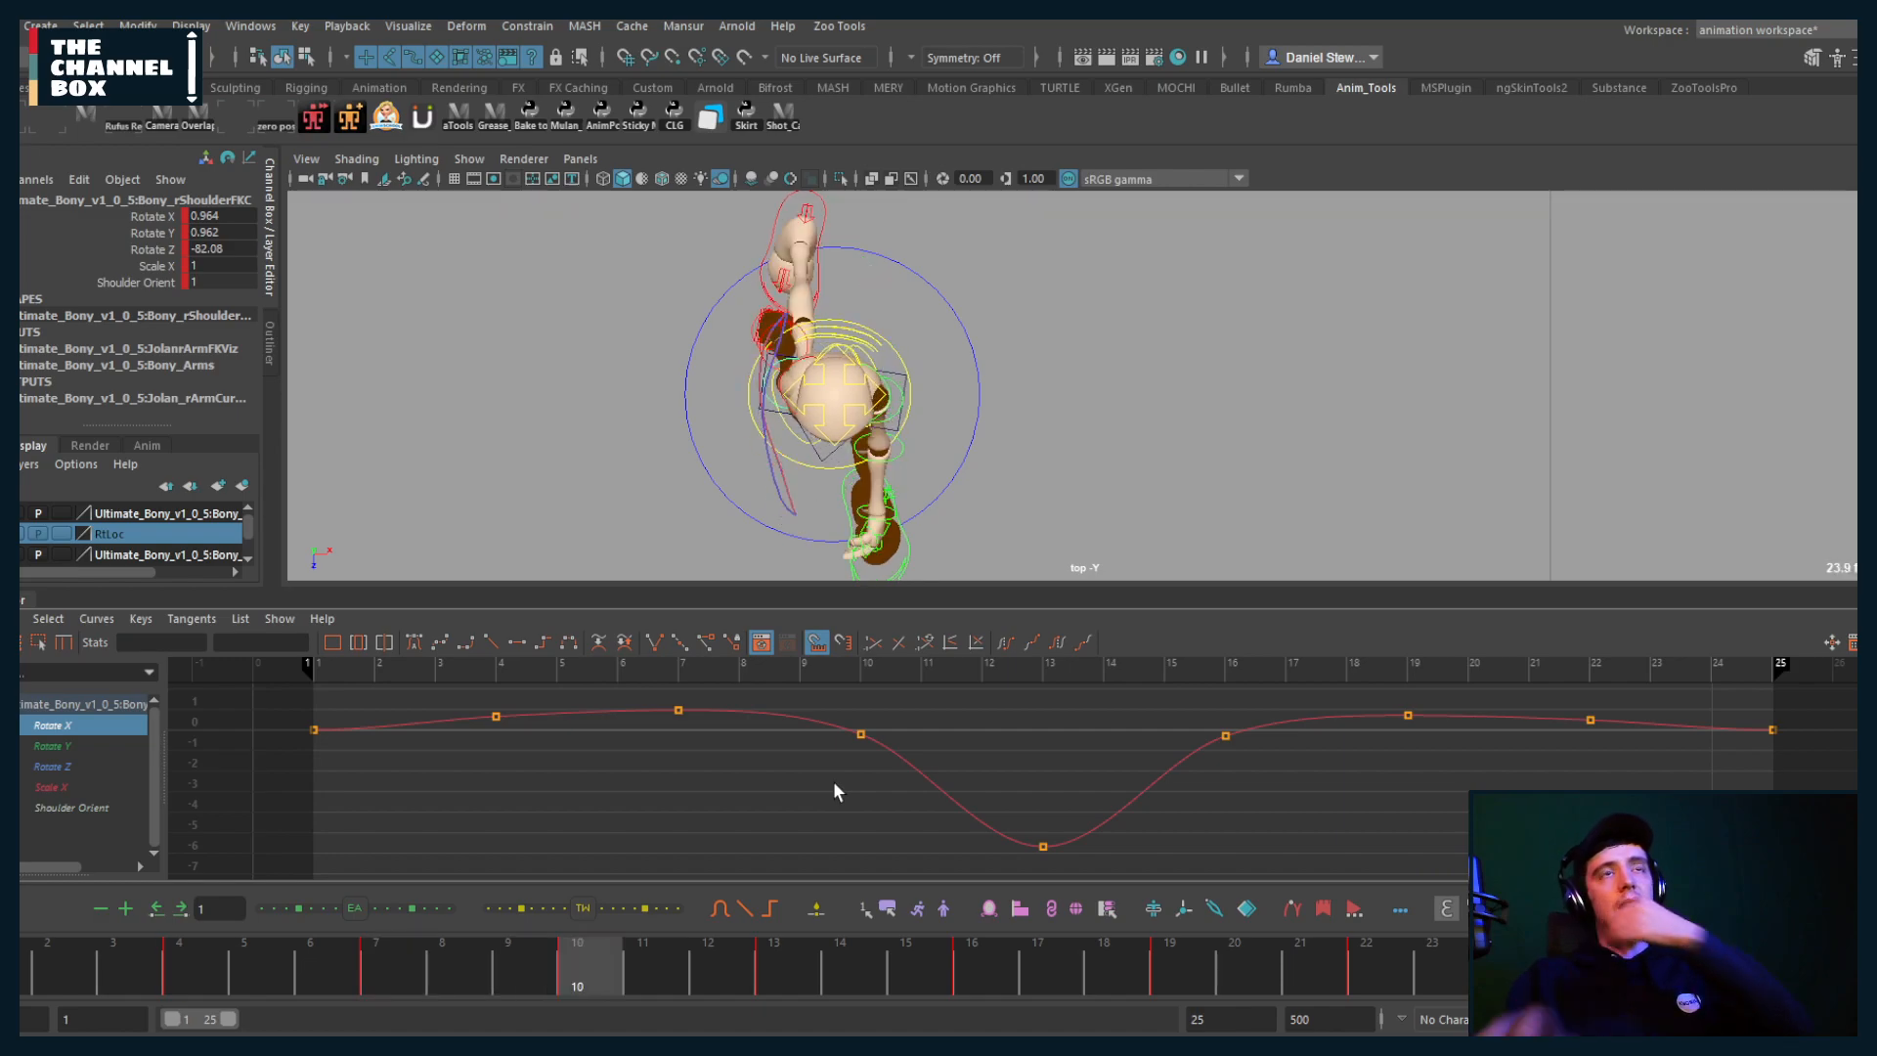
Step: Switch to the left side view, frame the arms closely and watch the arm swing
key("space")
left_click_drag(914, 484, 853, 452)
middle_click_drag(913, 450, 982, 430, "alt")
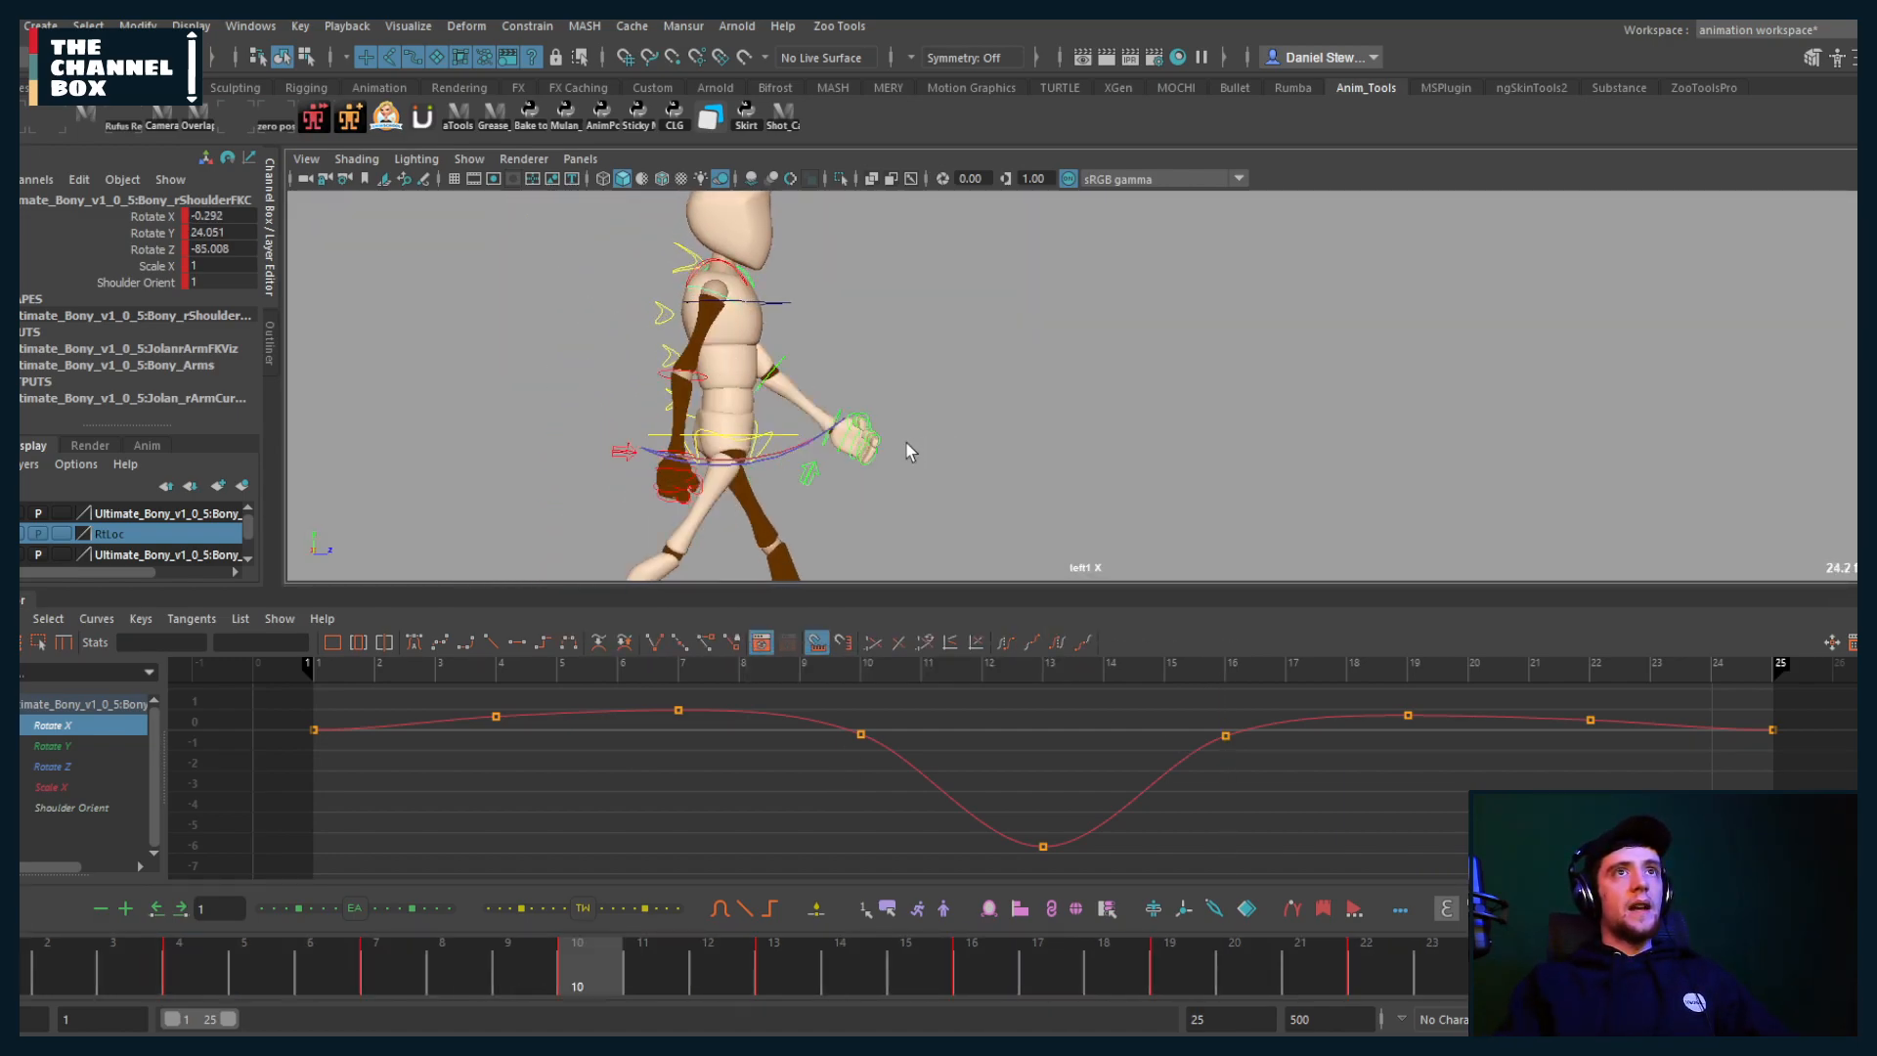
scroll(906, 443, "up", 2)
middle_click_drag(733, 460, 788, 463, "alt")
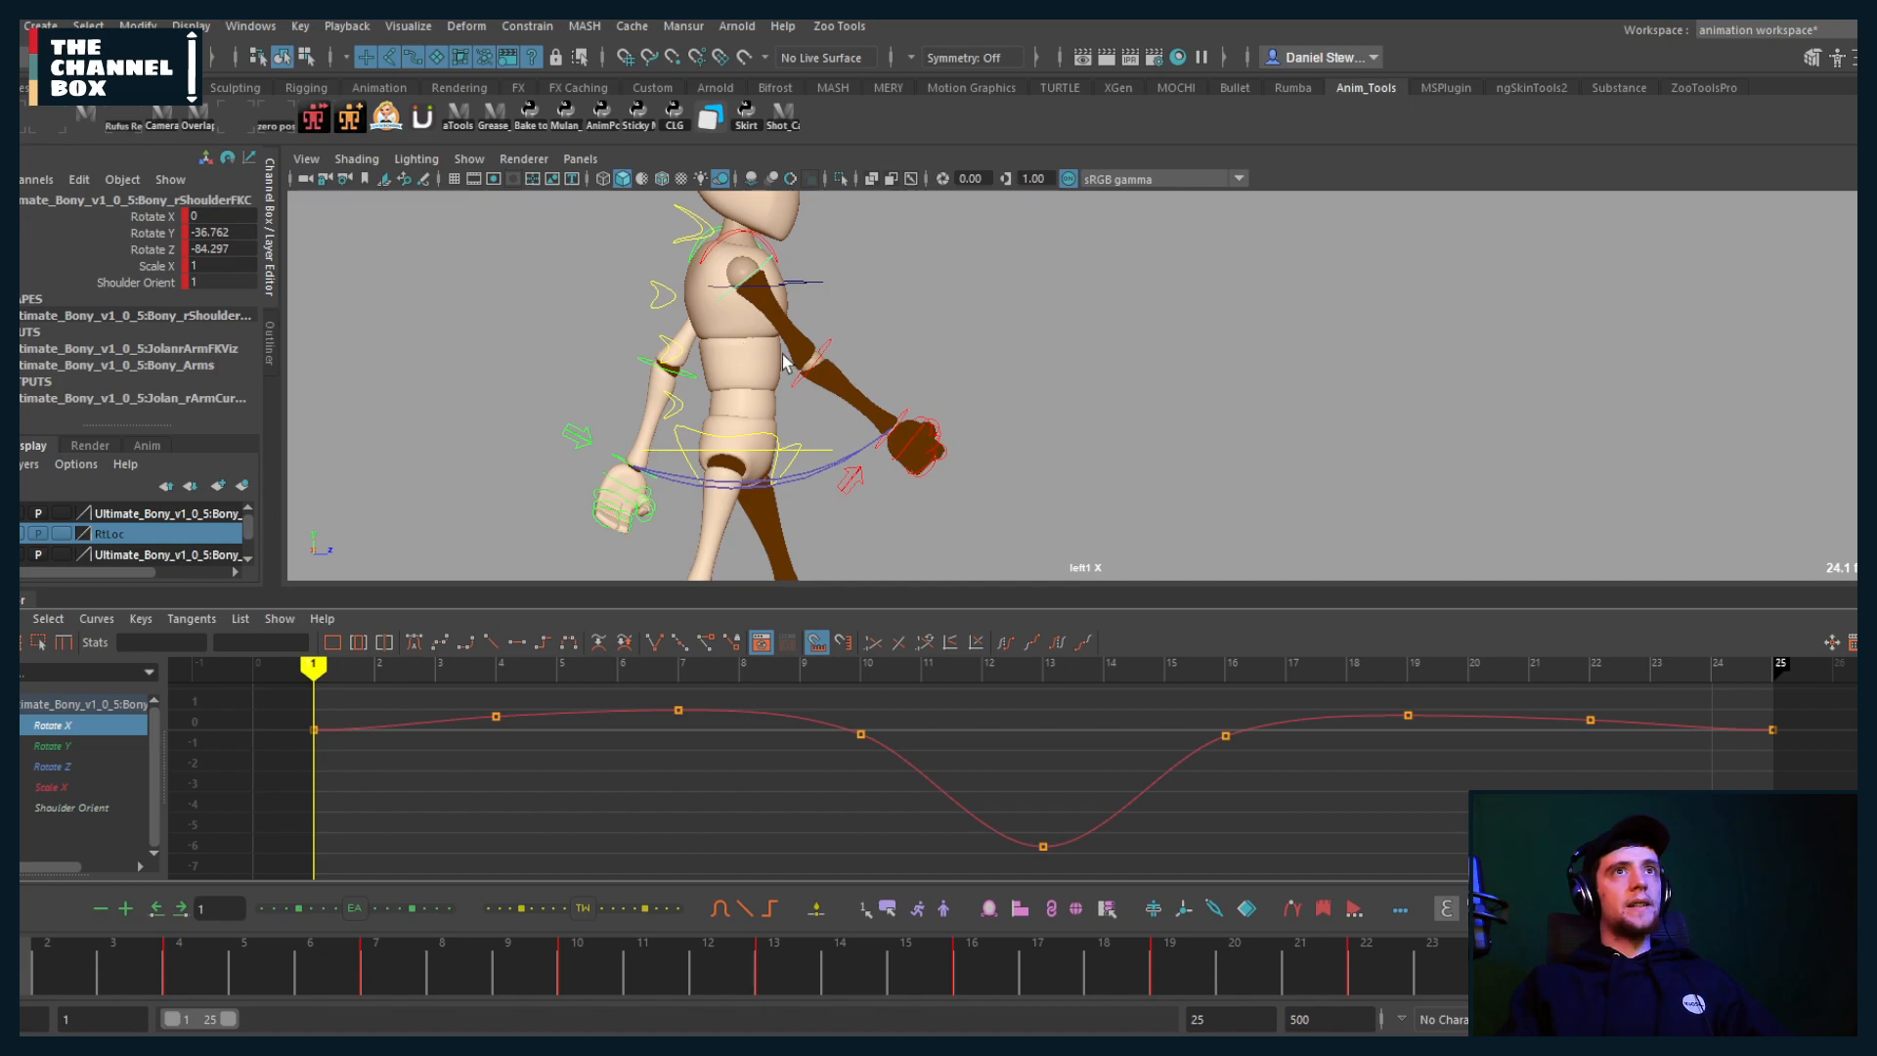
Step: Try rotating the right elbow control at frame 1, undo the rotation and hide the manipulator
left_click(819, 367)
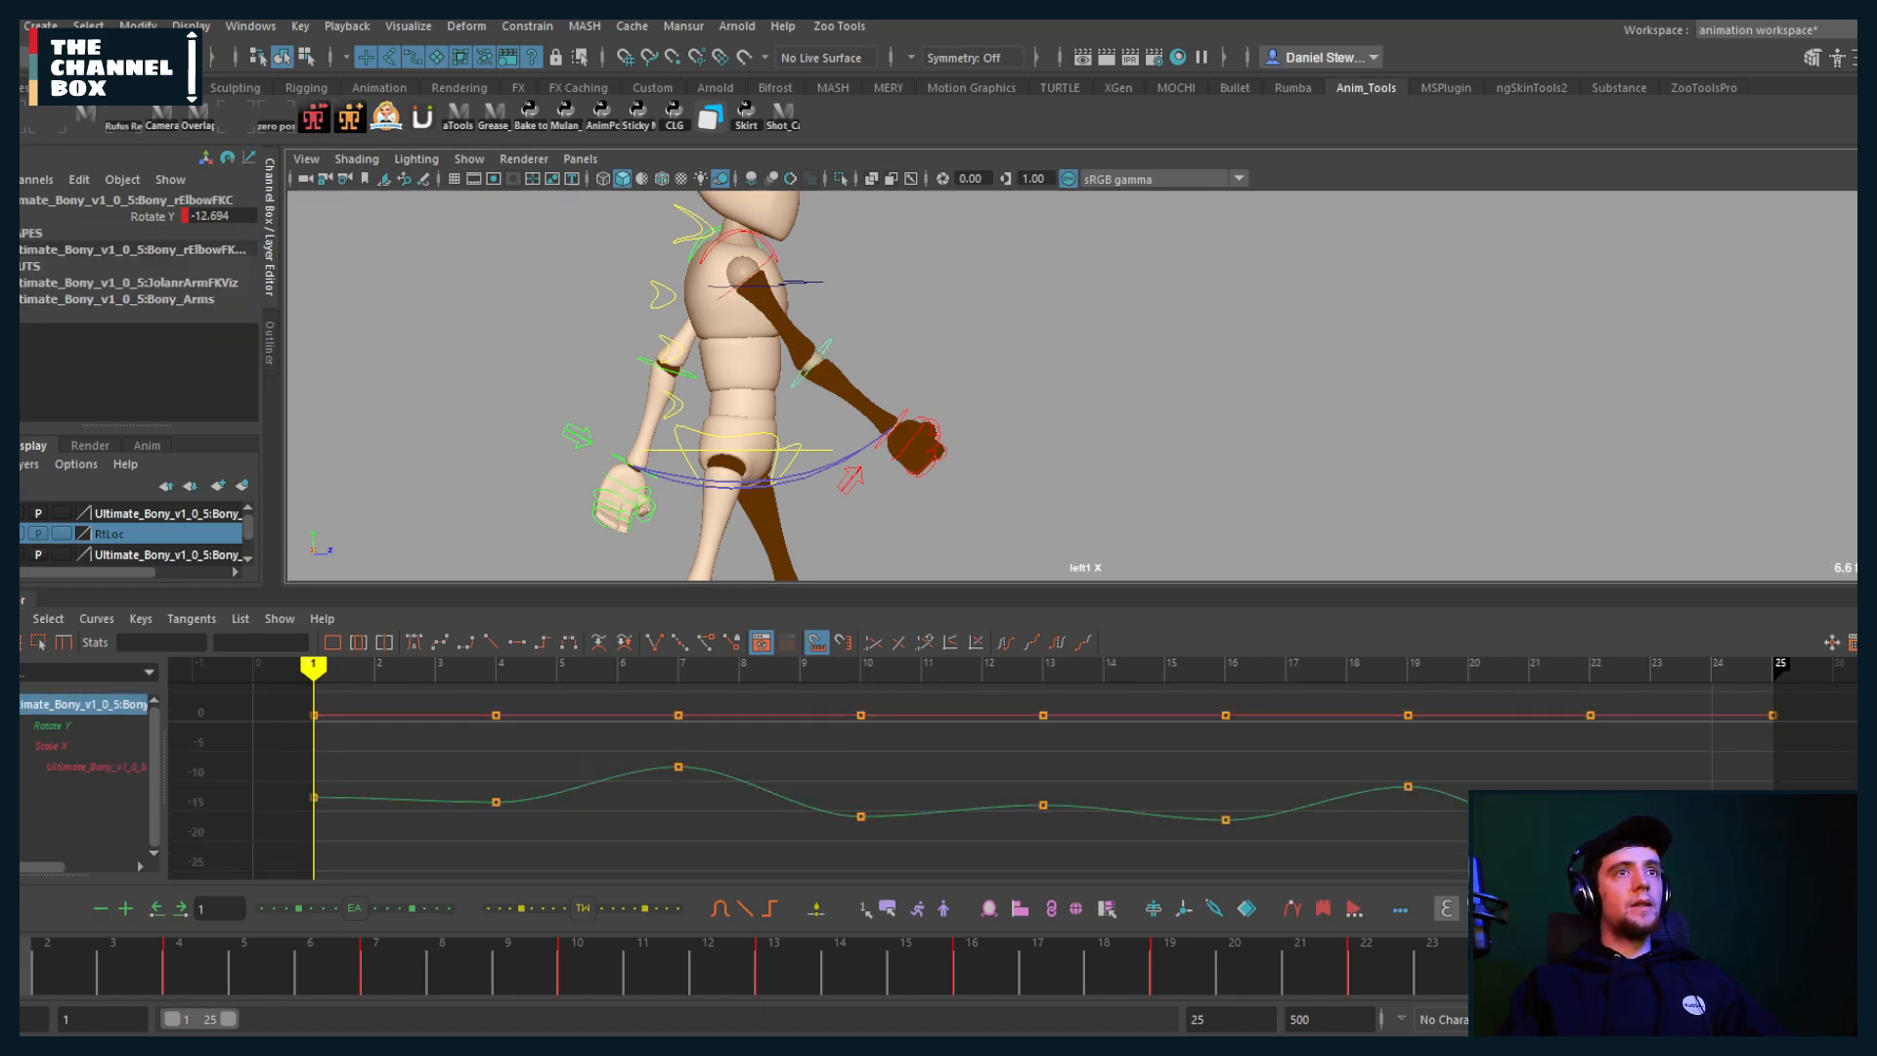
key("e")
left_click_drag(784, 551, 681, 536)
key("ctrl+z")
key("q")
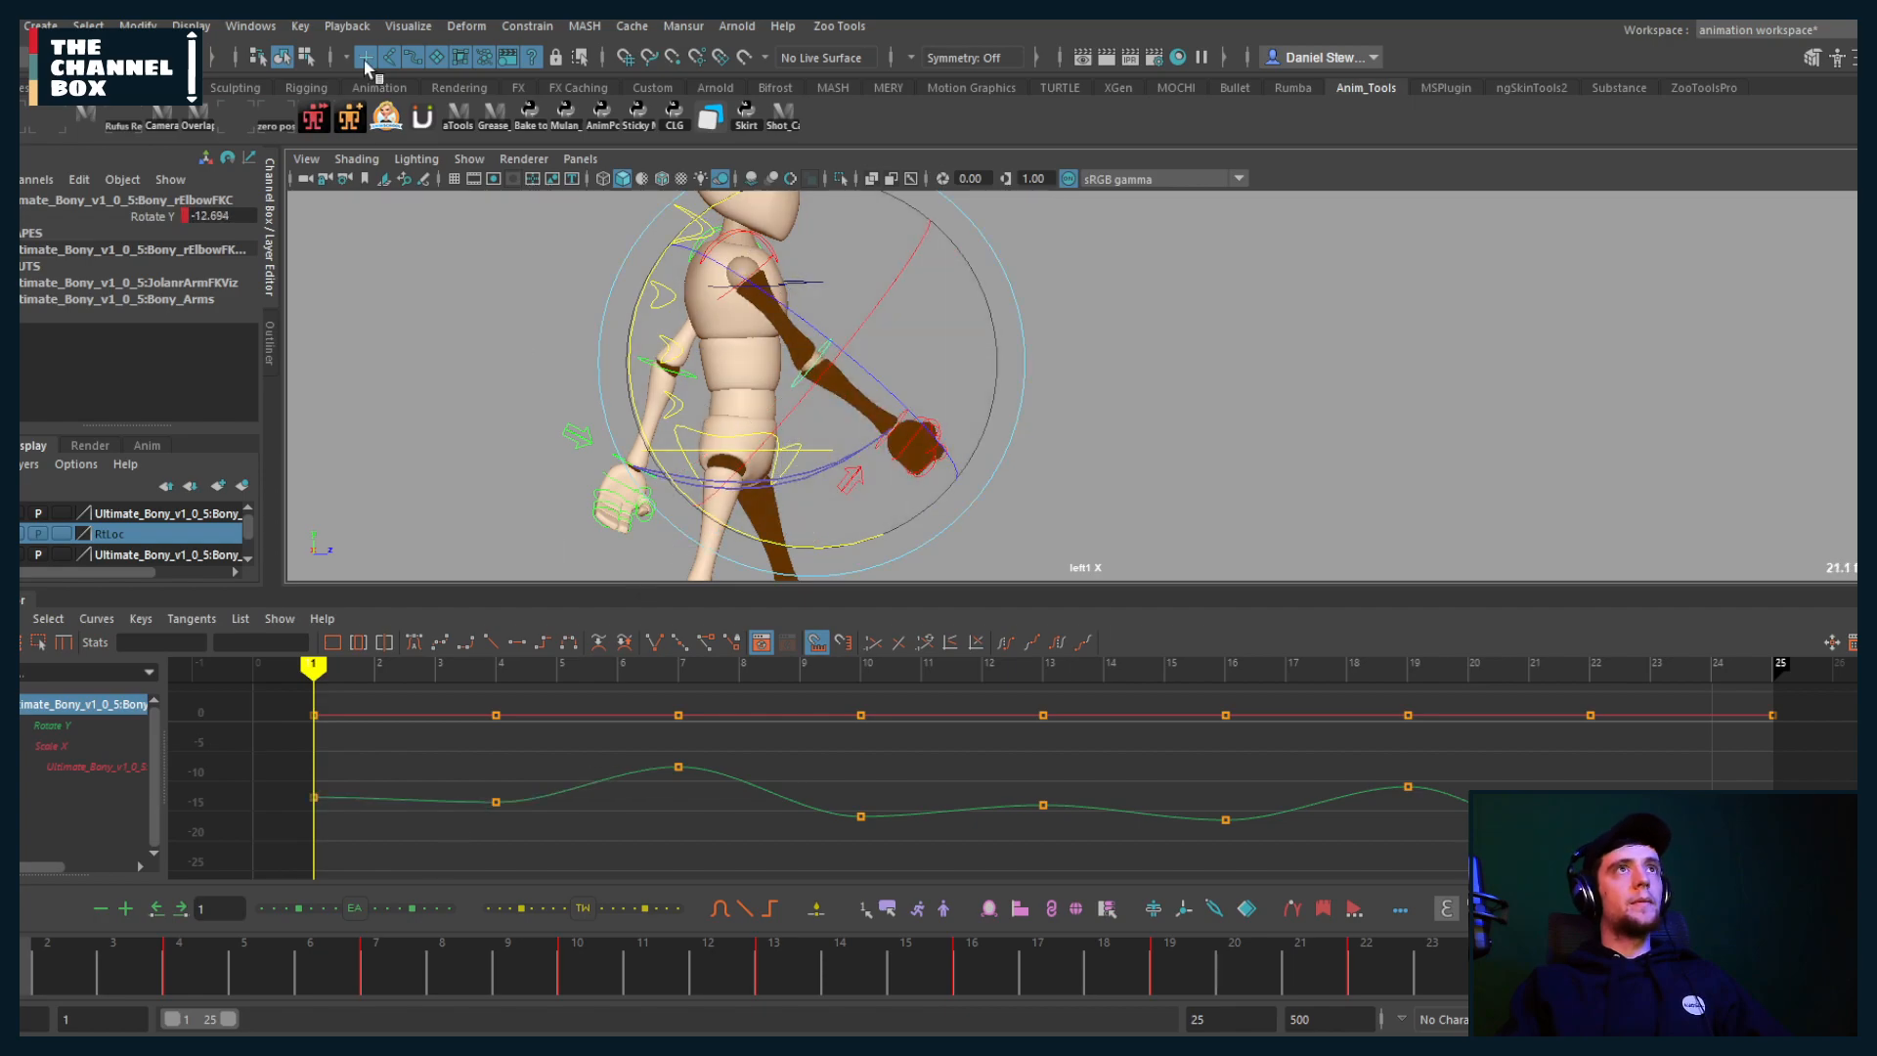
Step: Remove the wrist motion trail, reselect the right elbow control and scrub from frame 1 to frame 9
left_click(812, 483)
left_click(805, 496)
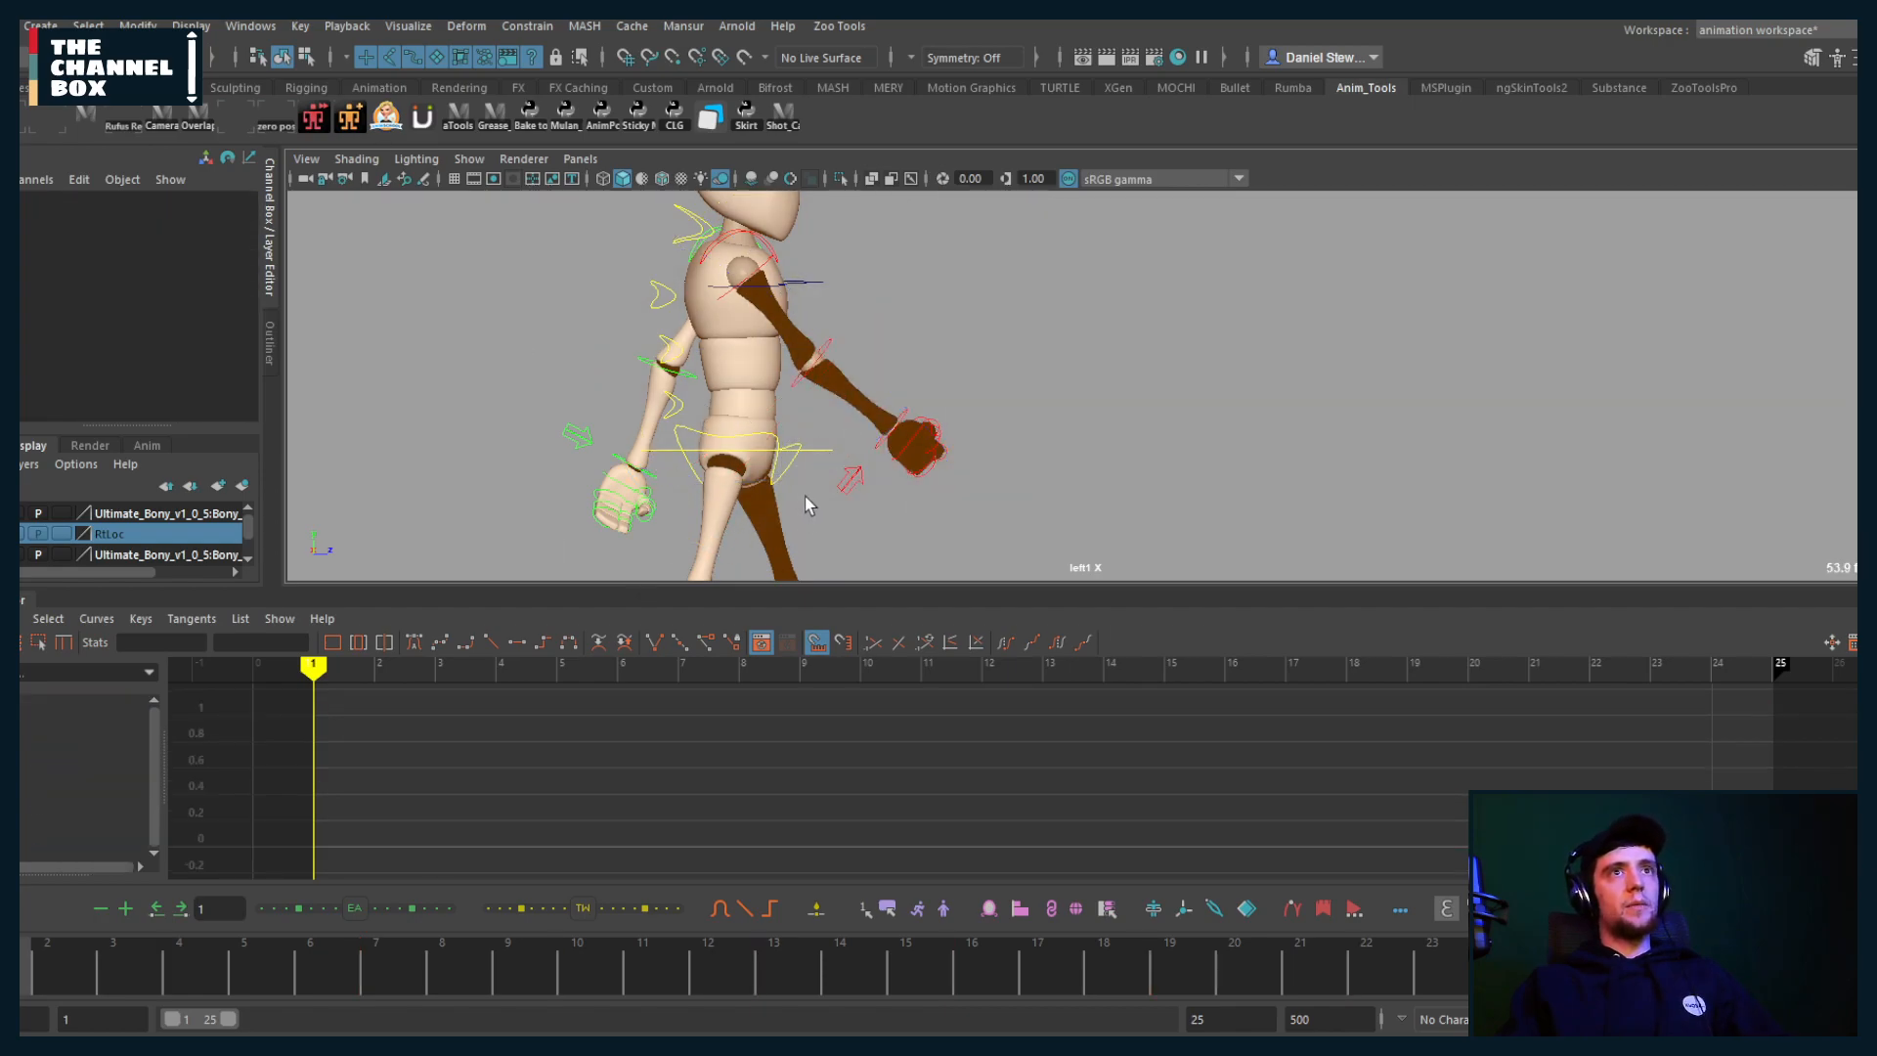
left_click(811, 360)
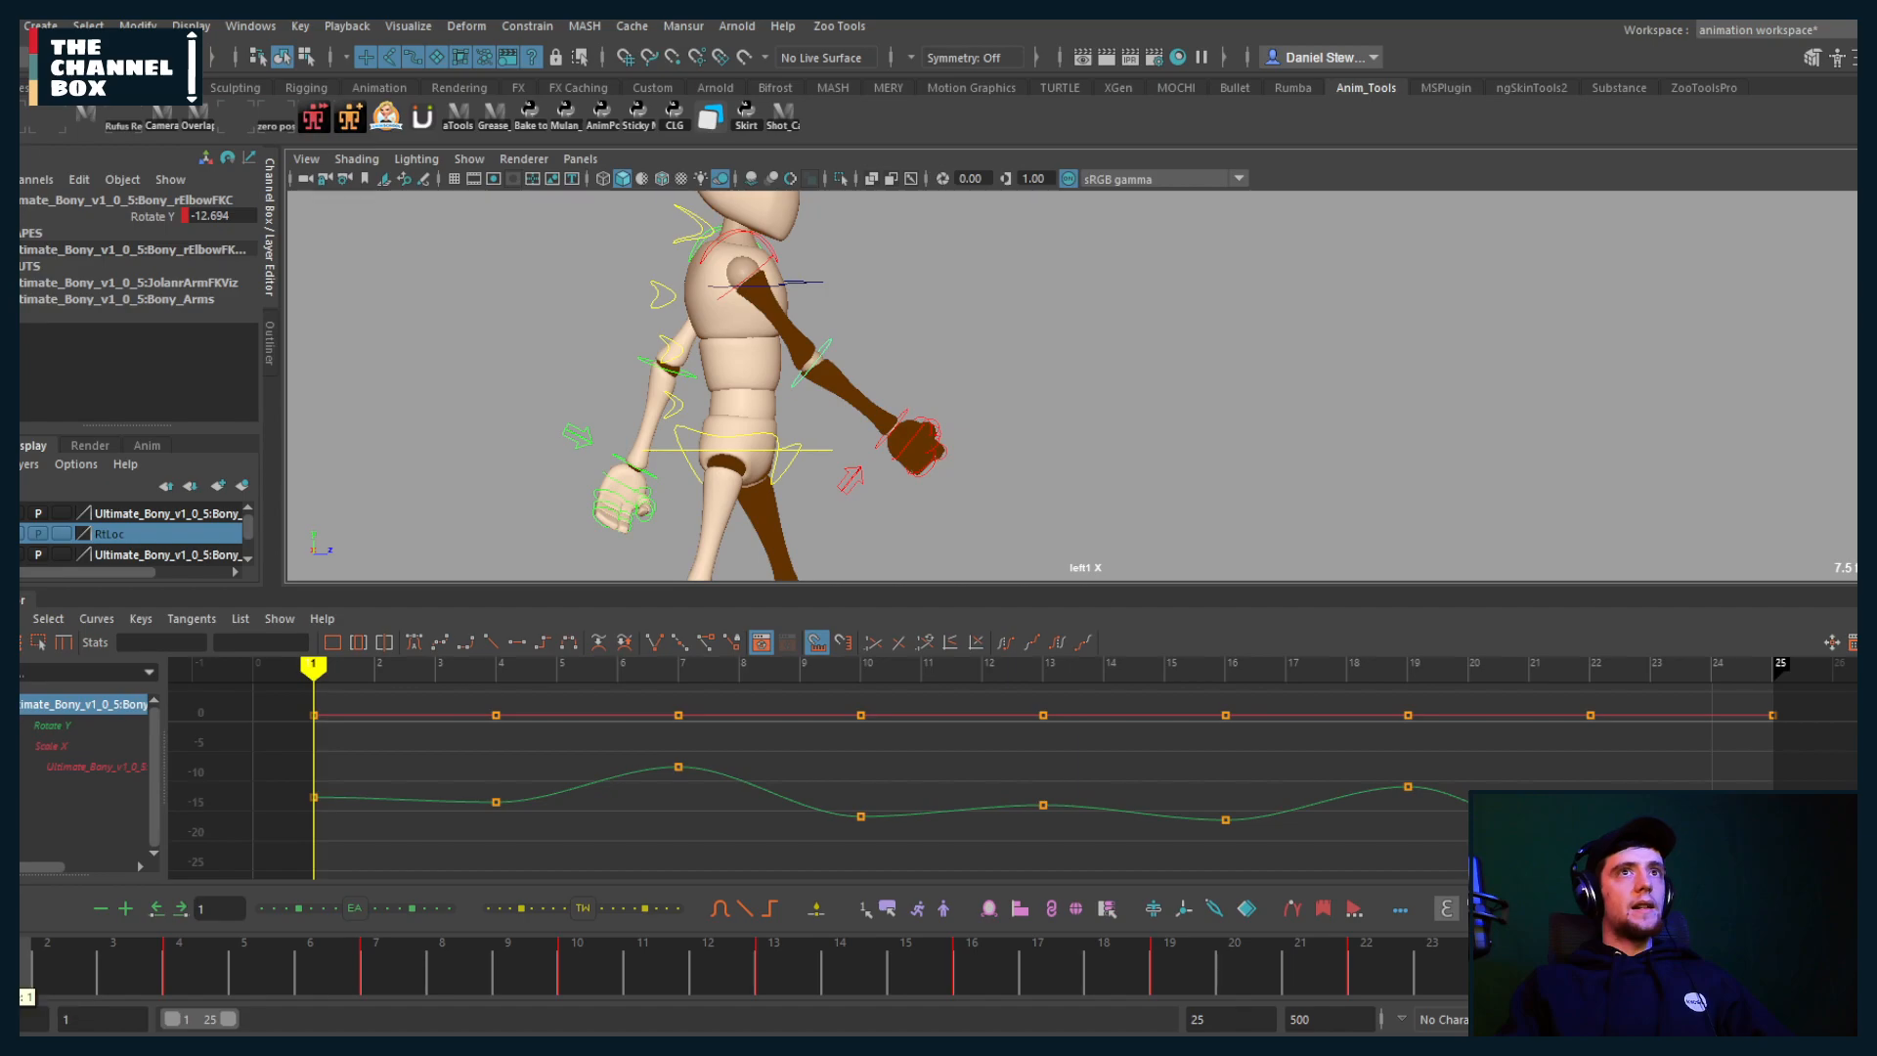
left_click_drag(30, 968, 555, 953)
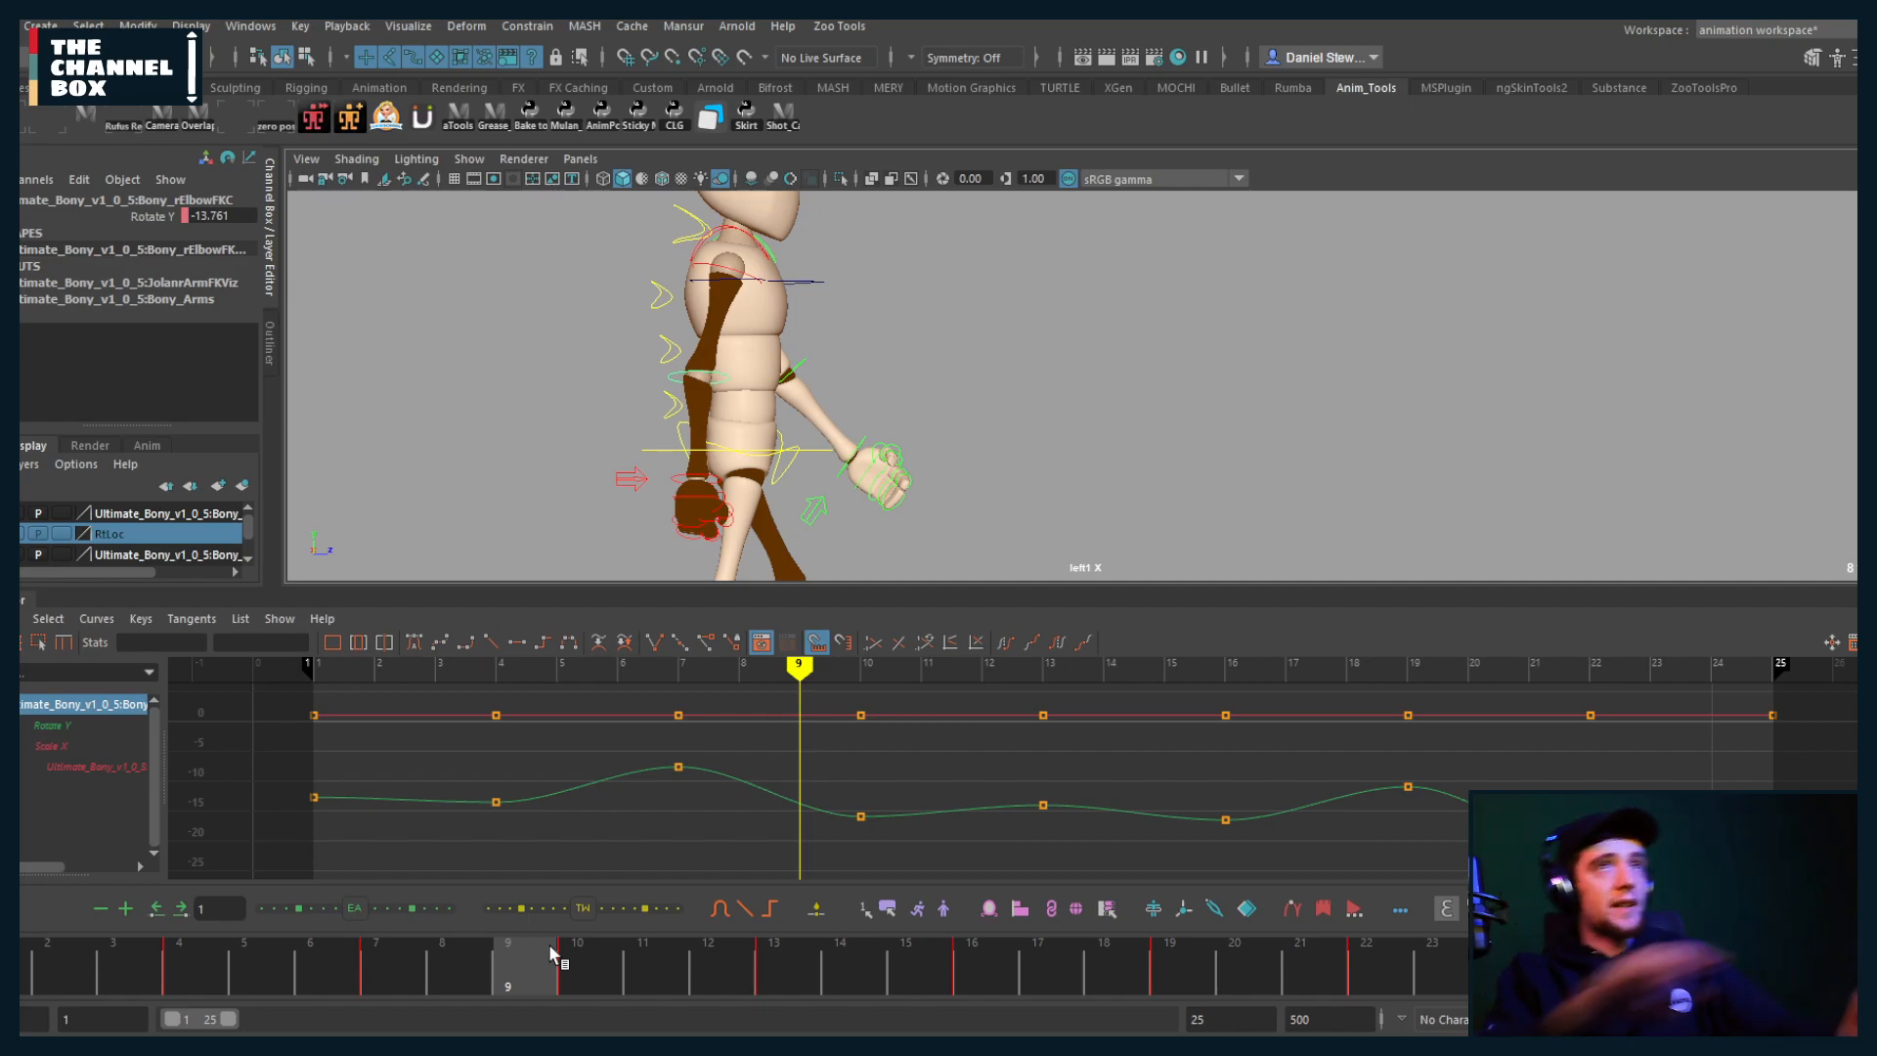
Step: Try swinging the right shoulder control at frame 9 and undo the rotation
left_click(724, 273)
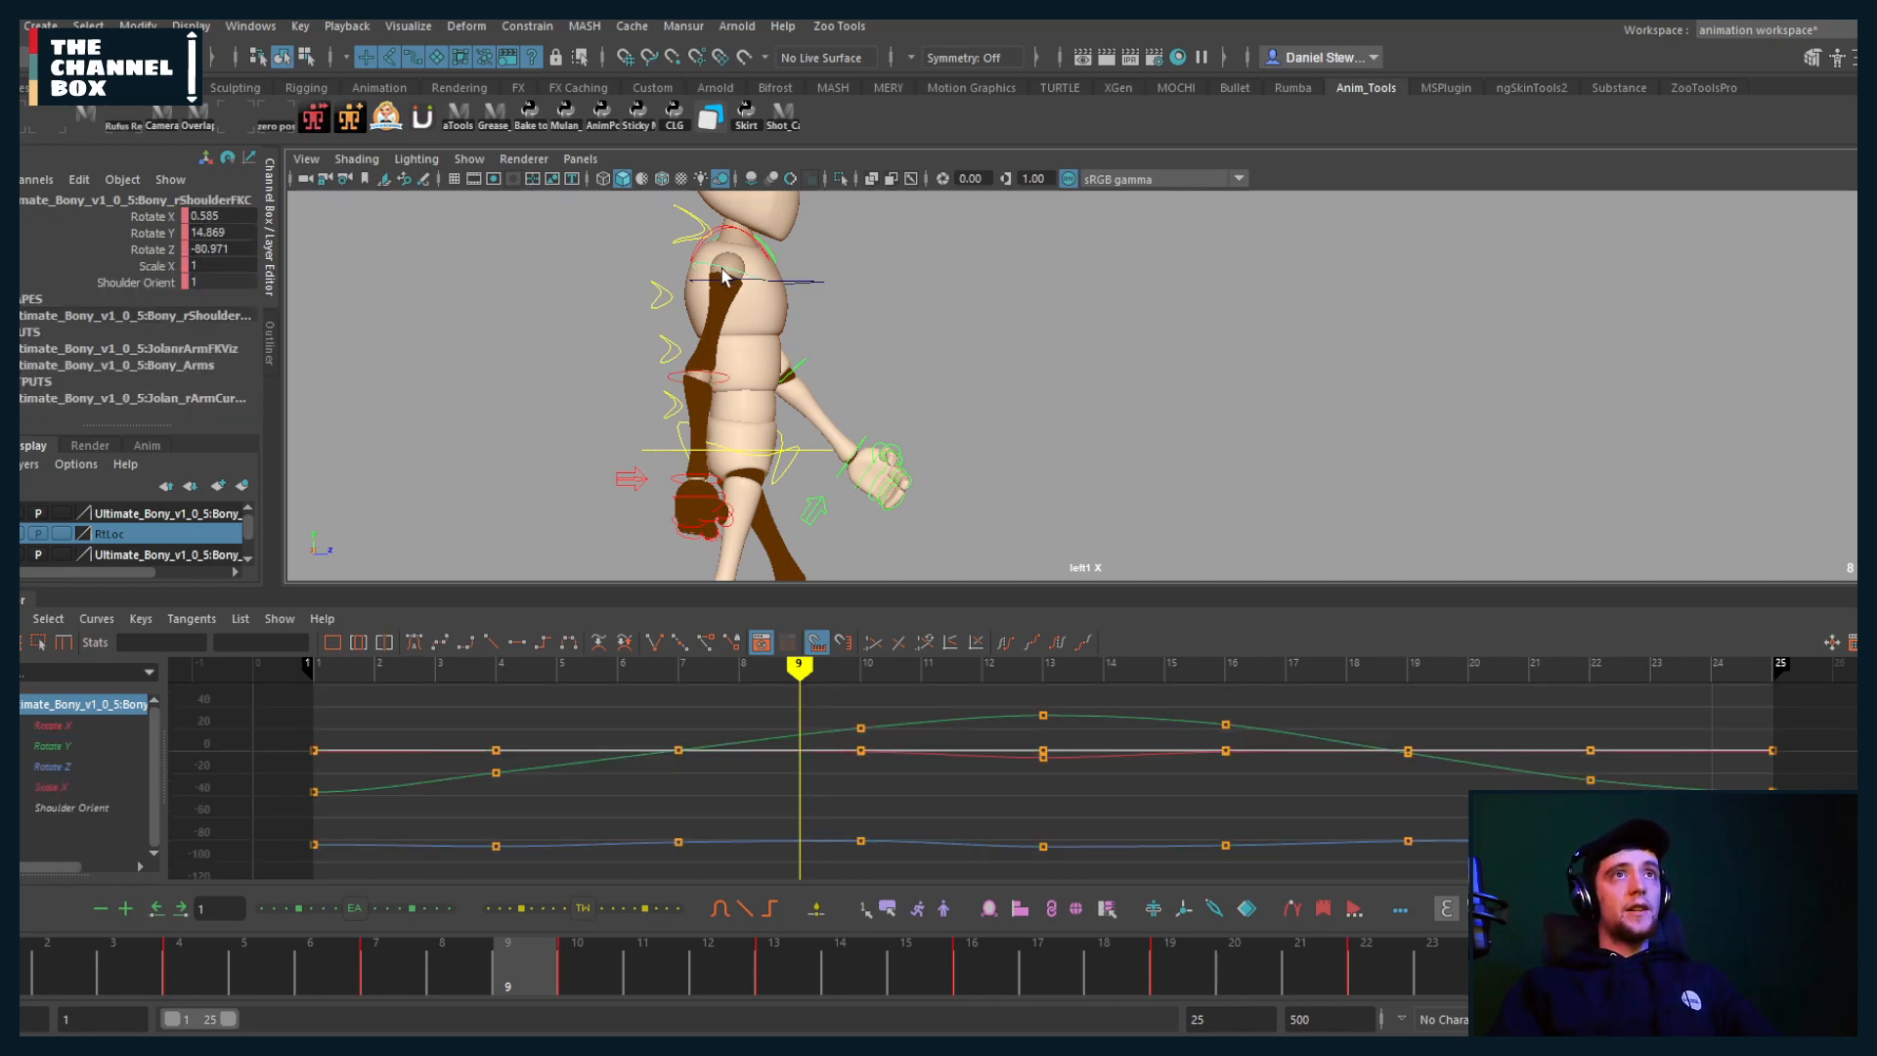
key("e")
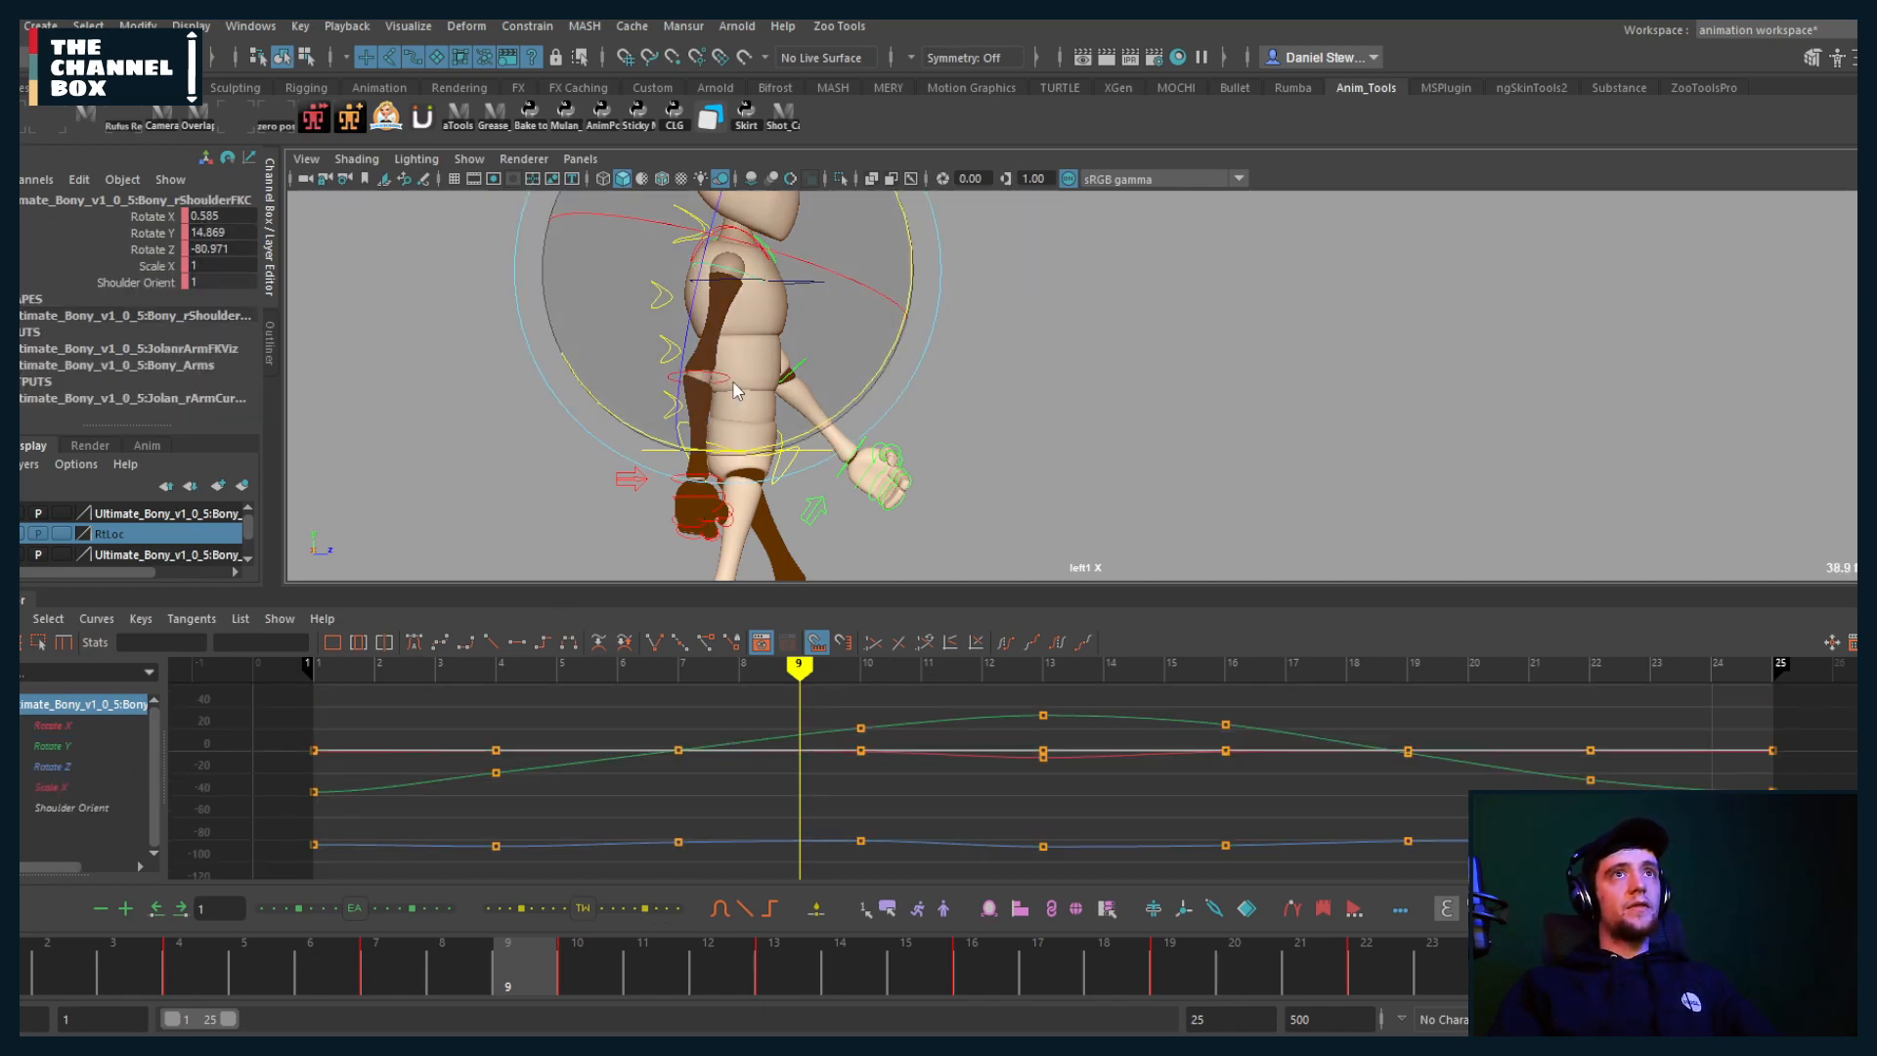
left_click_drag(733, 382, 1202, 411)
key("ctrl+z")
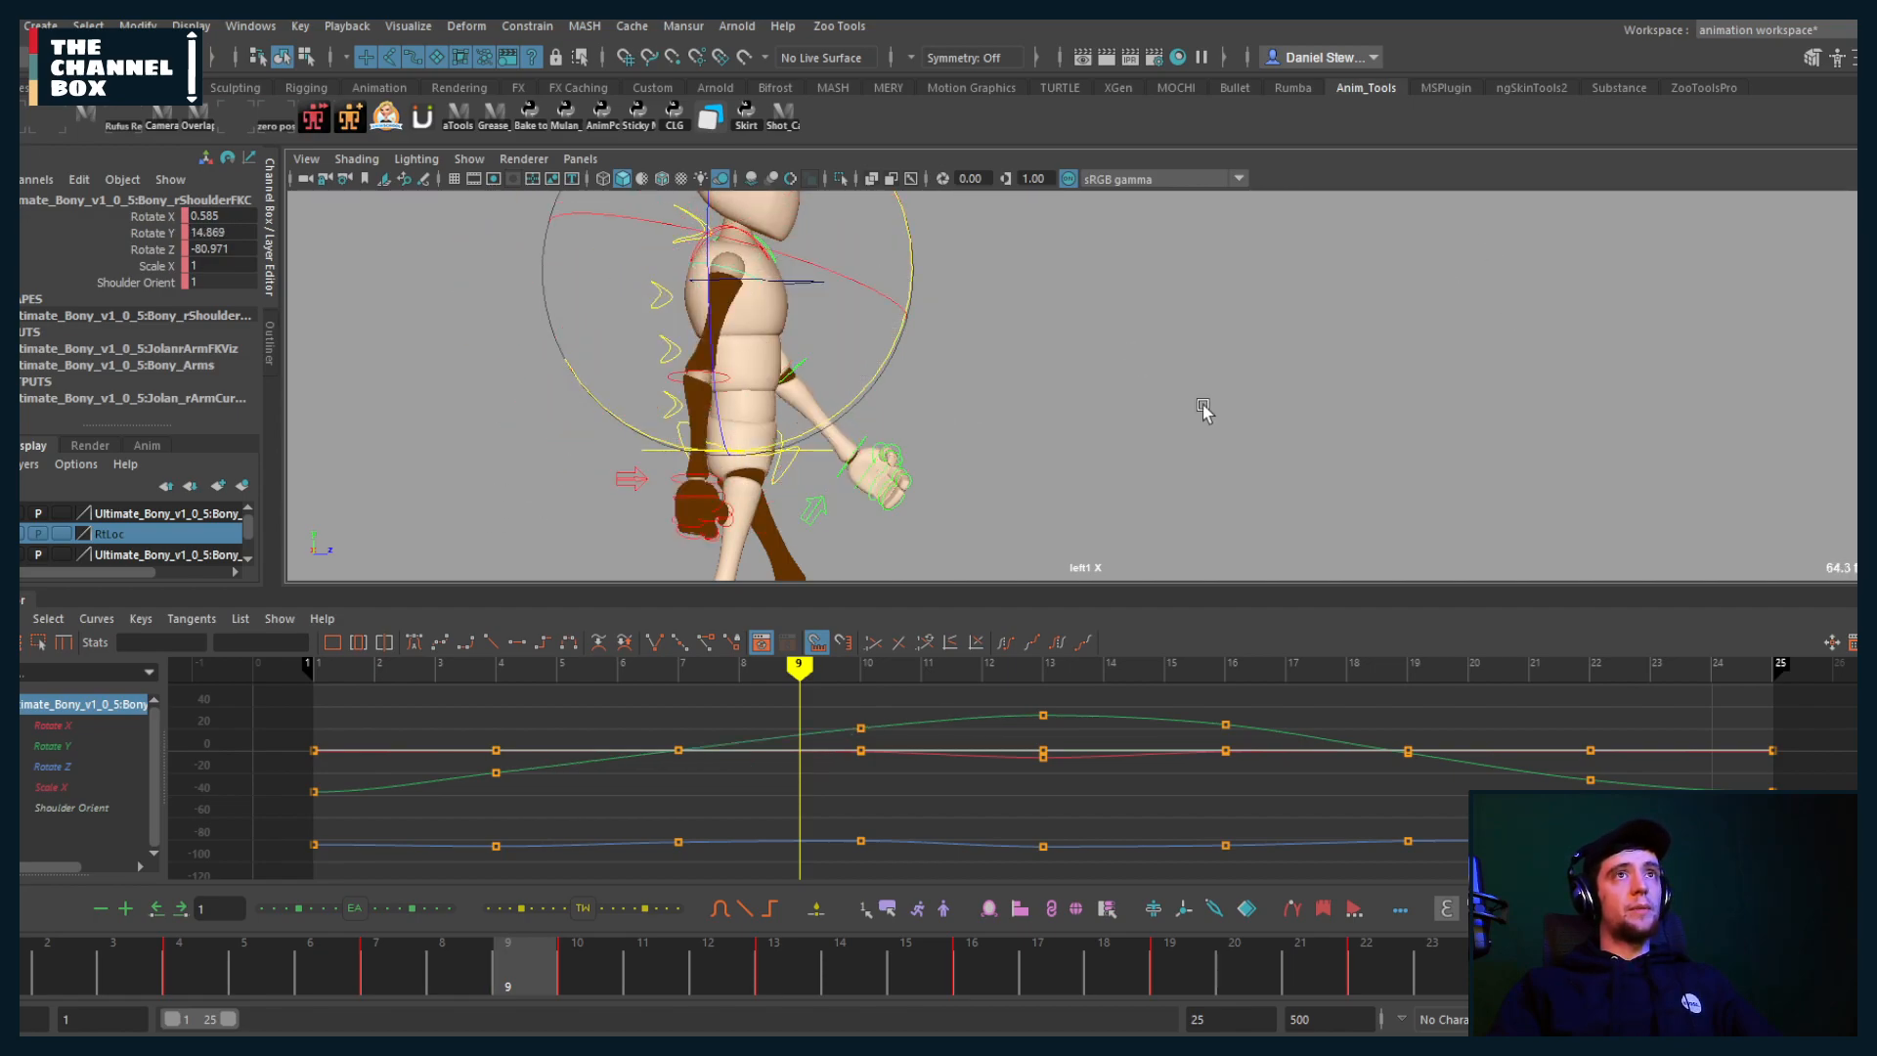
left_click_drag(742, 283, 665, 256)
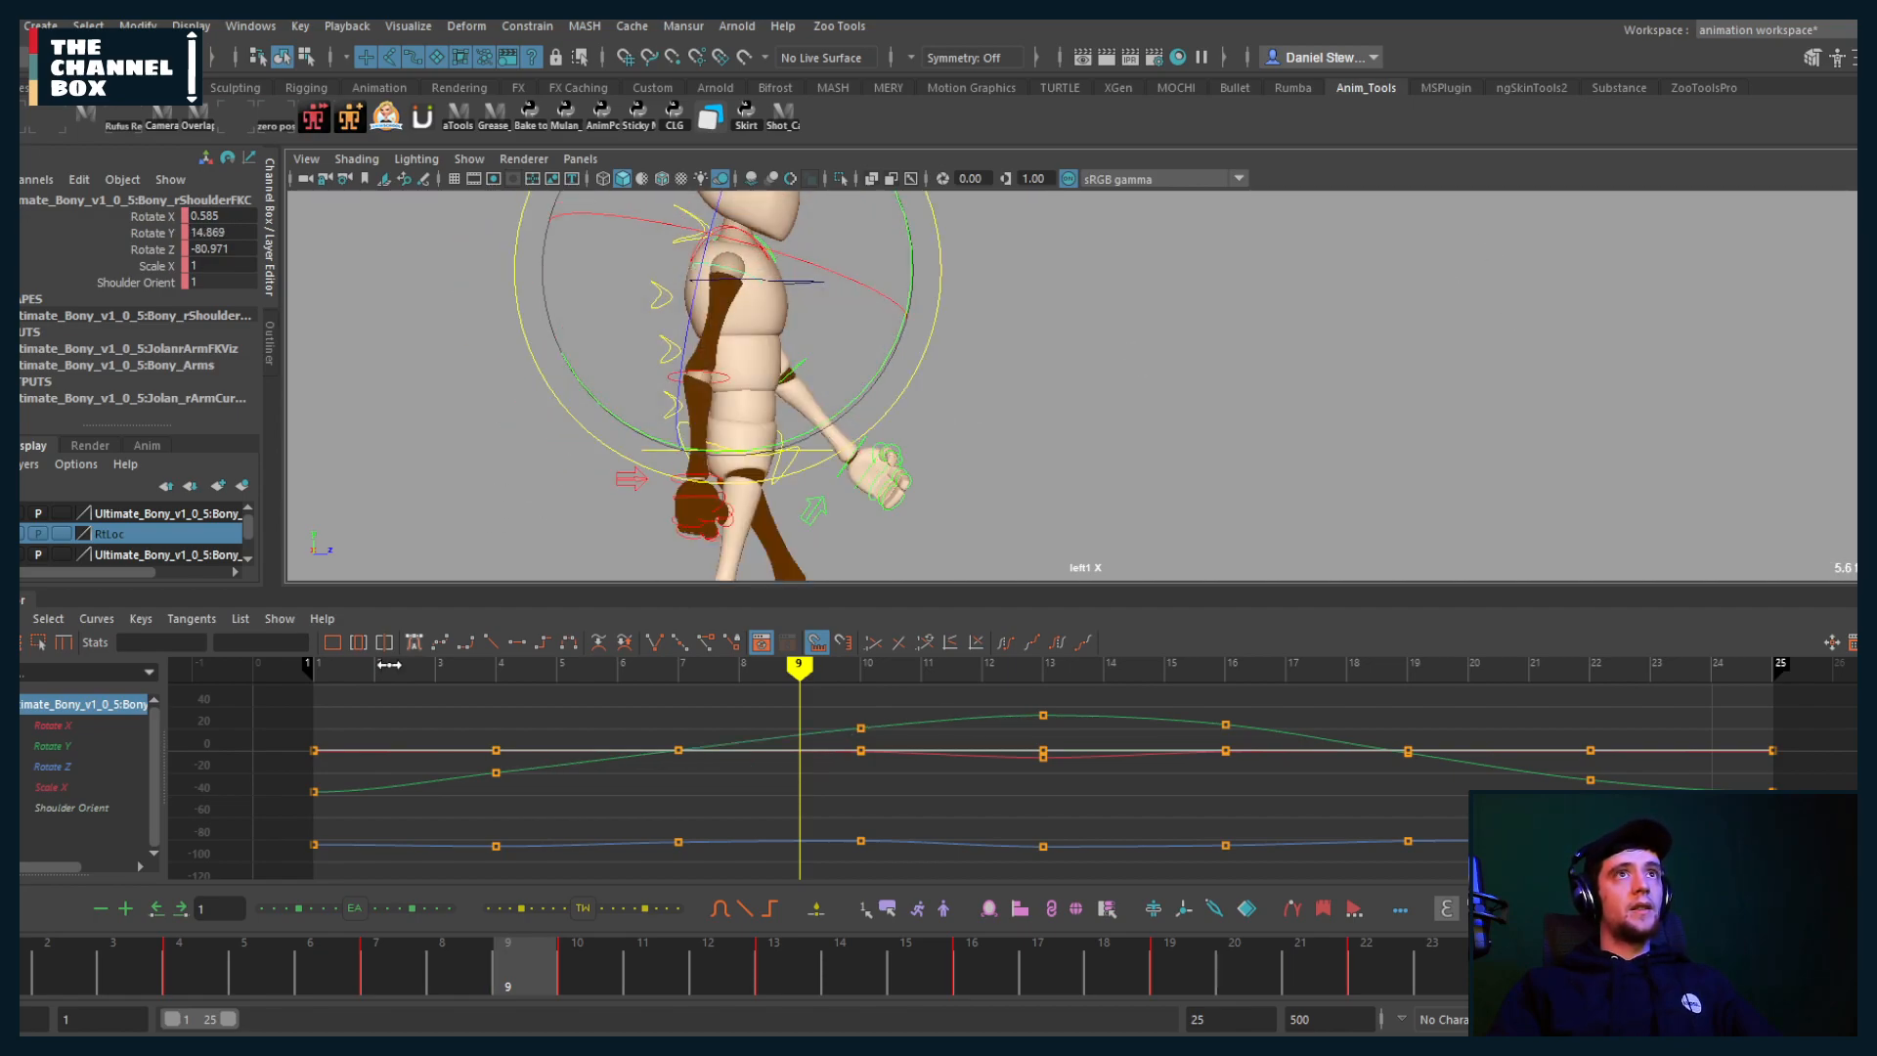
Step: Isolate the right shoulder's Rotate Y curve, try moving its frame 13 key vertically and undo the change
left_click(93, 746)
left_click_drag(808, 669, 1033, 735)
middle_click_drag(1000, 830, 1001, 703)
key("ctrl+z")
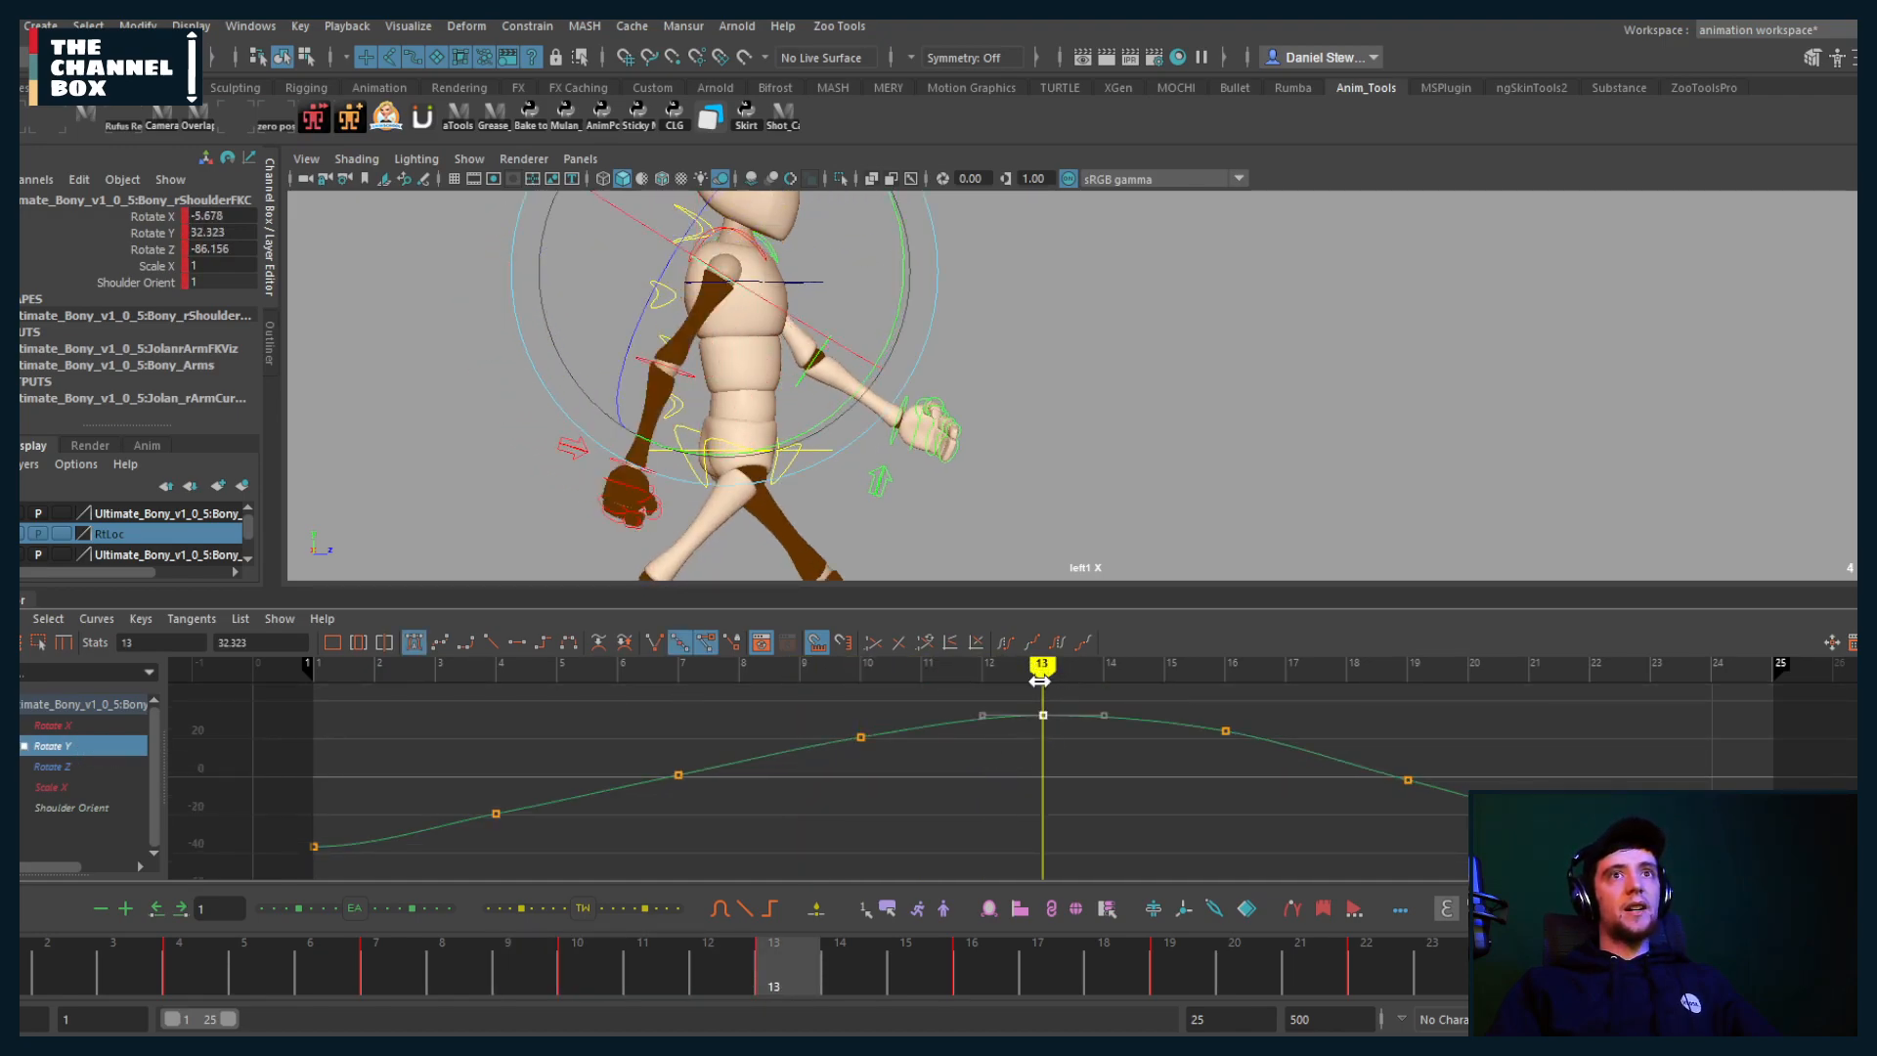
Step: Move the right elbow's Rotate Y key from frame 16 to frame 15, raise it to about -0.04 and frame the whole curve
key("alt+period")
key("alt+period")
left_click(675, 371)
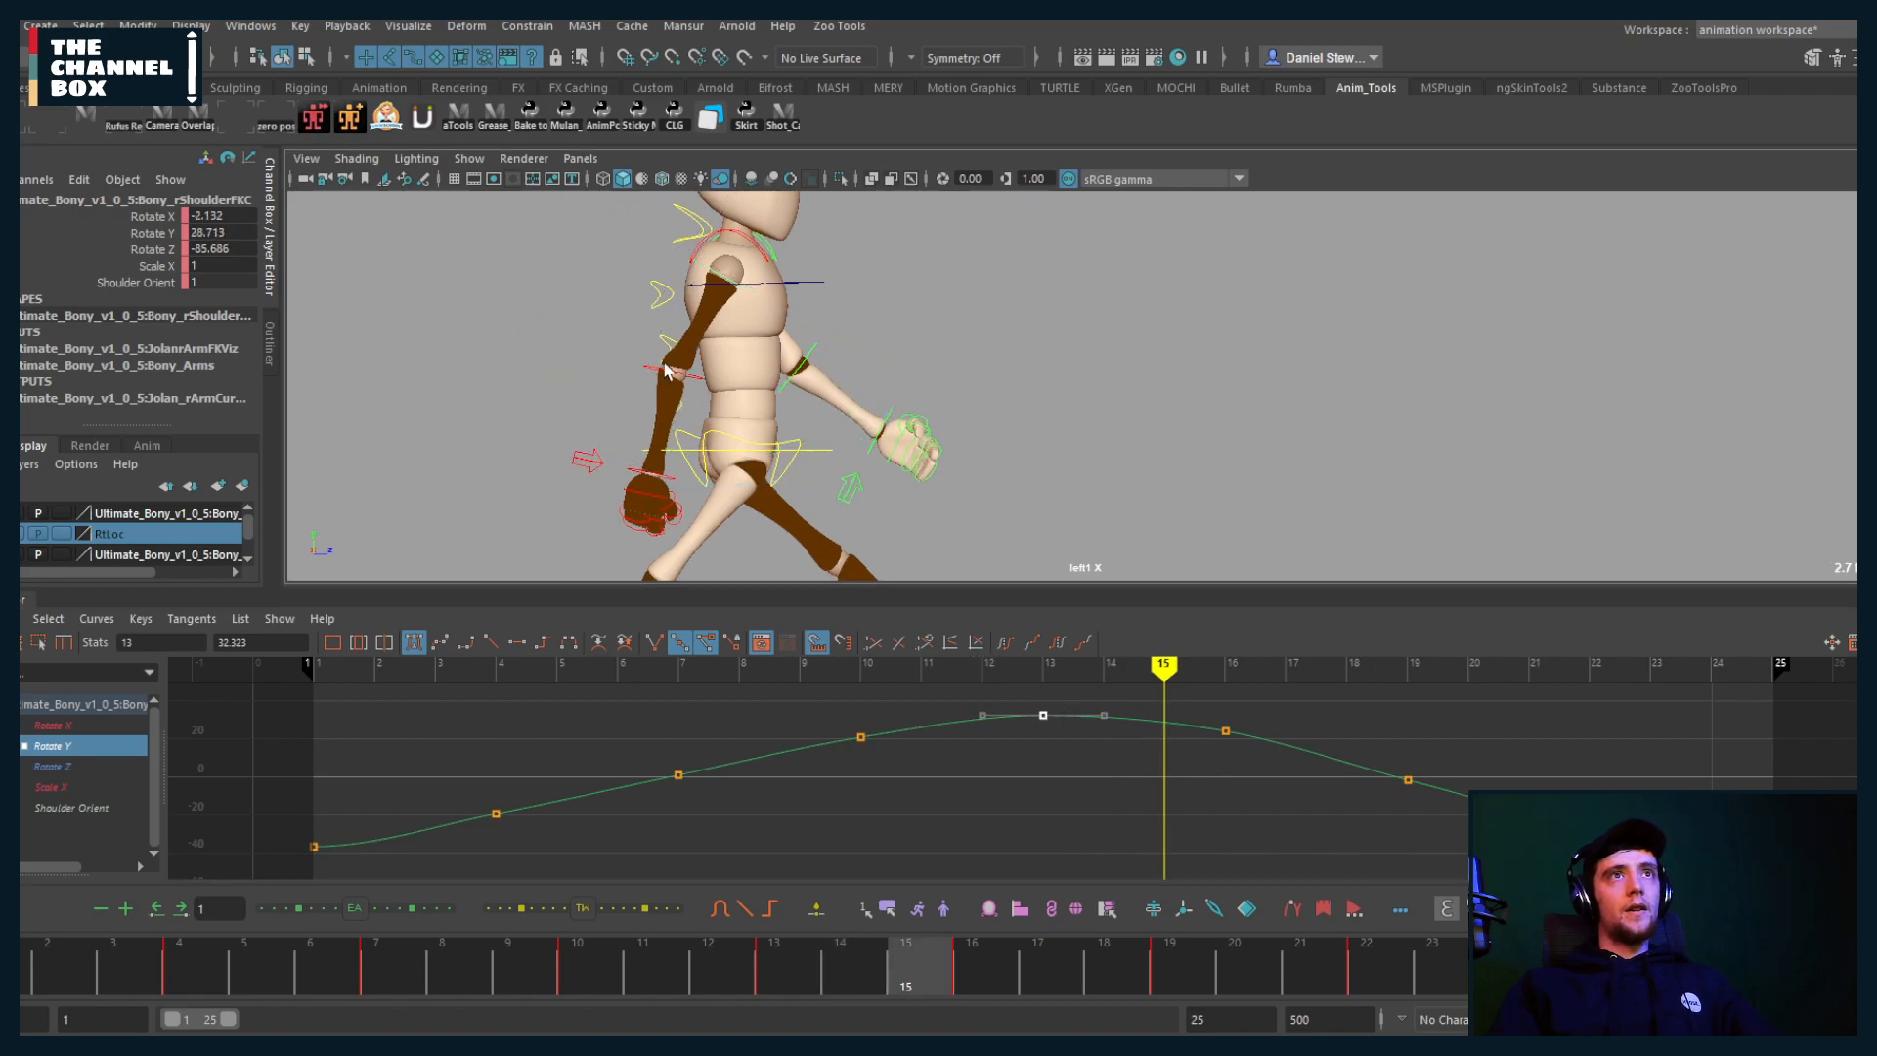
left_click(44, 725)
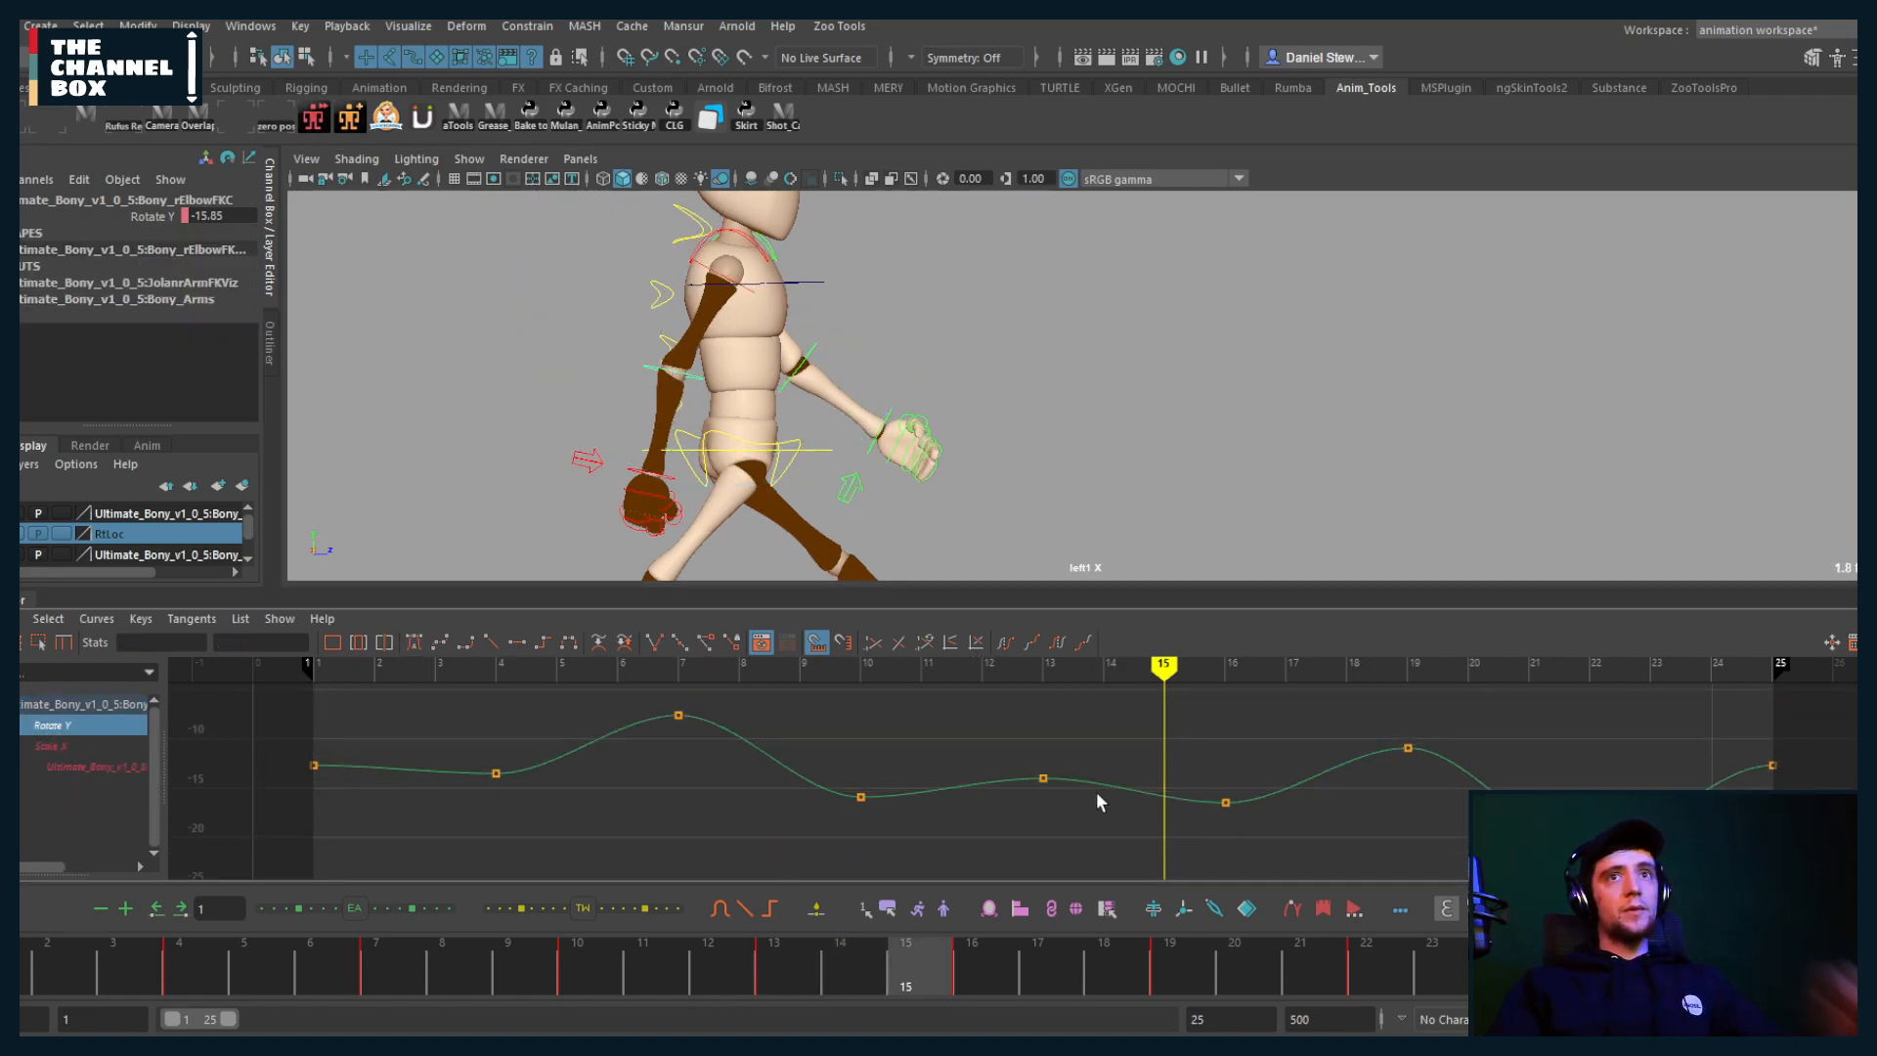
left_click_drag(1261, 761, 1208, 829)
middle_click_drag(1208, 829, 1155, 745)
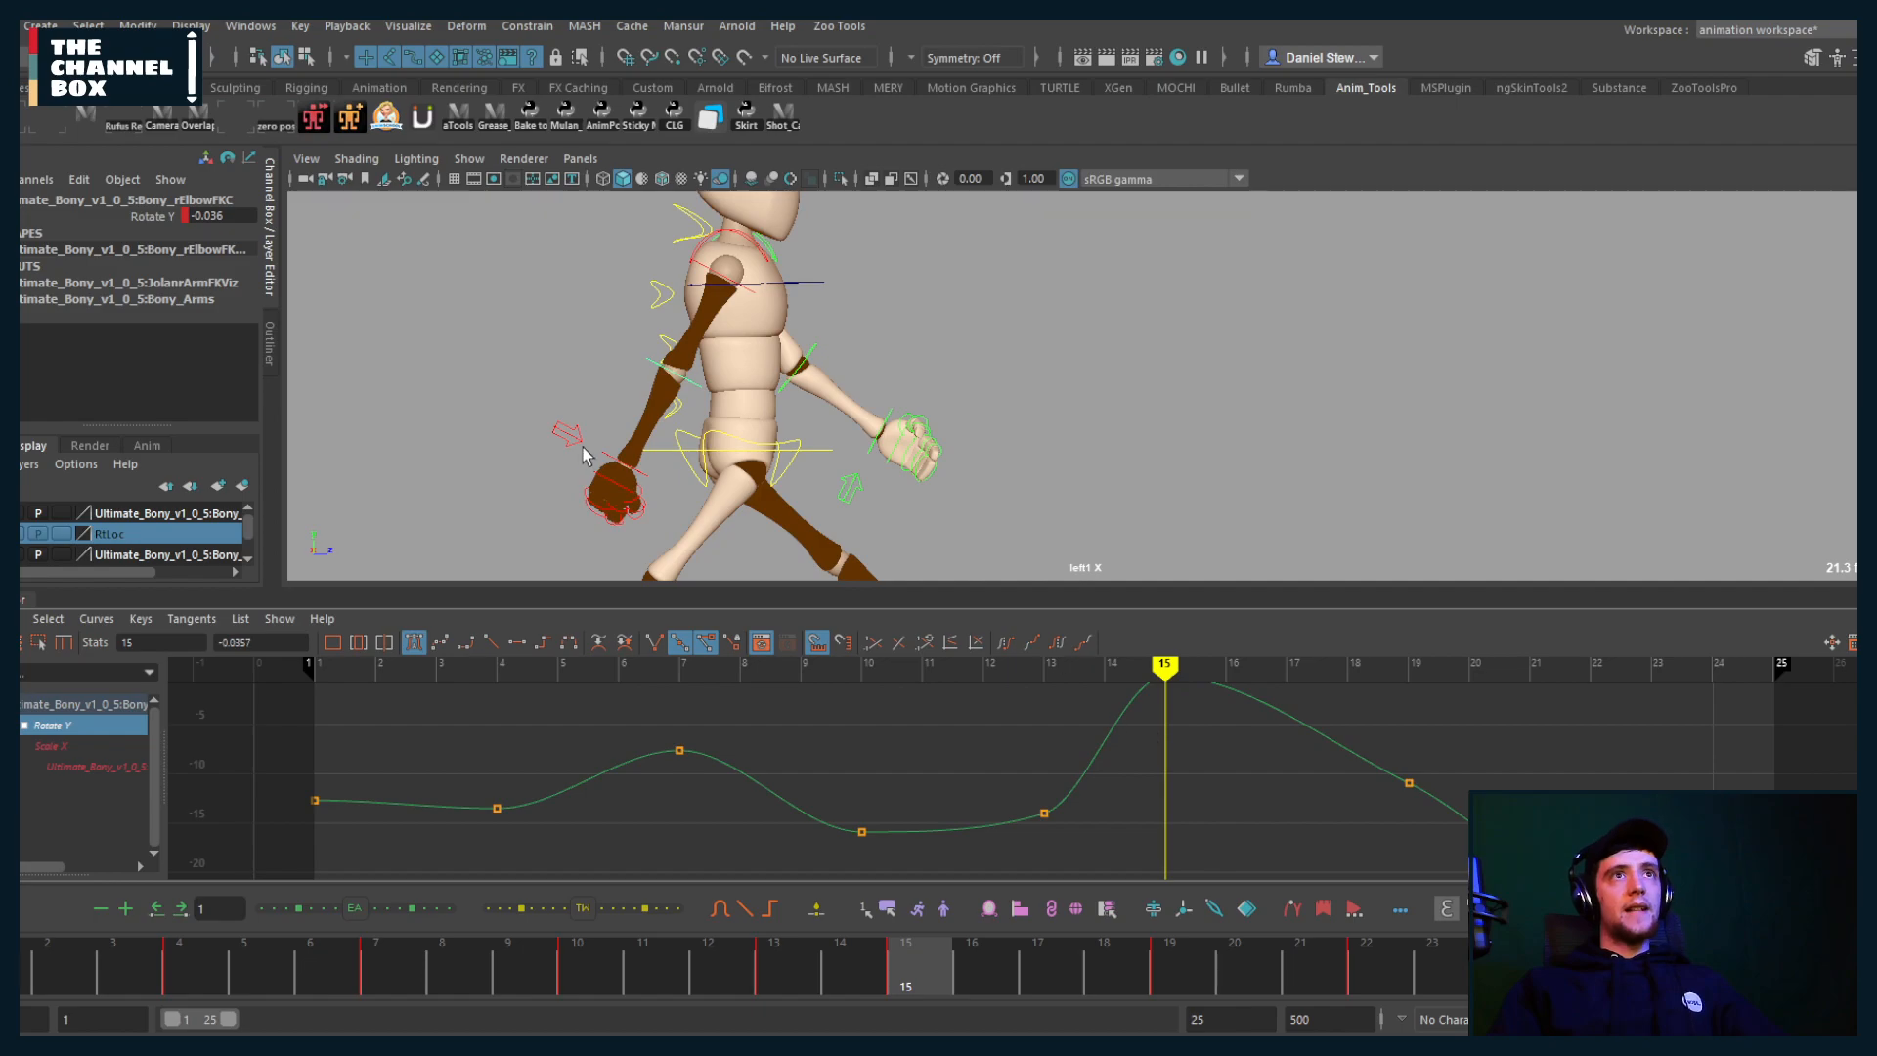
key("a")
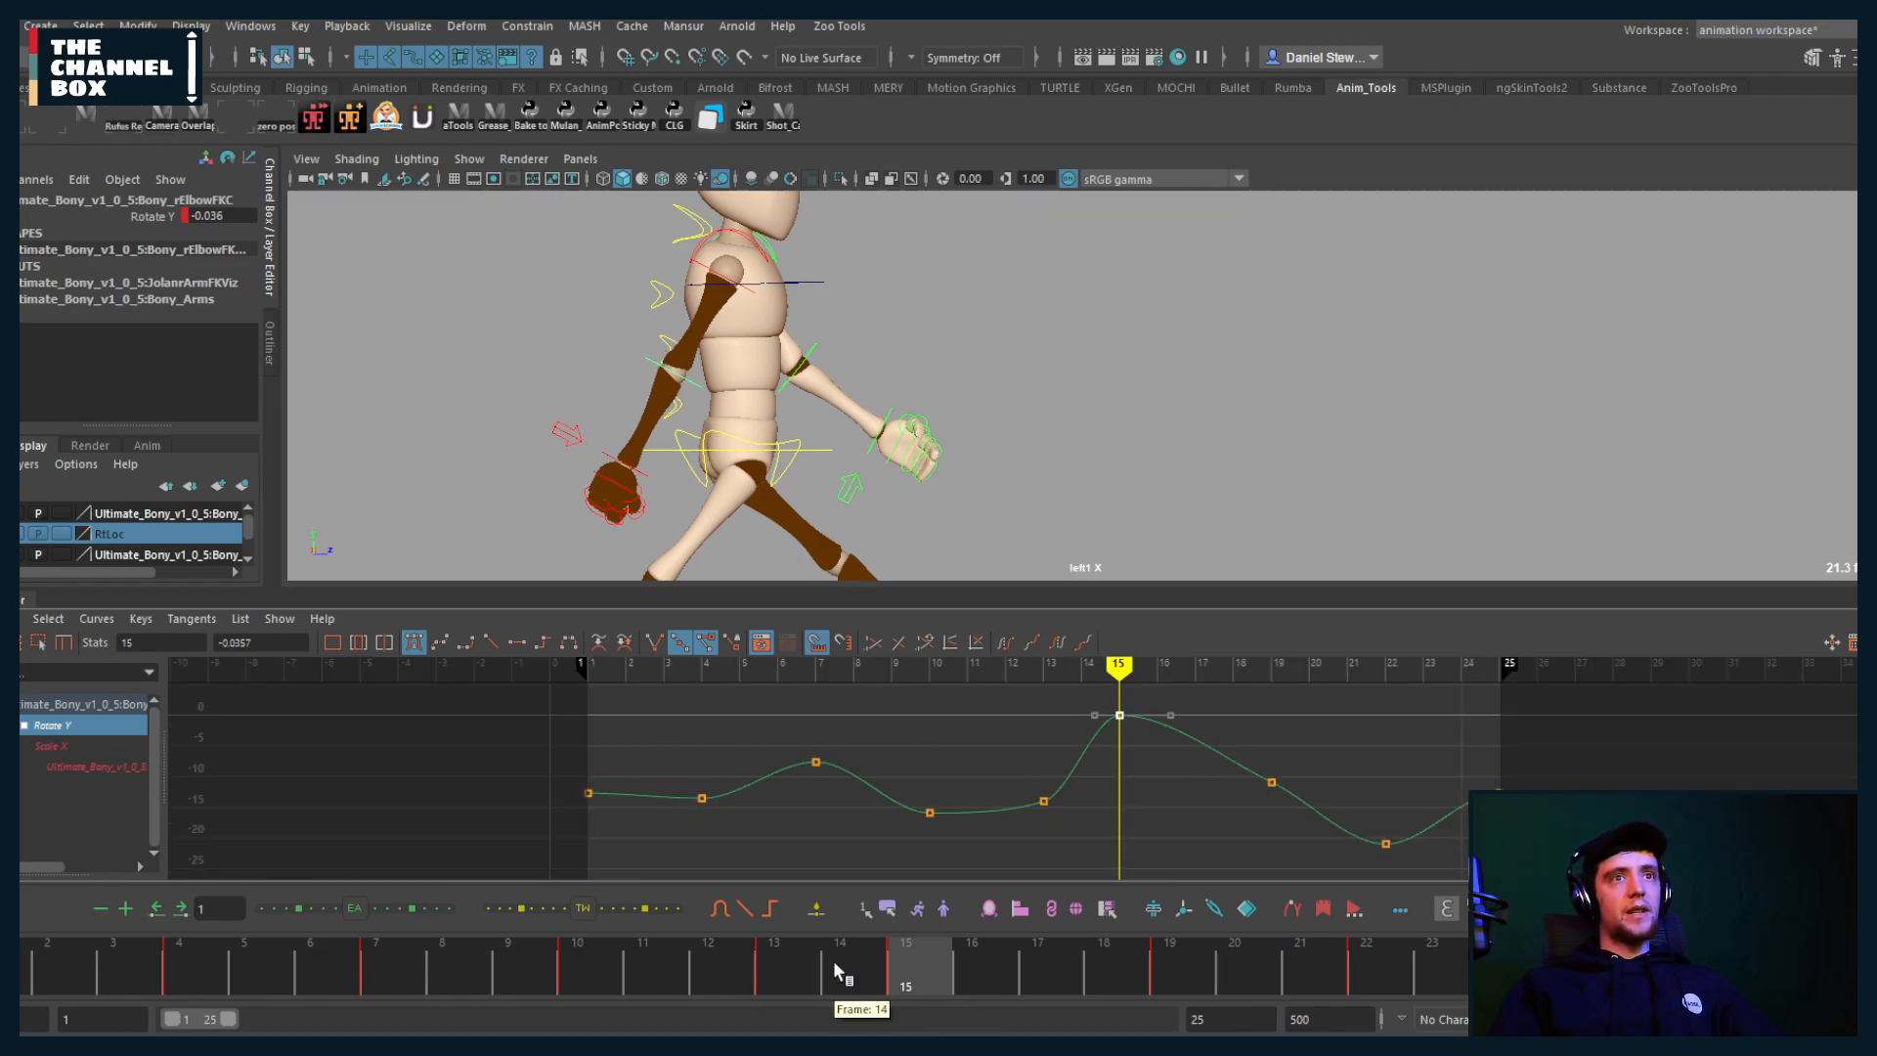
Step: Scrub the arm swing to frame 25, and move the right elbow's final Rotate Y key to frame 27 at about -46.2
left_click(710, 277)
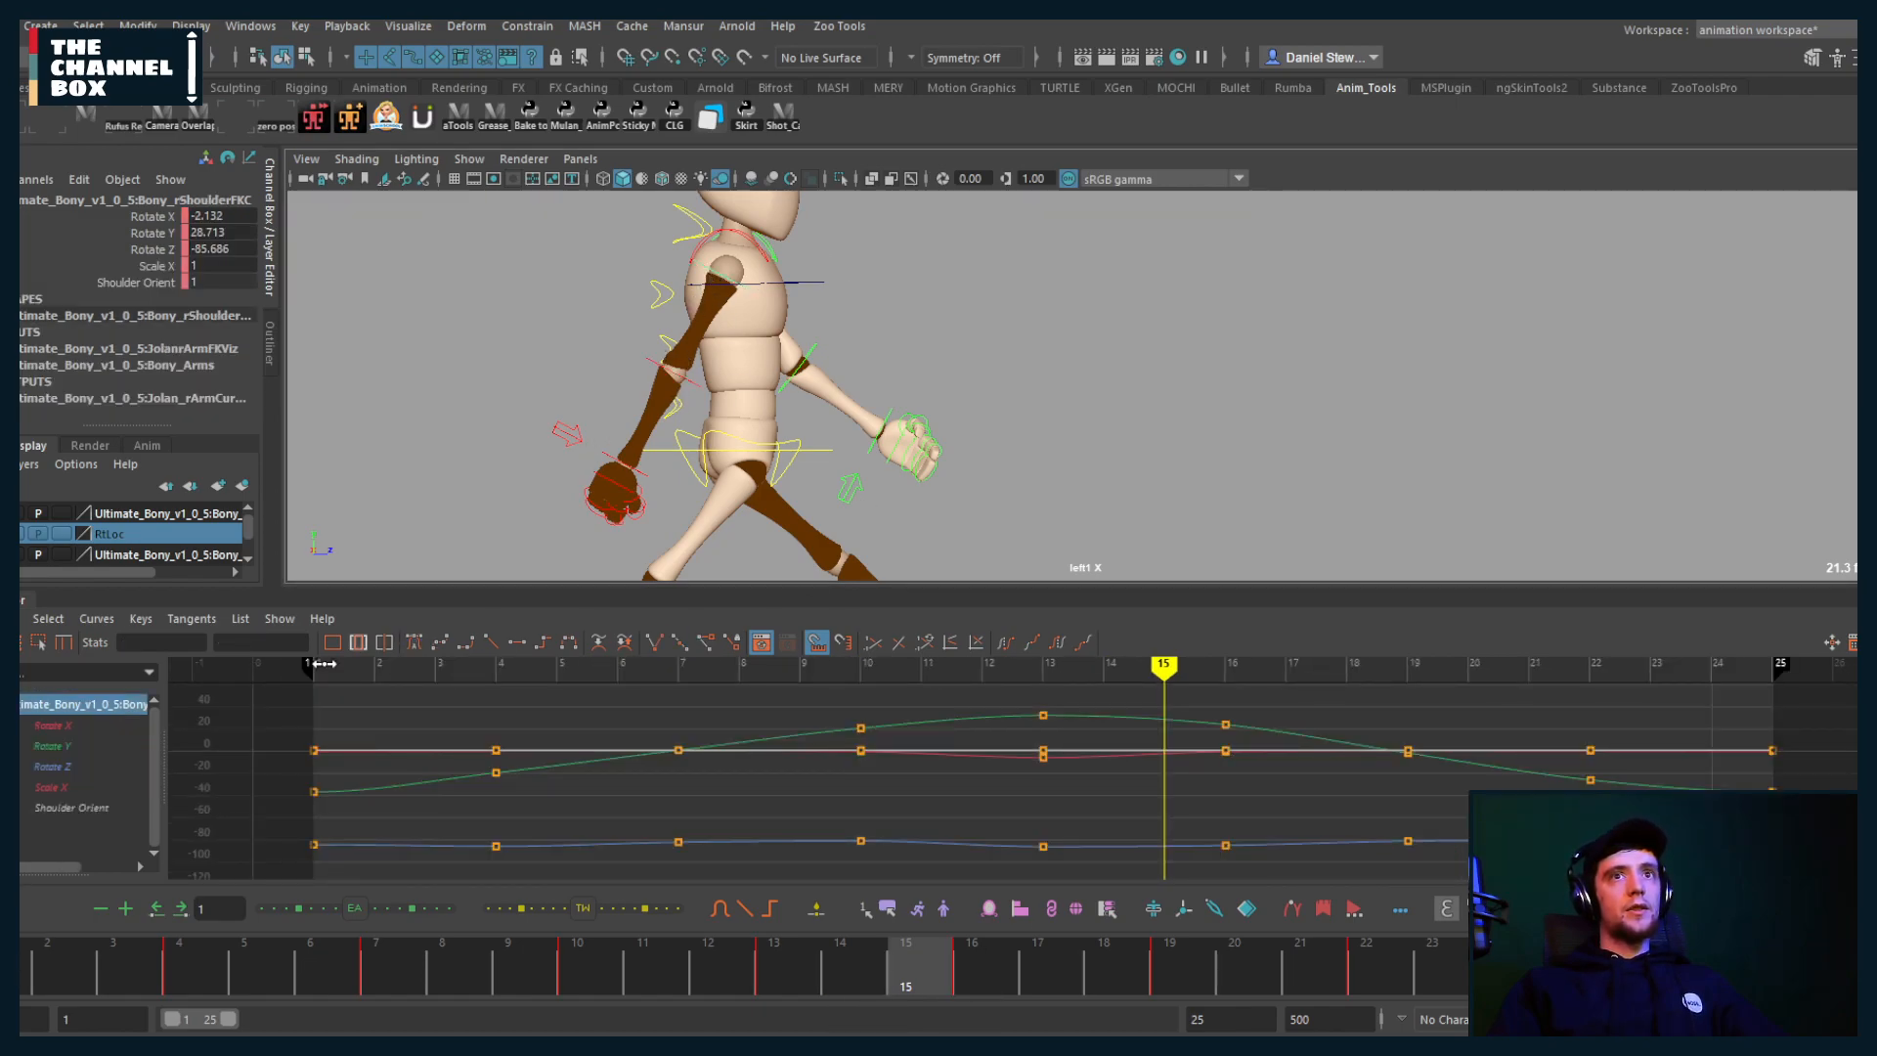
left_click_drag(1010, 960, 1578, 988)
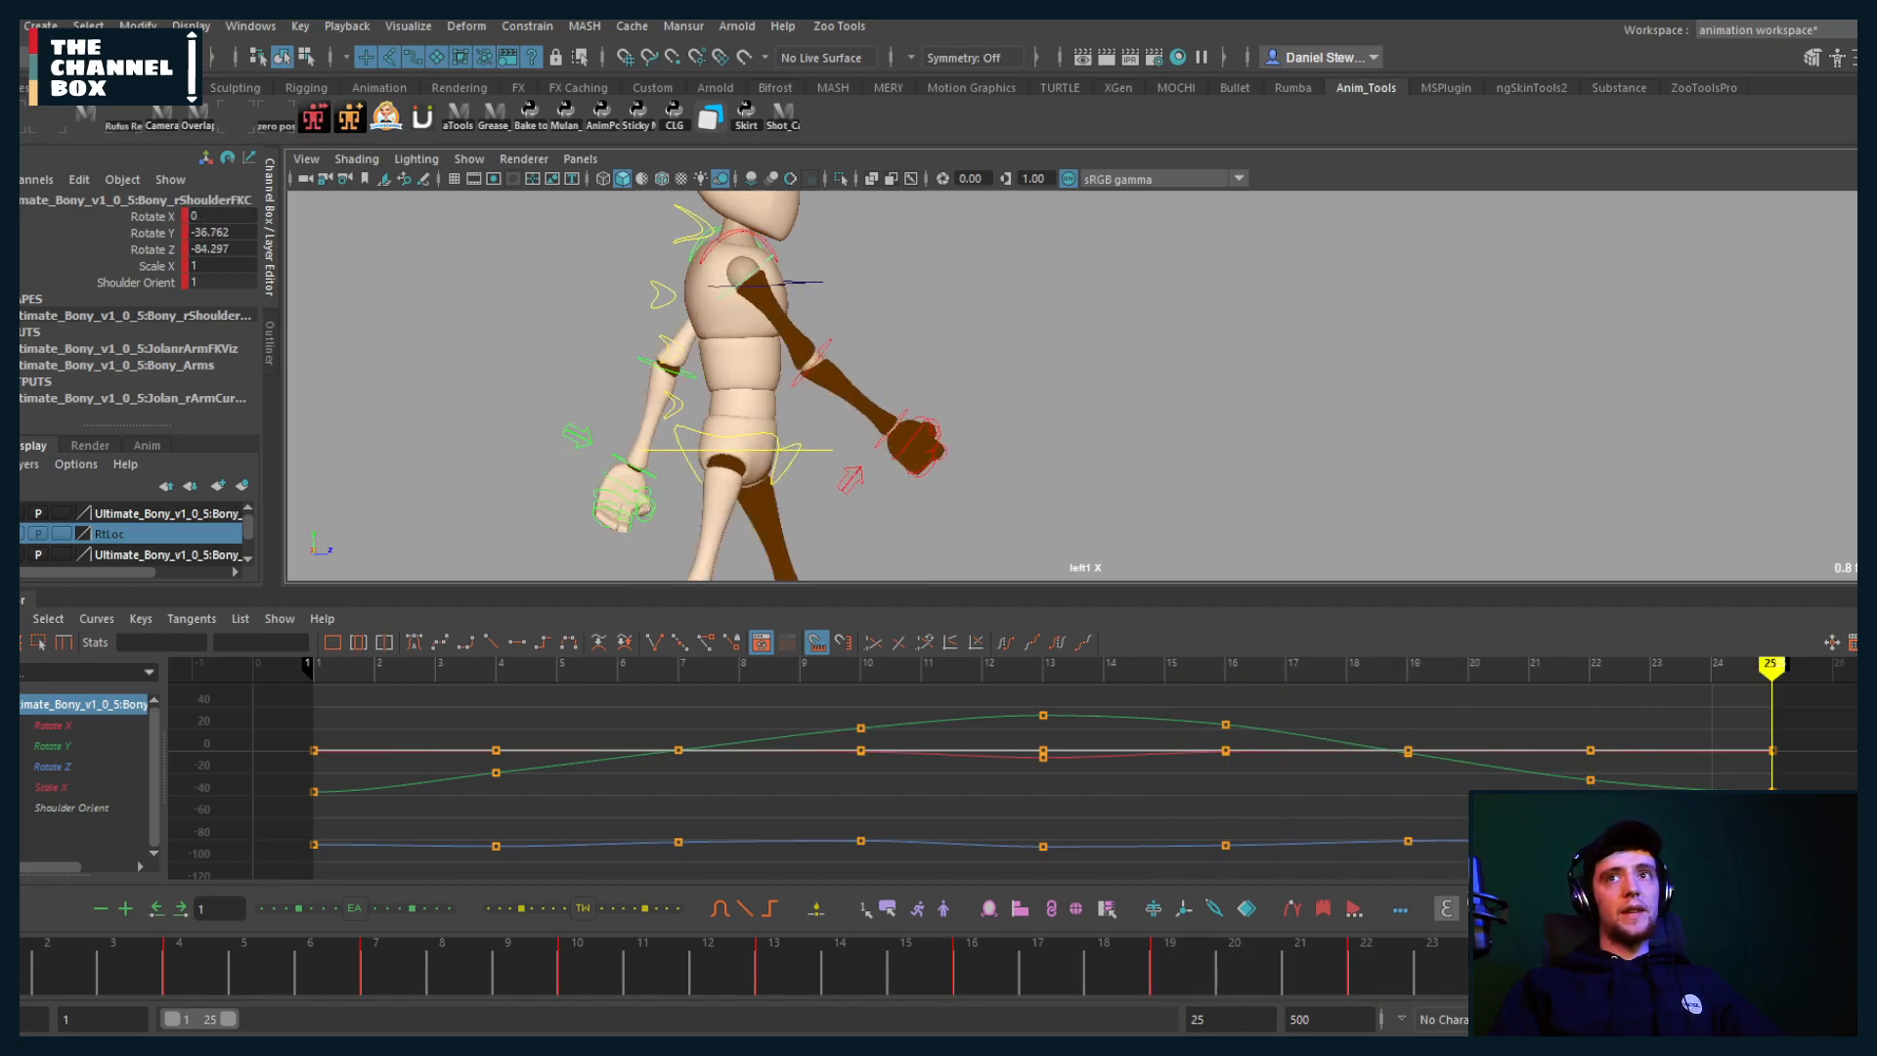
left_click(807, 368)
middle_click_drag(909, 456, 846, 455, "alt")
key("alt+v")
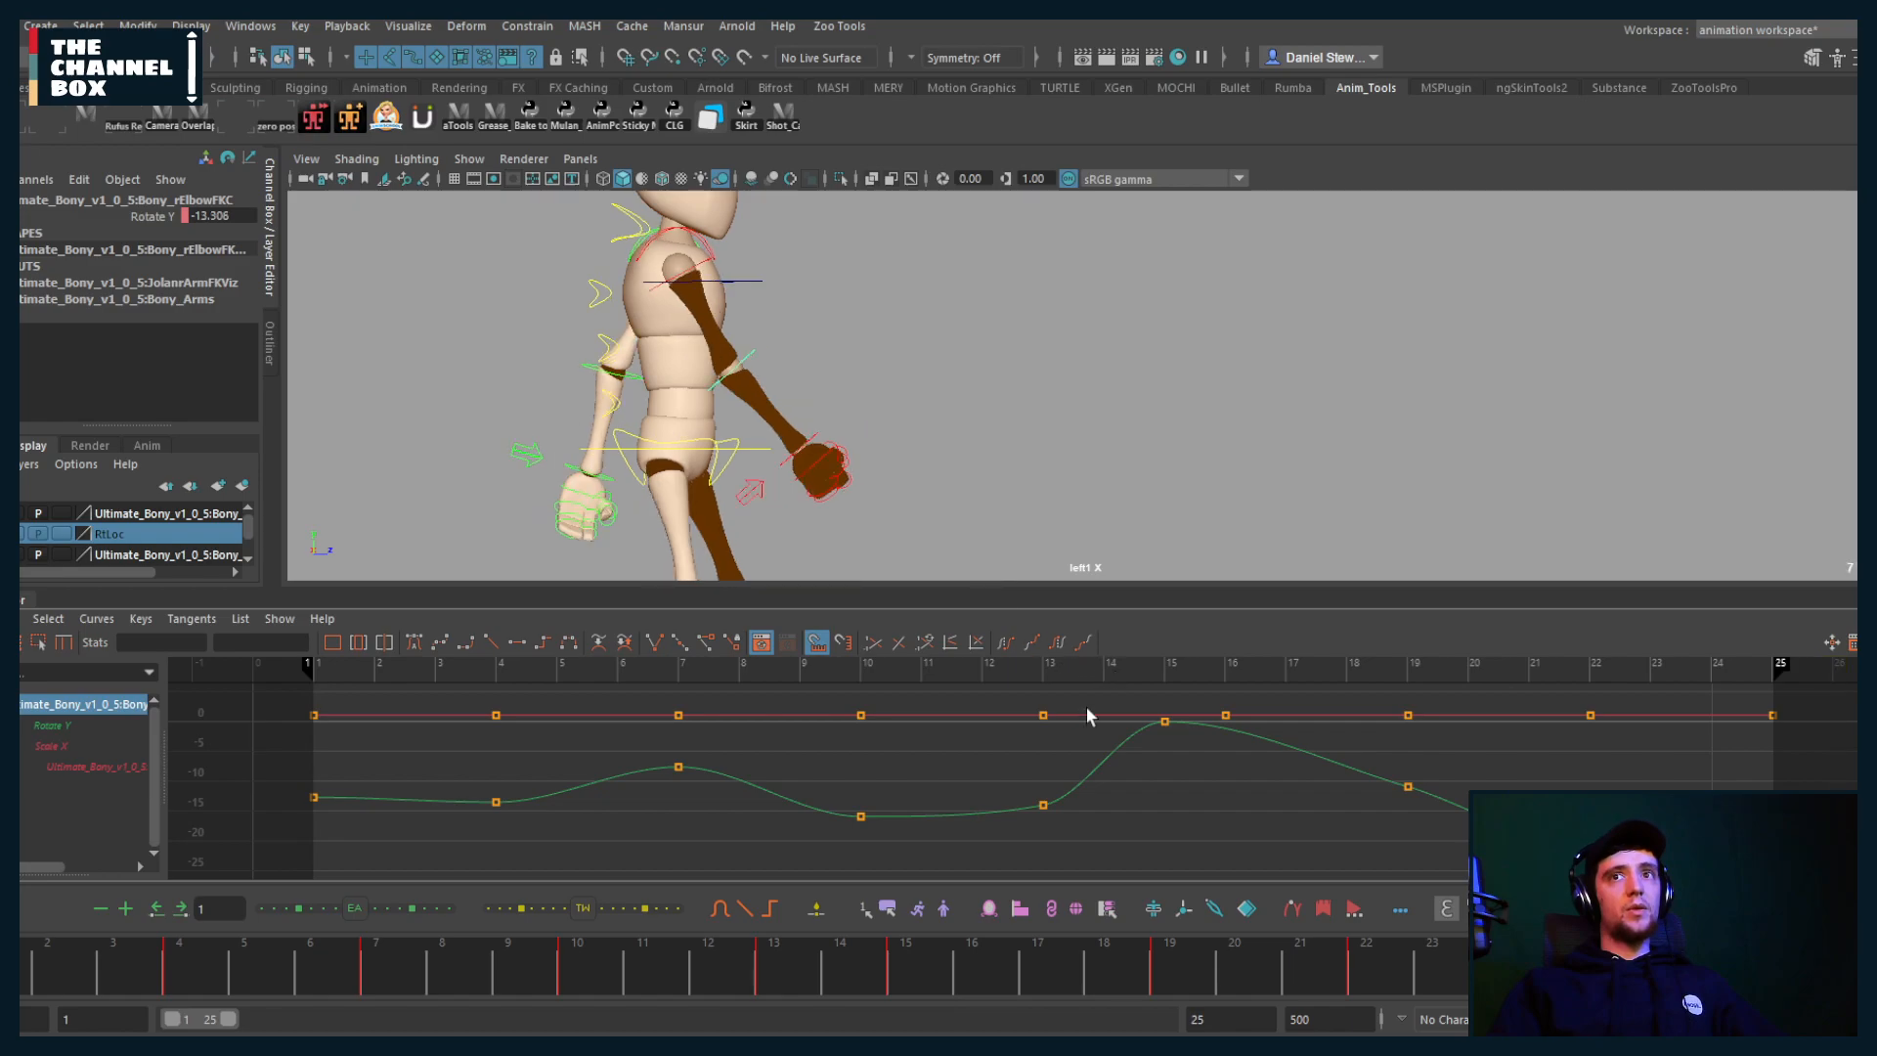
scroll(1358, 809, "down", 4)
middle_click_drag(1505, 808, 1358, 810, "alt")
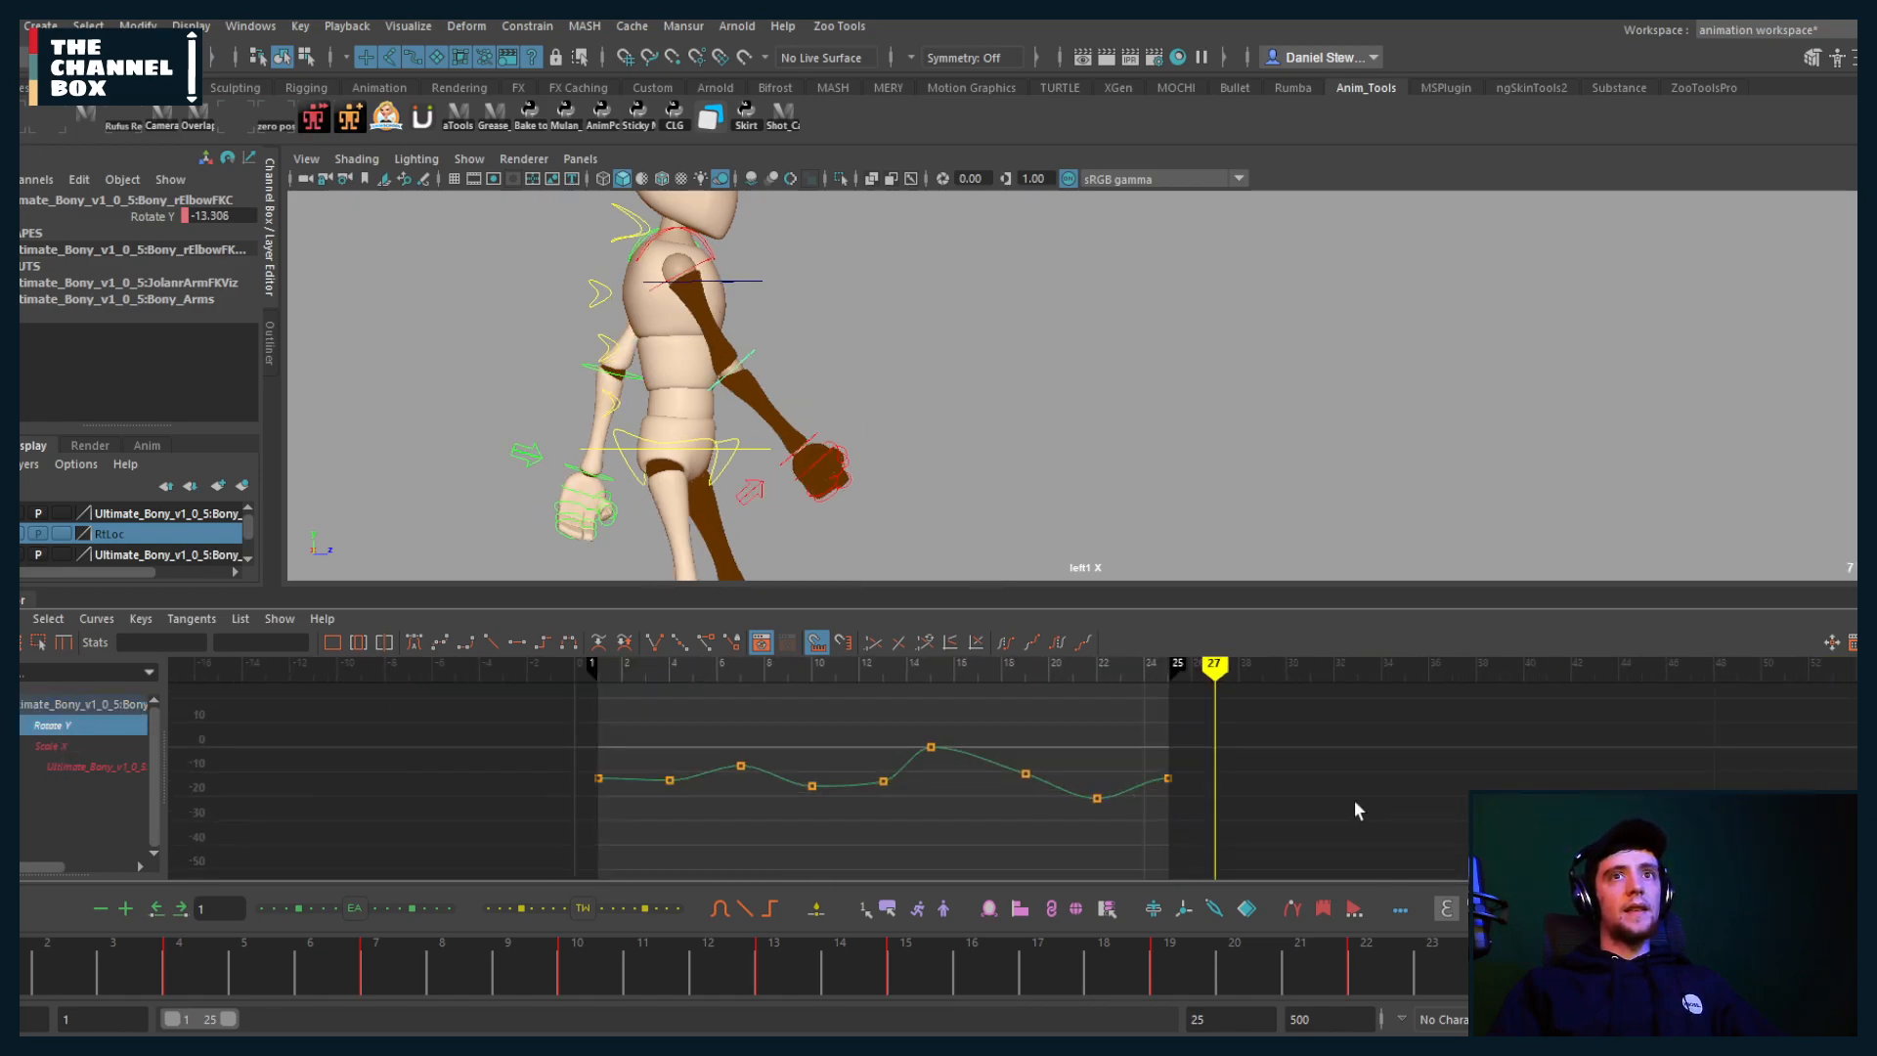
left_click_drag(1140, 809, 1131, 819)
middle_click_drag(1165, 745, 1212, 826)
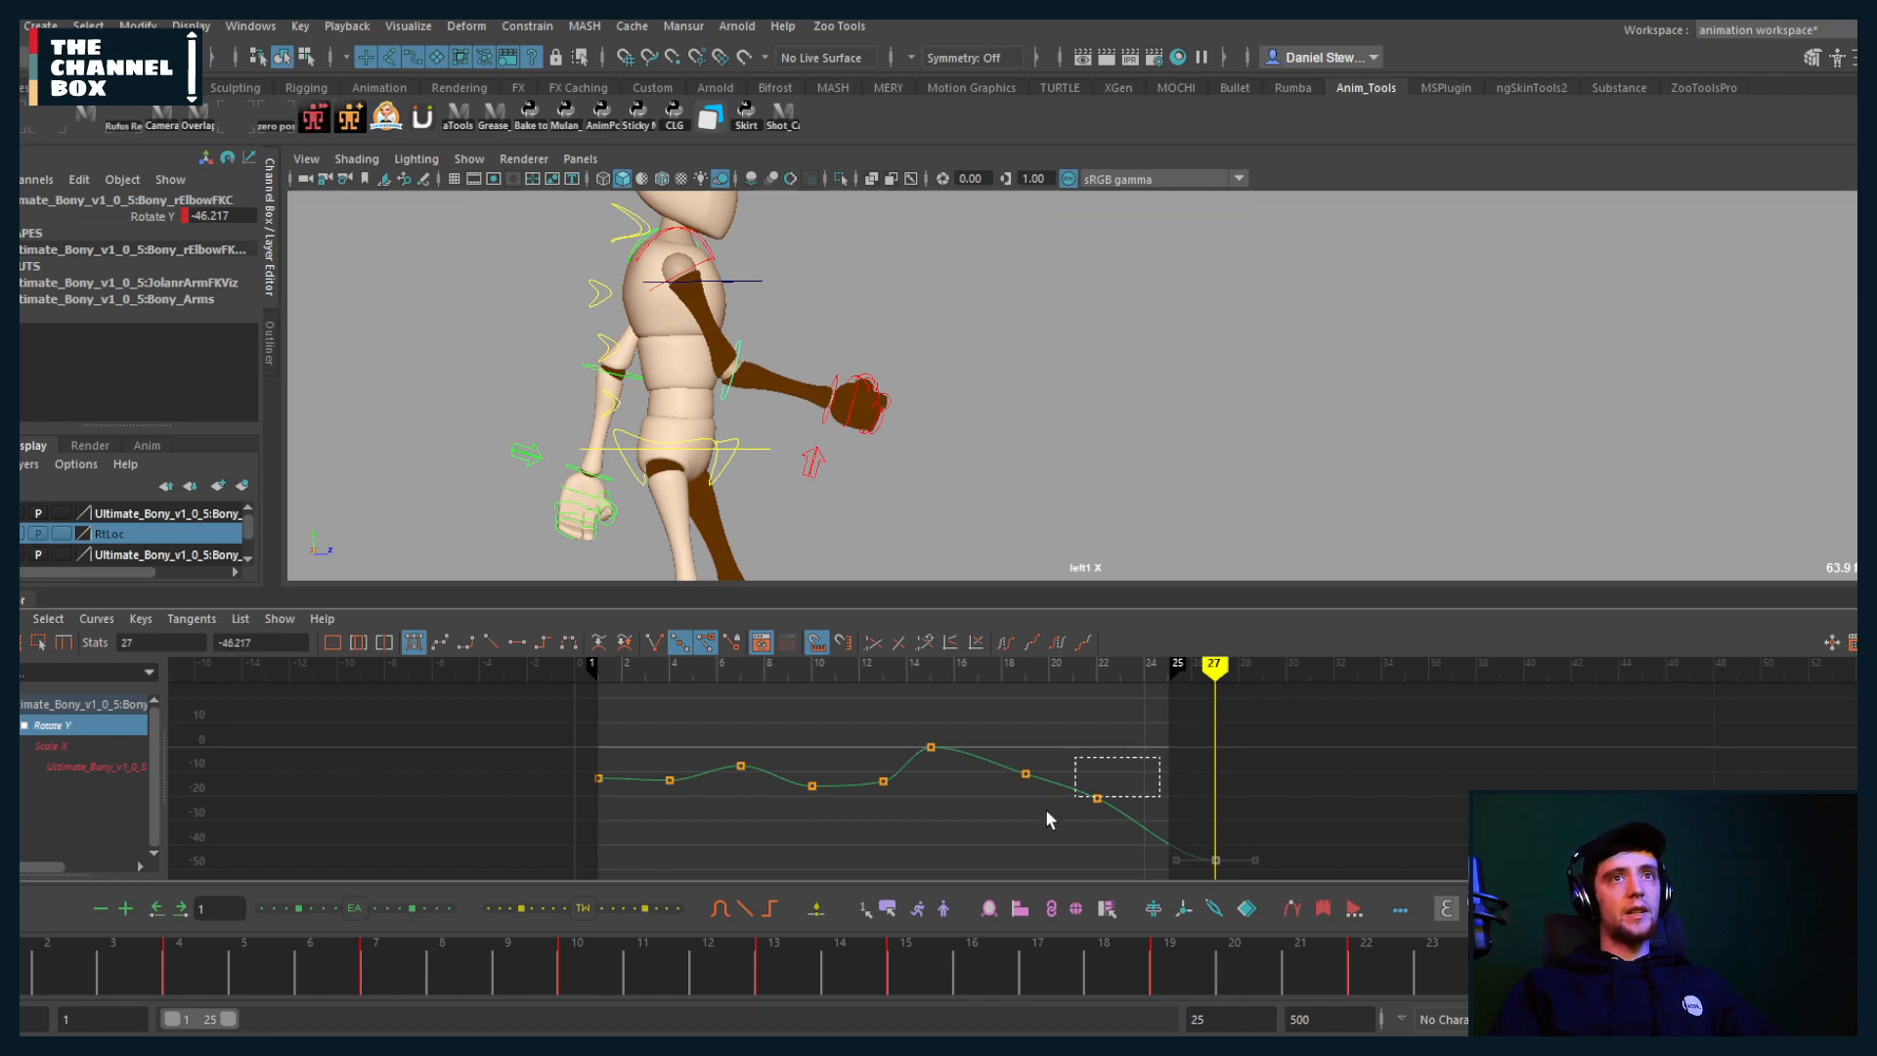
Step: Delete the right elbow's Rotate Y keys between frames 15 and 27, and scrub the arm swing back to frame 1
left_click_drag(1109, 758, 976, 838)
key("Delete")
left_click(930, 669)
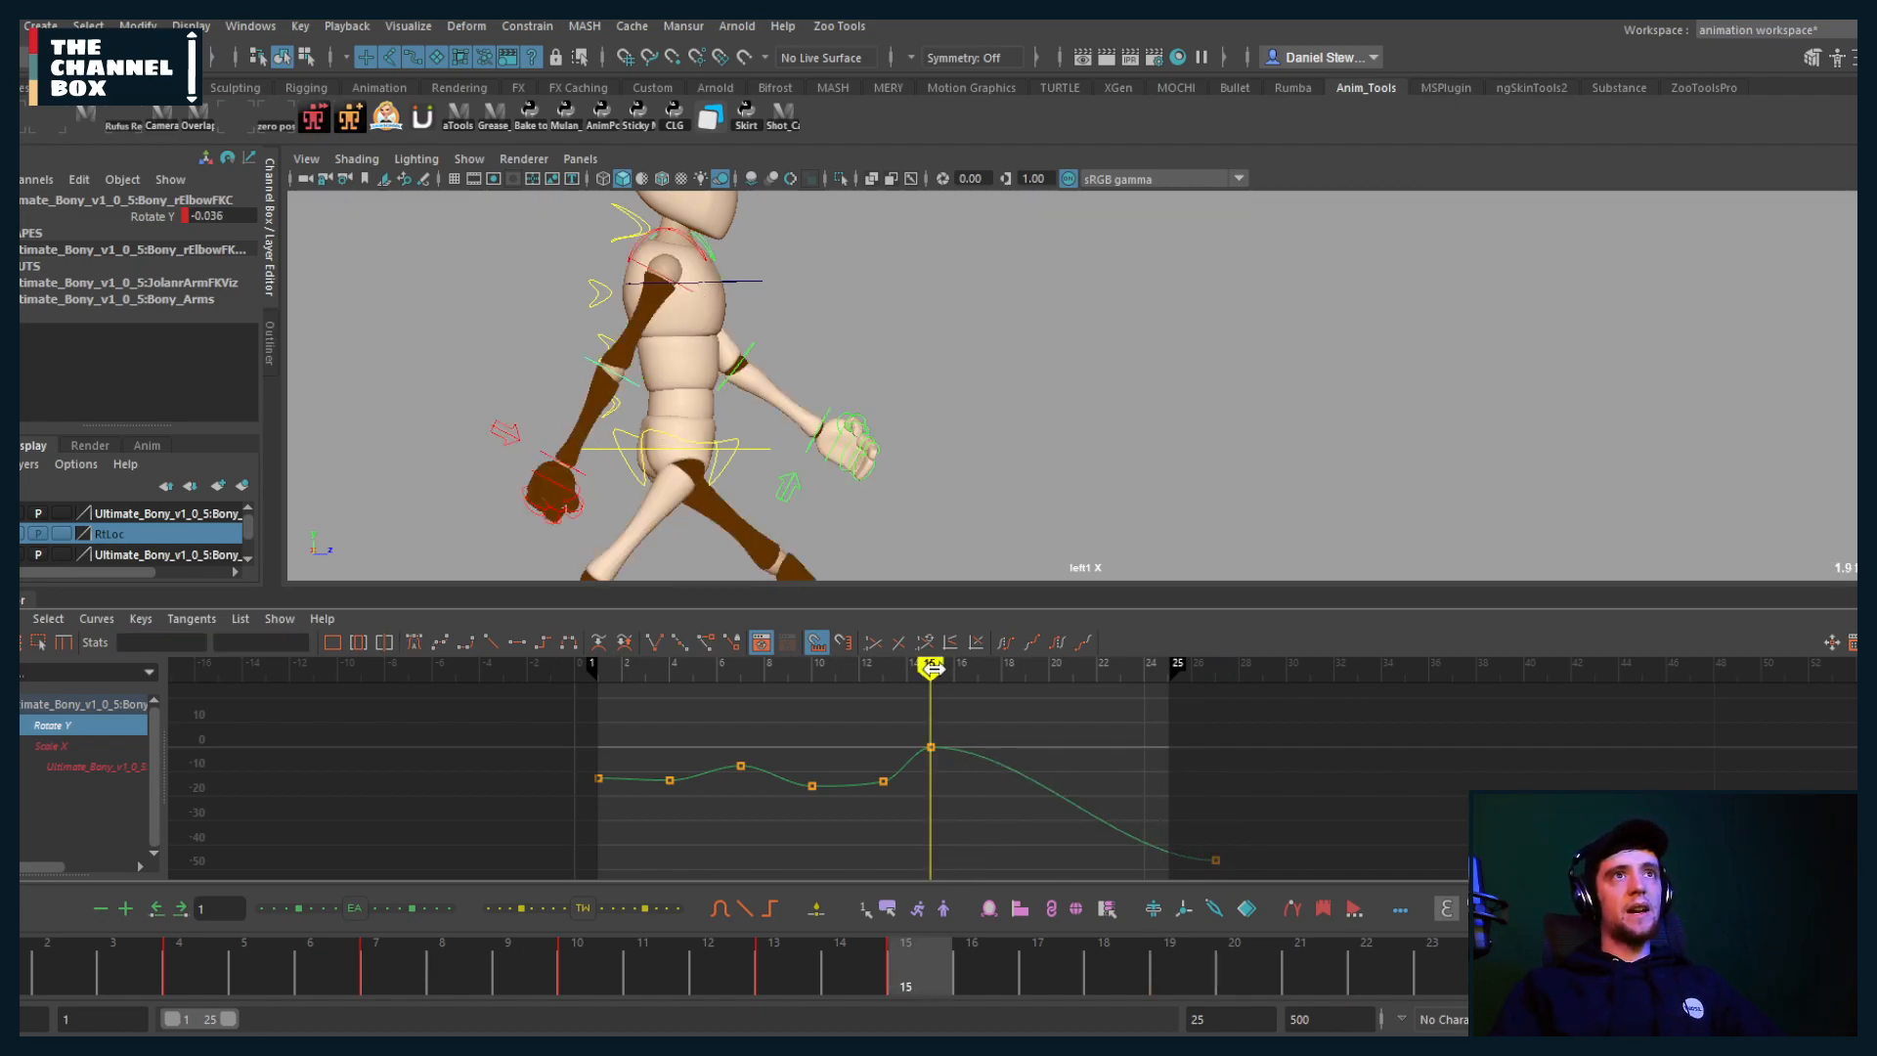
mouse_move(930, 668)
left_mouse_down()
mouse_move(1199, 721)
mouse_move(1223, 745)
mouse_move(892, 725)
mouse_move(603, 735)
left_mouse_up()
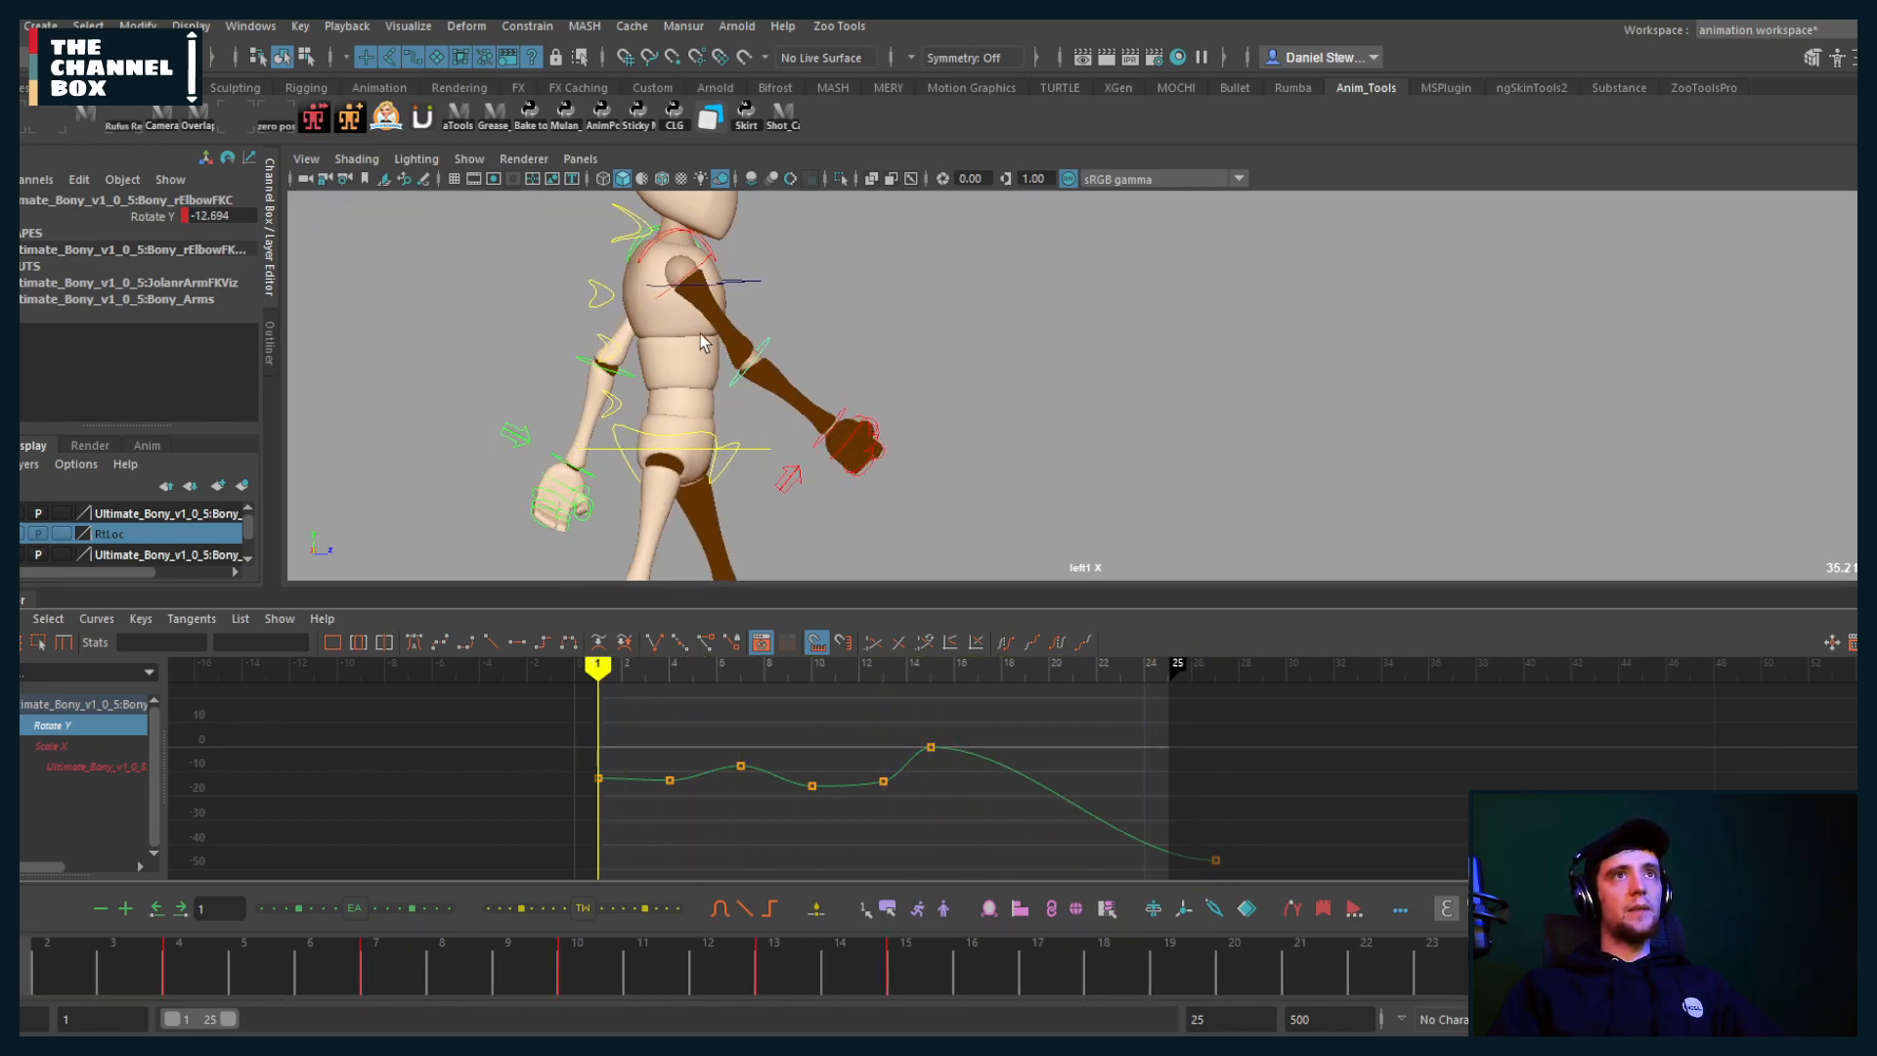
Step: Isolate and frame the right shoulder's Rotate Y curve to inspect its frame 1 key
left_click(688, 277)
key("f")
left_click(52, 747)
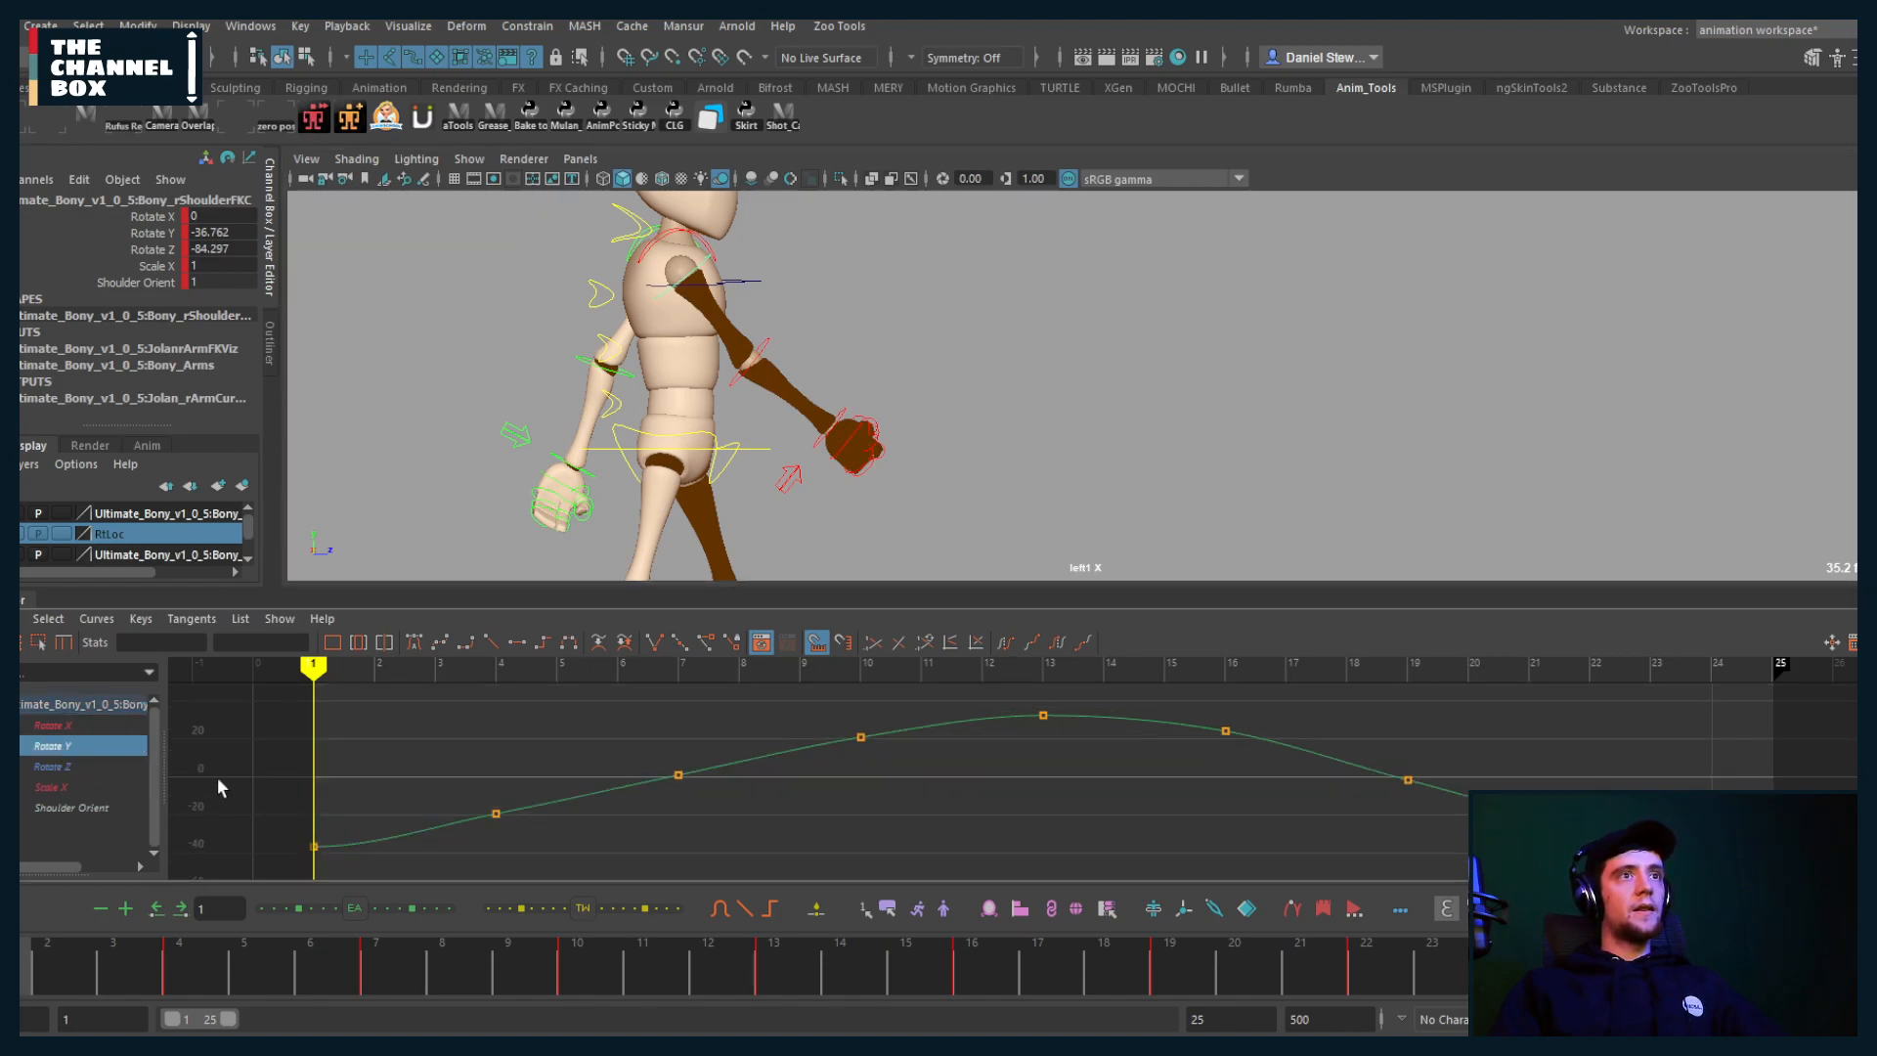
left_click_drag(218, 782, 408, 931)
middle_click_drag(343, 749, 371, 827)
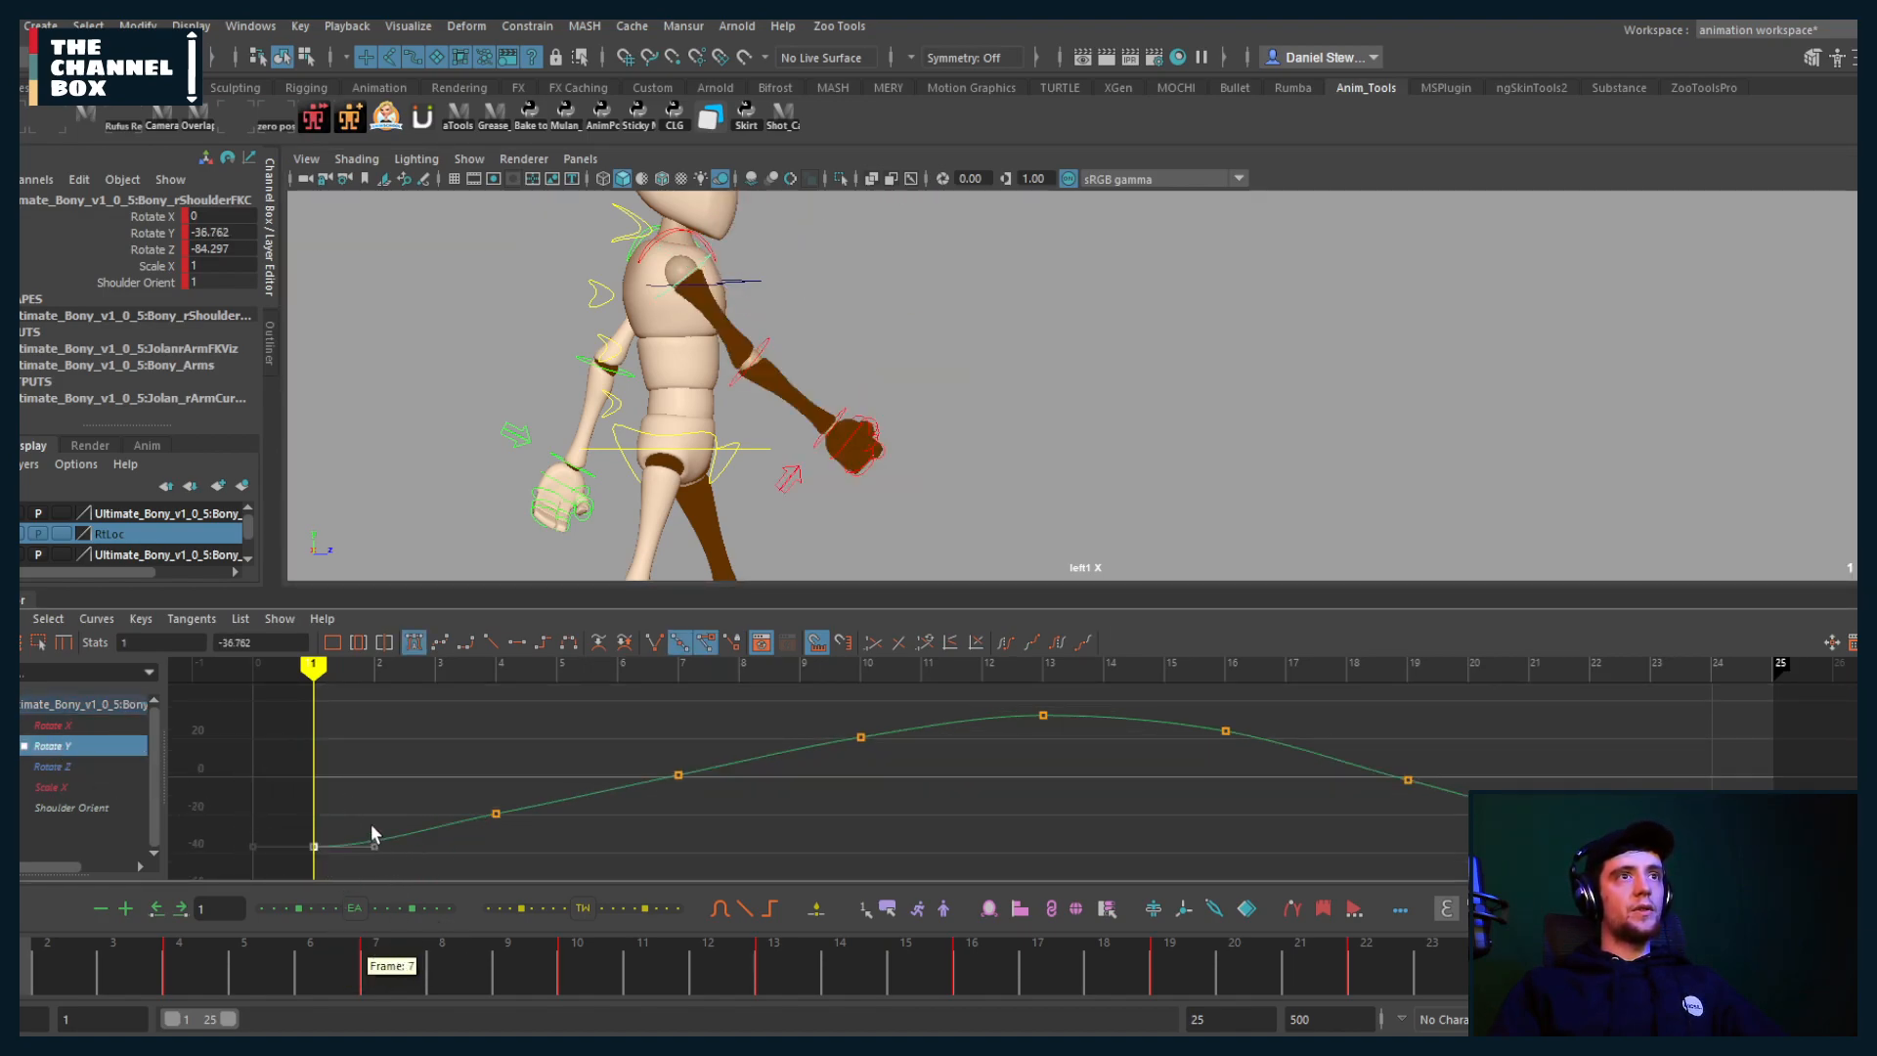
Step: Set the right elbow's final Rotate Y key at frame 27 to -45, and move its frame 4 key to frame 3 at -45
left_click(764, 382)
key("alt+period")
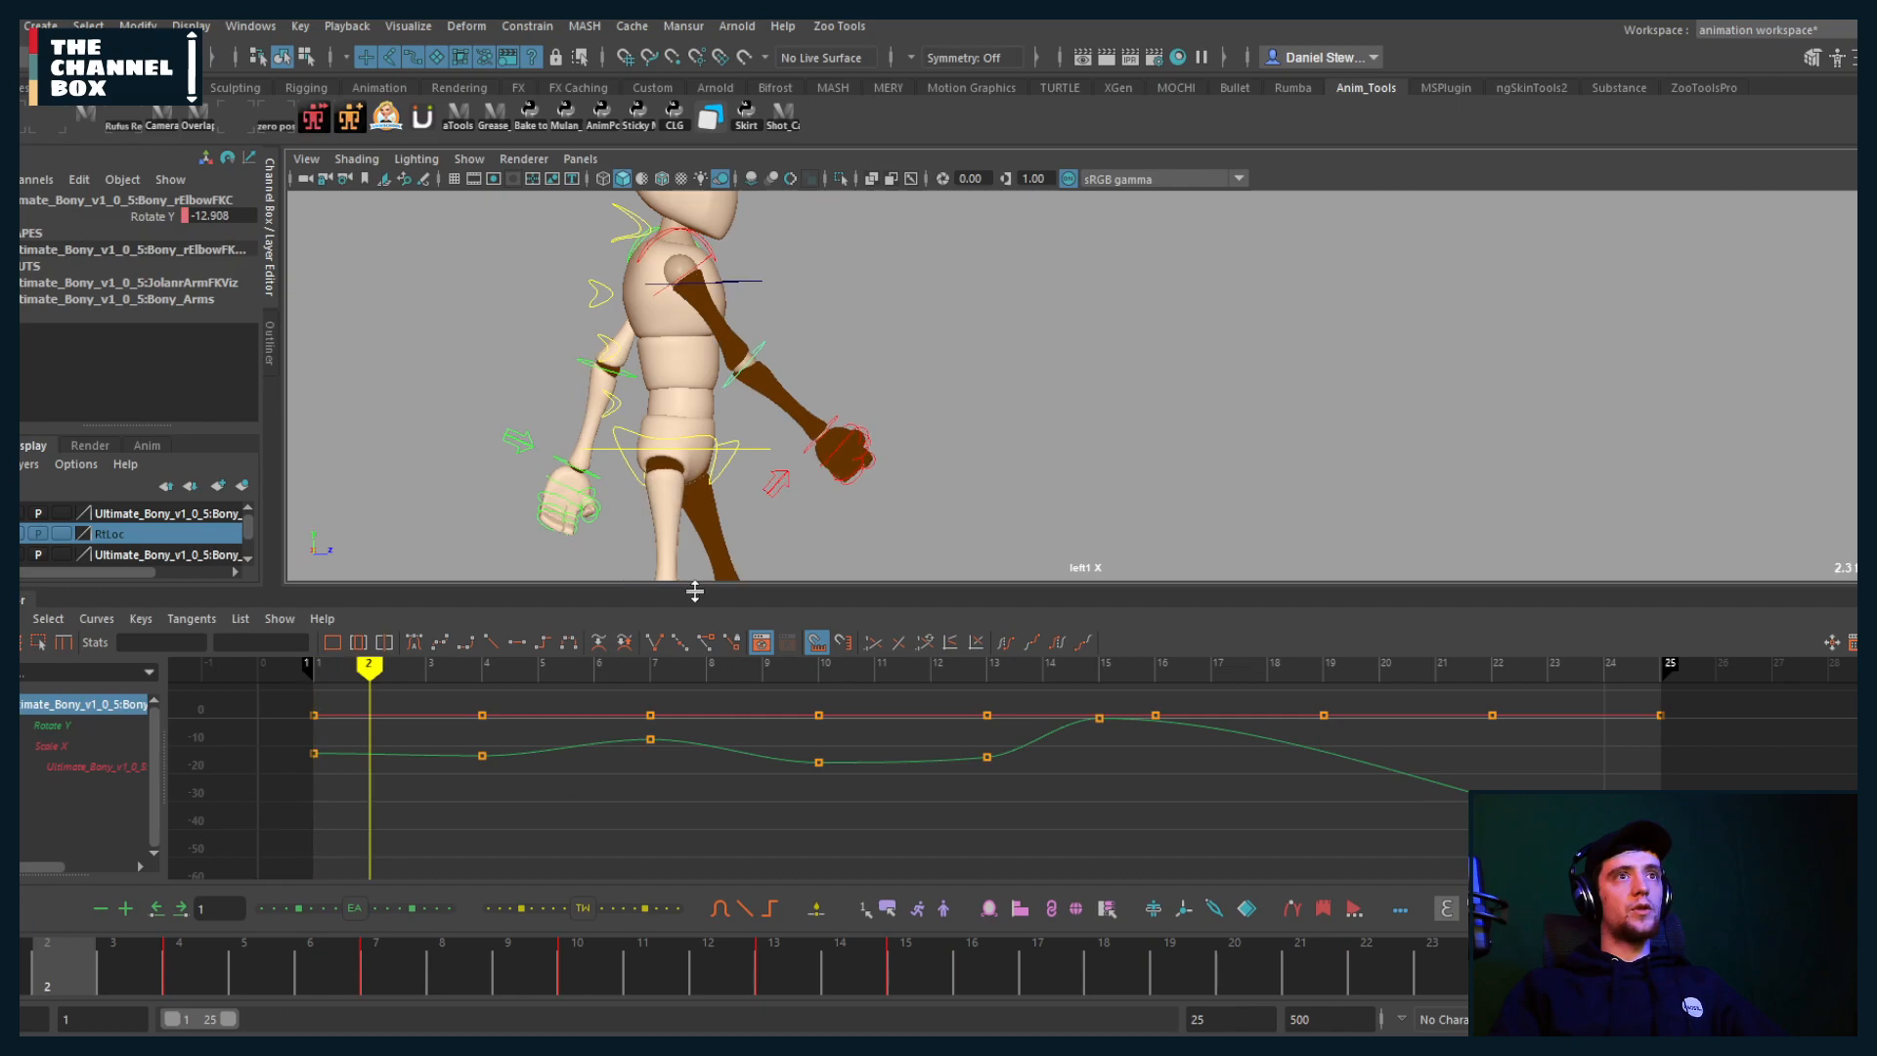
key("alt+period")
left_click(57, 728)
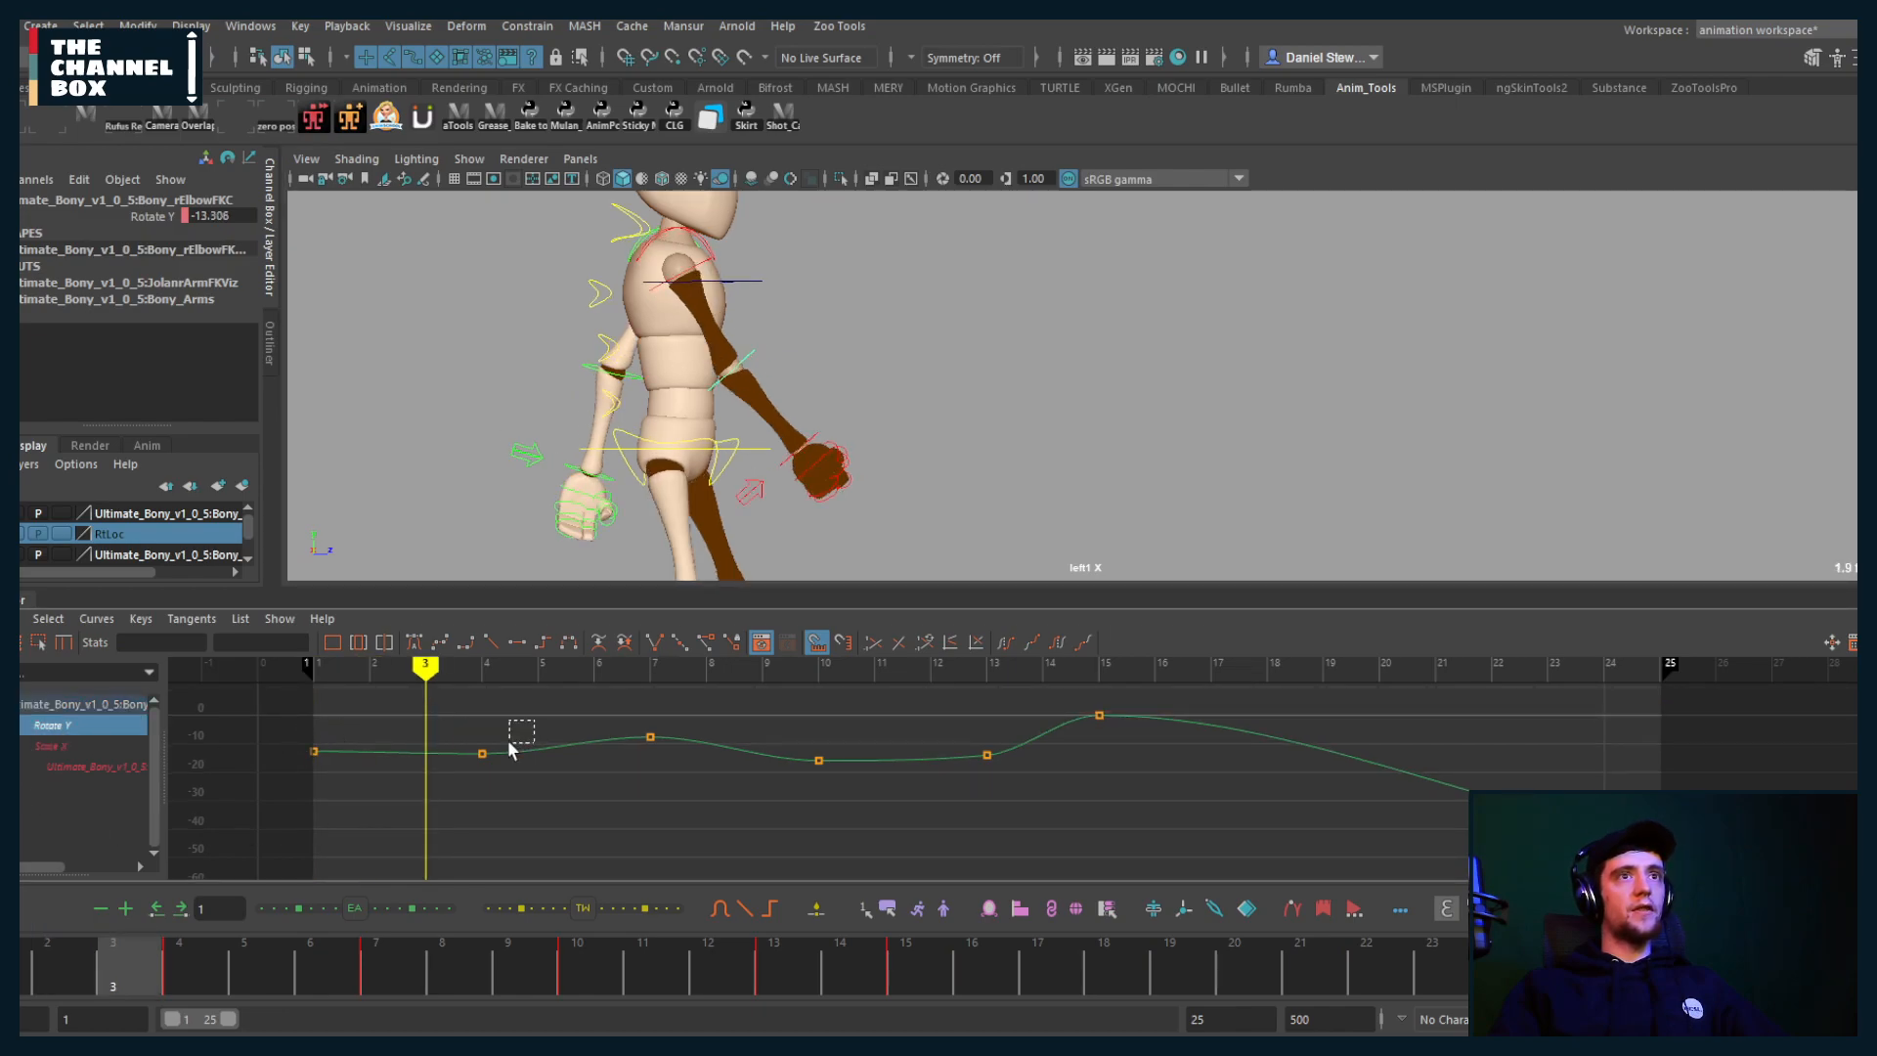
left_click_drag(510, 750, 479, 791)
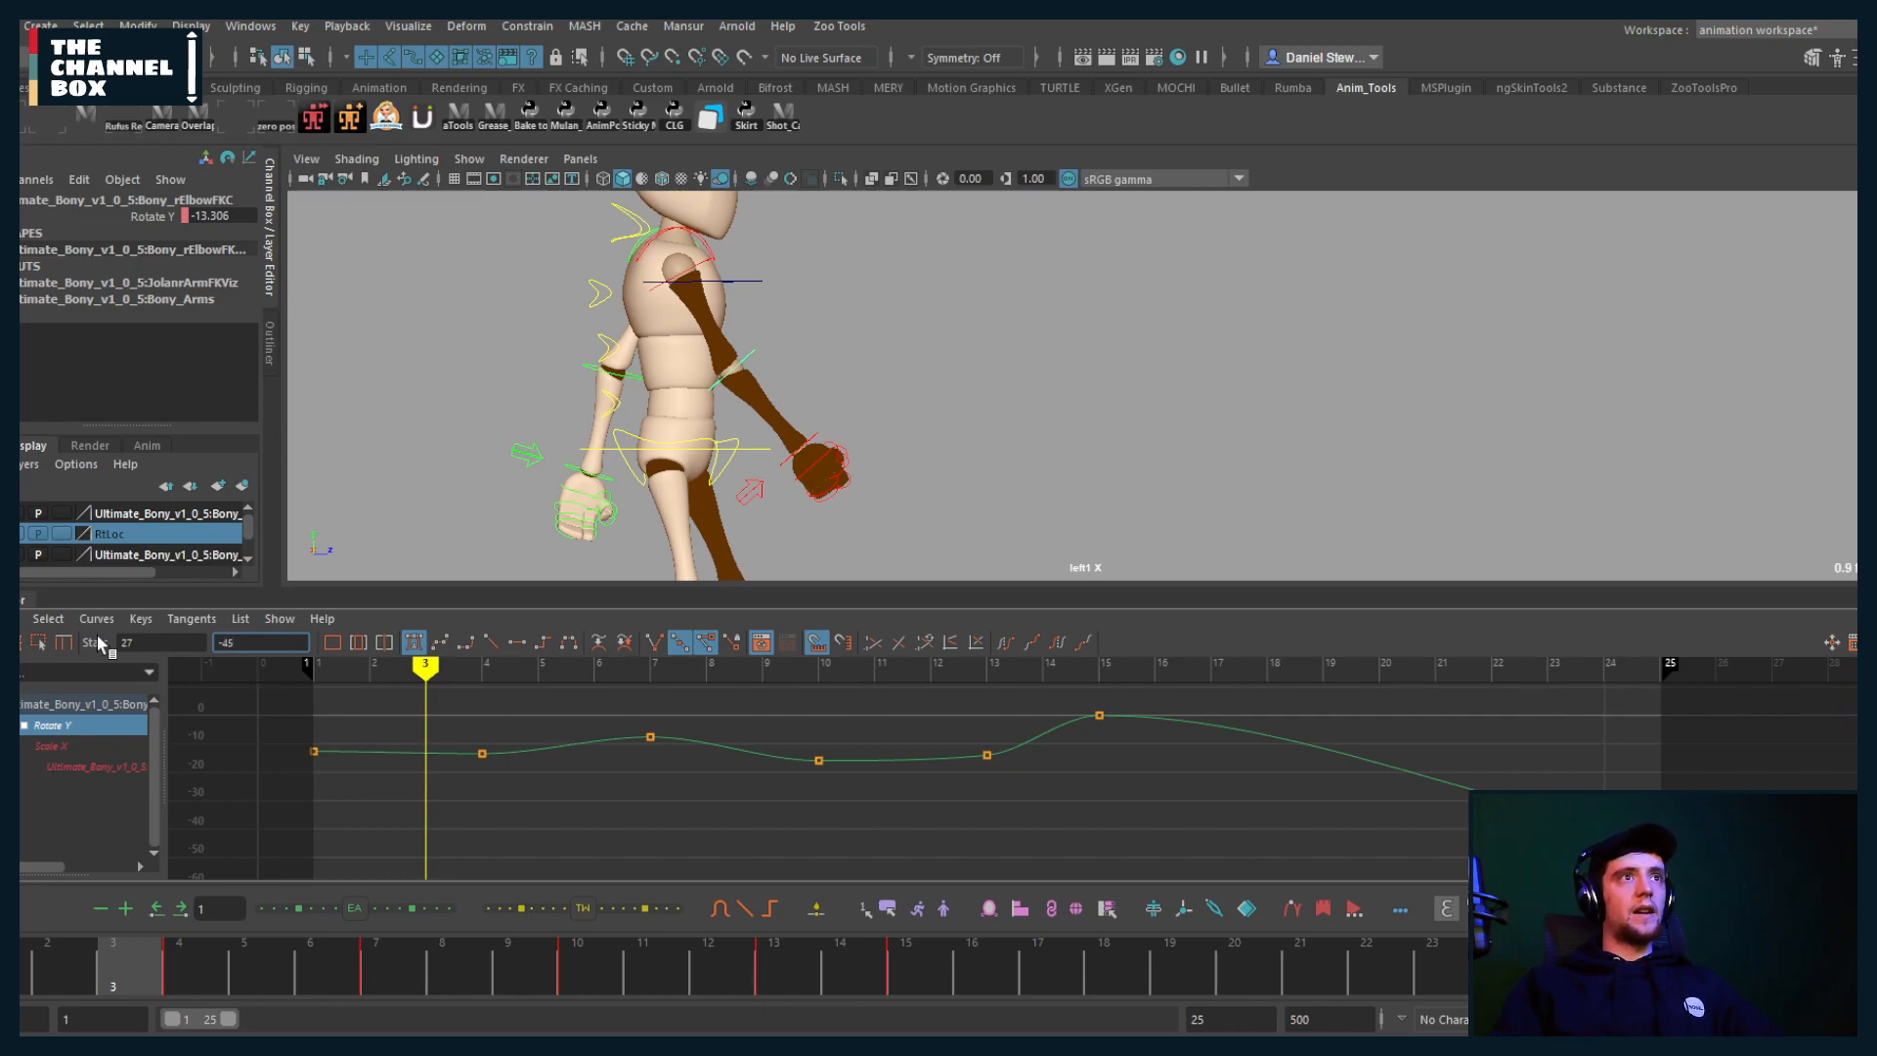
middle_click_drag(482, 781, 440, 801)
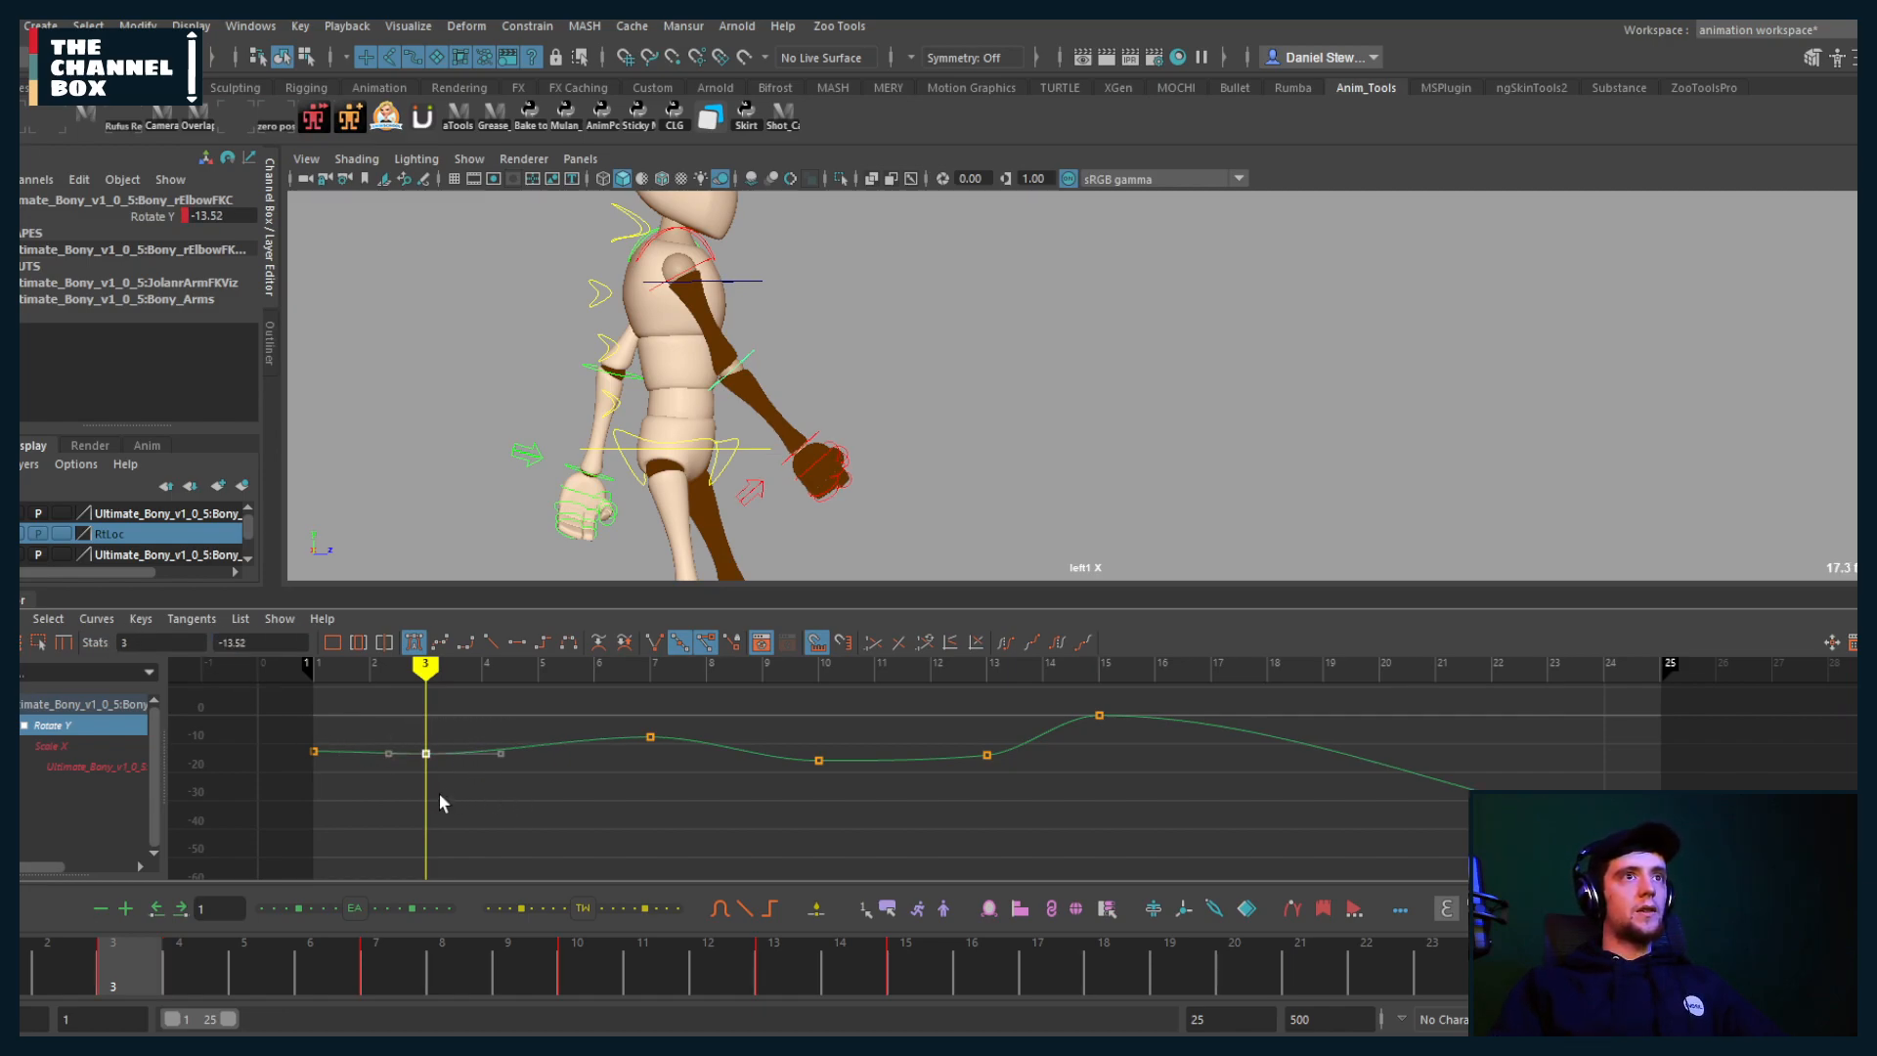
type("45")
key("Return")
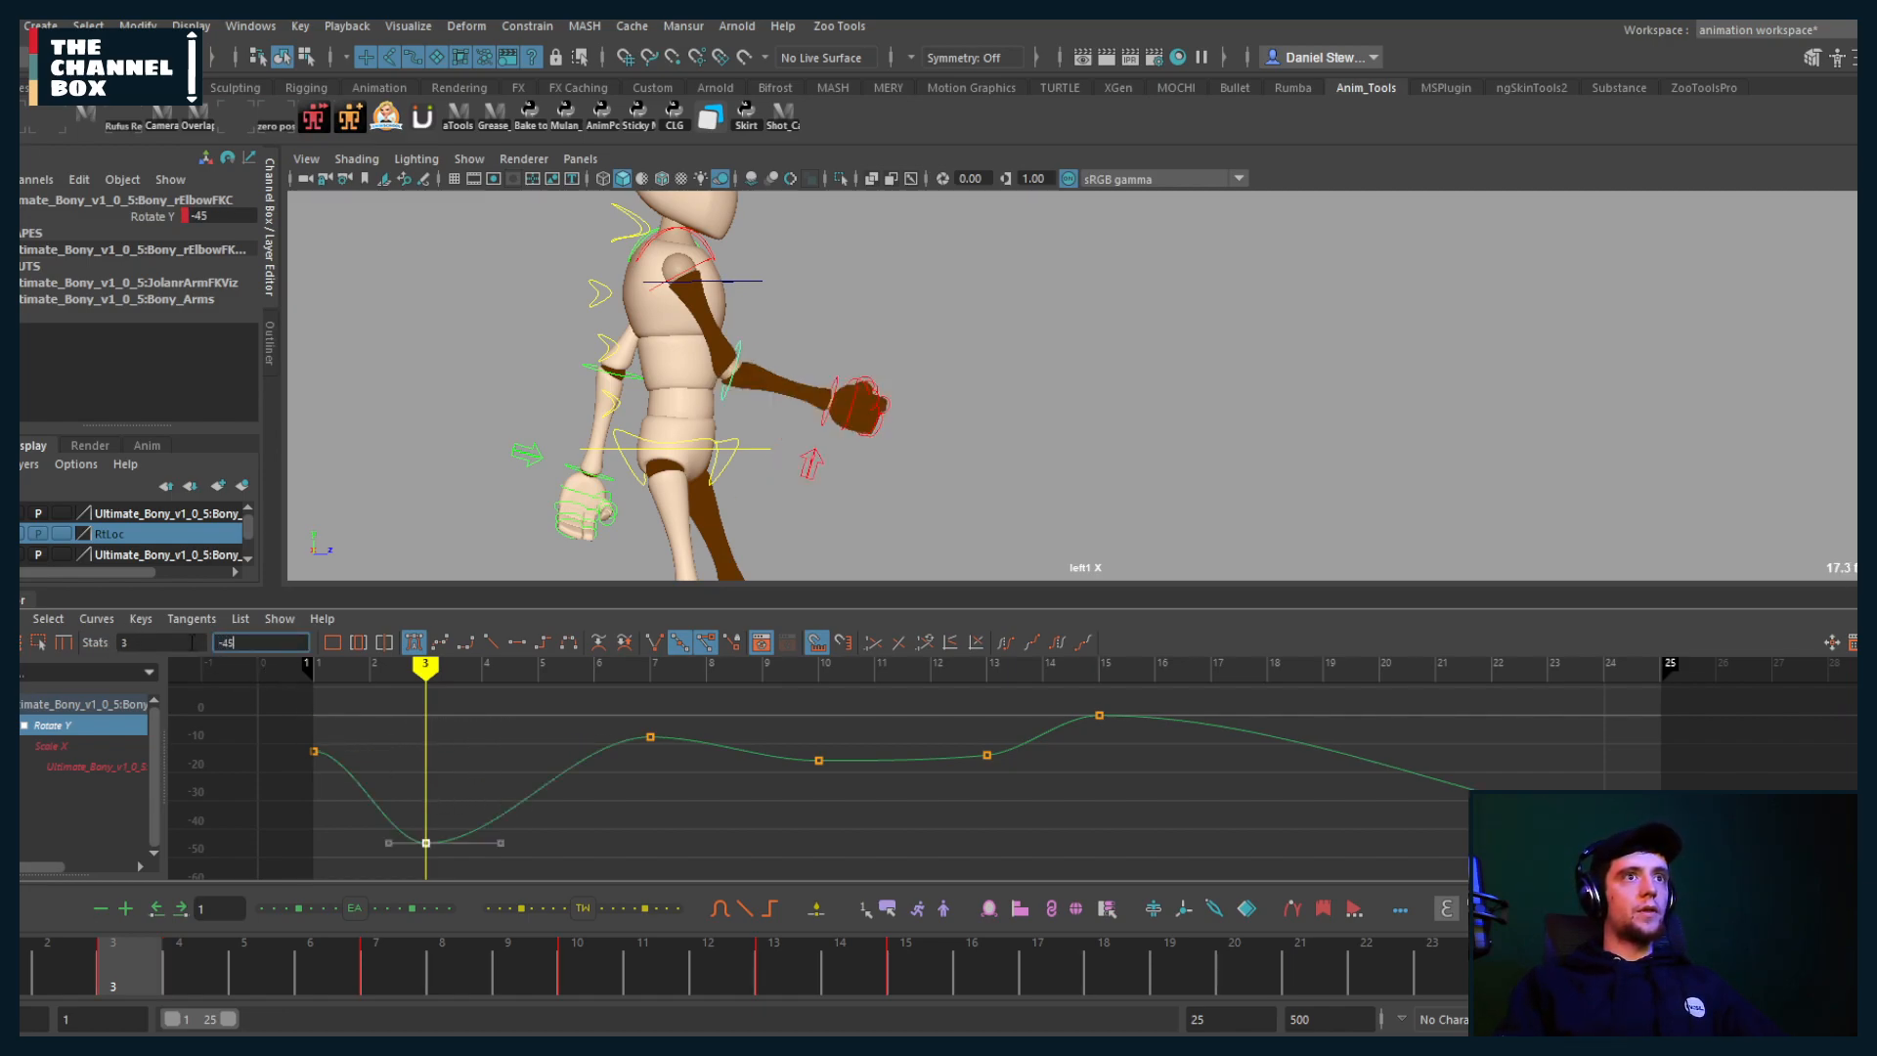
Step: Delete the right elbow's Rotate Y keys at frames 7, 10 and 13 and frame the whole curve
middle_click_drag(772, 790, 747, 793, "alt")
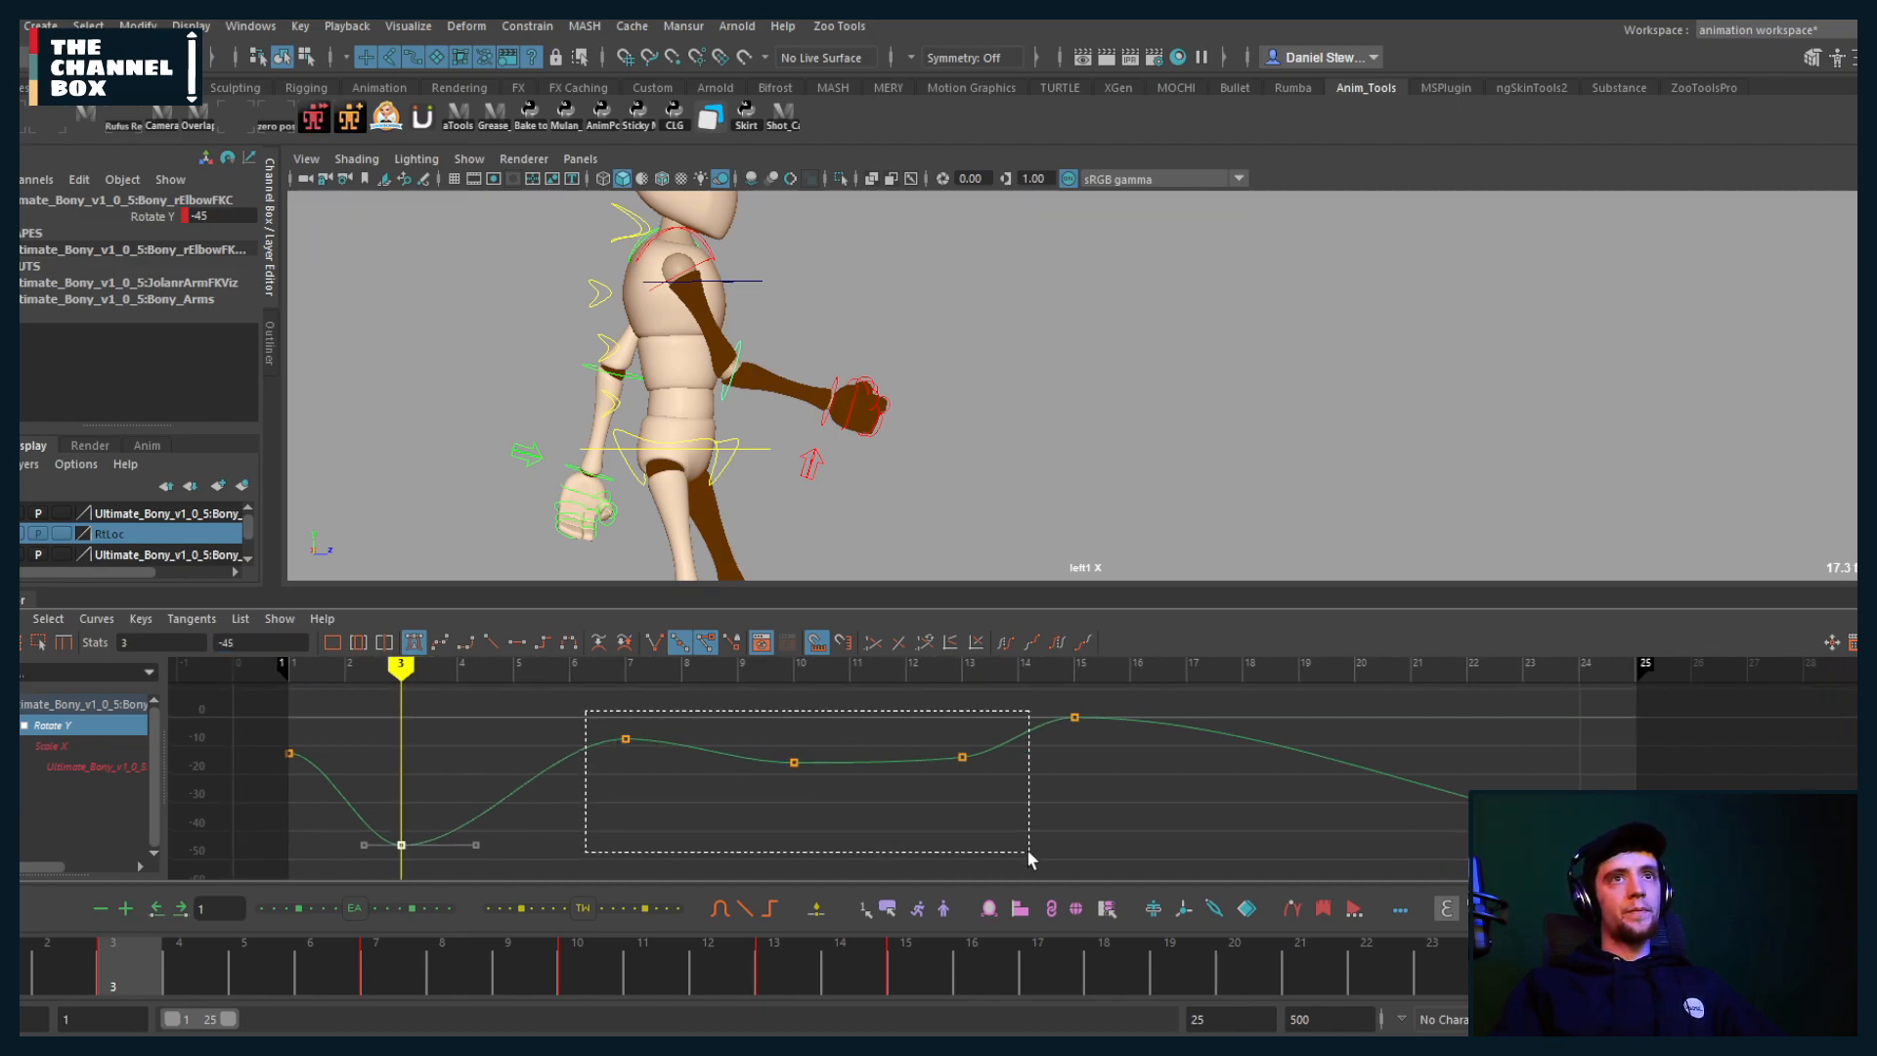
left_click_drag(1029, 856, 1028, 856)
key("Delete")
key("a")
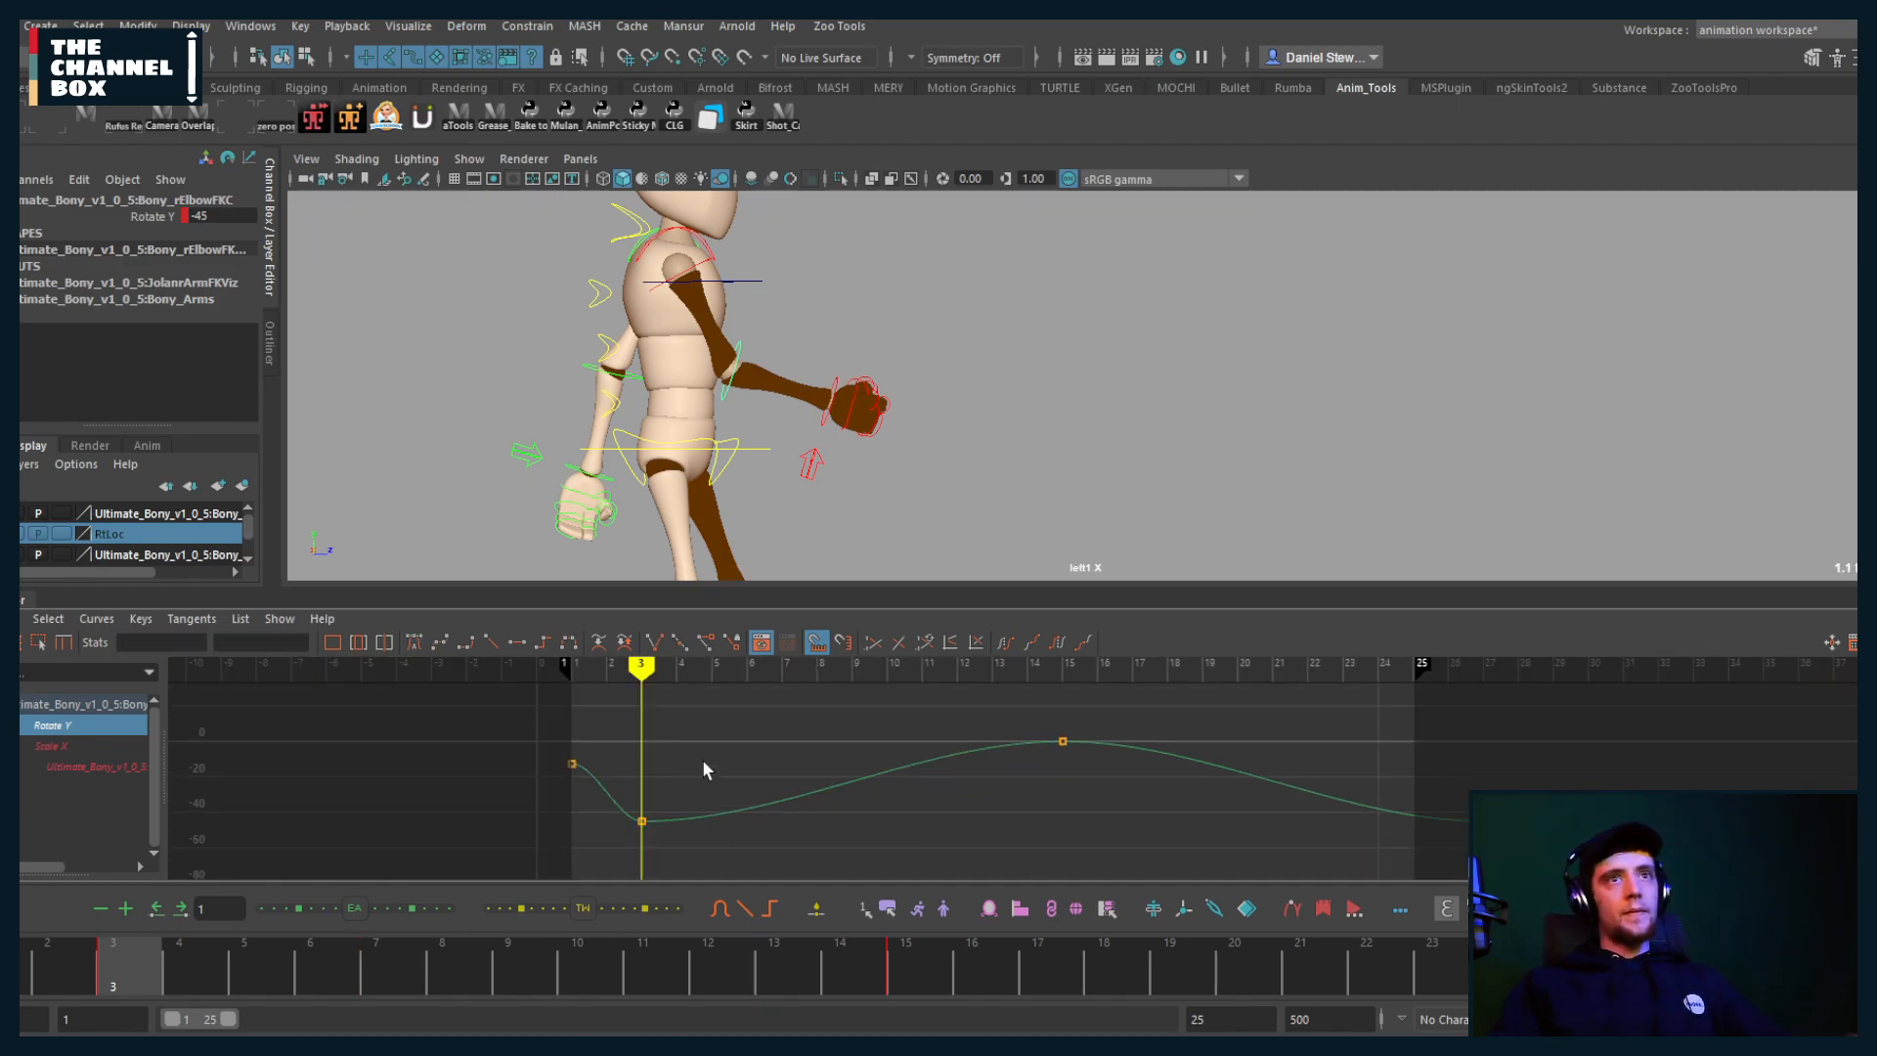
Step: Copy the right elbow's Rotate Y keys at frames 3, 15 and 27, paste them starting at frame 27, and delete the frame 1 key
left_click_drag(829, 850, 825, 847)
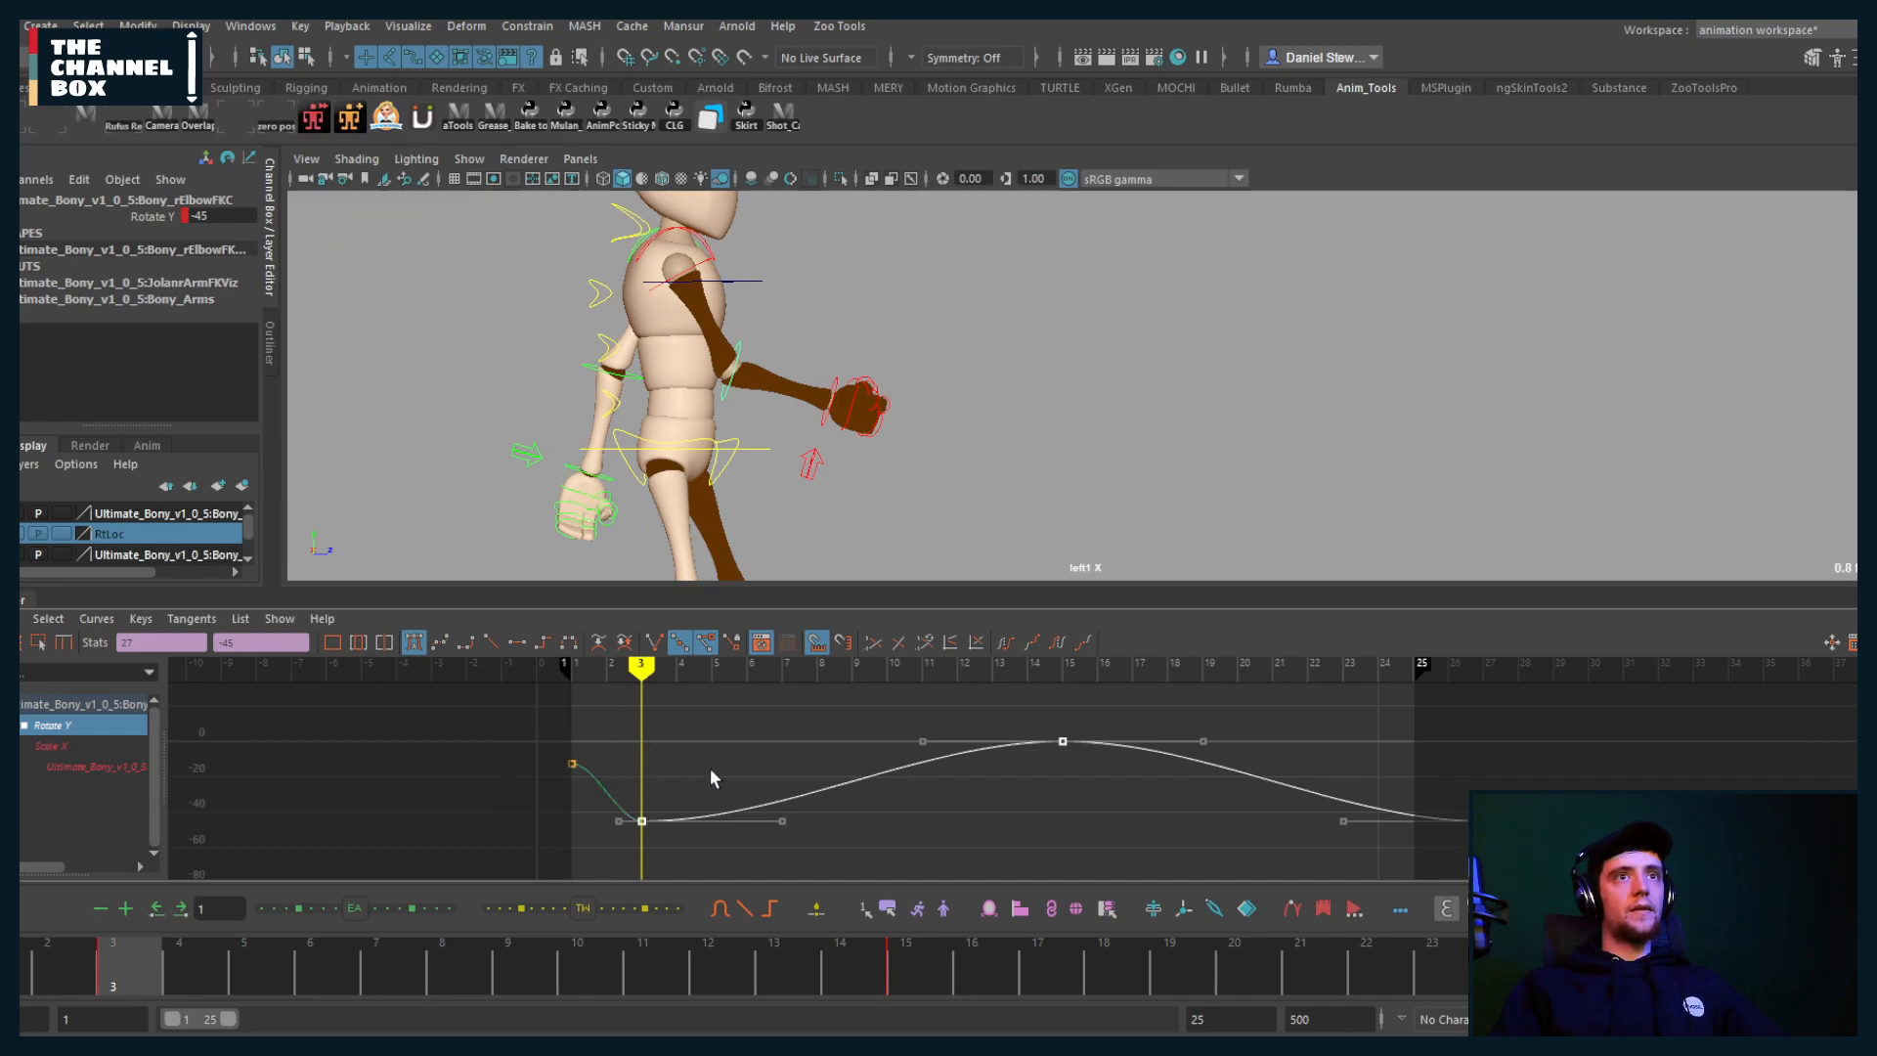
left_click(1483, 663)
left_click(1380, 783)
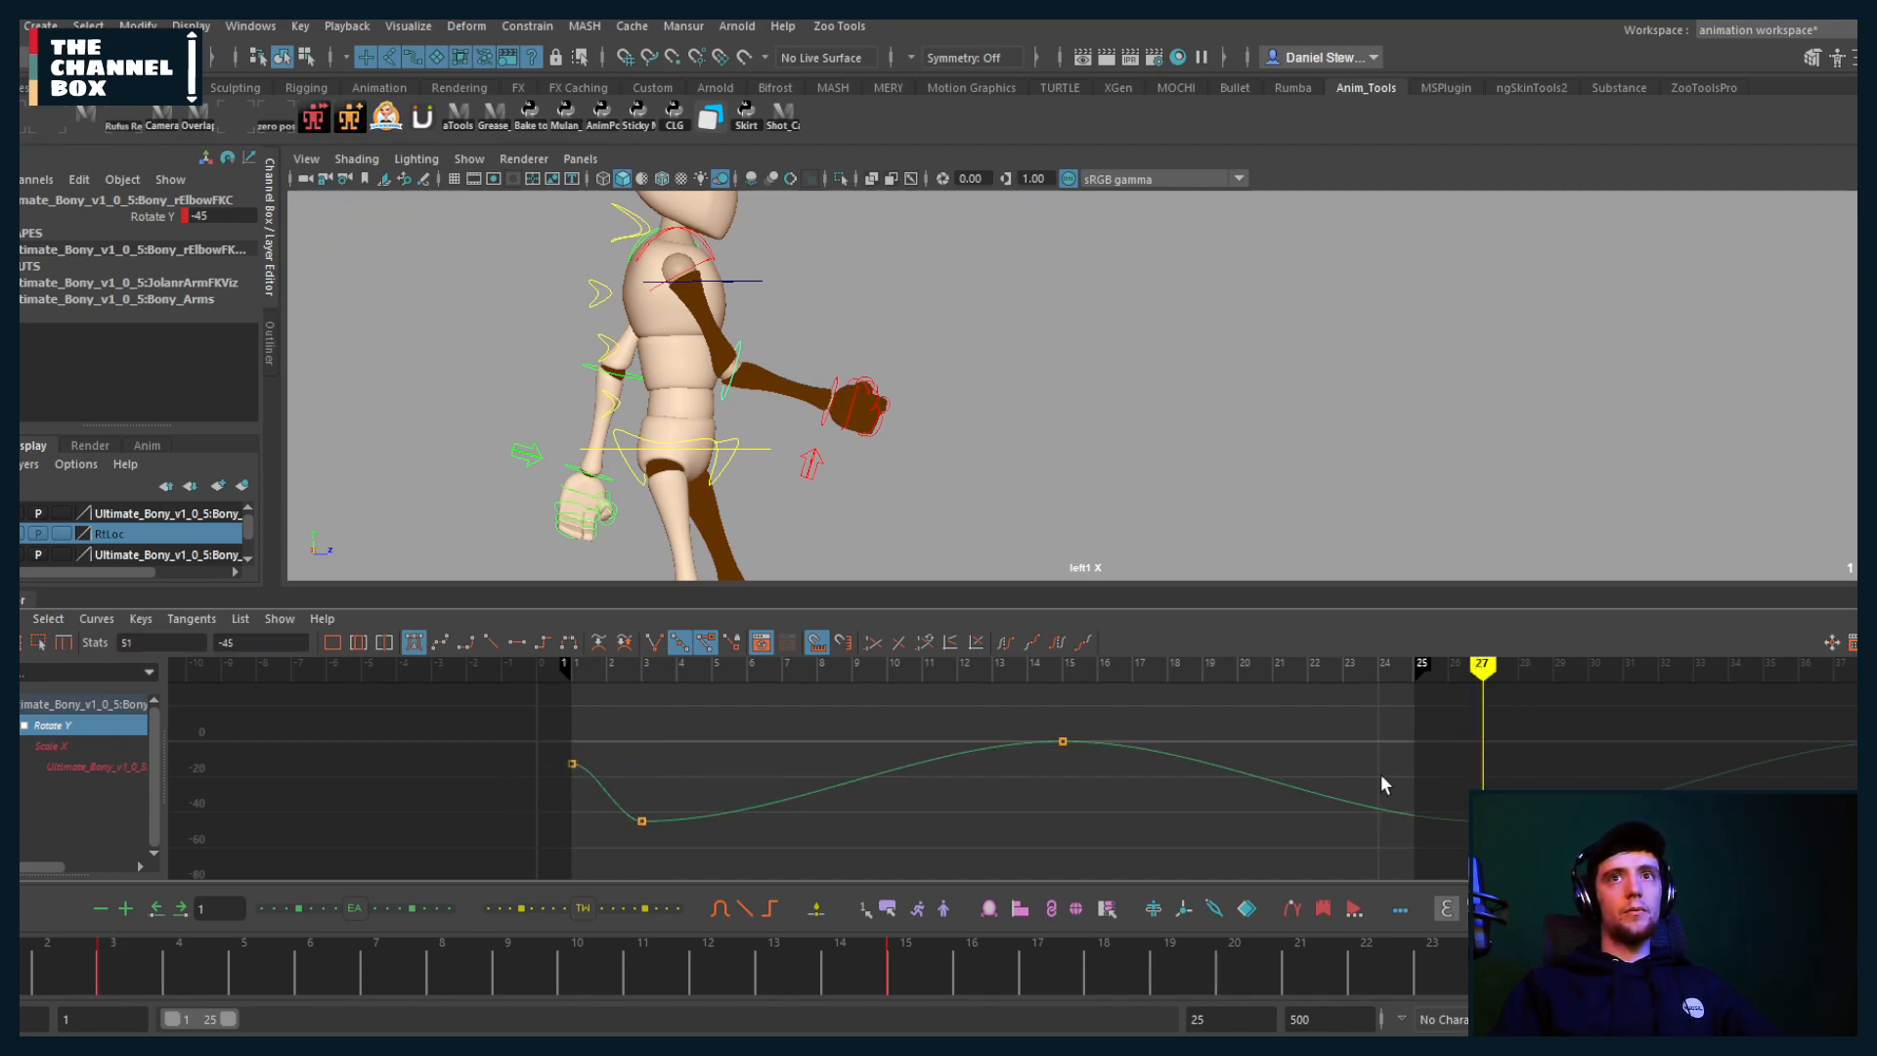
scroll(1005, 783, "down", 3)
left_click_drag(935, 847, 936, 845)
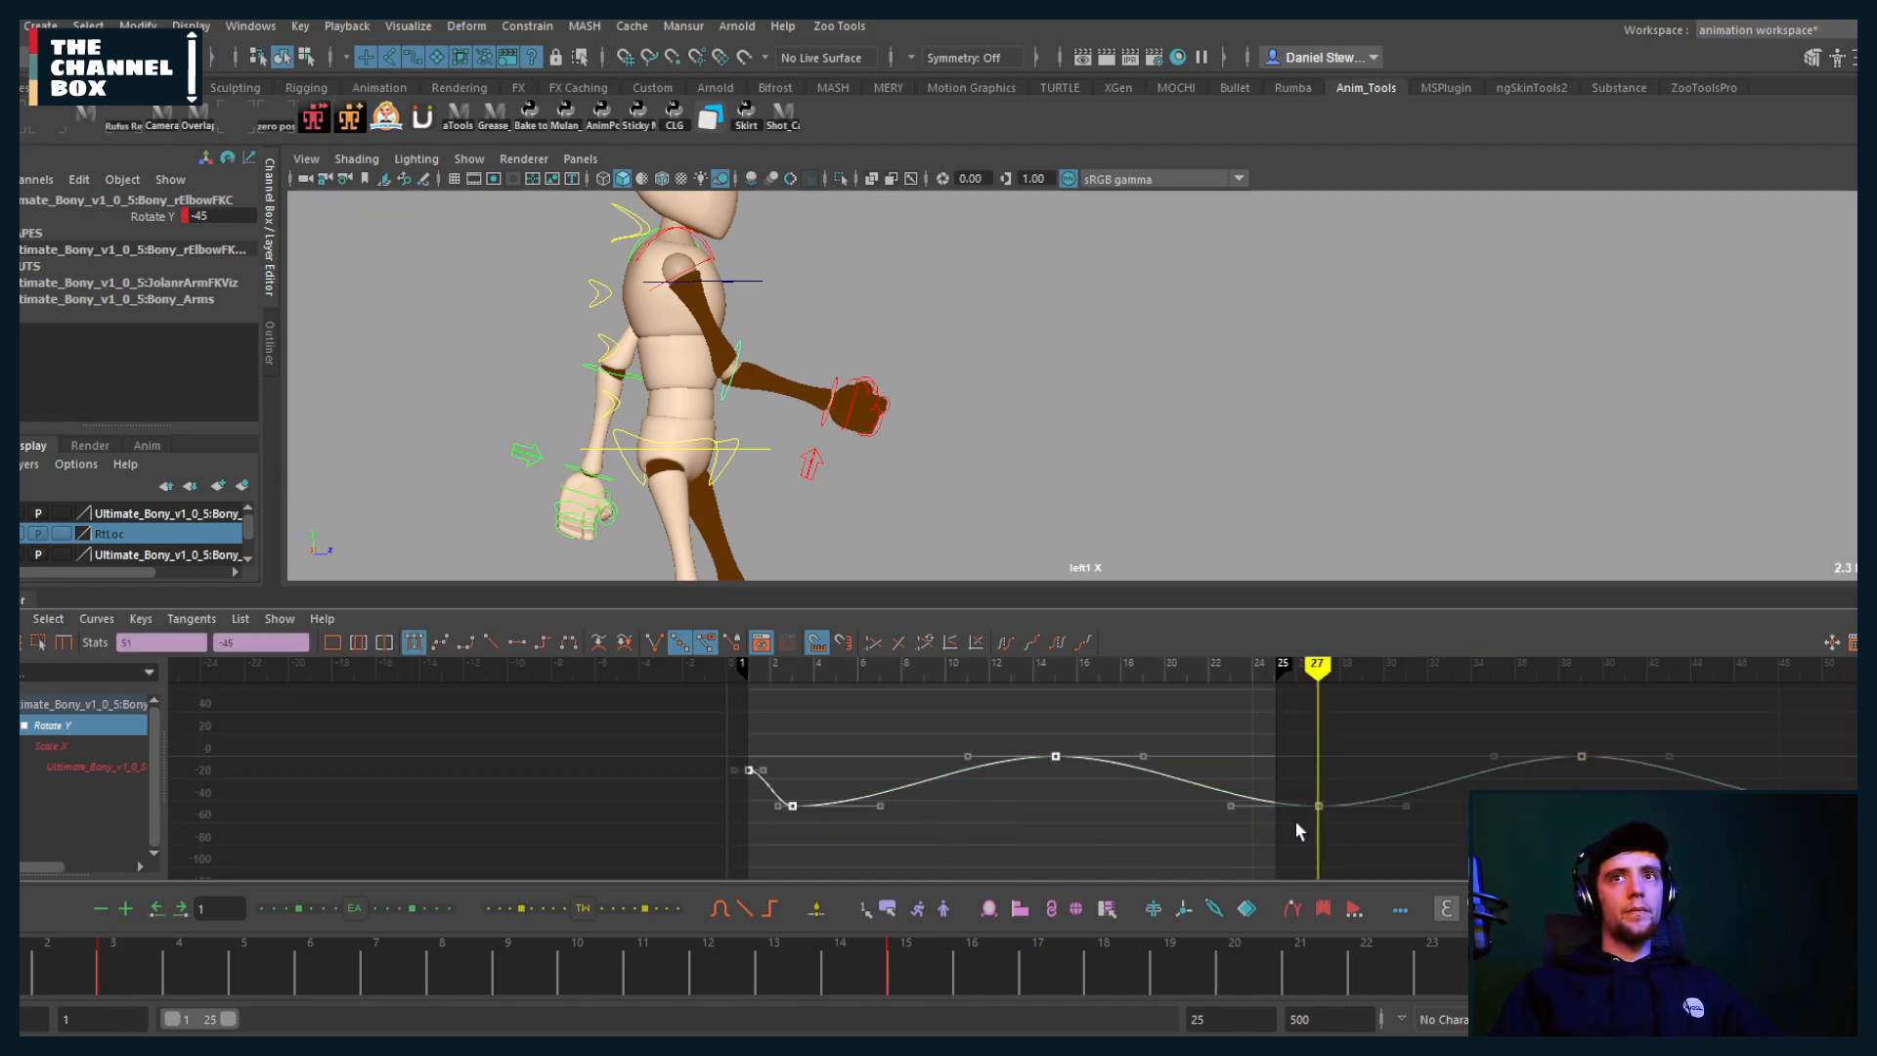
left_click_drag(676, 783, 676, 782)
key("Delete")
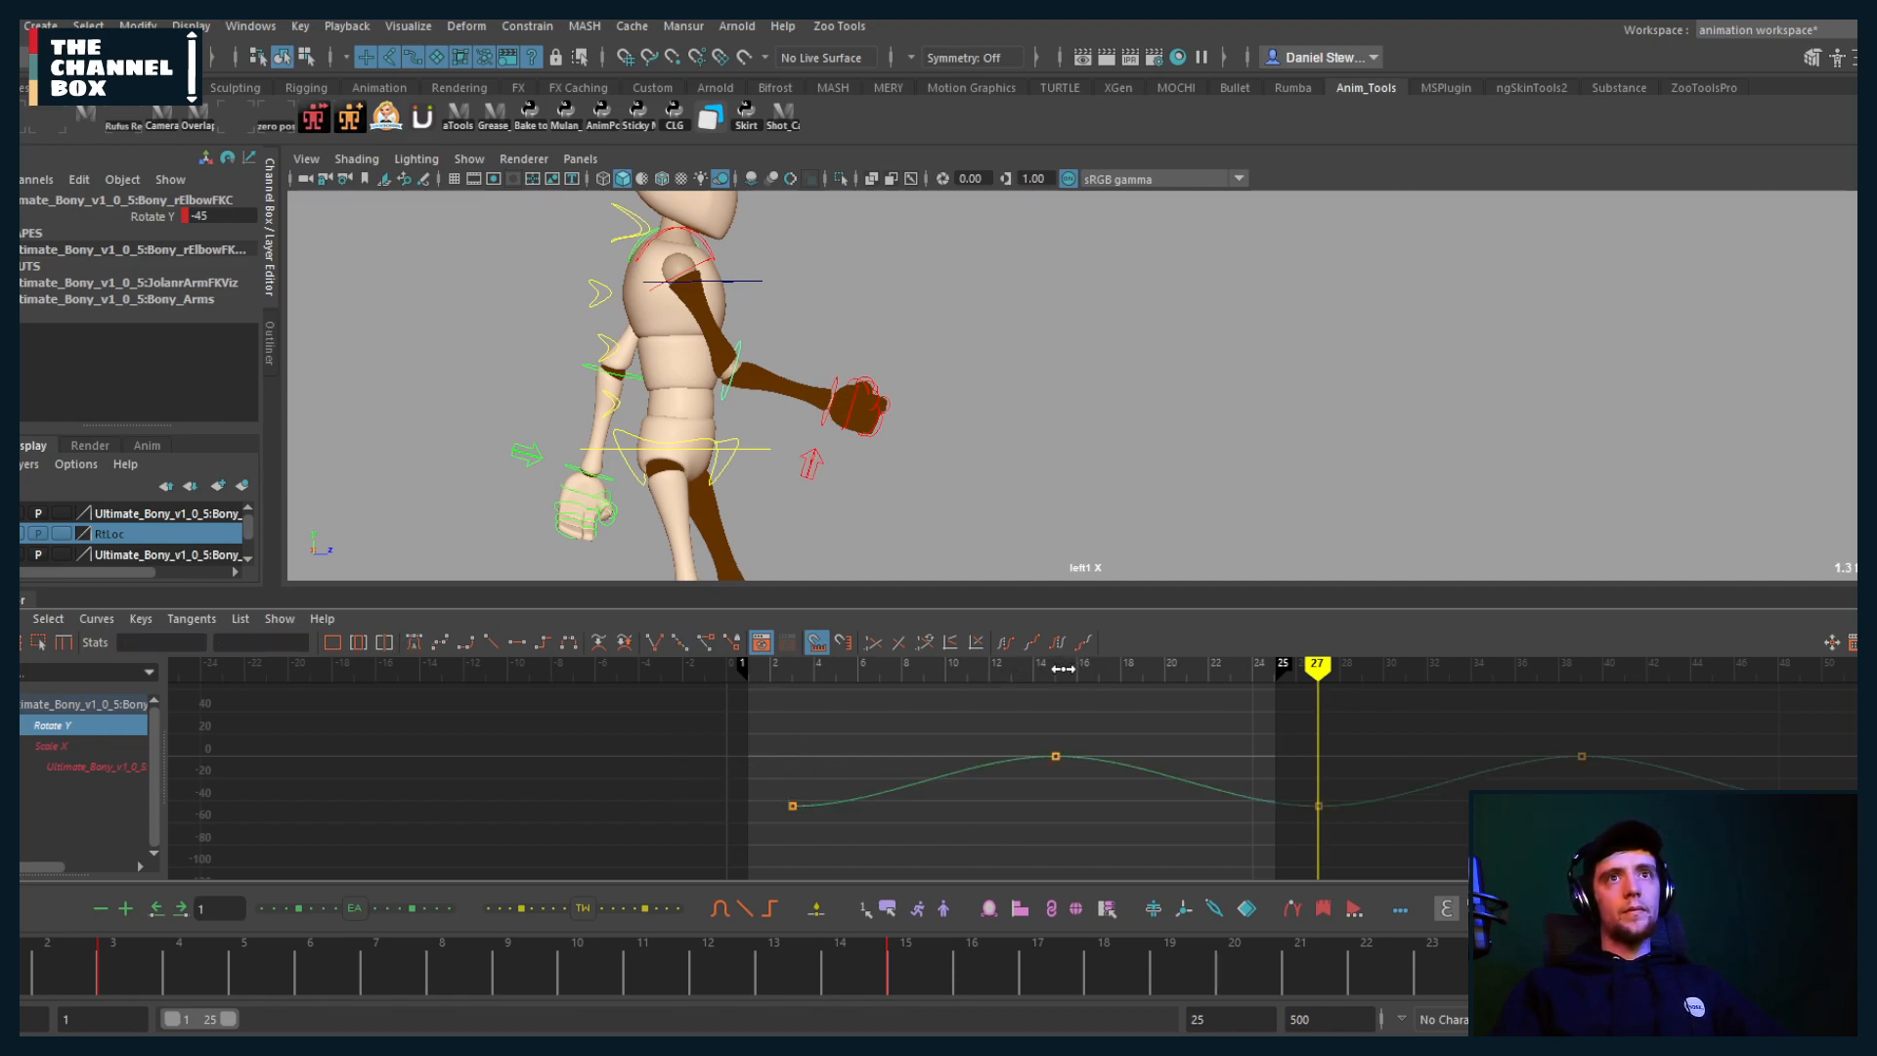
Step: Shift all of the right elbow's Rotate Y keys 24 frames earlier and play back the walk
left_click(1062, 668)
left_click_drag(902, 749, 974, 803)
middle_click_drag(1035, 798, 526, 796, "shift")
left_click(788, 812)
key("alt+v")
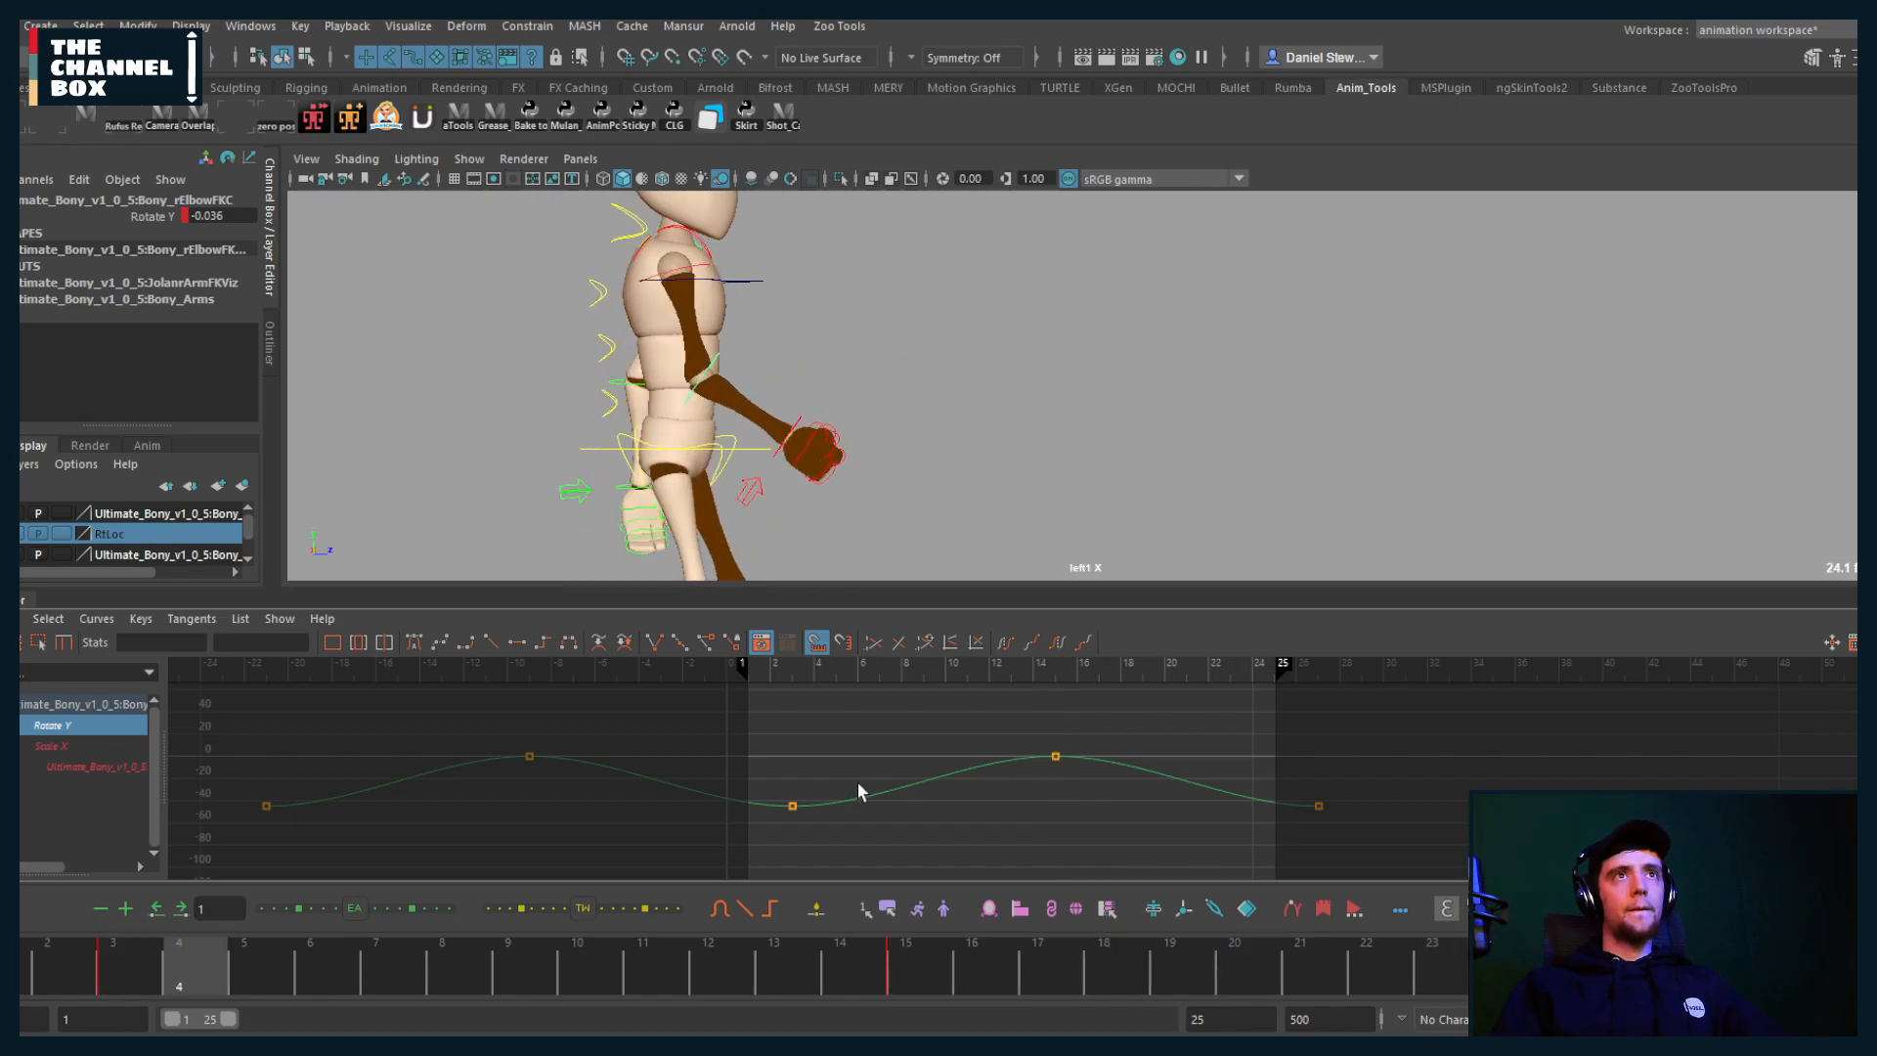
key("alt+v")
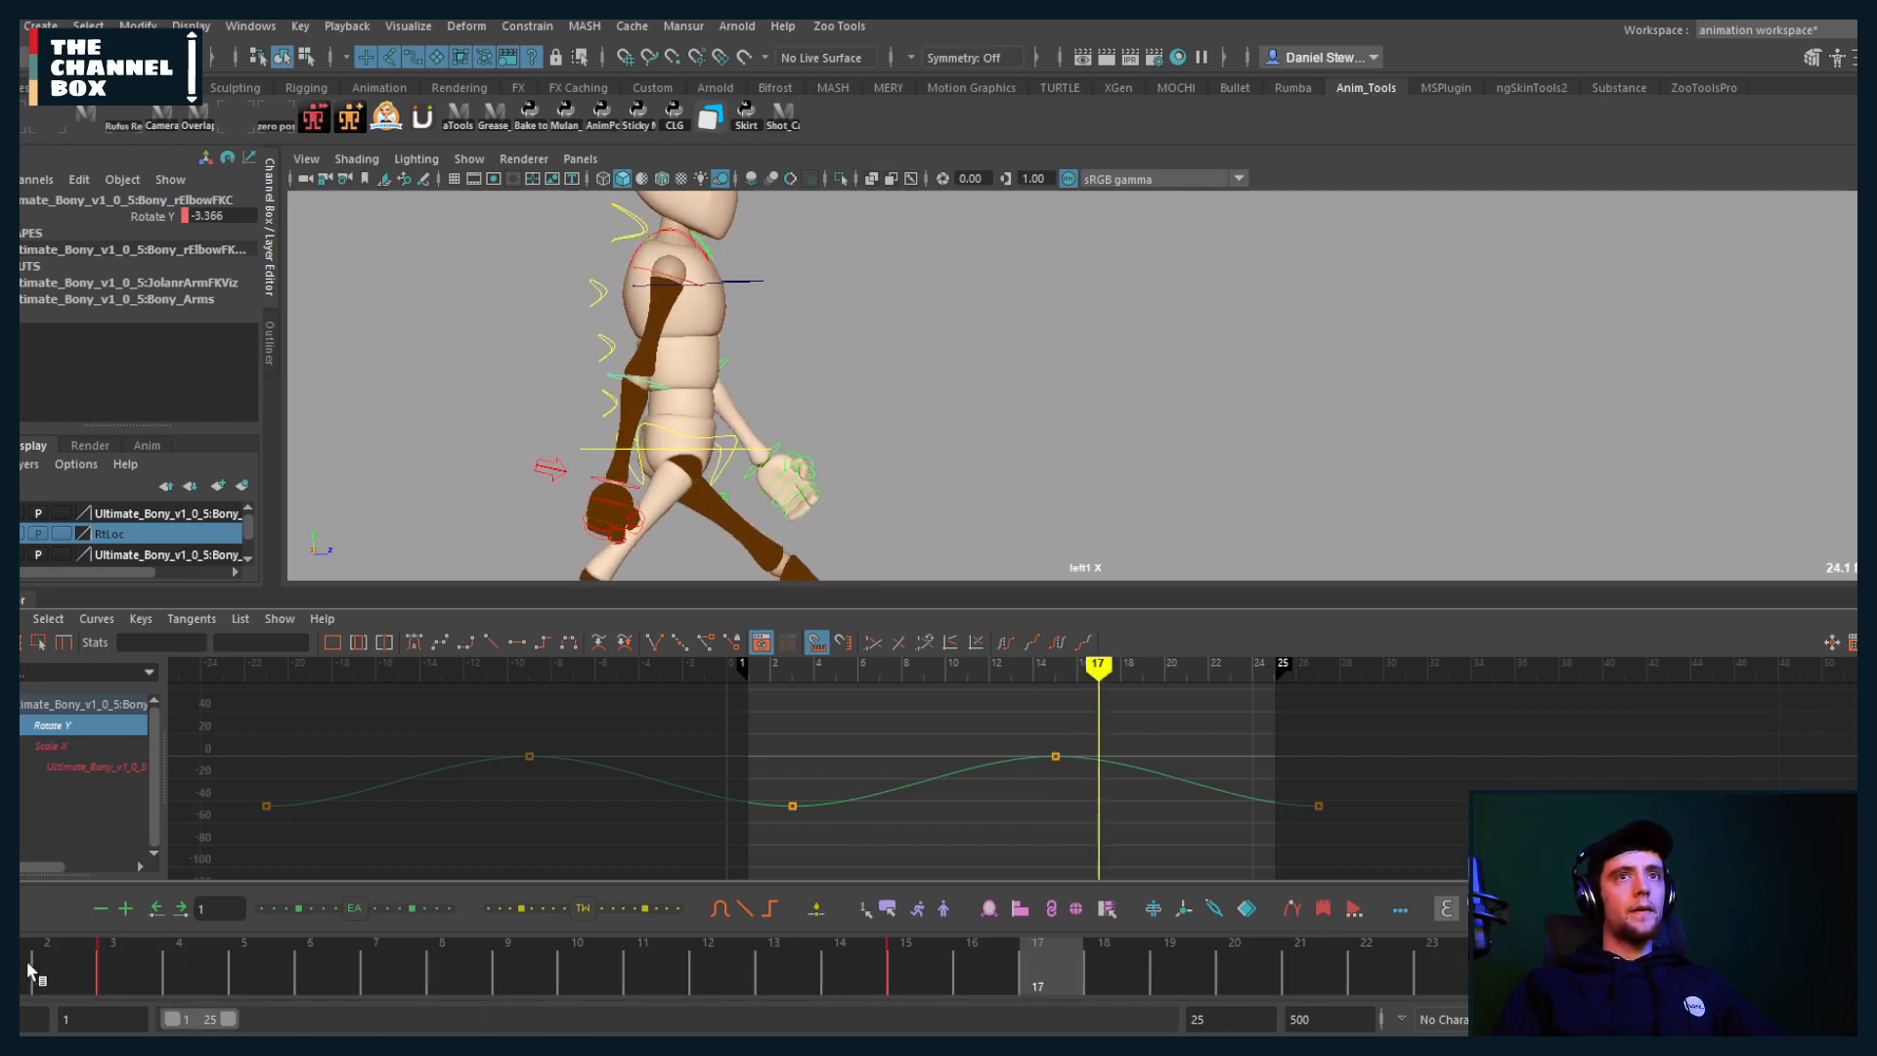
Step: Scrub through the arm swing, add a right elbow Rotate Y key at frame 20 at about -4.6, and play back the walk
left_click_drag(26, 960, 150, 959)
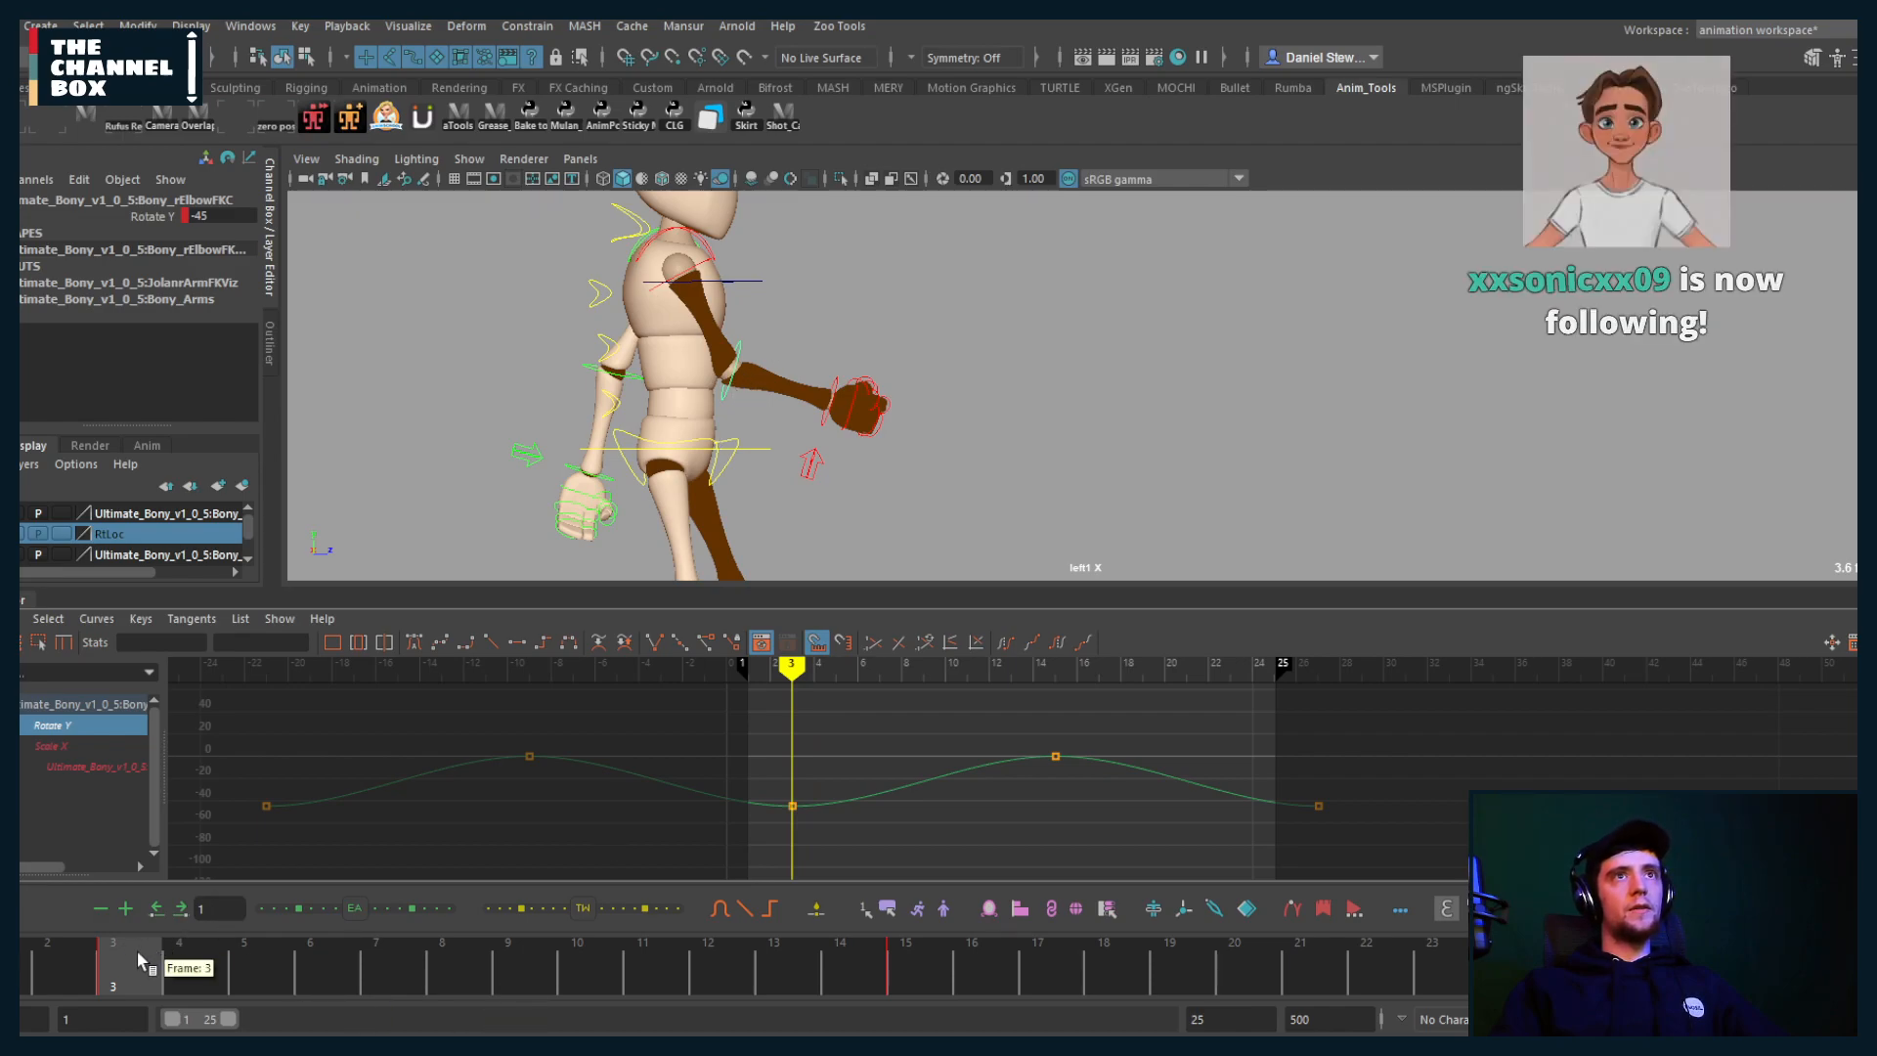
left_click_drag(149, 963, 1565, 973)
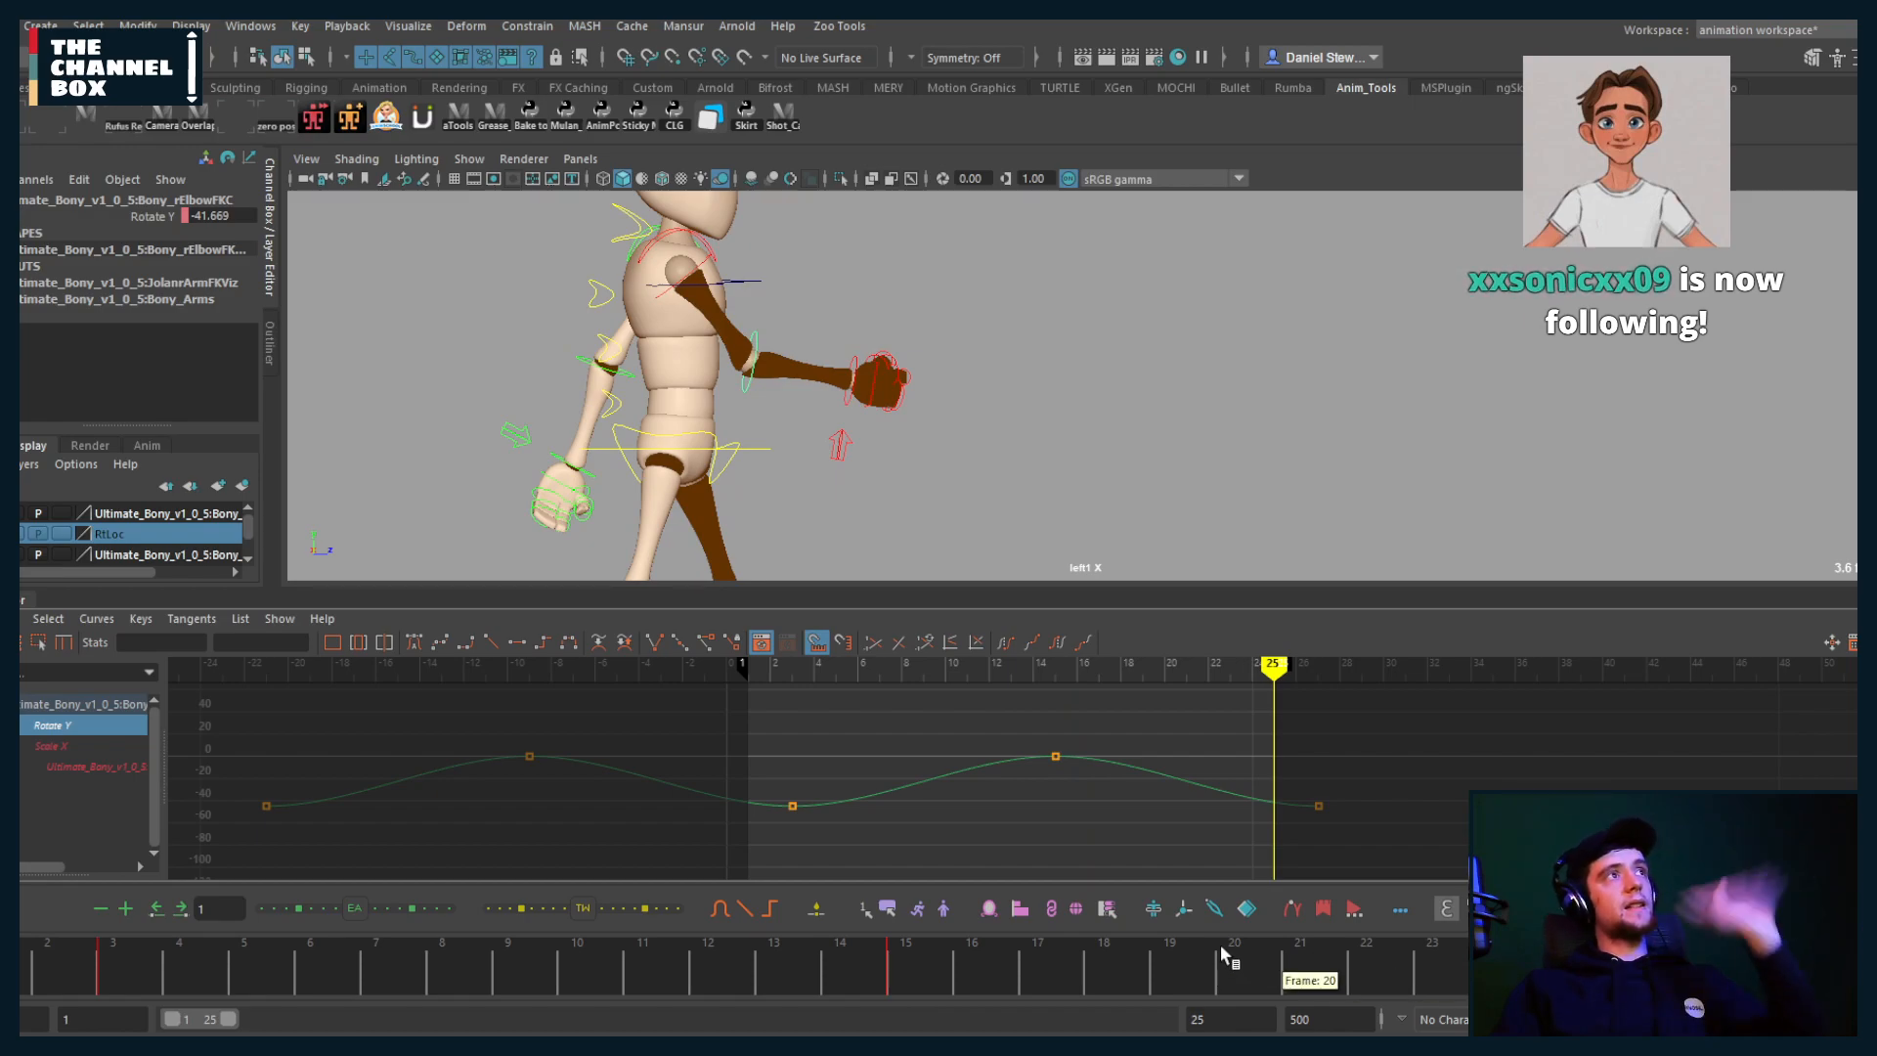
left_click_drag(773, 963, 1110, 956)
key("e")
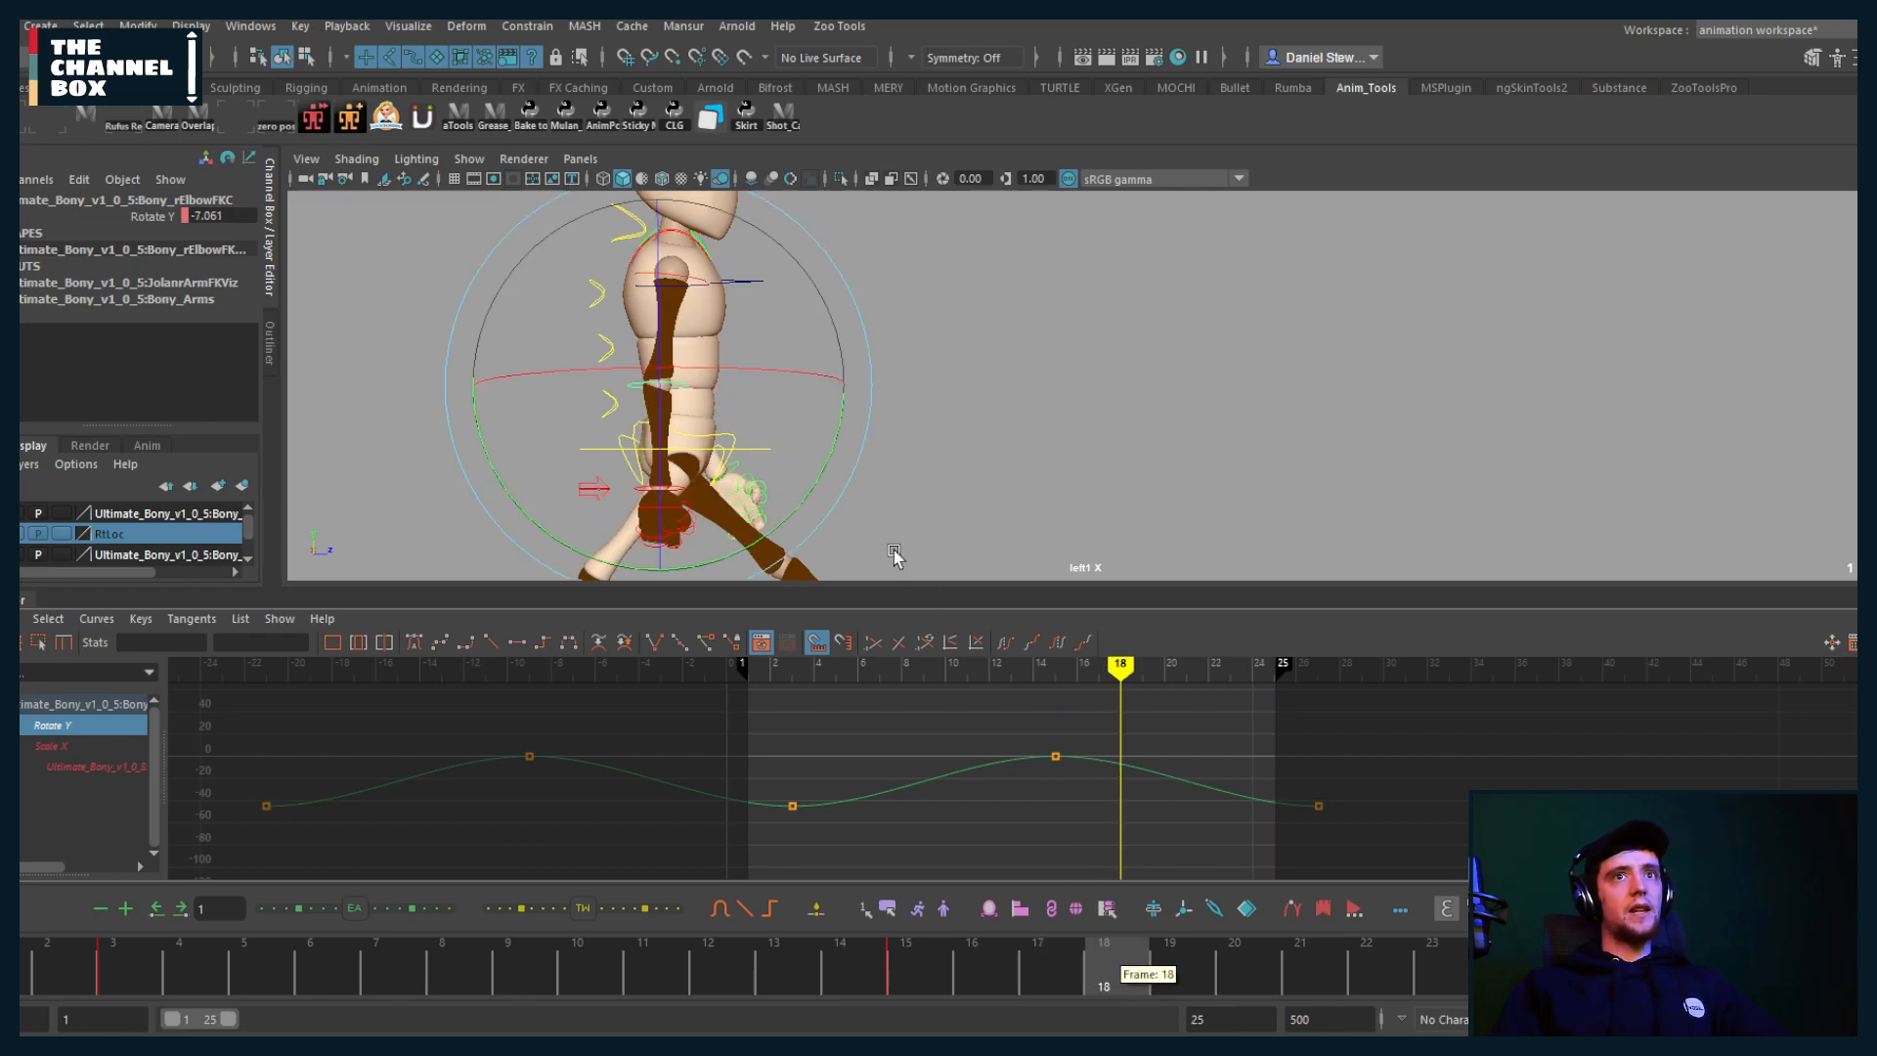
left_click_drag(818, 498, 795, 507)
right_click_drag(1042, 781, 1271, 694, "alt")
left_click_drag(1288, 683, 1197, 809)
middle_click_drag(1197, 809, 1316, 791)
key("a")
key("alt+v")
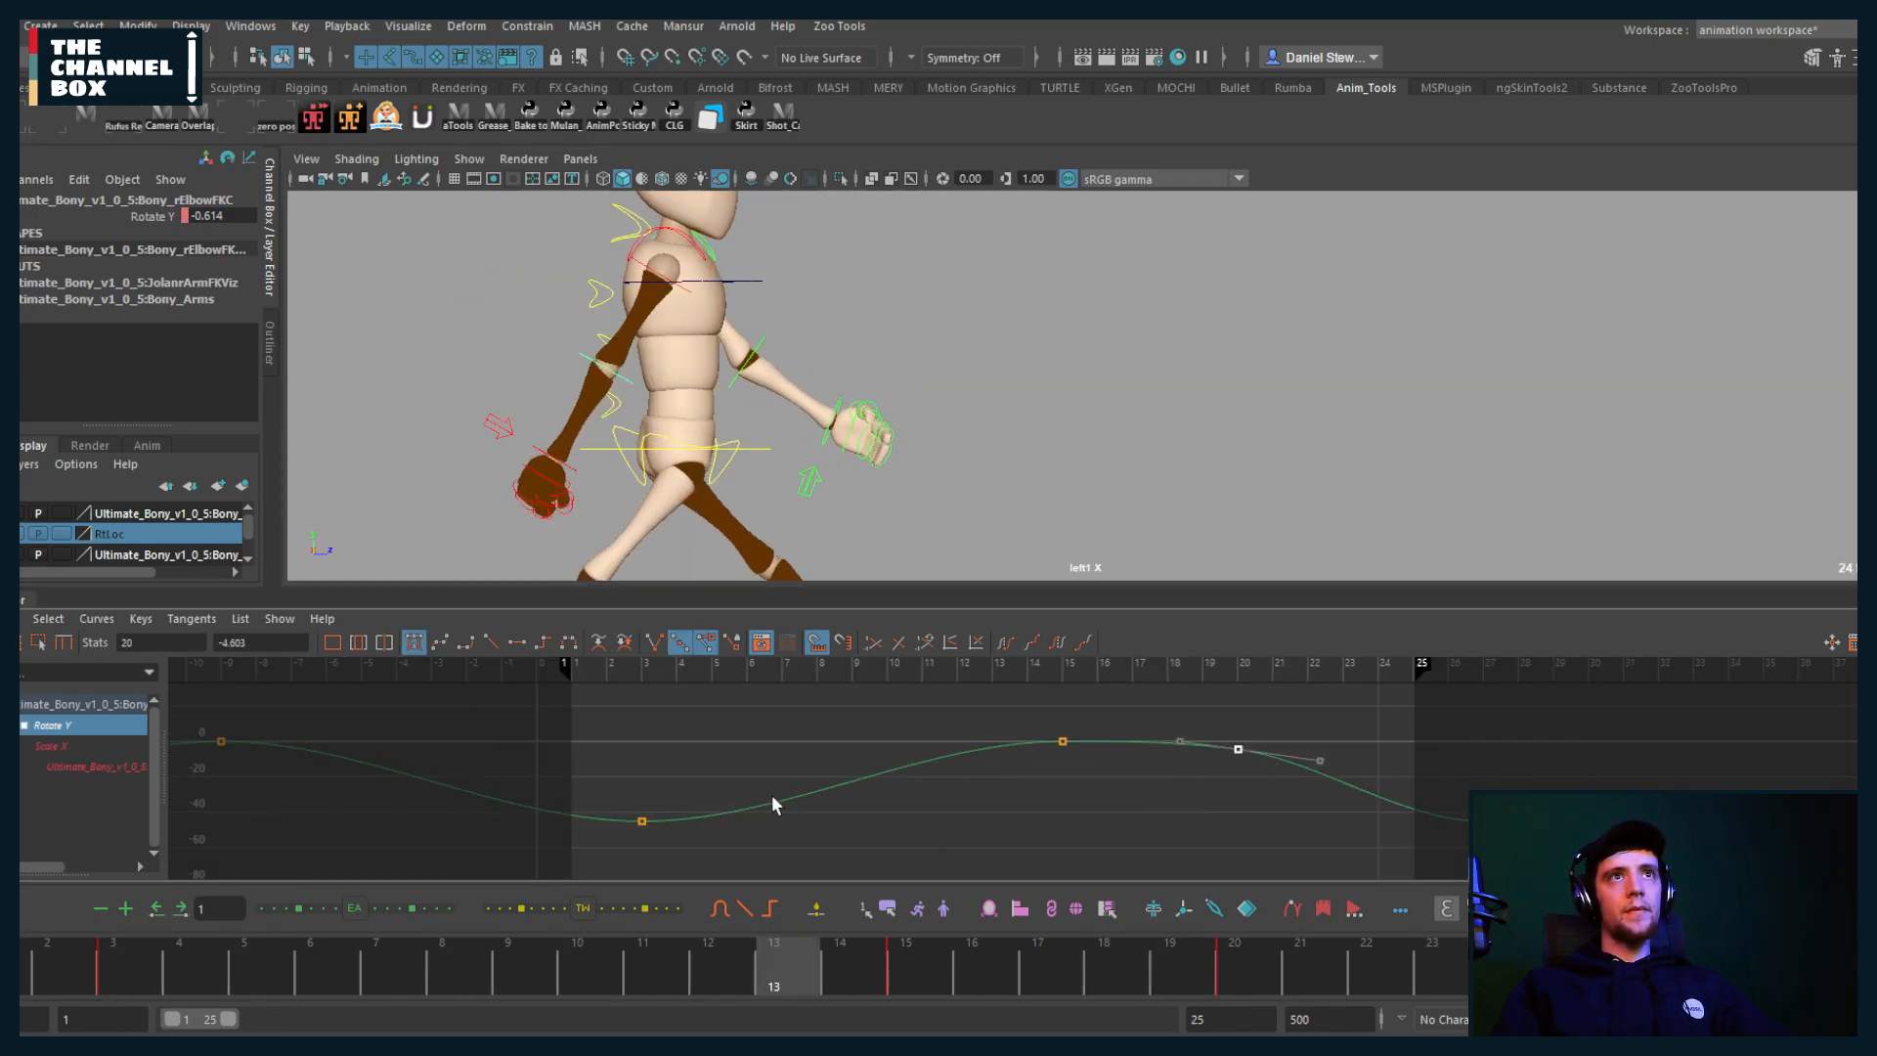
Step: Key the right elbow at frame 8, lower its Rotate Y to about -40.9, and move that key to frame 7
left_click_drag(29, 983, 450, 989)
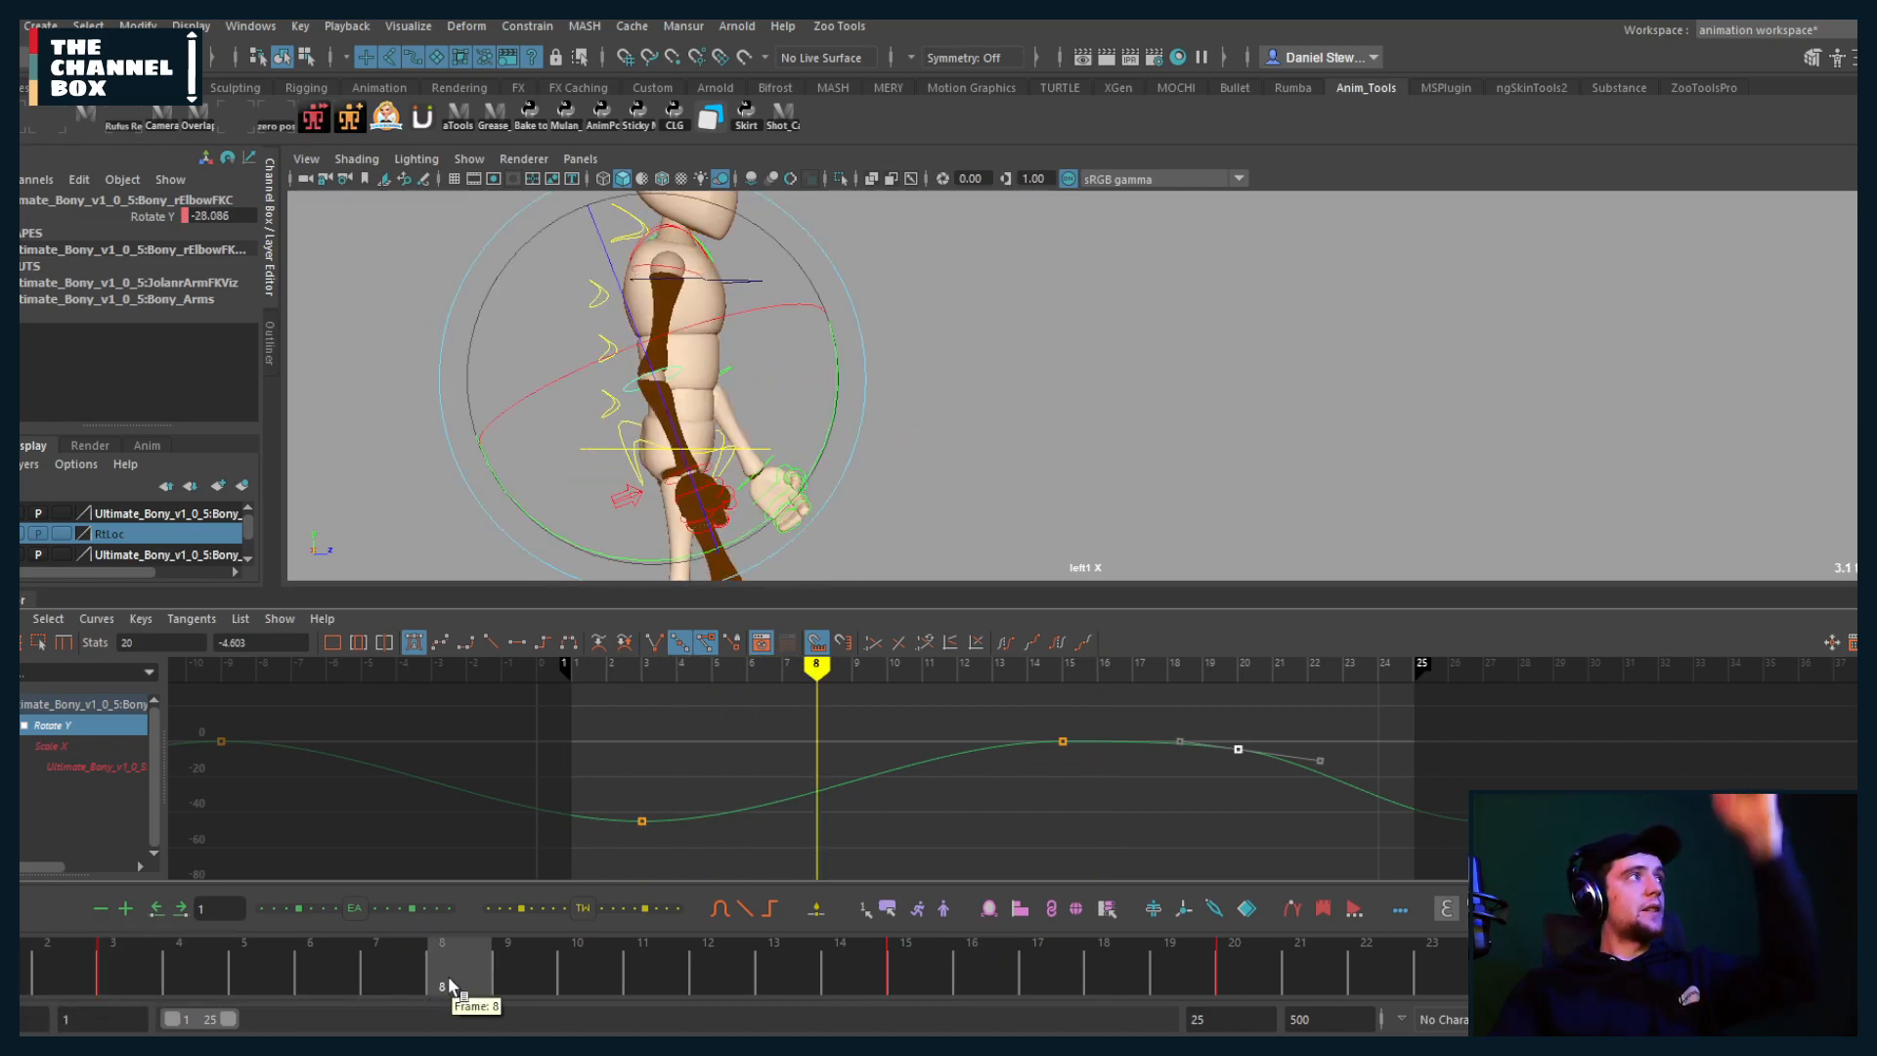
key("s")
left_click(814, 789)
middle_click_drag(813, 789, 861, 850, "shift")
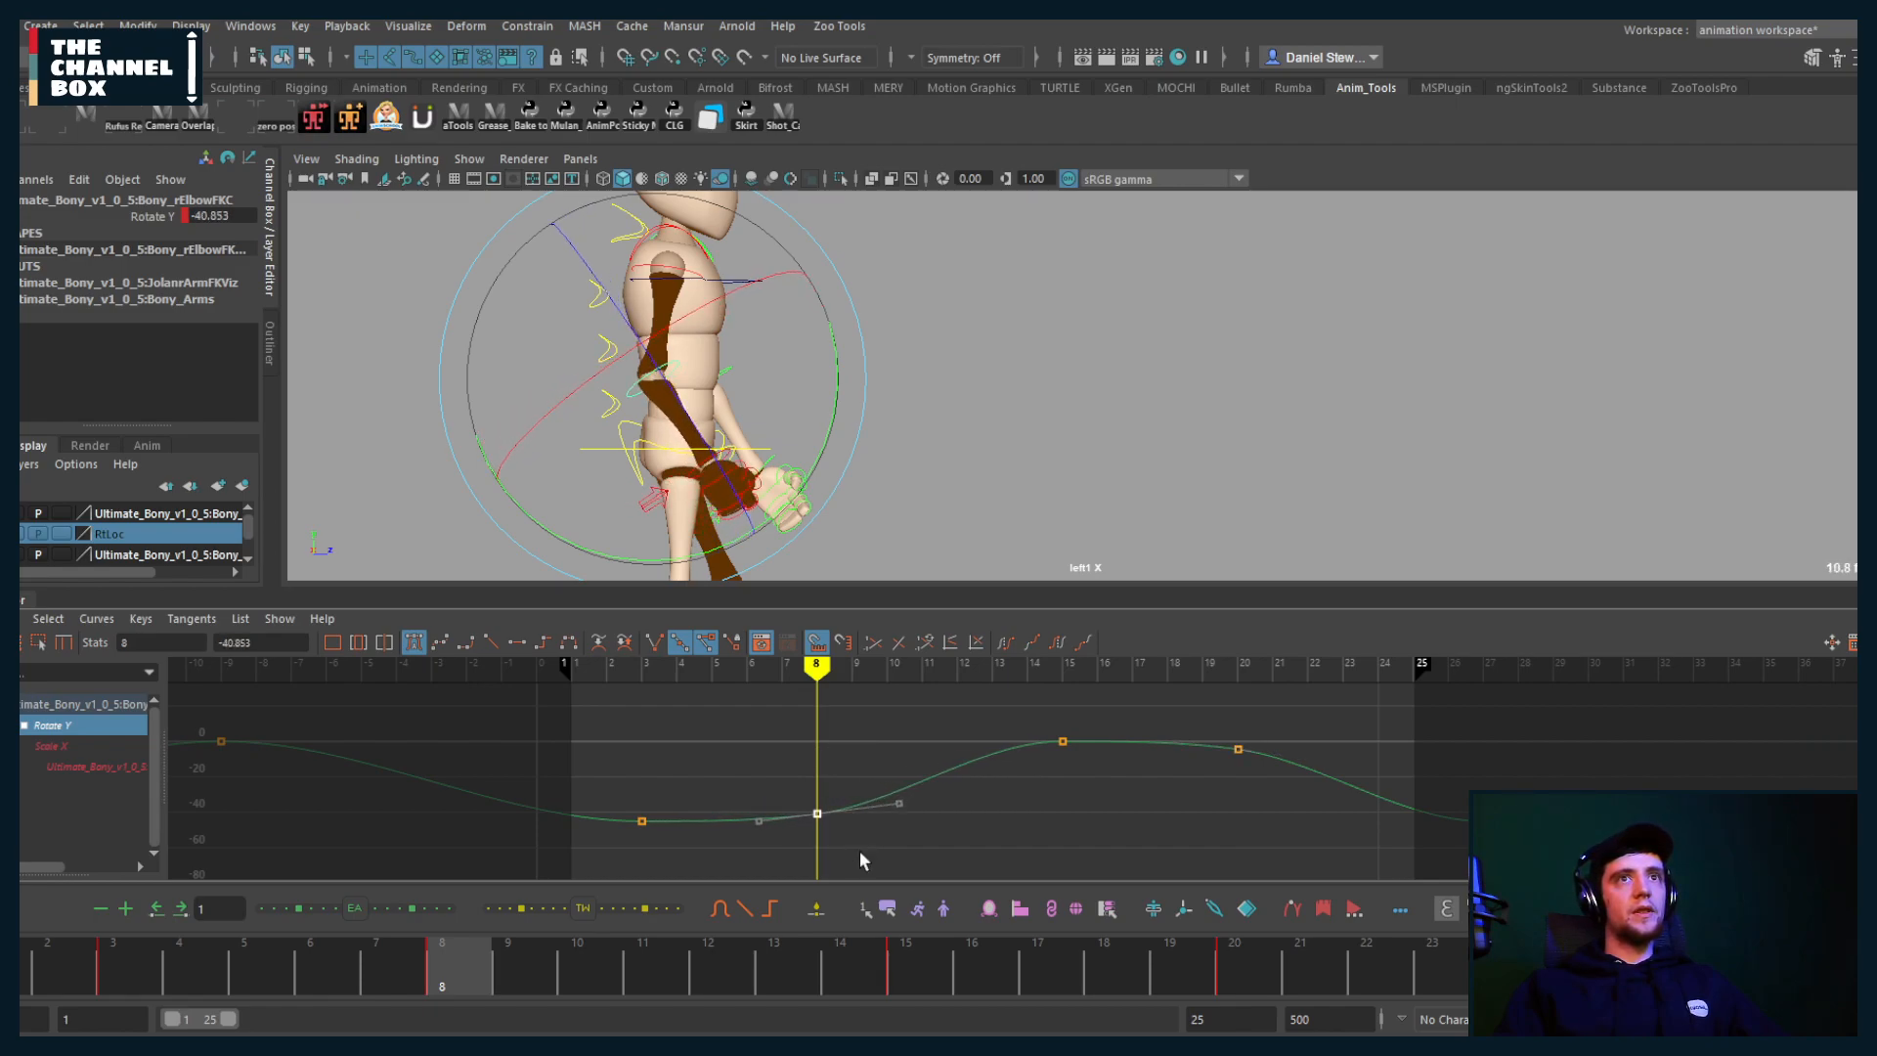
key("alt+v")
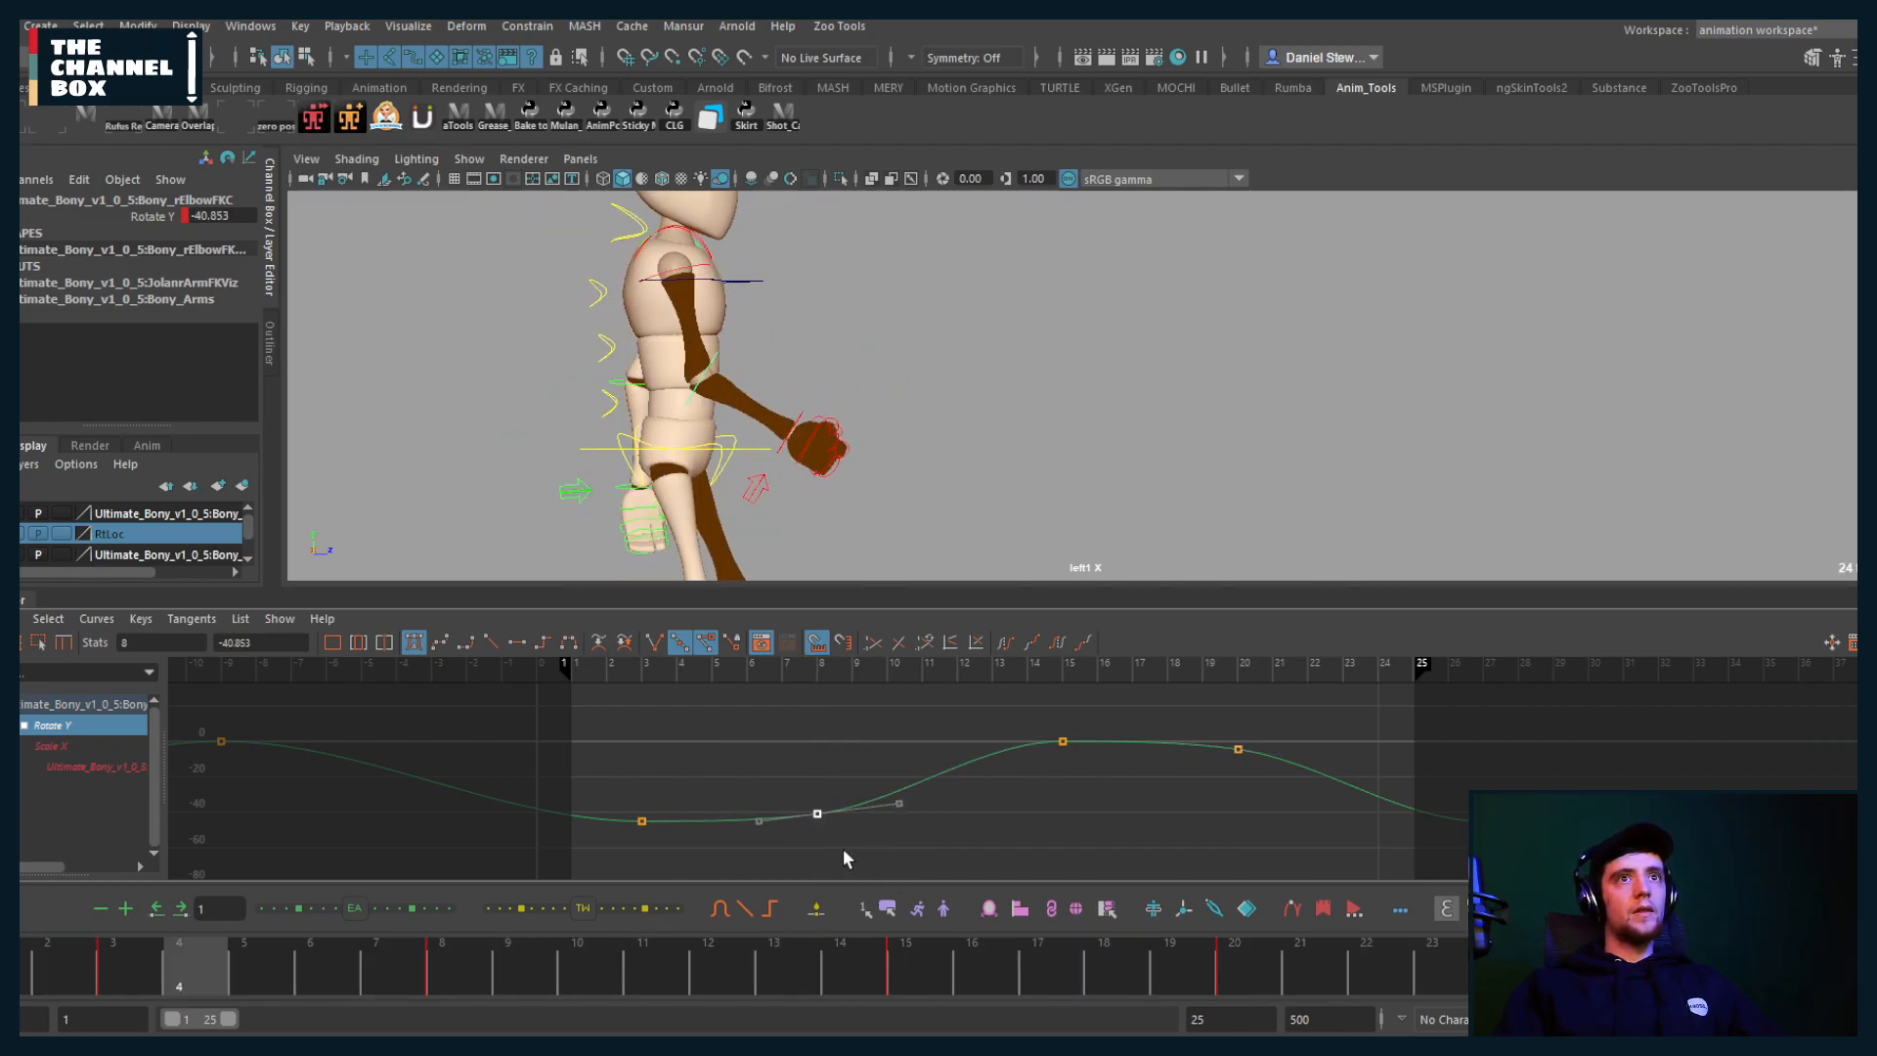
middle_click_drag(844, 850, 806, 847, "shift")
Step: Lower the right elbow's Rotate Y key at frame 20 to about -5.2 and stop the playback
left_click_drag(1285, 731, 1200, 776)
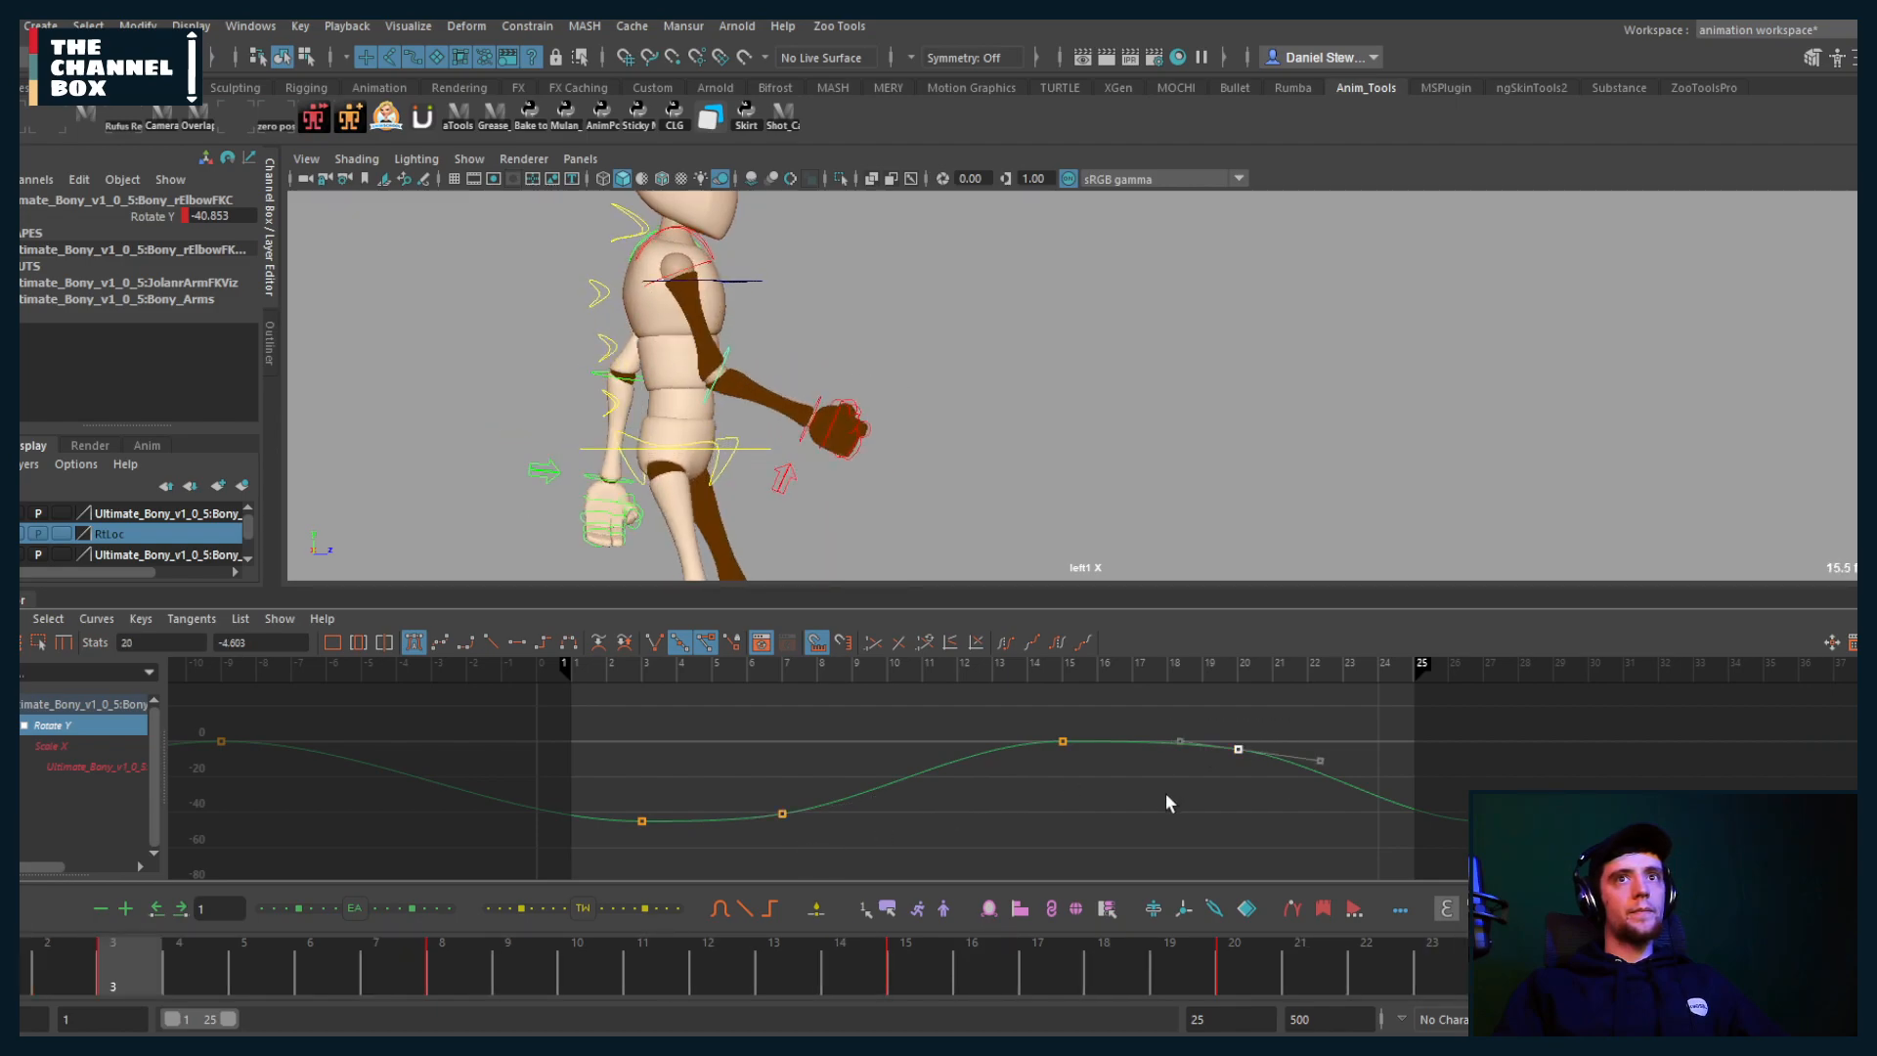
middle_click_drag(1162, 795, 1164, 793)
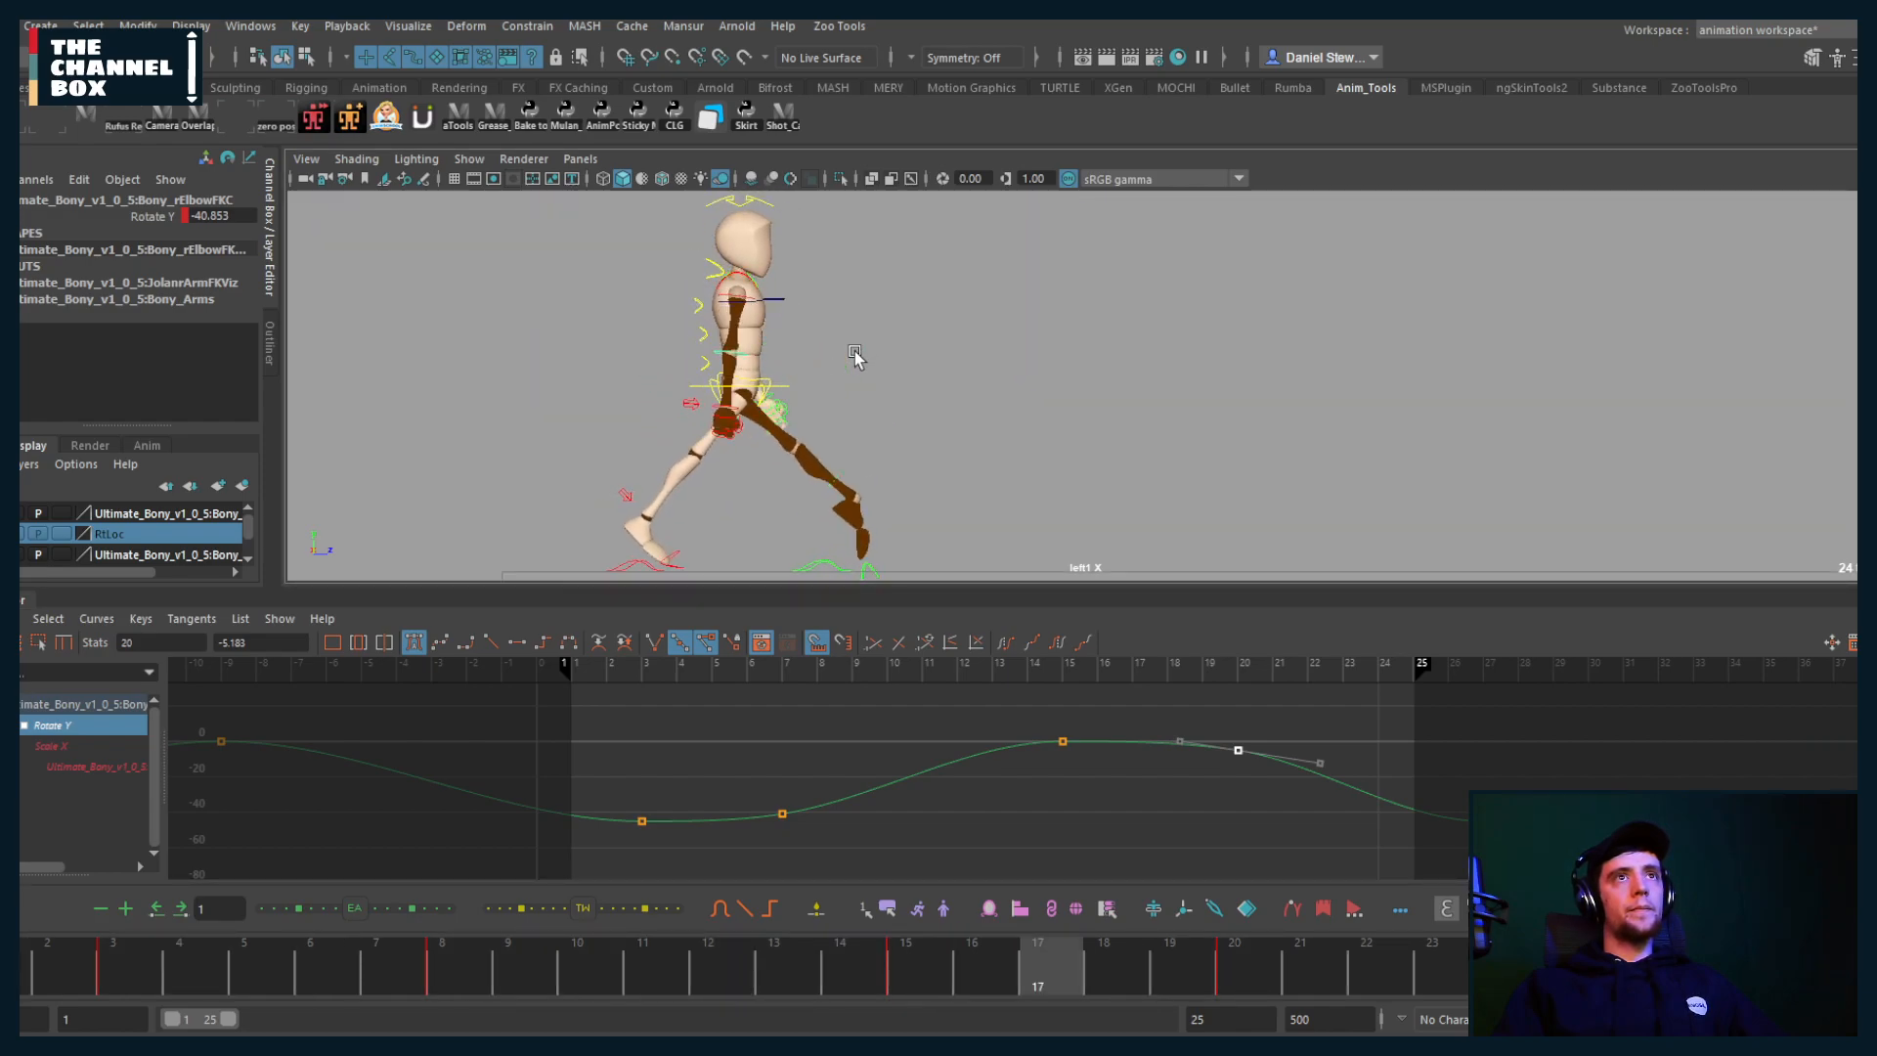
key("Escape")
Step: At frame 1, unmute Translate X, Y and Z on the root control and both foot controls
left_click(24, 972)
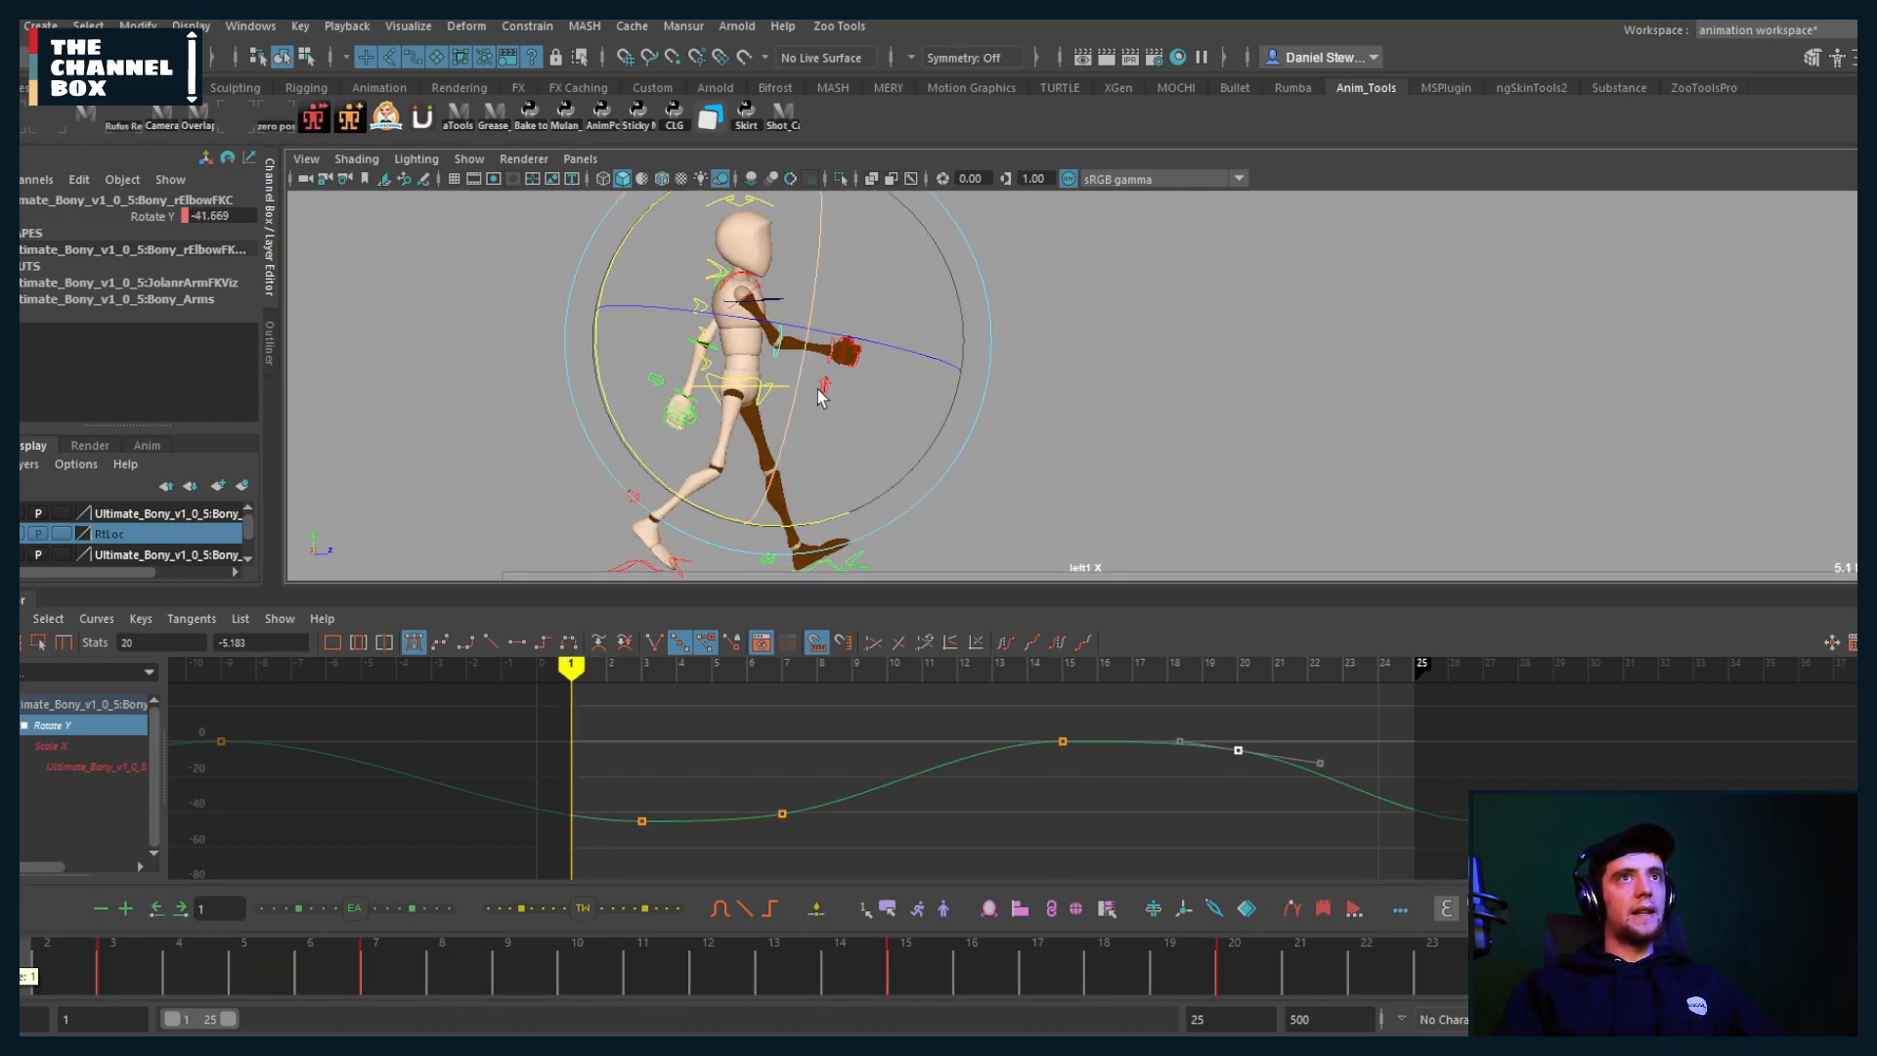
key("q")
scroll(773, 390, "up", 2)
left_click(773, 386)
middle_click_drag(773, 389, 848, 338, "alt")
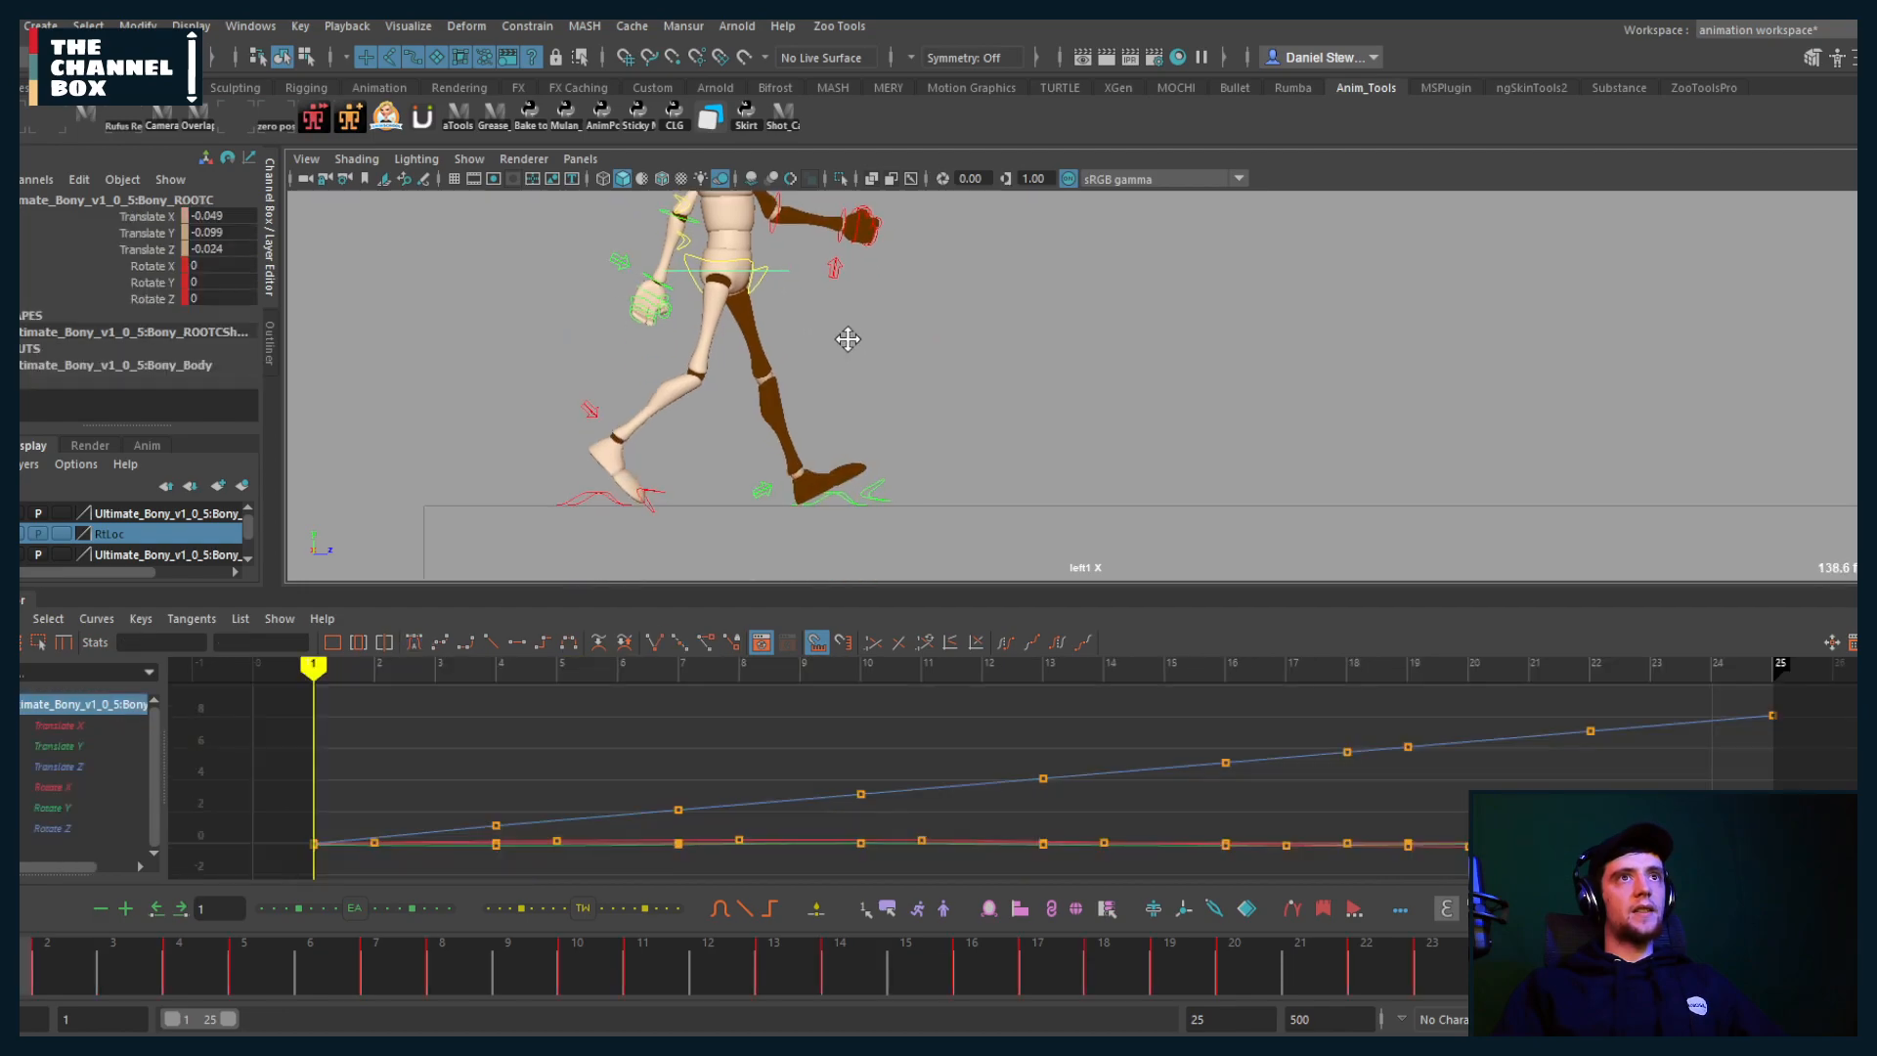
left_click(600, 501)
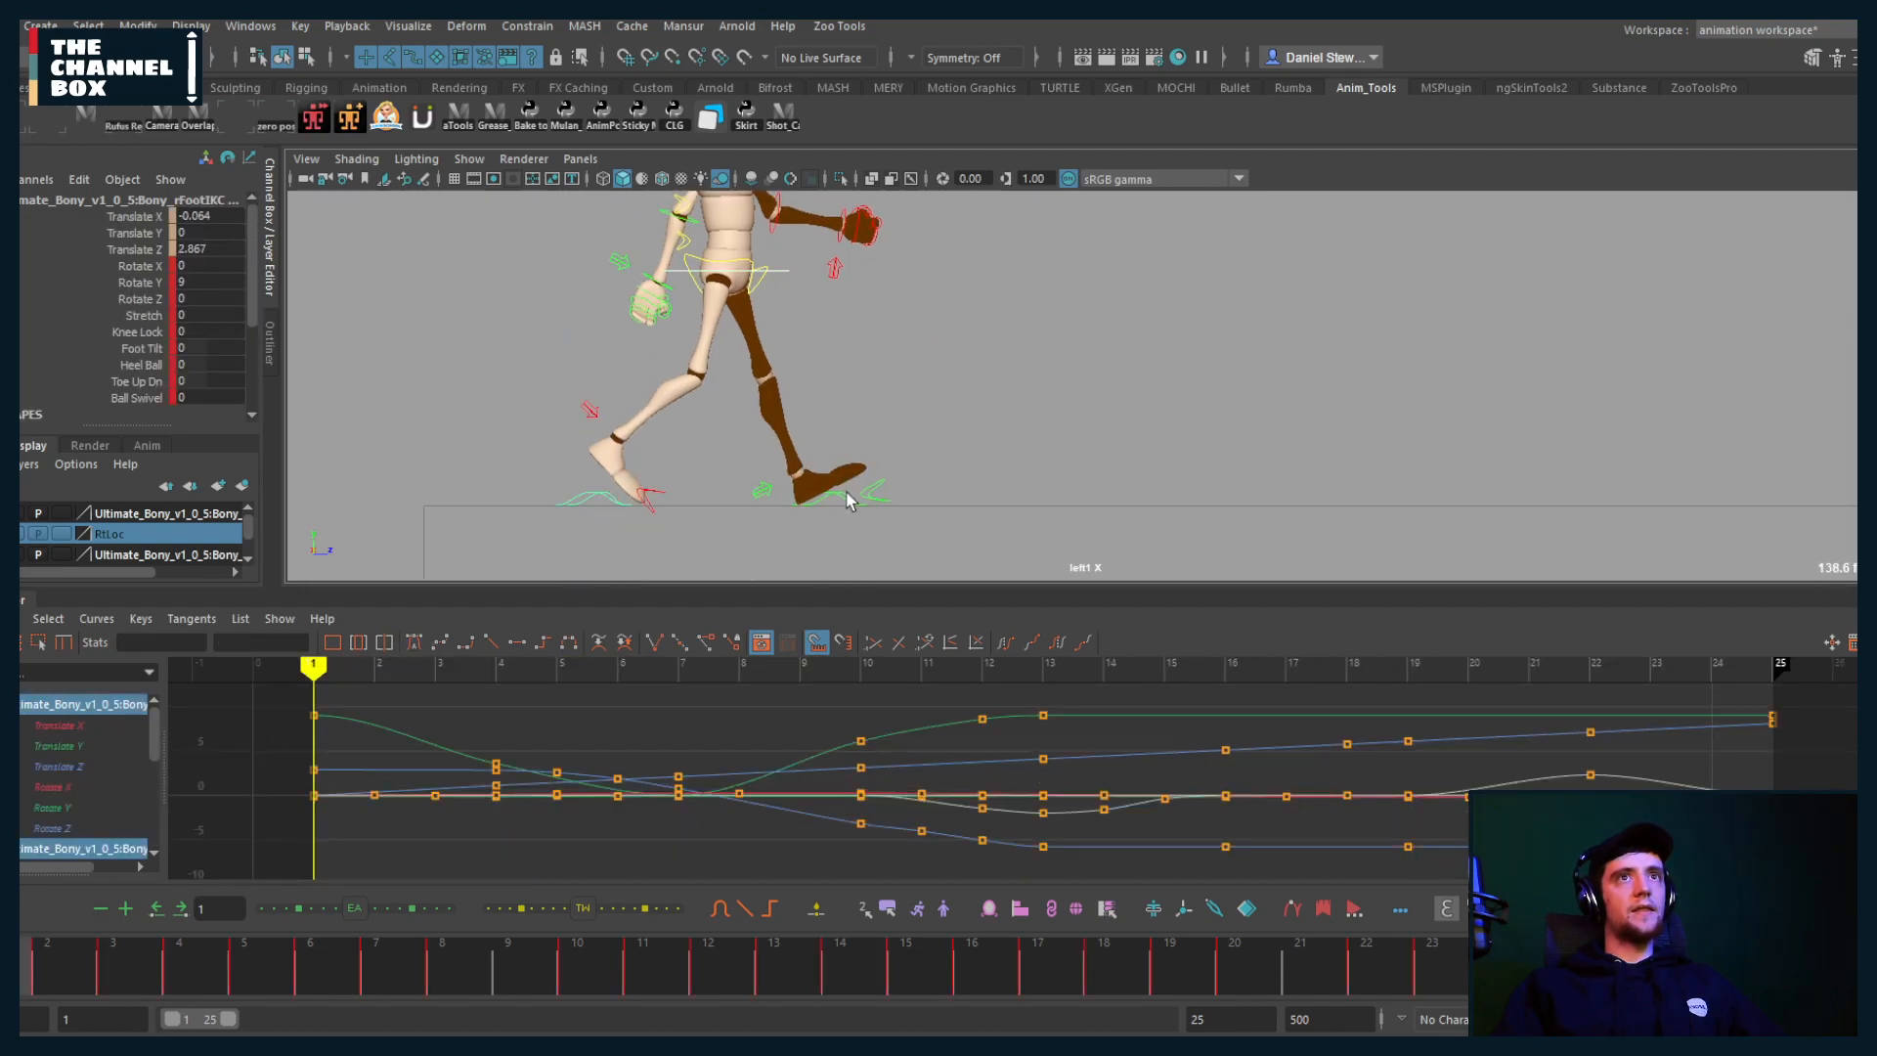
left_click_drag(140, 216, 145, 250)
right_click(144, 251)
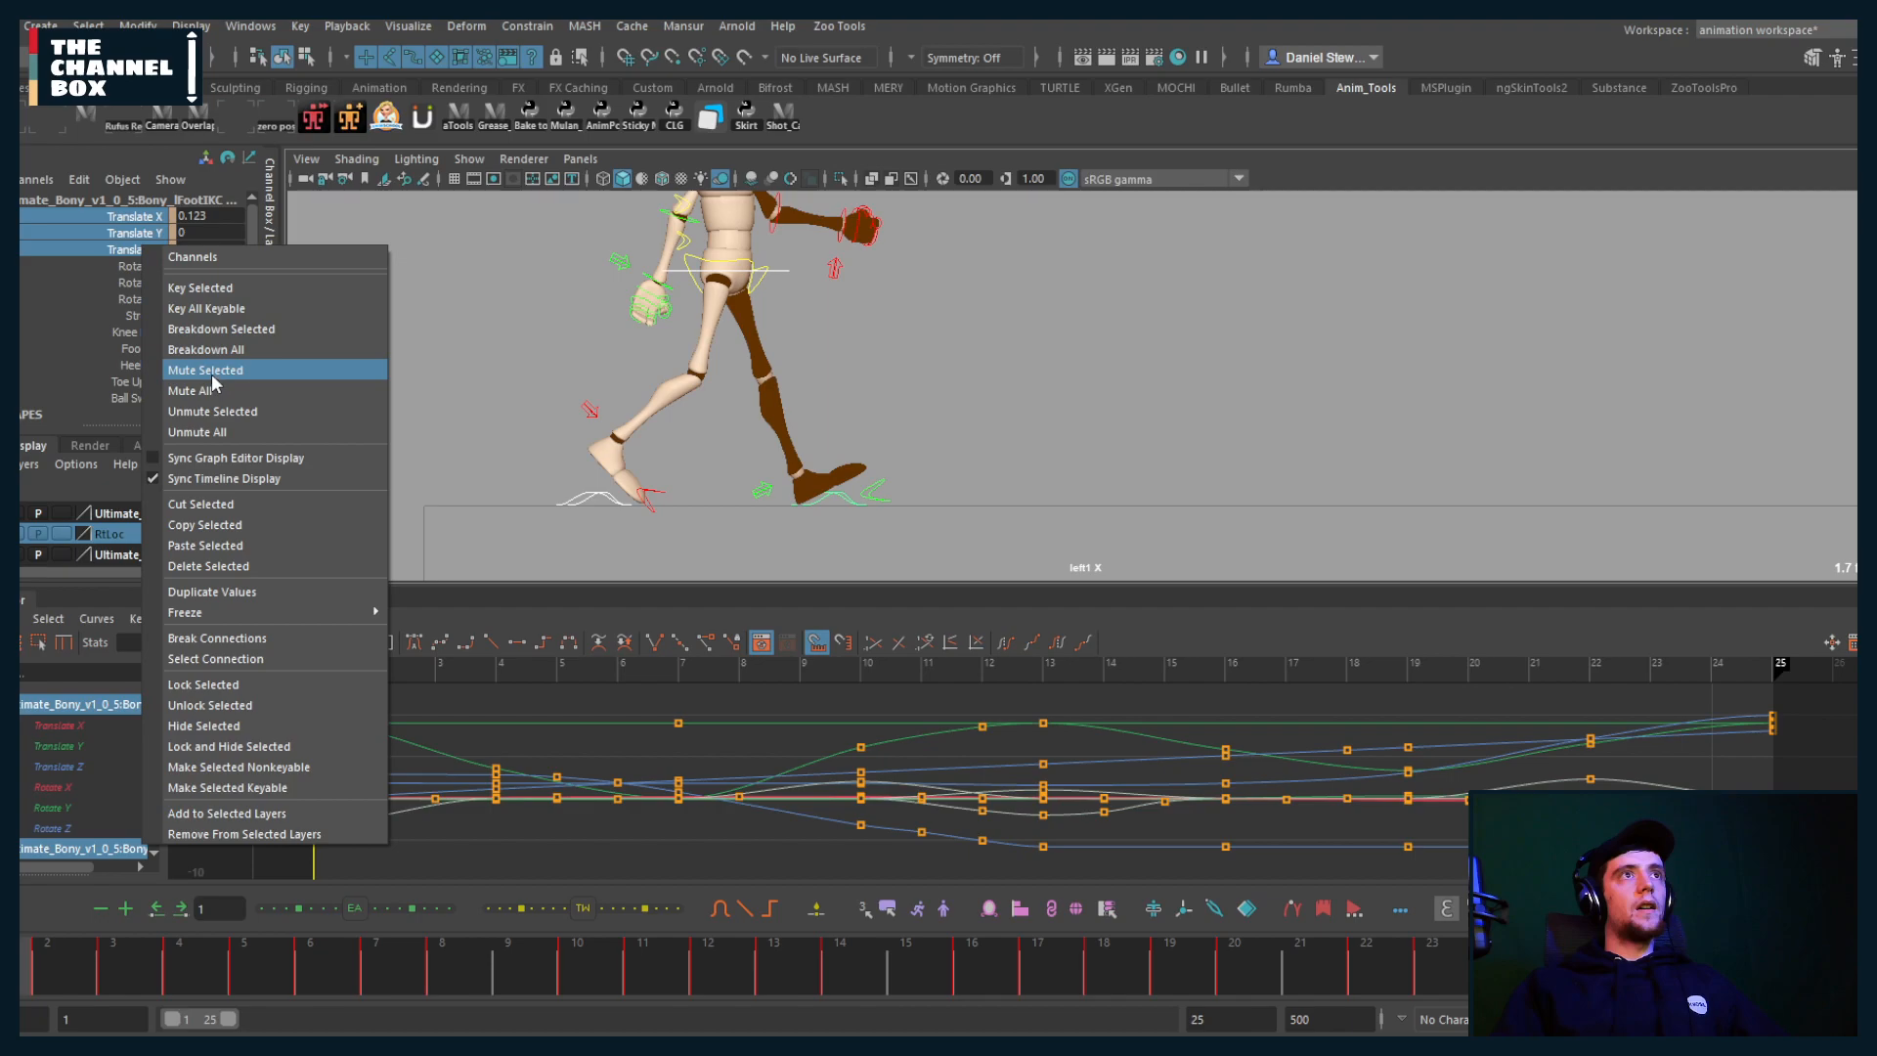
left_click(206, 407)
Step: Clear the selection, play the walk cycle from the side, and switch to the front view
scroll(935, 365, "down", 2)
middle_click_drag(935, 364, 768, 439, "alt")
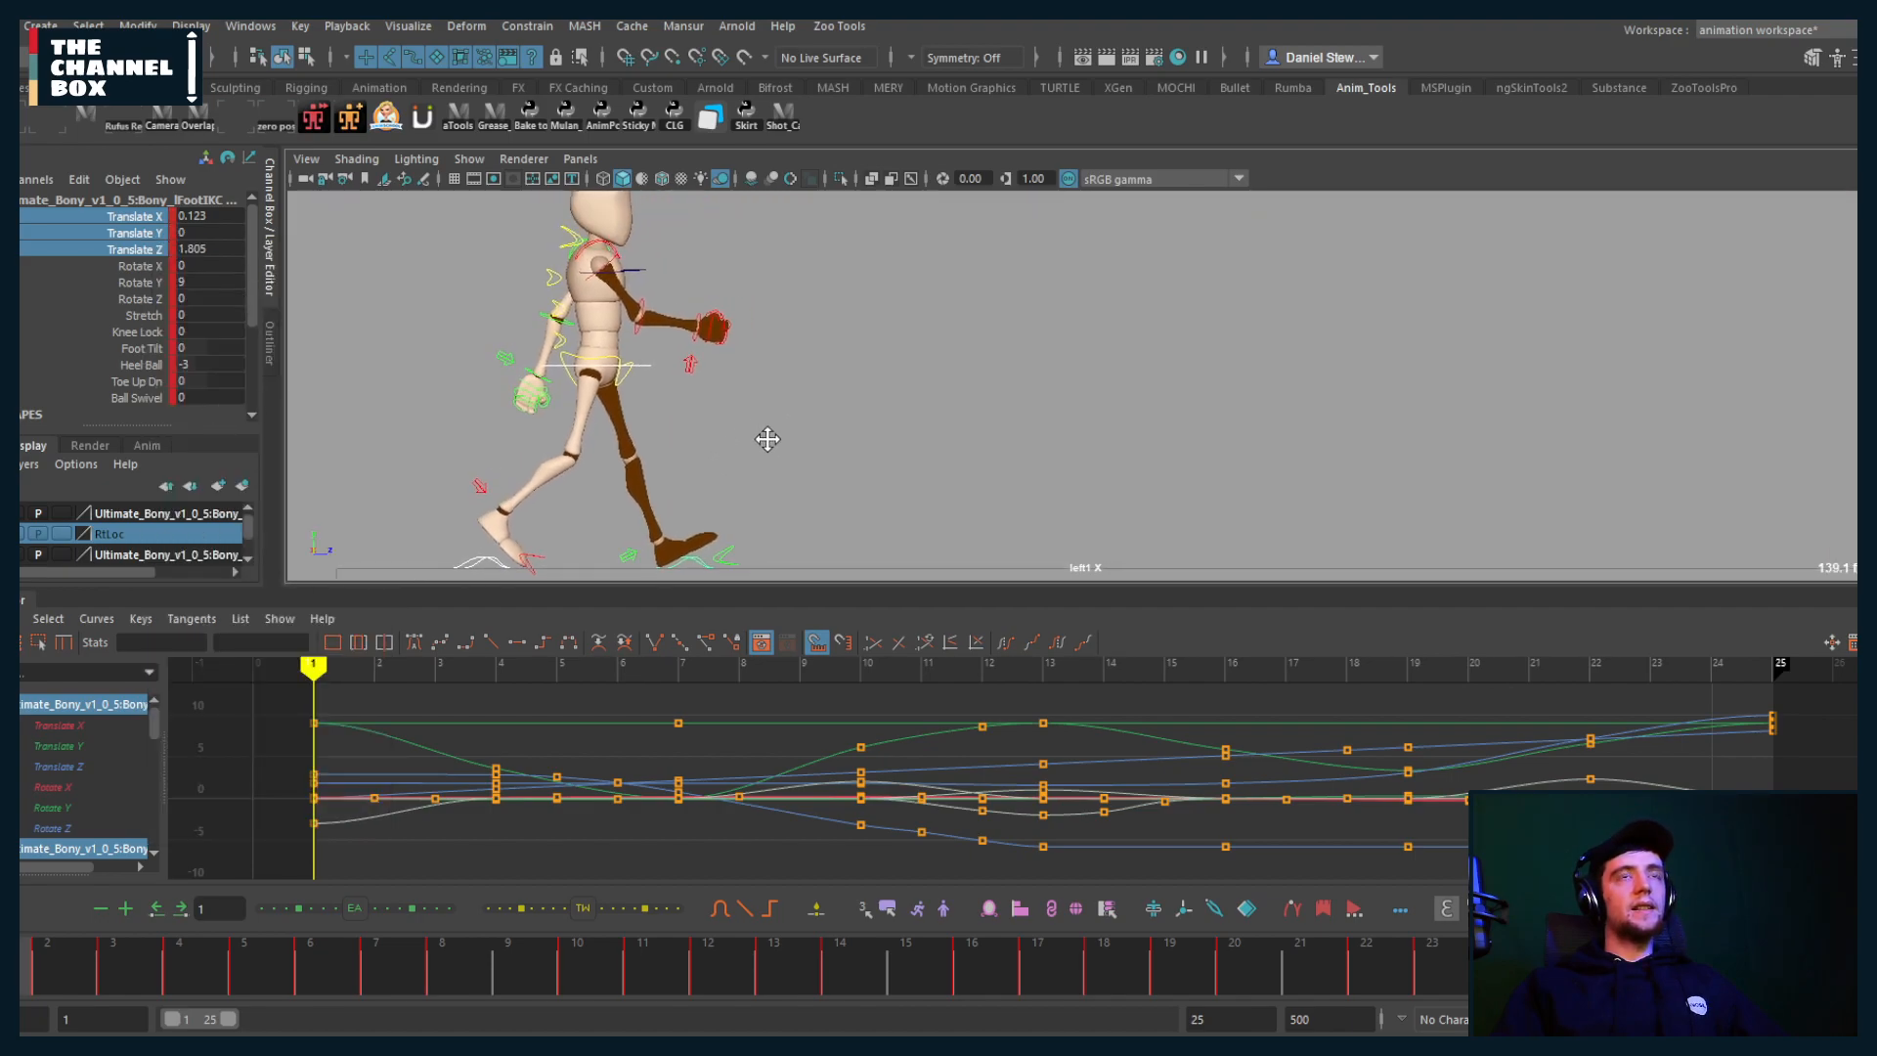
left_click(746, 430)
key("alt+v")
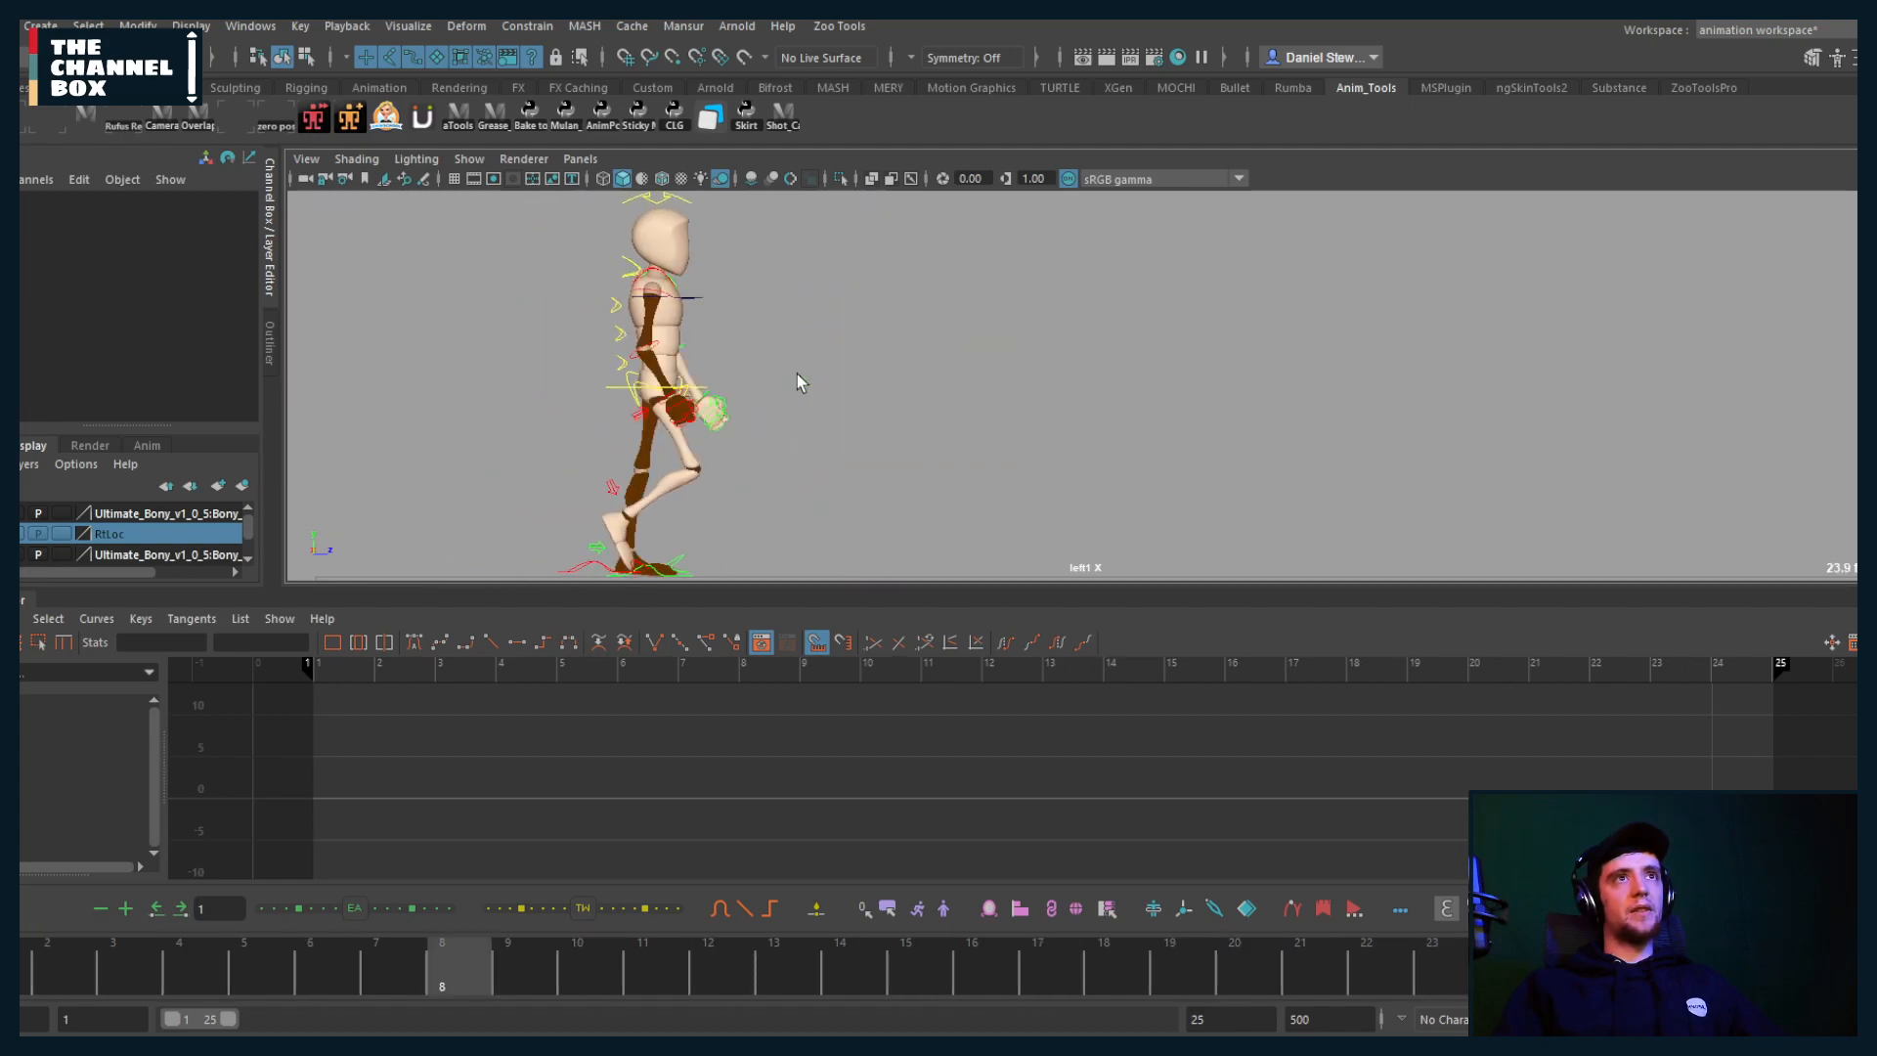
key("space")
left_click_drag(794, 373, 791, 404)
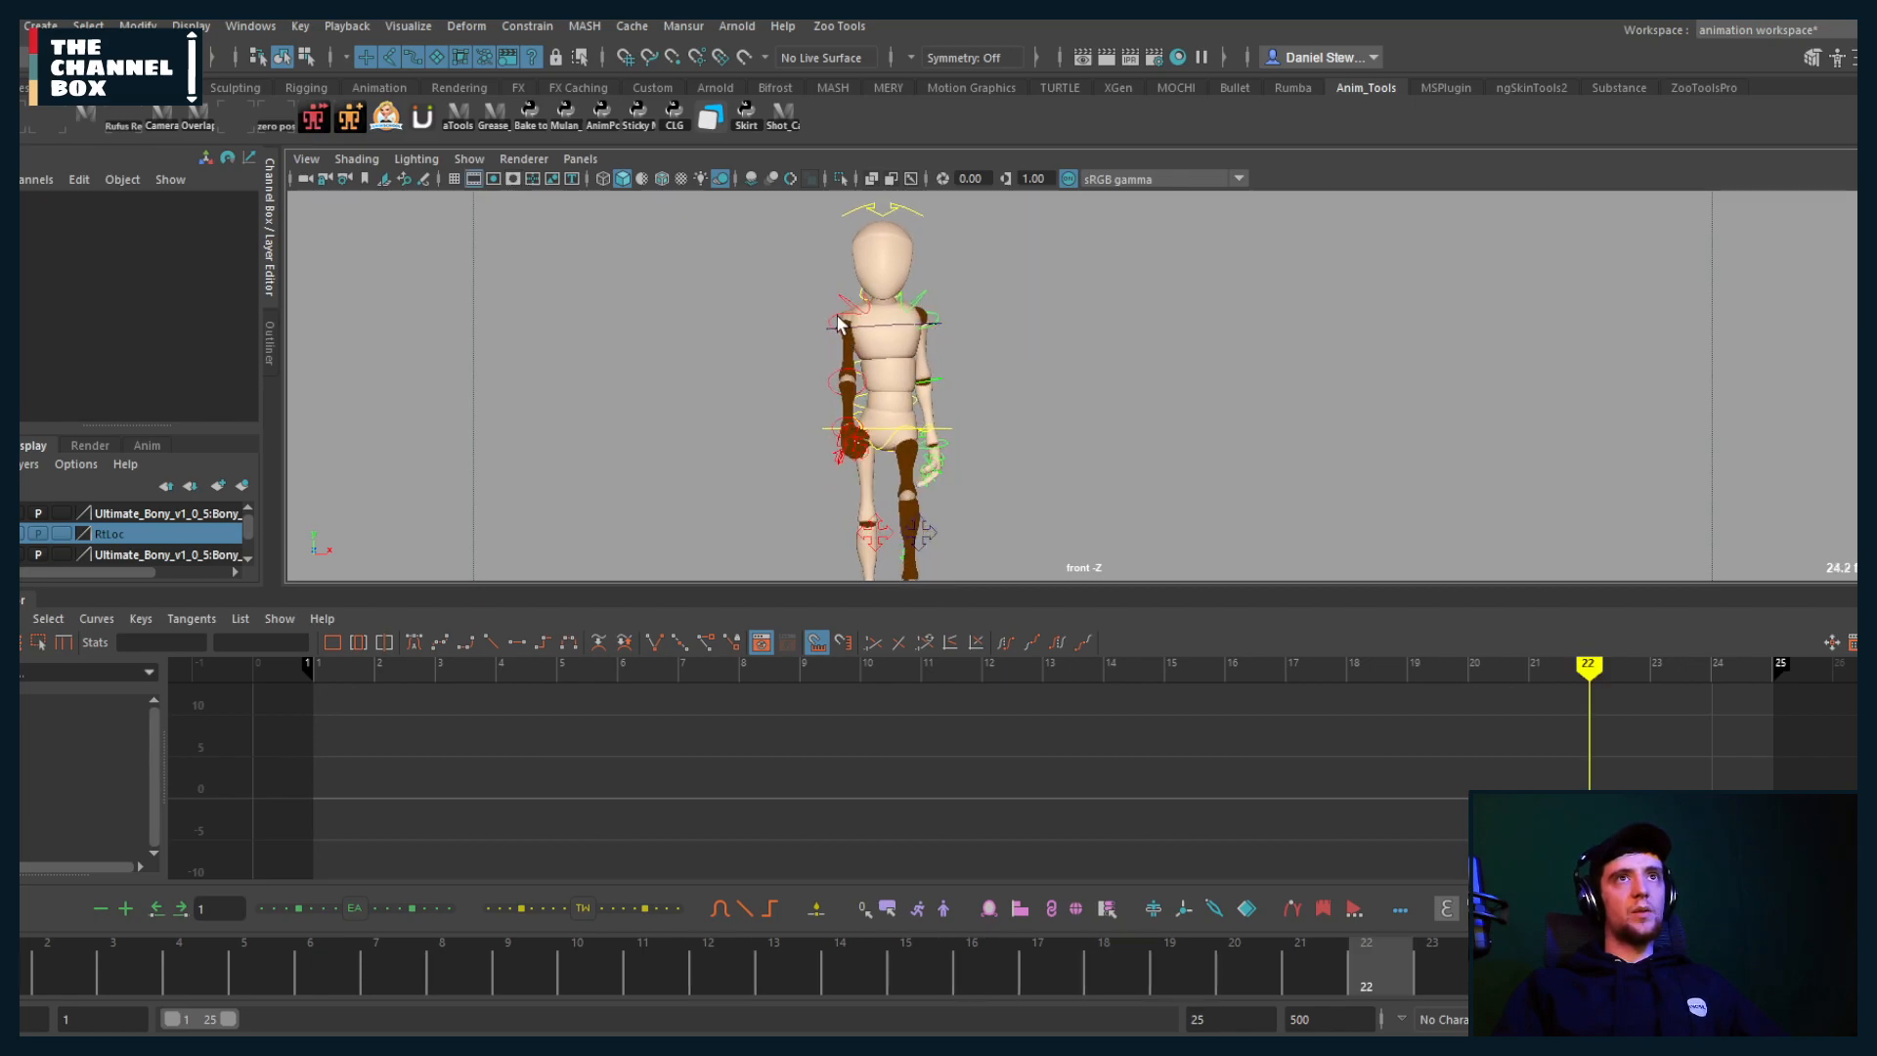
Step: Isolate the right shoulder's Rotate X curve at frame 7, try moving the curve and undo the change
left_click(838, 325)
mouse_move(144, 965)
left_mouse_down()
mouse_move(59, 967)
mouse_move(515, 964)
mouse_move(370, 928)
left_mouse_up()
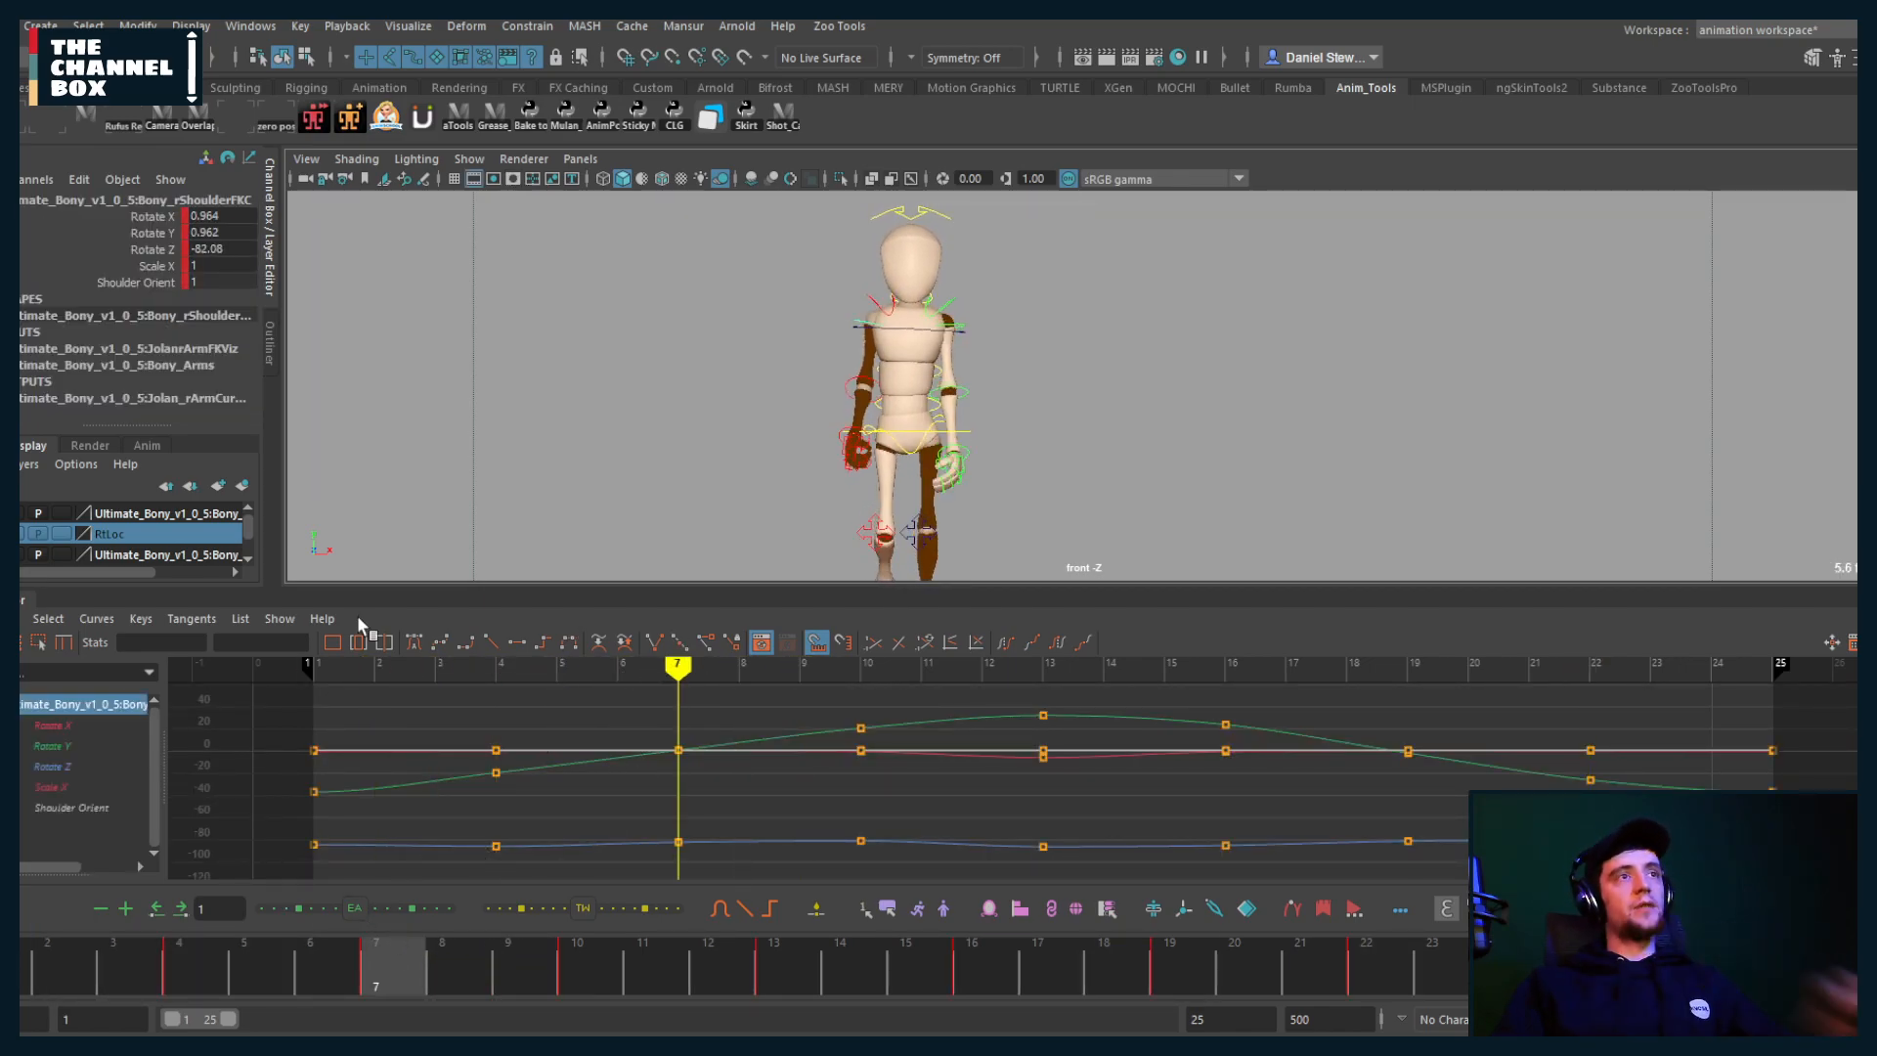
left_click(59, 725)
key("f")
left_click(728, 719)
middle_click_drag(754, 767, 733, 701, "shift")
key("ctrl+z")
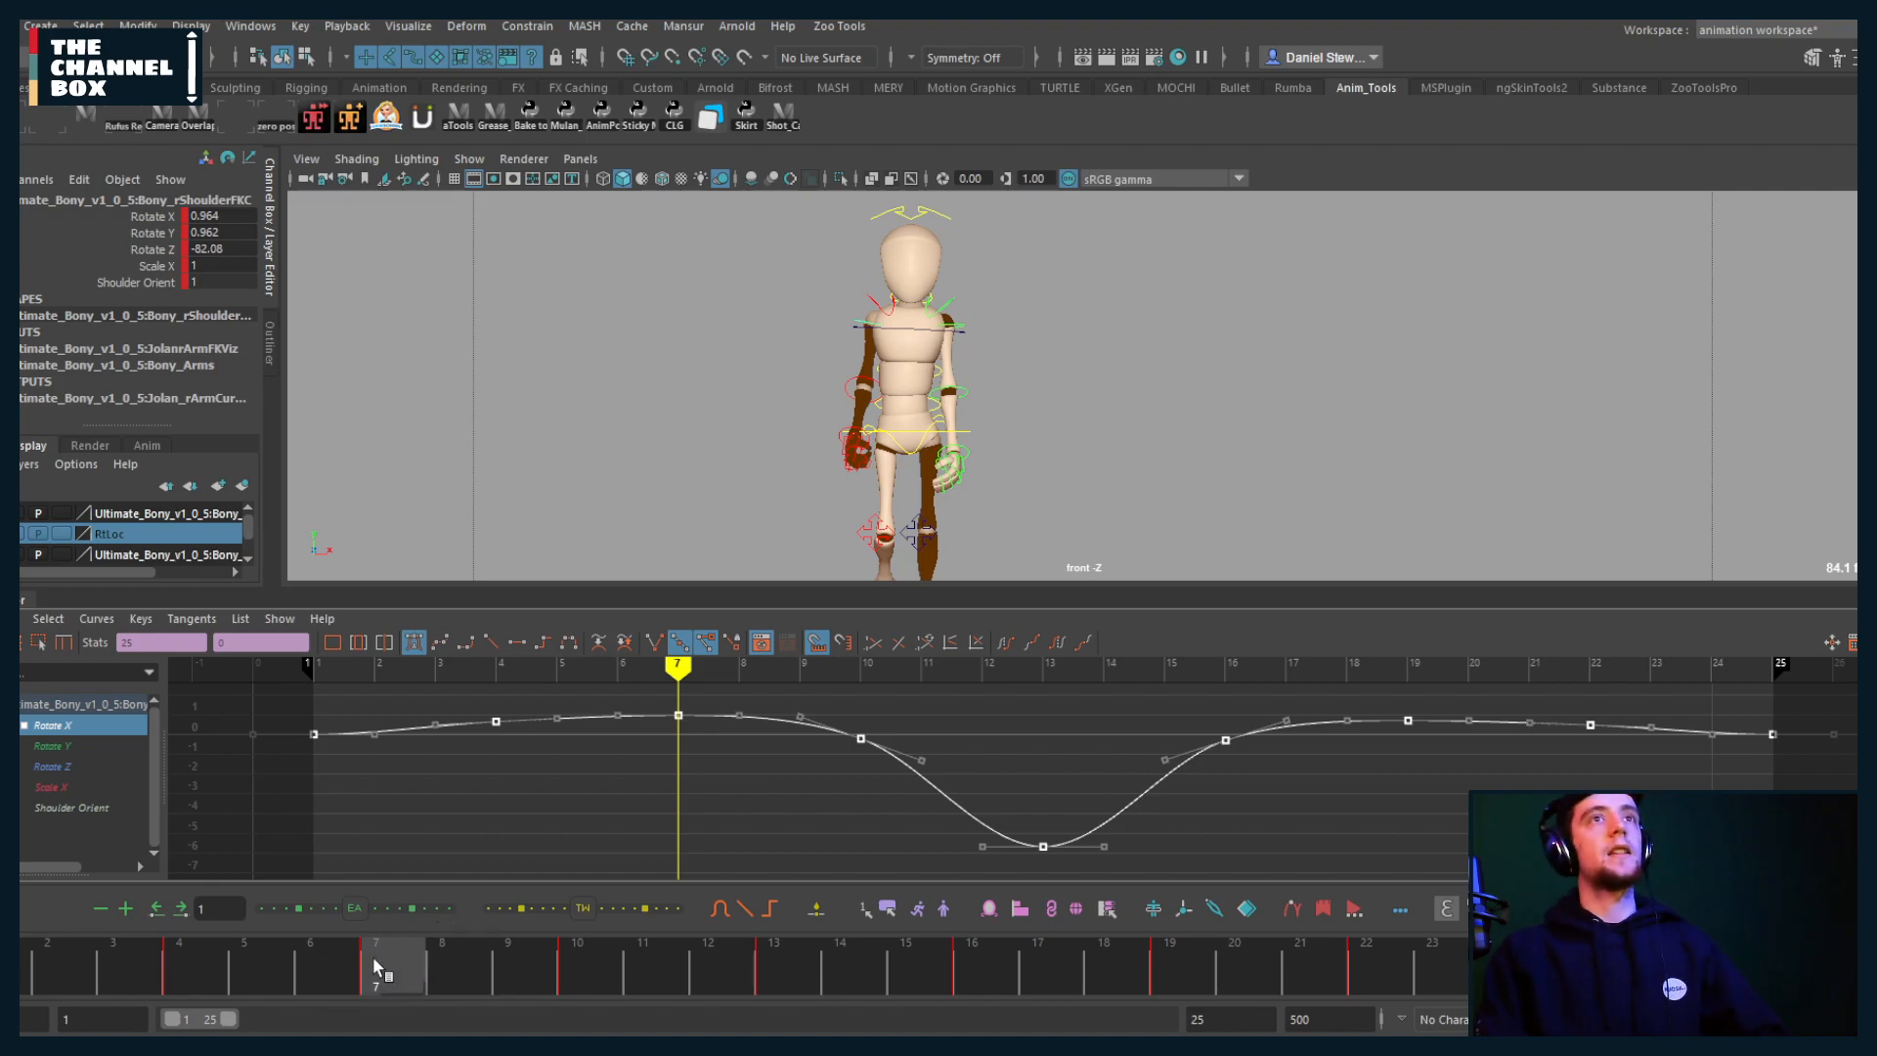
Step: Set the right shoulder's Rotate X key at frame 25 to 15
left_click_drag(469, 966, 1498, 963)
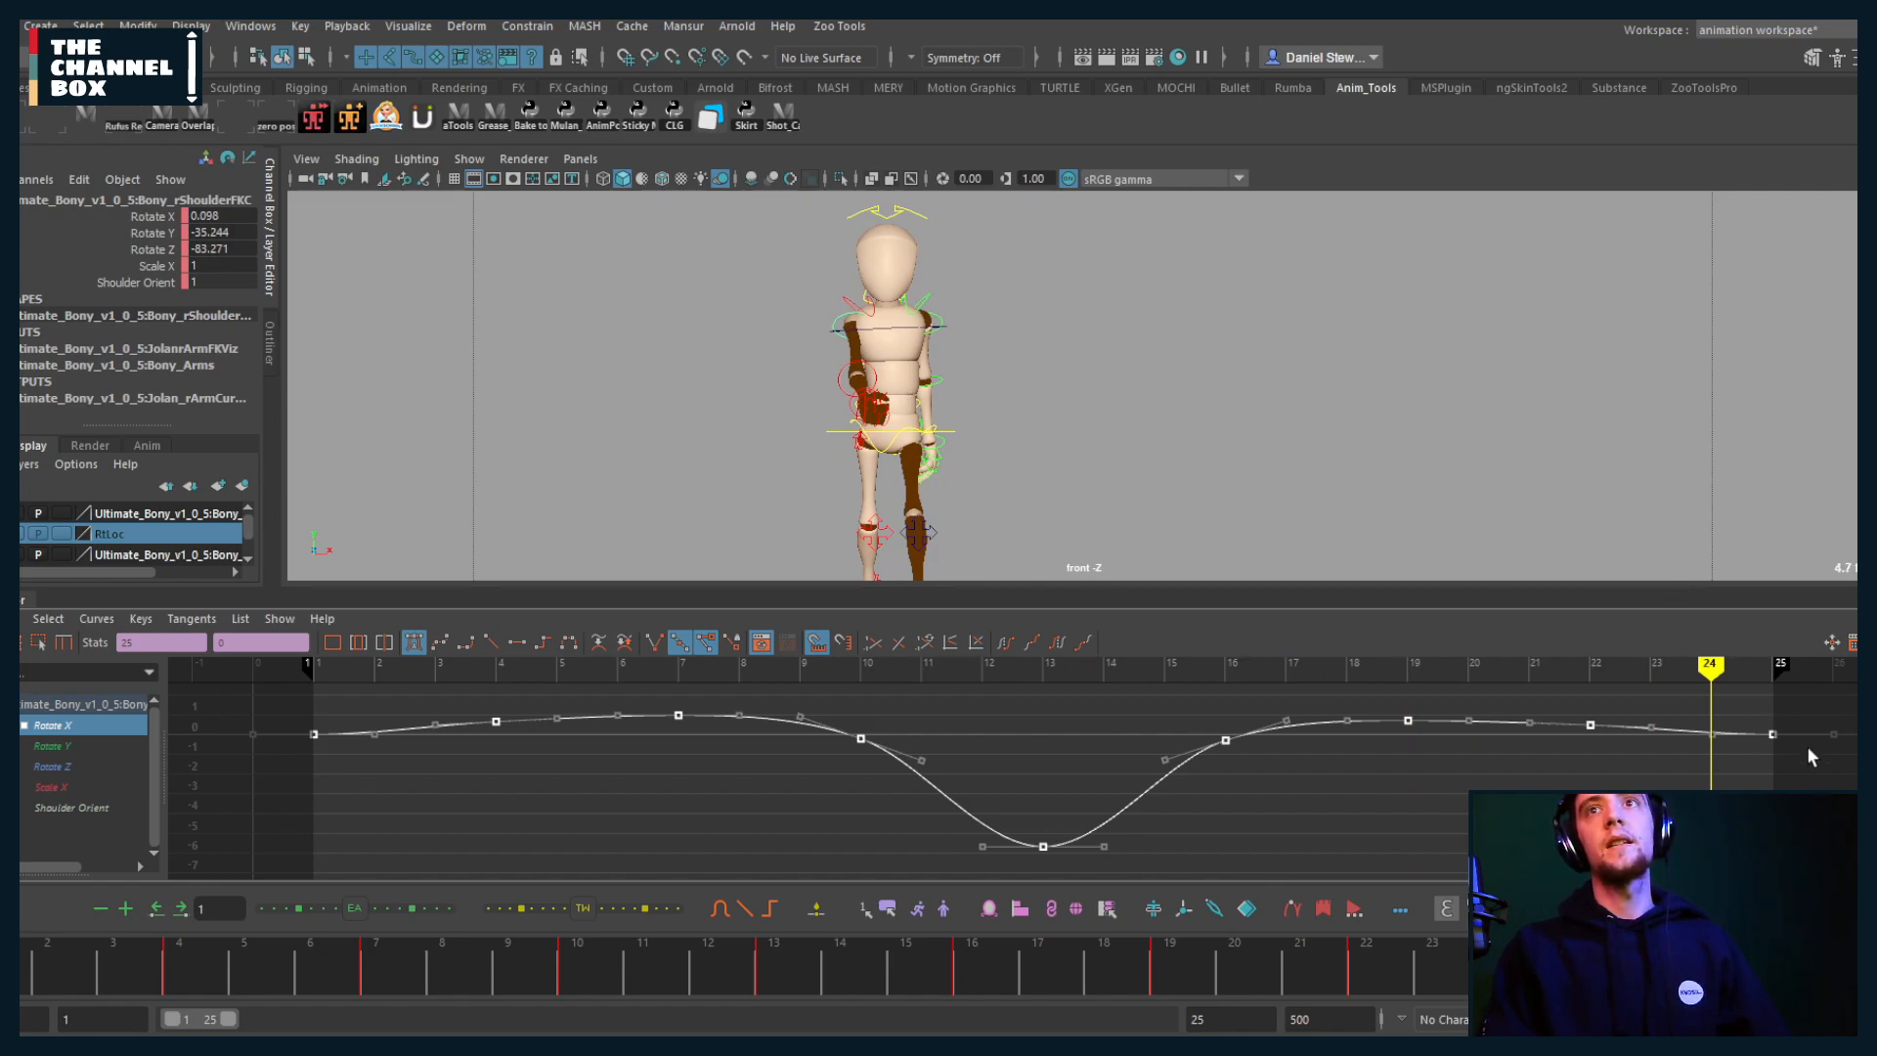
key("period")
left_click_drag(1799, 717, 1746, 779)
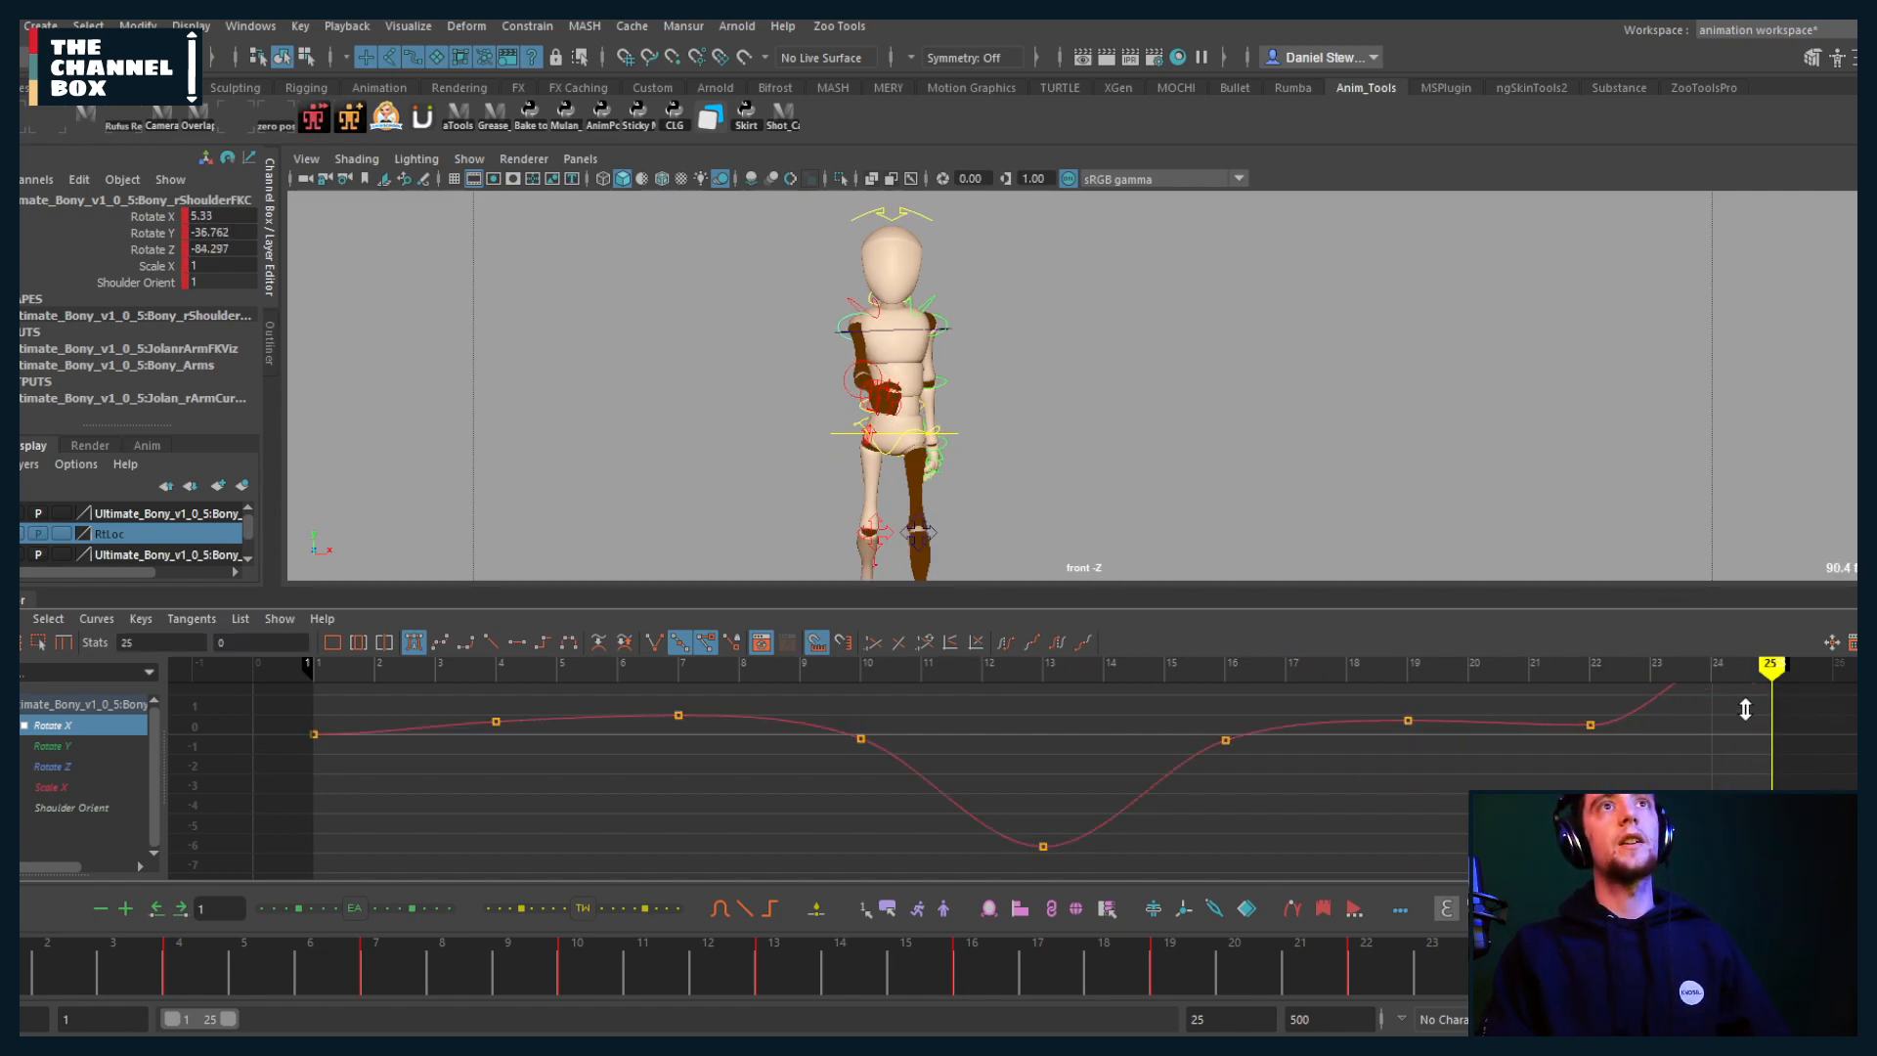
key("a")
right_click_drag(1424, 788, 1492, 790, "alt+shift")
middle_click_drag(1491, 789, 1491, 732, "shift")
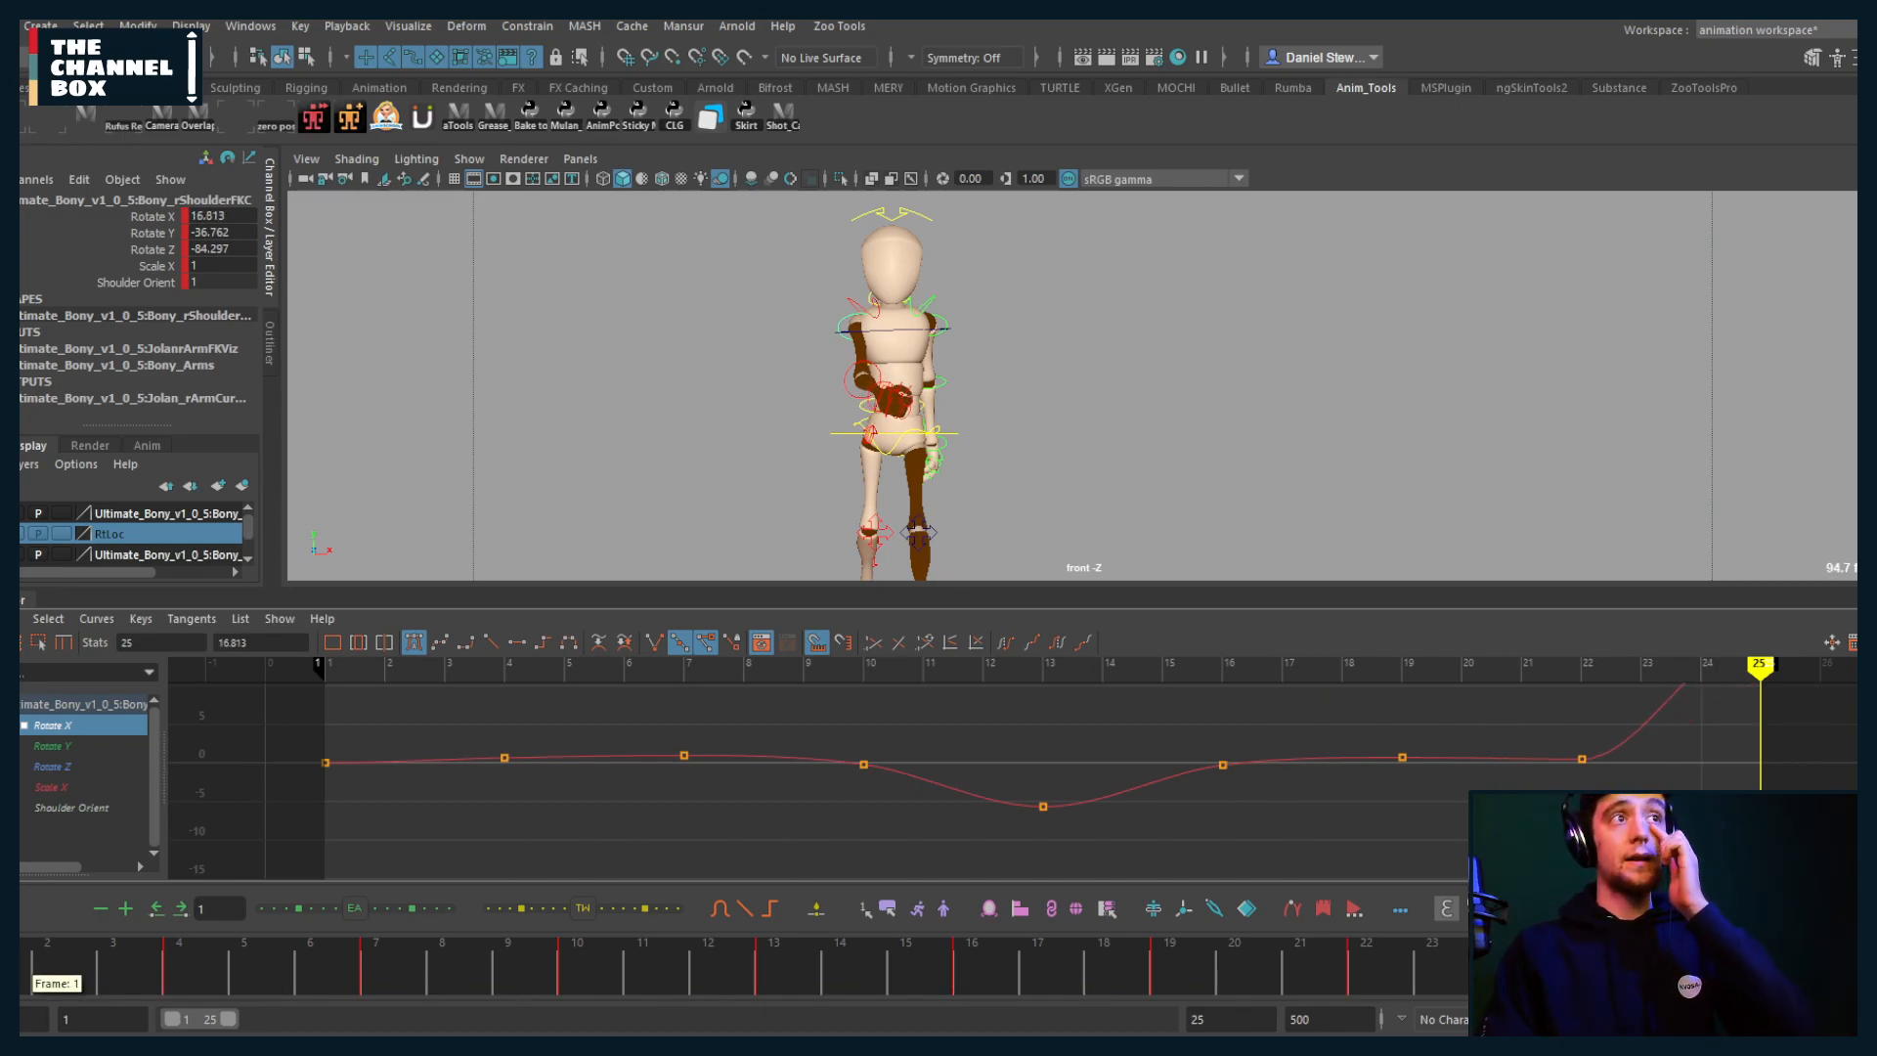
key("a")
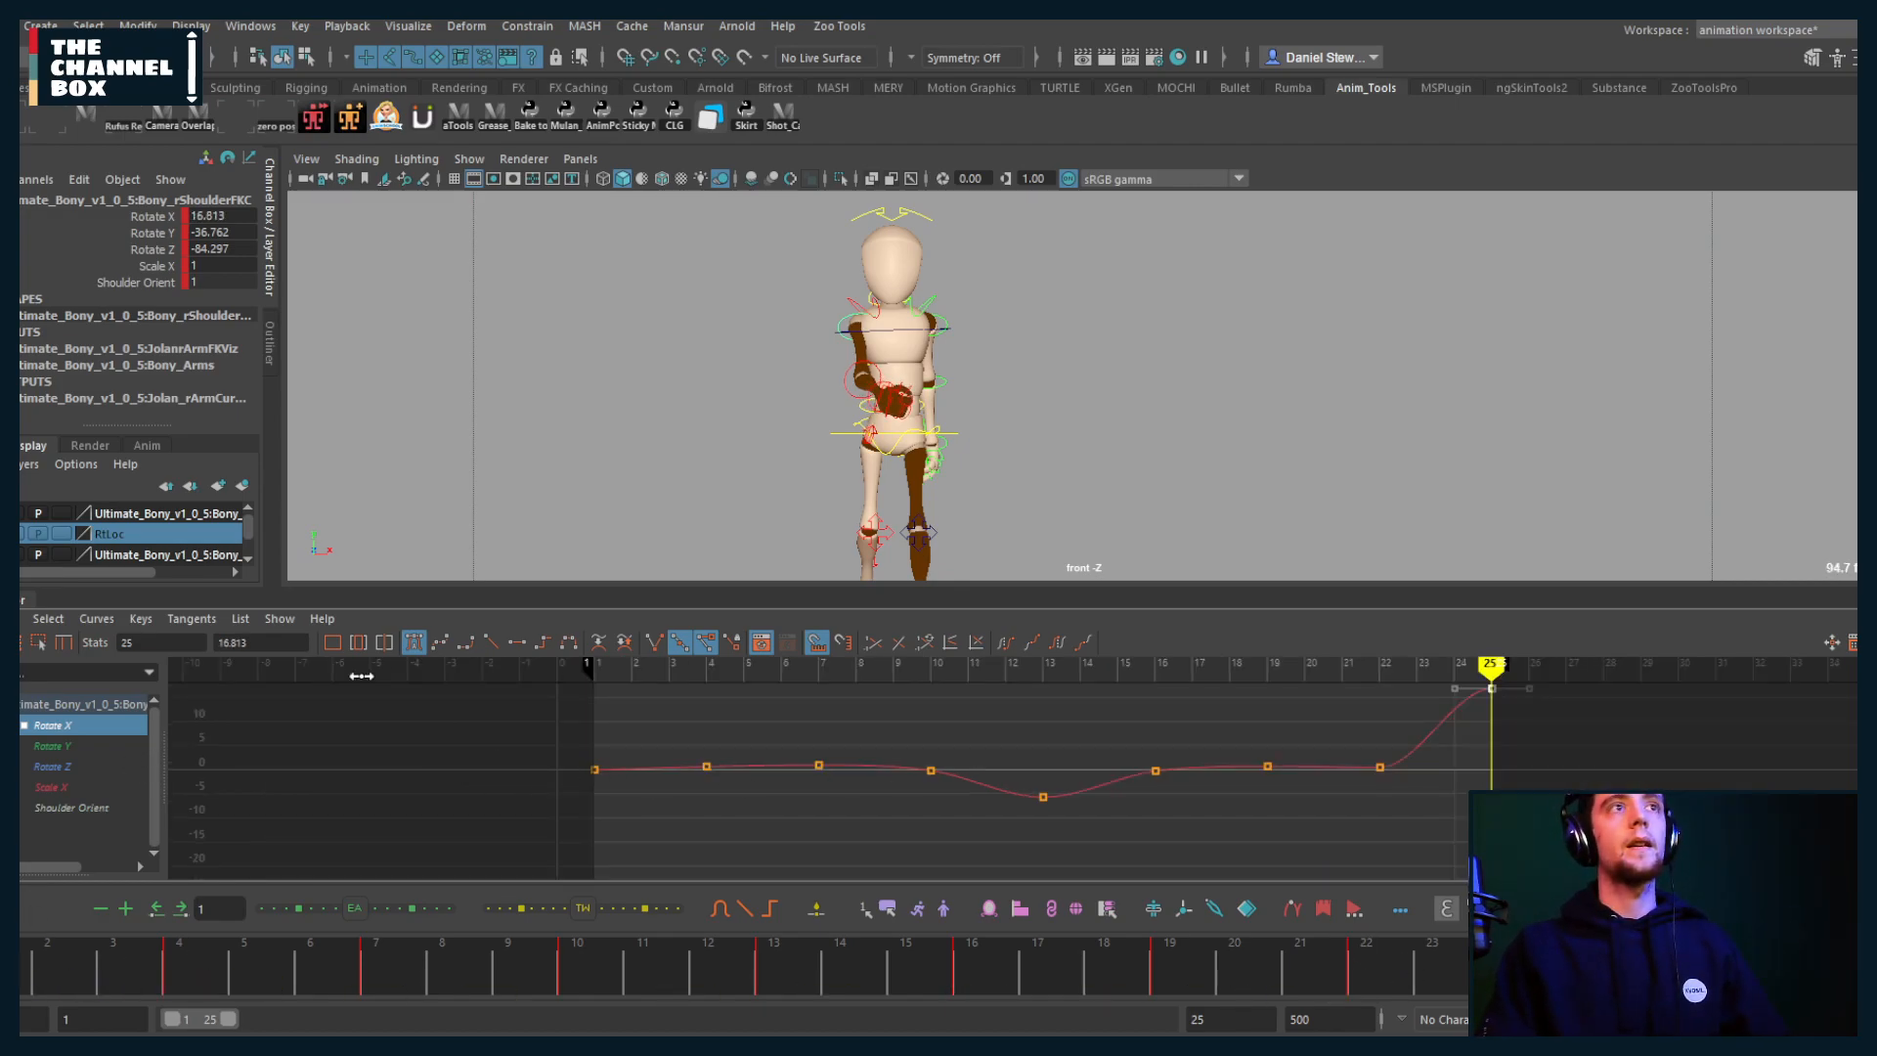
type("15")
key("Return")
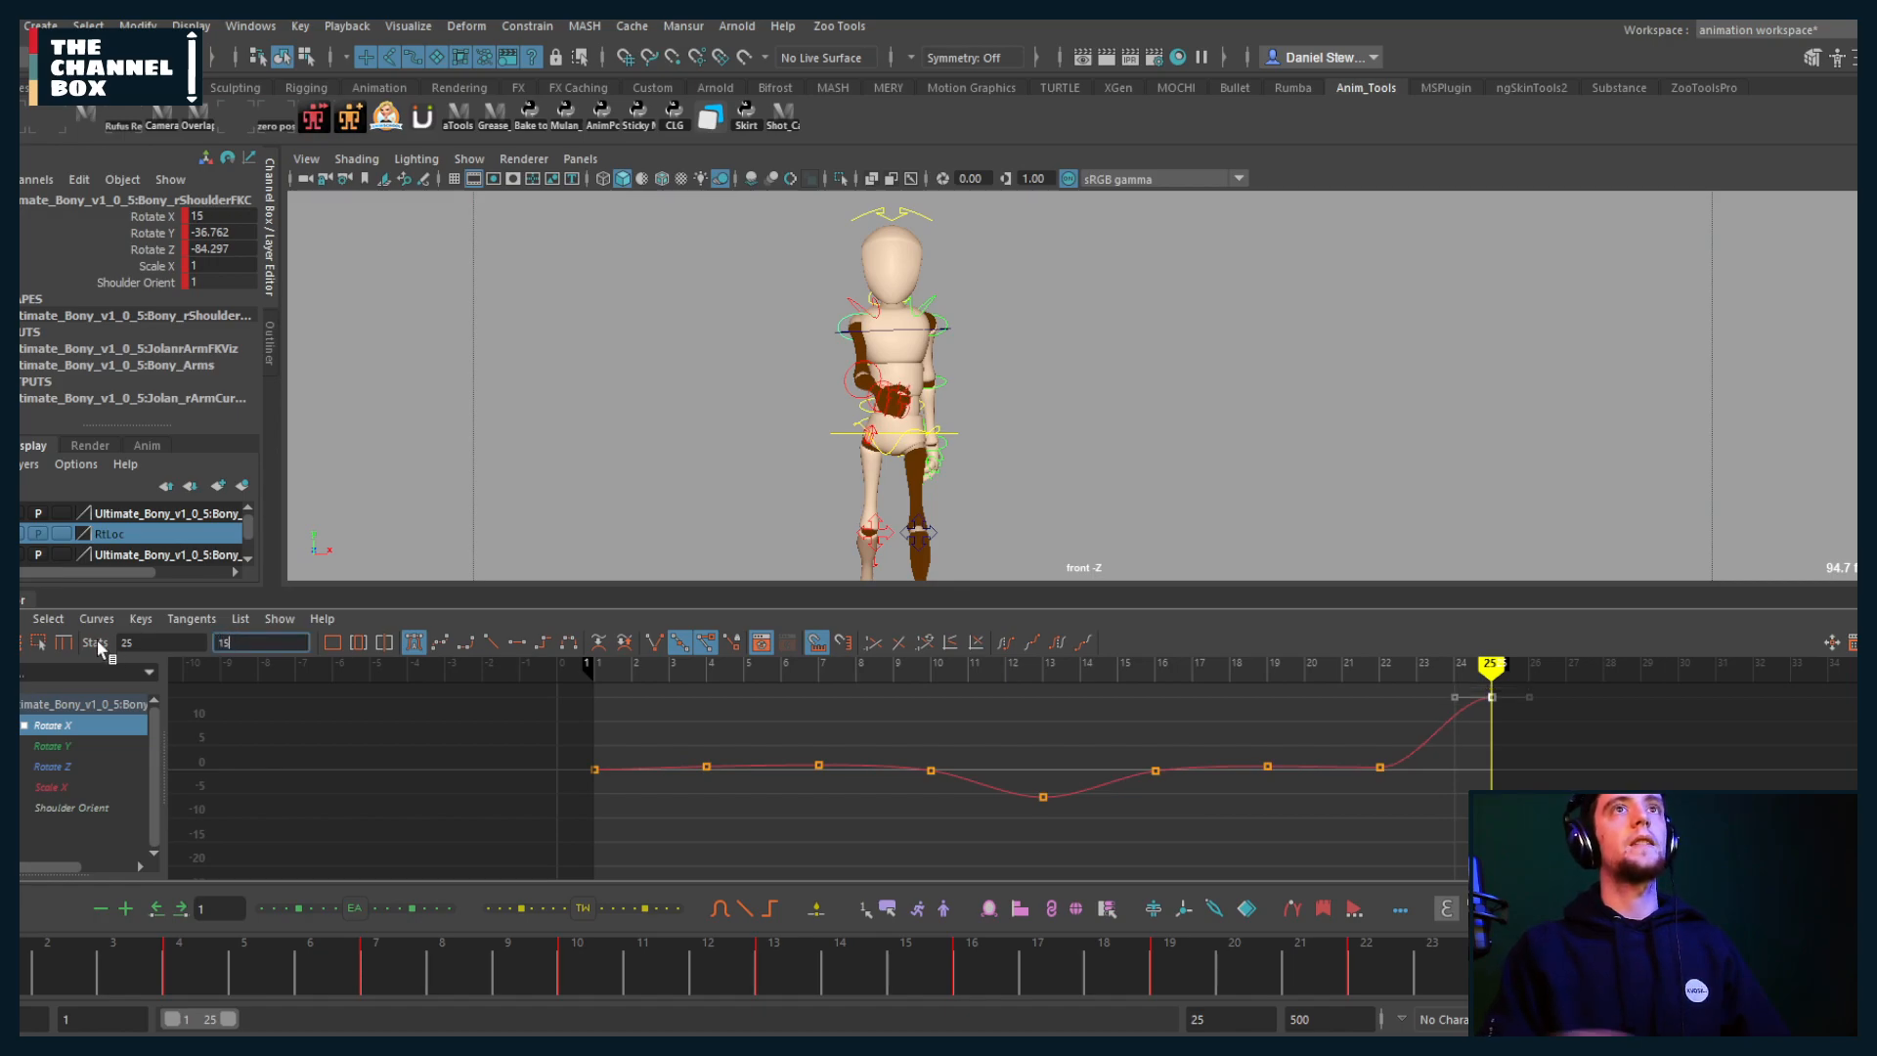
Step: Match the start of the right shoulder's Rotate X curve to its end by setting the frame 1 key to 15
left_click_drag(602, 744, 550, 794)
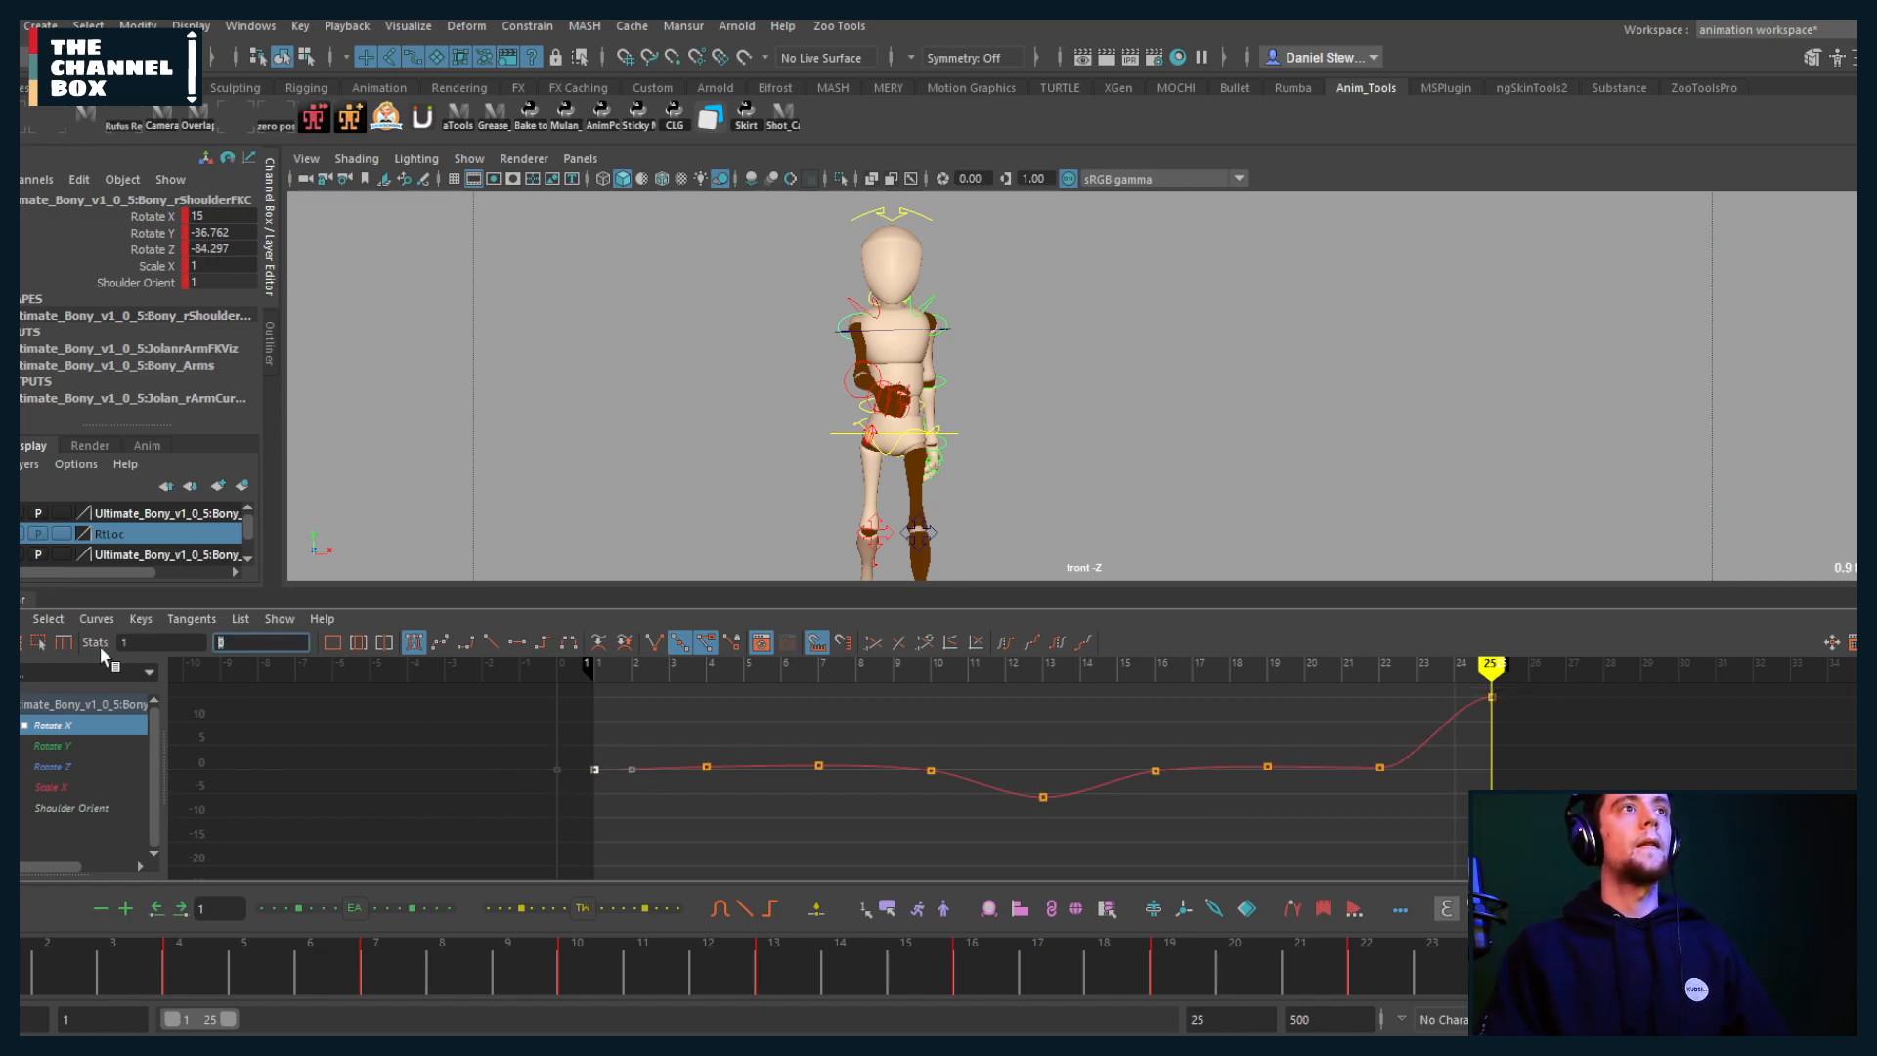
type("15")
key("Return")
key("a")
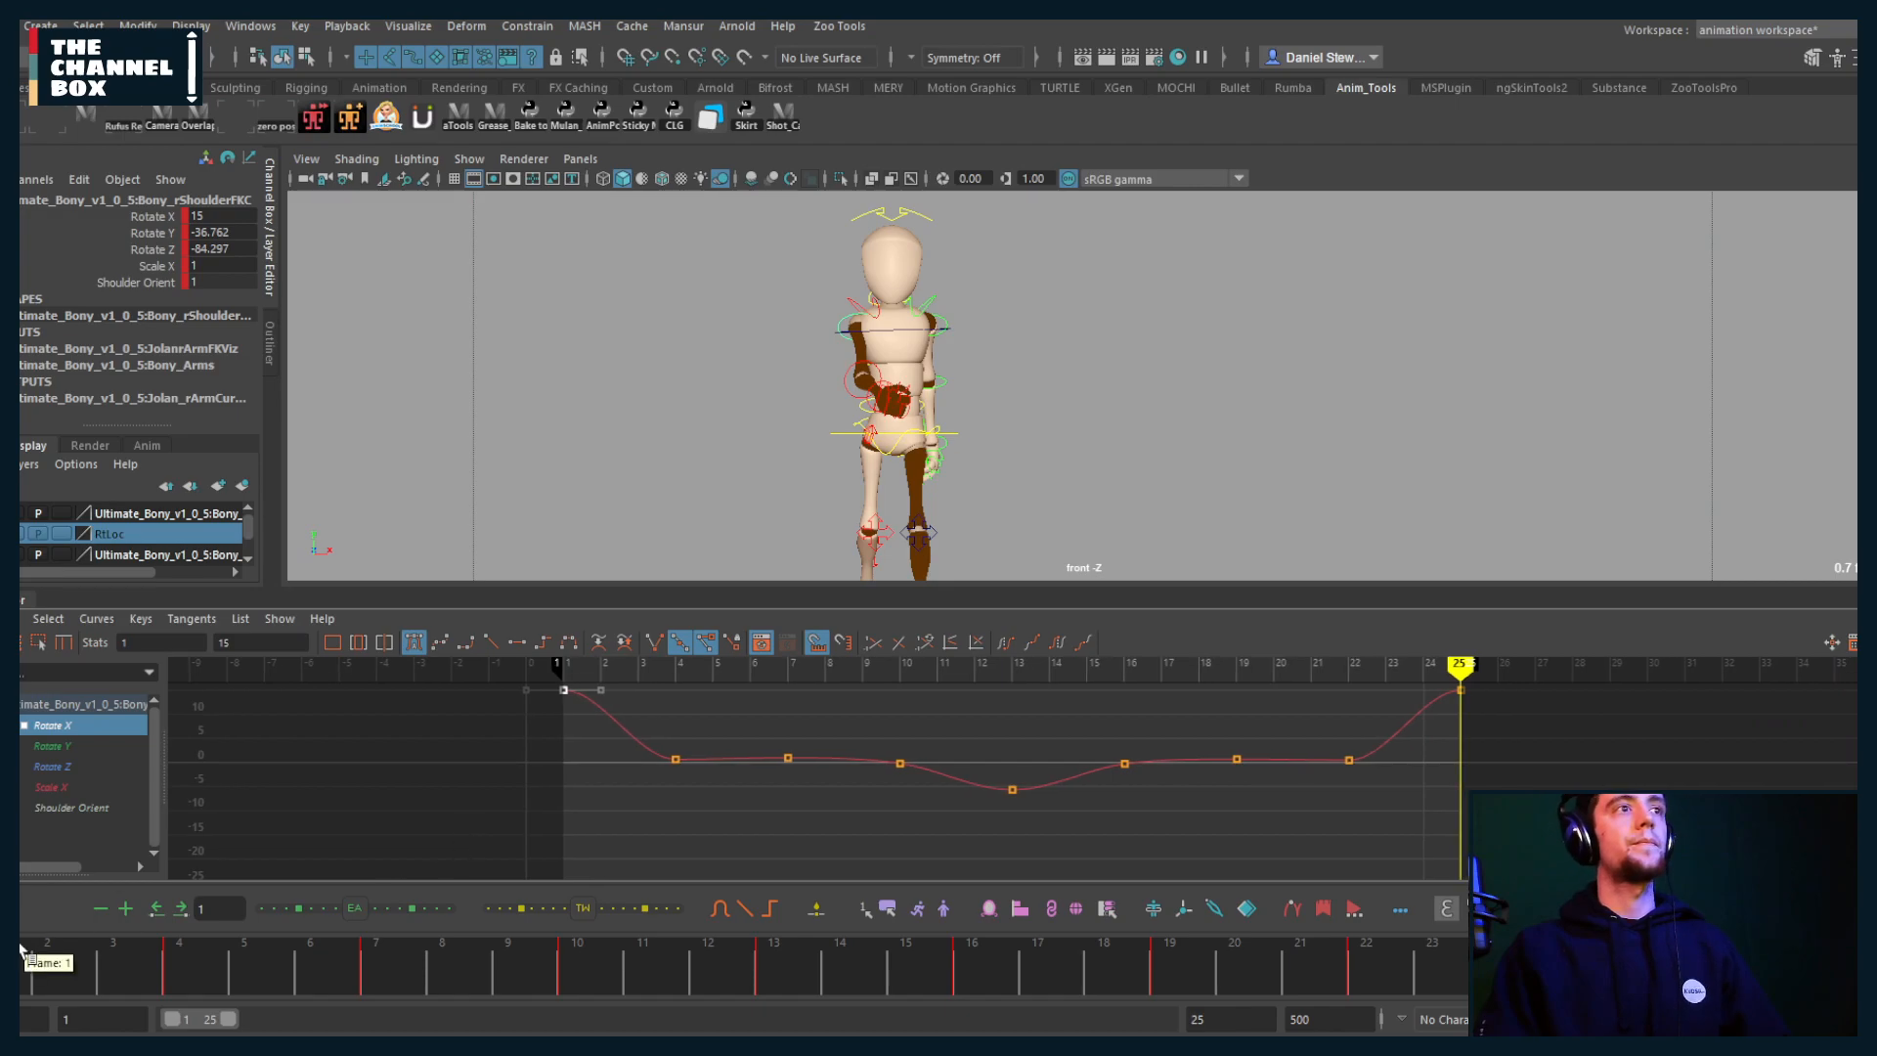
Step: Raise the right shoulder's Rotate X key at frame 4 to about 18.8
left_click(21, 950)
left_click_drag(21, 963, 179, 947)
middle_click_drag(661, 782, 638, 700, "alt")
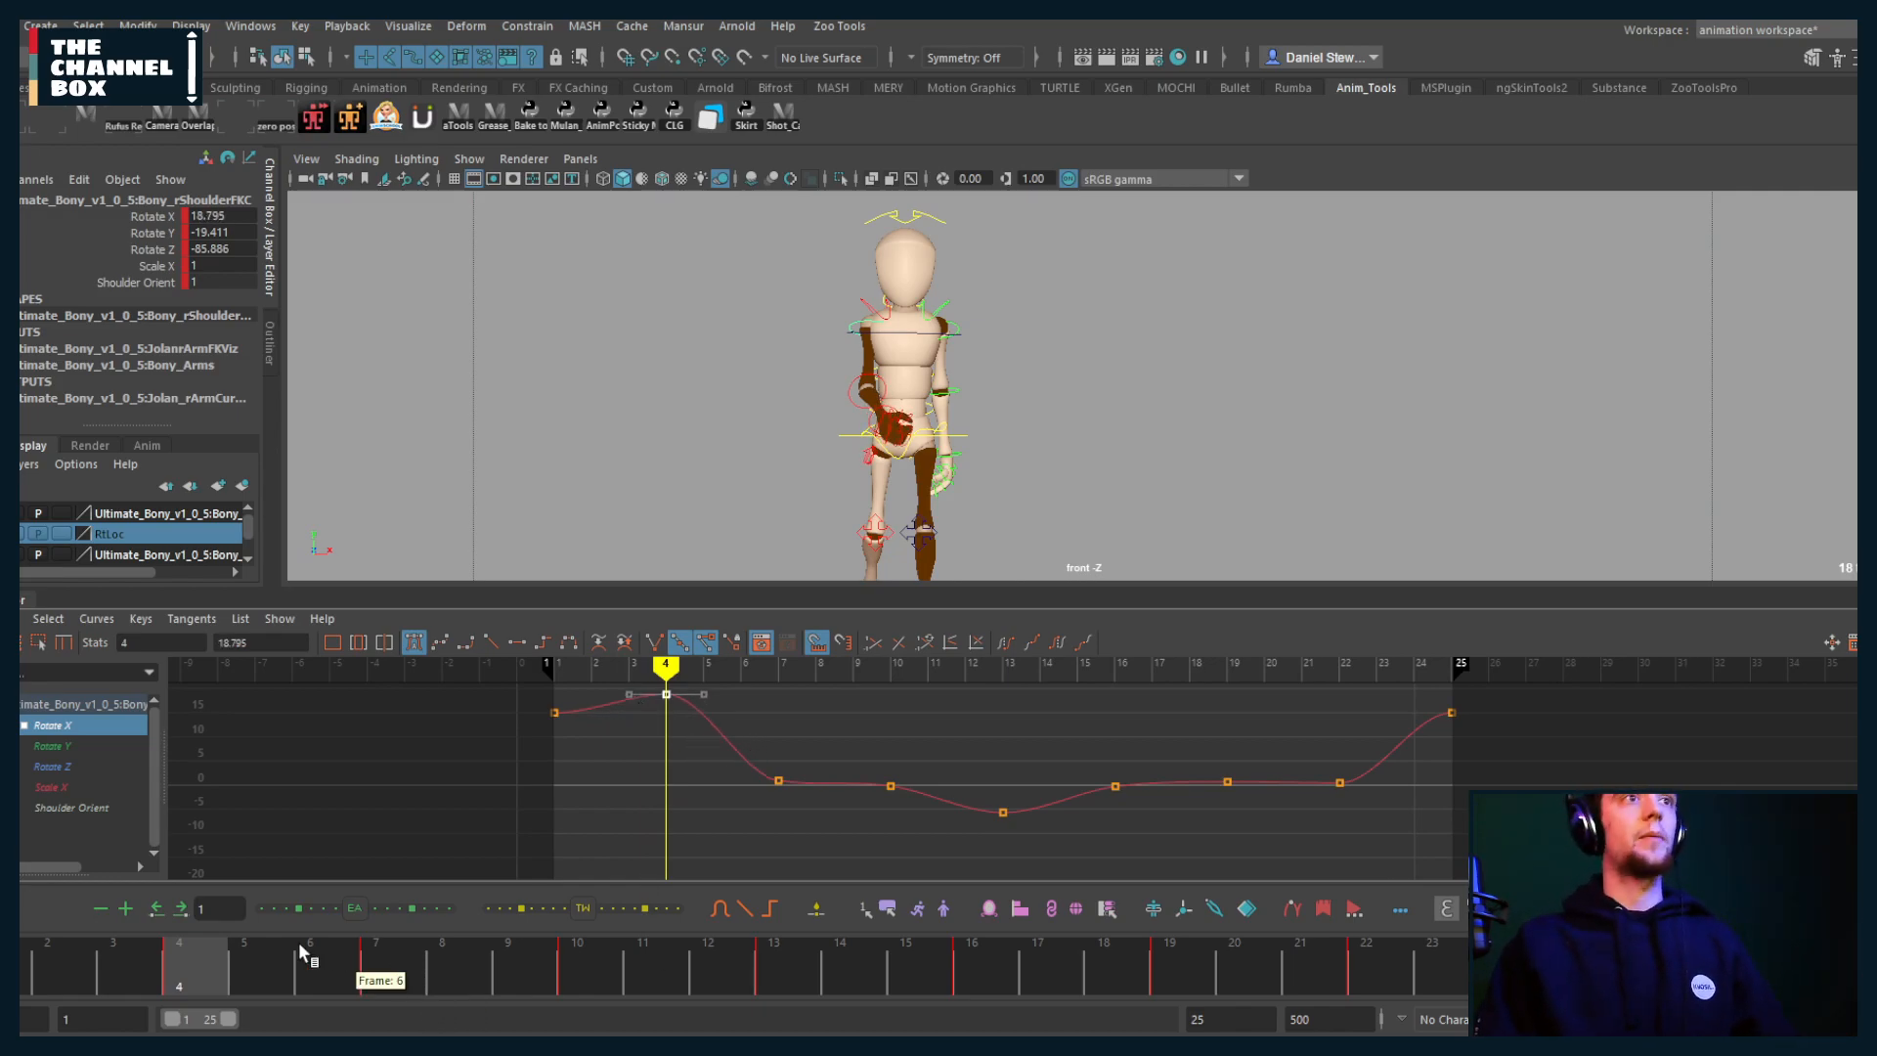
Step: Move the shoulder's Rotate X key from frame 10 to frame 11 at about -15.4, and delete the frame 7 key
left_click_drag(204, 953, 657, 979)
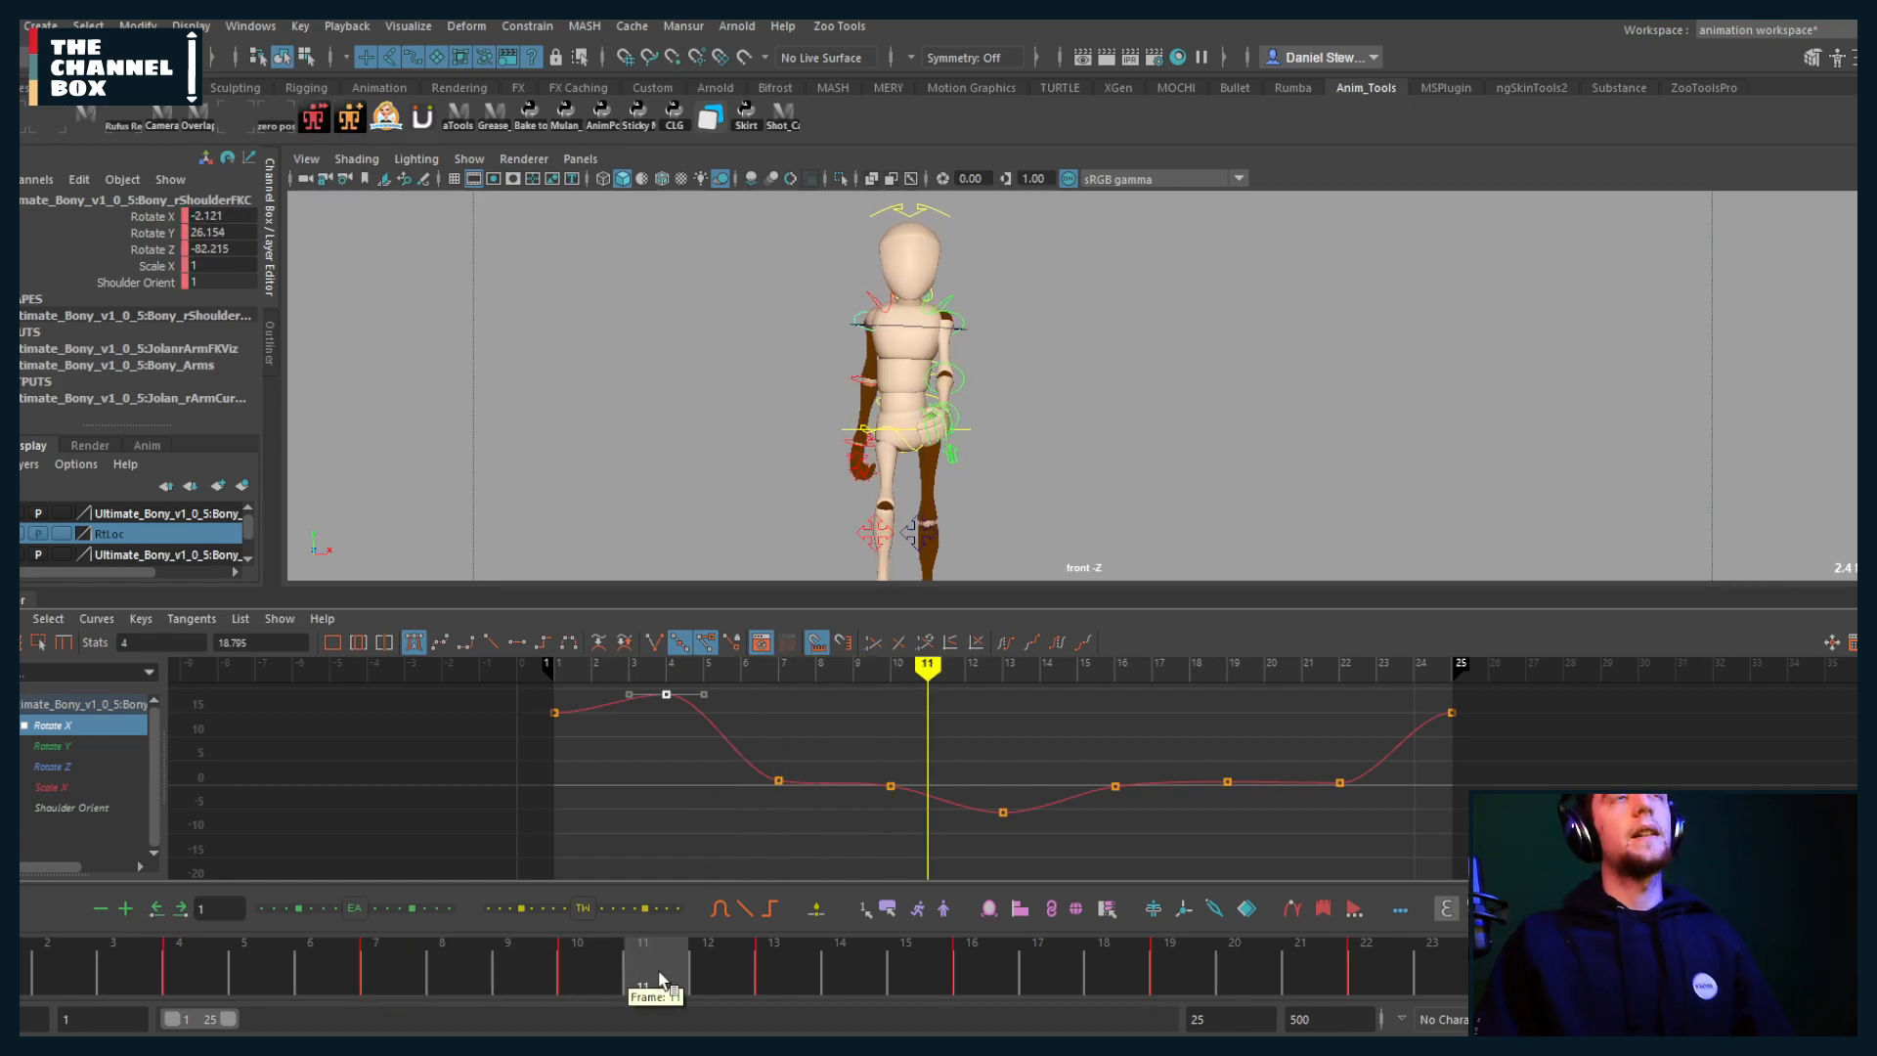
middle_click_drag(875, 800, 938, 837)
left_click_drag(826, 762, 783, 778)
key("Delete")
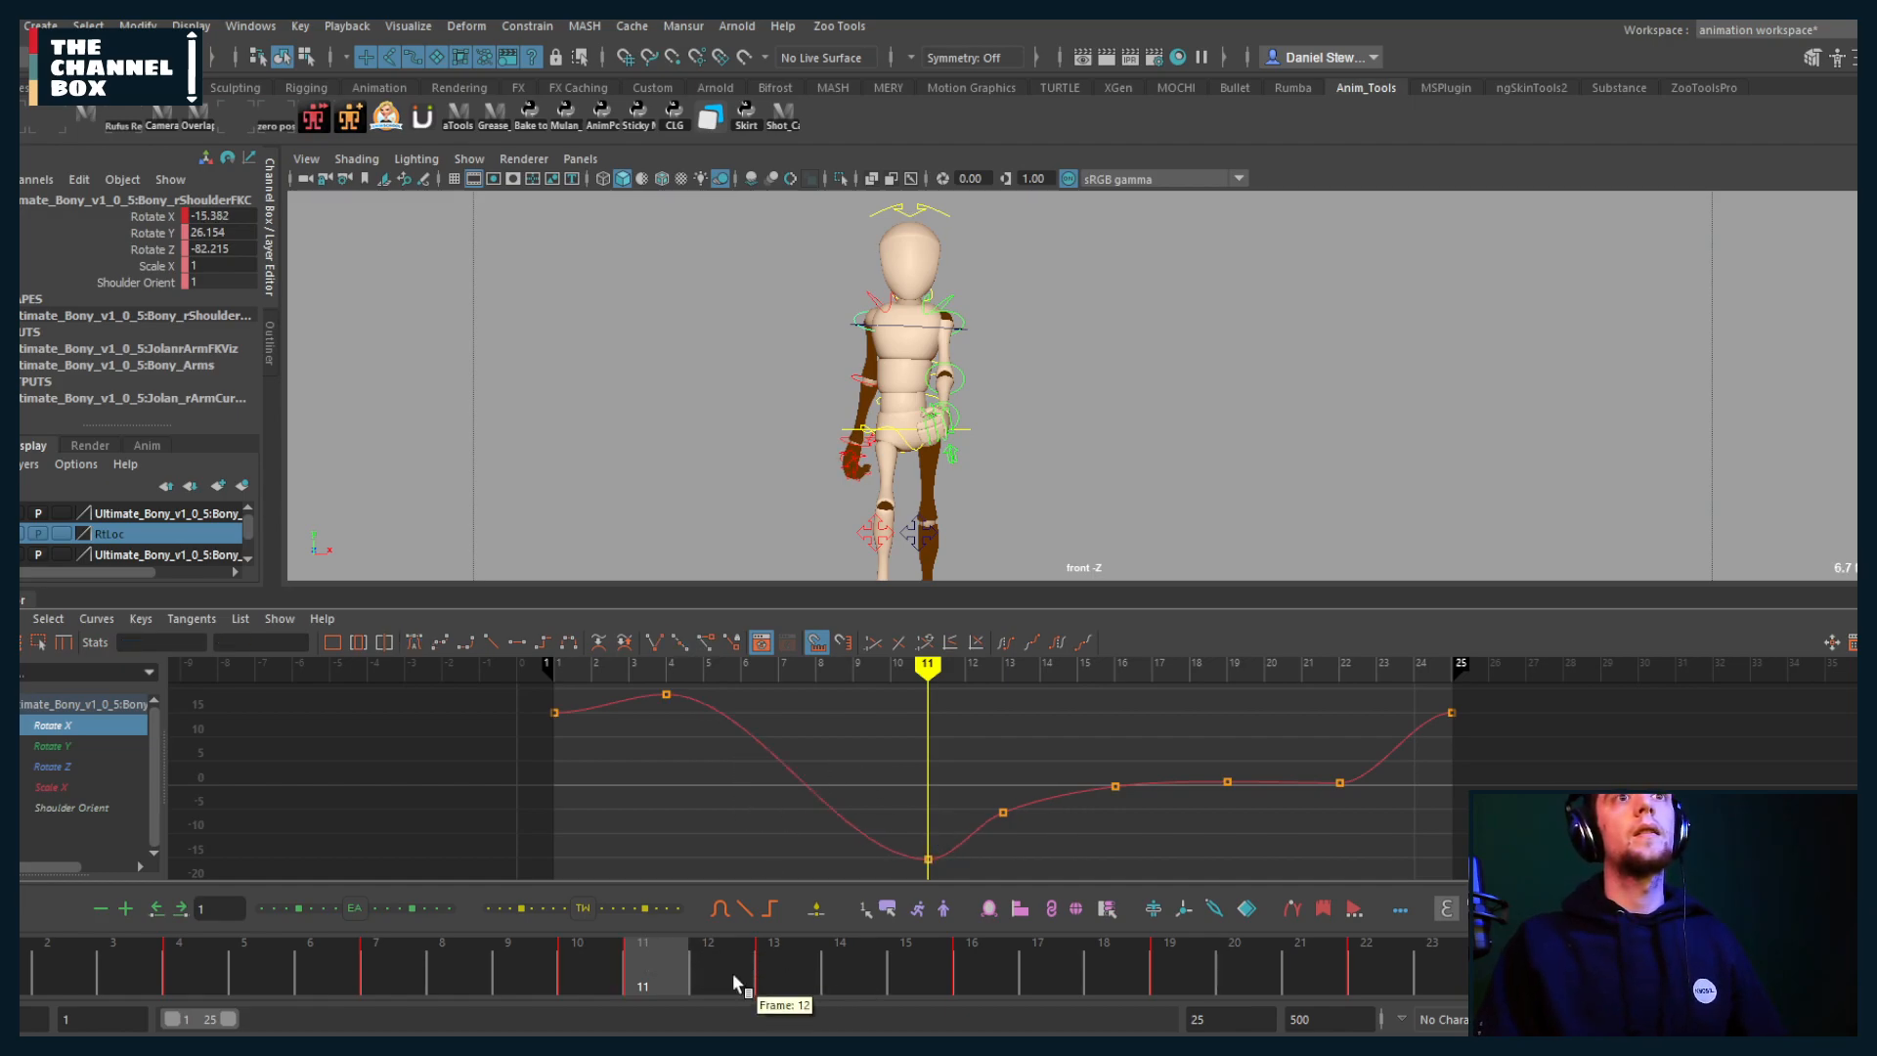
Step: Move the shoulder's Rotate X key from frame 13 to frame 14 and lower it to about -19.9
left_click_drag(734, 976, 840, 977)
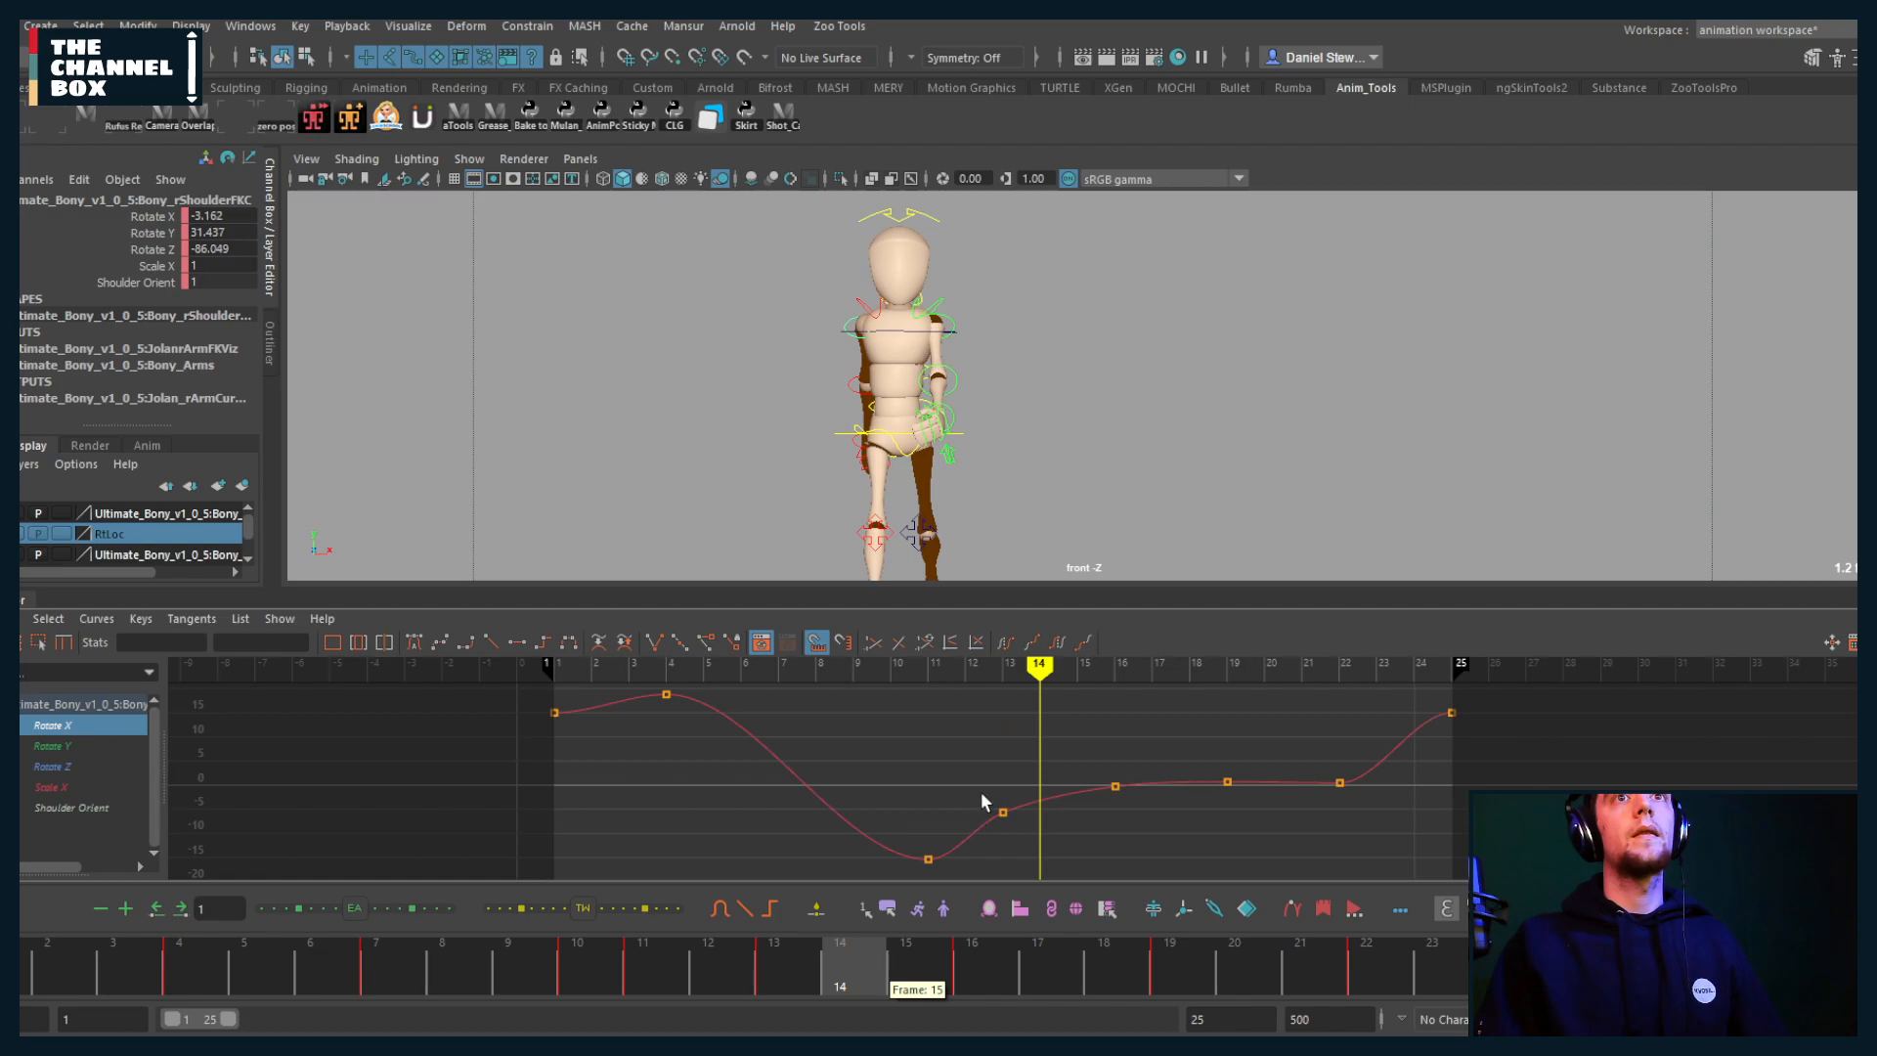
left_click_drag(984, 762, 1023, 843)
middle_click_drag(1019, 764, 962, 783)
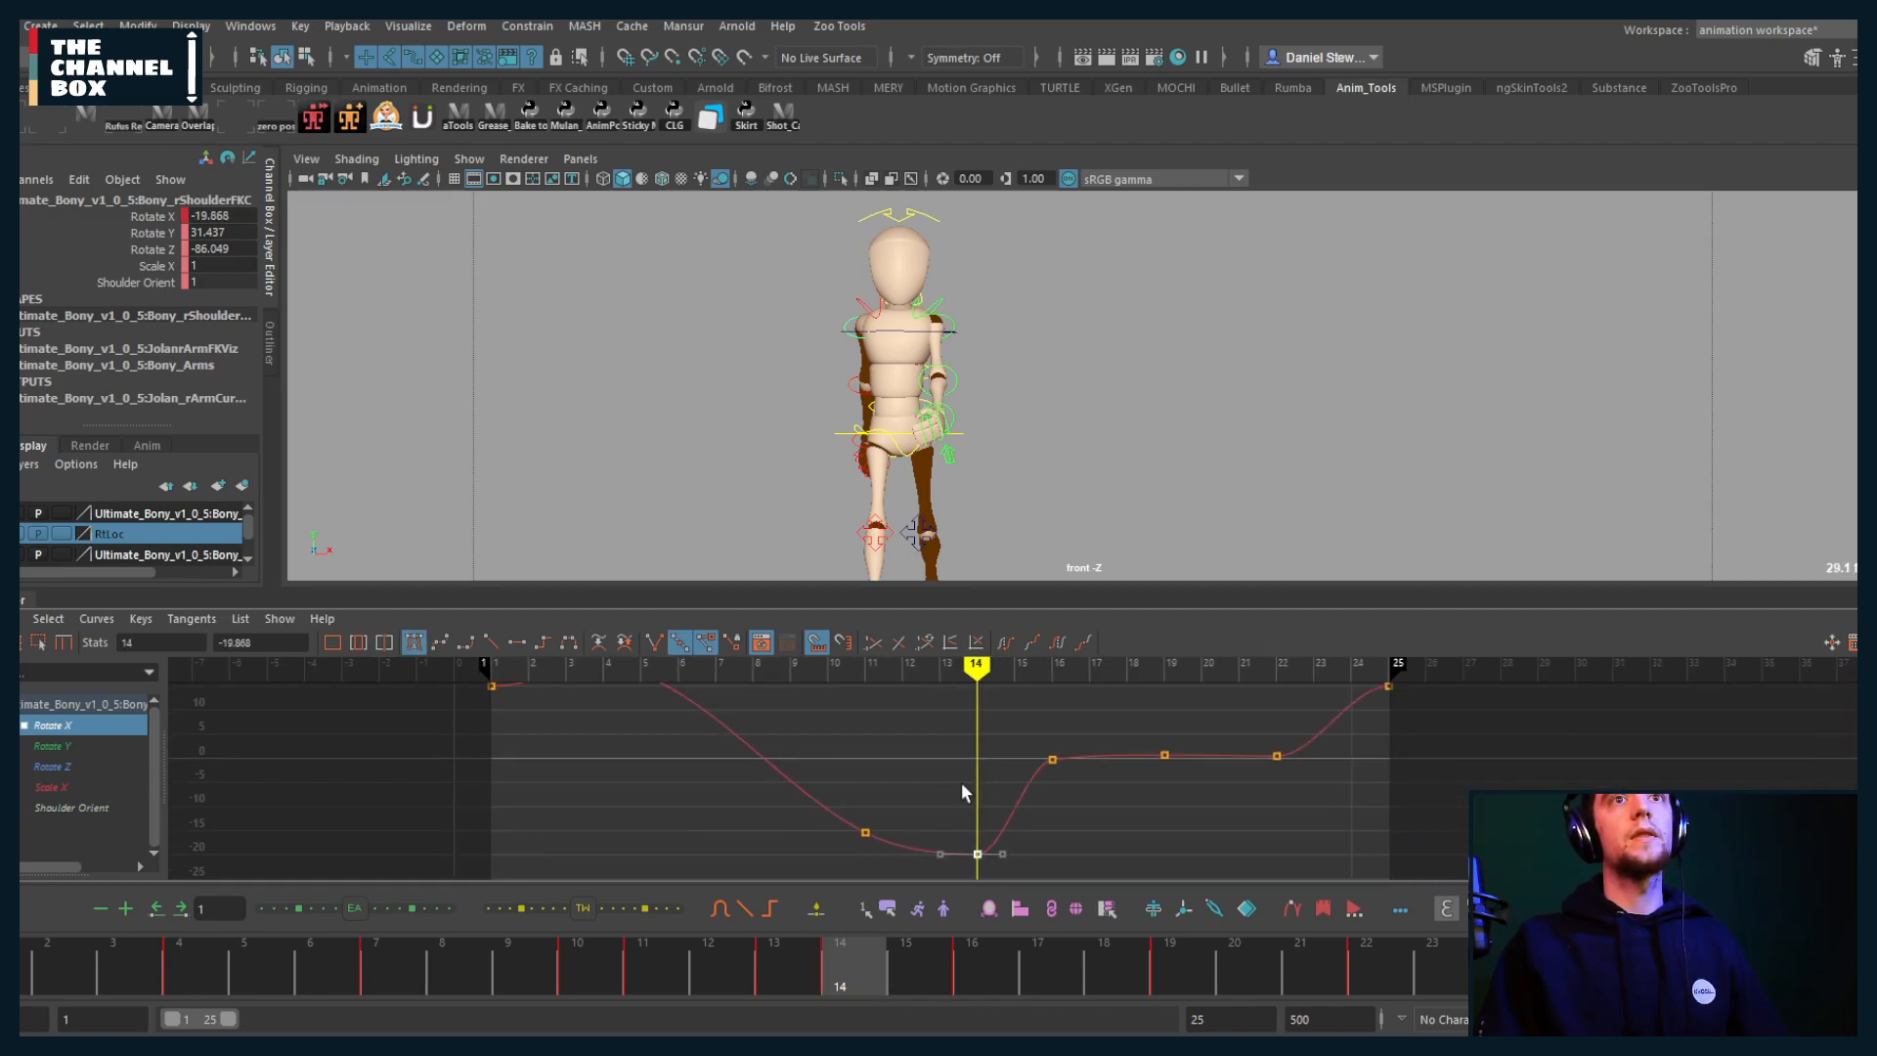
Step: Move the shoulder's Rotate X key from frame 16 to frame 17 and lower it to about -15.9
left_click_drag(862, 977, 1052, 983)
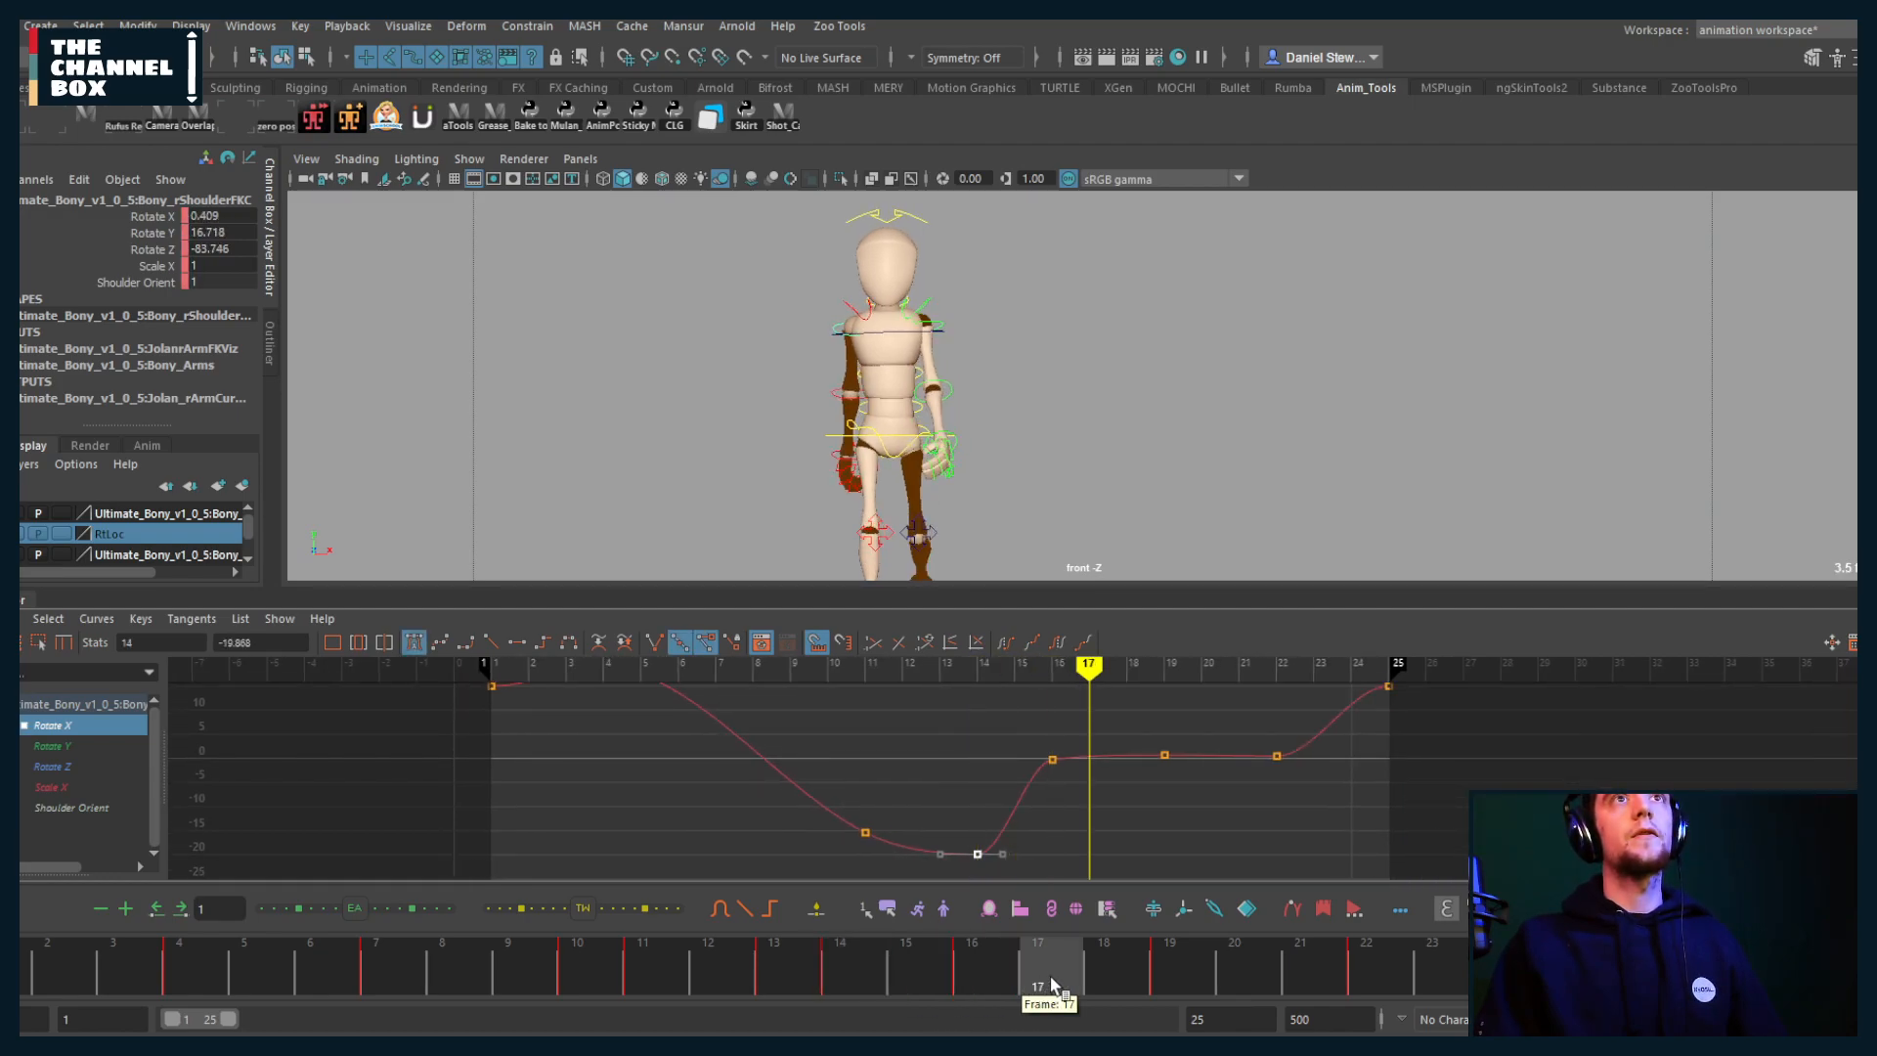
left_click_drag(1052, 758, 1120, 884)
key("a")
Step: Delete the shoulder's Rotate X key at frame 19 and raise the frame 22 key to about 10
left_click_drag(1108, 747, 1230, 794)
key("Delete")
mouse_move(1193, 808)
middle_mouse_down()
mouse_move(1189, 779)
mouse_move(1207, 783)
middle_mouse_up()
left_click(653, 702)
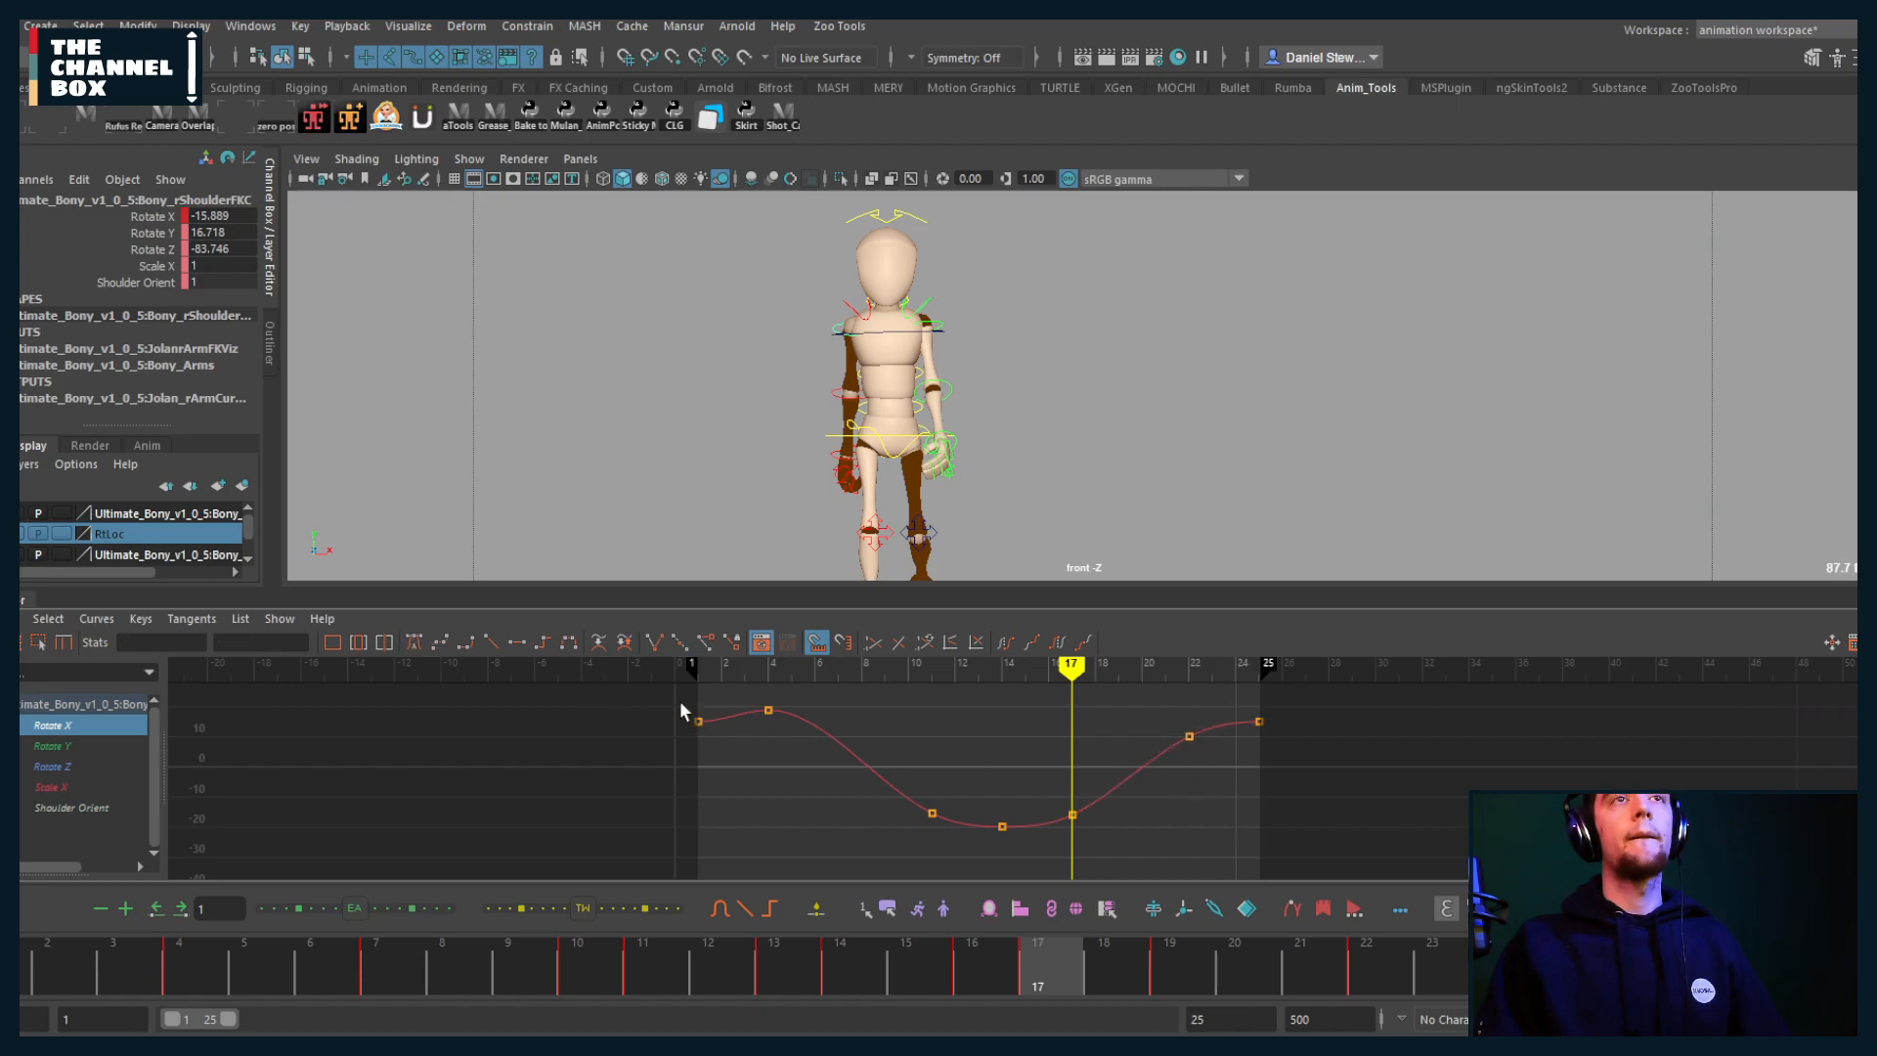
Step: Raise the shoulder's Rotate X peak key at frame 4 slightly further
left_click_drag(682, 705, 722, 761)
left_click_drag(788, 692, 747, 748)
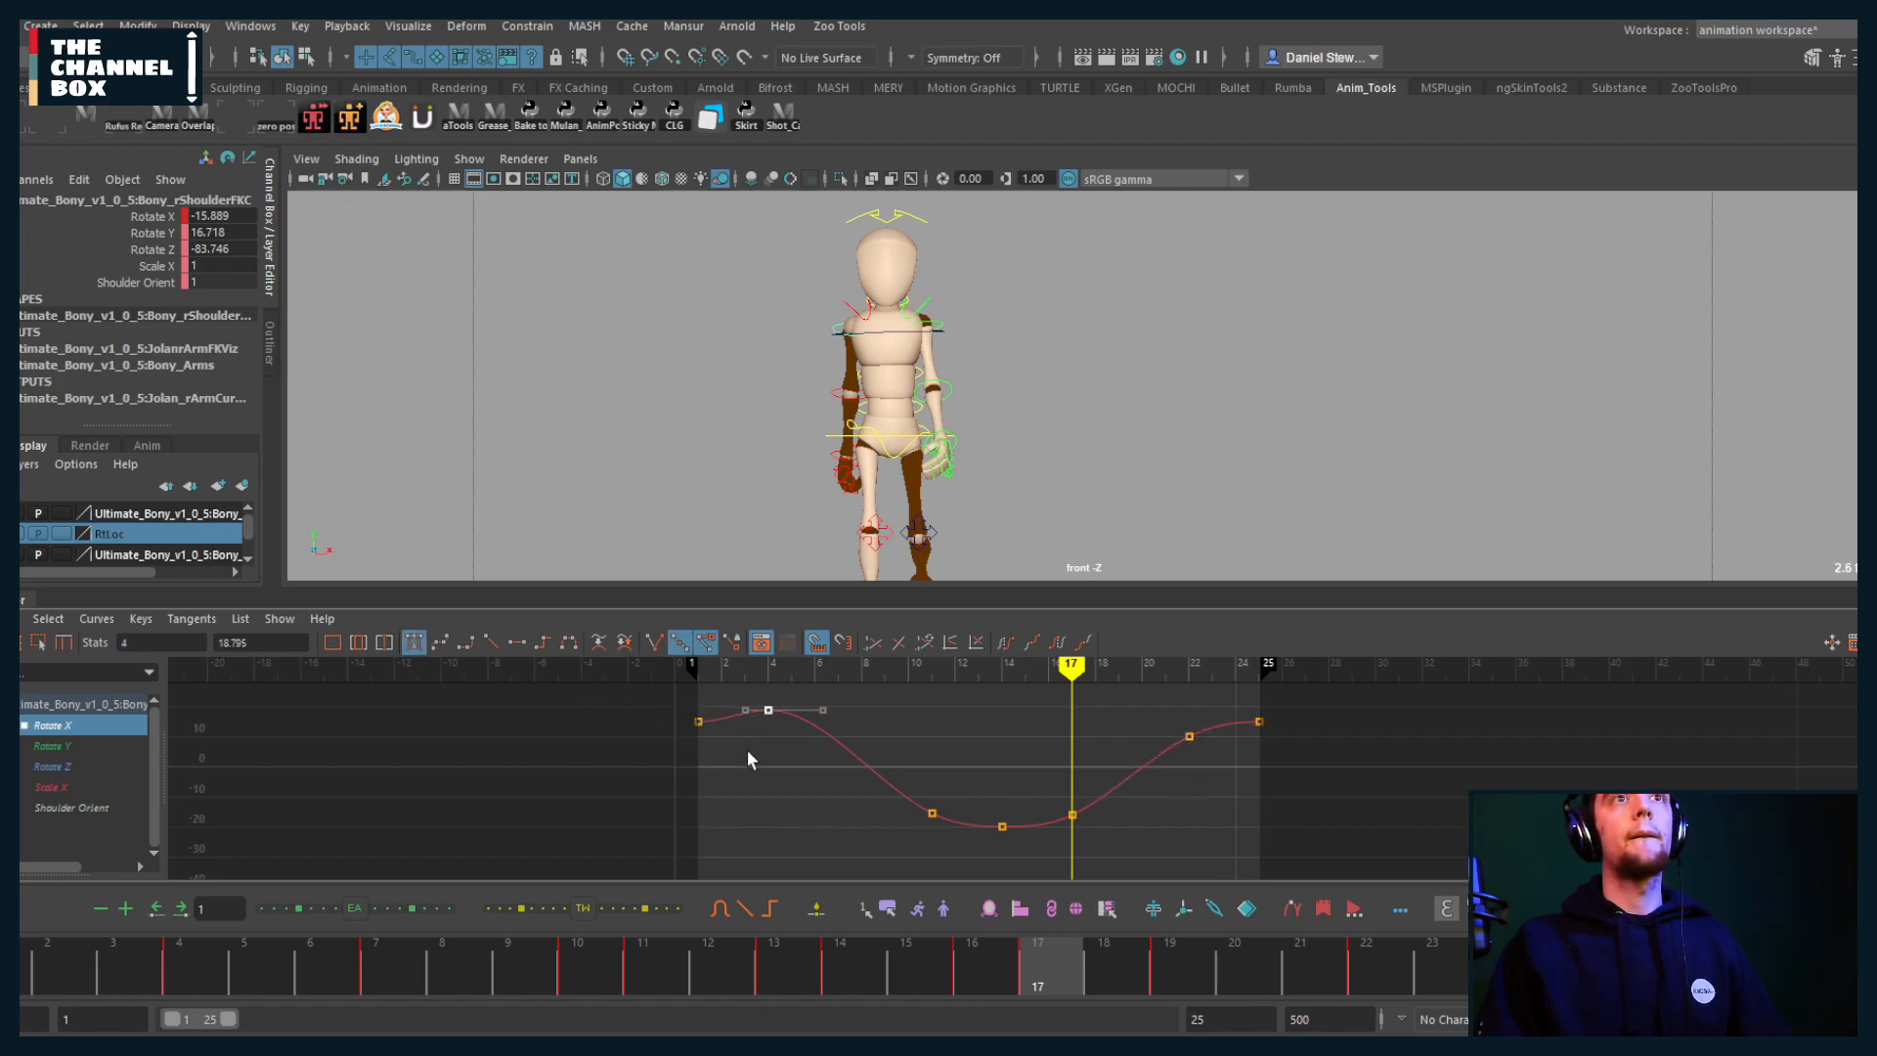
middle_click_drag(747, 749, 751, 738)
Step: Give the shoulder's first and last Rotate X keys, at frames 1 and 25, linear tangents
left_click_drag(746, 749, 649, 695)
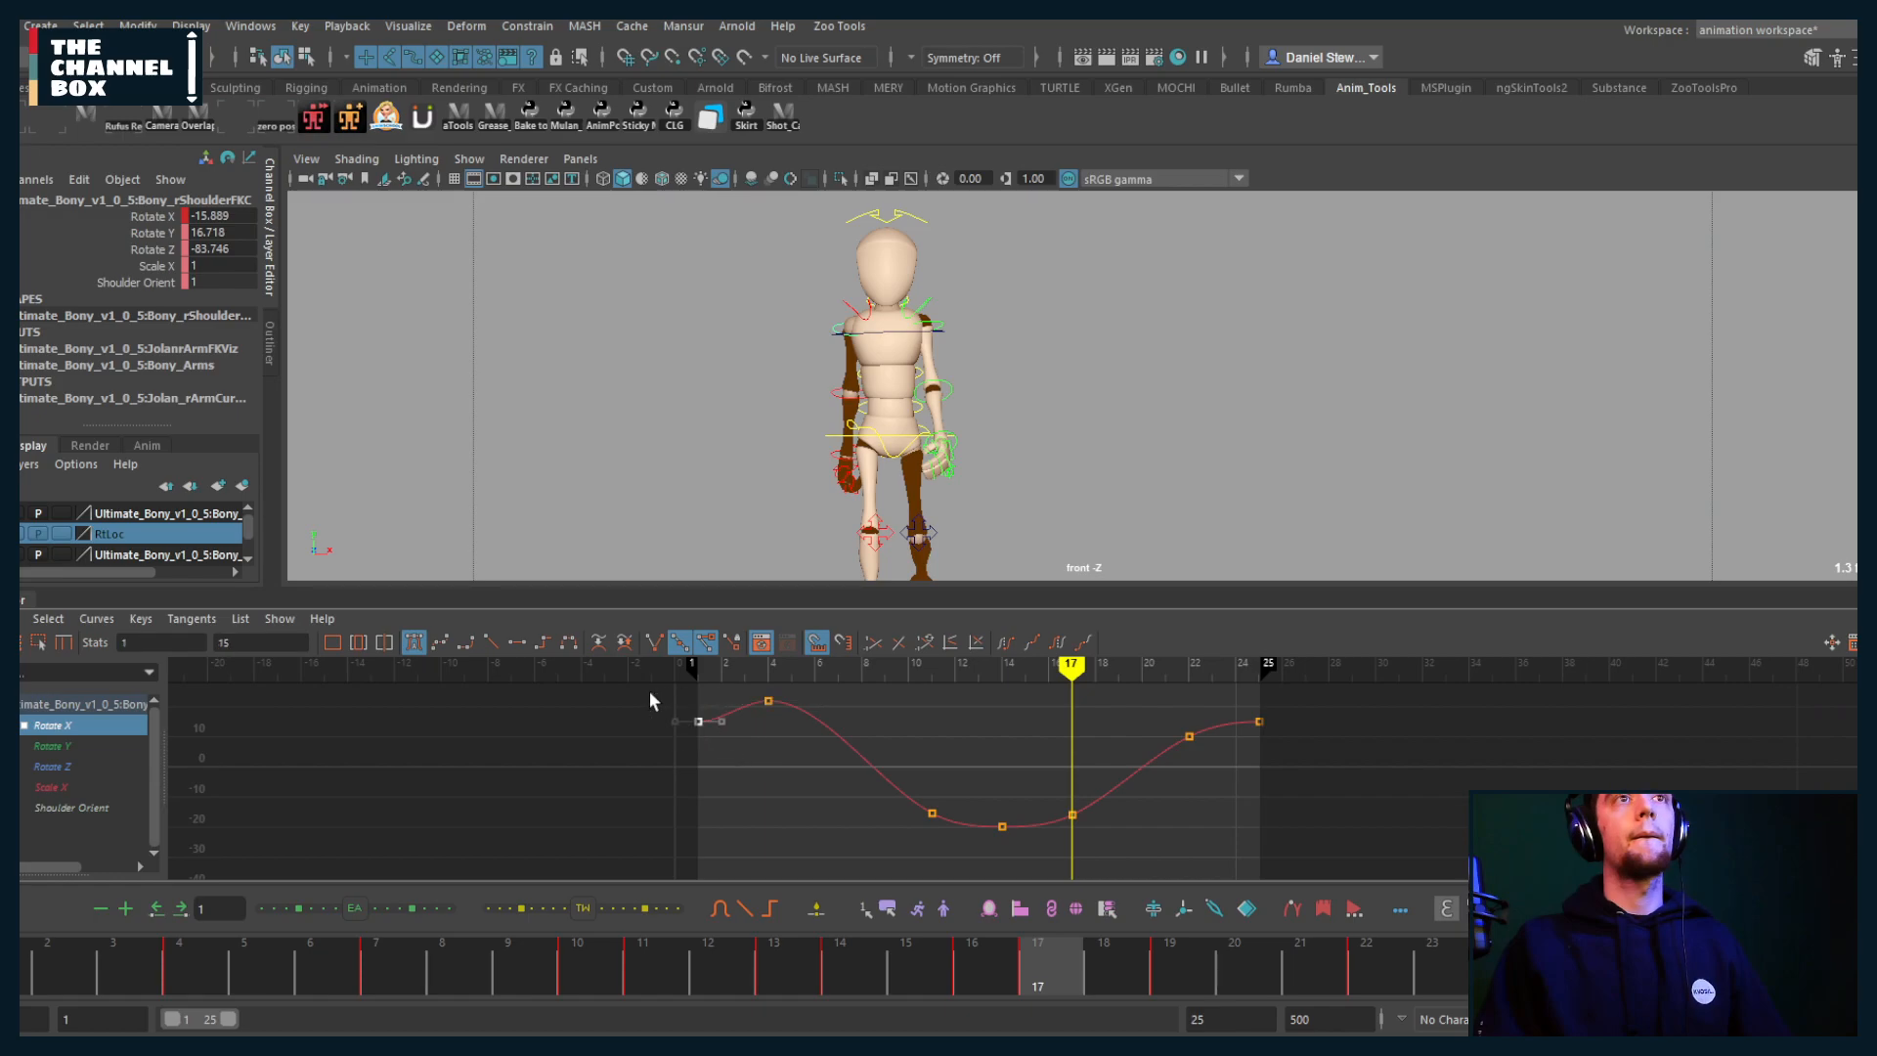
left_click(492, 642)
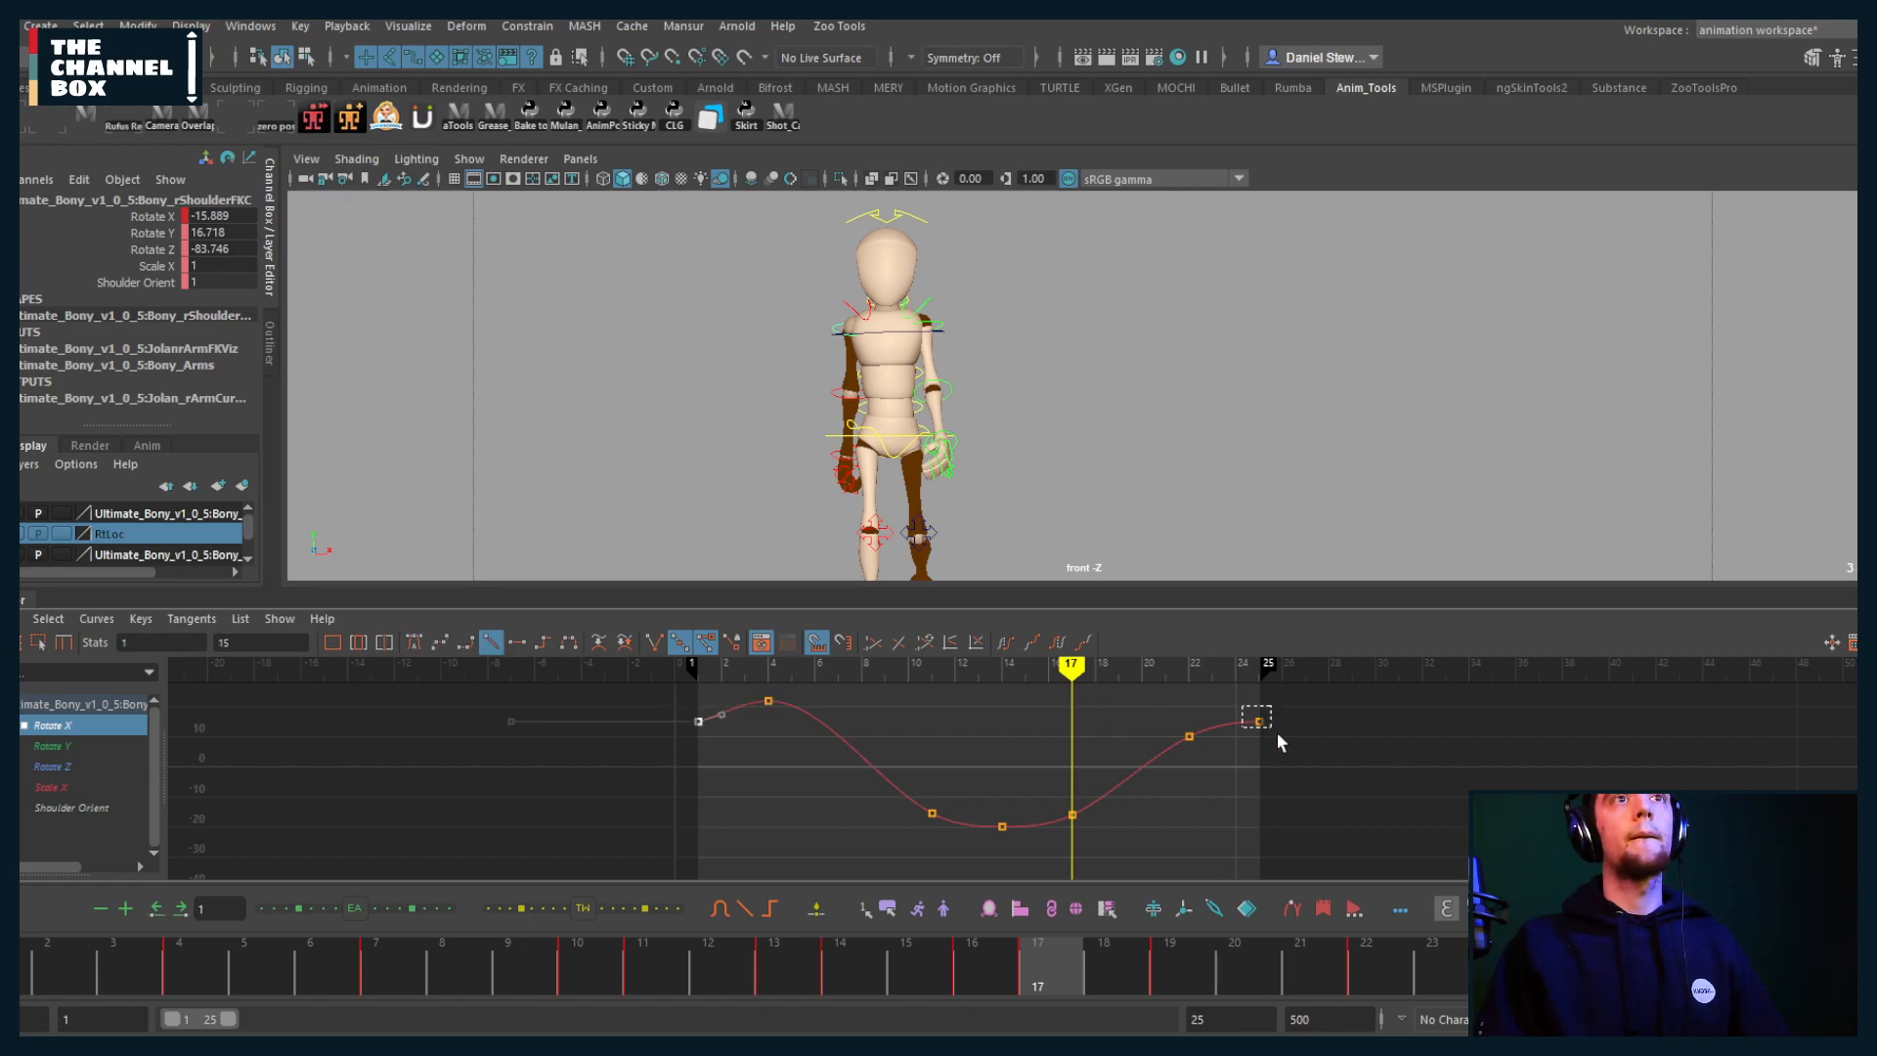
left_click_drag(1277, 733, 1274, 731)
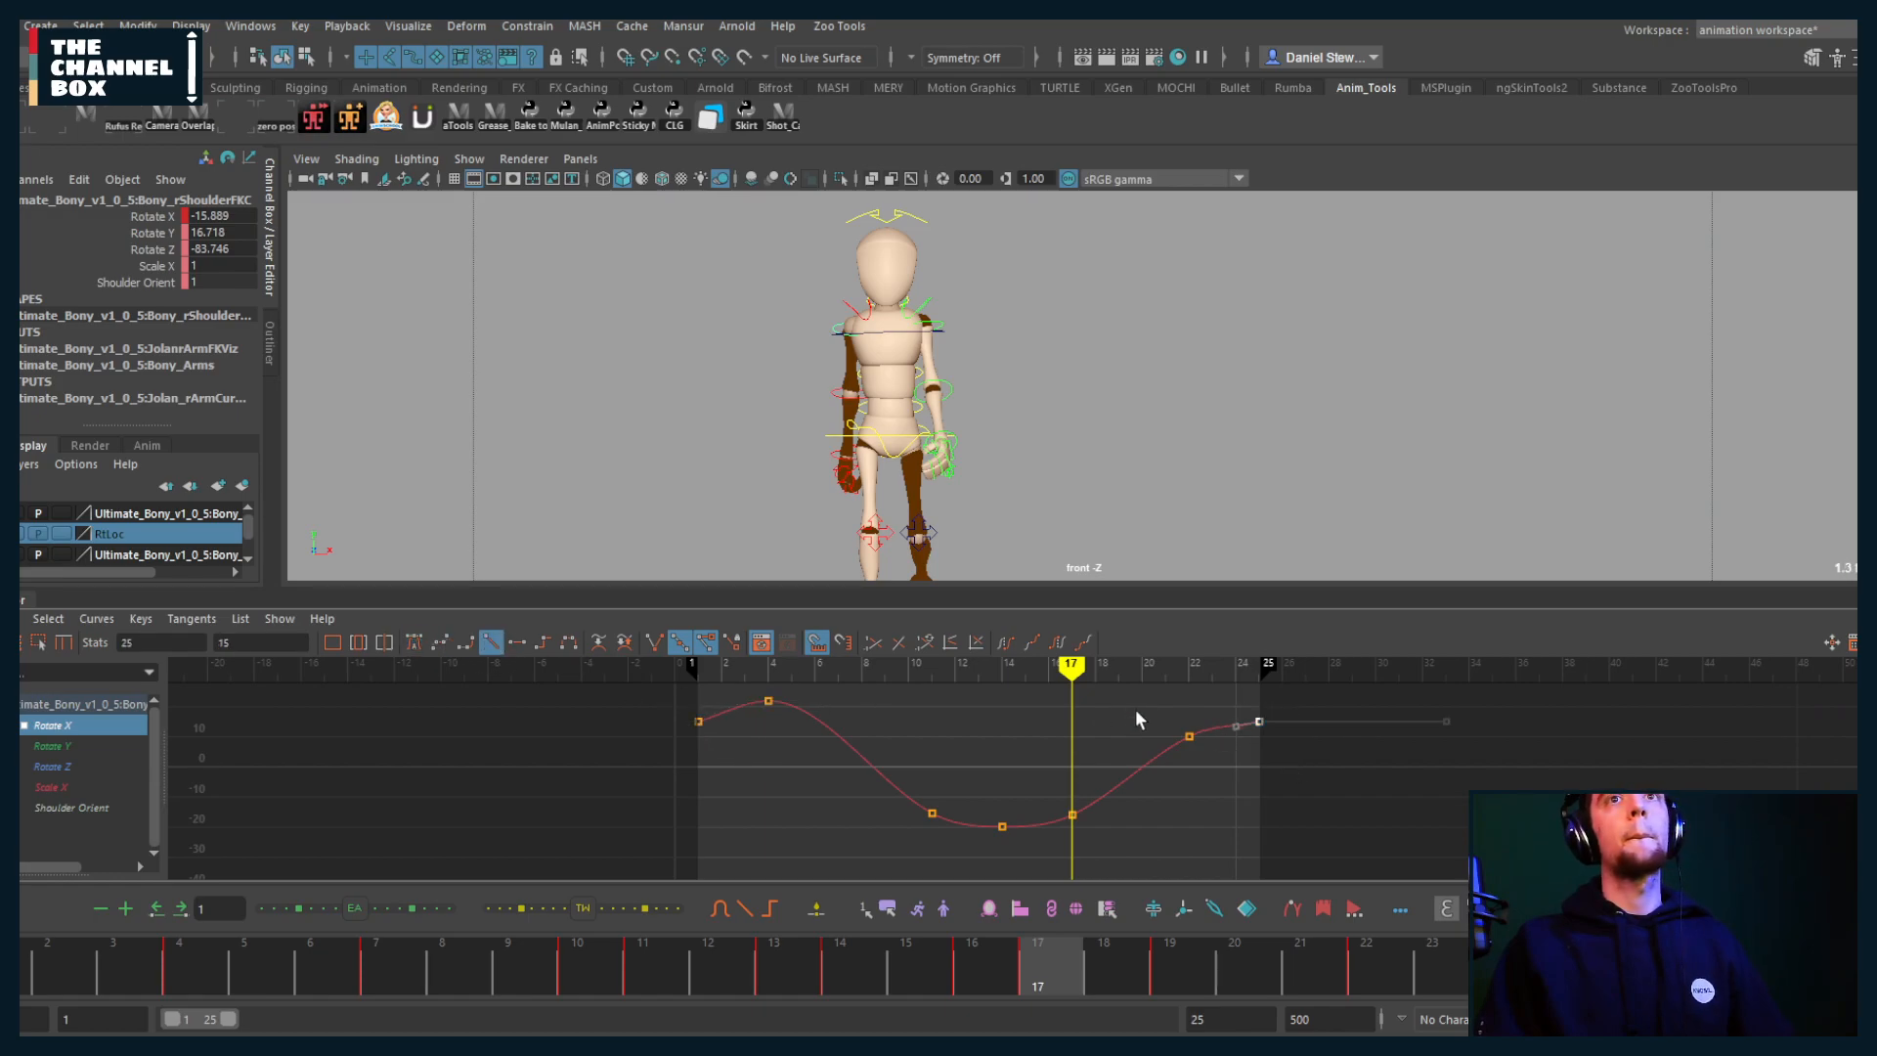
Step: Delete the shoulder's Rotate X key at frame 22, and move the frame 17 key to frame 18, slightly higher
left_click_drag(1154, 713, 1201, 765)
key("Delete")
left_click_drag(1063, 770, 1099, 852)
middle_click_drag(1114, 851, 1140, 835)
left_click(1140, 835)
Step: Play and scrub the walk cycle from the front, comparing the right arm's pose at frames 1 and 25
key("alt+v")
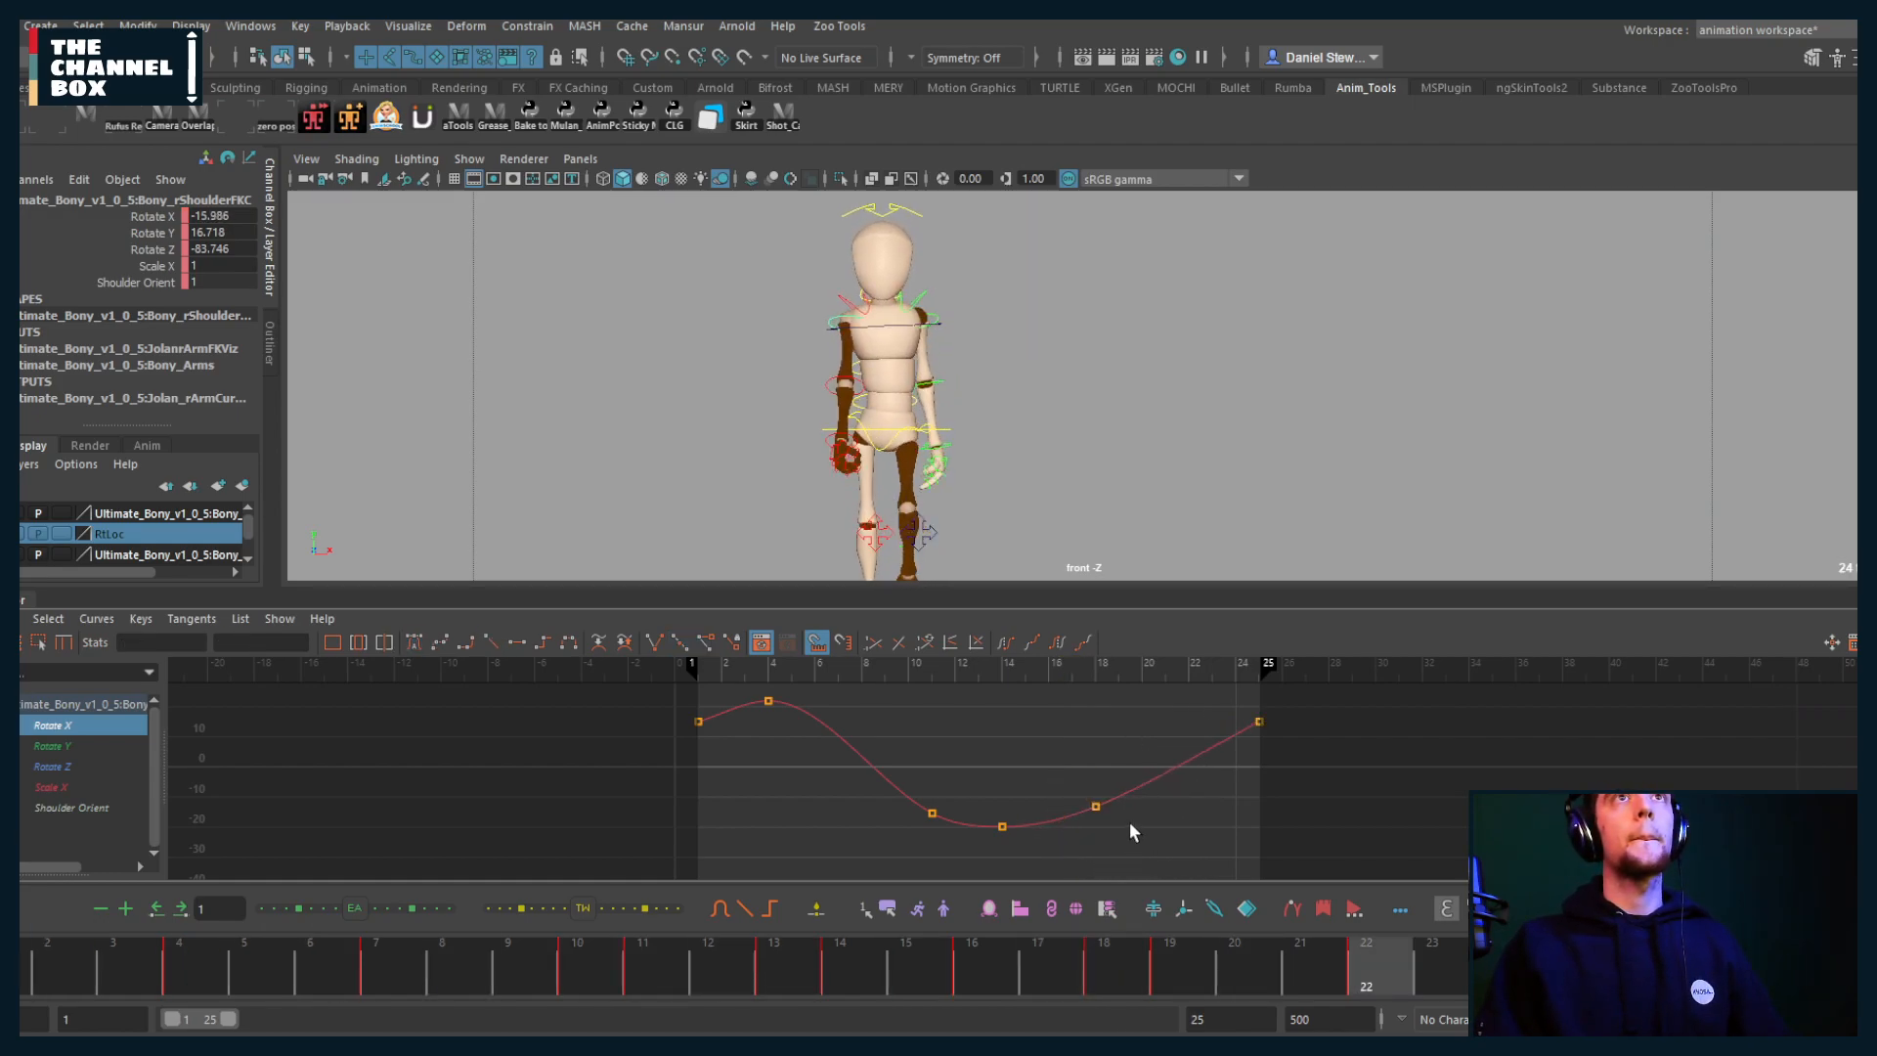
key("alt+v")
left_click_drag(550, 960, 1564, 966)
left_click(25, 968)
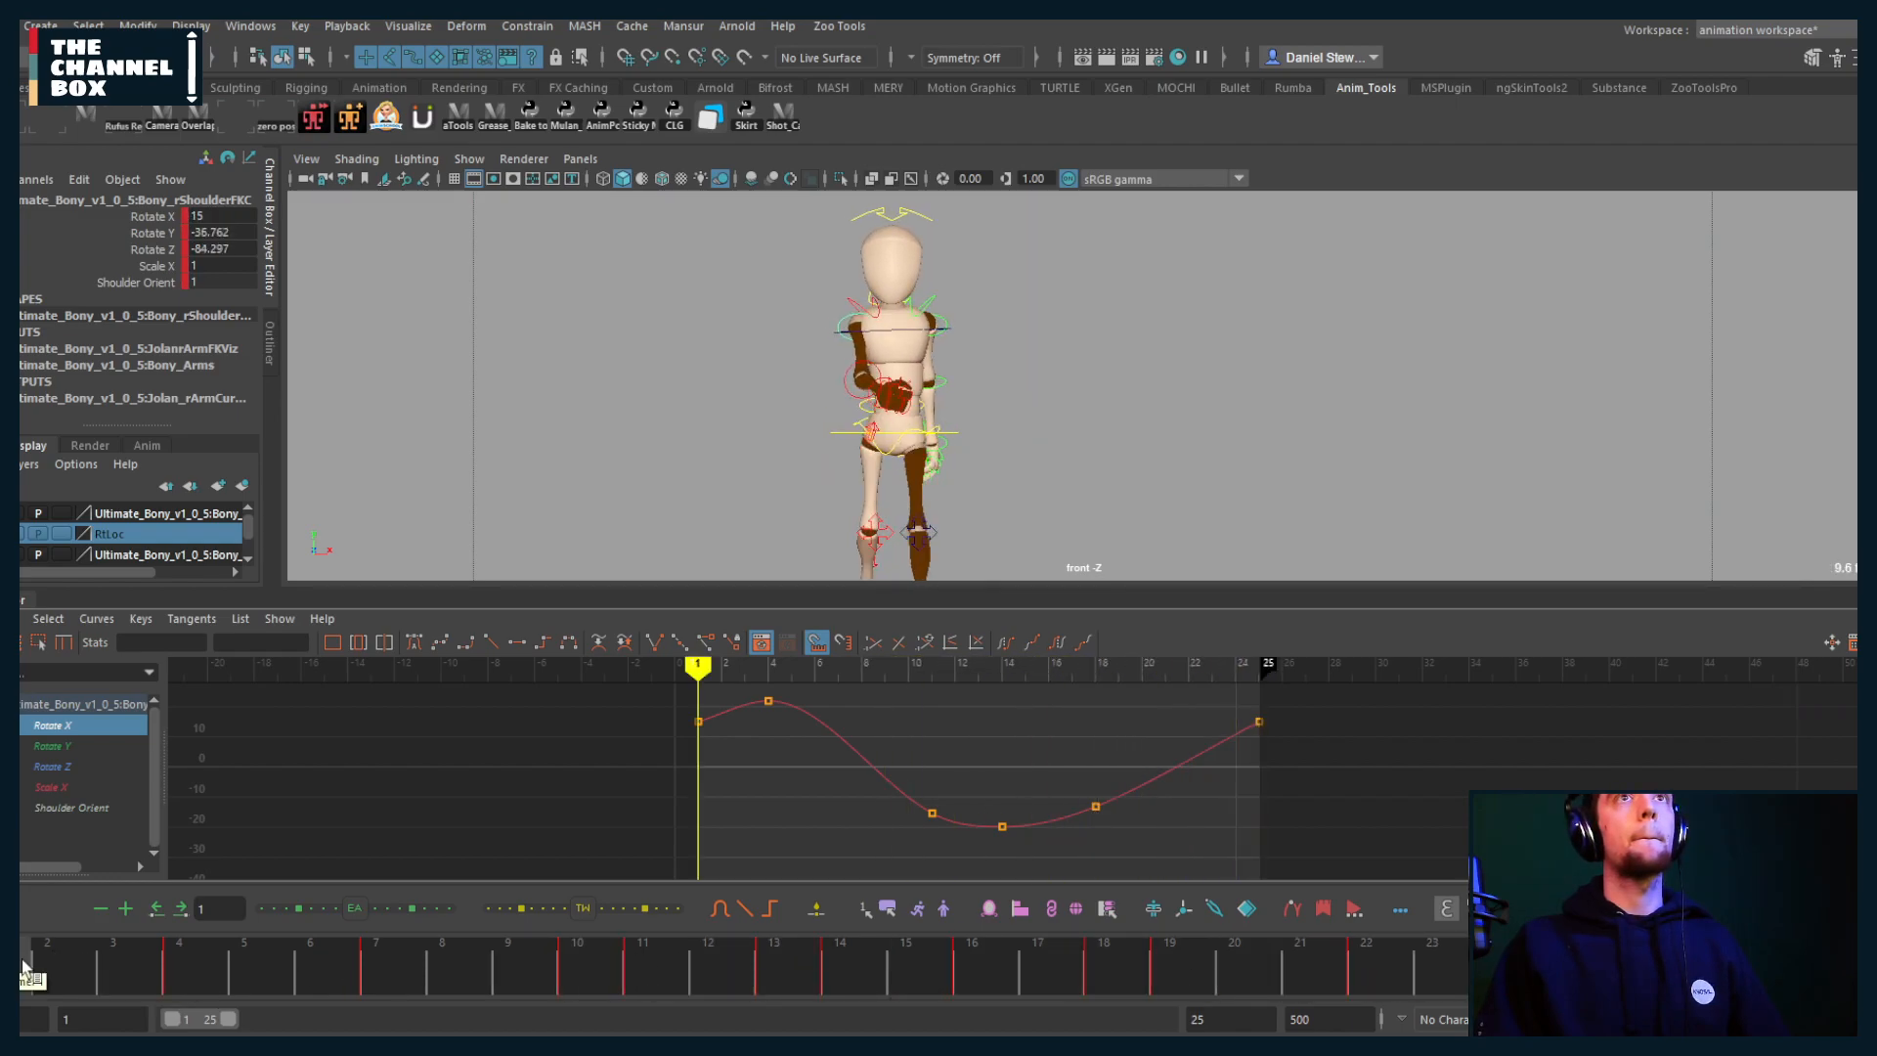
mouse_move(24, 968)
left_mouse_down()
mouse_move(162, 960)
mouse_move(27, 973)
left_mouse_up()
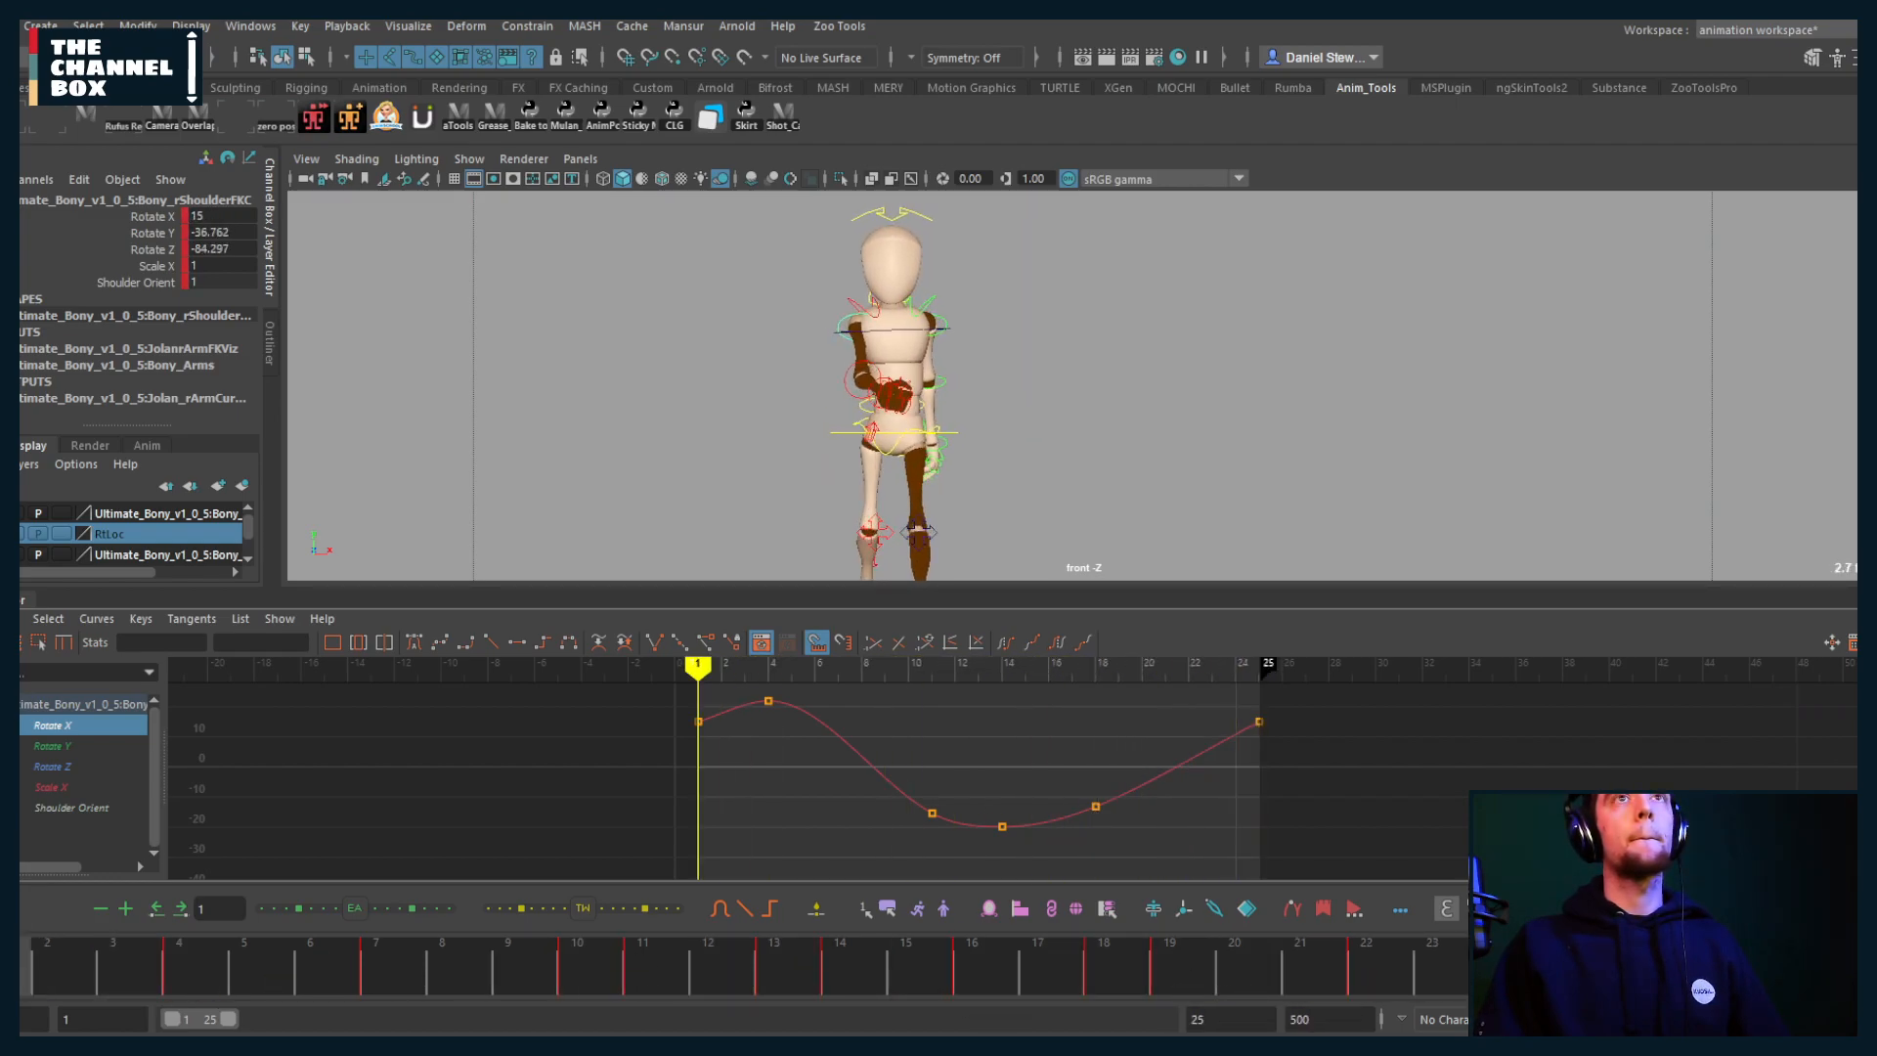
left_click(1554, 968)
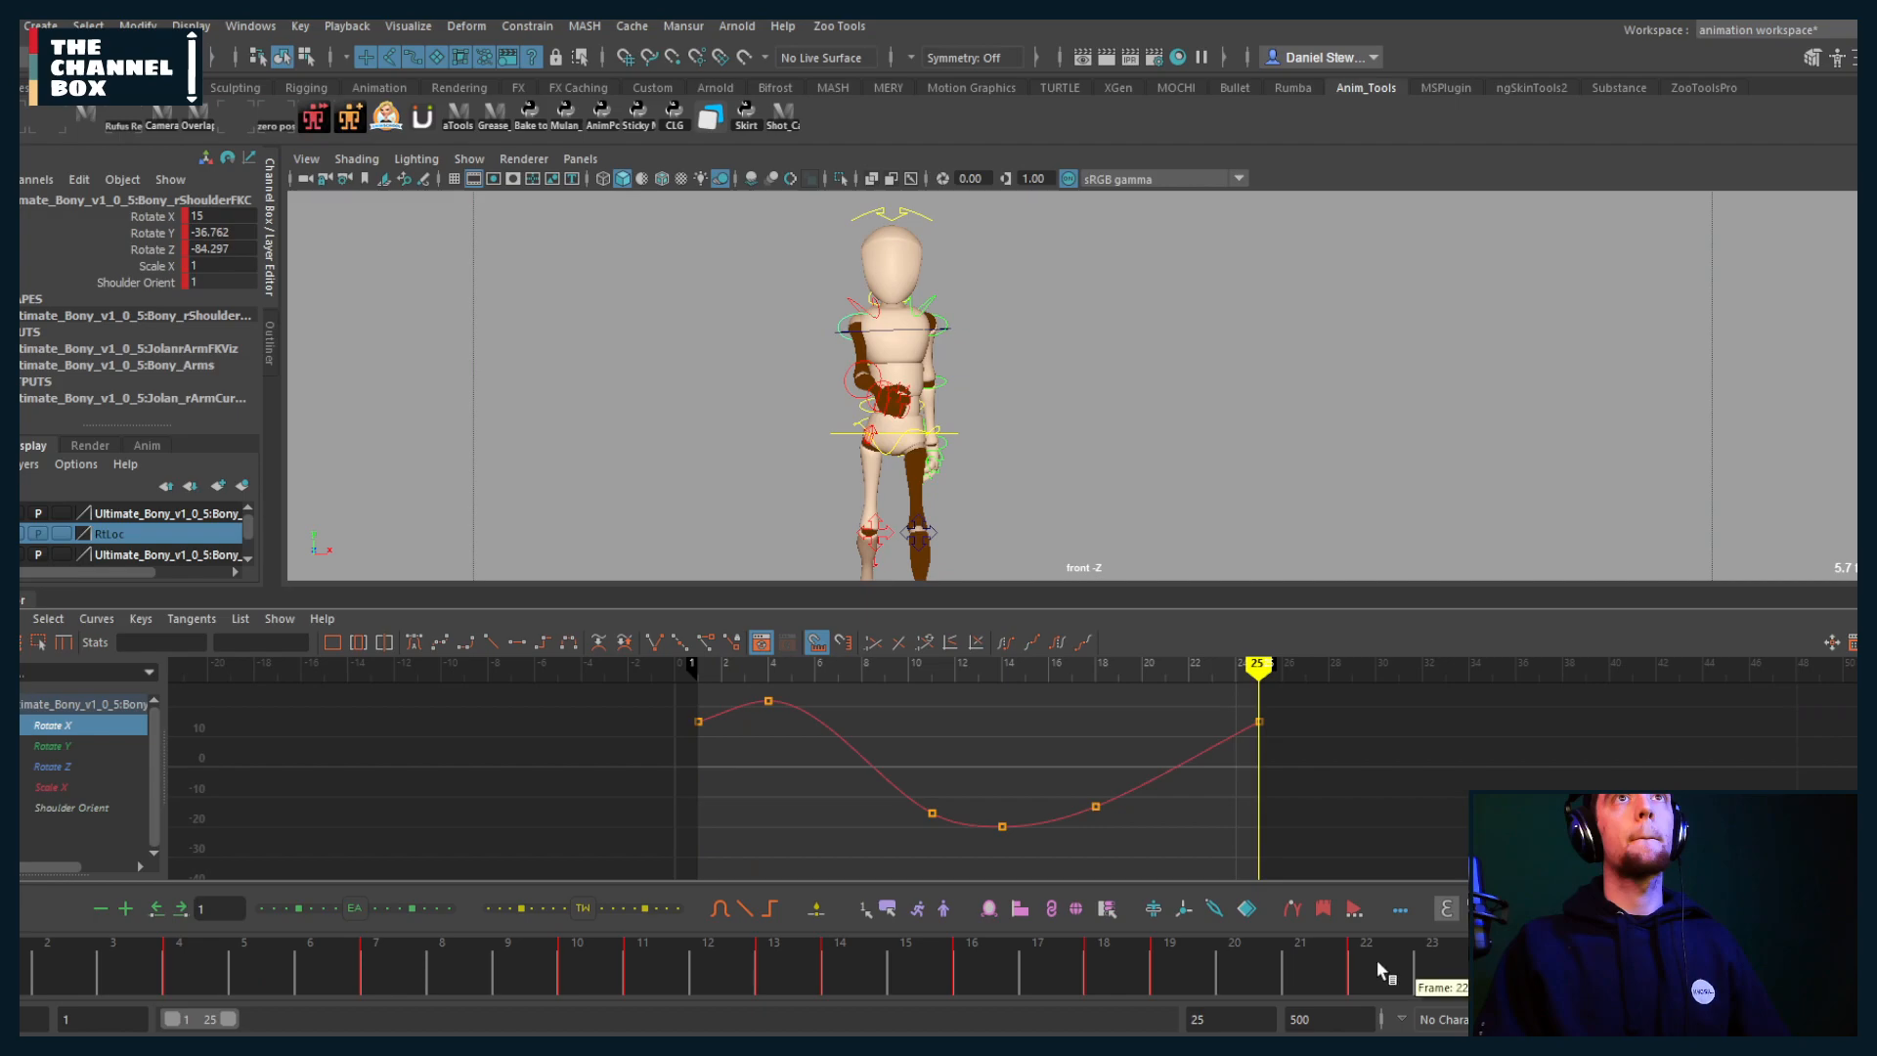
Step: Copy the right elbow's Rotate Y value from frame 25 to a new key at frame 1, and play the cycle
left_click(850, 388)
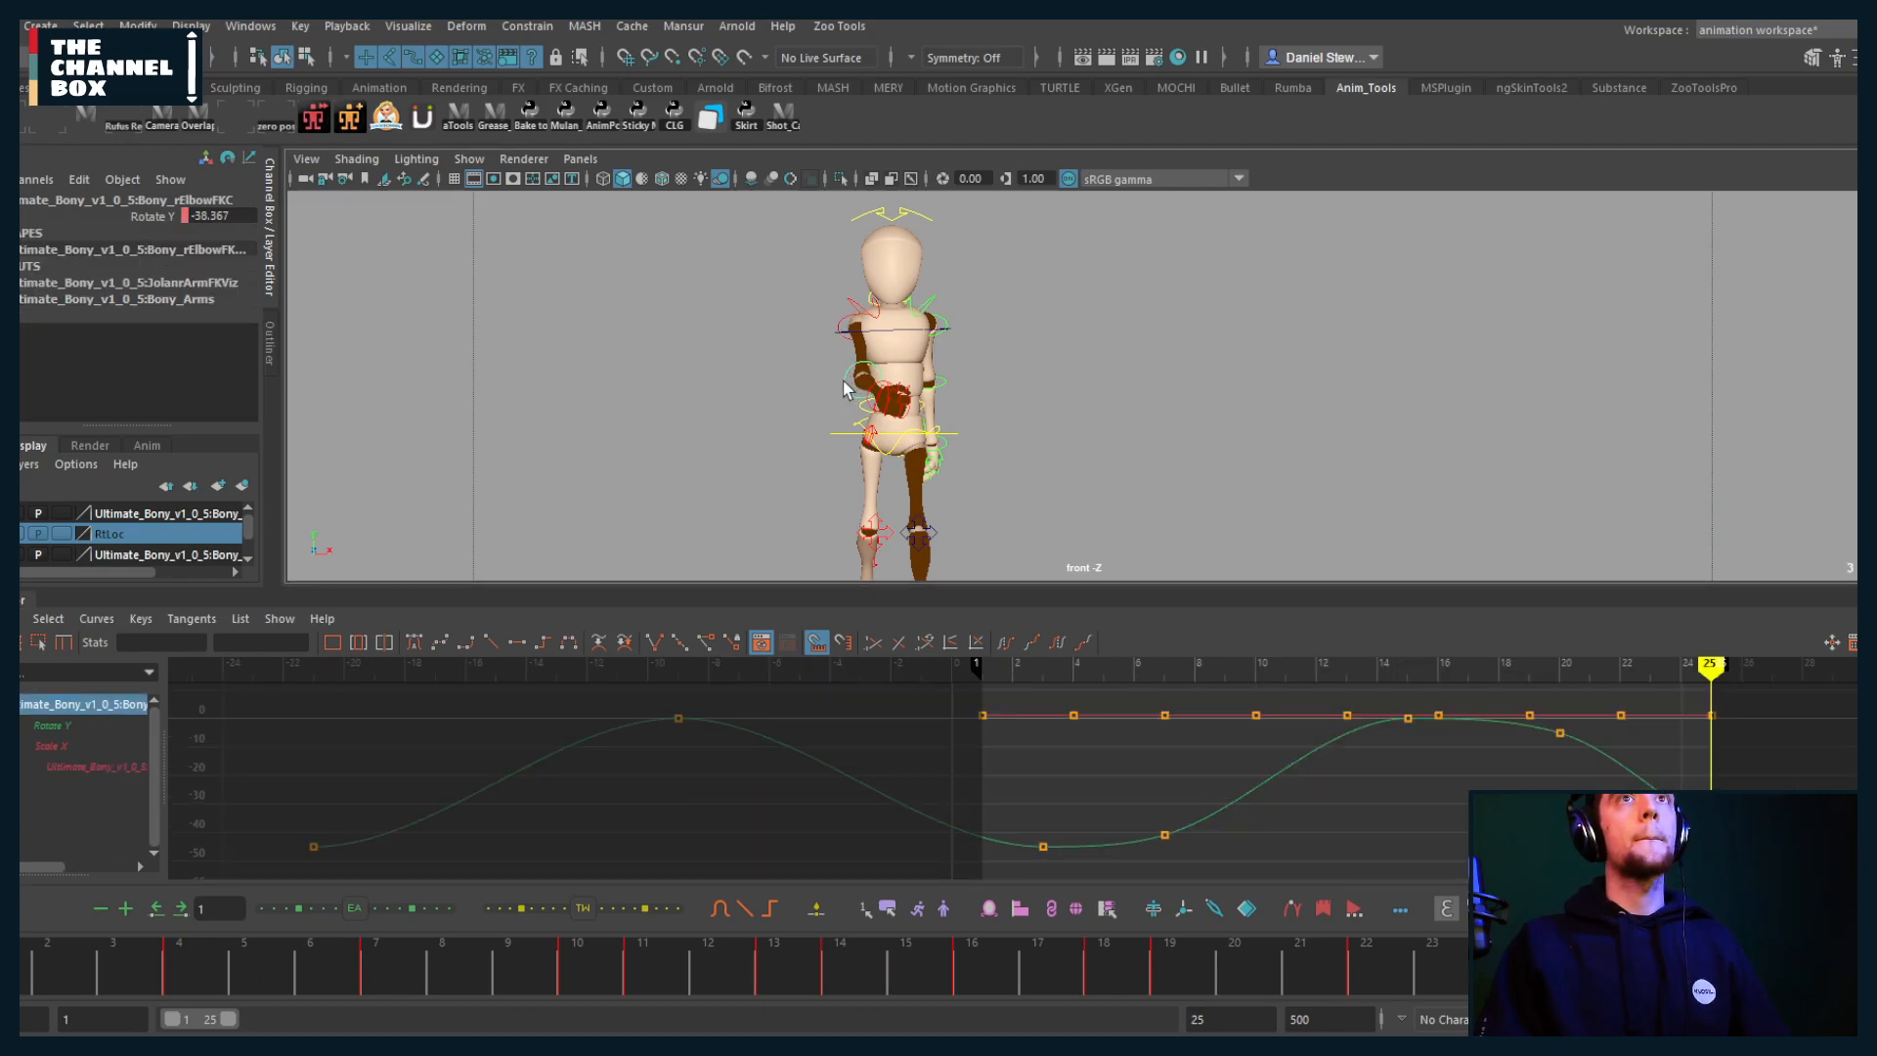
left_click(53, 726)
middle_click_drag(1228, 817, 926, 801, "alt")
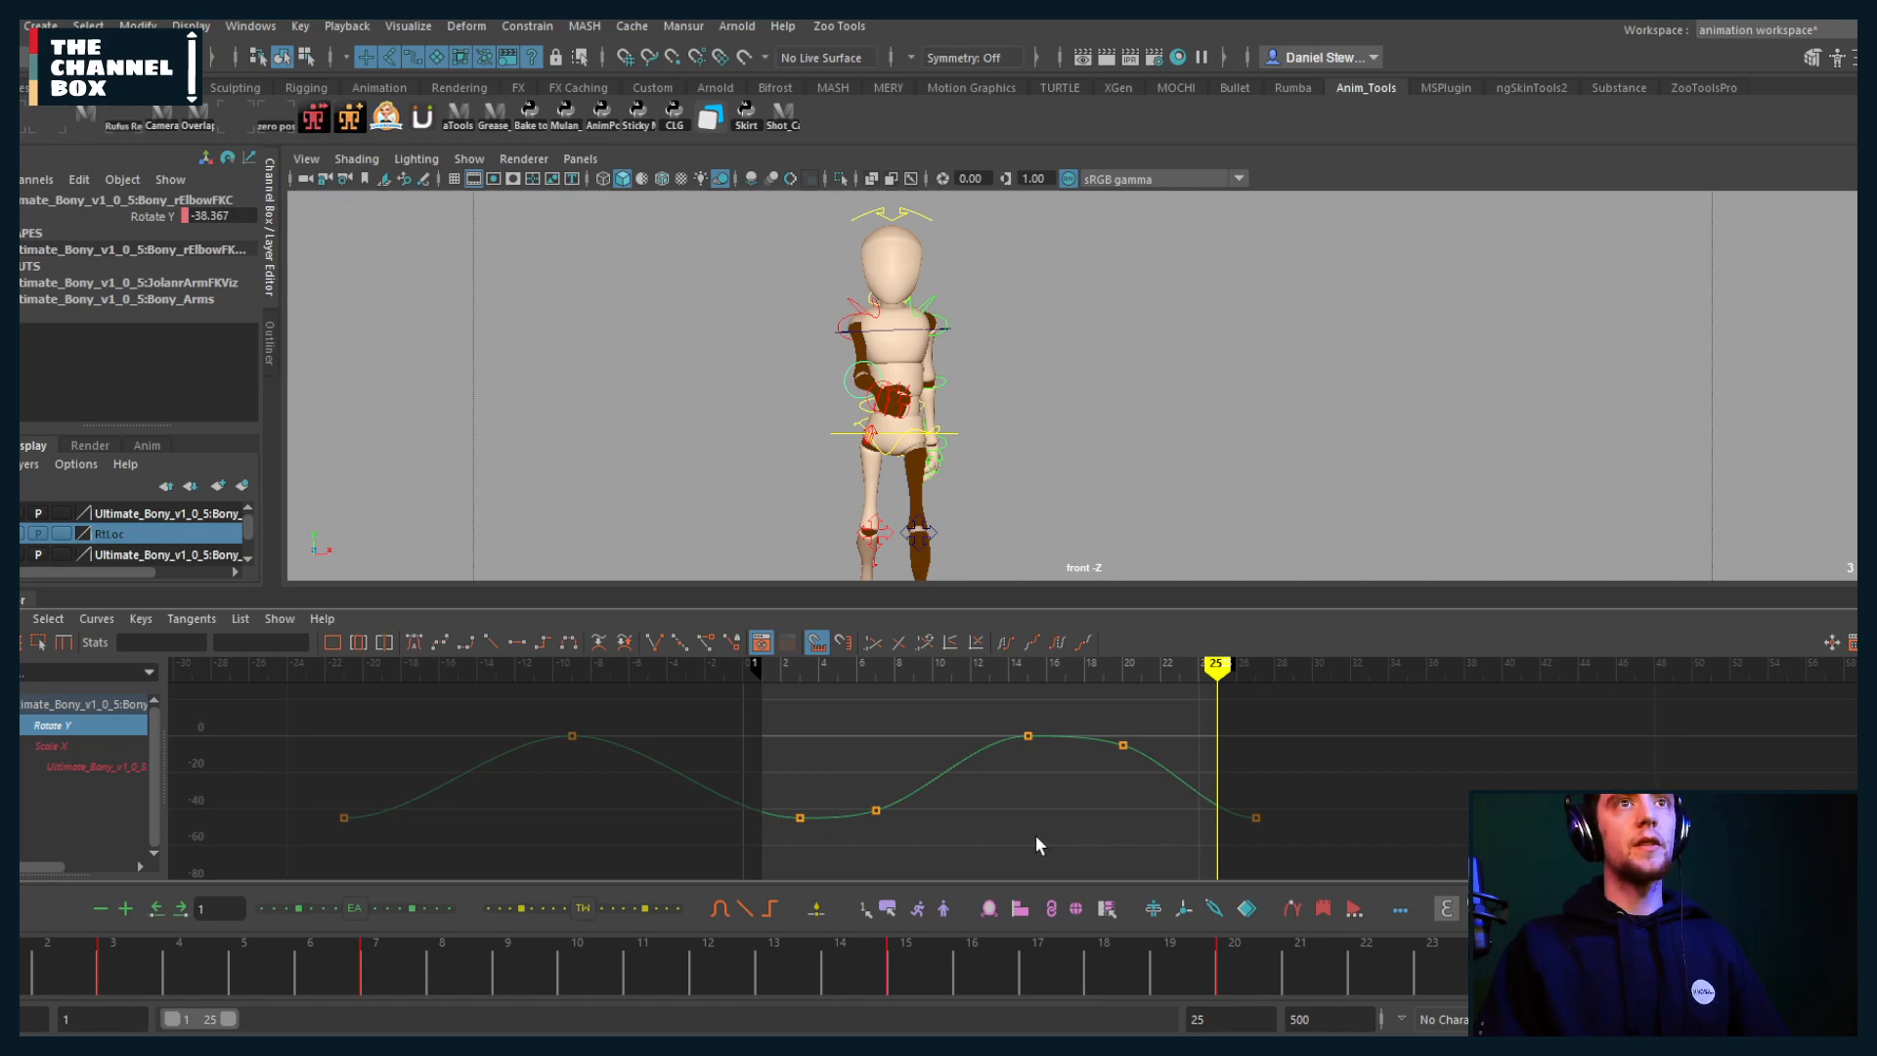
right_click_drag(1036, 835, 1035, 833, "alt+shift")
key(".")
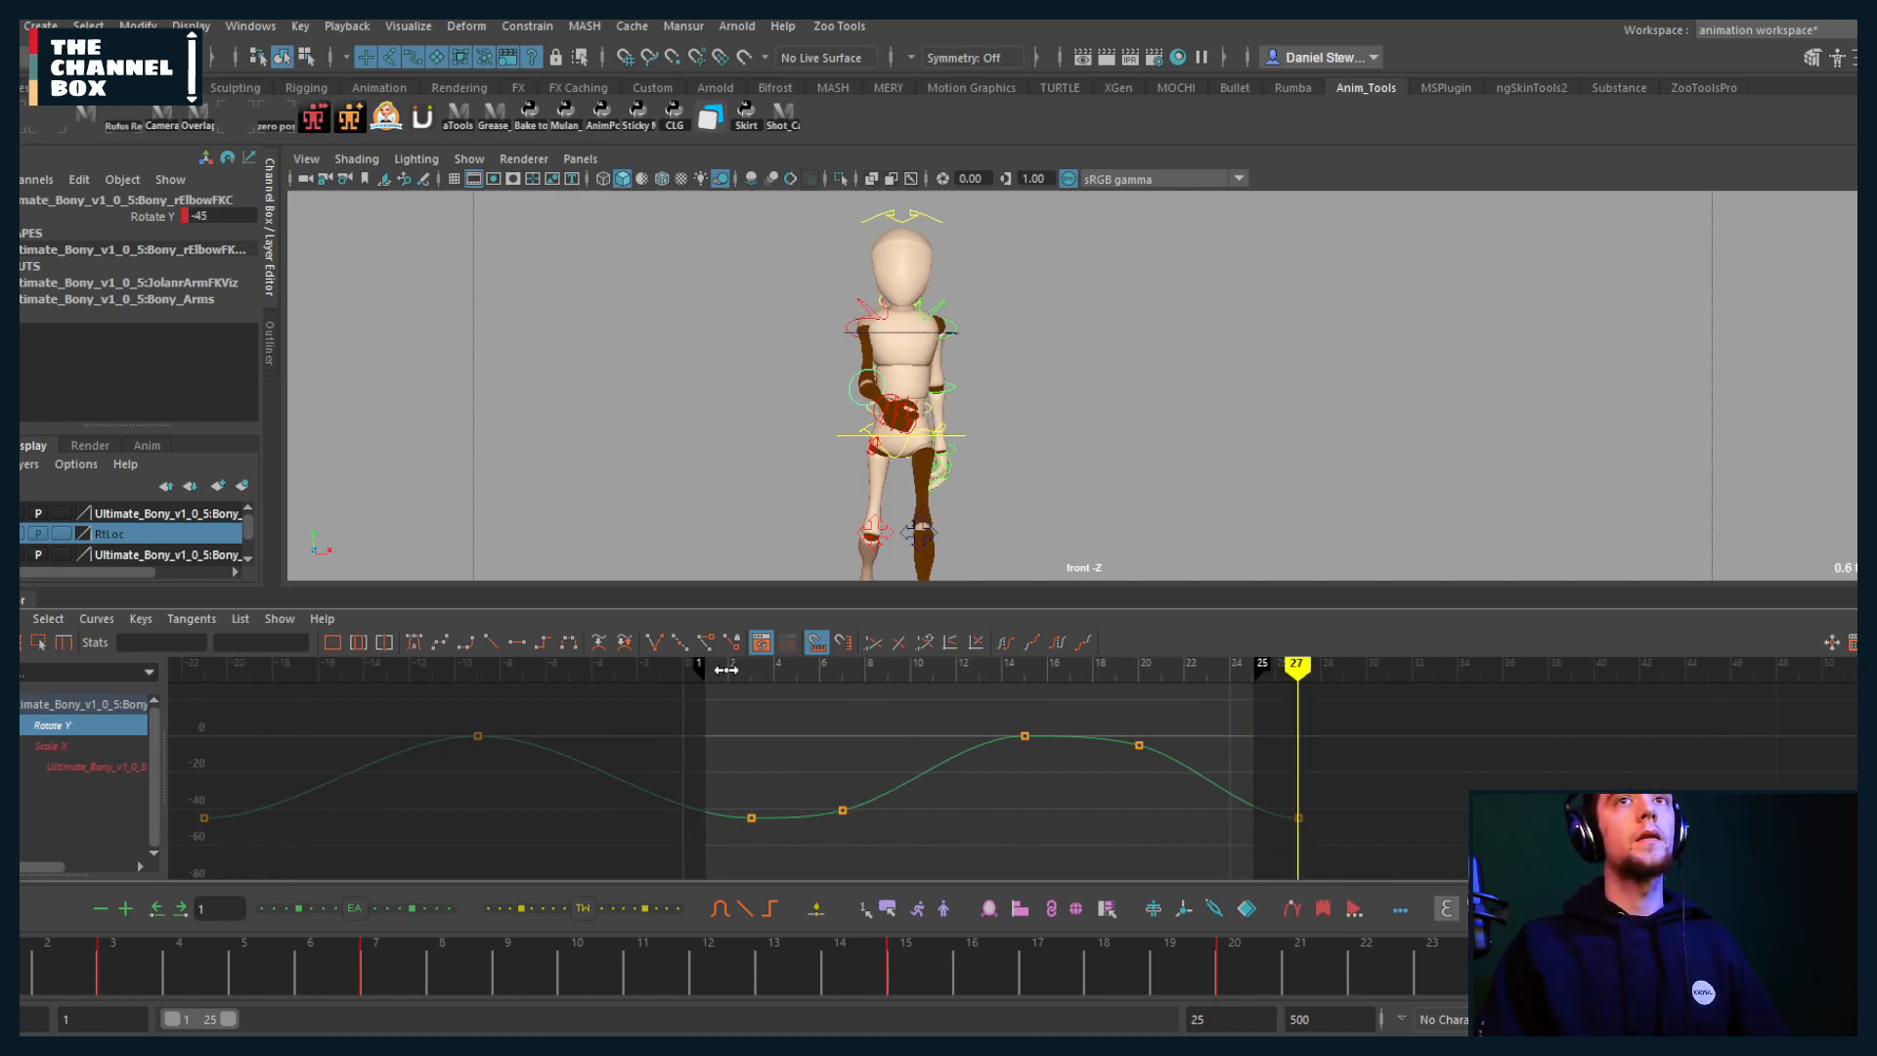
key("alt+")
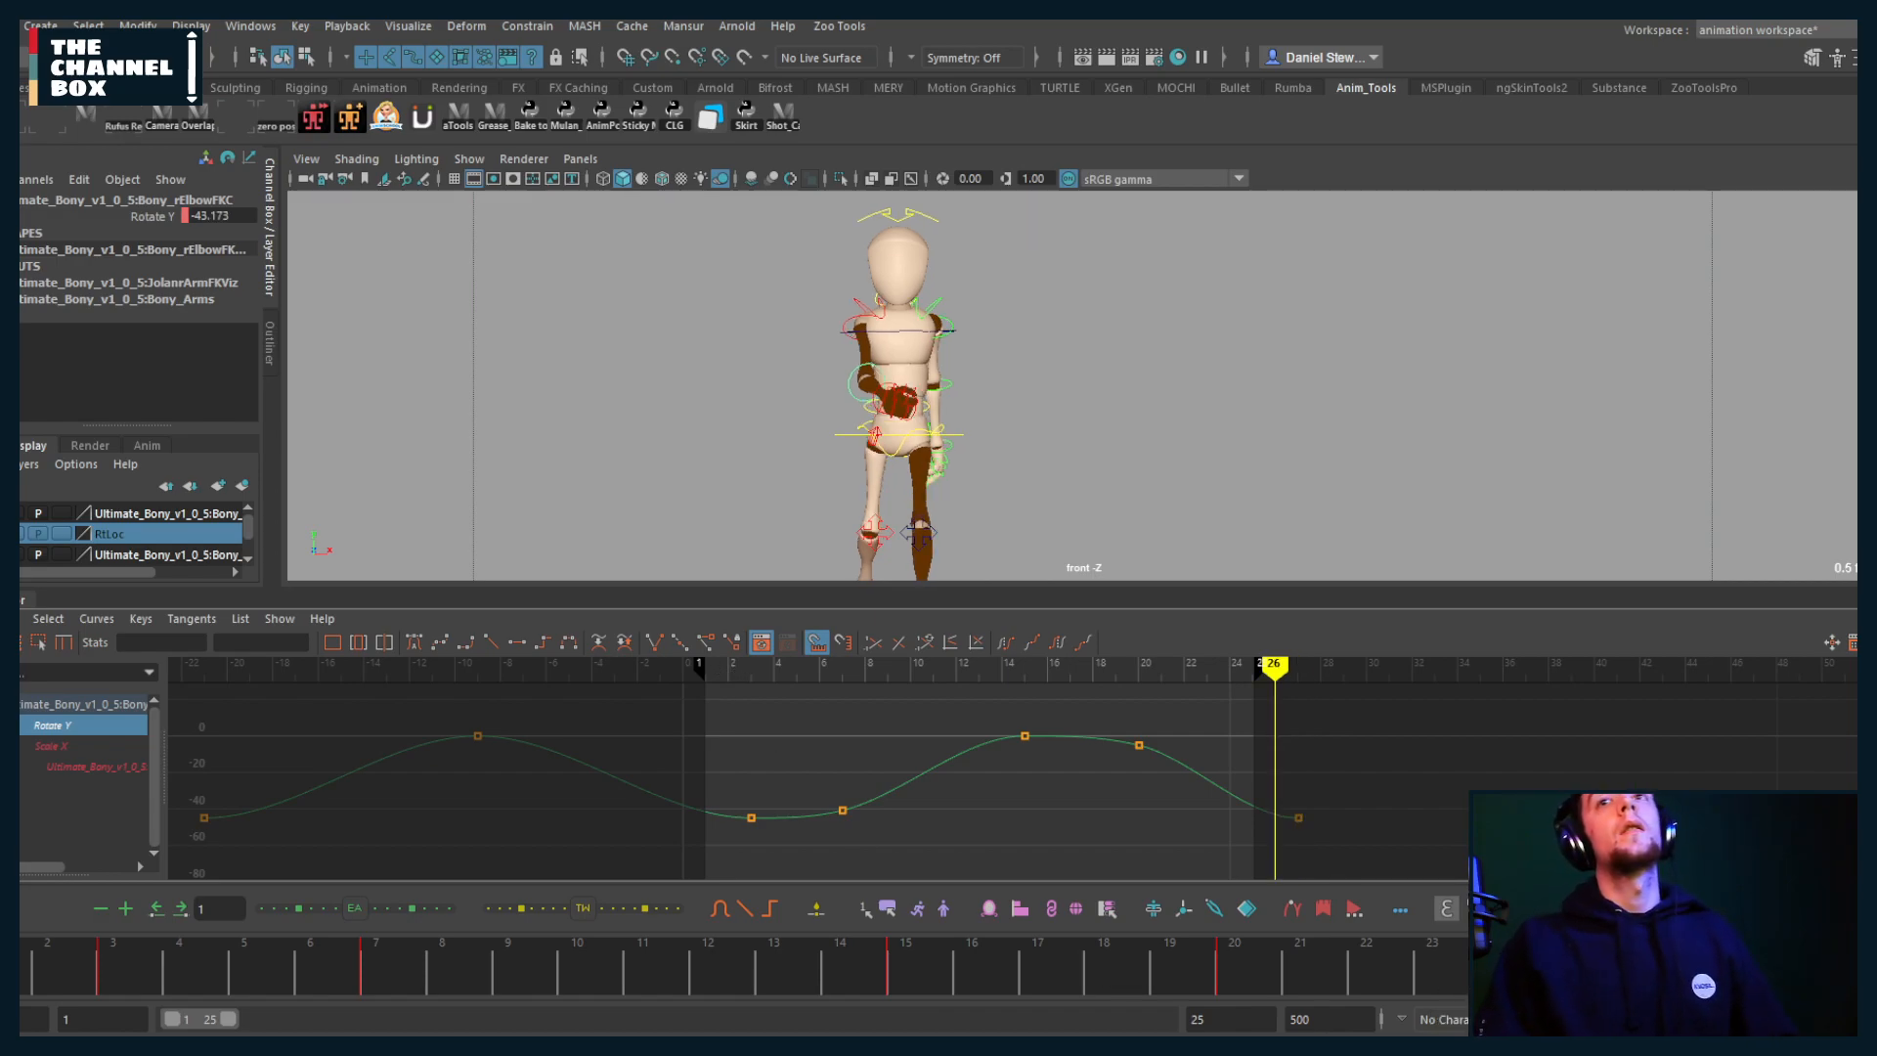
key("alt+")
middle_click_drag(1555, 973, 28, 973)
key("s")
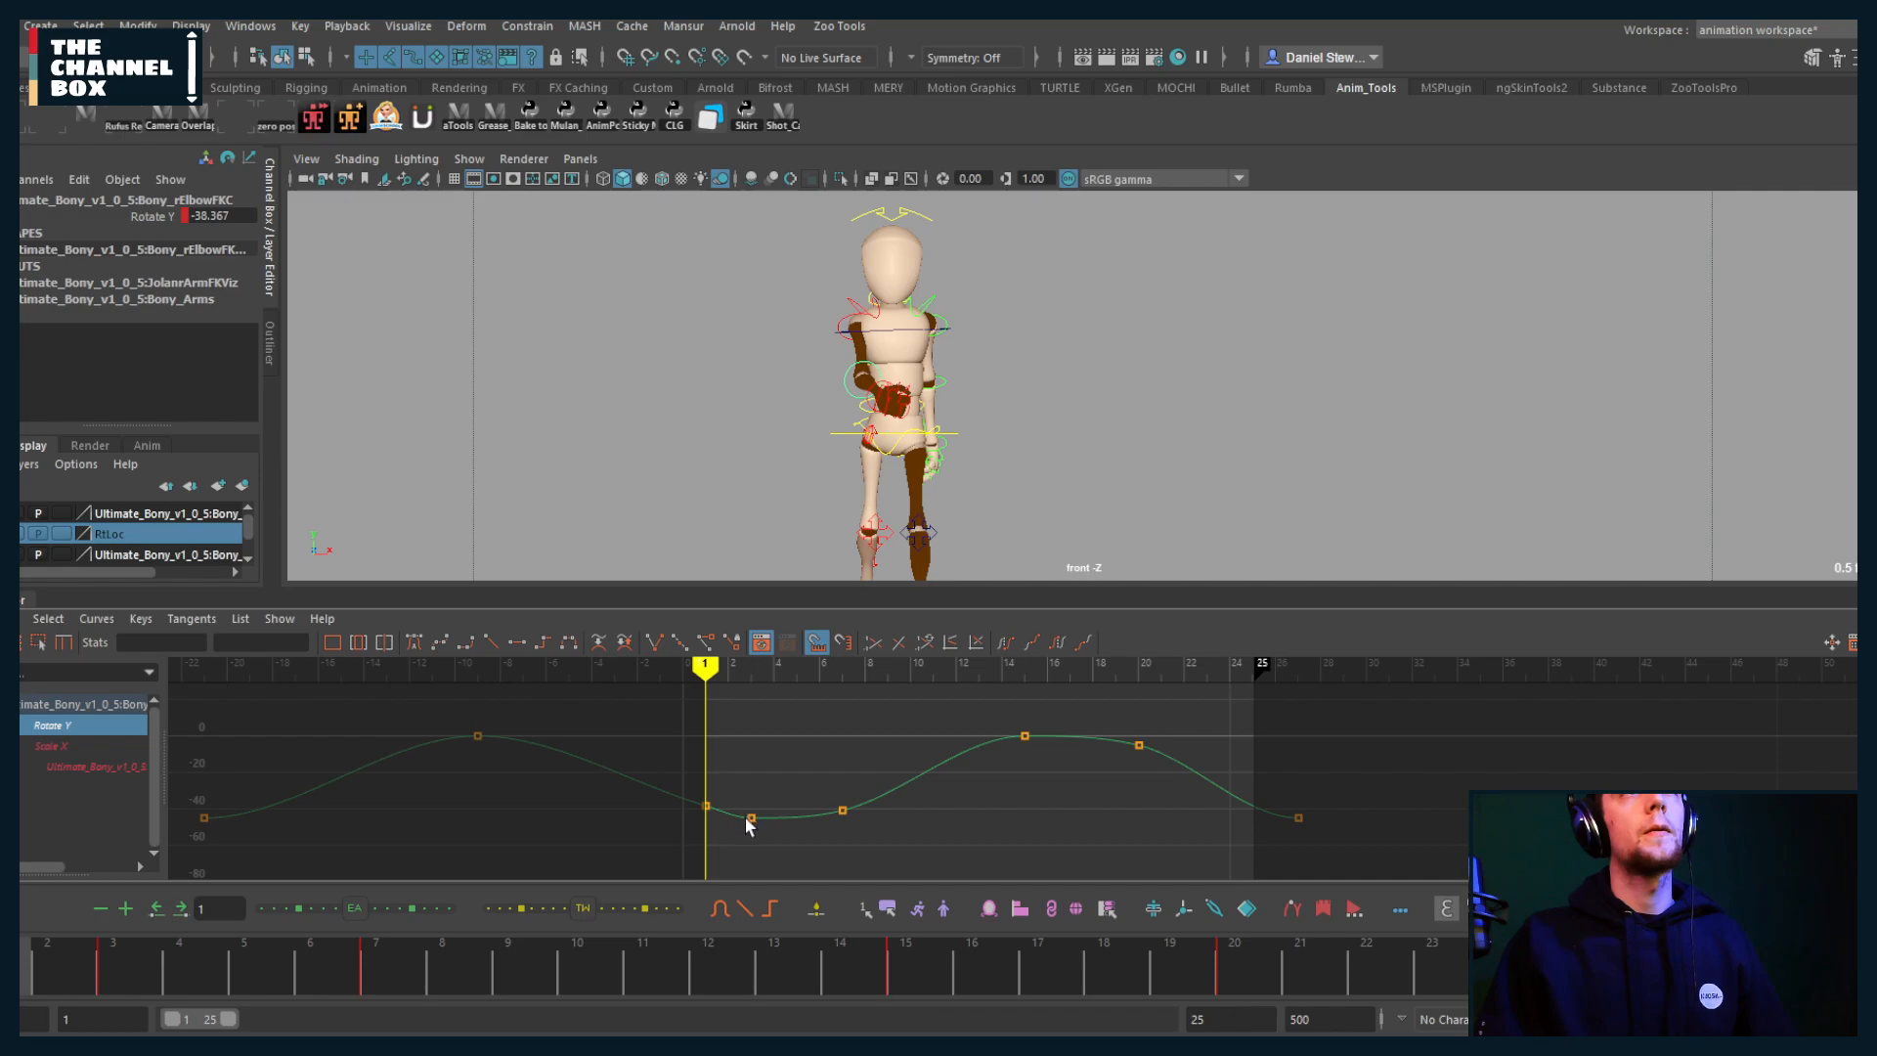
key("alt+v")
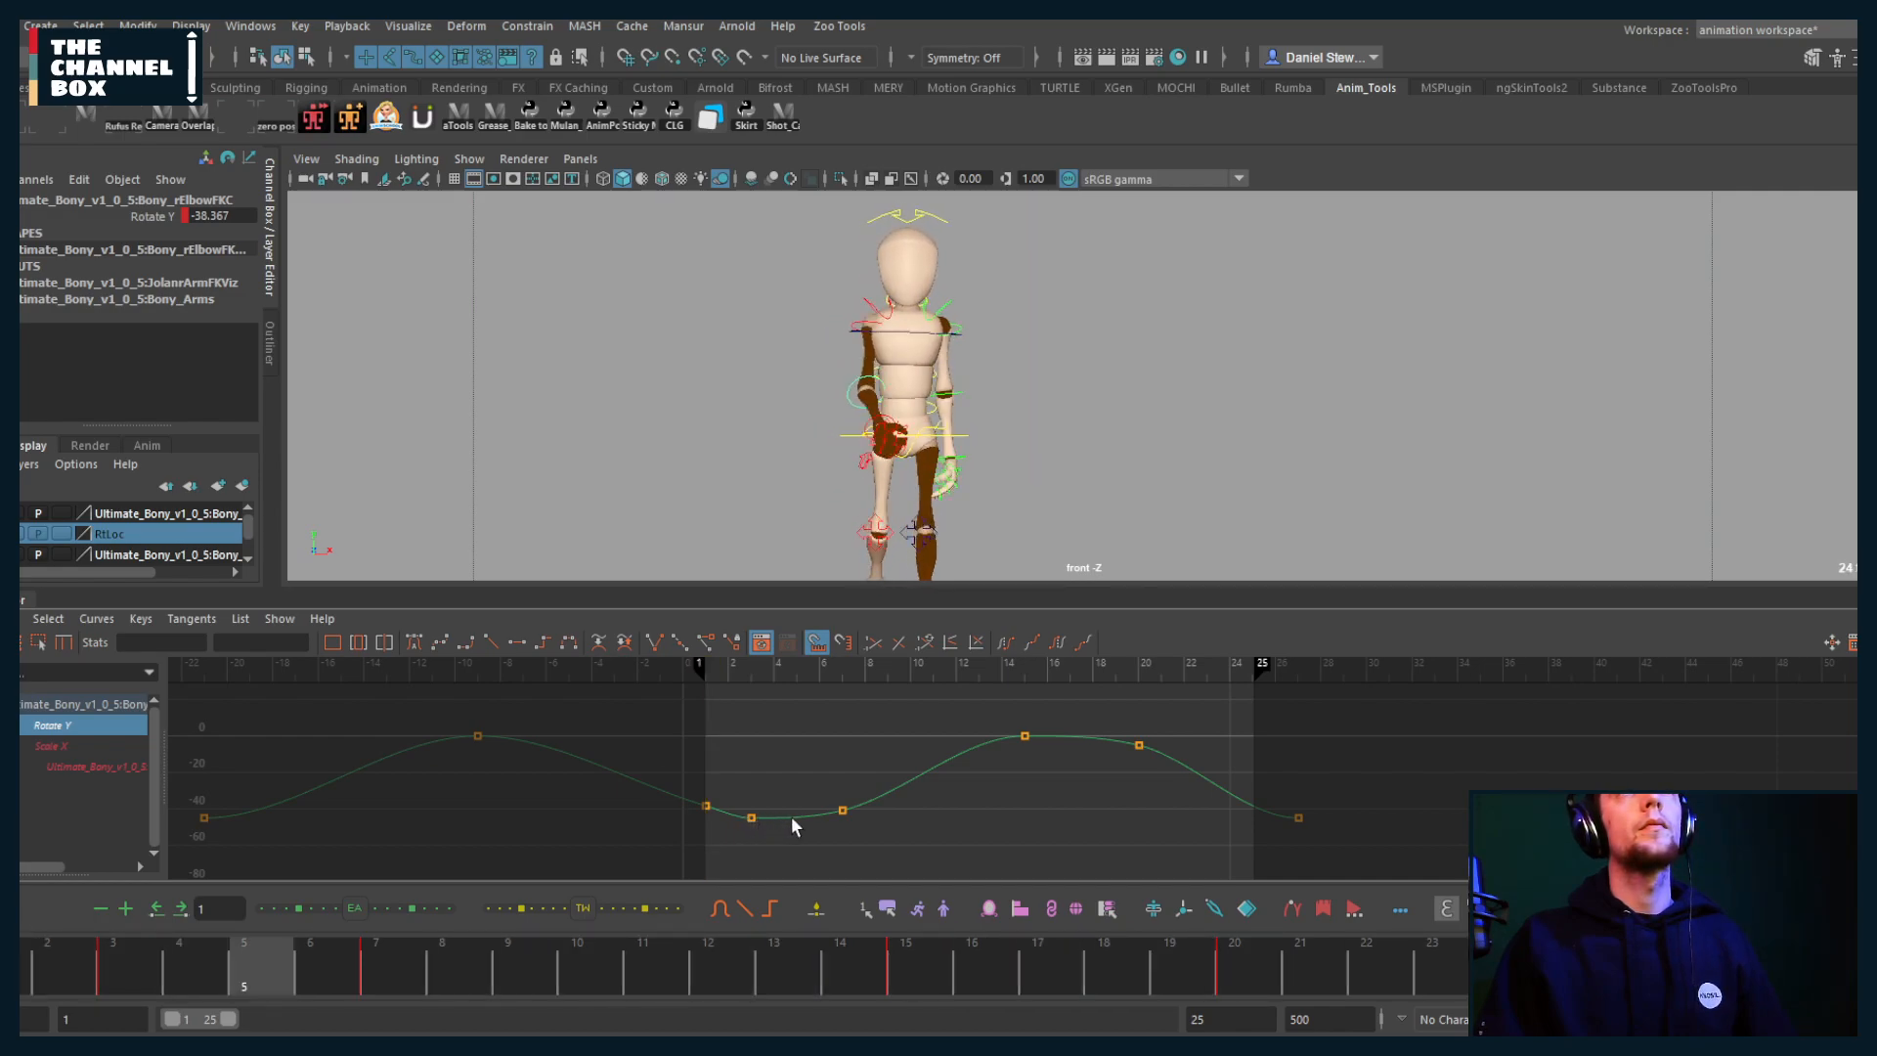
key("alt+v")
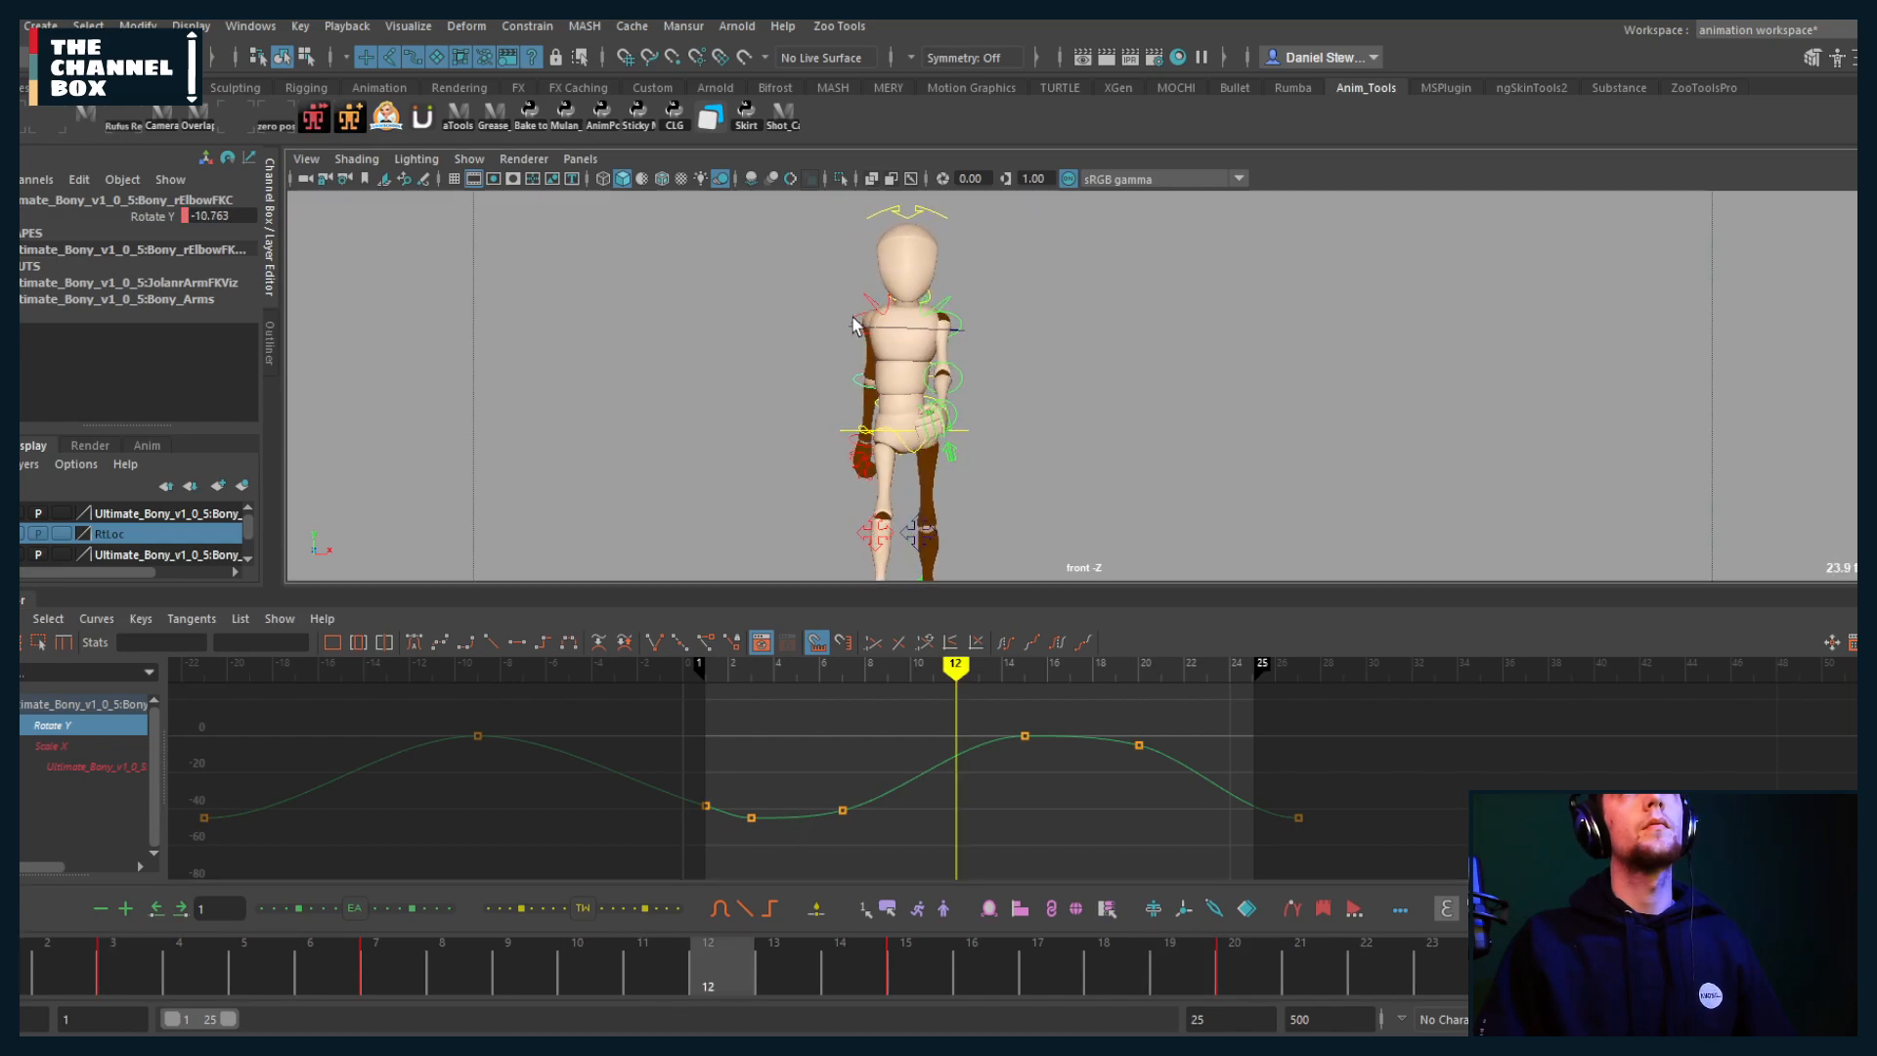
Step: Lower the right shoulder's whole Rotate X curve so frames 1 and 25 sit at about 10.4, and review the motion
key("Up")
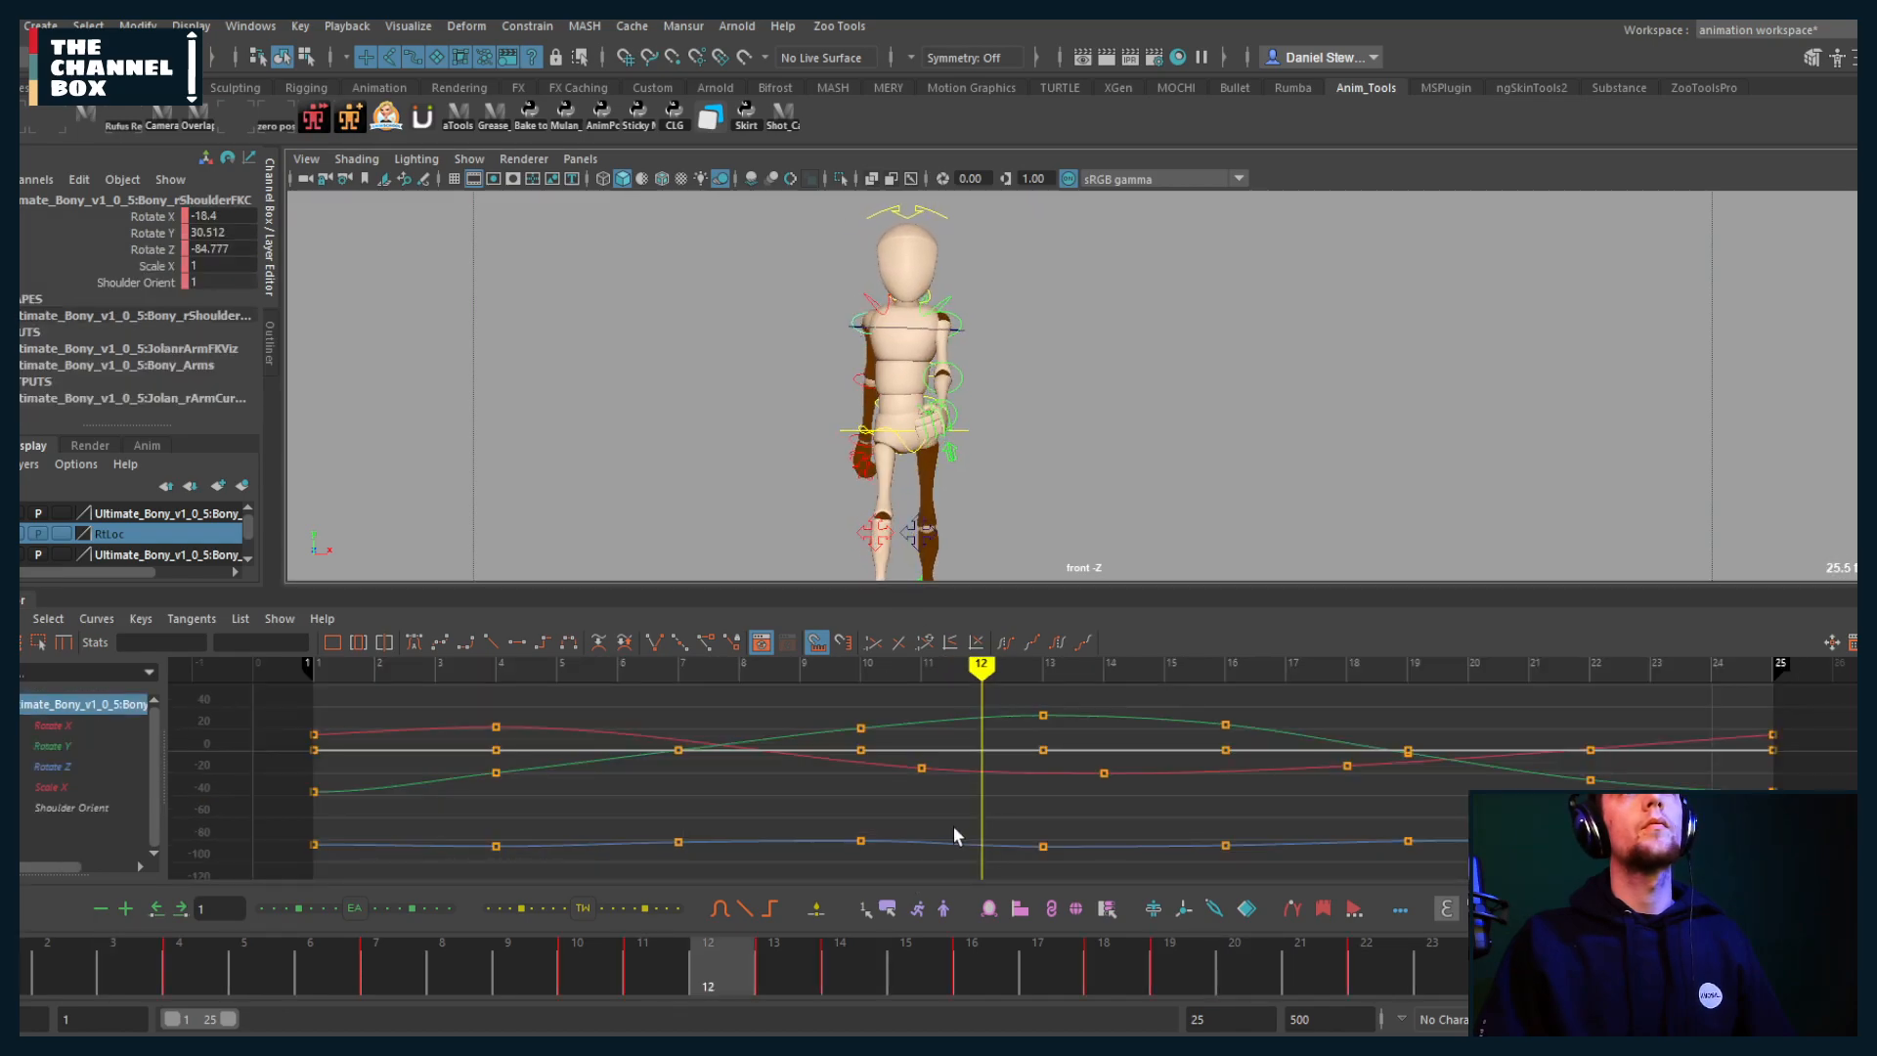
left_click(54, 724)
left_click_drag(765, 770, 788, 746)
mouse_move(788, 746)
middle_mouse_down("shift")
mouse_move(788, 779)
mouse_move(792, 758)
middle_mouse_up("shift")
key("alt+v")
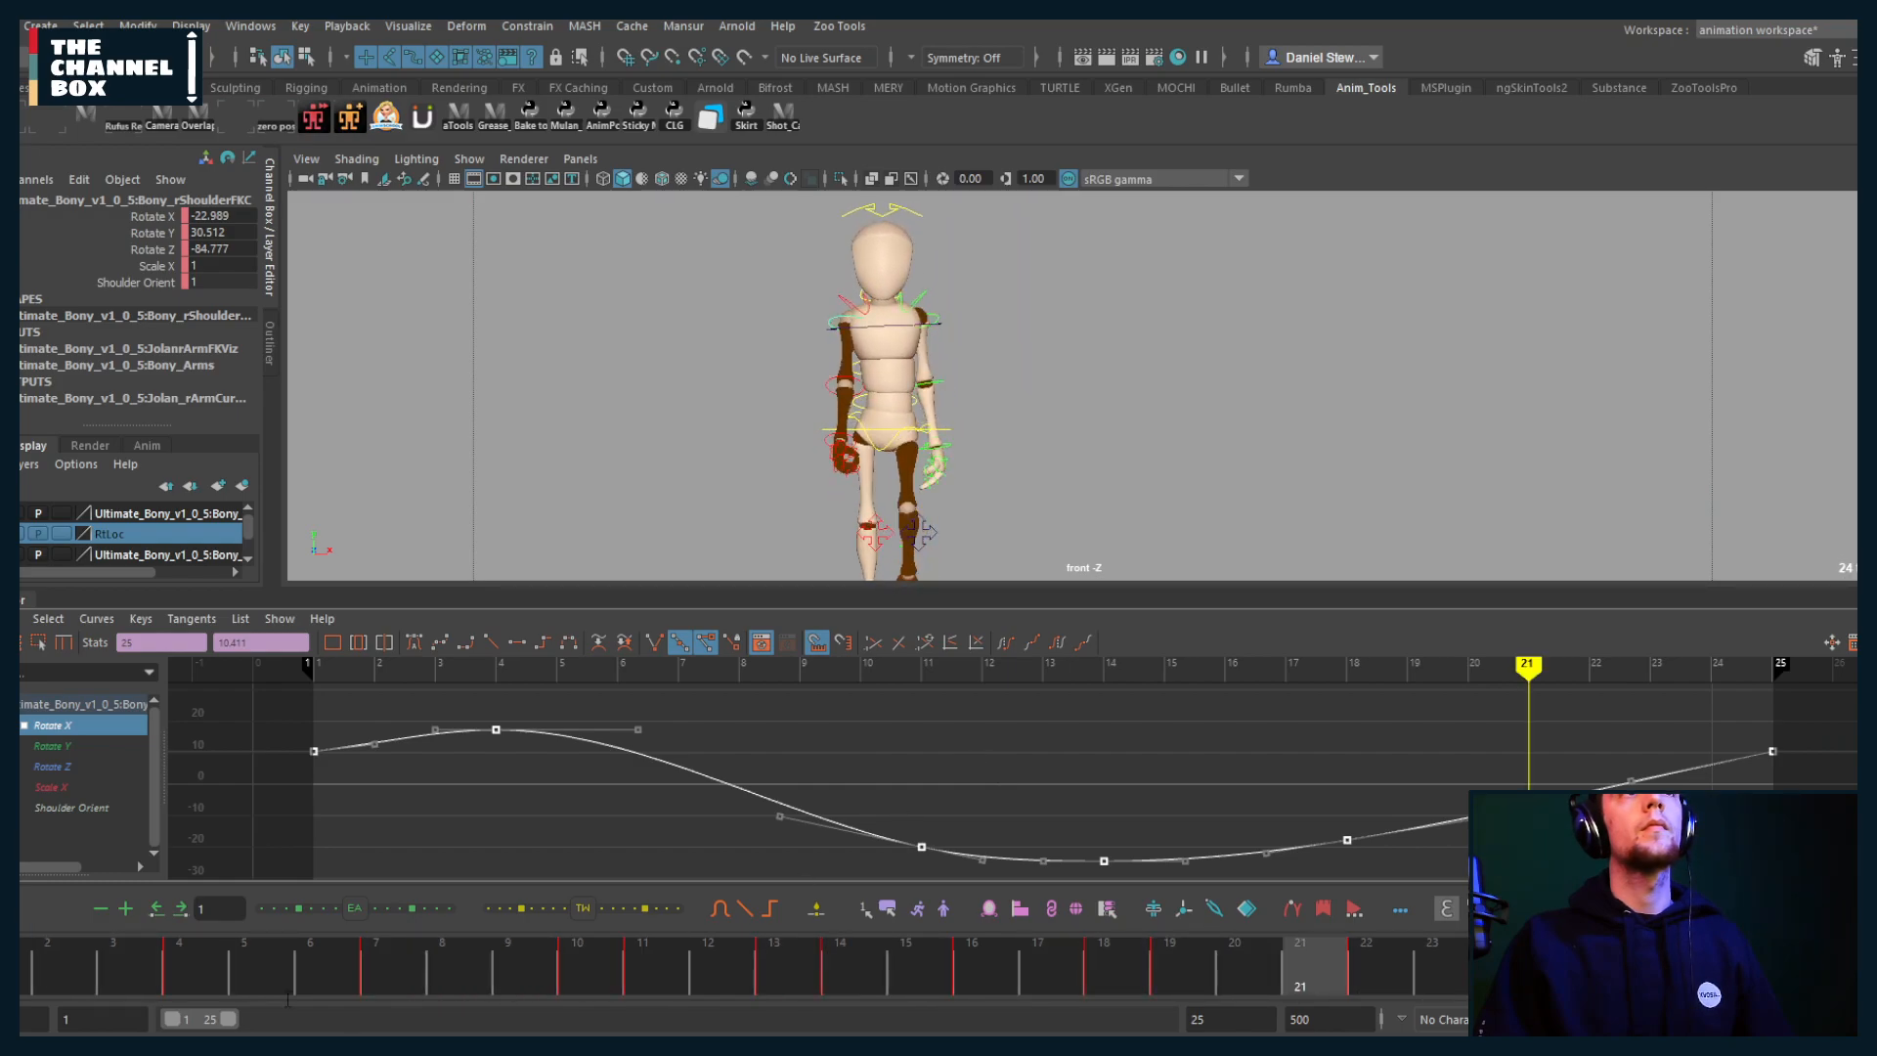
left_click_drag(108, 967, 1574, 951)
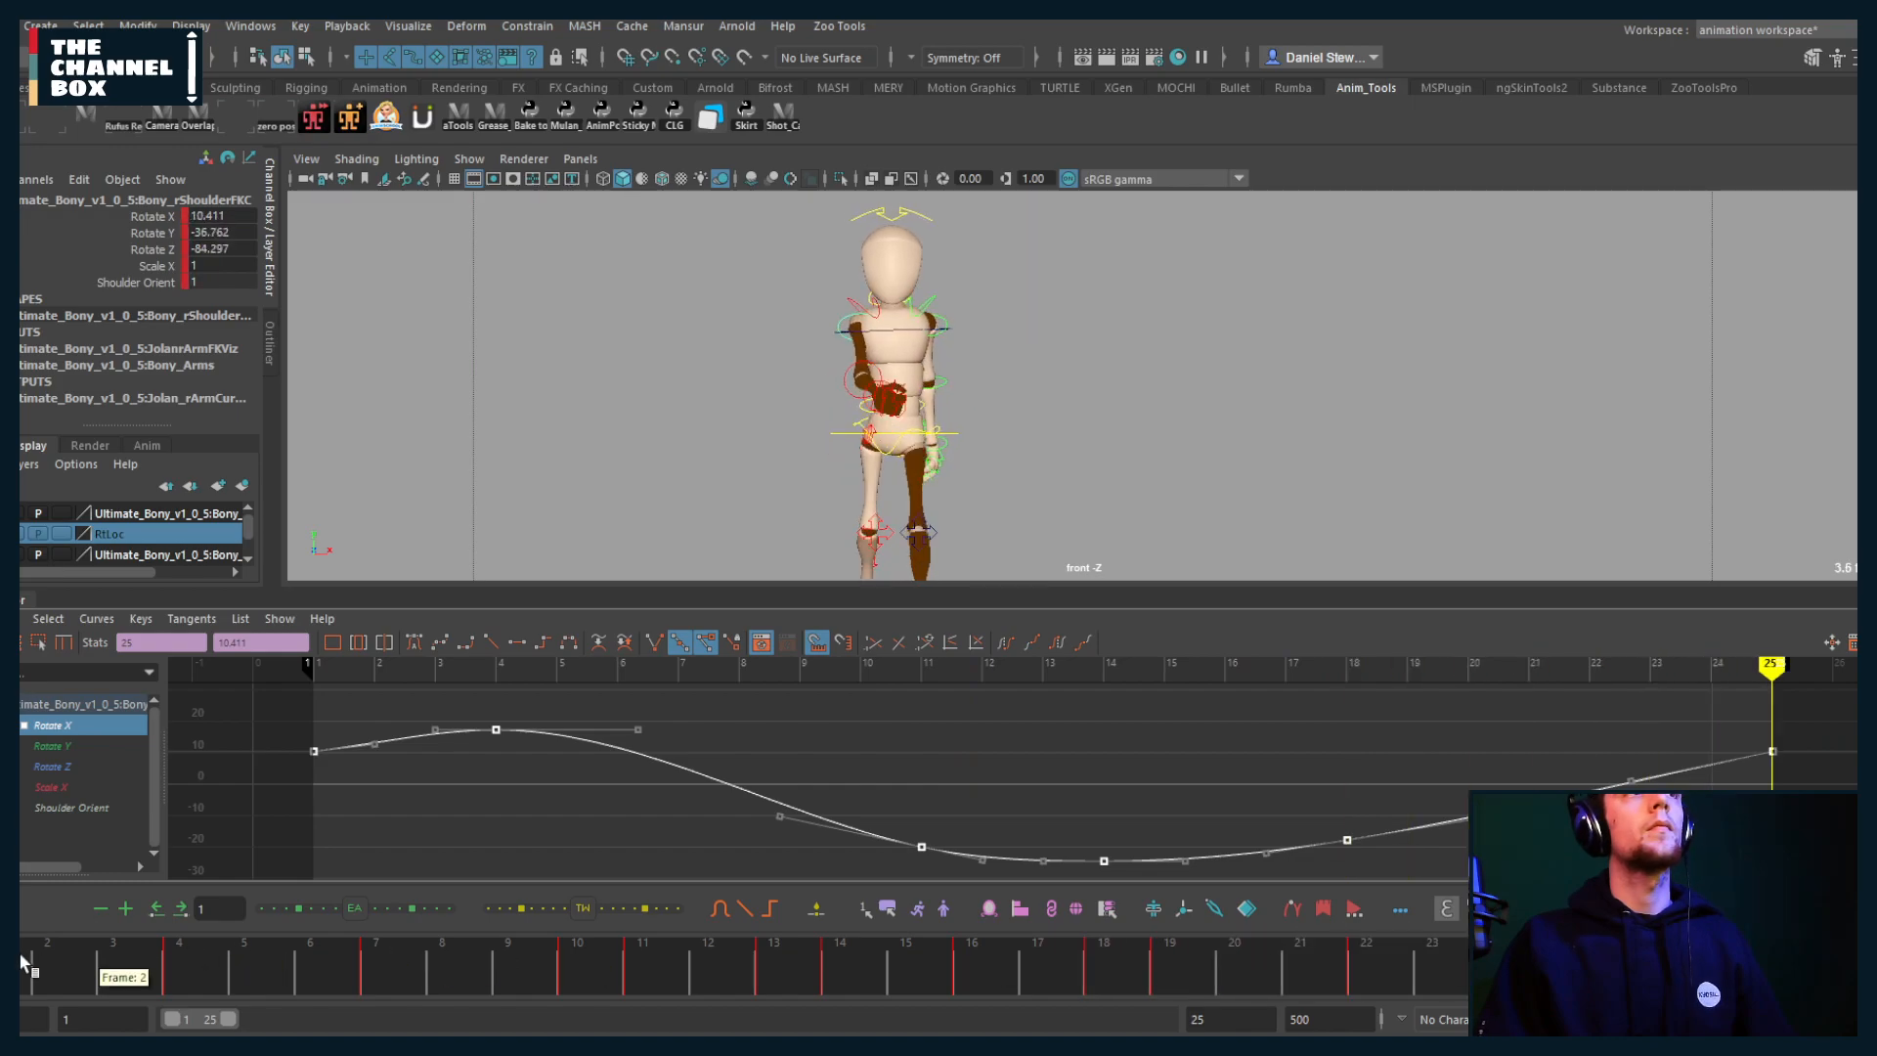
Step: Shift the shoulder's Rotate X keys at frames 4, 11 and 14 one frame earlier, with the first at about 16.8
left_click_drag(24, 963, 191, 967)
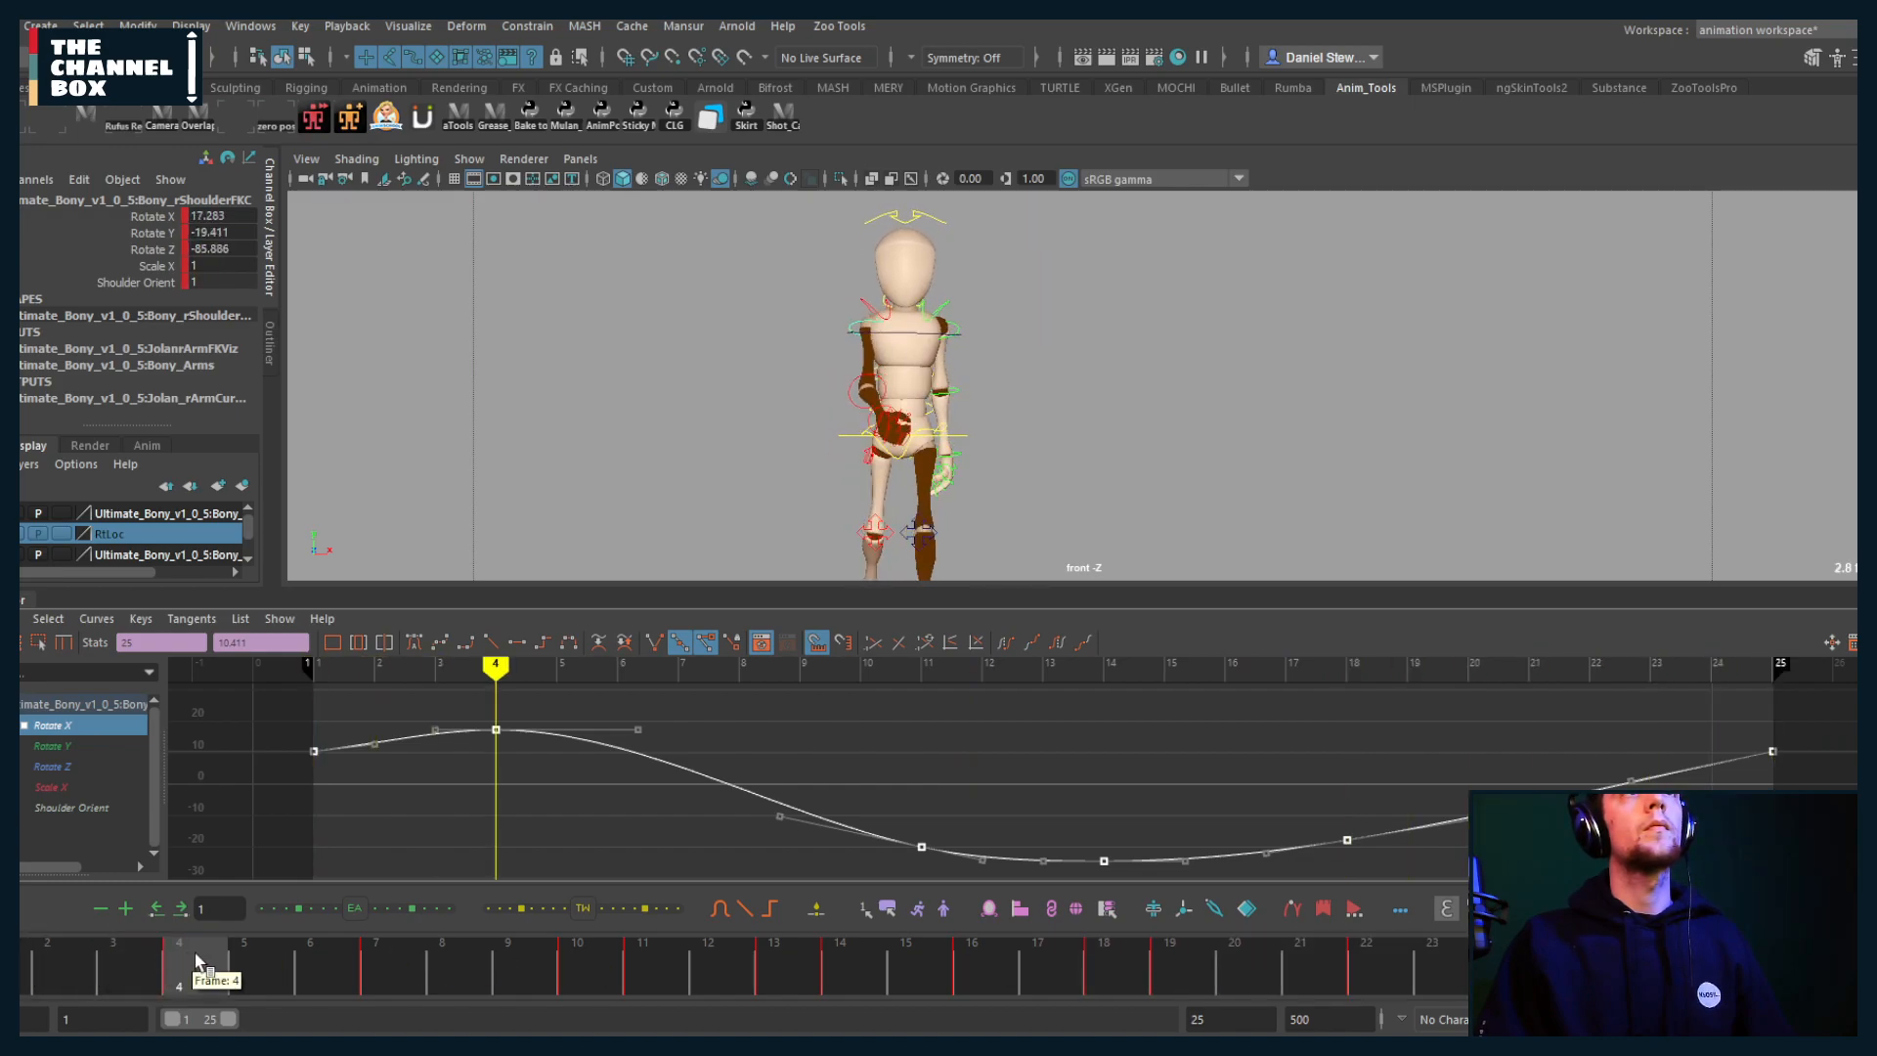
left_click(481, 760)
middle_click_drag(481, 761, 444, 762)
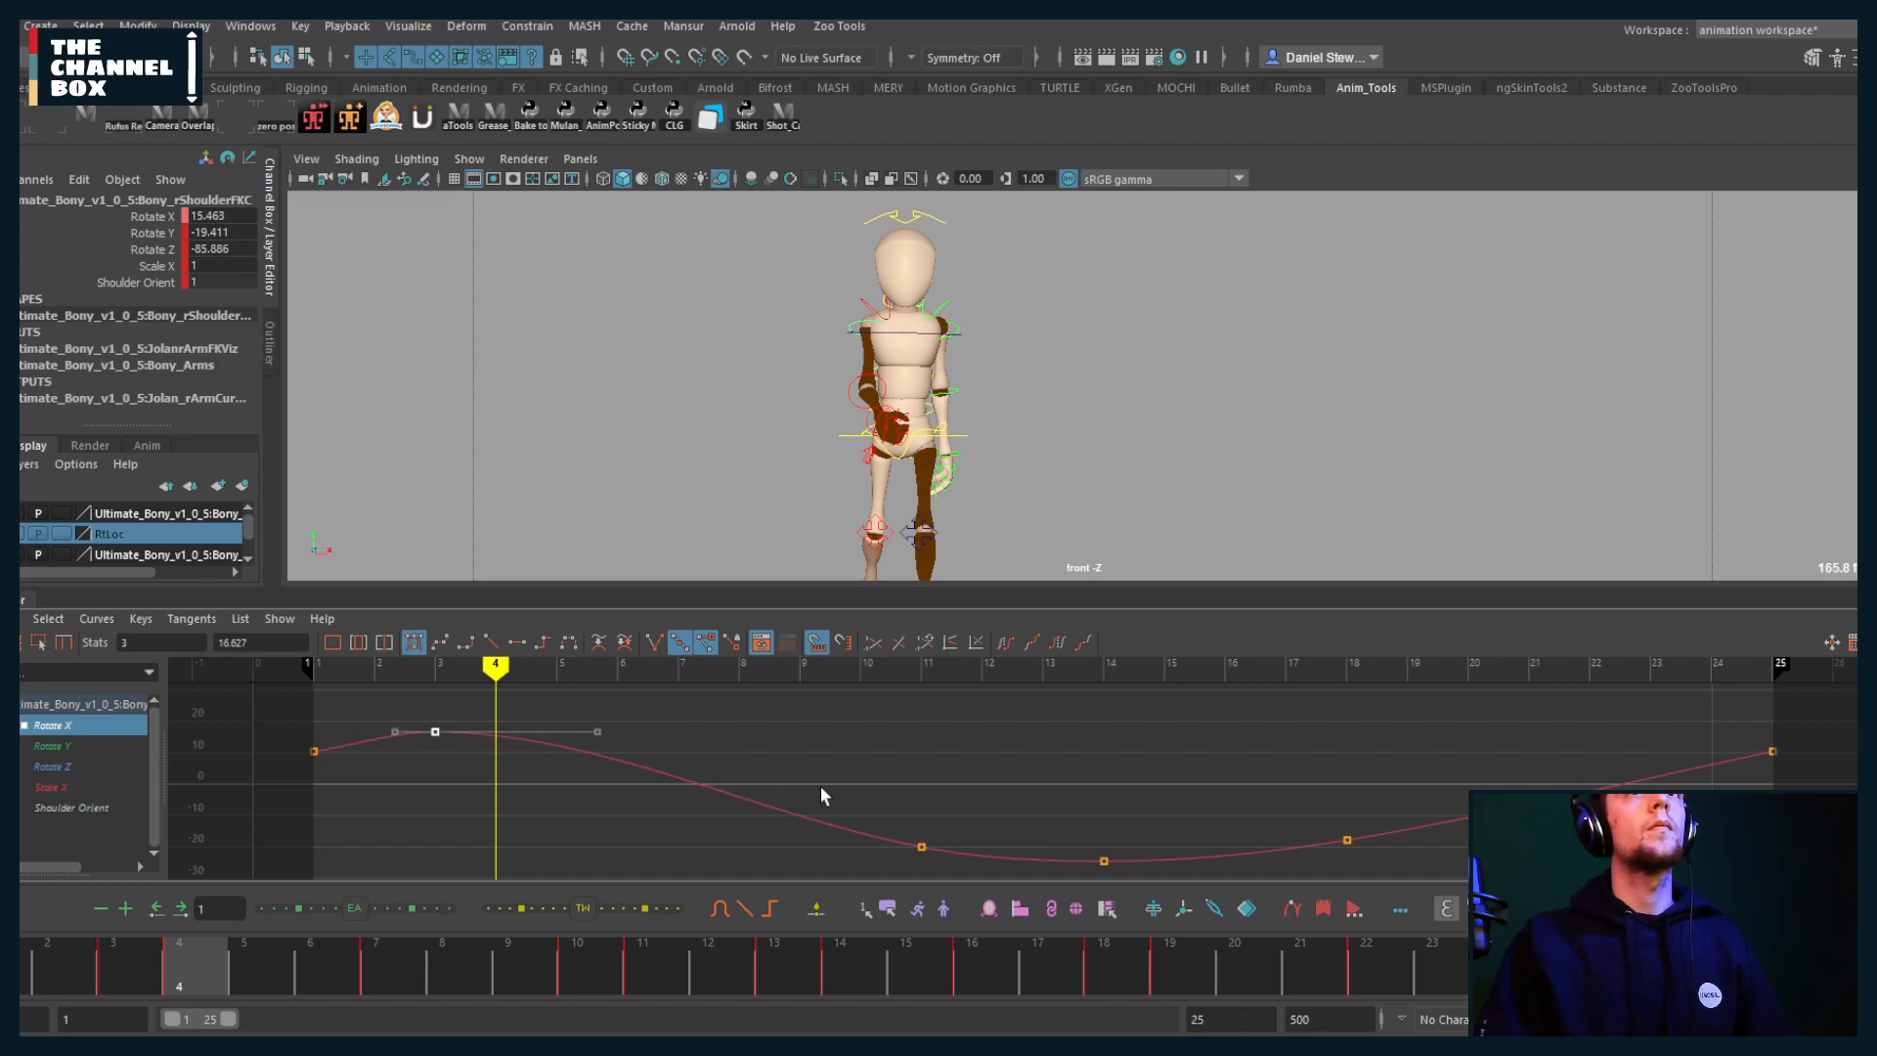
scroll(1087, 800, "down", 3)
left_click_drag(1122, 780, 915, 865)
middle_click_drag(915, 865, 871, 859, "shift")
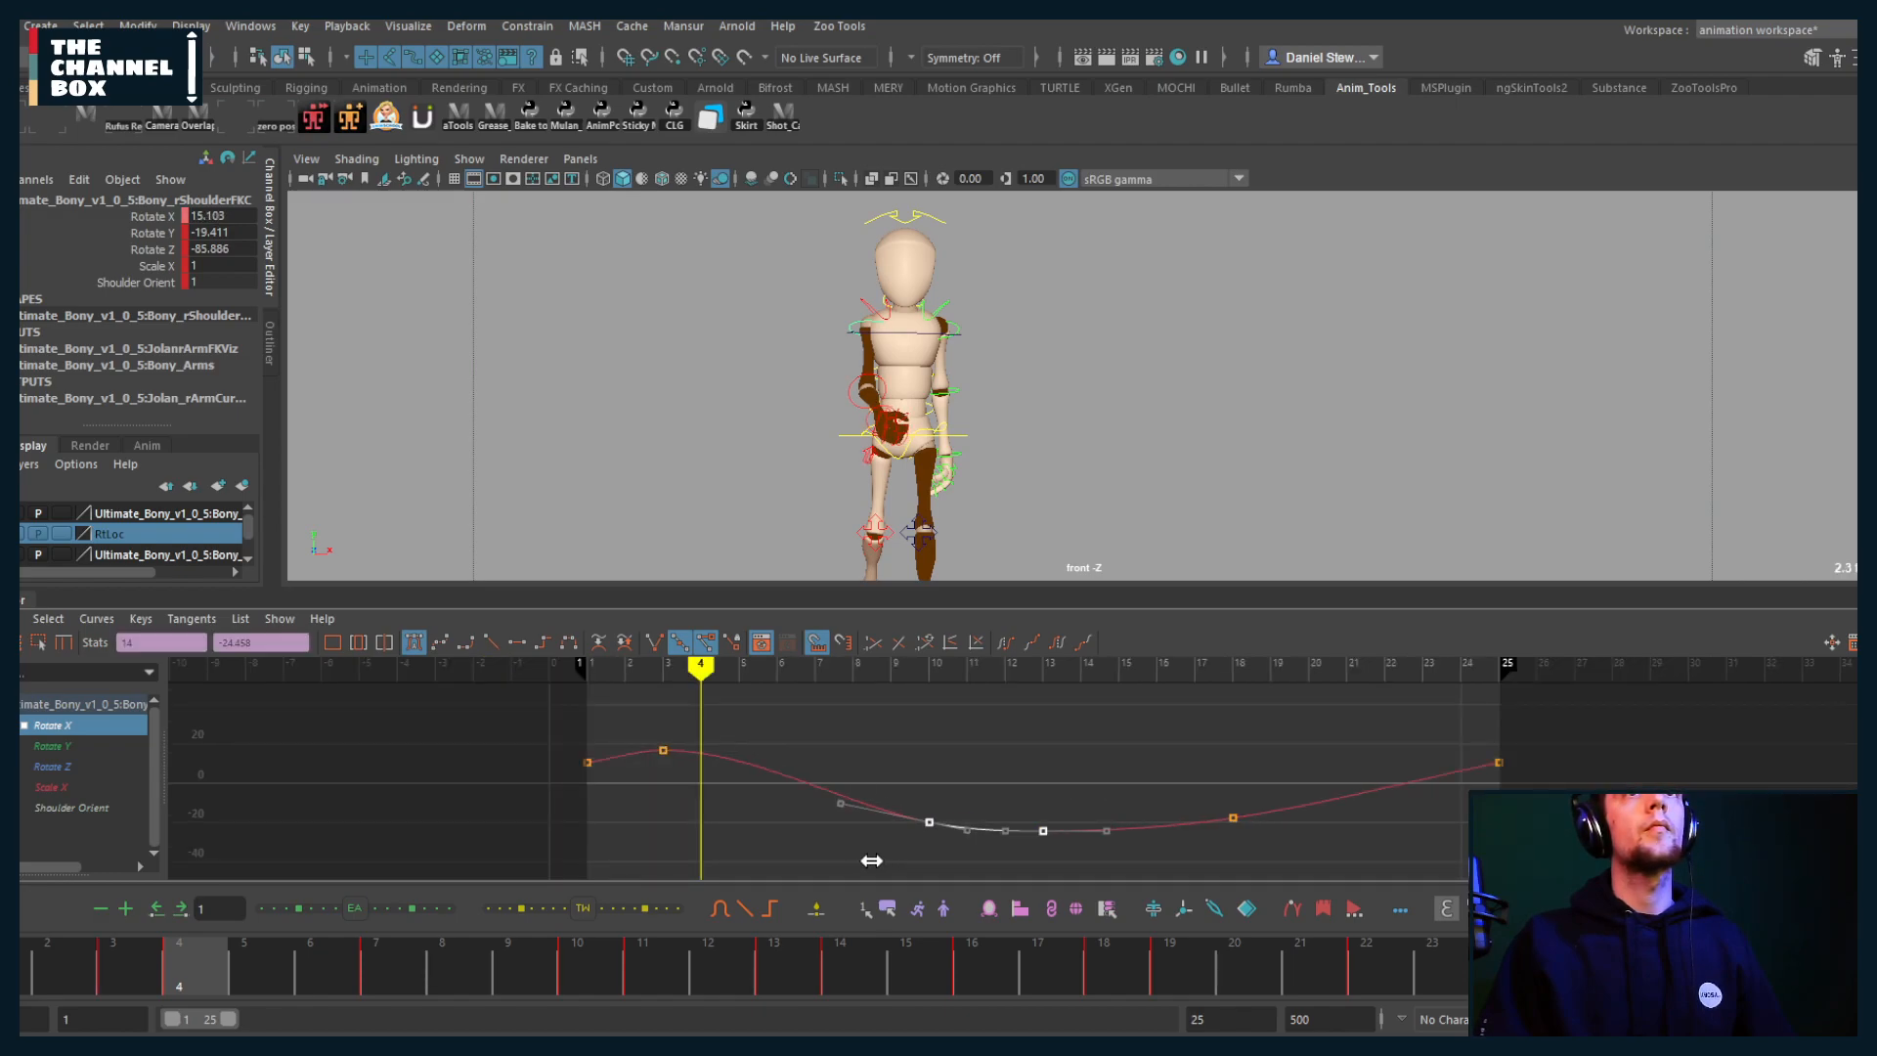
Step: Play the walk cycle from the front and scrub to frame 9 to check the right arm's swing
key("alt+v")
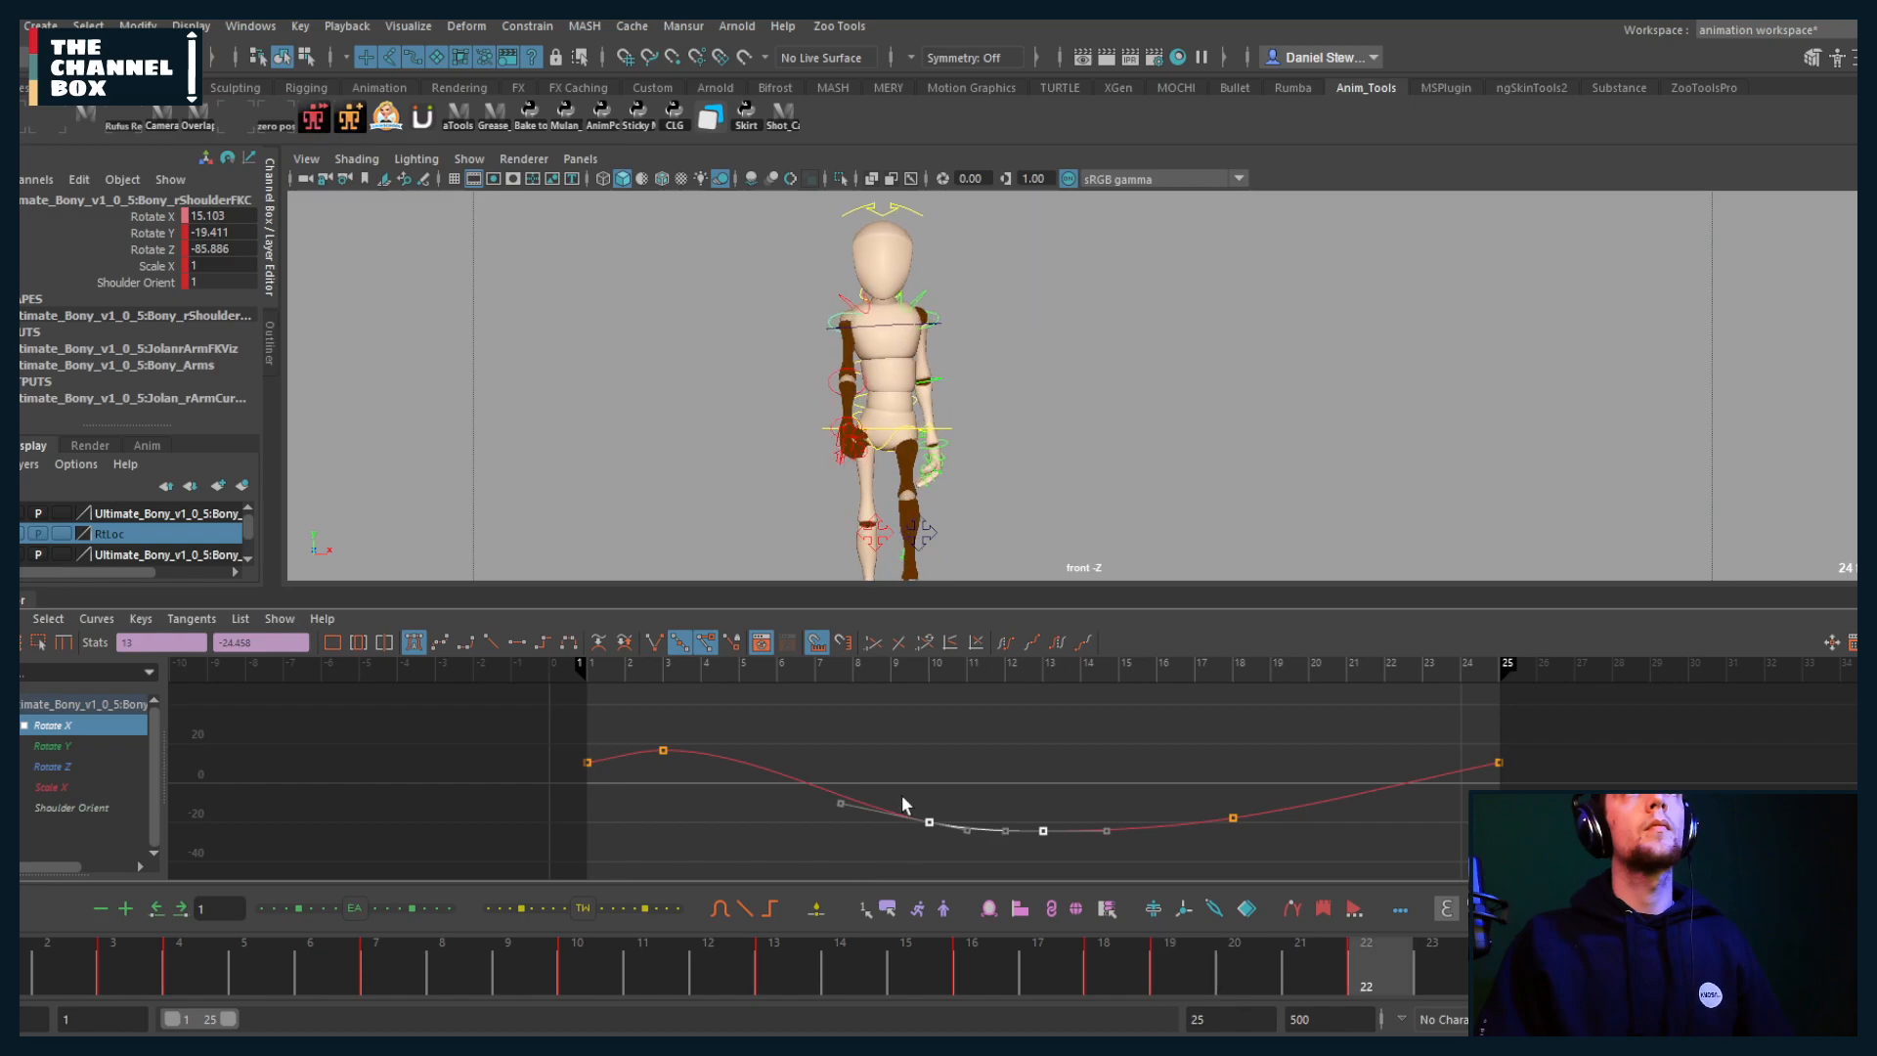
key("alt+v")
left_click_drag(808, 983, 528, 938)
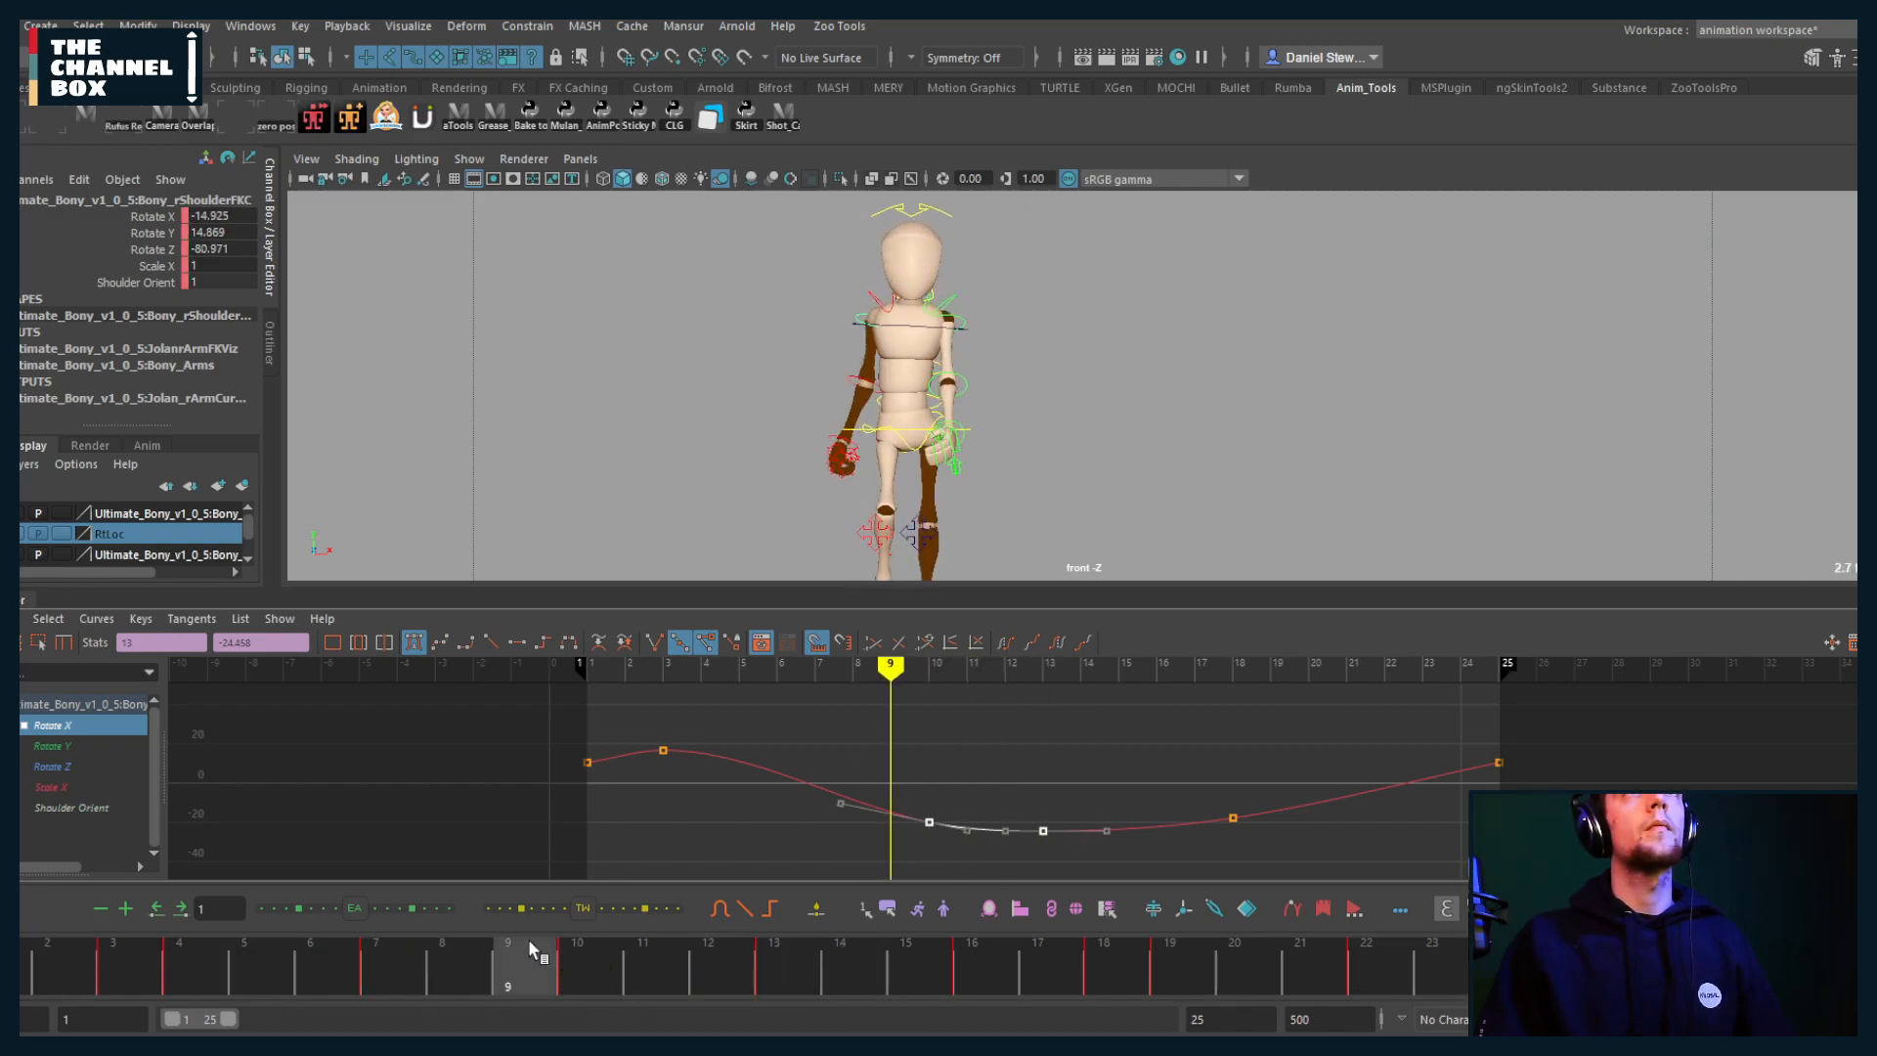
Step: Lower the right shoulder's Rotate Z keys at frames 7, 10, 19 and 22 by about 1
left_click(53, 766)
left_click_drag(953, 707, 747, 797)
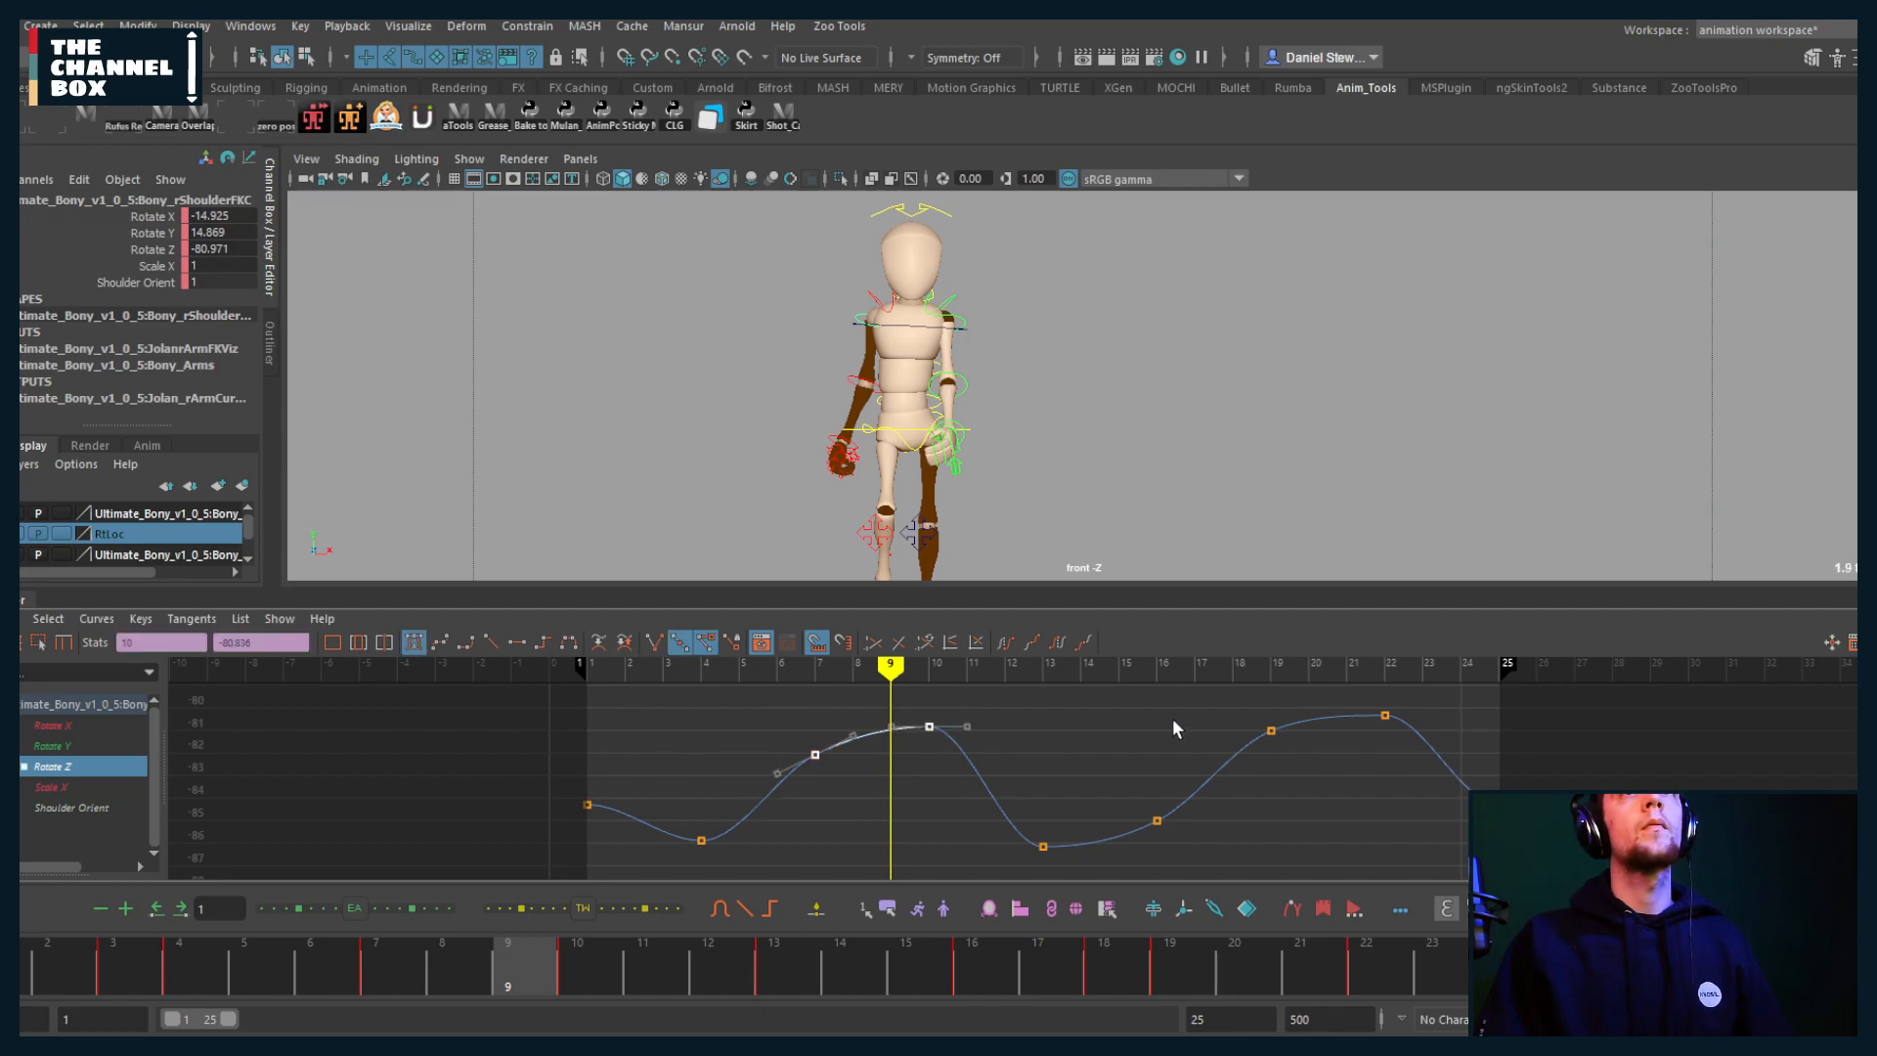
middle_click_drag(1138, 725, 1127, 746, "shift")
left_click_drag(1212, 746, 1470, 691)
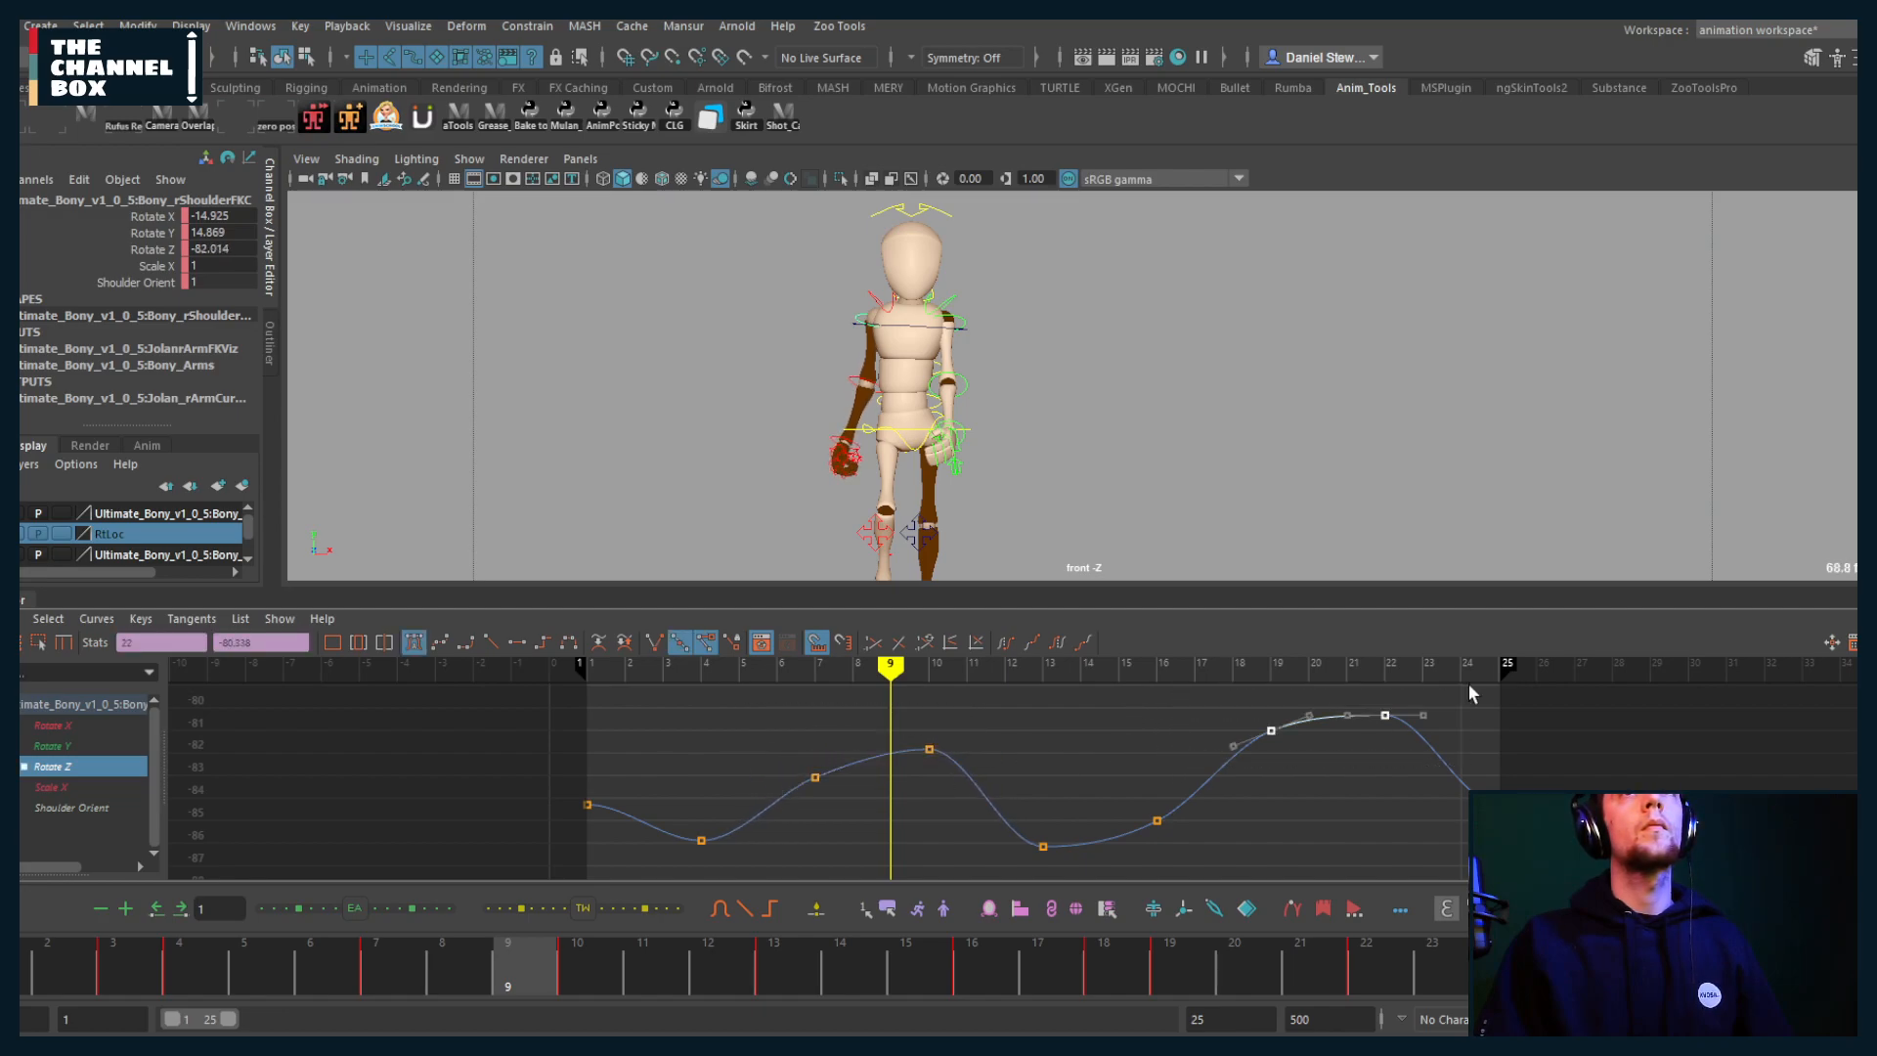
middle_click_drag(1378, 756, 1378, 783, "shift")
Step: Play the walk cycle, review it from the side view, and stop the playback
key("alt+v")
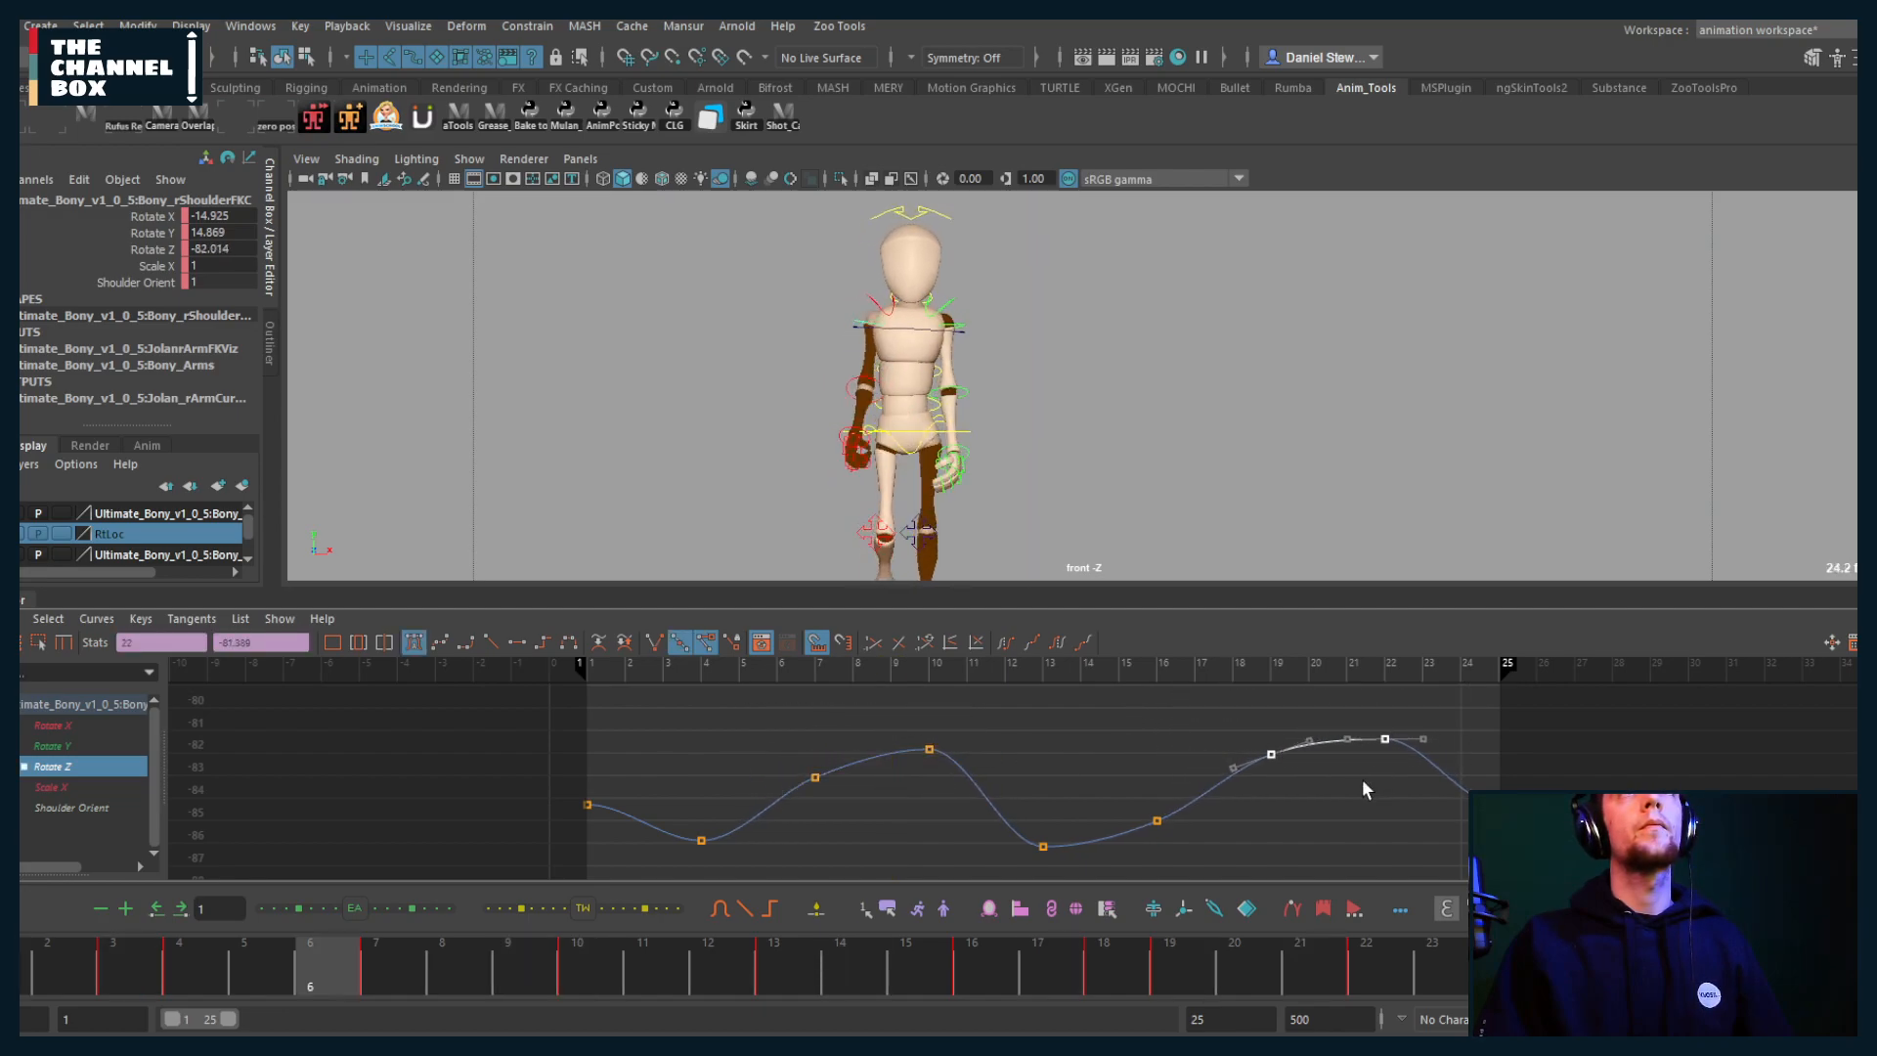
key("space")
left_click_drag(1052, 497, 989, 471)
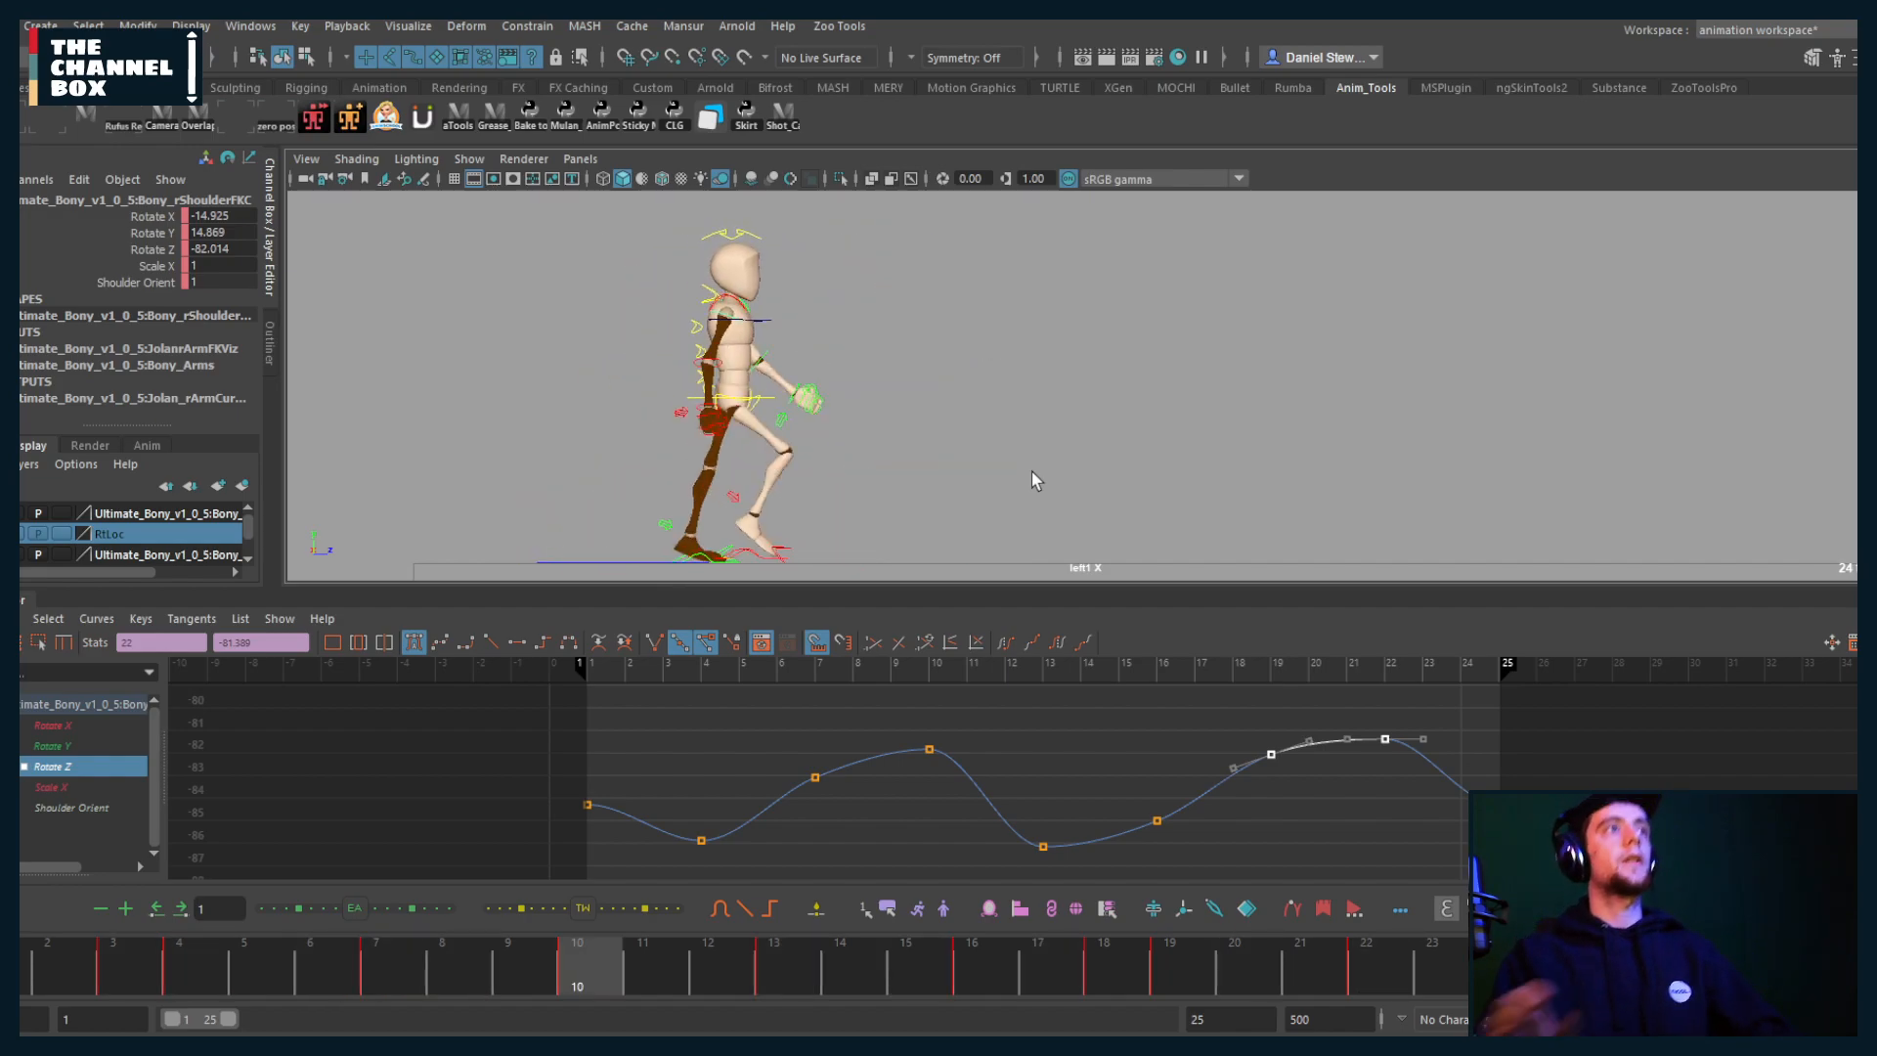
key("Escape")
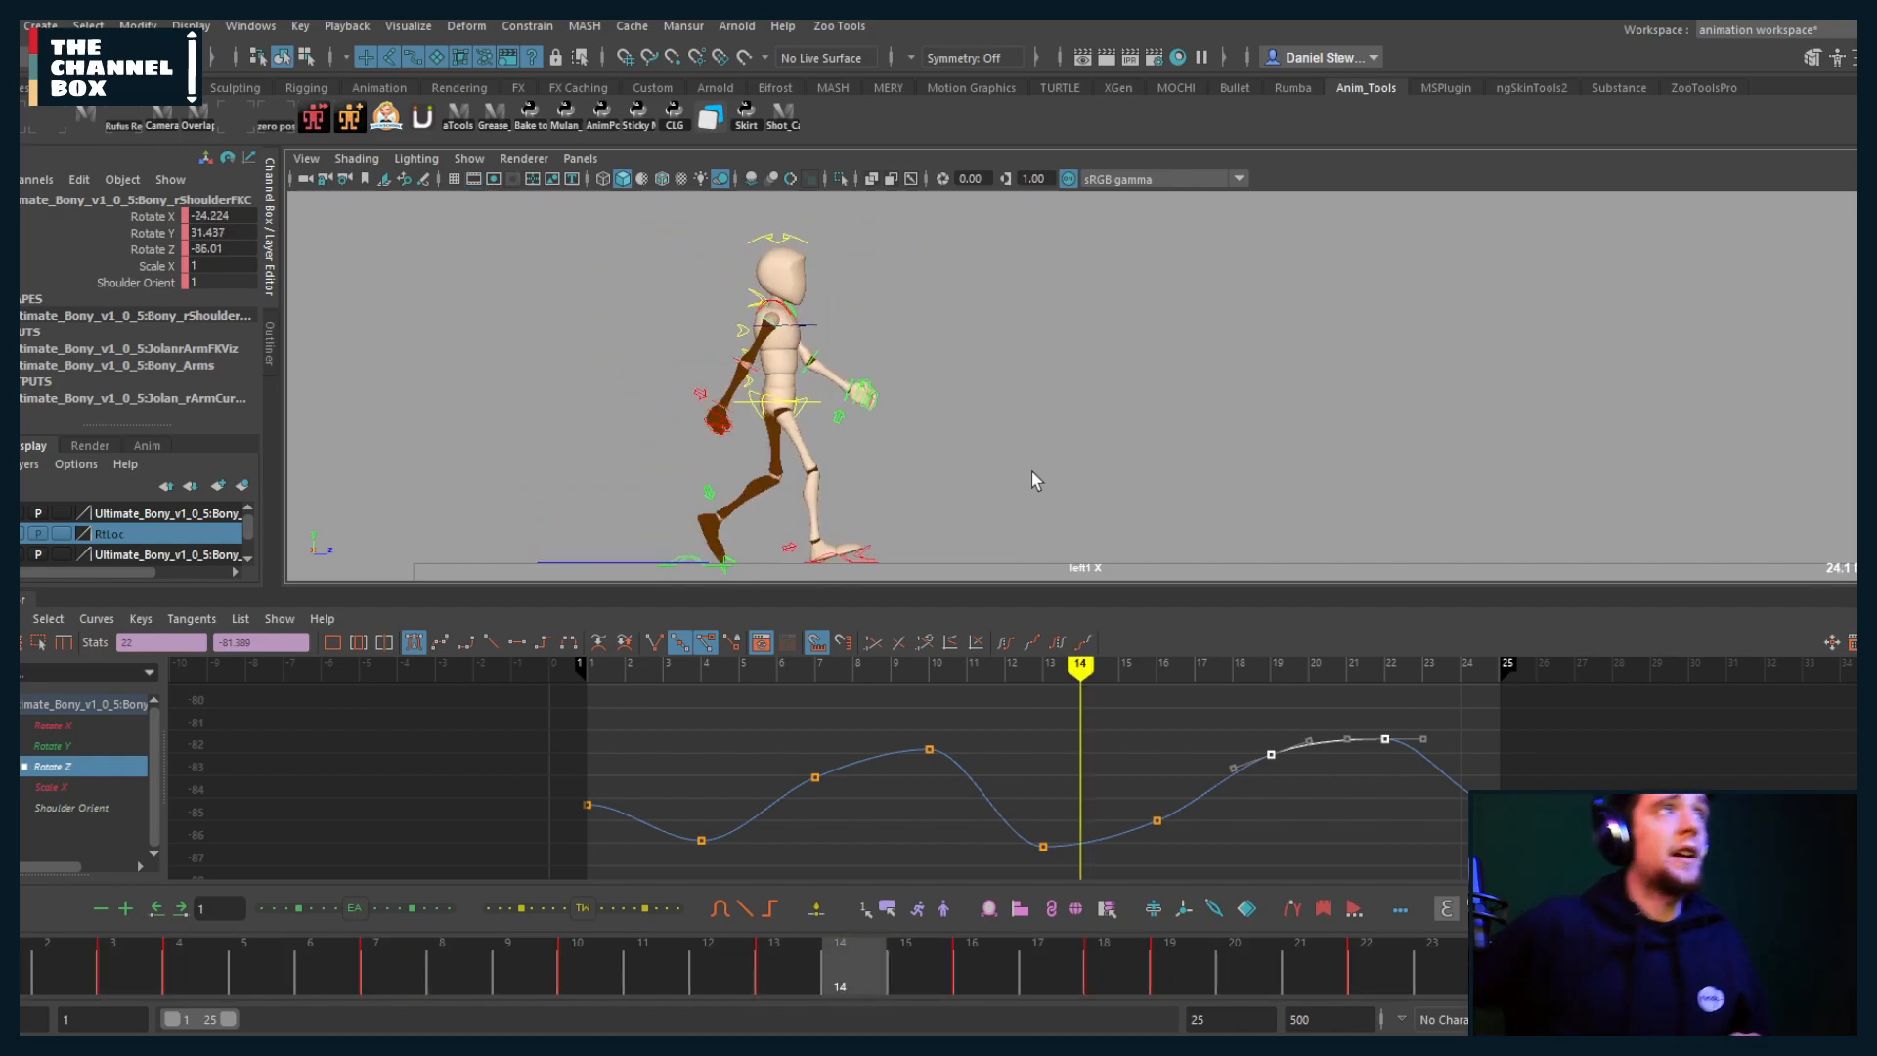
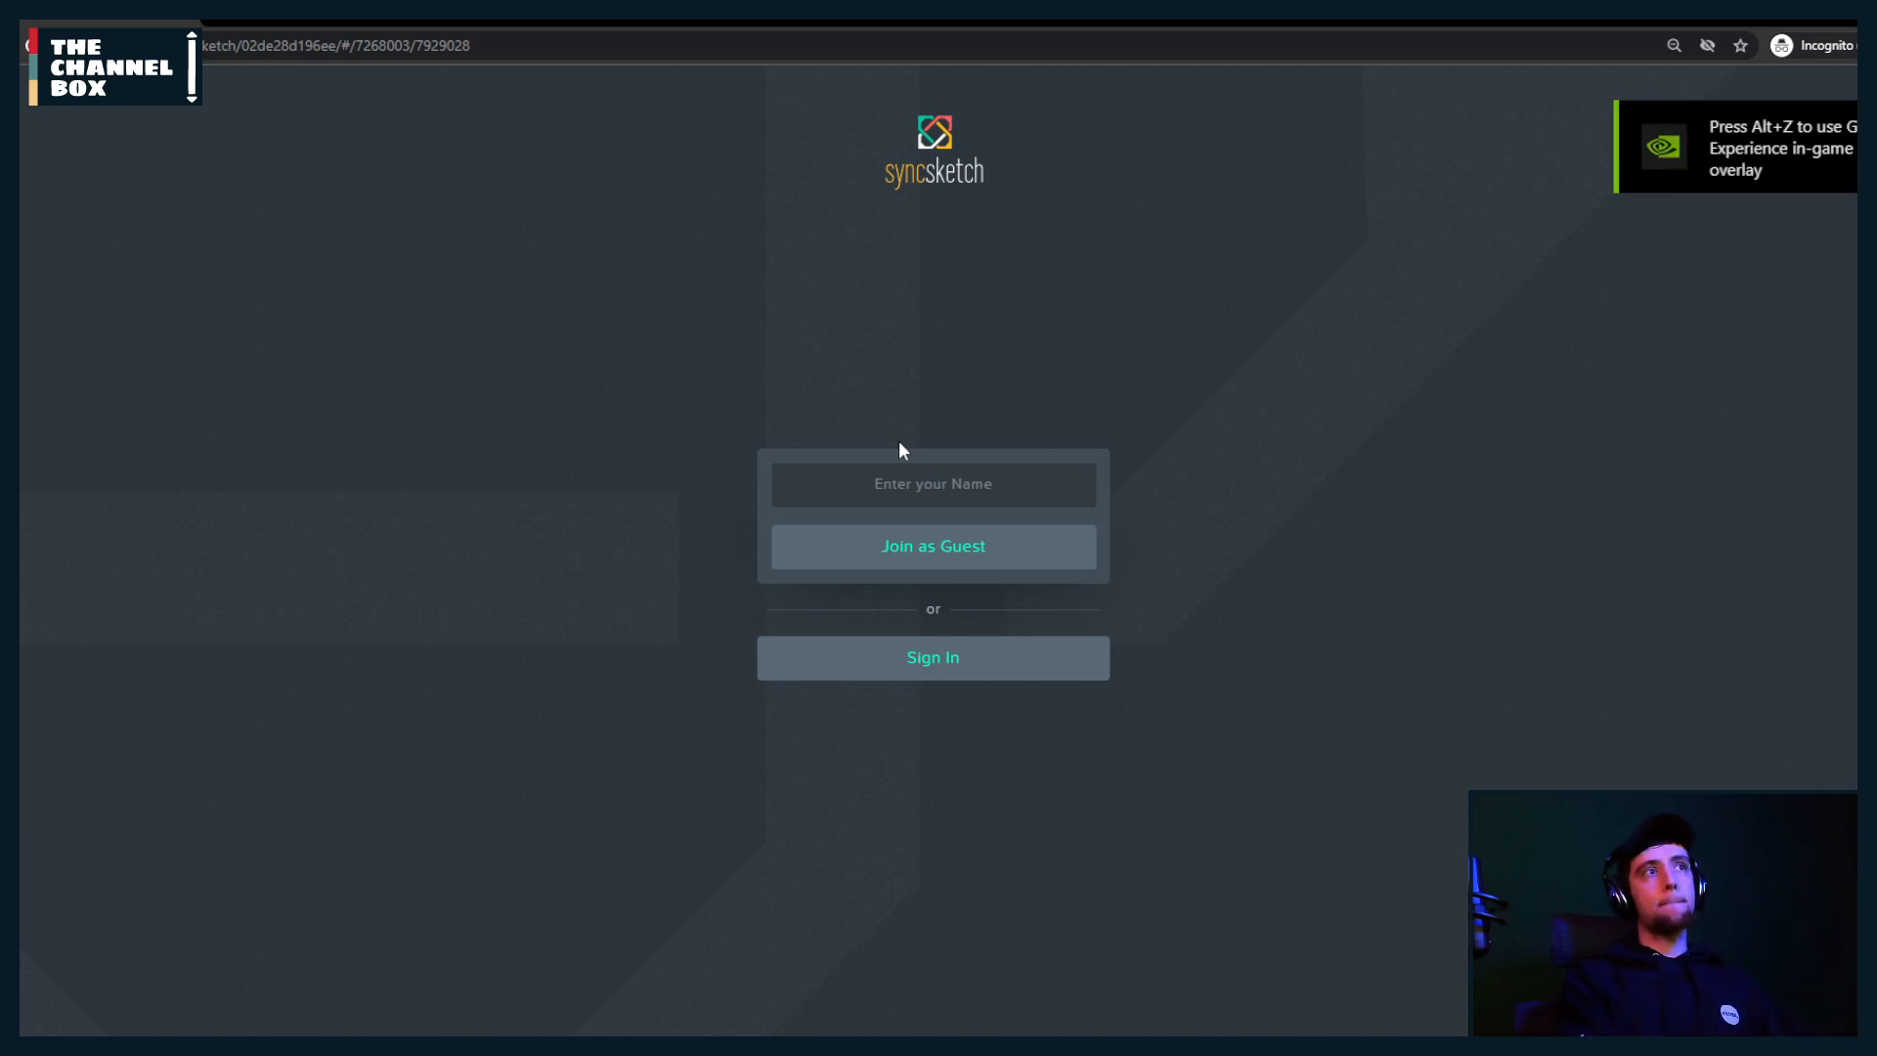
Step: Join the SyncSketch review as a guest under the name "the cule of cube"
type("CUbe")
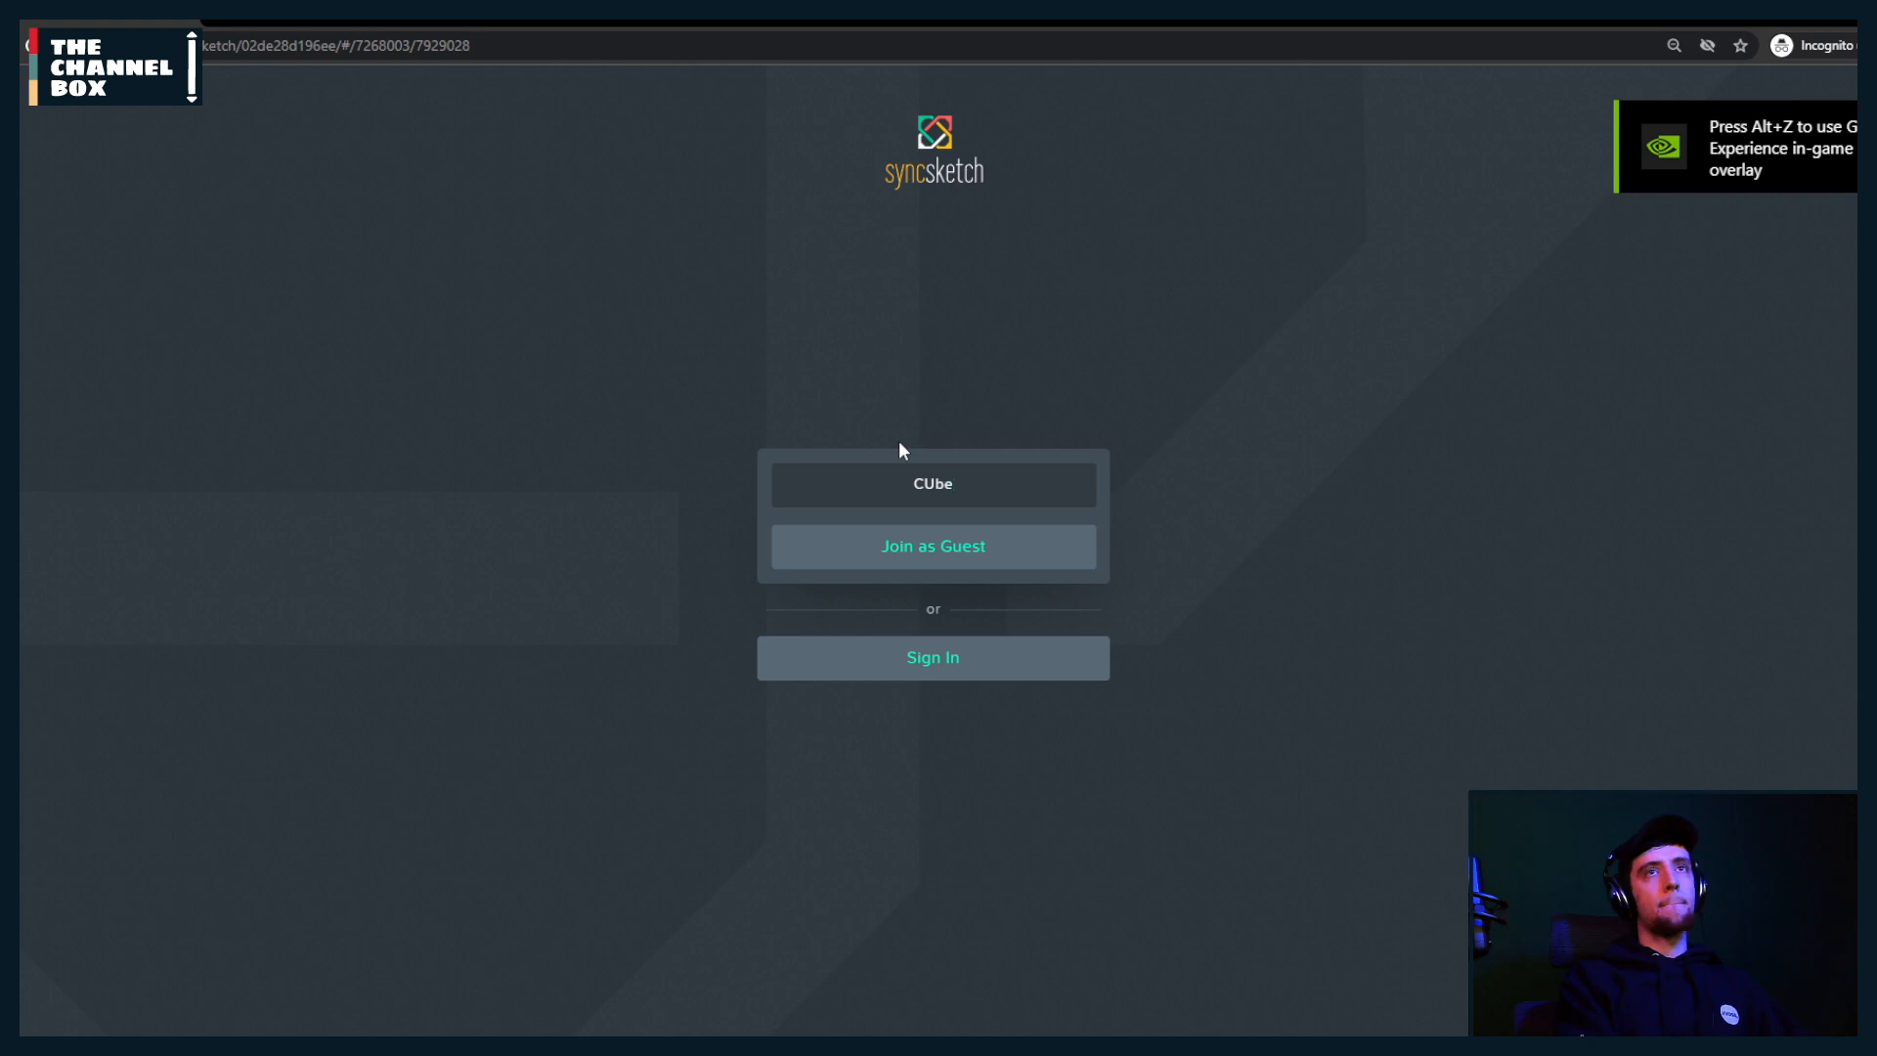
type("b")
key("BackSpace")
key("BackSpace")
key("BackSpace")
type("the cule of cube")
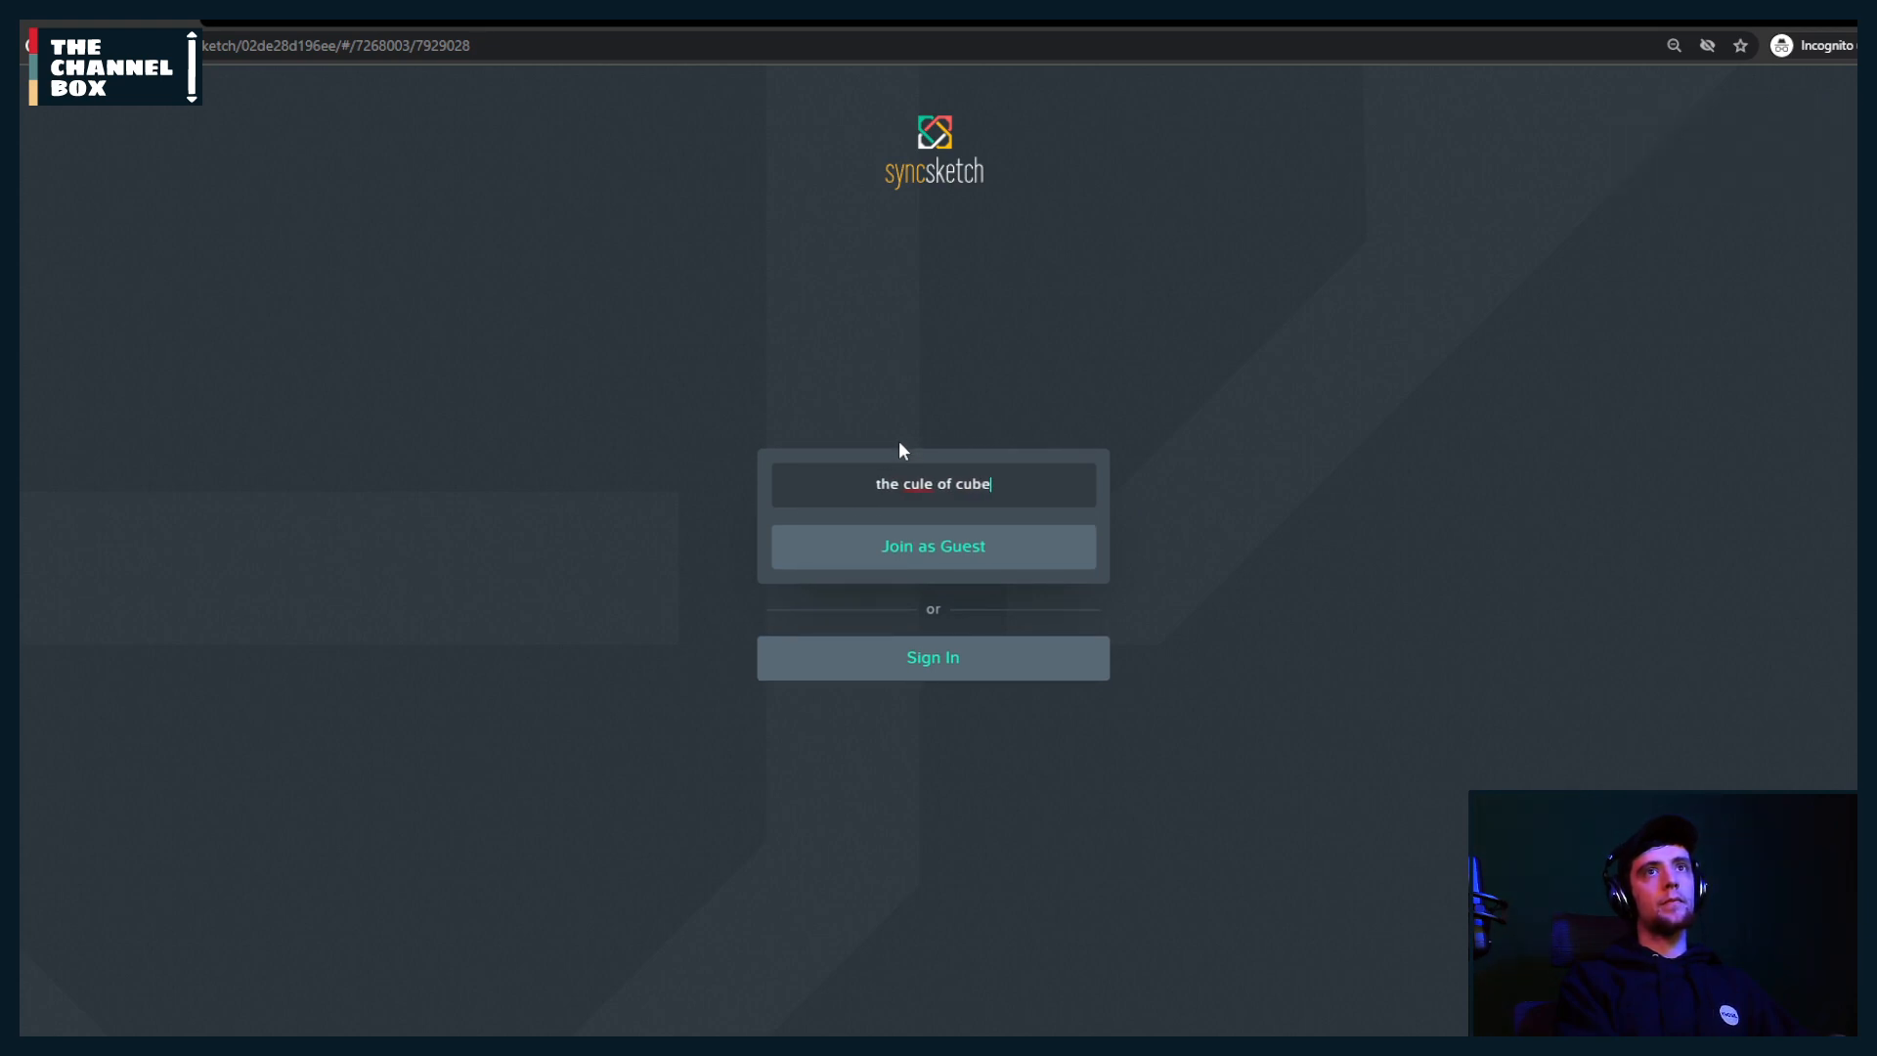
key("Return")
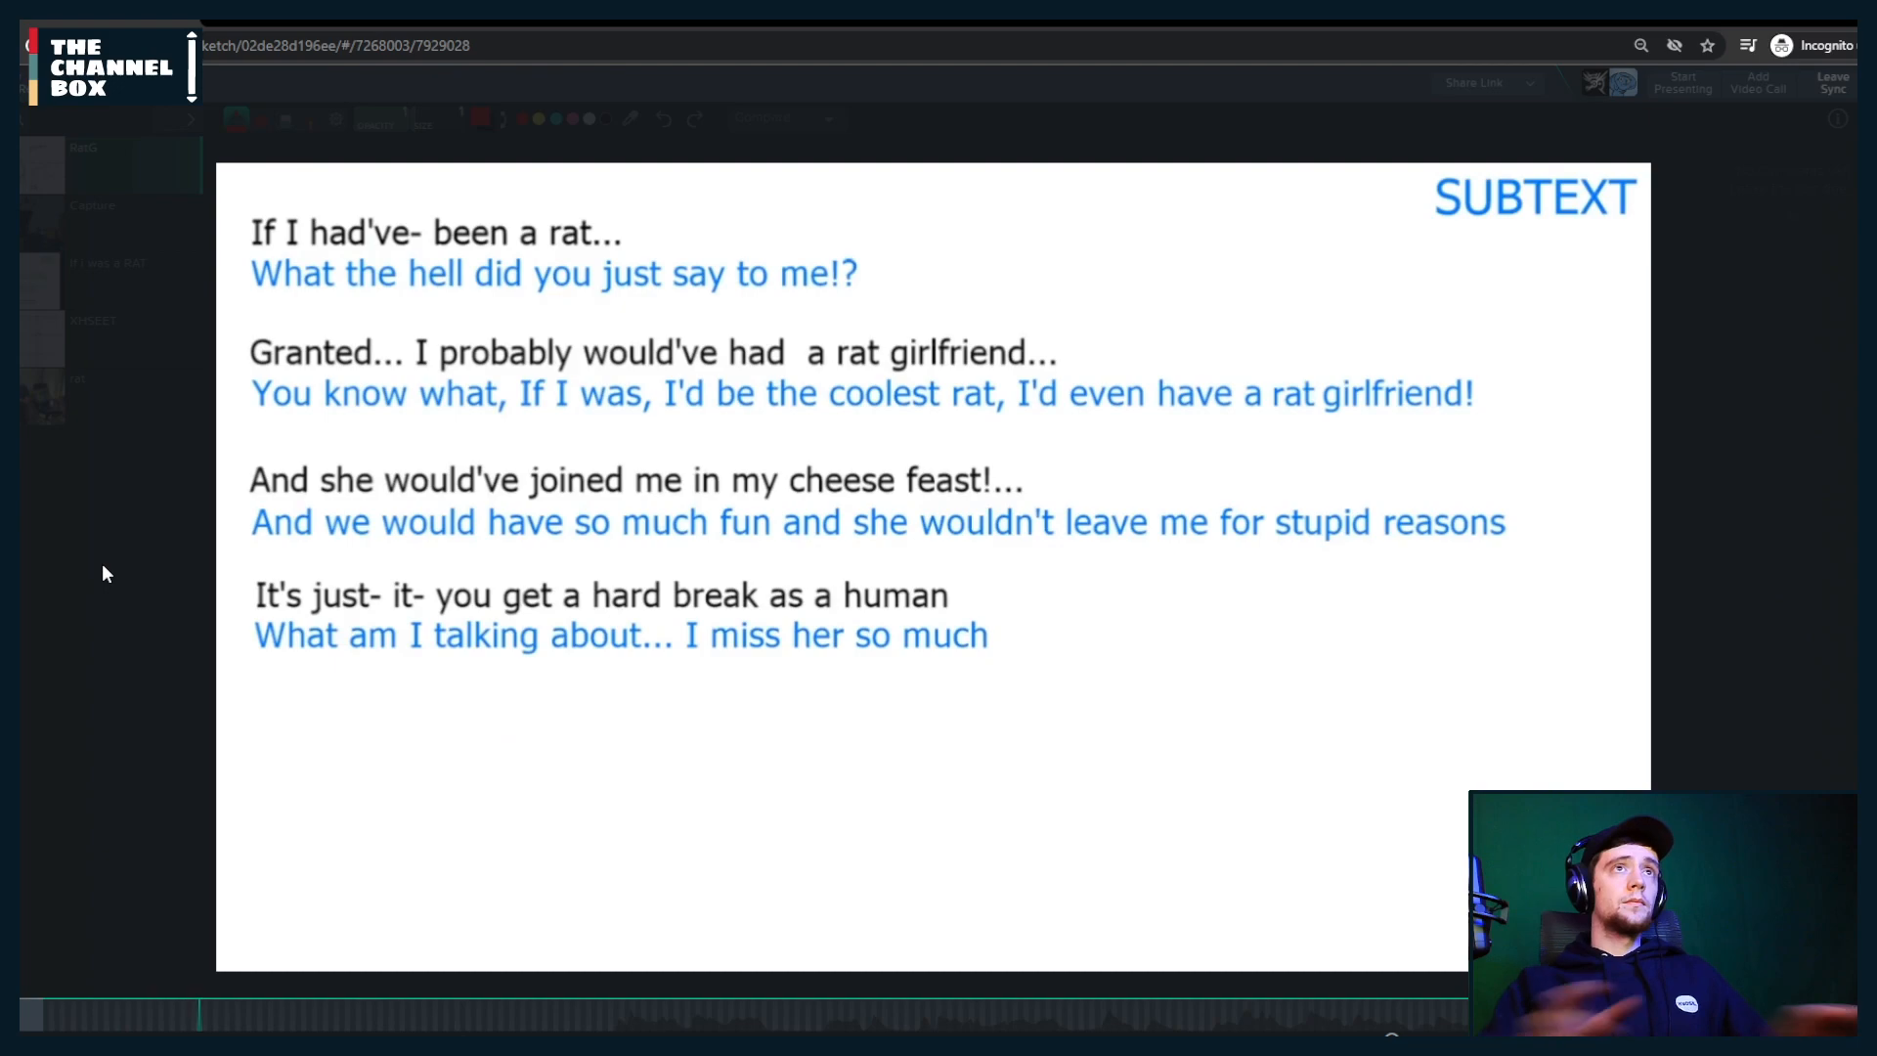
Step: Play and scrub through the RatG storyboard in the SyncSketch review
key("space")
key("space")
key("space")
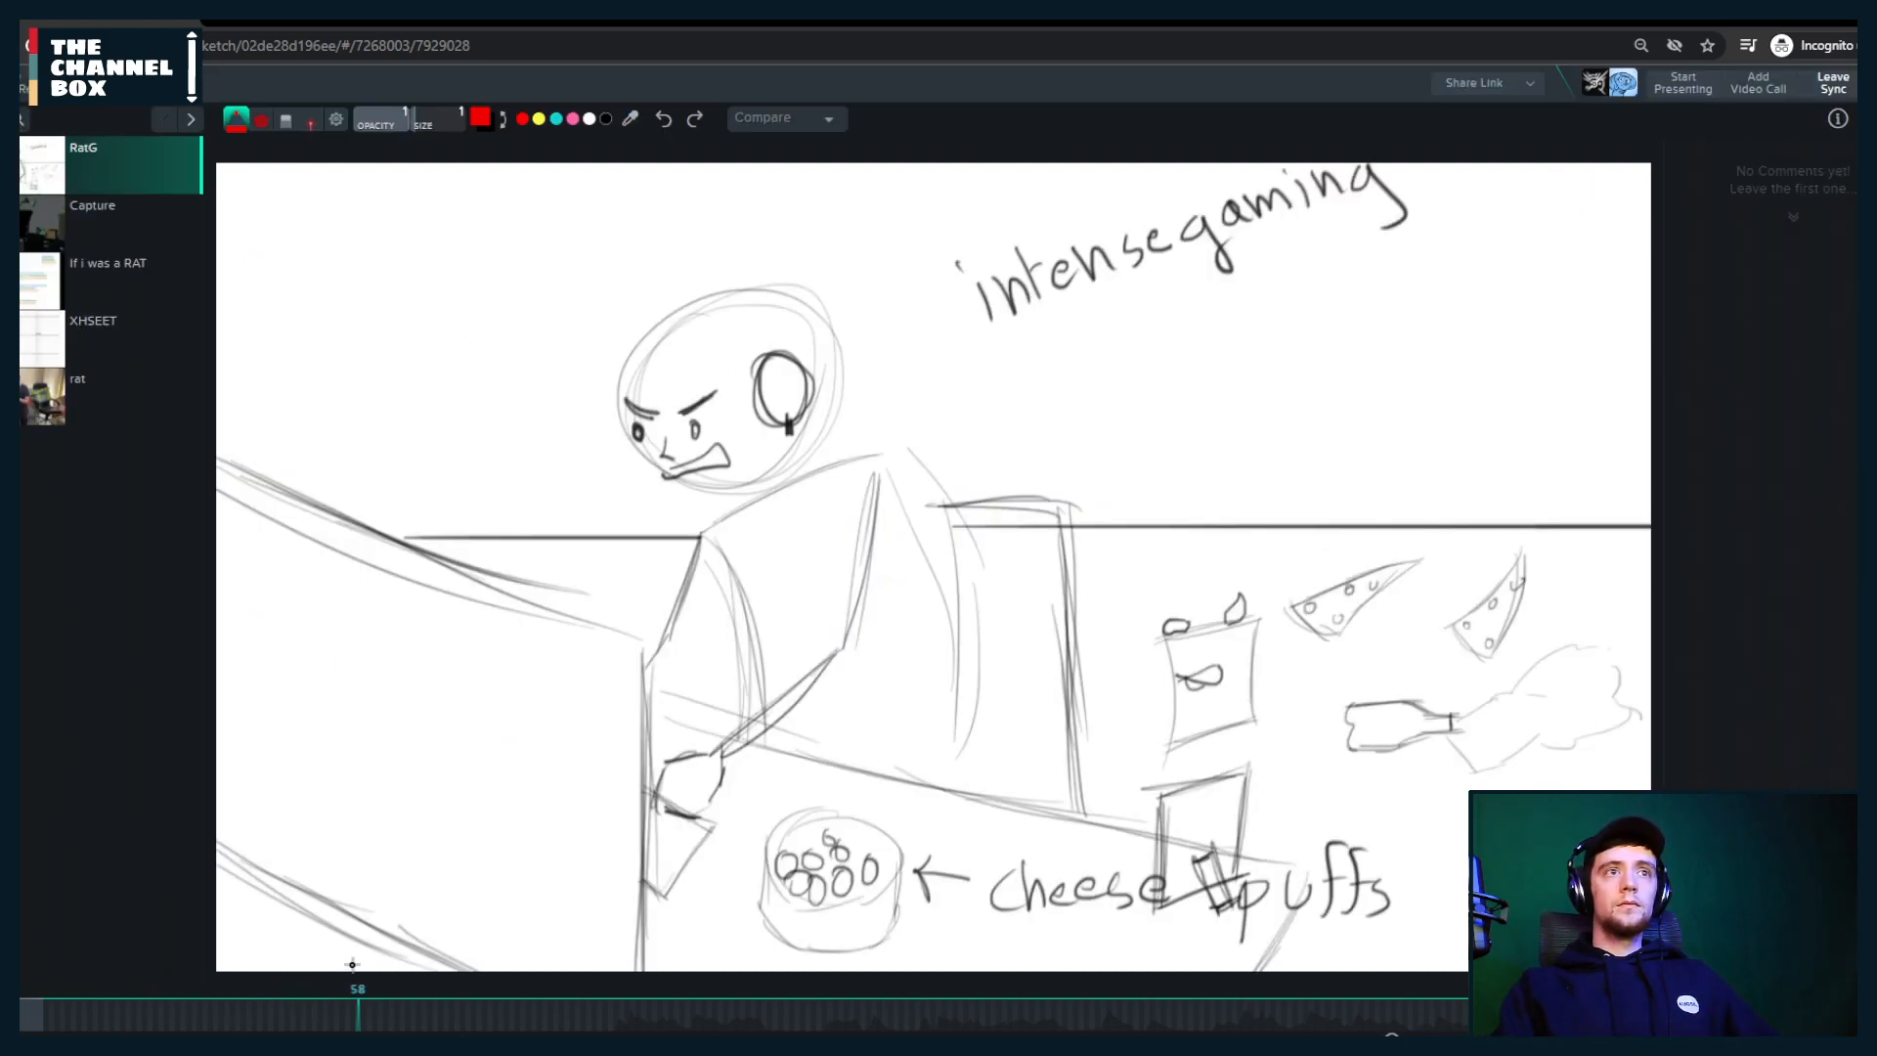
mouse_move(311, 1017)
left_mouse_down()
mouse_move(52, 1016)
mouse_move(50, 999)
left_mouse_up()
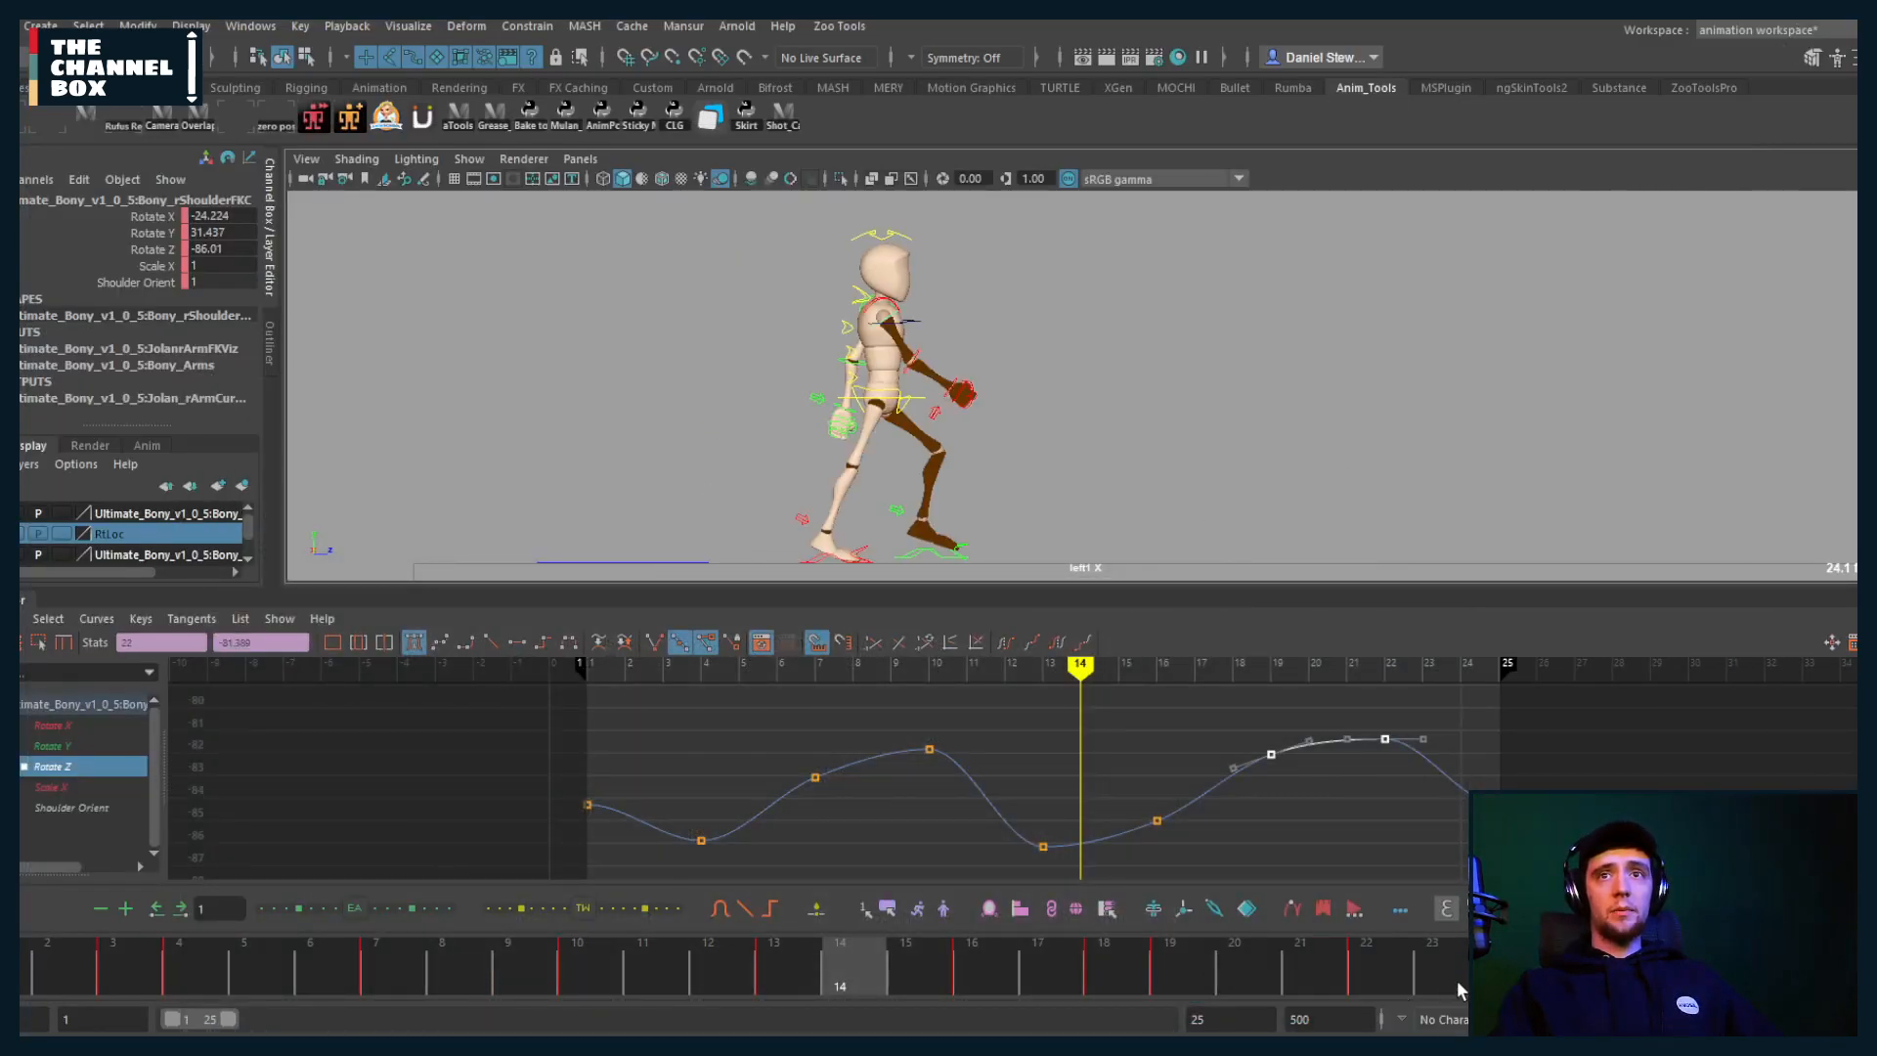
Step: Switch back to Maya and scrub the walk cycle to frame 14 in a close side view of the feet
left_click_drag(1457, 980, 1300, 953)
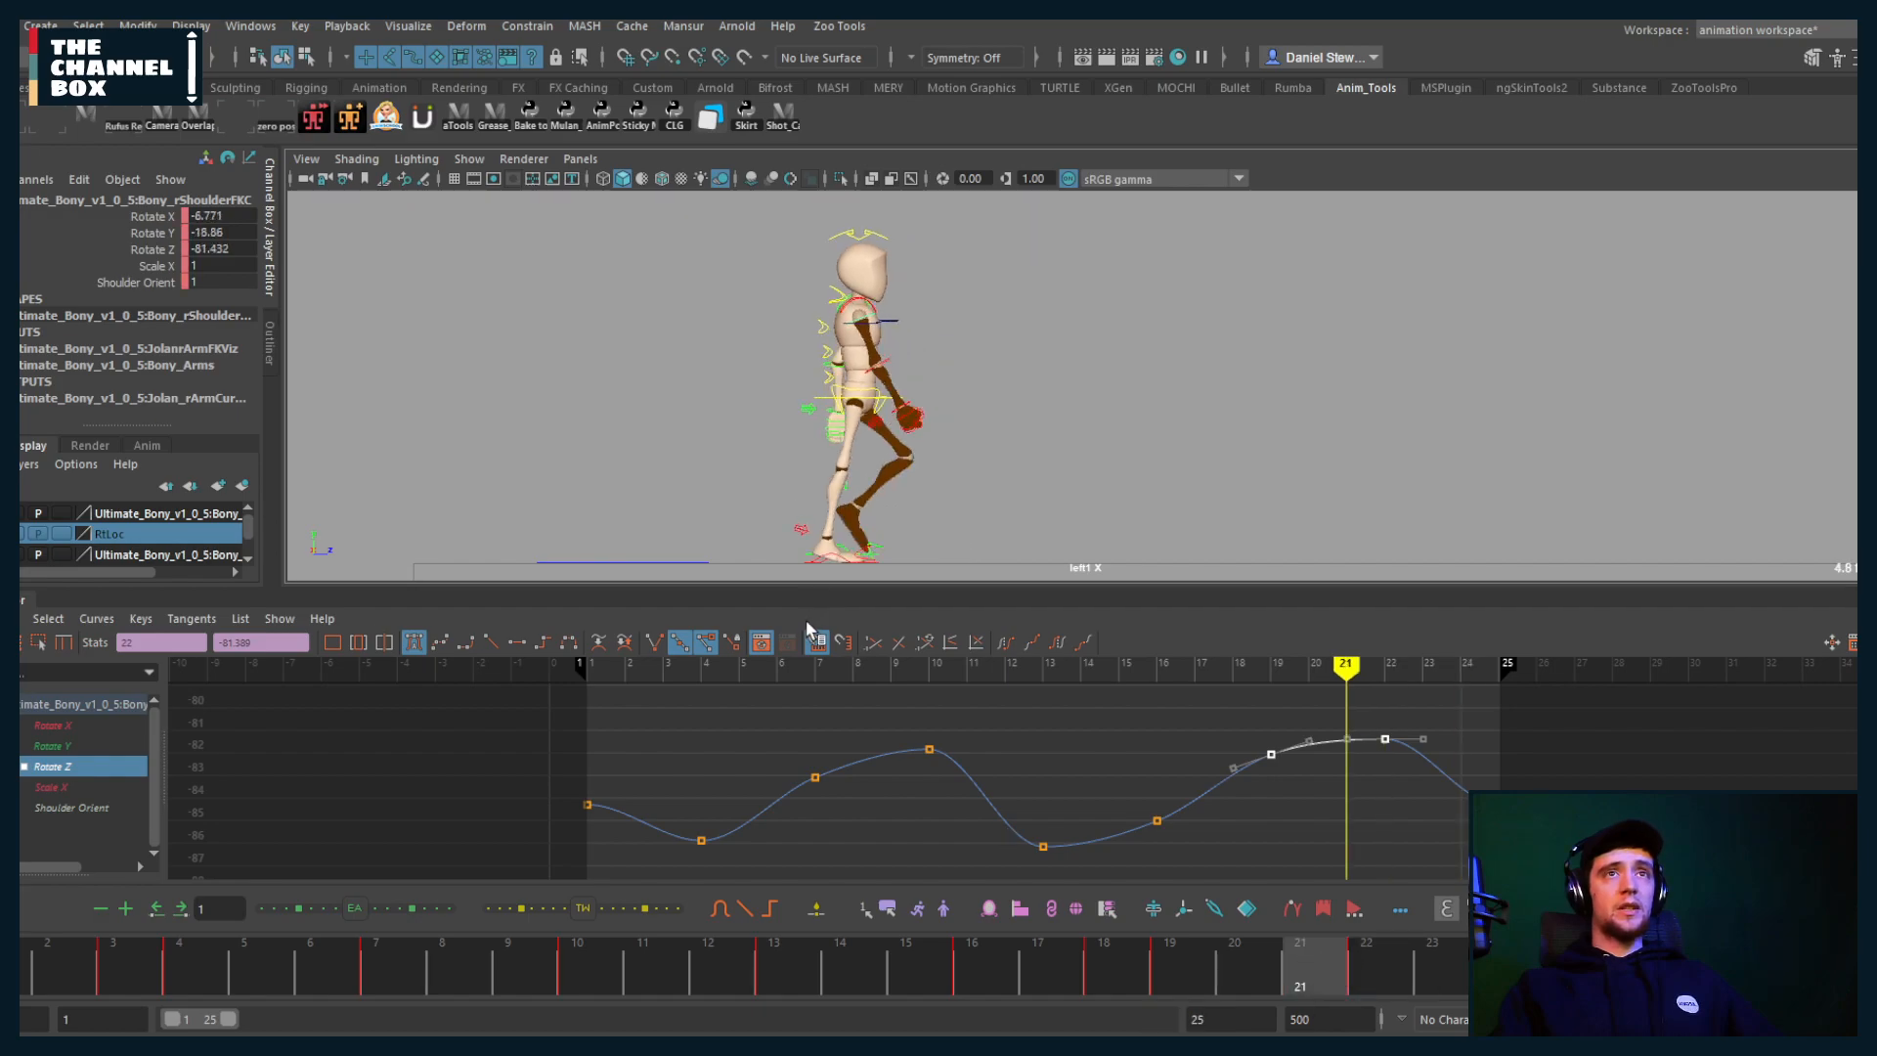
scroll(848, 513, "up", 3)
middle_click_drag(849, 516, 913, 377, "alt")
scroll(864, 369, "up", 4)
scroll(862, 370, "down", 2)
left_click_drag(1345, 972, 855, 927)
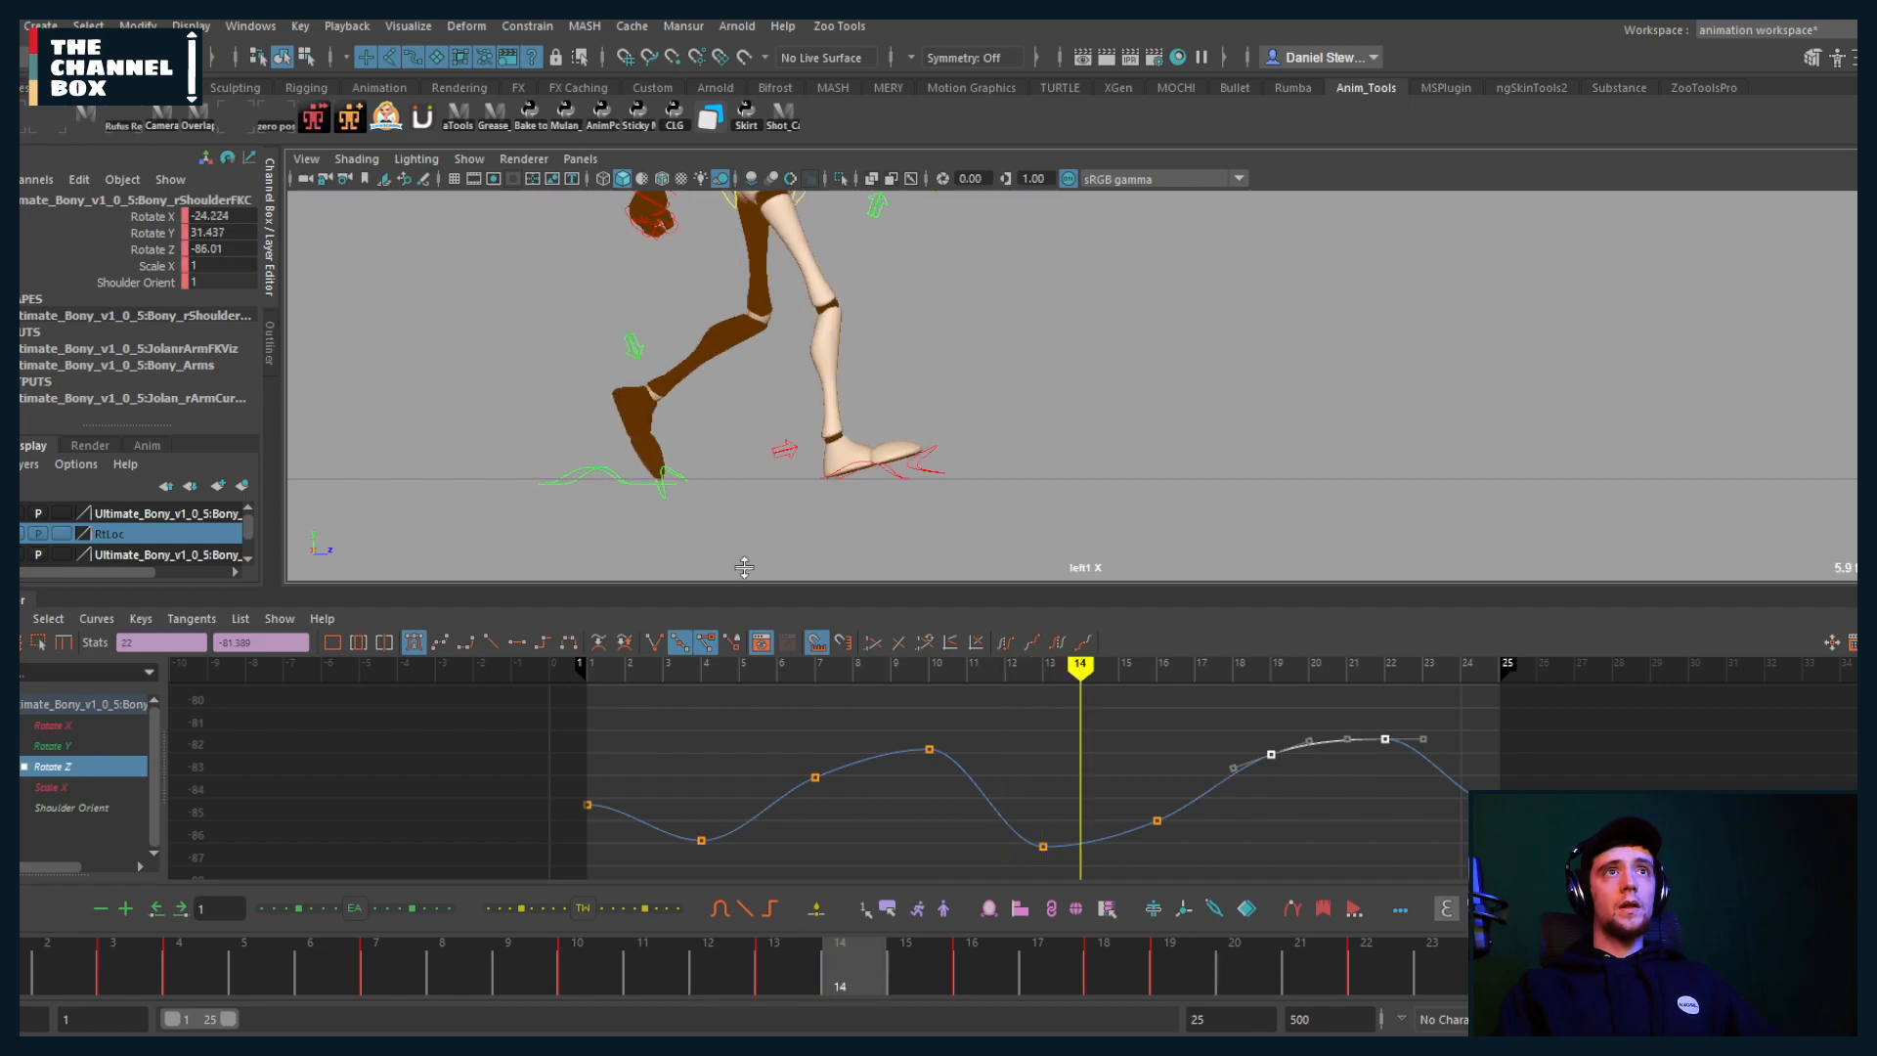
Step: Select the left foot control, isolate its Translate X curve, and go to its key at frame 13
left_click(607, 472)
scroll(684, 483, "up", 2)
middle_click_drag(692, 486, 794, 533, "alt")
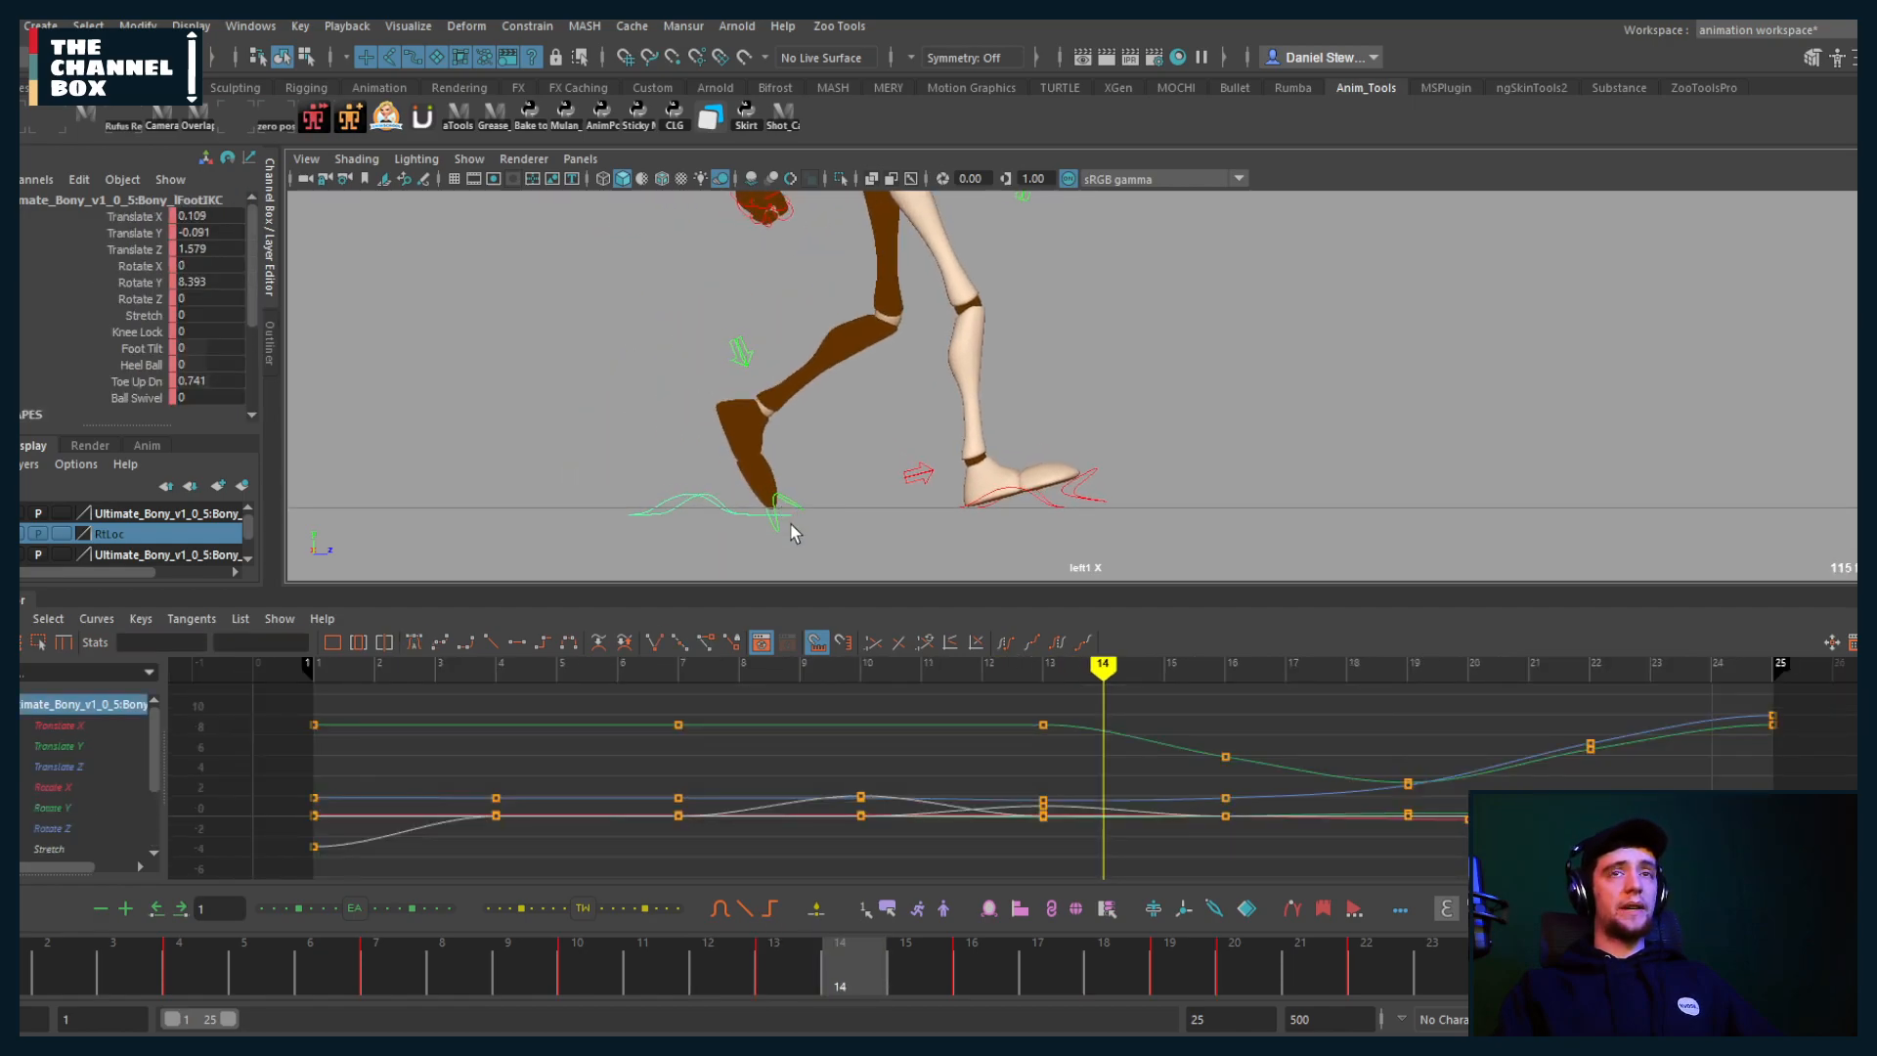
left_click(61, 725)
scroll(814, 426, "down", 2)
middle_click_drag(831, 437, 860, 469, "alt")
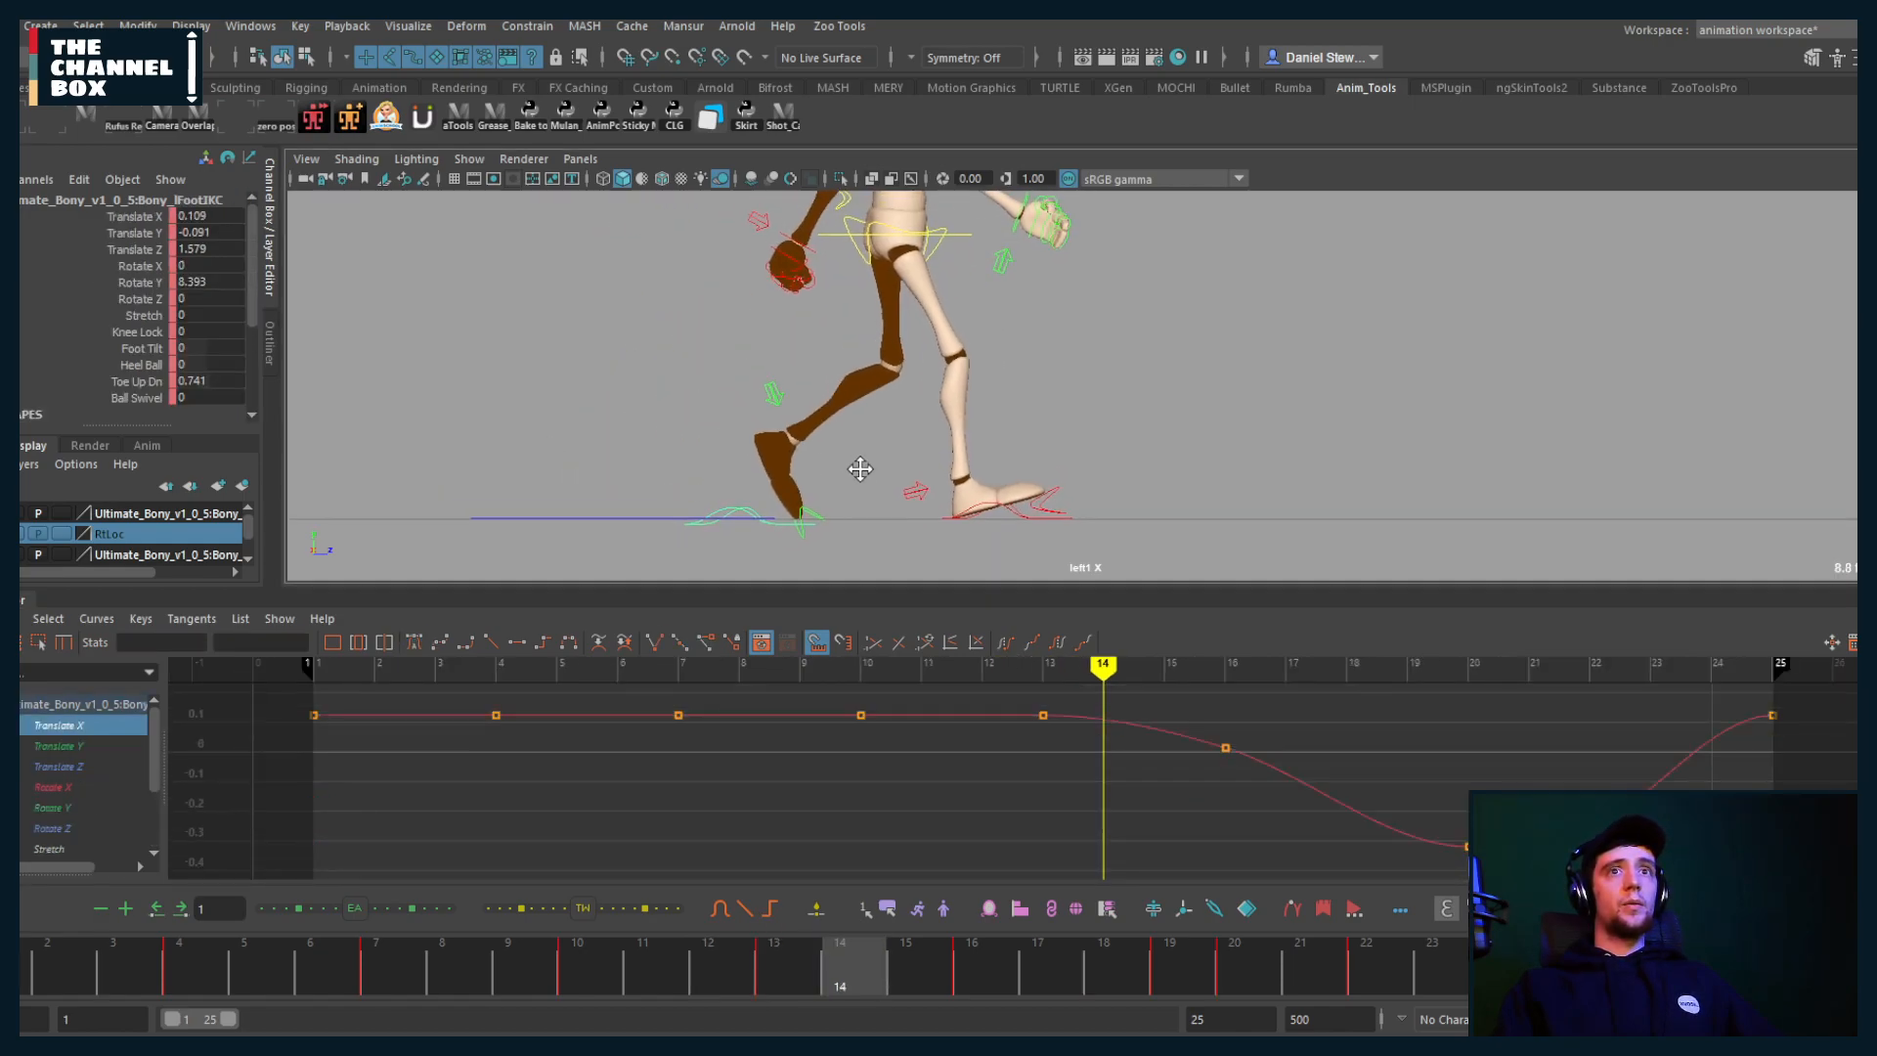
key("comma")
scroll(852, 404, "down", 5)
middle_click_drag(870, 313, 874, 385, "alt")
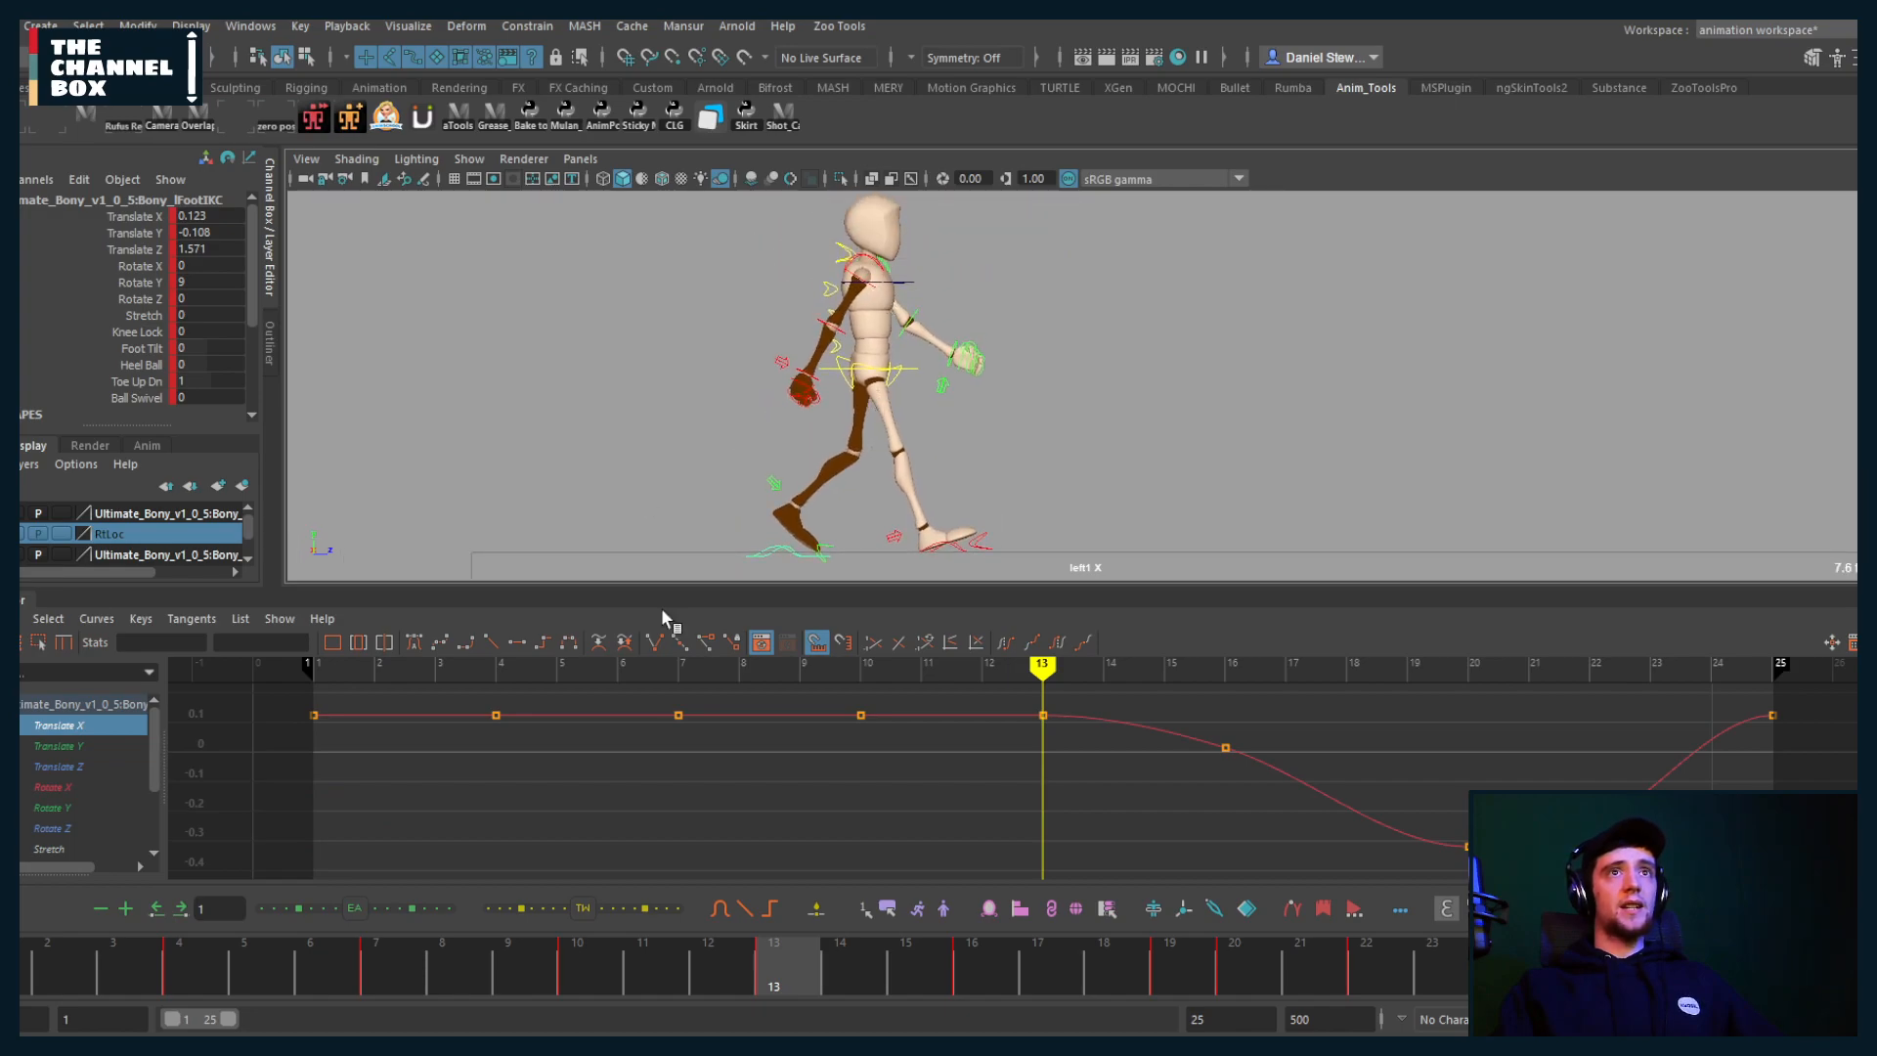
Step: Try to move the left foot backward along Z at frame 16, and undo the move
scroll(807, 535, "up", 1)
scroll(807, 541, "up", 2)
key("w")
key("period")
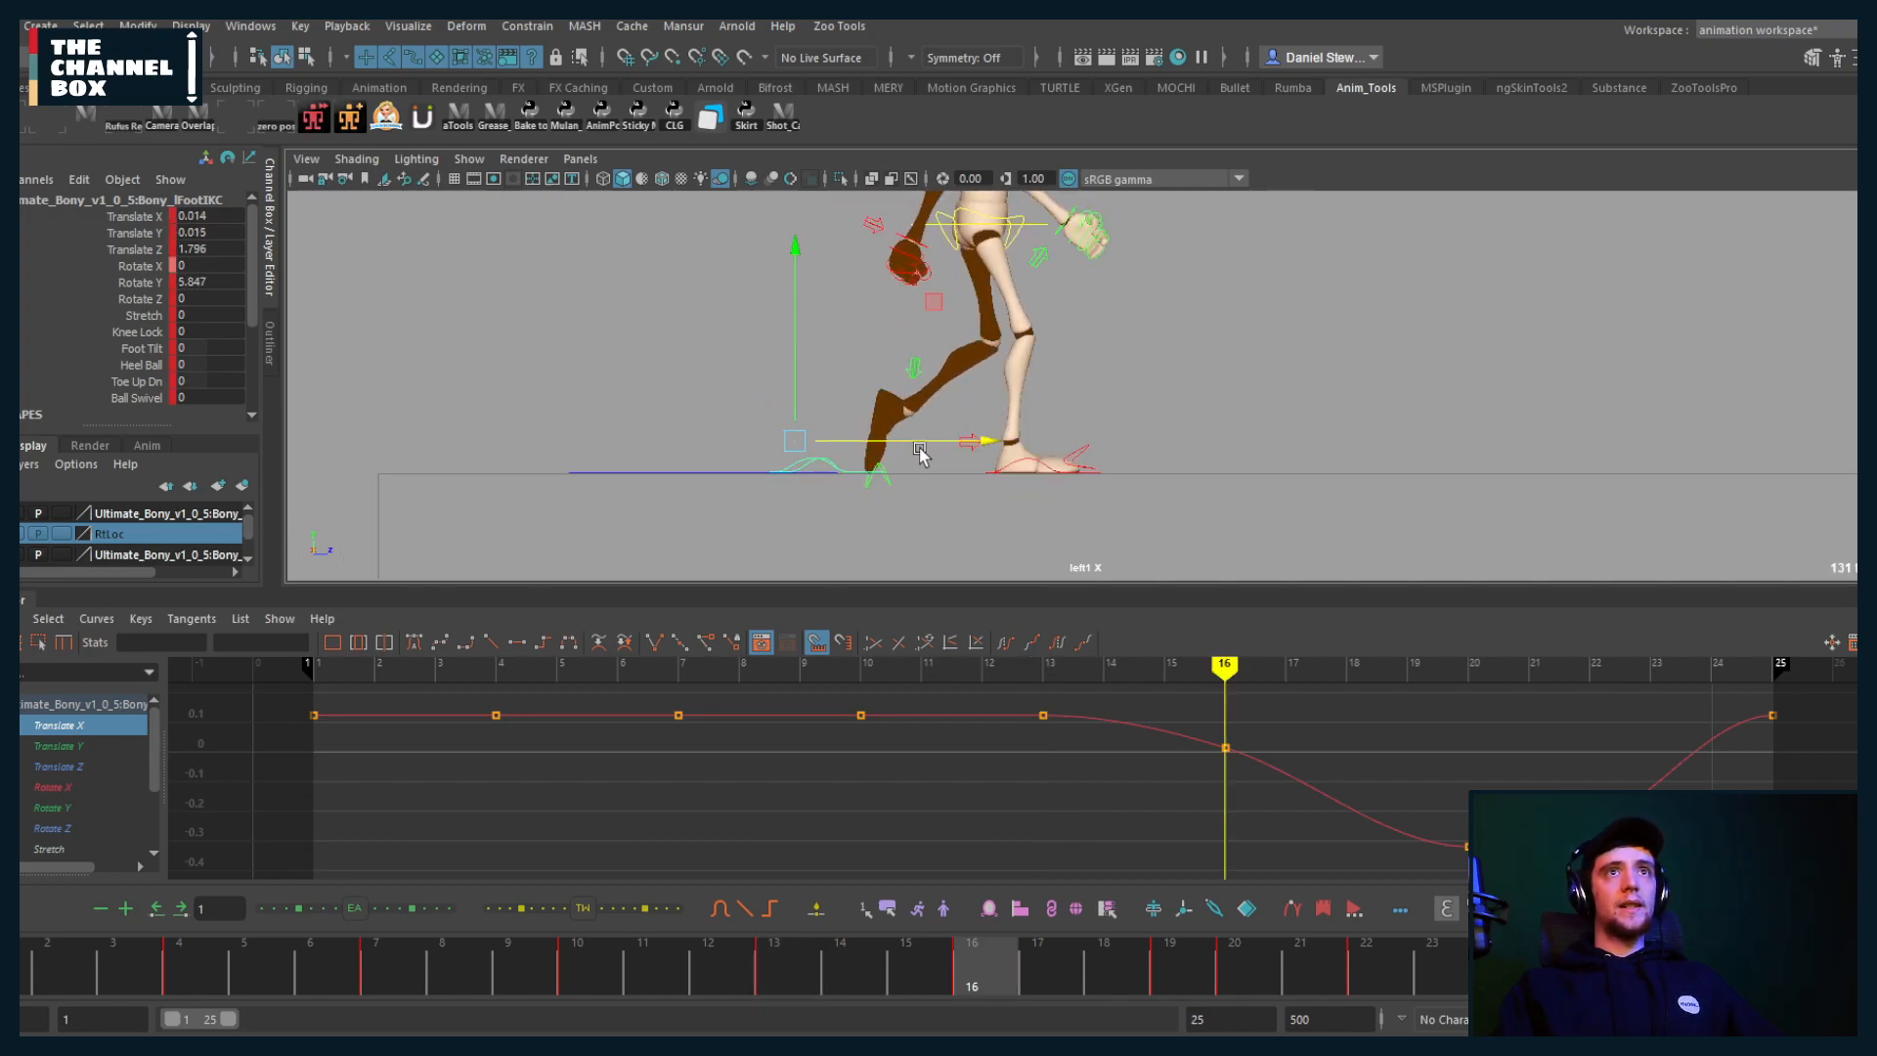
left_click_drag(917, 442, 847, 442)
key("ctrl+z")
Step: Compare the left foot's placement at its keys on frames 1, 13, 16, 22 and 25
key("comma")
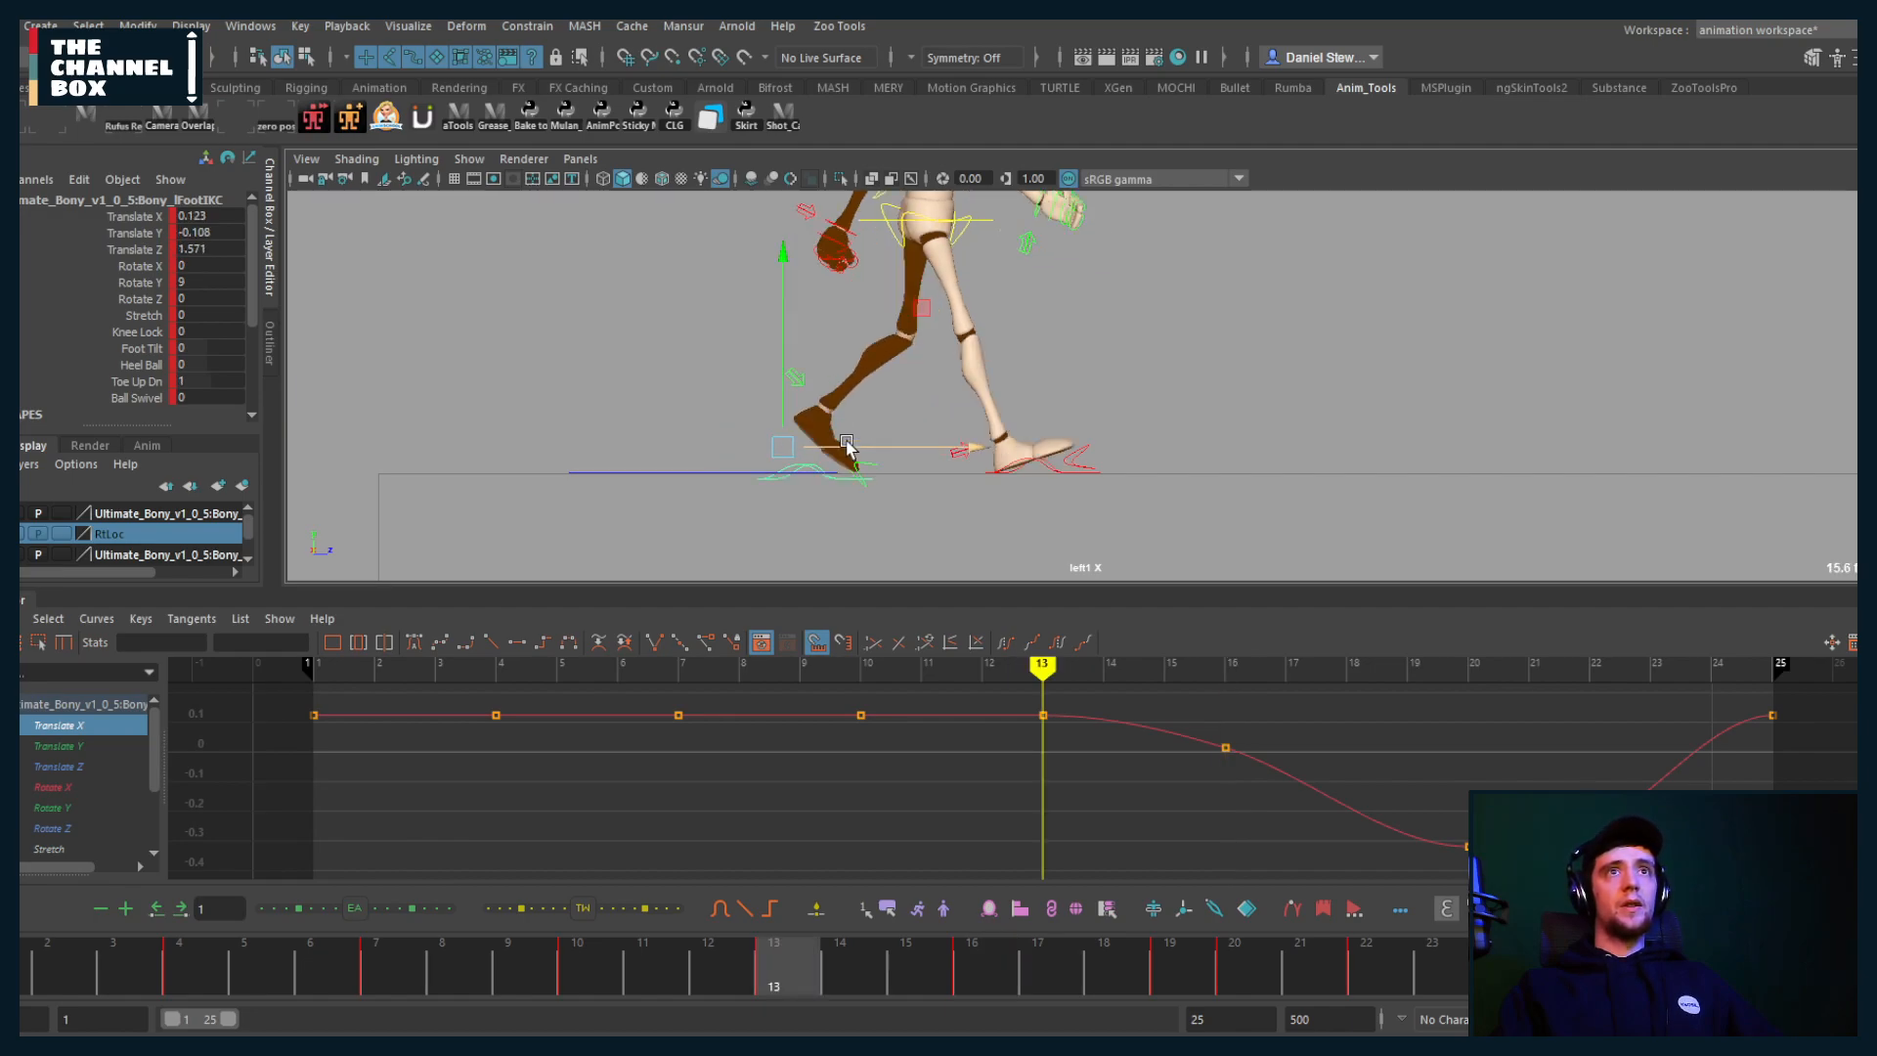
key("period")
key("comma")
mouse_move(22, 960)
left_mouse_down()
mouse_move(101, 956)
mouse_move(21, 960)
left_mouse_up()
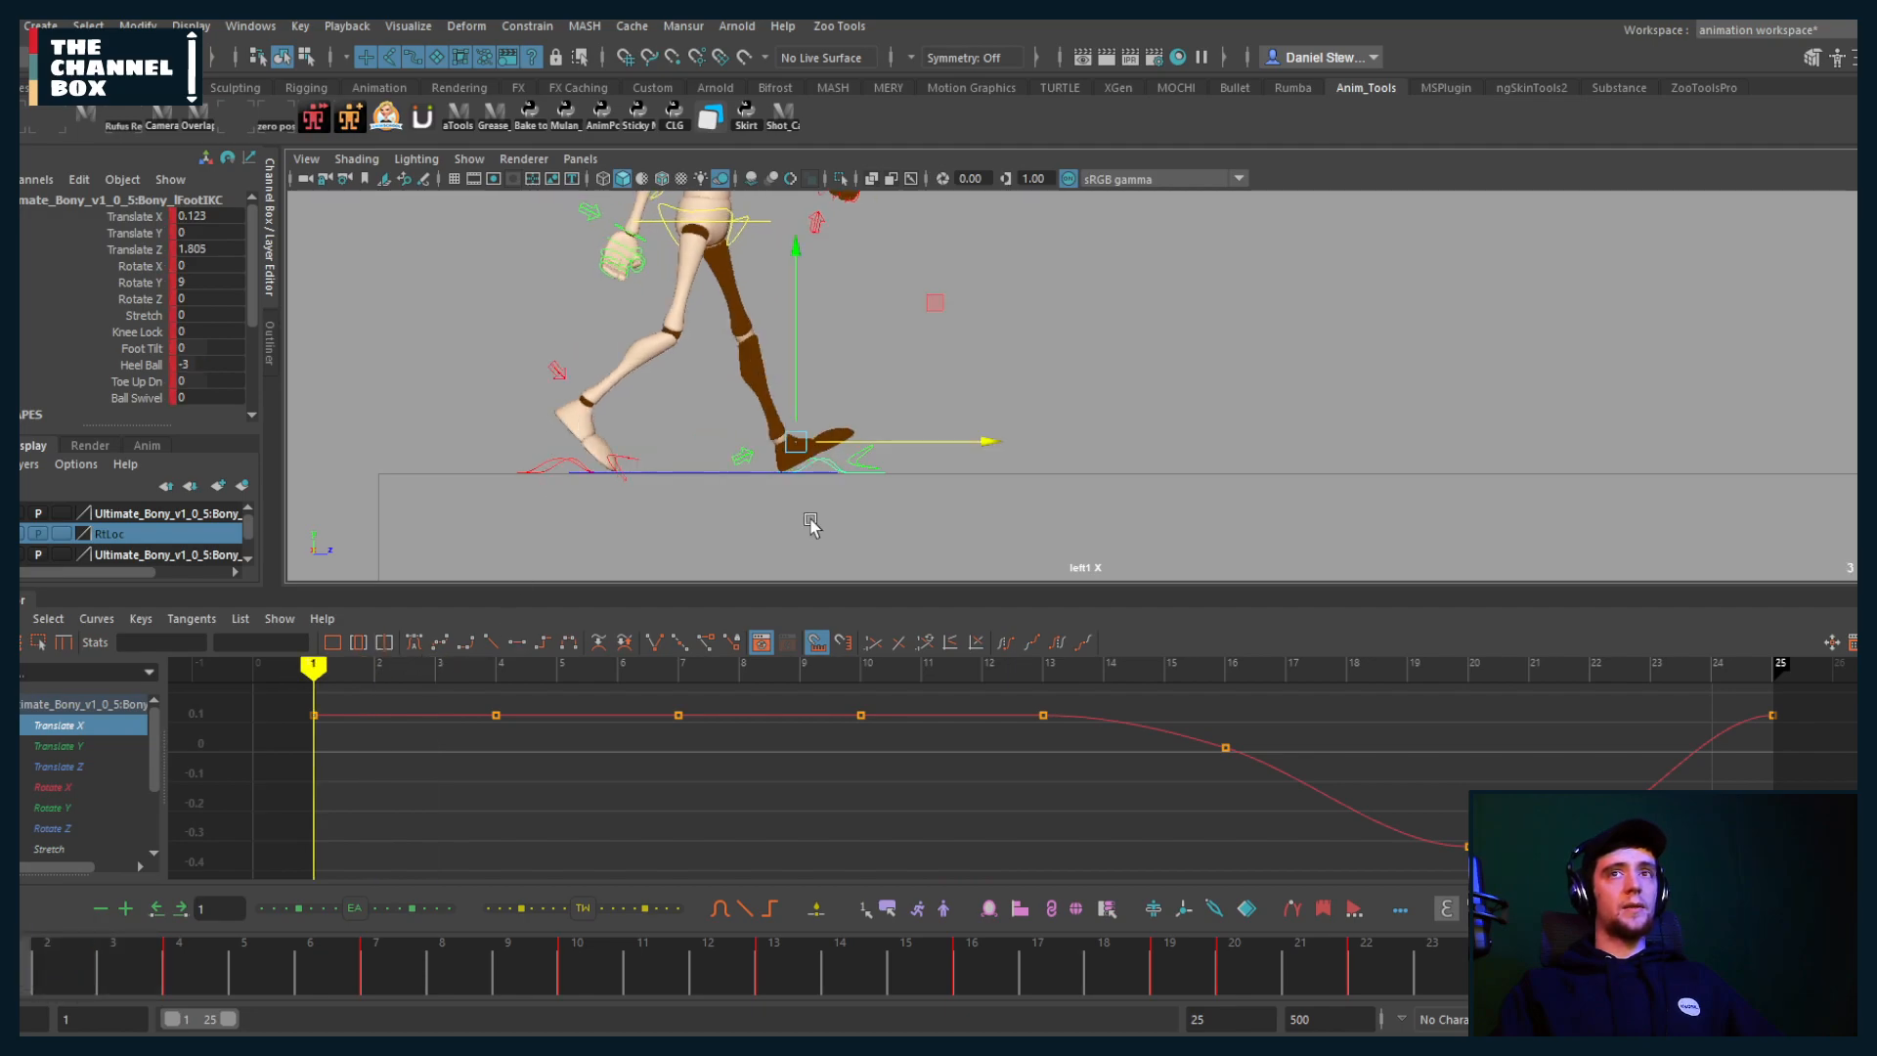
key("comma")
key("comma")
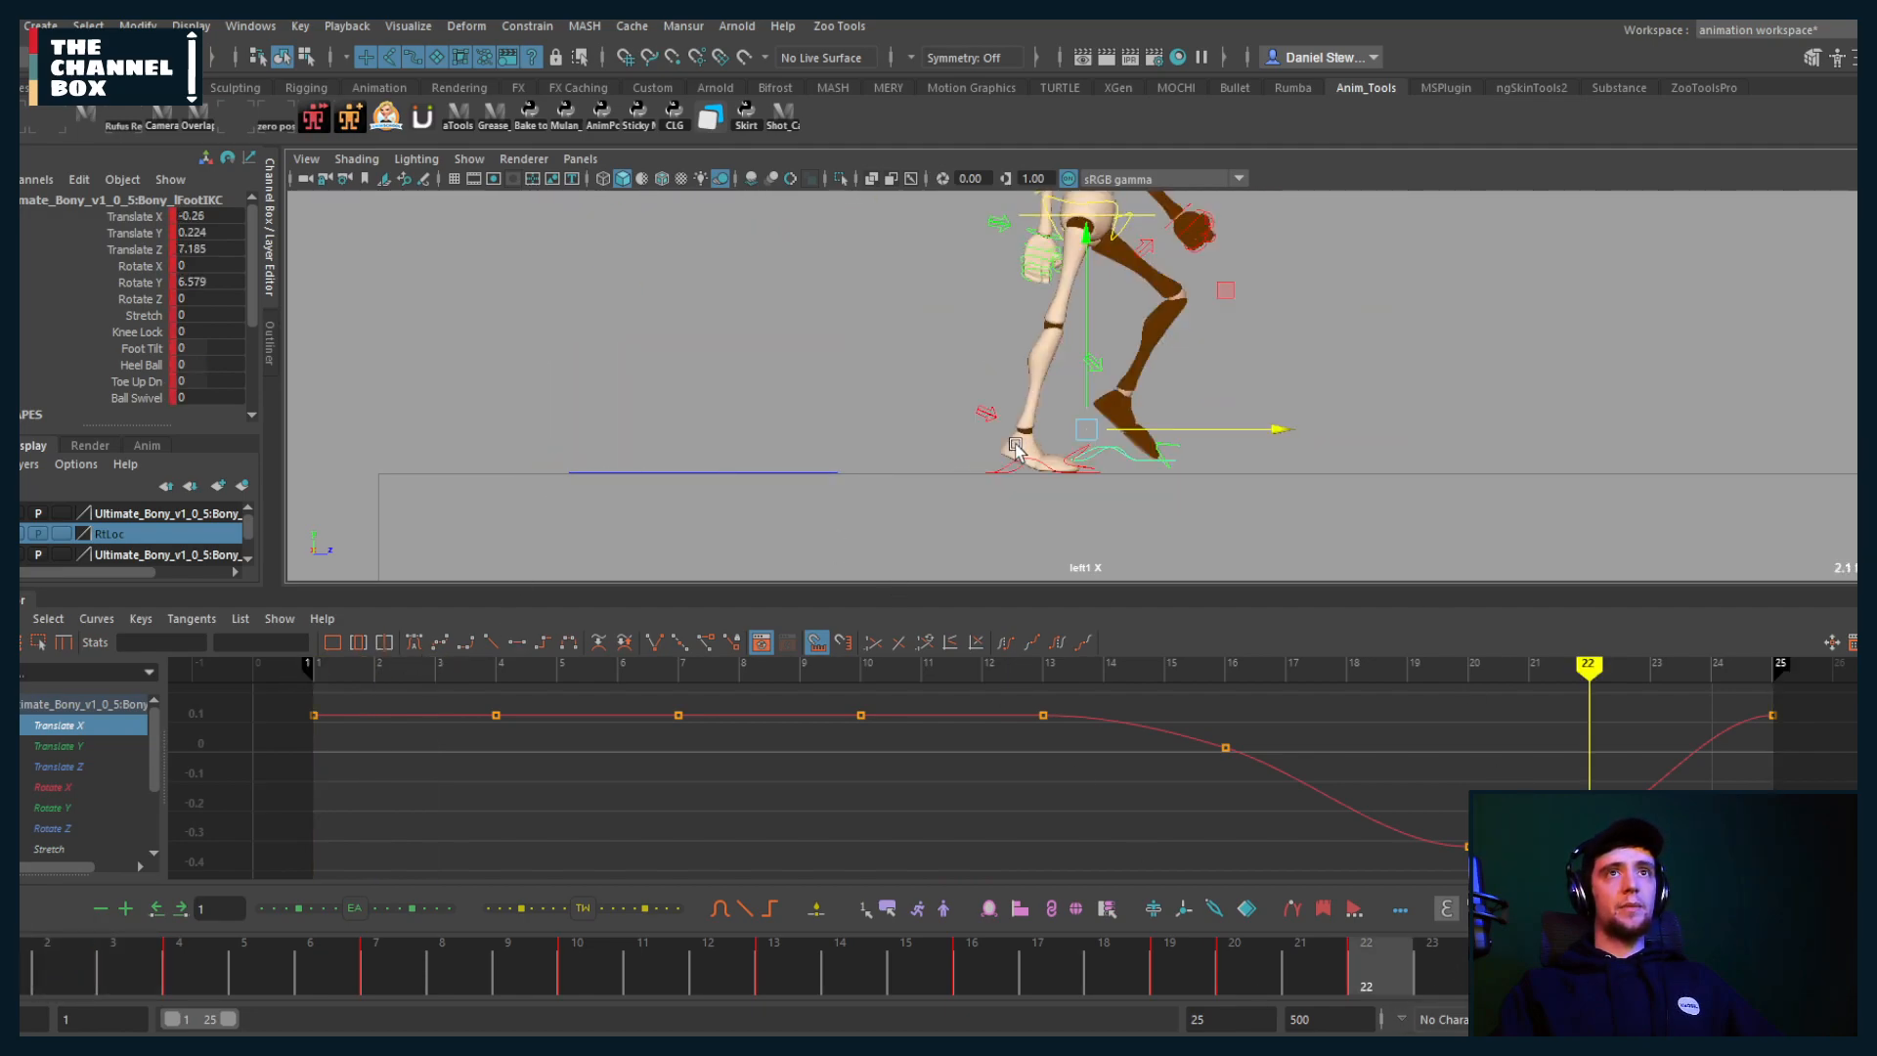
key("period")
key("comma")
key("period")
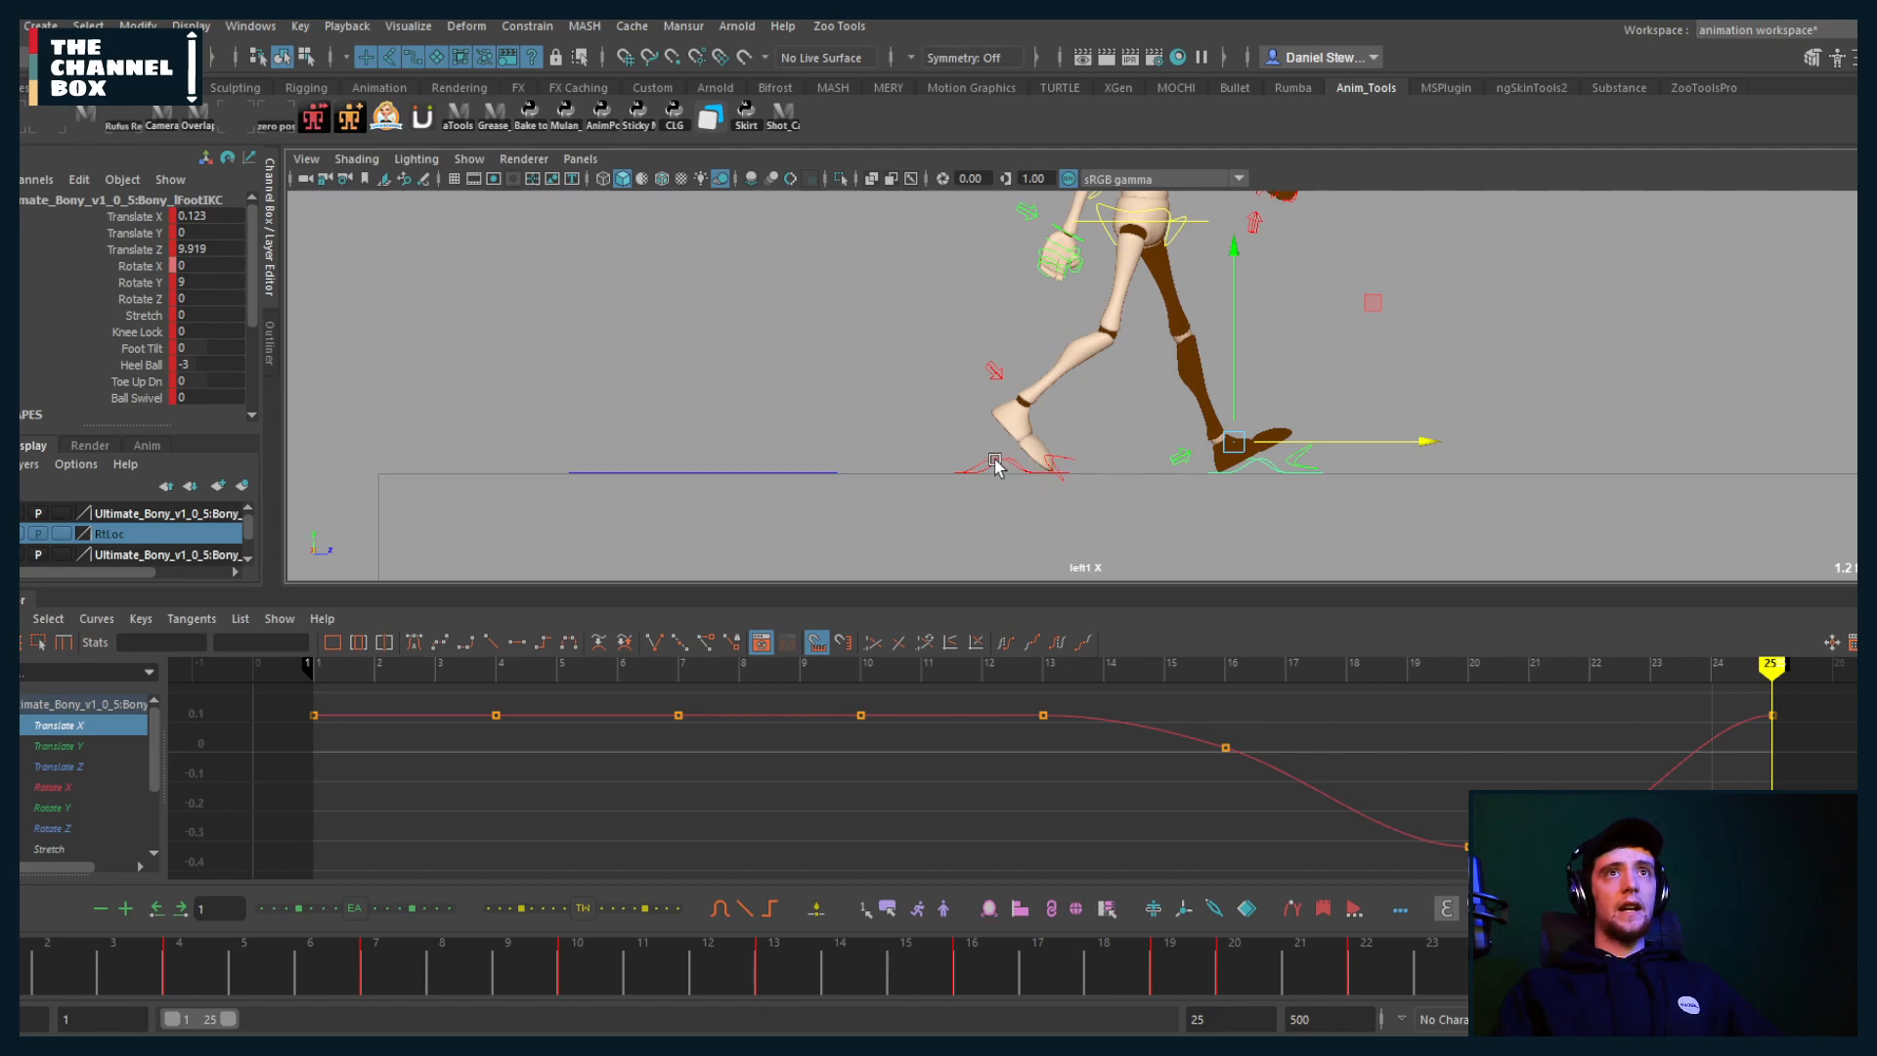
Step: Select the right foot control, play the cycle, and compare its contact at frames 22 and 25
left_click(1037, 463)
key("comma")
key("period")
key("alt+v")
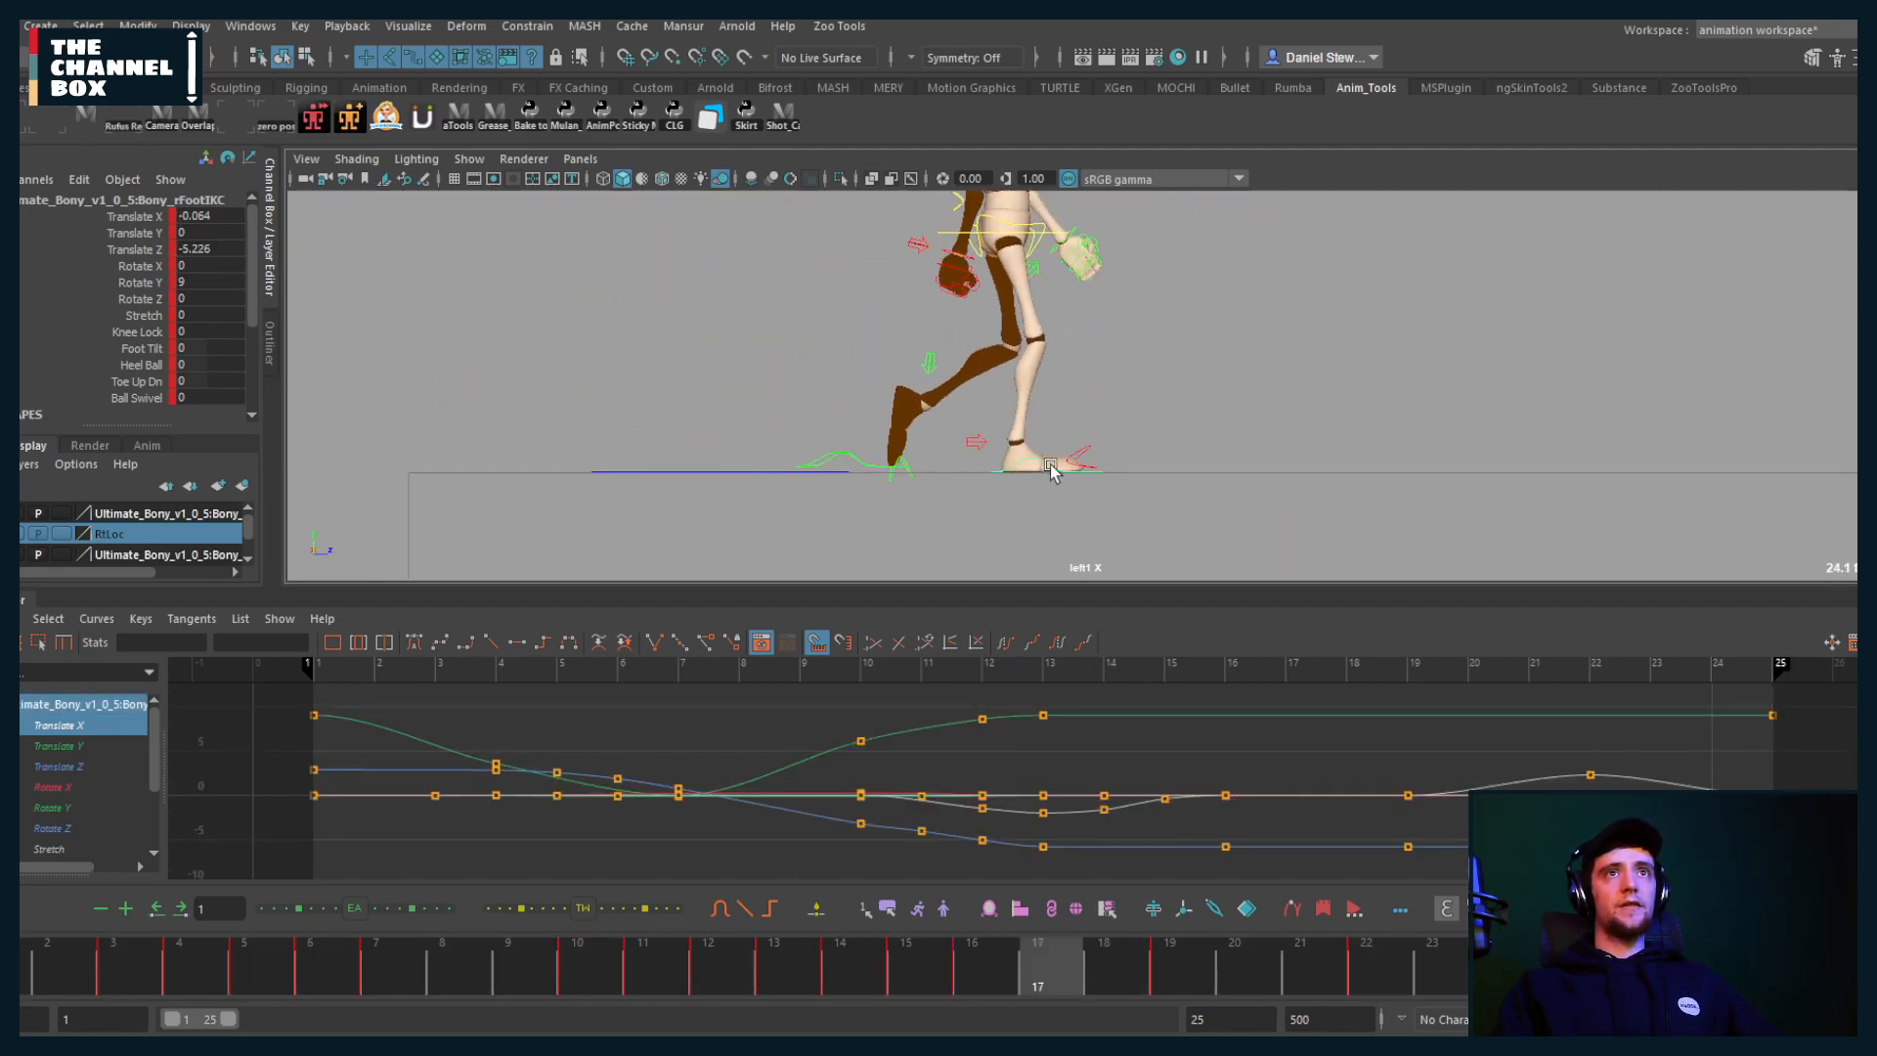
key("alt+v")
key("period")
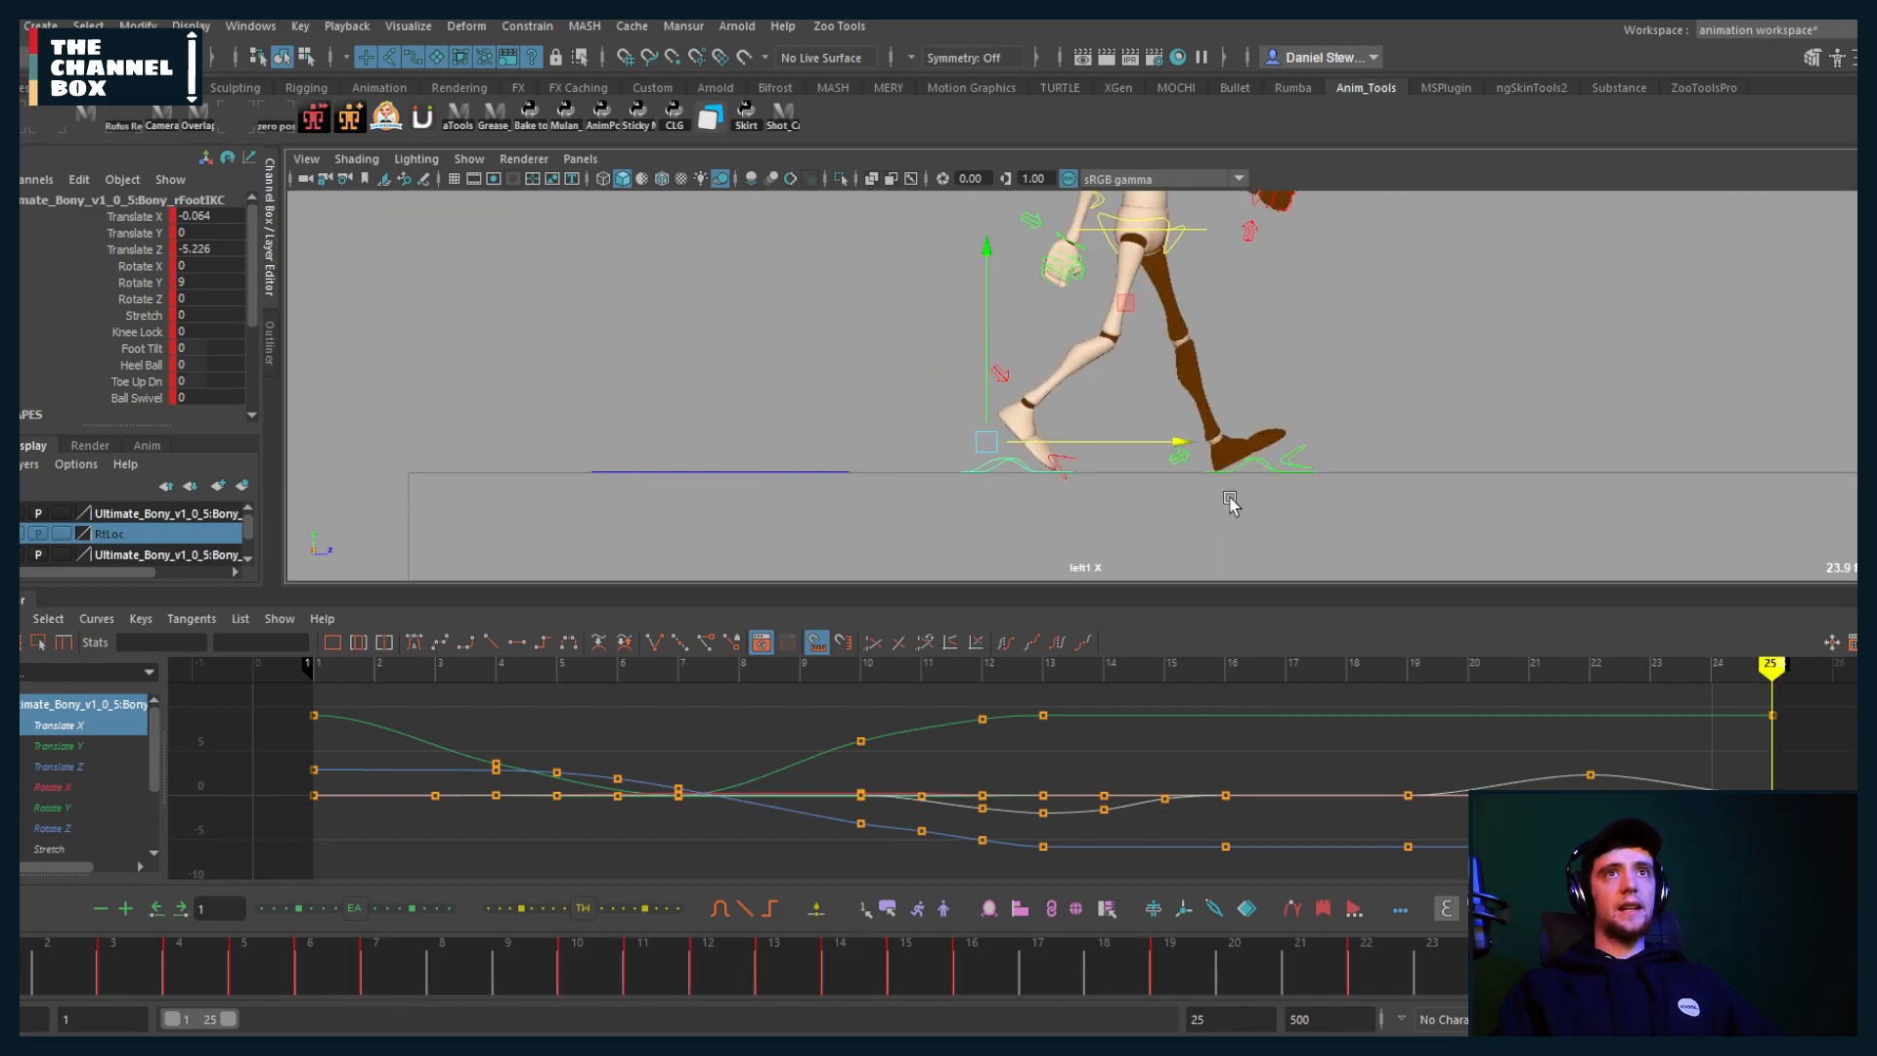
key("comma")
middle_click_drag(1145, 462, 1047, 502, "alt")
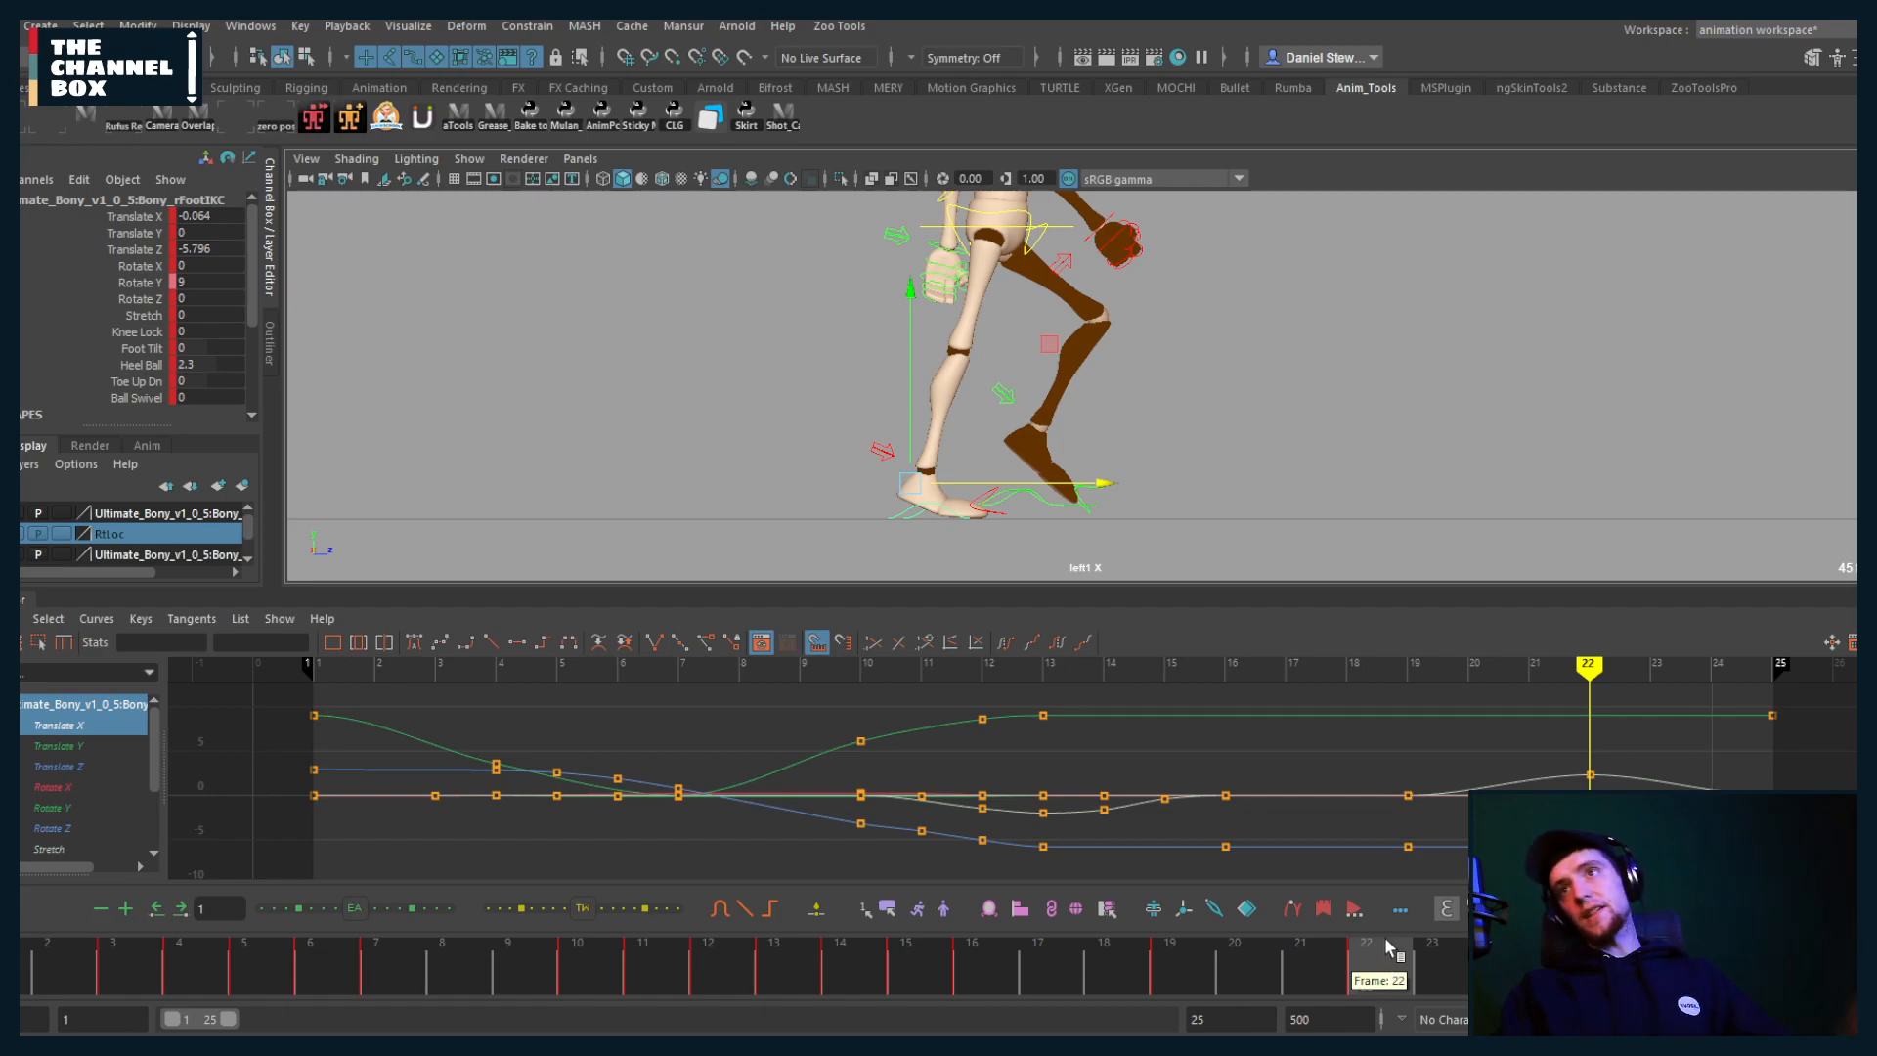
Step: Adjust the right foot's Translate Z at frame 25 to about -5.53, checking the movement against frame 22
left_click_drag(1404, 968, 1578, 968)
key("comma")
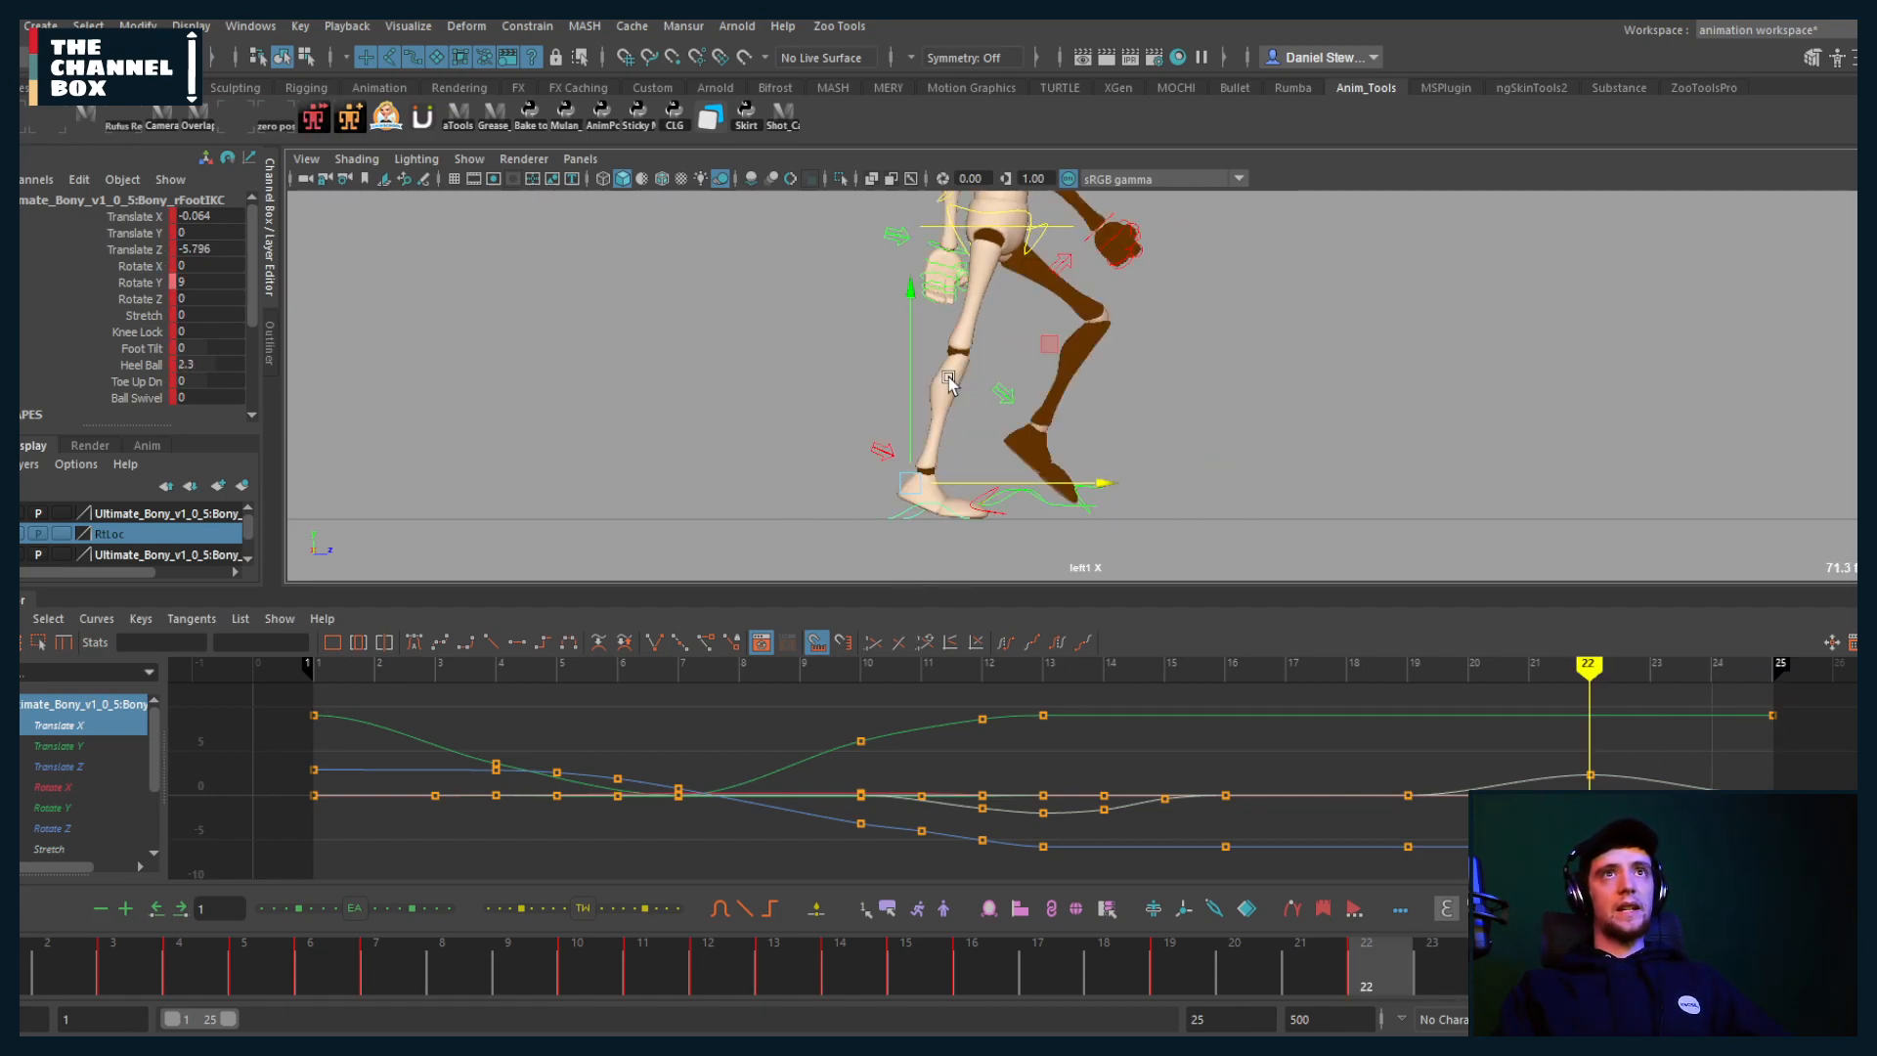
scroll(977, 371, "down", 2)
left_click_drag(1388, 967, 1569, 967)
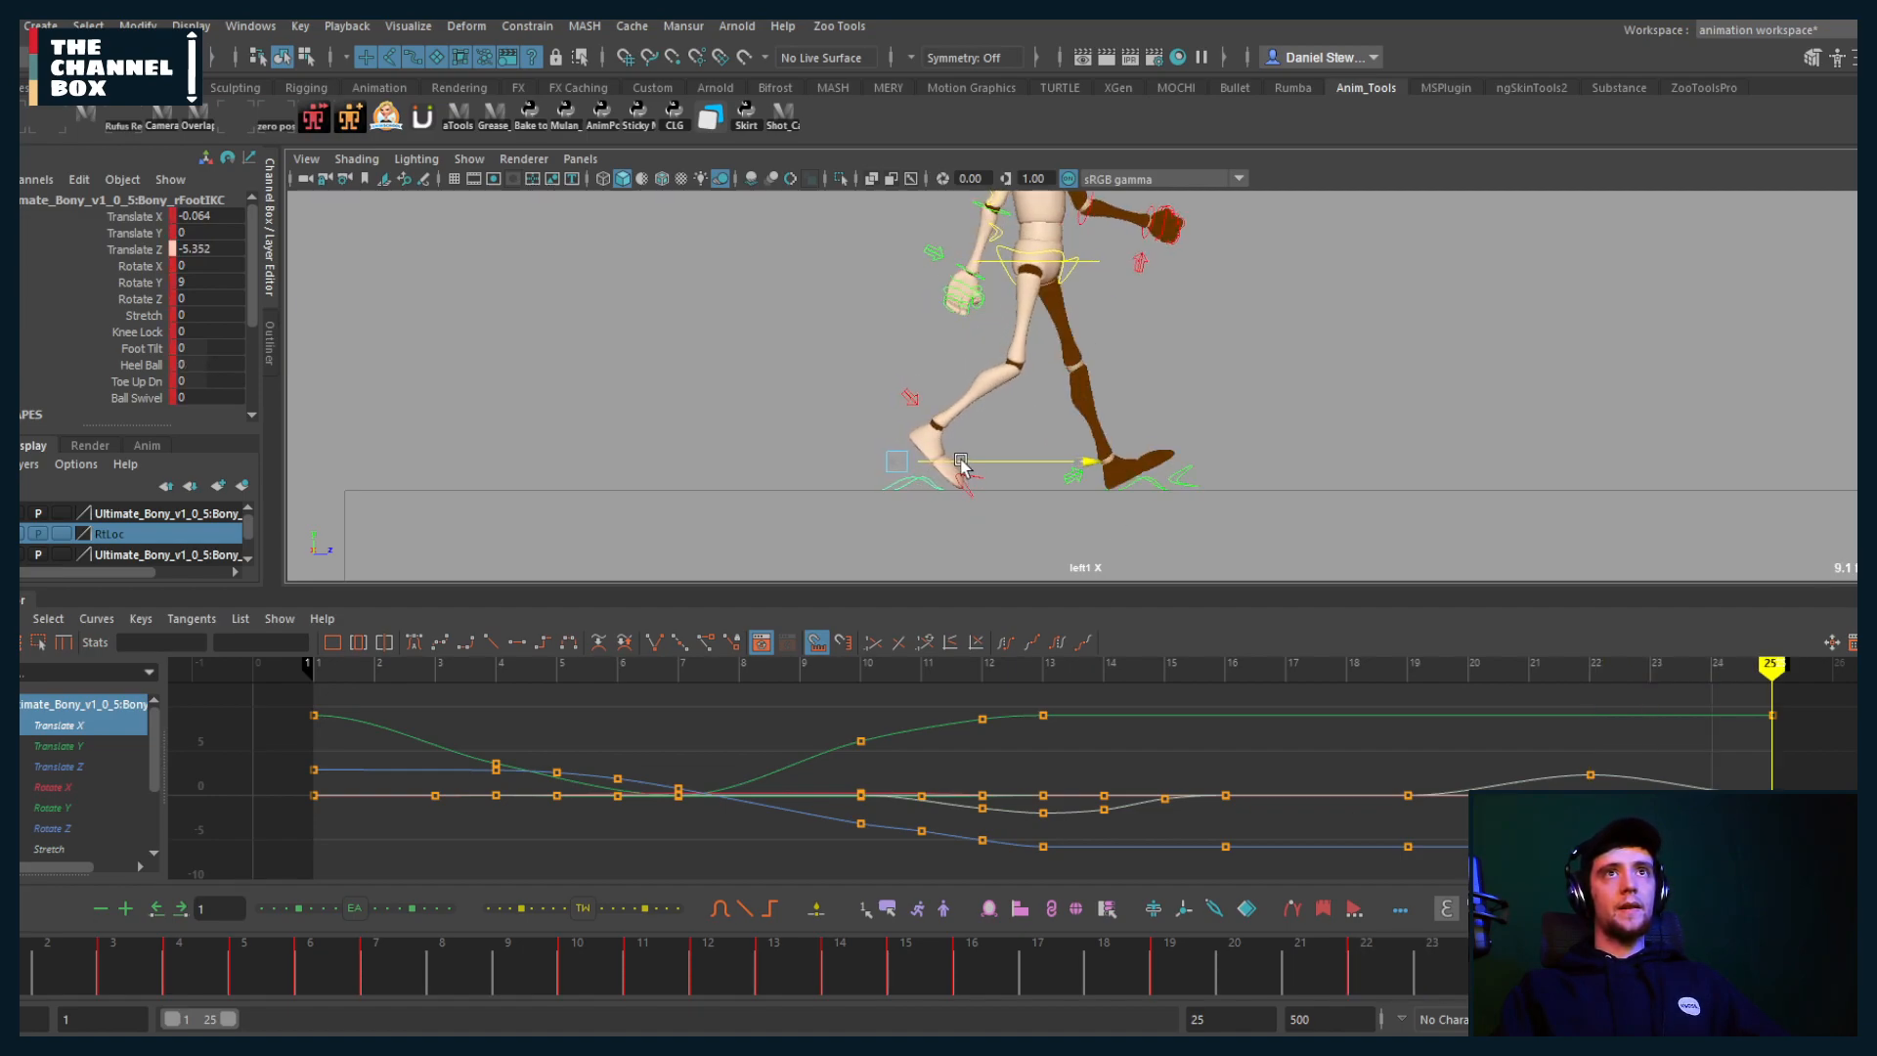
key("comma")
key("period")
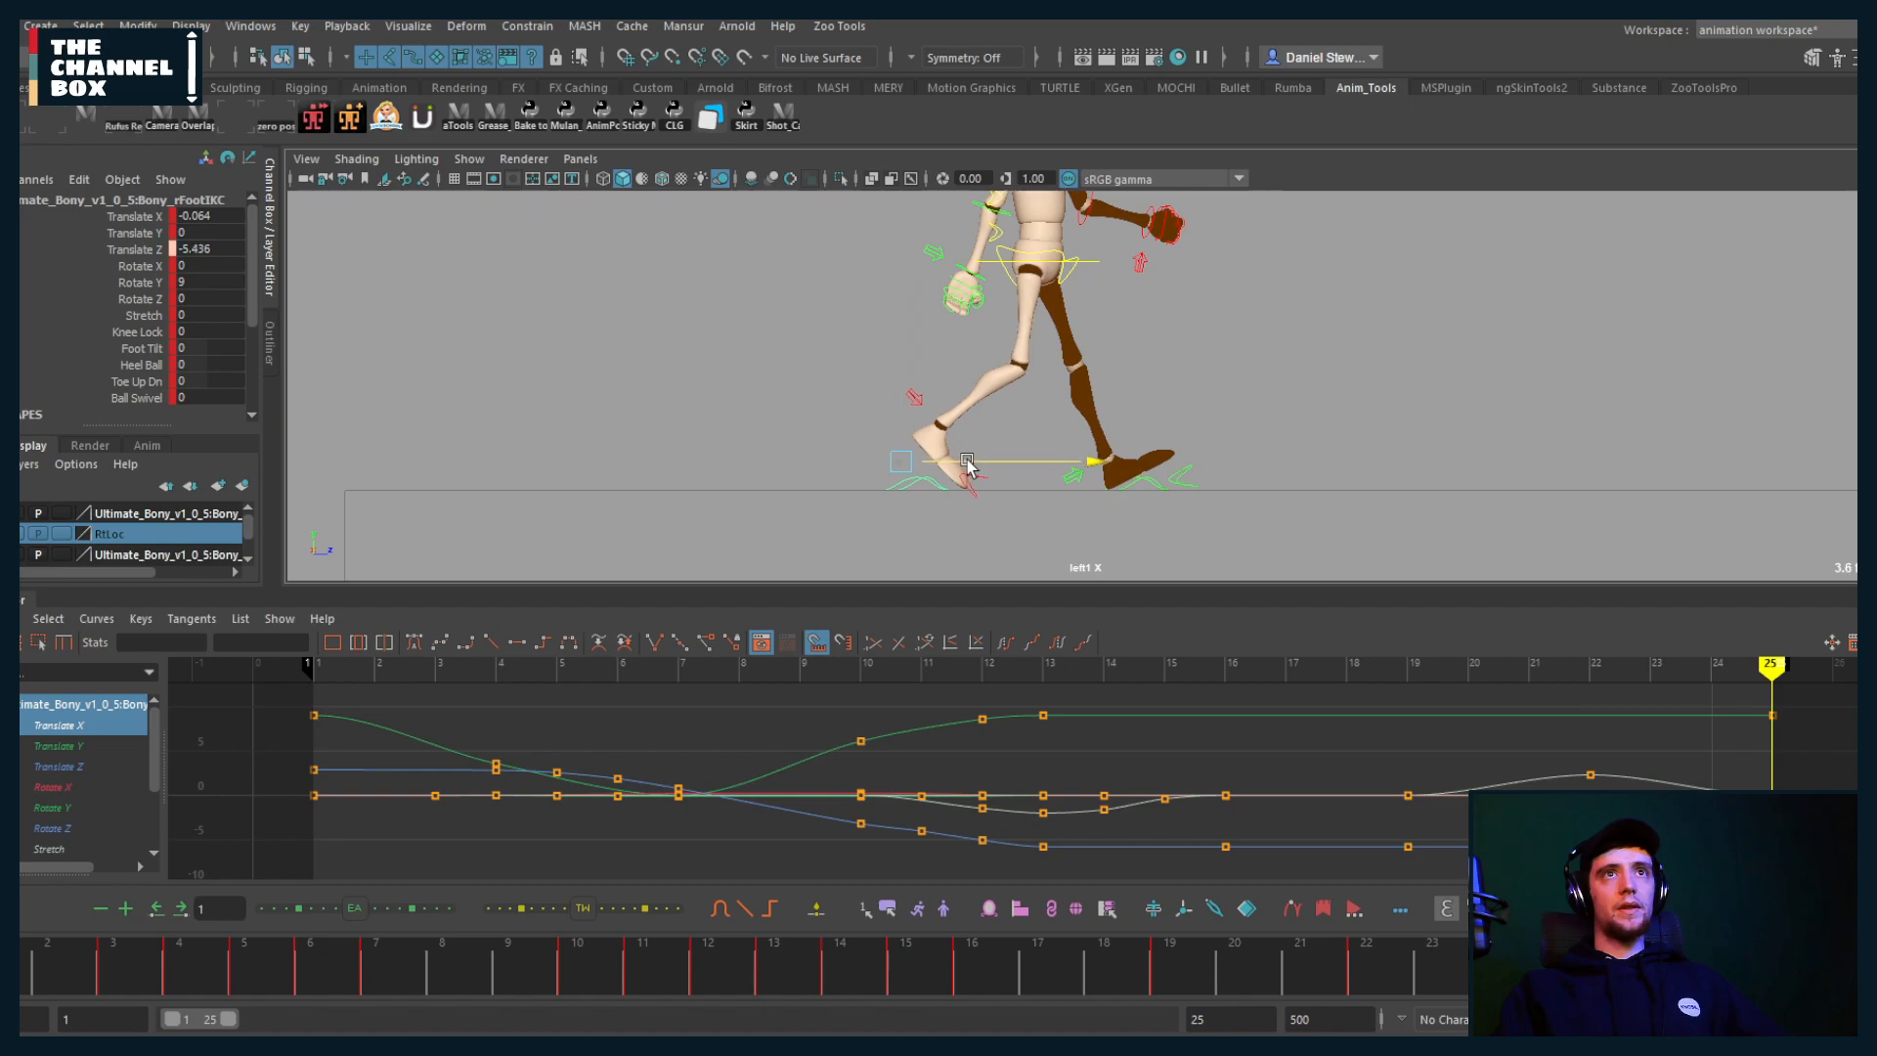
key("comma")
key("period")
key("alt+v")
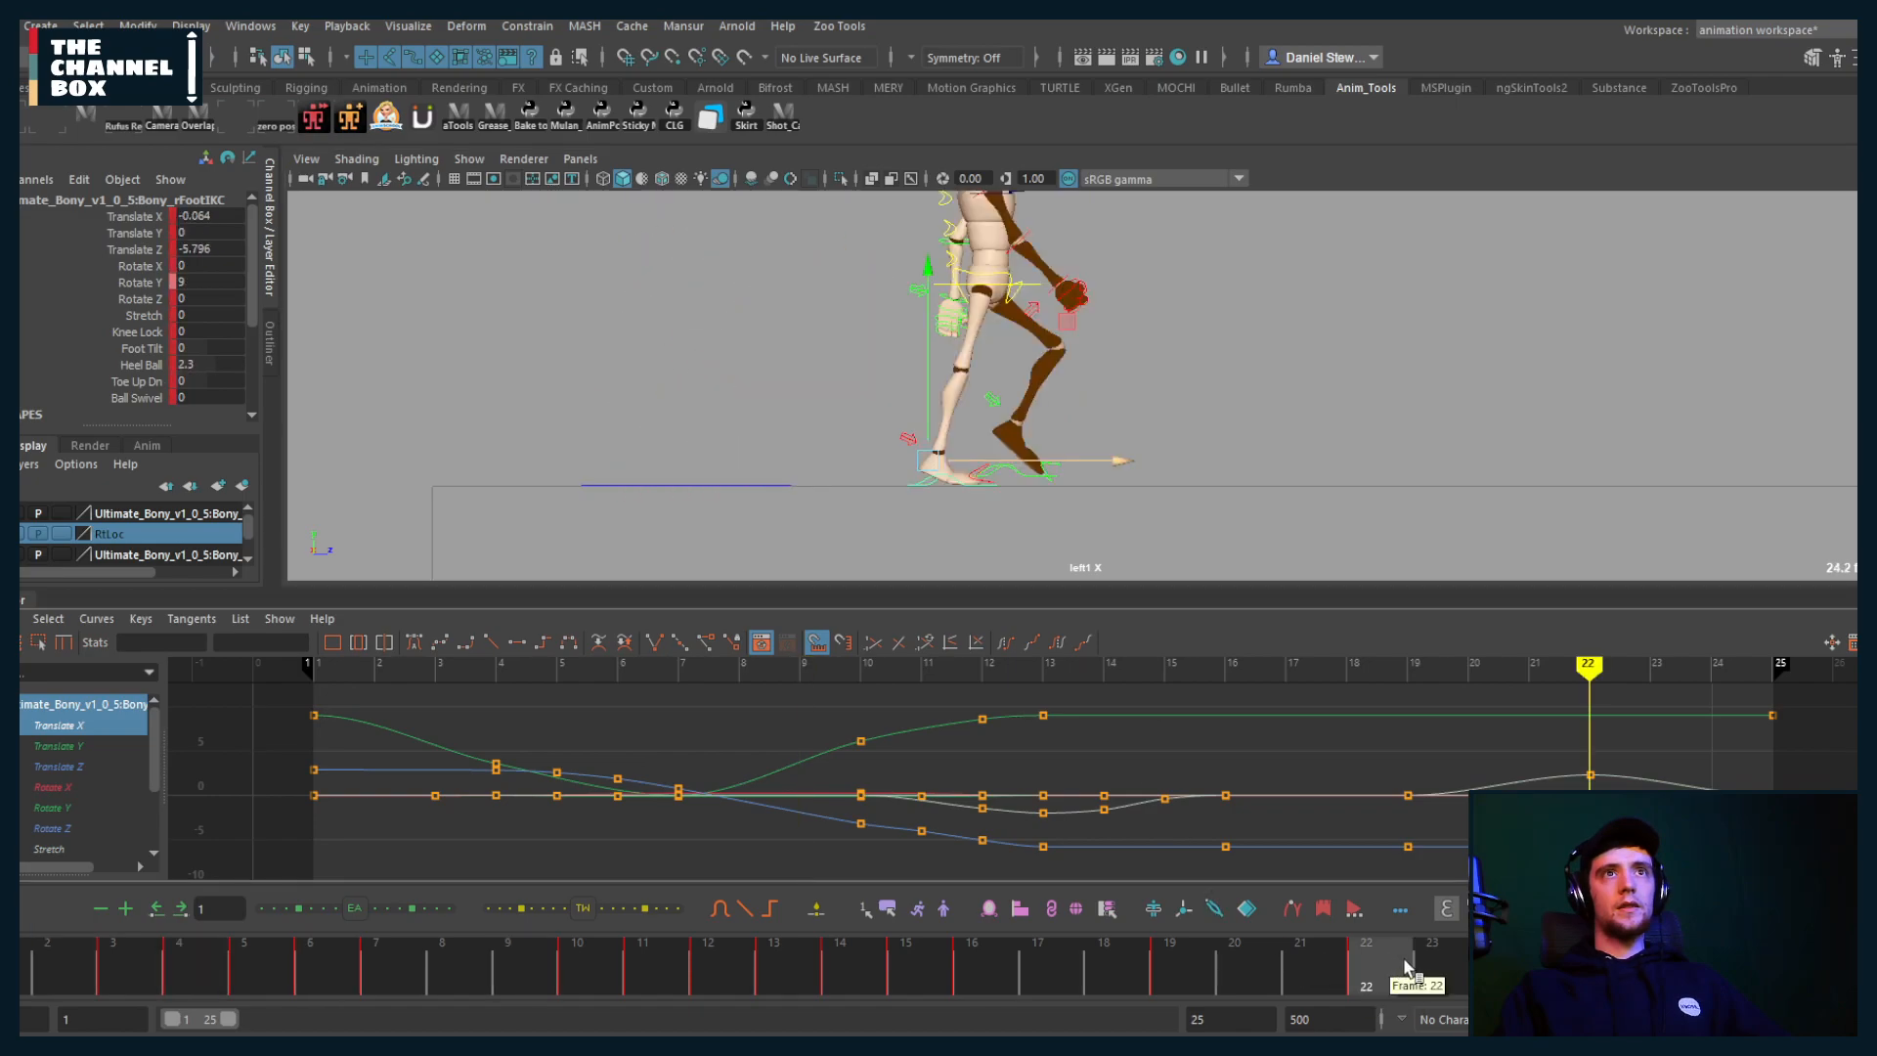
mouse_move(1544, 953)
left_mouse_down()
mouse_move(1354, 950)
mouse_move(1545, 953)
left_mouse_up()
left_click_drag(951, 453, 963, 460)
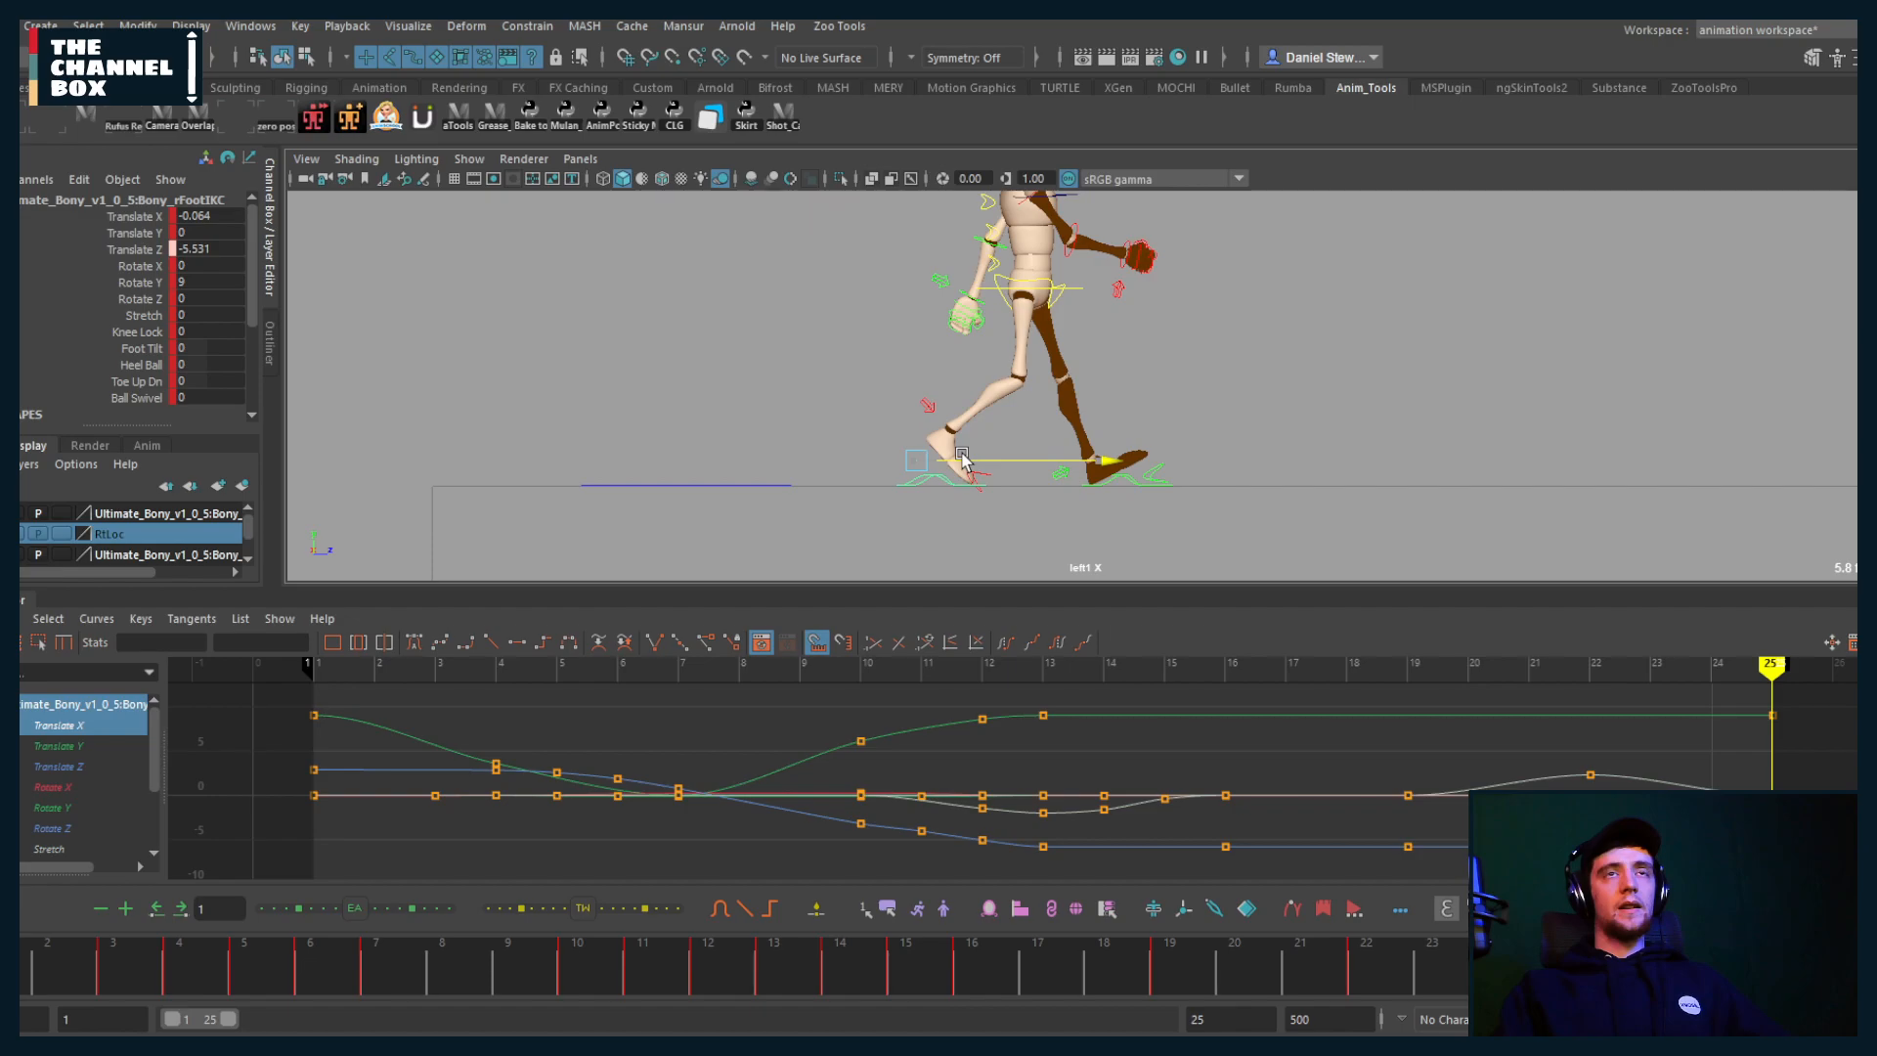
Step: Move the right foot control at frame 16 to Translate Z -5.967, checking its placement against frame 13
key("comma")
key("comma")
key("comma")
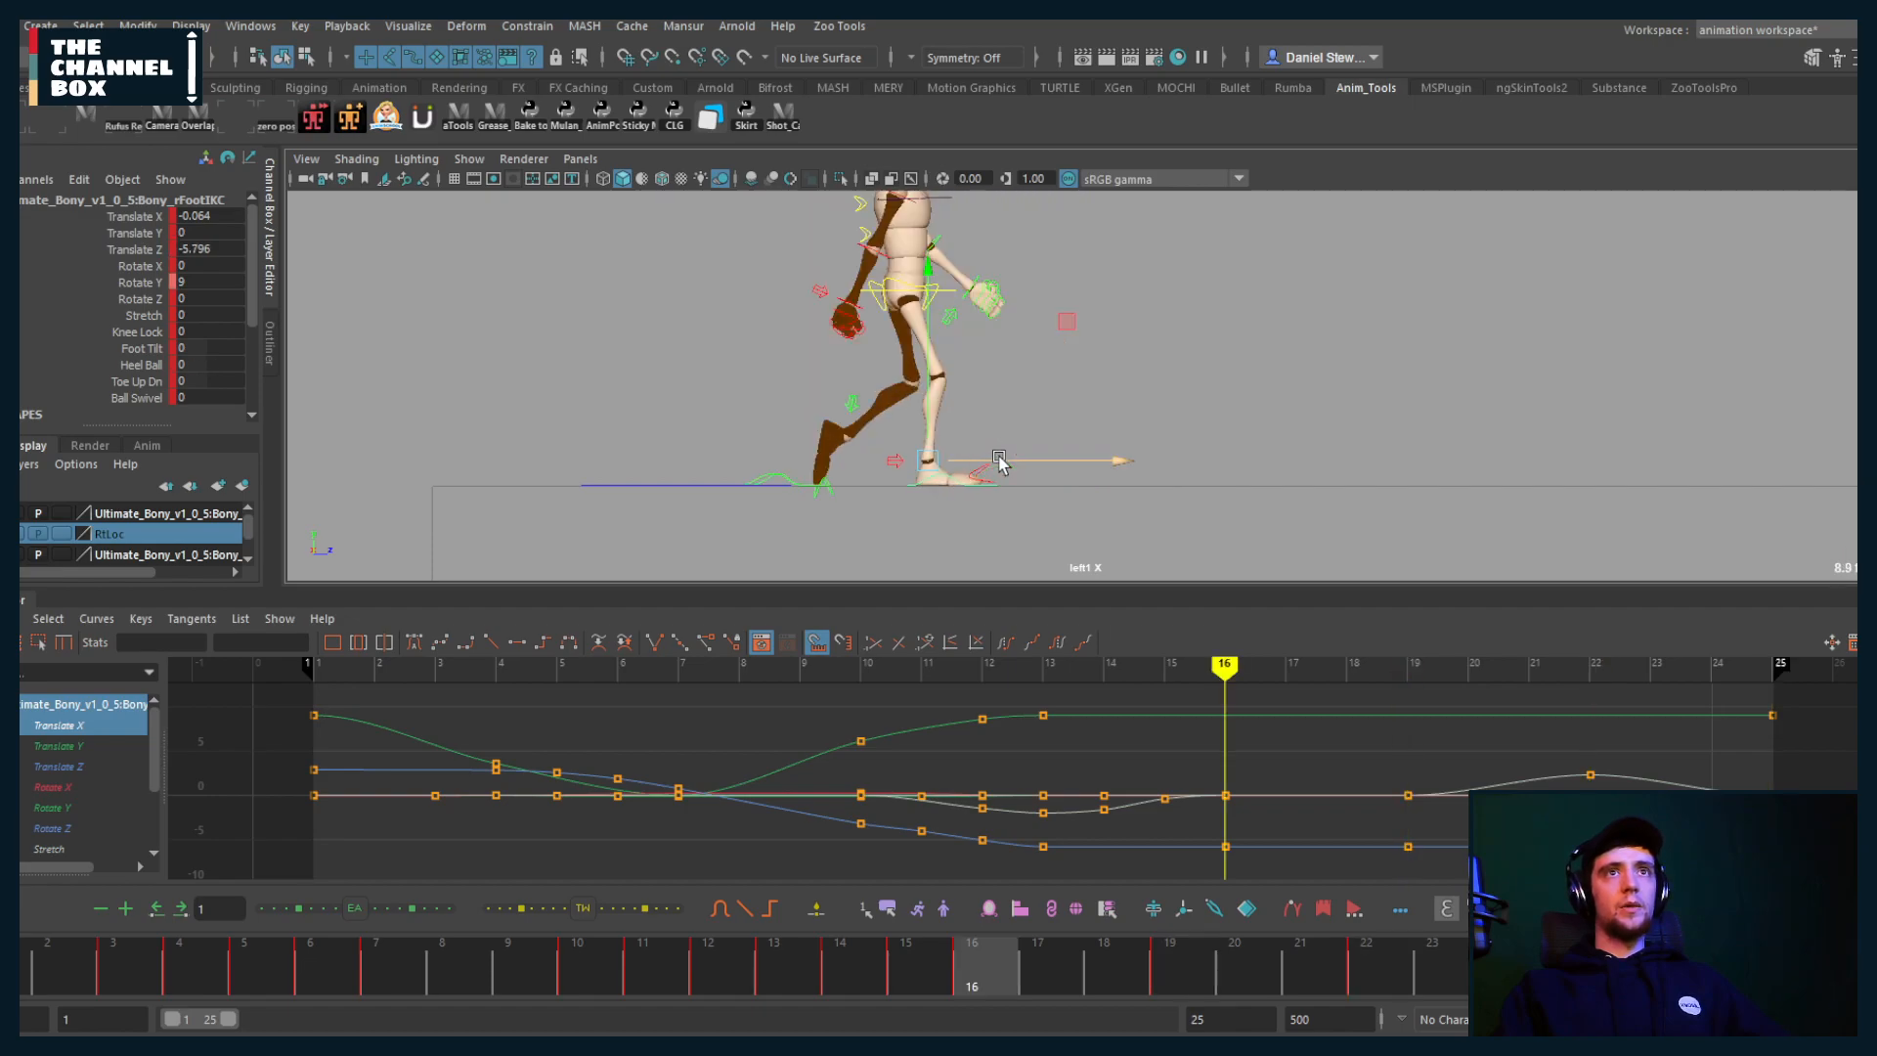
key("comma")
key("comma")
key("comma")
key("comma")
key("period")
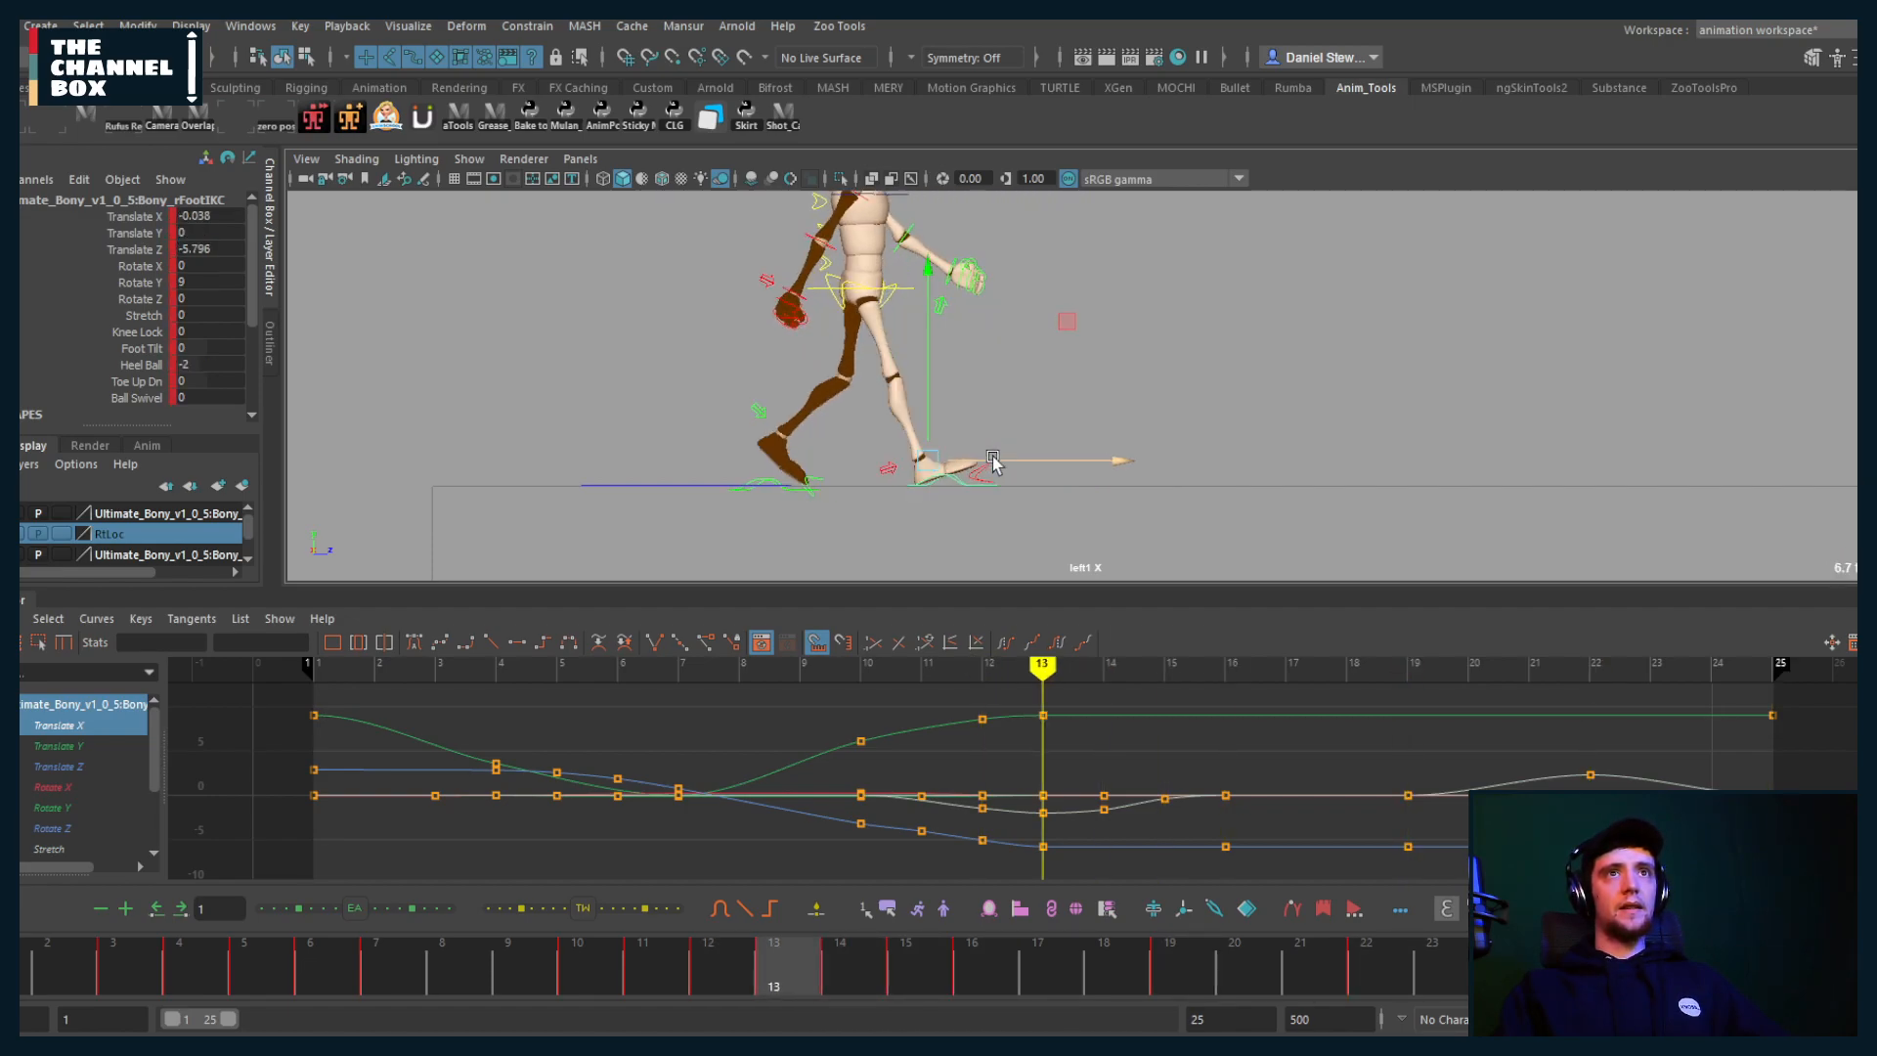
key("period")
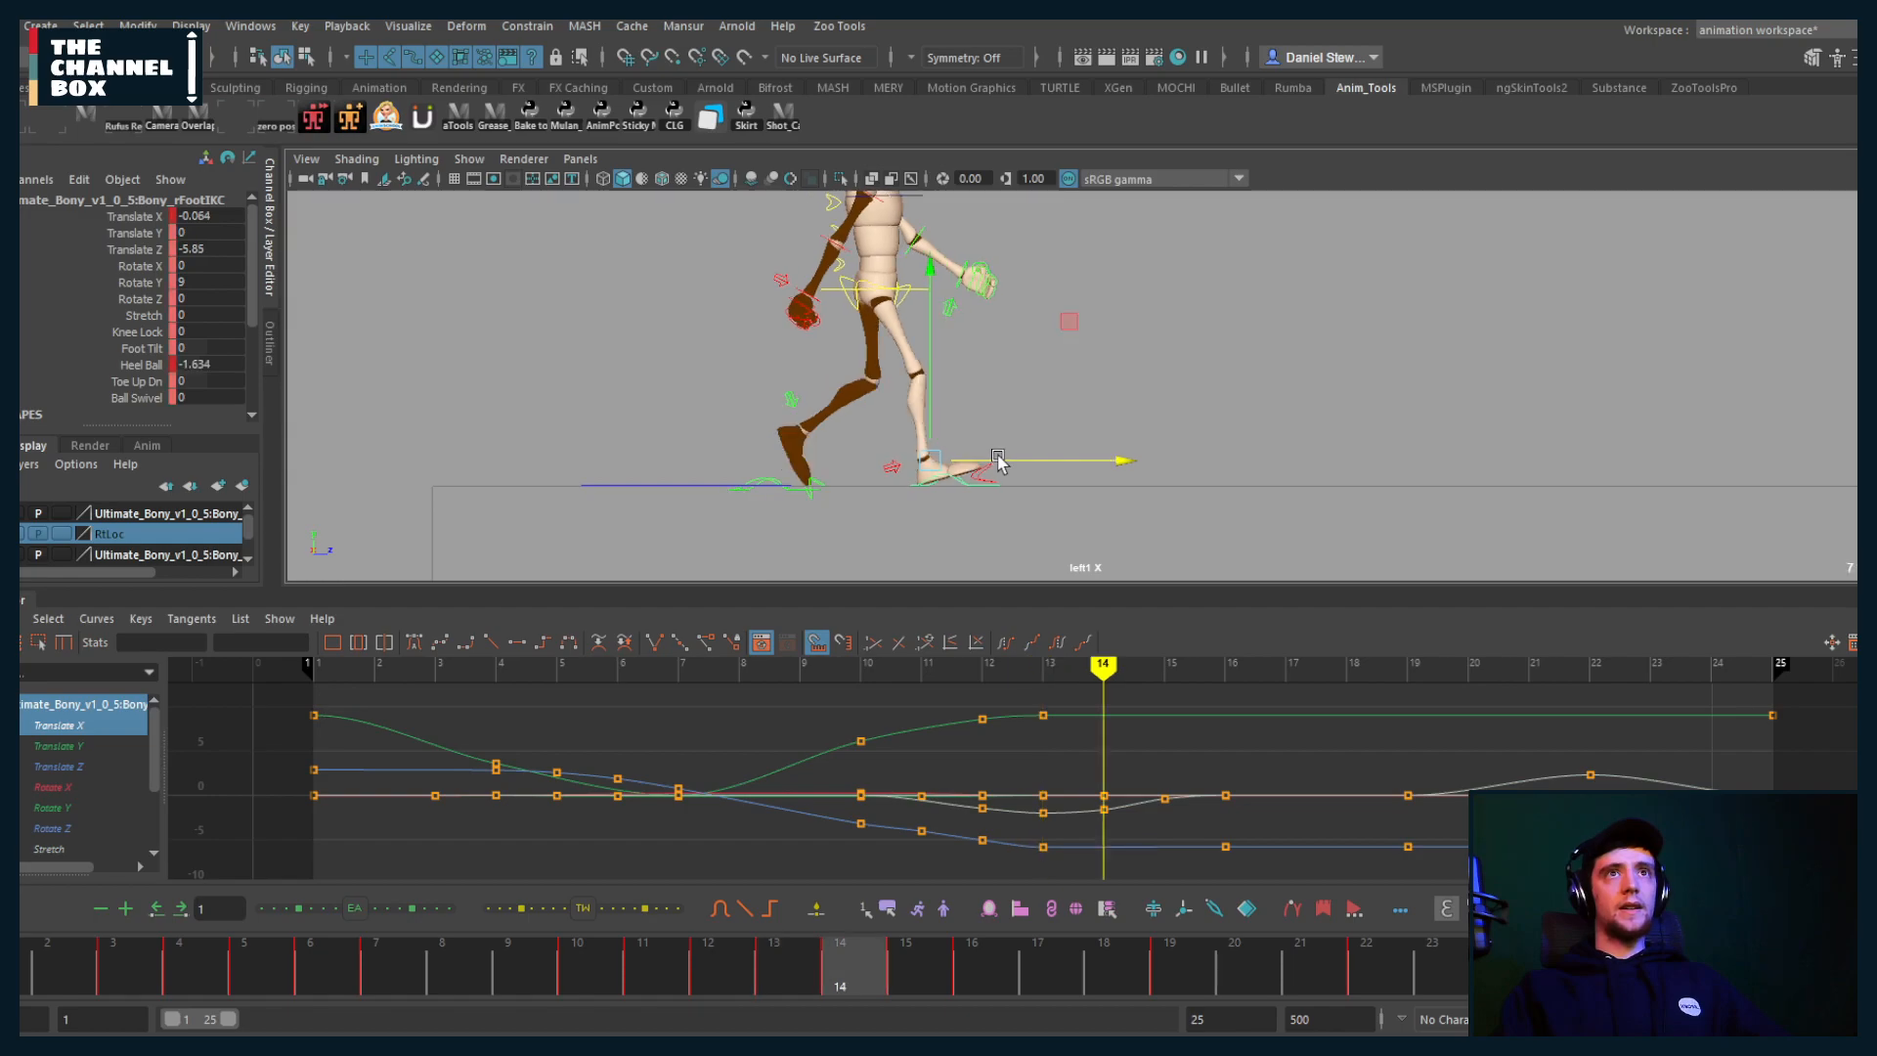
key("period")
key("period")
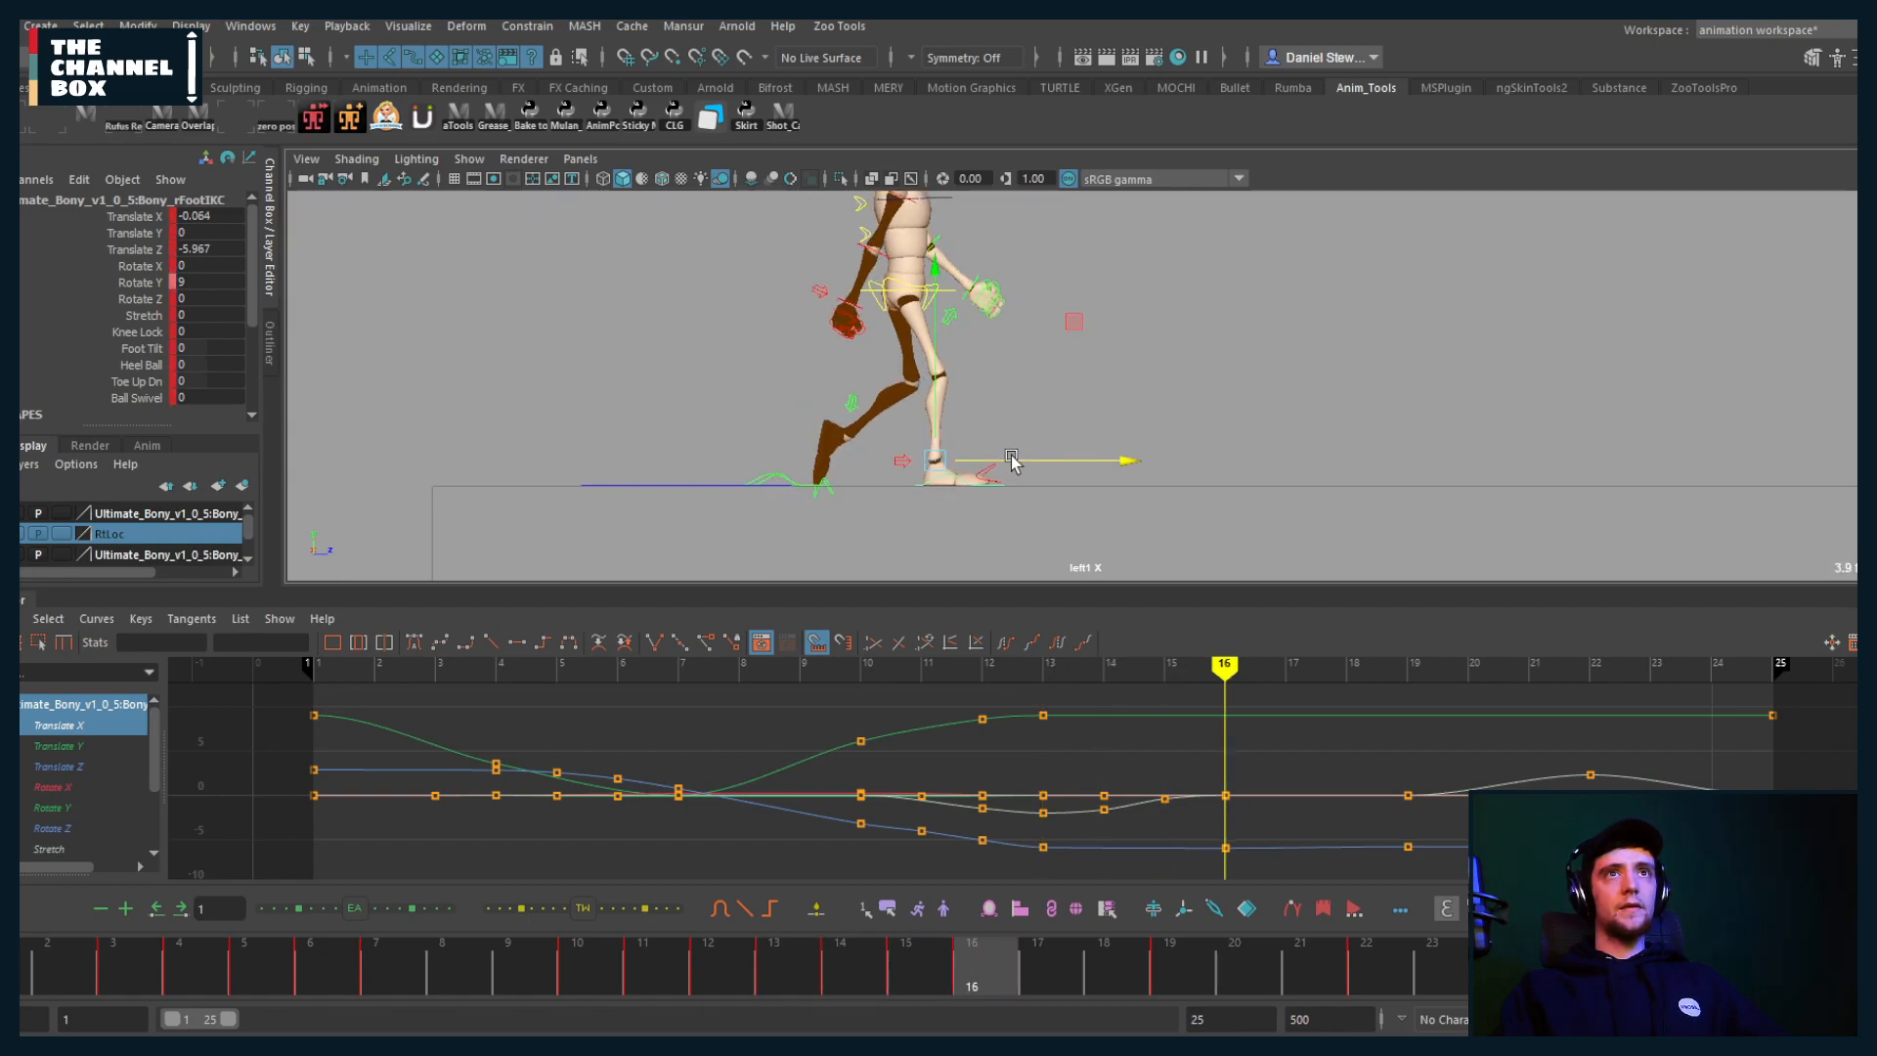
Step: Match the right foot's frame 19 key to its frame 16 pose, and move the foot at frame 22 to Translate Z -5.967
key("period")
left_click(519, 909)
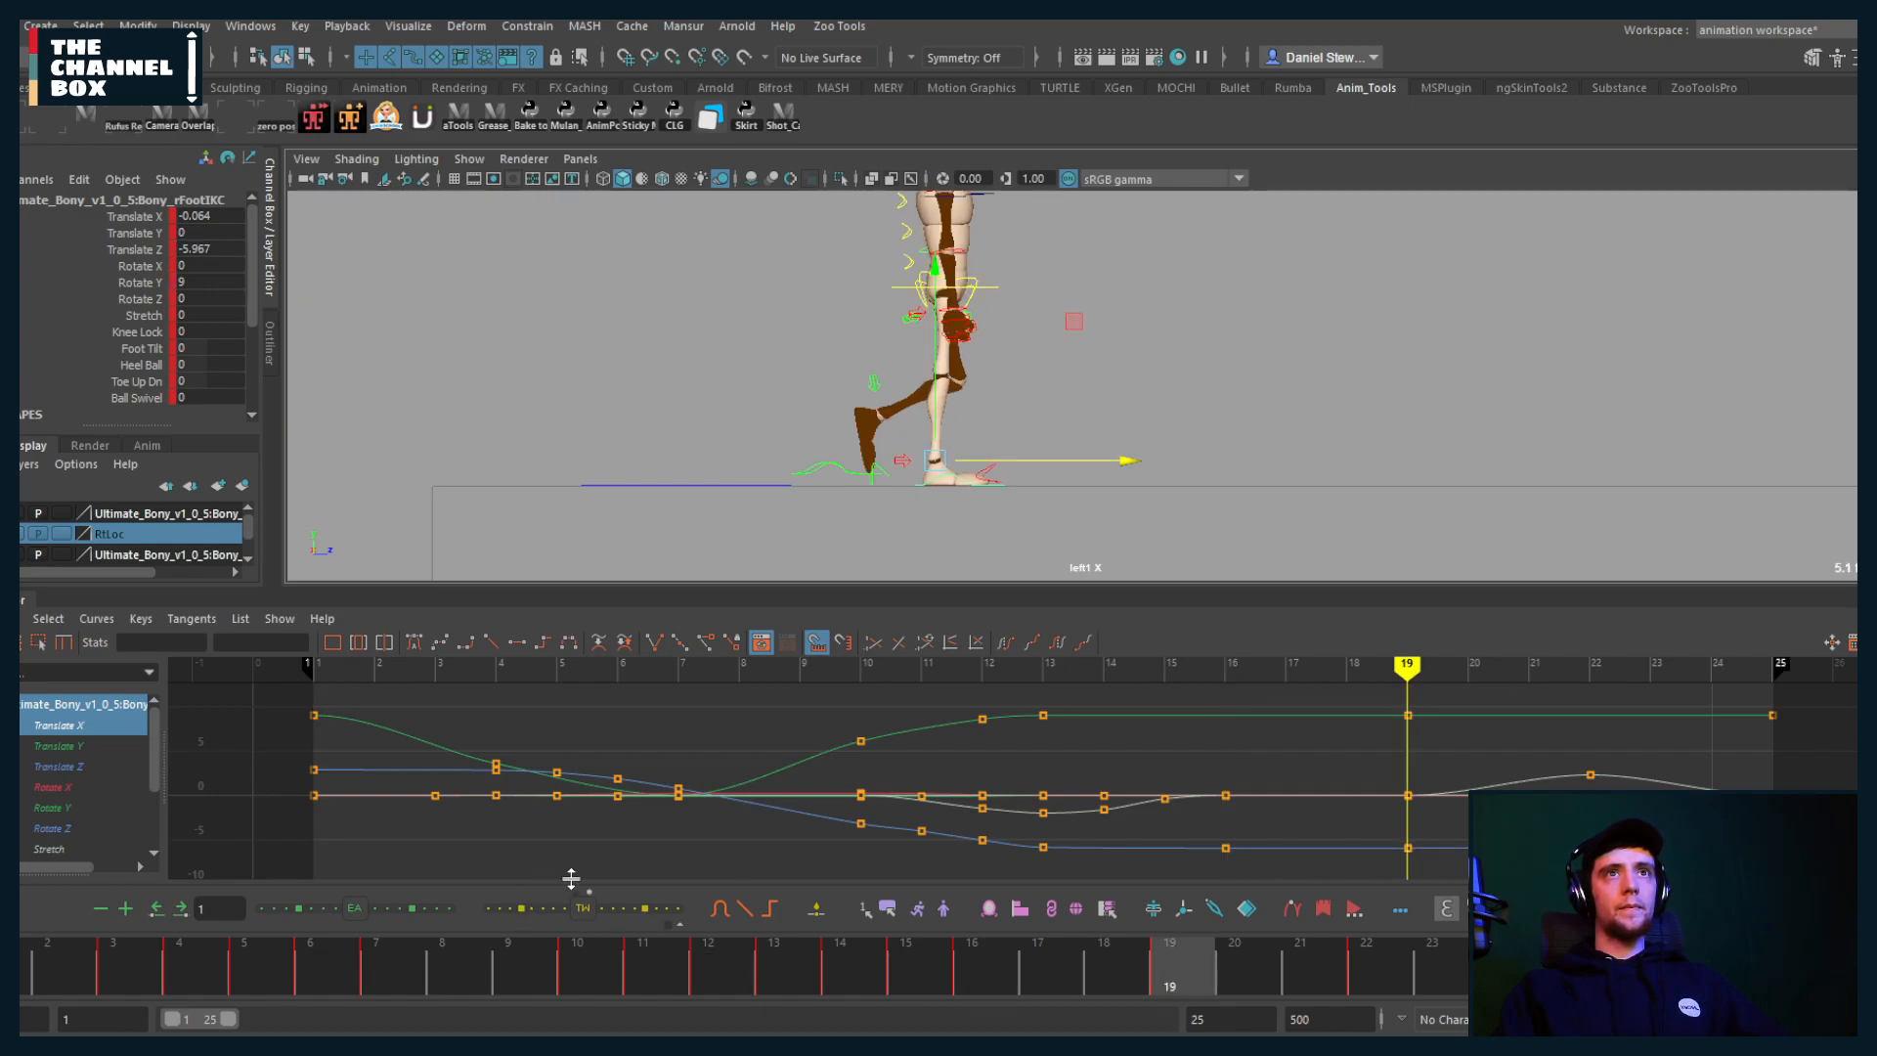
key("period")
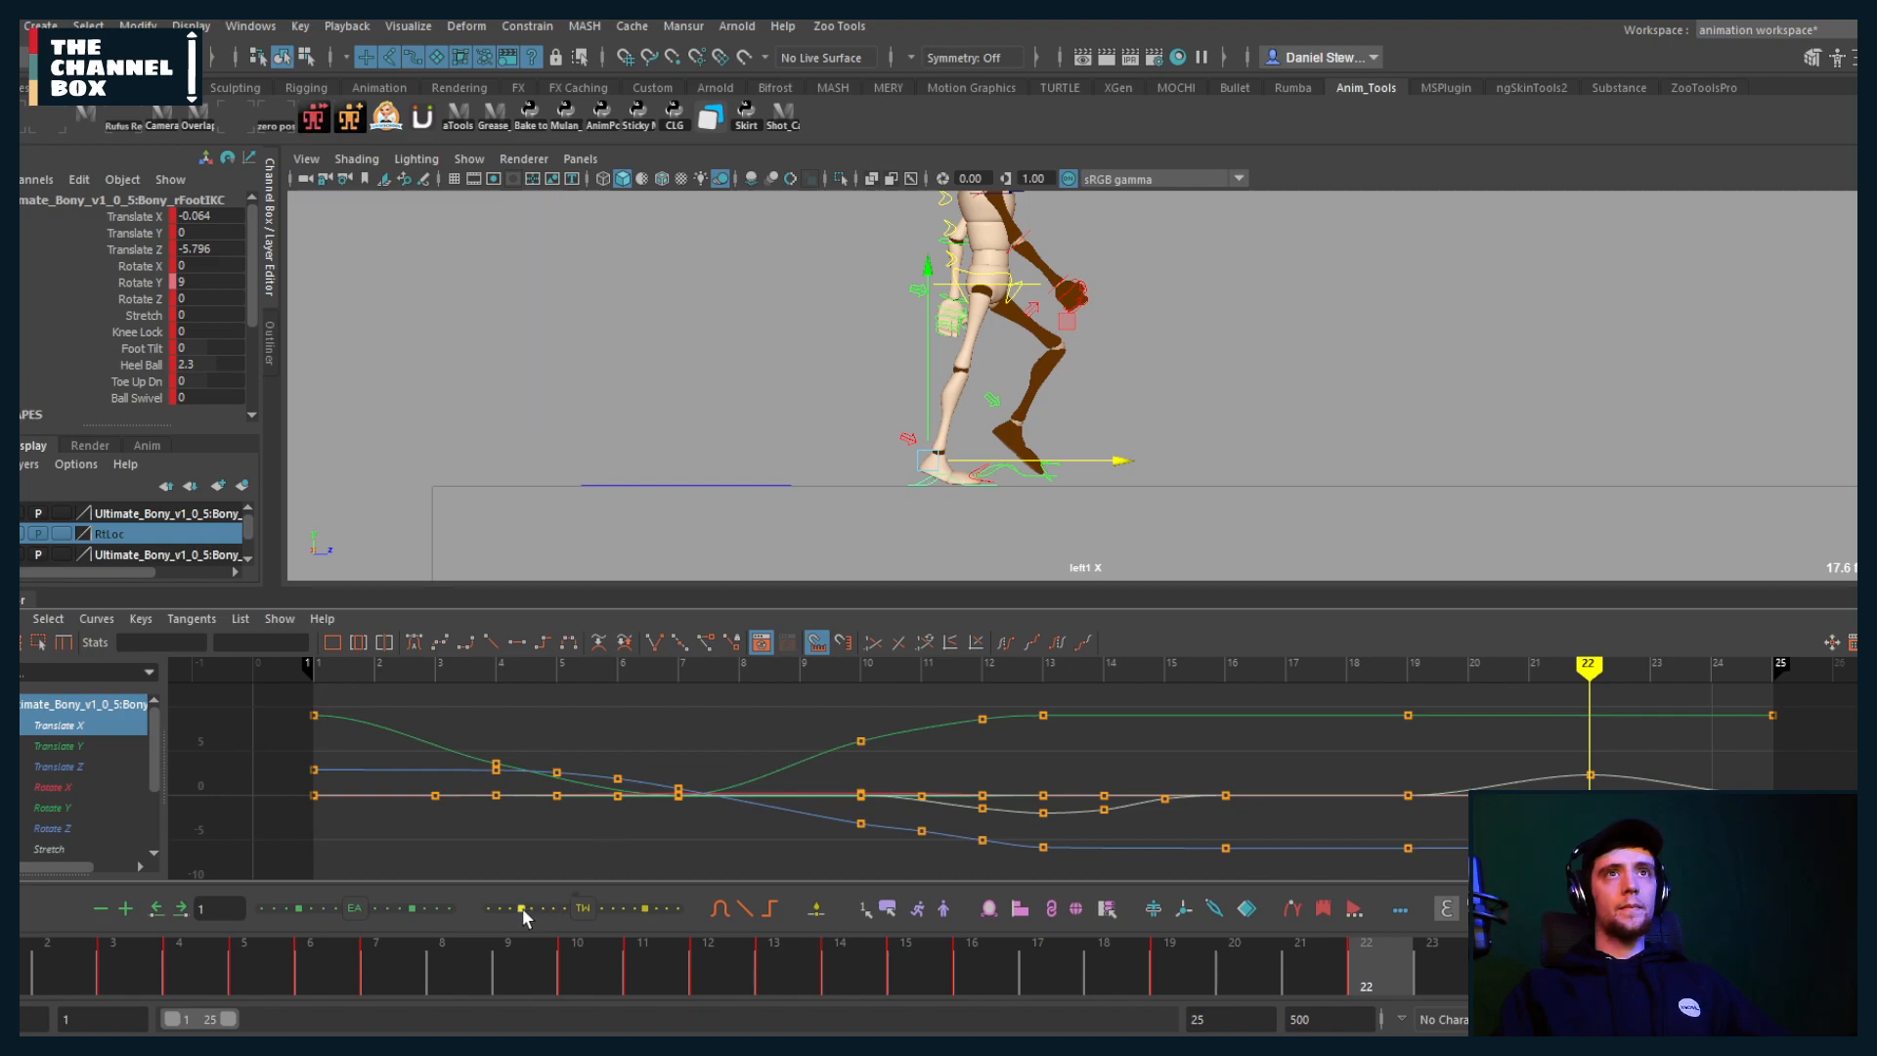
left_click(1028, 455)
left_click(1033, 454)
left_click(1029, 456)
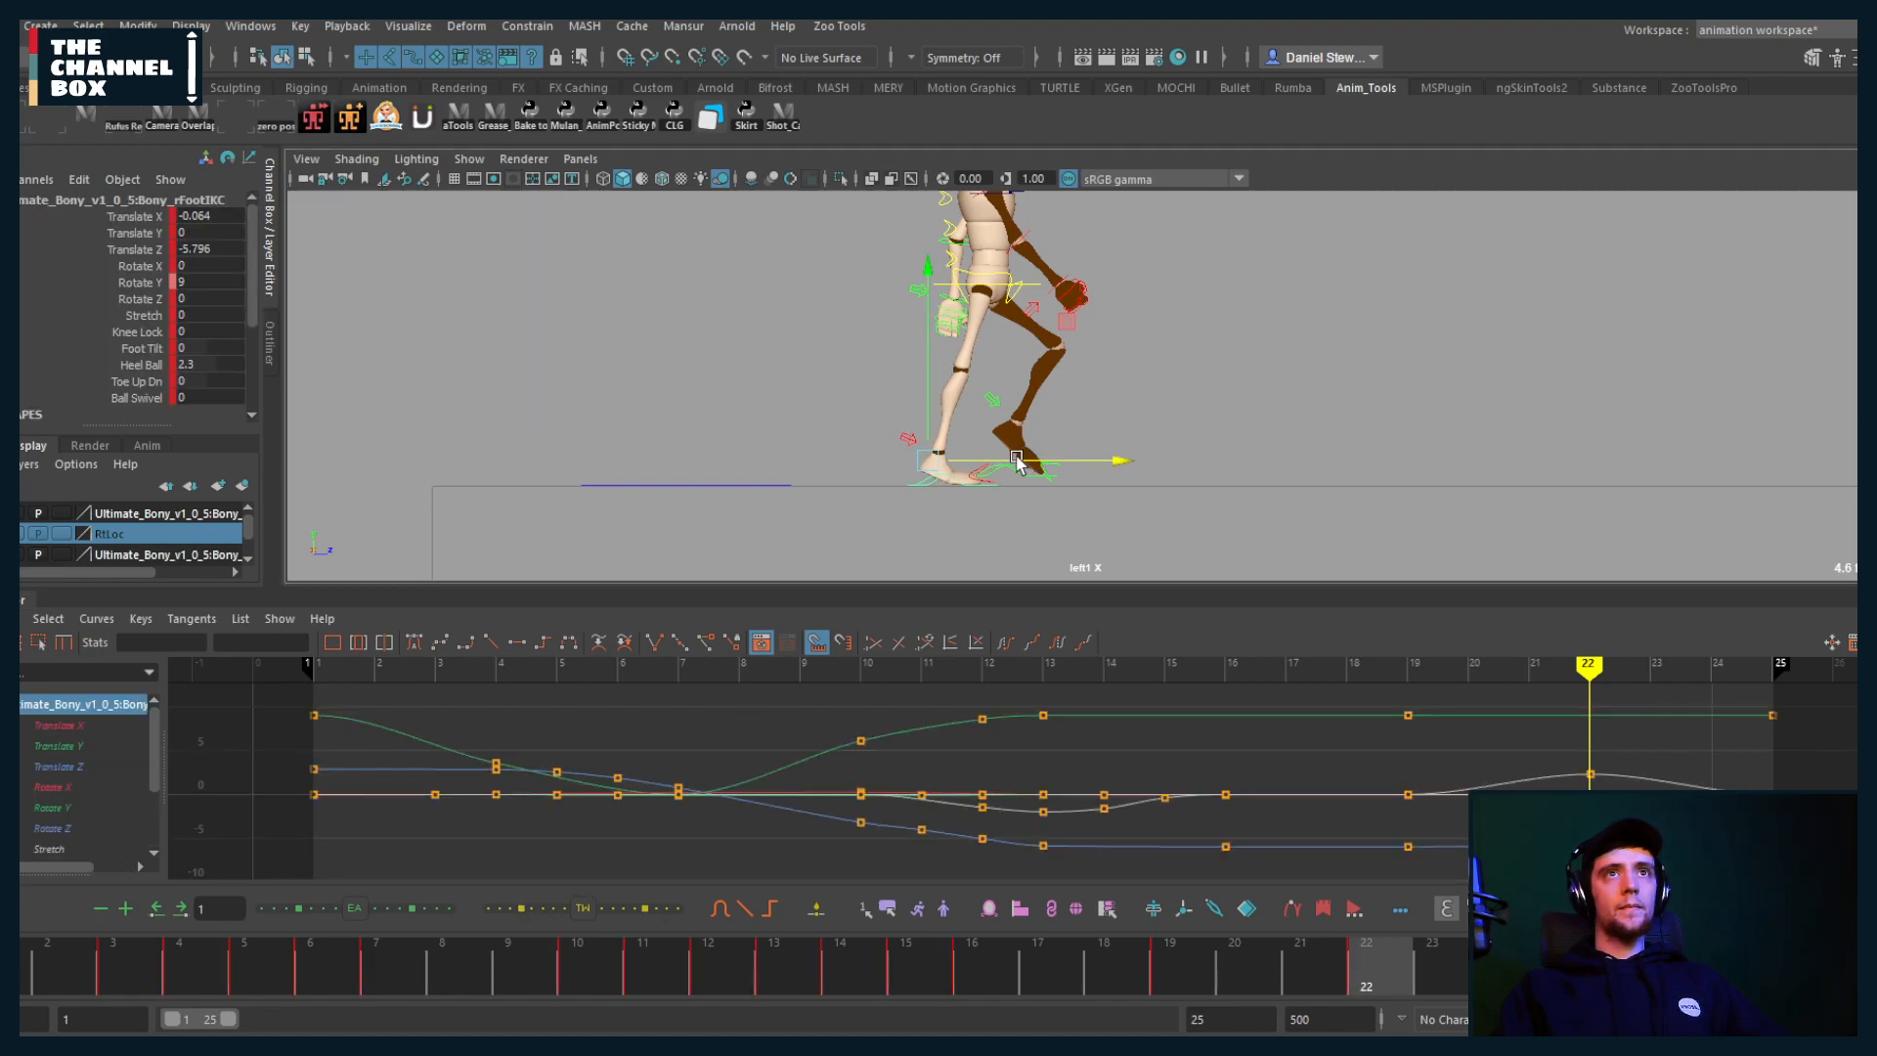
left_click_drag(1028, 457, 1021, 461)
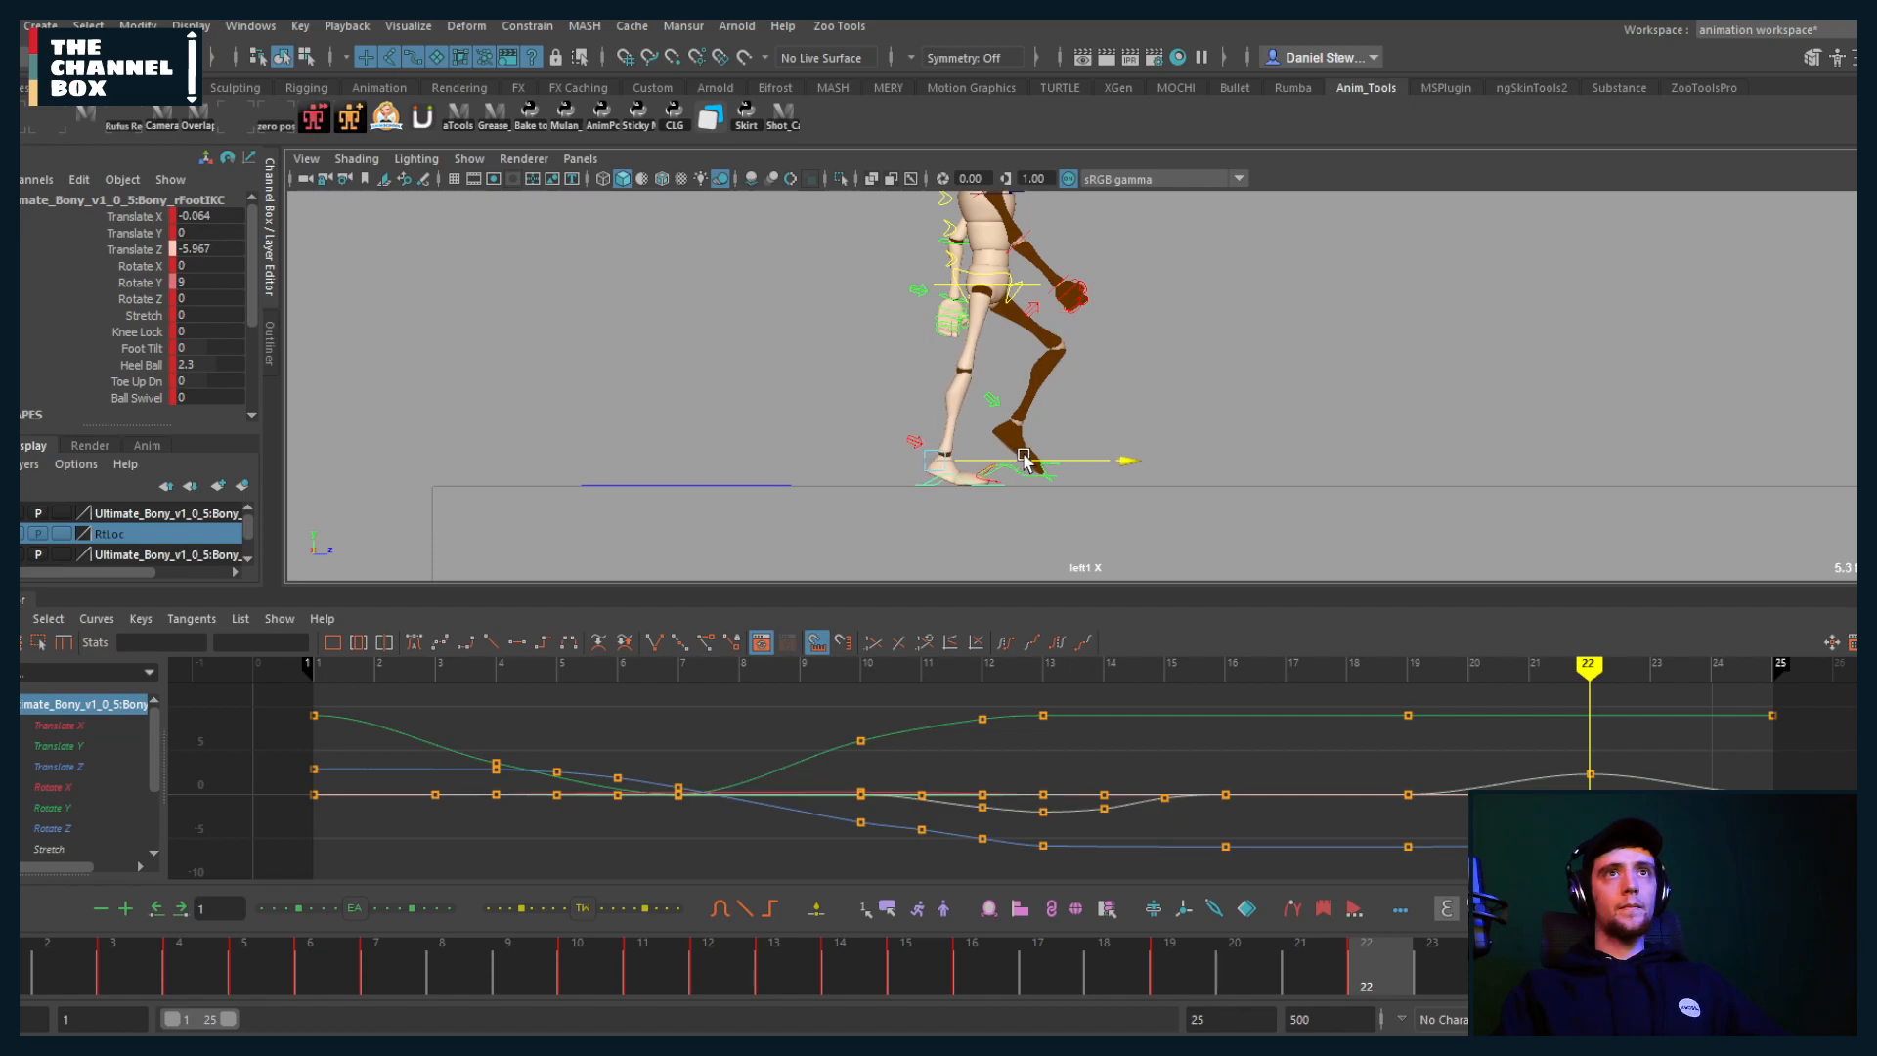
Step: Compare the right foot's contact at frames 22 and 25, play the walk cycle, and return to frame 1
key("comma")
key("period")
key("period")
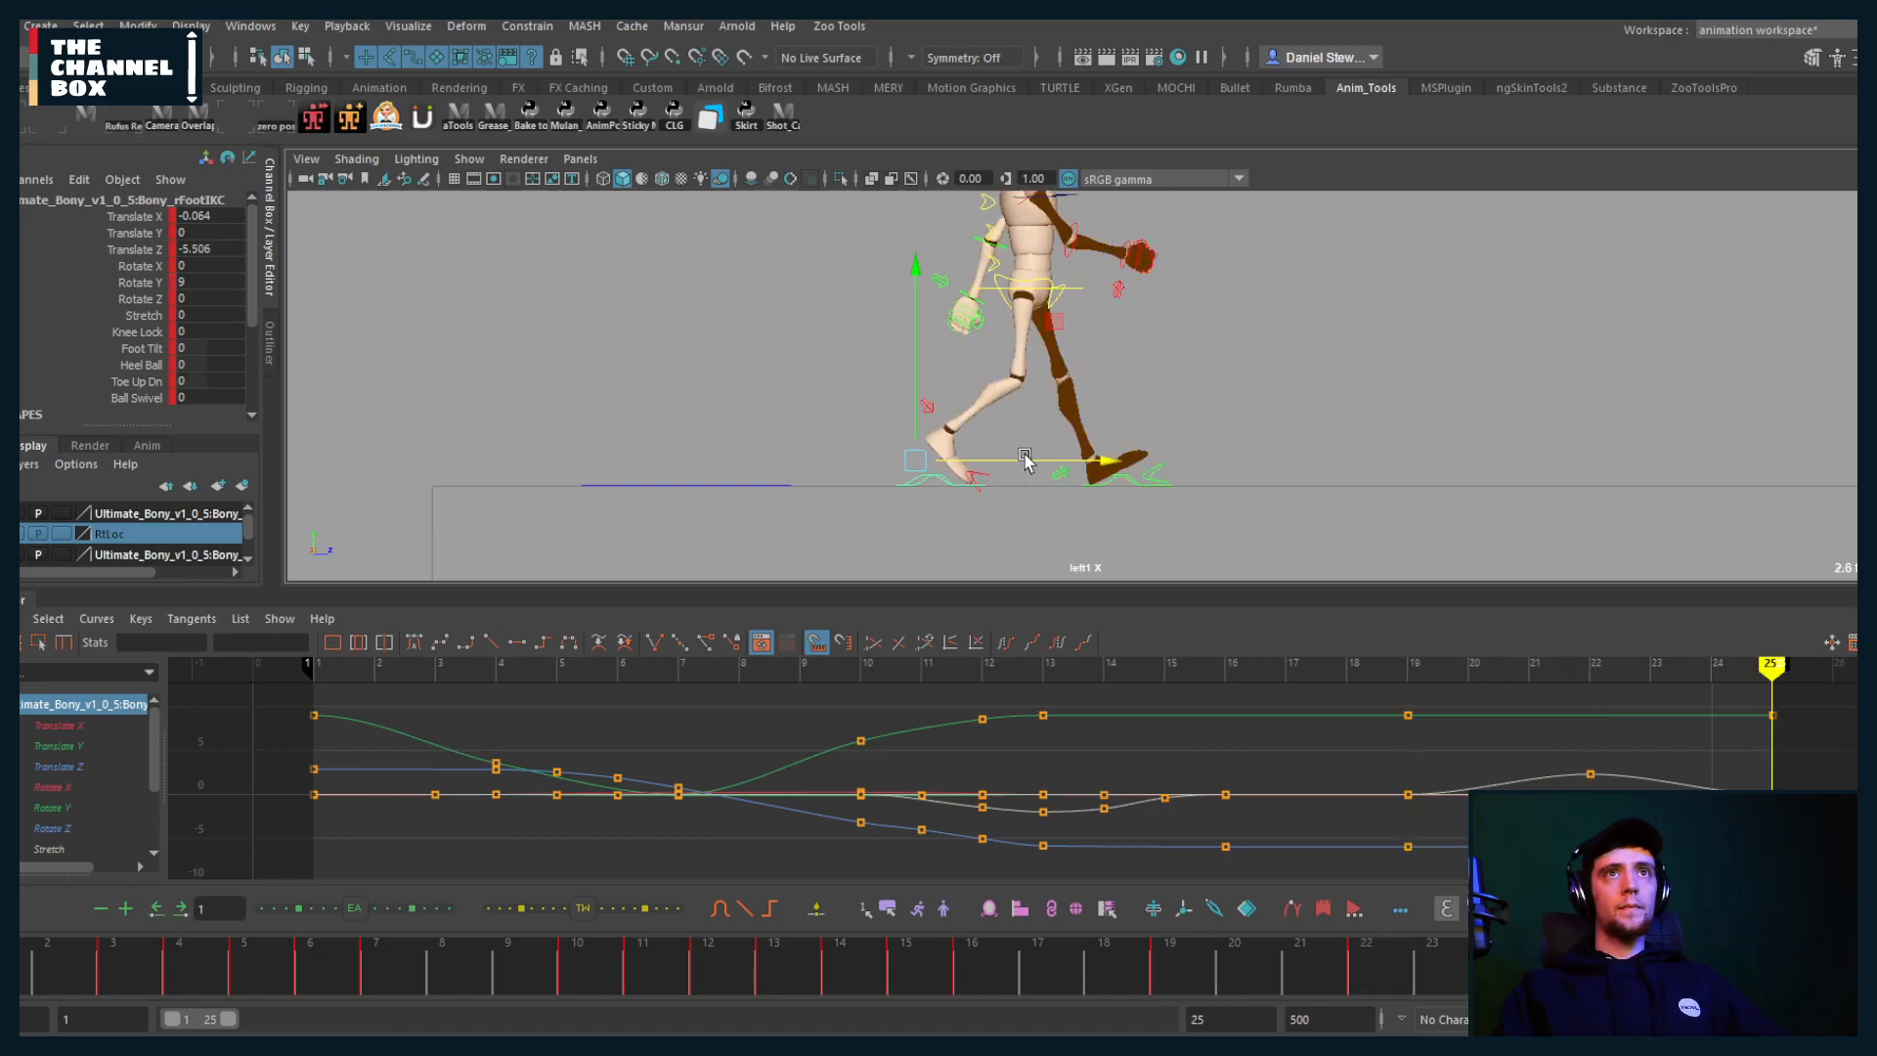
key("comma")
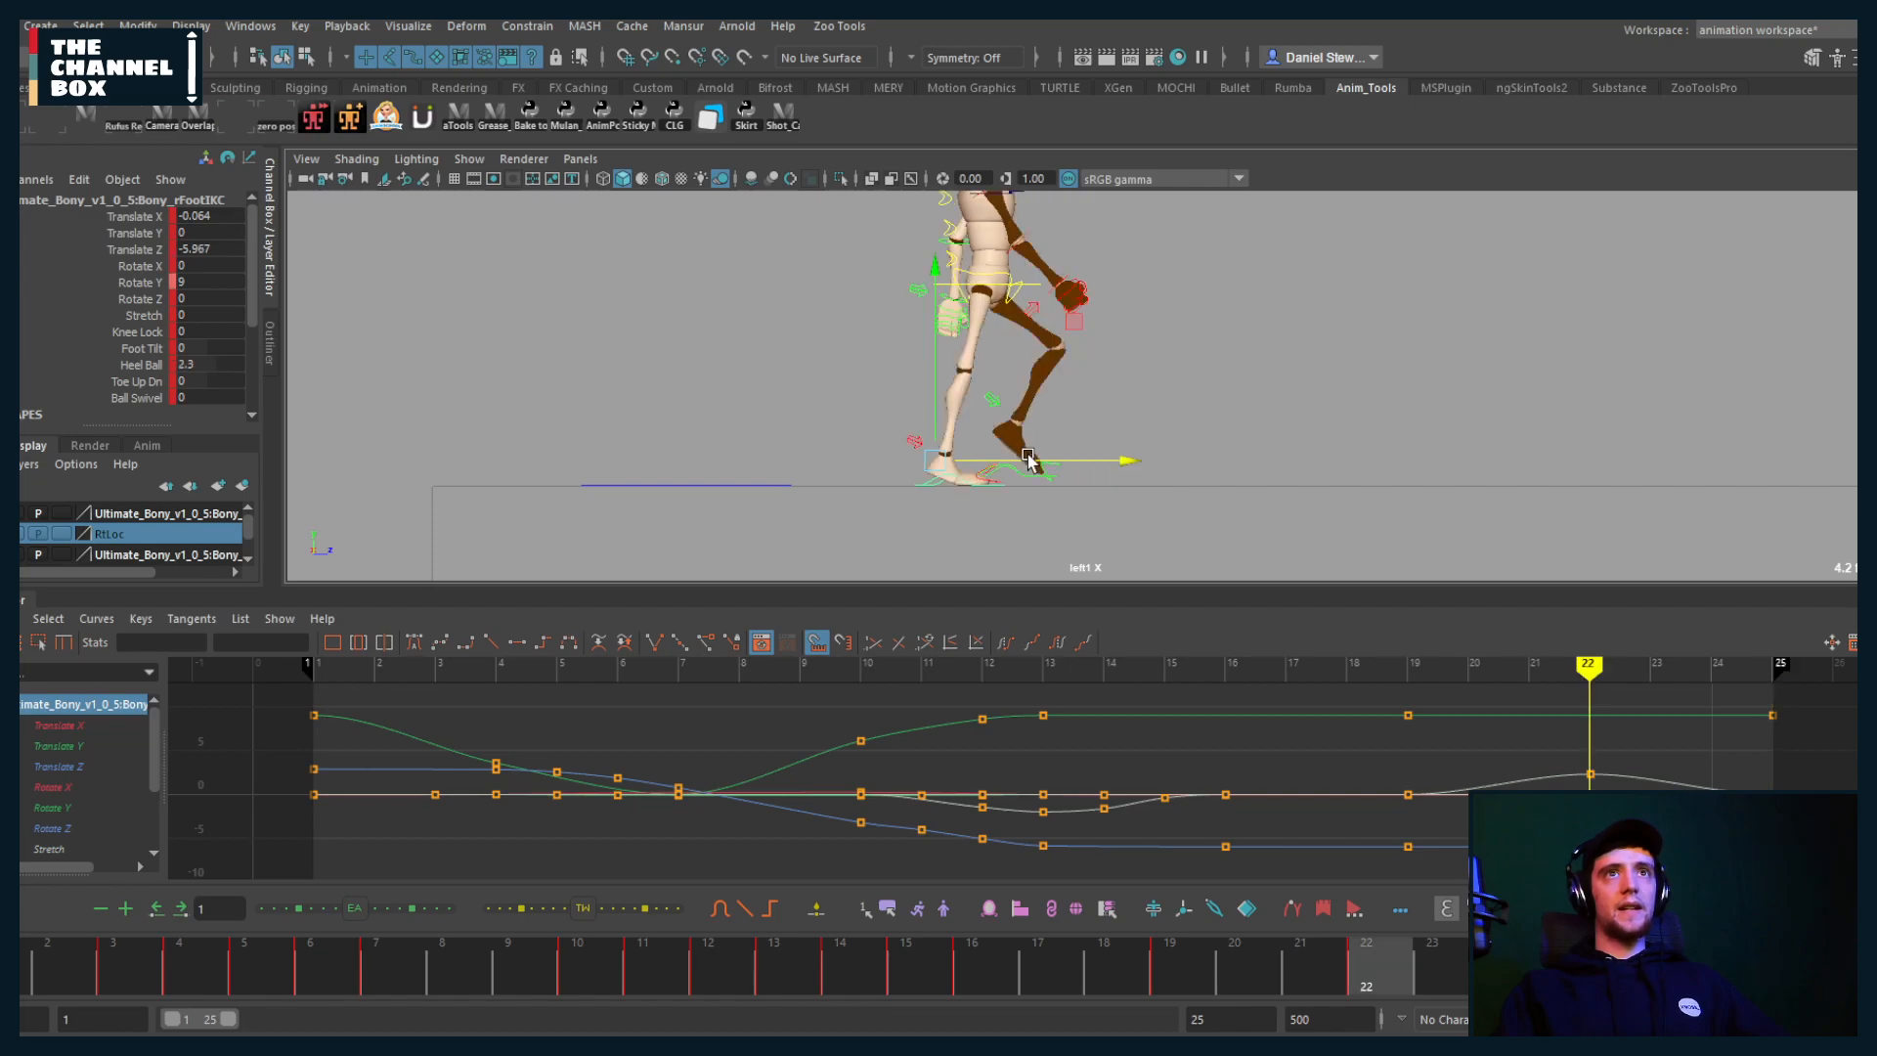
key("period")
key("comma")
key("alt+v")
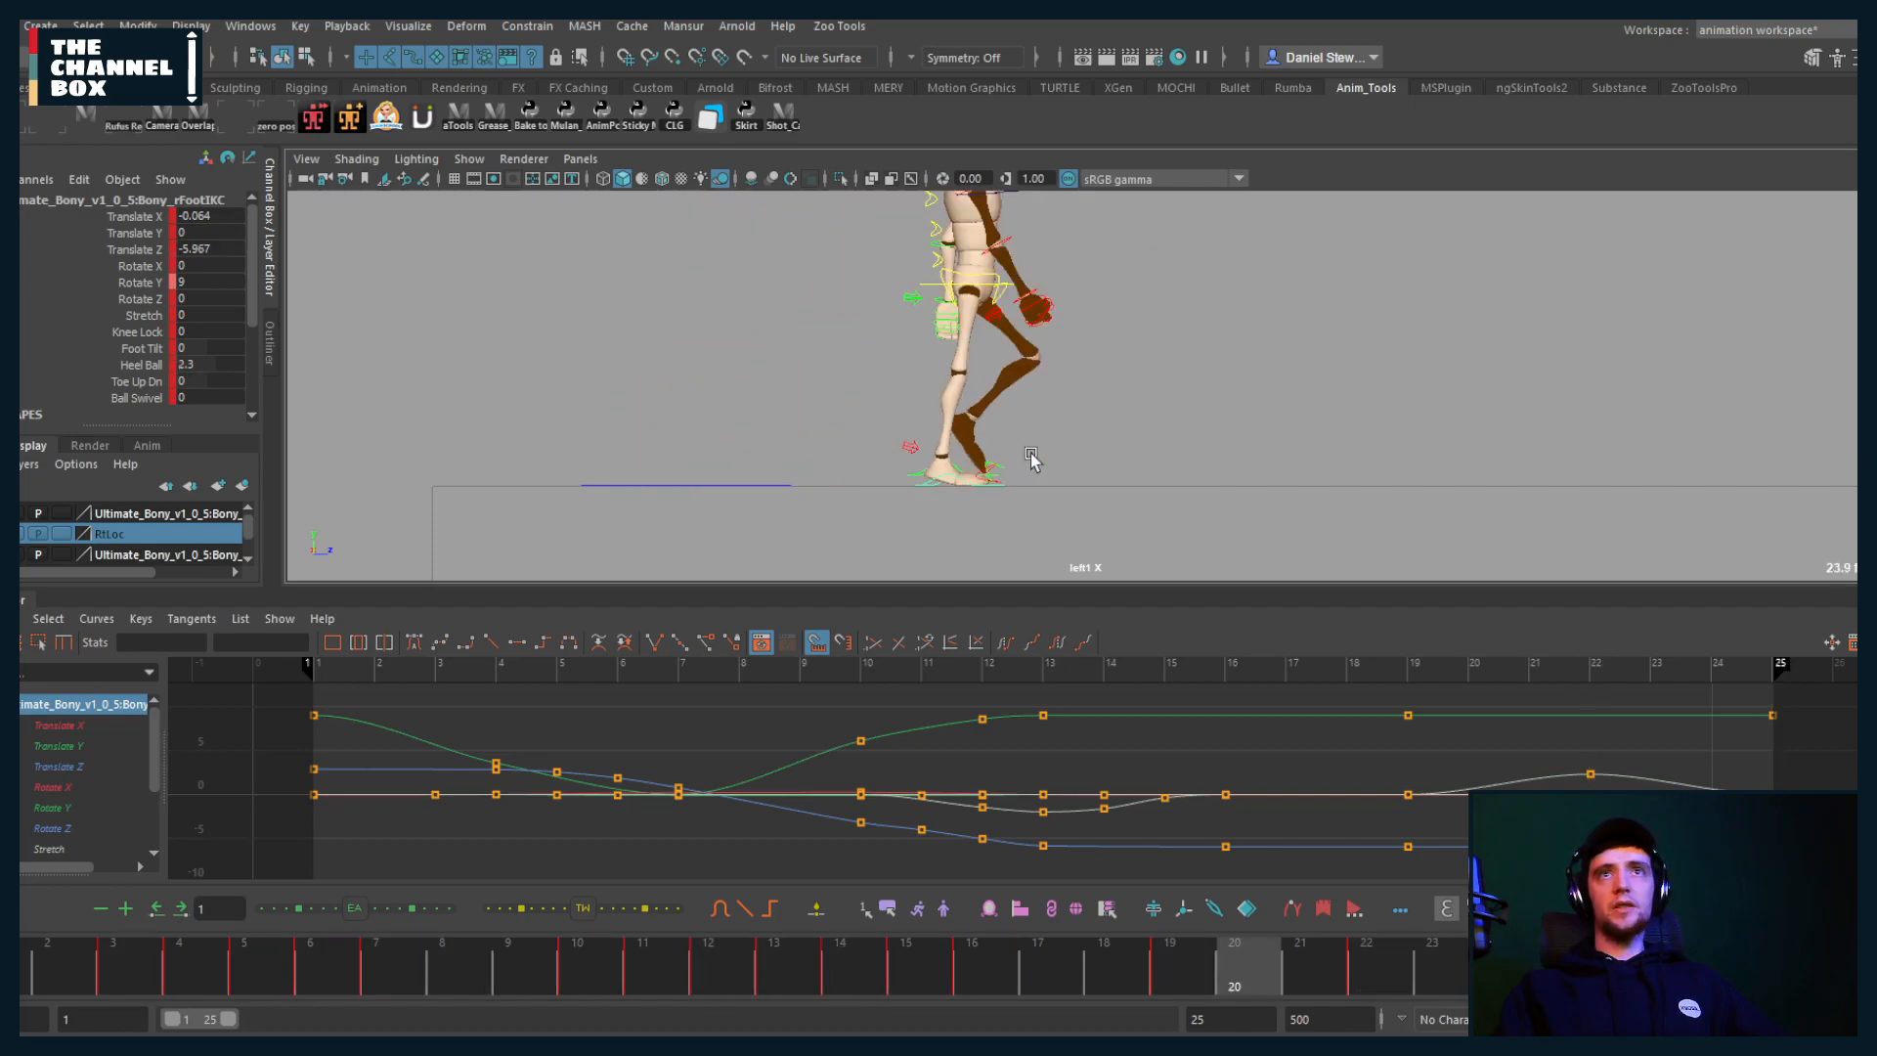
key("alt+v")
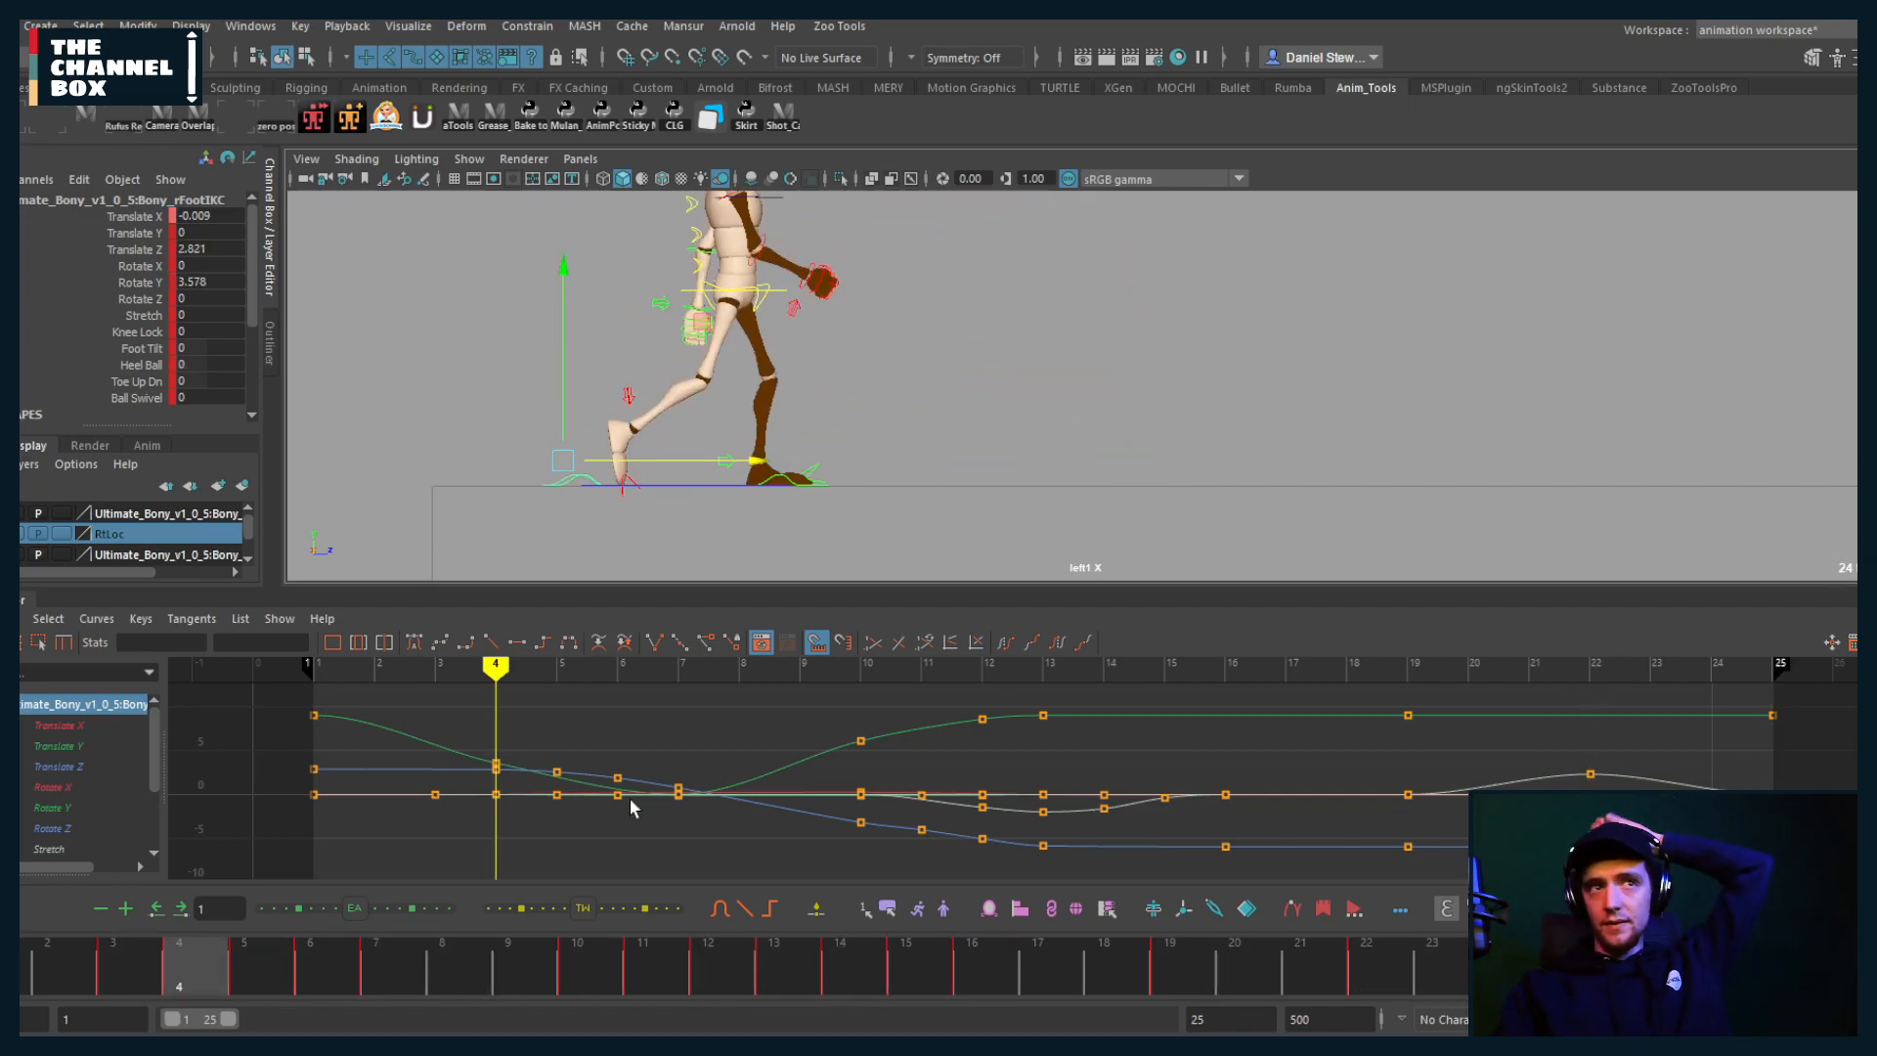
key("alt+shift+v")
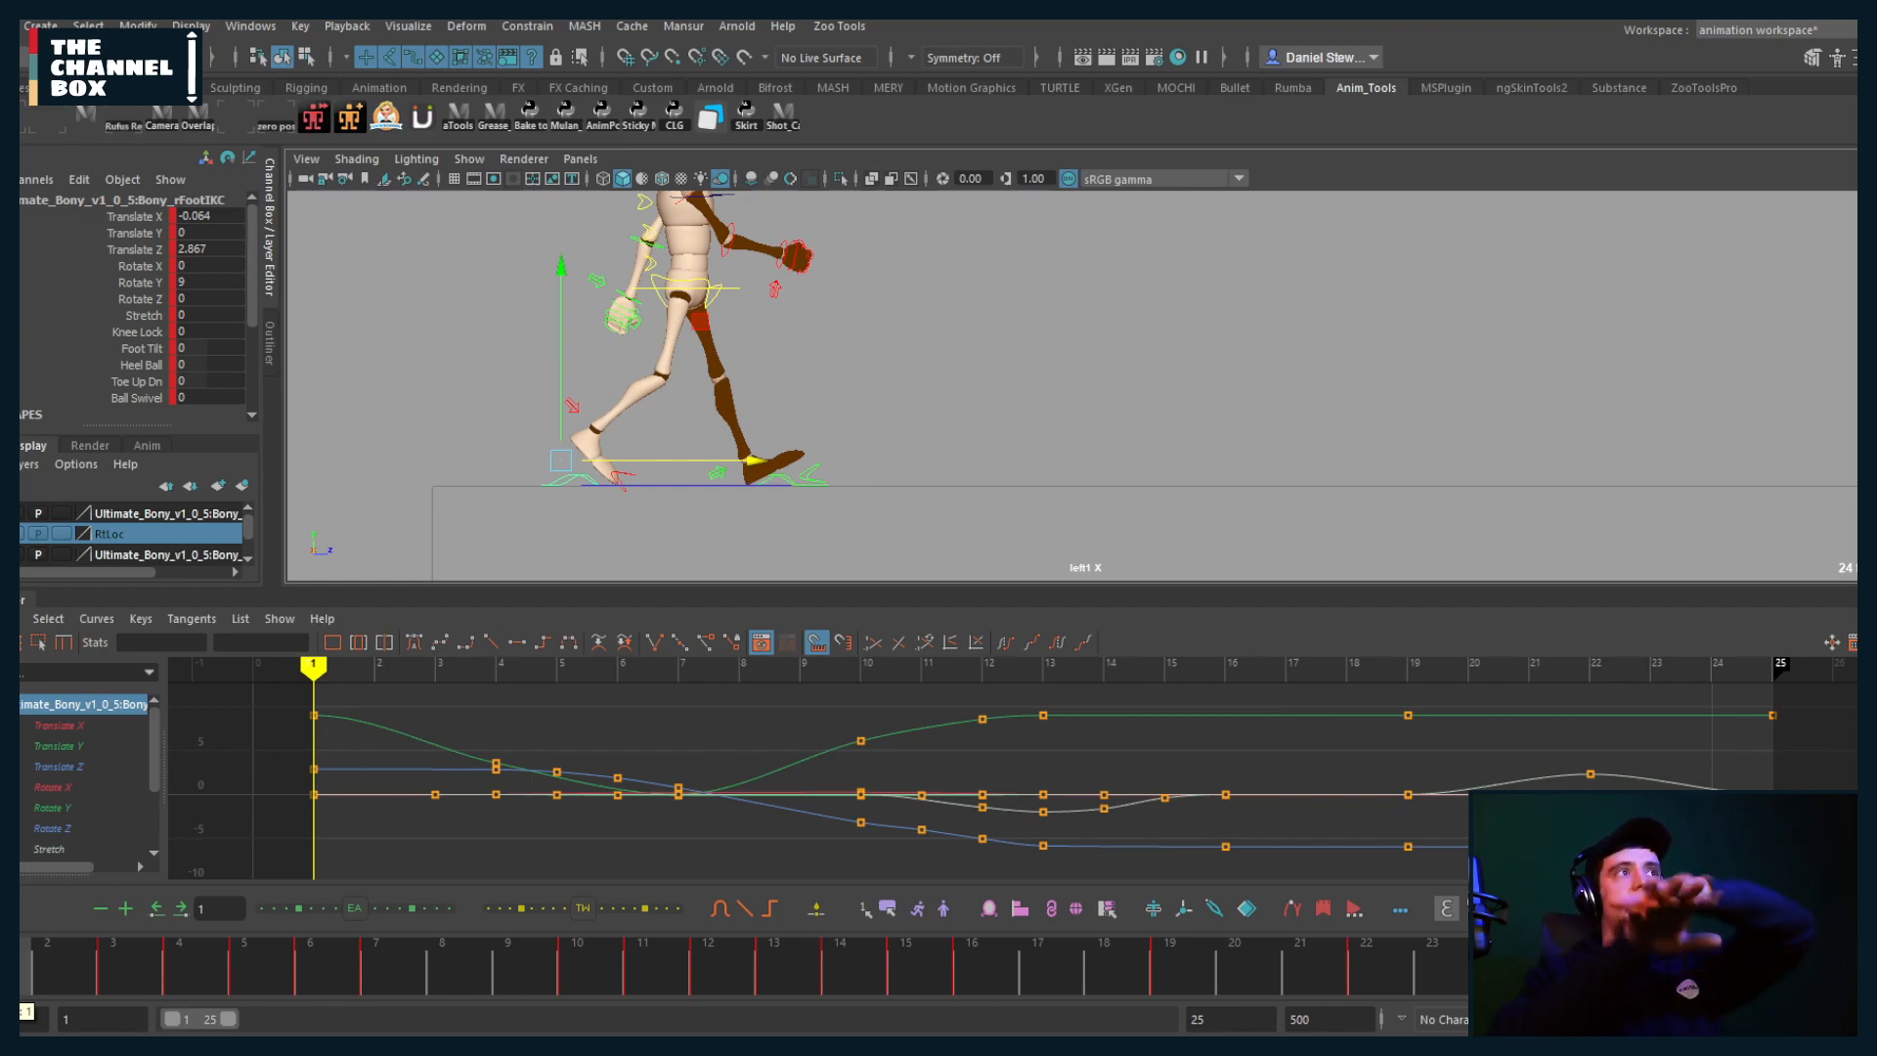
Step: Switch to the SyncSketch review and examine the RatG item's character notes and storyboard sketches, playing it from the start
left_click(1794, 12)
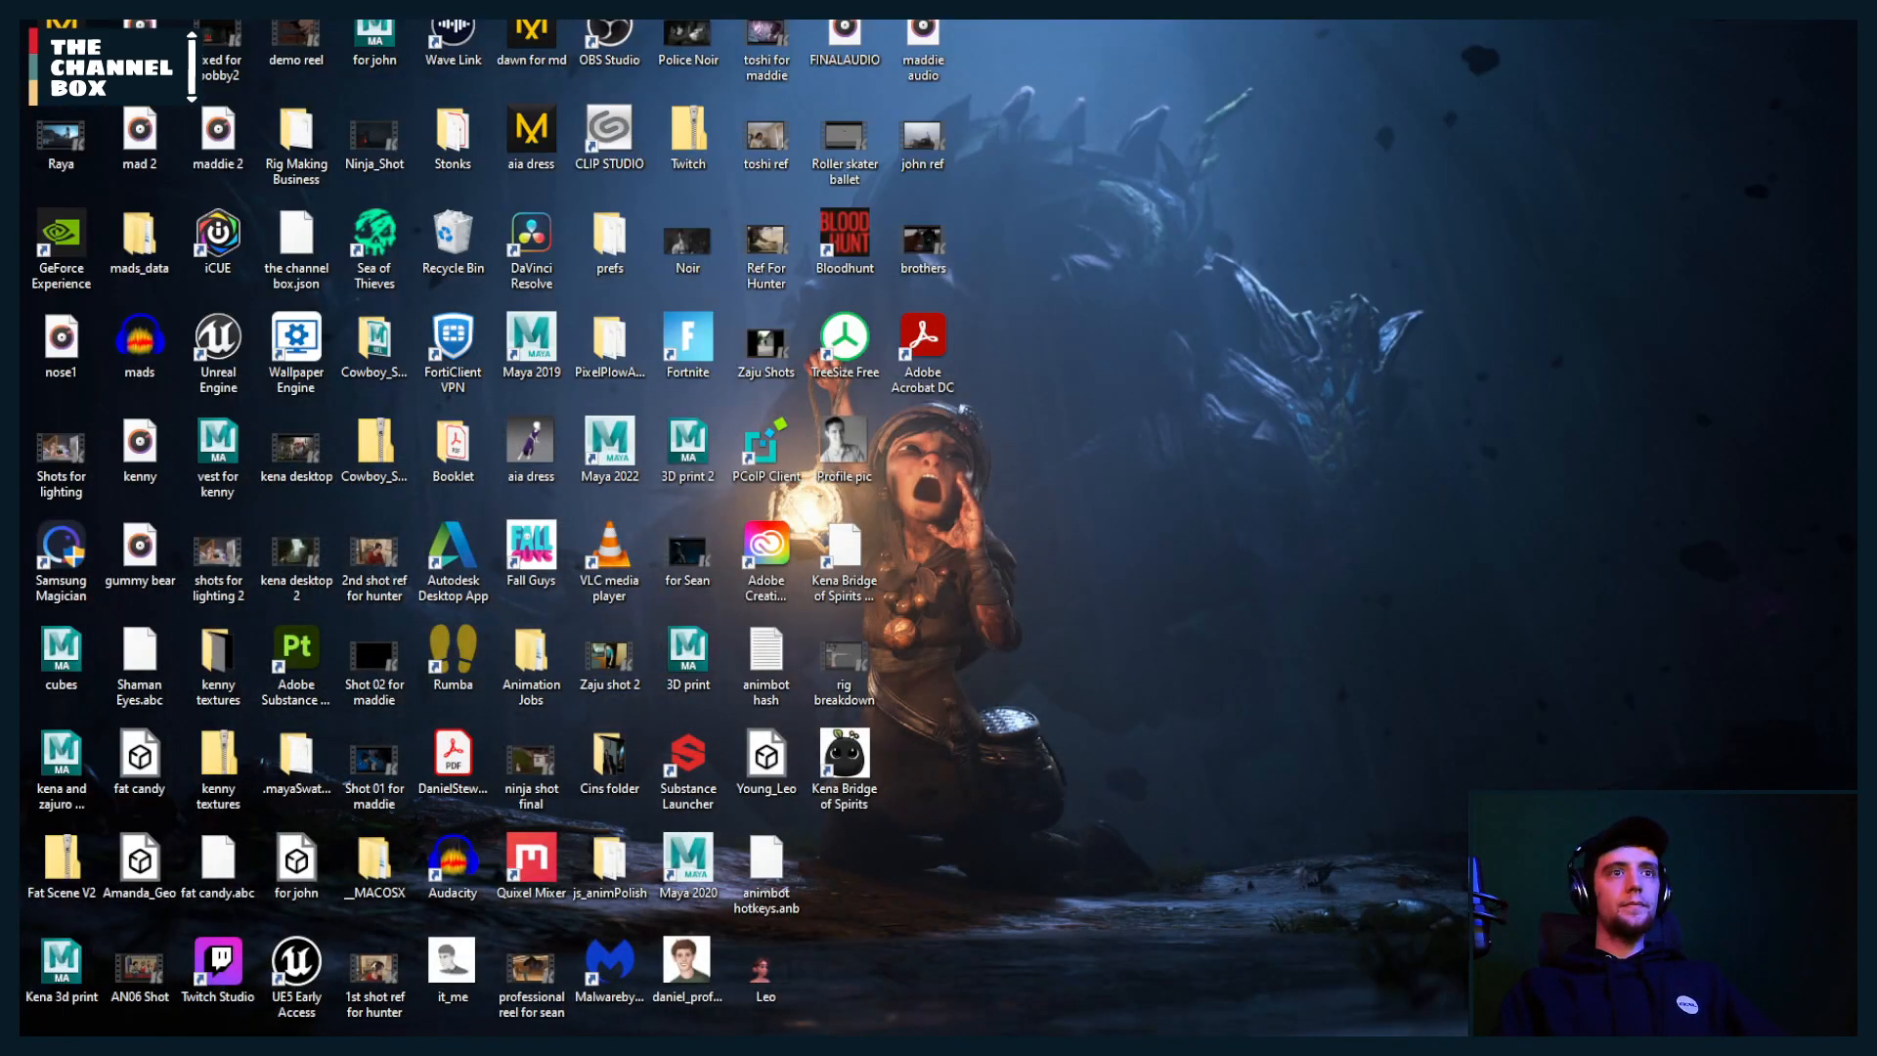
mouse_move(623, 1038)
left_click(797, 999)
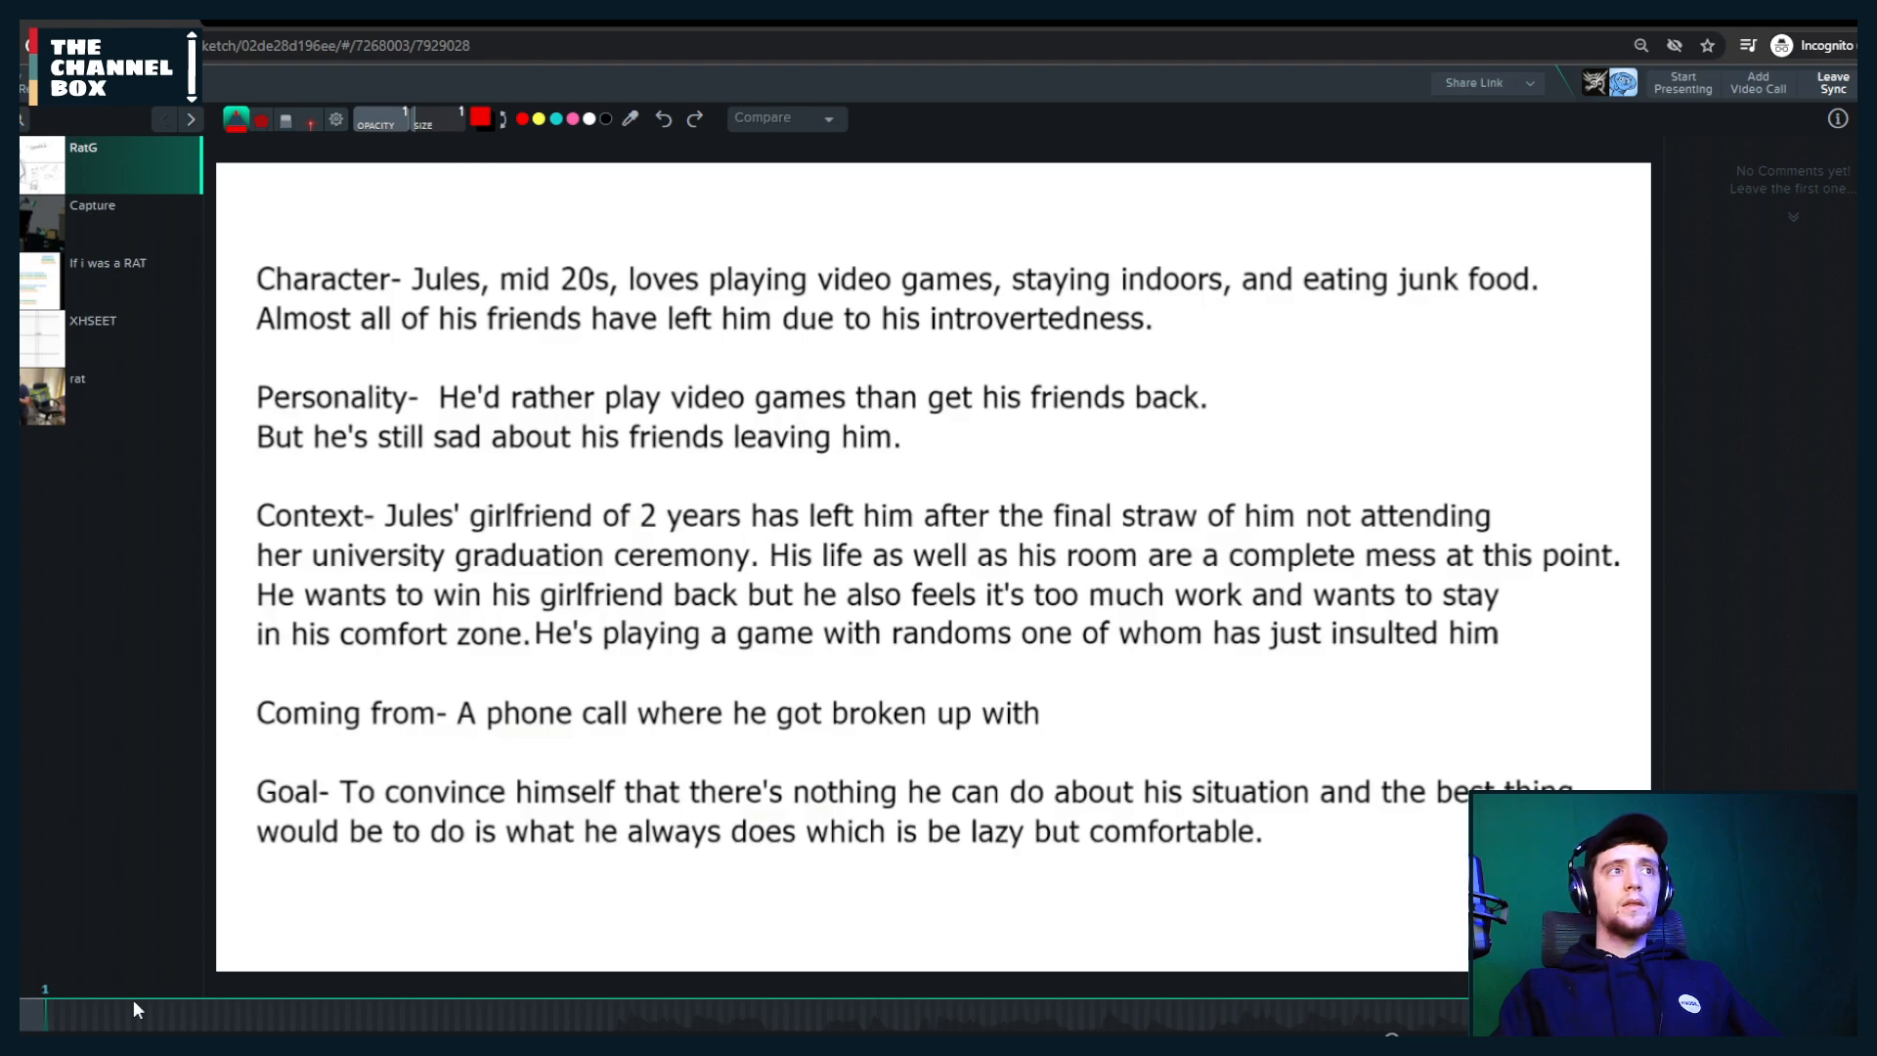
mouse_move(137, 1009)
left_mouse_down()
mouse_move(616, 1022)
mouse_move(565, 1022)
left_mouse_up()
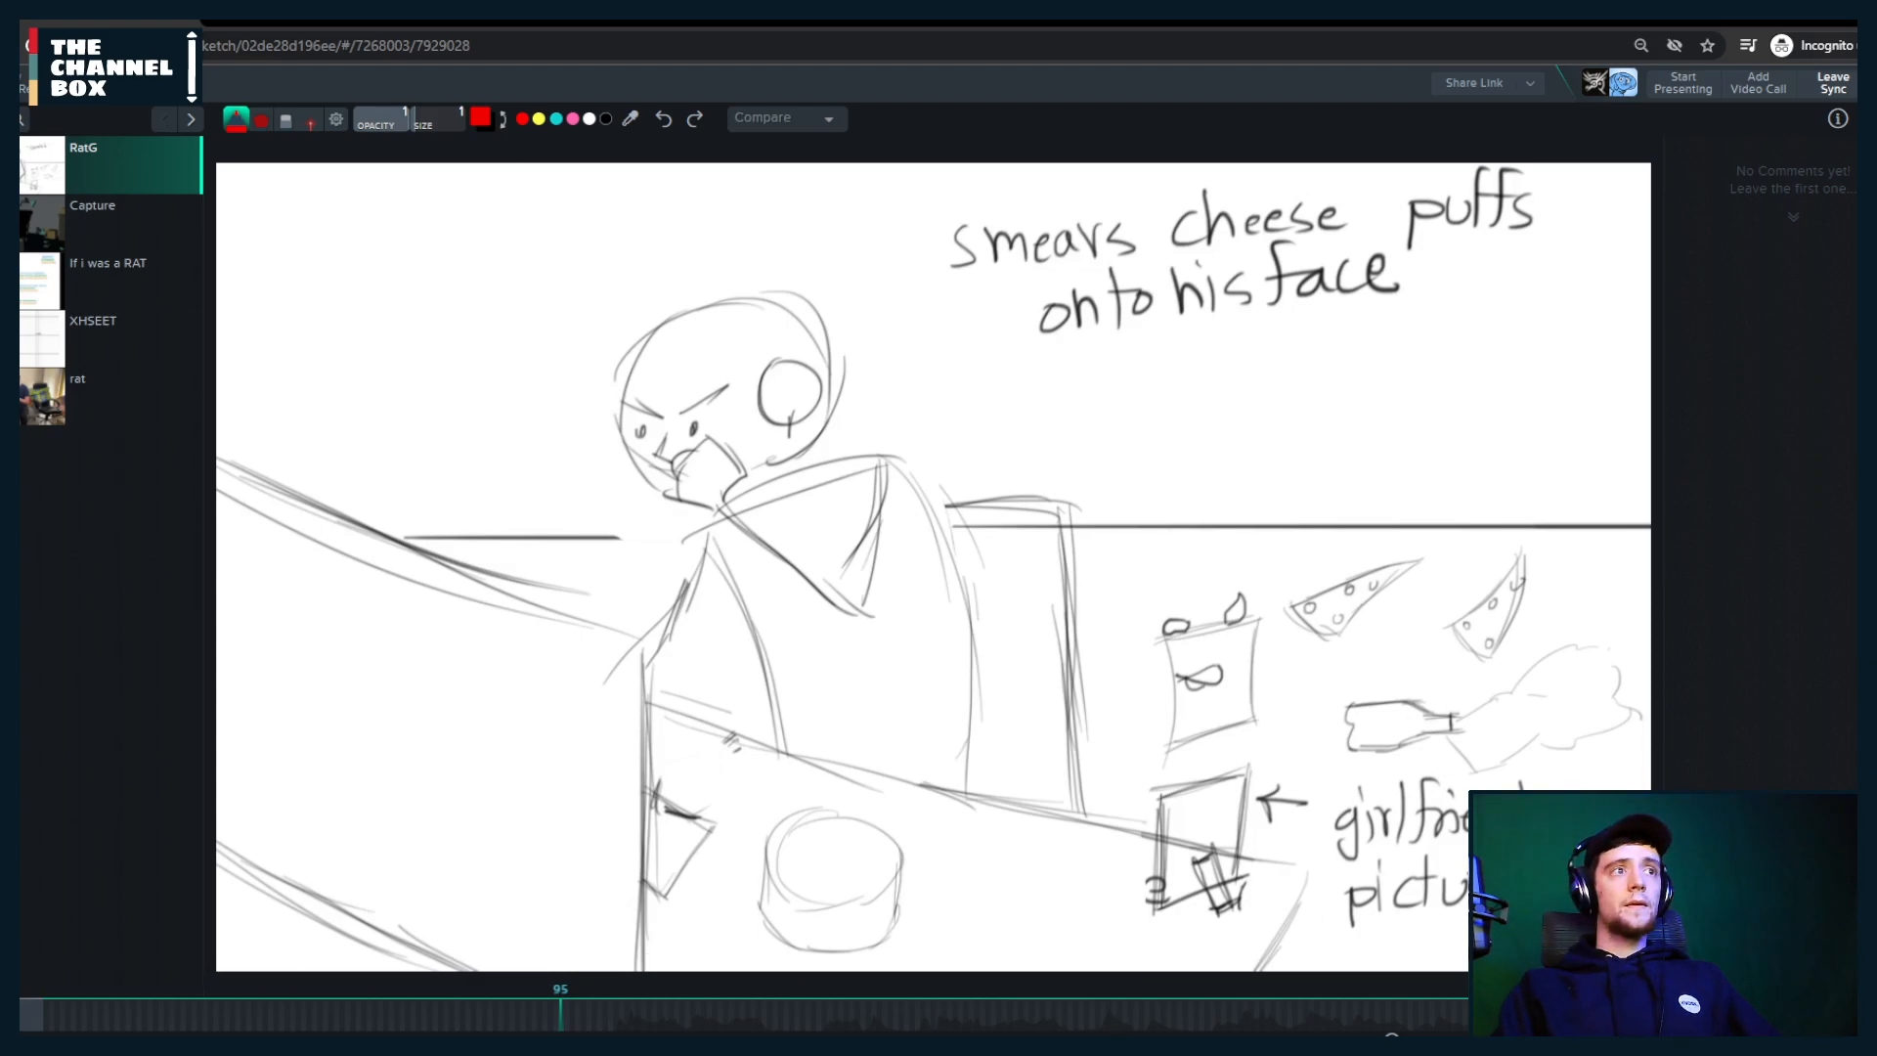
key("space")
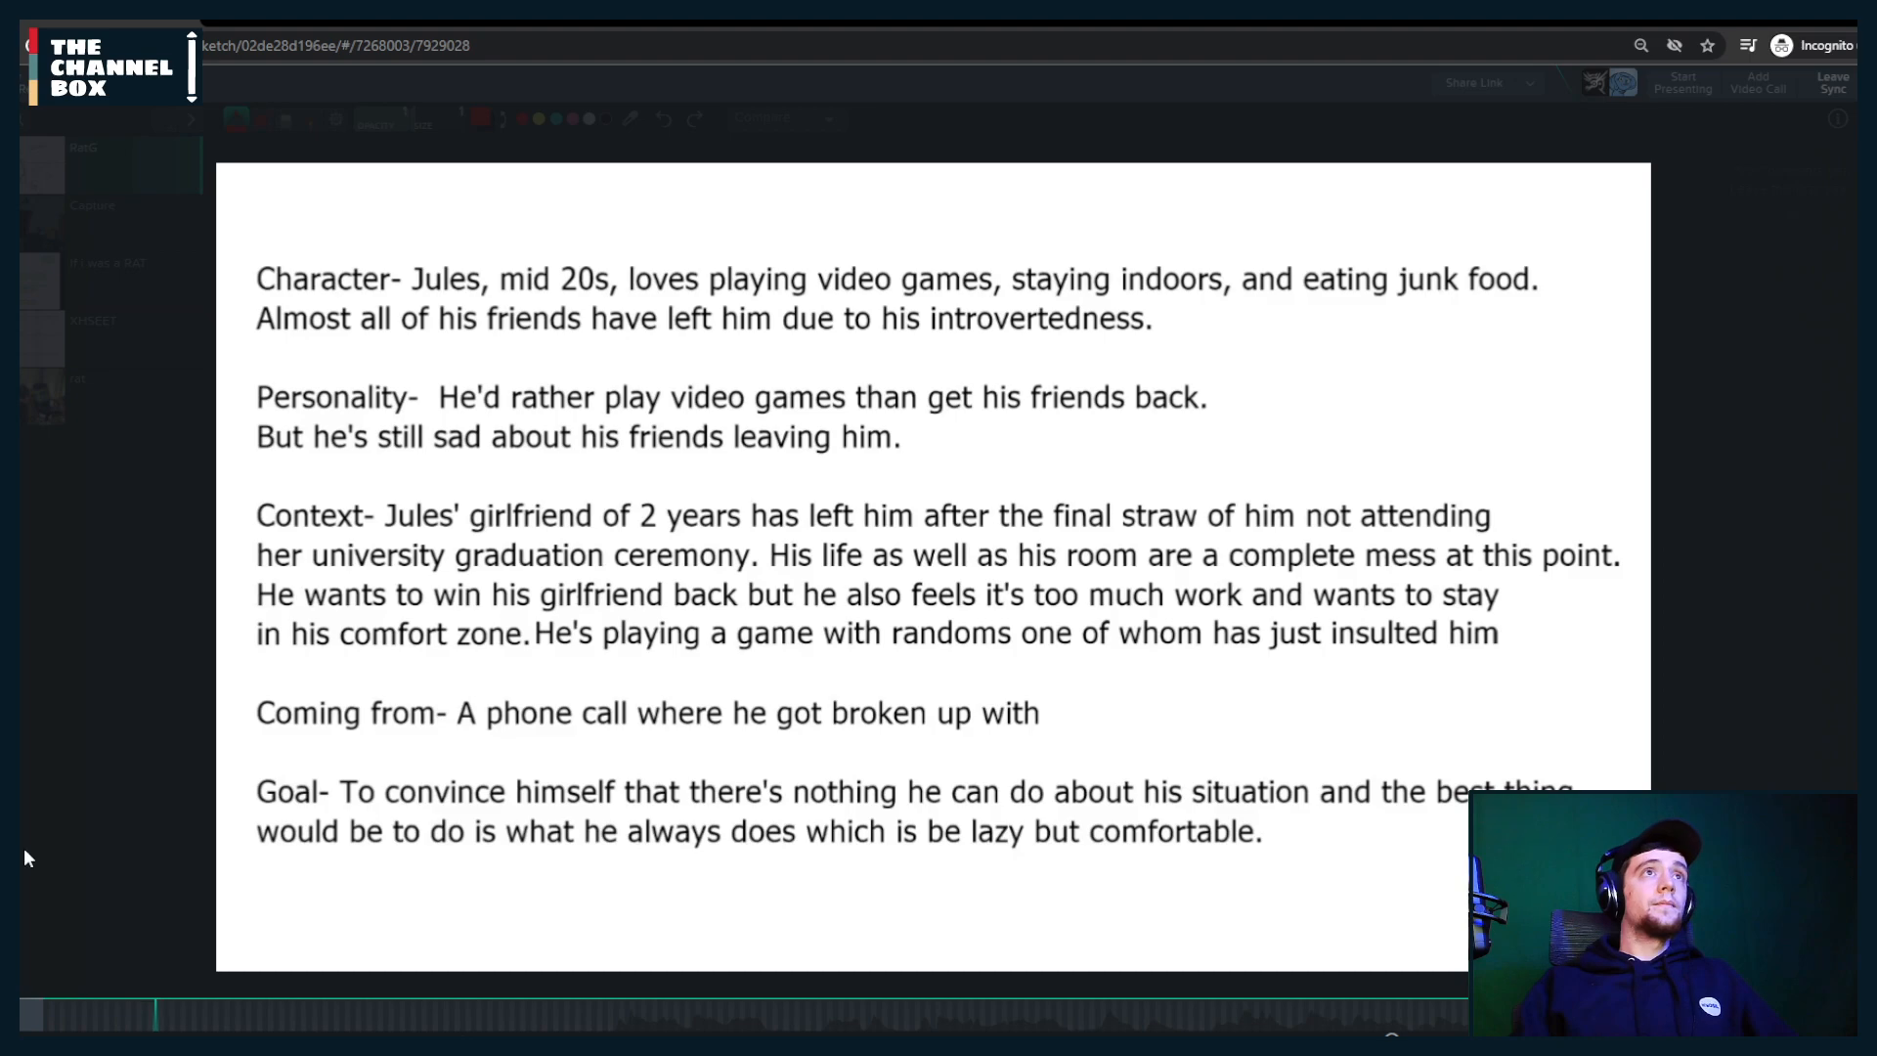
key("space")
mouse_move(44, 1017)
left_mouse_down()
mouse_move(71, 1011)
mouse_move(52, 1013)
left_mouse_up()
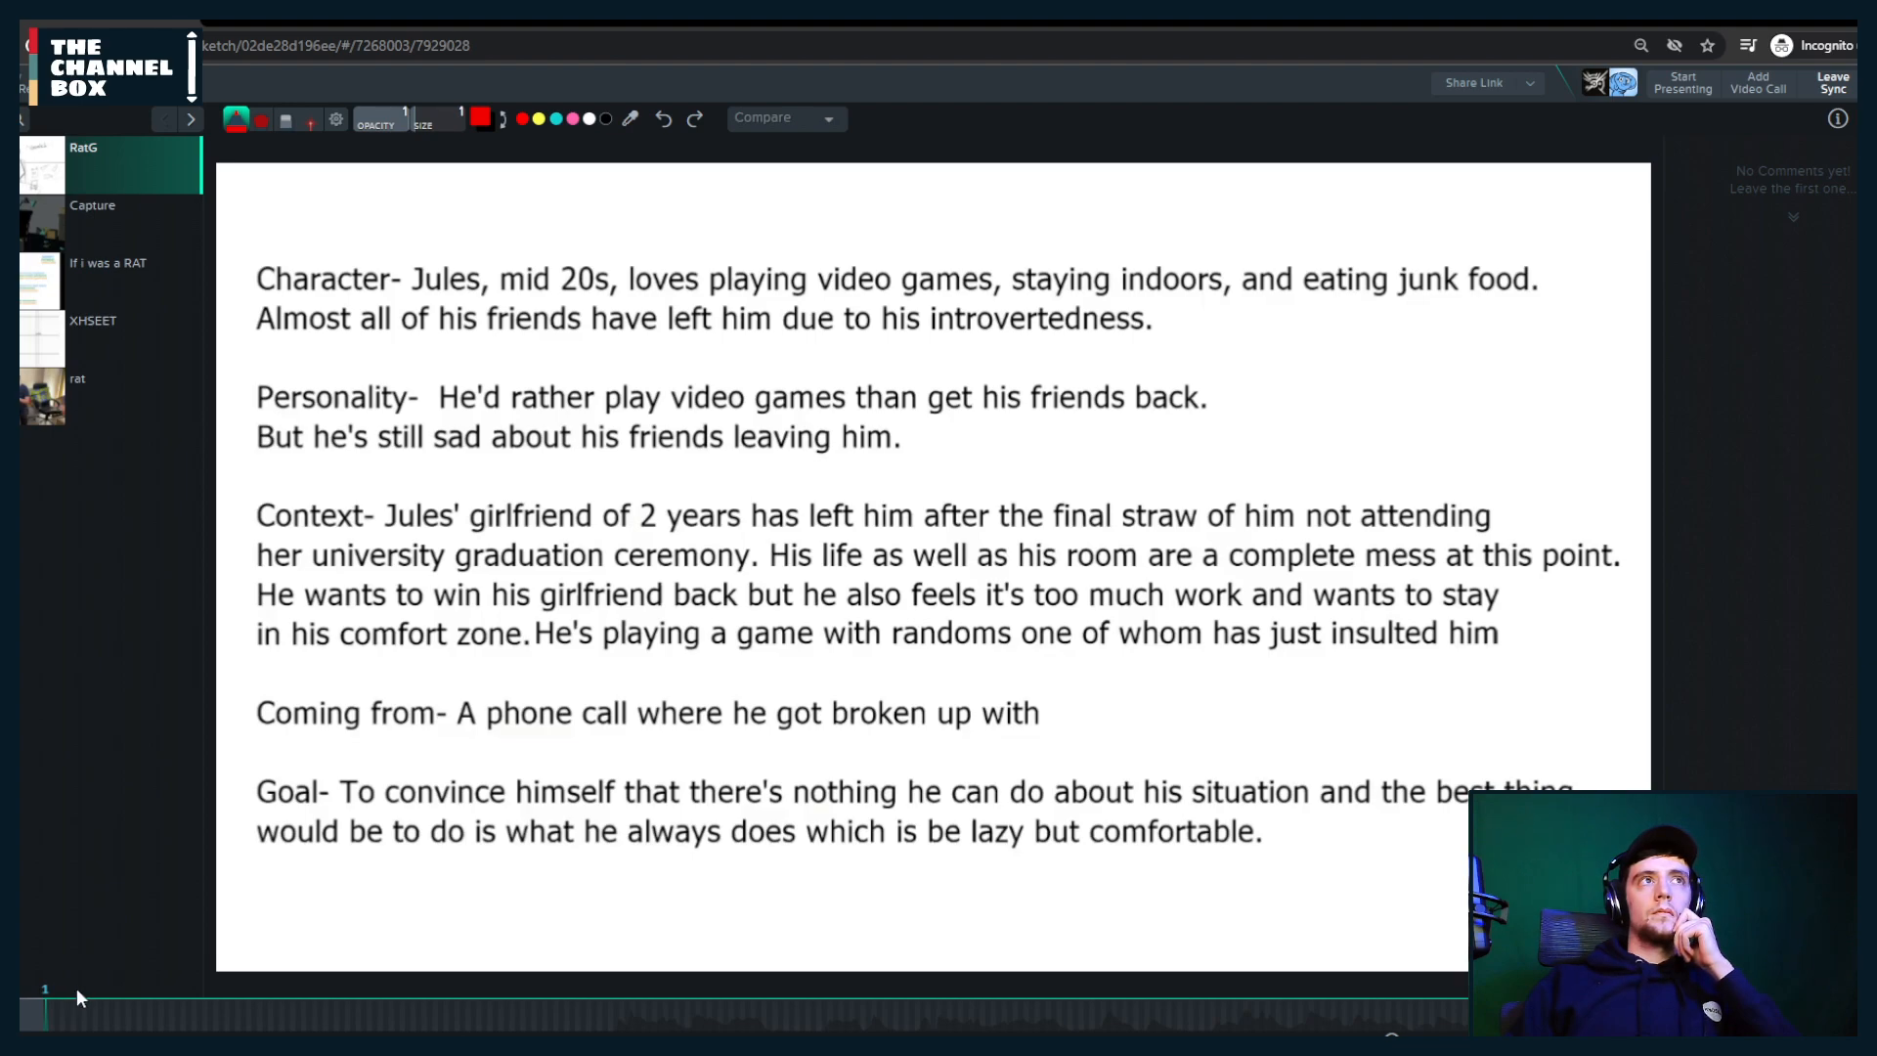
Step: Review the "If i was a RAT" dialogue breakdown, the "rat" reference video and the "Capture" scene image
left_click(92, 278)
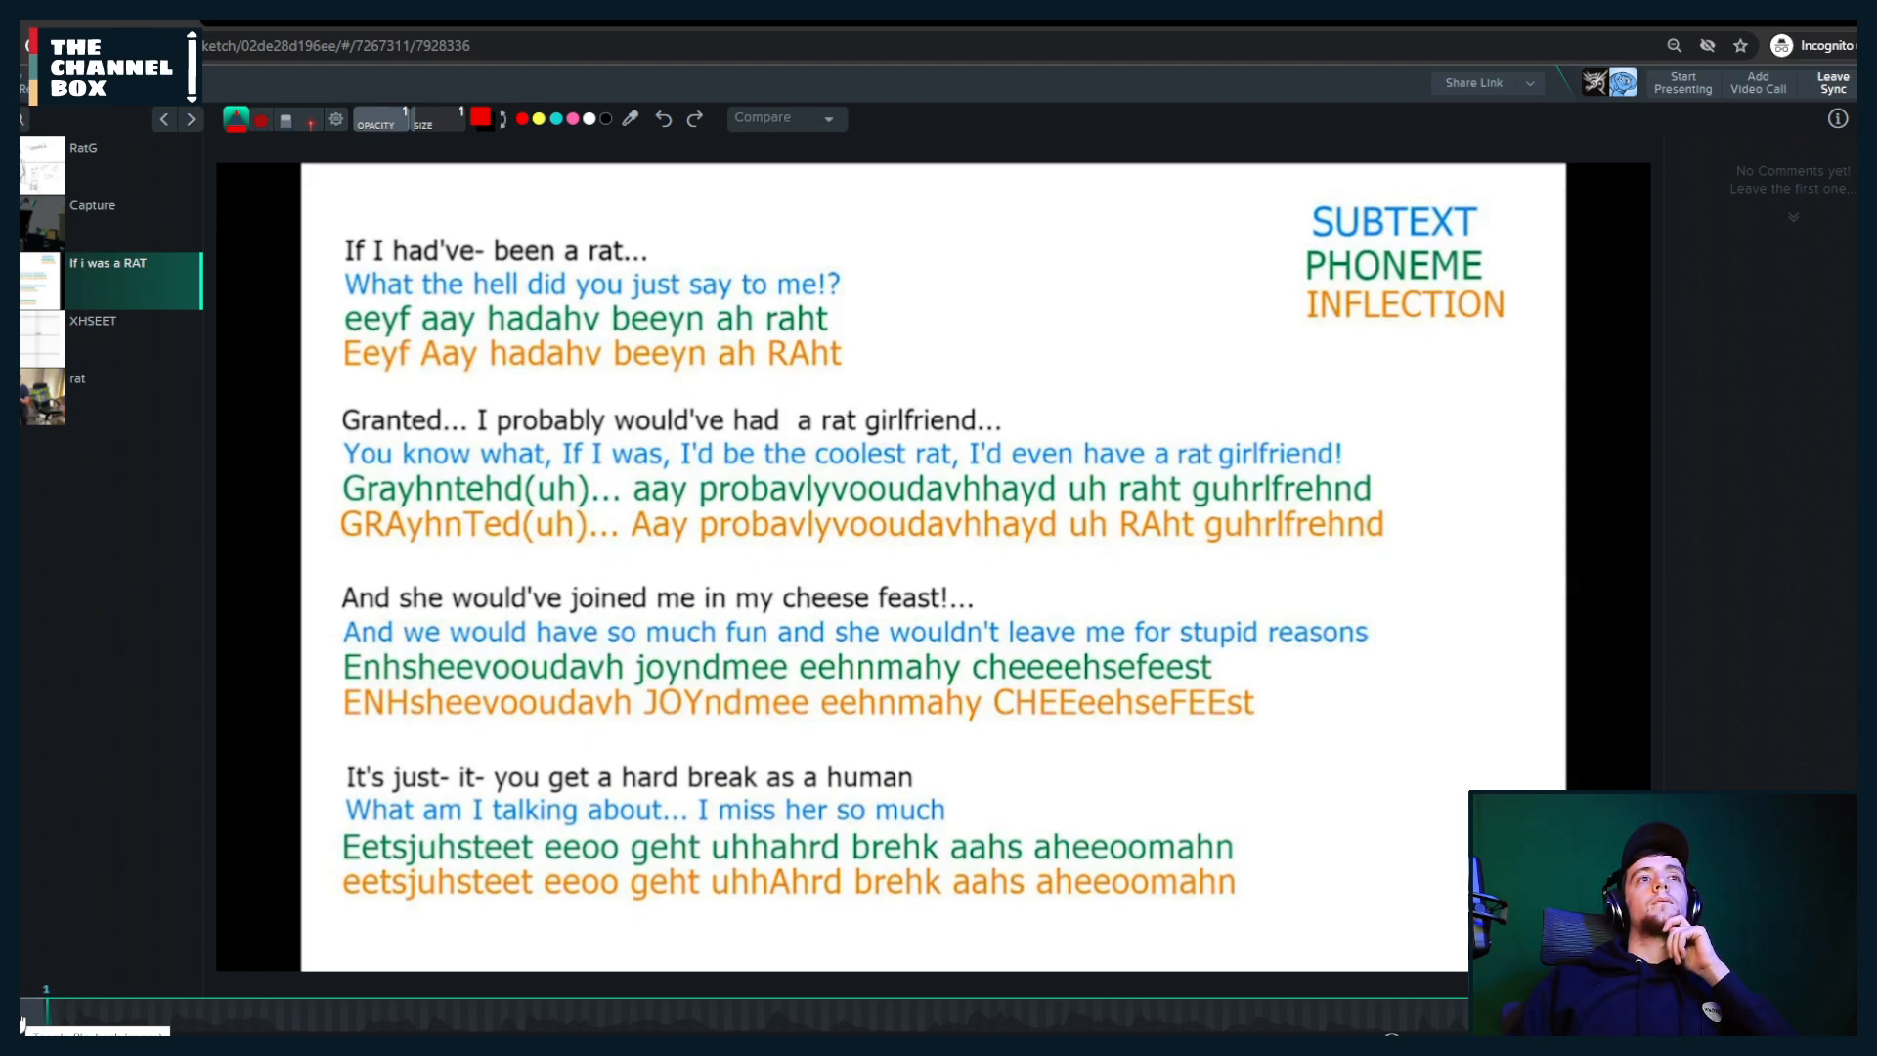
left_click(22, 1024)
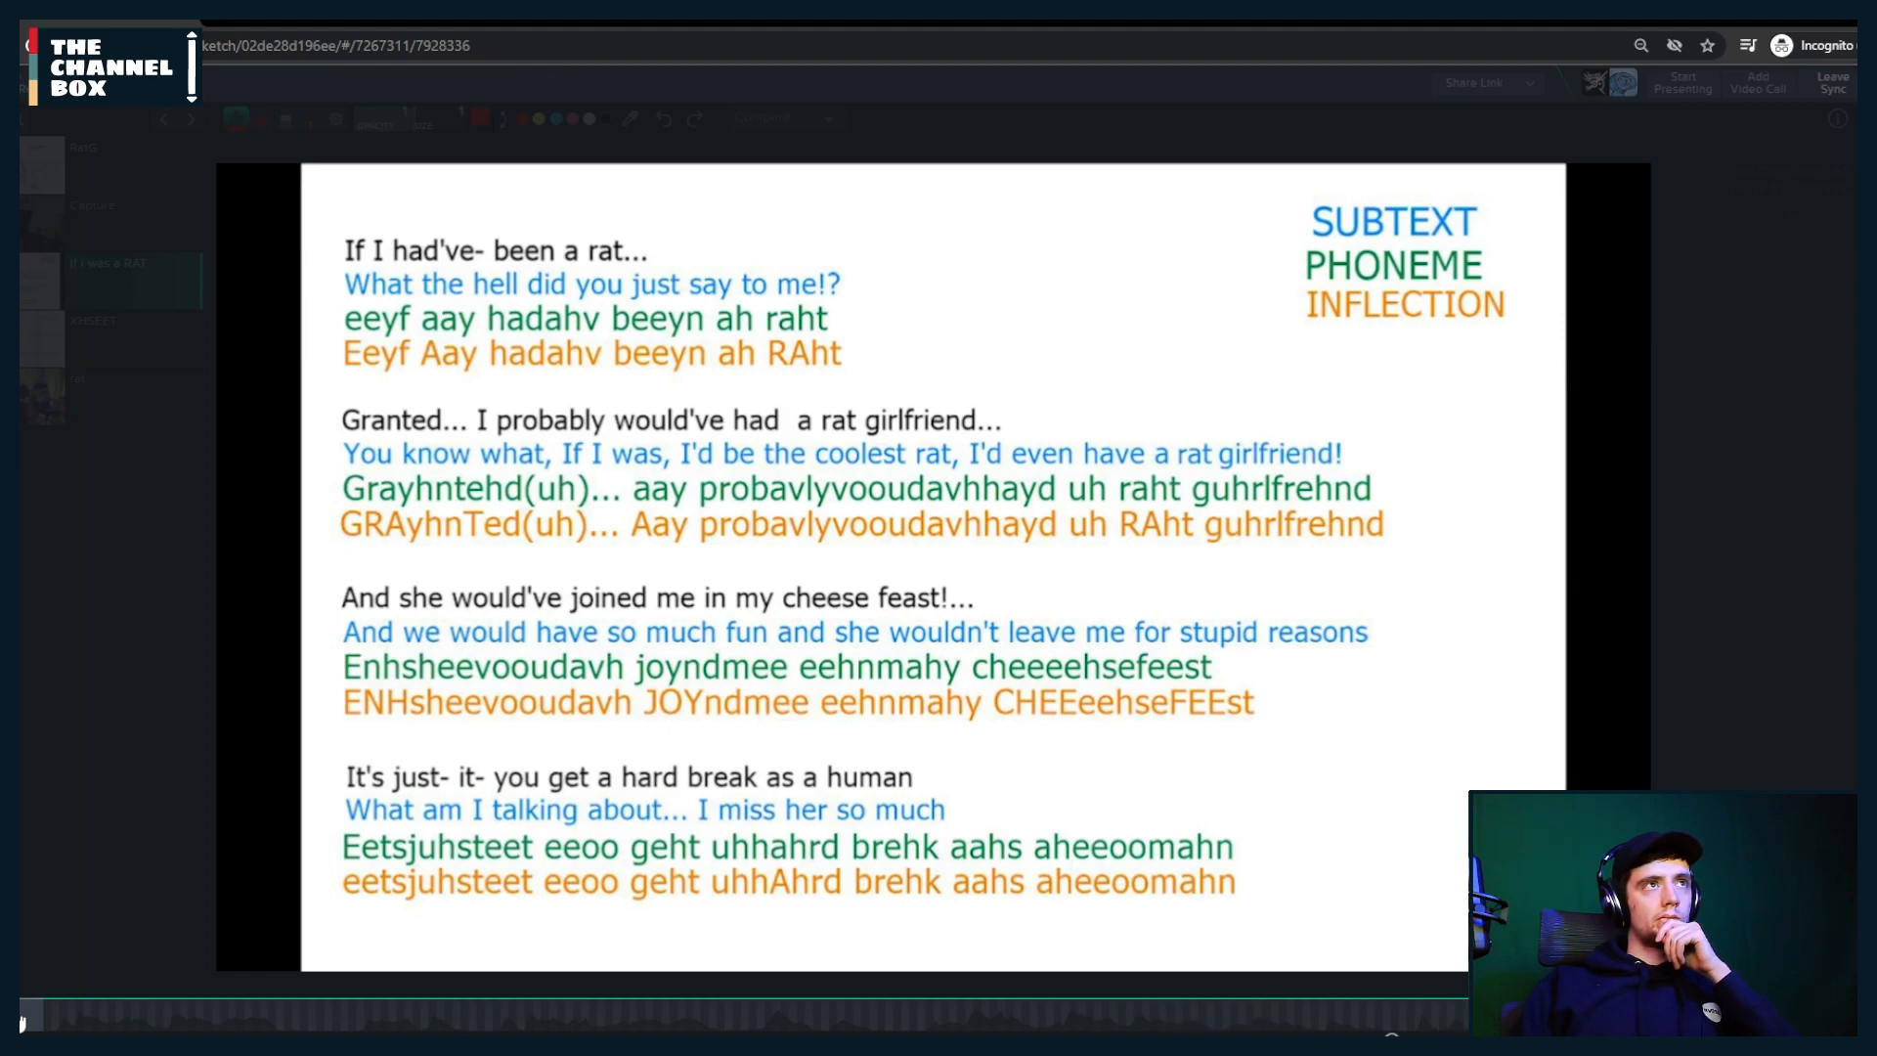
left_click(40, 391)
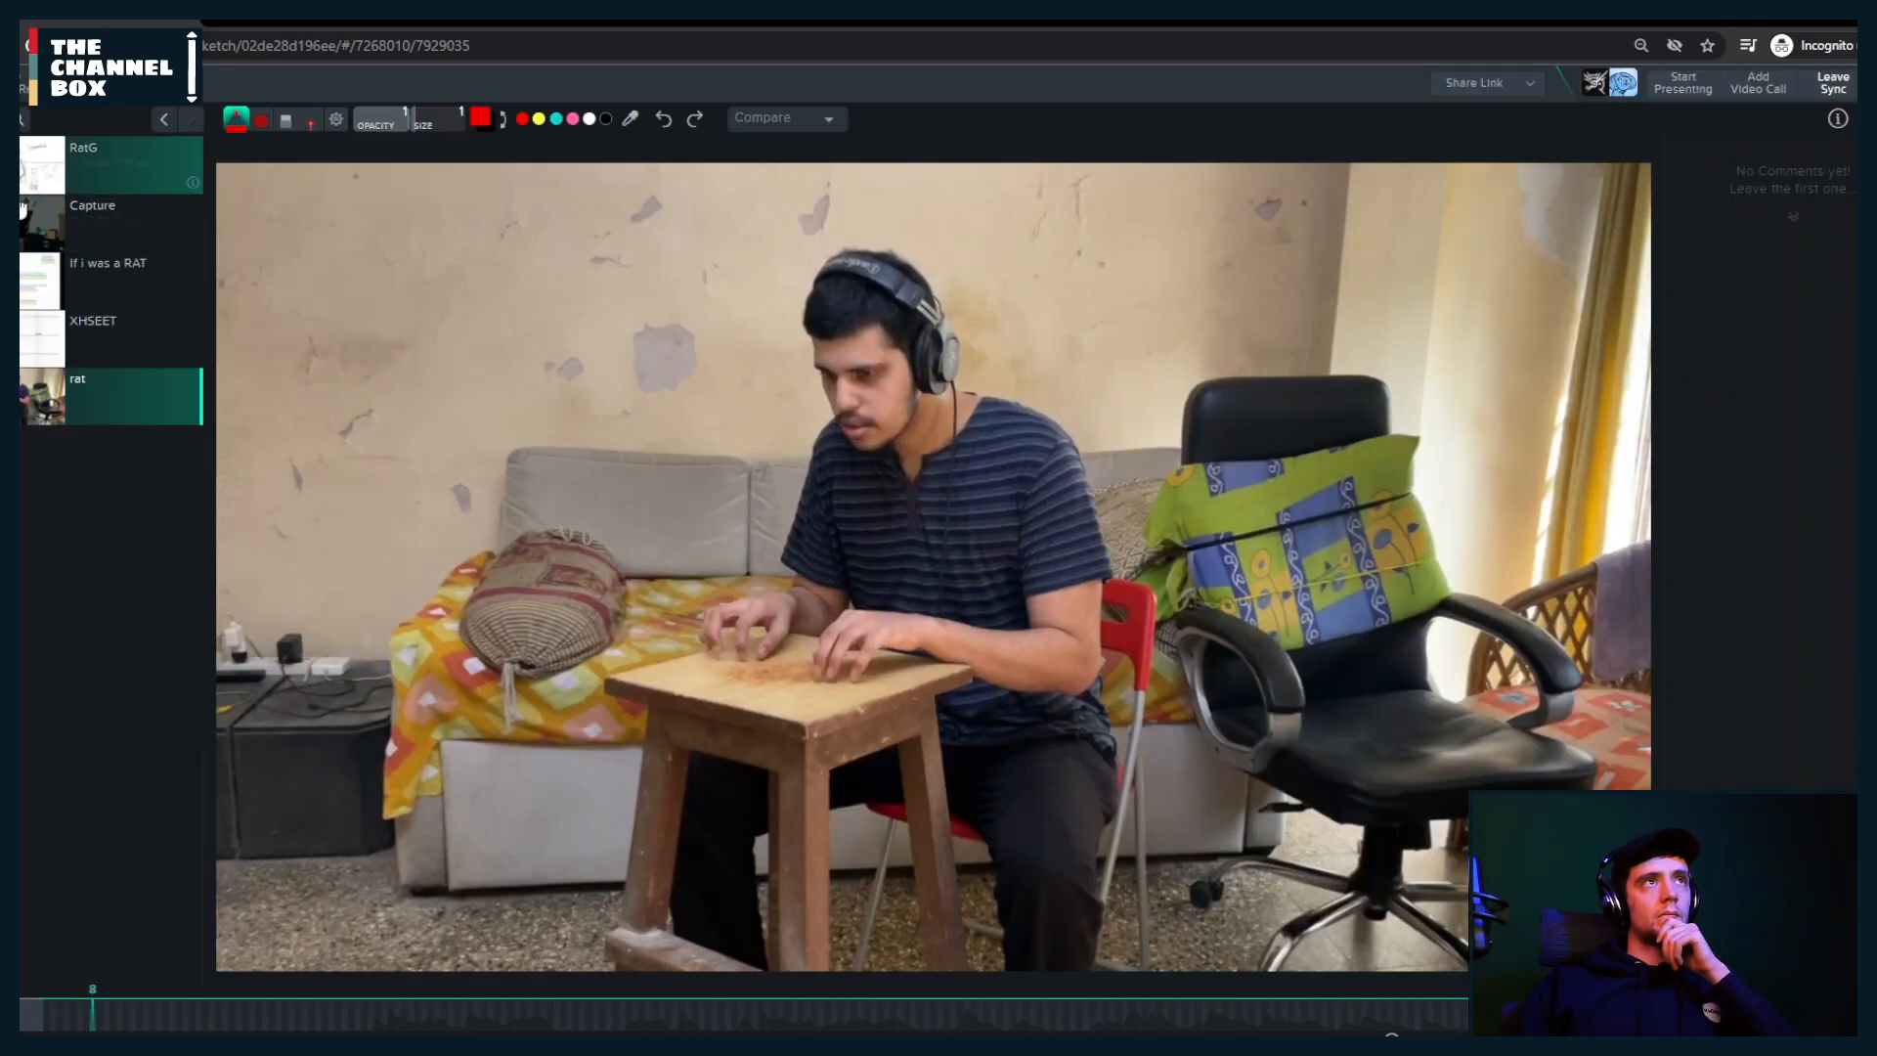
left_click(23, 208)
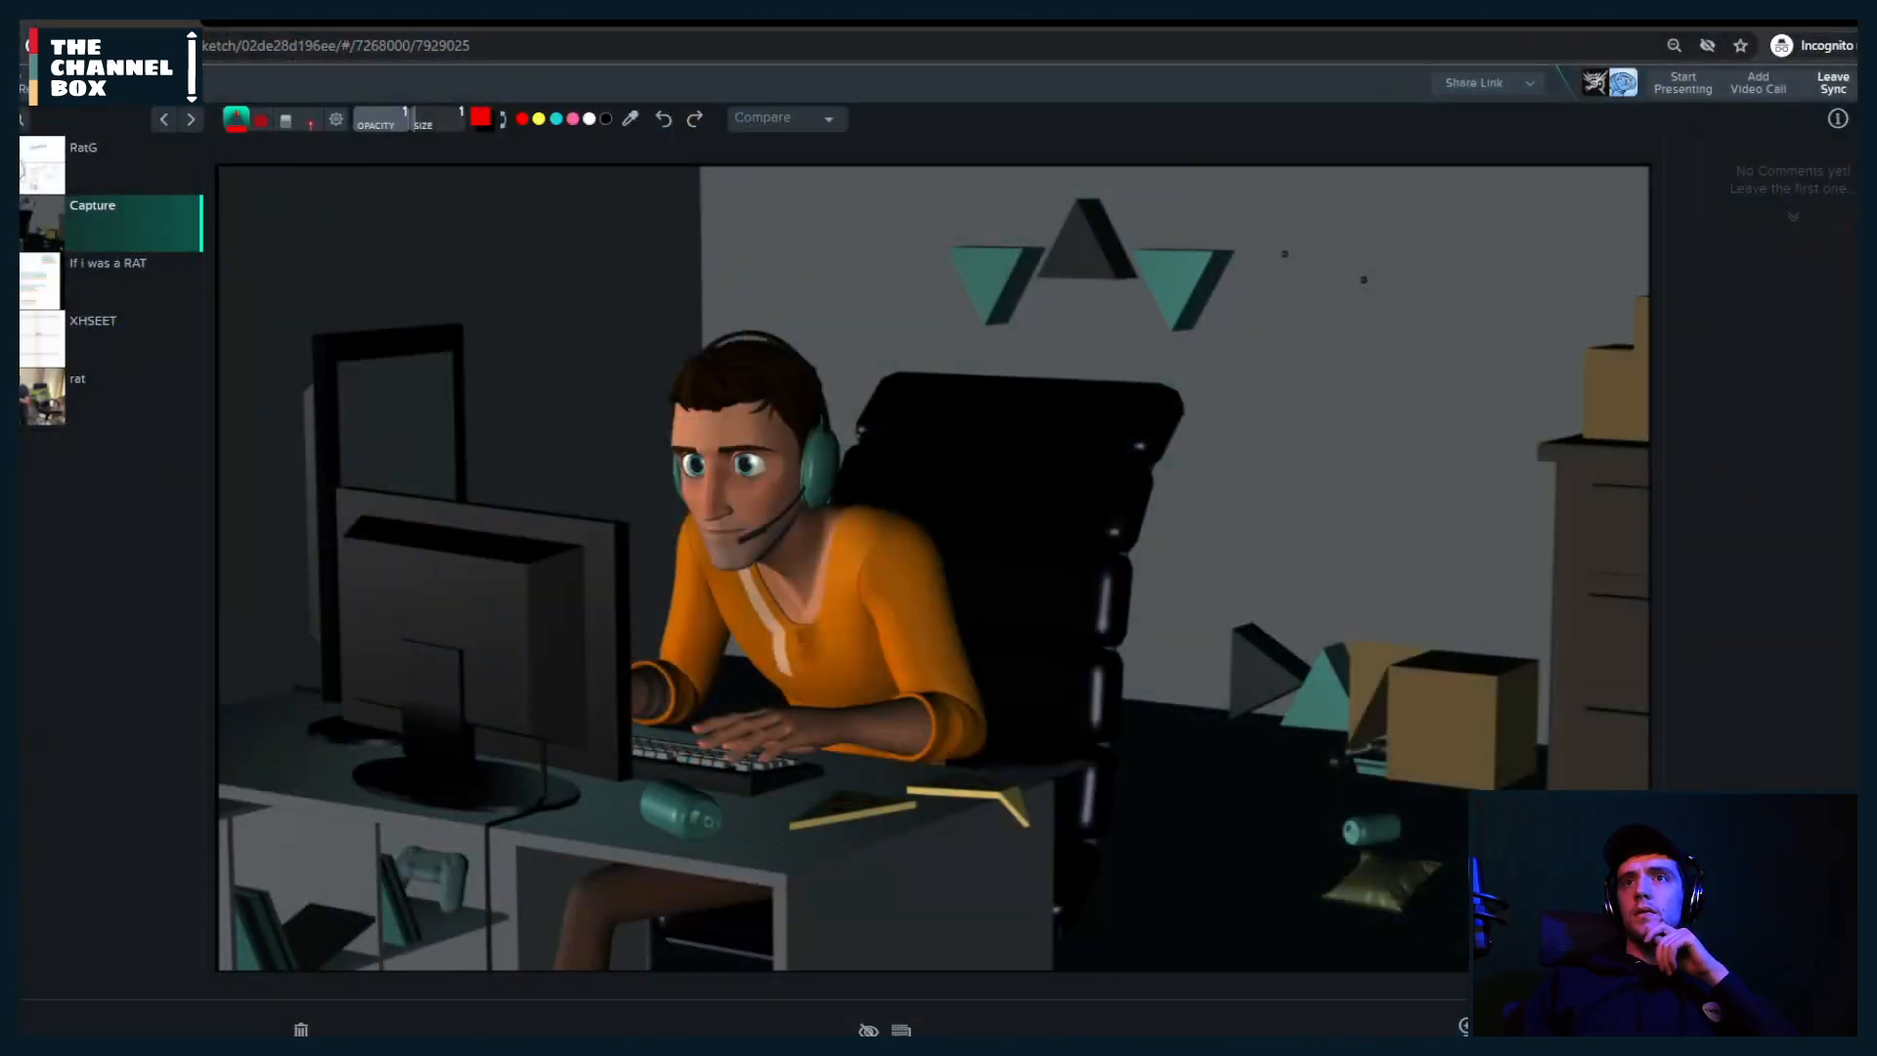
Step: Open the XHSEET item and zoom in to examine the handwritten dialogue timing
key("super+d")
key("super+d")
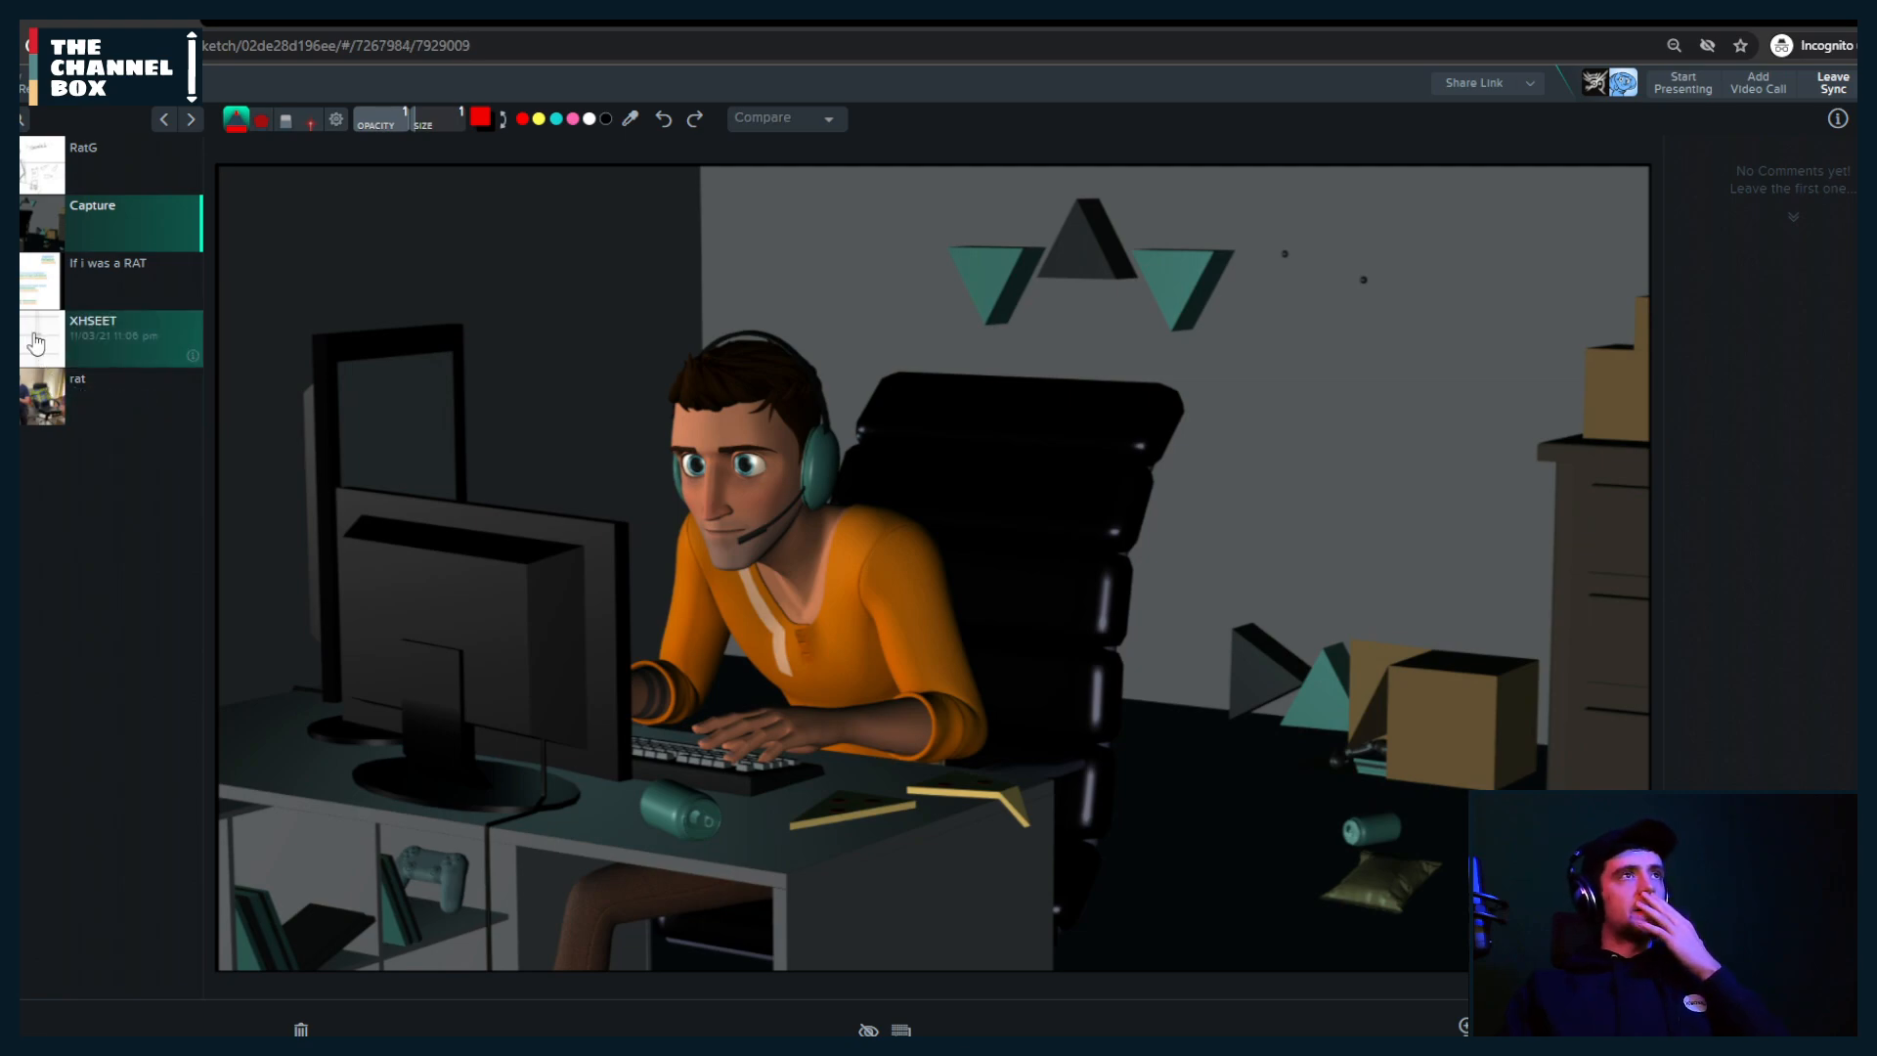
left_click(76, 338)
scroll(849, 381, "up", 5)
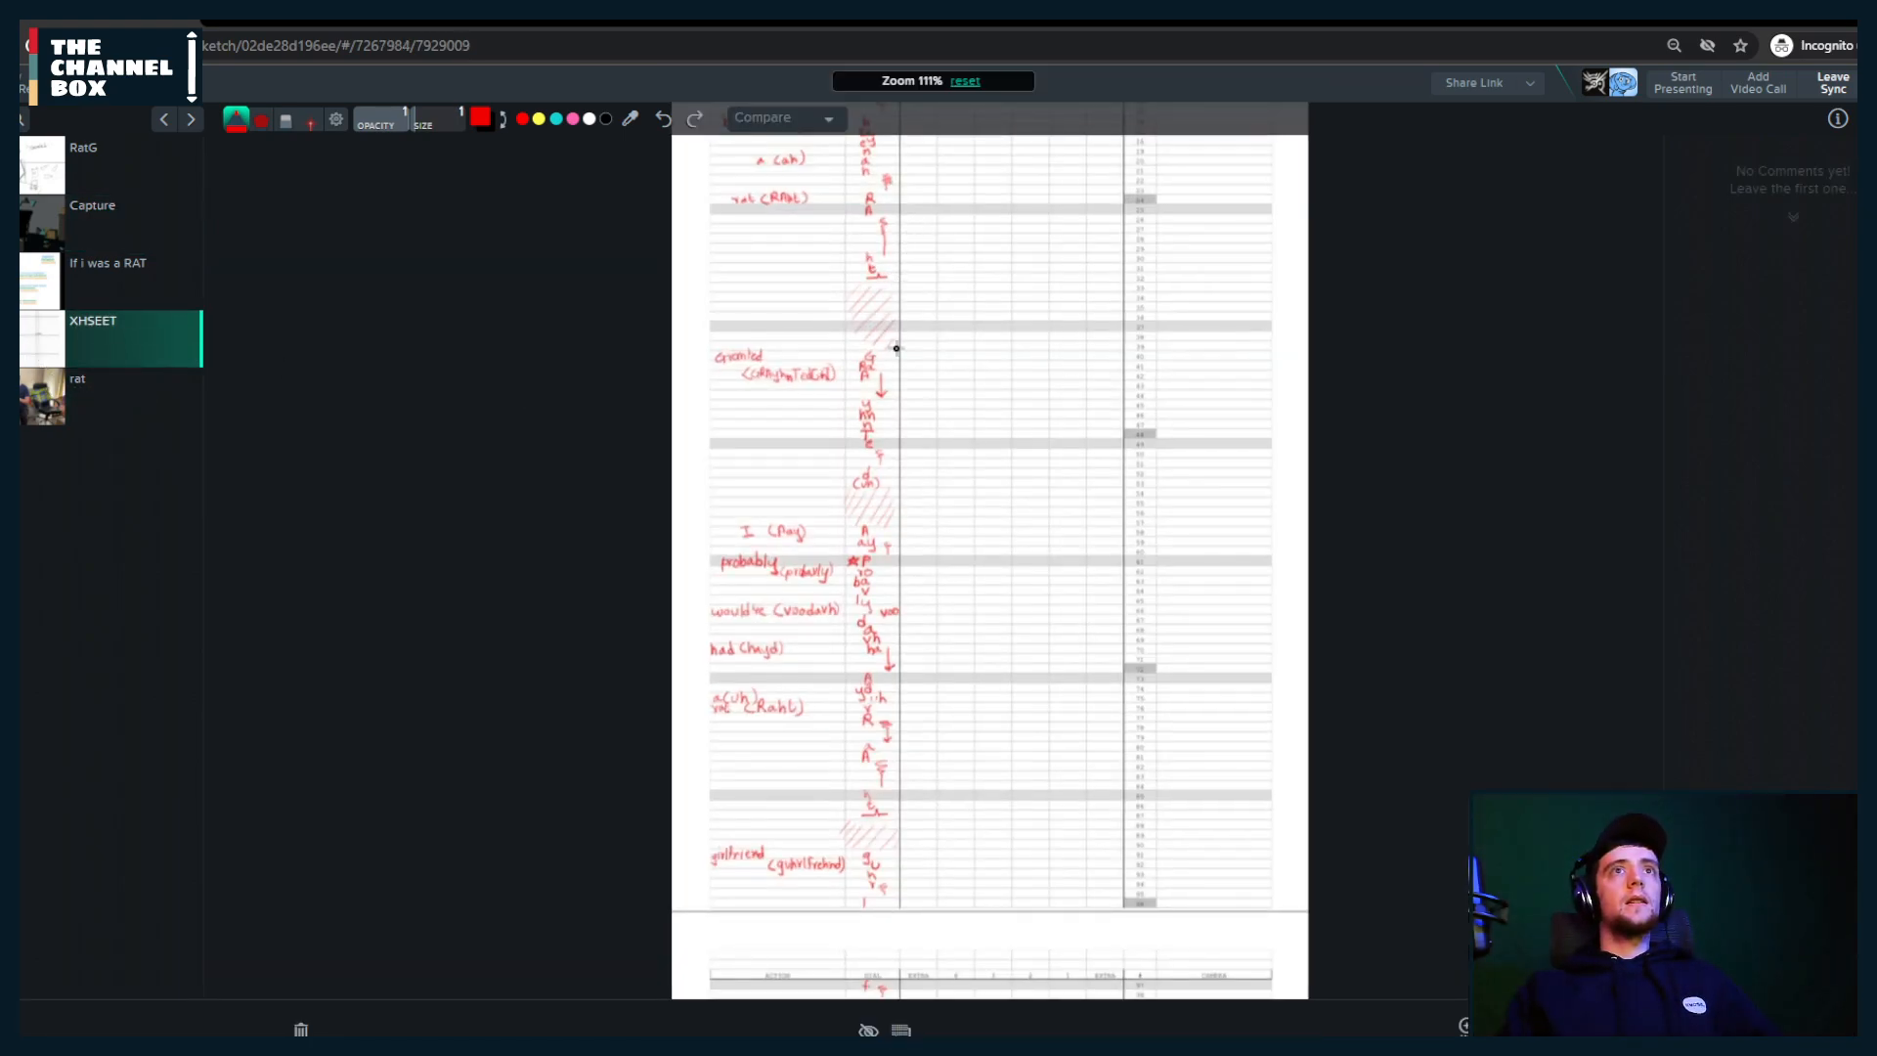
Step: Examine the handwritten dialogue and phoneme breakdown down the pages of the XHSEET exposure sheet
scroll(862, 319, "up", 10)
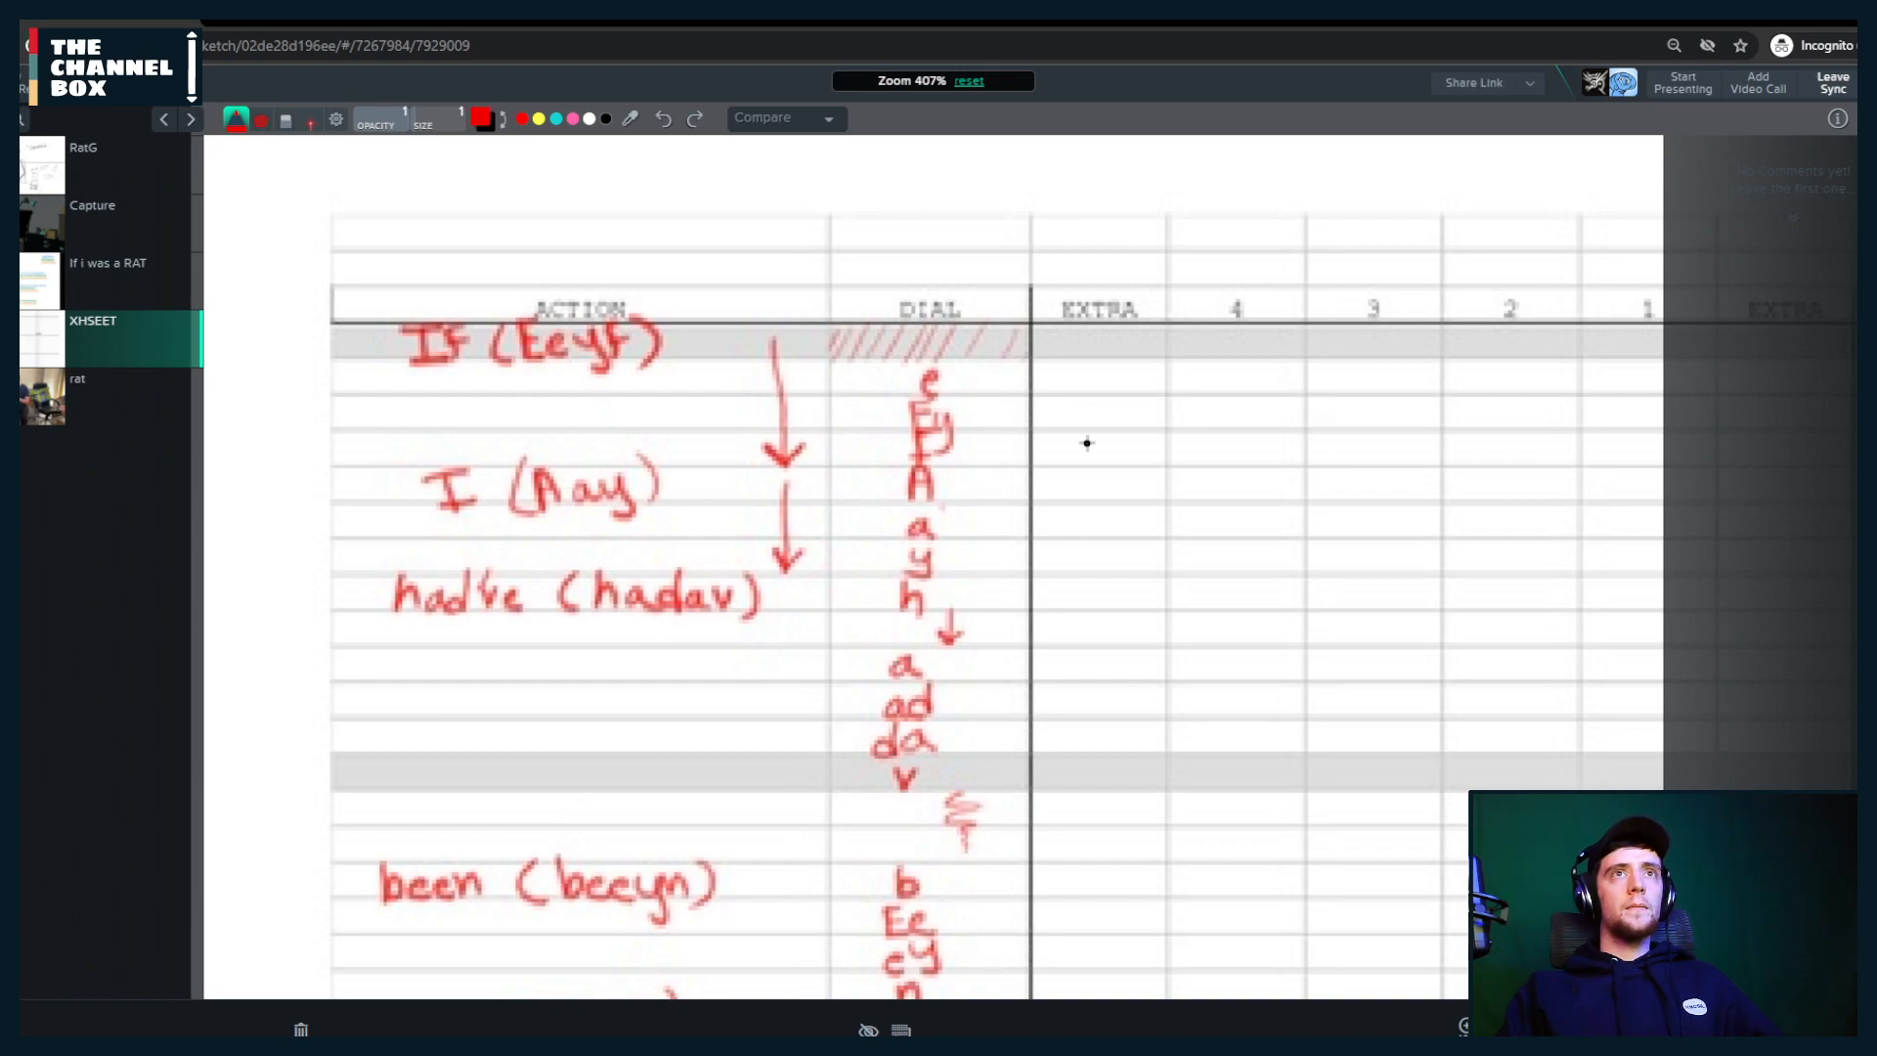
scroll(1080, 454, "down", 5)
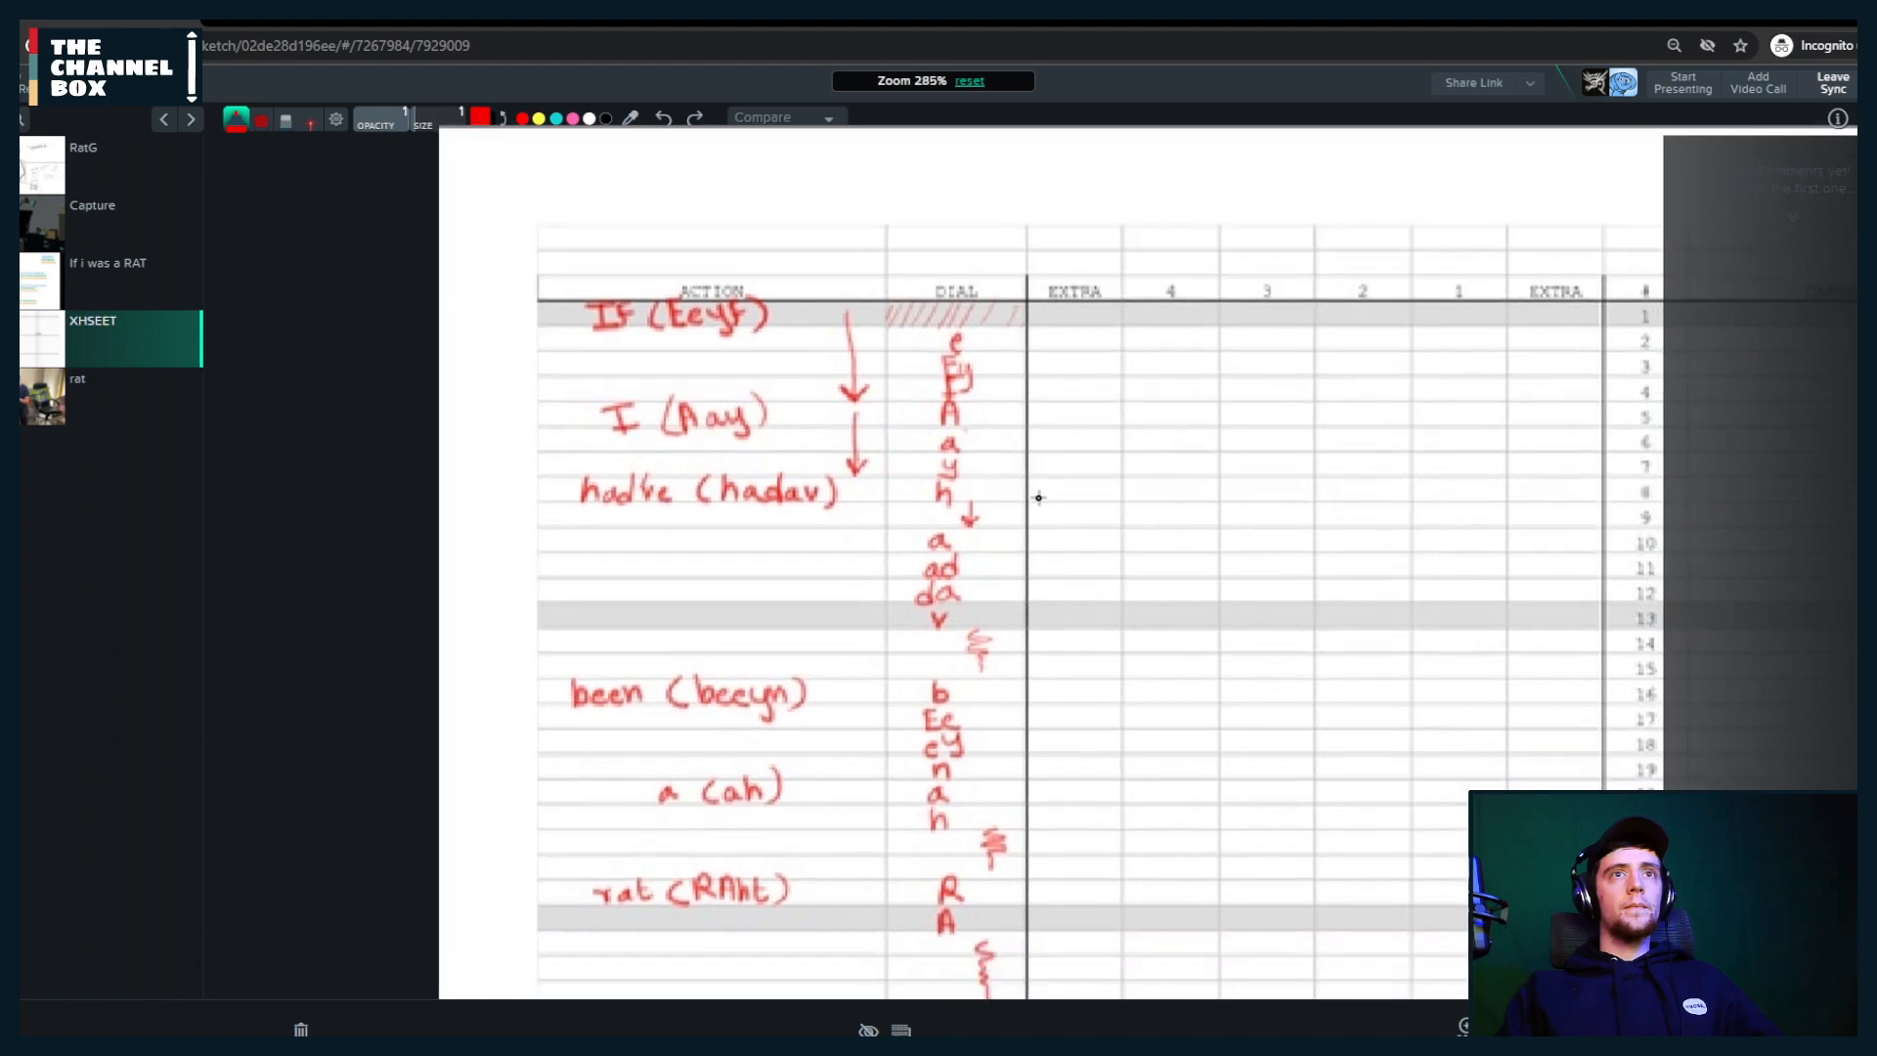
scroll(1020, 451, "down", 3)
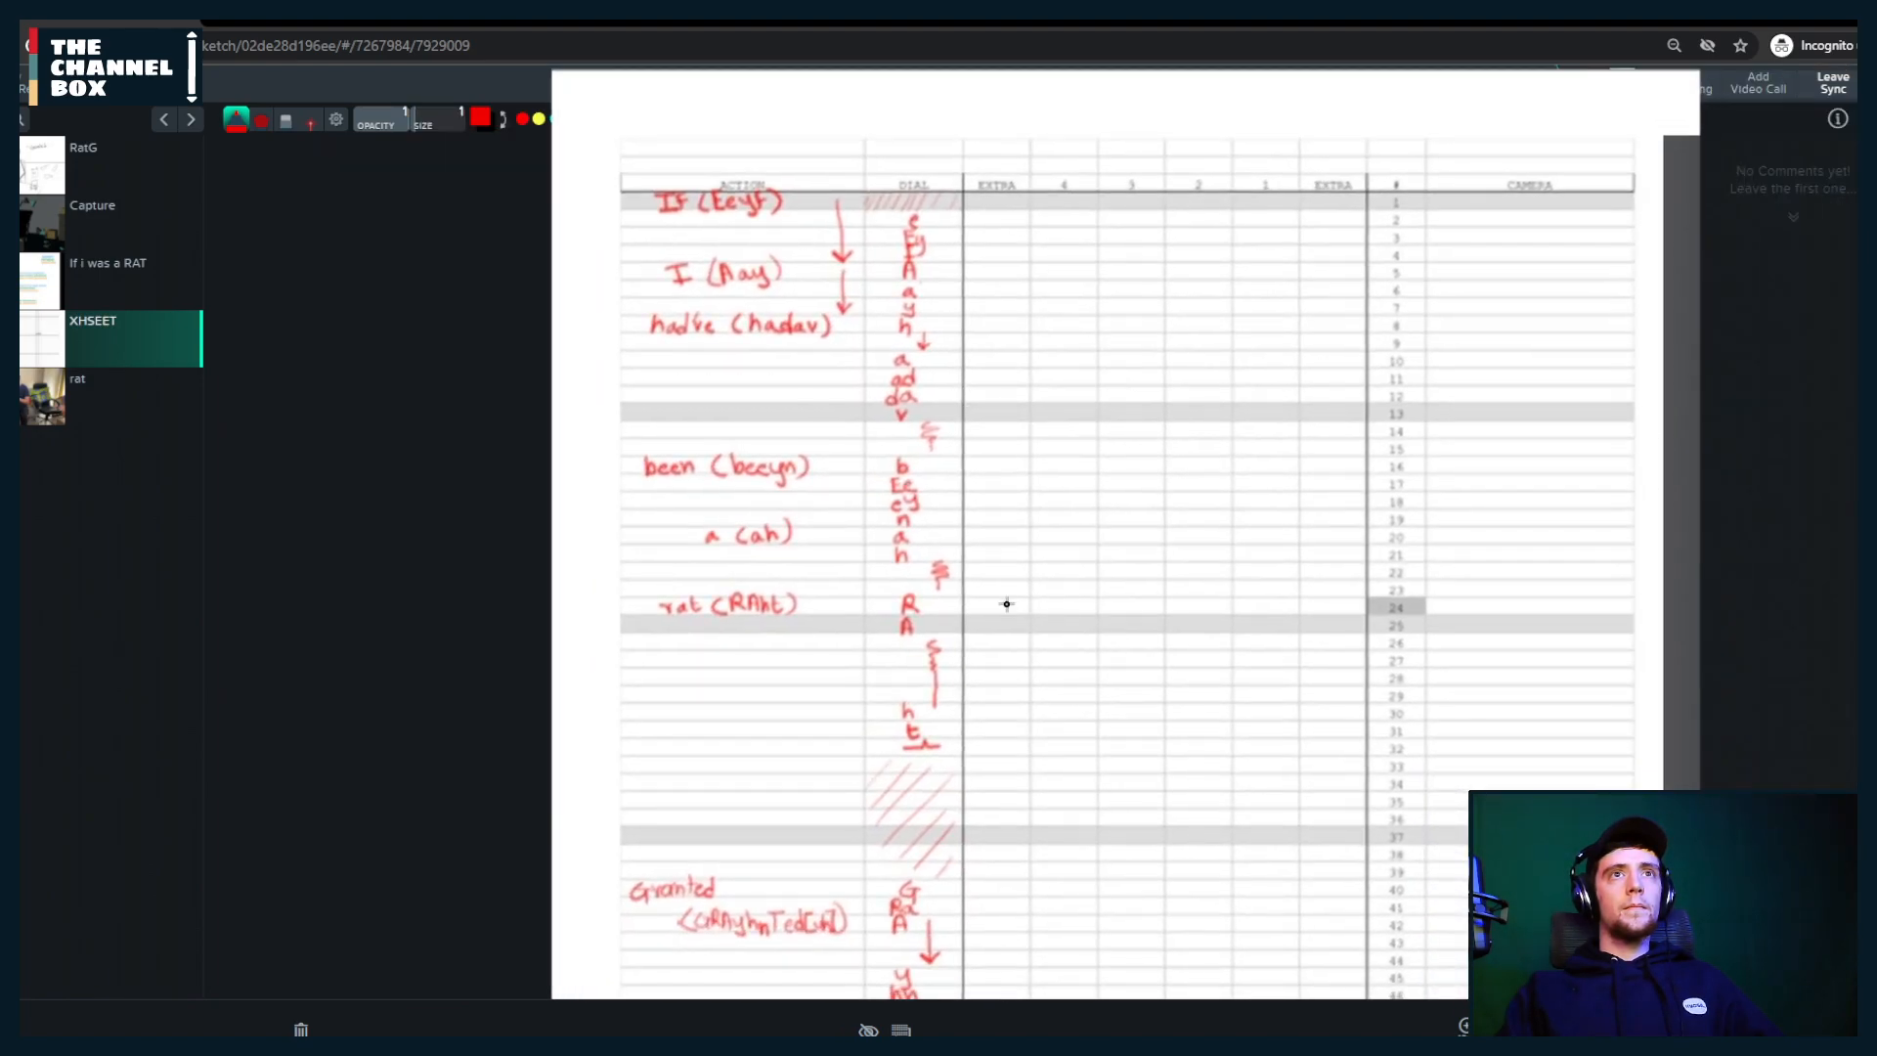
left_click_drag(1007, 604, 963, 411)
scroll(972, 469, "down", 2)
left_click_drag(965, 484, 947, 364)
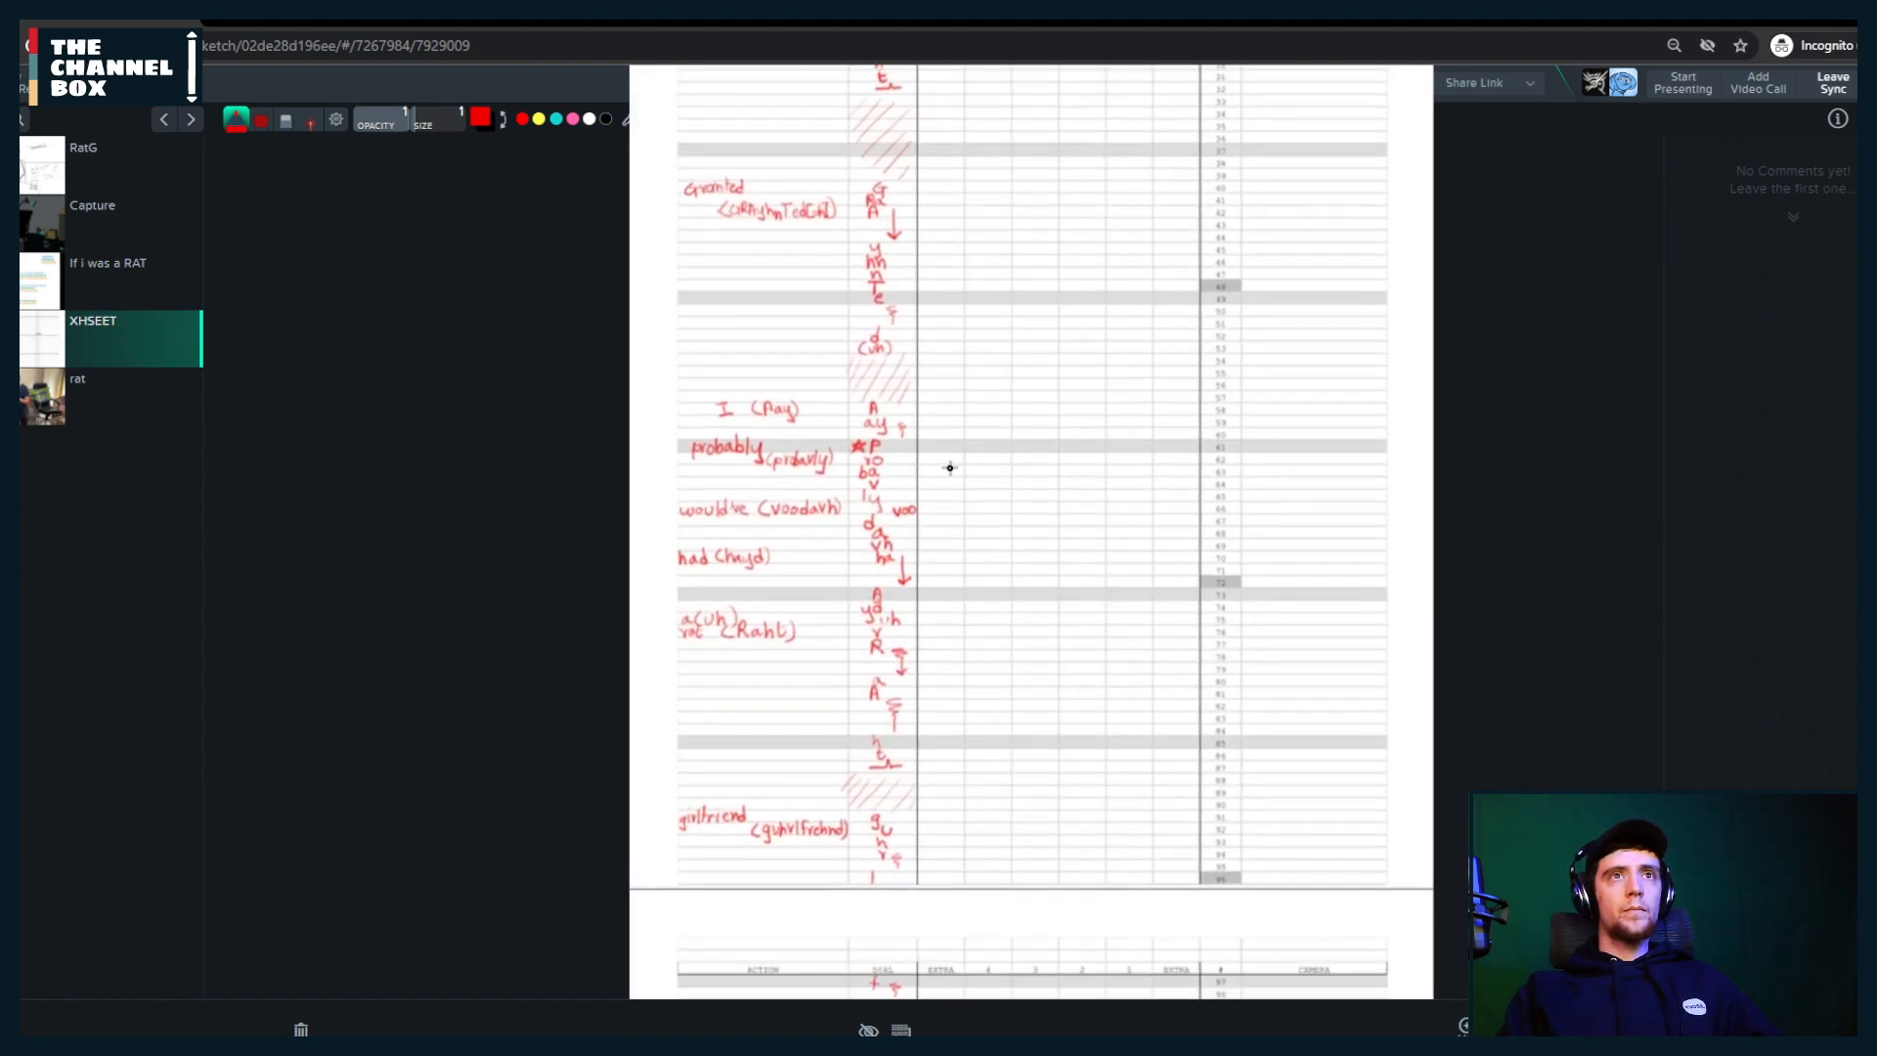
scroll(944, 547, "up", 2)
left_click_drag(942, 528, 924, 461)
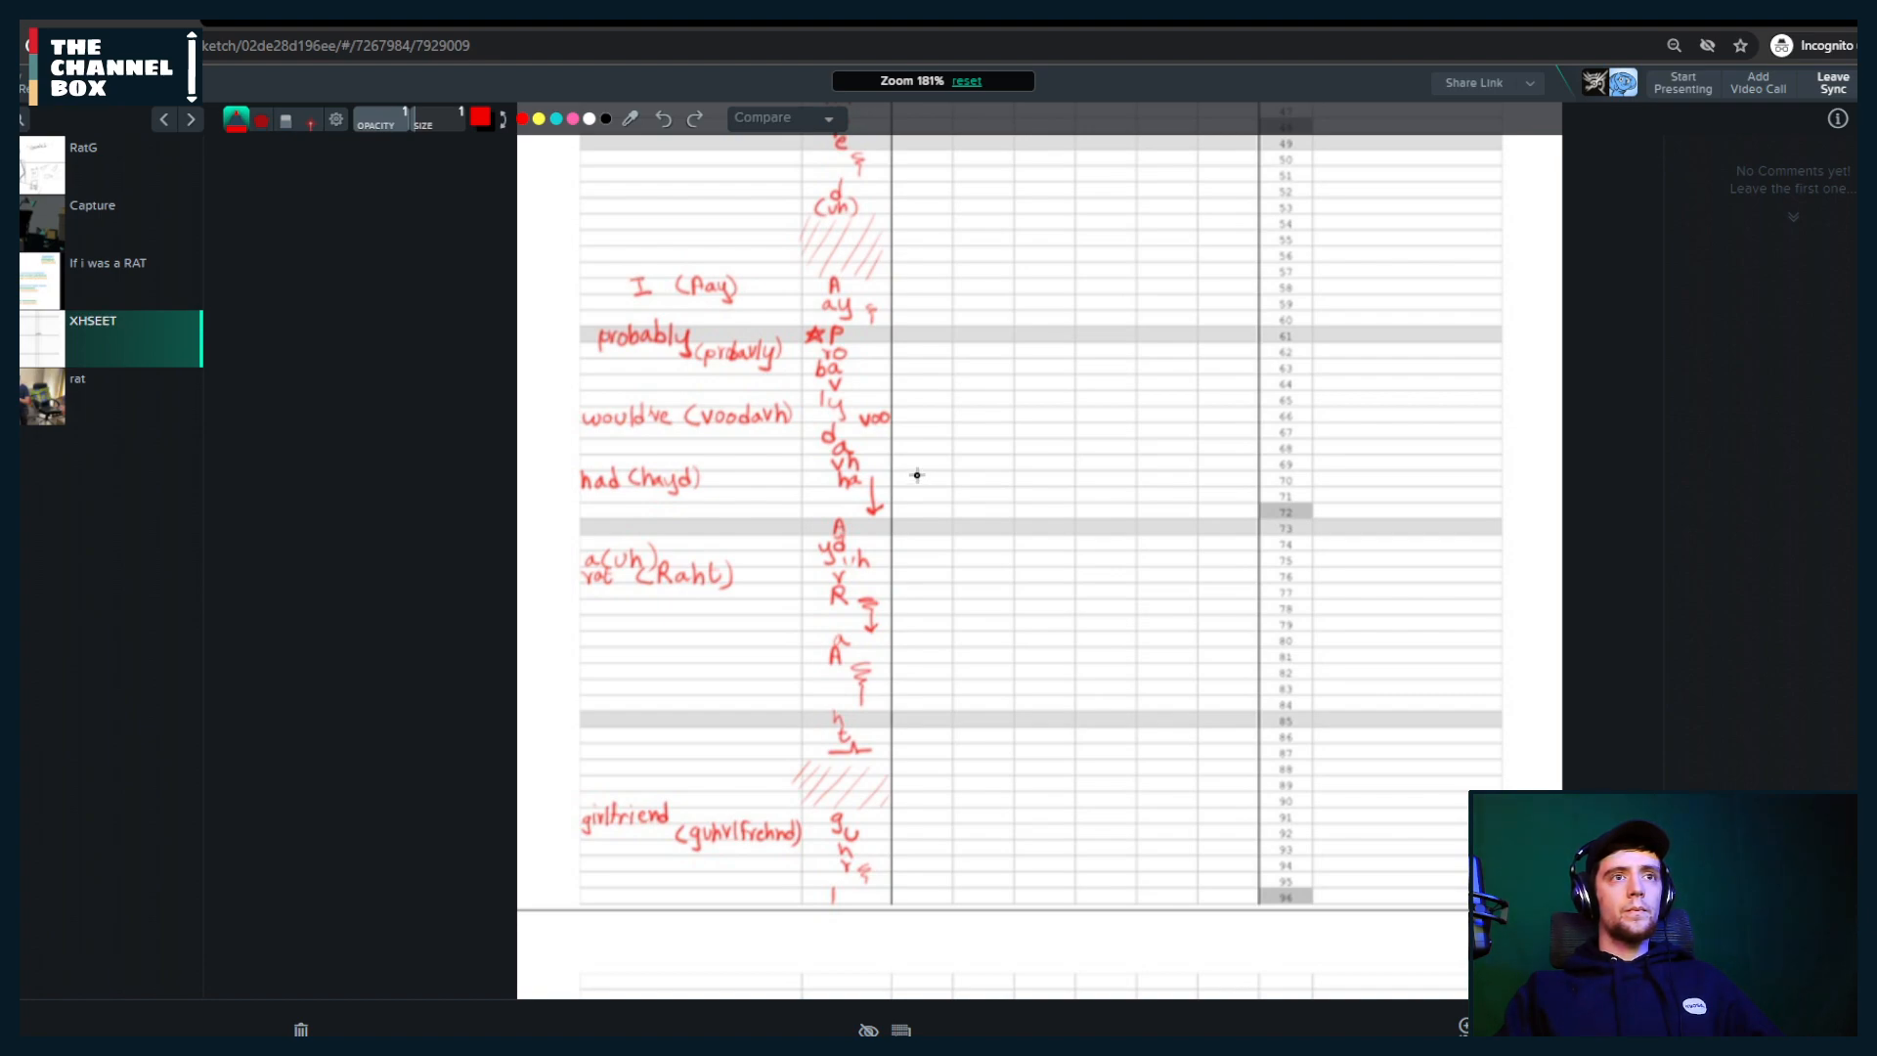
left_click_drag(917, 475, 895, 423)
scroll(926, 695, "down", 10)
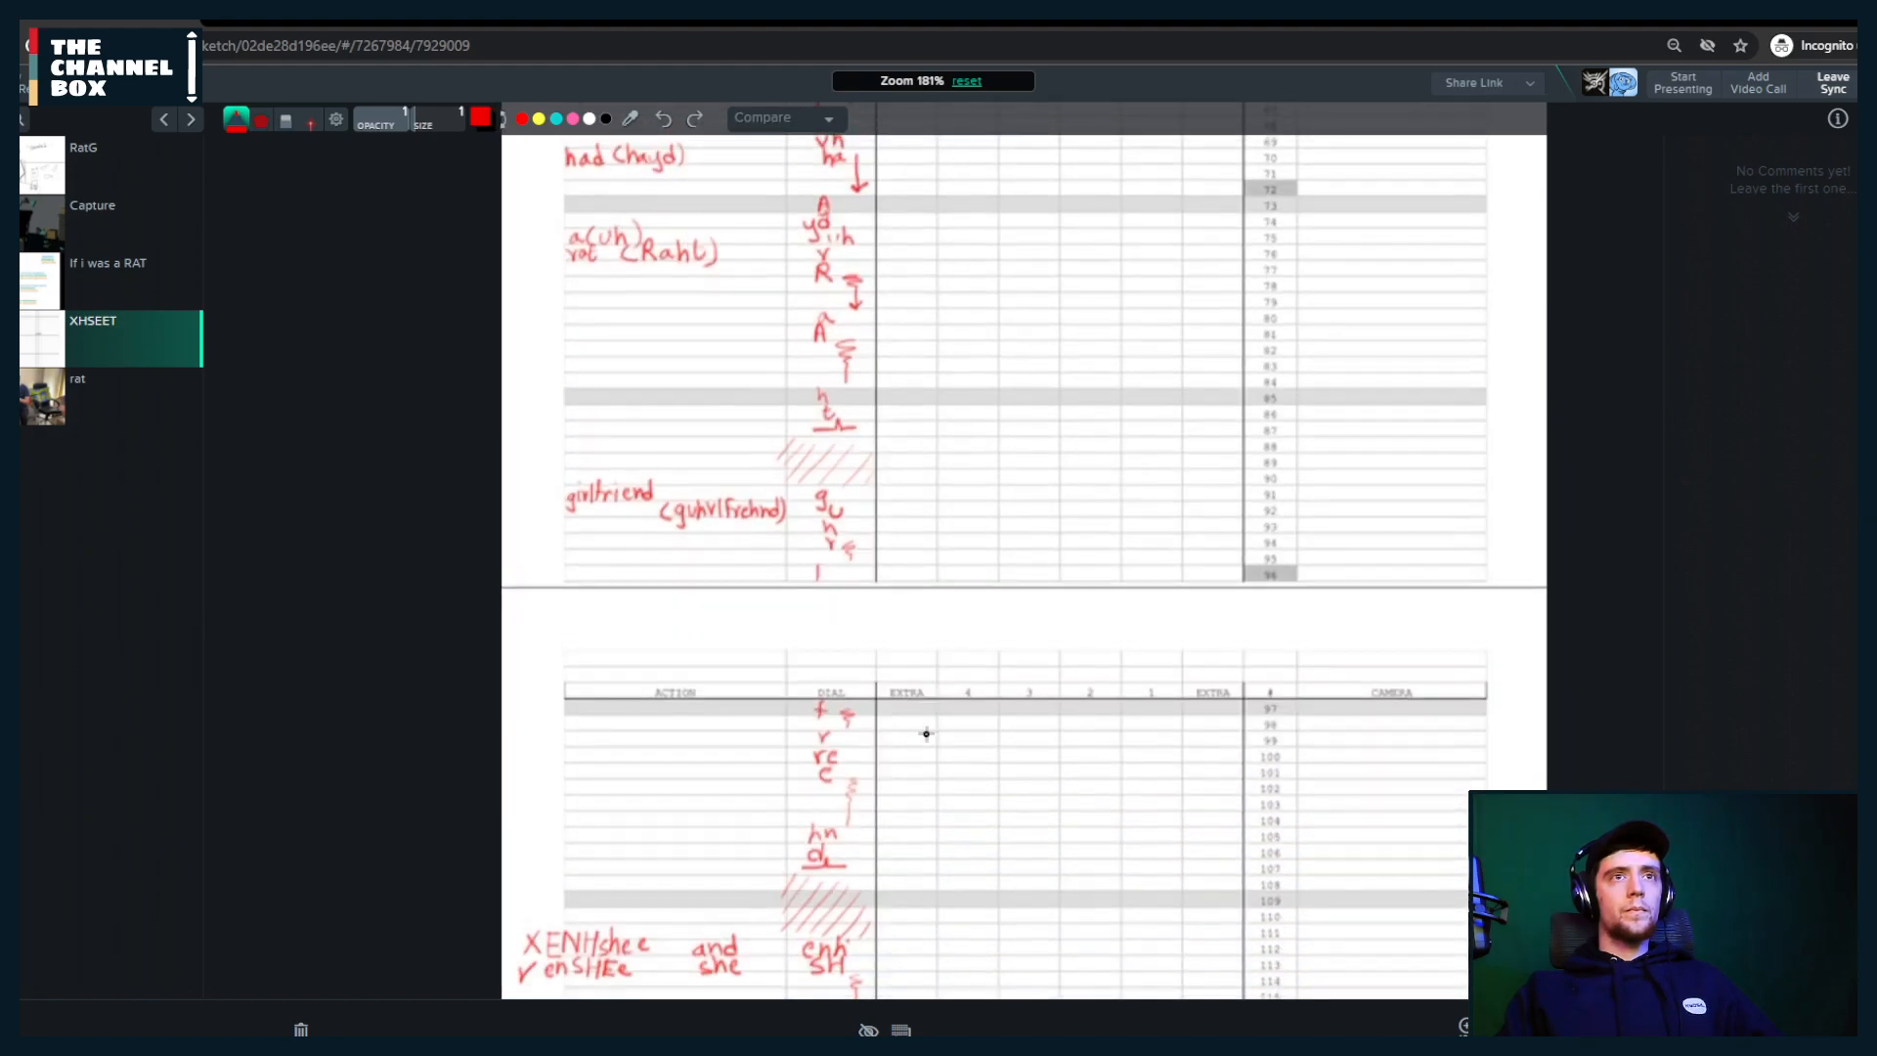
scroll(930, 658, "down", 3, "ctrl")
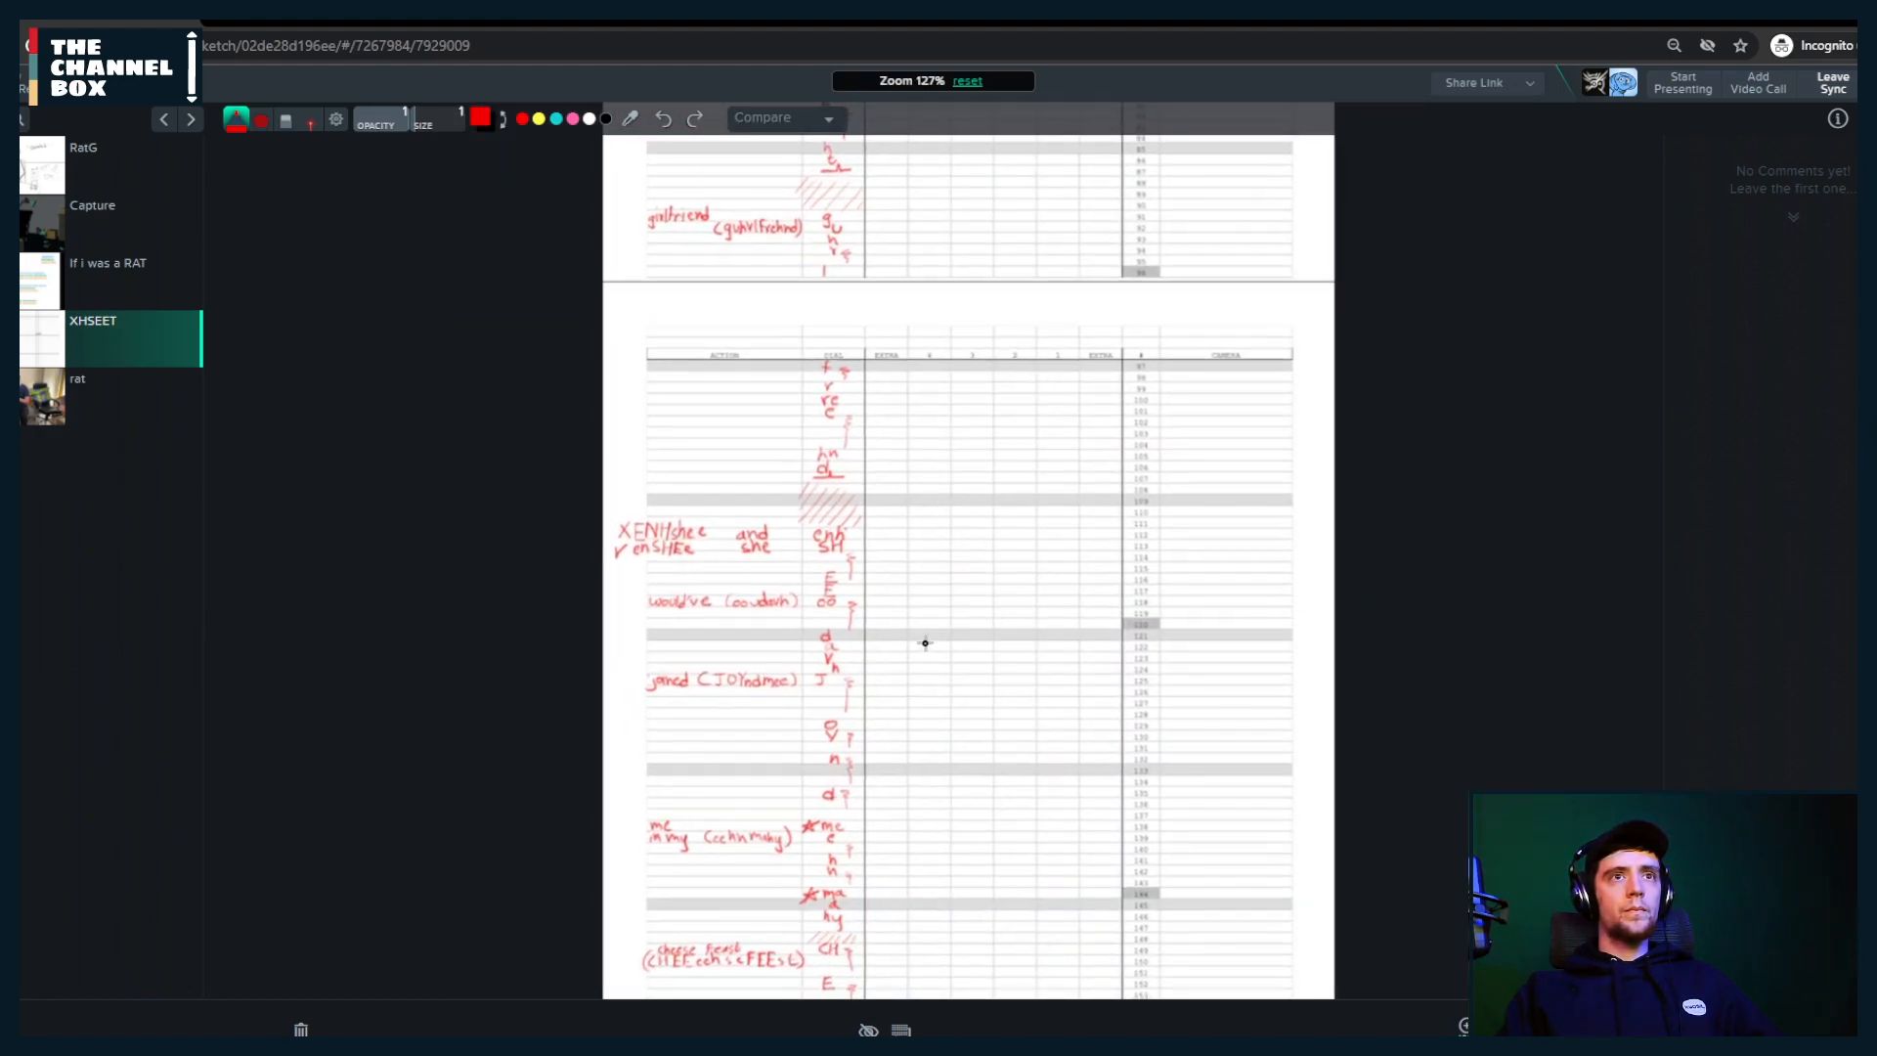
scroll(925, 641, "down", 3)
scroll(942, 503, "down", 3, "ctrl")
scroll(942, 503, "down", 1)
middle_click_drag(934, 452, 918, 416)
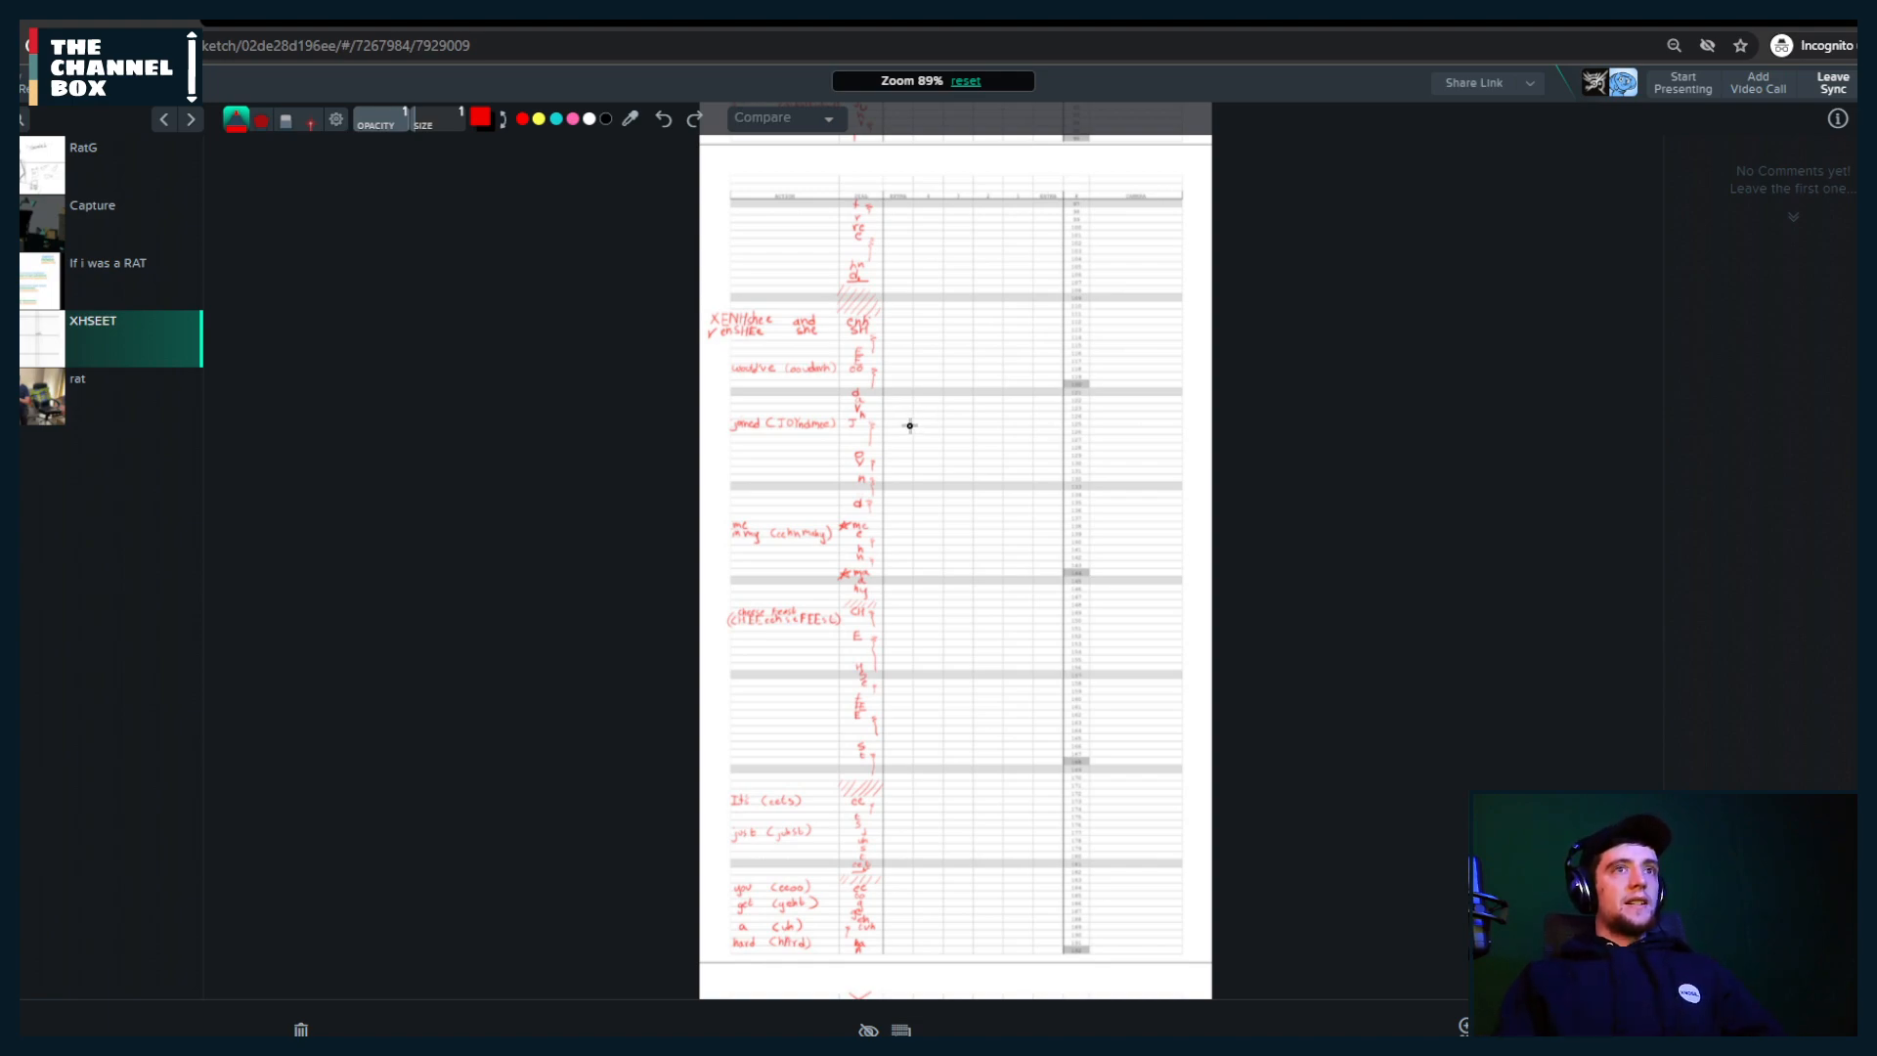
scroll(1061, 355, "up", 5)
scroll(1114, 591, "down", 3)
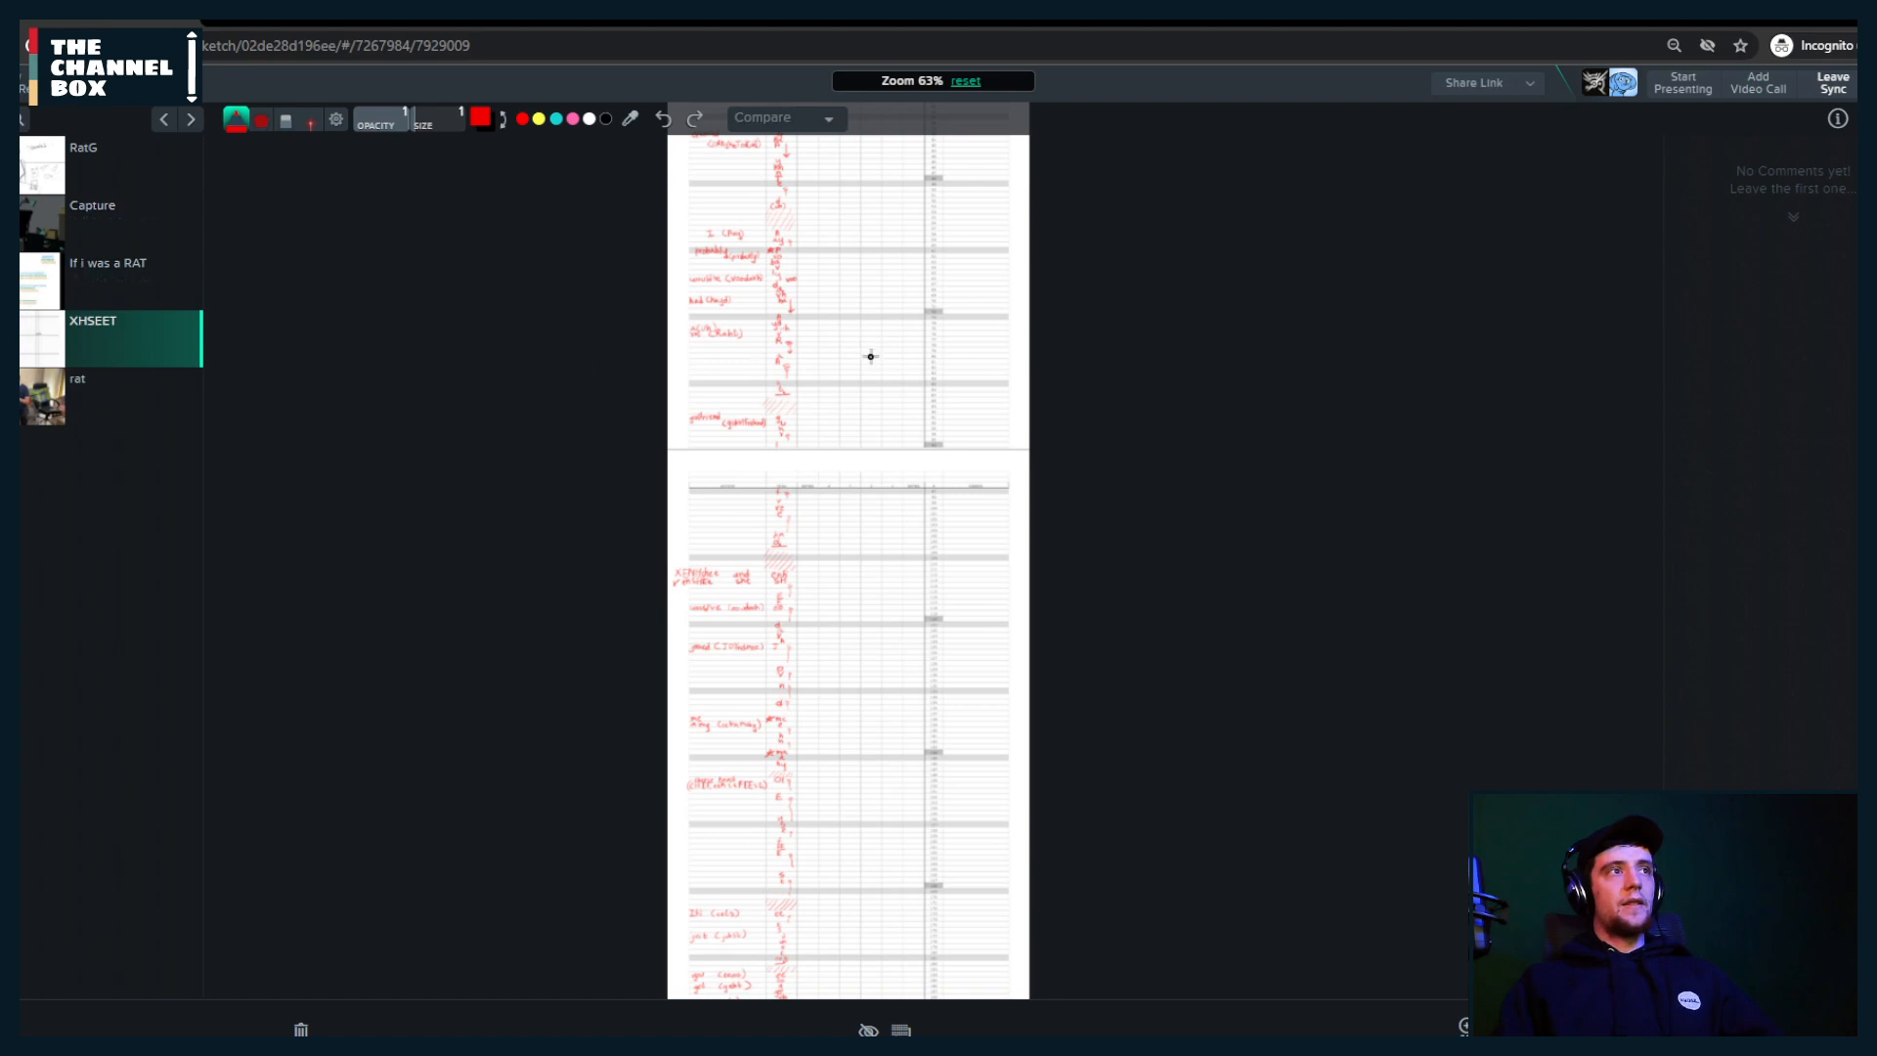
Step: Circle the frame-number and camera columns in red and draw horizontal strokes from the dialogue letters across the upper rows
middle_click_drag(871, 356, 854, 699)
scroll(804, 457, "up", 4)
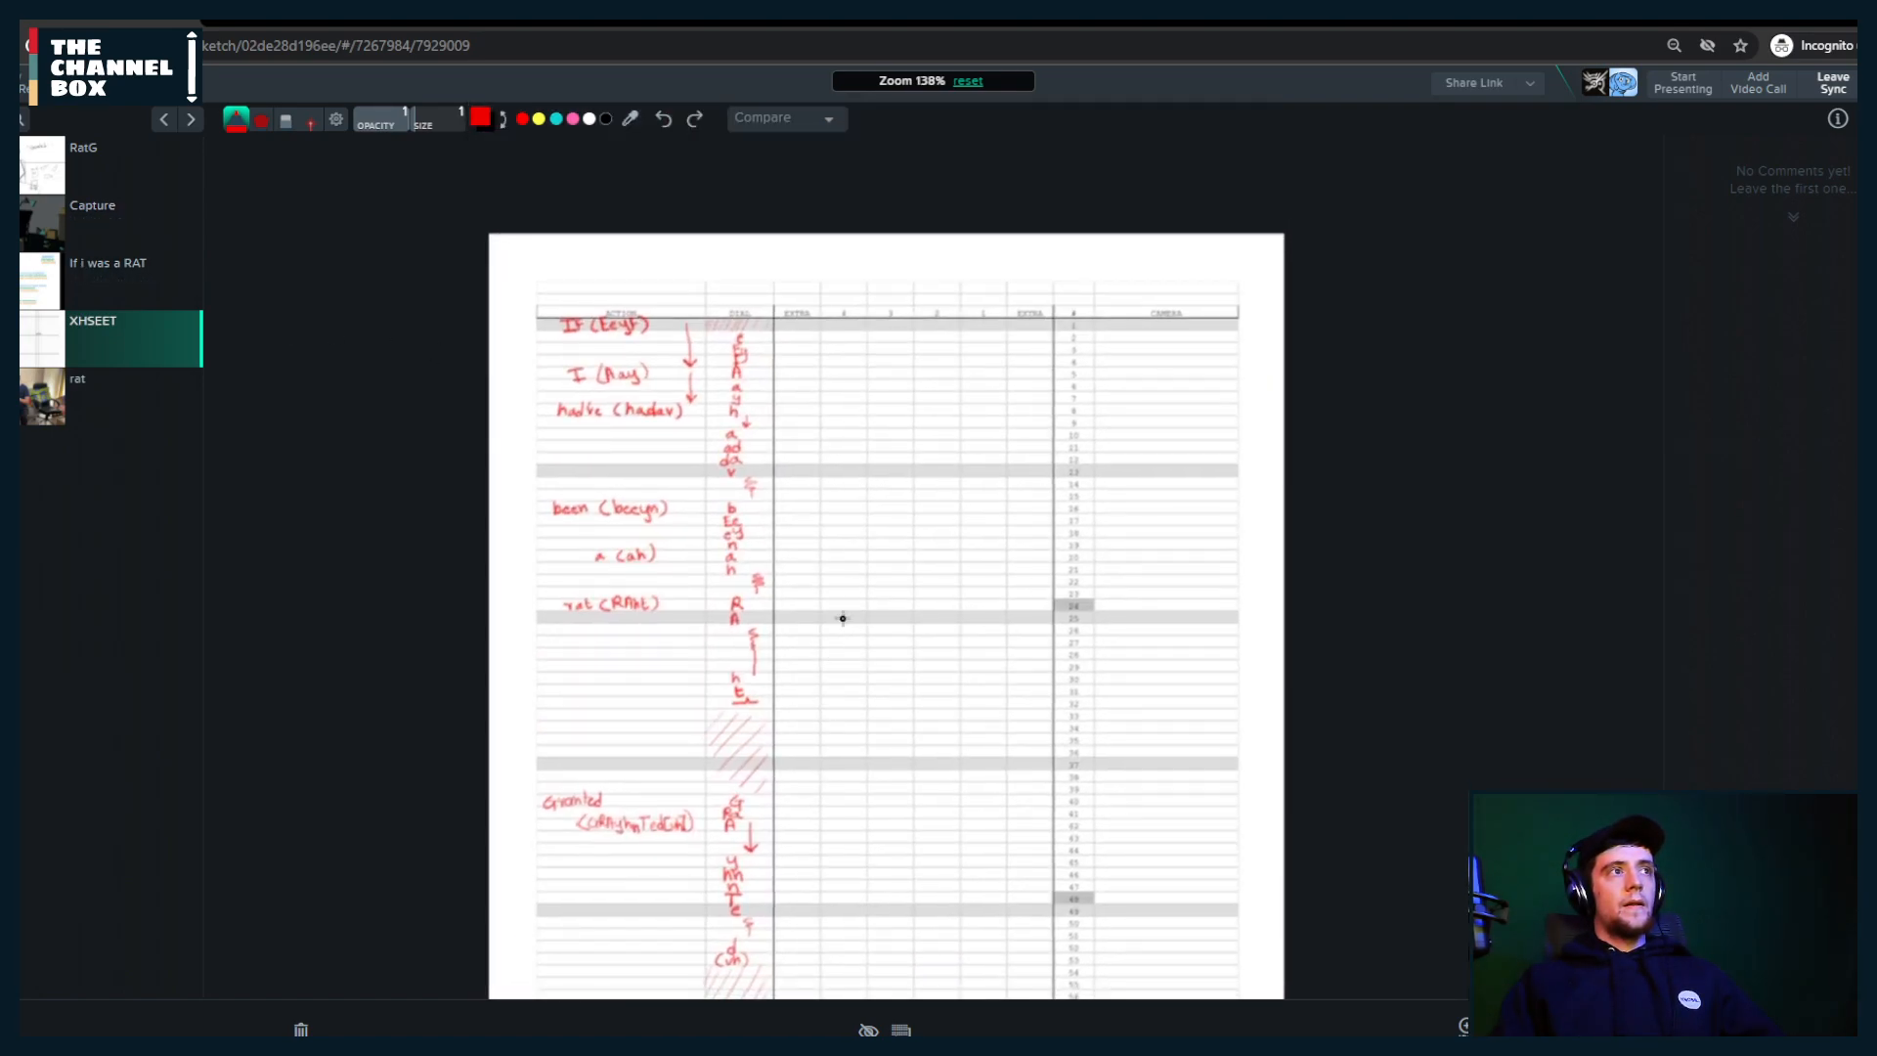
scroll(1057, 387, "up", 3)
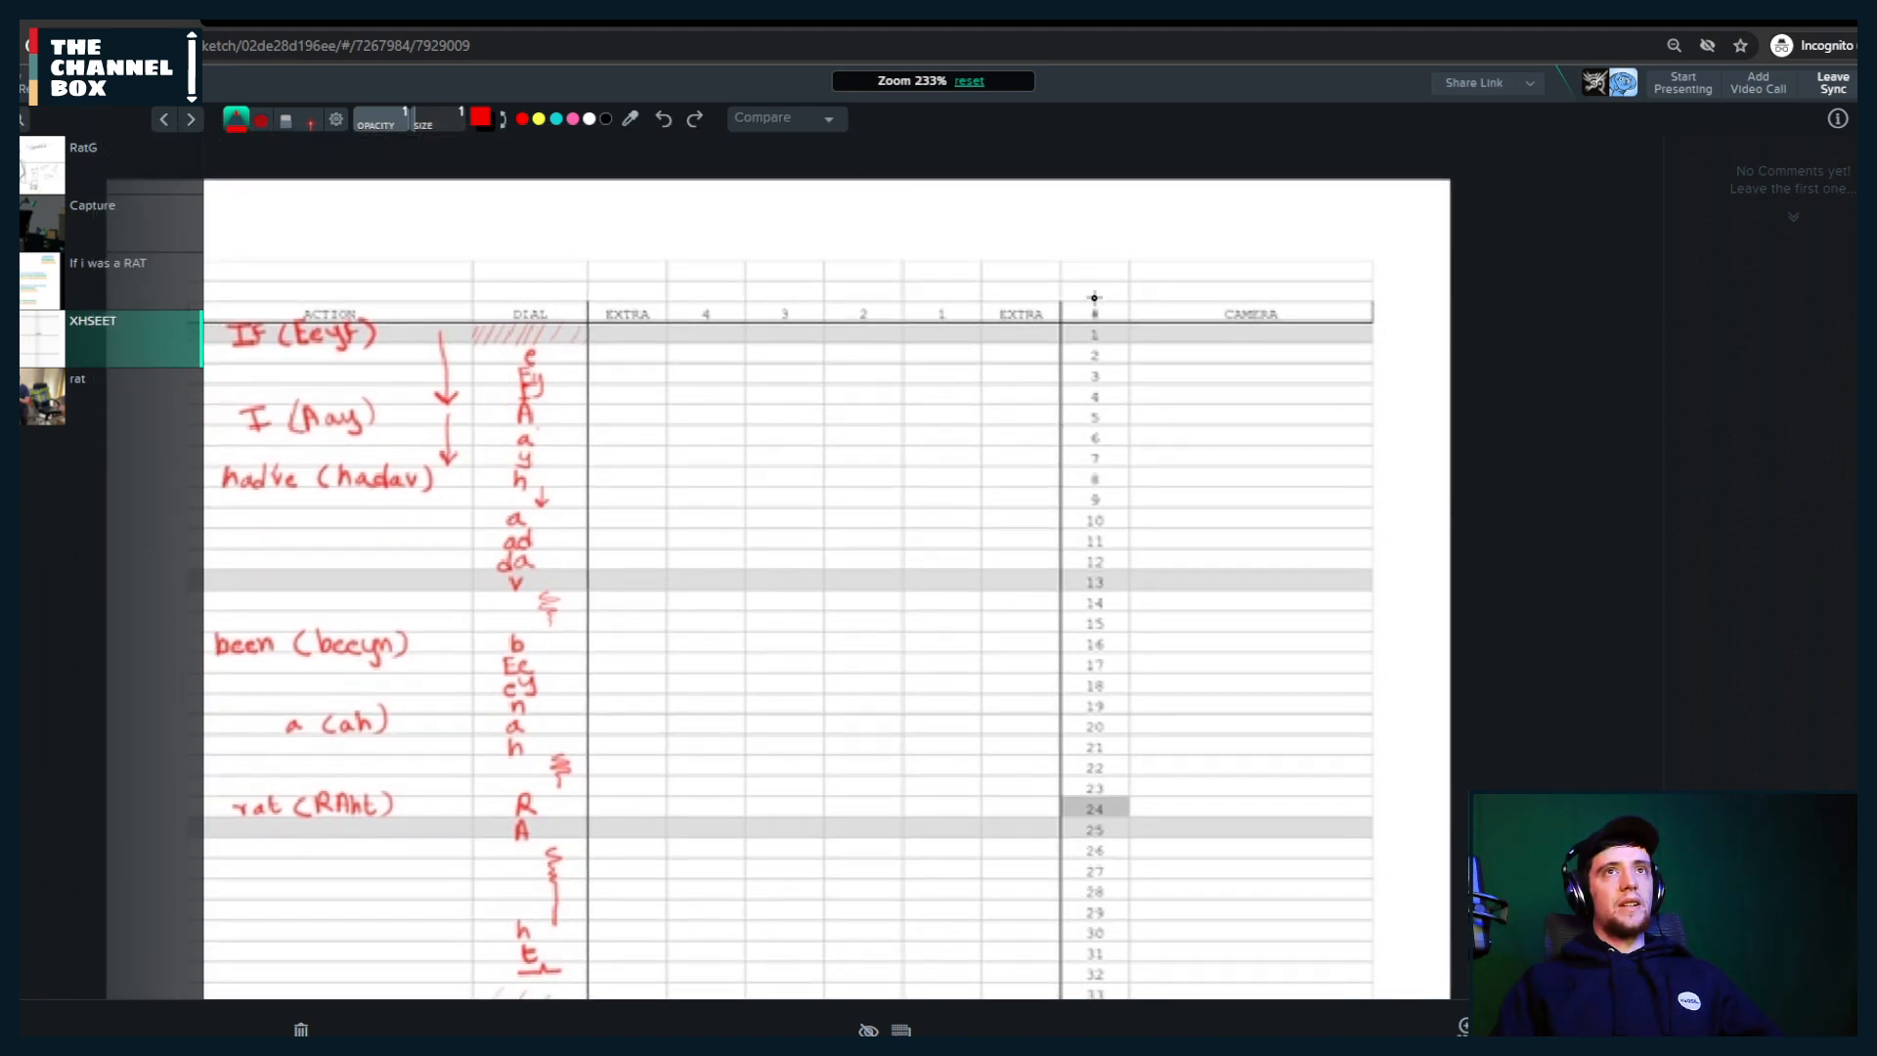
mouse_move(1093, 295)
left_mouse_down()
mouse_move(1085, 675)
mouse_move(946, 324)
left_mouse_up()
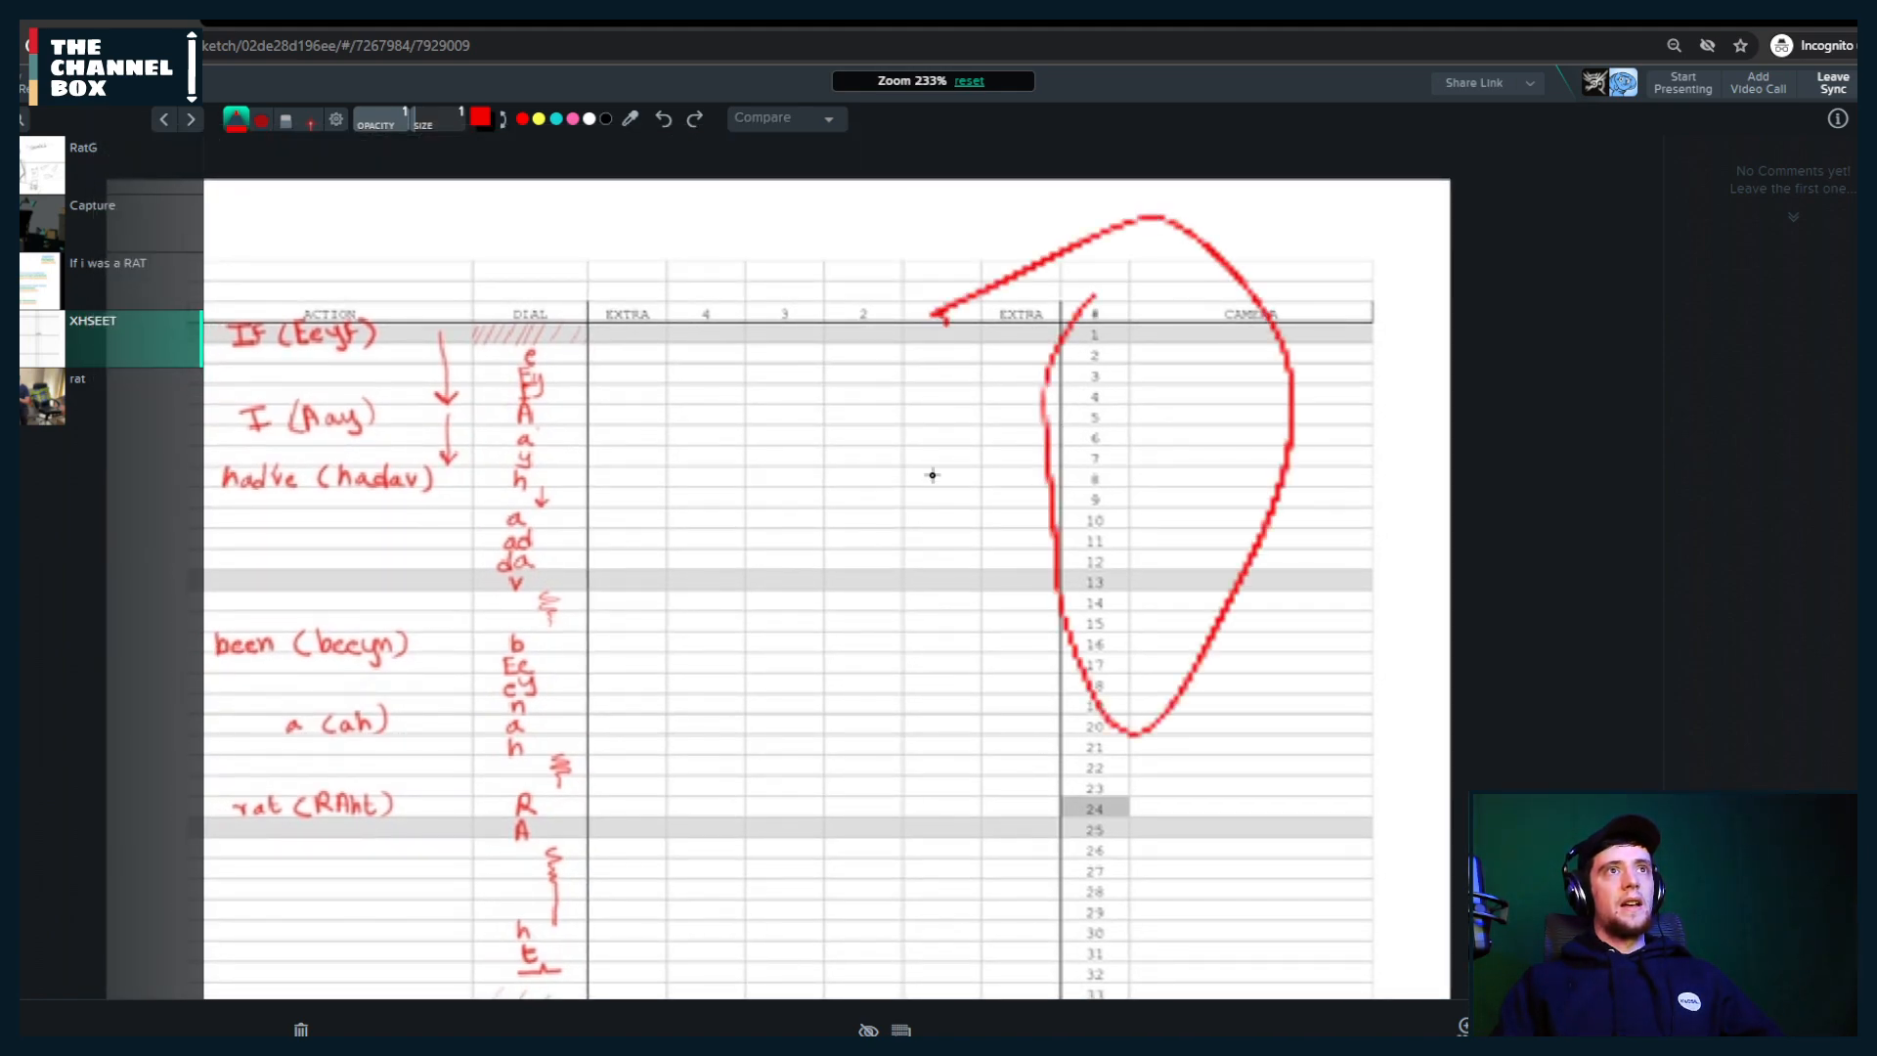
left_click_drag(552, 350, 1037, 382)
left_click_drag(510, 384, 946, 379)
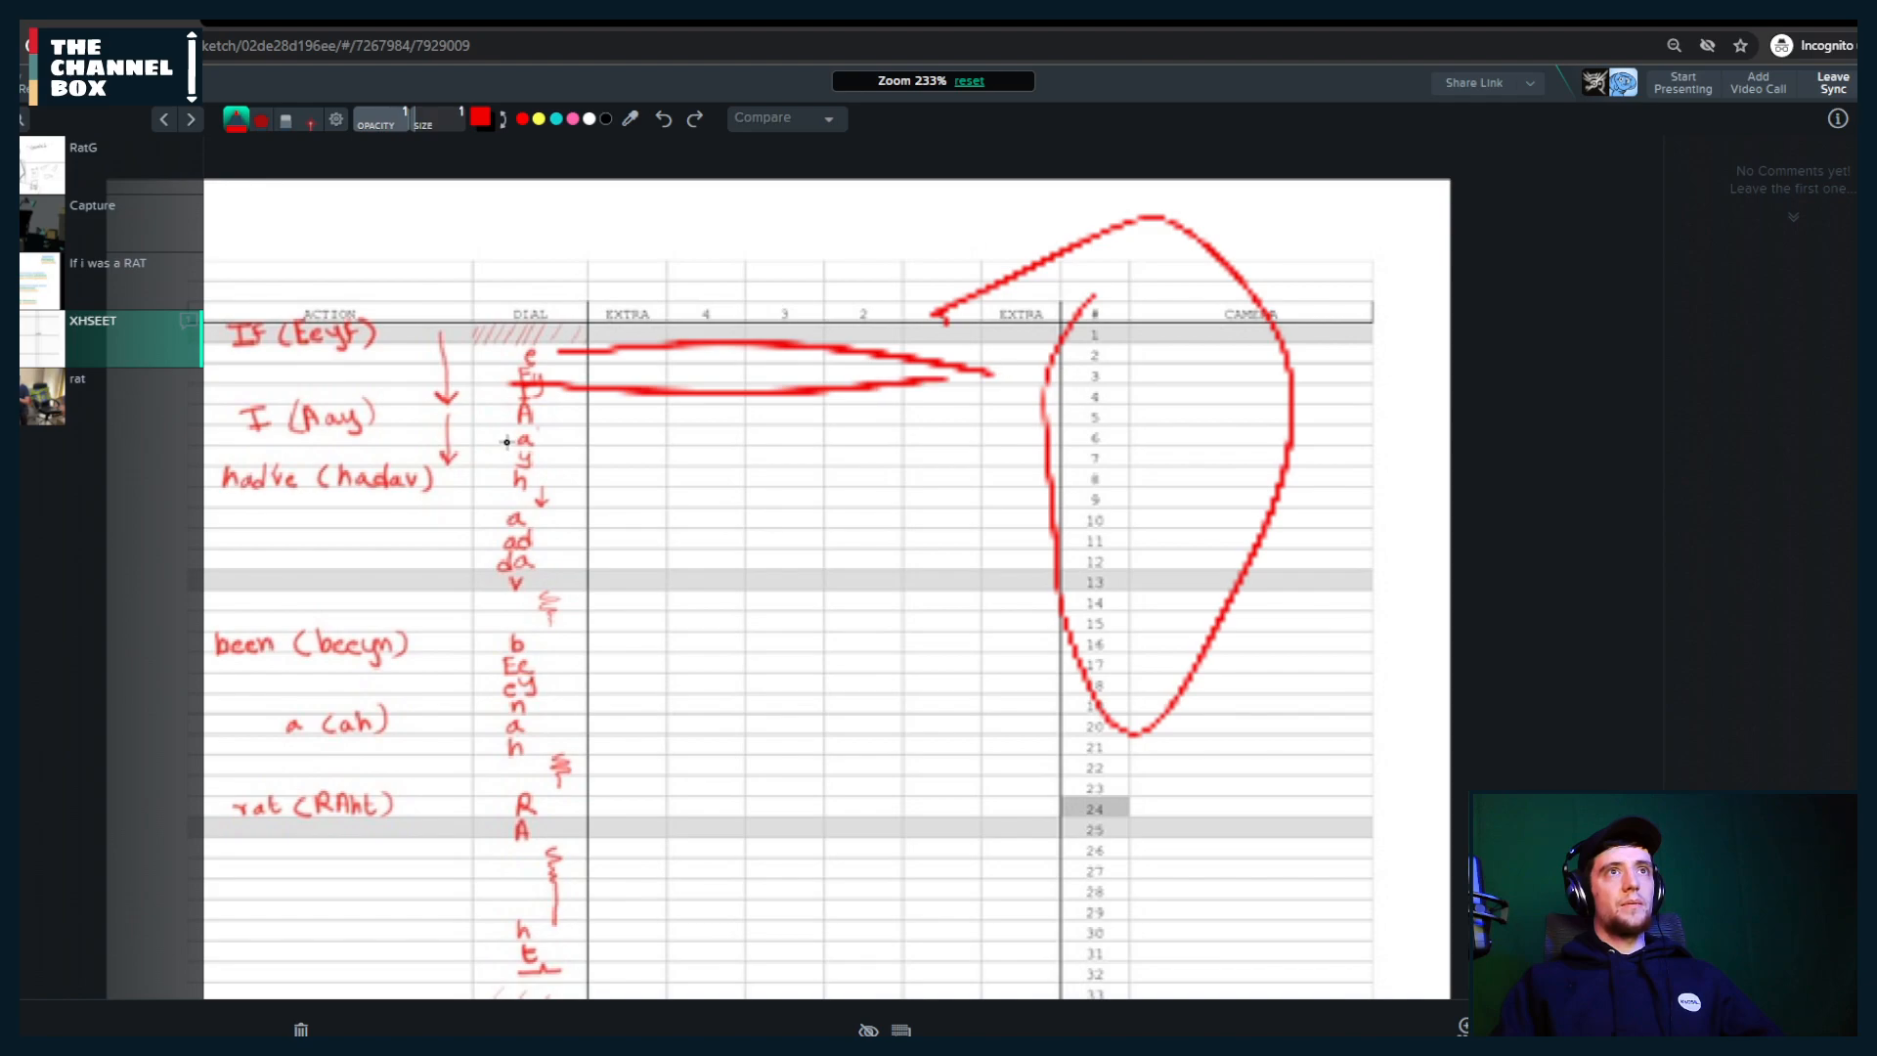
left_click_drag(508, 440, 971, 455)
left_click_drag(469, 499, 1022, 480)
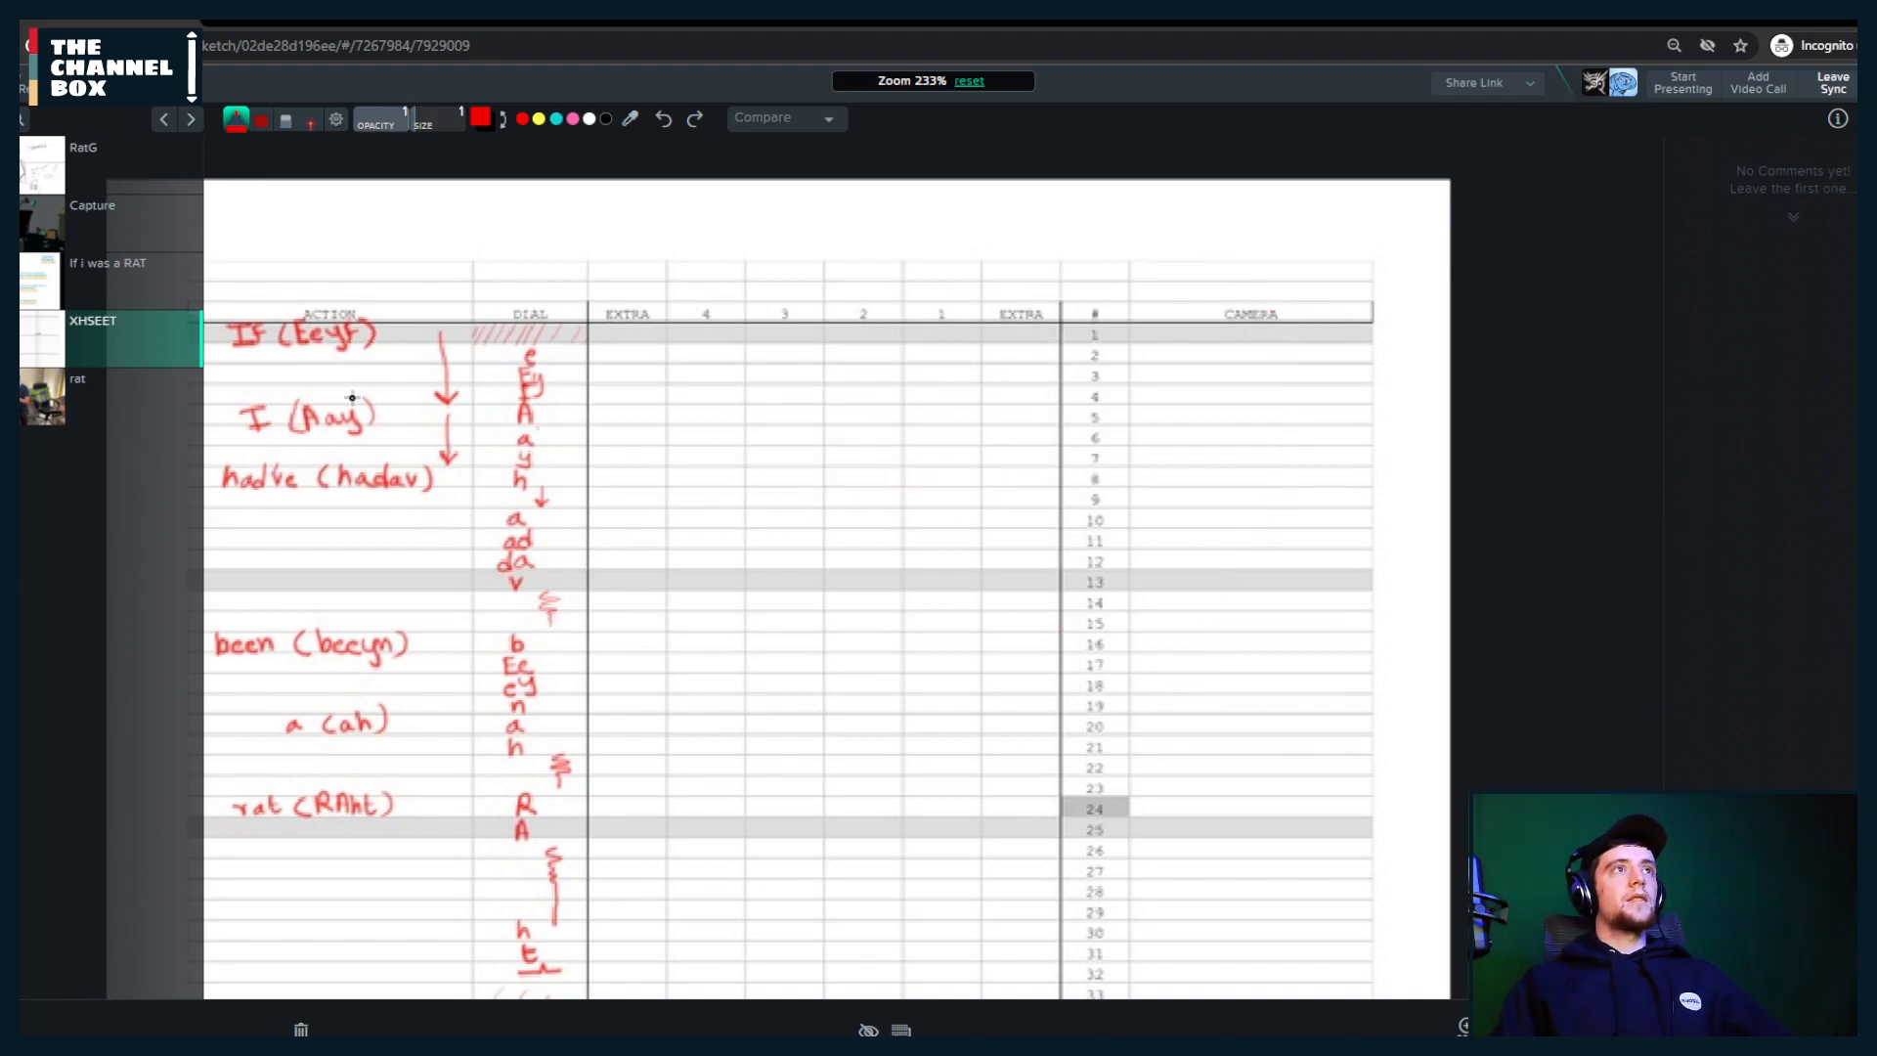
Step: Open the rat reference video and play the acting from frame 52 to about frame 81
left_click(33, 396)
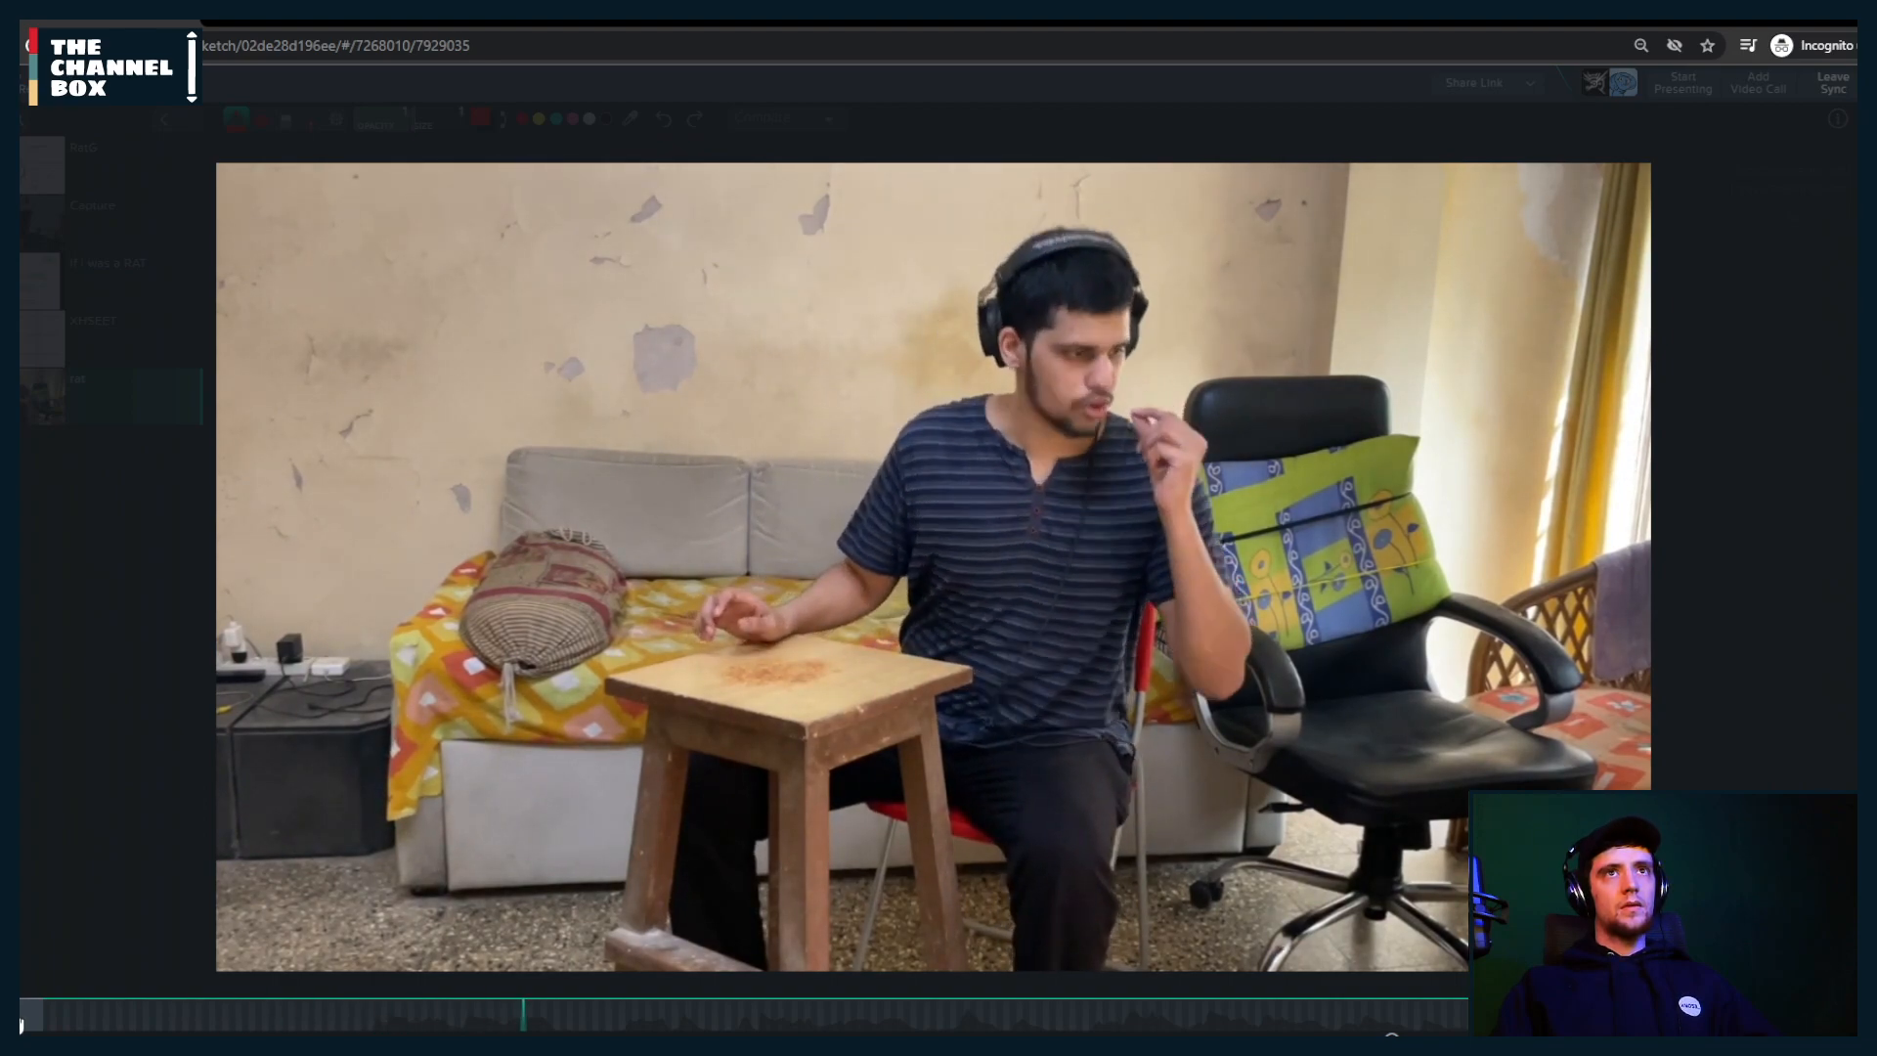
left_click(500, 1012)
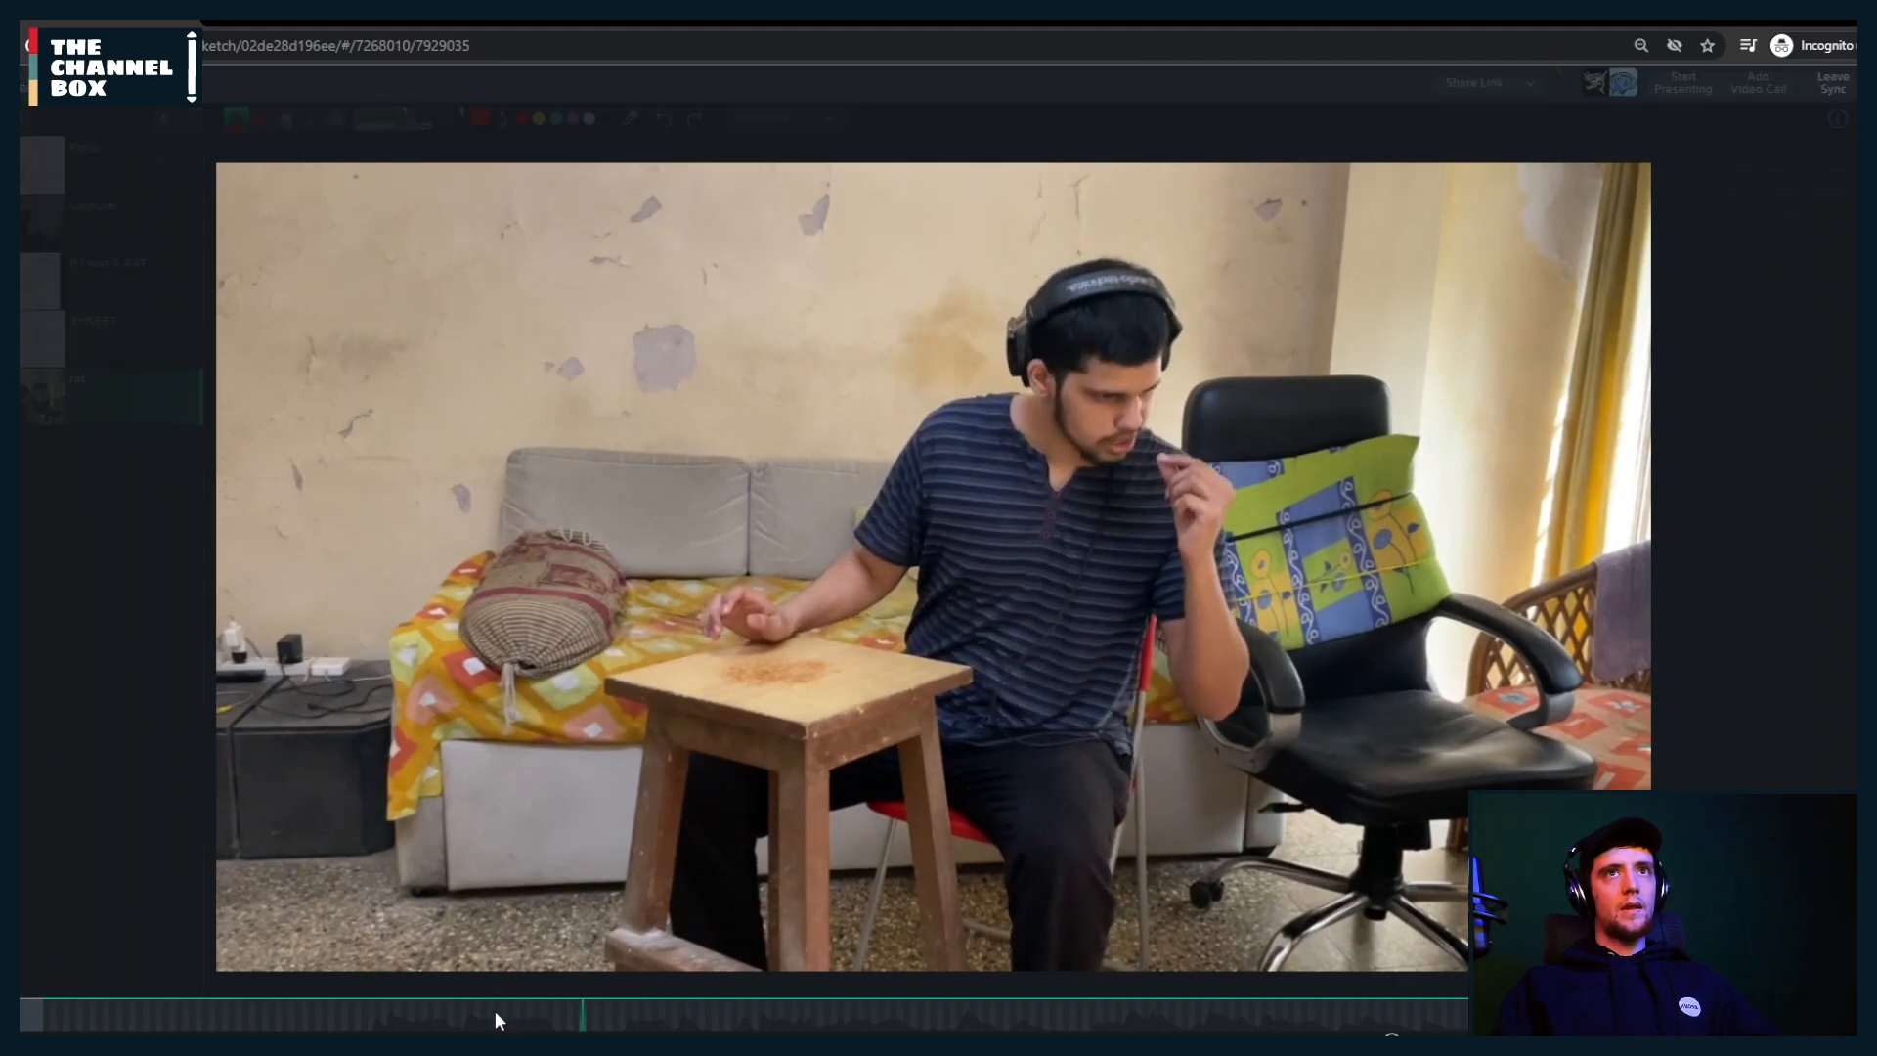
left_click(495, 1011)
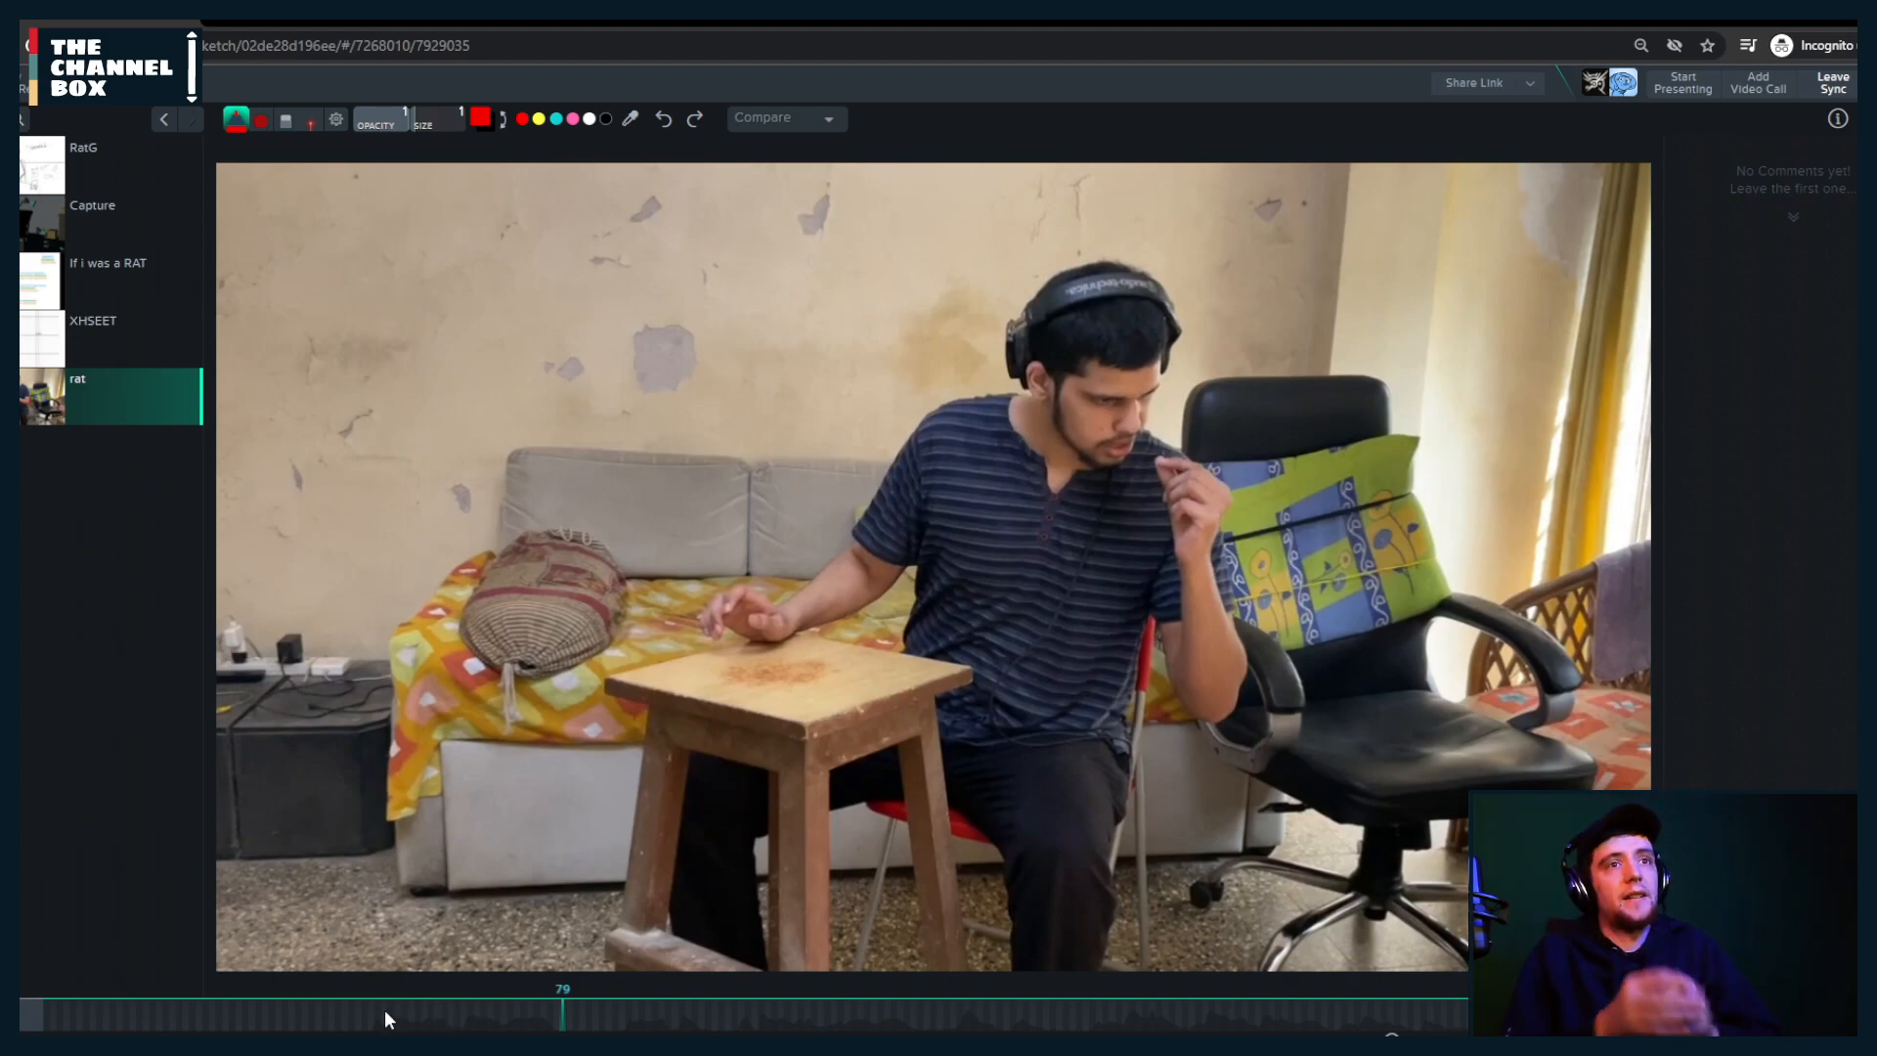
key("space")
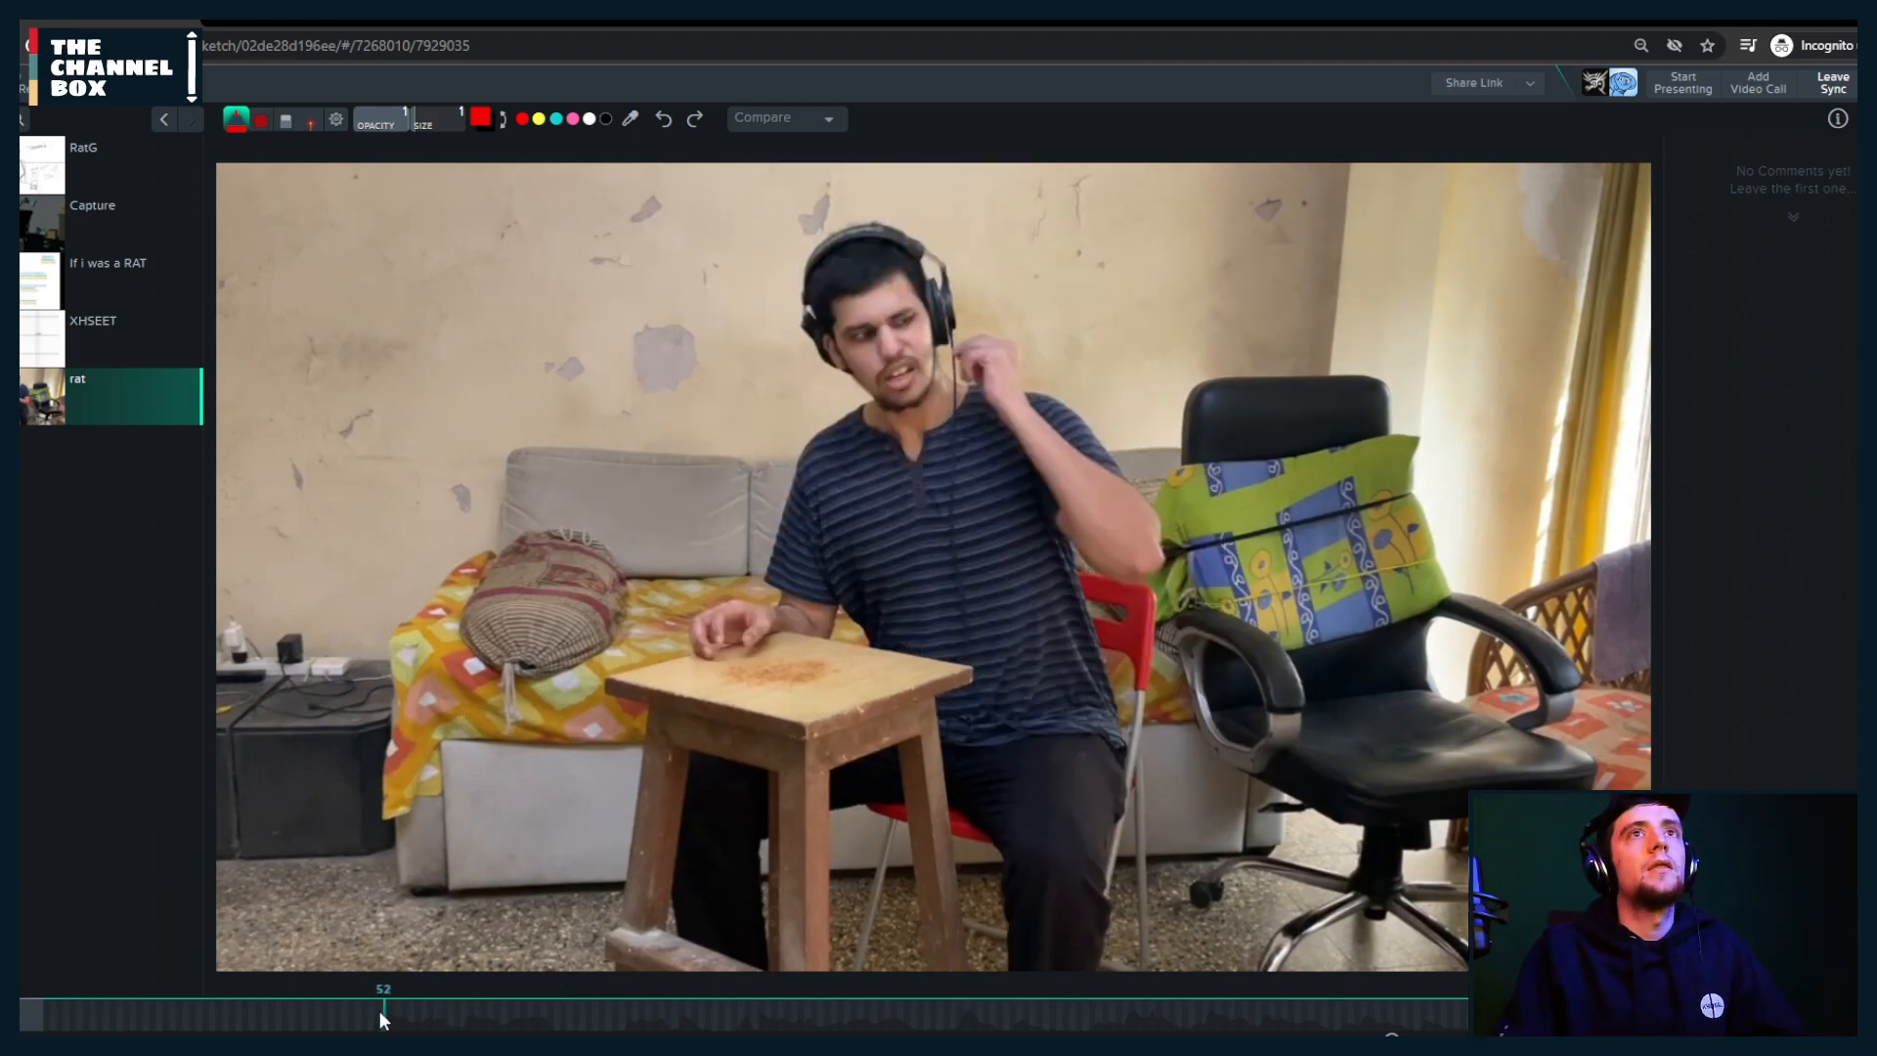
key("space")
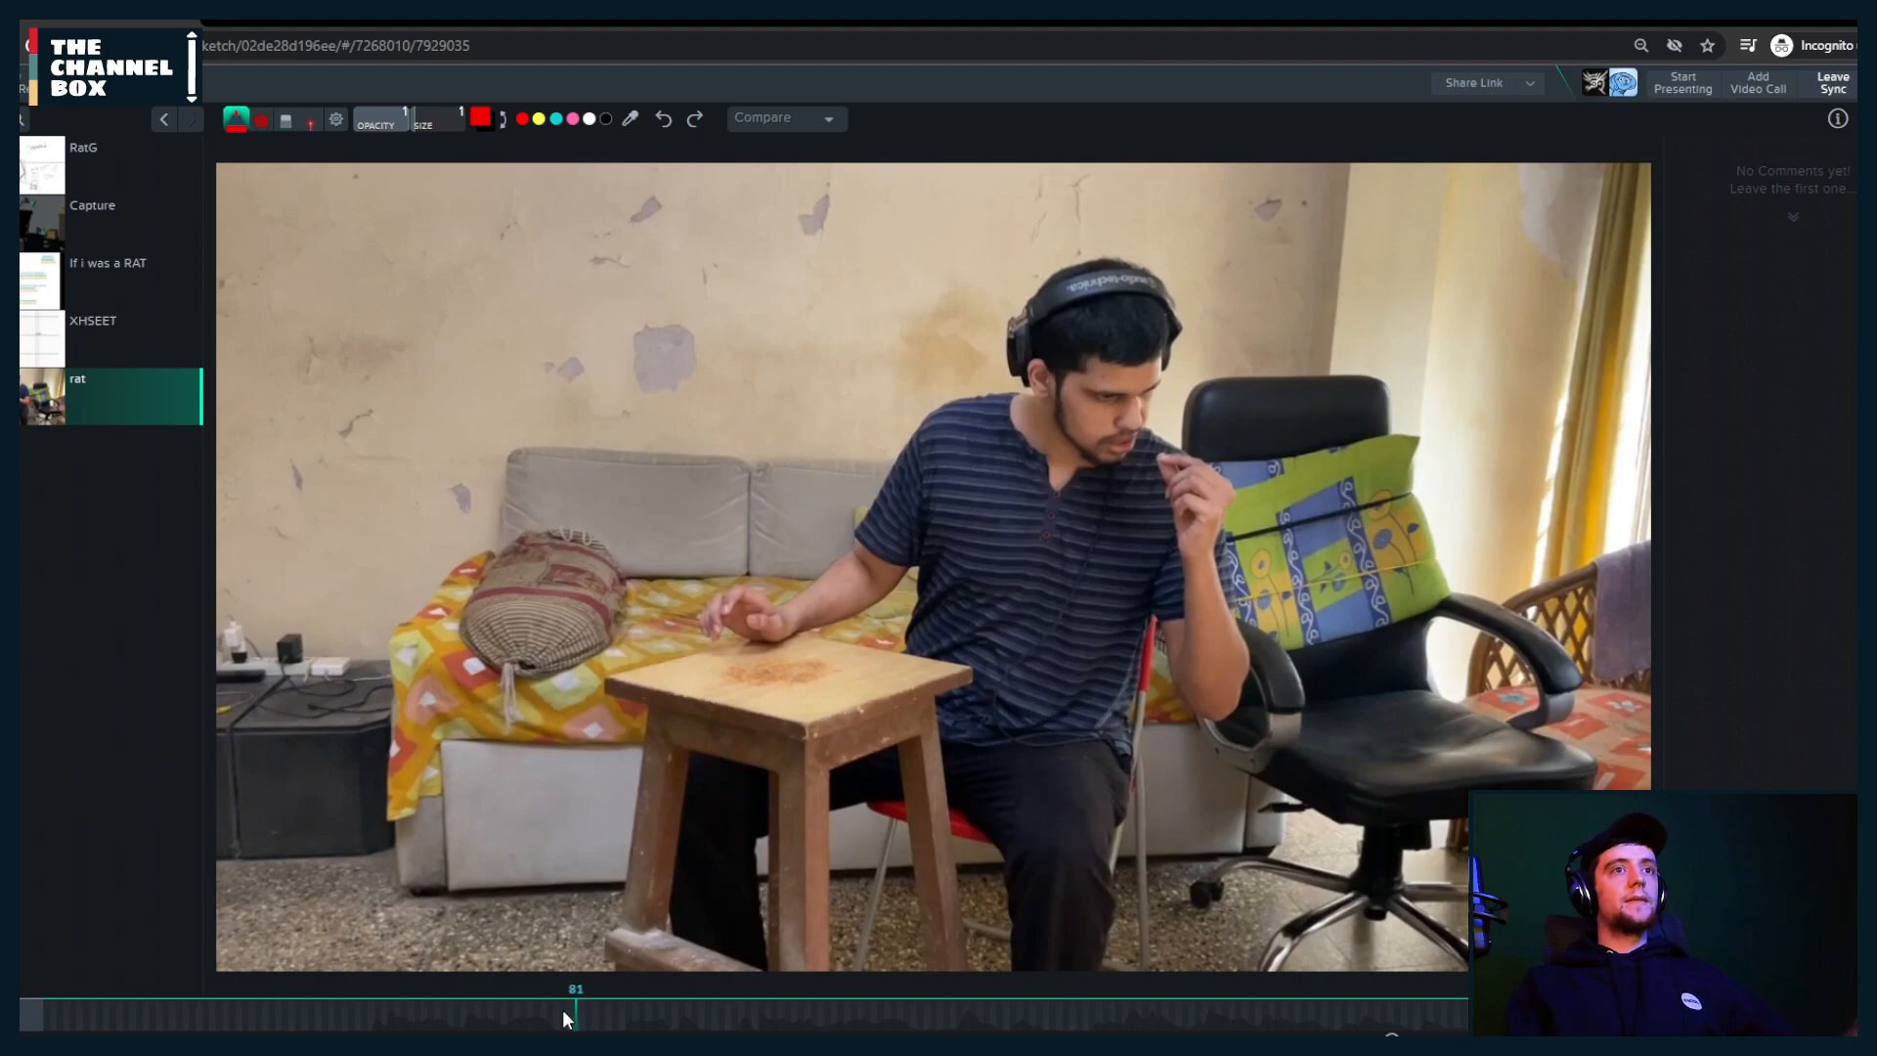
mouse_move(576, 1046)
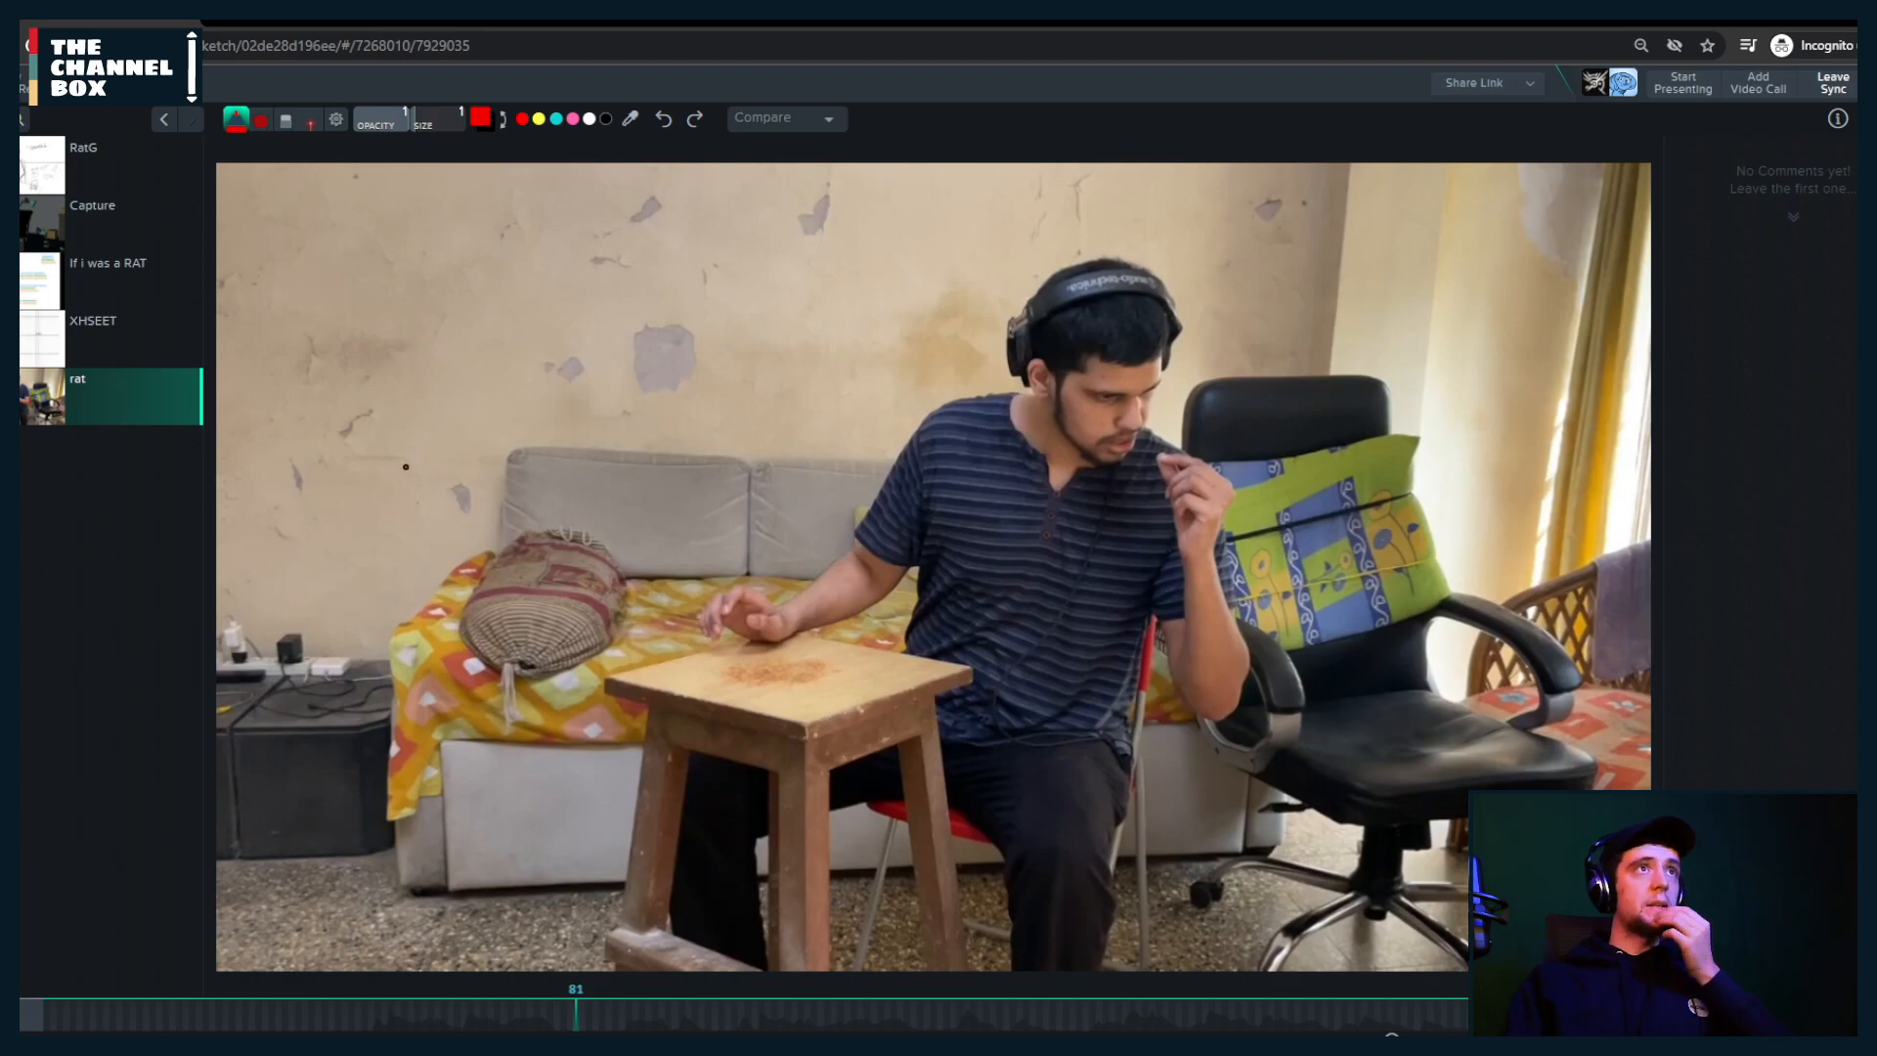
Step: Look through the Capture image, the If i was a RAT dialogue sheet and the RatG character notes
left_click(25, 241)
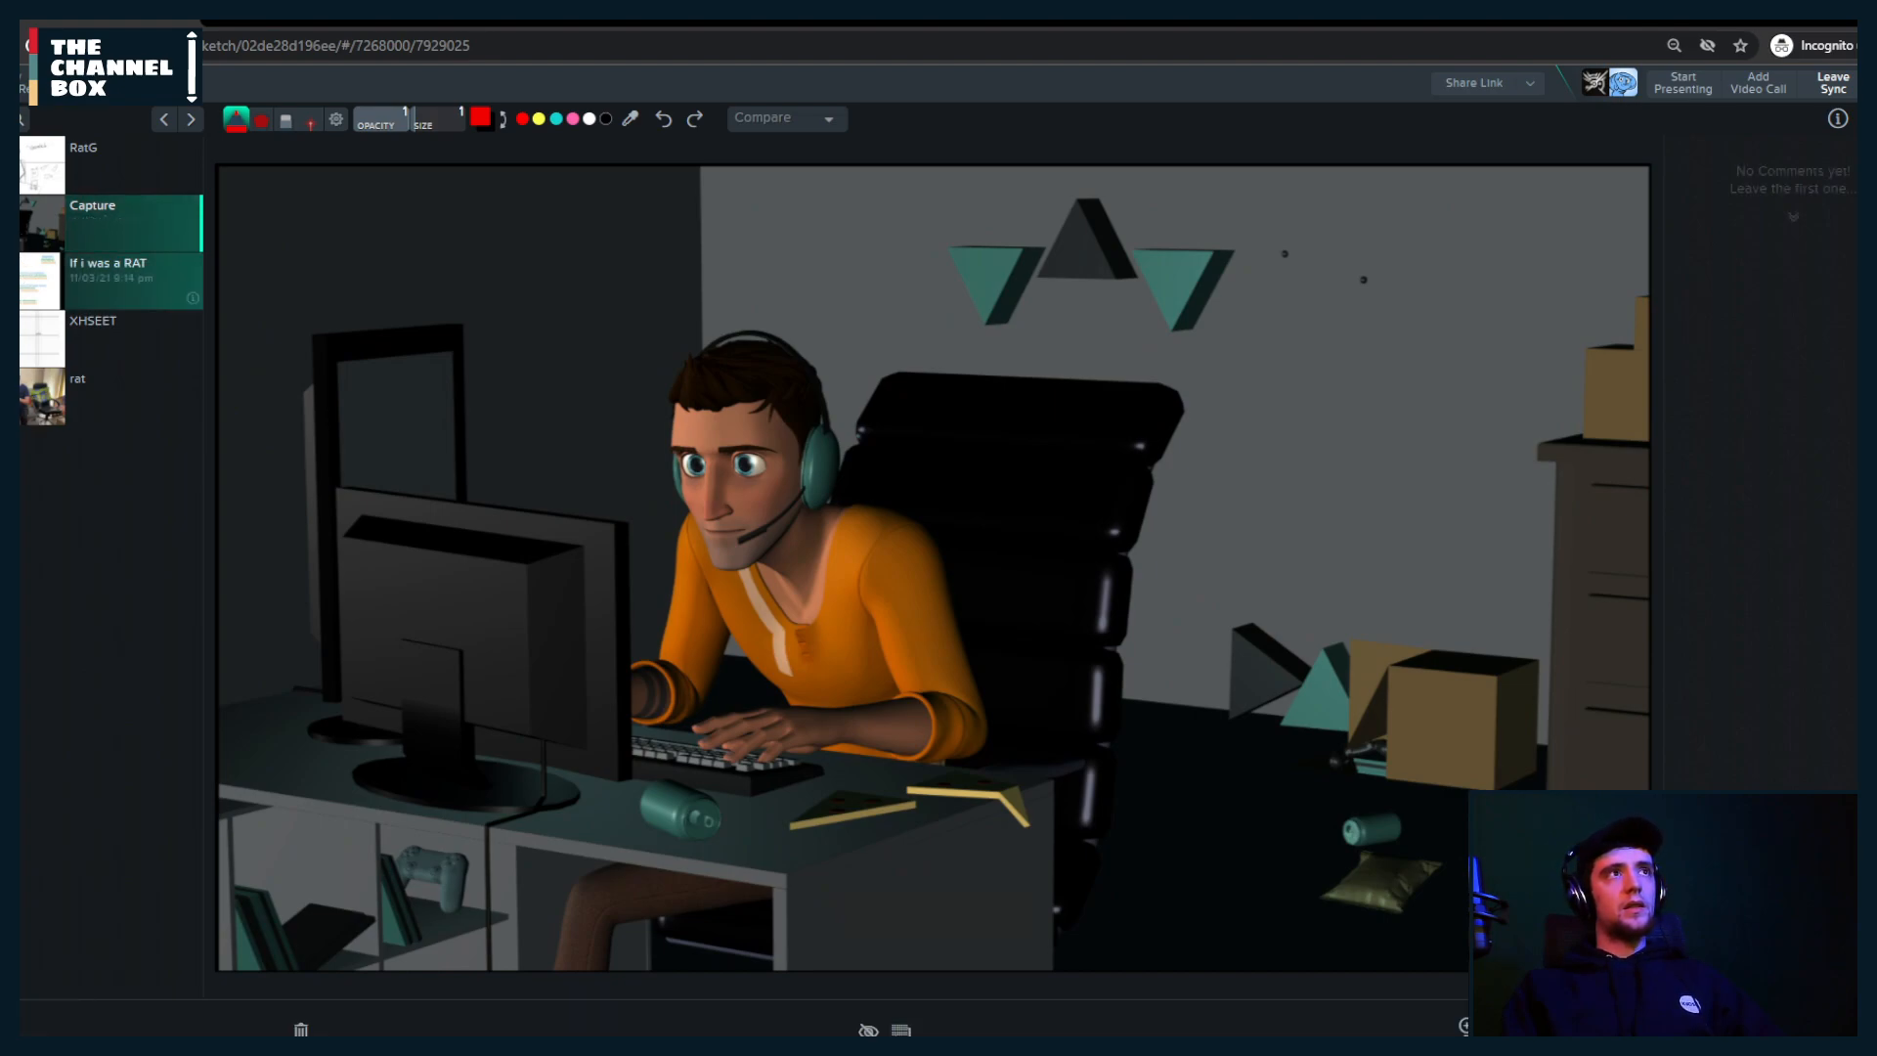
left_click(108, 281)
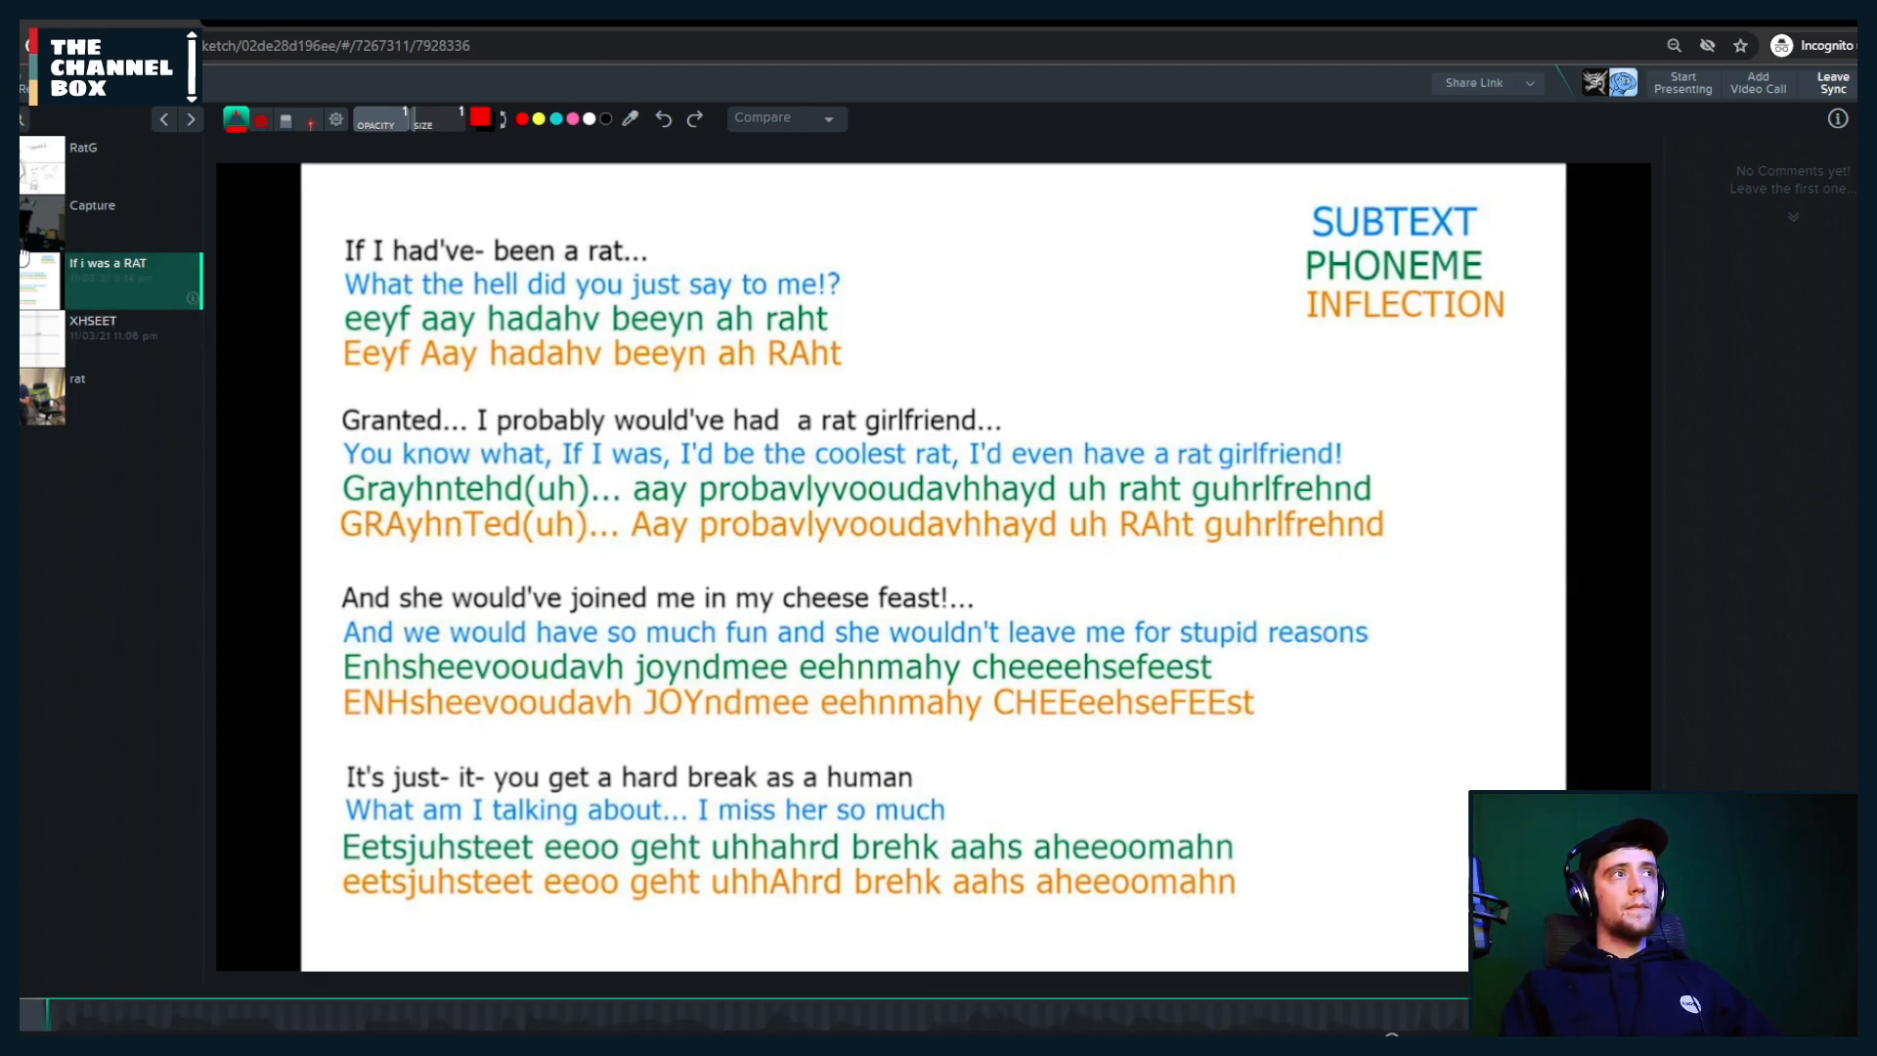
left_click(31, 178)
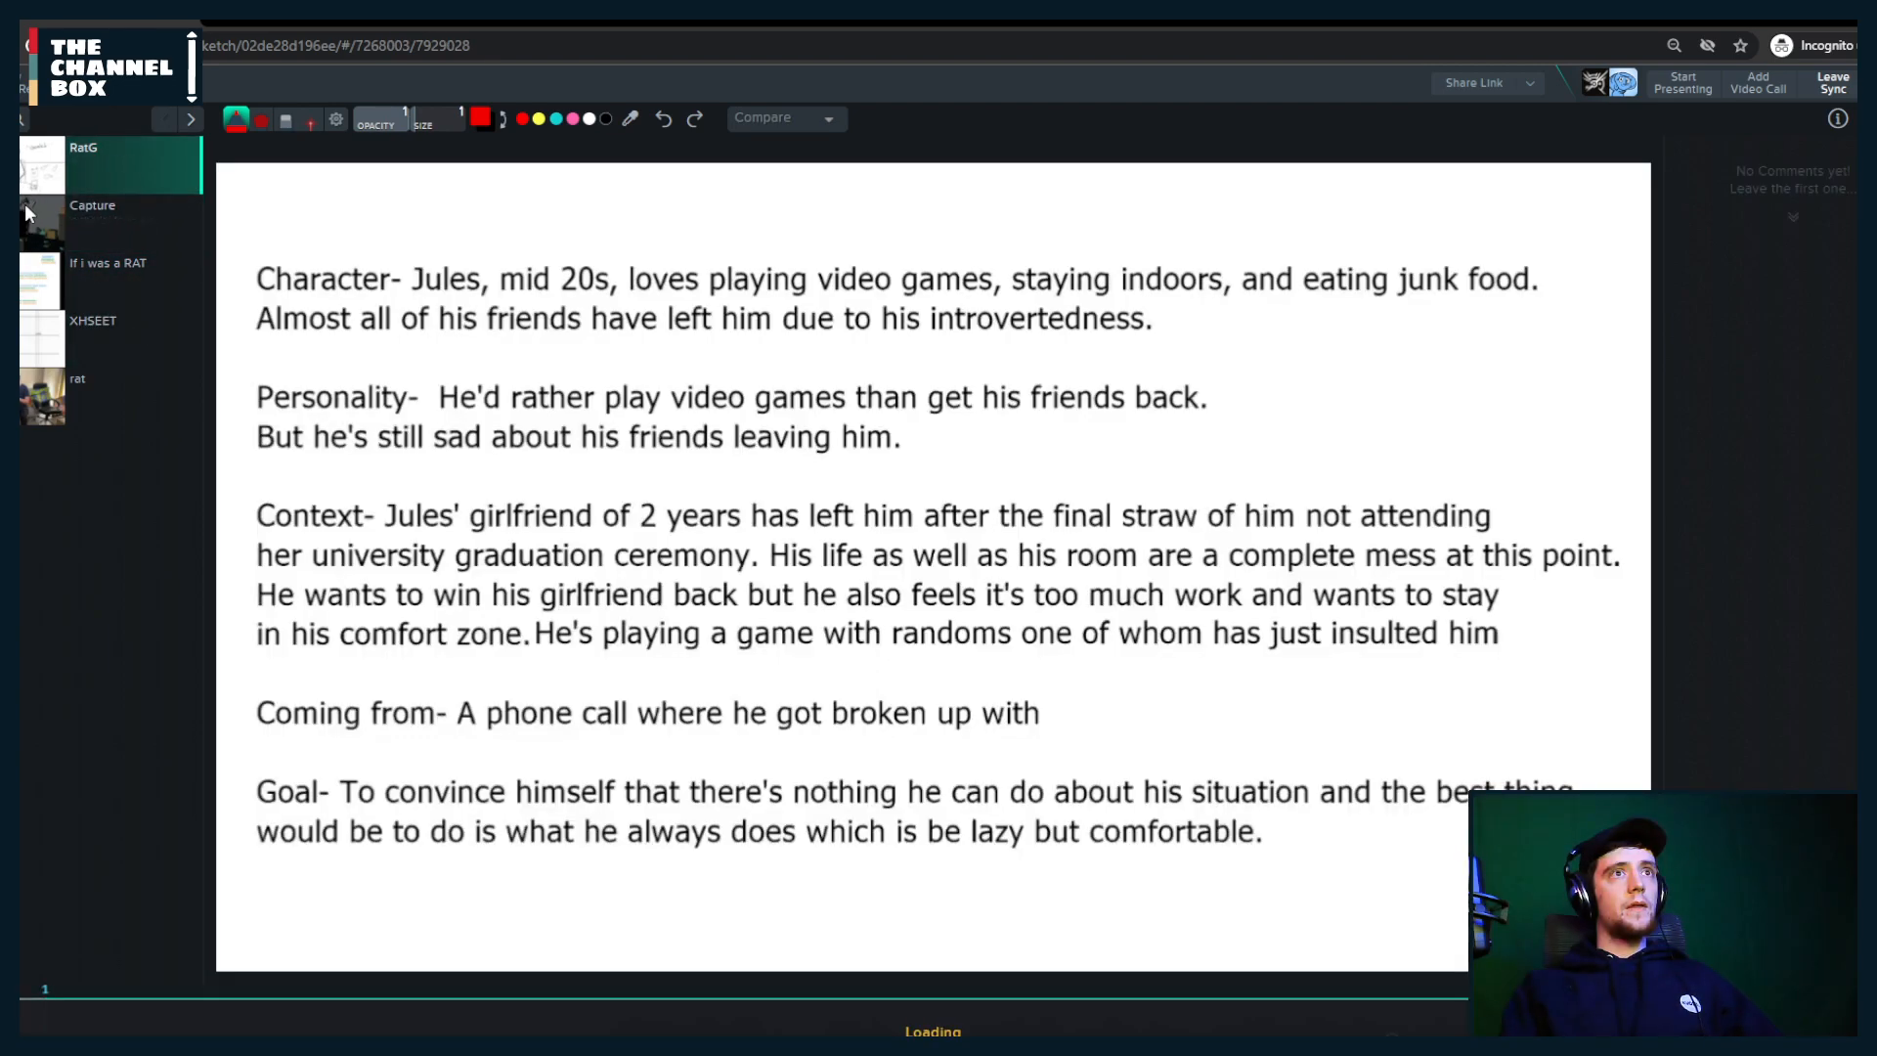
Step: Reopen the rat reference video at frame 1 and fade the picture to near white as a writing background
left_click(54, 411)
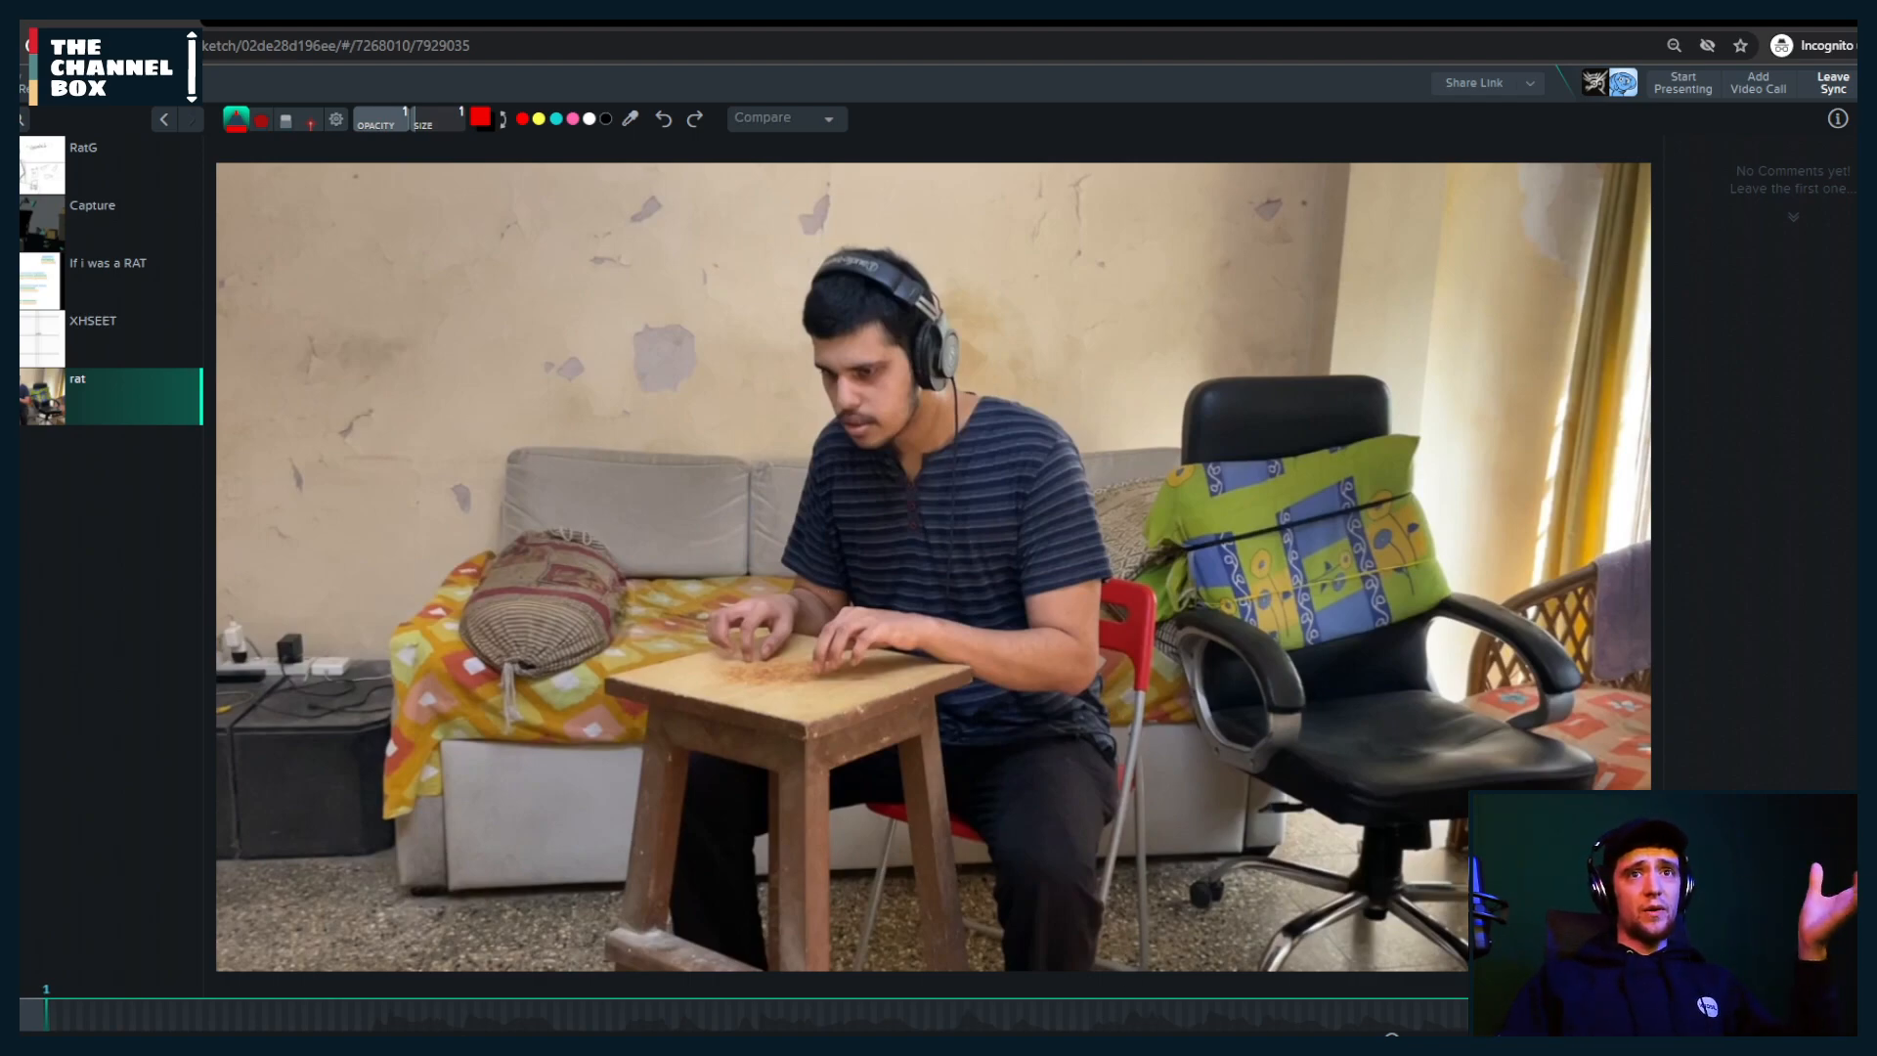
left_click(1105, 1034)
left_click(1099, 936)
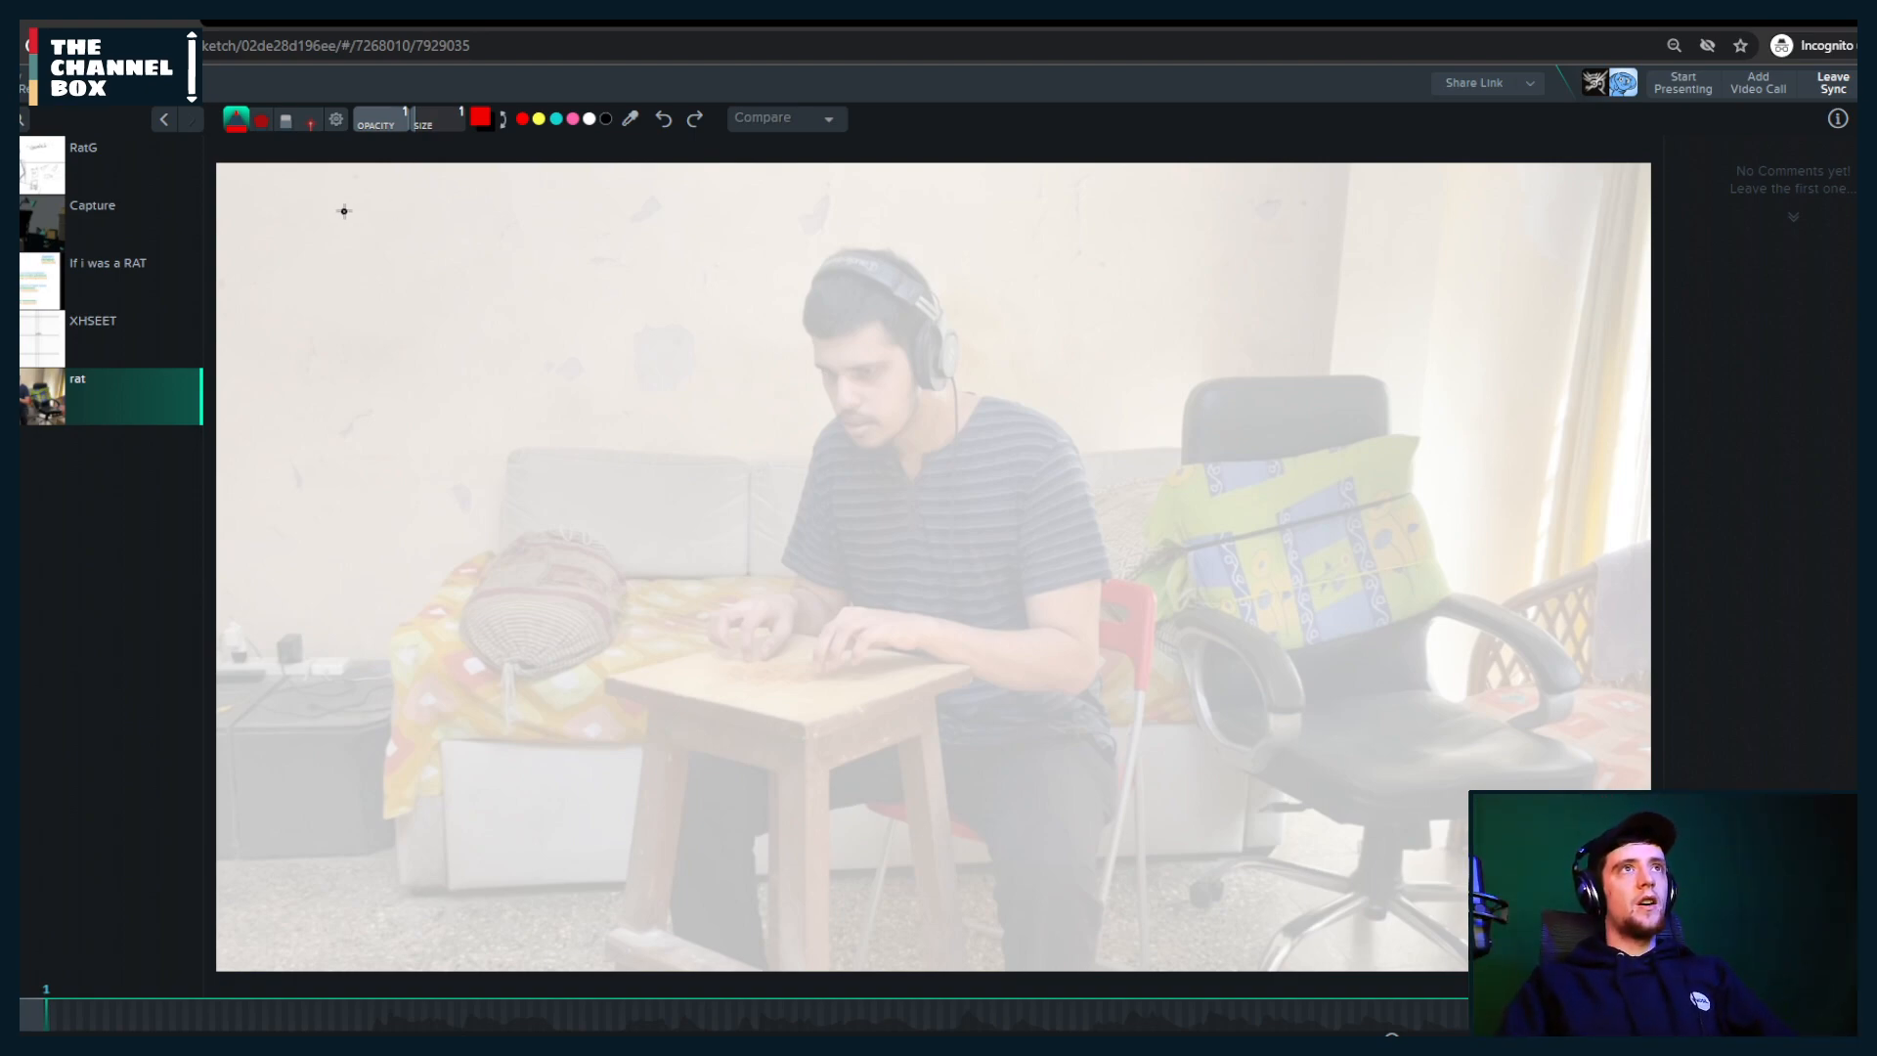
Step: Handwrite the letters M, B, P in red on the faded frame, underline them and number the row 1
mouse_move(344, 211)
left_mouse_down()
mouse_move(326, 315)
mouse_move(350, 235)
mouse_move(408, 186)
mouse_move(406, 318)
left_mouse_up()
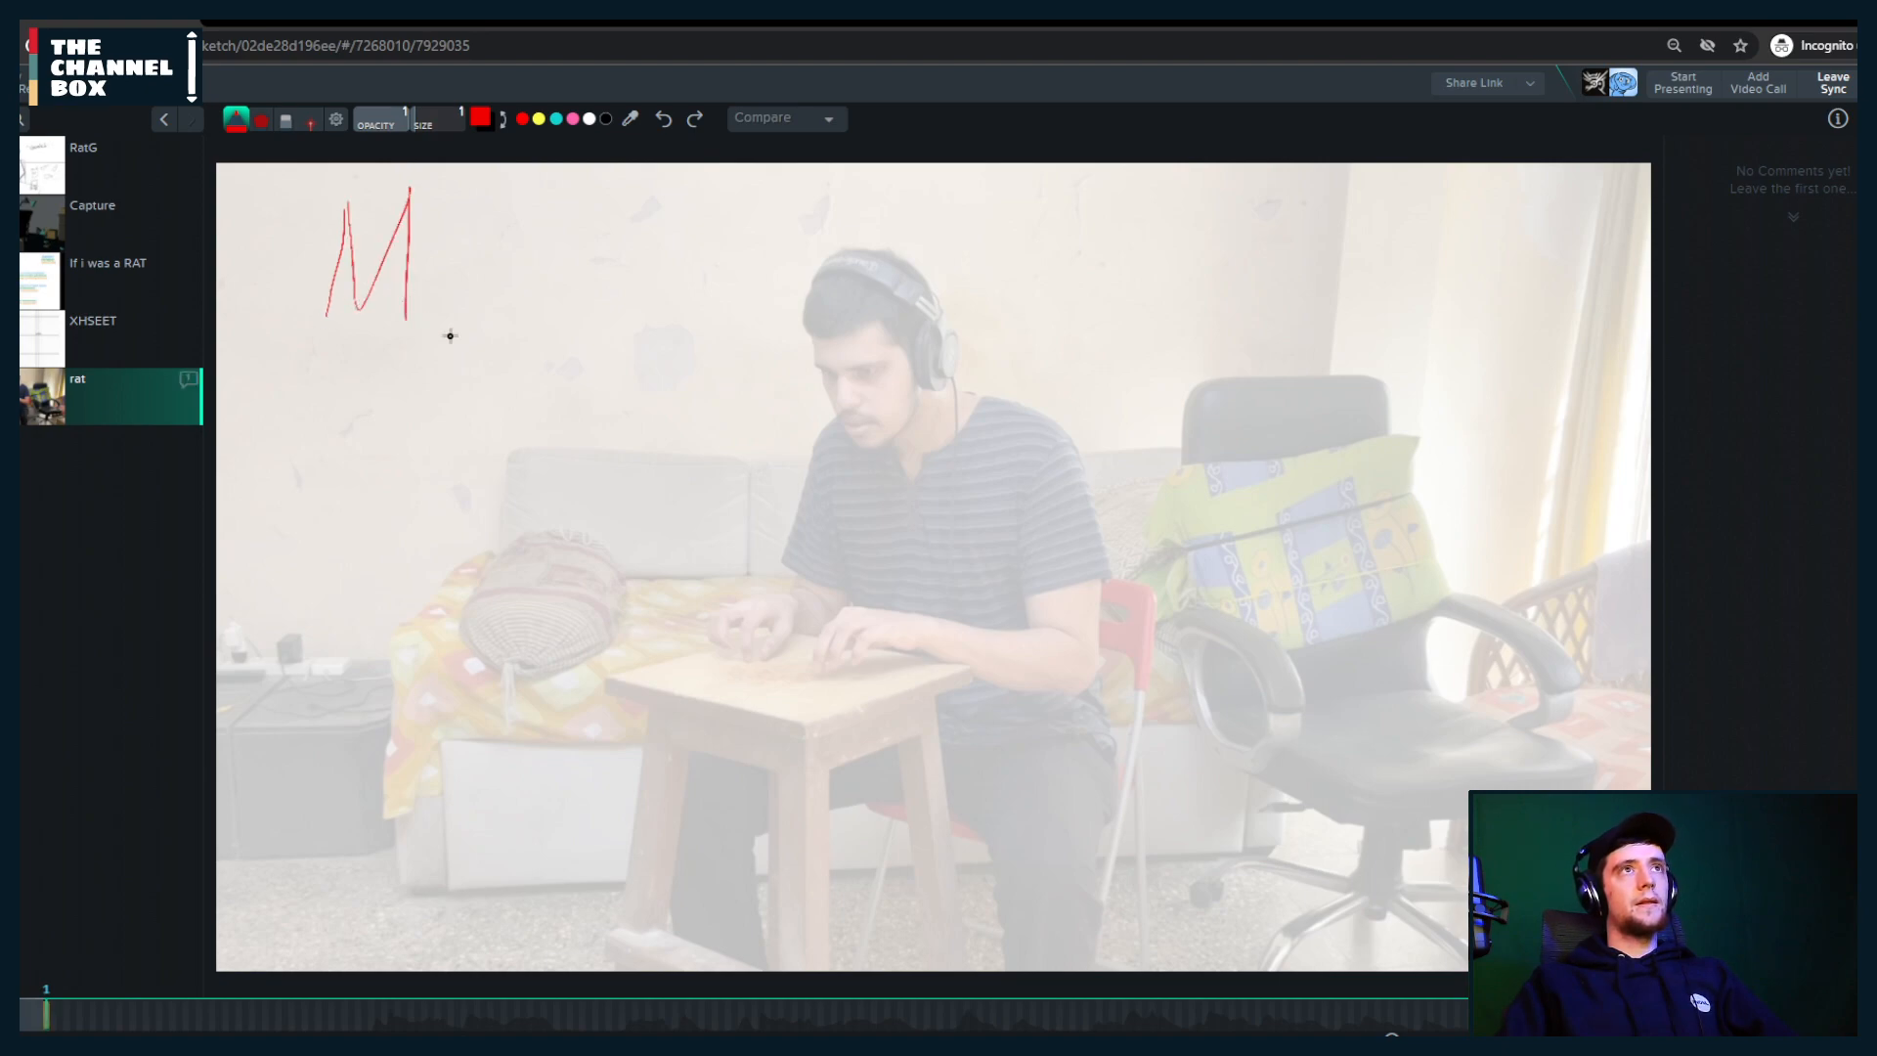
left_click_drag(476, 188, 475, 316)
mouse_move(476, 188)
left_mouse_down()
mouse_move(494, 239)
mouse_move(537, 260)
mouse_move(417, 362)
left_mouse_up()
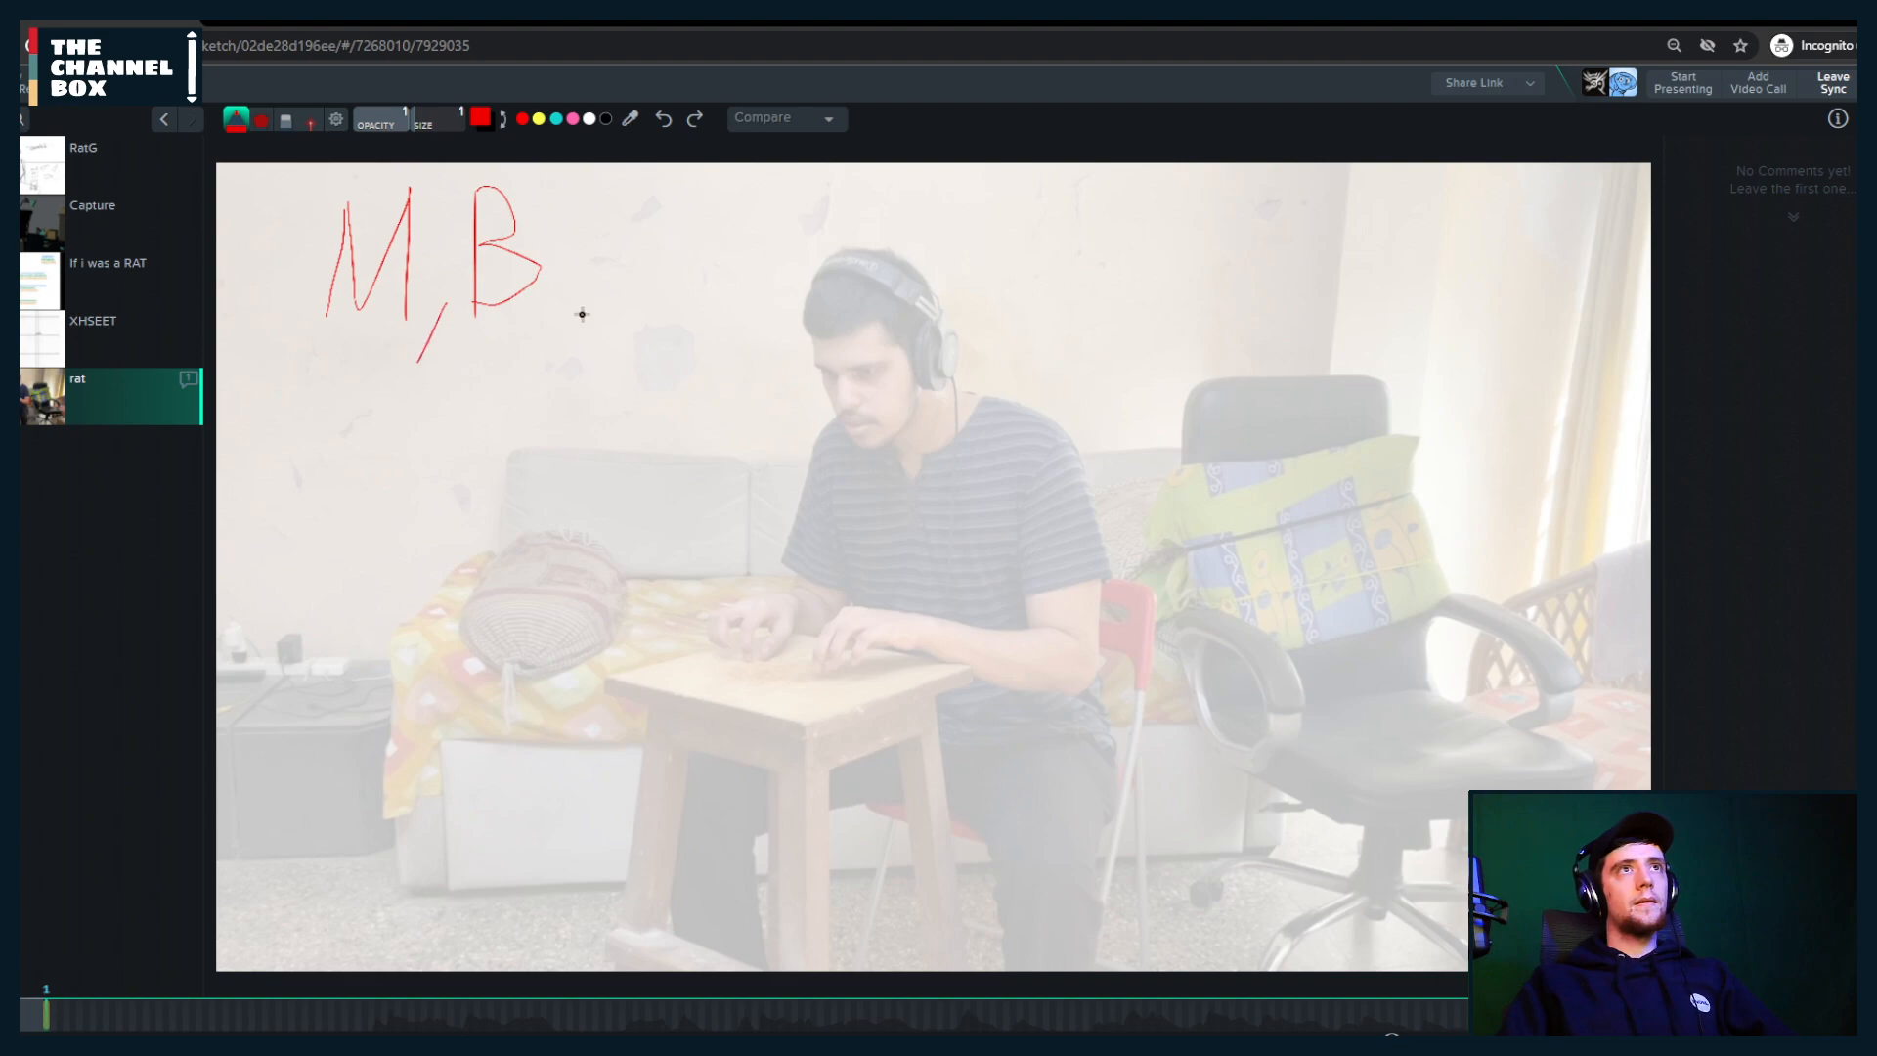
left_click_drag(577, 307, 564, 336)
mouse_move(617, 201)
left_mouse_down()
mouse_move(620, 376)
mouse_move(603, 280)
left_mouse_up()
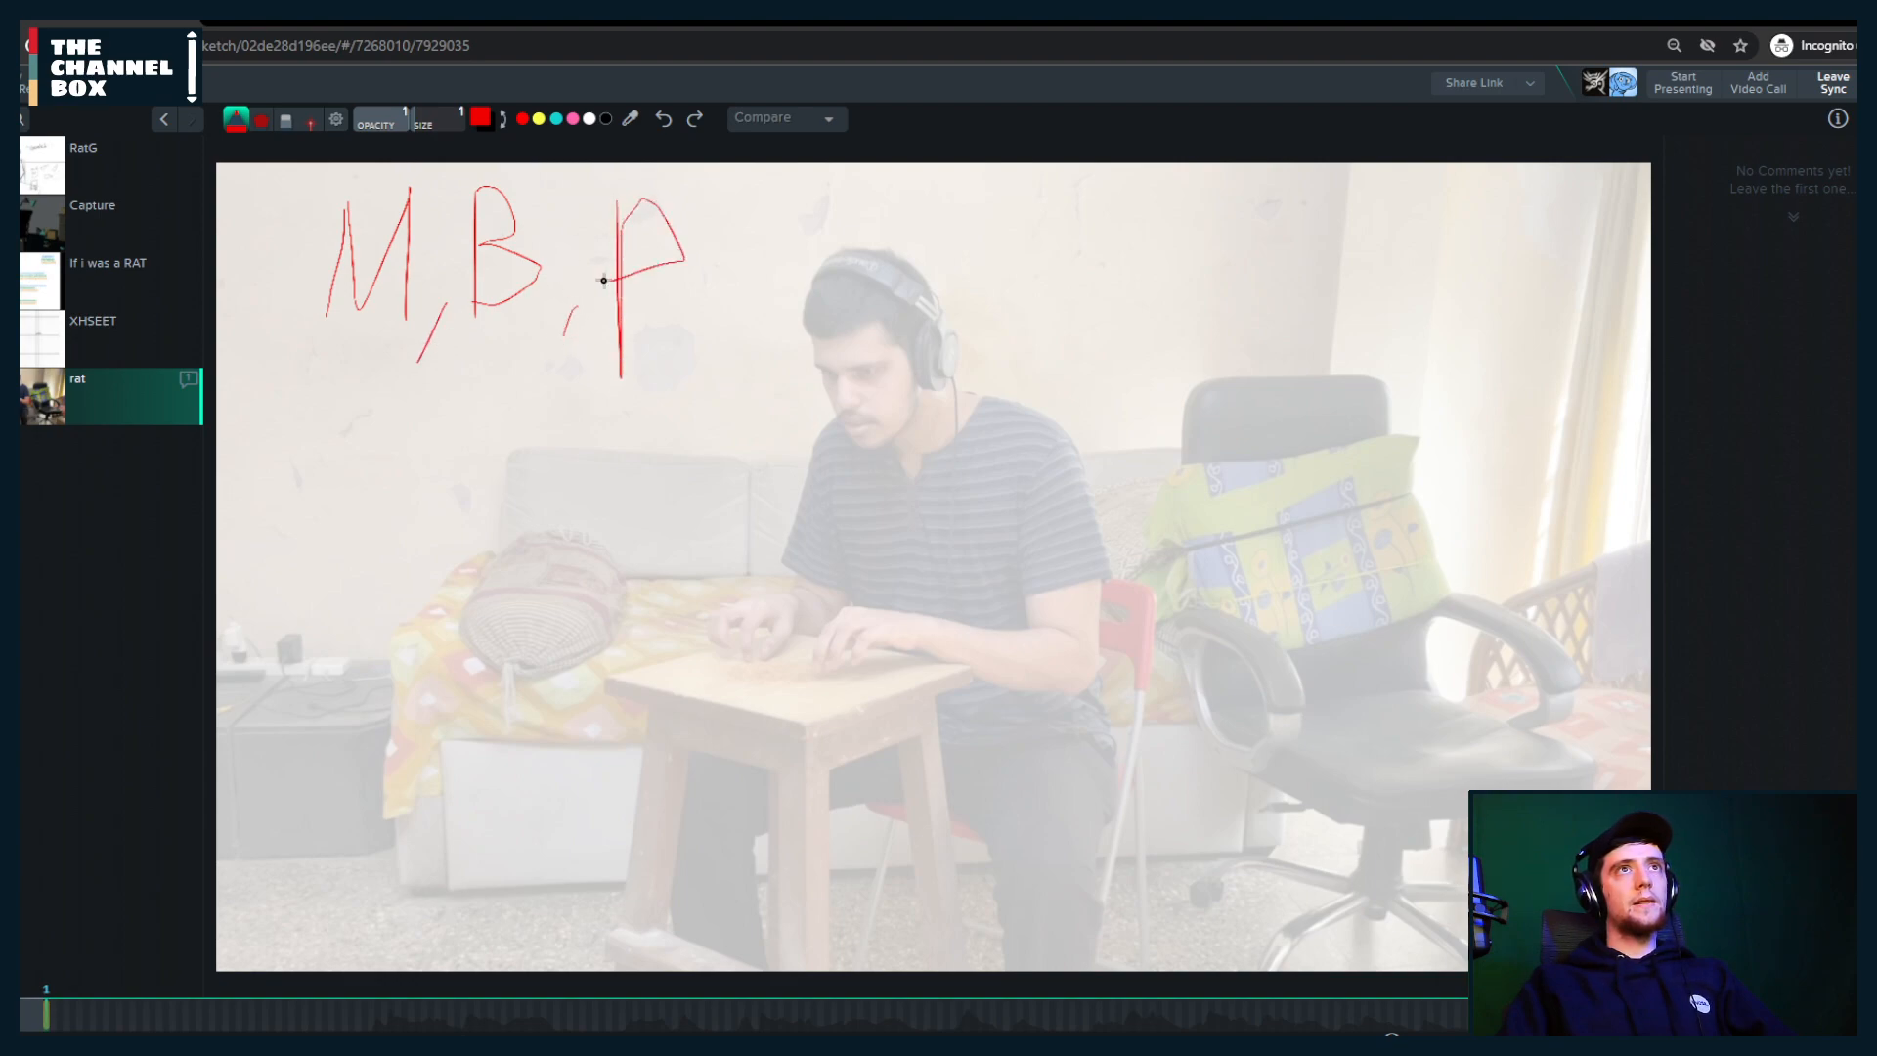
left_click_drag(697, 316, 680, 357)
left_click_drag(306, 370, 777, 385)
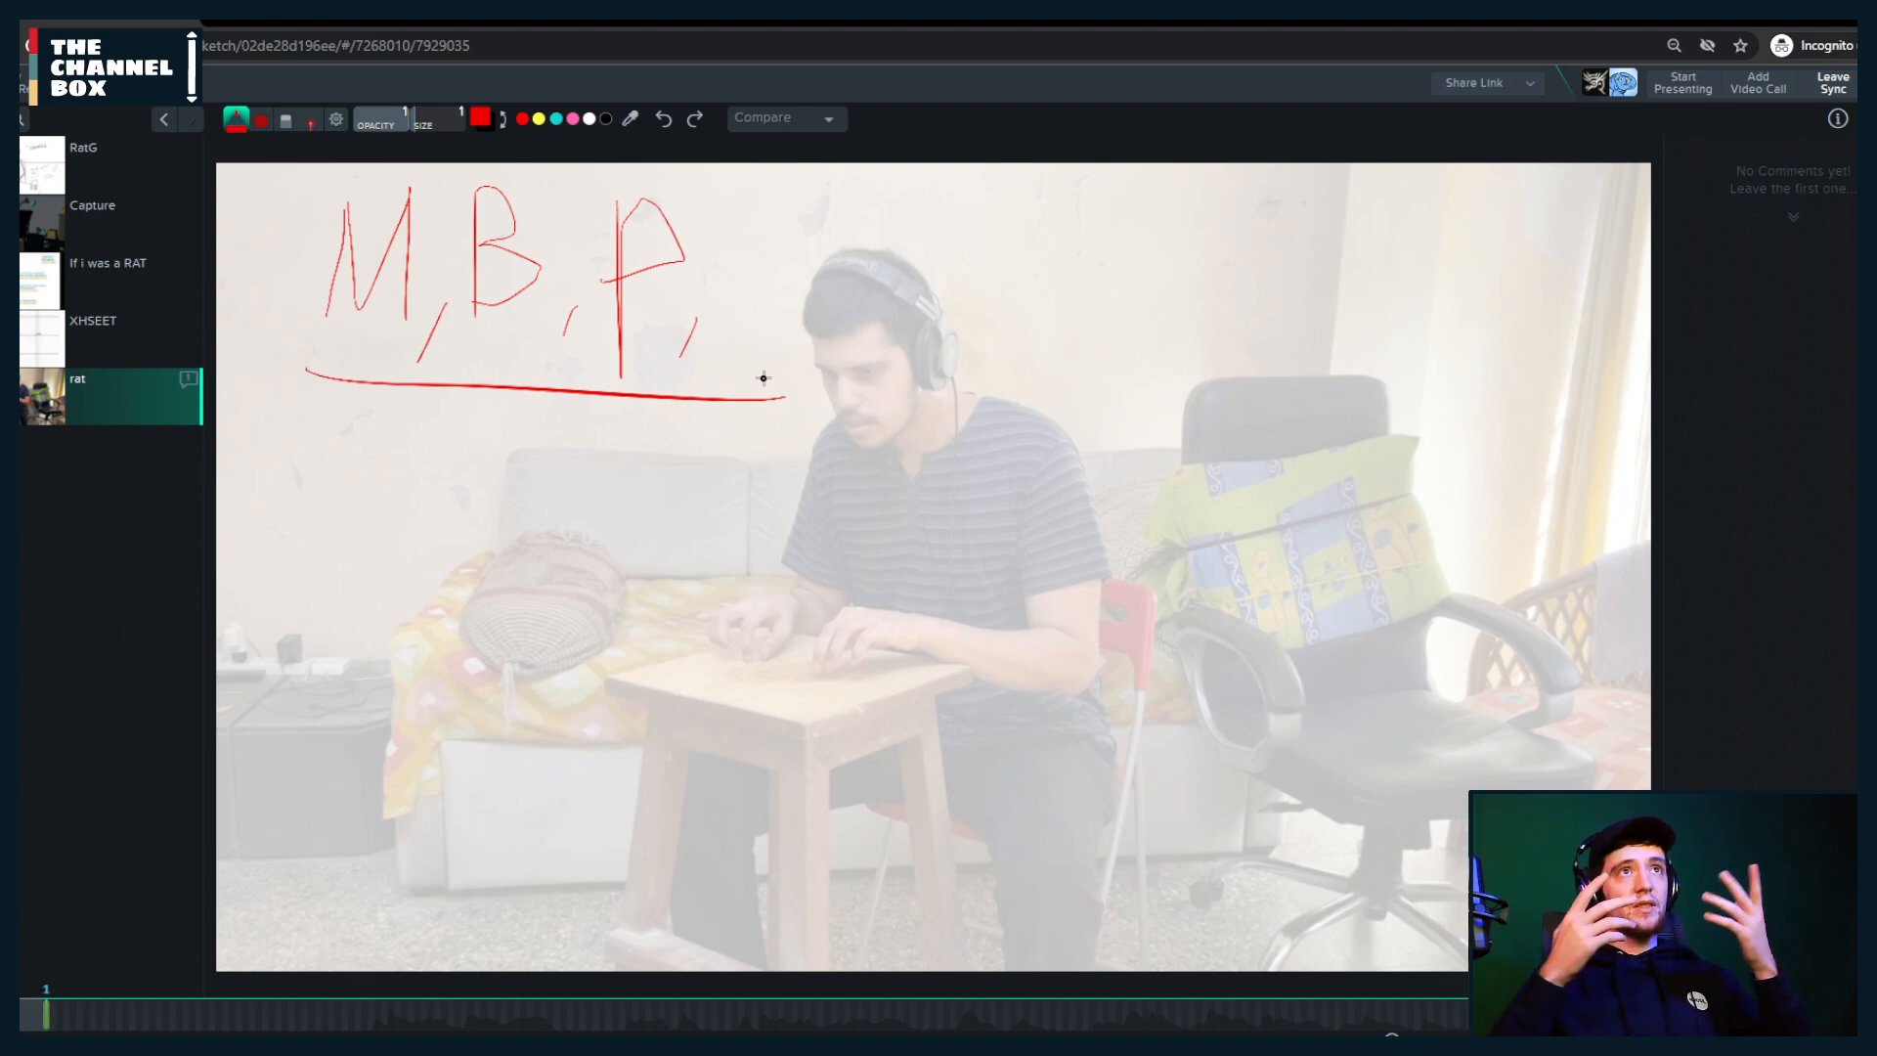
mouse_move(875, 214)
left_mouse_down()
mouse_move(870, 277)
mouse_move(858, 228)
mouse_move(948, 272)
left_mouse_up()
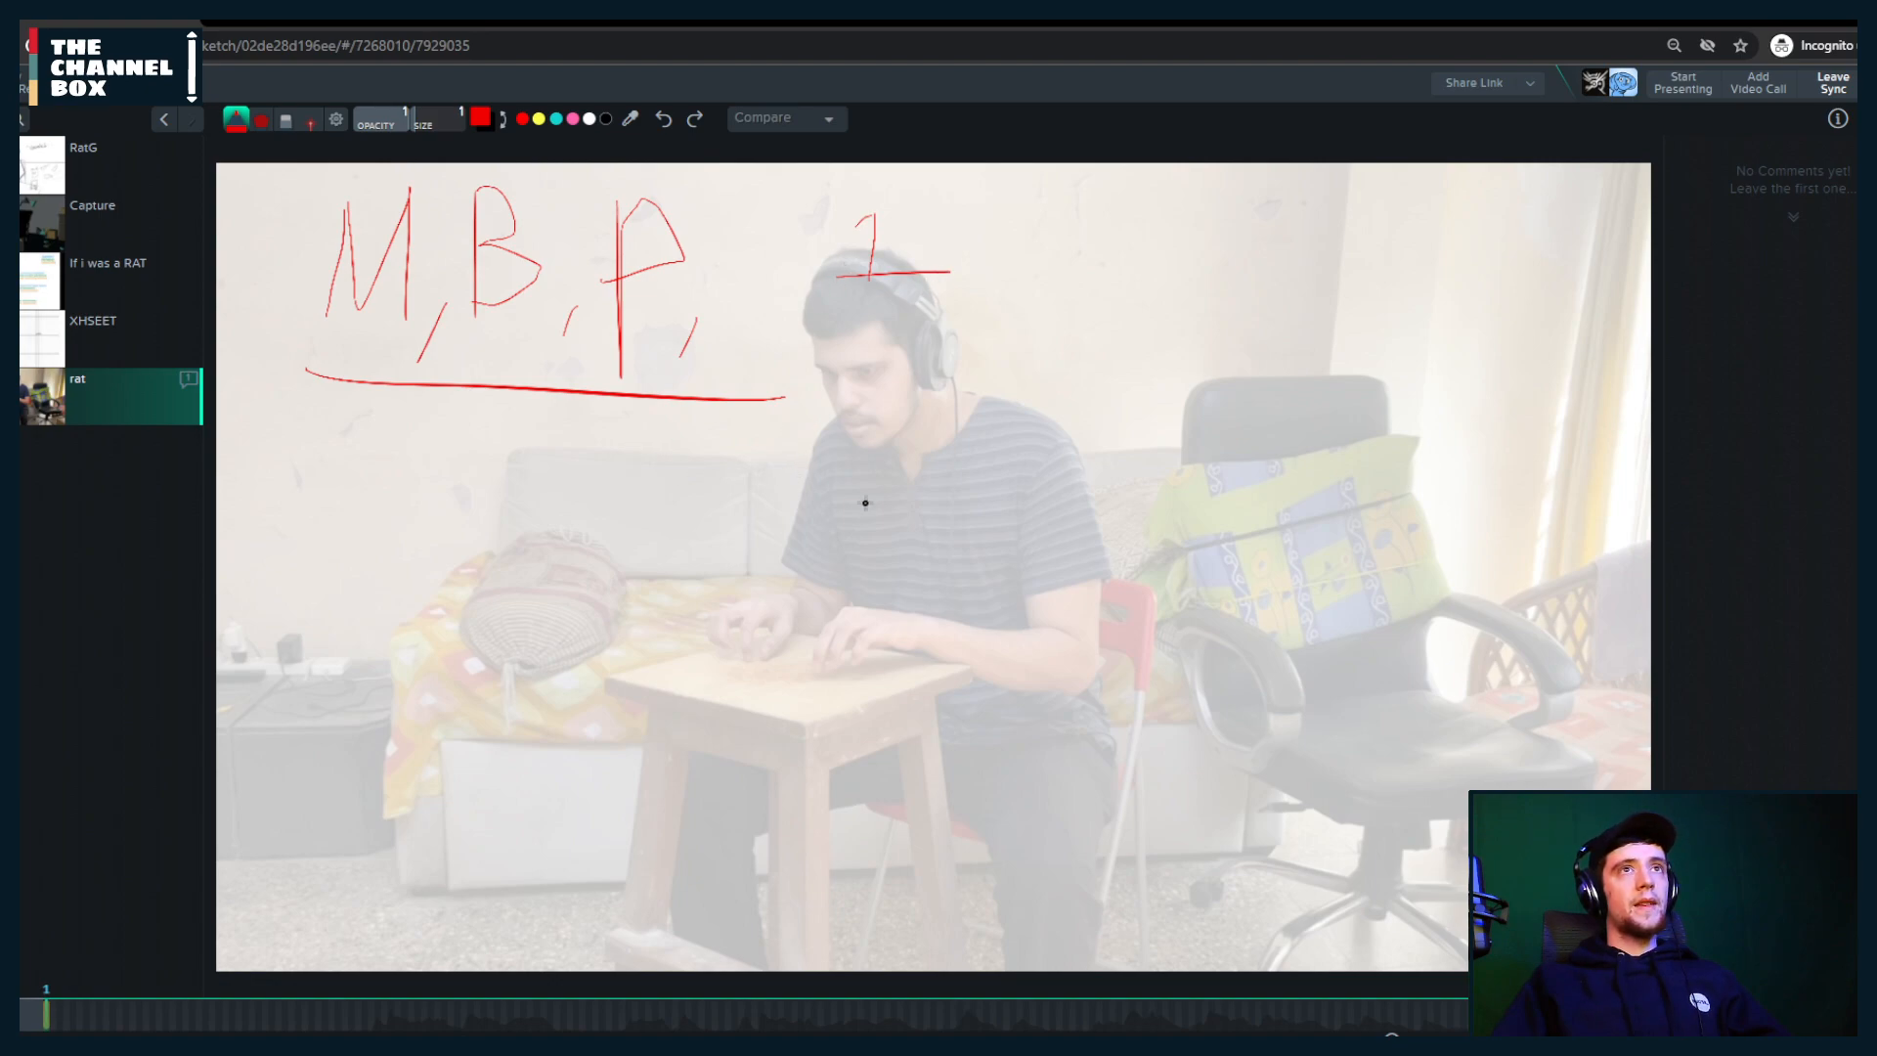
Step: Handwrite a second row in red below M, B, P, numbered 2 and containing S, ch
mouse_move(848, 479)
left_mouse_down()
mouse_move(893, 451)
mouse_move(957, 571)
left_mouse_up()
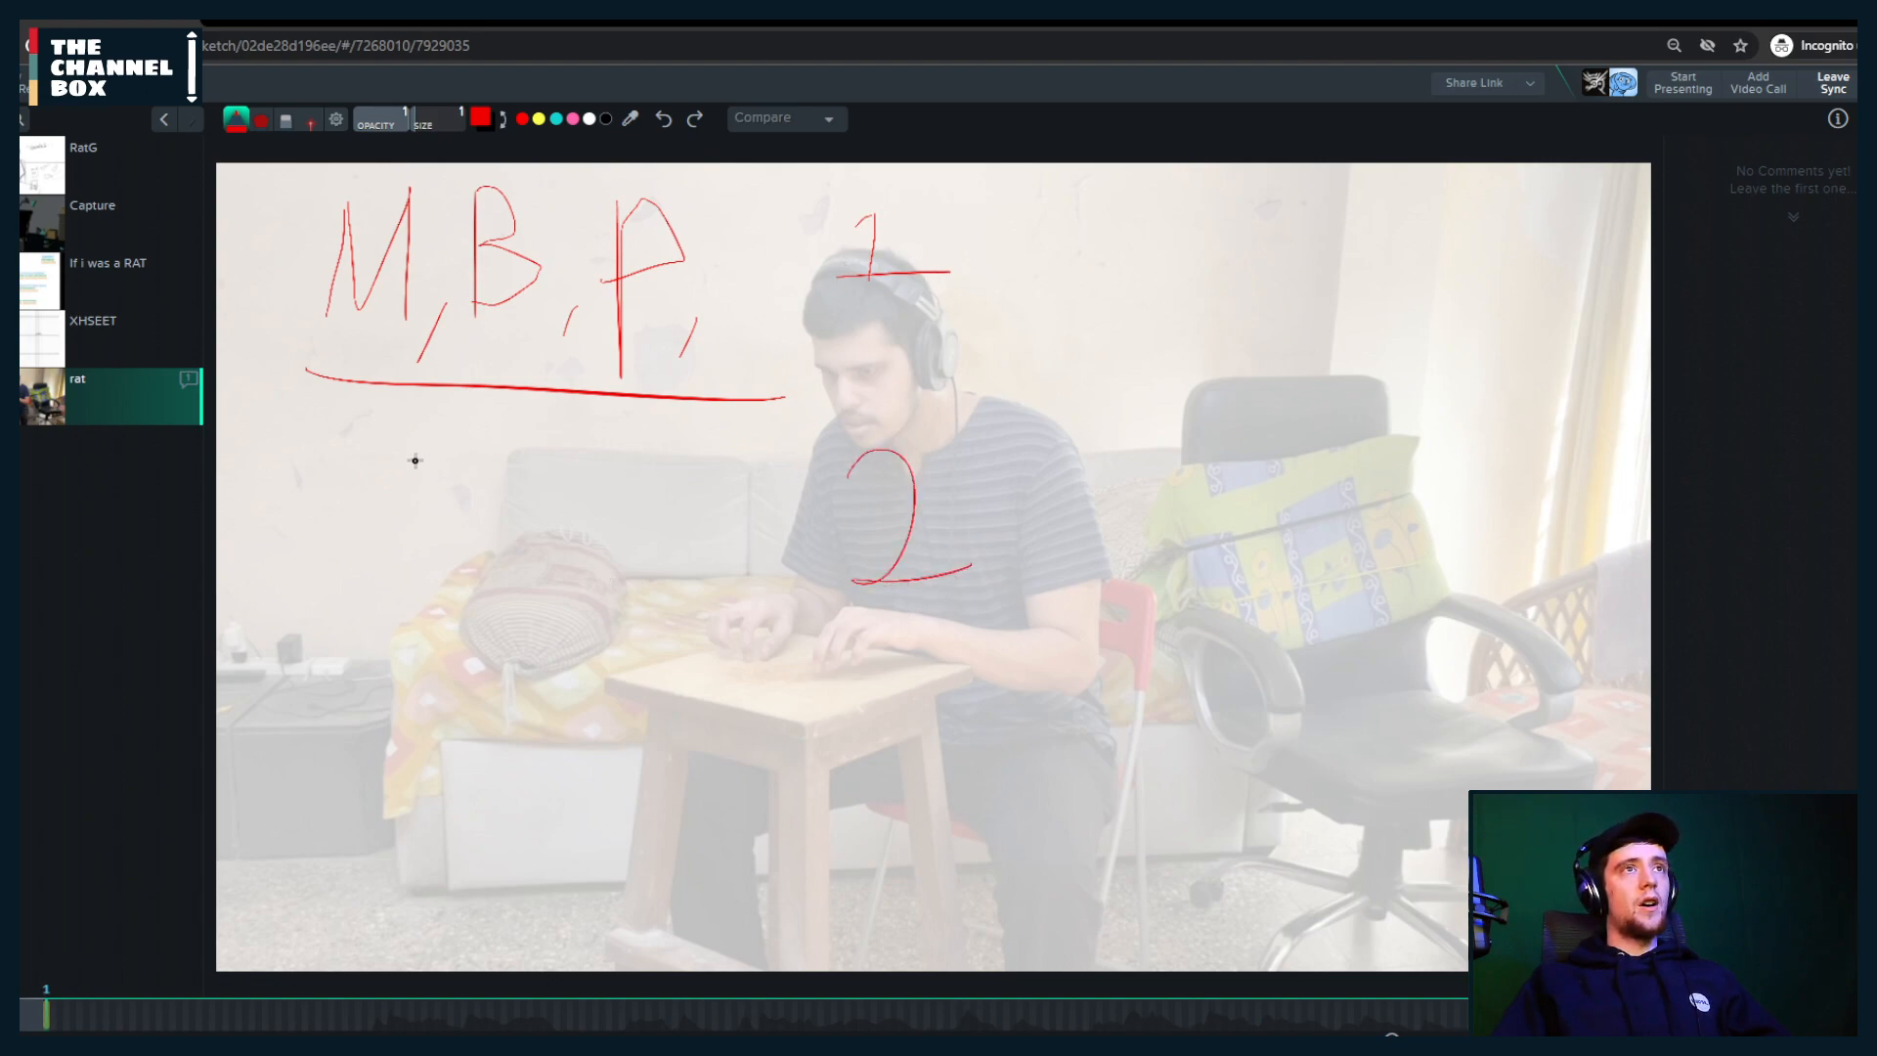
mouse_move(368, 473)
left_mouse_down()
mouse_move(342, 540)
mouse_move(216, 594)
left_mouse_up()
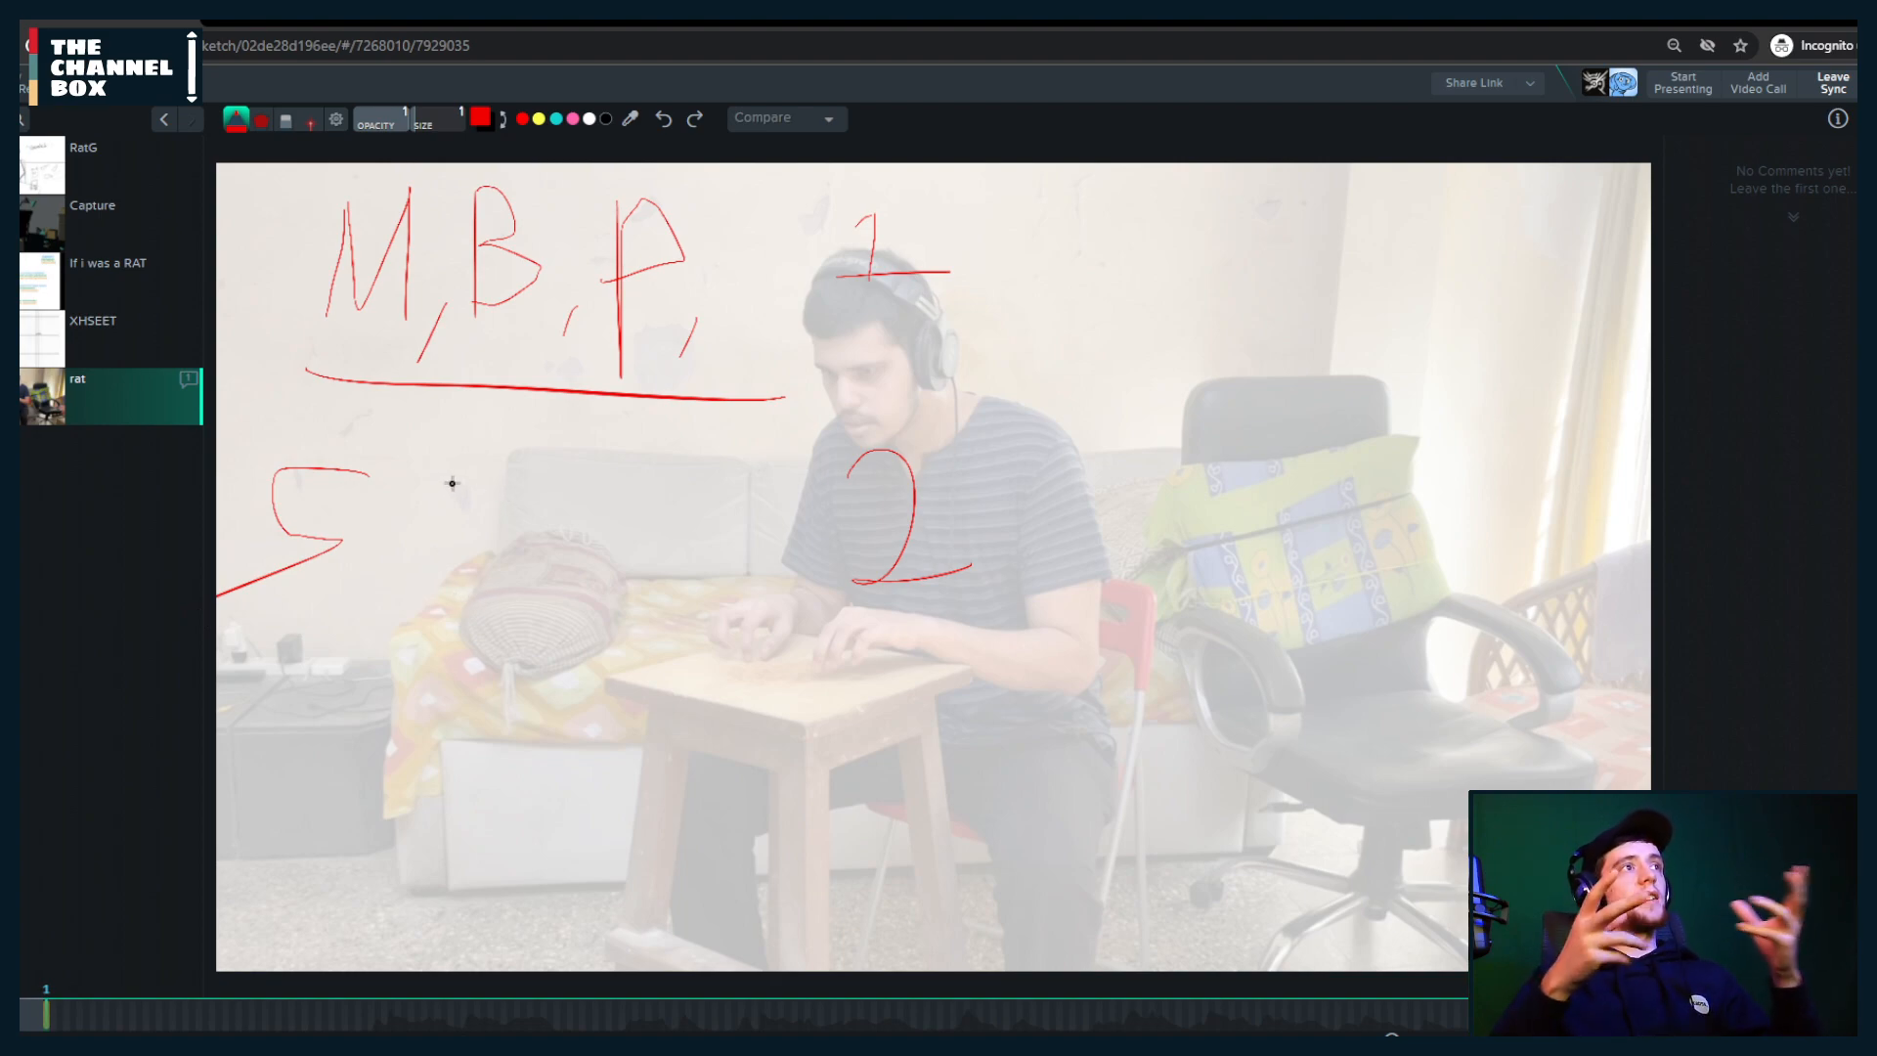
mouse_move(495, 489)
left_mouse_down()
mouse_move(462, 487)
mouse_move(461, 563)
mouse_move(491, 558)
left_mouse_up()
mouse_move(531, 450)
left_mouse_down()
mouse_move(511, 565)
mouse_move(562, 532)
mouse_move(569, 550)
left_mouse_up()
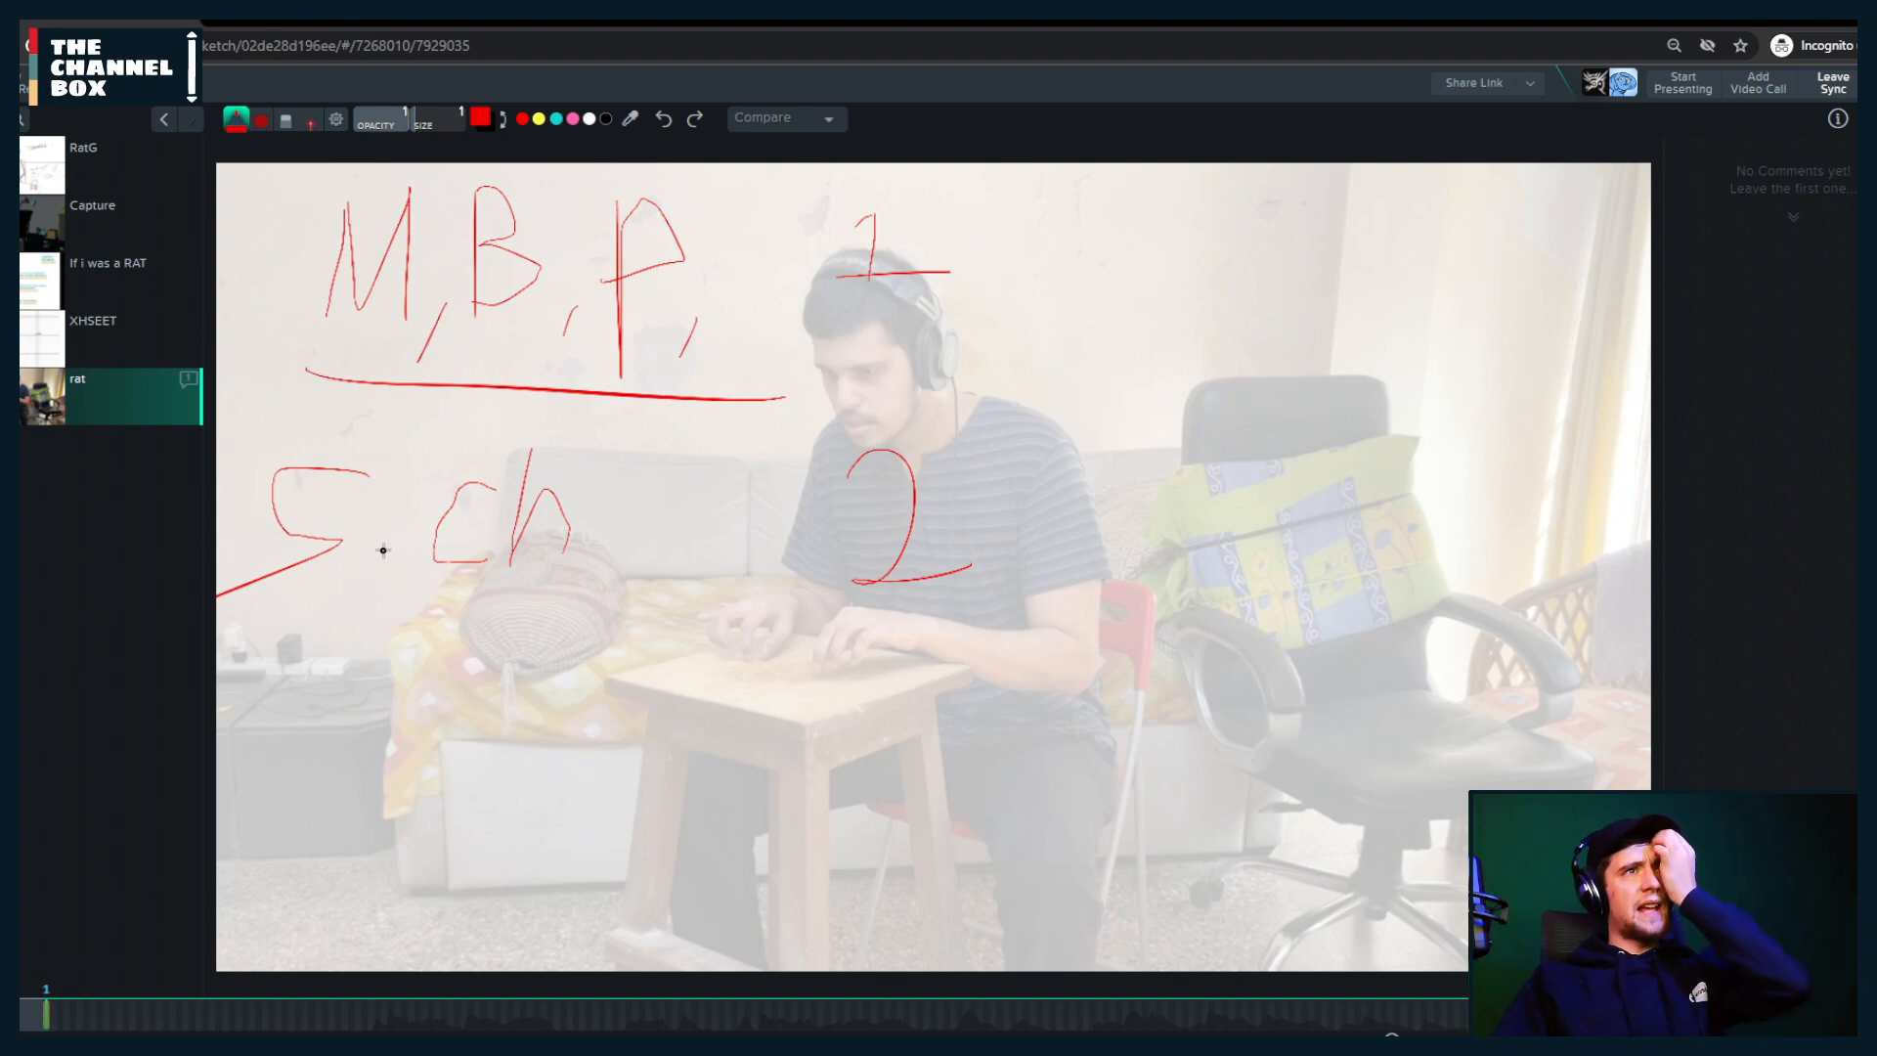
left_click_drag(379, 550, 349, 581)
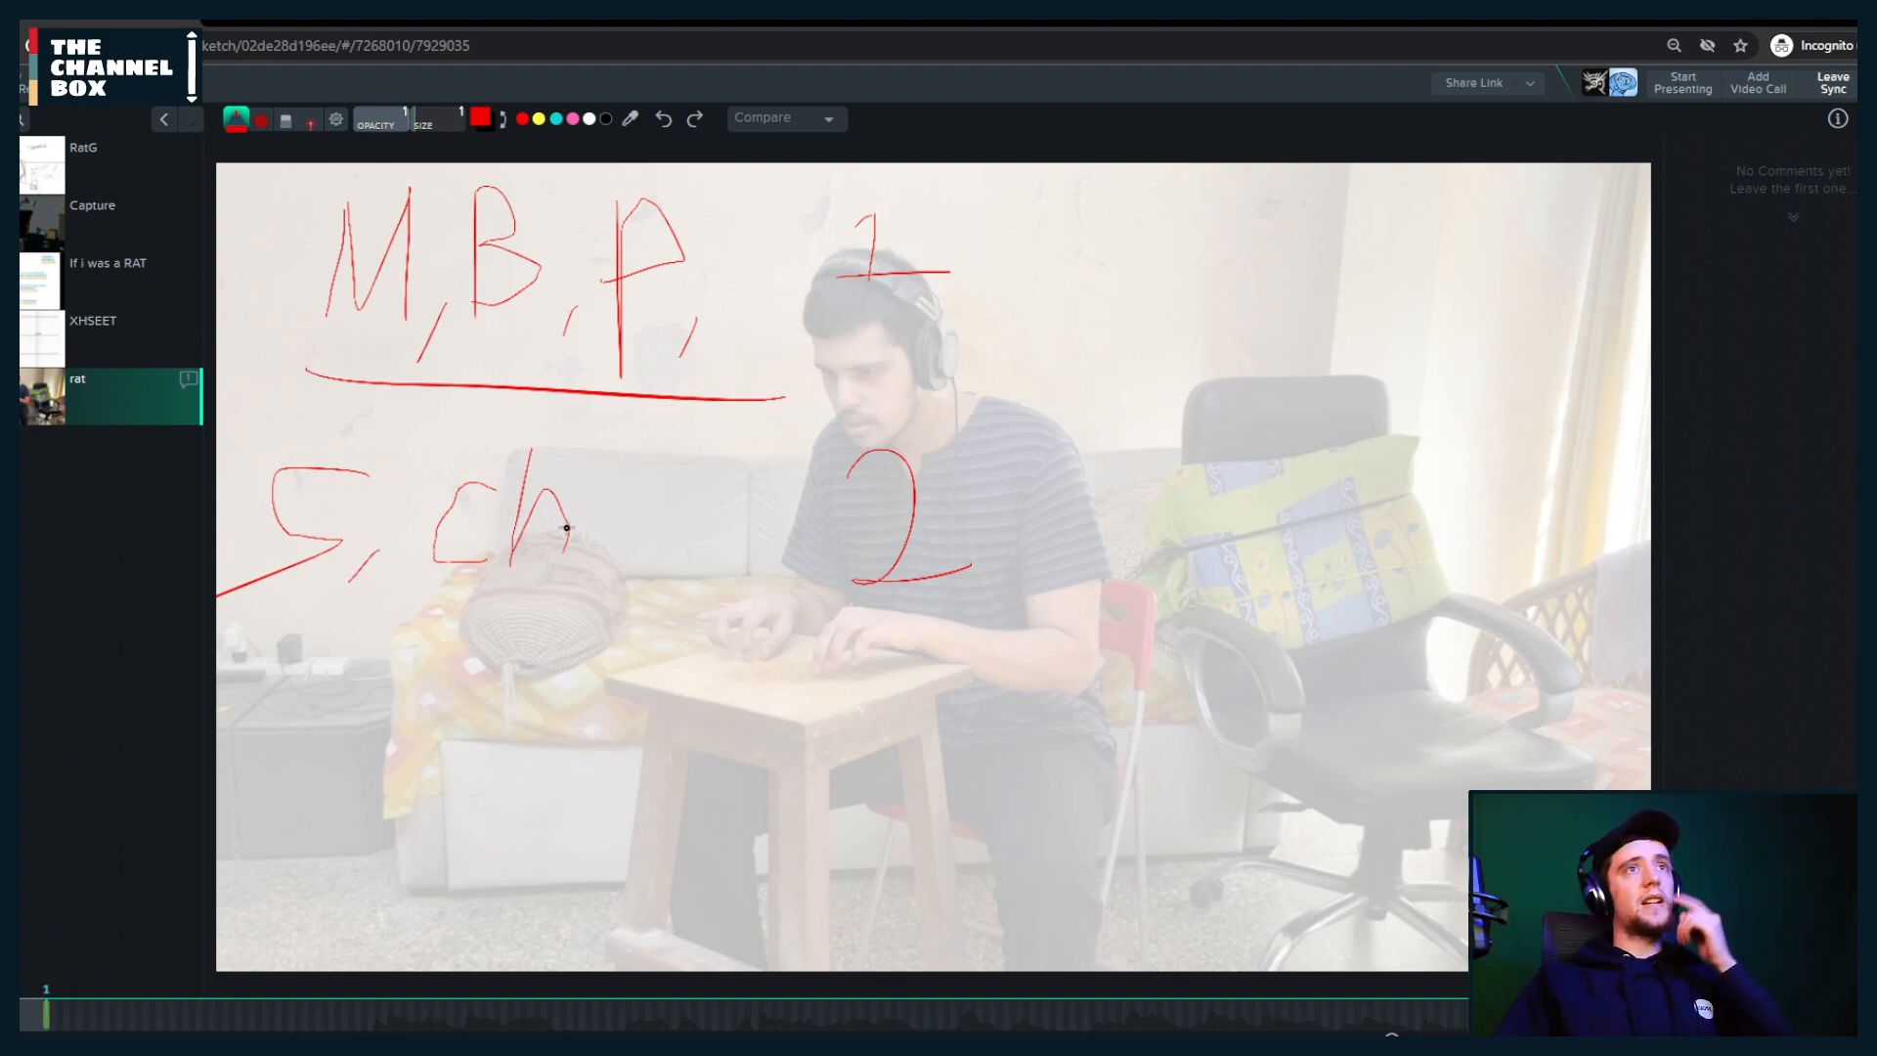
left_click_drag(578, 551, 594, 556)
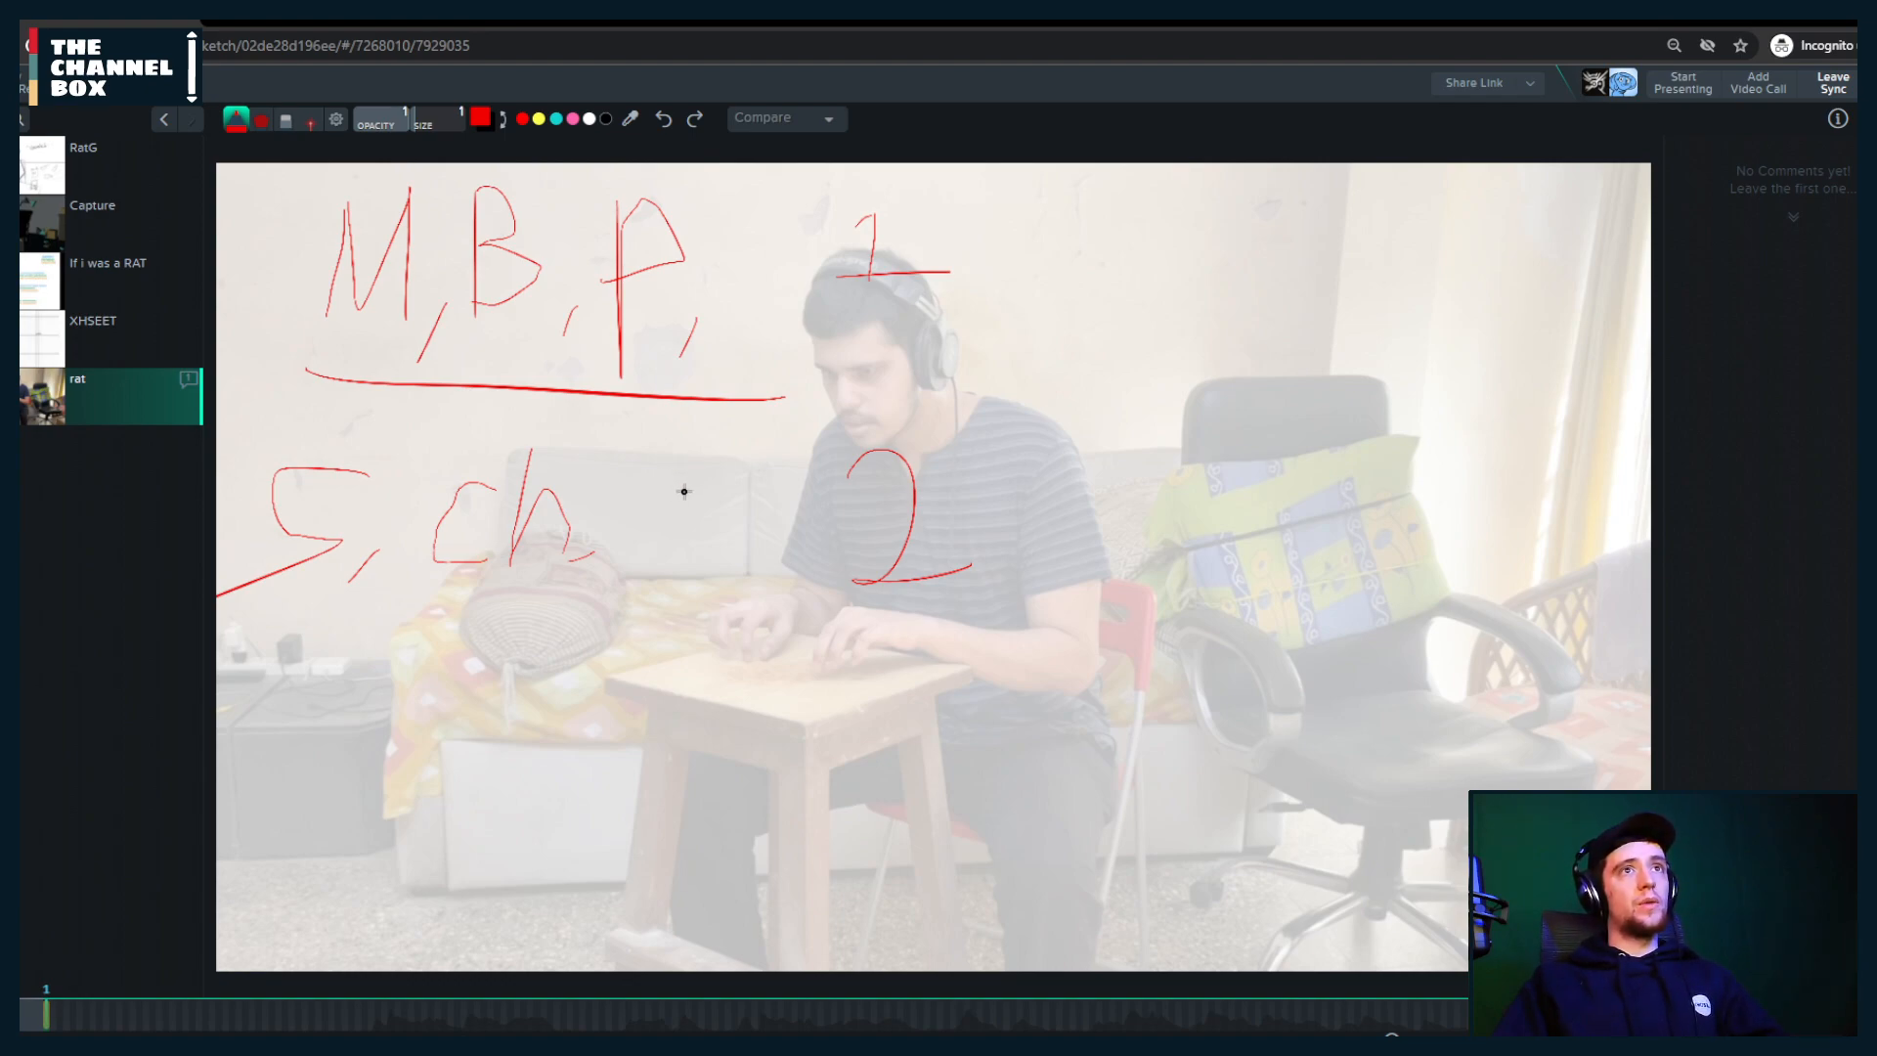
mouse_move(642, 497)
left_mouse_down()
mouse_move(644, 526)
mouse_move(656, 505)
mouse_move(682, 524)
mouse_move(729, 499)
mouse_move(749, 533)
left_mouse_up()
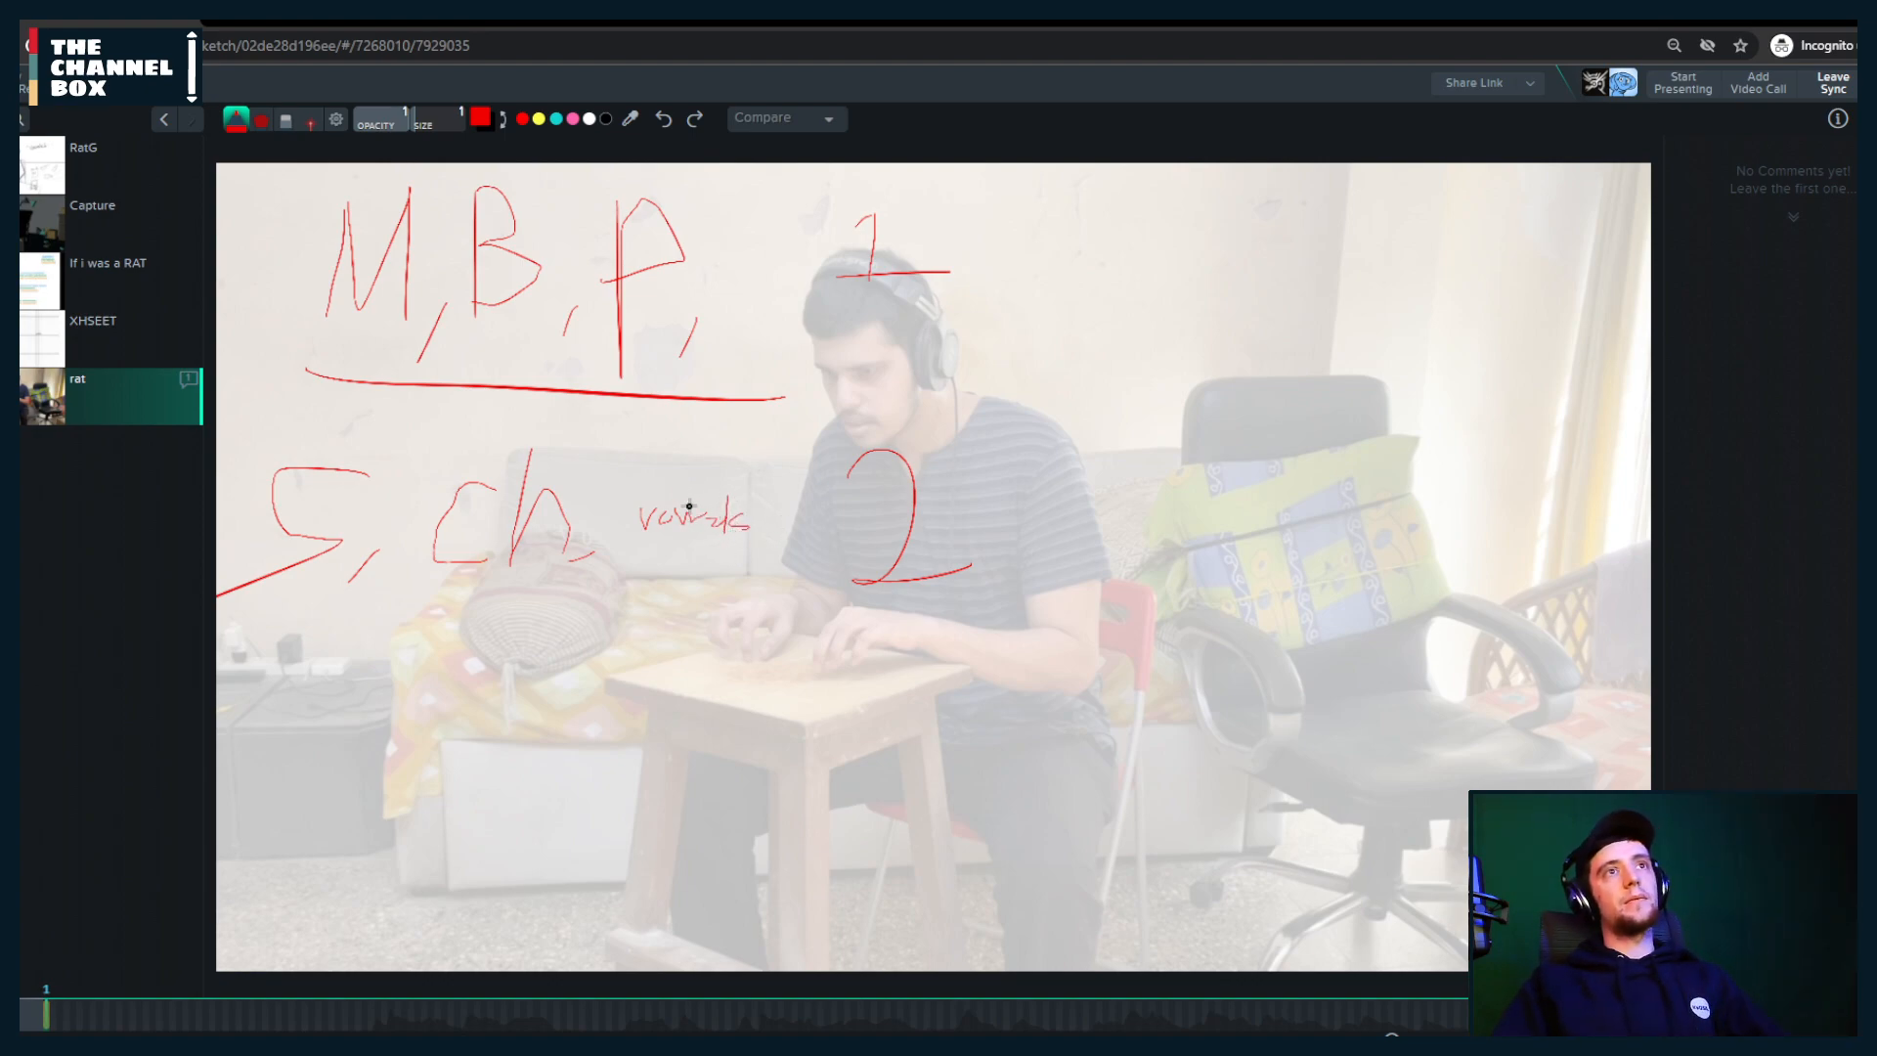
key("ctrl+z")
key("ctrl+z")
key("ctrl+z")
key("ctrl+z")
key("ctrl+z")
key("ctrl+z")
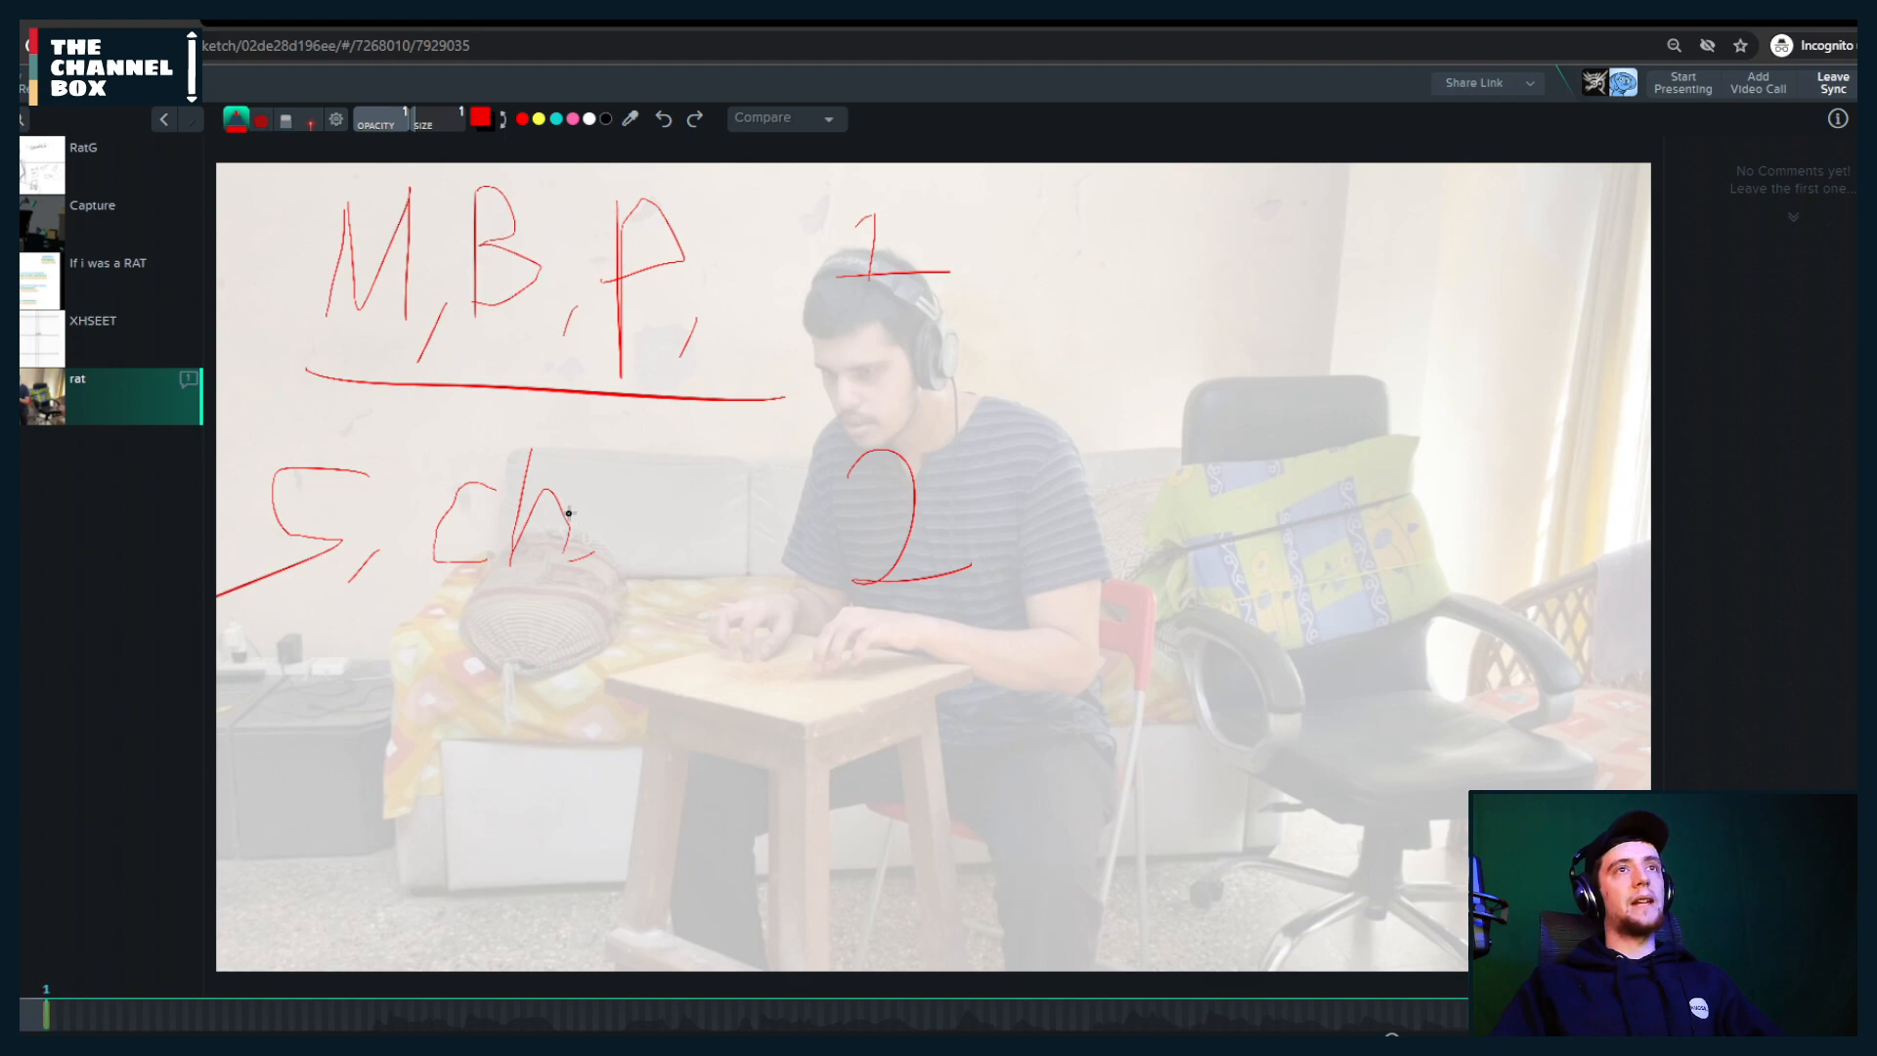
Step: Mark up the second row in red with a dash before the 2, an underline and a small underlined SZ above the S
left_click_drag(619, 519, 805, 506)
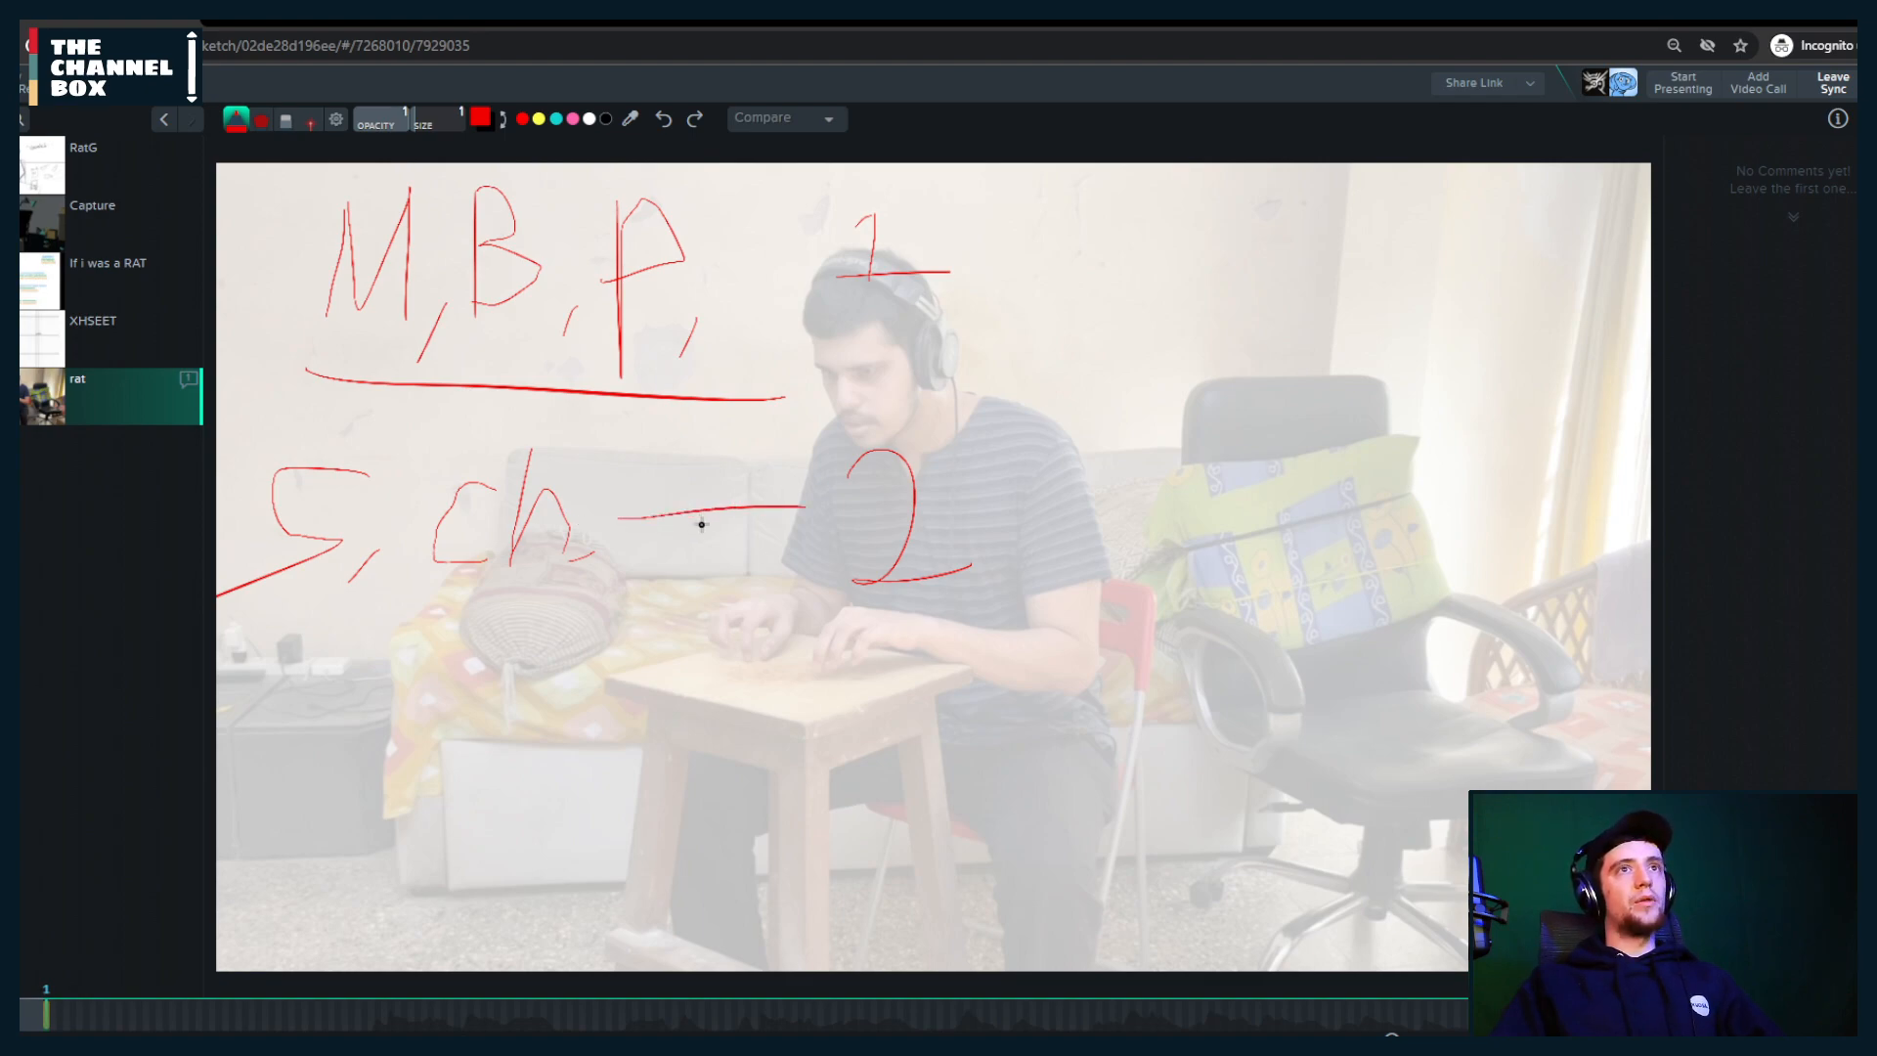
left_click_drag(264, 618, 1179, 604)
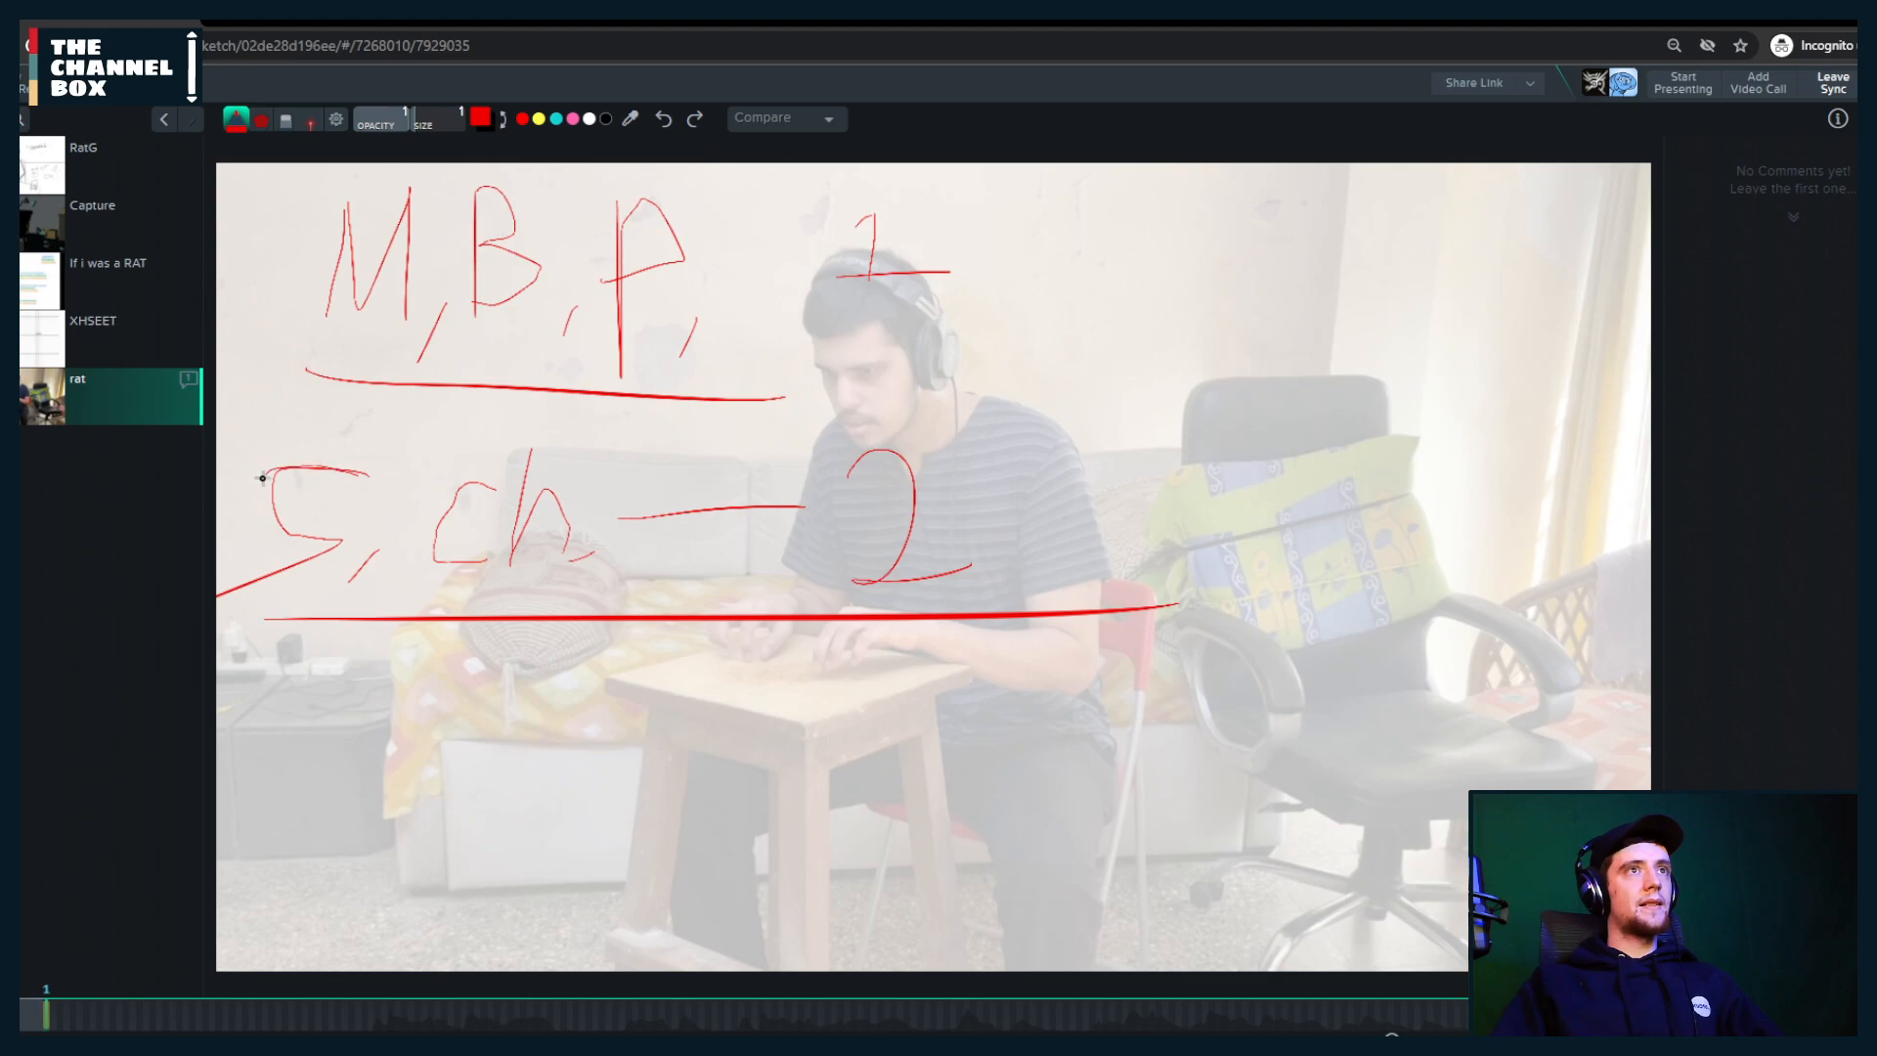
mouse_move(262, 477)
left_mouse_down()
mouse_move(329, 540)
mouse_move(249, 606)
mouse_move(219, 598)
left_mouse_up()
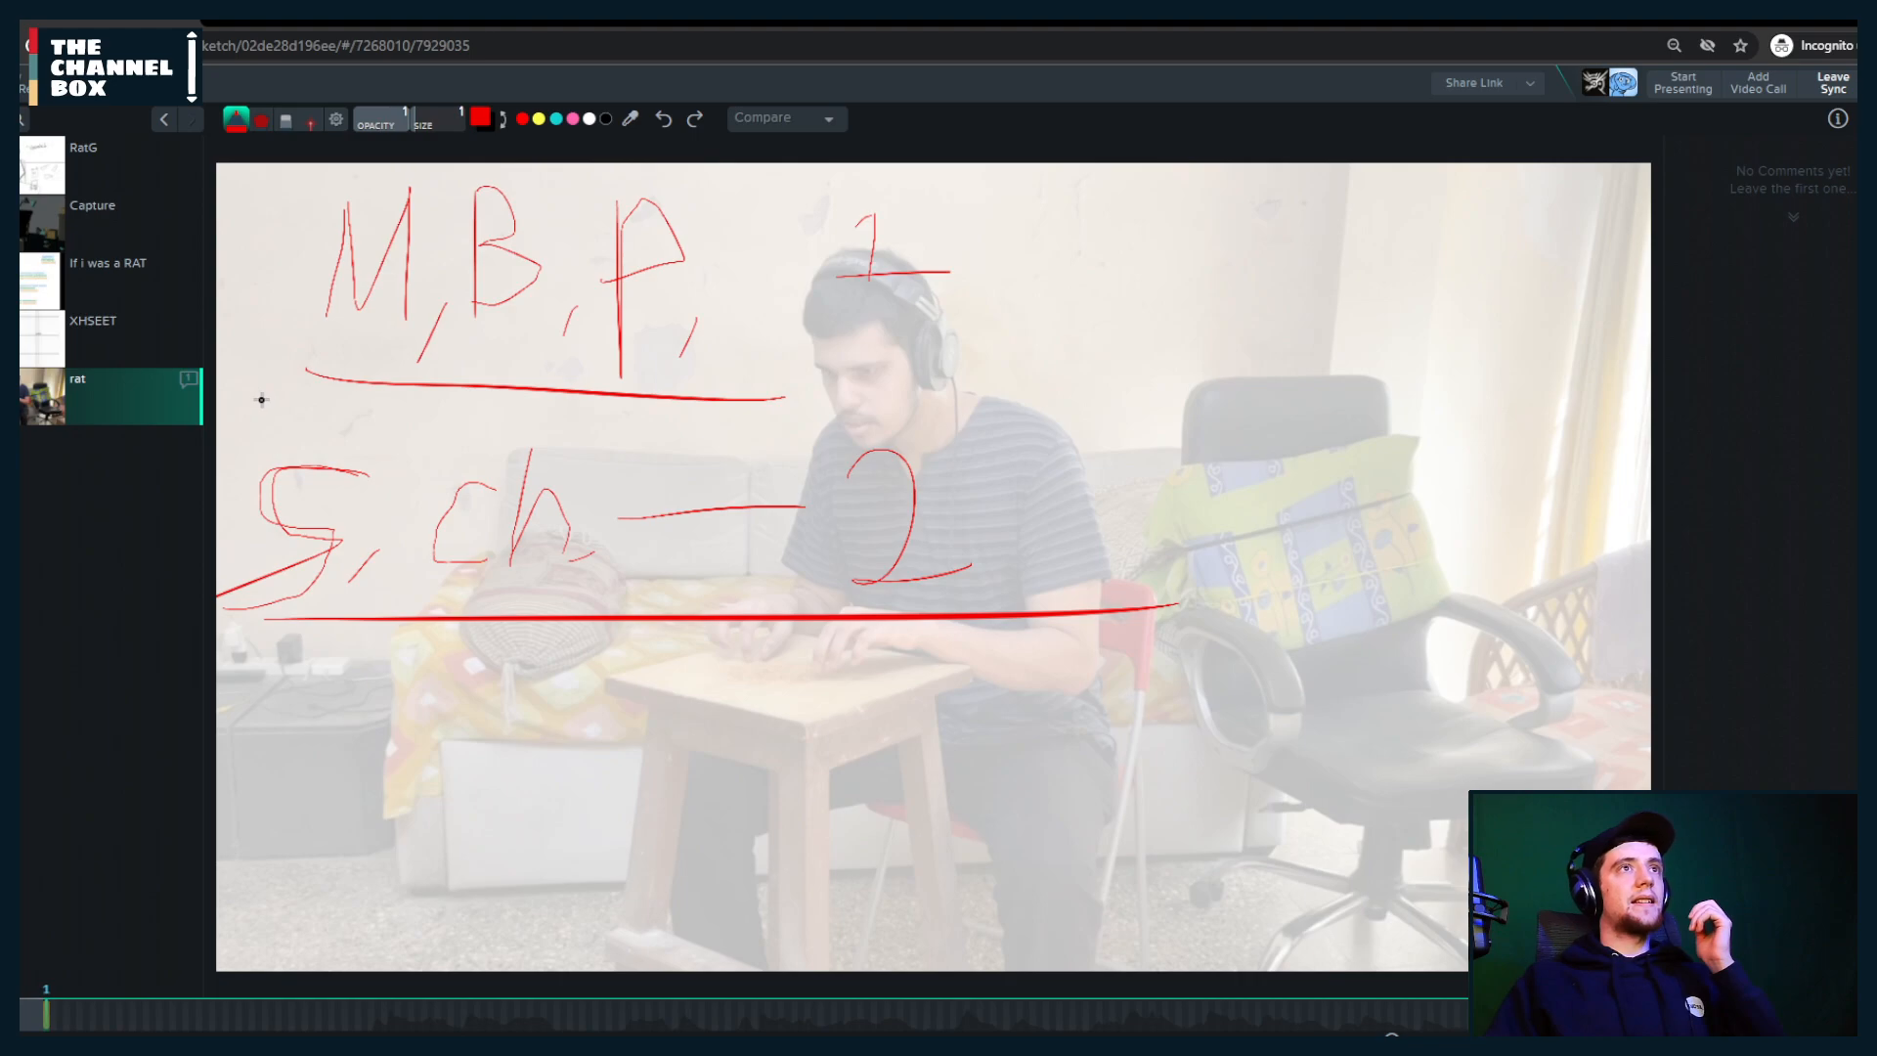
mouse_move(261, 399)
left_mouse_down()
mouse_move(247, 427)
mouse_move(293, 400)
mouse_move(321, 431)
left_mouse_up()
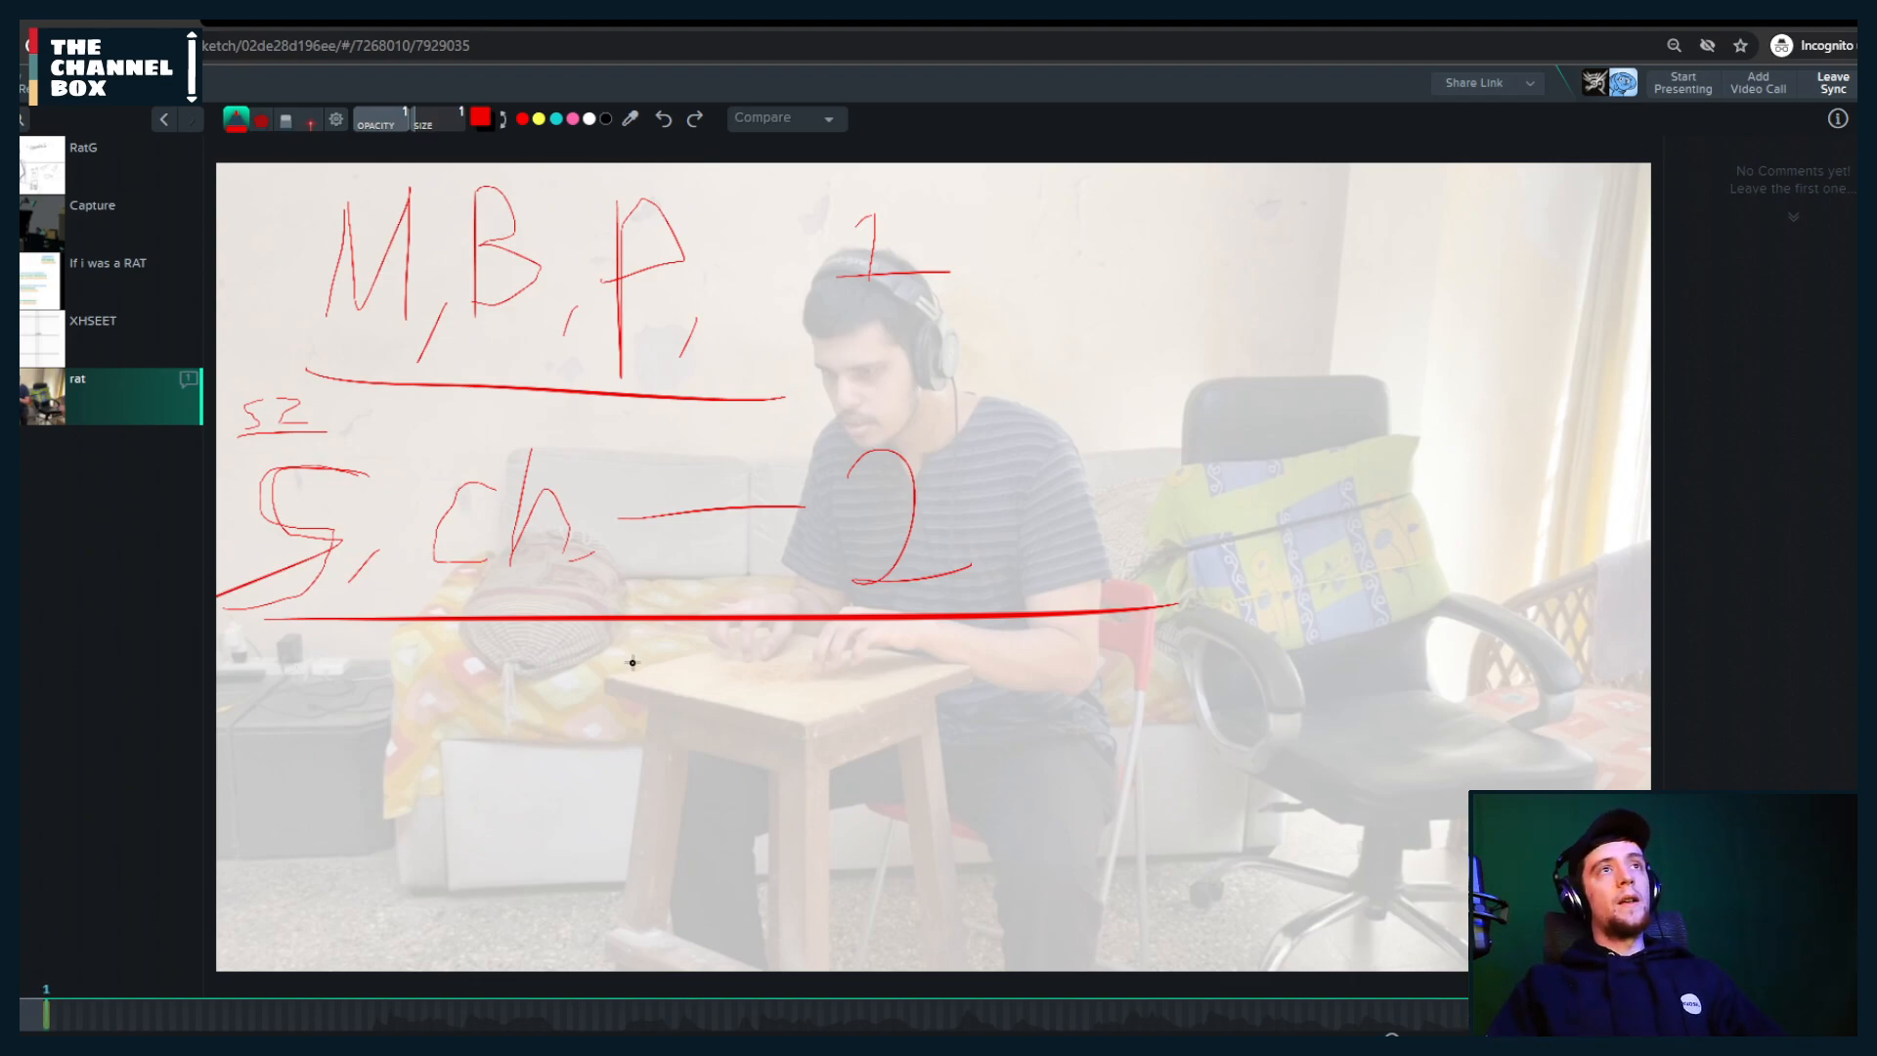
Step: Clear all handwriting from the rat reference frame, and restore full picture visibility on the Capture image
key("Delete")
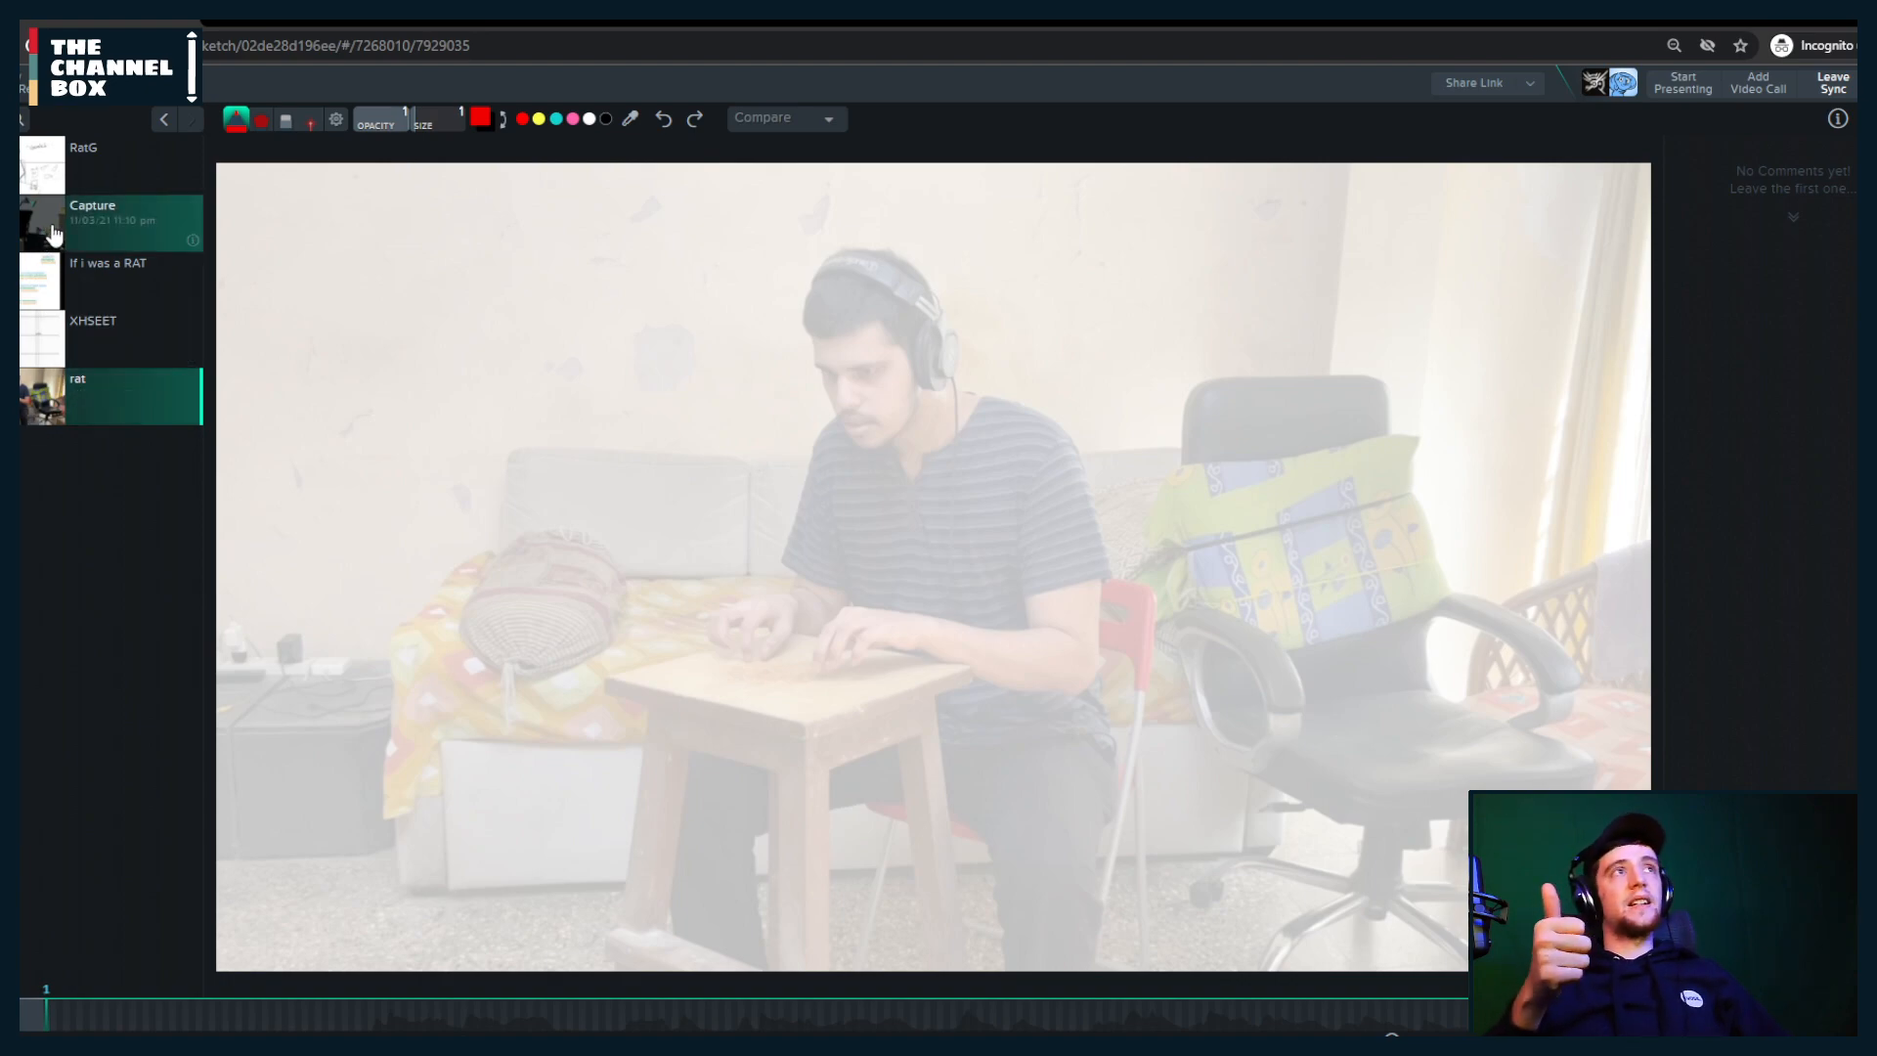
left_click(51, 233)
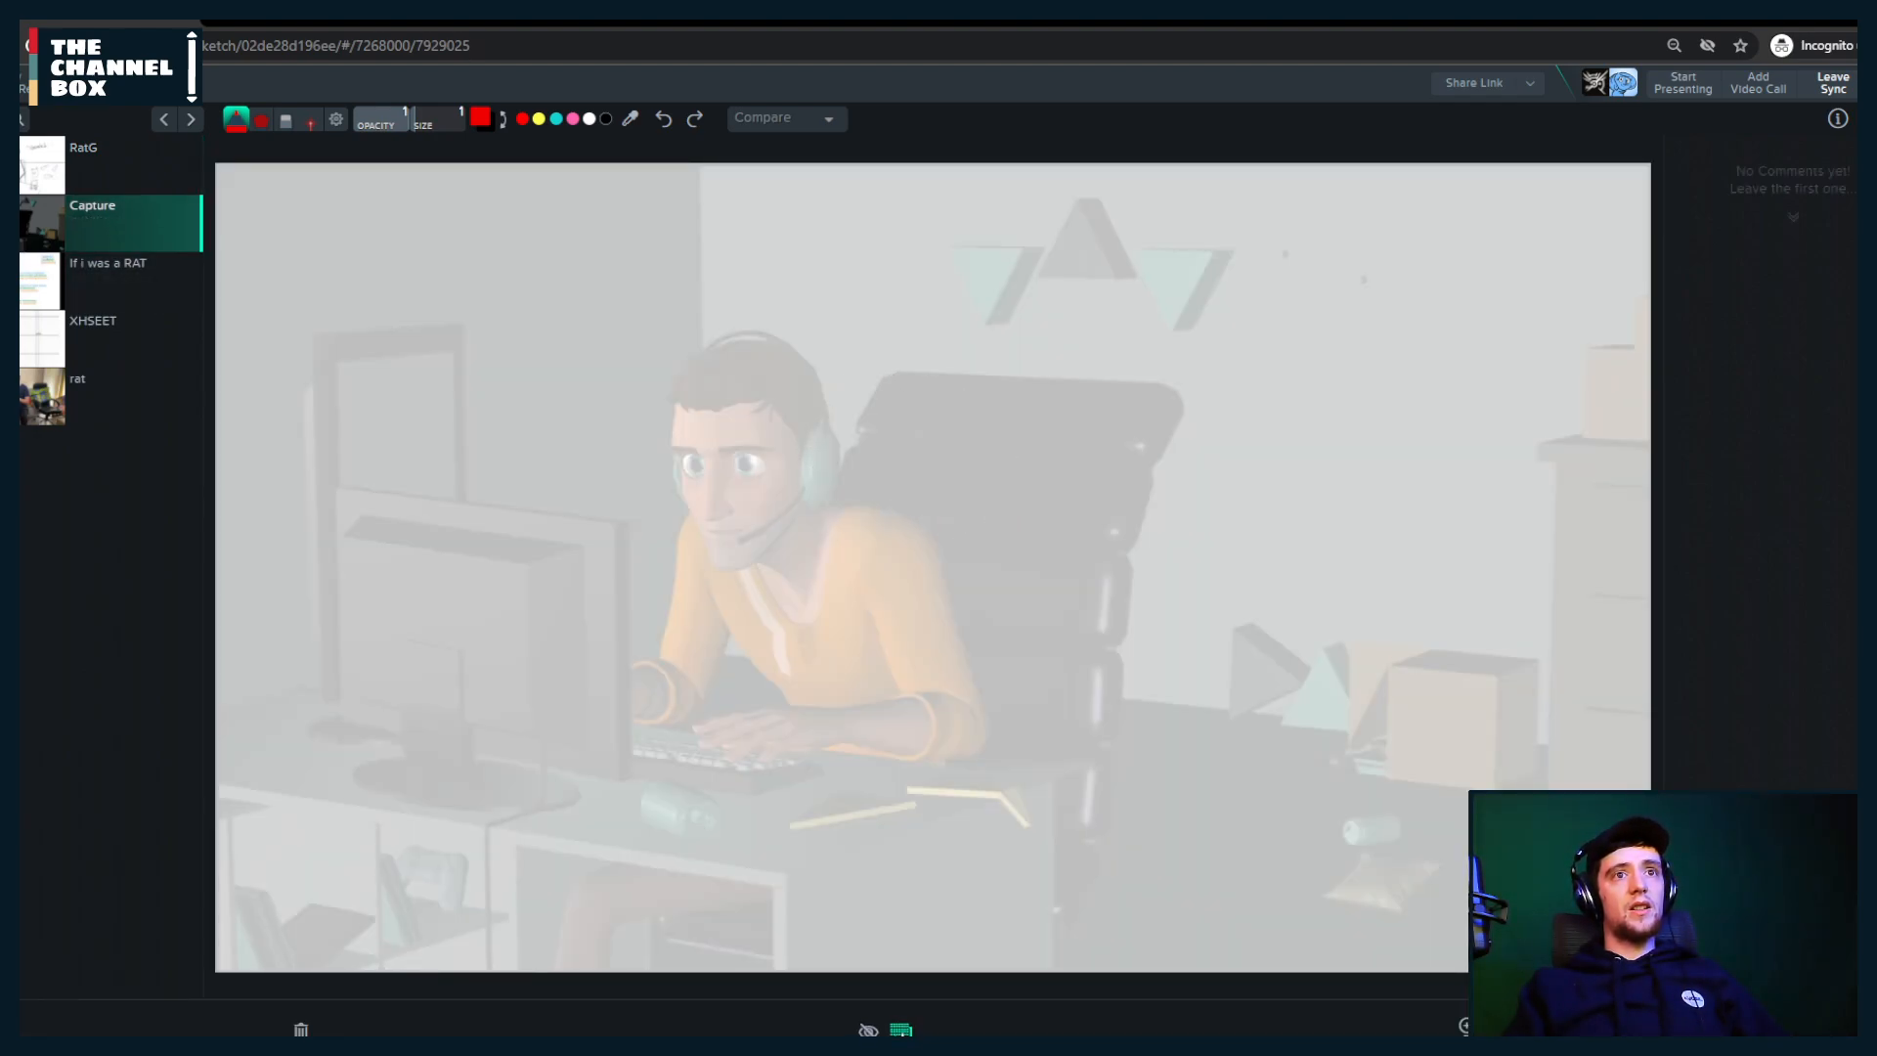
left_click(900, 1028)
left_click(890, 990)
Step: Look through the RatG character notes, the If i was a RAT sheet, the XHSEET exposure sheet and the rat reference video
left_click(48, 185)
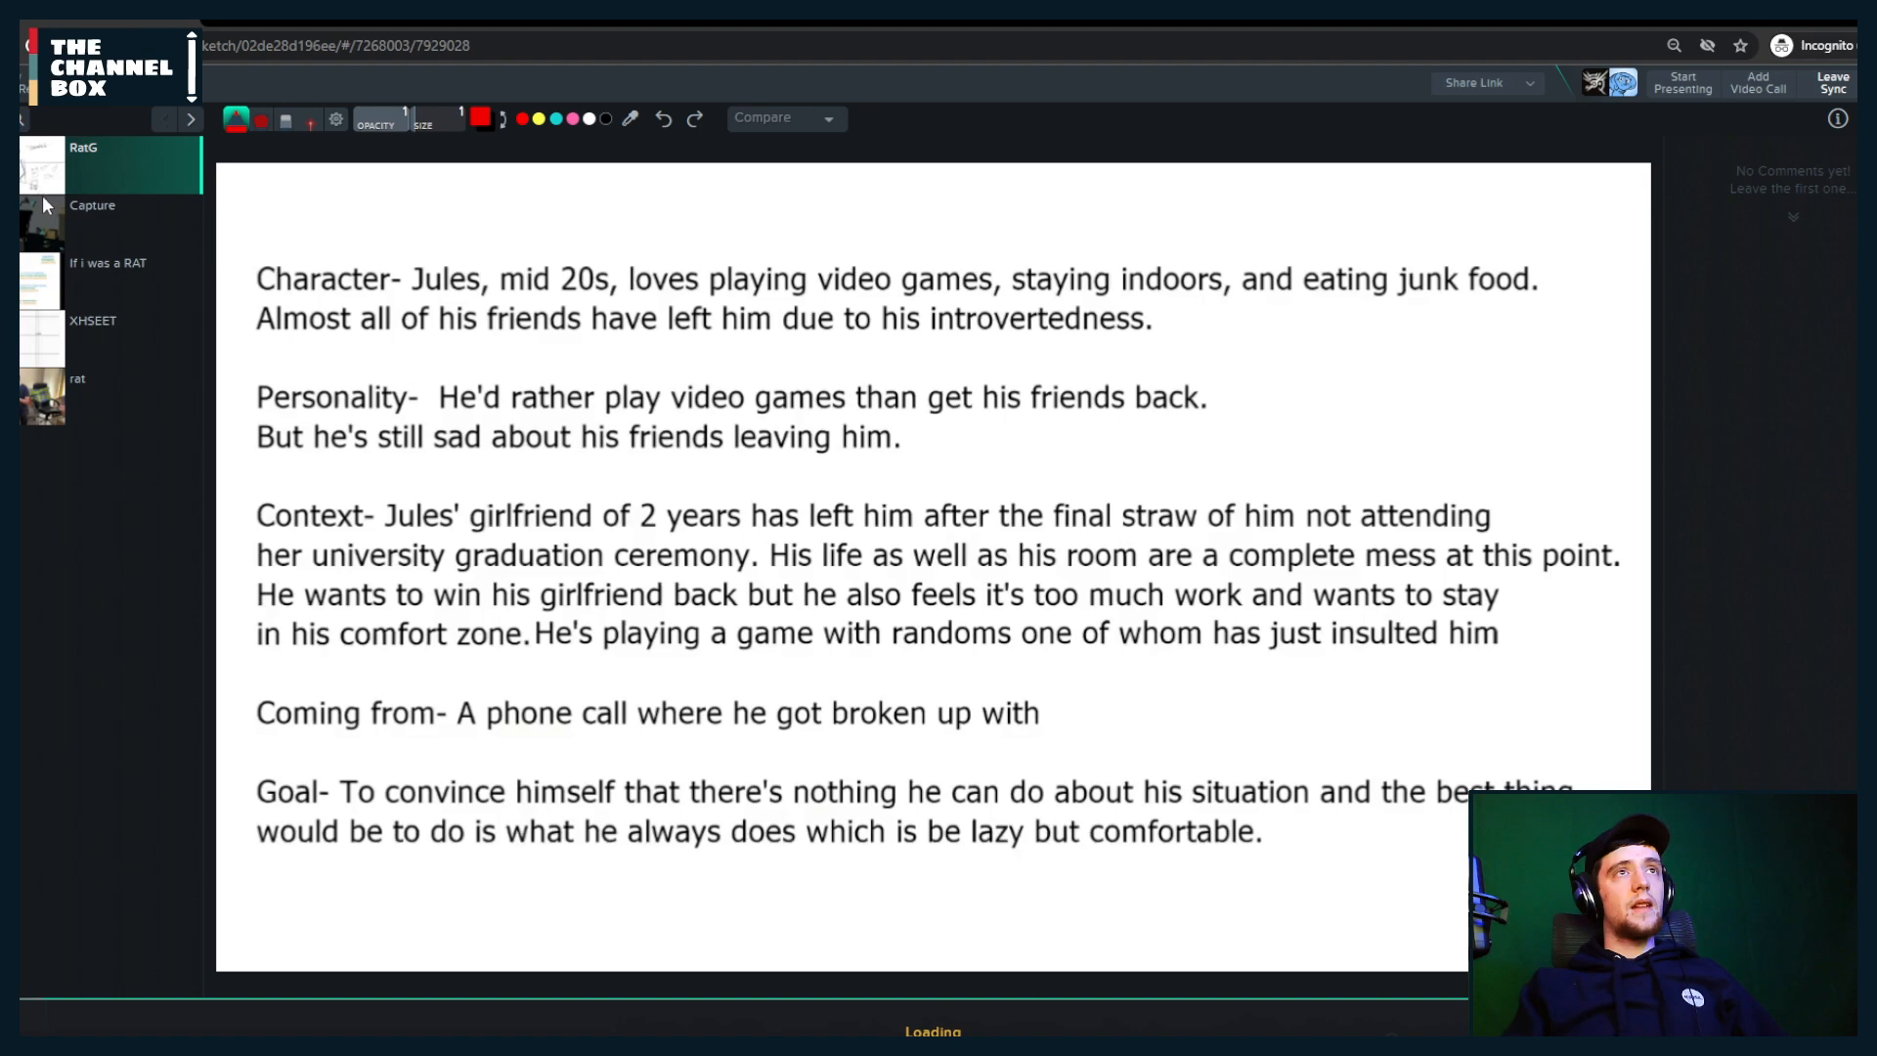
left_click(43, 278)
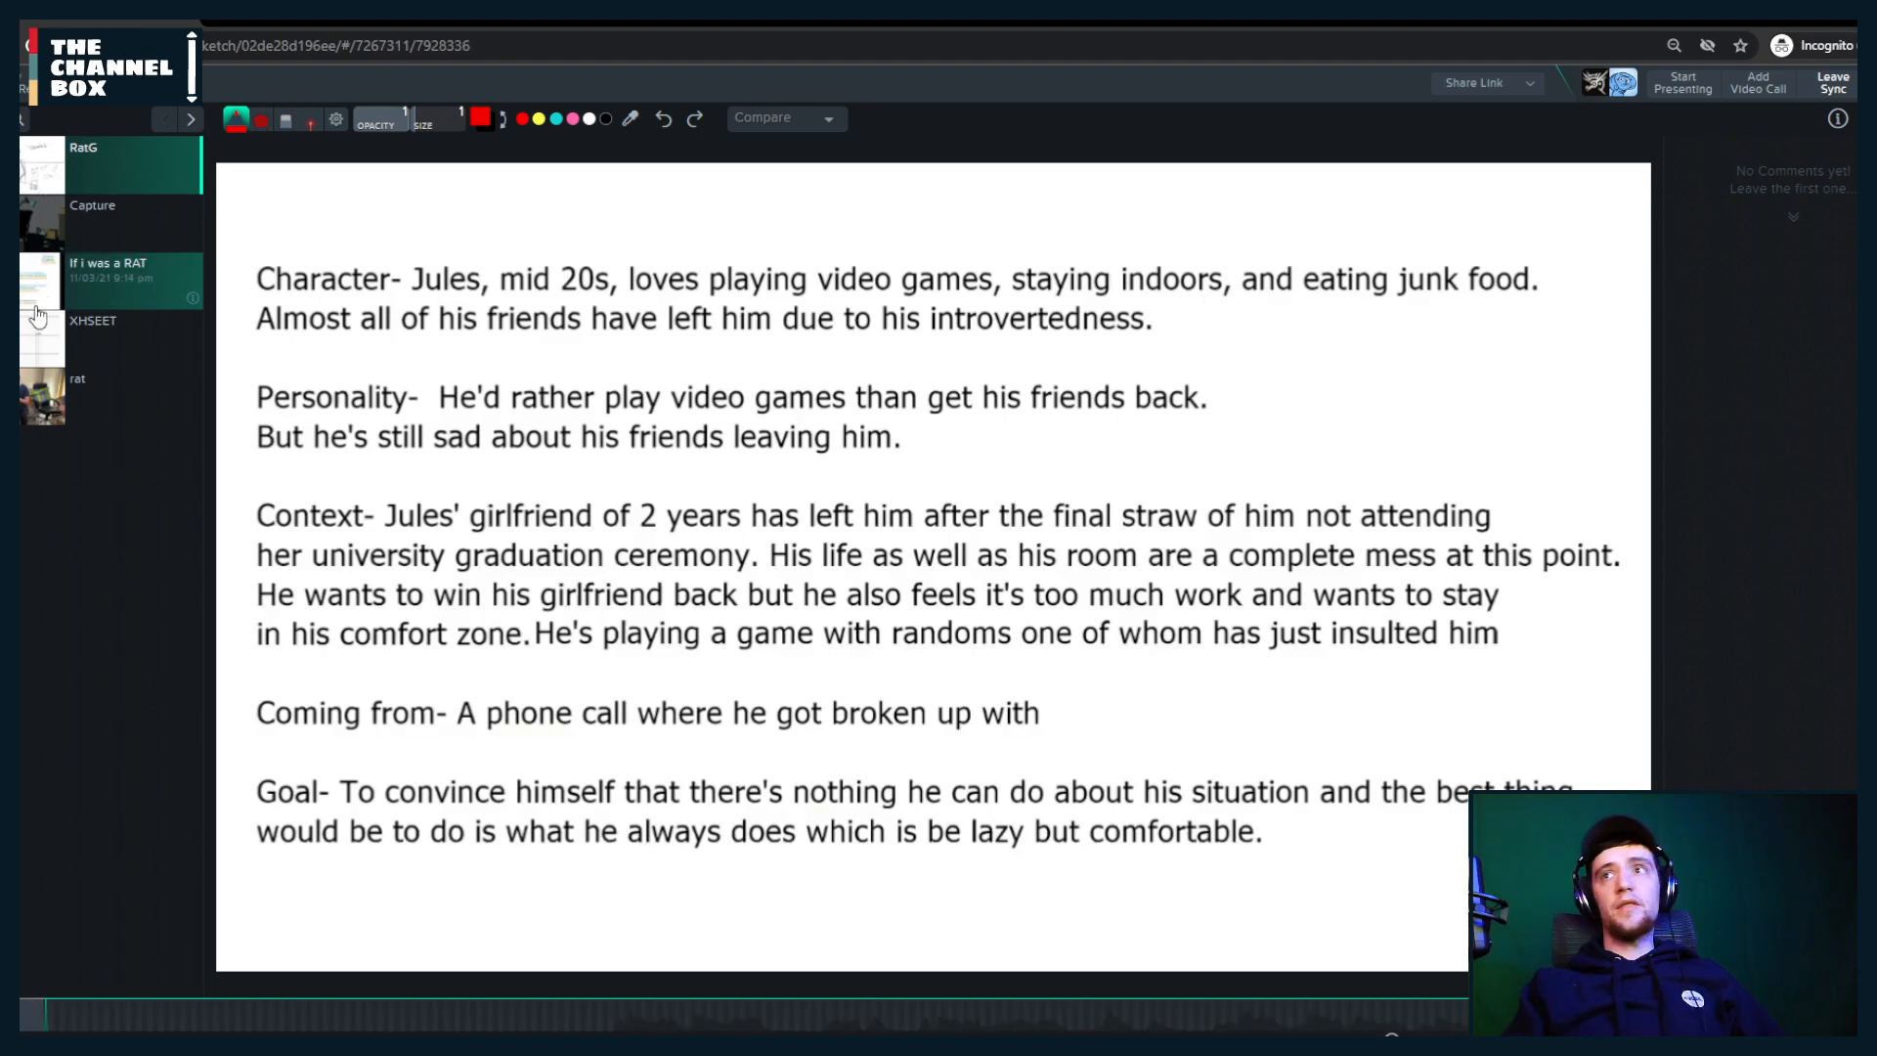
left_click(39, 314)
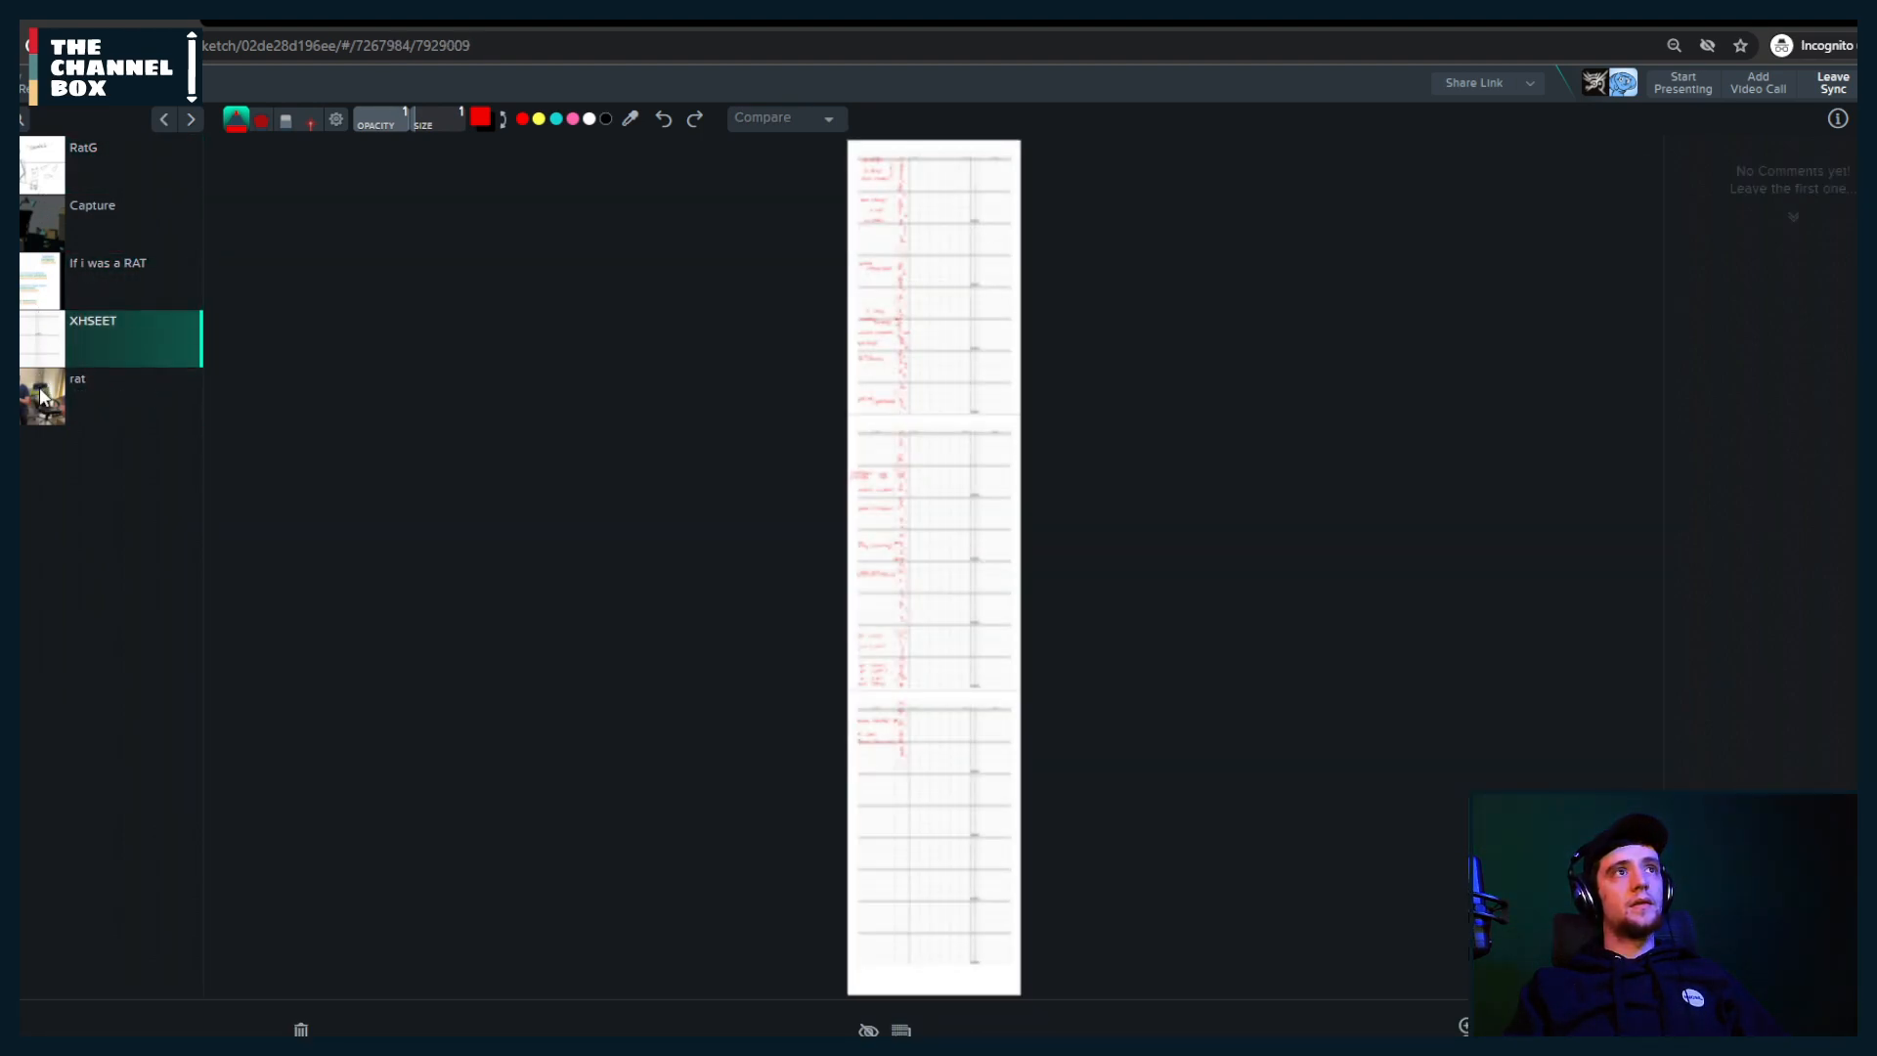
left_click(63, 416)
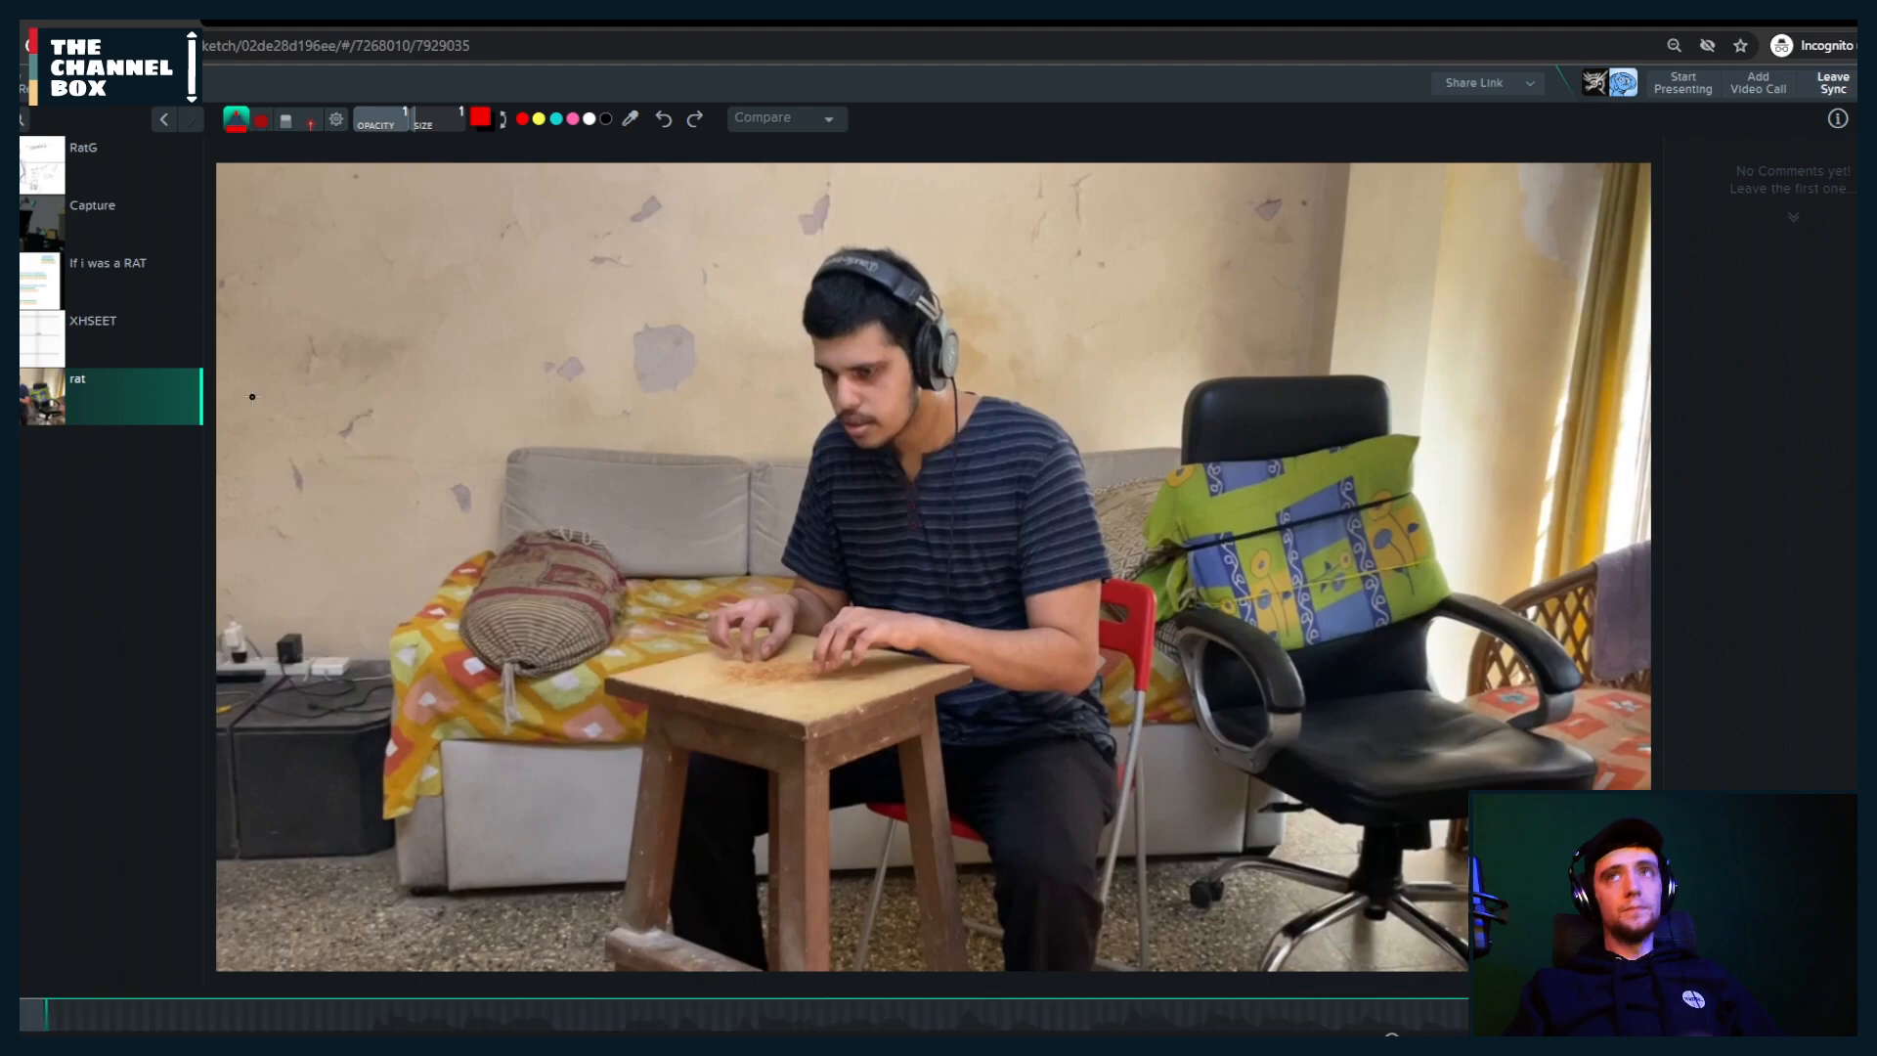
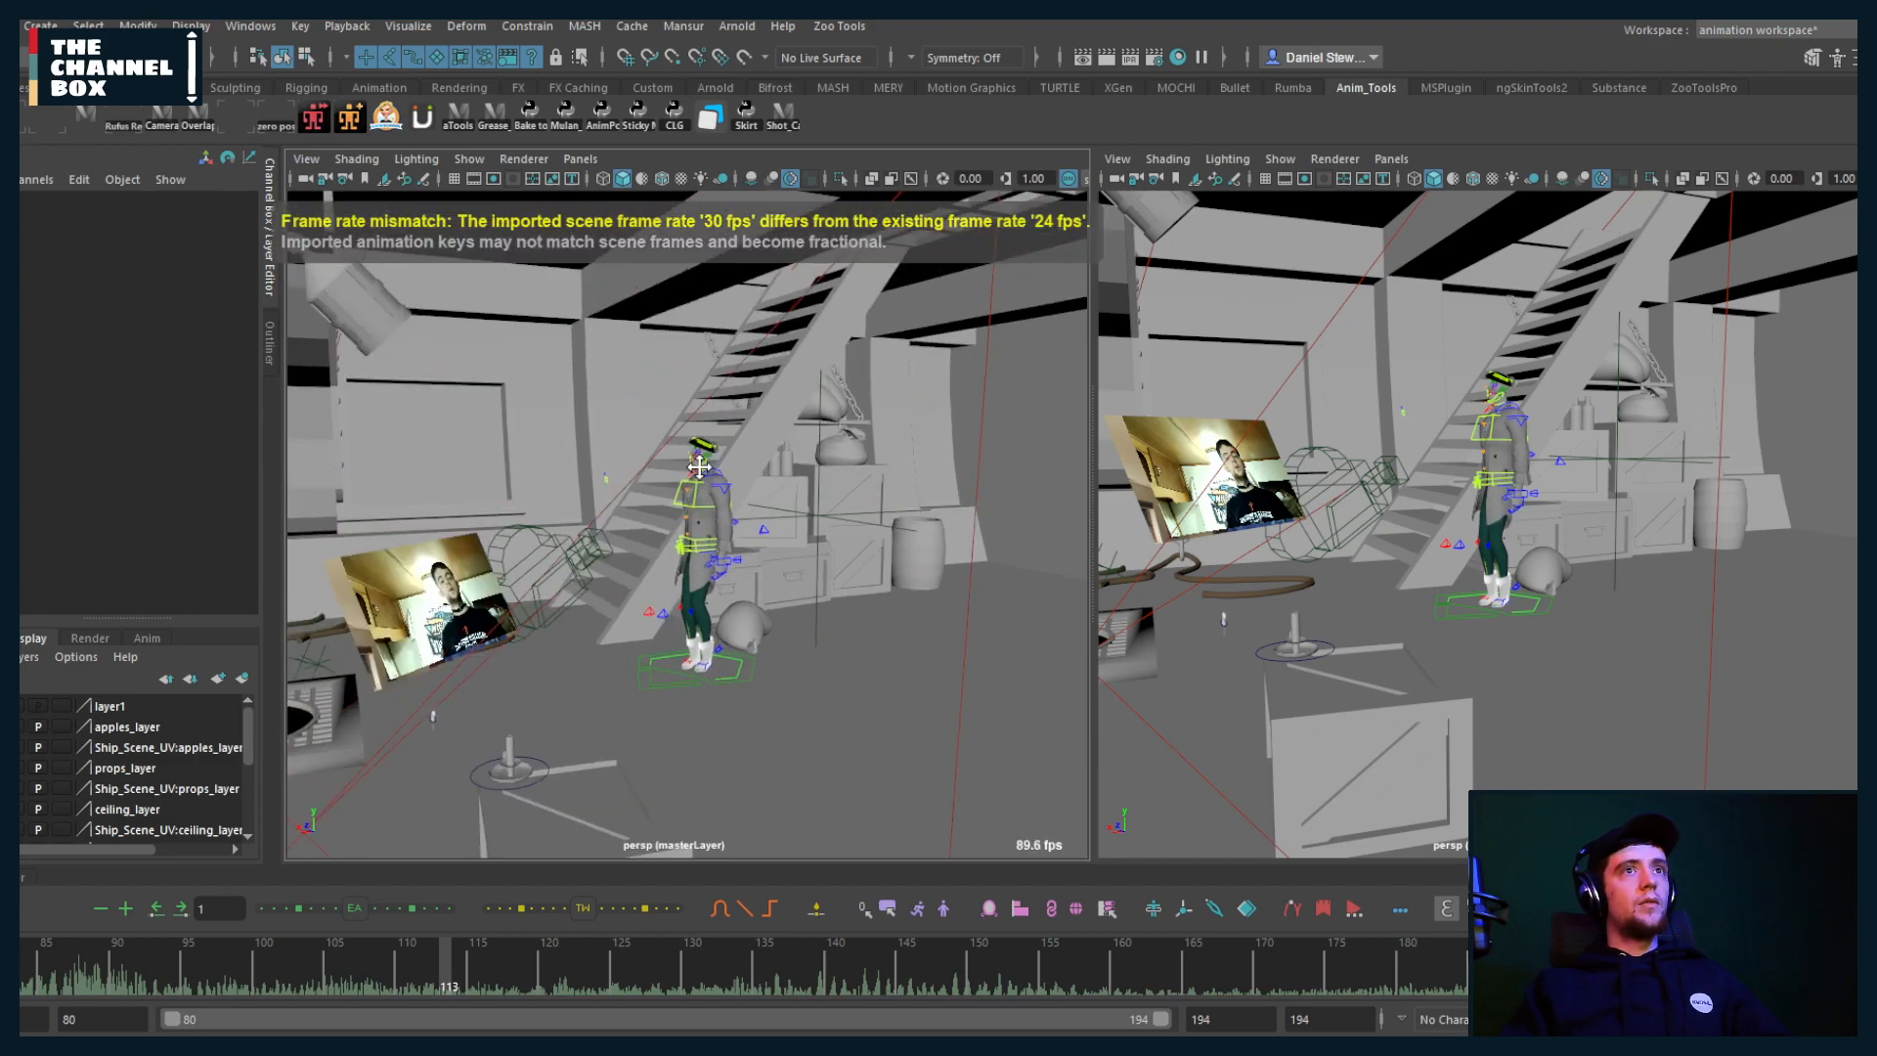
Step: Switch to Maya and hide cameras and image planes in both viewports, keeping the geometry and rig control curves shown
left_click(469, 158)
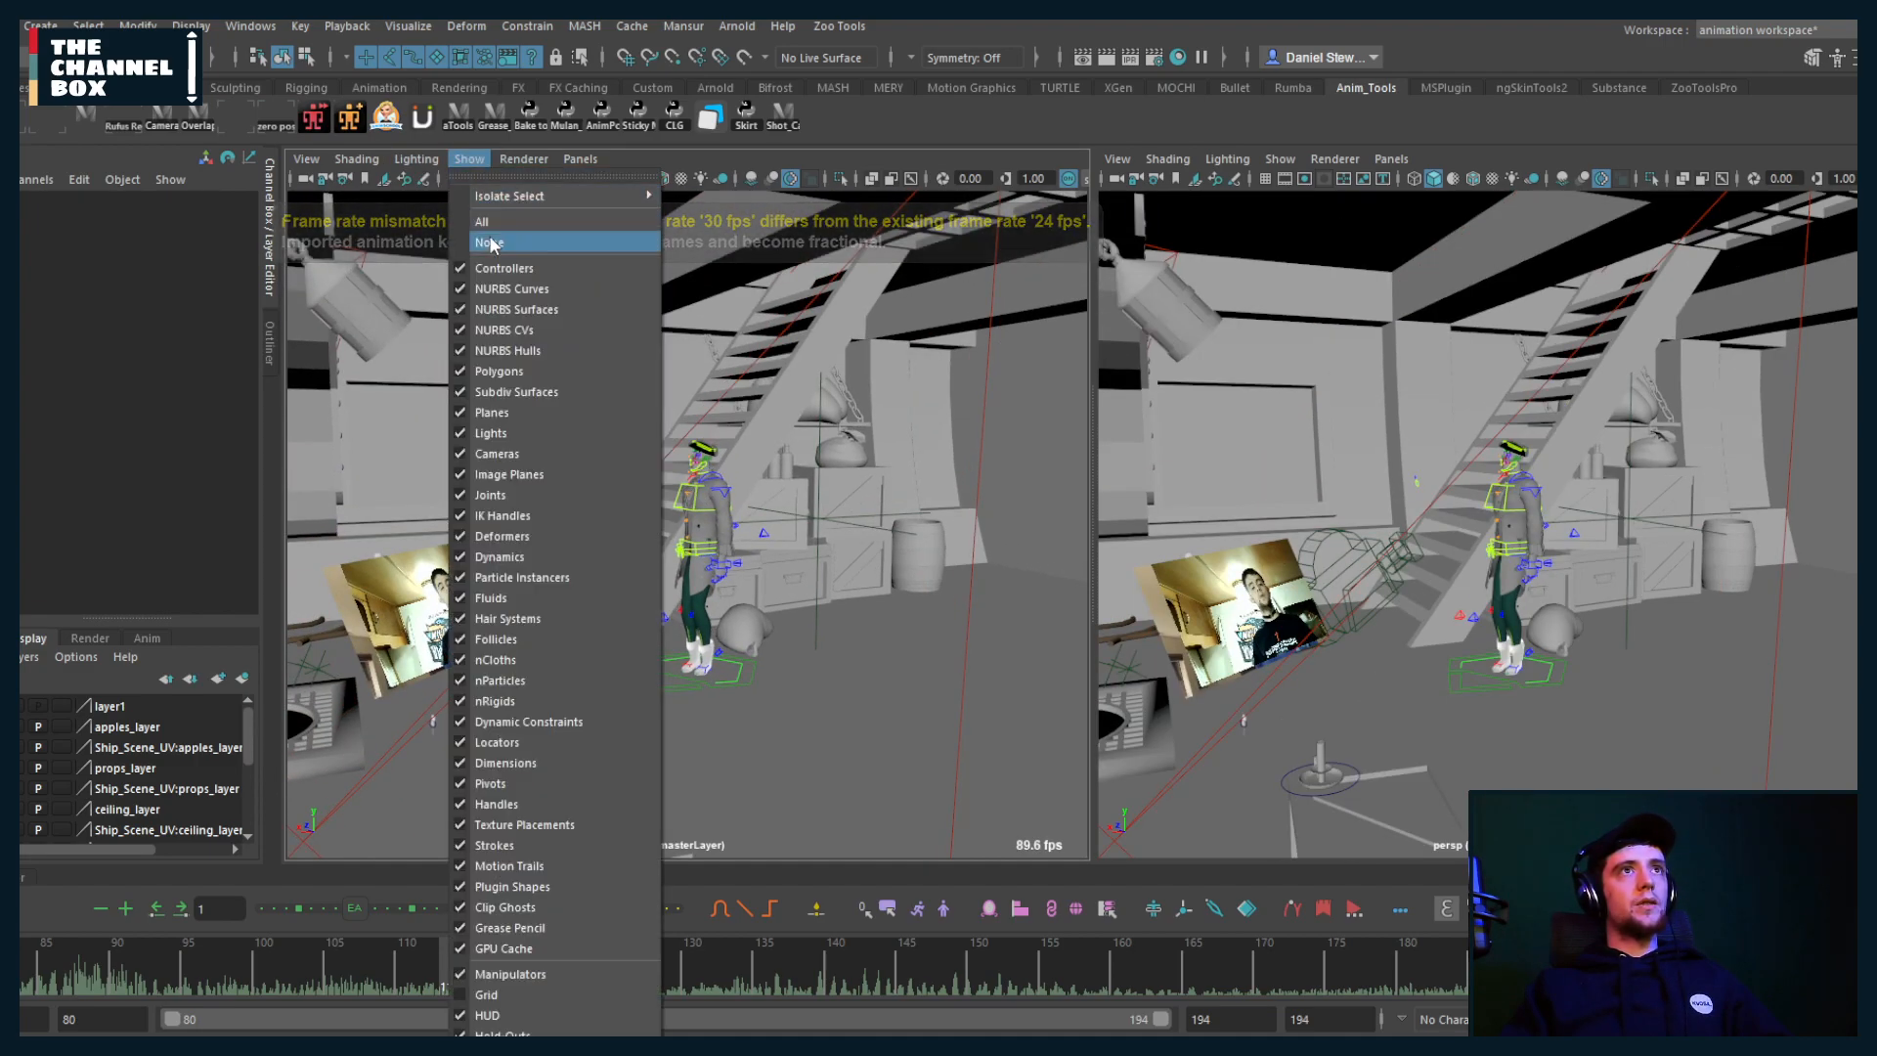
left_click(489, 241)
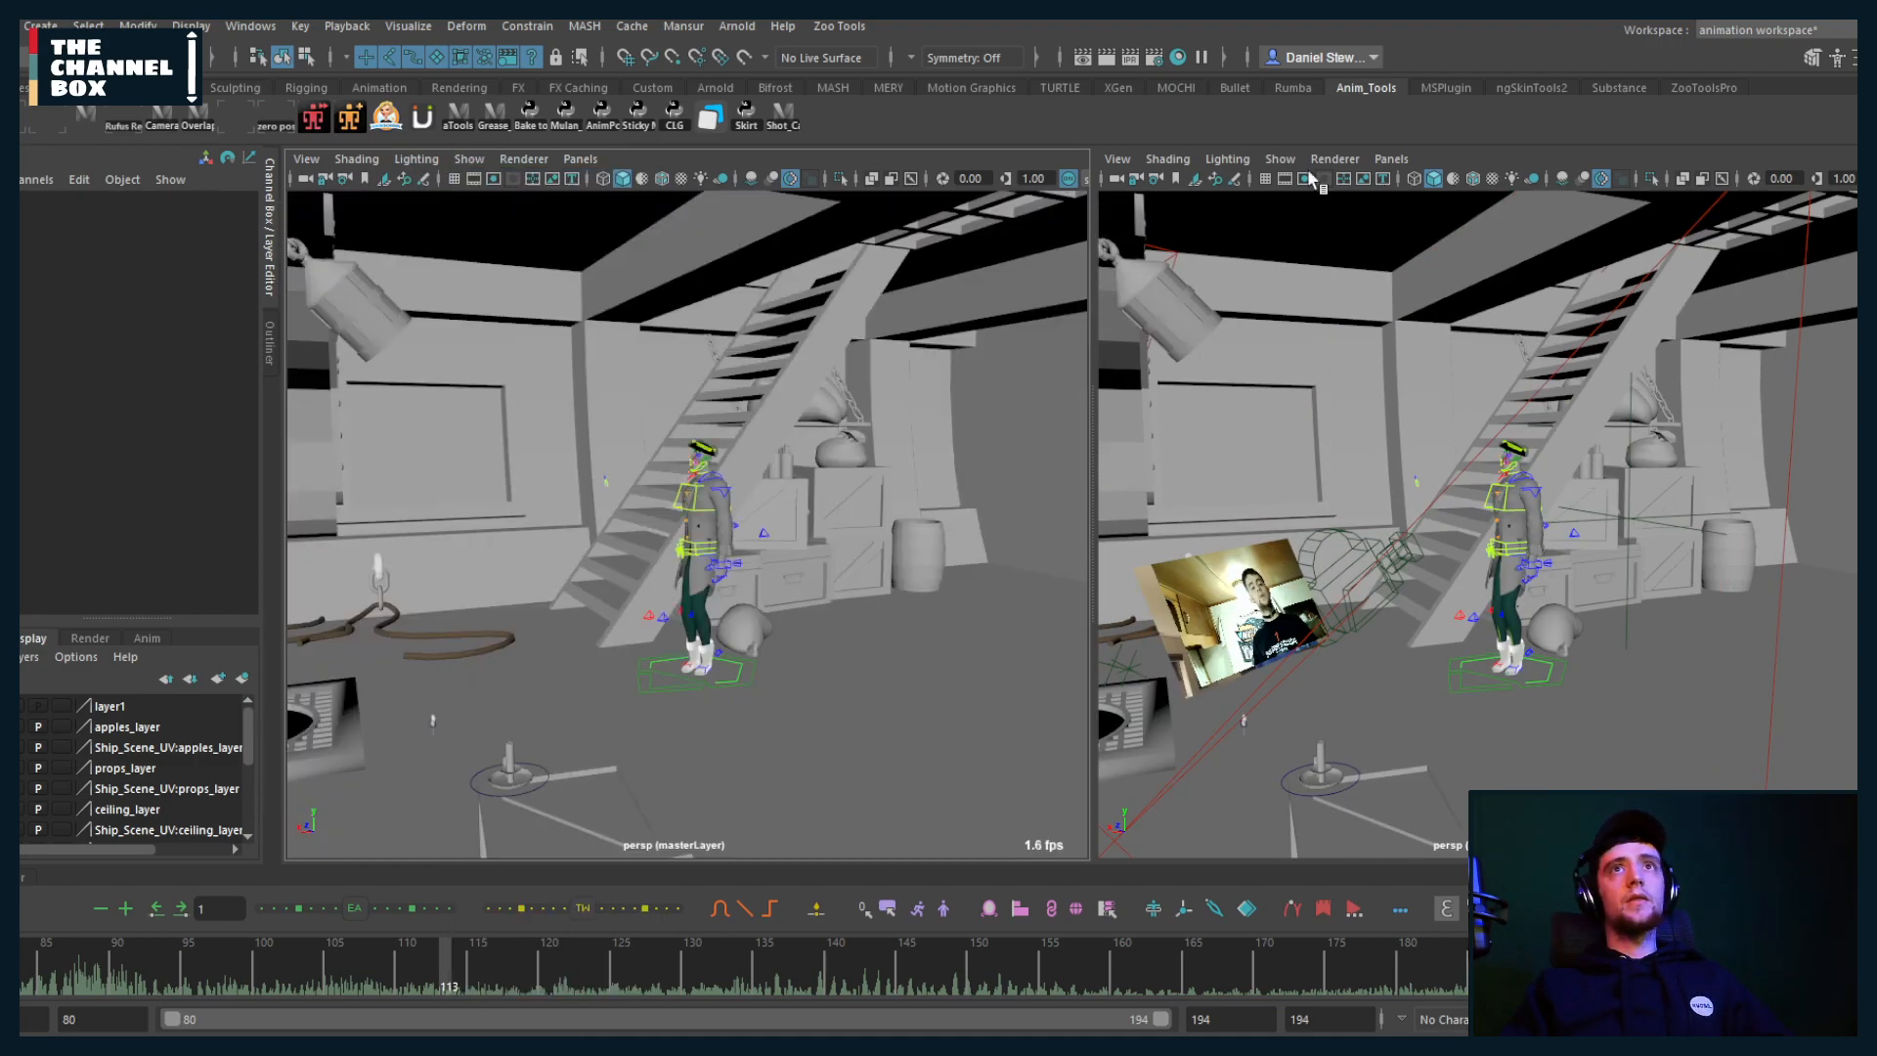
left_click(1281, 159)
left_click(1293, 241)
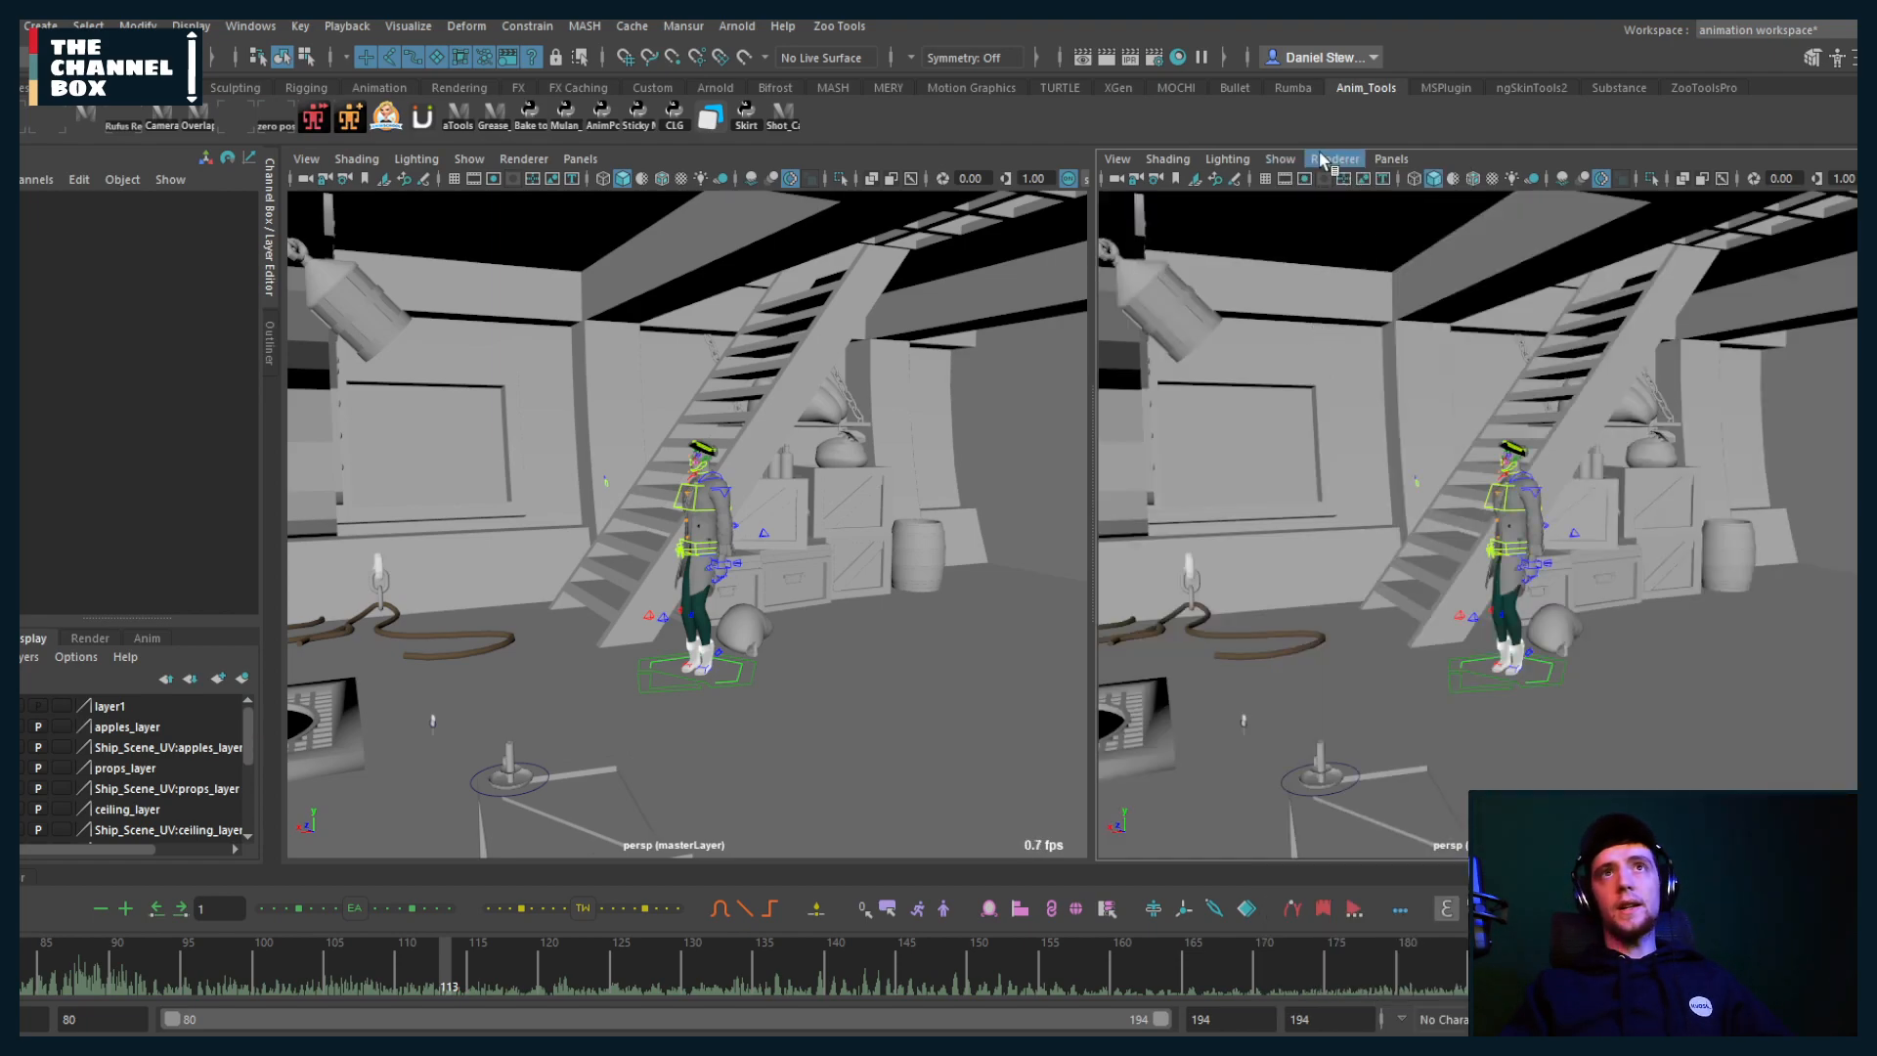
Step: Look through the Shot_Cam:Shot_Cam camera in the second viewport
left_click(1281, 159)
left_click(1391, 159)
mouse_move(1427, 180)
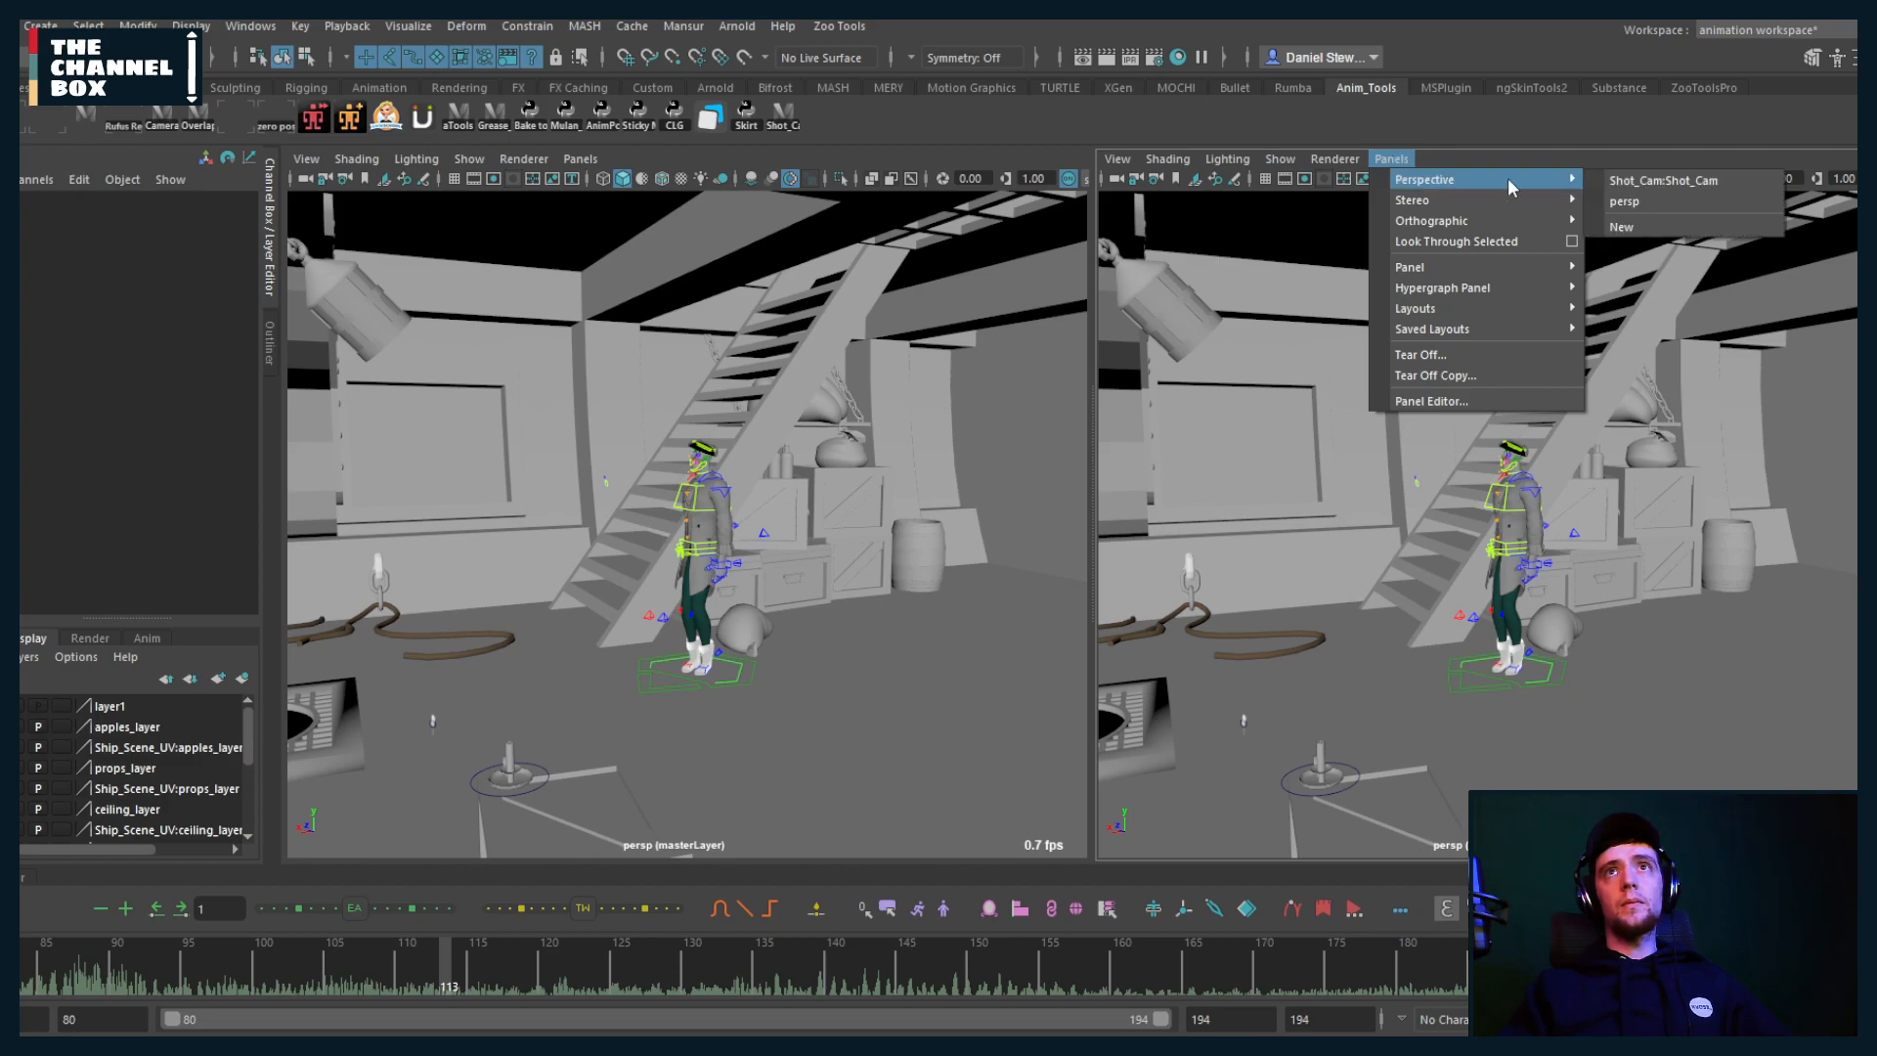
left_click(1620, 183)
Step: Hide the rig's NURBS curves in the Shot_Cam view and turn on textured shading
left_click(1281, 159)
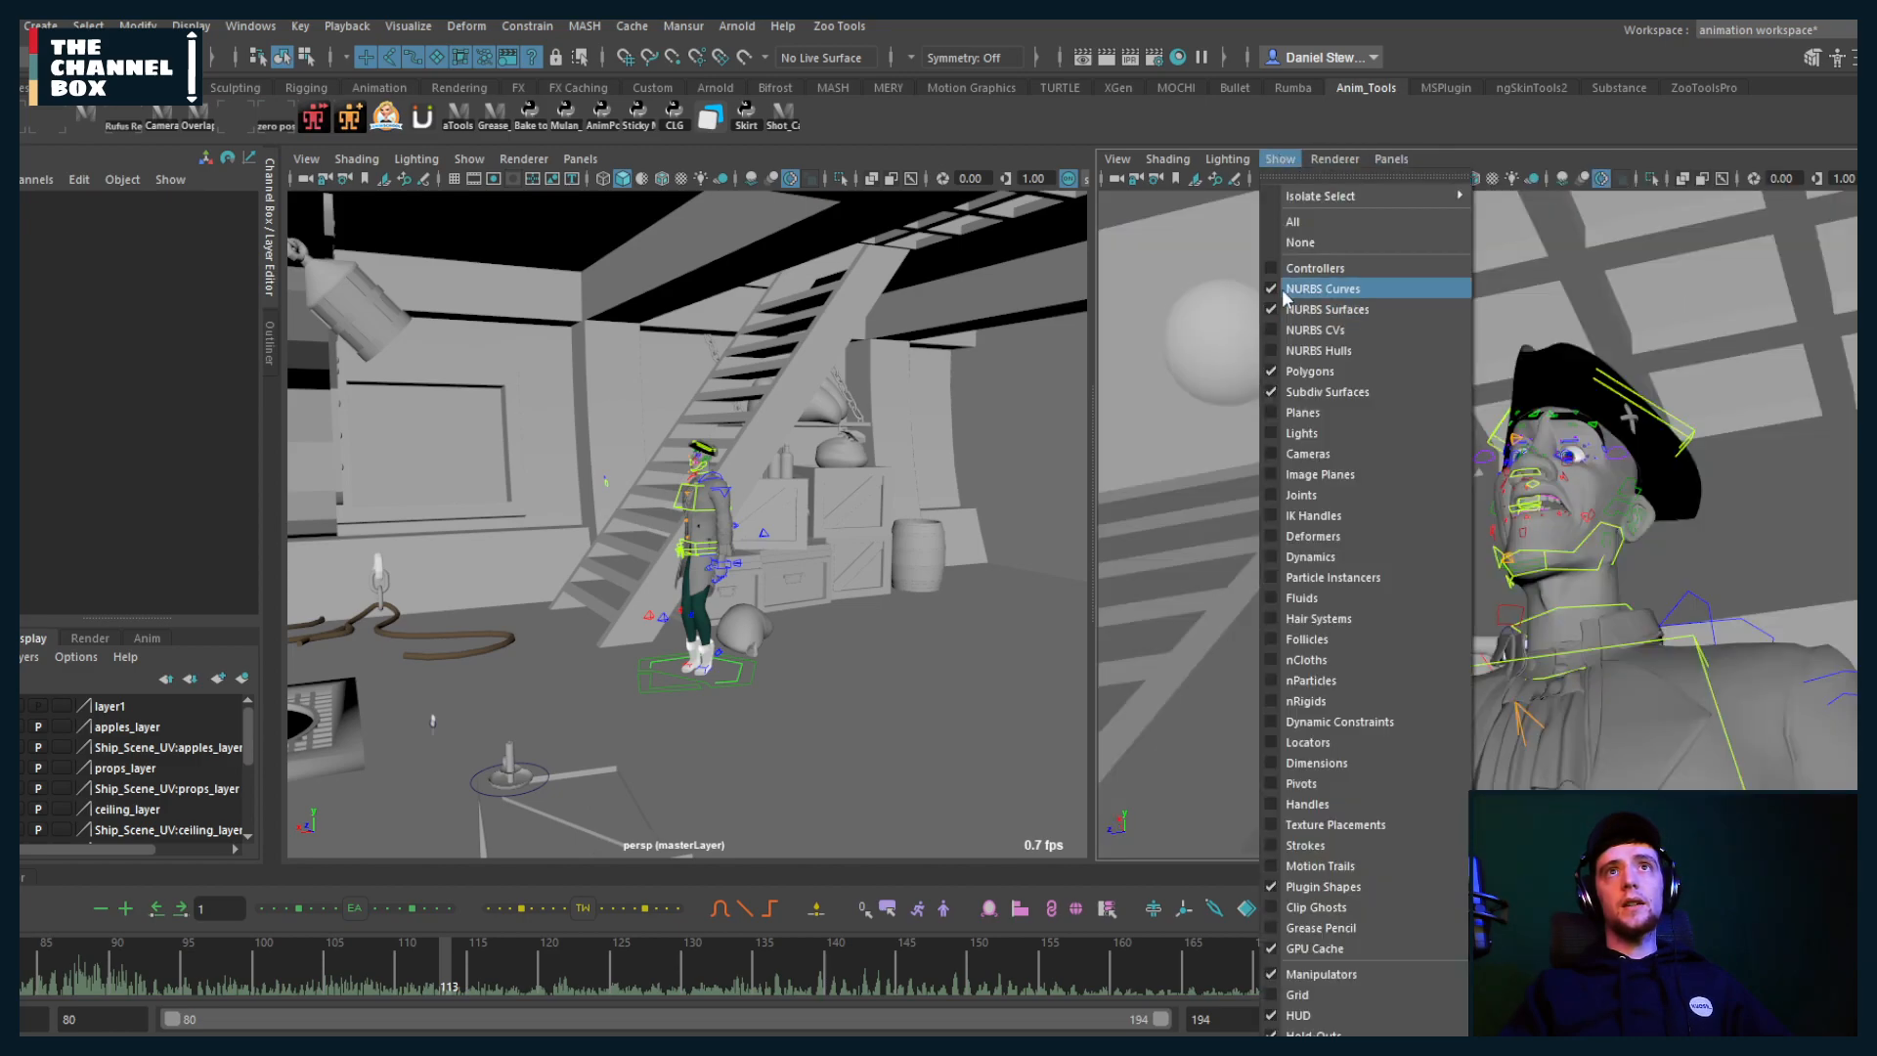
left_click(1300, 240)
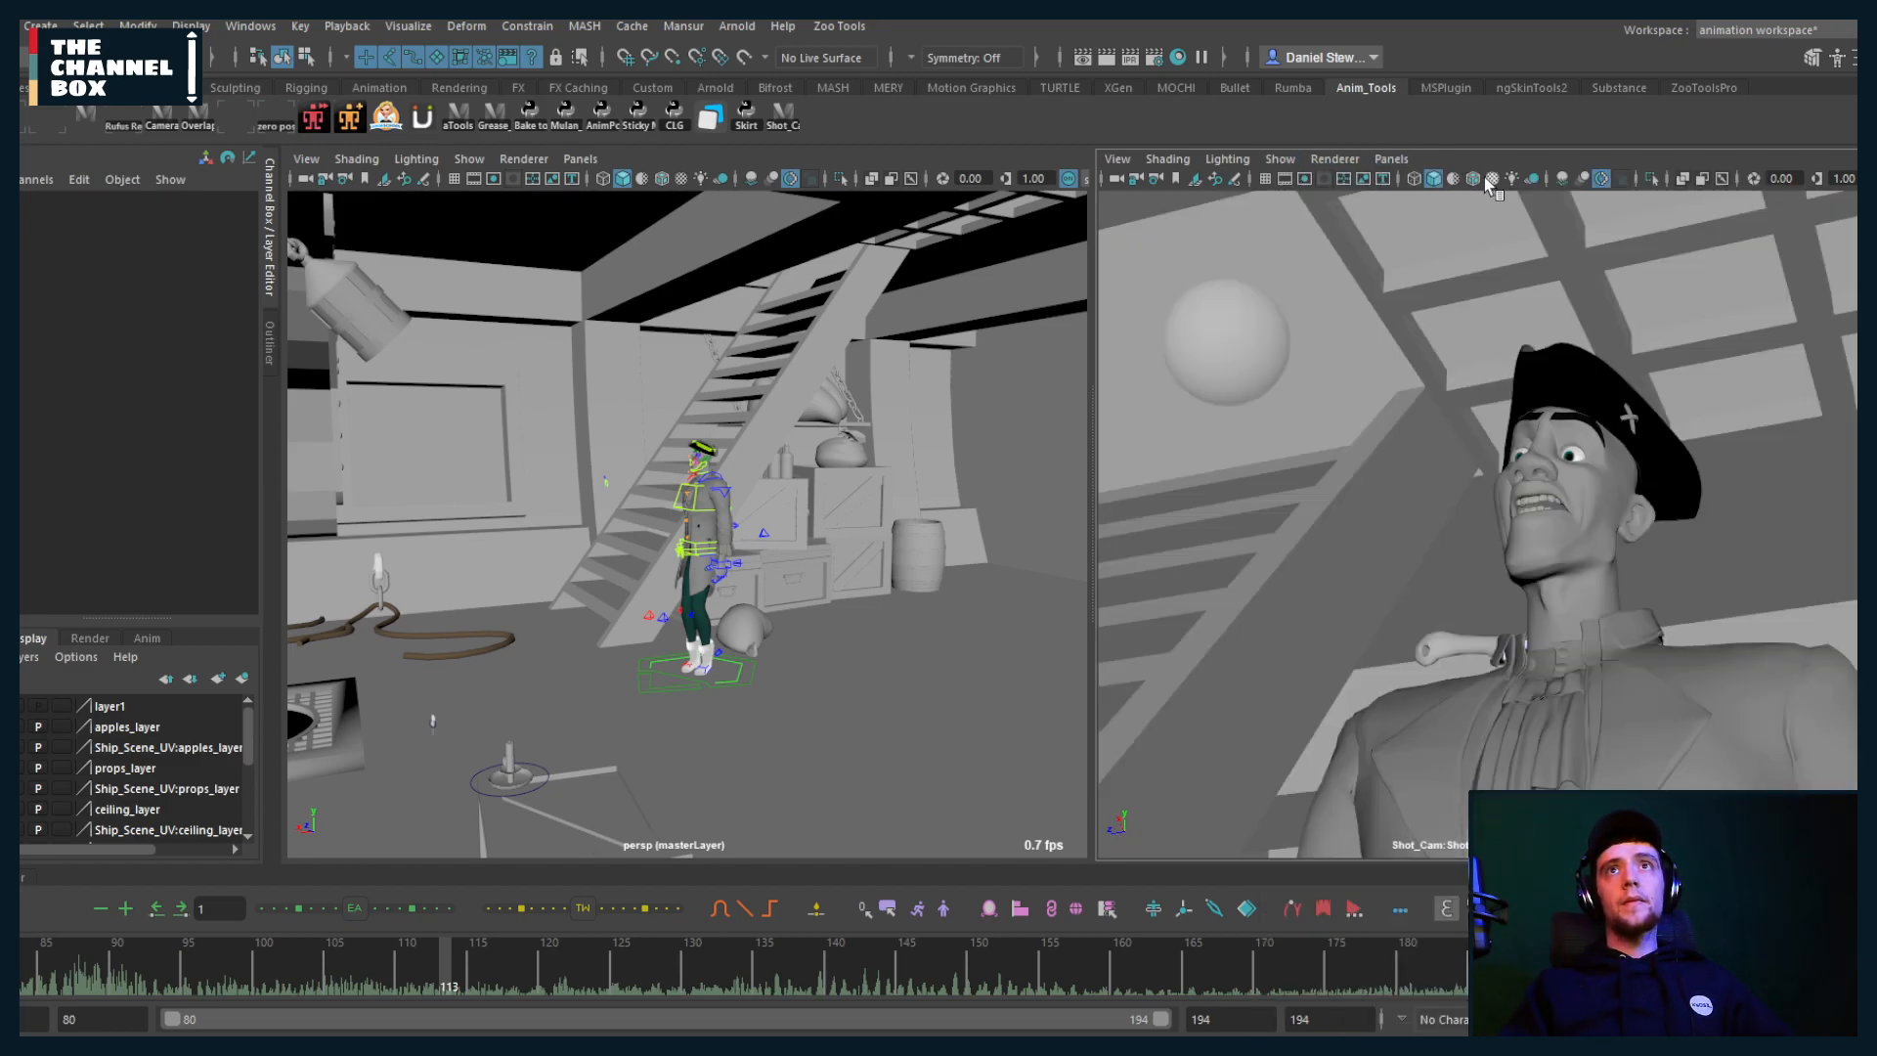
left_click(1487, 178)
Step: Turn off the display of manipulators and selection highlighting in the Shot_Cam view
left_click(1281, 160)
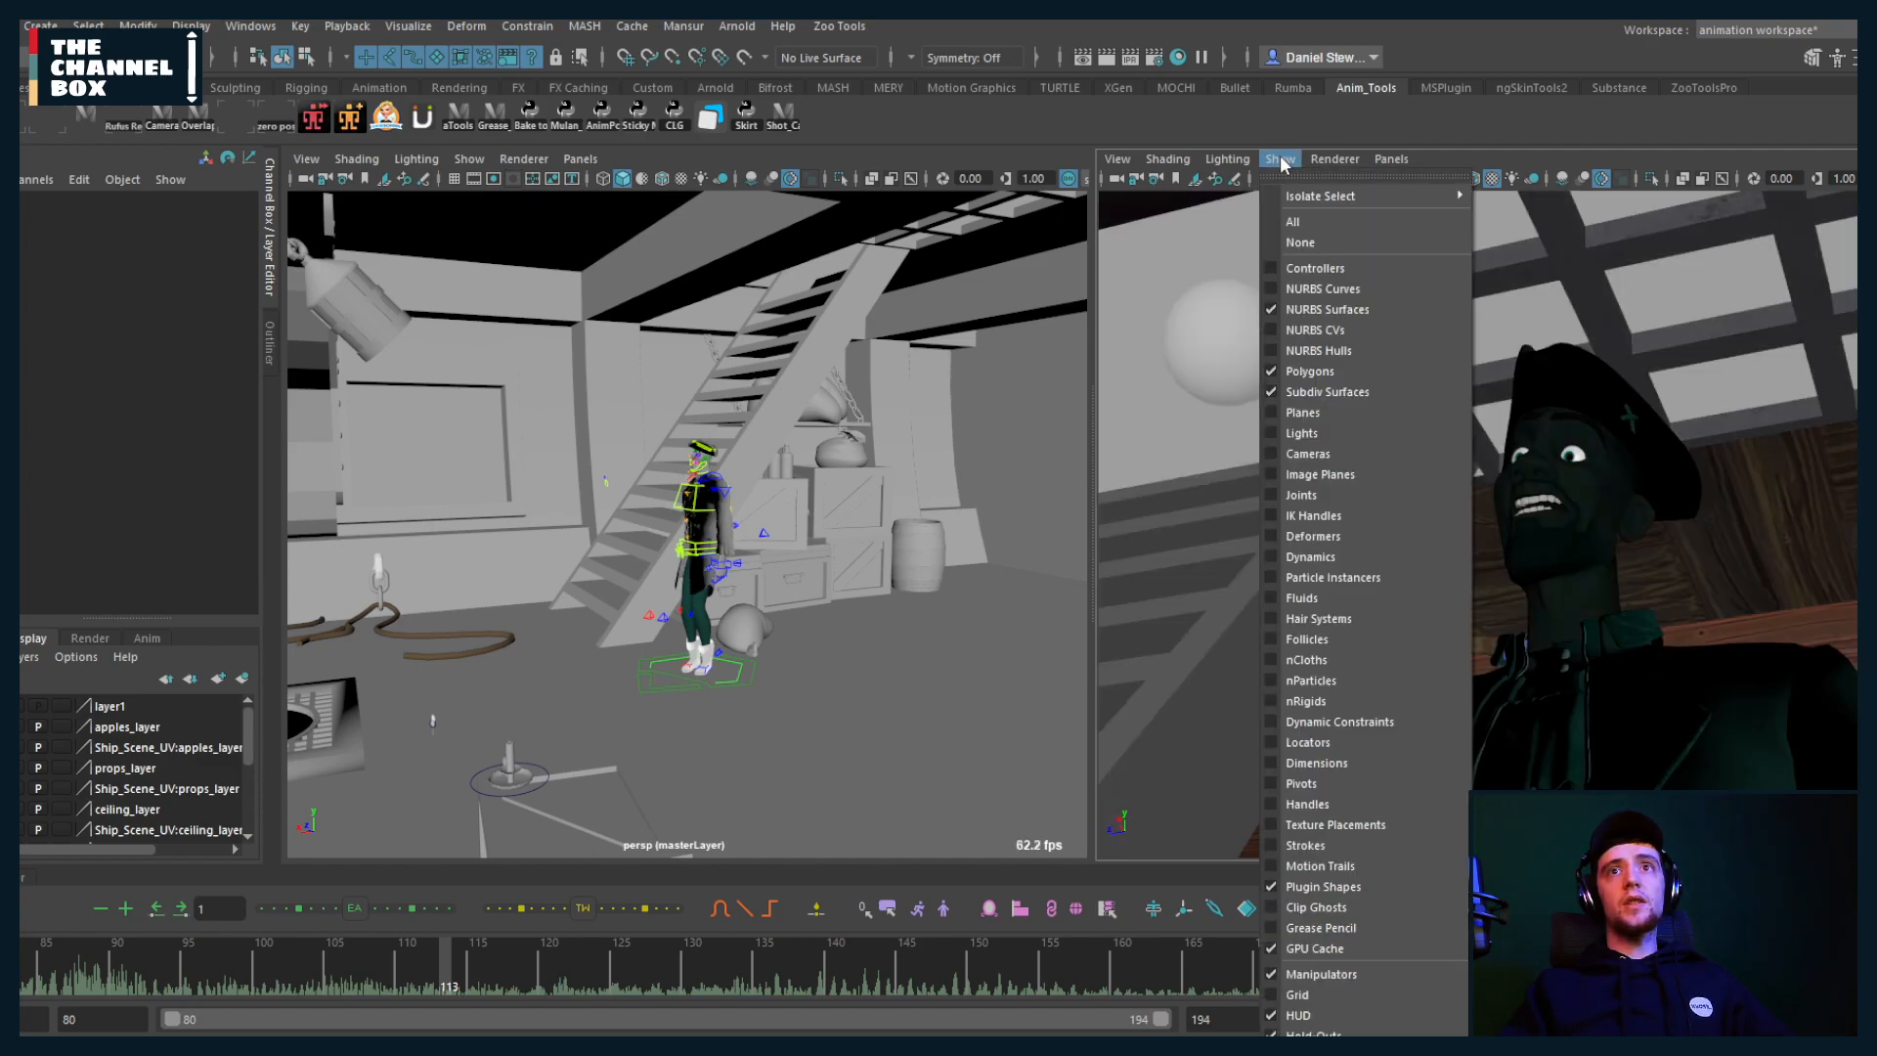
left_click(1290, 182)
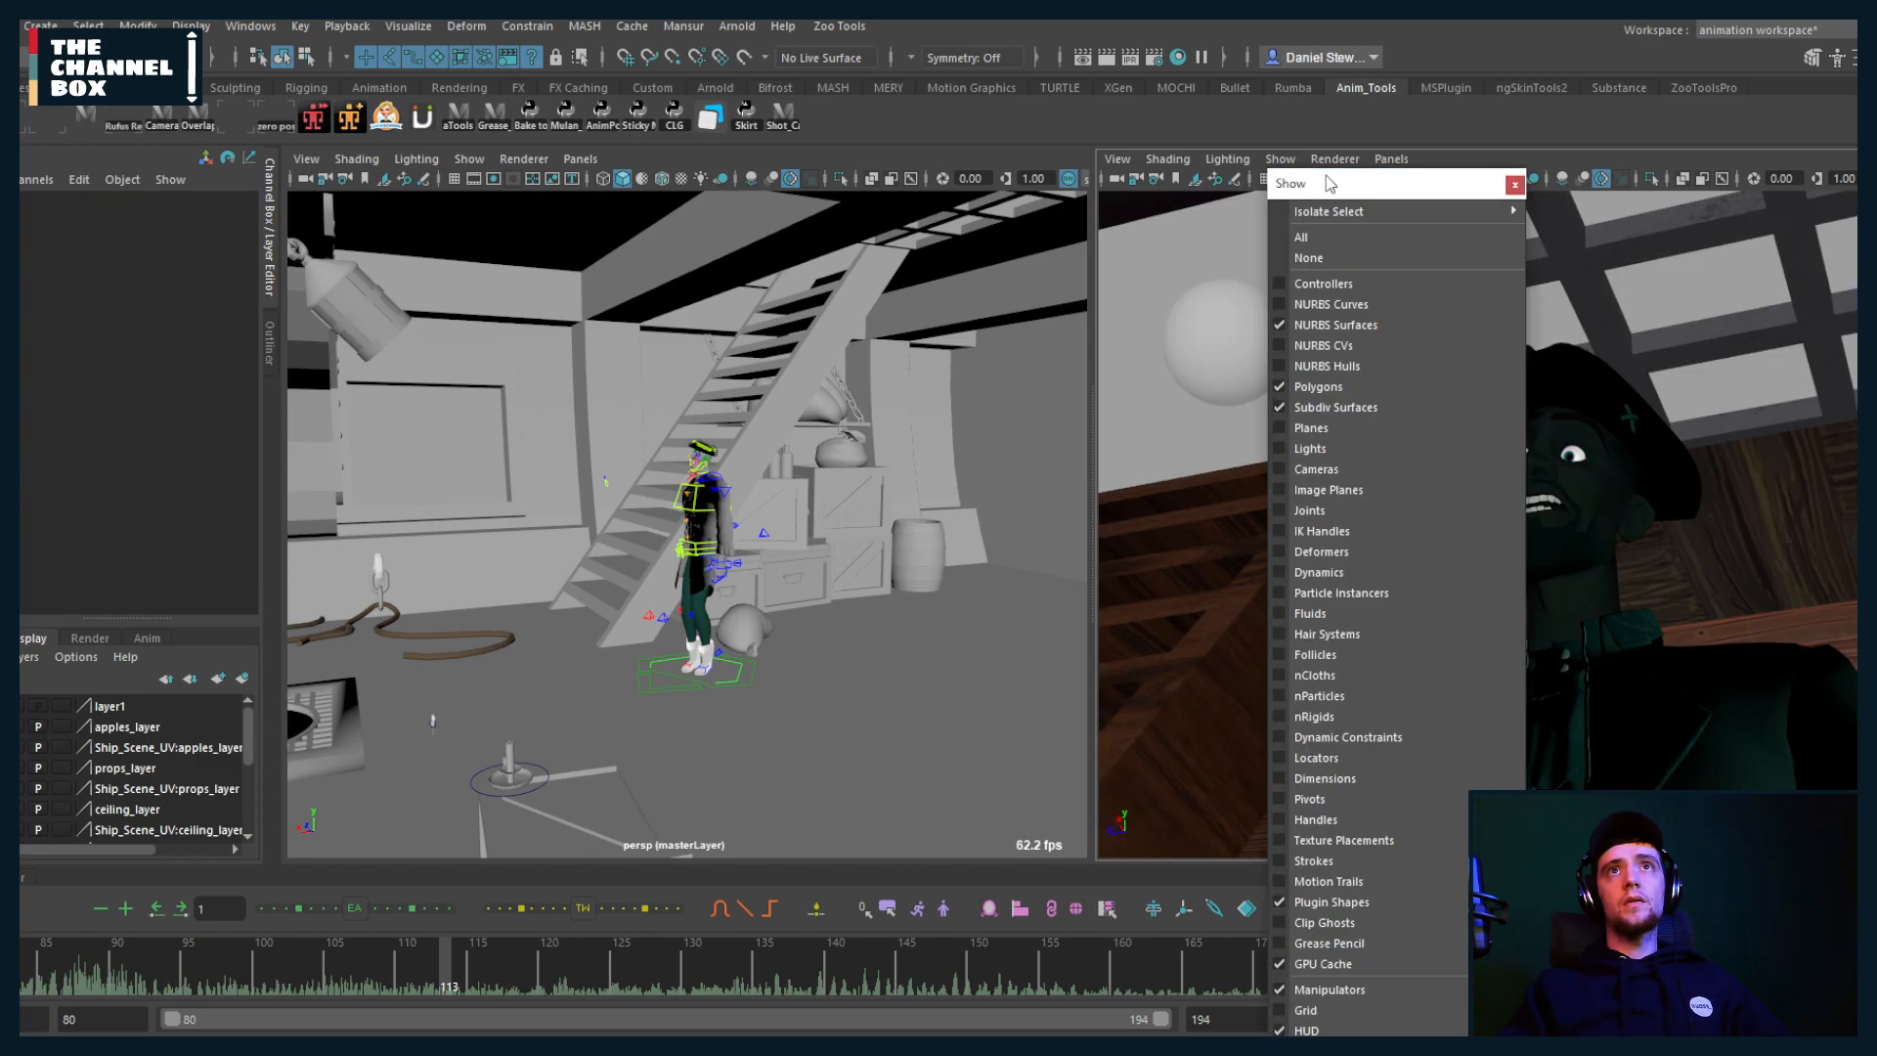
left_click_drag(1290, 182, 1212, 81)
left_click(1283, 884)
left_click(1241, 968)
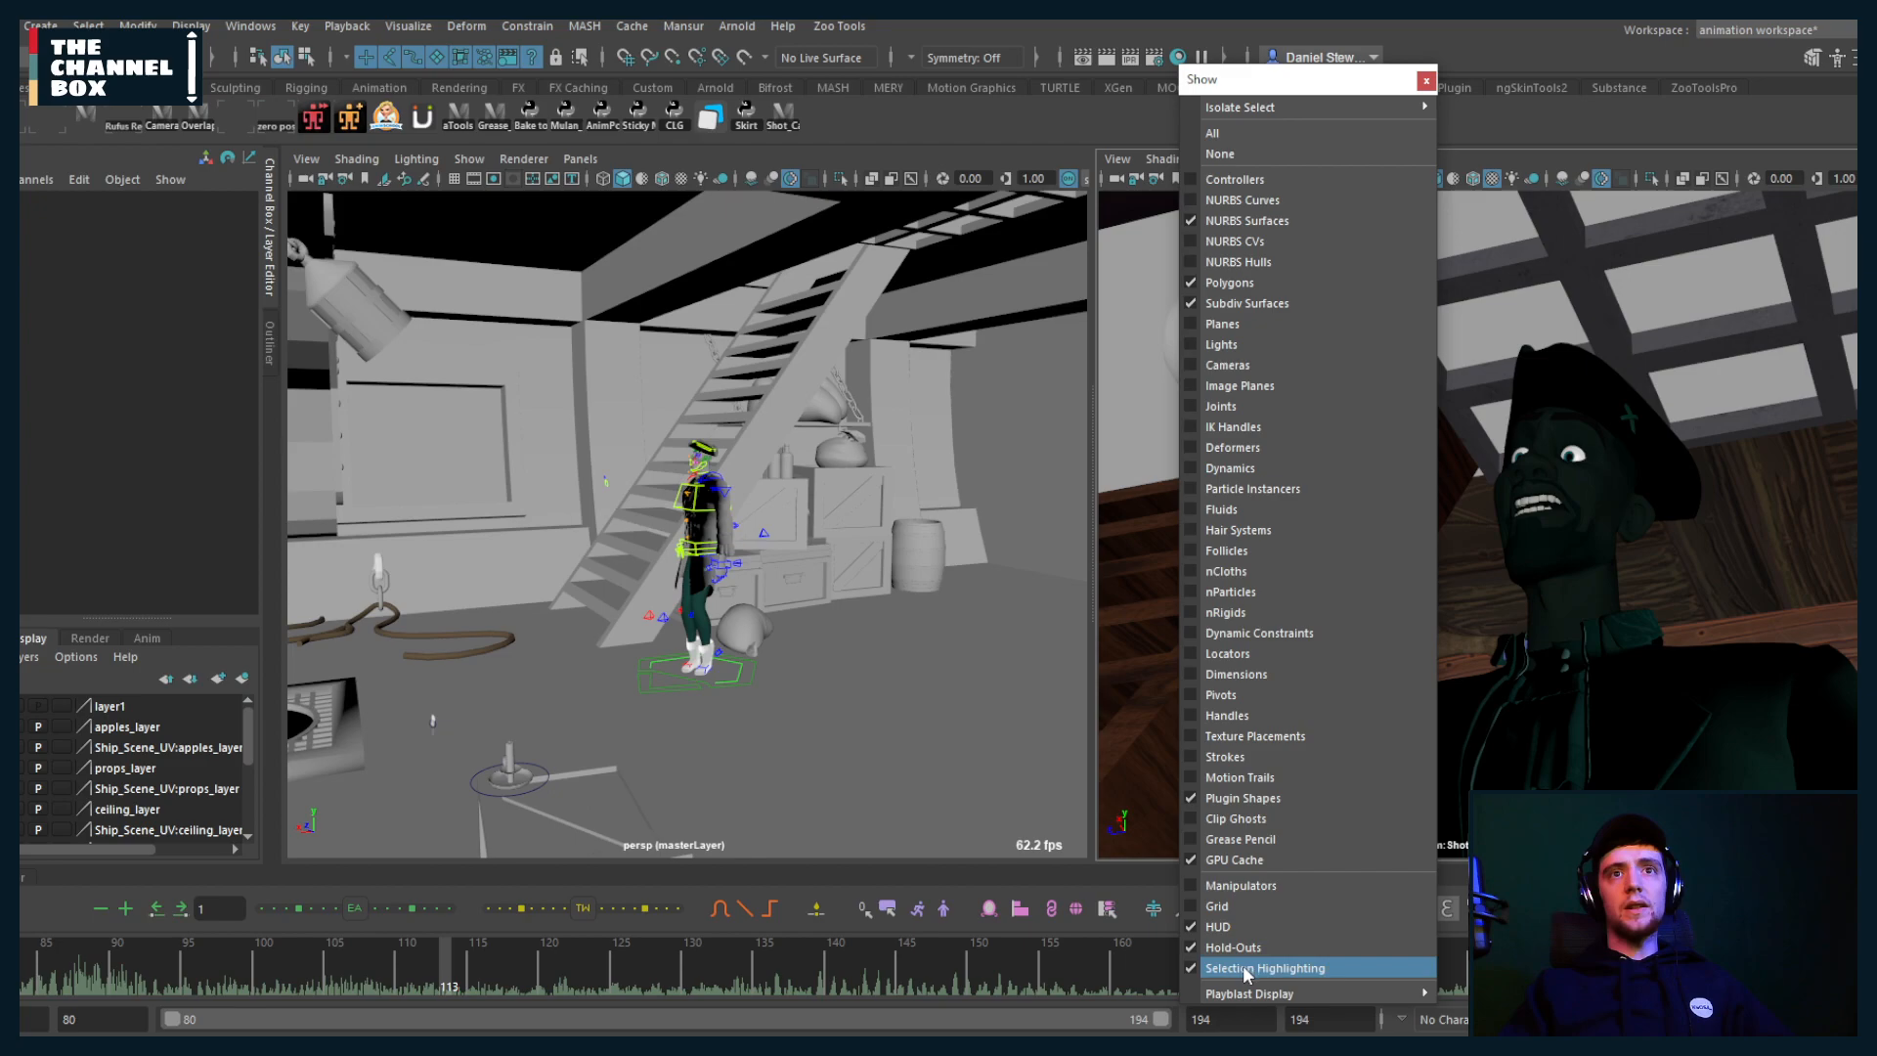
left_click(1427, 82)
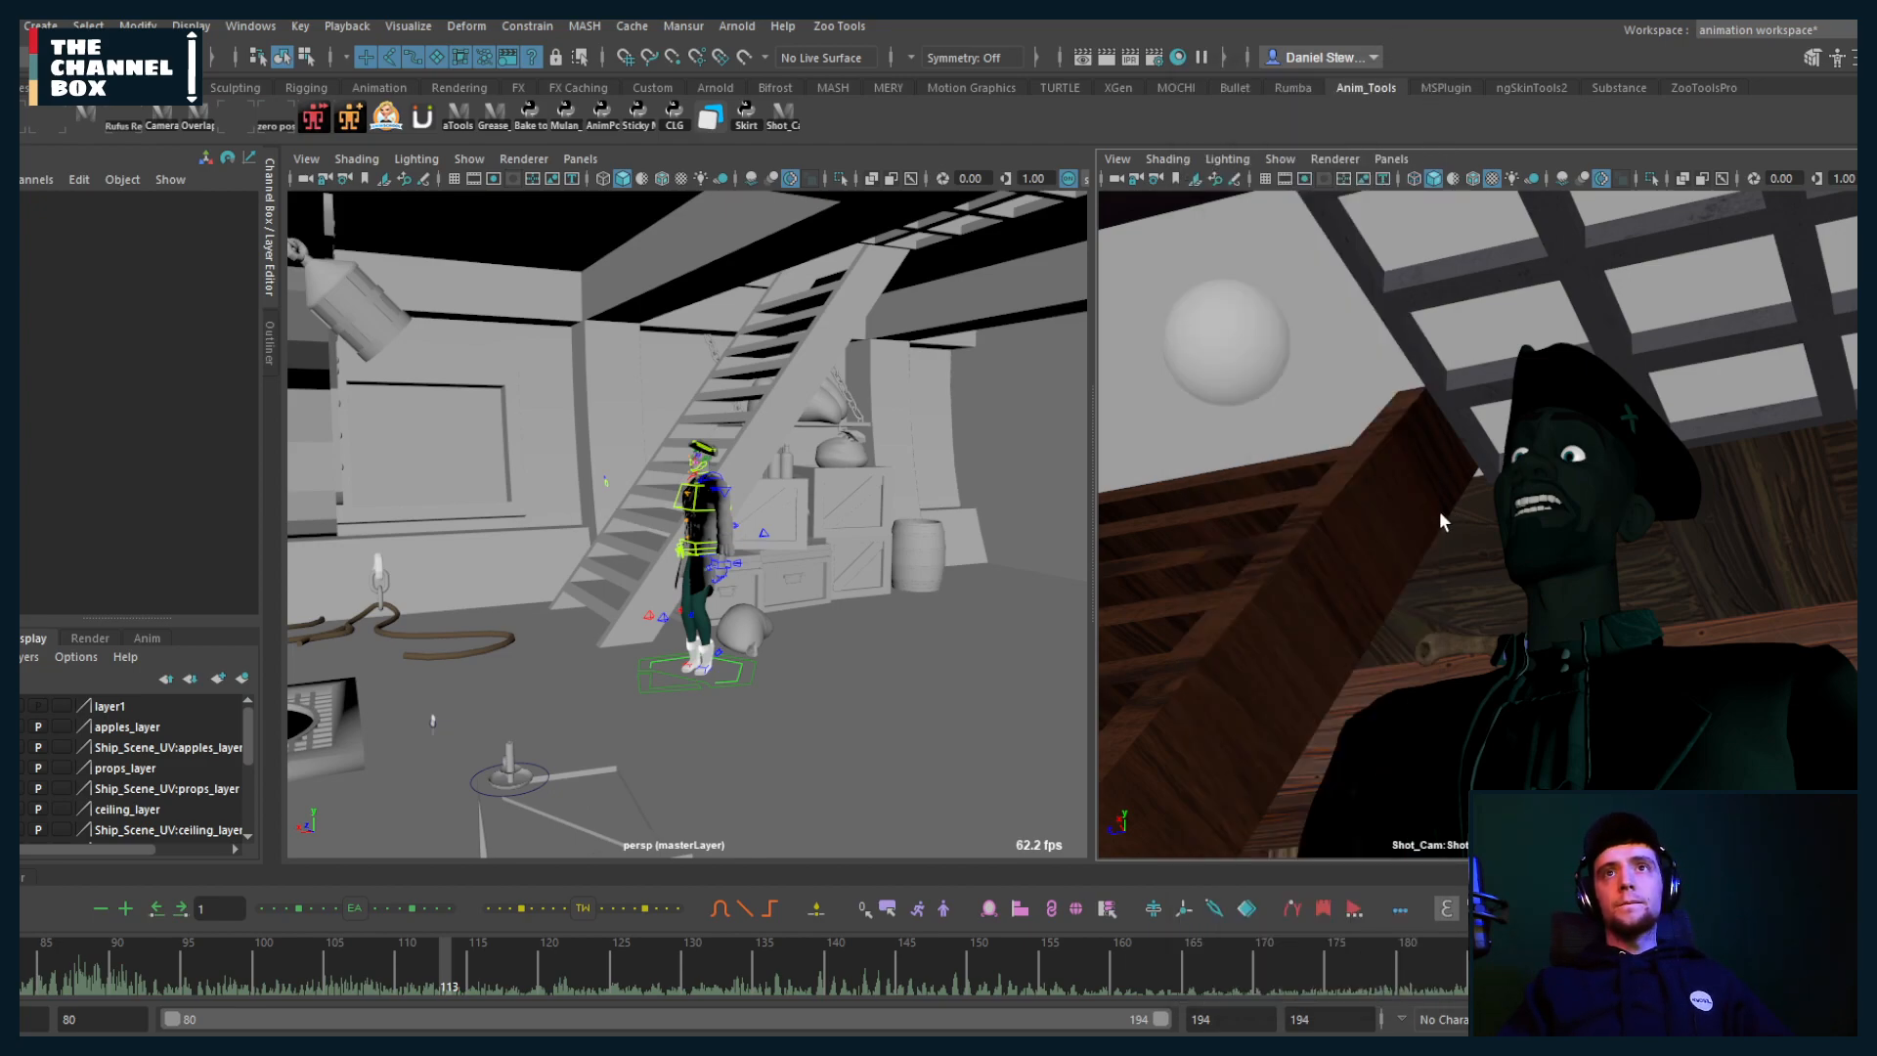
Step: Inspect the pirate's face up close in the Shot_Cam view with a temporary 2D pan/zoom
key("backslash")
middle_click_drag(1447, 518, 1681, 505)
right_click_drag(1622, 503, 1461, 494)
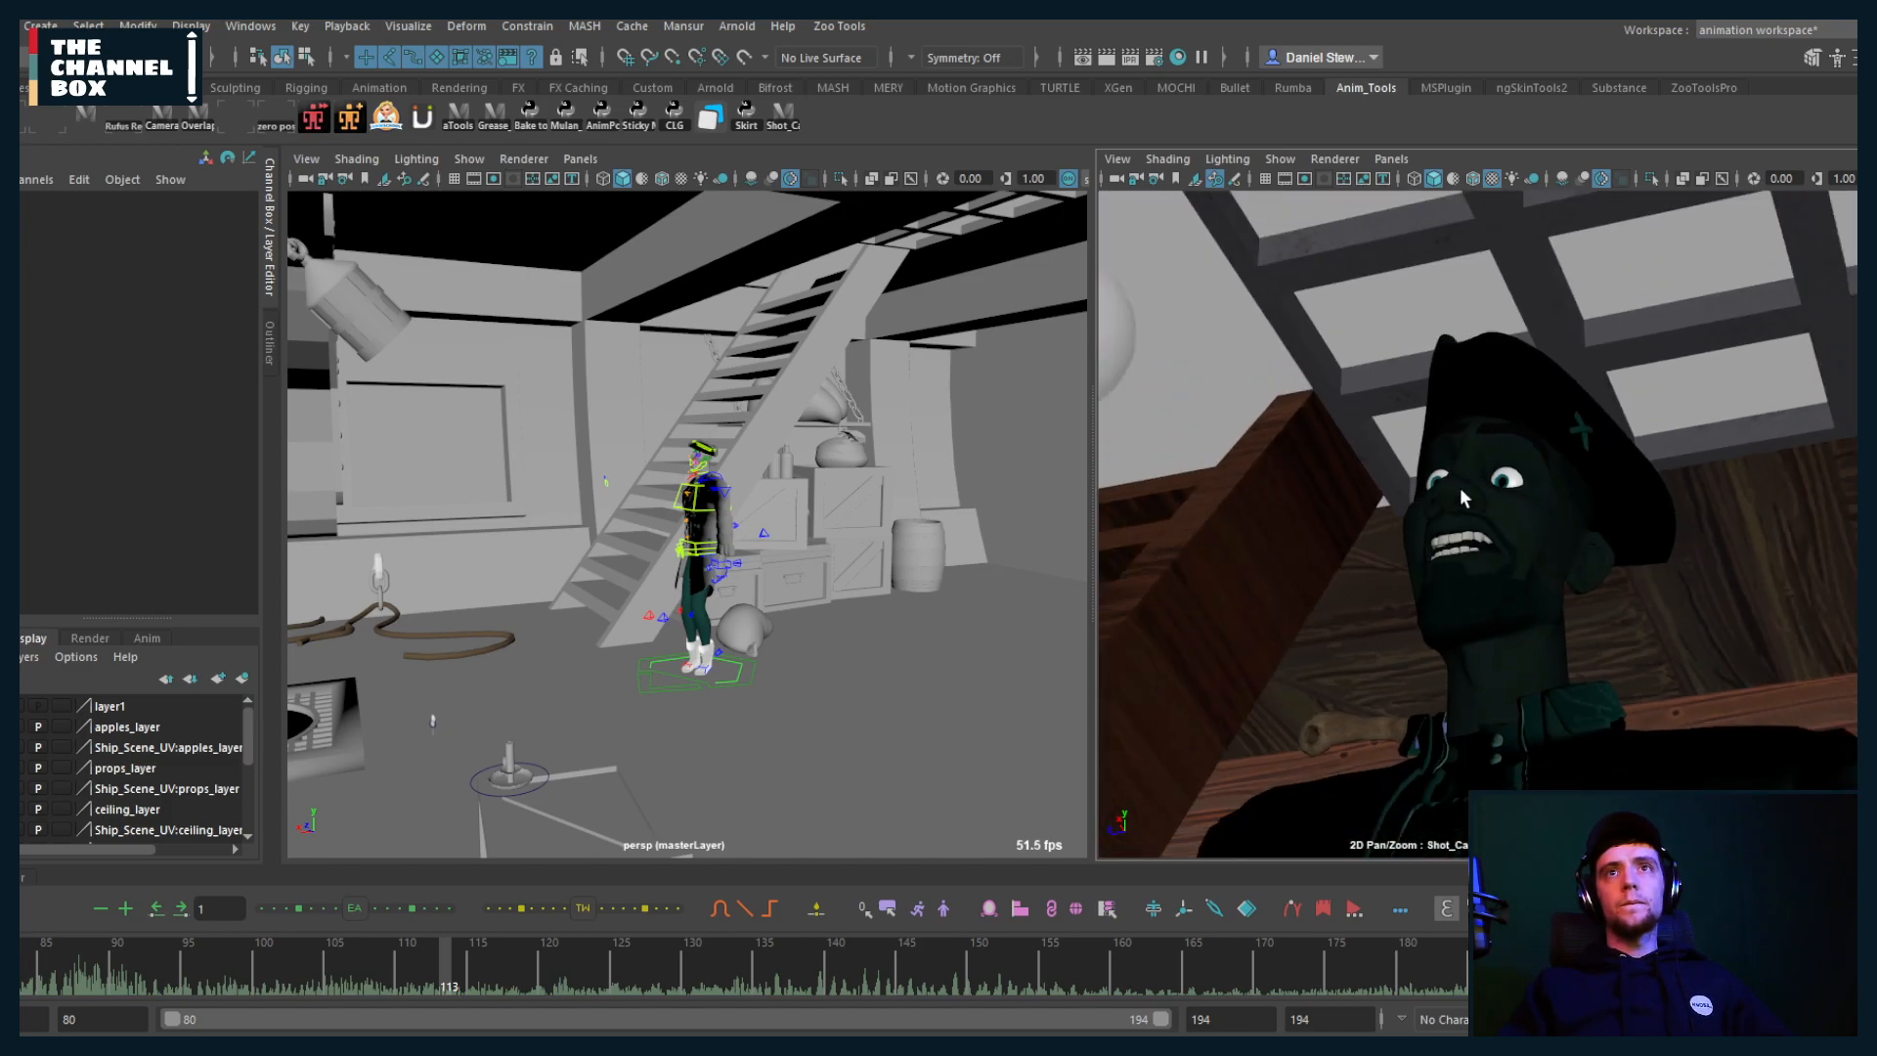
middle_click_drag(1463, 498, 1615, 470)
key("backslash")
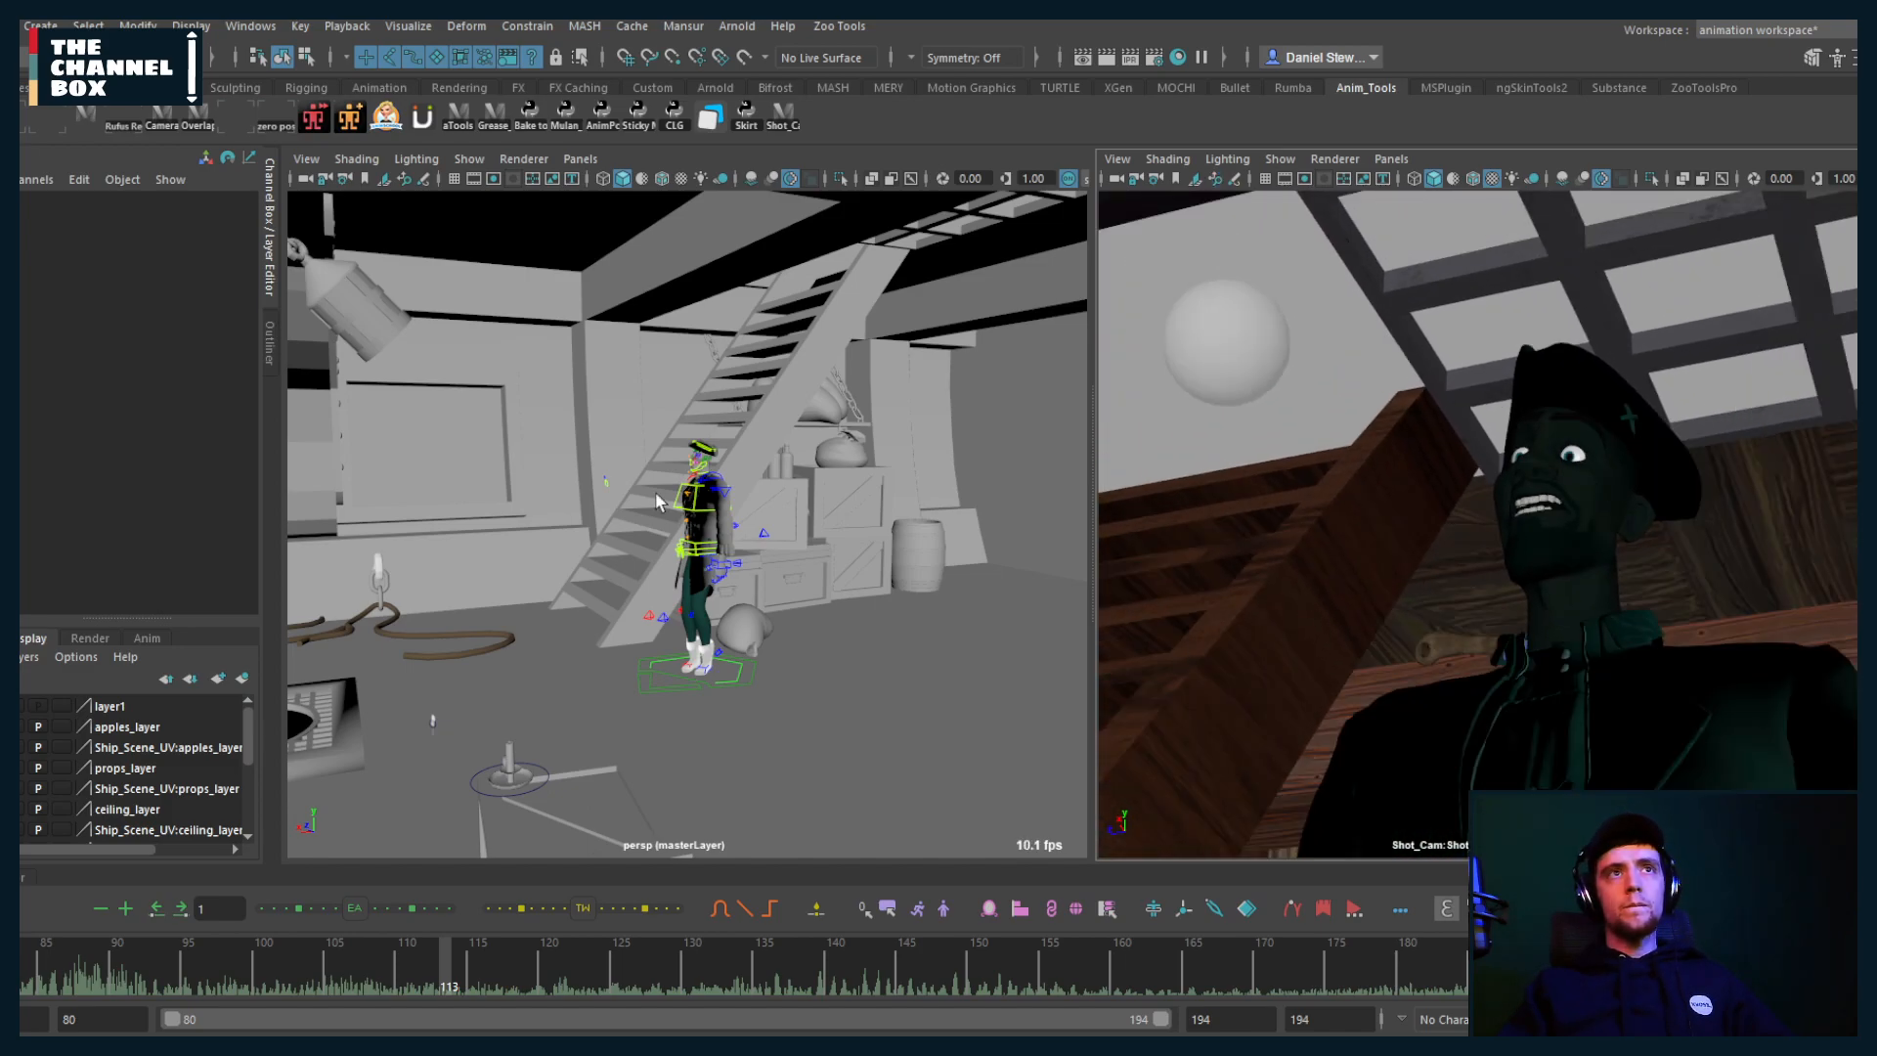
Step: Frame the pirate's upper body in the perspective view and scrub the timeline to review the animation
scroll(663, 494, "up", 8)
left_click_drag(678, 485, 724, 490, "alt")
middle_click_drag(724, 490, 642, 515, "alt")
scroll(712, 622, "up", 2)
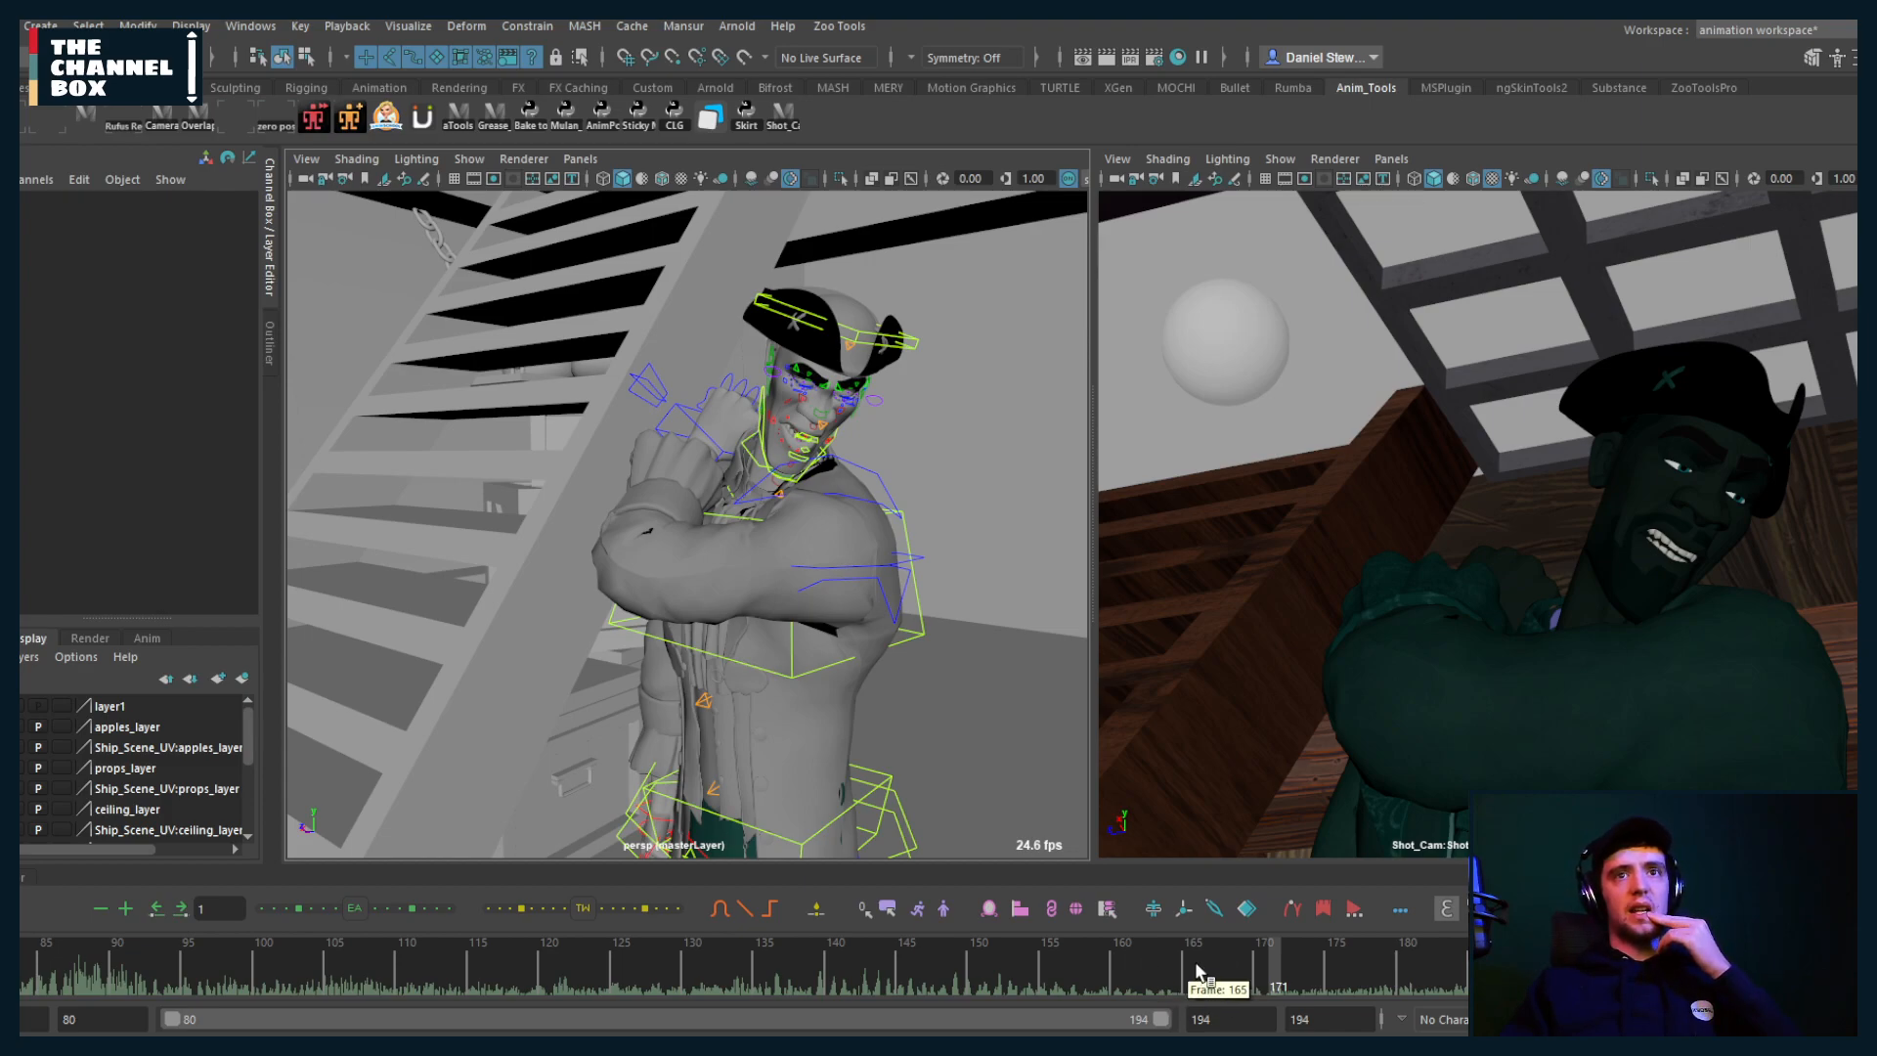
left_click_drag(307, 955, 17, 963)
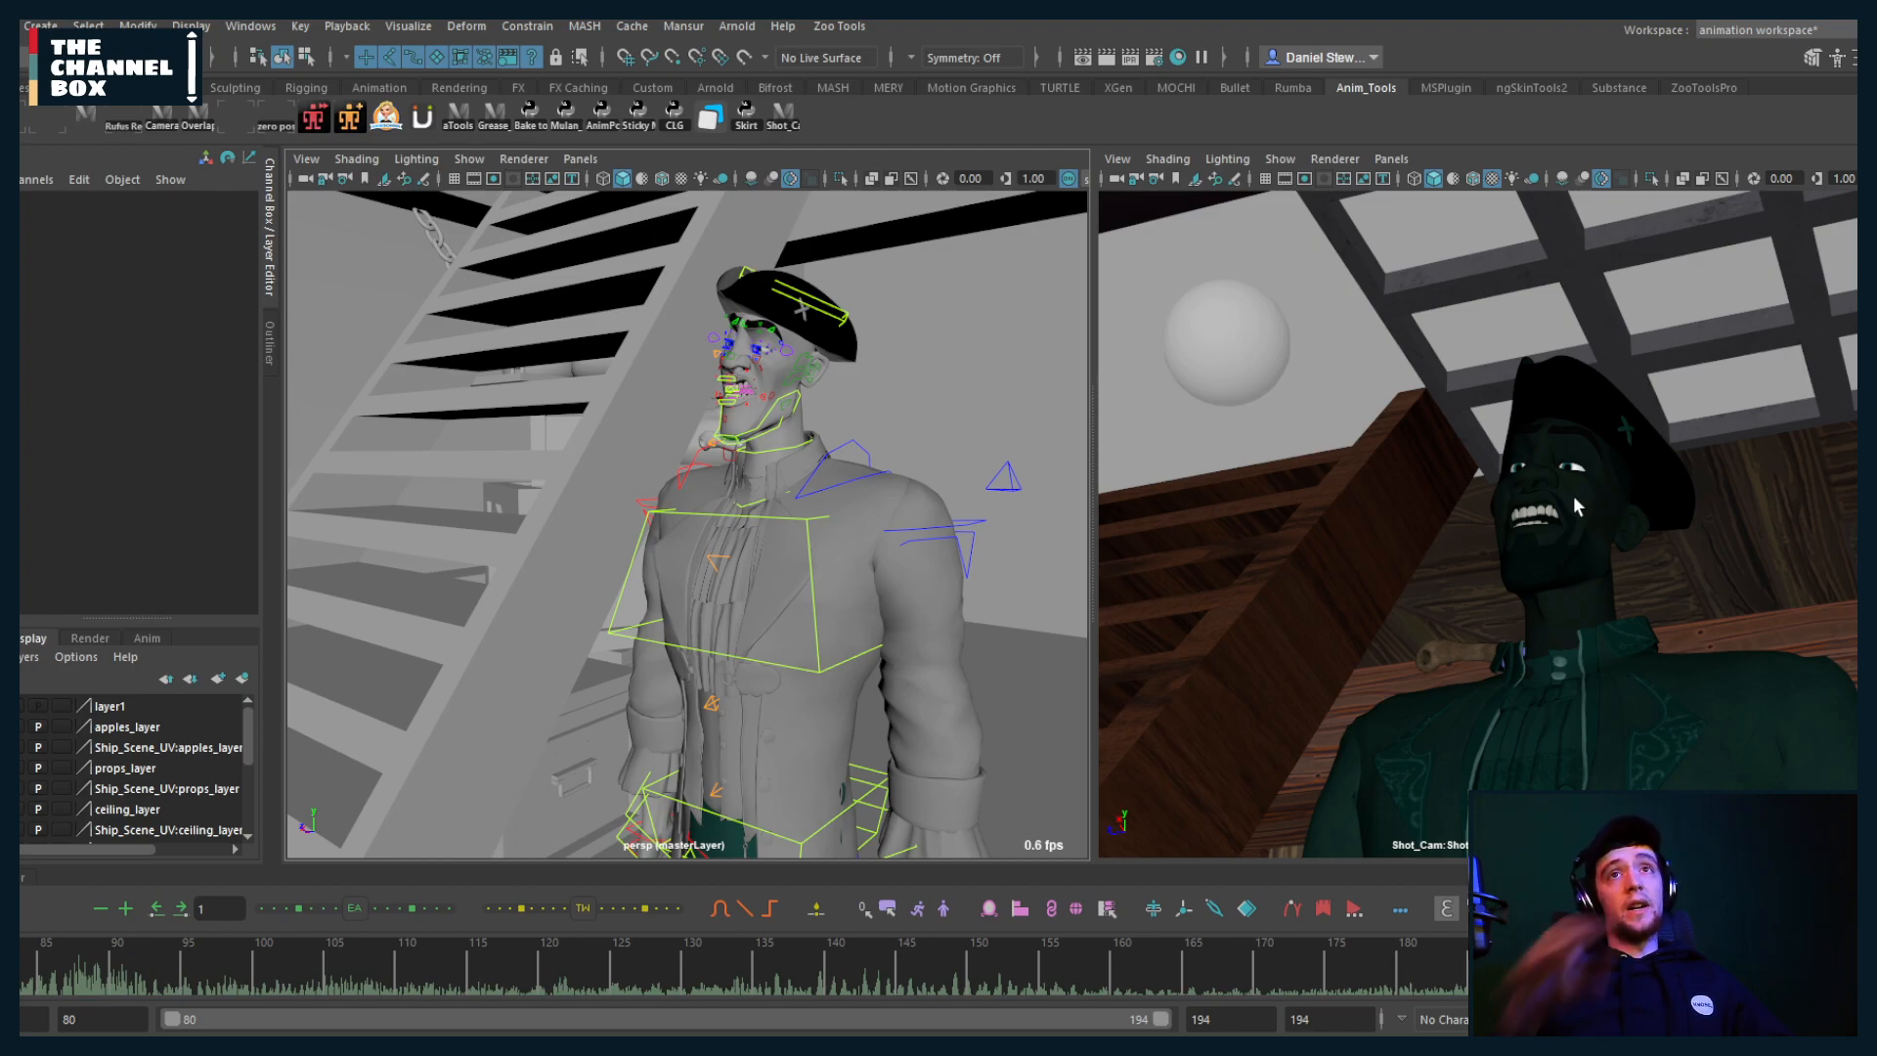
Step: Enlarge the pirate's head in the Shot_Cam view using 2D pan/zoom to examine the mouth shape
key("backslash")
right_click_drag(1602, 533, 1684, 543)
middle_click_drag(1684, 544, 1615, 497)
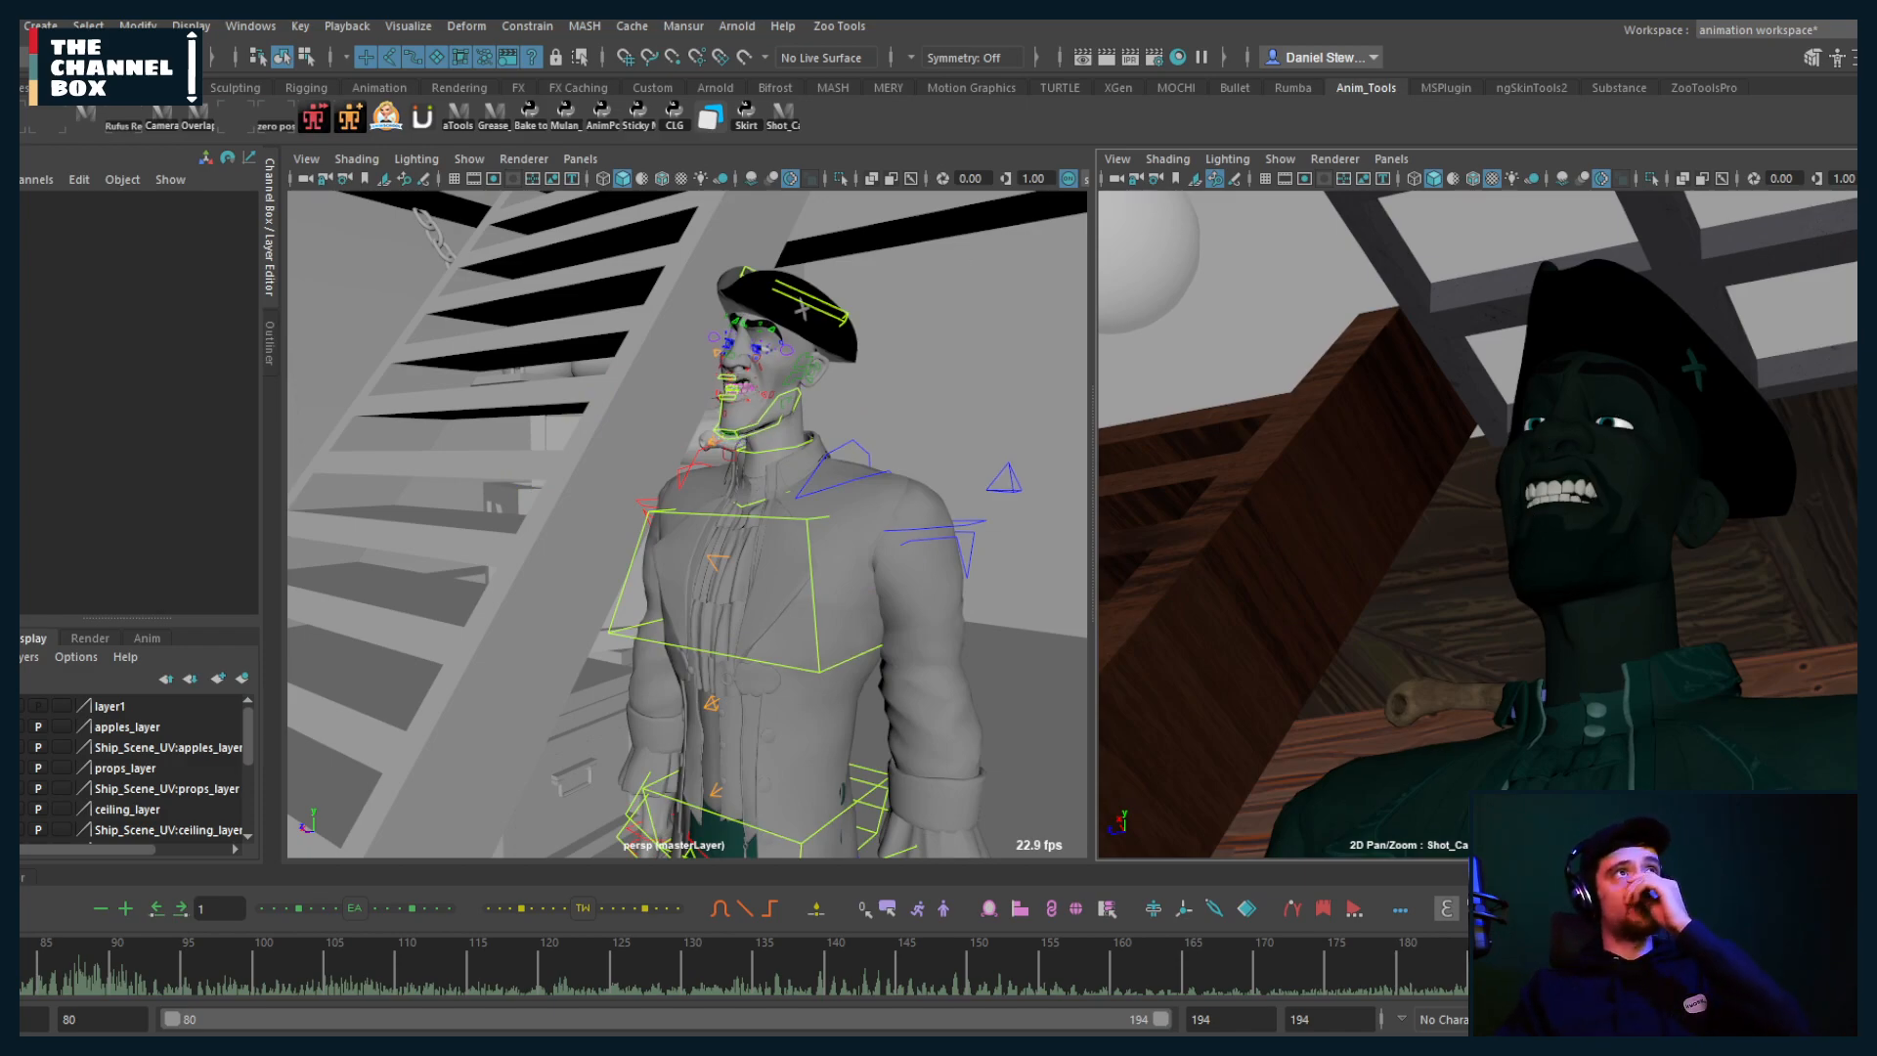
Step: Open the earlier scene file Shot_02_DS_V1.ma from the Shot_02 scenes folder
left_click(21, 25)
left_click(78, 111)
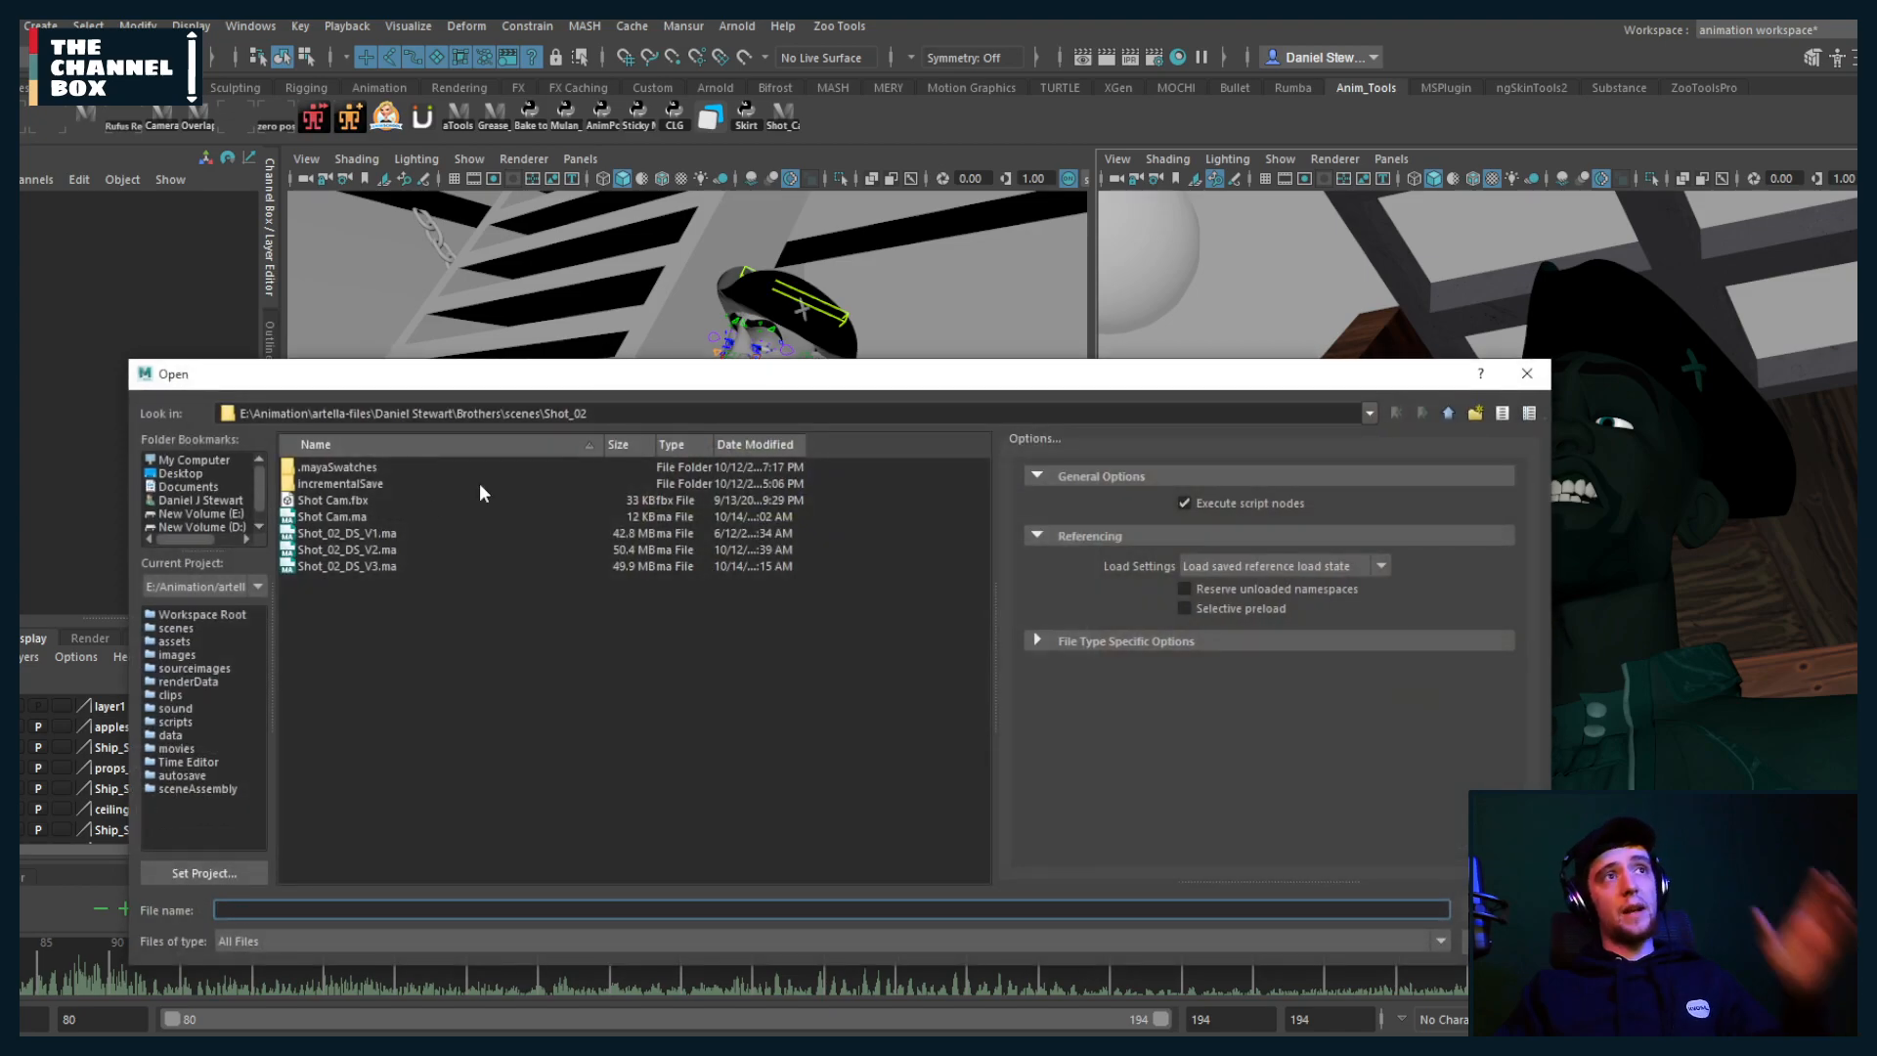
double_click(372, 533)
left_click(927, 551)
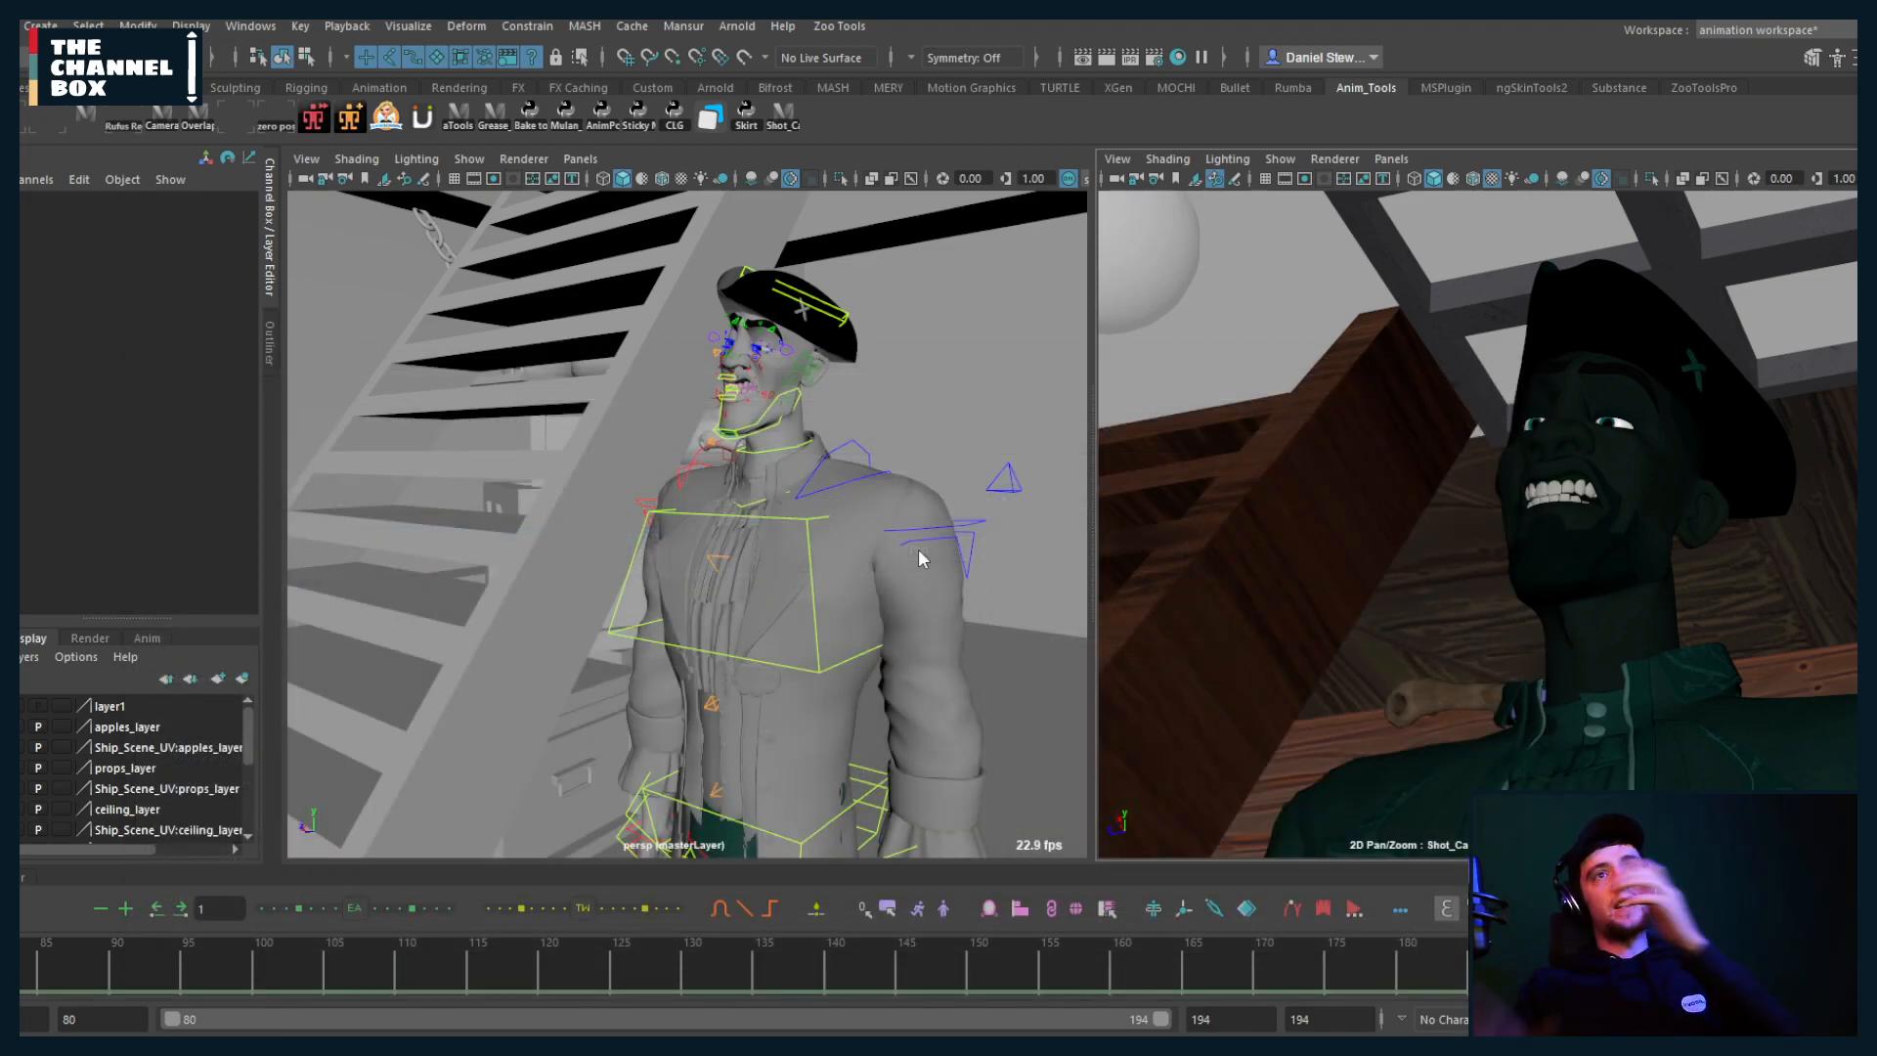
left_click(917, 552)
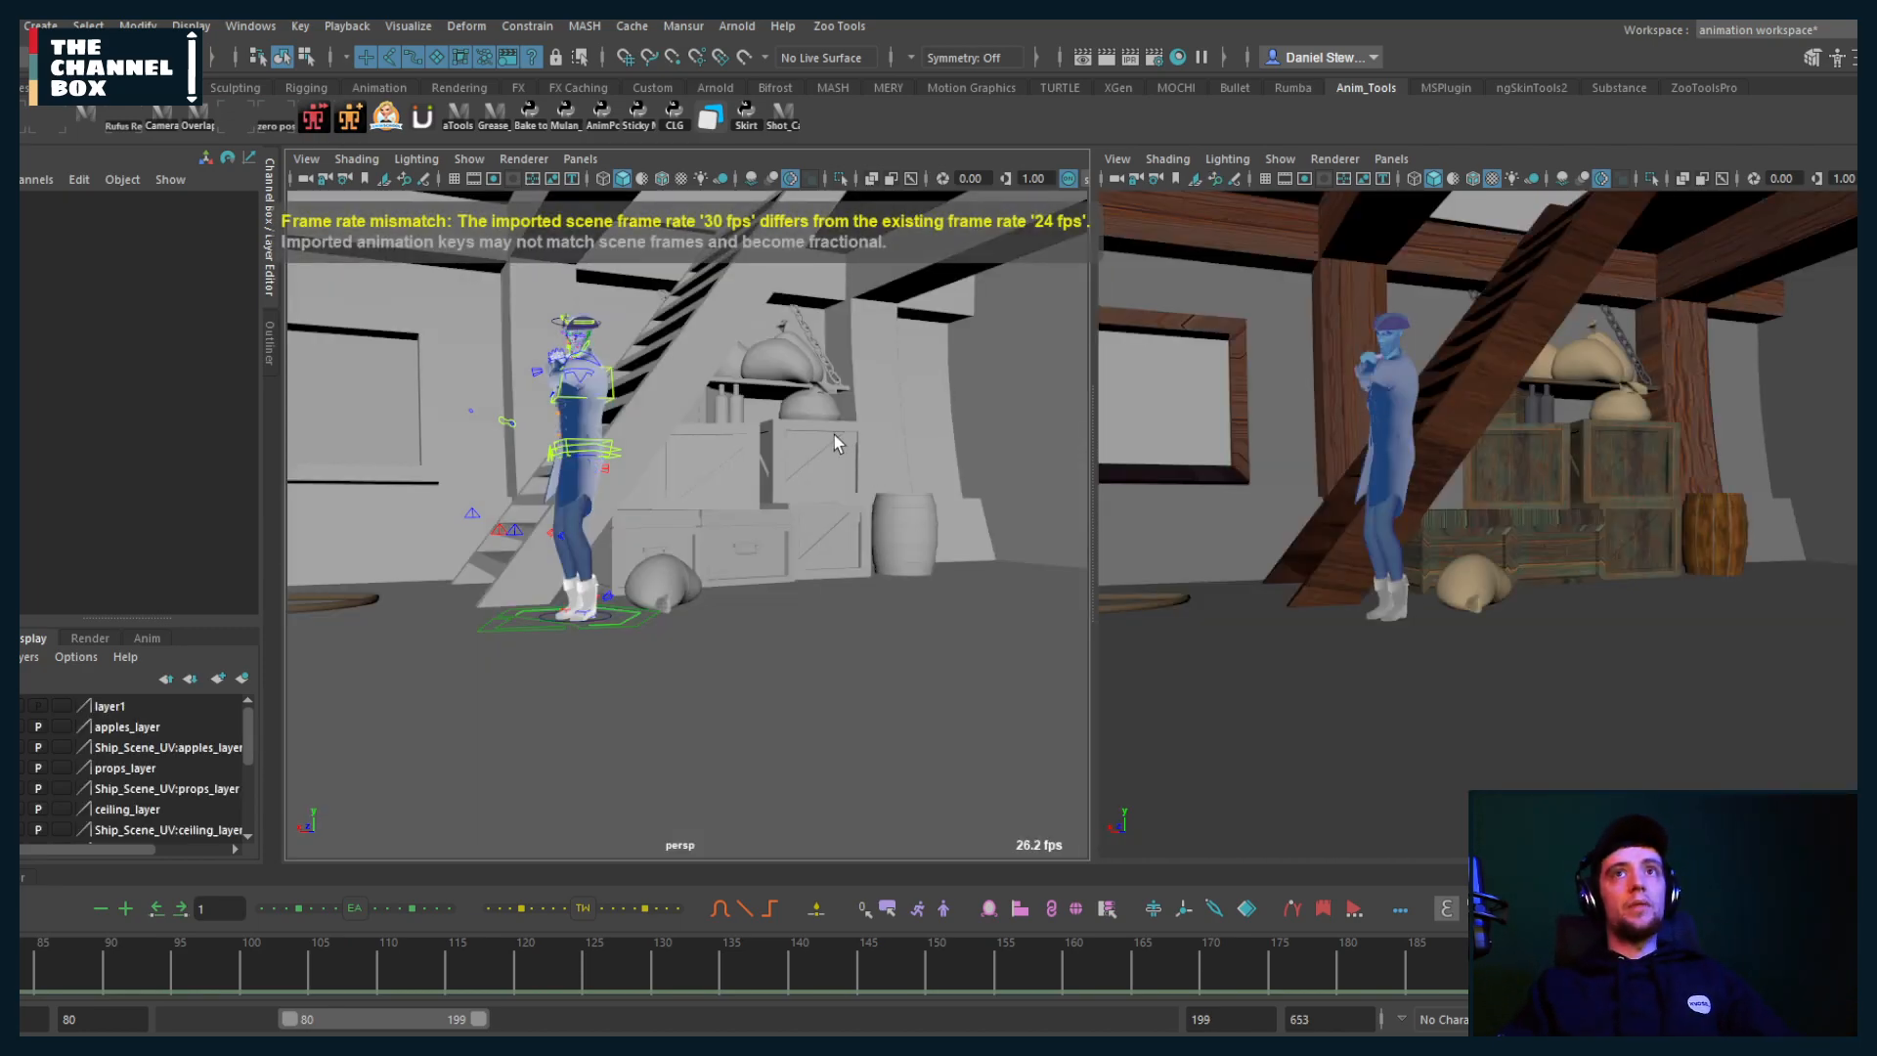
Step: Set the second viewport to Shot_Cam and enlarge the pirate in it with 2D pan/zoom
left_click(1391, 158)
mouse_move(1453, 183)
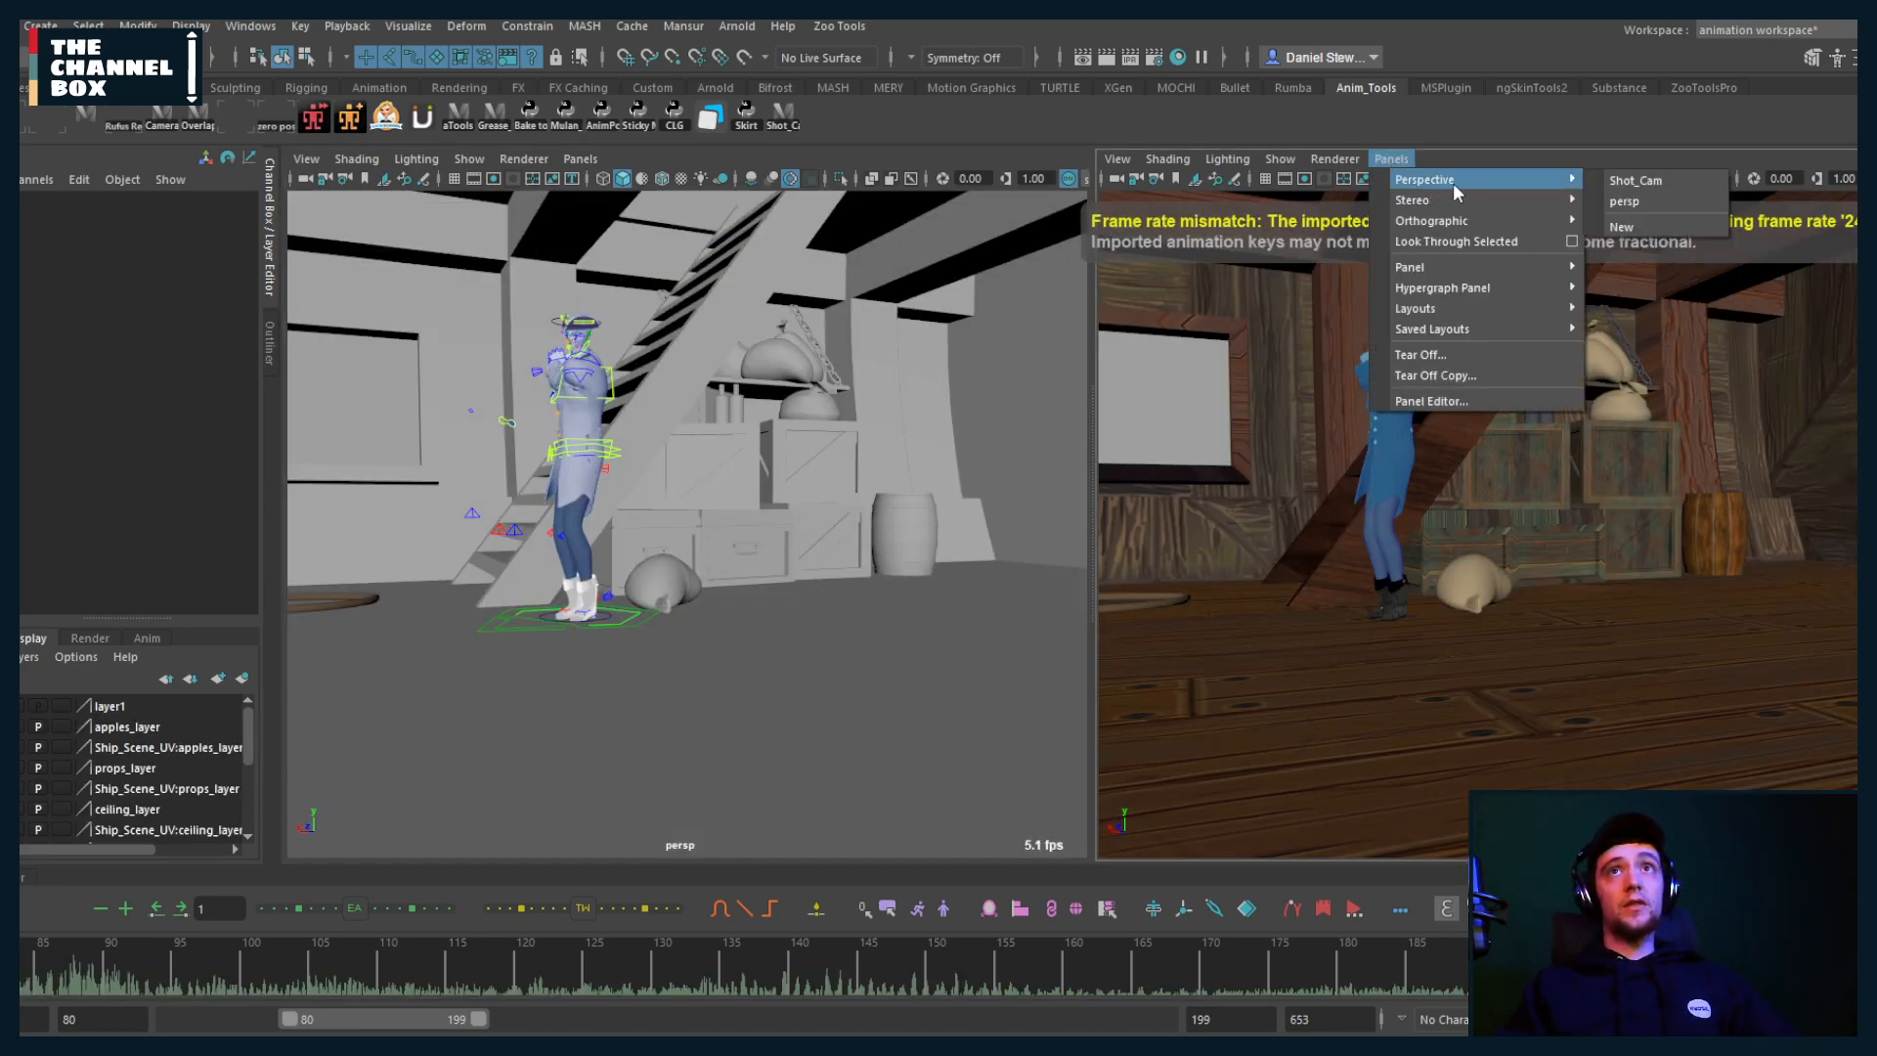
left_click(1665, 180)
key("backslash")
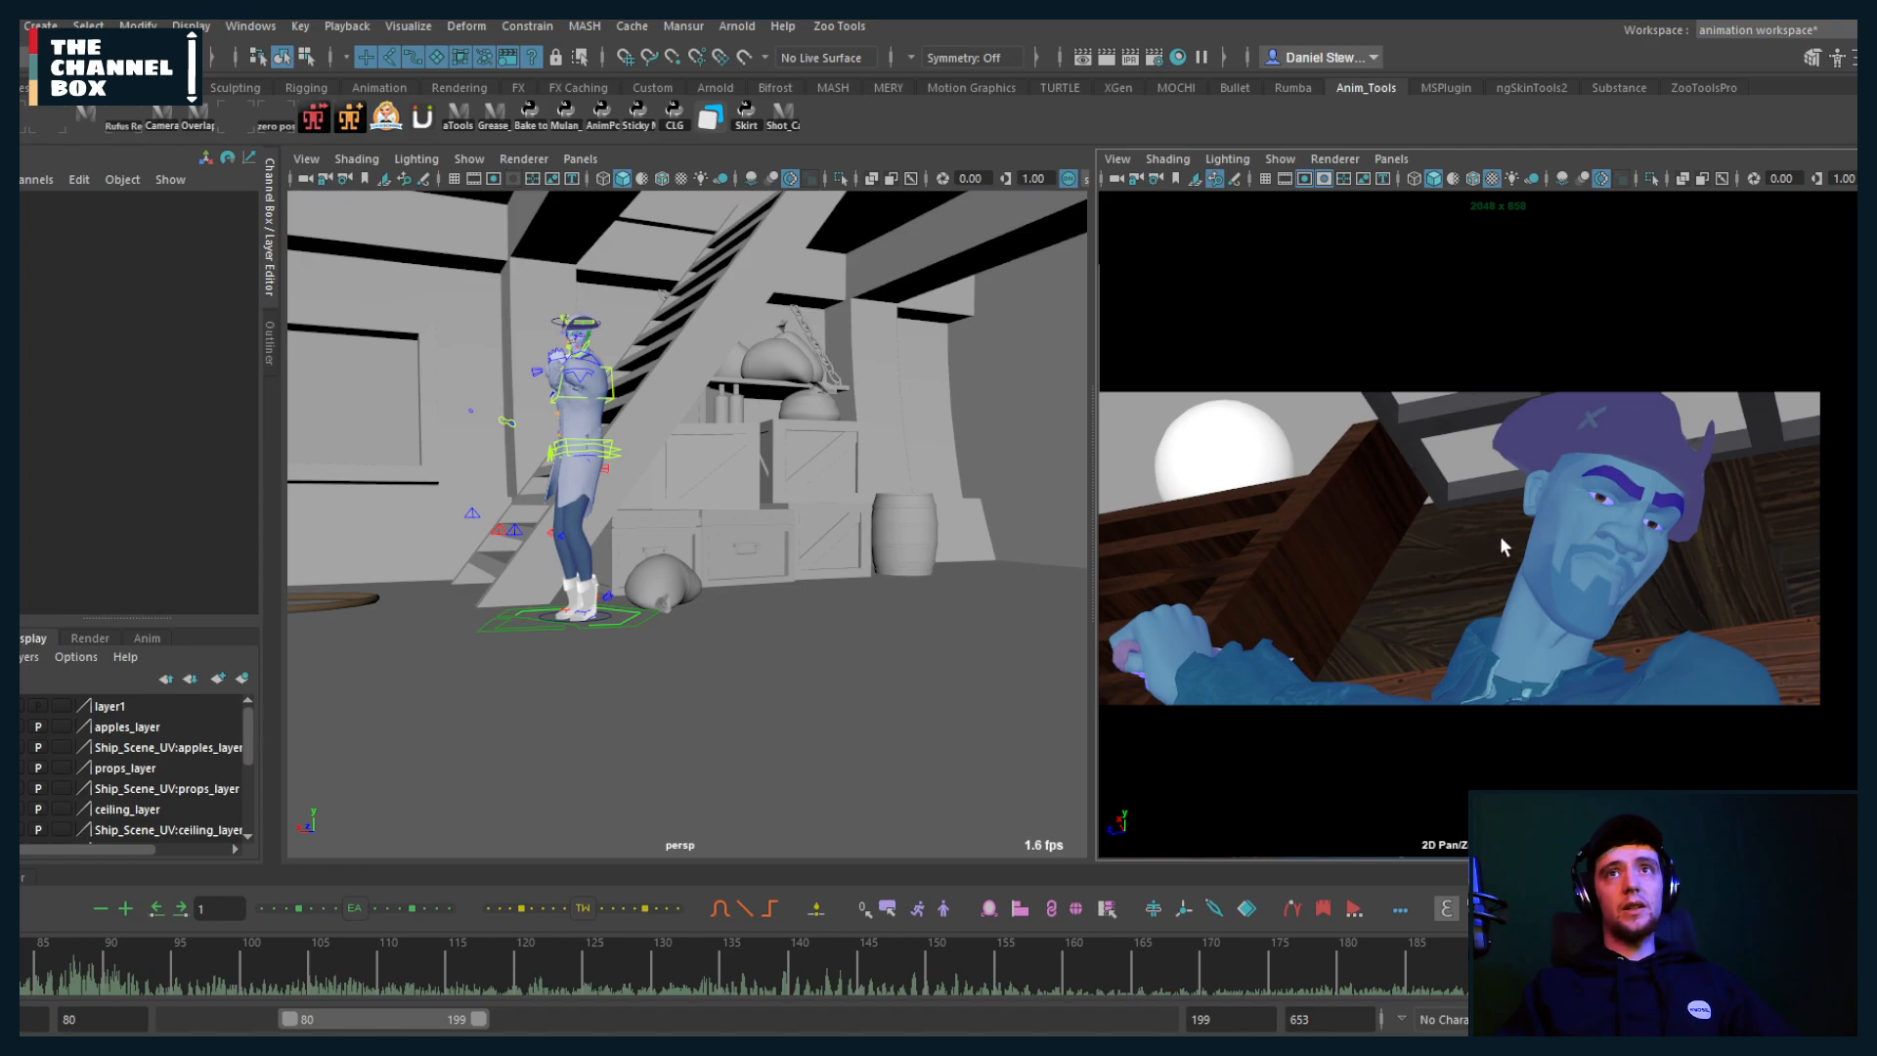
right_click_drag(1502, 543, 1428, 564)
middle_click_drag(1428, 564, 1448, 567)
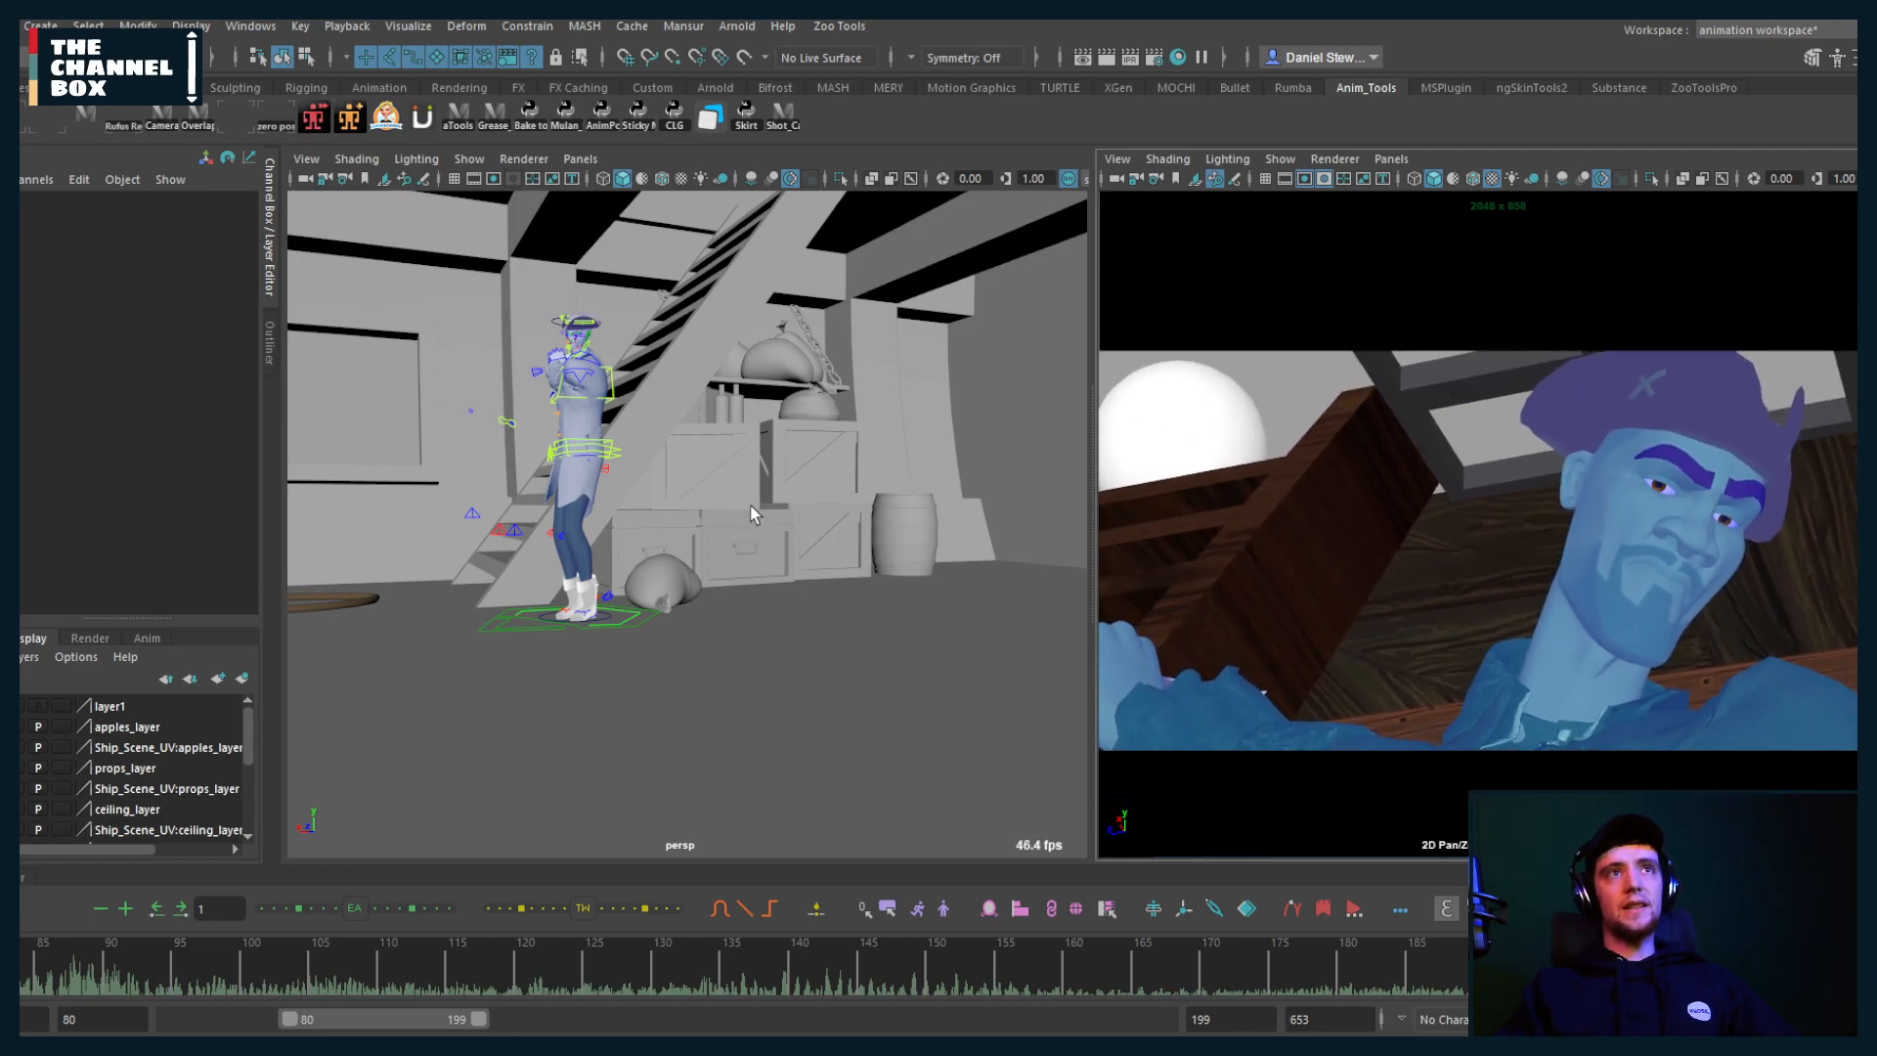
Step: Reframe the full pirate in the perspective view and play back the shot's animation
middle_click_drag(670, 471, 831, 553, "alt")
key("alt+v")
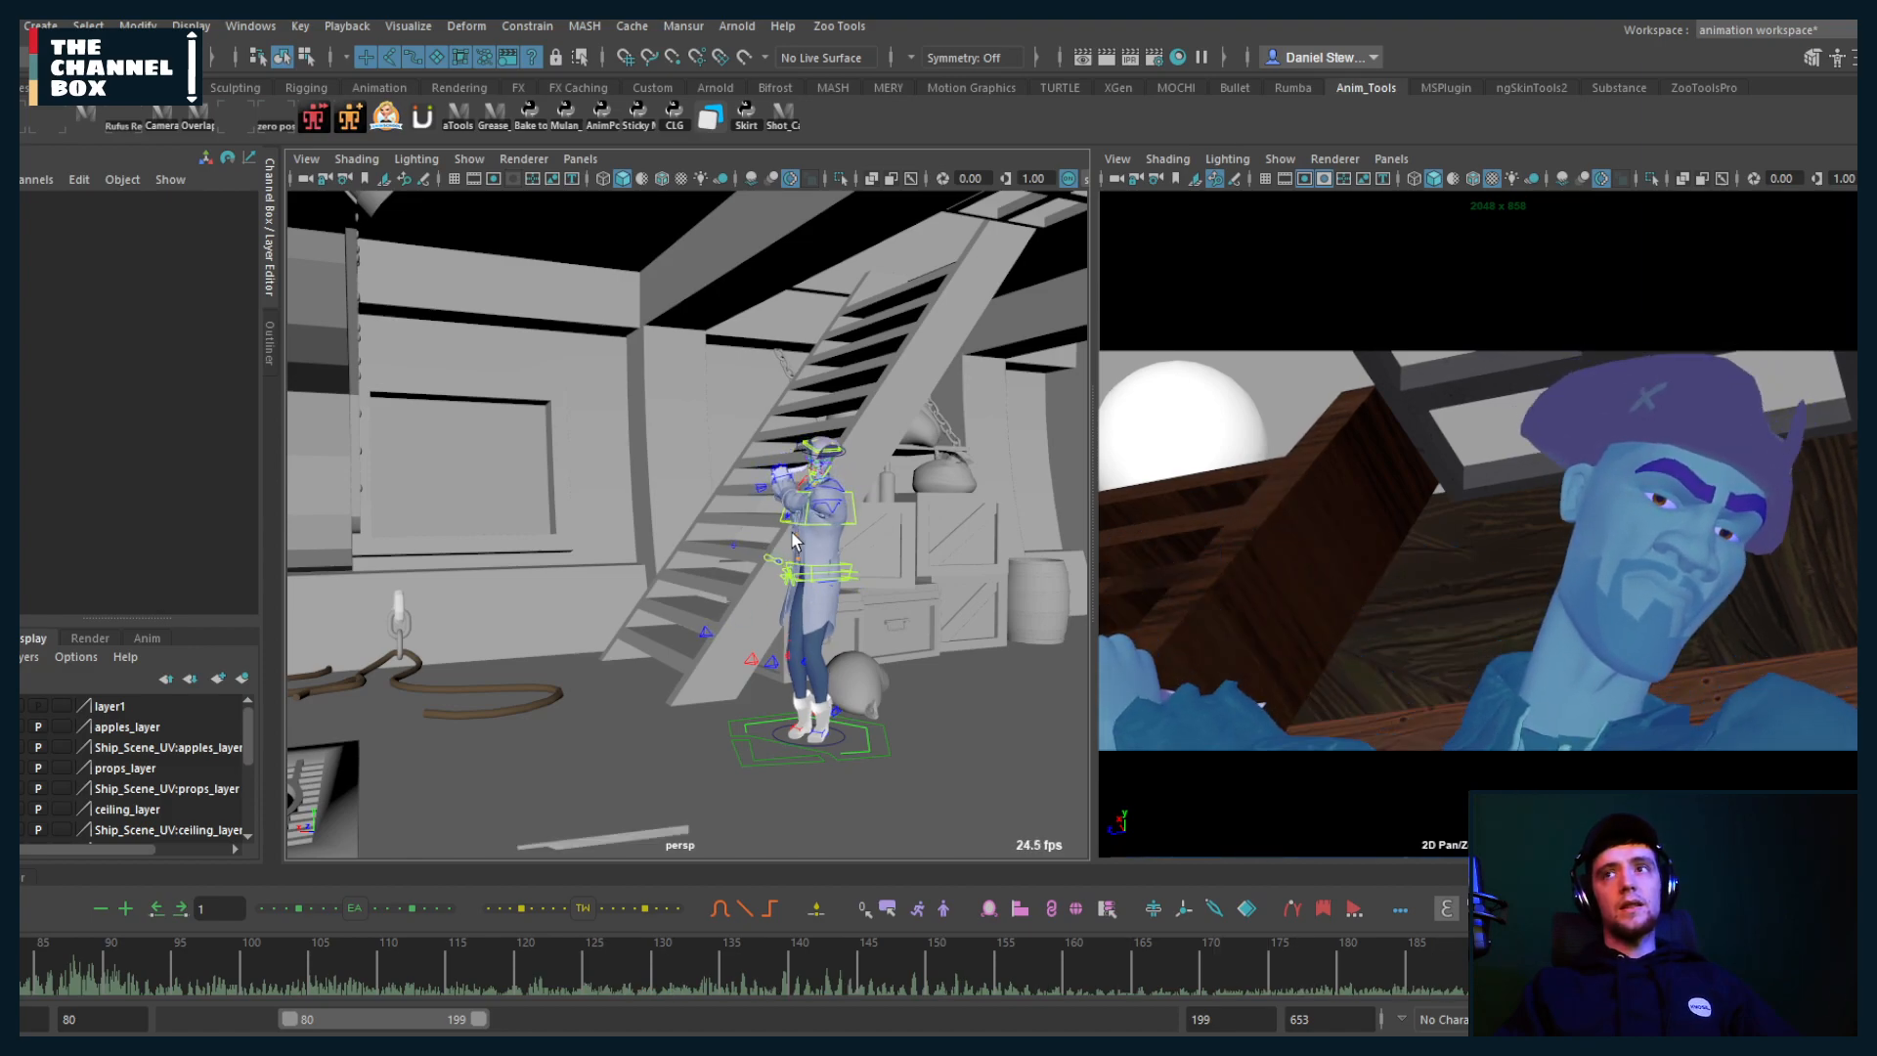
Step: Pull the pirate's lower lip control down to a Translate Y of about -3.577 in the perspective view
right_click_drag(624, 461, 824, 460, "alt")
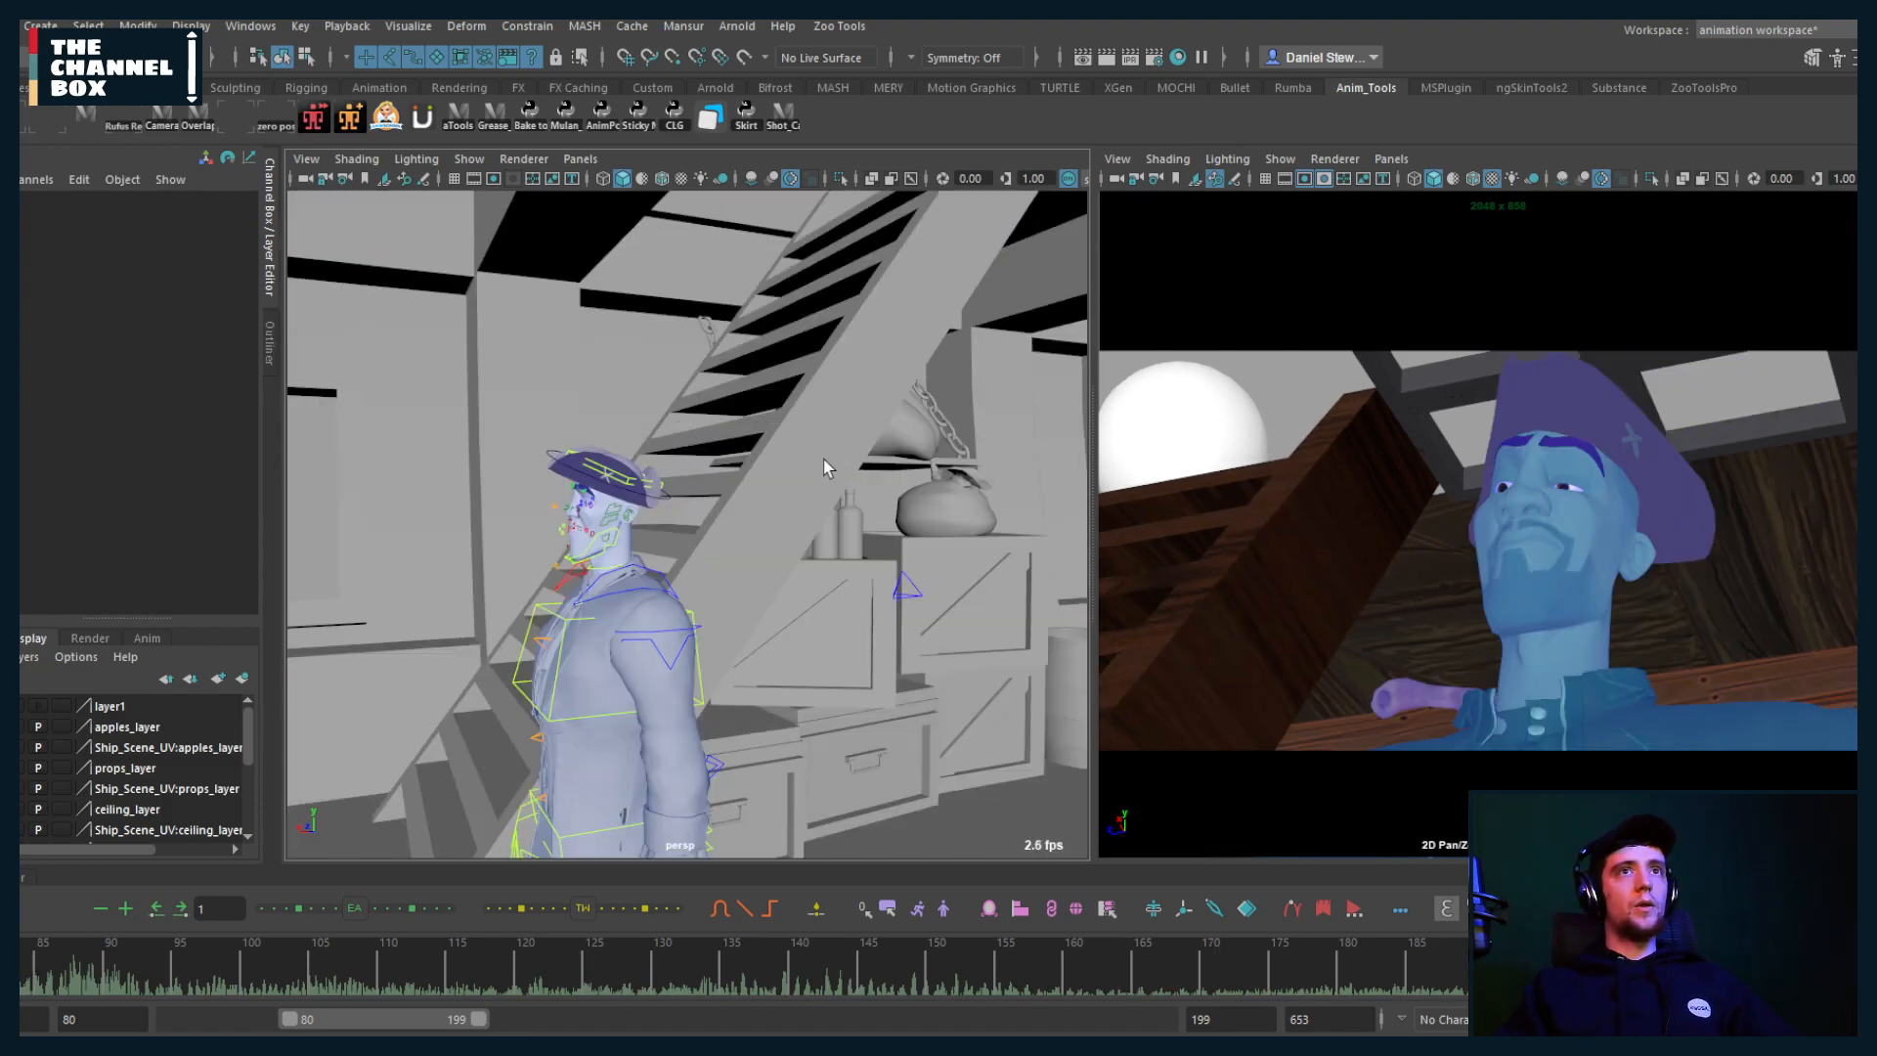
middle_click_drag(823, 459, 595, 589, "alt")
left_click_drag(595, 589, 687, 583, "alt")
right_click_drag(687, 583, 625, 573, "alt")
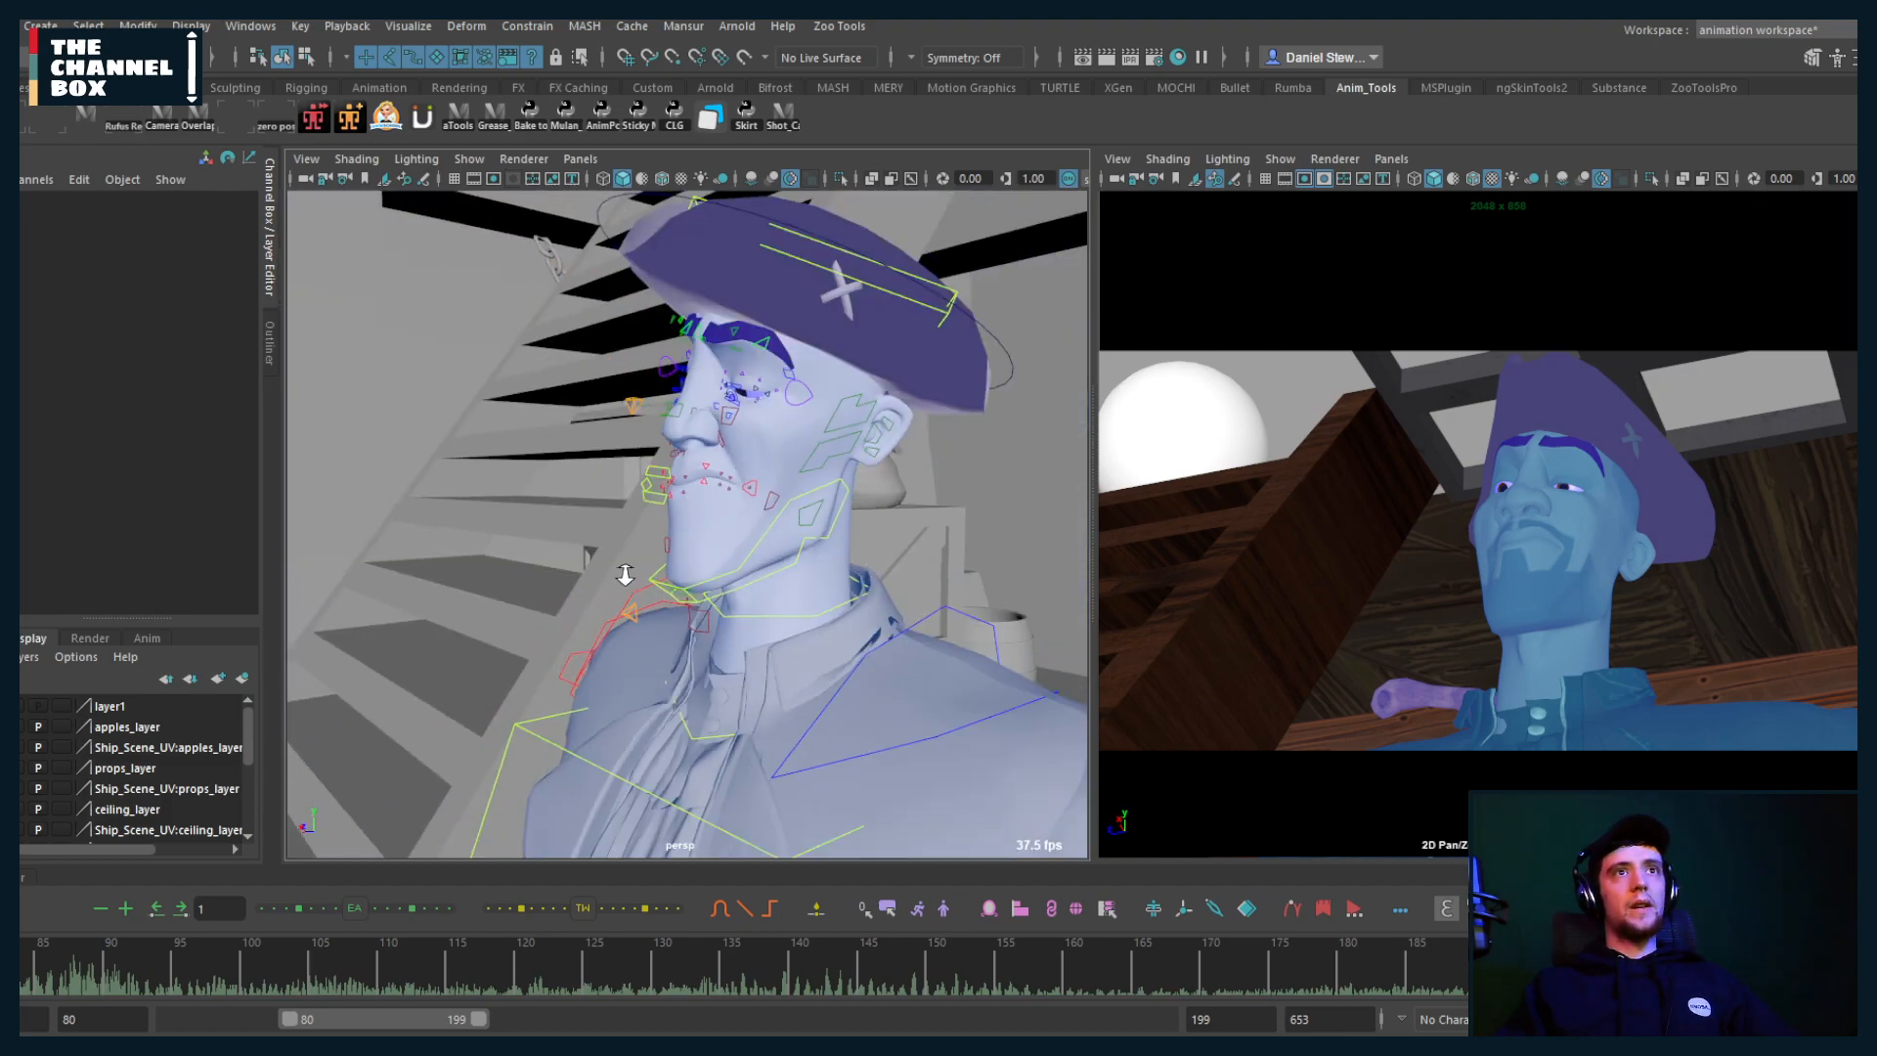
middle_click_drag(625, 574, 563, 645, "alt")
left_click_drag(665, 596, 750, 573, "alt")
mouse_move(622, 565)
right_mouse_down("alt")
mouse_move(671, 591)
mouse_move(615, 577)
right_mouse_up("alt")
left_click_drag(616, 577, 701, 584, "alt")
left_click(718, 586)
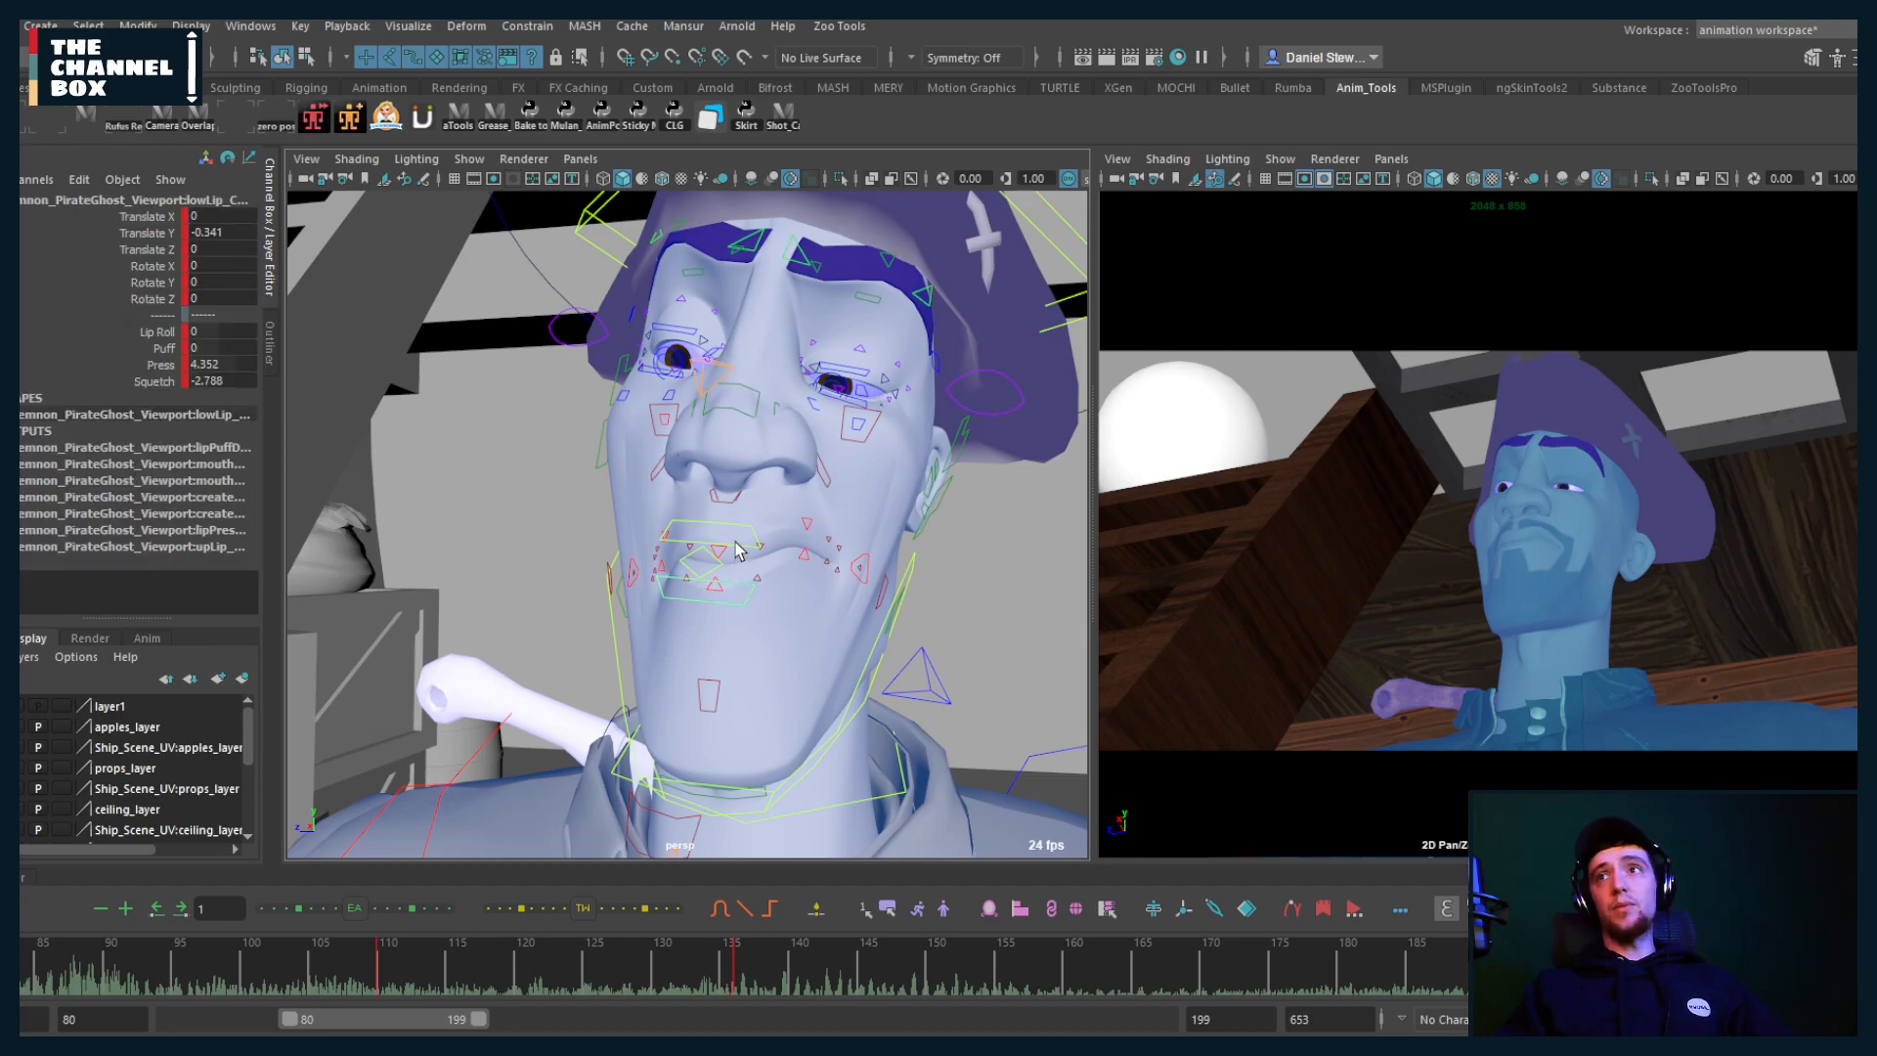
key("w")
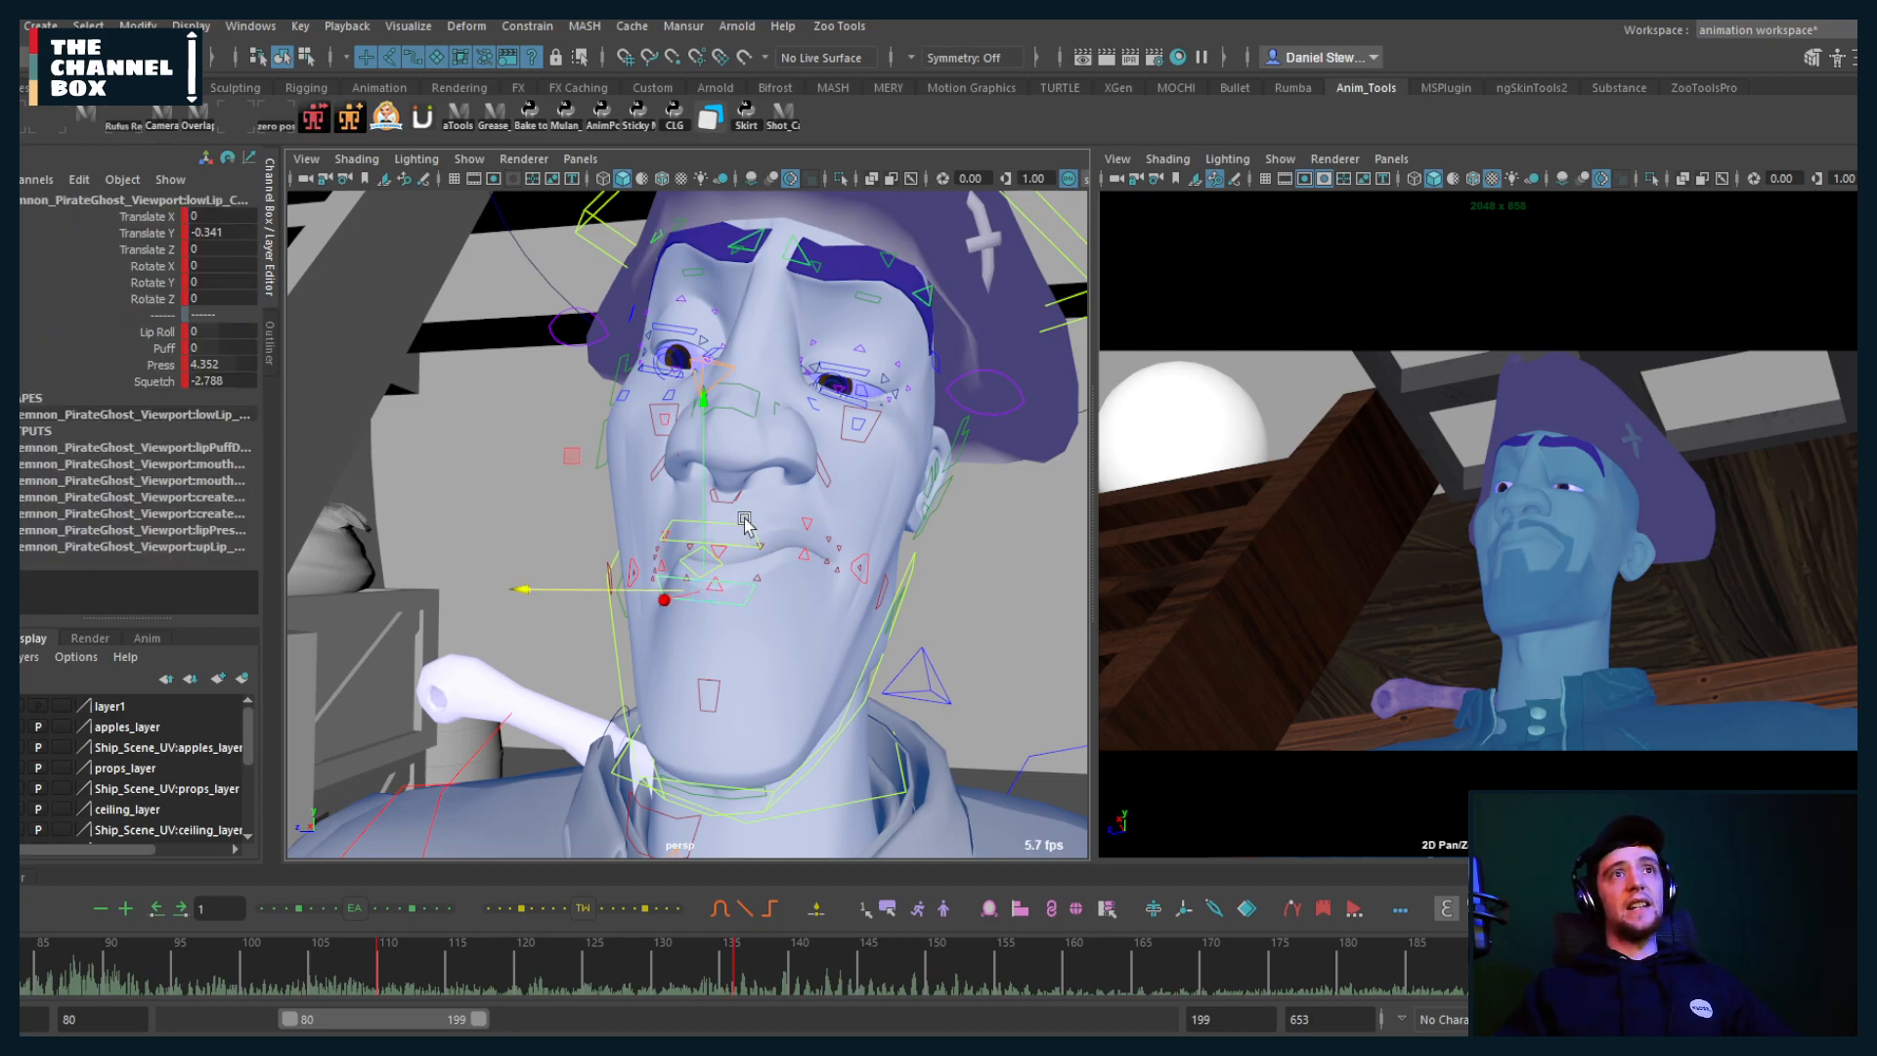
mouse_move(712, 579)
left_mouse_down()
mouse_move(661, 550)
mouse_move(707, 544)
mouse_move(702, 567)
left_mouse_up()
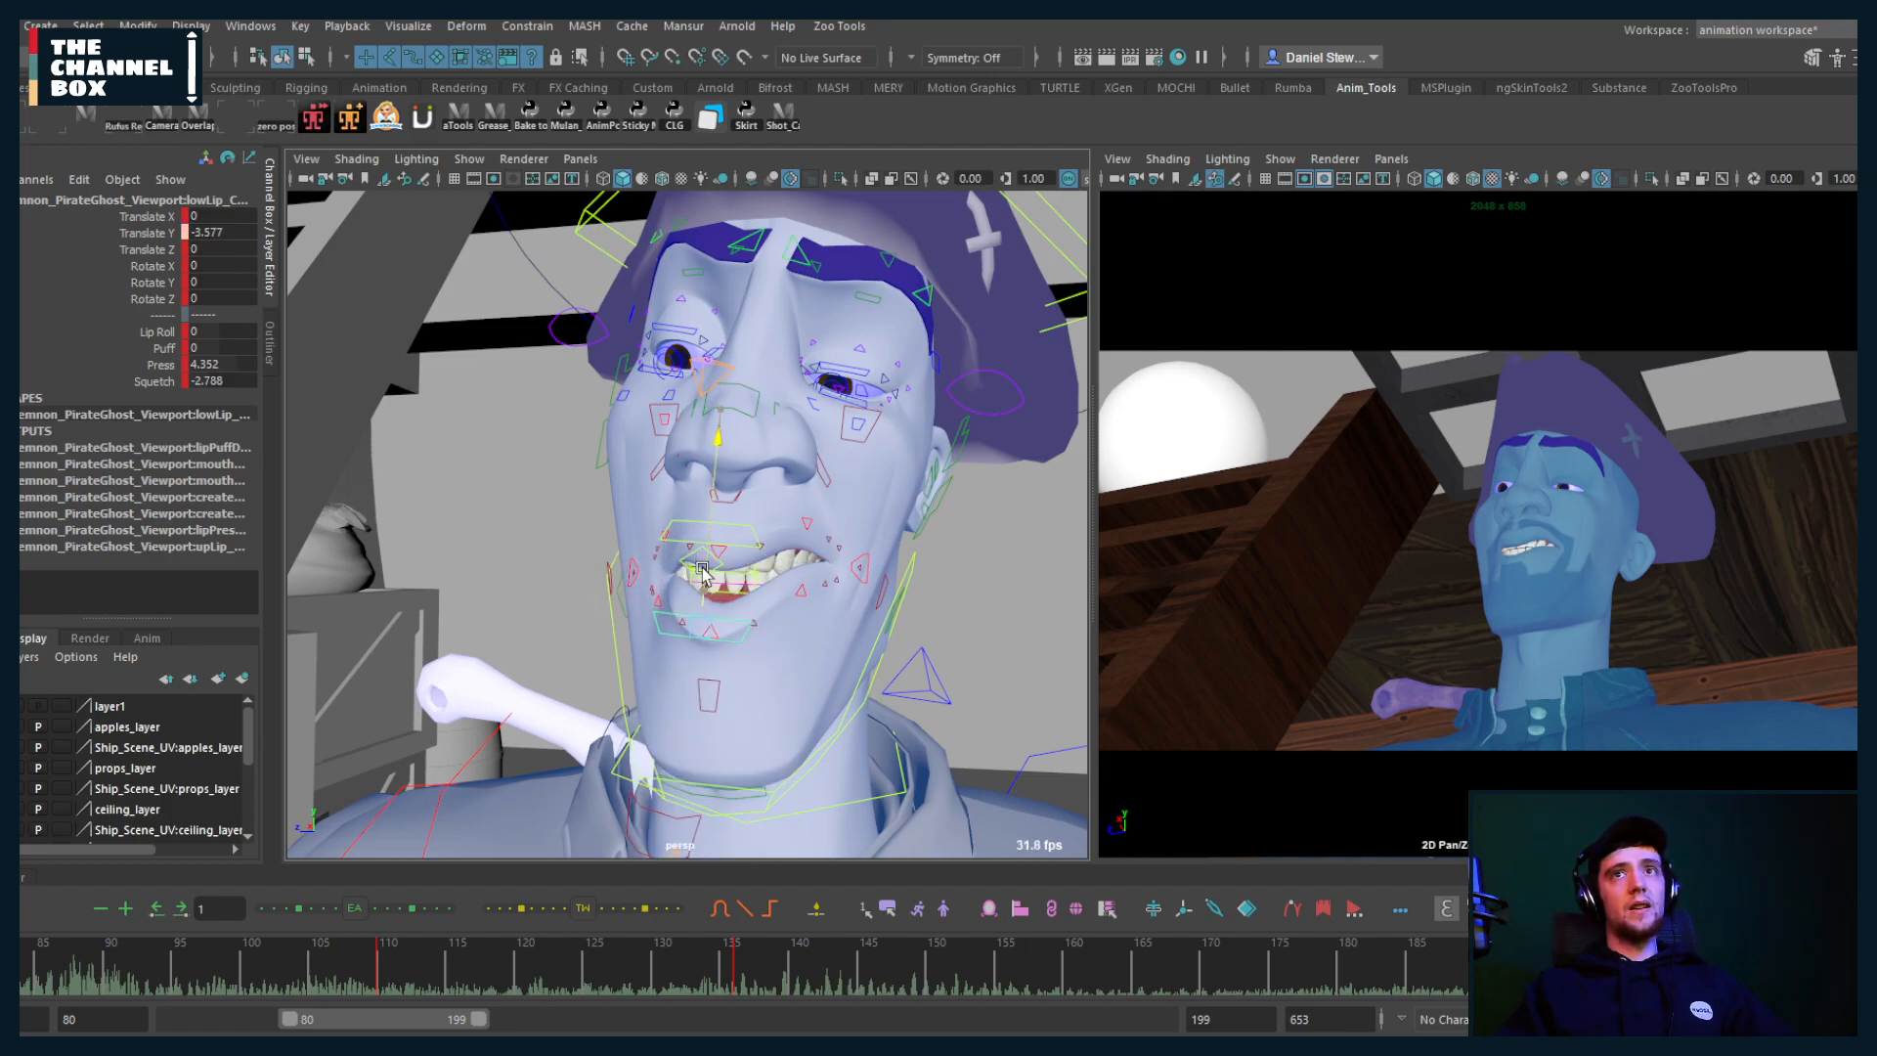
Step: Raise the upper lip control to a Translate Y of about 2.005 to bare the upper teeth
left_click(718, 533)
left_click_drag(714, 497, 715, 473)
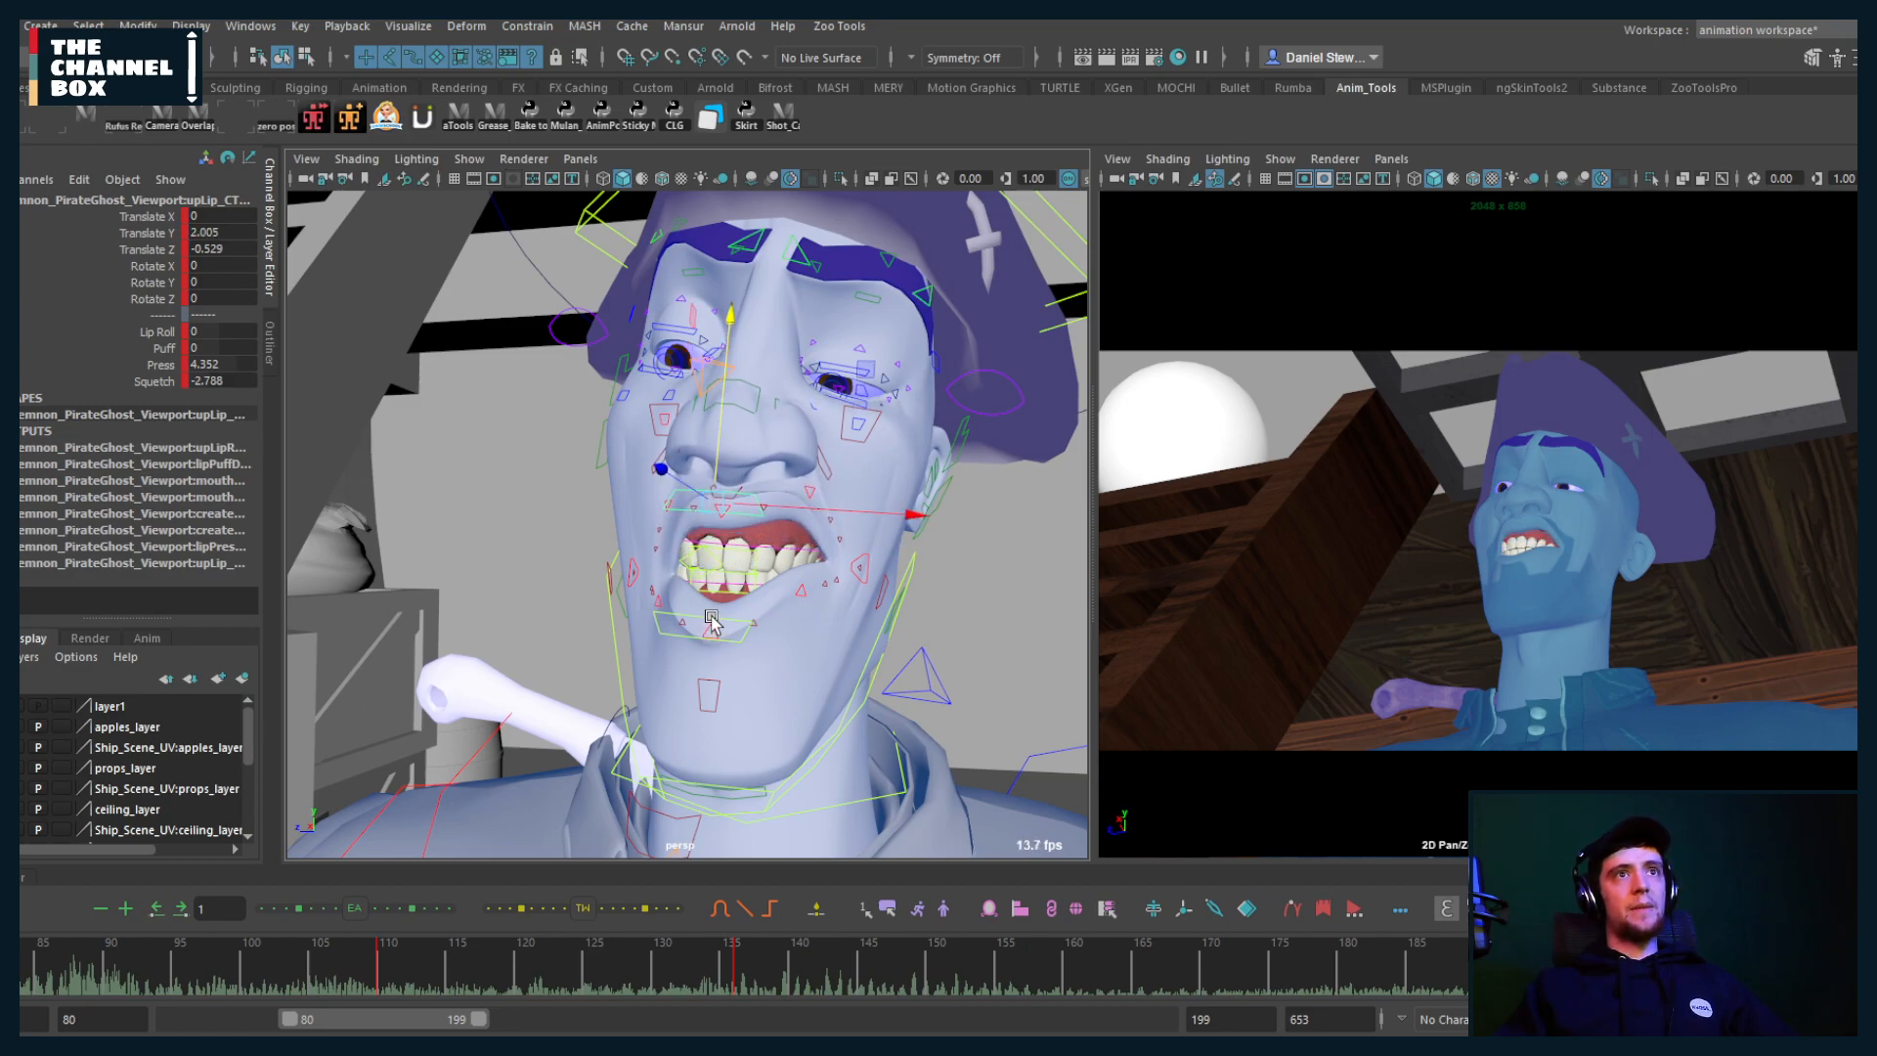
left_click(711, 620)
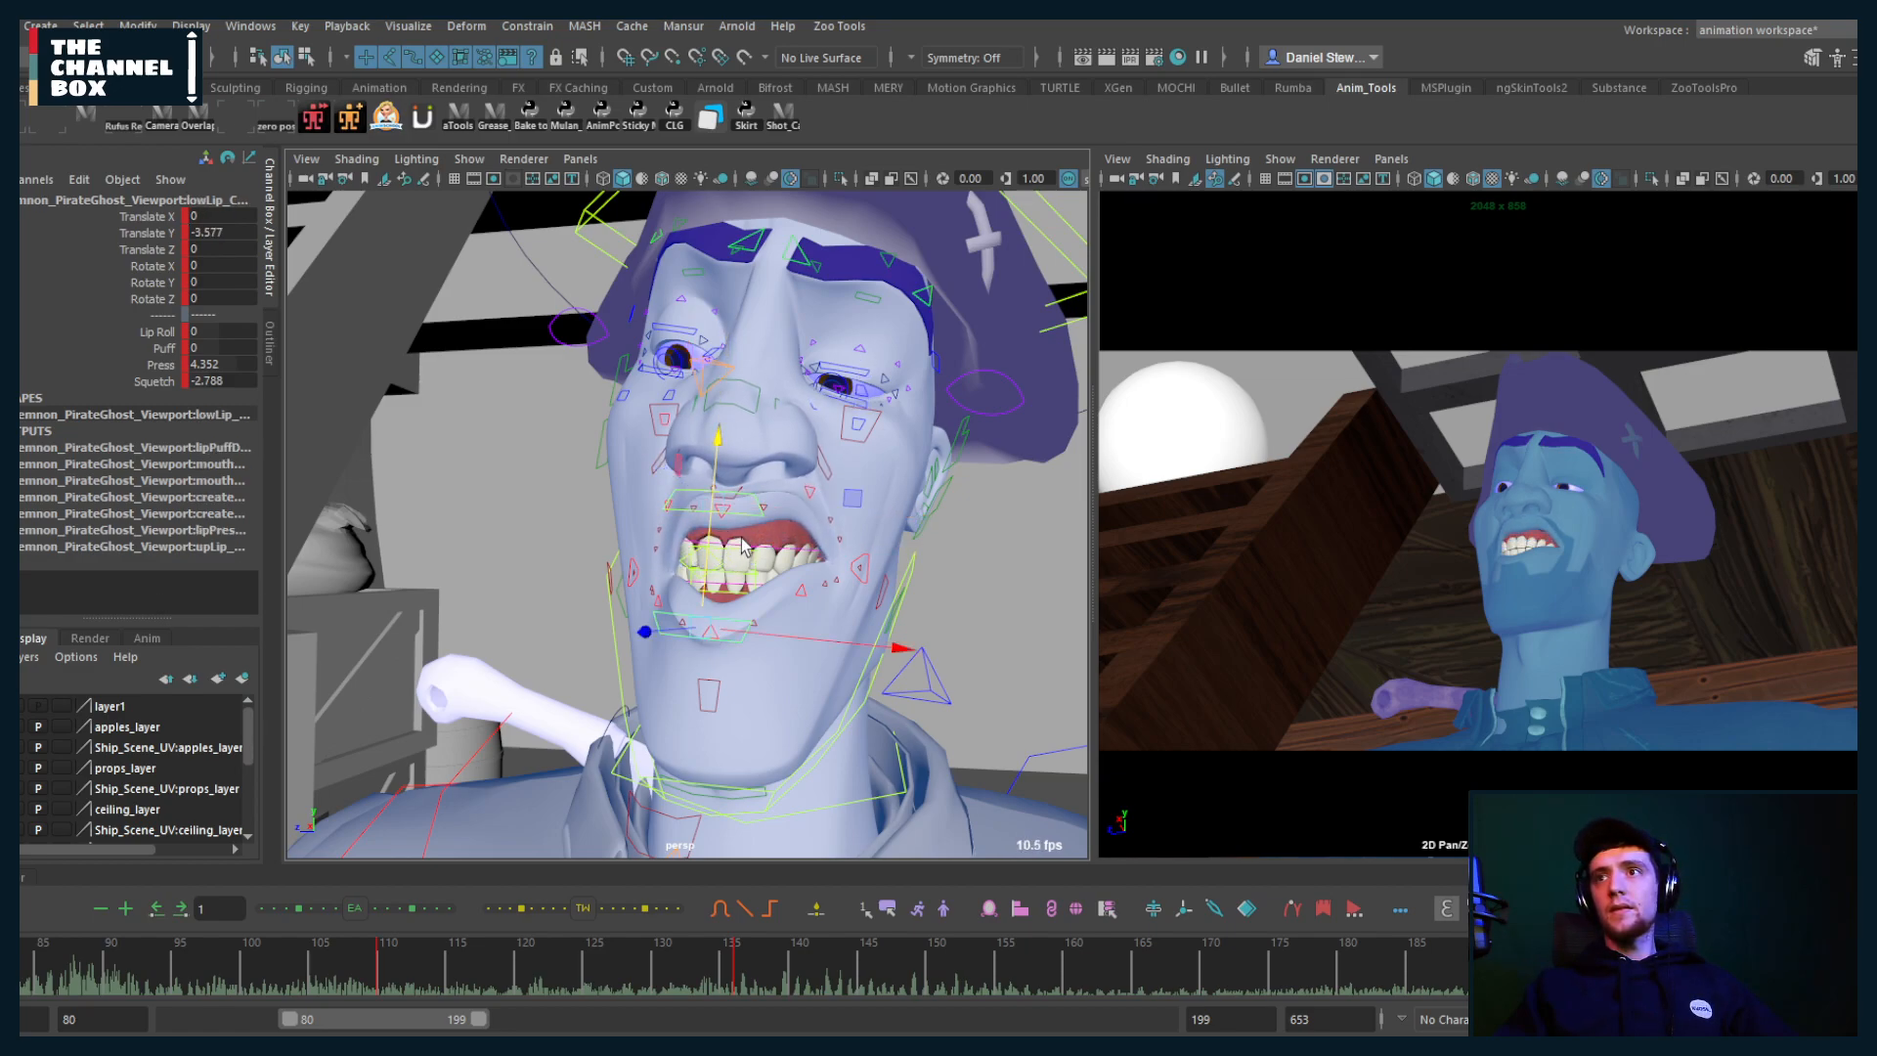
key("q")
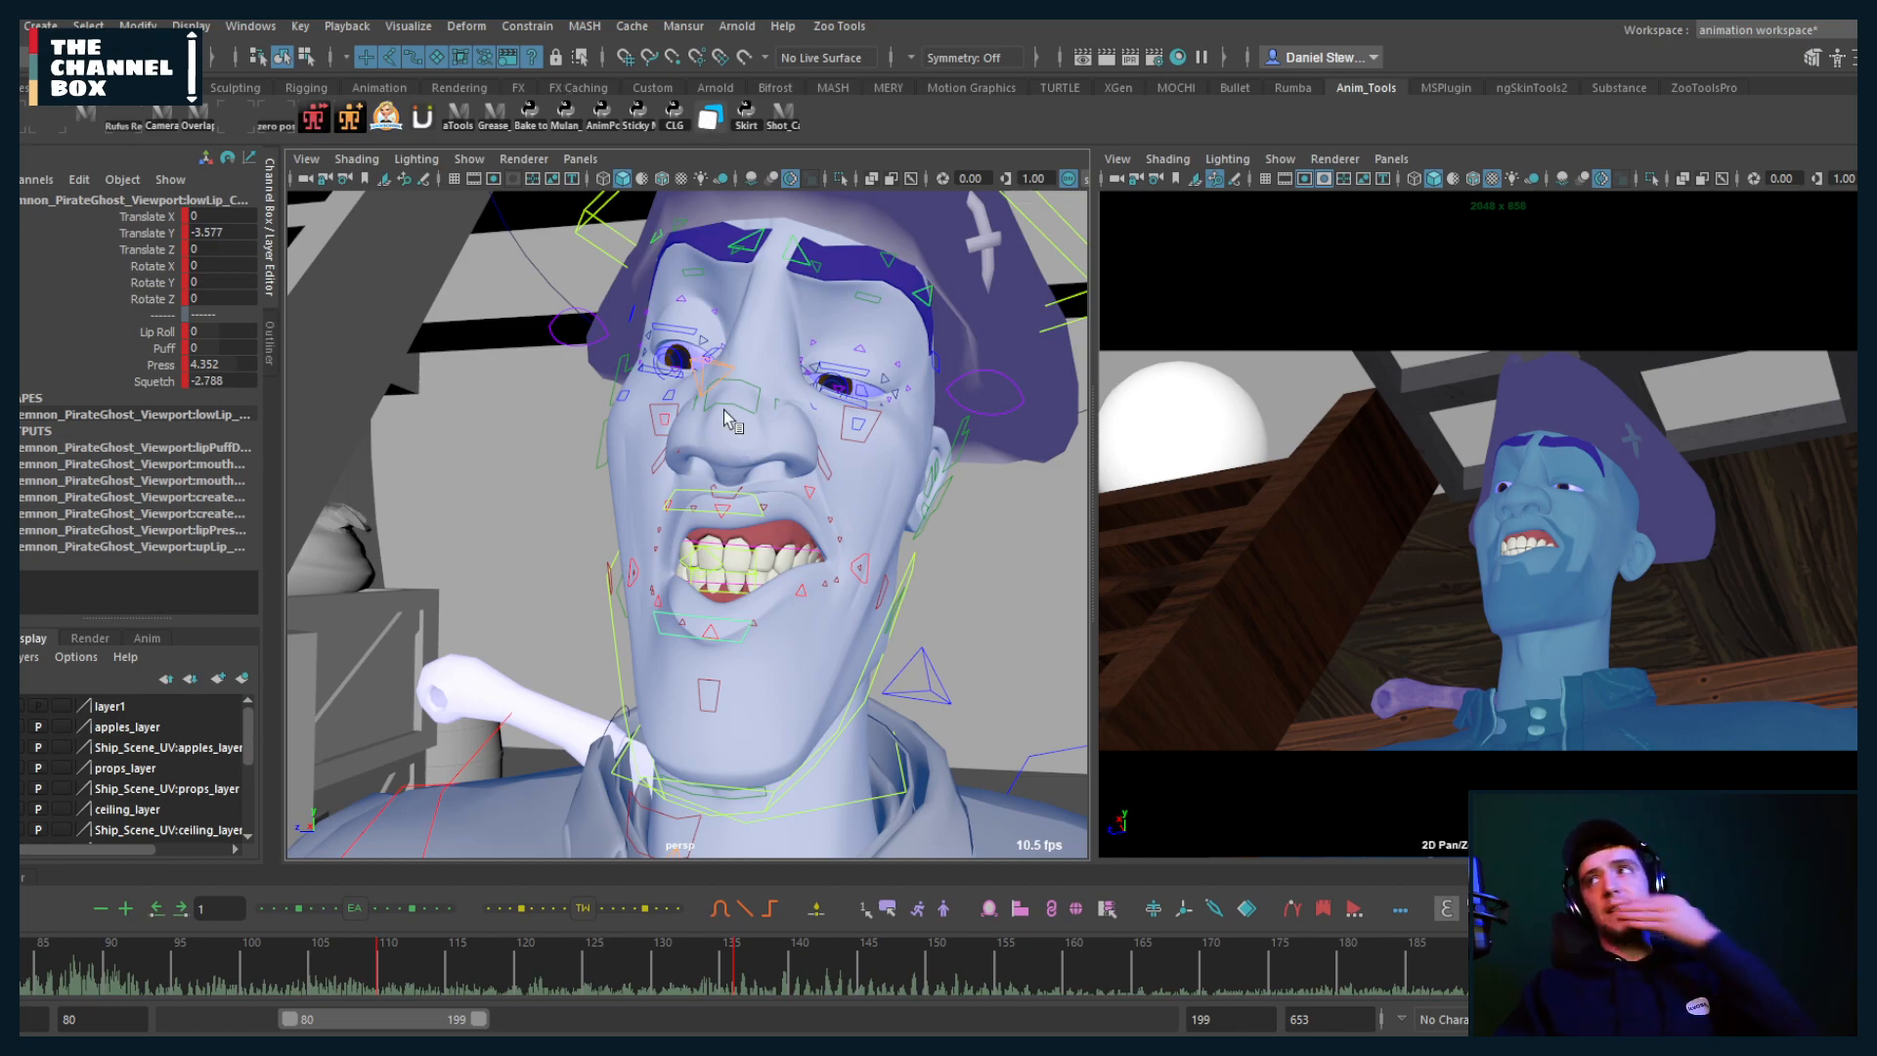
Step: Select the face controls stored in Default.pose from Studio Library's Memnon folder and apply that pose at 100
left_click(710, 118)
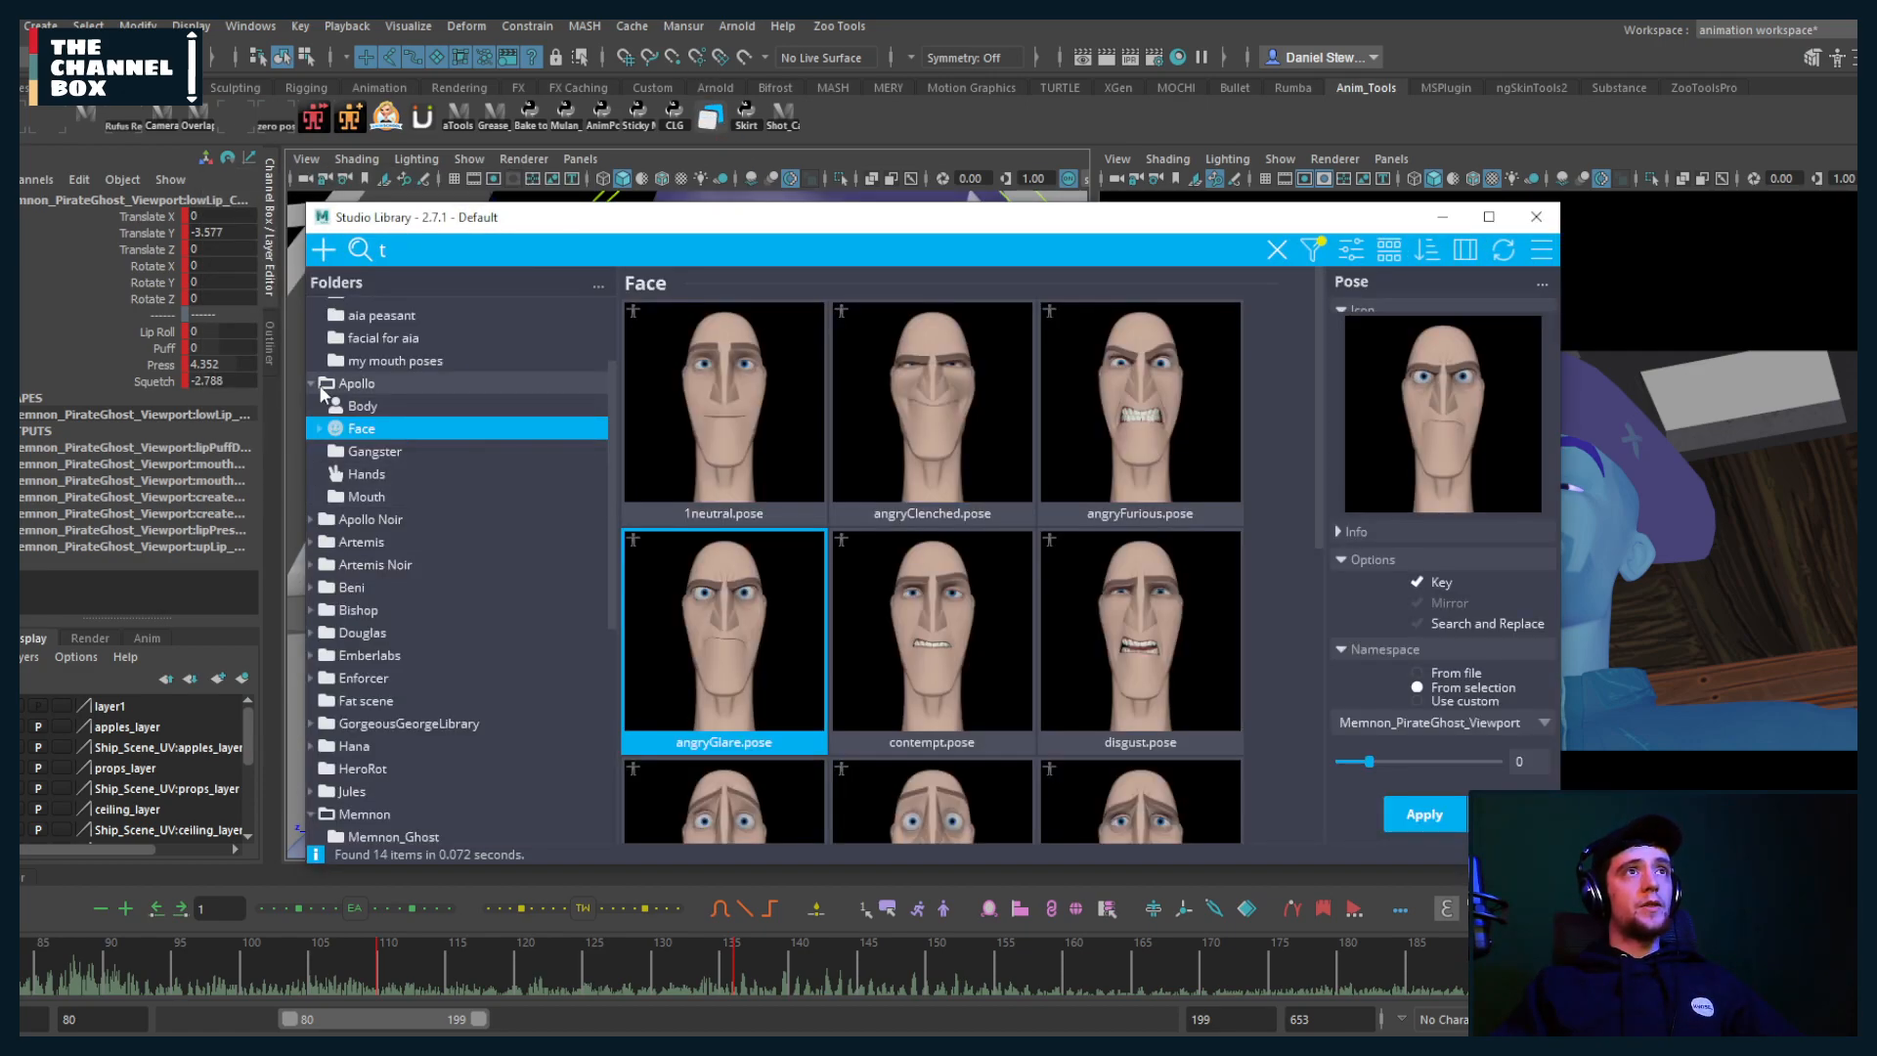
left_click(312, 383)
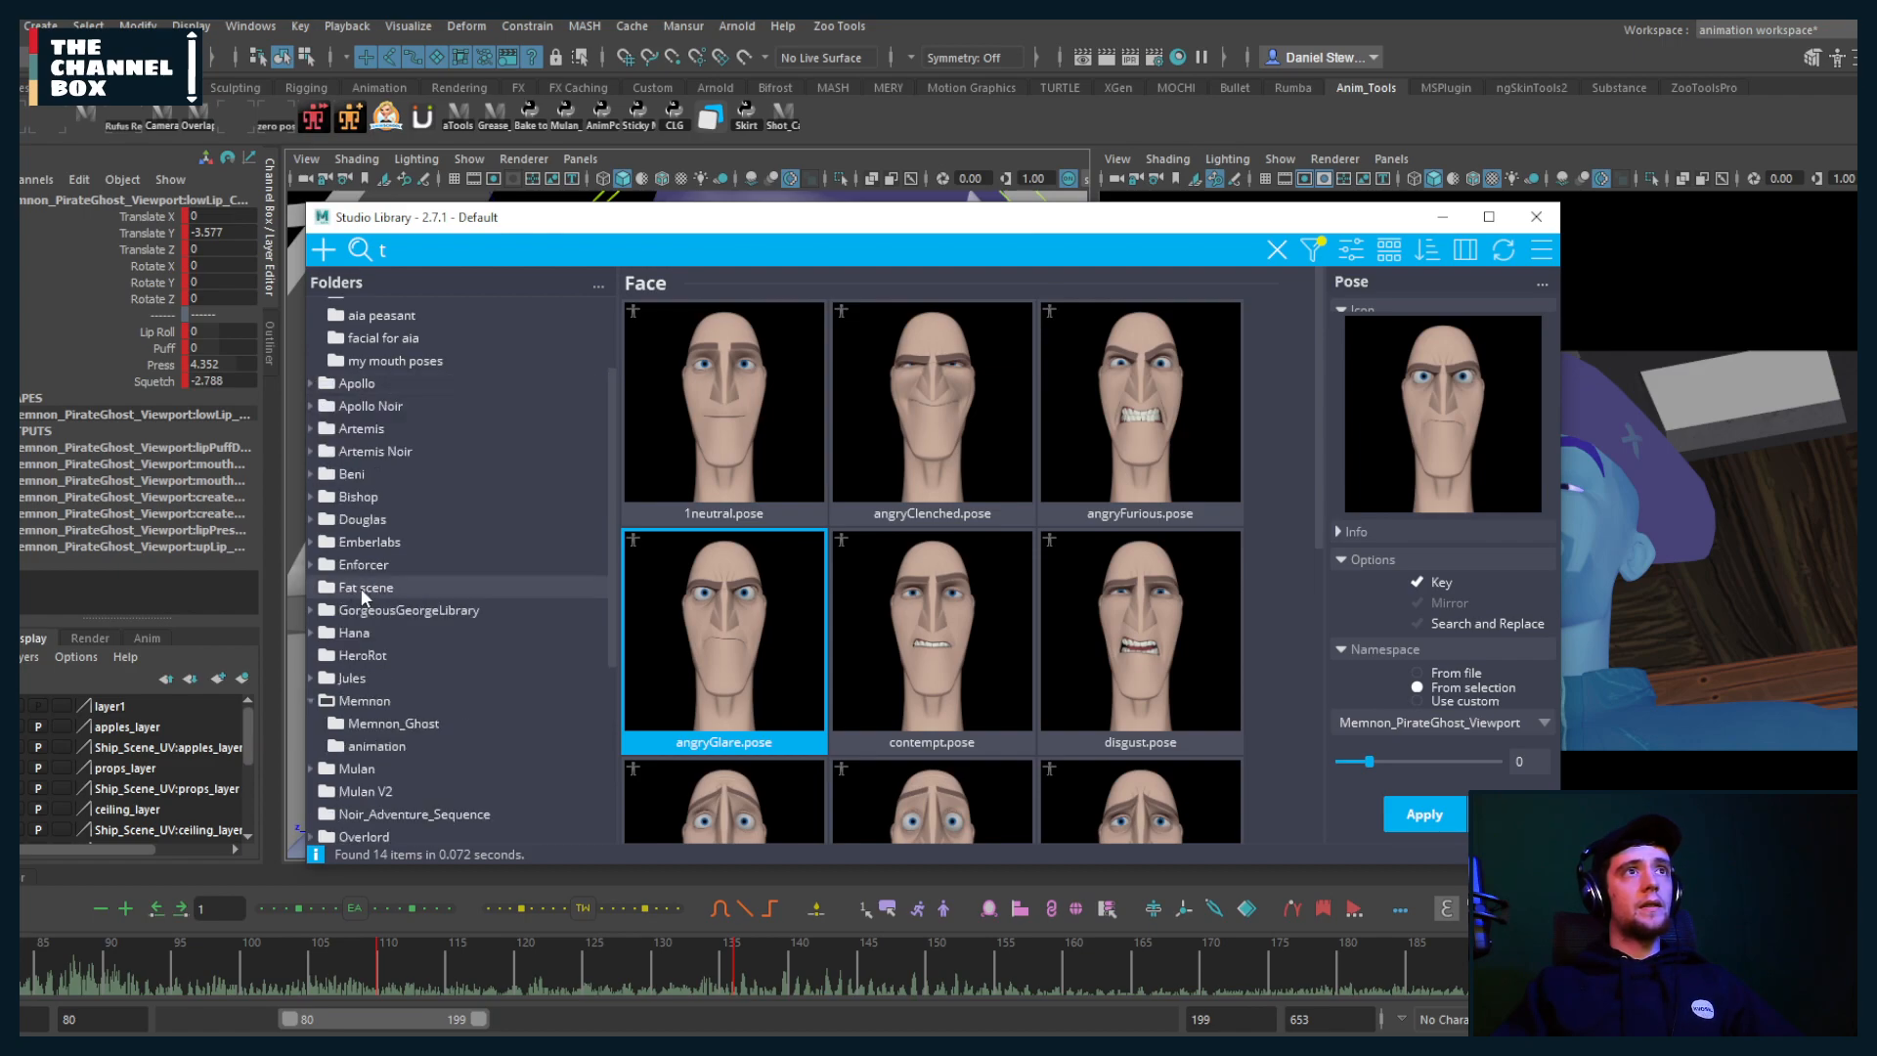
left_click(421, 696)
scroll(848, 604, "down", 5)
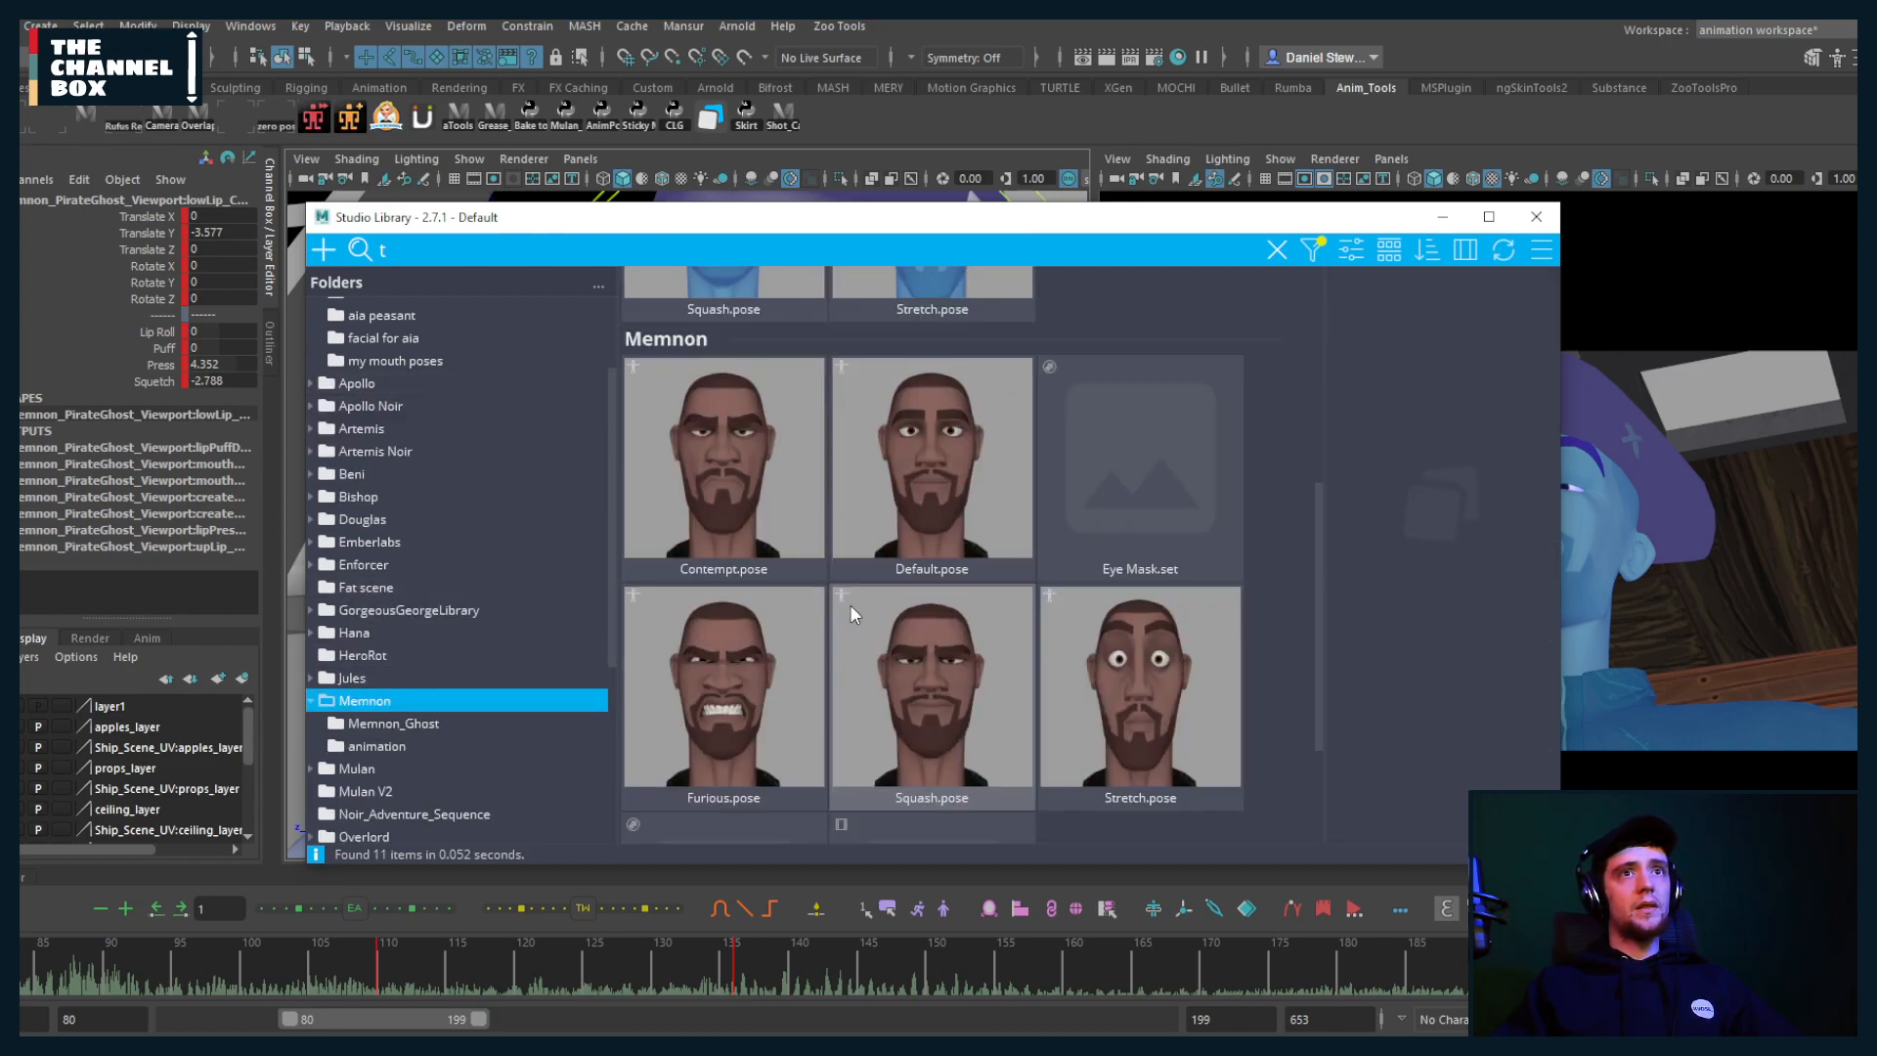
left_click(946, 493)
right_click(946, 492)
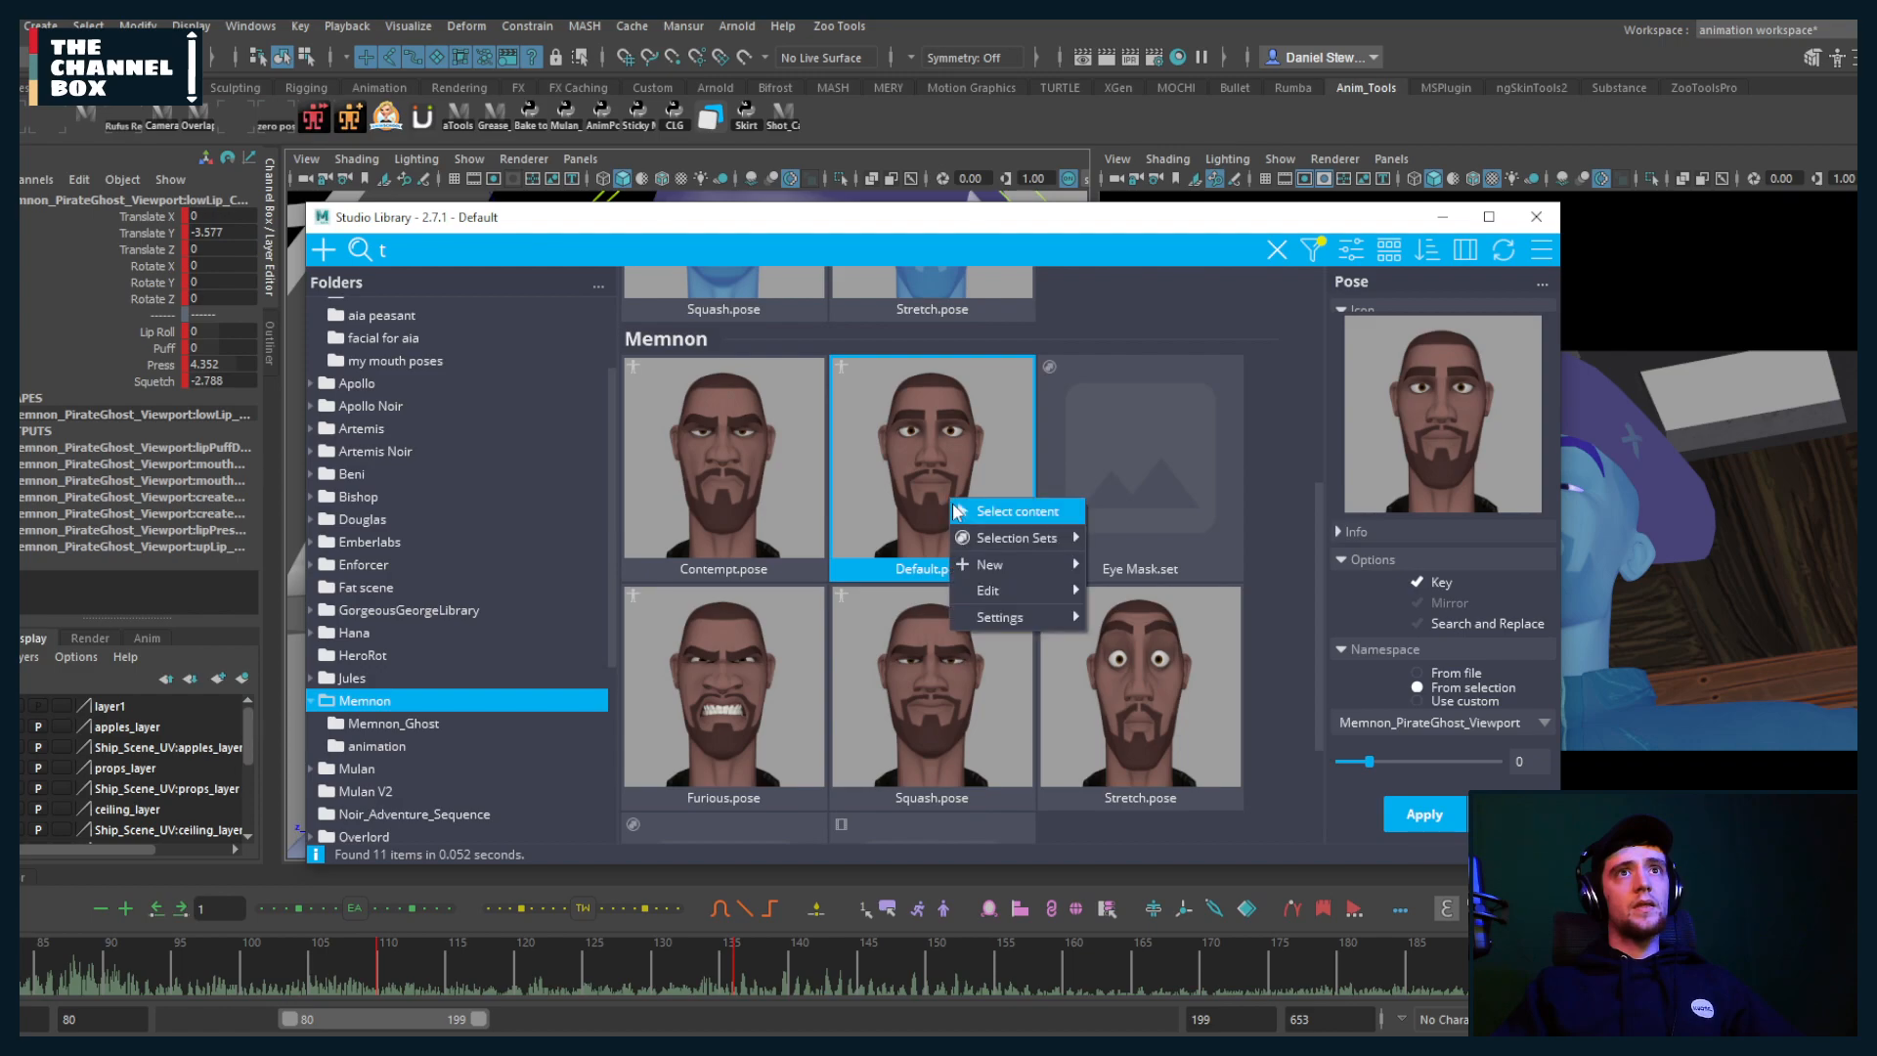
left_click(973, 508)
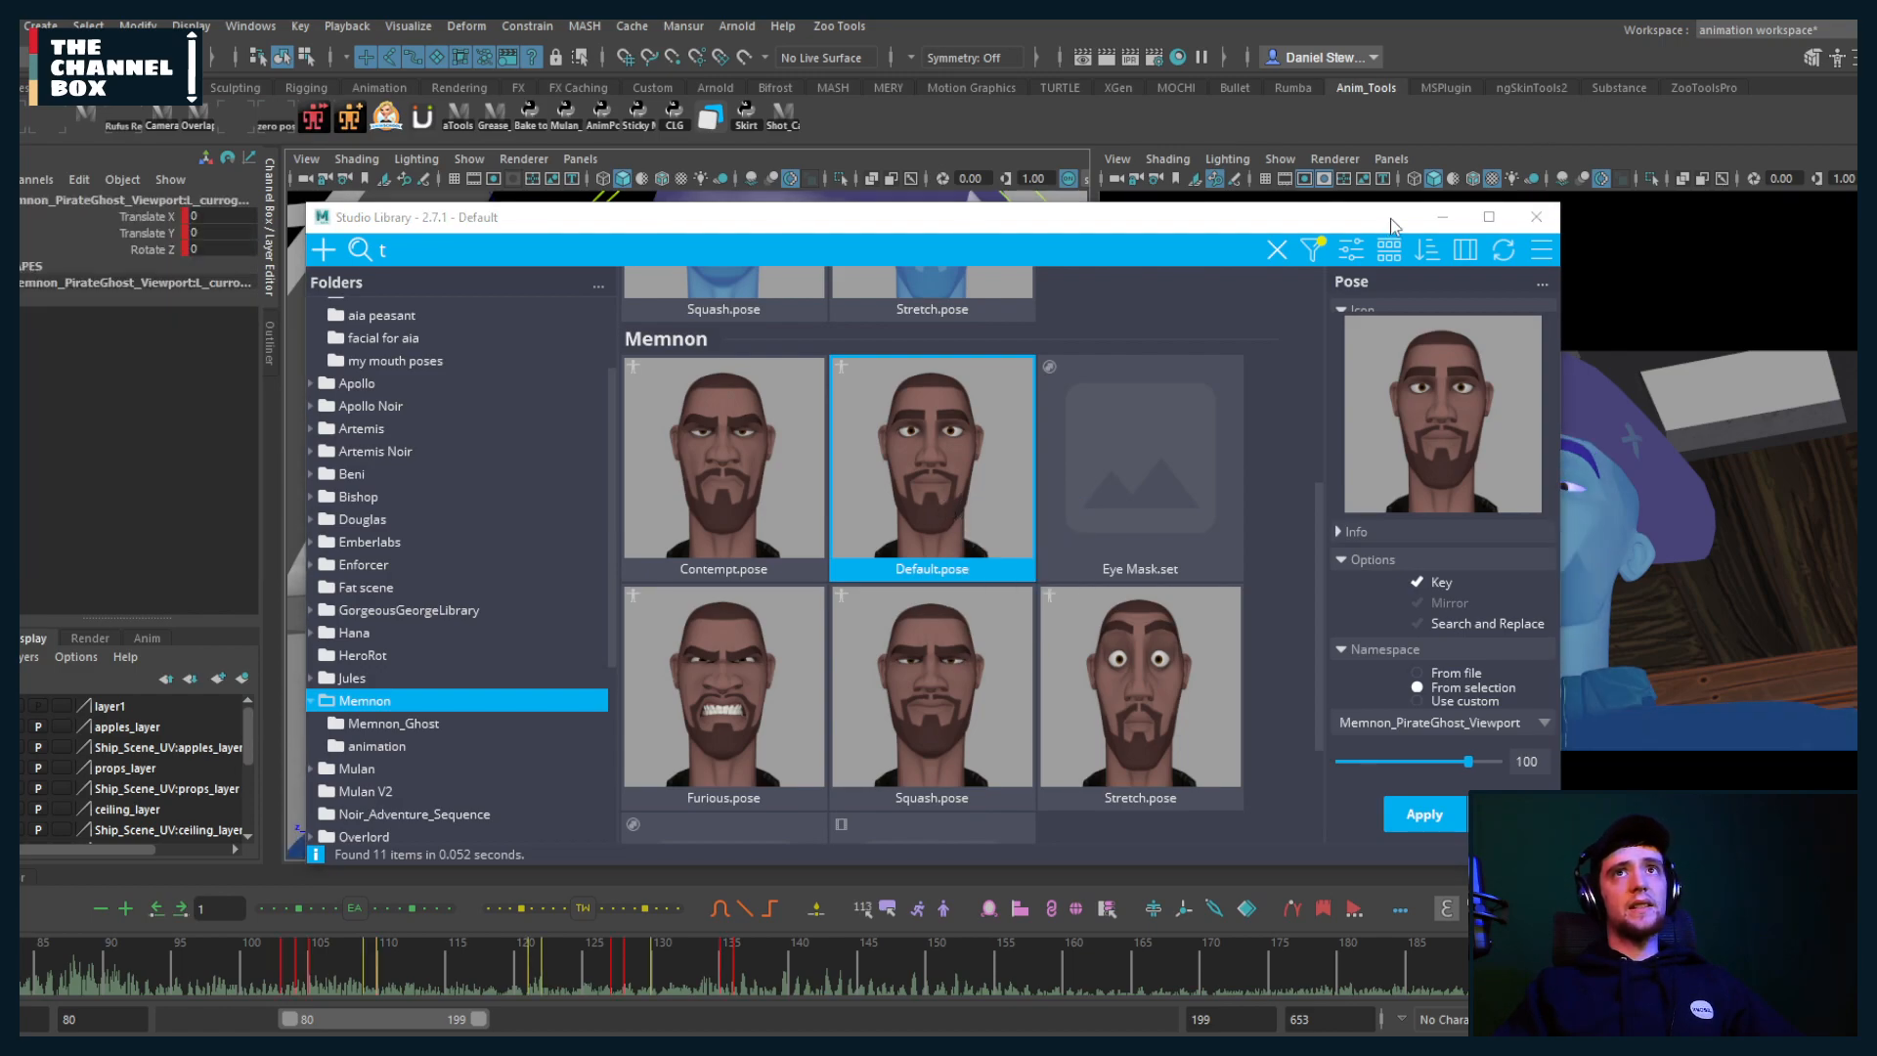
left_click(1443, 217)
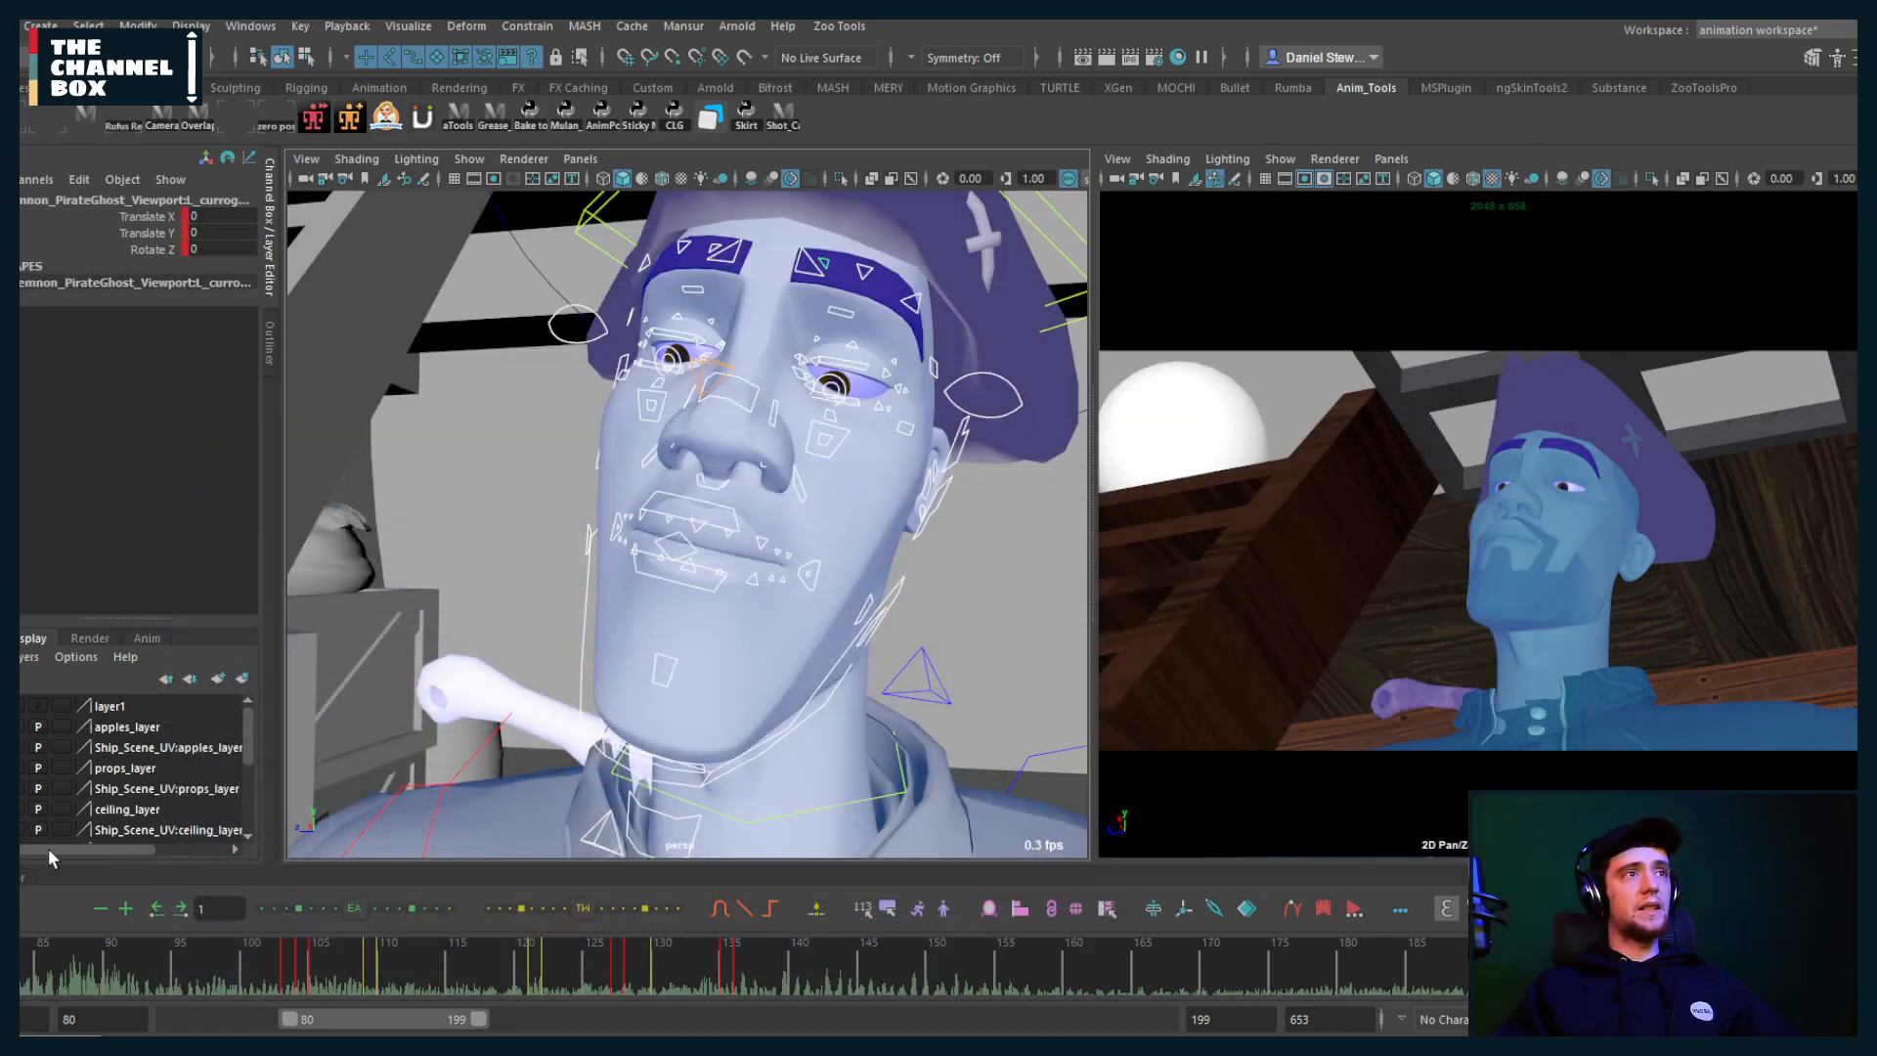
Step: Delete all the face controls' animation keys in the Graph Editor and key their default pose at frame 80
left_click(23, 877)
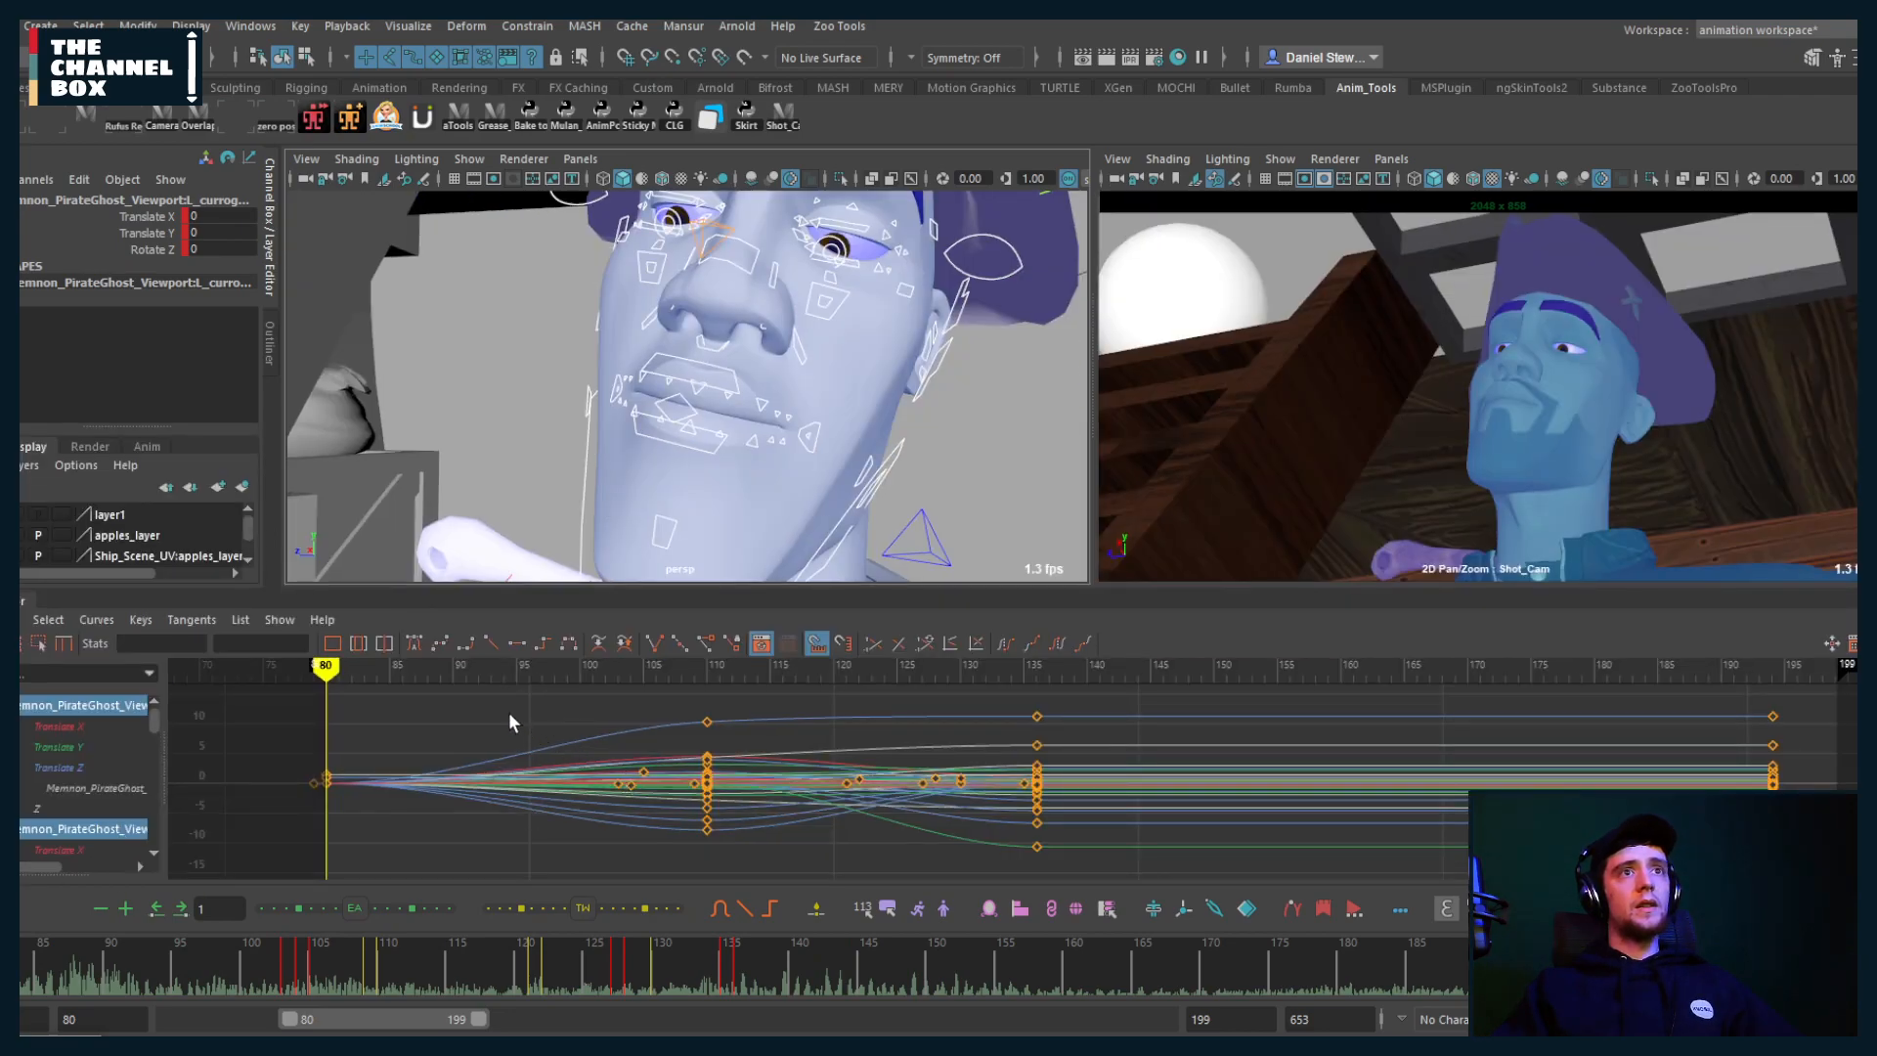
left_click_drag(495, 708, 1853, 849)
key("Delete")
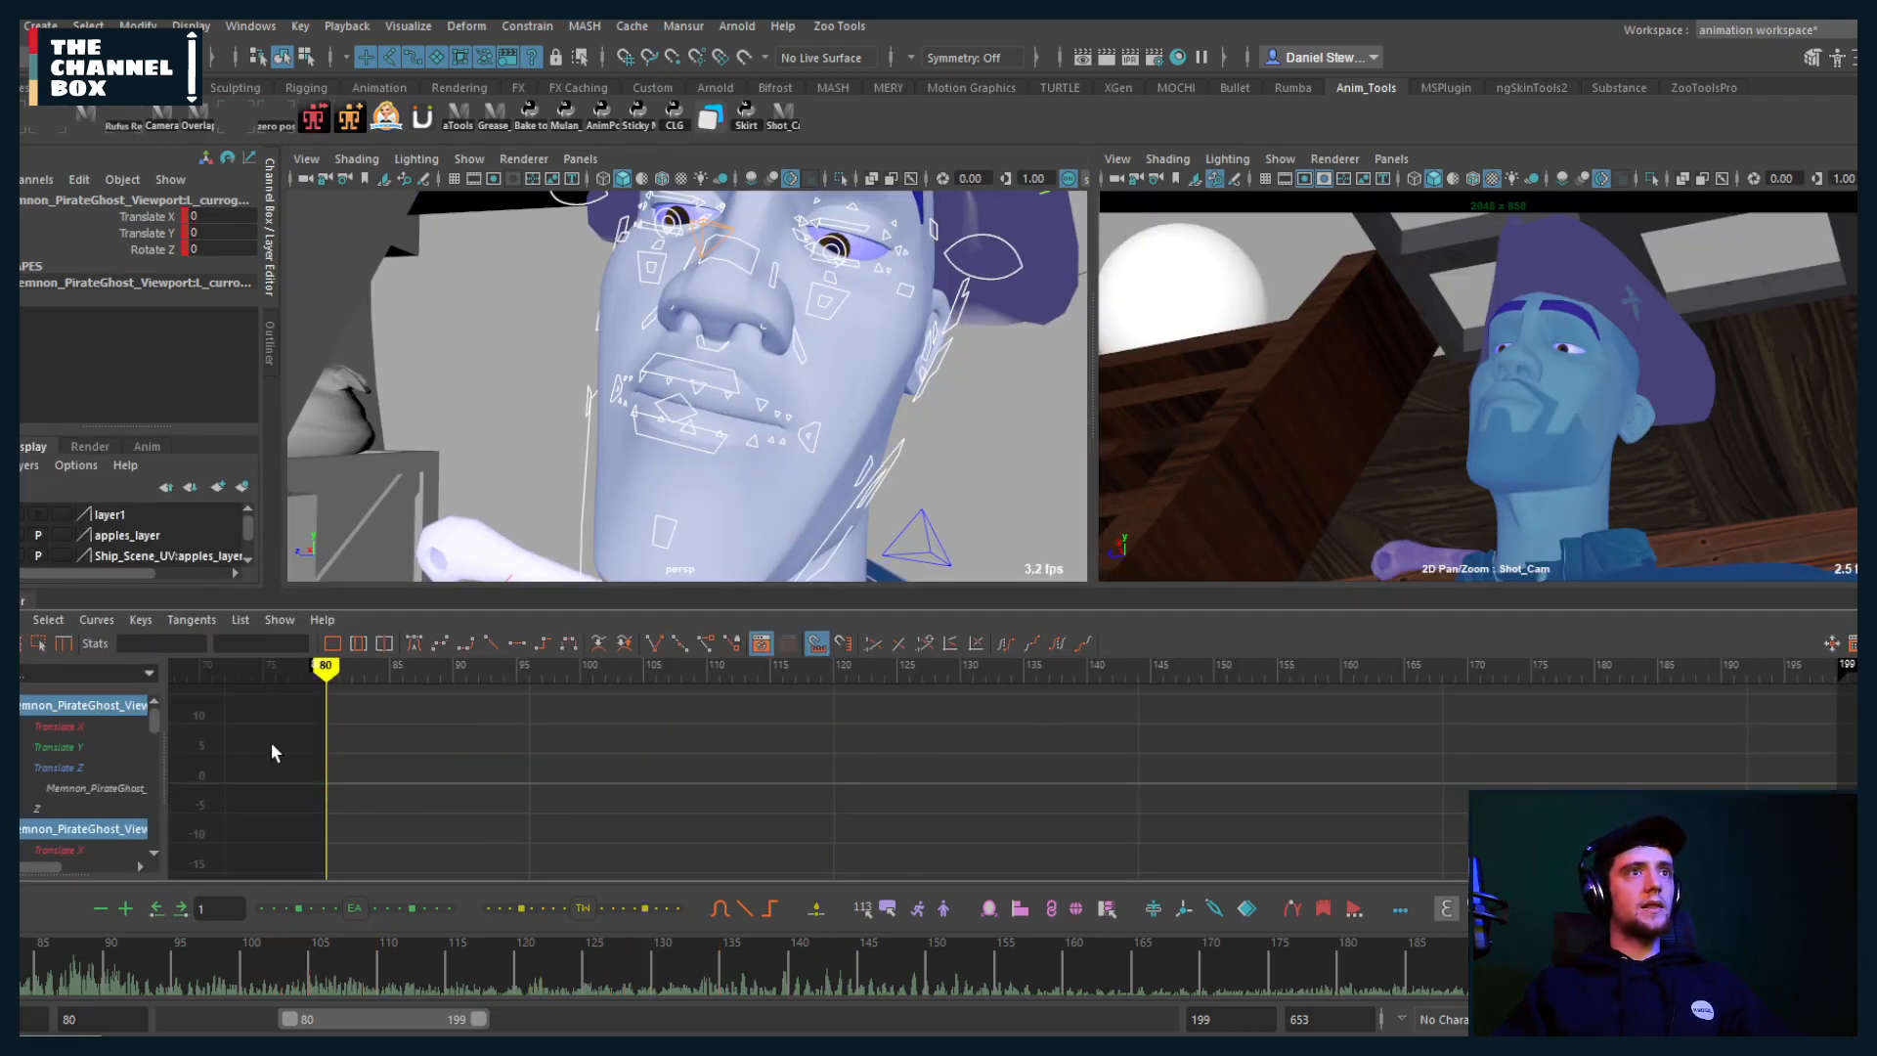
left_click_drag(322, 807, 318, 811)
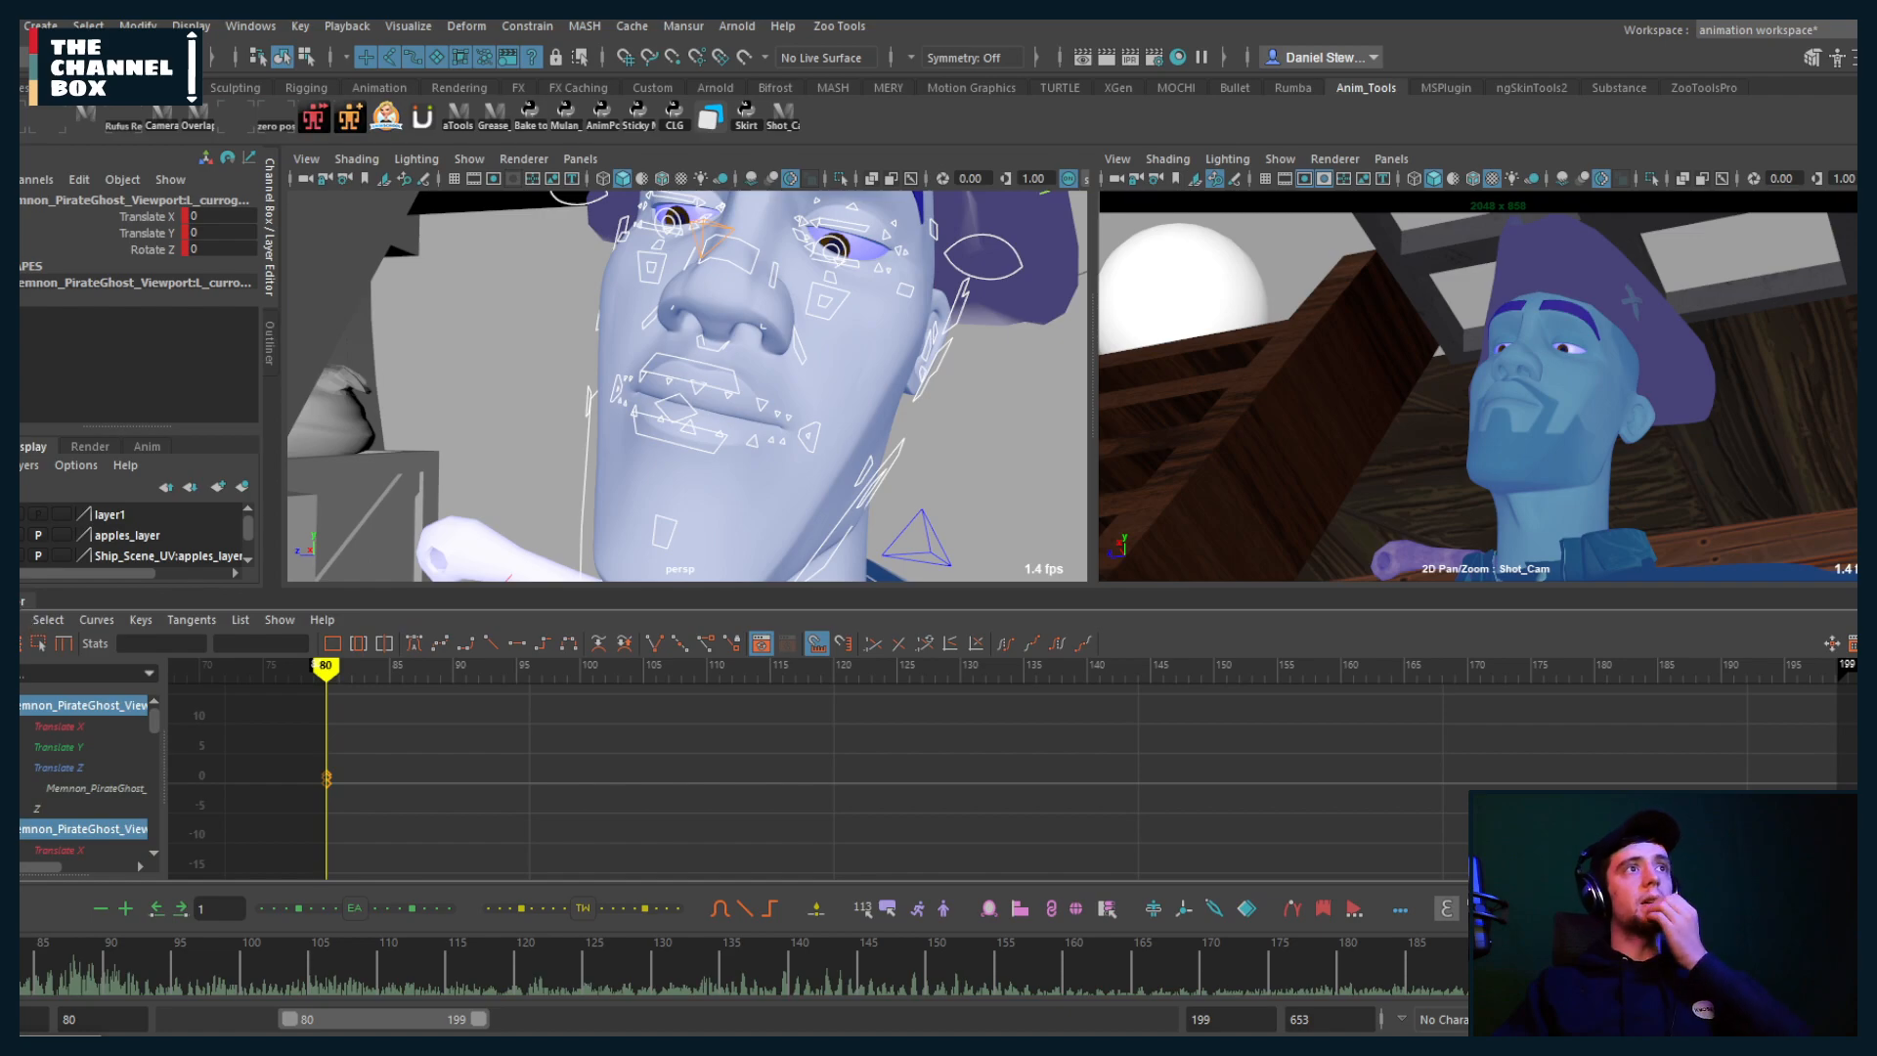
left_click(22, 604)
Step: Return to the first frame and pull the lower lip control down to a Translate Y of about -4.57
mouse_move(782, 459)
left_mouse_down("alt")
mouse_move(787, 528)
mouse_move(782, 494)
left_mouse_up("alt")
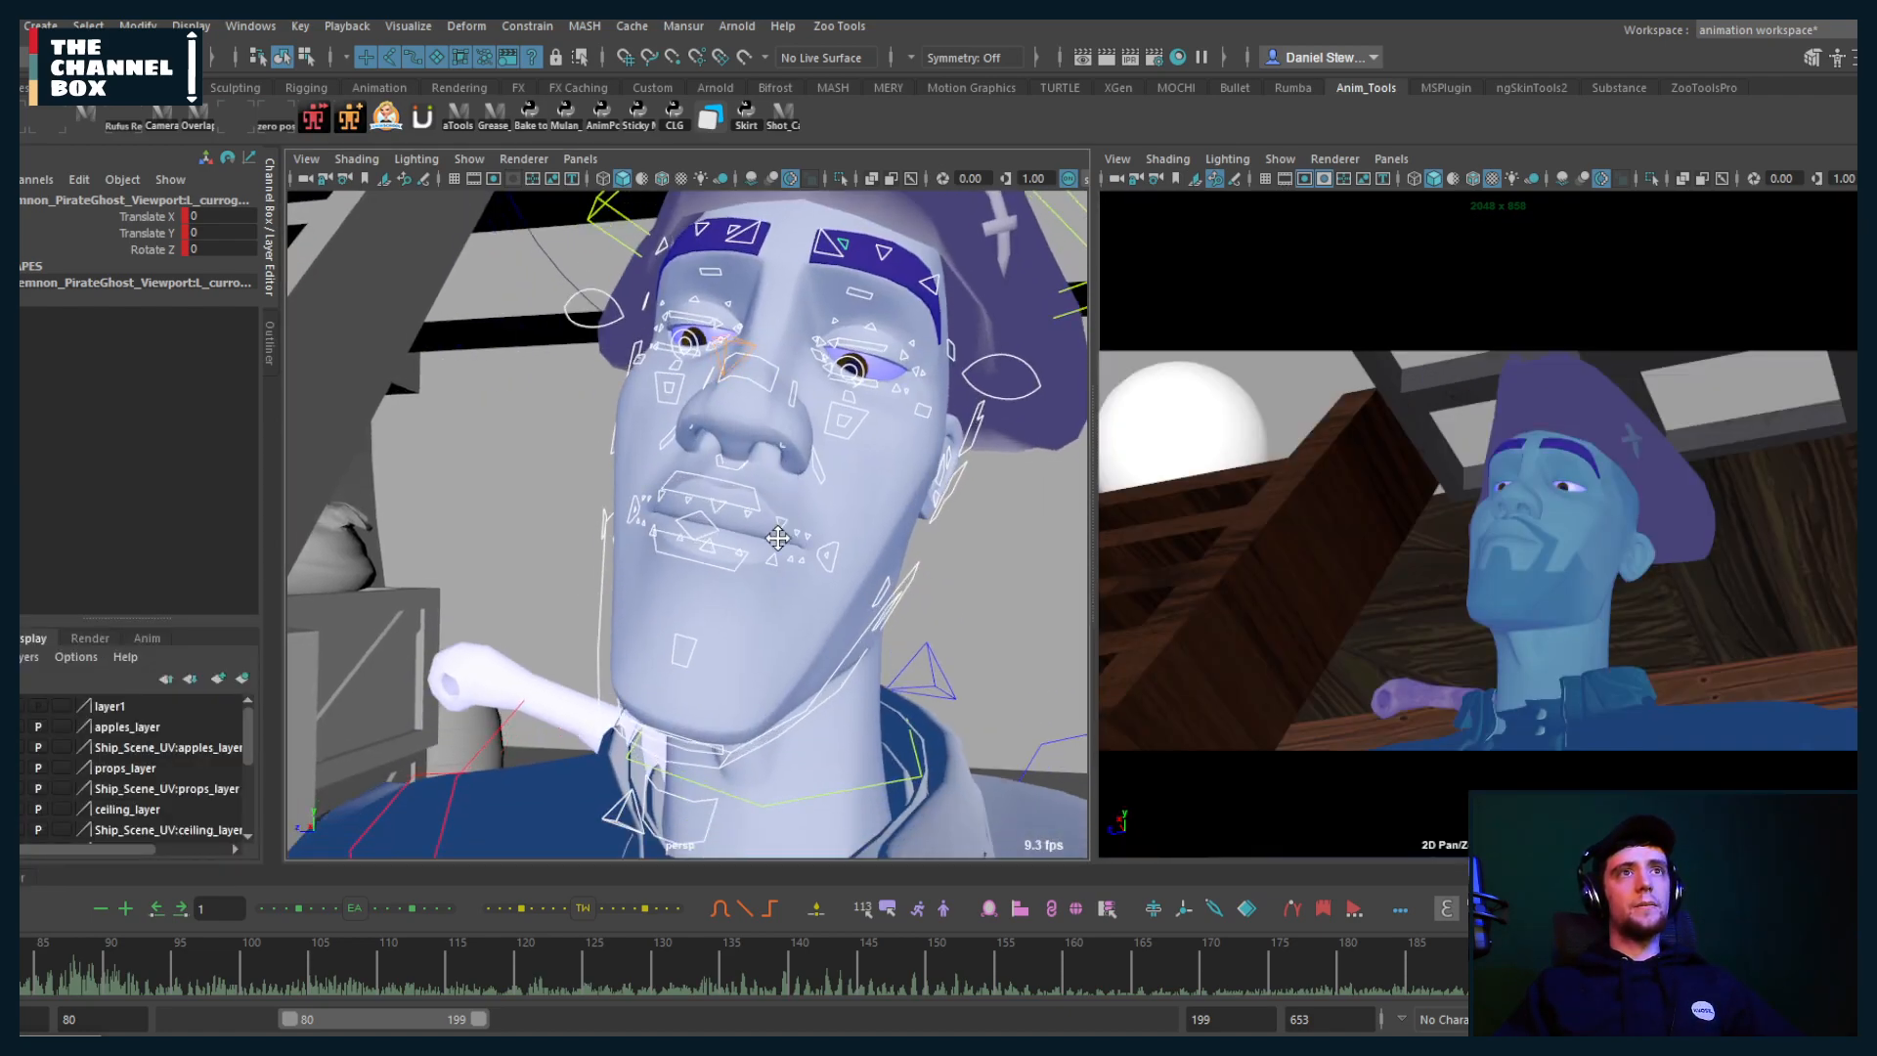
right_click_drag(782, 494, 739, 544, "alt")
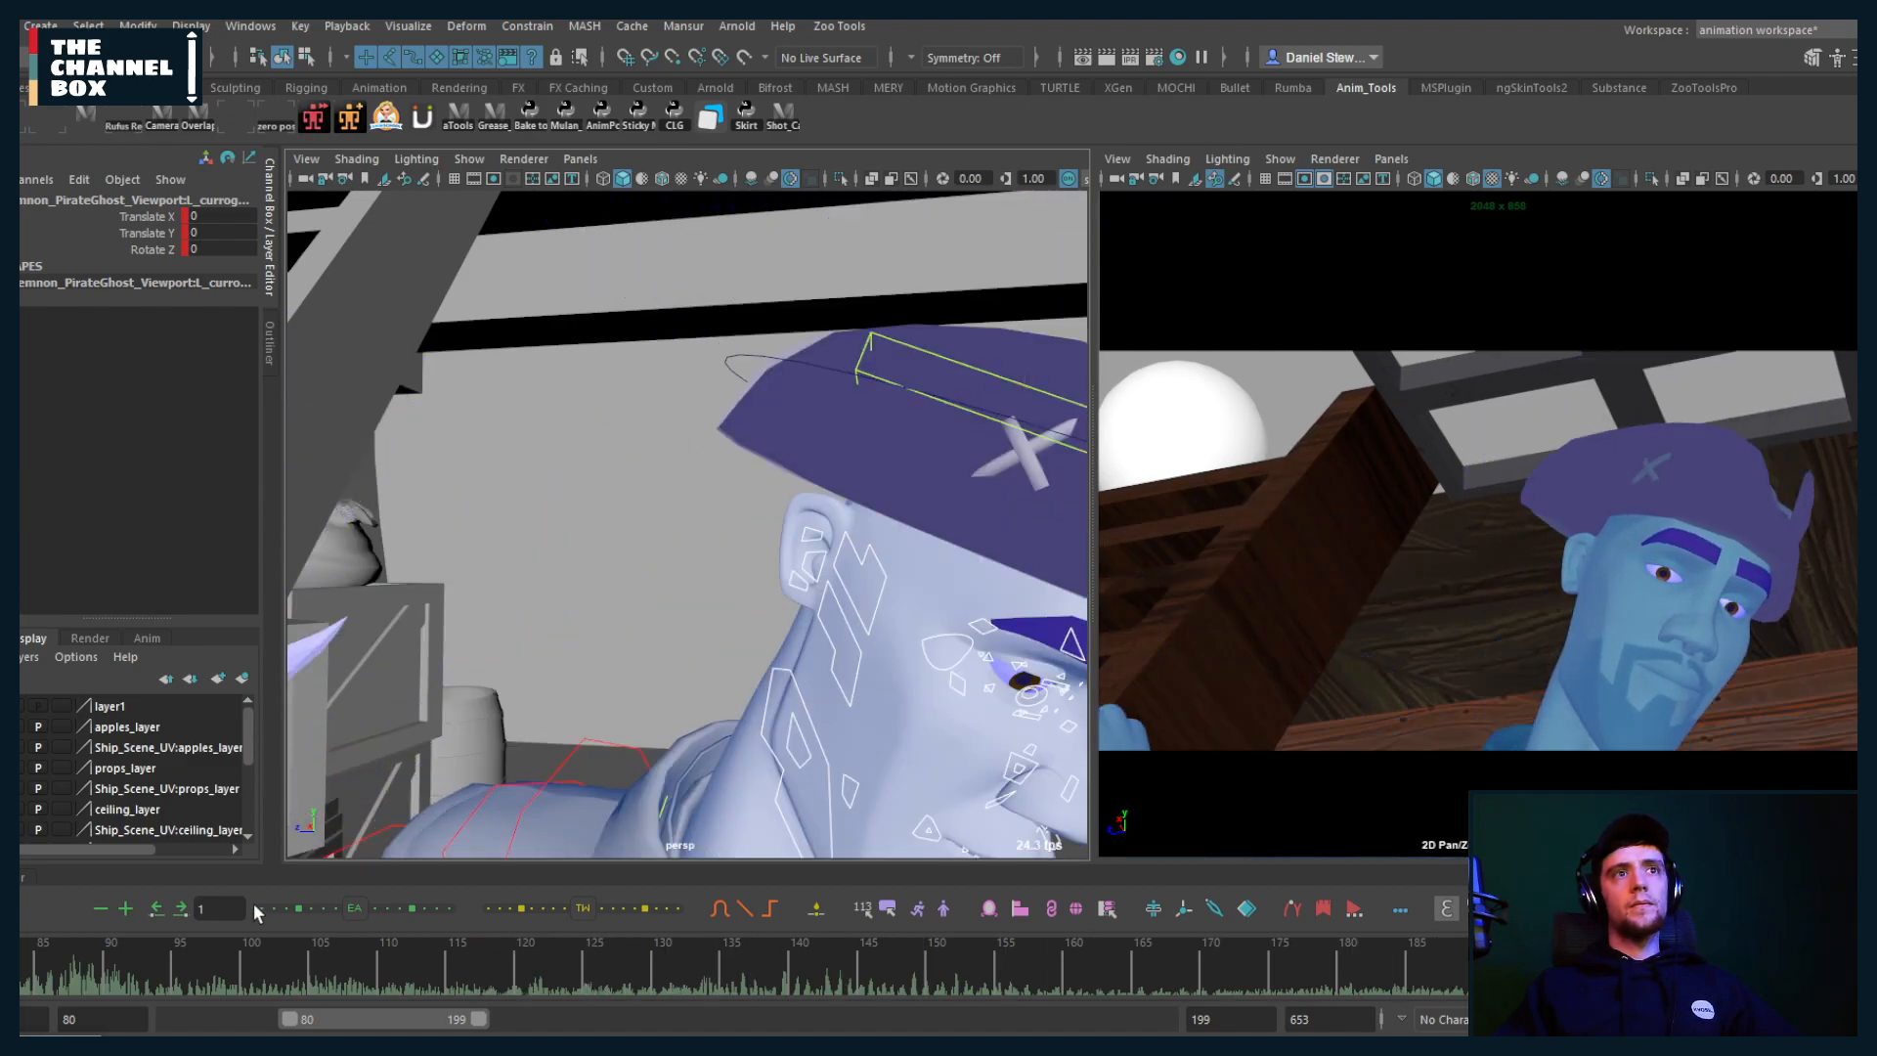
left_click(53, 979)
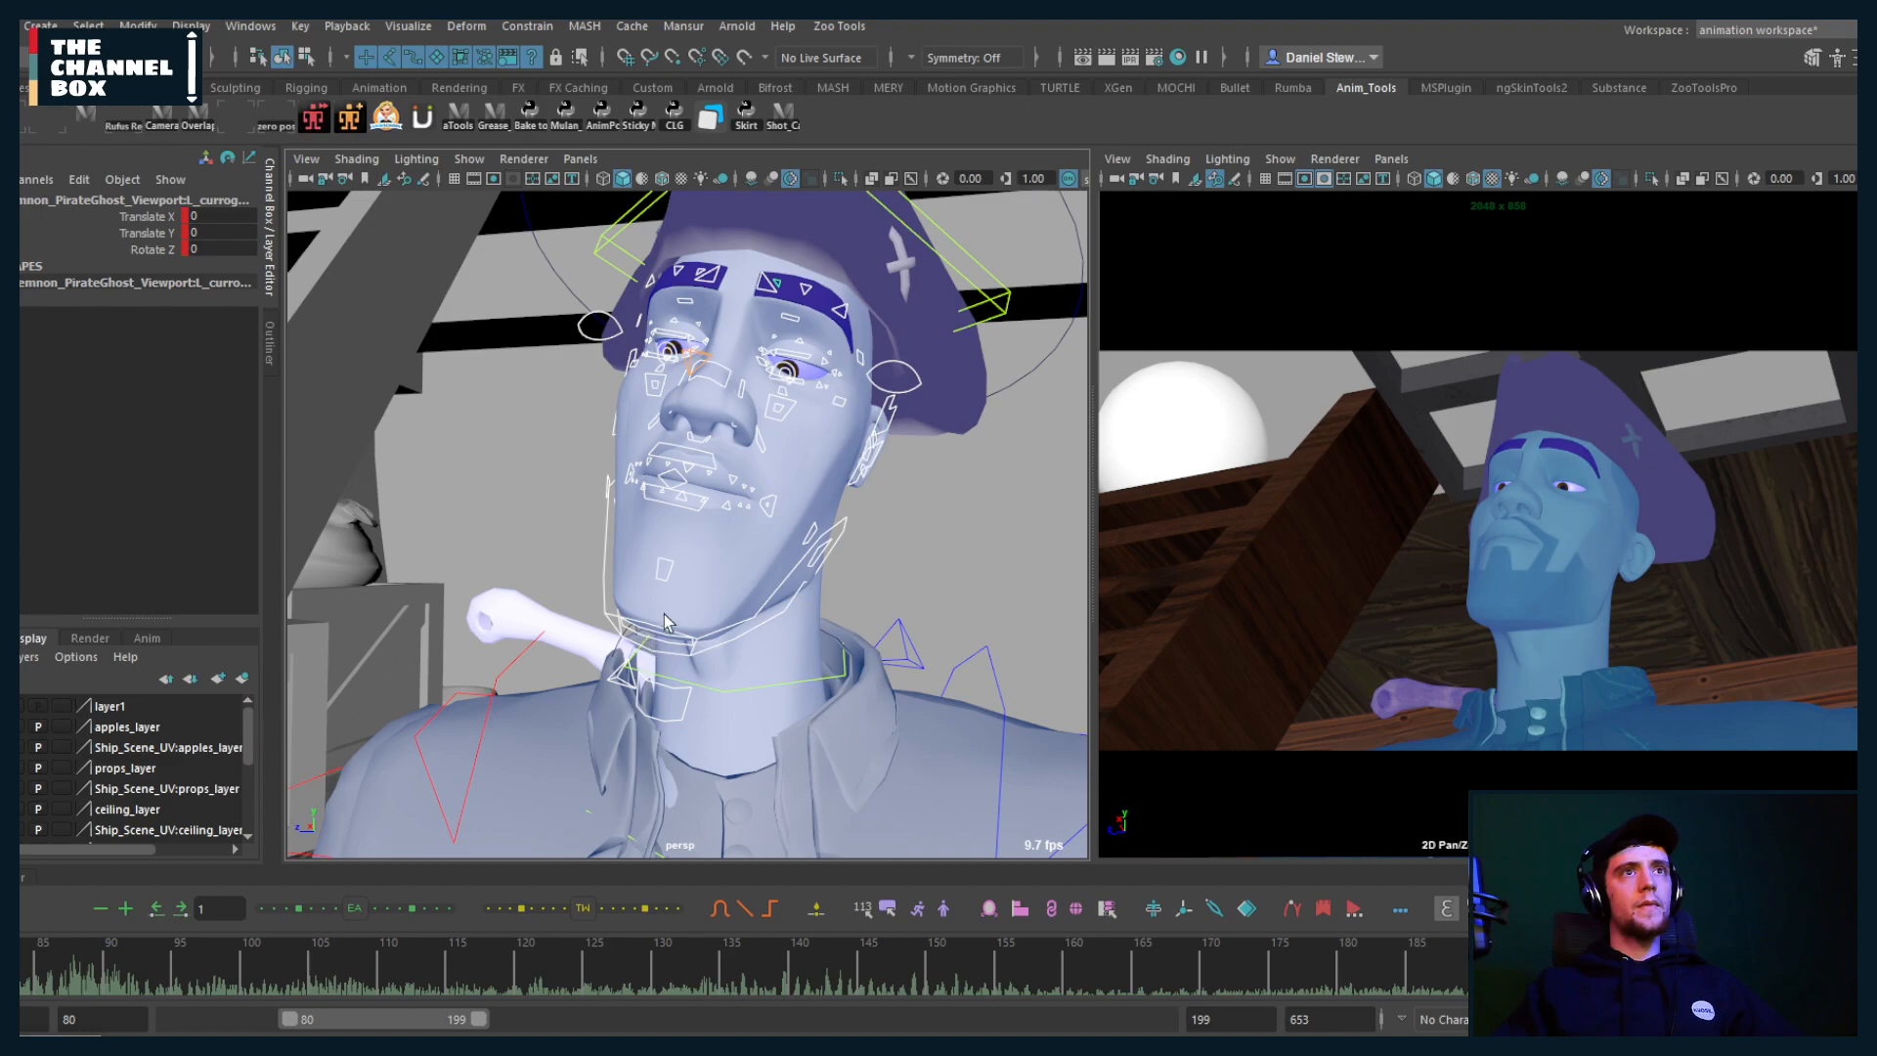
scroll(665, 497, "up", 5)
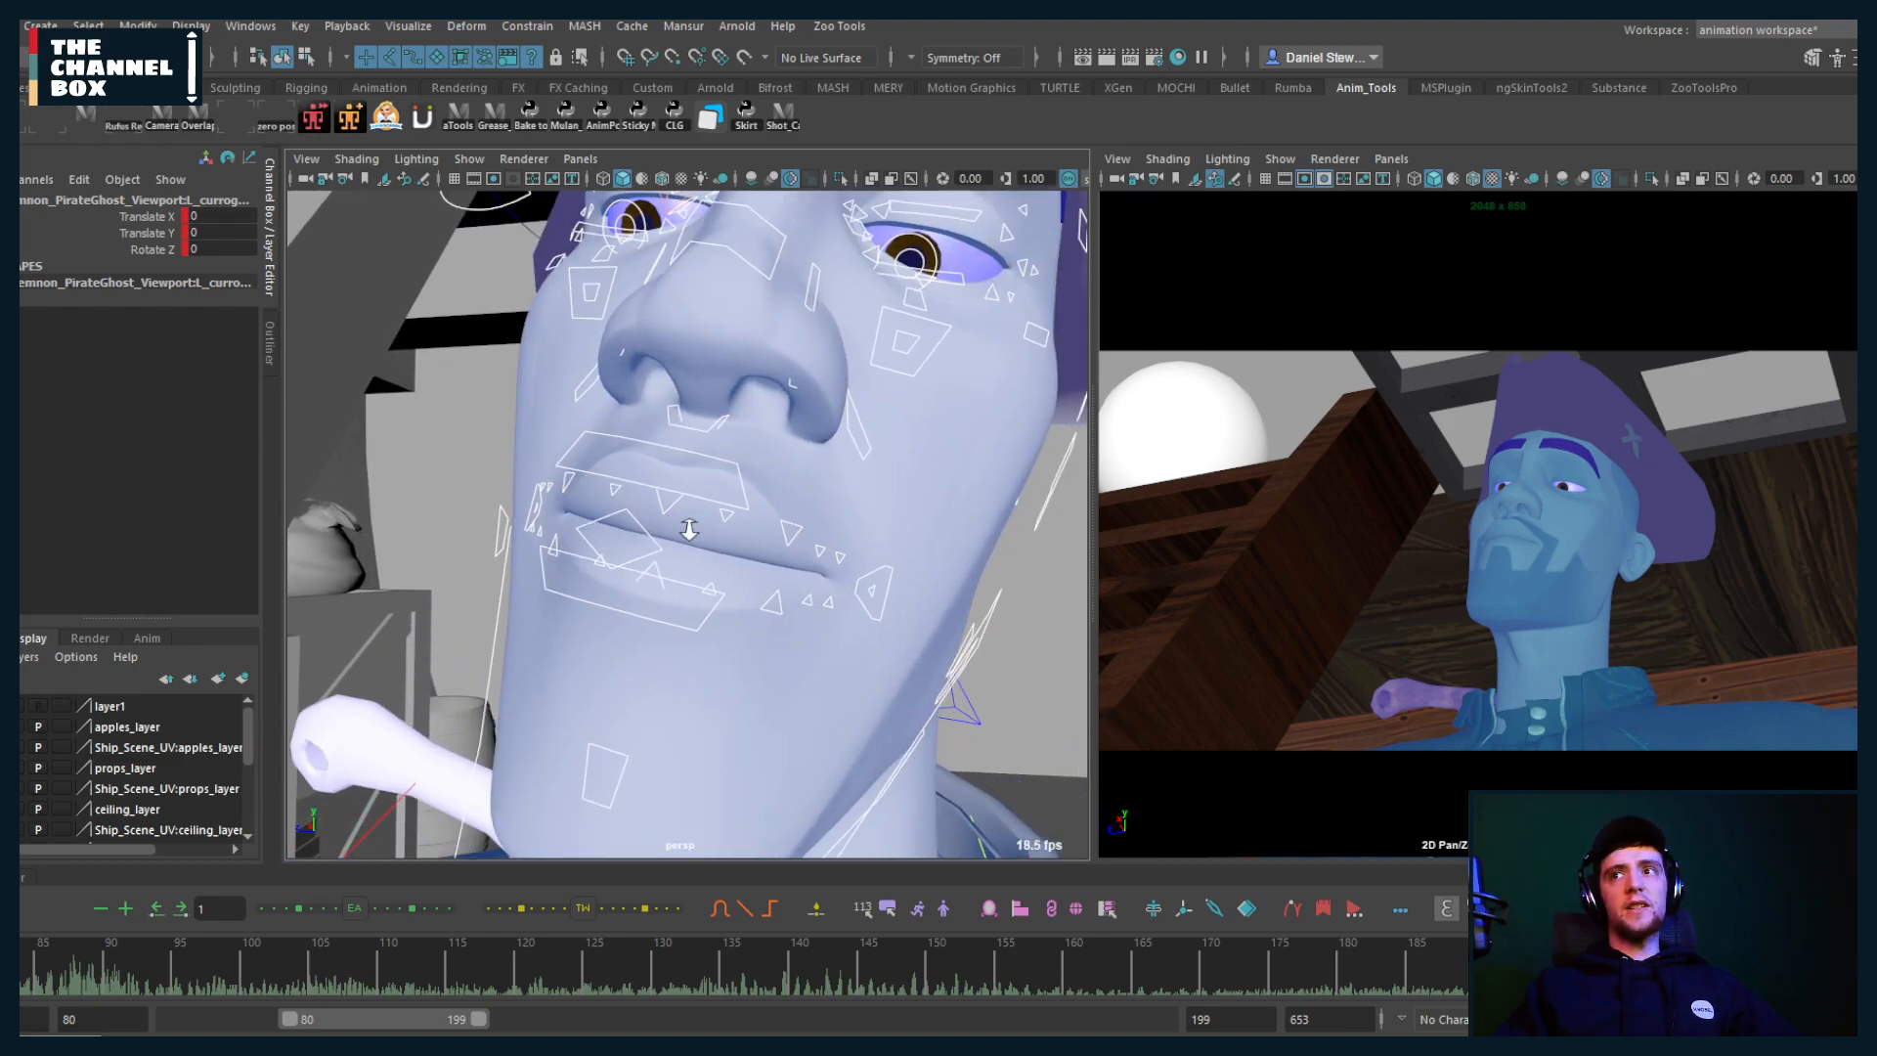
left_click(634, 595)
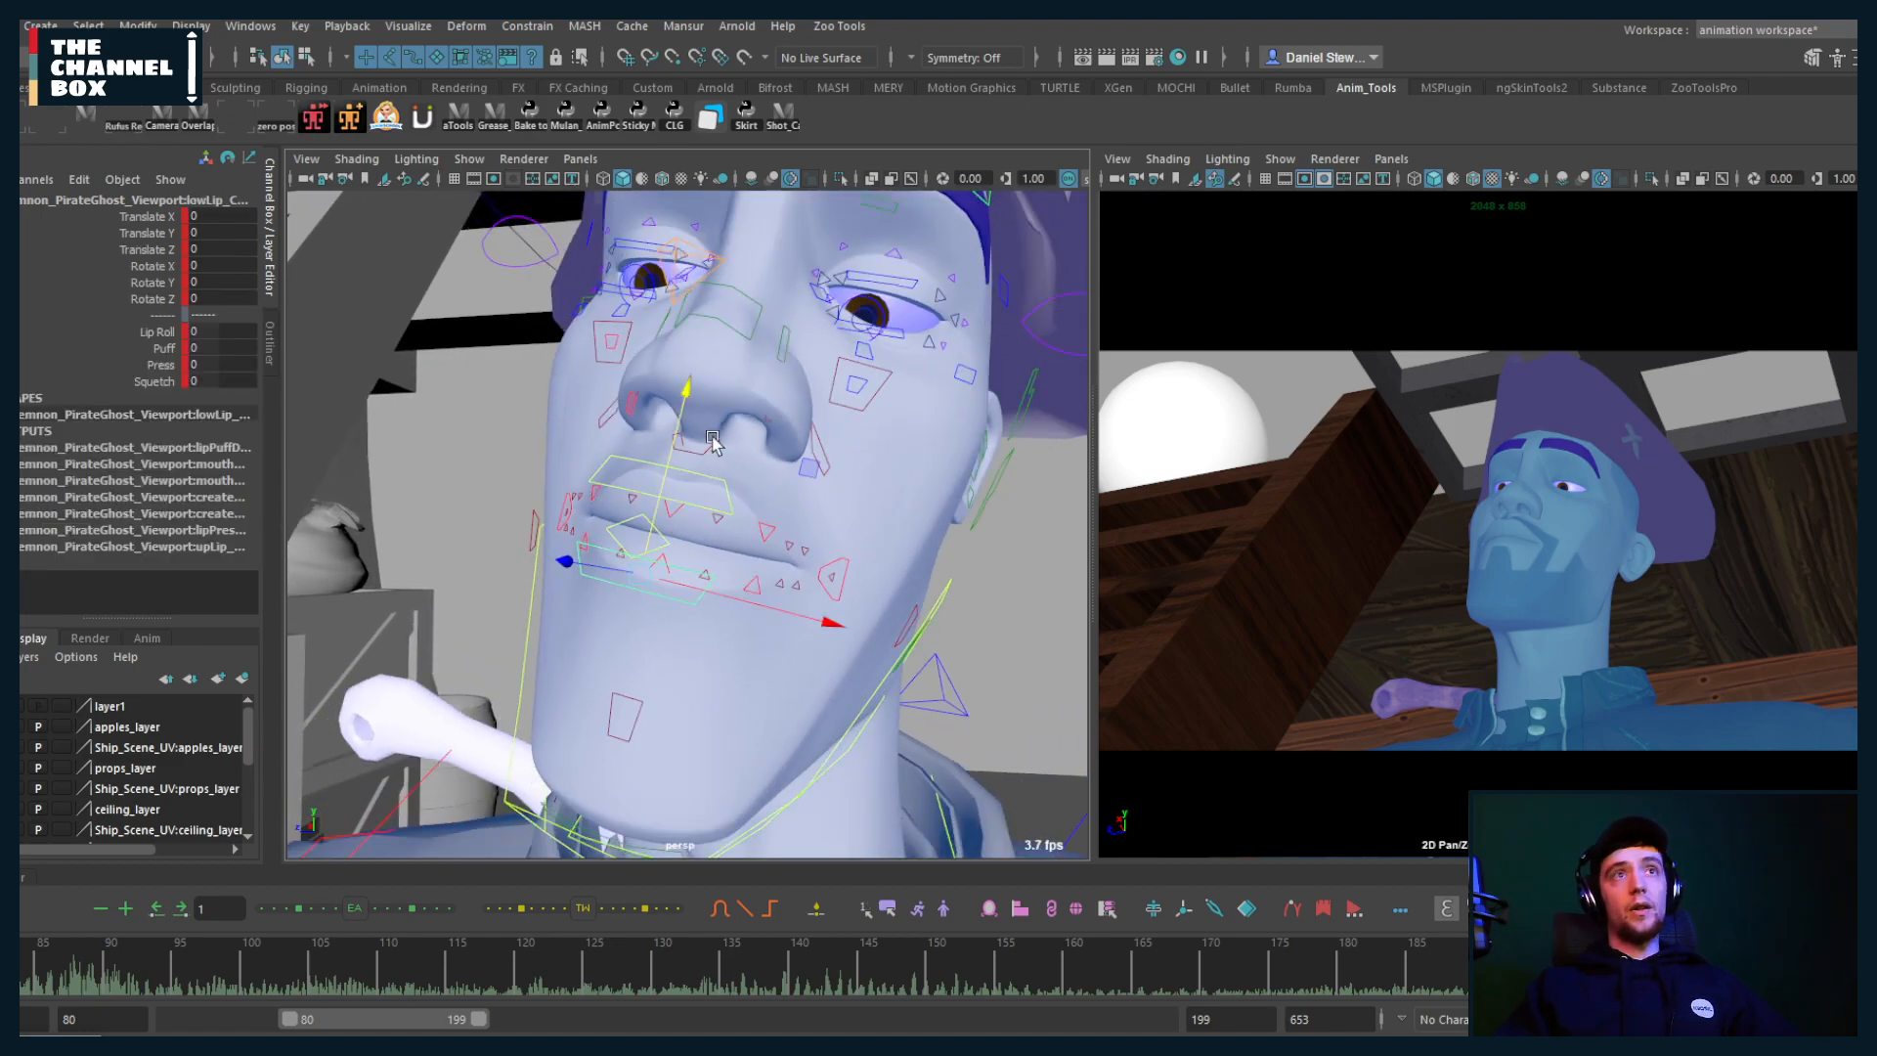
left_click_drag(665, 467, 645, 545)
Step: Raise the upper lip control to a Translate Y of about 2.577 and adjust the lower lip's to about -4.224
left_click(684, 479)
left_click_drag(684, 468, 693, 412)
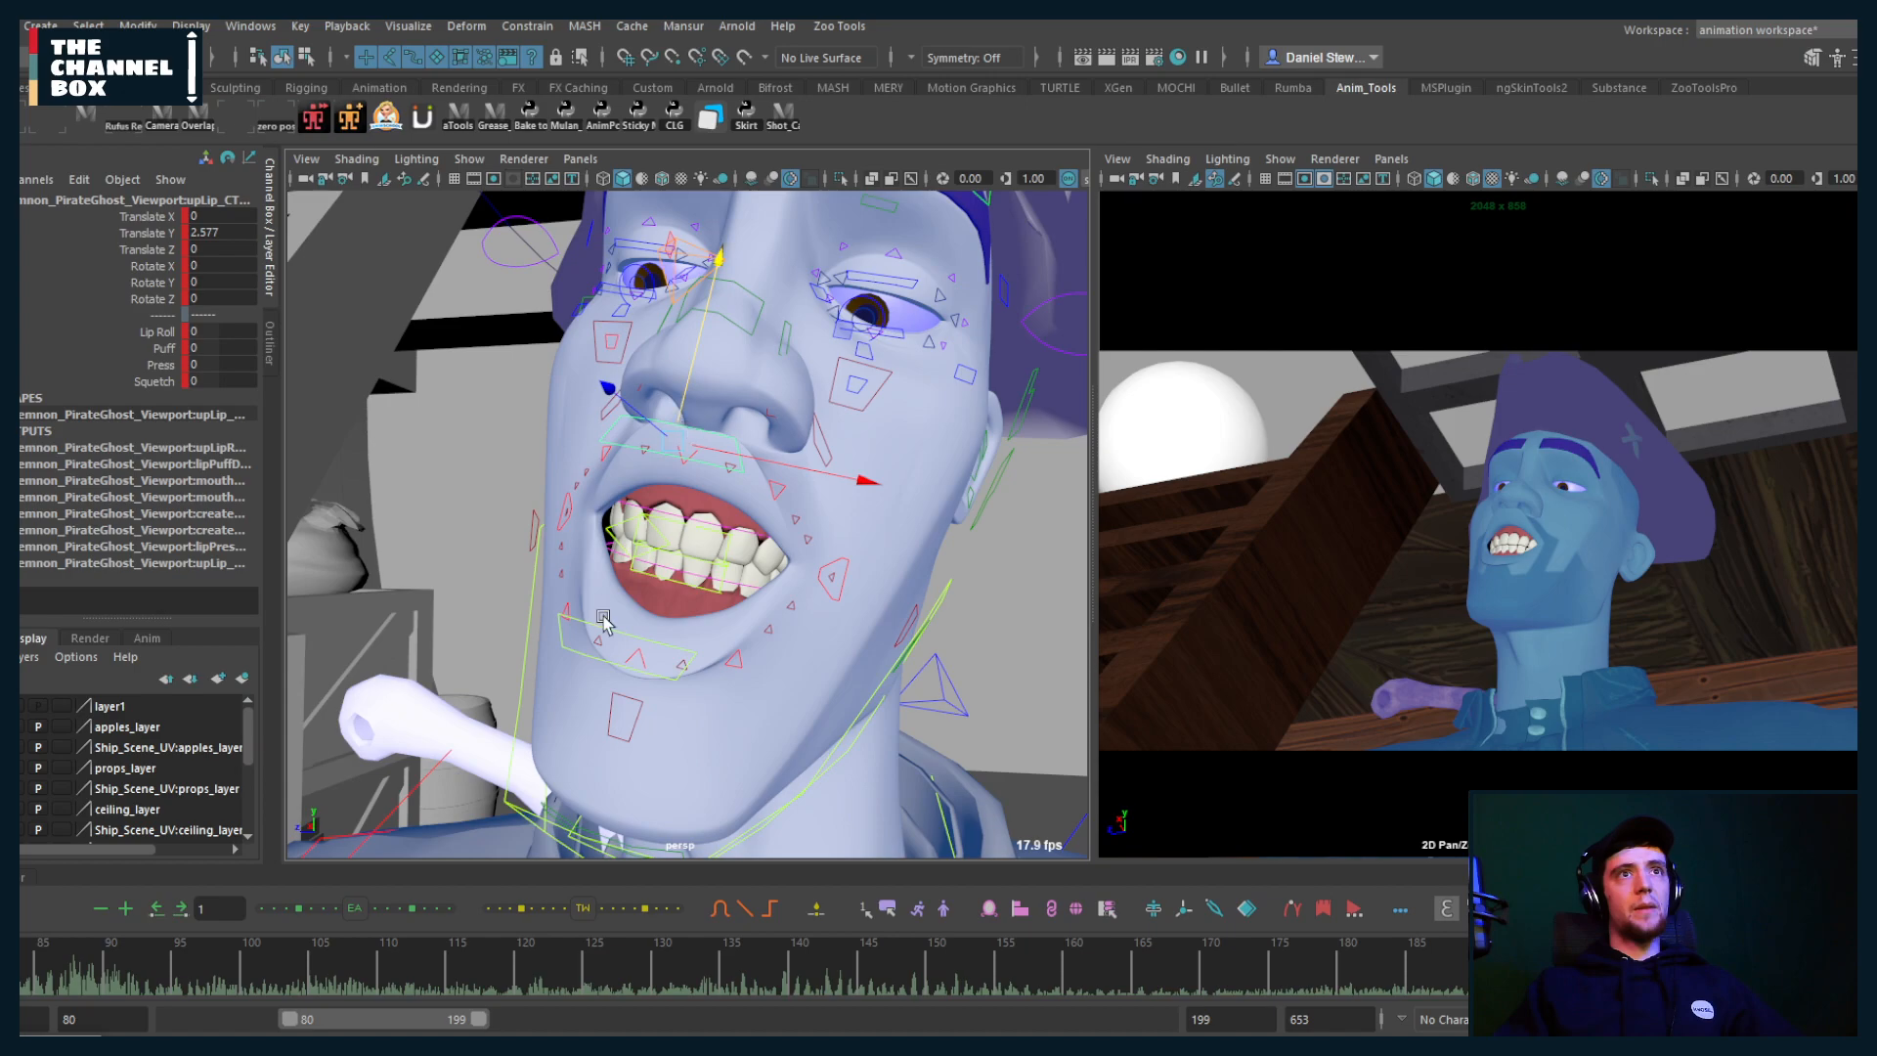
left_click(610, 633)
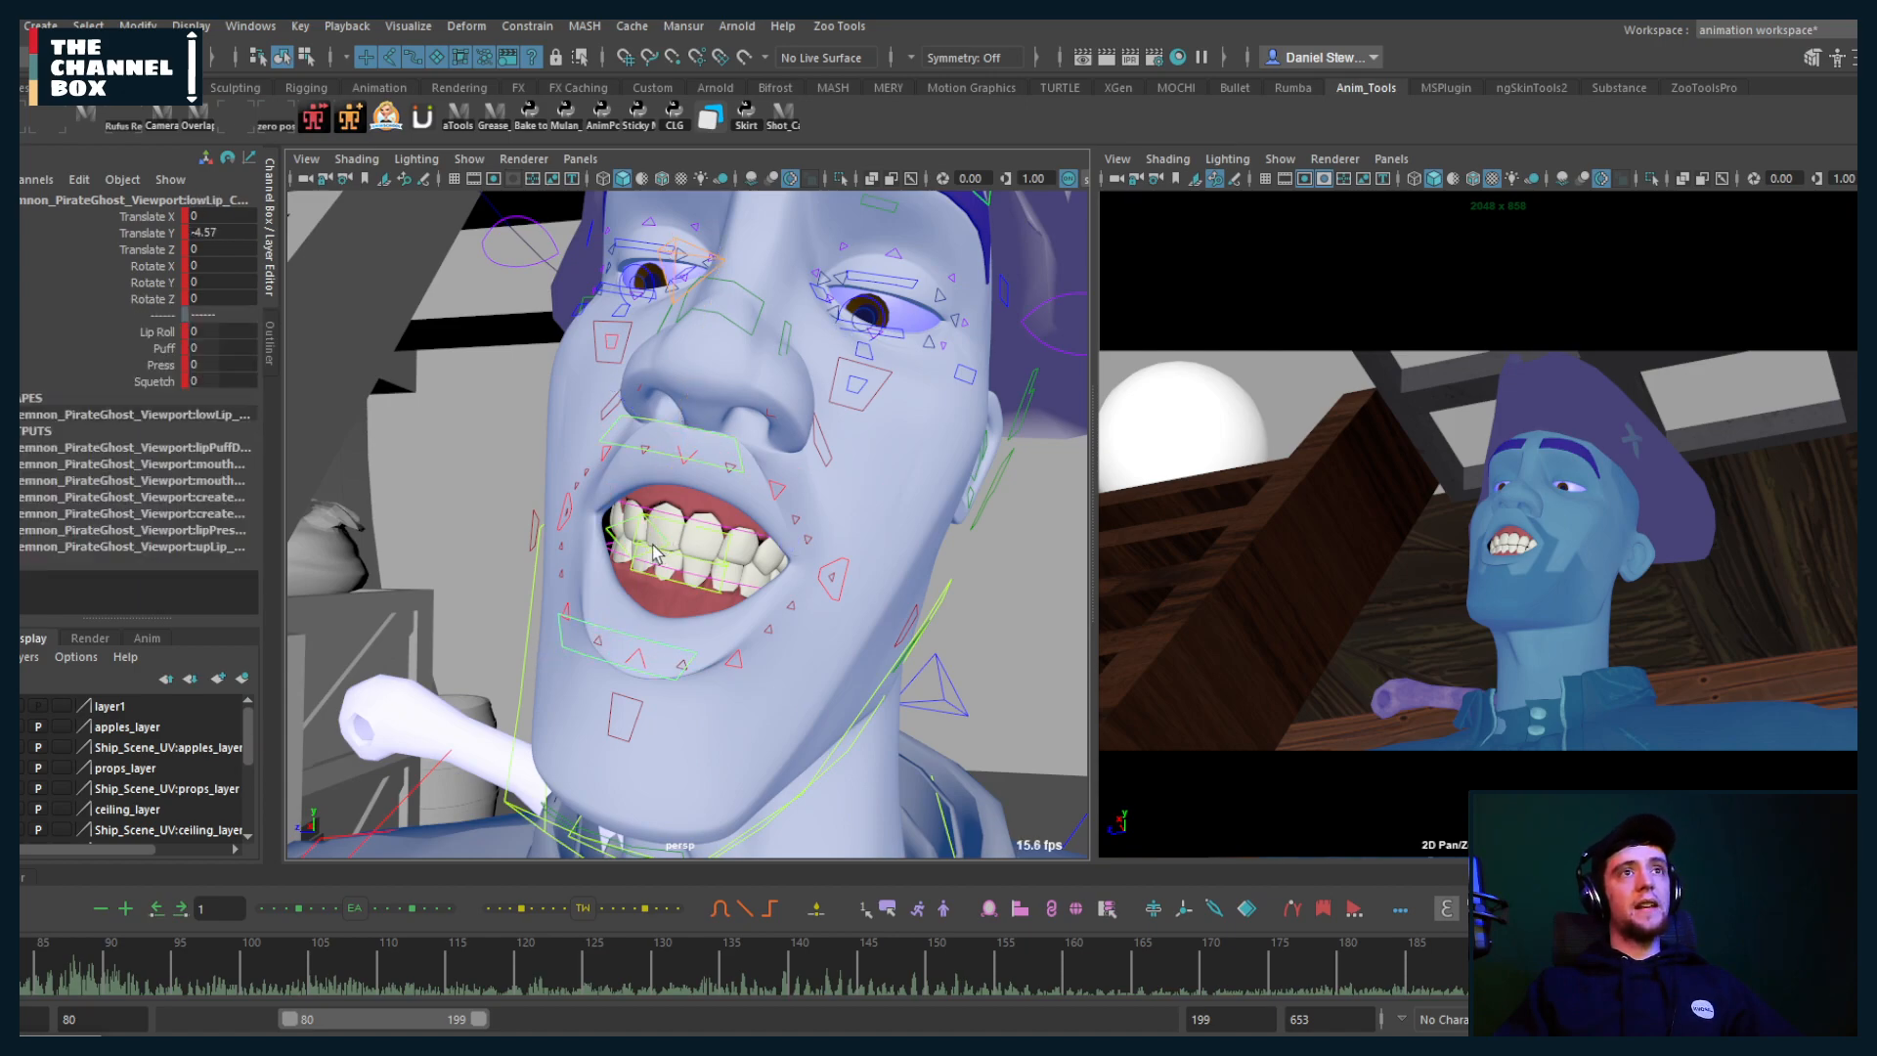
left_click_drag(654, 547, 656, 536)
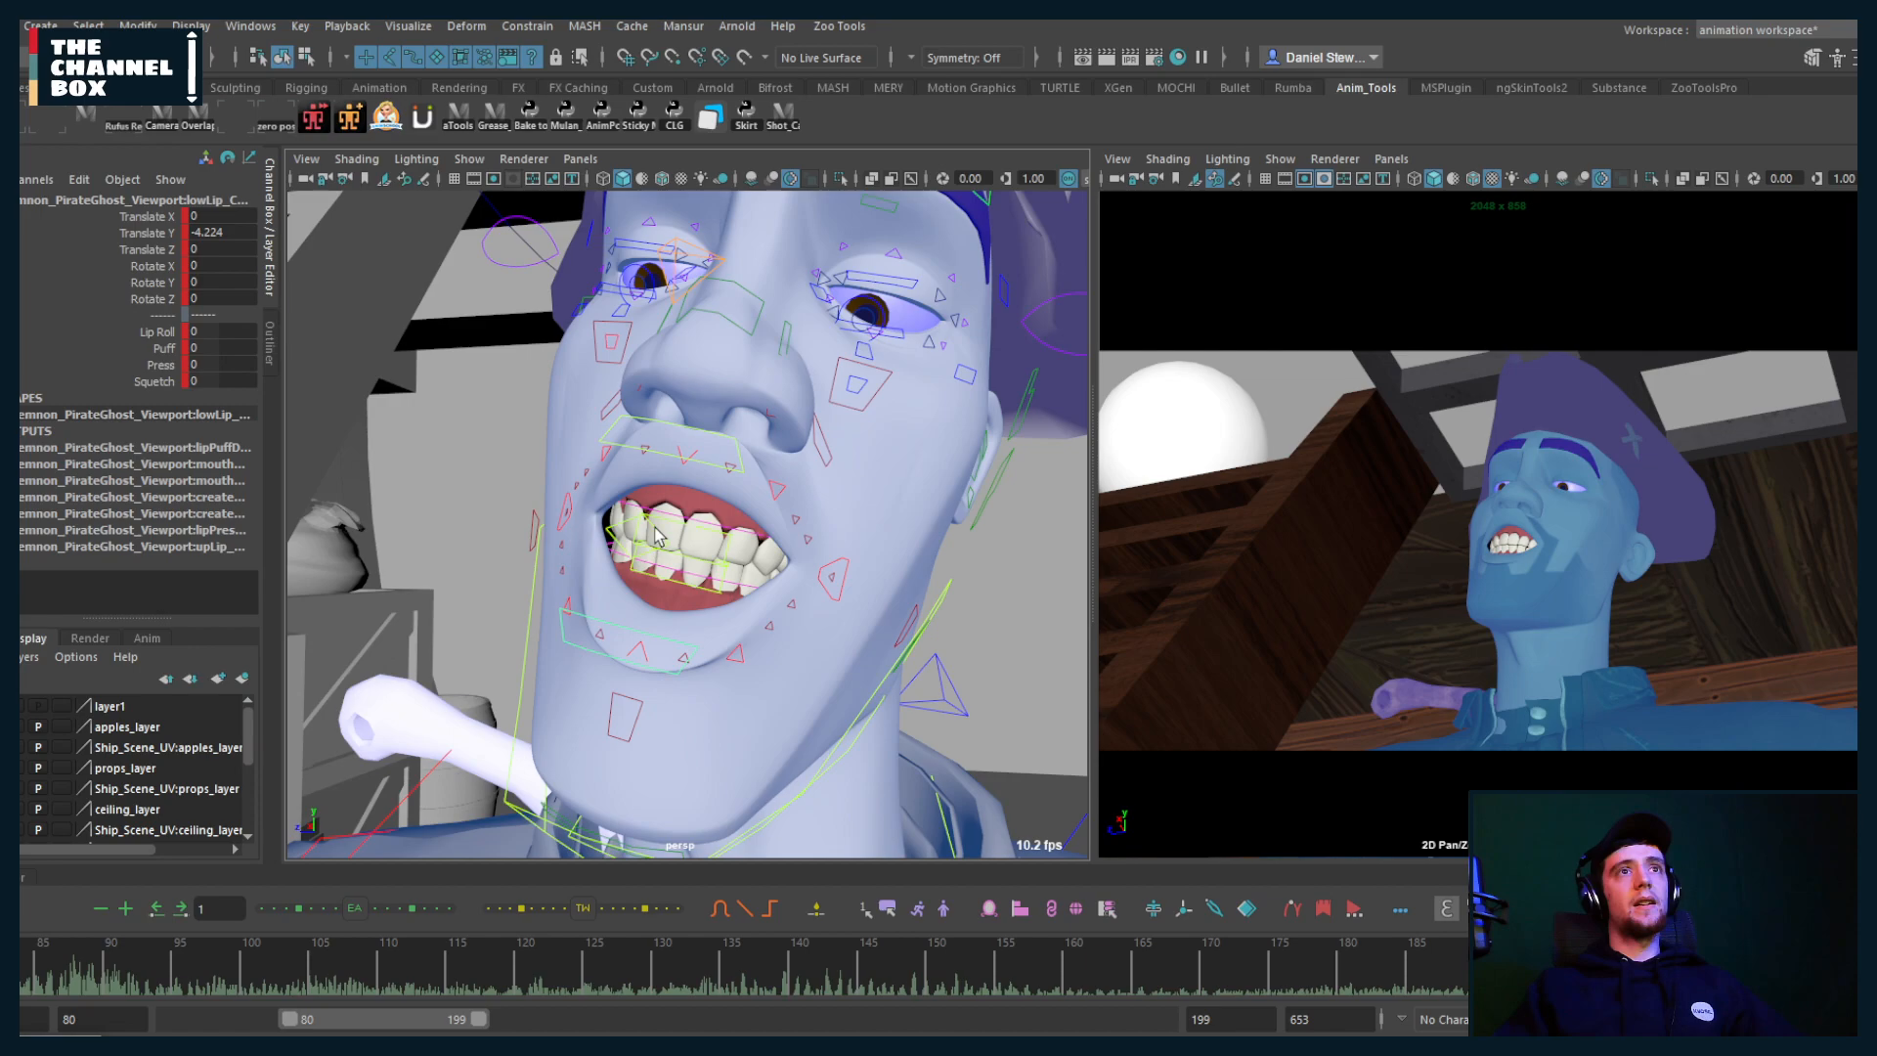
Step: Mute the Translate and Rotate channels of both the upper and lower lip controls
left_click(661, 459)
left_click_drag(156, 217, 158, 250)
right_click(164, 249)
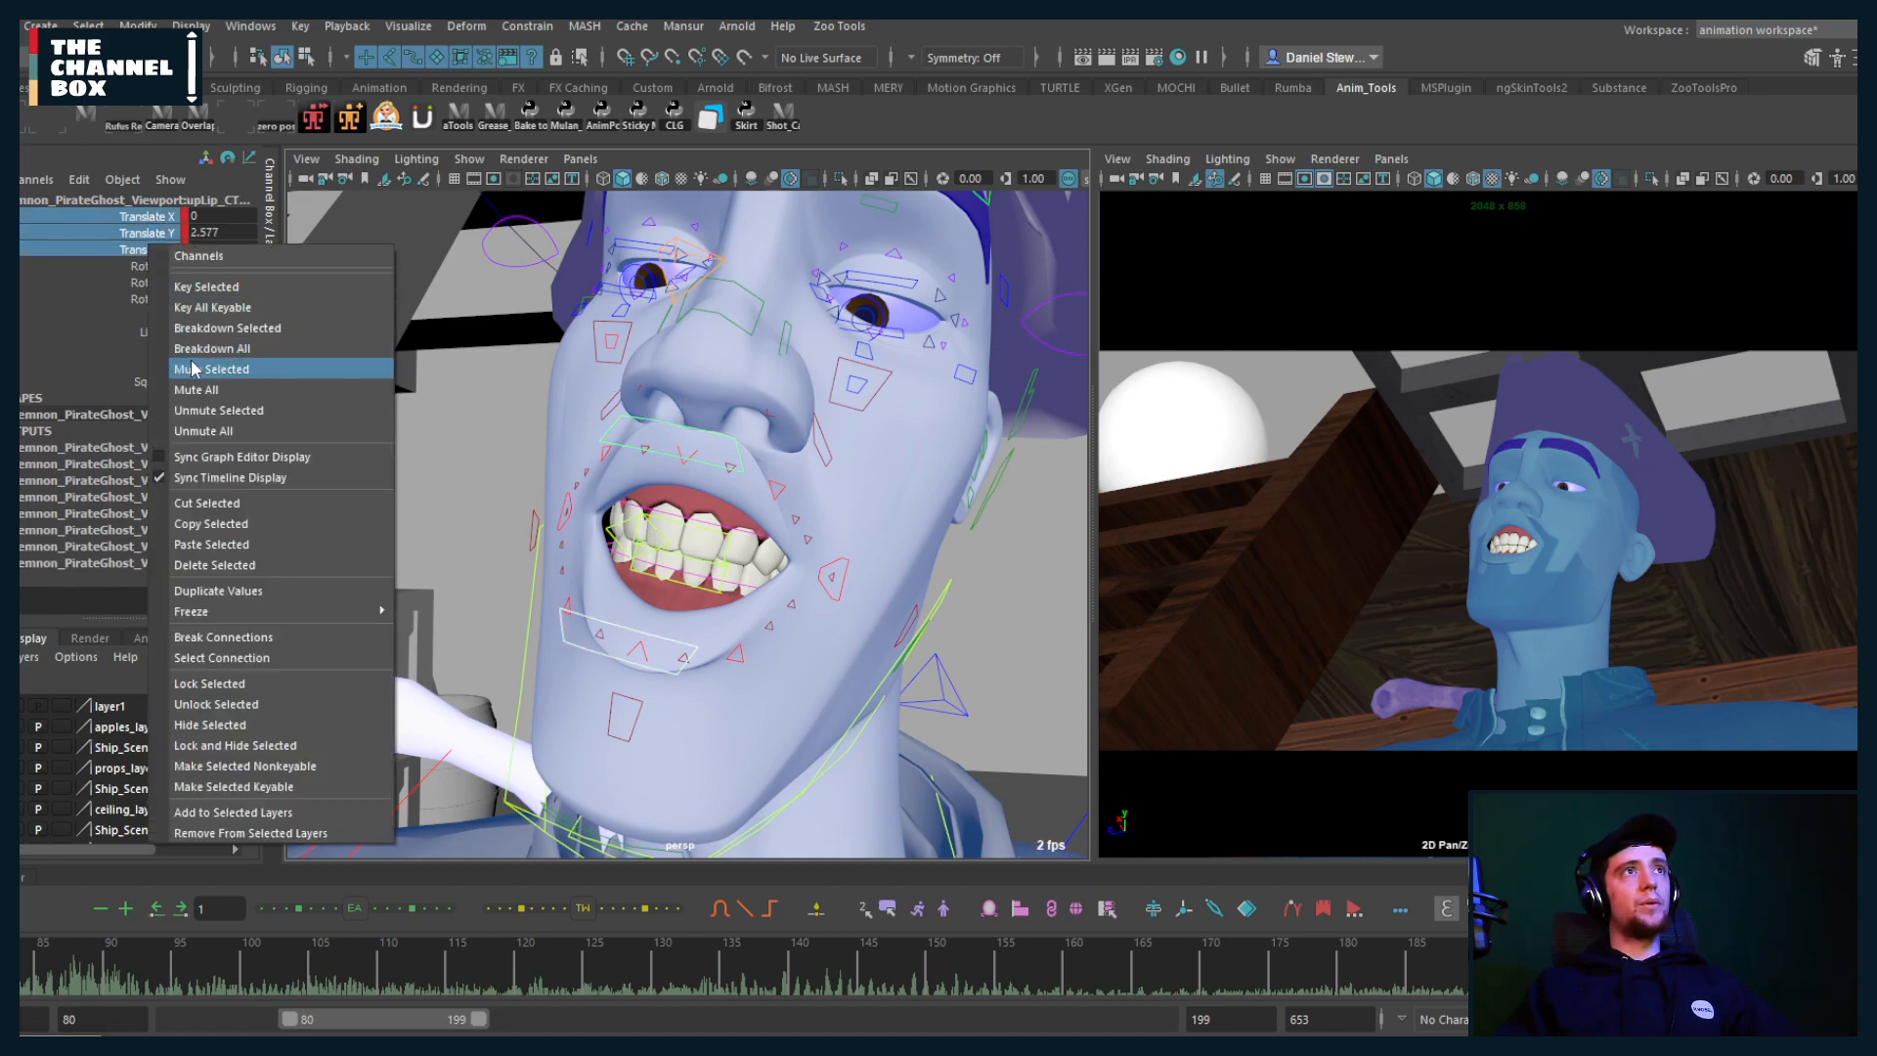
left_click(176, 369)
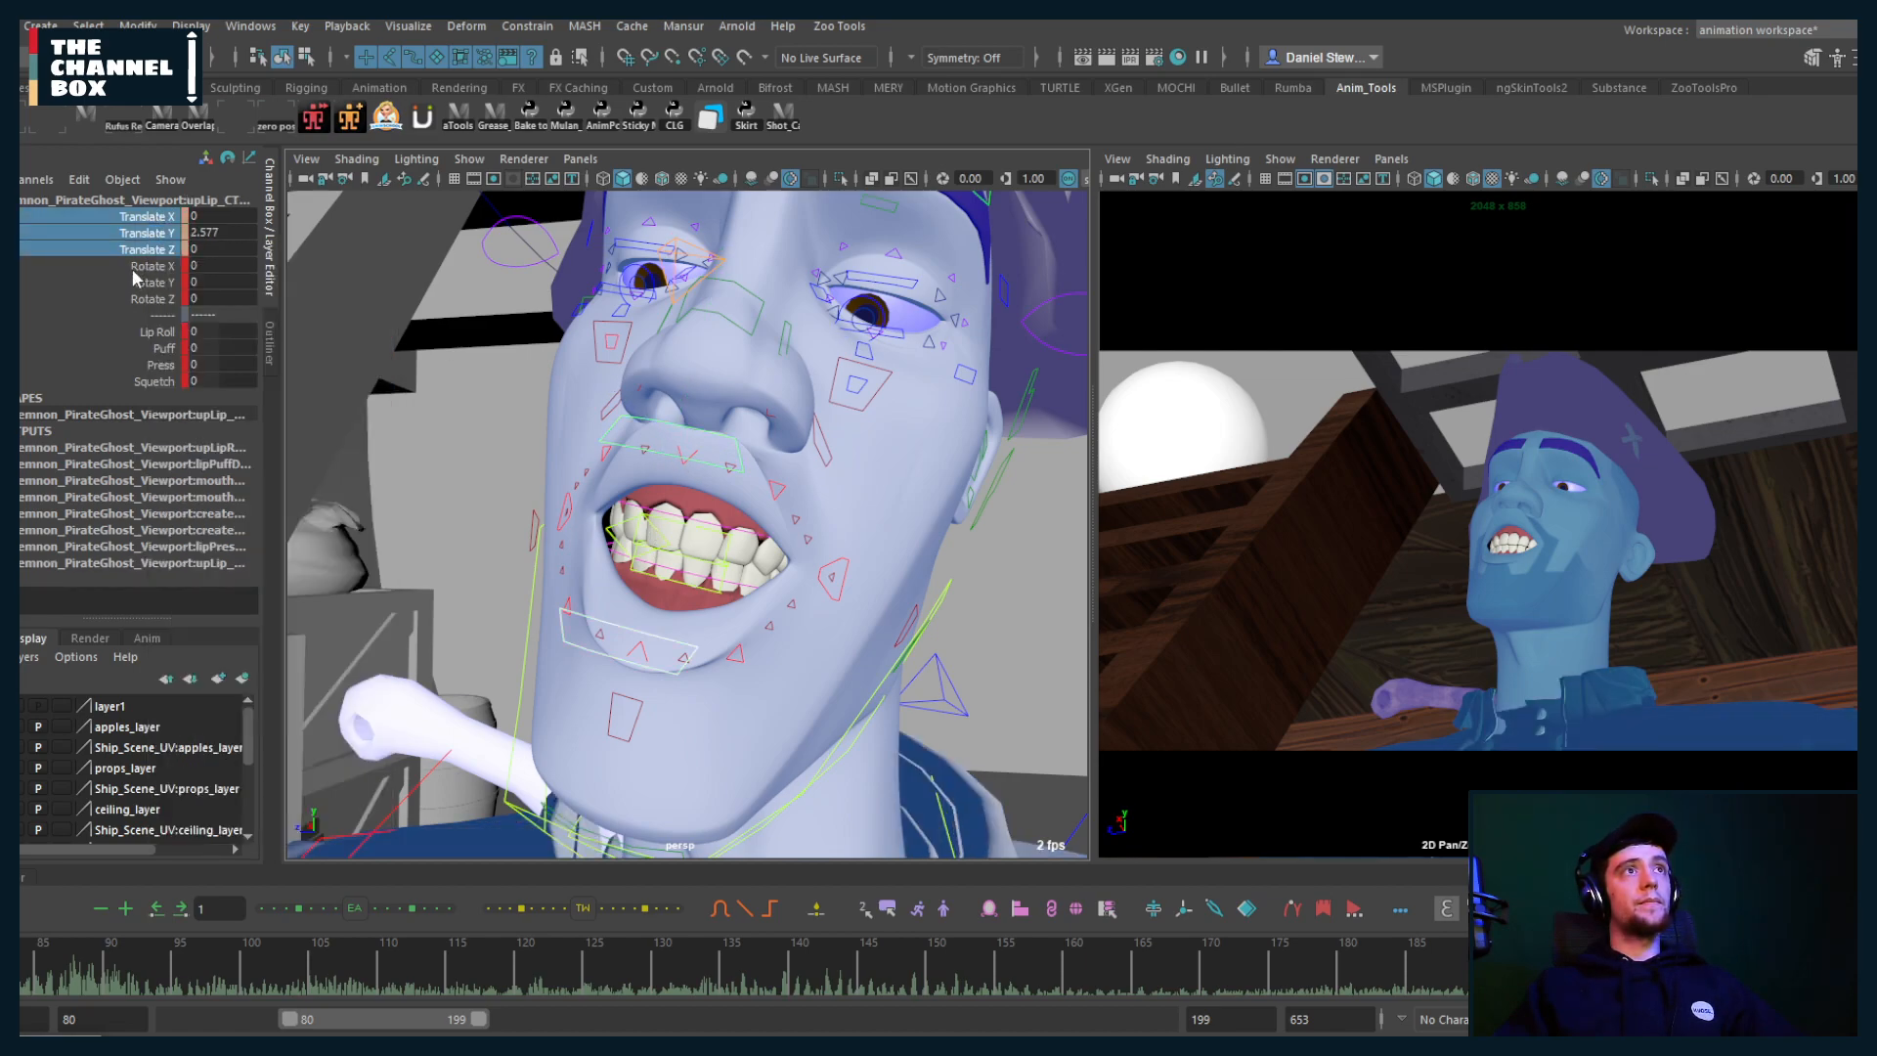
left_click_drag(149, 265, 145, 298)
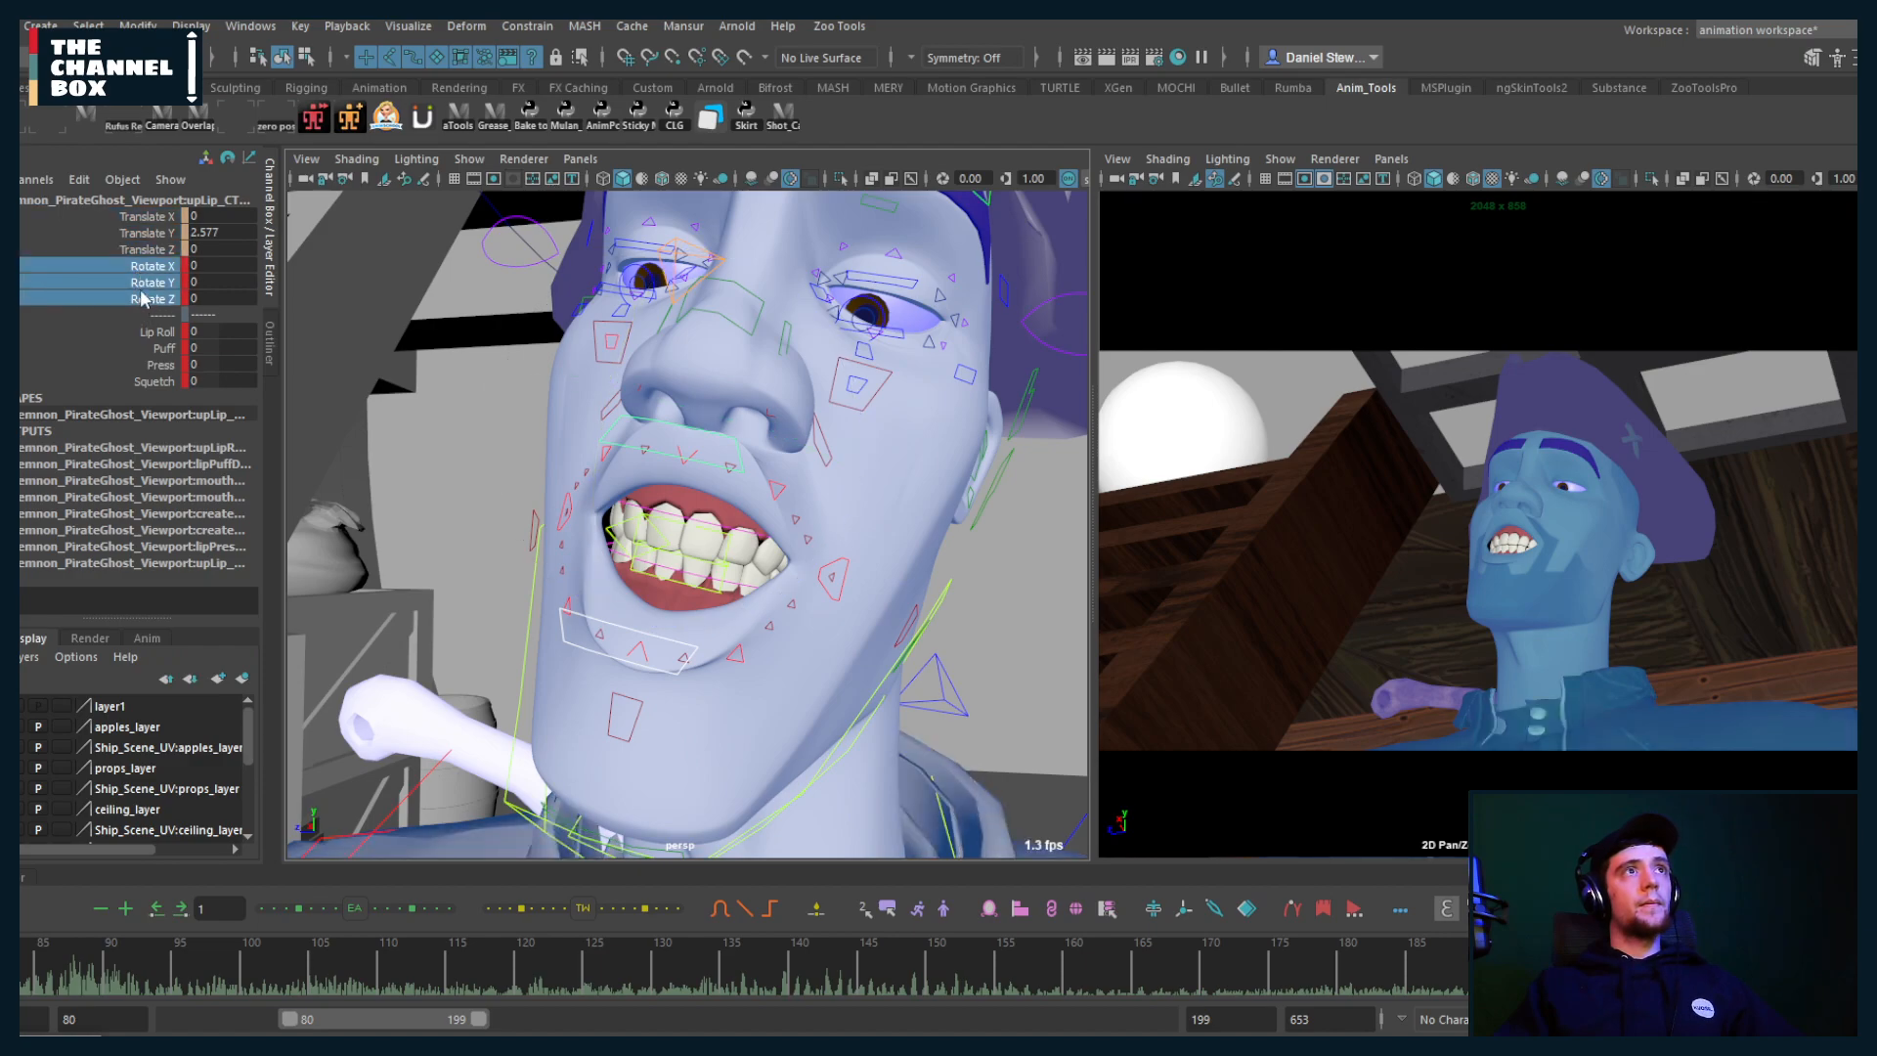
right_click(148, 298)
left_click(181, 418)
Step: Temporarily hide the geometry in the perspective view to select the lower and upper teeth controls inside the mouth
left_click_drag(714, 540, 674, 545, "alt")
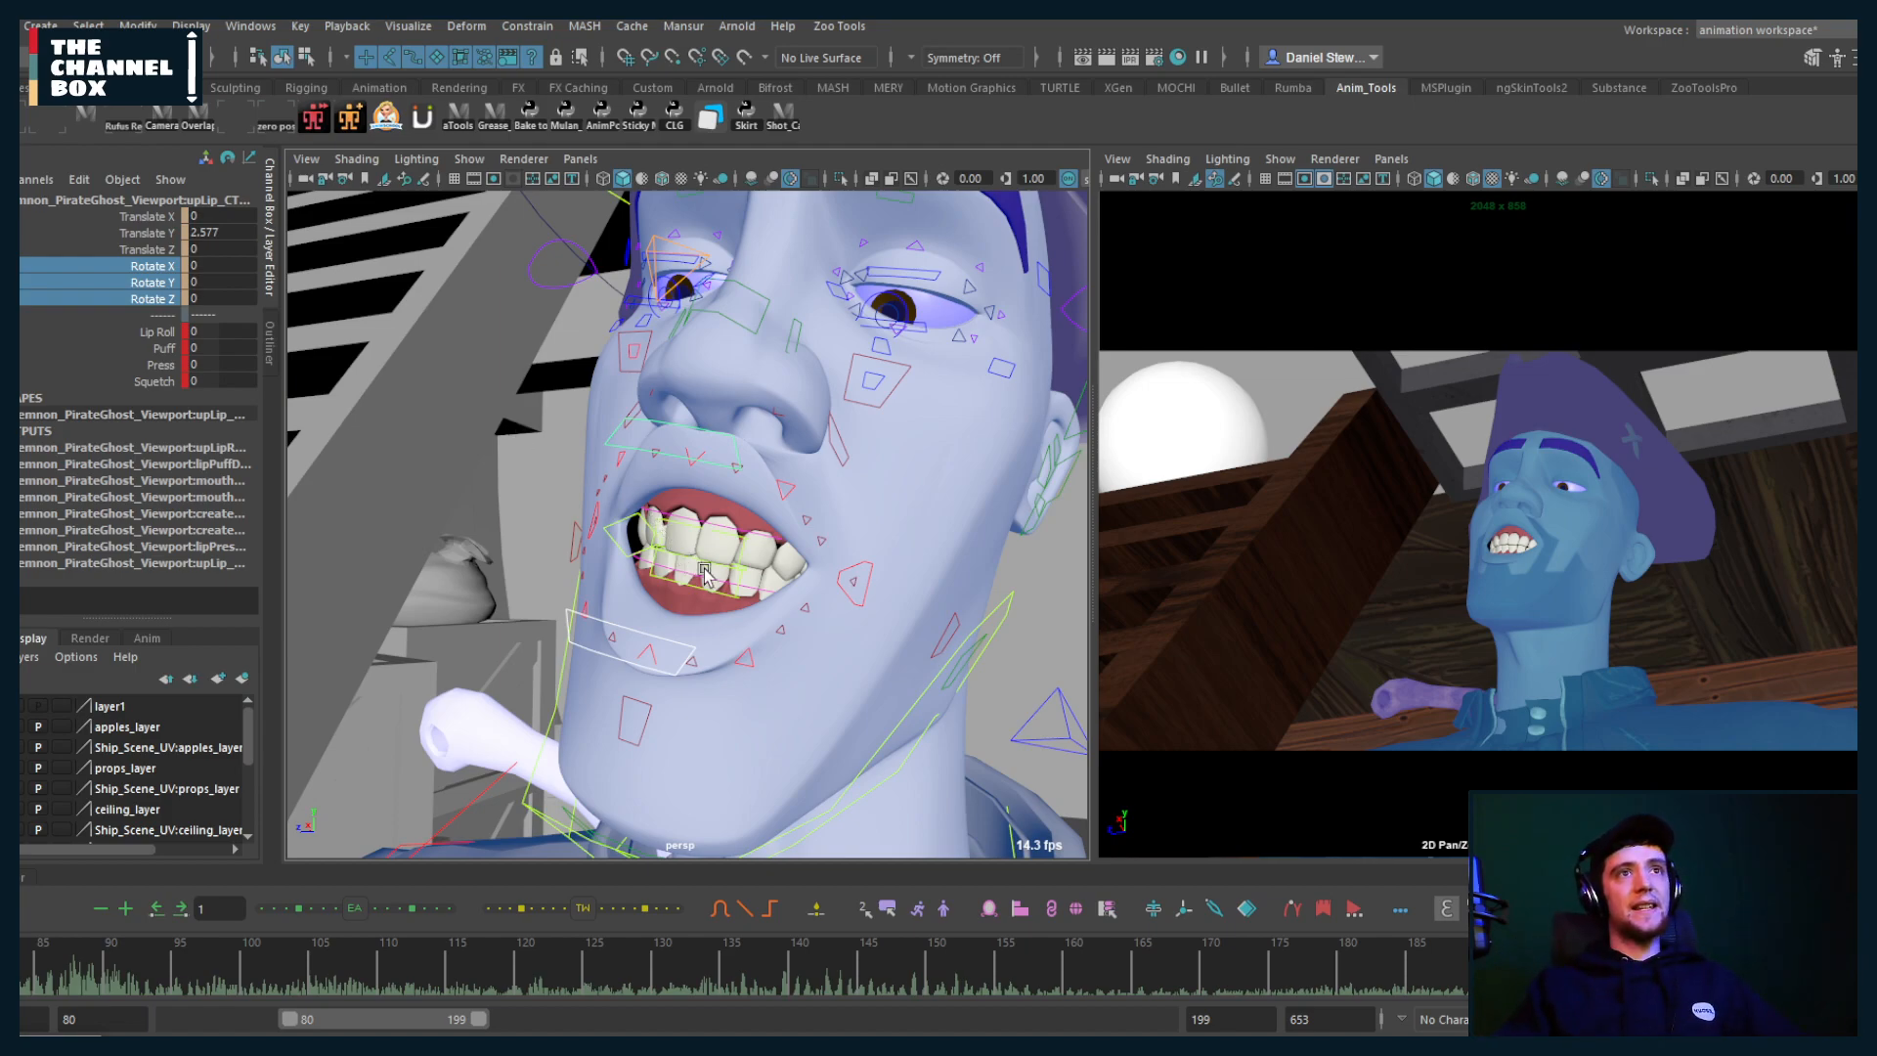
right_click_drag(715, 533, 769, 556, "alt")
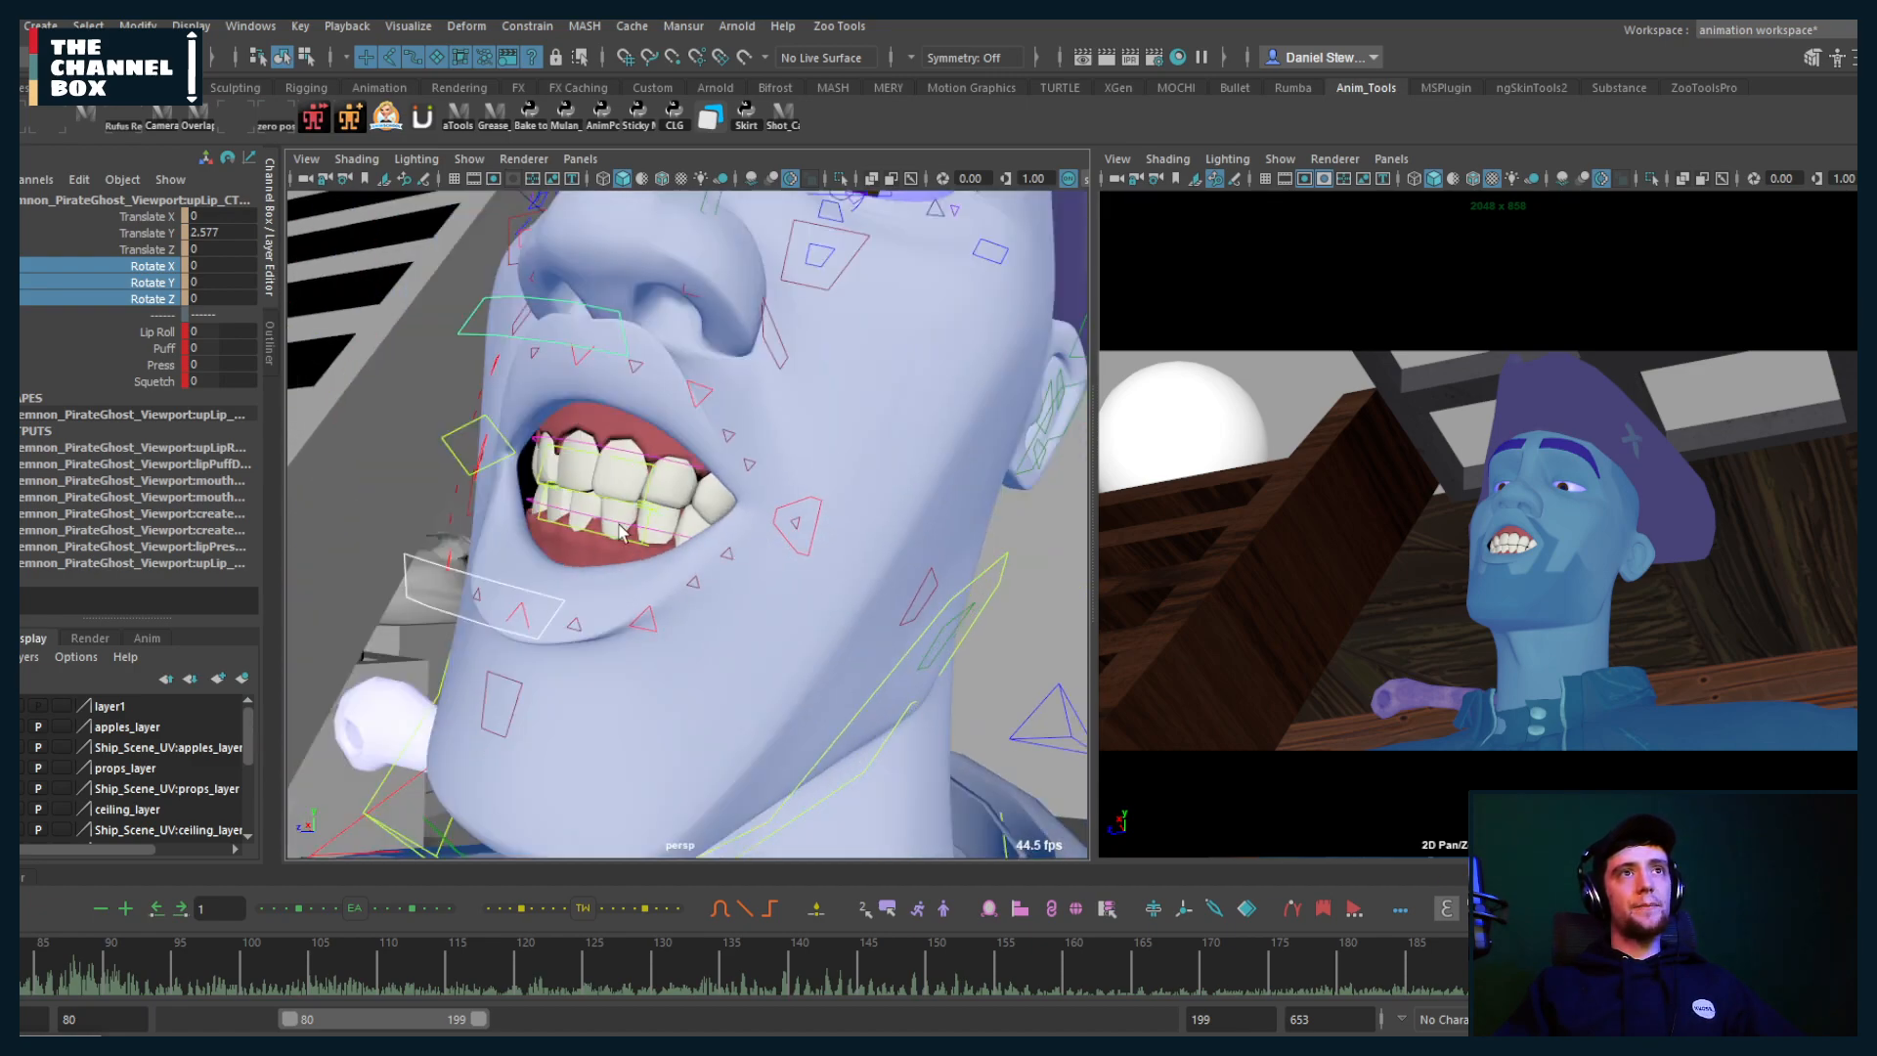
key("alt+1")
left_click(688, 535)
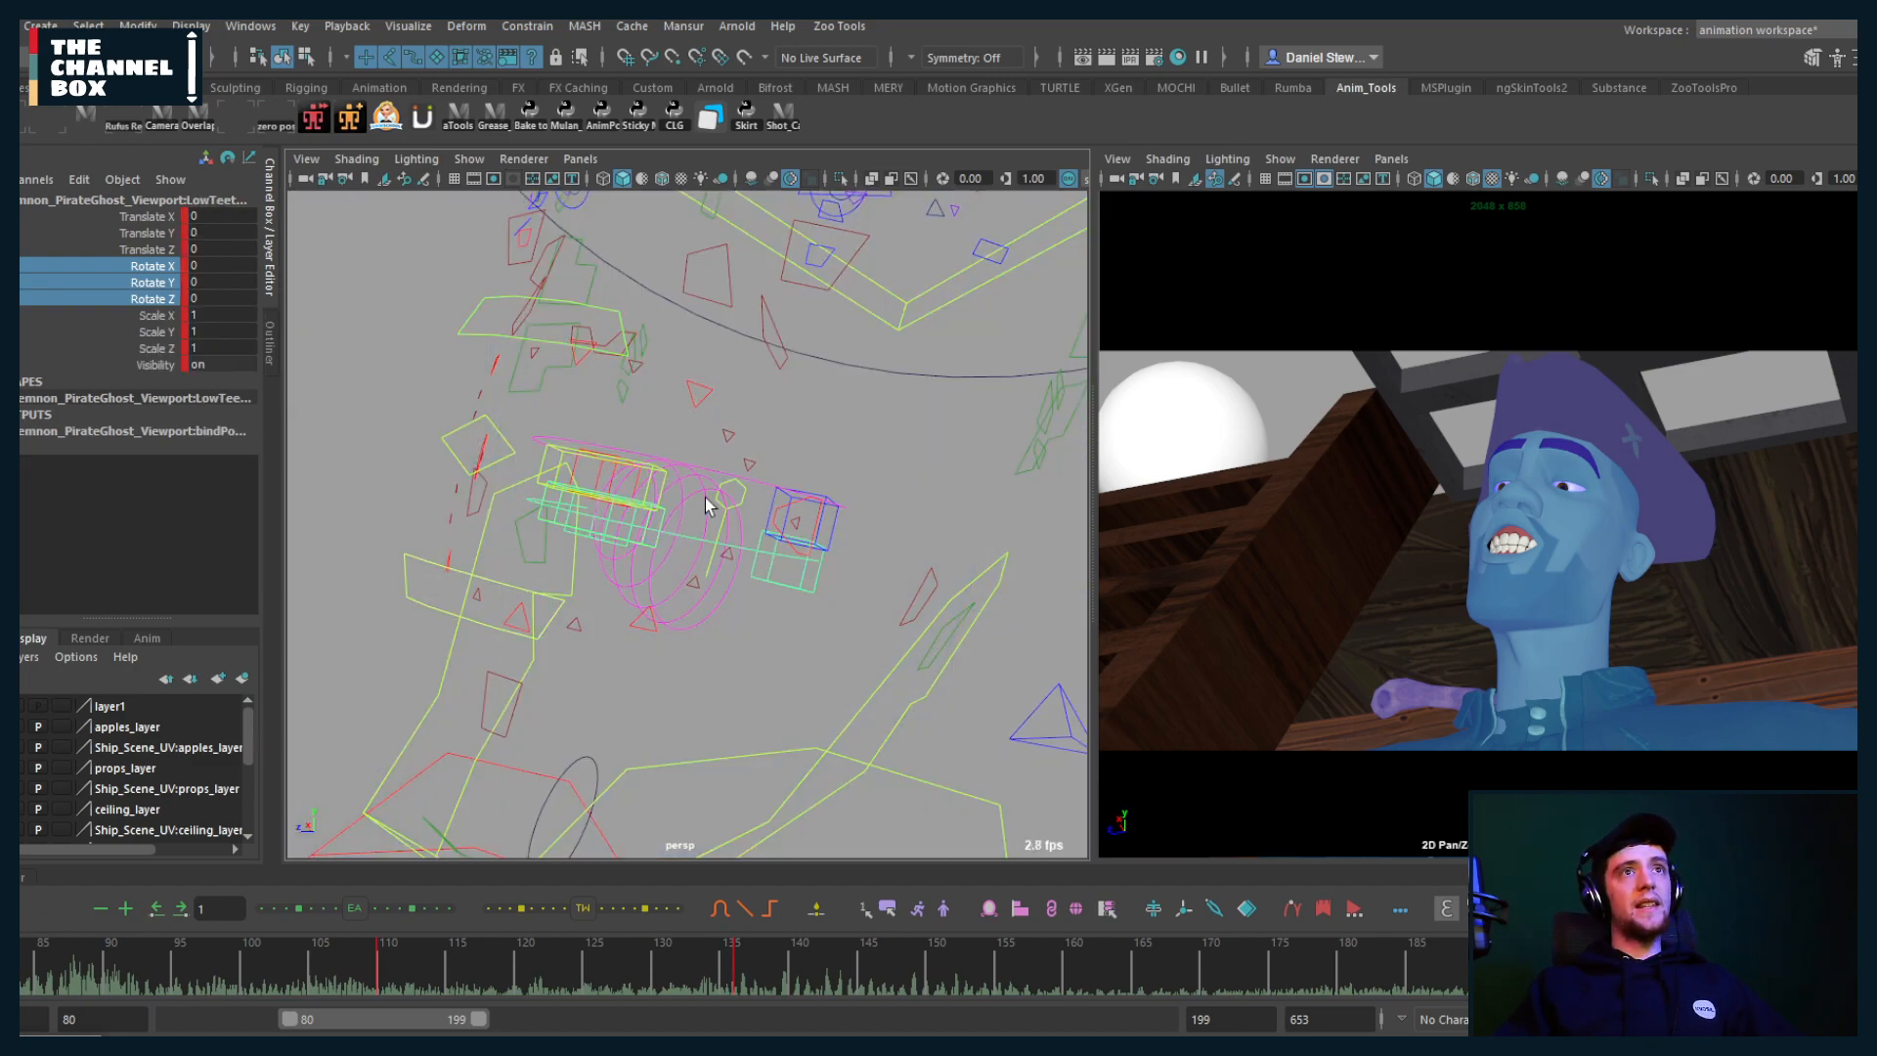
left_click(709, 477)
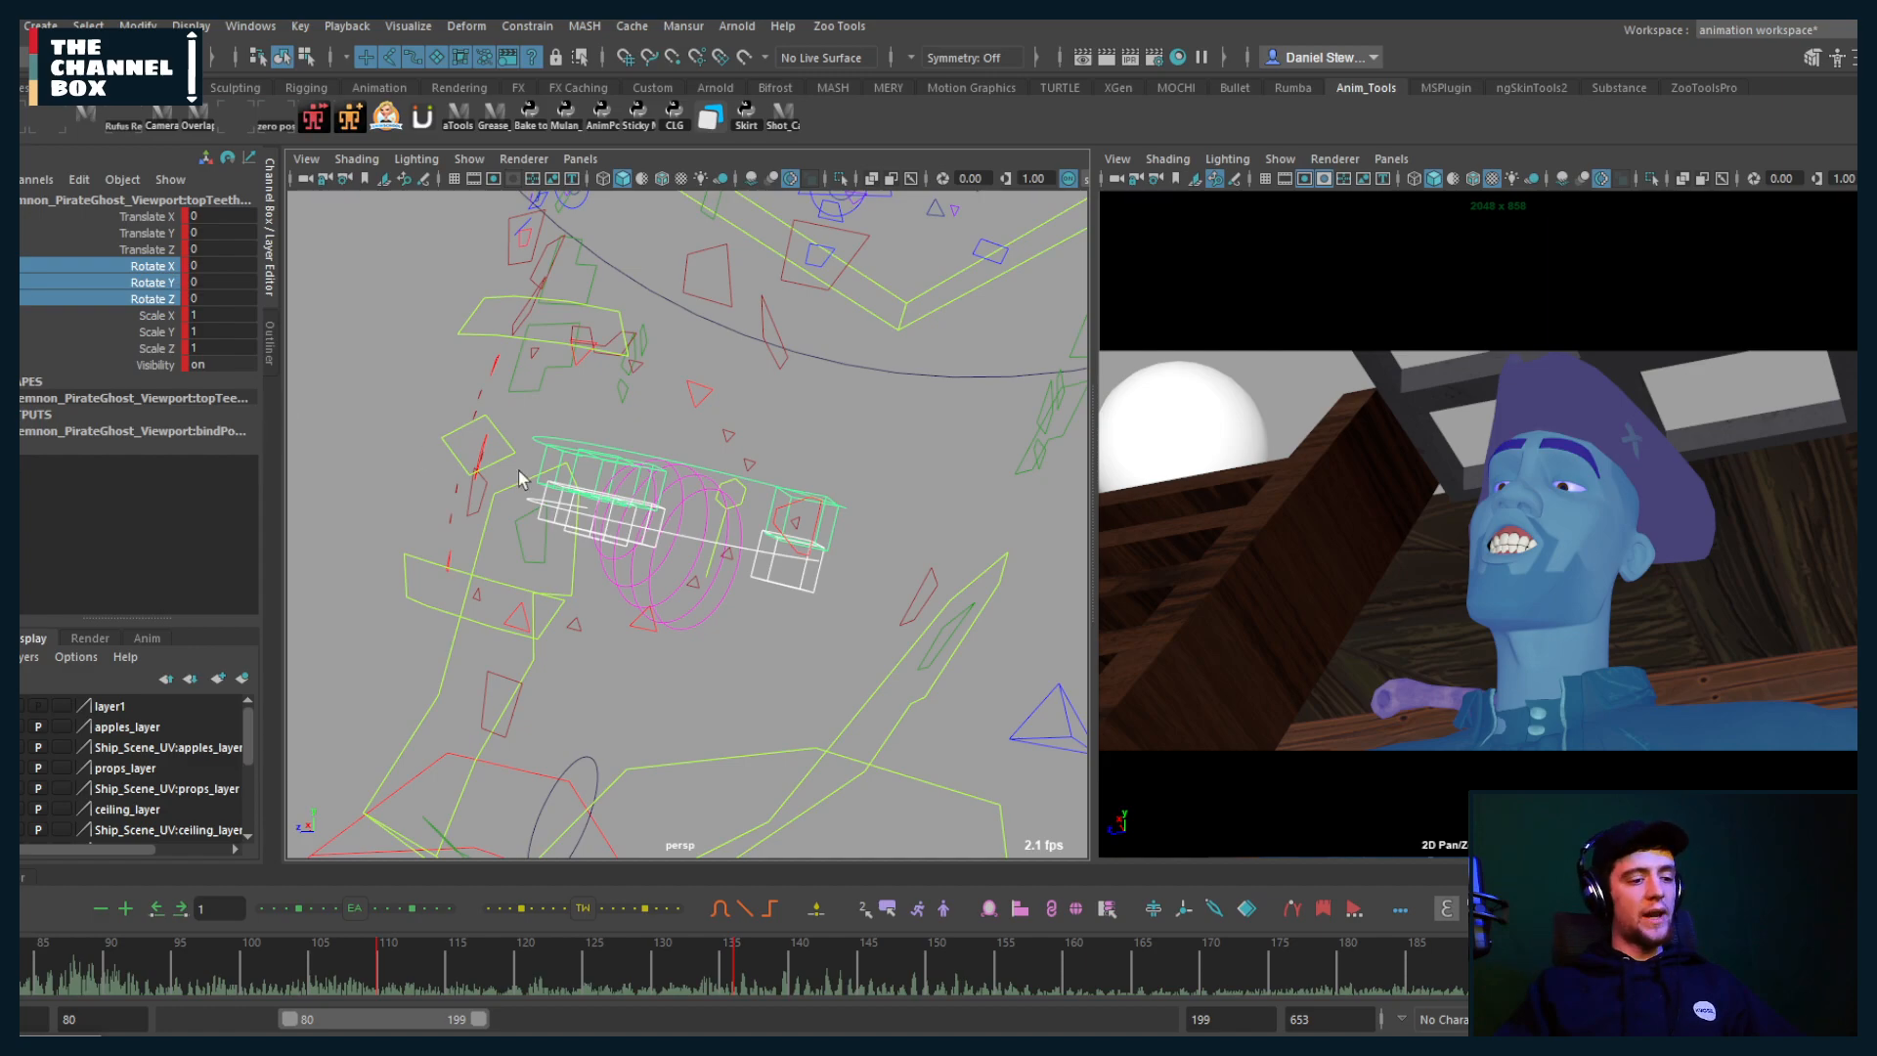
key("alt+1")
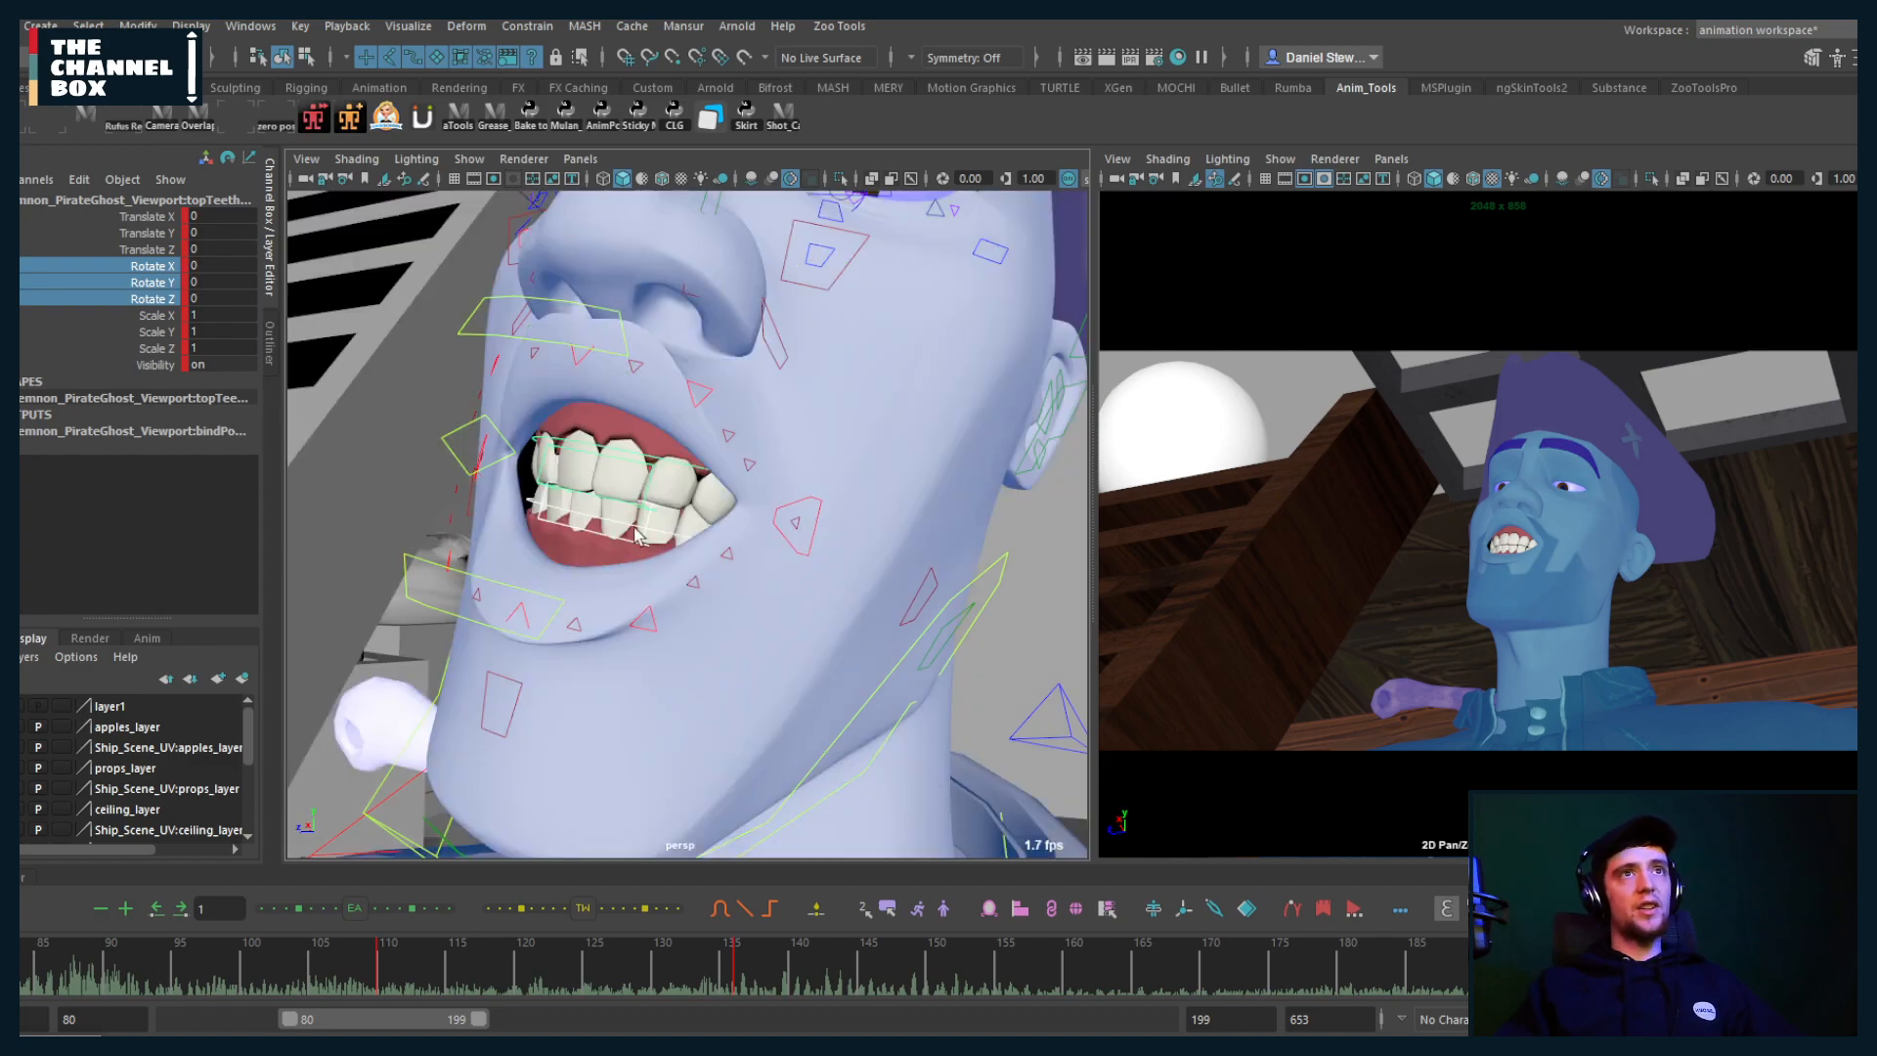
Step: Try opening the jaw by rotating its control to a Rotate X of about 3.562, and undo the rotation
left_click(897, 672)
mouse_move(775, 488)
left_mouse_down()
mouse_move(758, 504)
mouse_move(761, 489)
left_mouse_up()
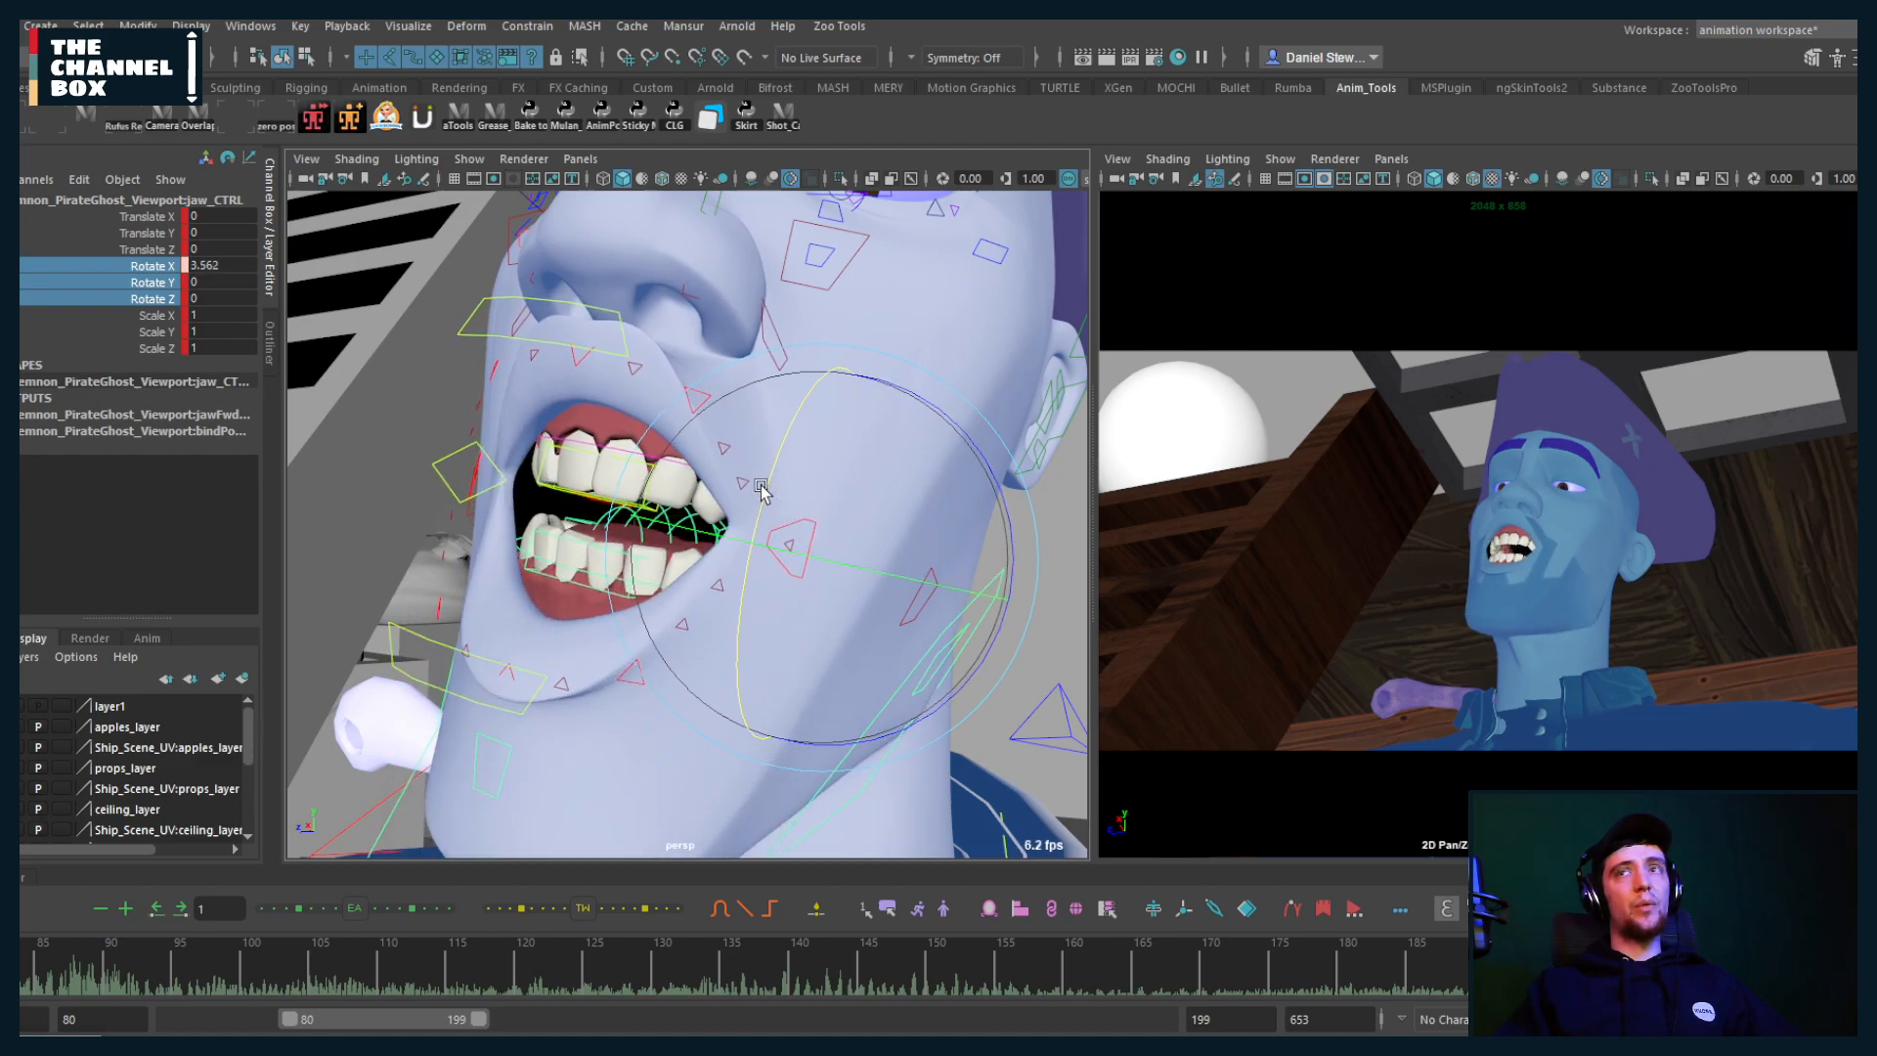
key("ctrl+z")
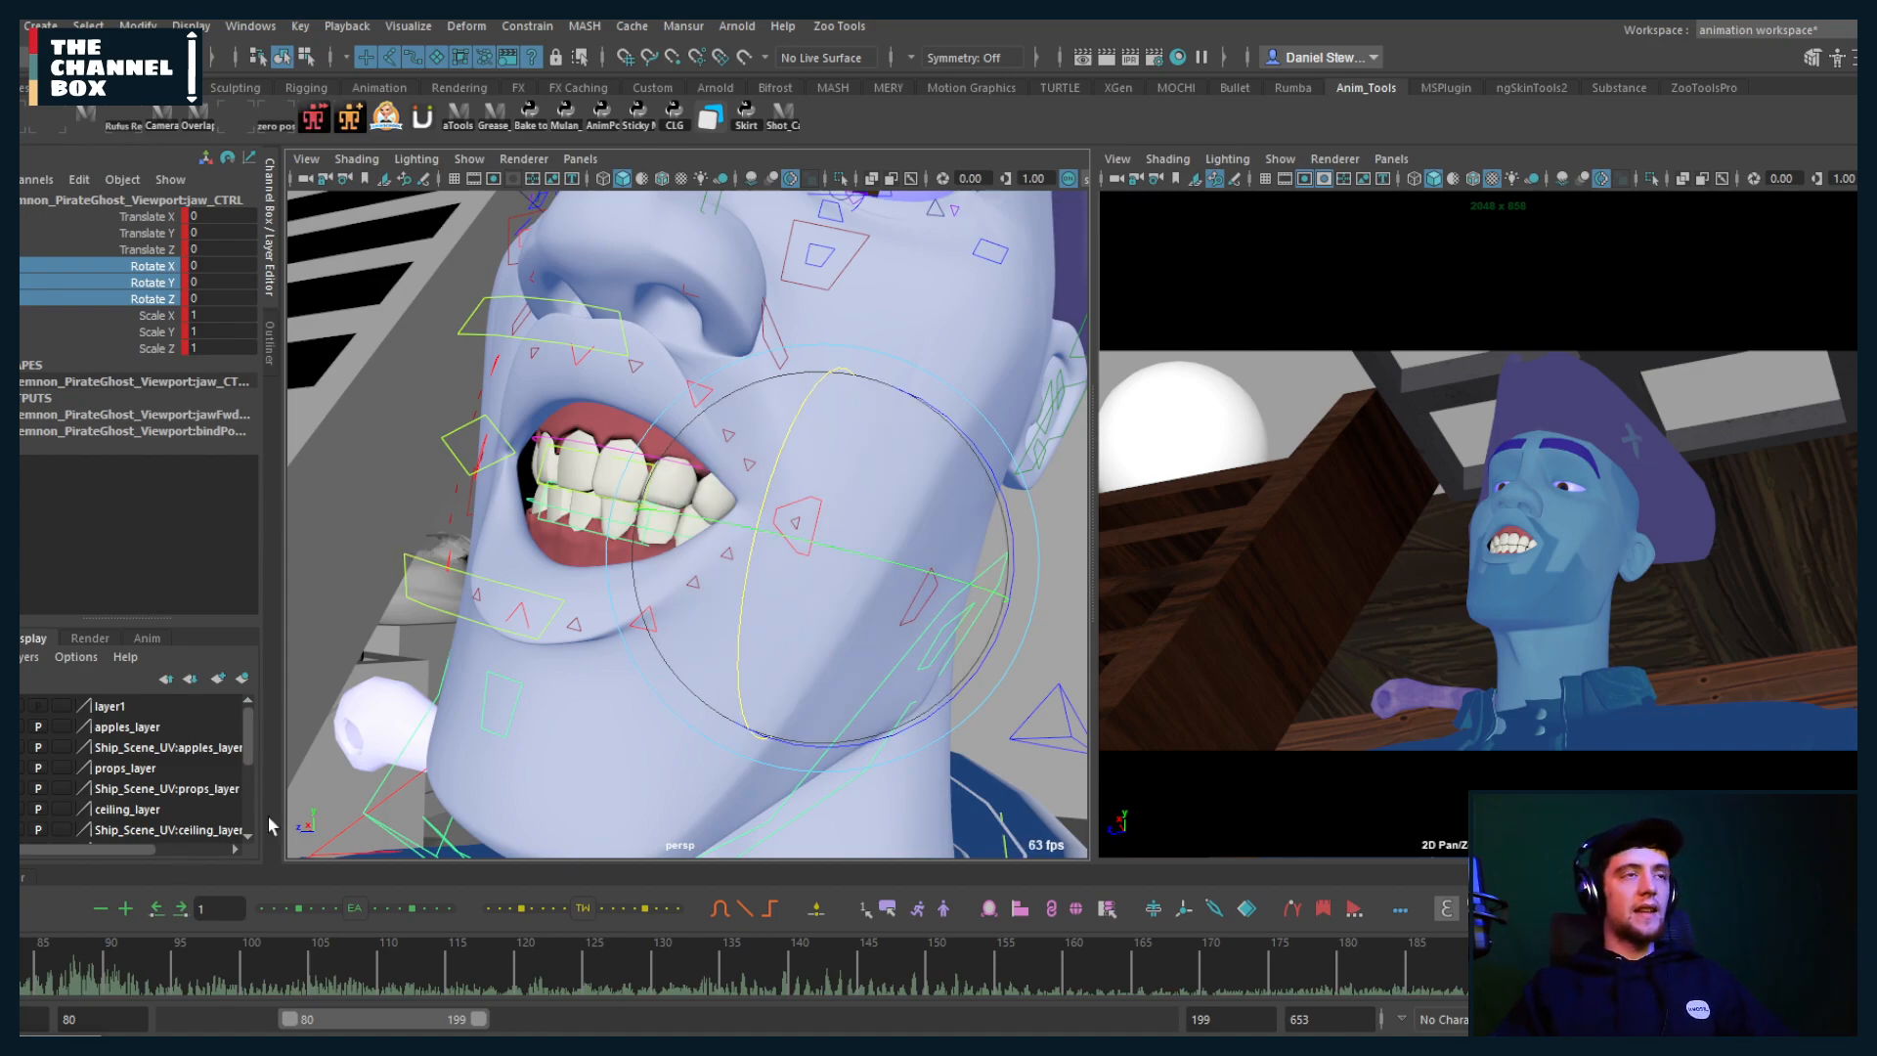
Step: Play and scrub the opening of the dialogue audio to find the first jaw positions
left_click_drag(733, 544, 721, 553, "alt")
key("alt+v")
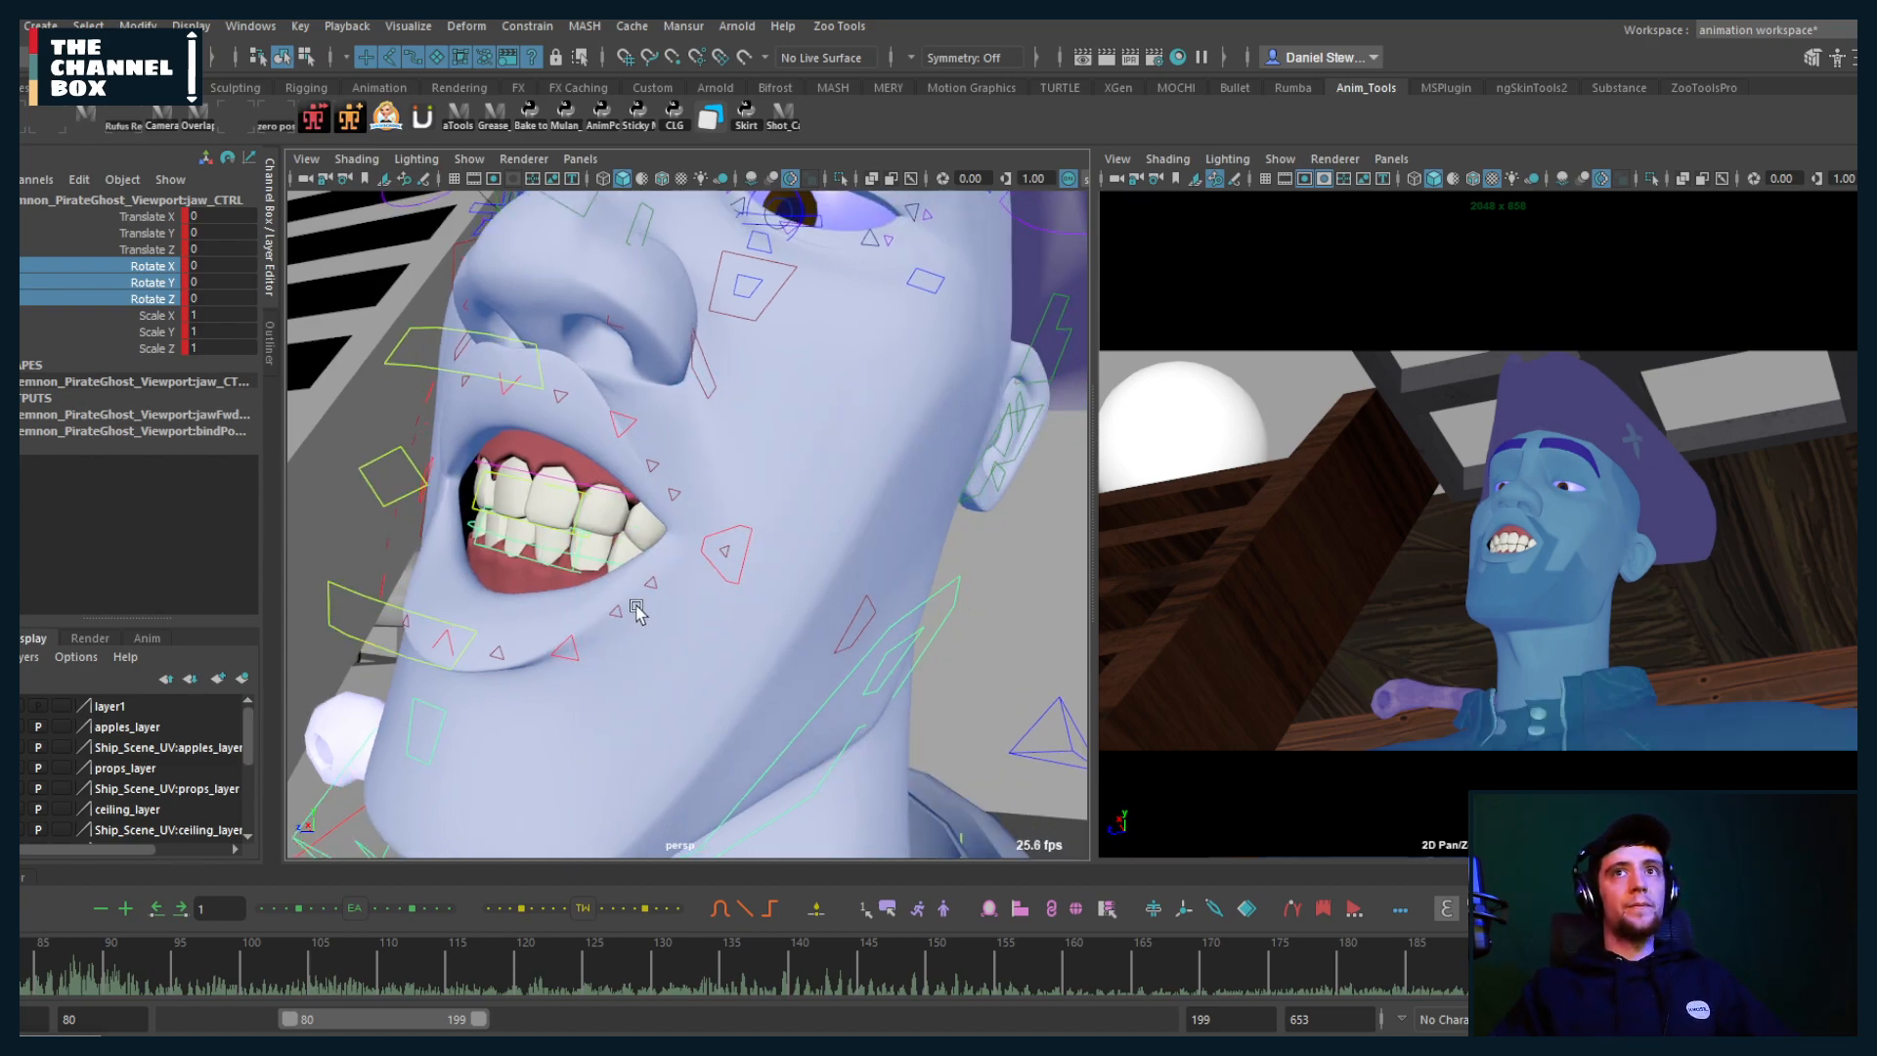
key("alt+v")
left_click(21, 975)
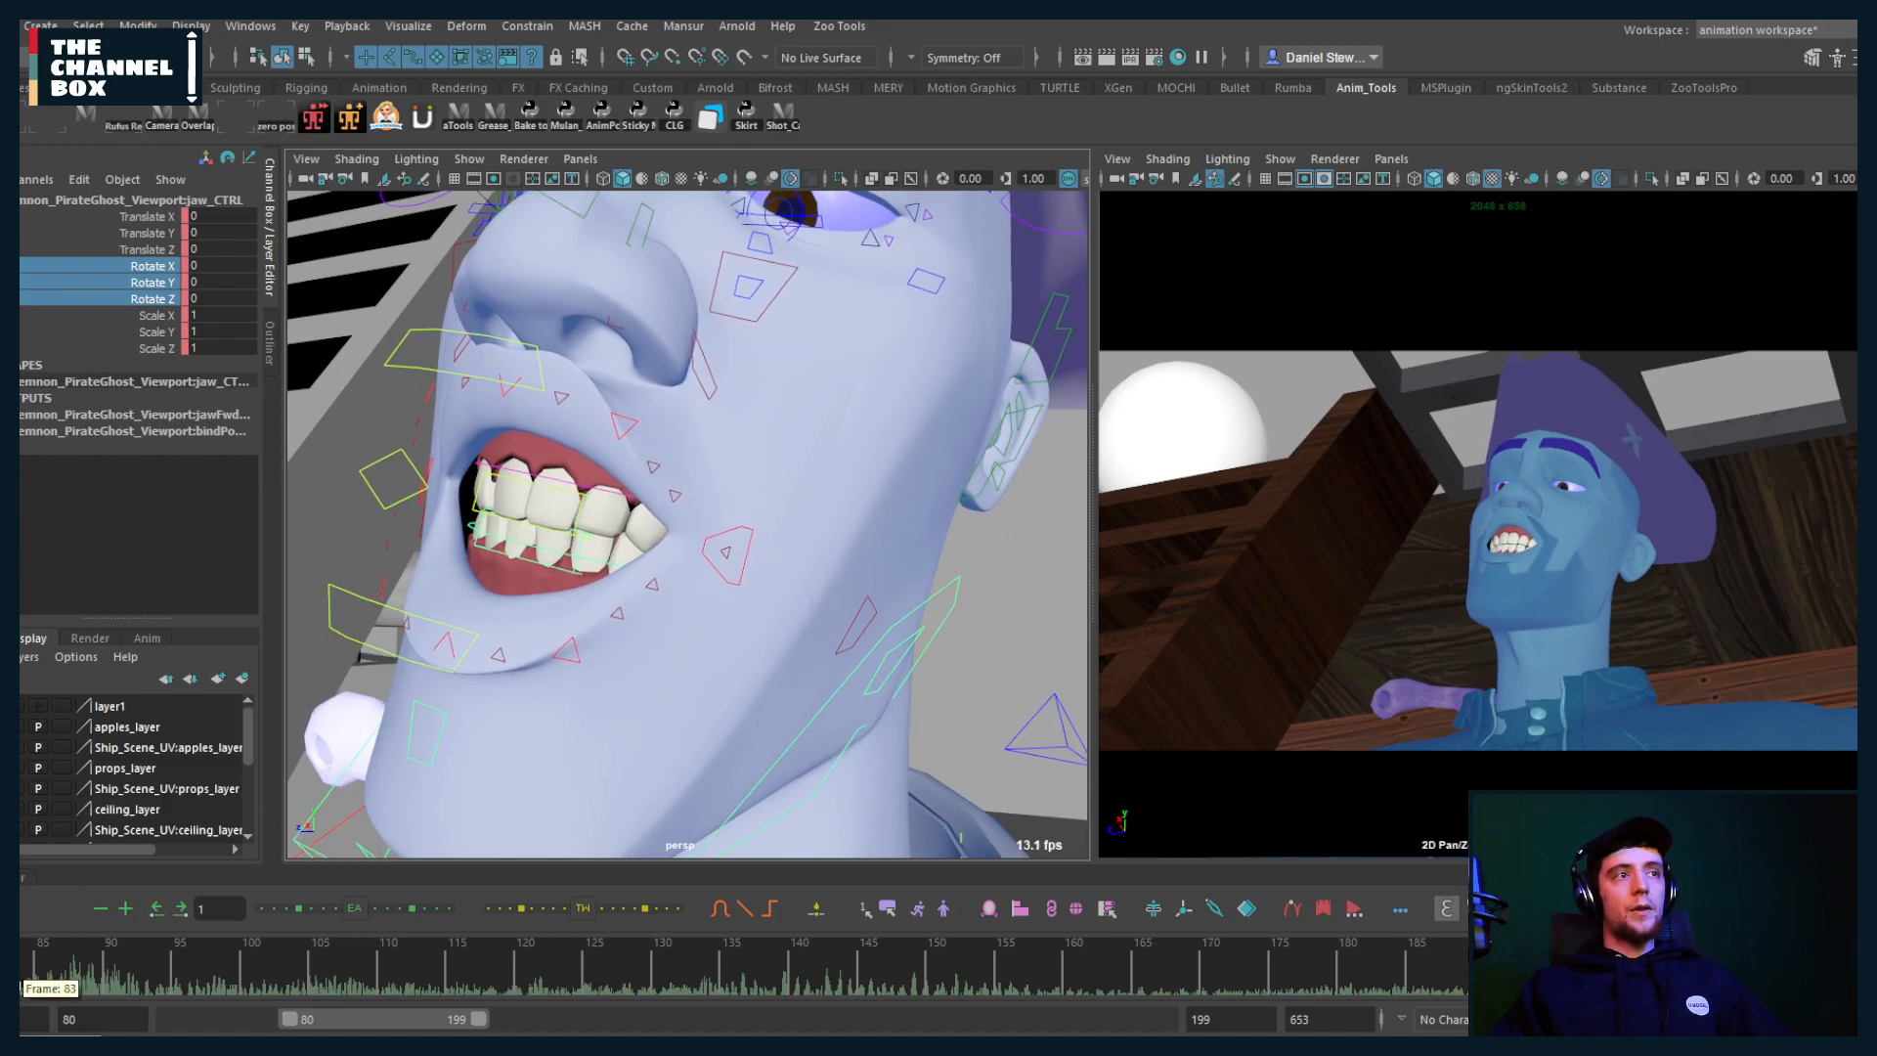
left_click_drag(14, 976, 16, 981)
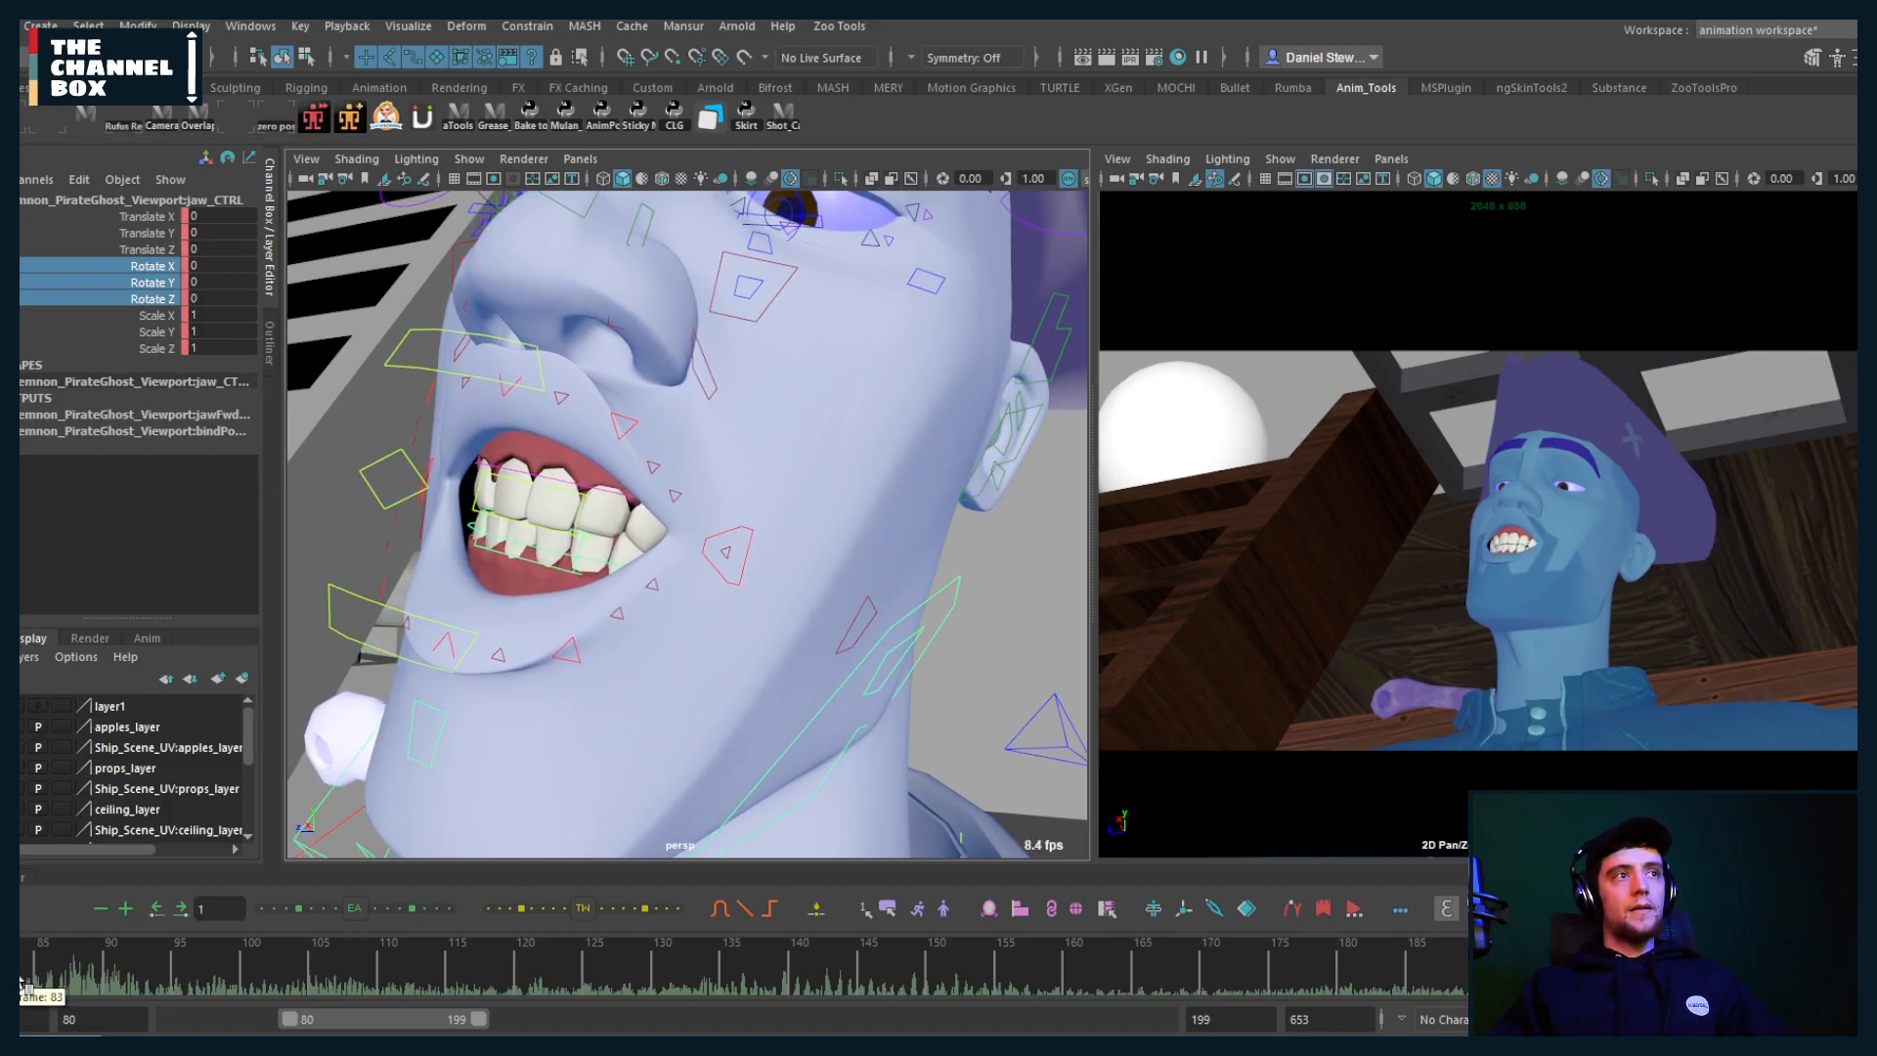
left_click_drag(570, 674, 582, 665, "alt")
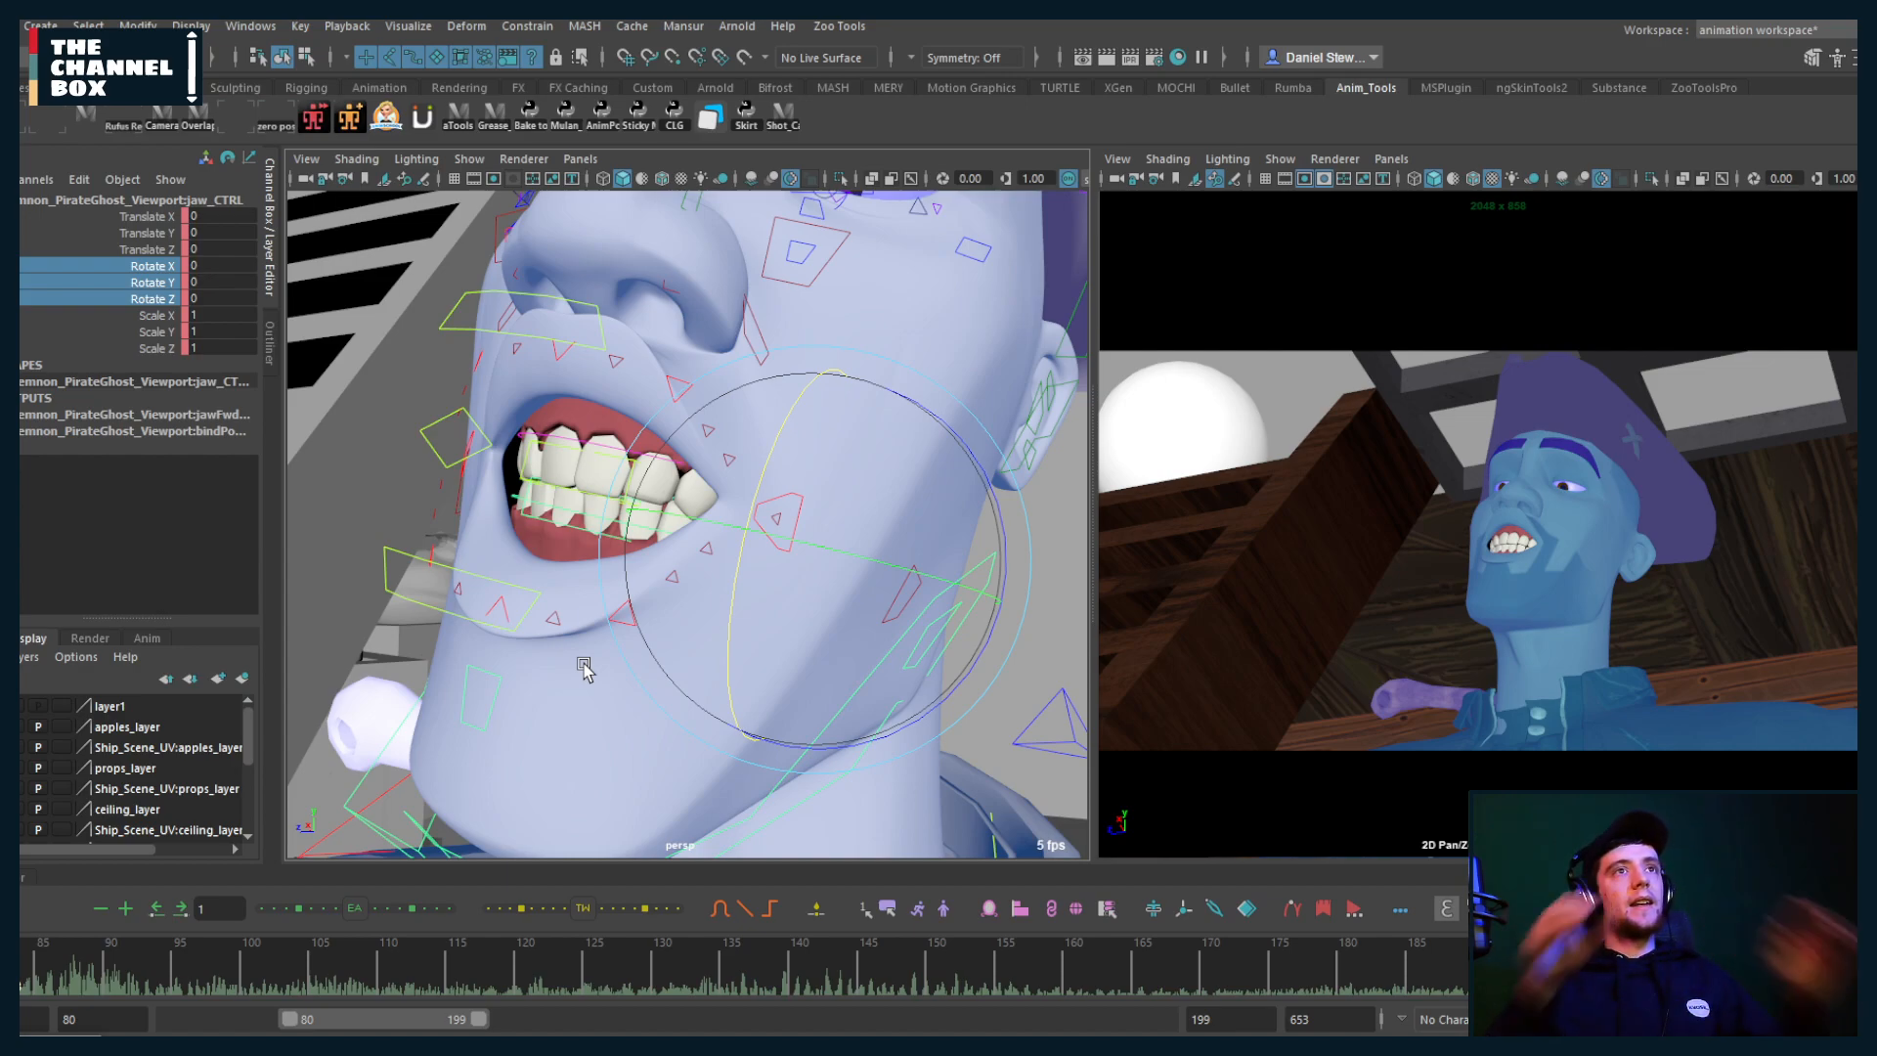
left_click(15, 968)
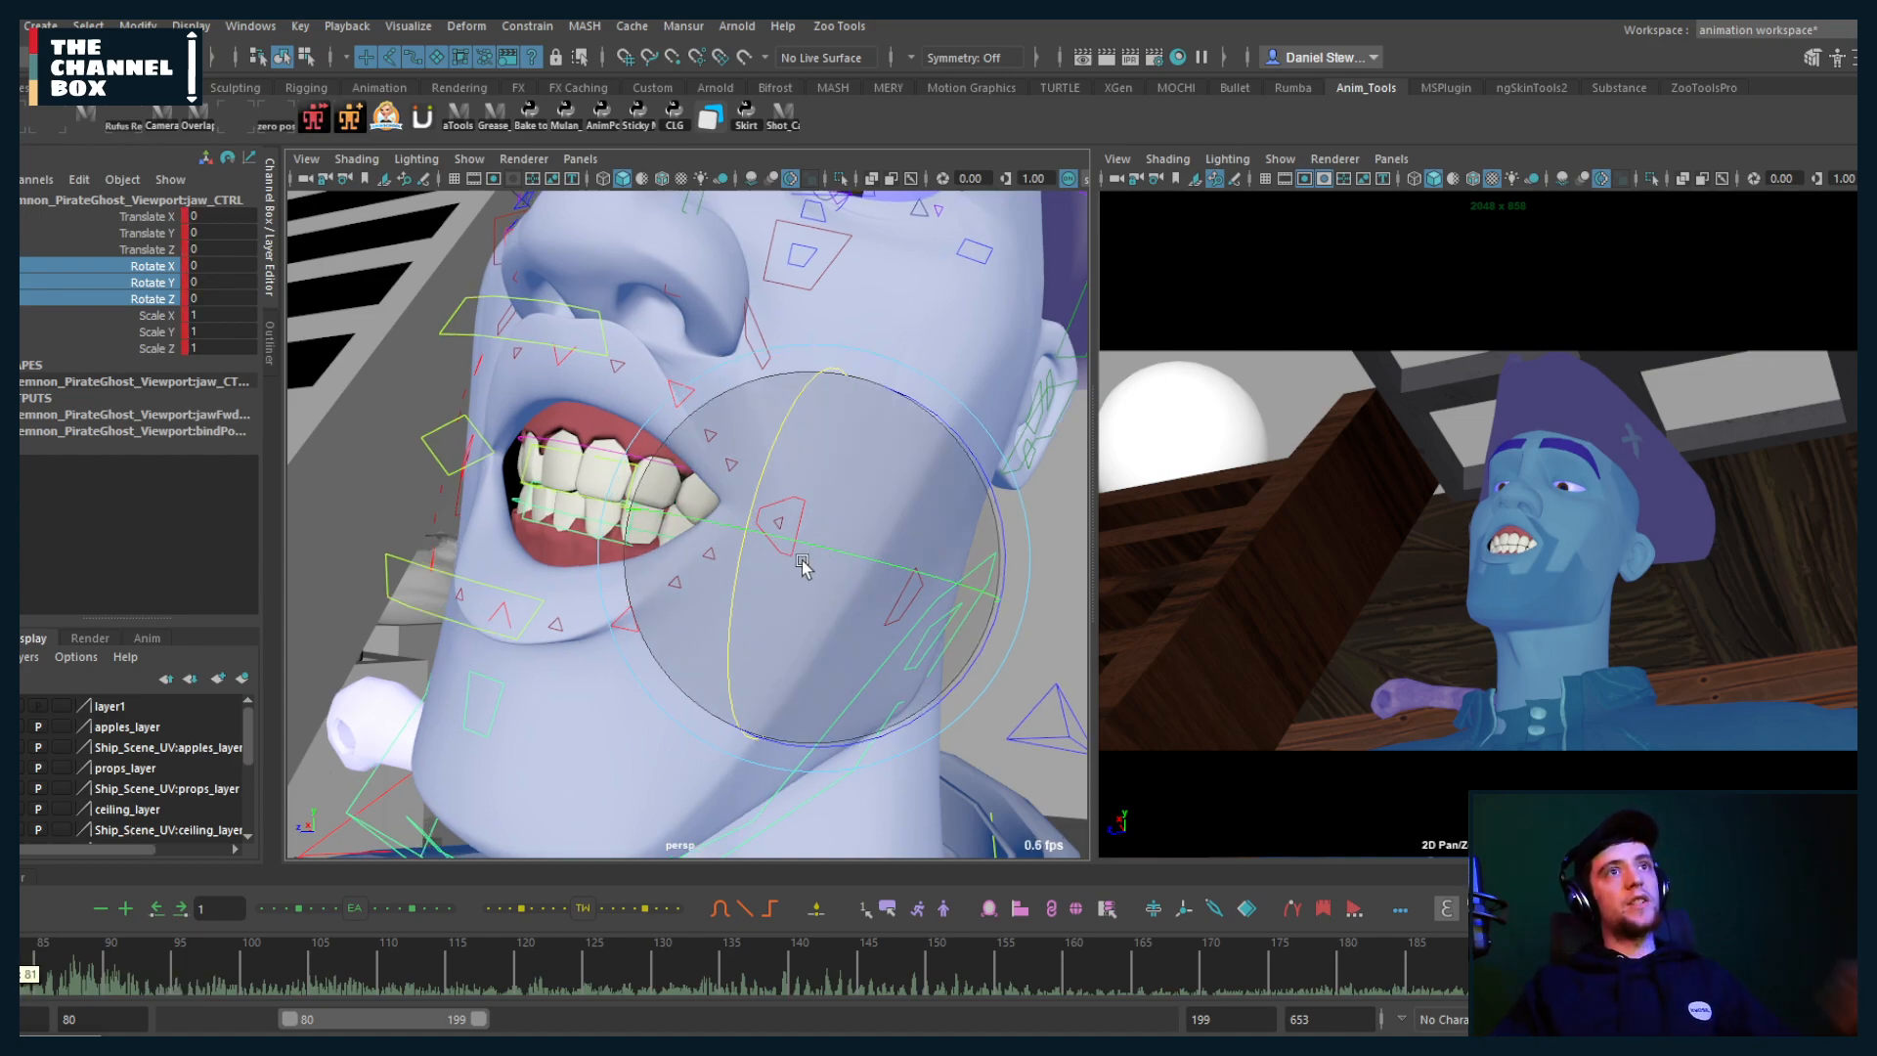
Step: Open the jaw to a Rotate X of about 2.163 at the start, and close it to about 0.151 slightly further along
left_click_drag(743, 560, 729, 579)
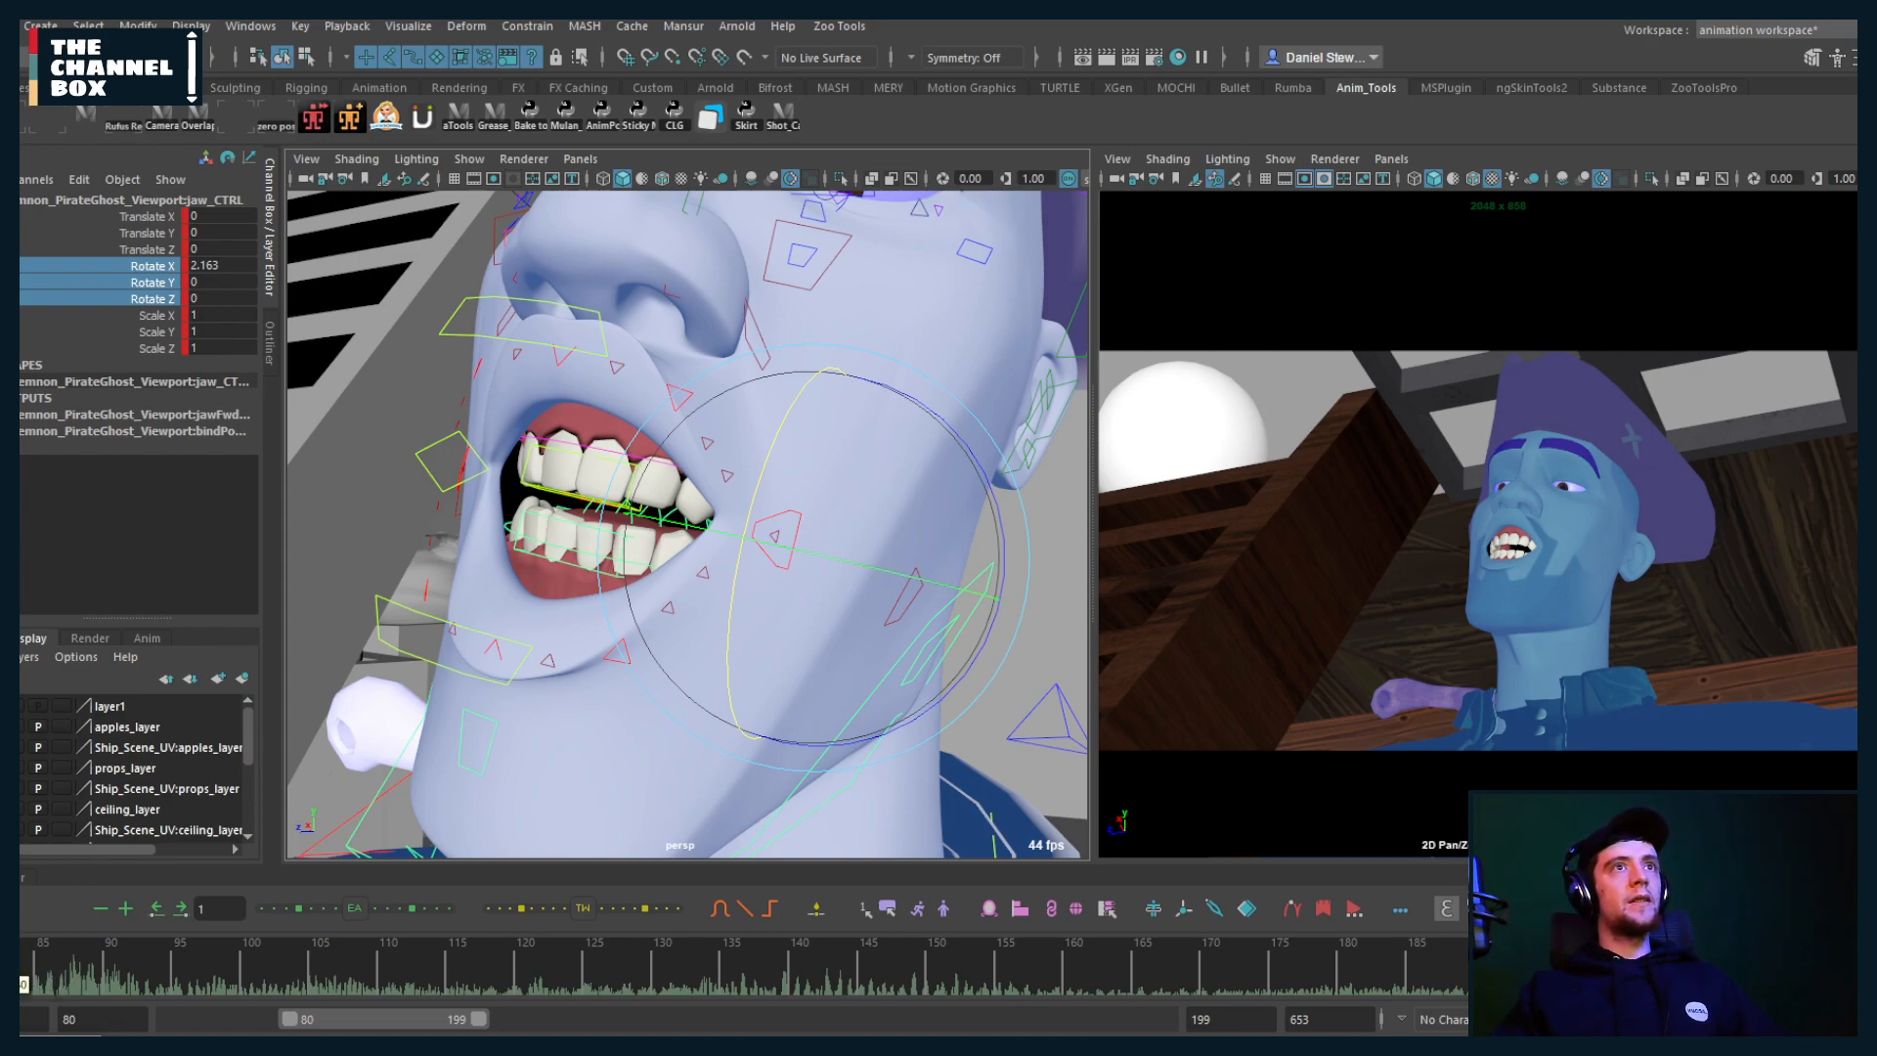
left_click_drag(19, 973, 20, 994)
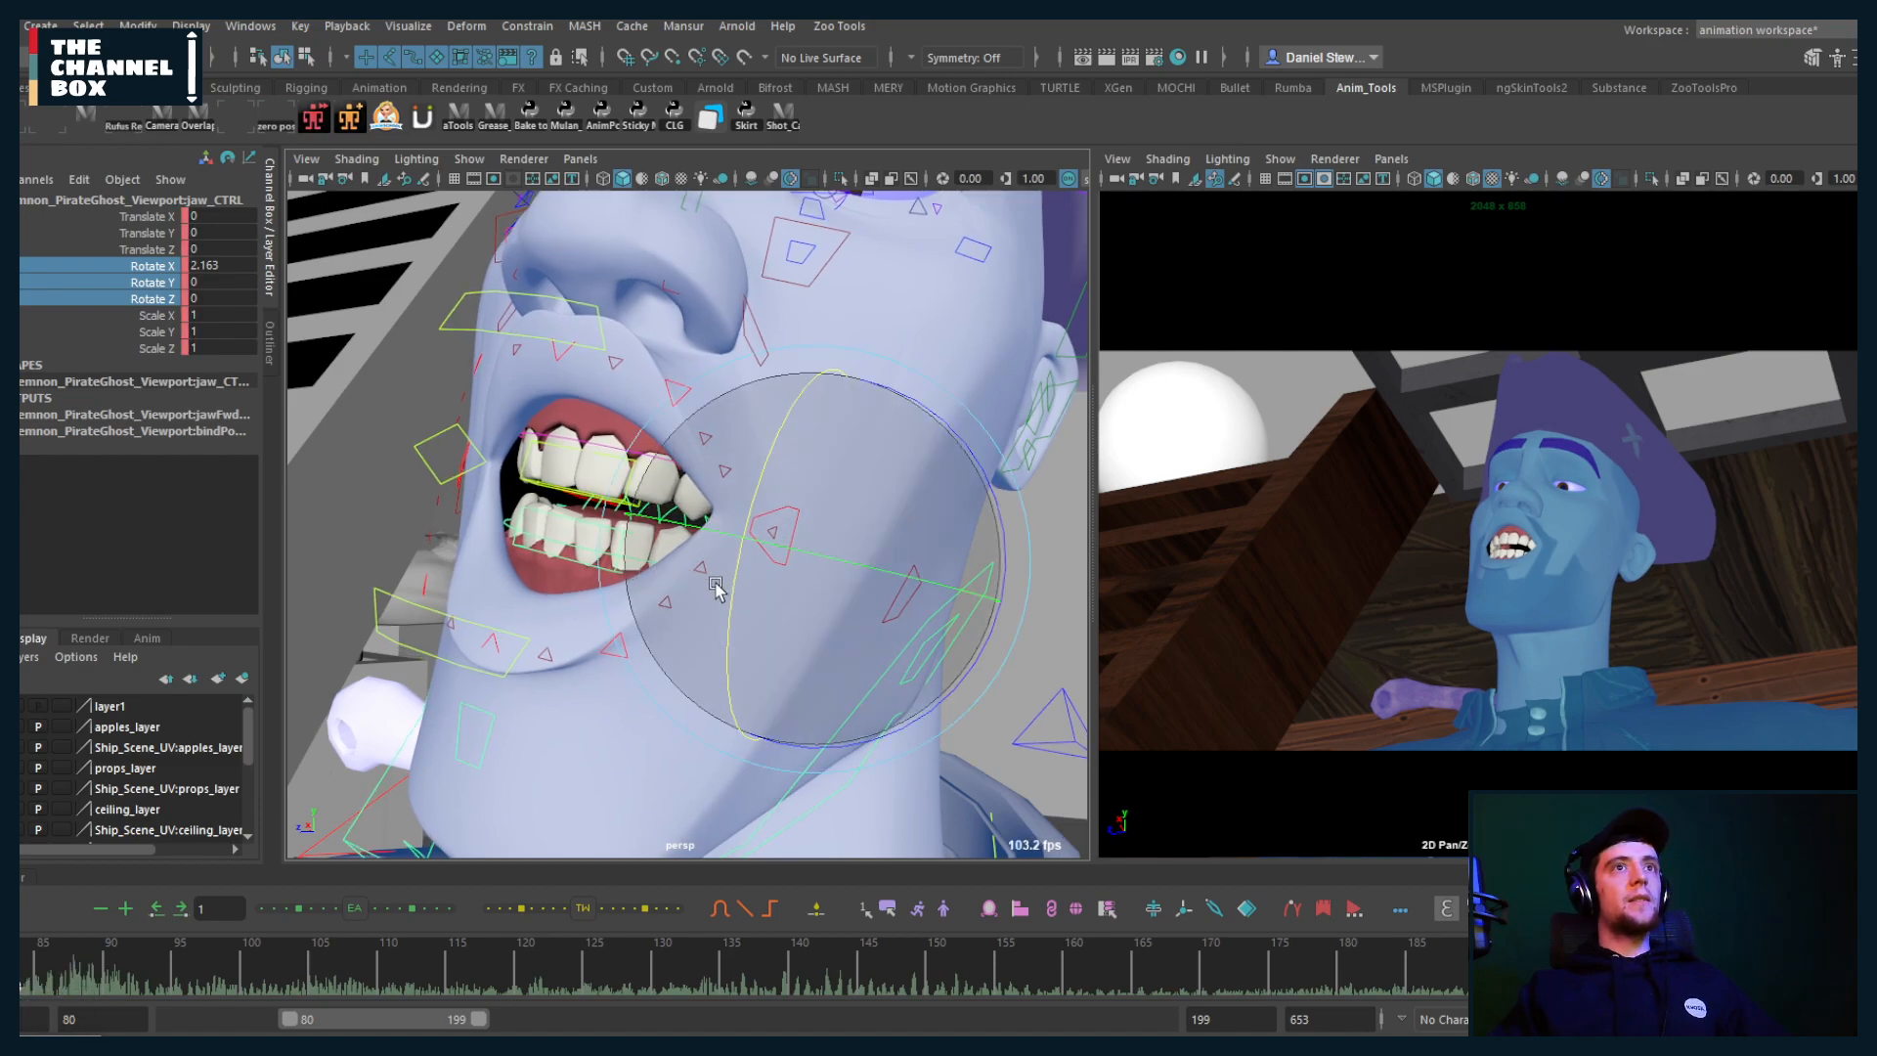
left_click_drag(715, 587, 730, 585)
Step: At frame 88, open the jaw wide to a Rotate X of about 9.275
left_click(20, 975)
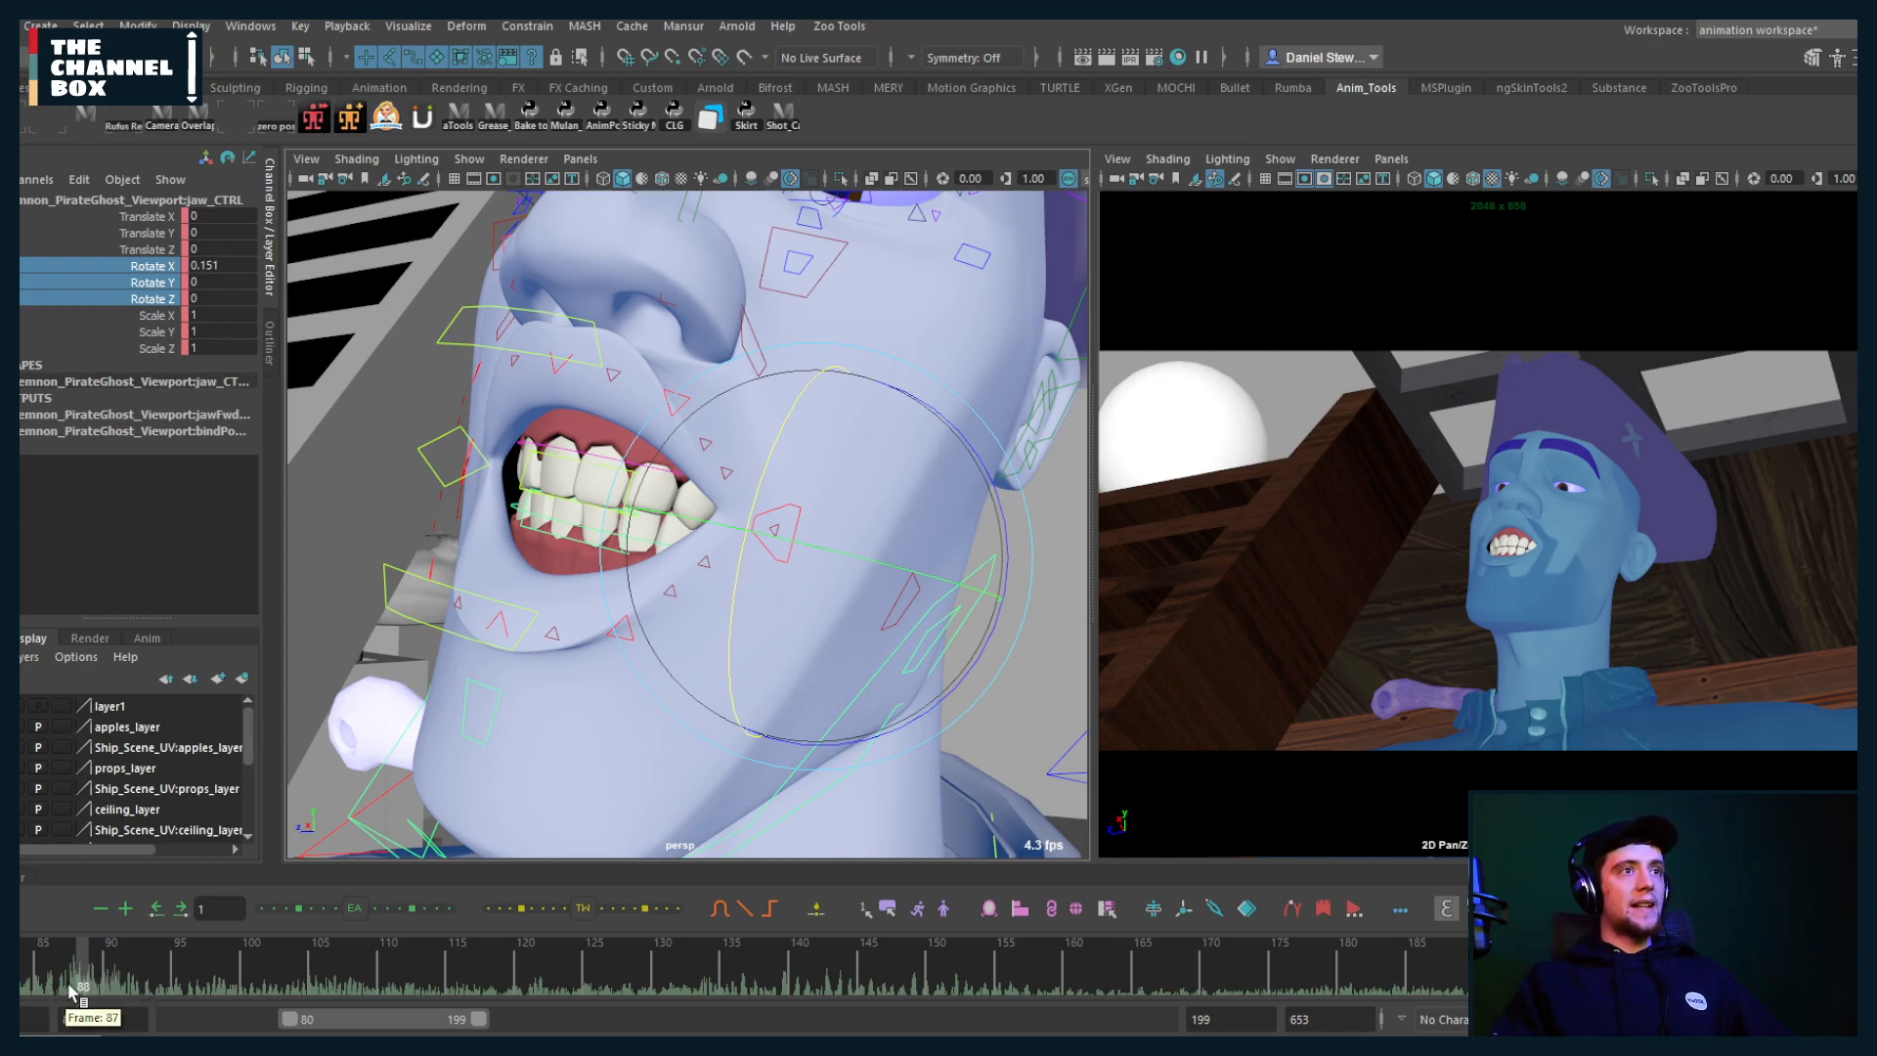
left_click(72, 993)
left_click(80, 989)
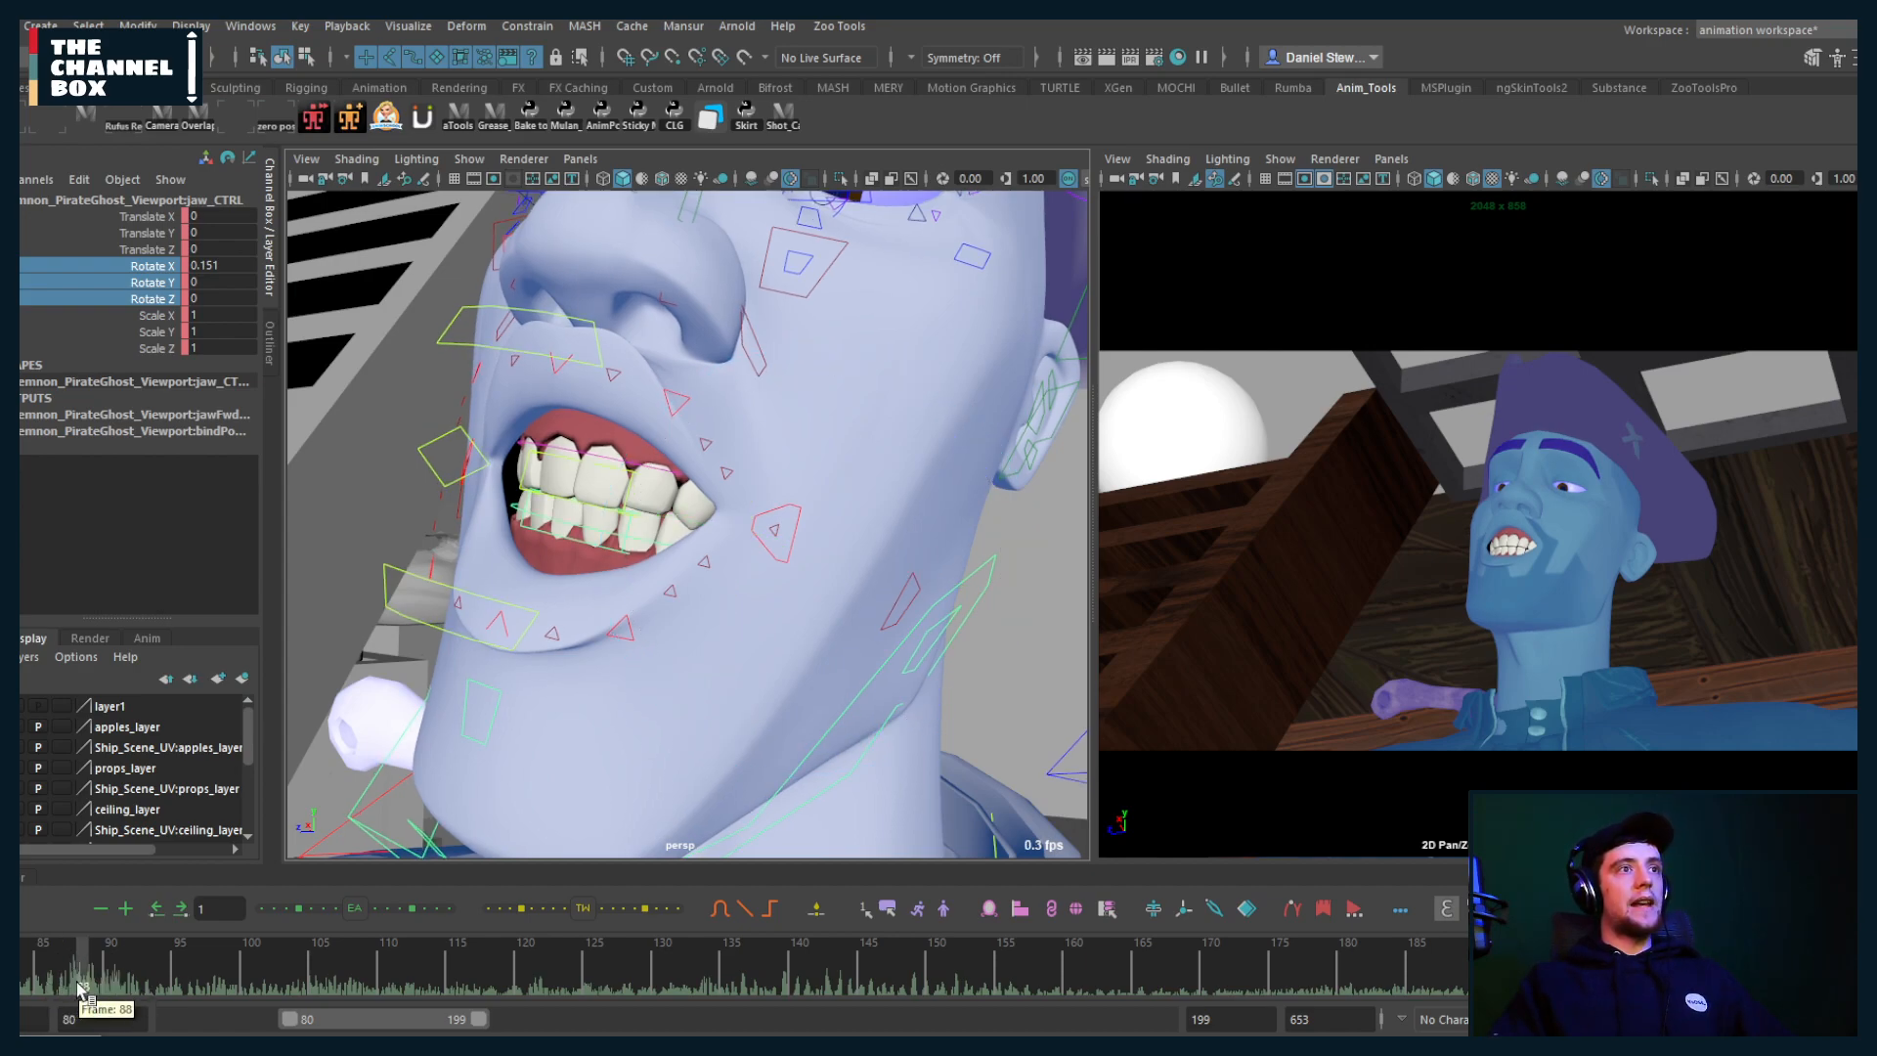
left_click_drag(80, 989, 82, 989)
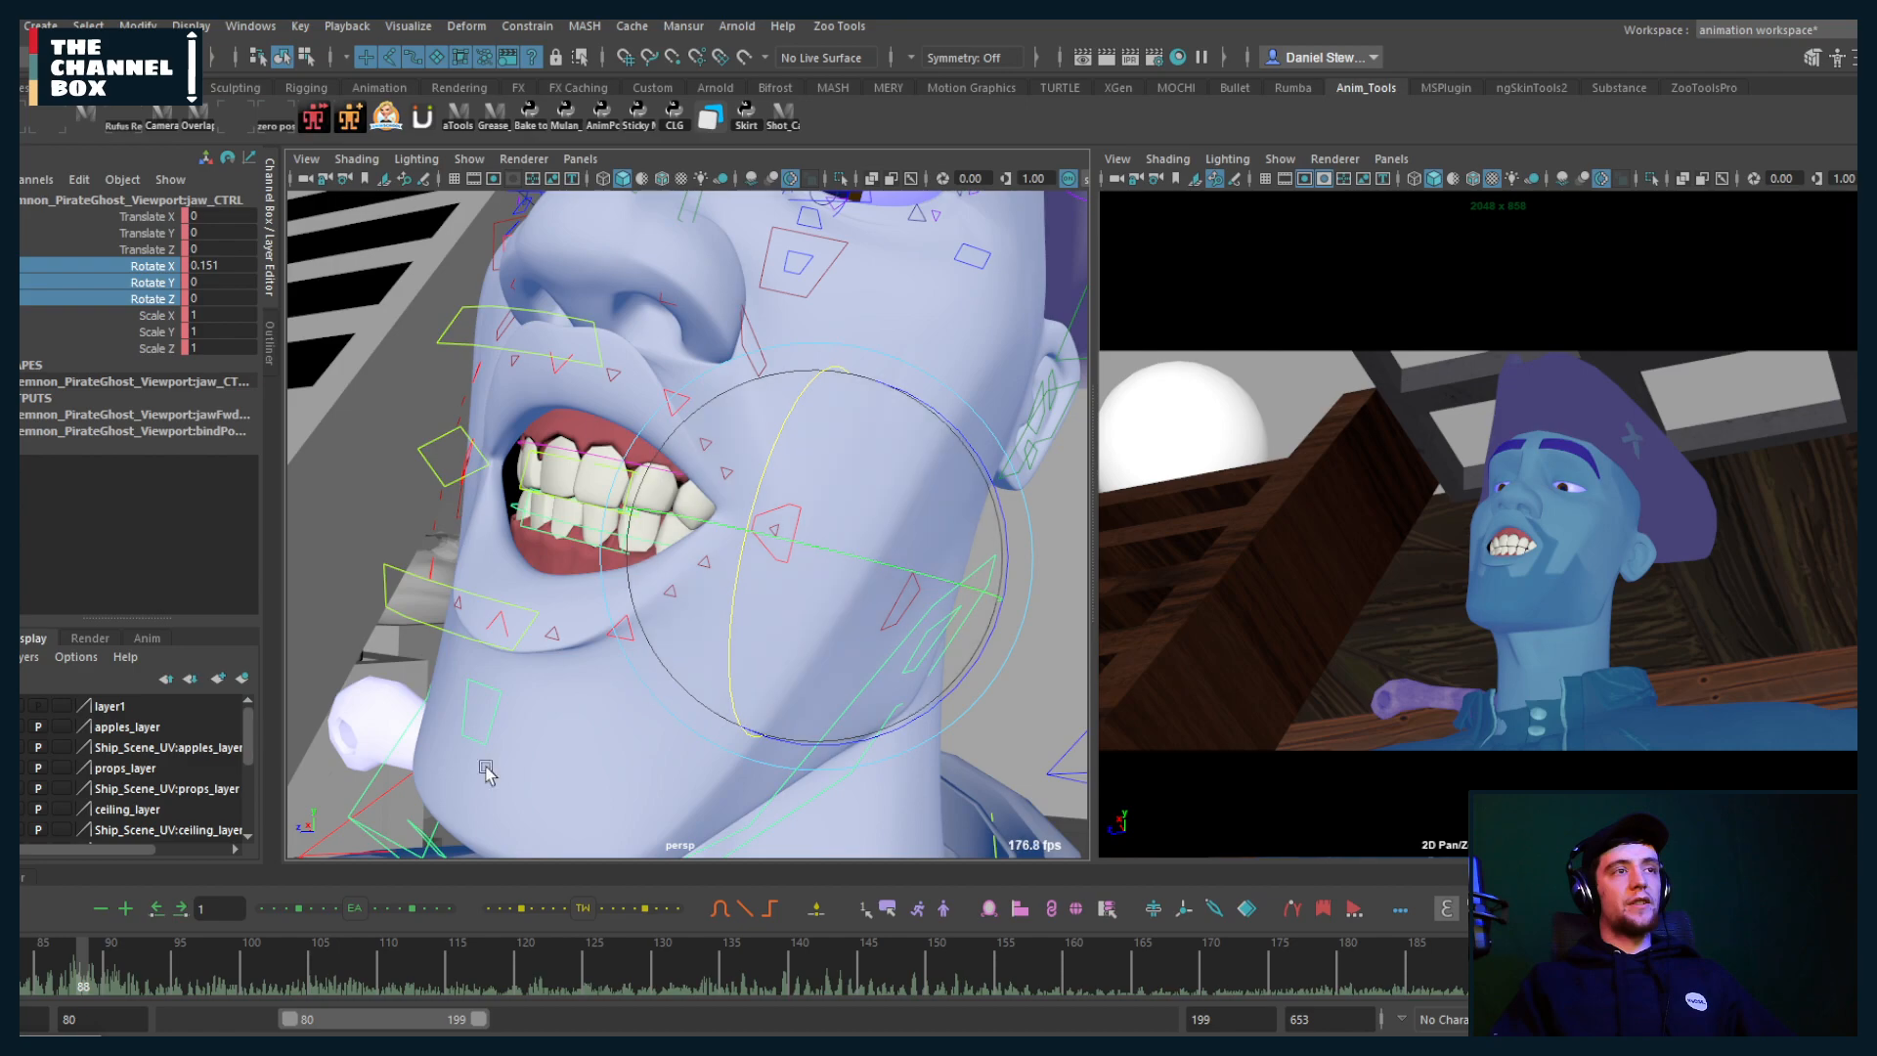
scroll(706, 623, "down", 3)
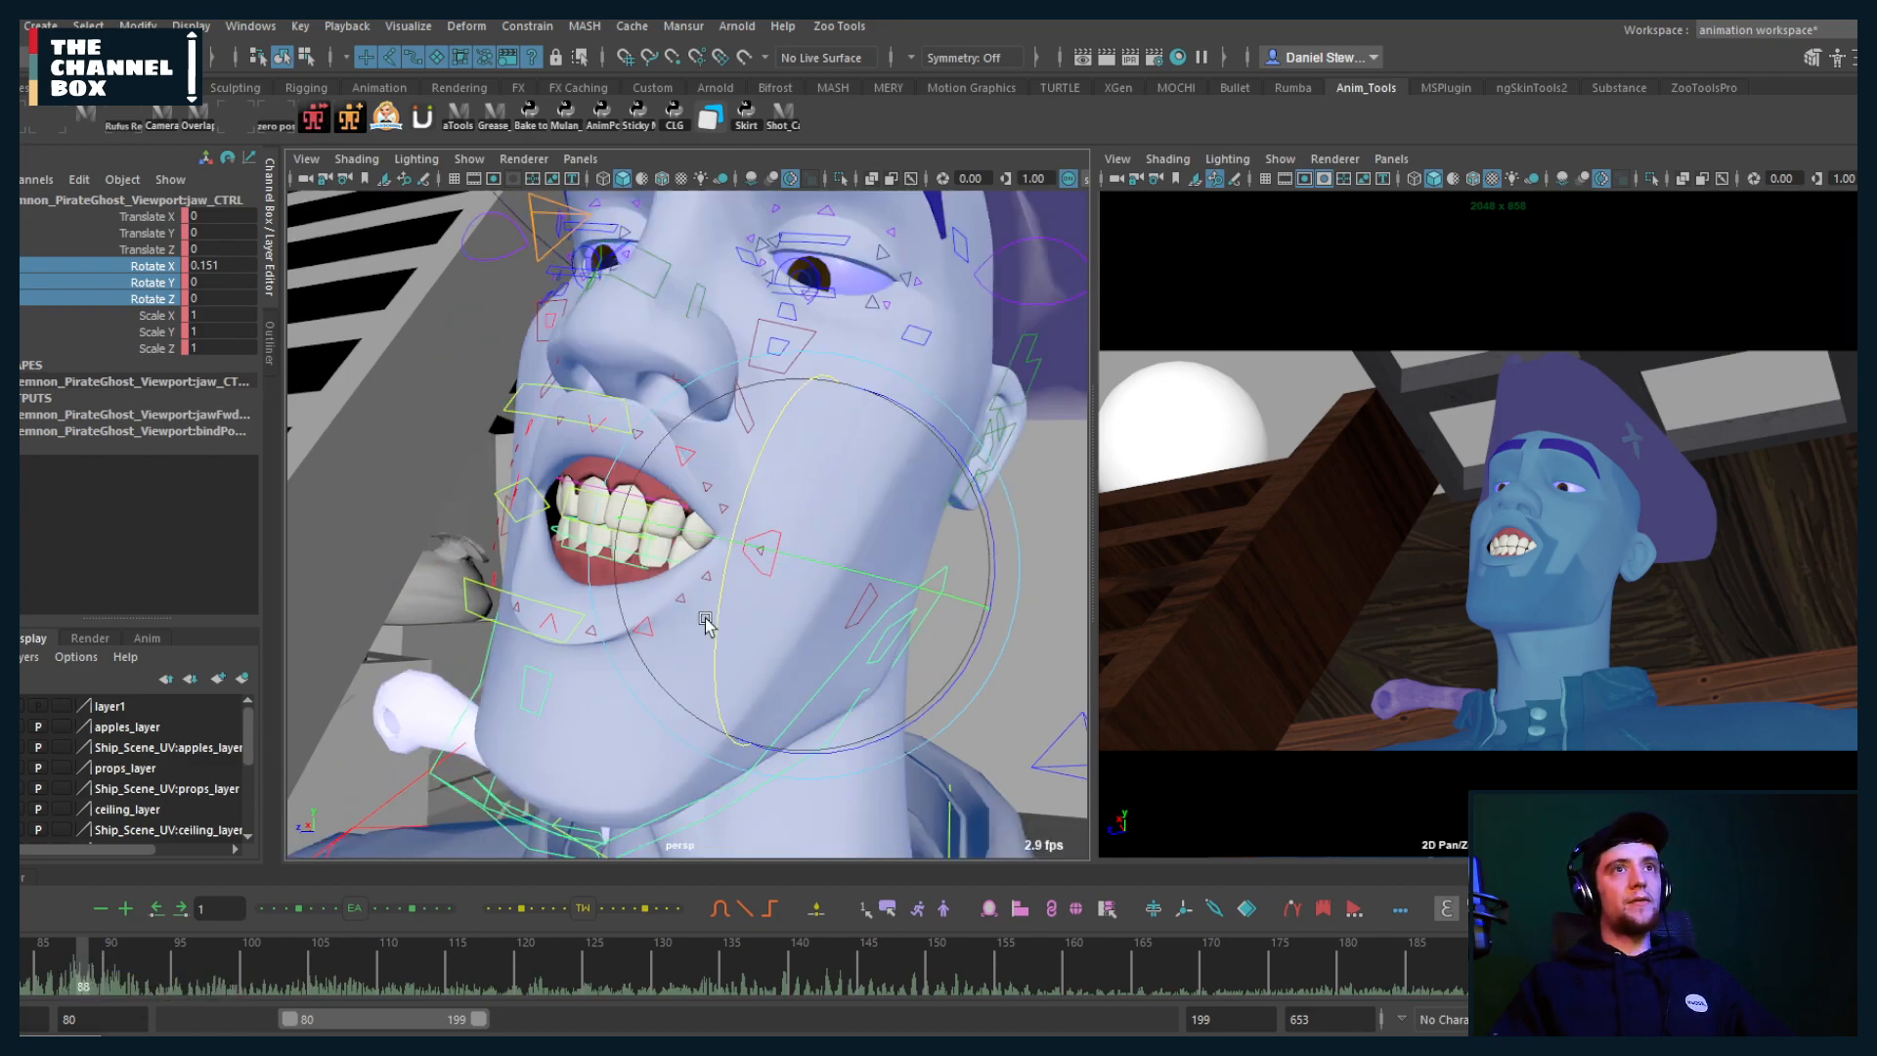
scroll(706, 620, "down", 2)
middle_click_drag(694, 620, 702, 604, "alt")
left_click_drag(721, 583, 716, 633)
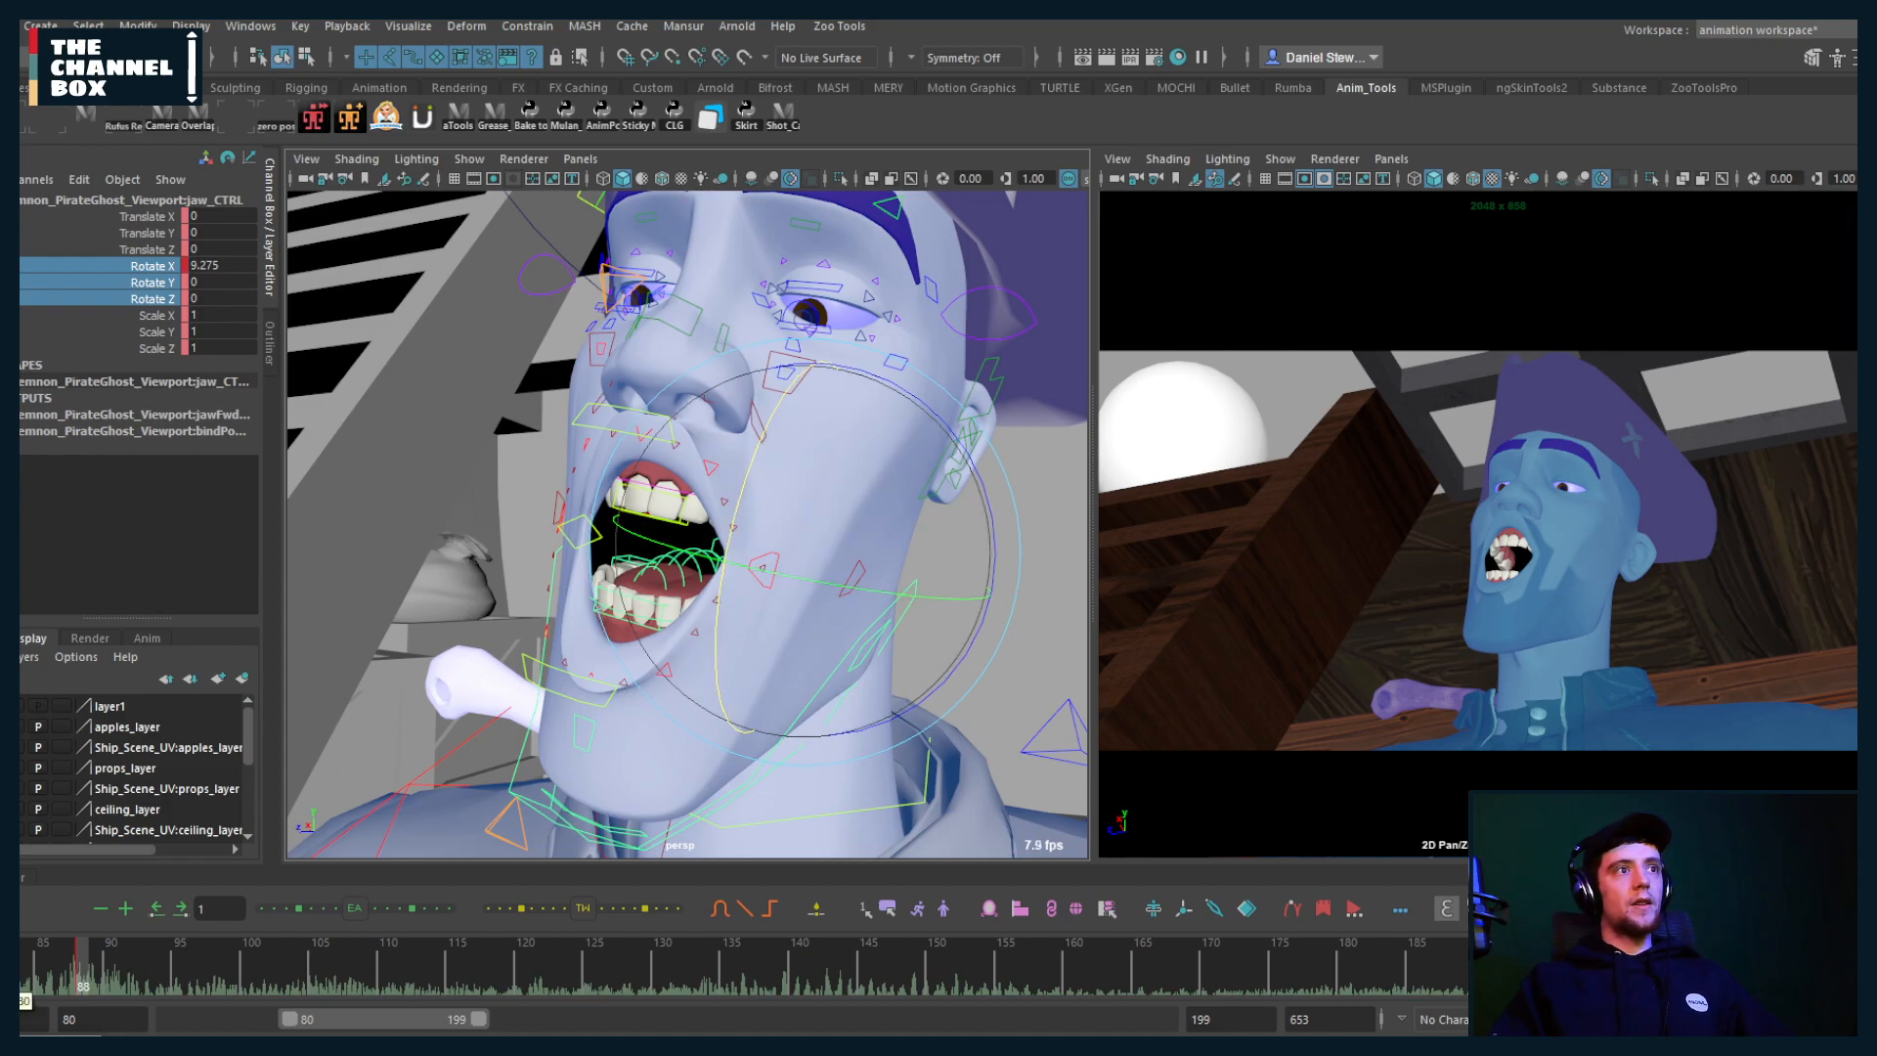
Step: At frame 93, close the jaw to a Rotate X of about 1.088 and key it
left_click_drag(19, 973, 126, 975)
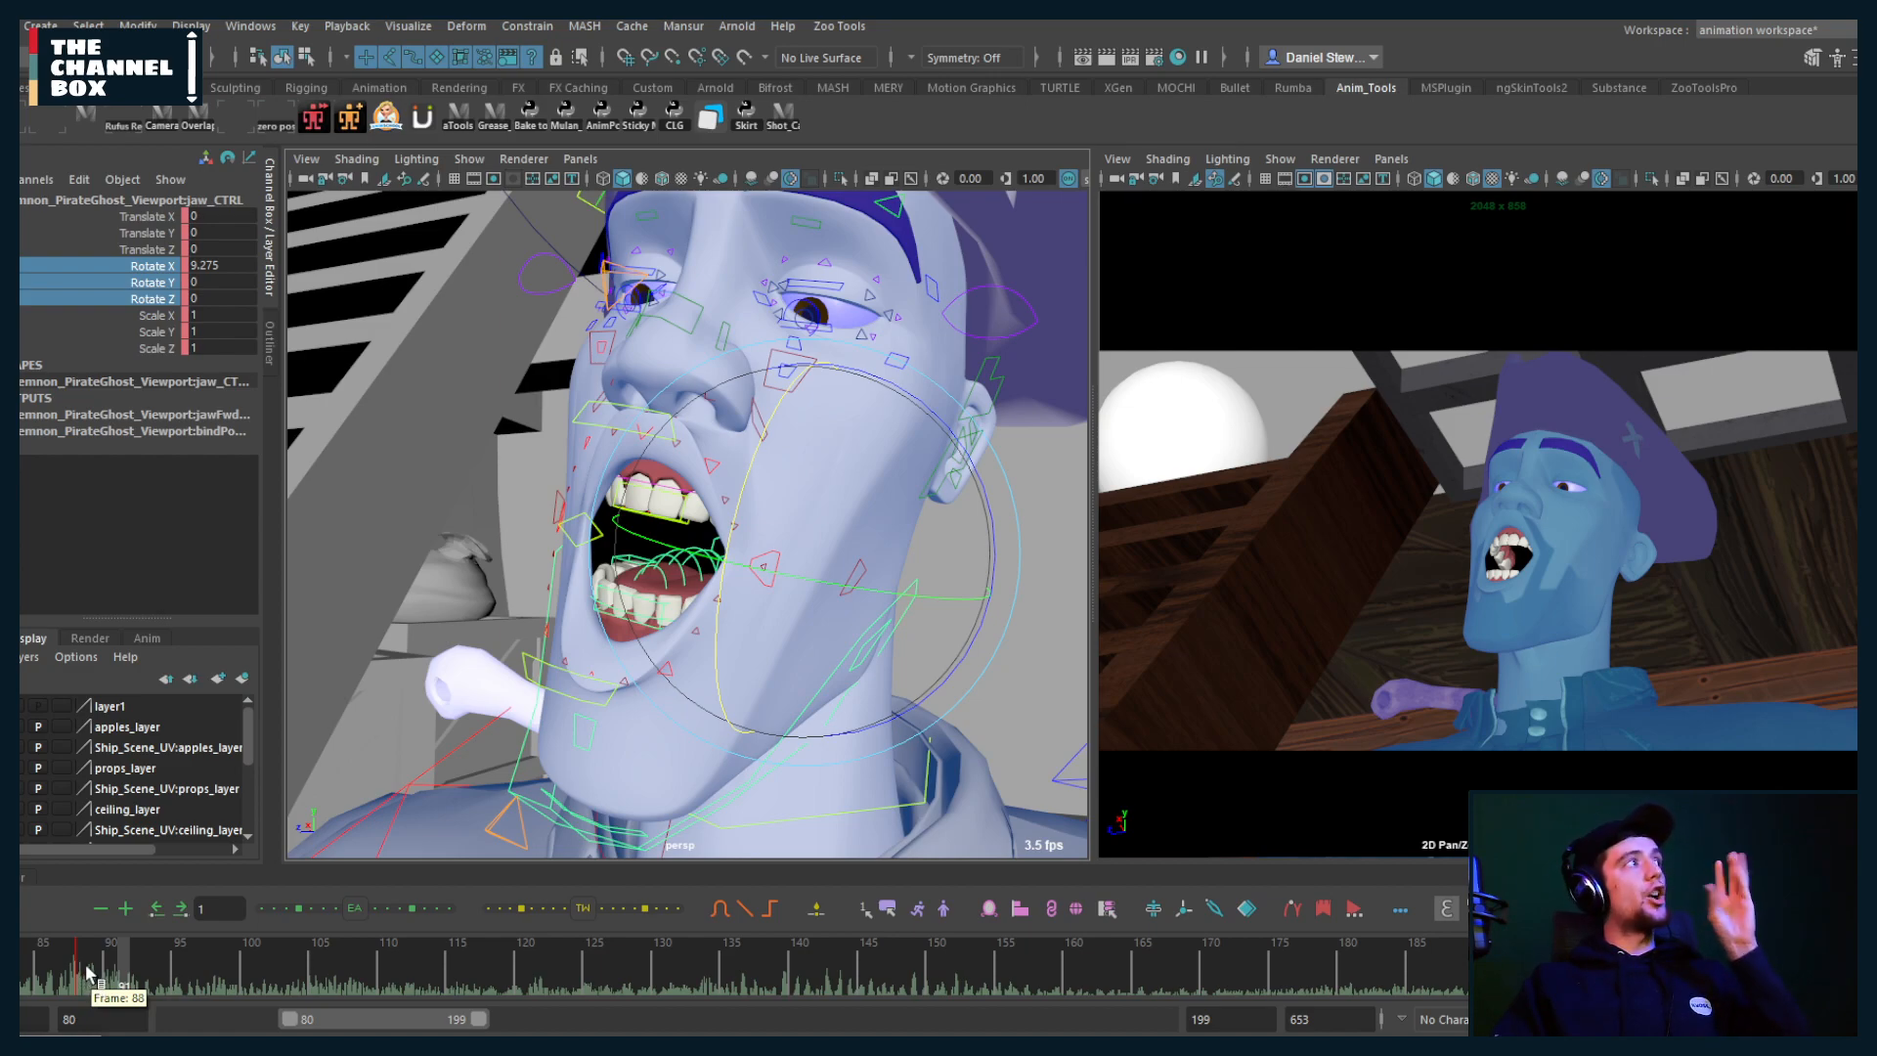
left_click_drag(86, 965, 144, 971)
key("alt+period")
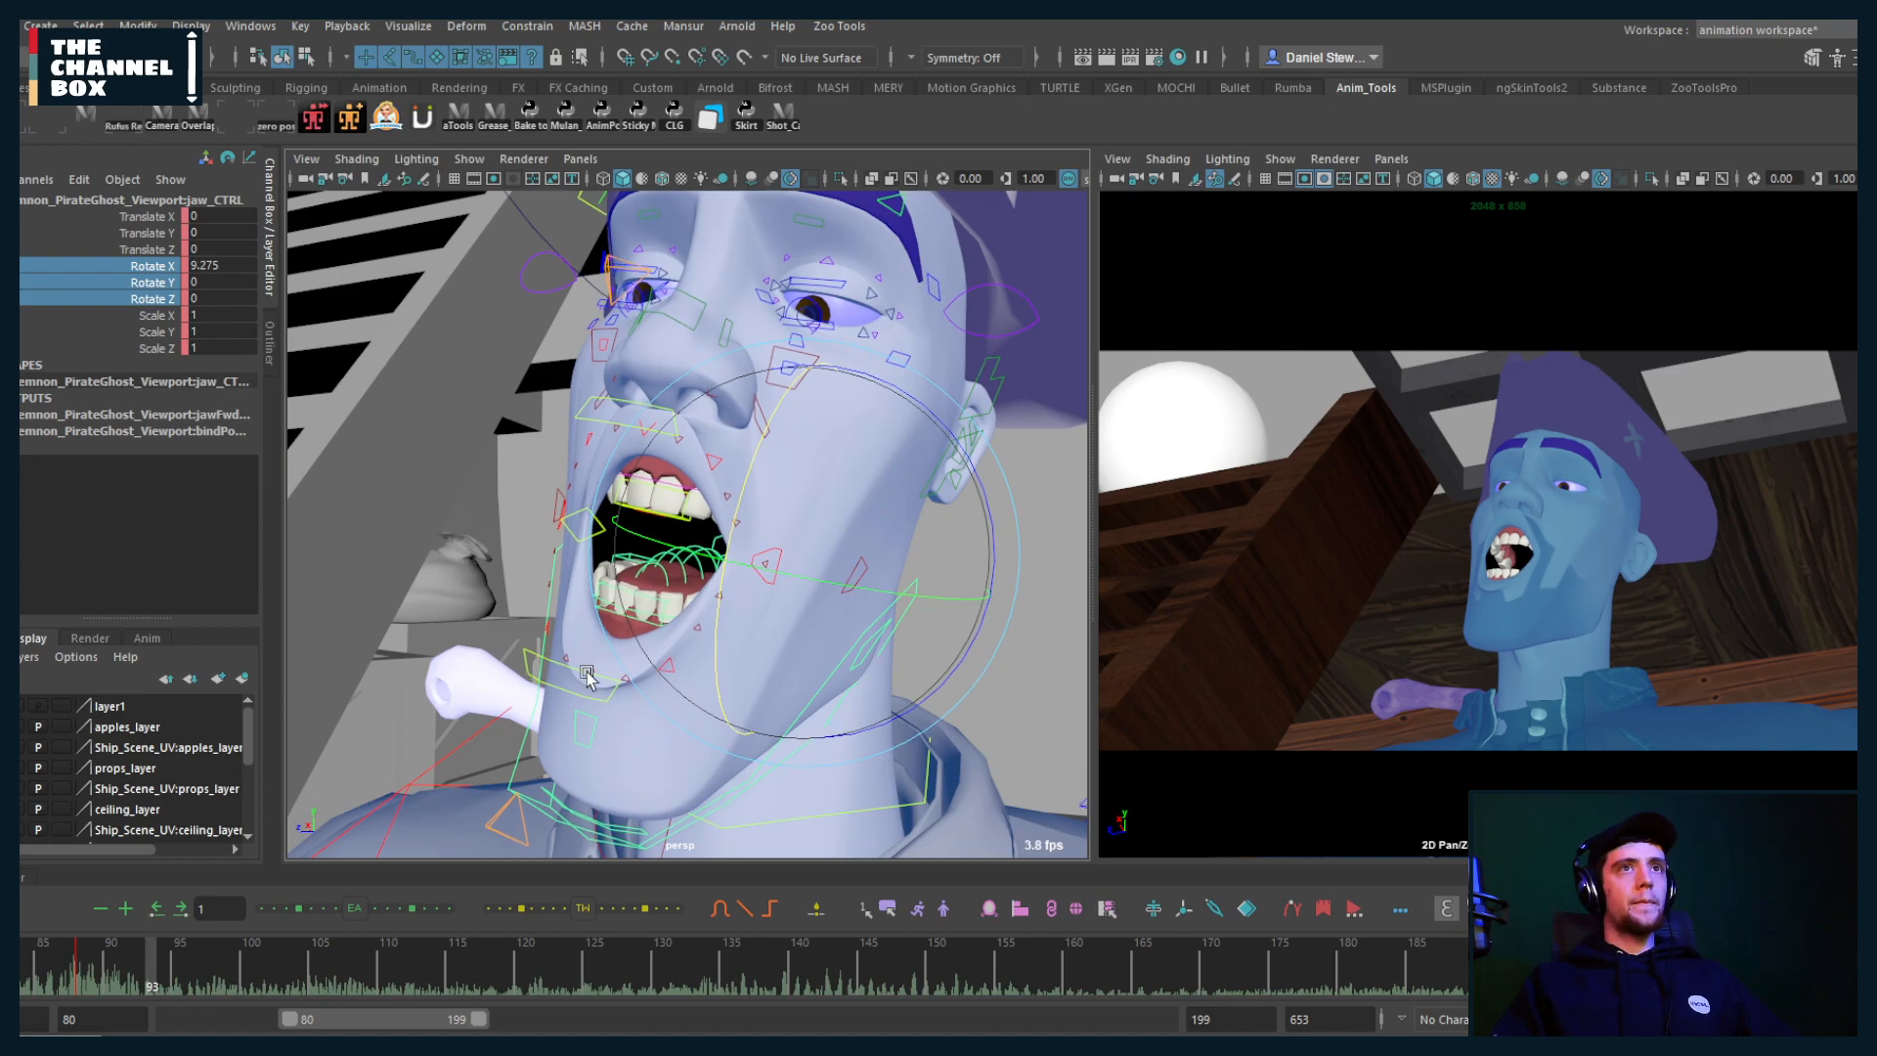
left_click_drag(724, 618, 731, 576)
key("s")
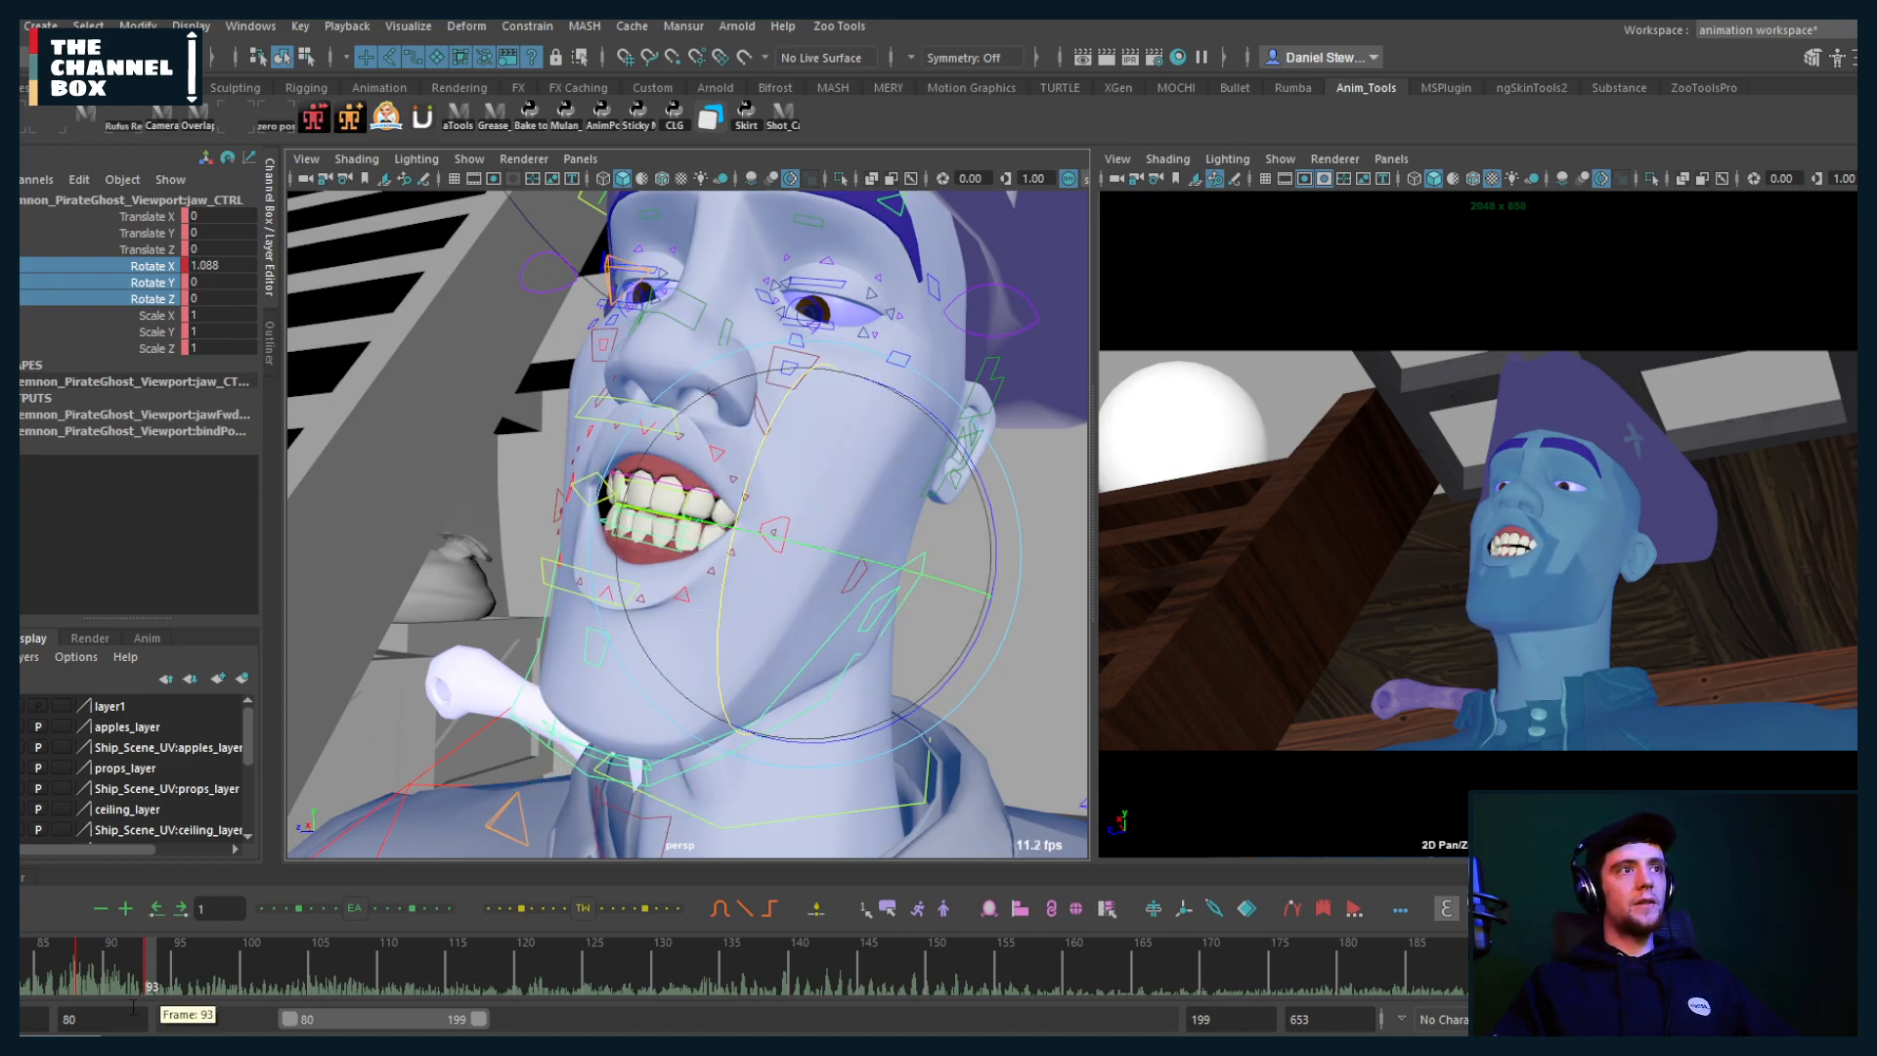
Step: Back at the start, widen the mouth by moving both mouth-corner controls to about Translate X 6.653 and Translate Y -3.439
mouse_move(150, 967)
left_mouse_down()
mouse_move(69, 968)
mouse_move(264, 968)
mouse_move(22, 973)
left_mouse_up()
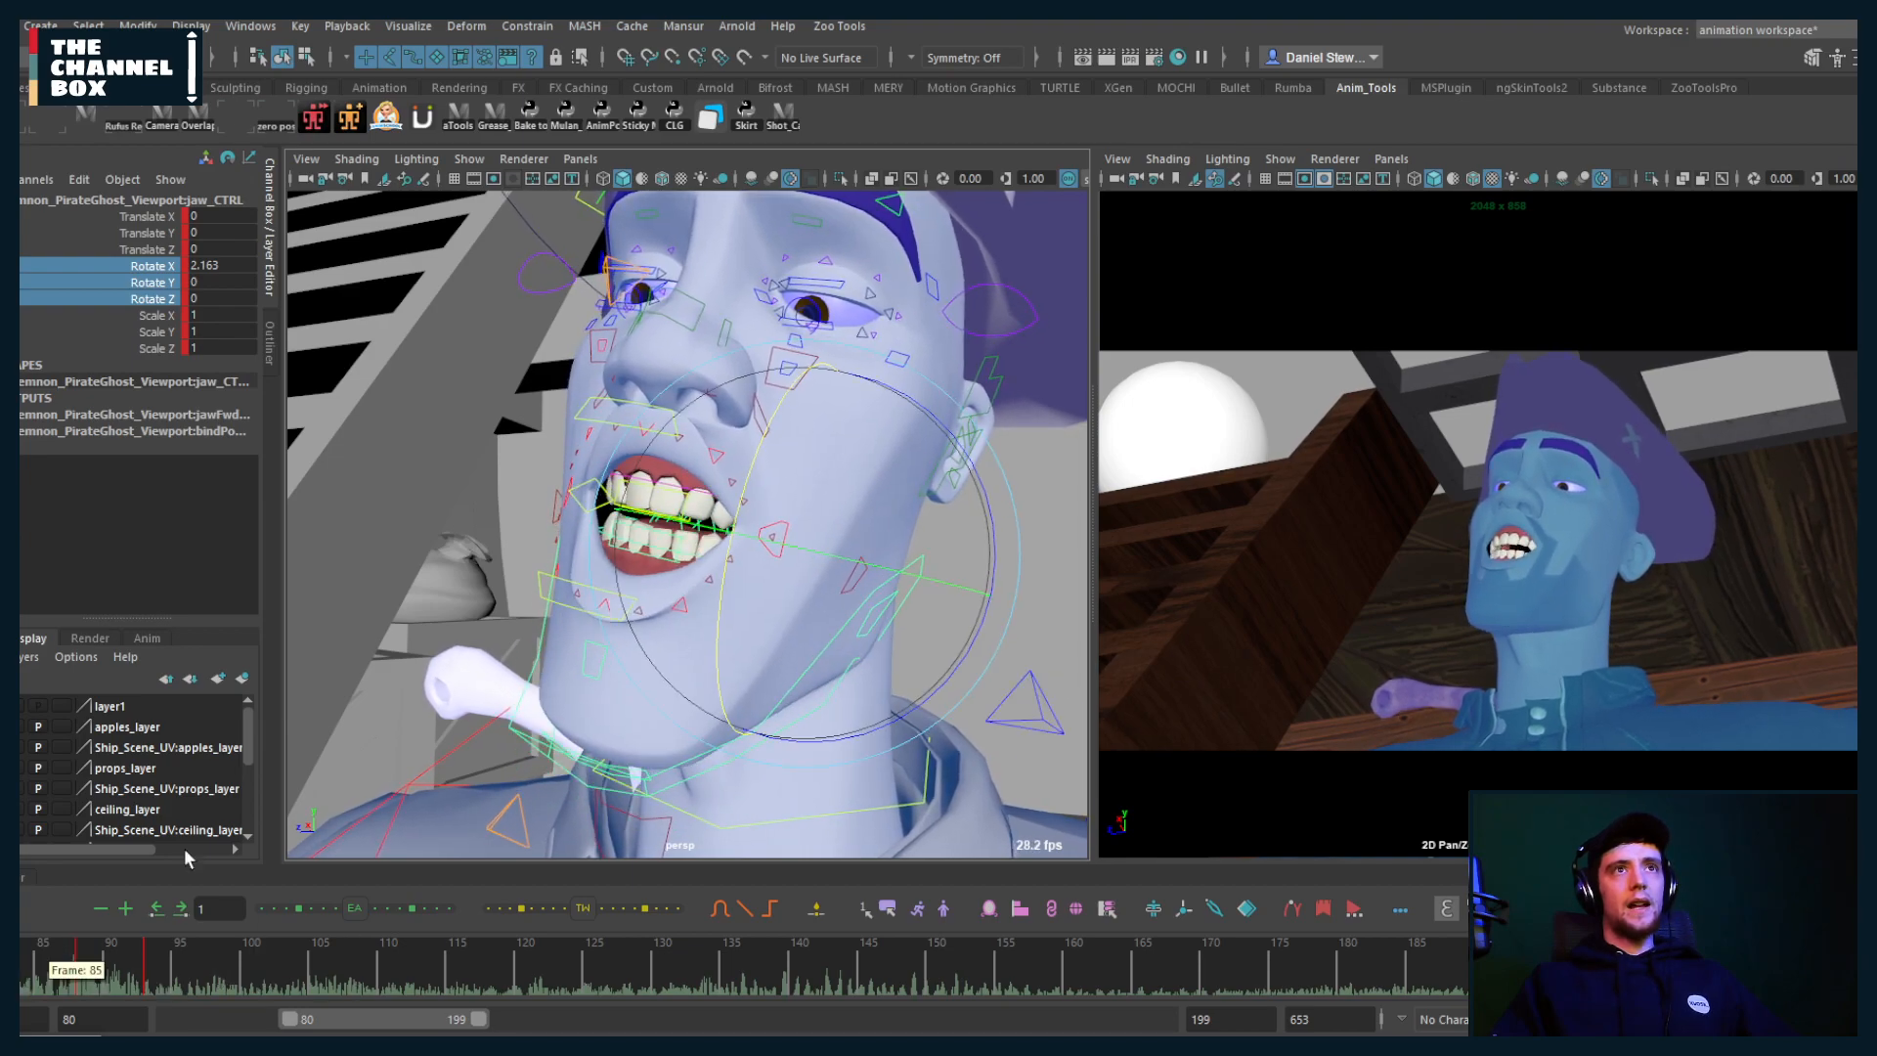
key("q")
left_click(775, 532)
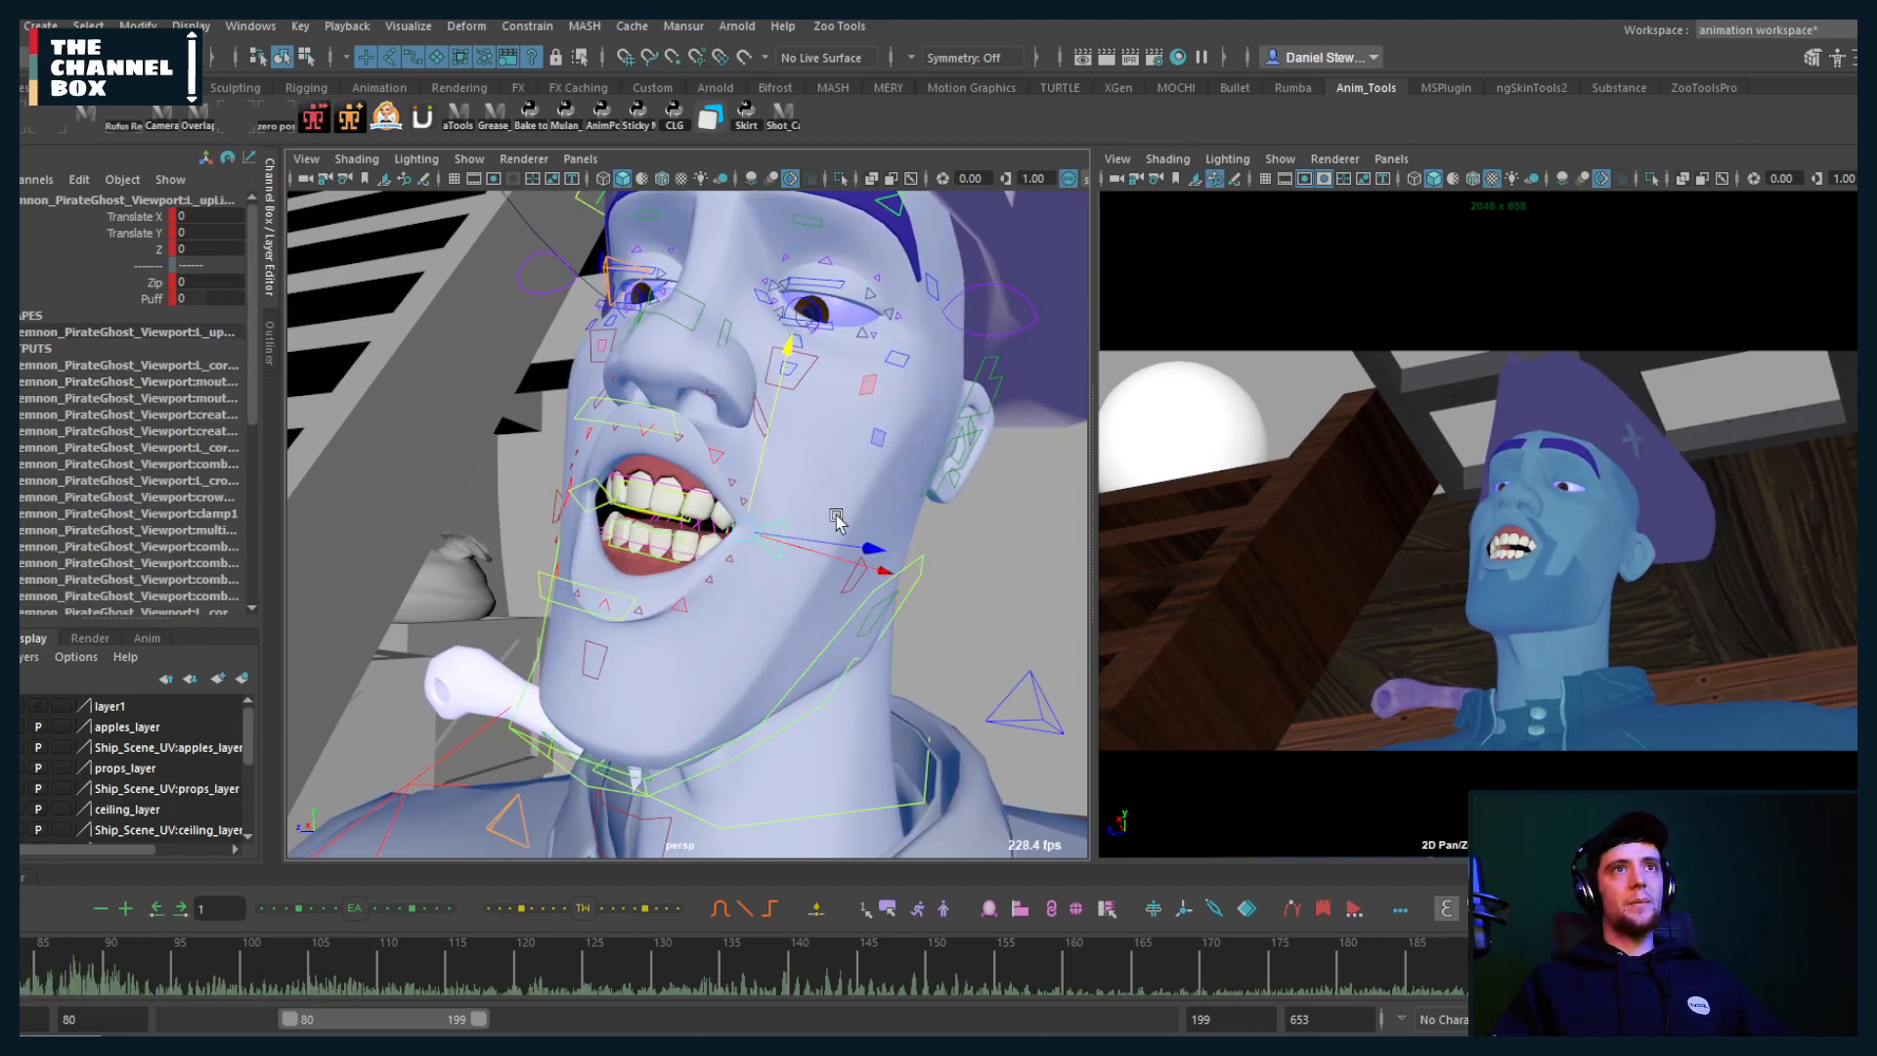
left_click_drag(867, 445, 770, 476)
left_click(583, 472)
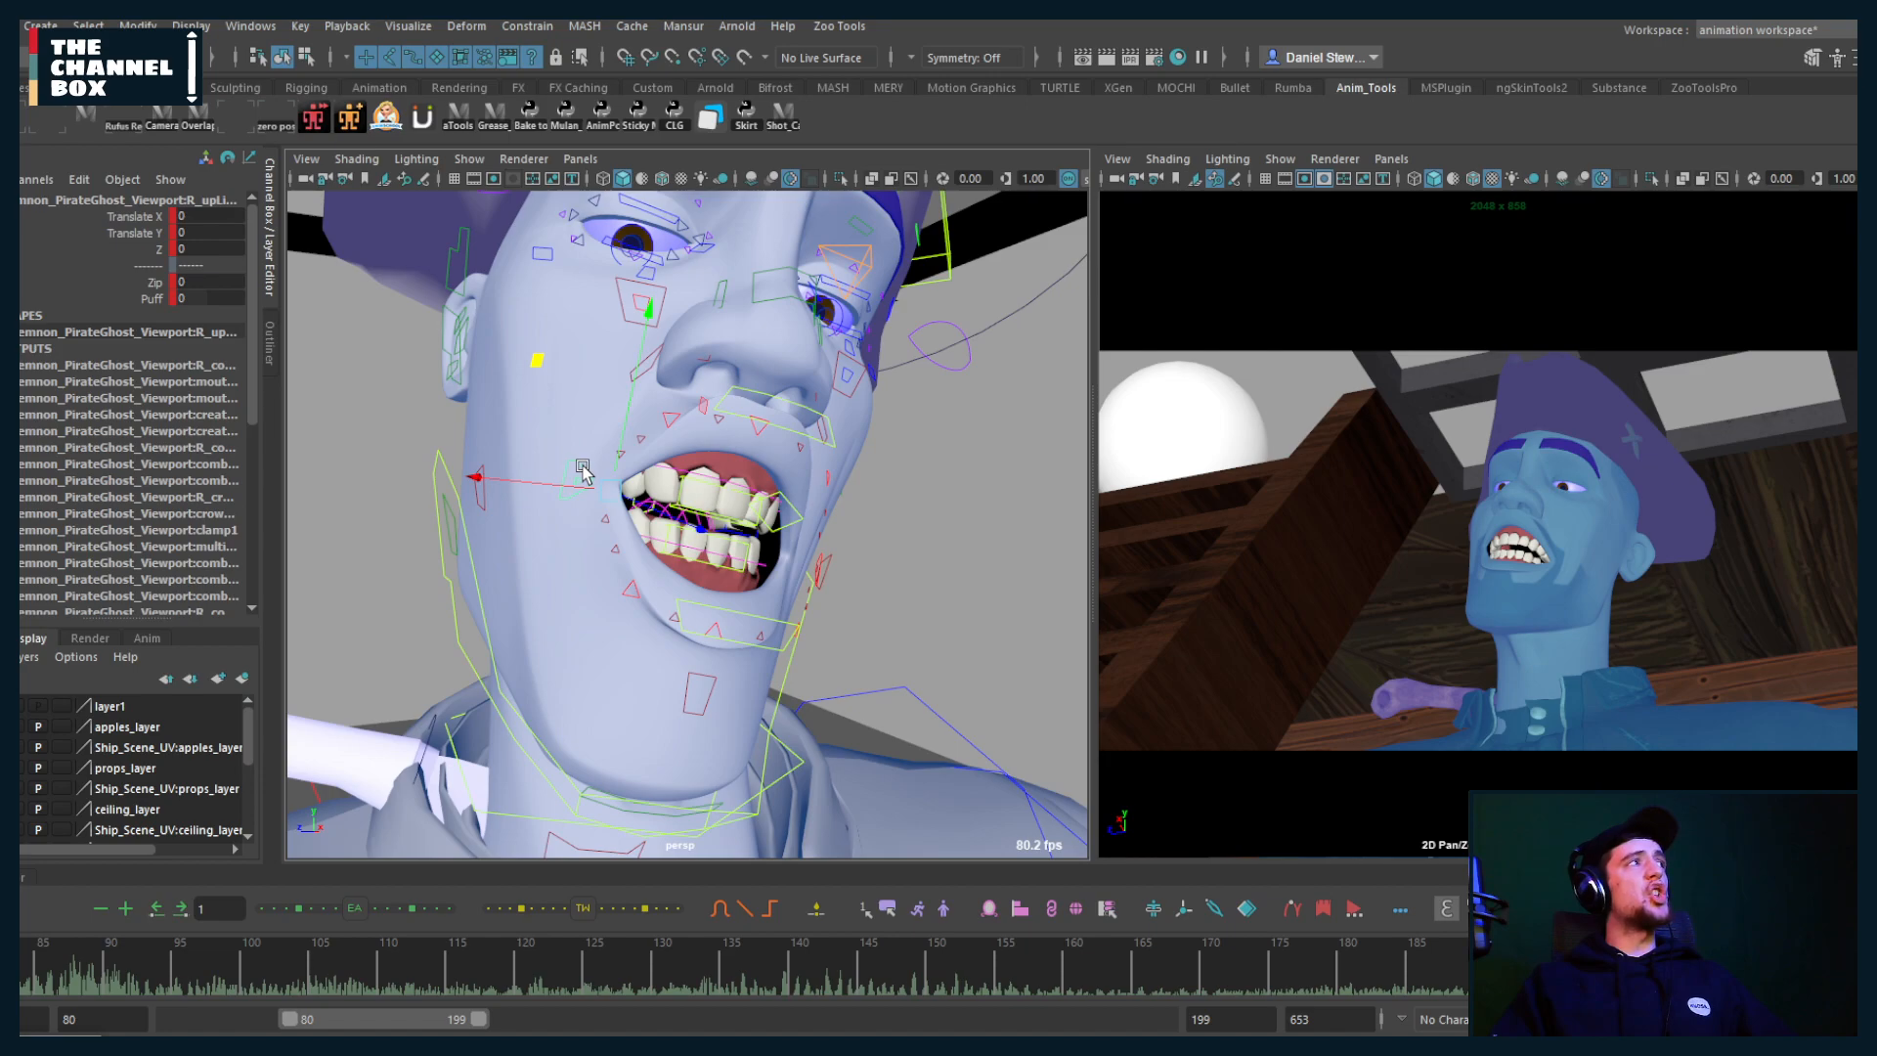
middle_click_drag(539, 355, 463, 394)
left_click_drag(463, 394, 362, 861, "alt")
key("alt+v")
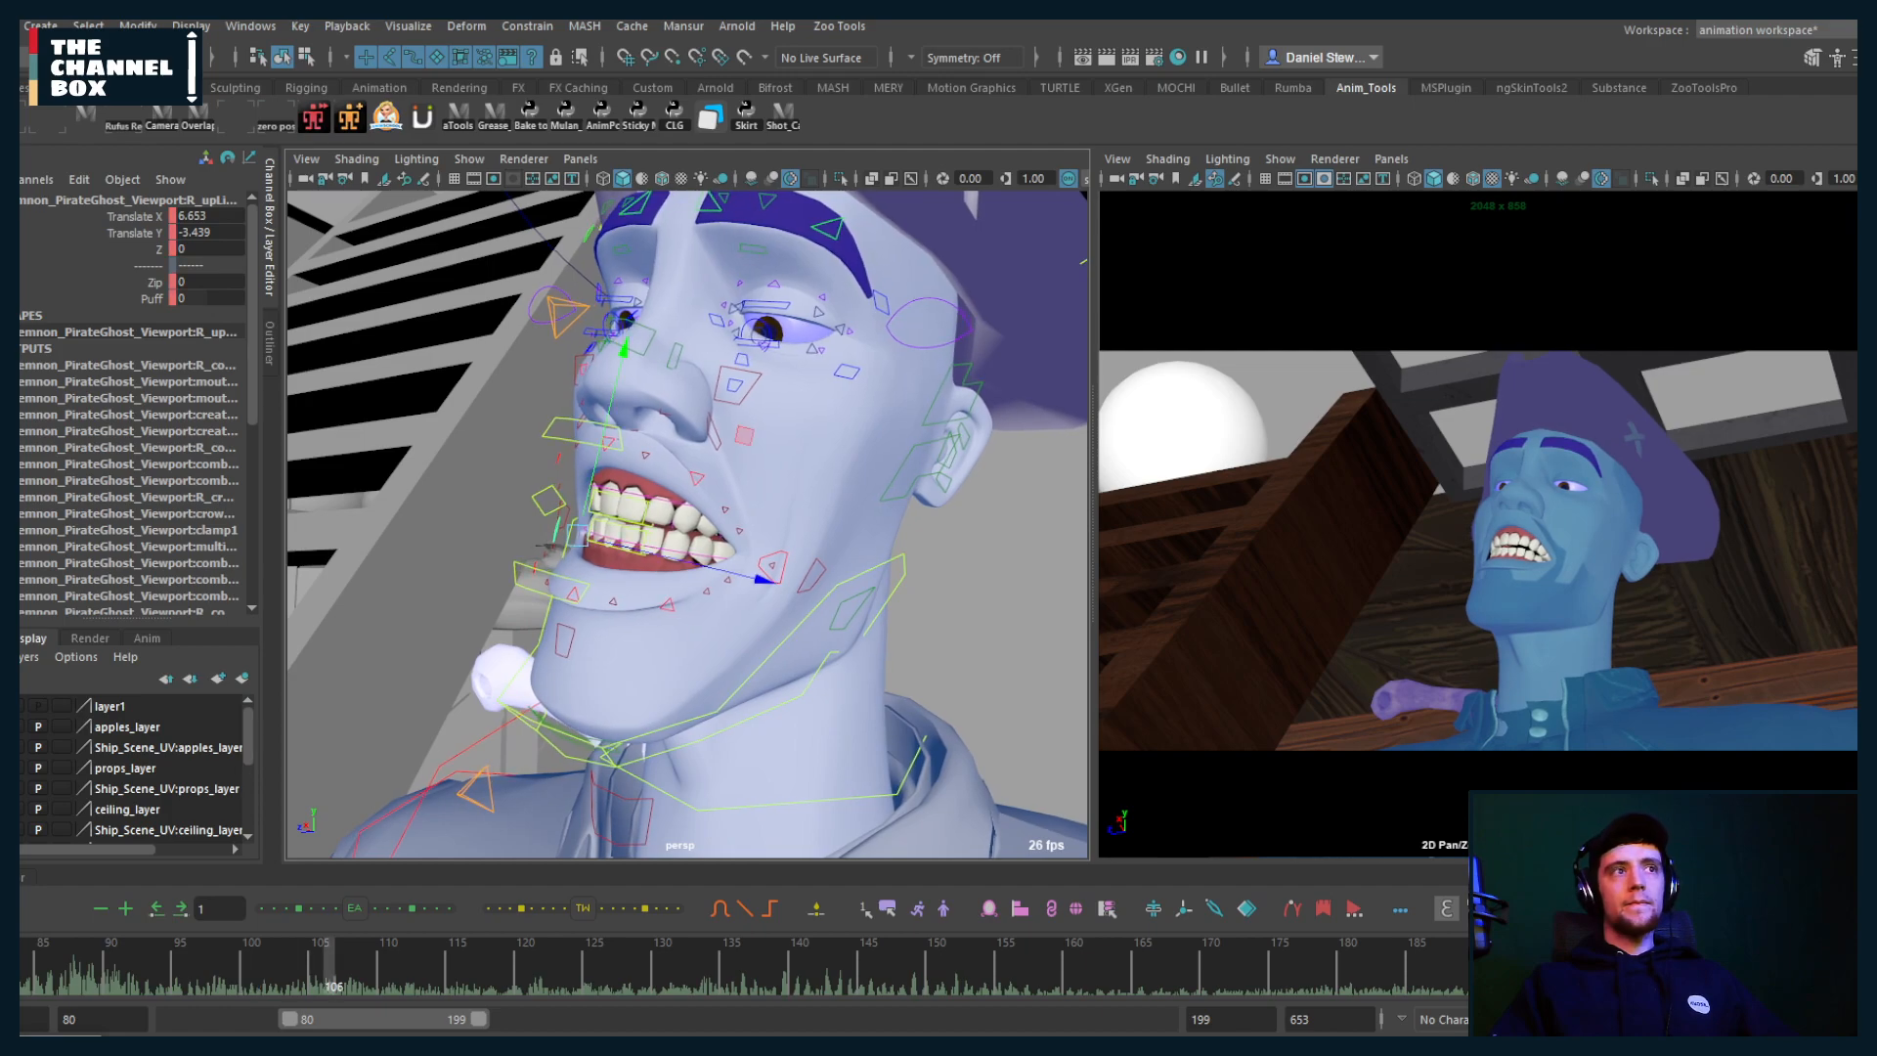
Step: Scrub the audio around frames 95 to 97, and close the jaw to a Rotate X of about 0.072 at frame 96
left_click_drag(26, 974, 192, 958)
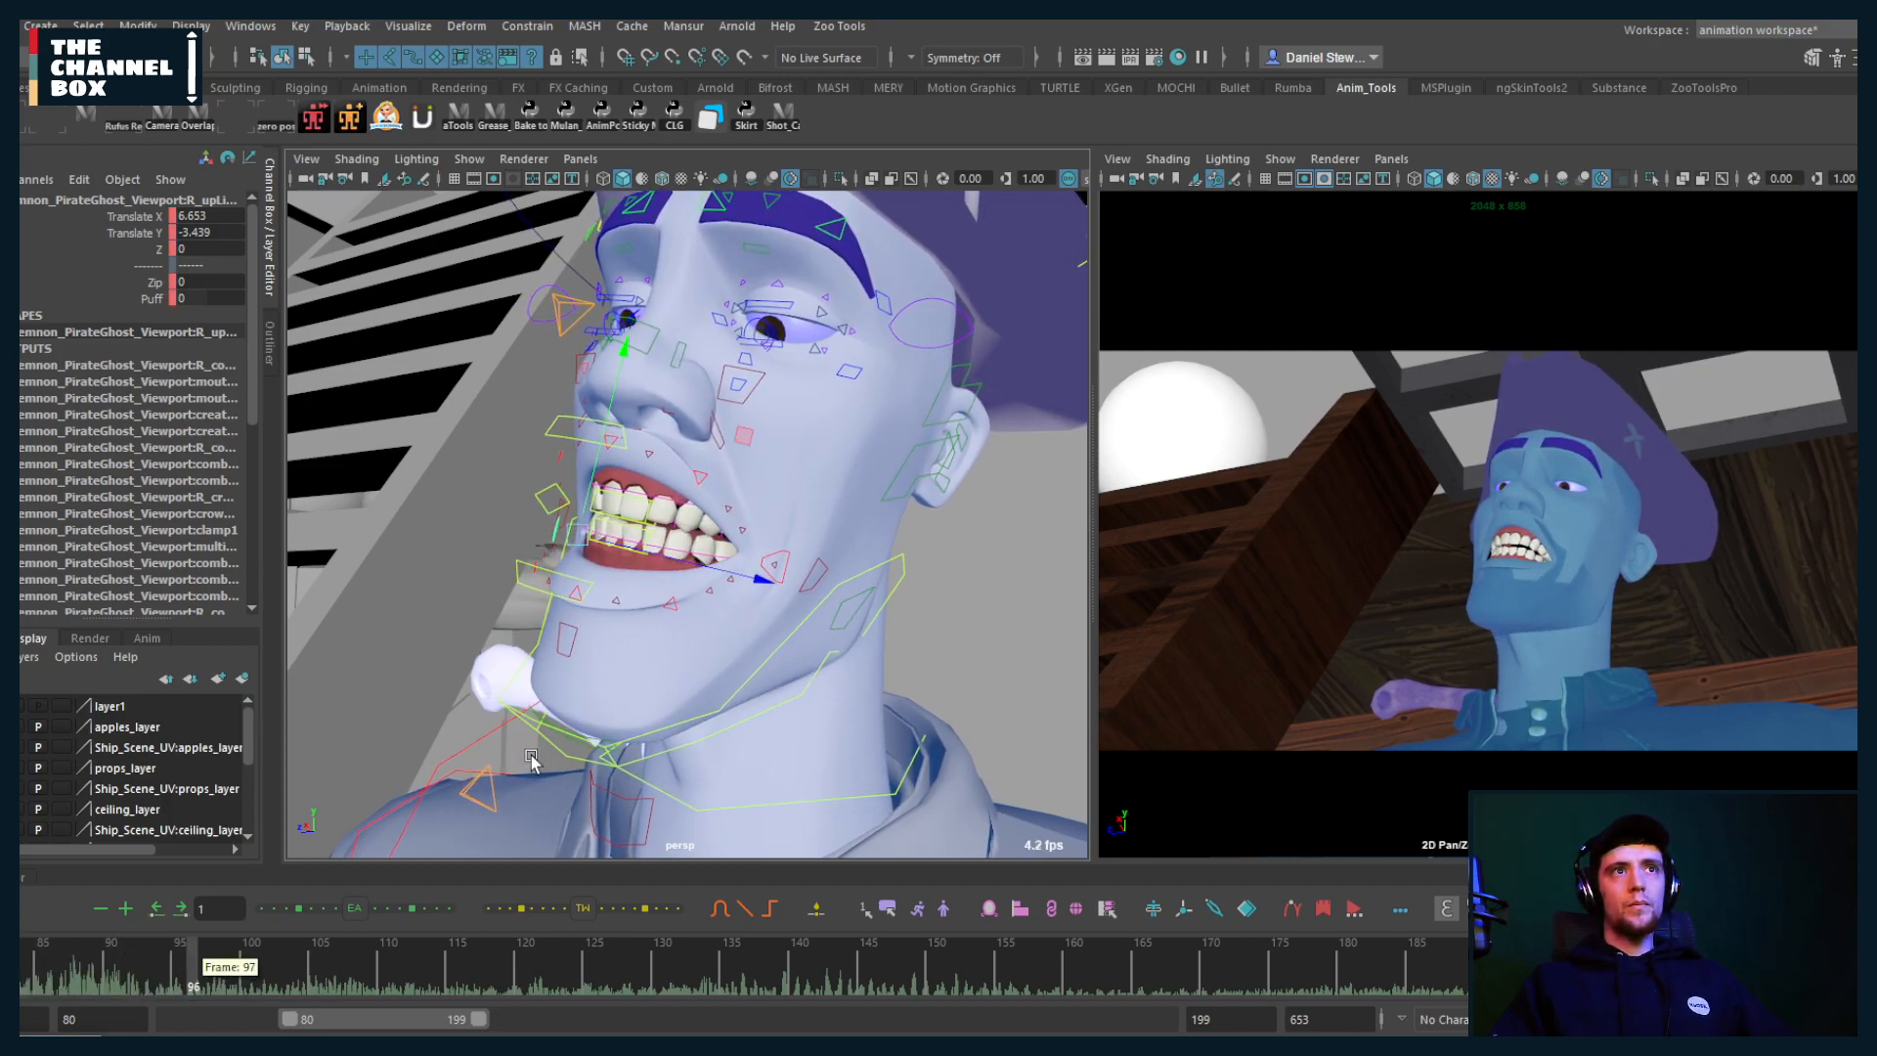
left_click(557, 733)
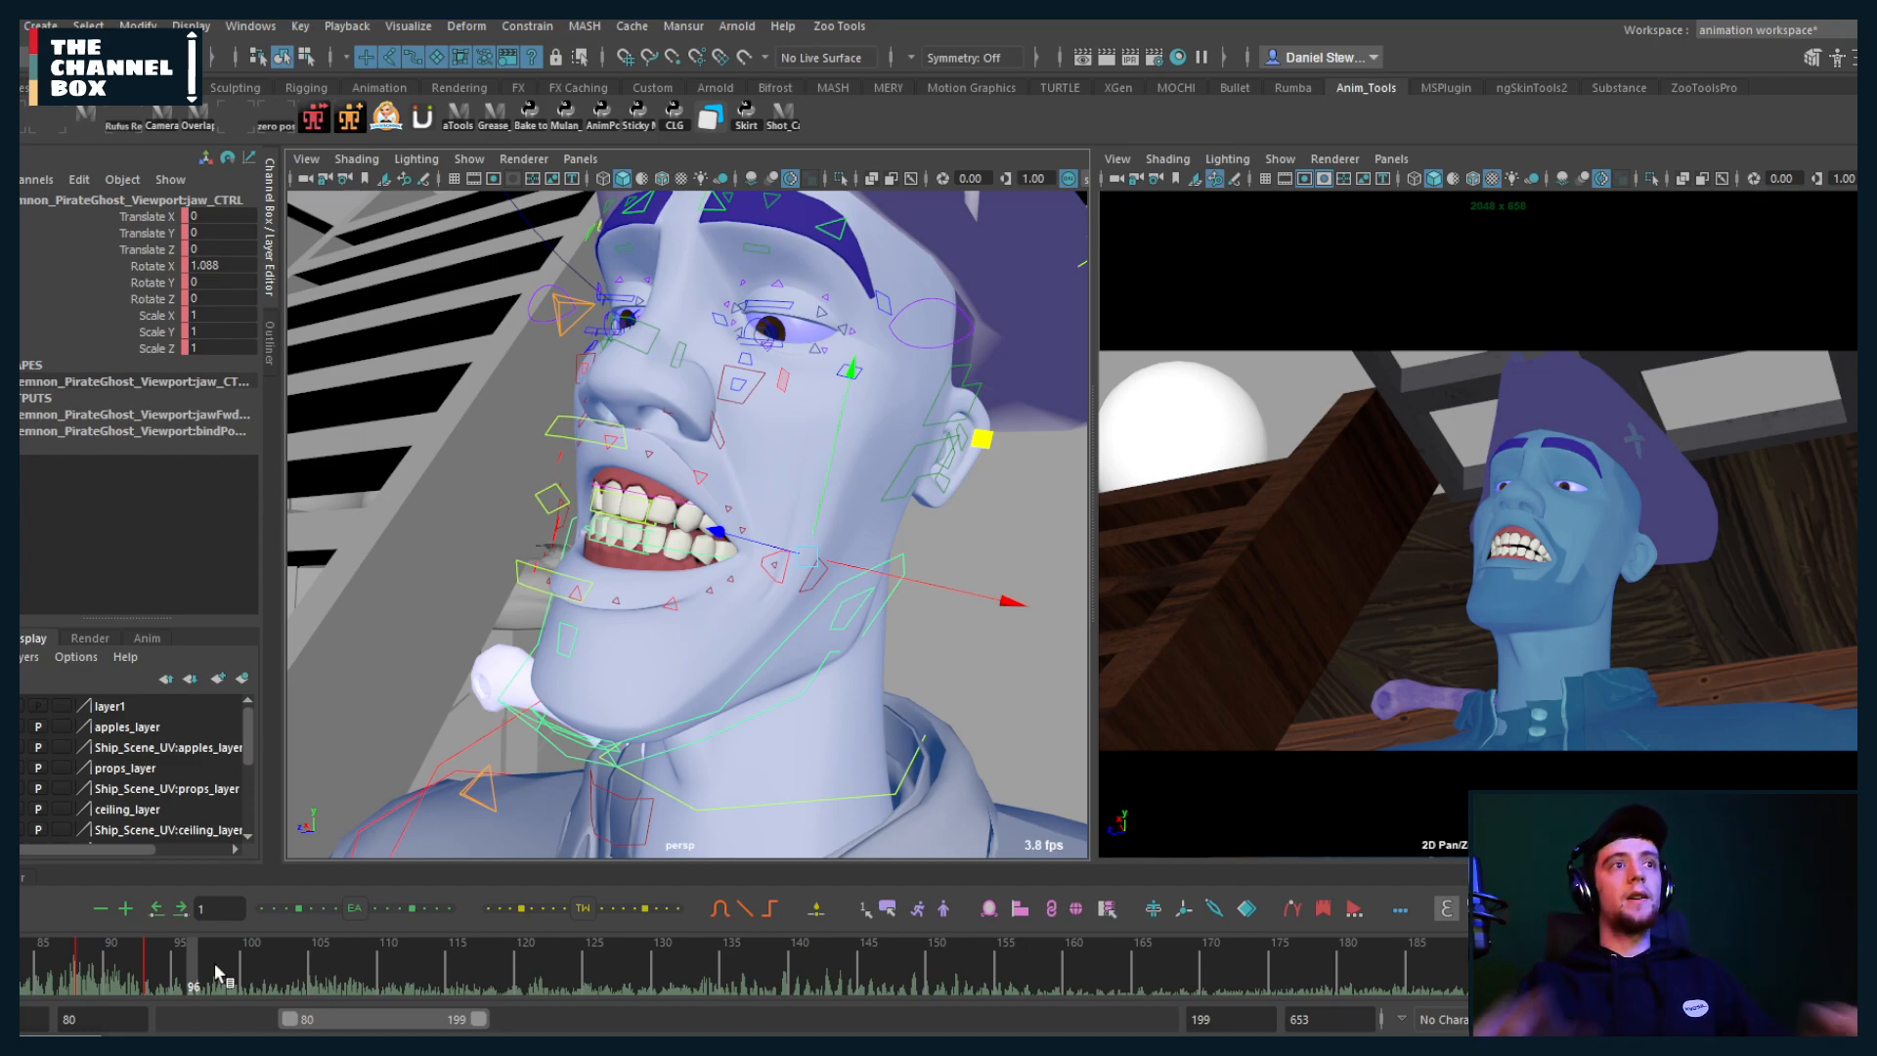
left_click(167, 982)
left_click_drag(167, 983, 195, 989)
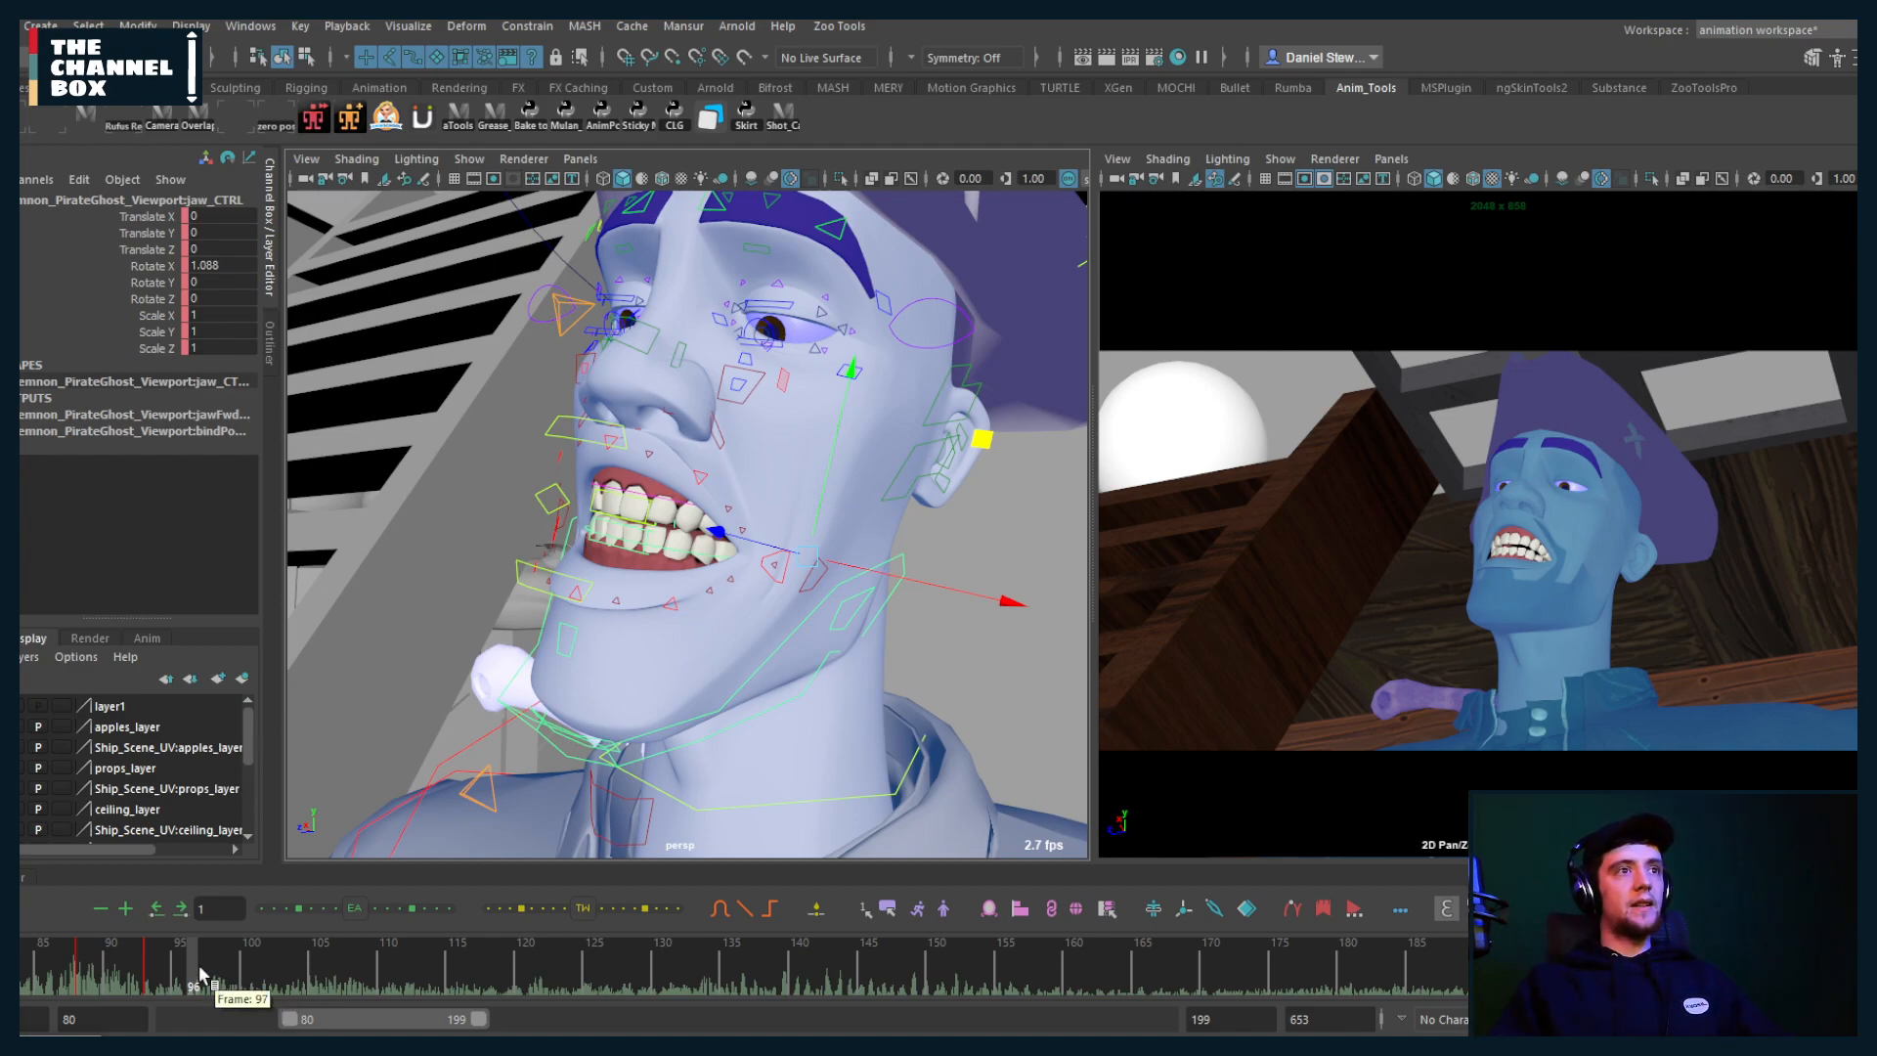
left_click(206, 977)
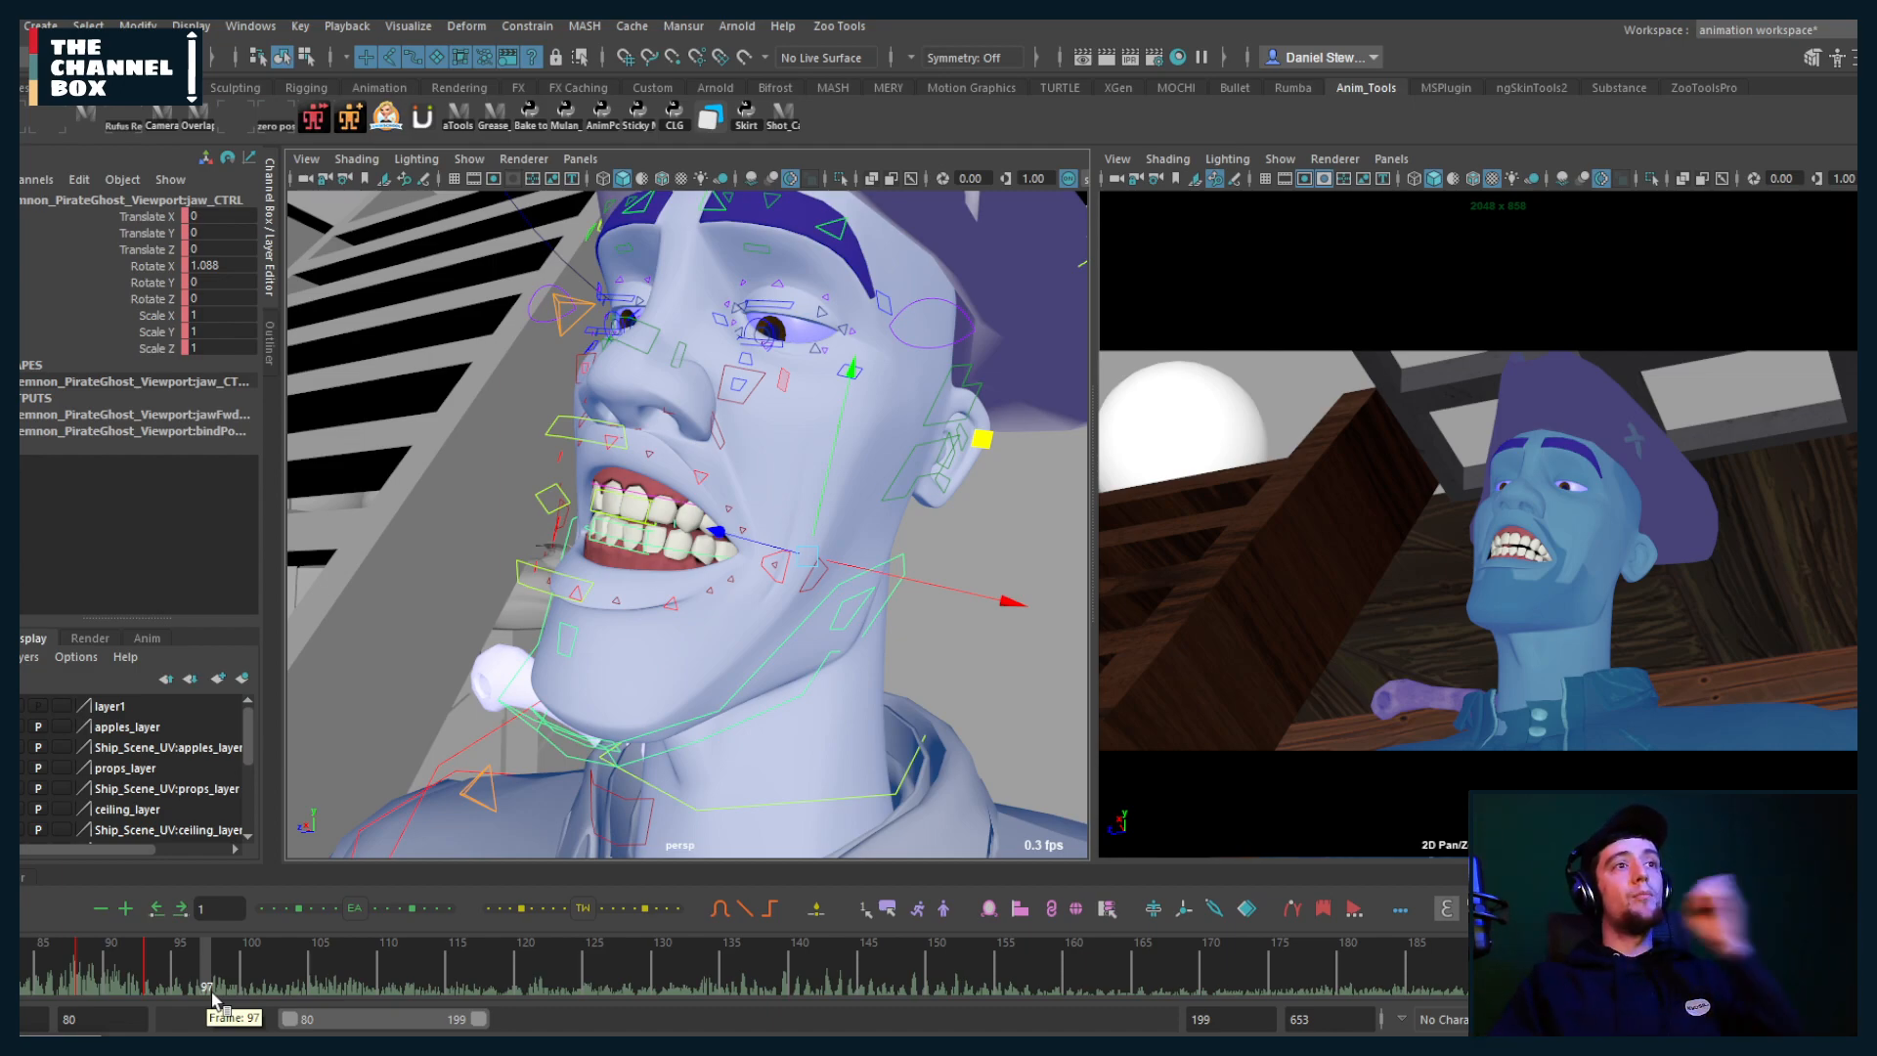
left_click(191, 982)
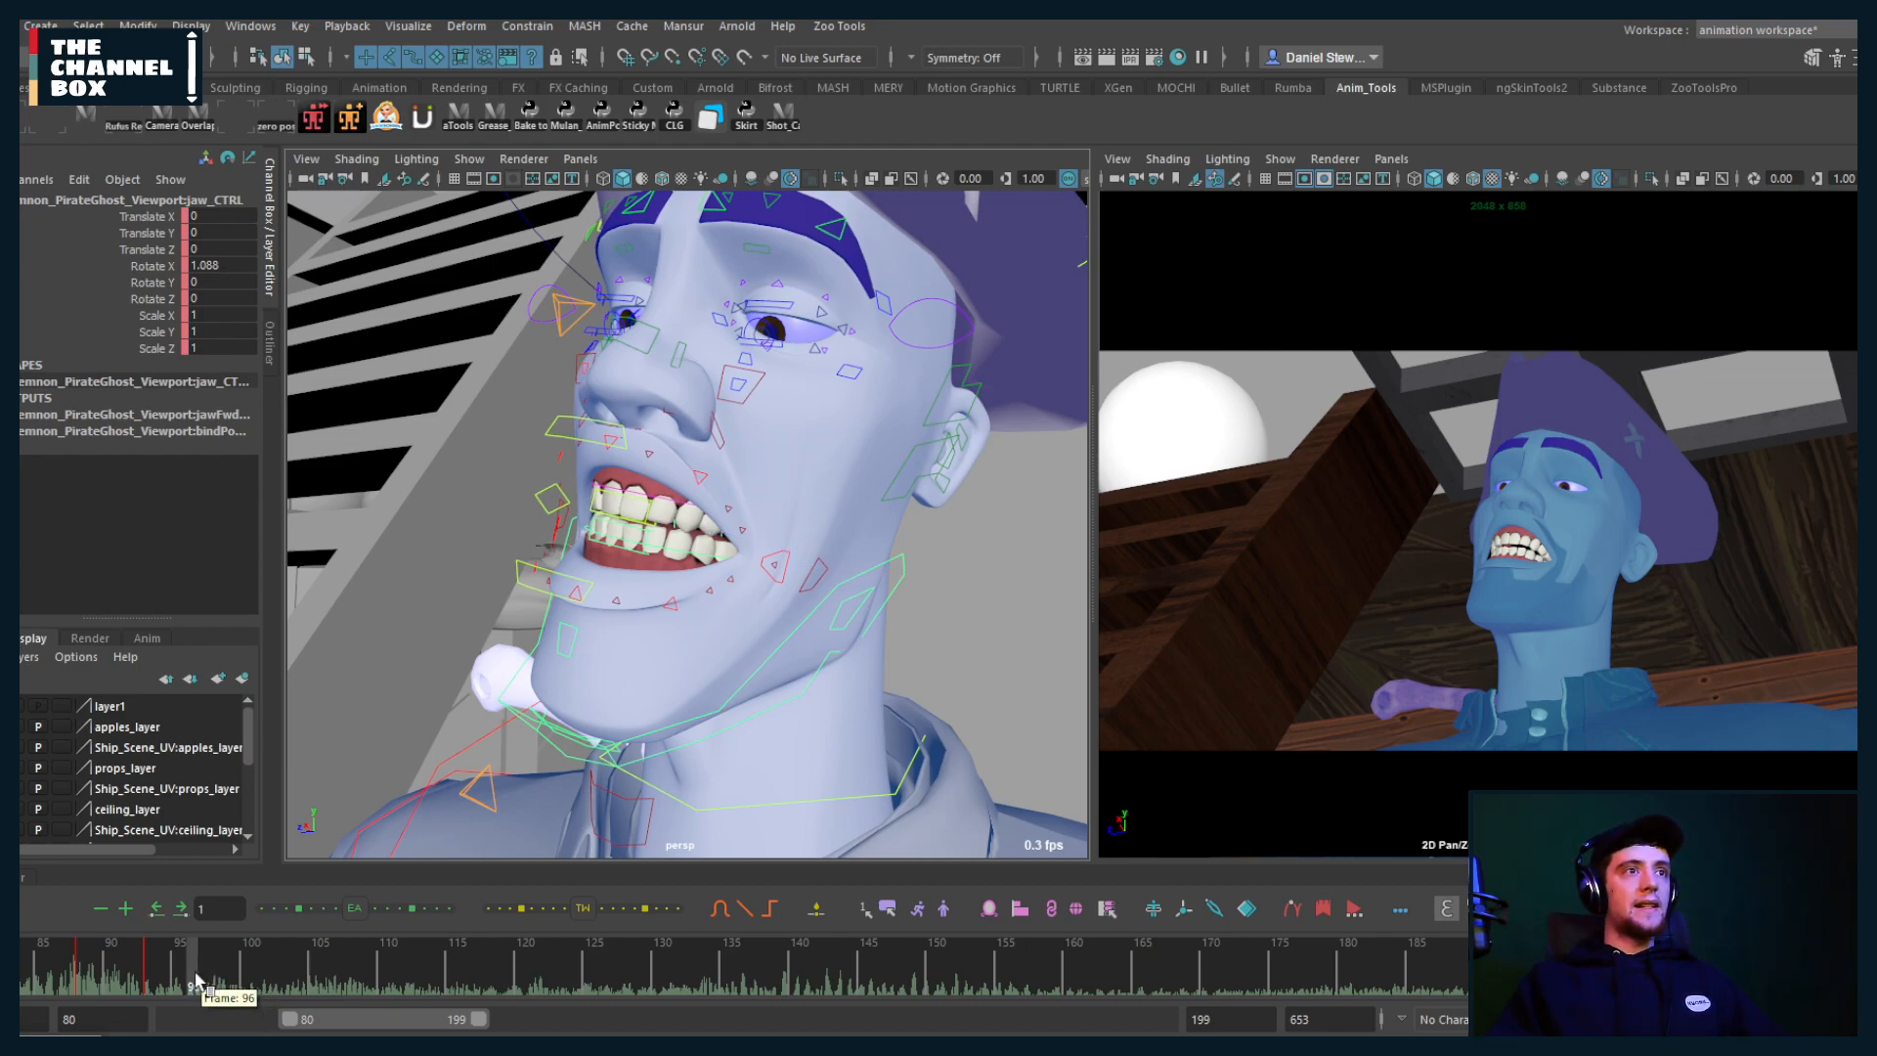
left_click(184, 982)
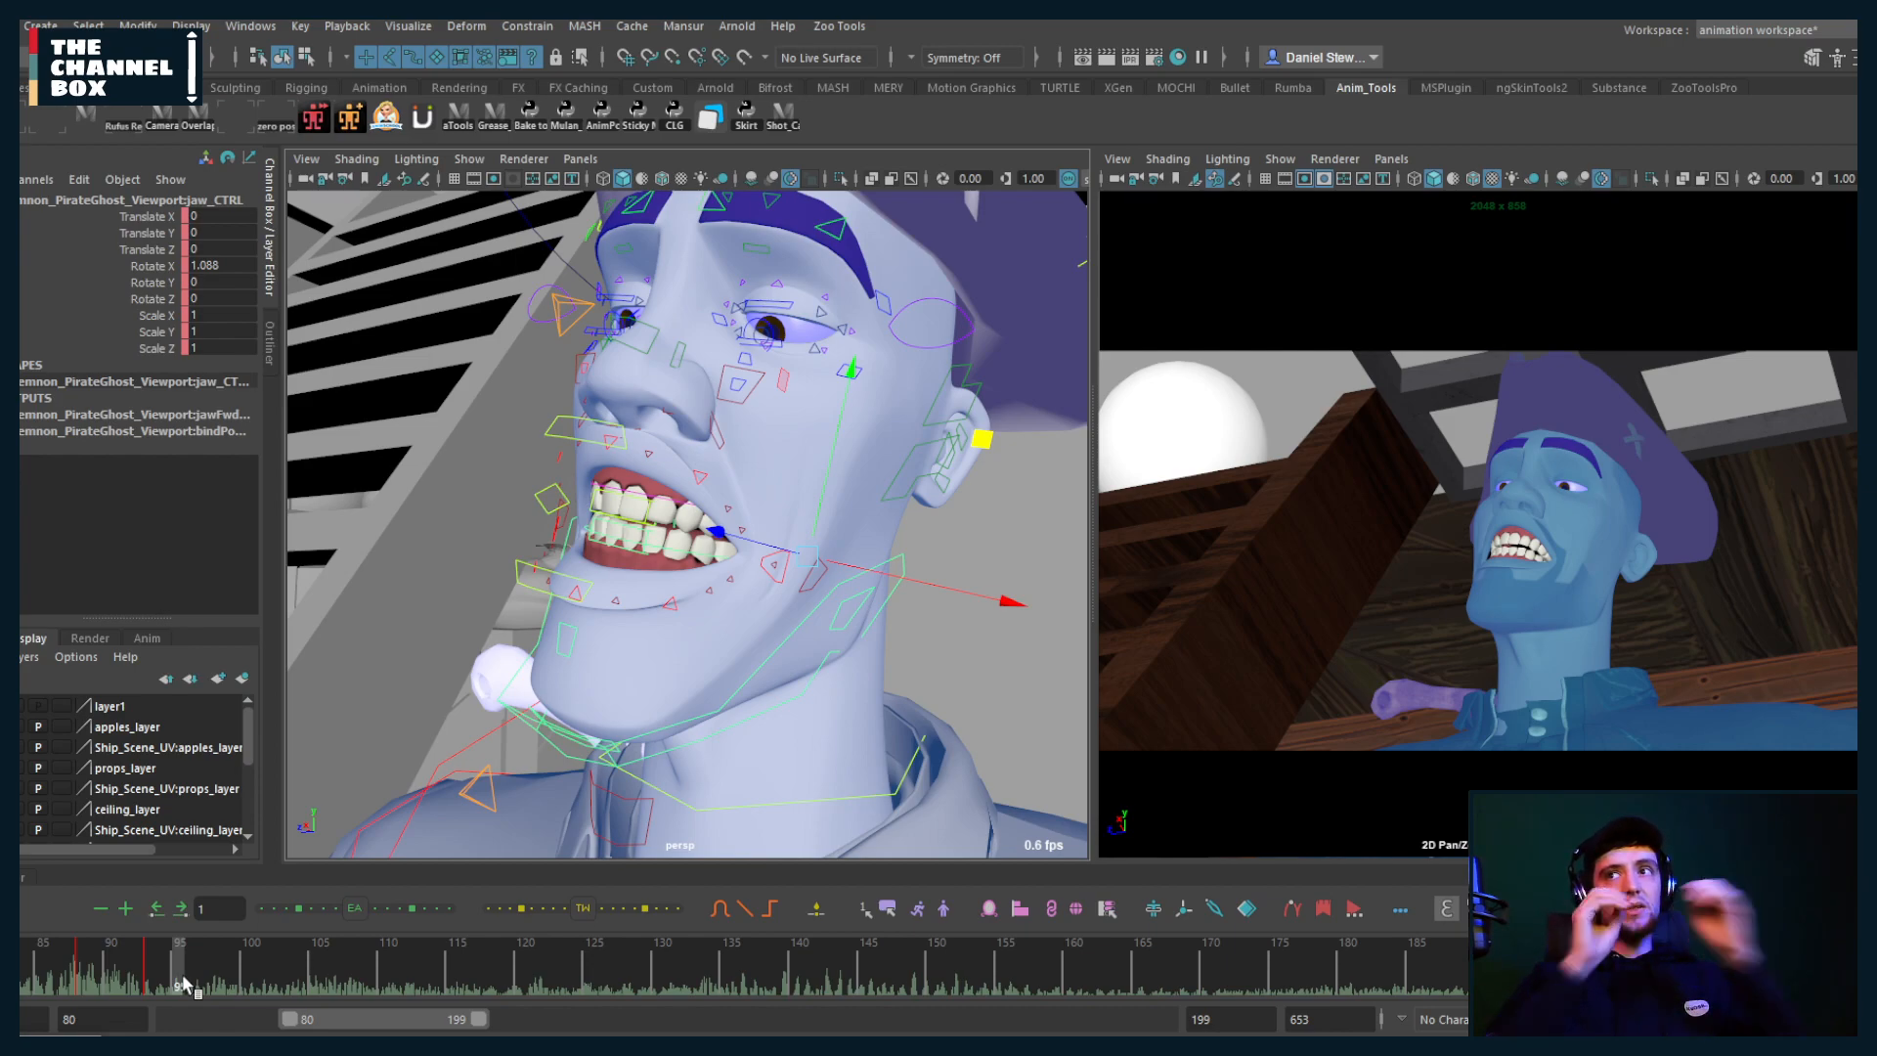
key("alt+period")
key("alt+period")
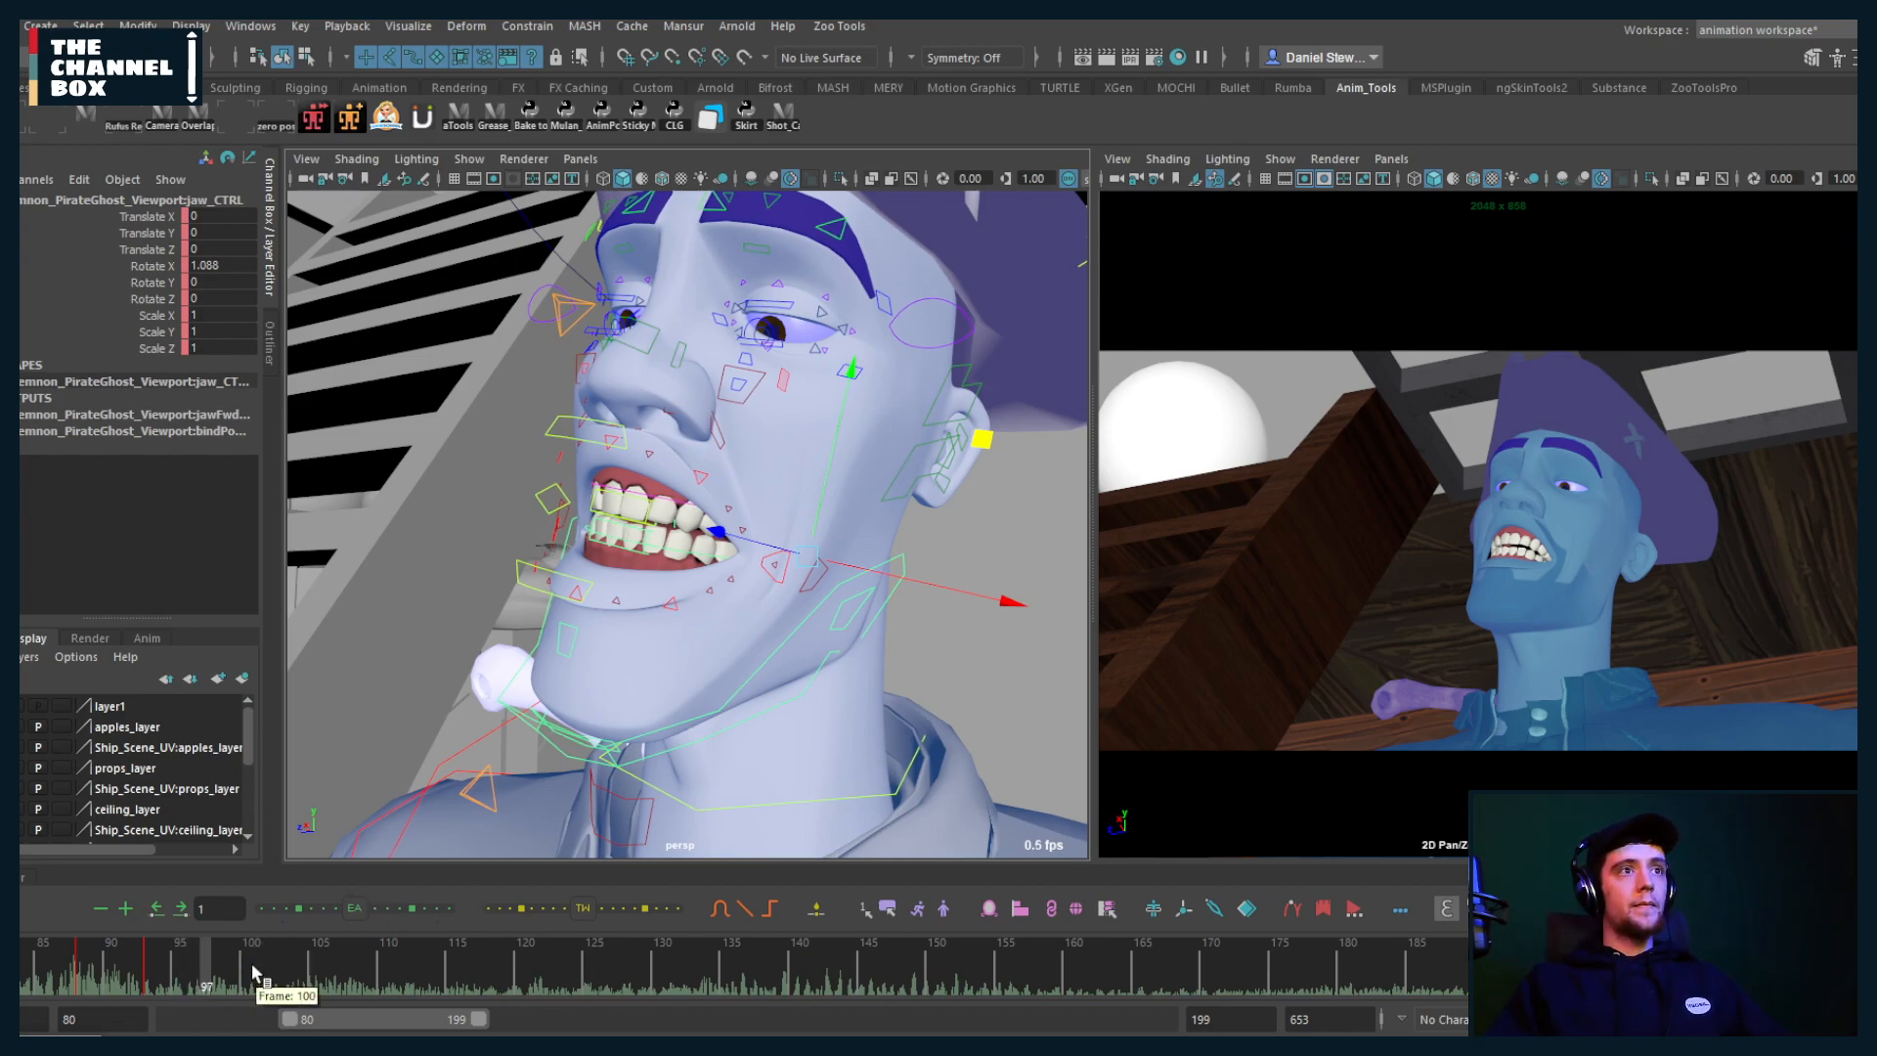
key("alt+comma")
key("e")
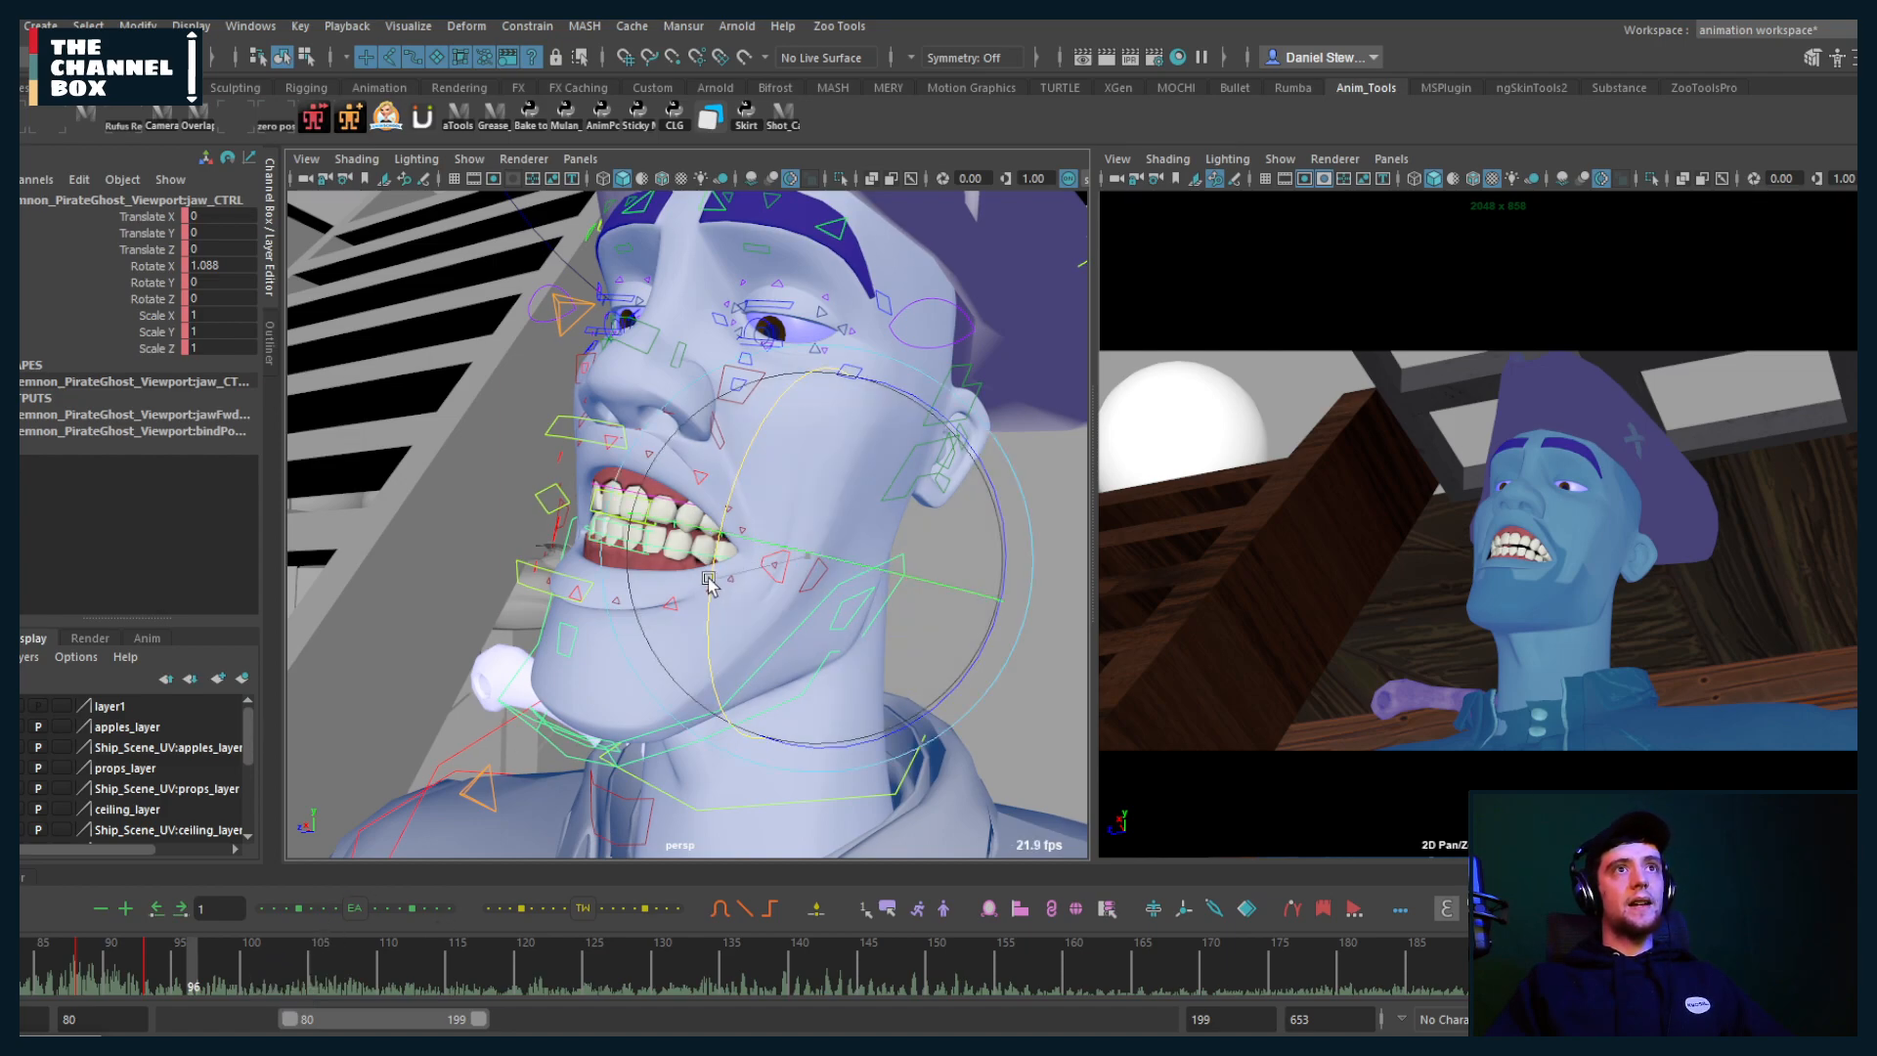
left_click_drag(711, 582, 711, 580)
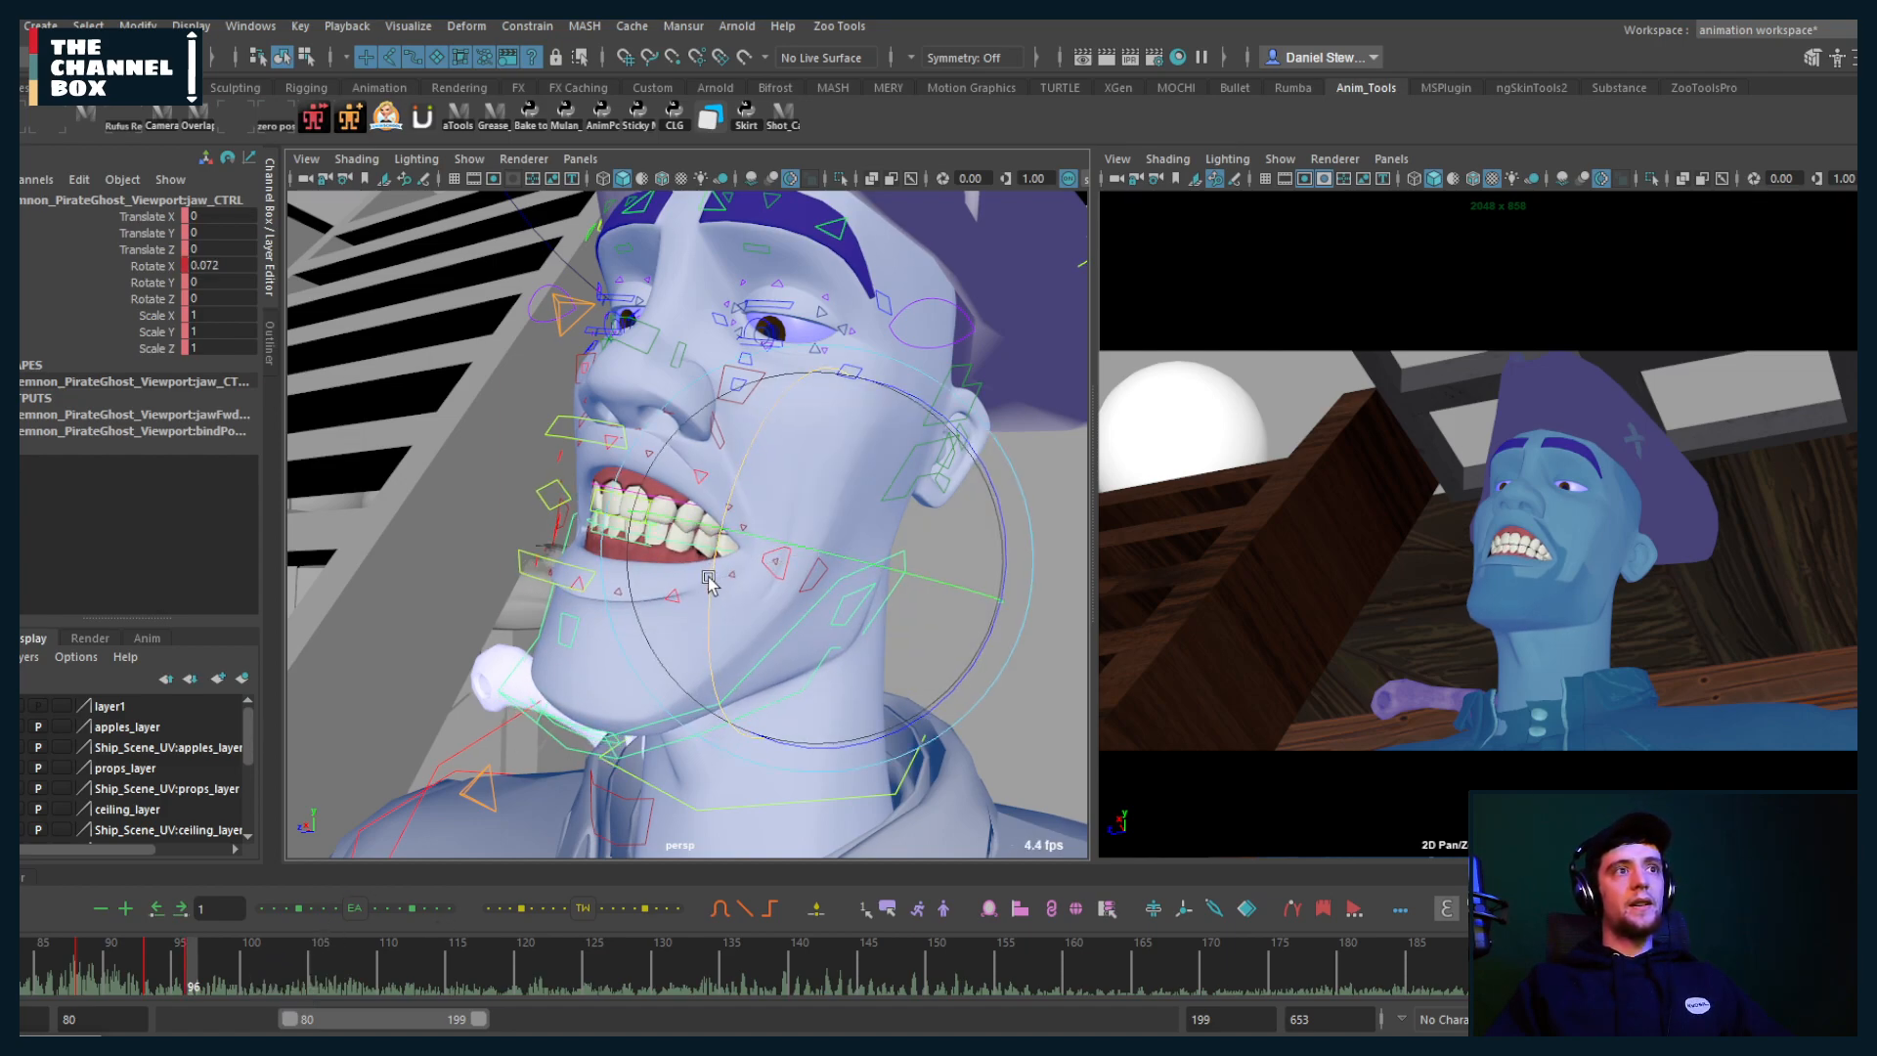
Step: Key the jaw at frame 95 with the closed pose's Rotate X of 0.072 and compare the neighbouring frames
key("alt+comma")
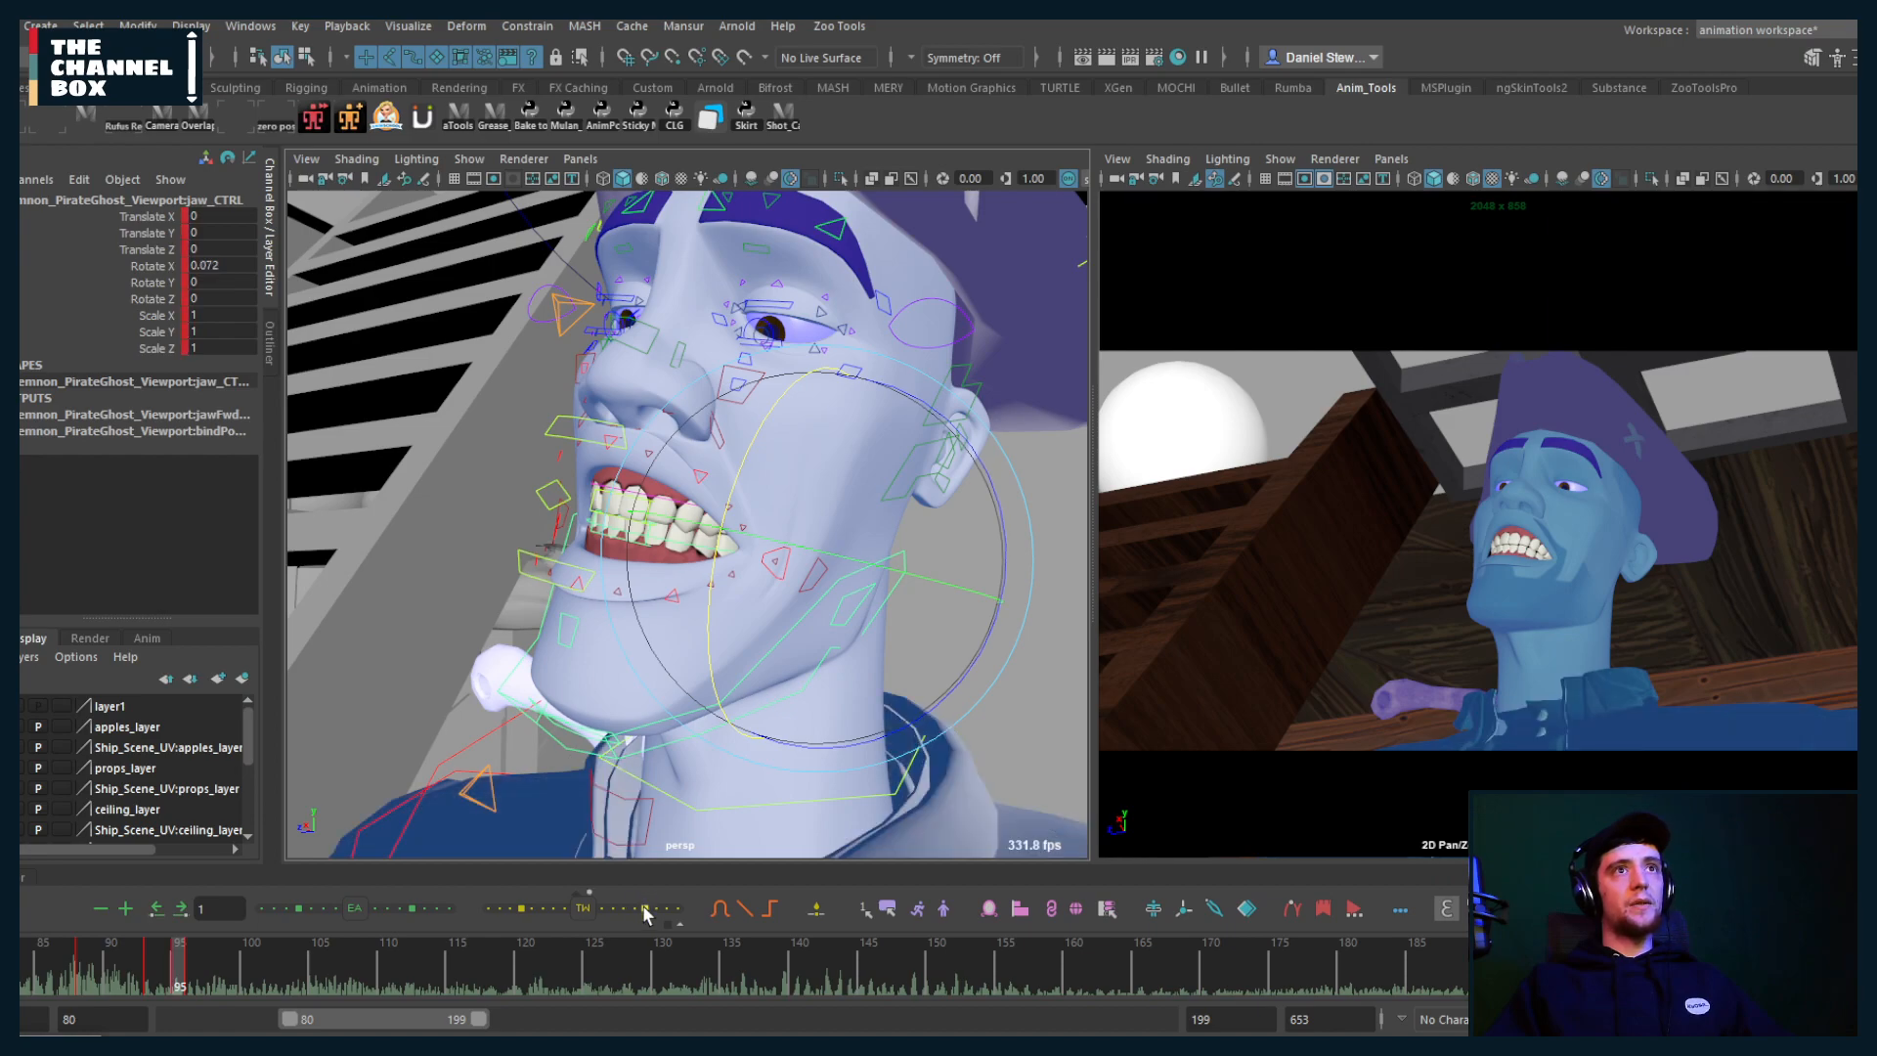
key("alt+period")
key("alt+comma")
key("alt+period")
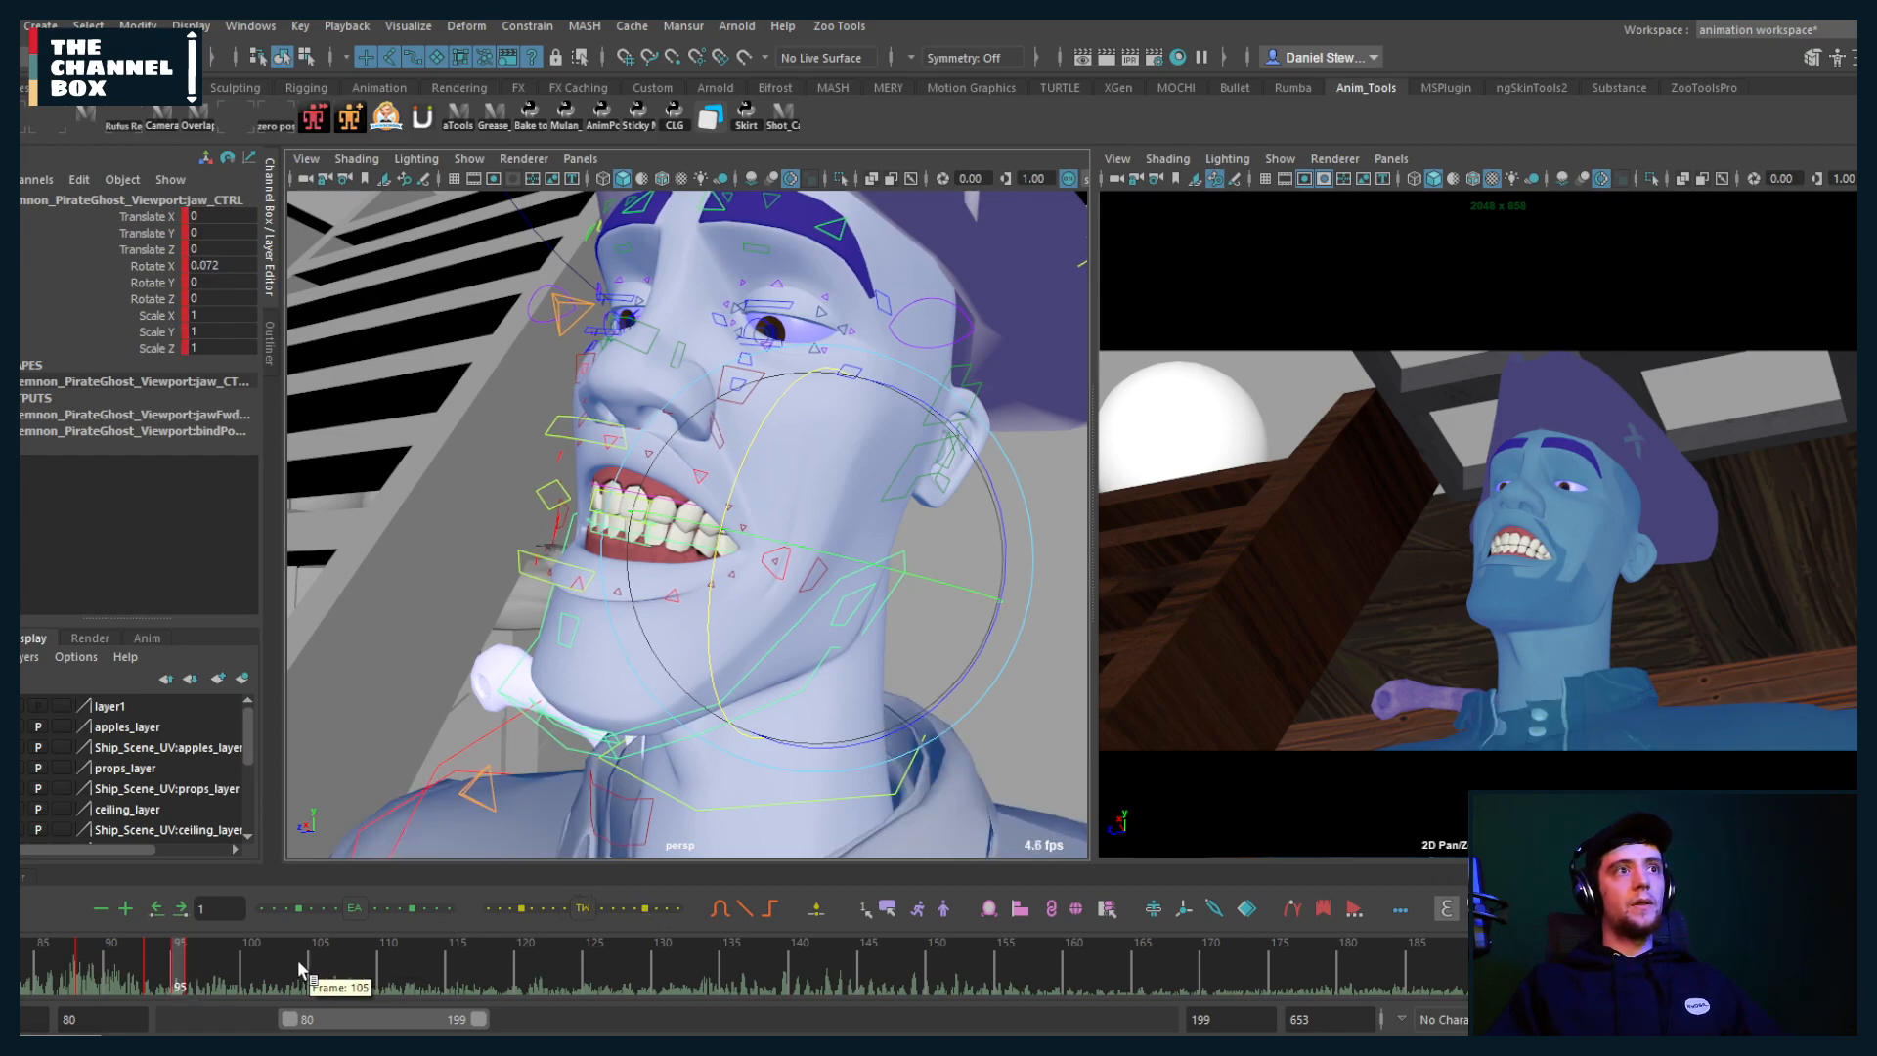
Step: Scrub and step through frames 92 to 95 to examine how the jaw closes against the audio
mouse_move(168, 967)
left_mouse_down()
mouse_move(93, 968)
mouse_move(191, 963)
mouse_move(147, 978)
left_mouse_up()
key("e")
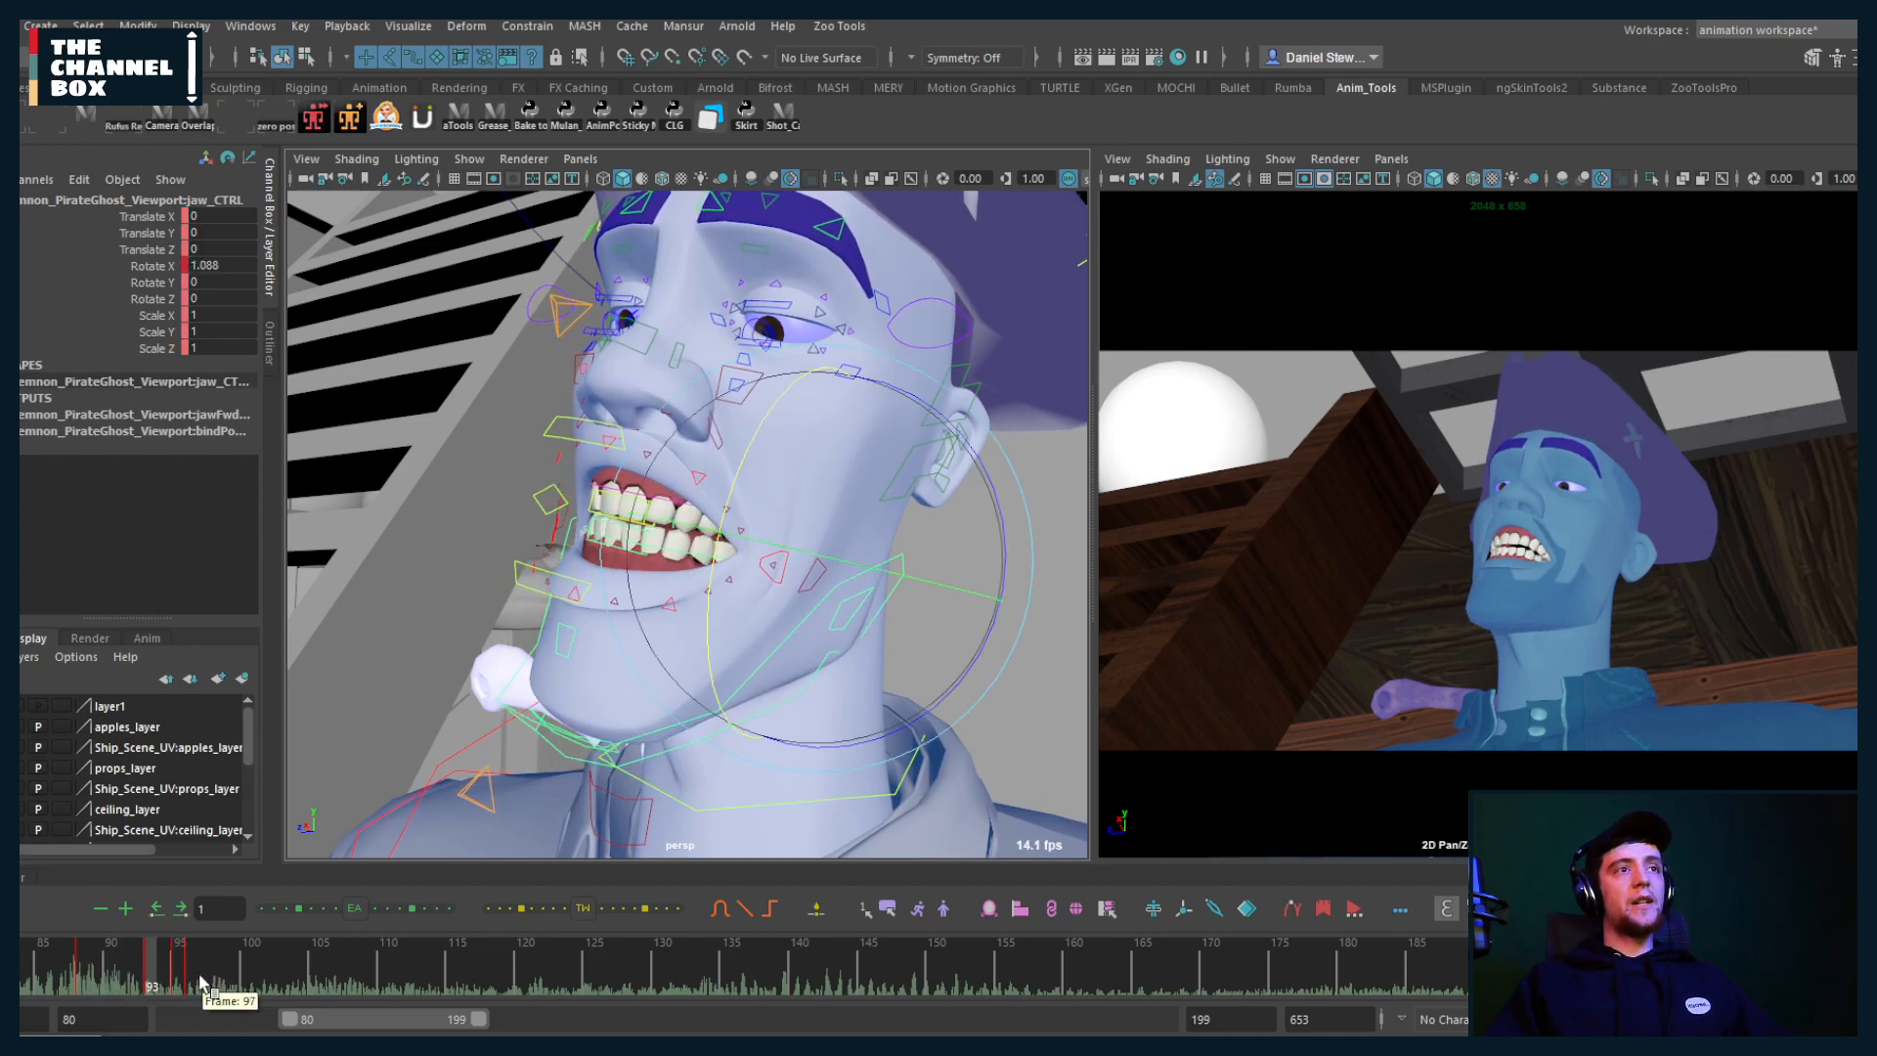
key("alt+period")
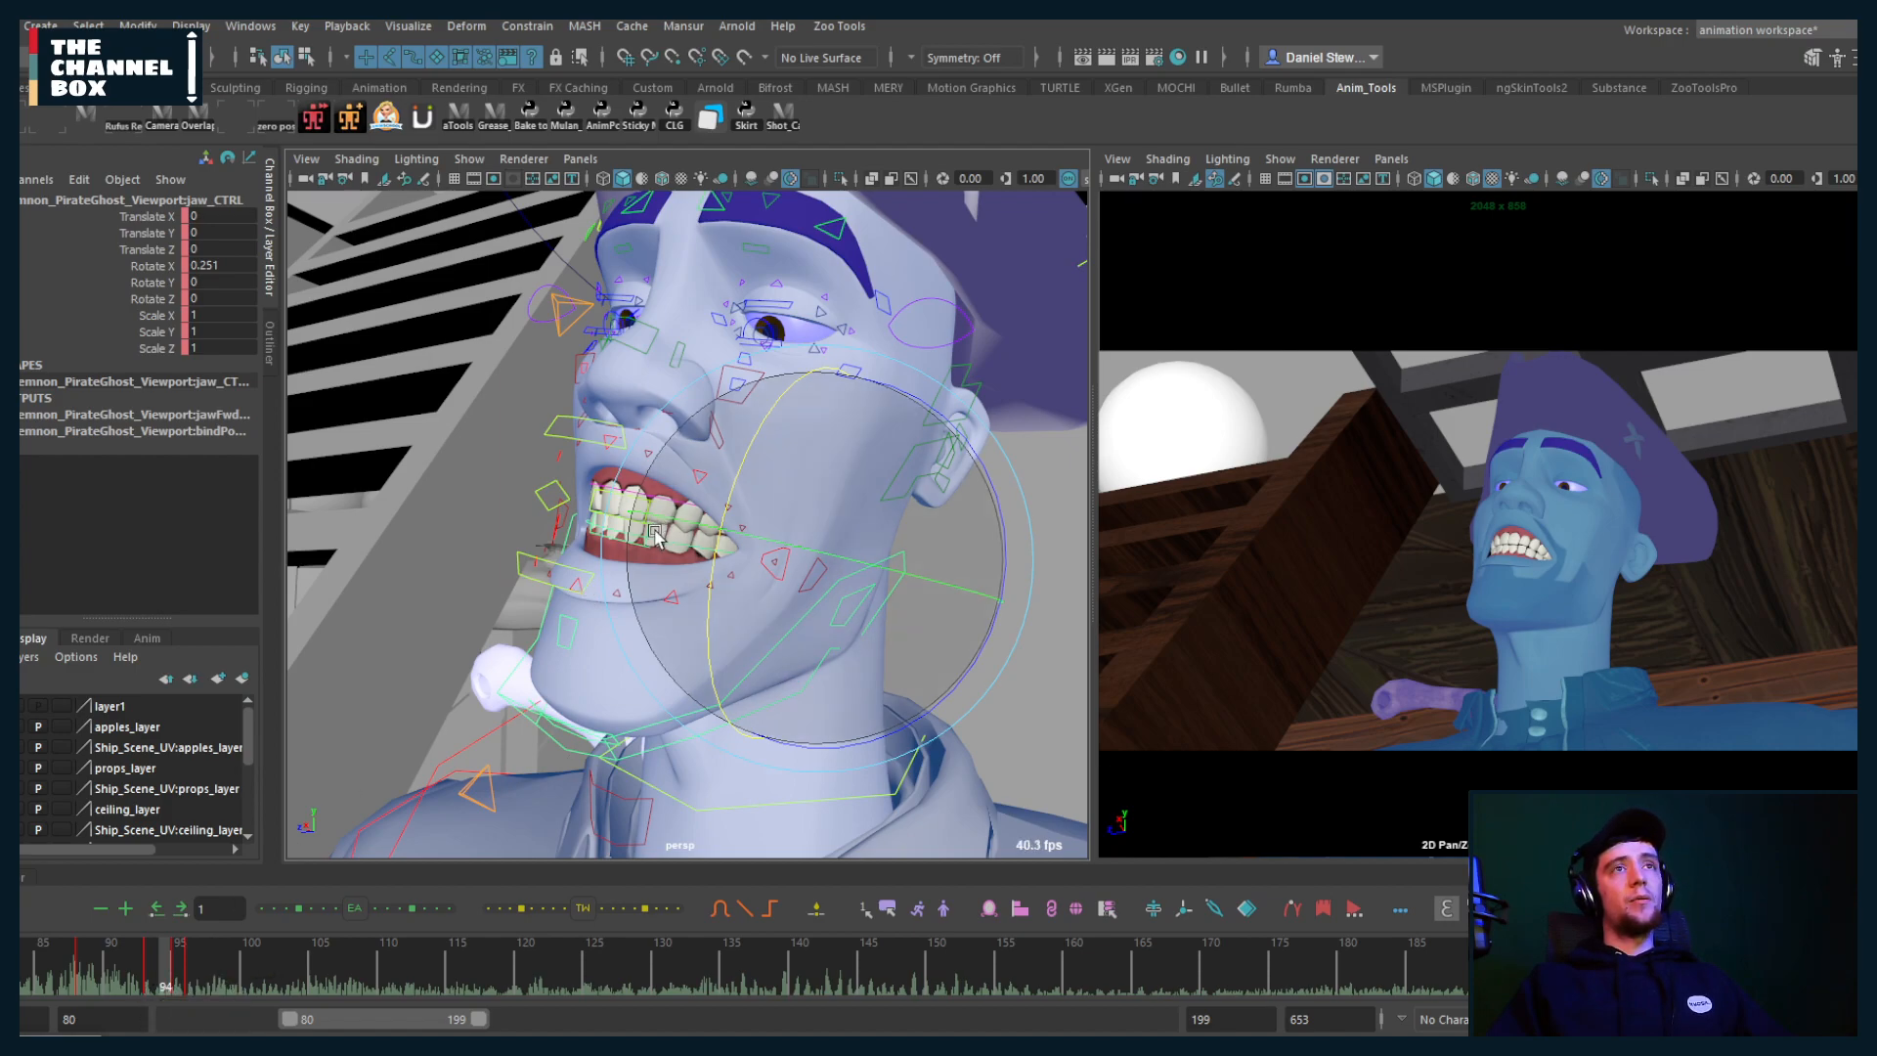
key("alt+period")
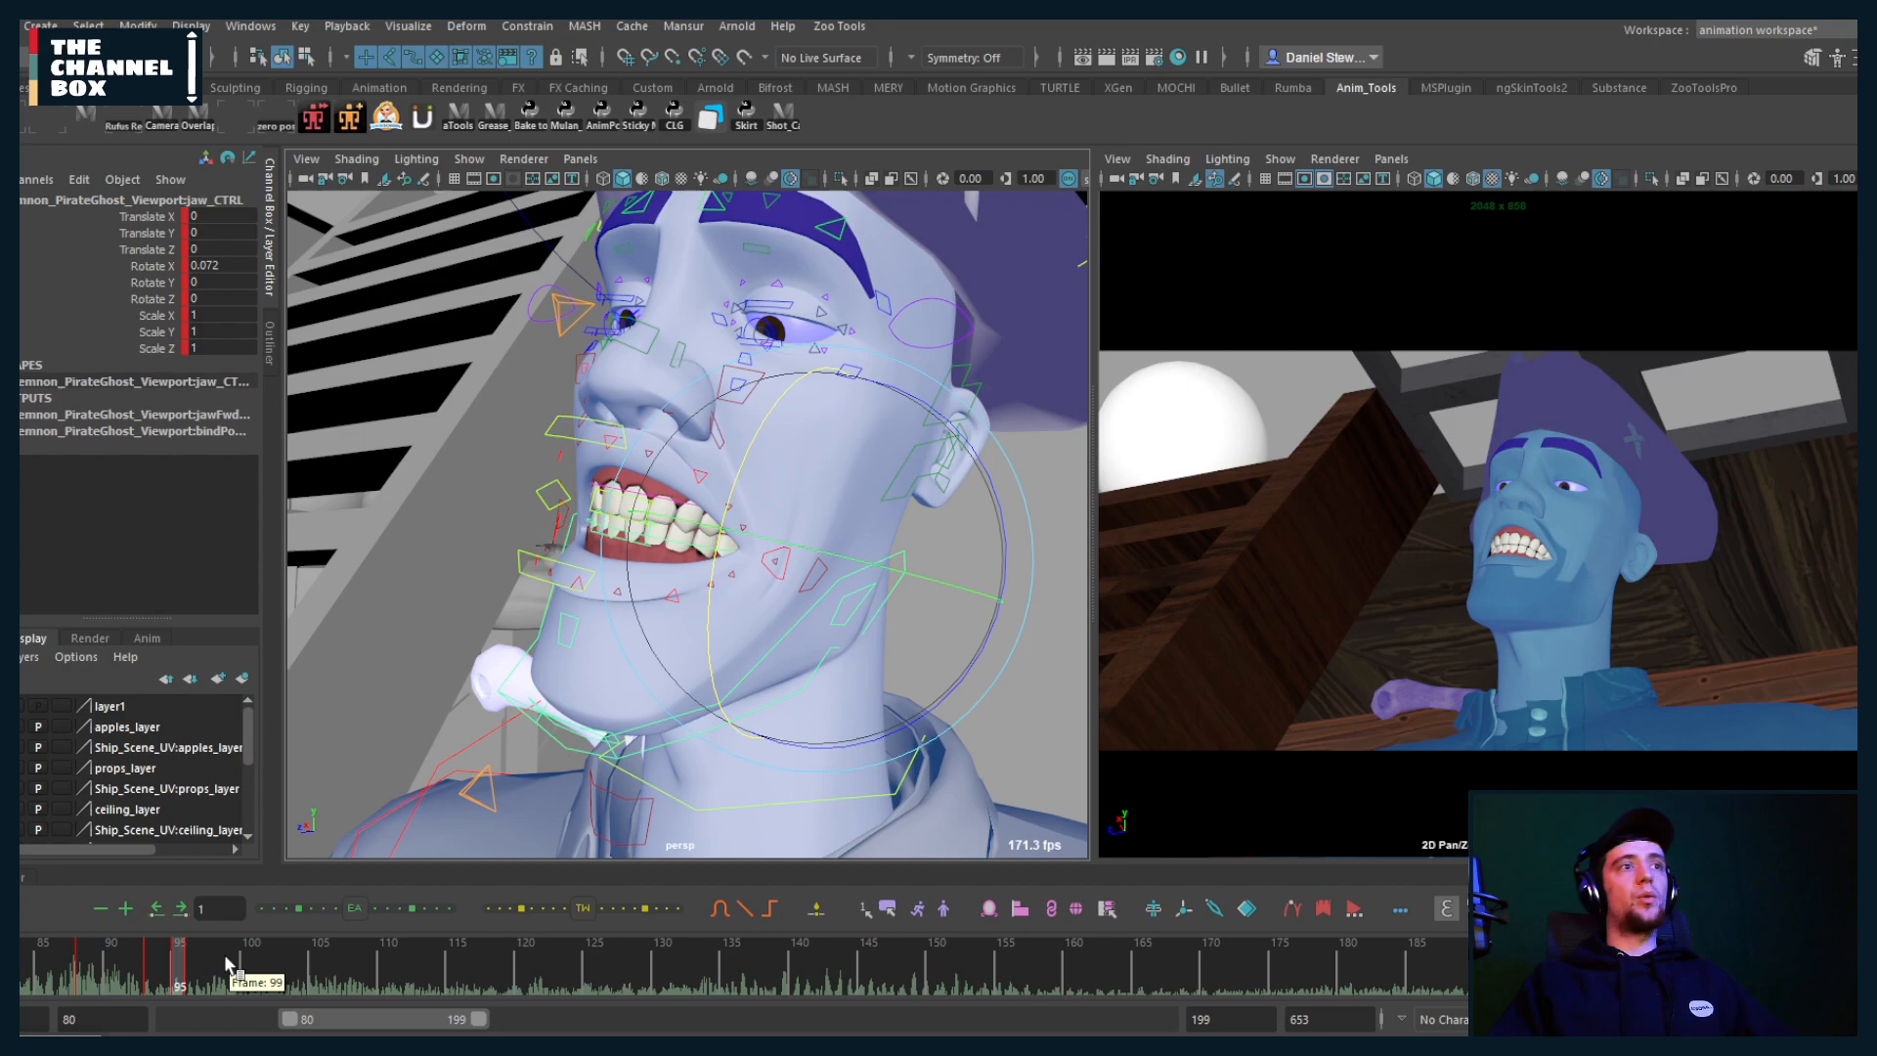
left_click(124, 972)
left_click(151, 983)
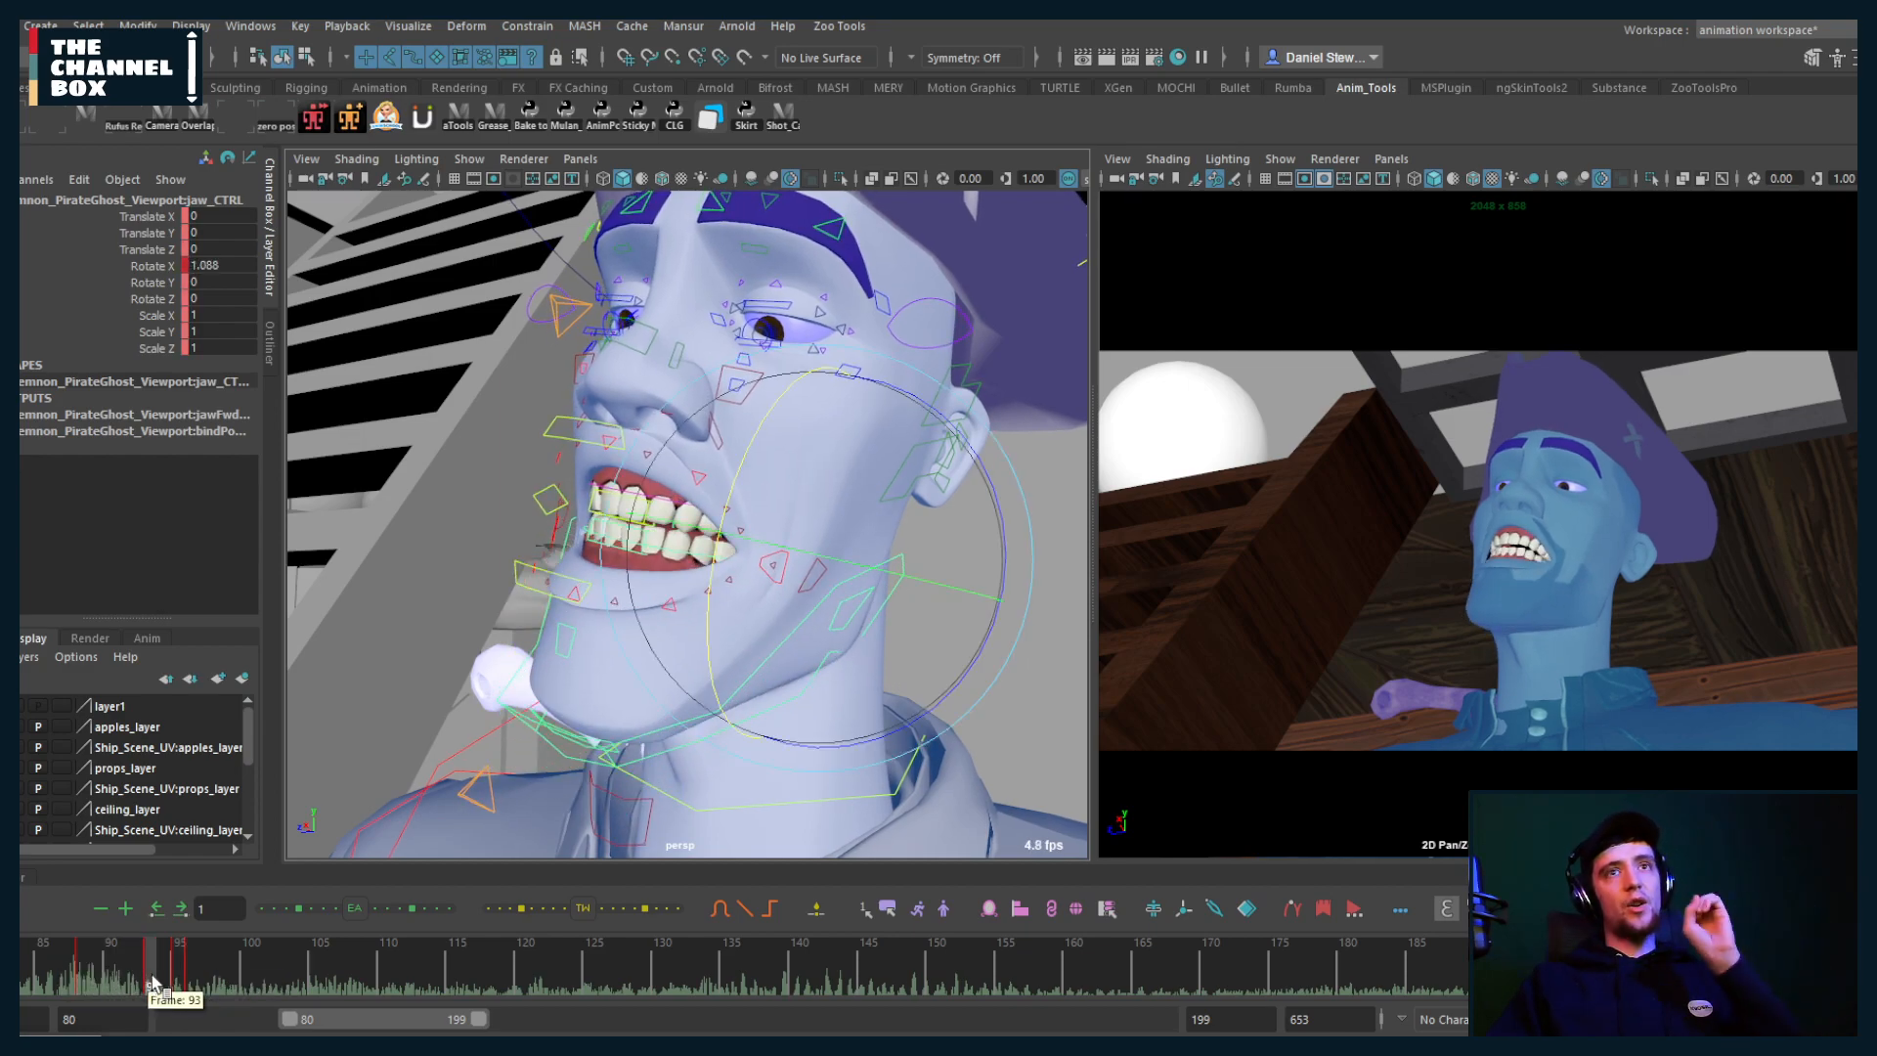
left_click(145, 978)
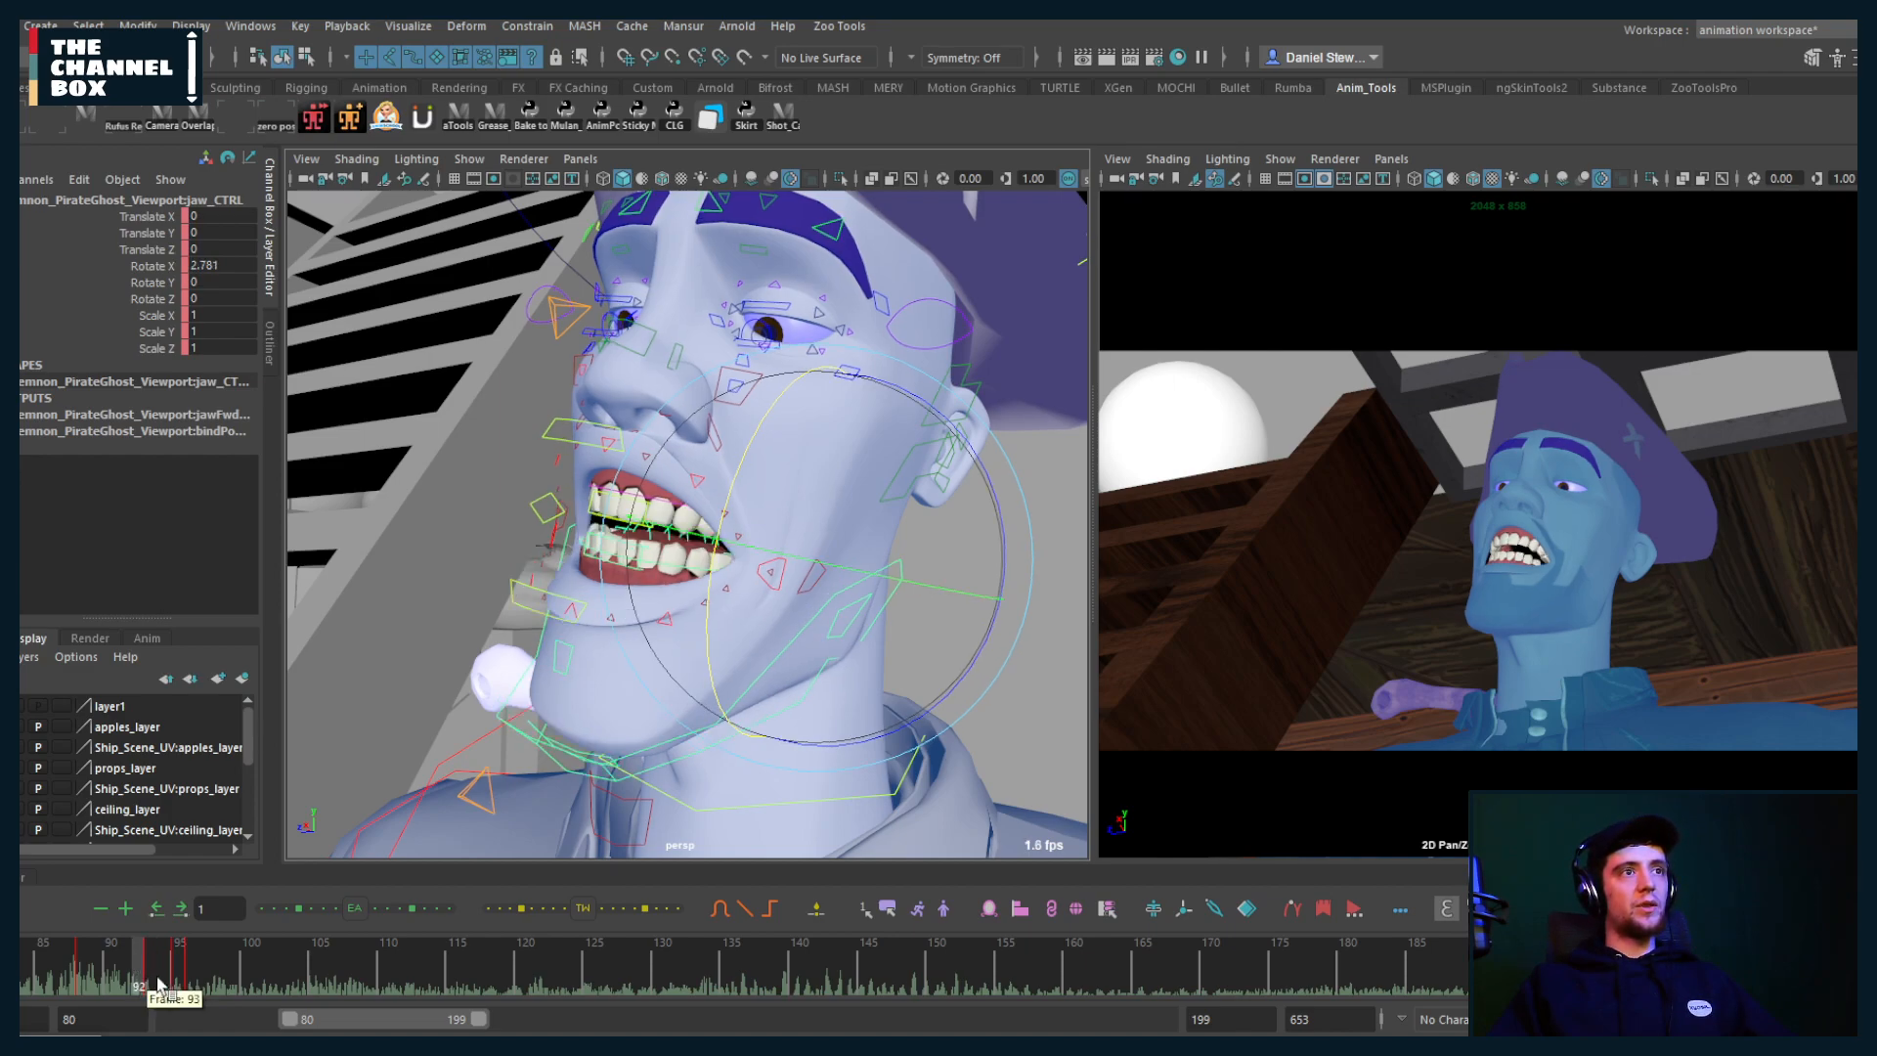
Step: Retime the jaw's Rotate X of 1.088 from frame 93 to frame 92, and delete the jaw key at frame 95
left_click(153, 982)
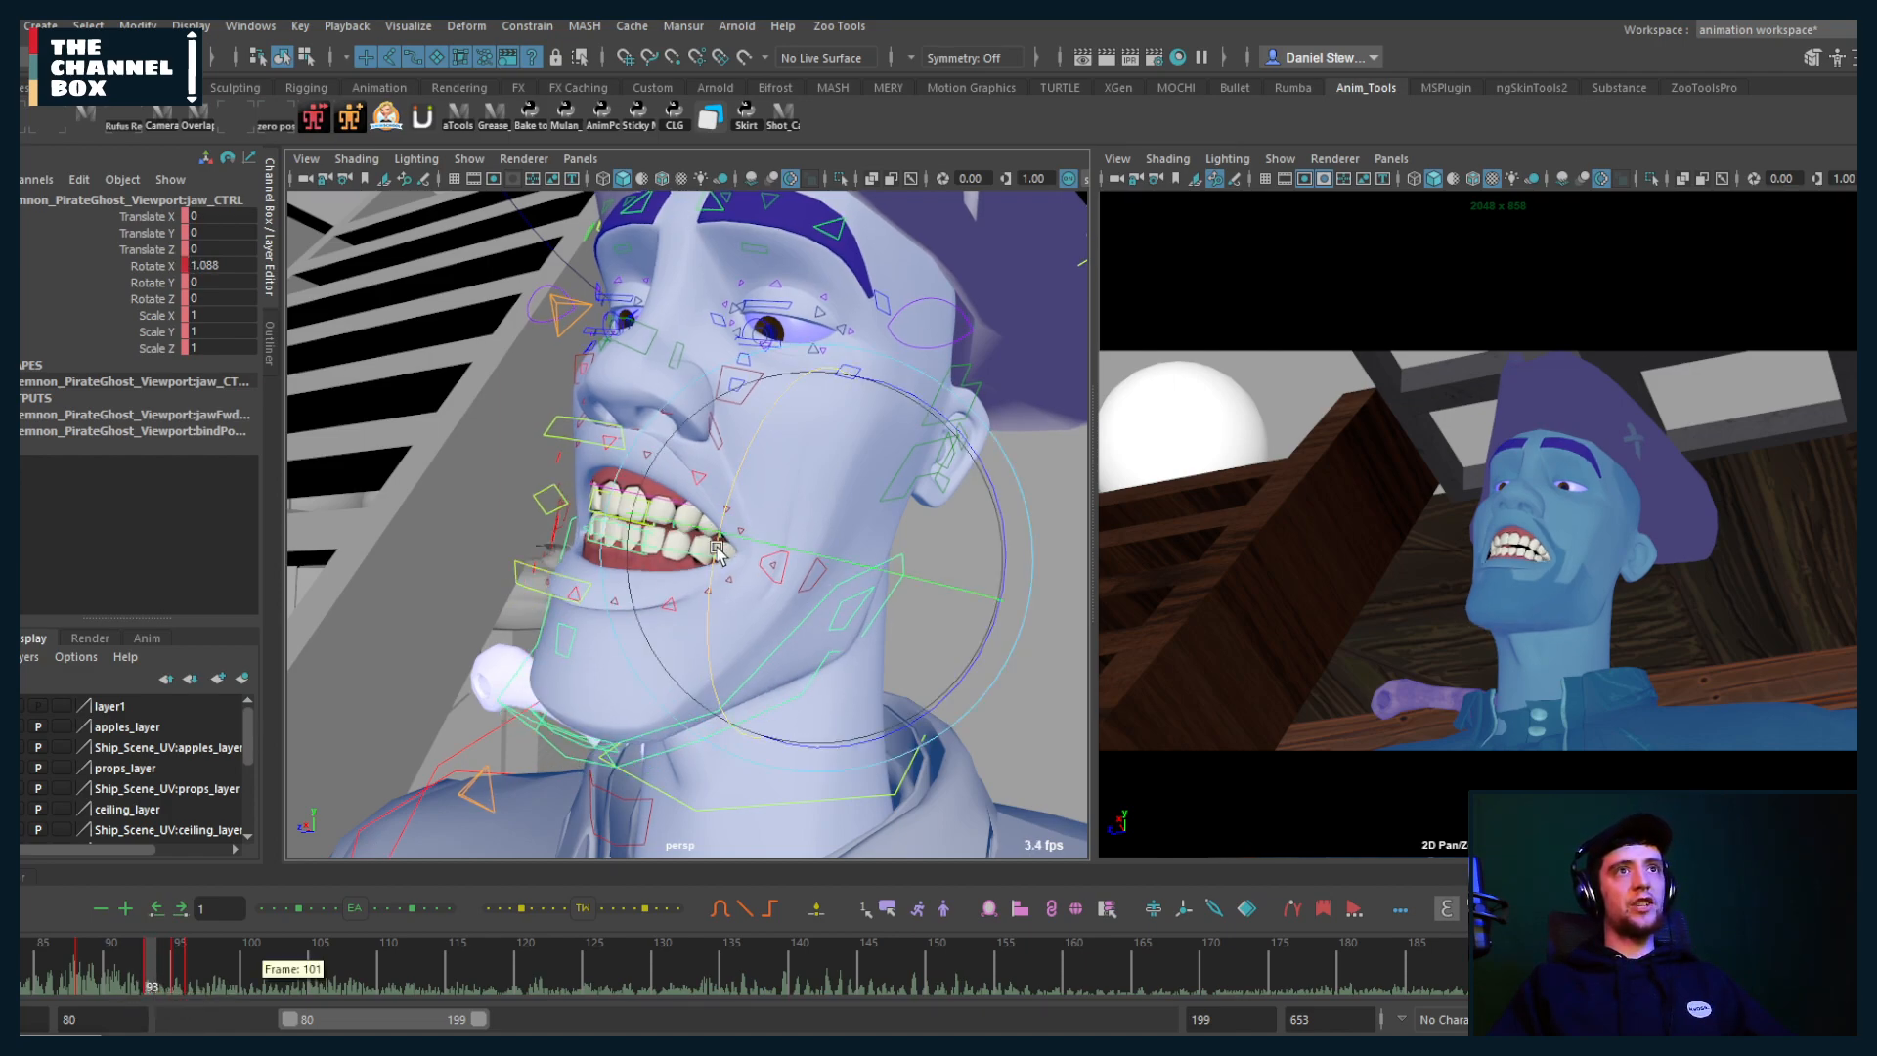
left_click(141, 965)
left_click(153, 983)
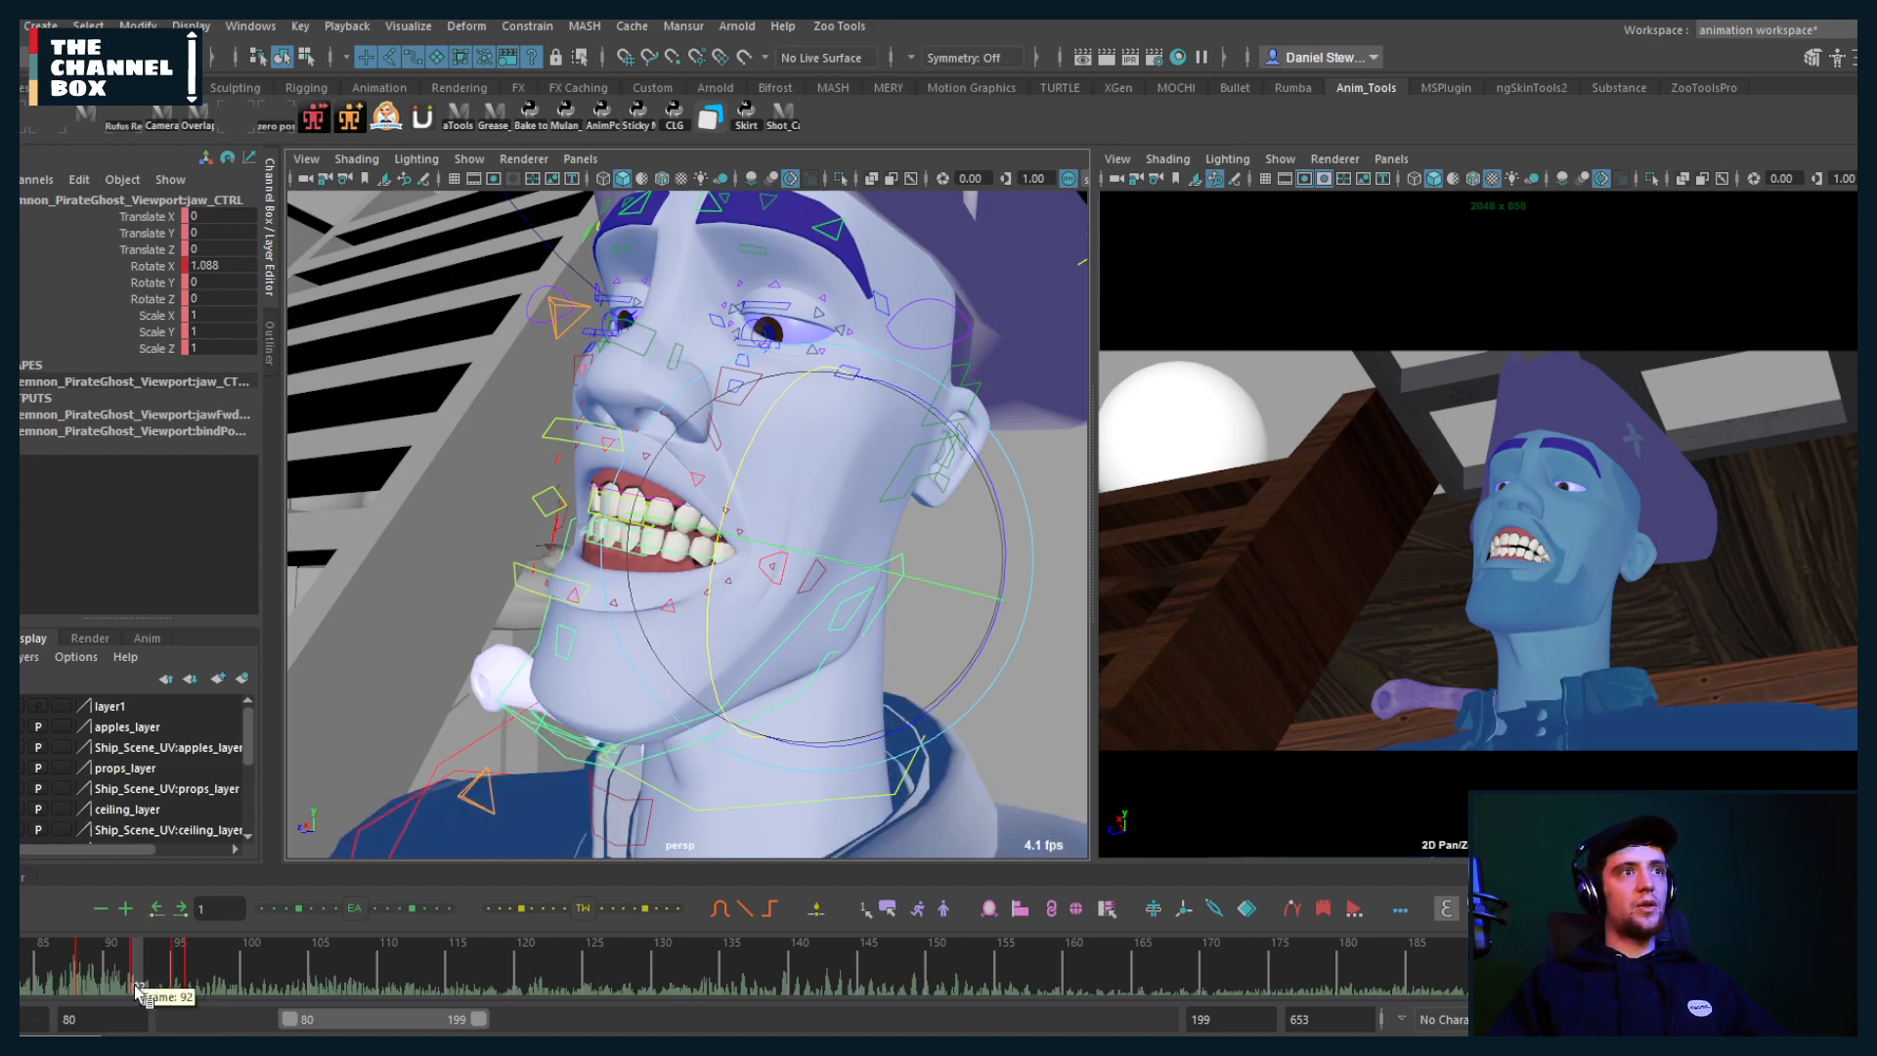
mouse_move(136, 985)
left_mouse_down()
mouse_move(42, 982)
mouse_move(166, 980)
left_mouse_up()
key("alt+v")
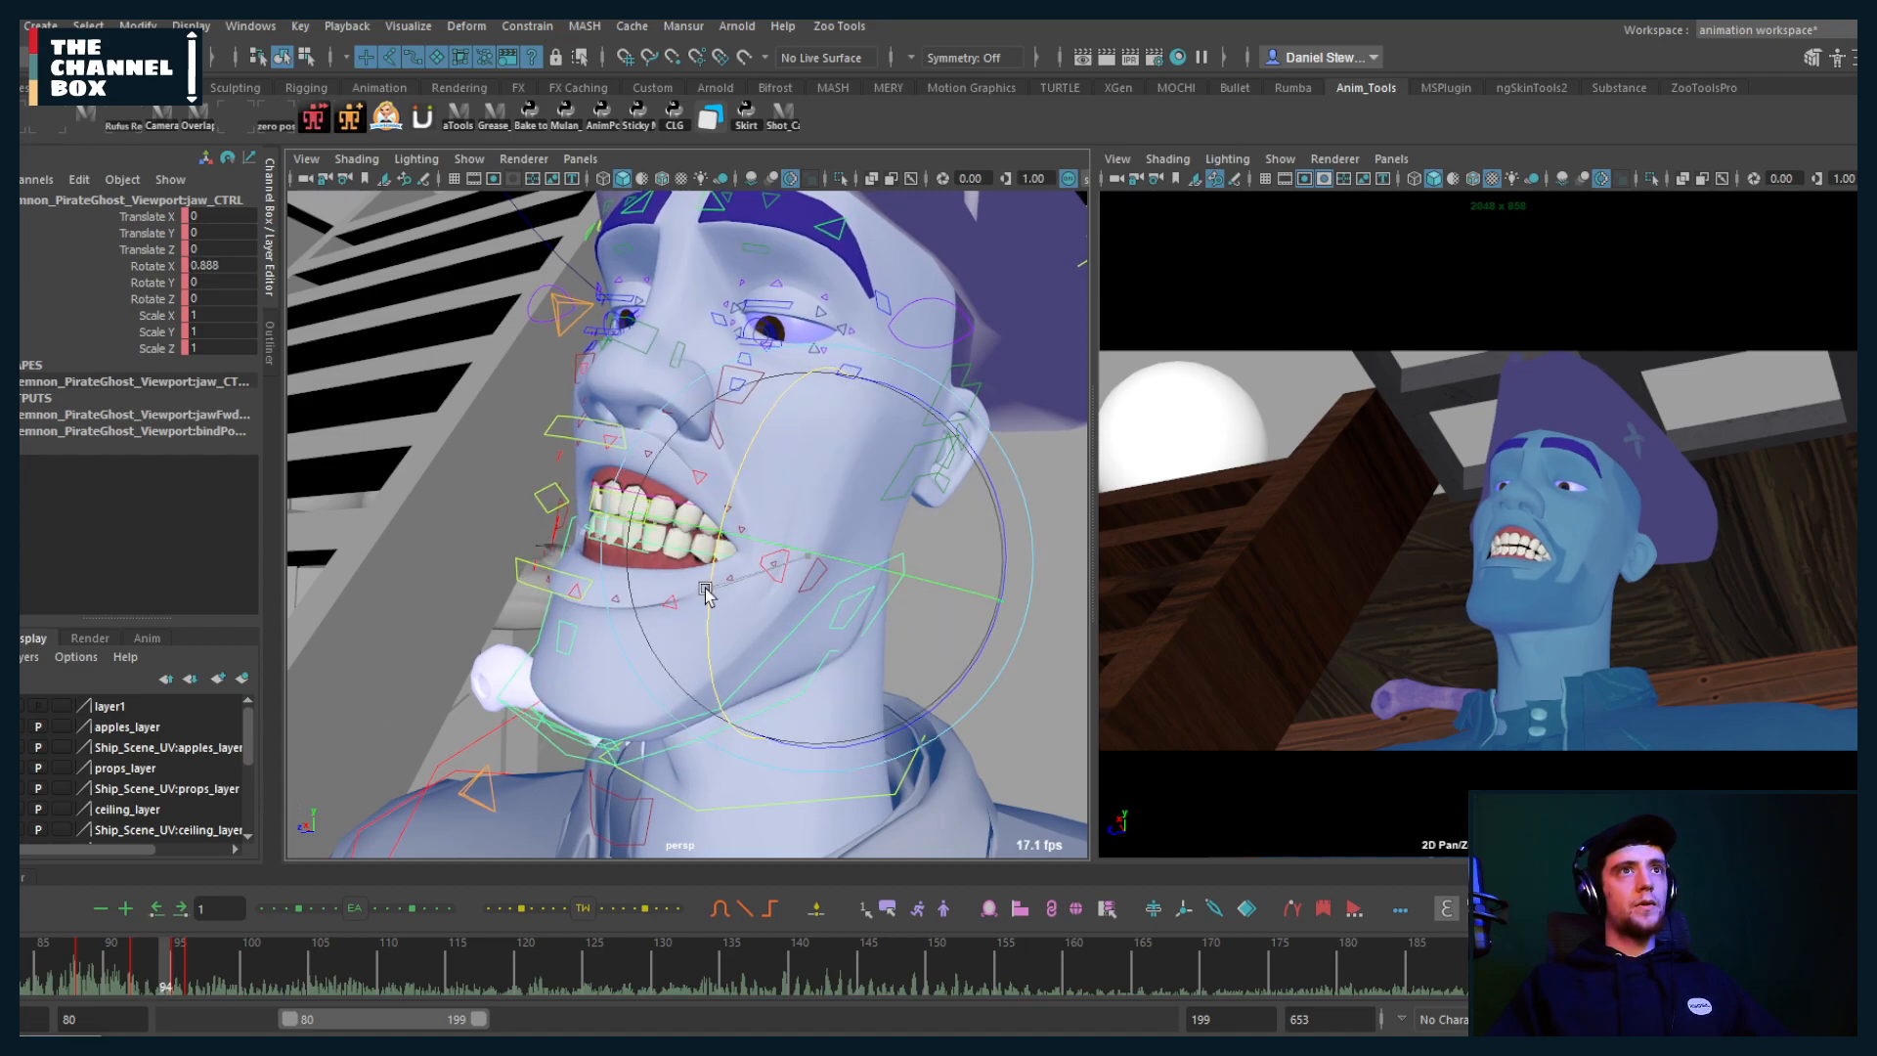
key("alt+period")
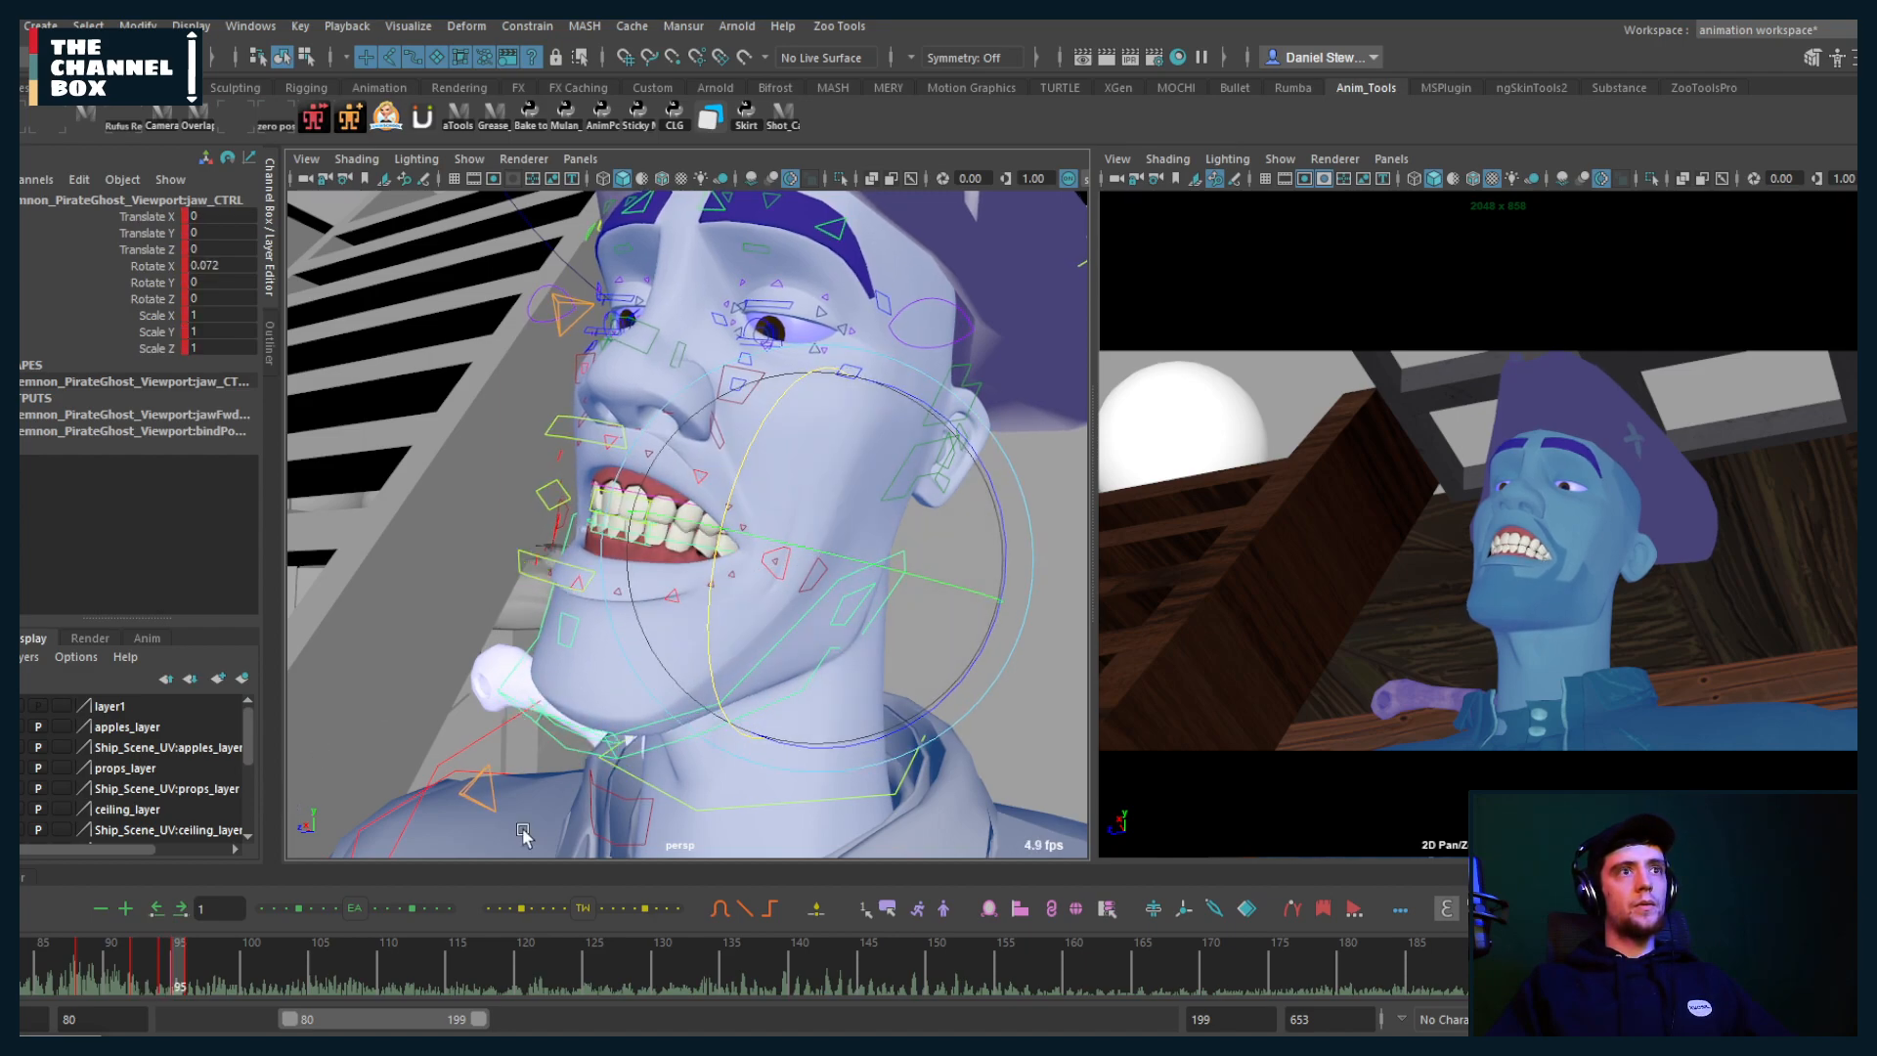
right_click(186, 983)
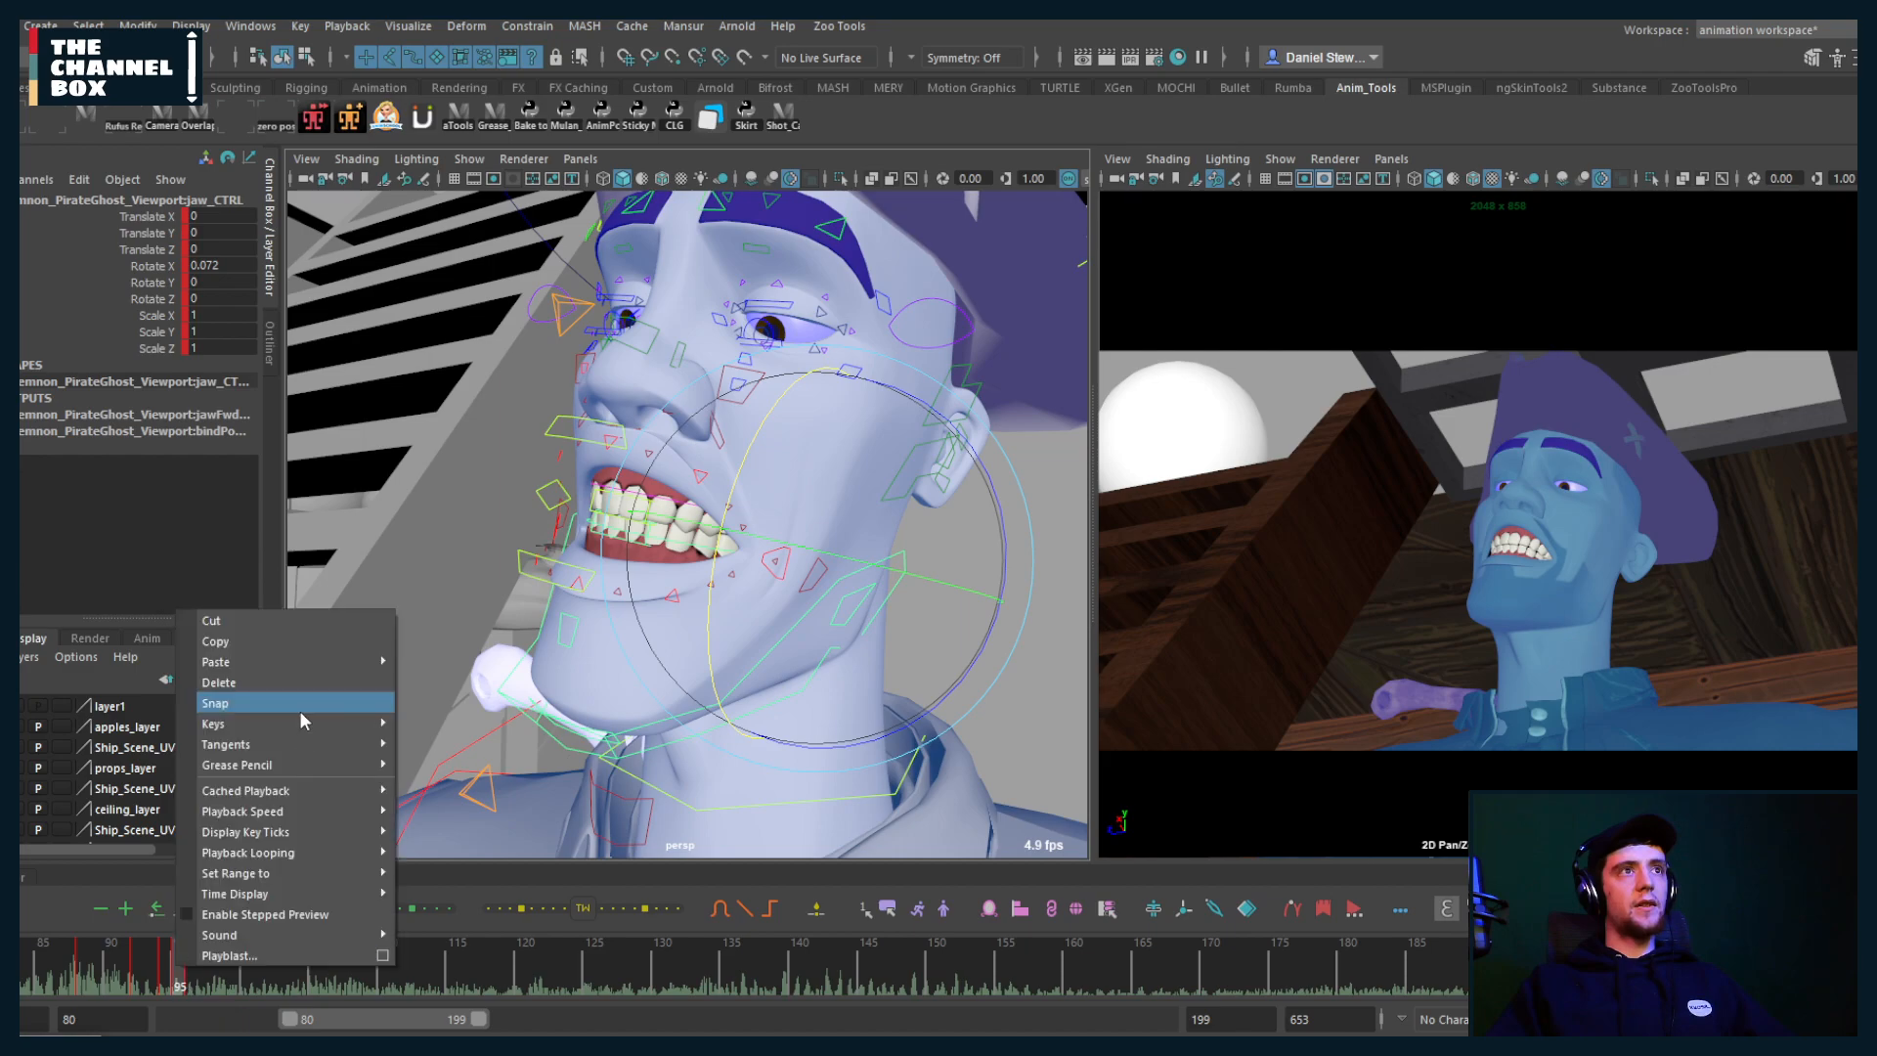
left_click(244, 682)
Step: Open the jaw to a Rotate X of about 3.691 at frame 92 and check the closing motion against the audio
left_click_drag(157, 978, 212, 978)
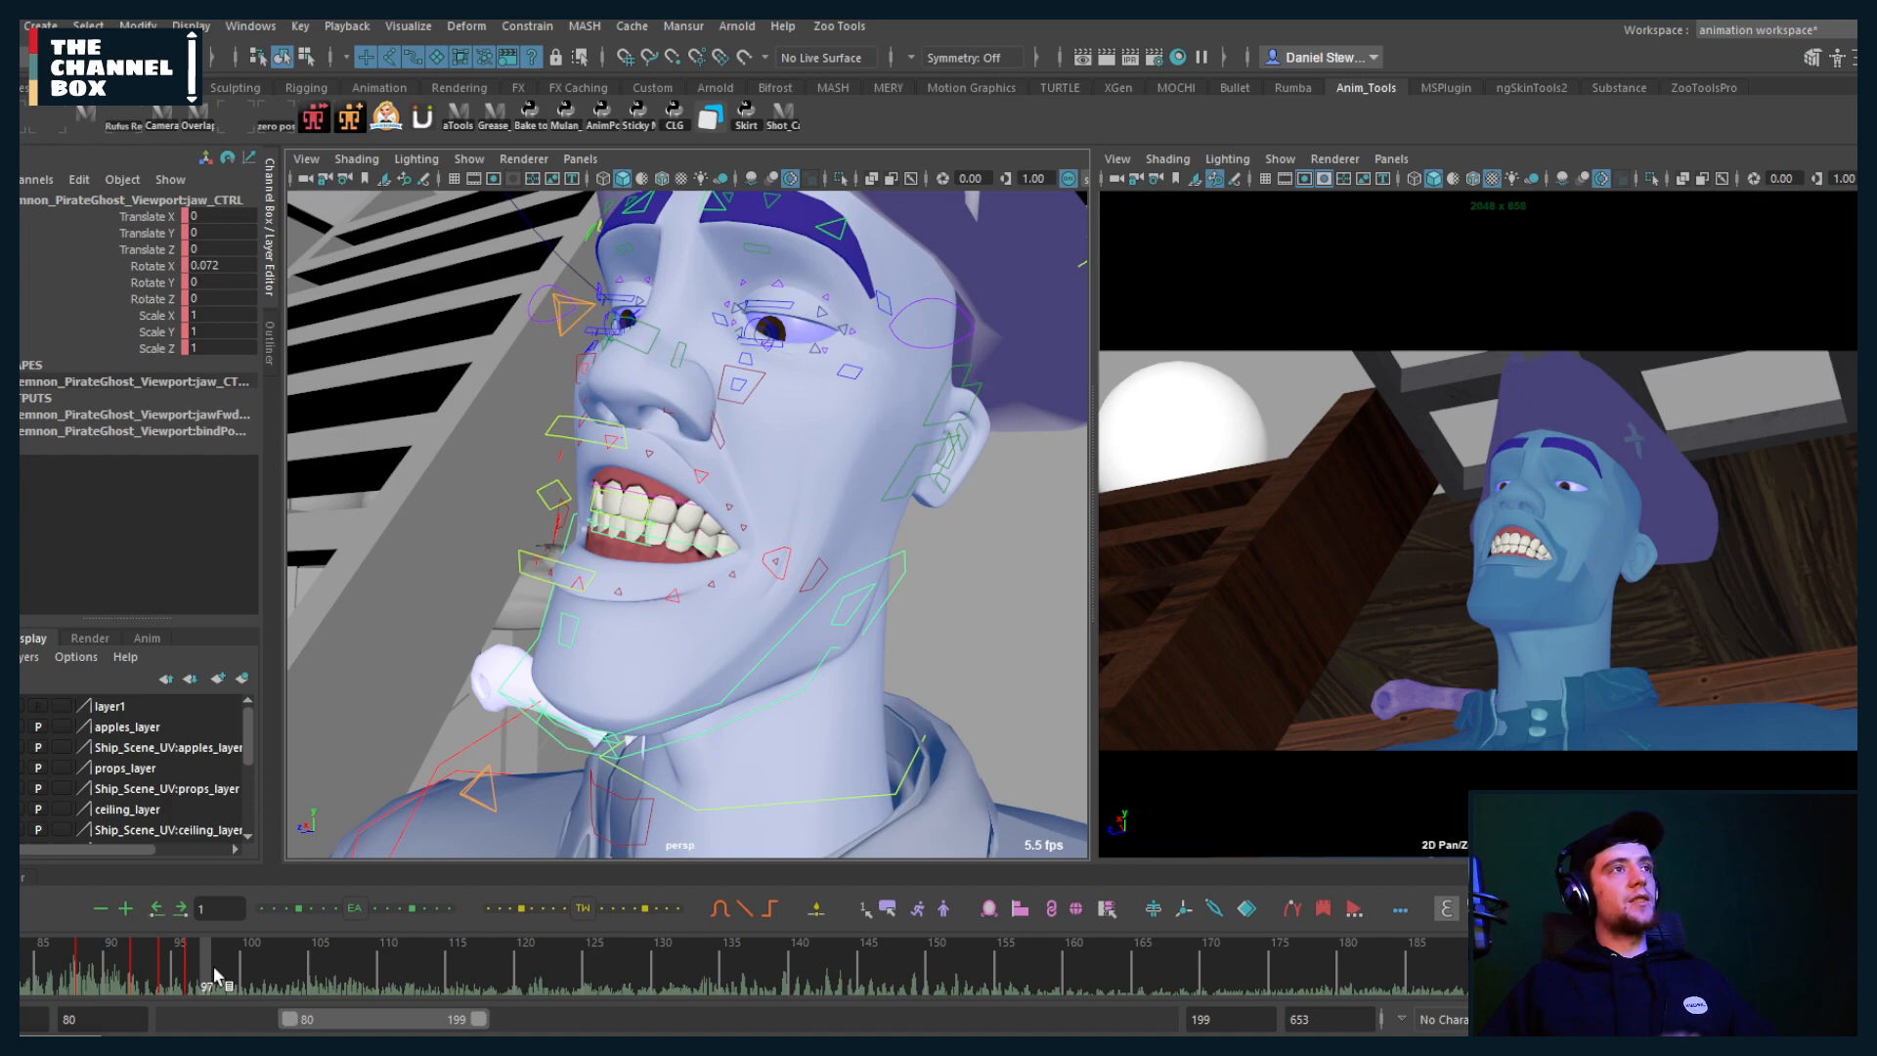
left_click_drag(215, 975, 137, 970)
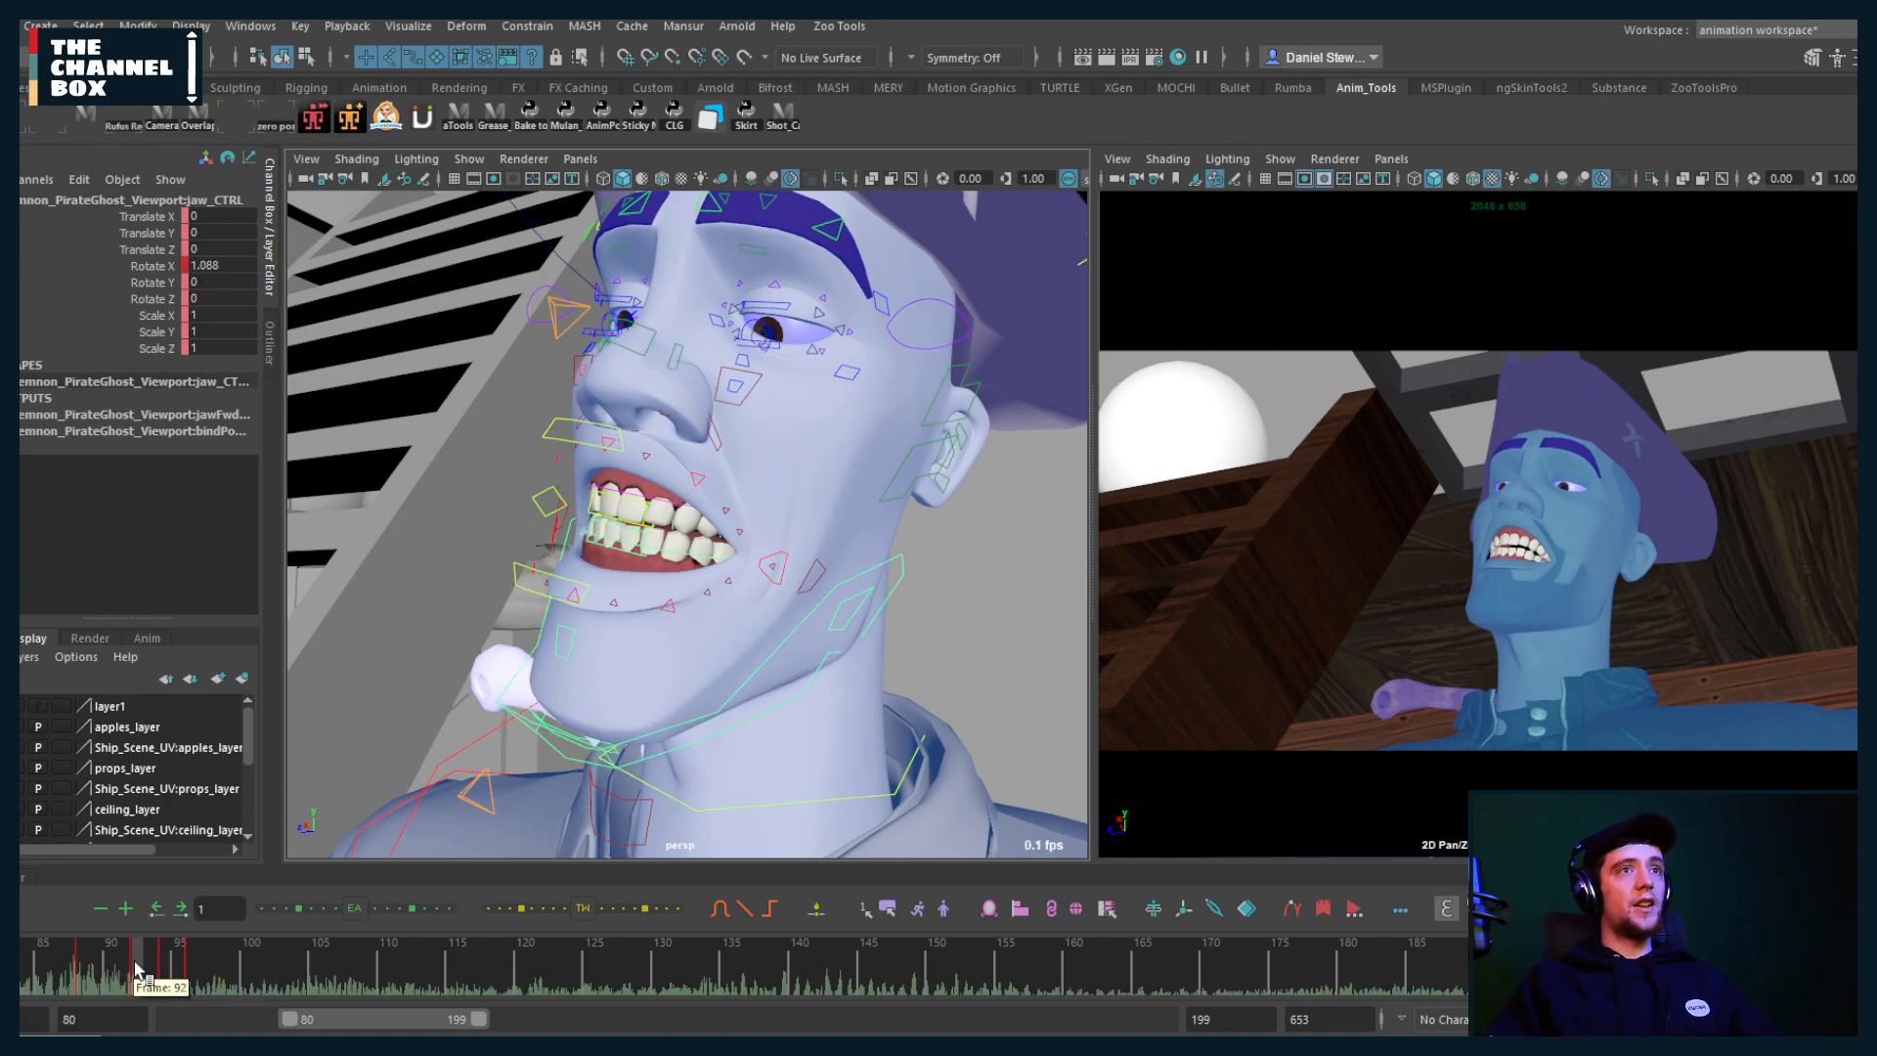
key("e")
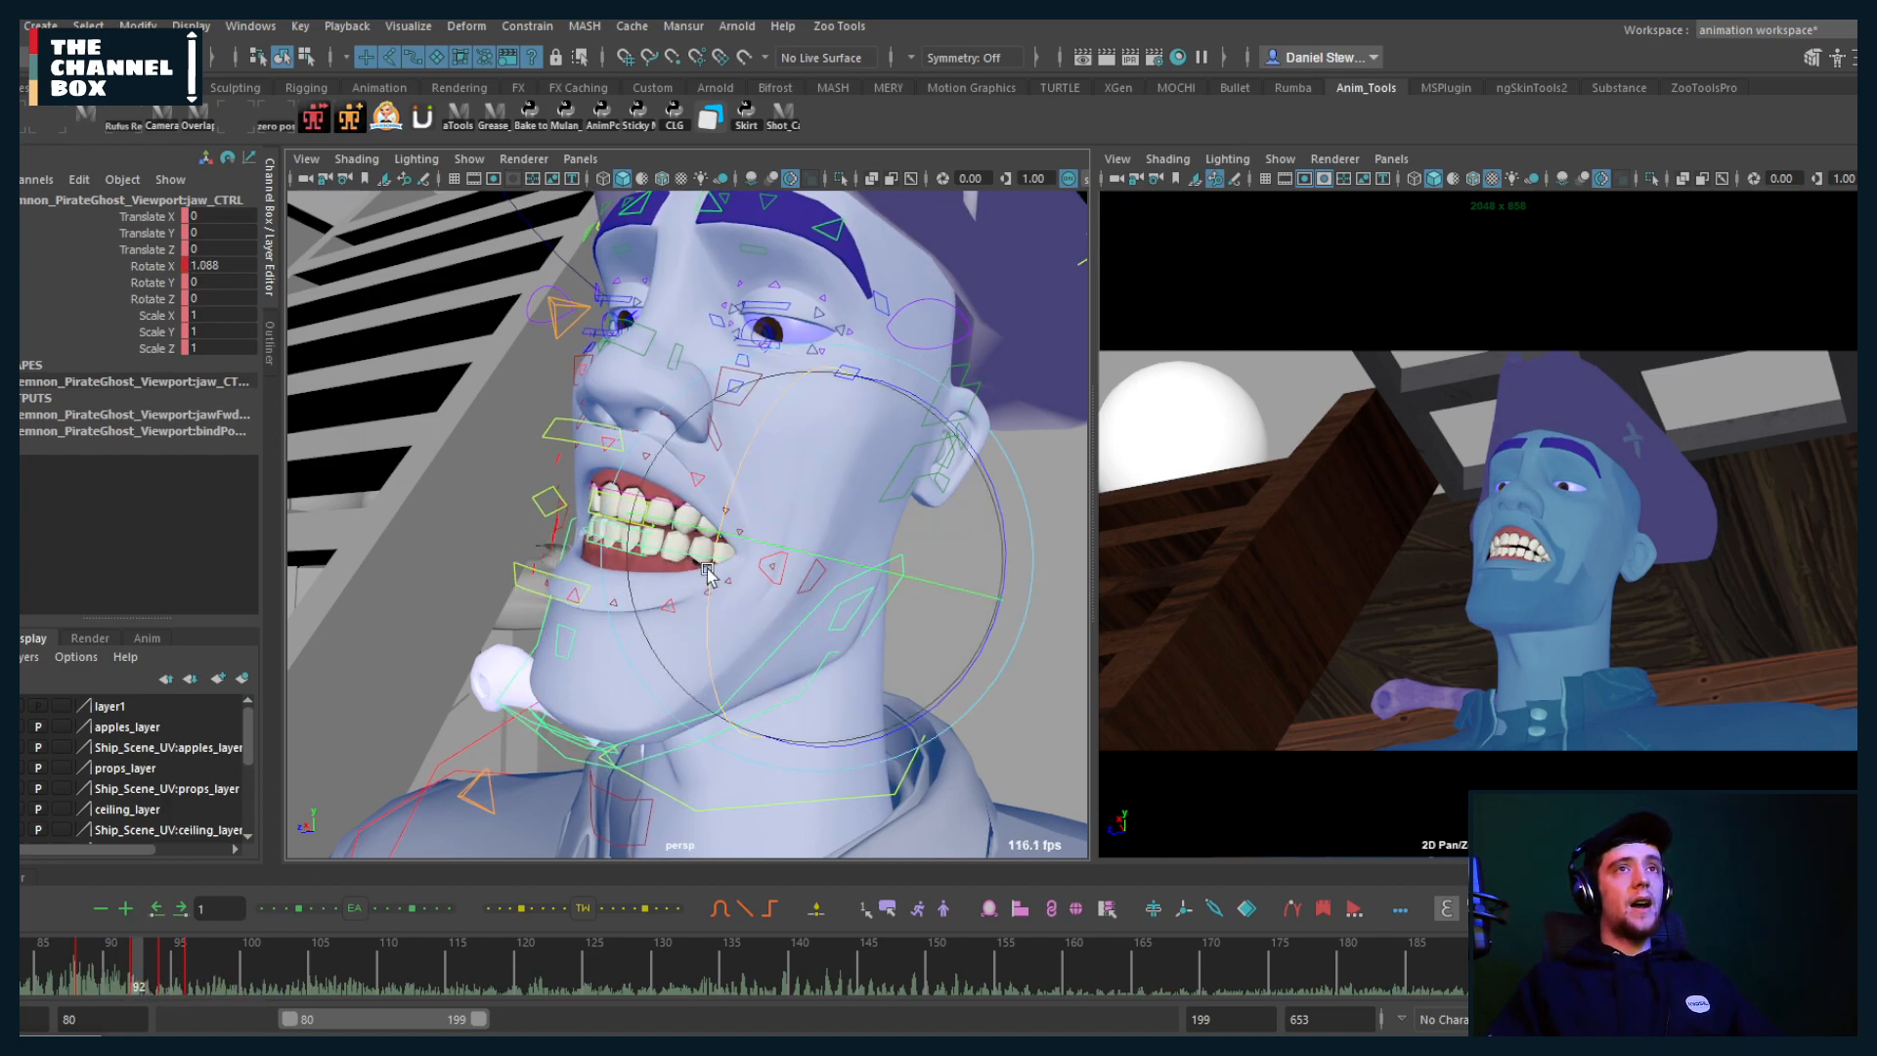
left_click_drag(708, 571, 710, 583)
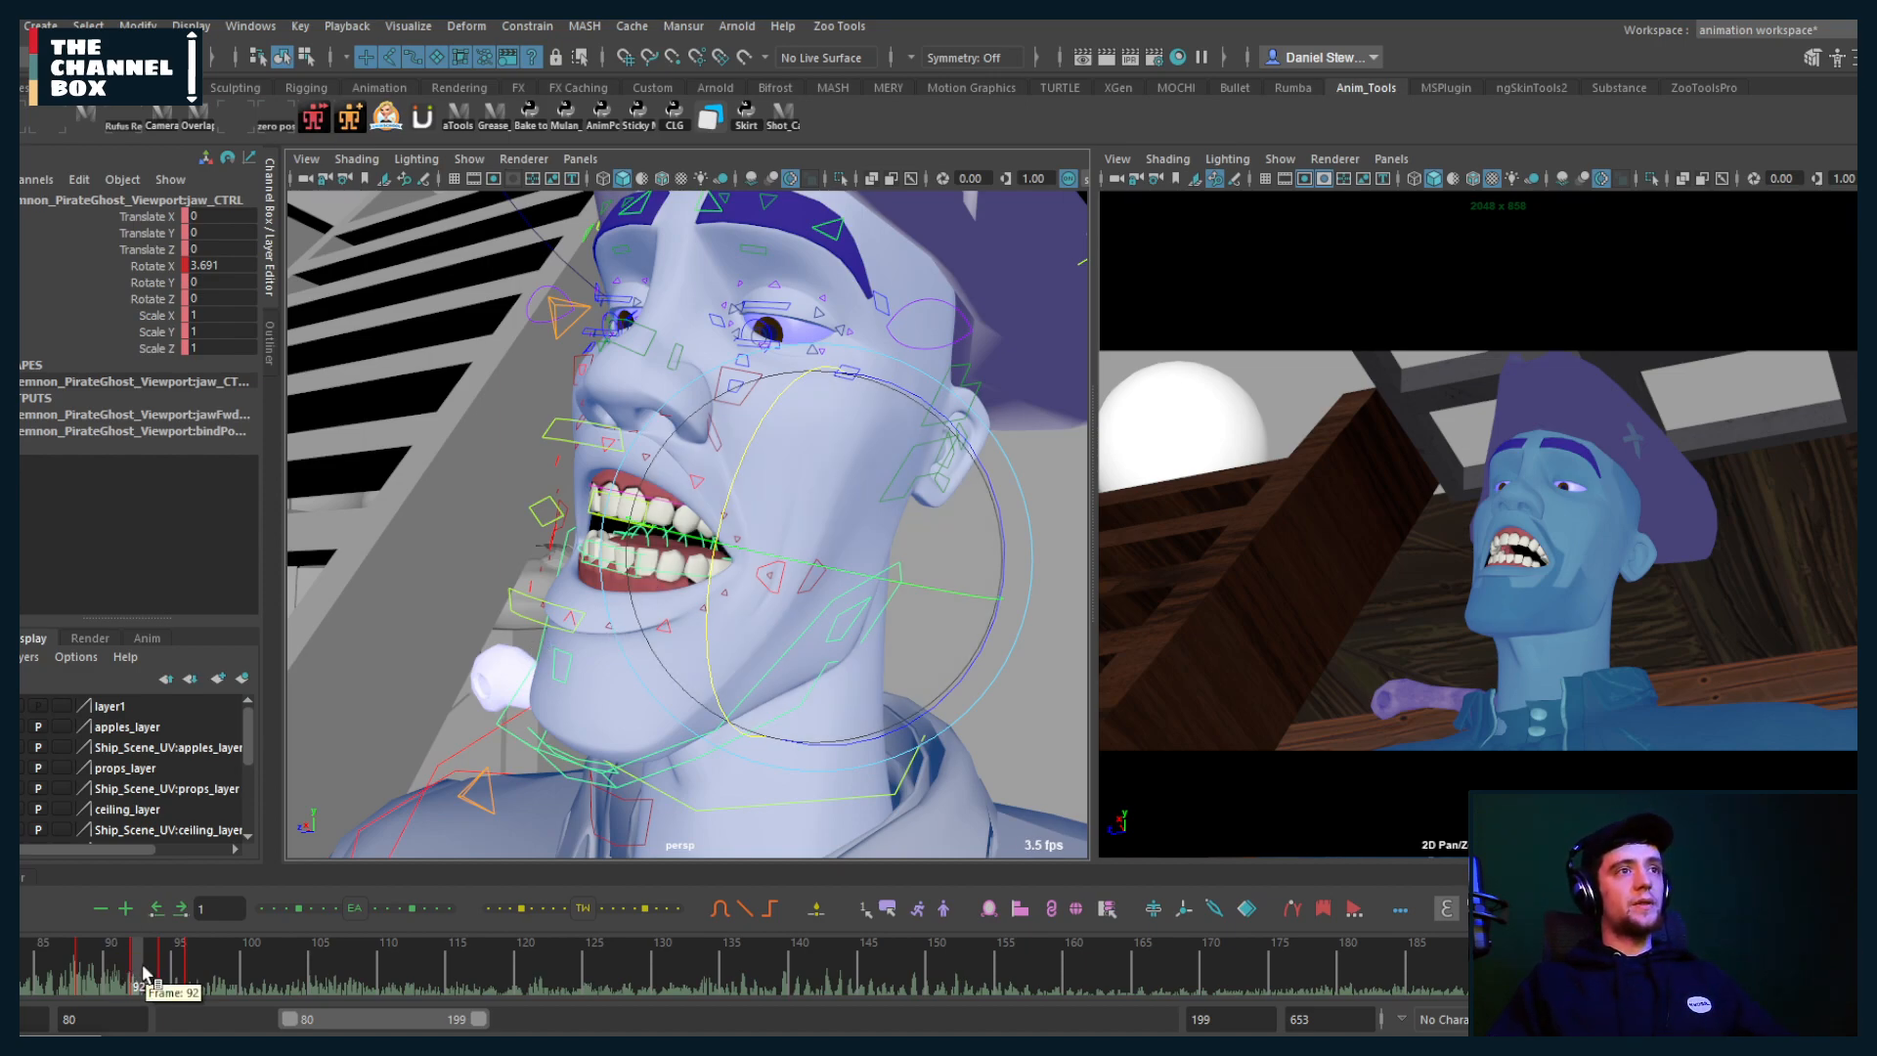
left_click_drag(139, 973, 174, 965)
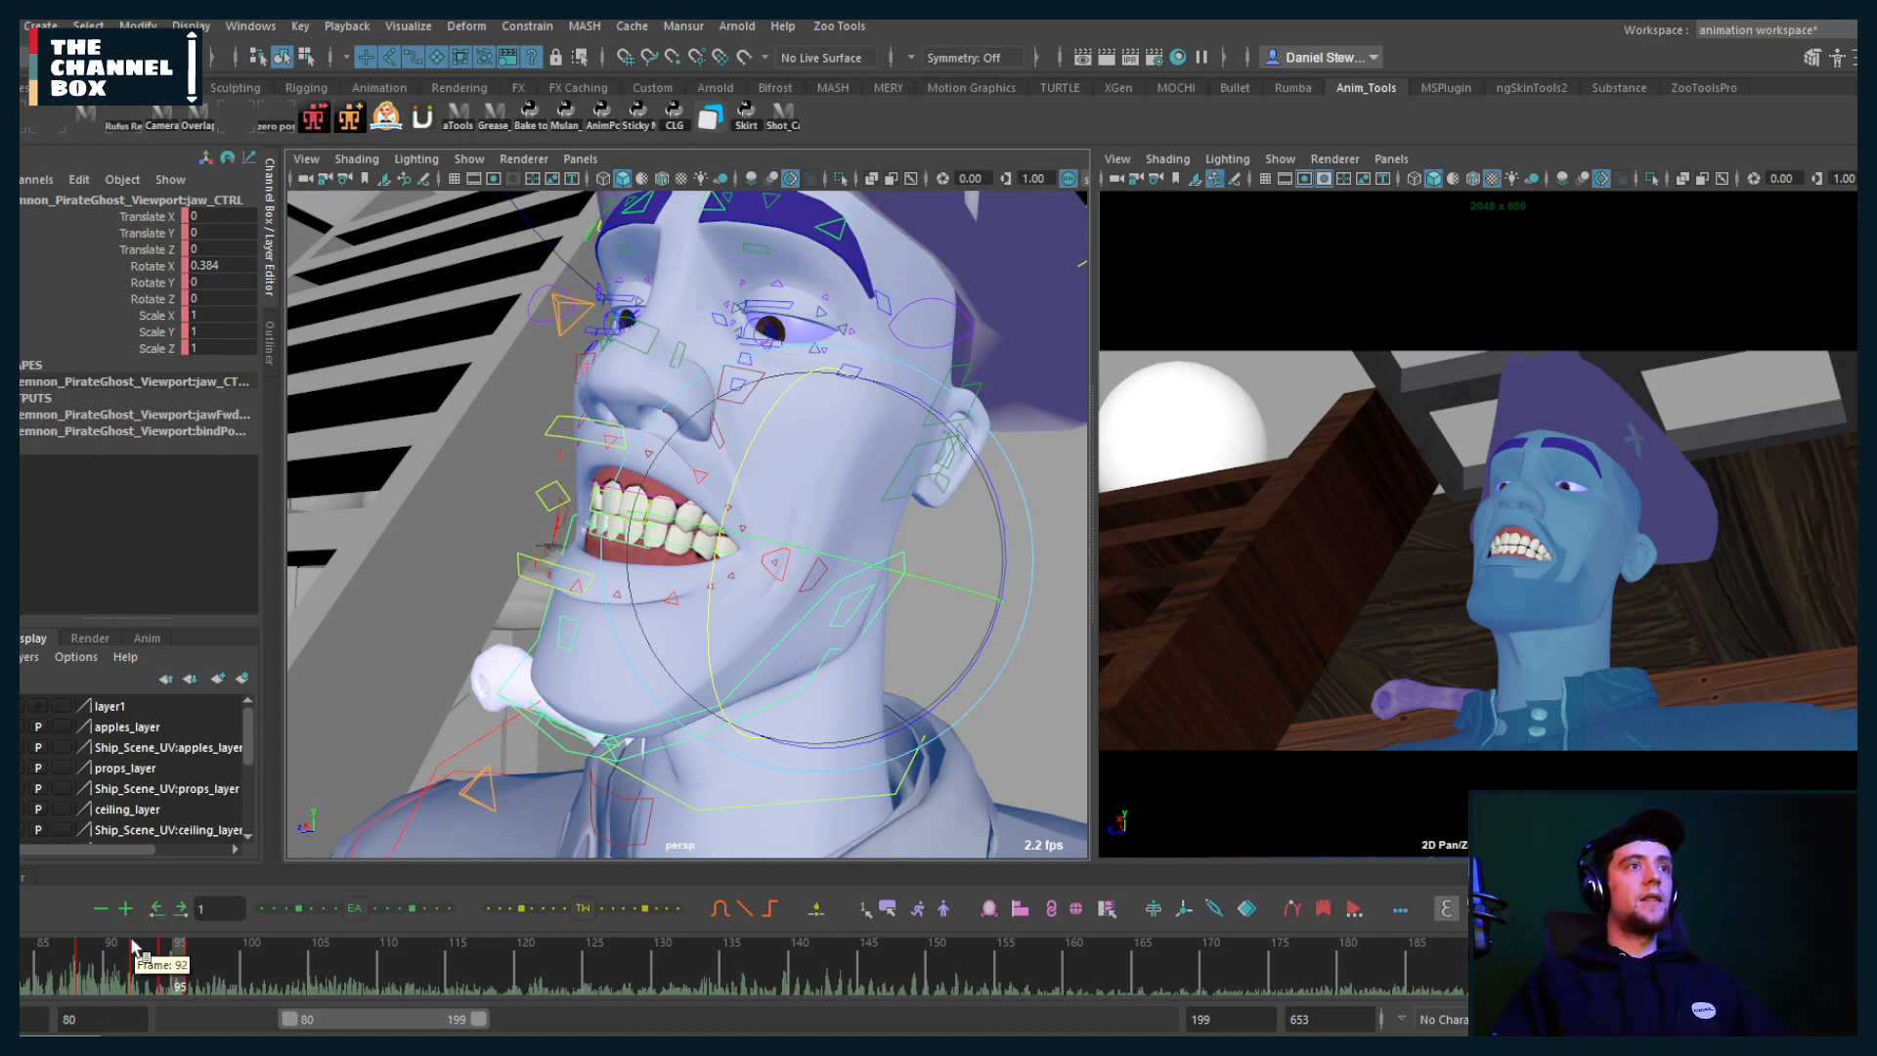
key("alt+v")
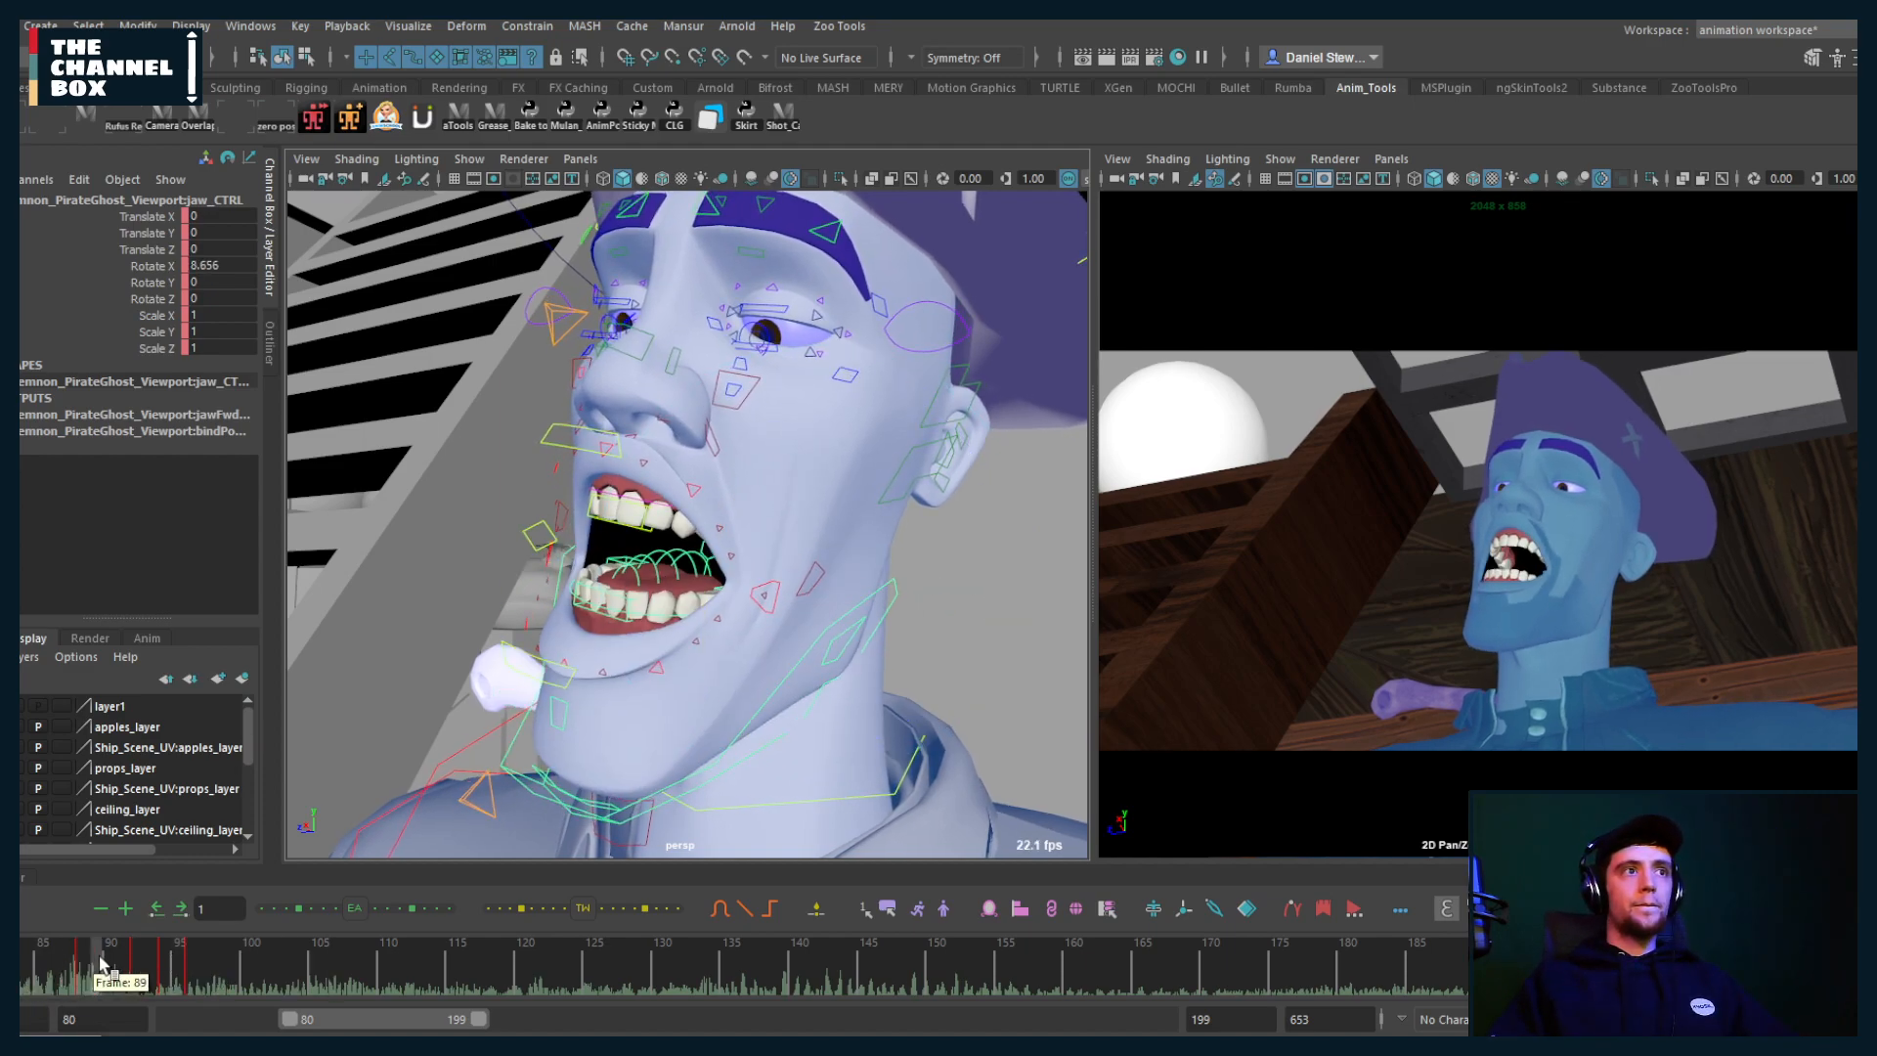
left_click(140, 968)
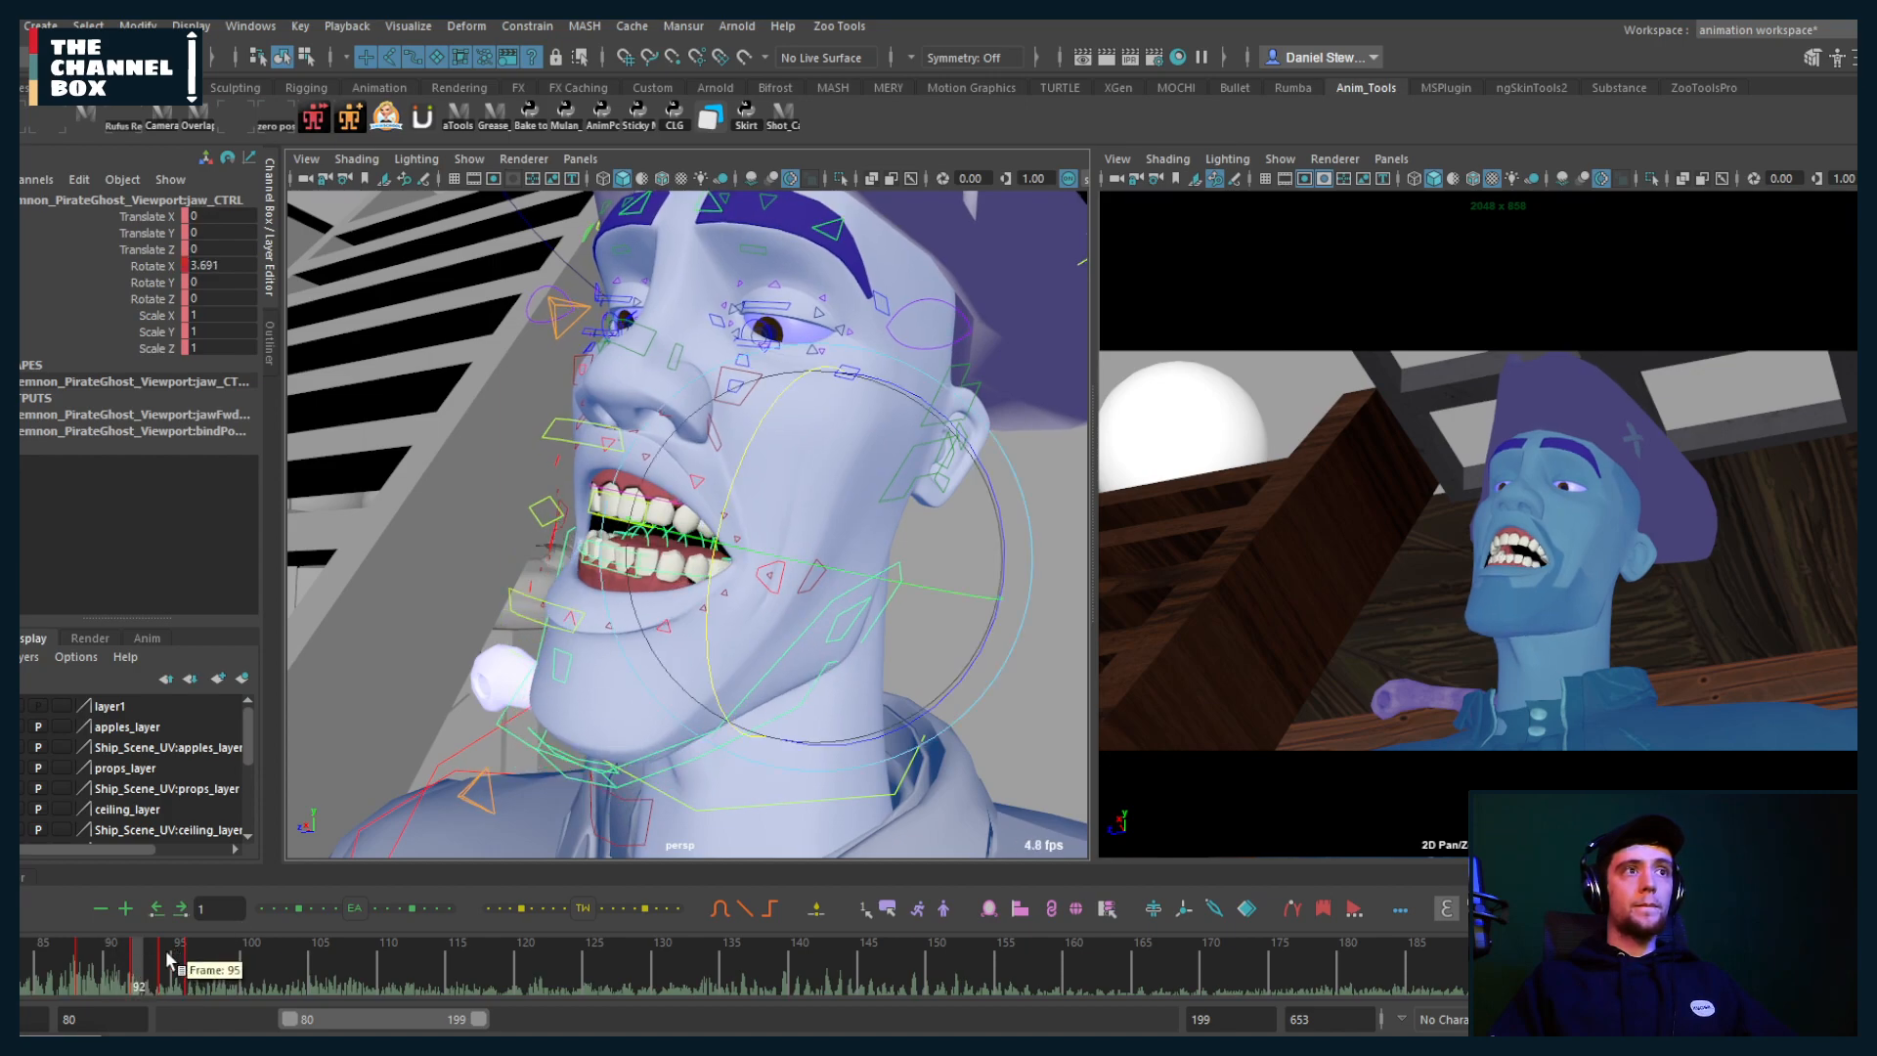
Step: Move the open-jaw key from frame 92 to frame 93 and delete the jaw key at frame 94
left_click(152, 971)
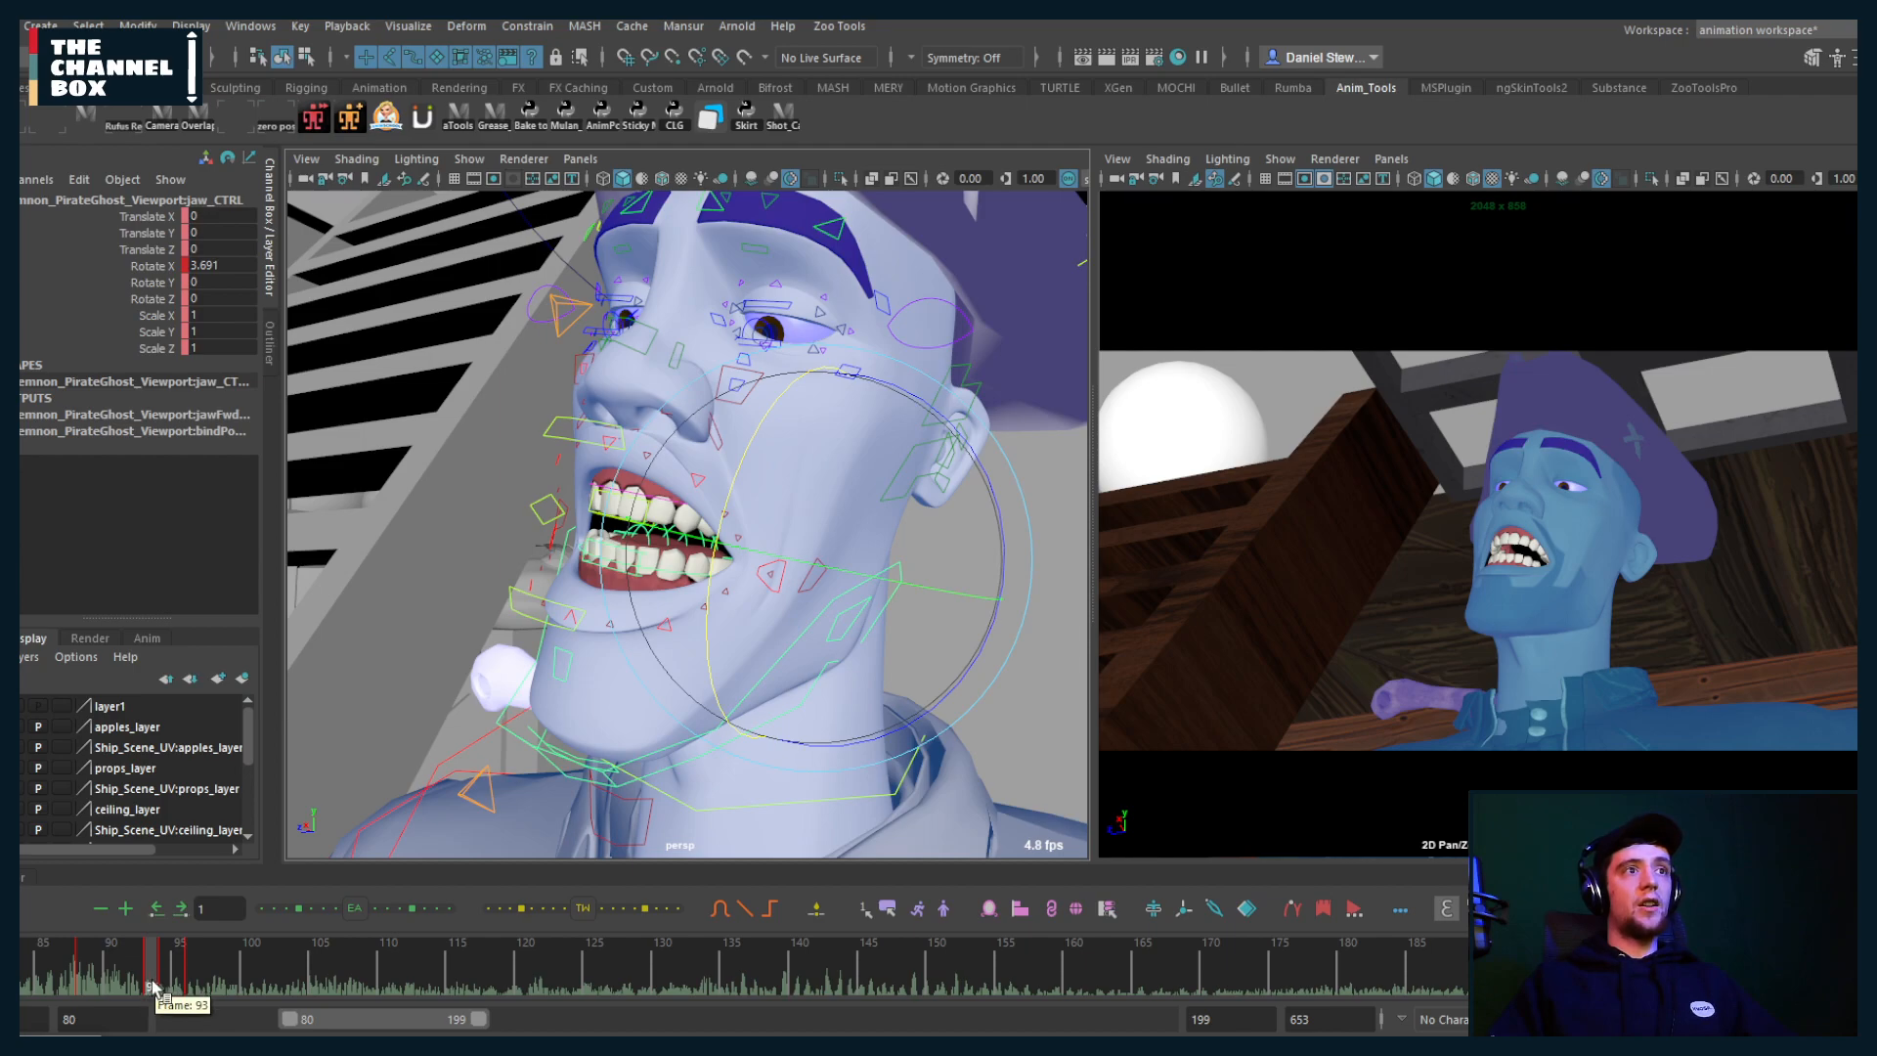
left_click(166, 976)
right_click(167, 973)
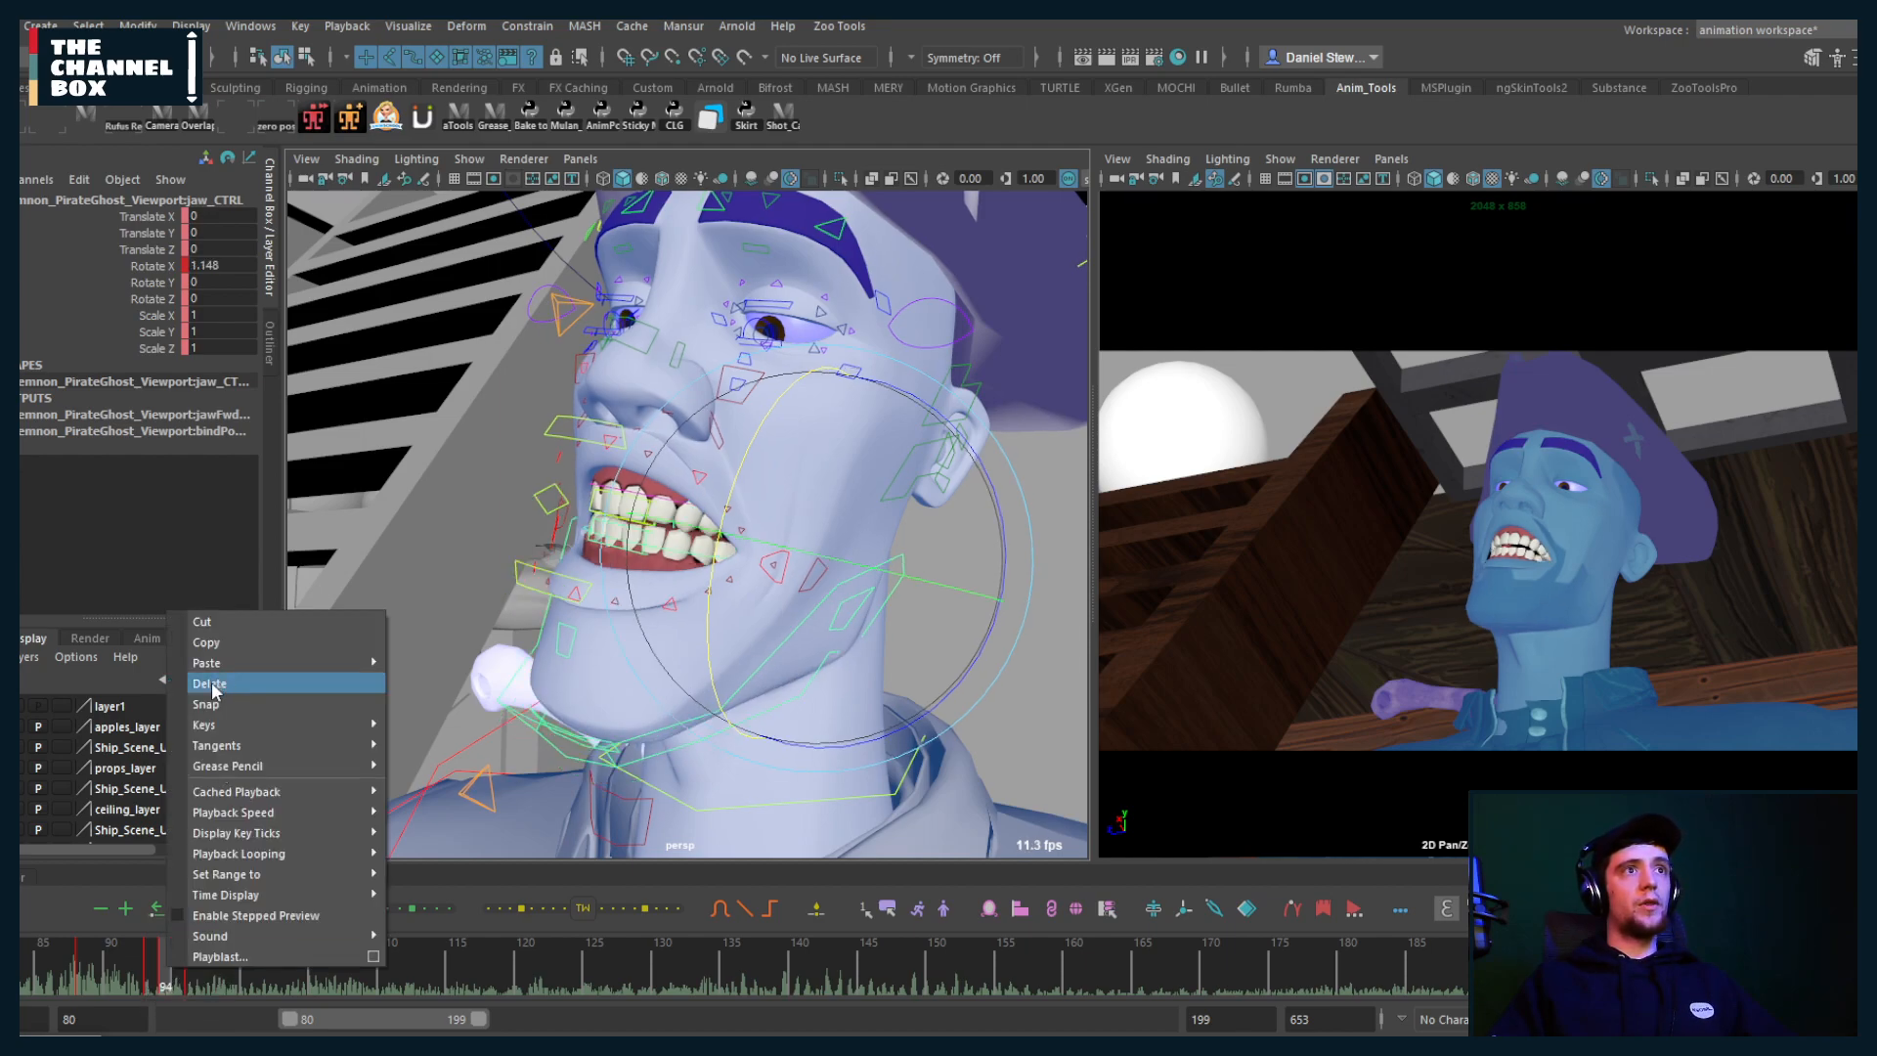
left_click(213, 683)
Step: Key the closed jaw at frame 95, matching the frame 96 pose with a Rotate X of about 0.072
left_click(152, 967)
left_click_drag(157, 967, 180, 962)
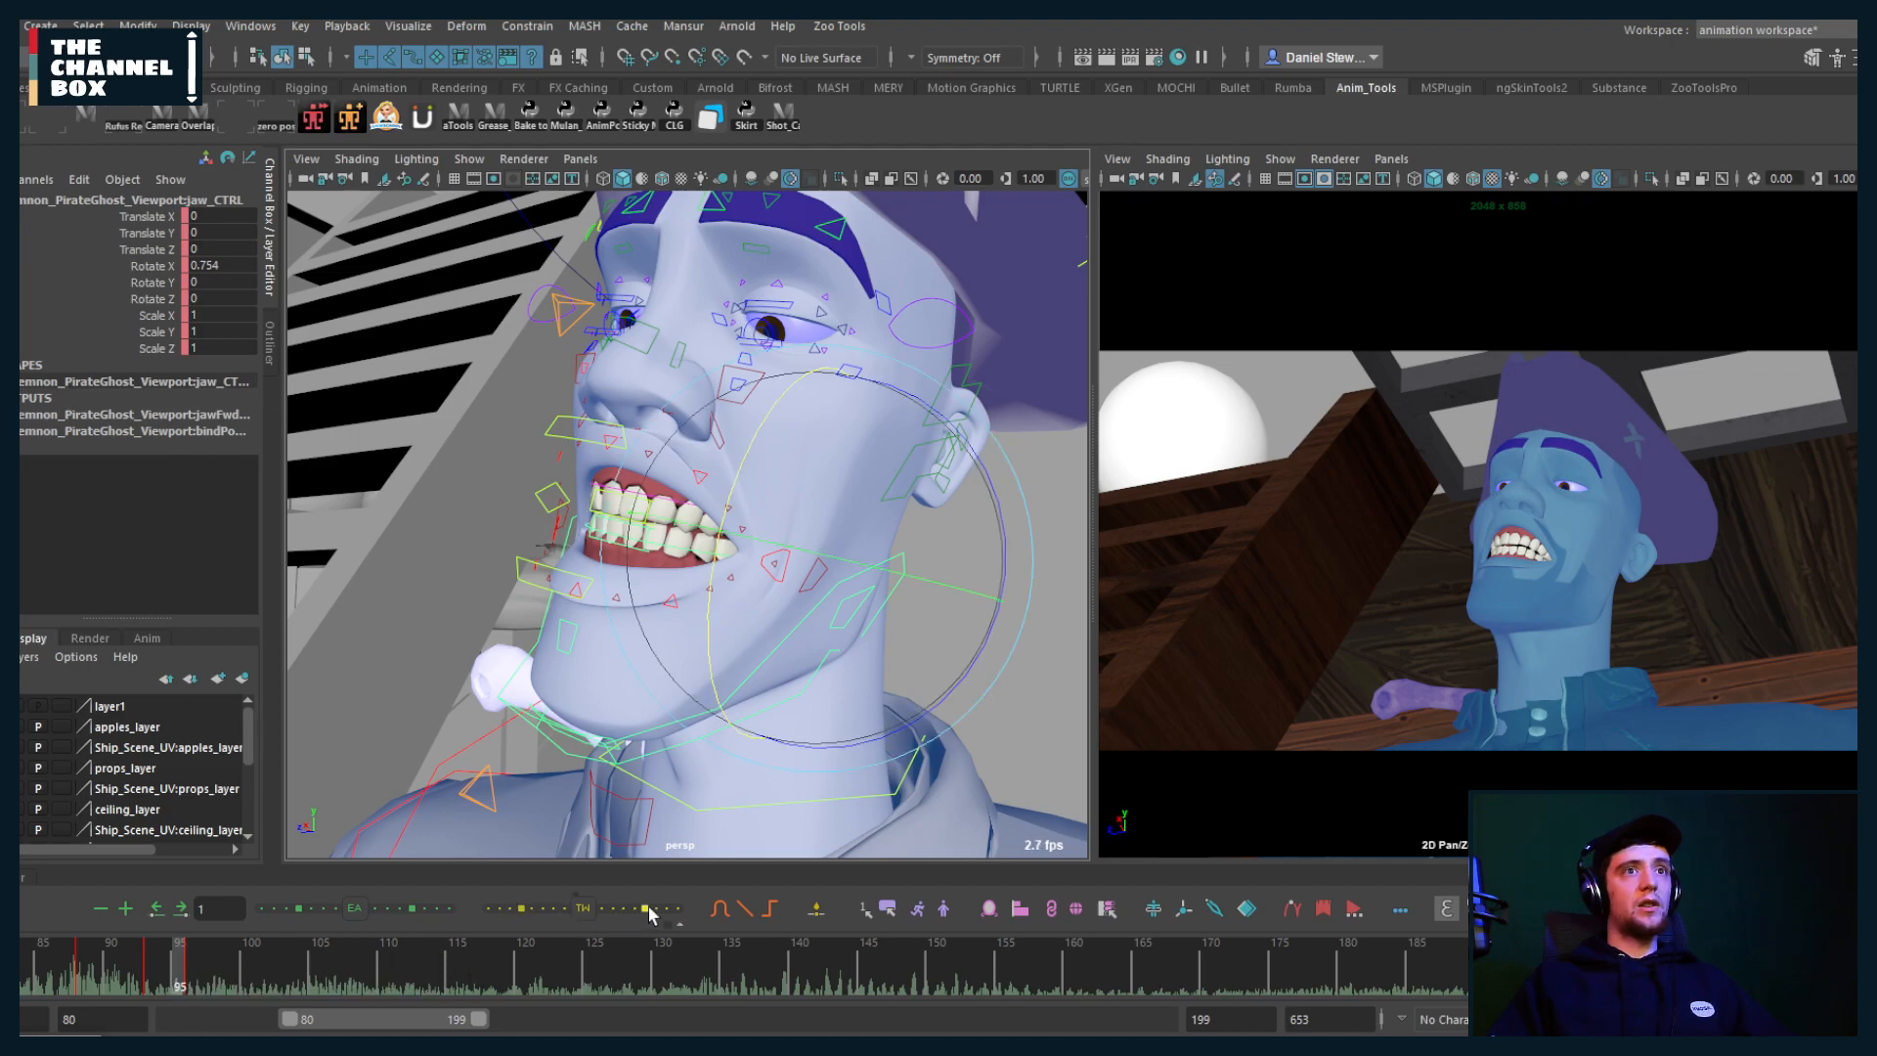
left_click(125, 976)
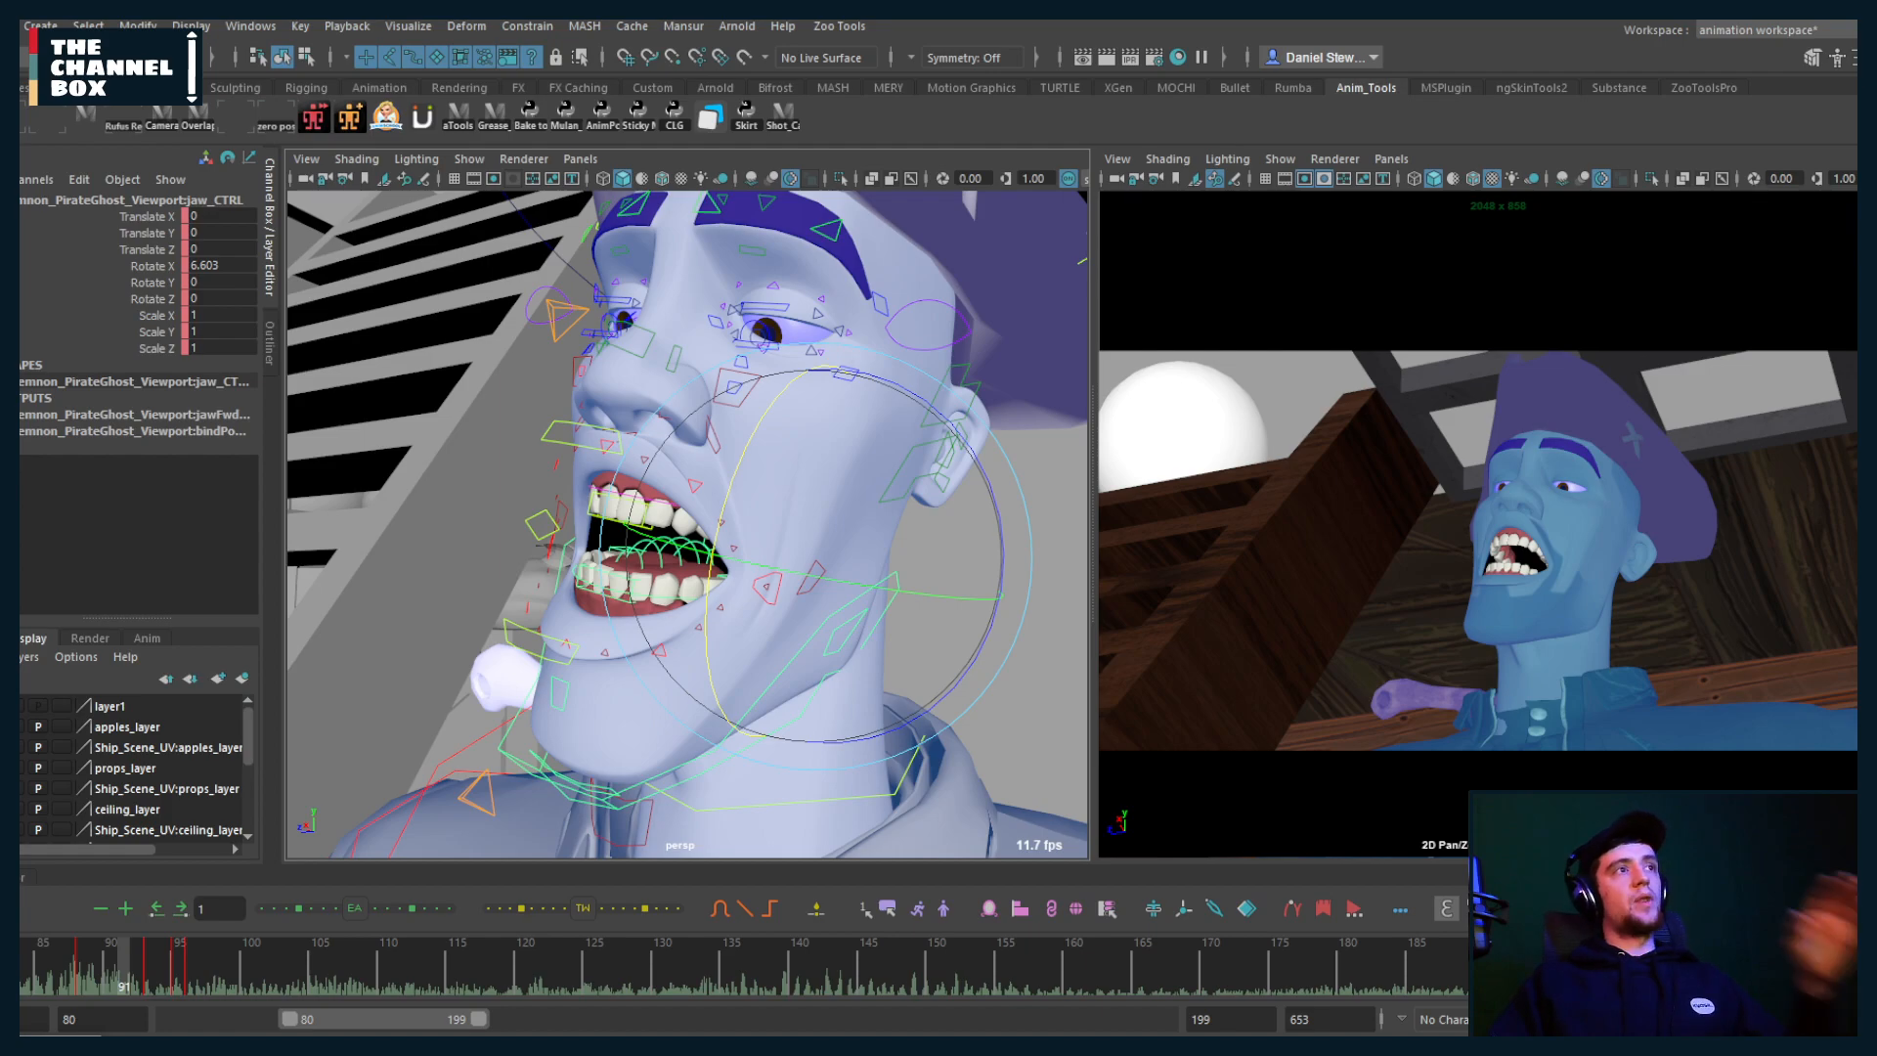
Step: Isolate the jaw's Rotate X curve in the Graph Editor and examine its shape between the keys at frames 88 and 93
left_click(29, 877)
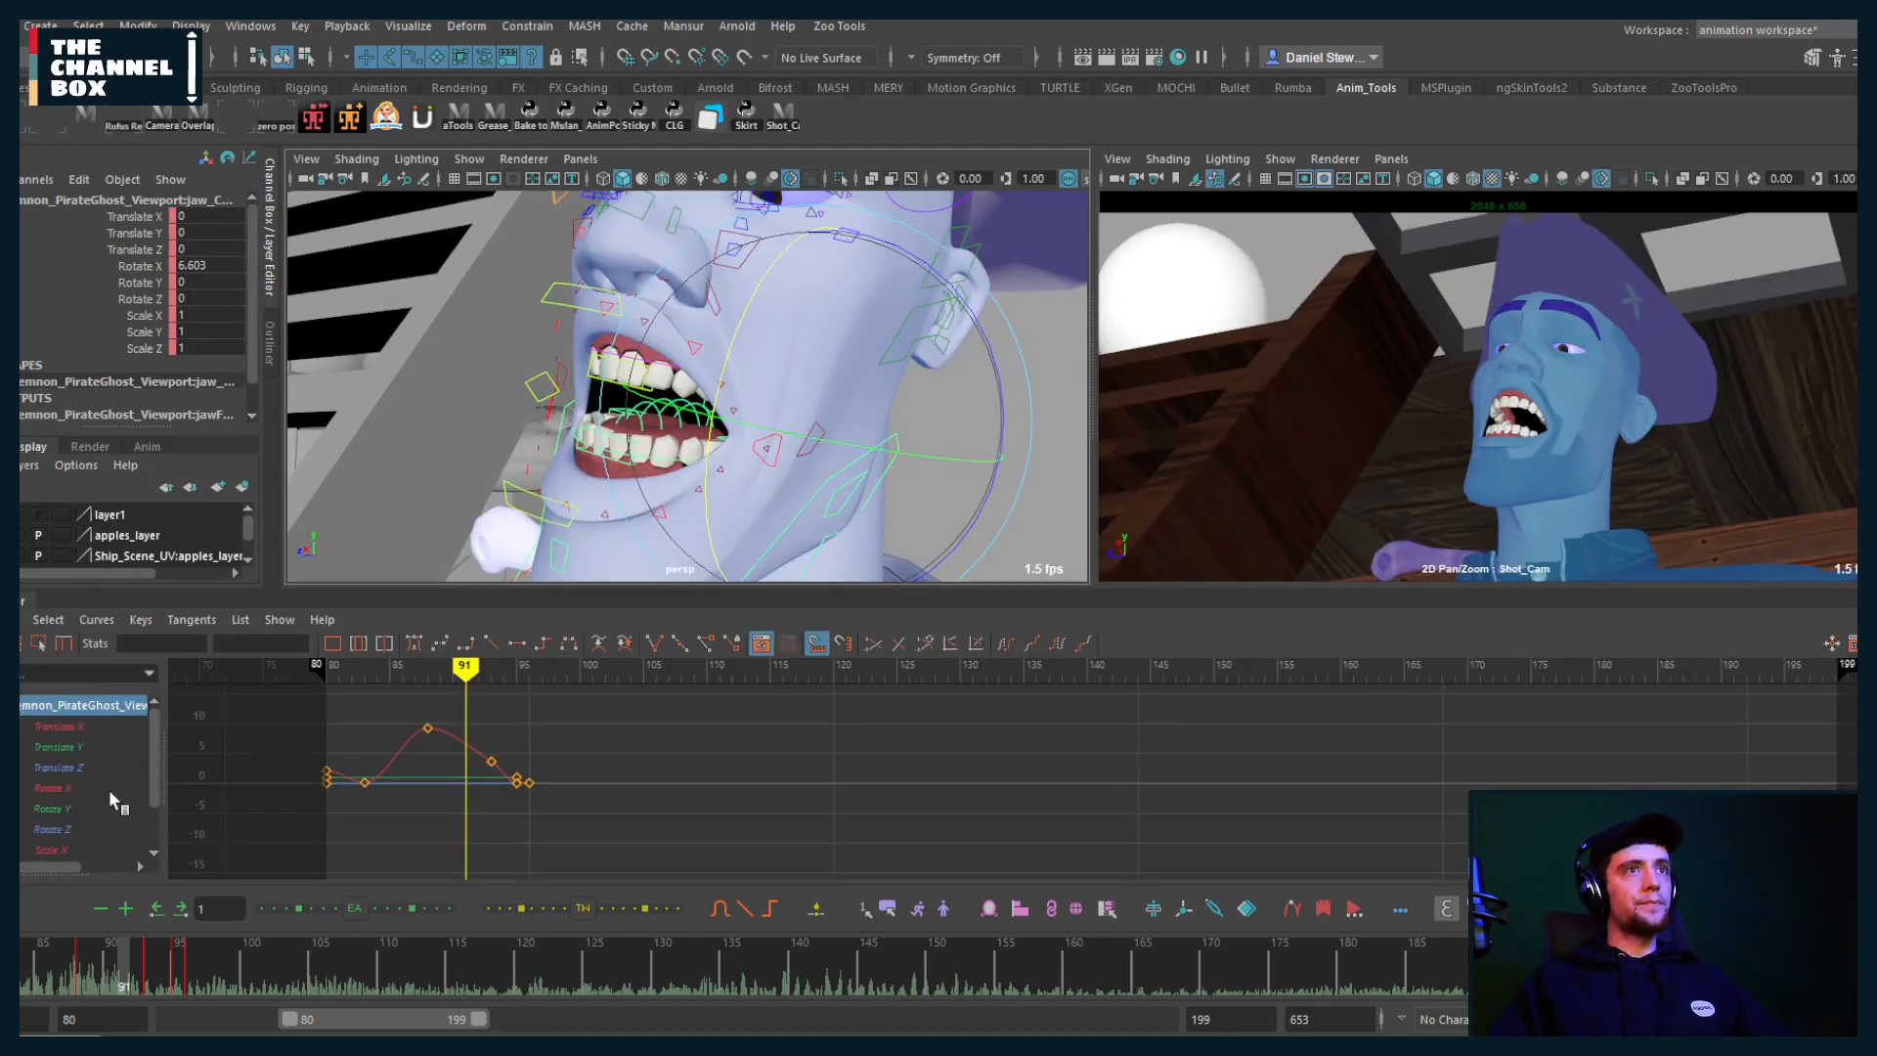
left_click(59, 786)
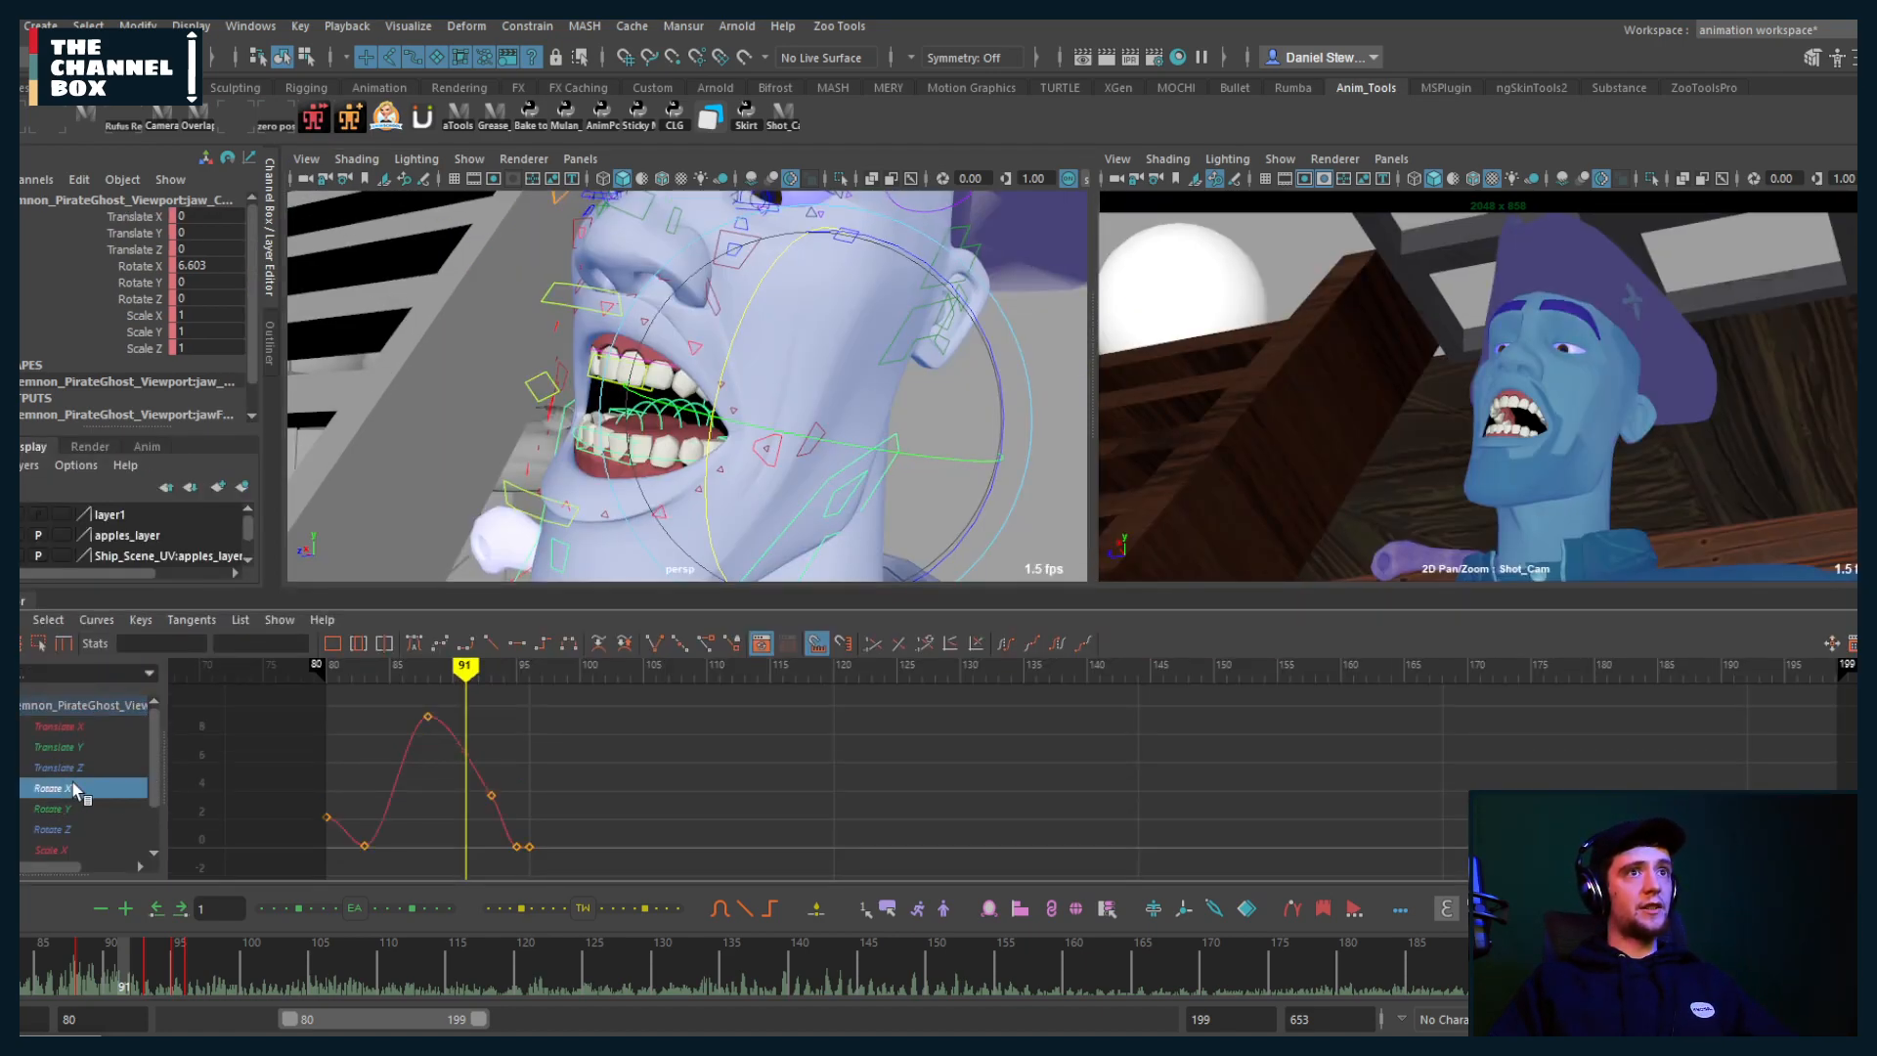
middle_click_drag(535, 758, 790, 763, "alt")
scroll(555, 784, "up", 5)
middle_click_drag(528, 786, 1112, 786, "alt")
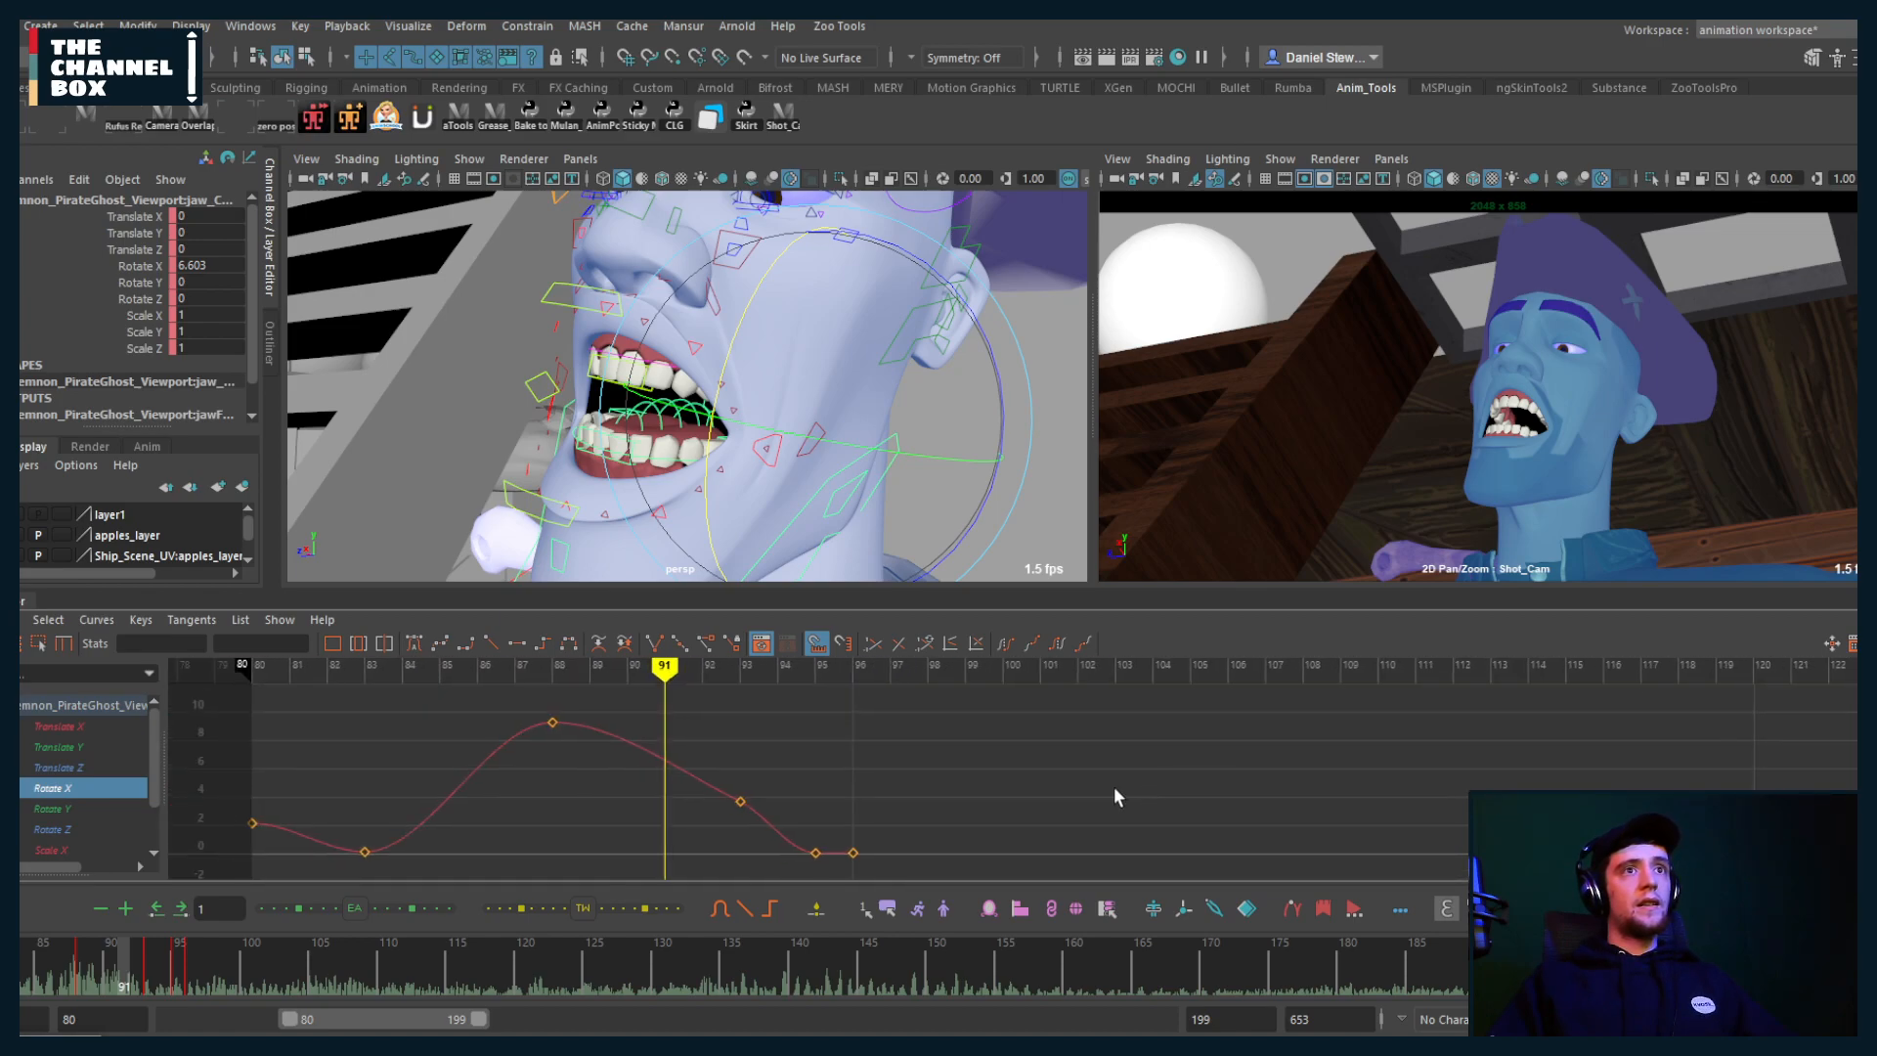
right_click_drag(674, 765, 757, 762, "alt+shift")
middle_click_drag(764, 762, 814, 760, "alt")
left_click_drag(483, 675, 505, 670)
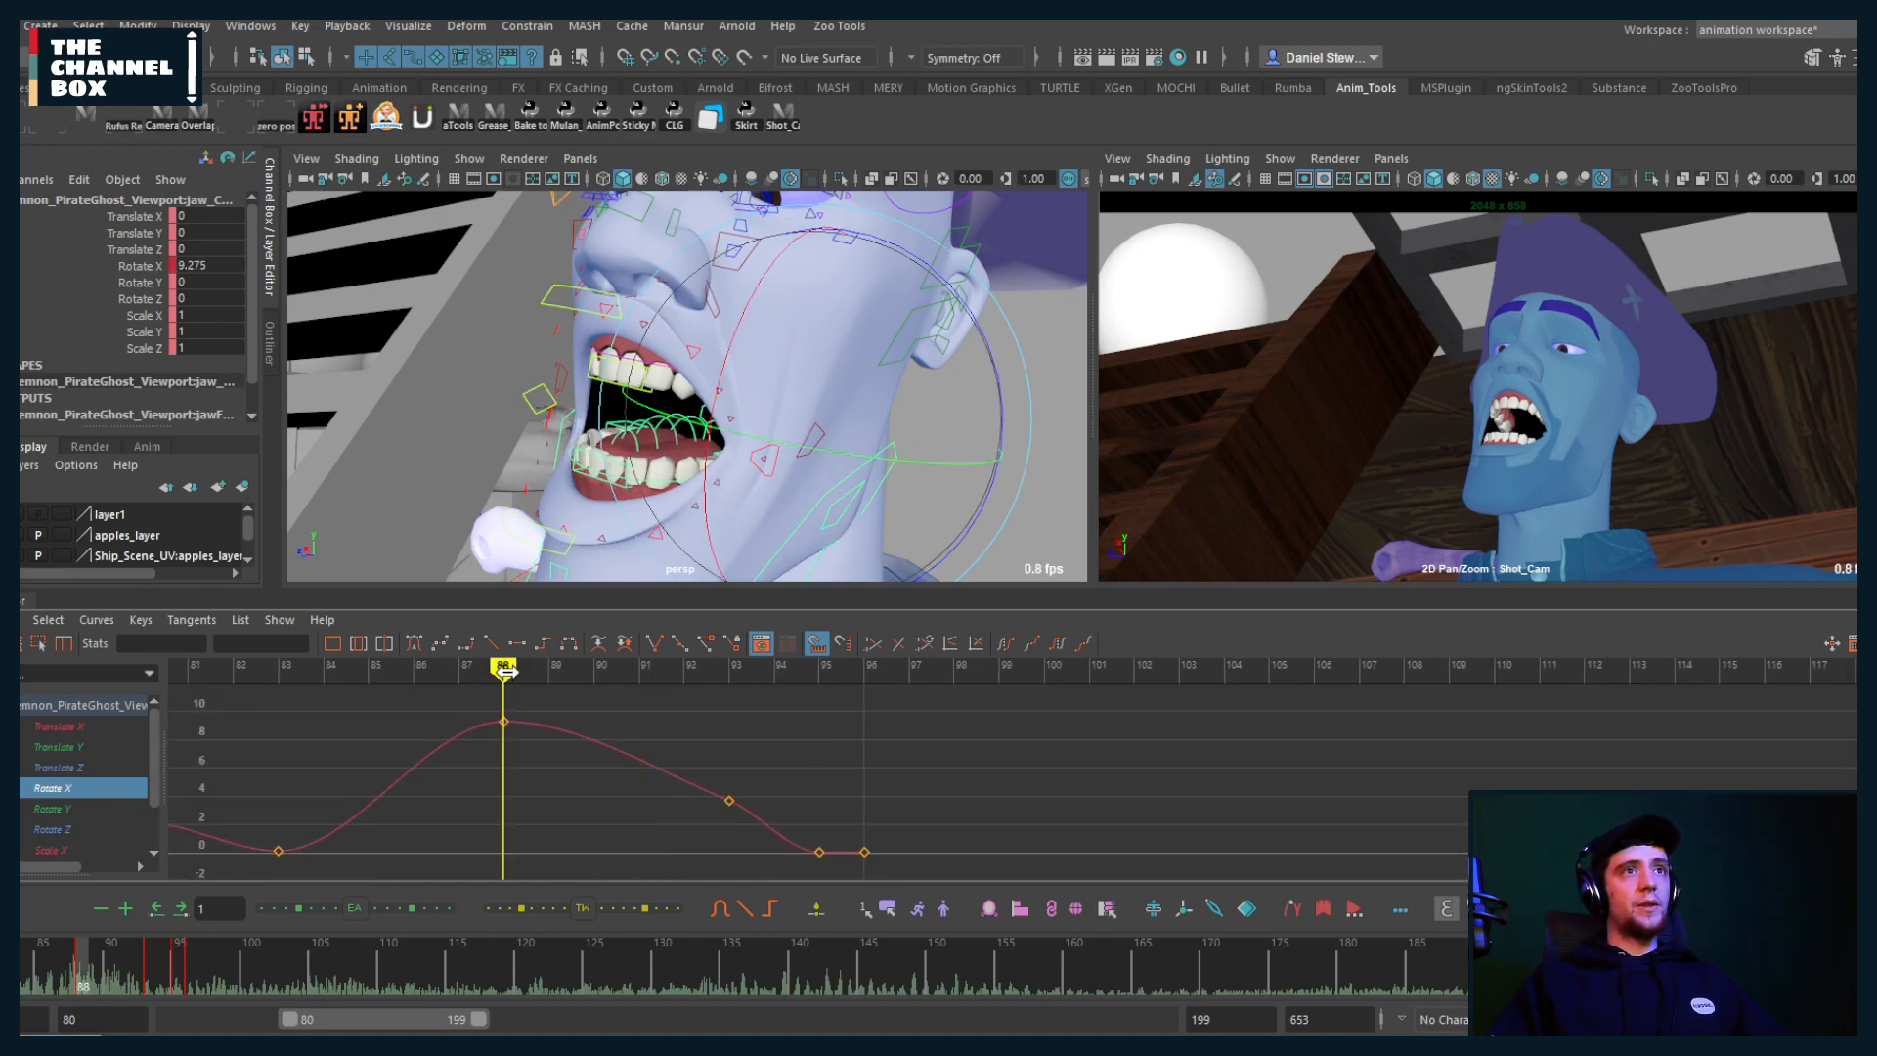
left_click(734, 677)
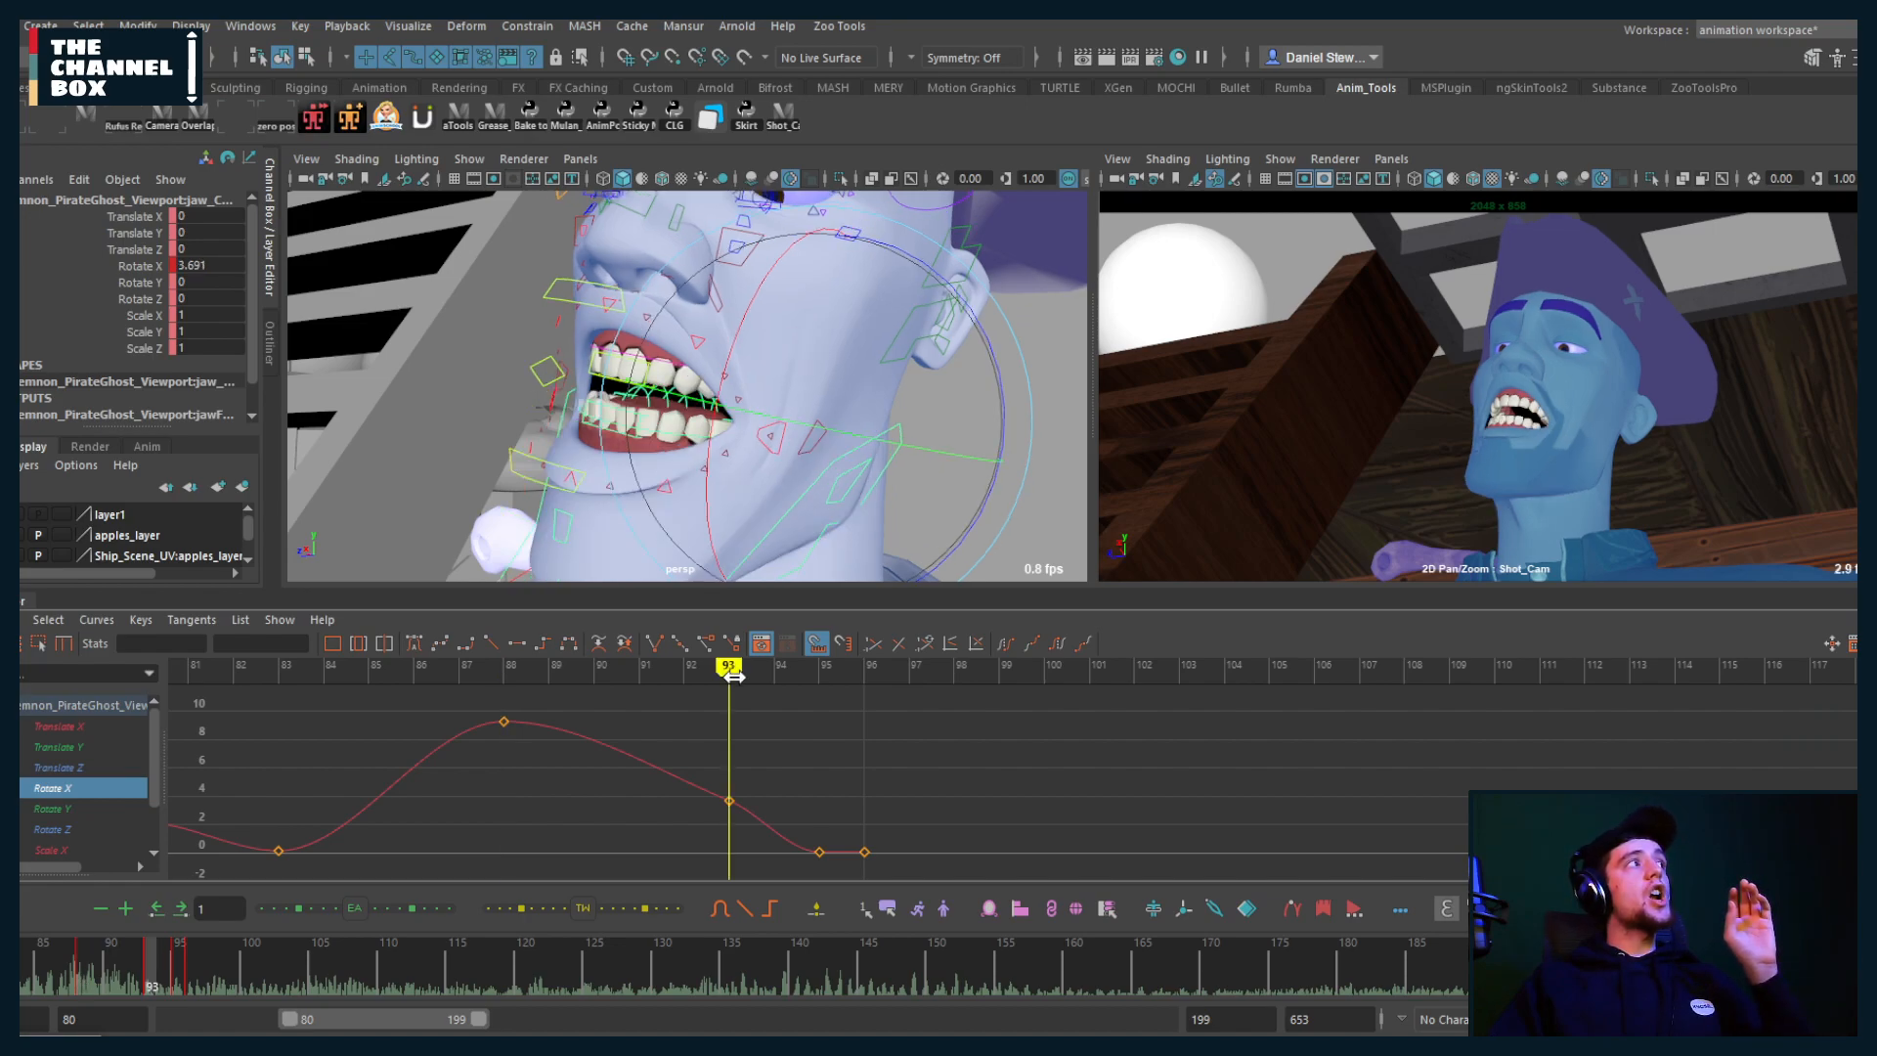
left_click_drag(731, 674, 710, 843)
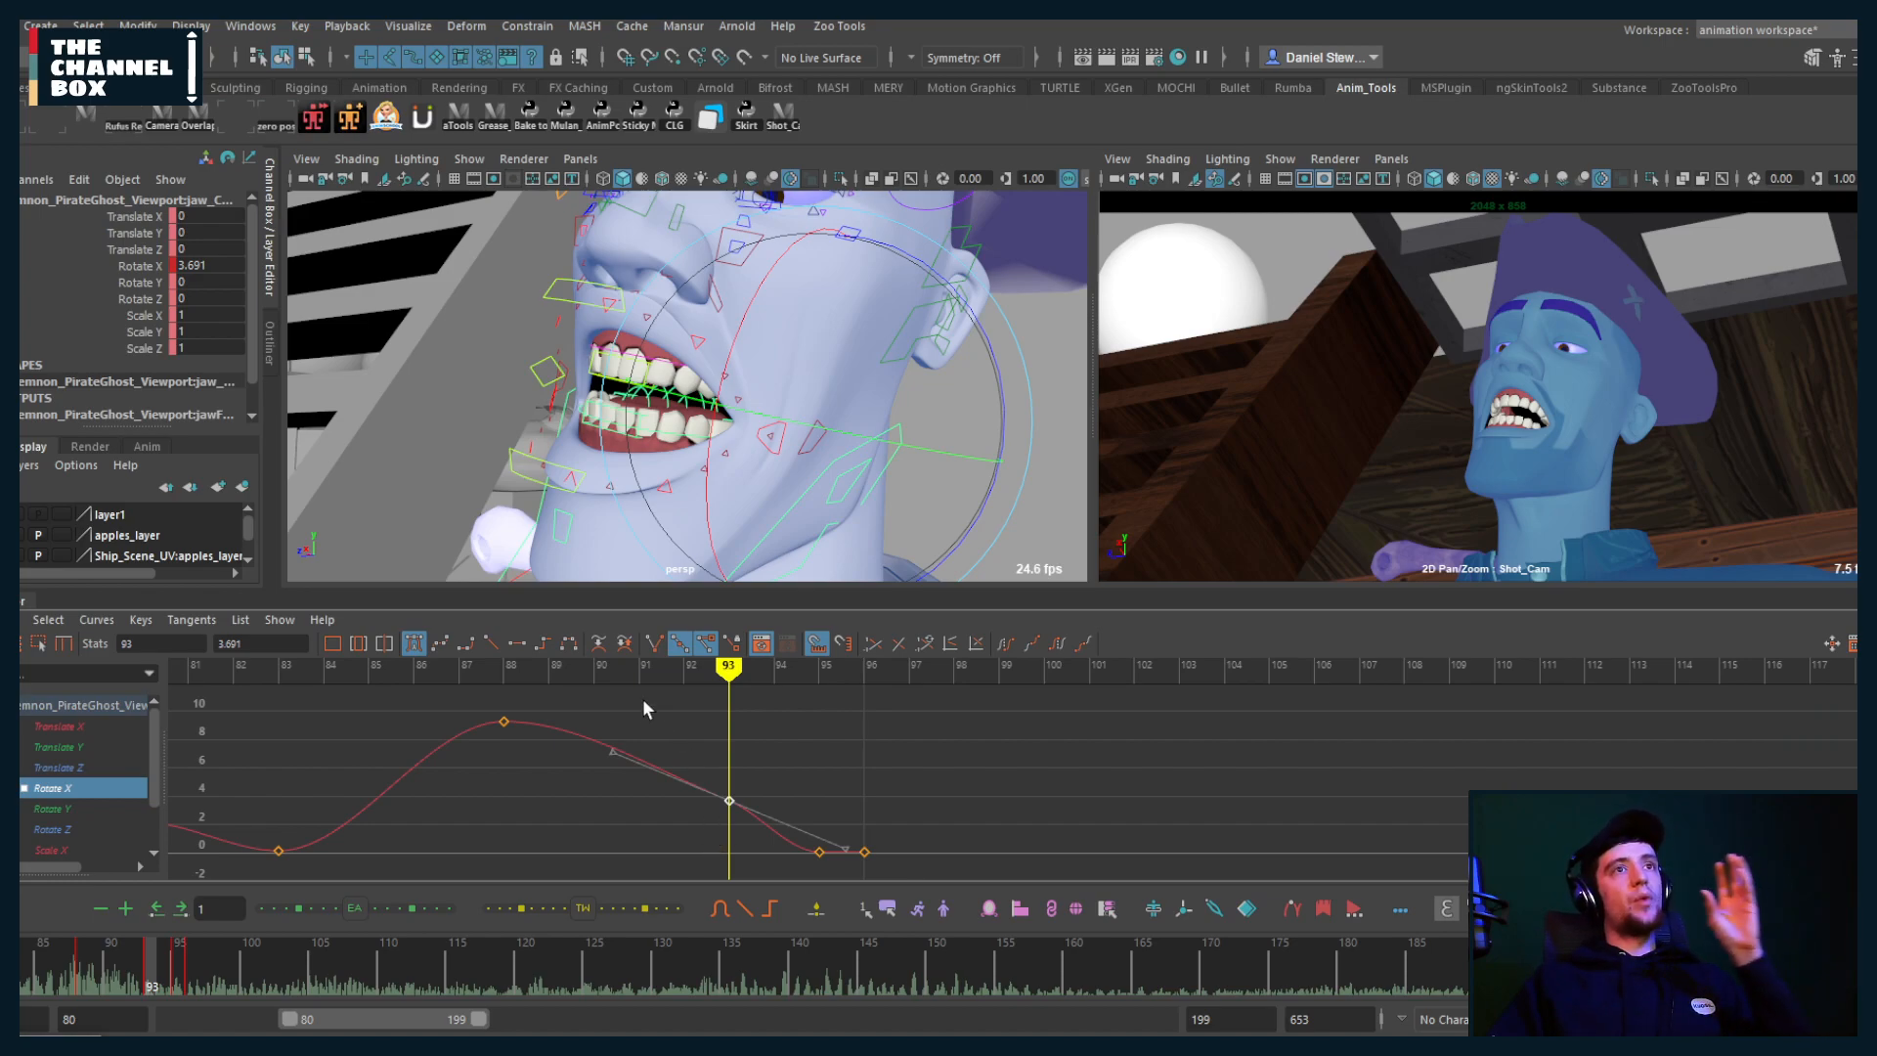
Step: Key the jaw at frame 91, lower its Rotate X curve value to about 4.786, and scrub through to frame 95
left_click(638, 673)
key("s")
left_click_drag(670, 713, 617, 807)
middle_click_drag(627, 745, 627, 765, "shift")
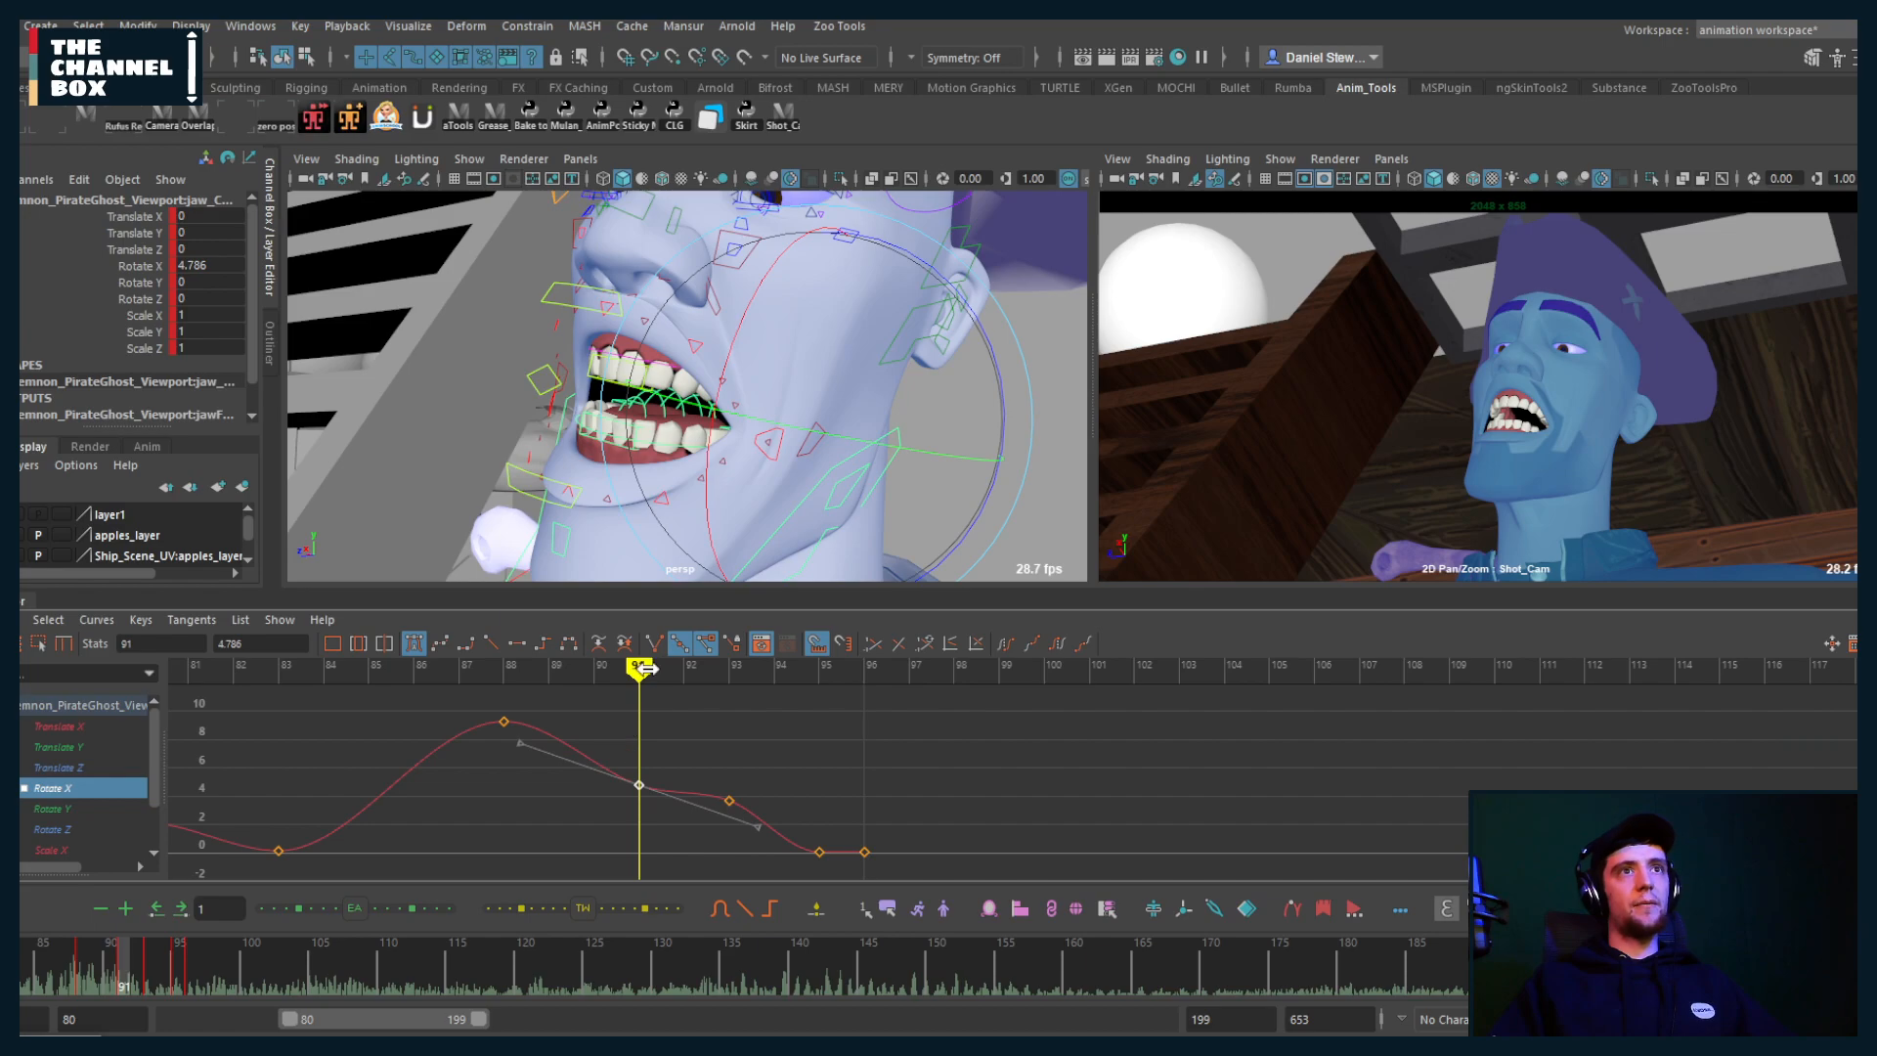
left_click_drag(640, 670, 838, 693)
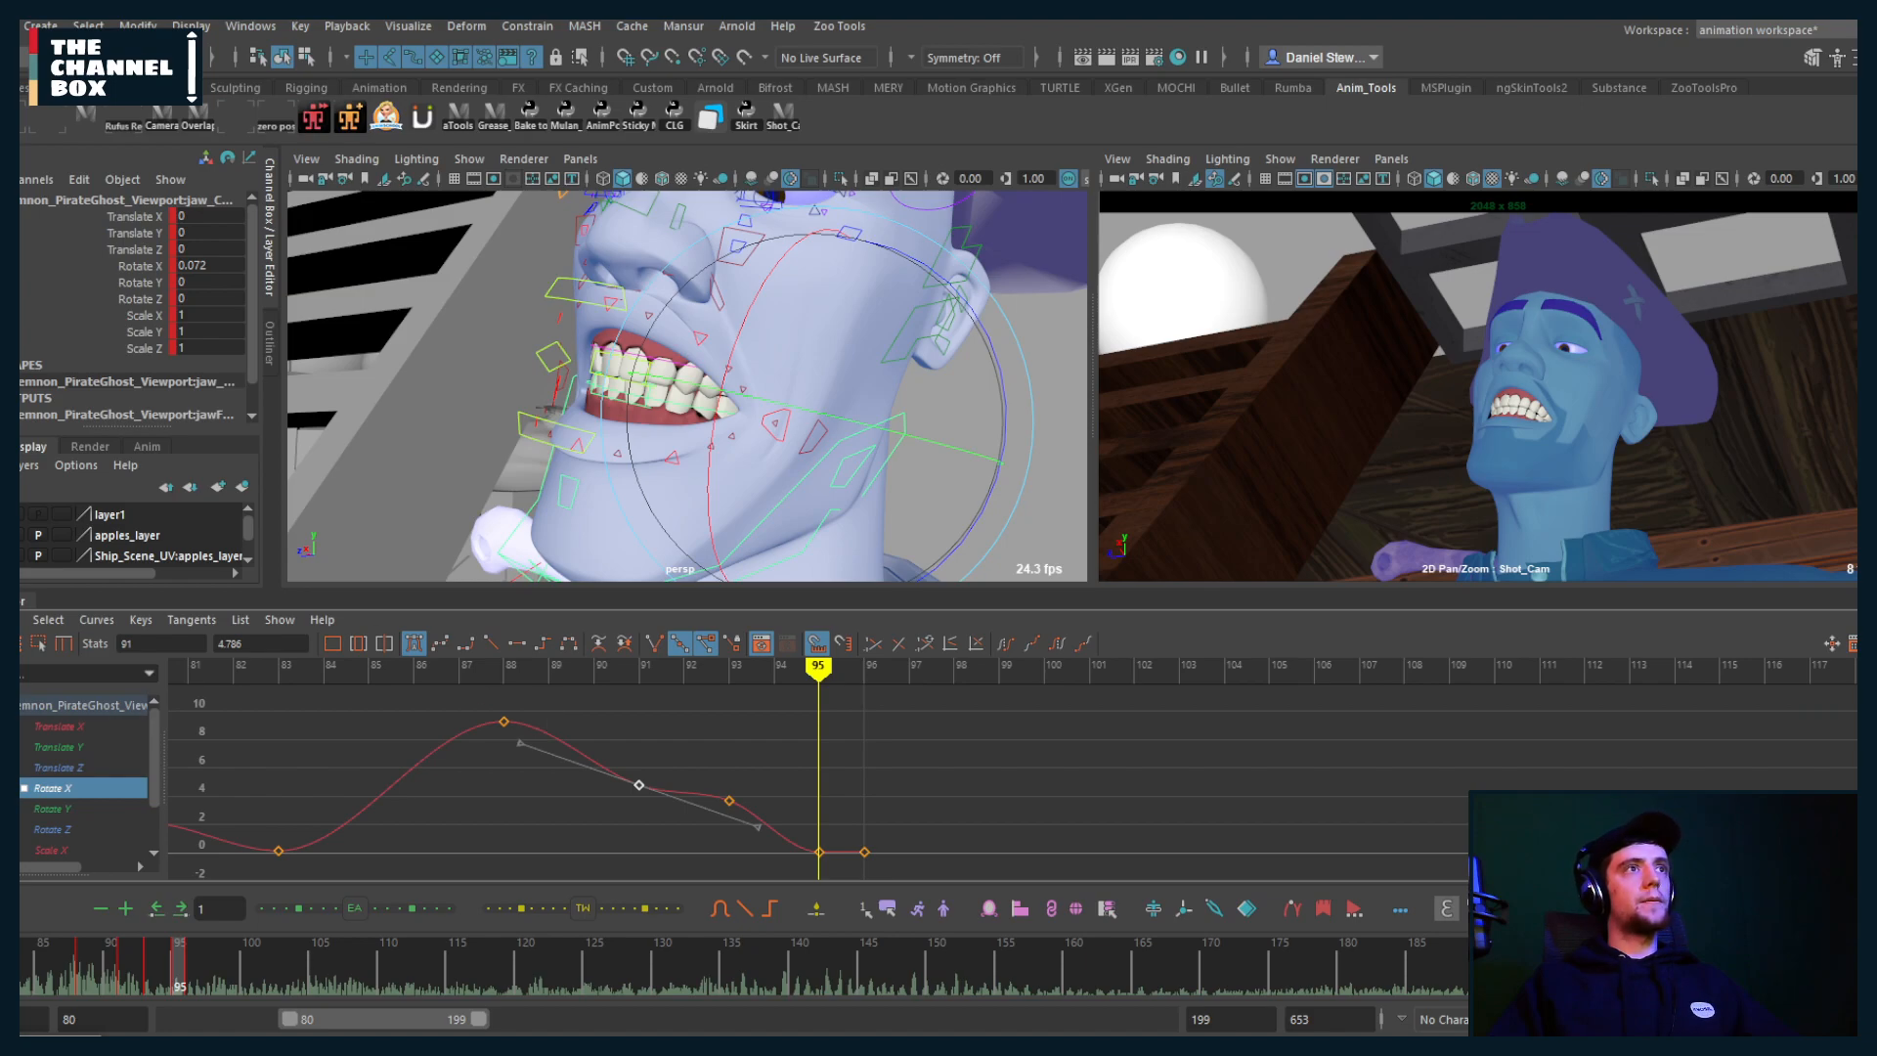
Step: Close the Graph Editor and play the dialogue to review the adjusted jaw timing
double_click(22, 600)
key("alt+shift+v")
key("alt+v")
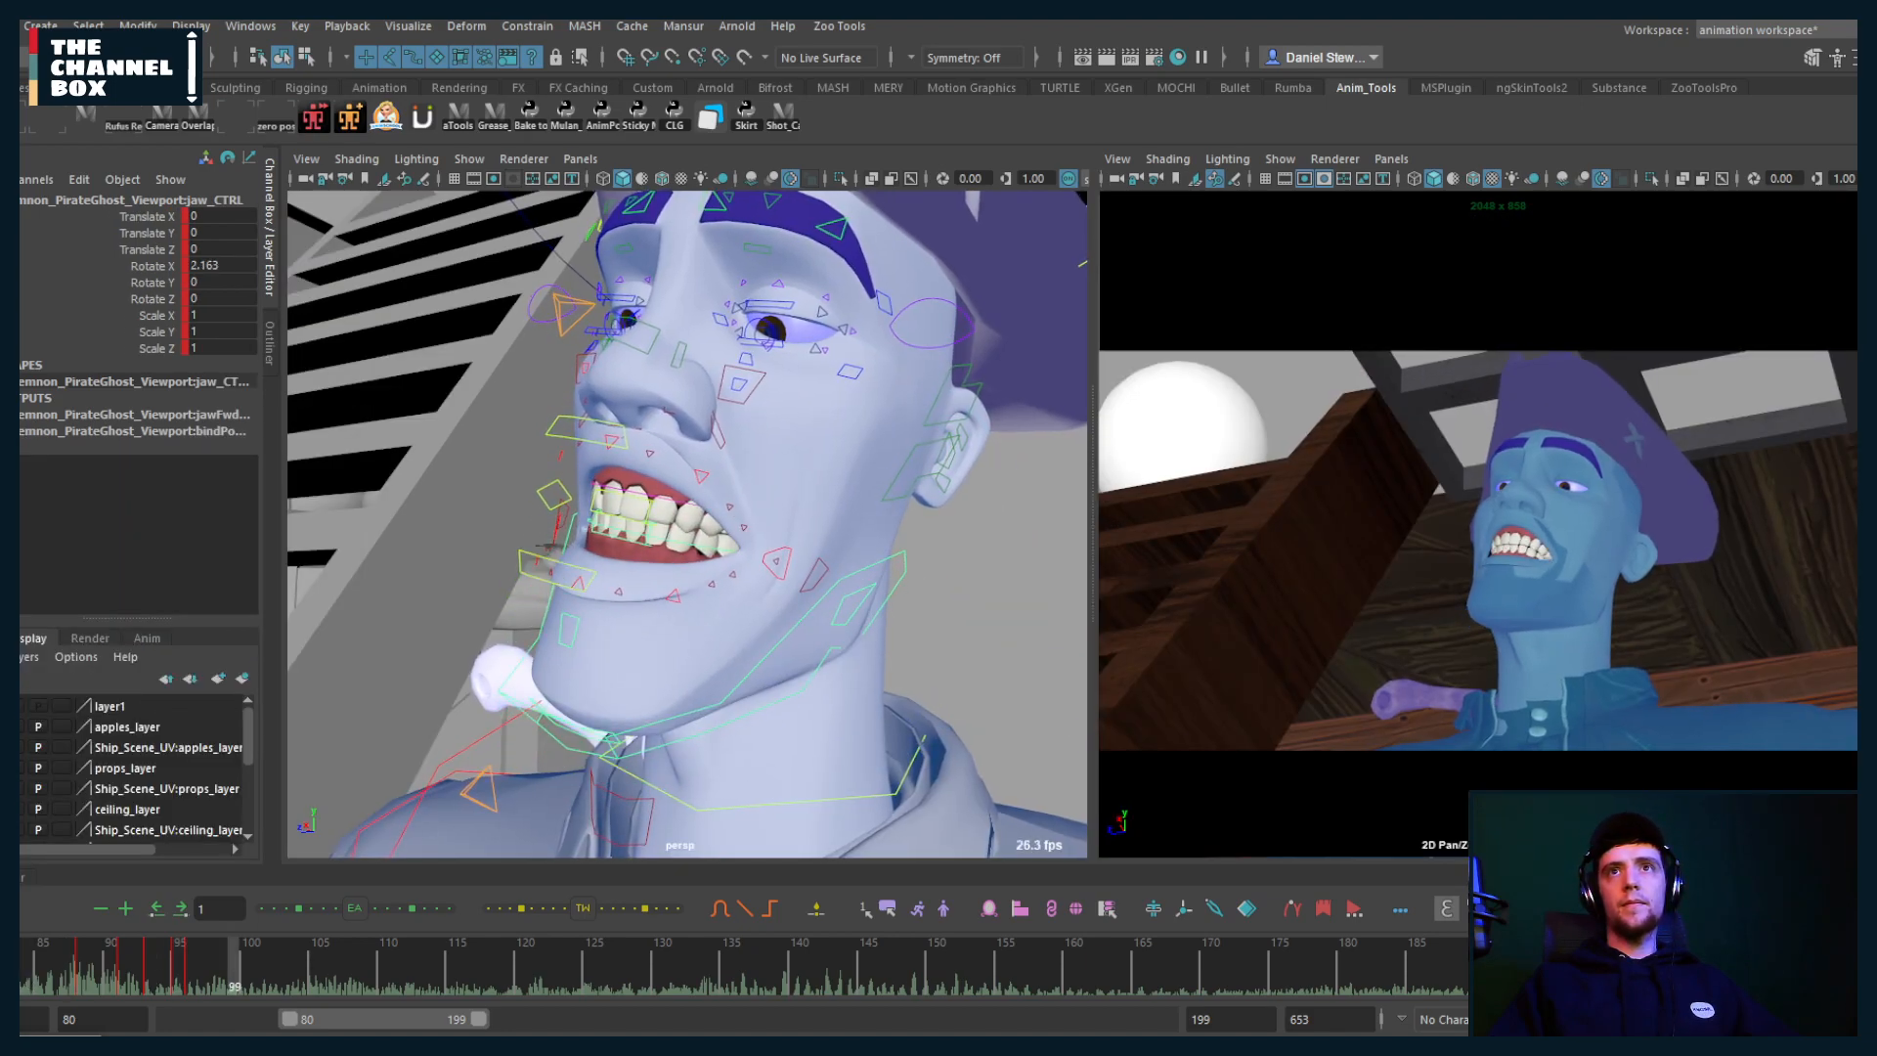
key("alt+shift+v")
key("alt+v")
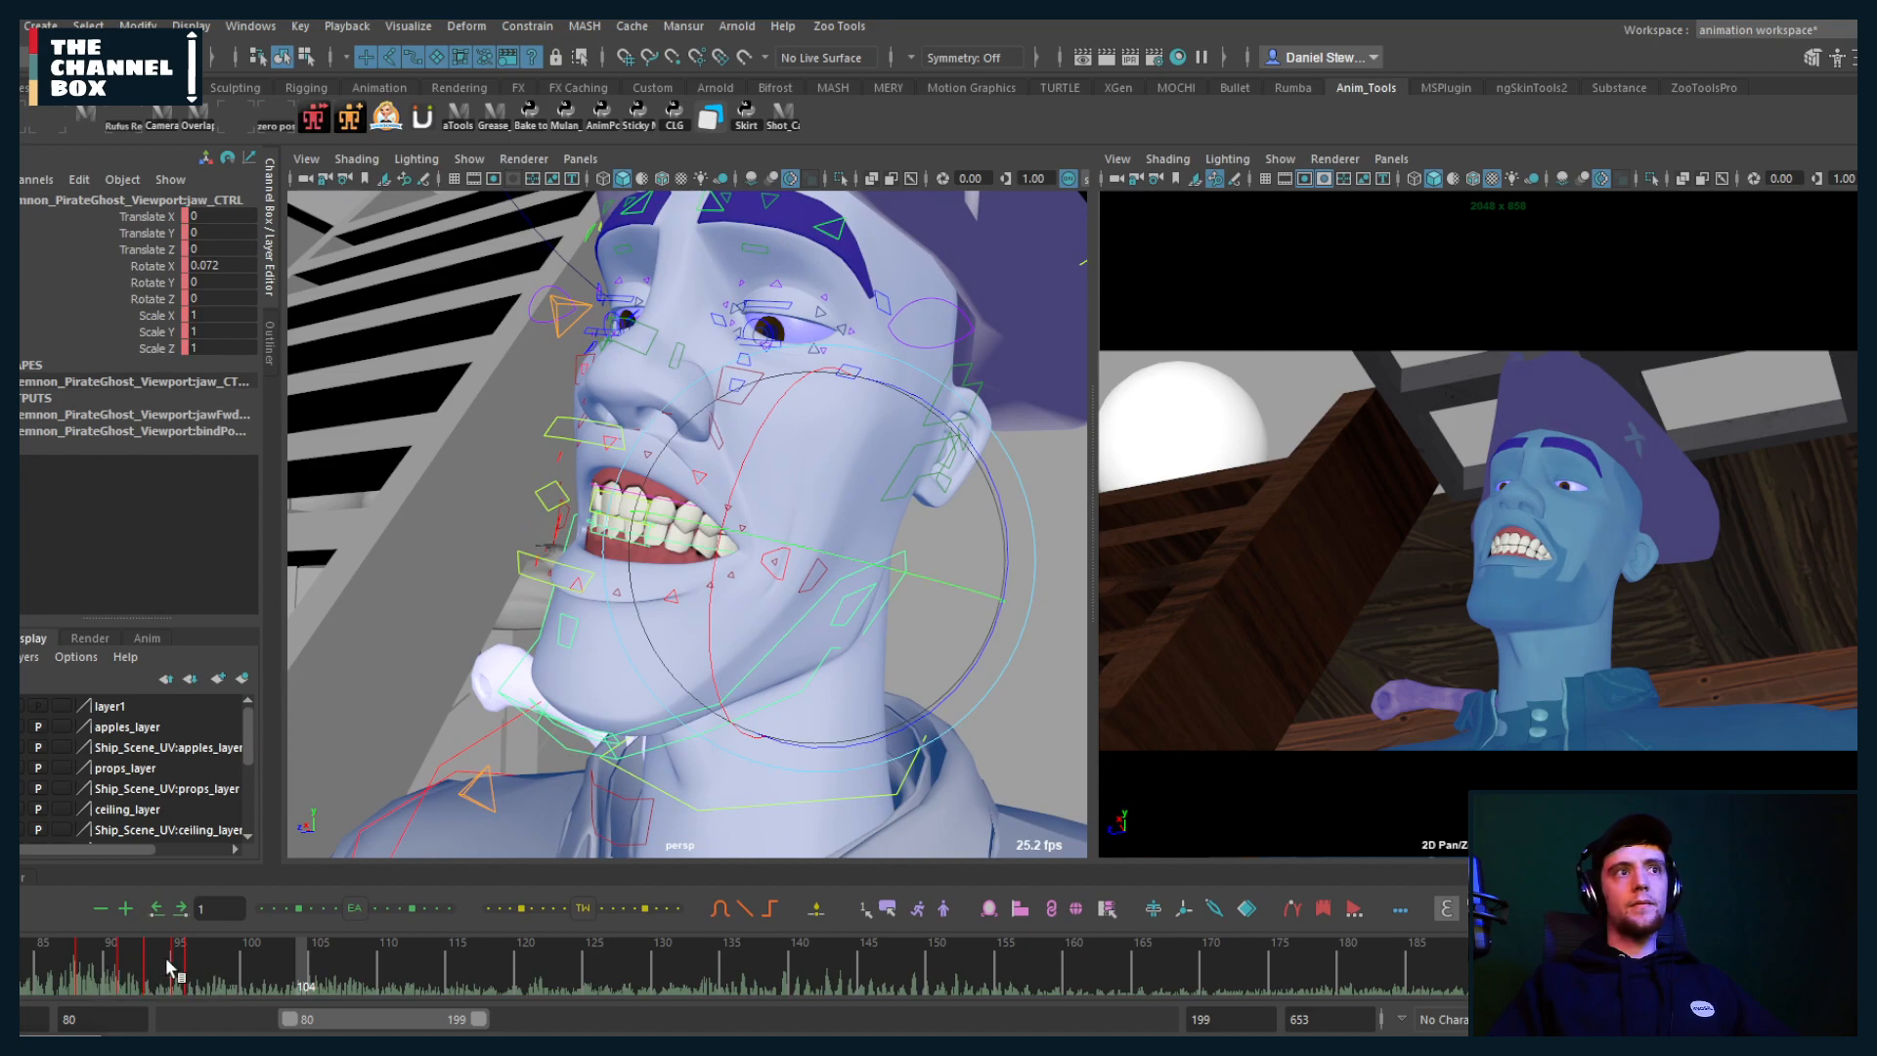
Step: Raise the jaw's Rotate X key at frame 95 to about 0.435 in the Graph Editor, and close the editor
left_click_drag(168, 959, 176, 964)
double_click(21, 877)
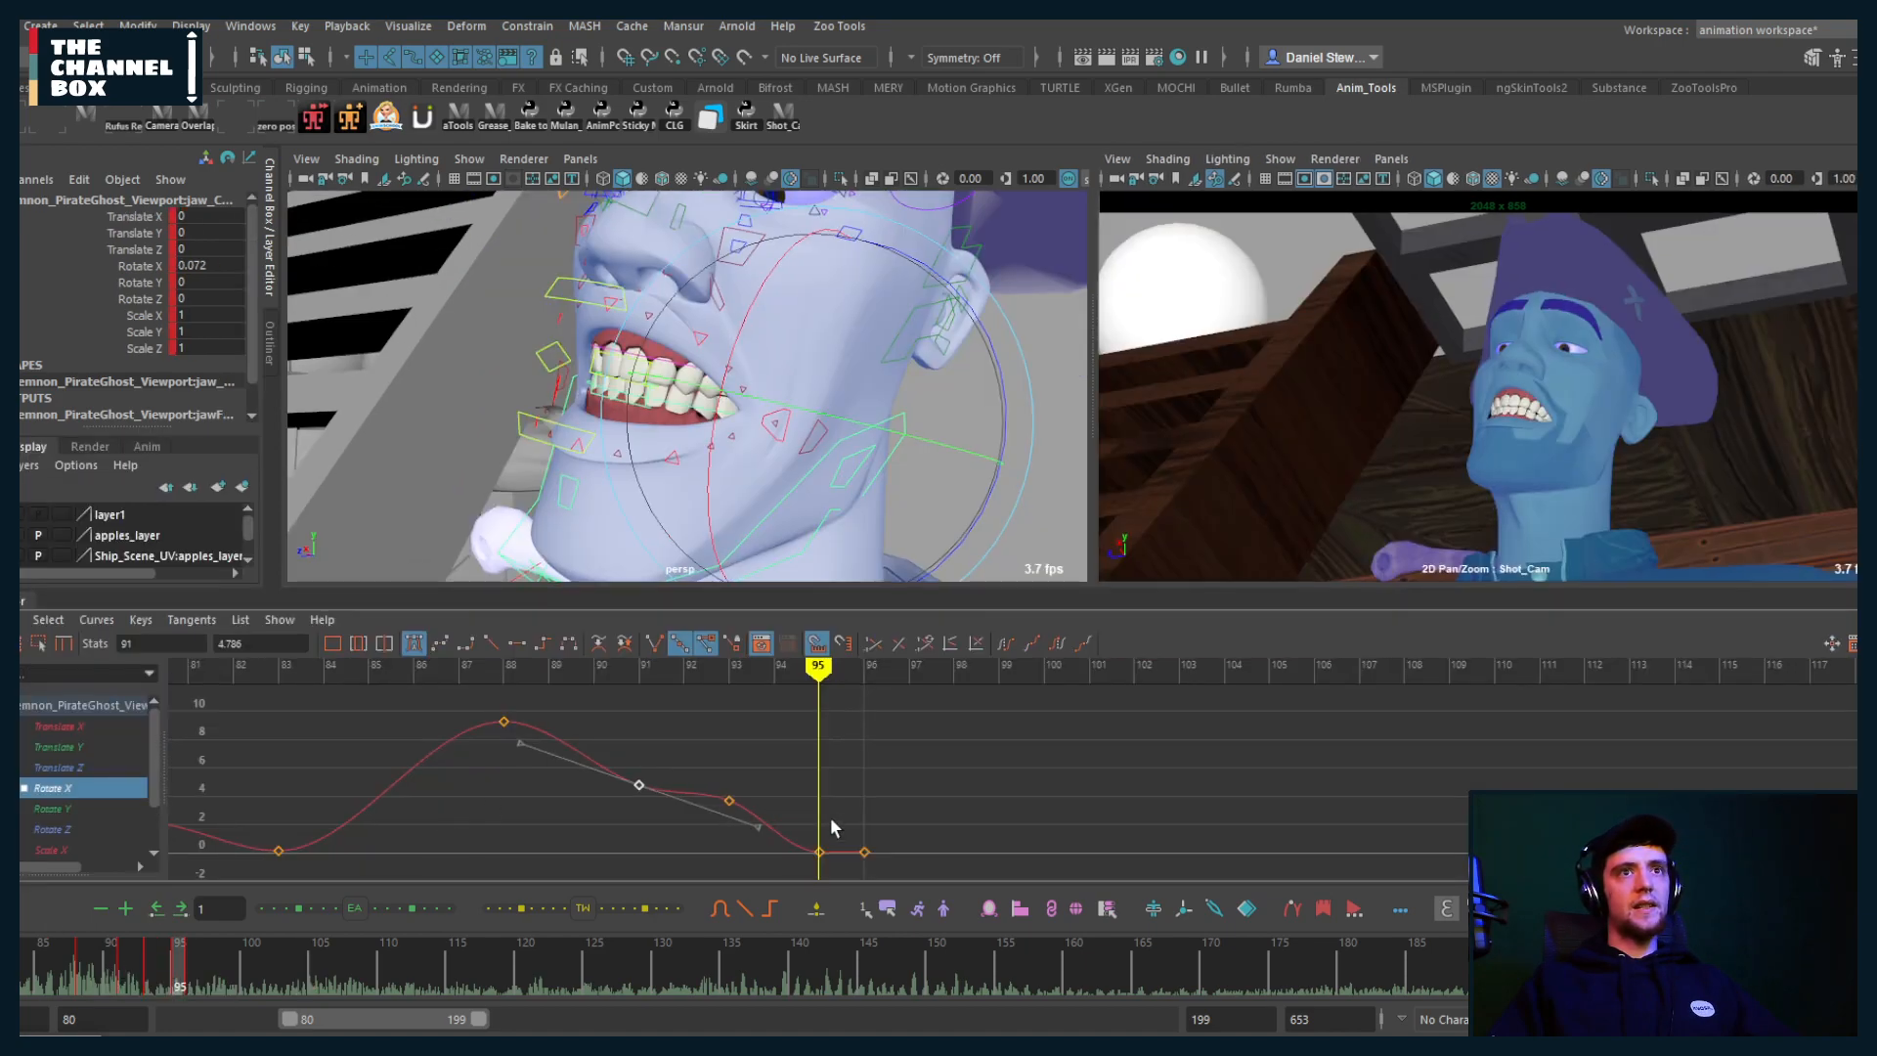
left_click_drag(832, 827, 795, 867)
middle_click_drag(795, 867, 789, 858)
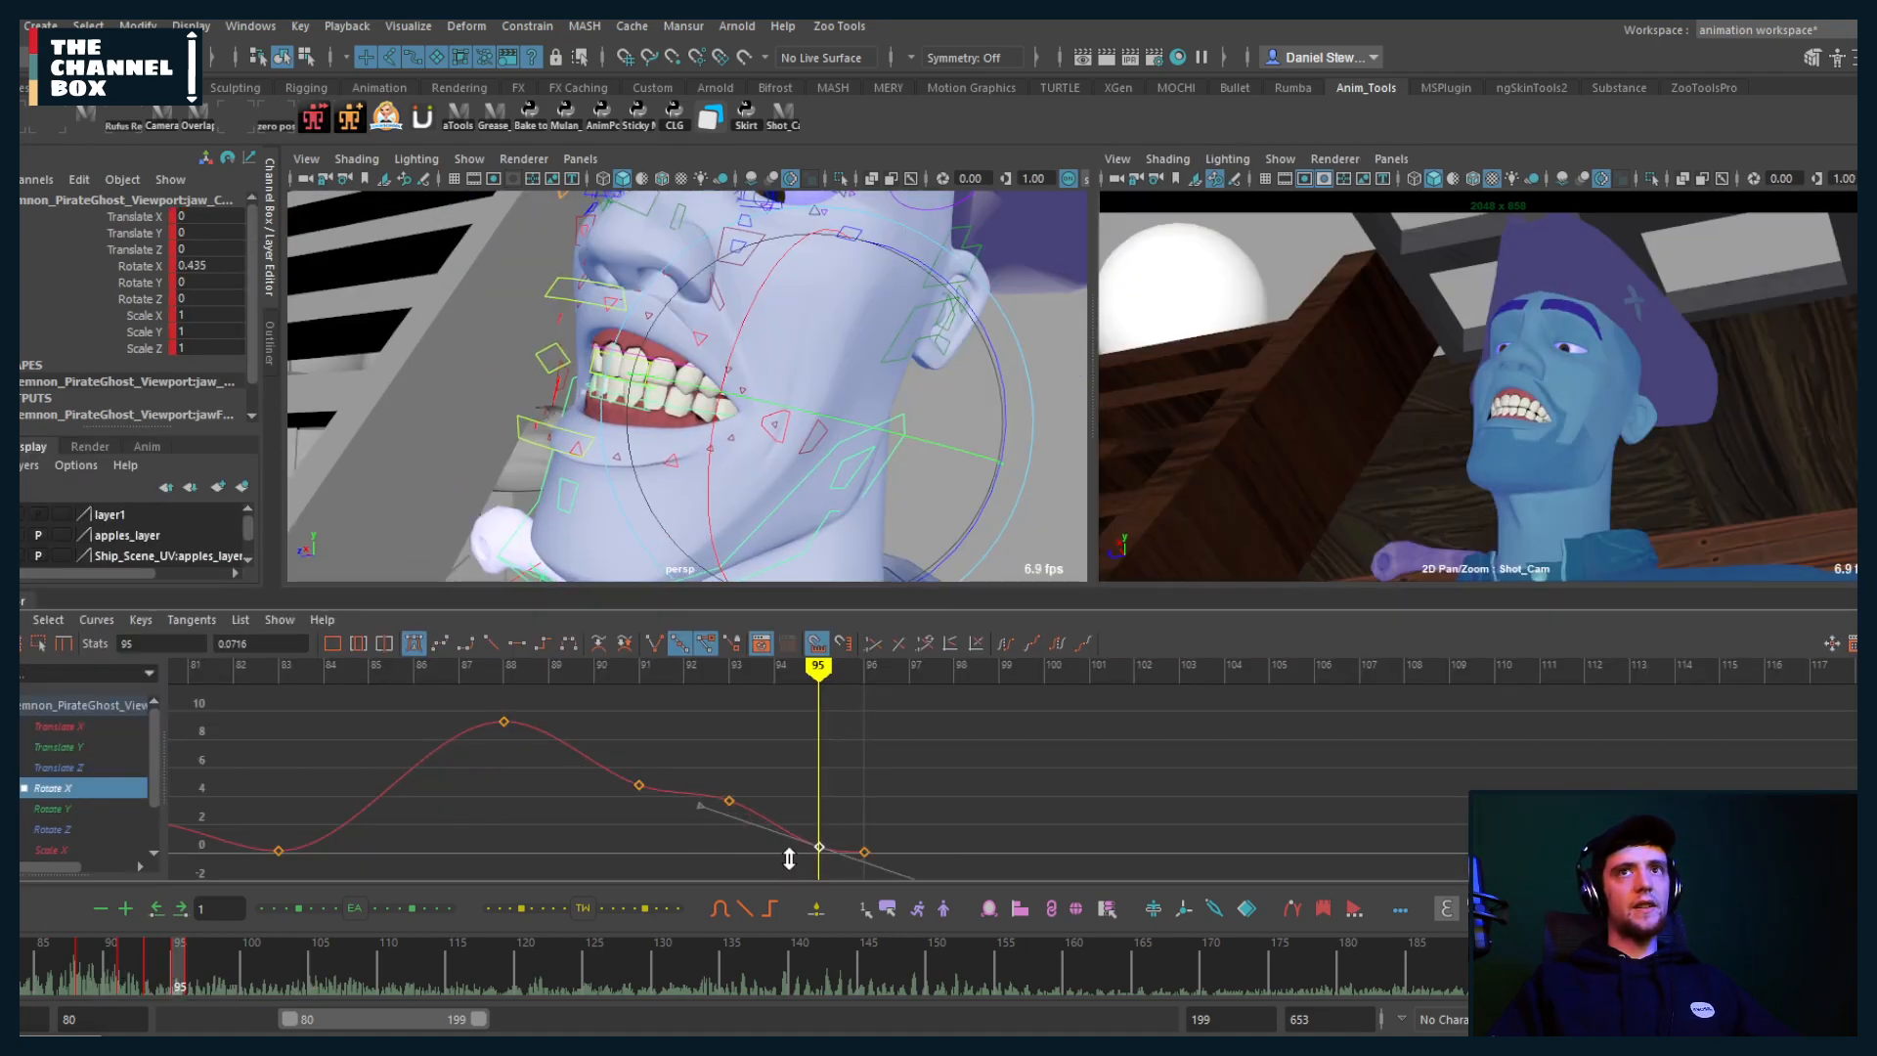
left_click(789, 859)
double_click(21, 600)
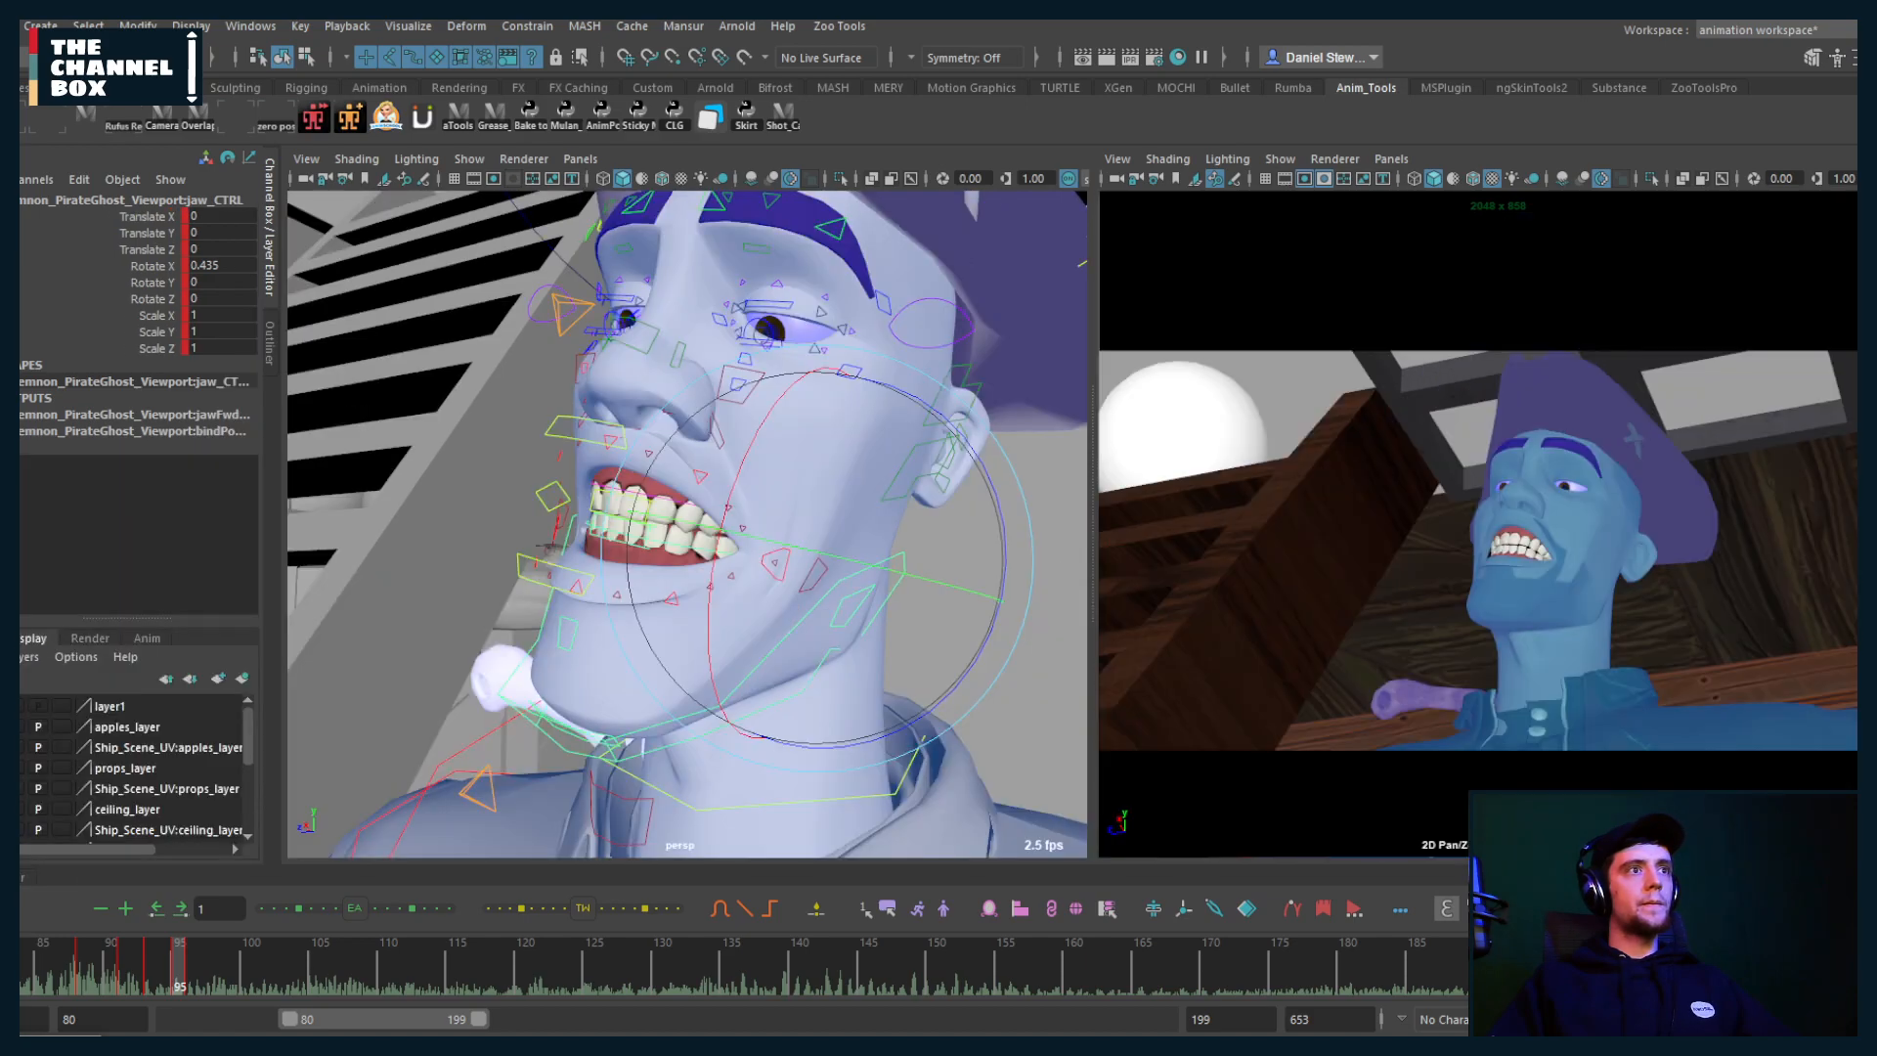
Step: Play the shot with audio to review the softened jaw closing at frame 95
key("alt+shift+v")
key("alt+v")
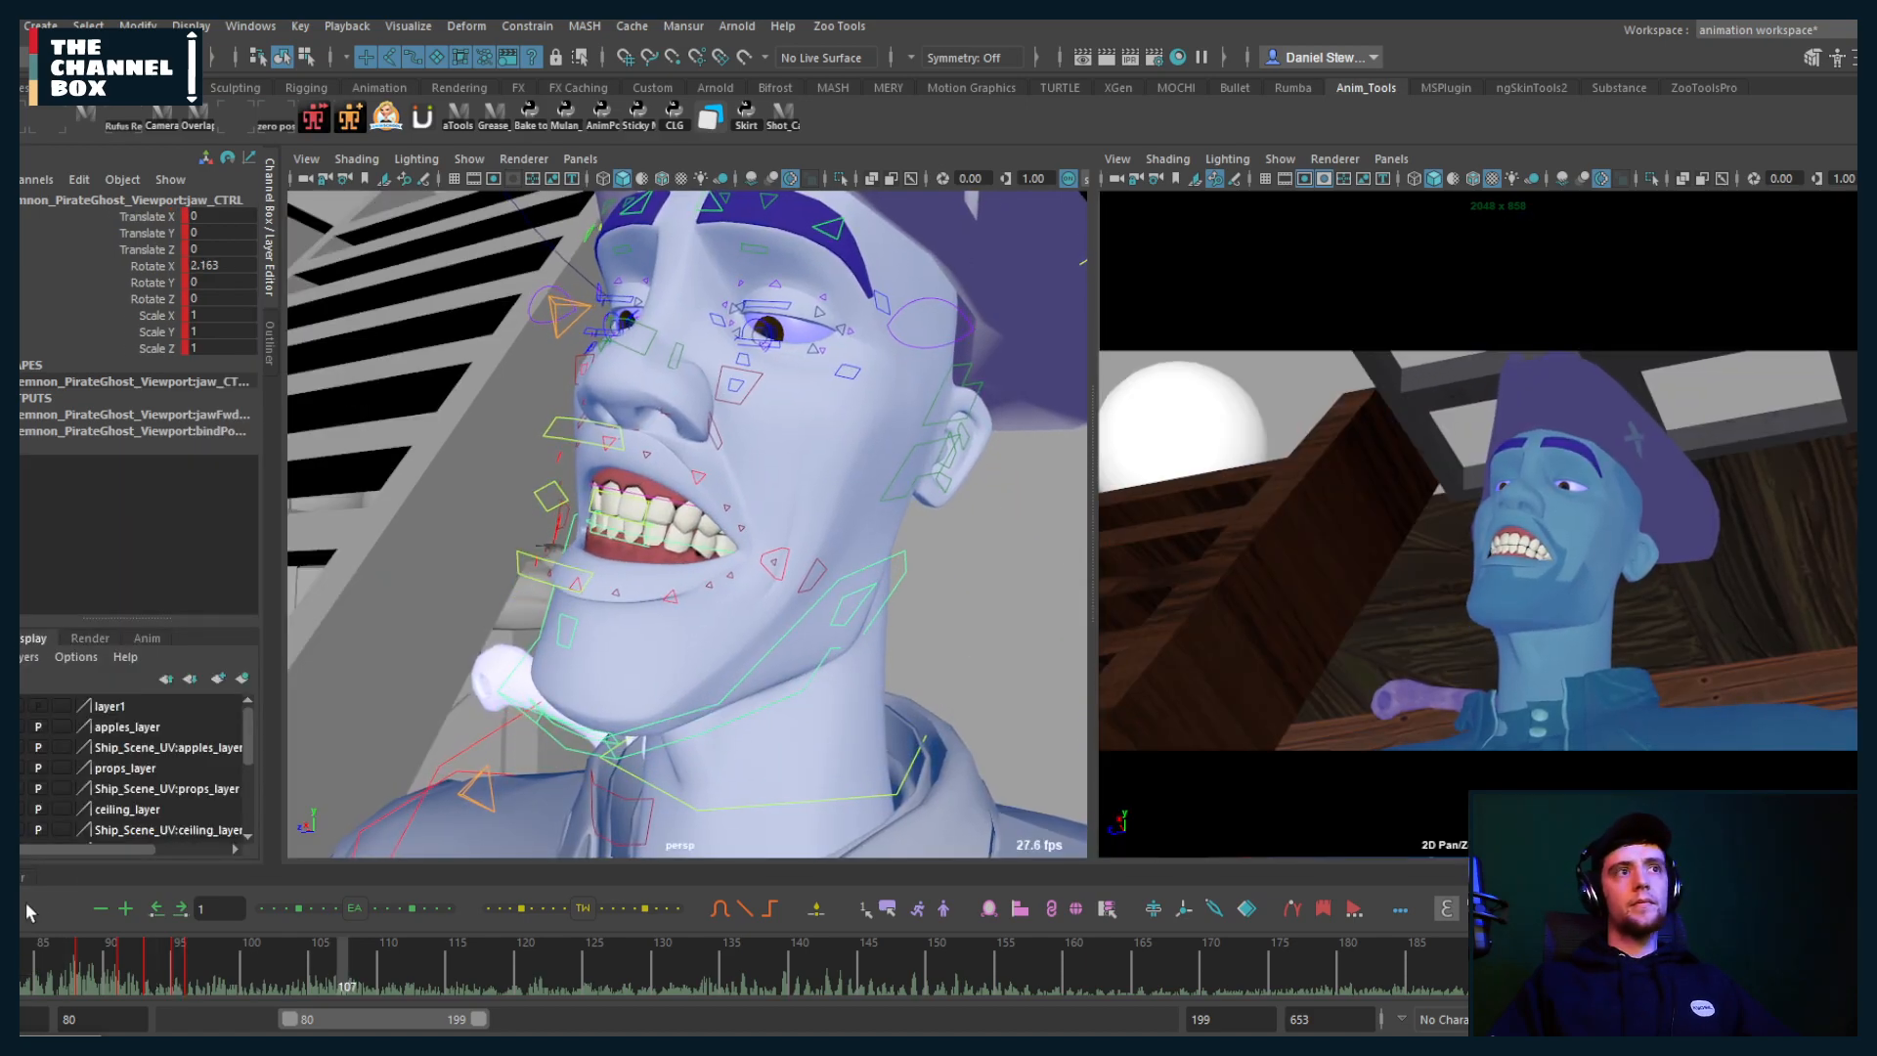
key("alt+v")
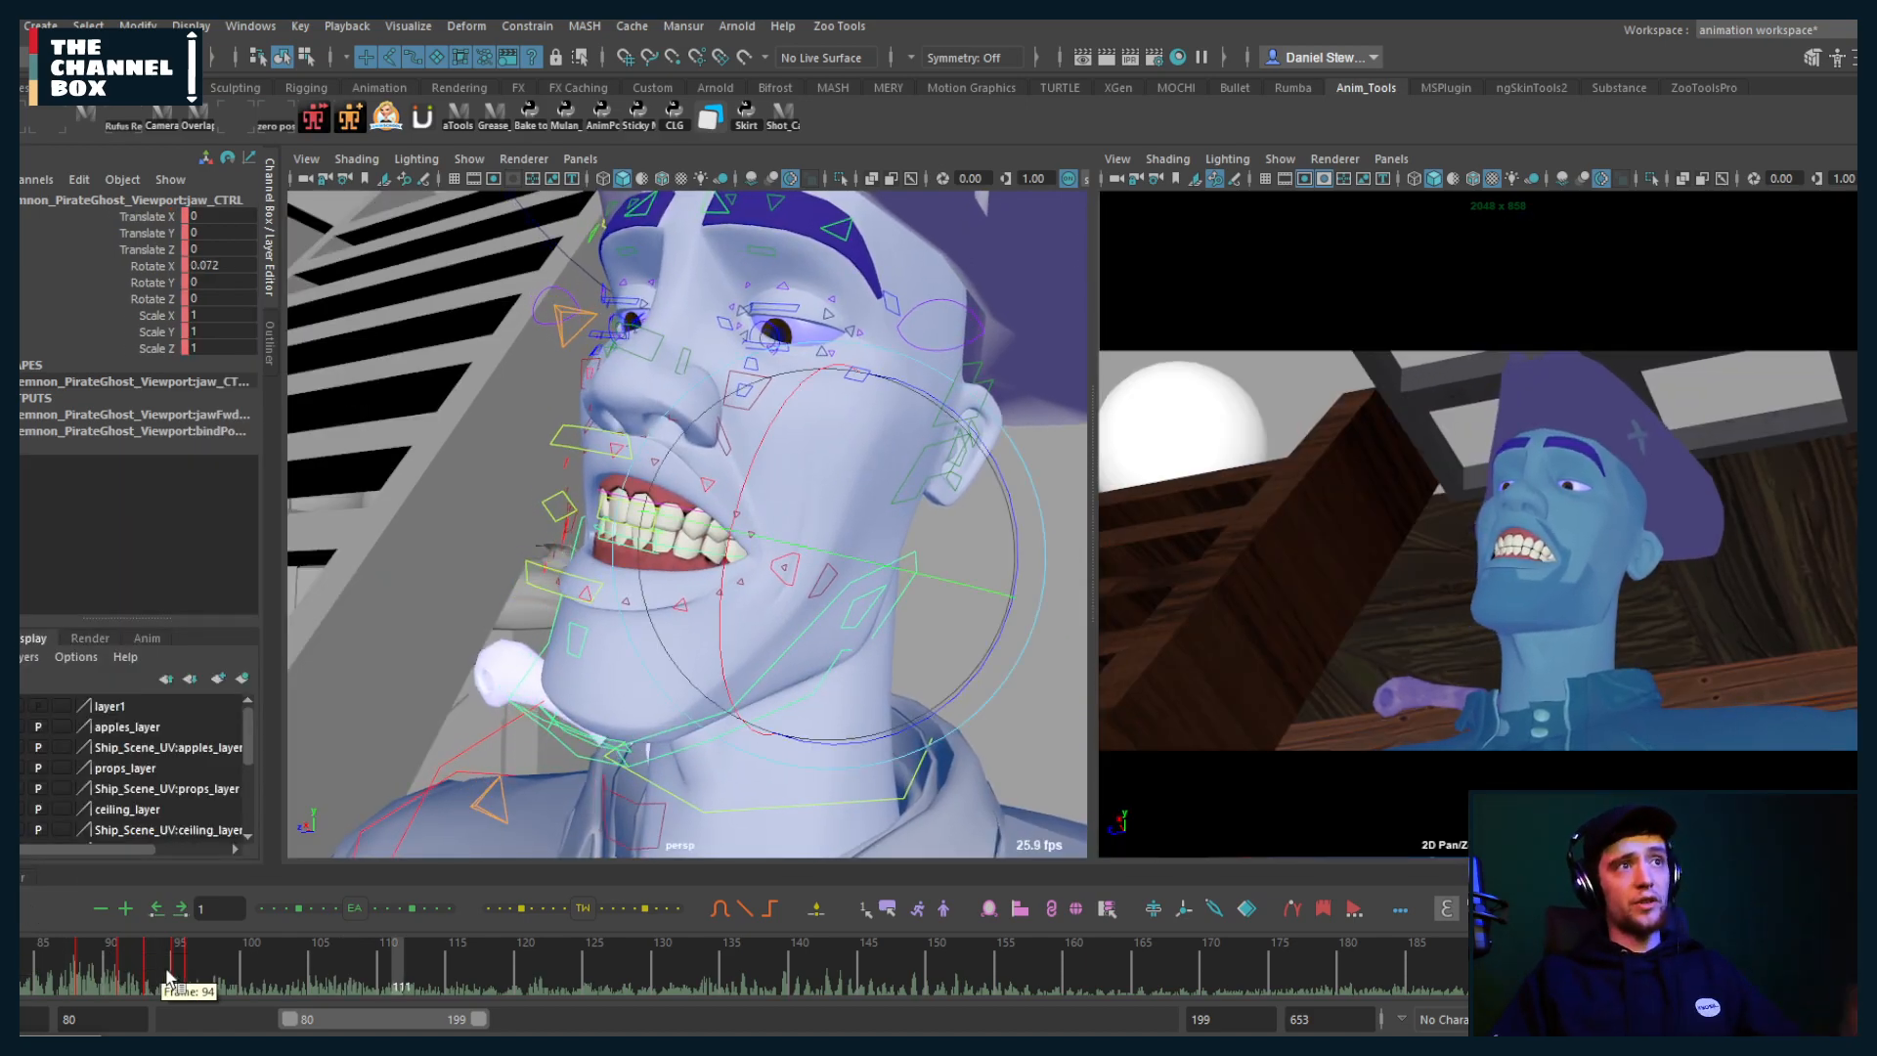
Step: Open the jaw to a Rotate X of about 3.339 at frame 98 and check it by playing and scrubbing from frame 95
left_click(169, 977)
left_click_drag(170, 977, 226, 983)
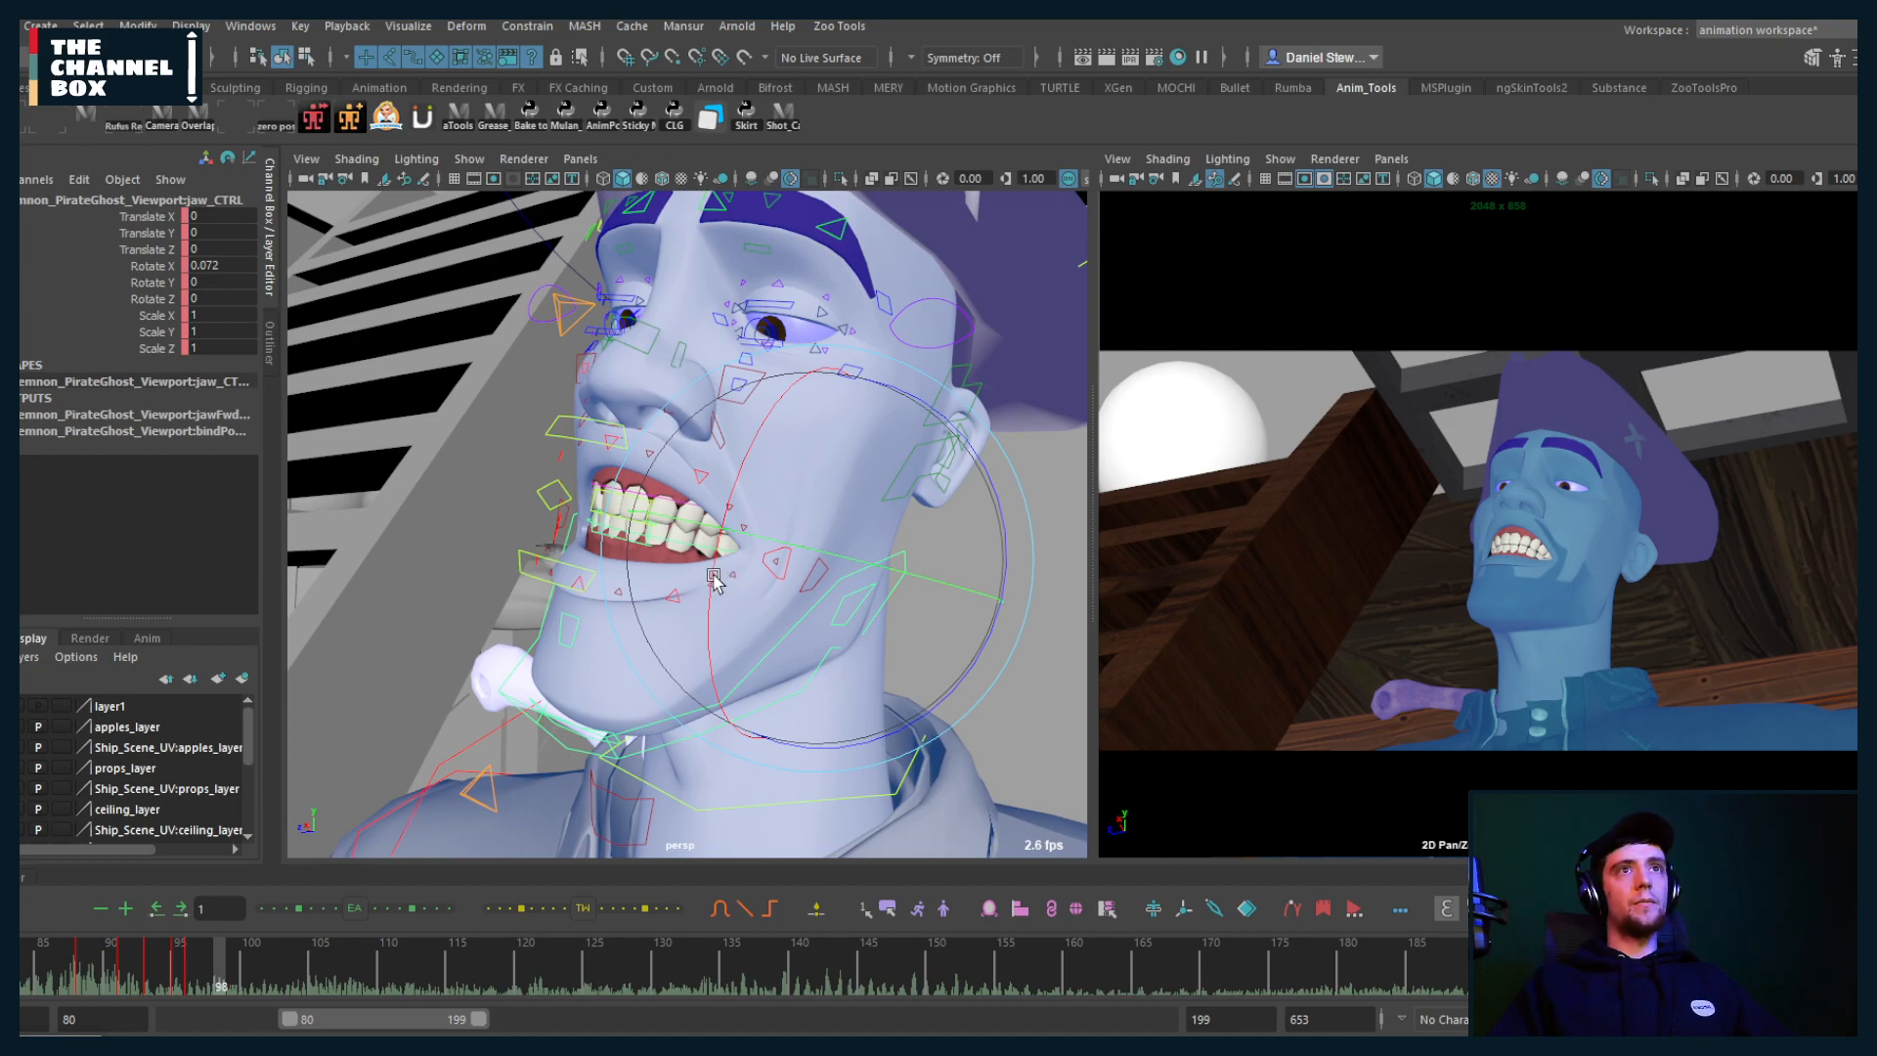
left_click_drag(715, 584, 711, 592)
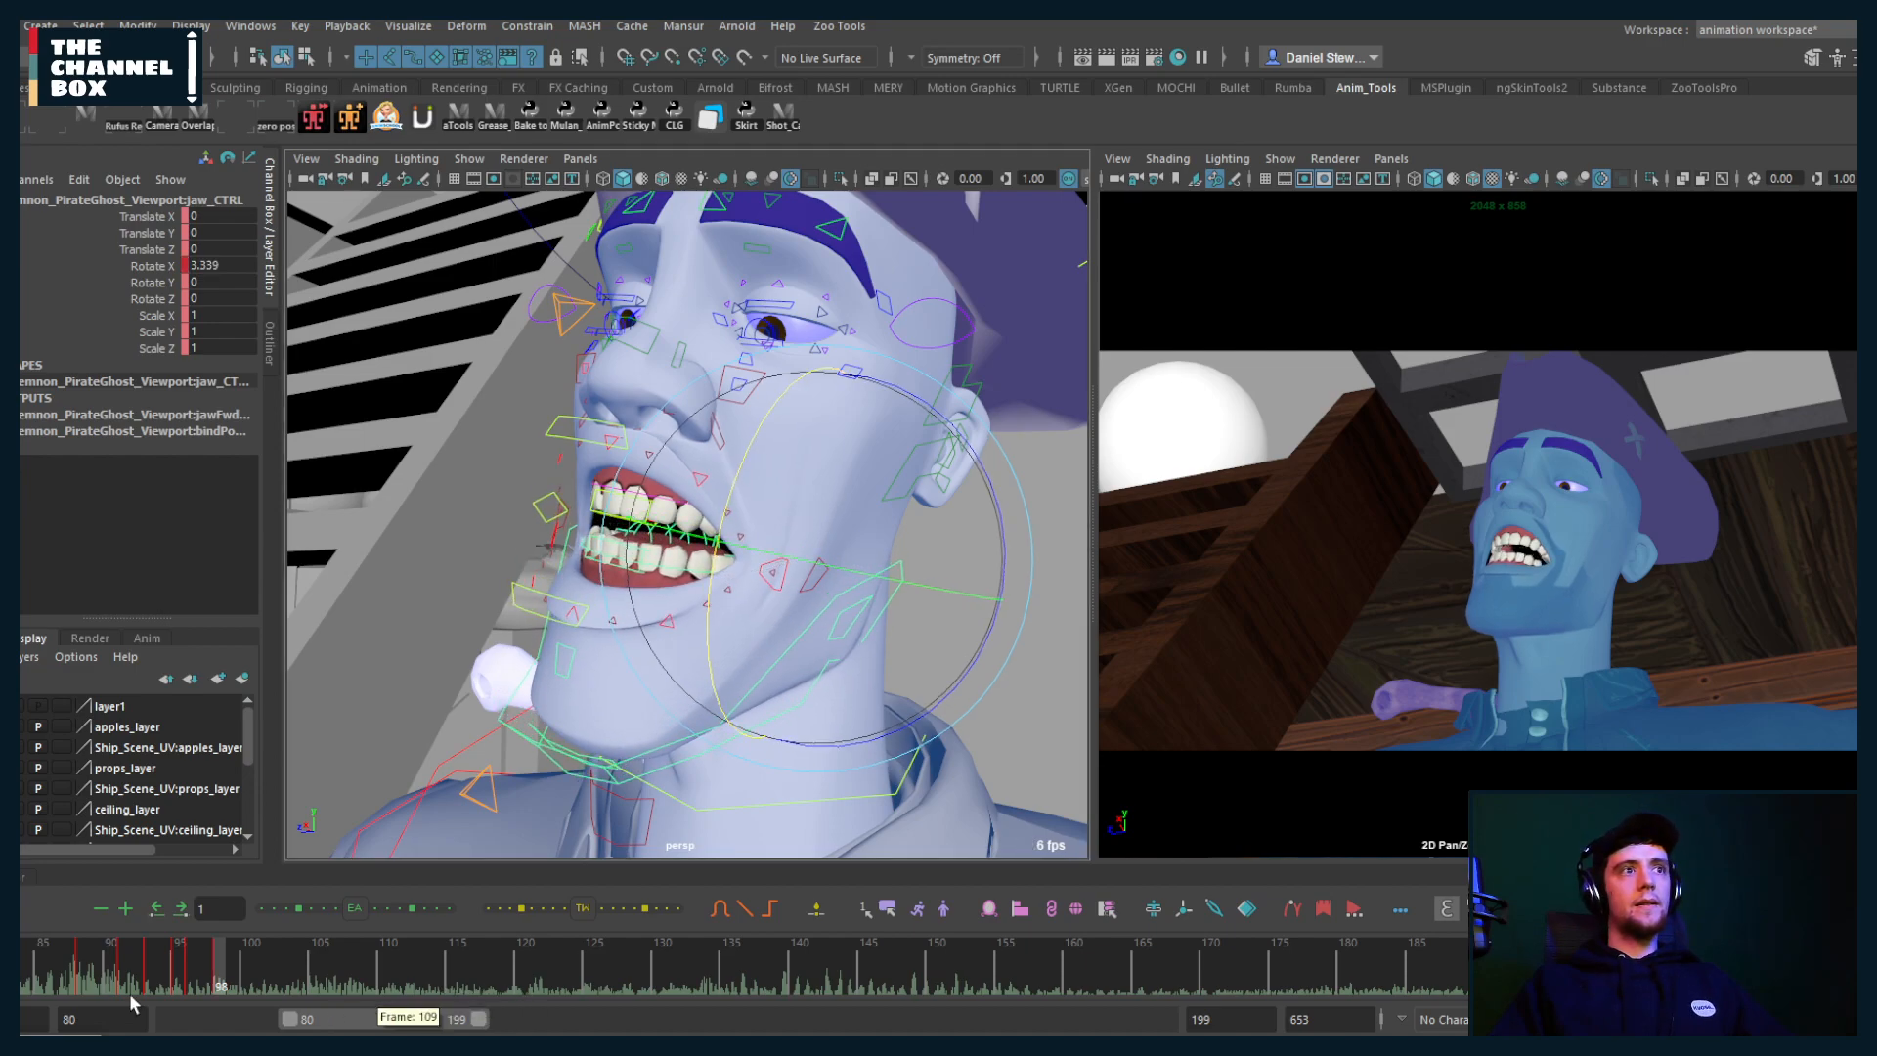
left_click(176, 972)
key("alt+v")
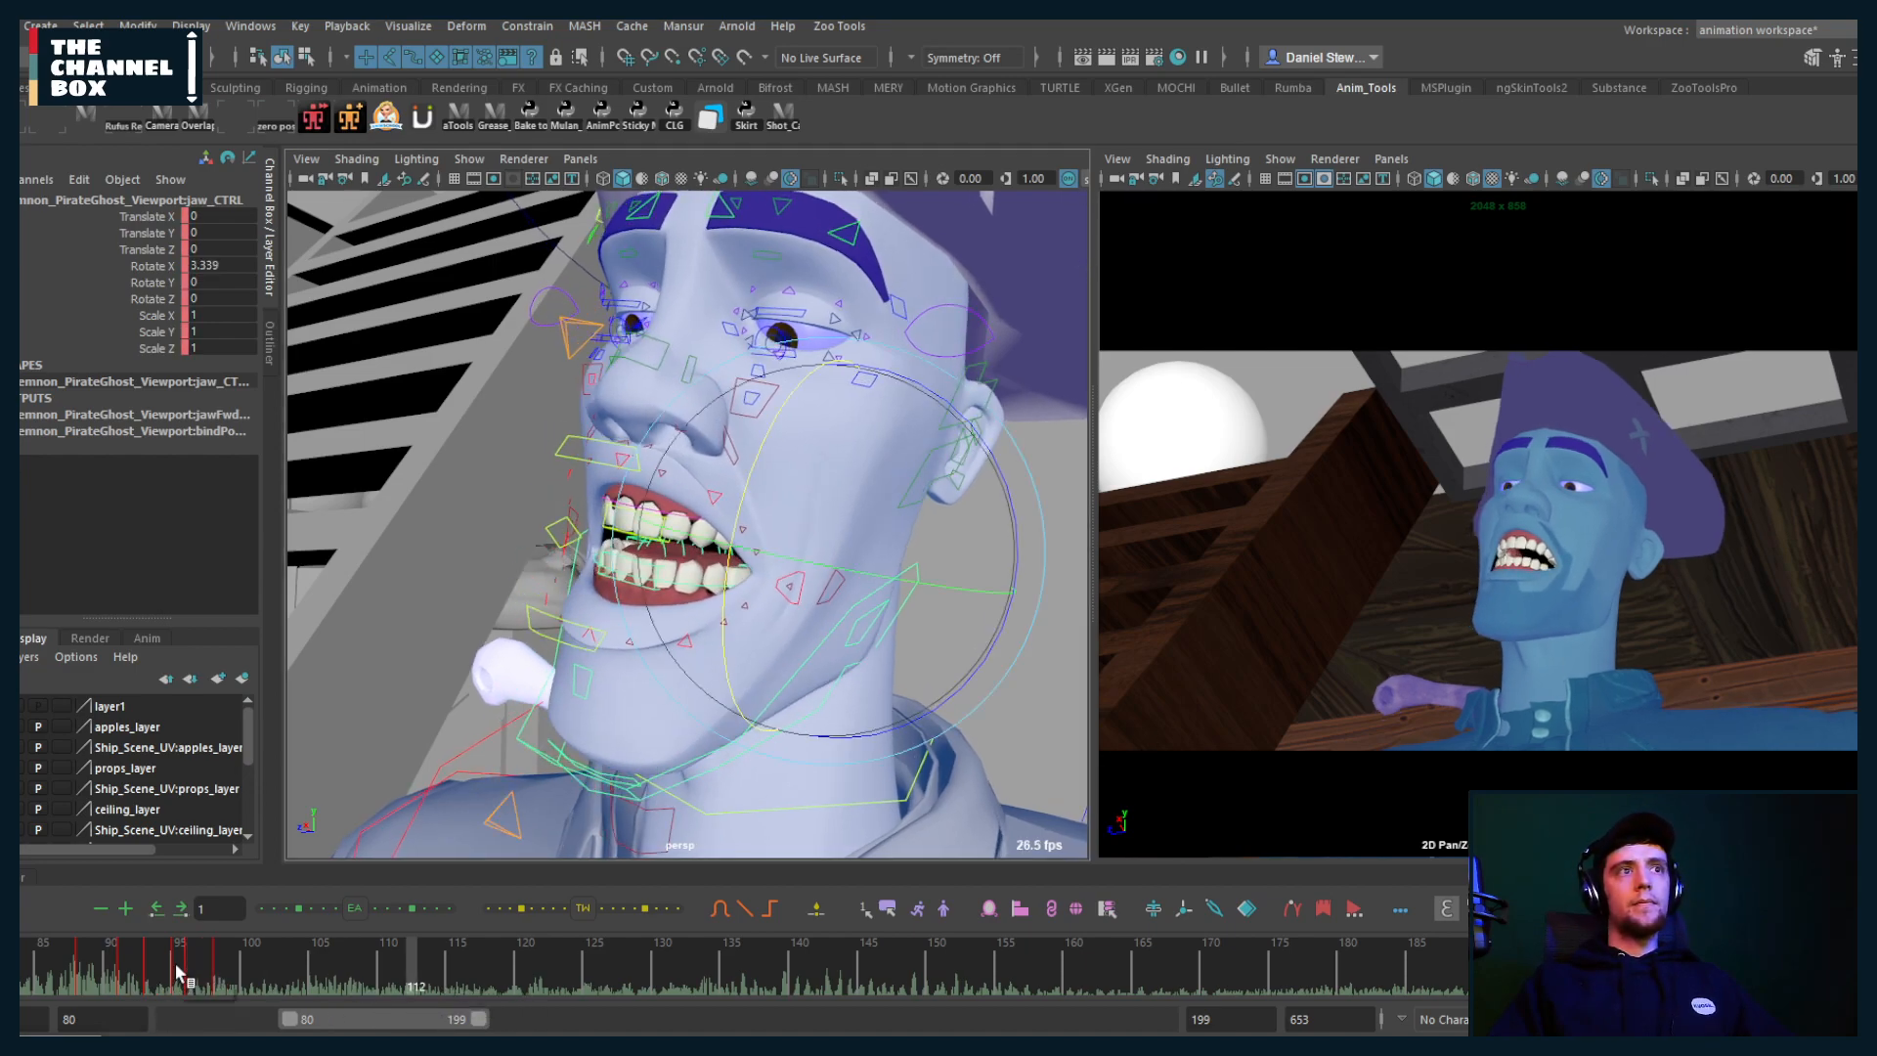
left_click_drag(176, 966, 246, 966)
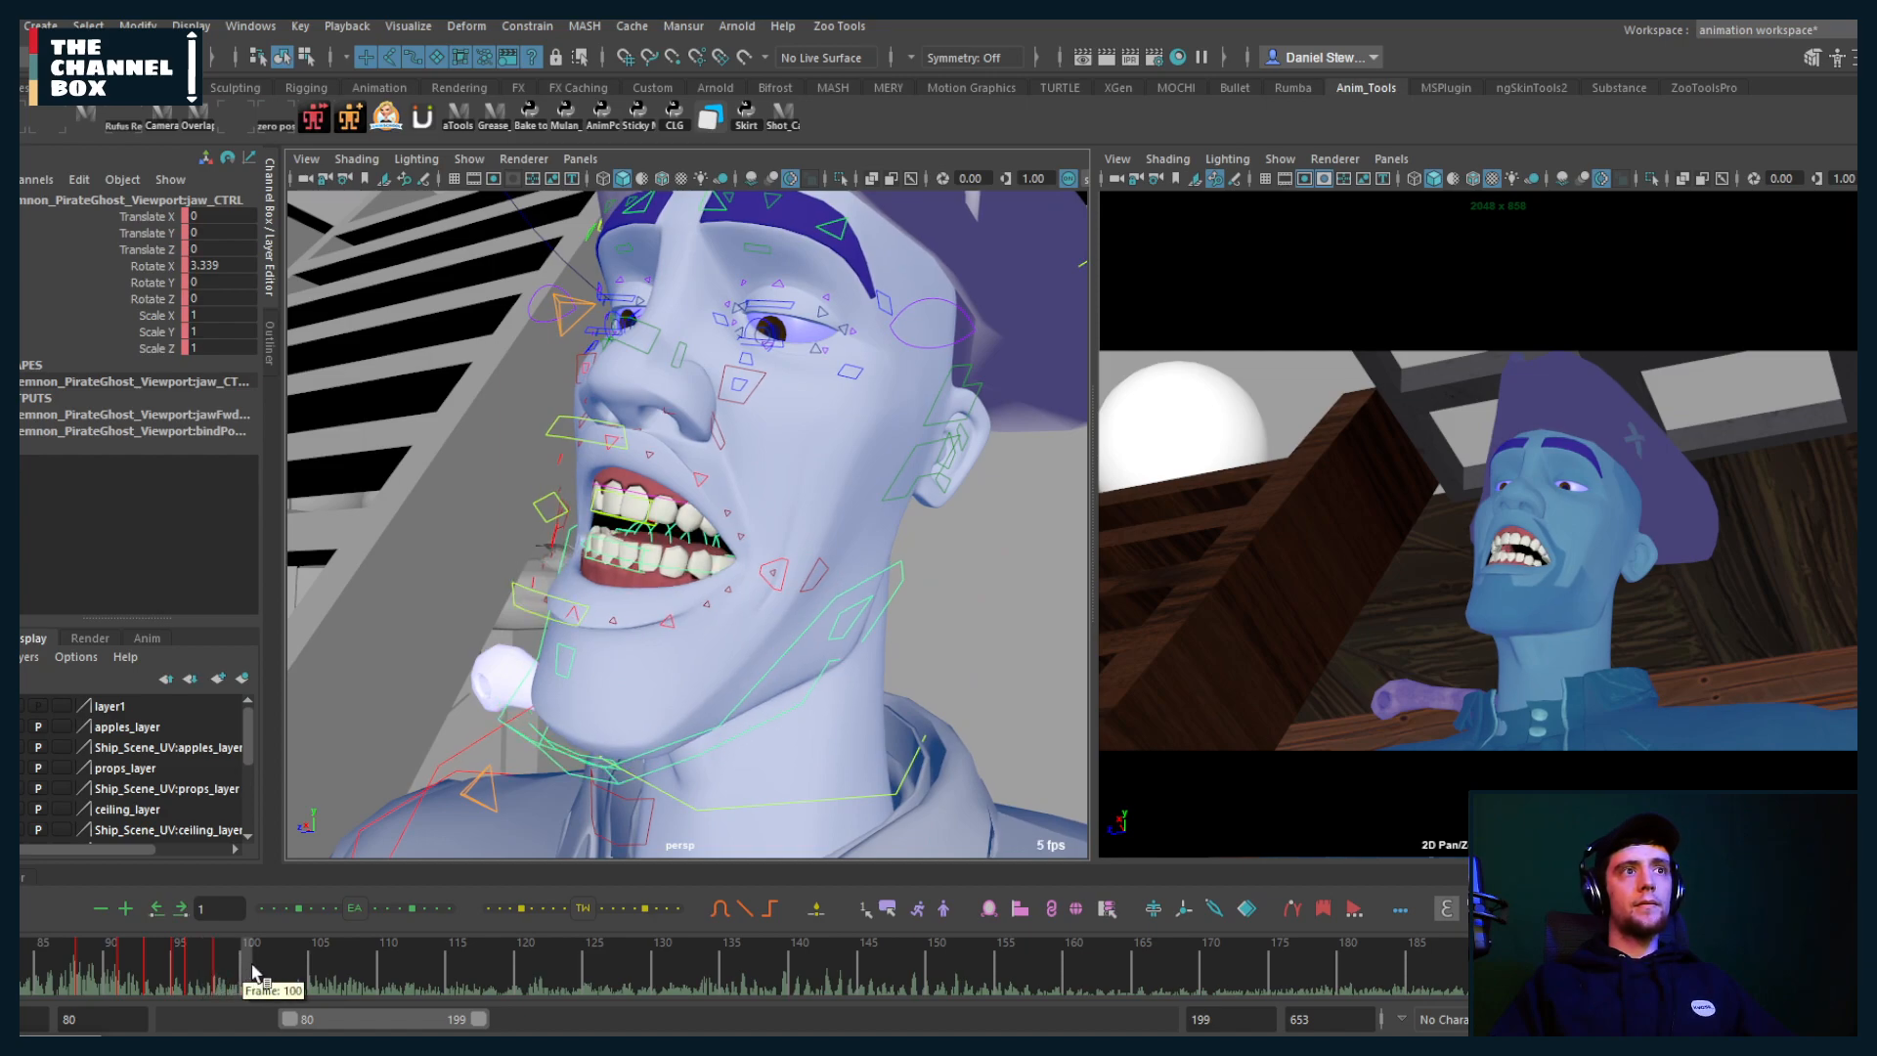
Step: Play and scrub the dialogue from about frame 94 to check the jaw opening at frame 98
key("alt+v")
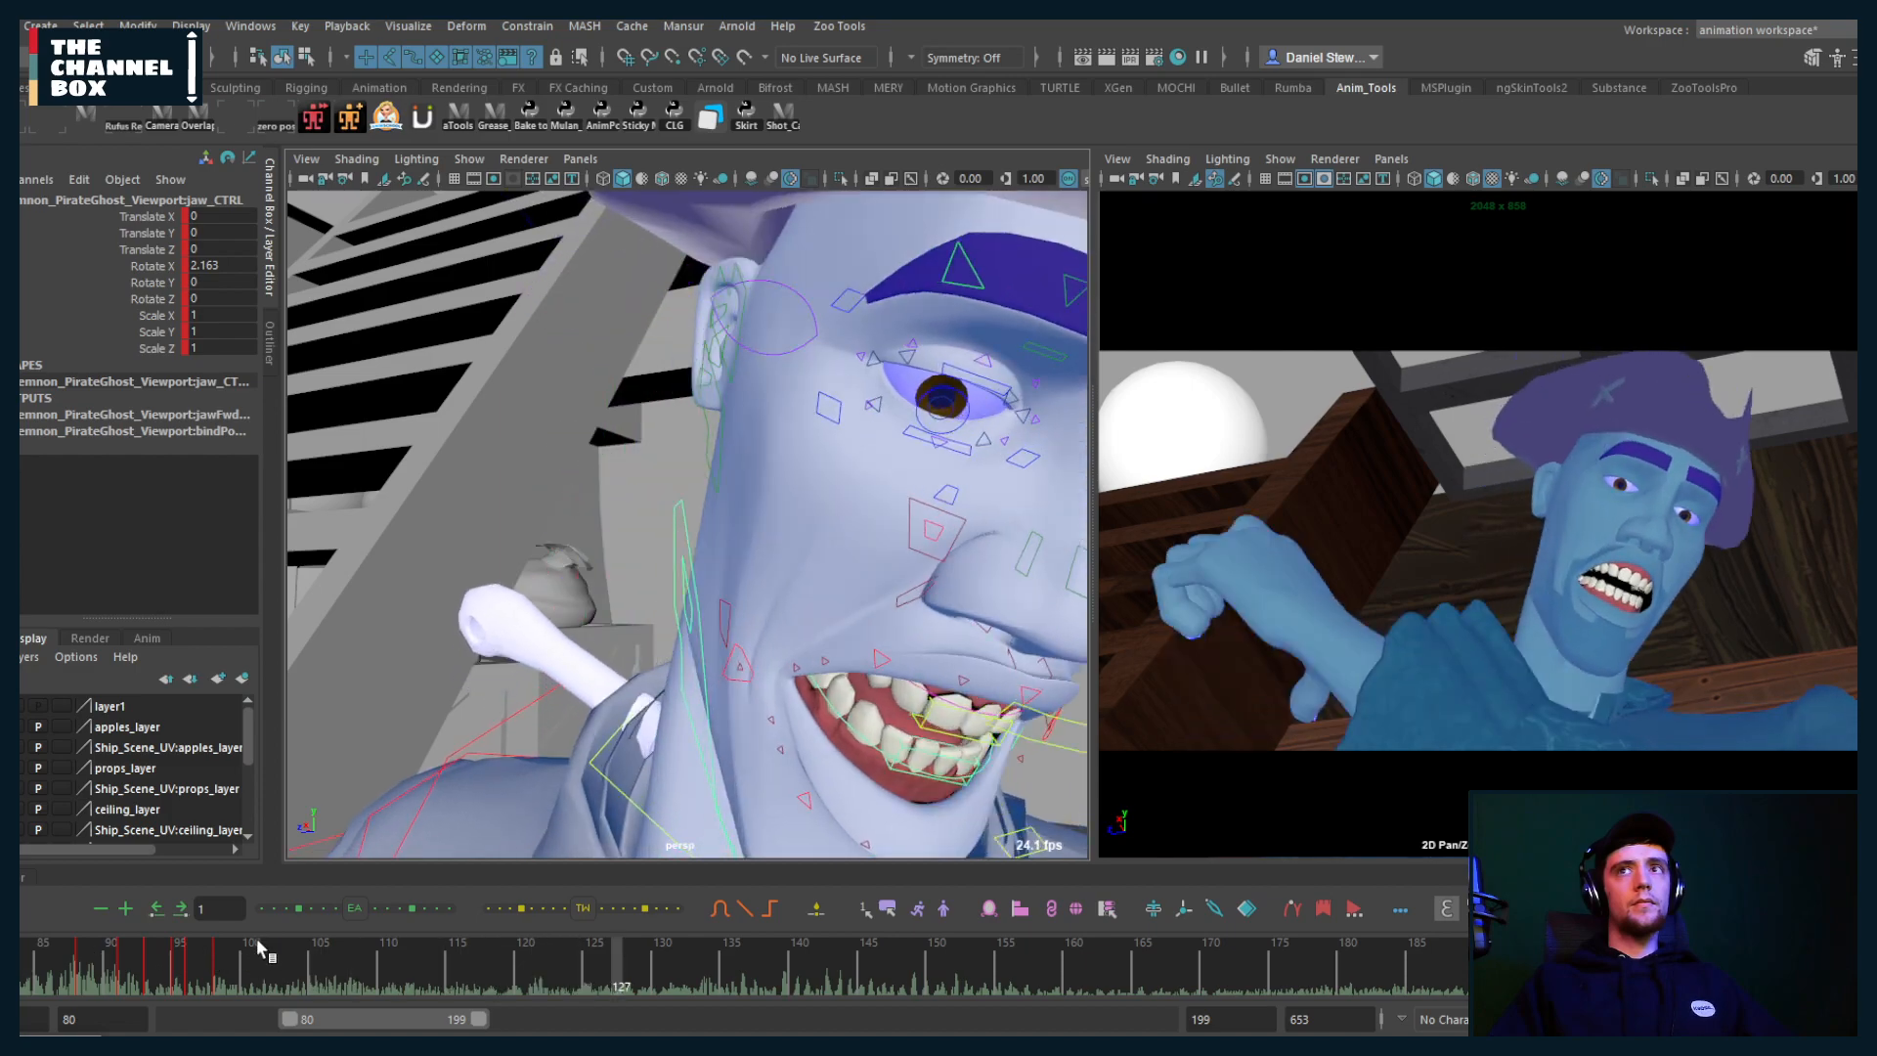
mouse_move(251, 953)
left_mouse_down()
mouse_move(148, 971)
mouse_move(272, 973)
mouse_move(210, 973)
mouse_move(243, 972)
left_mouse_up()
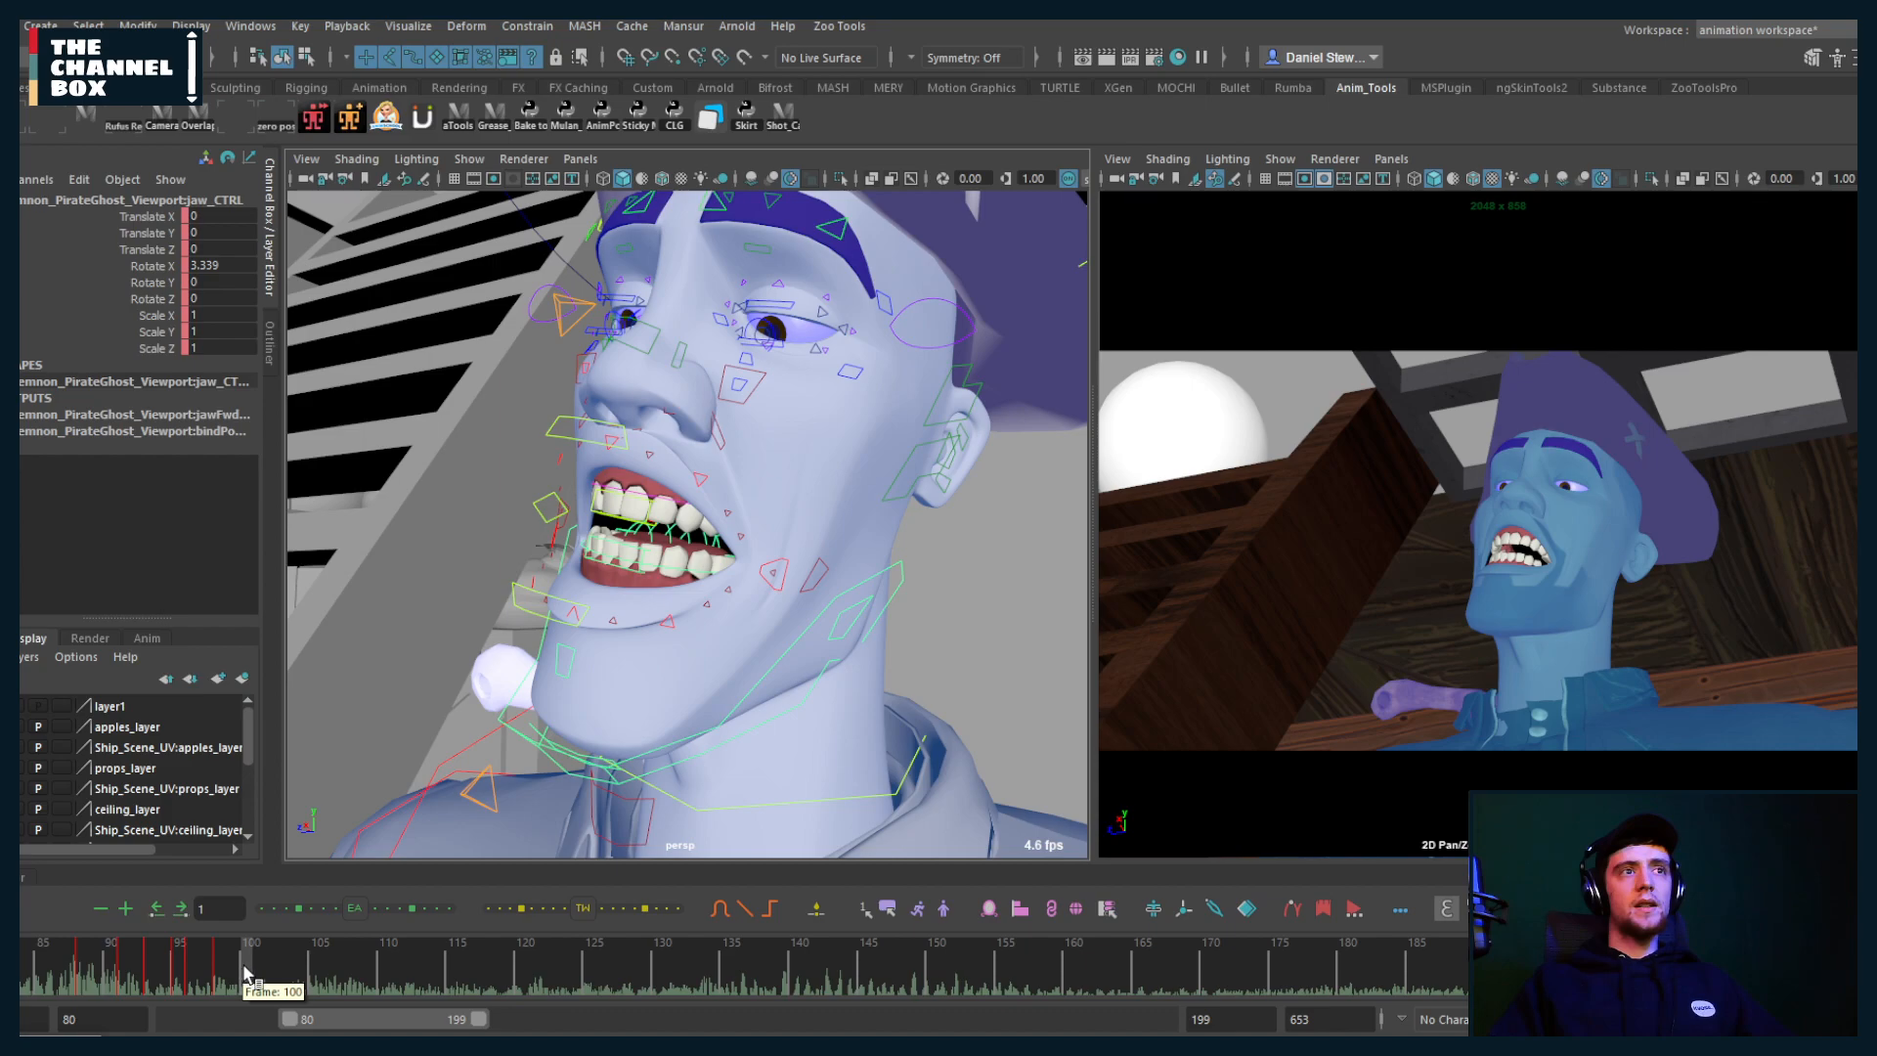
key("alt+v")
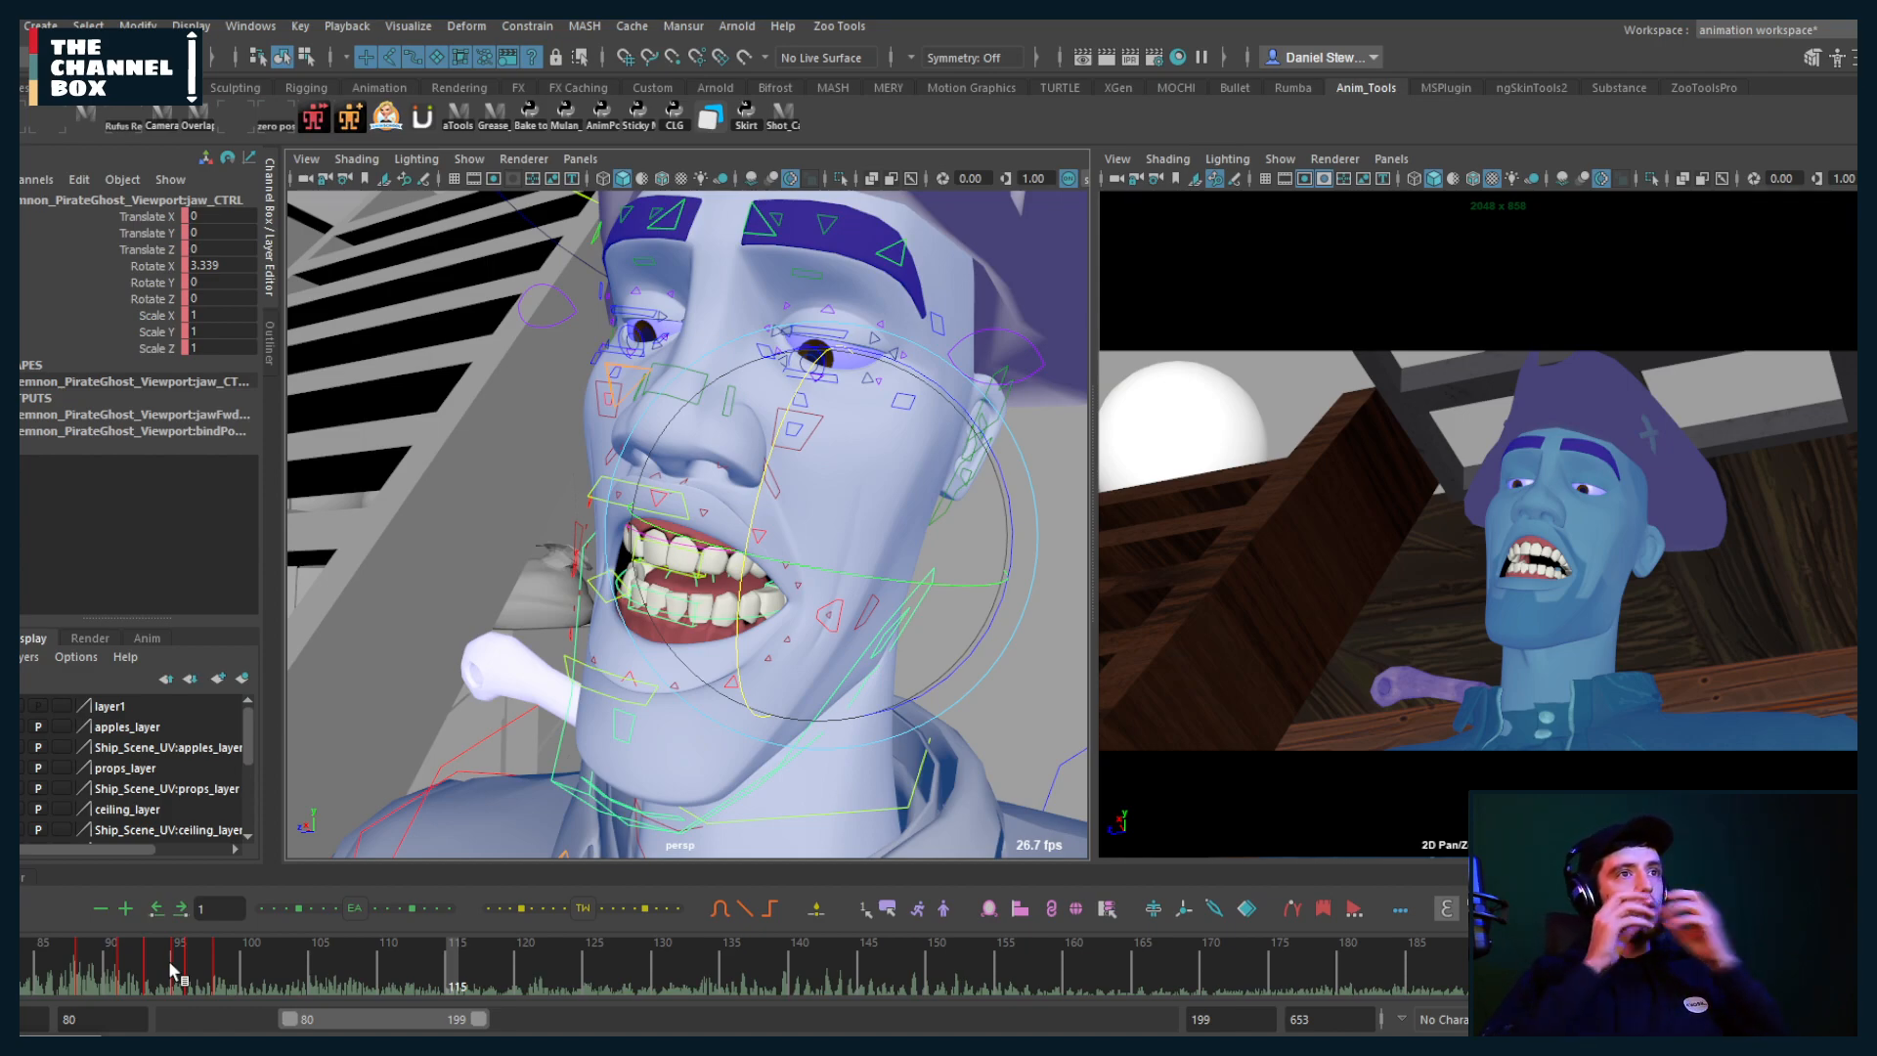
left_click(165, 969)
key("alt+v")
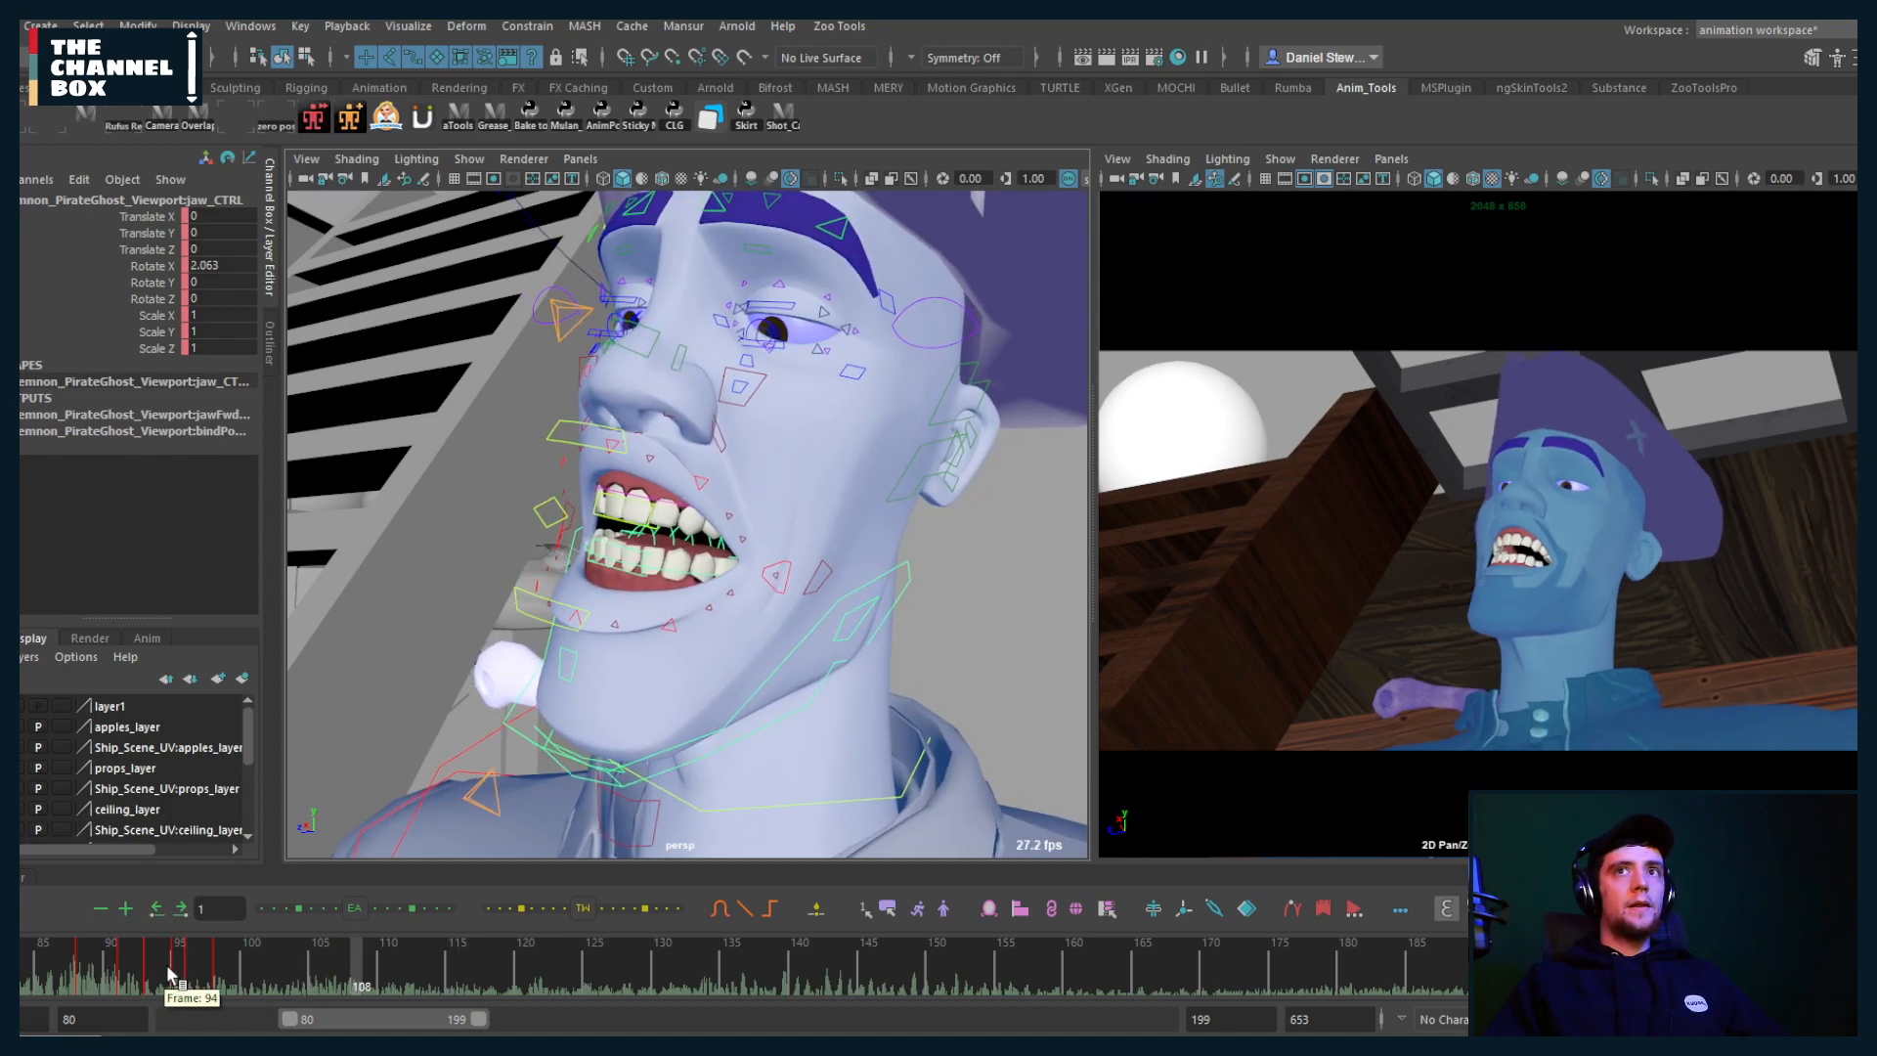
left_click_drag(177, 968, 217, 975)
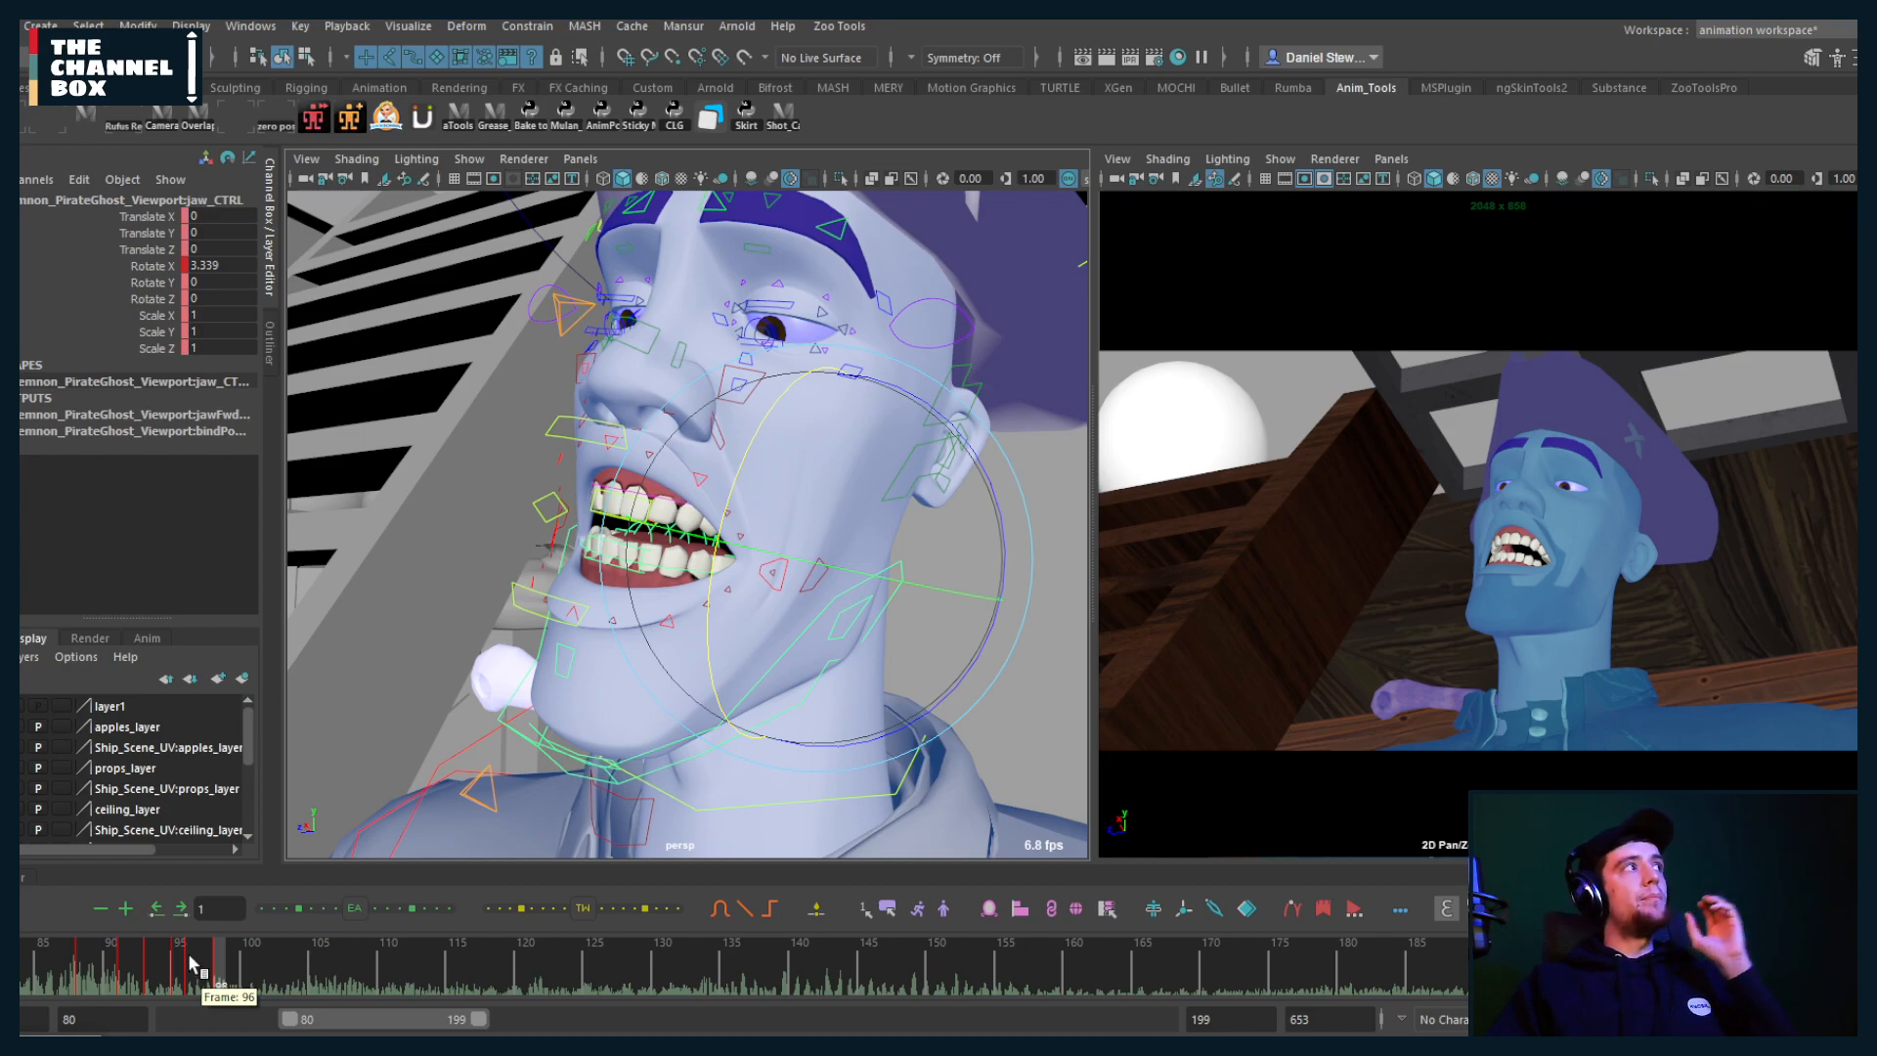
Step: Scrub the audio from frame 94 and move the open-jaw key from frame 98 to frame 99
left_click(171, 966)
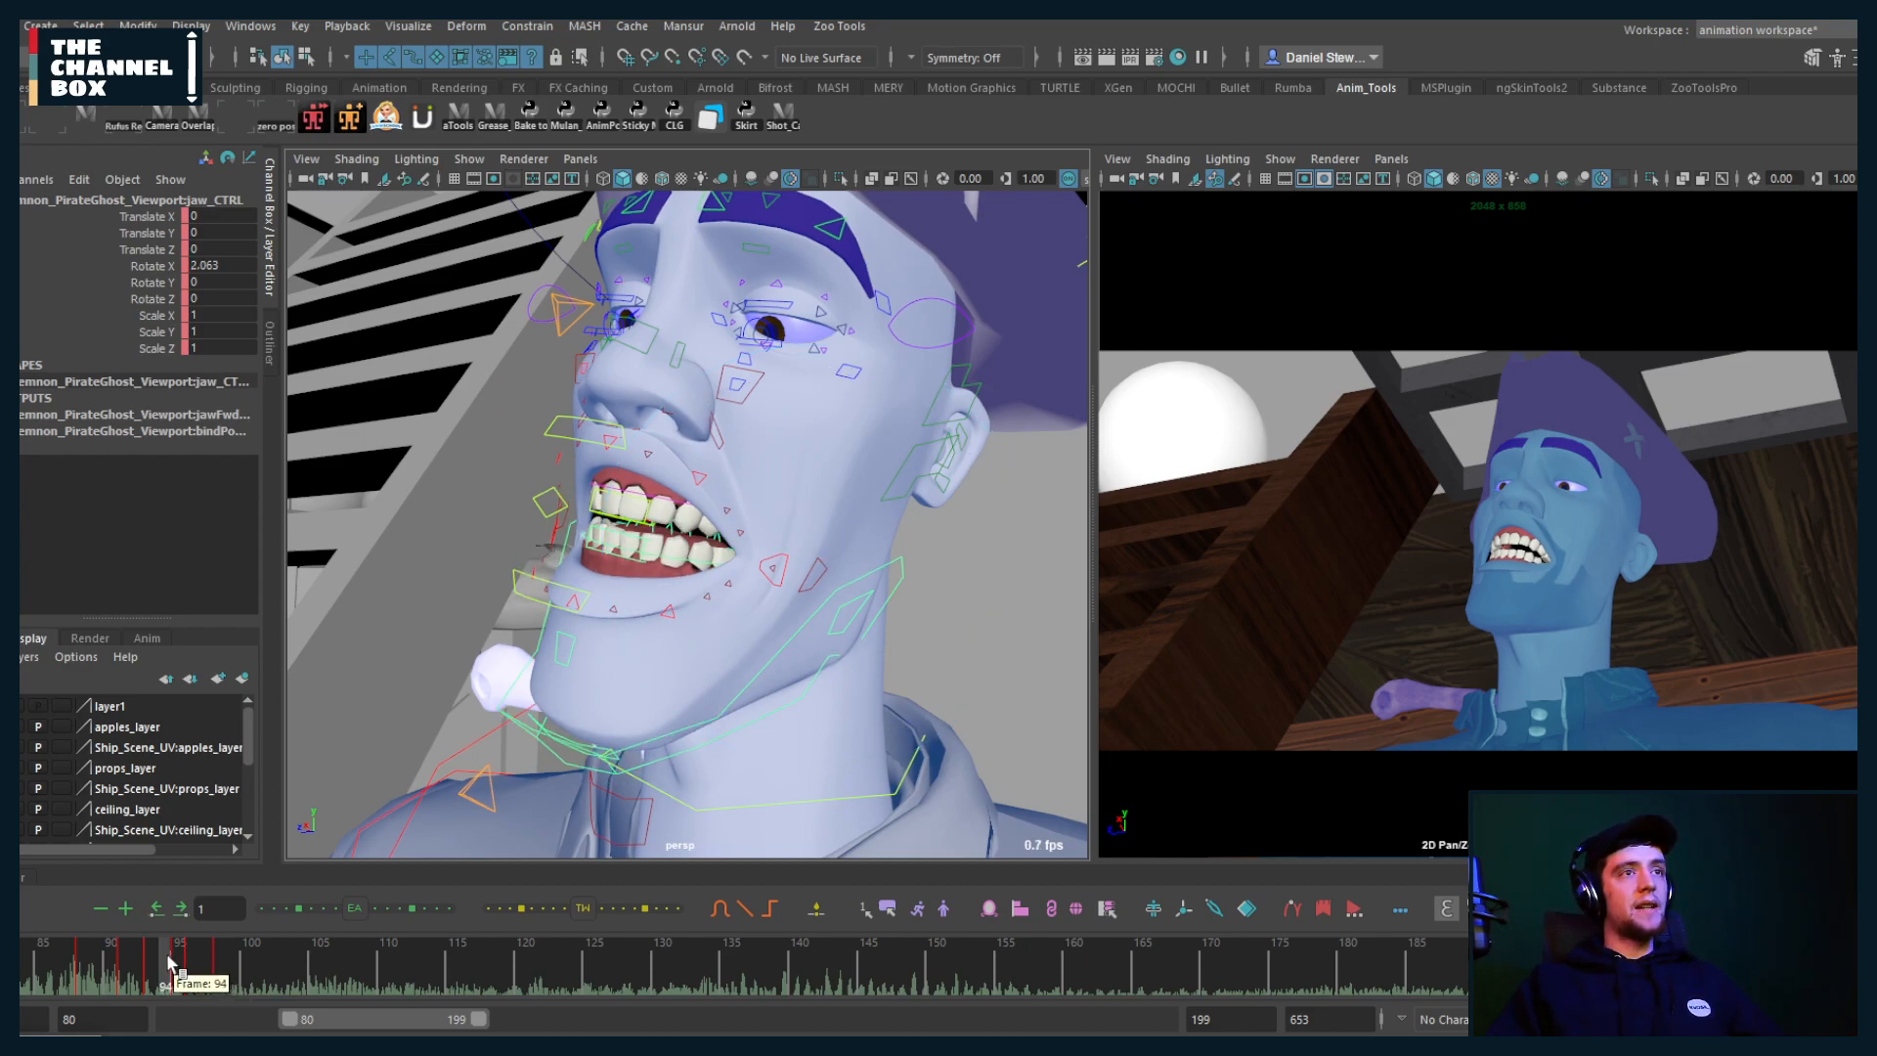
left_click_drag(171, 966, 271, 973)
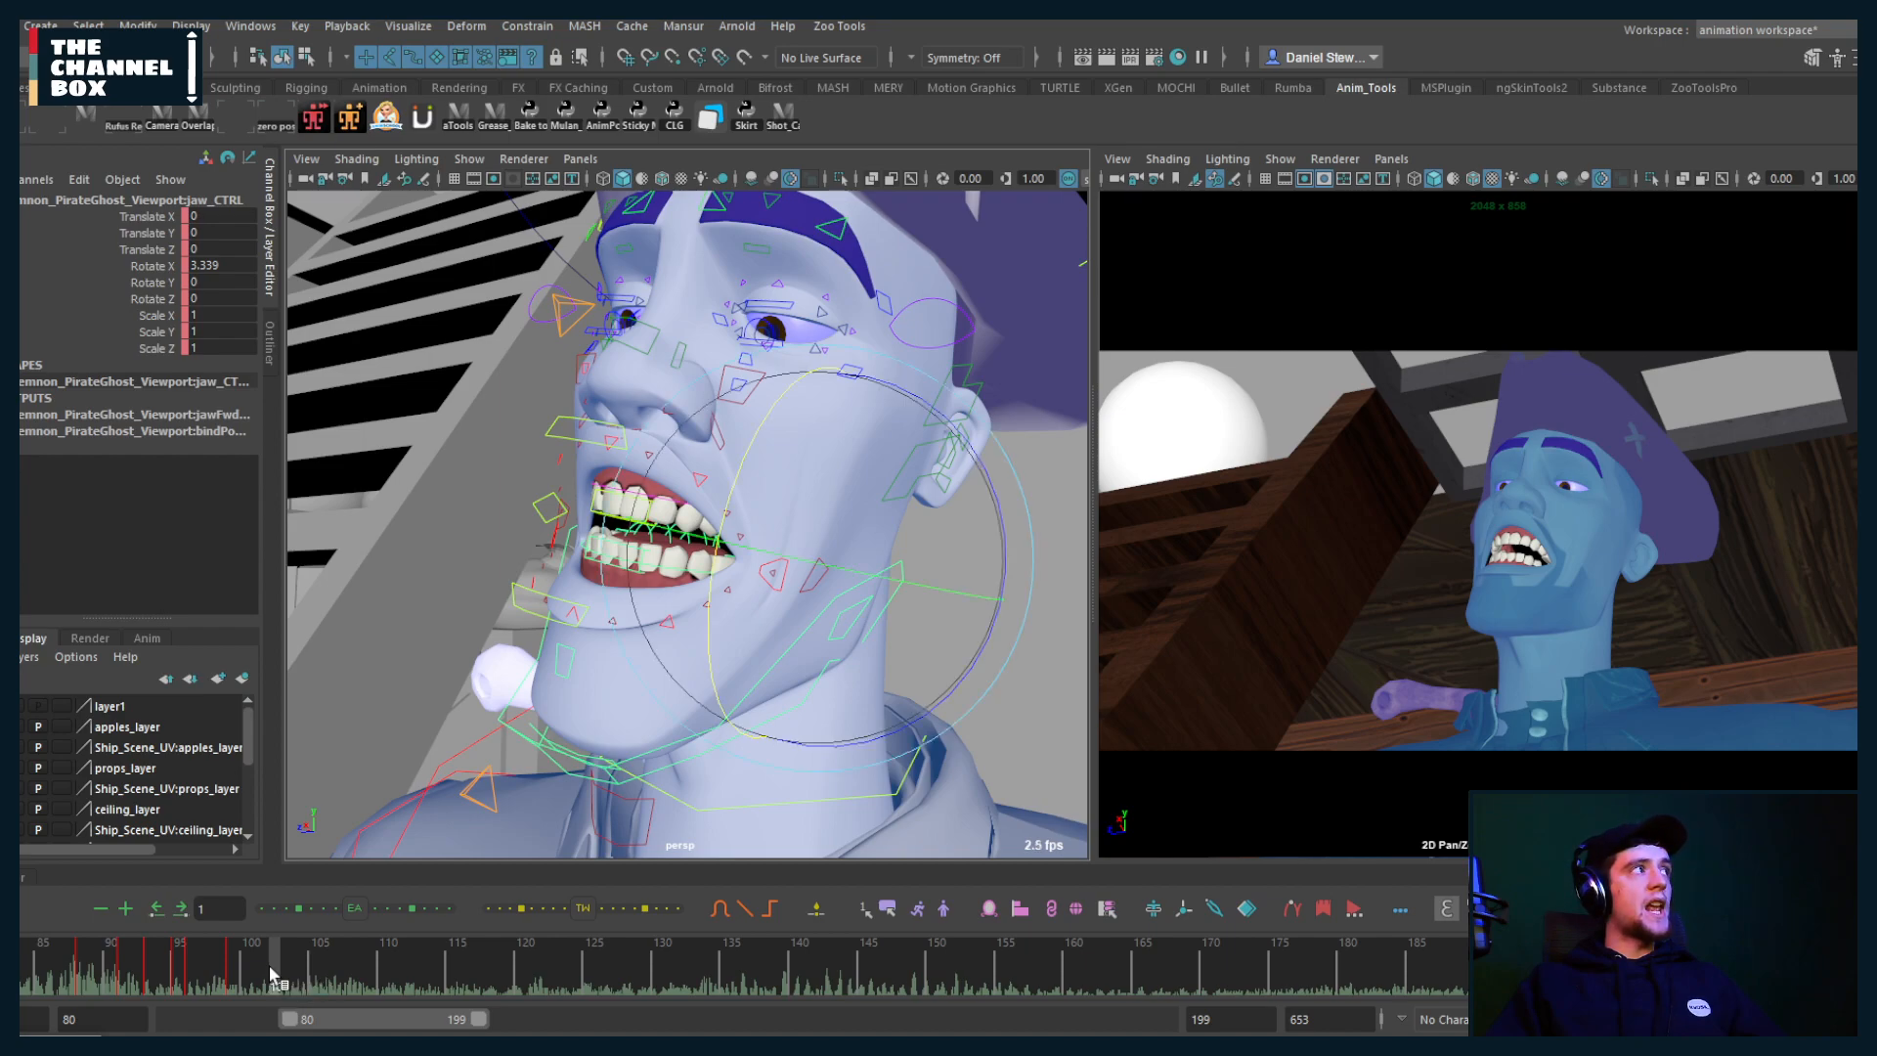
left_click(231, 968)
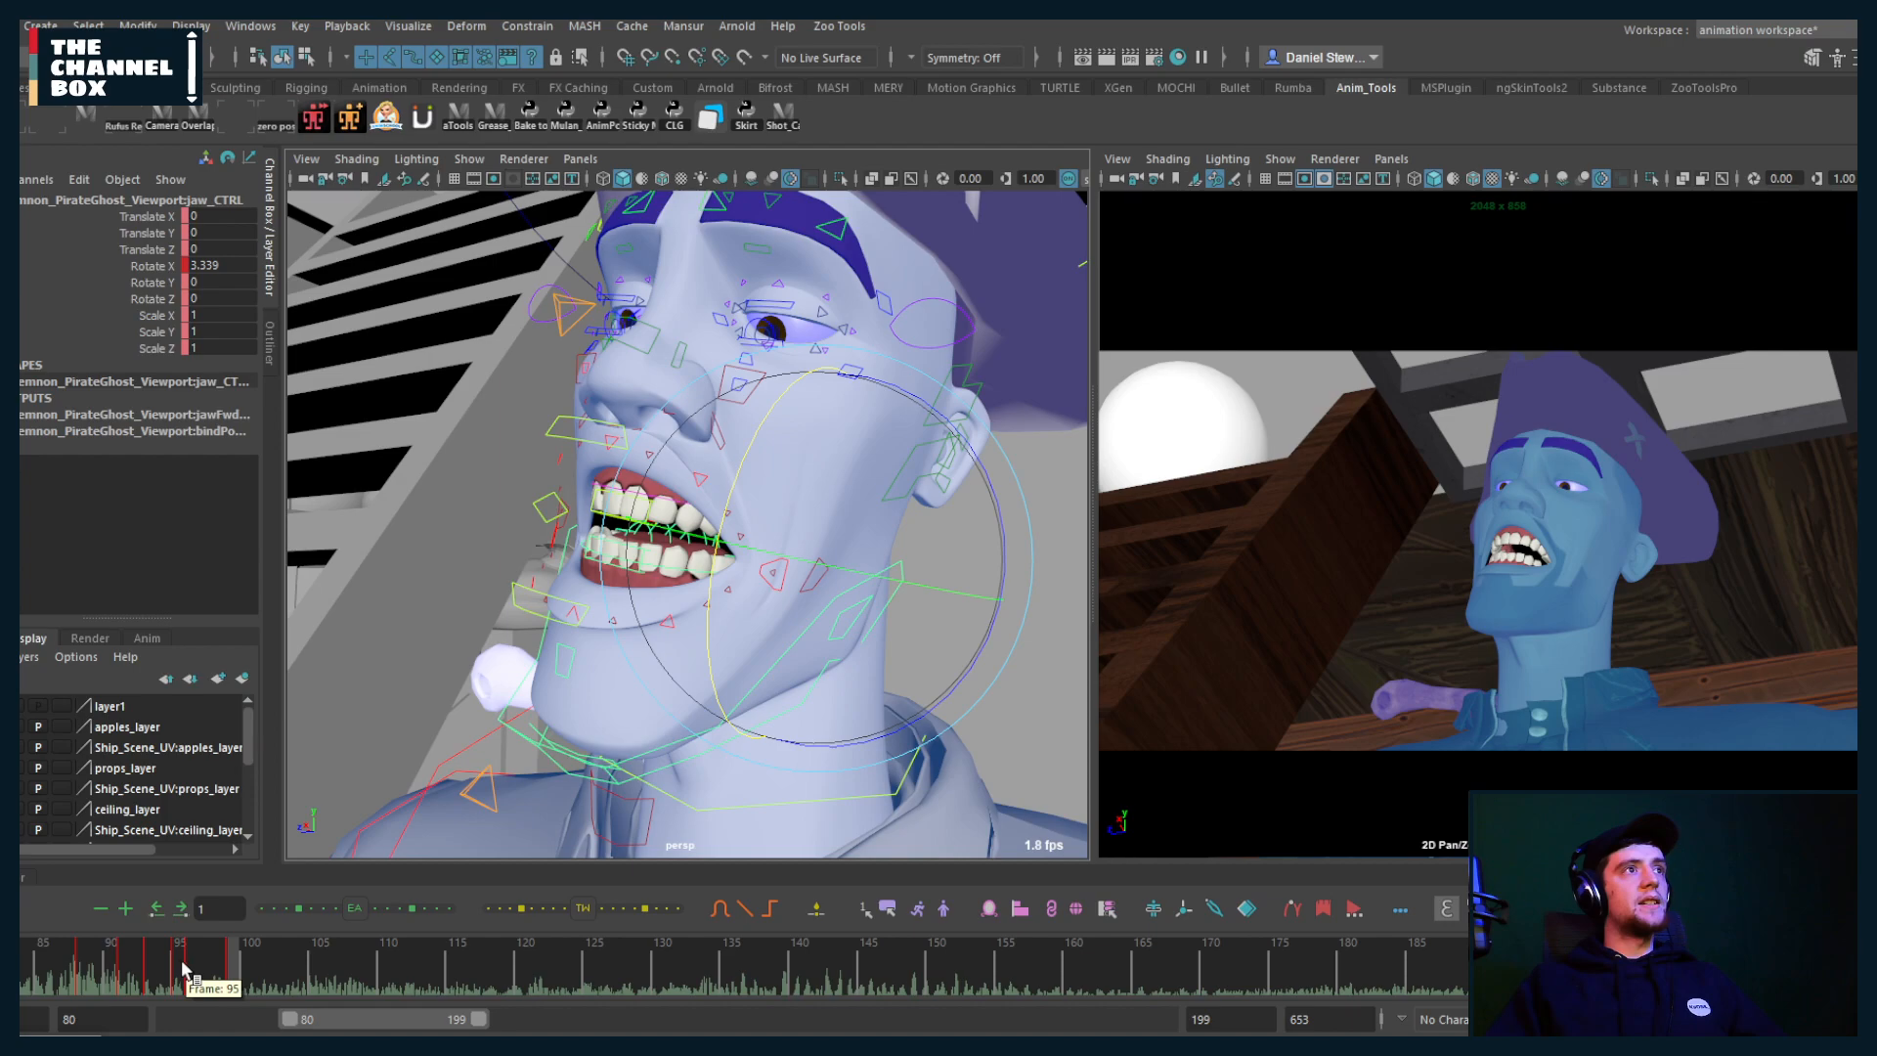
Step: Close the jaw to a Rotate X of about 0.131 at frame 103 and open it to about 4.122 at frame 106
left_click_drag(259, 968, 286, 968)
left_click_drag(711, 581, 717, 569)
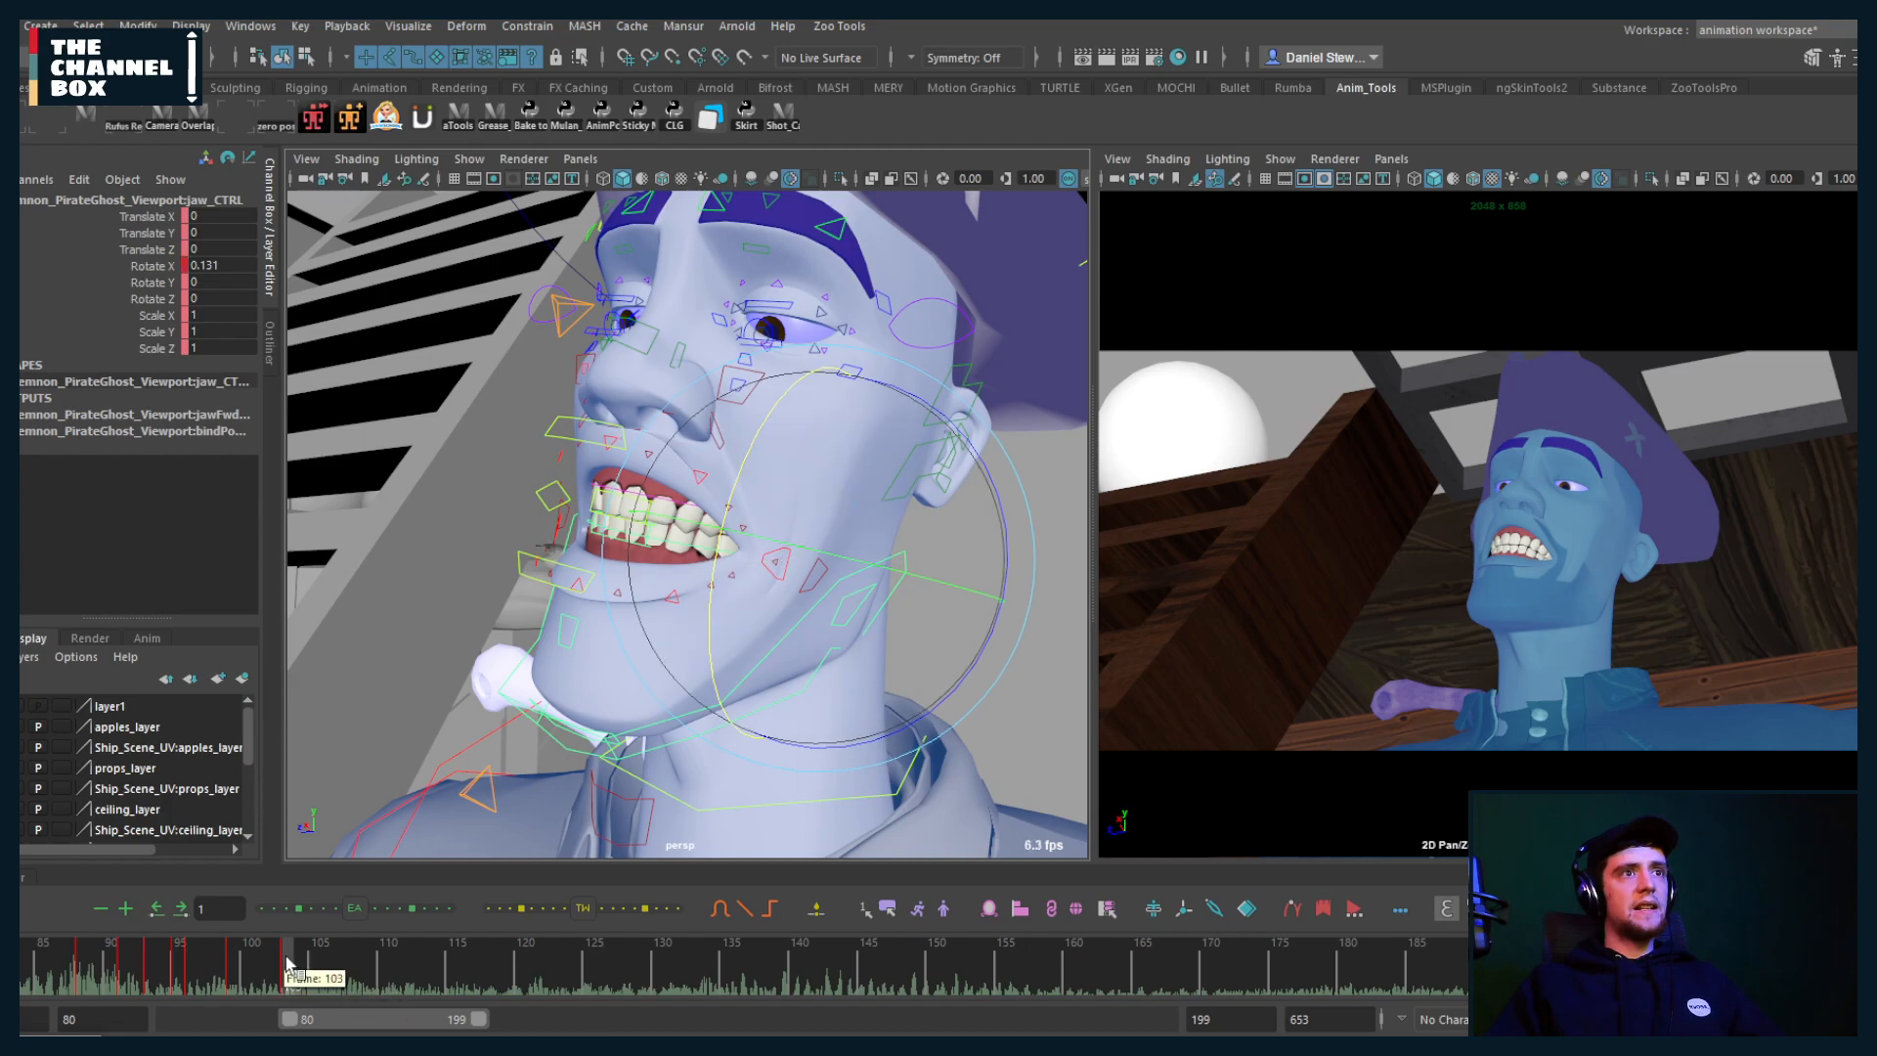
mouse_move(284, 967)
left_mouse_down()
mouse_move(371, 970)
mouse_move(298, 973)
left_mouse_up()
mouse_move(319, 971)
left_mouse_down()
mouse_move(348, 975)
mouse_move(303, 975)
mouse_move(333, 978)
left_mouse_up()
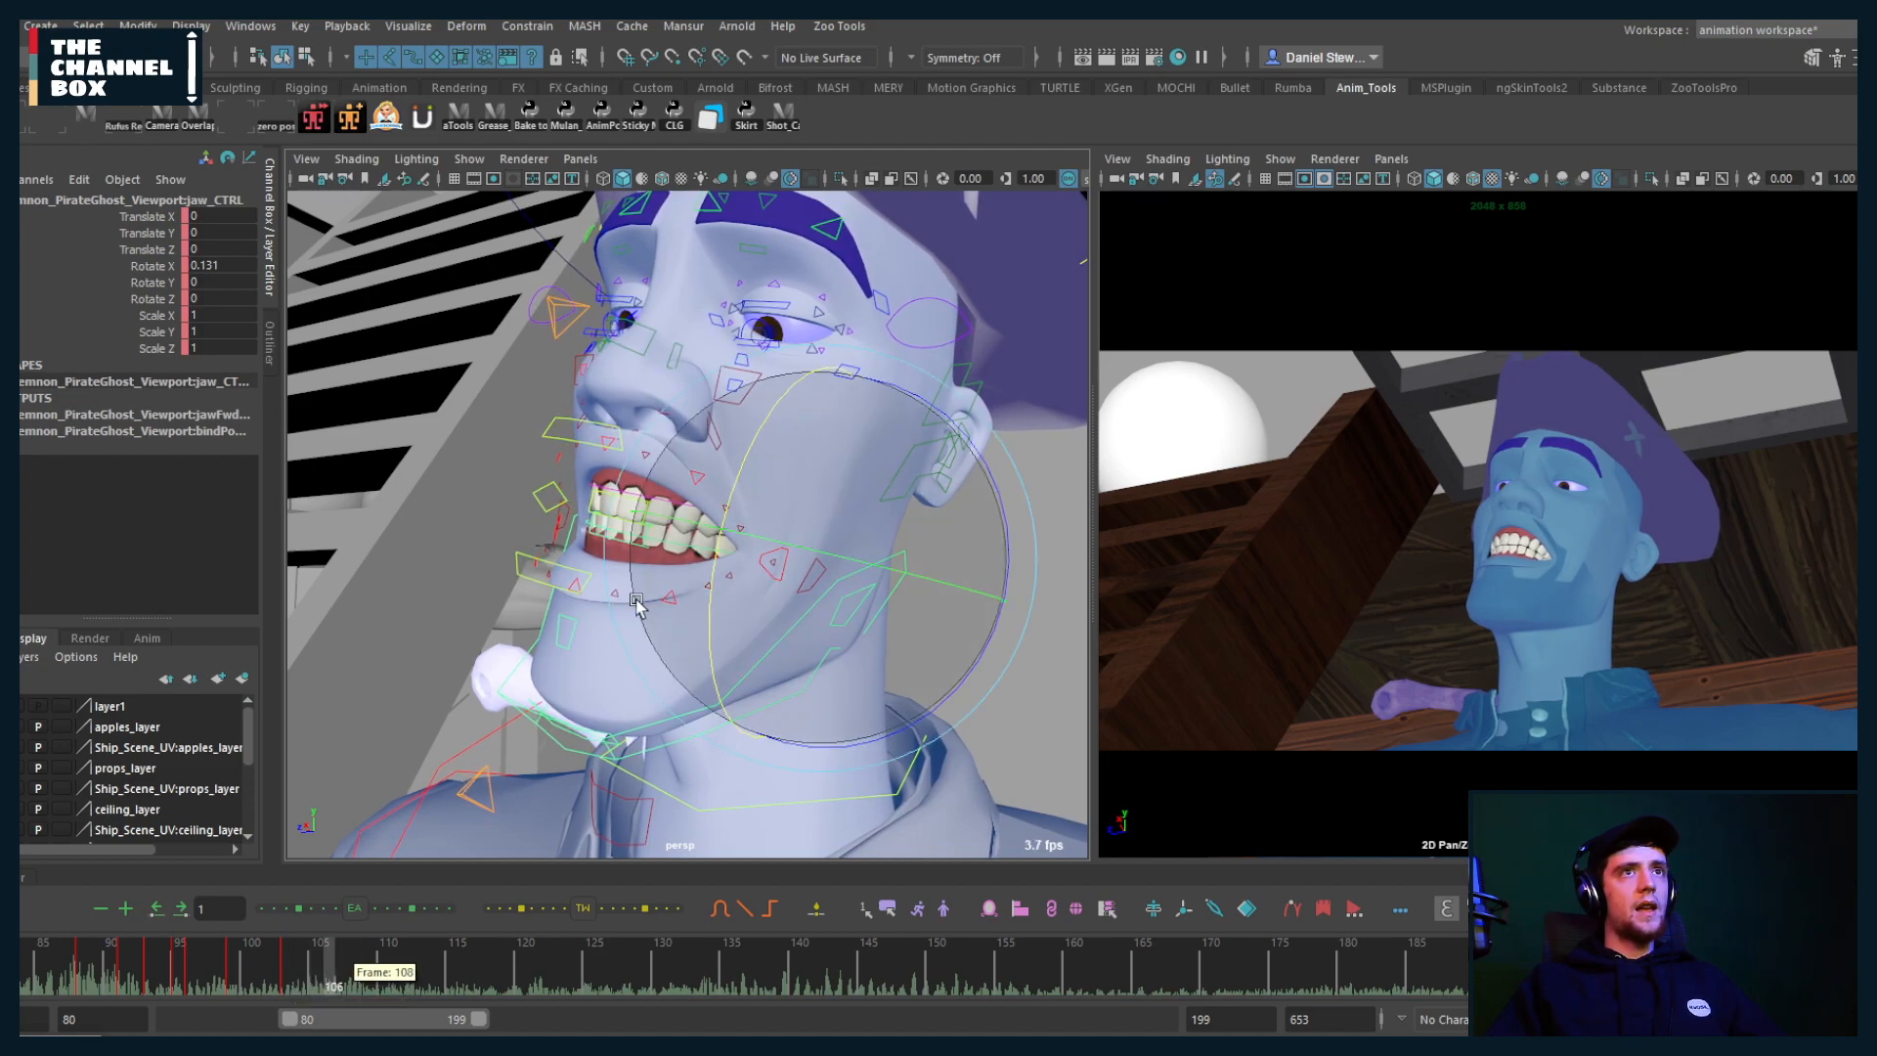
left_click_drag(712, 577, 710, 601)
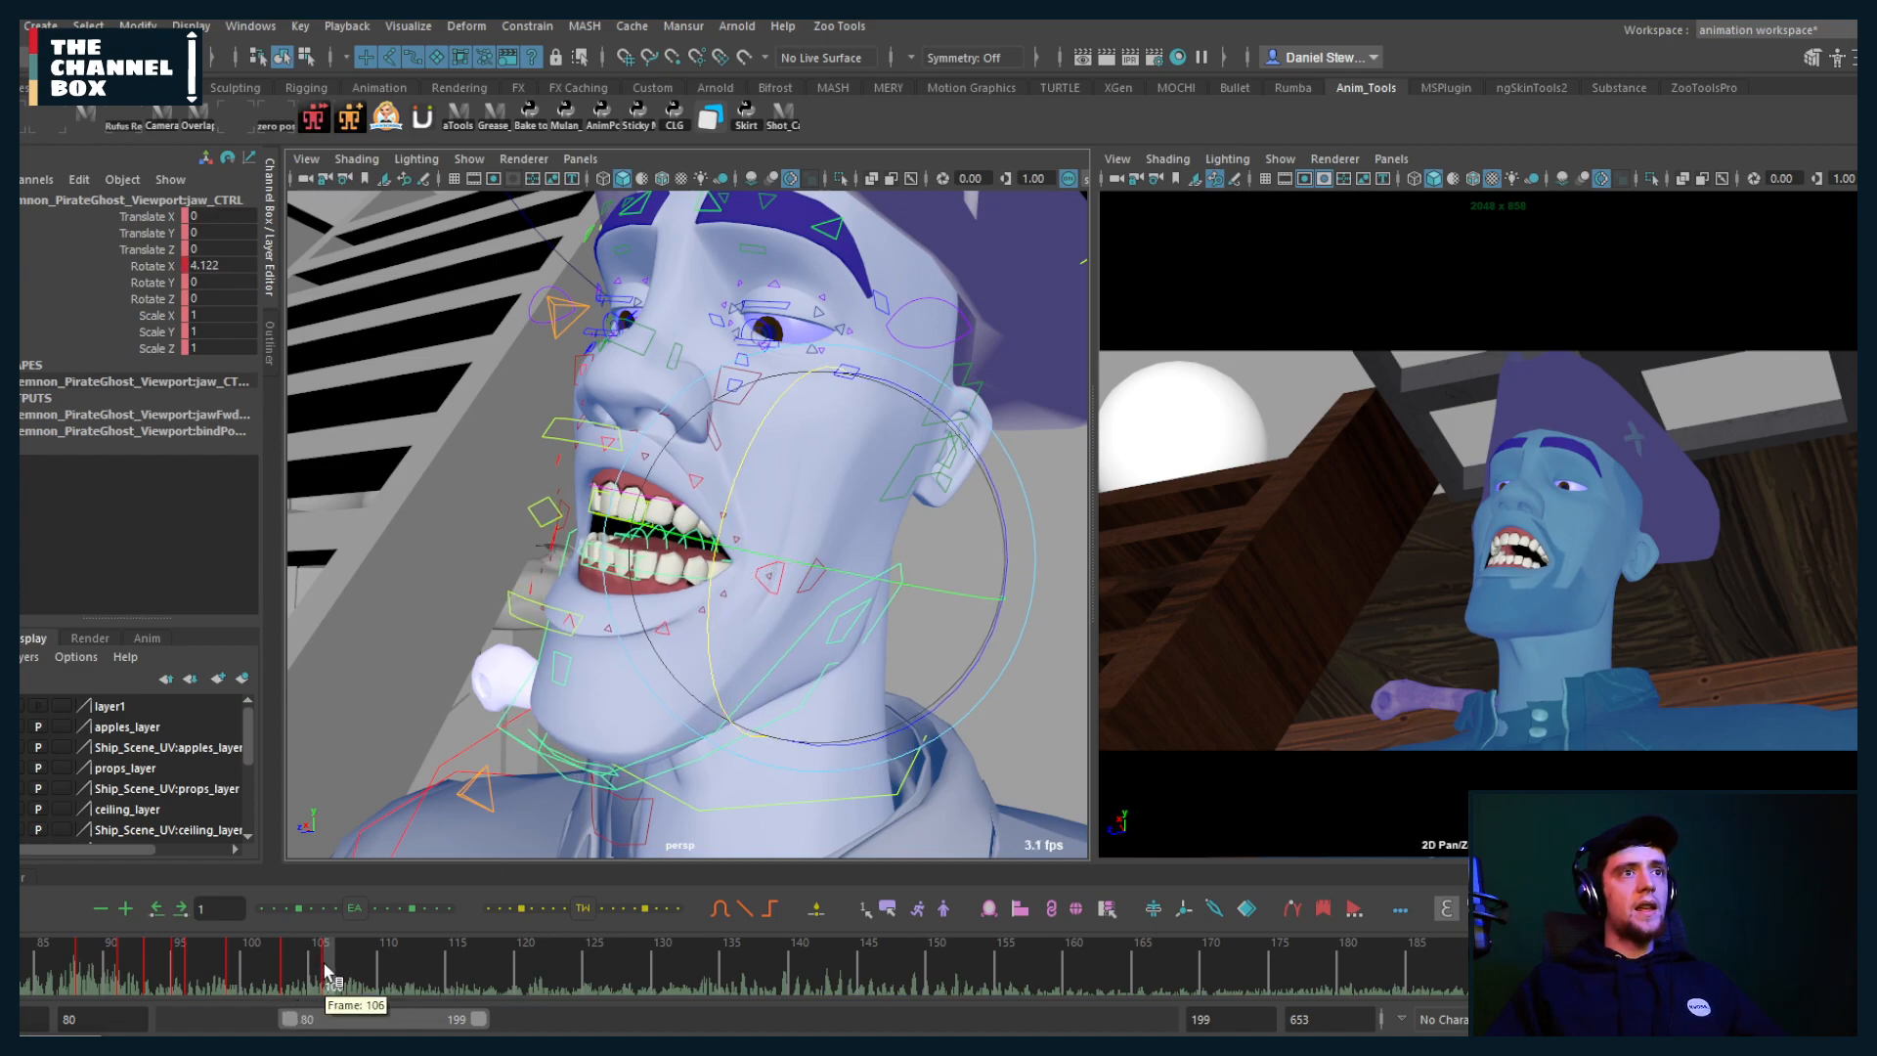
Step: Close the jaw to a Rotate X of about 0.157 at frame 110 and key the same closed value at frame 109
left_click_drag(332, 971, 355, 973)
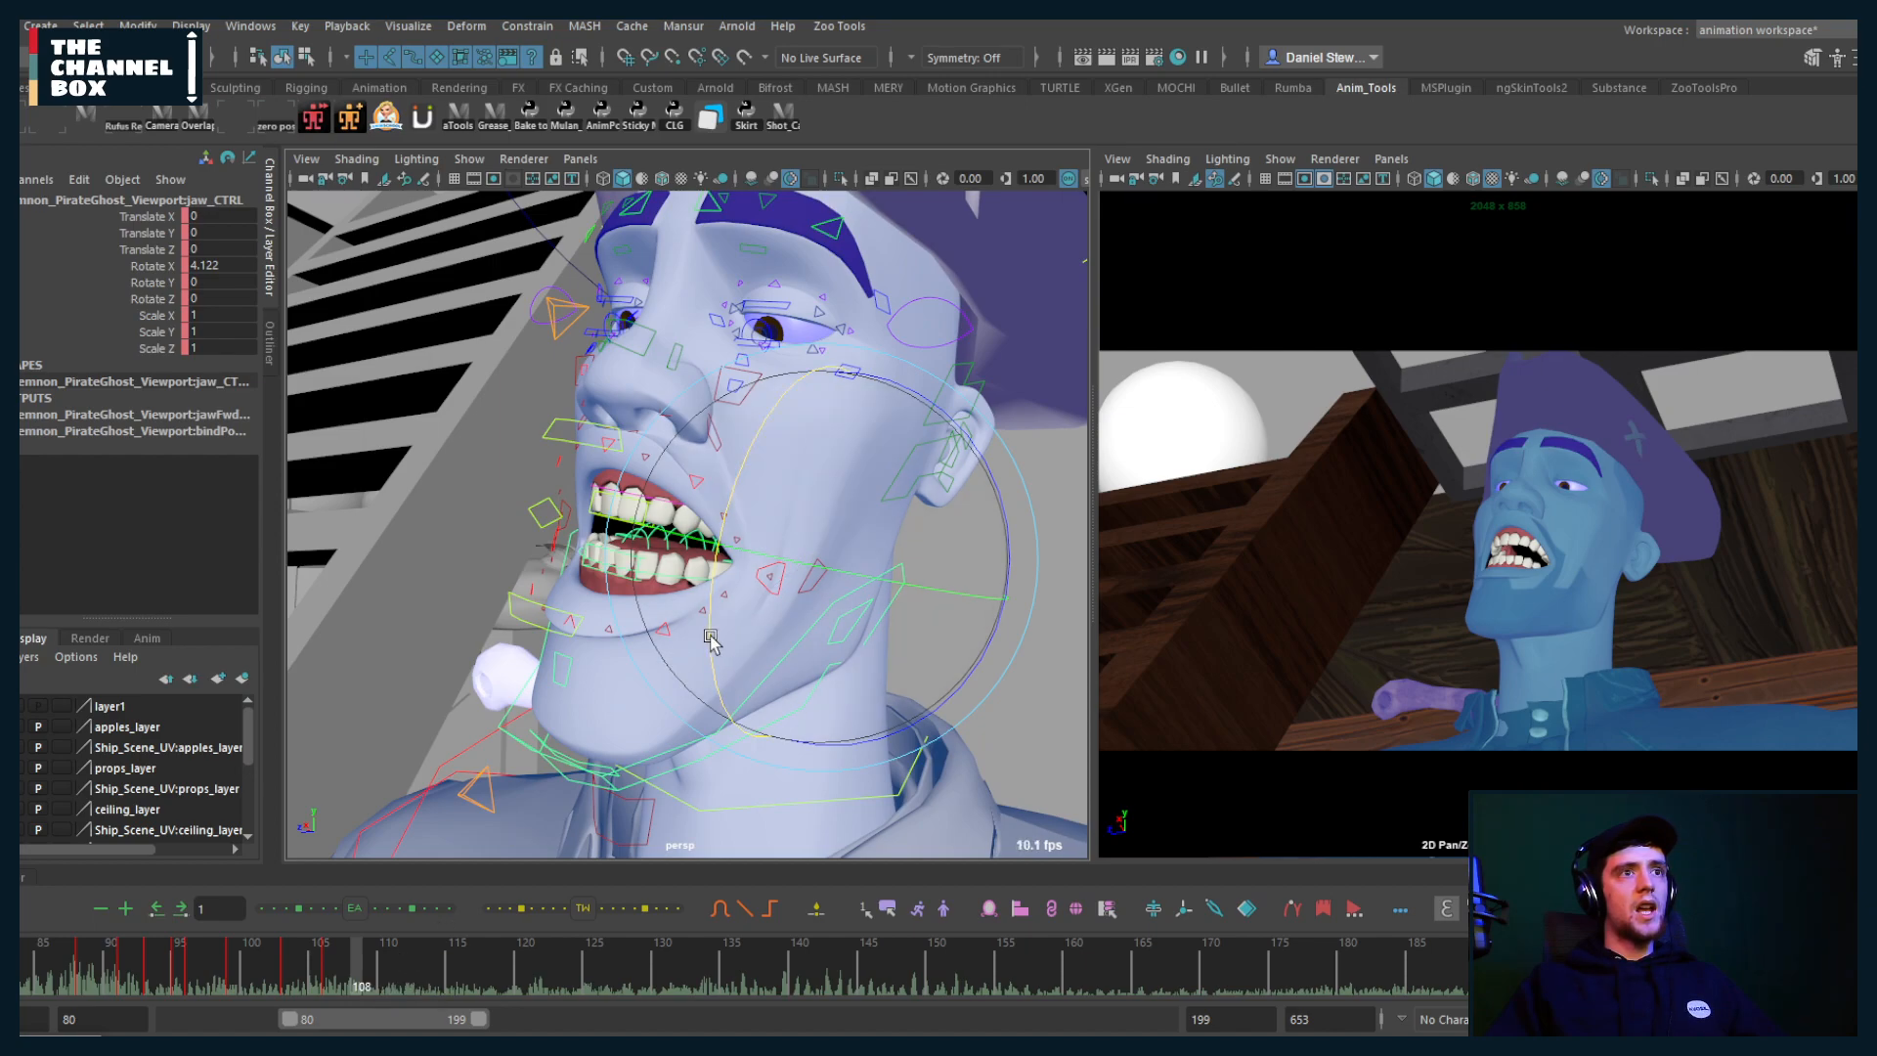
left_click_drag(306, 991, 379, 975)
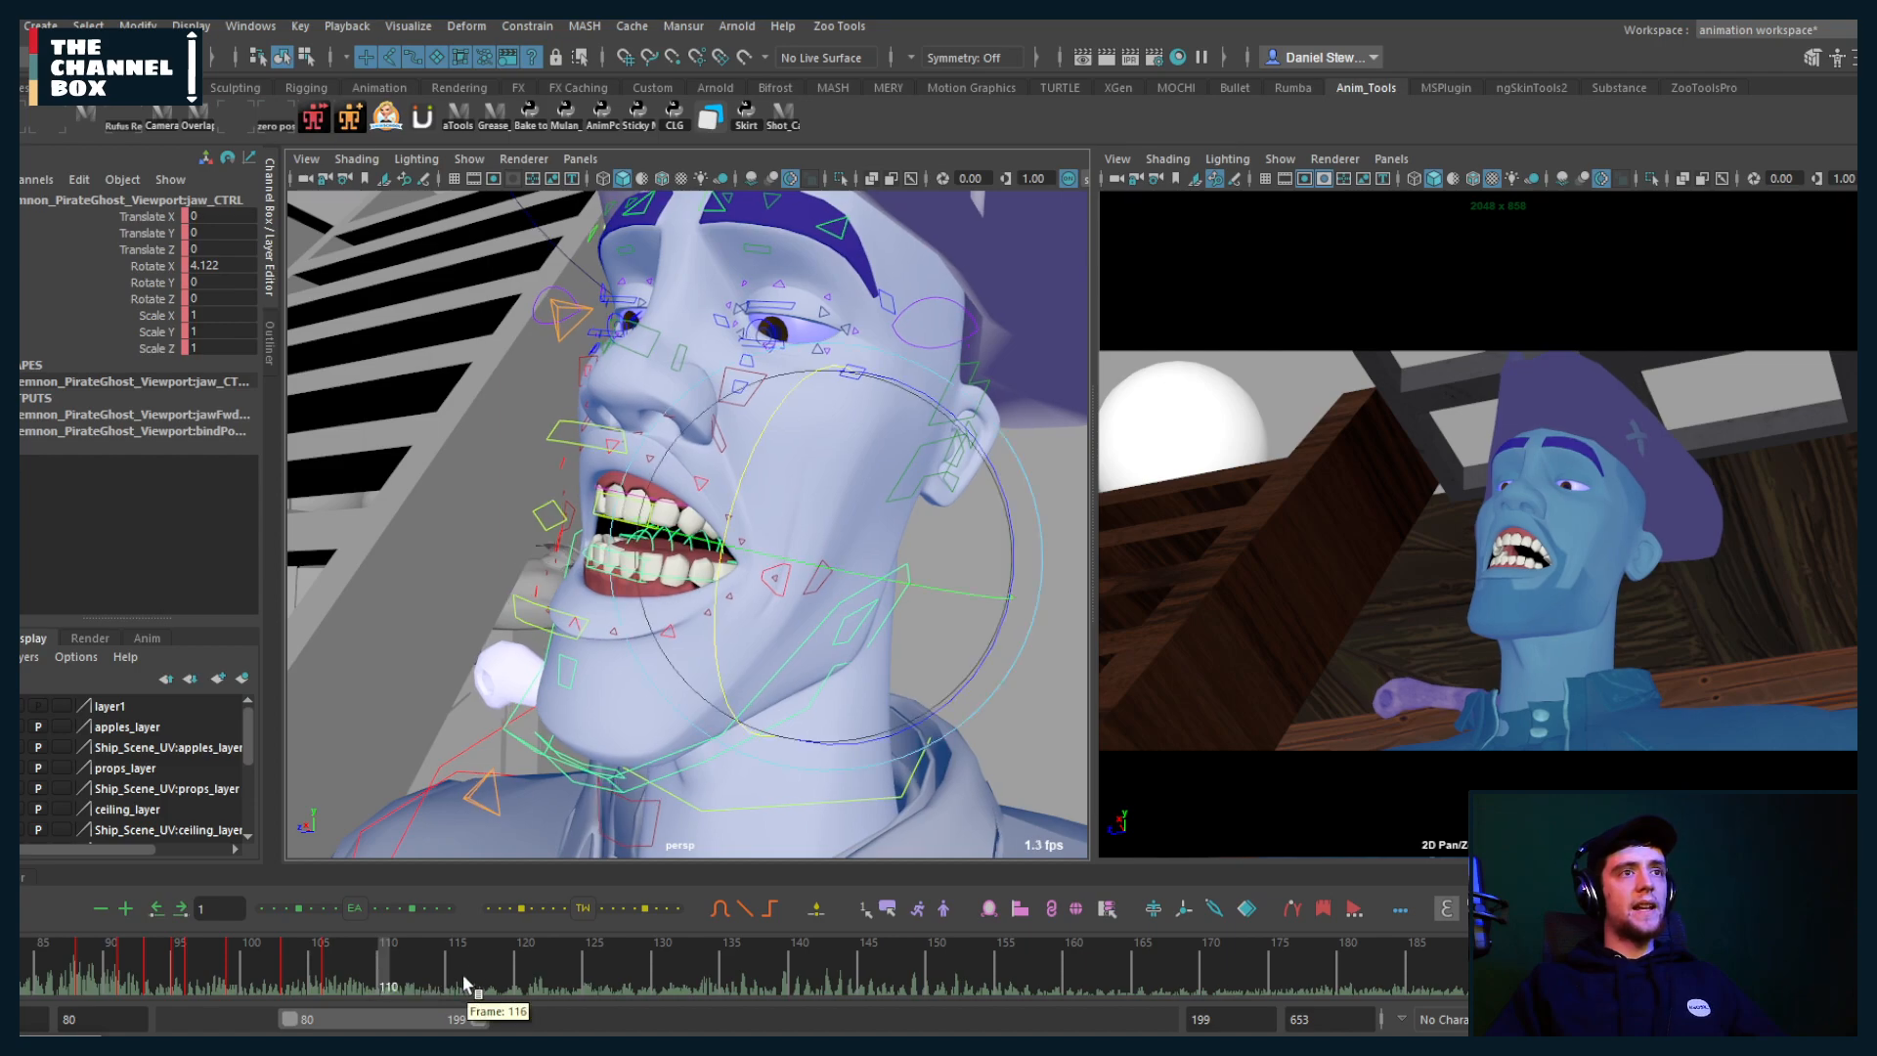
key("e")
left_click_drag(718, 586, 721, 582)
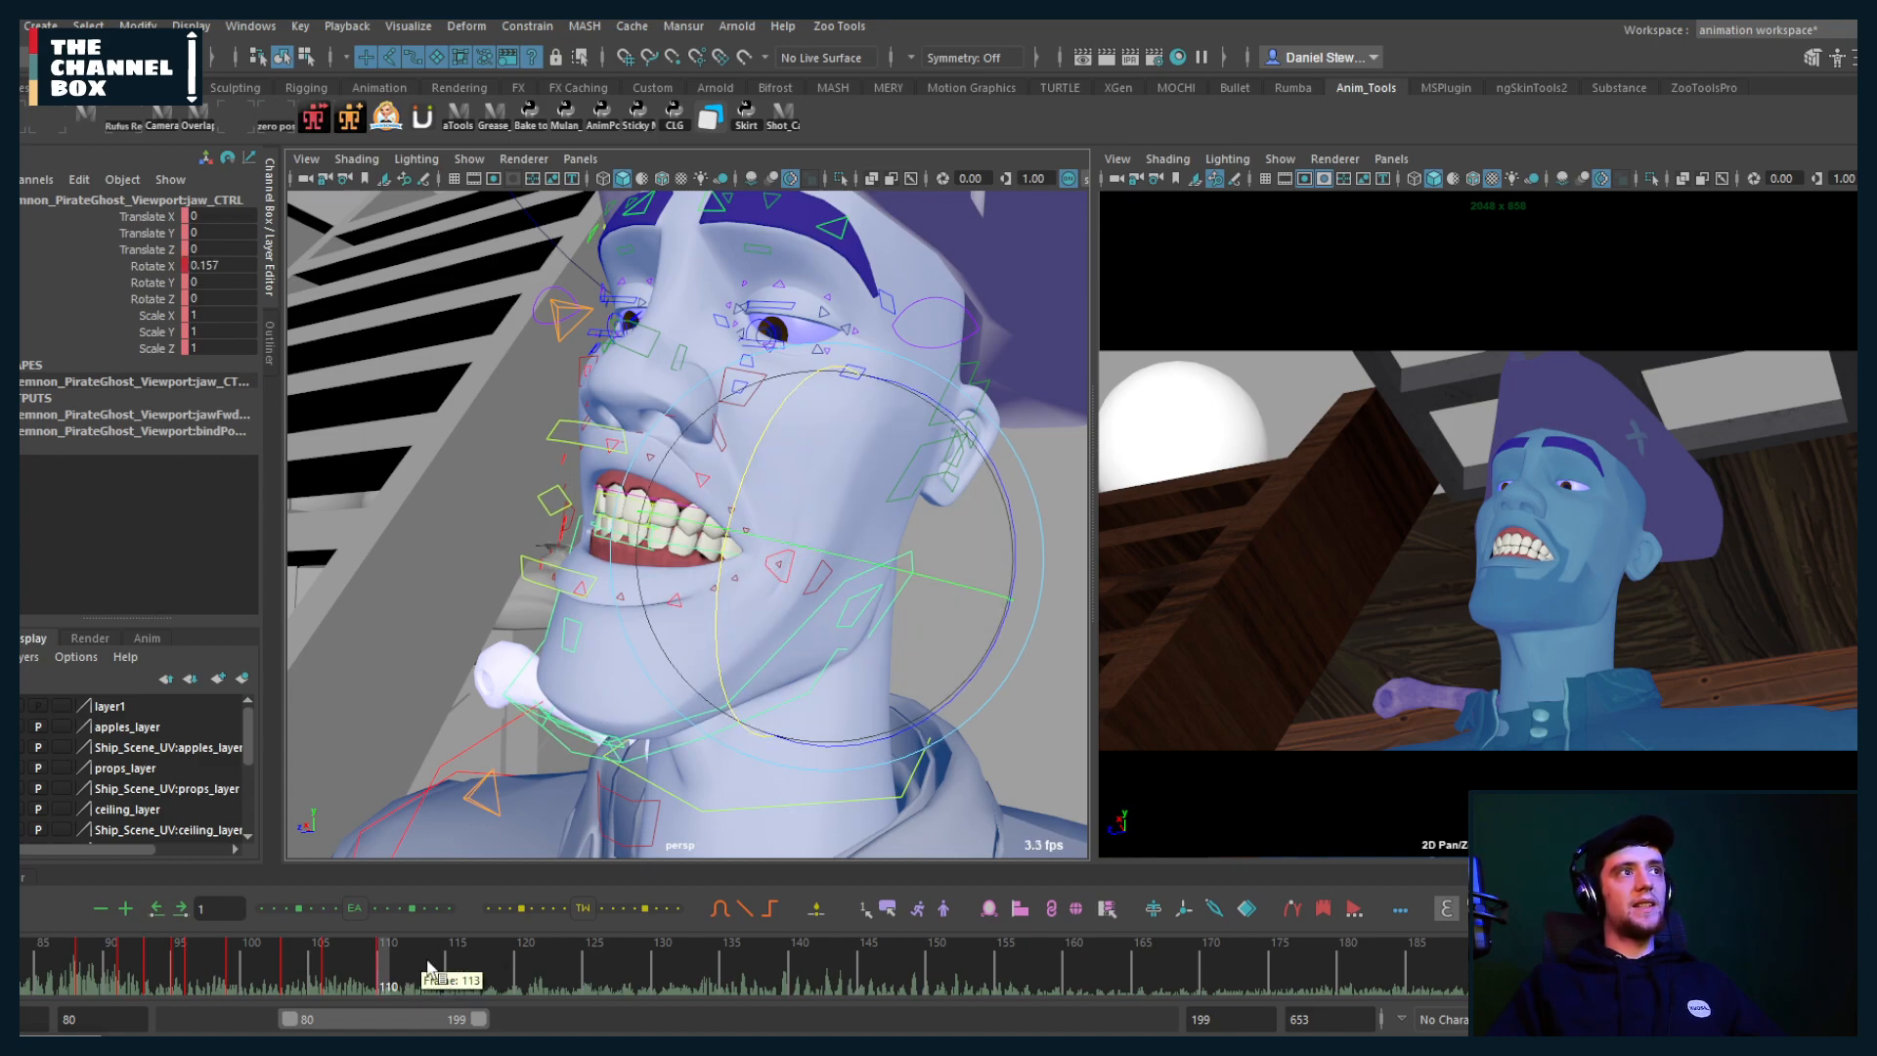
left_click_drag(388, 960, 375, 966)
key("s")
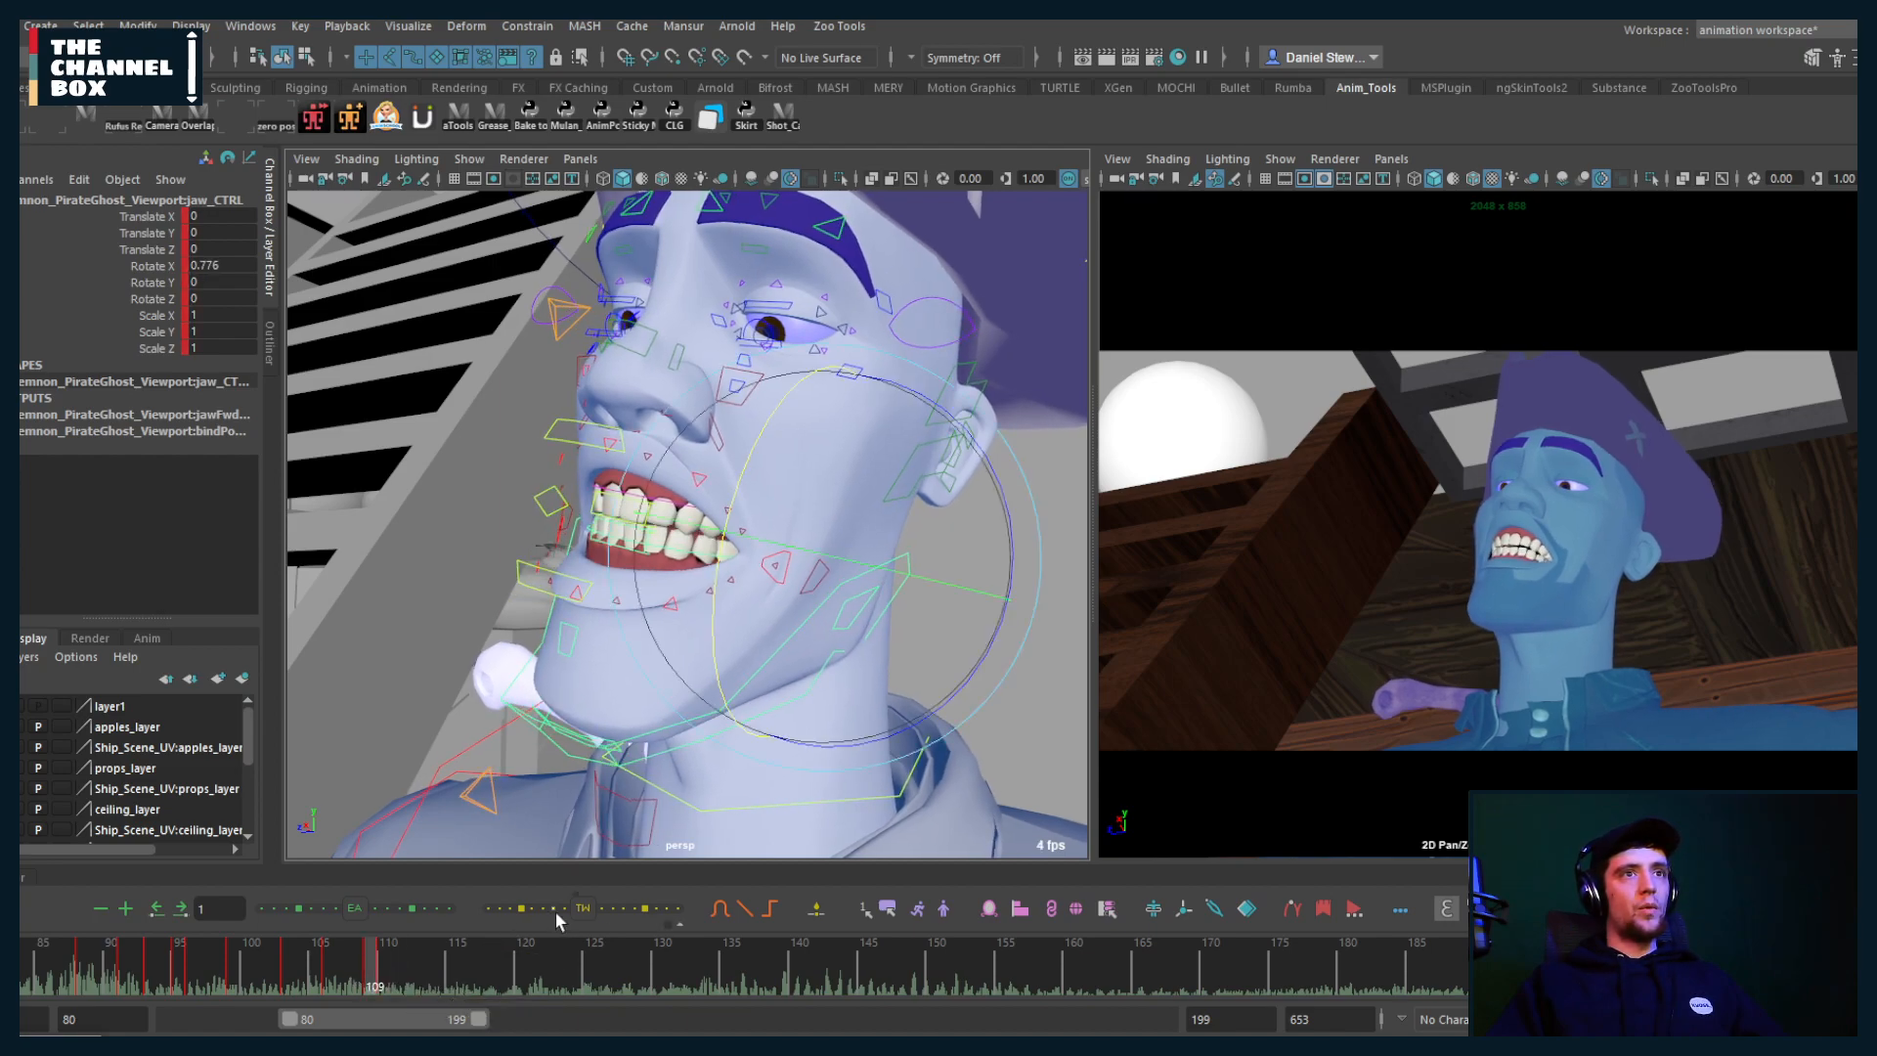
left_click(642, 907)
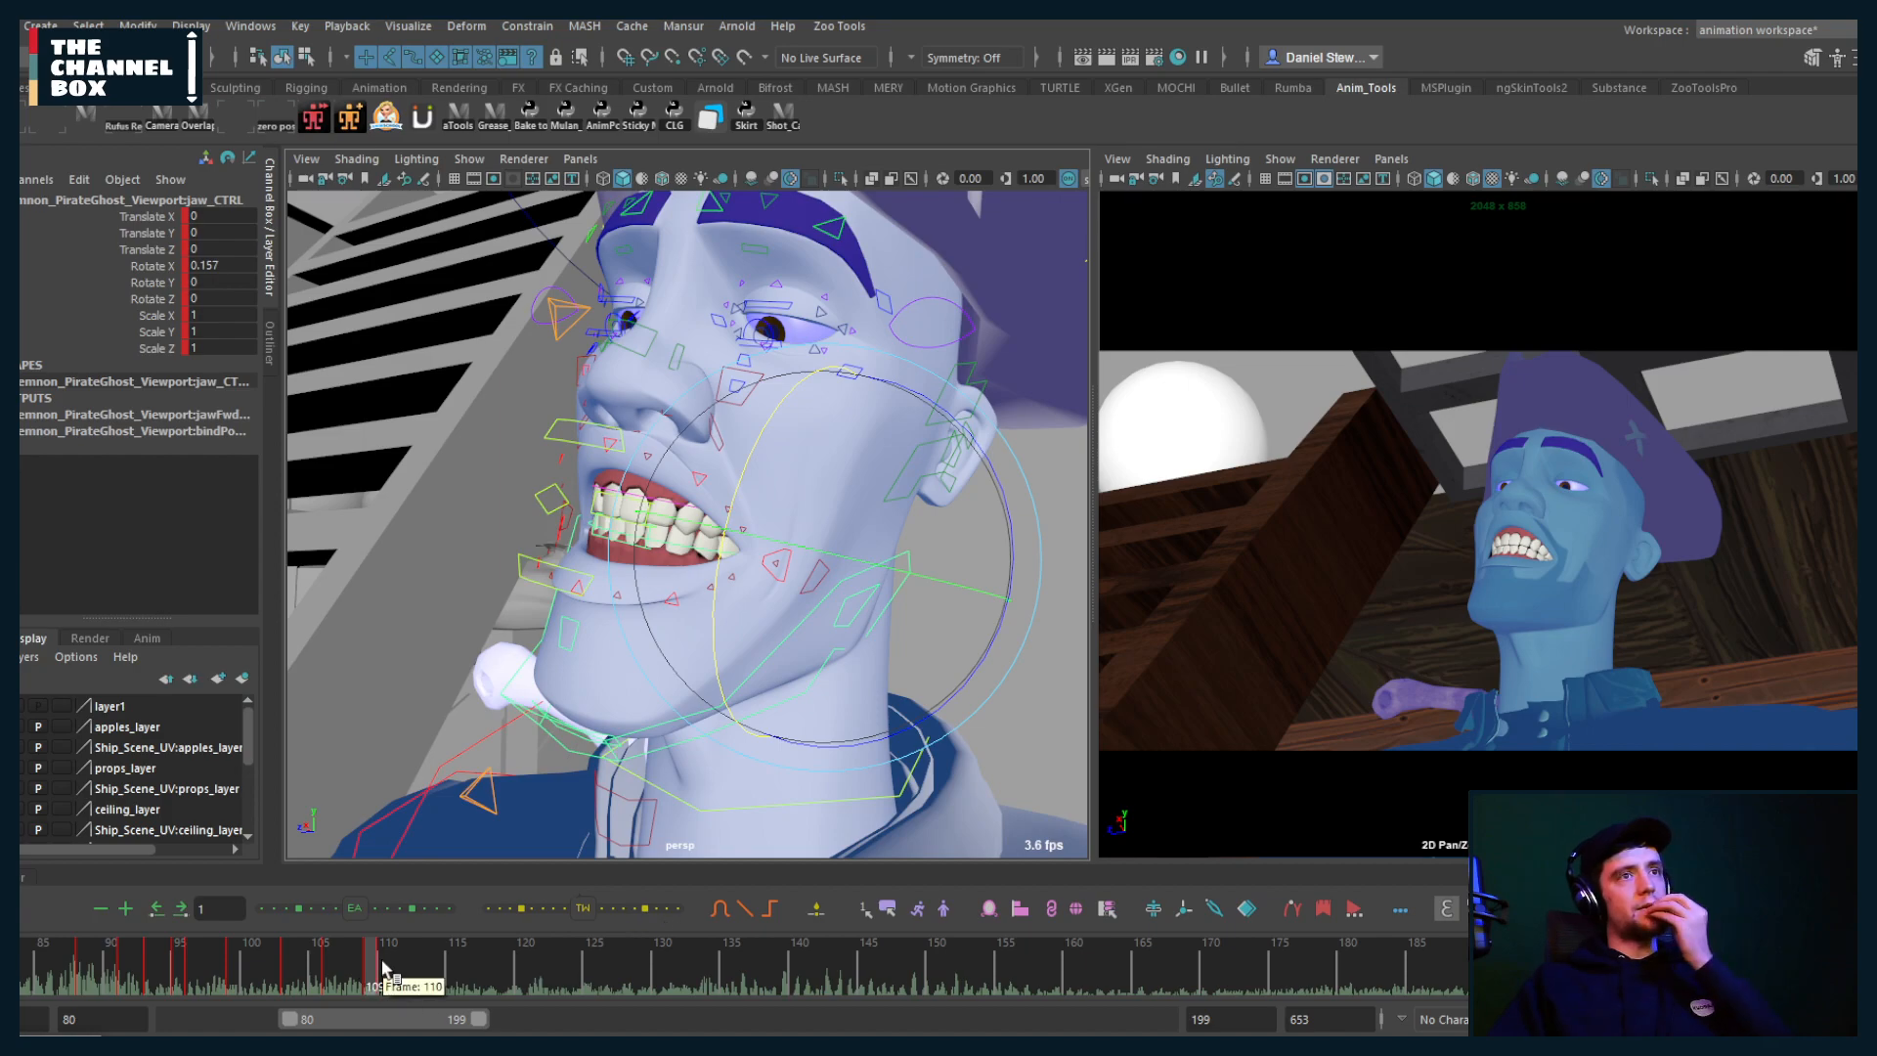
Step: Open the jaw to a Rotate X of about 2.796 at frame 112 and play the dialogue repeatedly to check the timing
left_click_drag(270, 980, 412, 956)
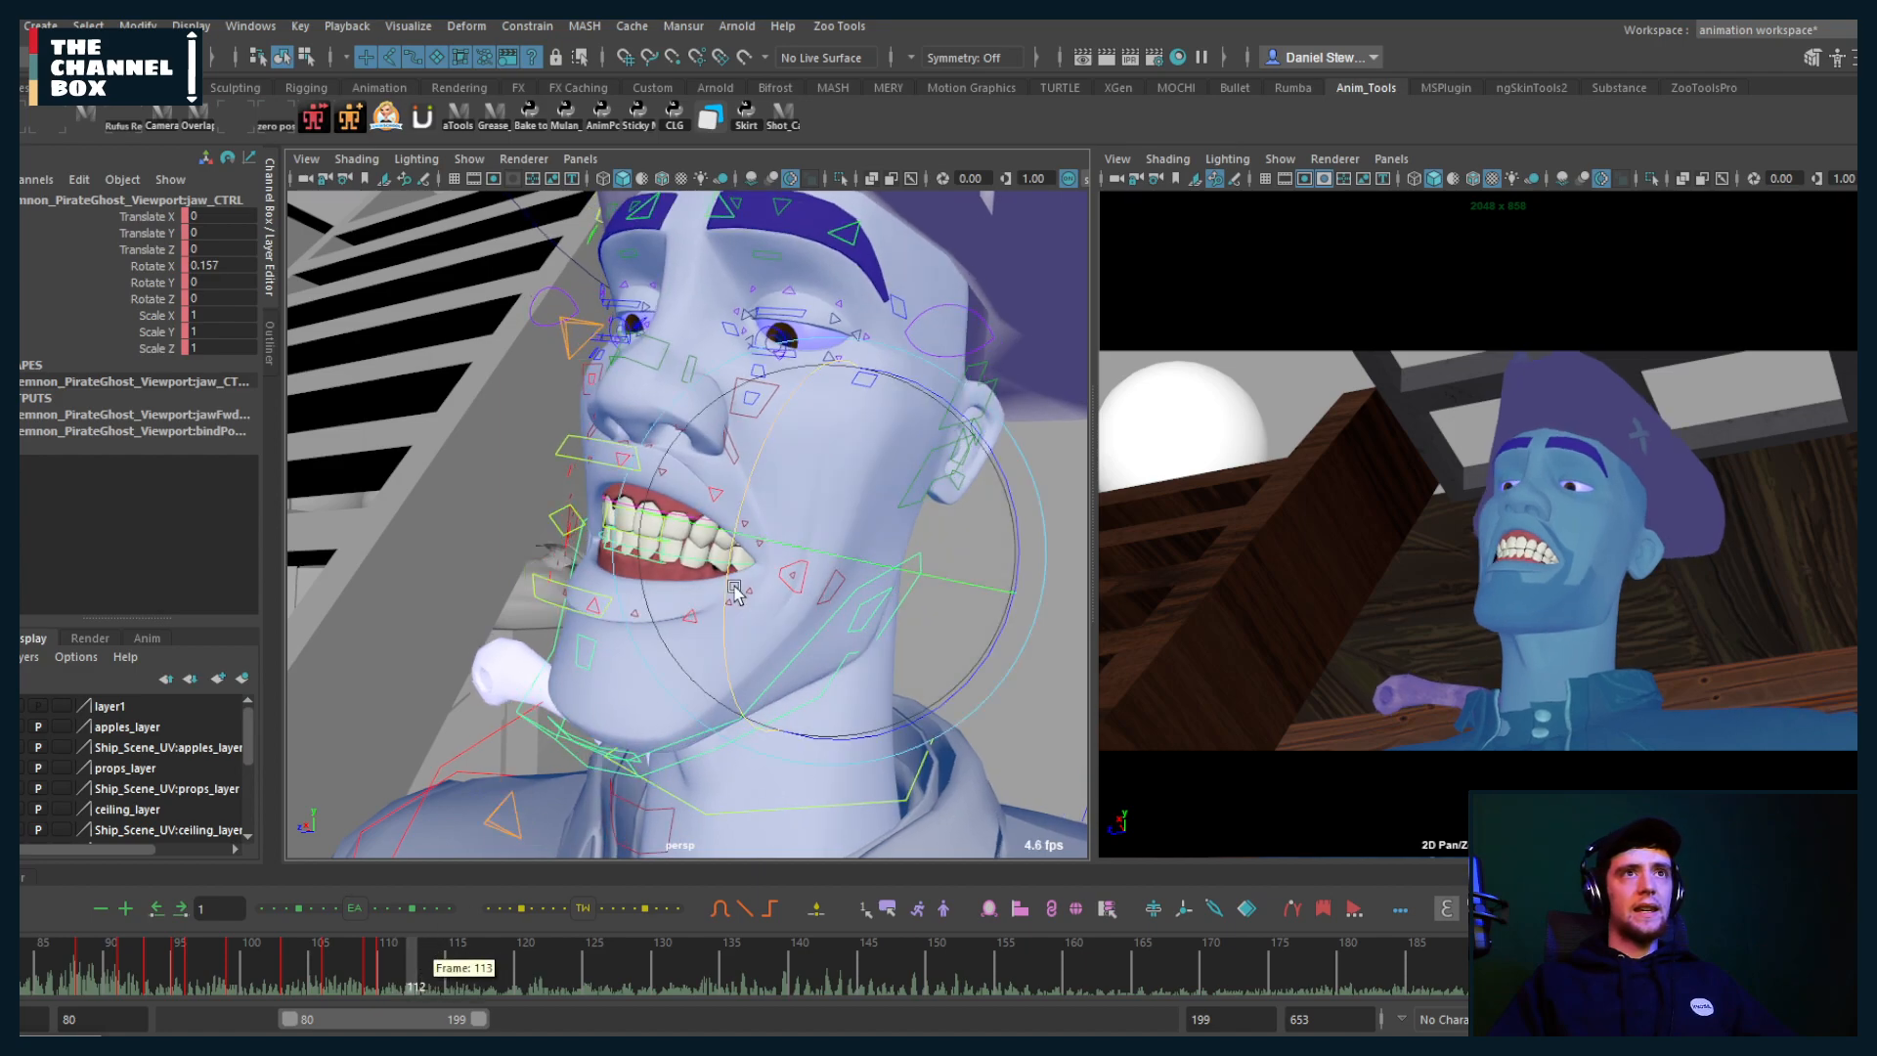
left_click_drag(725, 589, 732, 648)
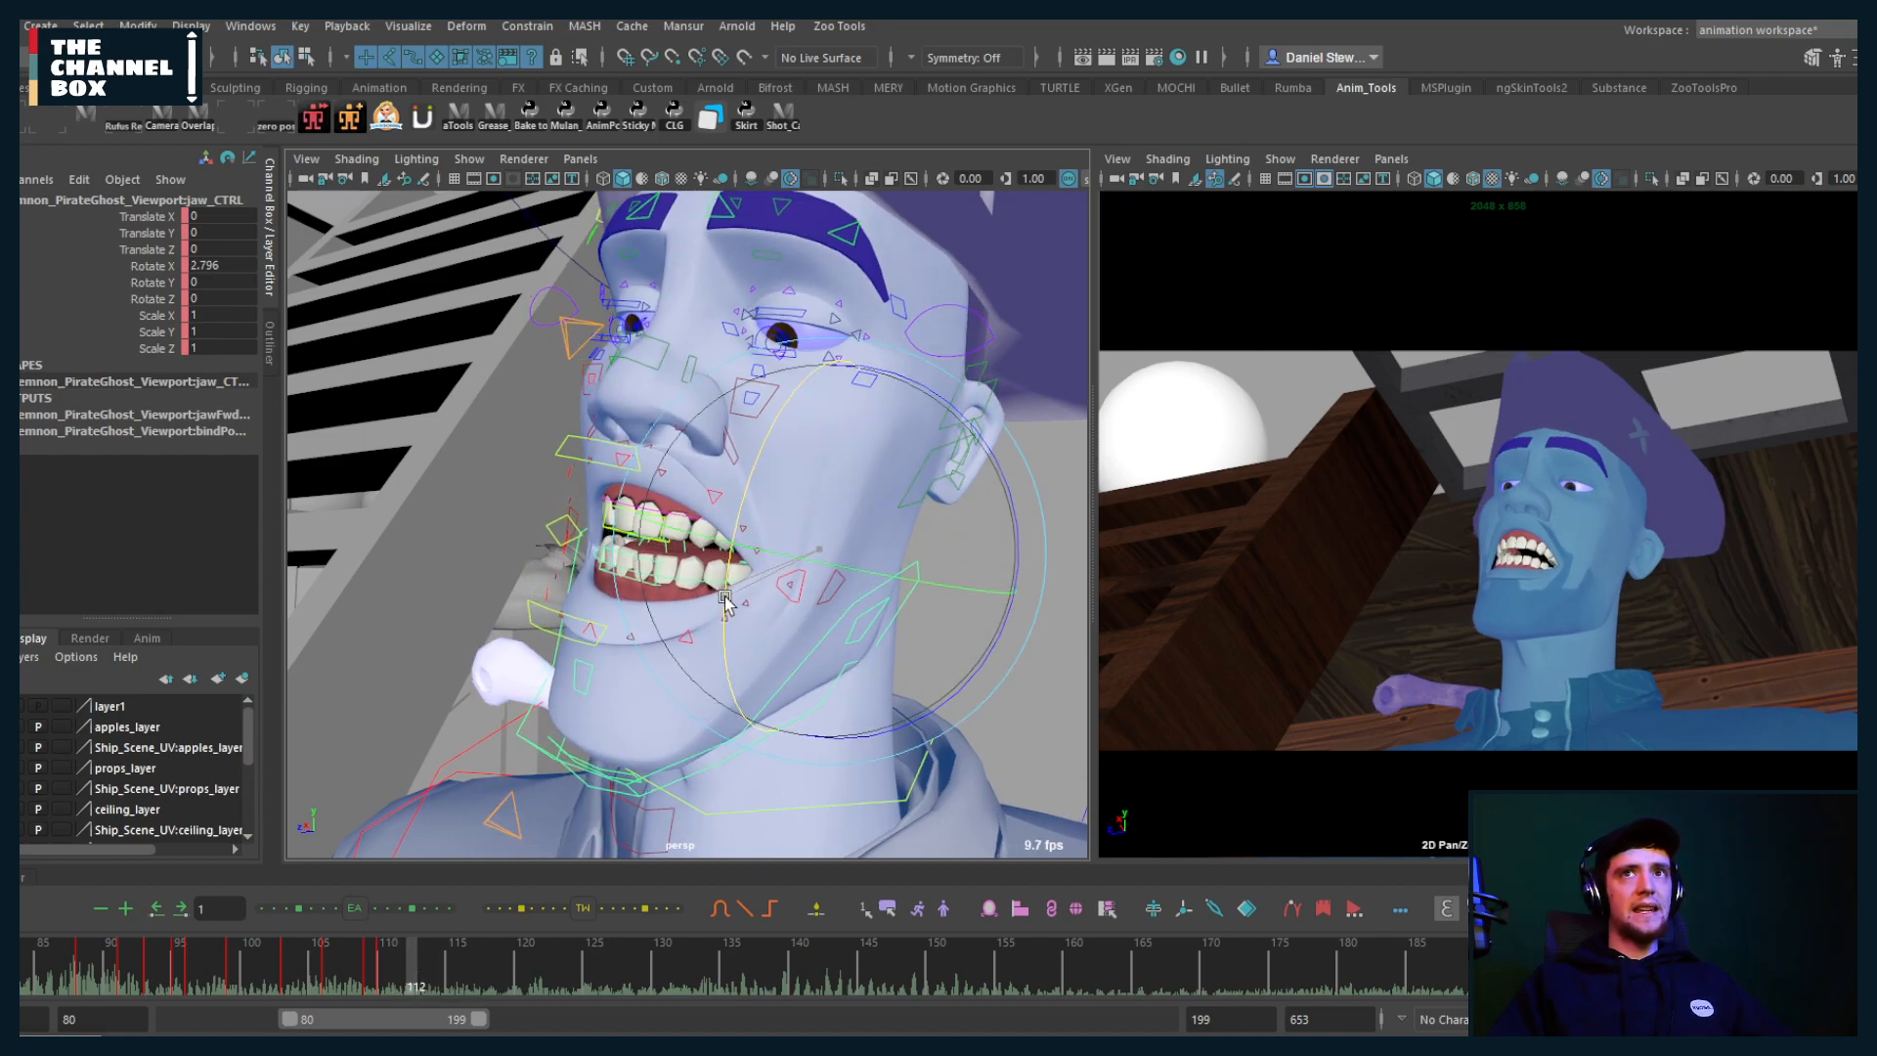
left_click(25, 980)
key("alt+v")
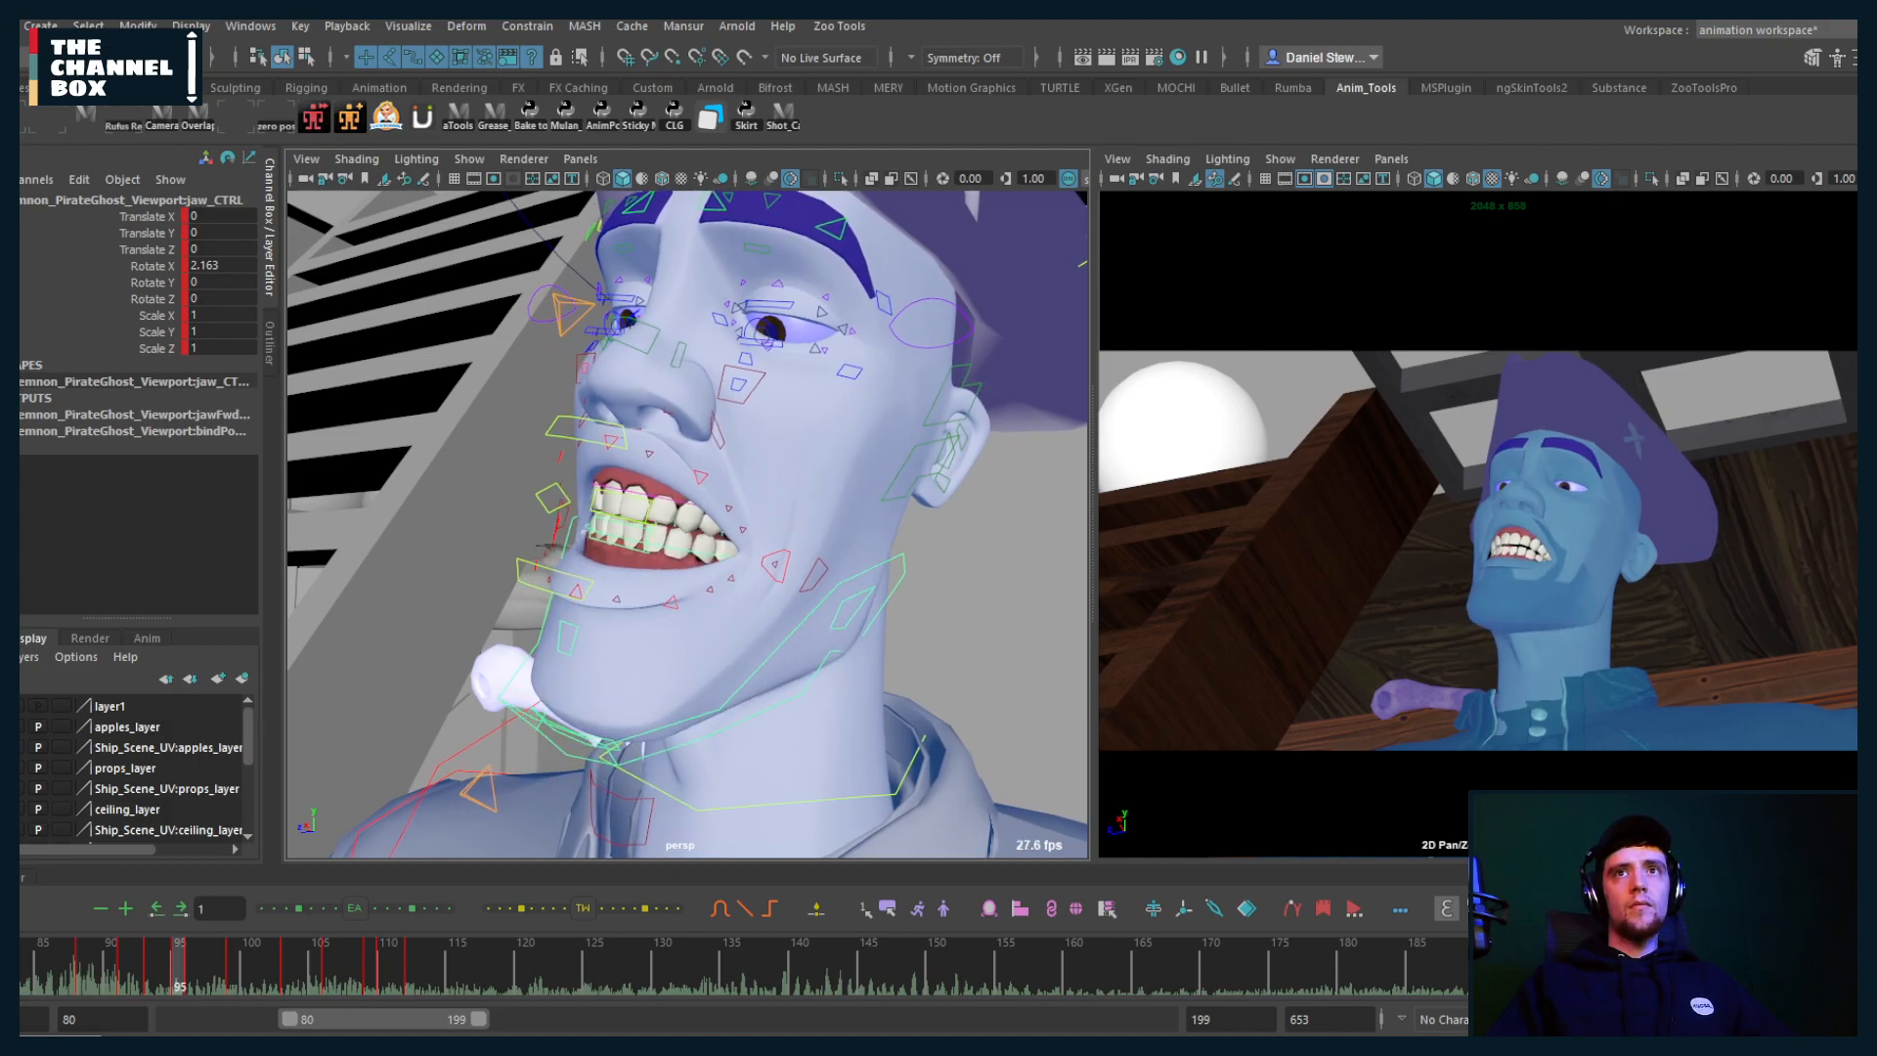
key("alt+v")
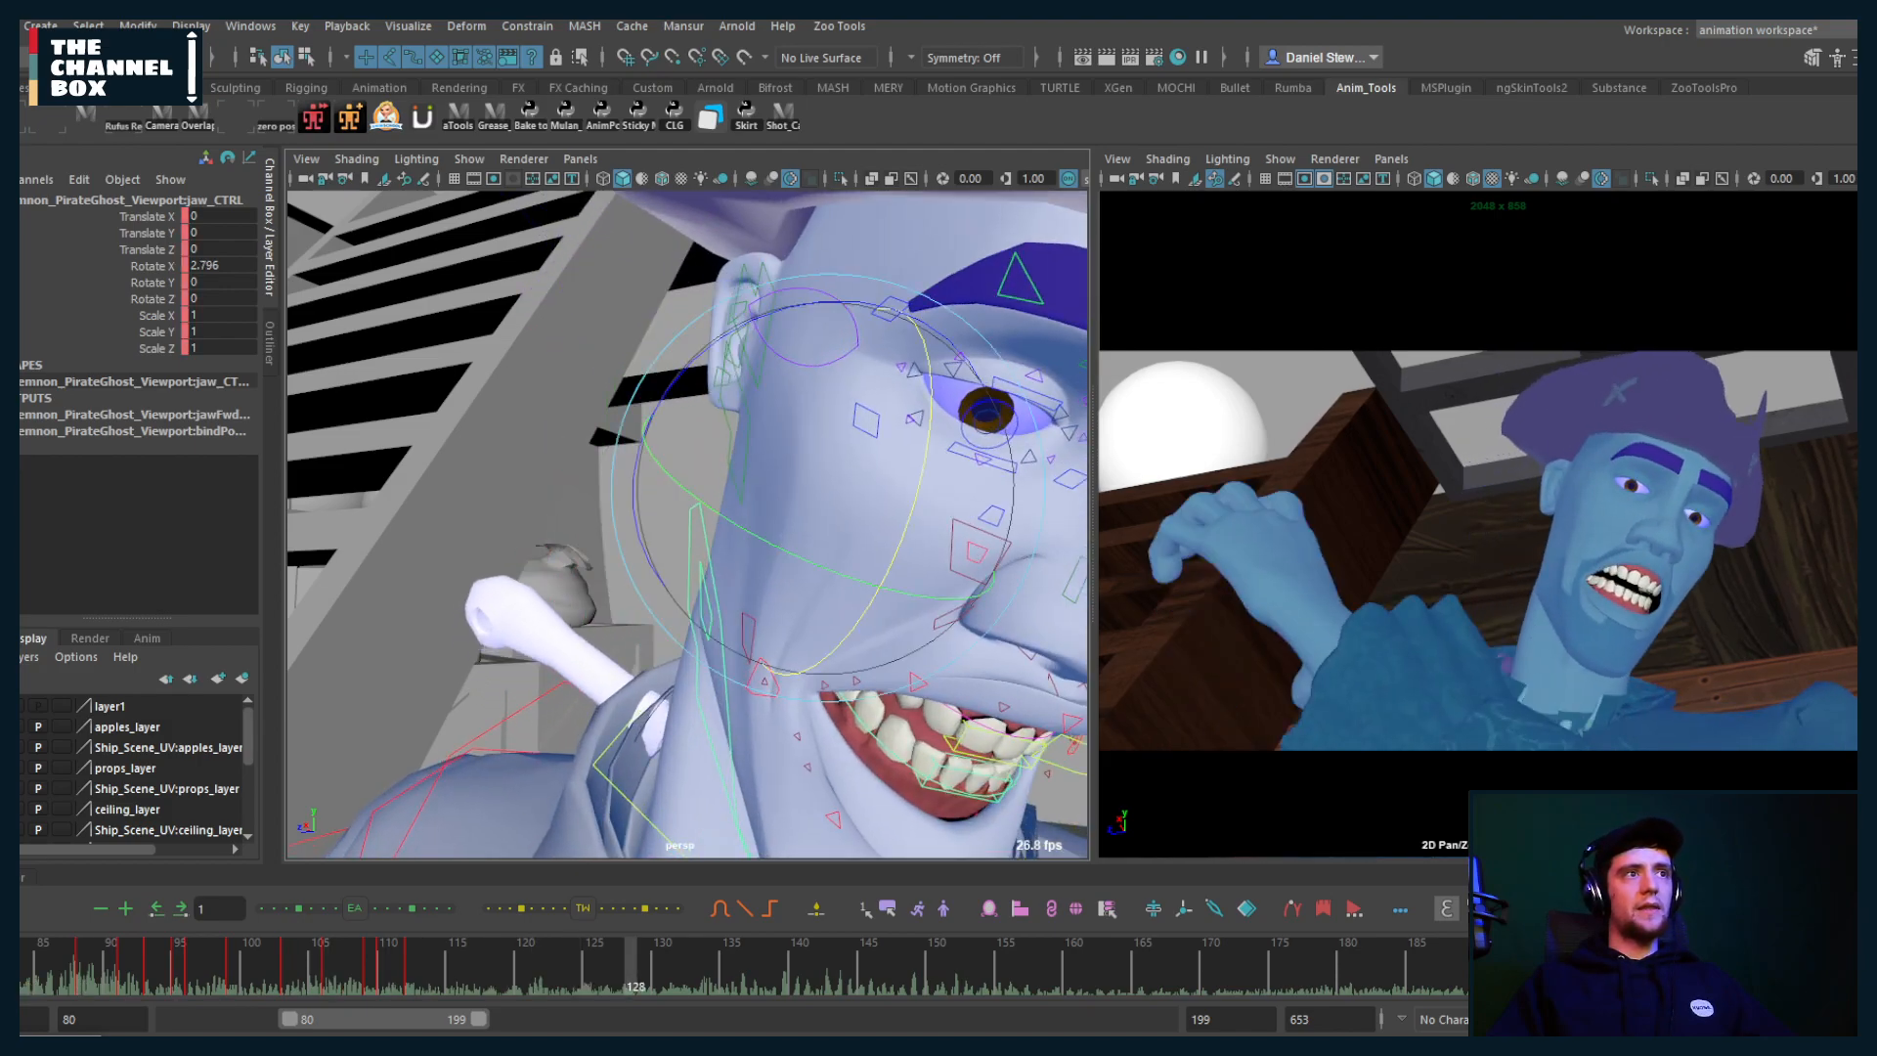
left_click(25, 980)
key("alt+v")
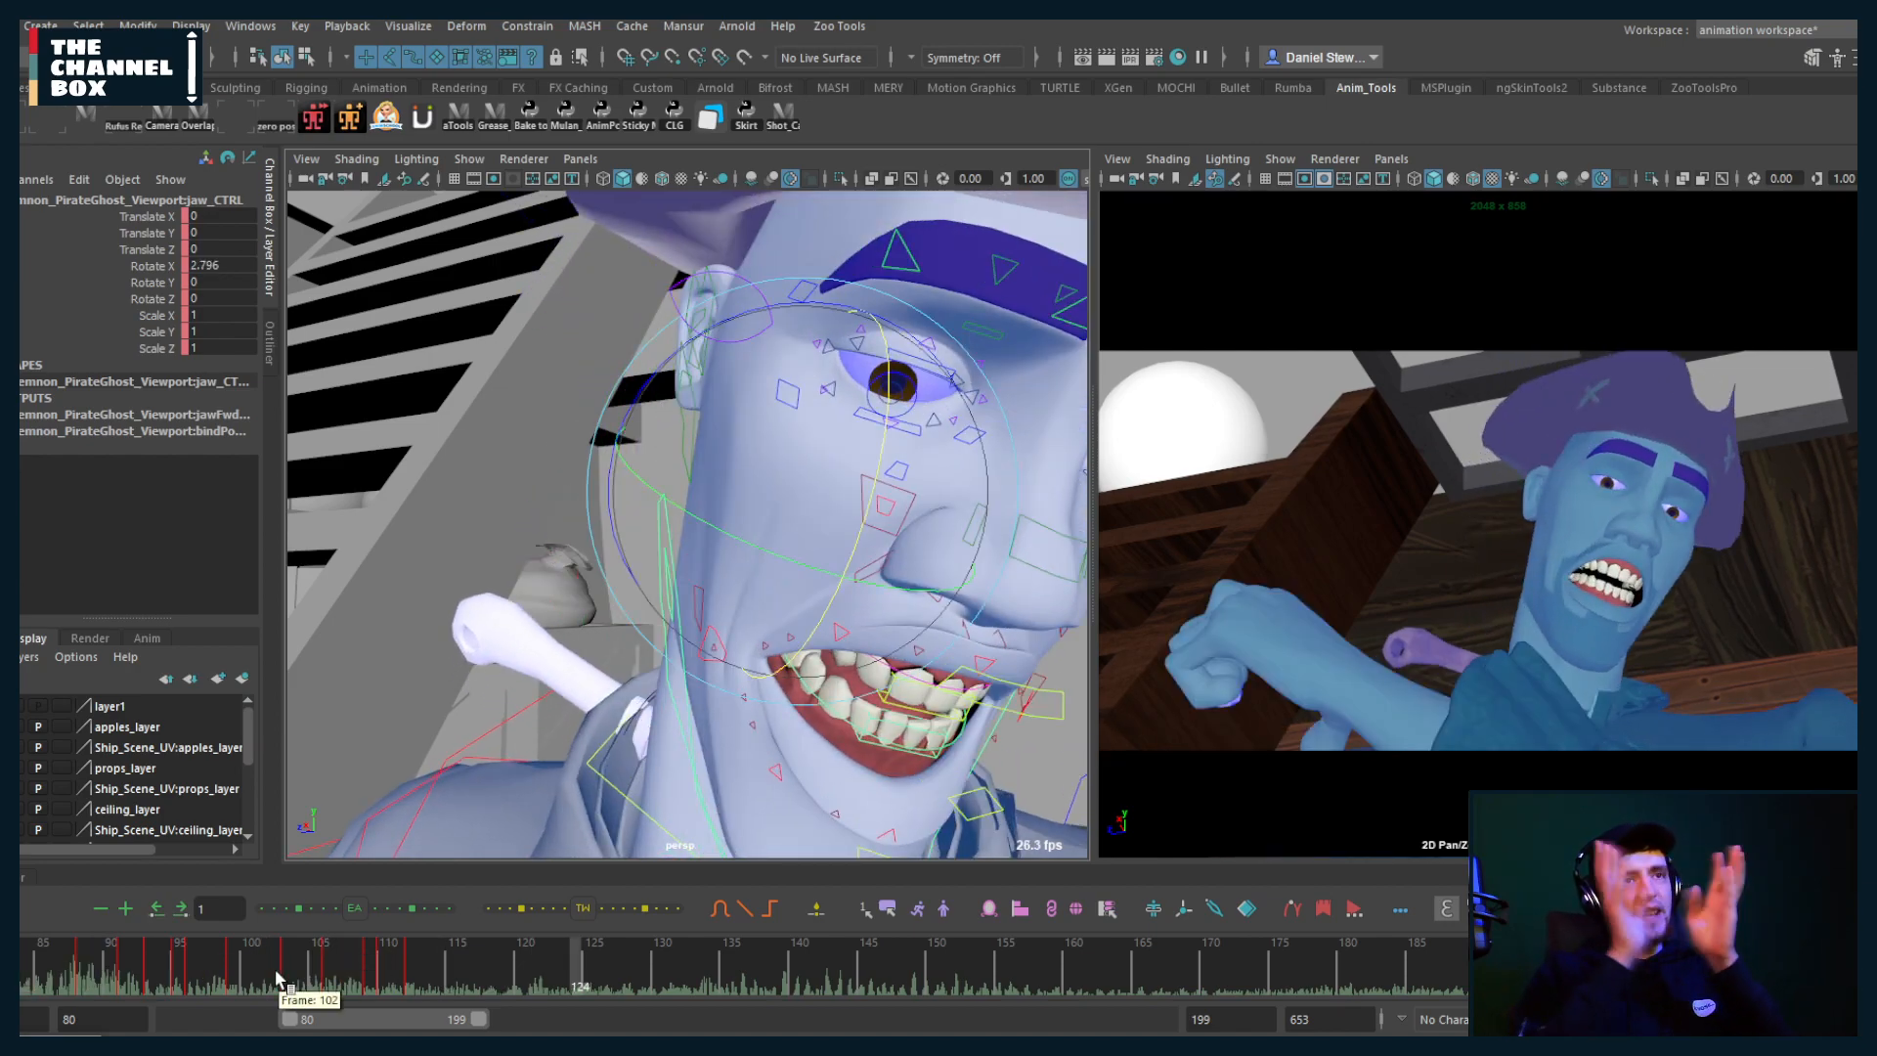
left_click(221, 972)
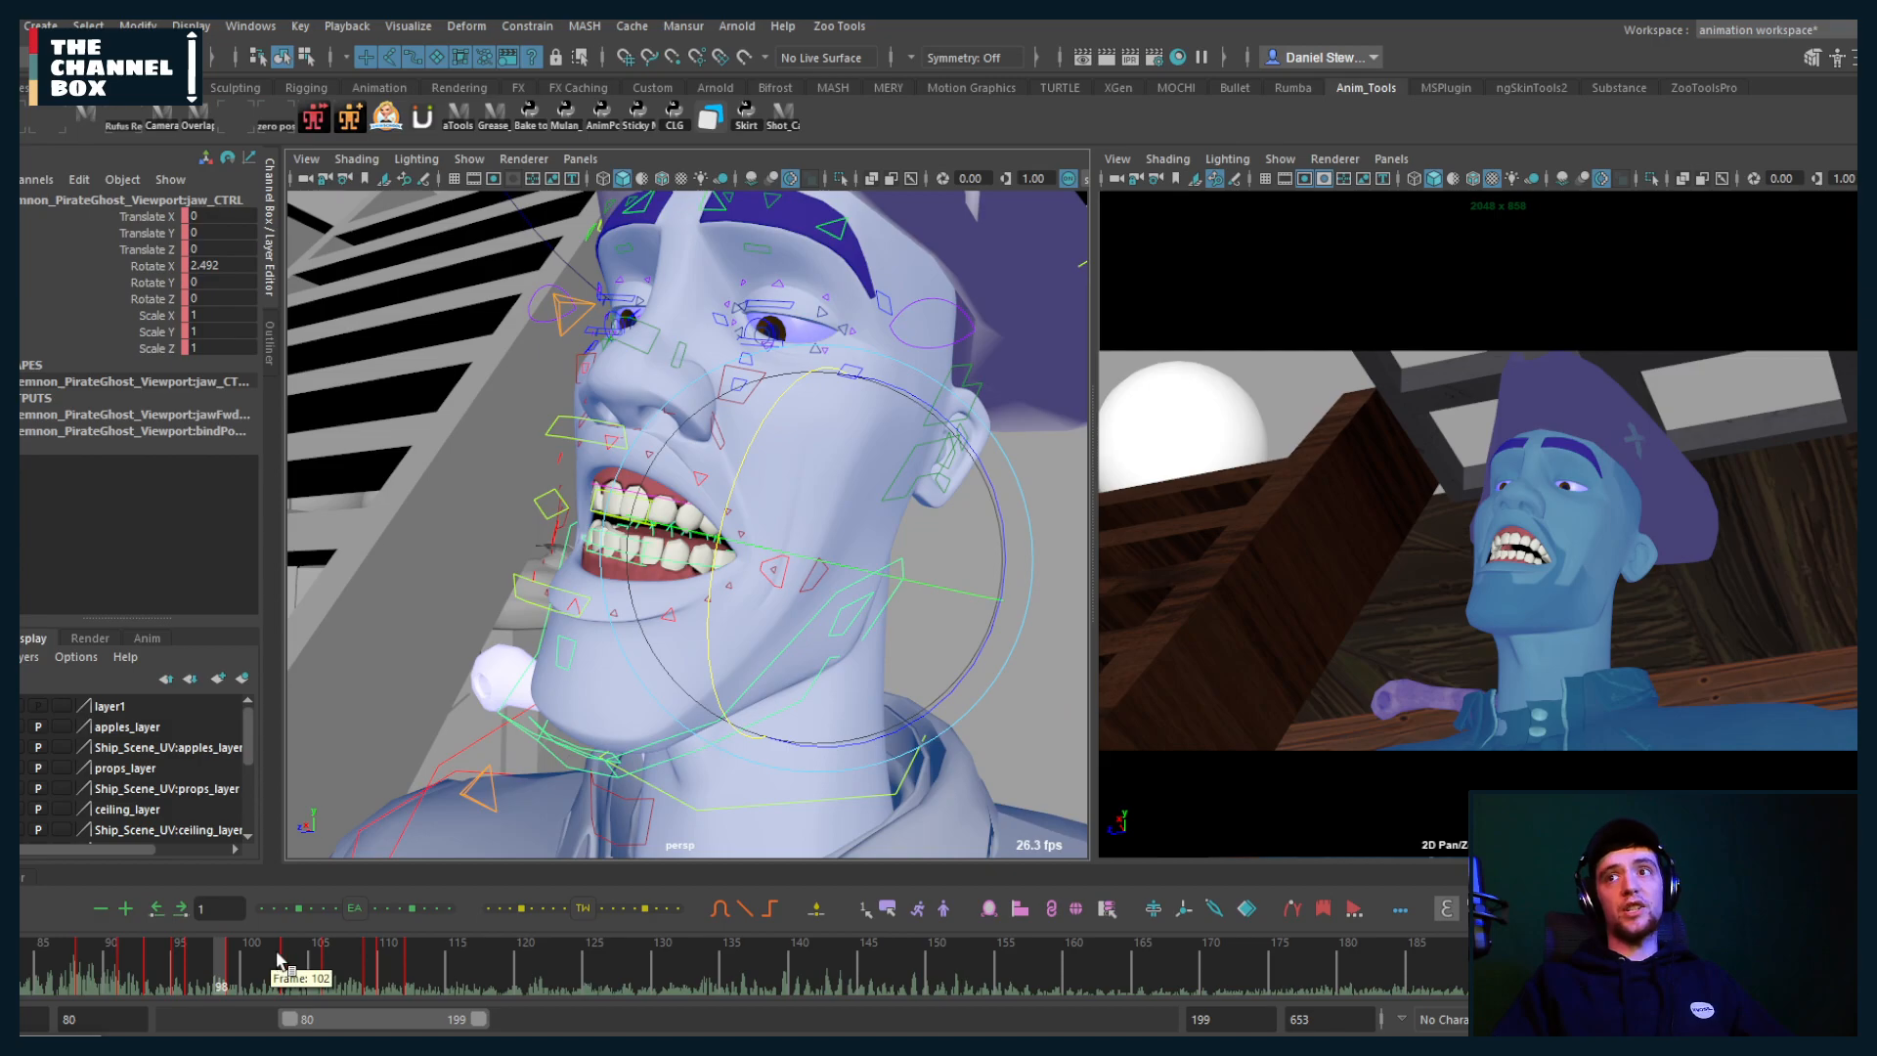
key("alt+v")
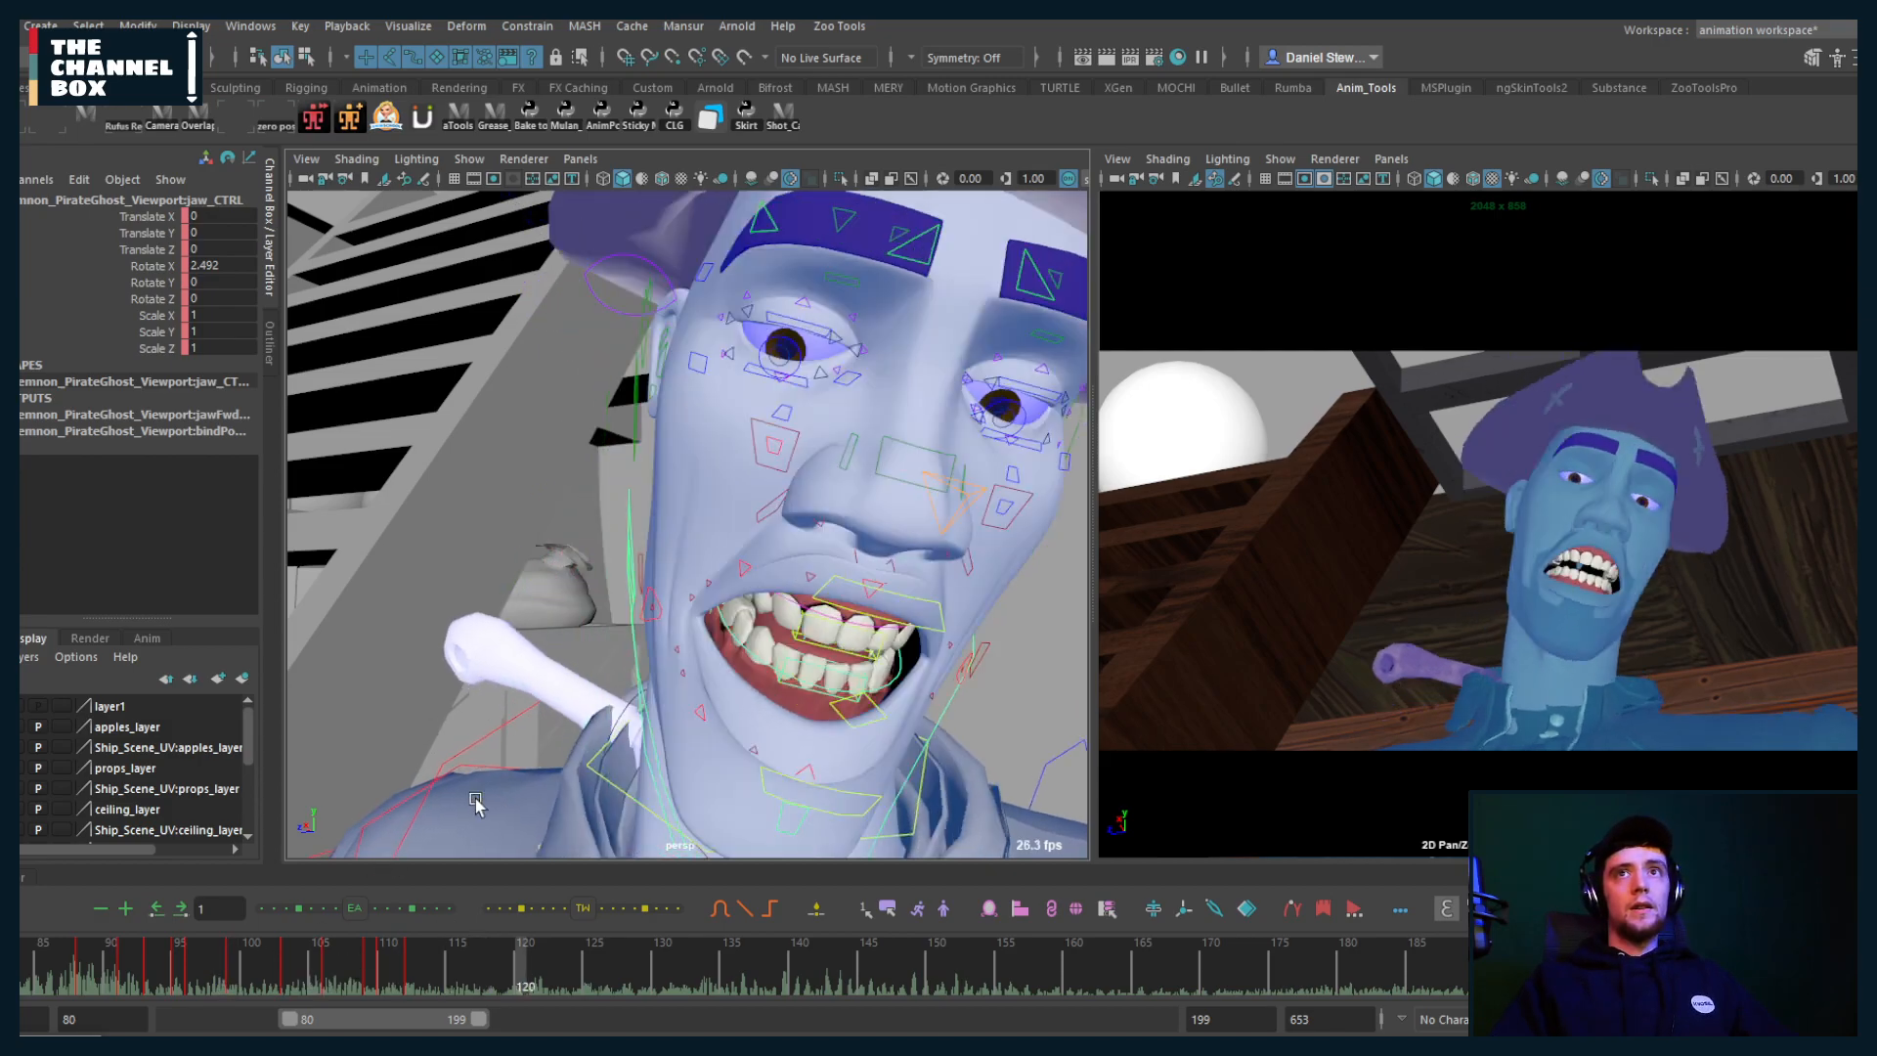
Step: Close the jaw to a Rotate X of about -0.385 at frame 119 and add a hold key at frame 120
mouse_move(452, 981)
left_mouse_down()
mouse_move(410, 970)
mouse_move(506, 966)
left_mouse_up()
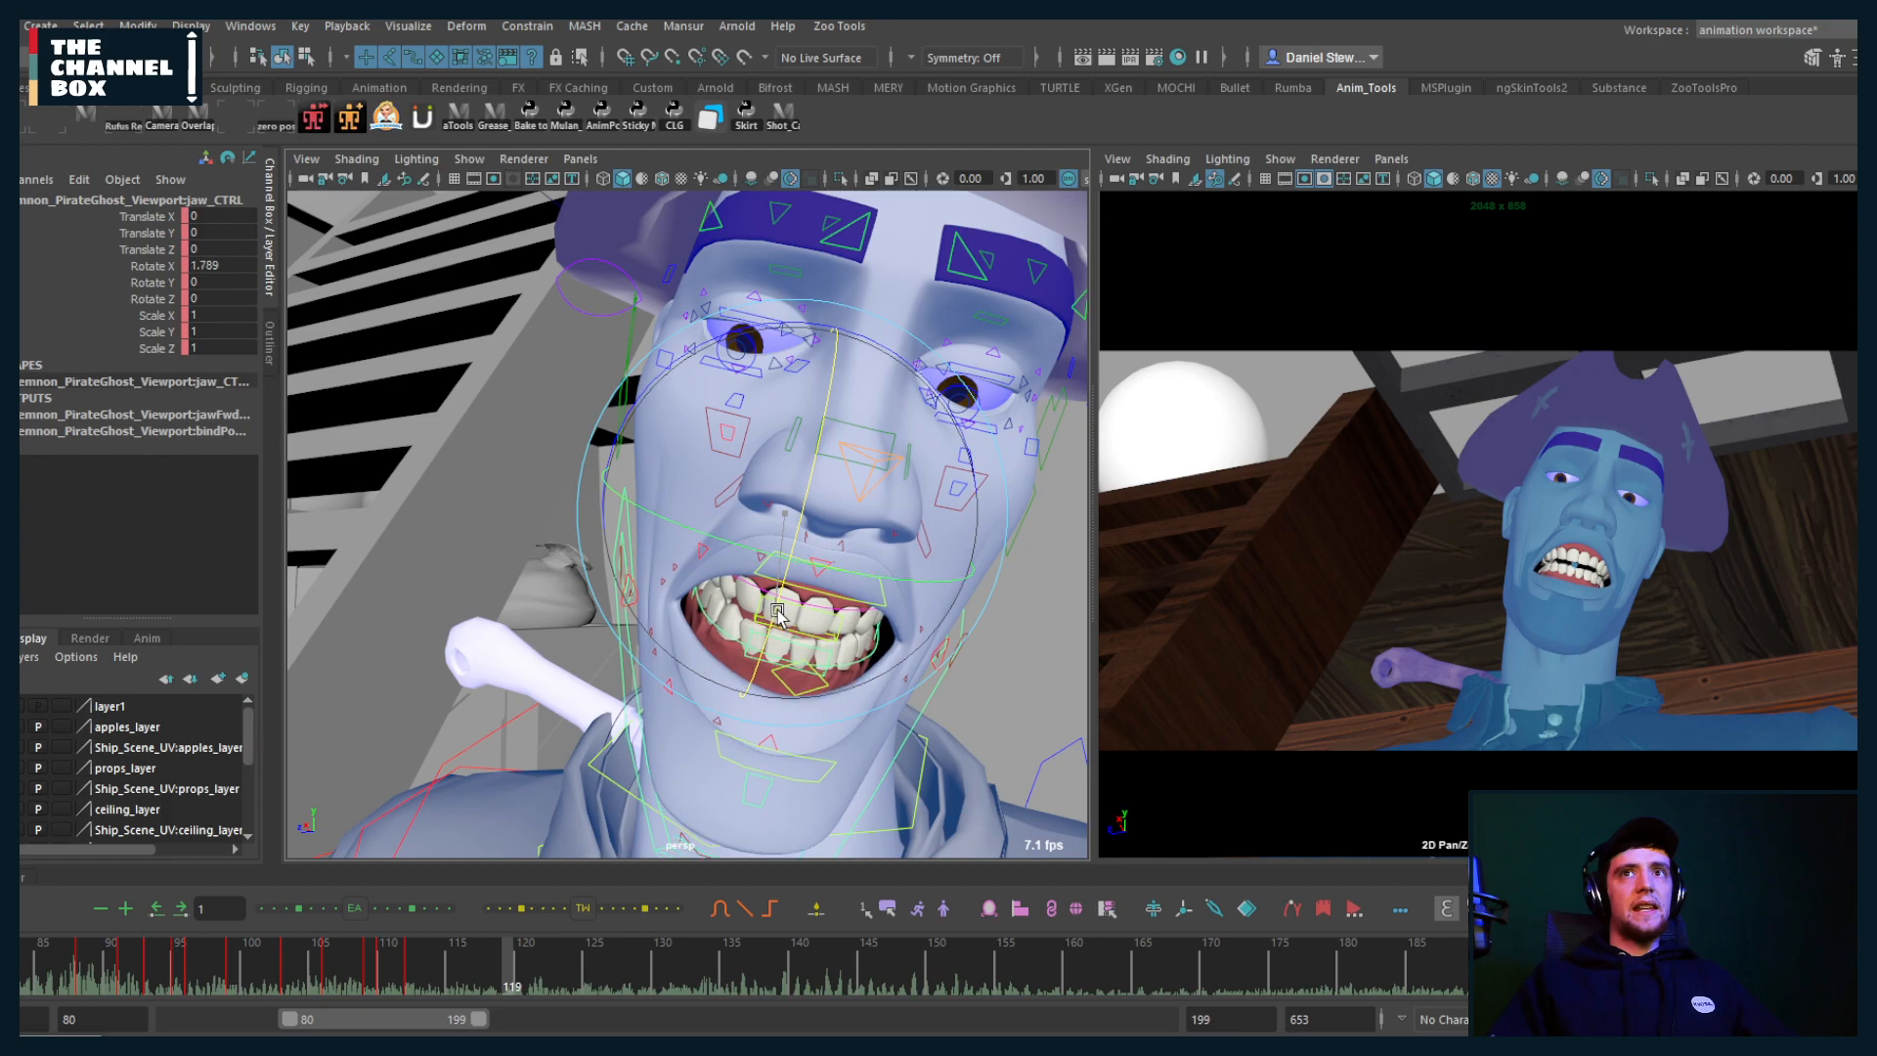
left_click_drag(774, 618, 780, 608)
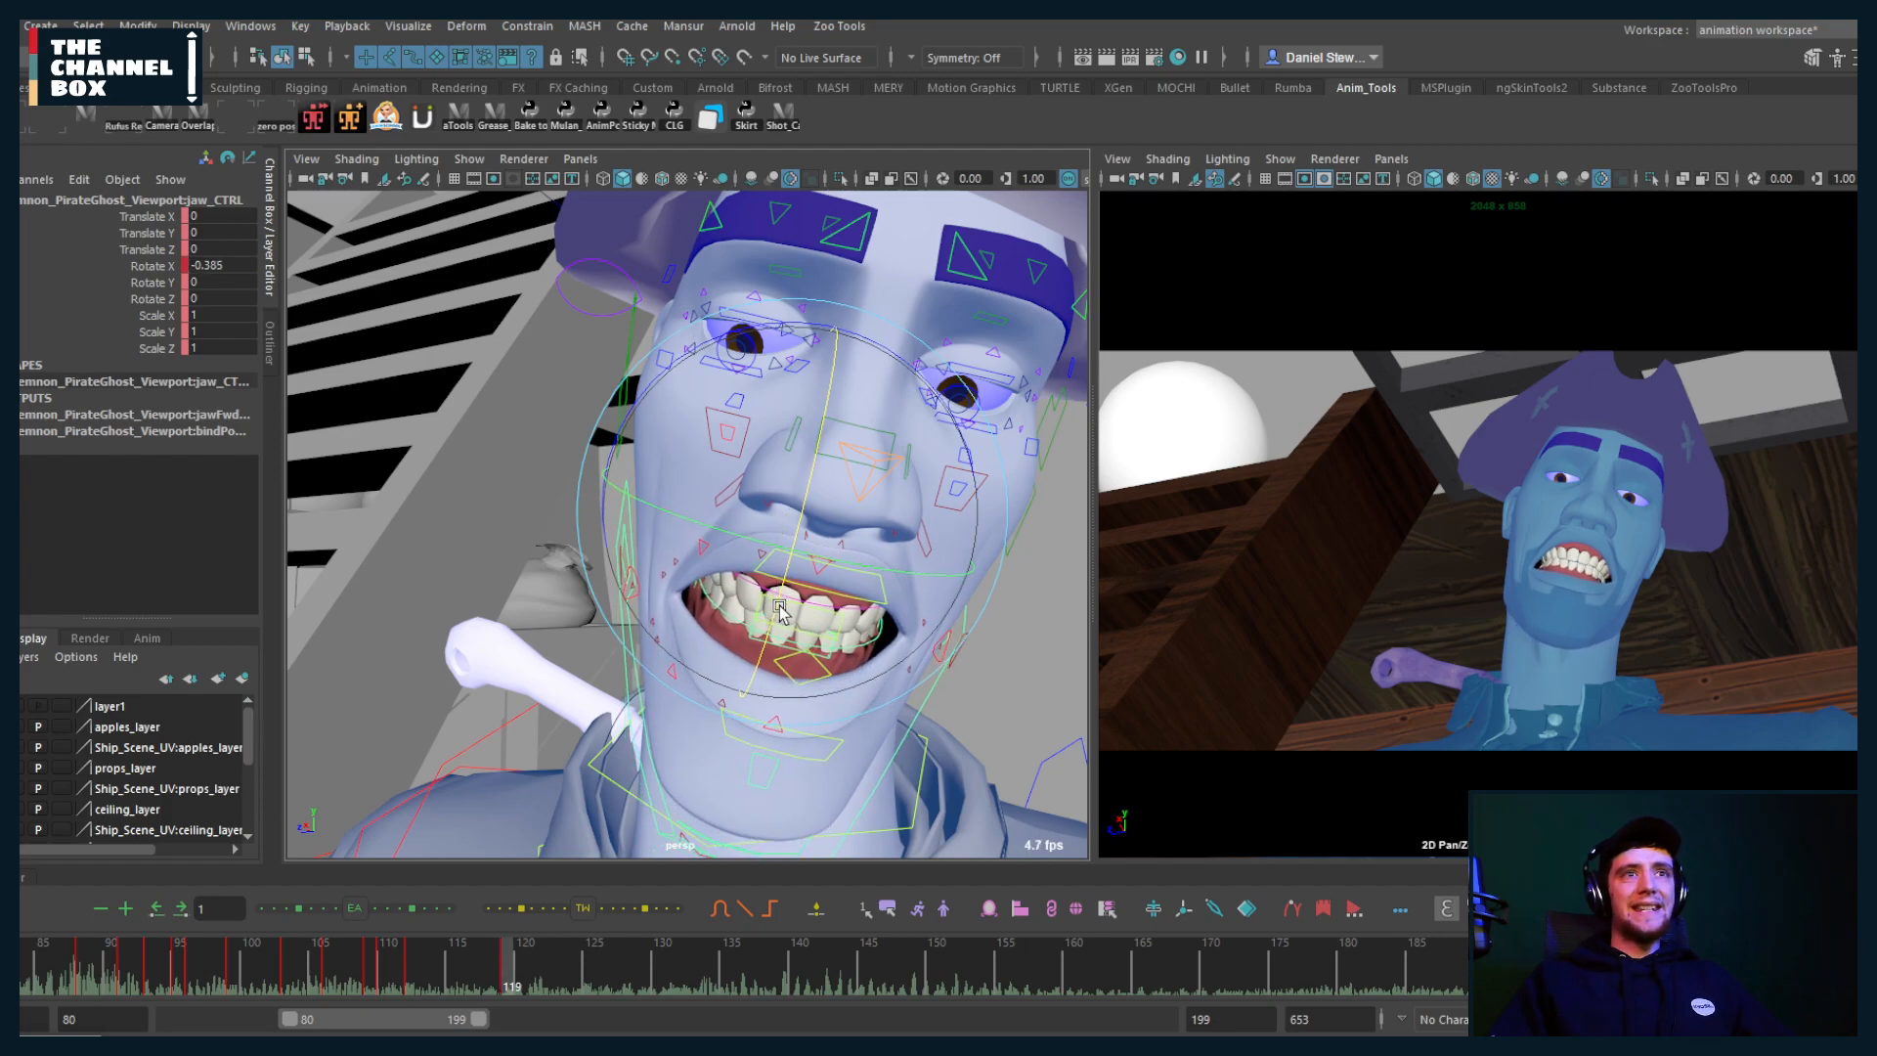
left_click_drag(511, 969, 461, 969)
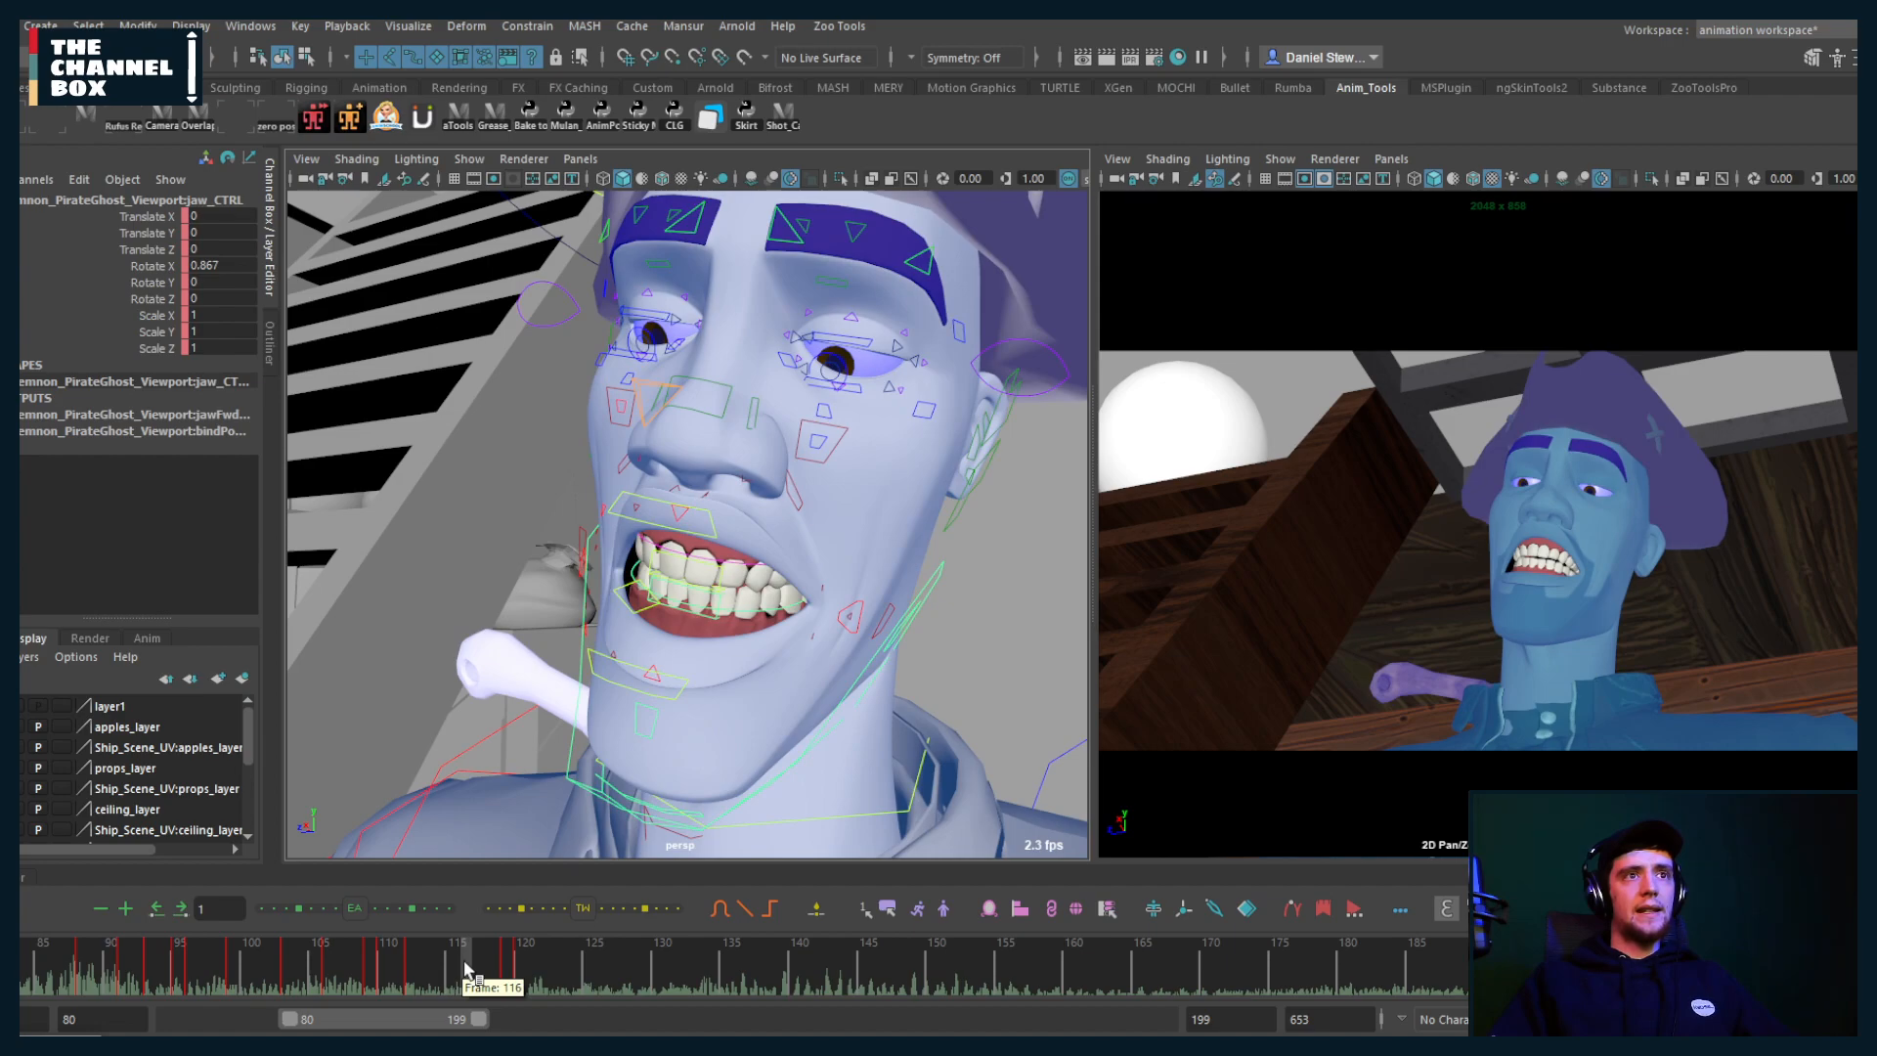
Step: Open the jaw to a Rotate X of about 5.201 at frame 116 and play the dialogue to check it
mouse_move(471, 969)
left_mouse_down()
mouse_move(508, 971)
mouse_move(440, 968)
mouse_move(466, 969)
left_mouse_up()
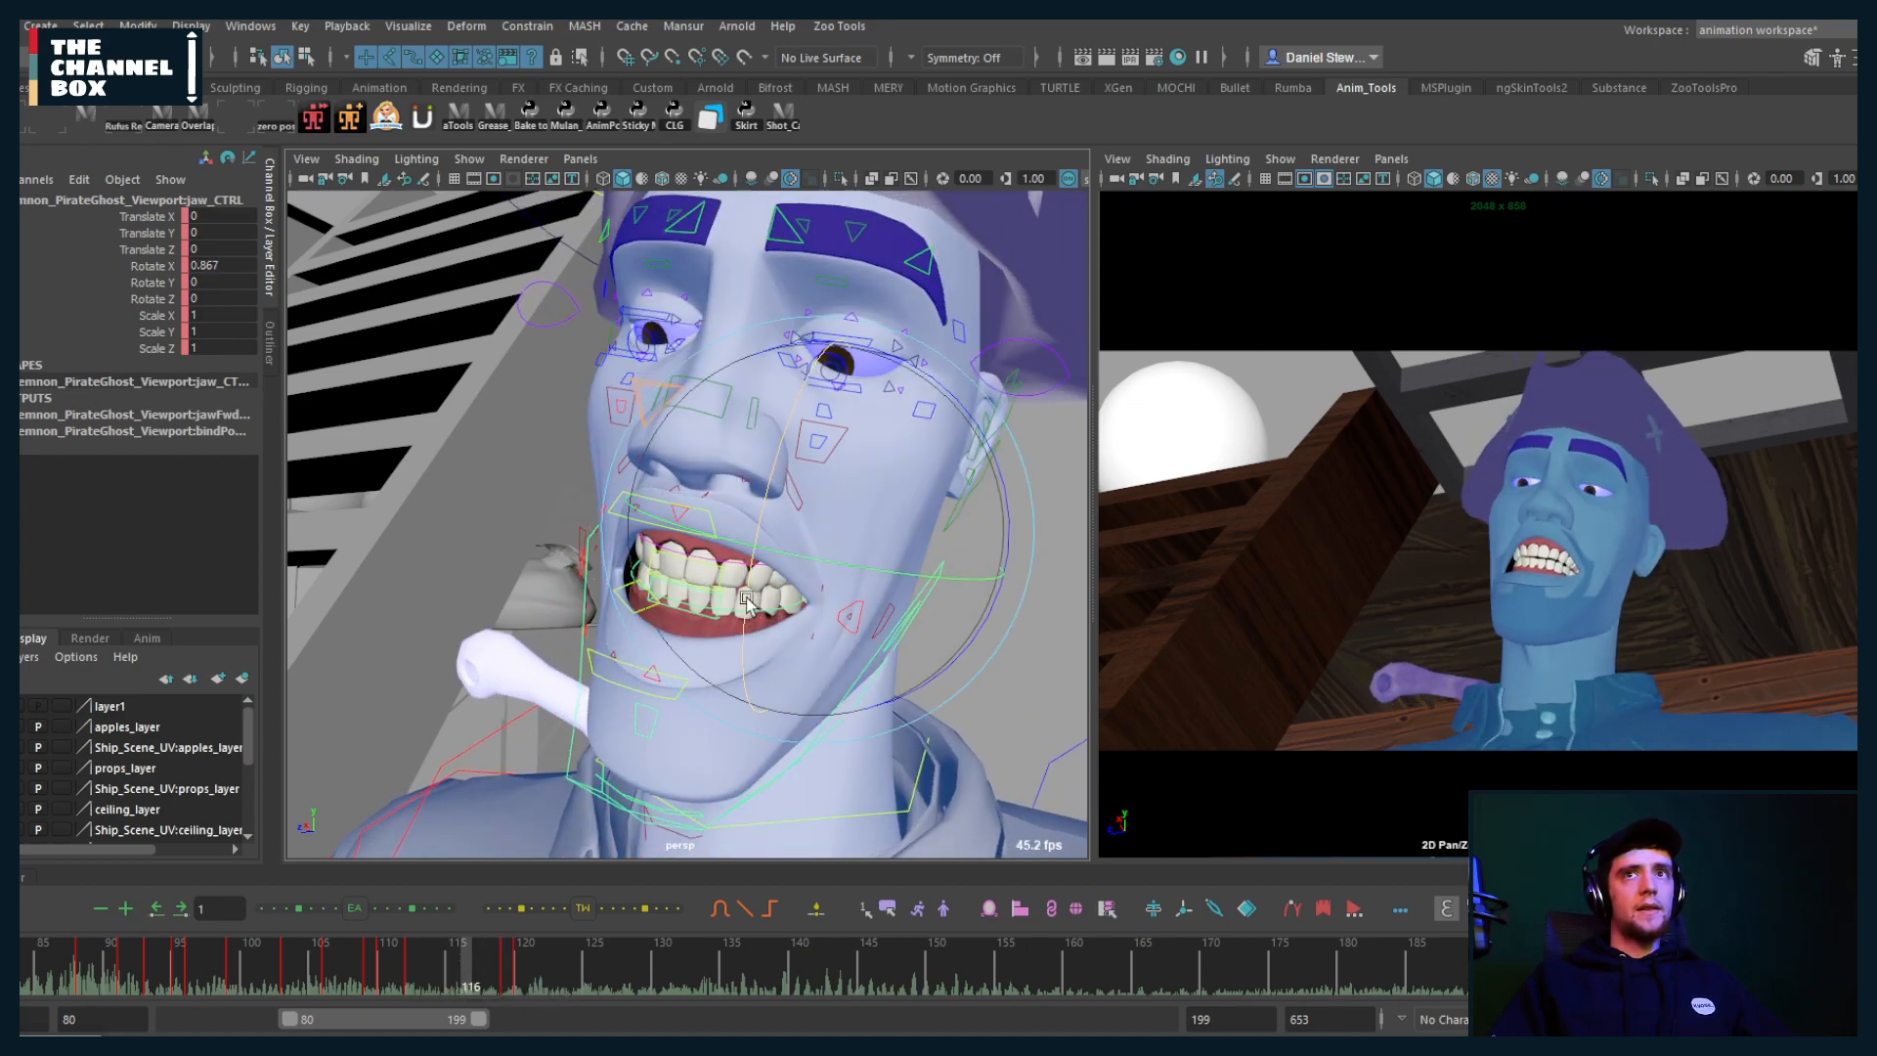
left_click_drag(745, 598, 743, 614)
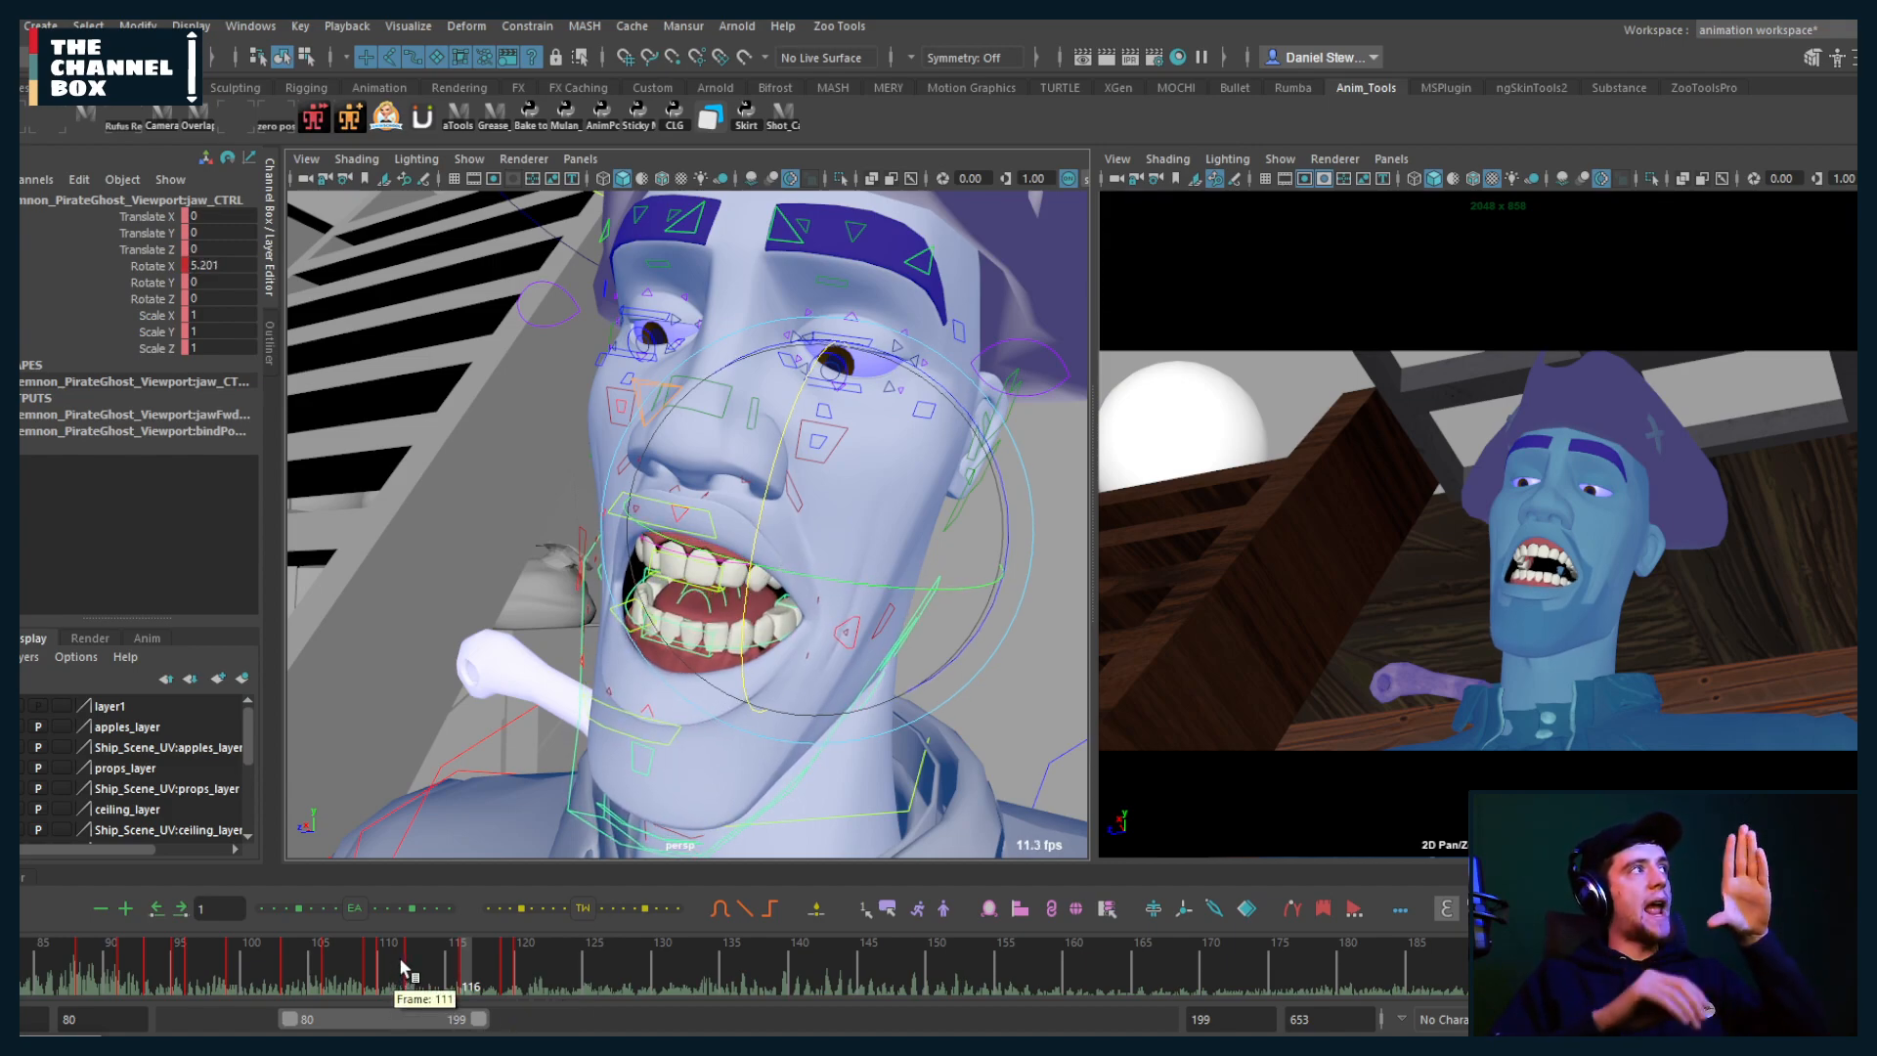
key("alt+v")
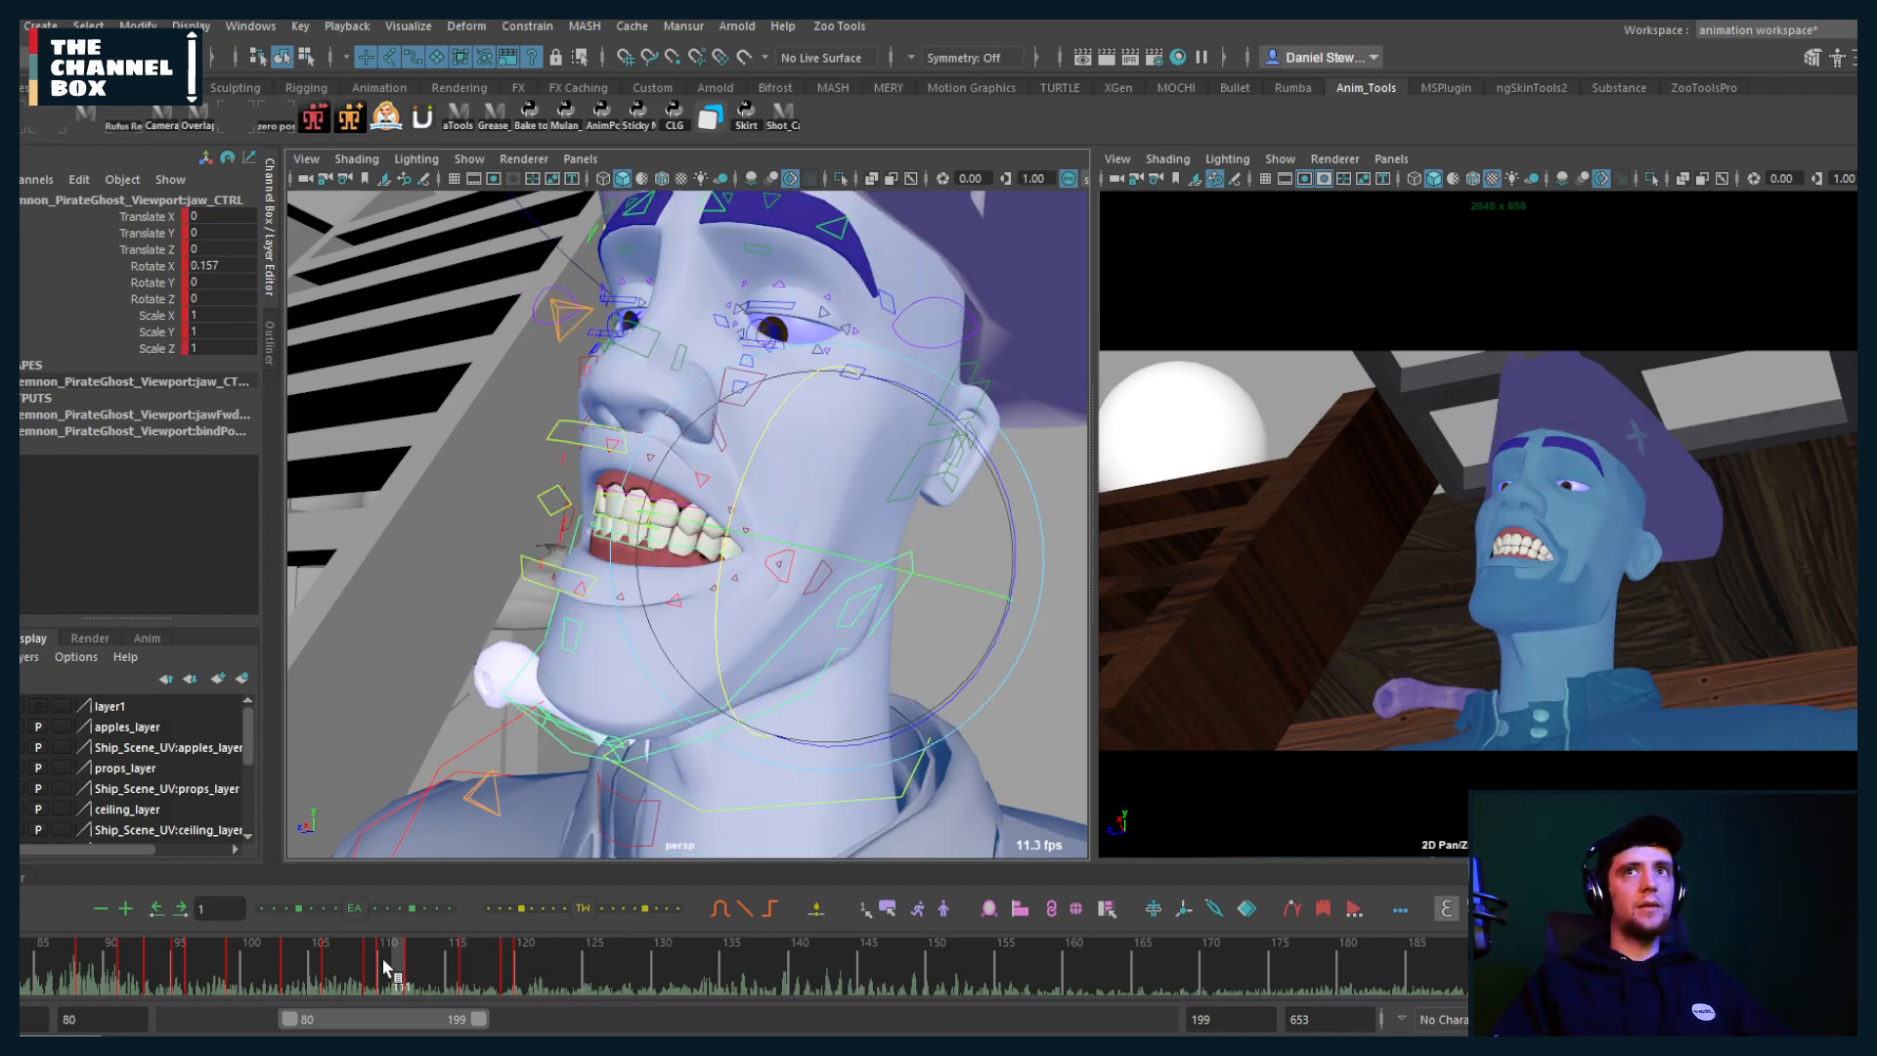
Step: Scrub the audio from frame 110 and partly close the jaw to a Rotate X of about 1.65 at frame 114
left_click_drag(386, 968, 437, 959)
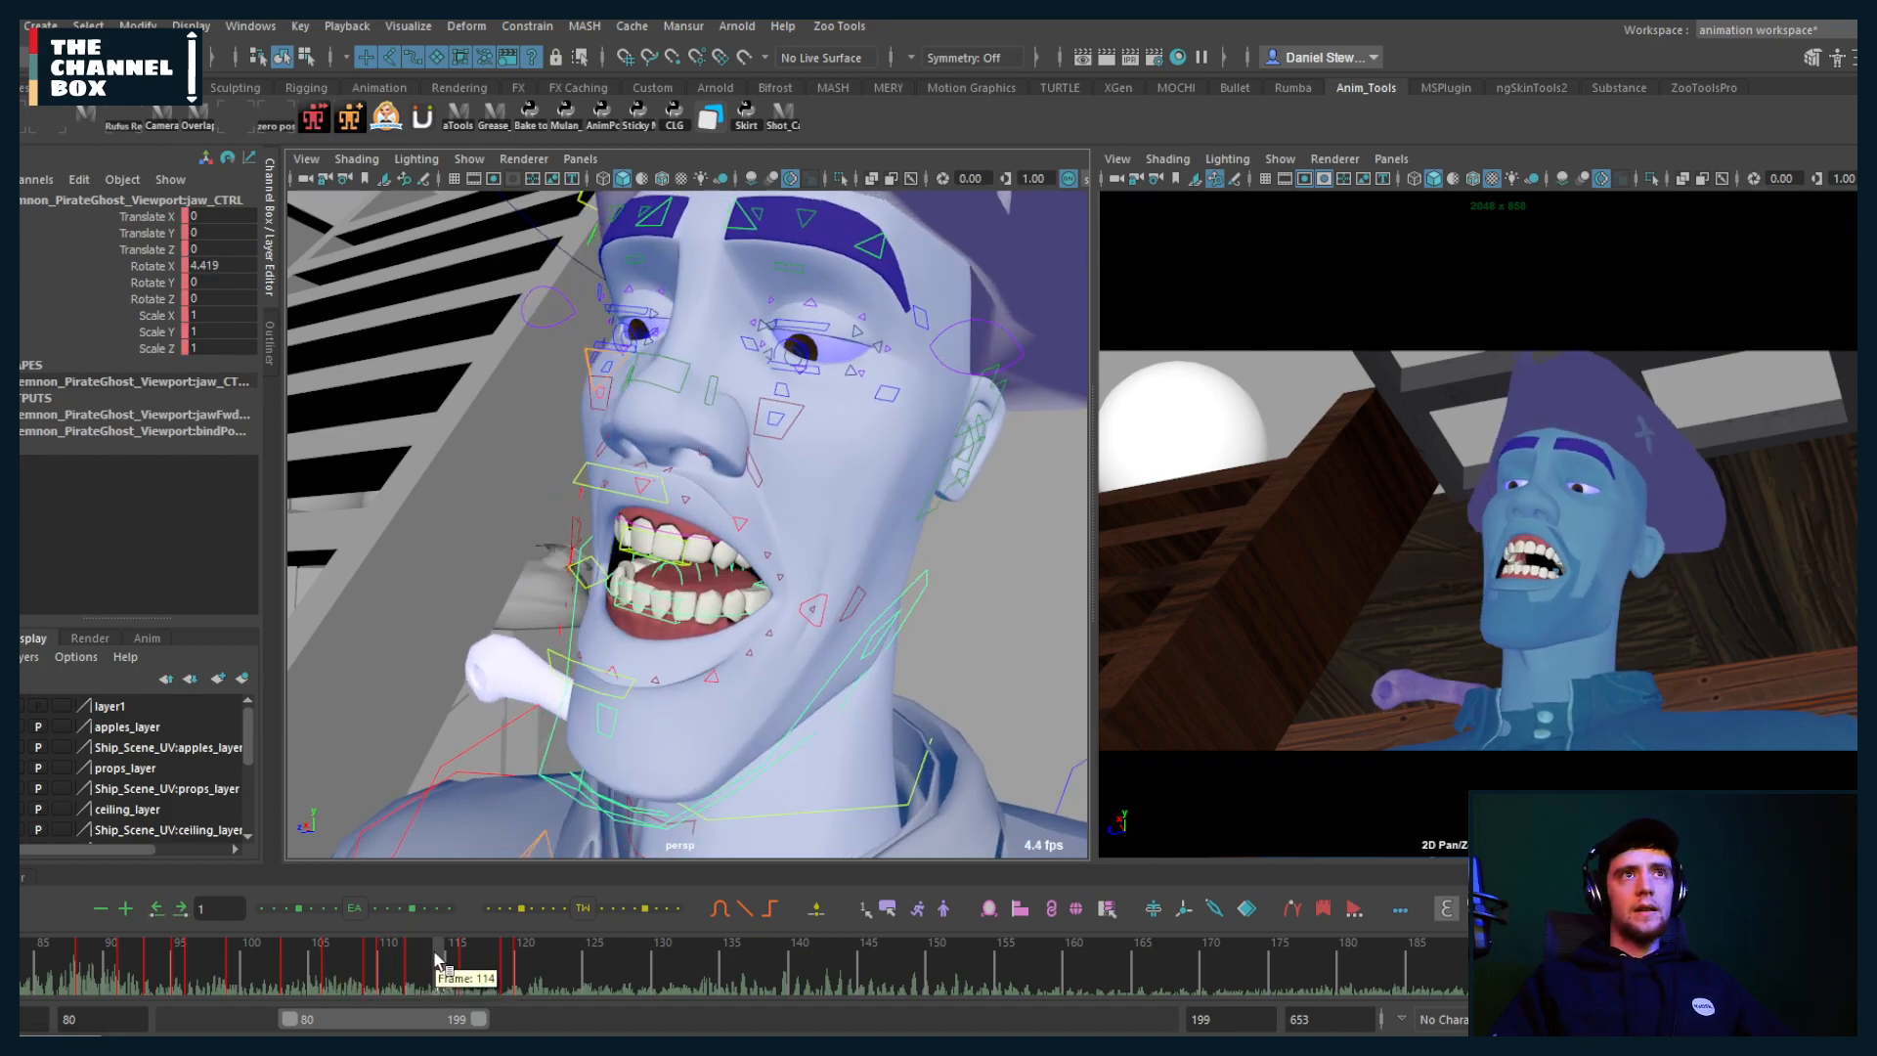
key("e")
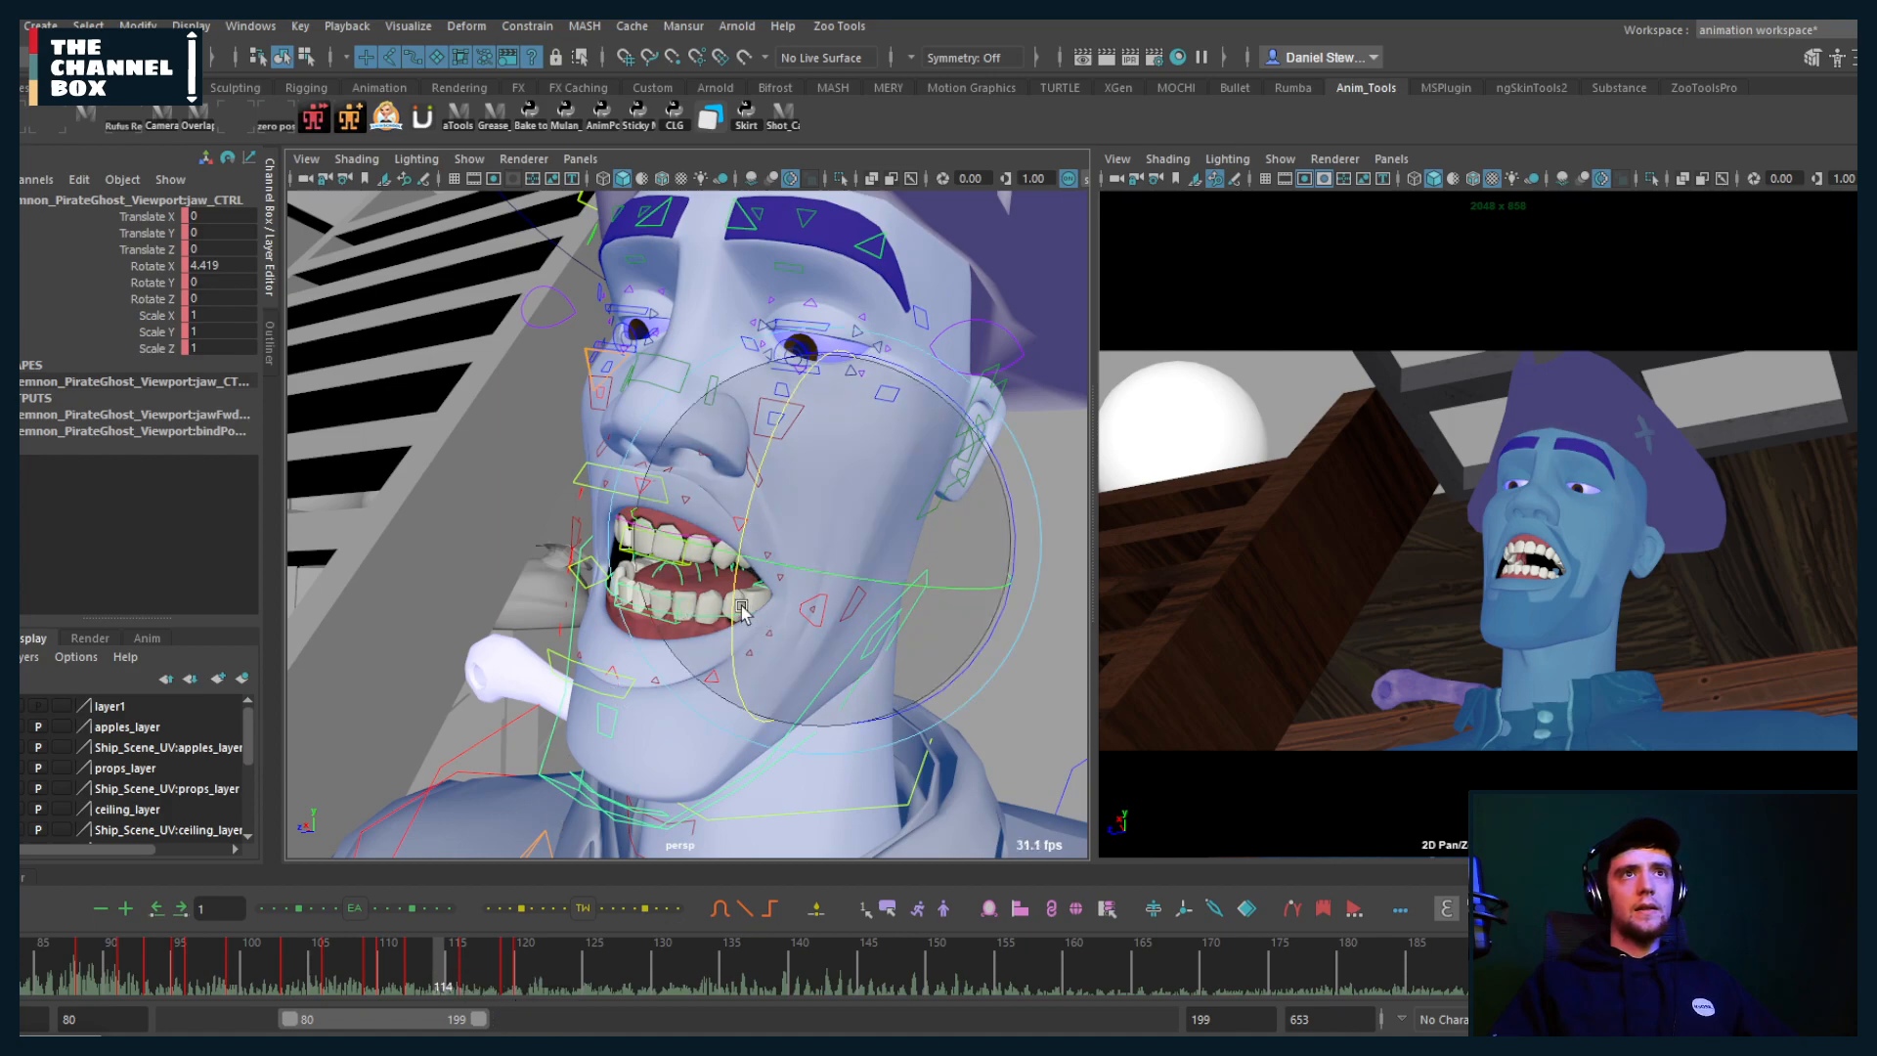
middle_click_drag(737, 604, 739, 599)
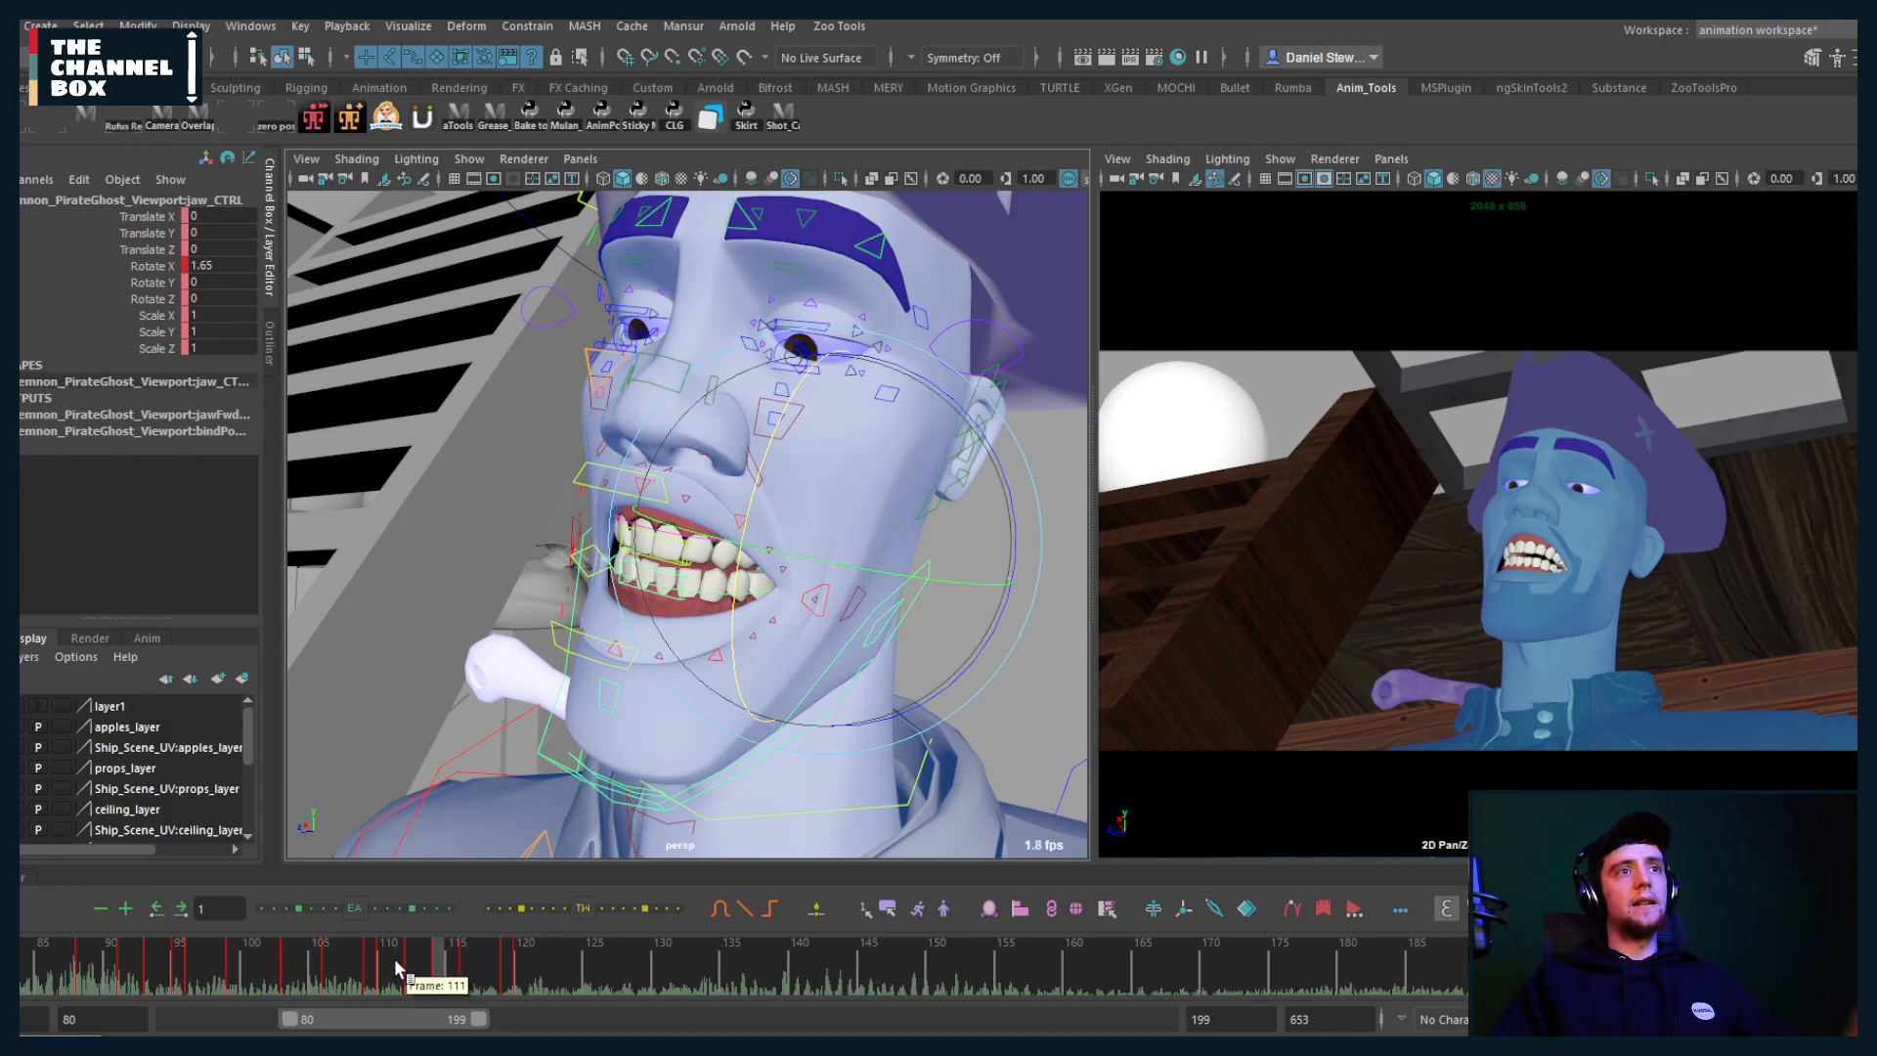
Step: Key the jaw's in-between pose at frame 113, delete the key at frame 114, and replay the section from about frame 110
key("alt+v")
left_click_drag(397, 963, 417, 963)
left_click(440, 968)
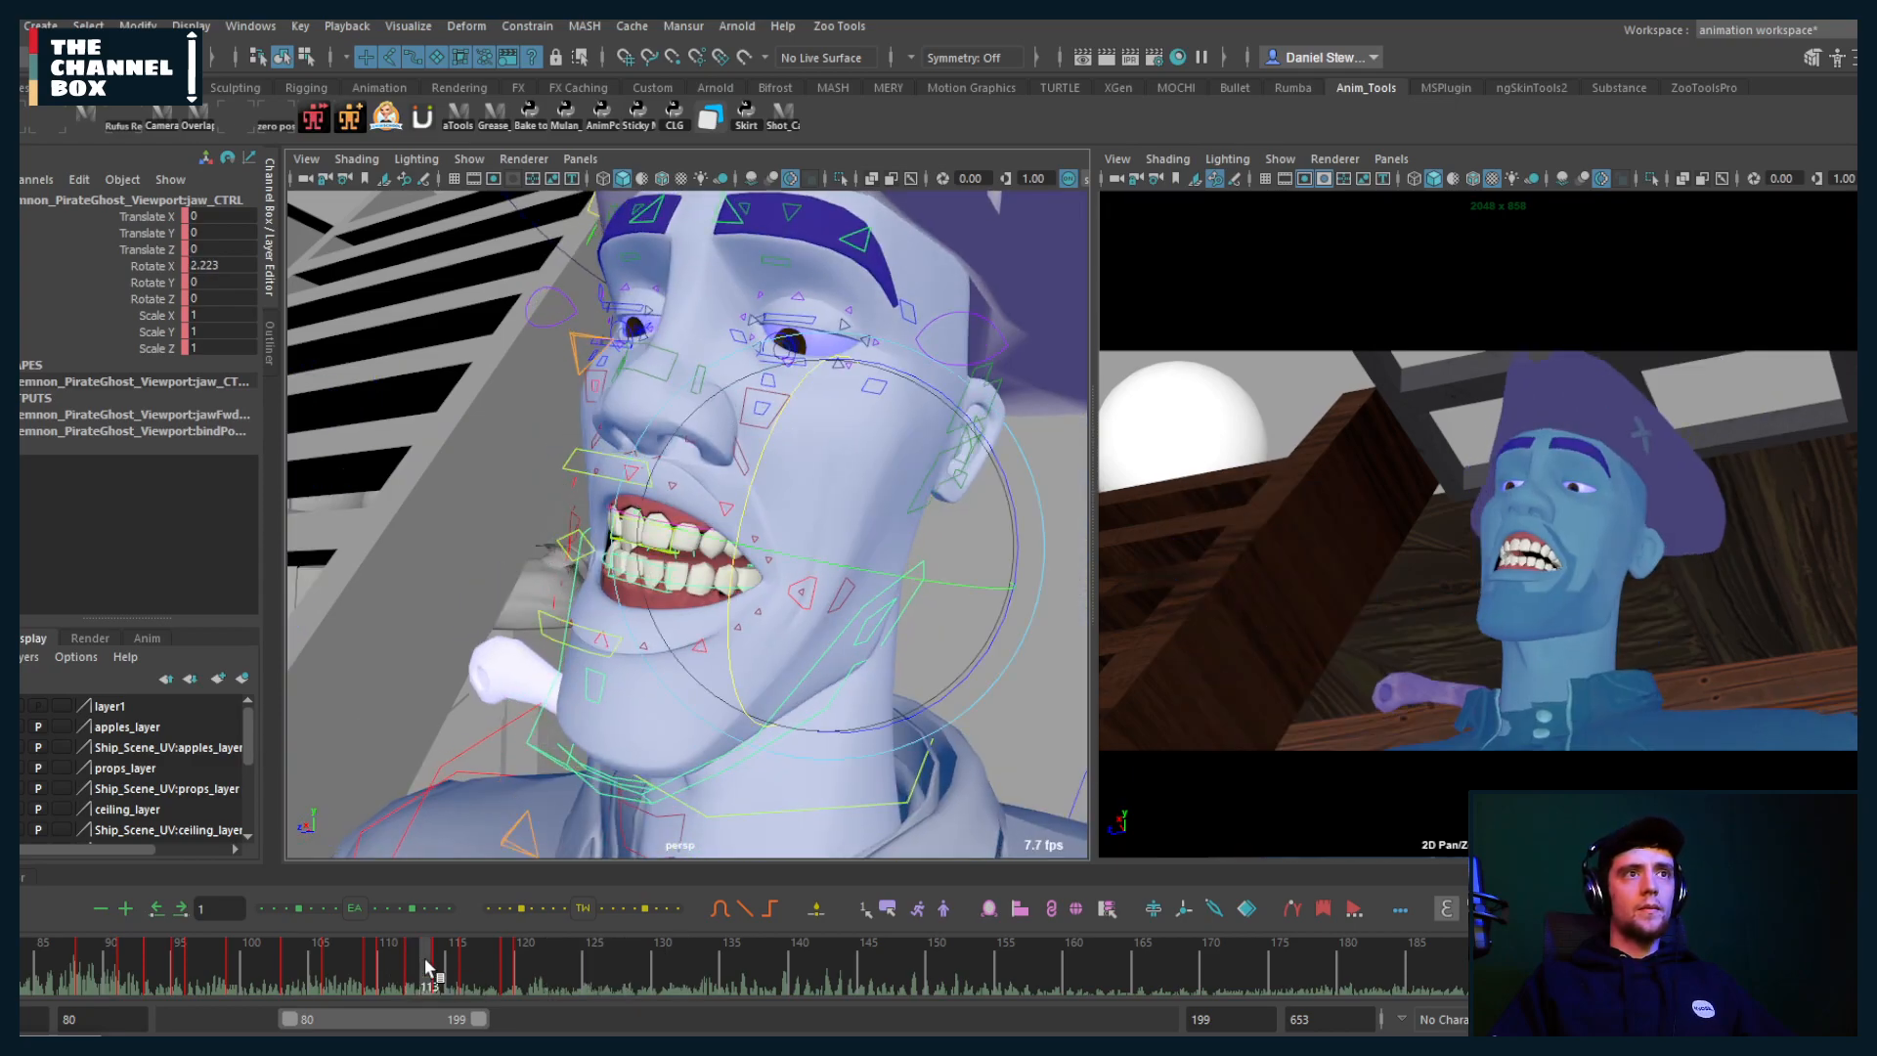
right_click(436, 966)
left_click(516, 681)
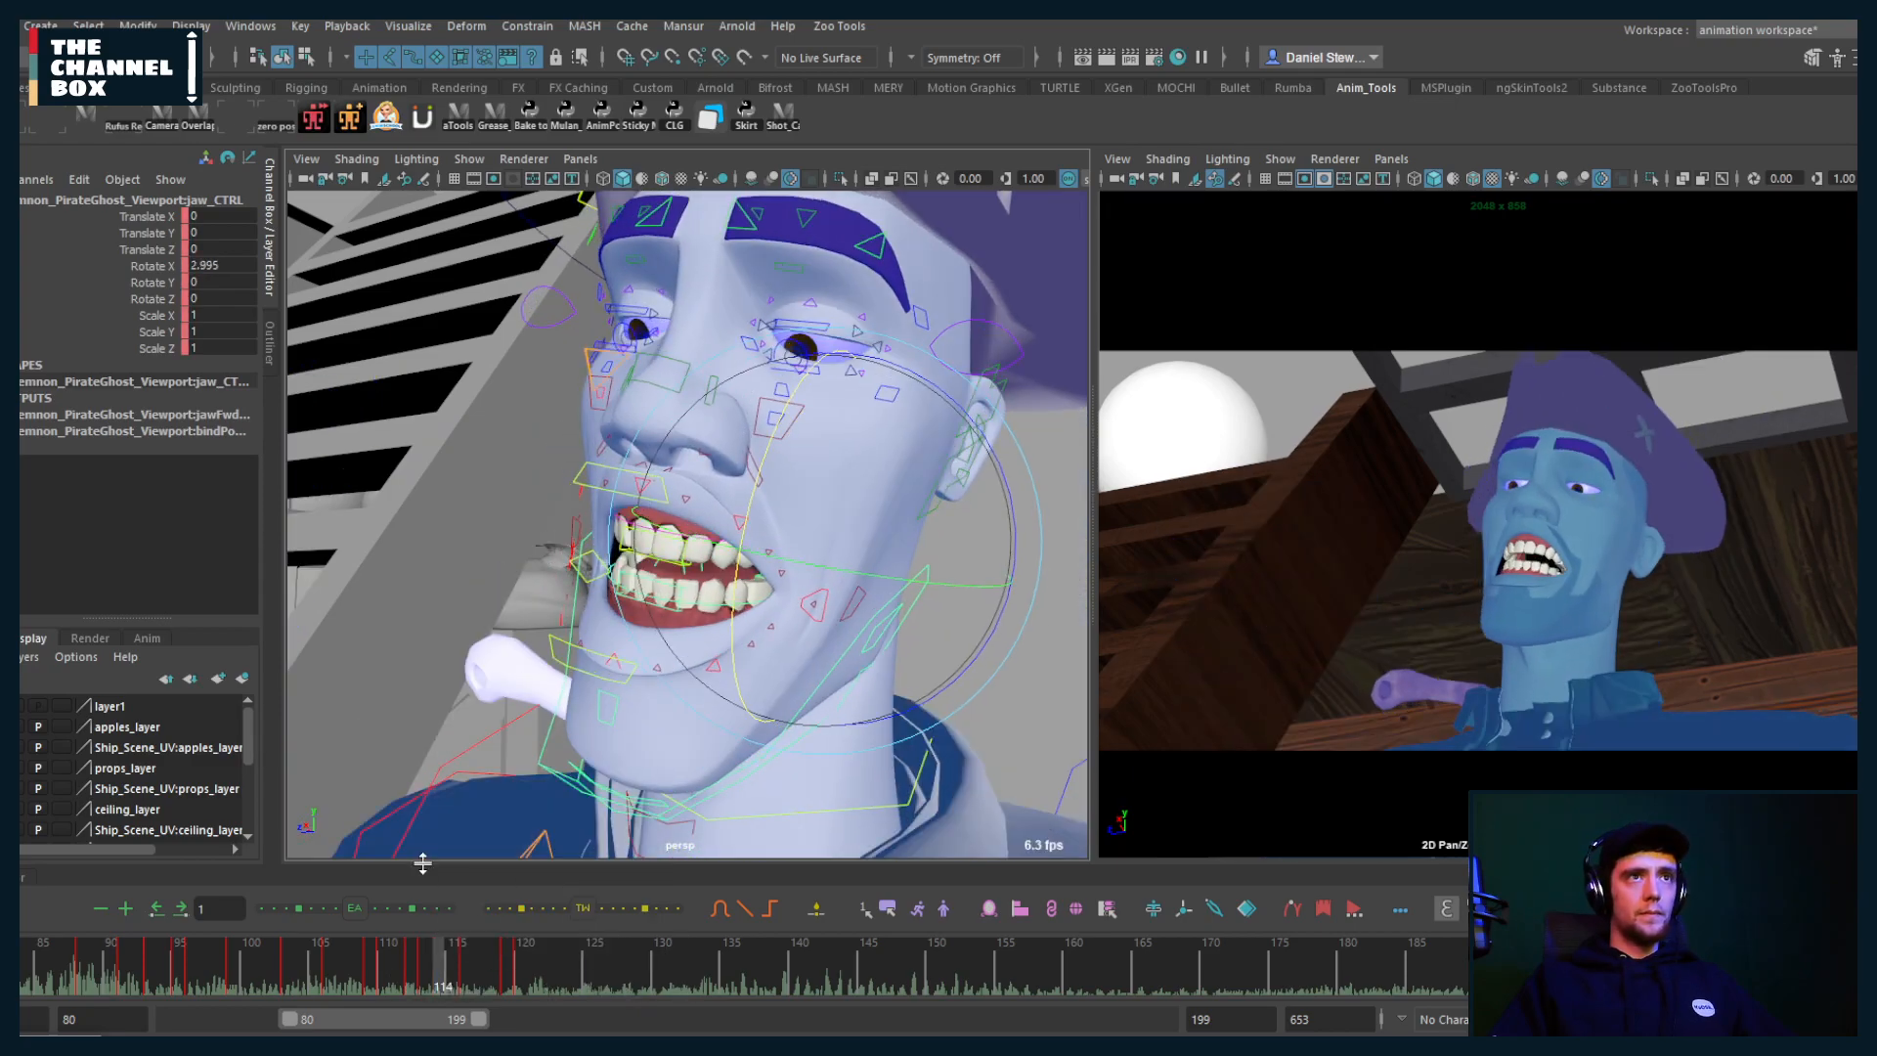
key("alt+v")
mouse_move(374, 970)
left_mouse_down()
mouse_move(452, 963)
mouse_move(391, 958)
left_mouse_up()
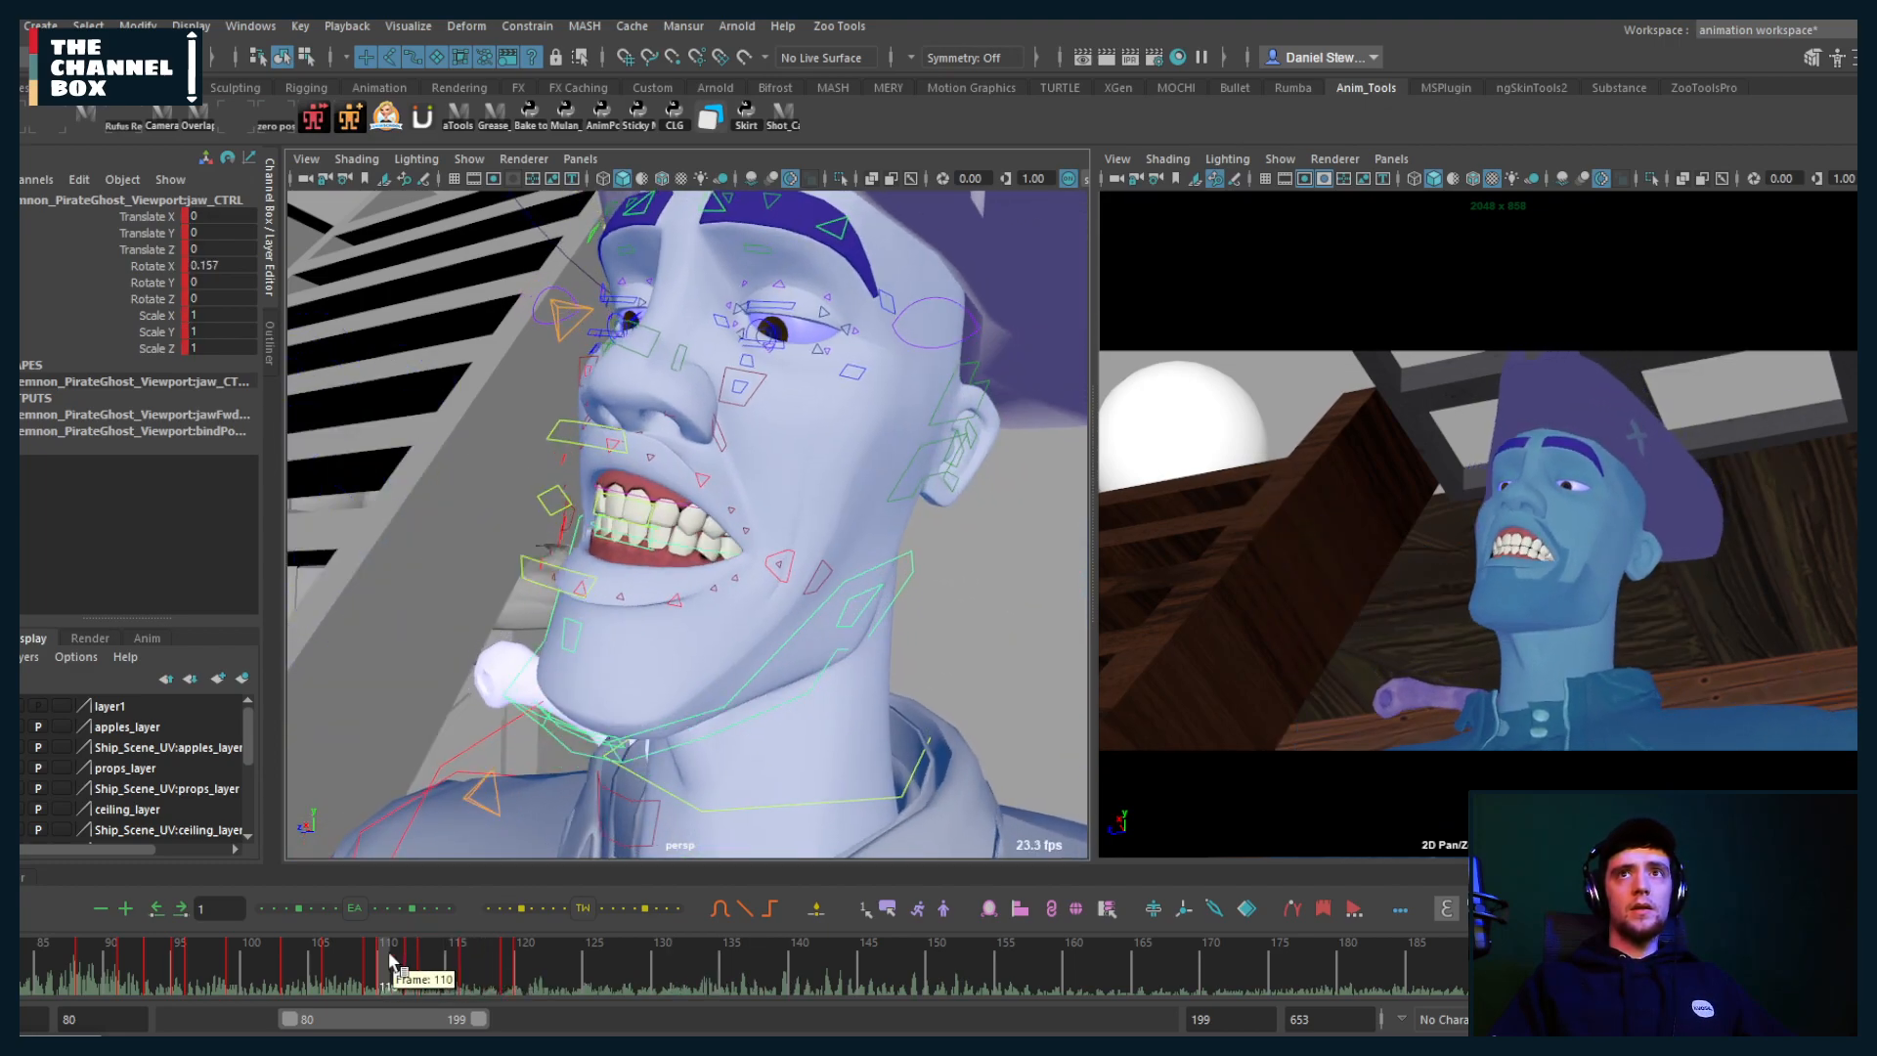
Step: Replay the dialogue from frame 110 and delete the jaw key at frame 113
key("alt+v")
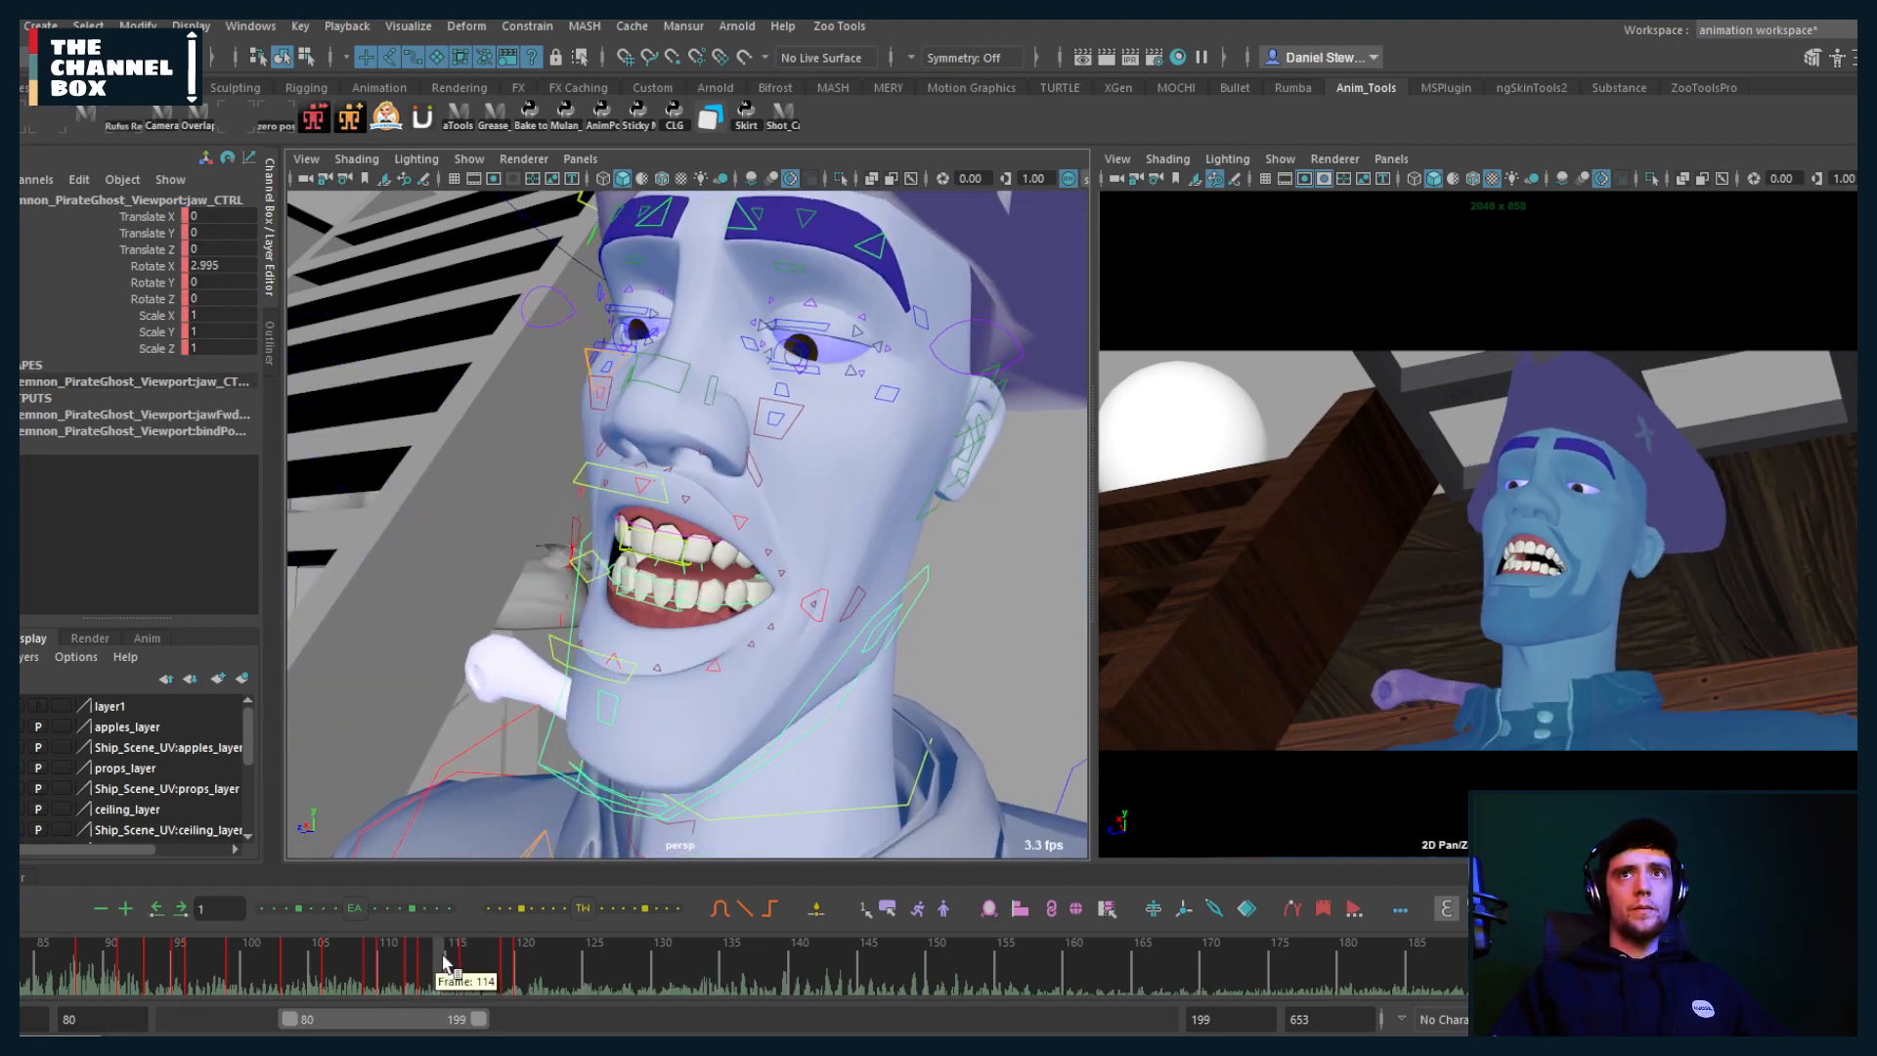
key("e")
left_click(431, 977)
right_click(431, 977)
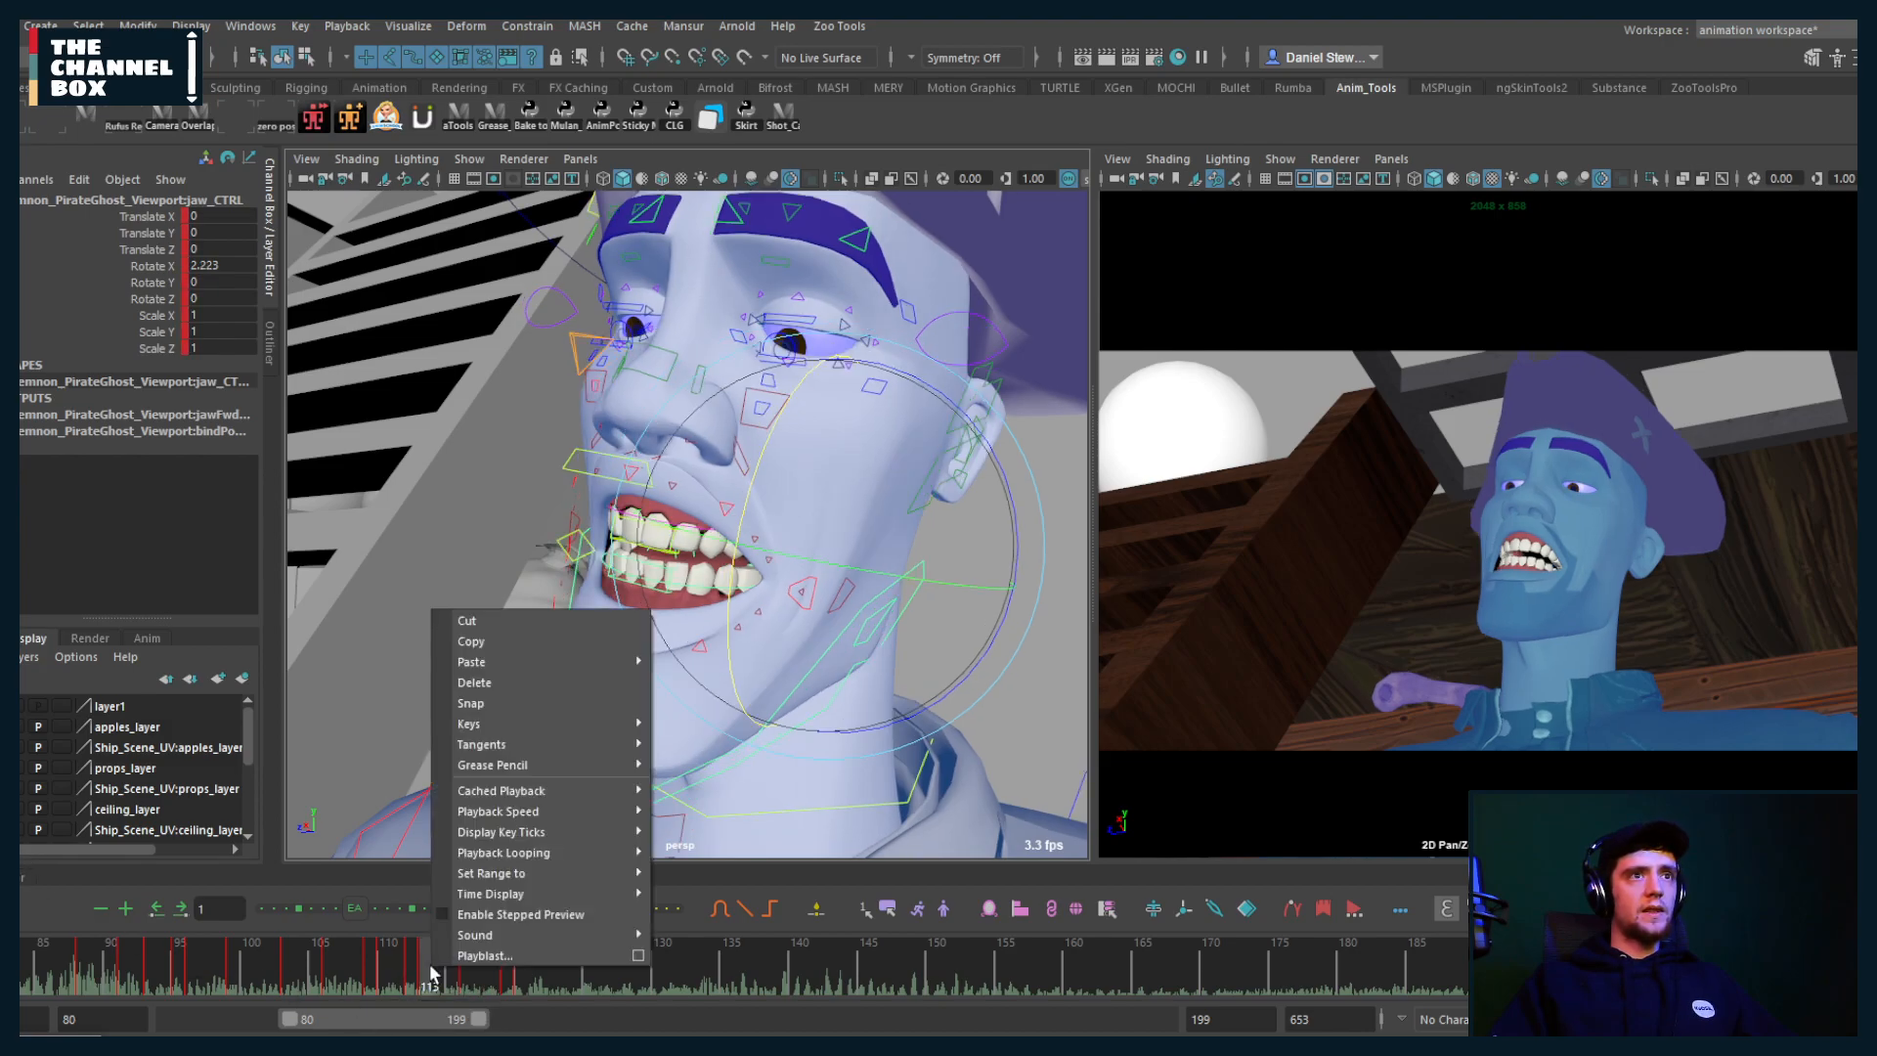
left_click(483, 683)
Step: Scrub and play the dialogue between frames 113 and 124 to examine the timing of the next jaw opening
left_click_drag(430, 956, 564, 972)
key("alt+v")
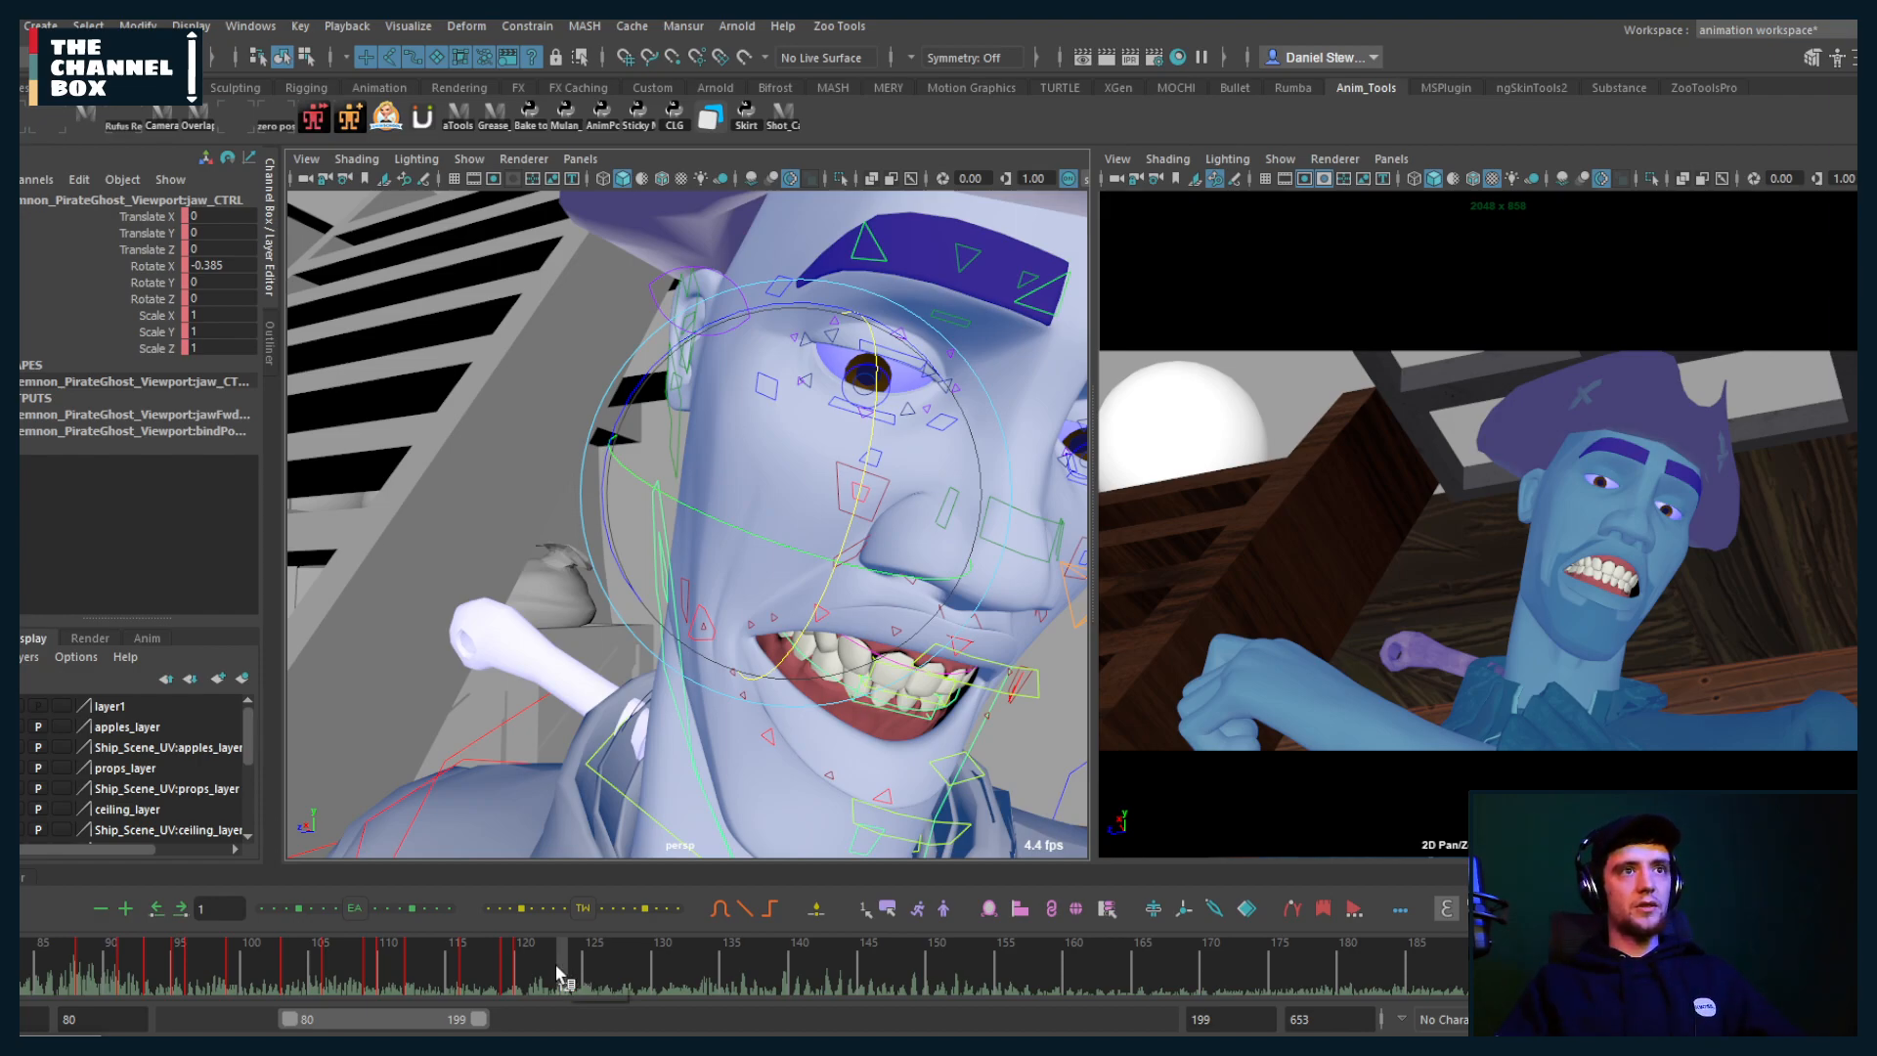
left_click(493, 977)
key("alt+v")
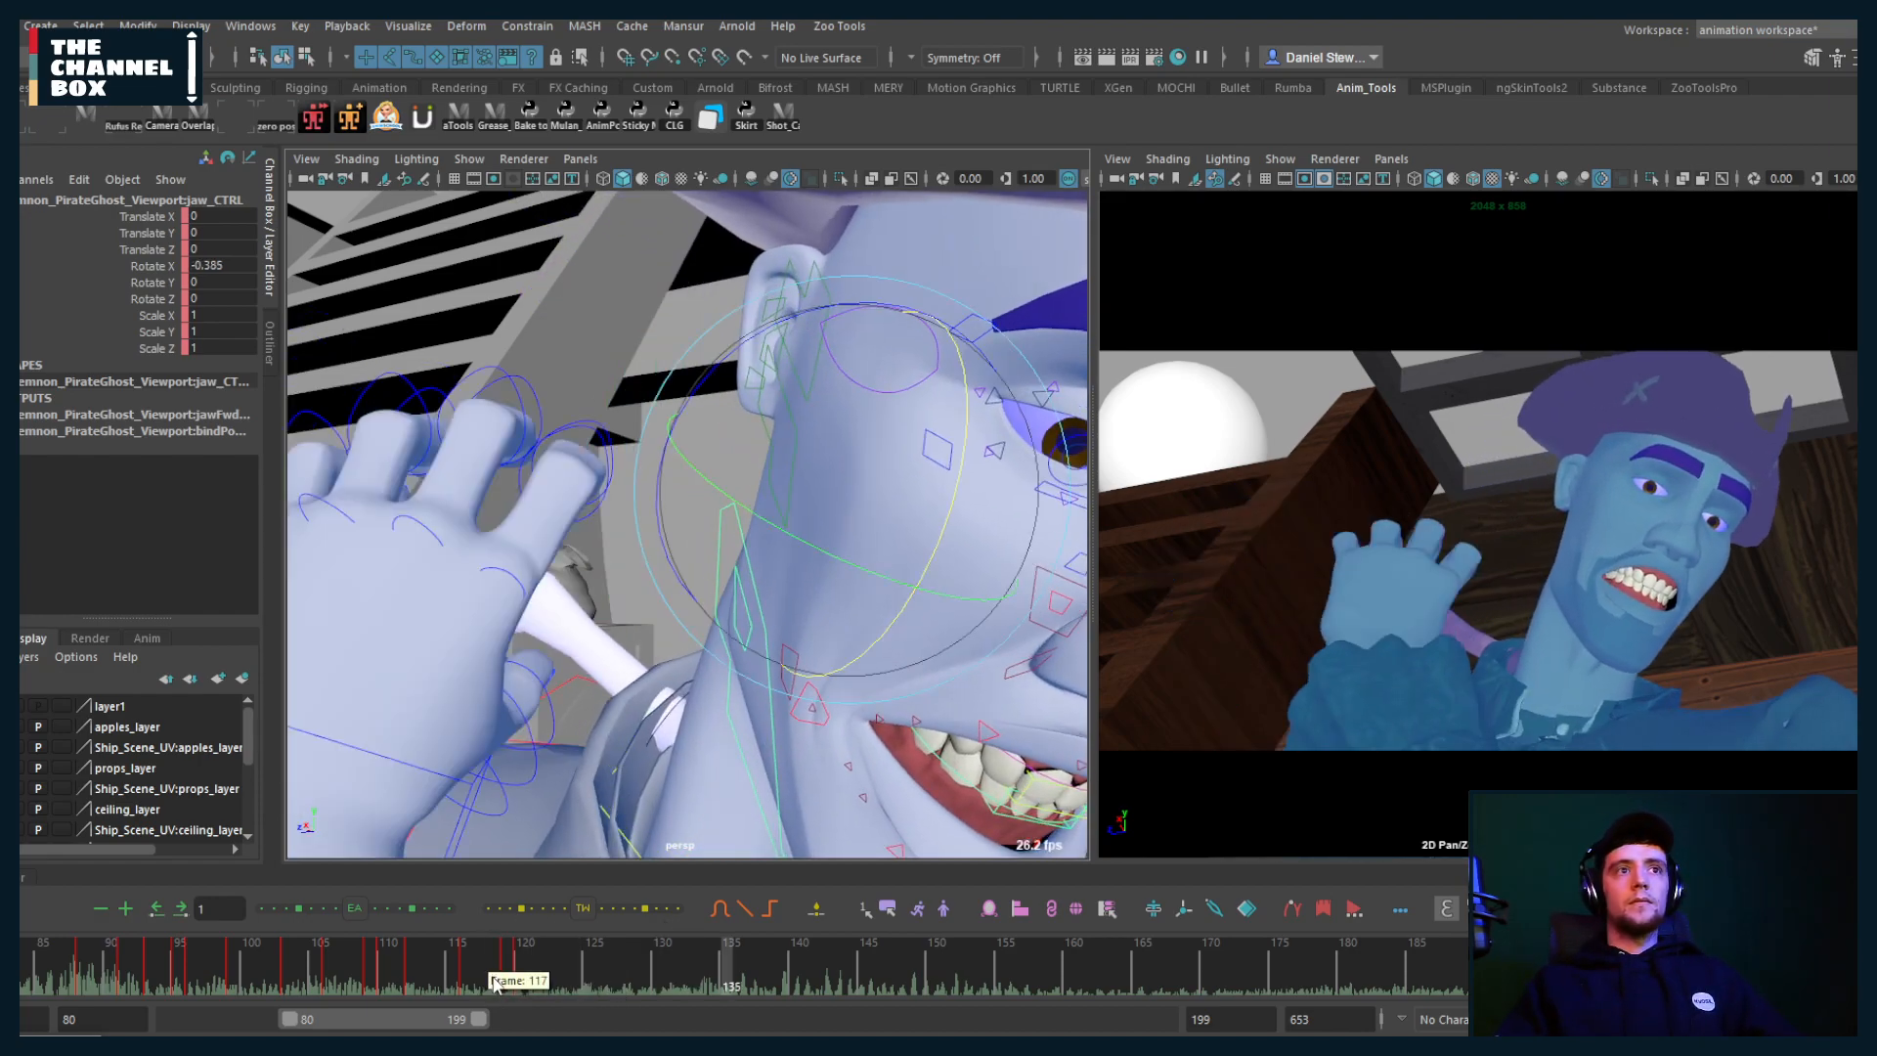
left_click_drag(493, 980, 558, 971)
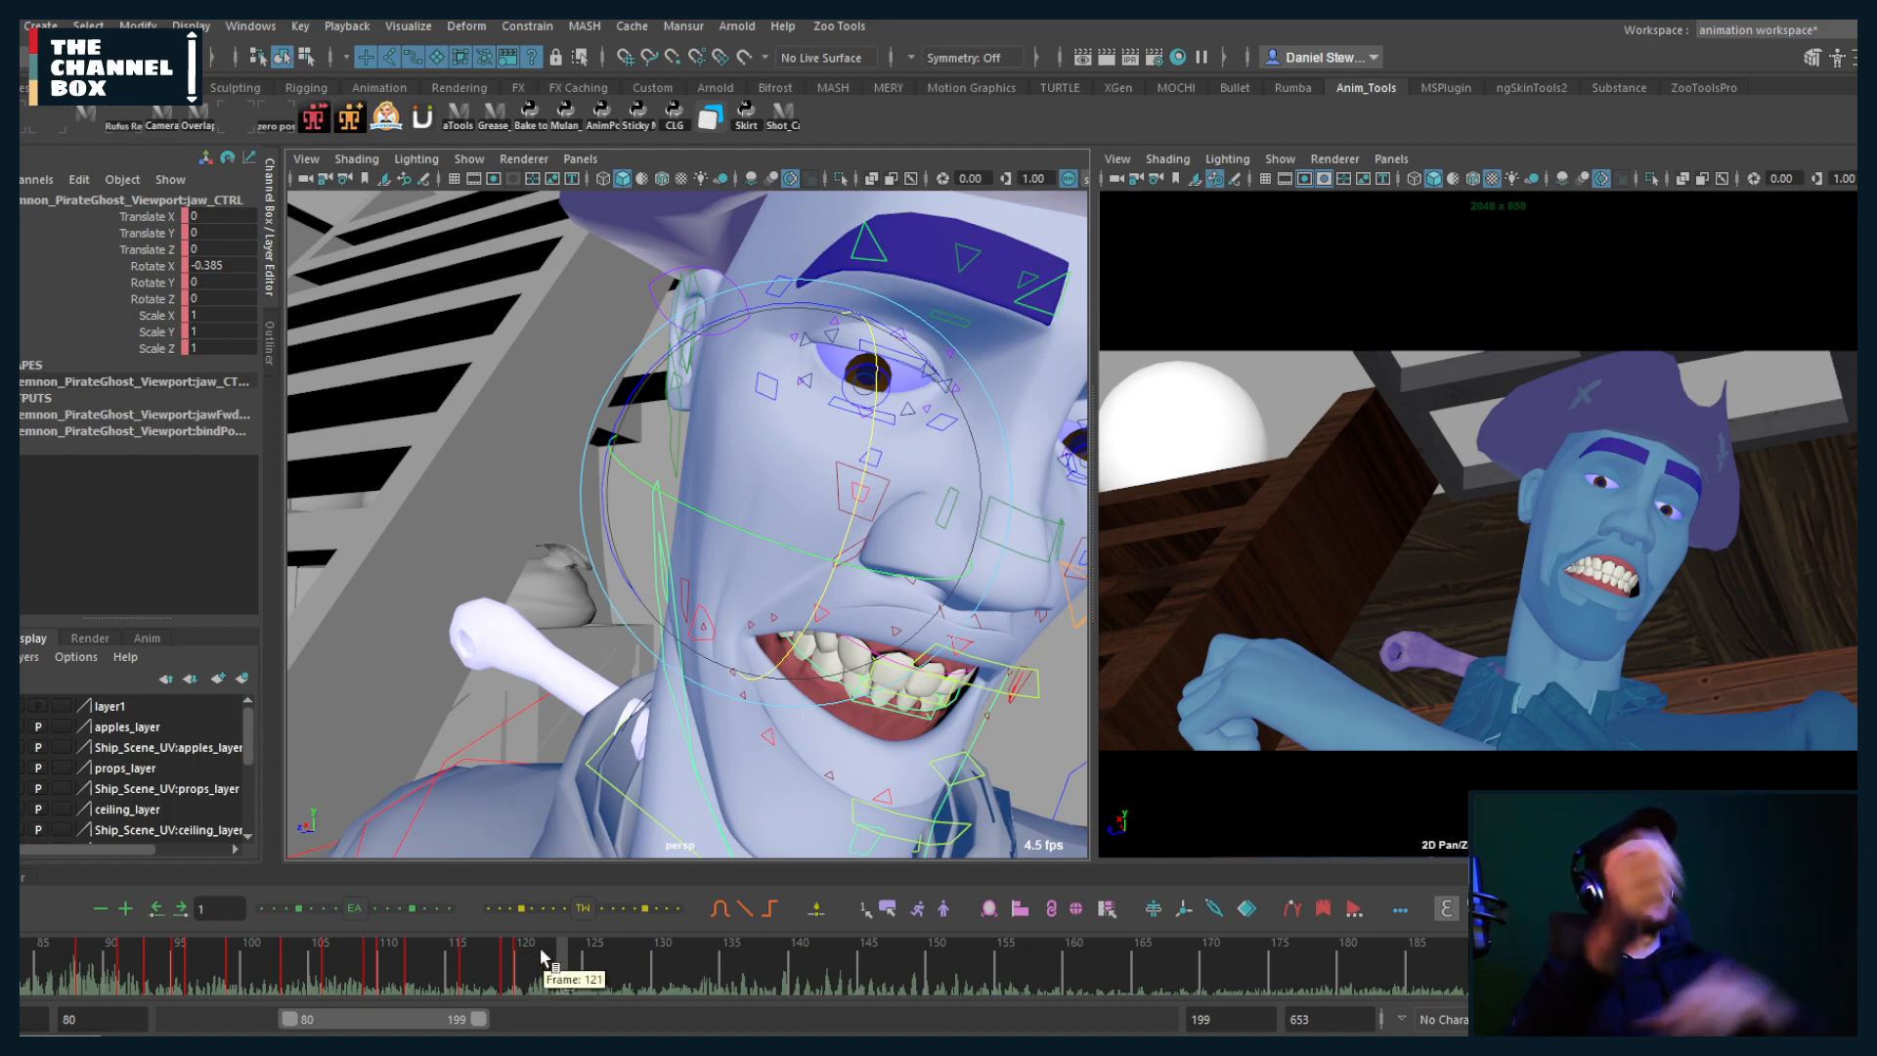
left_click(518, 966)
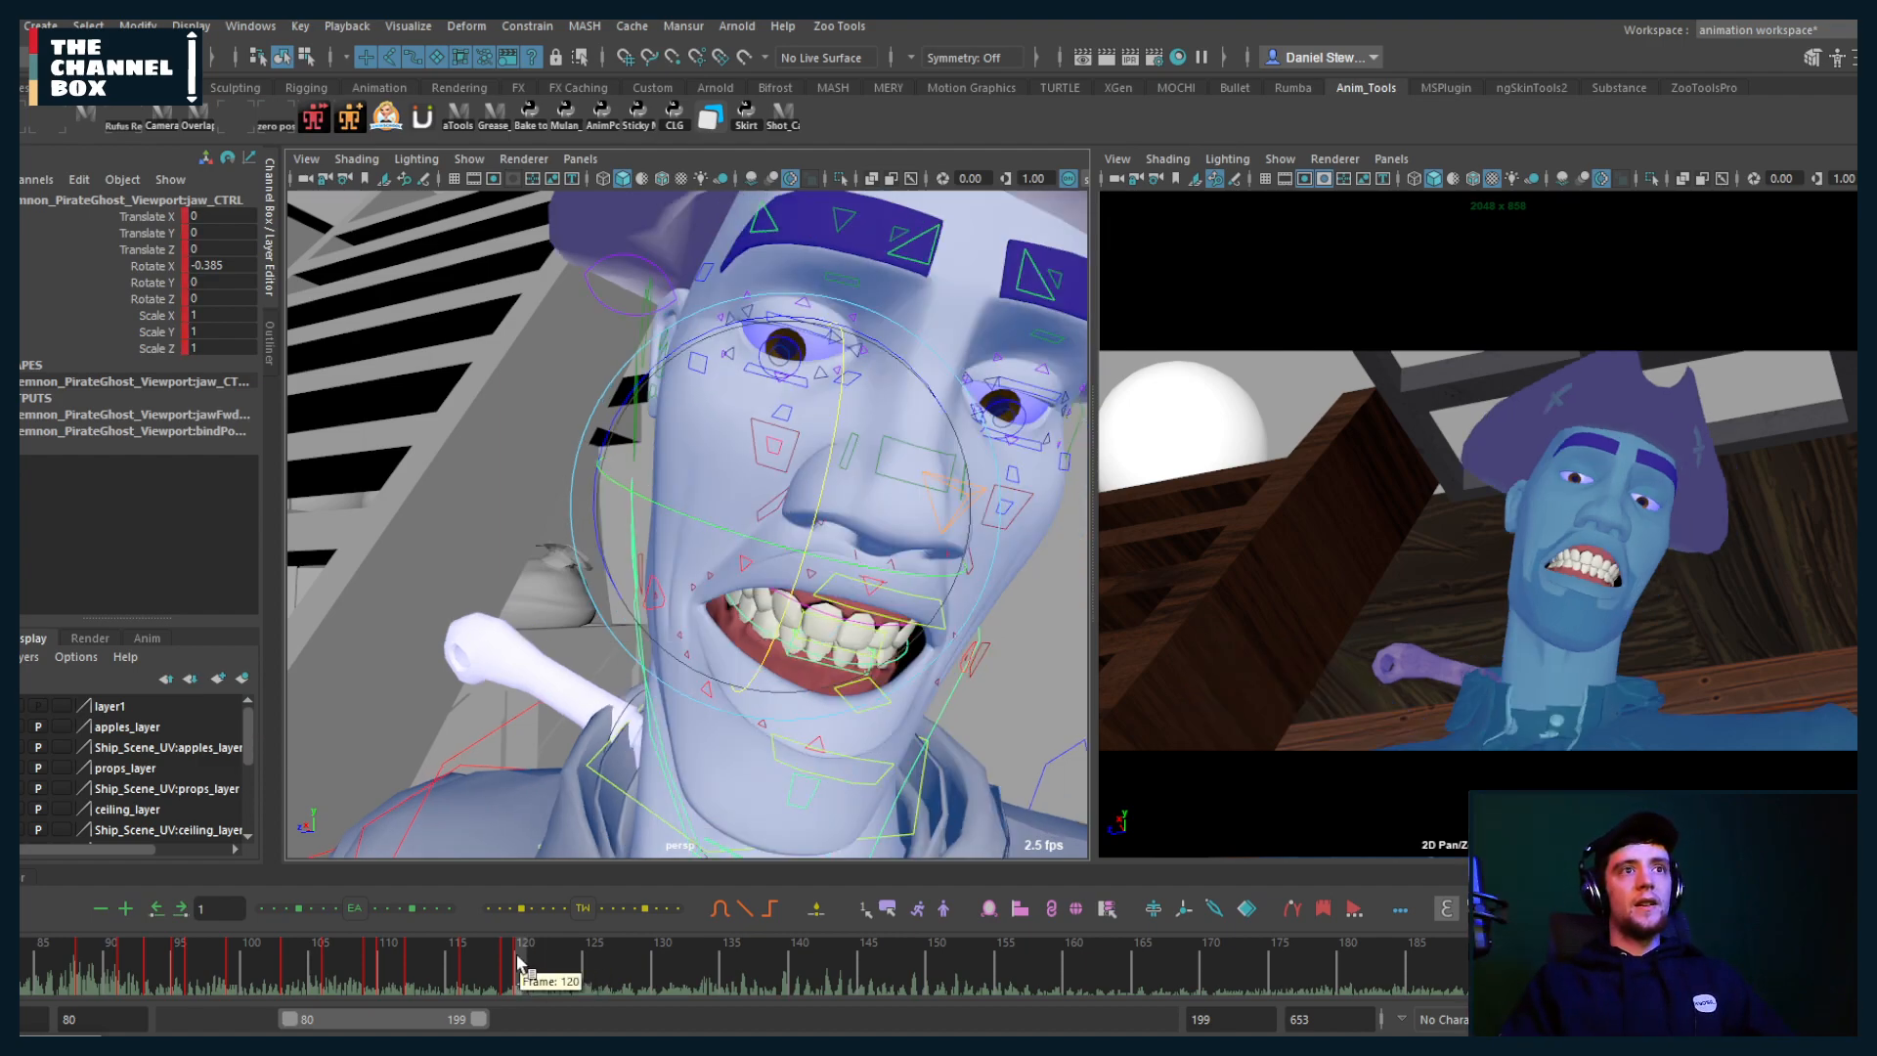
left_click_drag(536, 966, 577, 960)
Step: Try repositioning the lower-lip control at frame 124 and undo the move
left_click_drag(766, 777, 612, 700, "alt")
left_click(738, 697)
left_click_drag(504, 601, 512, 516)
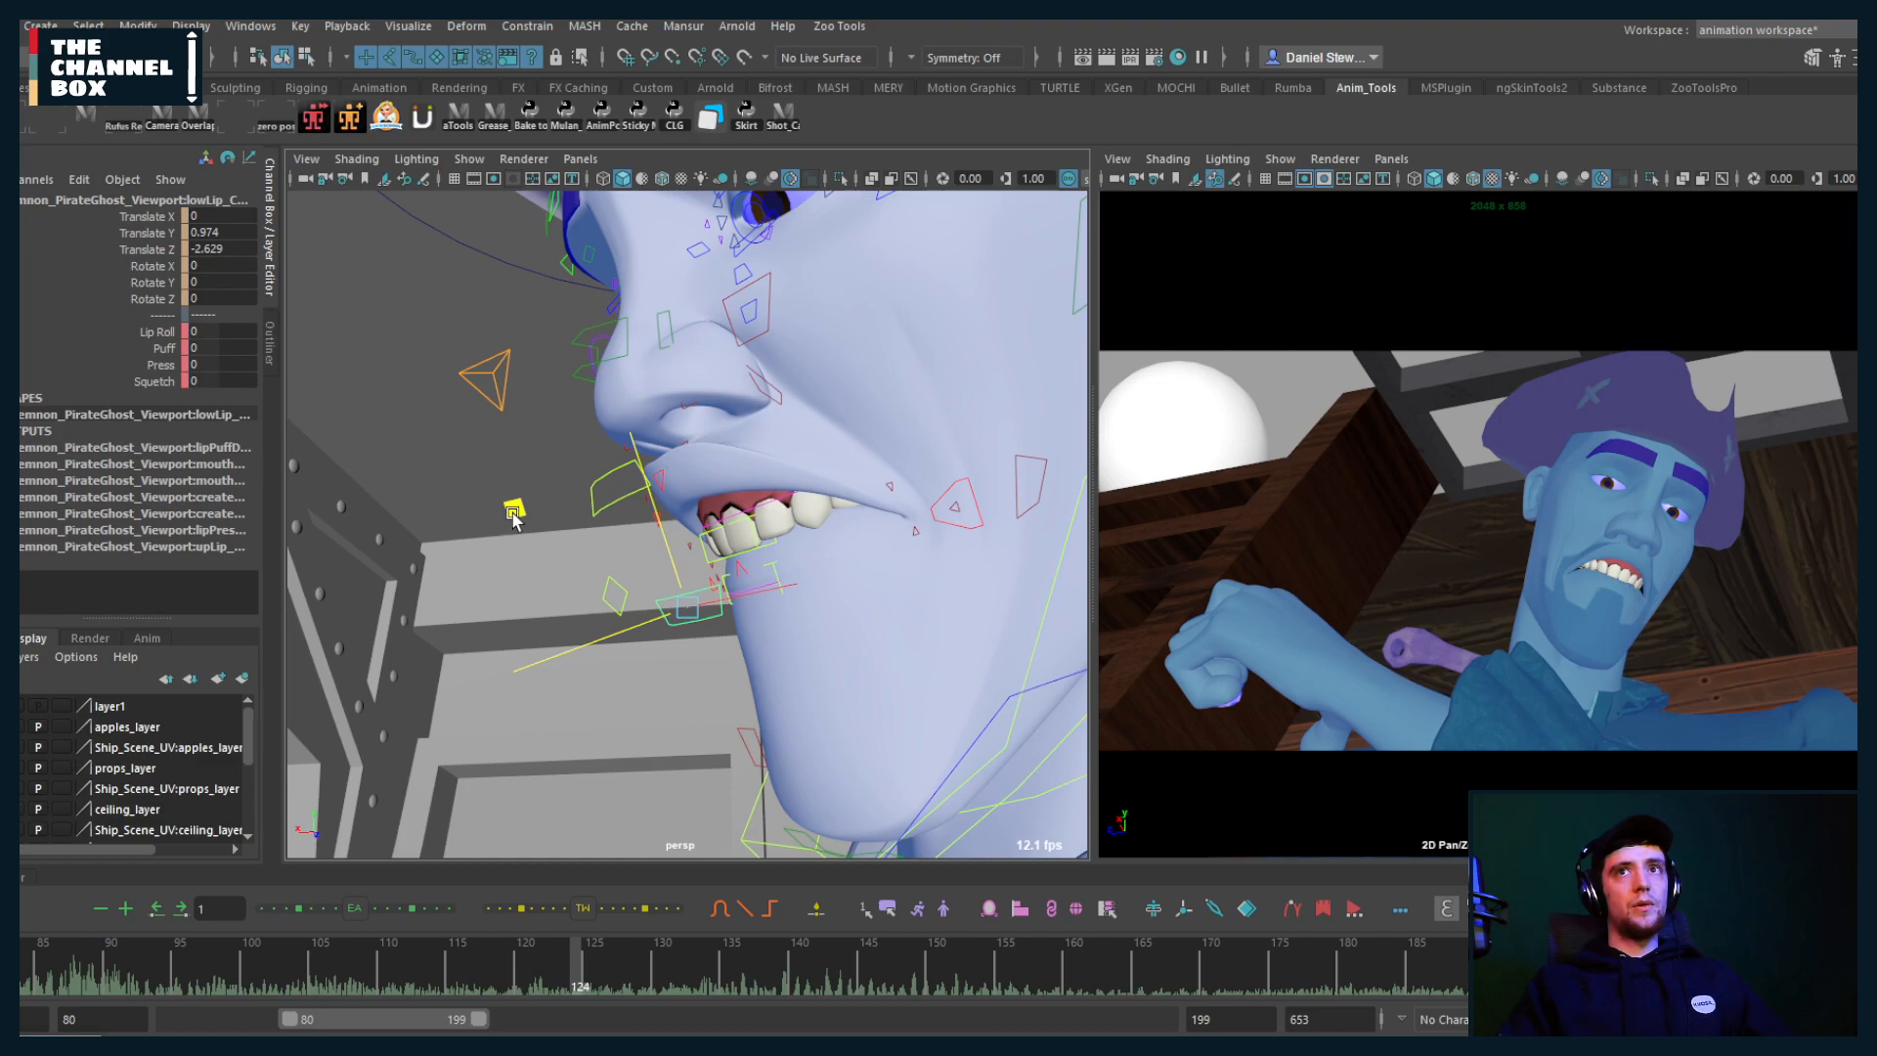
key("ctrl+z")
left_click_drag(572, 577, 677, 645, "alt")
Step: Key the jaw's pose at frame 122 and hold its Rotate X at about 1.901 from frame 124 to 125
left_click(696, 779)
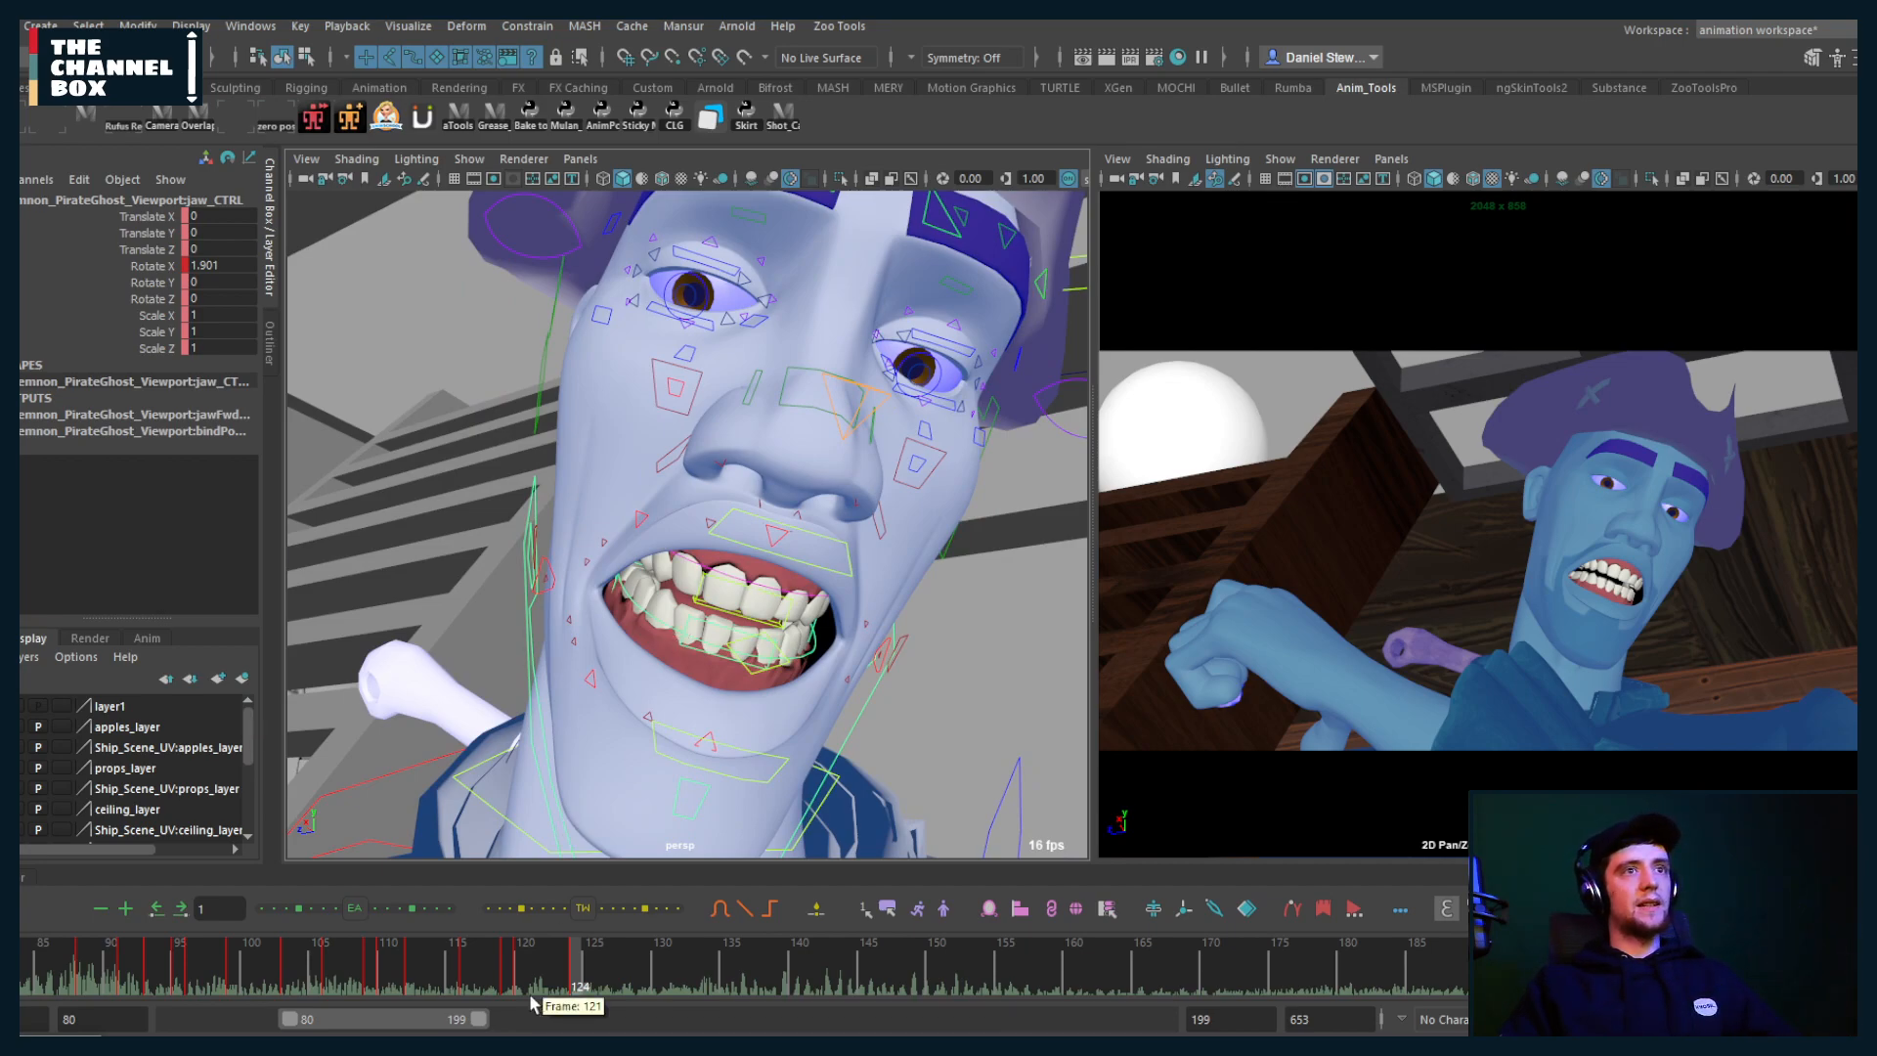
left_click(518, 961)
left_click_drag(518, 961, 552, 967)
left_click_drag(693, 551, 686, 581)
left_click_drag(551, 968, 588, 971)
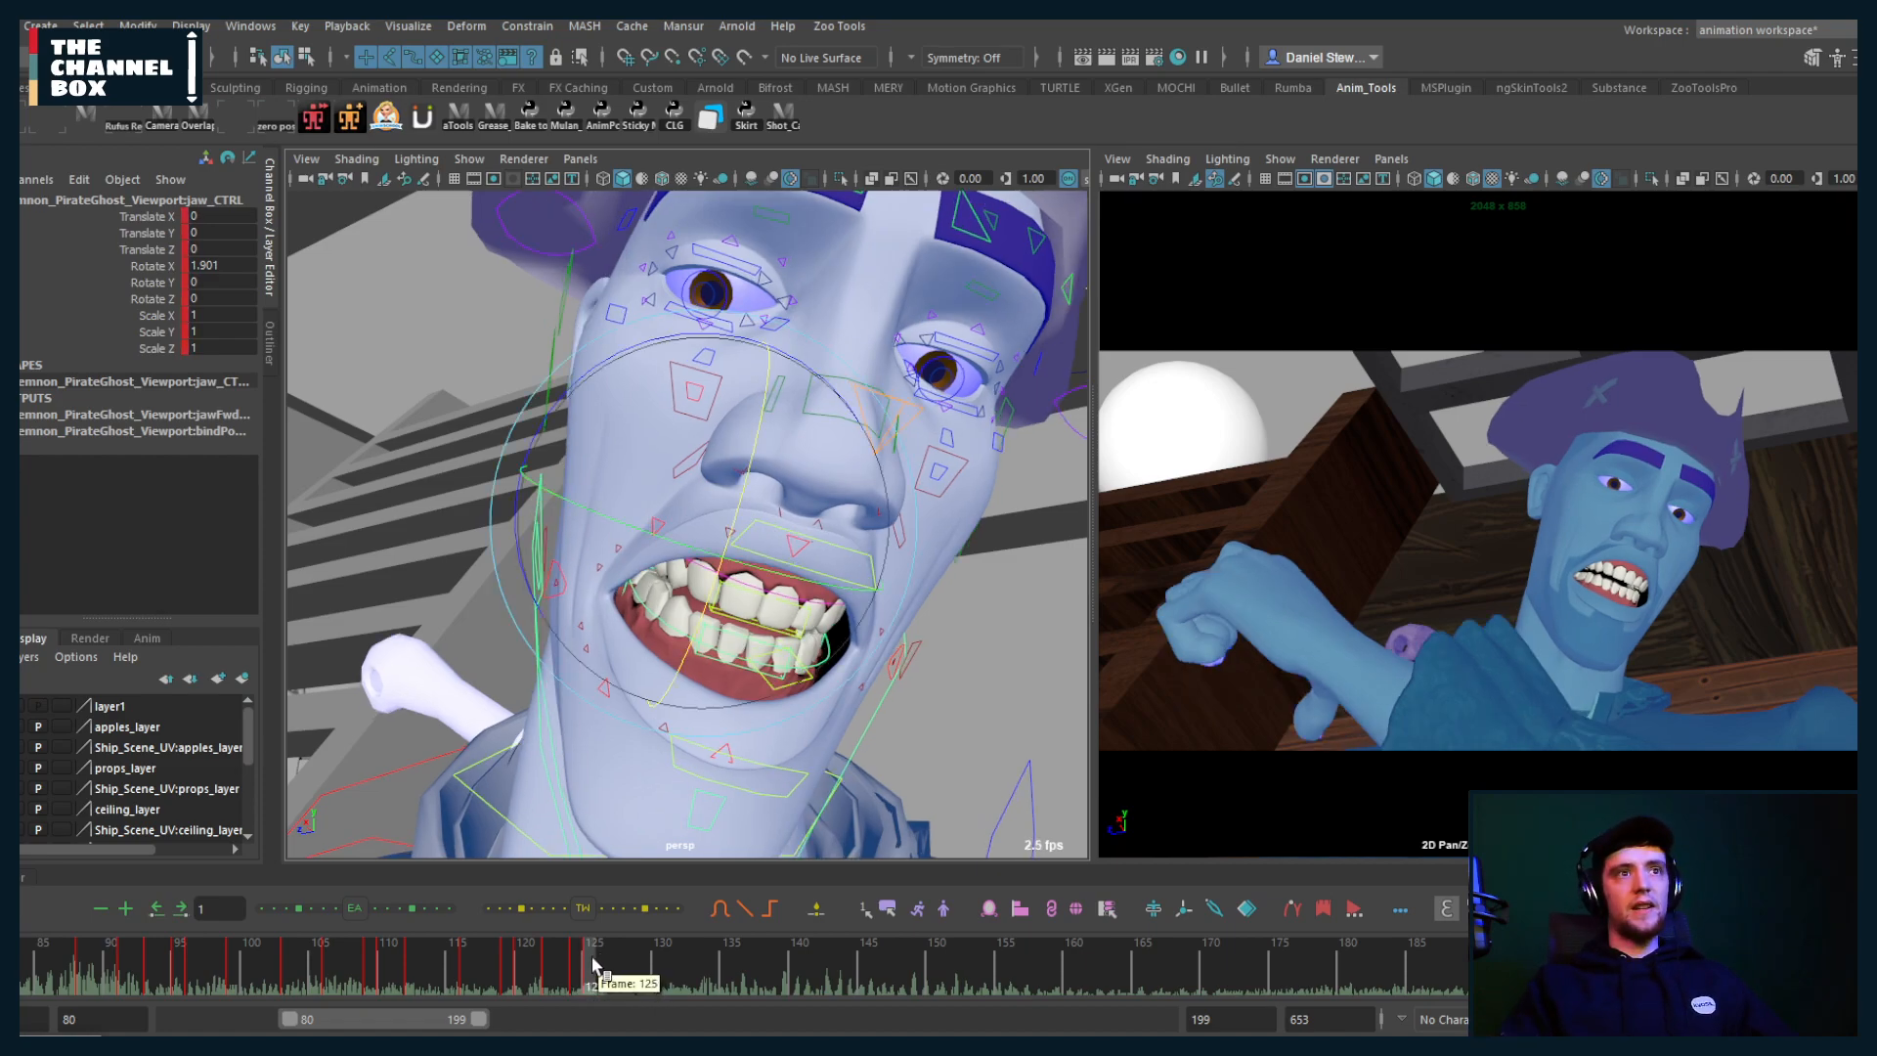
Step: Close the jaw to a Rotate X of about 0.175 at frame 128 and play the dialogue from frame 118
mouse_move(593, 966)
left_mouse_down()
mouse_move(626, 972)
mouse_move(566, 972)
mouse_move(629, 969)
left_mouse_up()
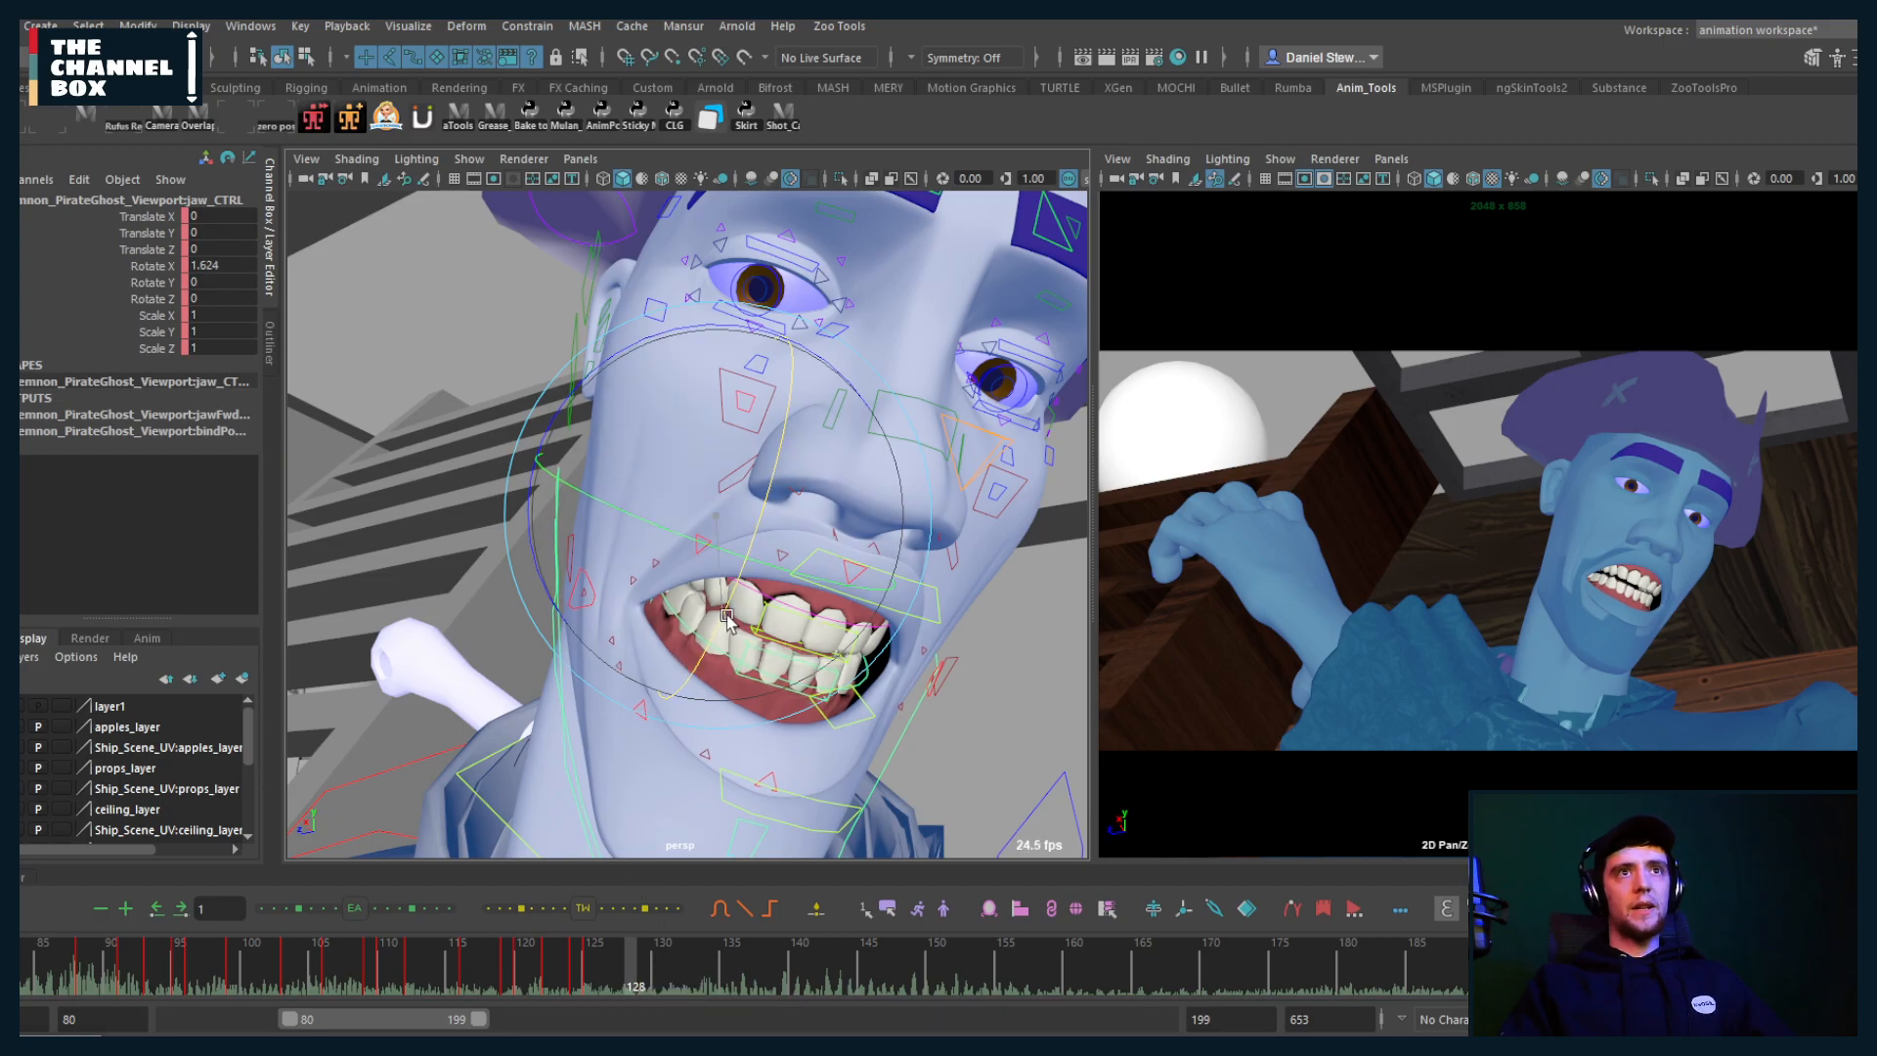
middle_click_drag(754, 745, 727, 614)
left_click_drag(727, 614, 636, 626, "alt")
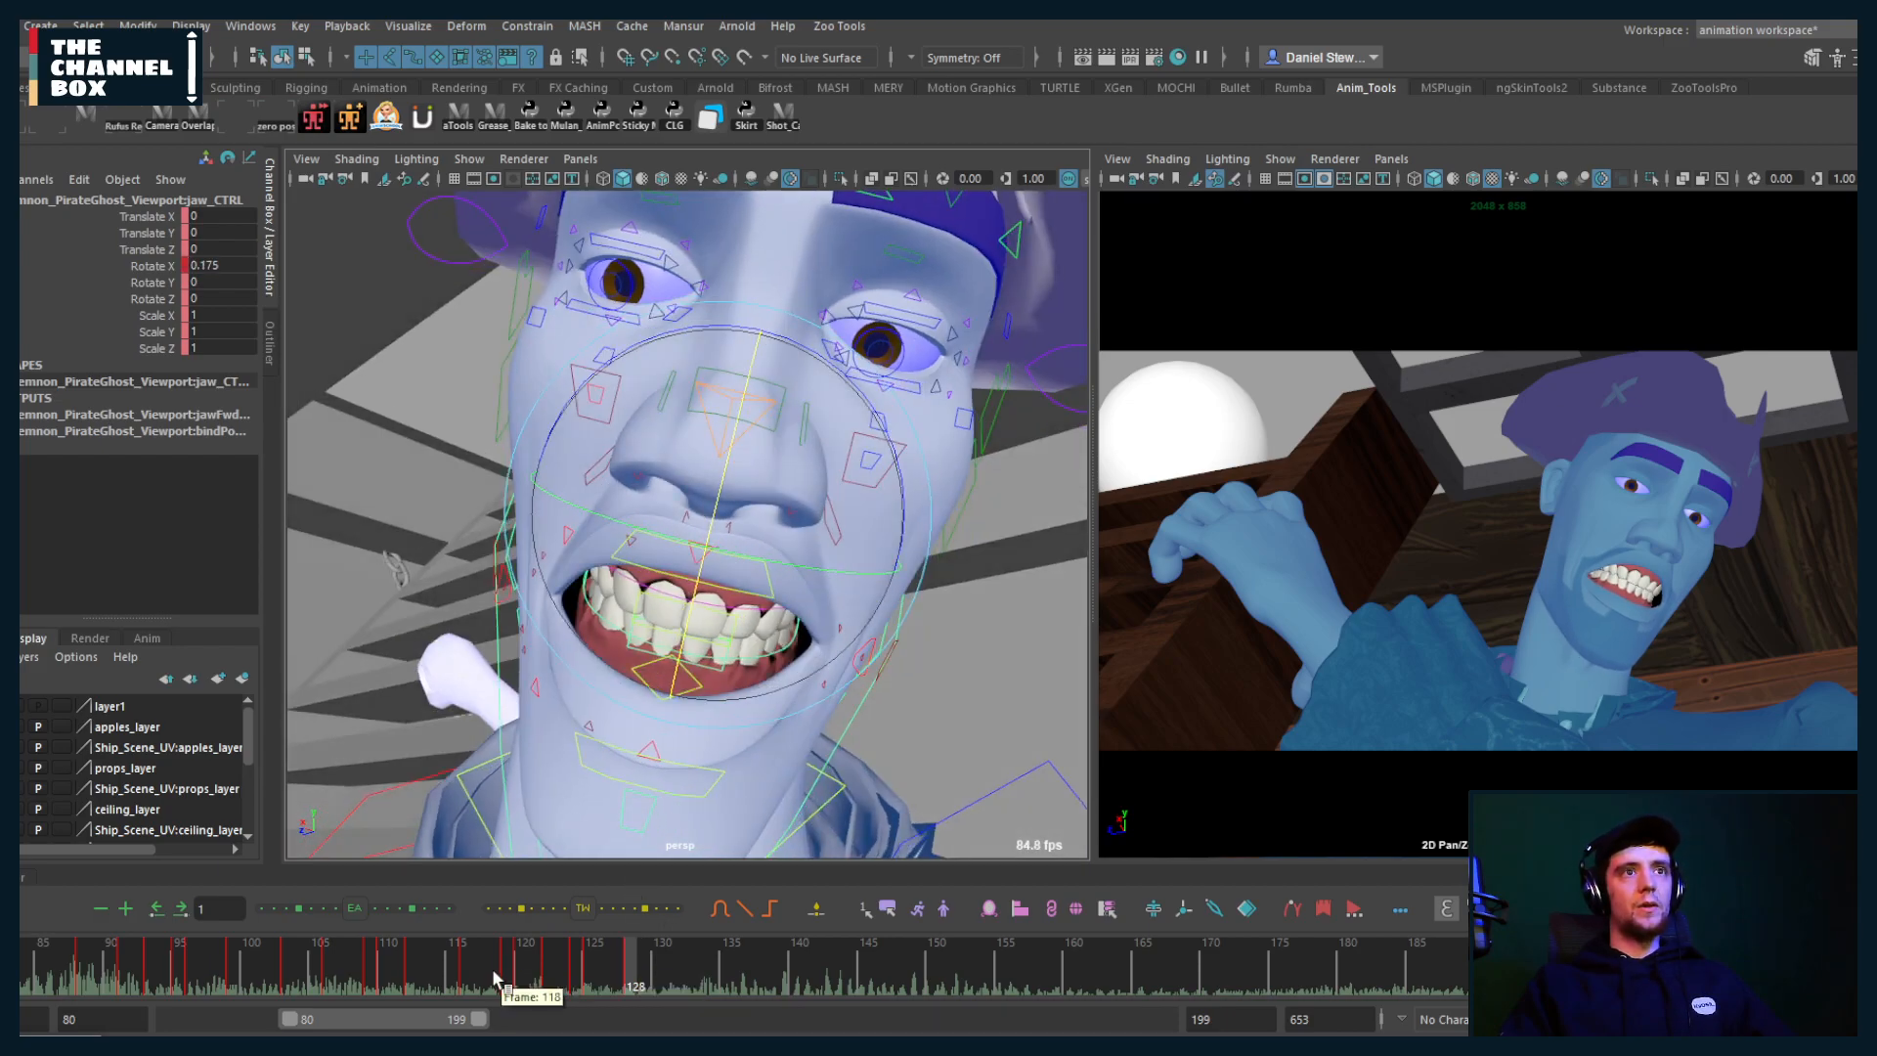
left_click(498, 968)
key("alt+v")
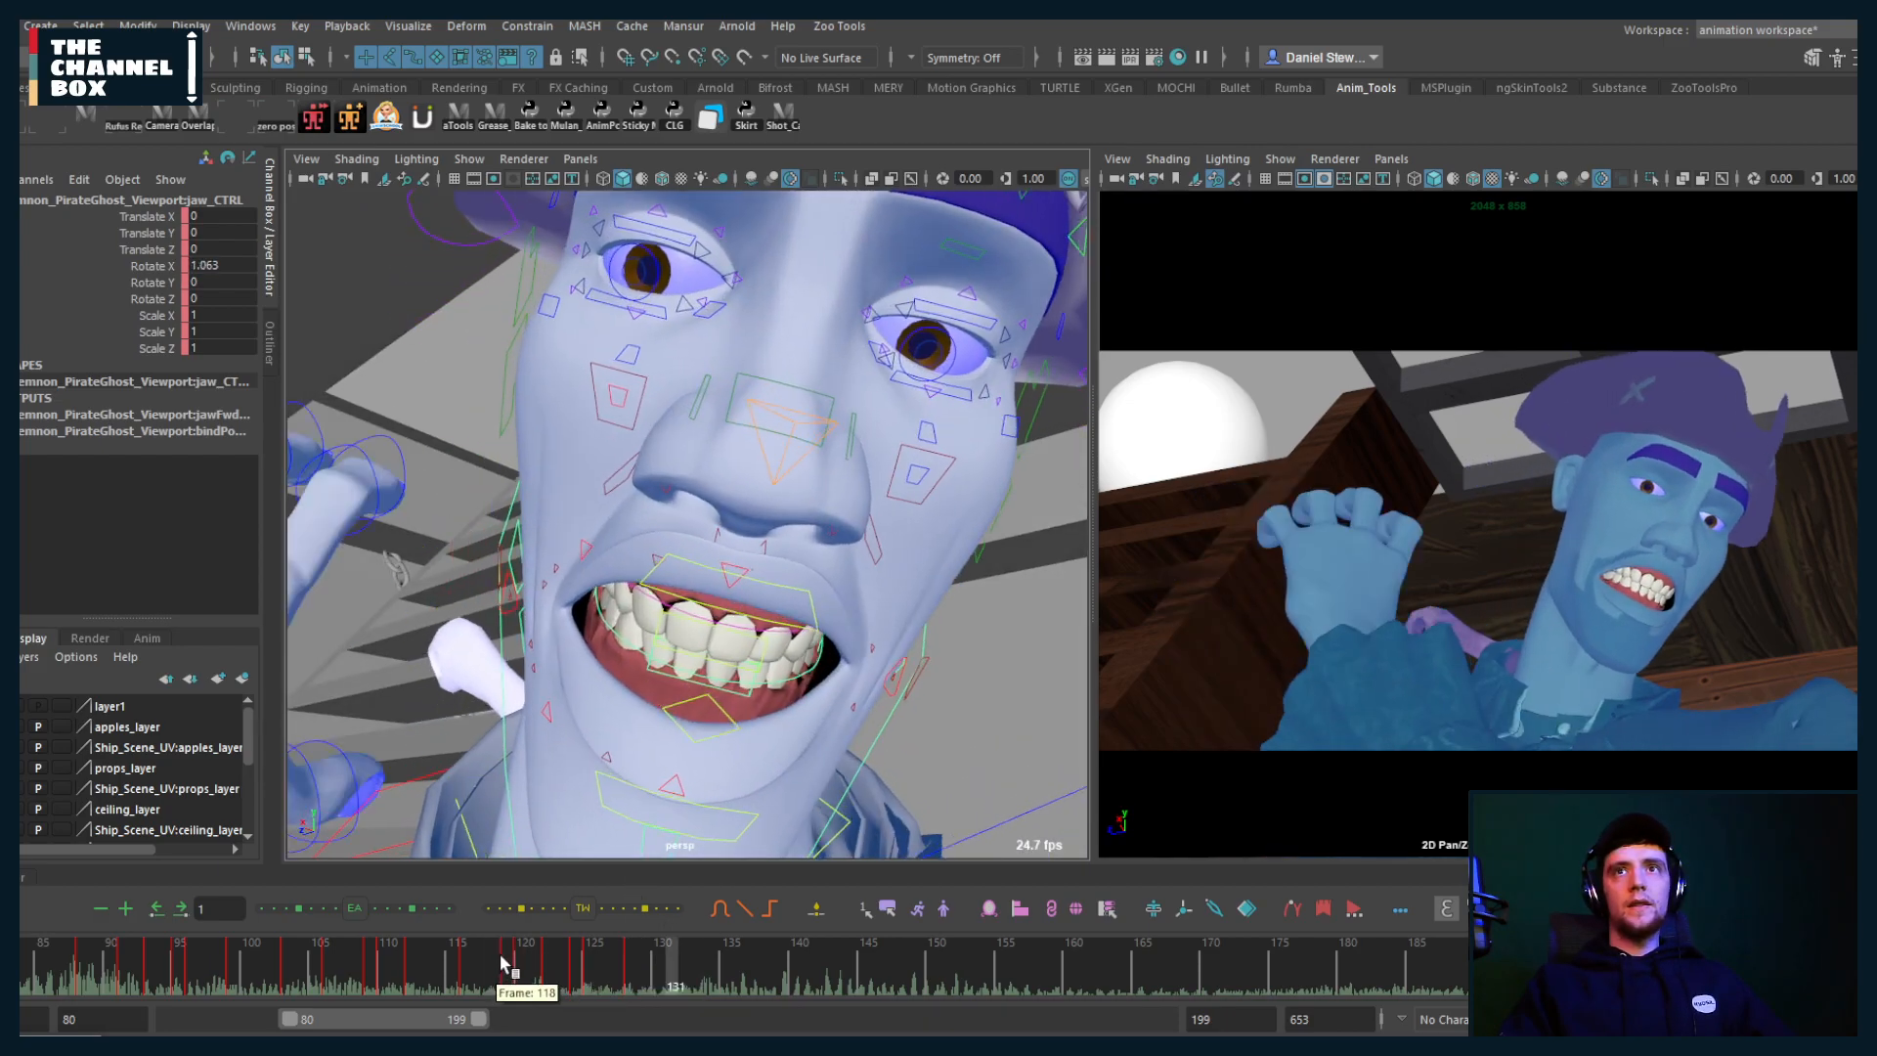
left_click(502, 966)
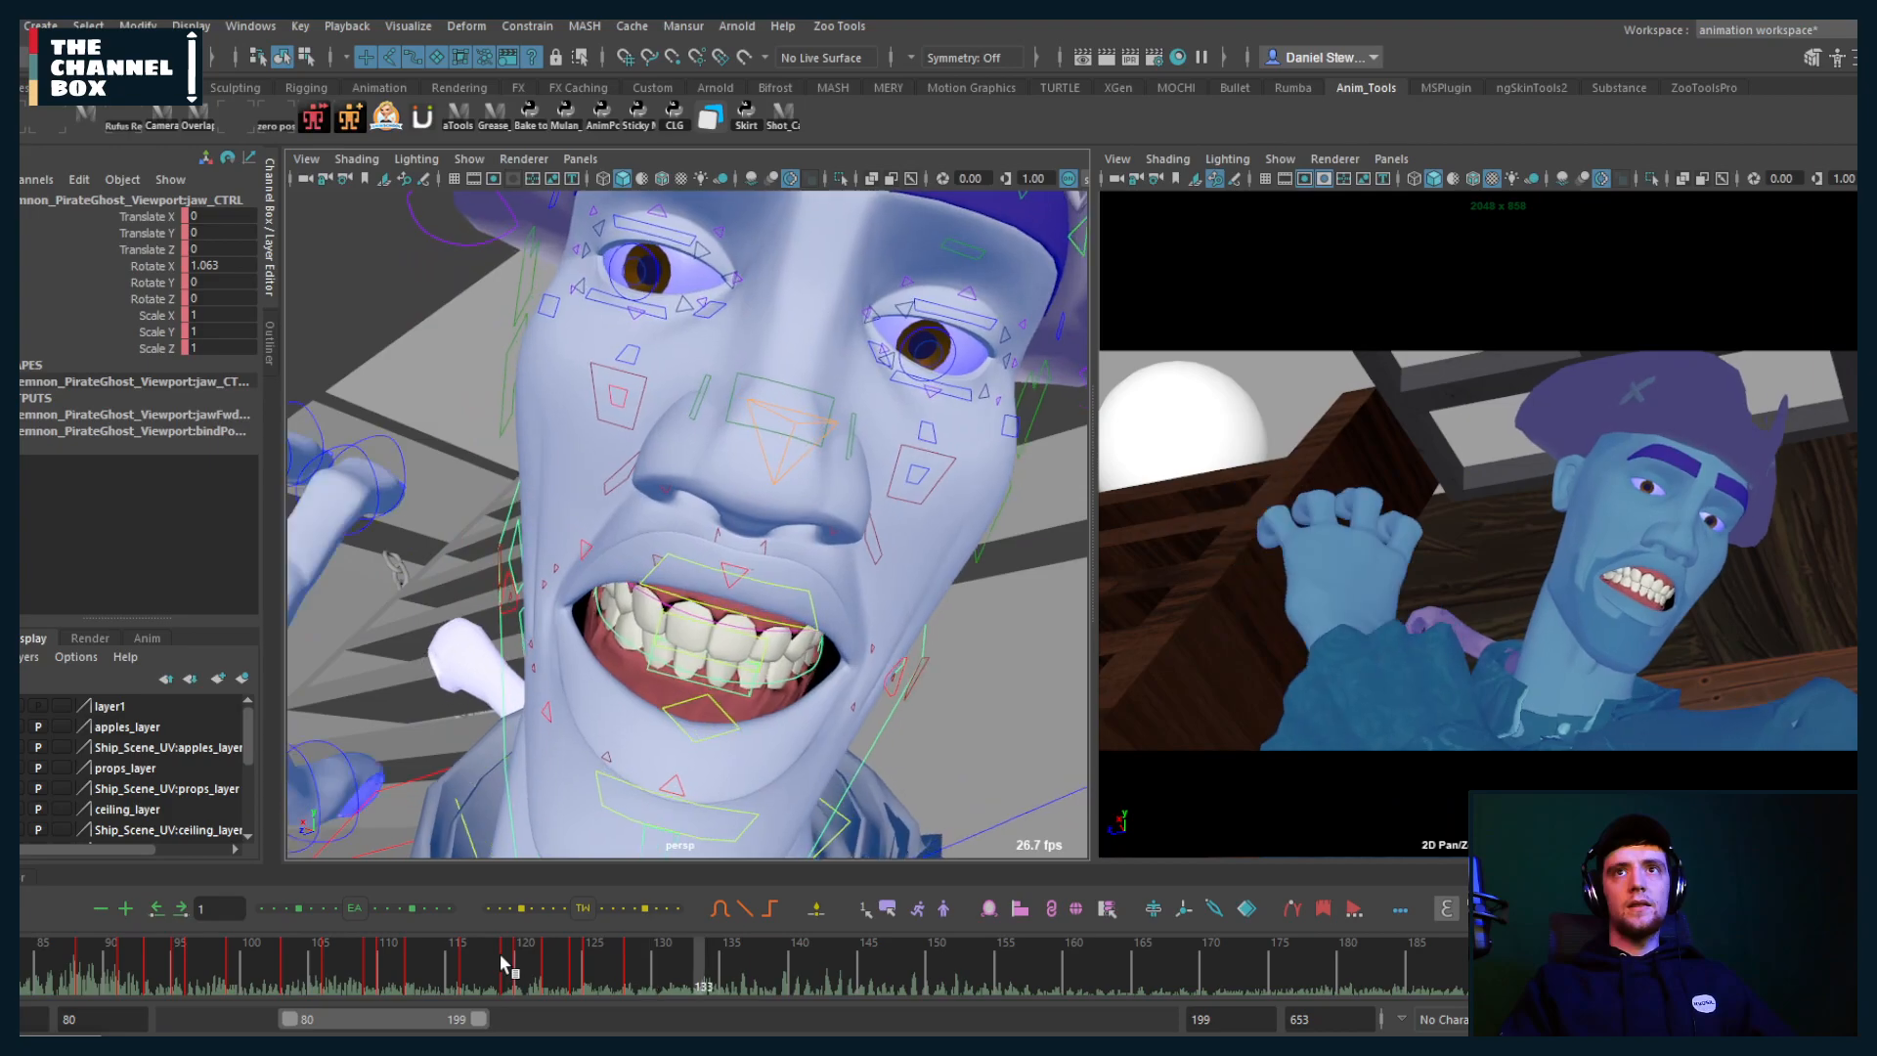
Step: Replay the dialogue and hold the closed jaw at a Rotate X of about 0.175 with a key at frame 132
left_click(422, 964)
left_click_drag(424, 957, 579, 973)
key("alt+v")
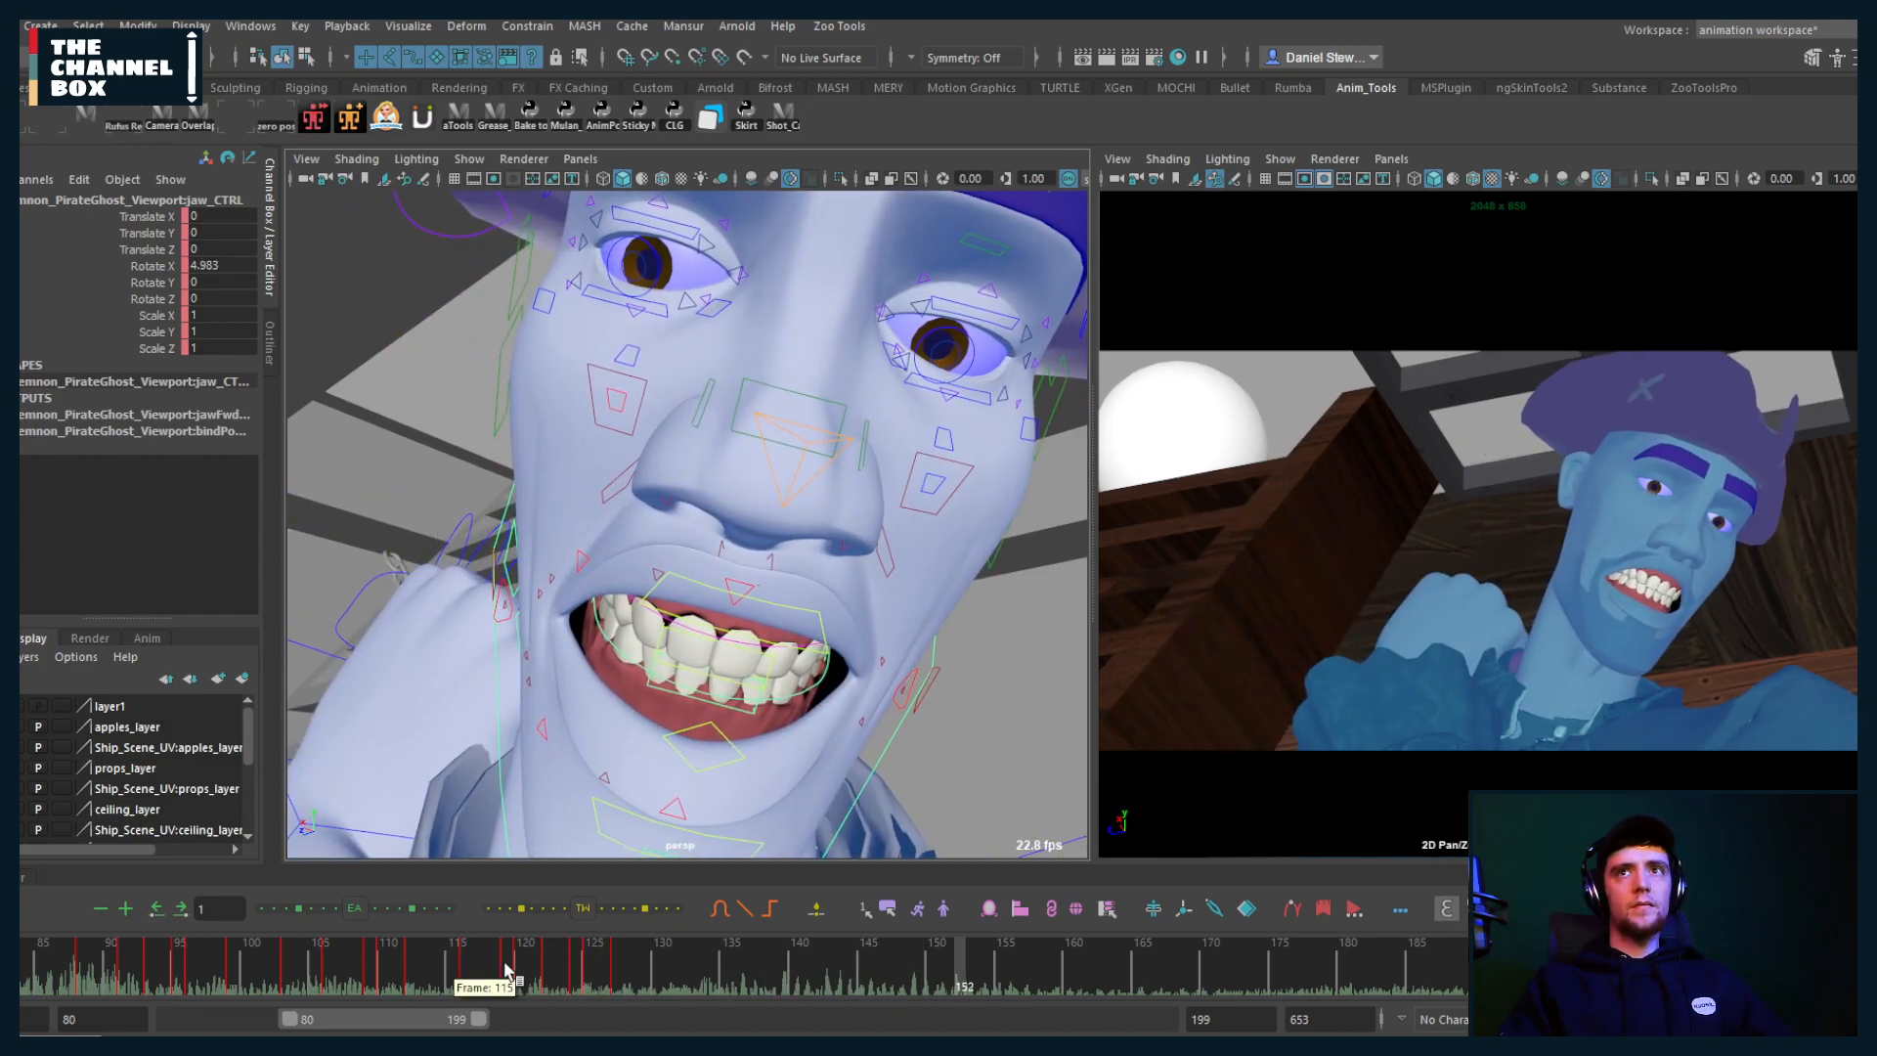
left_click(606, 970)
left_click_drag(606, 970, 691, 973)
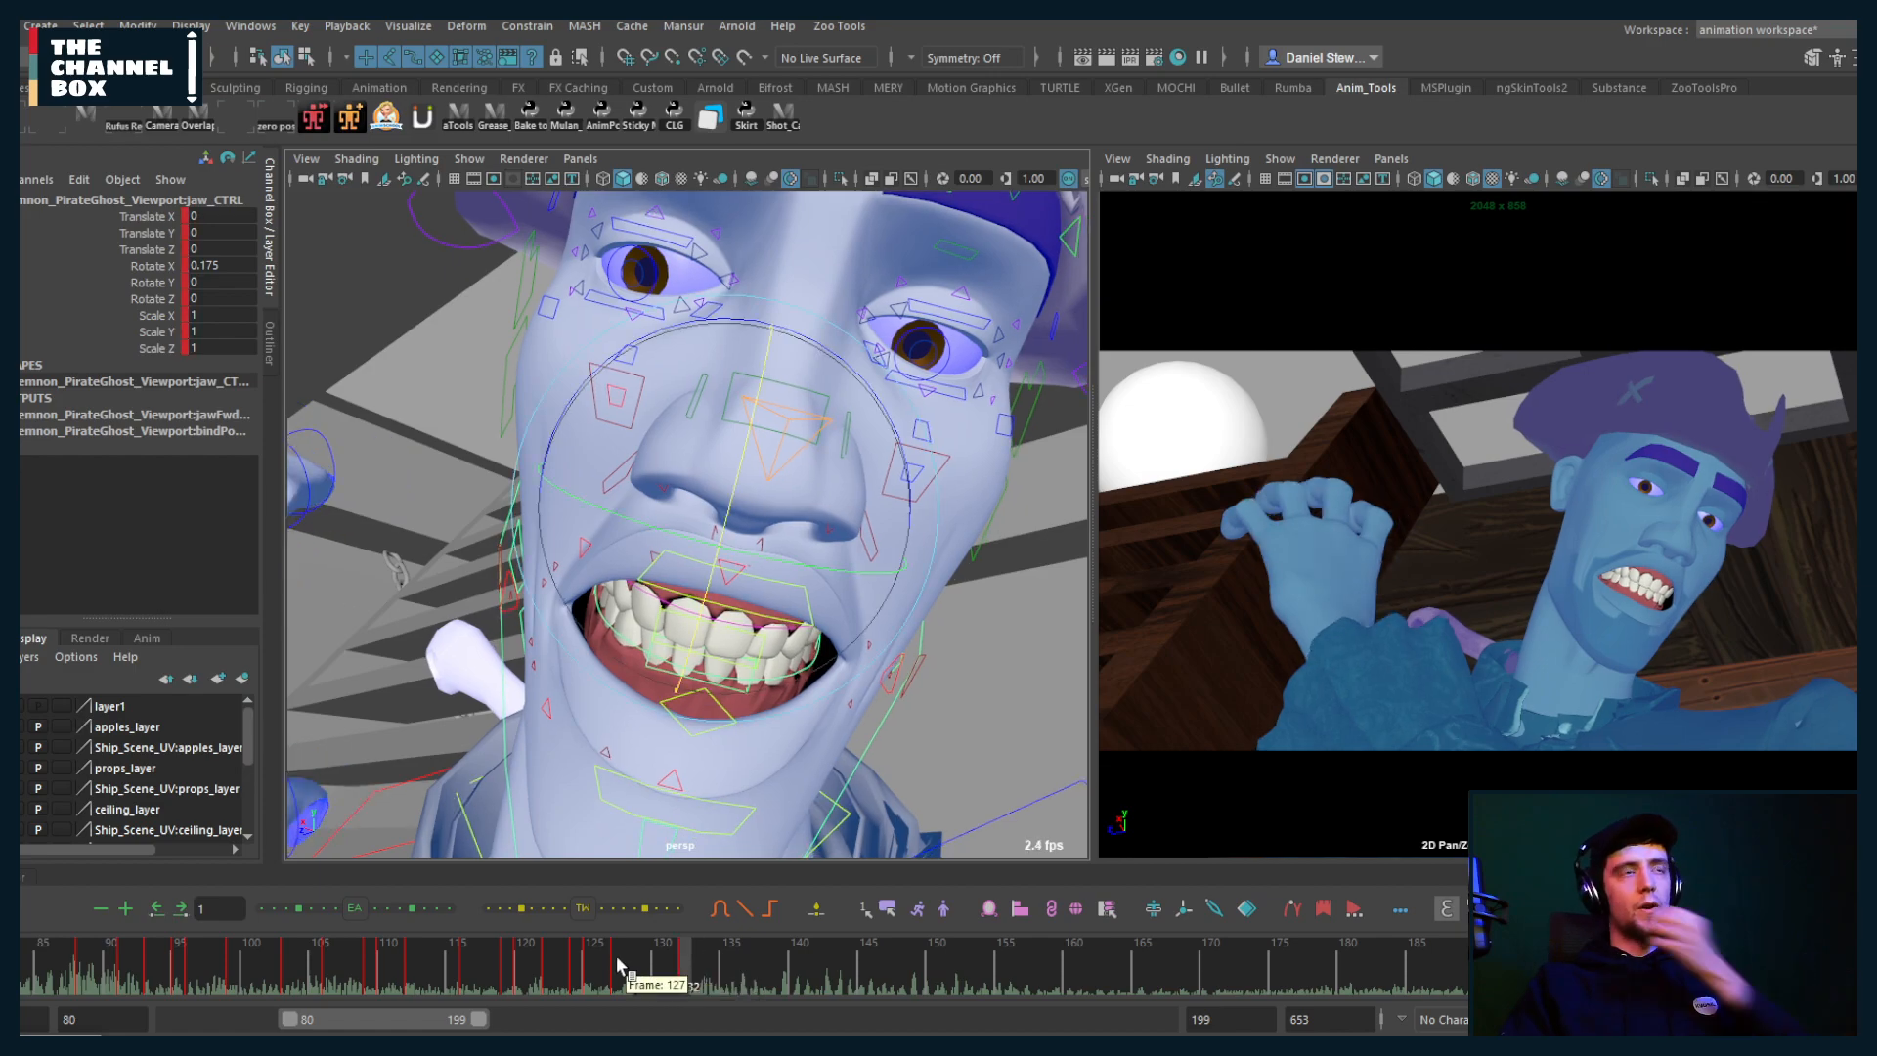
Step: Scrub the audio from about frame 125 and open the jaw to a Rotate X of about 4.433 at frame 135
left_click(585, 968)
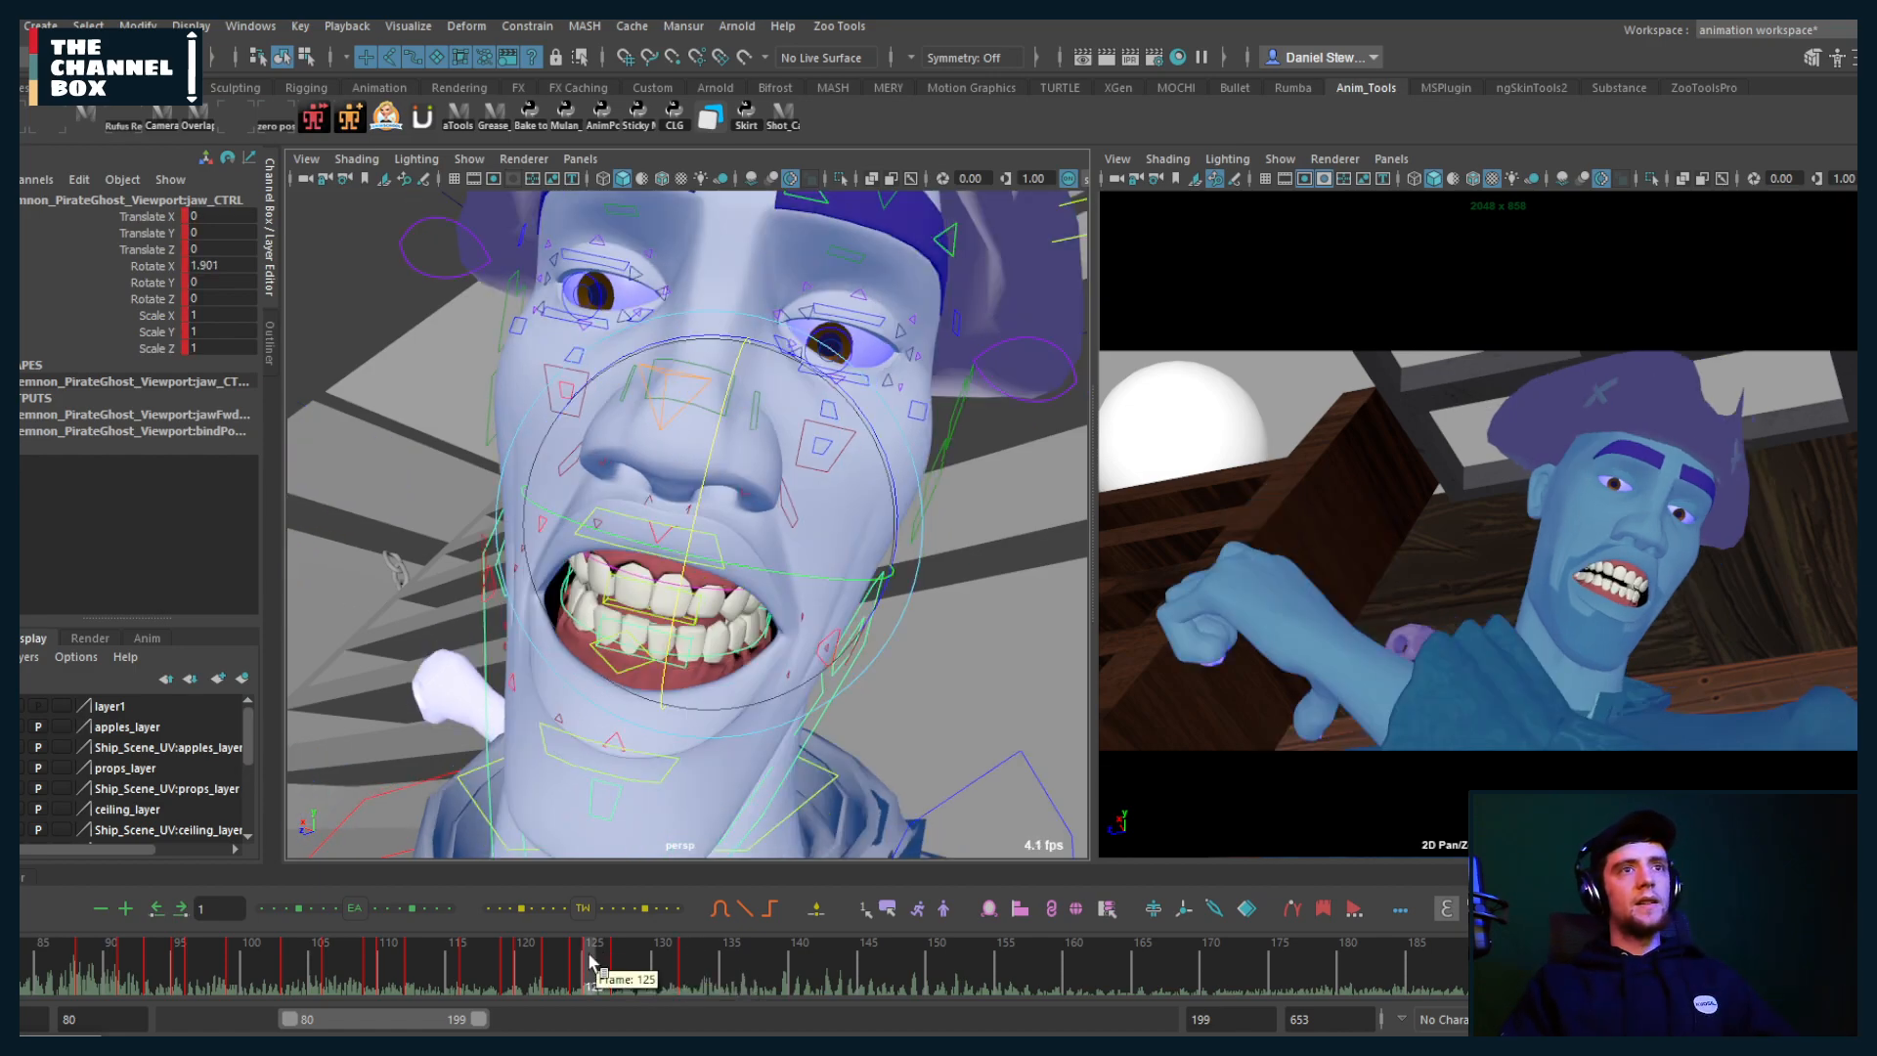
left_click_drag(572, 968, 732, 974)
key("e")
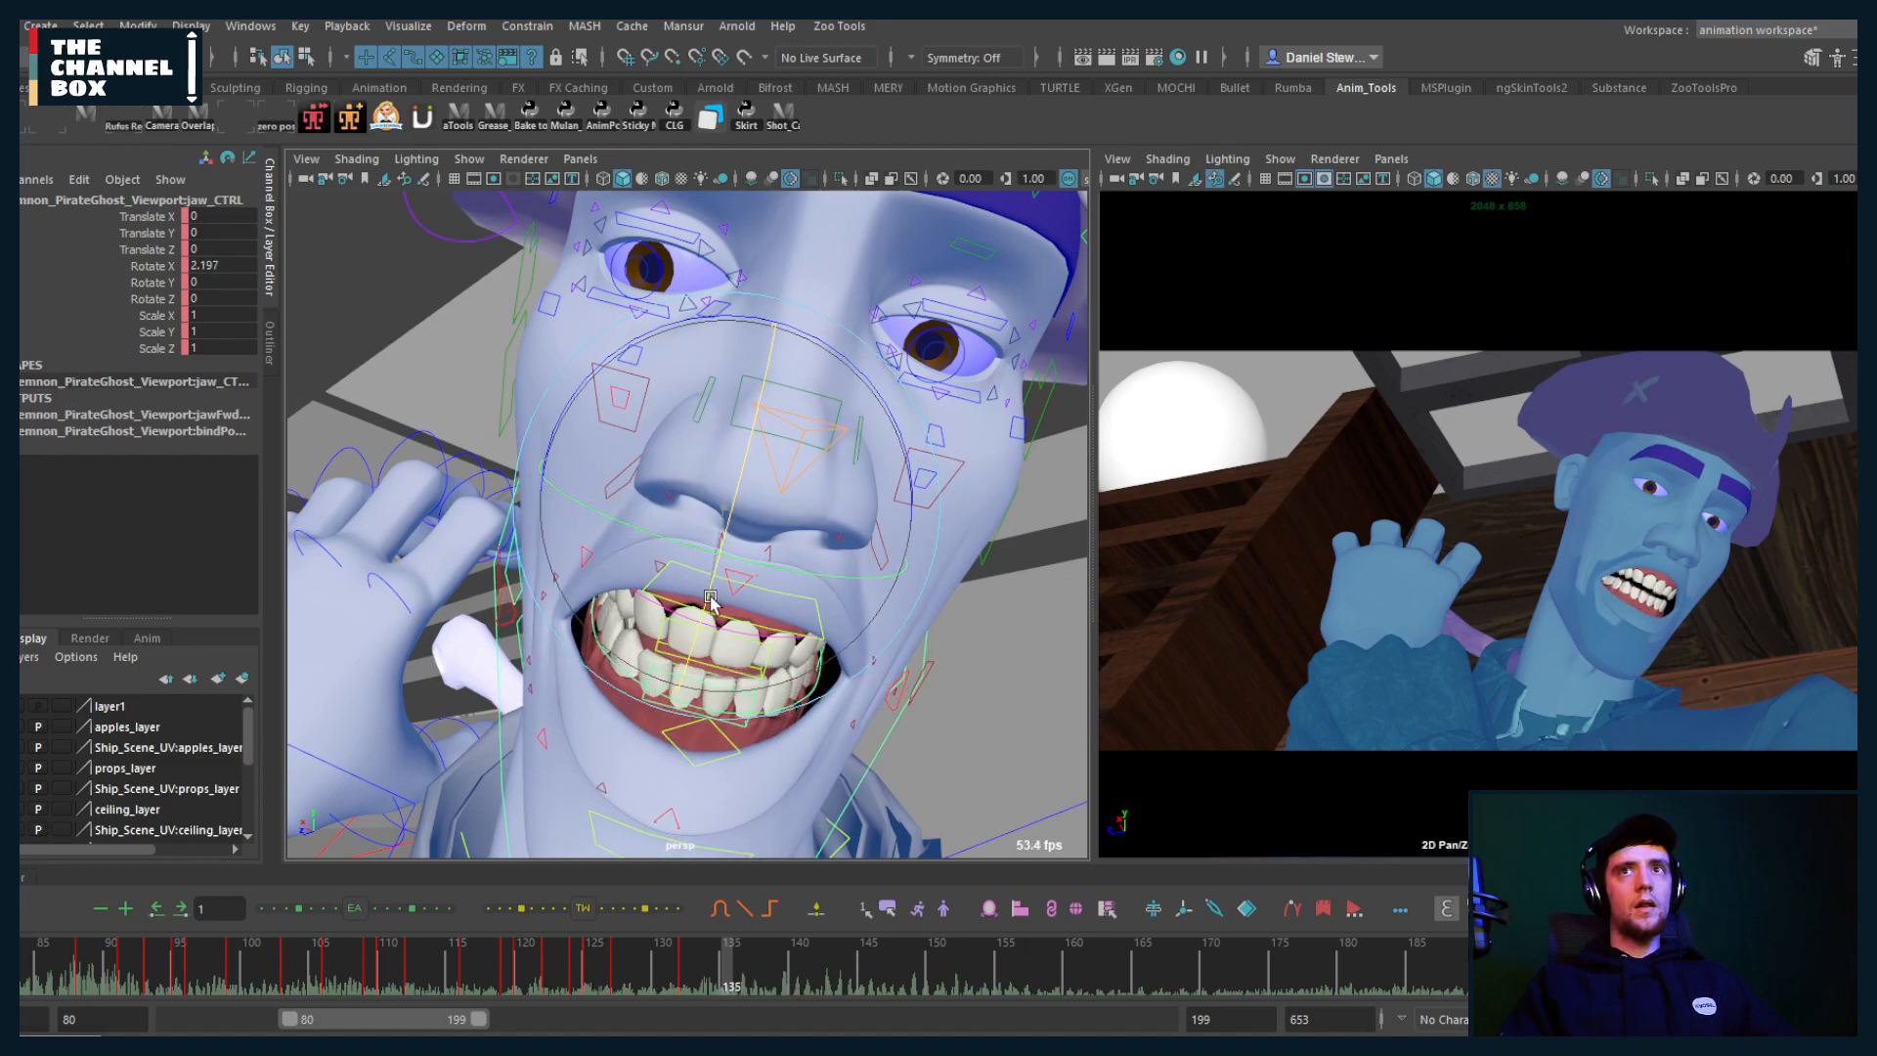
left_click_drag(711, 600, 712, 636)
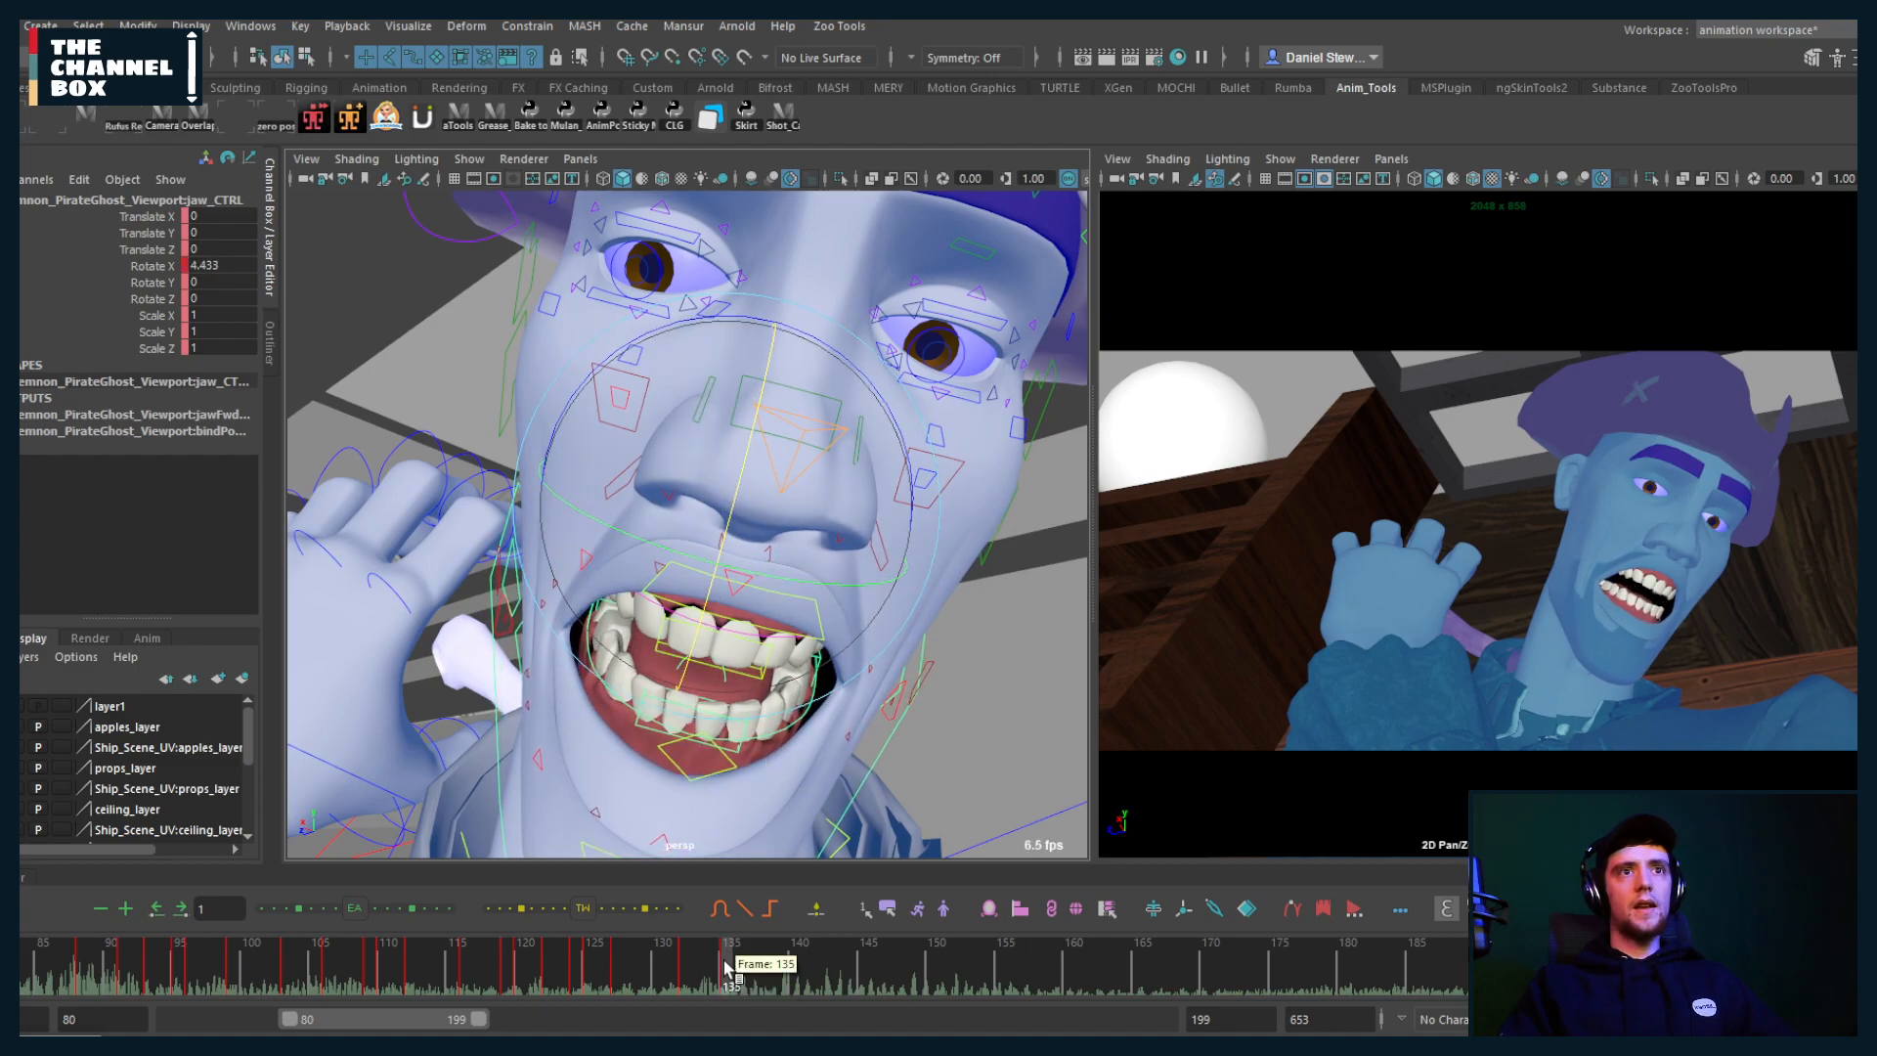
Step: Close the jaw to a Rotate X of about 0.615 at frame 138 and play back the jaw animation
left_click_drag(725, 968, 773, 976)
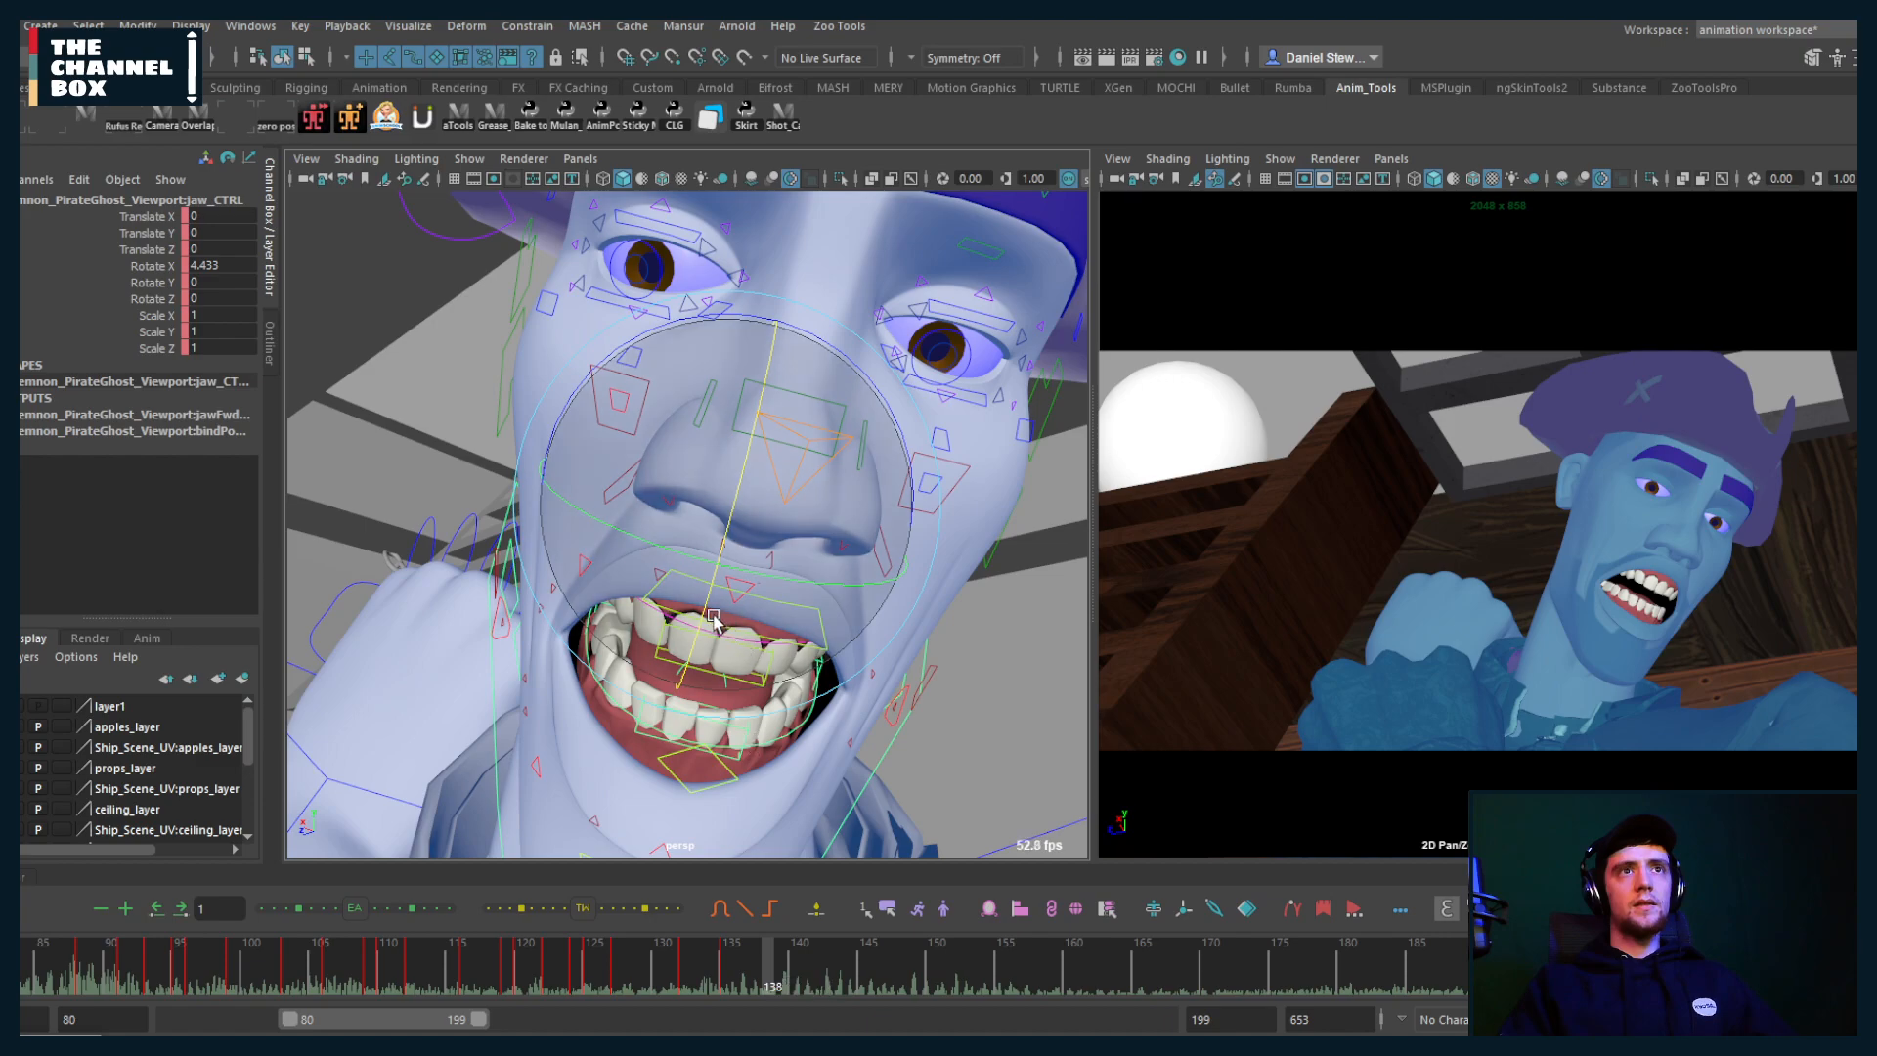
left_click_drag(714, 617, 709, 704)
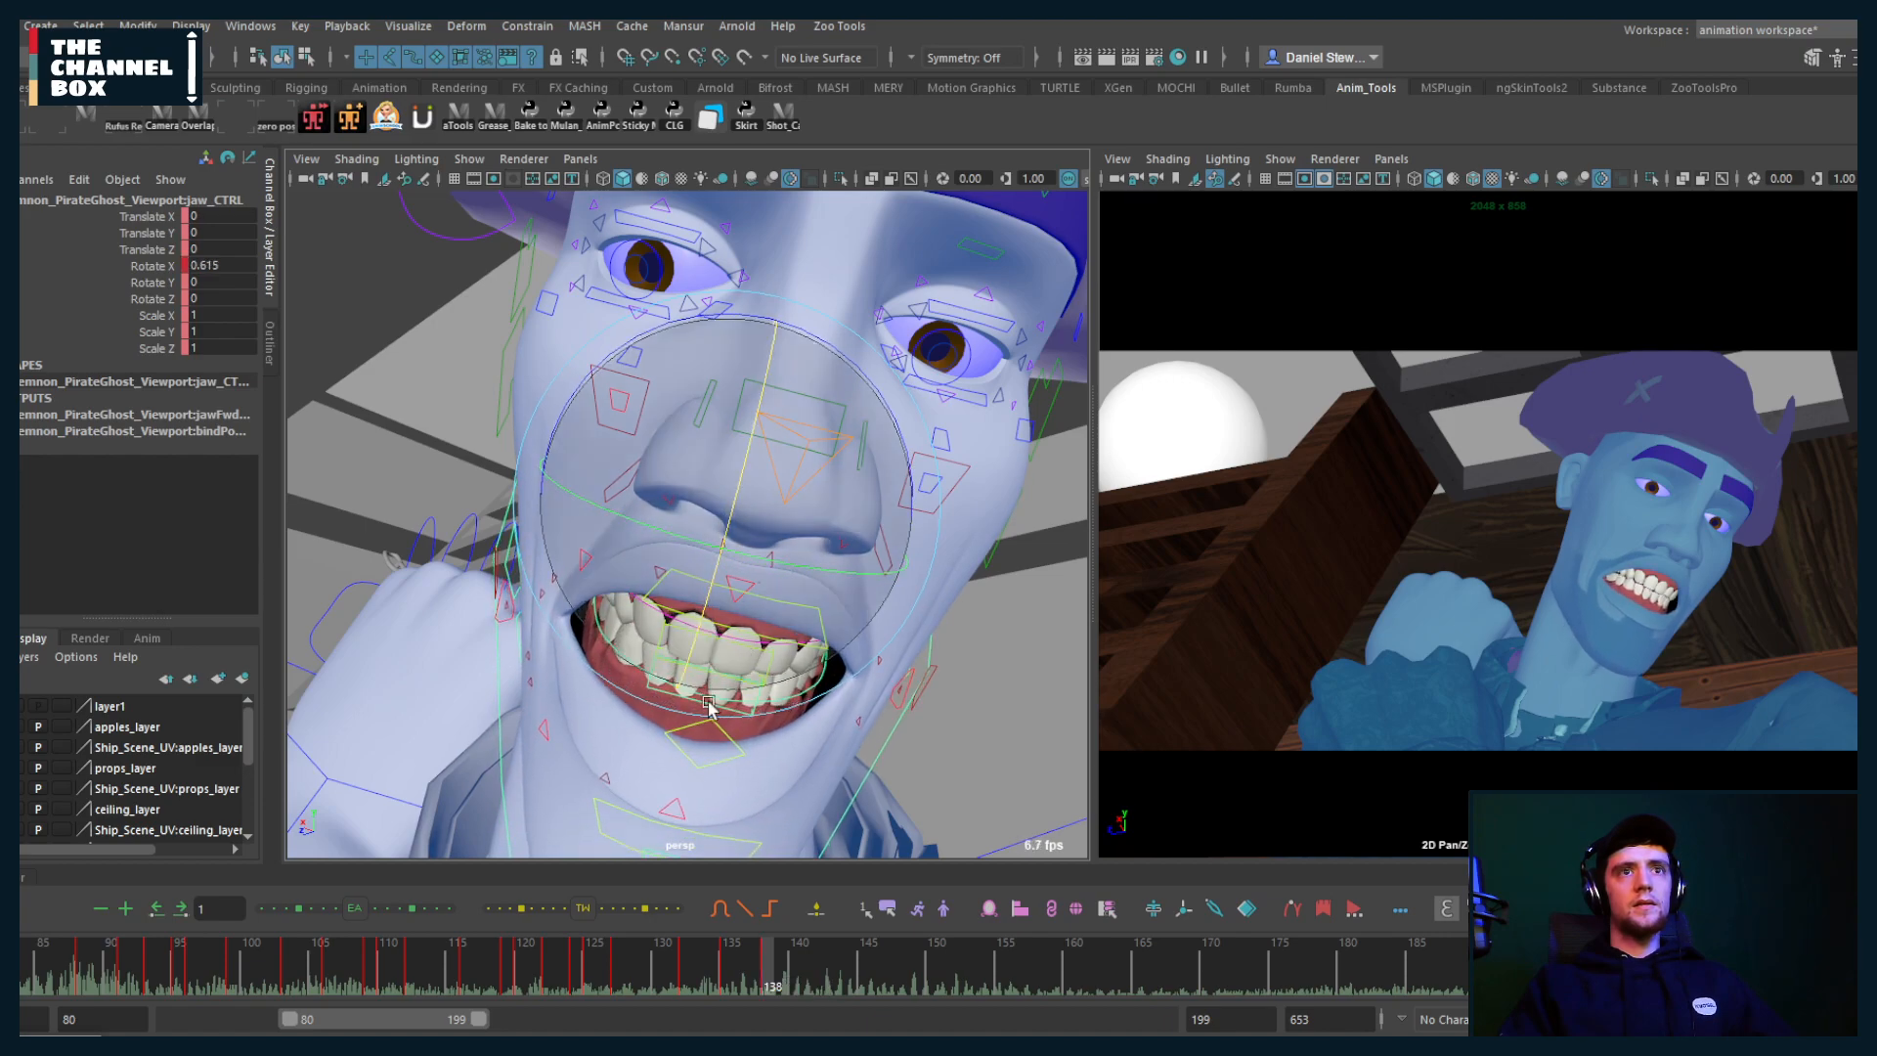
left_click(614, 964)
key("alt+v")
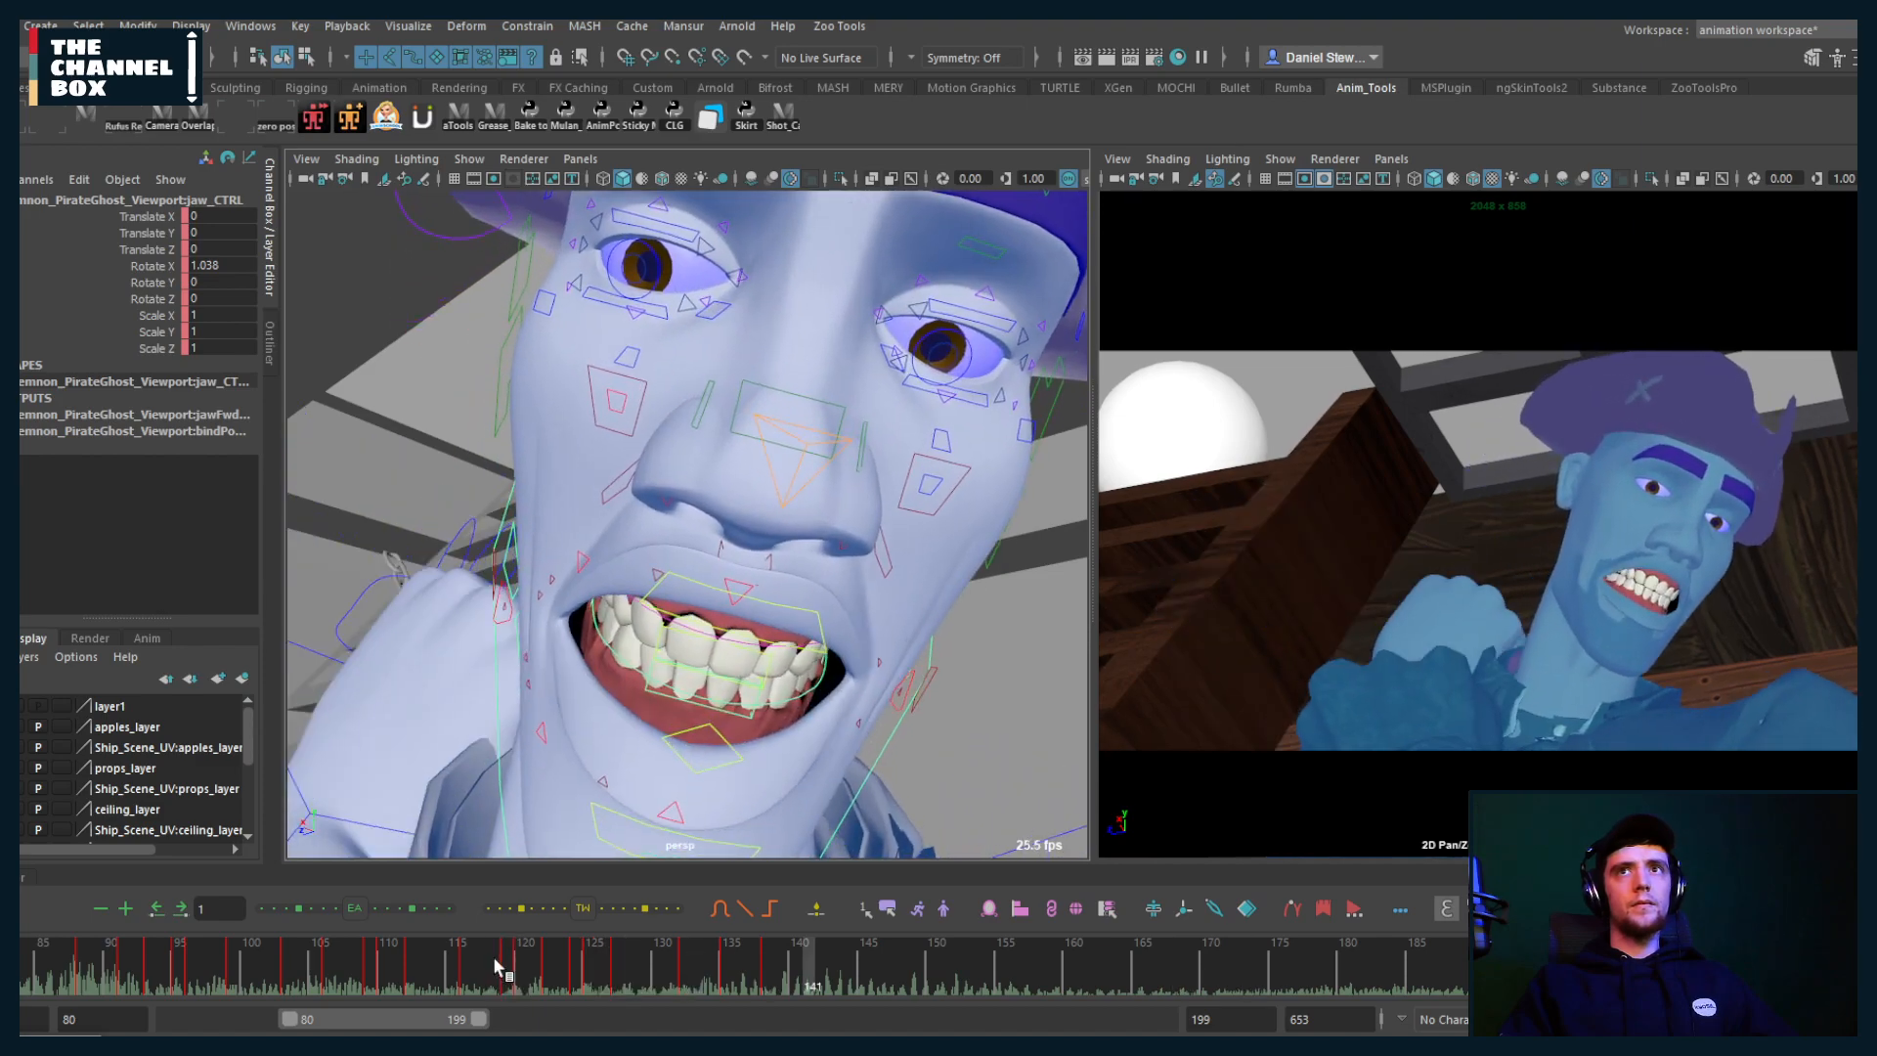
key("alt+v")
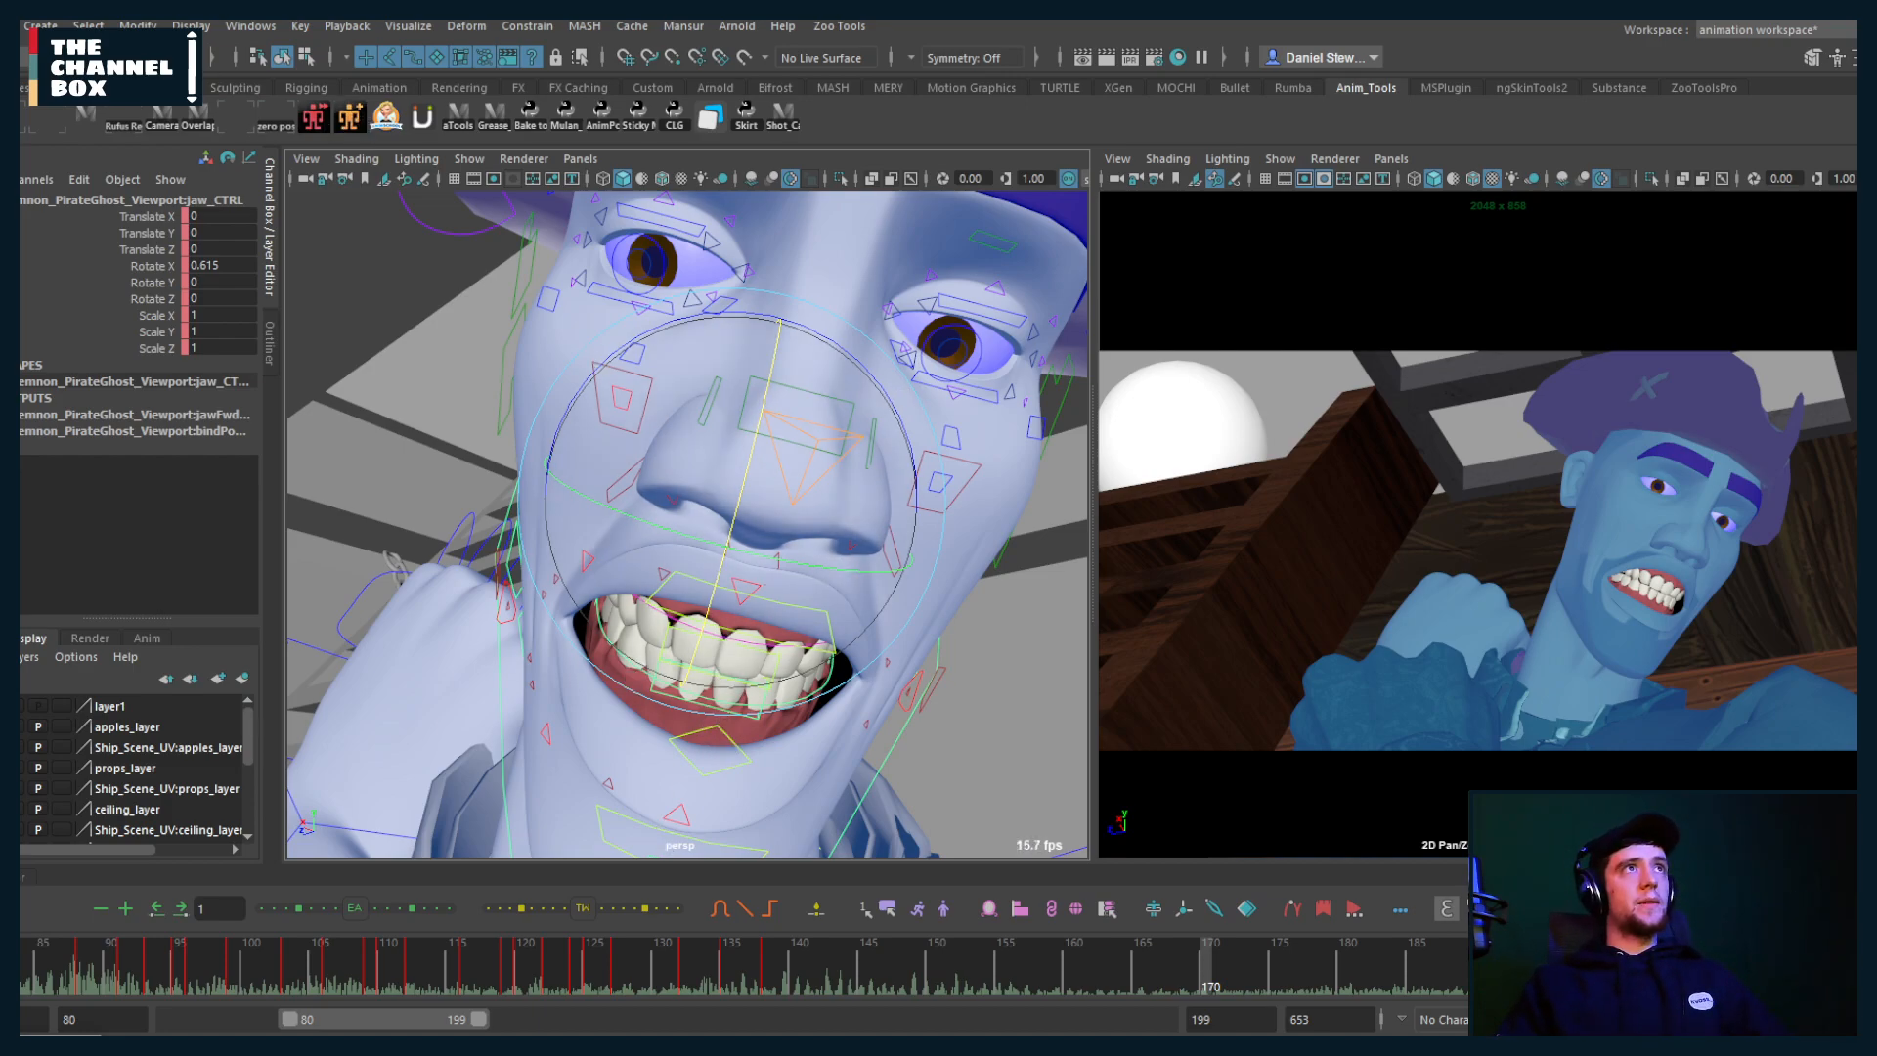
Step: Open the scene file Shot_02_DS_V3.ma without saving the current changes and accept the student-version notice
left_click(10, 25)
left_click(59, 82)
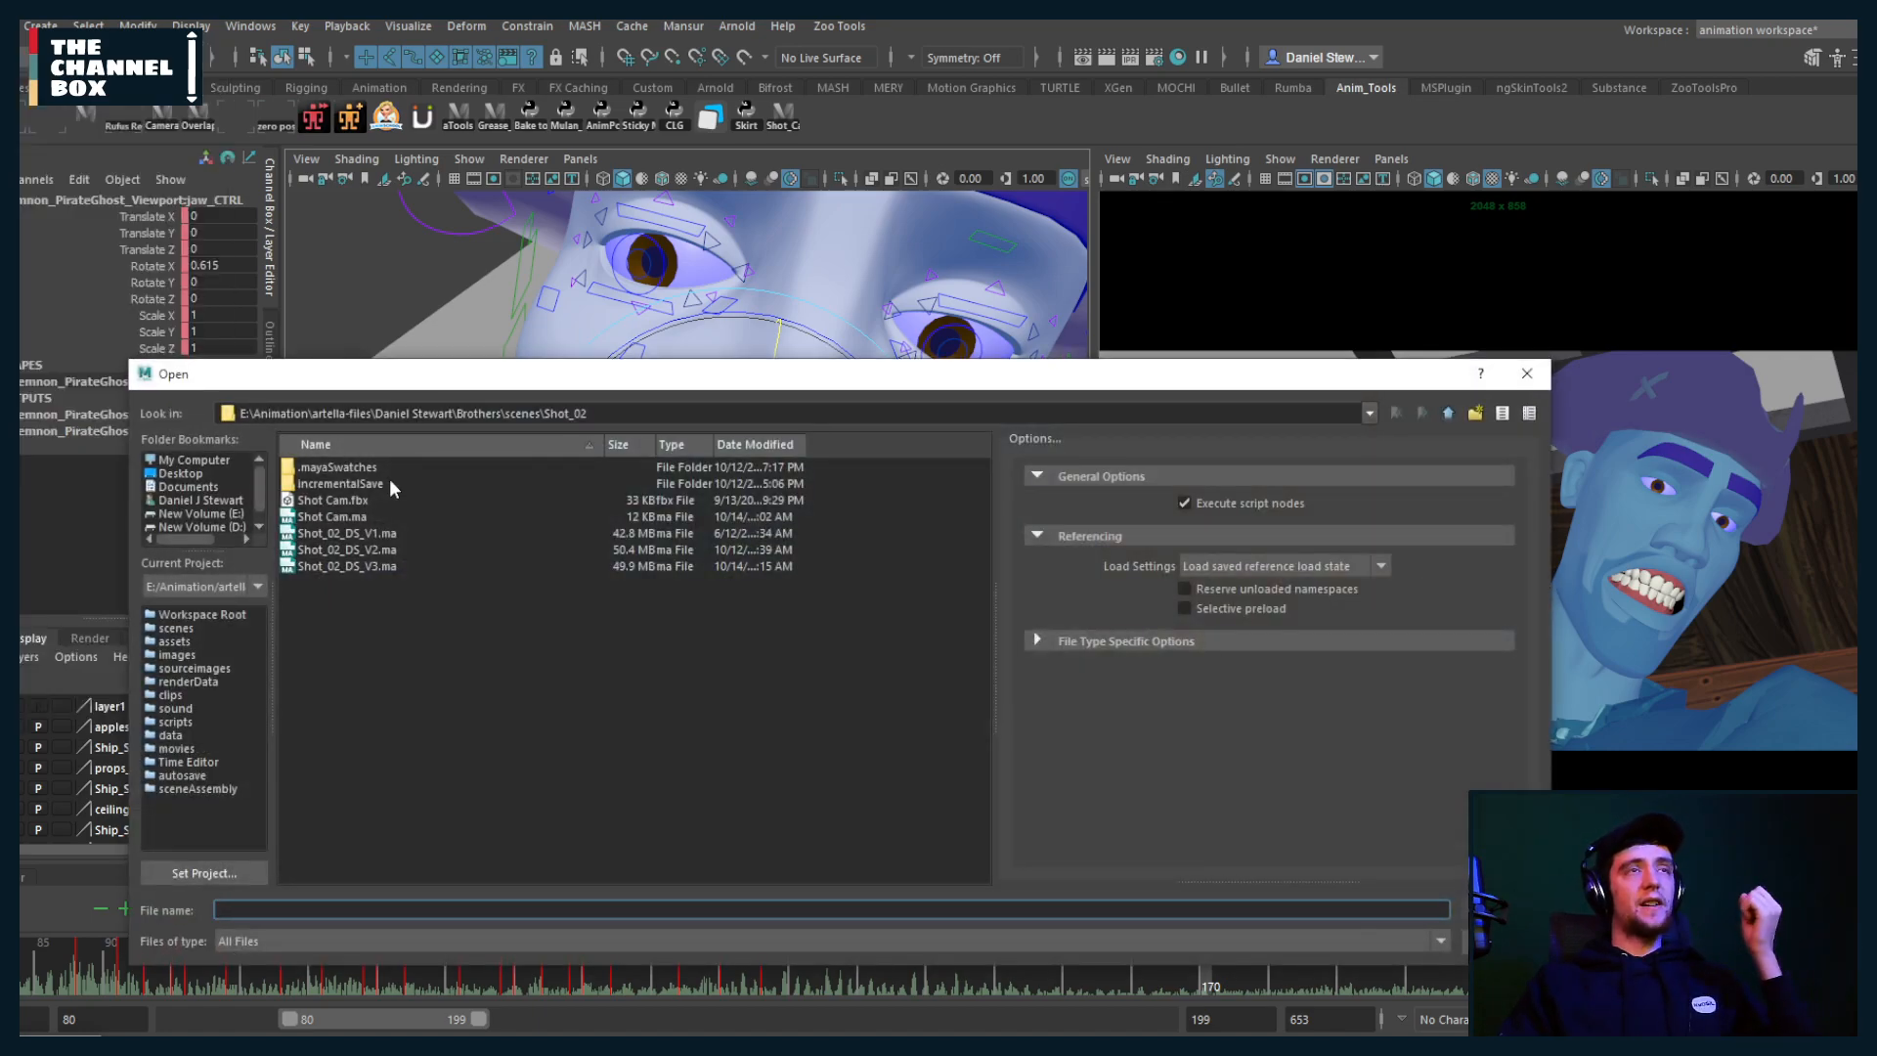
double_click(366, 565)
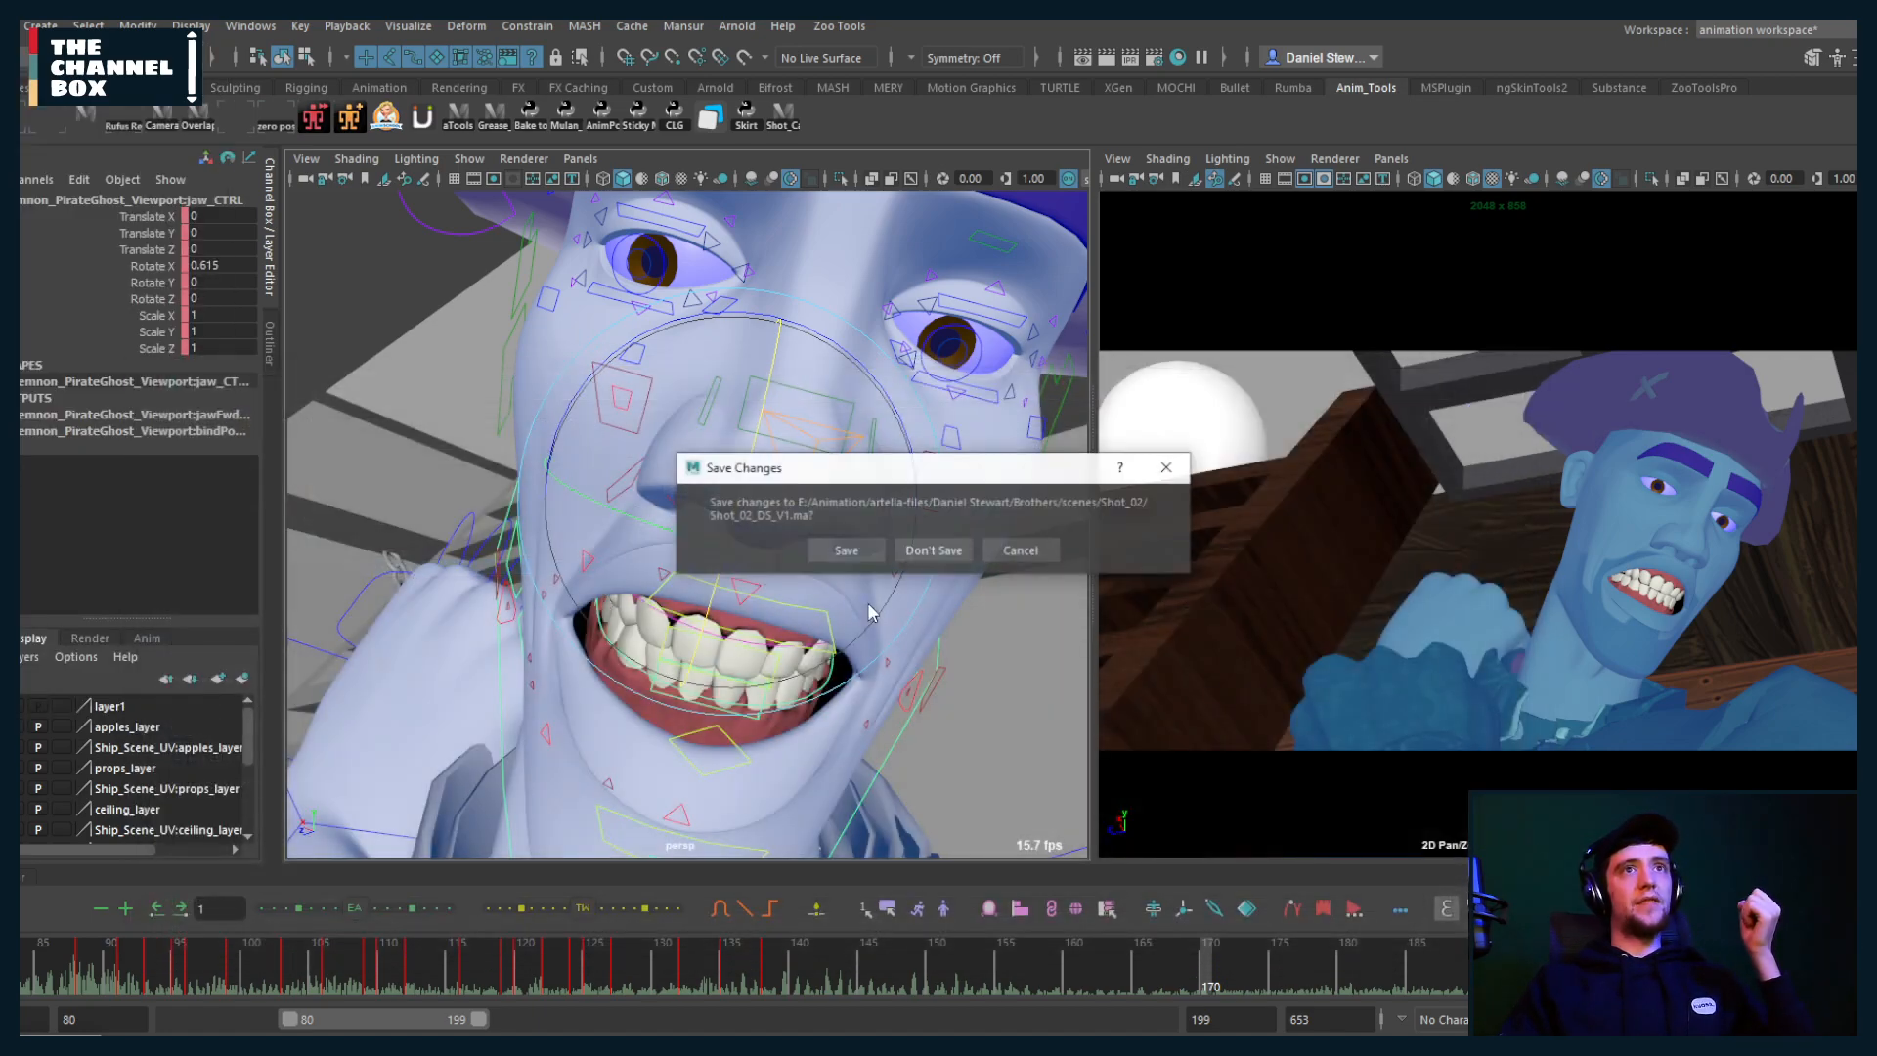
left_click(926, 554)
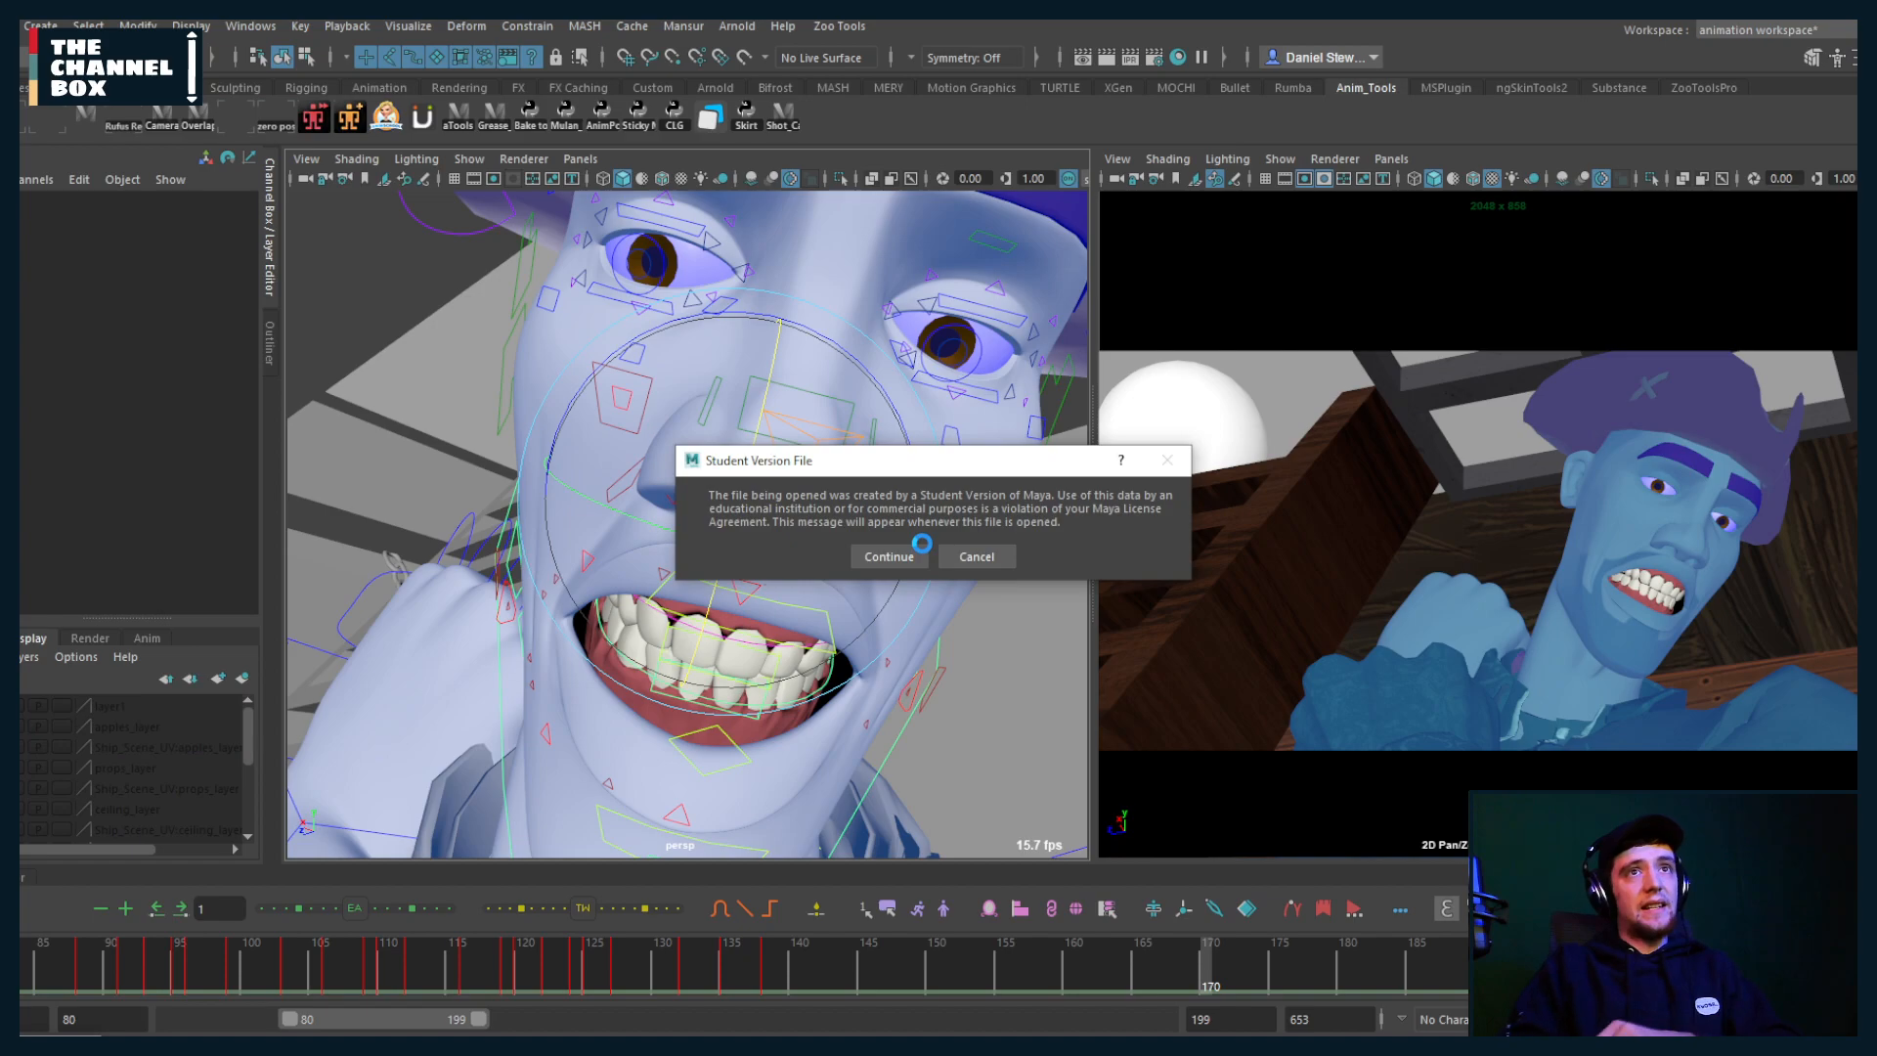
left_click(922, 545)
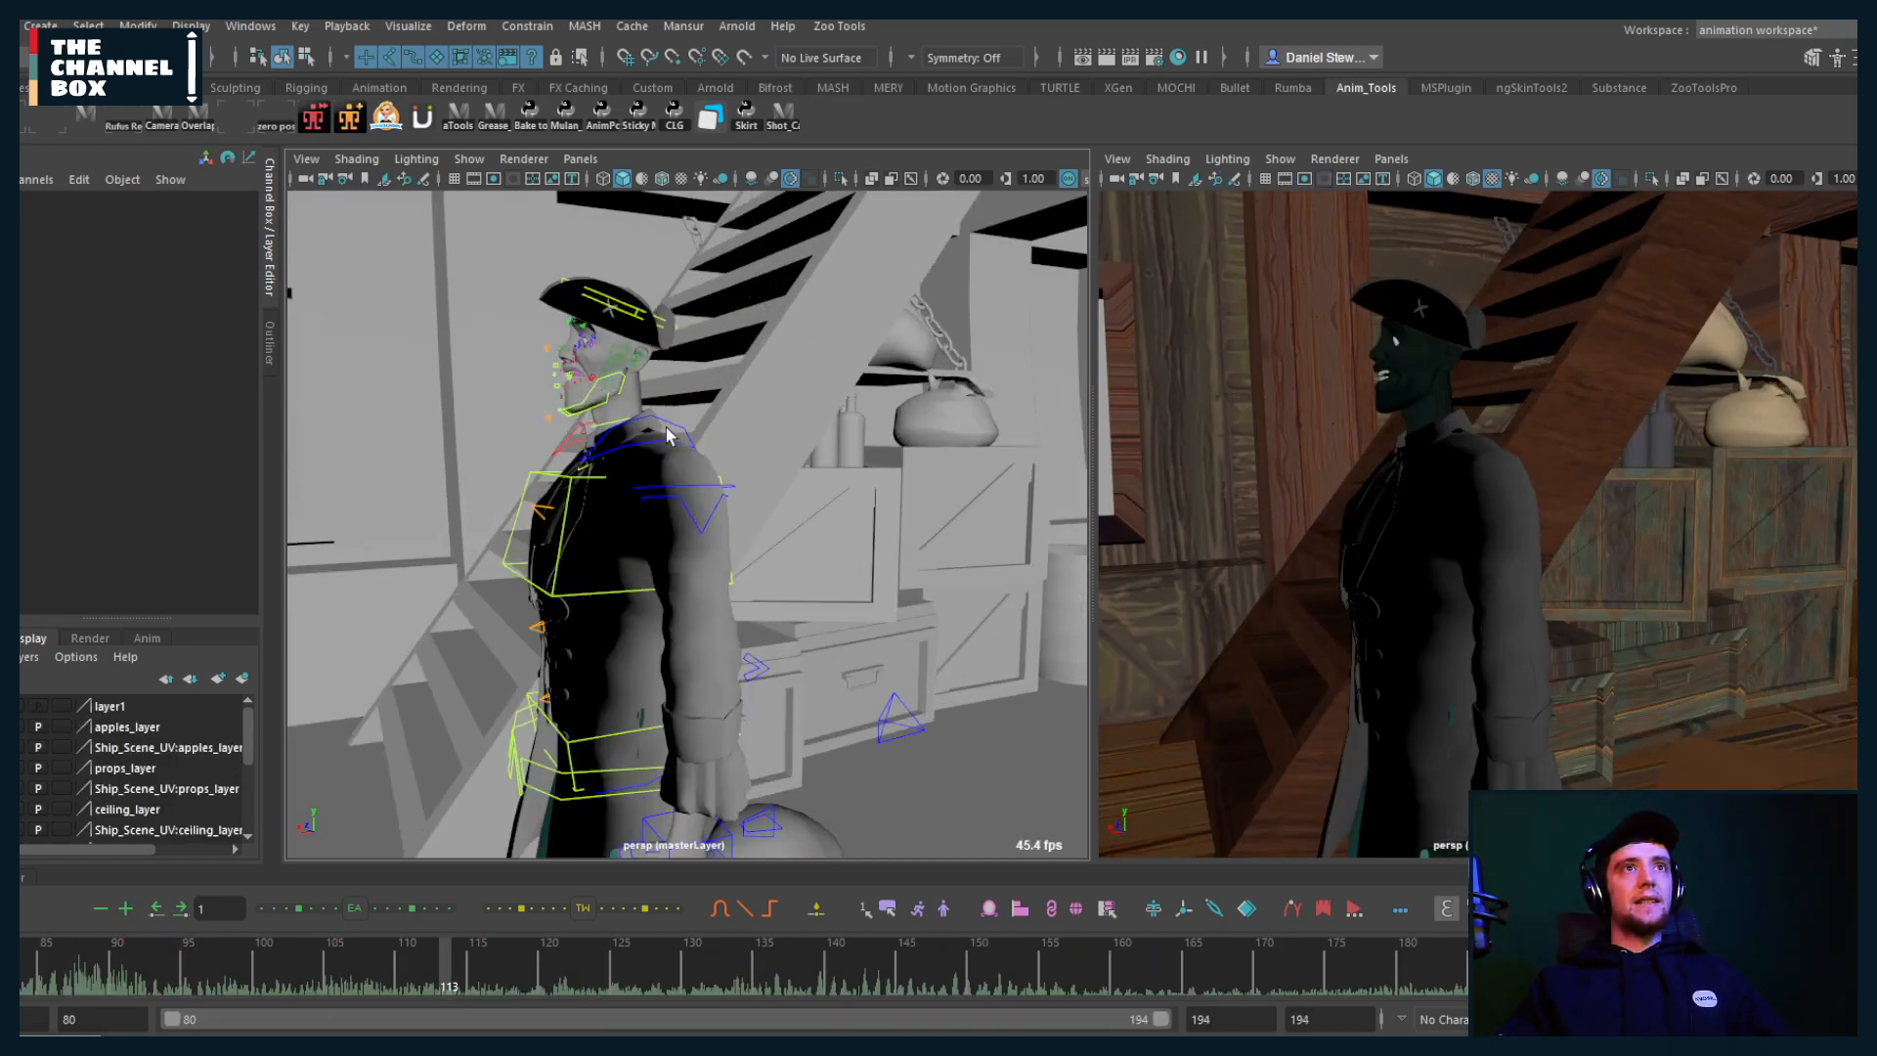
Step: Rewind the opened shot to its start and browse the Memnon facial poses in Studio Library
left_click_drag(666, 426, 482, 475, "alt")
key("alt+shift+v")
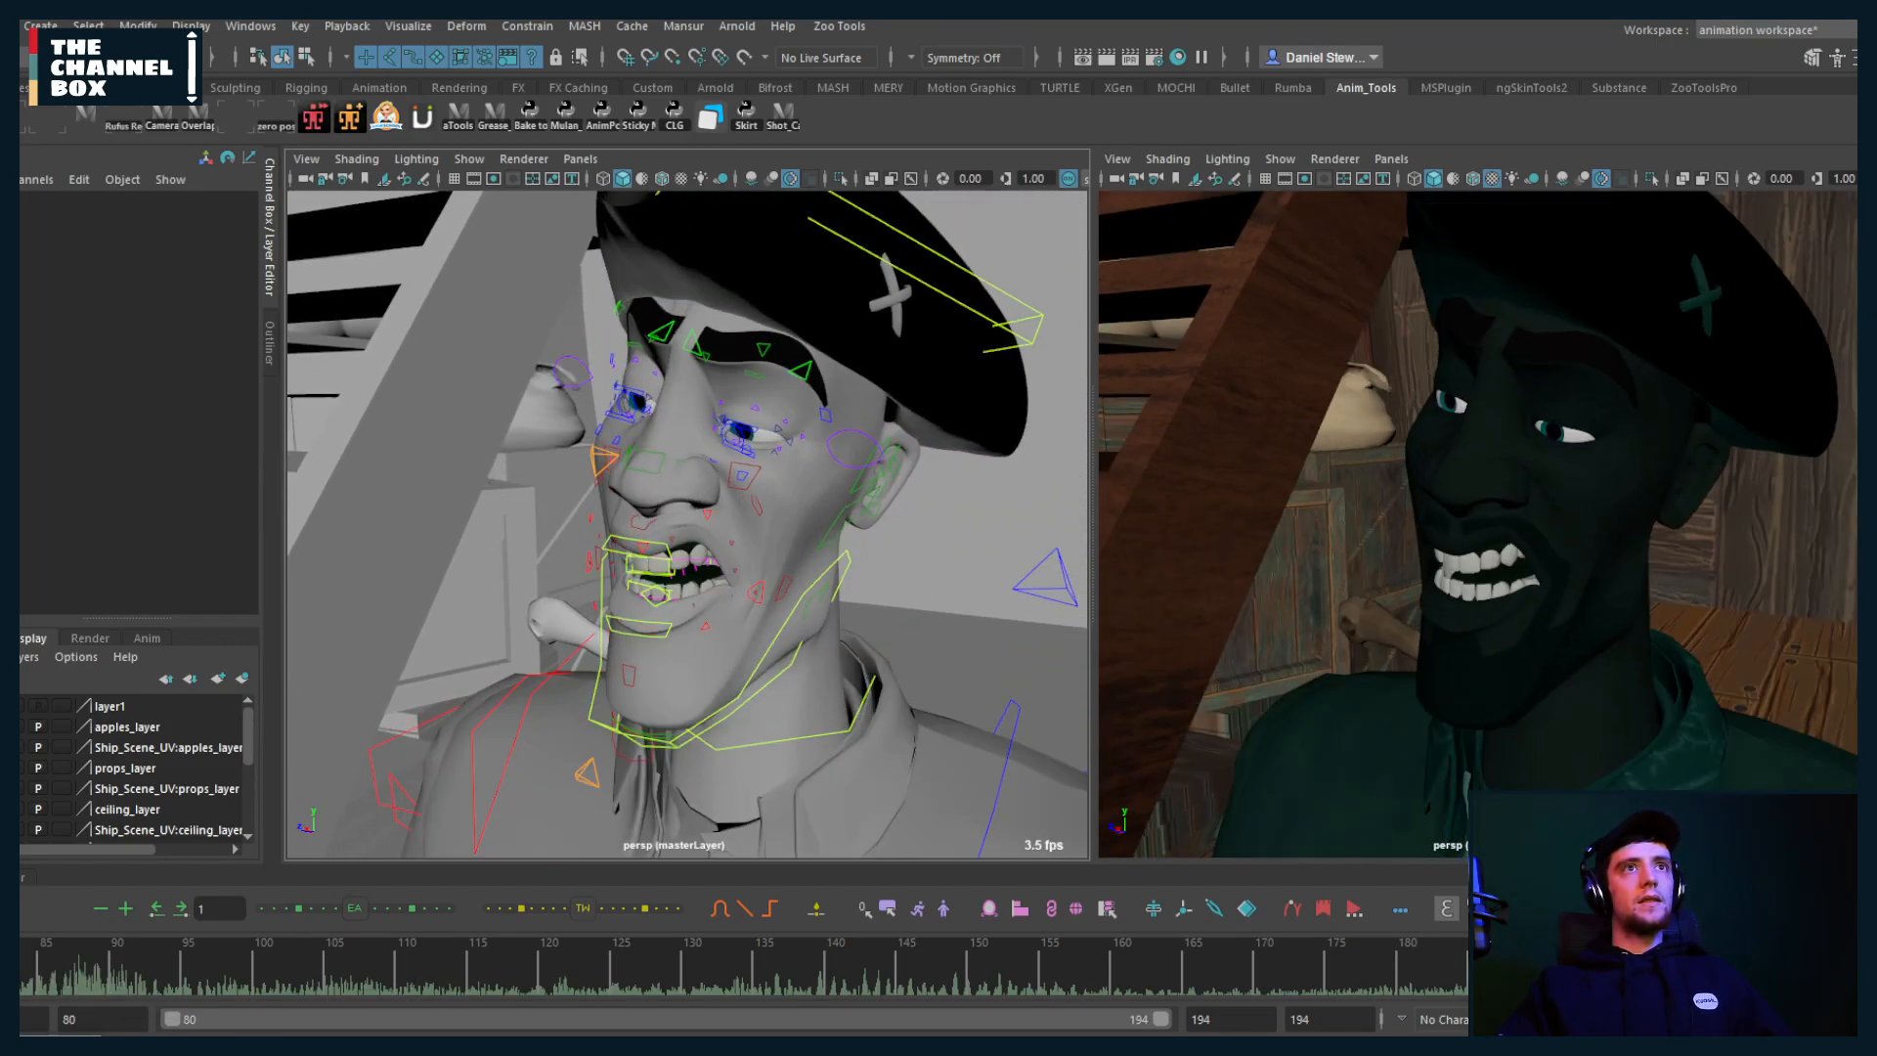
mouse_move(630, 596)
right_mouse_down("alt")
mouse_move(577, 583)
mouse_move(616, 625)
right_mouse_up("alt")
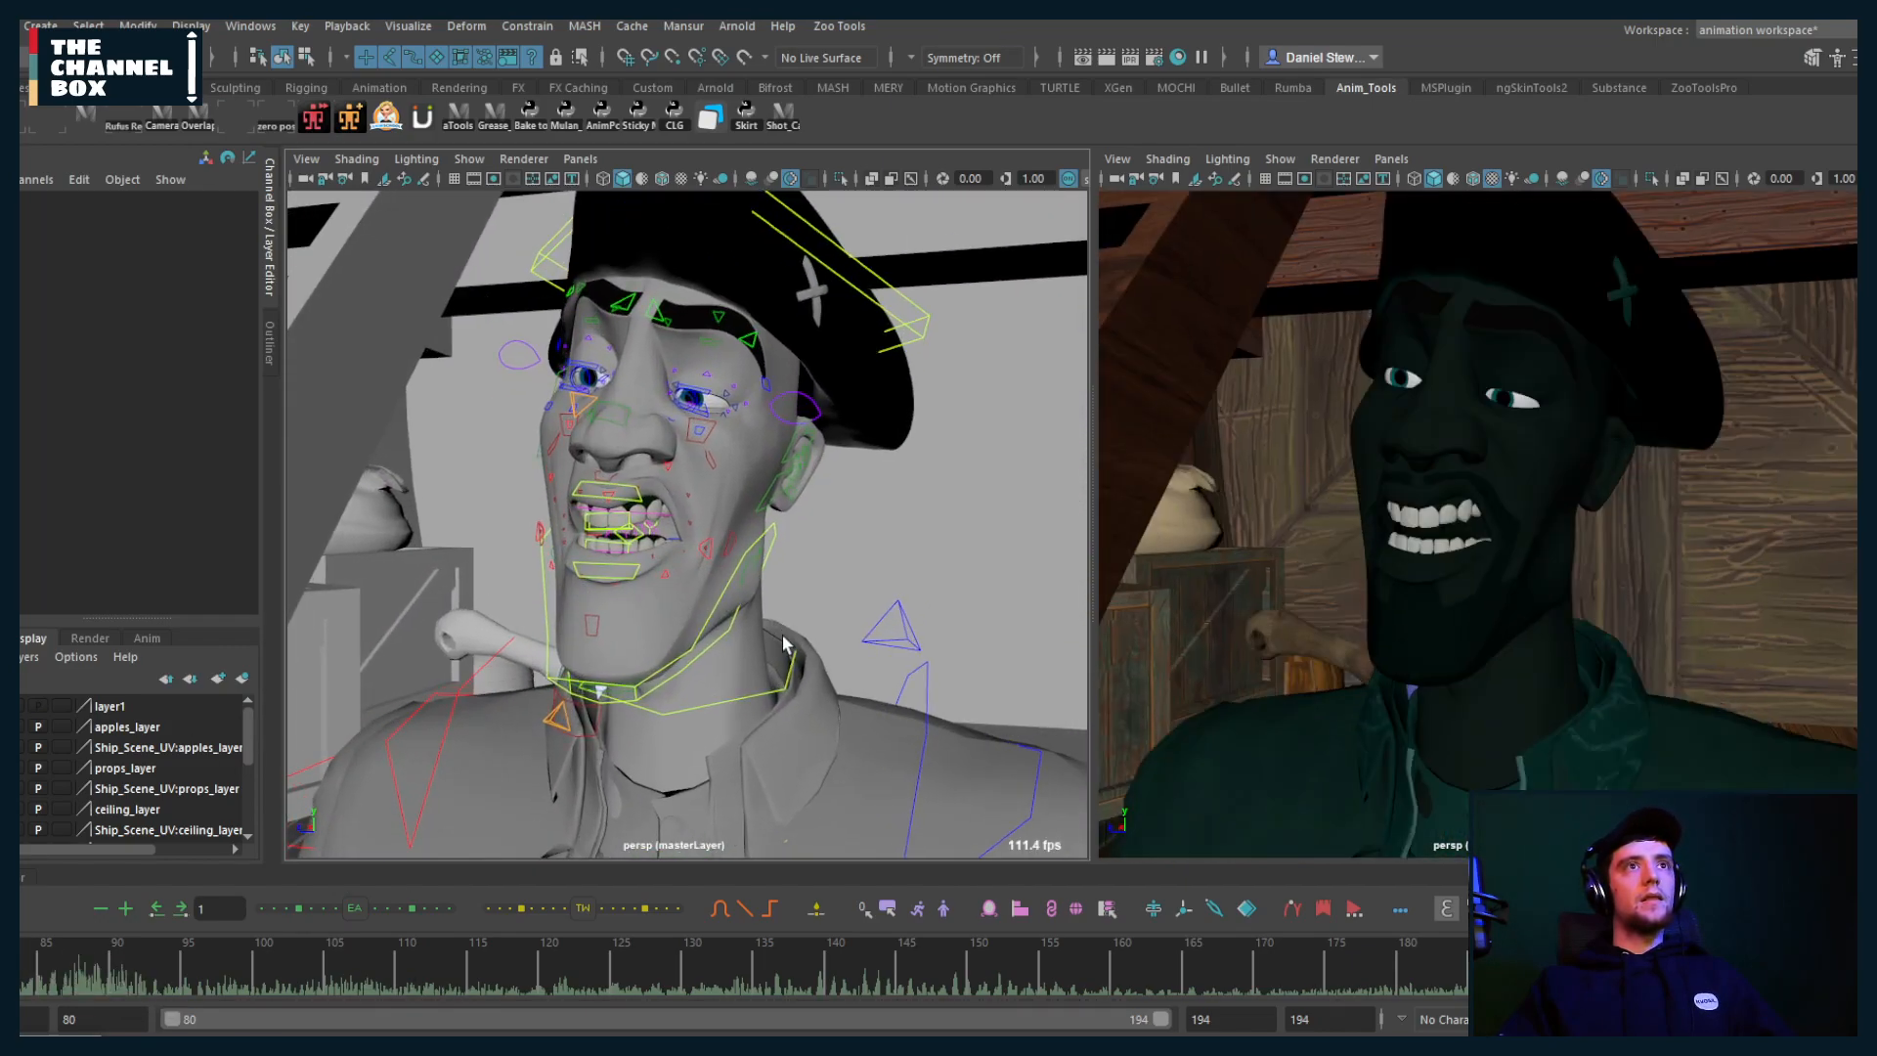
left_click_drag(615, 625, 584, 700, "alt")
right_click_drag(584, 700, 817, 665, "alt")
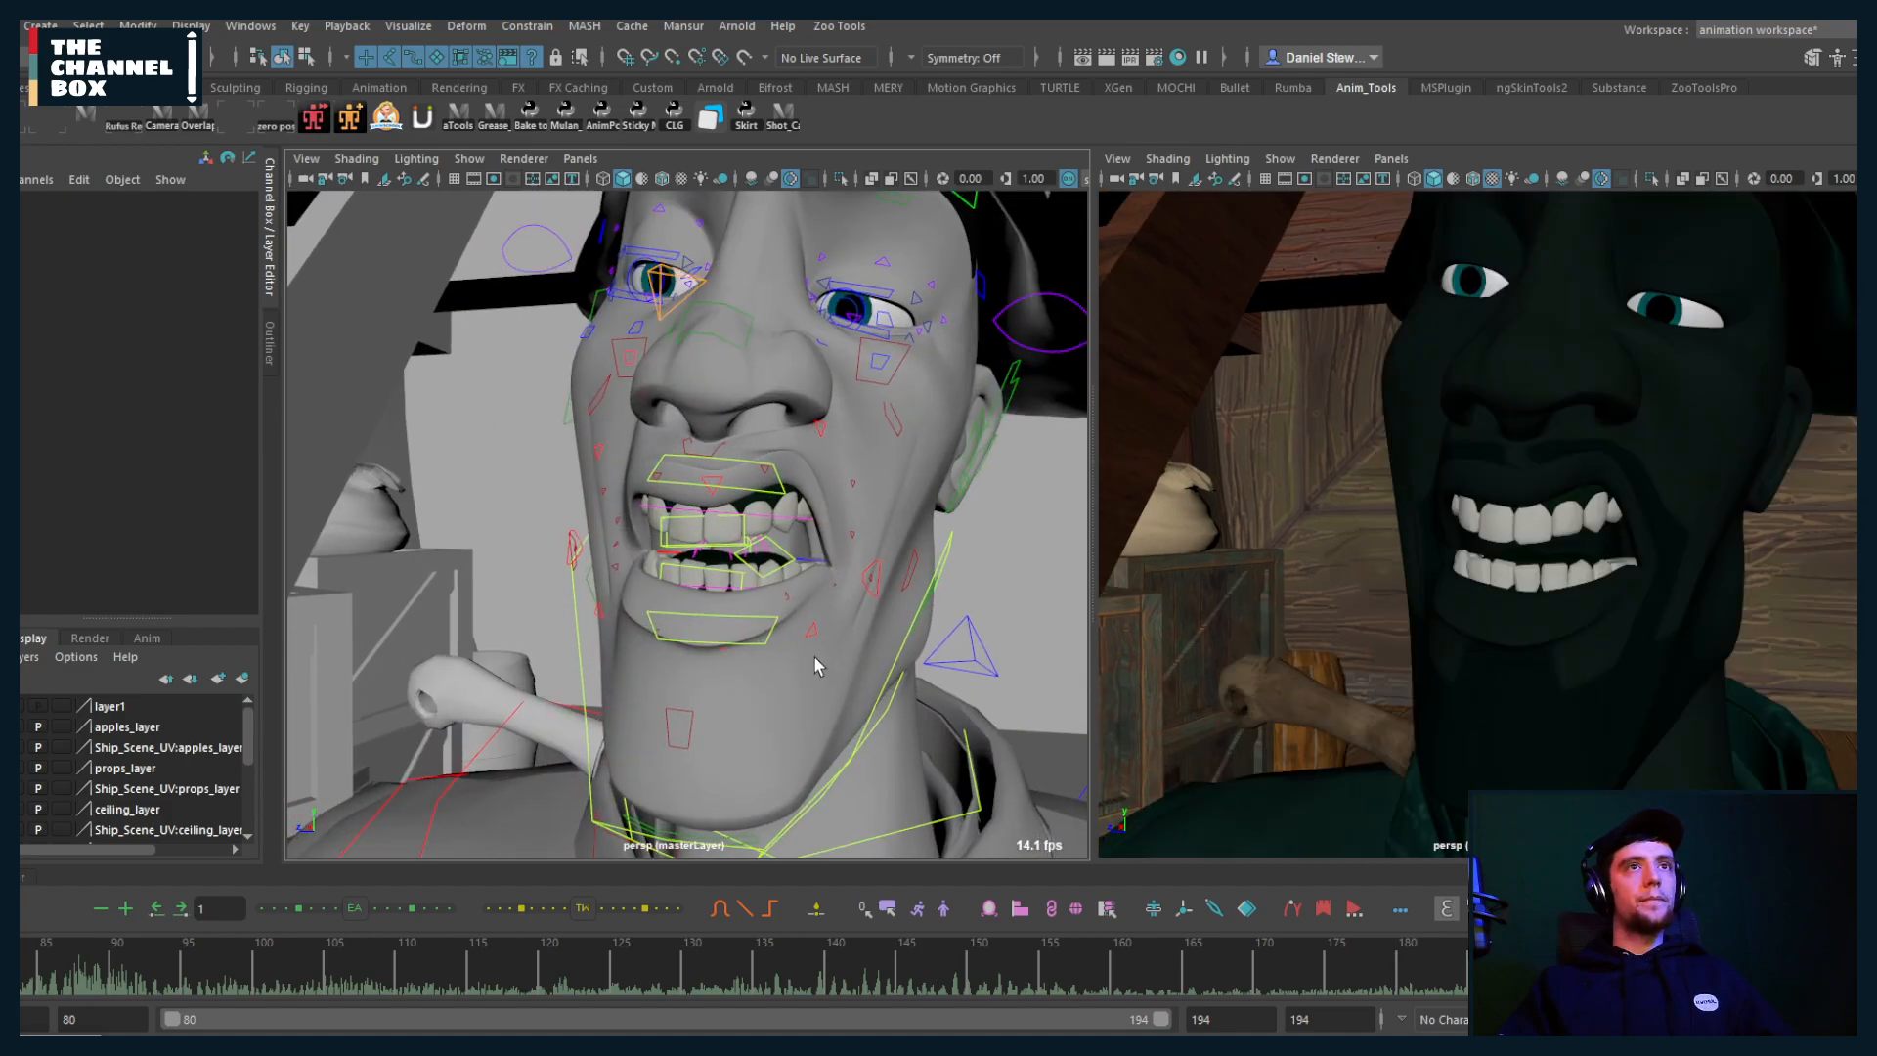
left_click(711, 118)
scroll(906, 625, "down", 3)
scroll(913, 612, "up", 3)
scroll(915, 613, "down", 3)
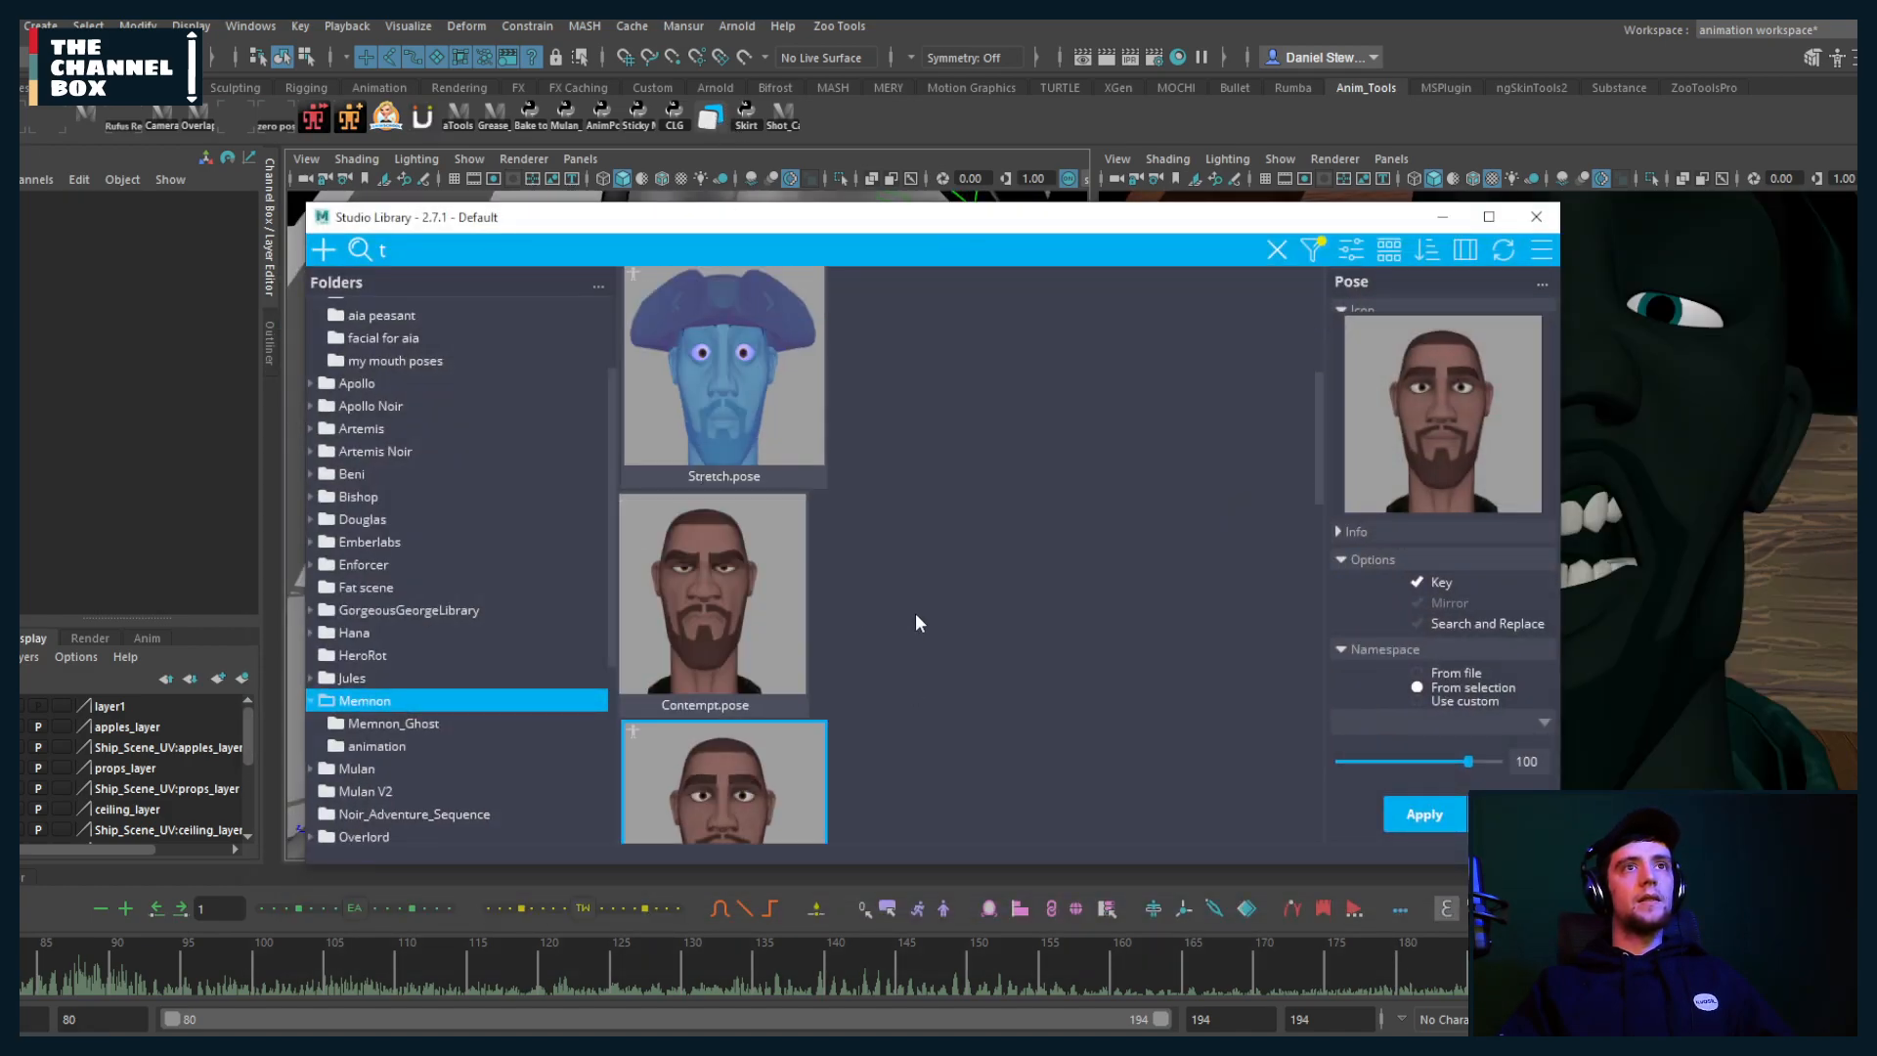
scroll(915, 612, "down", 5)
left_click_drag(1282, 215, 20, 215)
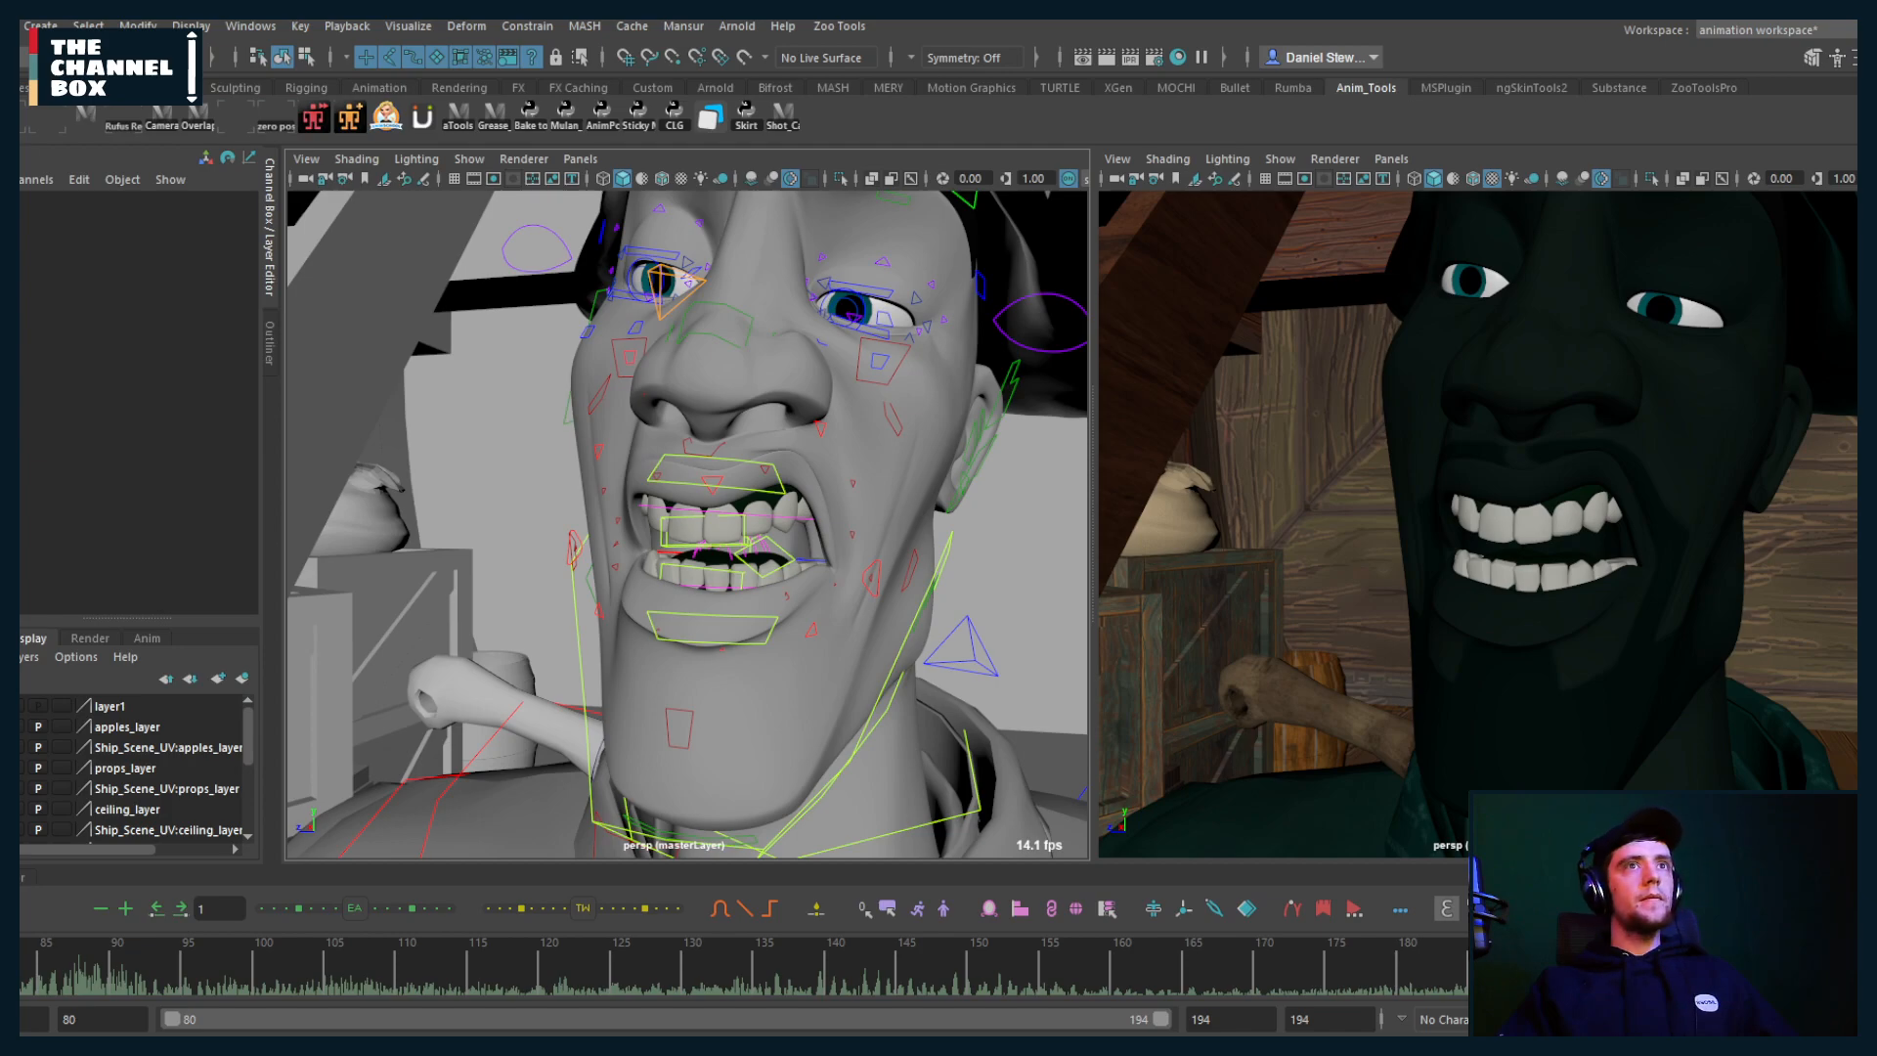
Step: Select the pirate's lip, jaw and surrounding mouth controls together
left_click(689, 623)
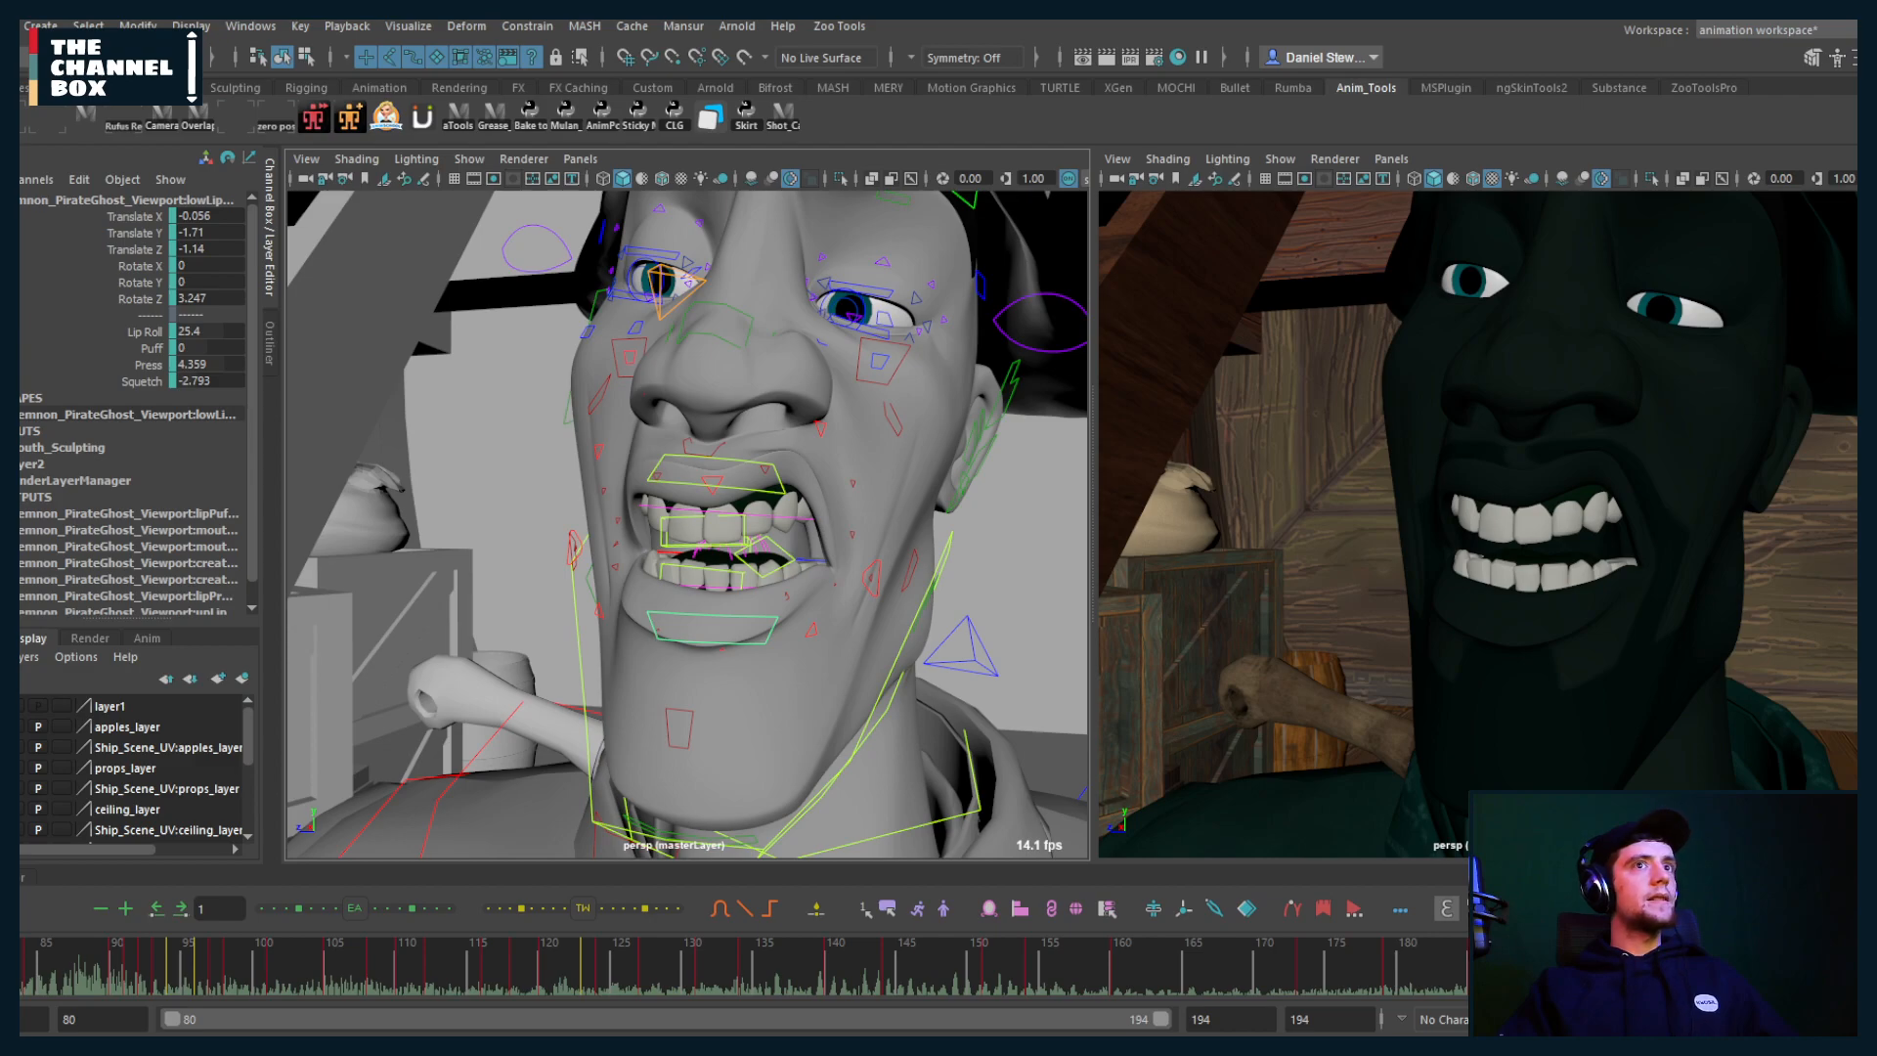
key("ctrl+z")
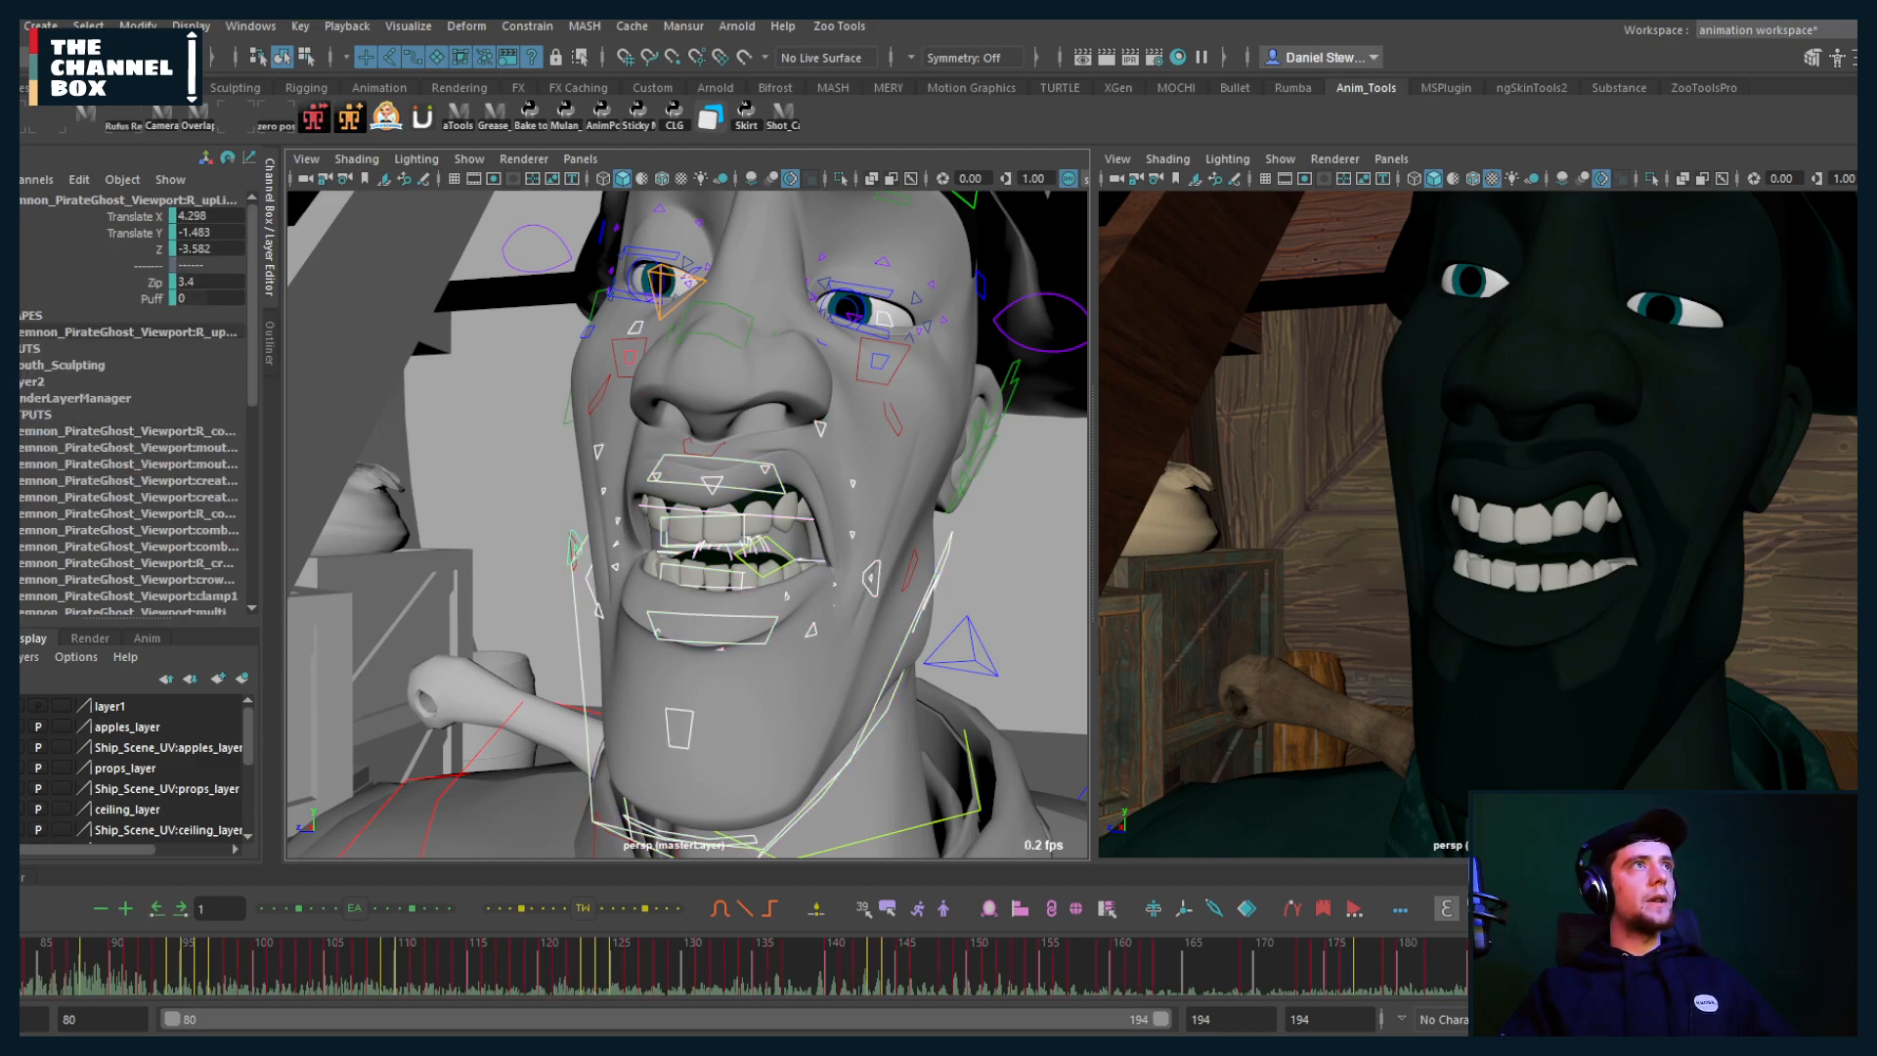
left_click(864, 727, "ctrl")
Step: Hide the pirate's geometry and add the upper and lower teeth controls to the mouth control selection
middle_click_drag(761, 667, 440, 717, "alt")
key("alt+1")
left_click_drag(743, 606, 601, 606, "alt")
left_click(610, 590)
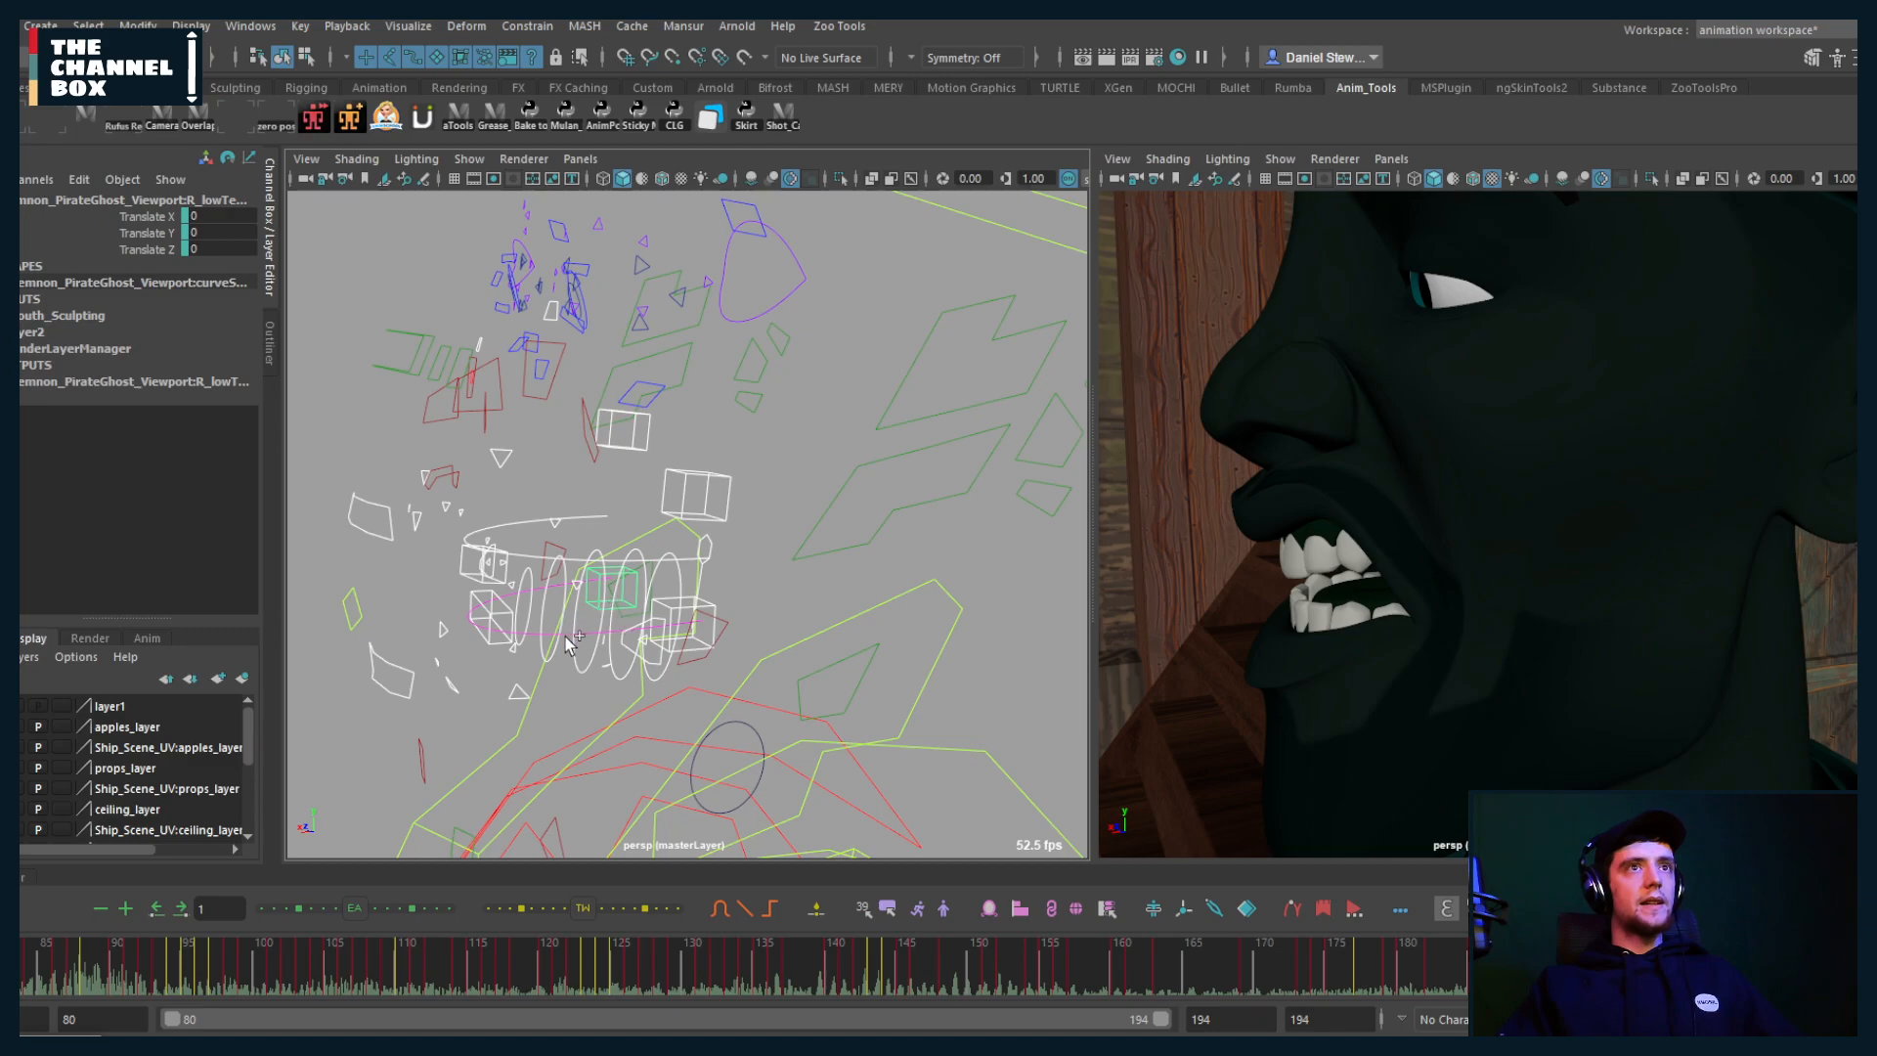
left_click(565, 635, "ctrl+shift")
left_click(712, 607, "ctrl+shift")
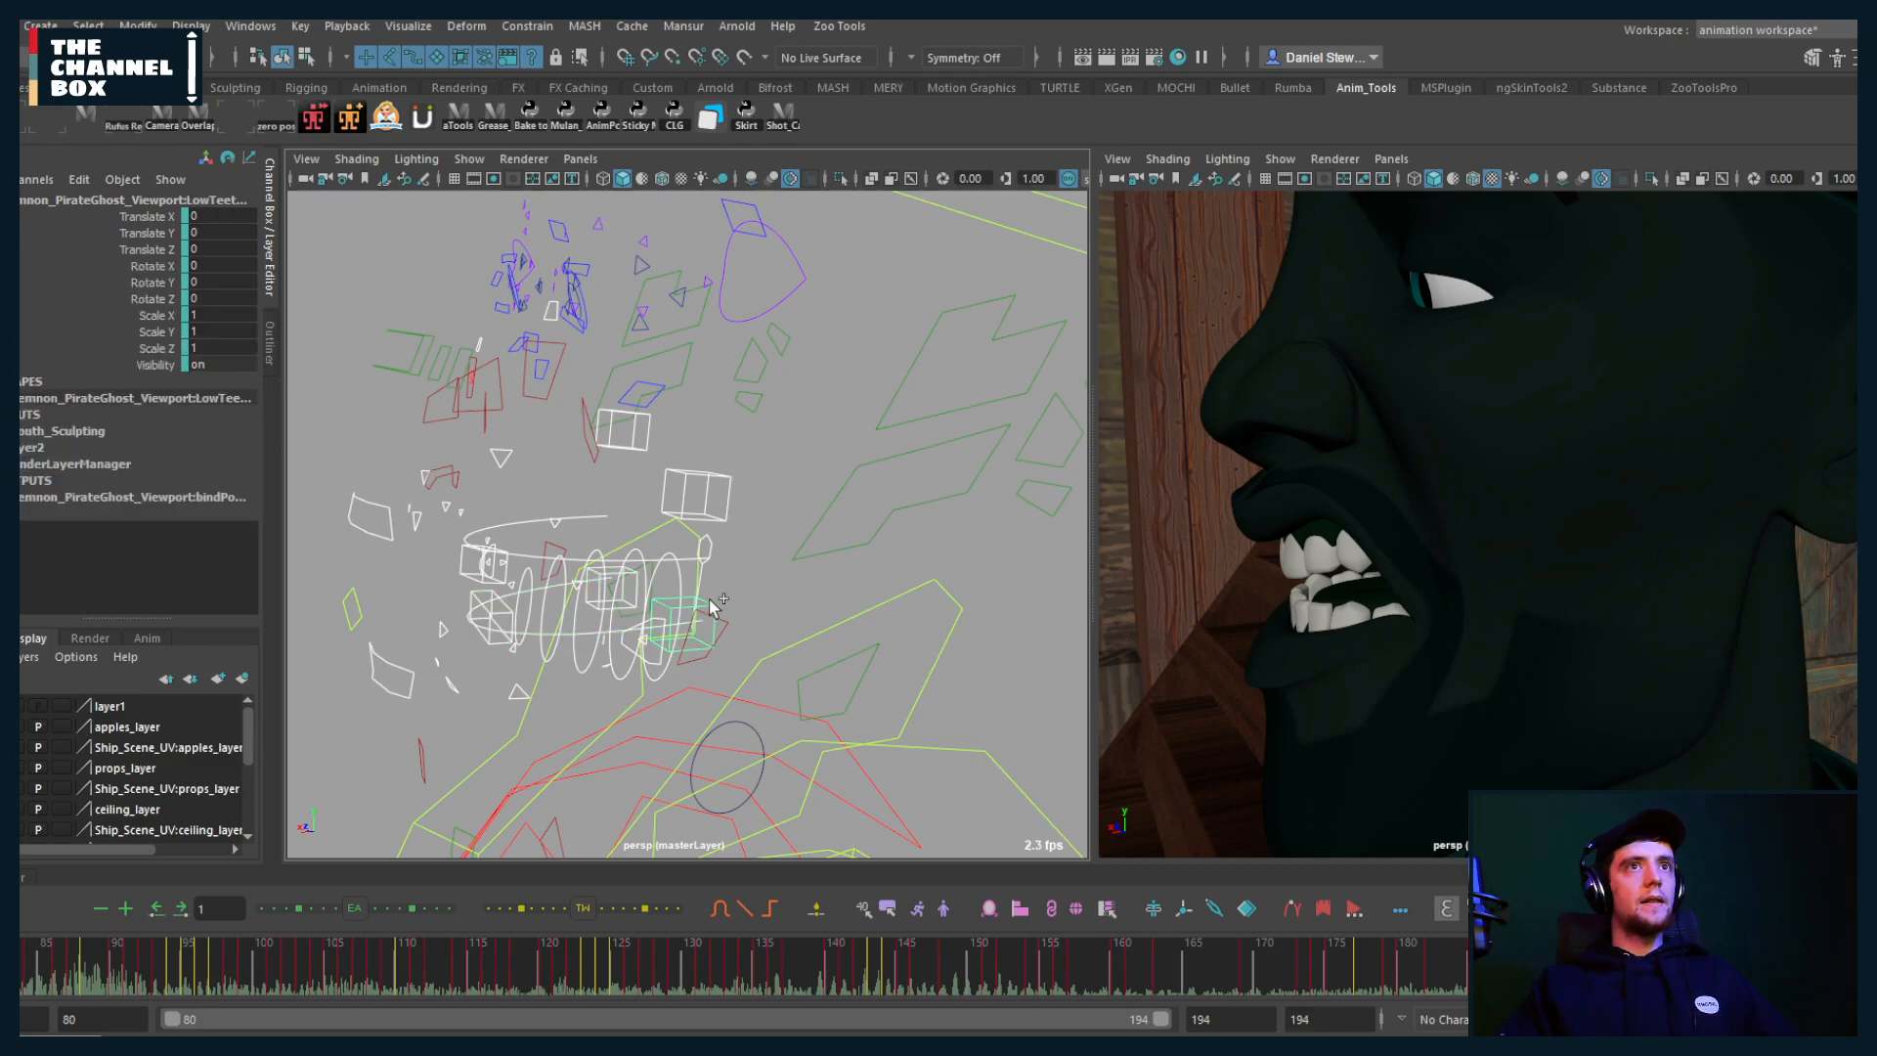
left_click(494, 607, "ctrl+shift")
left_click(488, 576, "ctrl+shift")
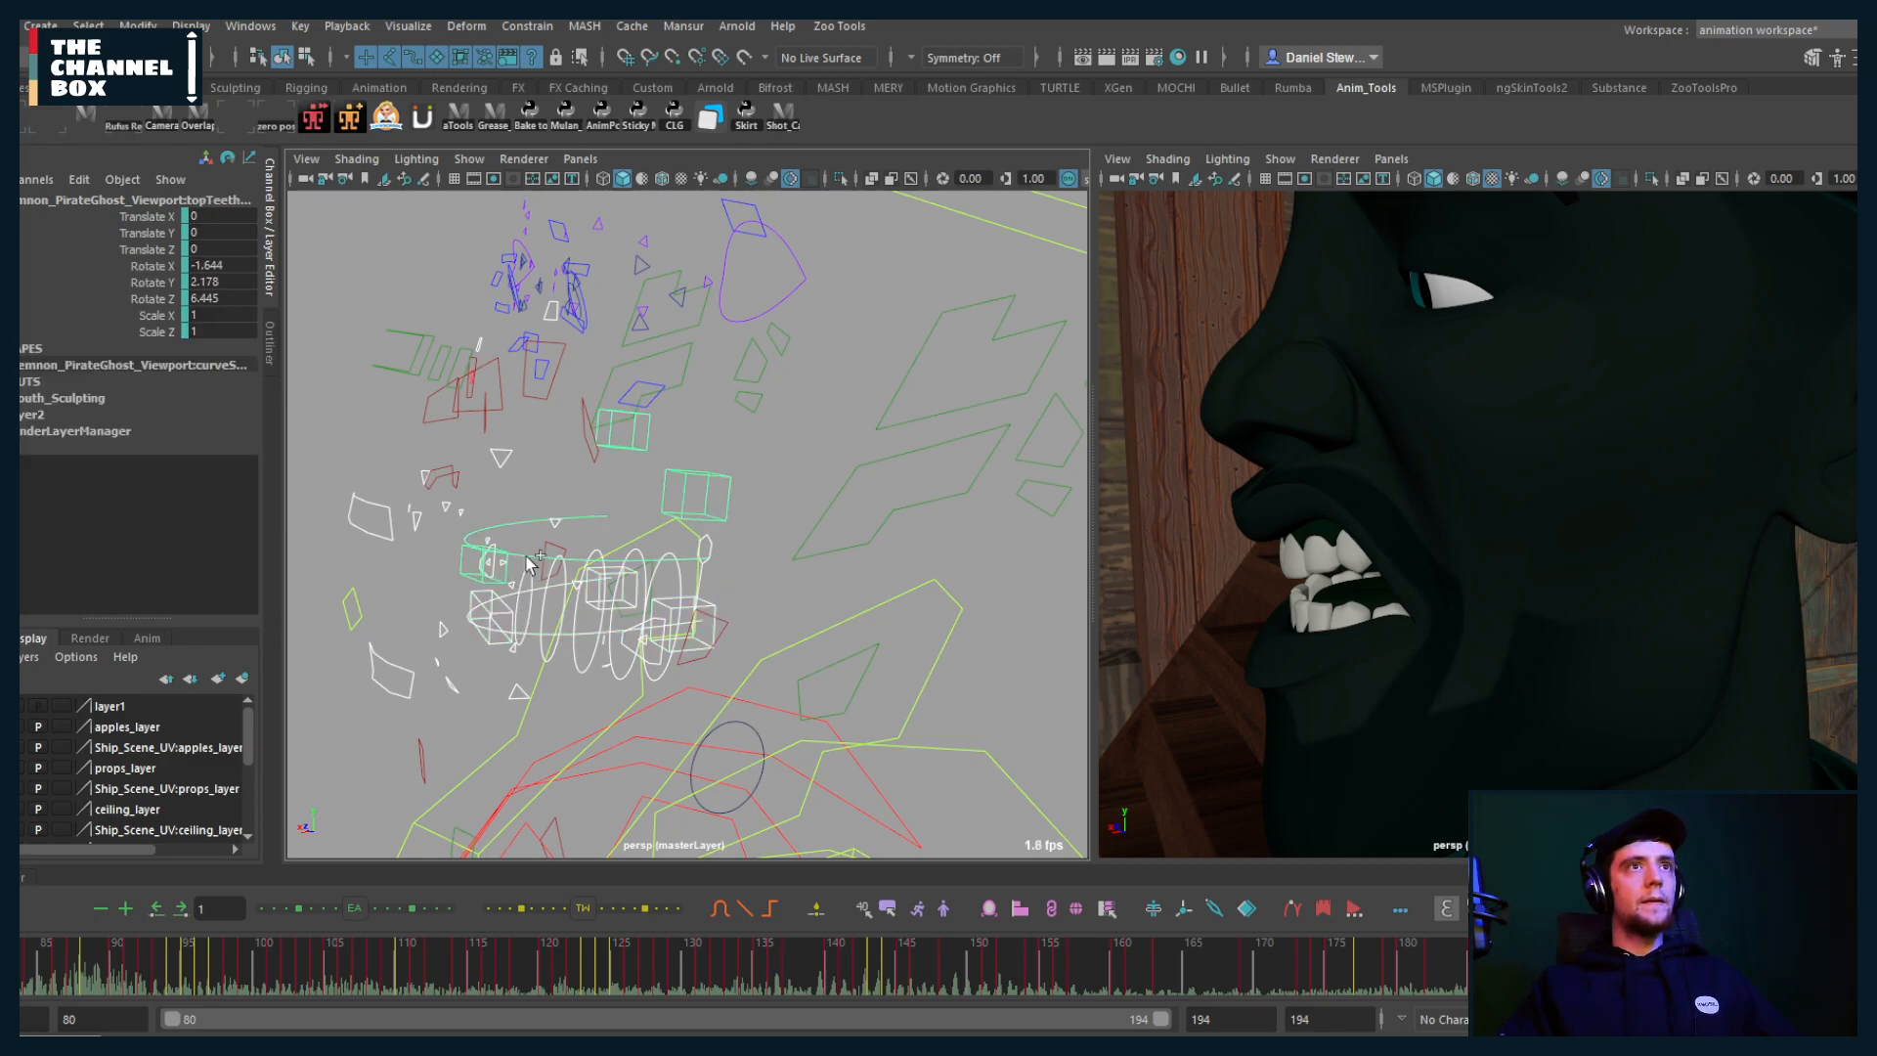
left_click(696, 489, "ctrl+shift")
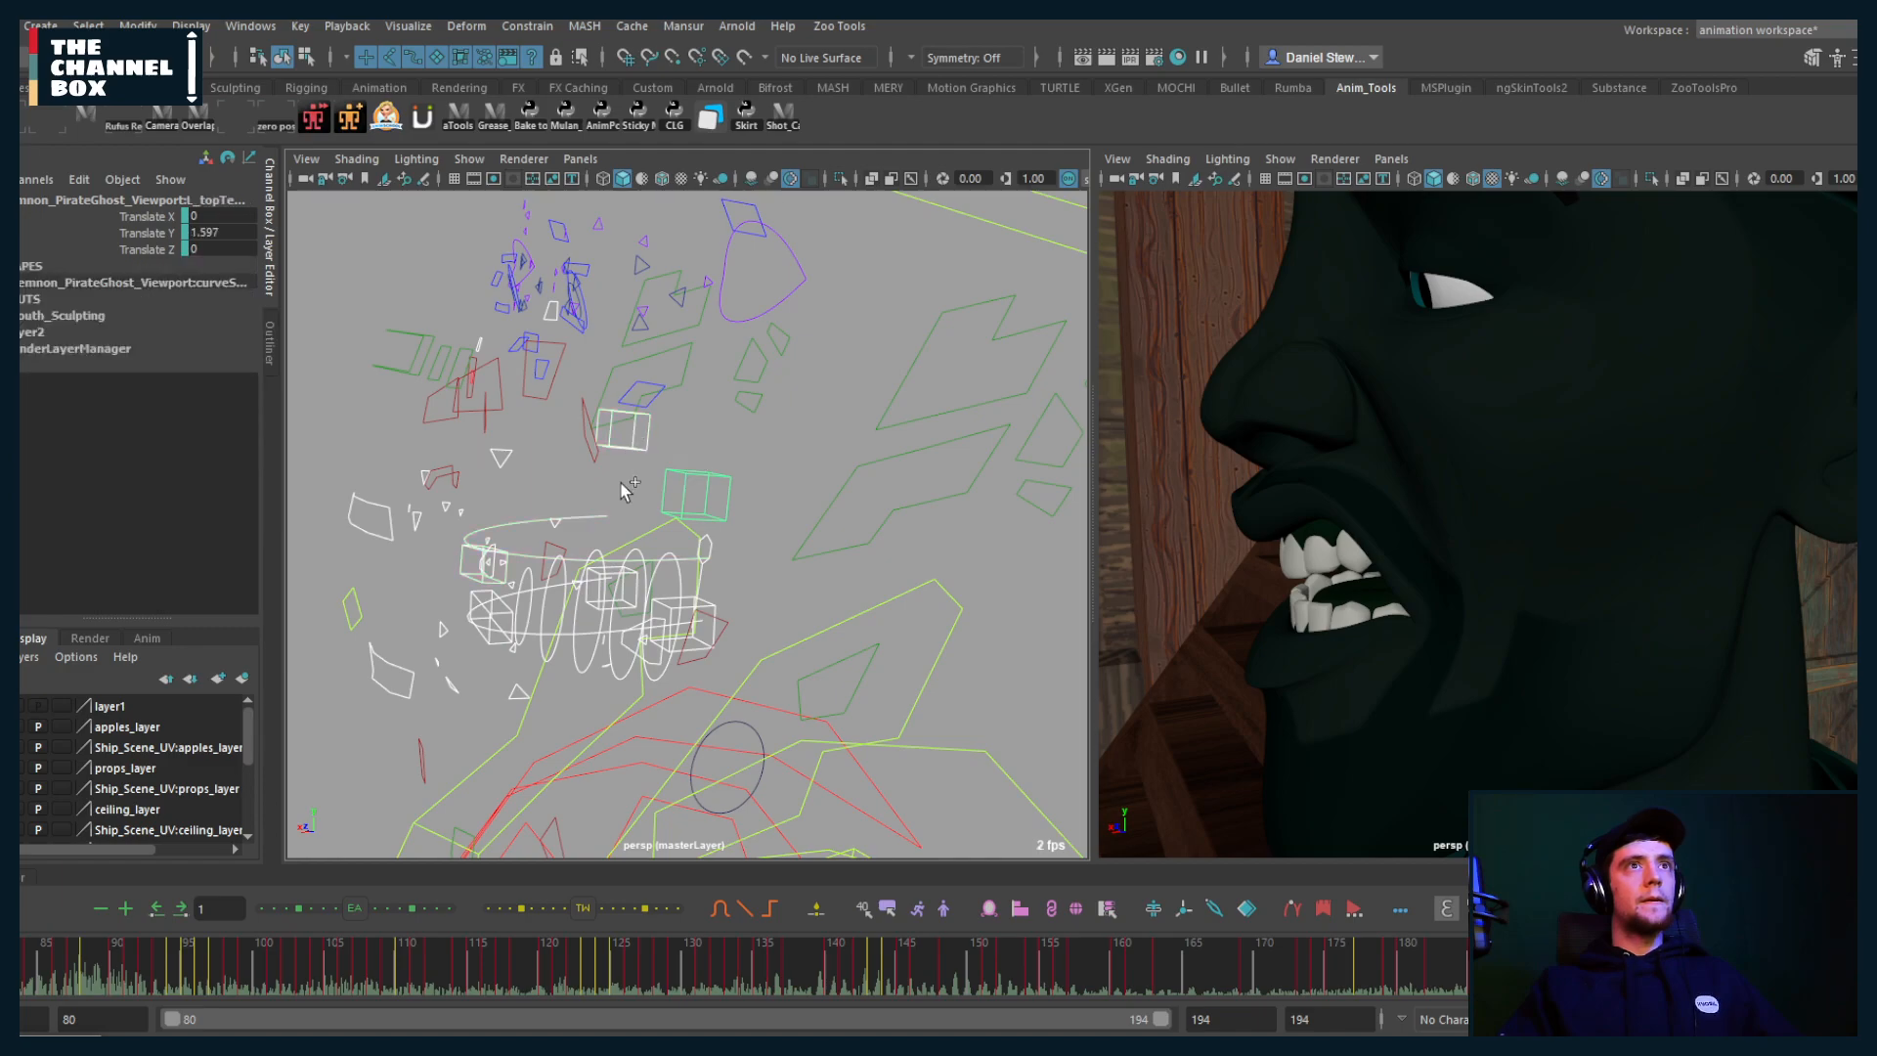
middle_click_drag(489, 553, 531, 550, "alt")
left_click_drag(376, 583, 419, 622)
Step: Show the mouth controls' curves in the Graph Editor and mute the EyeMask_Sculpting, Mouth_Sculpting and Facial_Fleshiness animation layers
left_click(20, 876)
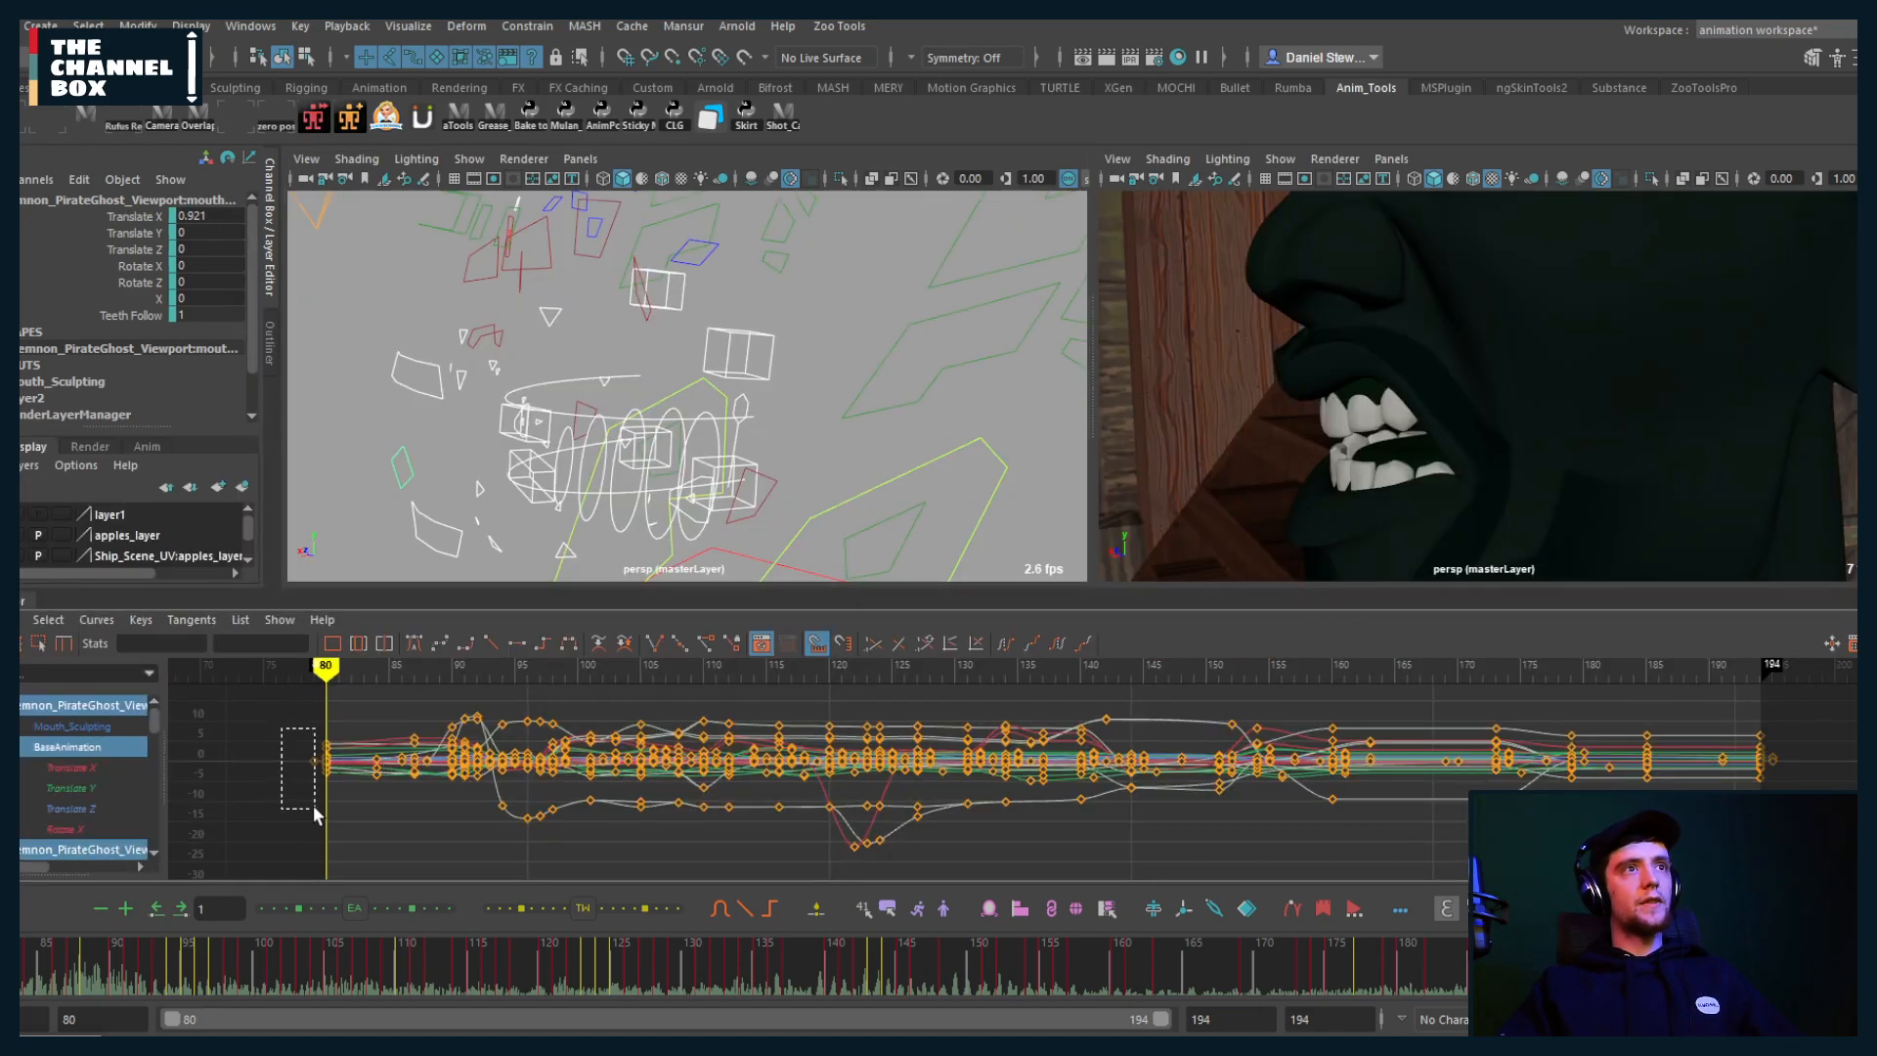
left_click_drag(313, 805, 331, 807)
left_click(144, 446)
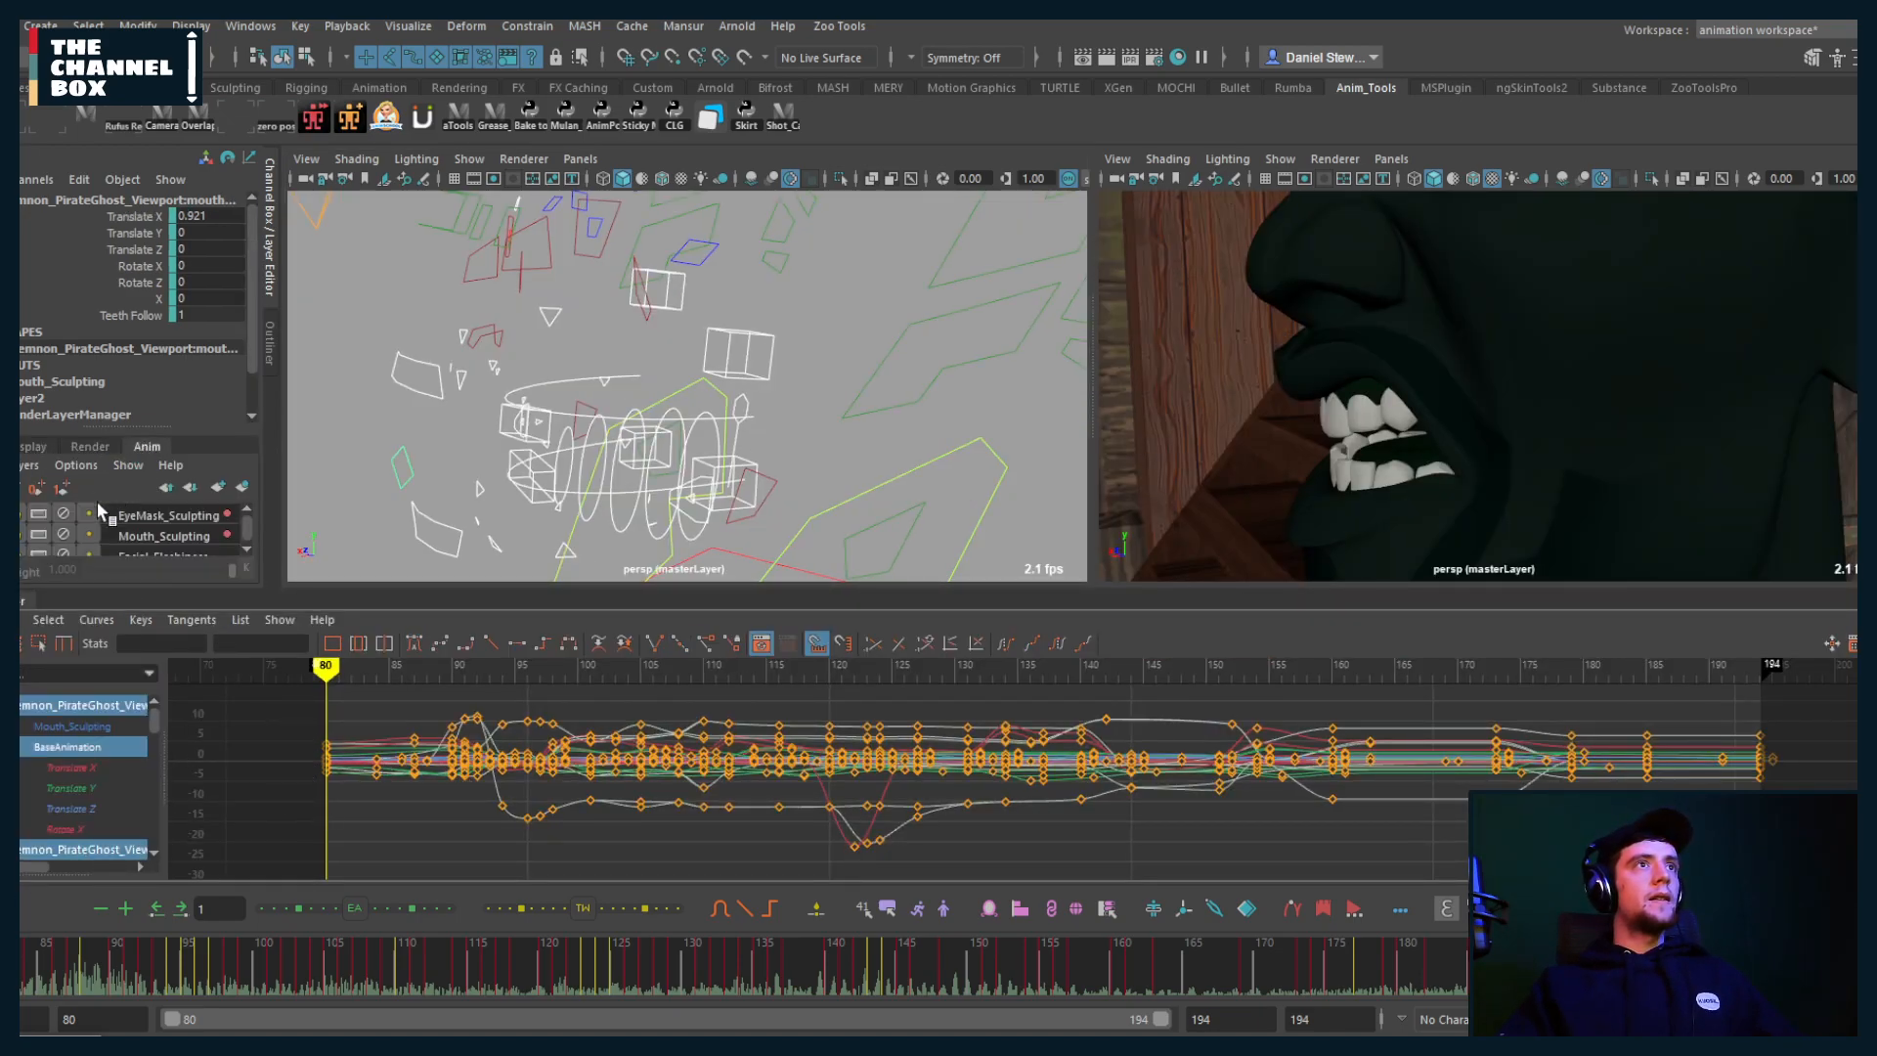
left_click(63, 512)
left_click(62, 535)
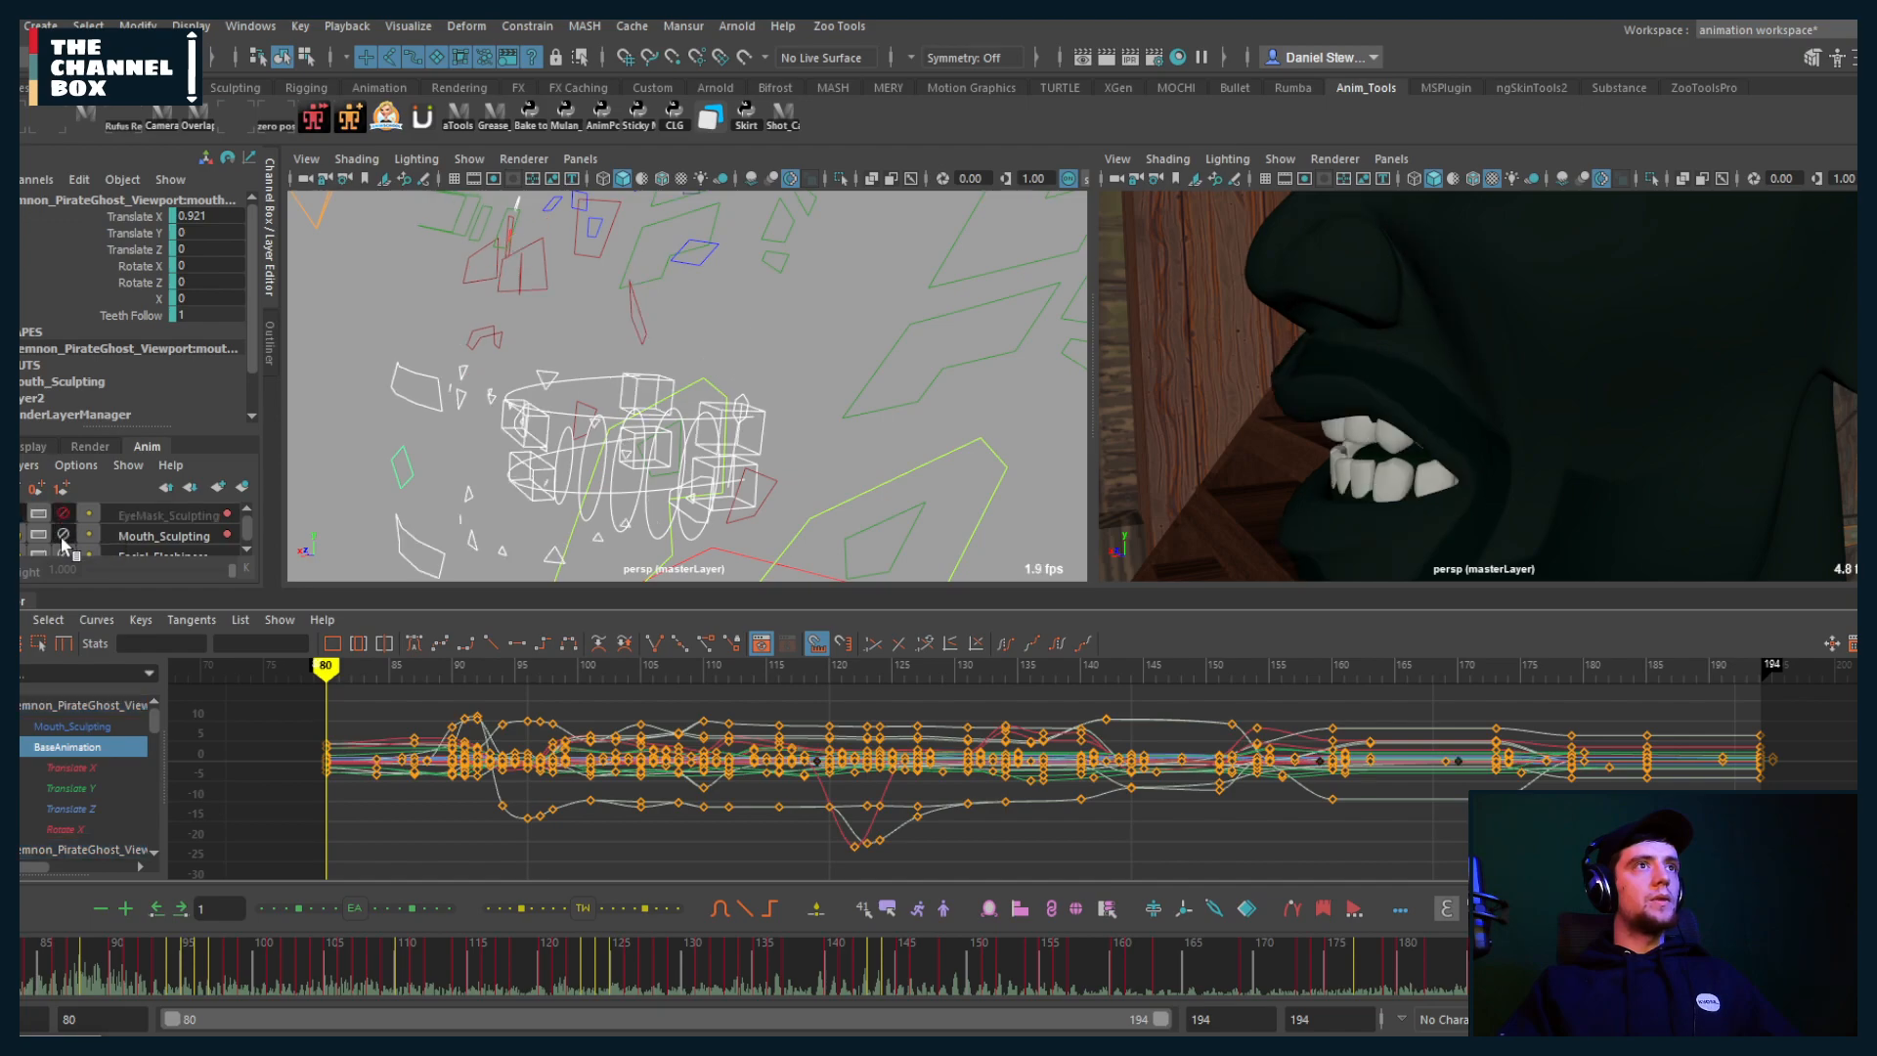
scroll(111, 552, "down", 1)
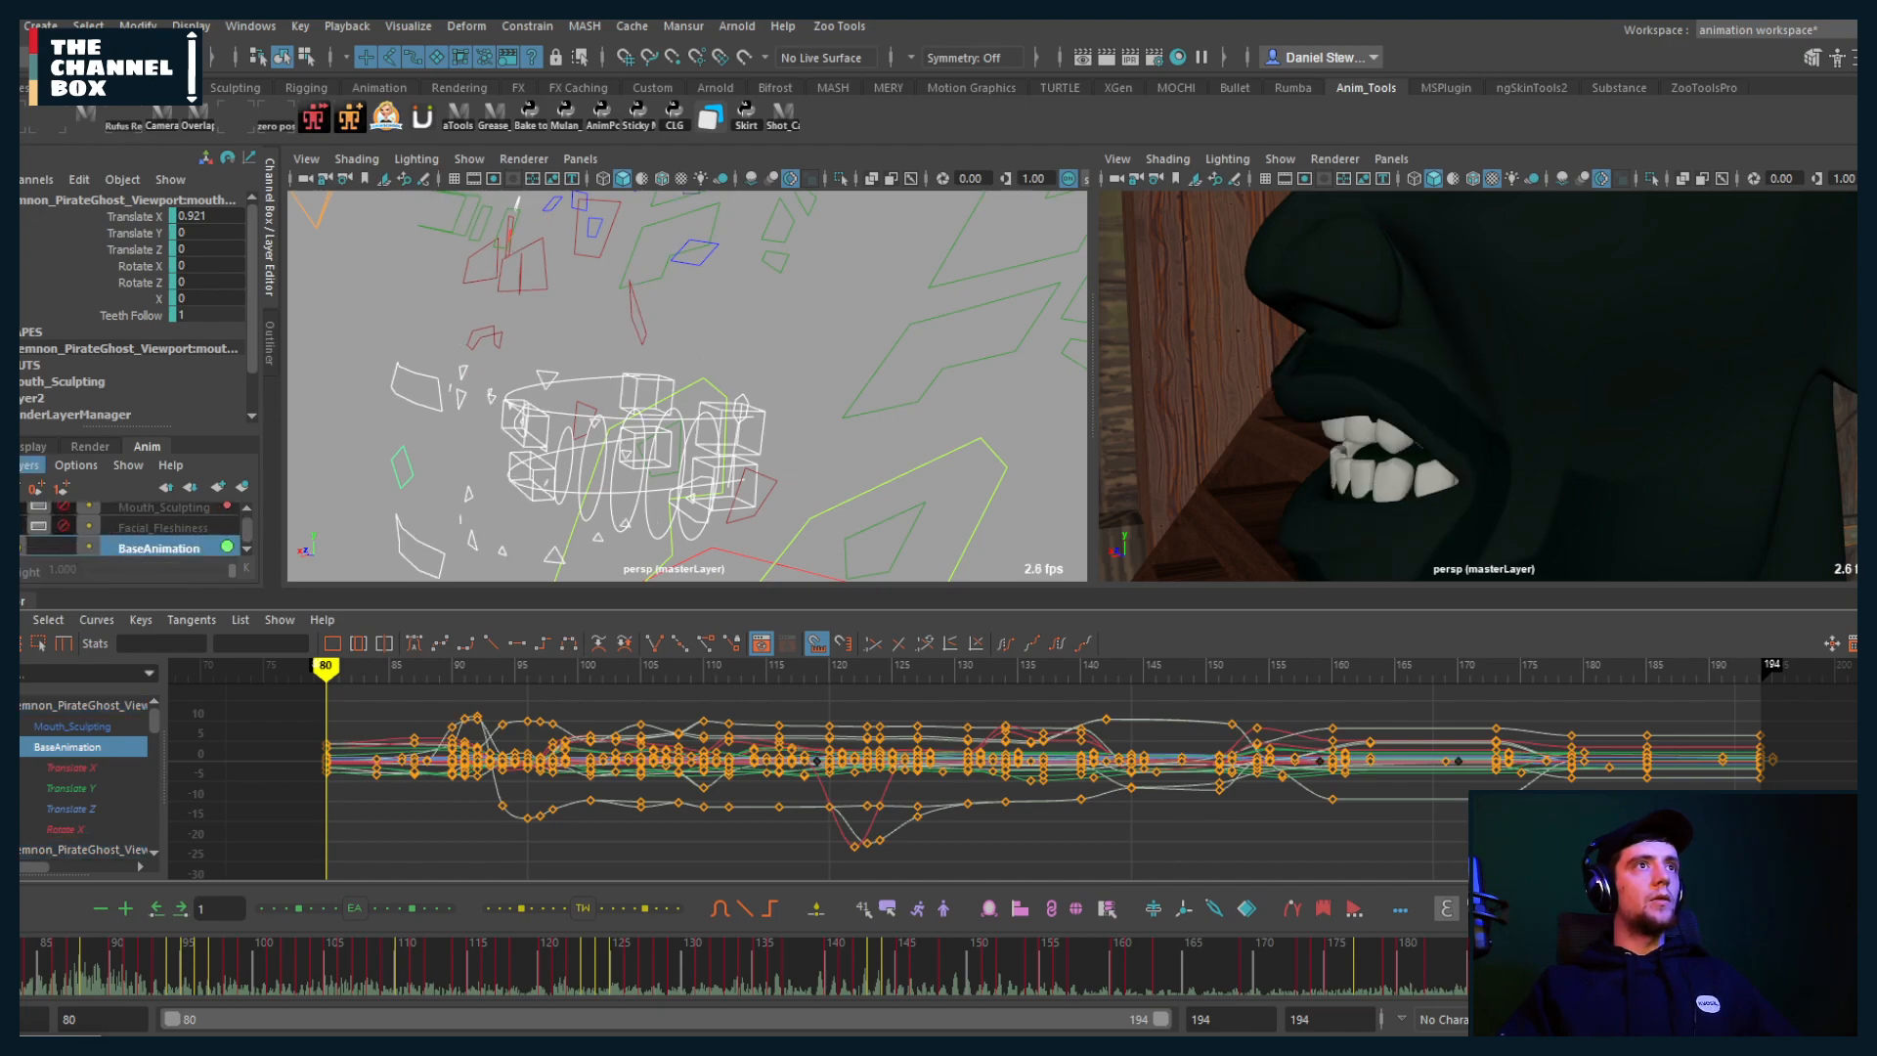
left_click(34, 447)
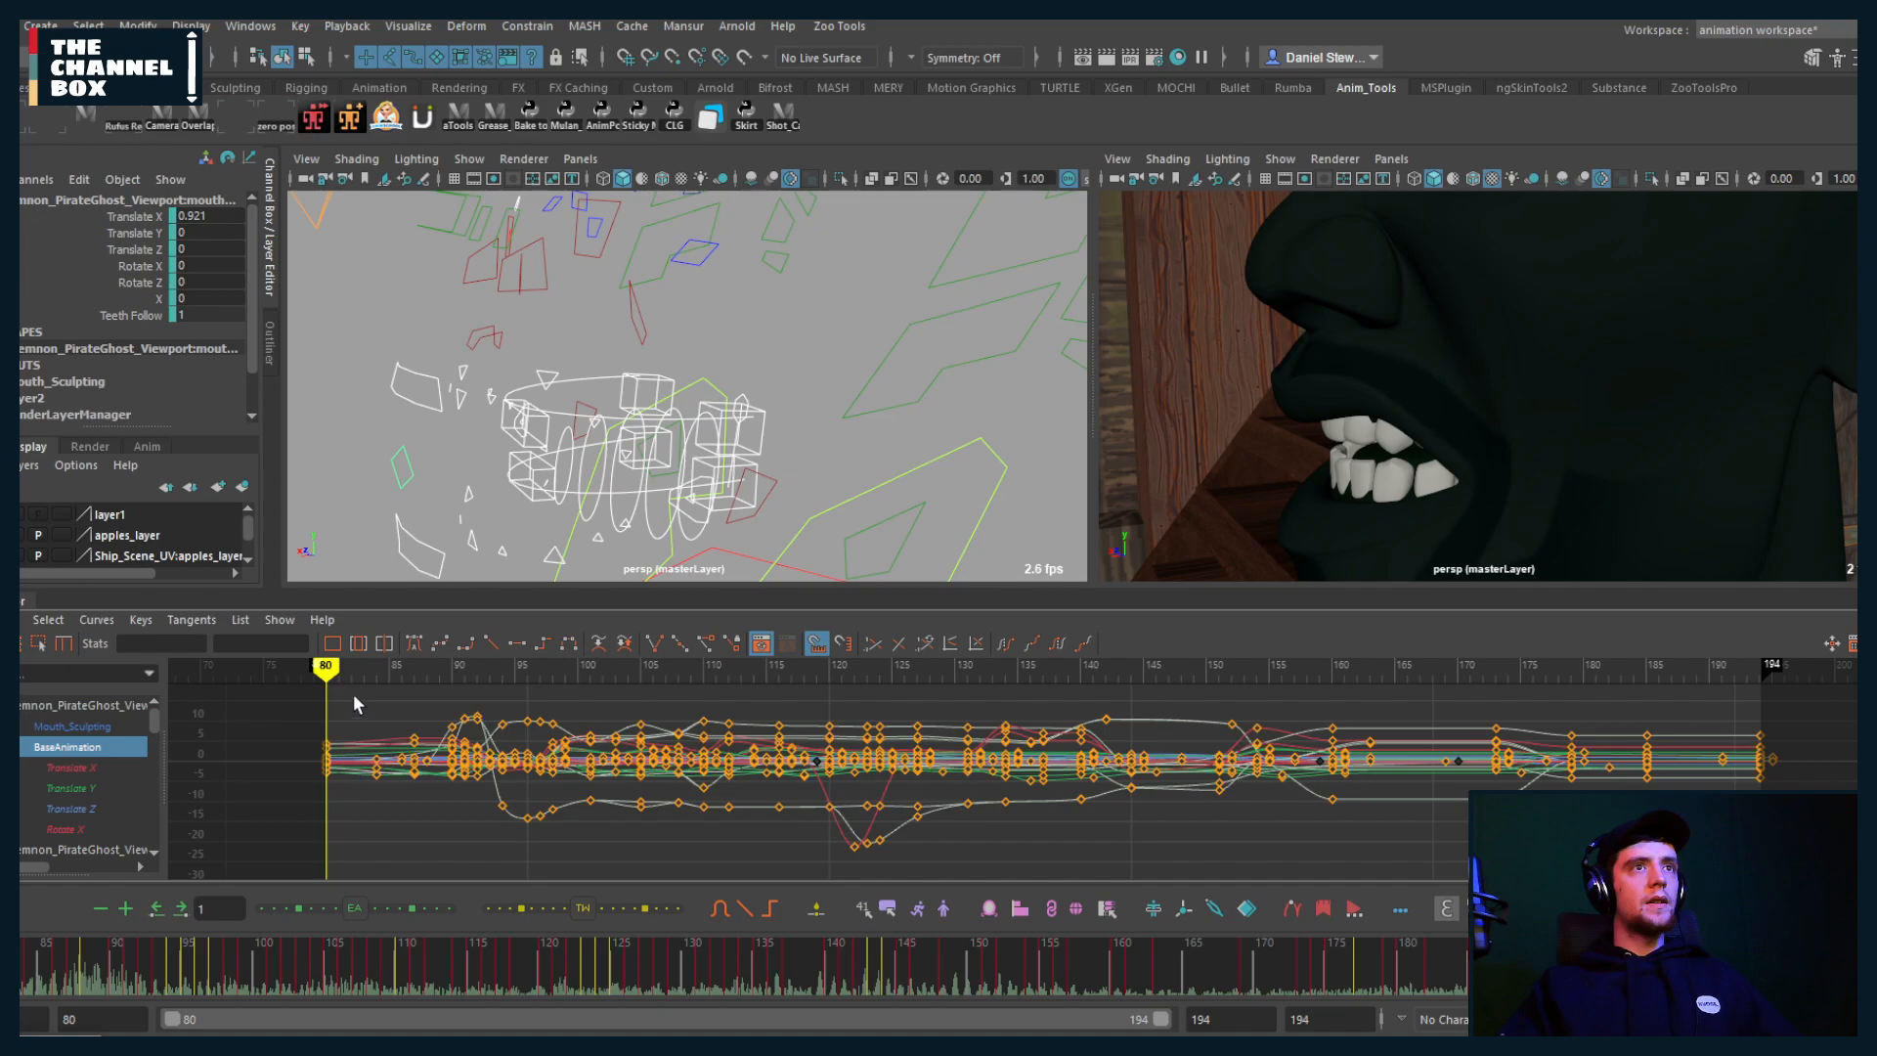
Step: Delete all of the selected mouth controls' keys after frame 80 and close the Graph Editor
left_click_drag(354, 694, 1803, 860)
key("Delete")
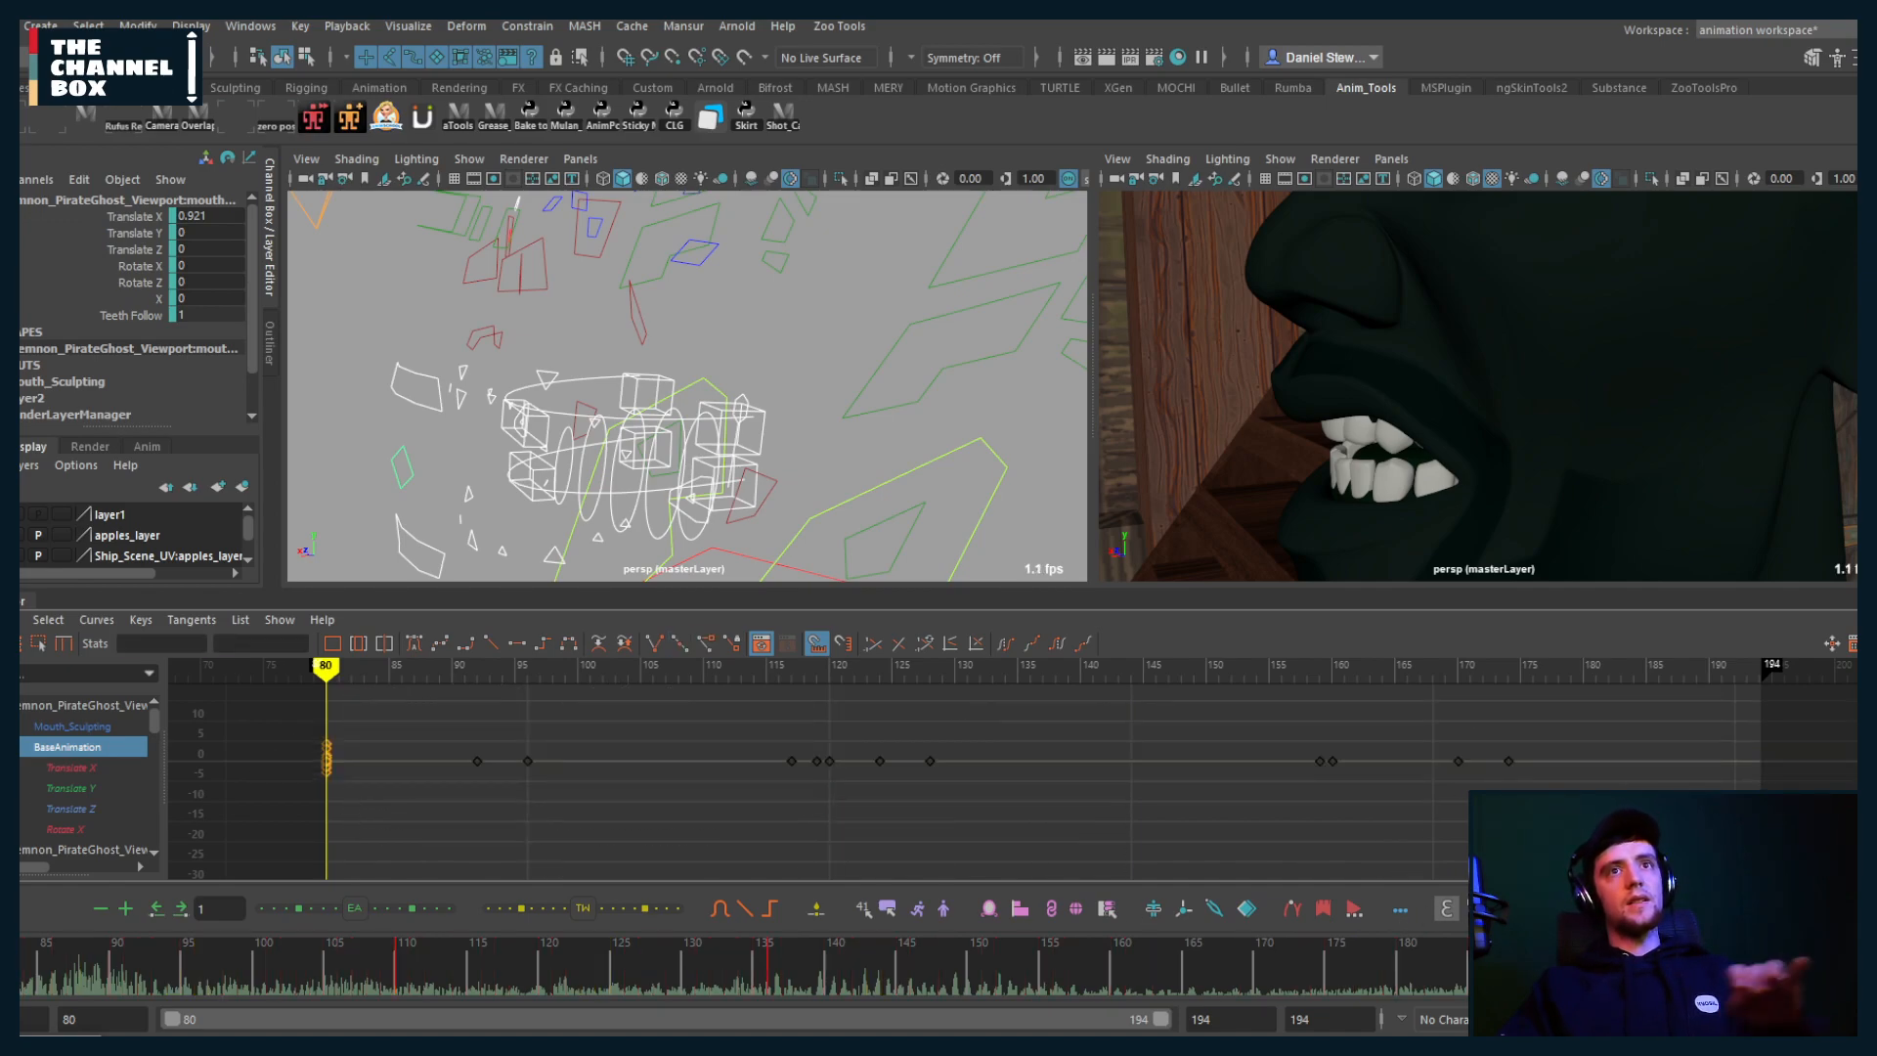
double_click(24, 600)
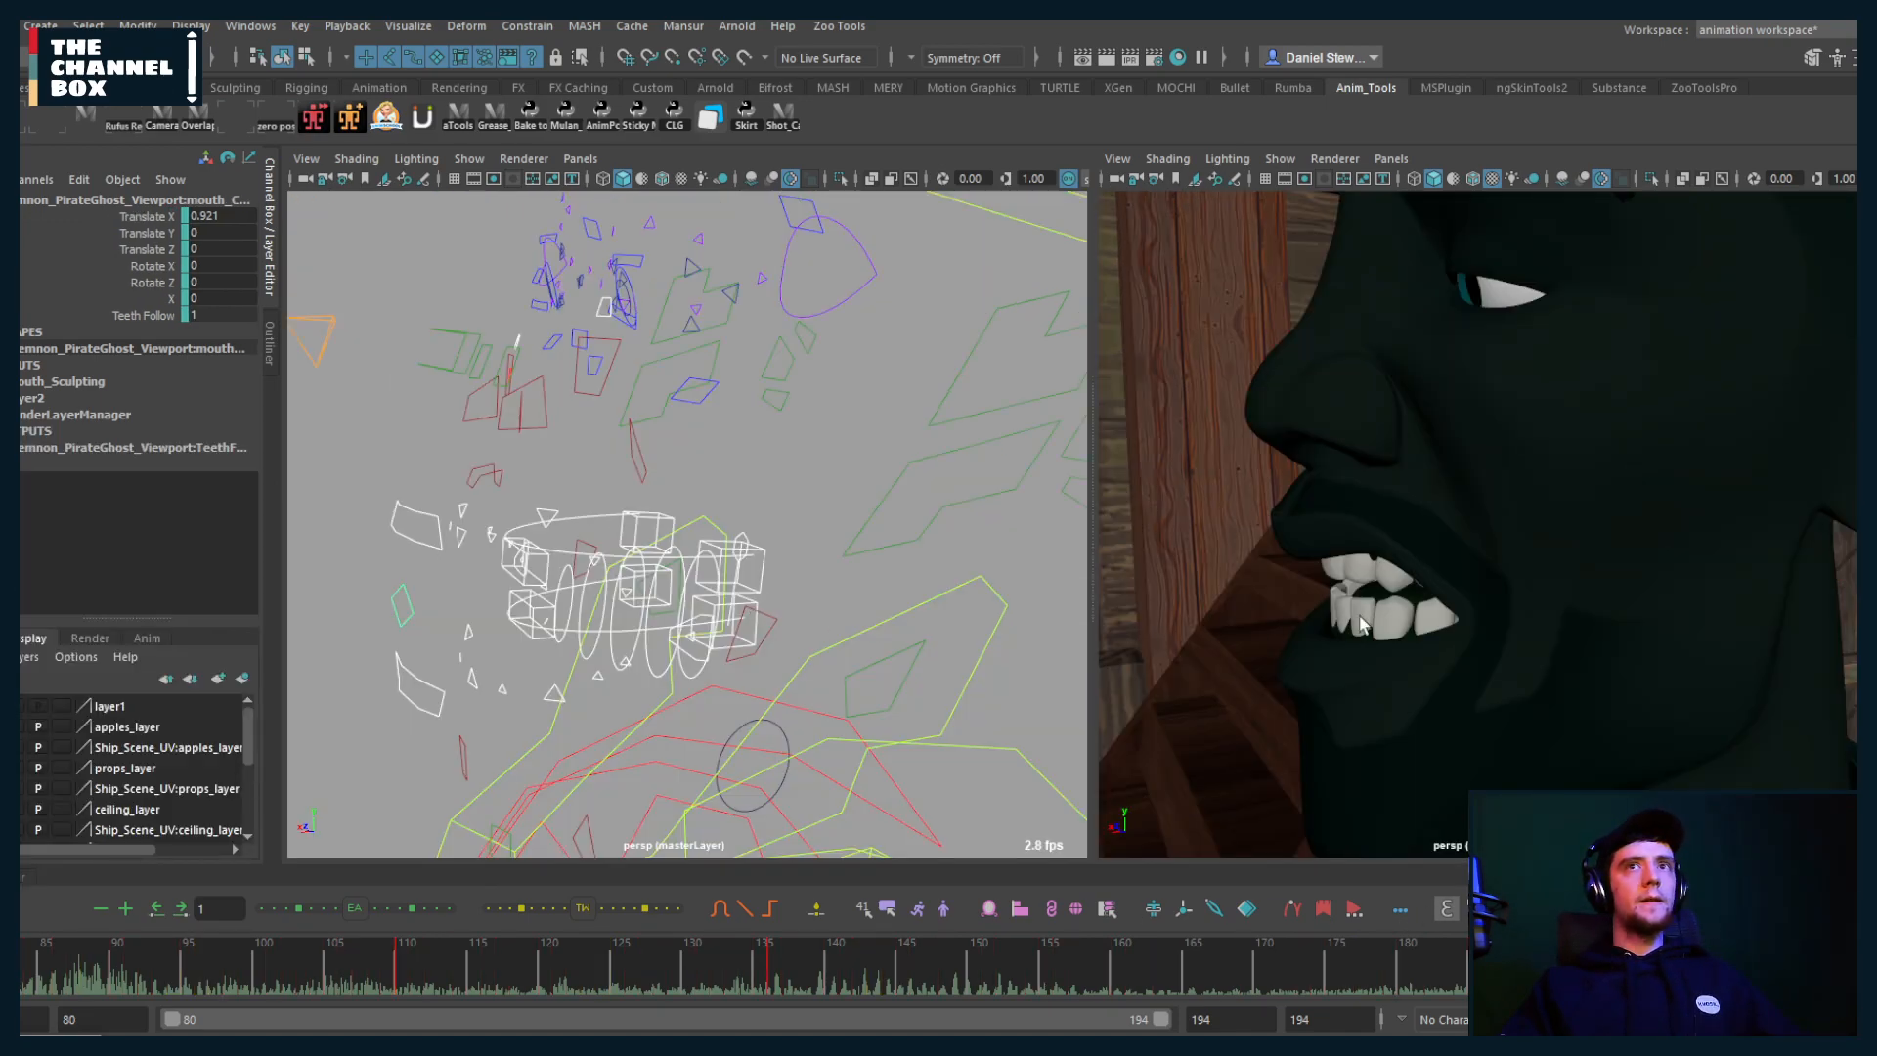
Step: Switch the textured perspective view to Shot_Cam and frame the pirate's face with 2D Pan/Zoom
key("backslash")
key("backslash")
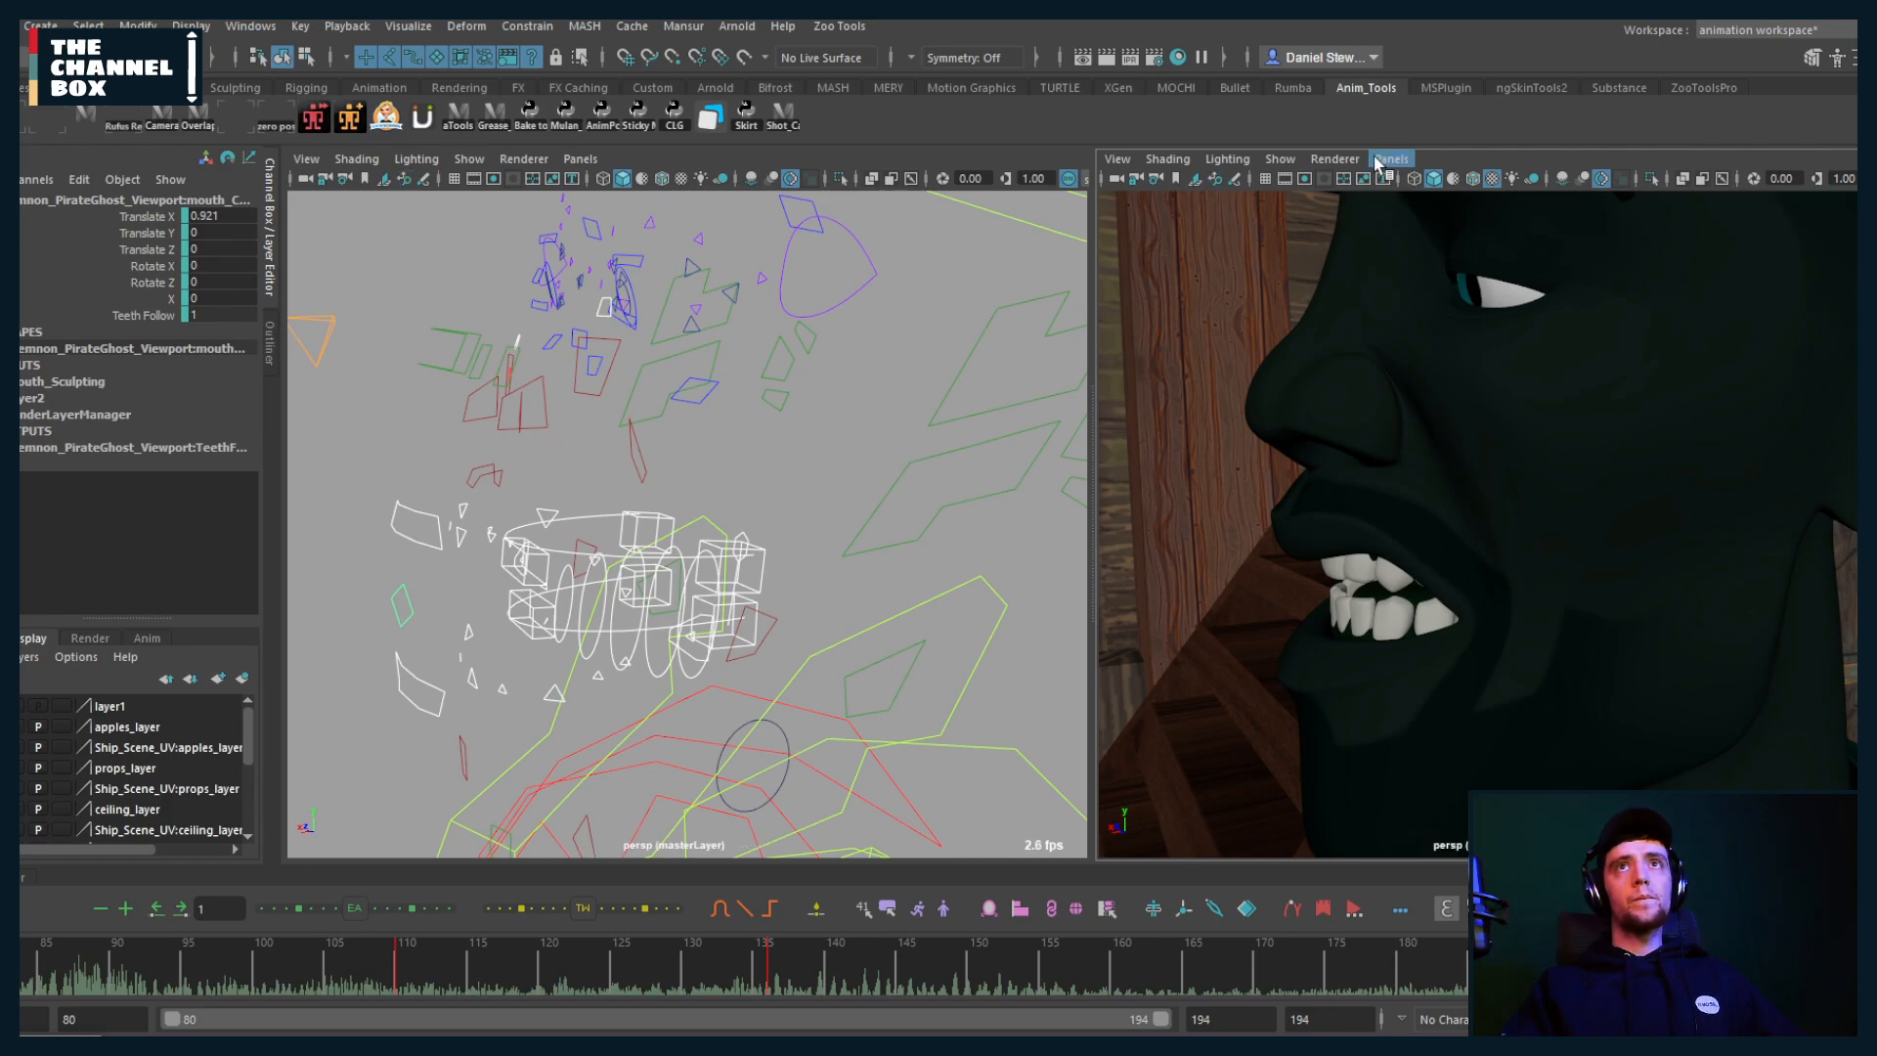
left_click(1390, 158)
mouse_move(1502, 173)
left_click(1639, 178)
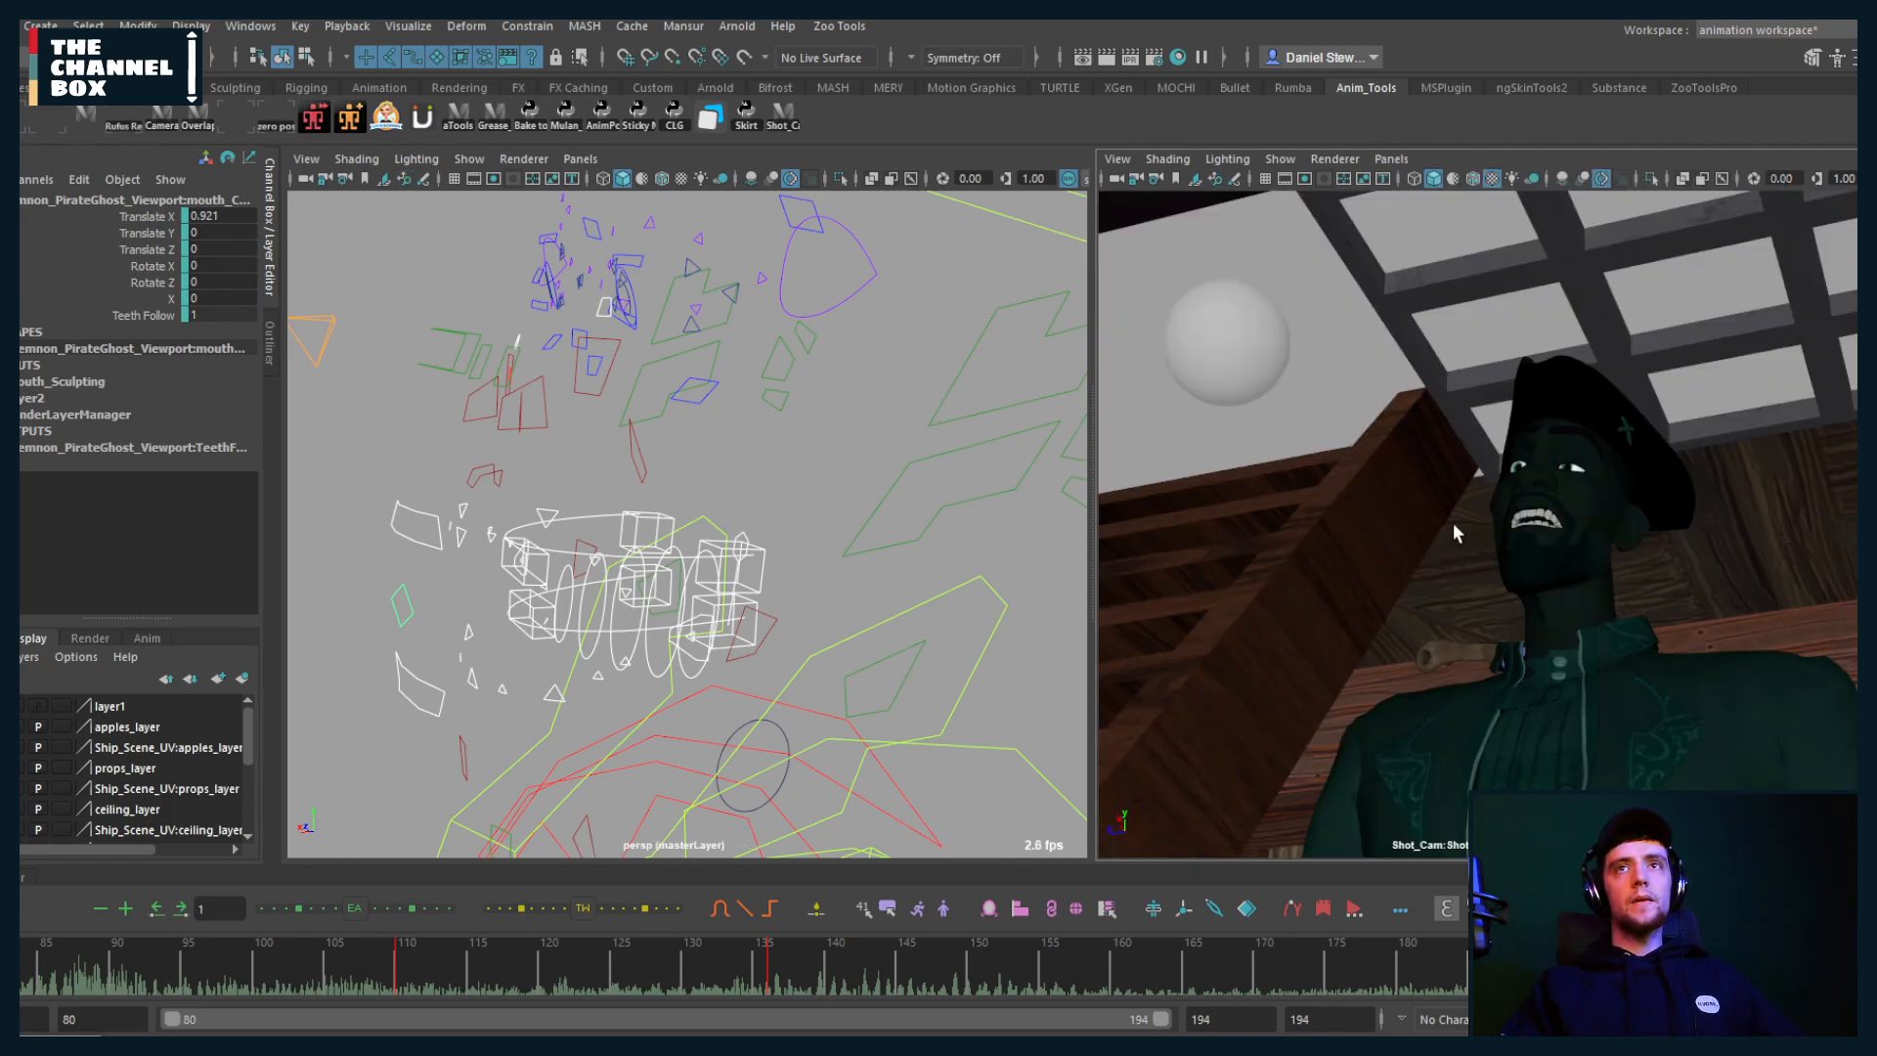
key("backslash")
middle_click_drag(1327, 557, 1646, 524)
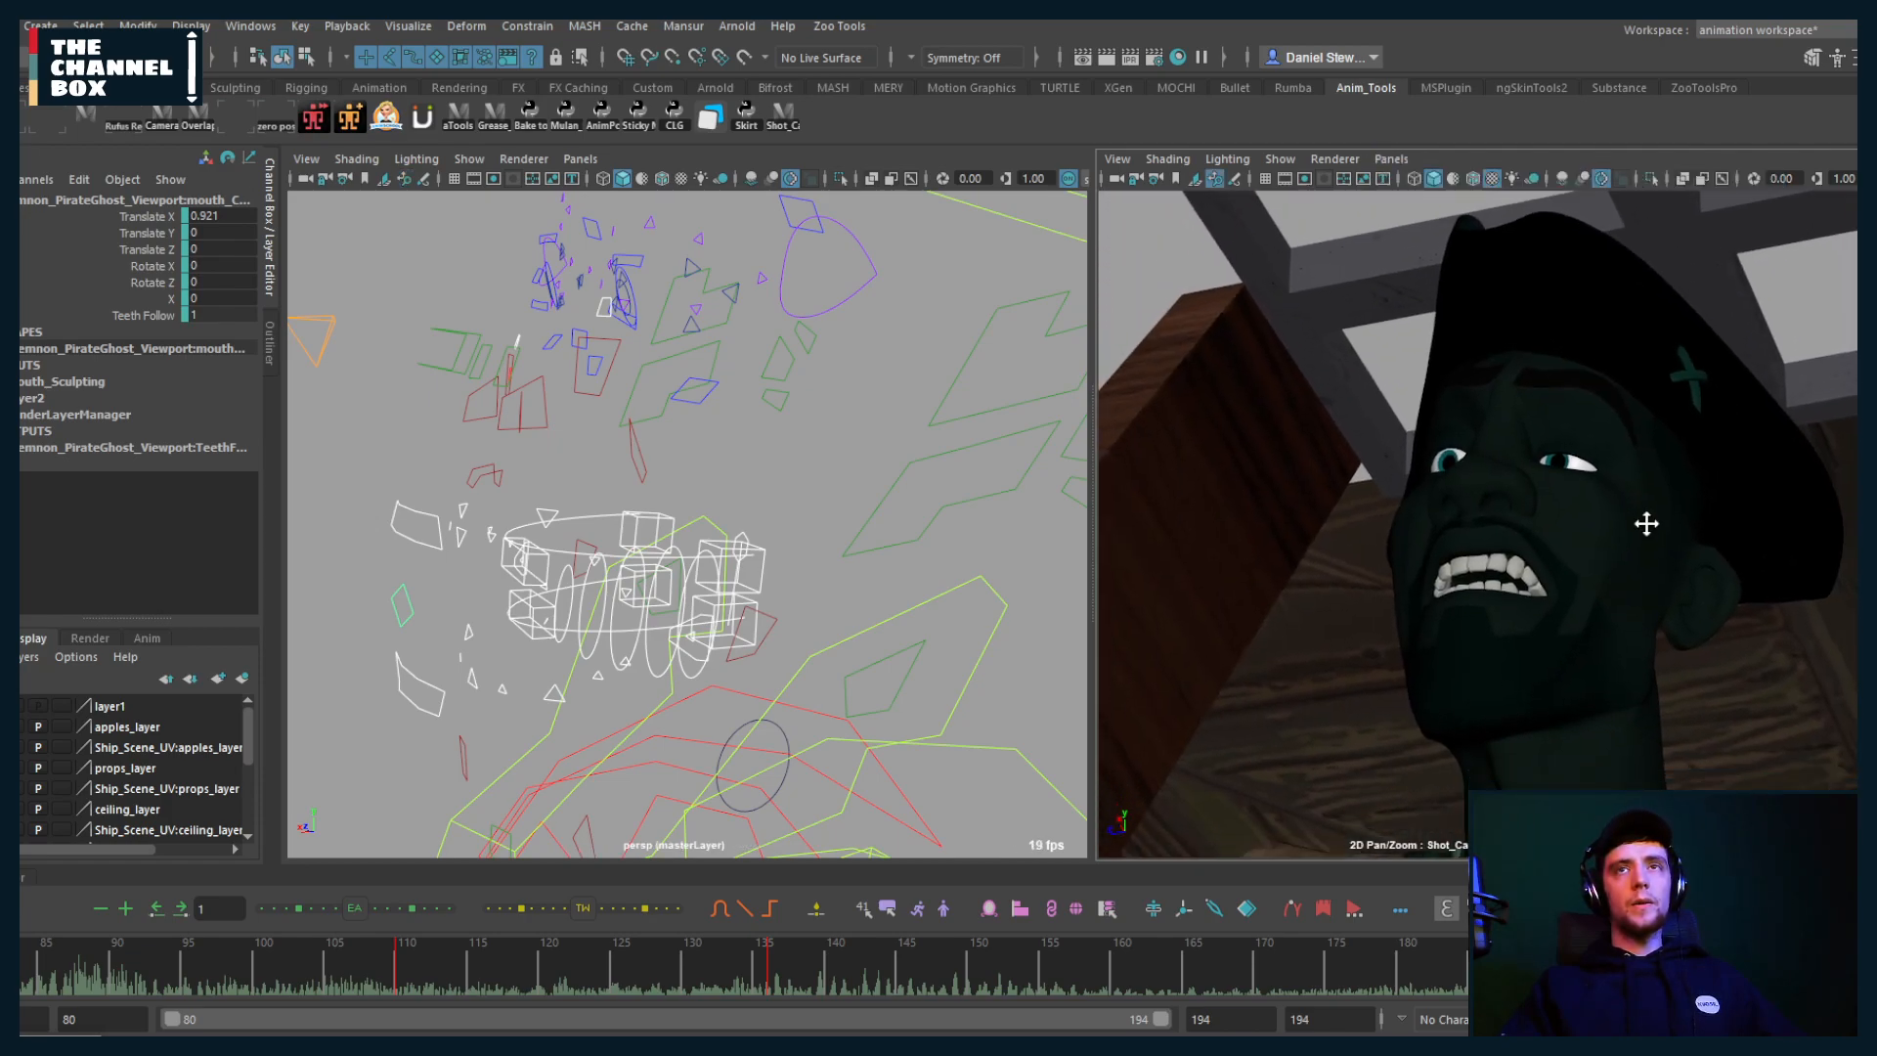
Step: Inspect the jaw control's Rotate X curve in the Graph Editor and maximize the Shot_Cam view
left_click_drag(626, 547, 689, 638, "alt")
left_click(728, 614)
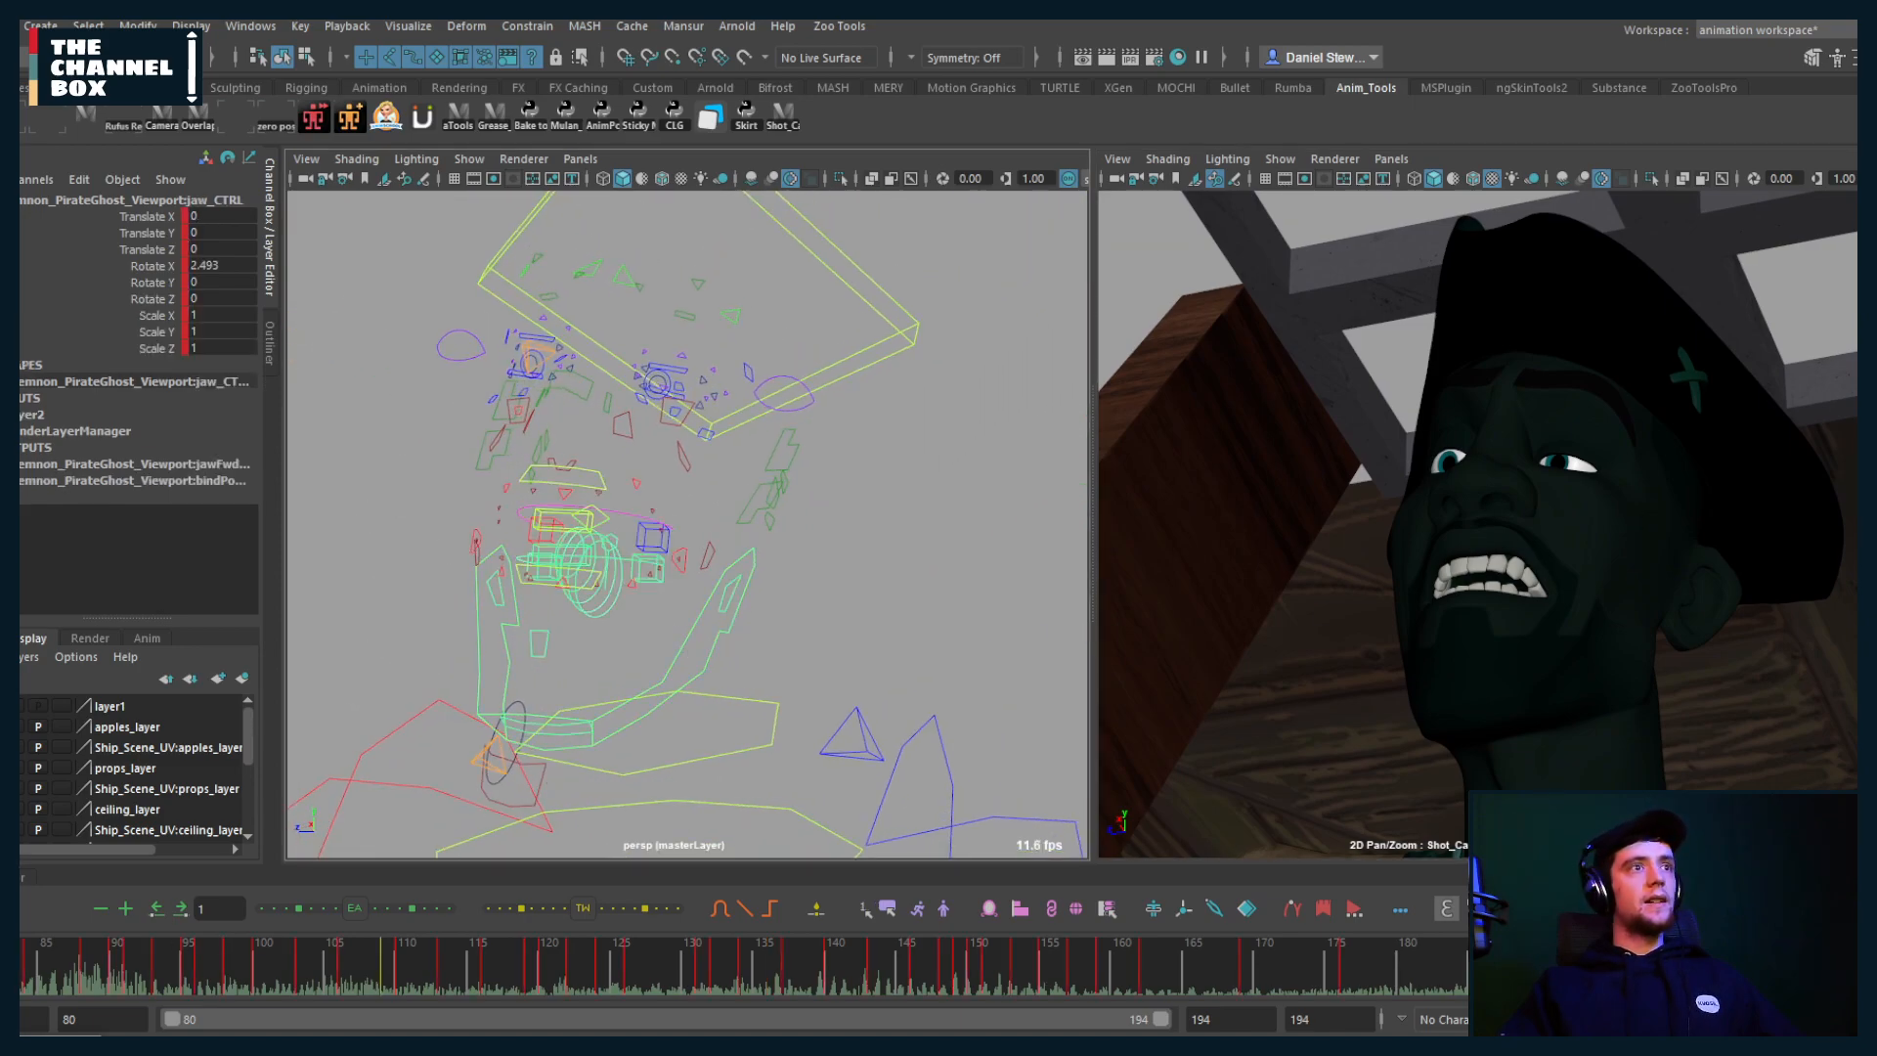
left_click(22, 877)
left_click(56, 788)
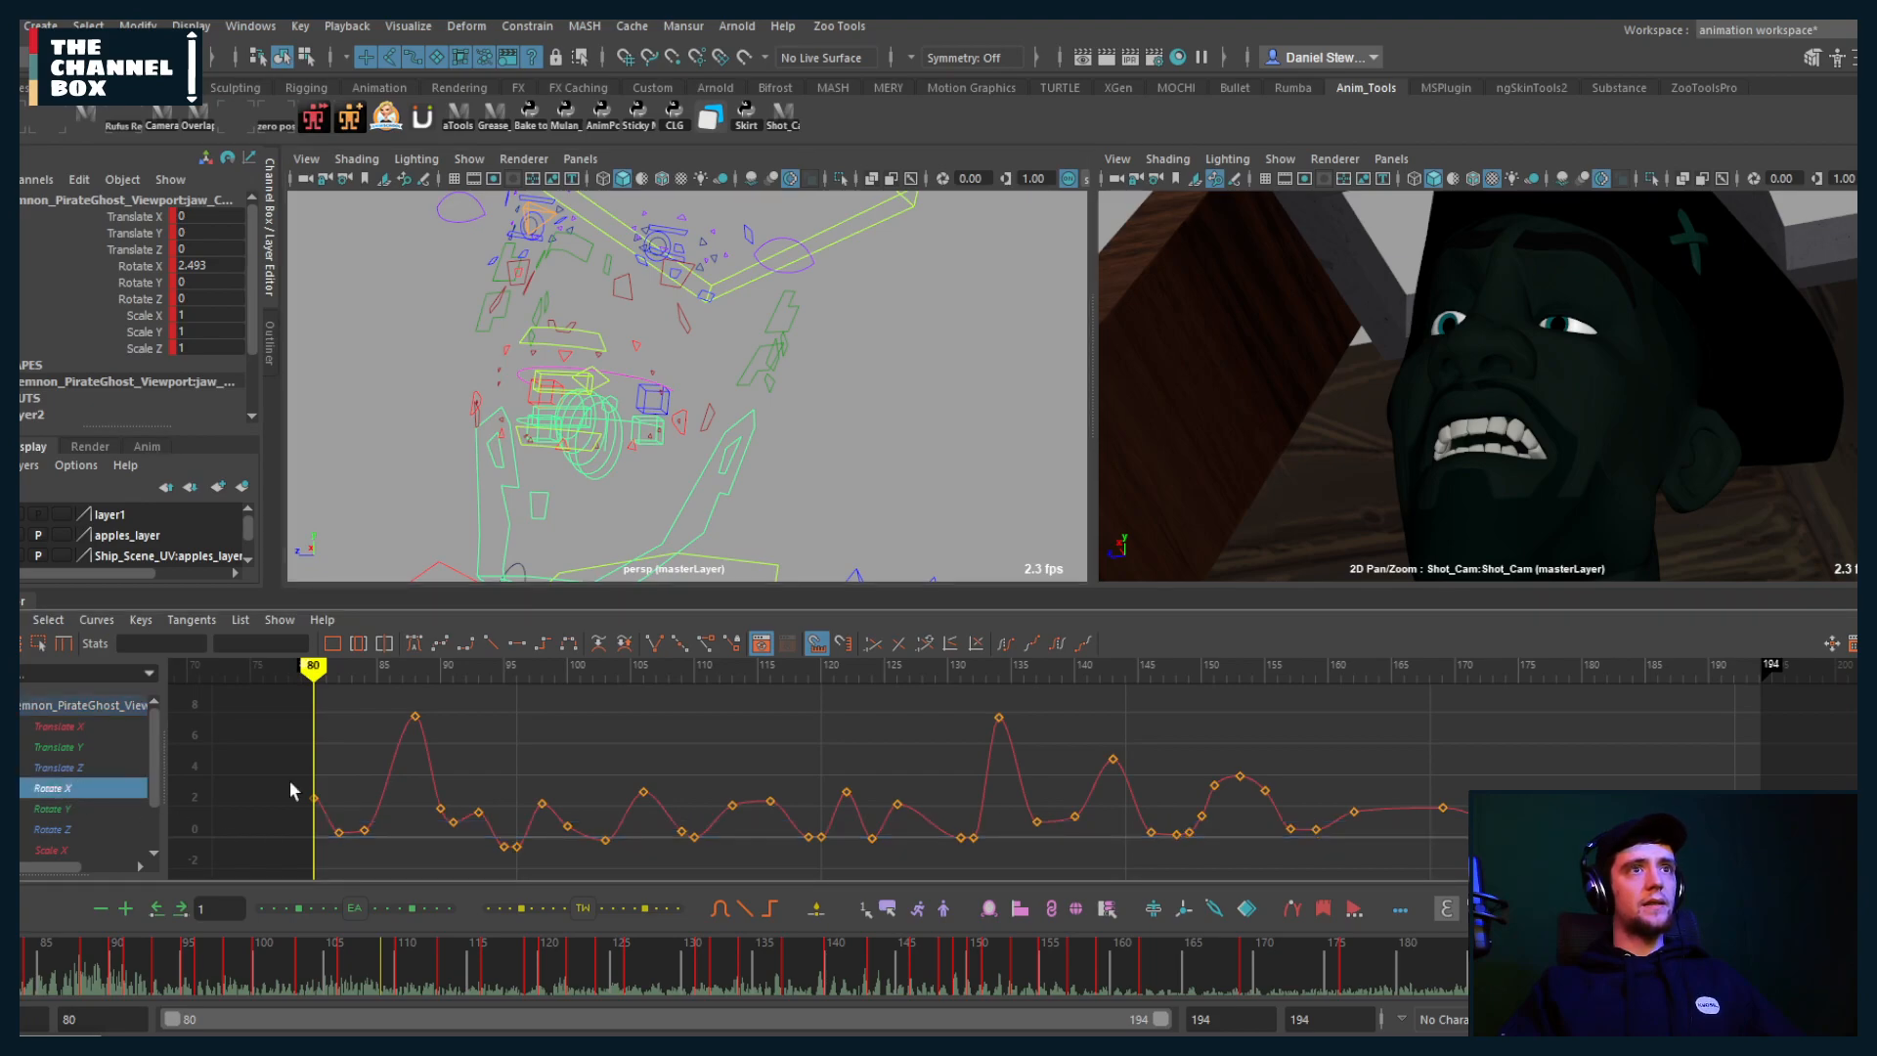
left_click(22, 621)
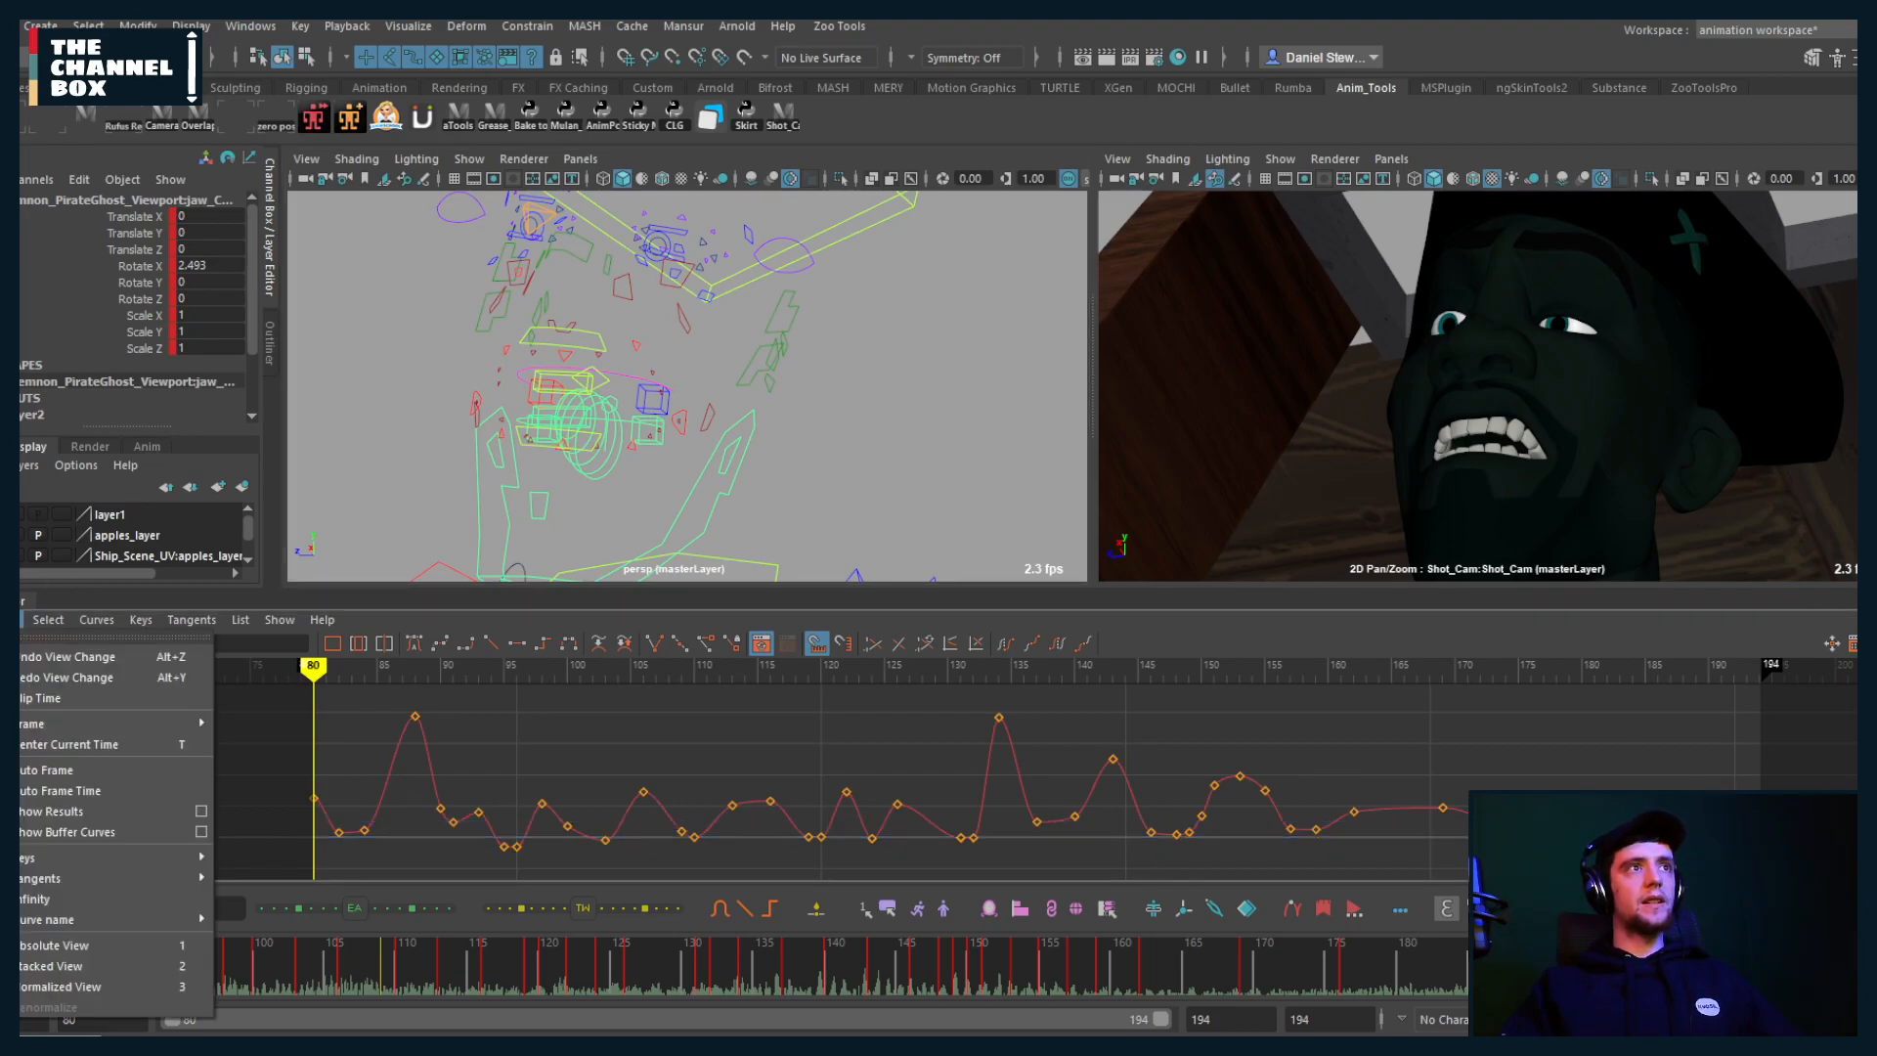
left_click(22, 621)
left_click(46, 601)
middle_click_drag(576, 549, 548, 577, "alt")
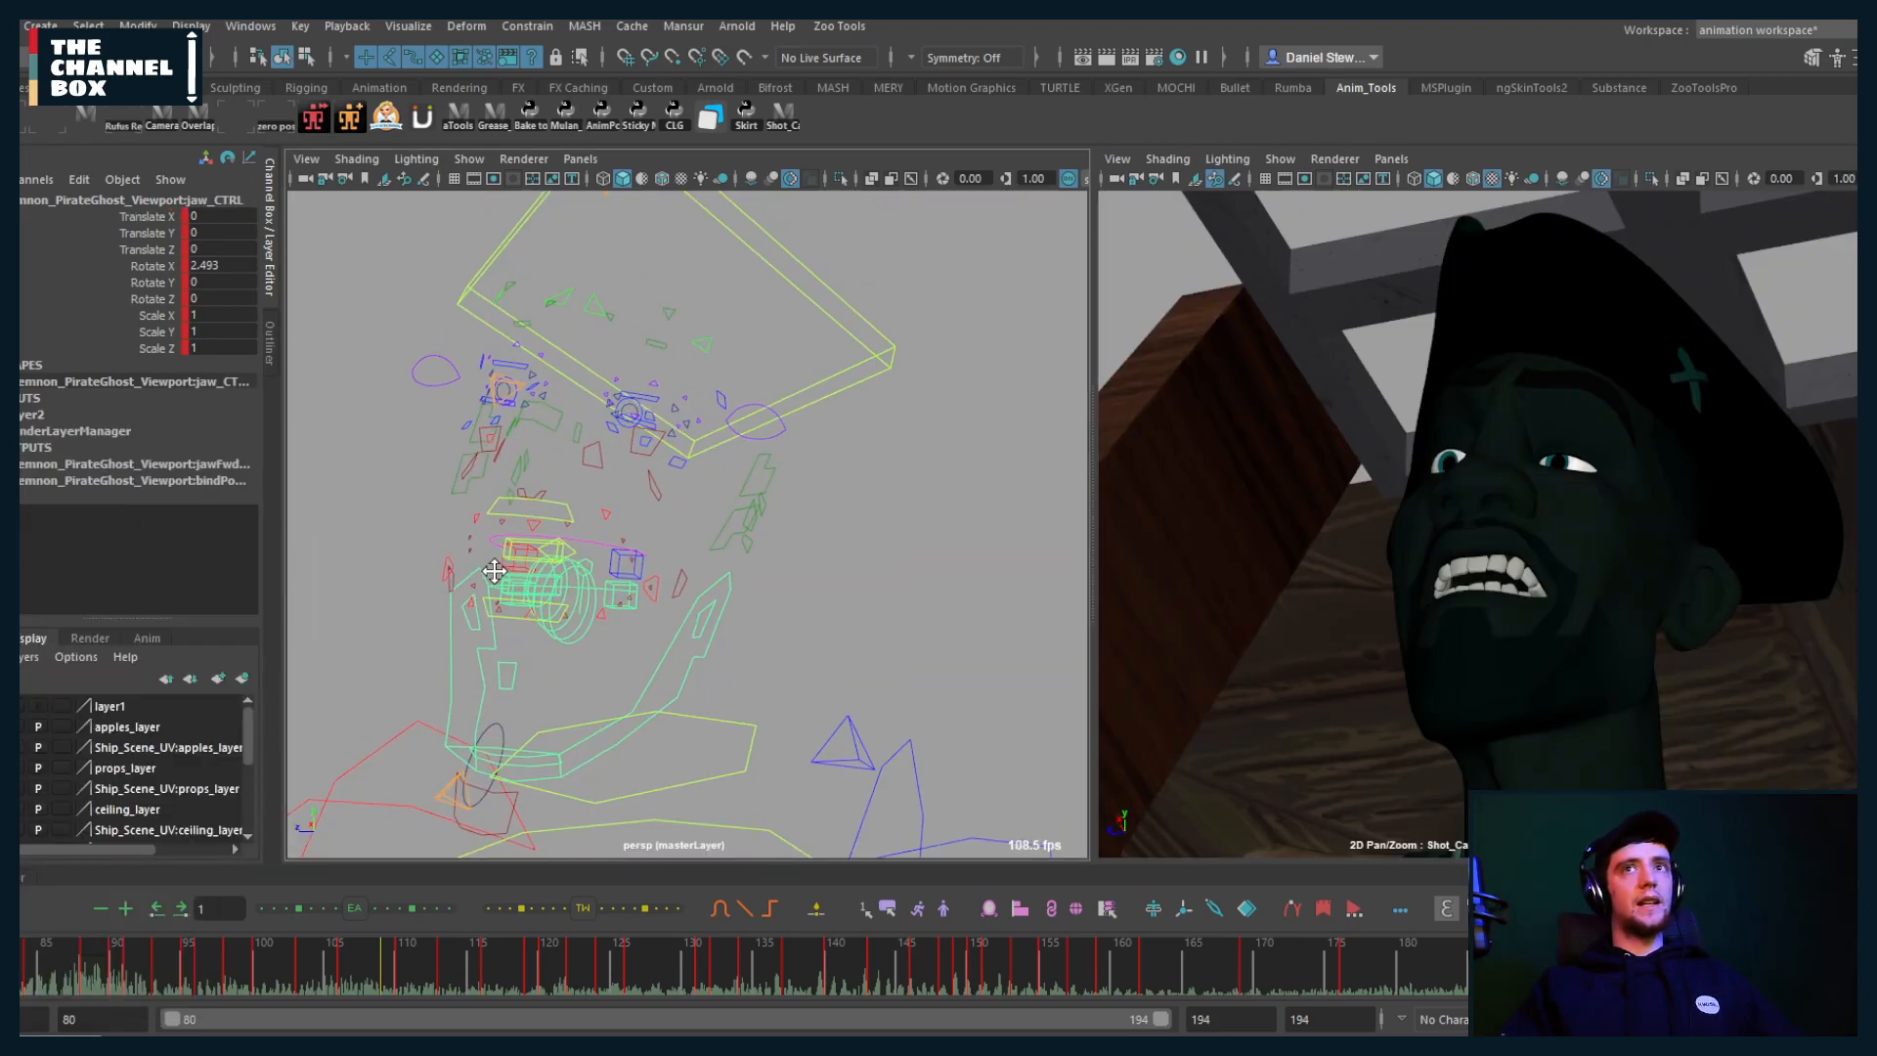
key("space")
right_click_drag(1246, 557, 905, 523)
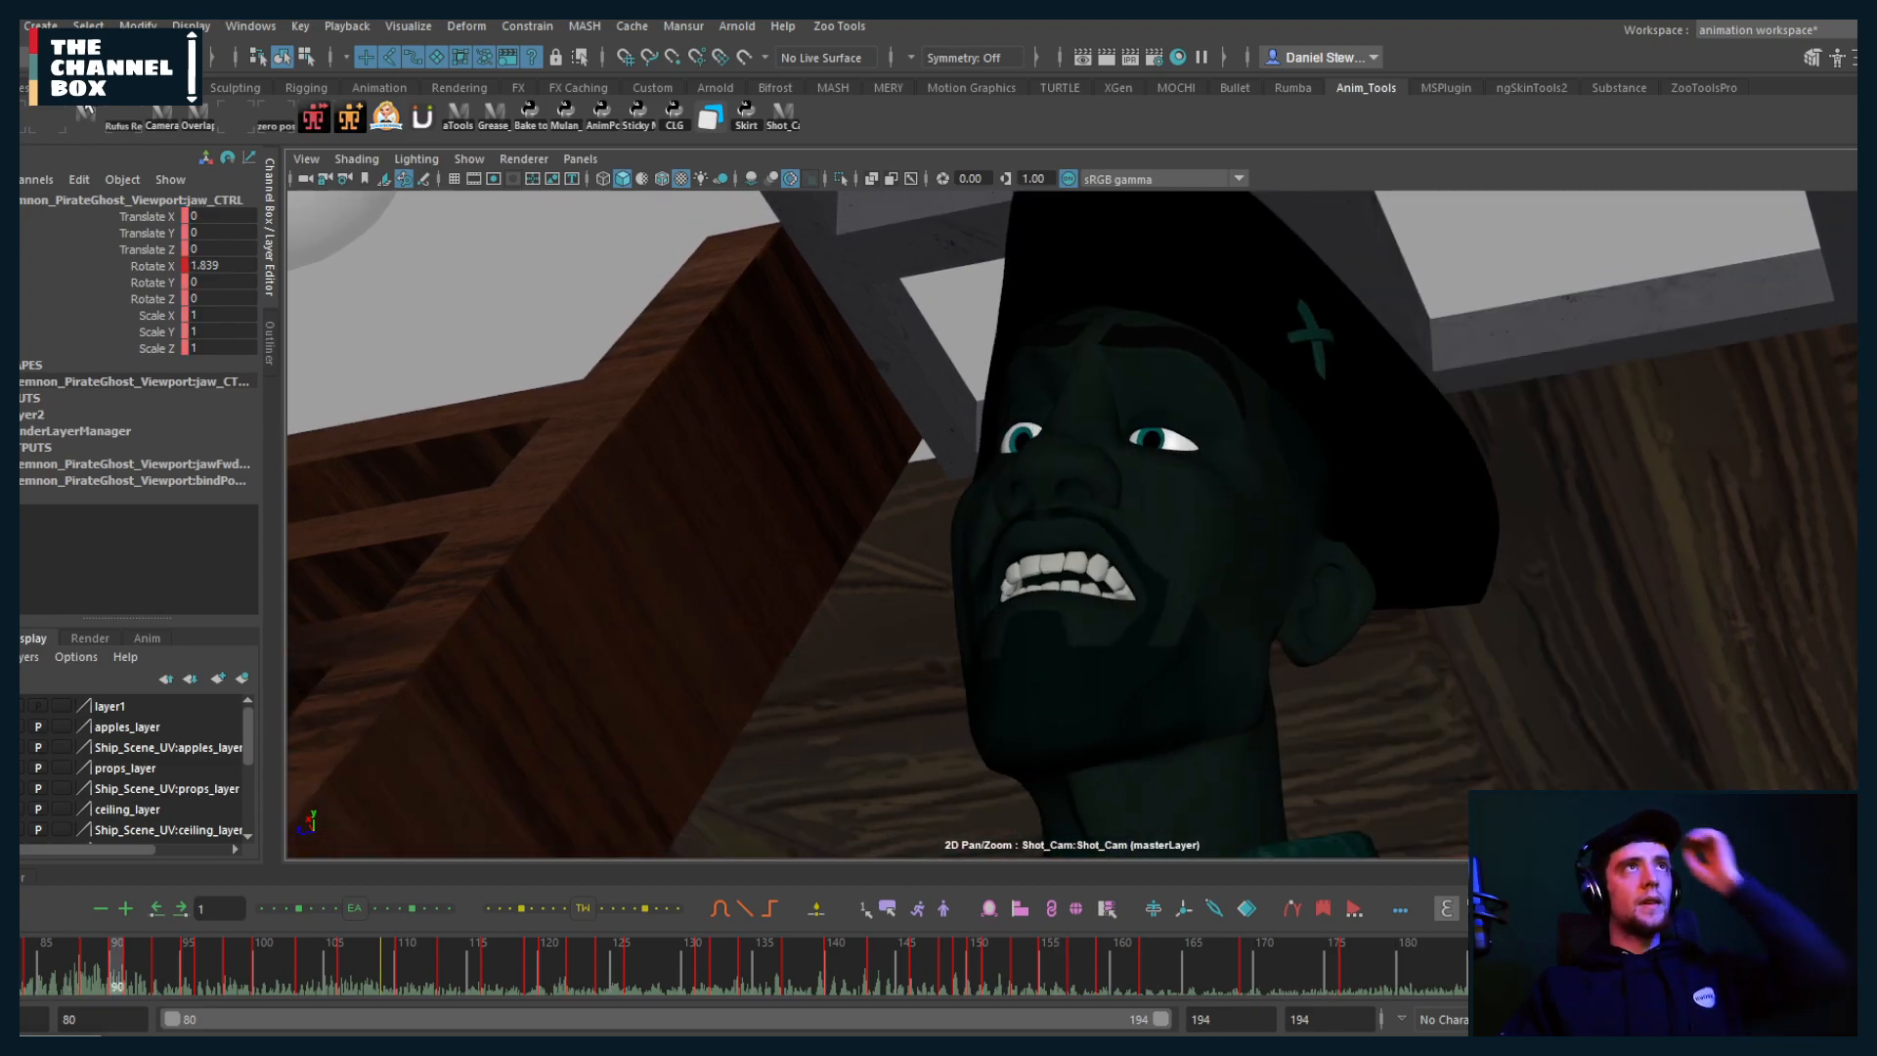
Step: Save the scene to the Desktop as "lip sync demo" in Maya ASCII format and accept the student-version notice
left_click(10, 26)
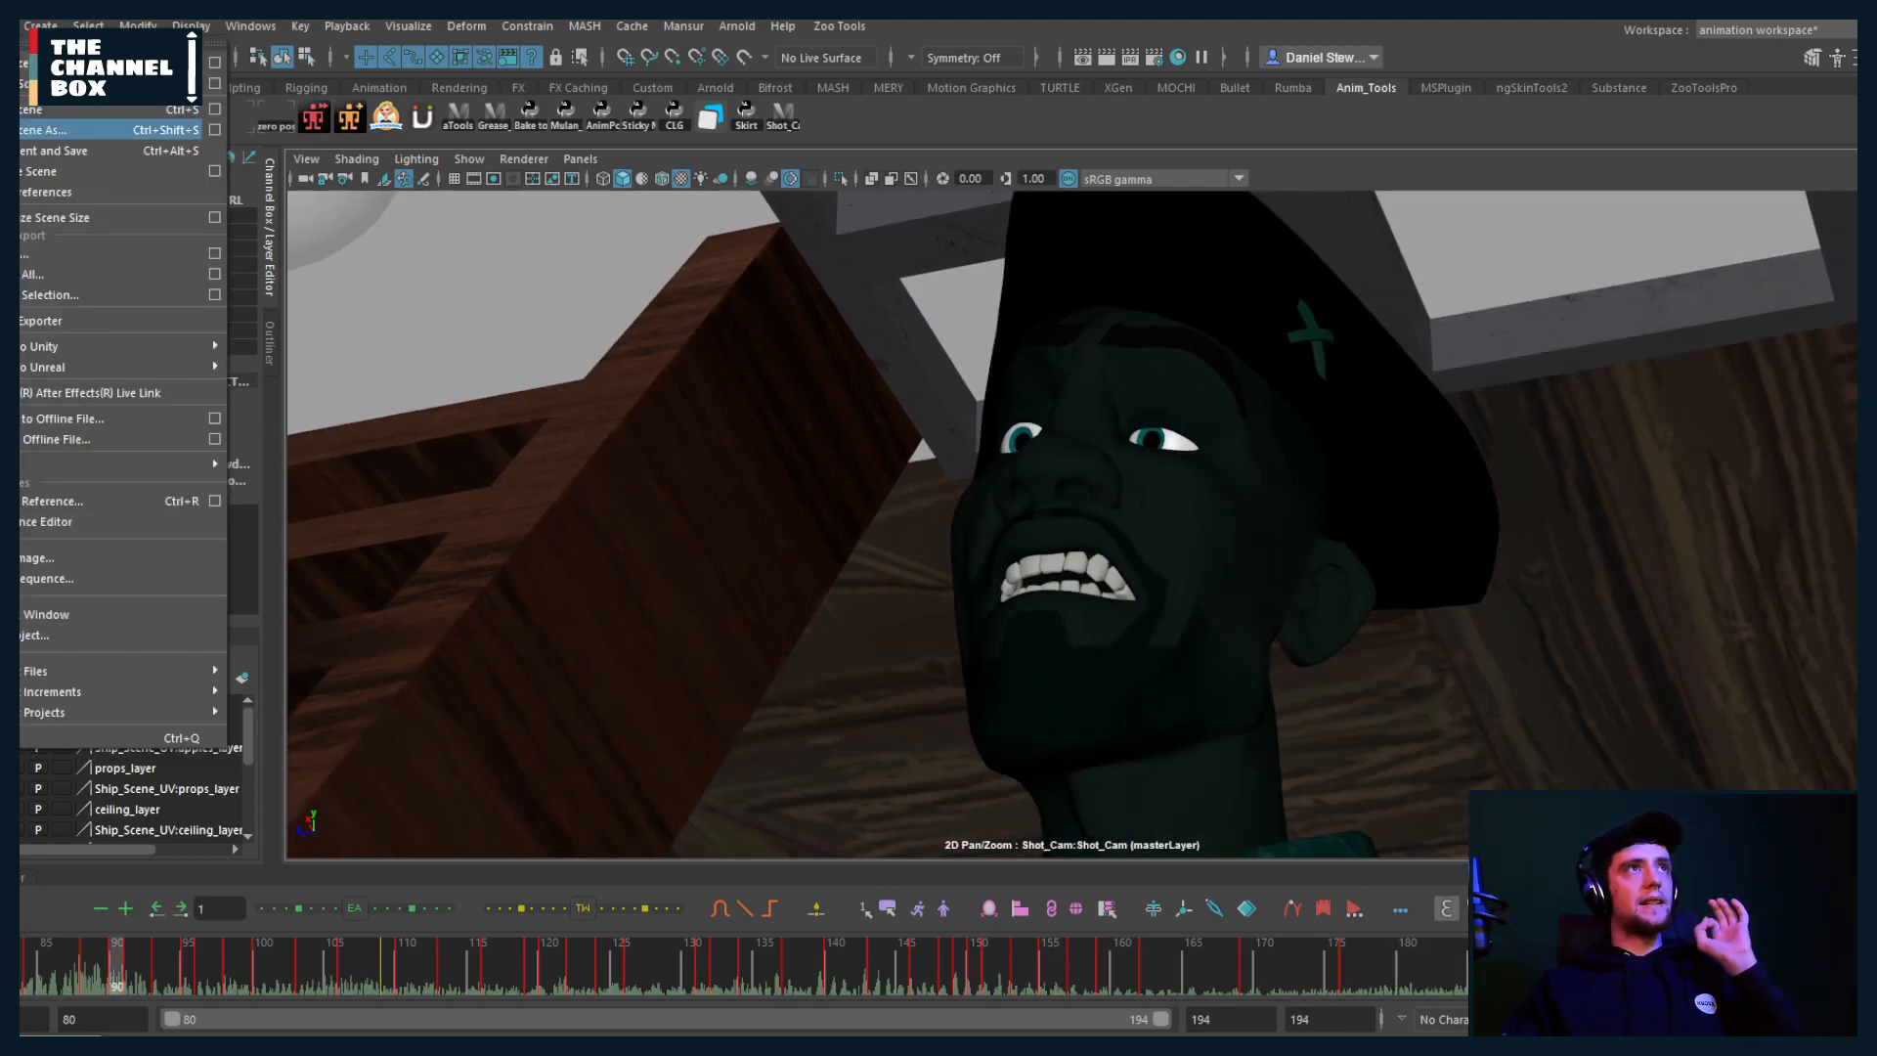
left_click(39, 130)
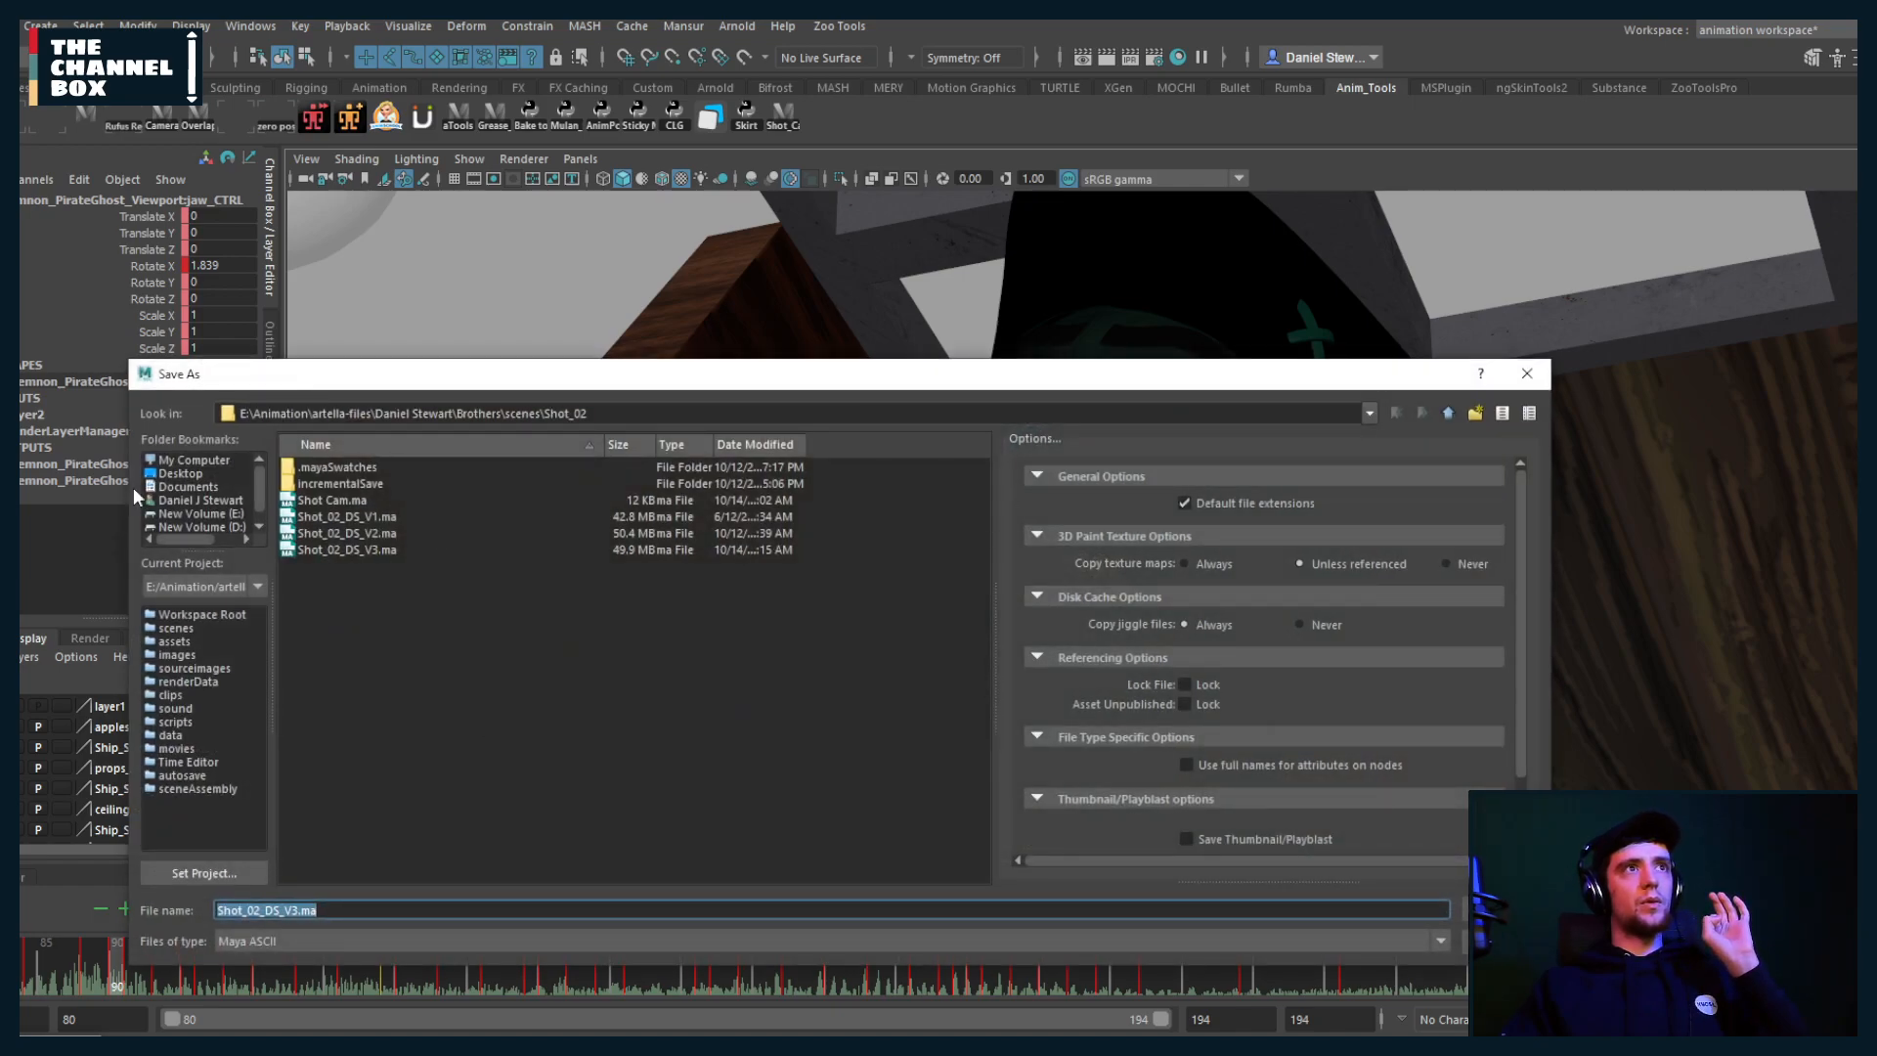
left_click(181, 473)
left_click(274, 910)
left_click_drag(275, 910, 101, 911)
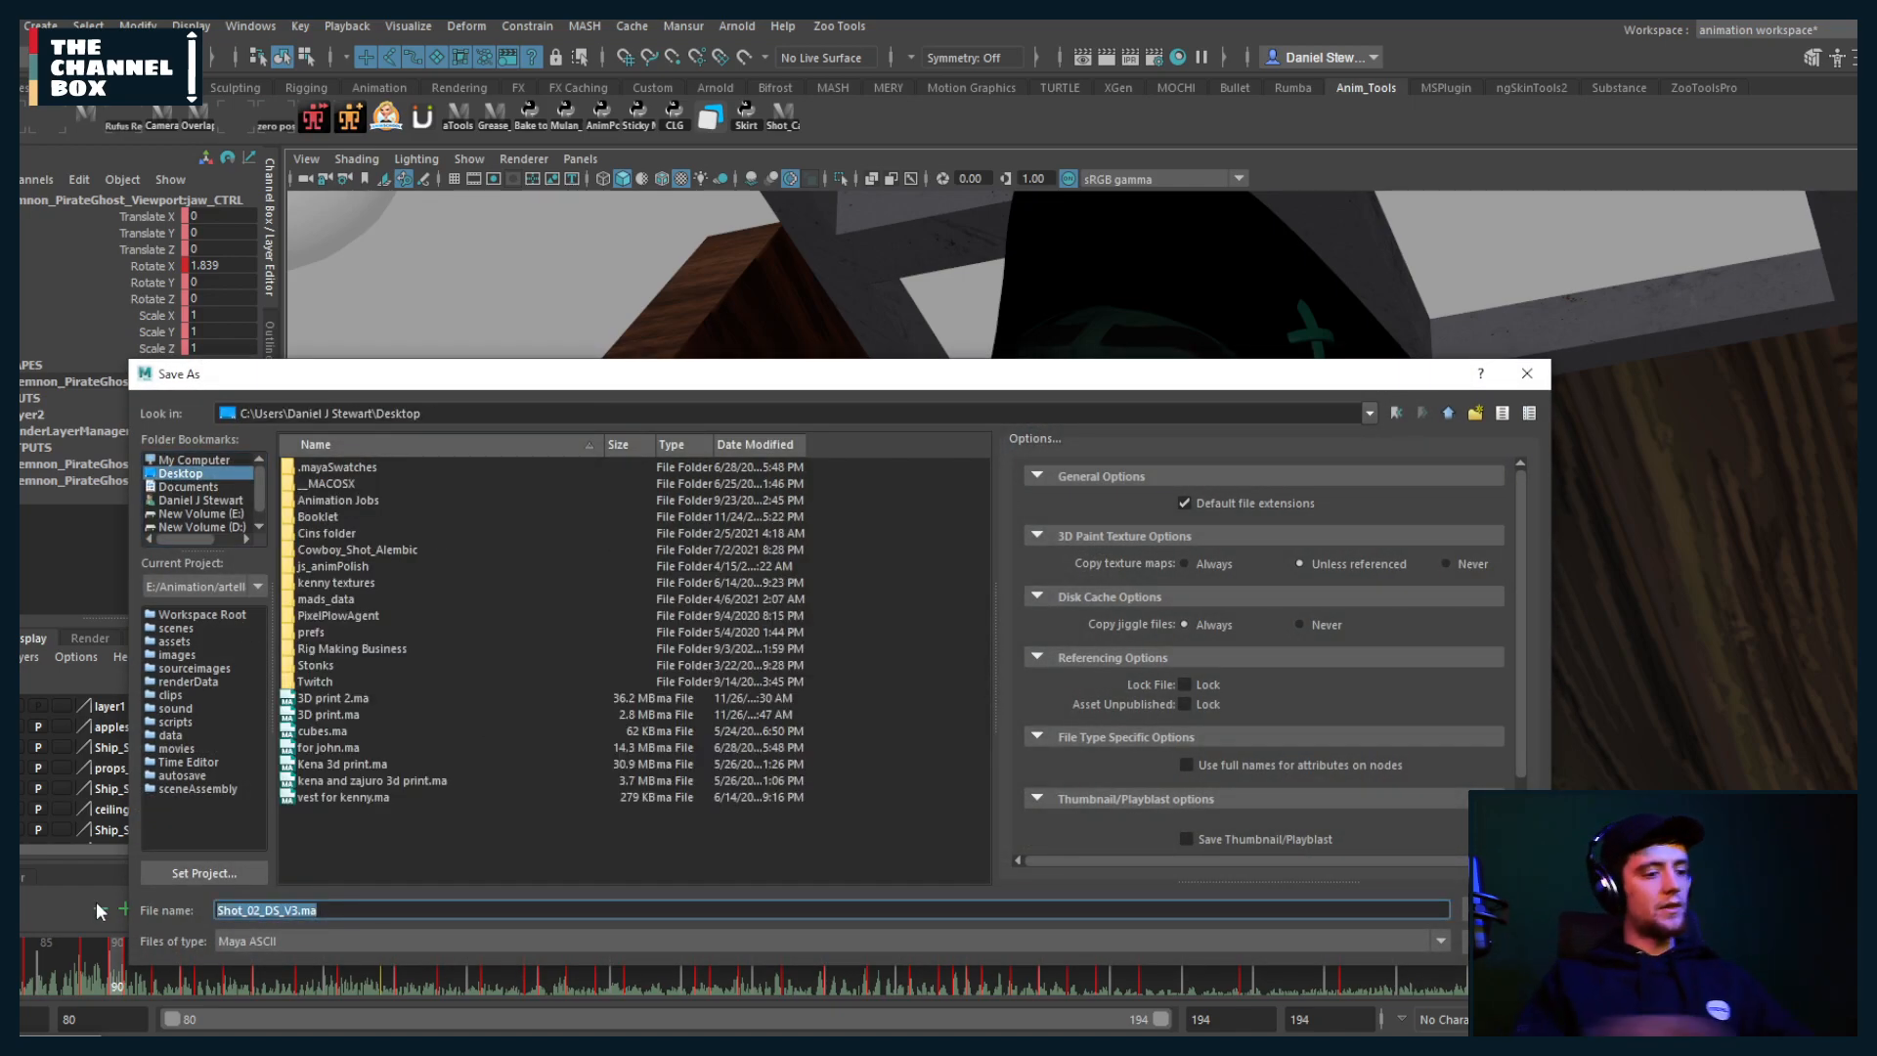
type("lip sy")
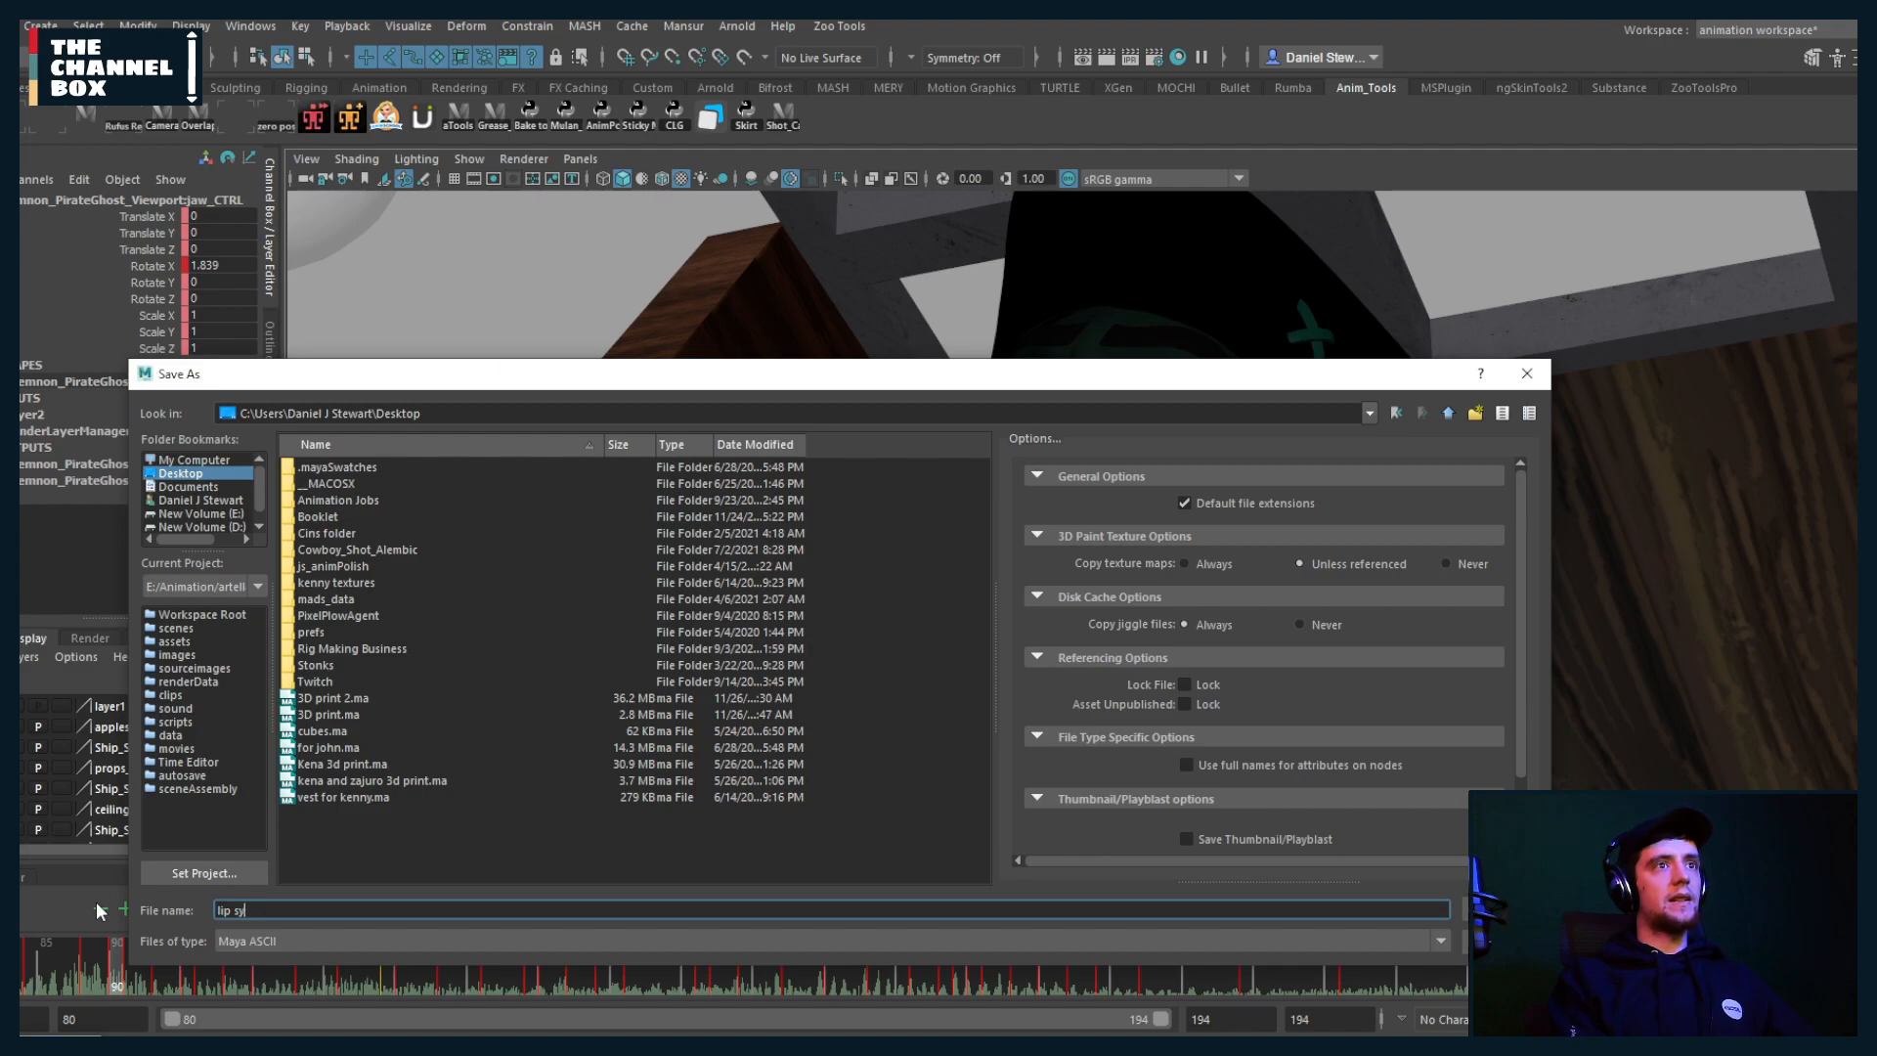
type("uc demo")
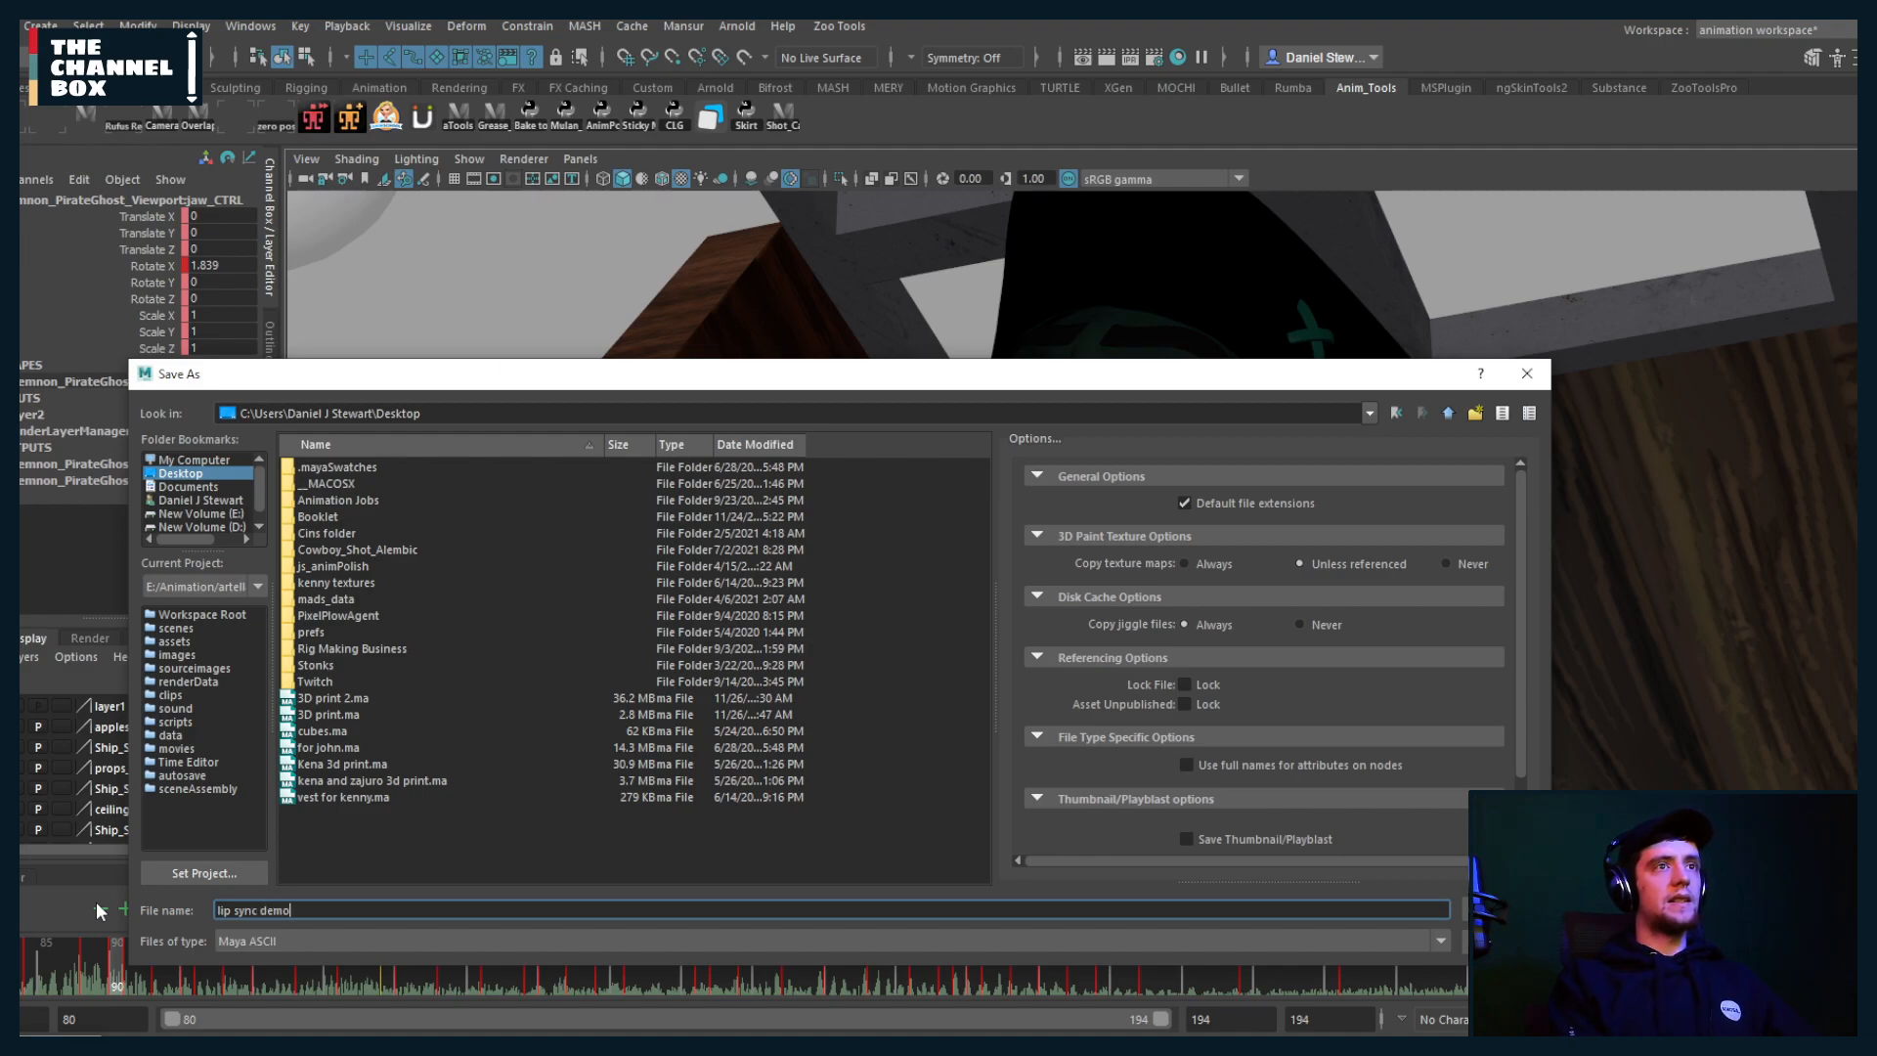
key("Return")
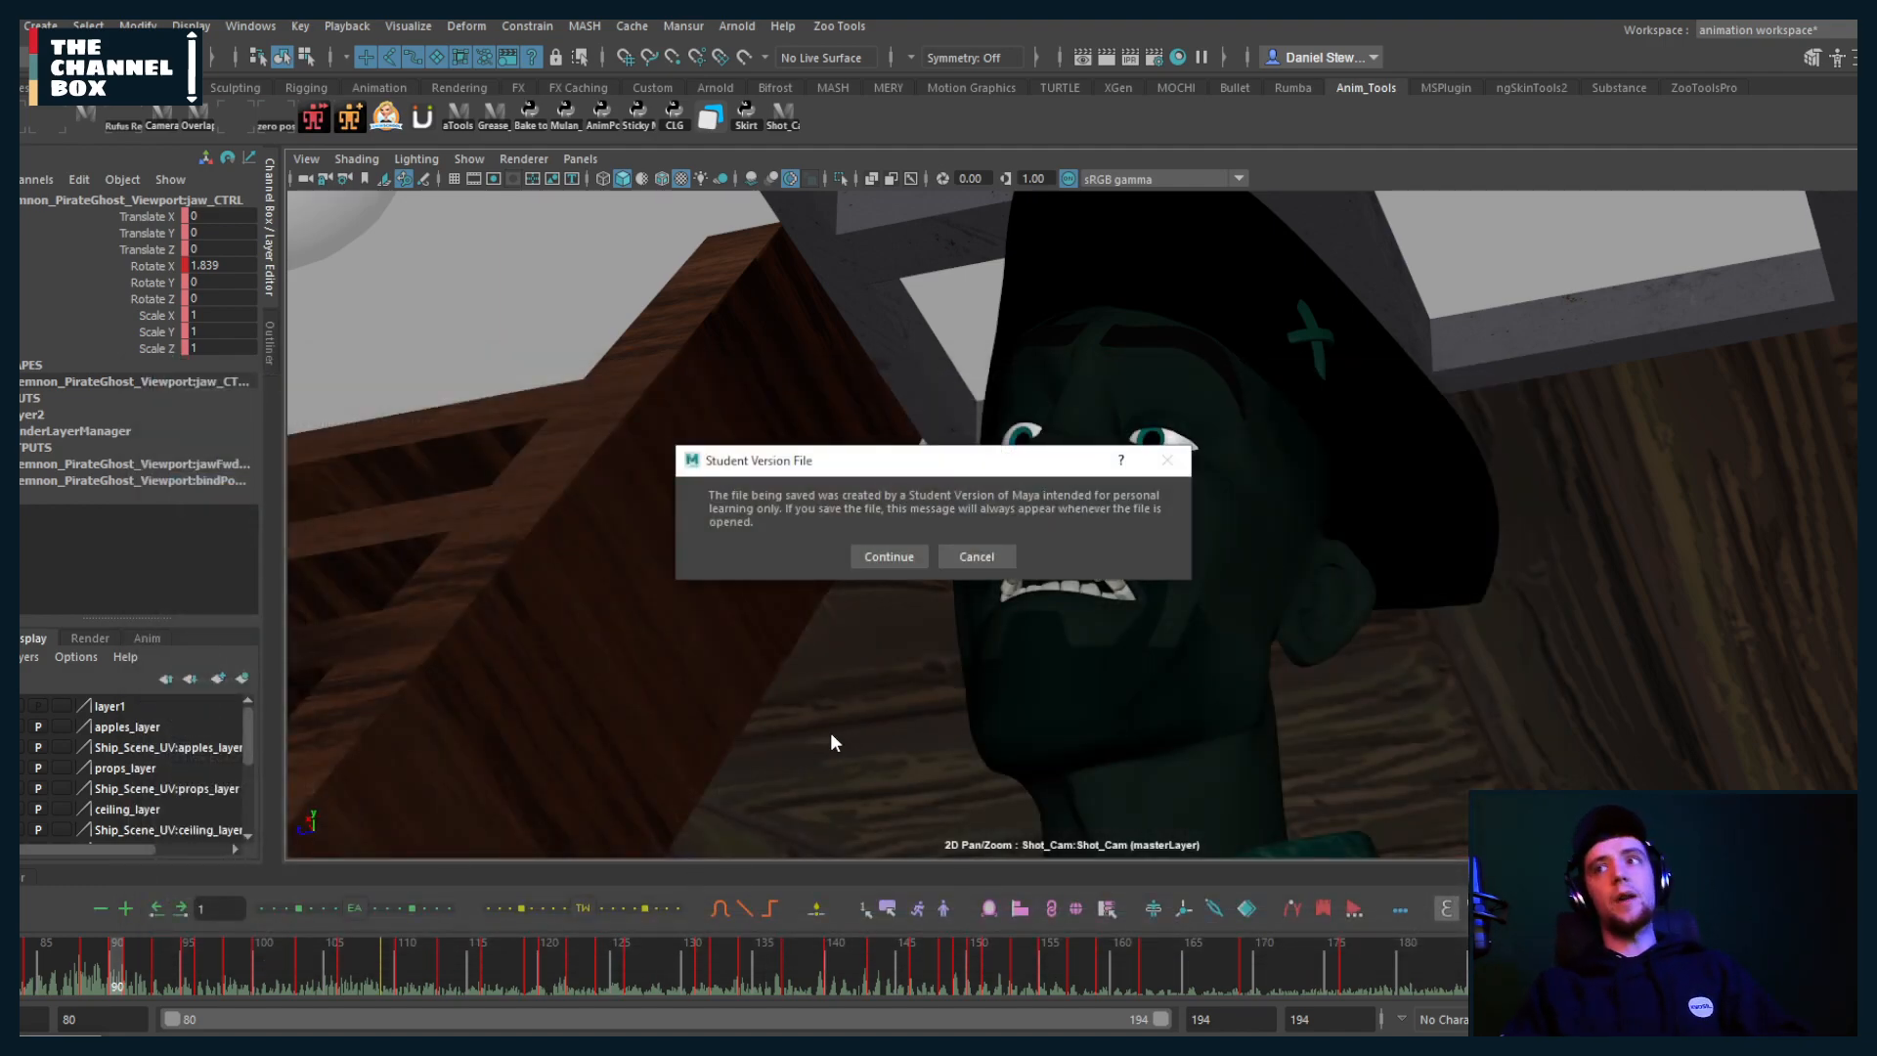
key("Return")
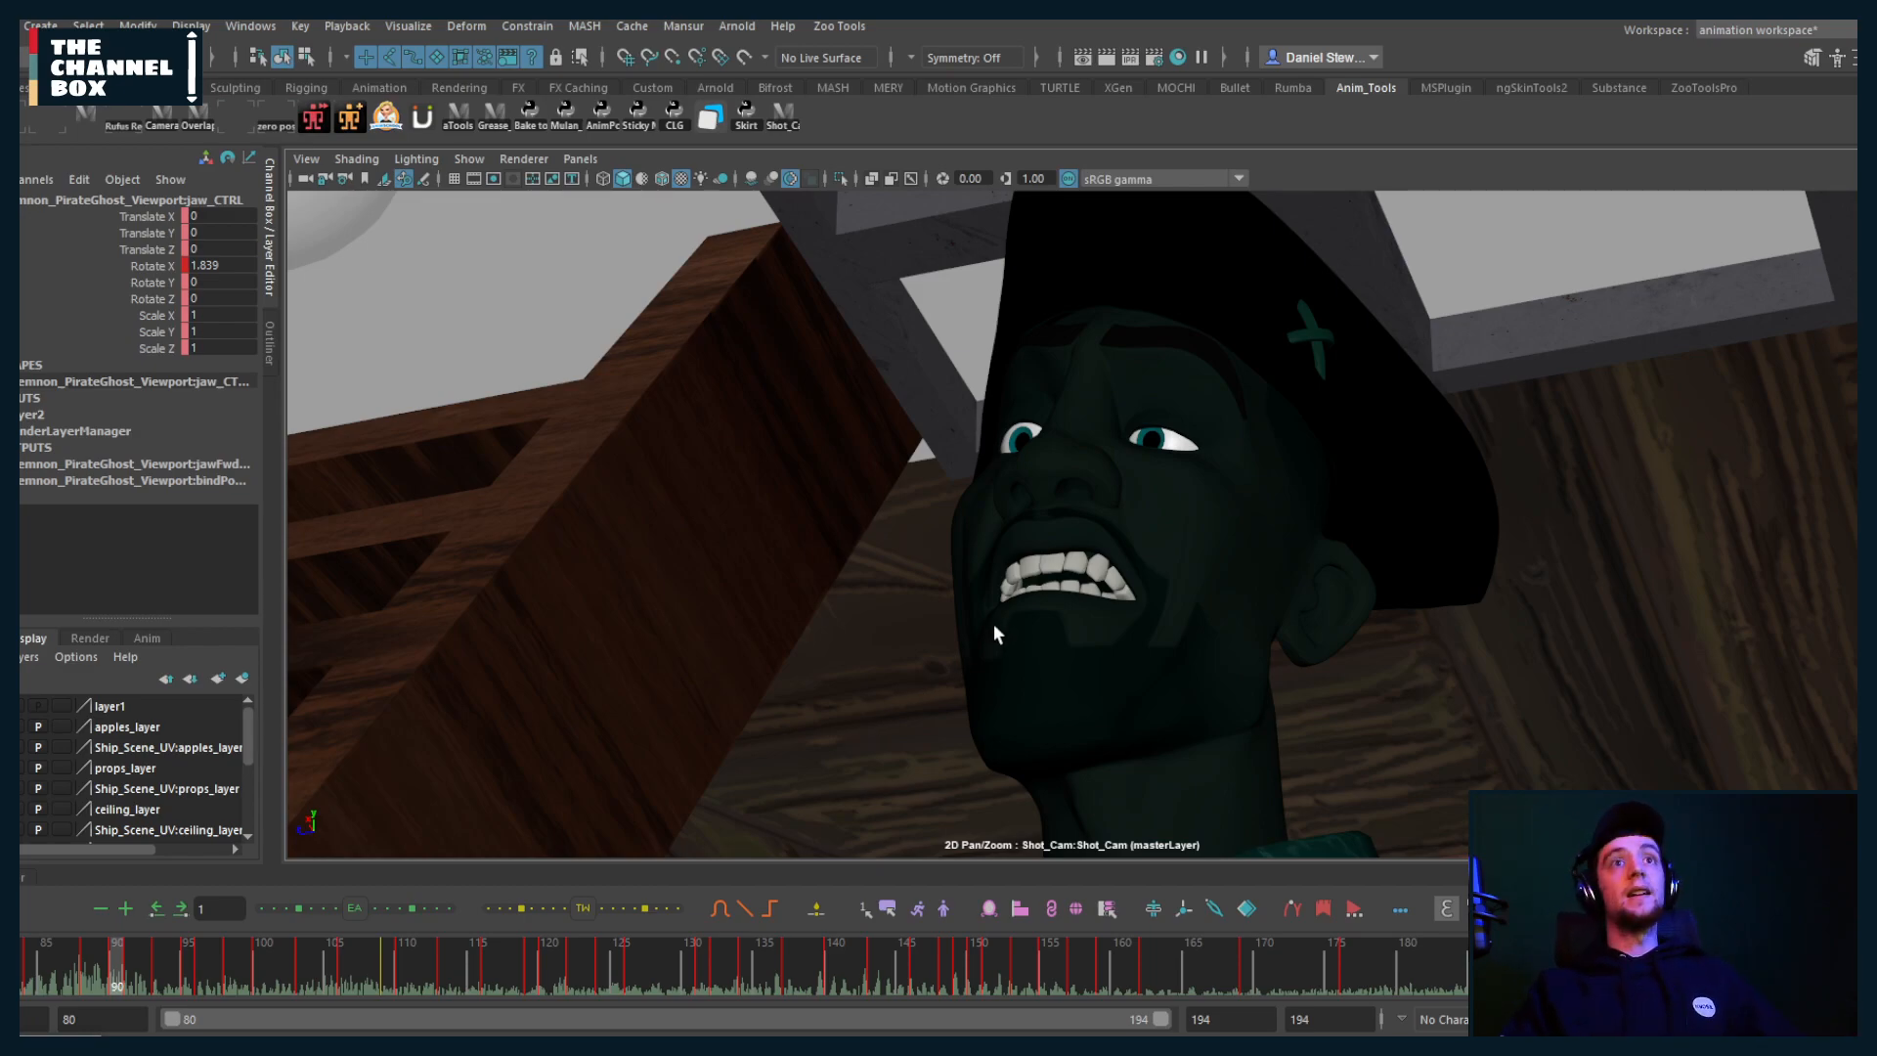
Step: Clear the selection, return to the two-view layout and review the stripped-down facial animation from the shot's start
left_click(561, 296)
key("space")
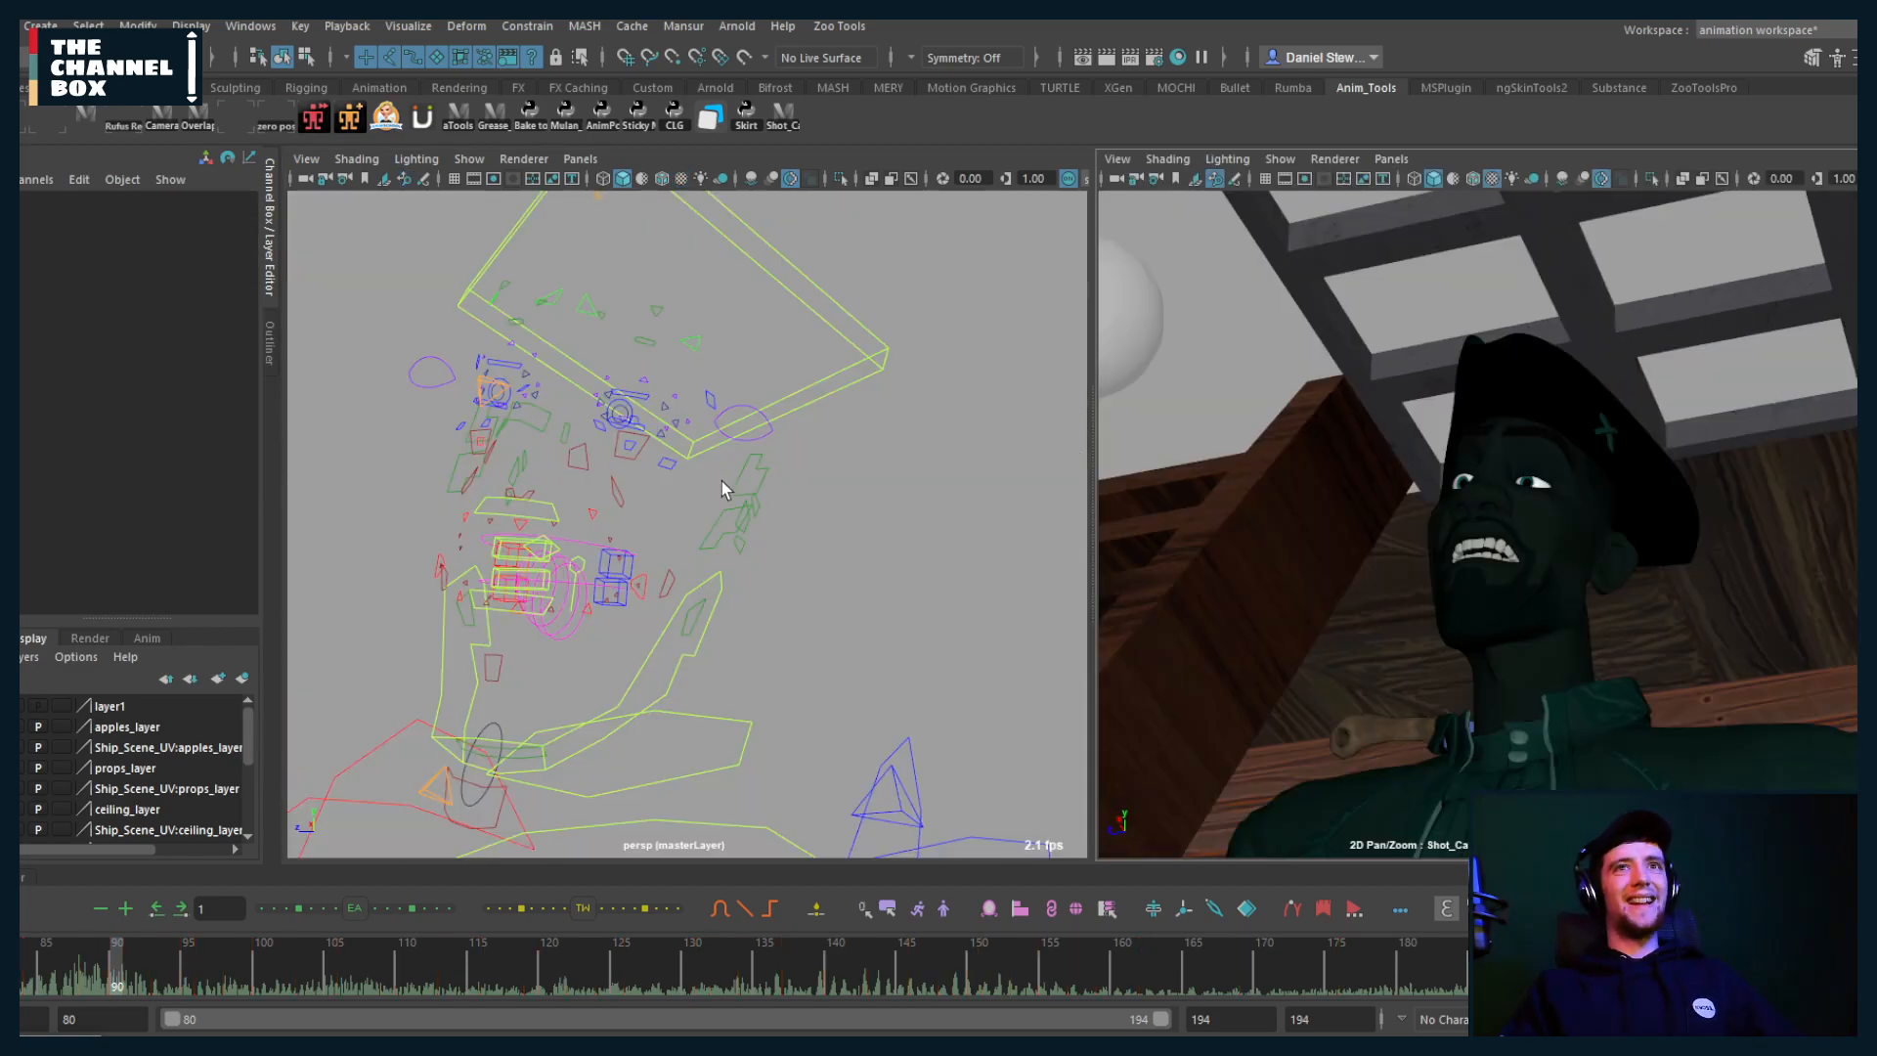
left_click_drag(721, 485, 754, 488, "alt")
key("alt+period")
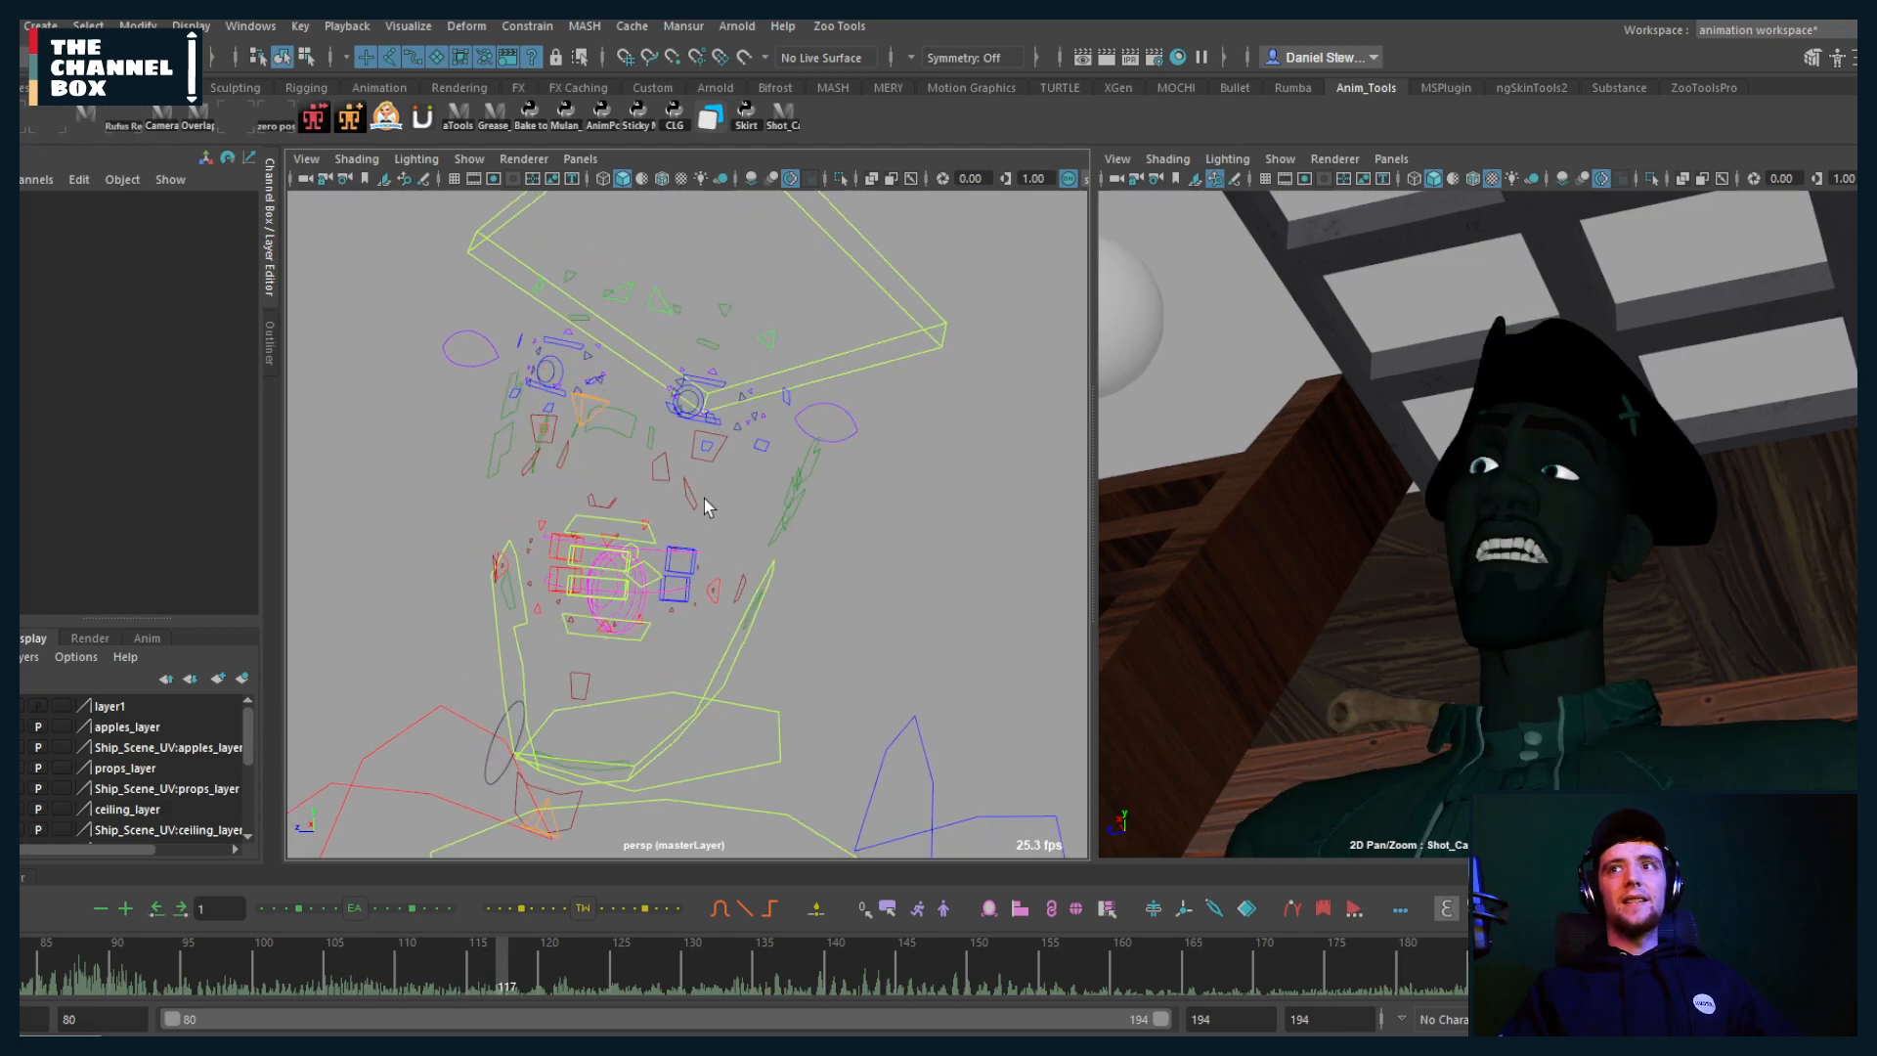
left_click(22, 962)
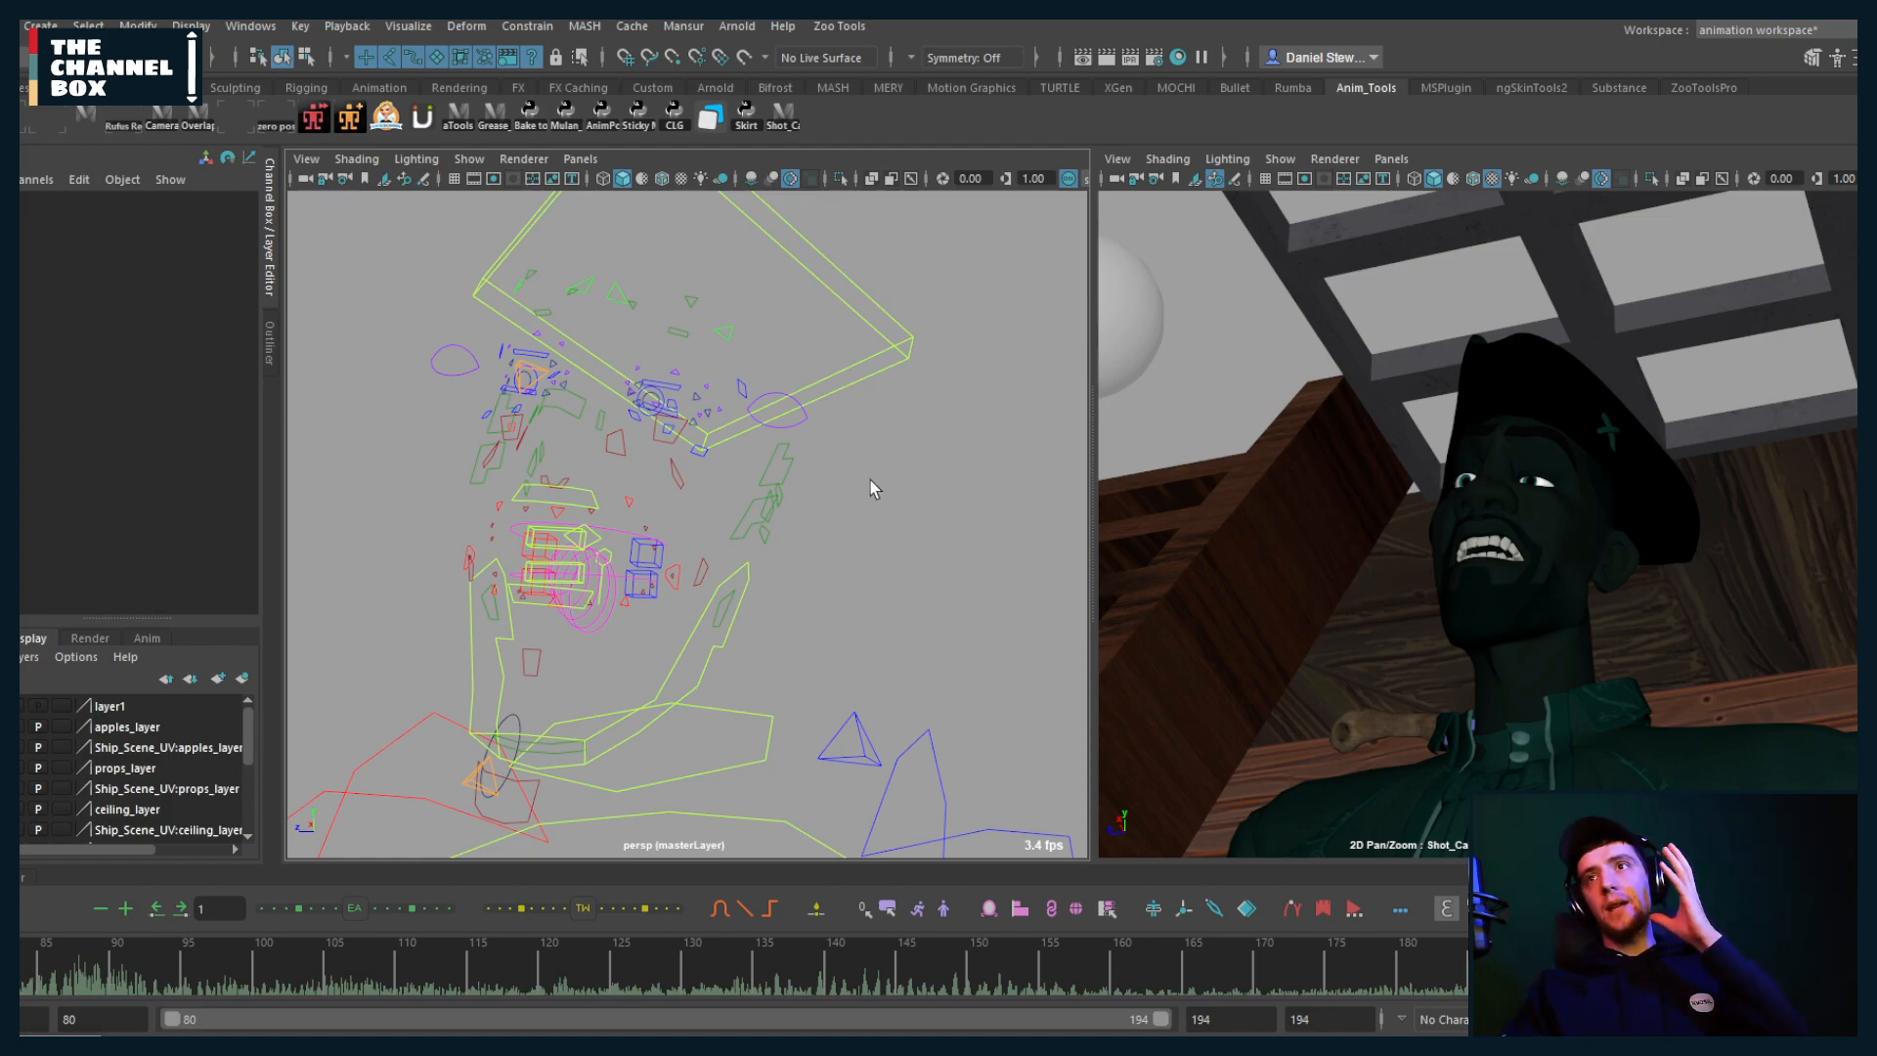
Step: Redisplay the pirate's geometry around the face controls and scrub the timeline to frame 95
key("alt+1")
scroll(569, 576, "up", 1)
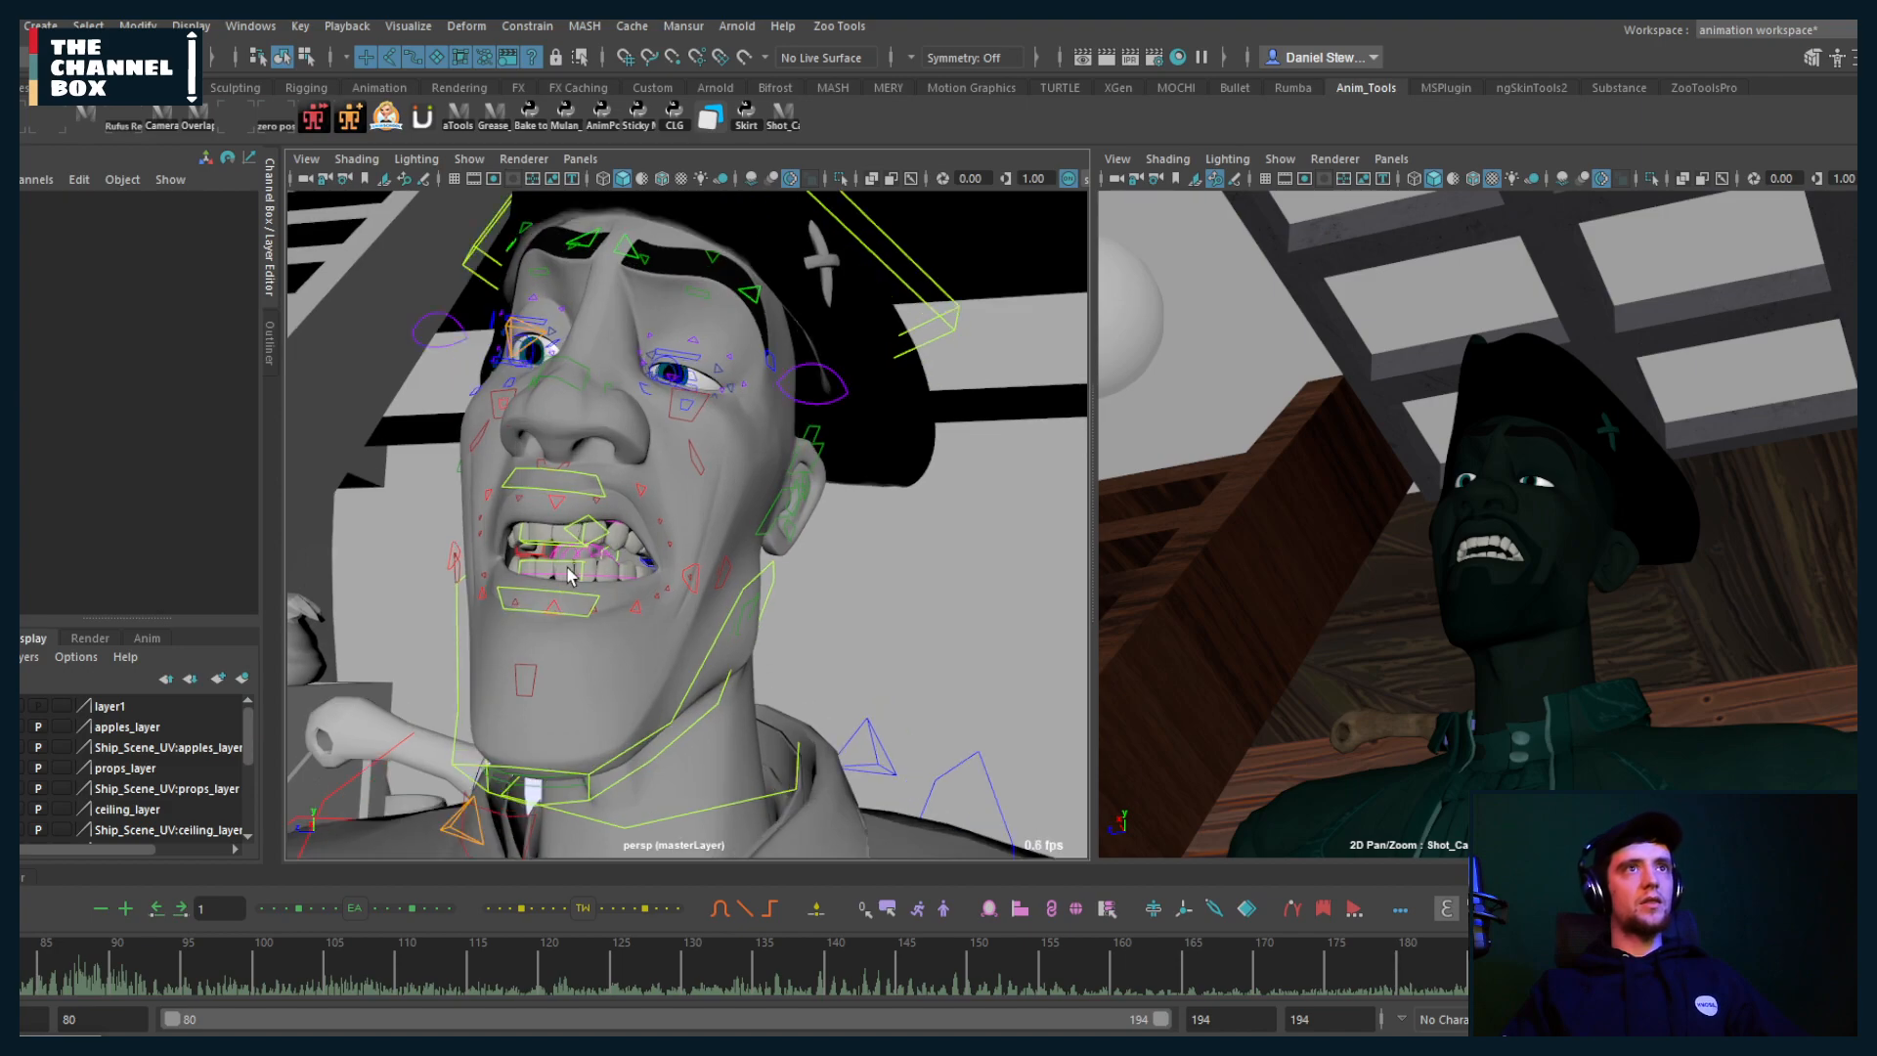
scroll(569, 576, "up", 1)
key("alt+v")
left_click(266, 970)
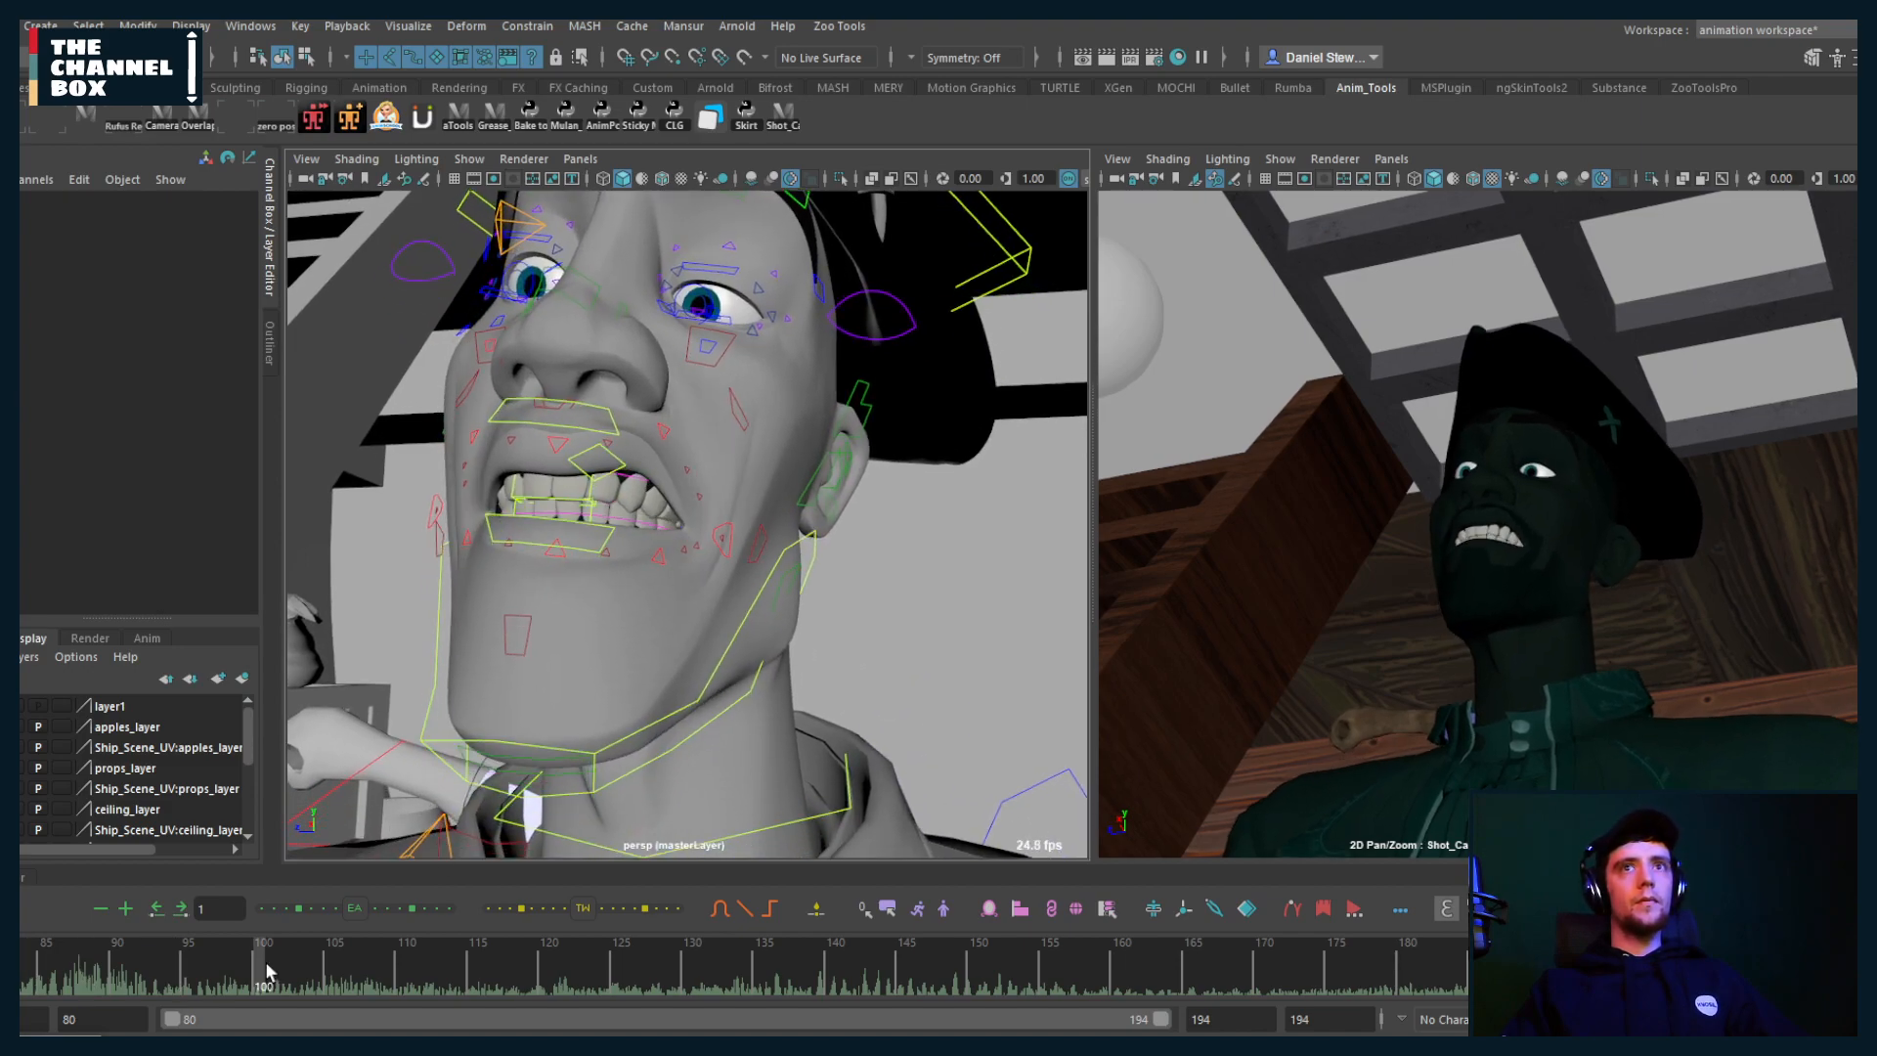
left_click_drag(266, 970, 188, 968)
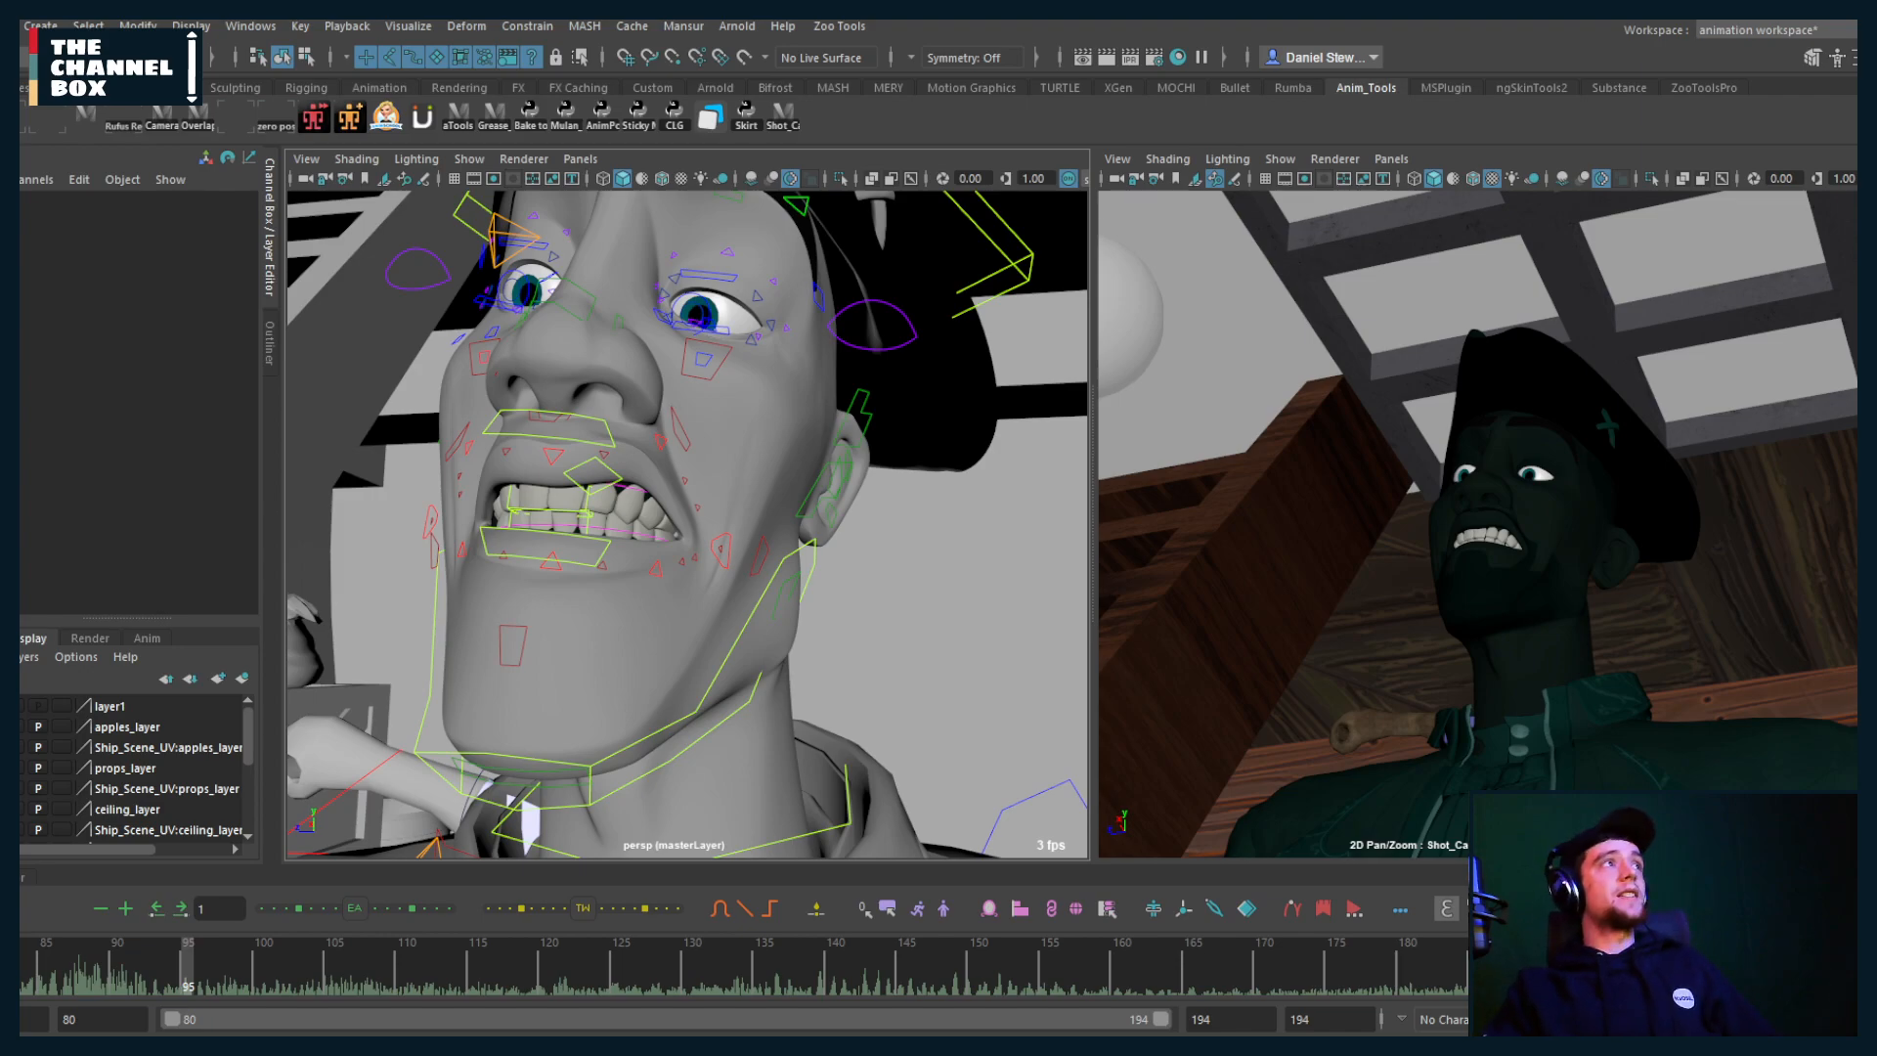
left_click_drag(20, 299, 1137, 301)
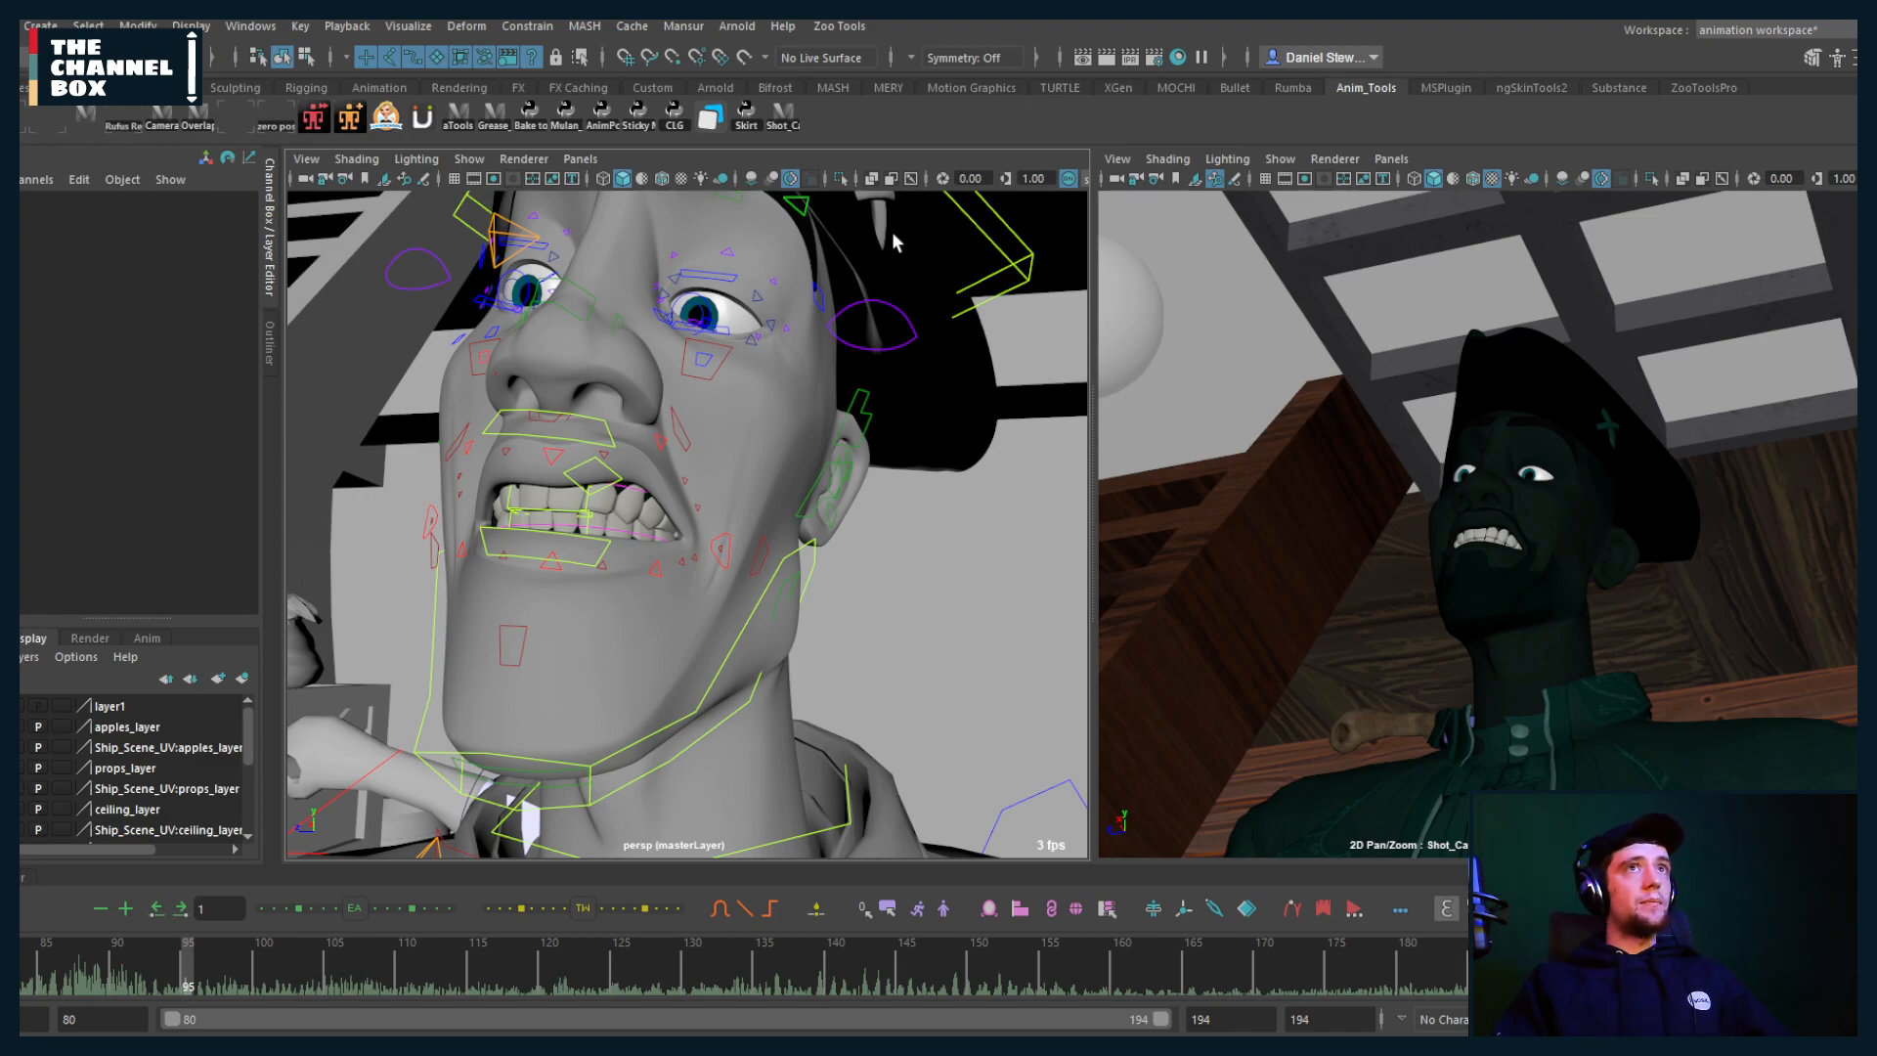
Step: Isolate the teeth controls by using the saved Mouth and Mouth_No_Teeth selection sets
left_click(886, 907)
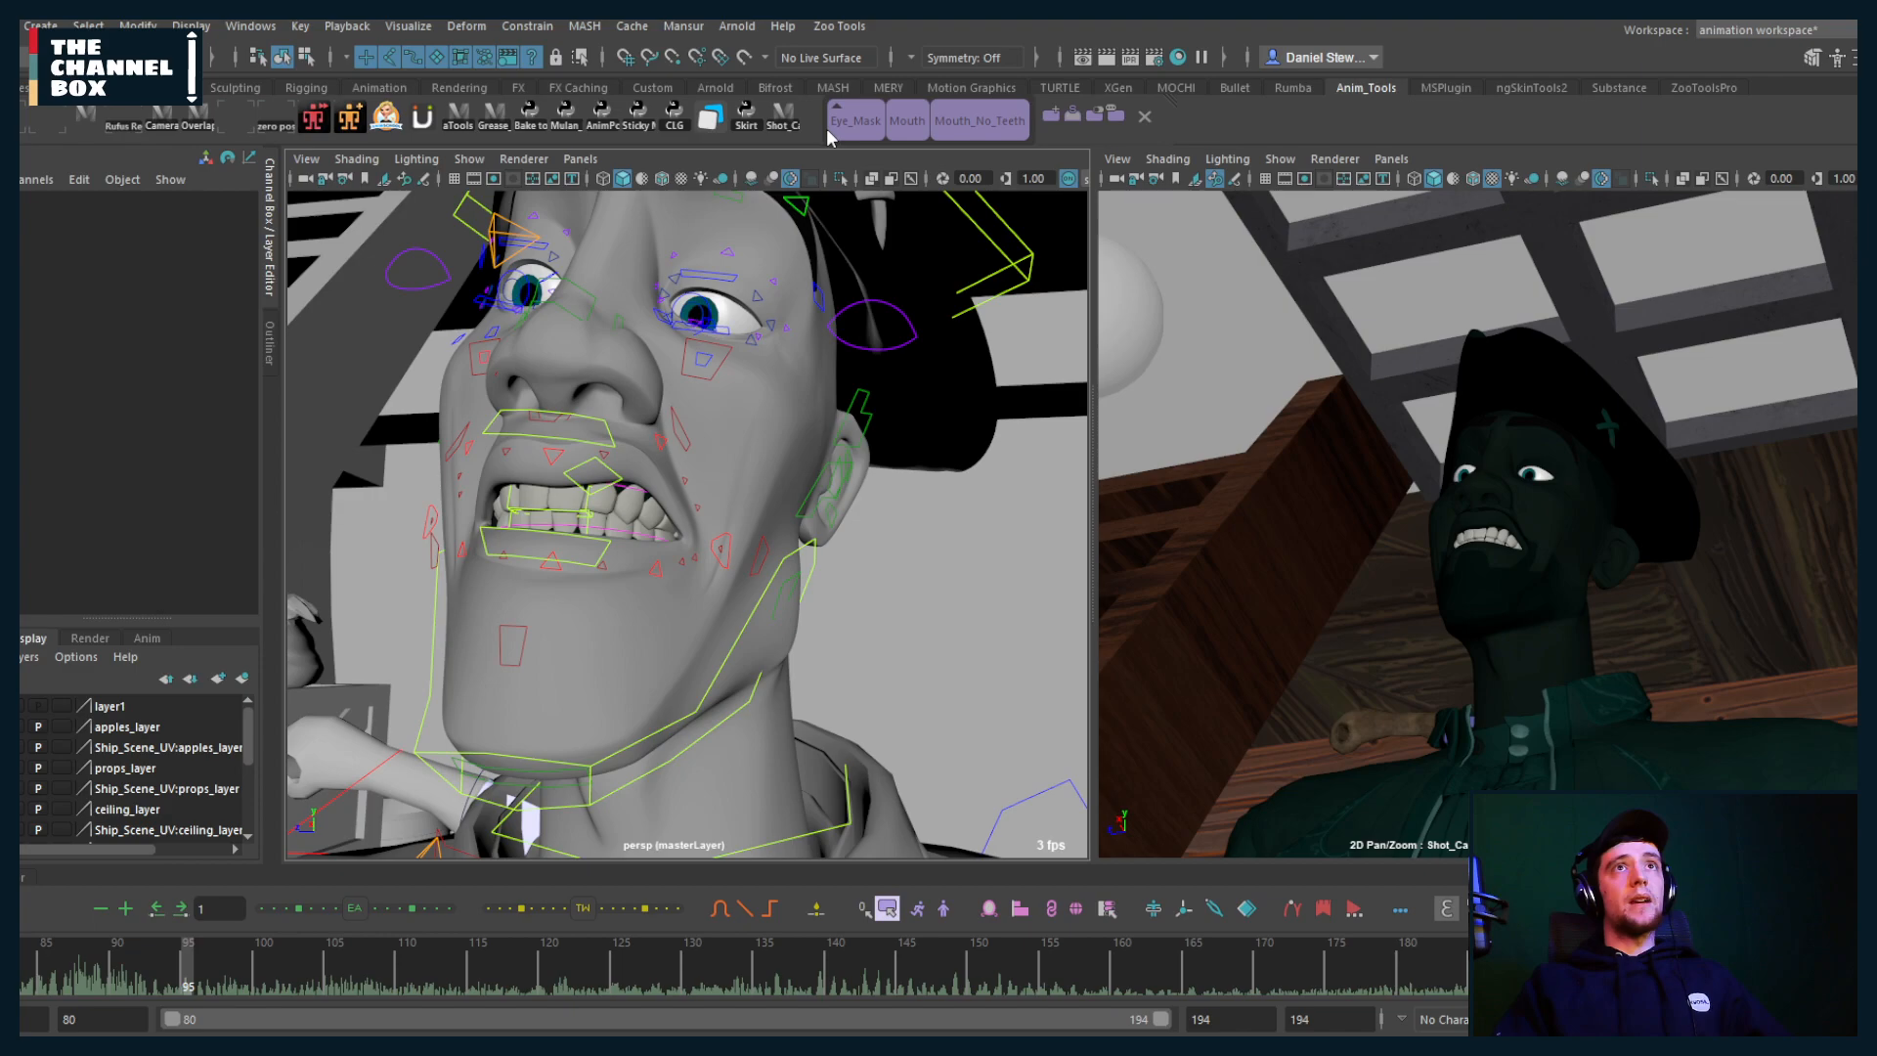
middle_click_drag(811, 505, 917, 448, "alt")
left_click(976, 121, "ctrl")
right_click_drag(852, 547, 813, 576, "alt")
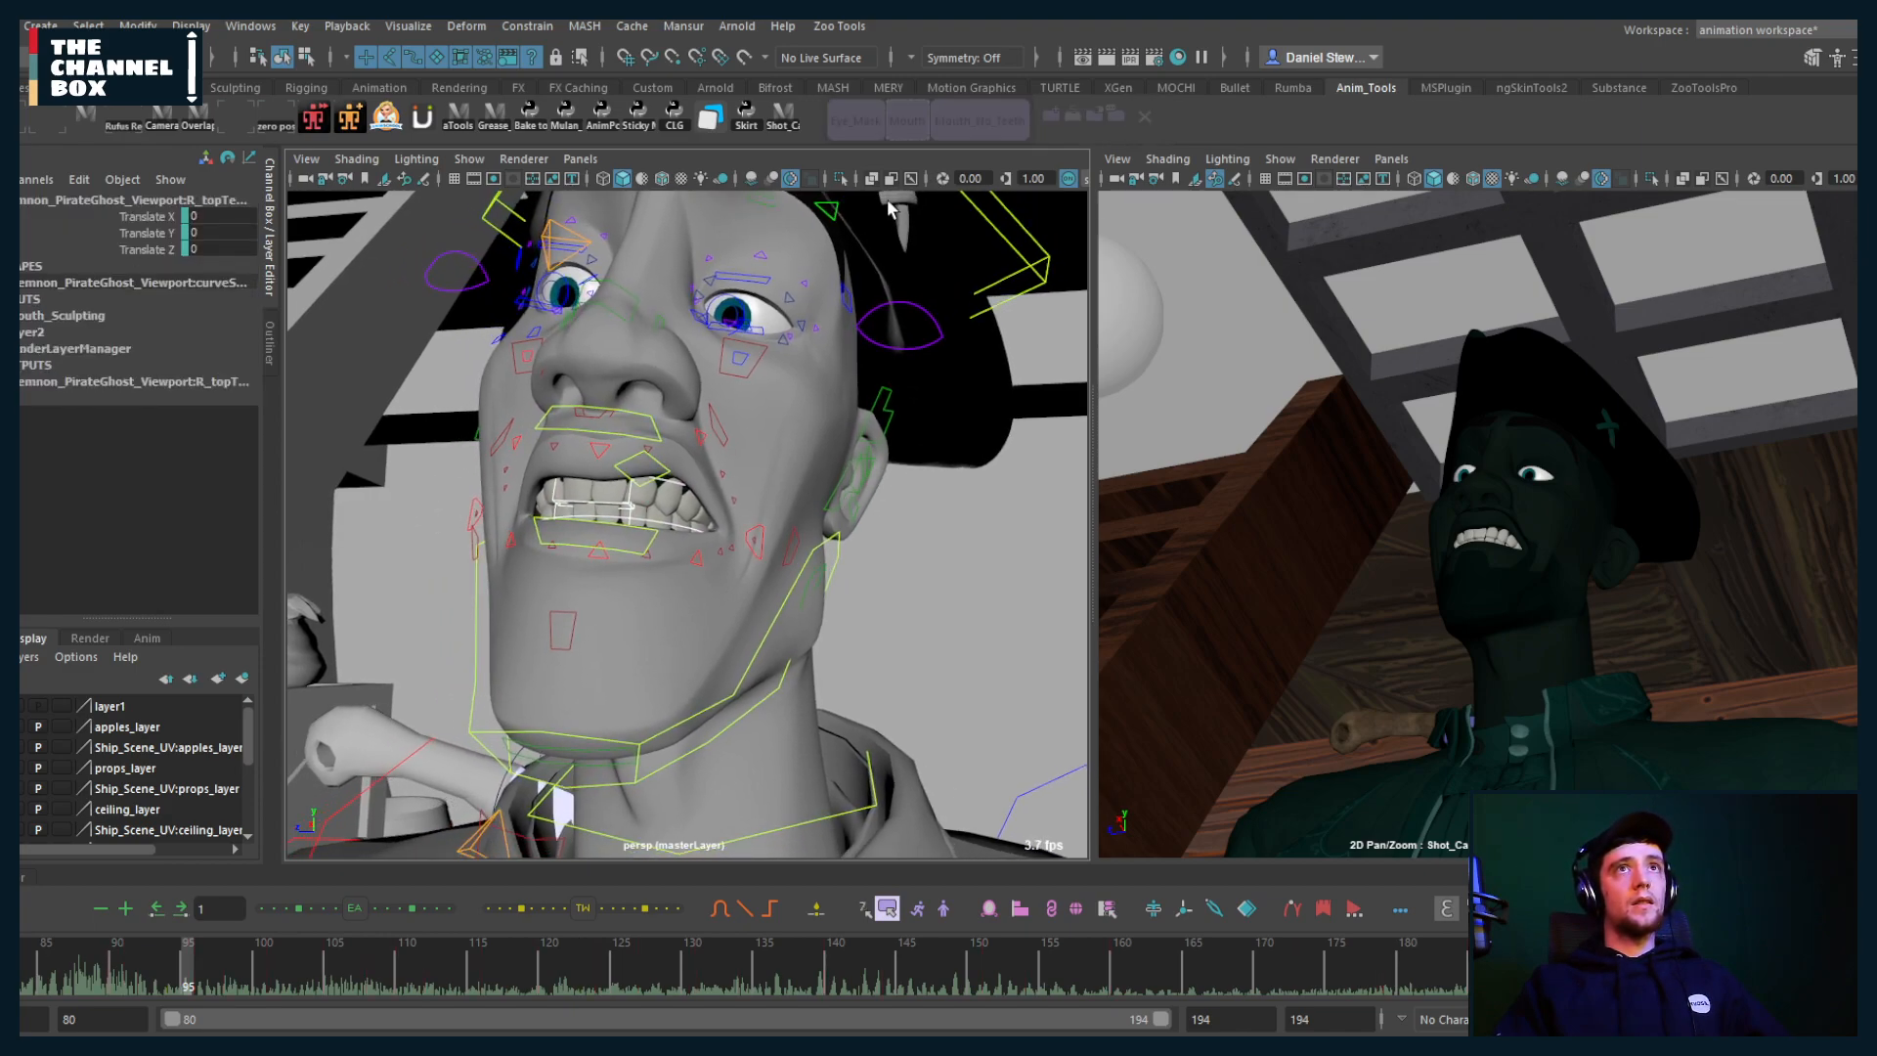
Step: Delete all keys after frame 80 on the Mouth_No_Teeth controls in the Graph Editor, keeping the starting pose
left_click(907, 121)
left_click(967, 117)
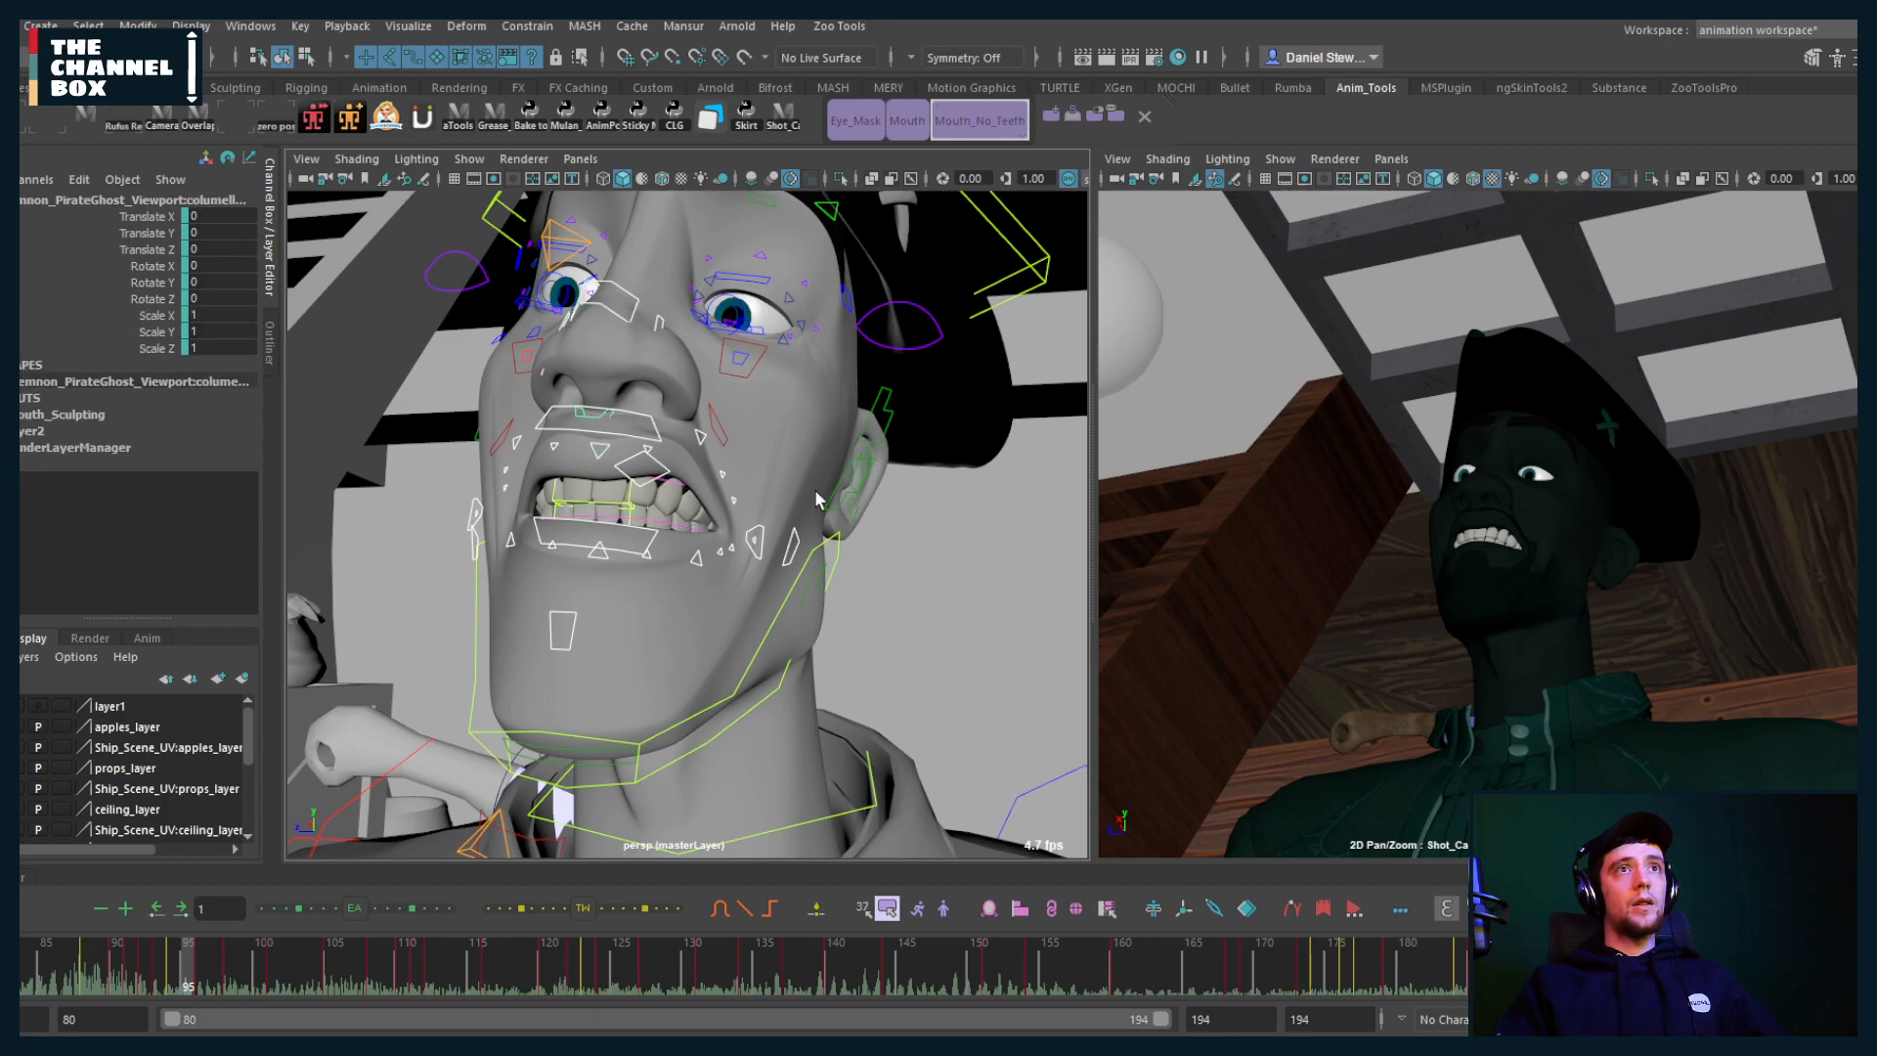
left_click_drag(817, 498, 735, 575, "alt")
left_click_drag(852, 622, 605, 567, "alt")
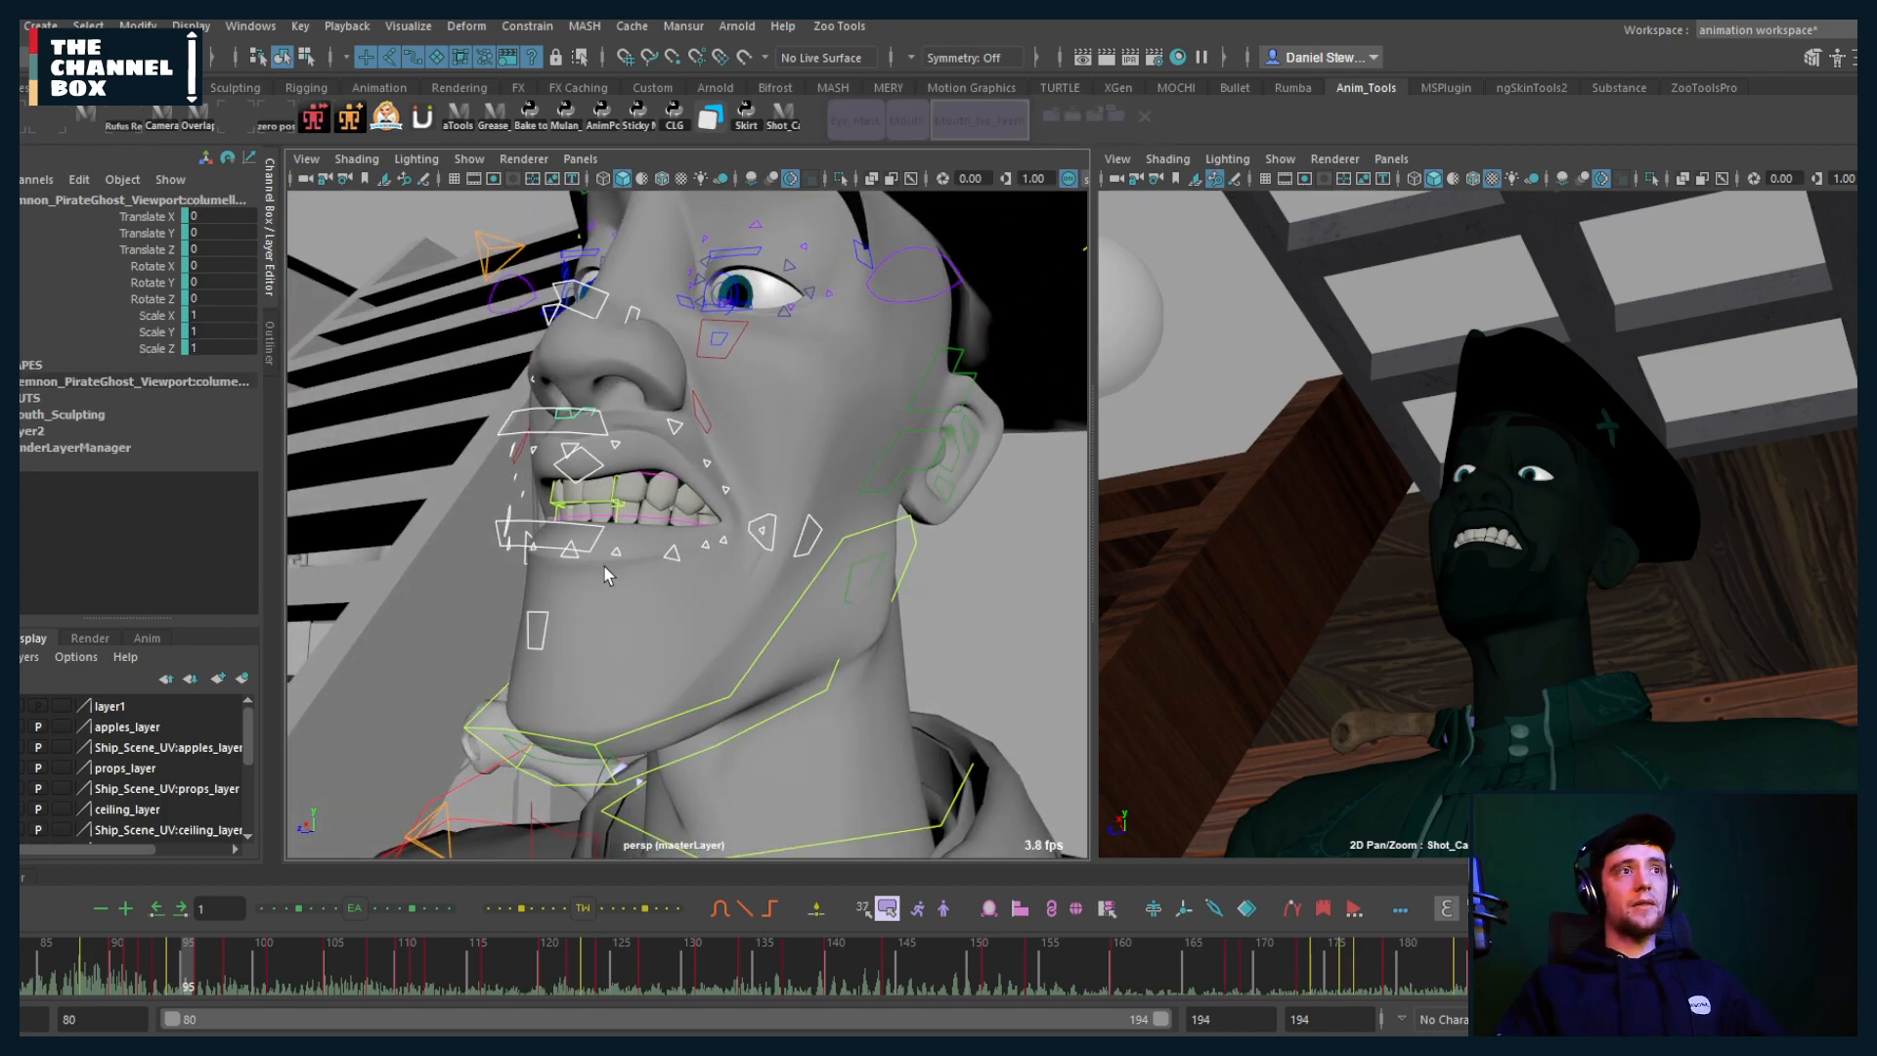
left_click(23, 877)
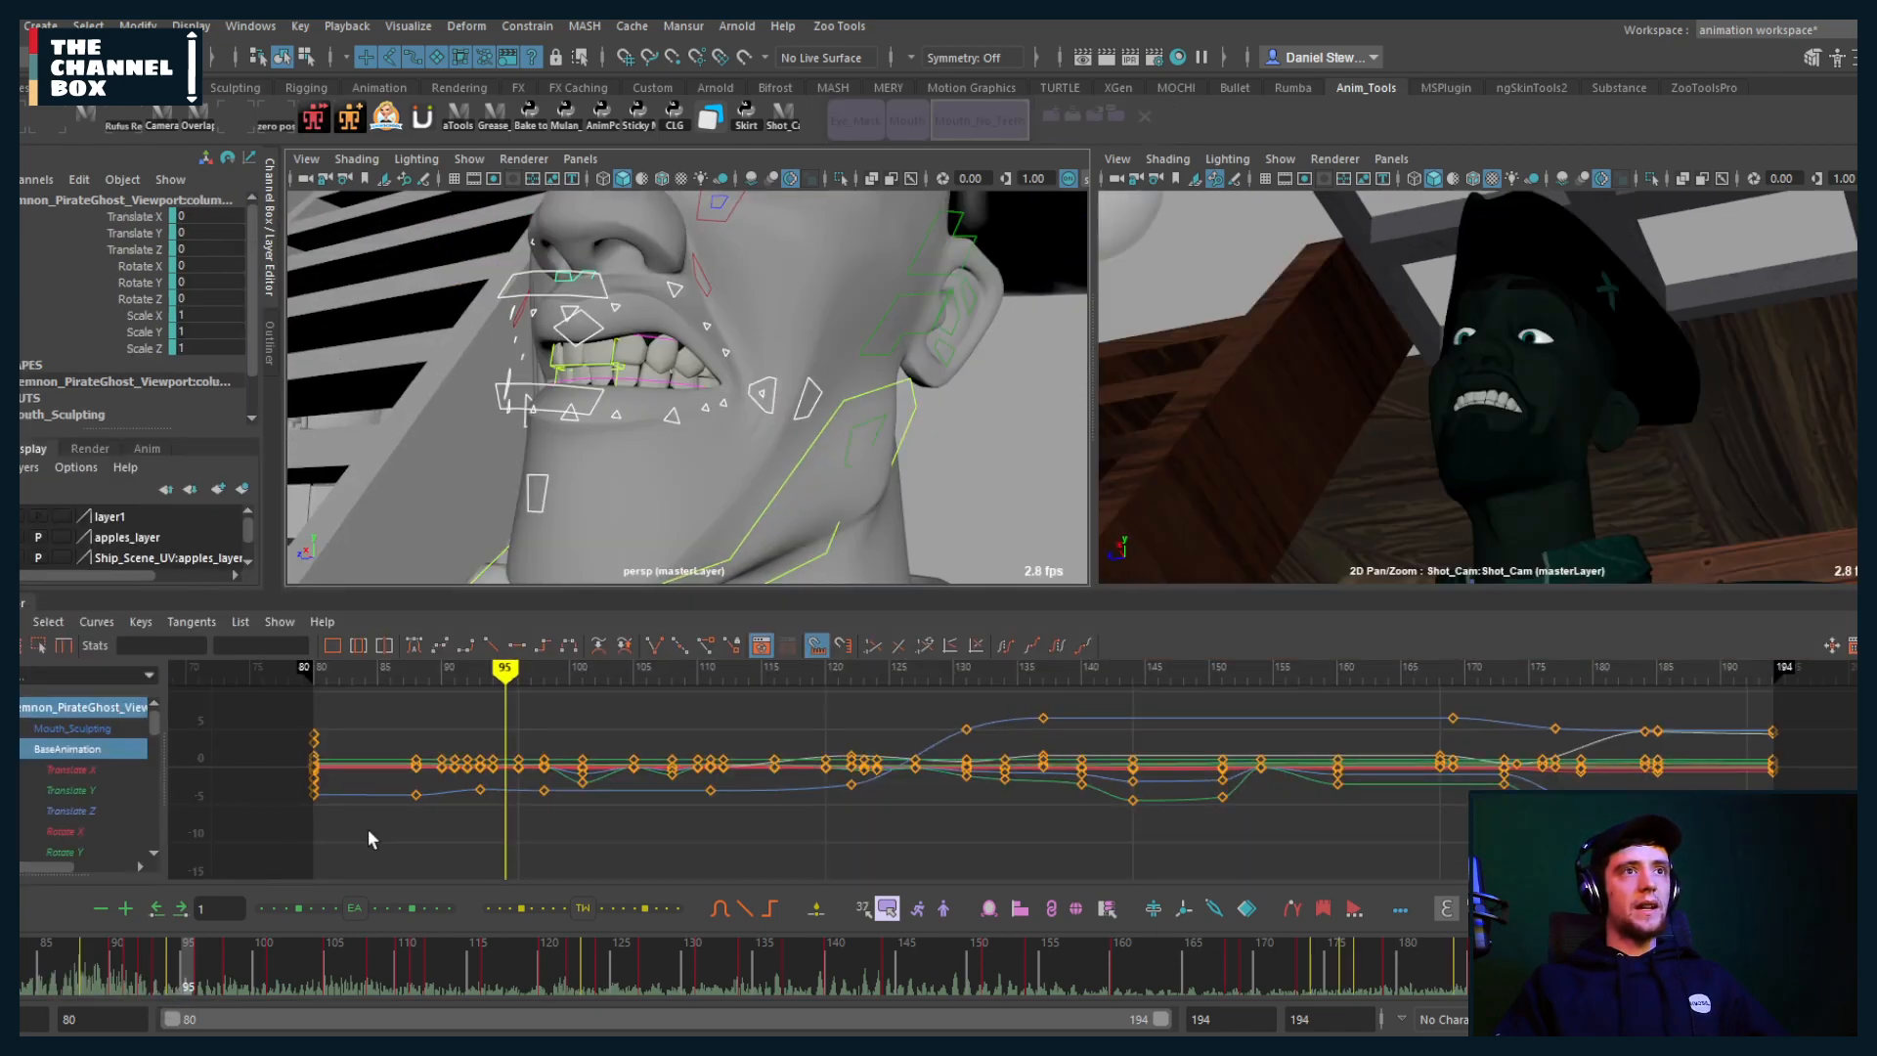
left_click_drag(372, 724, 1818, 847)
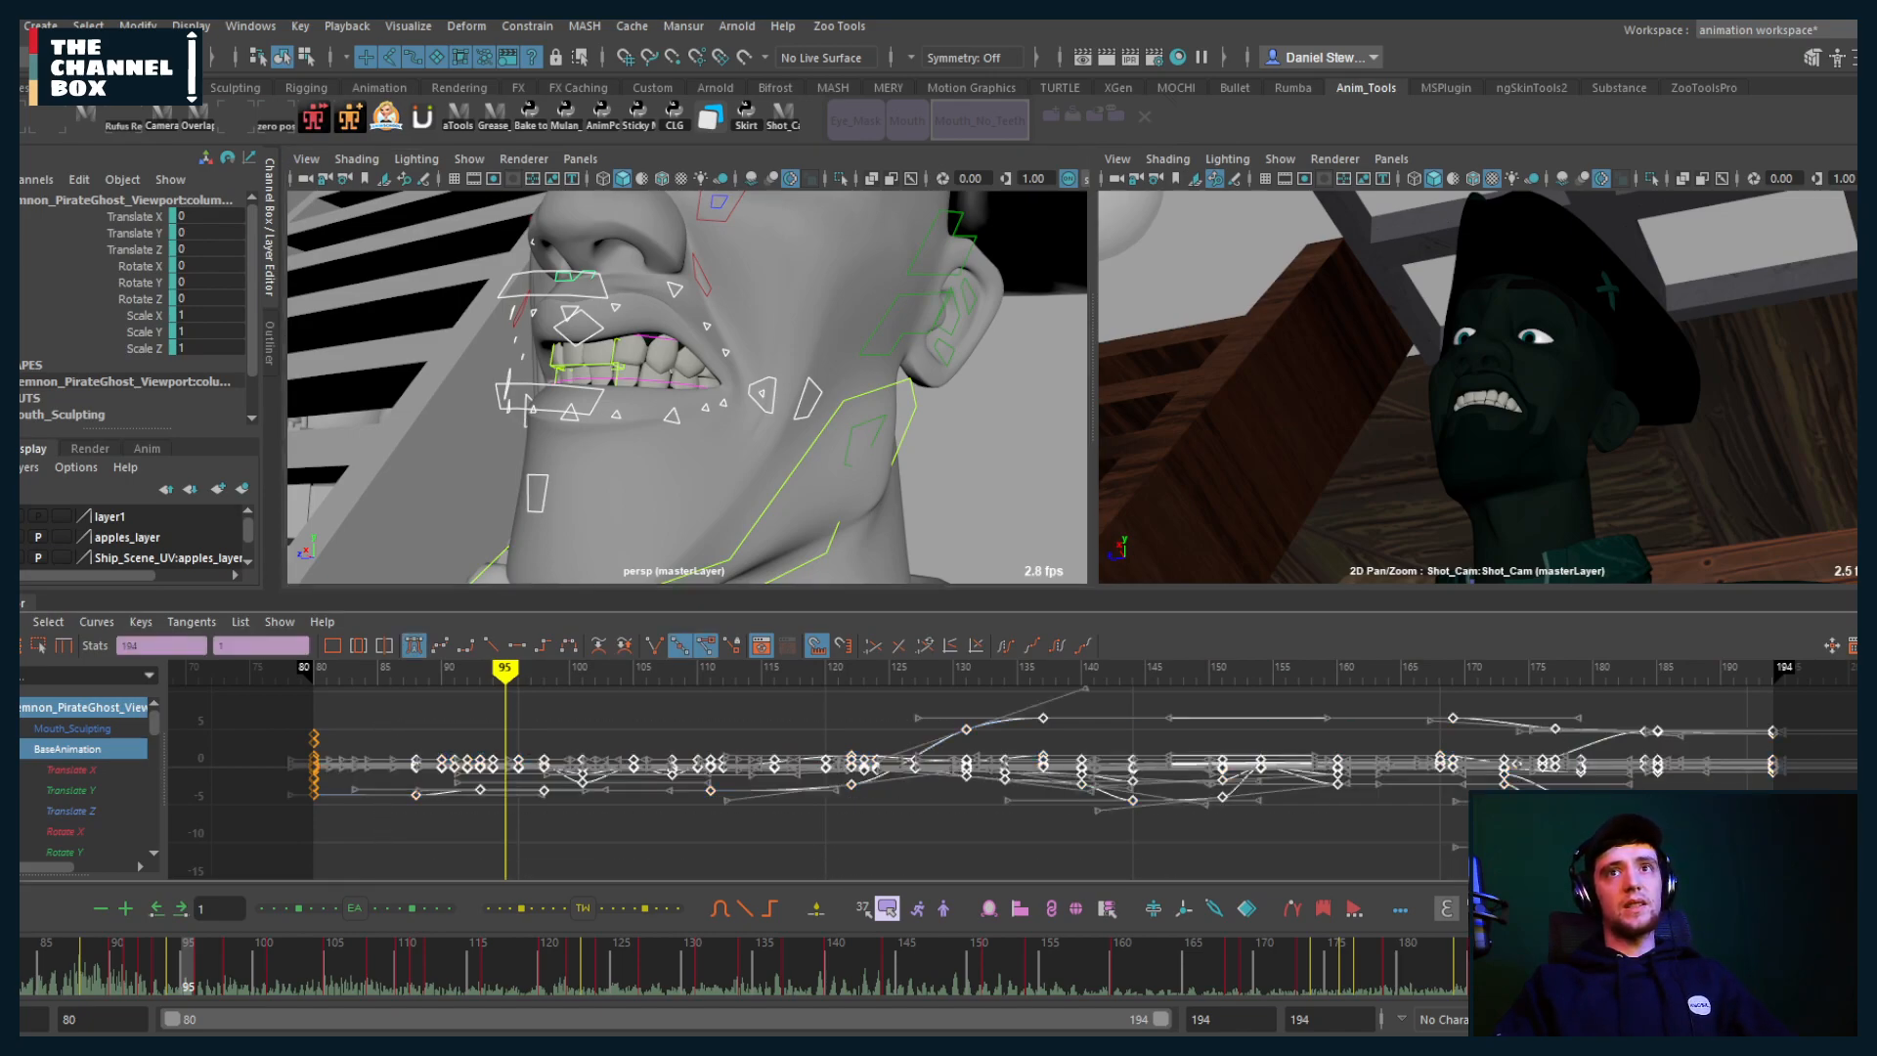
key("Delete")
left_click_drag(63, 978, 21, 977)
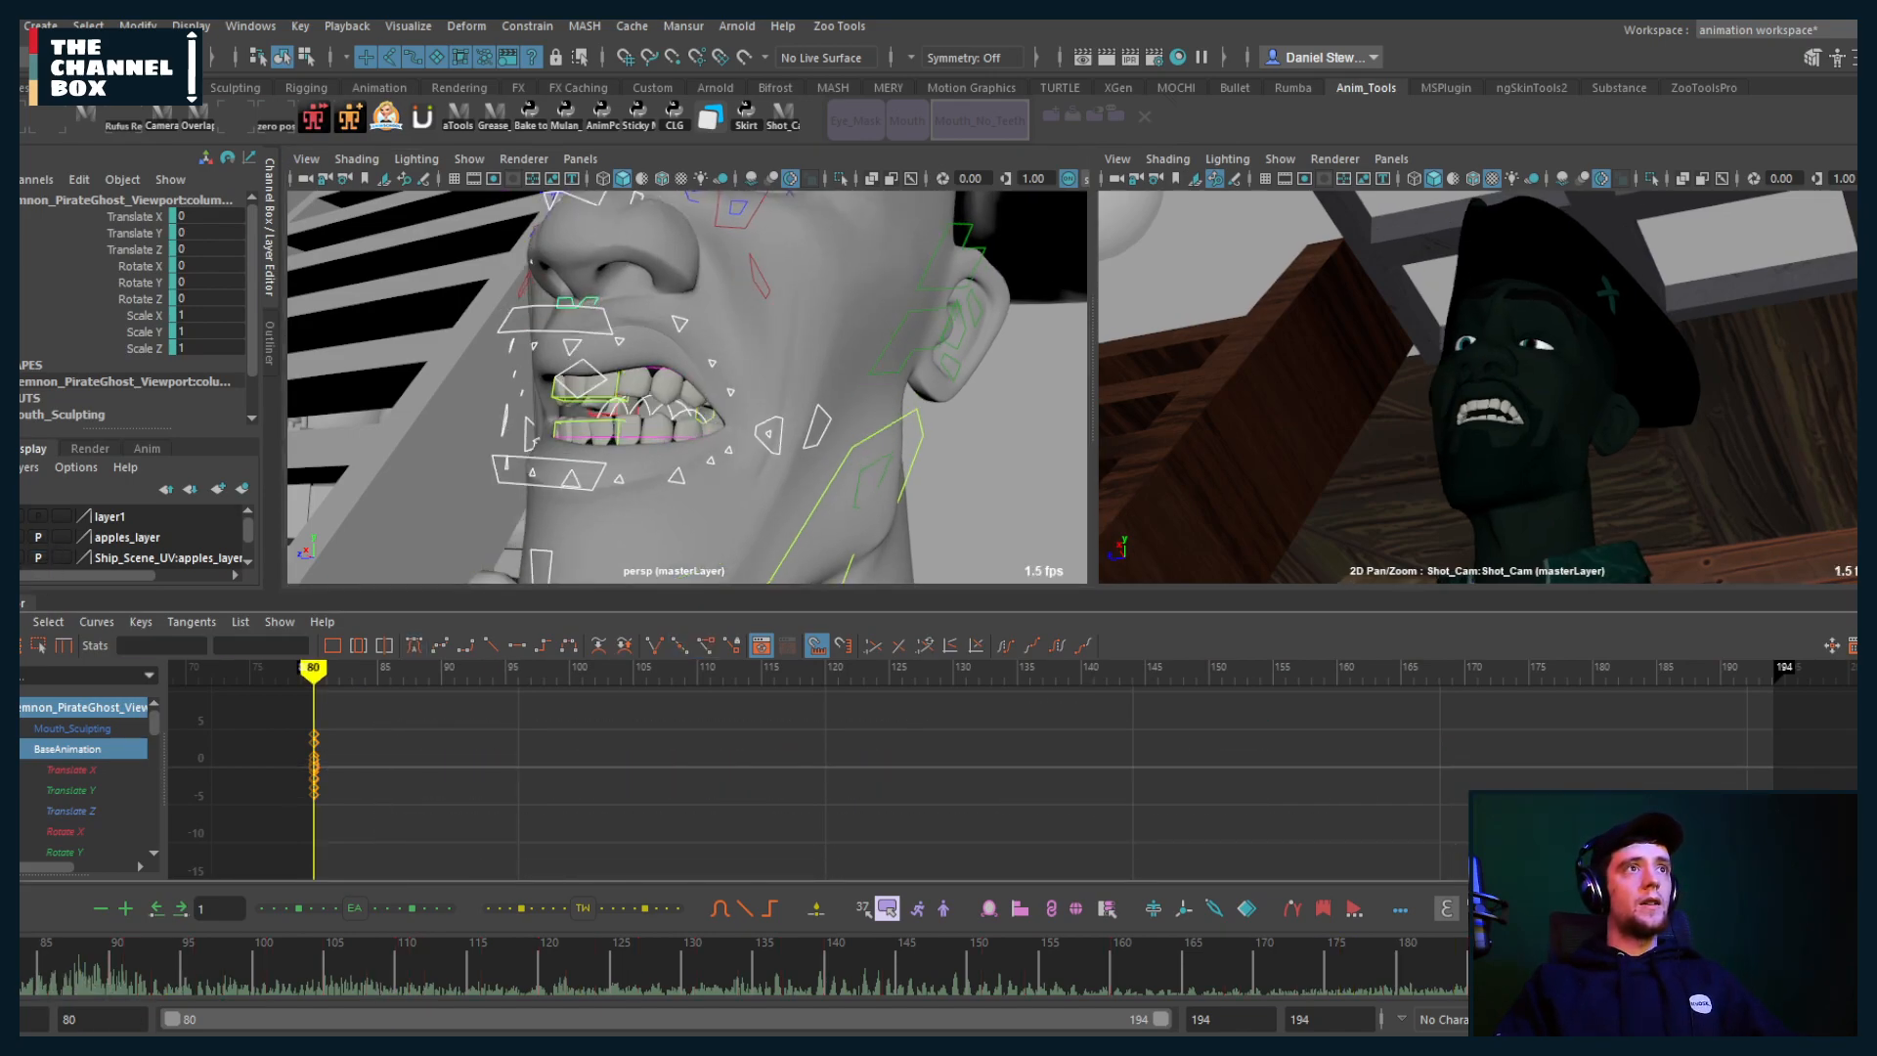
left_click(23, 603)
Step: Play through the first phrase, key the mouth controls in a closed pose at frame 96 and key the open pose at frame 95
left_click_drag(700, 548, 738, 565, "alt")
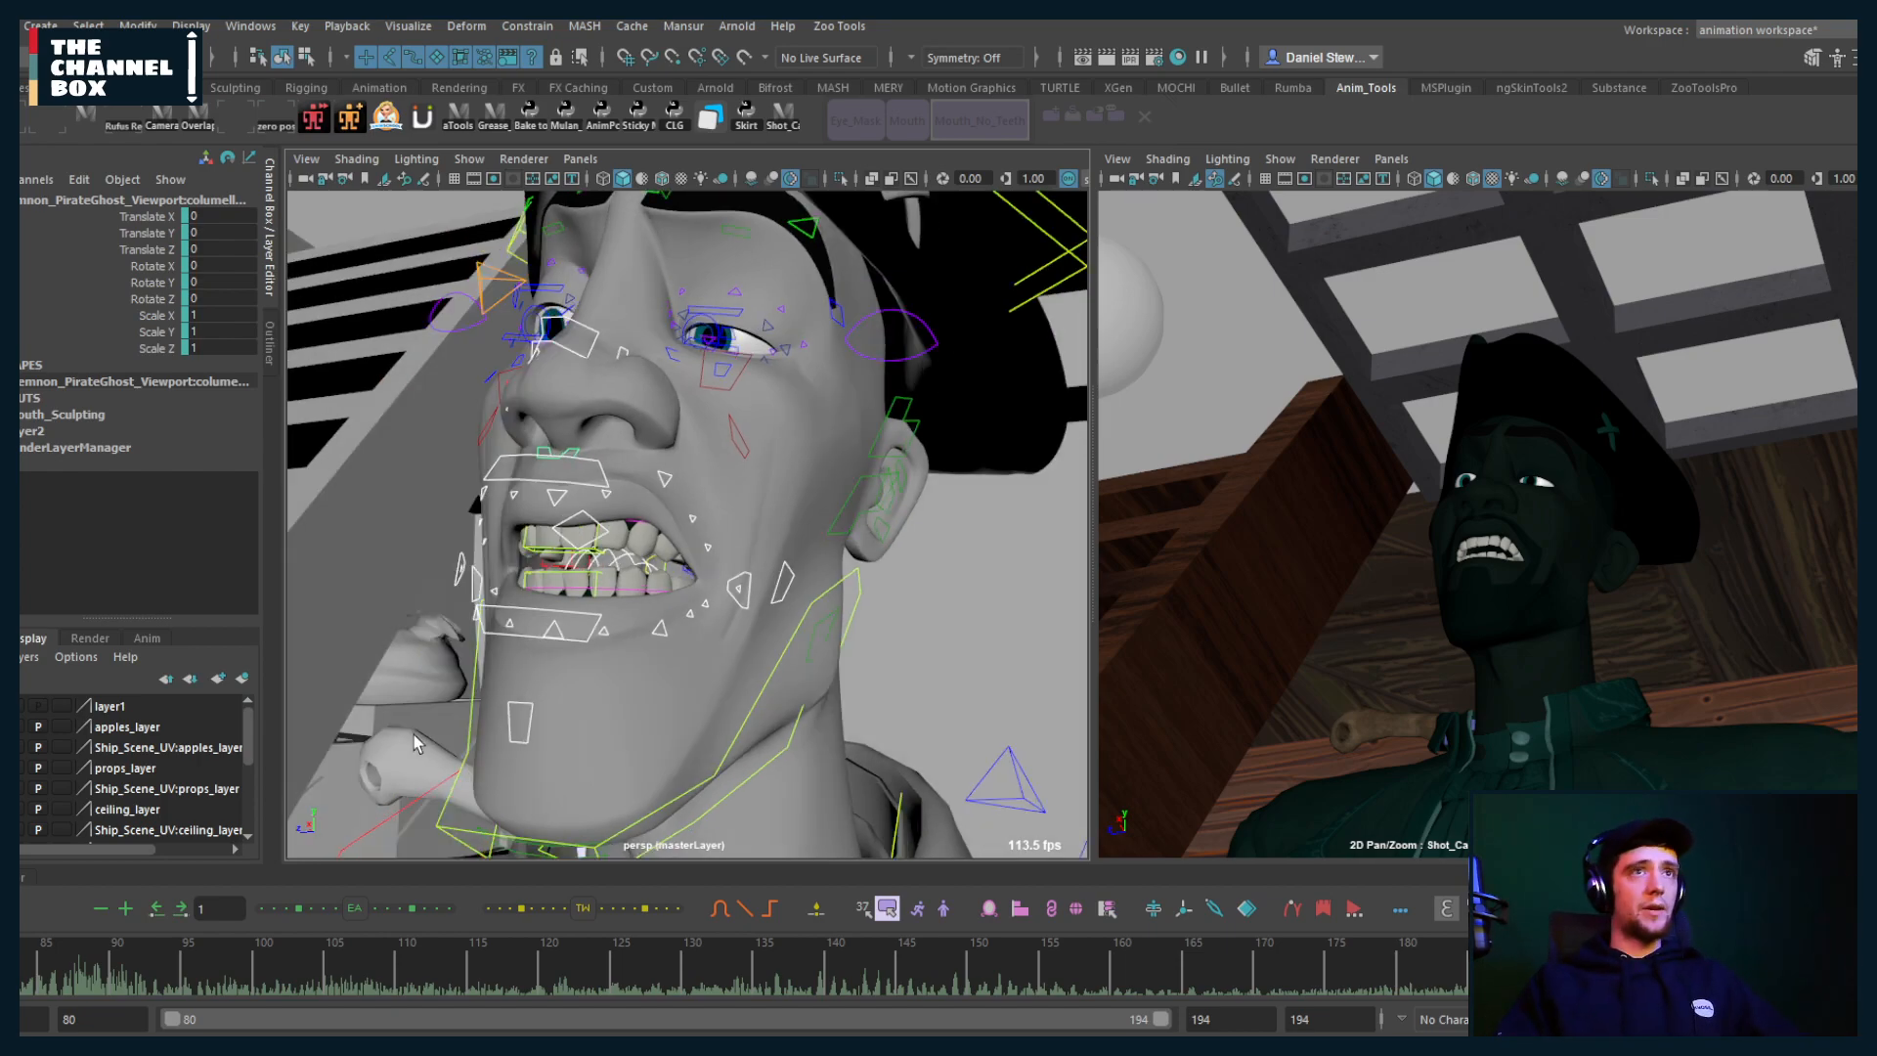
left_click_drag(740, 565, 711, 690, "alt")
key("alt+v")
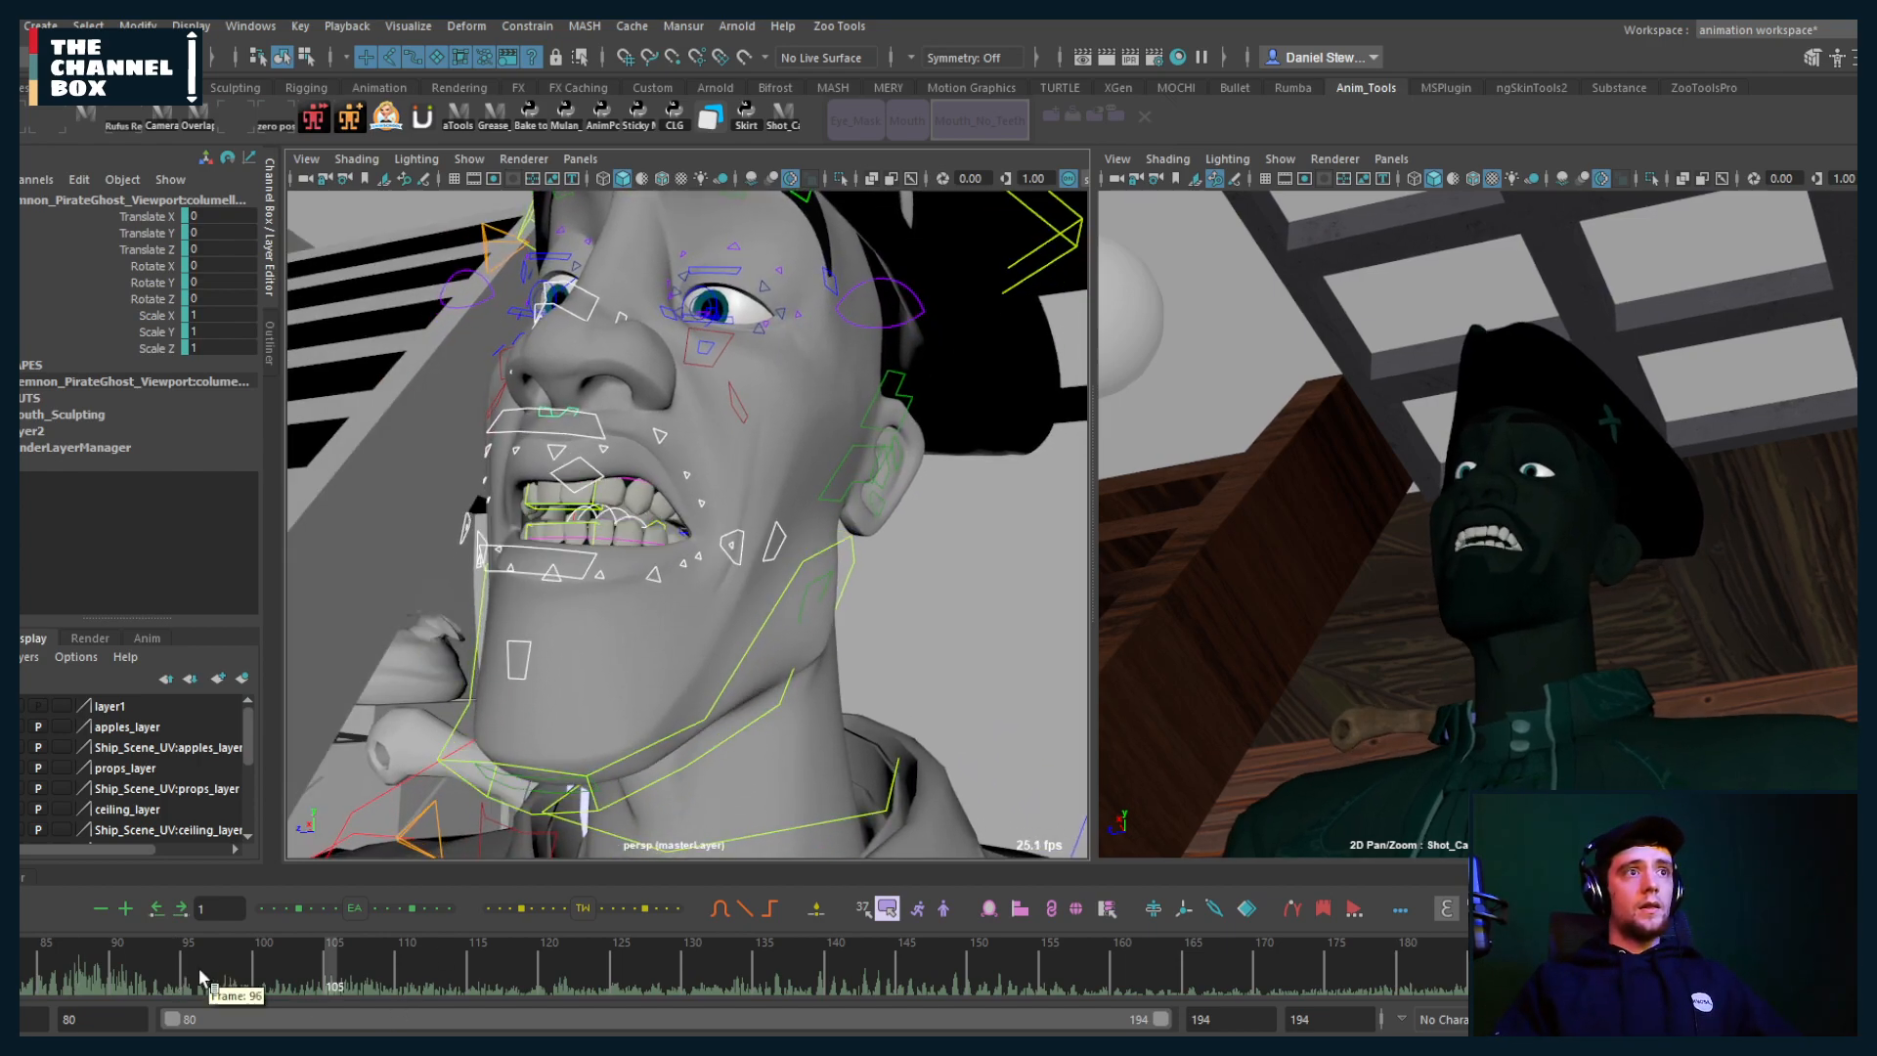
mouse_move(197, 968)
left_mouse_down()
mouse_move(168, 972)
mouse_move(219, 974)
left_mouse_up()
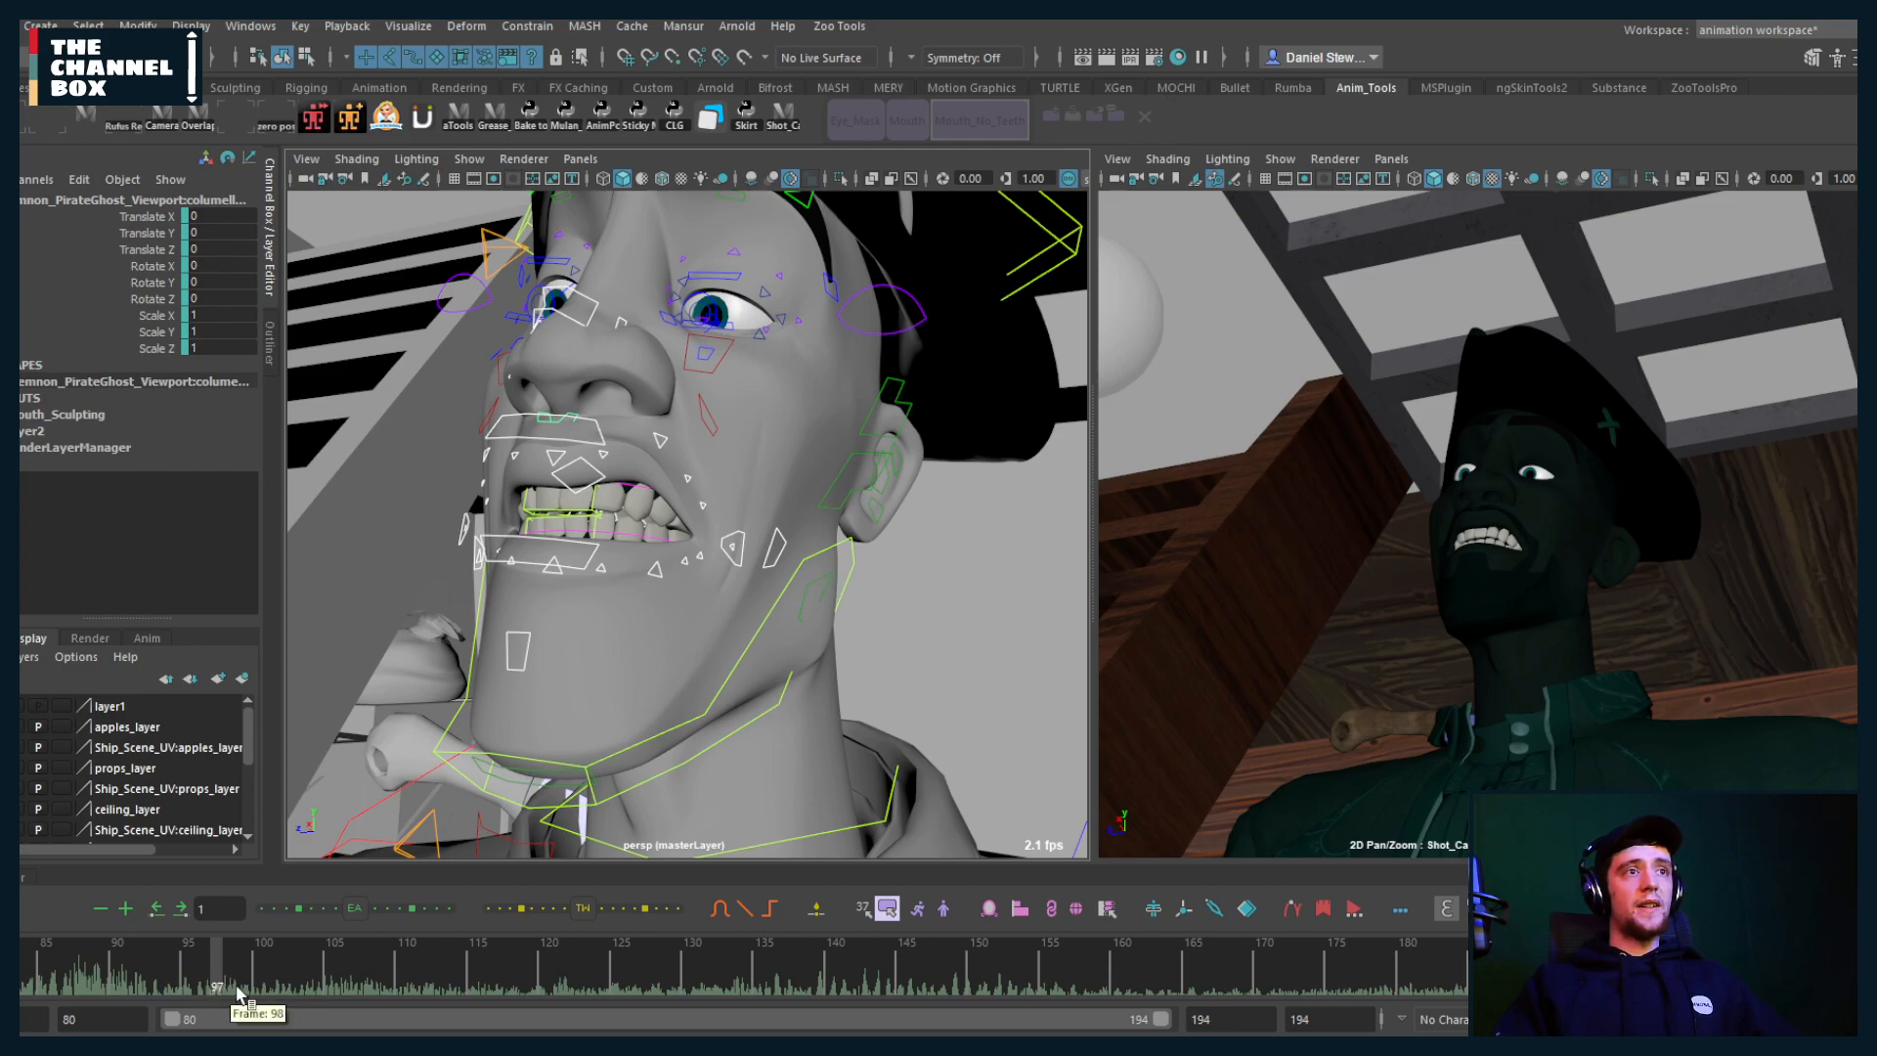
key("alt+comma")
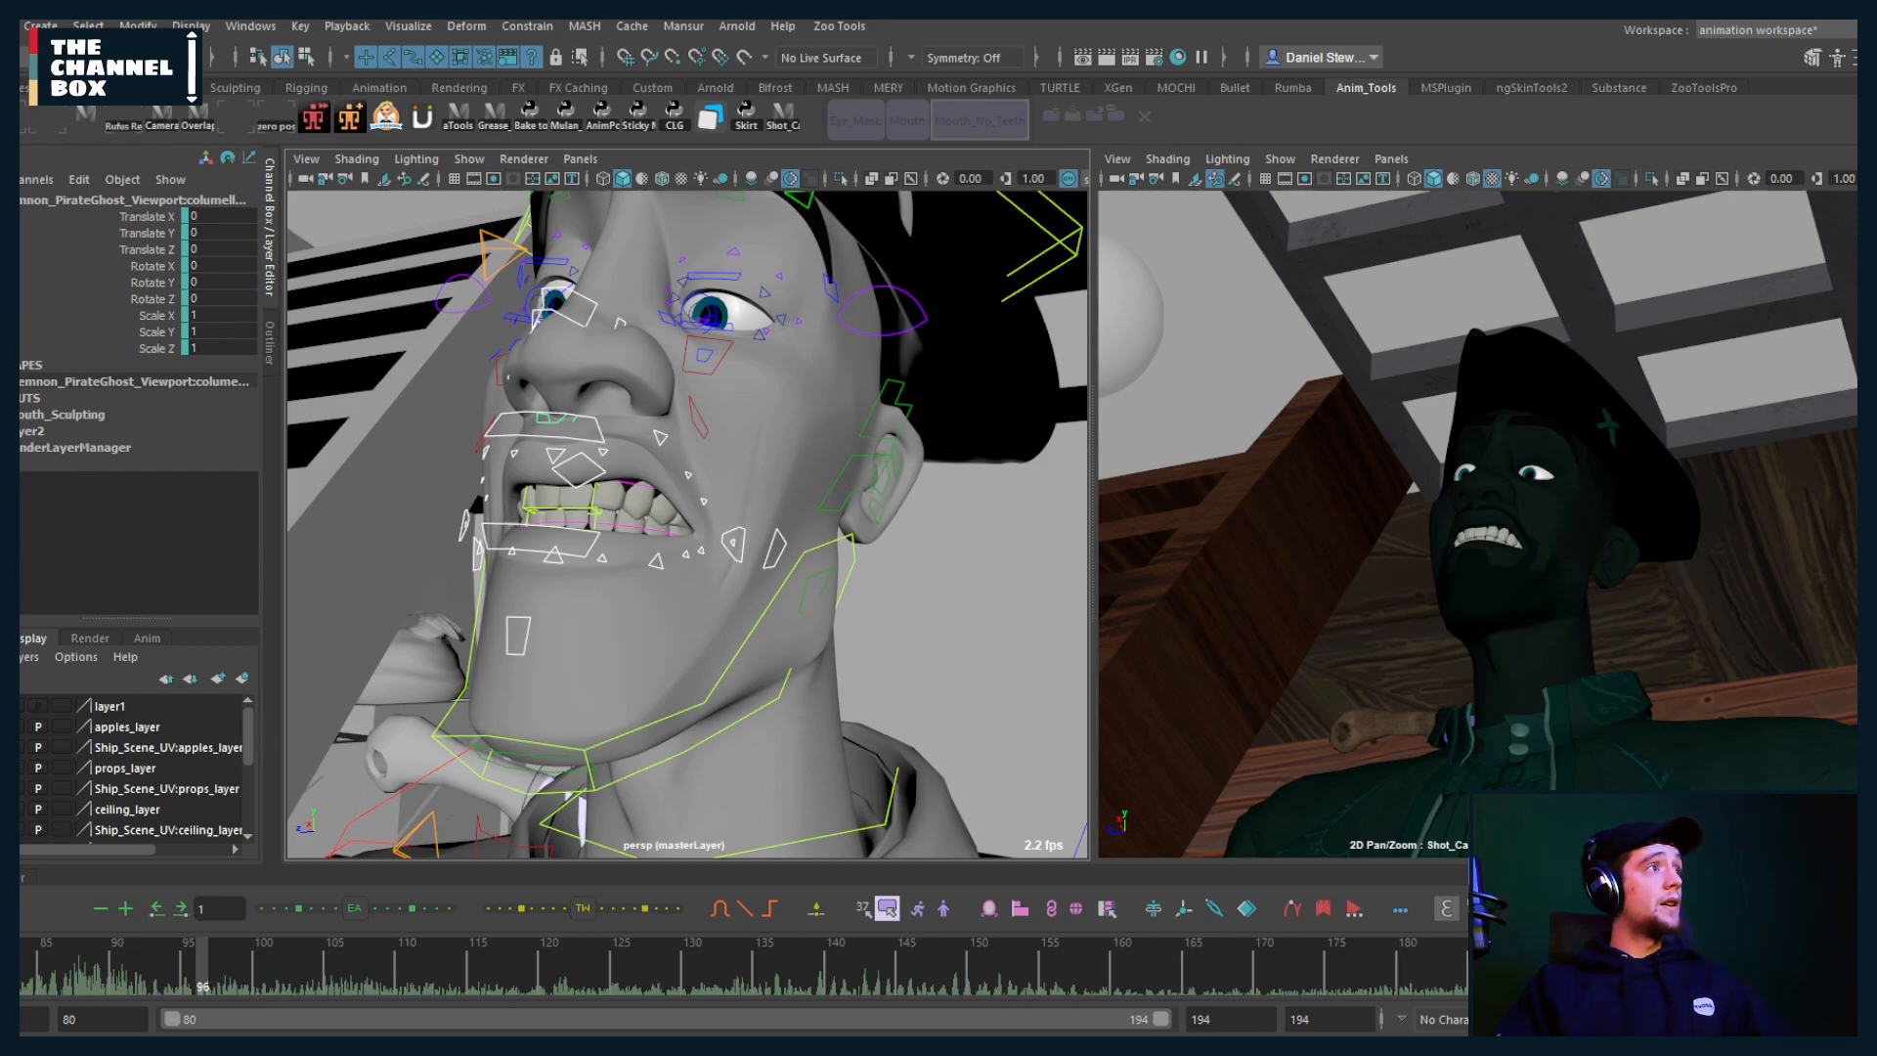
key("ctrl+z")
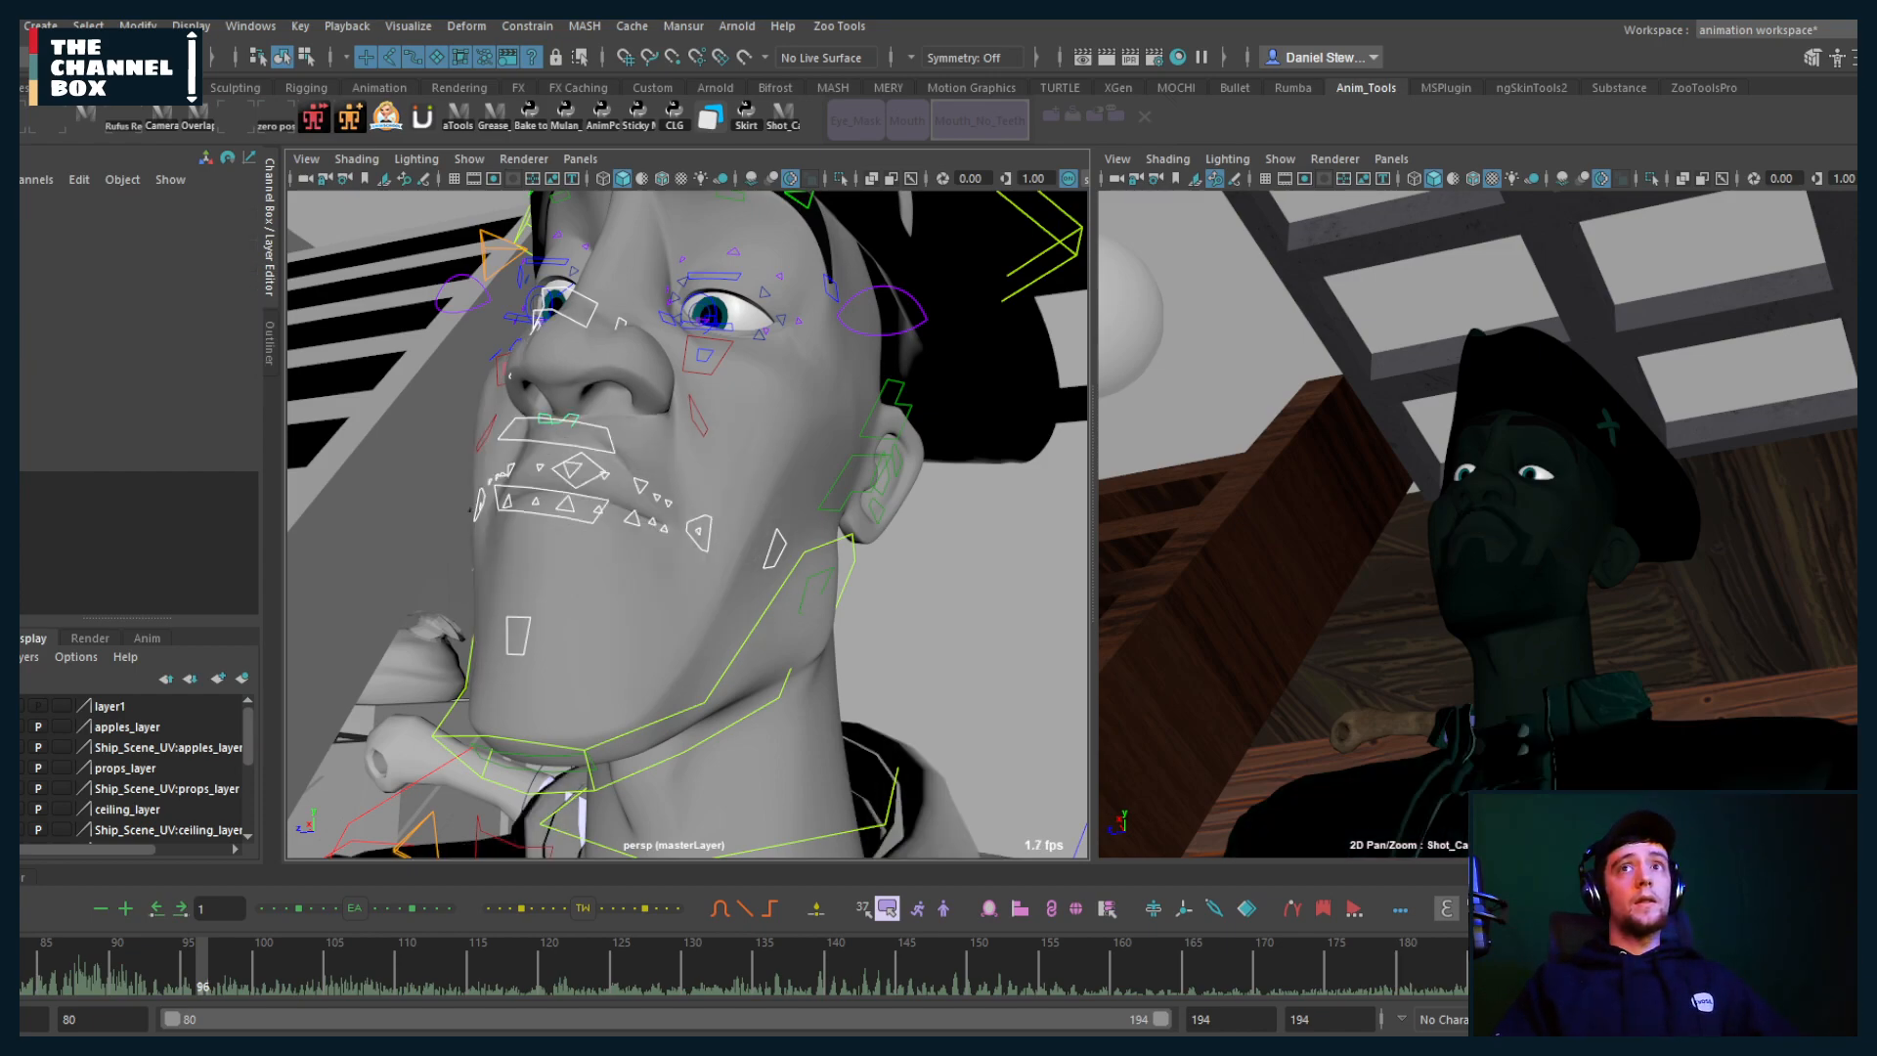
left_click_drag(807, 506, 684, 547, "alt")
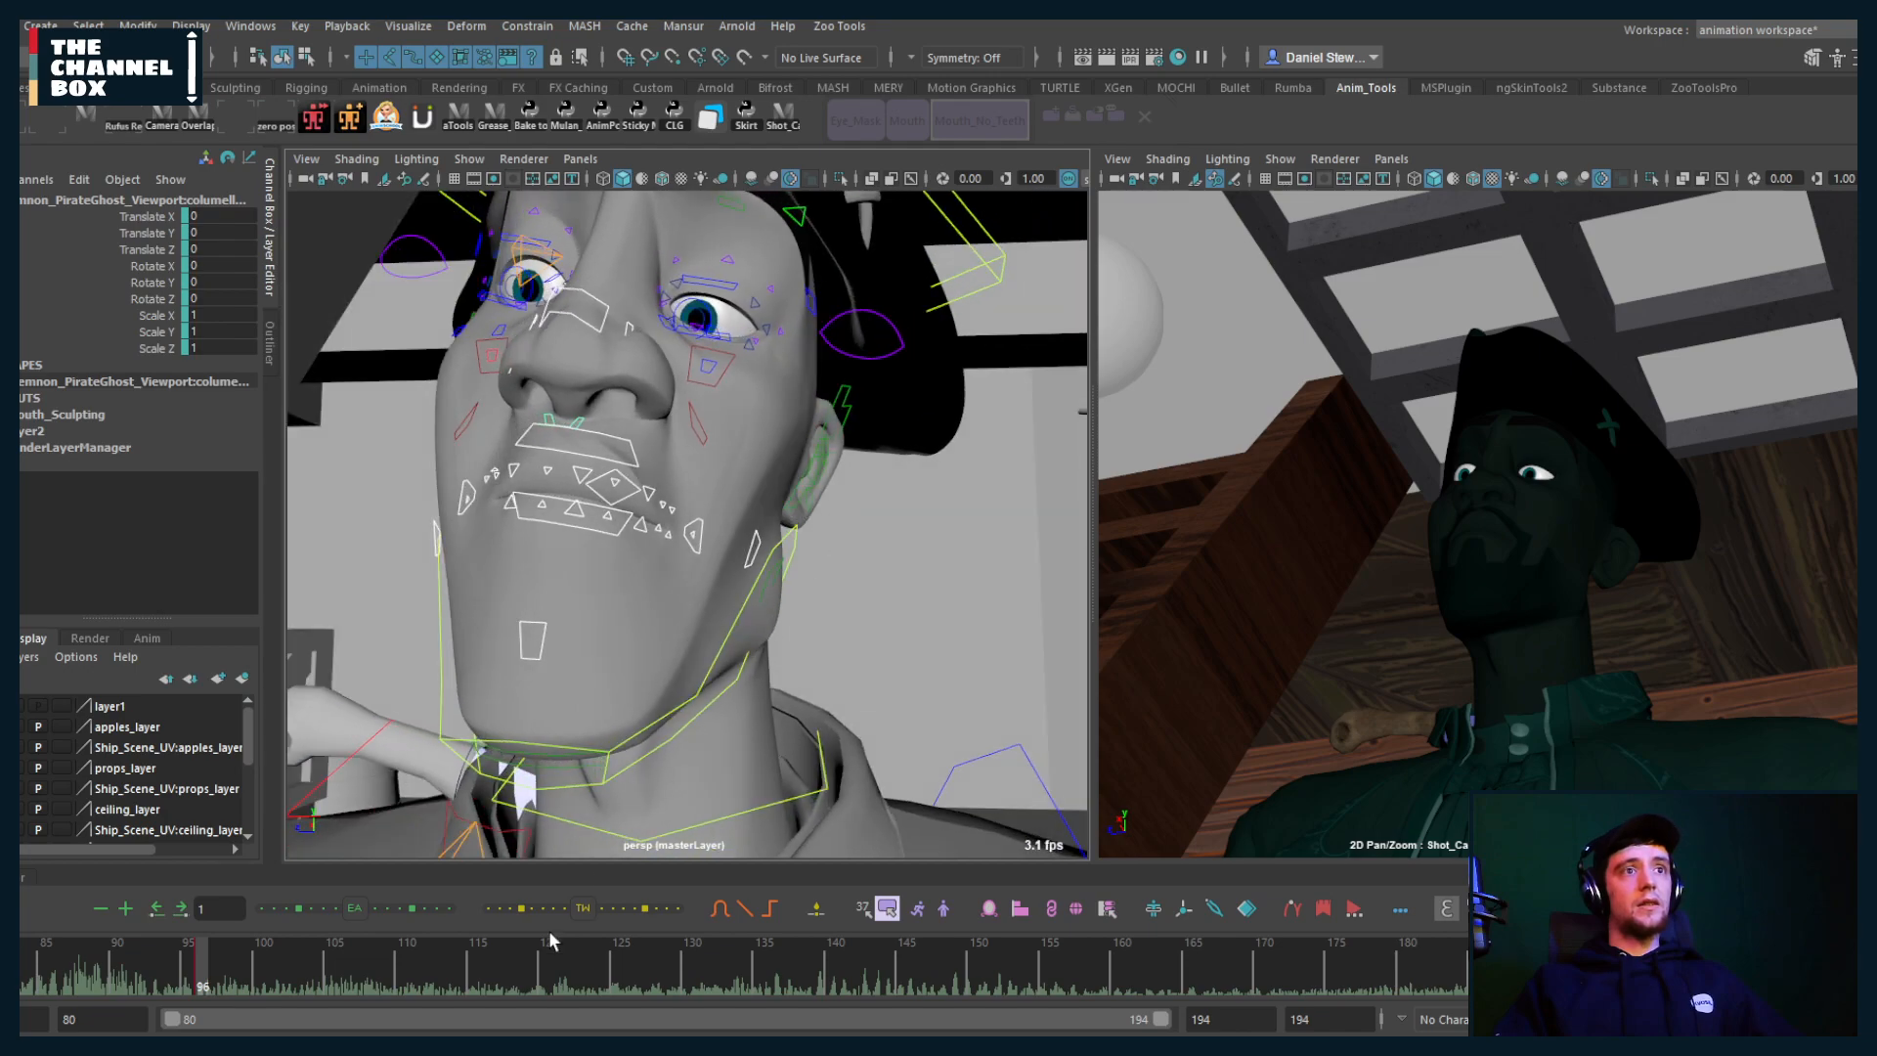
key("alt+comma")
mouse_move(191, 967)
left_mouse_down()
mouse_move(258, 976)
mouse_move(155, 959)
mouse_move(191, 970)
left_mouse_up()
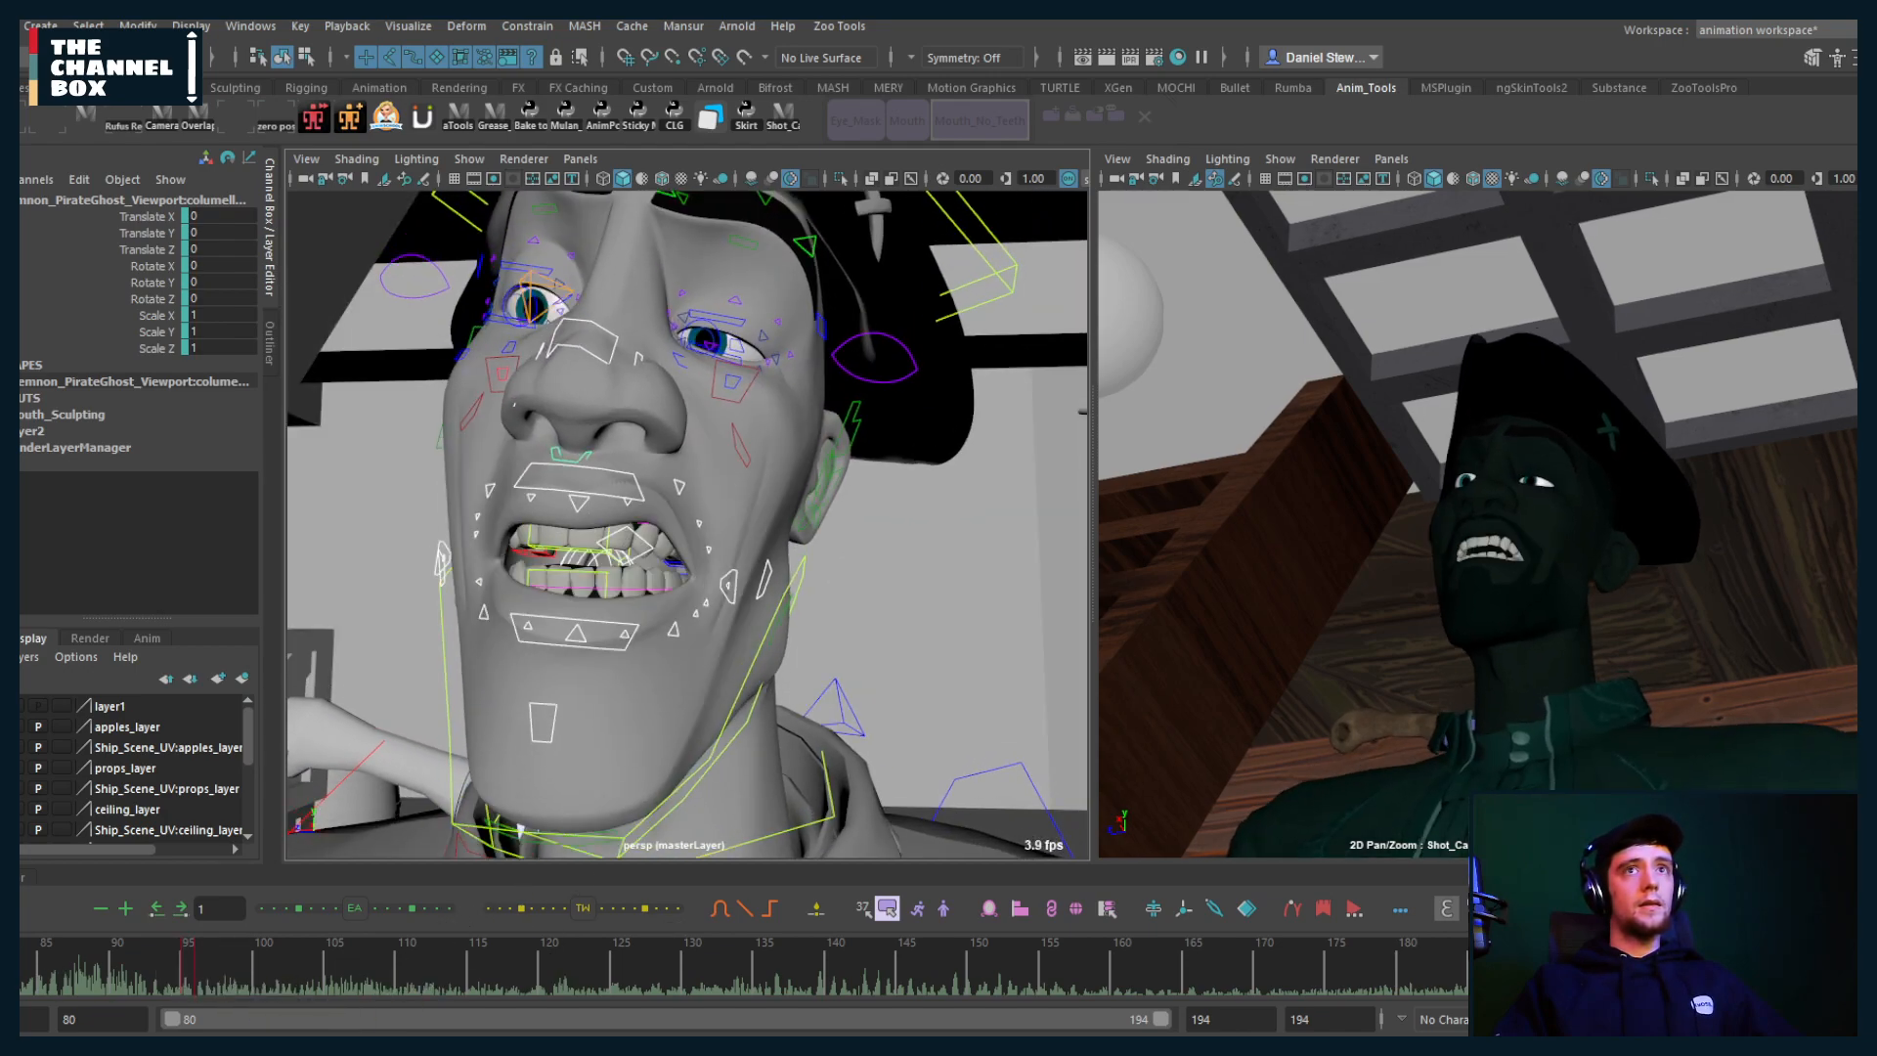
Step: Play on to the next phrase and key the closed mouth pose at frames 110 and 109
key("alt+v")
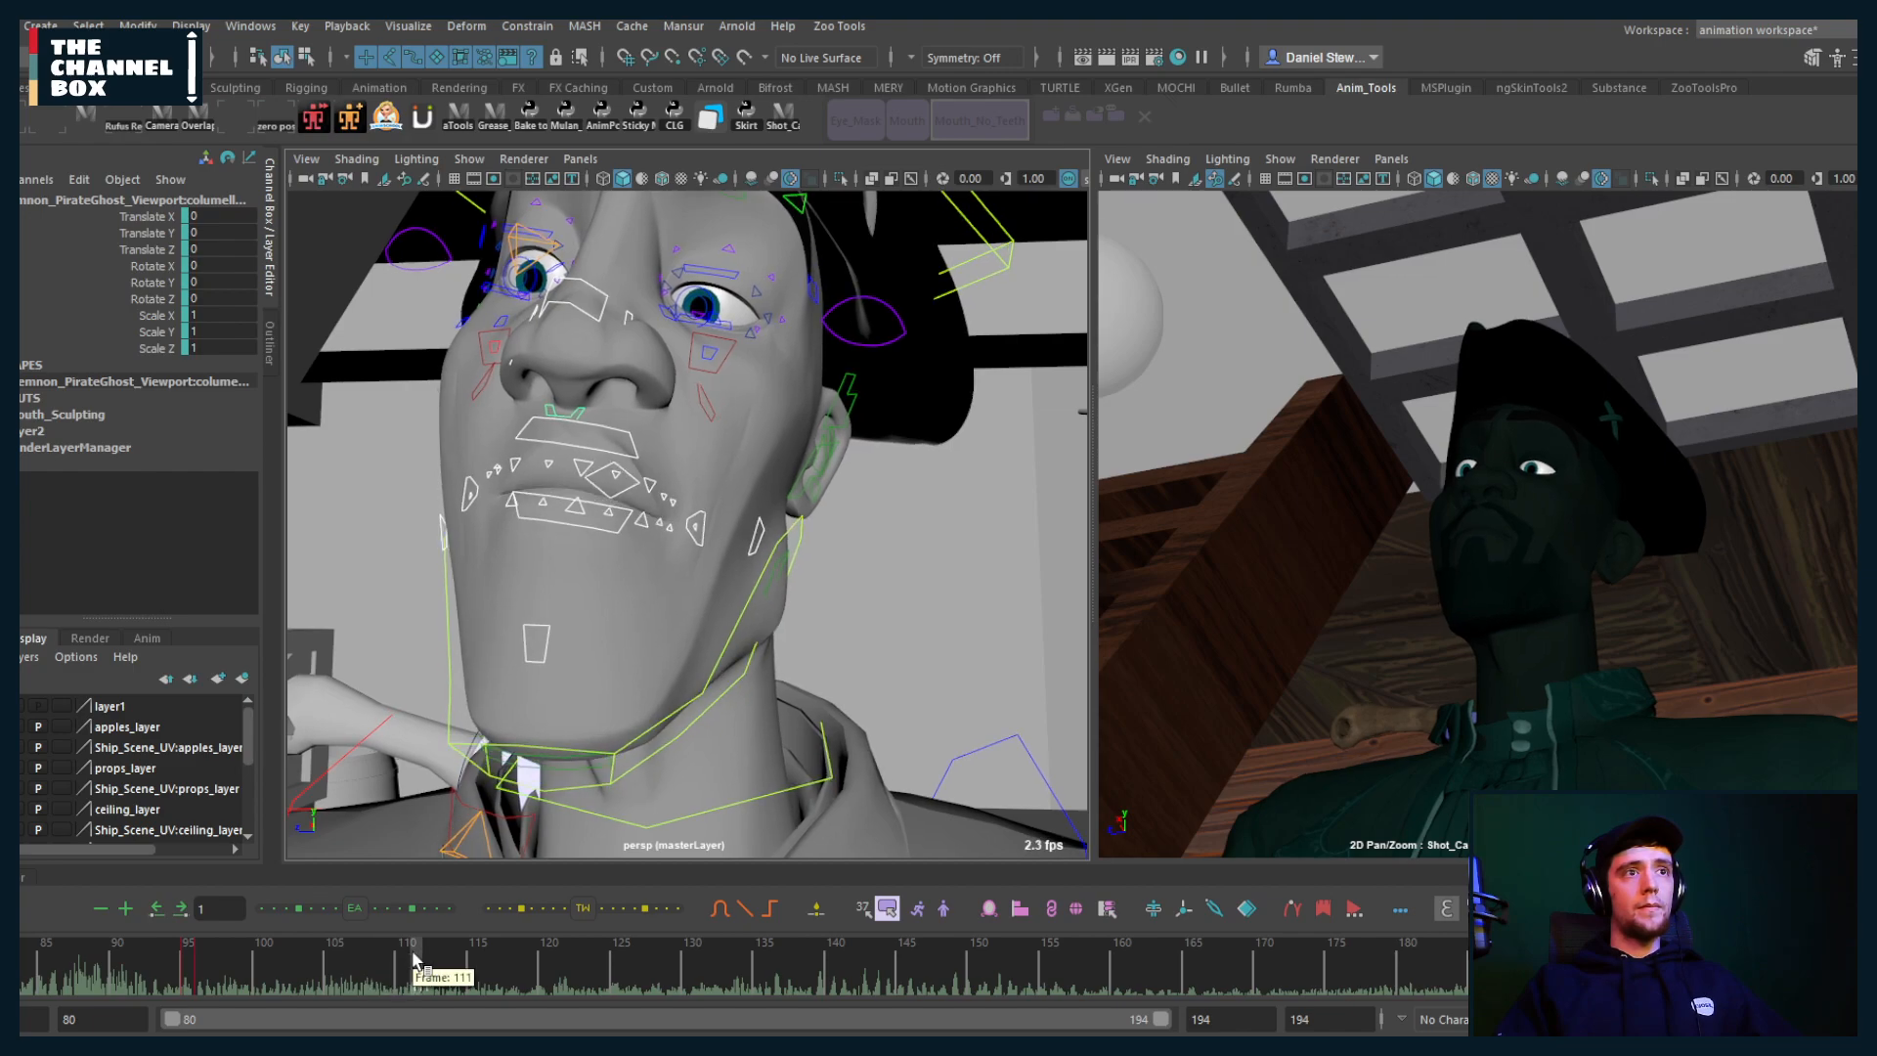
left_click_drag(401, 960, 390, 963)
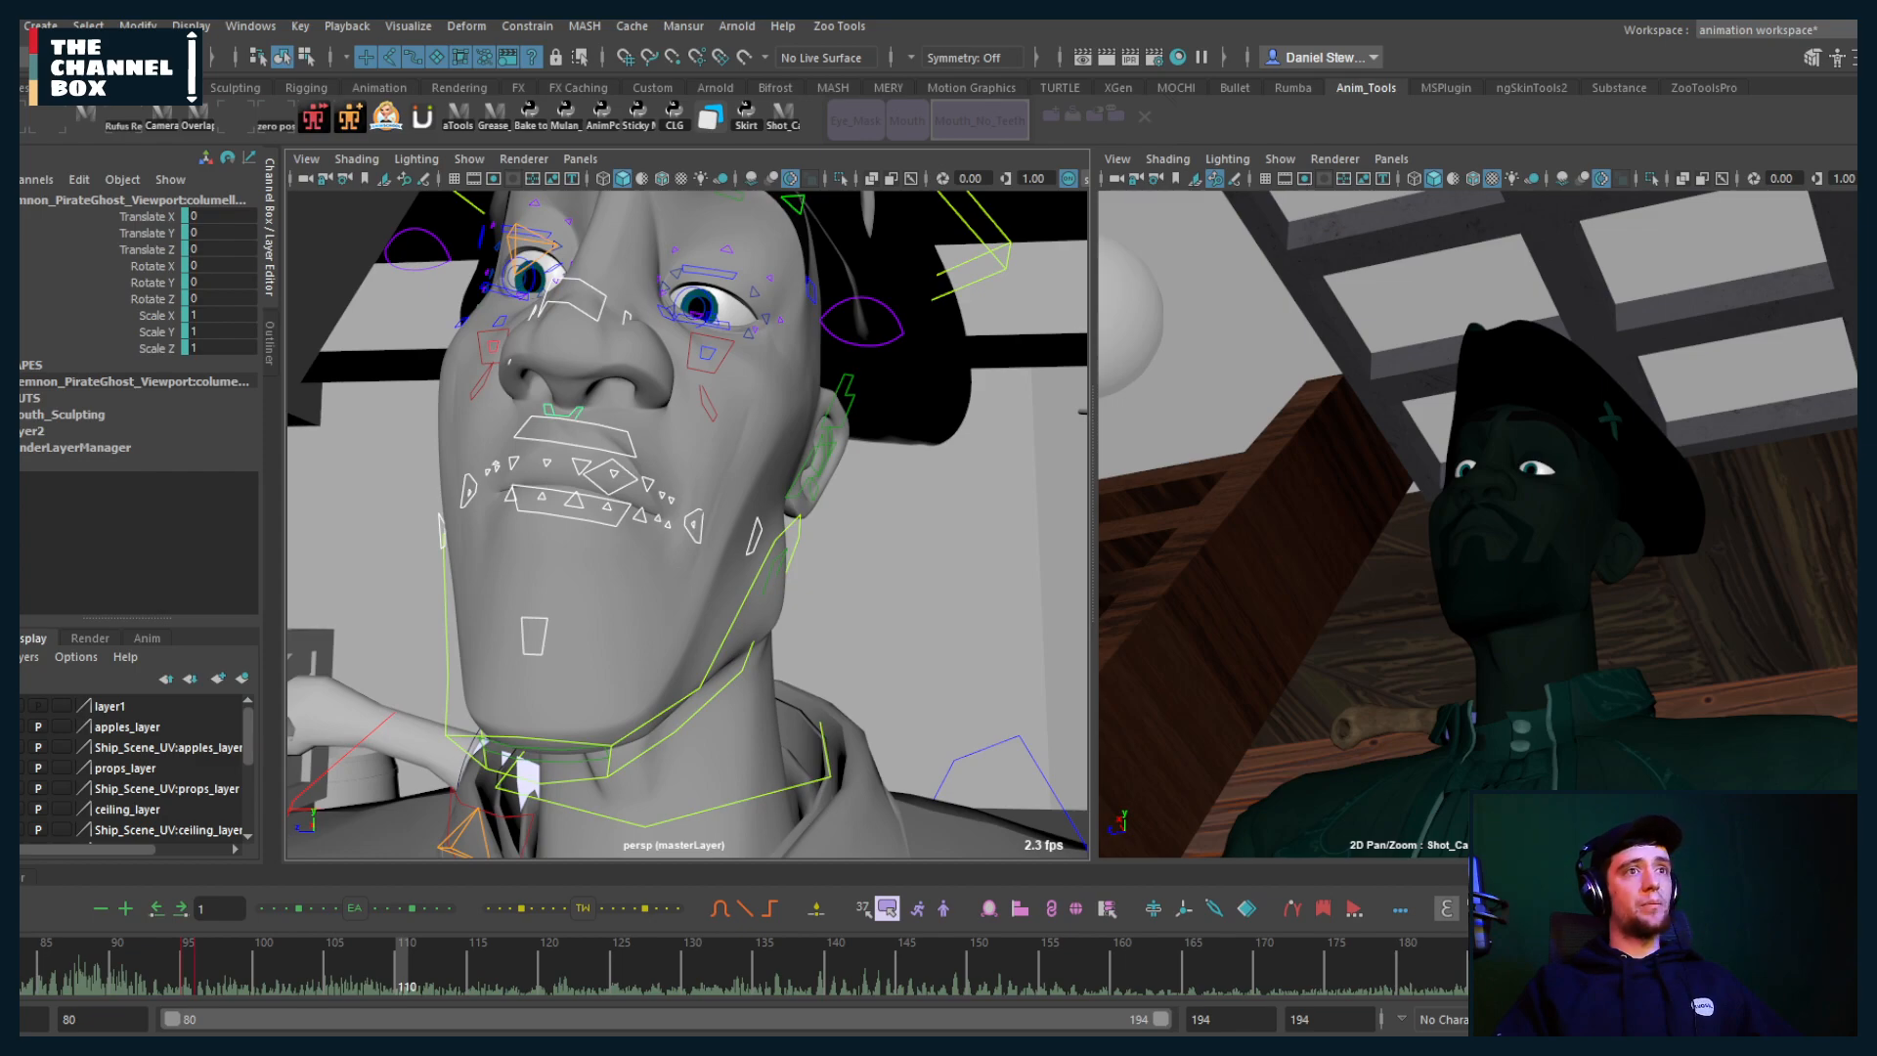
key("alt+comma")
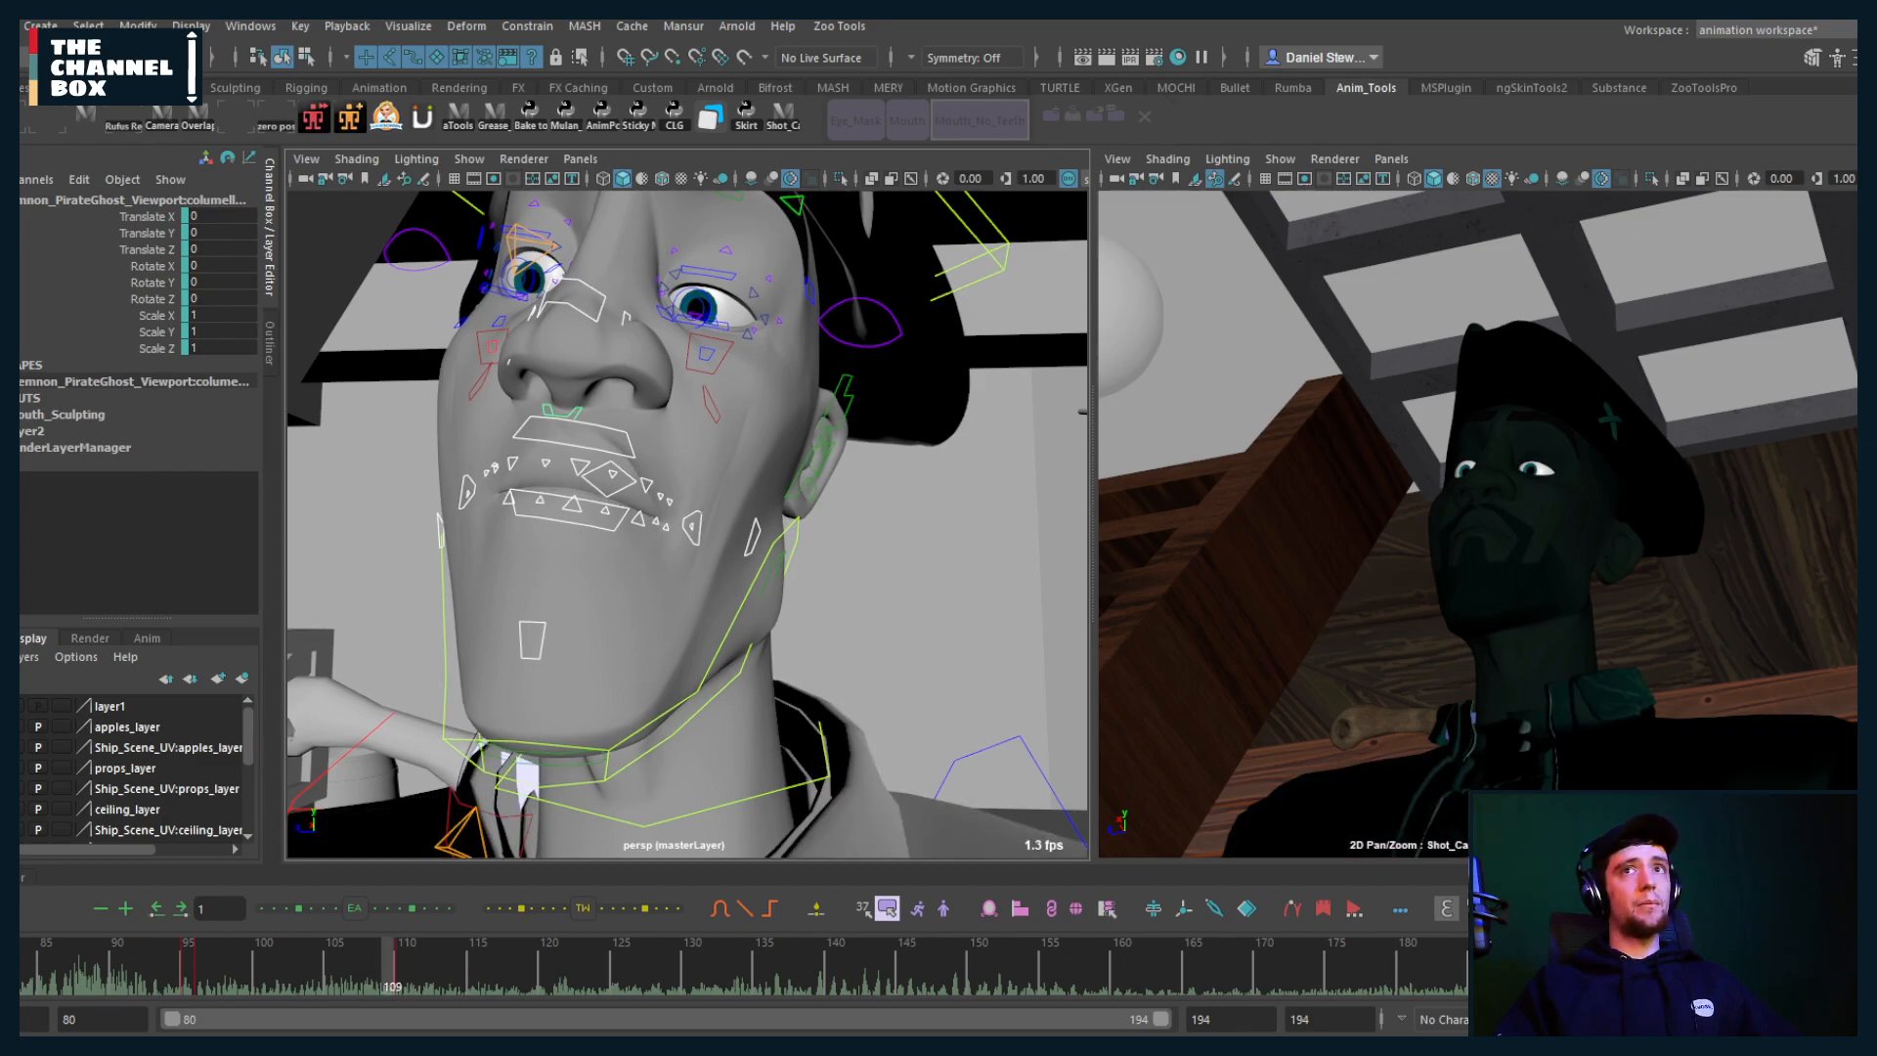
Step: Scrub back to the shot's start and play it to review the timing of the open and closed mouth poses
left_click_drag(401, 968, 223, 968)
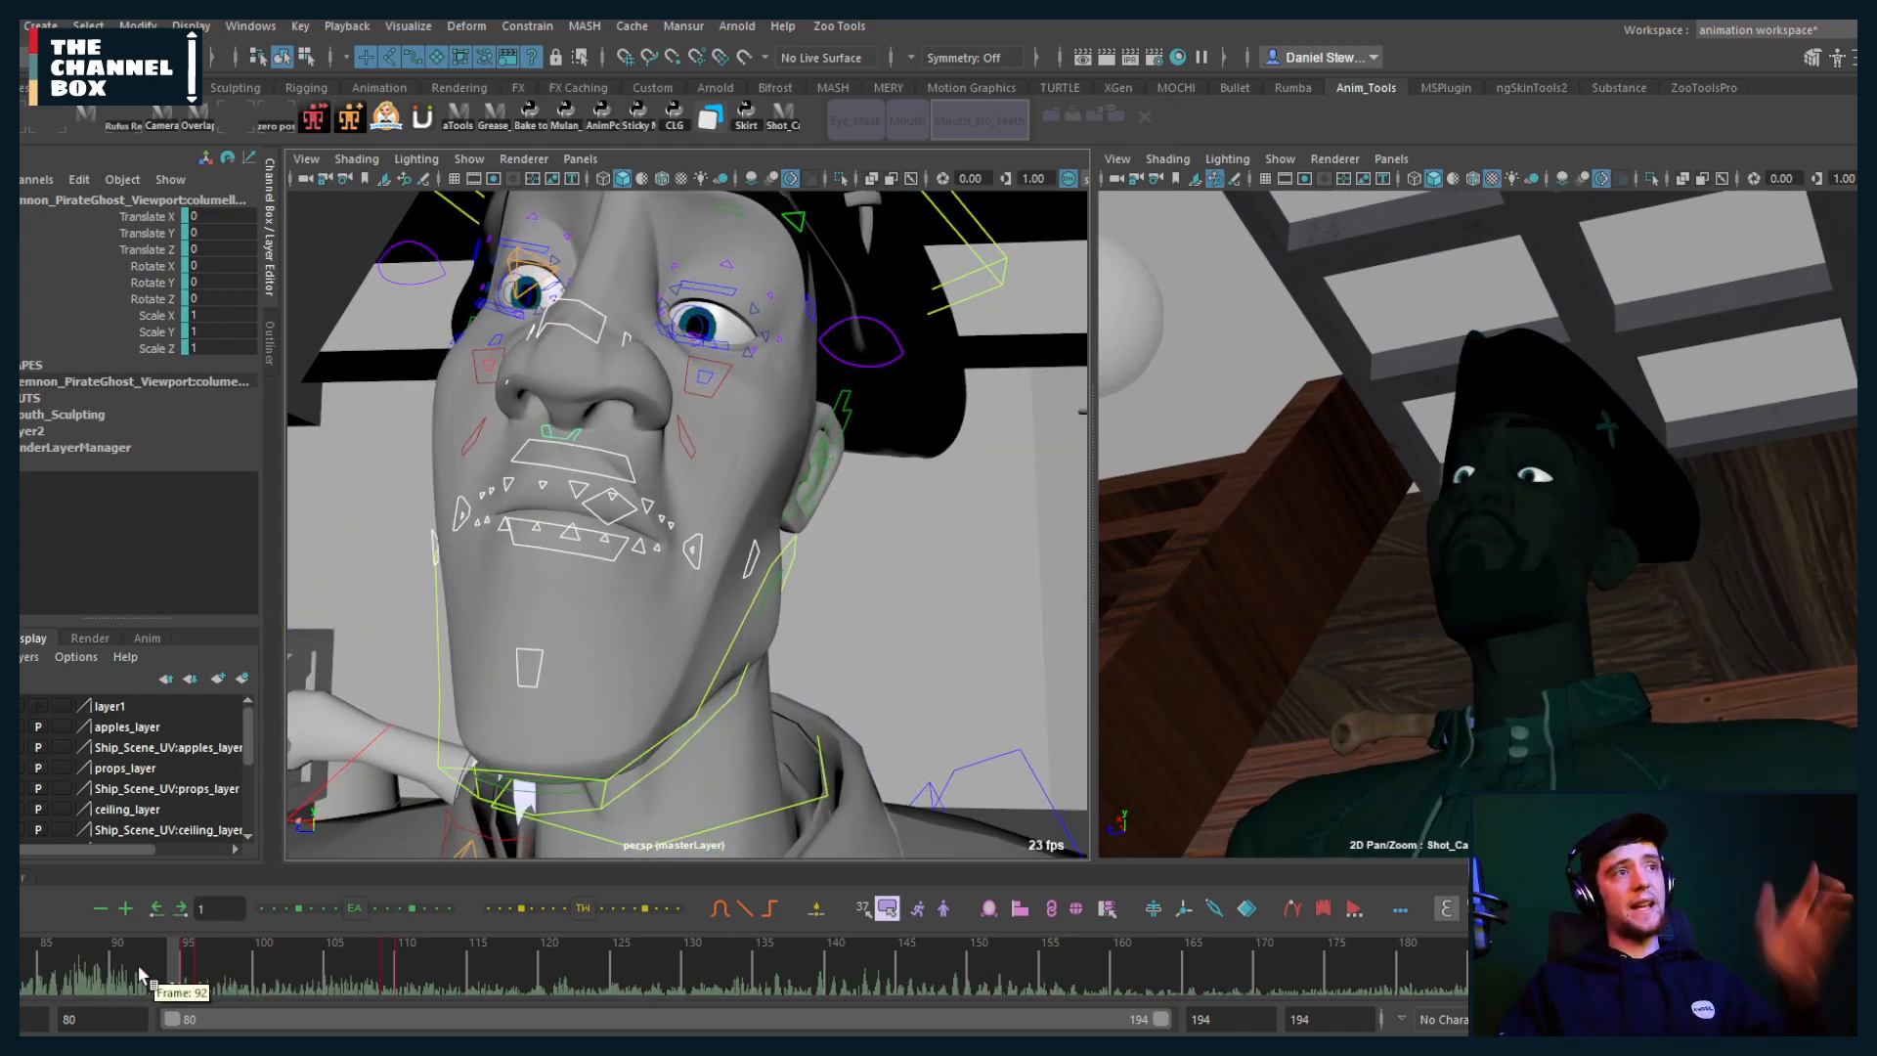
left_click_drag(247, 963, 43, 975)
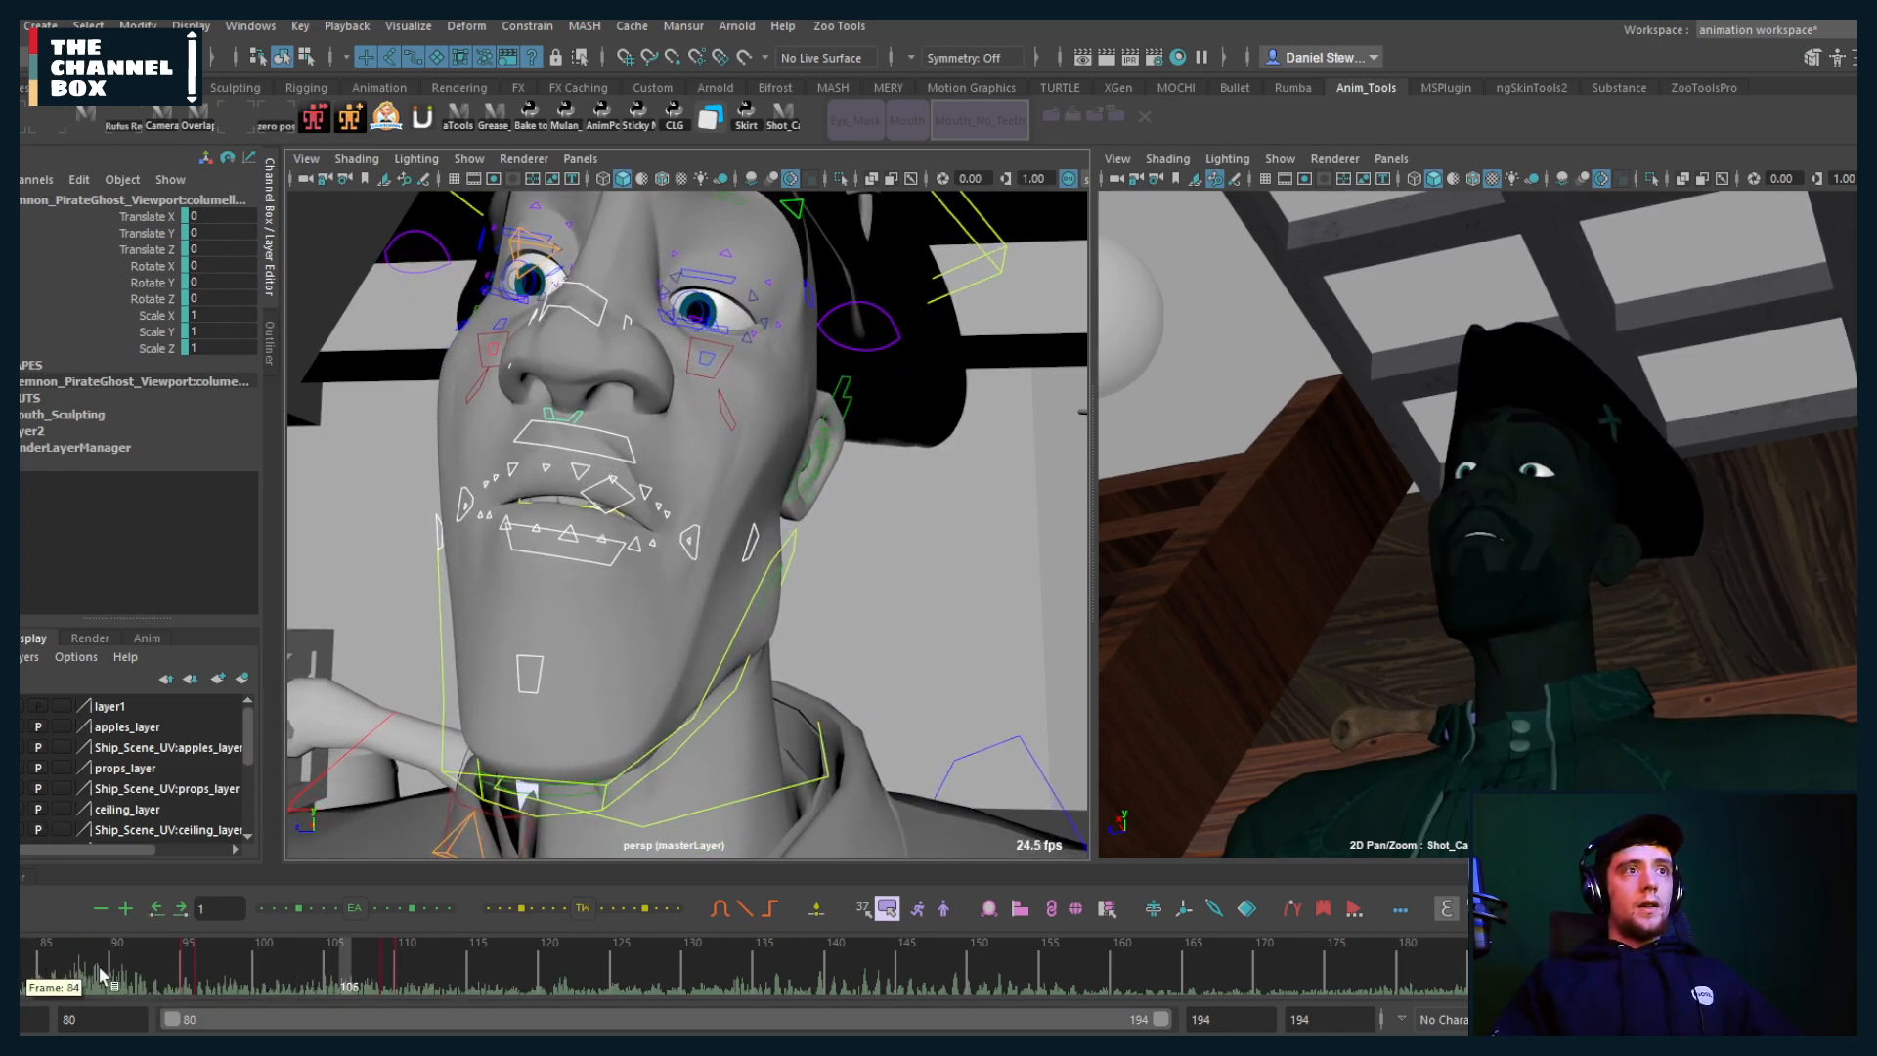
key("alt+v")
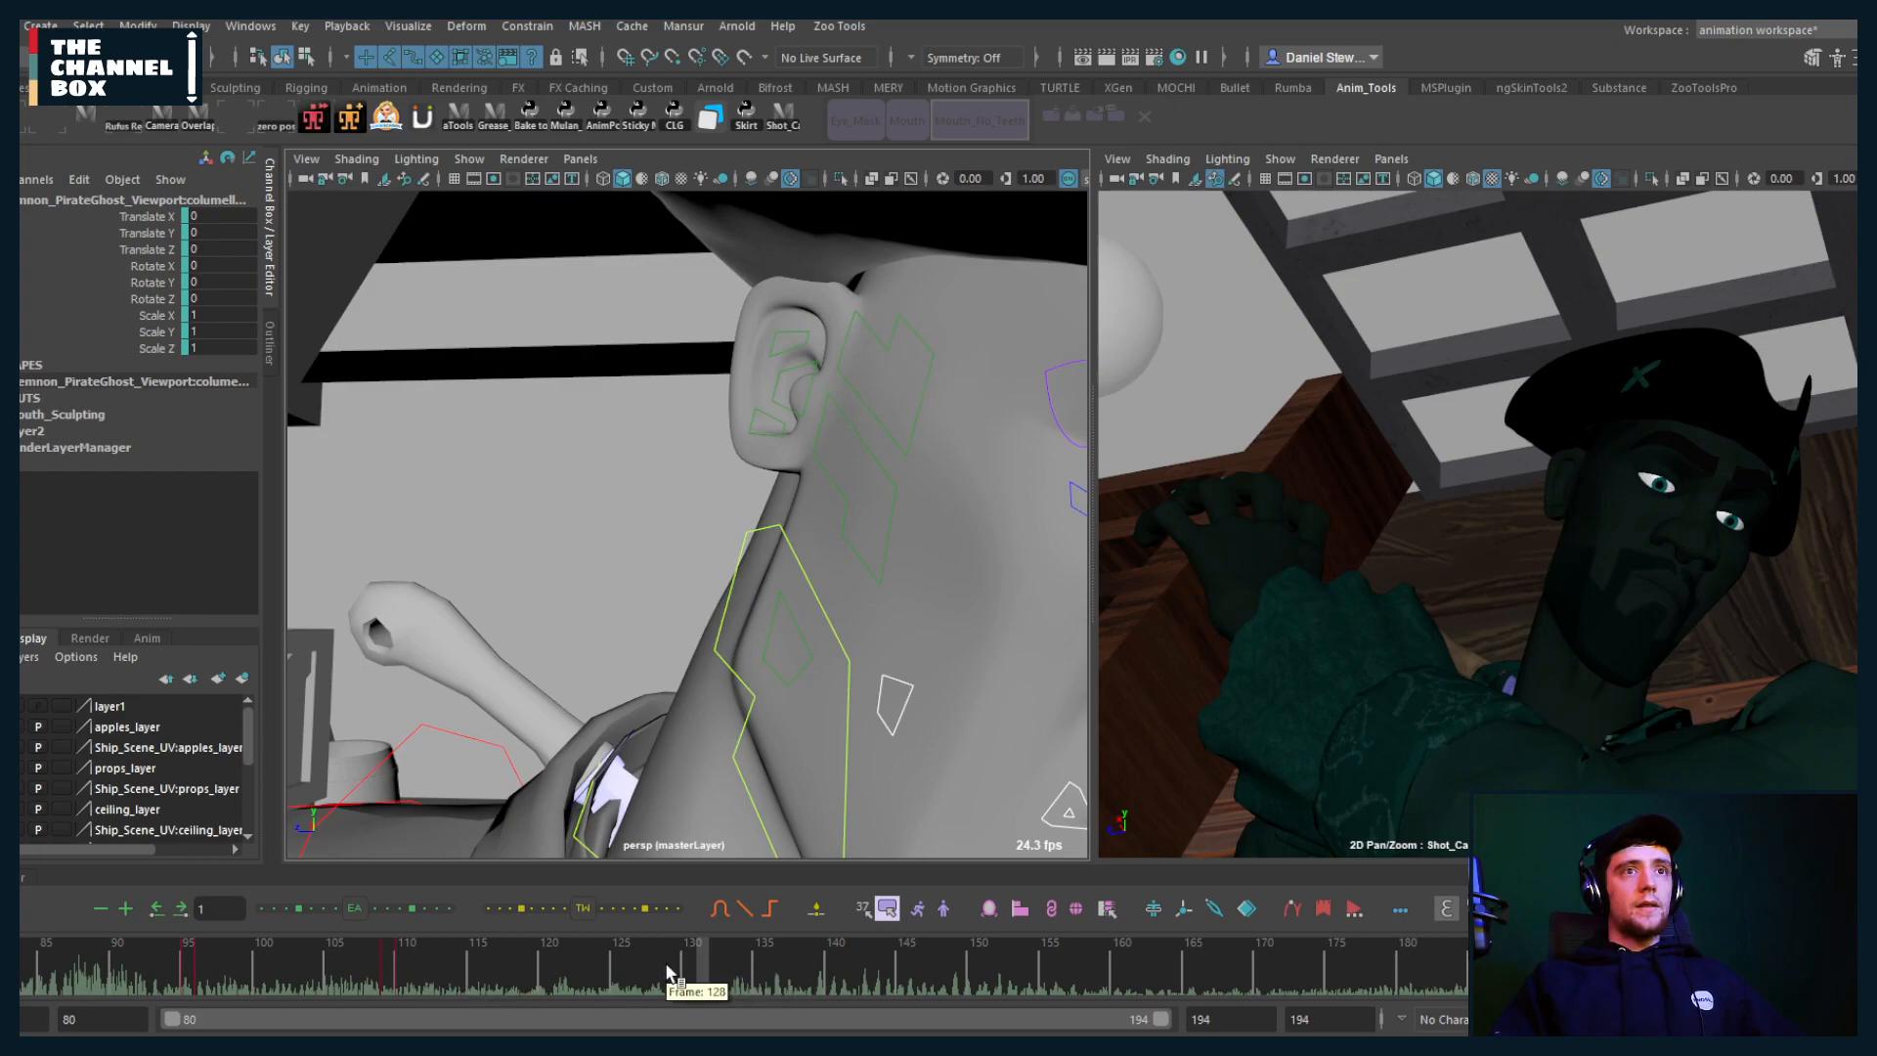